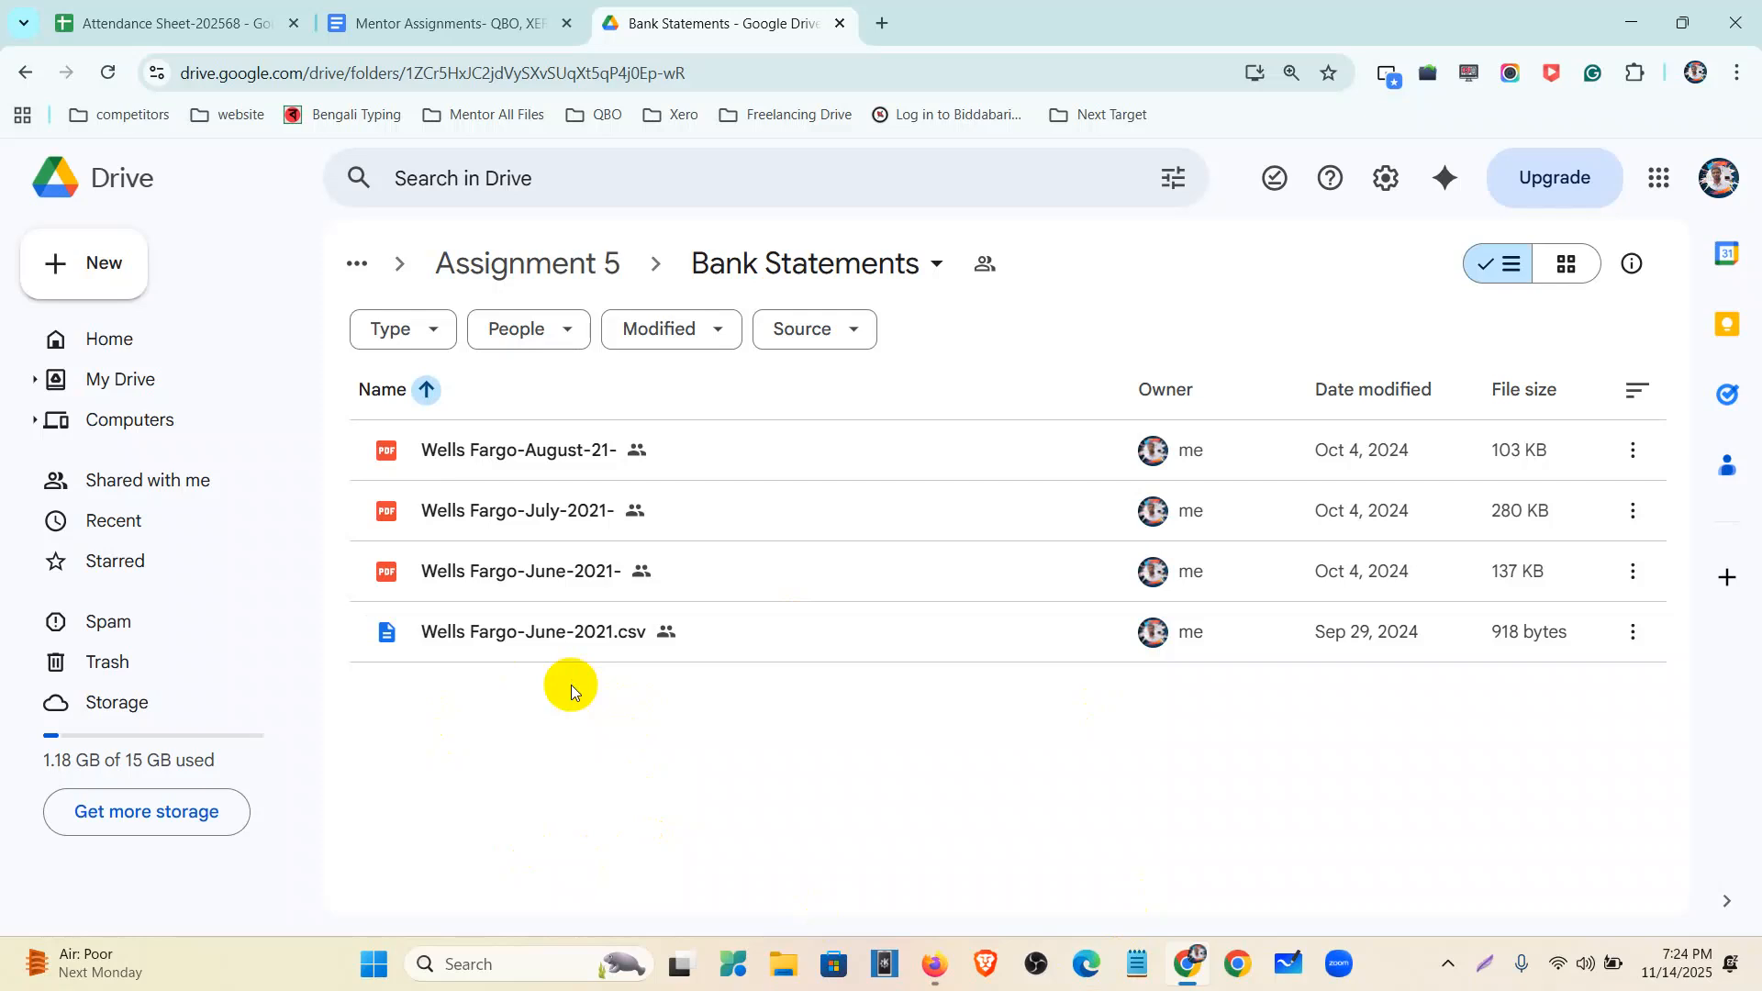
- Open the Wells Fargo-June-2021- statement PDF preview and scroll through its pages
double_click(523, 577)
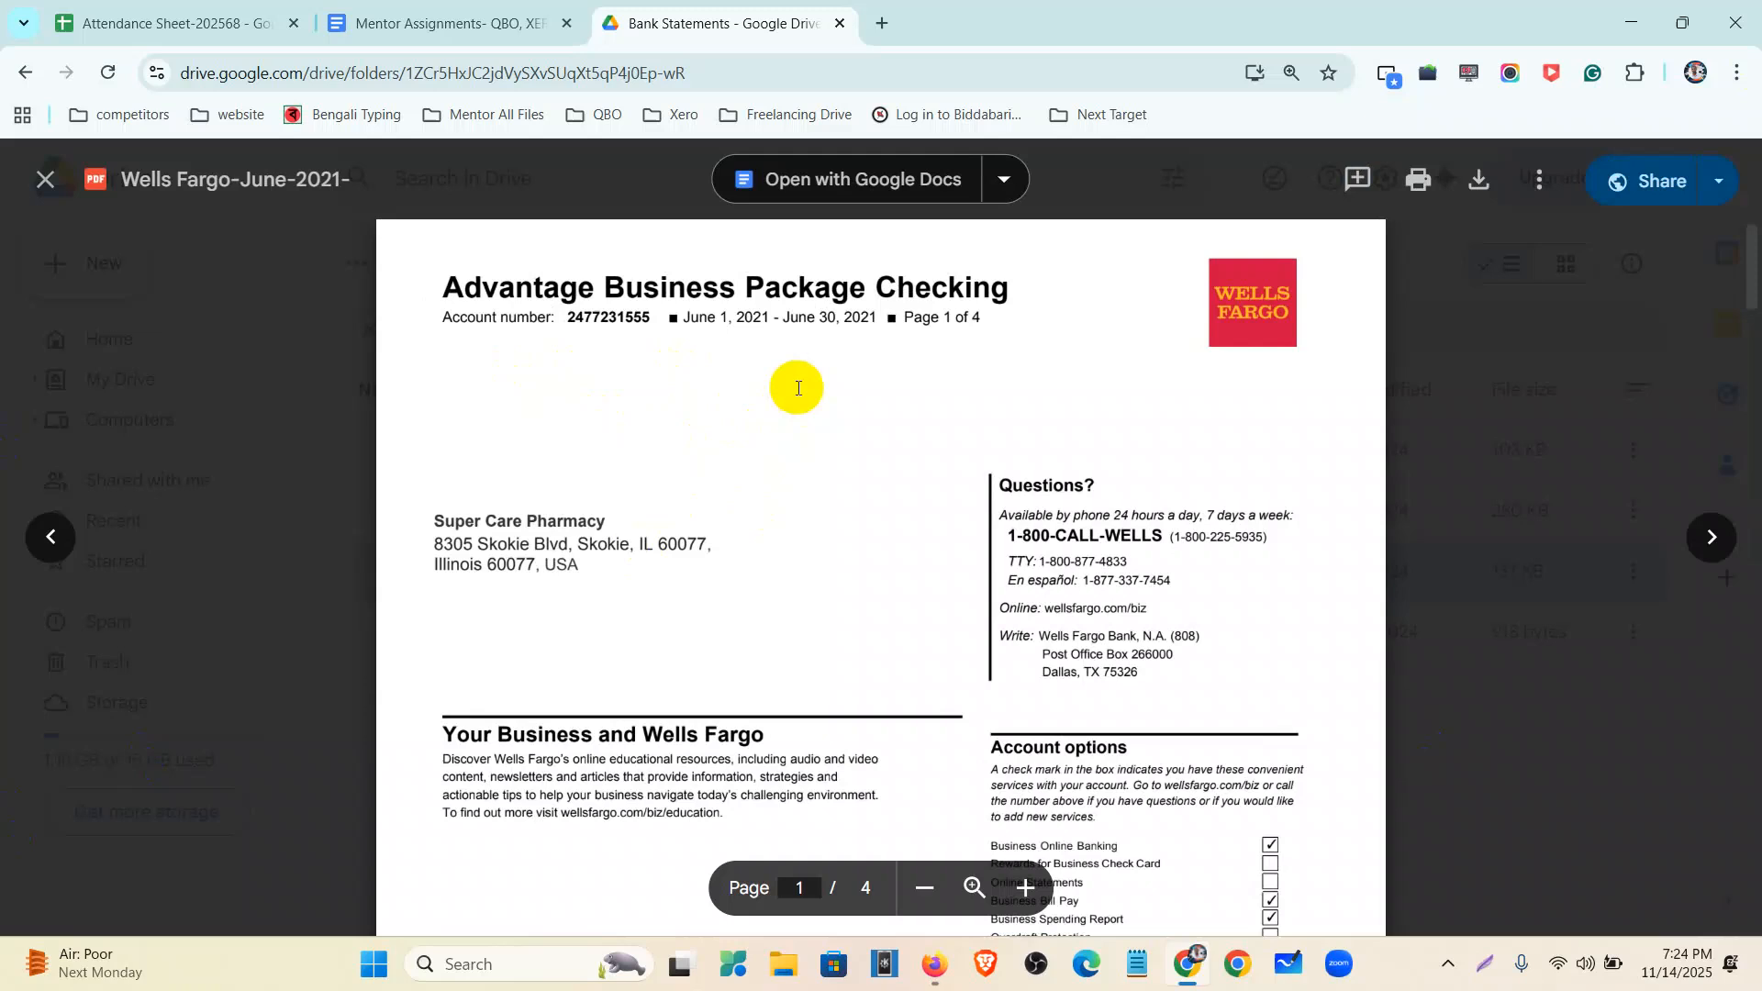
scroll(702, 367, "down", 15)
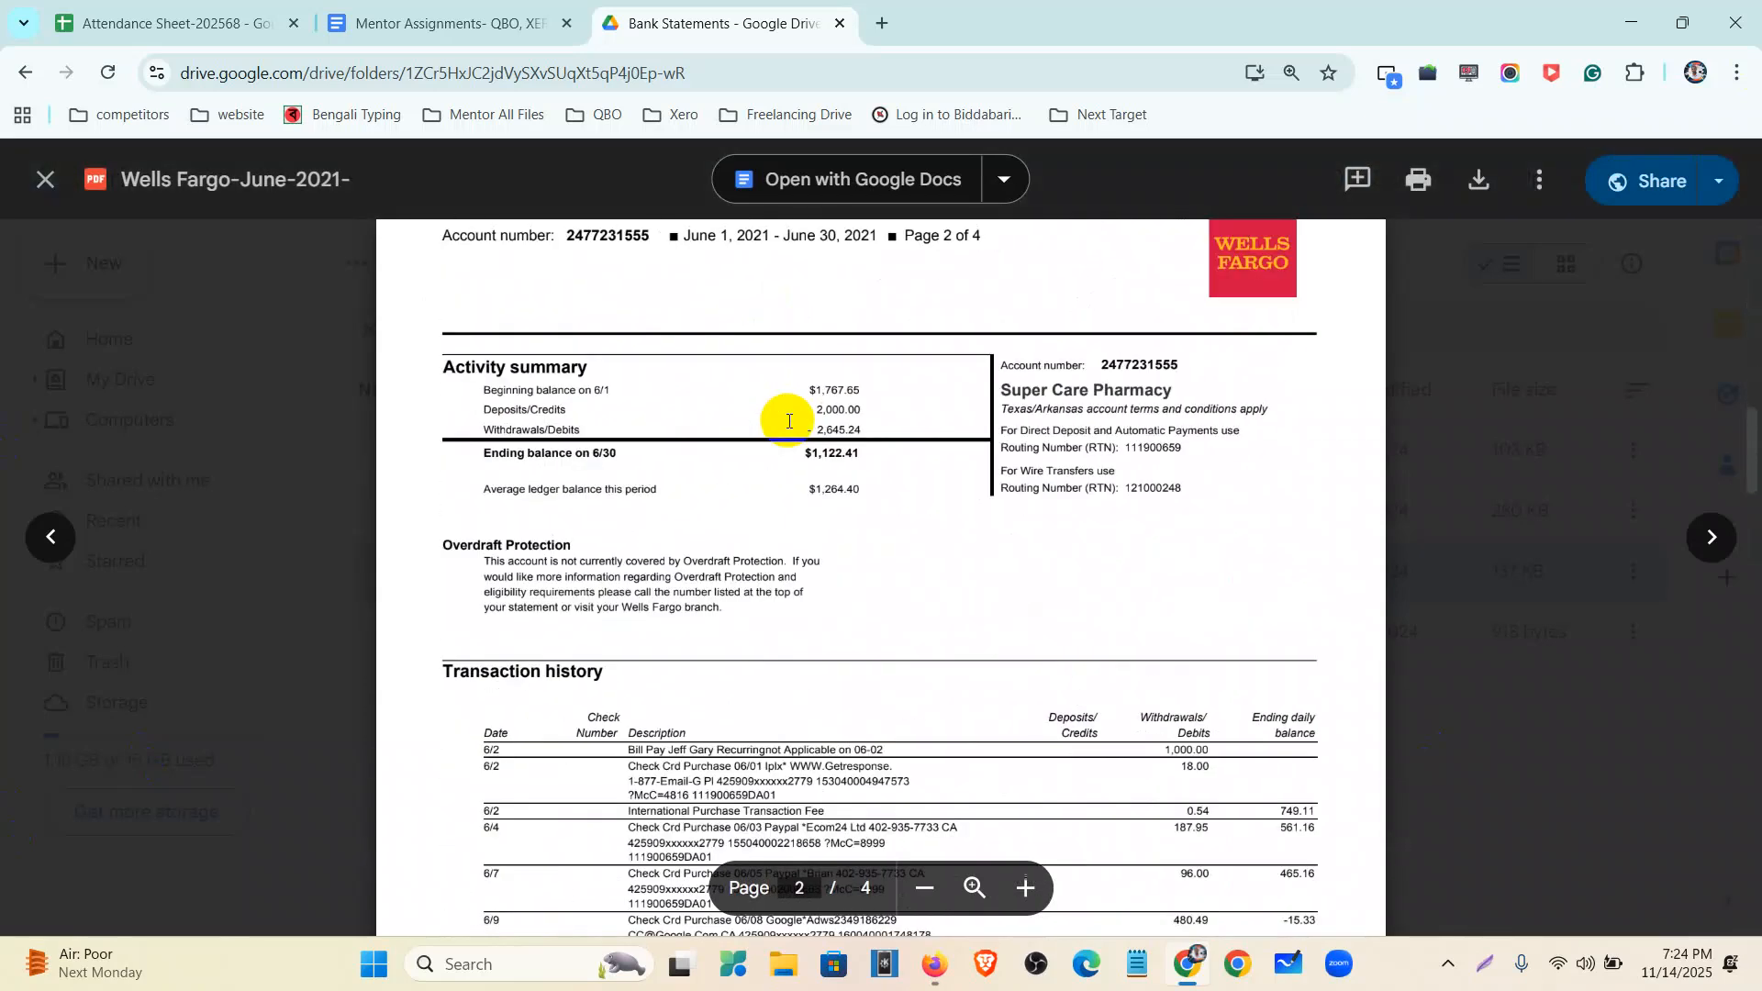
scroll(788, 421, "down", 20)
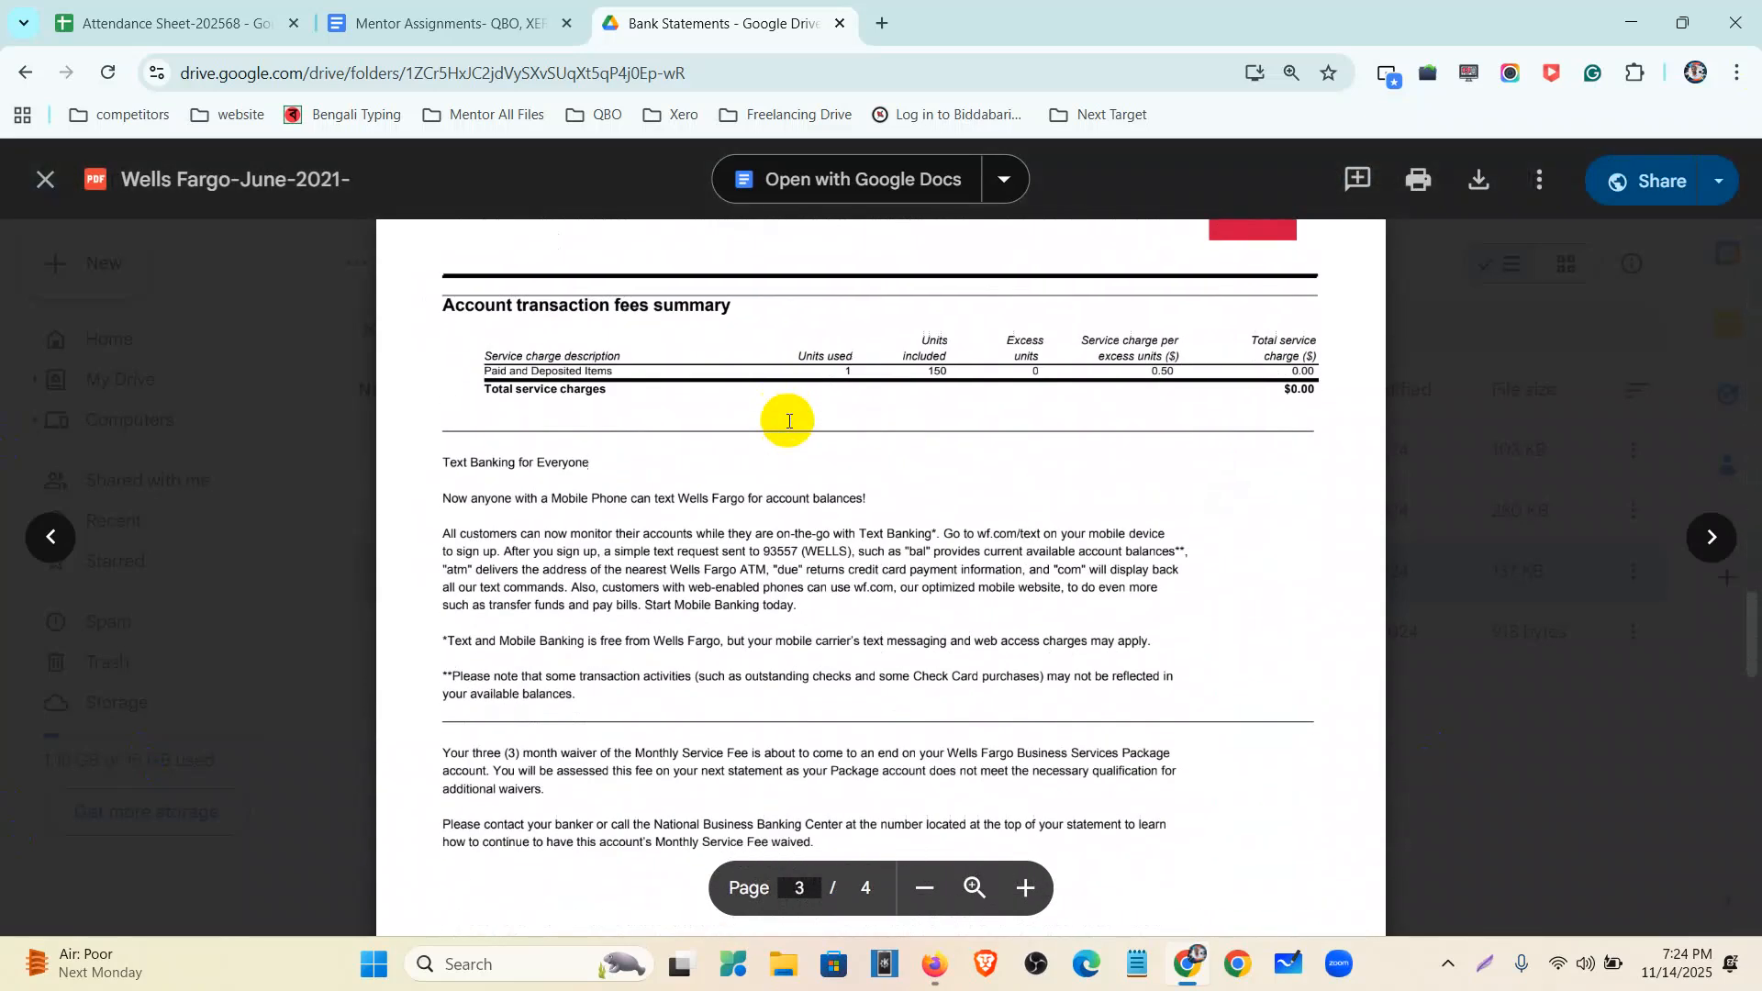
scroll(789, 432, "down", 12)
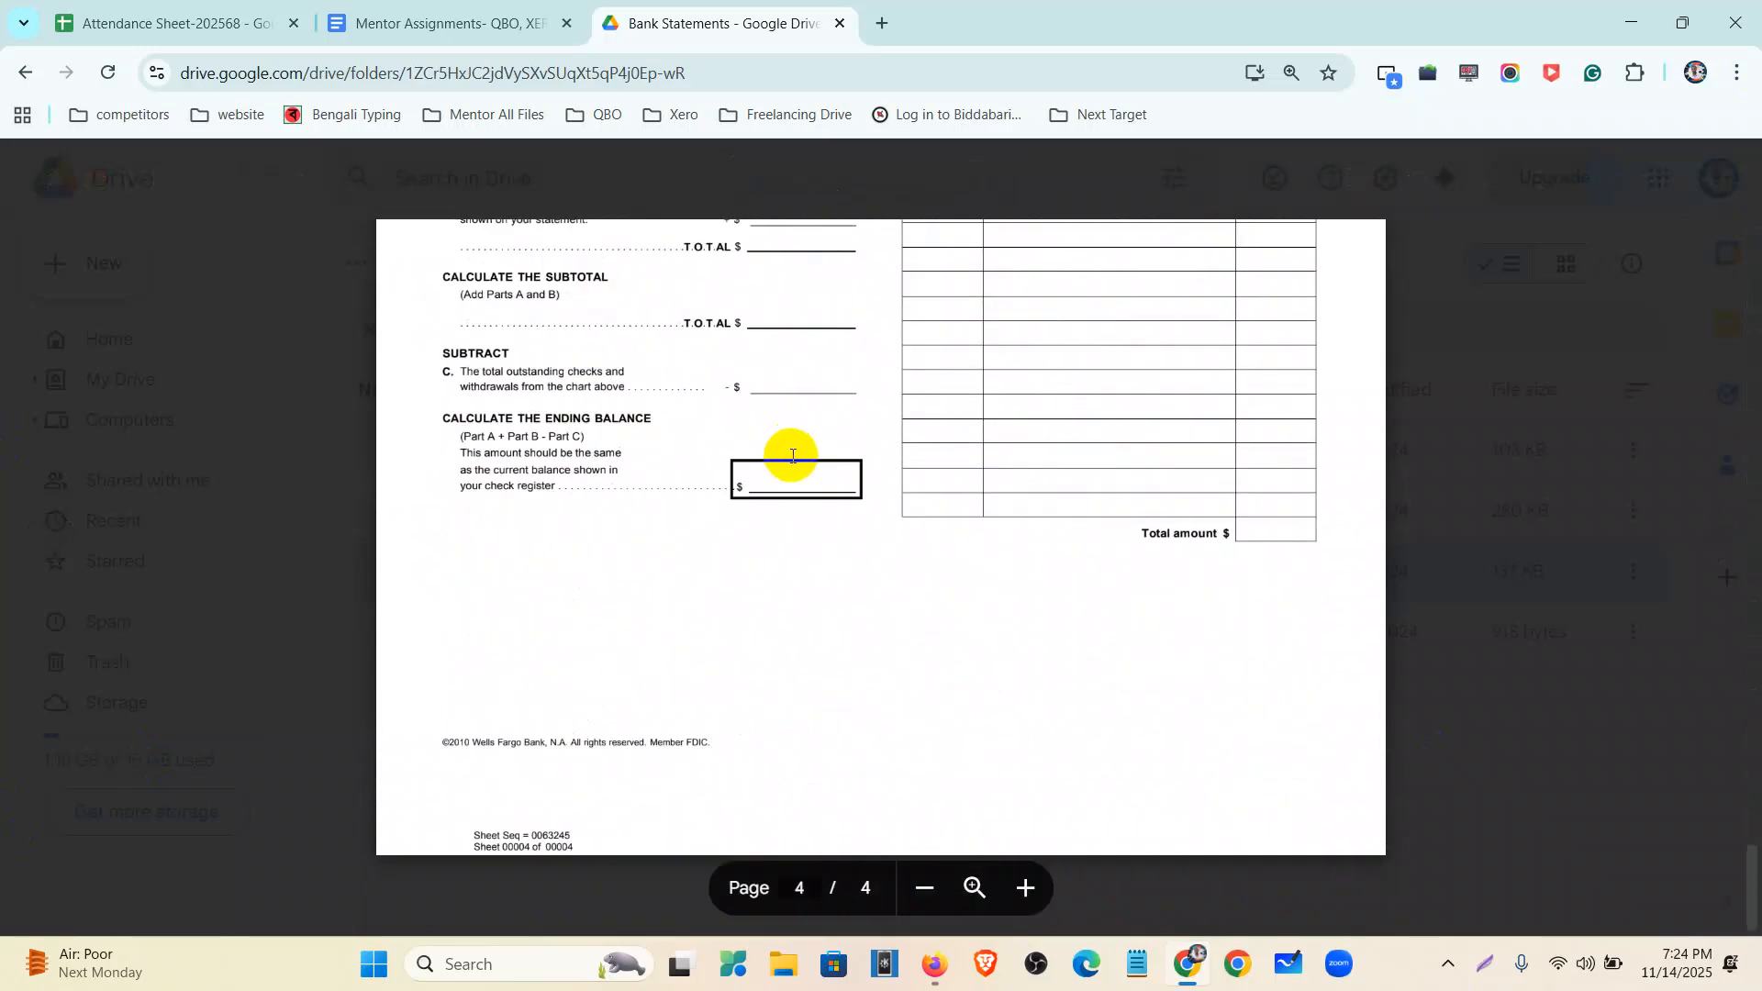
scroll(806, 616, "up", 20)
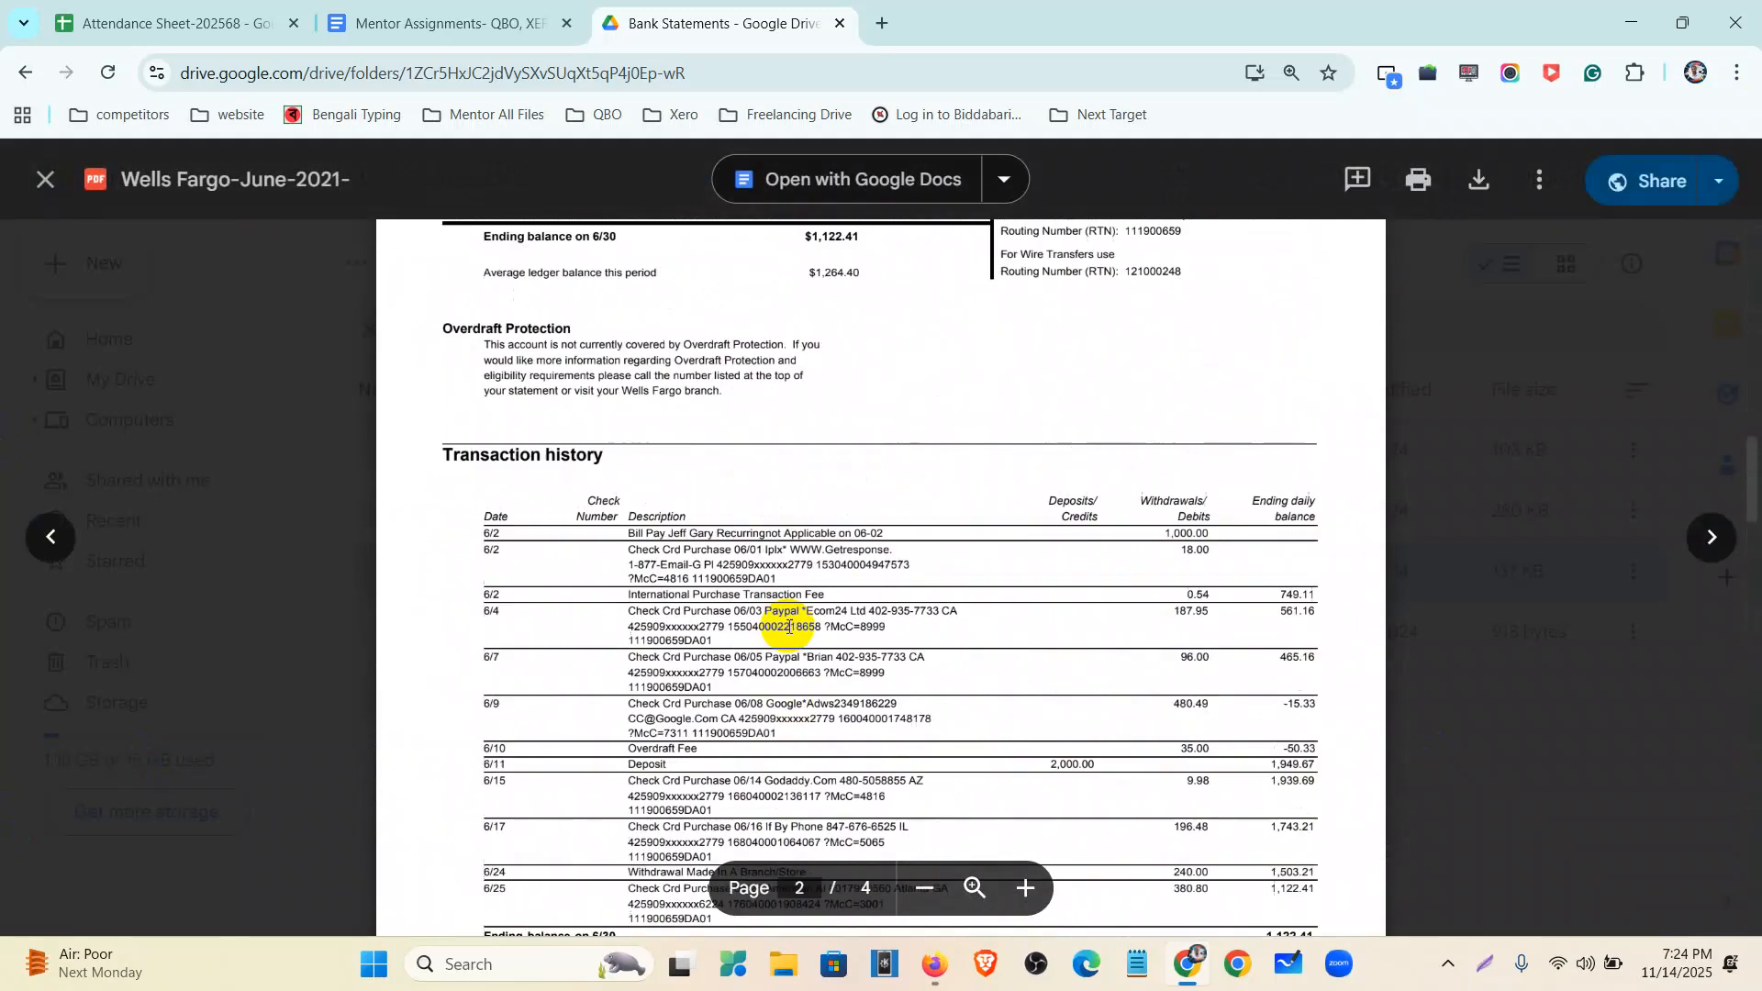
scroll(788, 627, "up", 10)
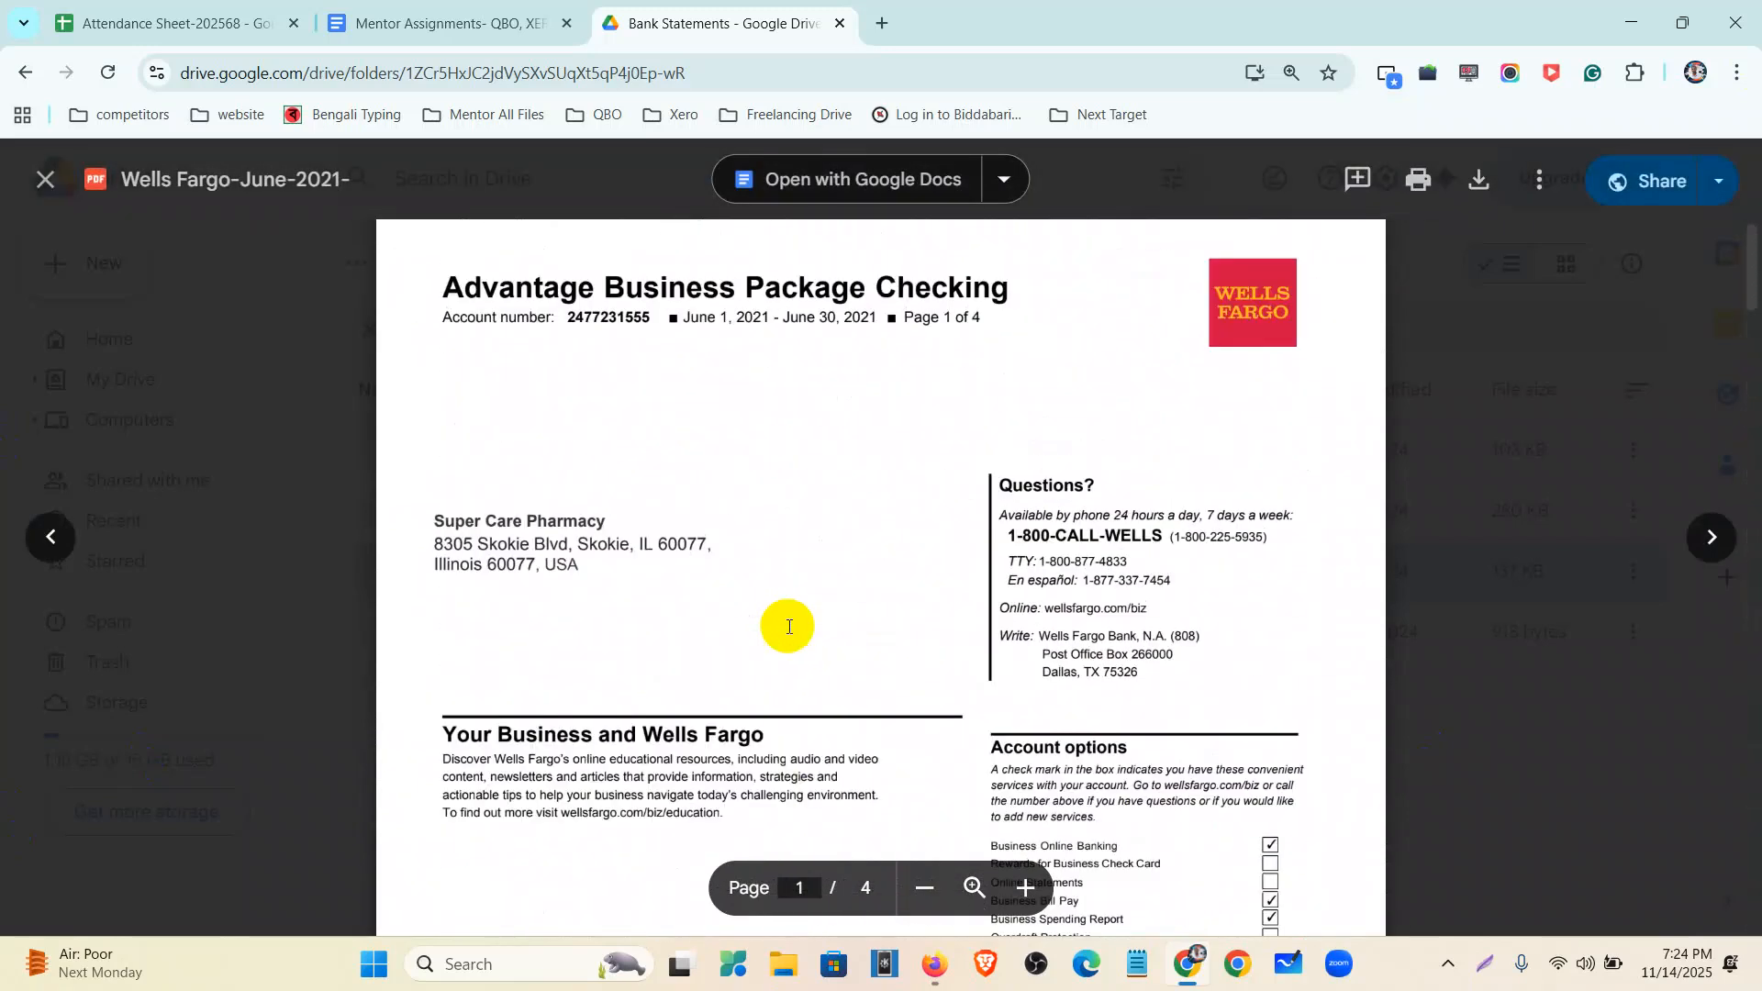
scroll(588, 615, "down", 10)
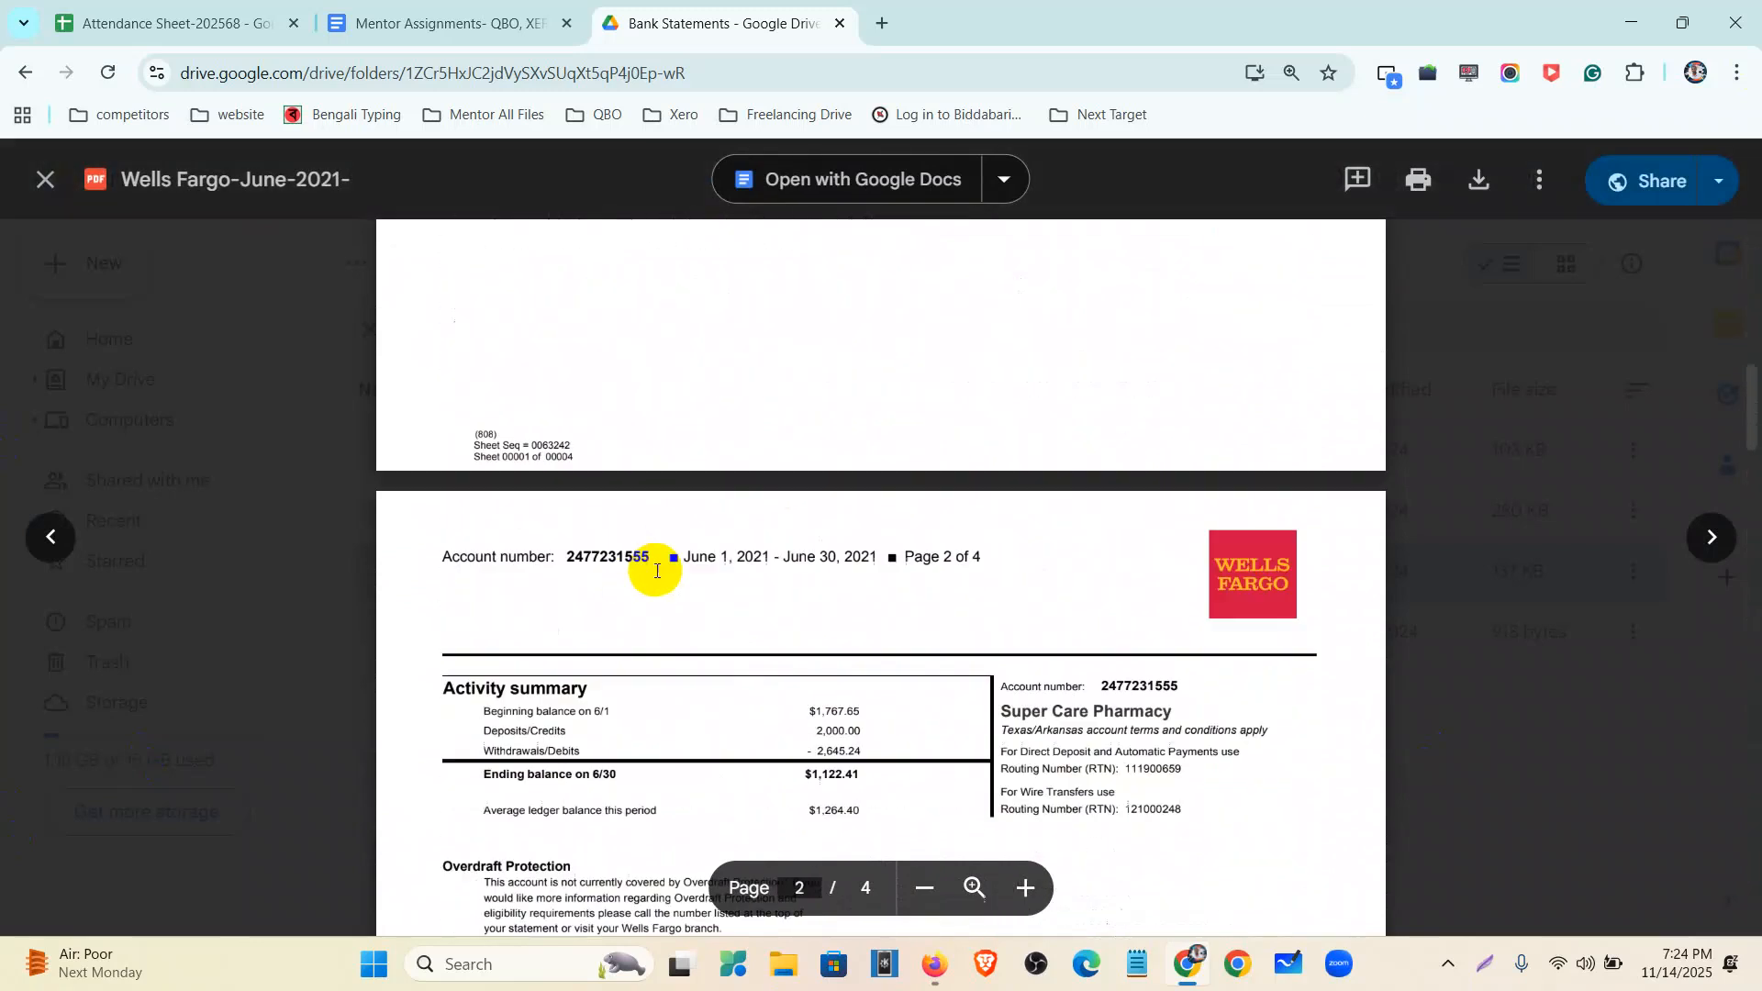
- Highlight the statement period, $1,767.65 beginning balance, deposit/withdrawal totals and $1,122.41 ending balance
left_click_drag(684, 465, 850, 471)
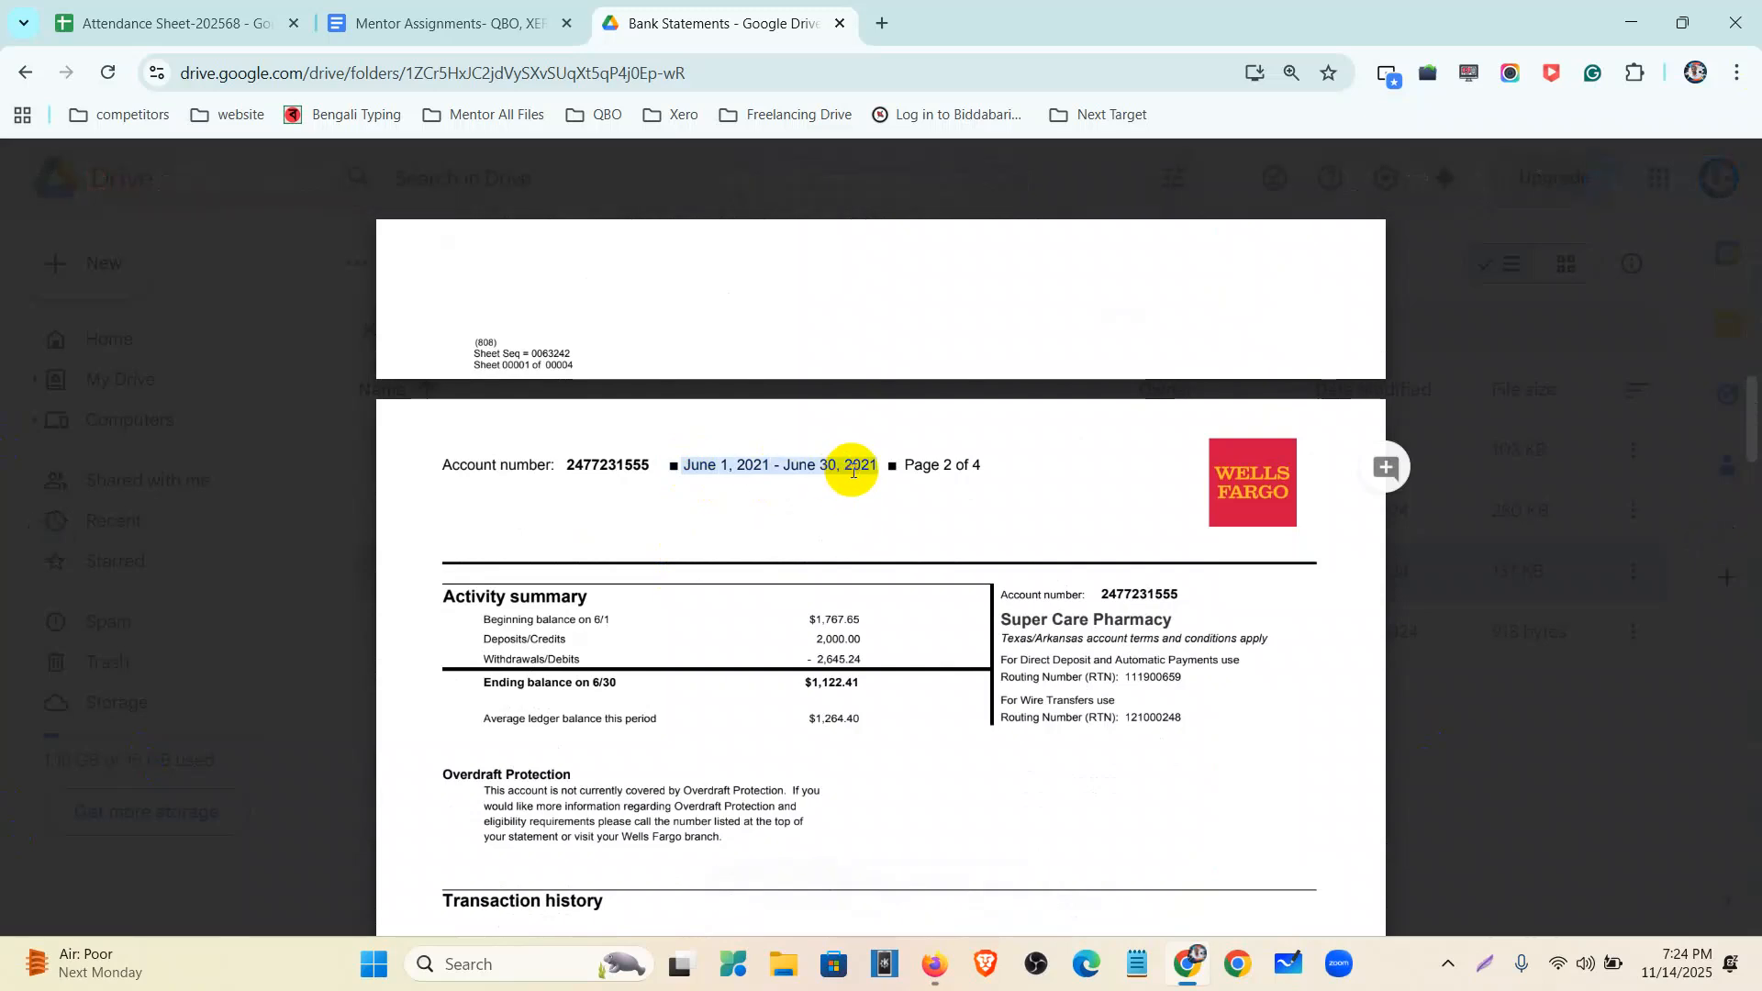
left_click_drag(479, 620, 862, 624)
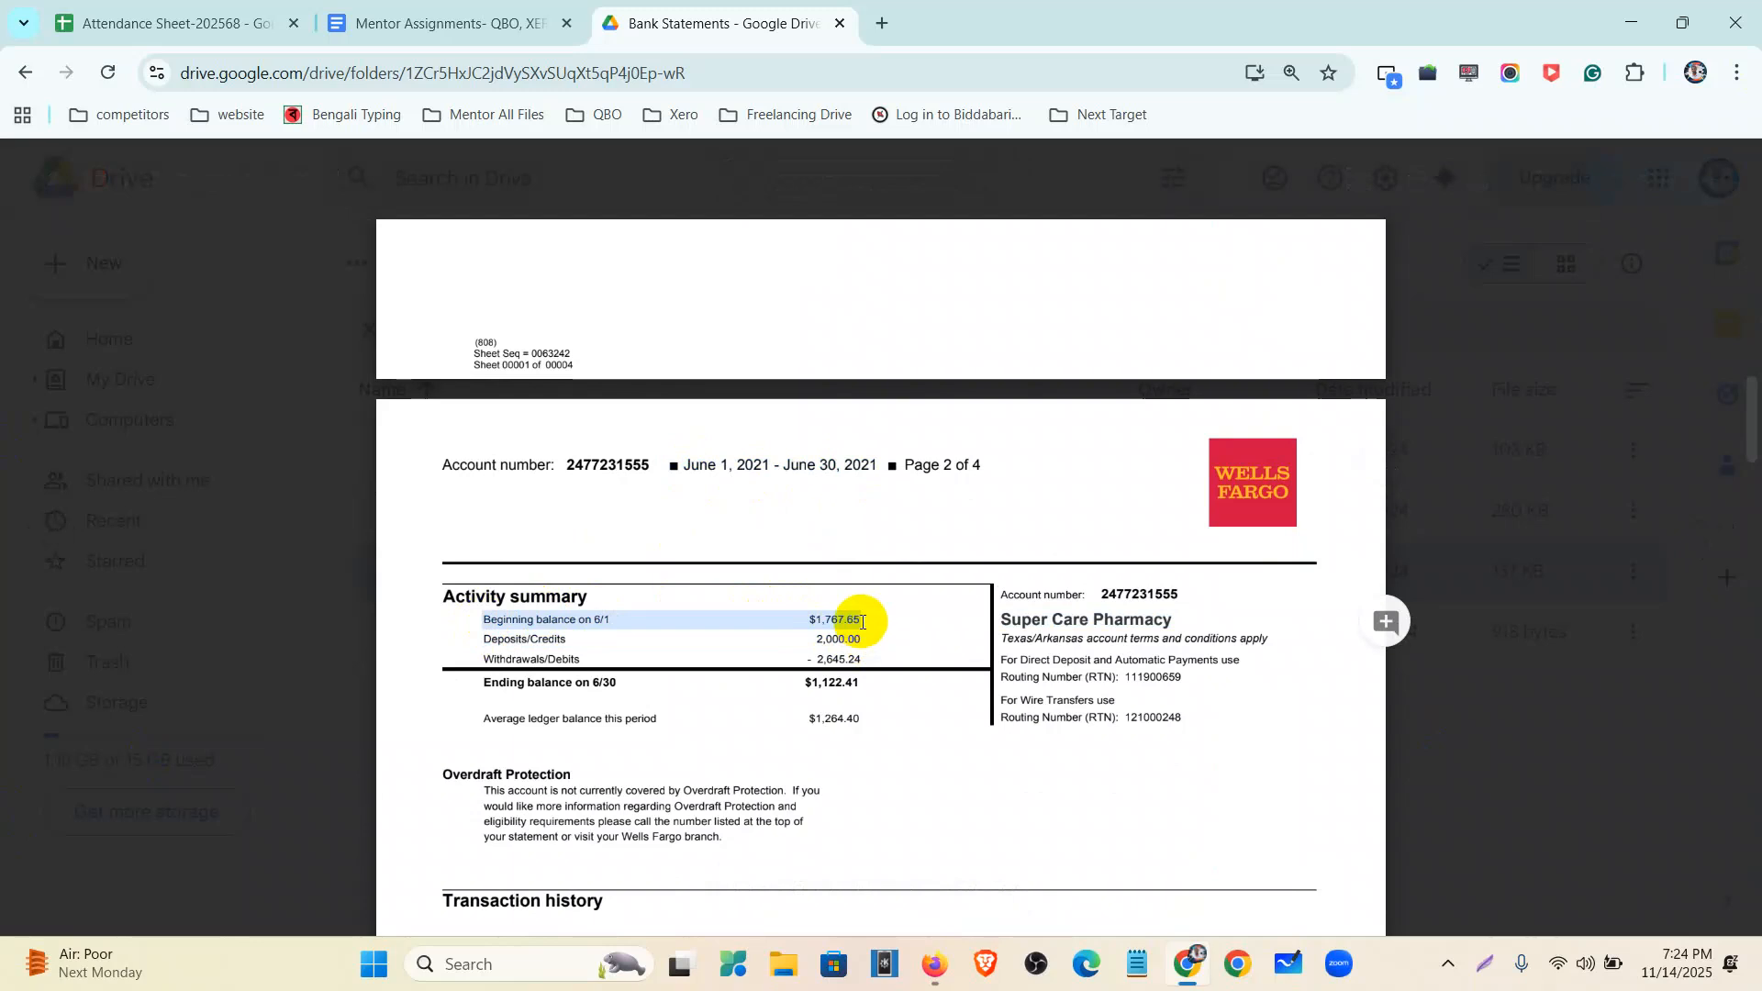
left_click_drag(481, 638, 858, 661)
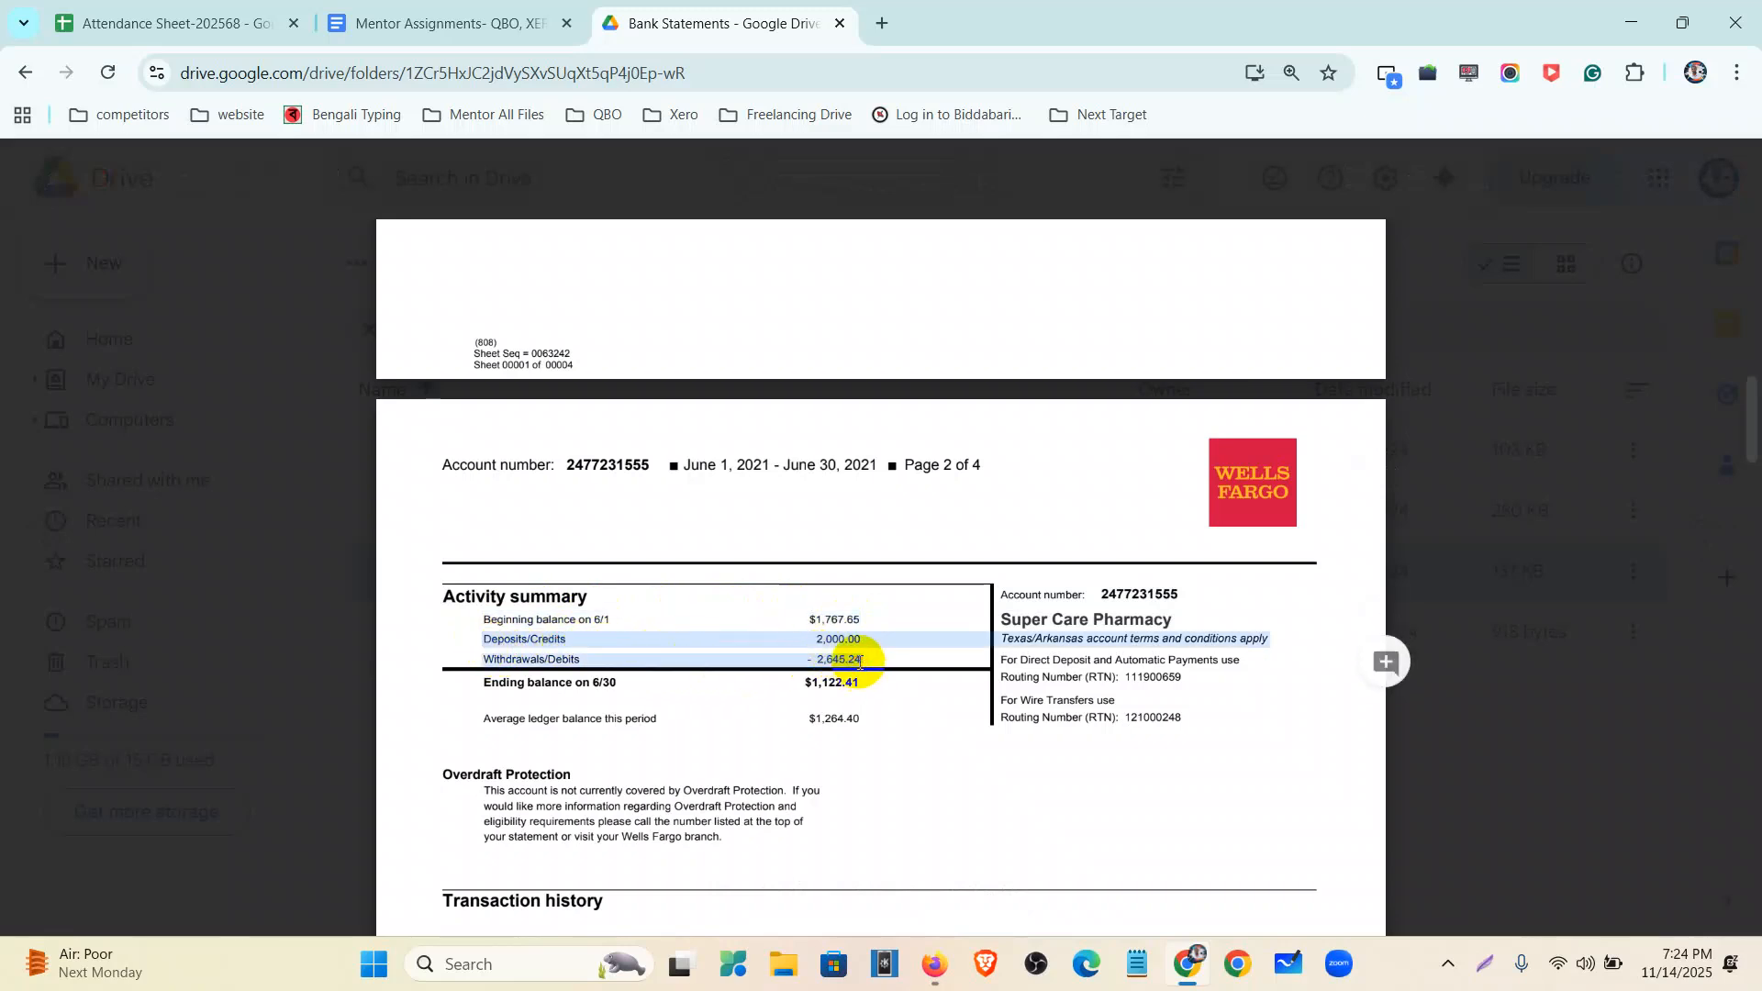
left_click_drag(454, 701, 845, 681)
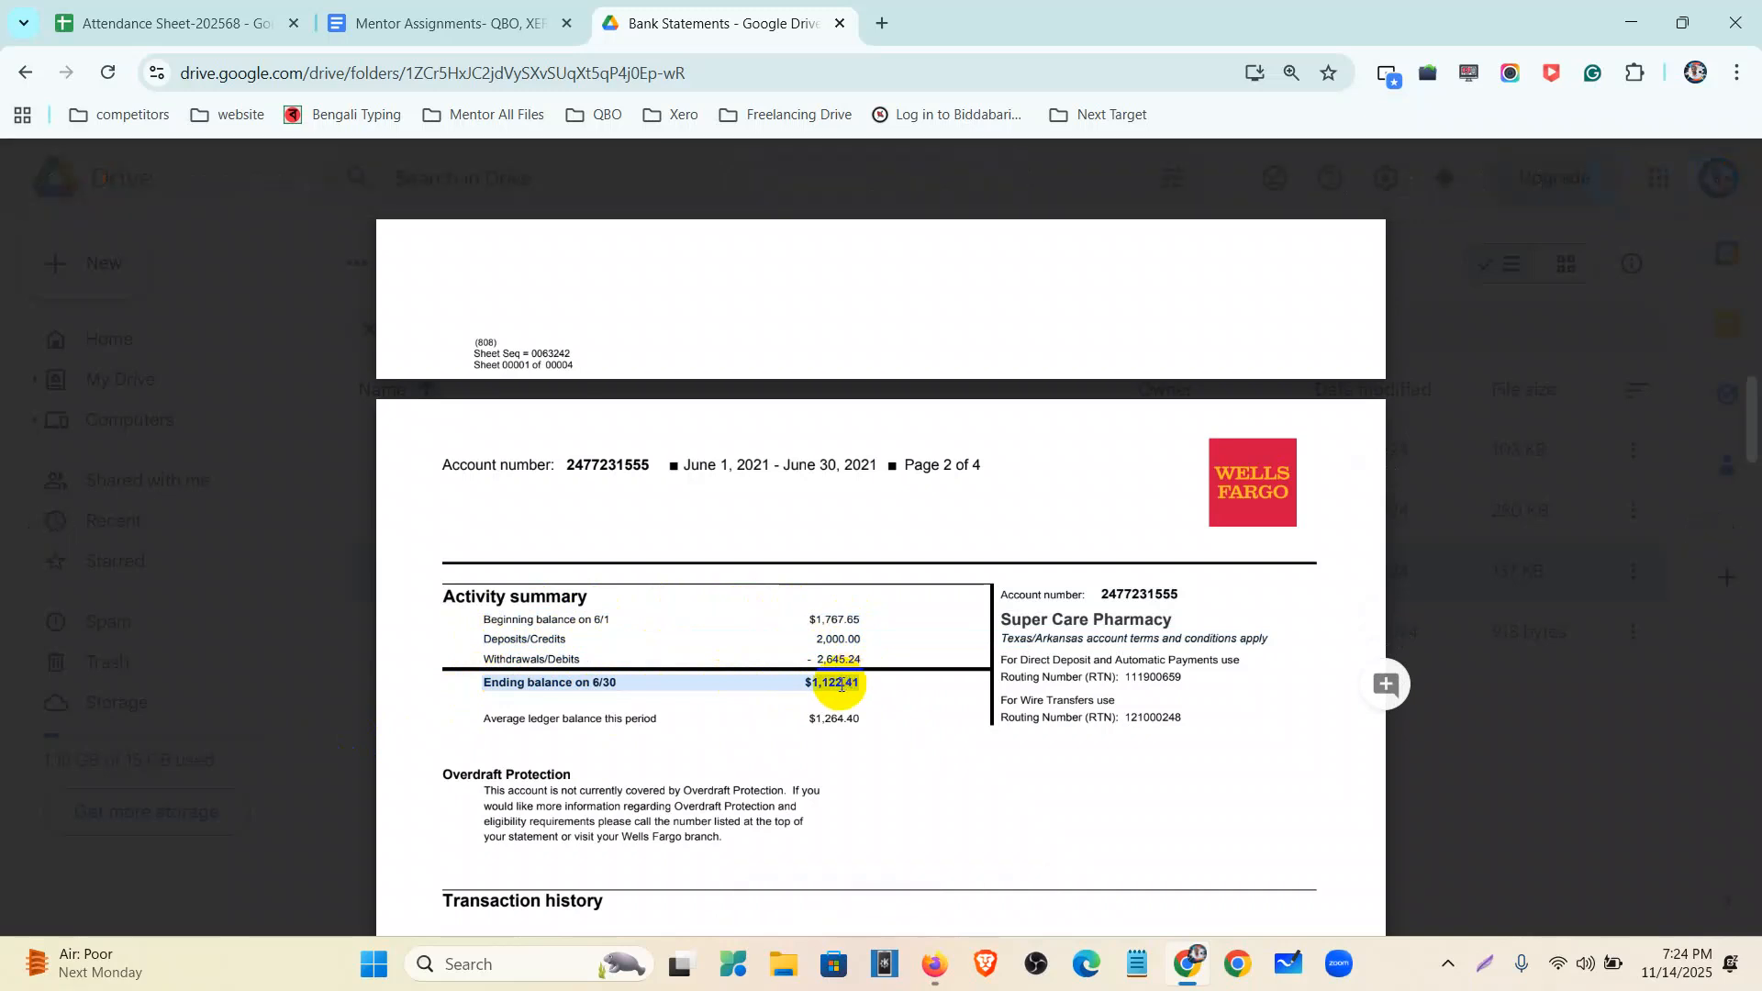
scroll(841, 684, "up", 10)
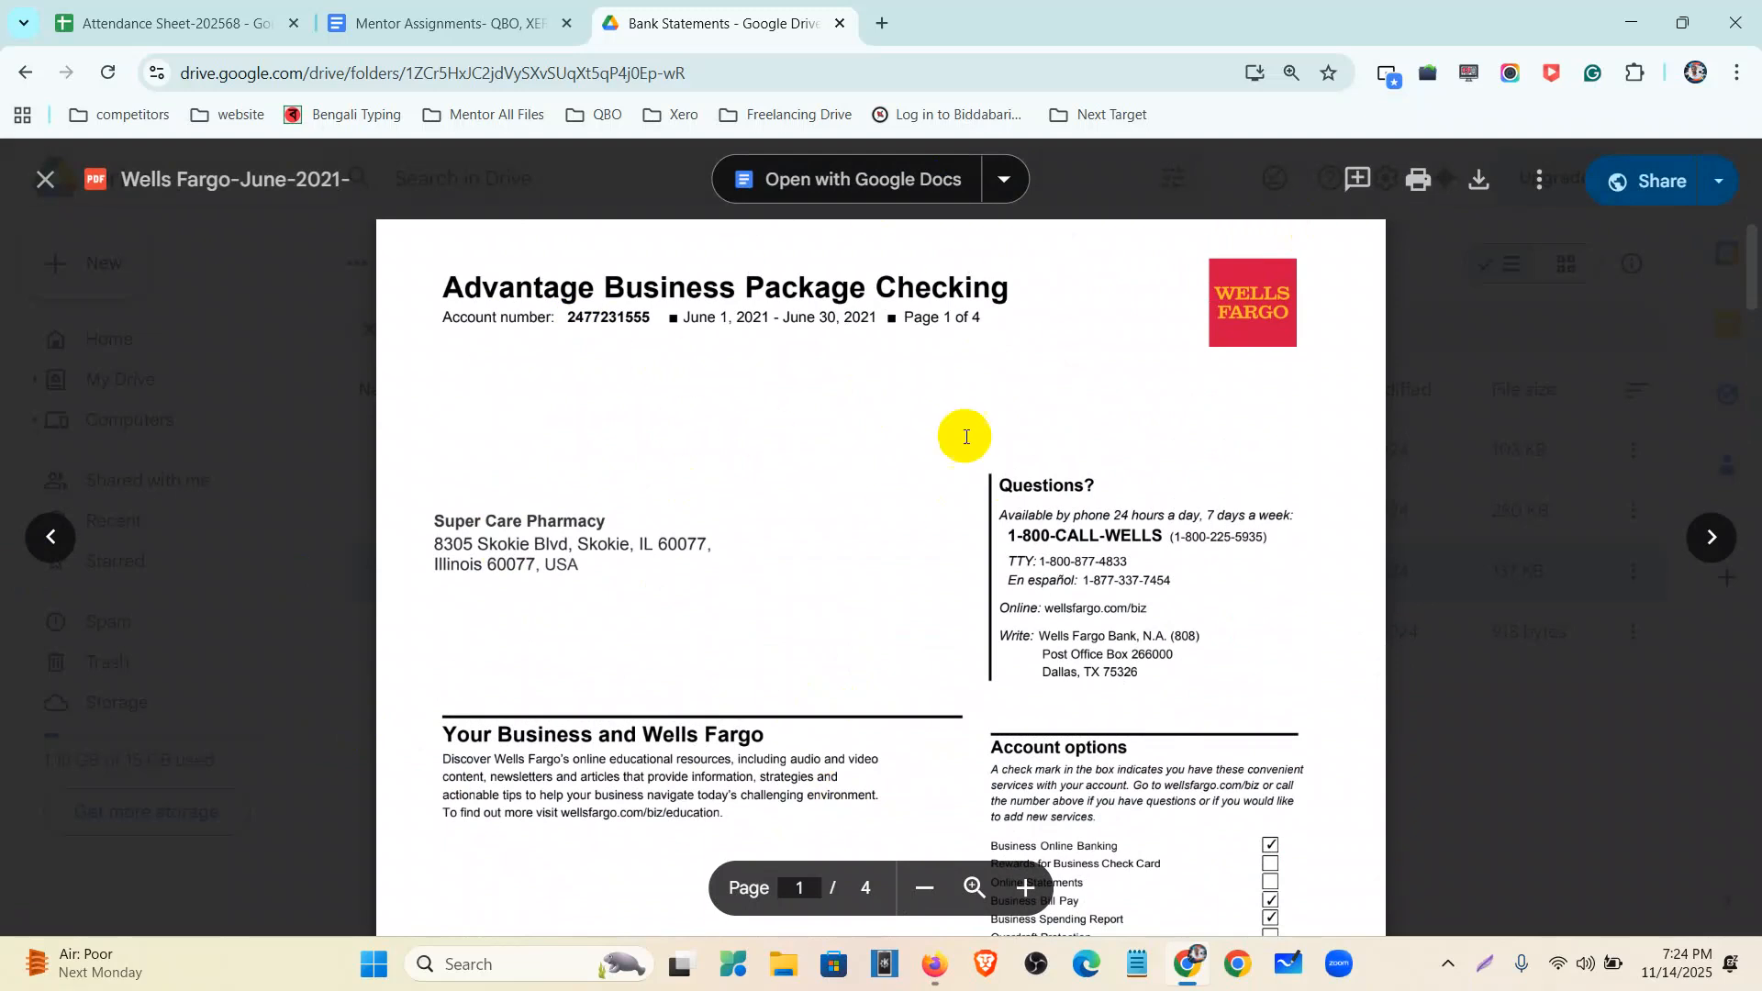
scroll(853, 456, "down", 10)
scroll(861, 499, "down", 15)
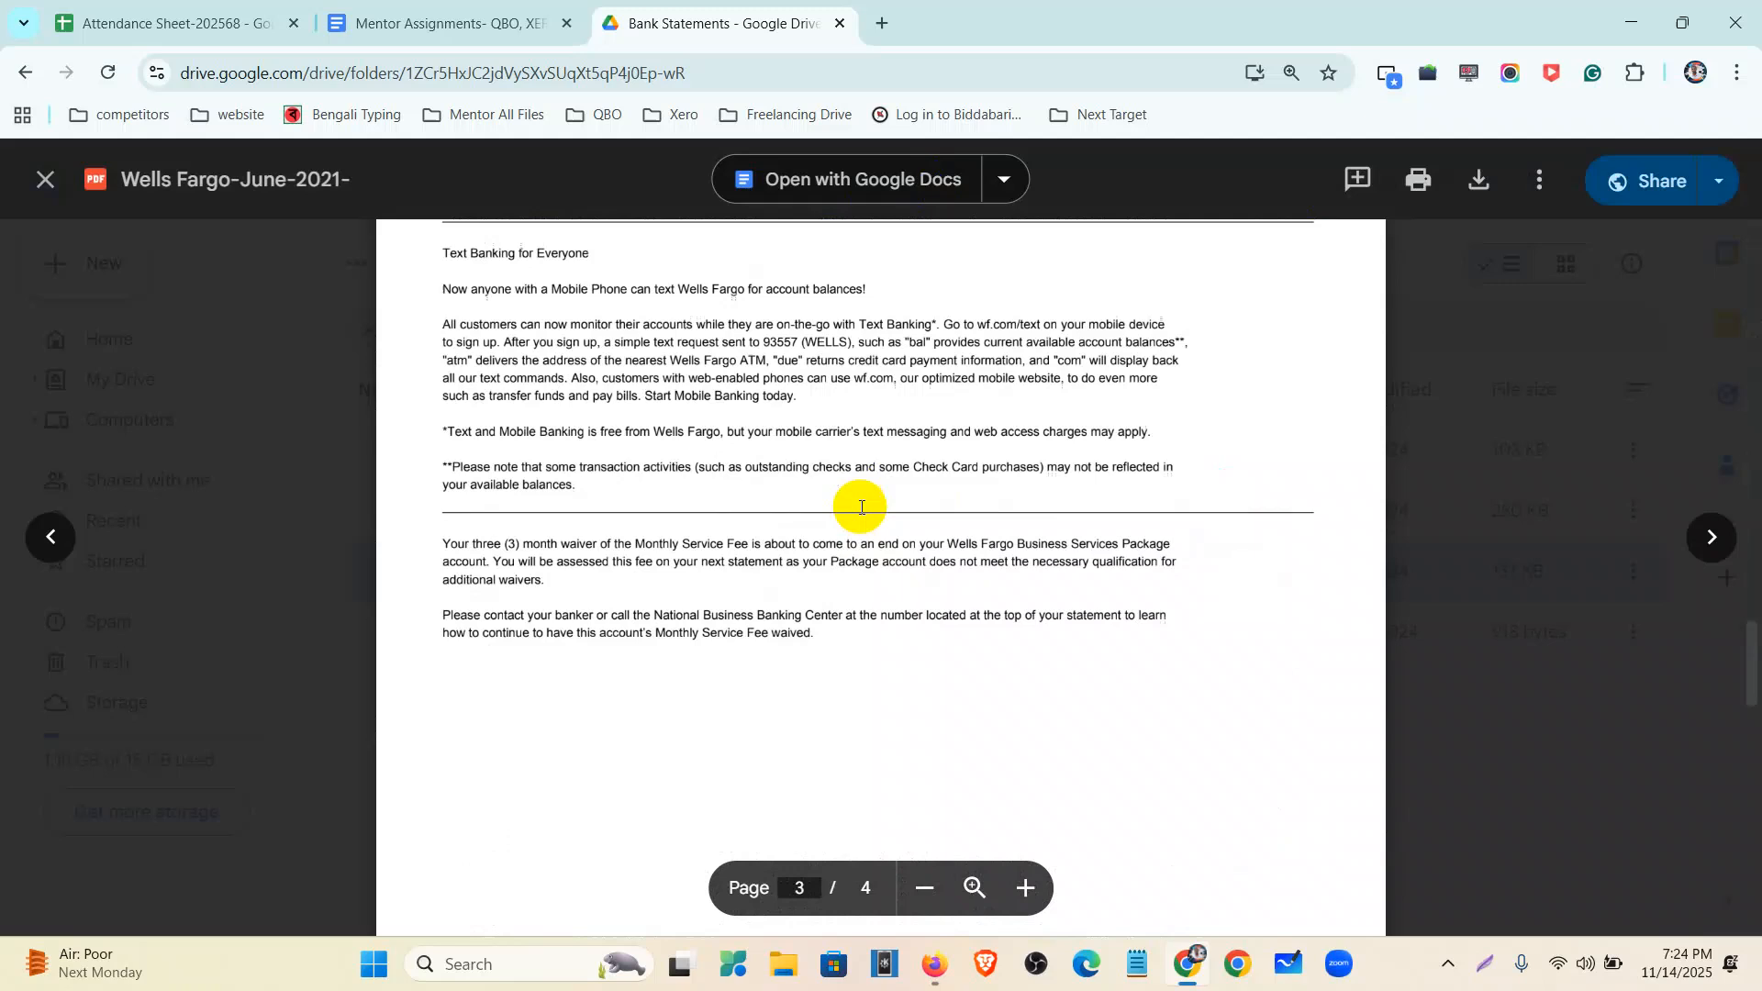
scroll(862, 550, "down", 5)
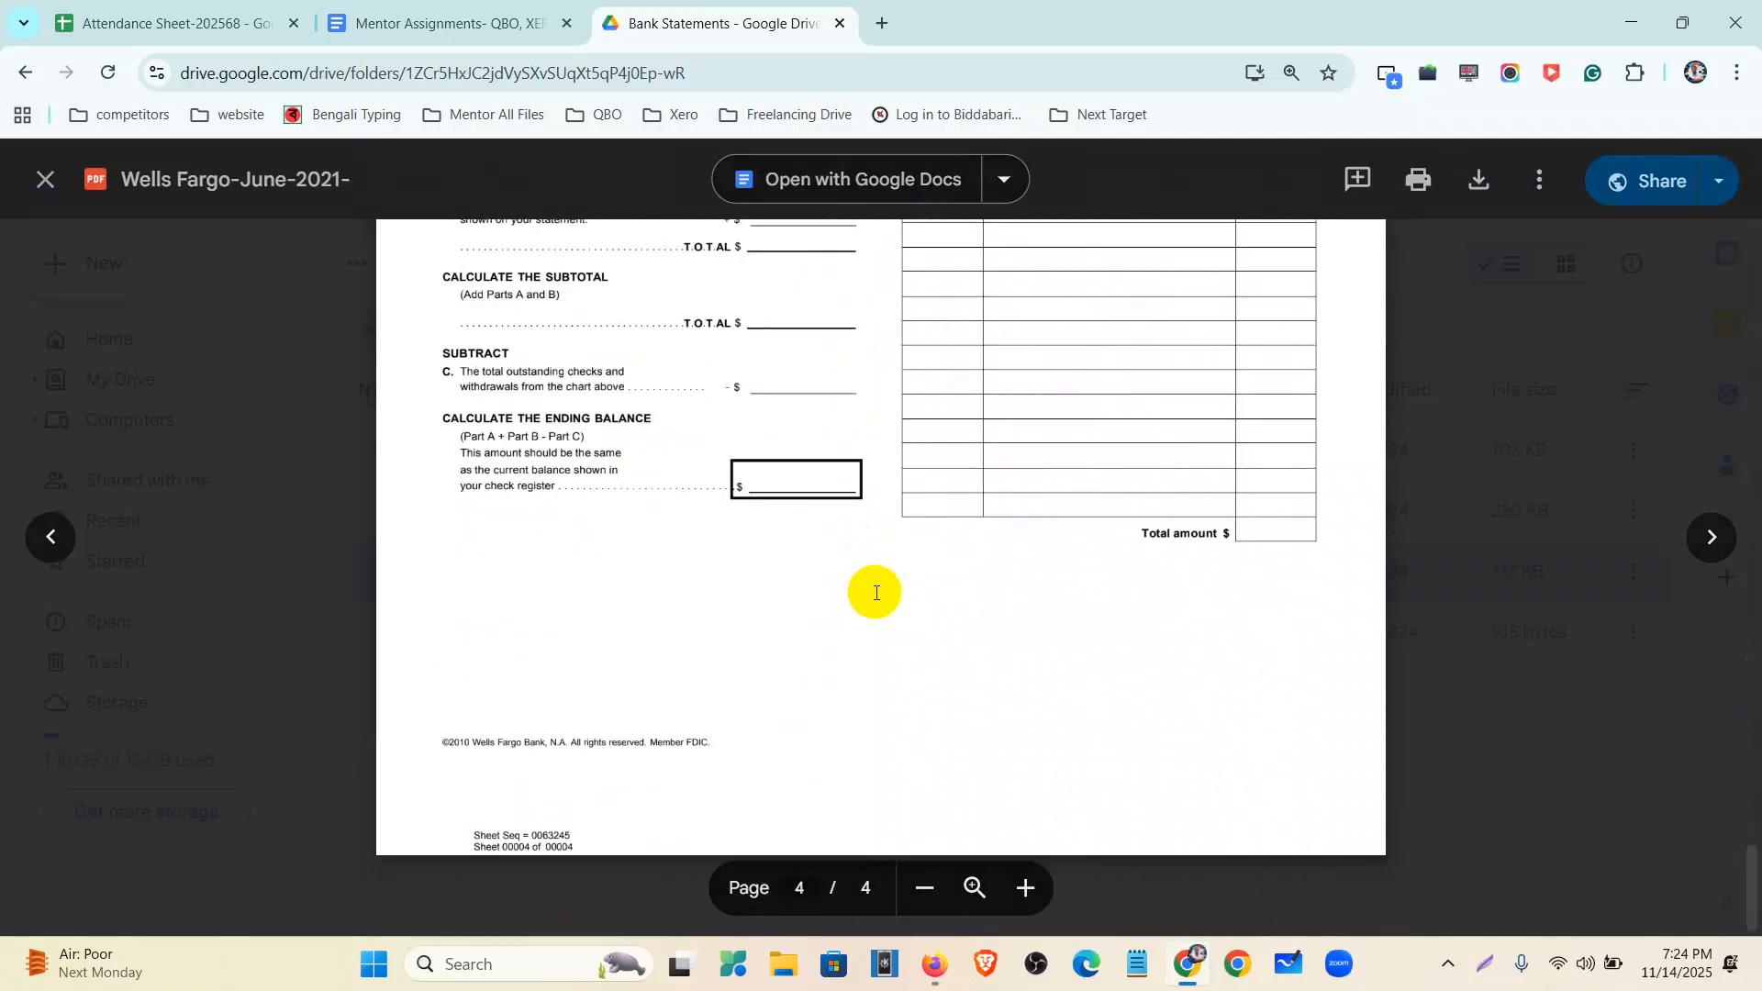
scroll(873, 587, "up", 15)
scroll(876, 594, "up", 10)
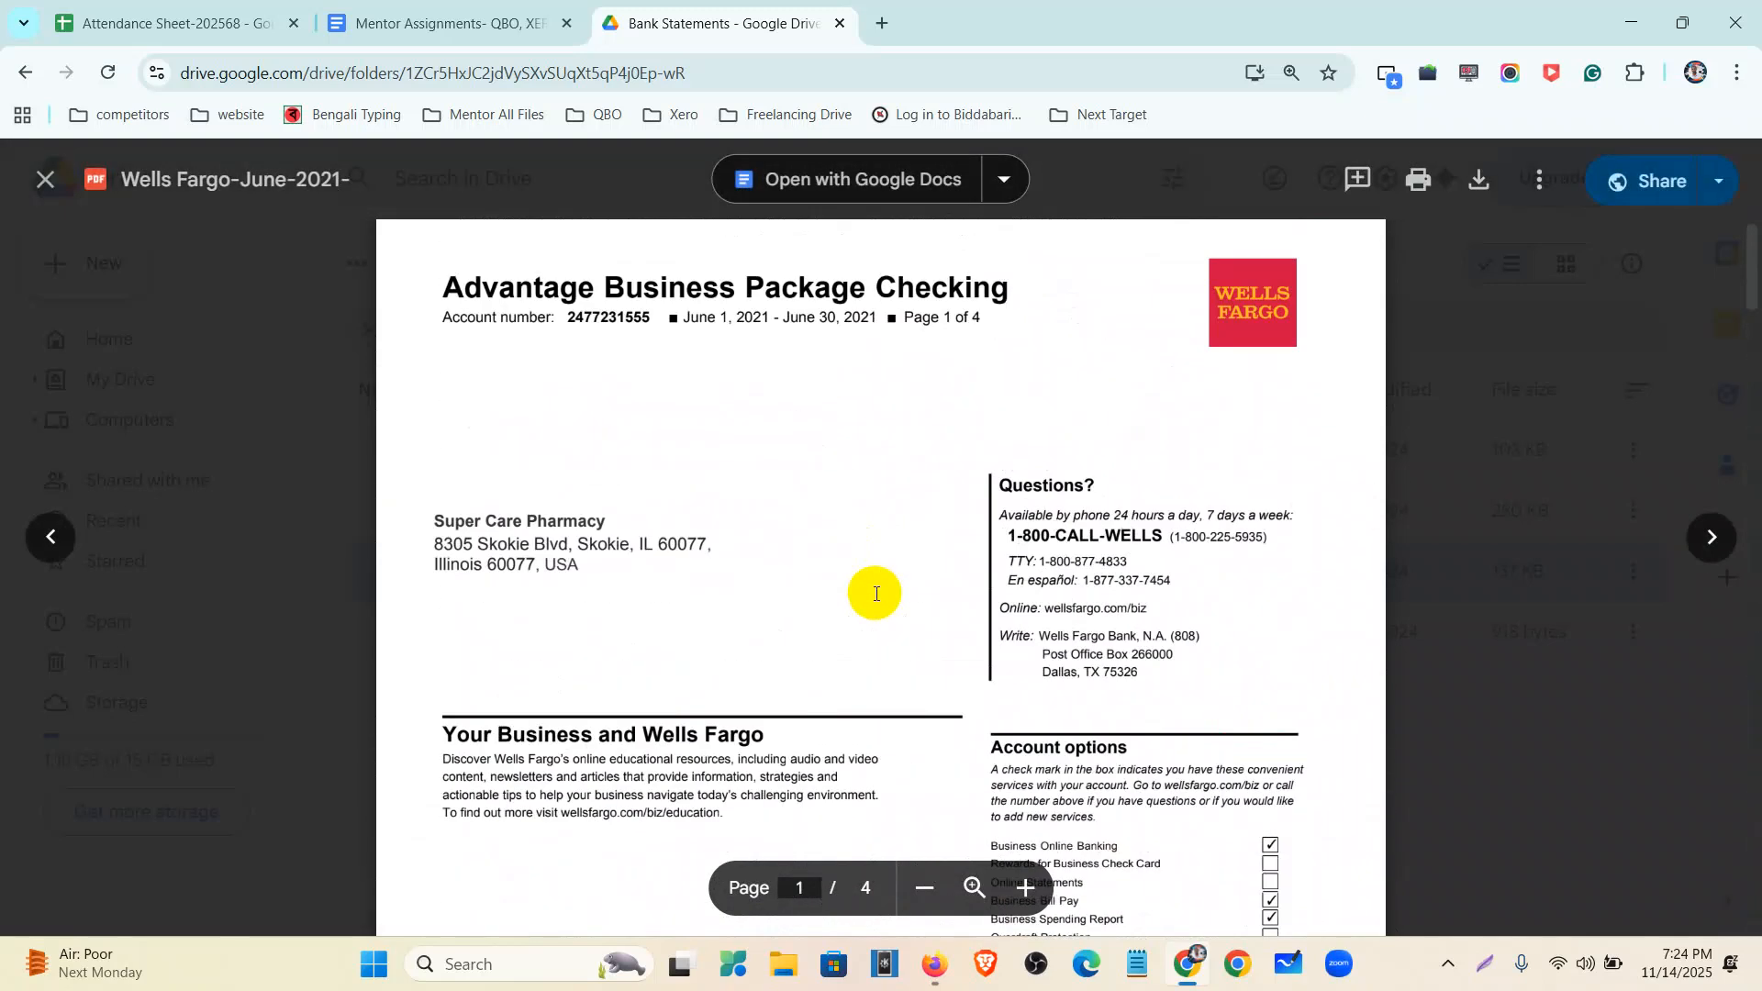
- In QuickBooks Online, go via Bank transactions to the Chart of accounts and hide the sidebar
left_click(934, 964)
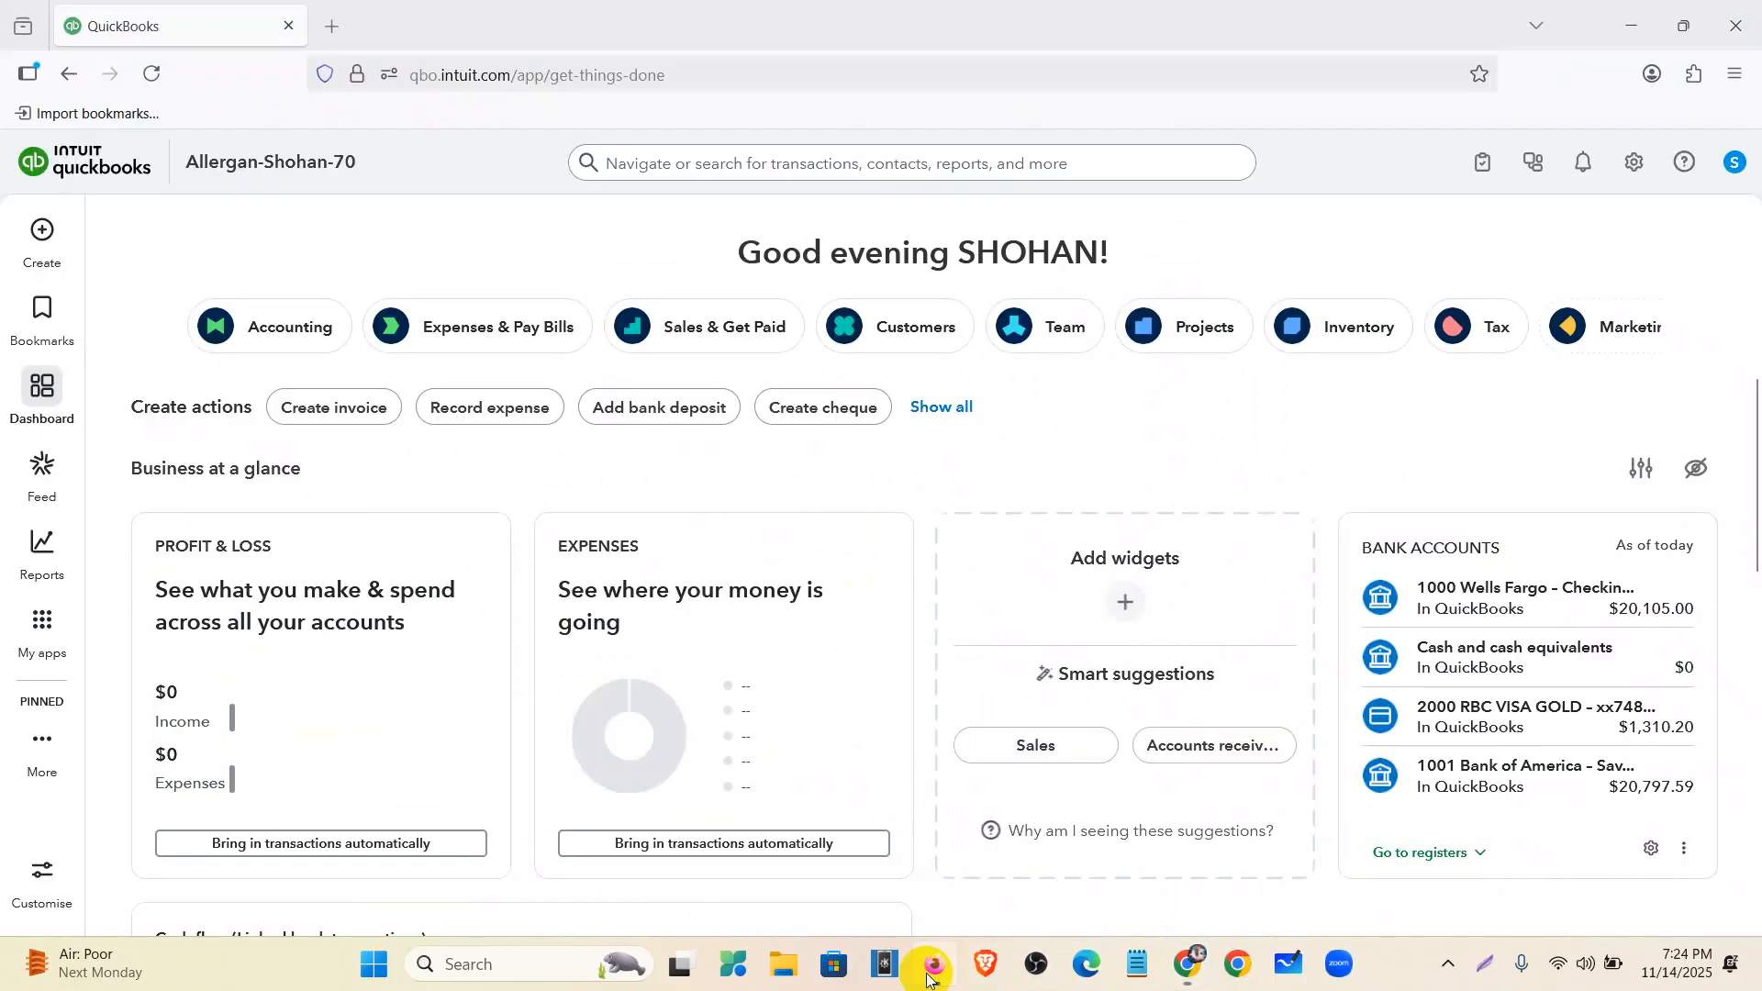
mouse_move(41, 633)
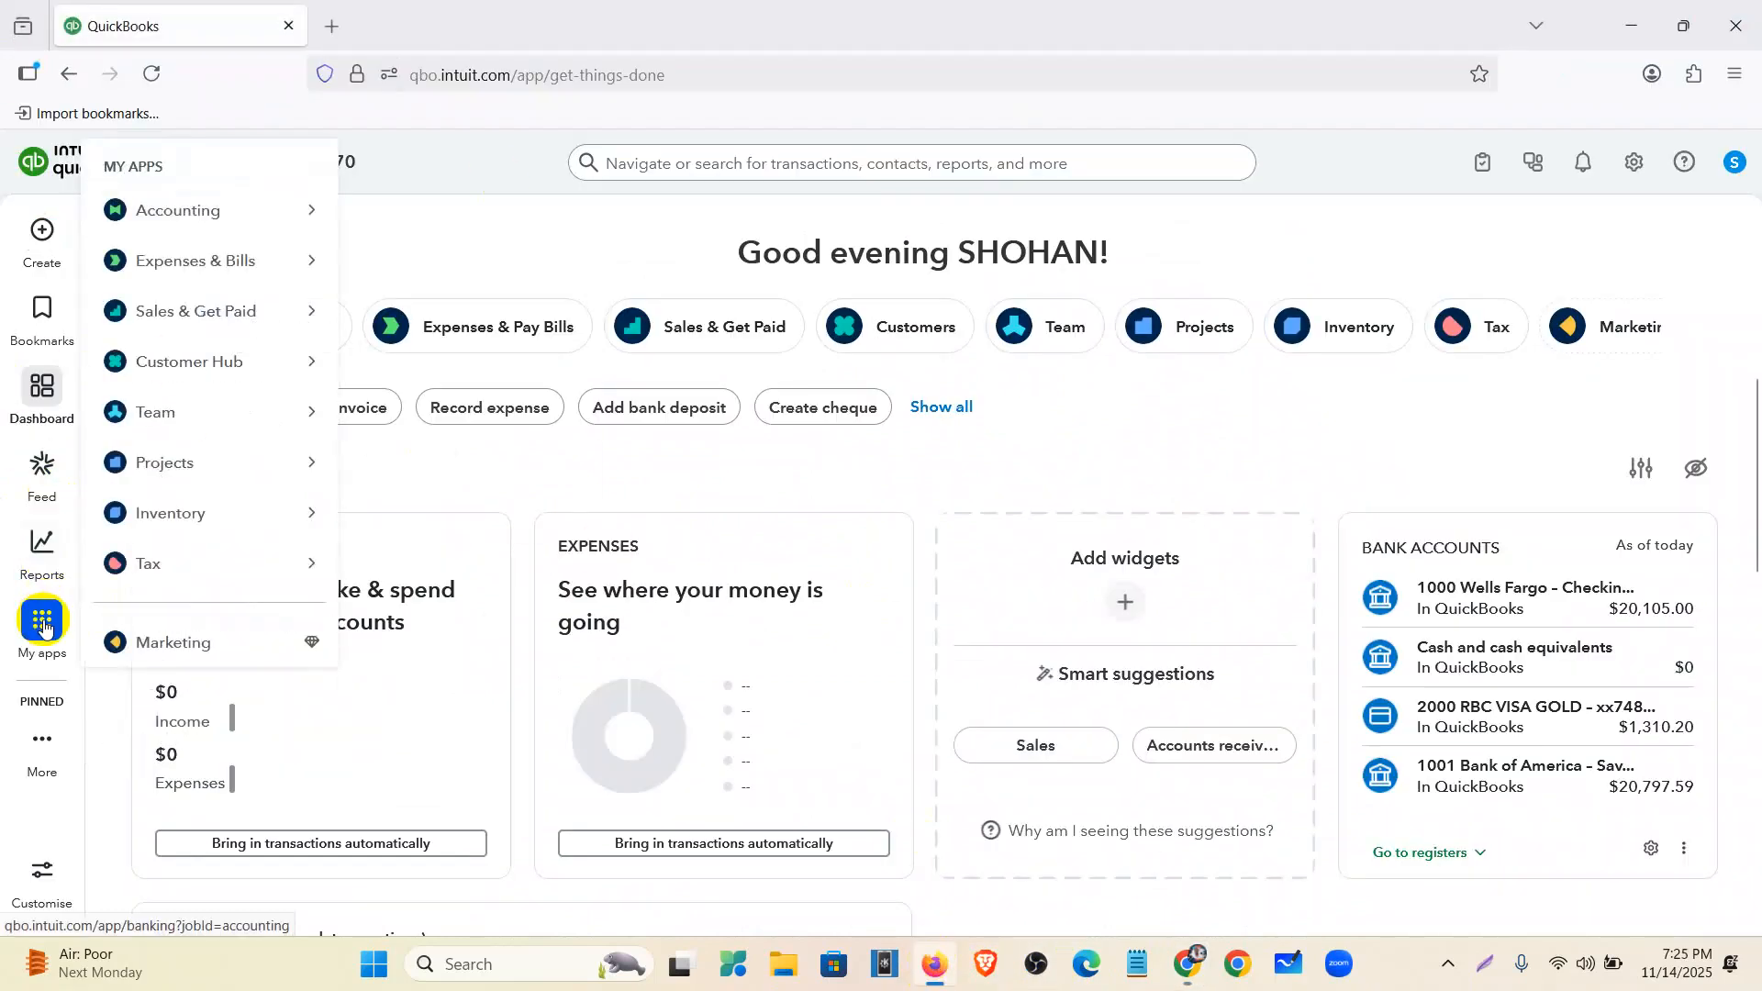
left_click(39, 618)
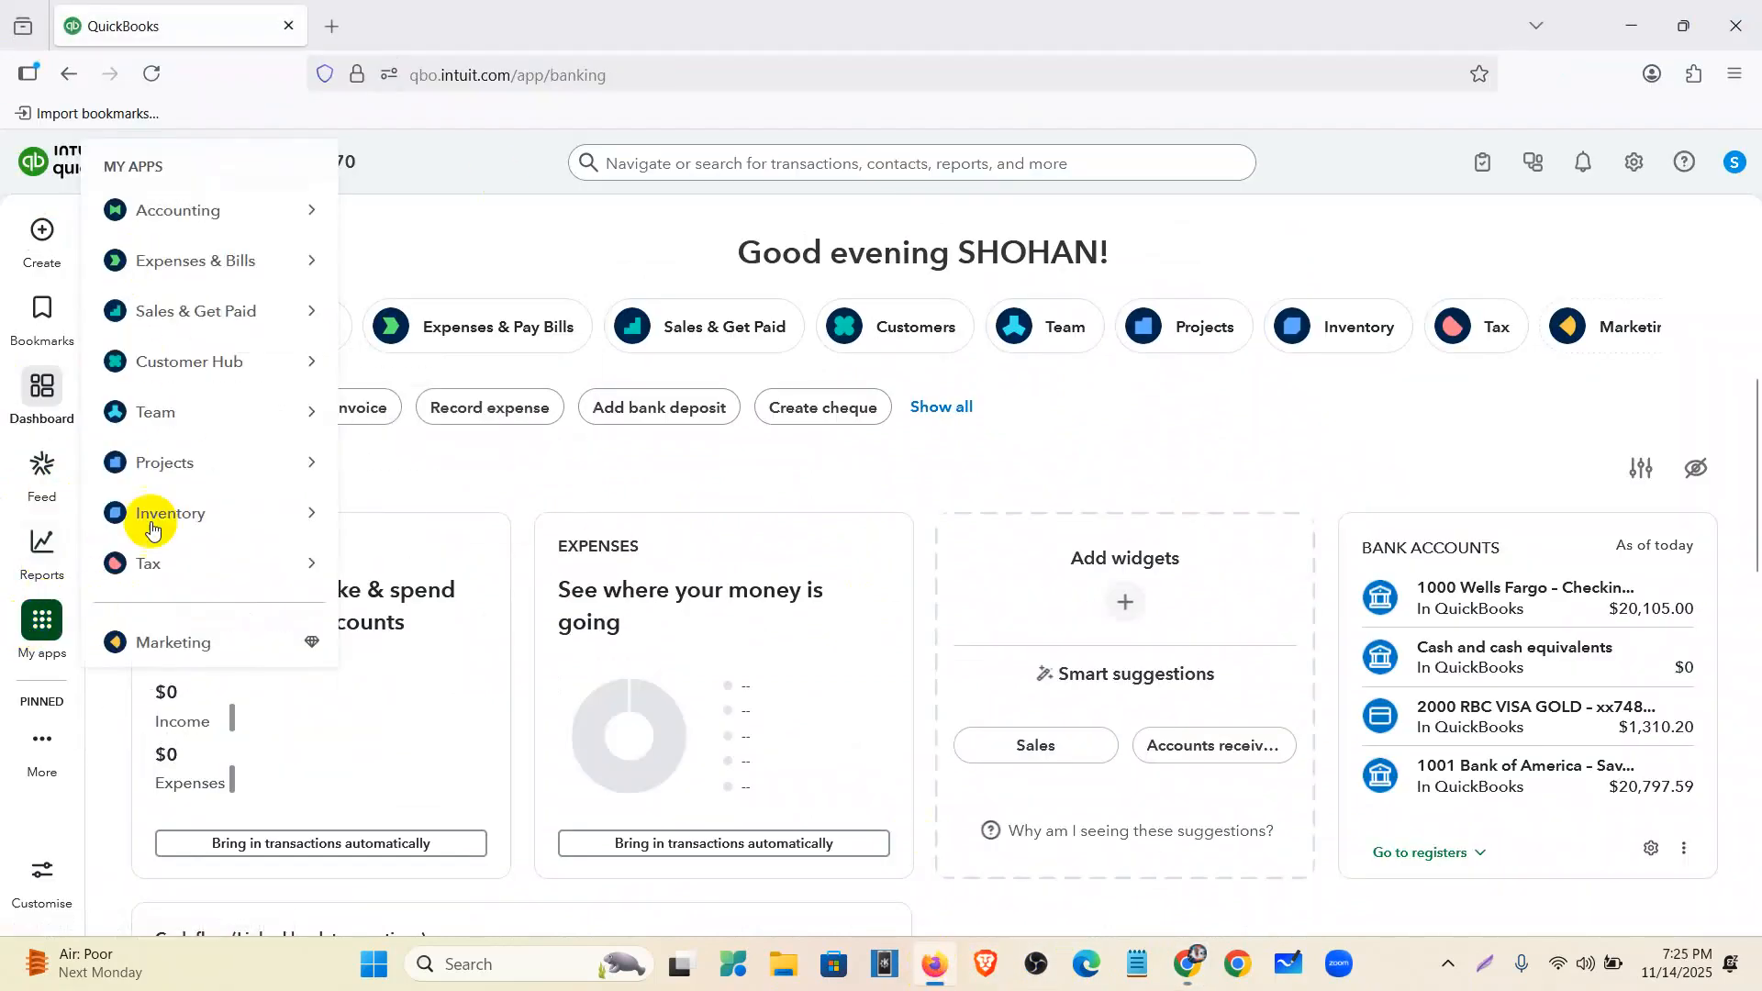
mouse_move(155, 230)
left_click(439, 217)
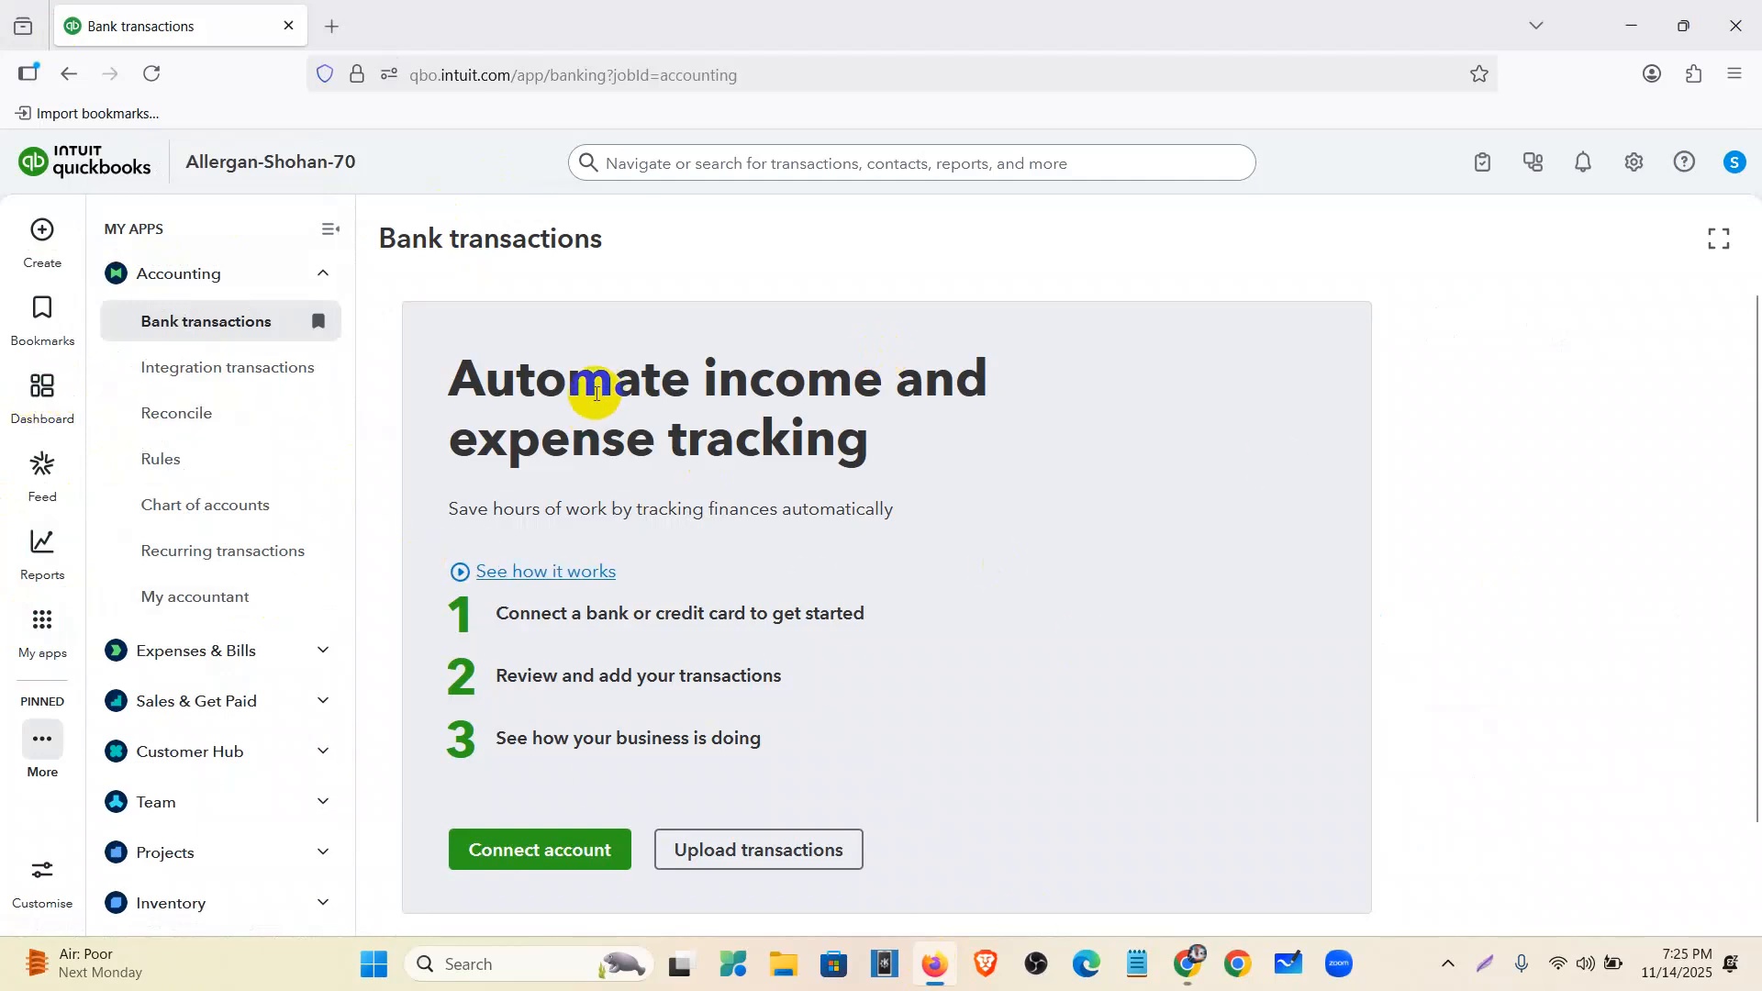
left_click(240, 506)
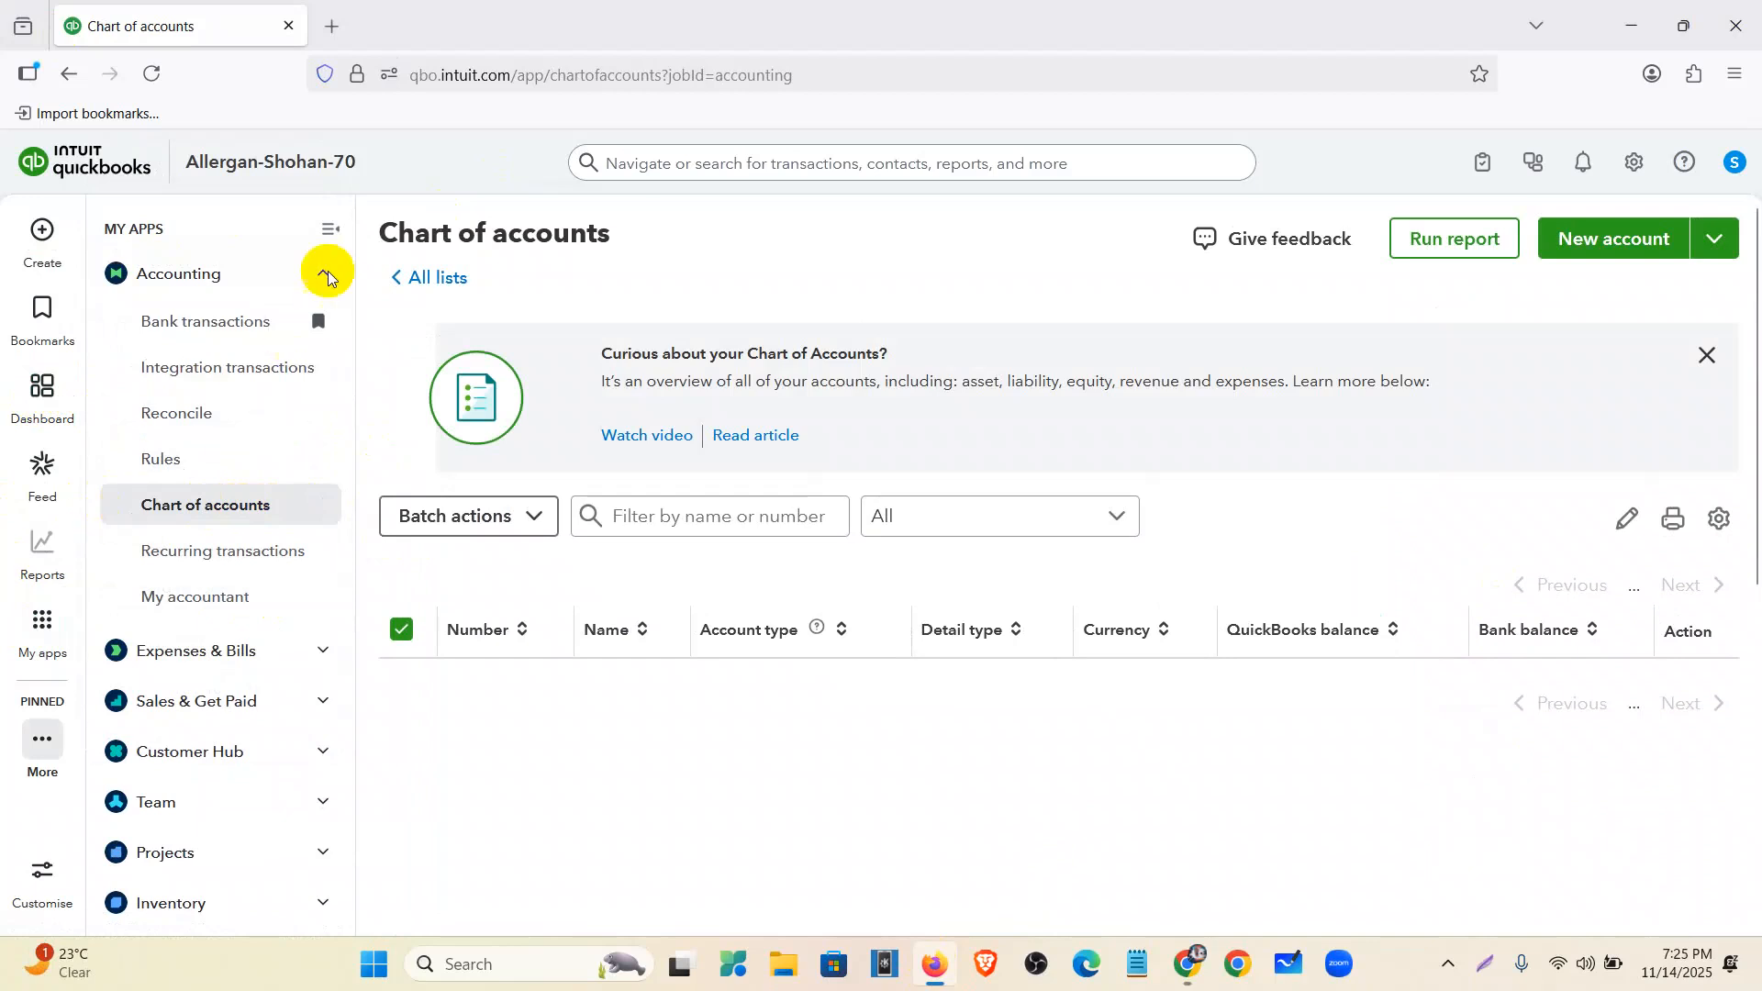
left_click(332, 229)
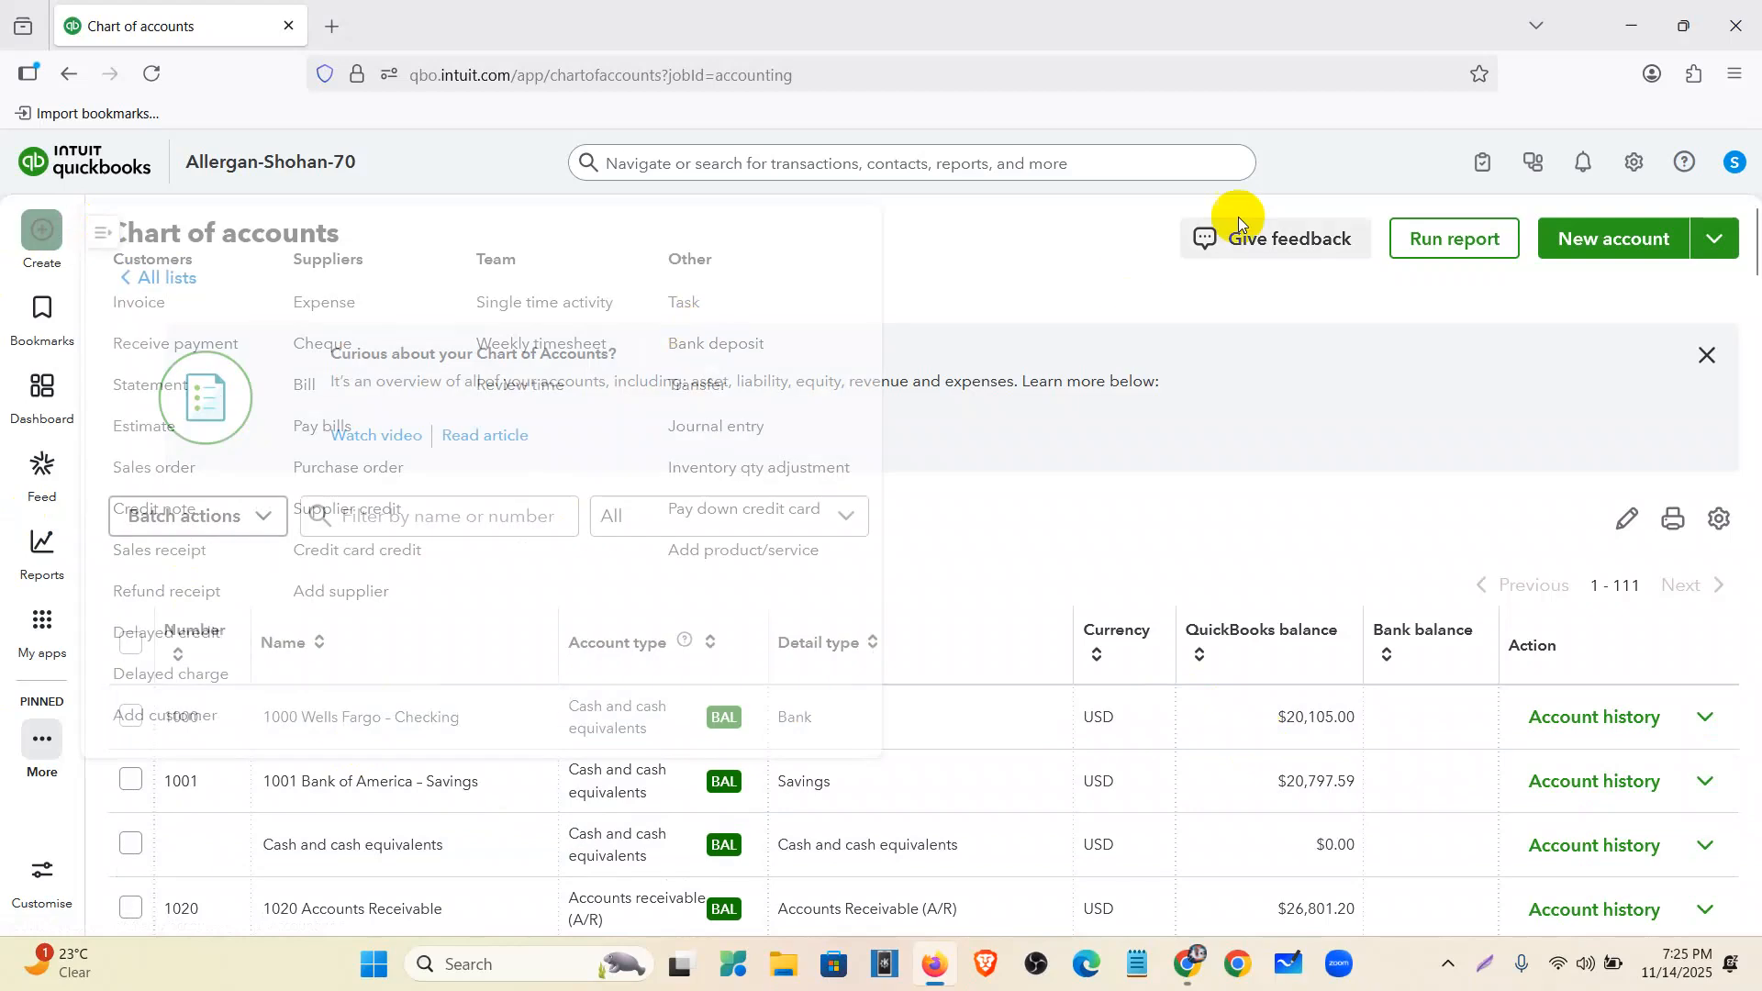
- Start a new account named Welles Fargo-Reconcile with account number 1010
left_click(1607, 241)
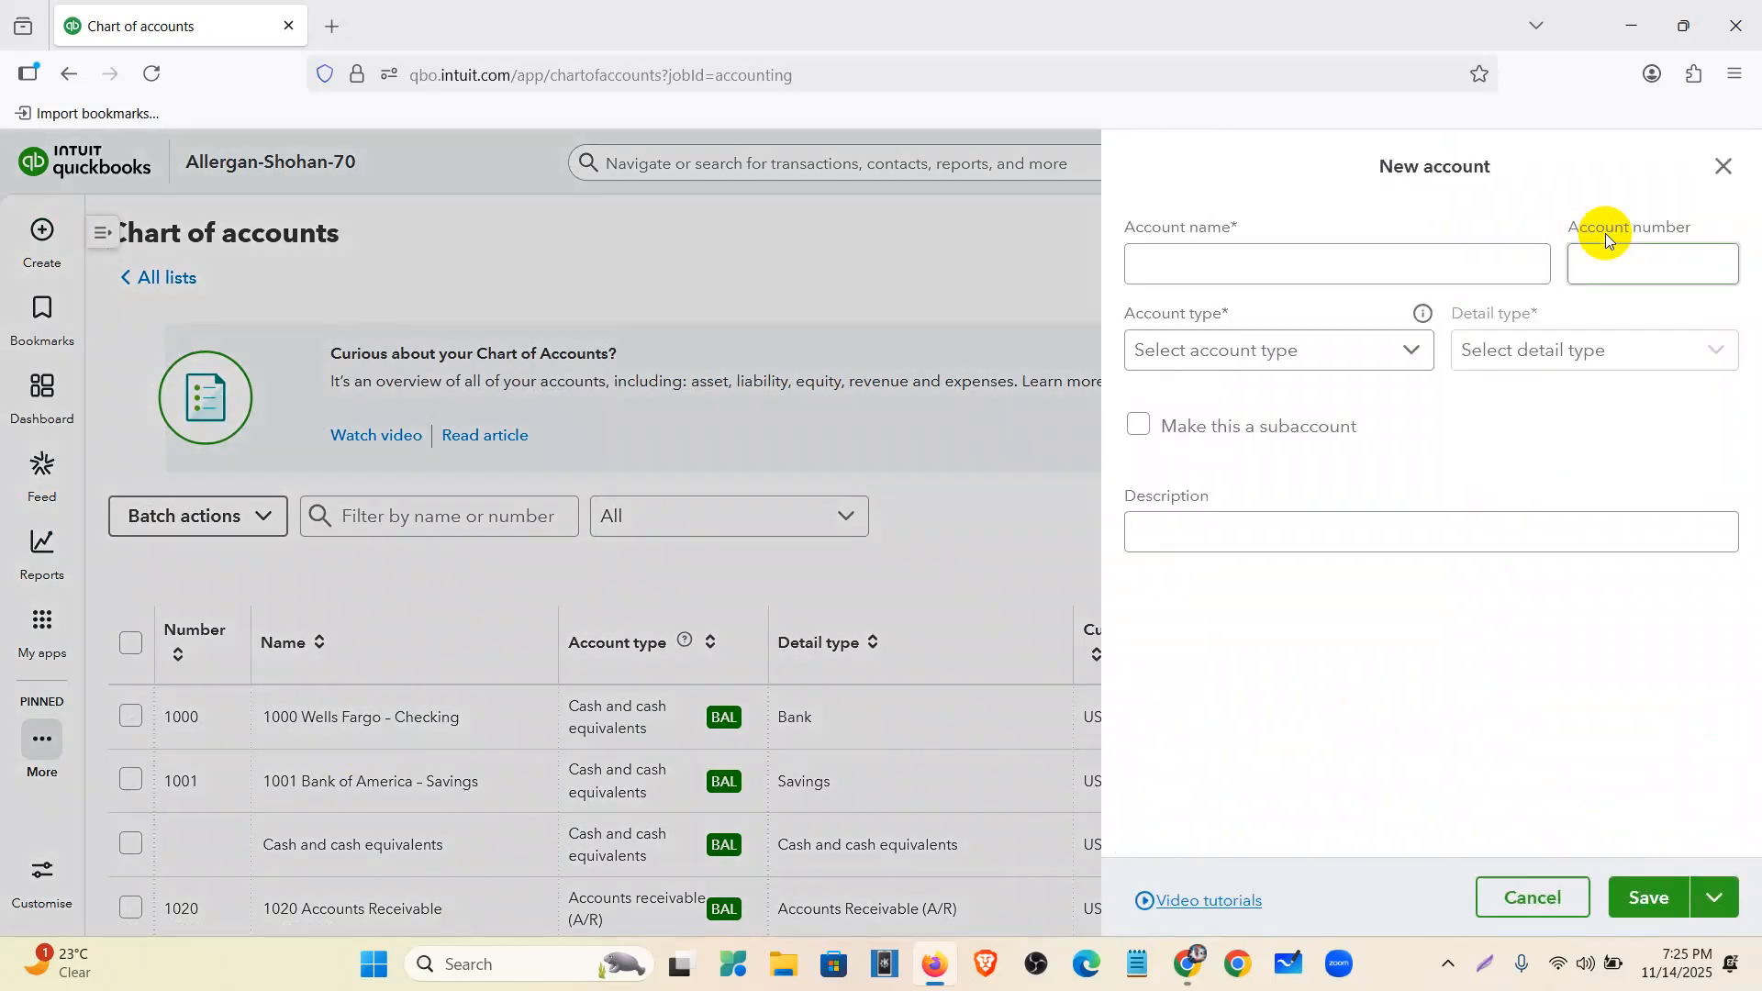
left_click(1322, 267)
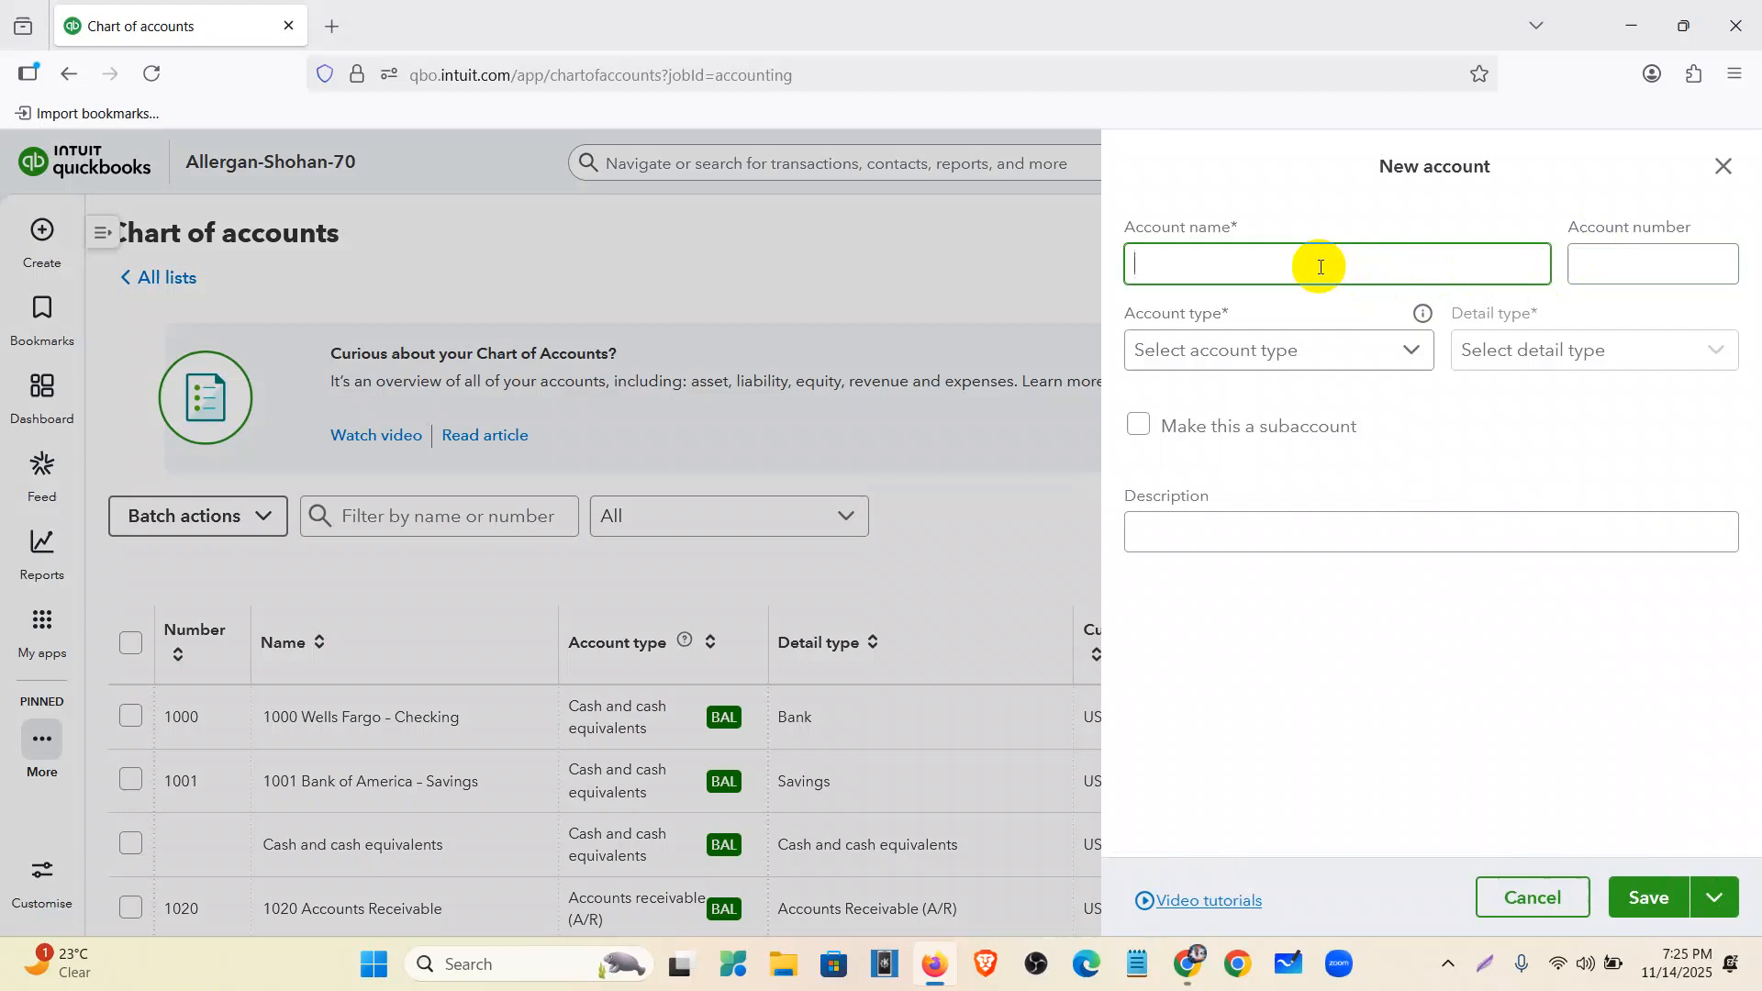
type("Welles Fargo-Reconcile")
left_click(1611, 263)
type("1")
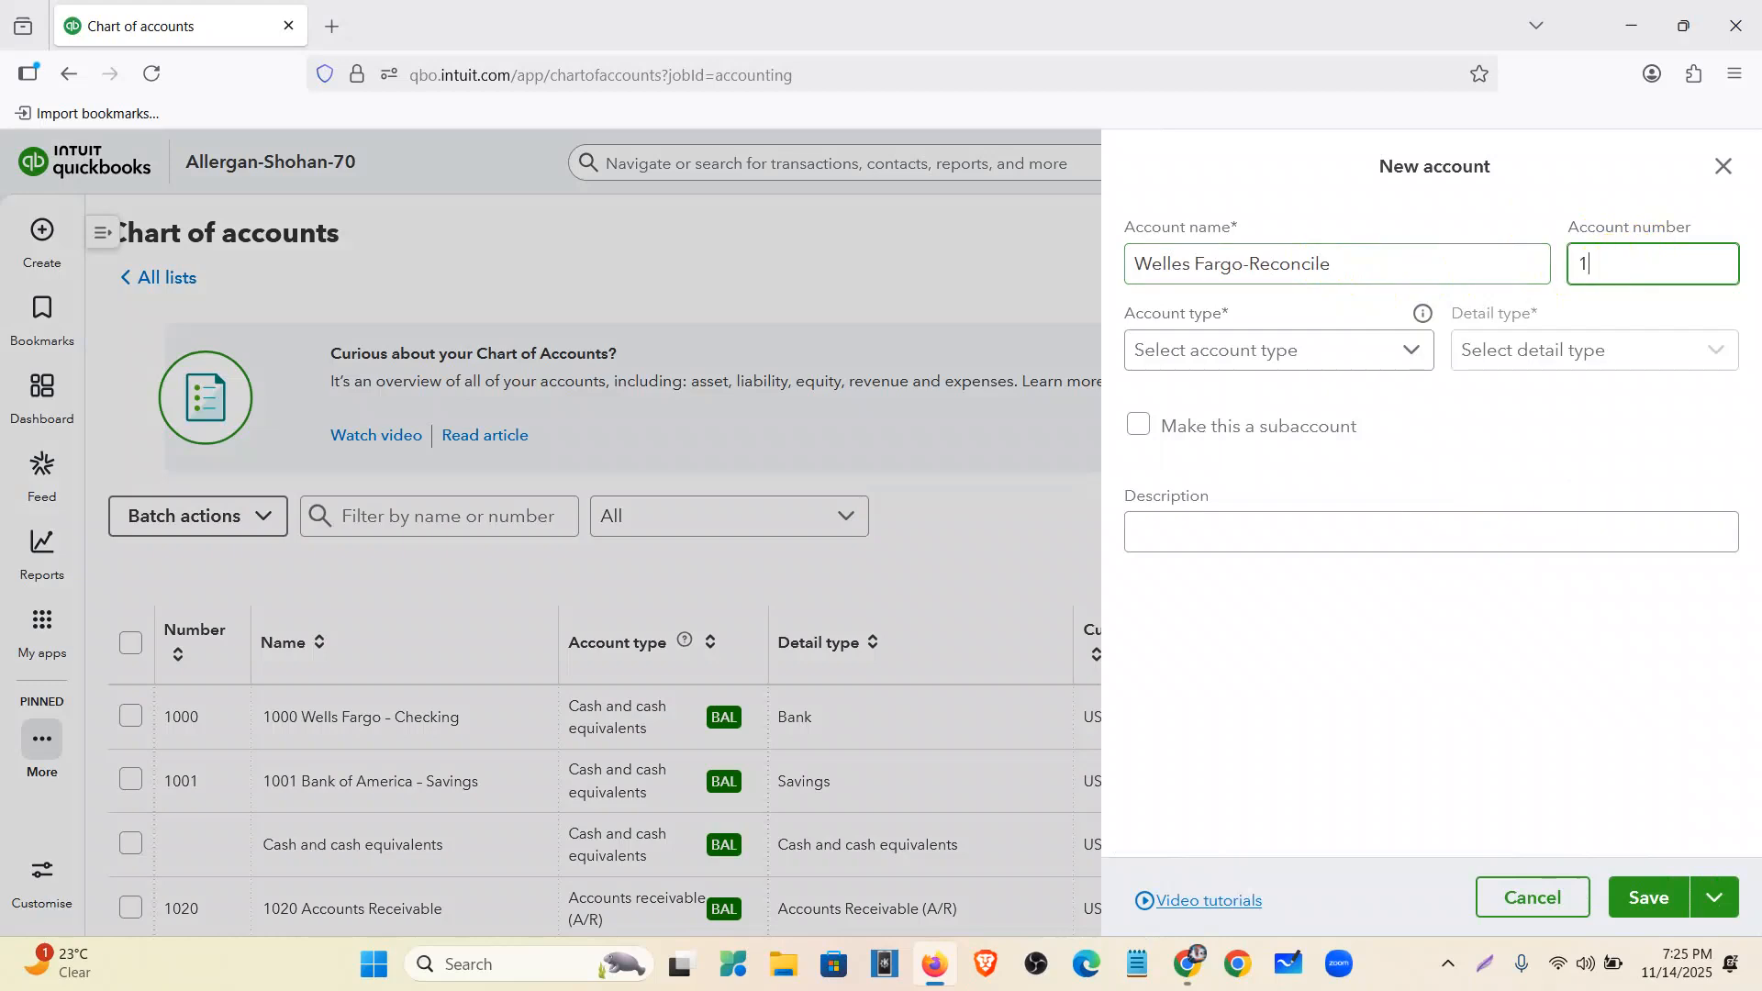
type("010")
- Choose Cash and cash equivalents as account type with Bank detail type, then return to the statement PDF
left_click(1409, 351)
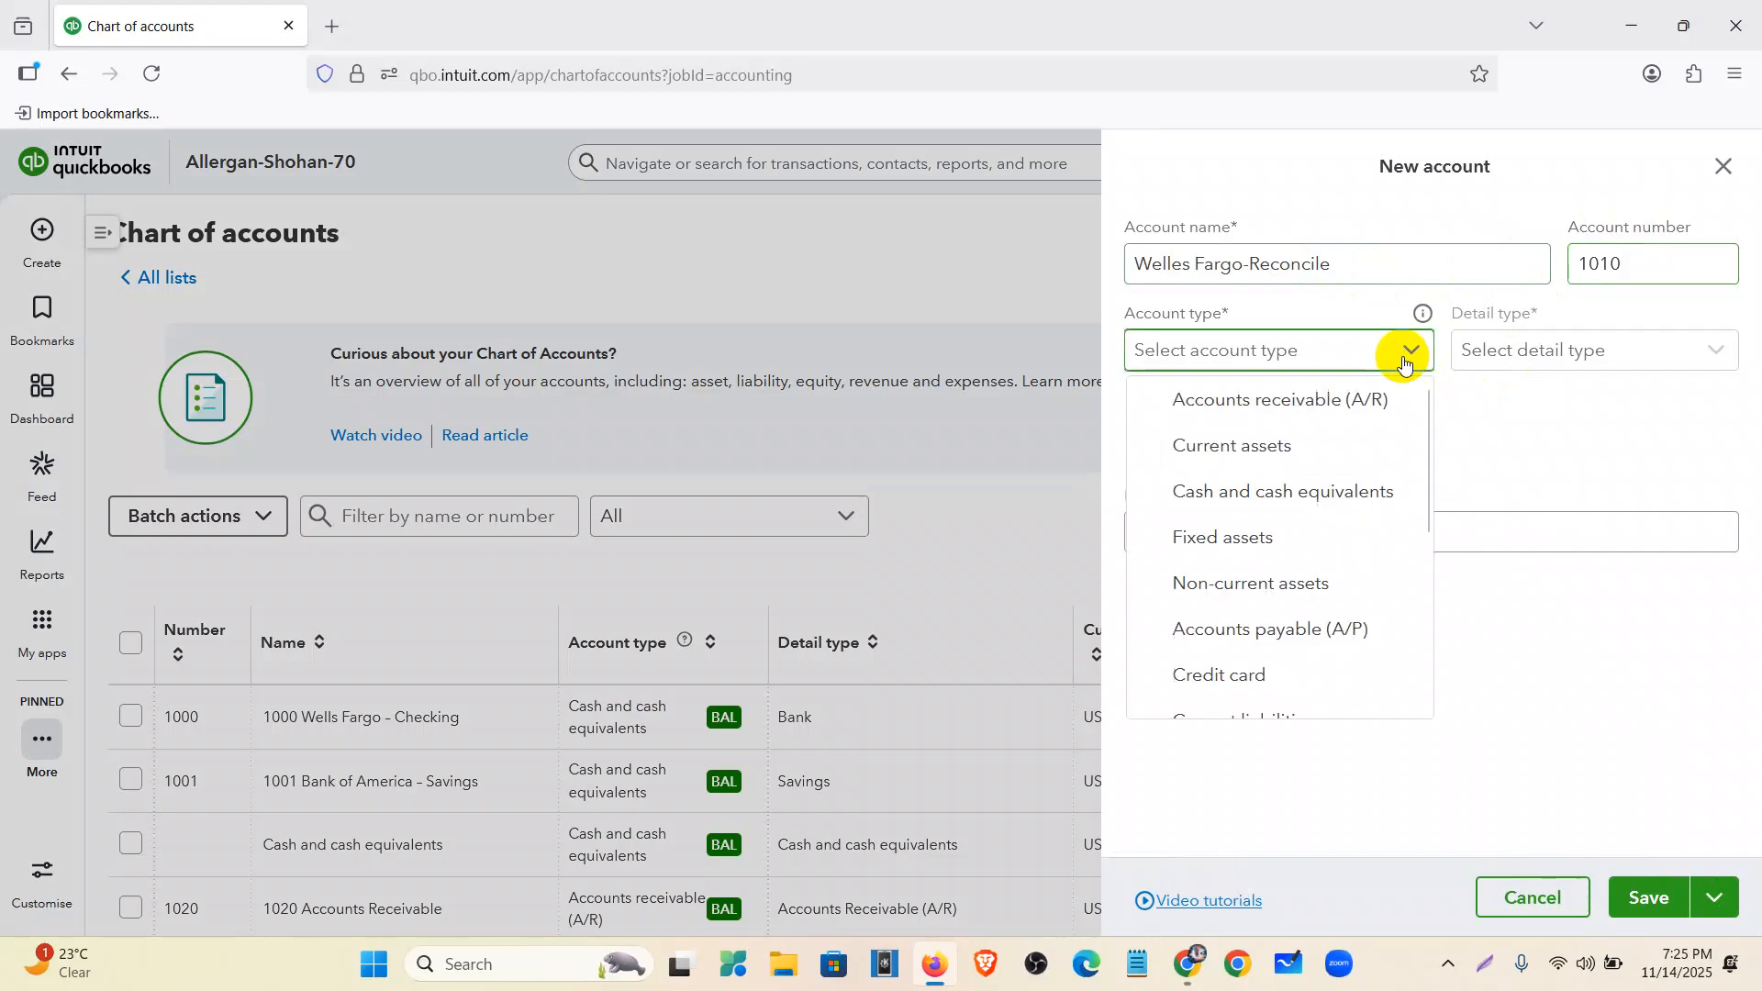
scroll(1310, 560, "down", 3)
scroll(1278, 457, "up", 3)
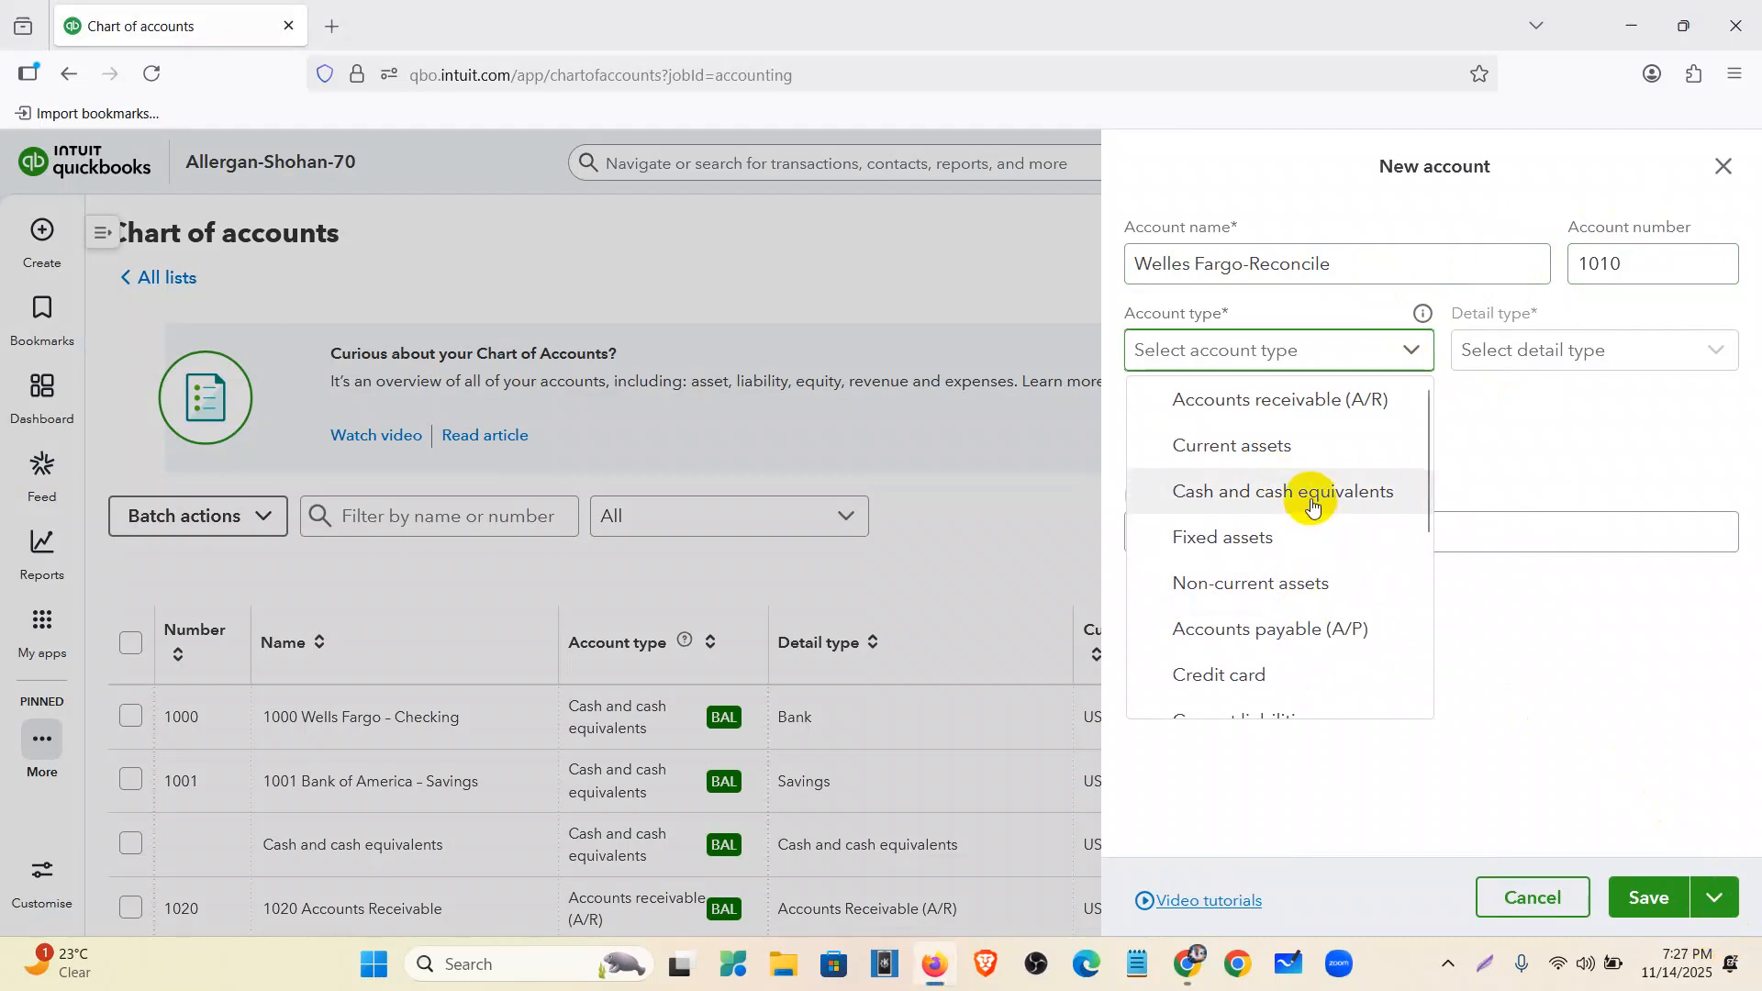
left_click(1313, 507)
left_click(1522, 356)
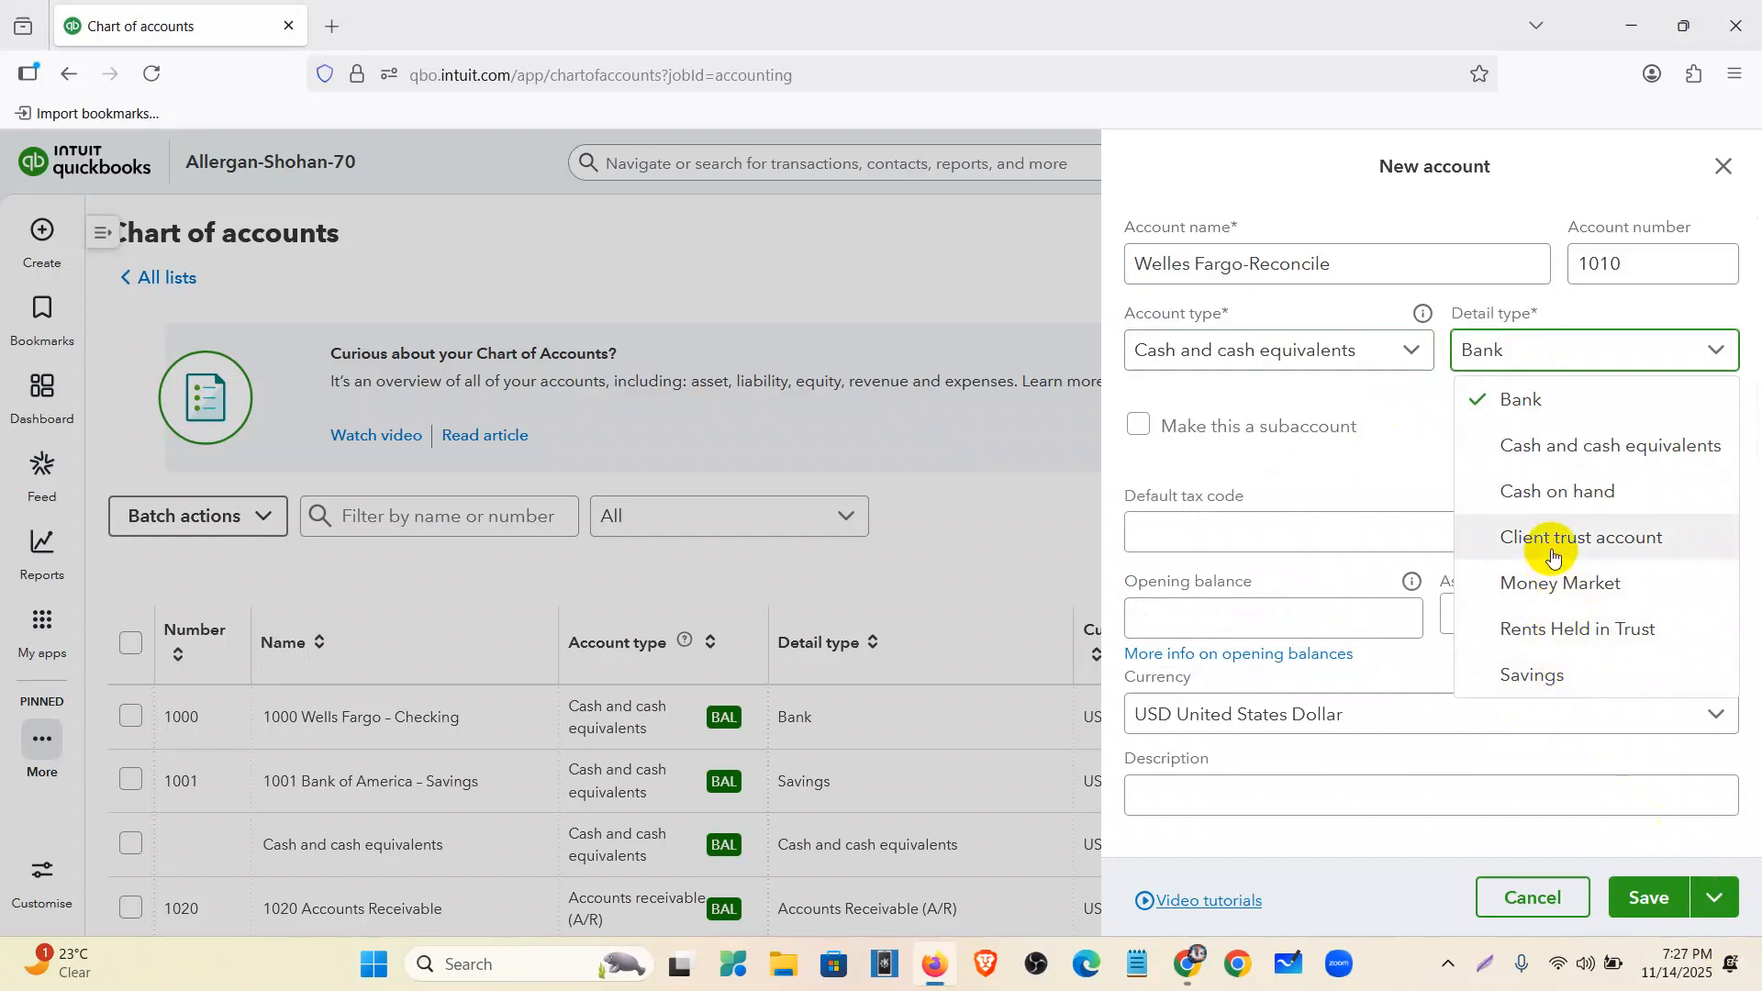
left_click(1513, 406)
left_click(1330, 609)
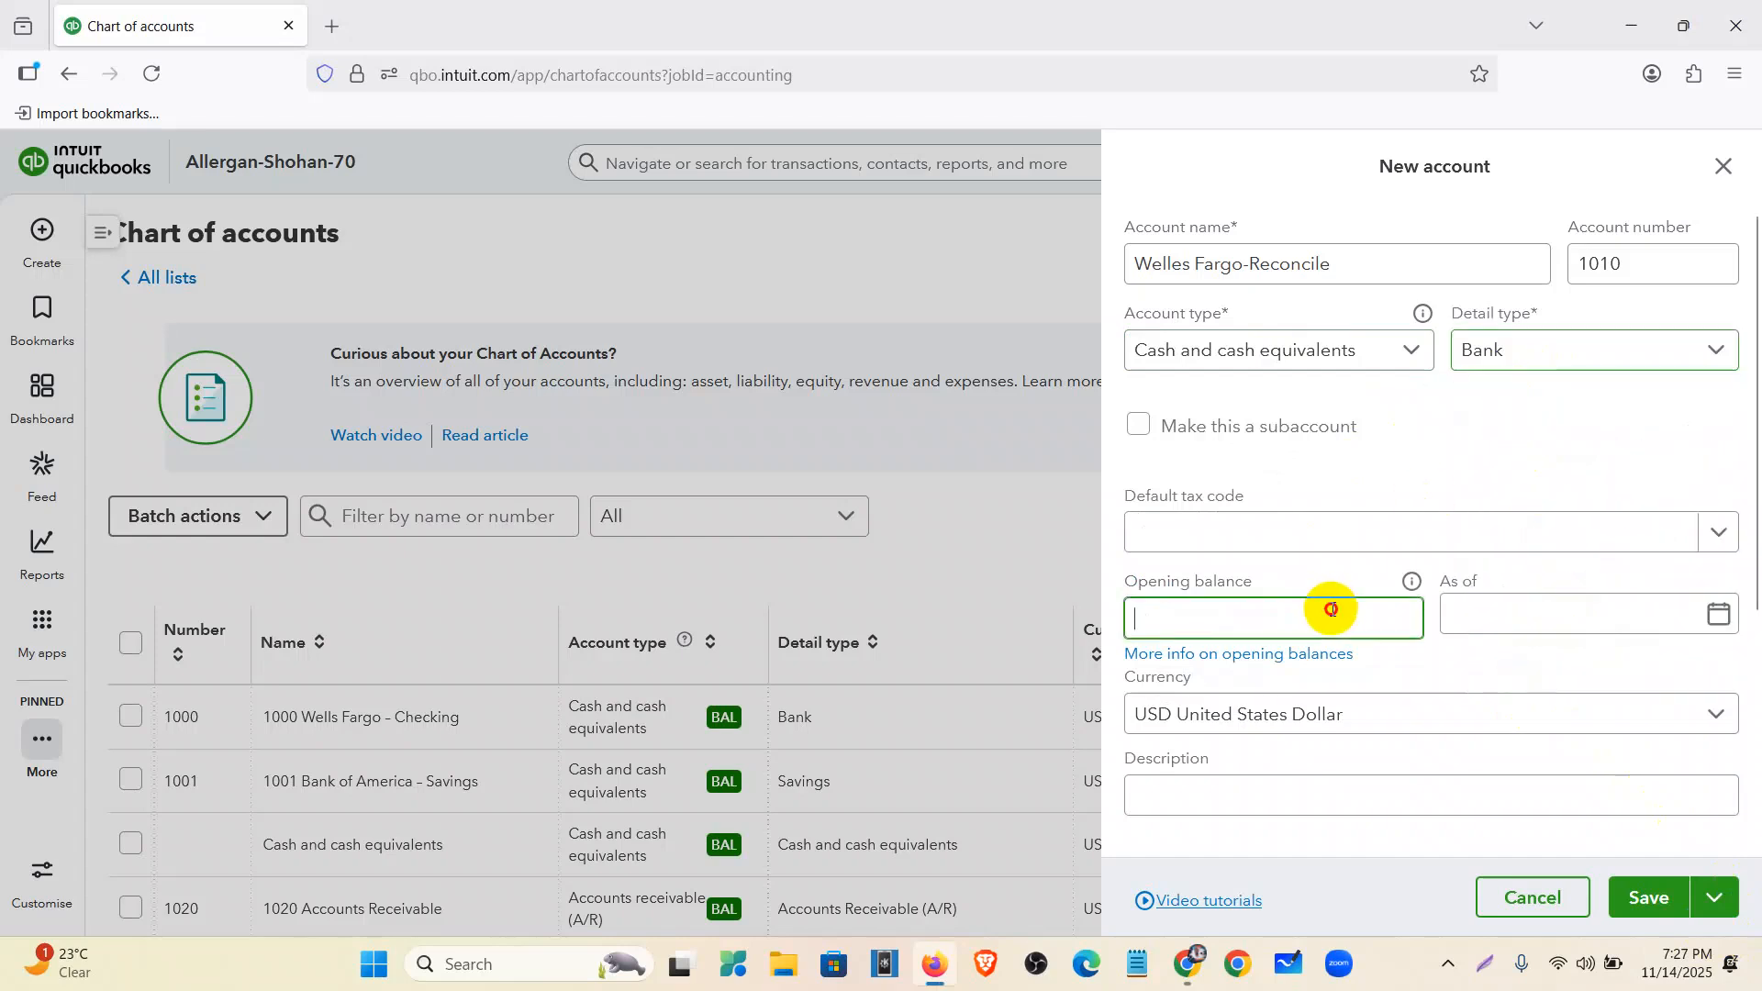
left_click(1193, 960)
scroll(912, 420, "down", 15)
- Copy the $1,767.65 beginning balance from the statement into the Opening balance field
scroll(895, 441, "down", 2)
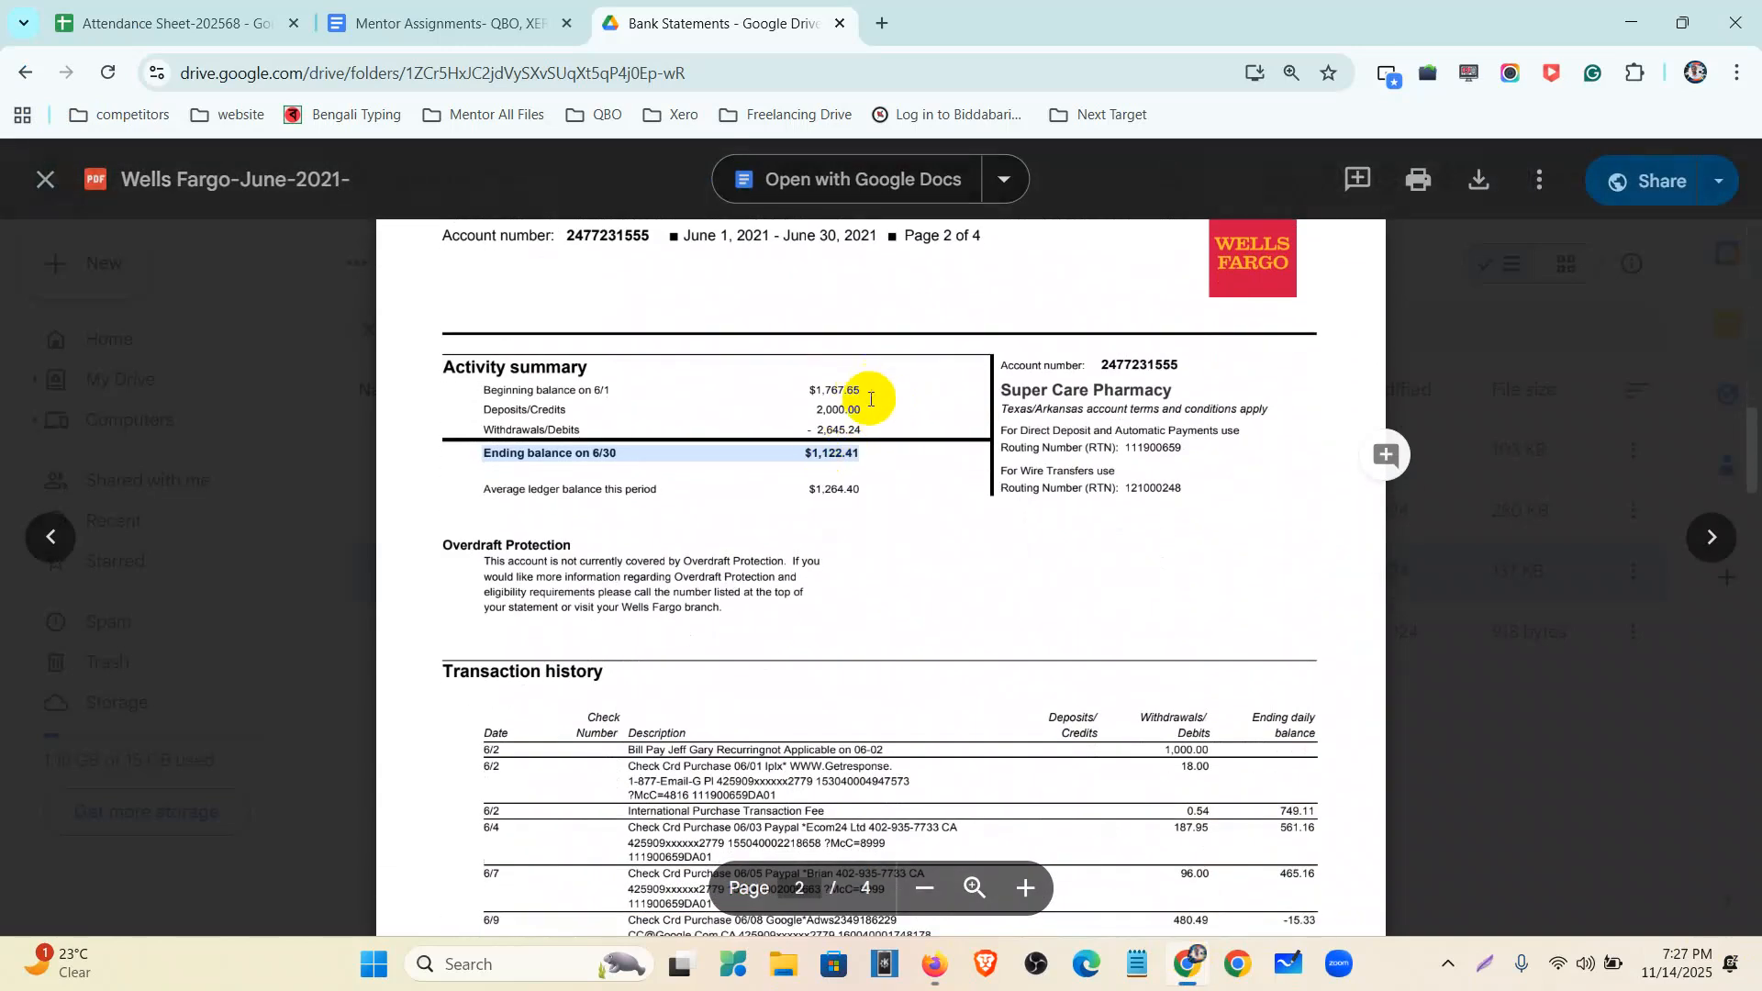
key("ctrl+plus")
key("ctrl+plus")
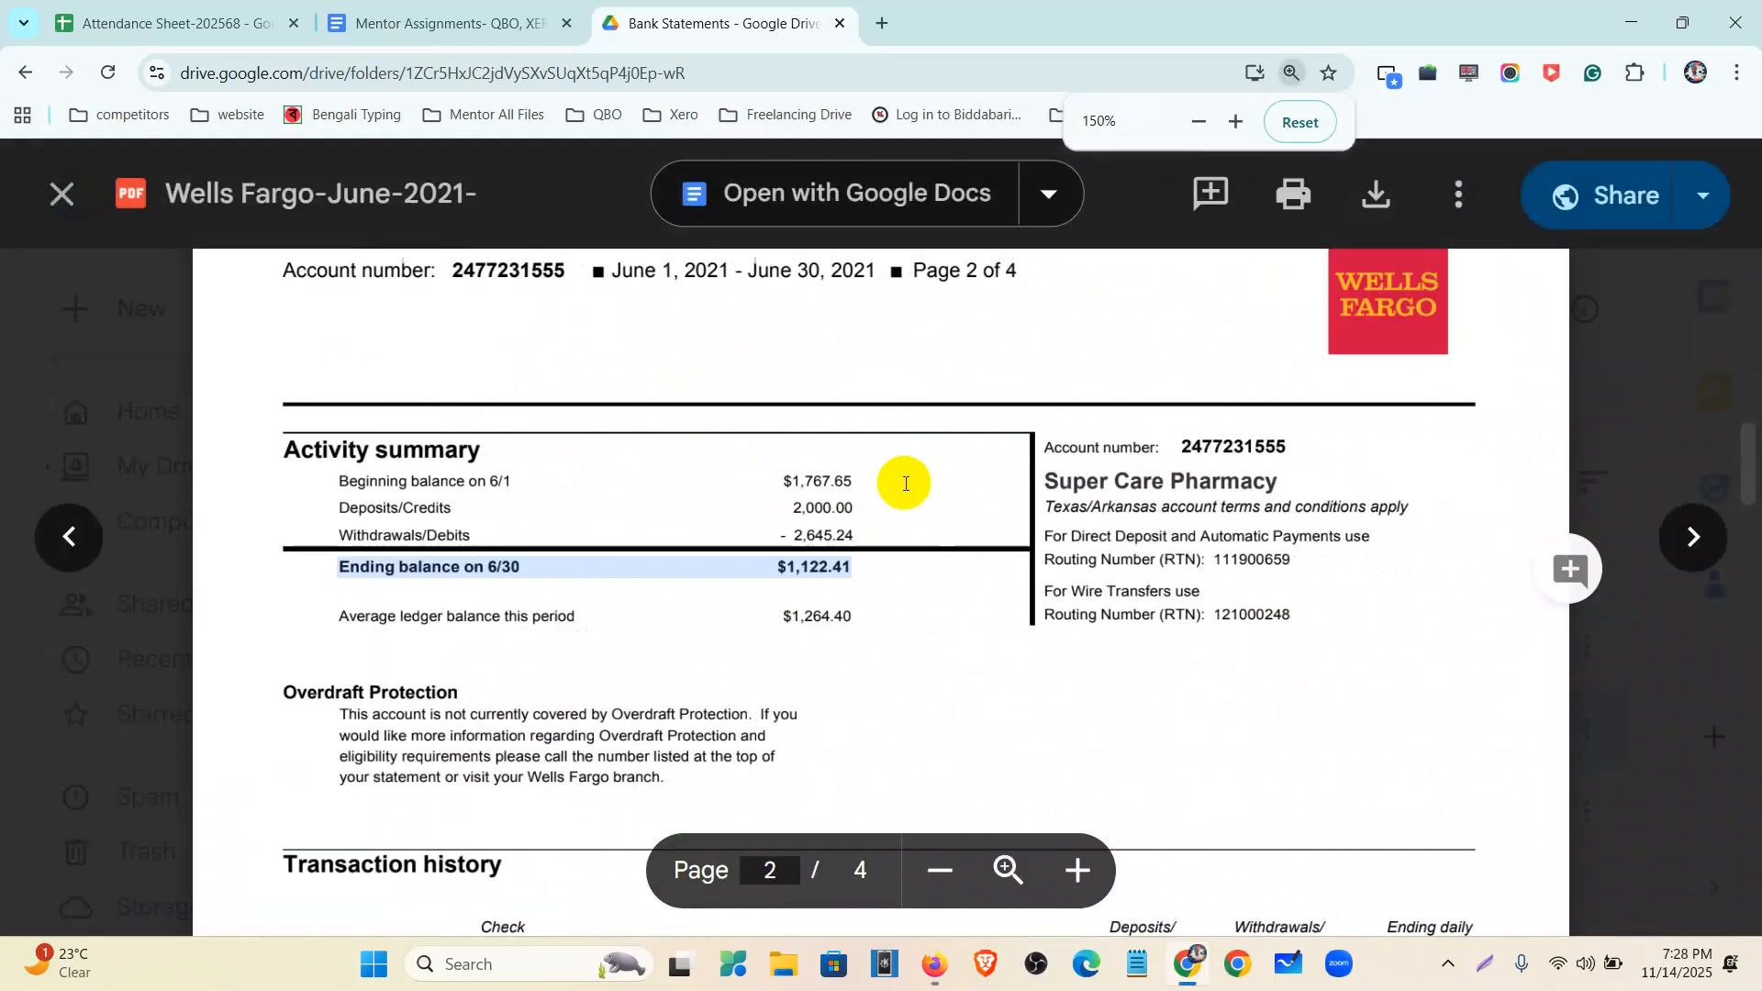
left_click_drag(851, 479, 799, 483)
key("ctrl+c")
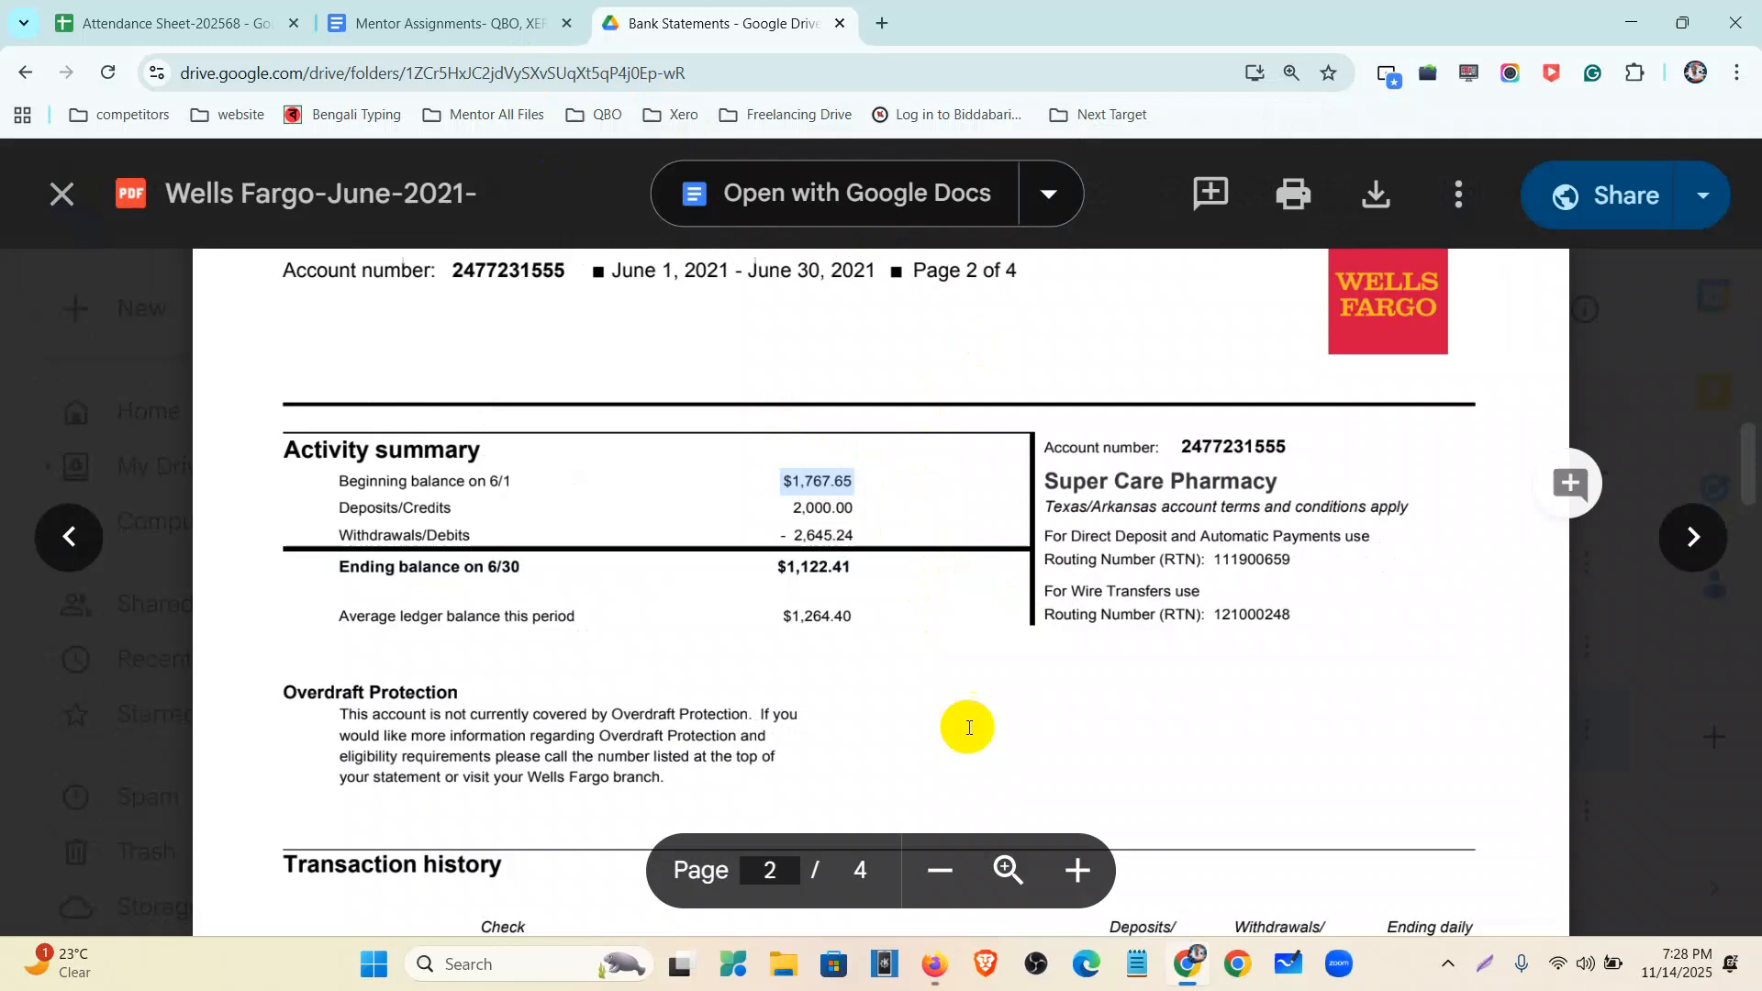
left_click(935, 964)
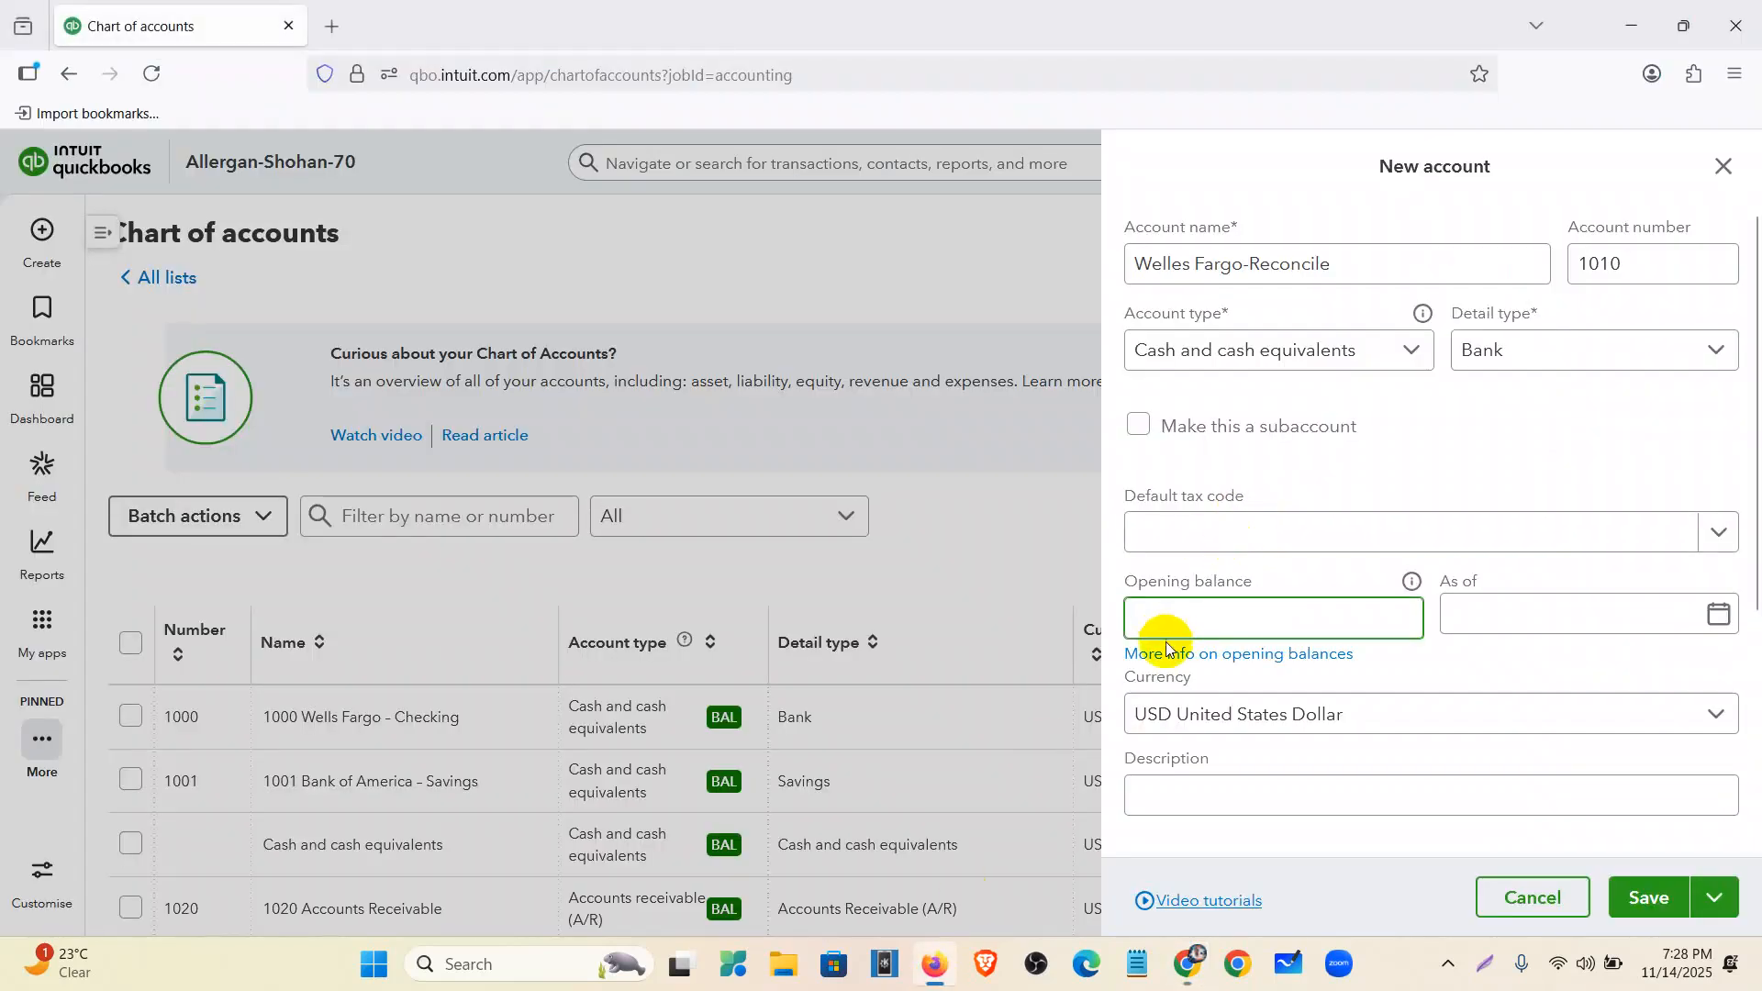
key("ctrl+v")
left_click(1487, 613)
left_click(1184, 966)
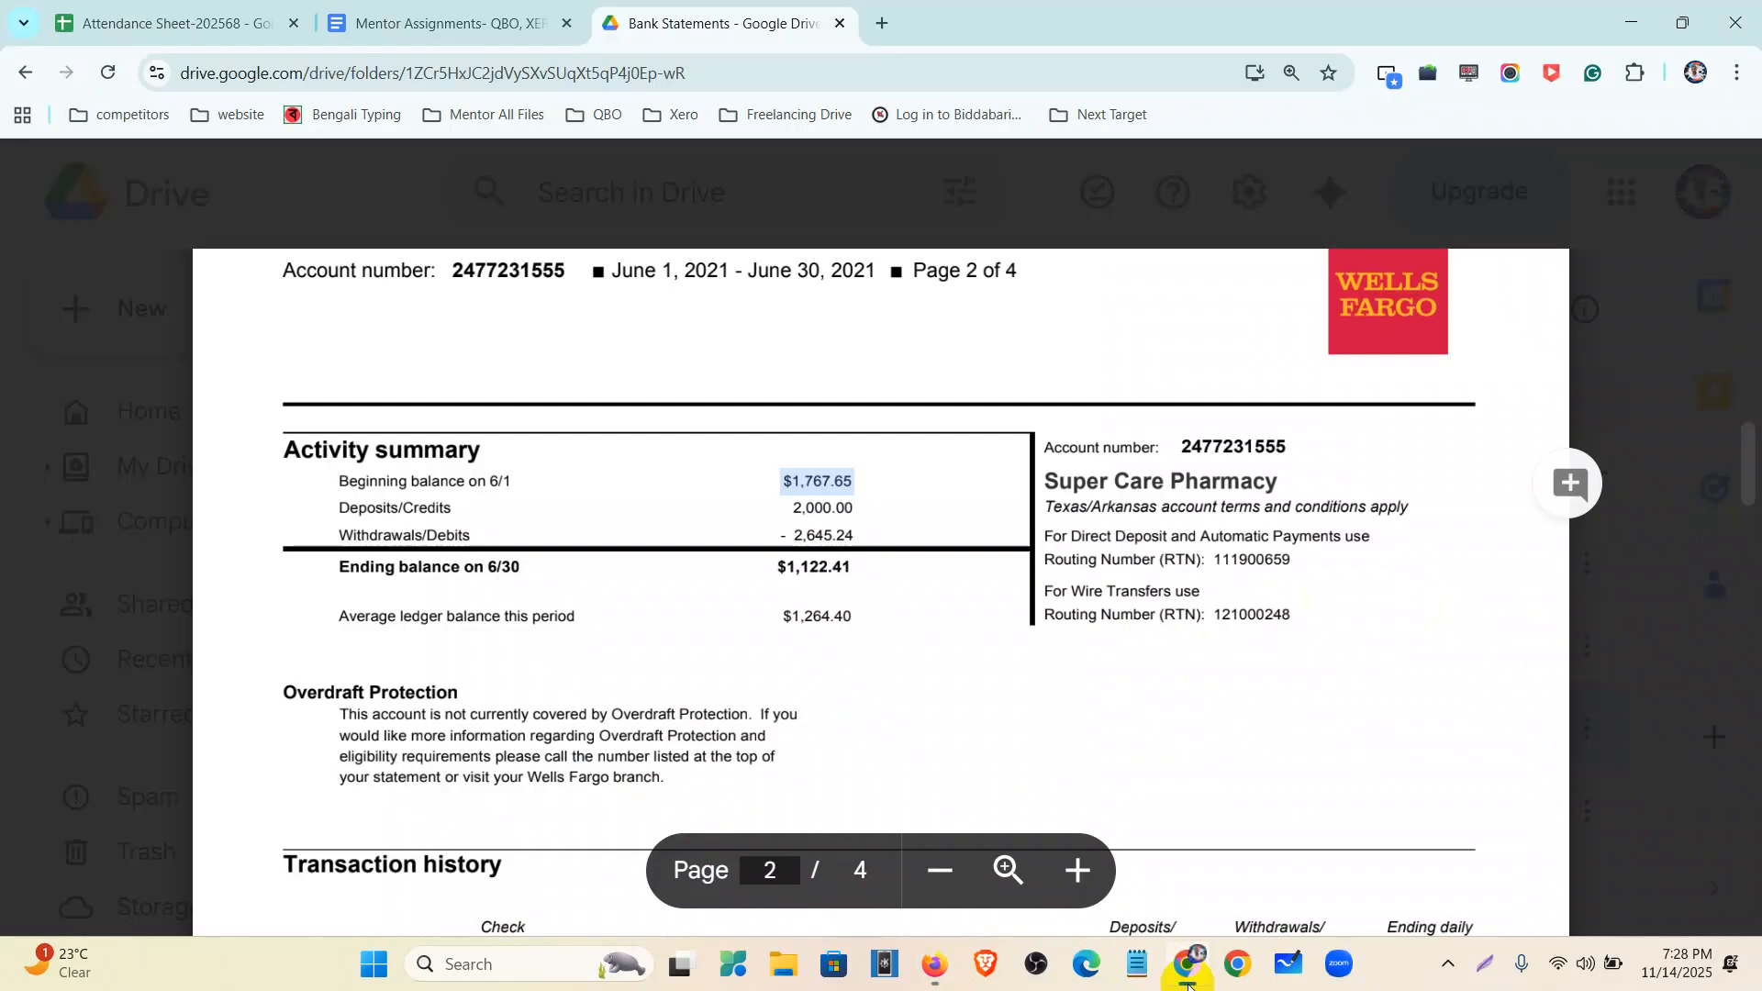
left_click(1187, 981)
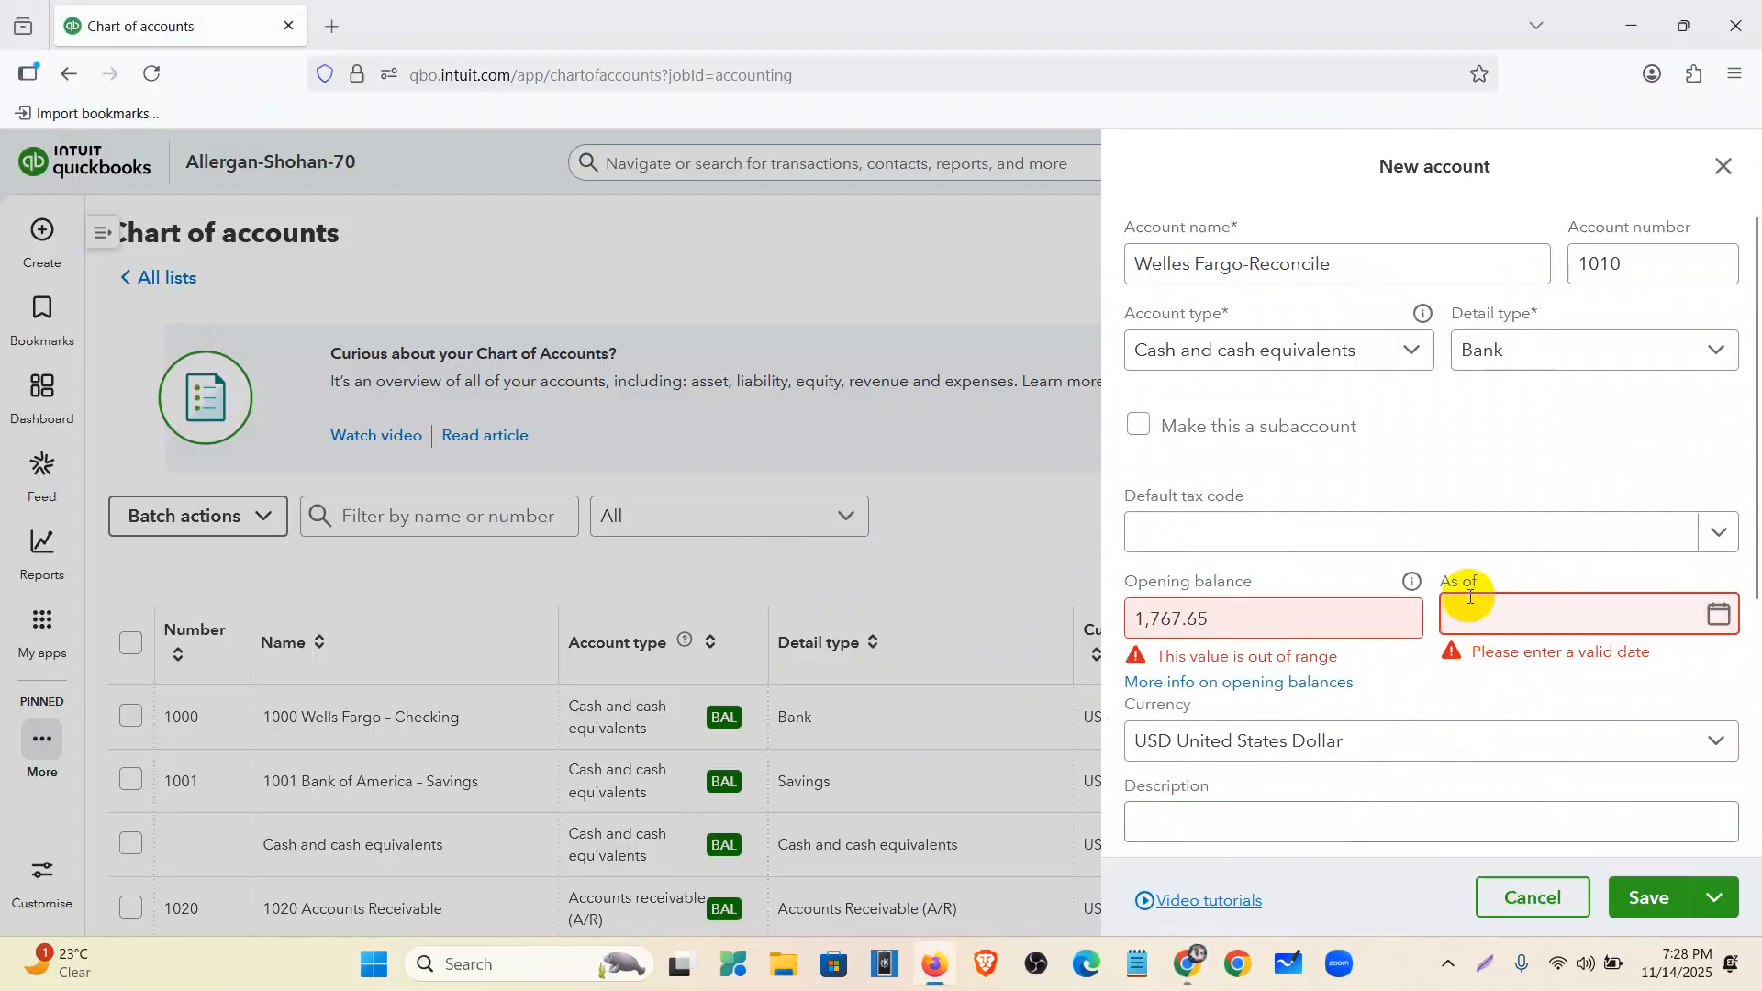
- Set the As of date to 06/01/2021 and save the new account
left_click(1719, 614)
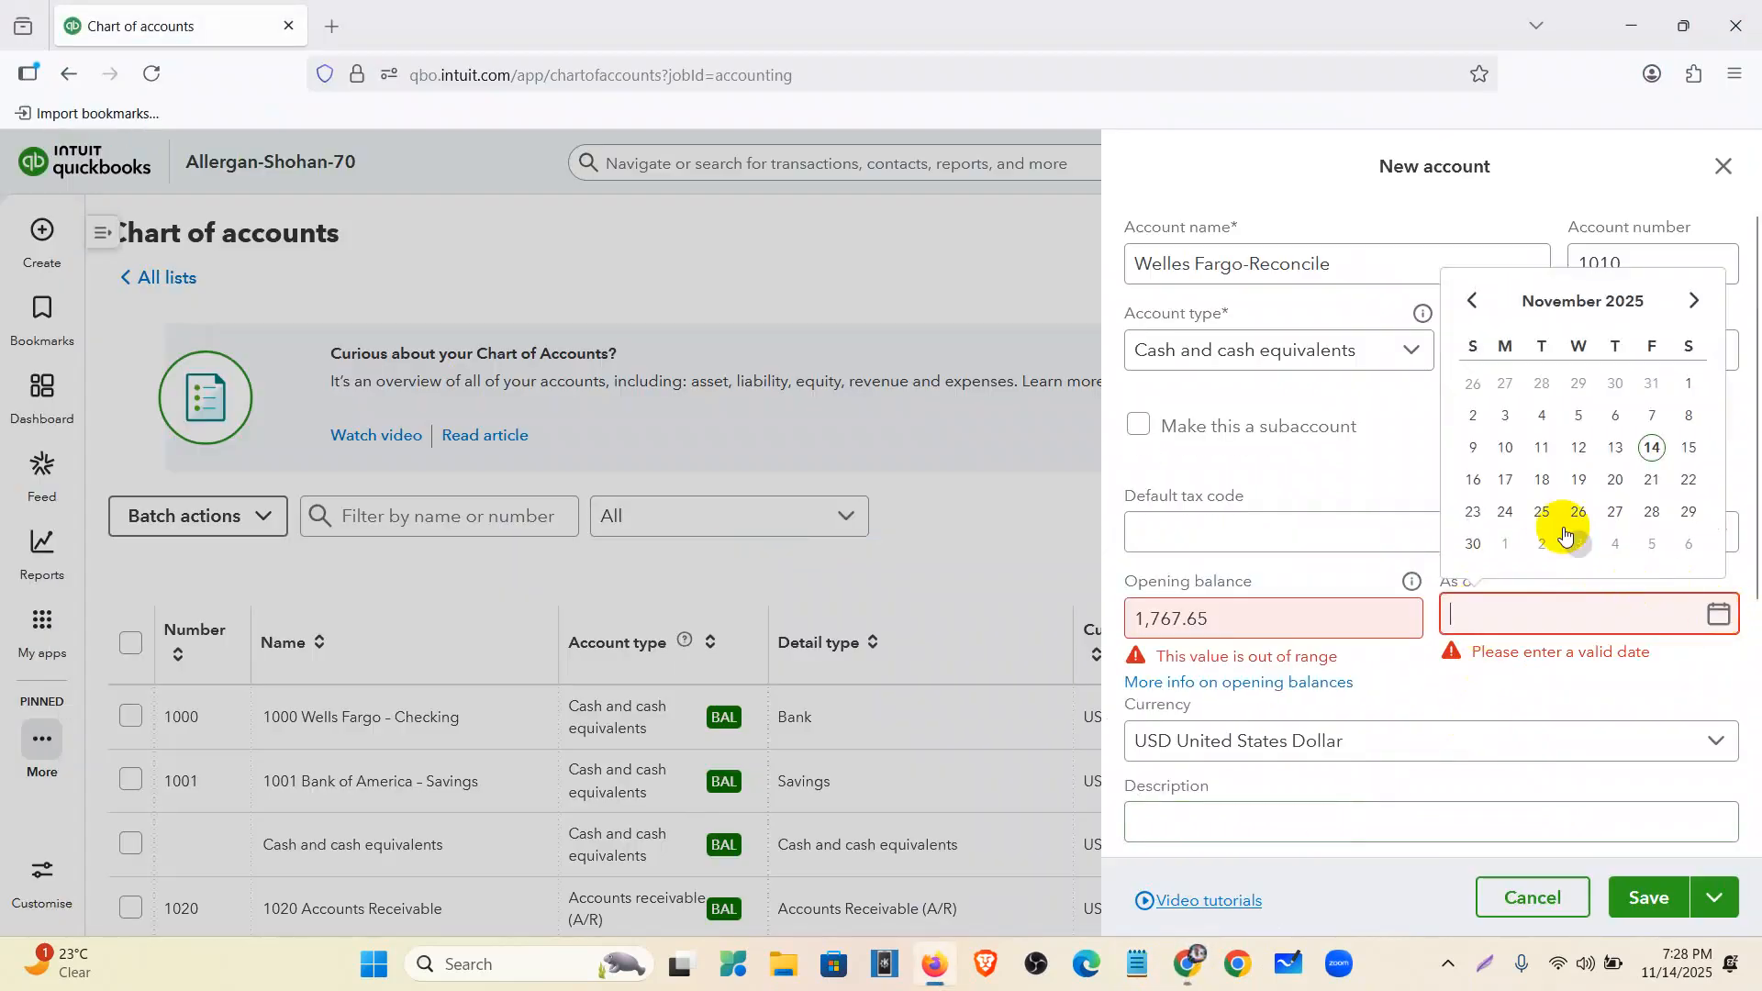
left_click(1475, 303)
left_click(1475, 303)
left_click(1475, 303)
left_click(1475, 303)
left_click(1475, 303)
left_click(1474, 413)
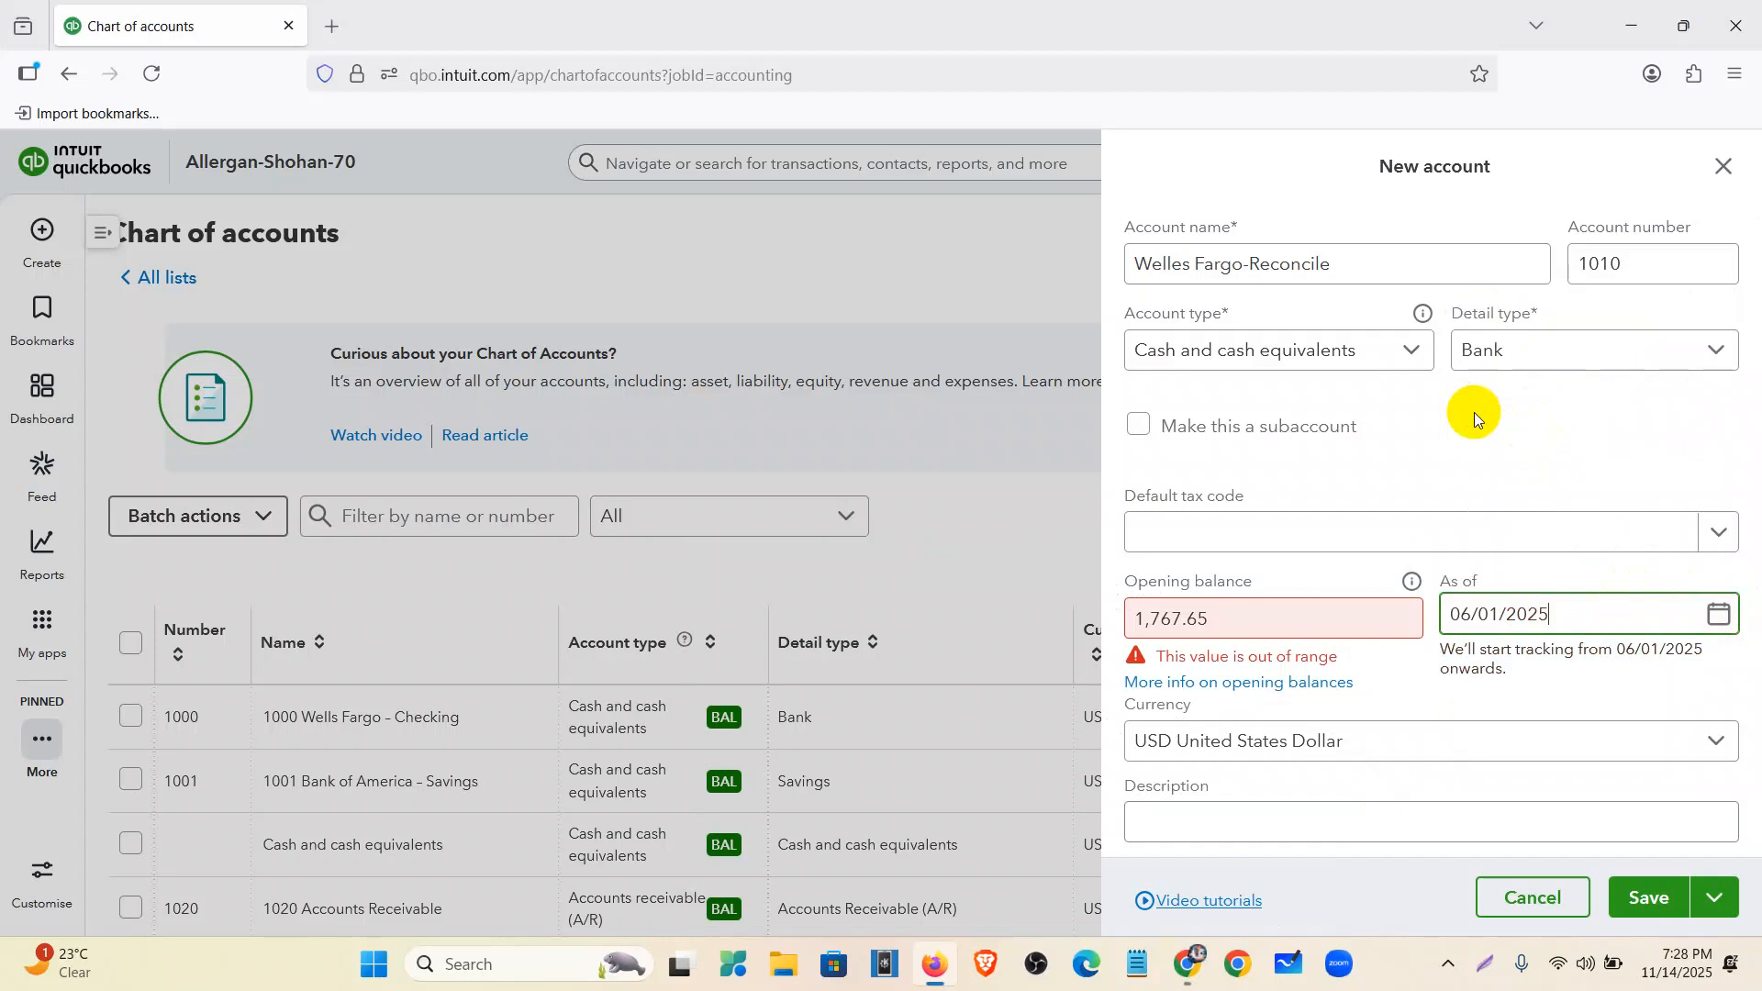
key("BackSpace")
type("1")
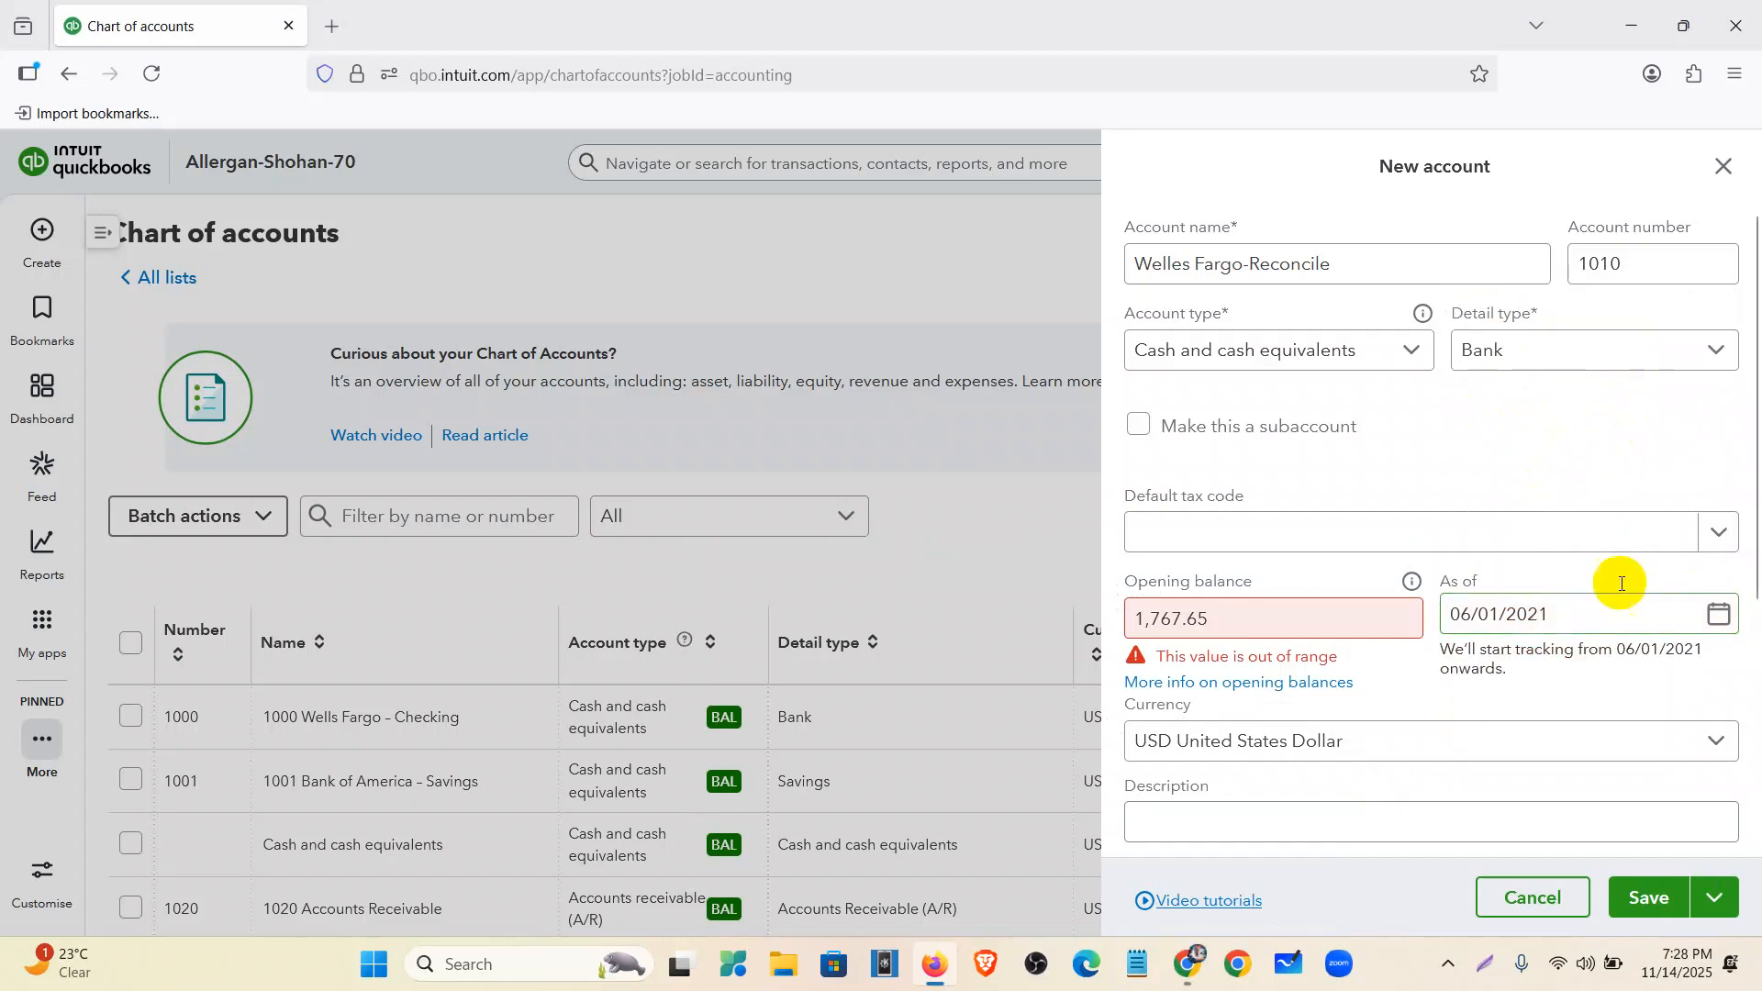
left_click(1641, 898)
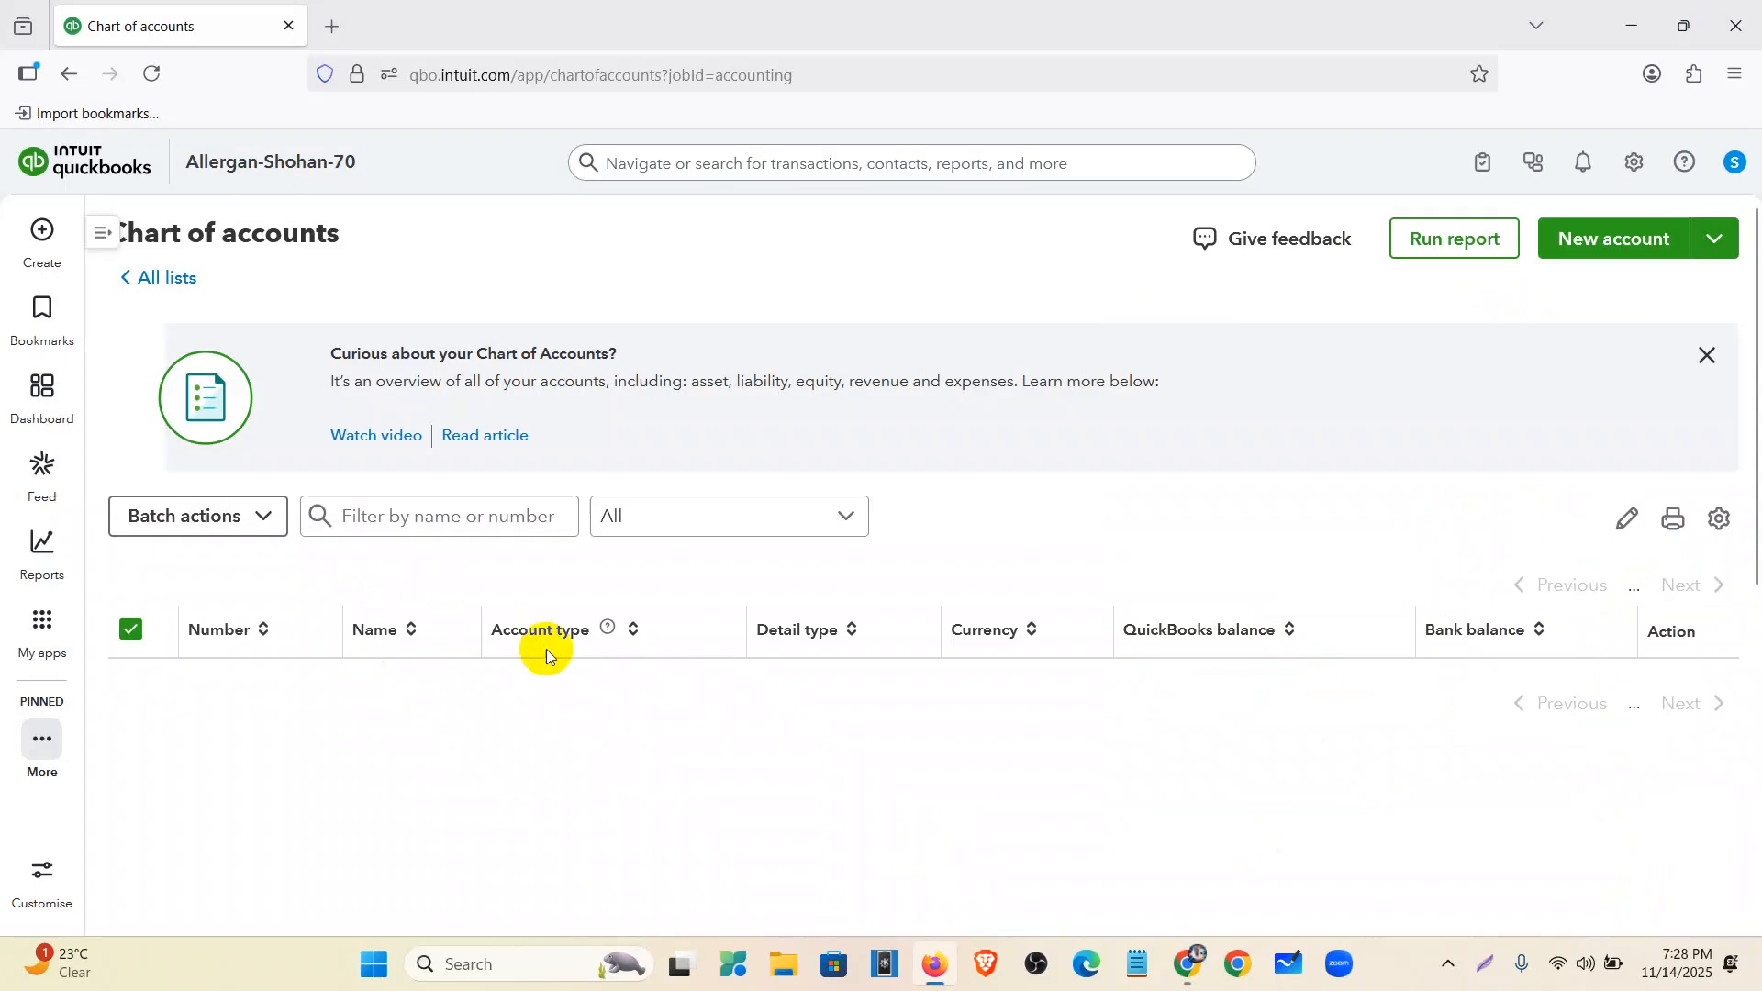
- Confirm 1010 Welles Fargo-Reconcile shows $1,767.65 in the chart, then open Bank transactions
scroll(542, 602, "down", 1)
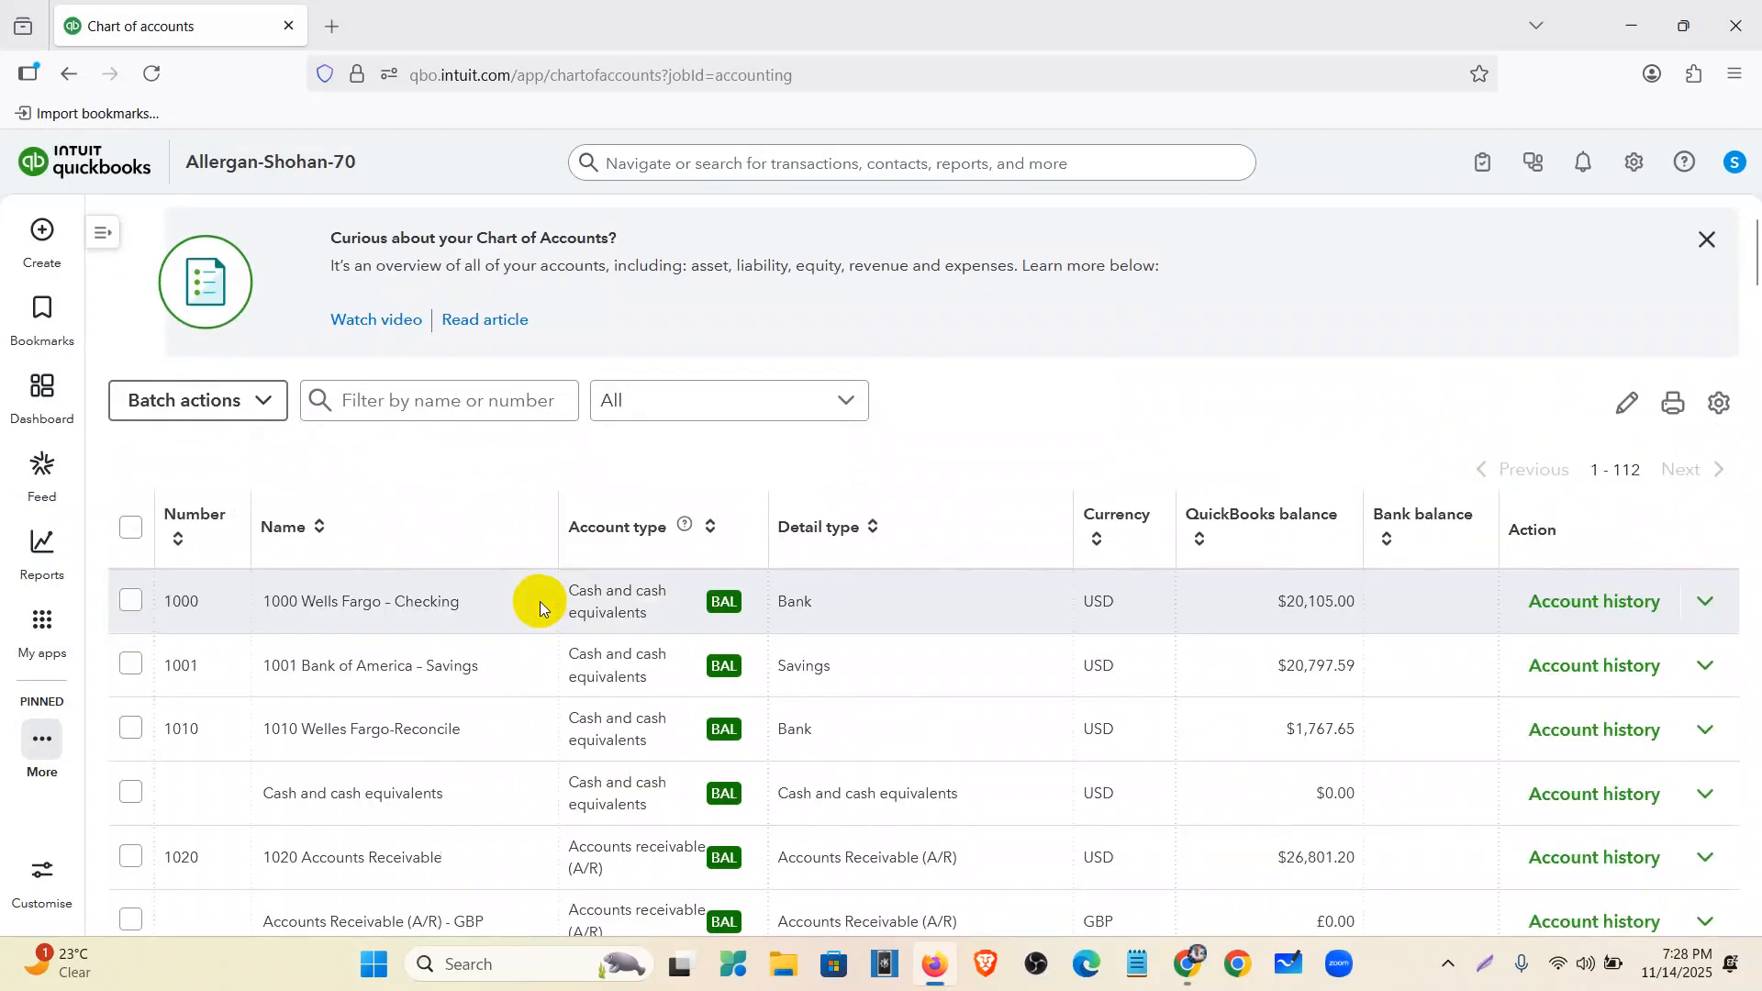
scroll(259, 582, "down", 1)
scroll(259, 582, "down", 1)
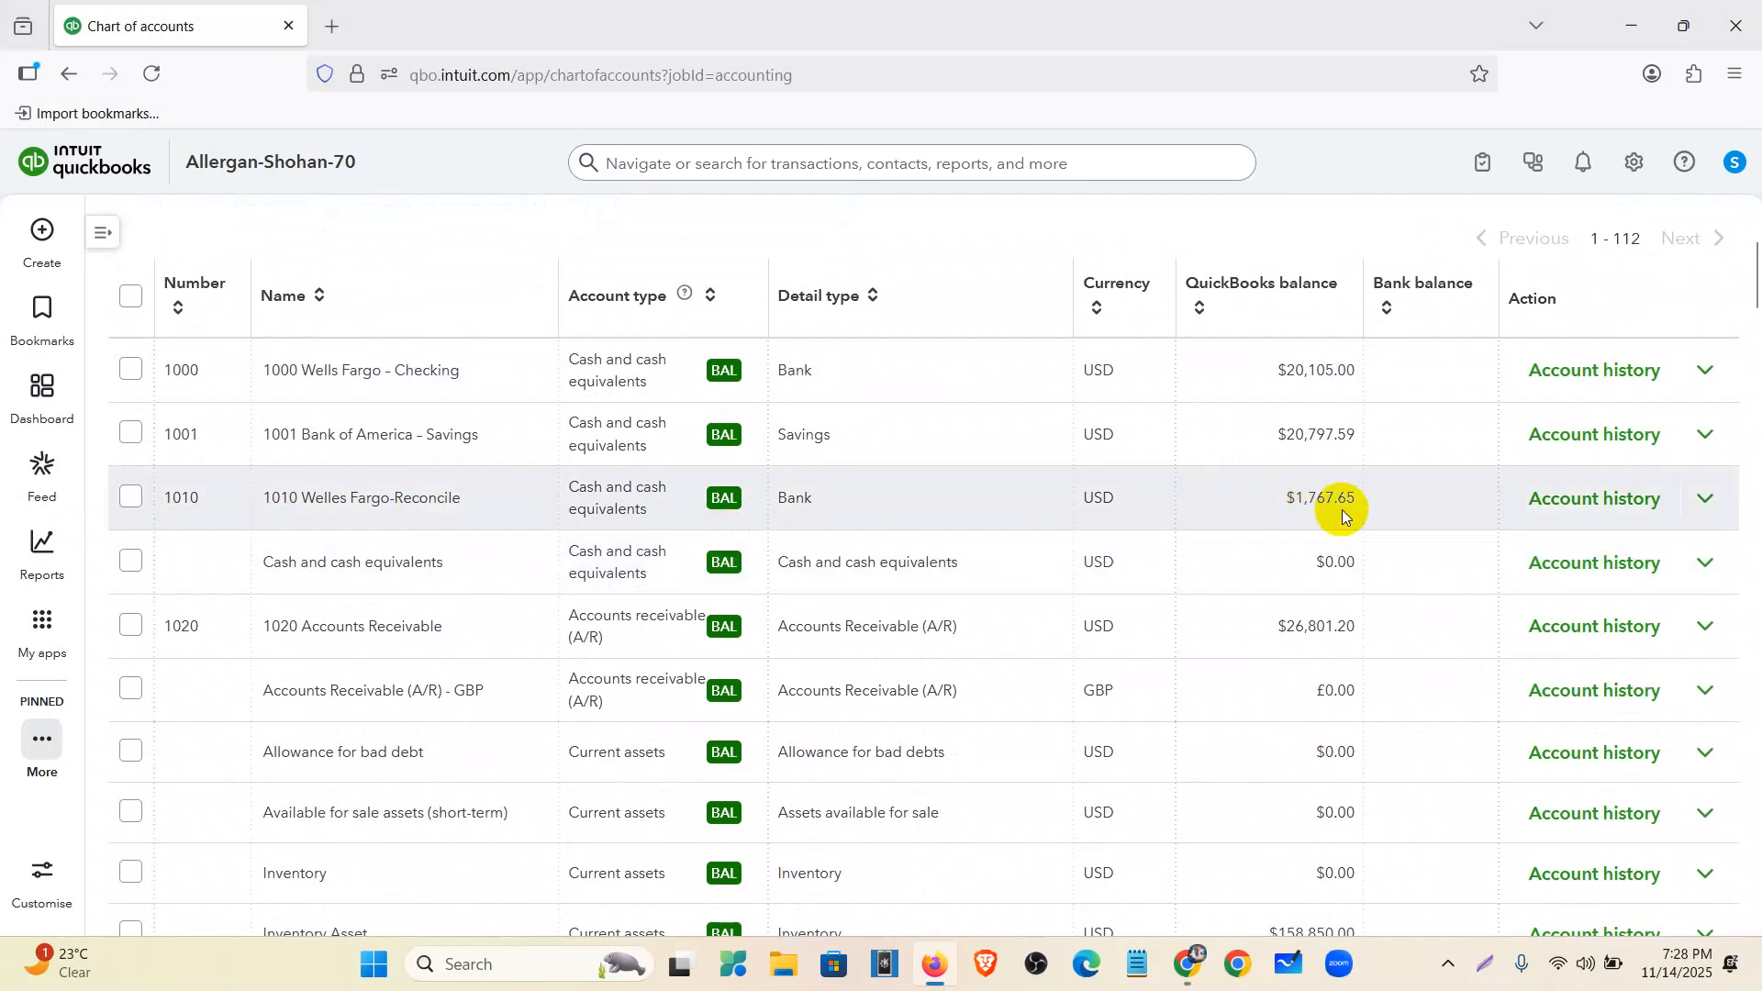
scroll(739, 692, "up", 3)
left_click(66, 634)
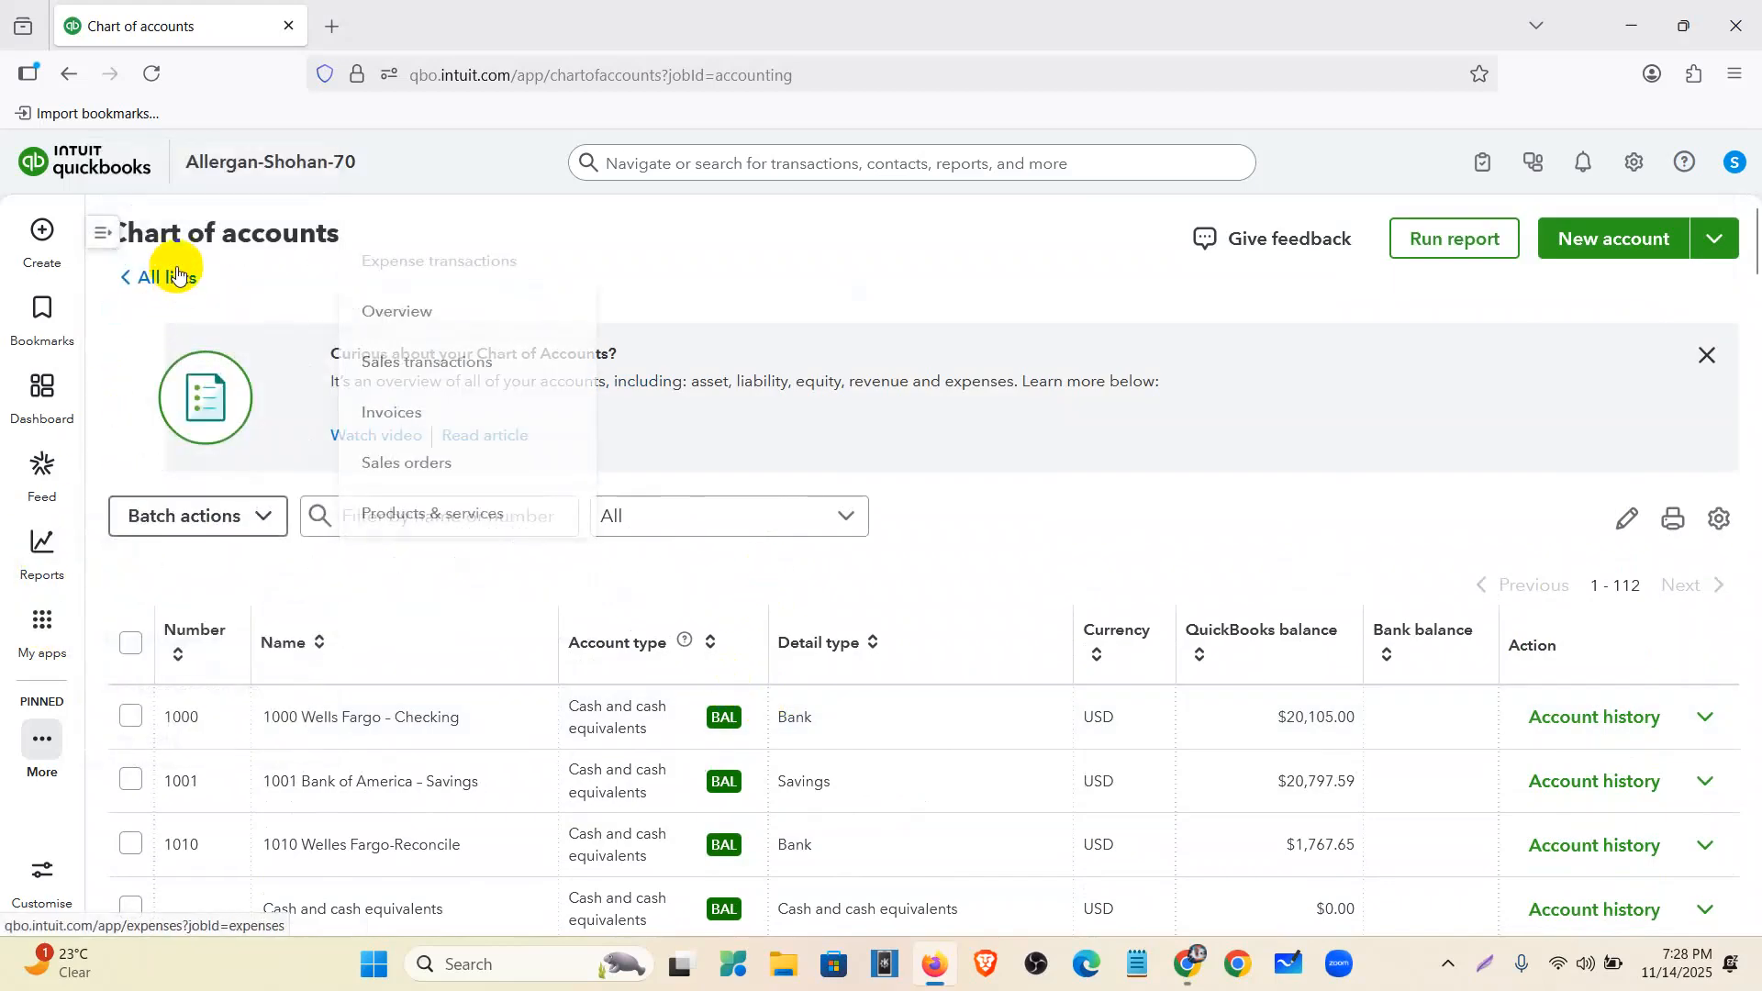
mouse_move(36, 617)
left_click(197, 210)
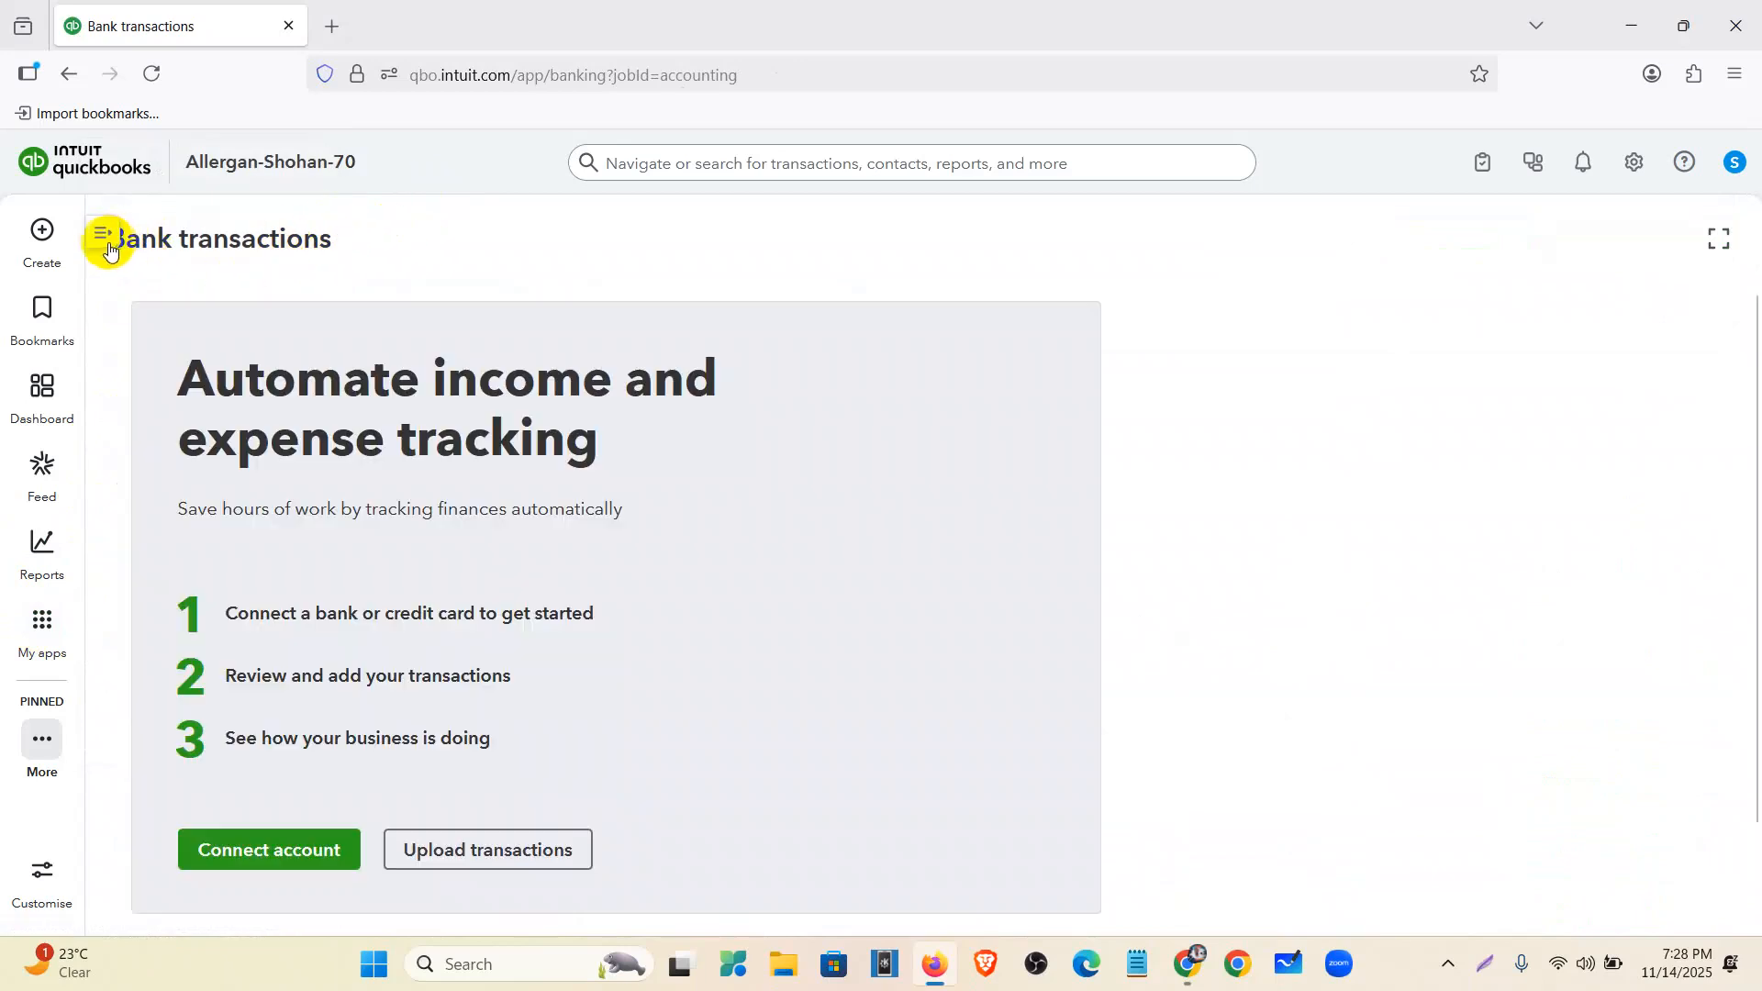
- Expand and collapse the Accounting panel, then return to the Wells Fargo statement in Drive
left_click(105, 234)
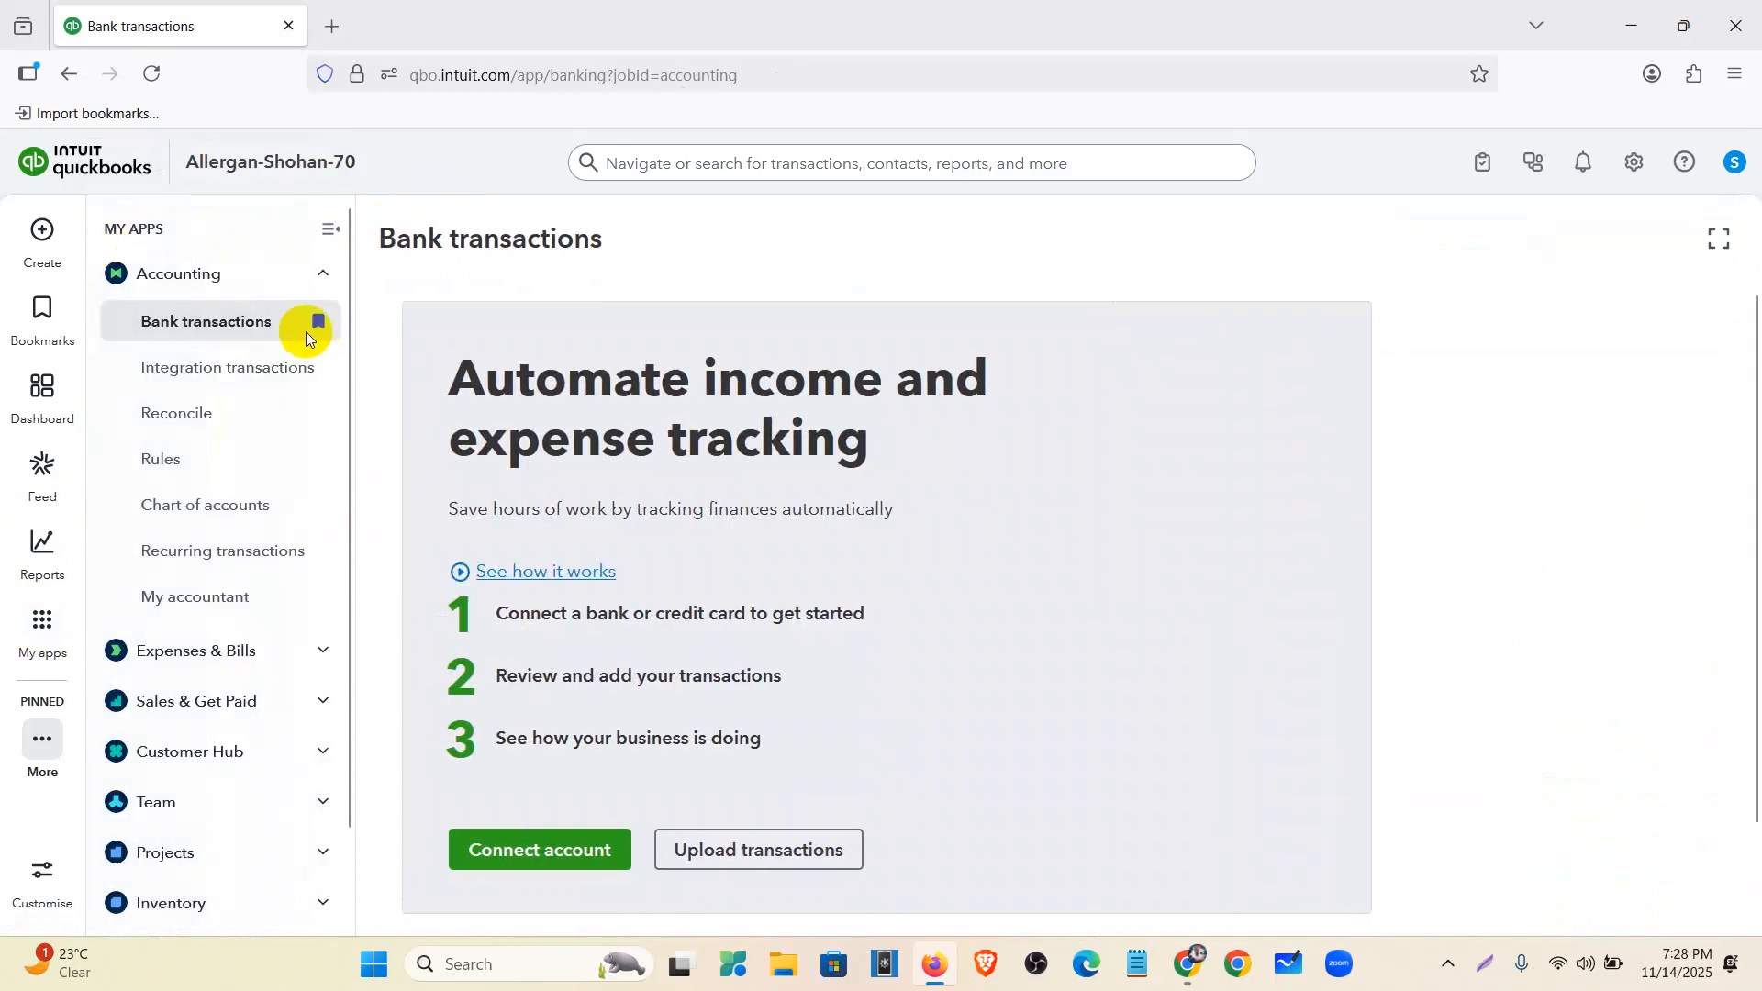
left_click(328, 229)
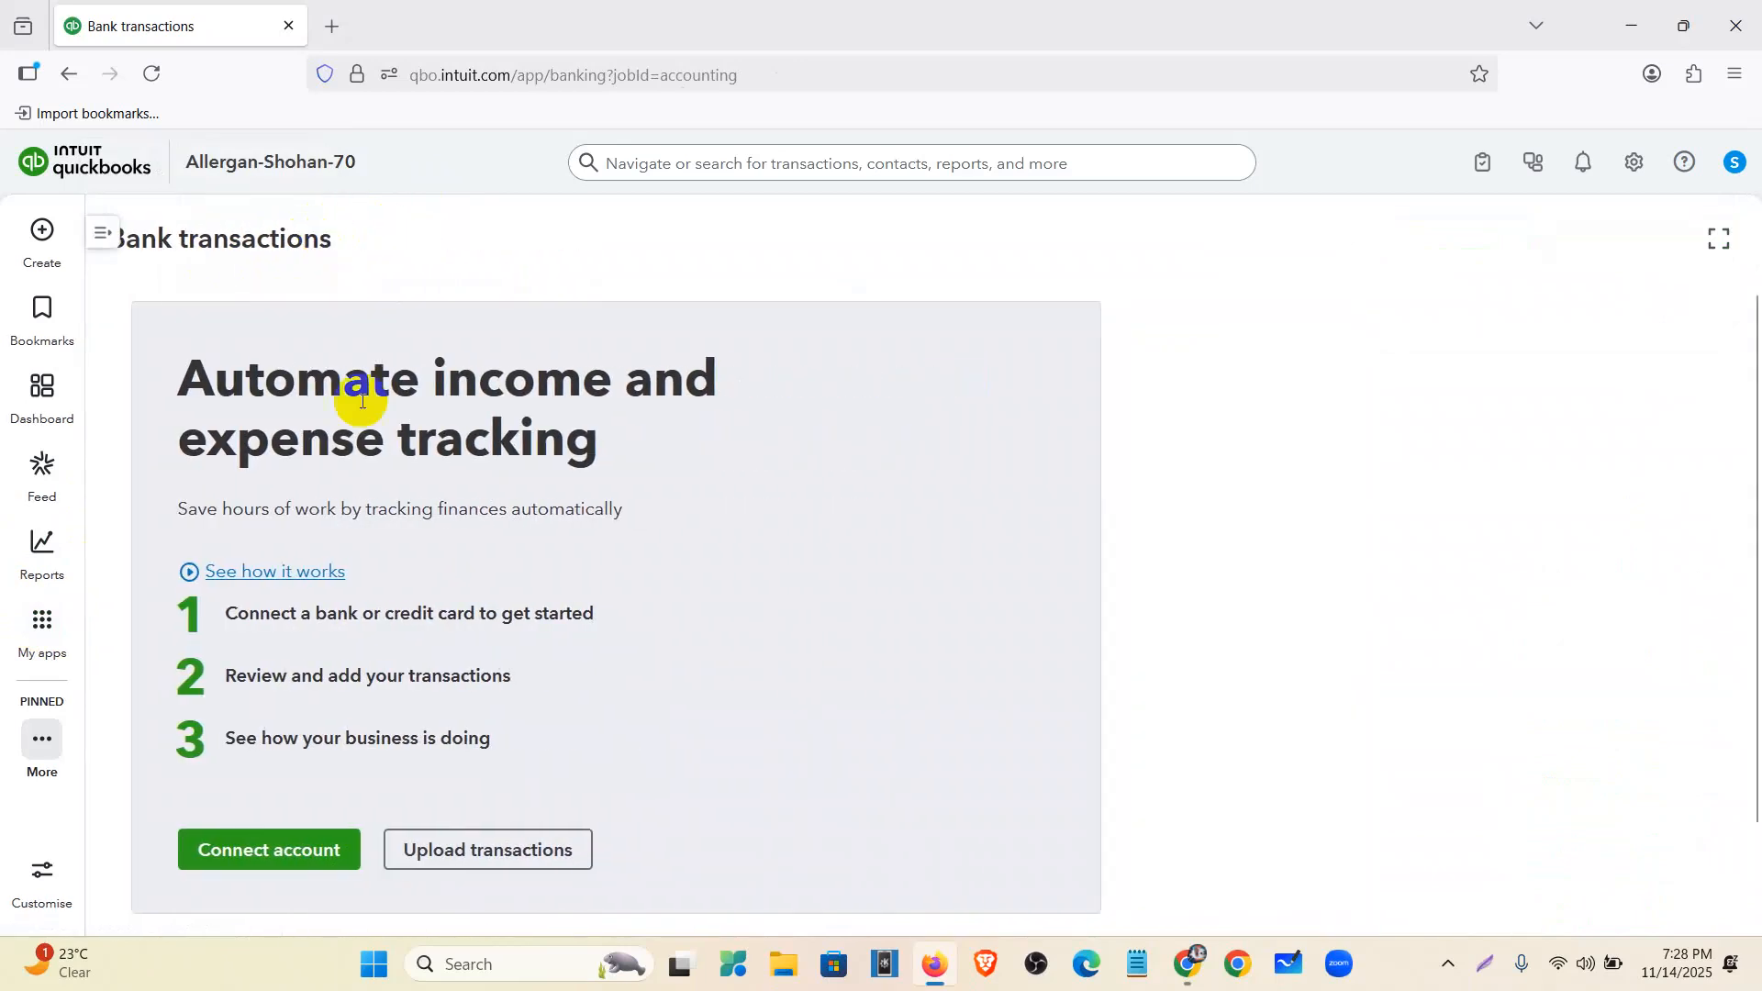
left_click(1188, 964)
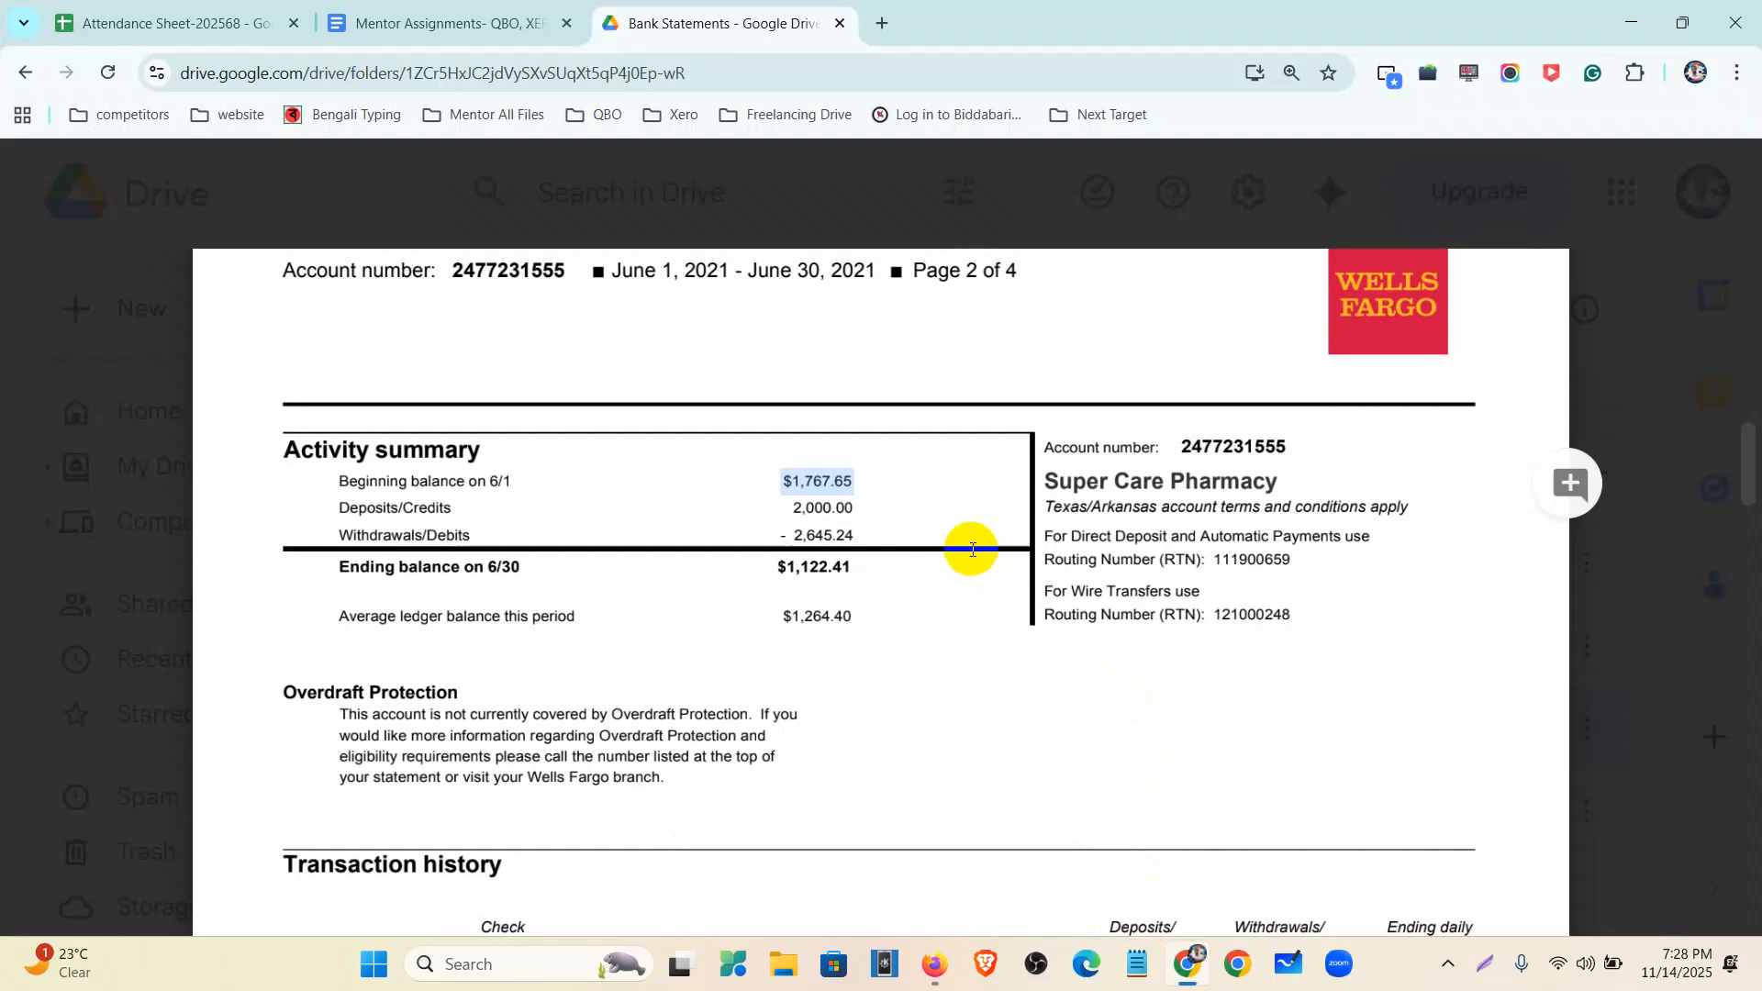
- Zoom the statement PDF back out and open a new blank browser tab
key("ctrl+minus")
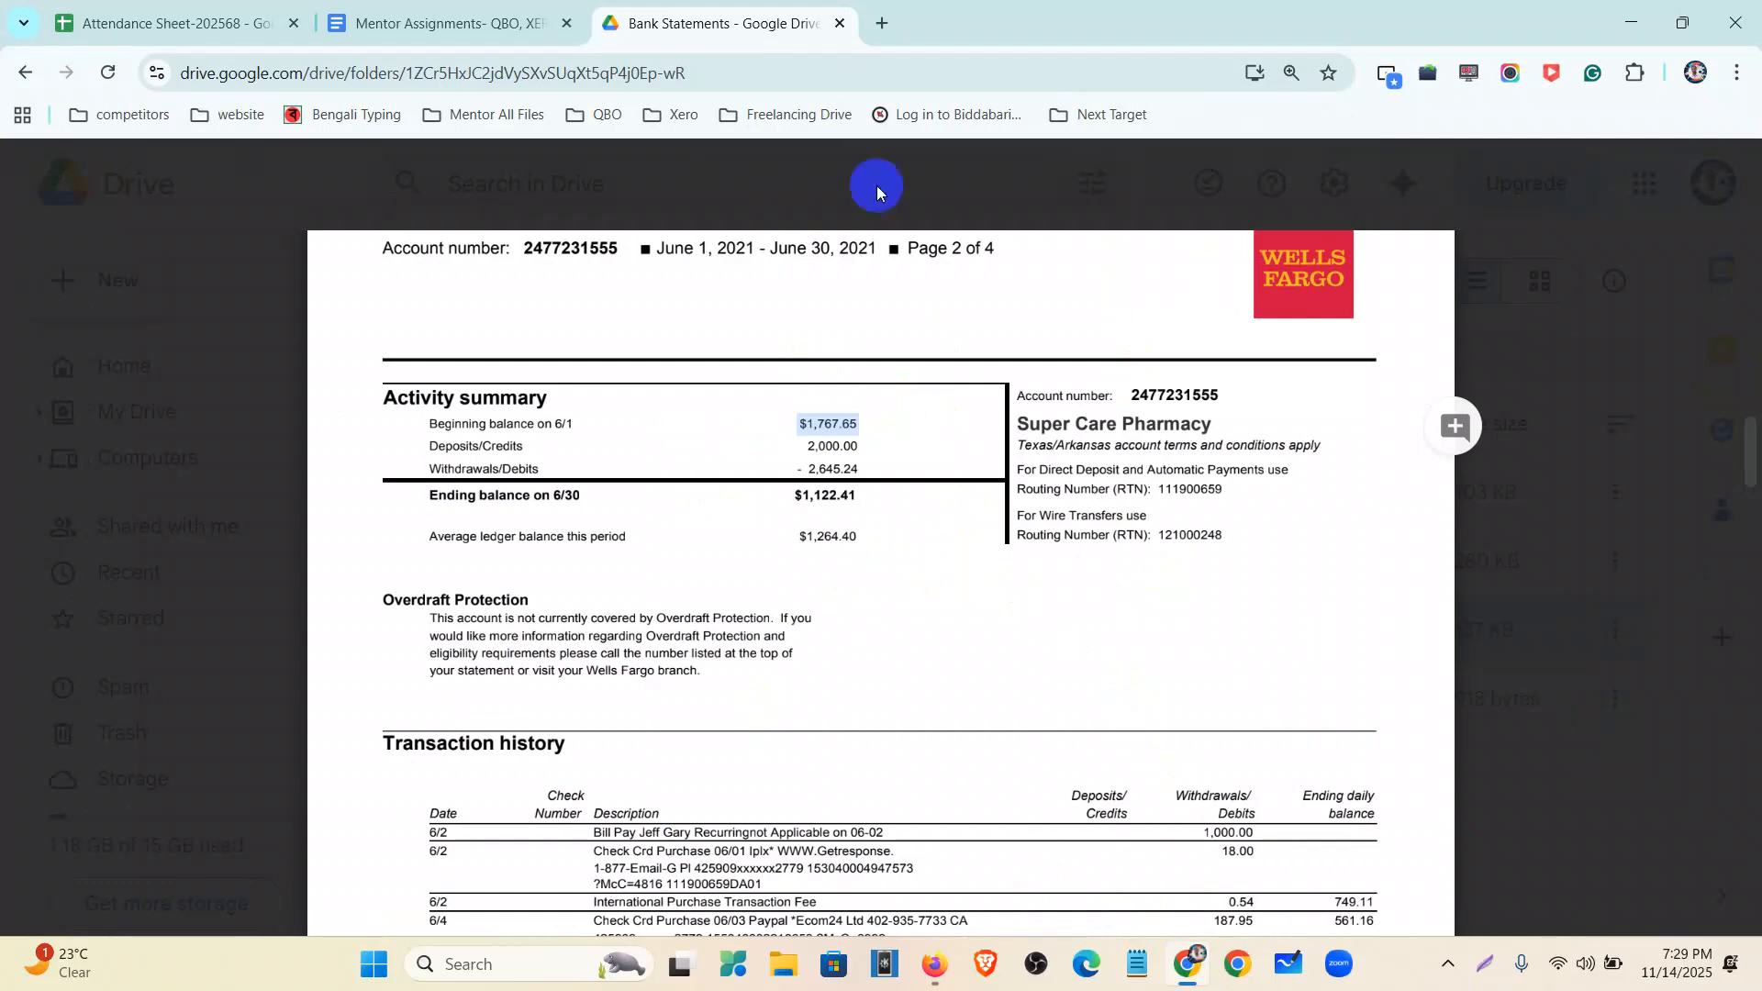
left_click(888, 34)
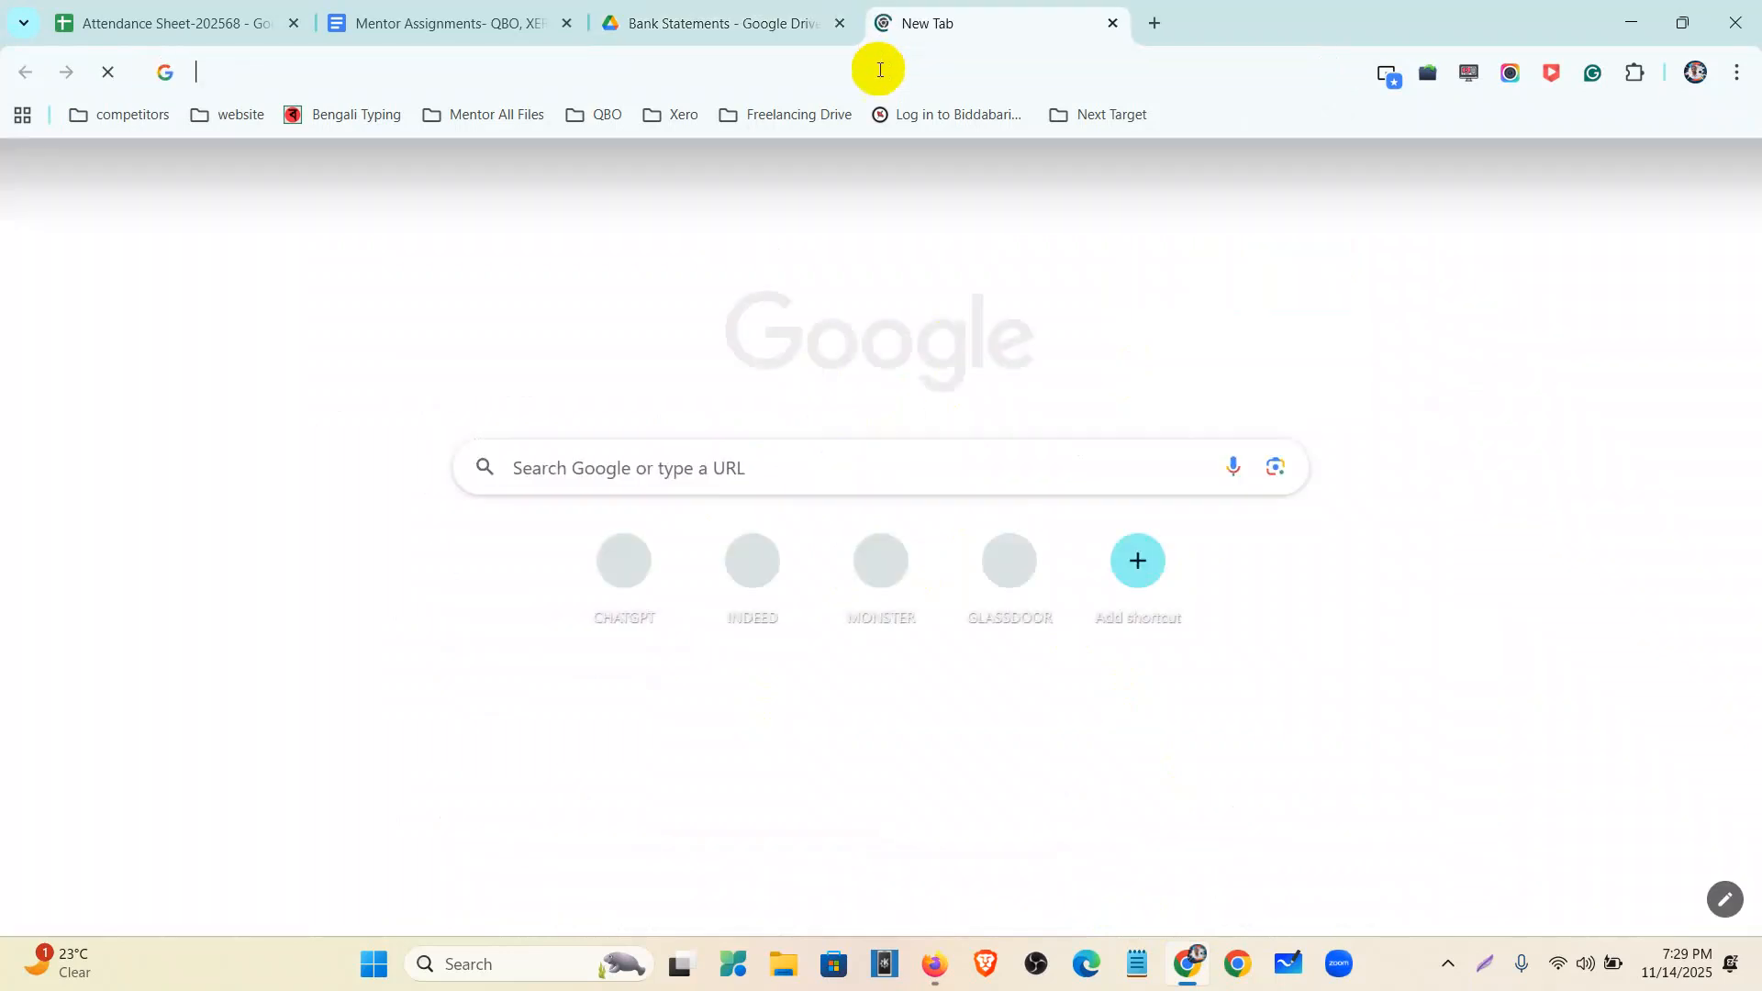
- Search Google for 'pdf to csv convert' to find an online converter
left_click(879, 70)
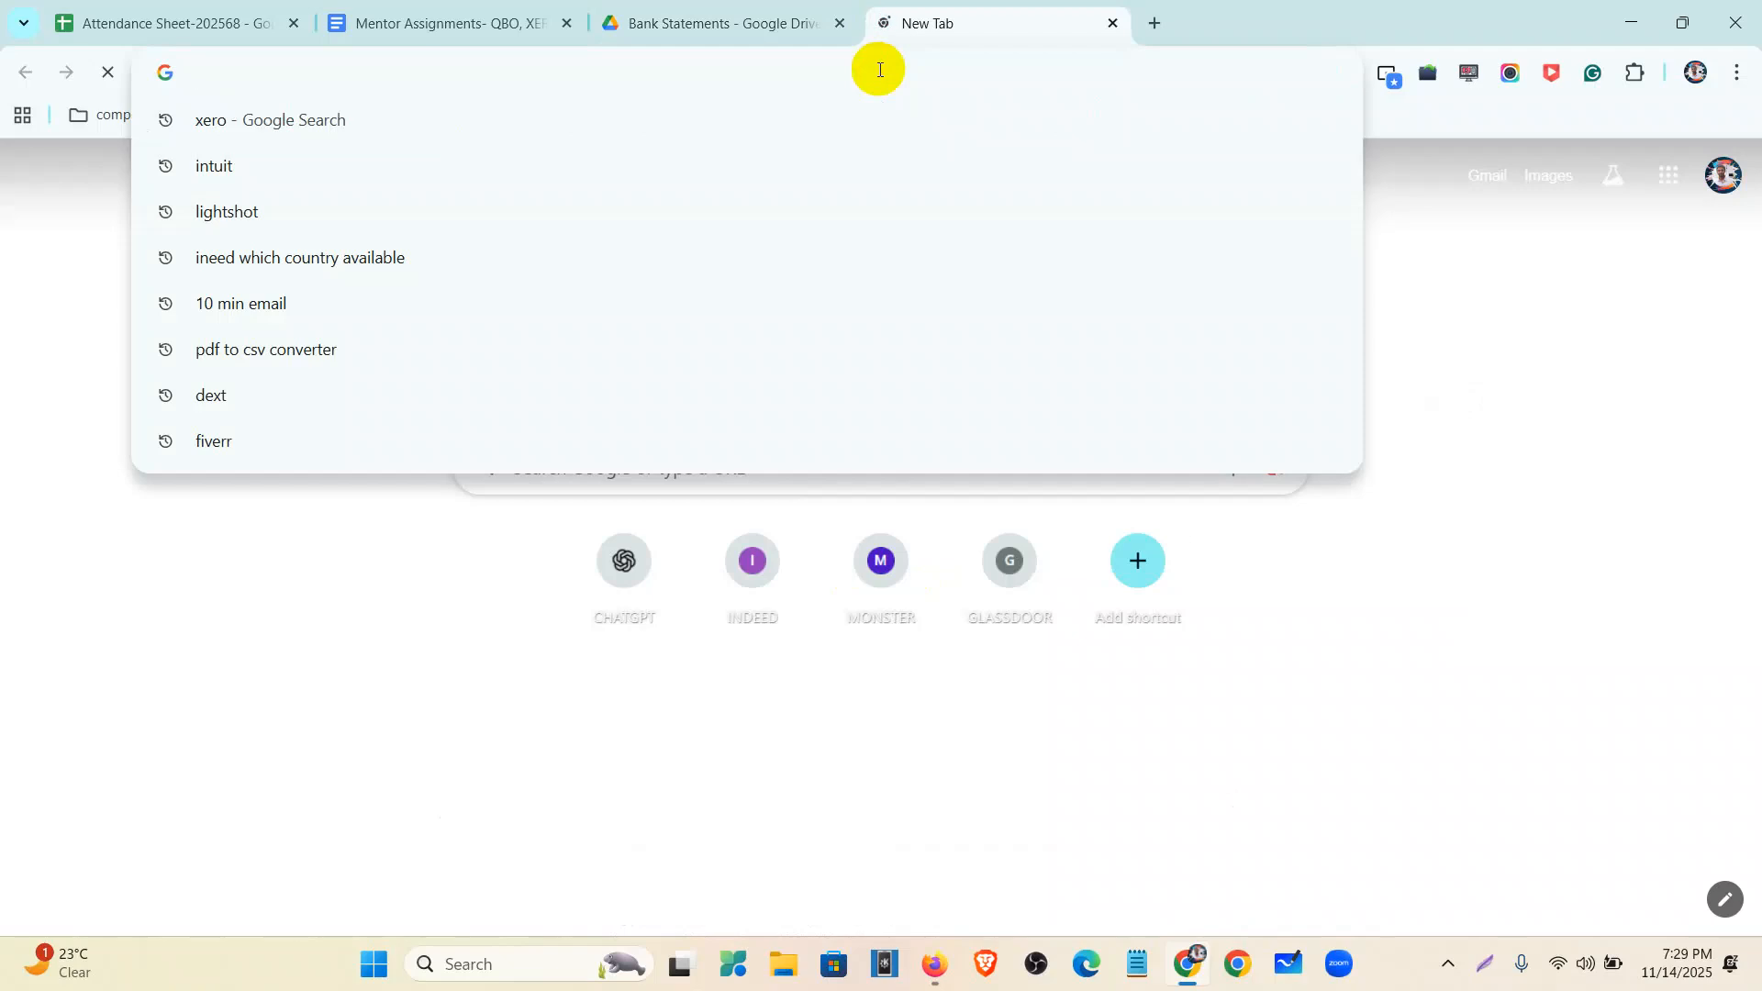
type("pdf")
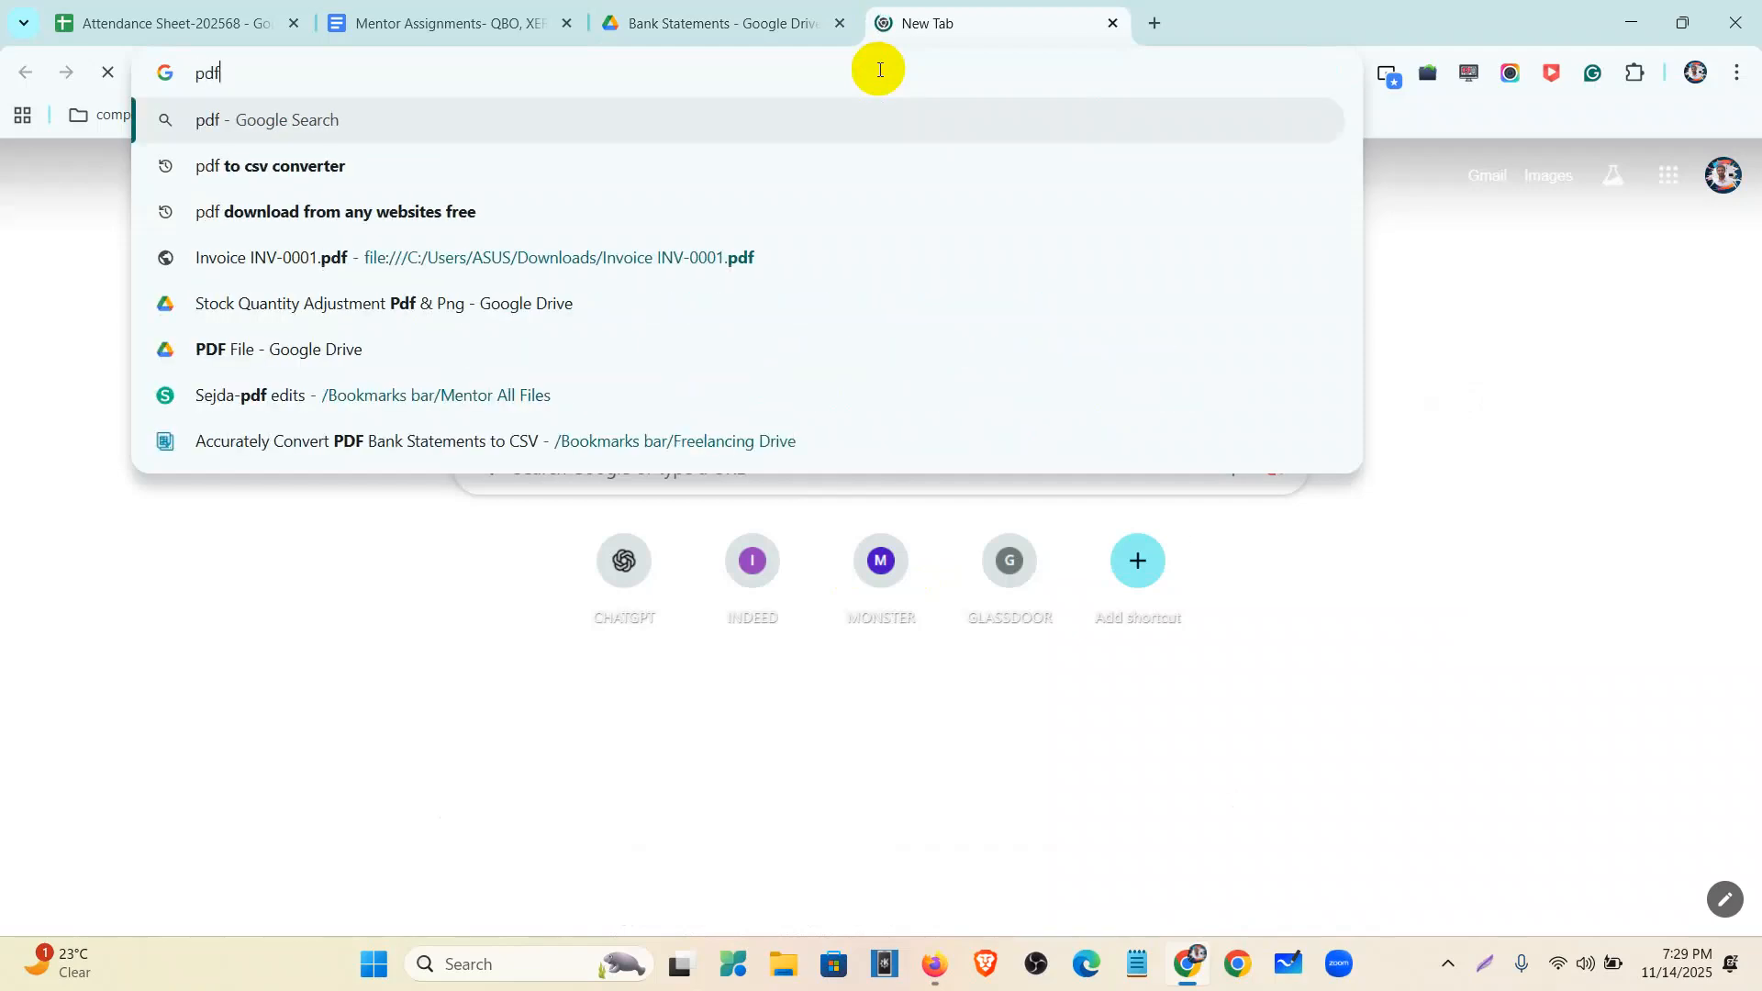
type(" to csv ")
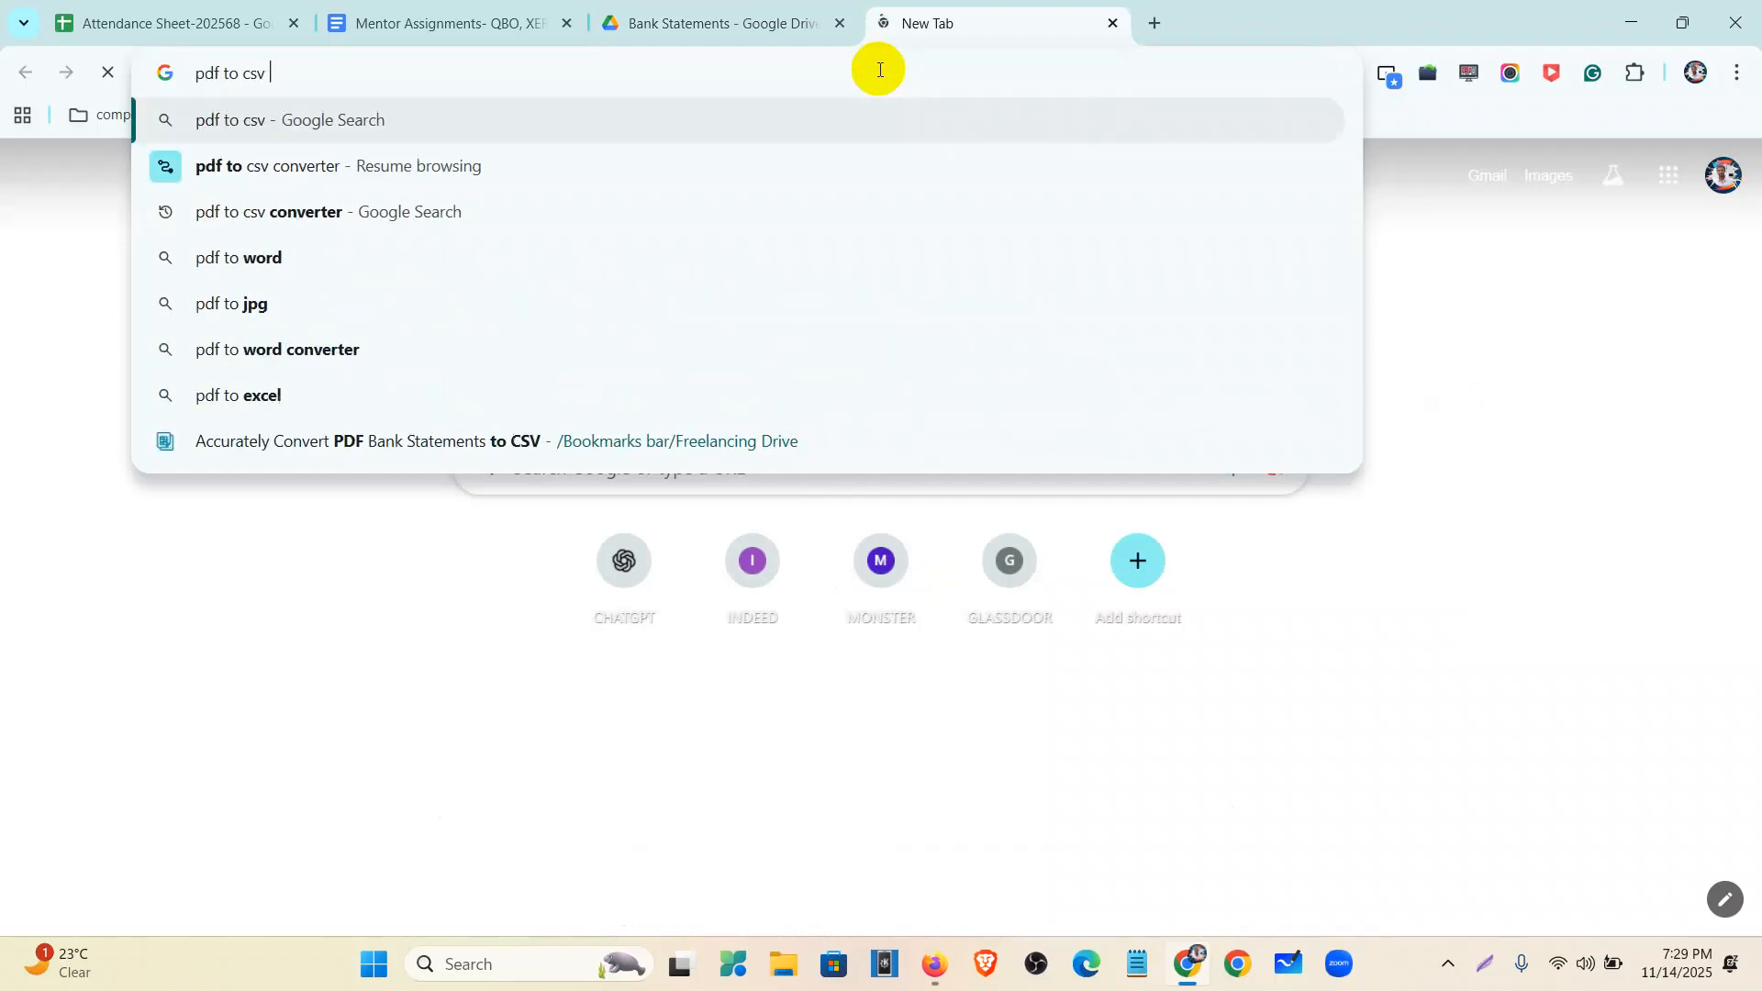
type("convert")
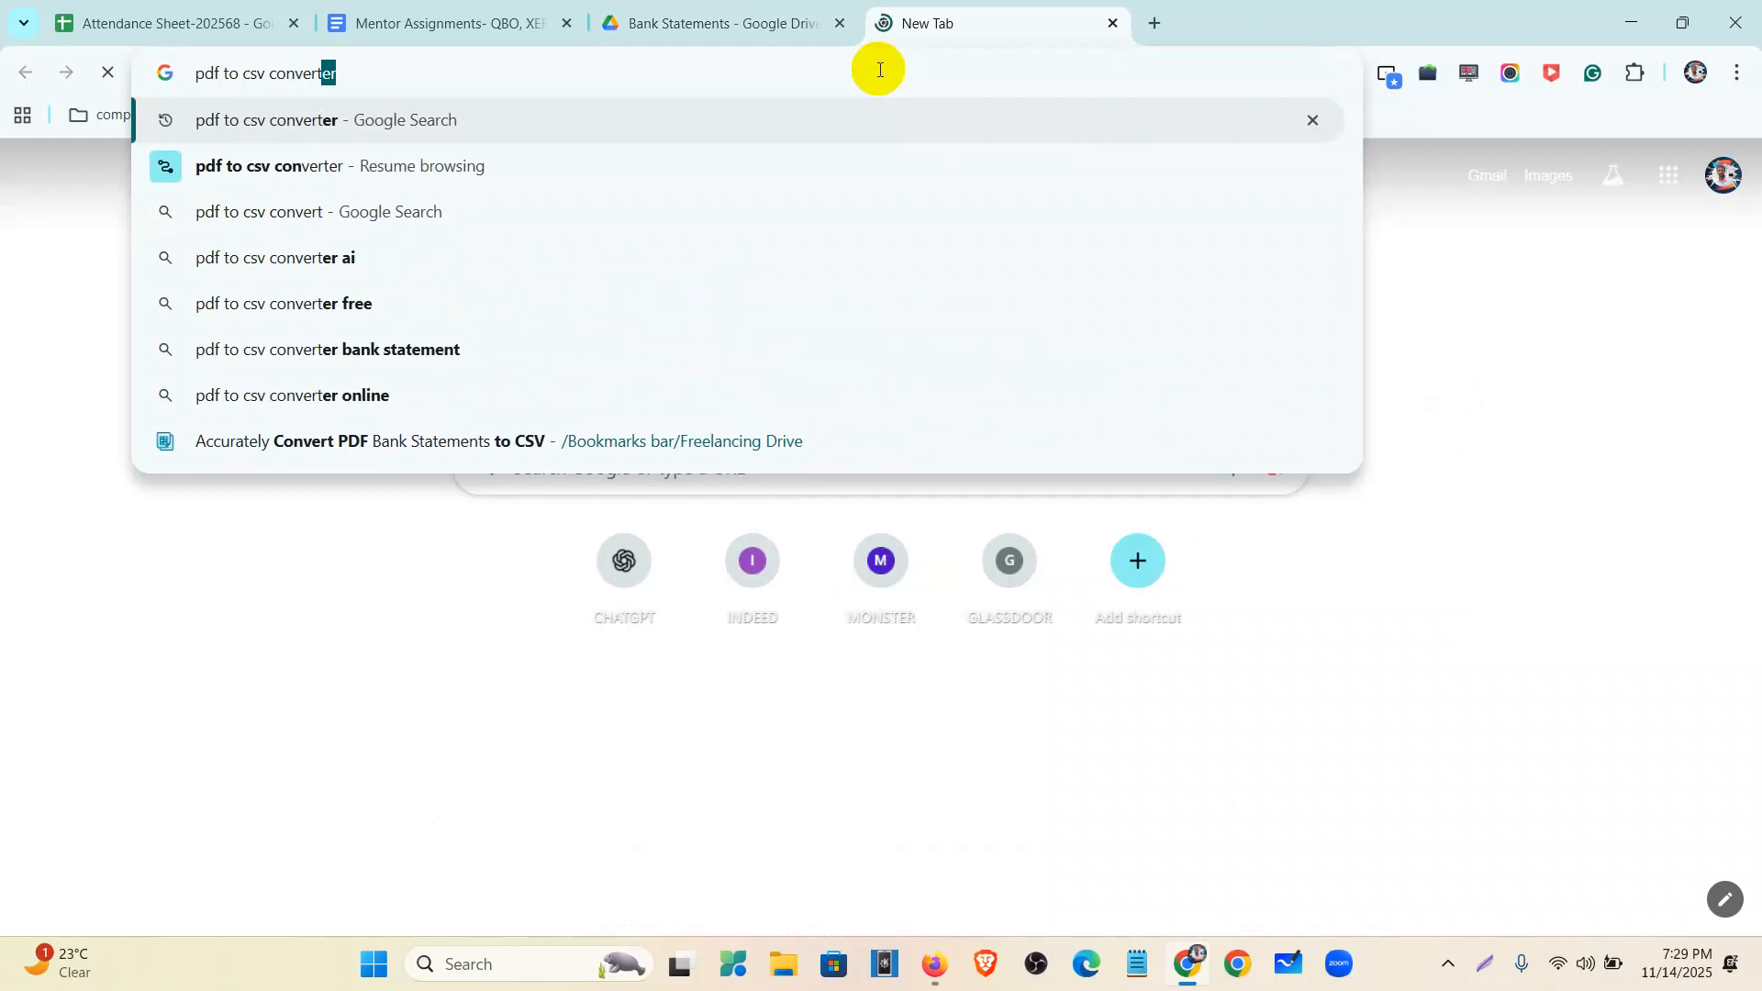
key("Return")
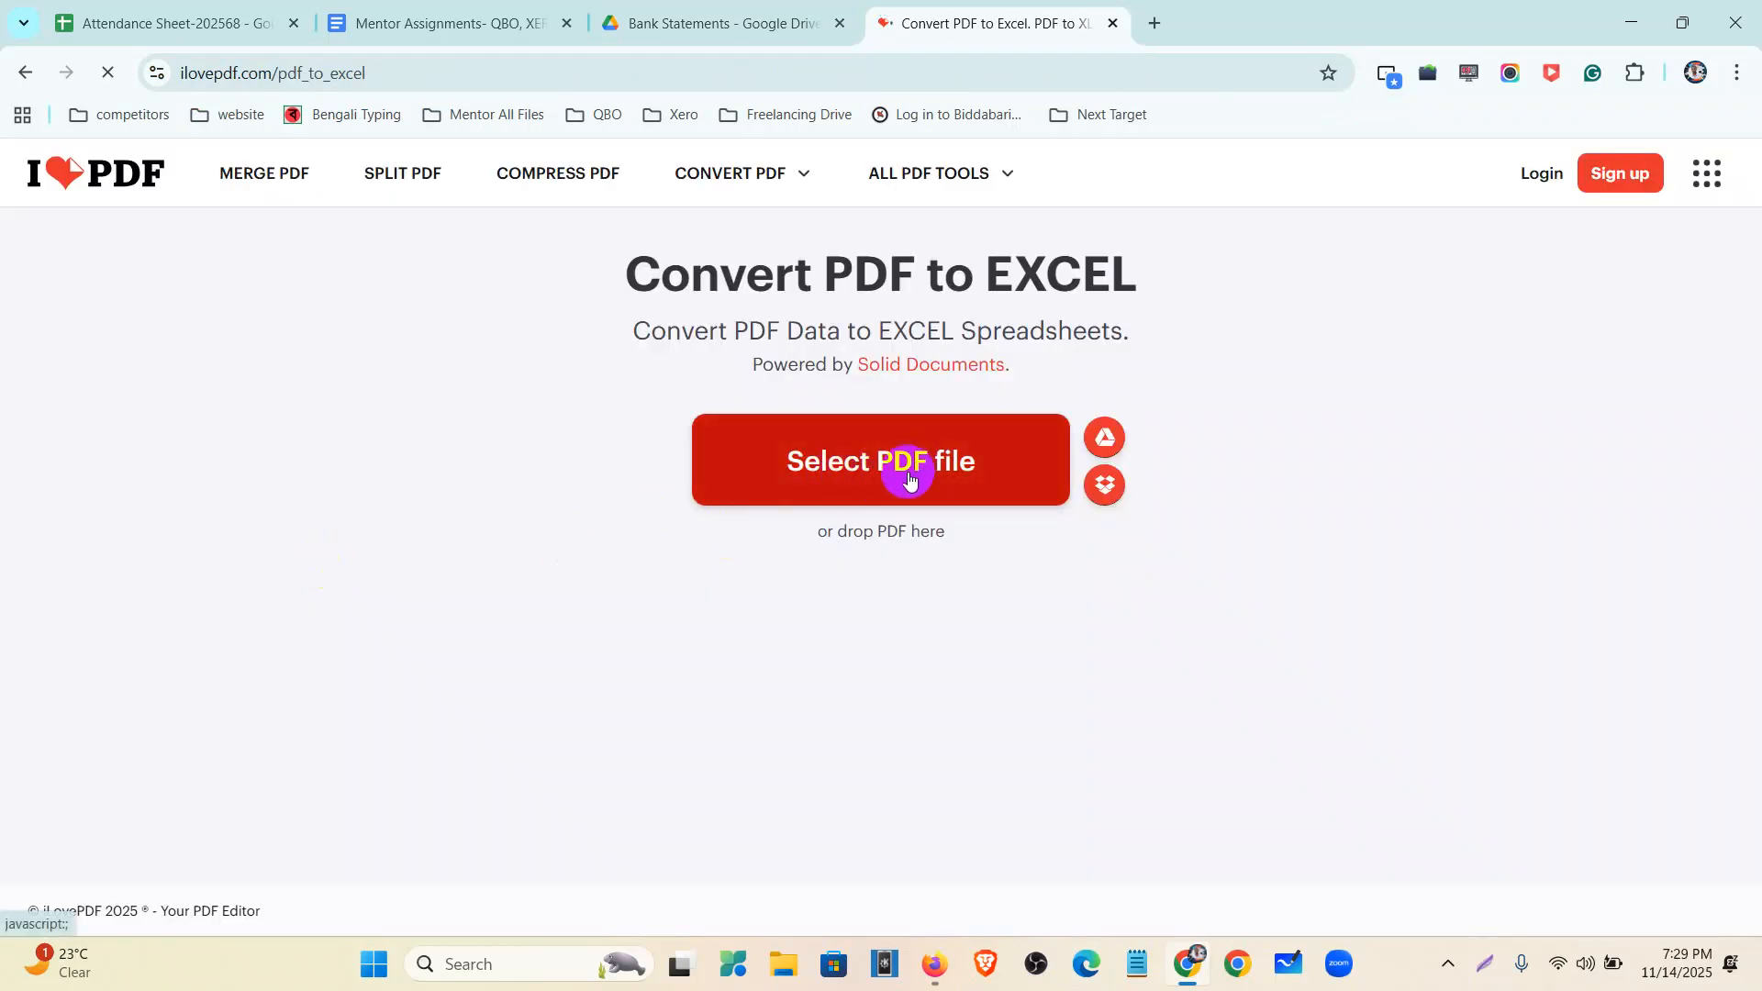
- Download the Wells Fargo June 2021 statement PDF from Google Drive
left_click(909, 477)
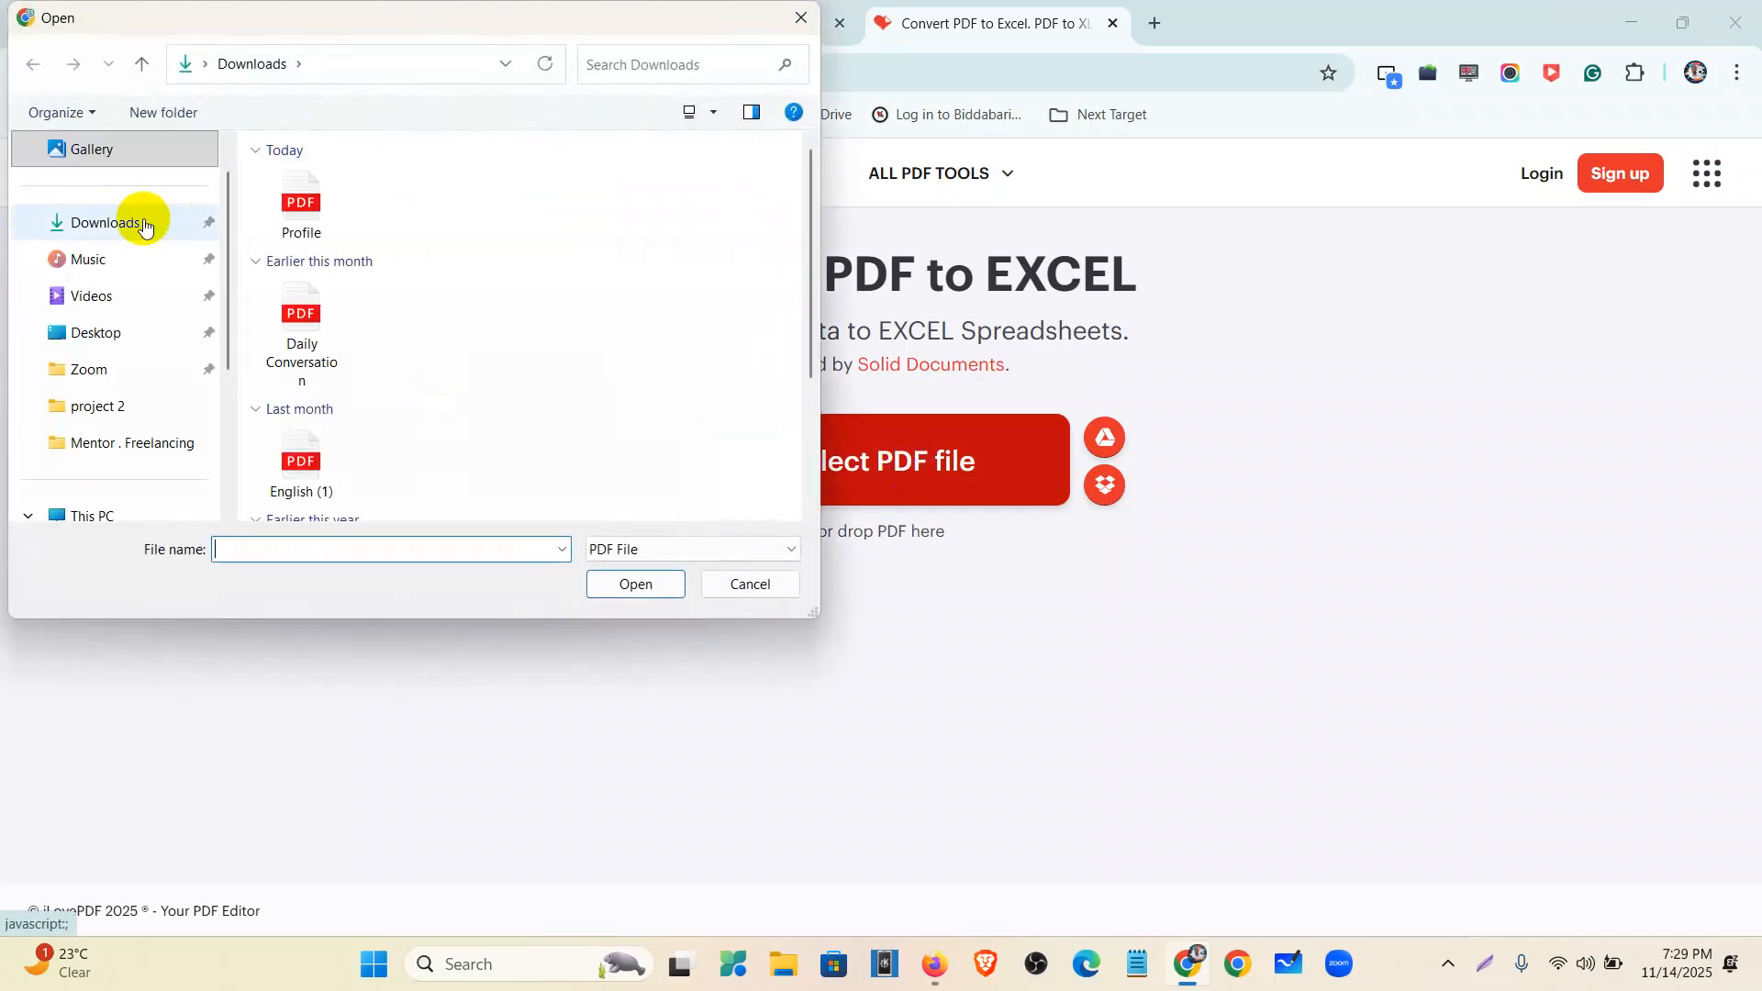
left_click(804, 22)
left_click(734, 26)
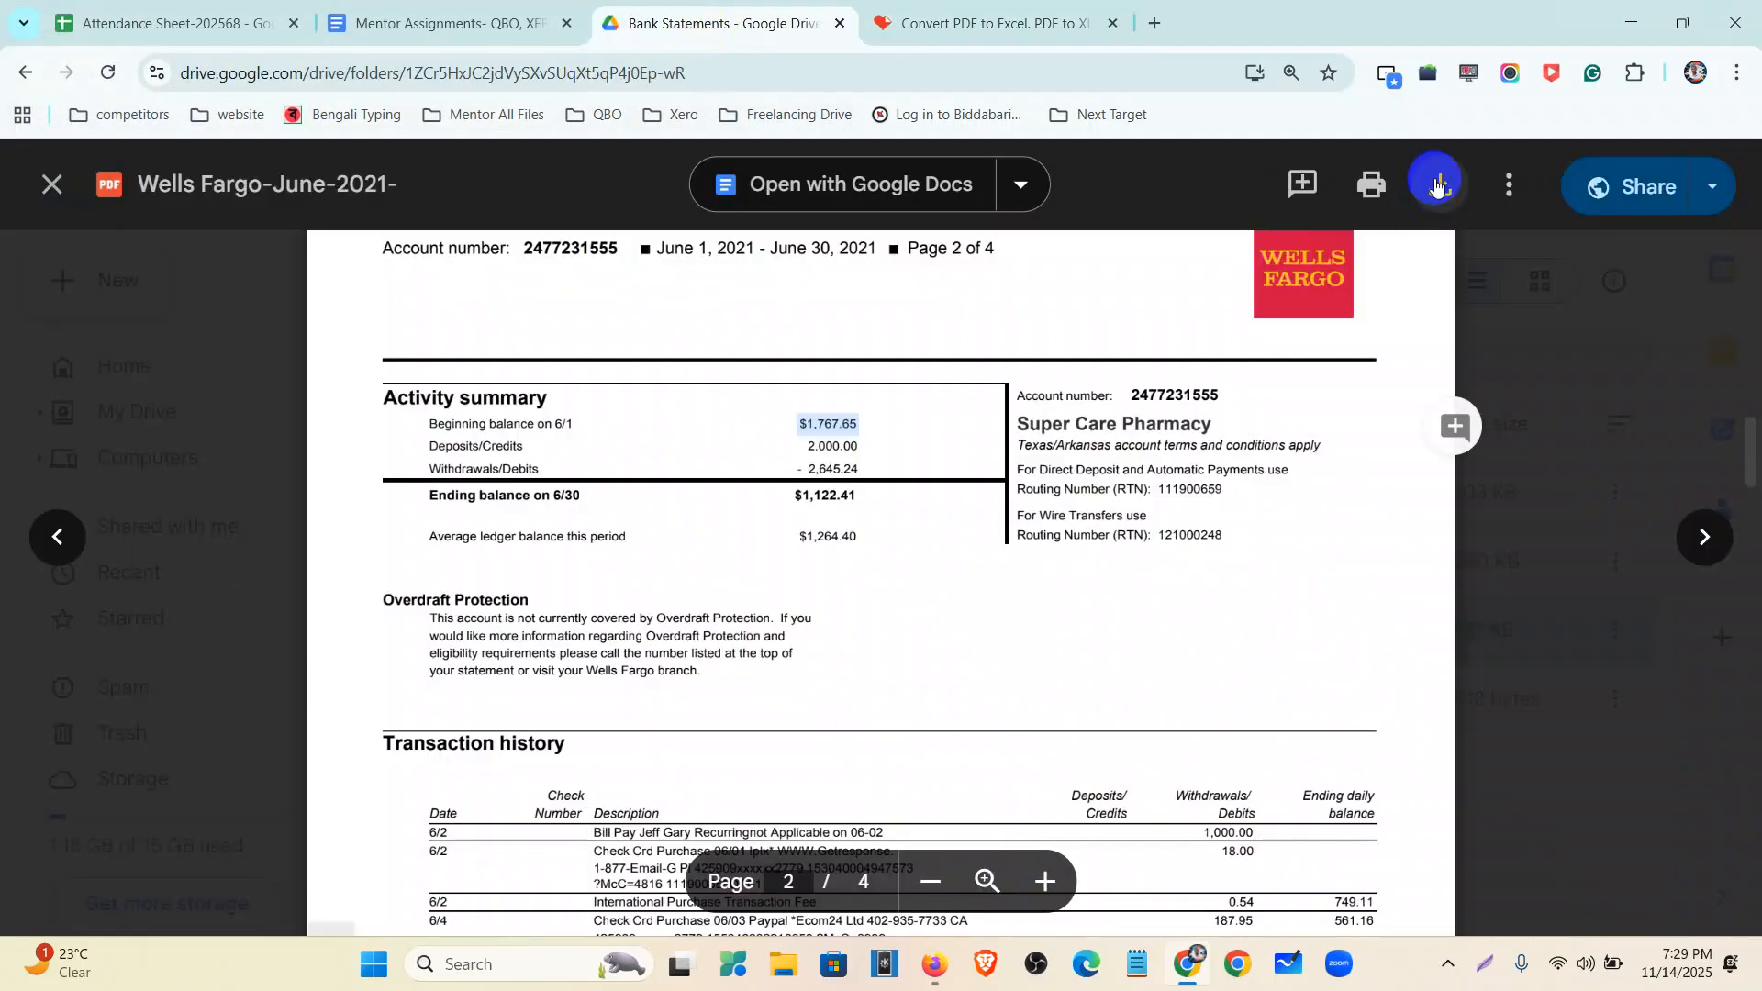
left_click(1438, 185)
left_click(305, 866)
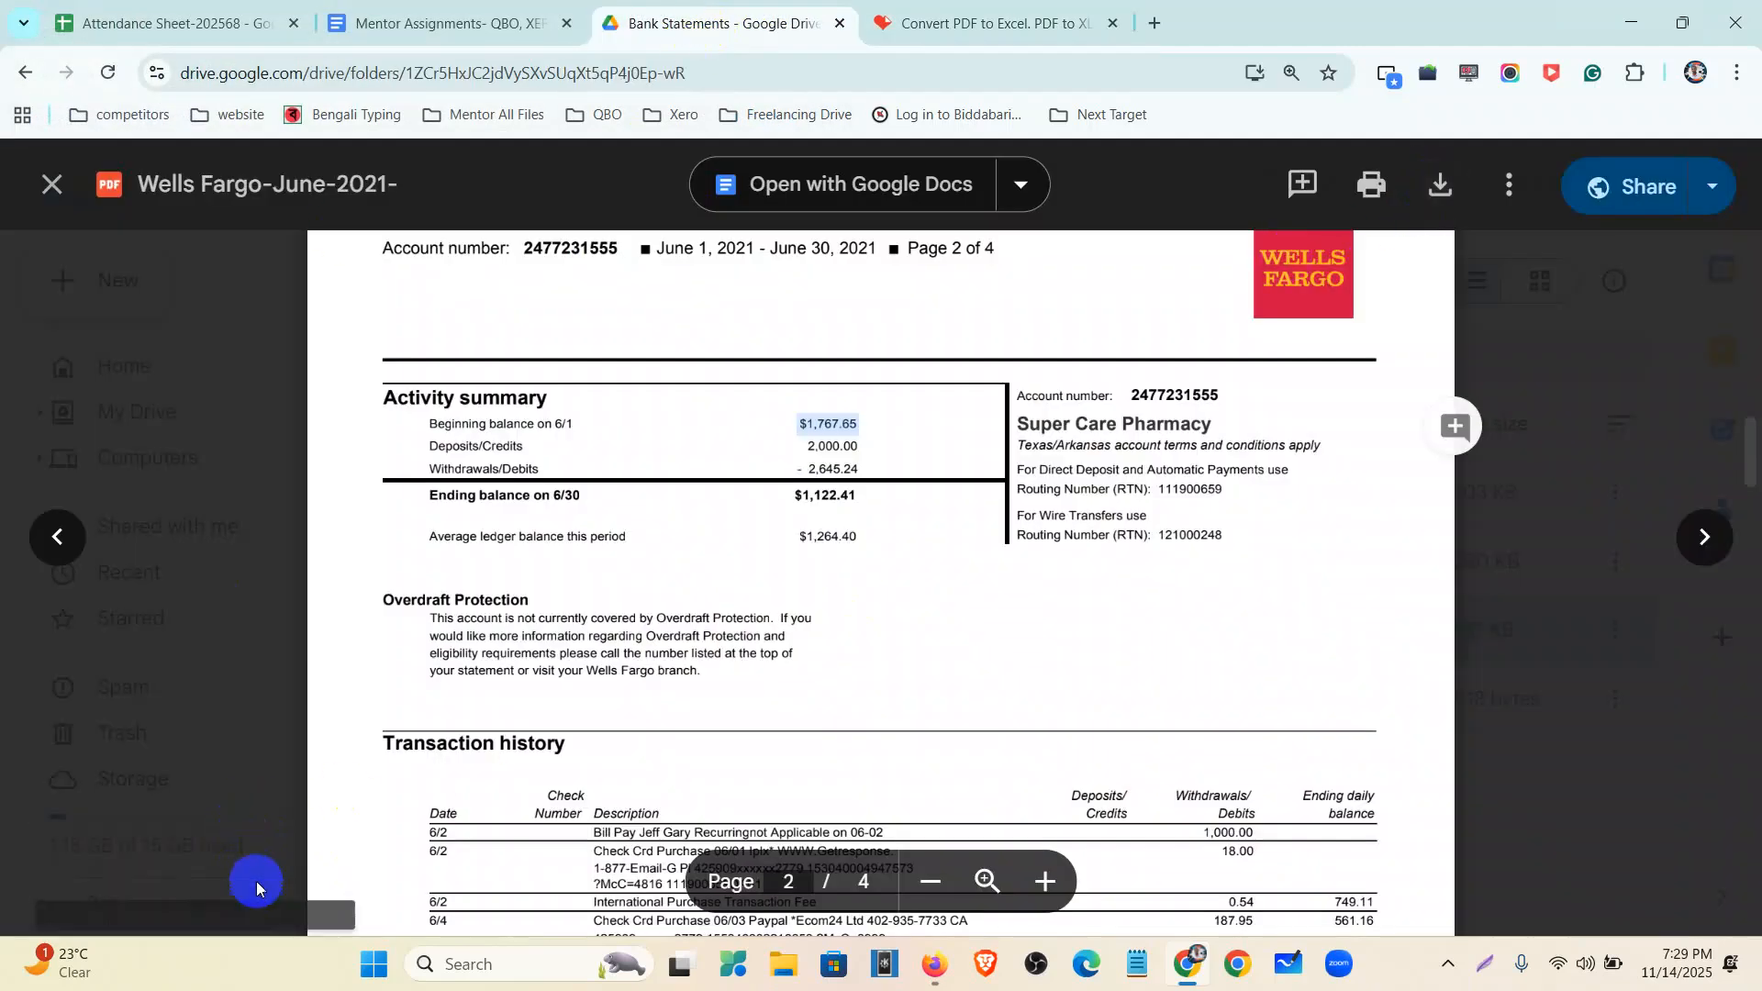
- Upload the statement to iLovePDF, convert it to Excel, and open the downloaded .xlsx
left_click(999, 18)
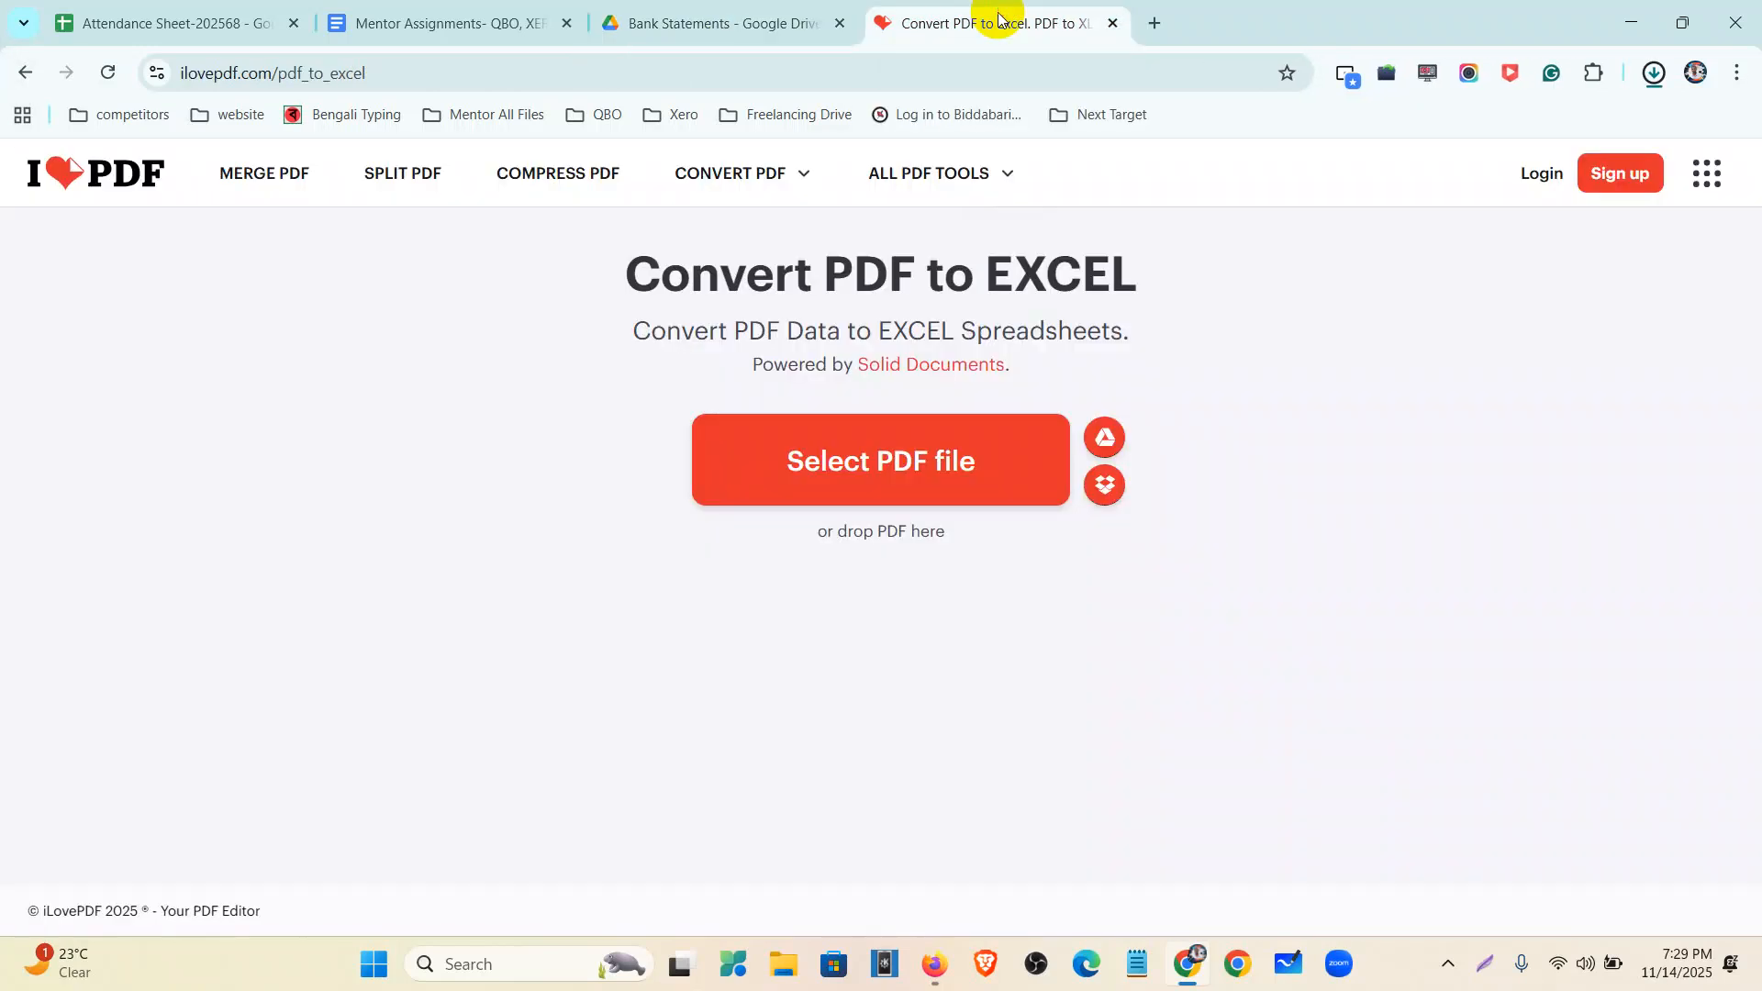
left_click(836, 454)
left_click(318, 230)
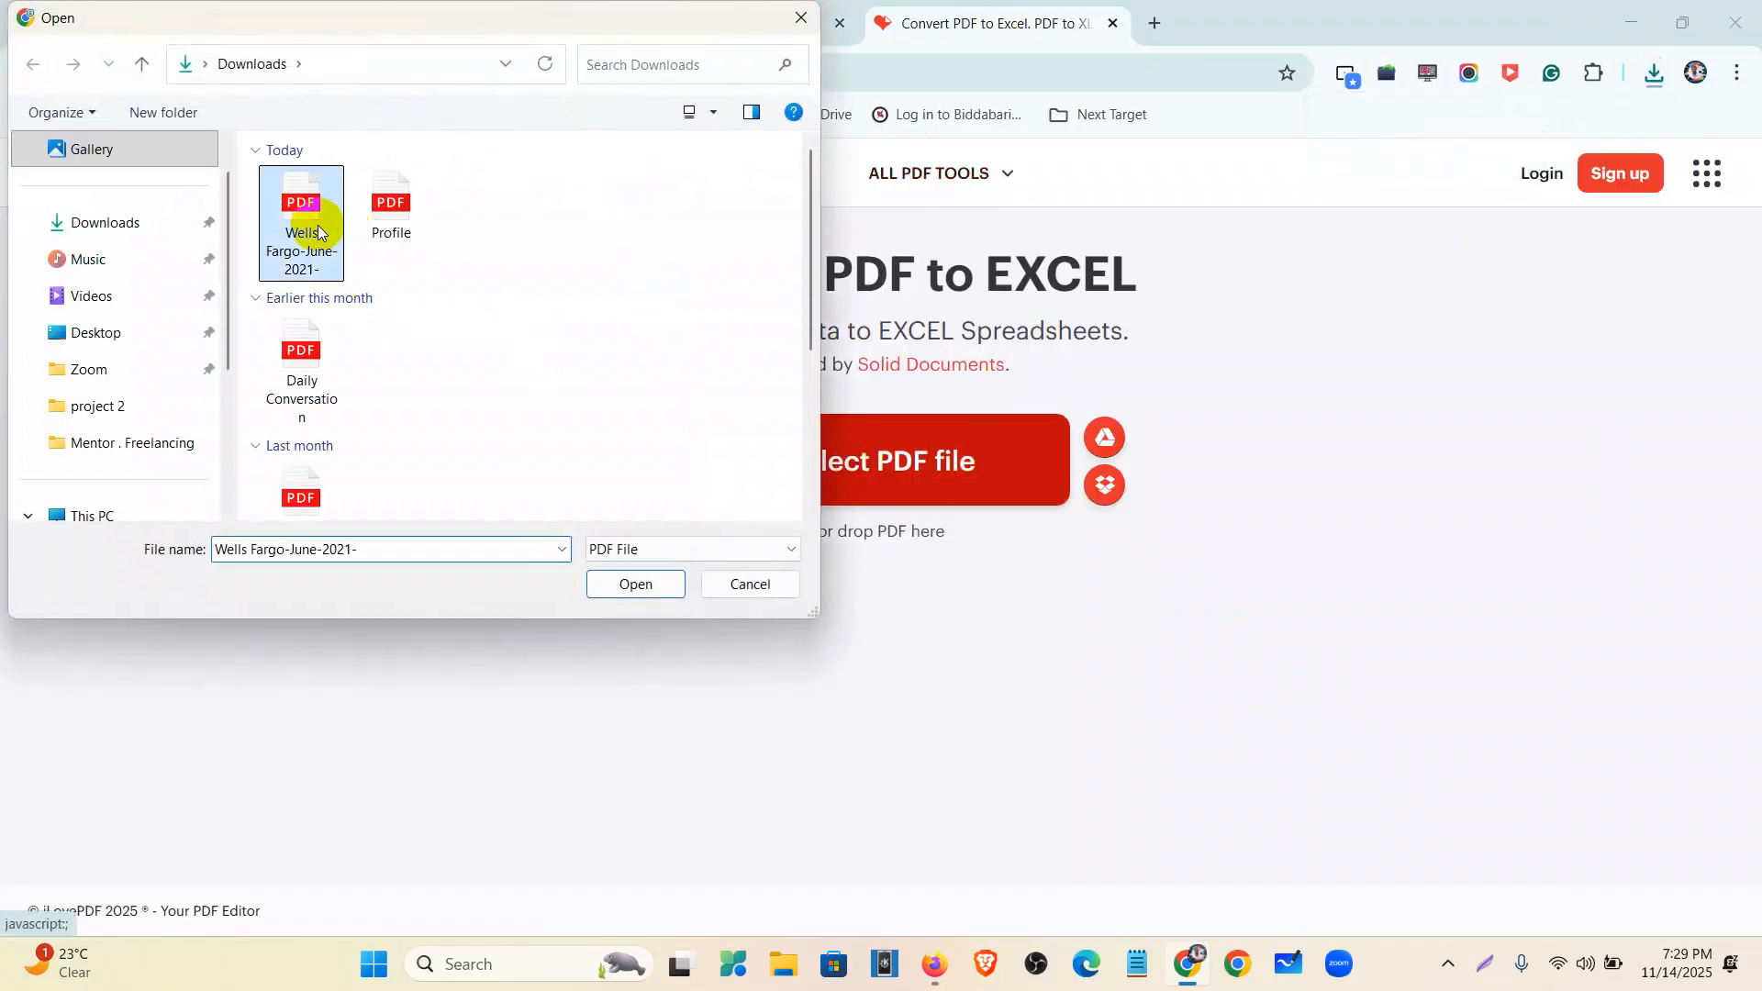
left_click(623, 583)
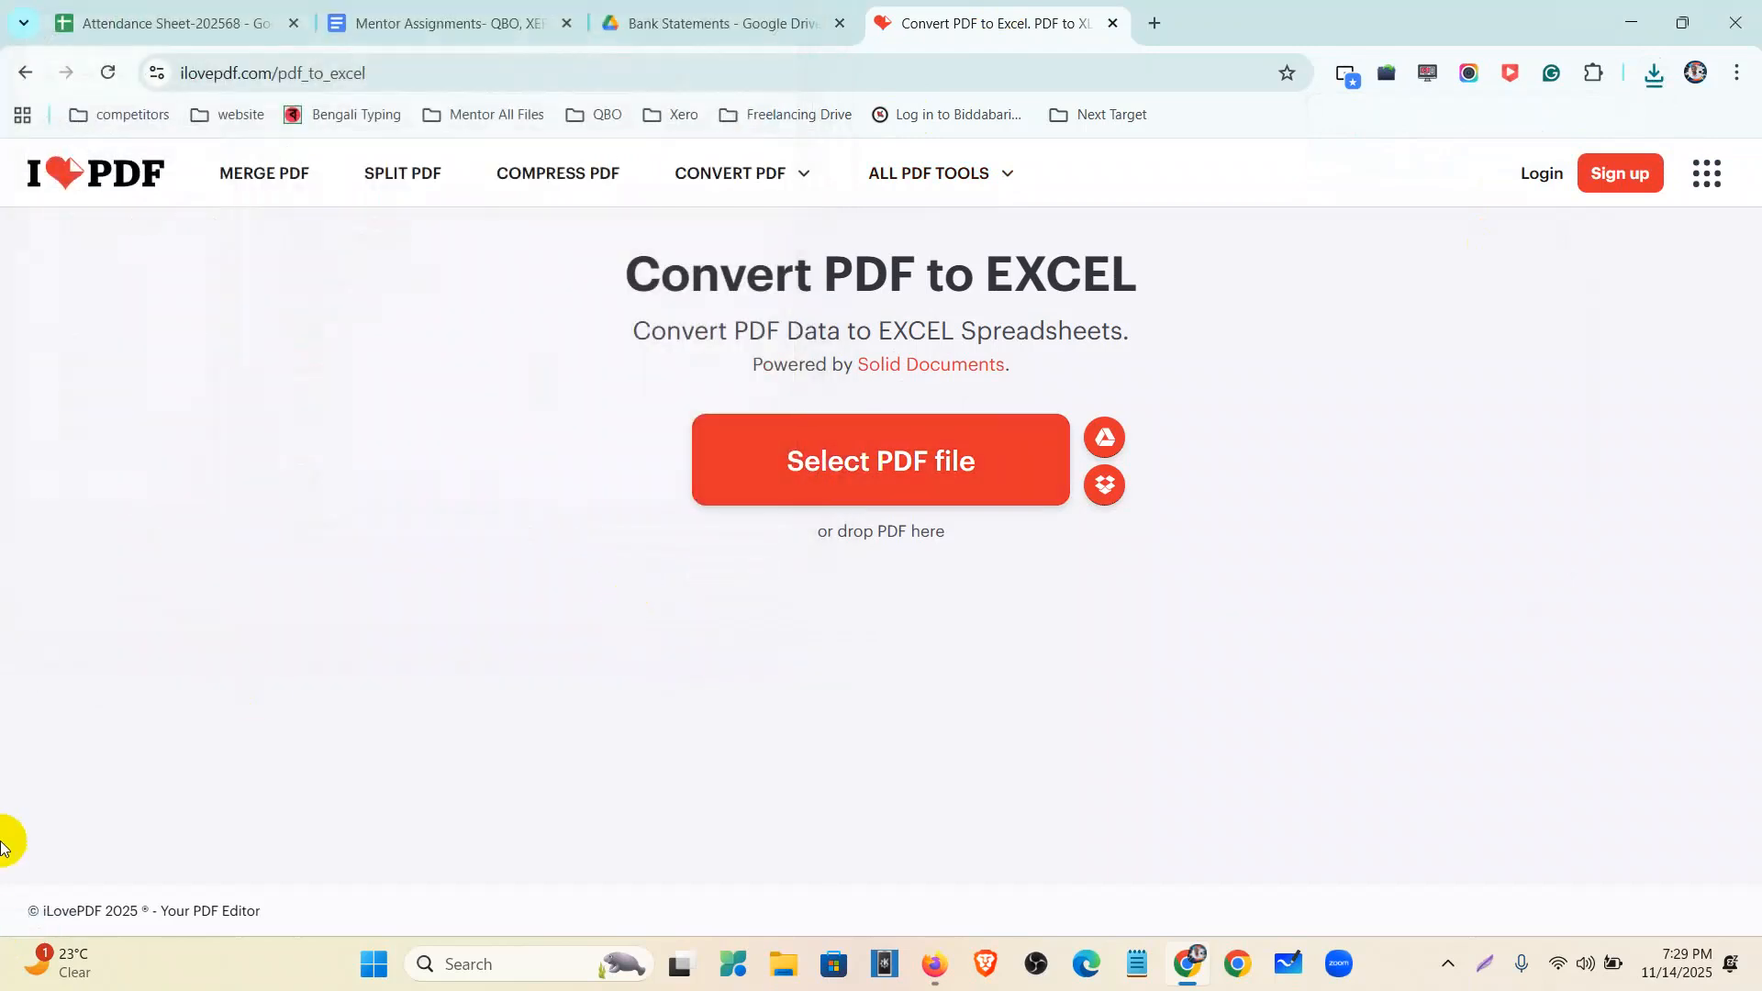
left_click(1430, 862)
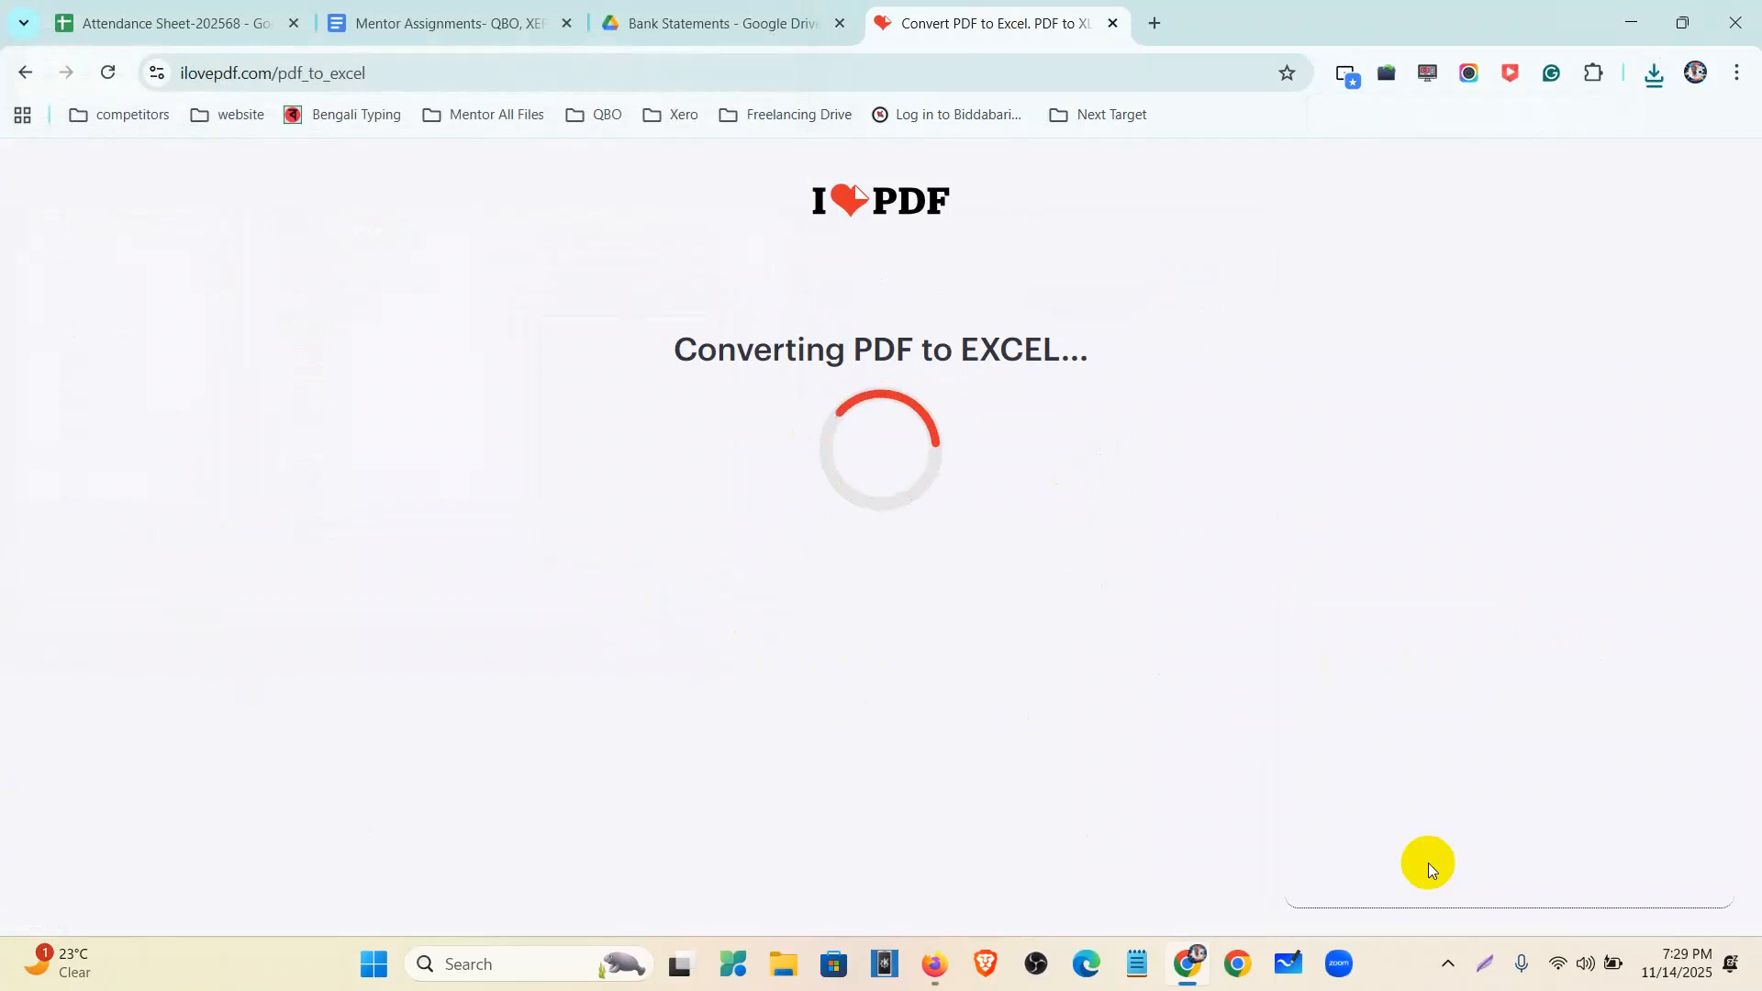
left_click(807, 358)
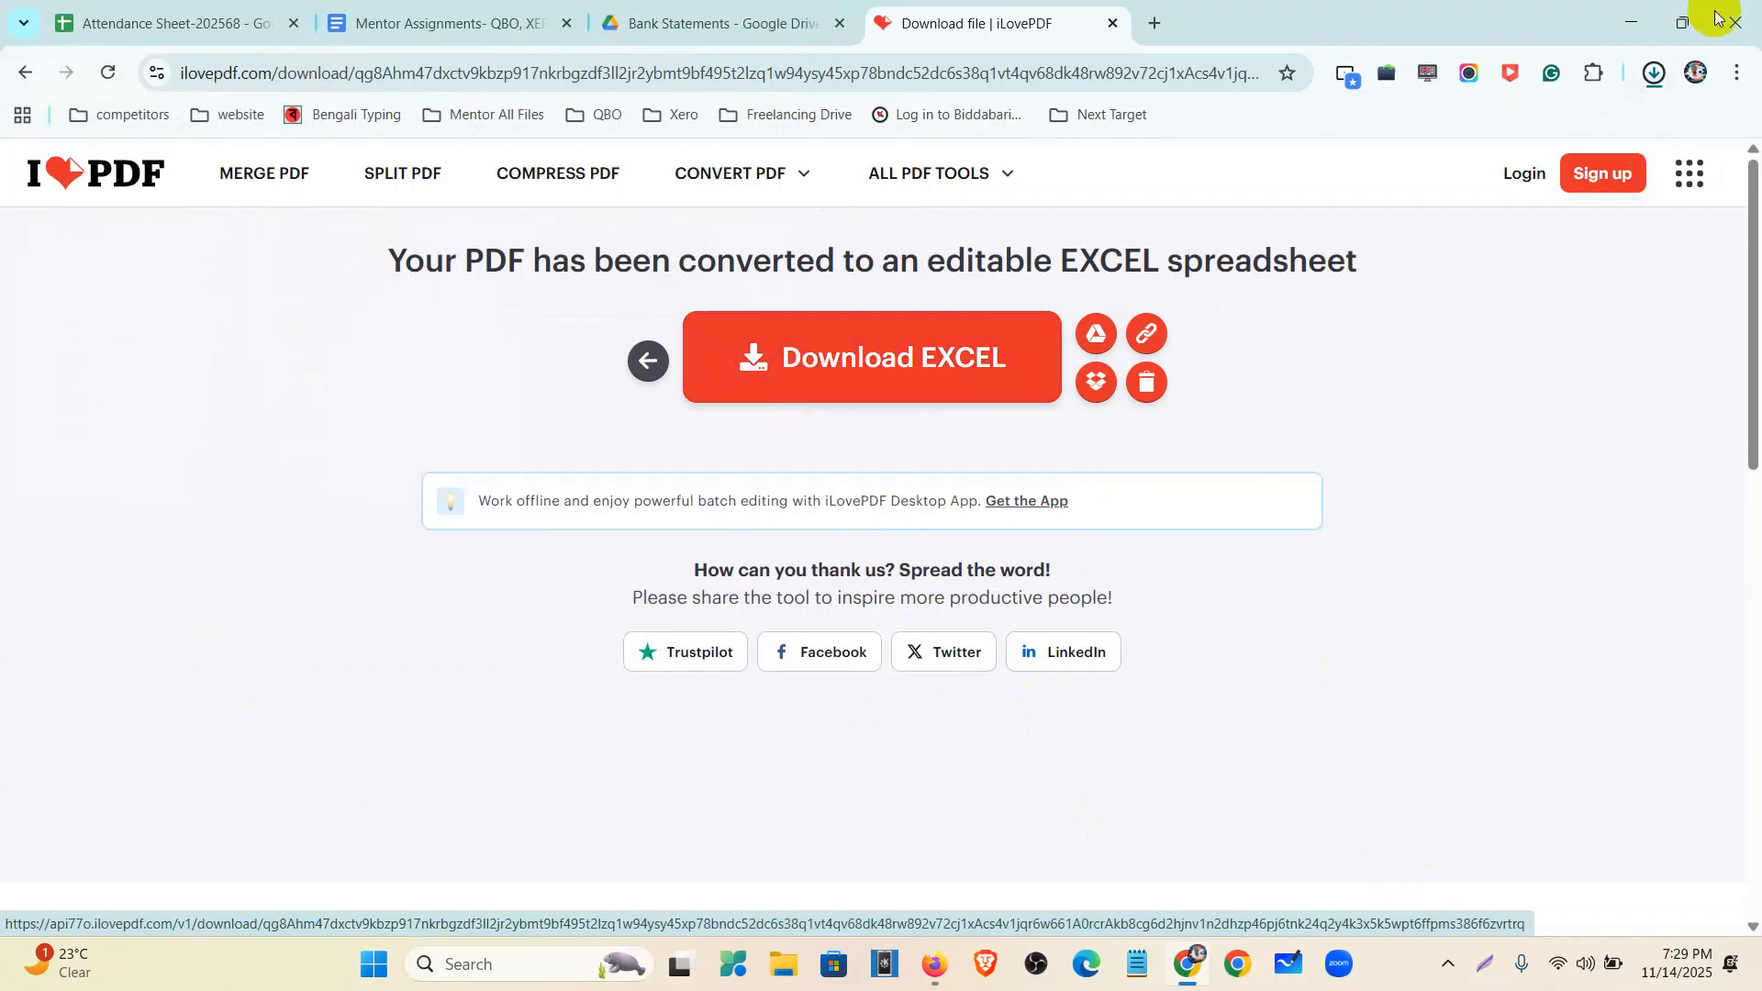
left_click(1654, 74)
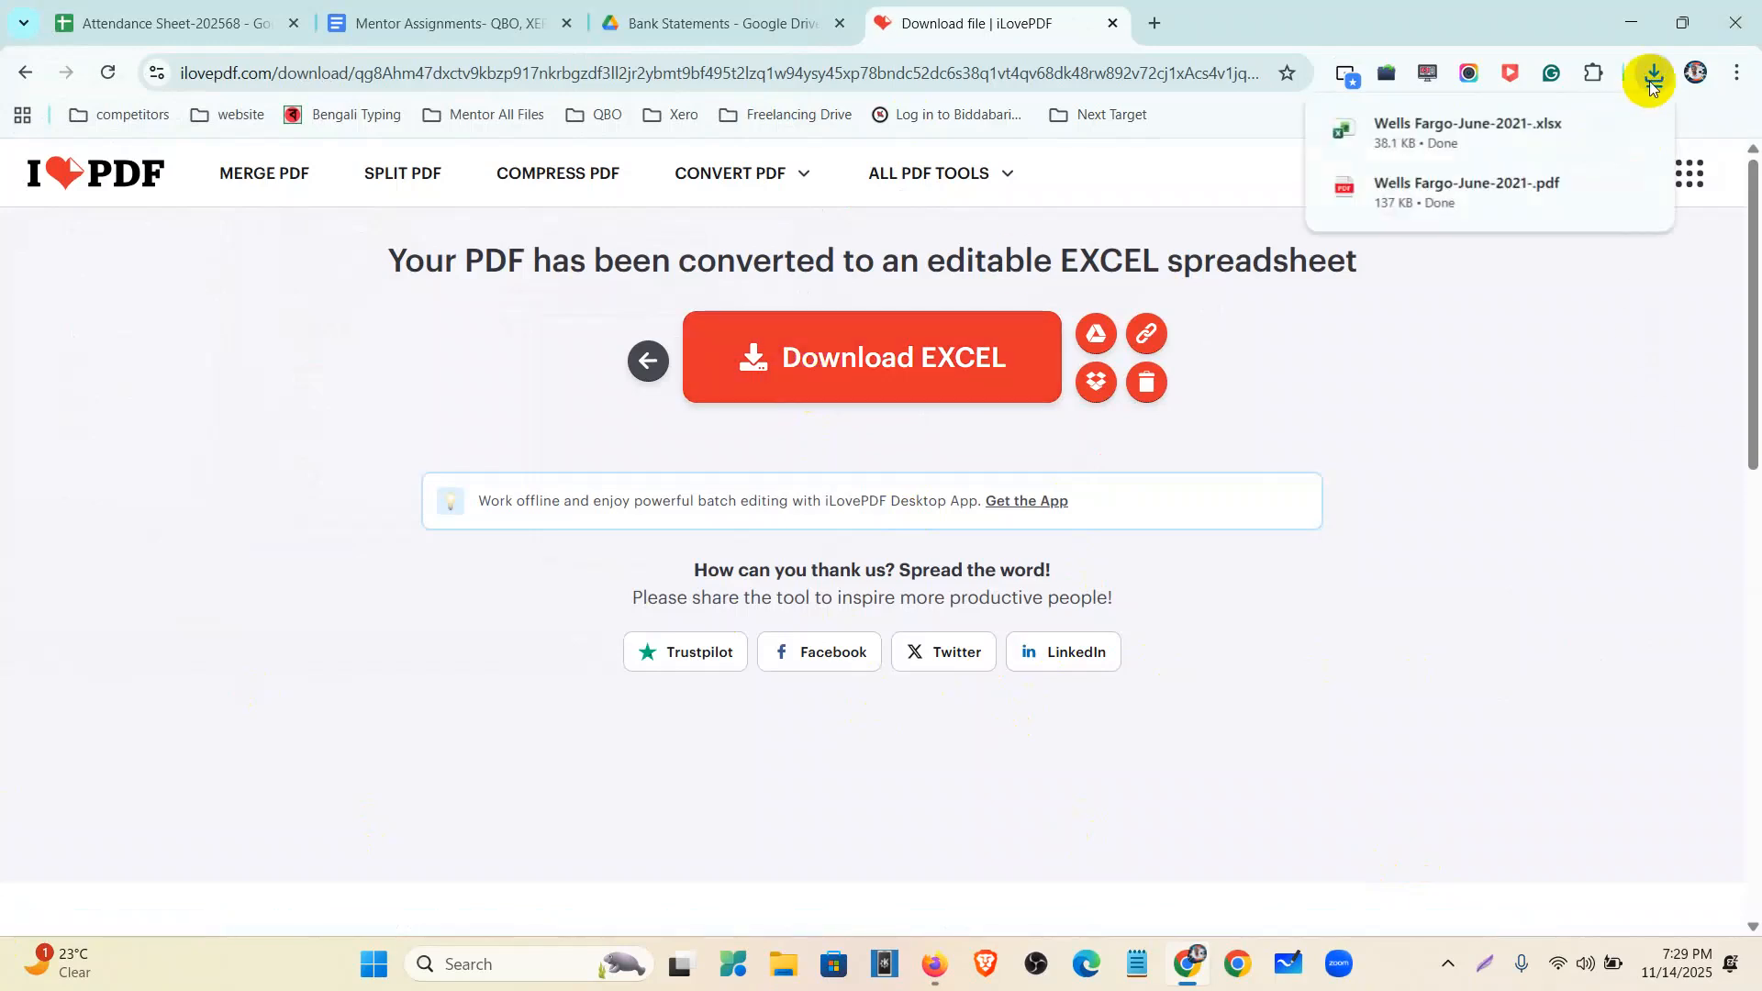
left_click(1467, 129)
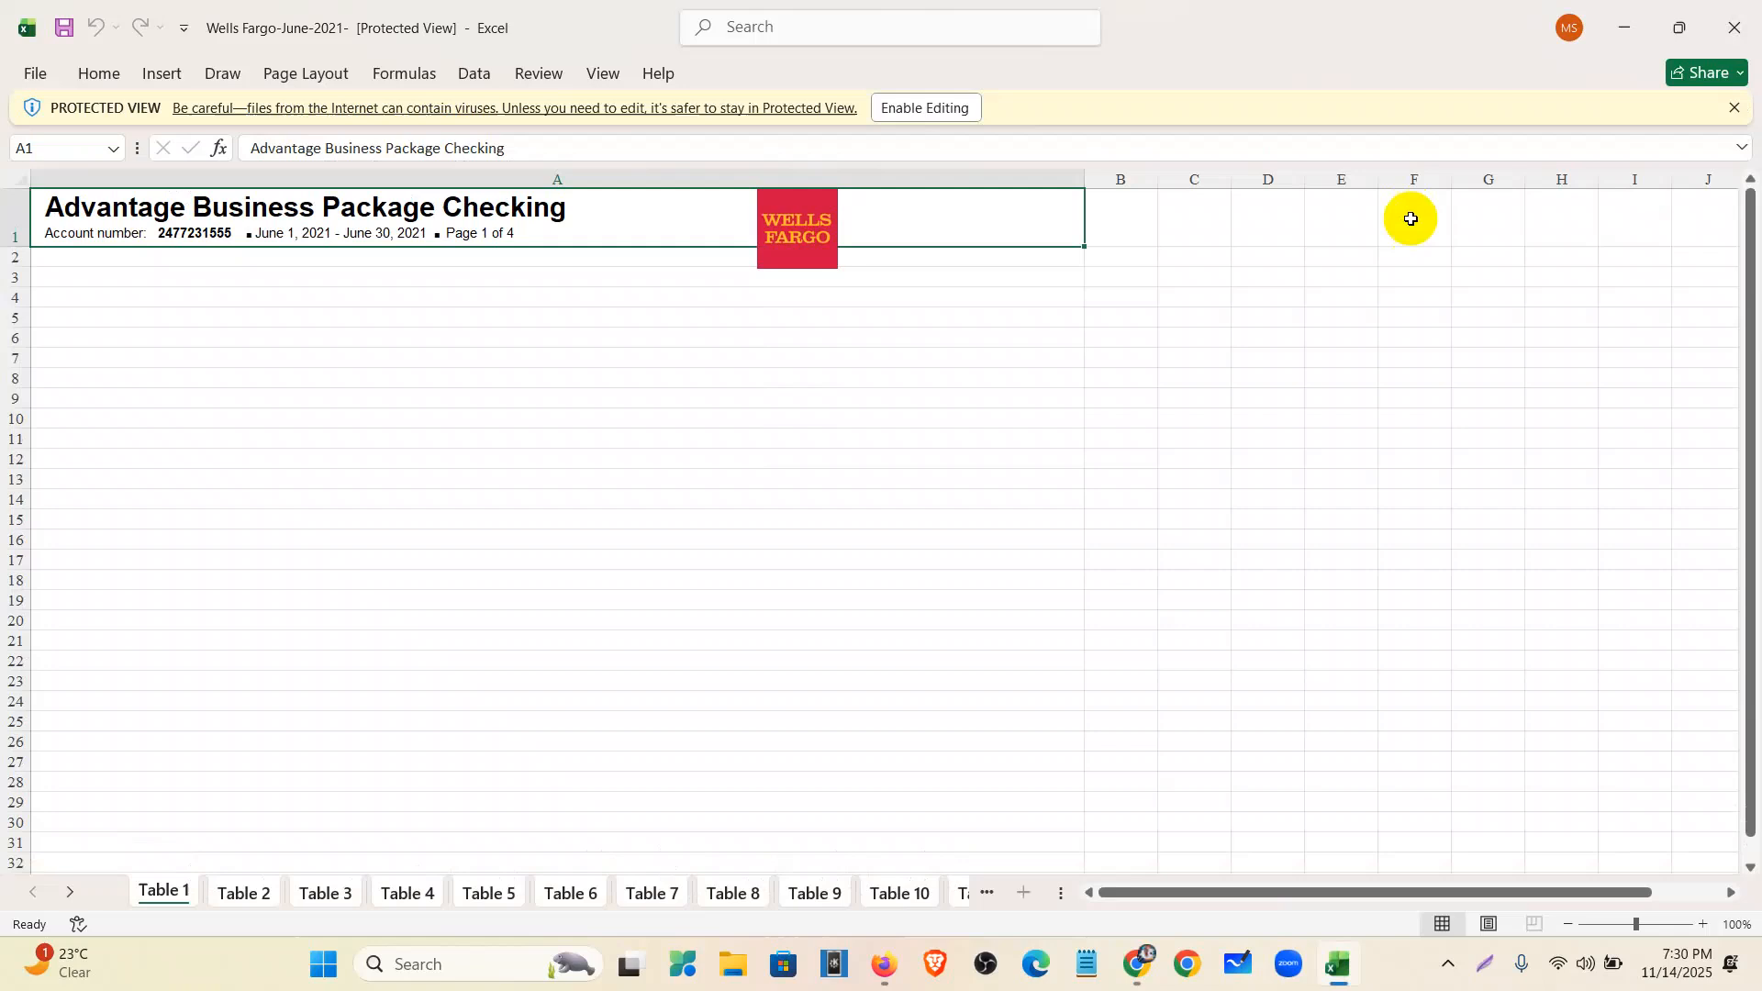
- Enable editing and look through sheets Table 2 to Table 10, including activity summary and transactions
left_click(923, 108)
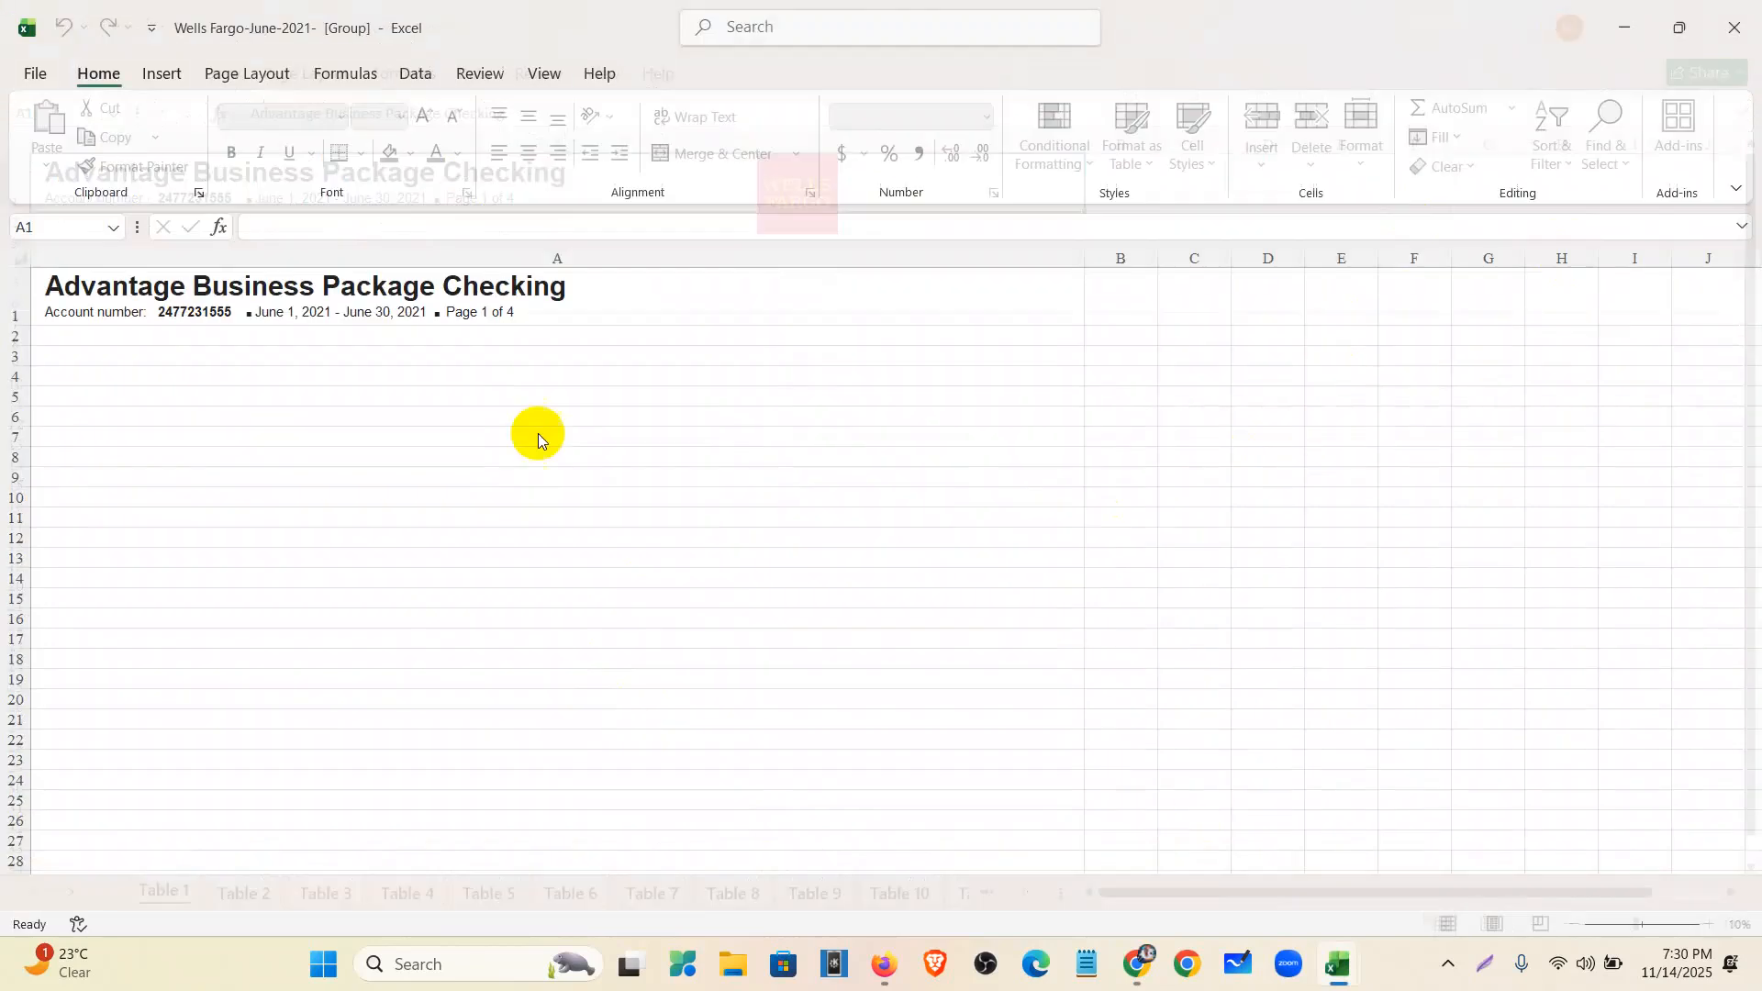
scroll(296, 551, "down", 3)
scroll(296, 551, "up", 3)
left_click(245, 893)
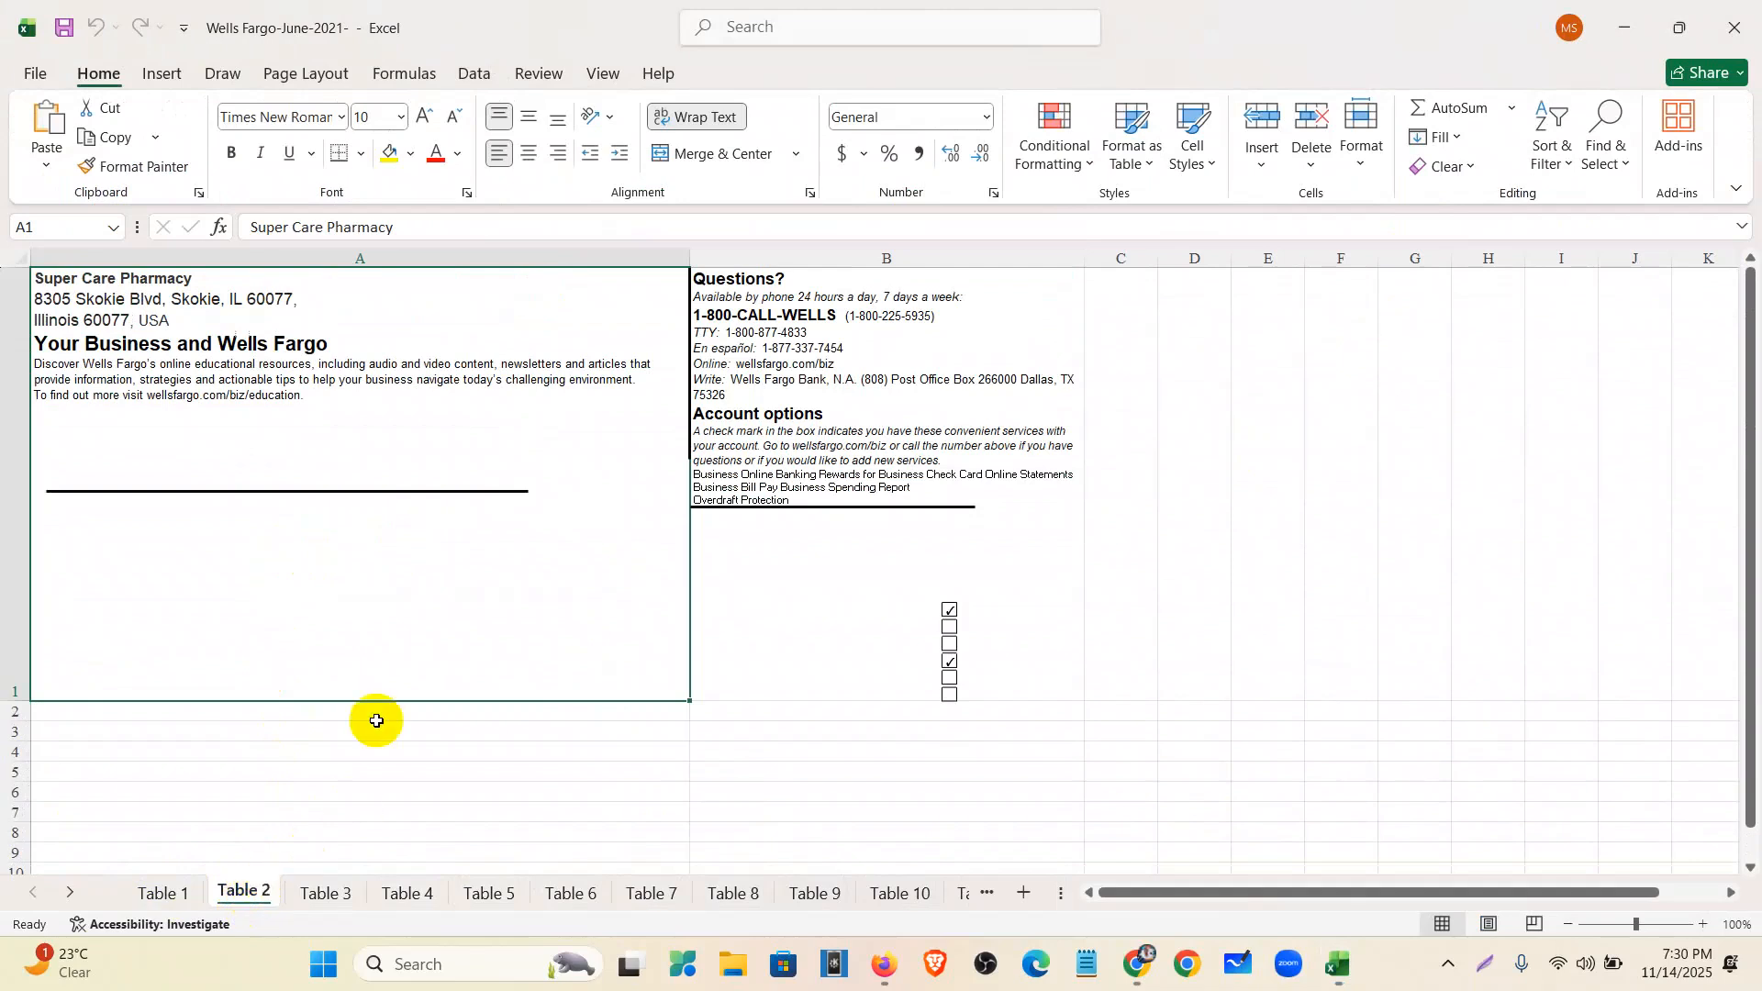
left_click(326, 894)
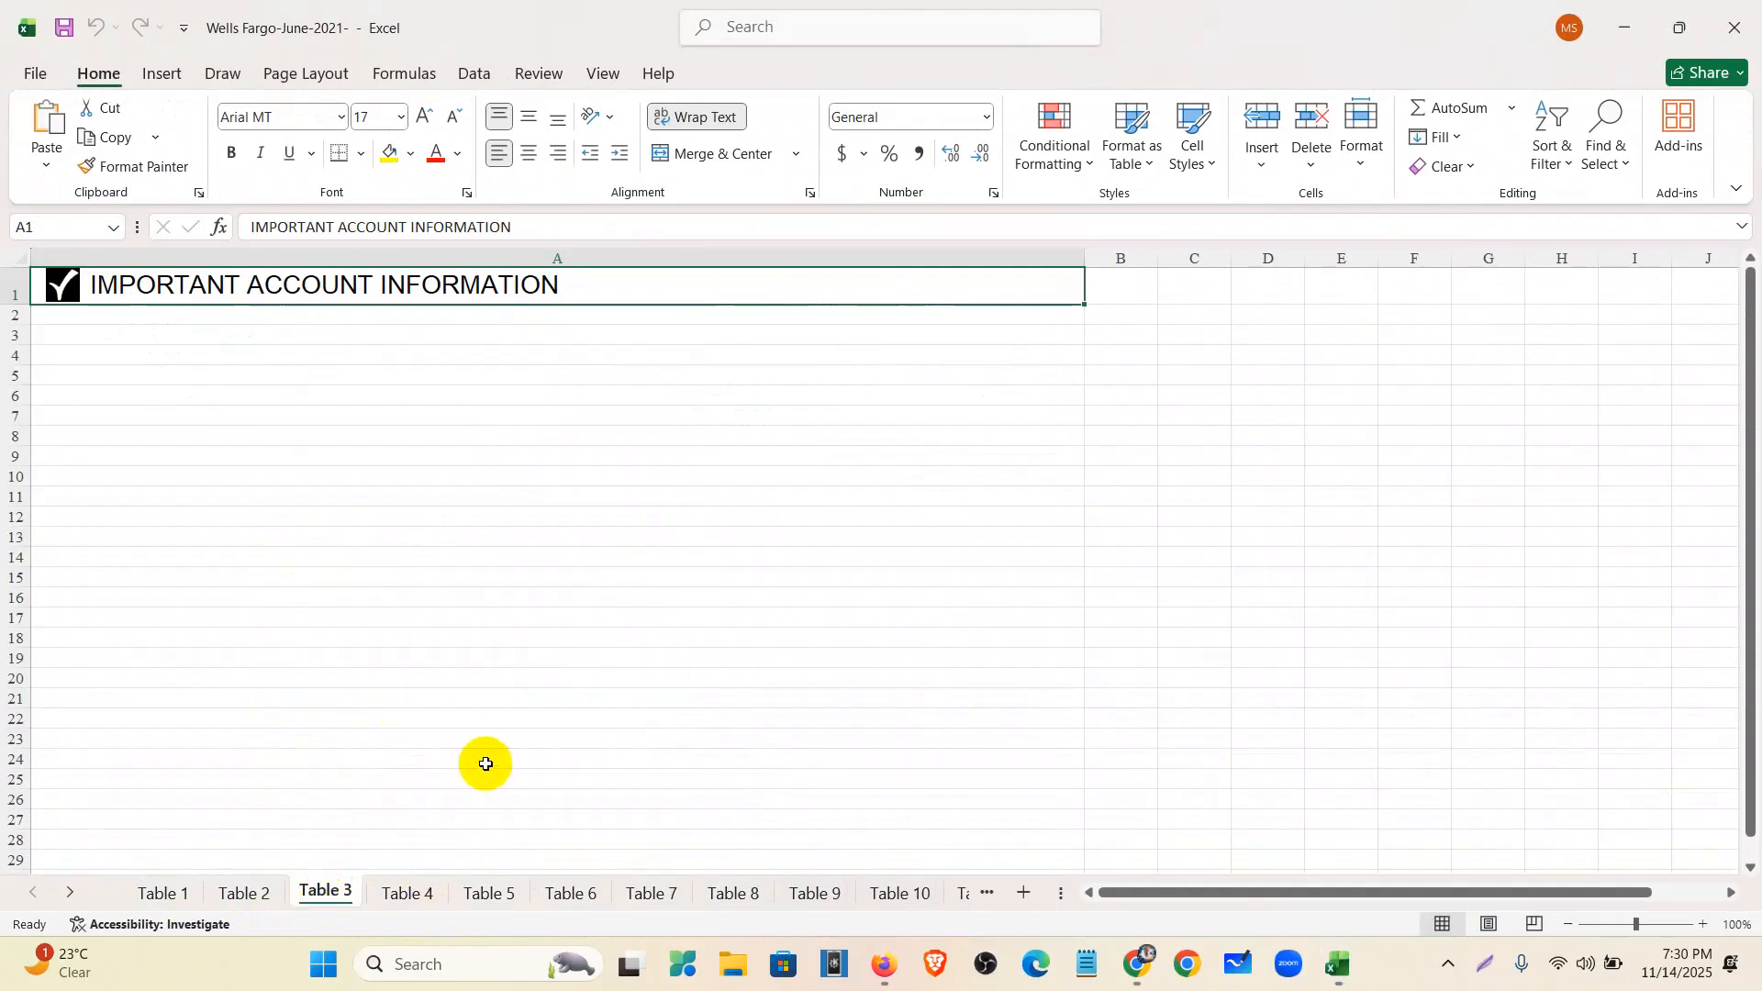
left_click(395, 895)
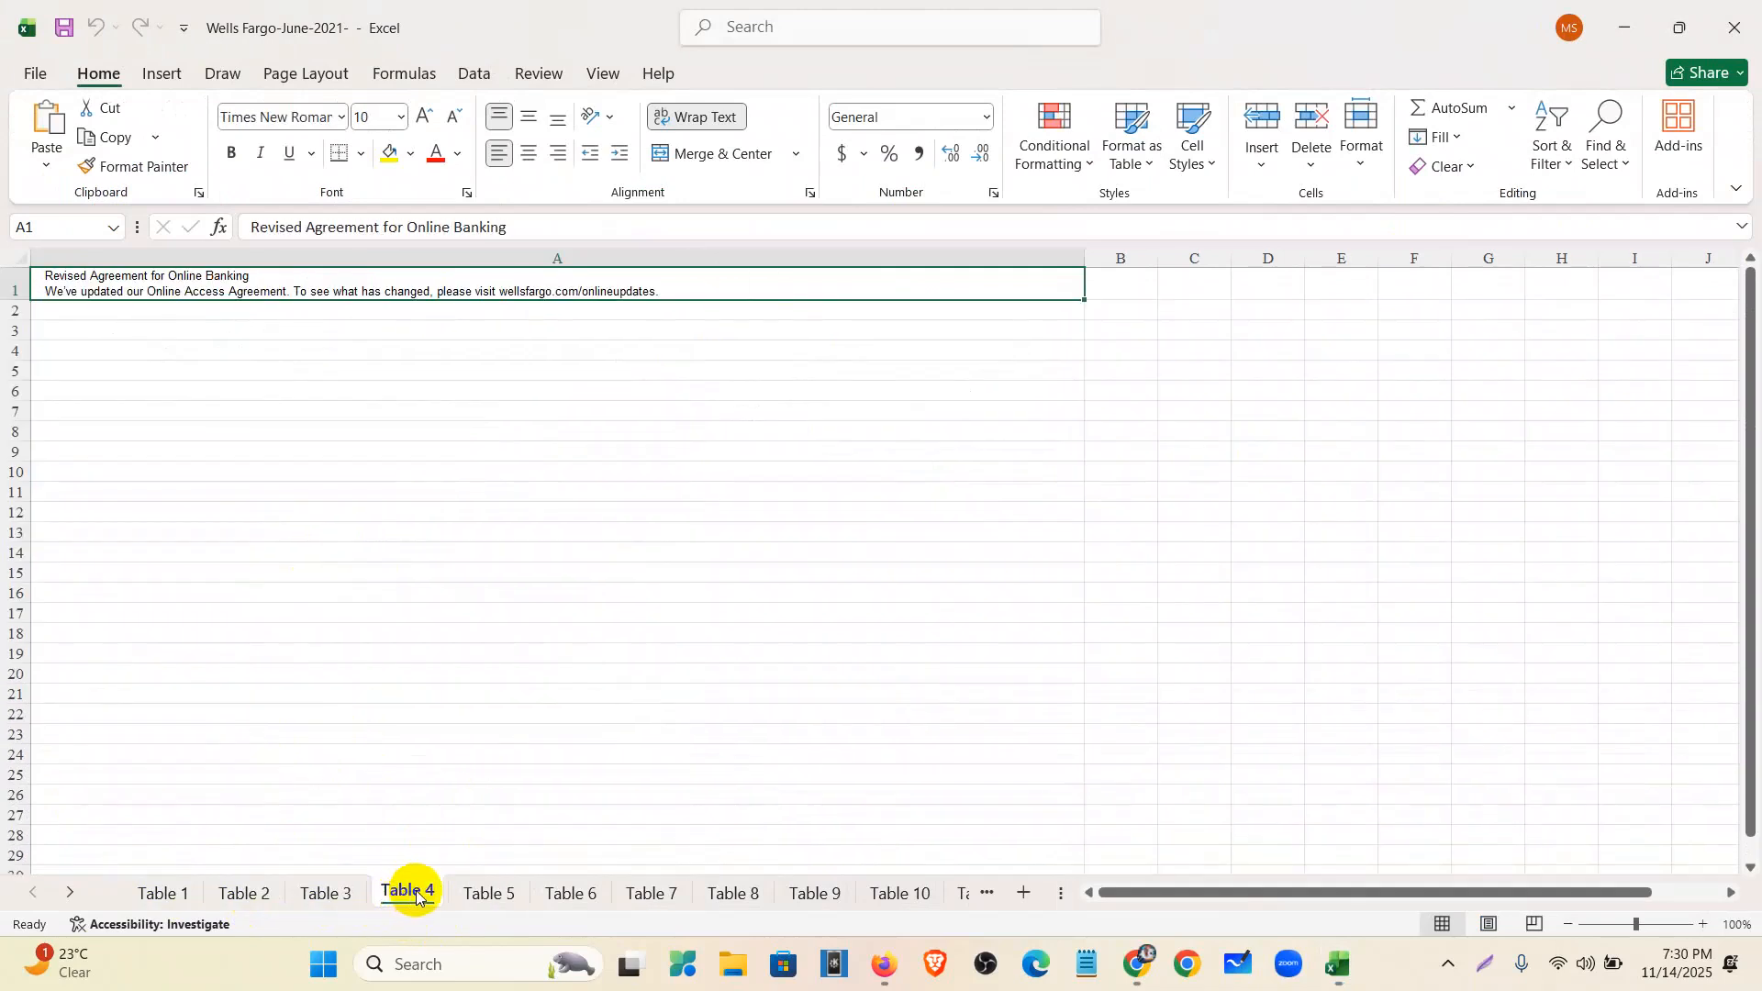
left_click(473, 895)
left_click(597, 895)
left_click(643, 893)
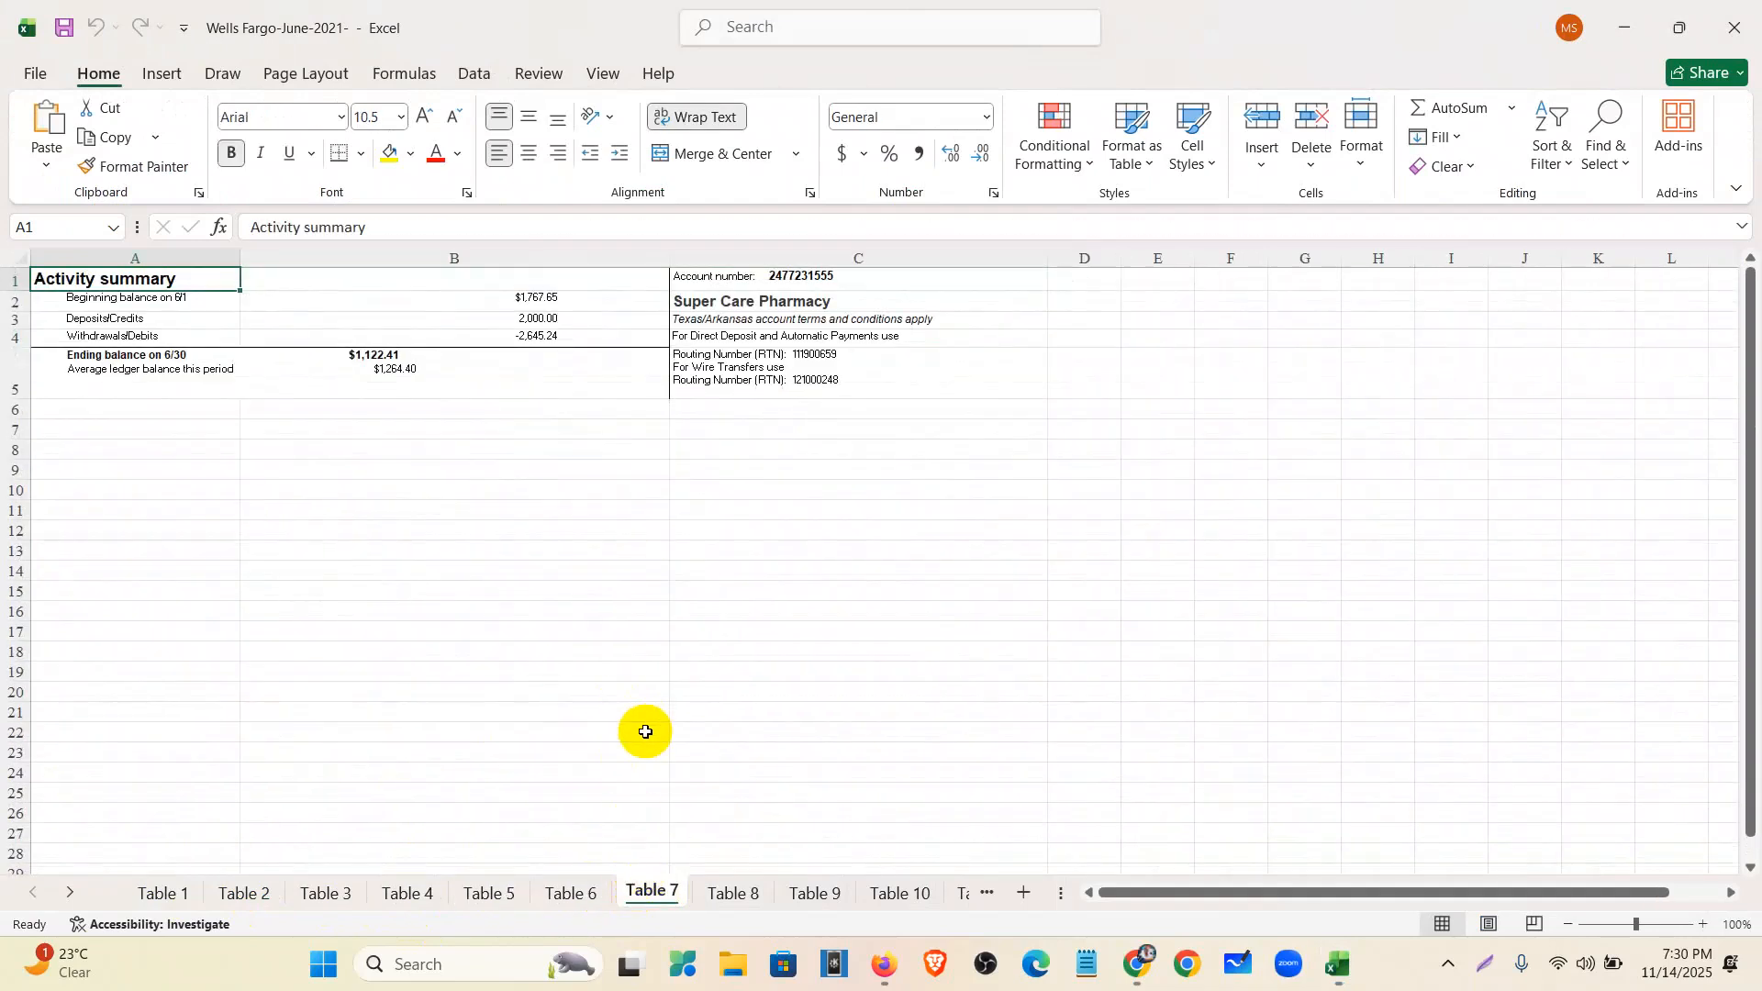
left_click(732, 893)
left_click(837, 895)
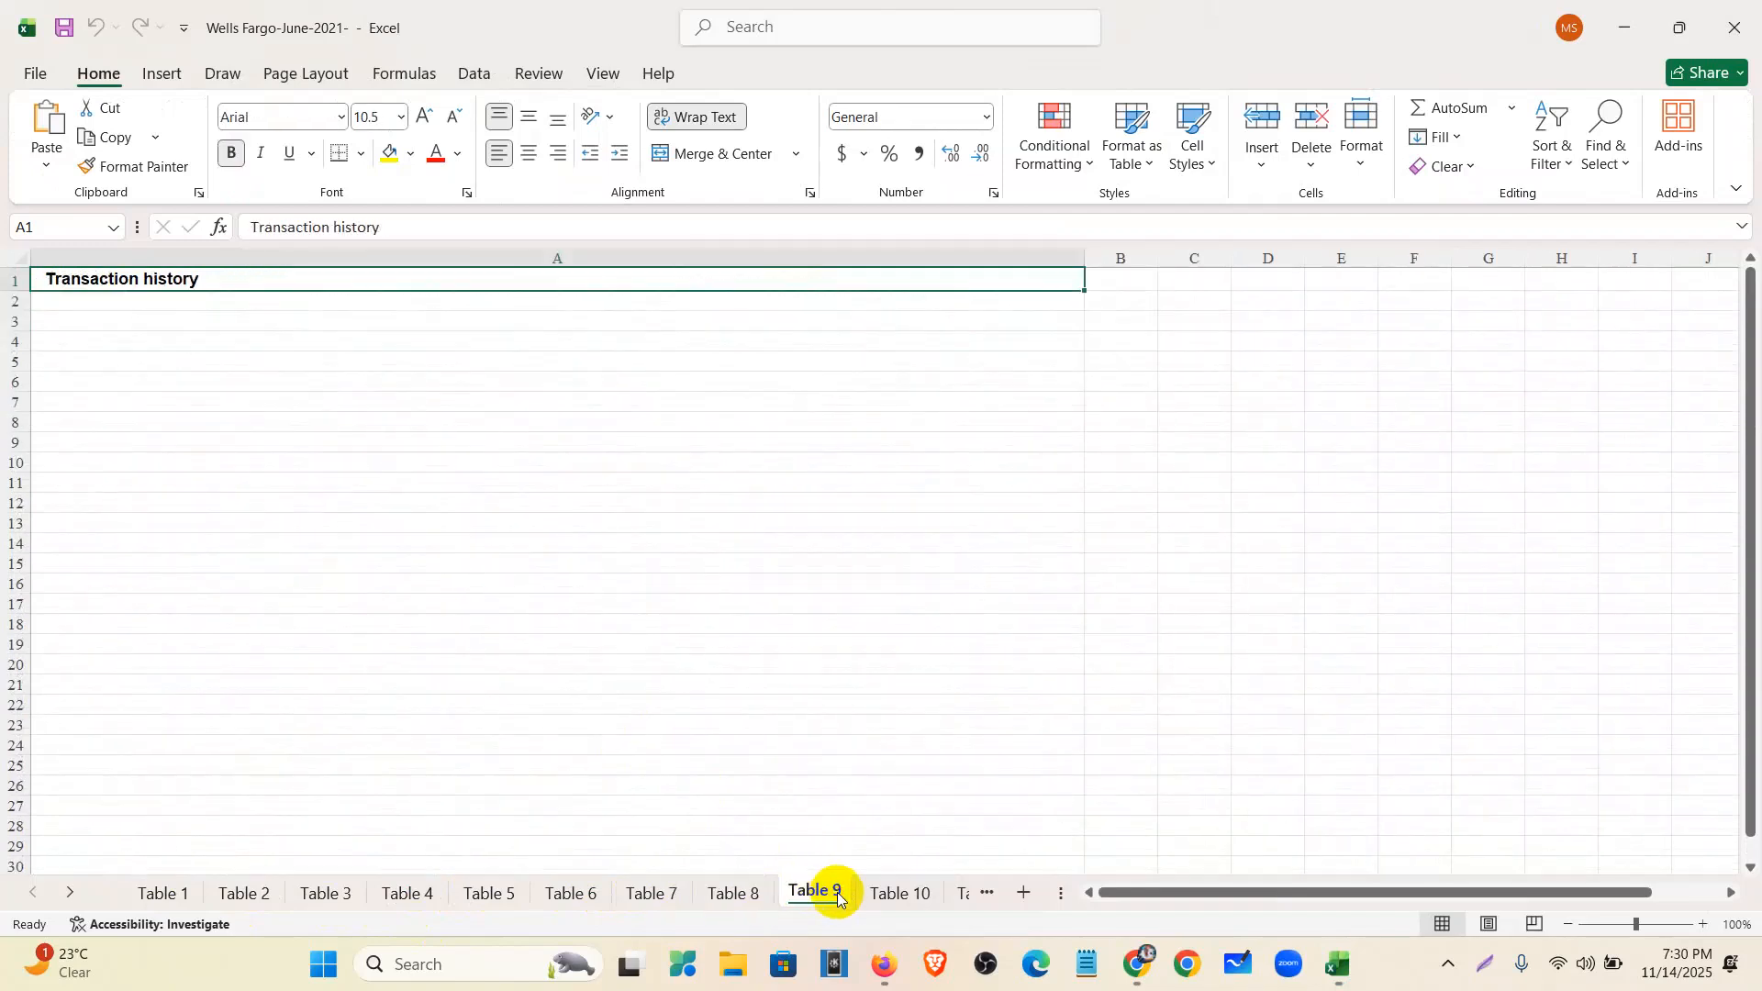
left_click(895, 892)
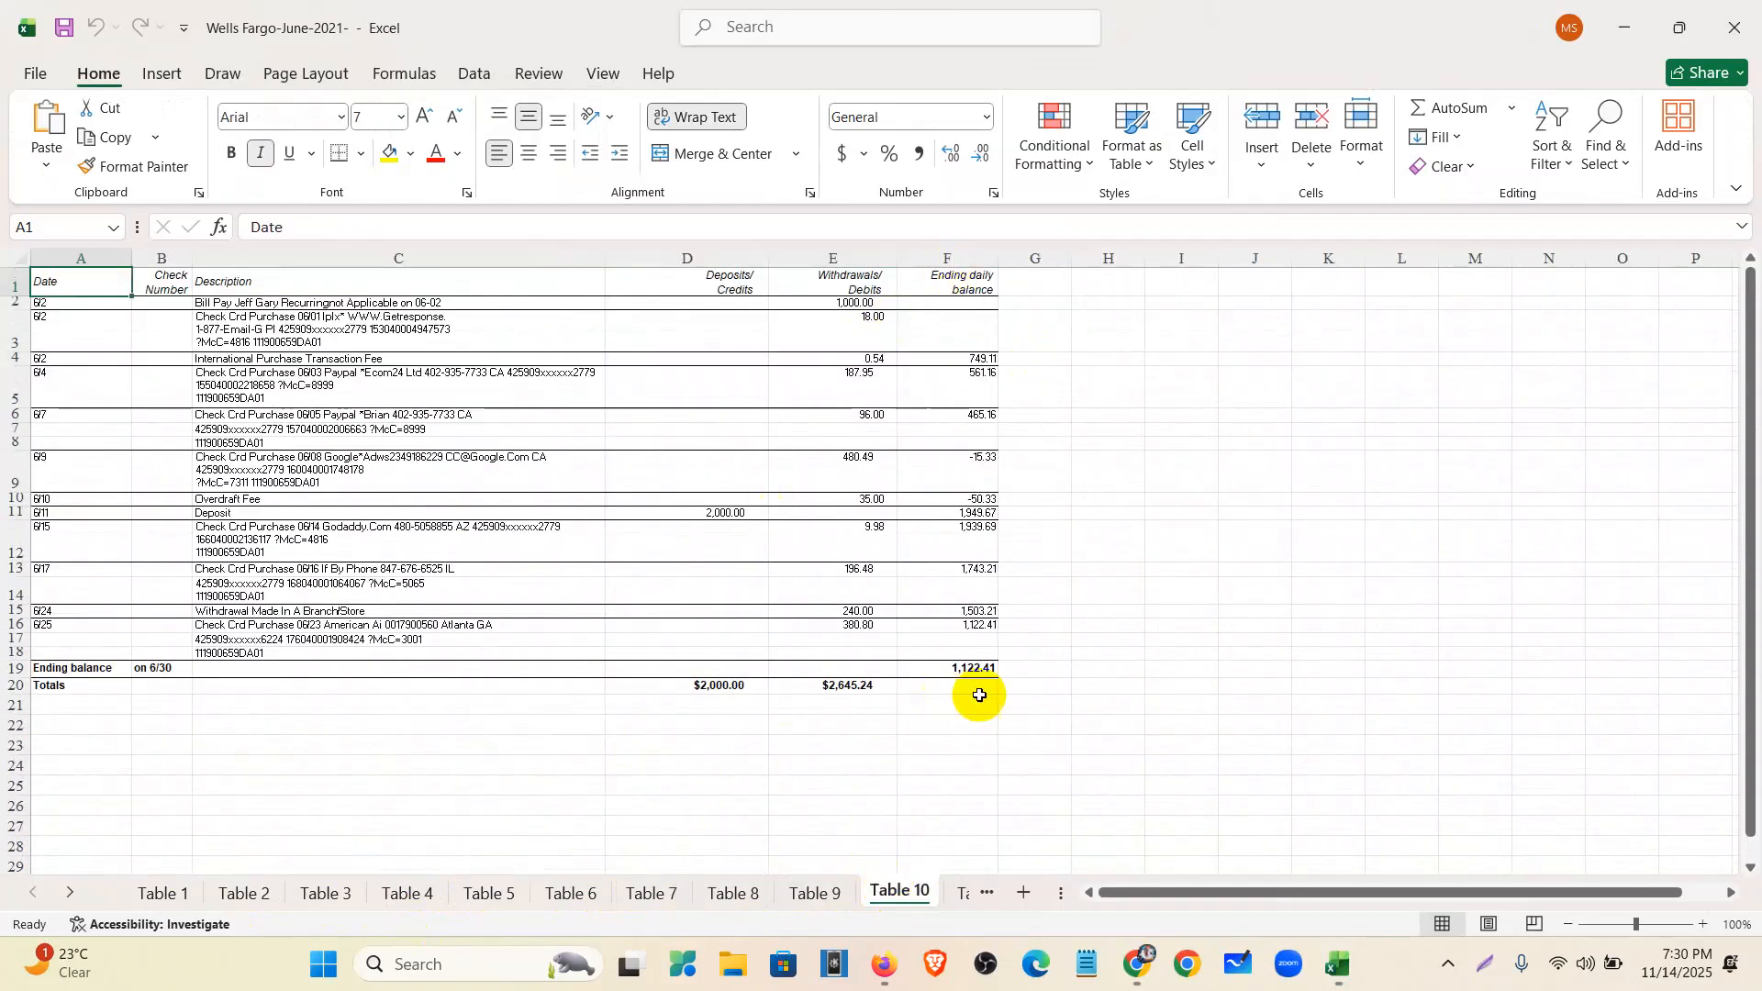
- Step through the remaining sheets, then close the workbook
left_click(986, 896)
left_click(986, 896)
left_click(986, 896)
left_click(988, 896)
left_click(987, 895)
left_click(987, 895)
left_click(988, 896)
left_click(988, 896)
left_click(987, 896)
left_click(987, 895)
left_click(987, 896)
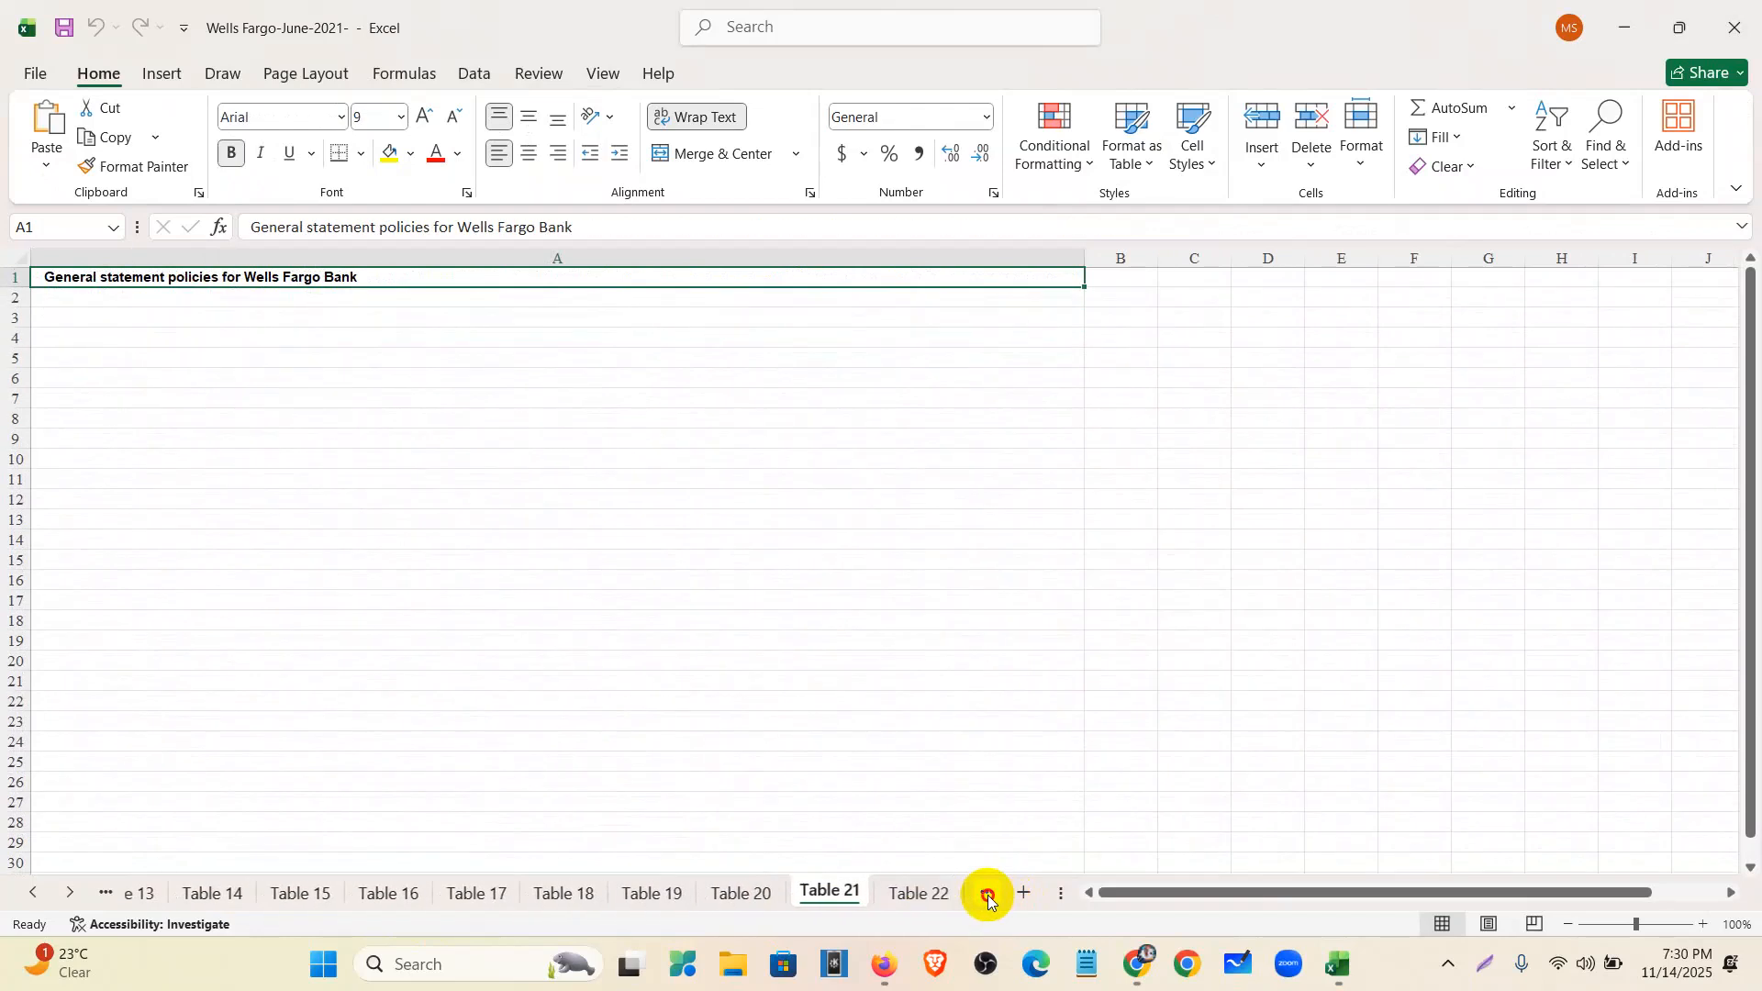
left_click(988, 896)
left_click(988, 896)
left_click(988, 896)
left_click(988, 896)
left_click(987, 896)
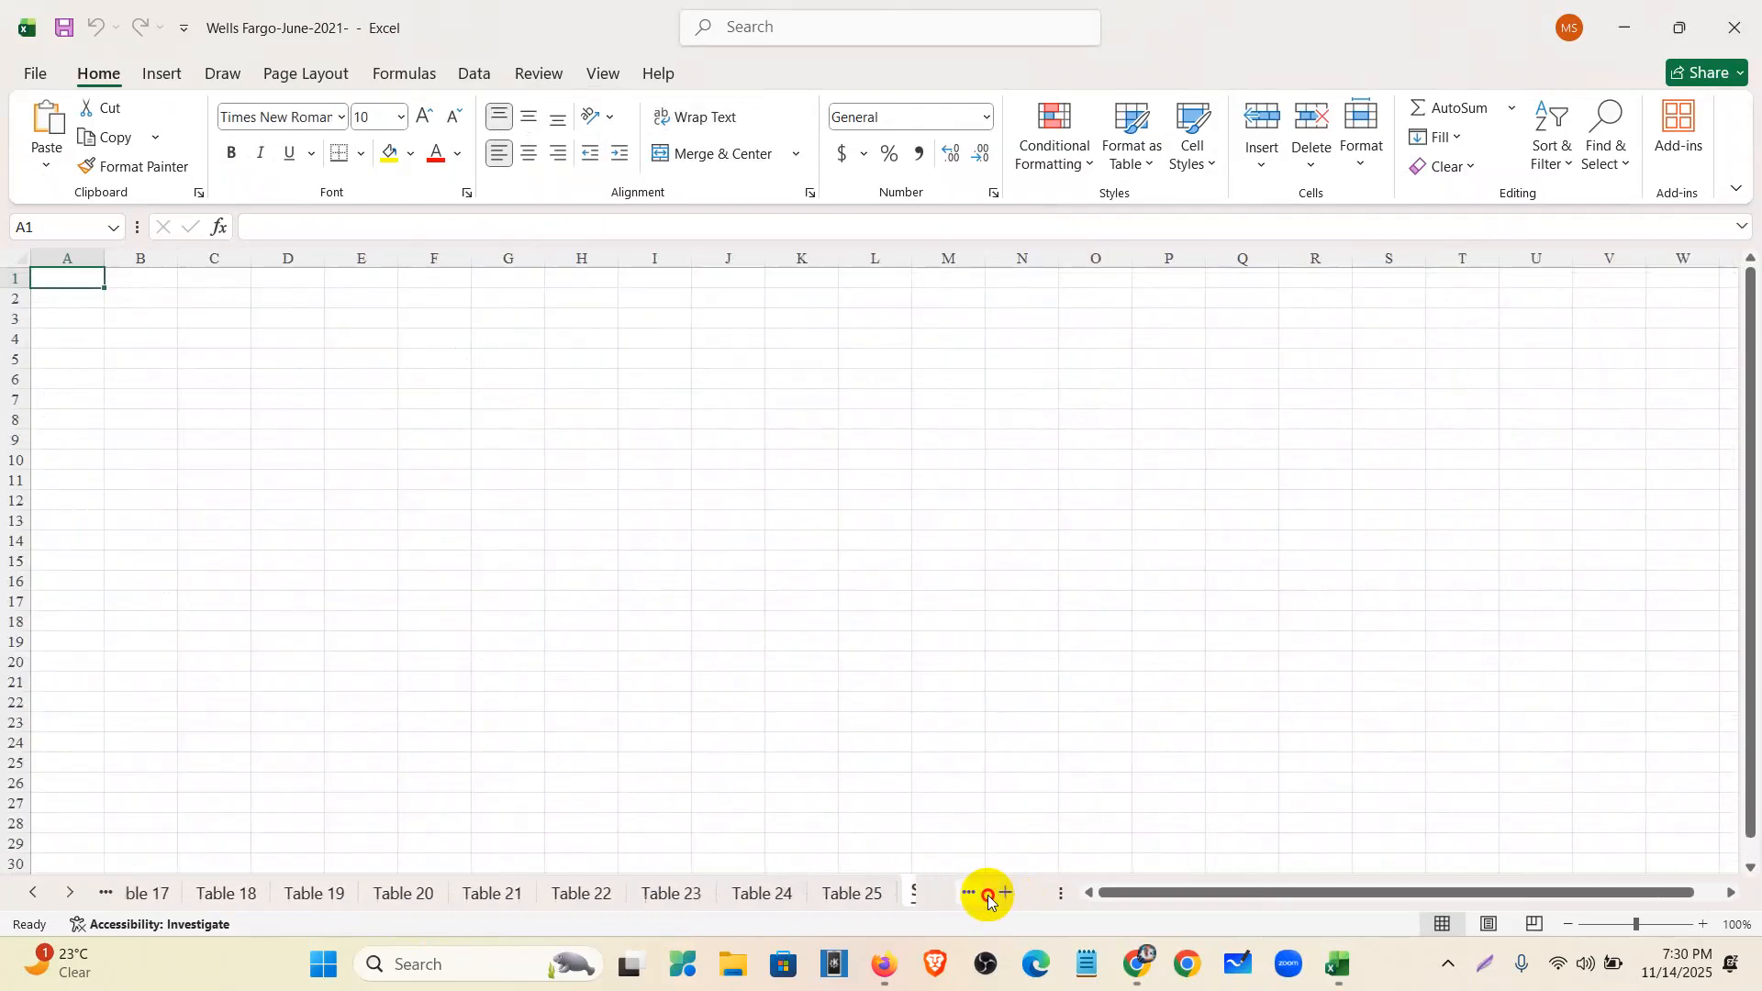
left_click(988, 896)
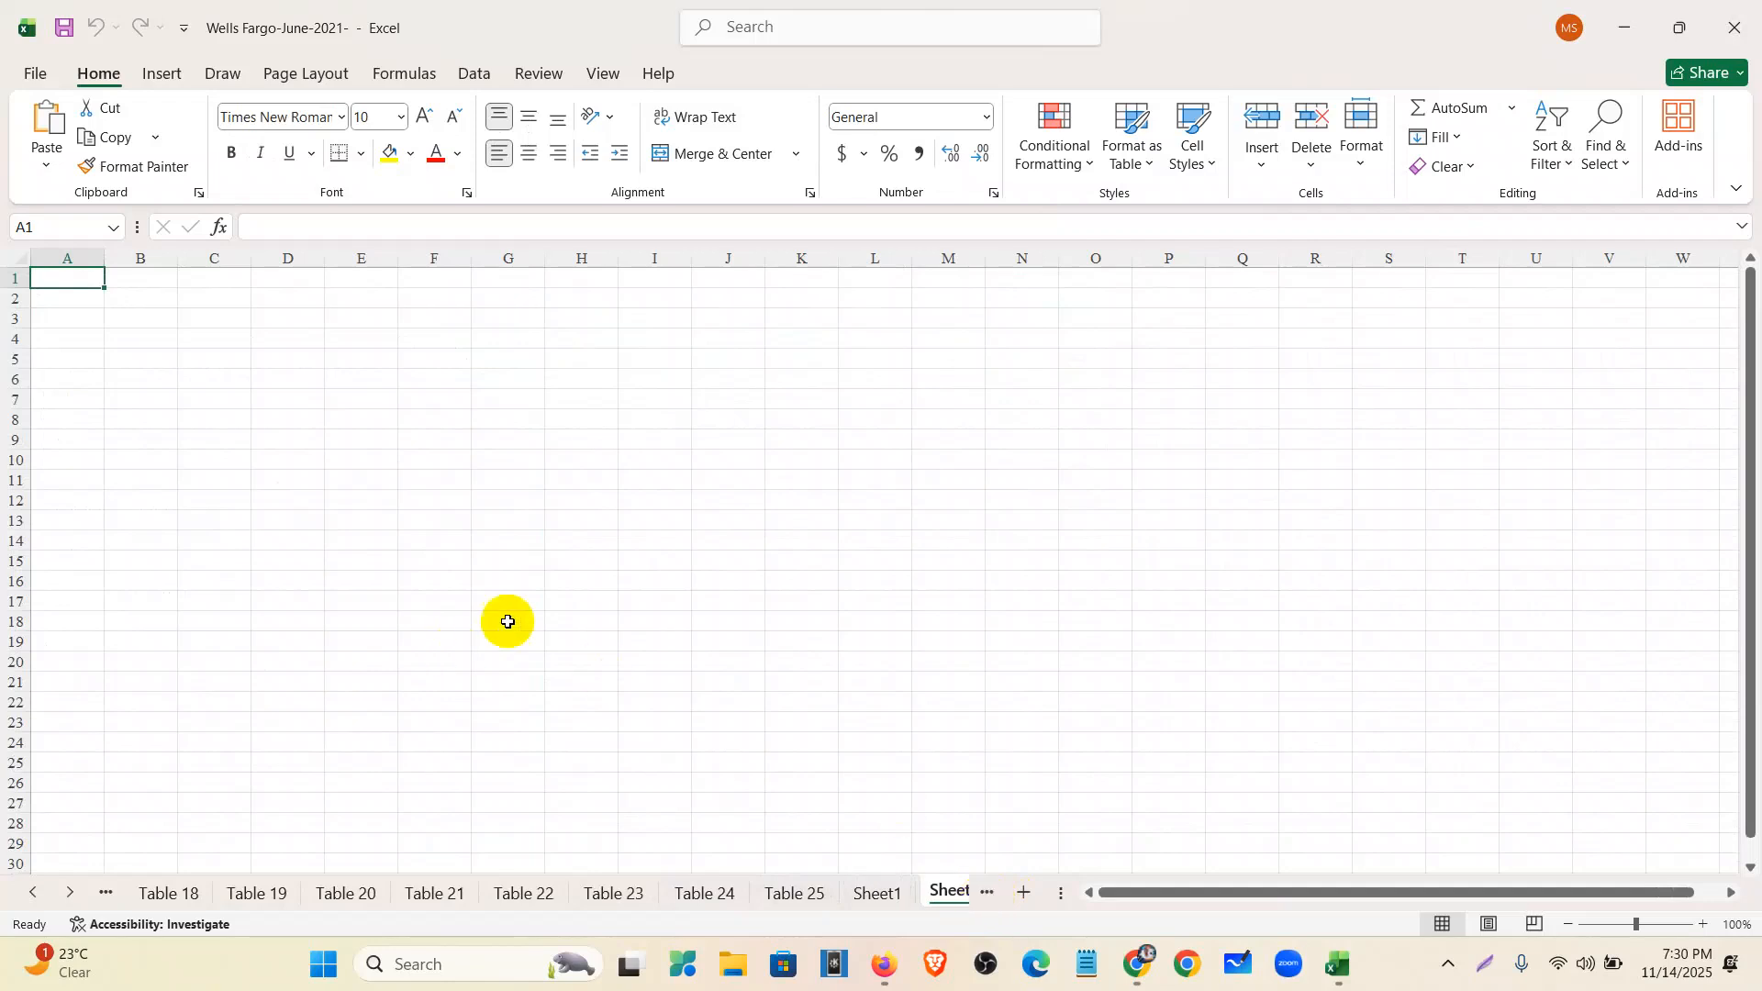
left_click(1742, 30)
- Close the workbook without saving and minimize the browser and QuickBooks windows
left_click(962, 645)
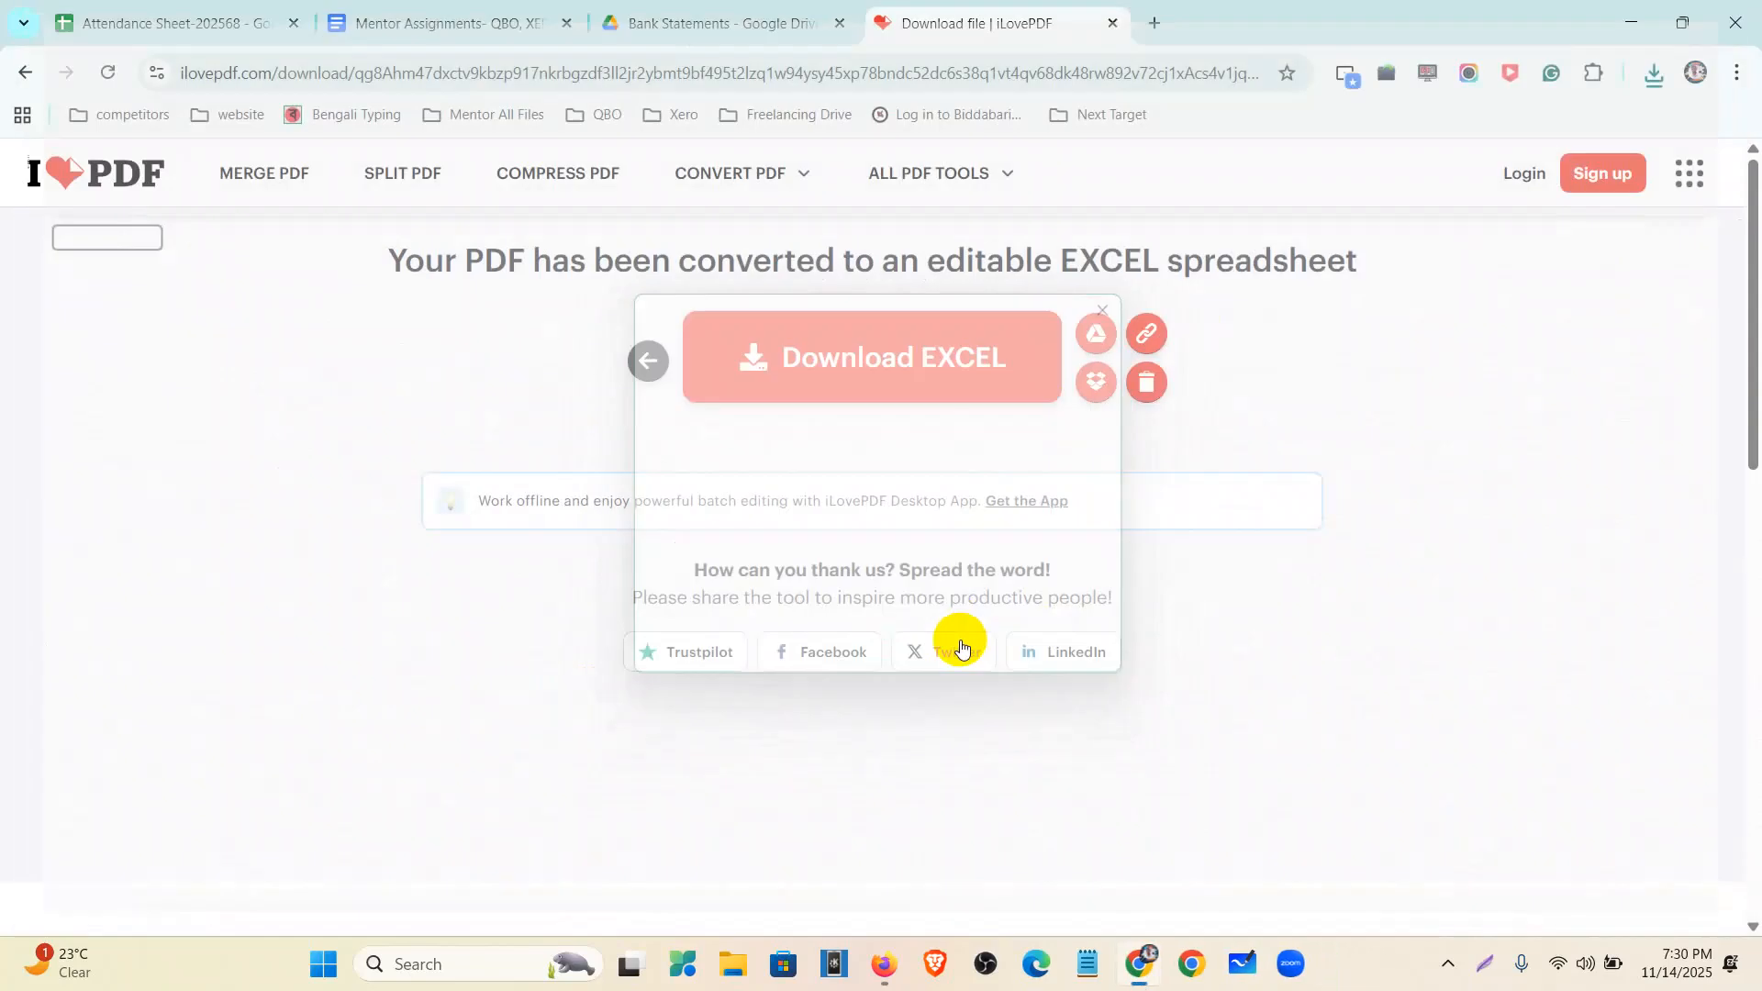
left_click(1626, 20)
left_click(1626, 20)
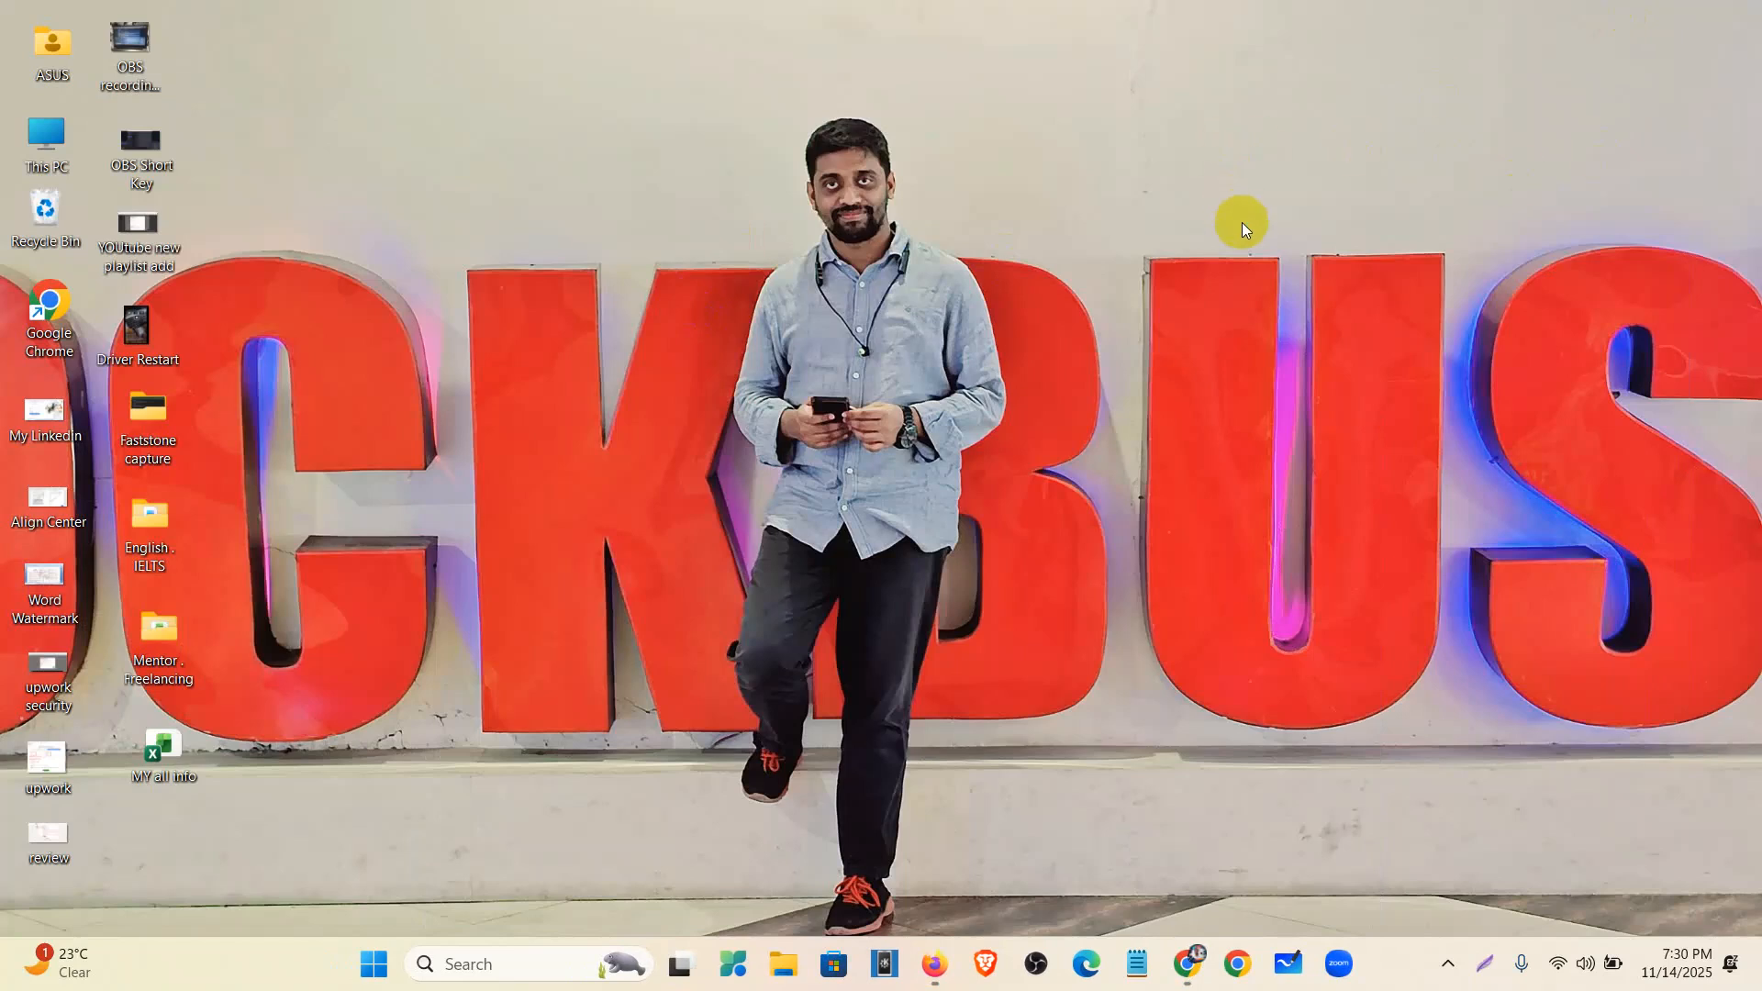
- Create a new Excel worksheet on the desktop named 'welles fargo' and open it
right_click(1113, 218)
mouse_move(1178, 358)
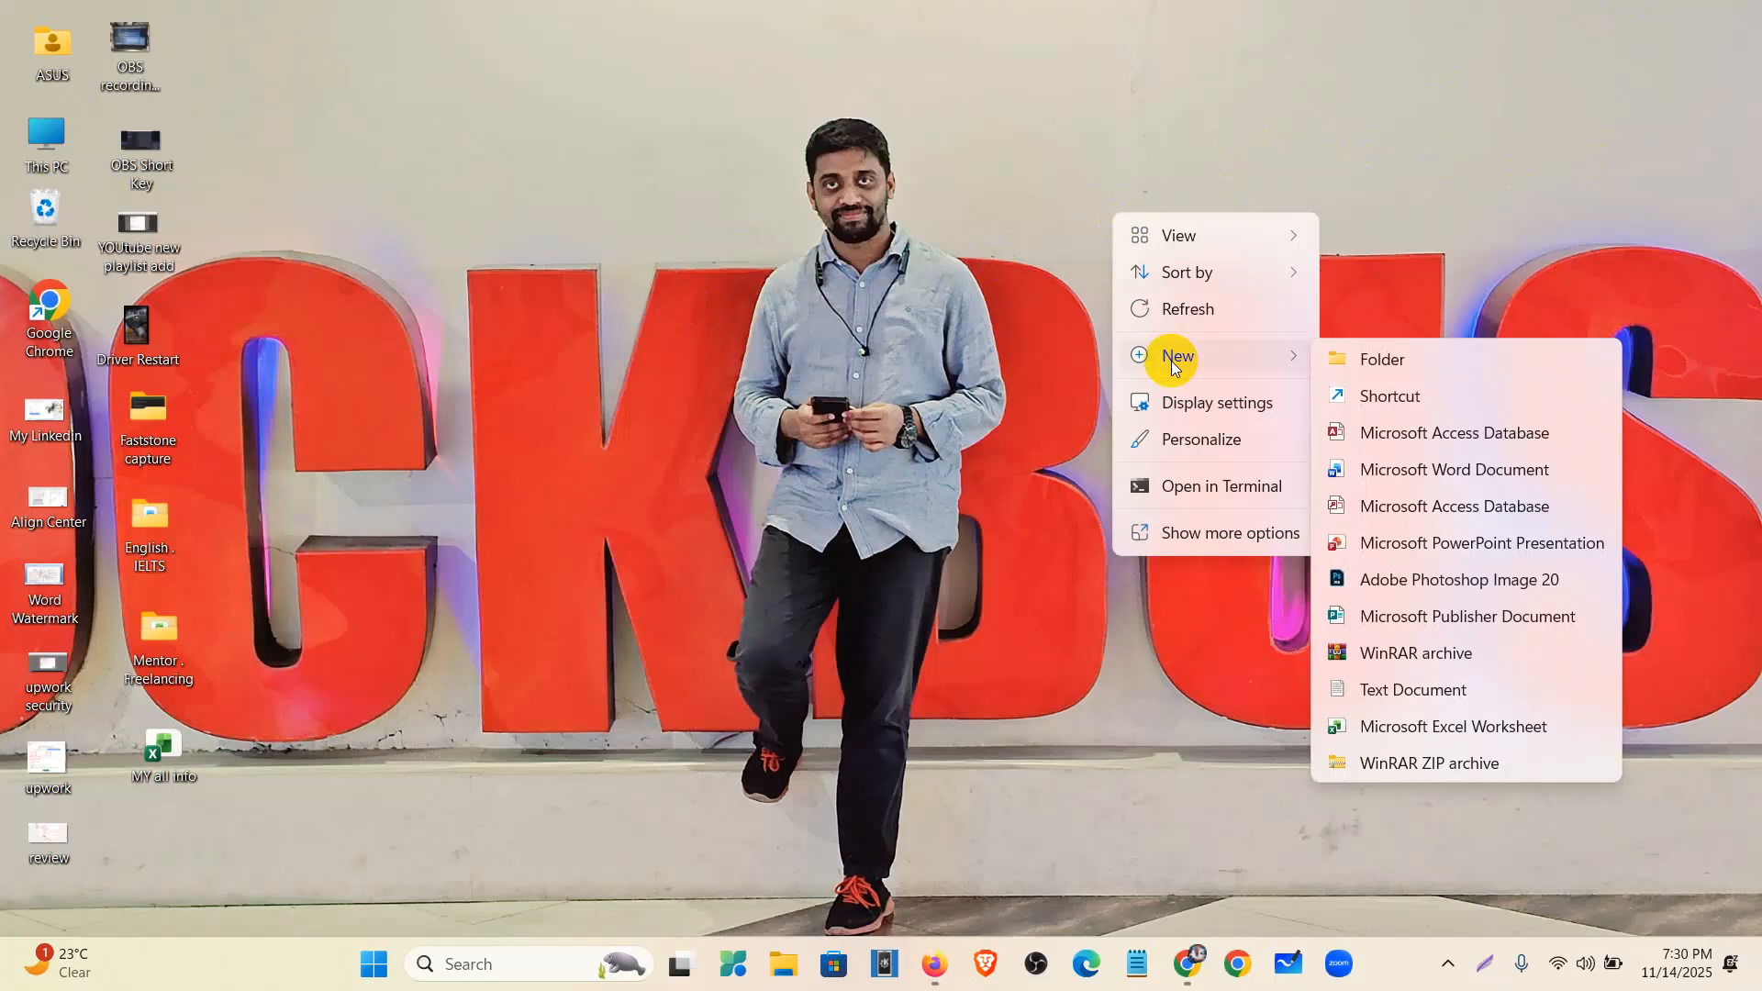
left_click(1393, 727)
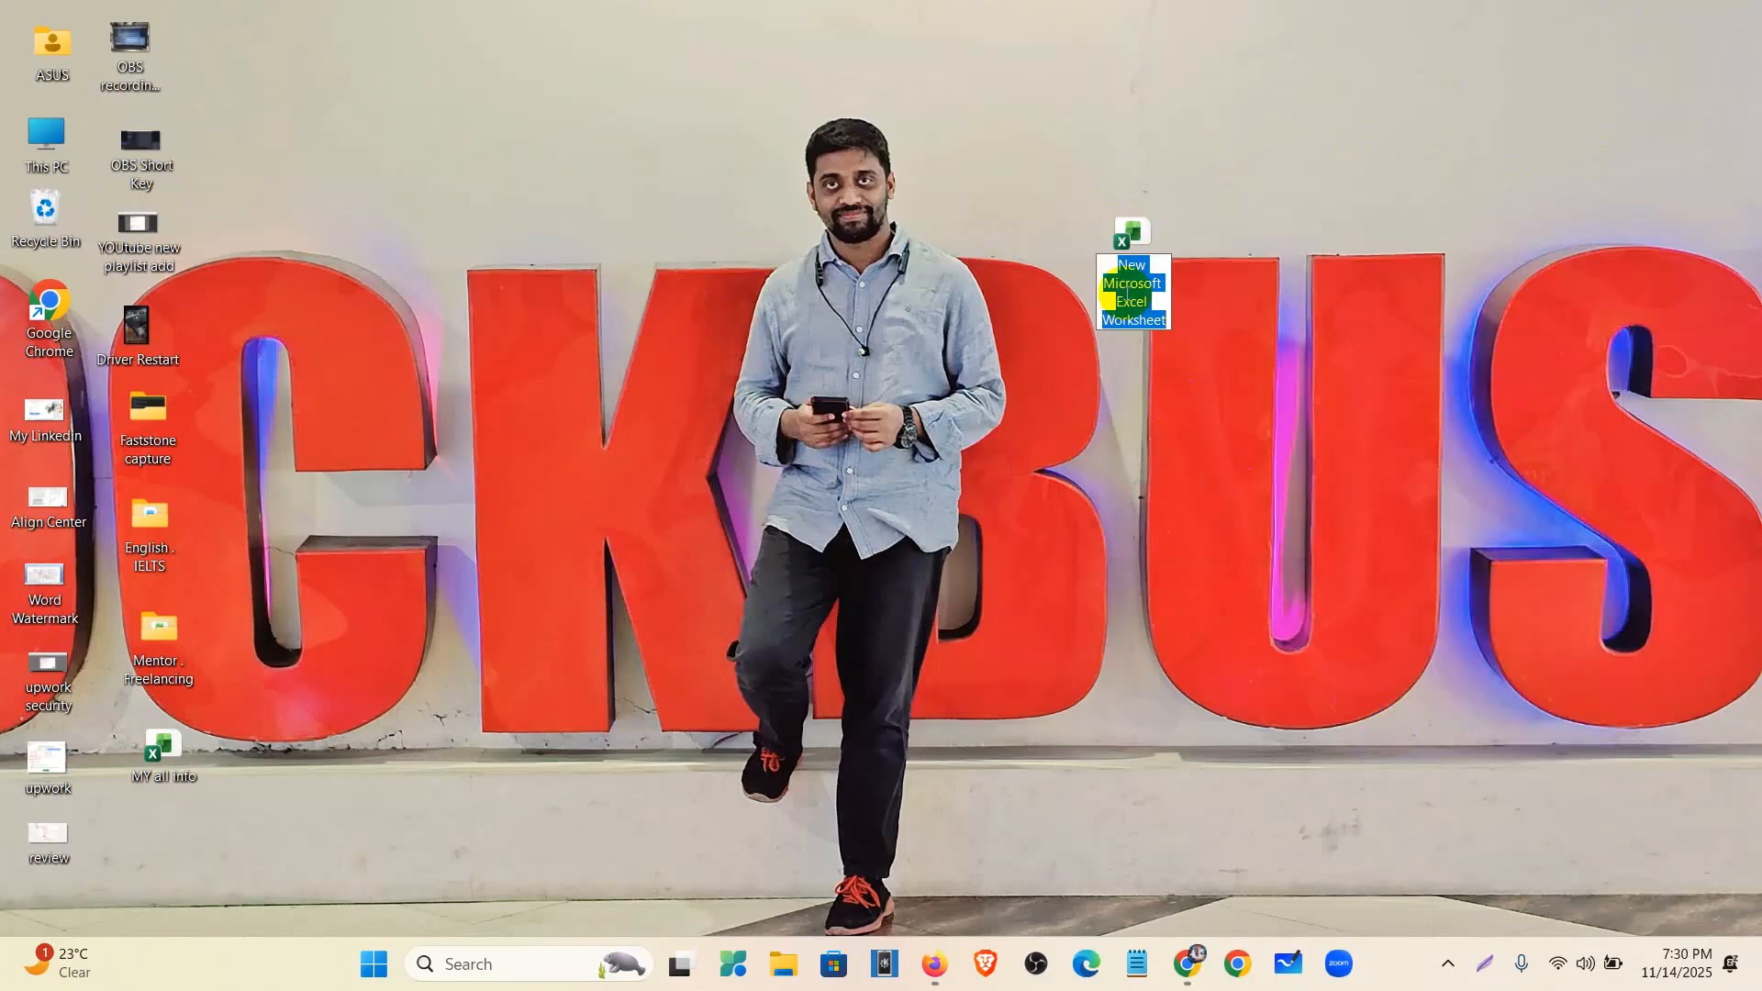
type("welles fargo")
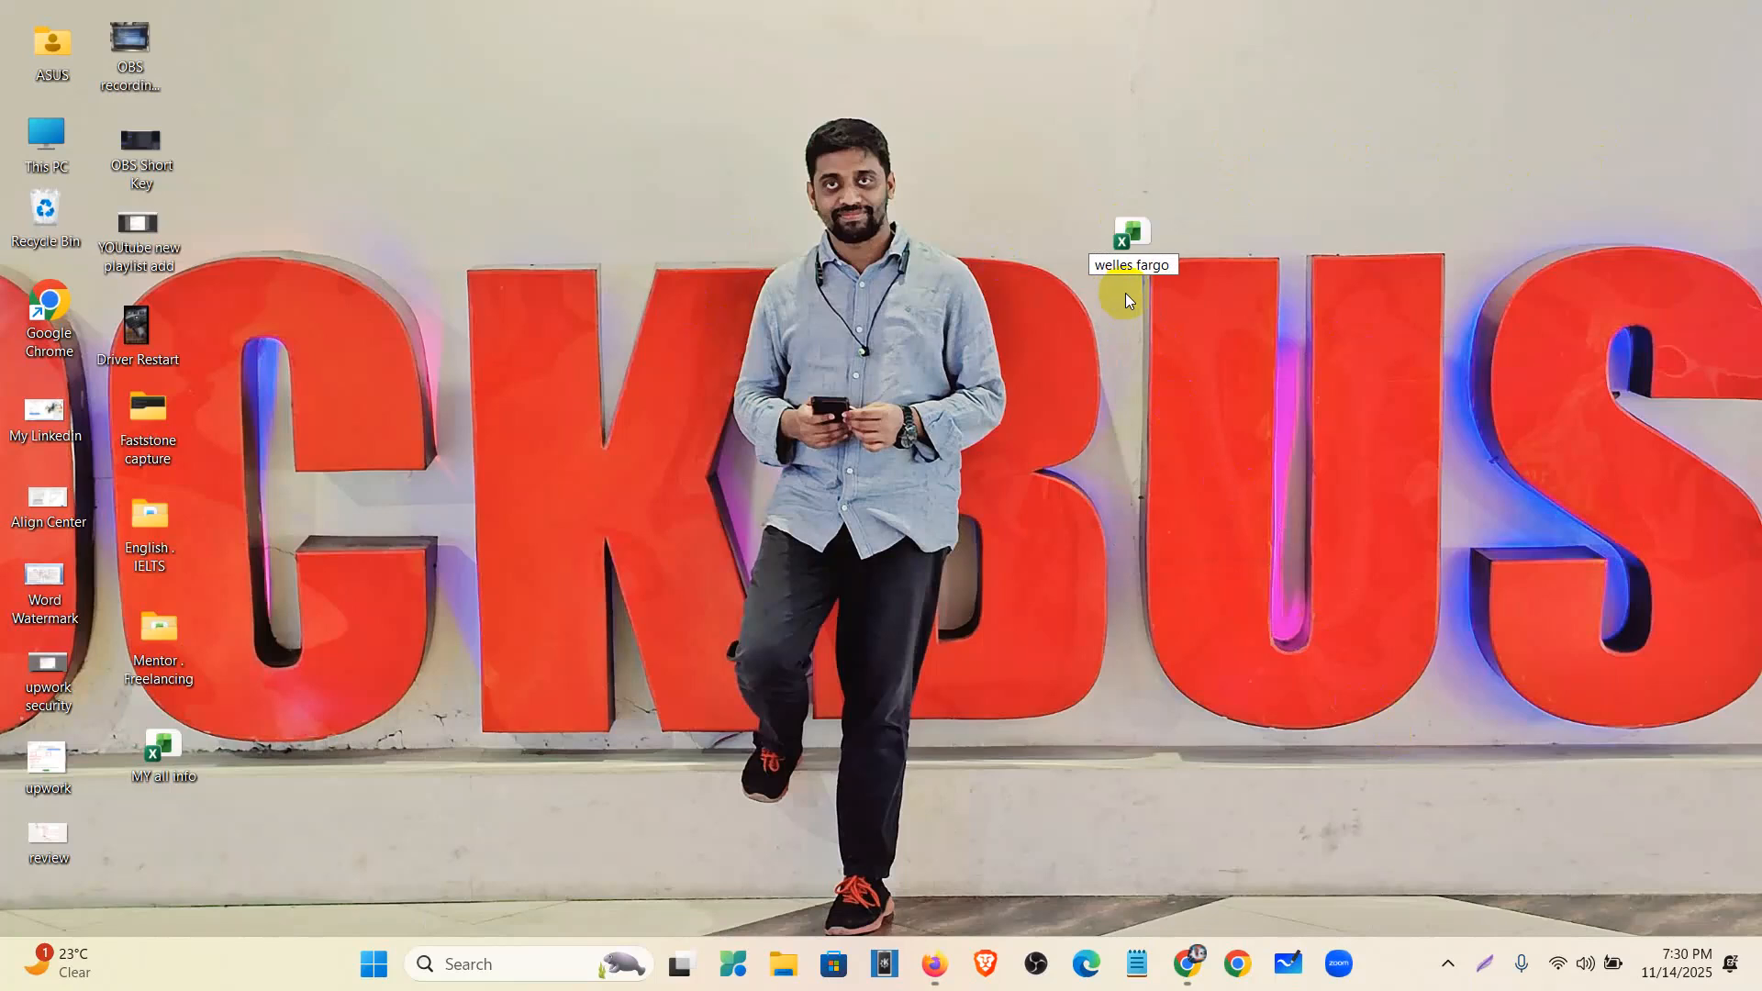
double_click(1132, 259)
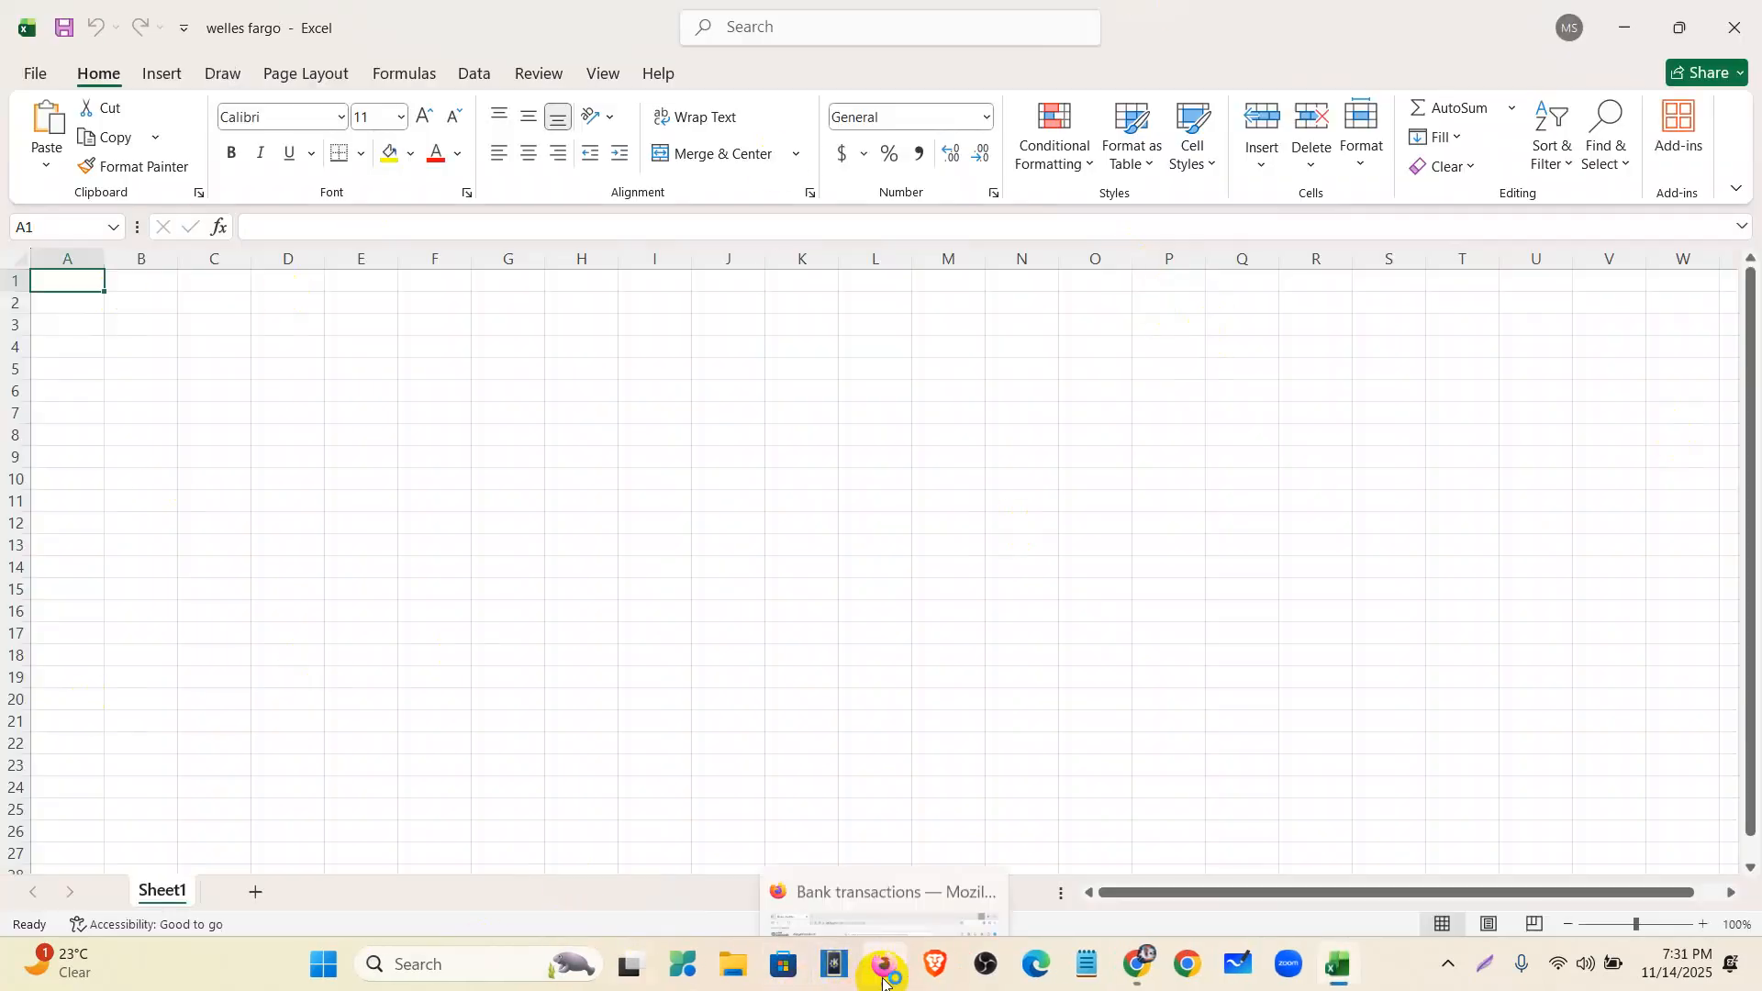
left_click(730, 965)
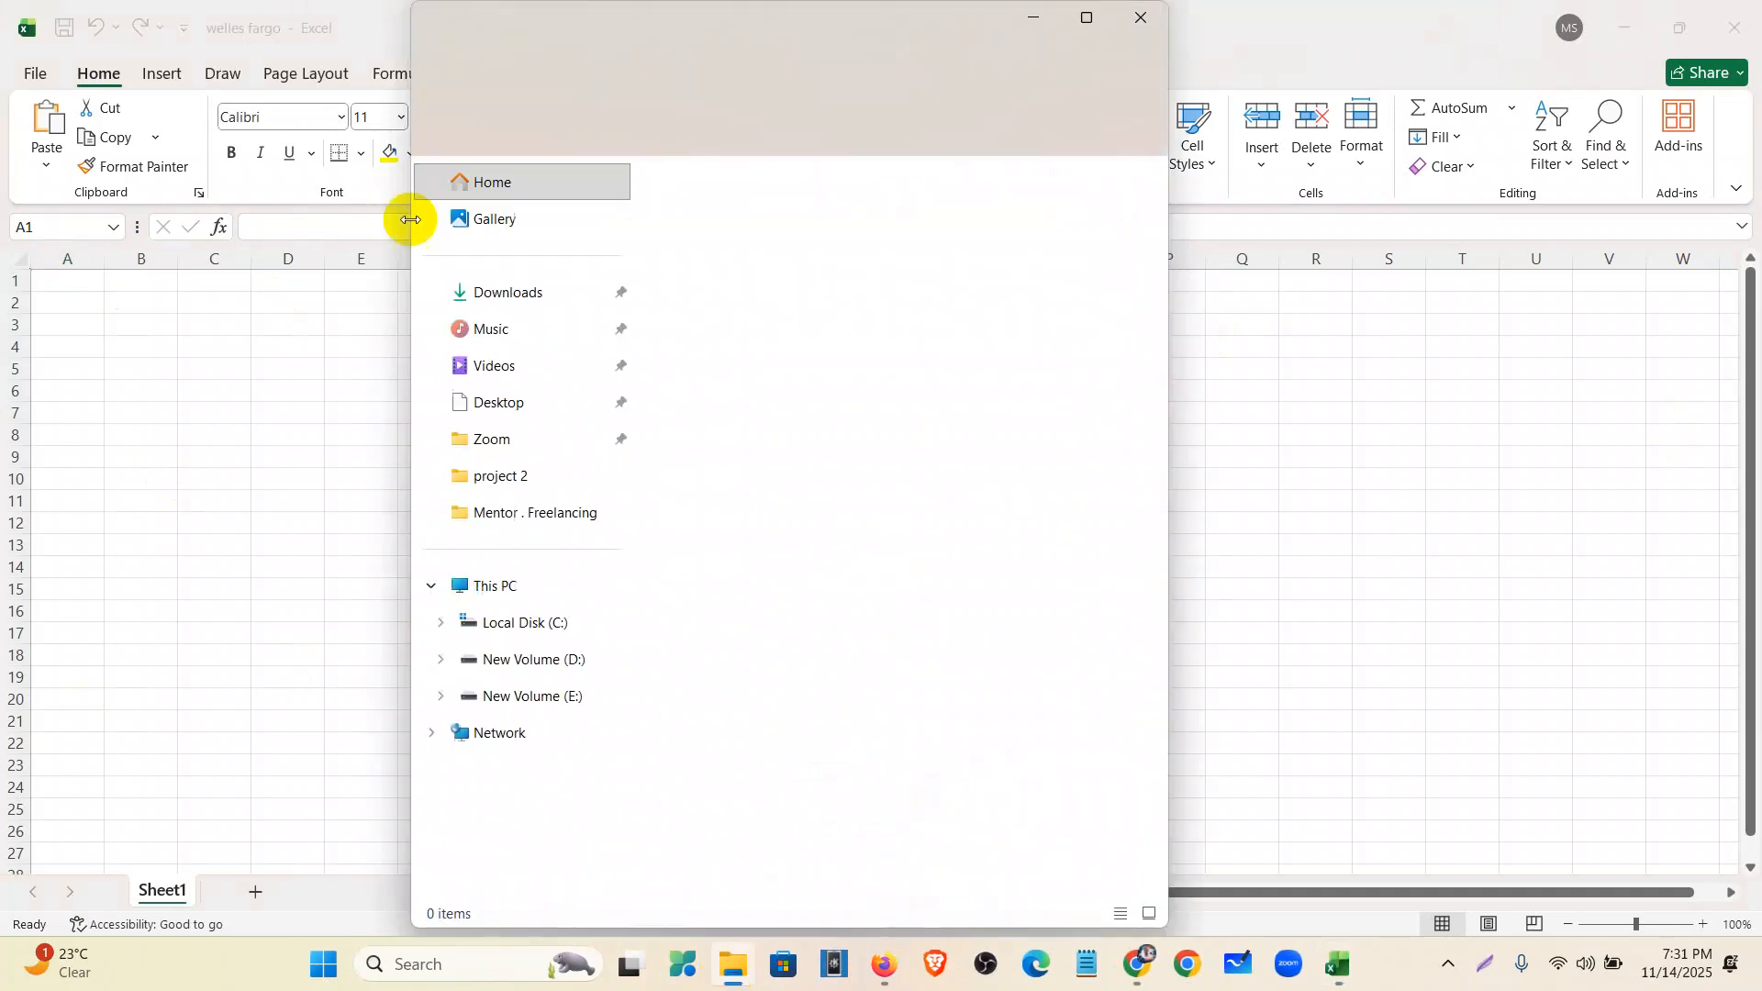
- Delete the unneeded image file from the Downloads folder
left_click(527, 295)
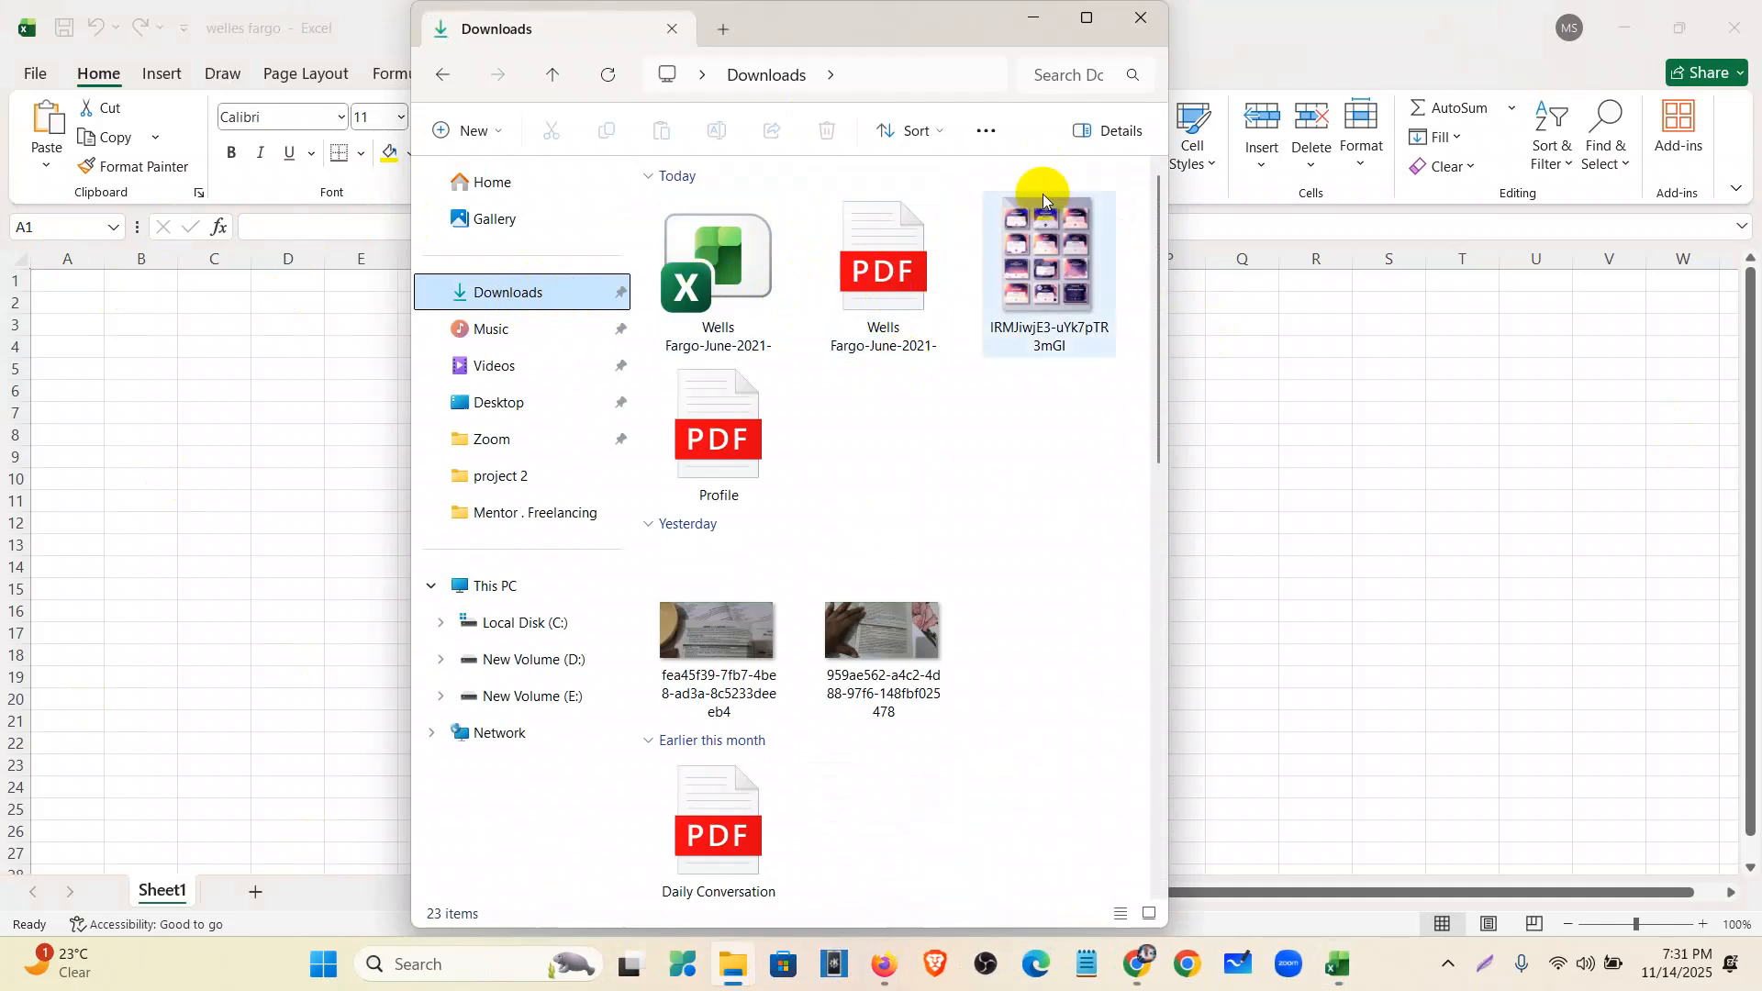
left_click(1041, 266)
key("Delete")
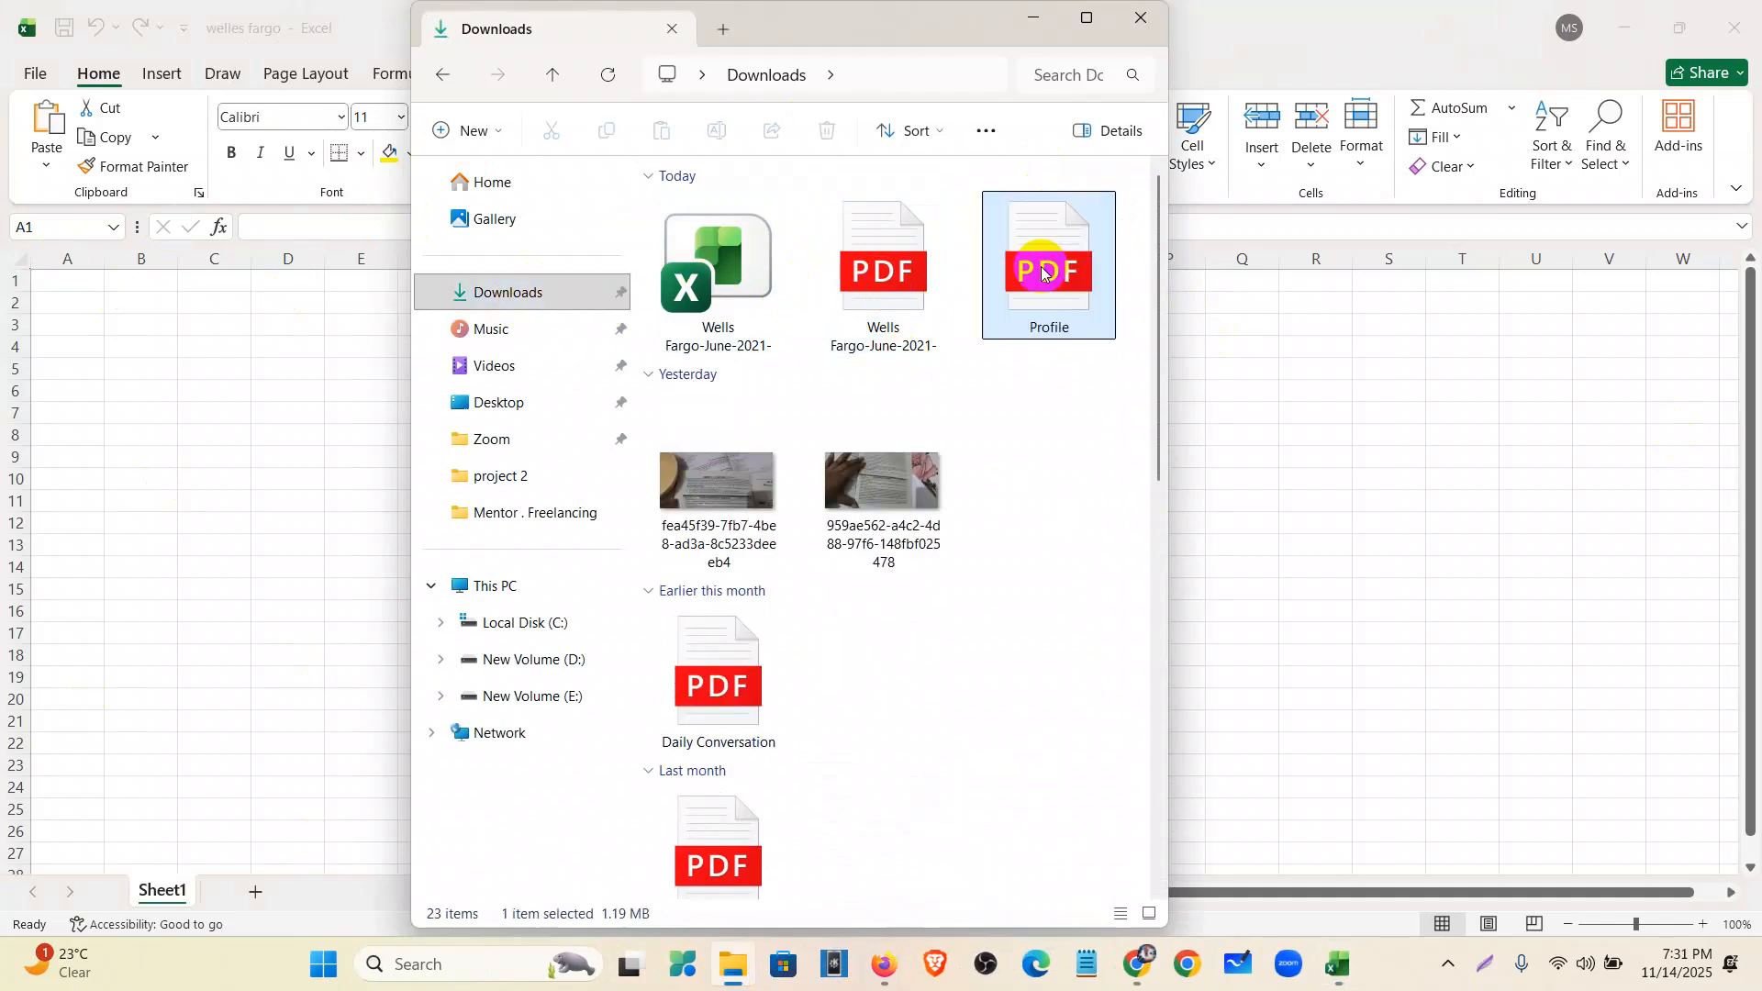
- Open the Wells Fargo June 2021 statement PDF with Google Chrome
right_click(885, 256)
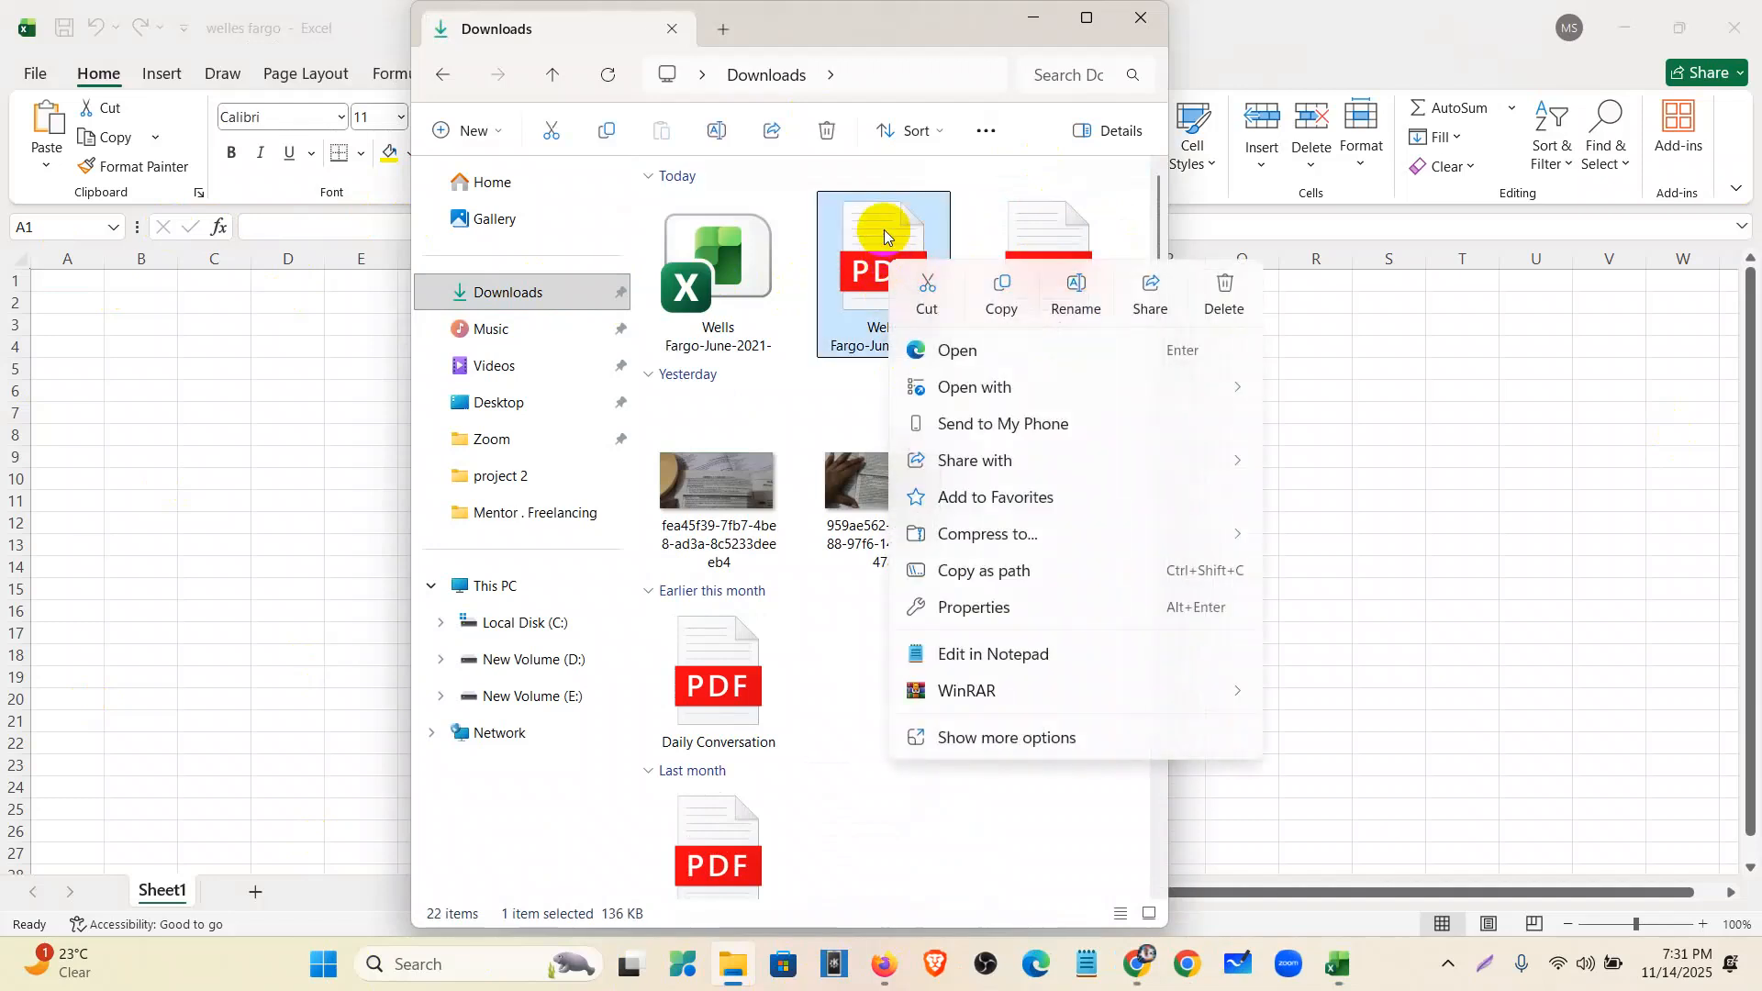
mouse_move(1023, 393)
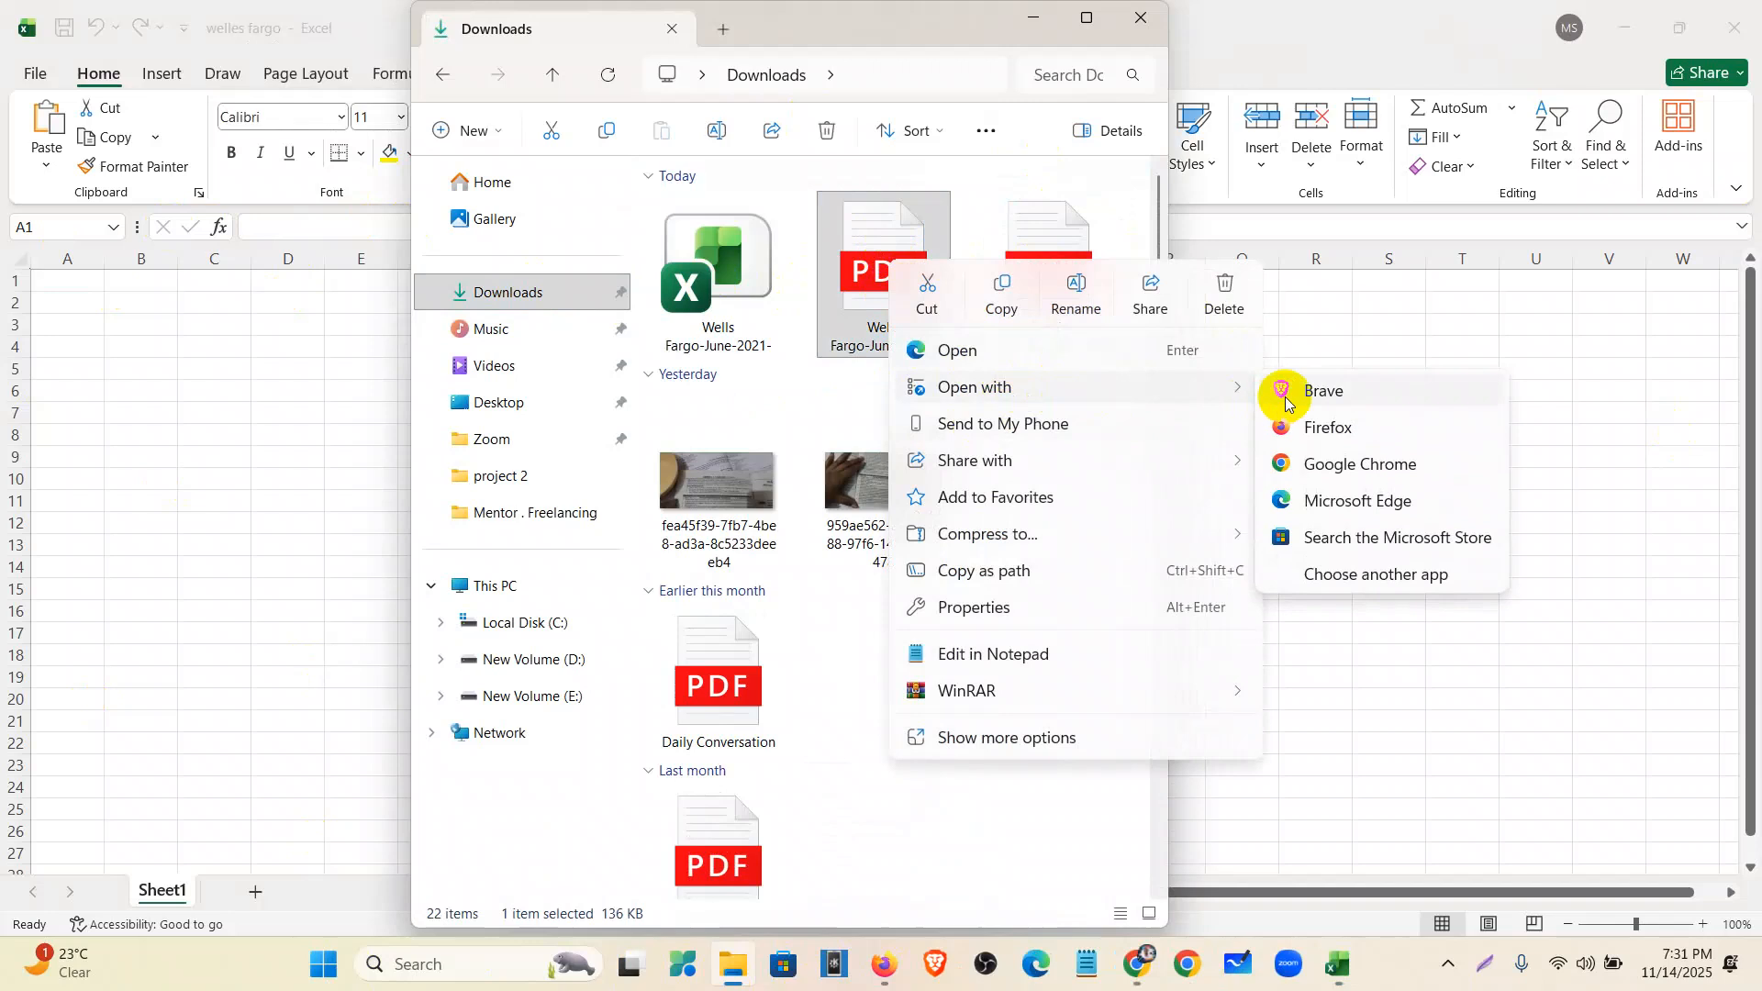
left_click(1319, 467)
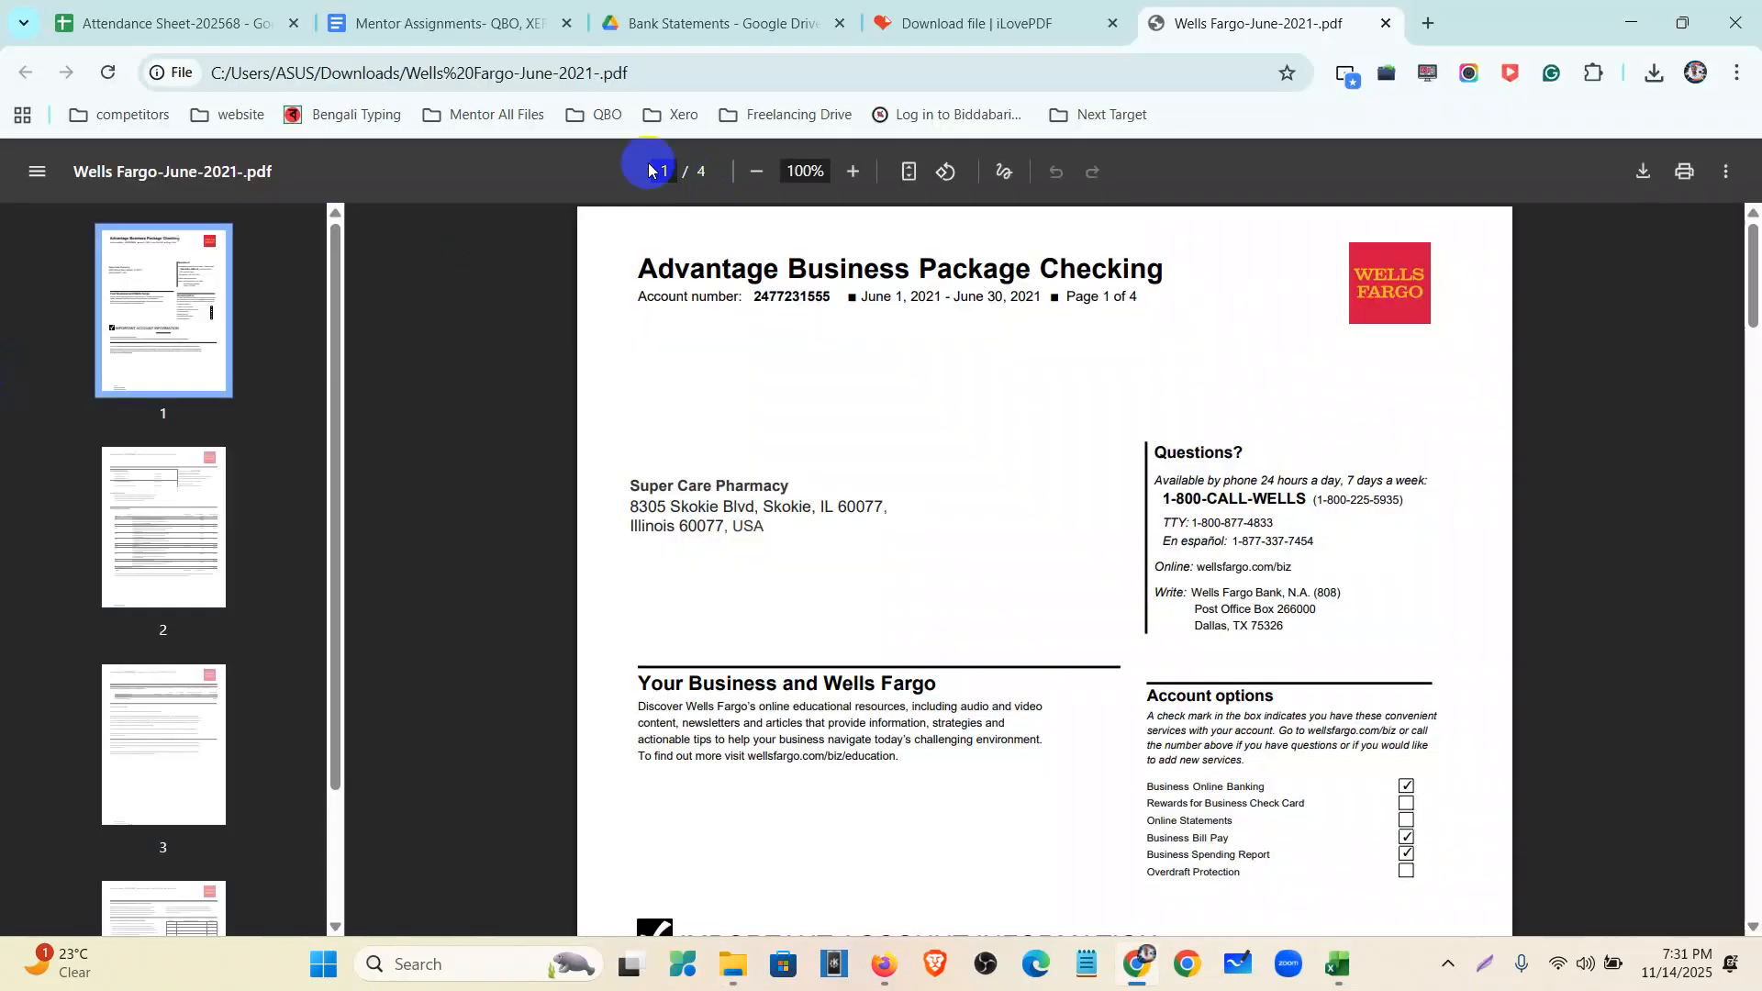
- Select the PDF's full file:/// address in Chrome and switch back to the welles fargo workbook
left_click(748, 70)
triple_click(768, 72)
key("ctrl+c")
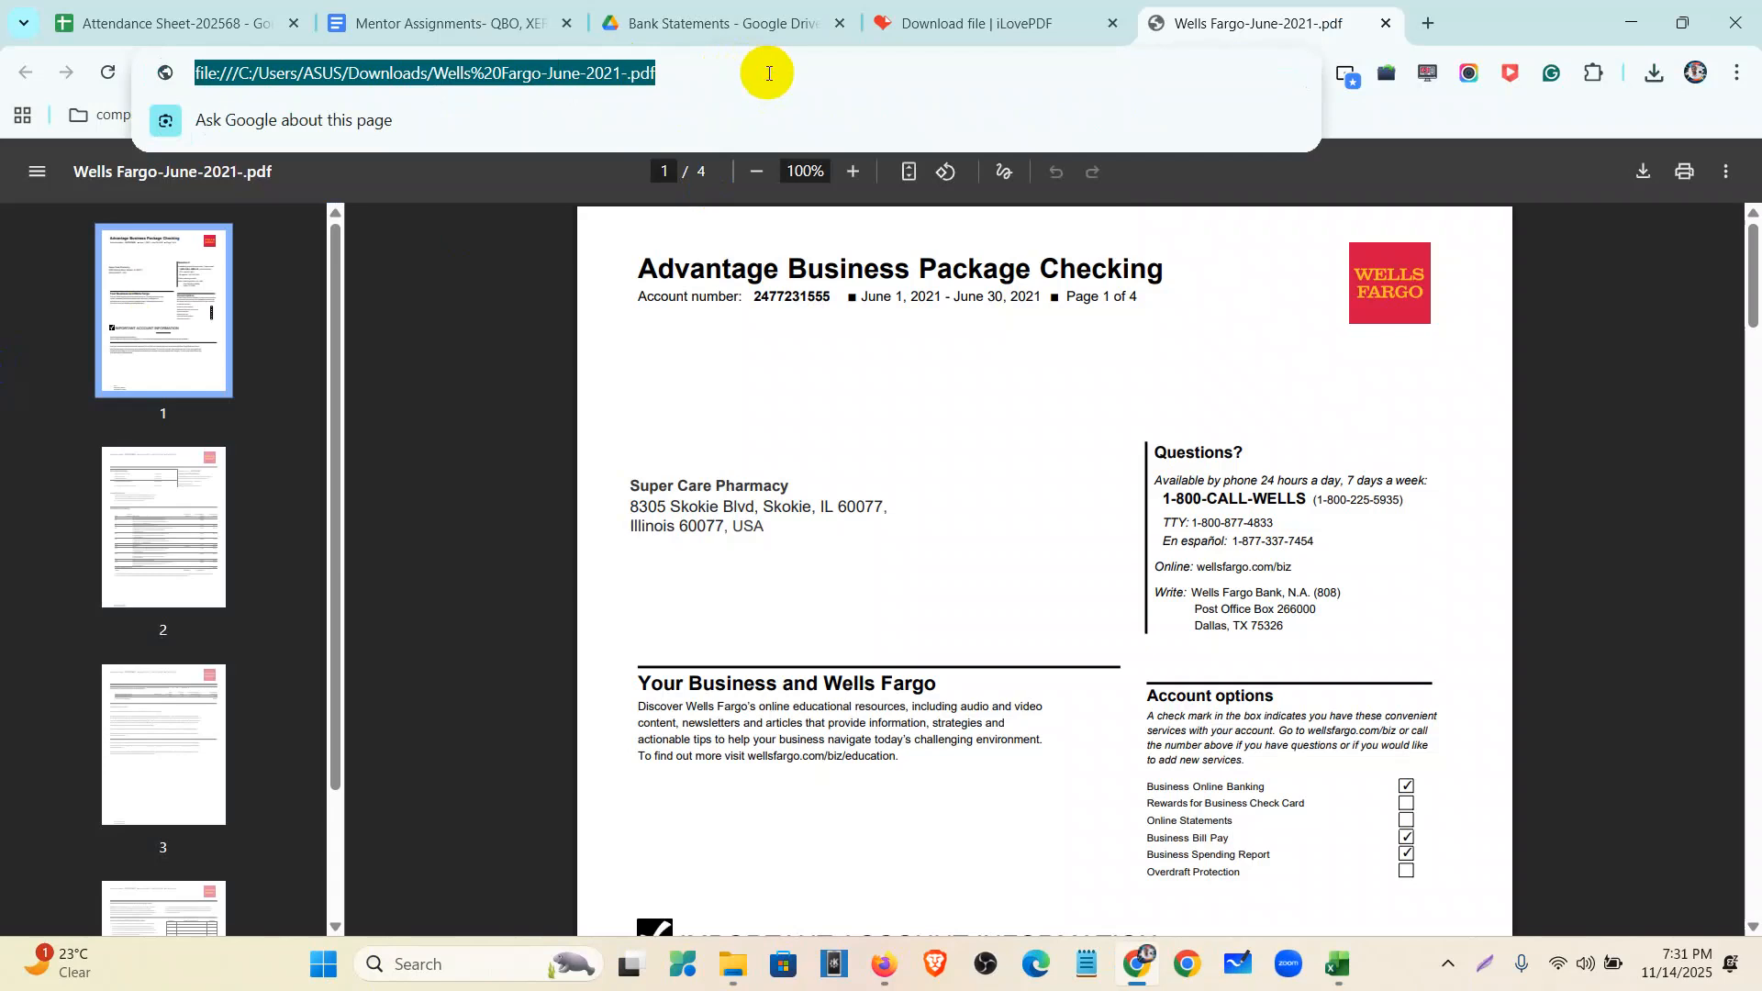
left_click(1337, 964)
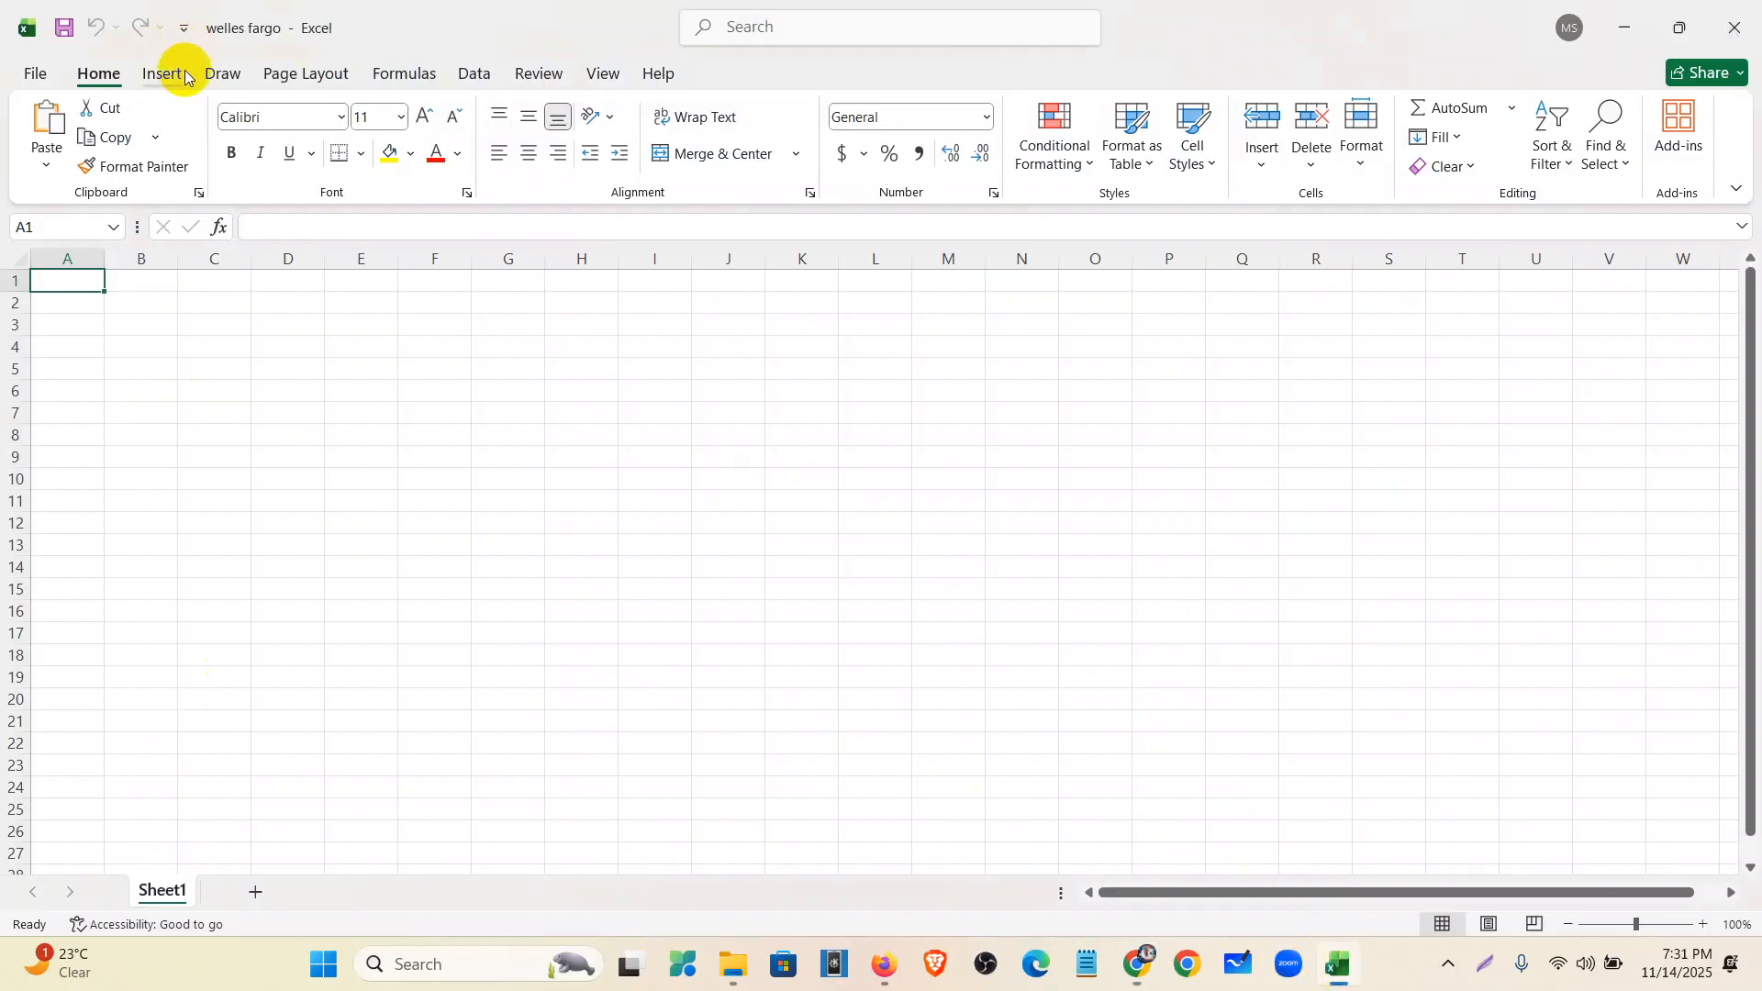
- Connect Excel to the statement PDF through Data > From Web using its pasted file:/// path
left_click(476, 78)
left_click(161, 138)
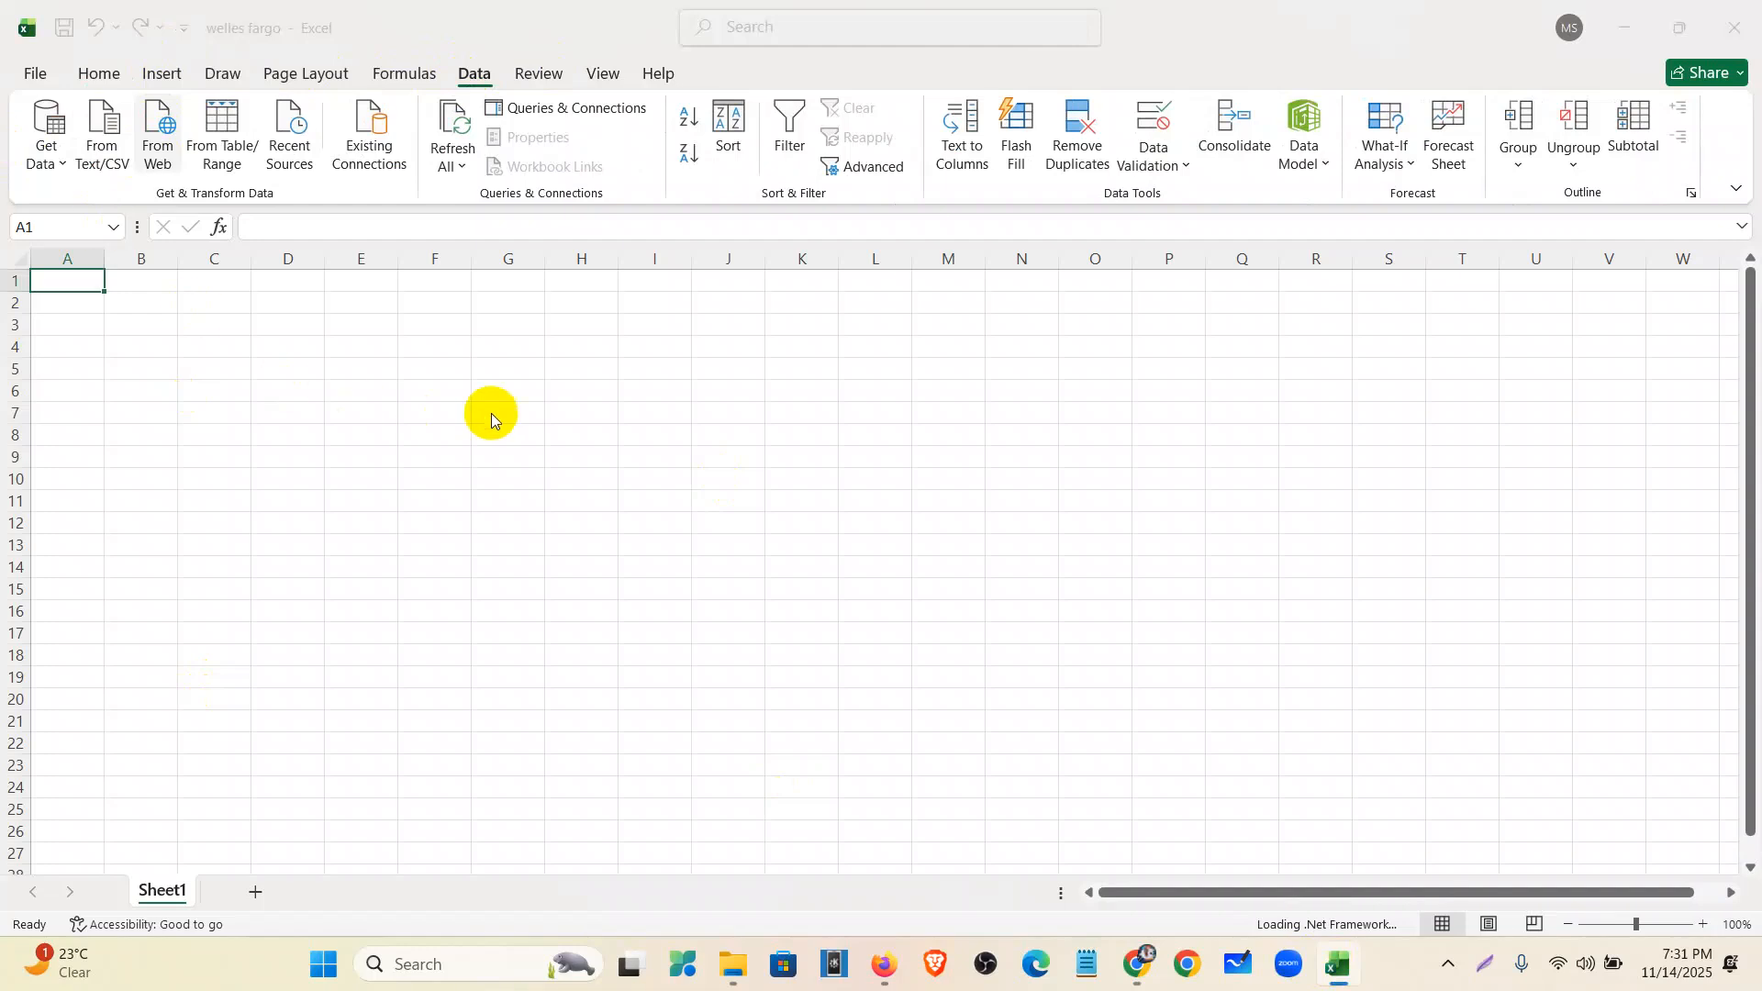
left_click(561, 481)
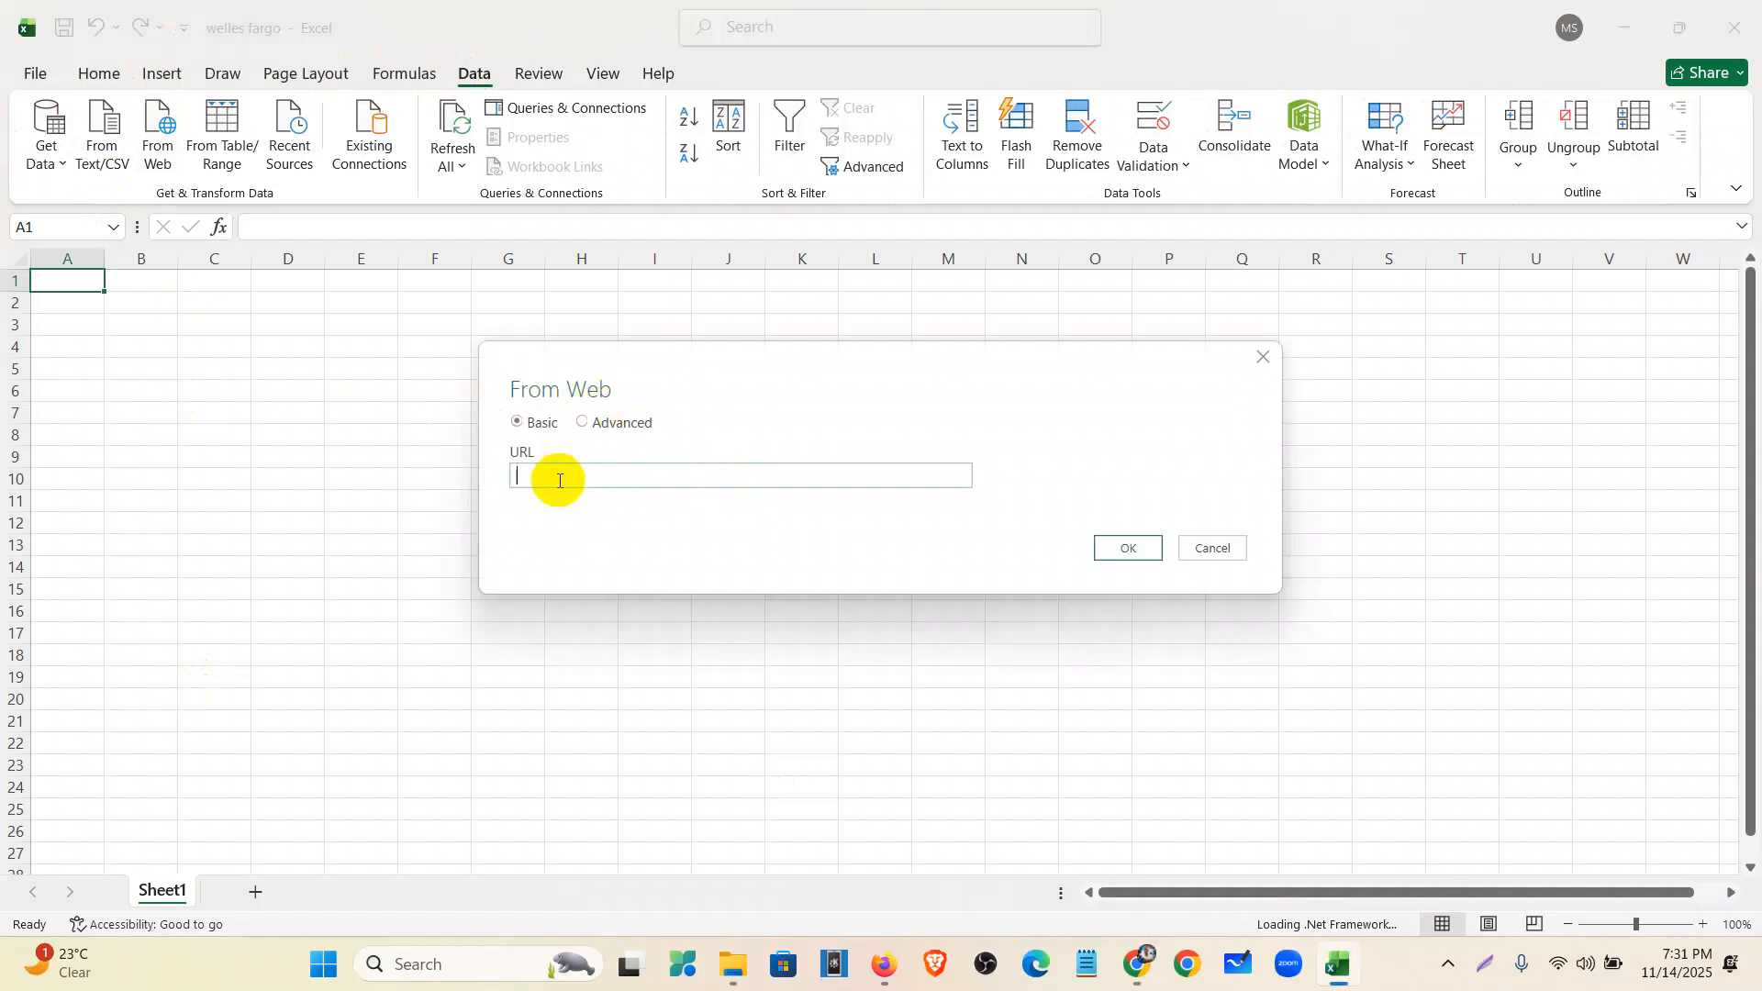
key("ctrl+v")
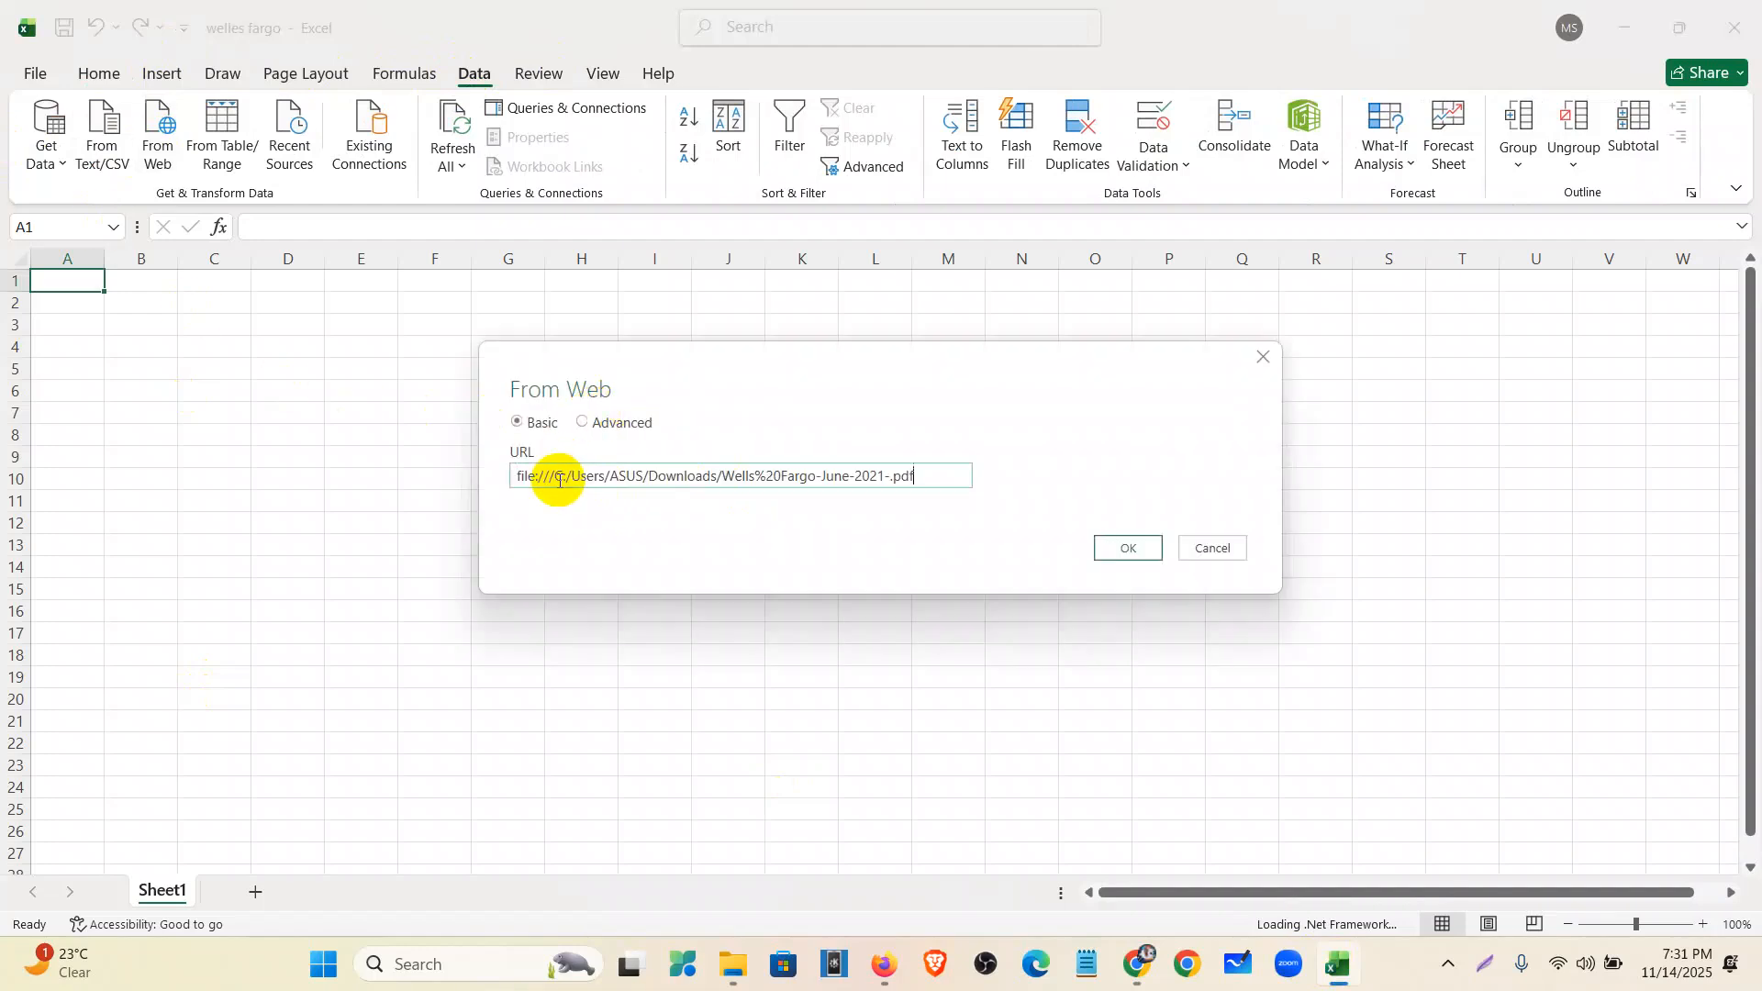
left_click(1136, 554)
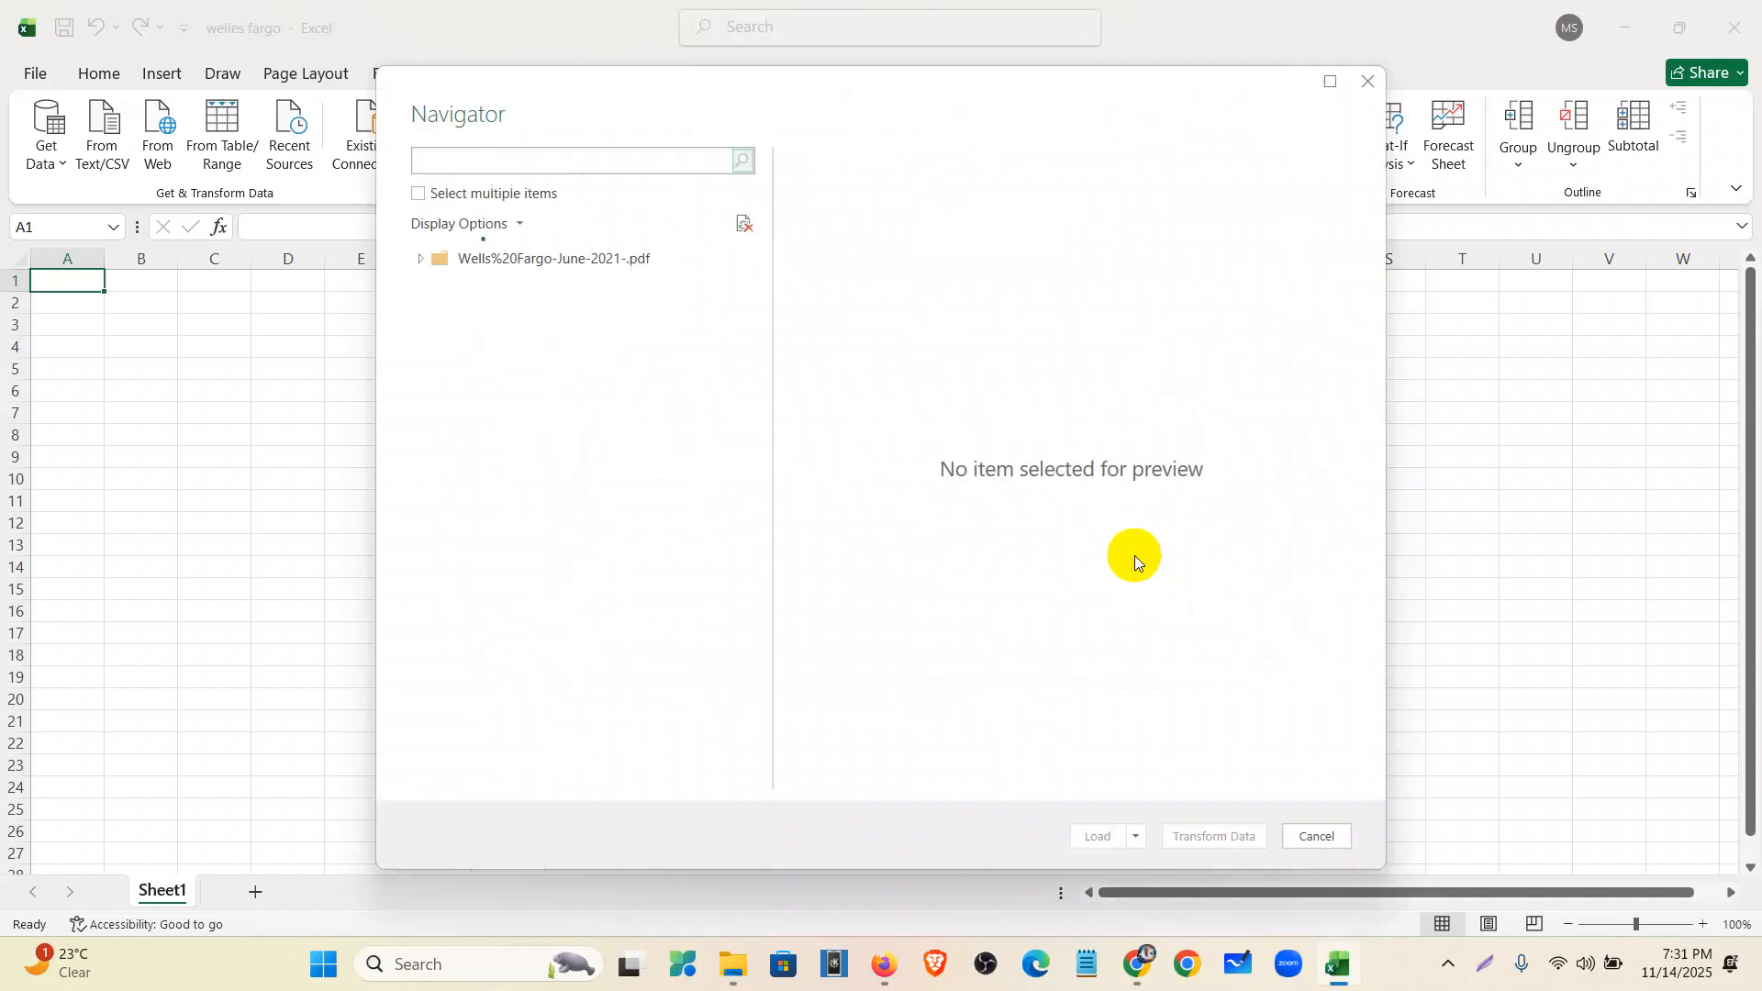
- Enable multiple selection, preview Table001–Table008 and tick Table003 (Page 2) for import
left_click(417, 194)
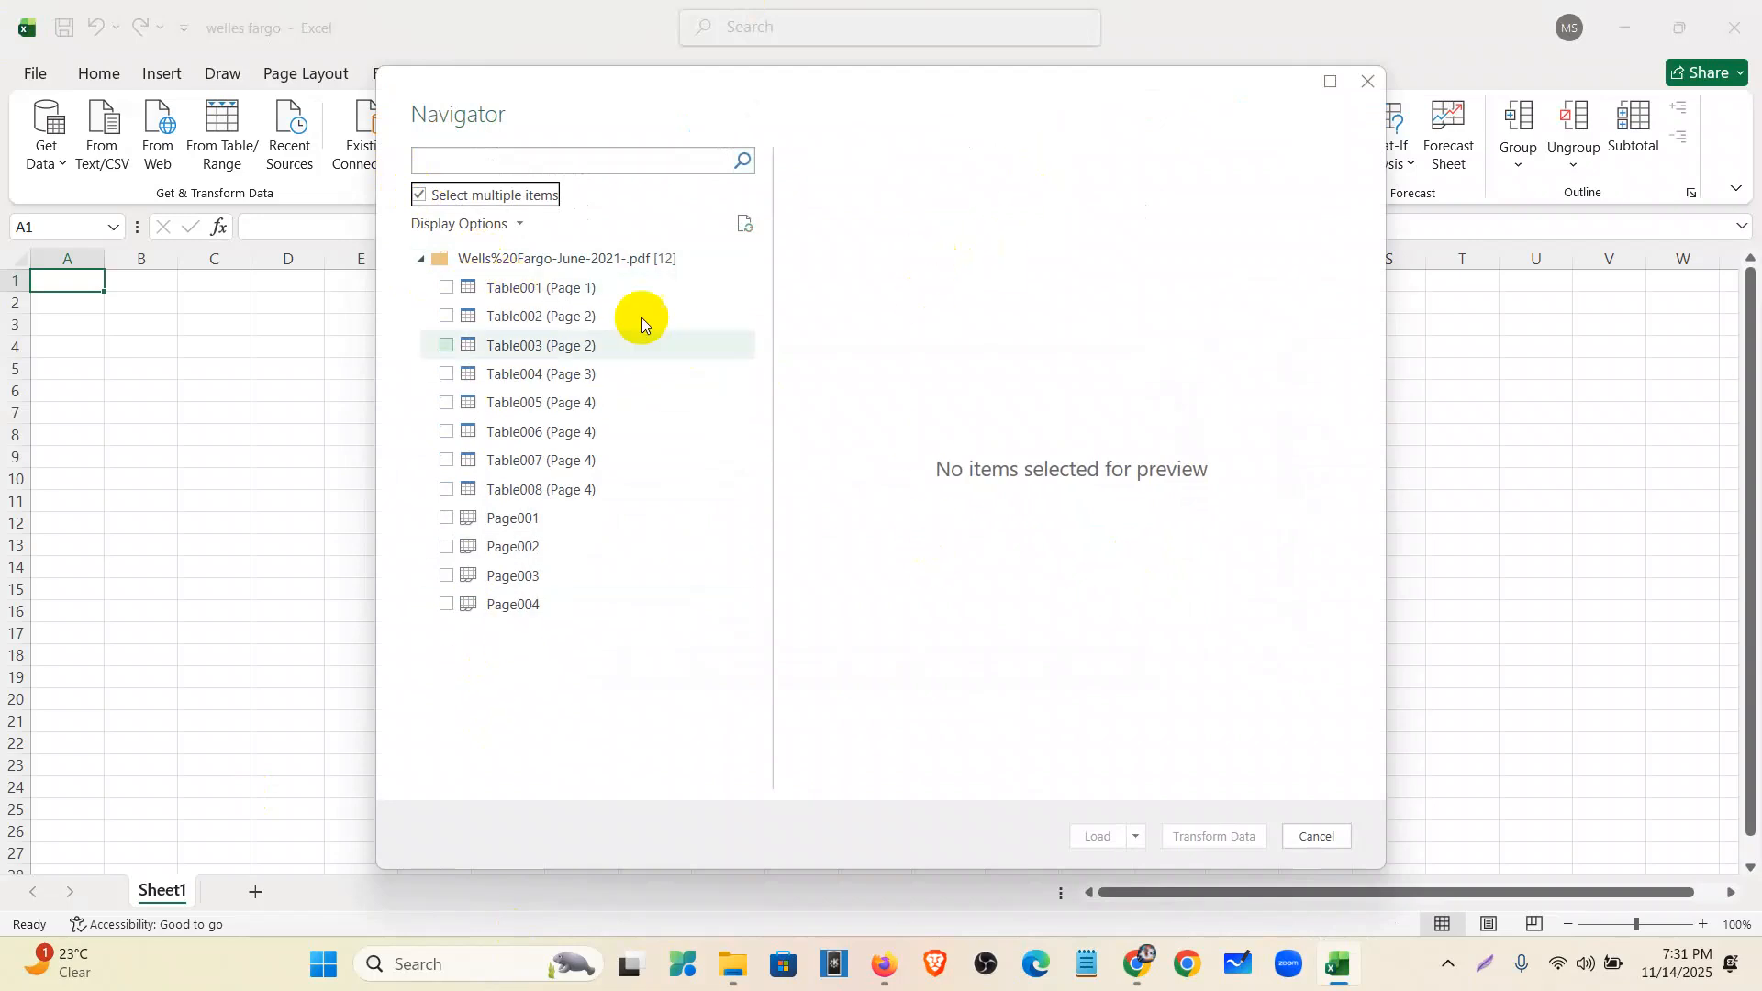
left_click(507, 292)
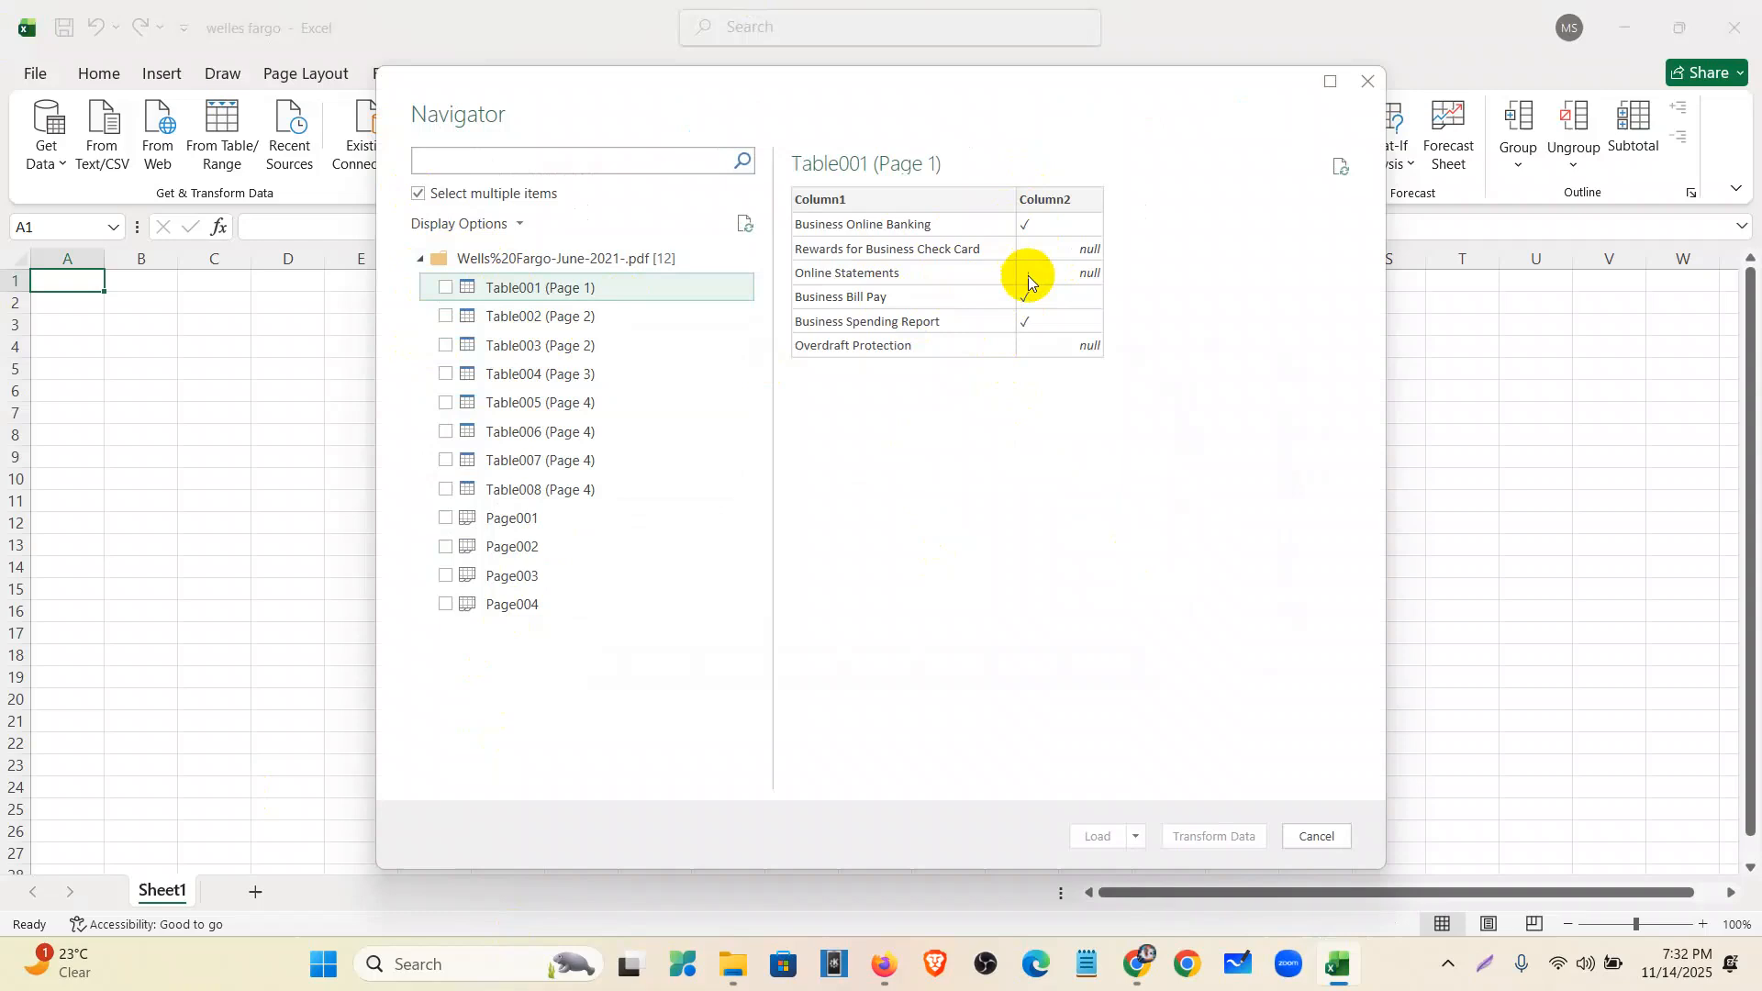
left_click(562, 323)
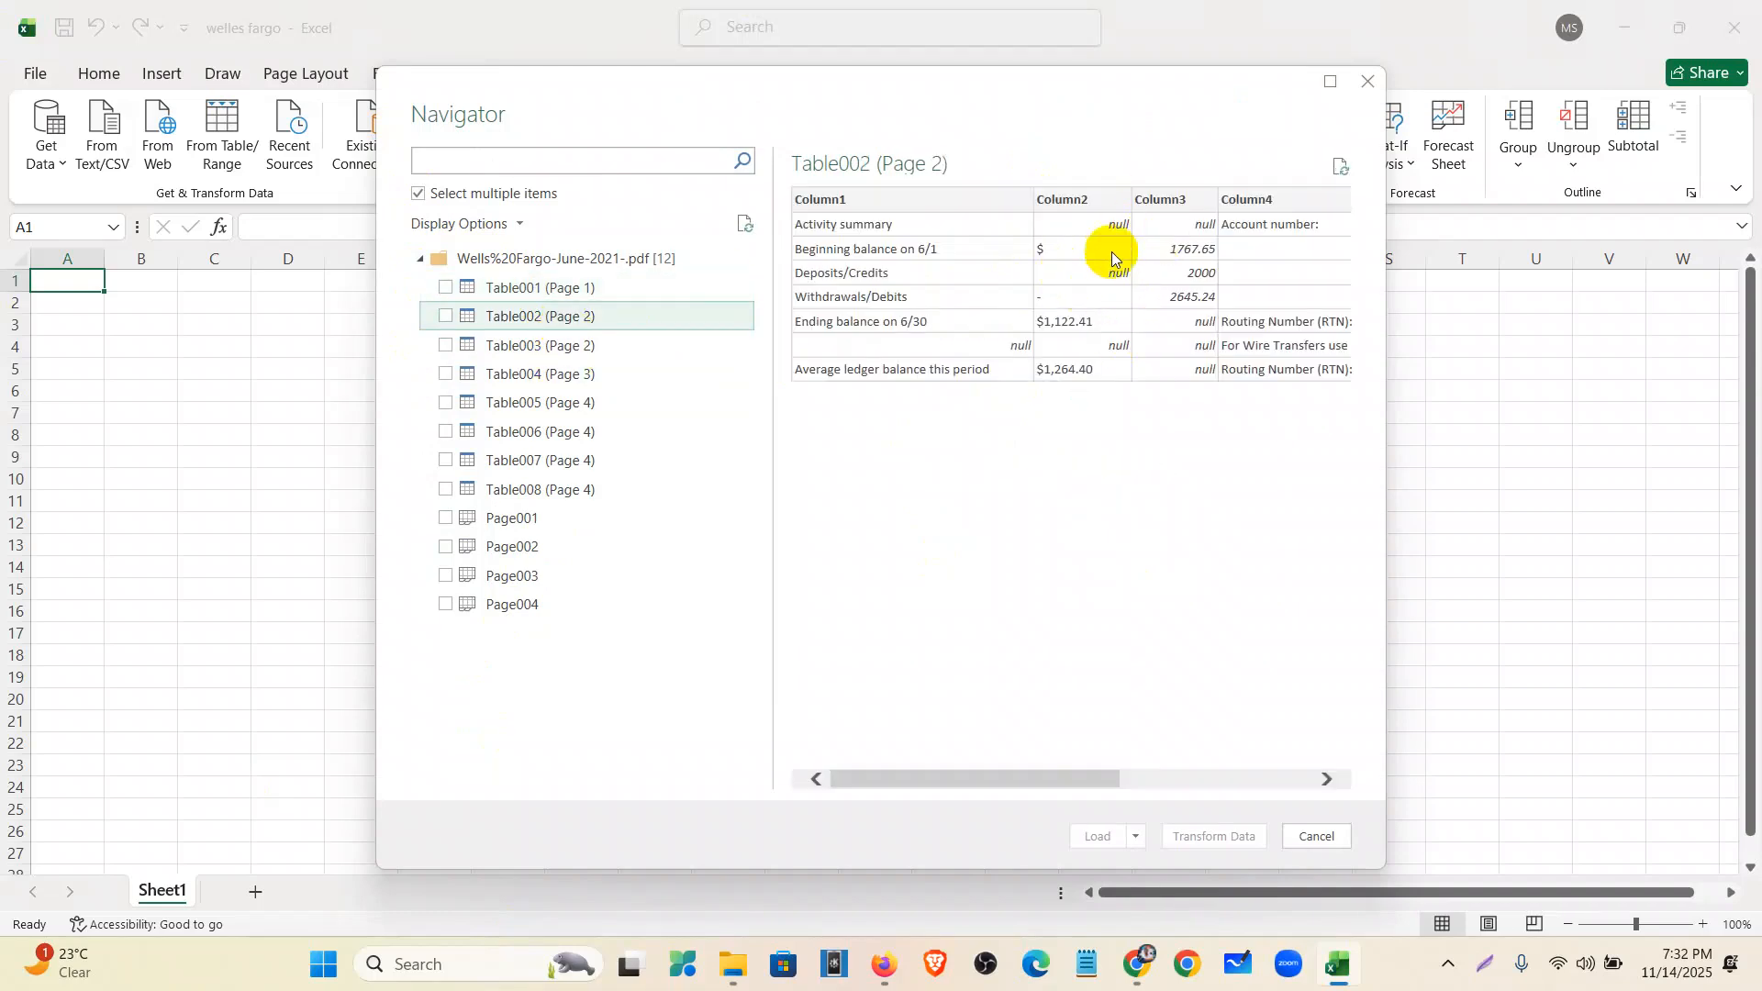
left_click(566, 345)
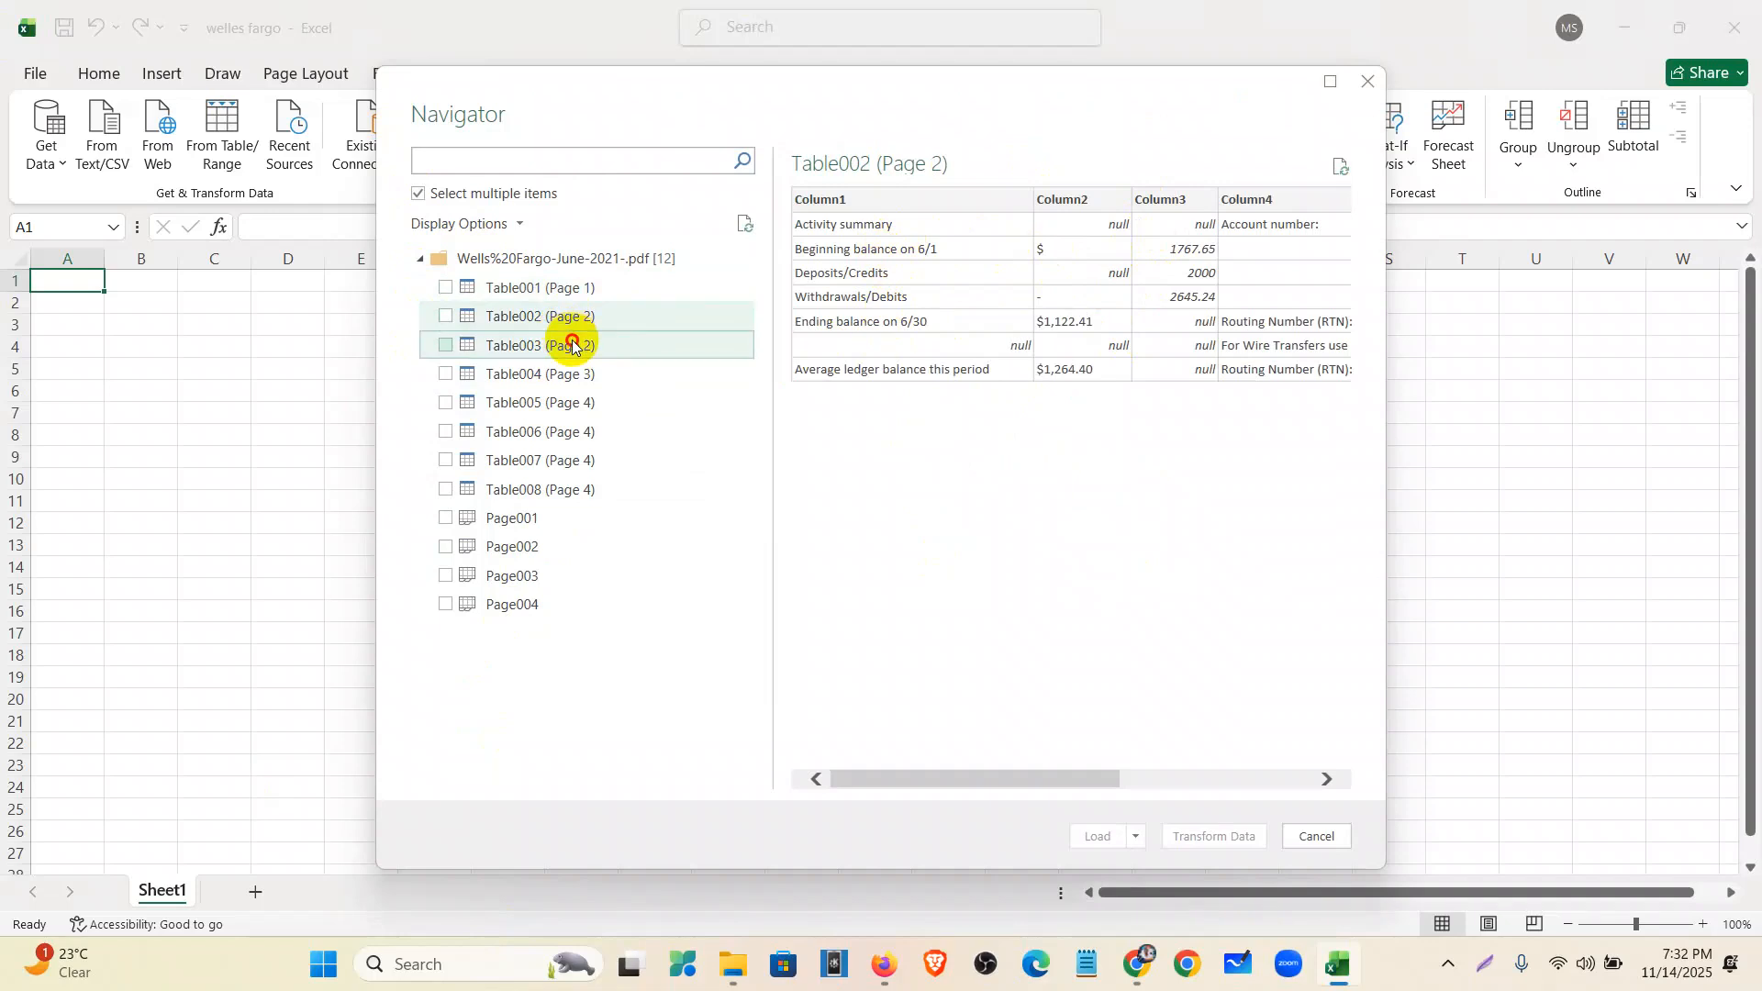
left_click(444, 346)
left_click(533, 373)
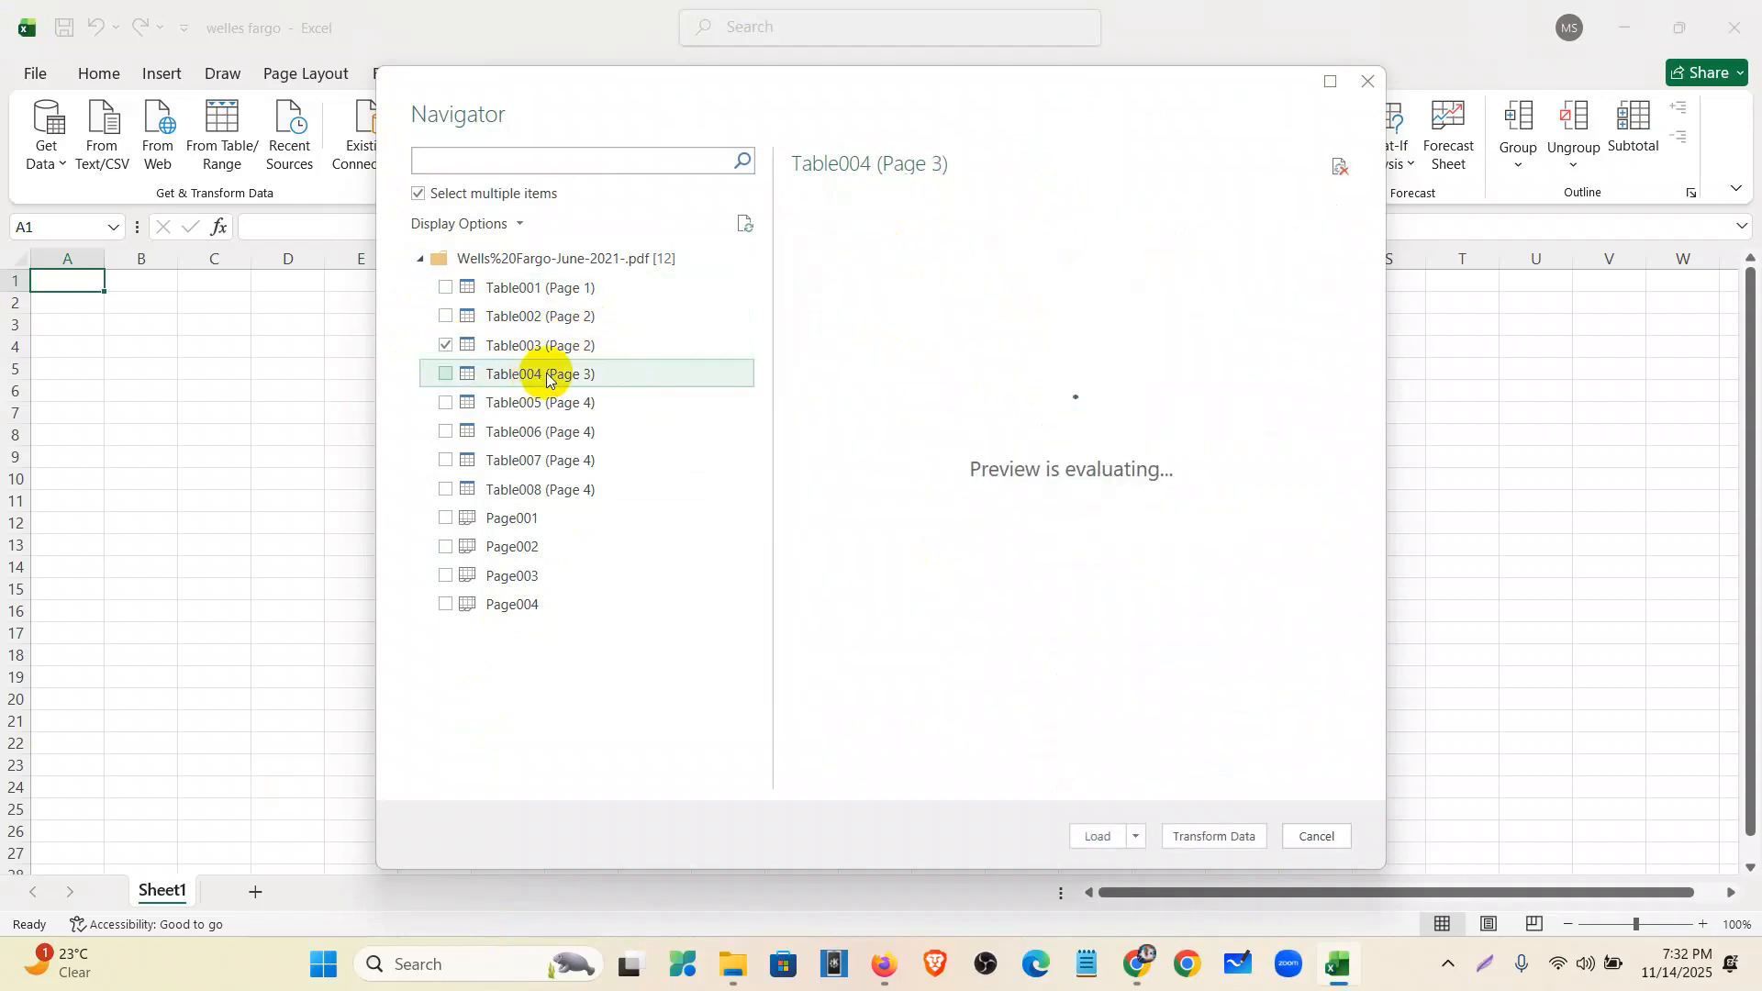
left_click(540, 403)
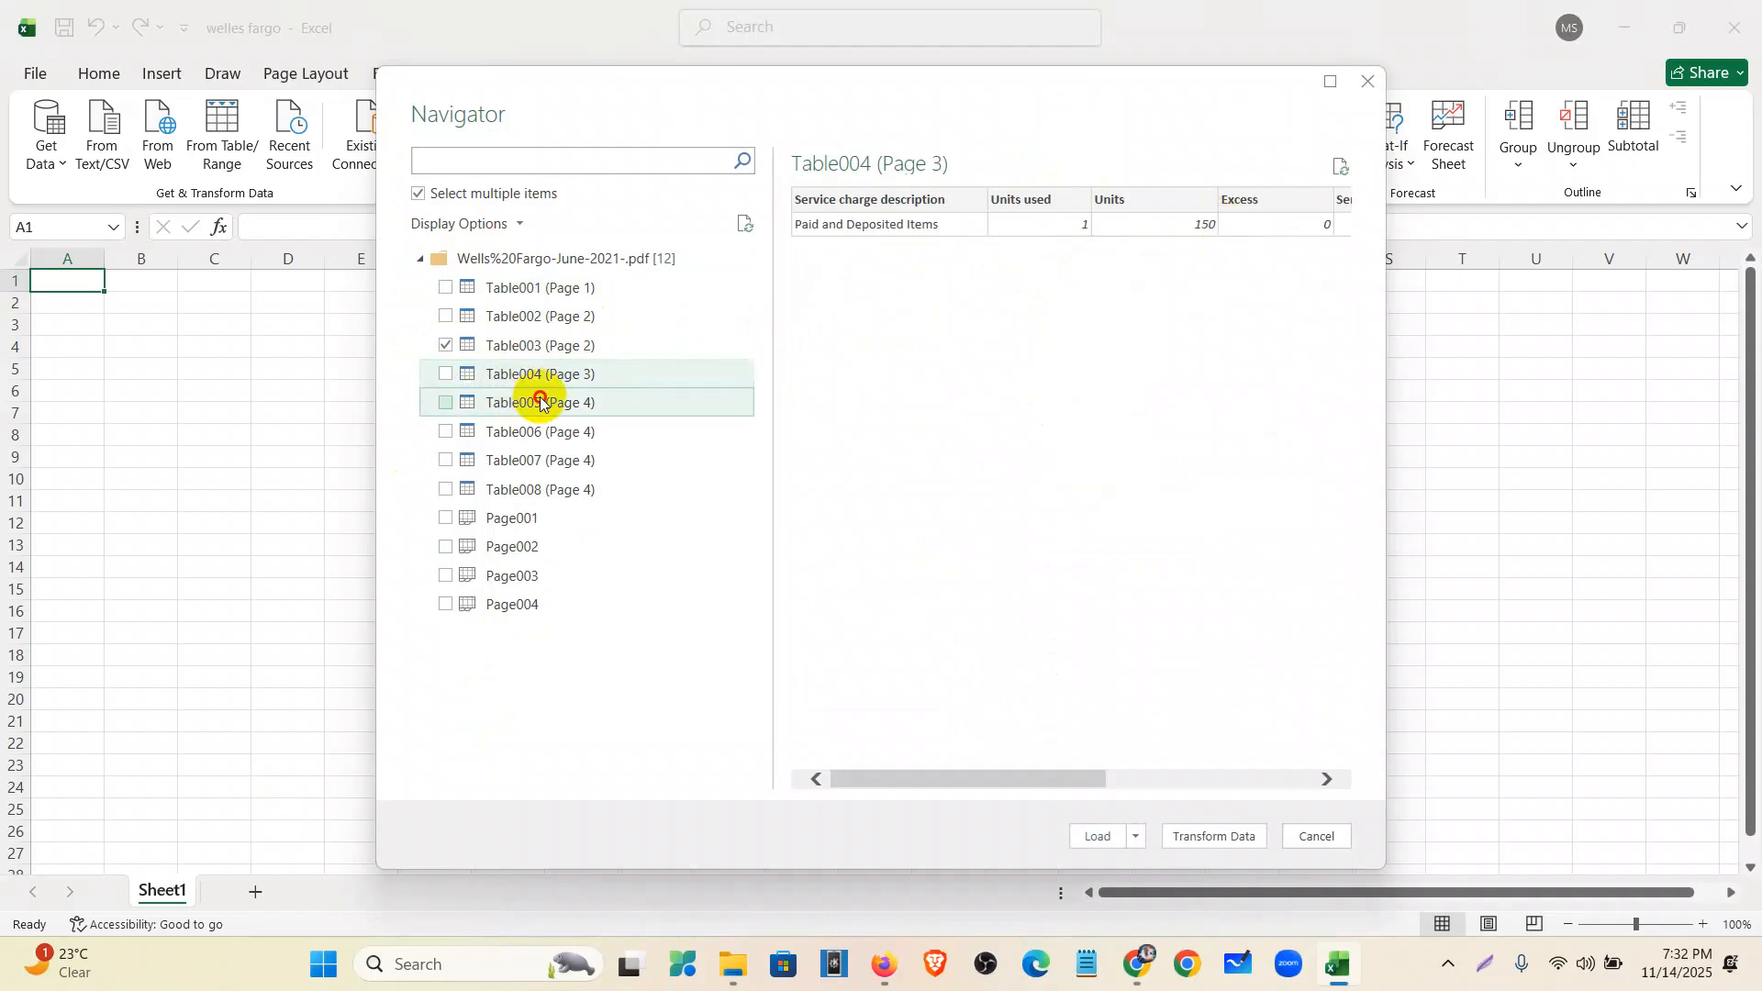
left_click(533, 432)
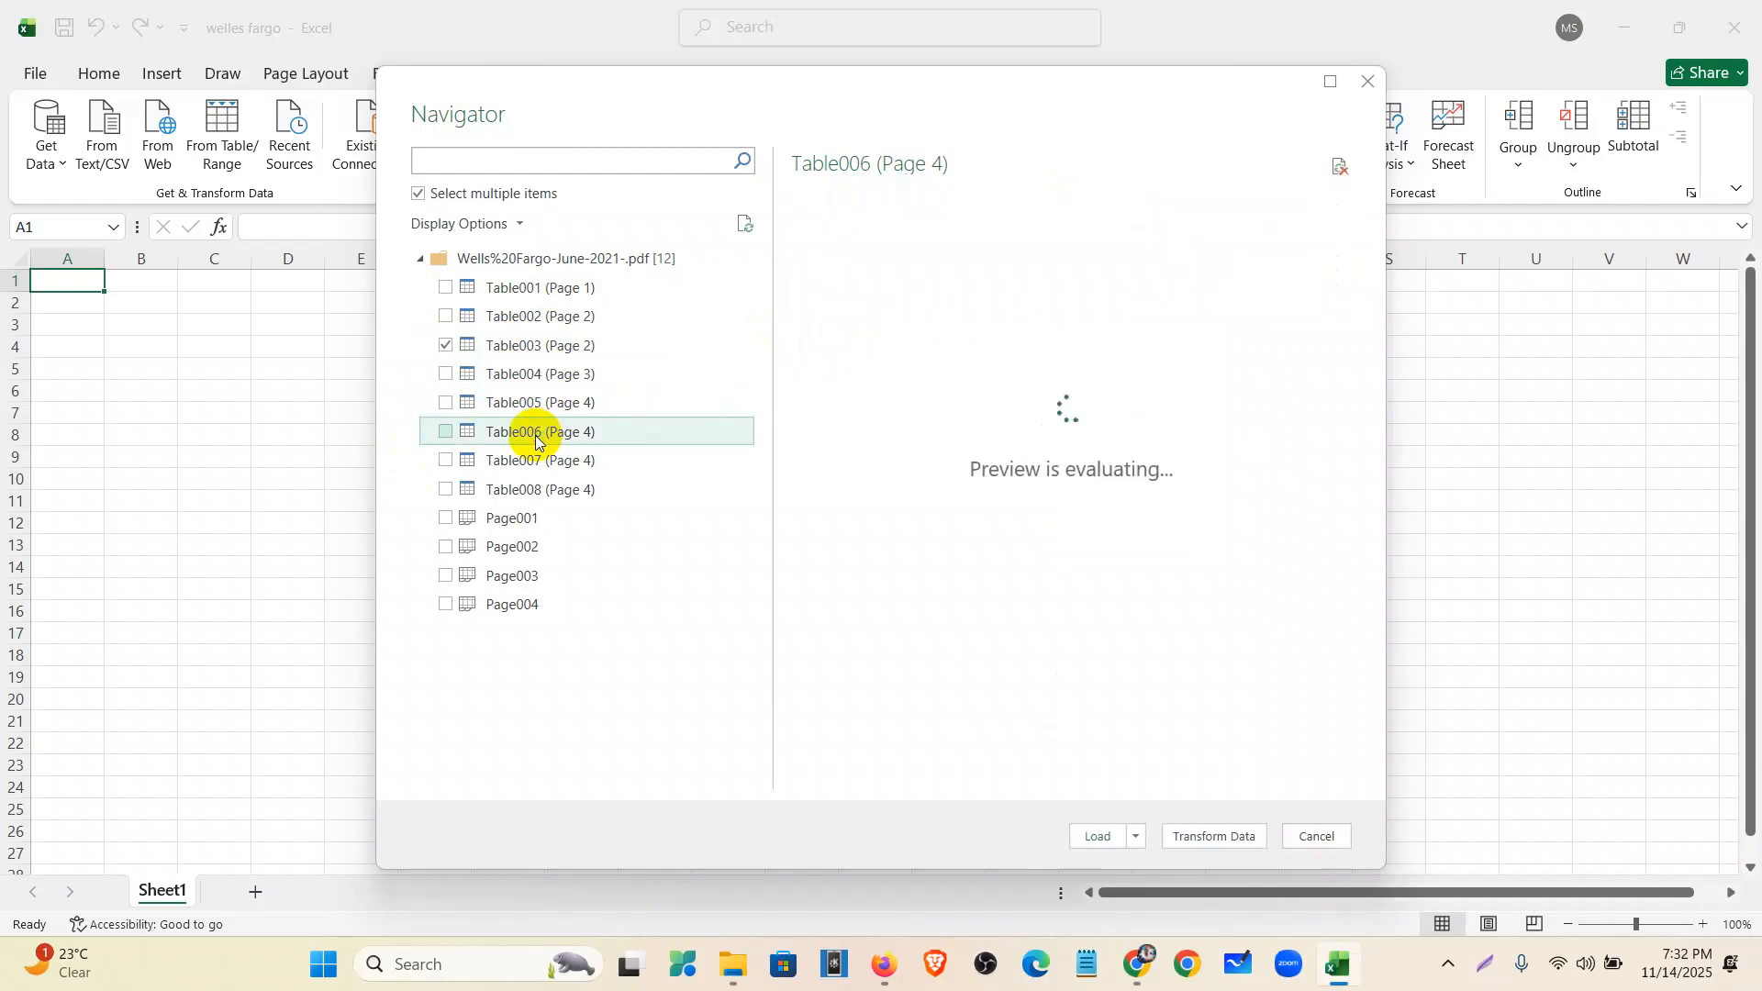
left_click(526, 467)
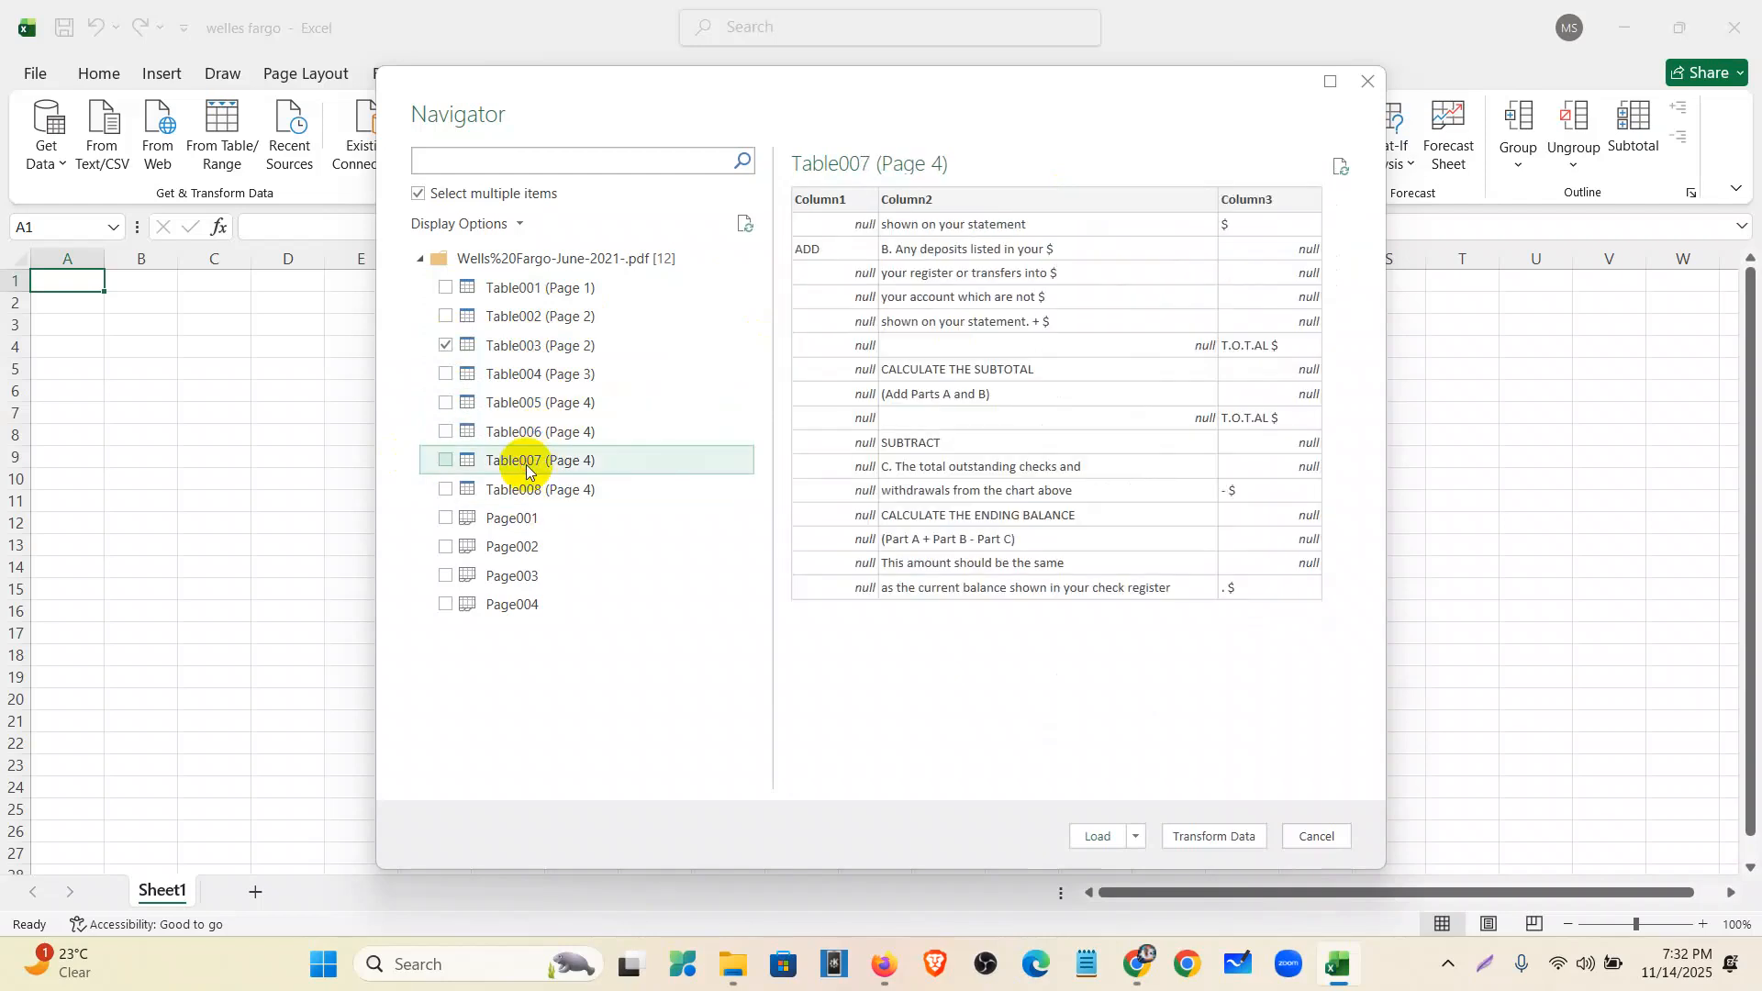
left_click(530, 493)
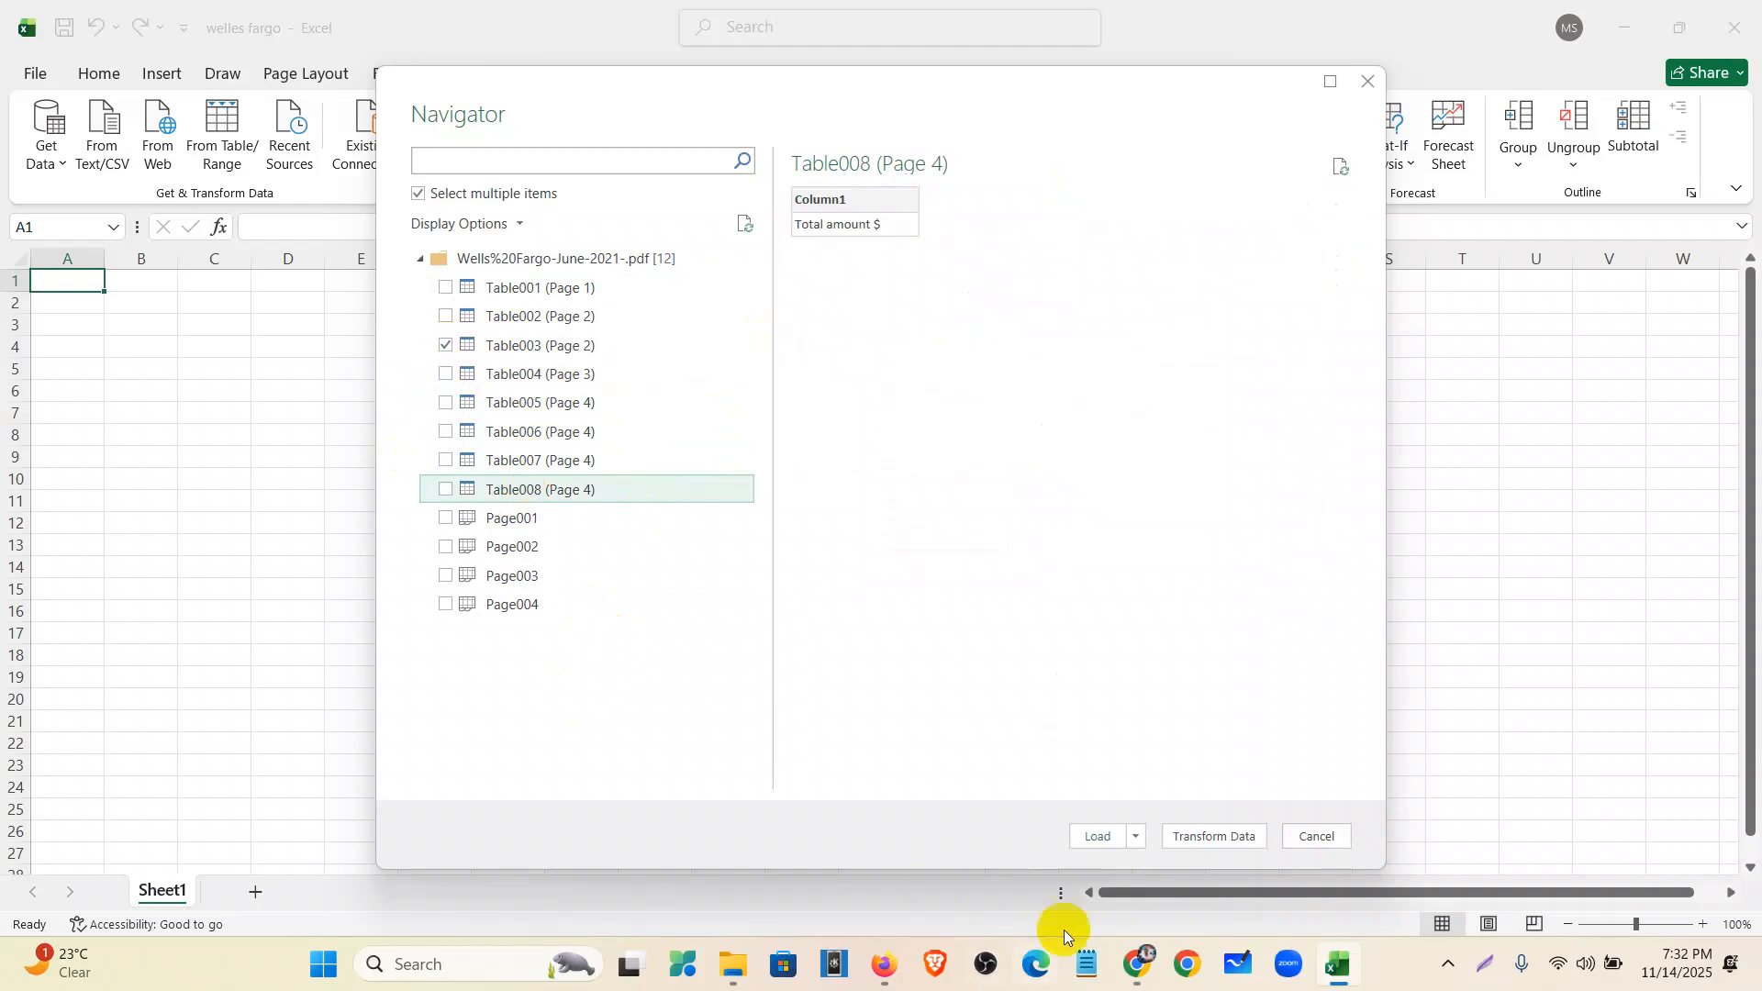
- Load Table003 to the existing worksheet at $A$1 and close the Queries & Connections pane
left_click(1135, 839)
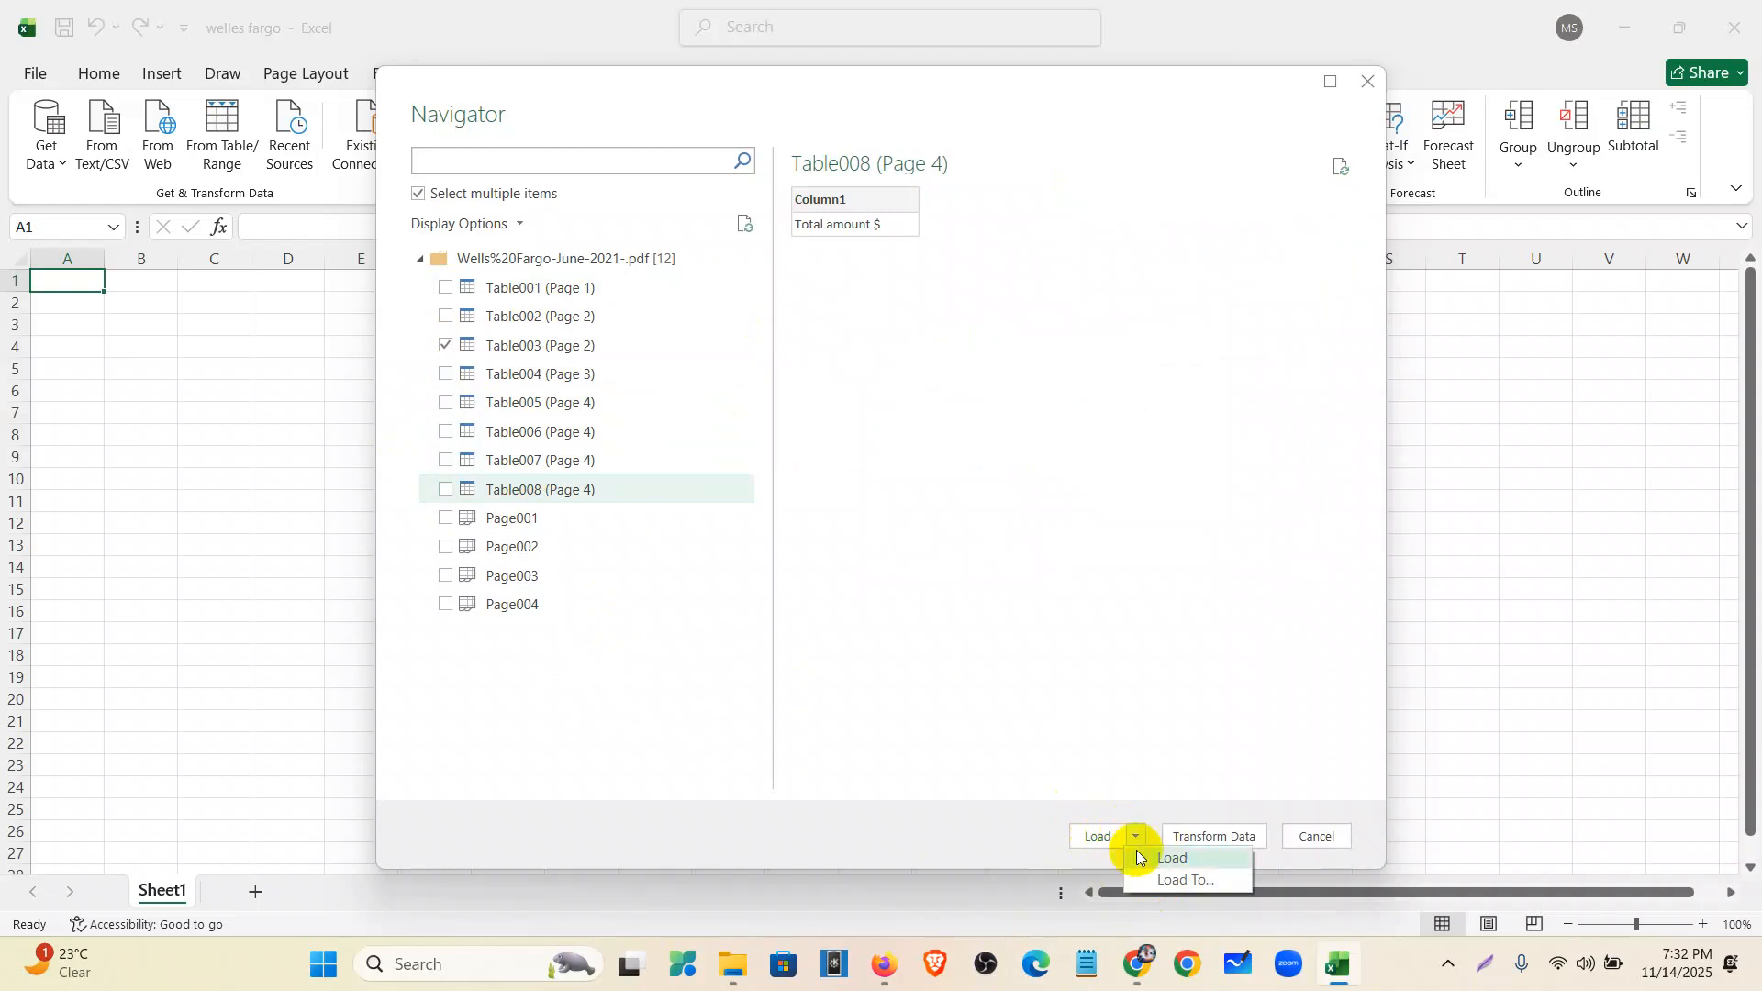
left_click(1157, 882)
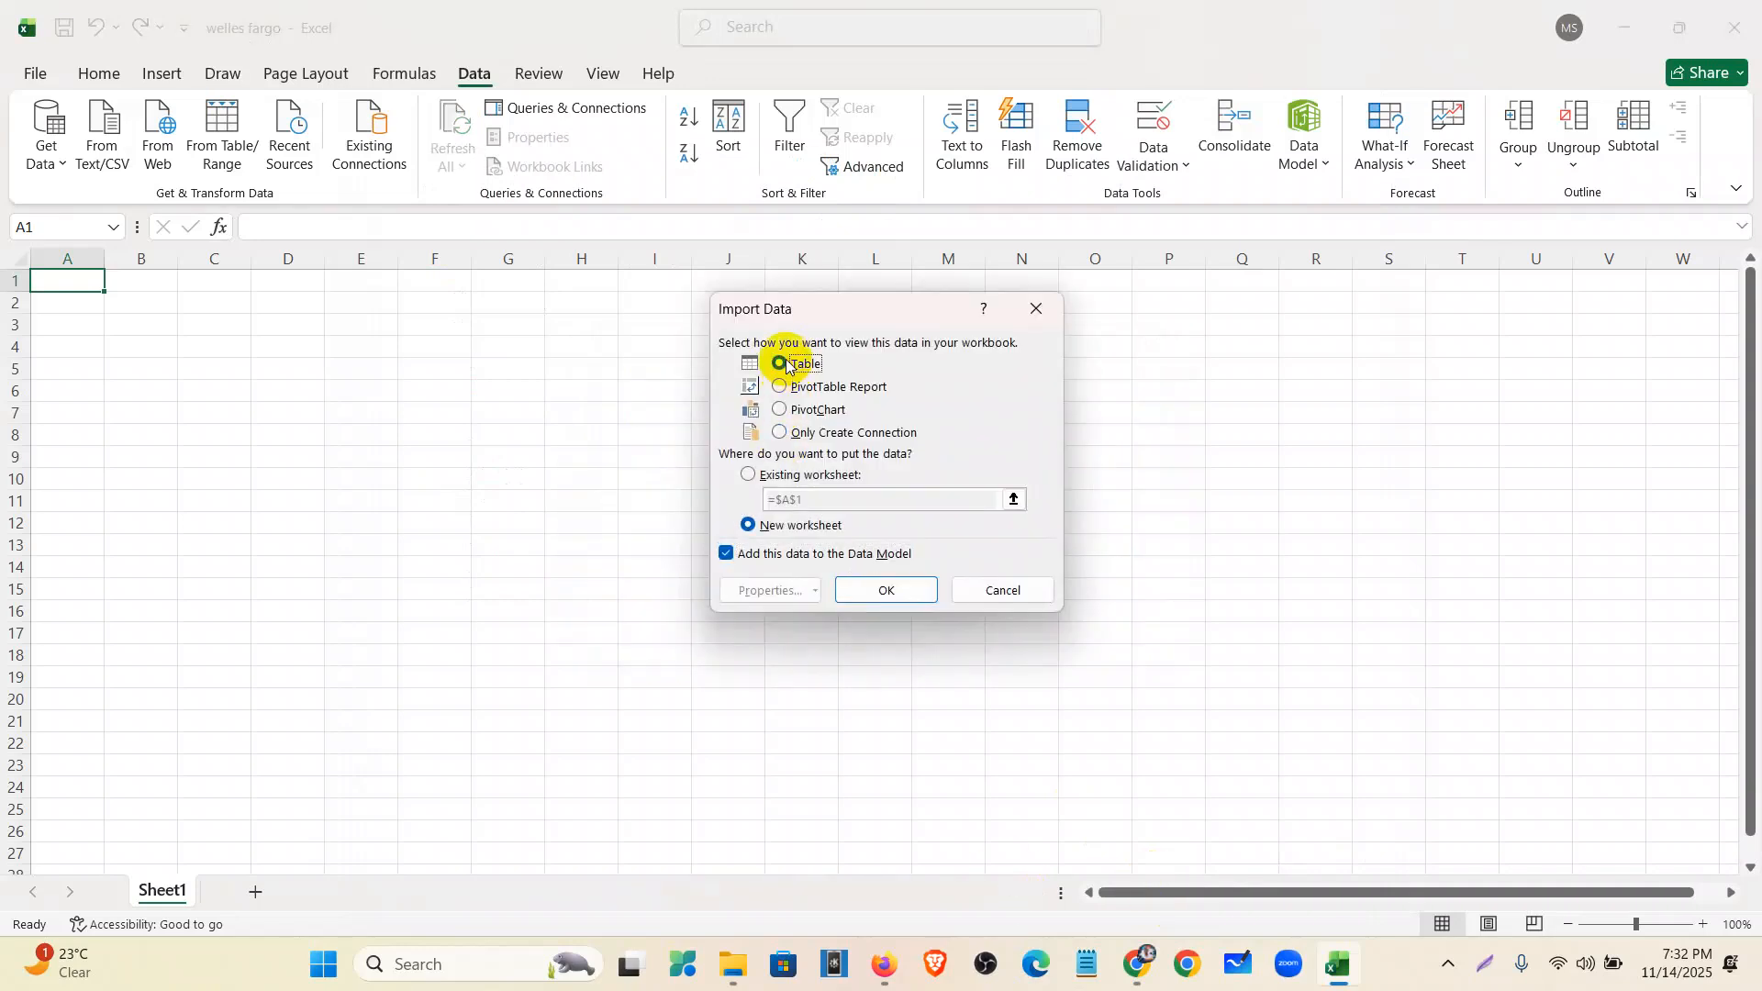
left_click(751, 476)
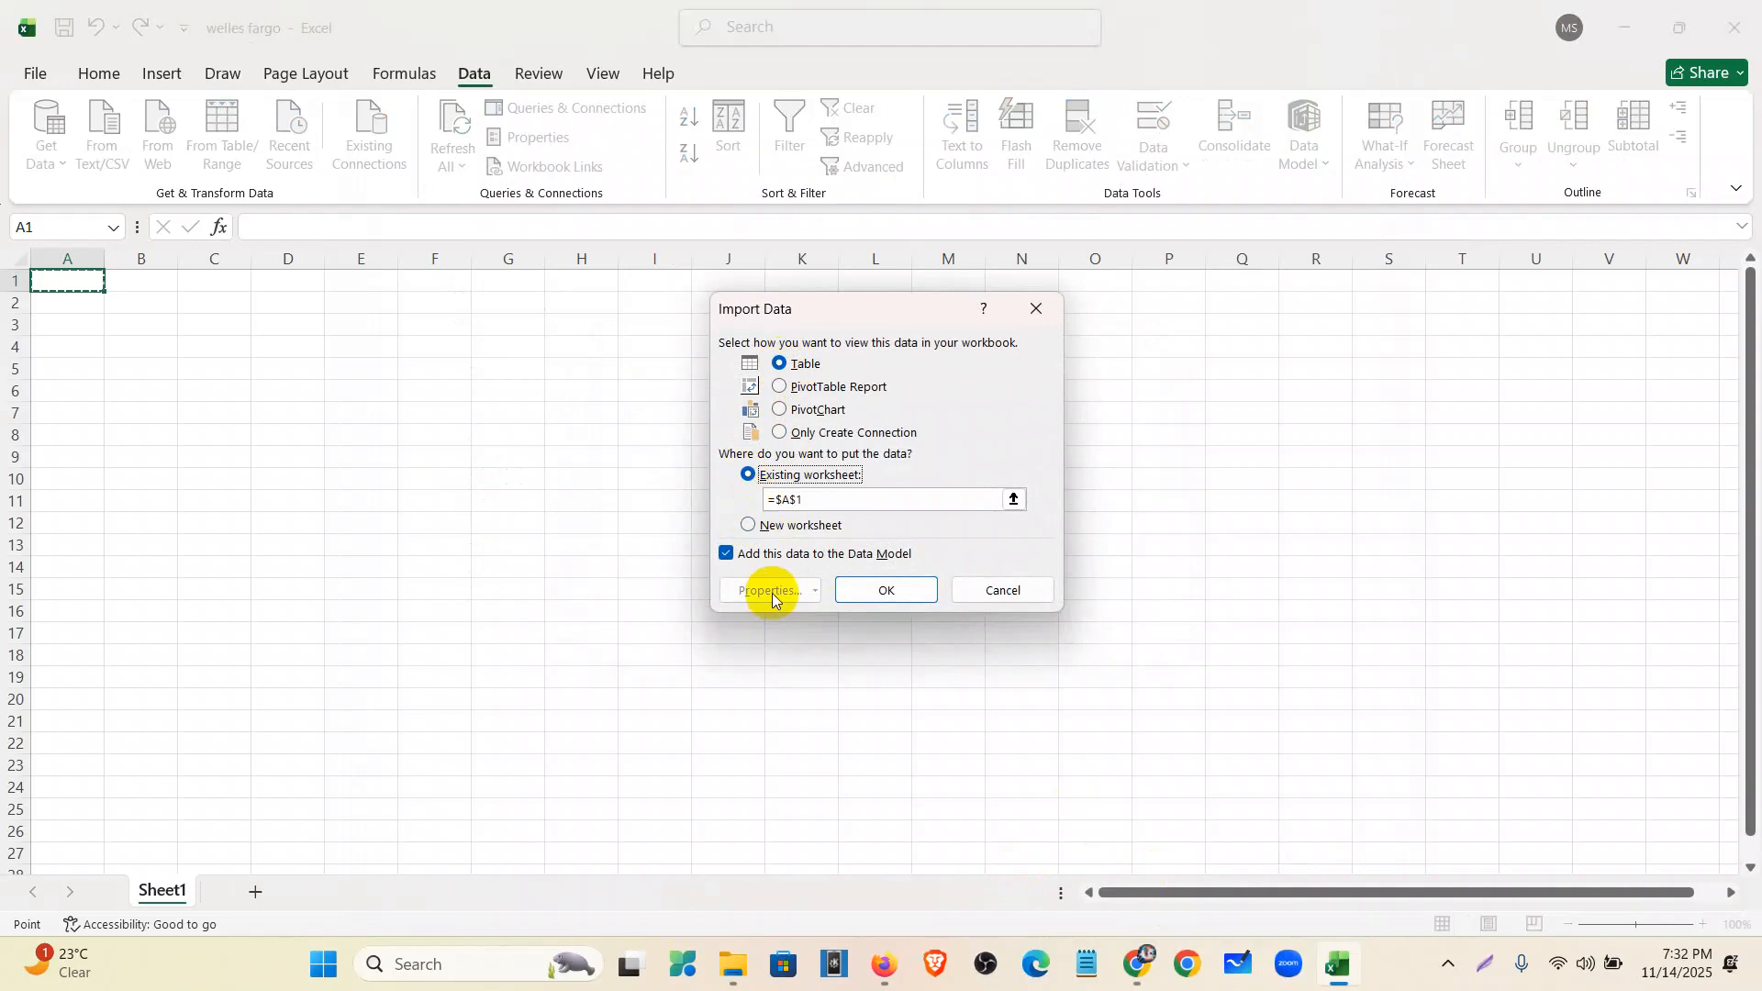
left_click(890, 592)
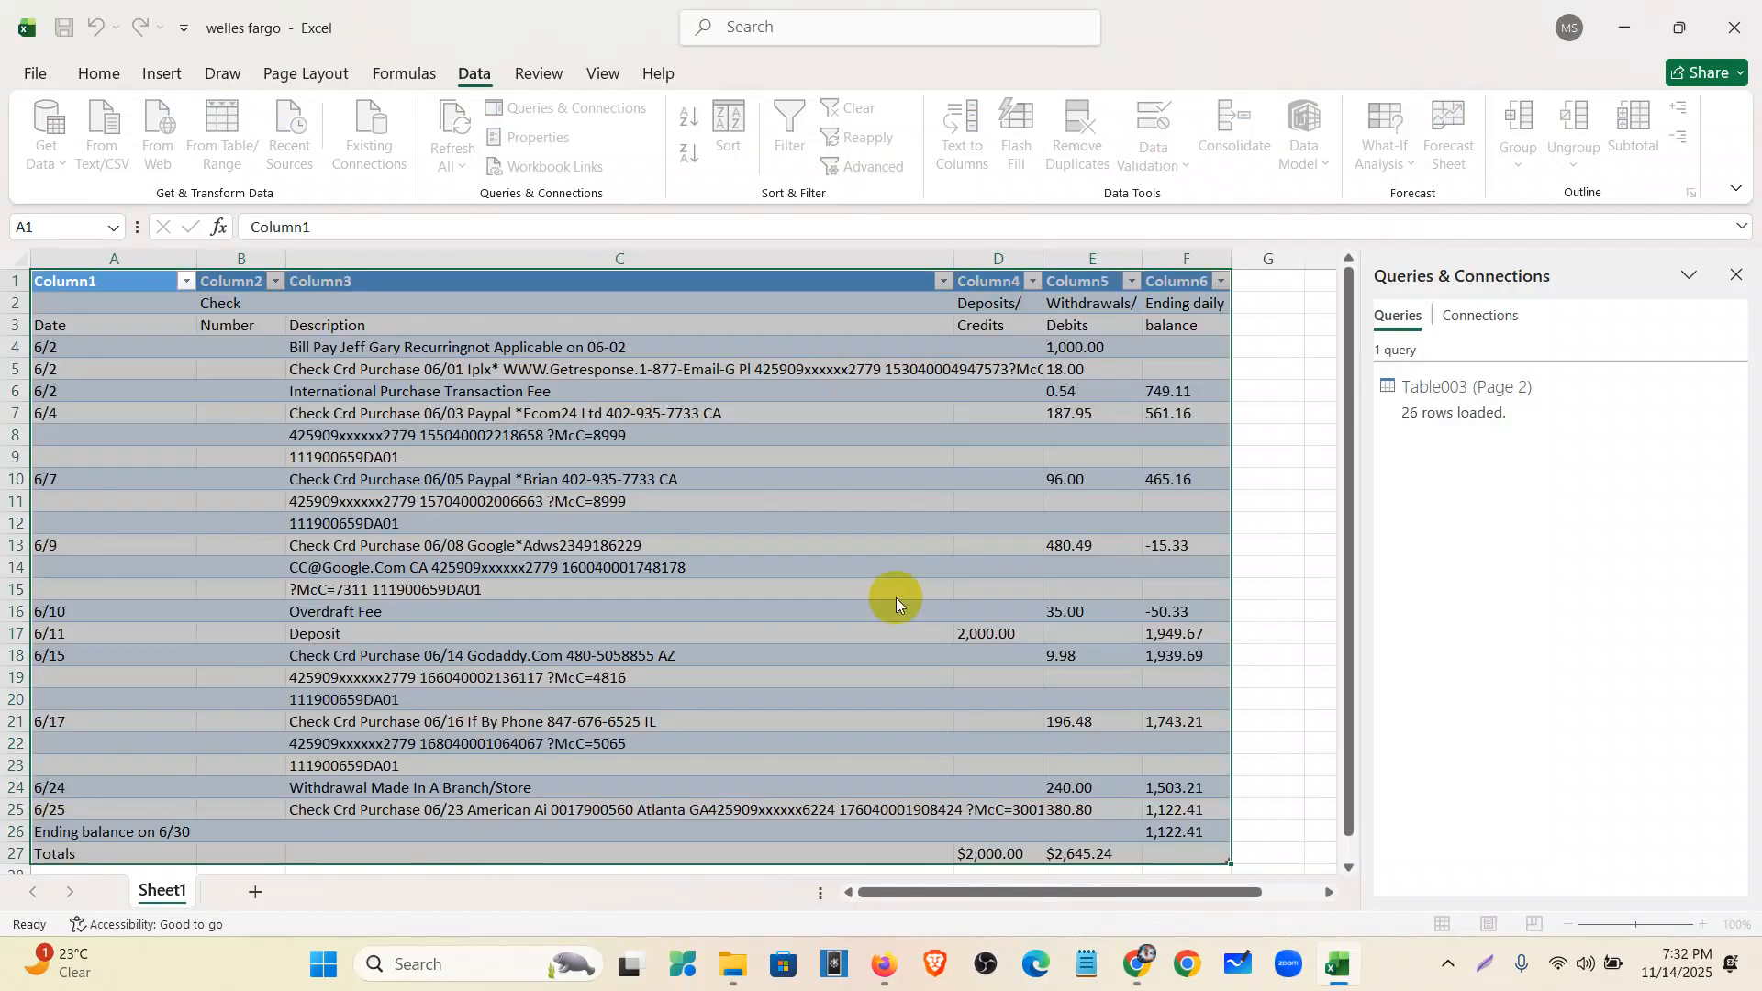
left_click(1733, 277)
- Delete the Check Number column and autofit the Description column width
left_click(1489, 566)
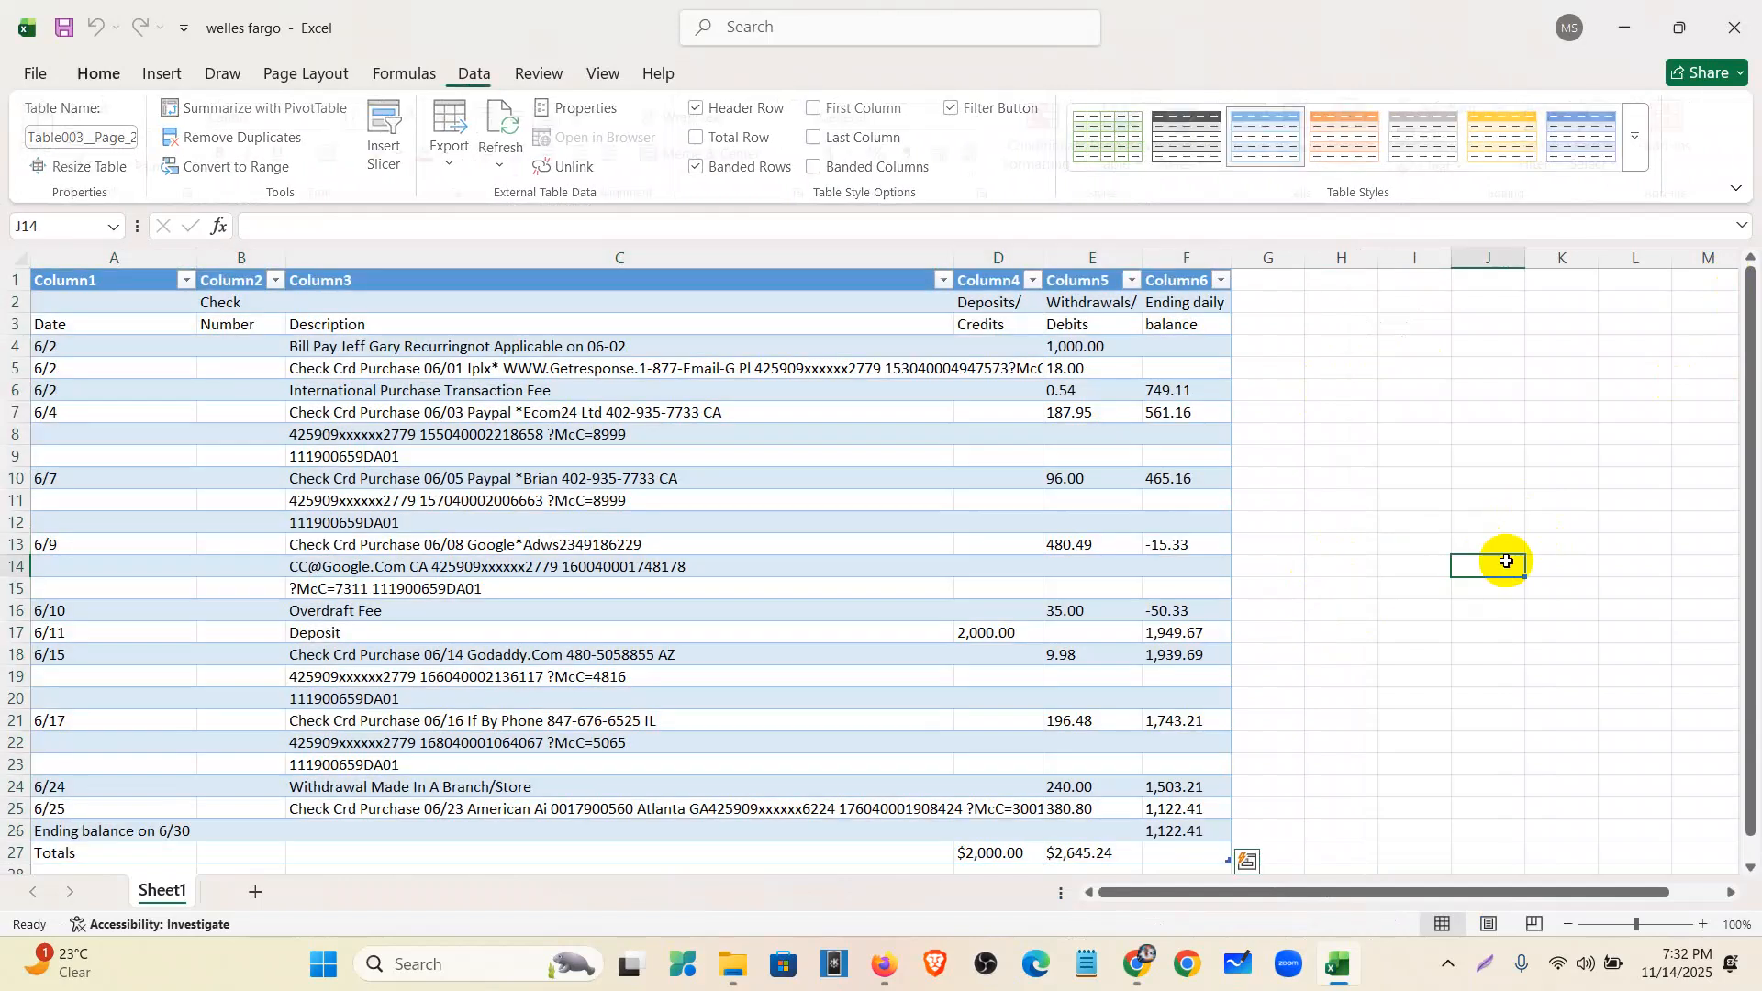
scroll(266, 698, "down", 3)
scroll(266, 698, "up", 3)
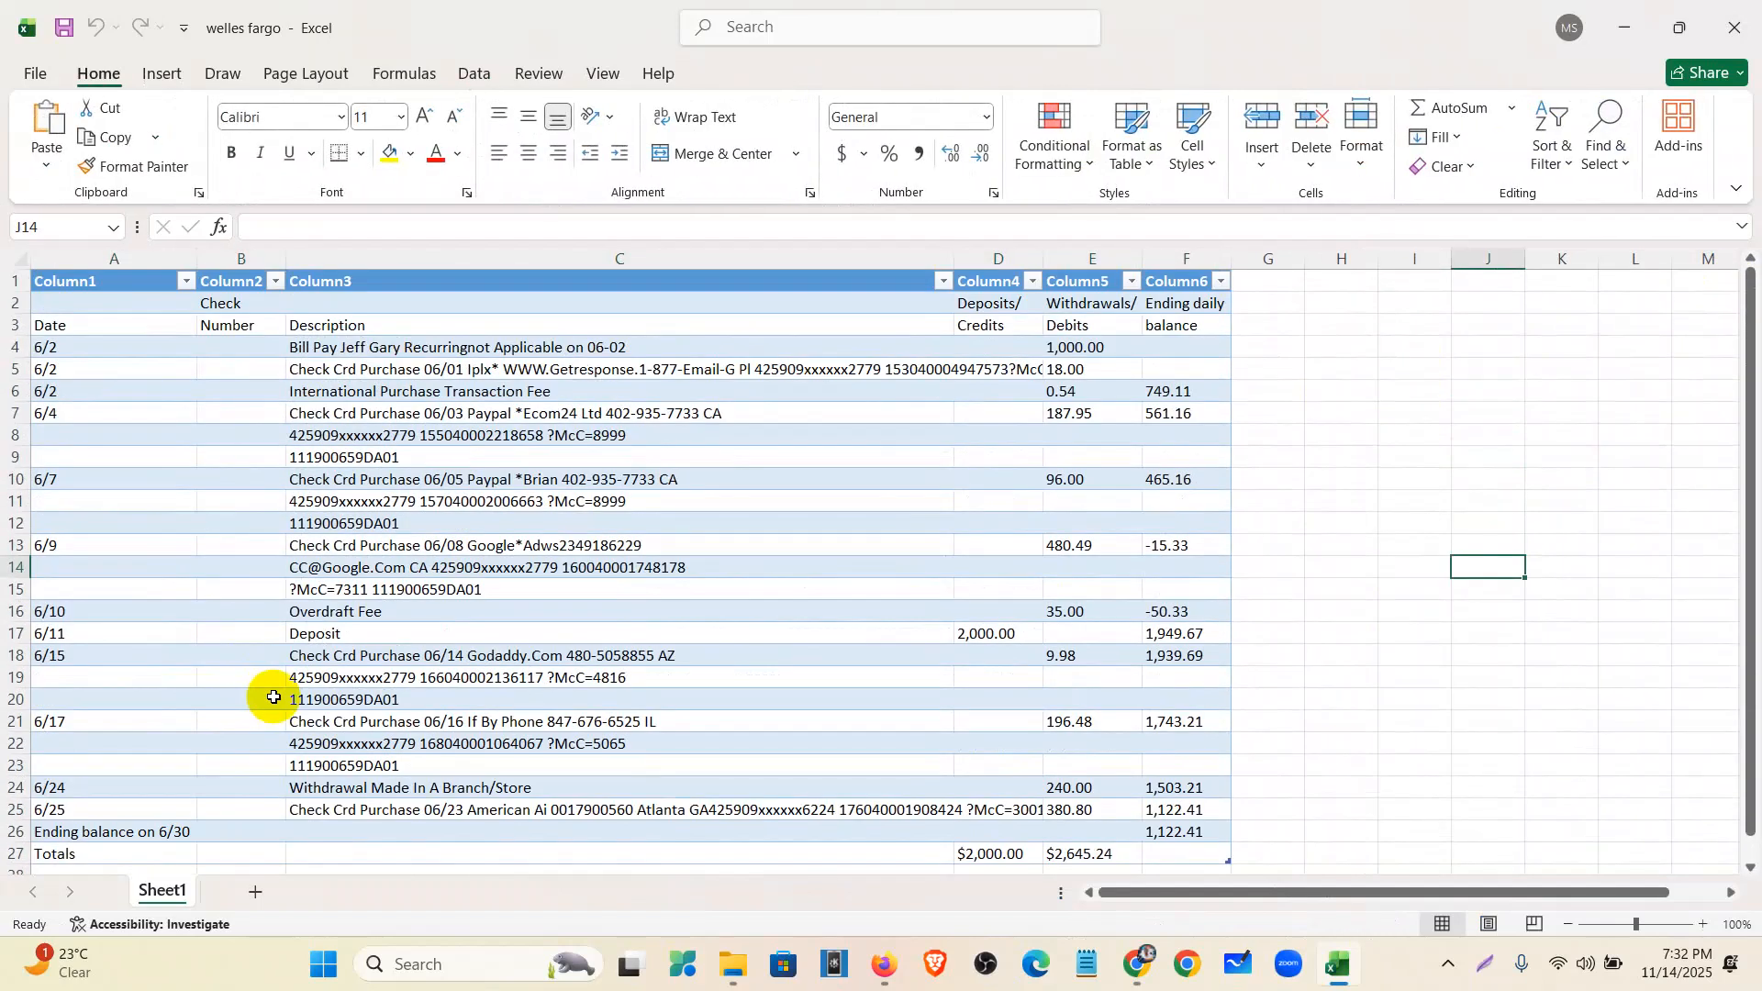
left_click(234, 257)
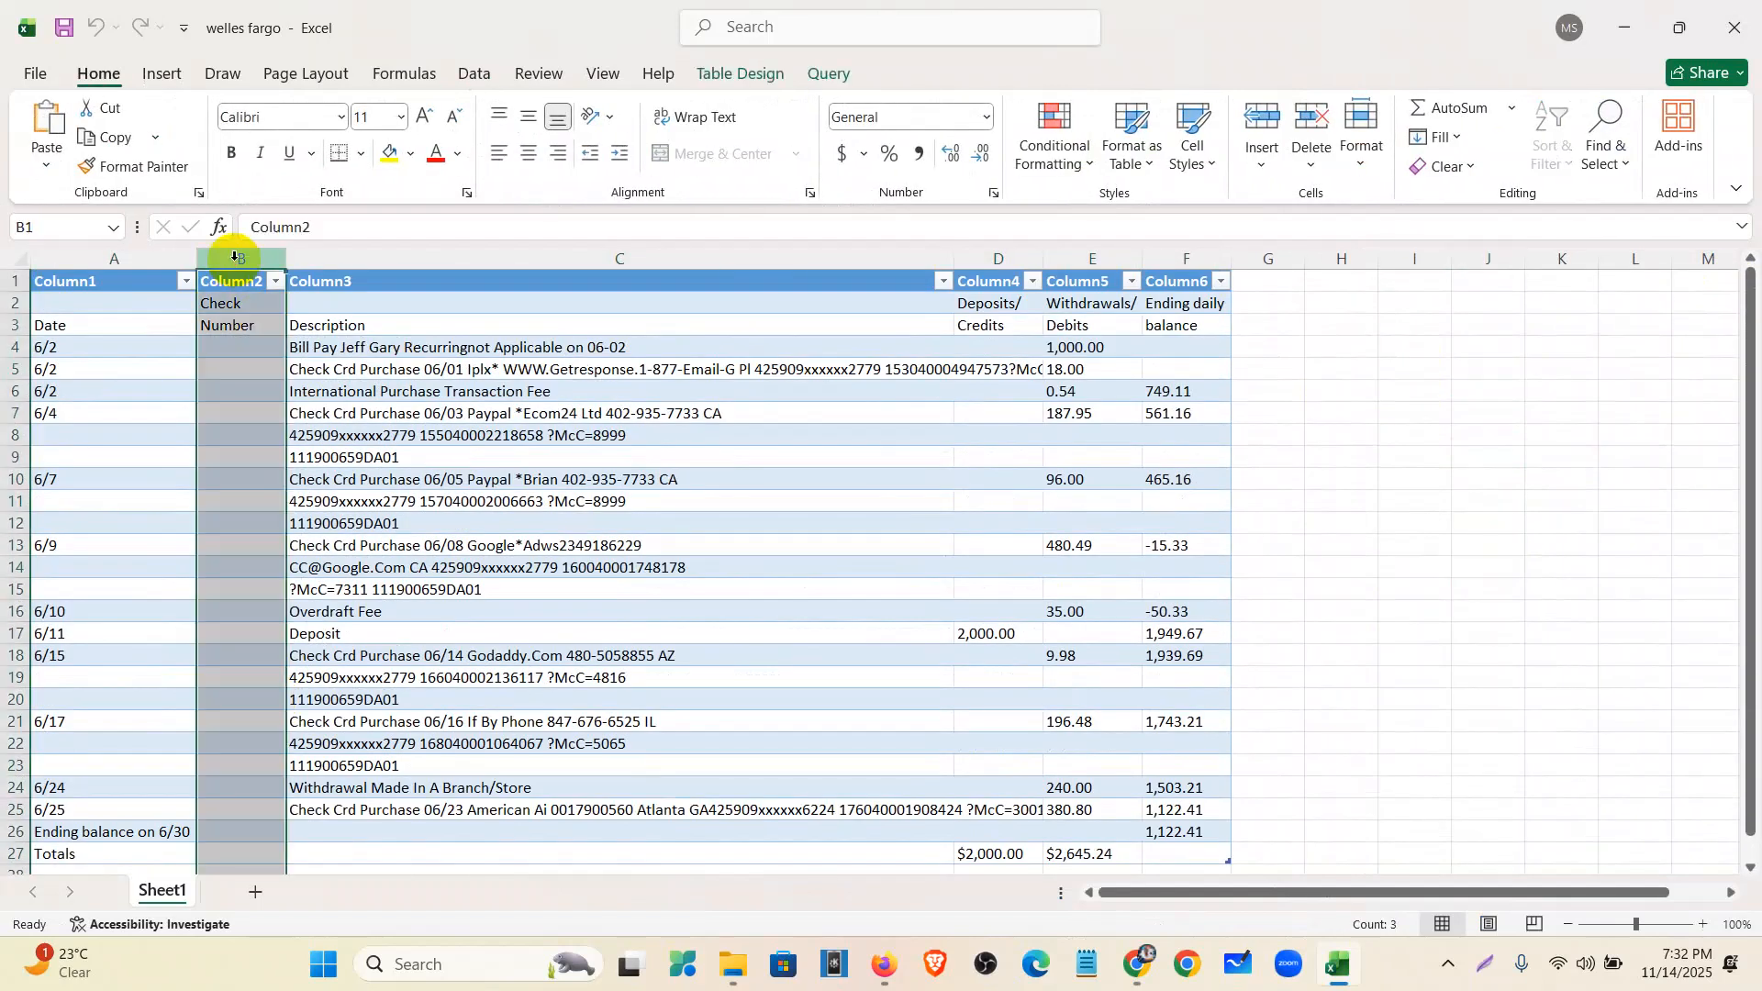
right_click(234, 257)
left_click(310, 517)
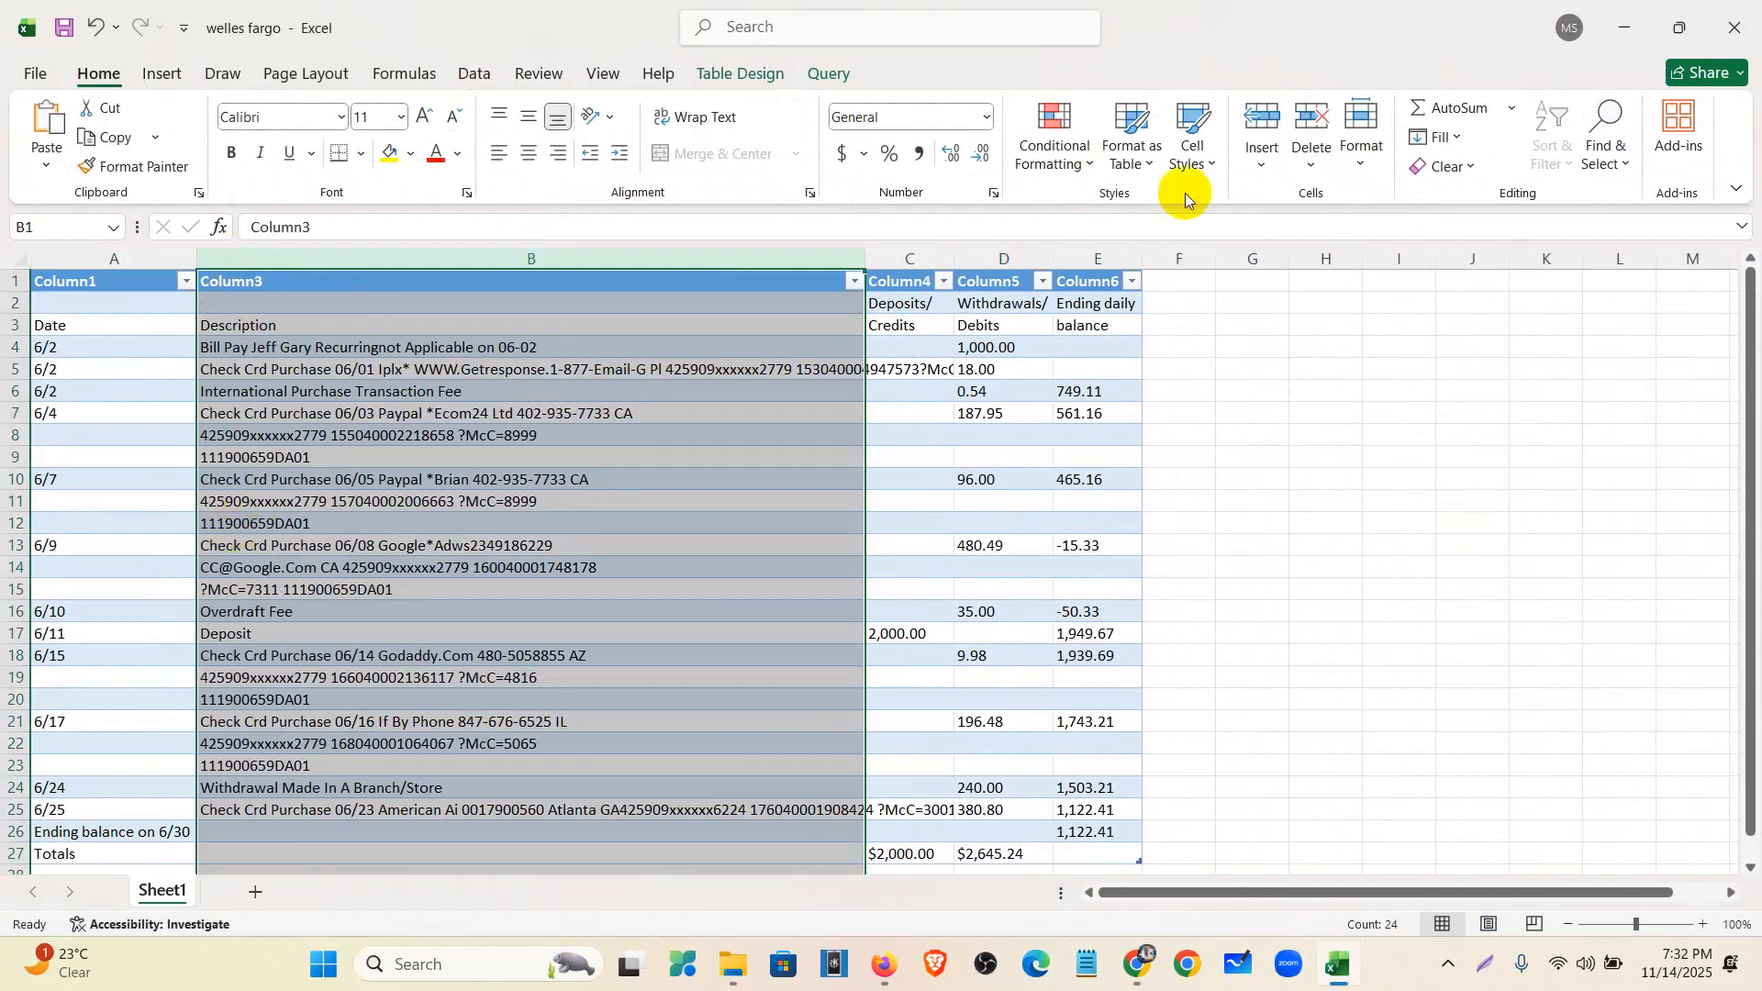
double_click(865, 258)
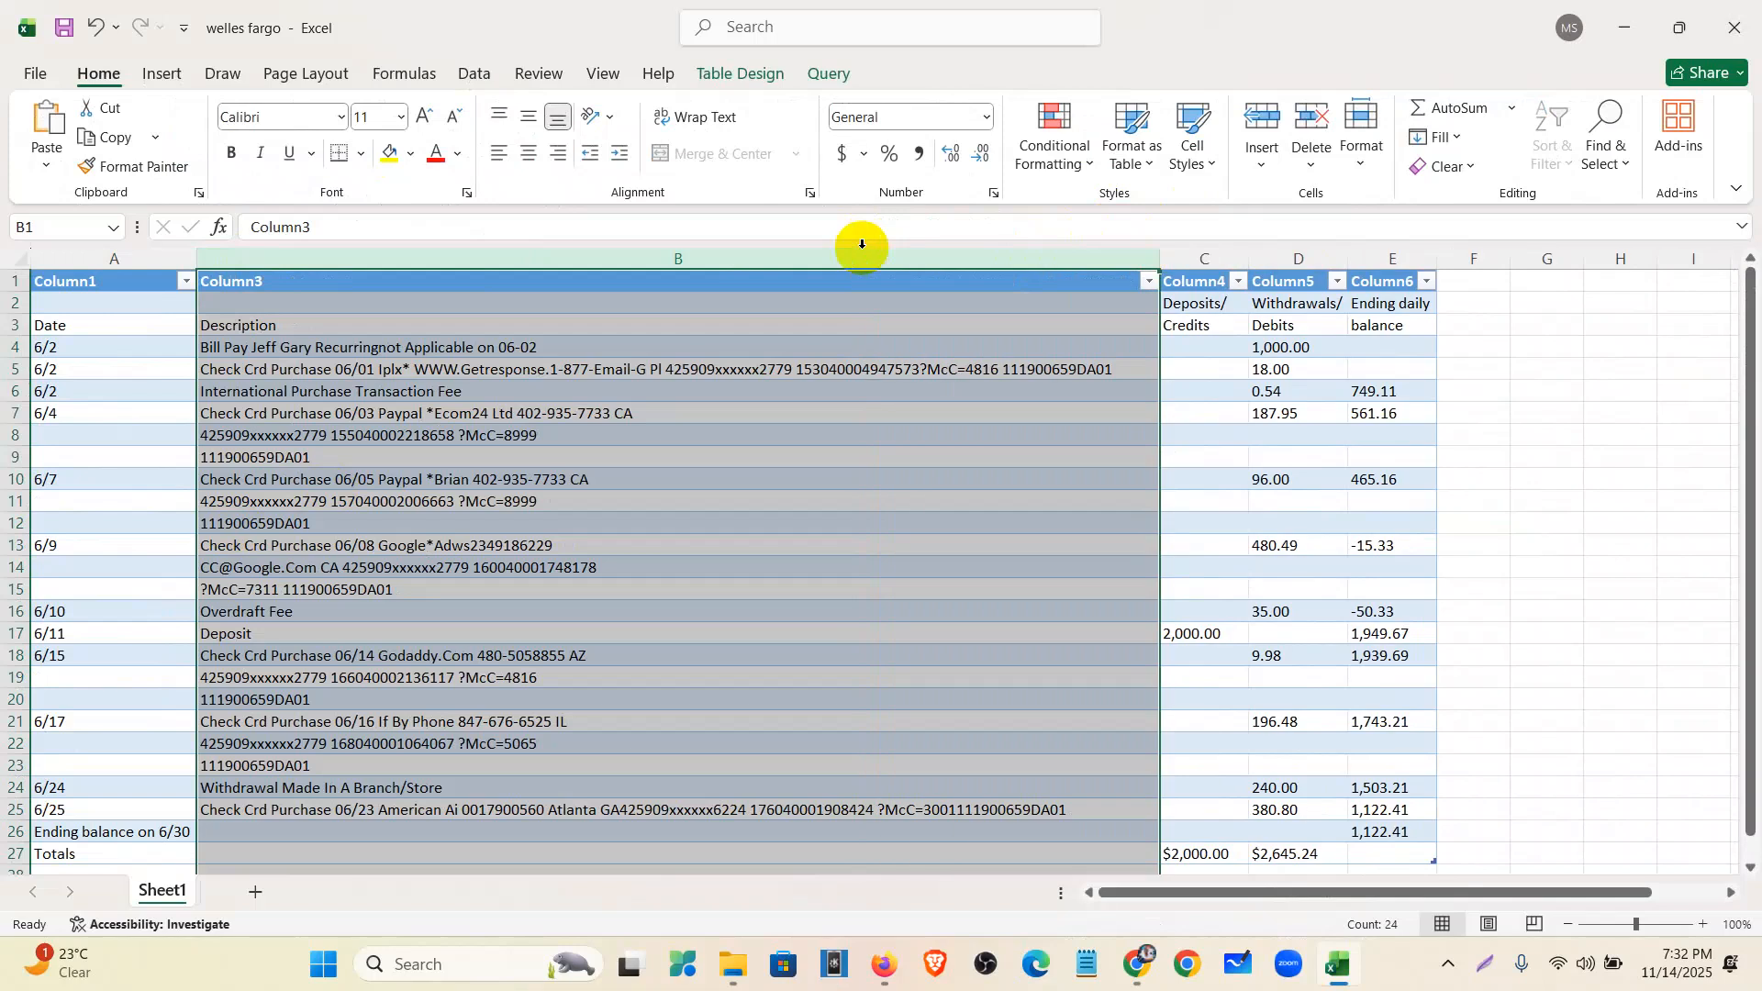
- Delete the Ending daily balance column from the imported table
left_click(1365, 272)
right_click(1368, 273)
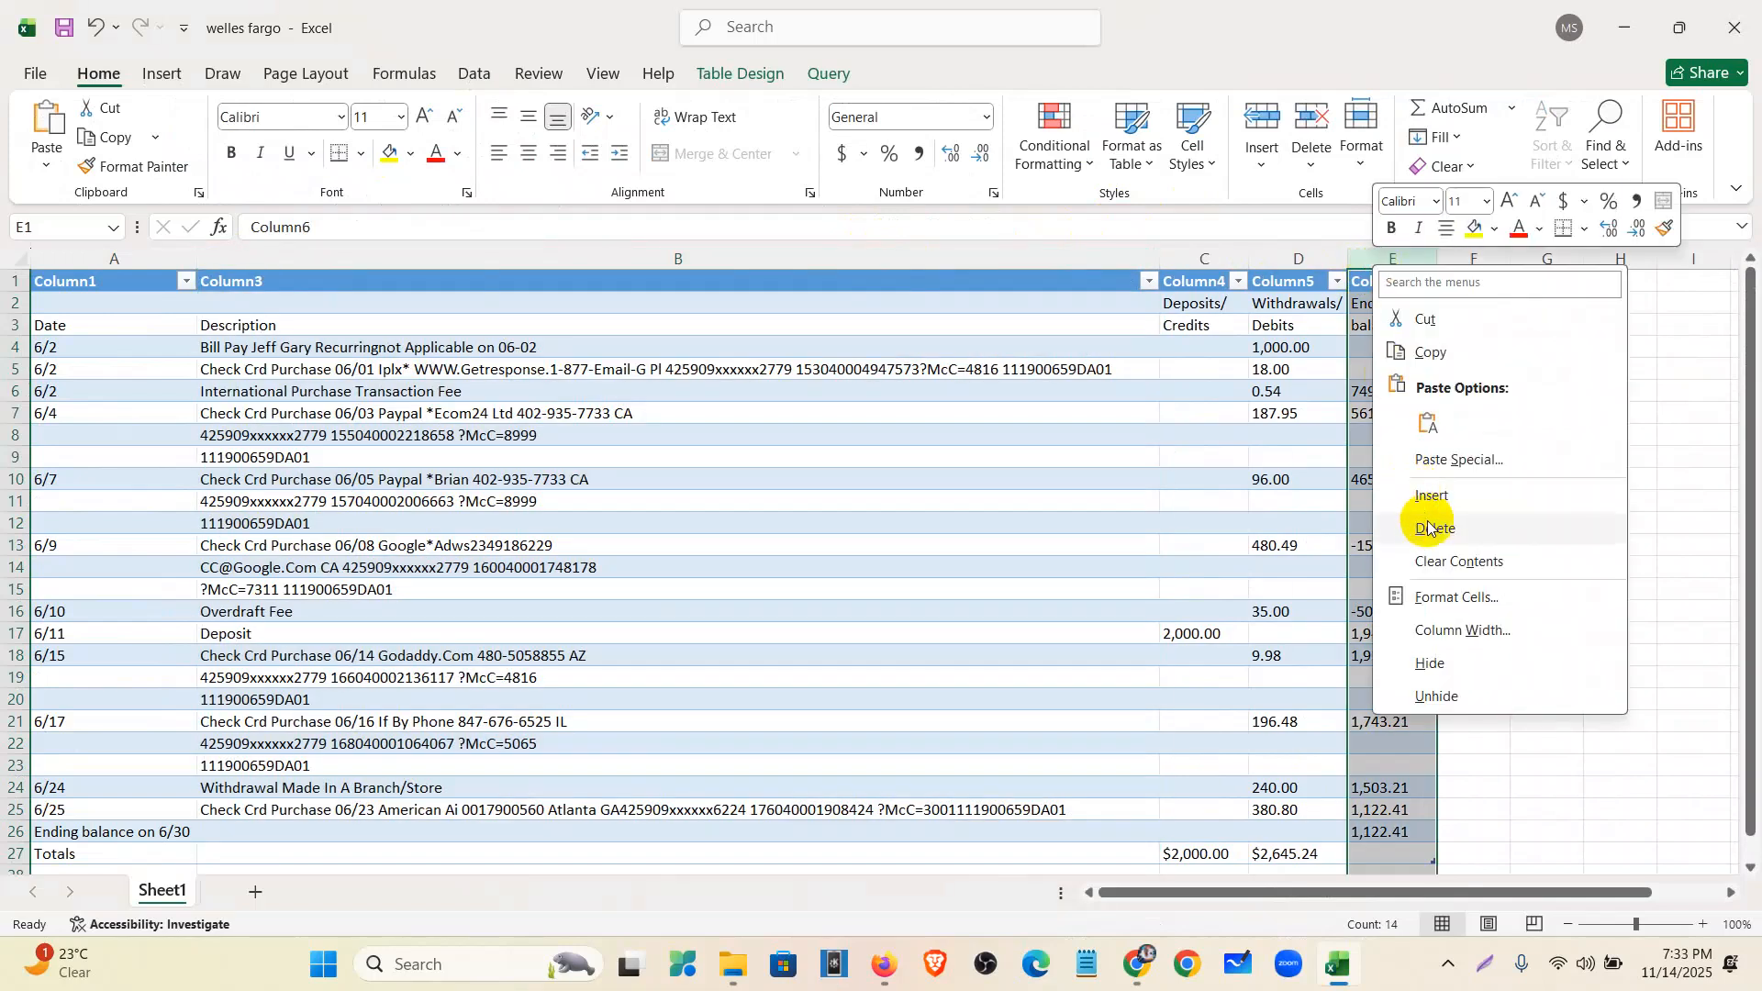
left_click(1429, 529)
left_click(1461, 525)
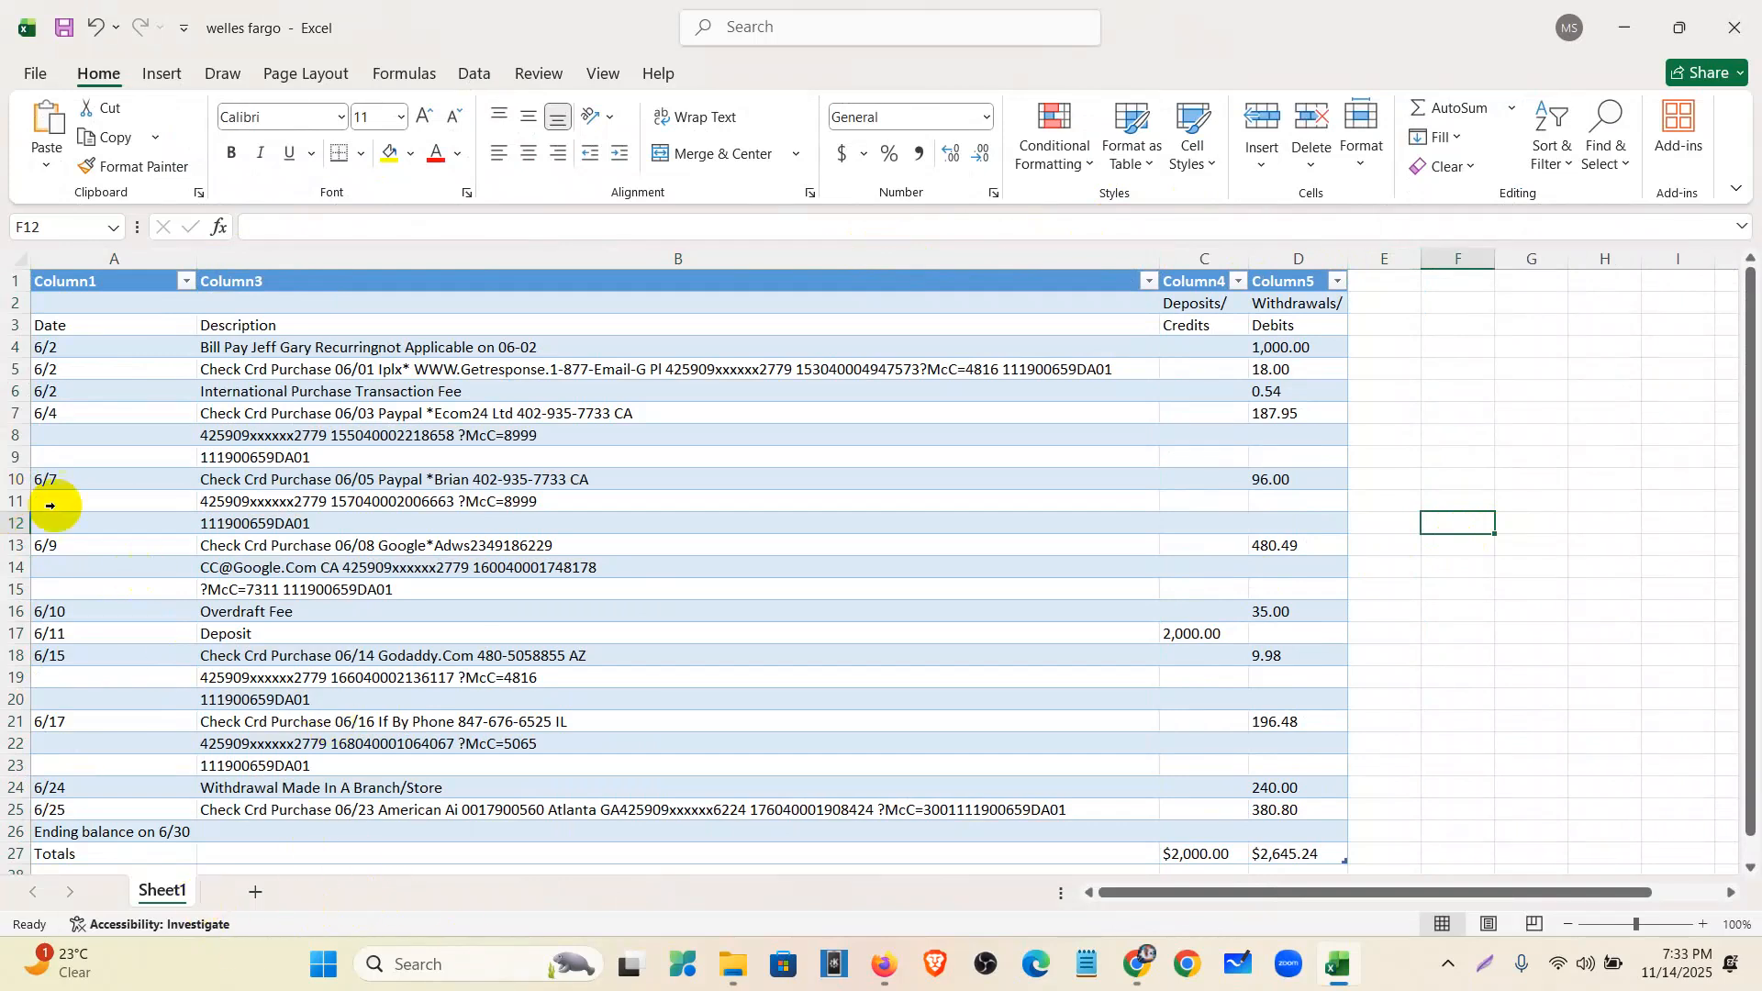
left_click(1216, 312)
- Clear the 'Deposits/' fragment from C2 and make 'Deposits' the C3 heading
left_click(396, 226)
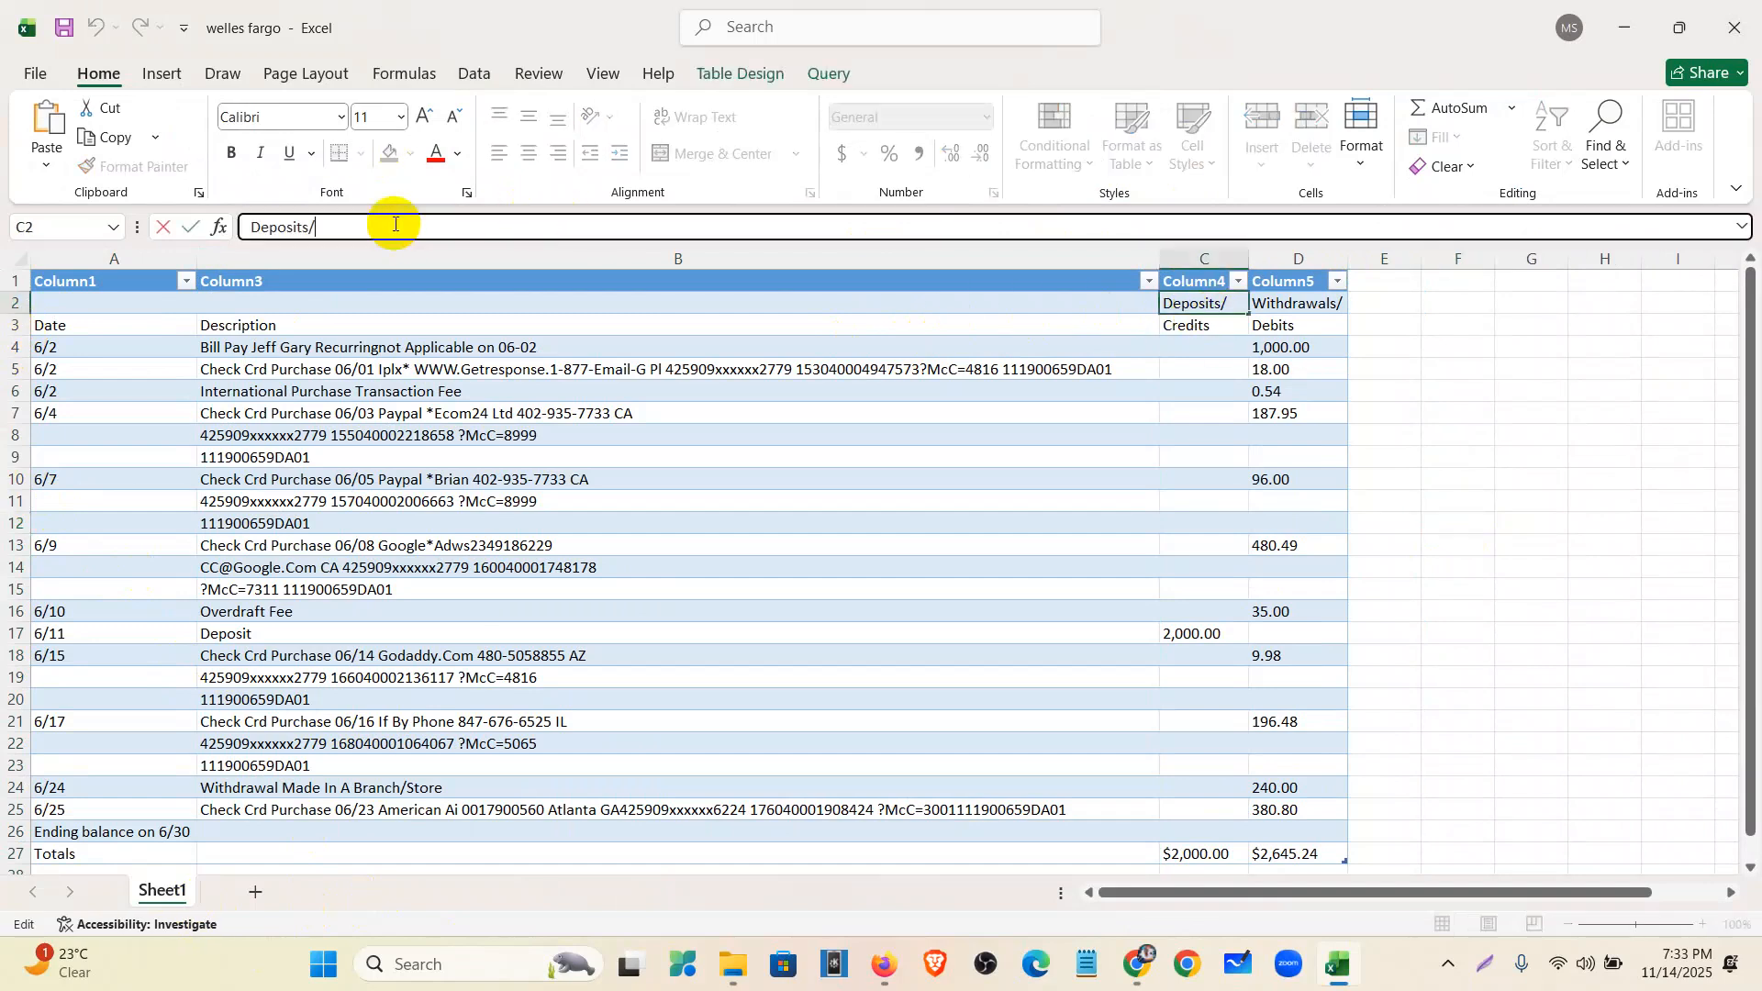
left_click_drag(376, 223, 236, 229)
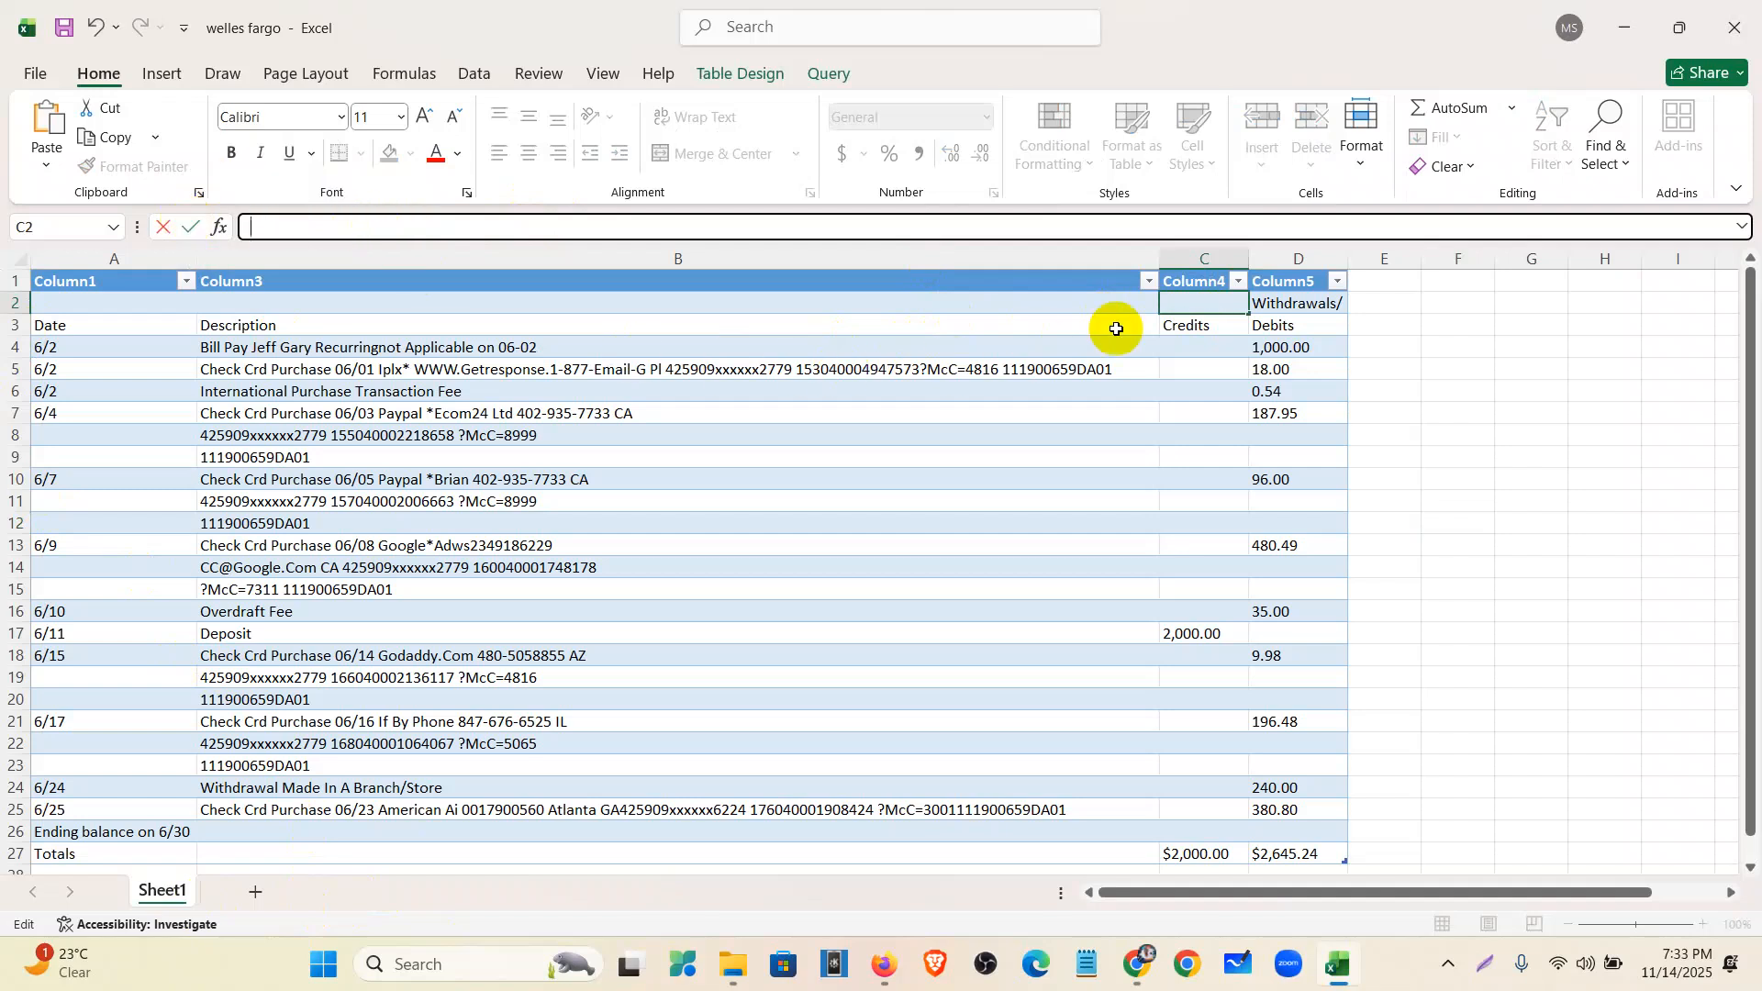
left_click(1184, 326)
type("Deposits")
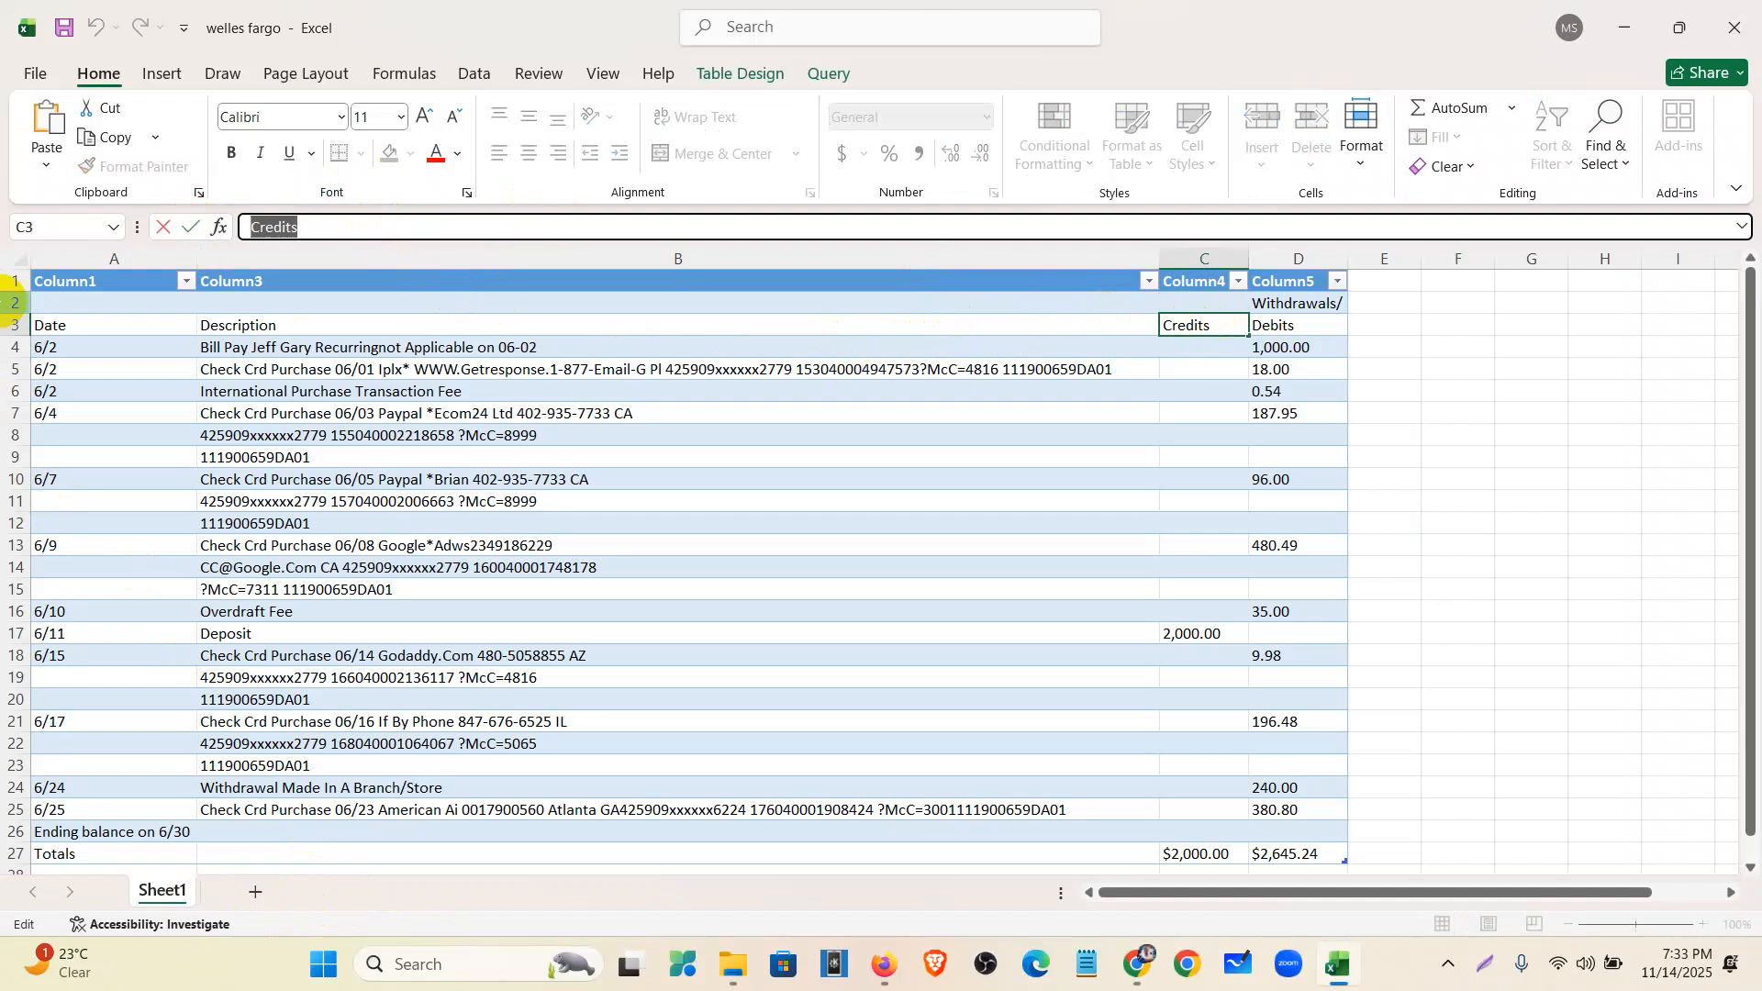
left_click(1298, 301)
- Clear the 'Withdrawals/' fragment from D2 and make 'Withdrawals' the D3 heading
left_click(356, 228)
left_click_drag(357, 228, 55, 225)
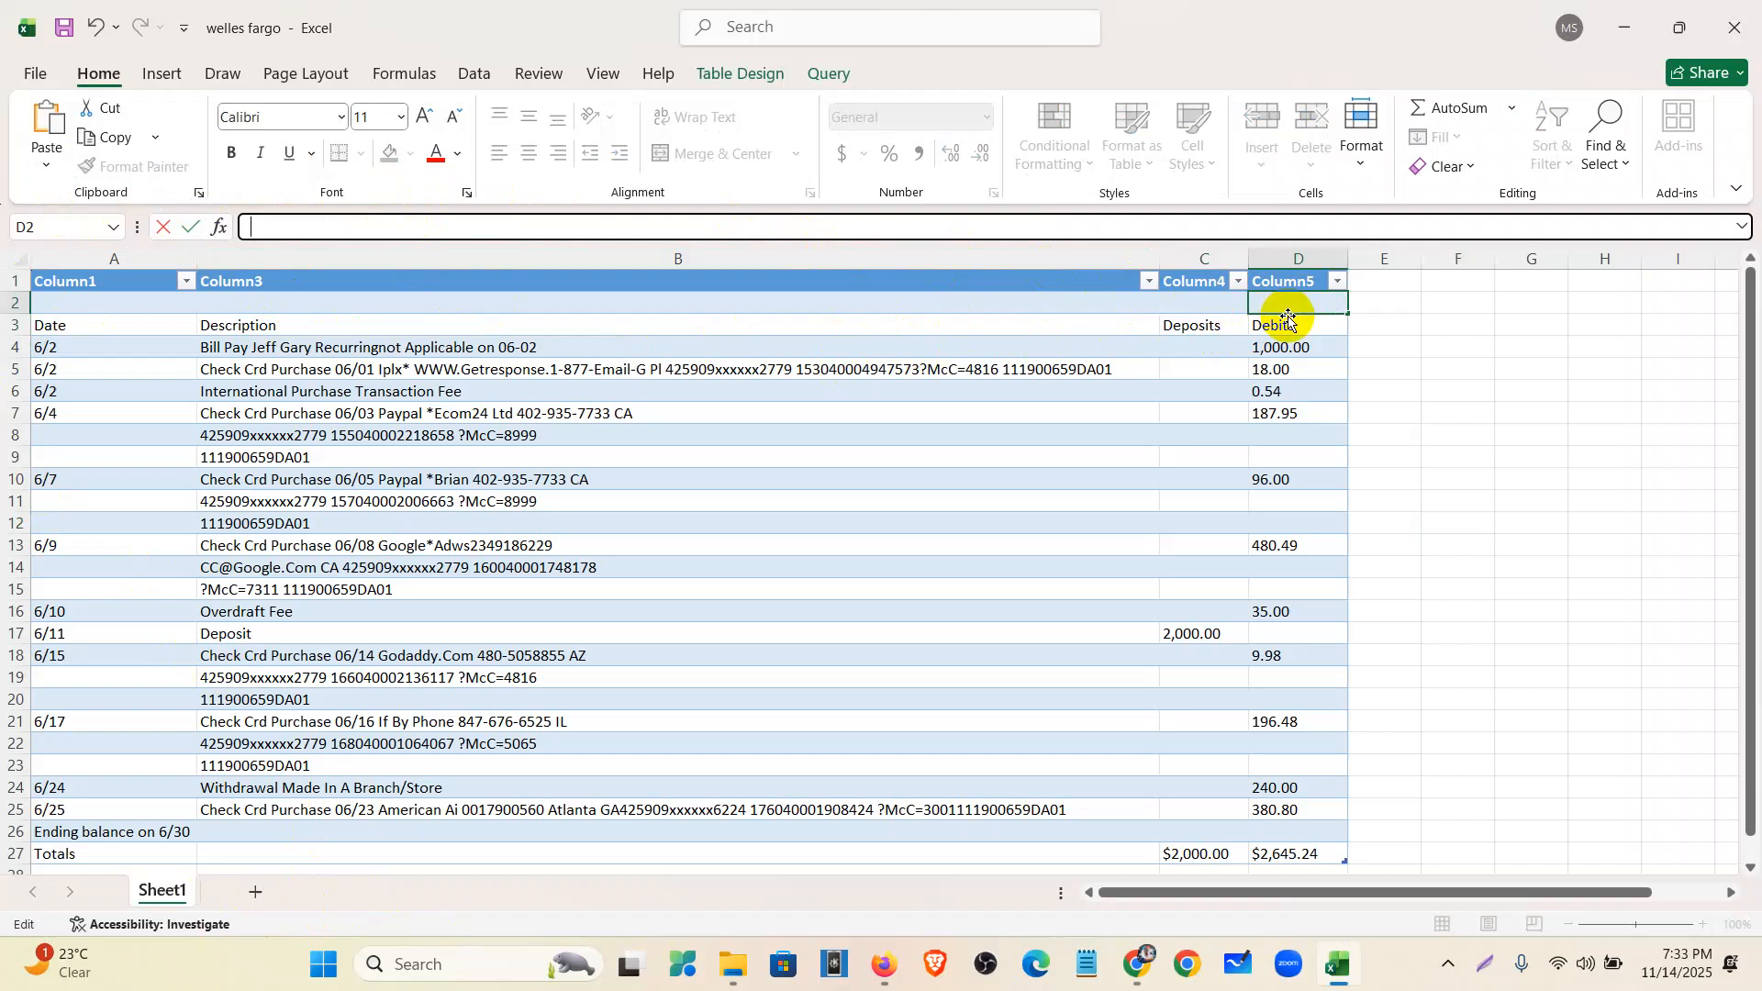
left_click(1285, 326)
left_click_drag(354, 224, 217, 222)
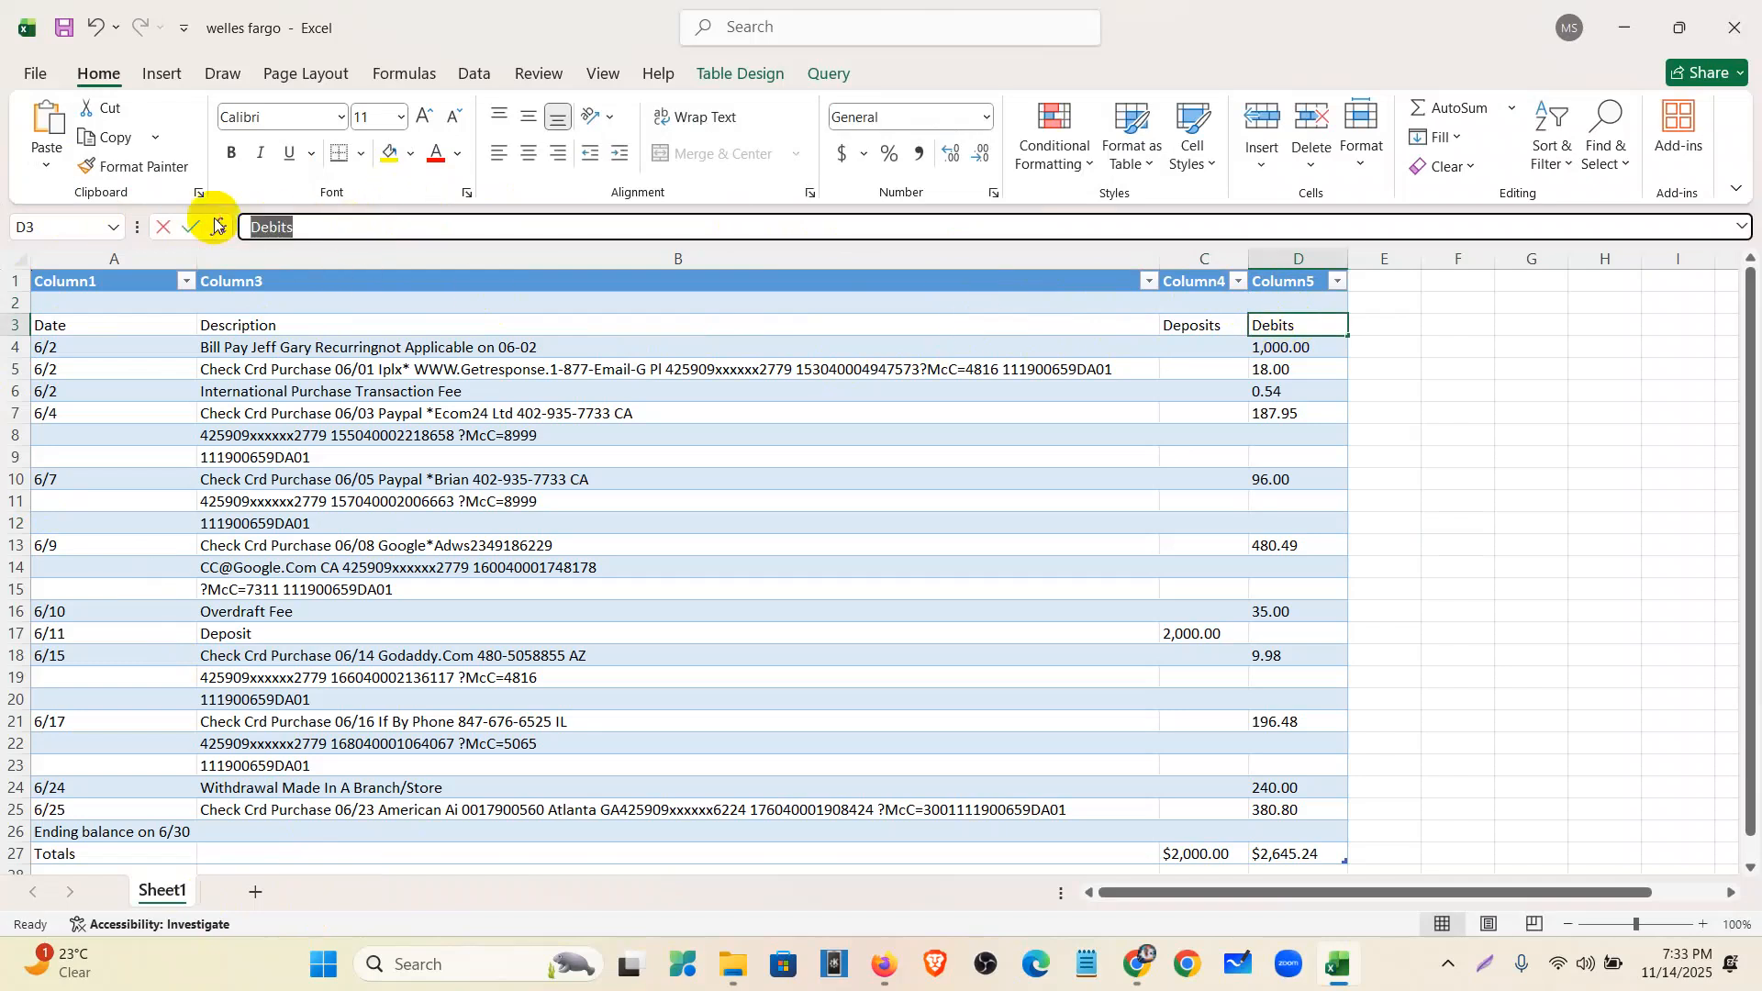
left_click(1446, 369)
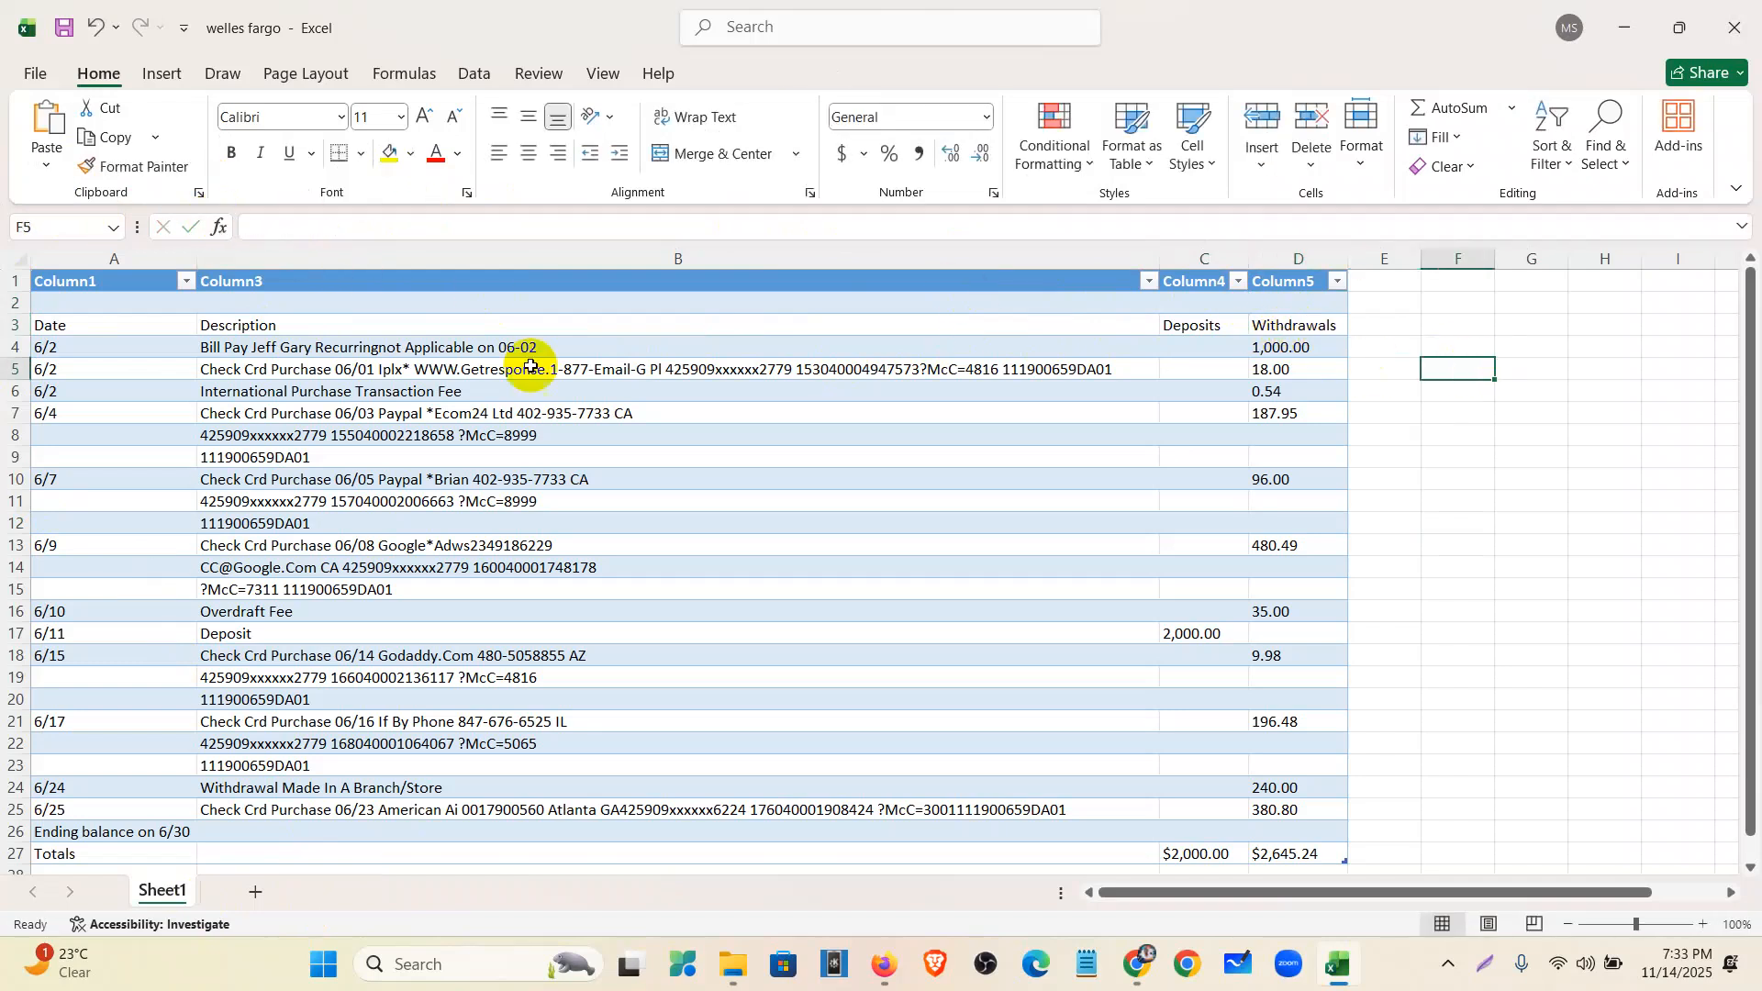
- Delete the empty row 2 from the table
left_click(9, 301)
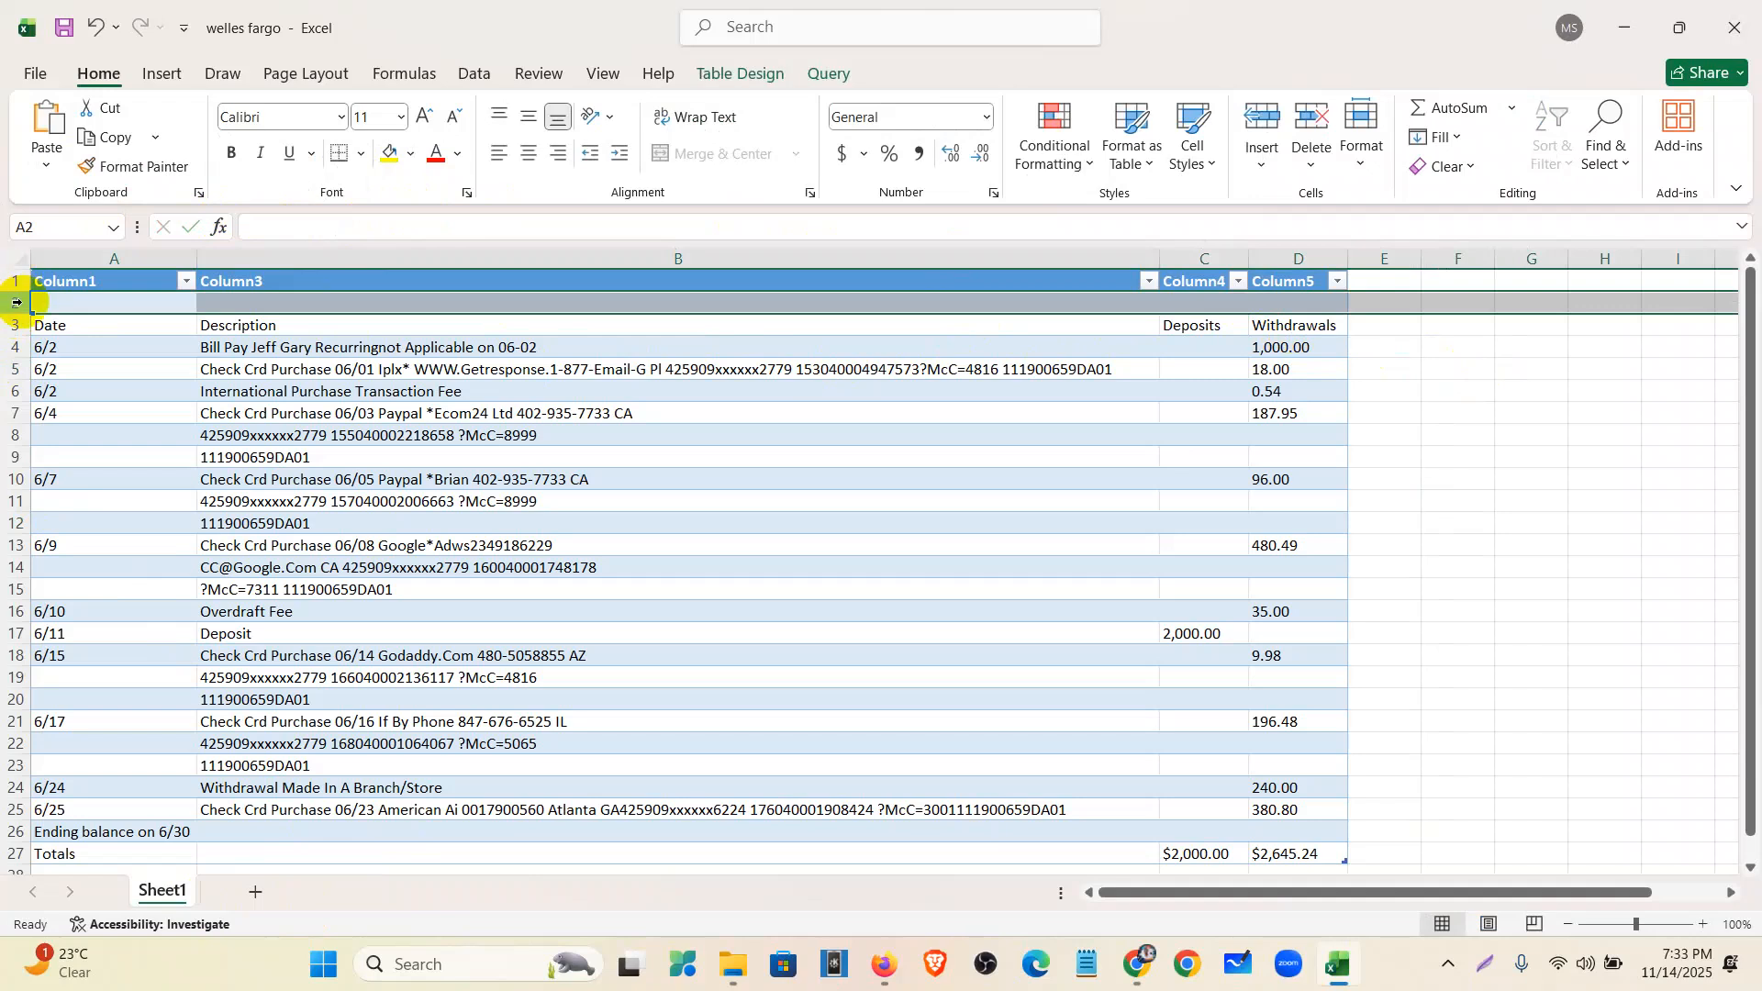
left_click_drag(8, 276, 12, 297)
right_click(13, 297)
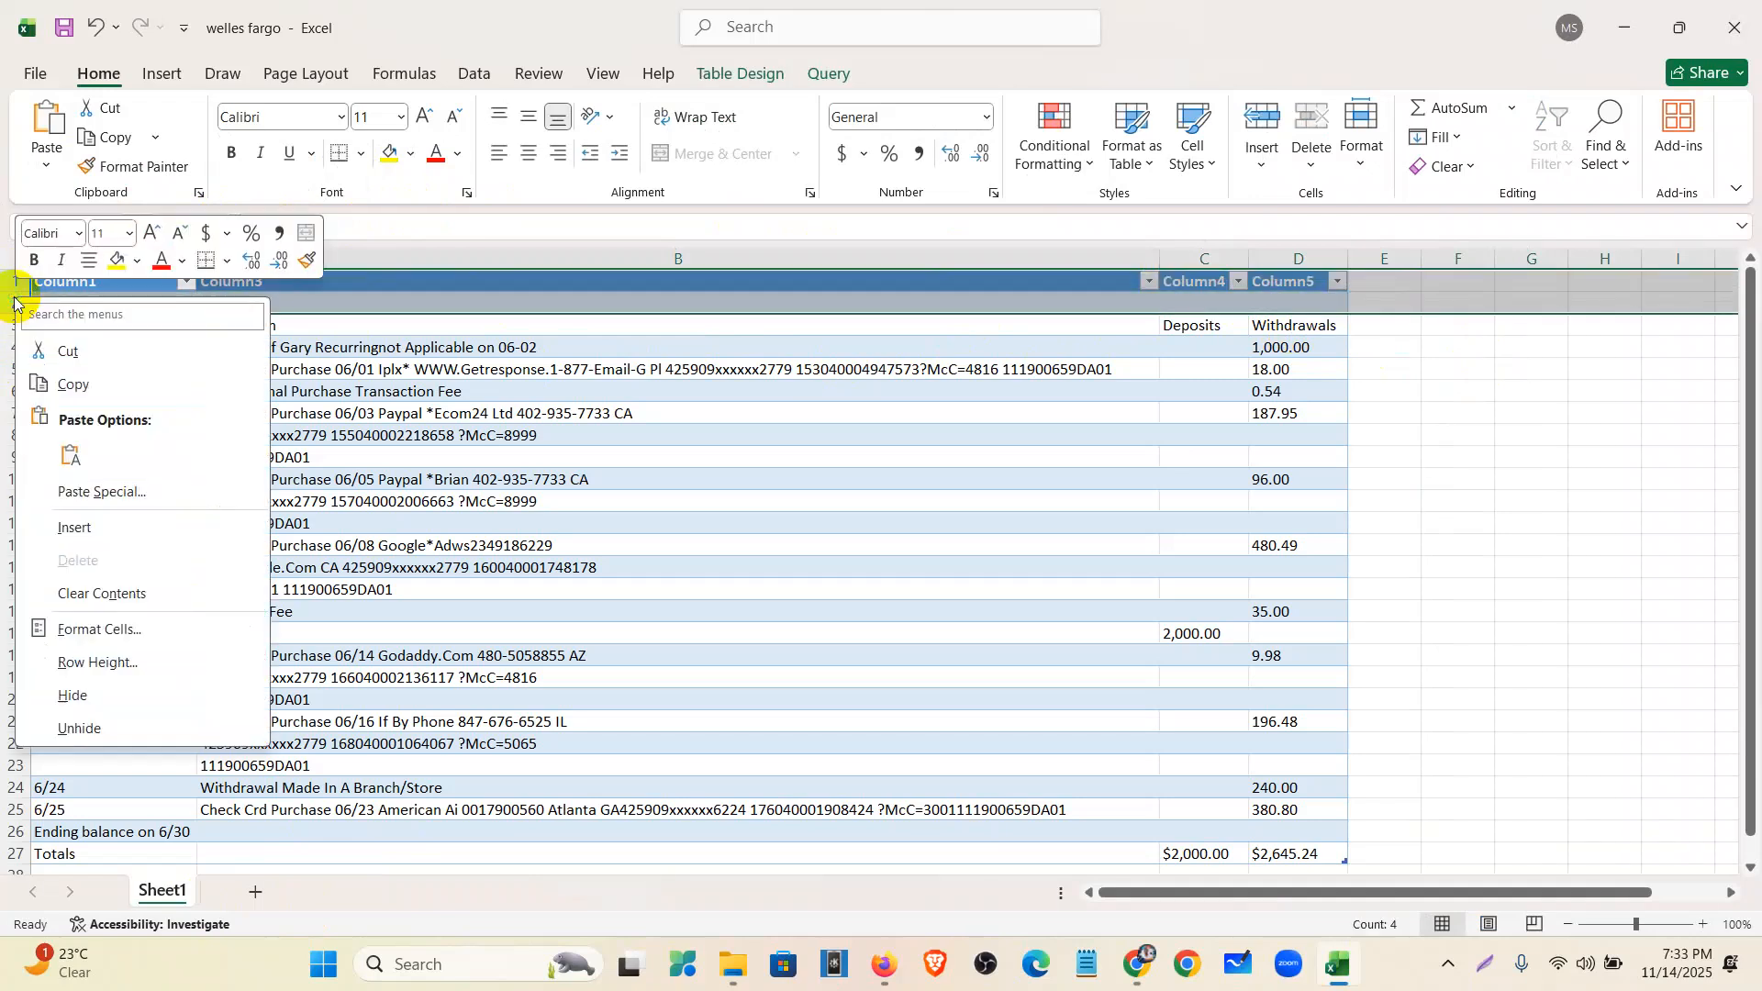
left_click(7, 298)
left_click(7, 301)
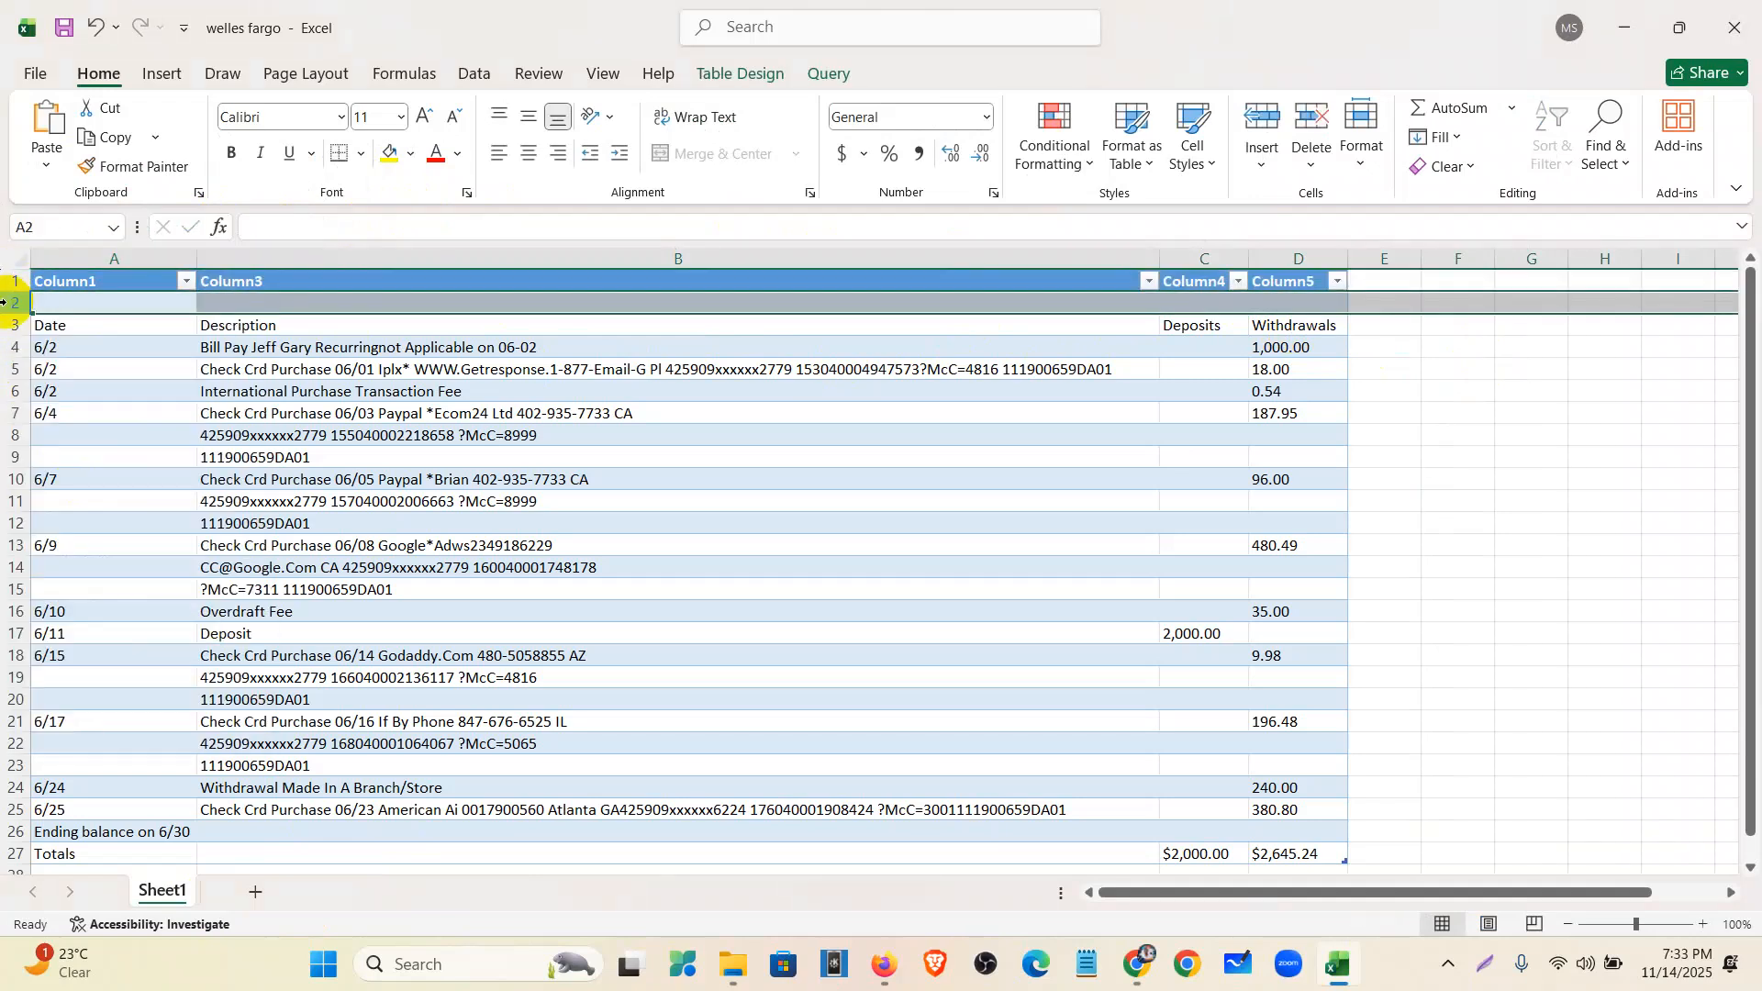
right_click(7, 303)
left_click(81, 562)
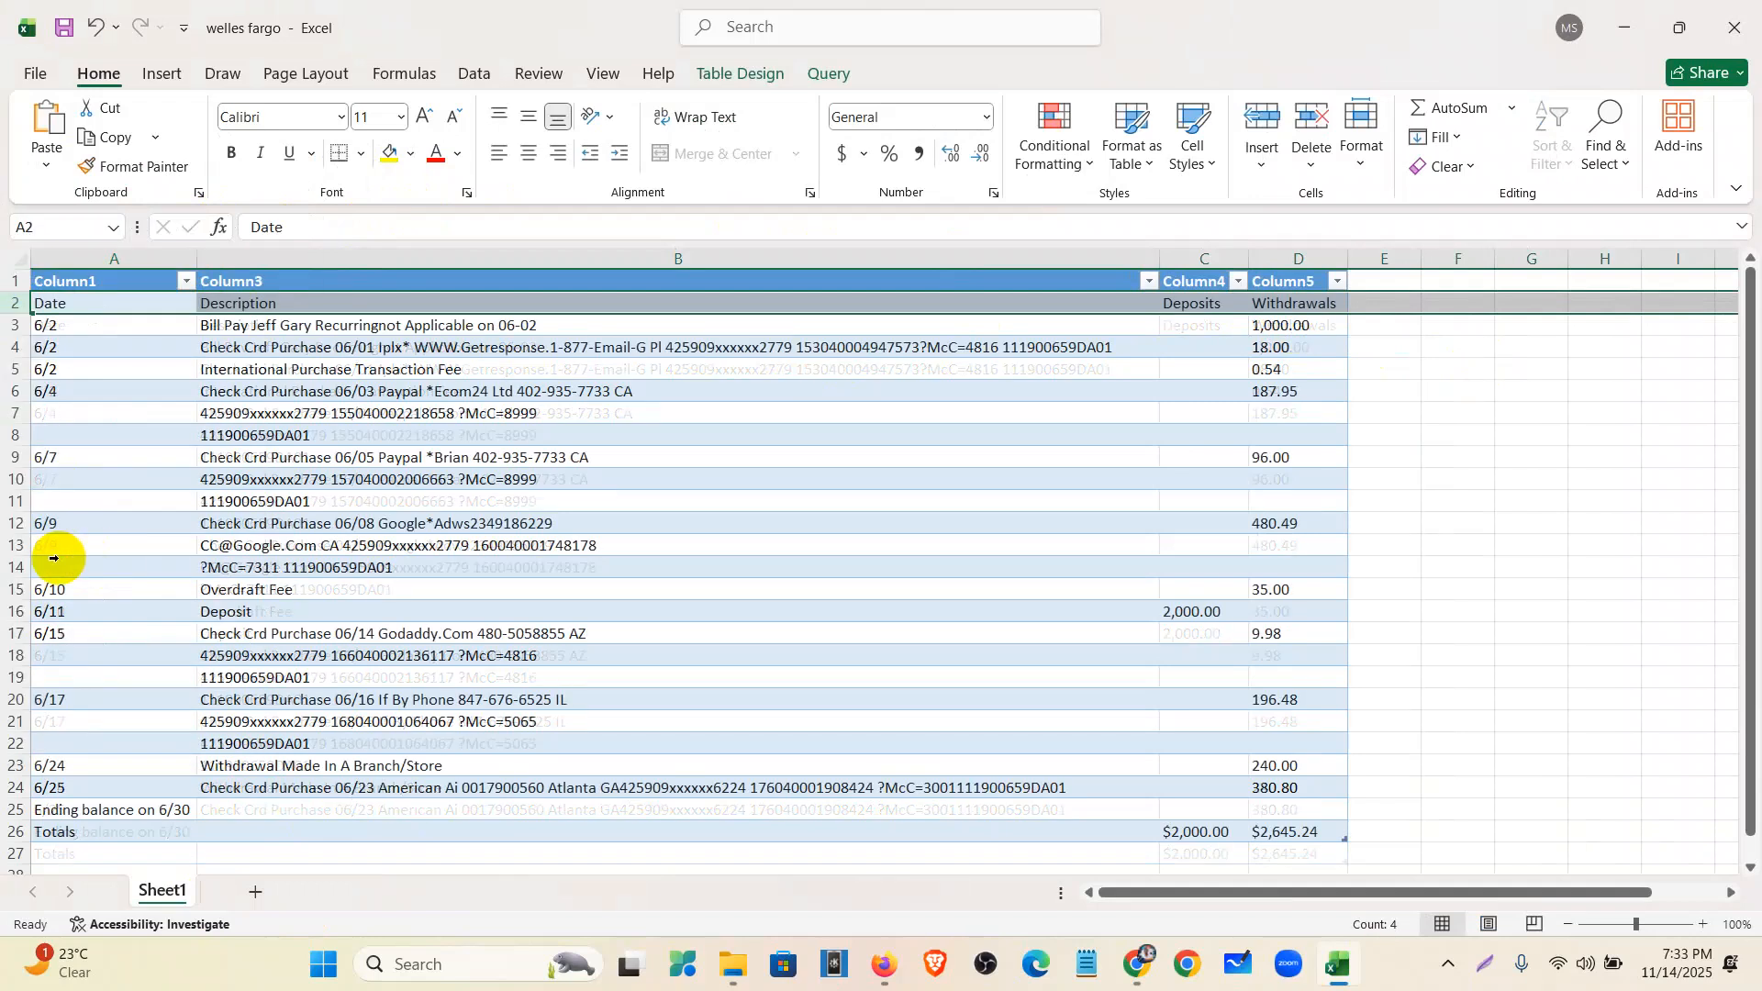
left_click(1468, 388)
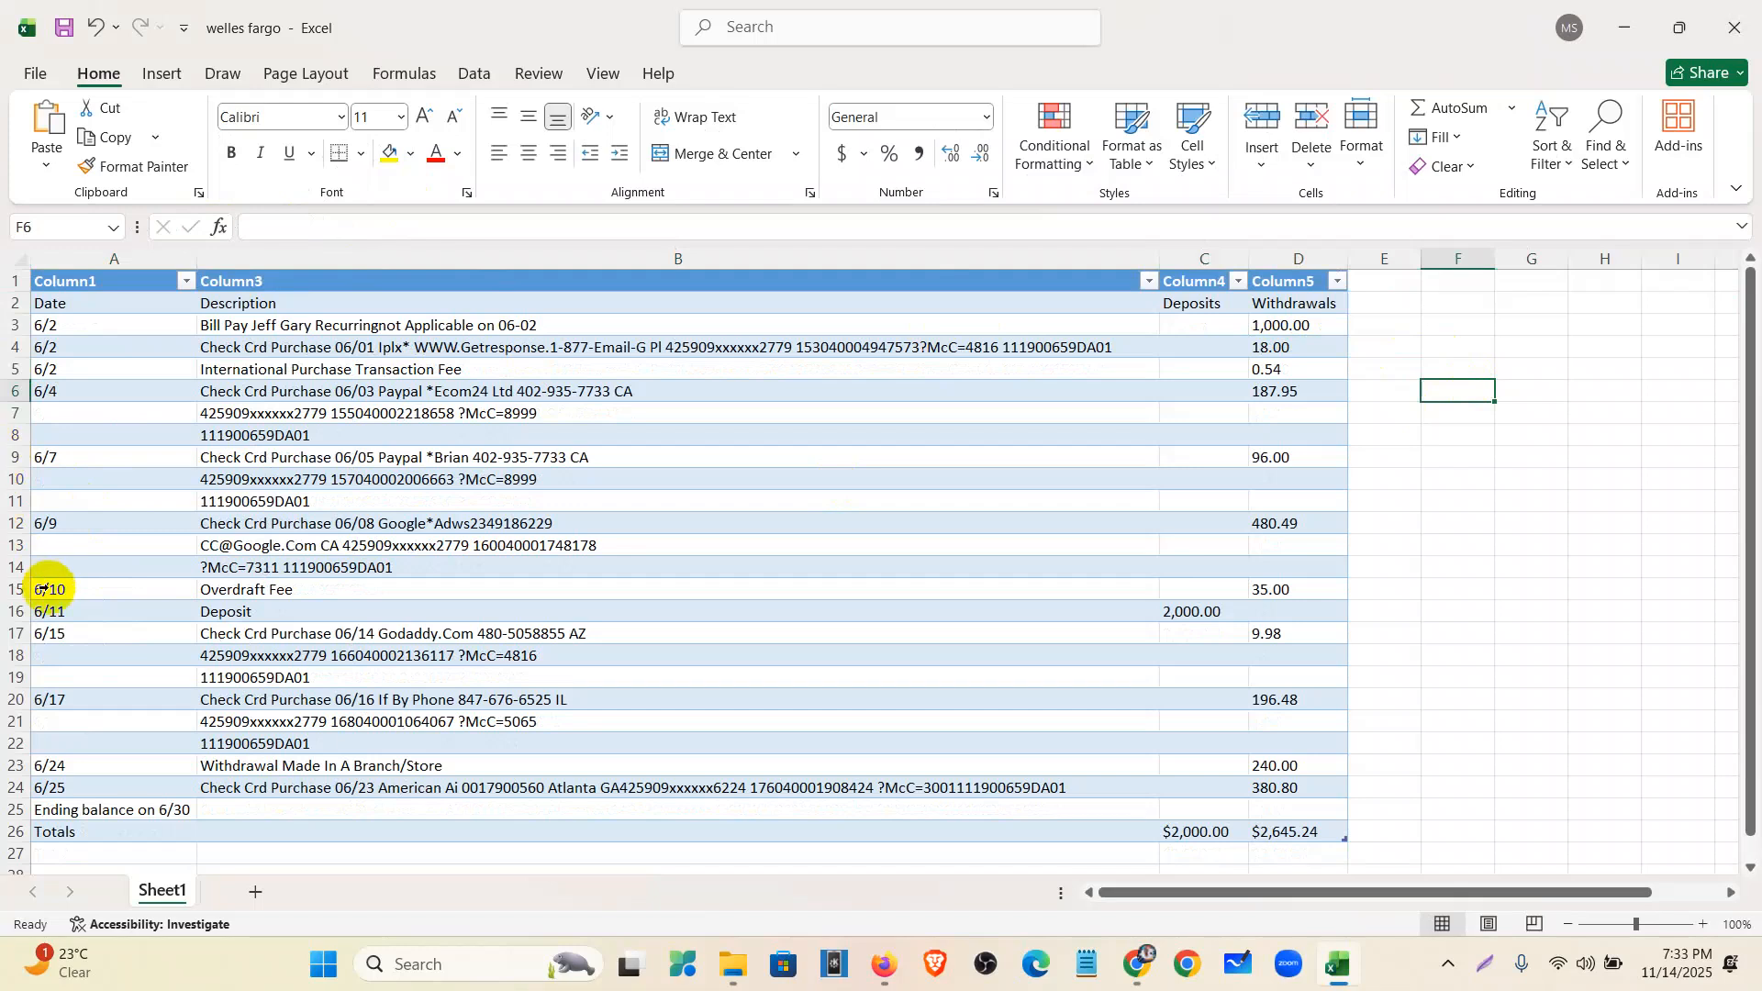
- Delete the Ending balance and Totals rows and narrow column A to fit the dates
scroll(343, 674, "down", 1)
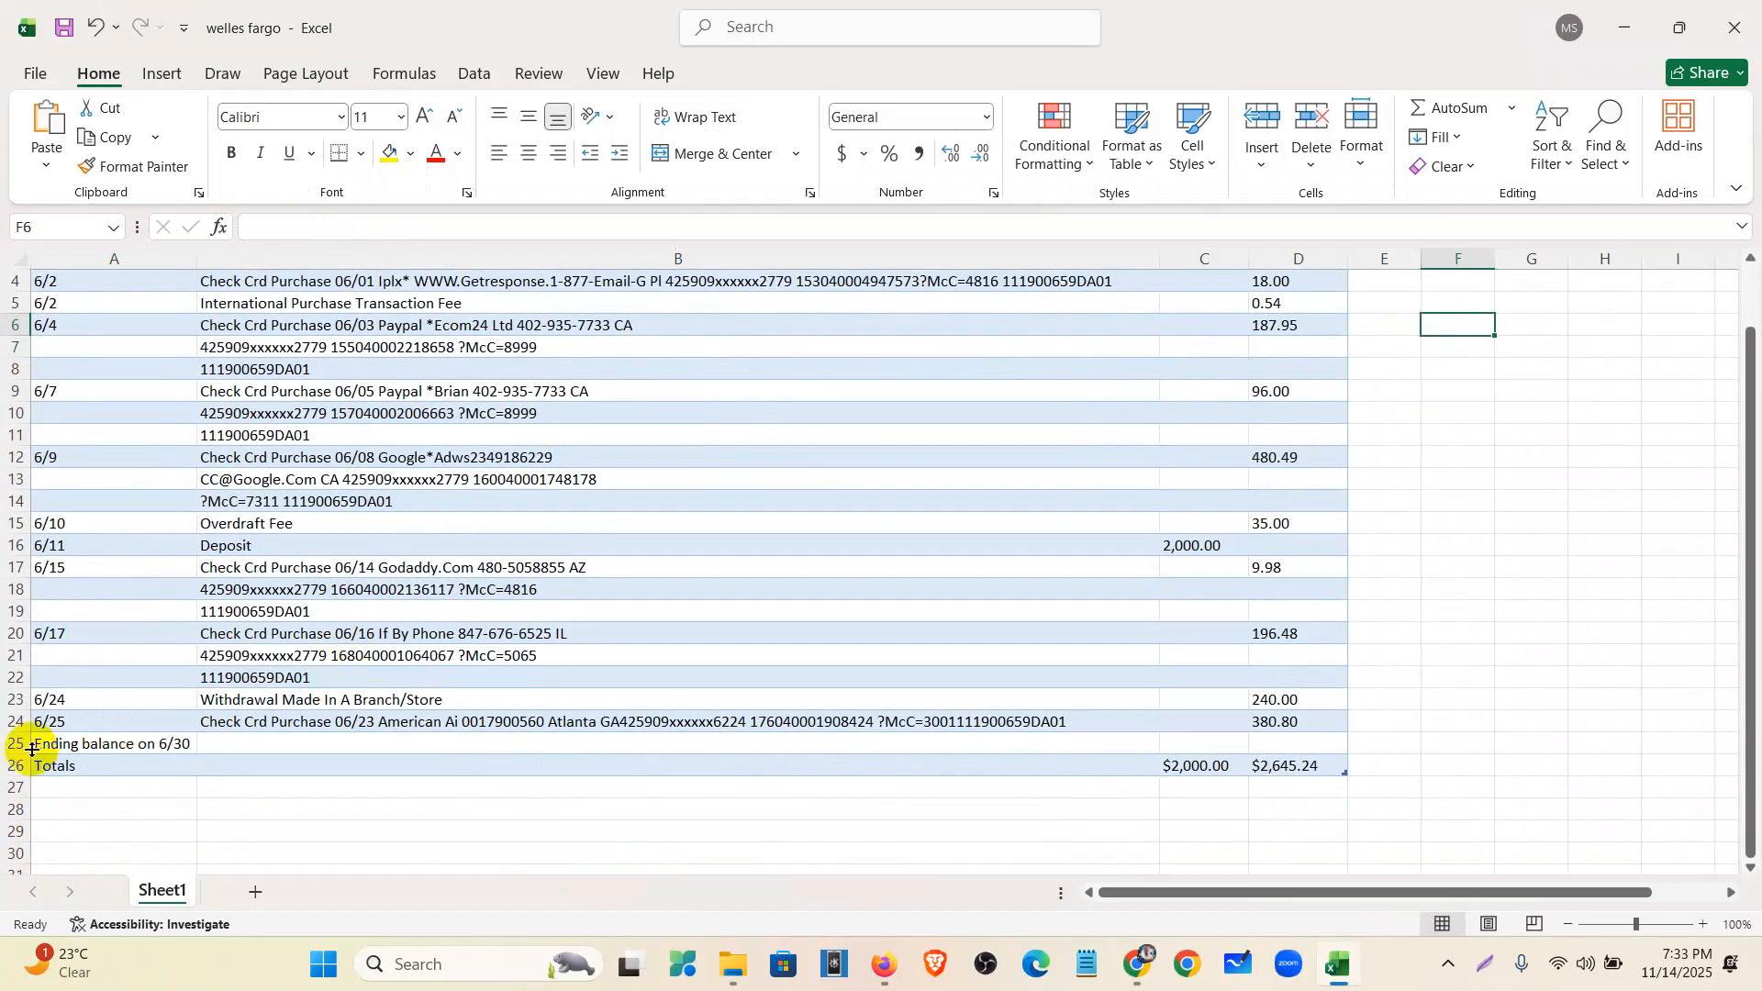
left_click_drag(8, 745, 11, 768)
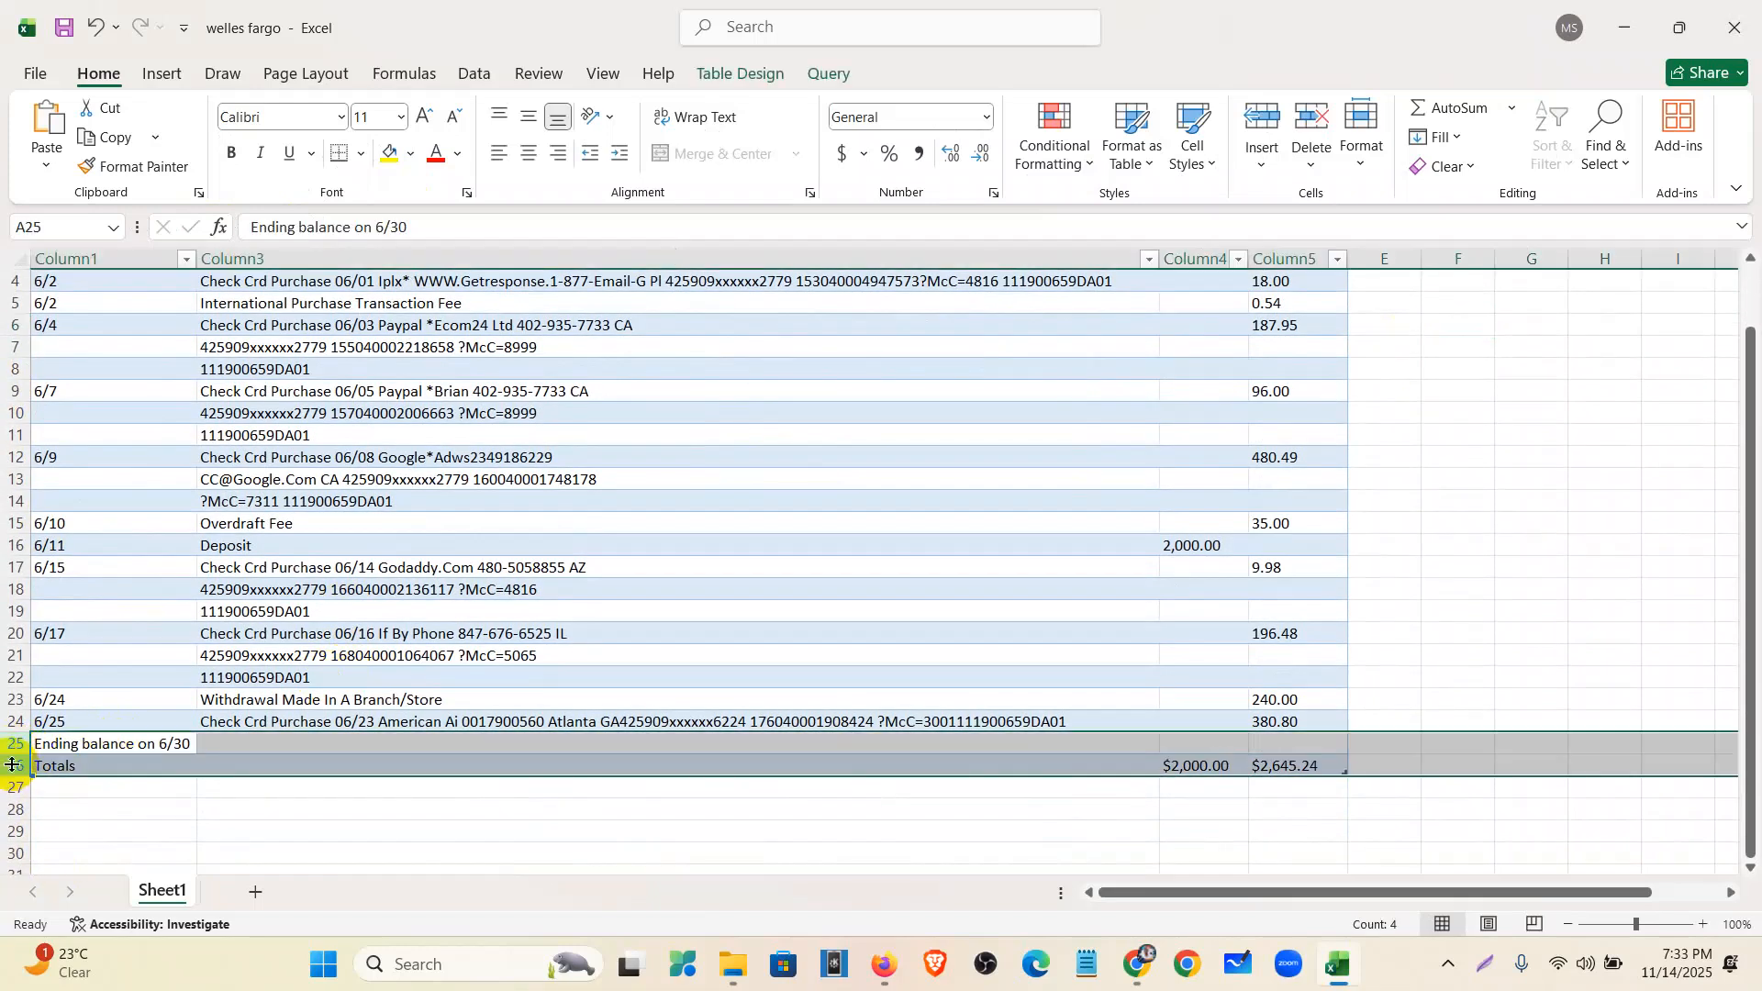
left_click(47, 563)
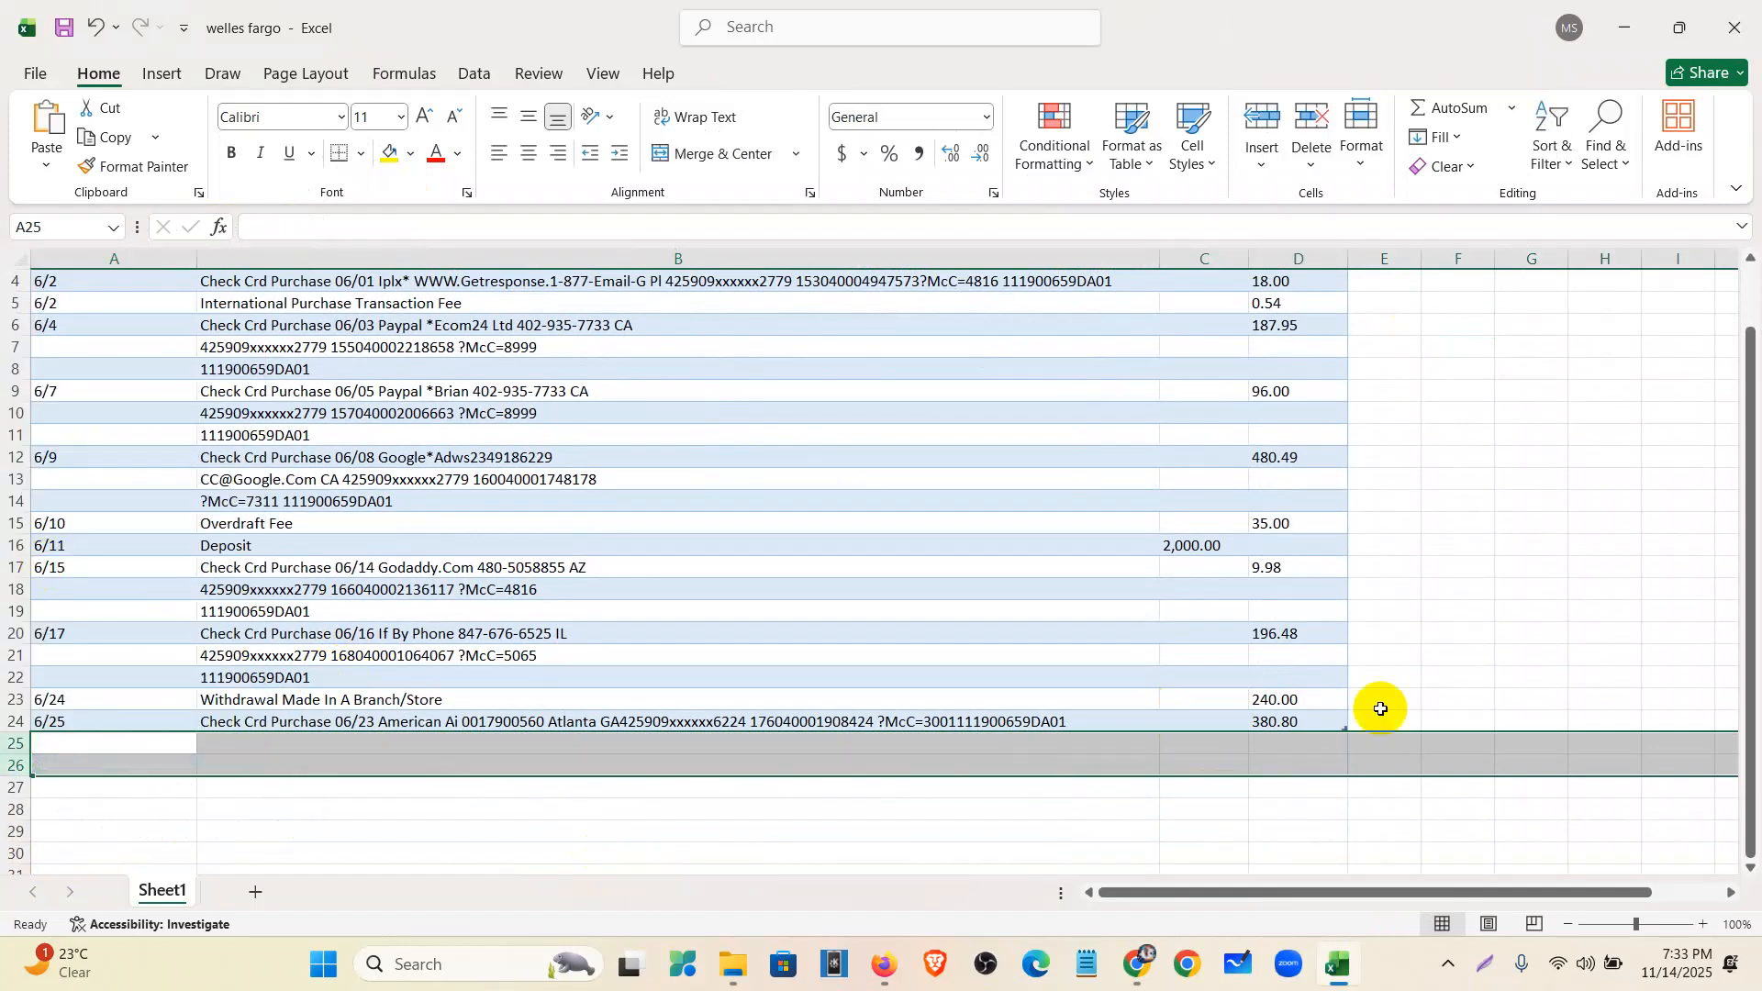
left_click(1411, 682)
scroll(1372, 726, "up", 1)
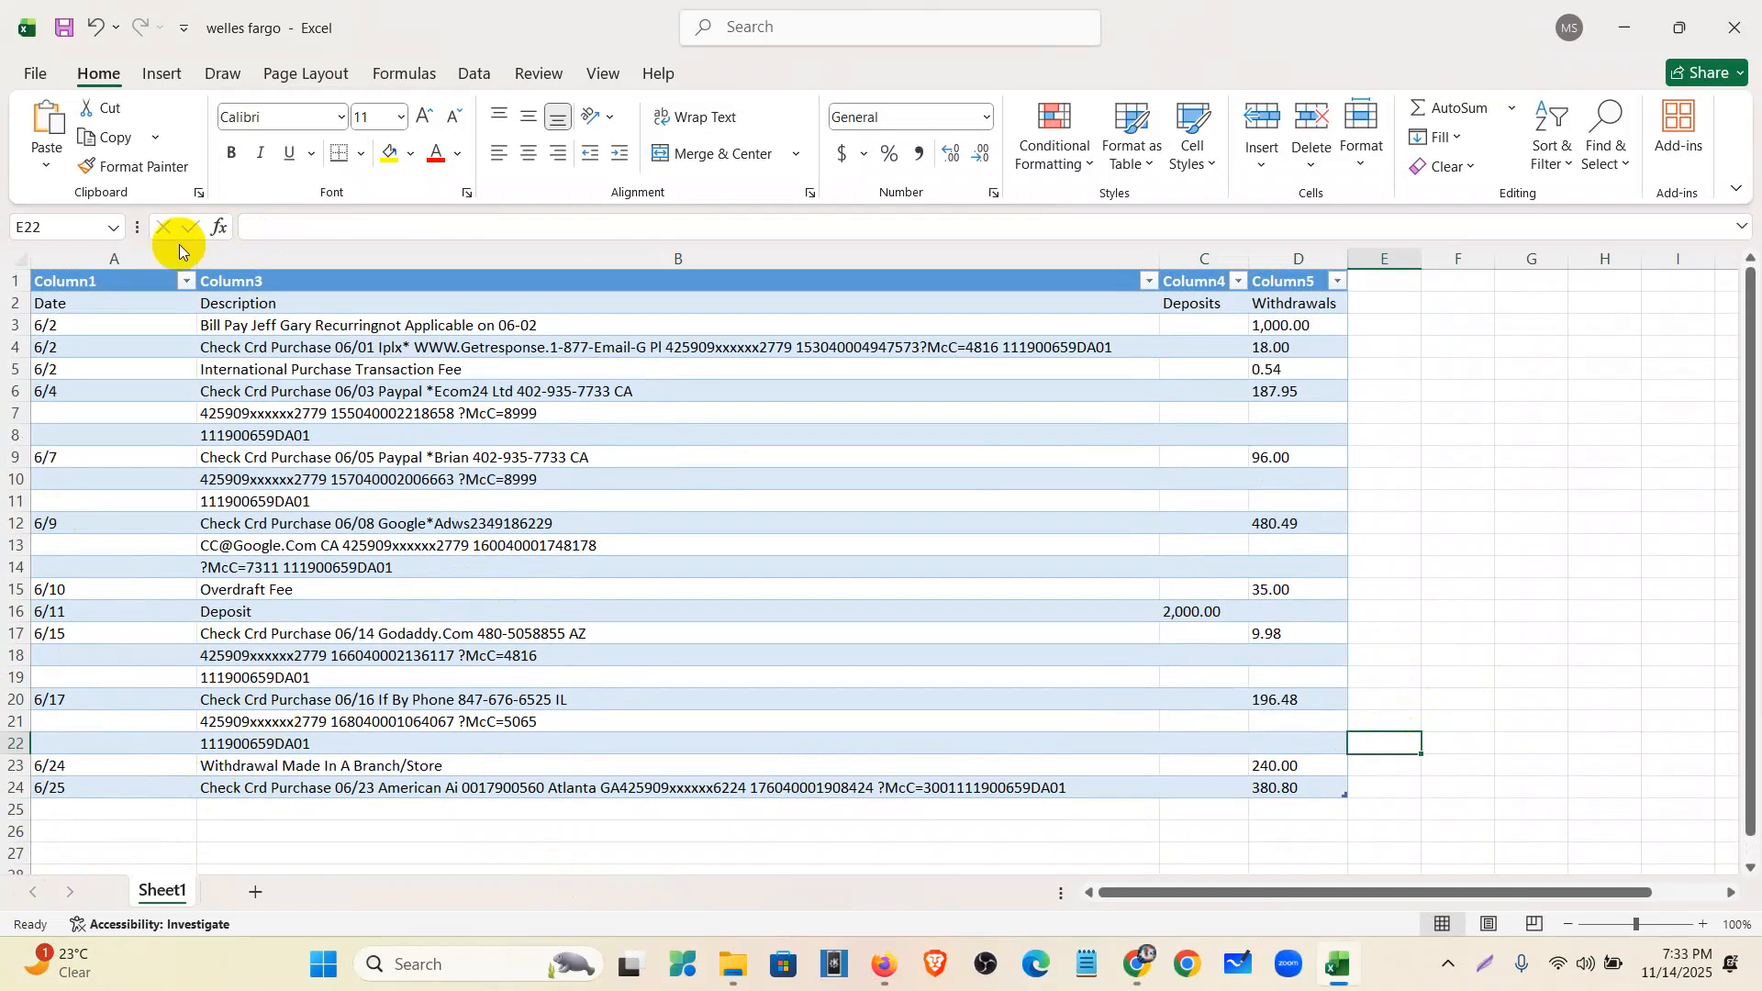
left_click_drag(199, 259, 121, 259)
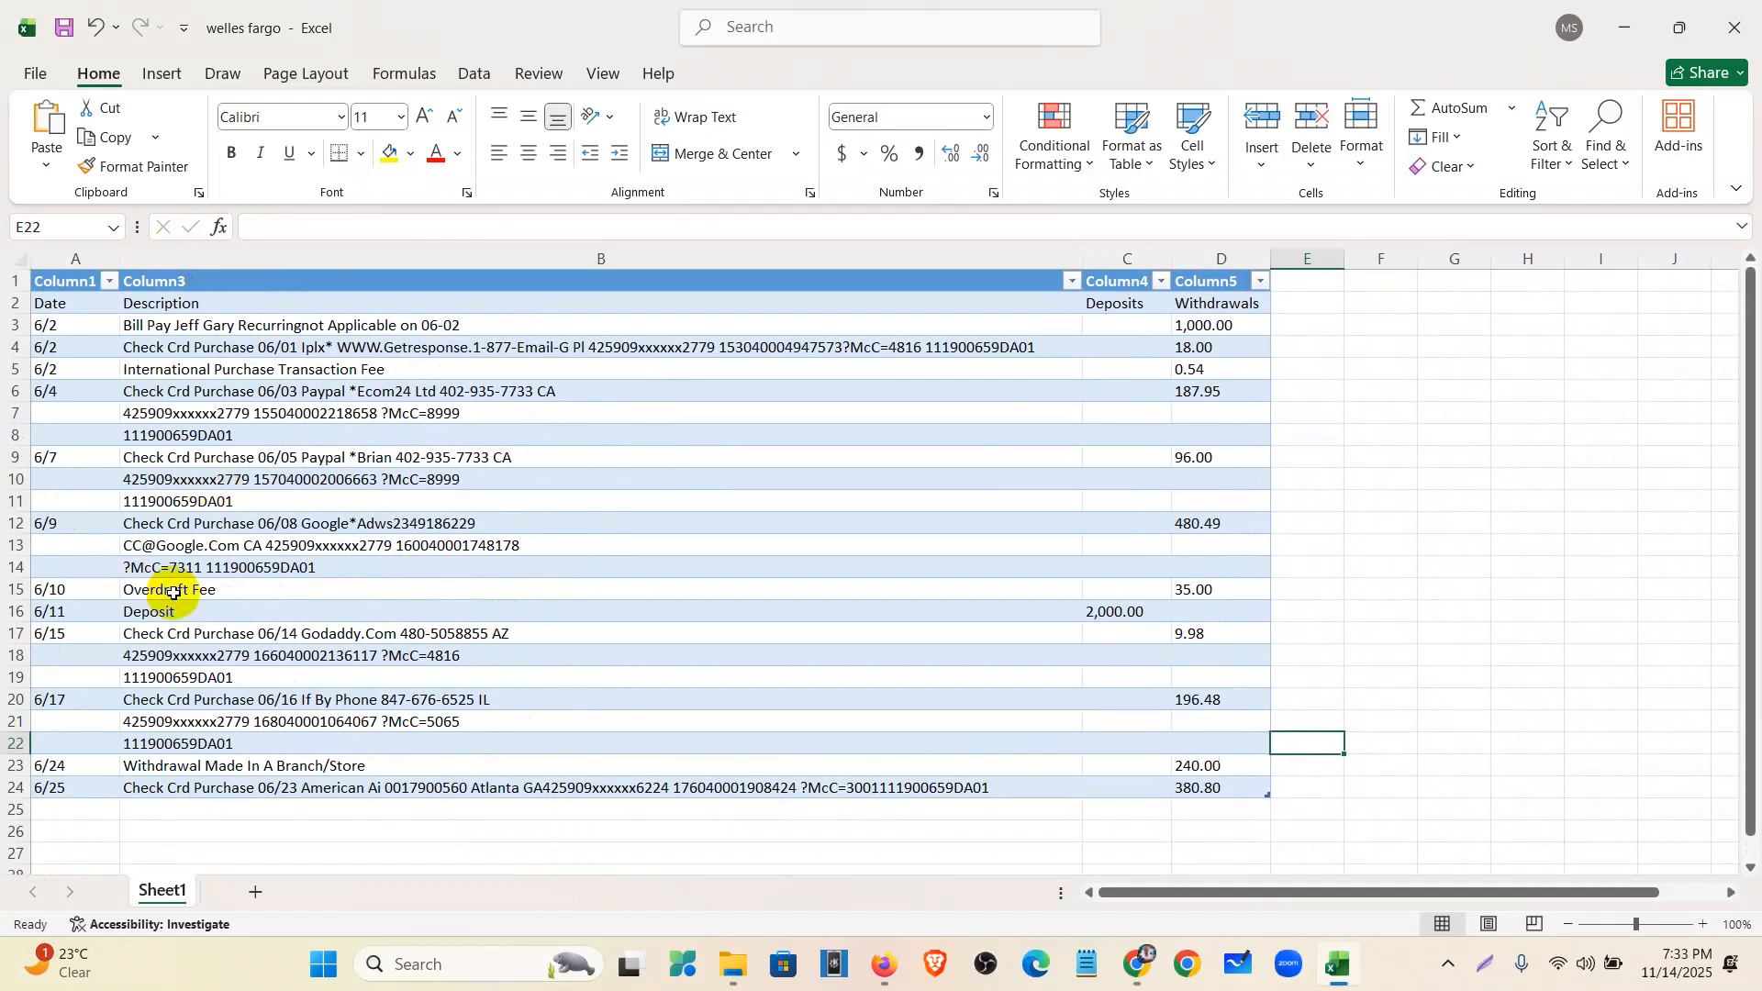
- Select rows 6–8 holding the 6/4 transaction and bring up the statement PDF
left_click(63, 390)
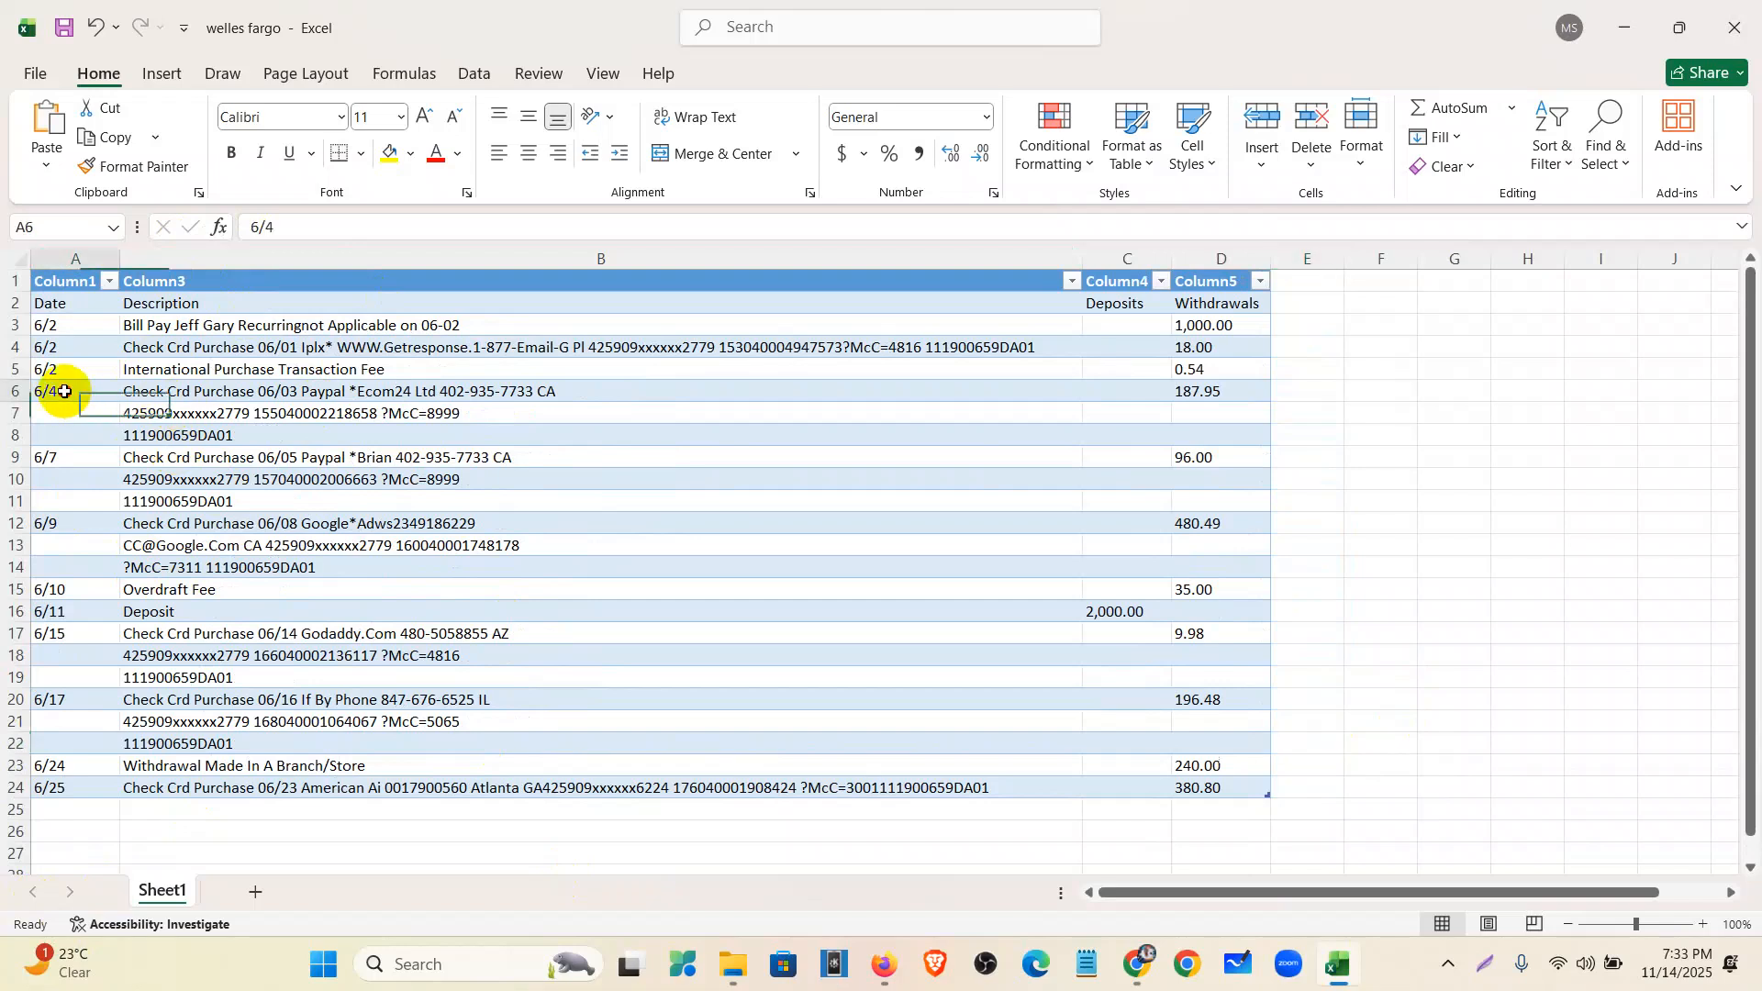
left_click_drag(18, 391, 16, 439)
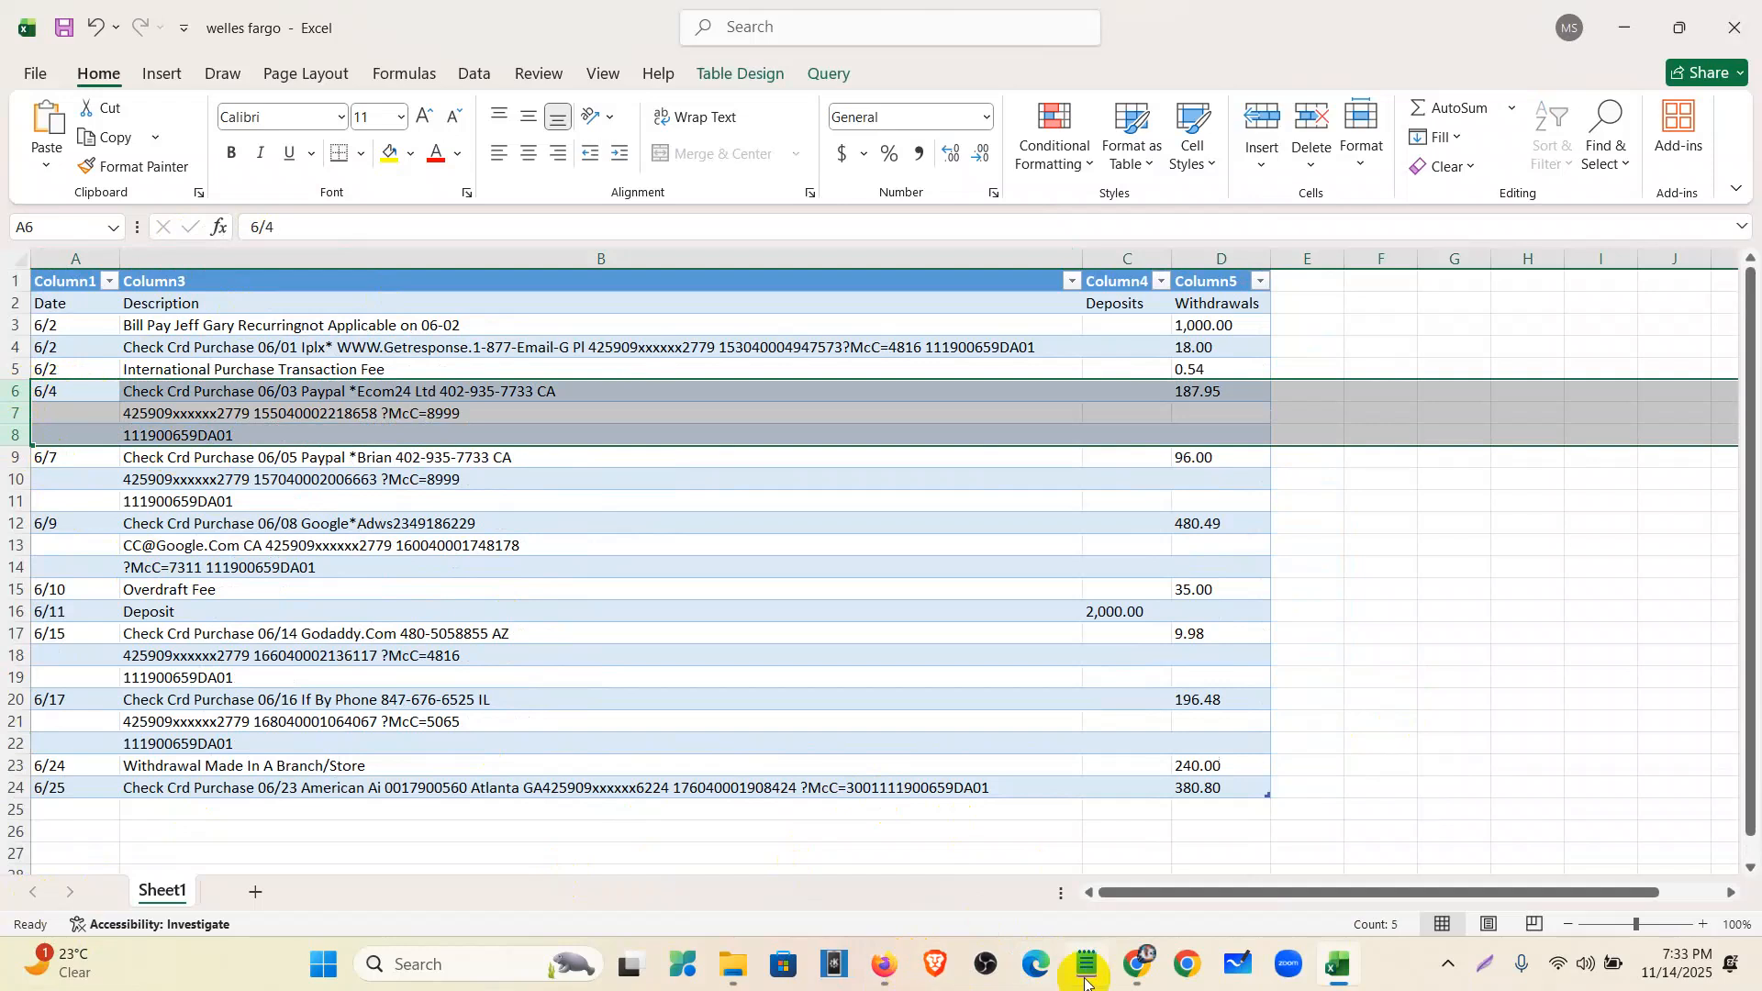
left_click(1142, 966)
scroll(719, 739, "down", 10)
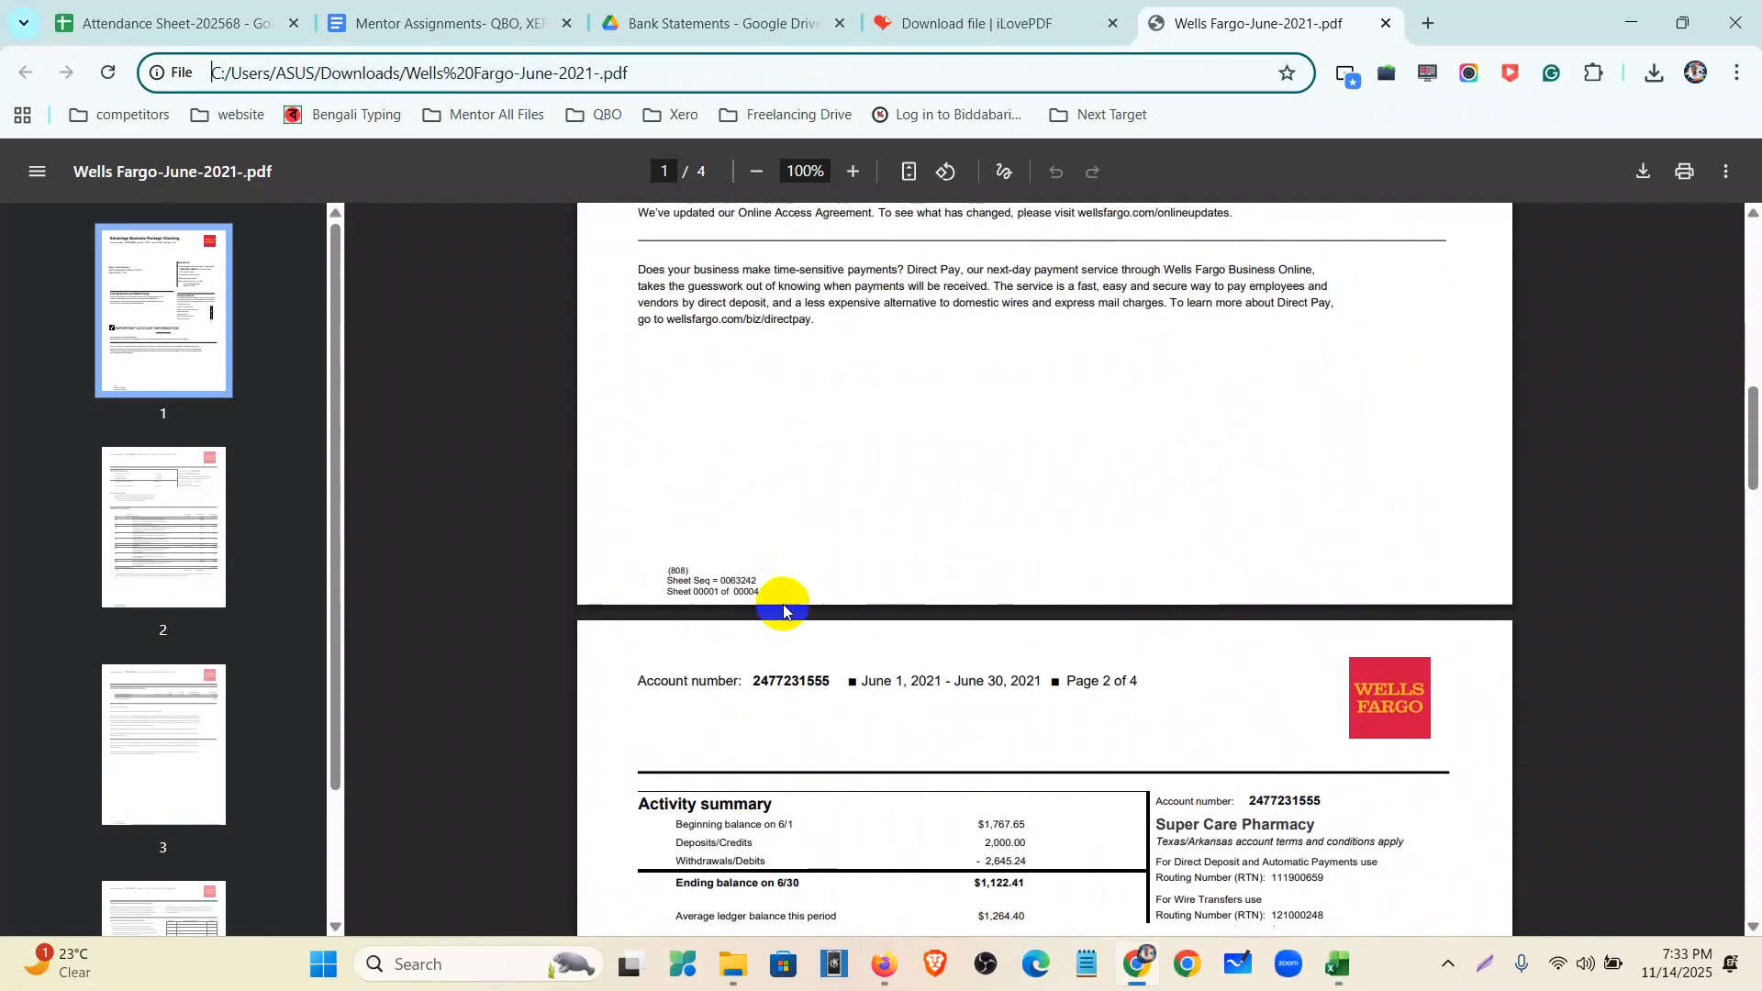
- Highlight the 6/4 Paypal Ecom24 description's three lines on page 2 of the PDF
scroll(854, 532, "up", 3)
scroll(838, 599, "up", 3)
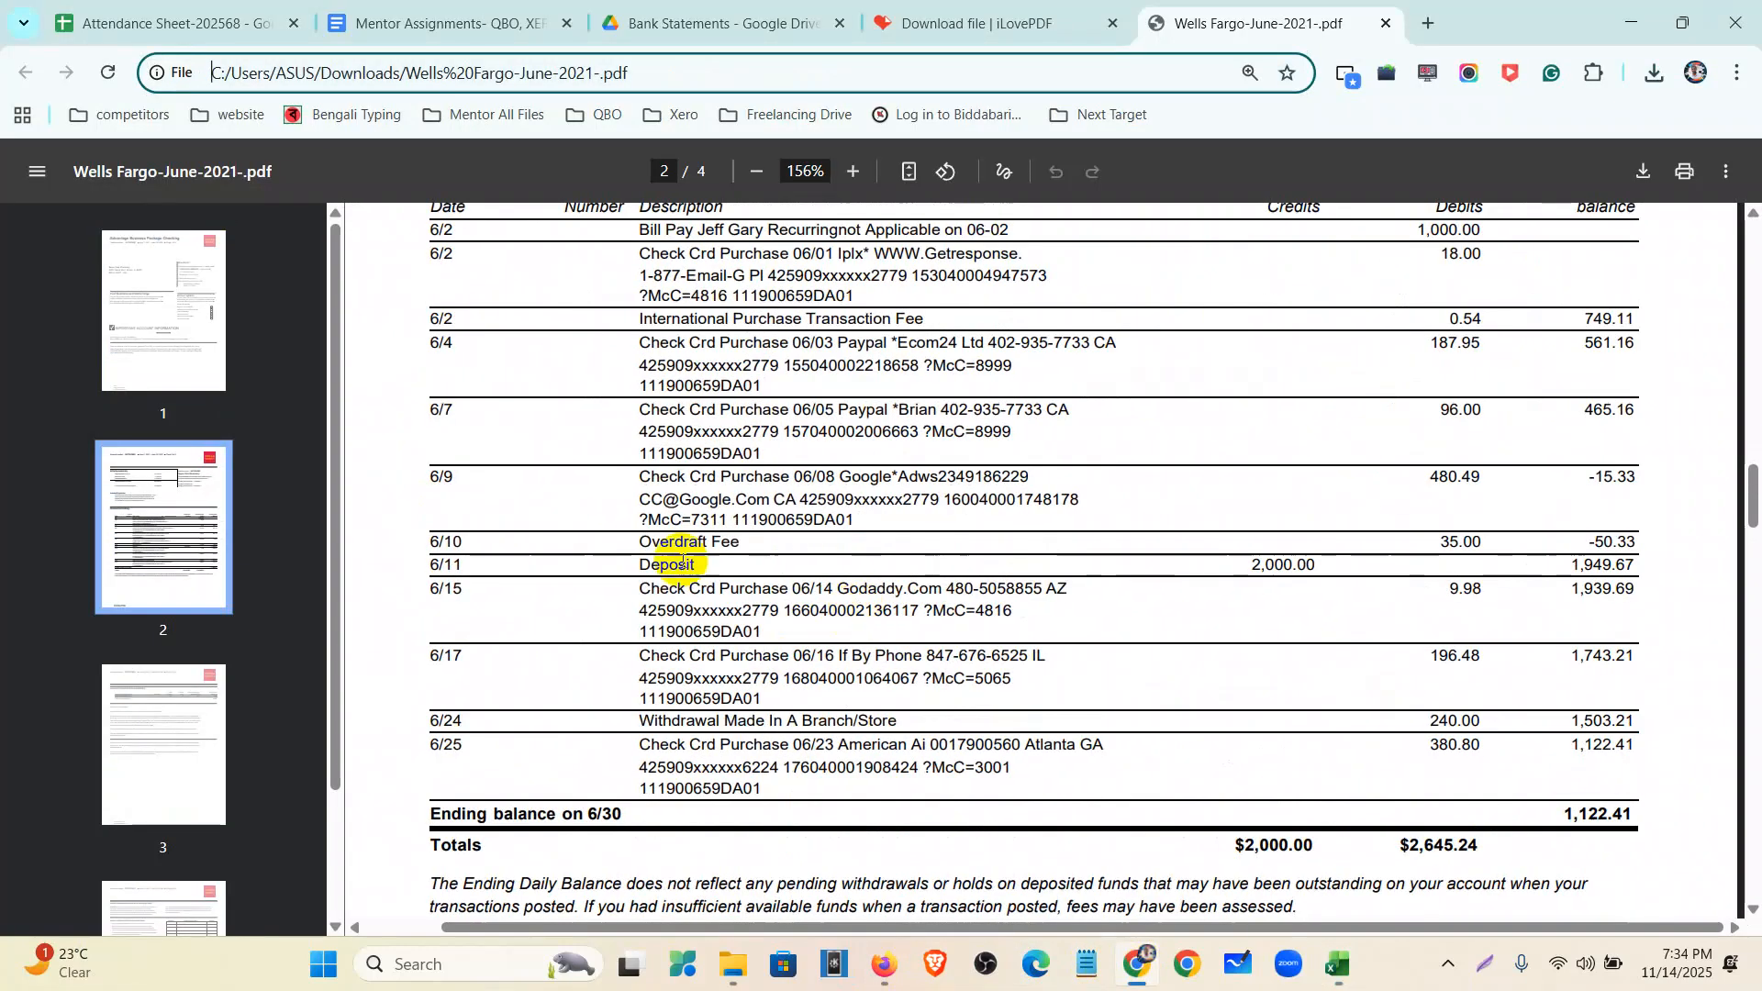
left_click_drag(640, 343, 765, 390)
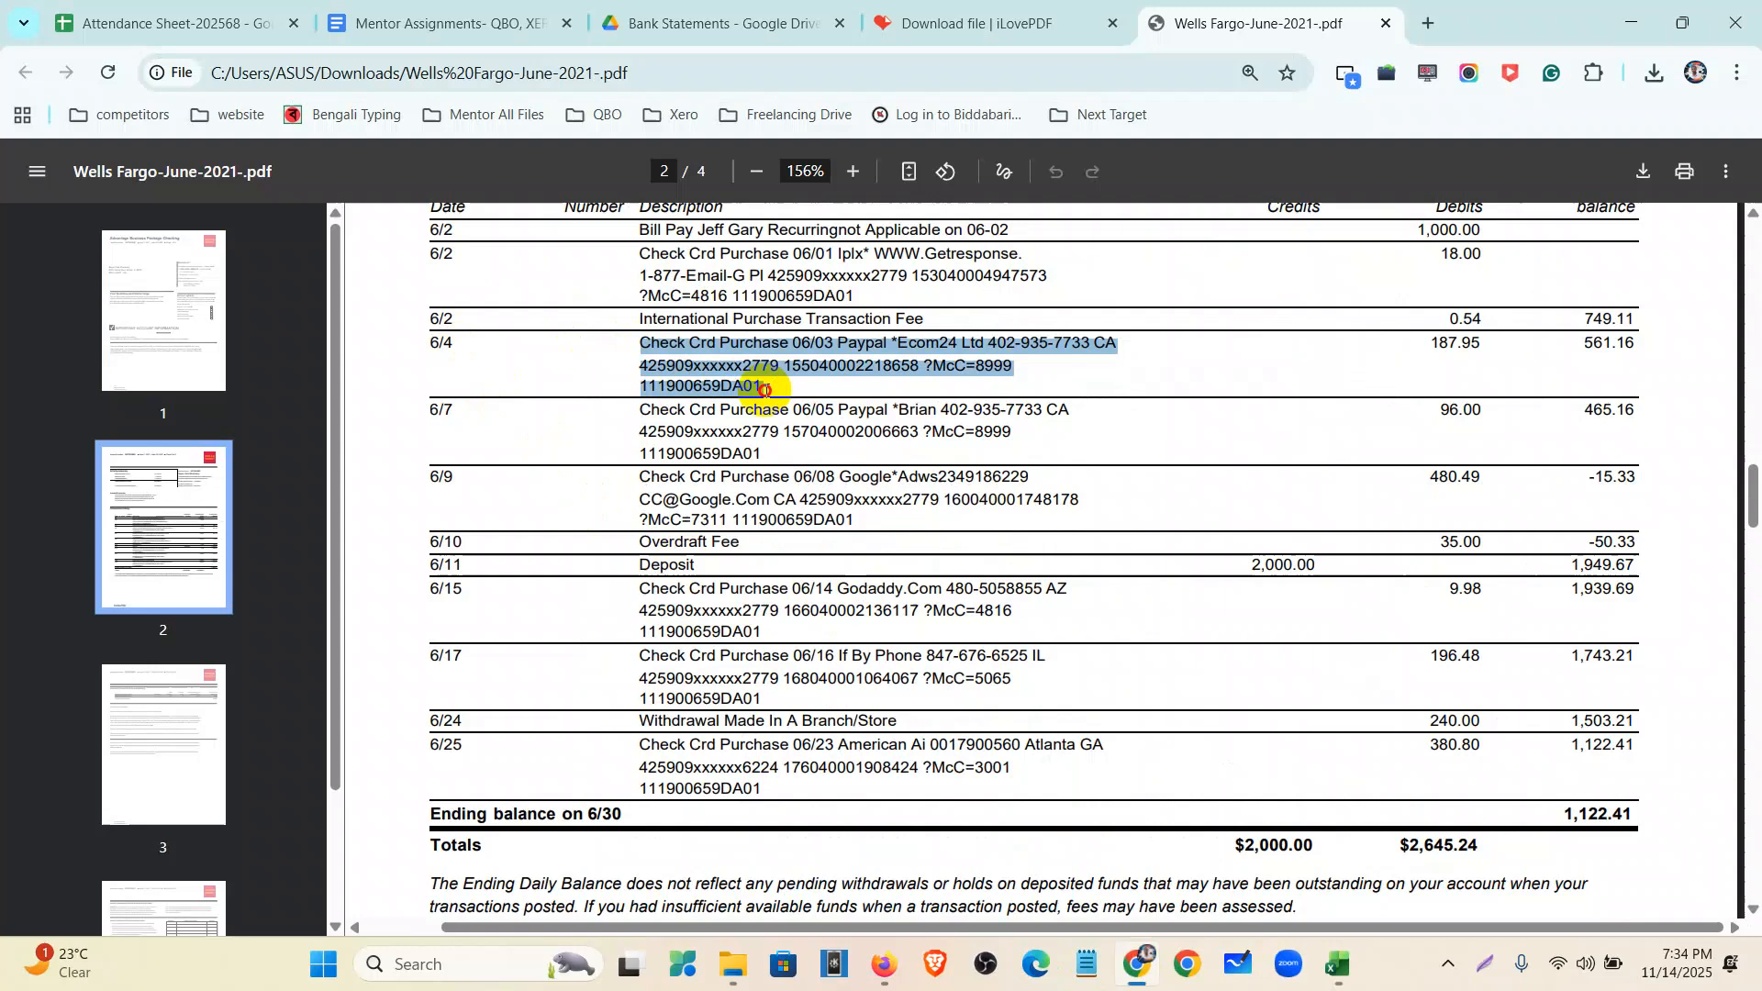
- Back in Excel, select all of B7's text, the second line of the 6/4 description
left_click(1341, 973)
left_click(194, 435)
left_click(225, 411)
left_click_drag(599, 227, 207, 232)
key("ctrl+x")
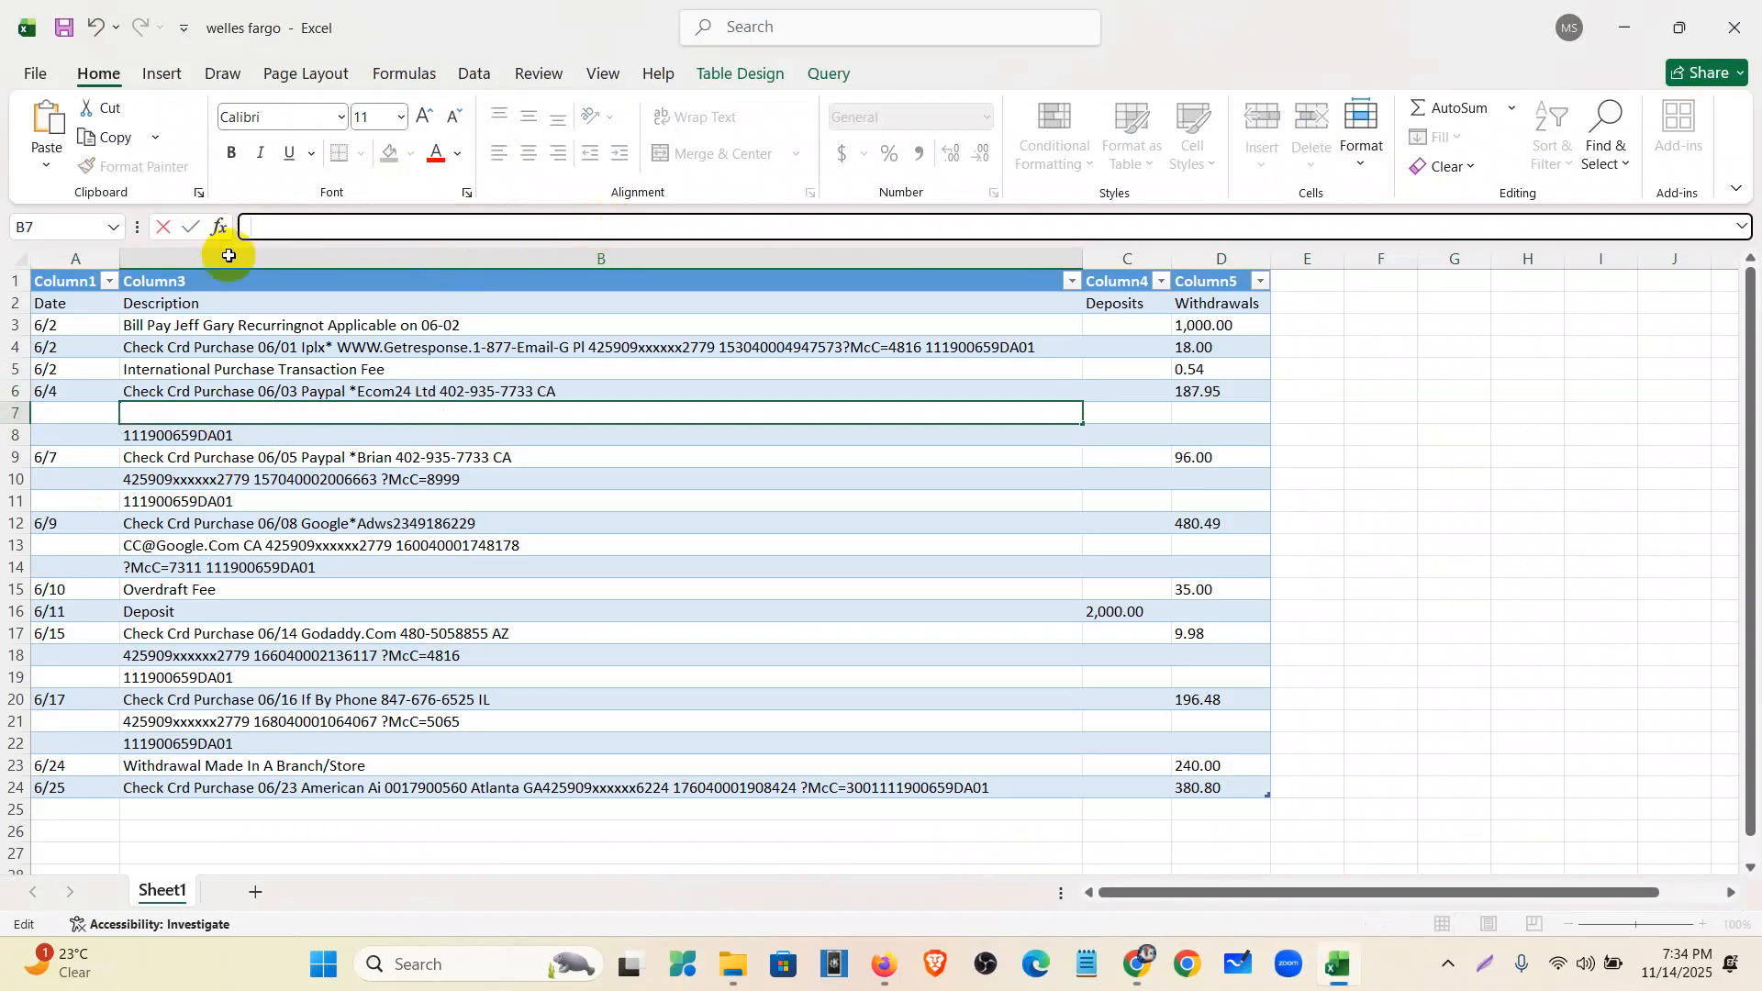
left_click(517, 391)
left_click(711, 229)
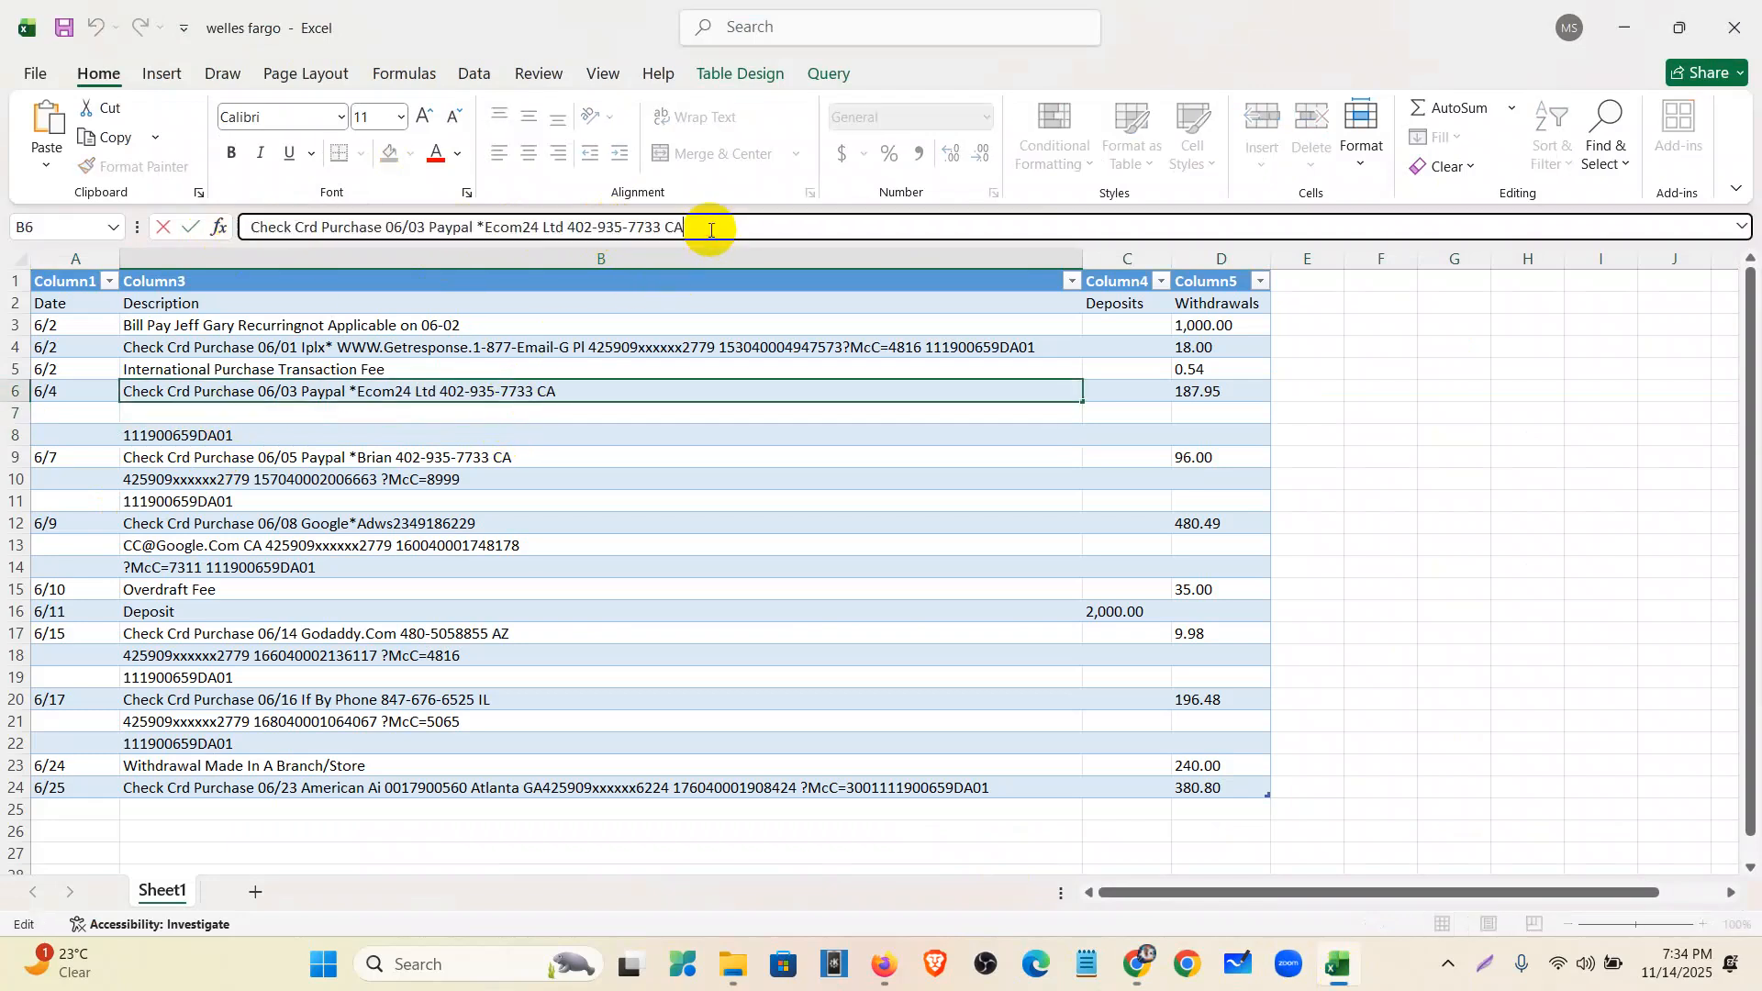
key("ctrl+v")
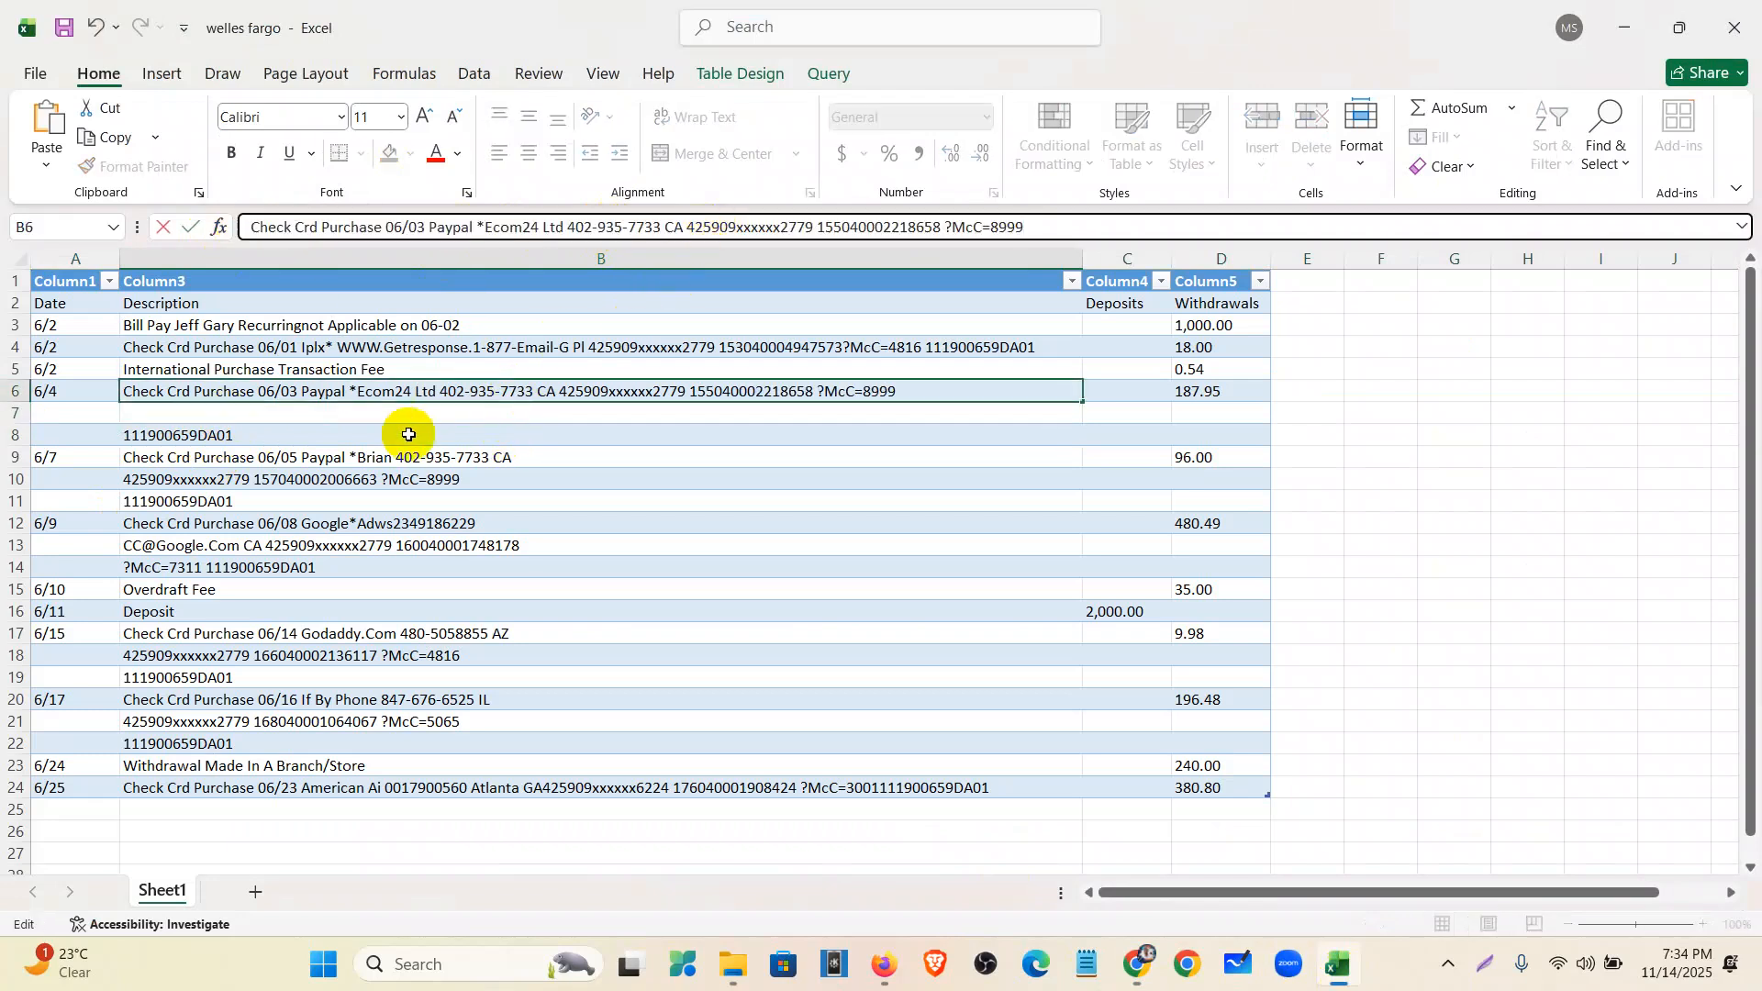
left_click(191, 447)
left_click_drag(393, 226, 165, 245)
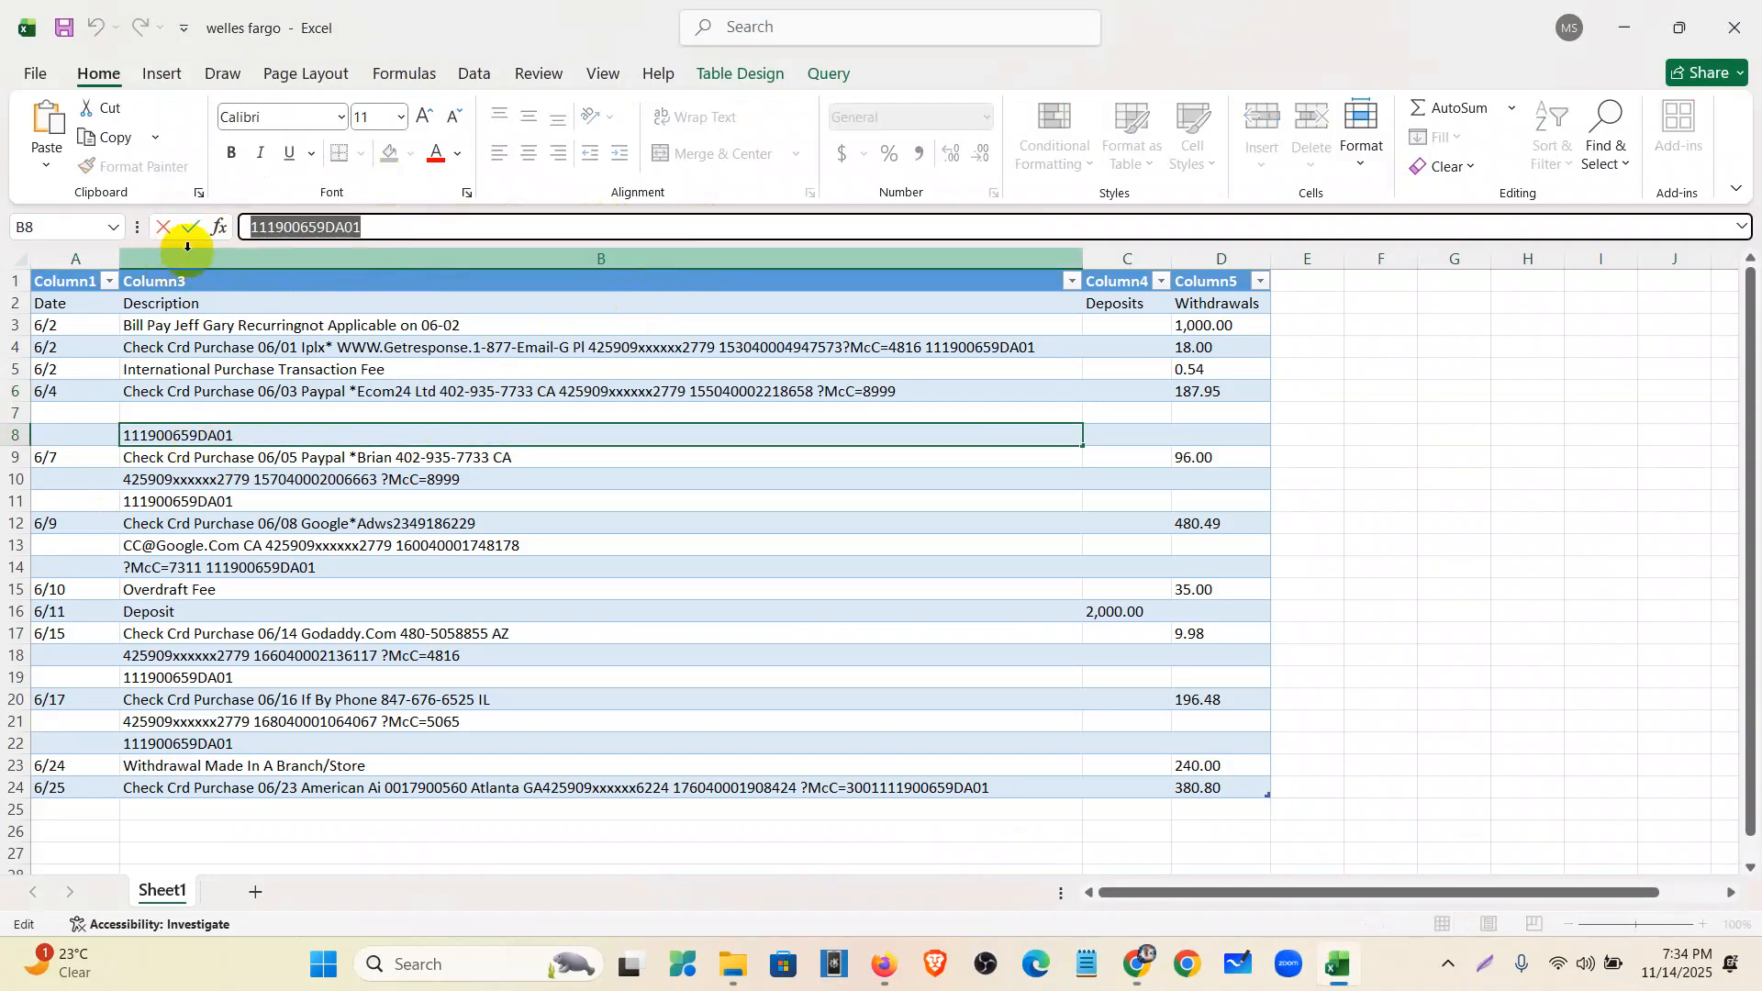
key("ctrl+x")
left_click(869, 393)
left_click(1051, 233)
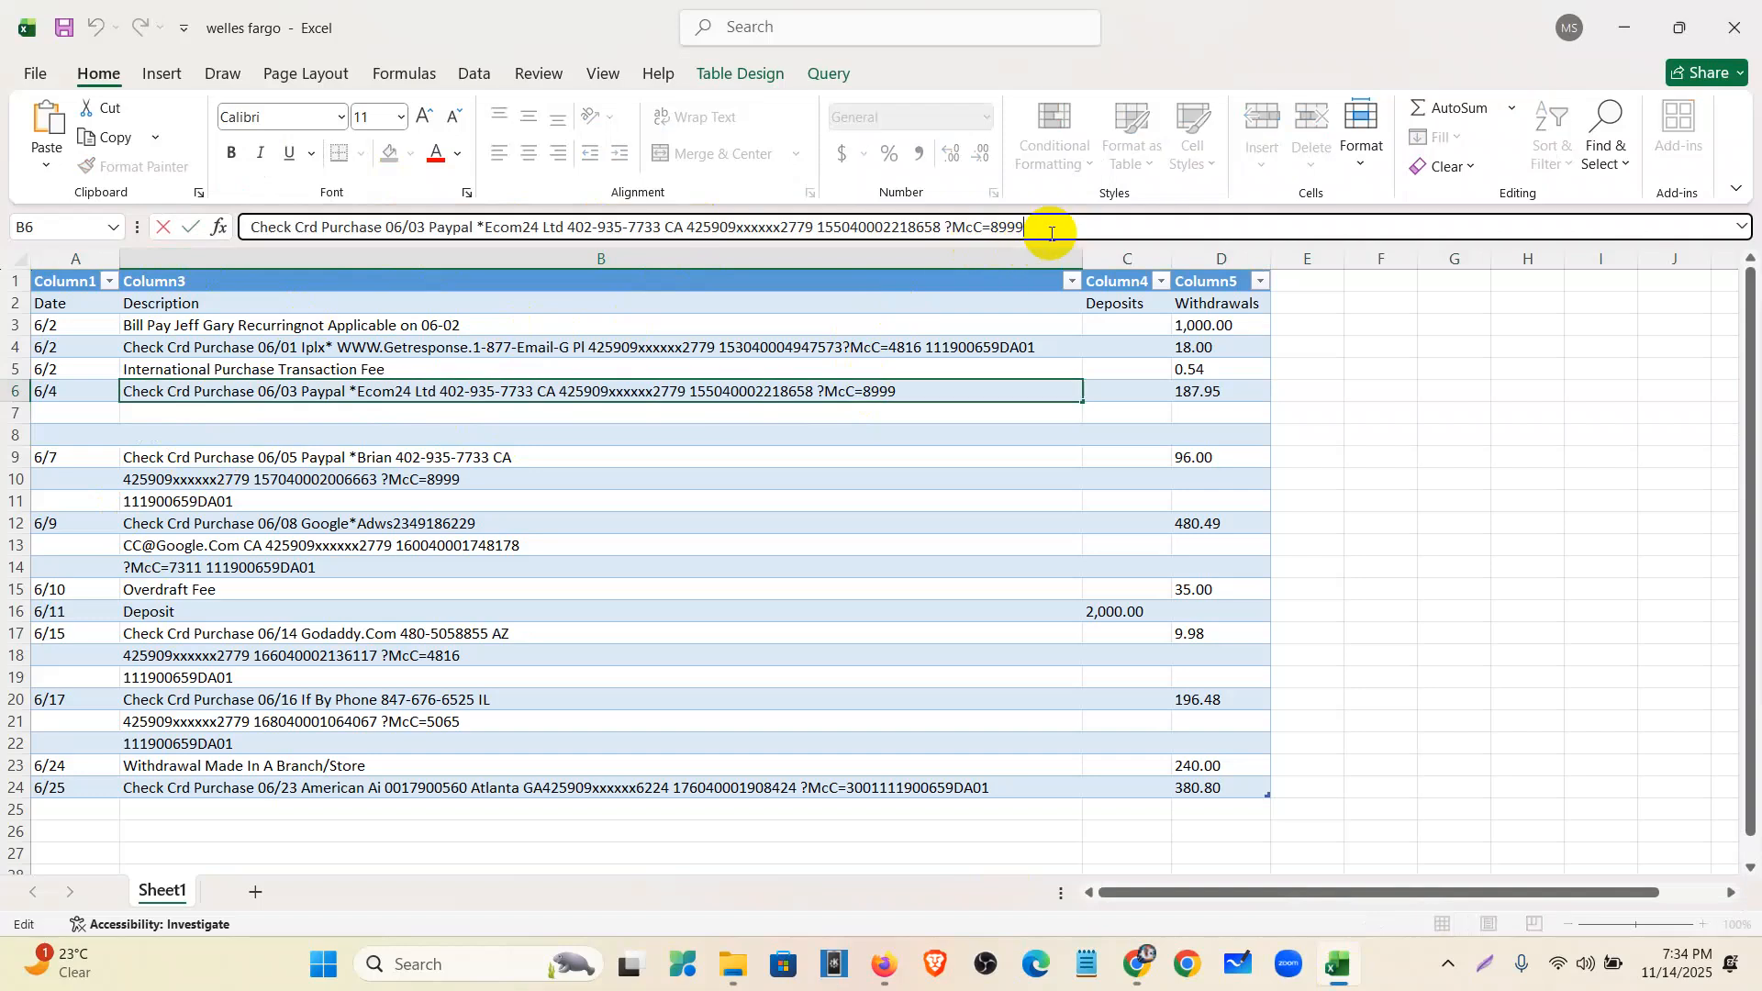
key("ctrl+v")
left_click(236, 478)
left_click_drag(654, 230, 3, 312)
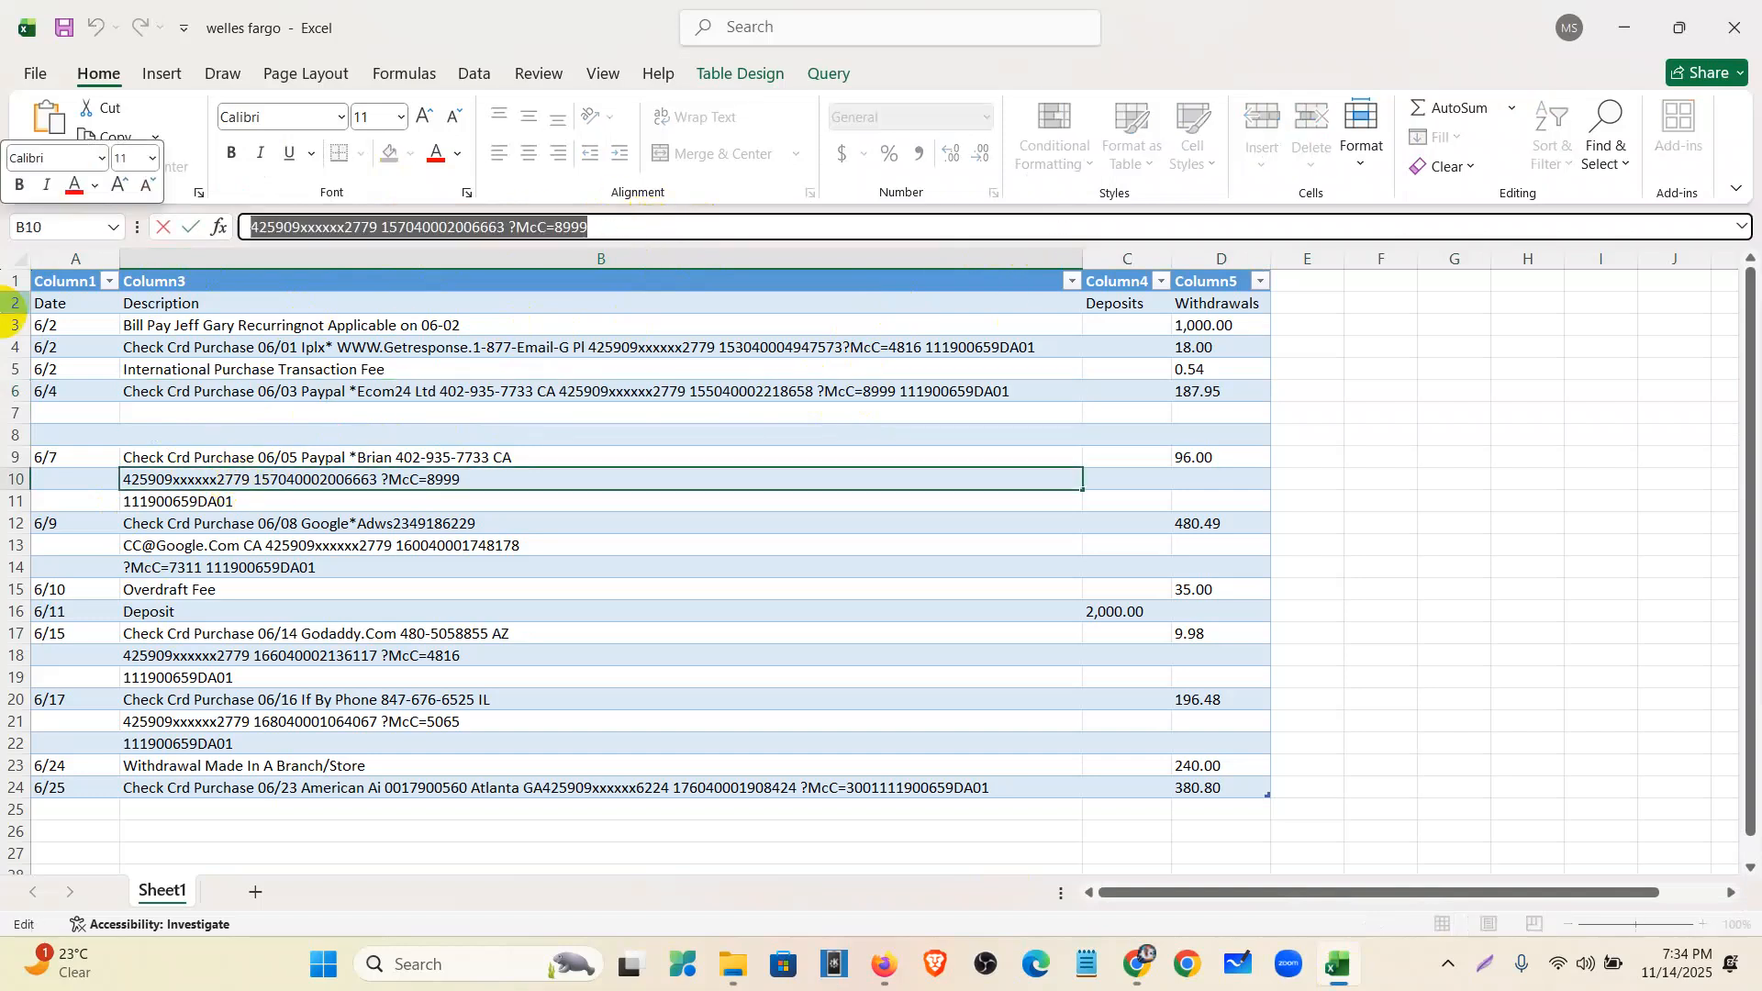
key("ctrl+x")
left_click(209, 459)
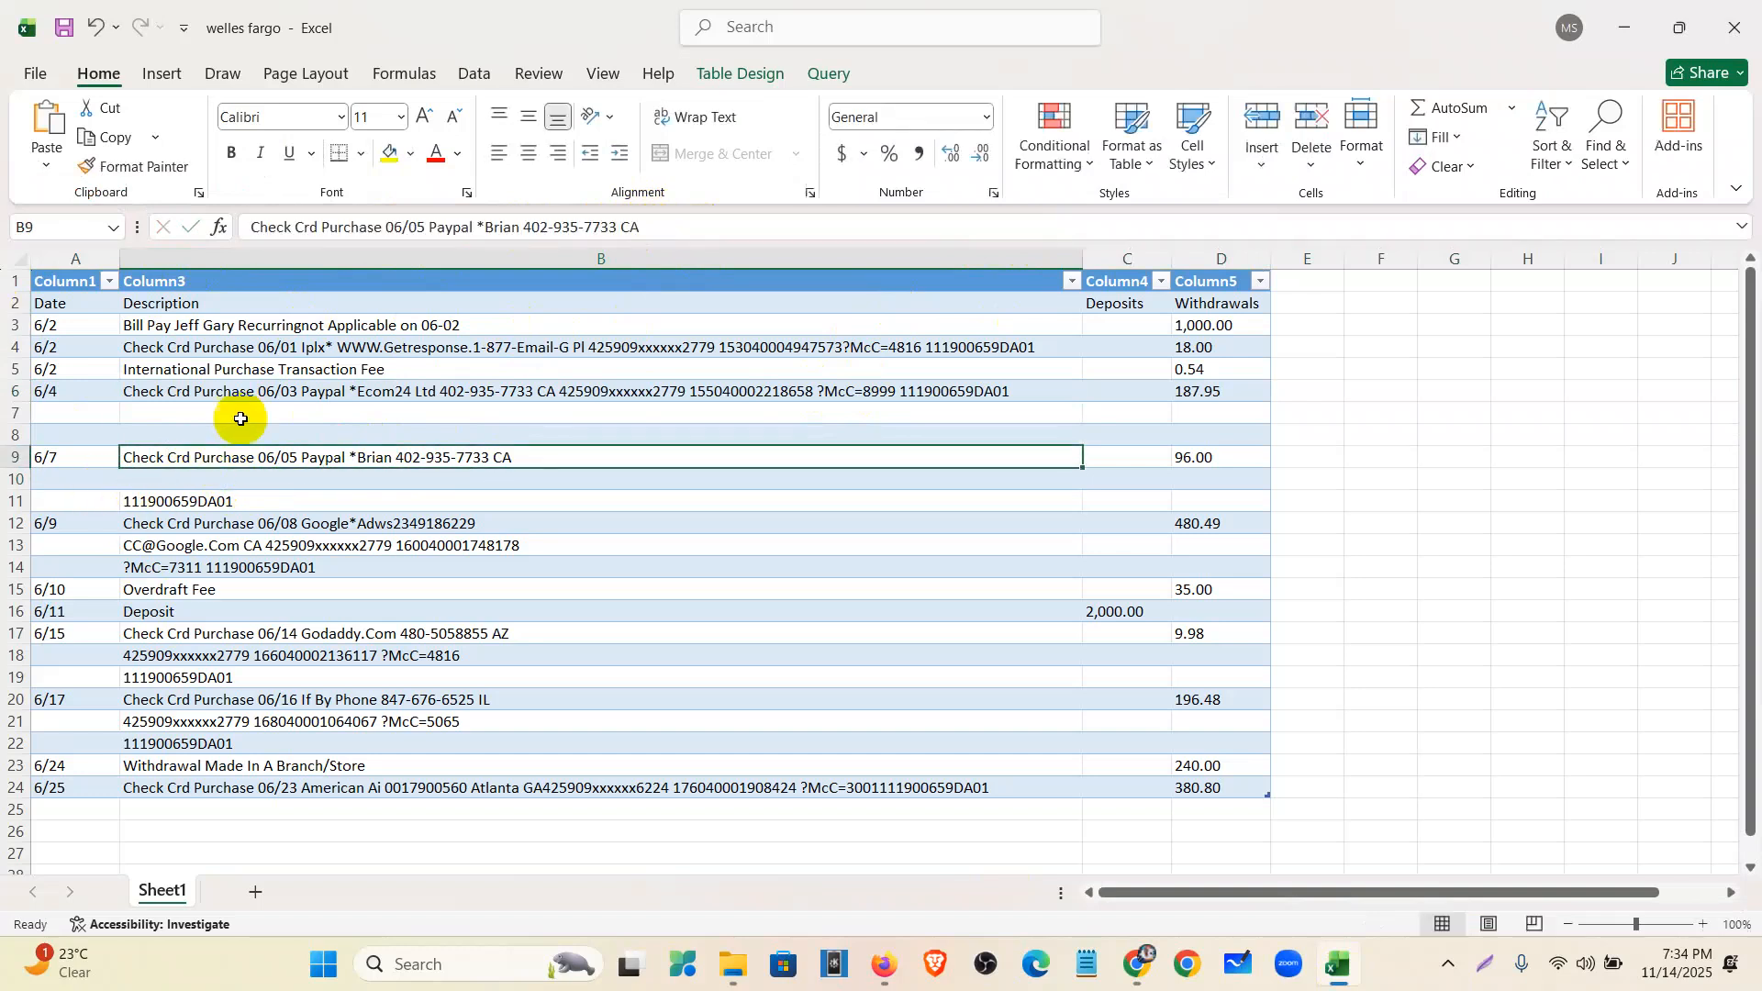
left_click(659, 228)
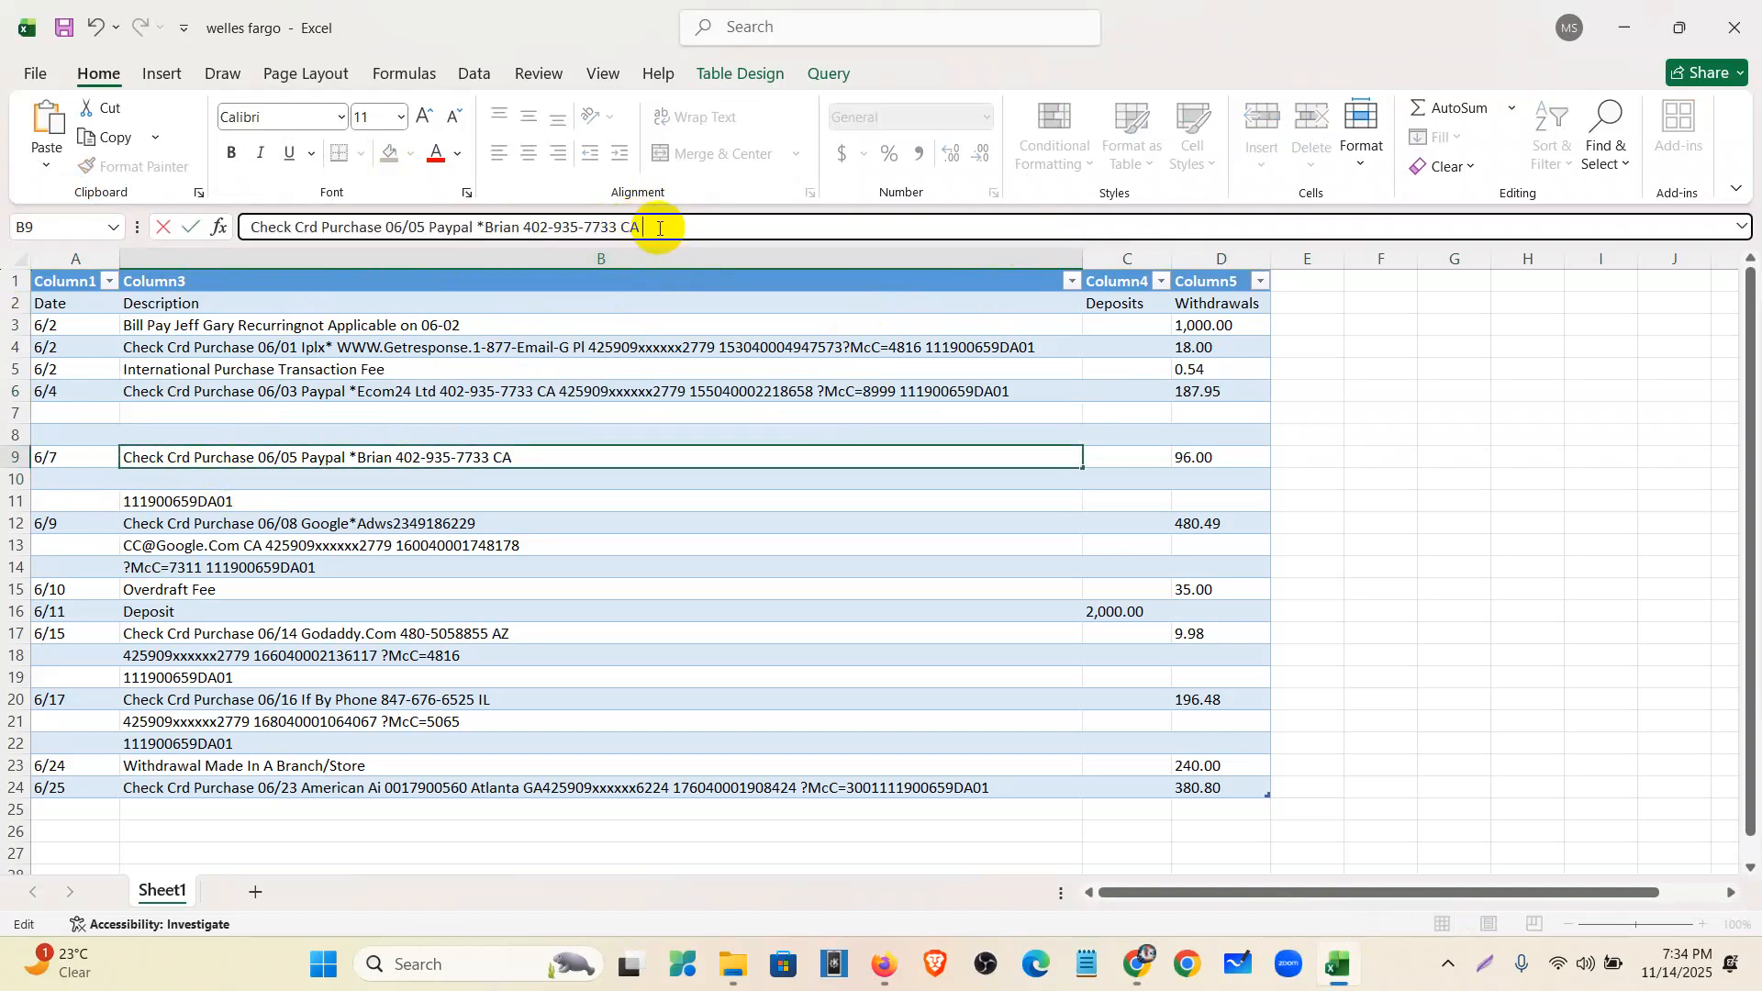
key("ctrl+v")
left_click(308, 502)
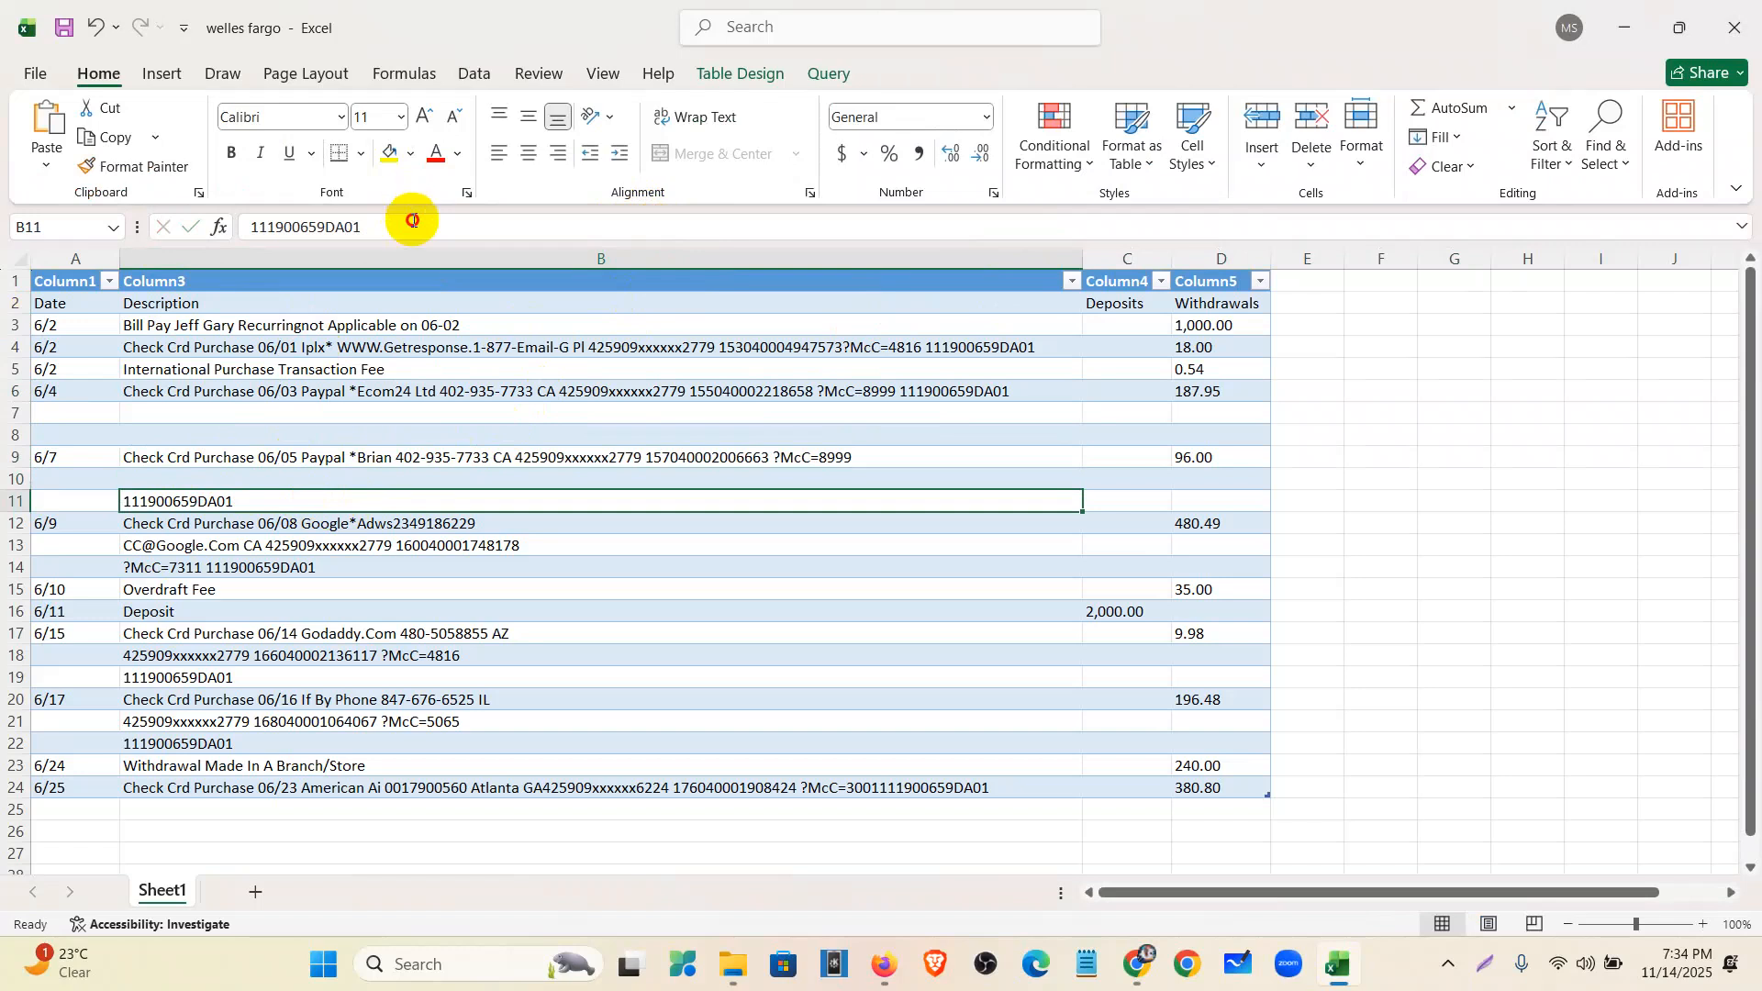
left_click_drag(413, 228, 126, 246)
key("ctrl+x")
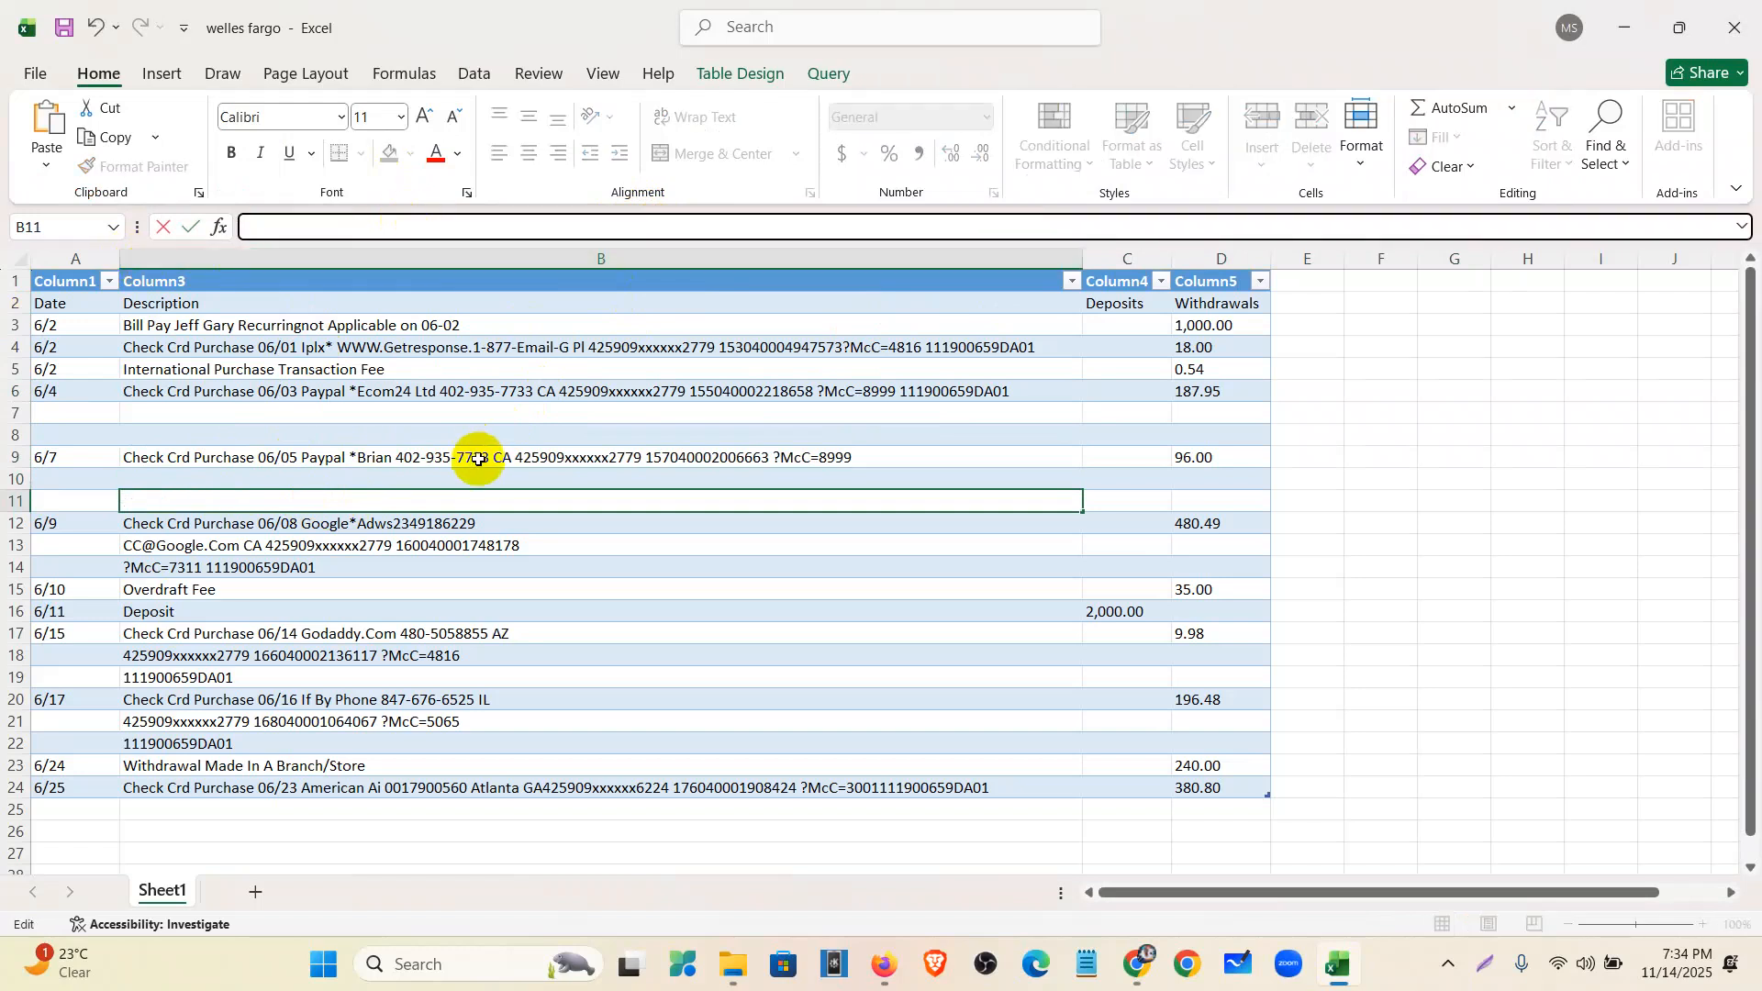
left_click(479, 459)
left_click(1006, 220)
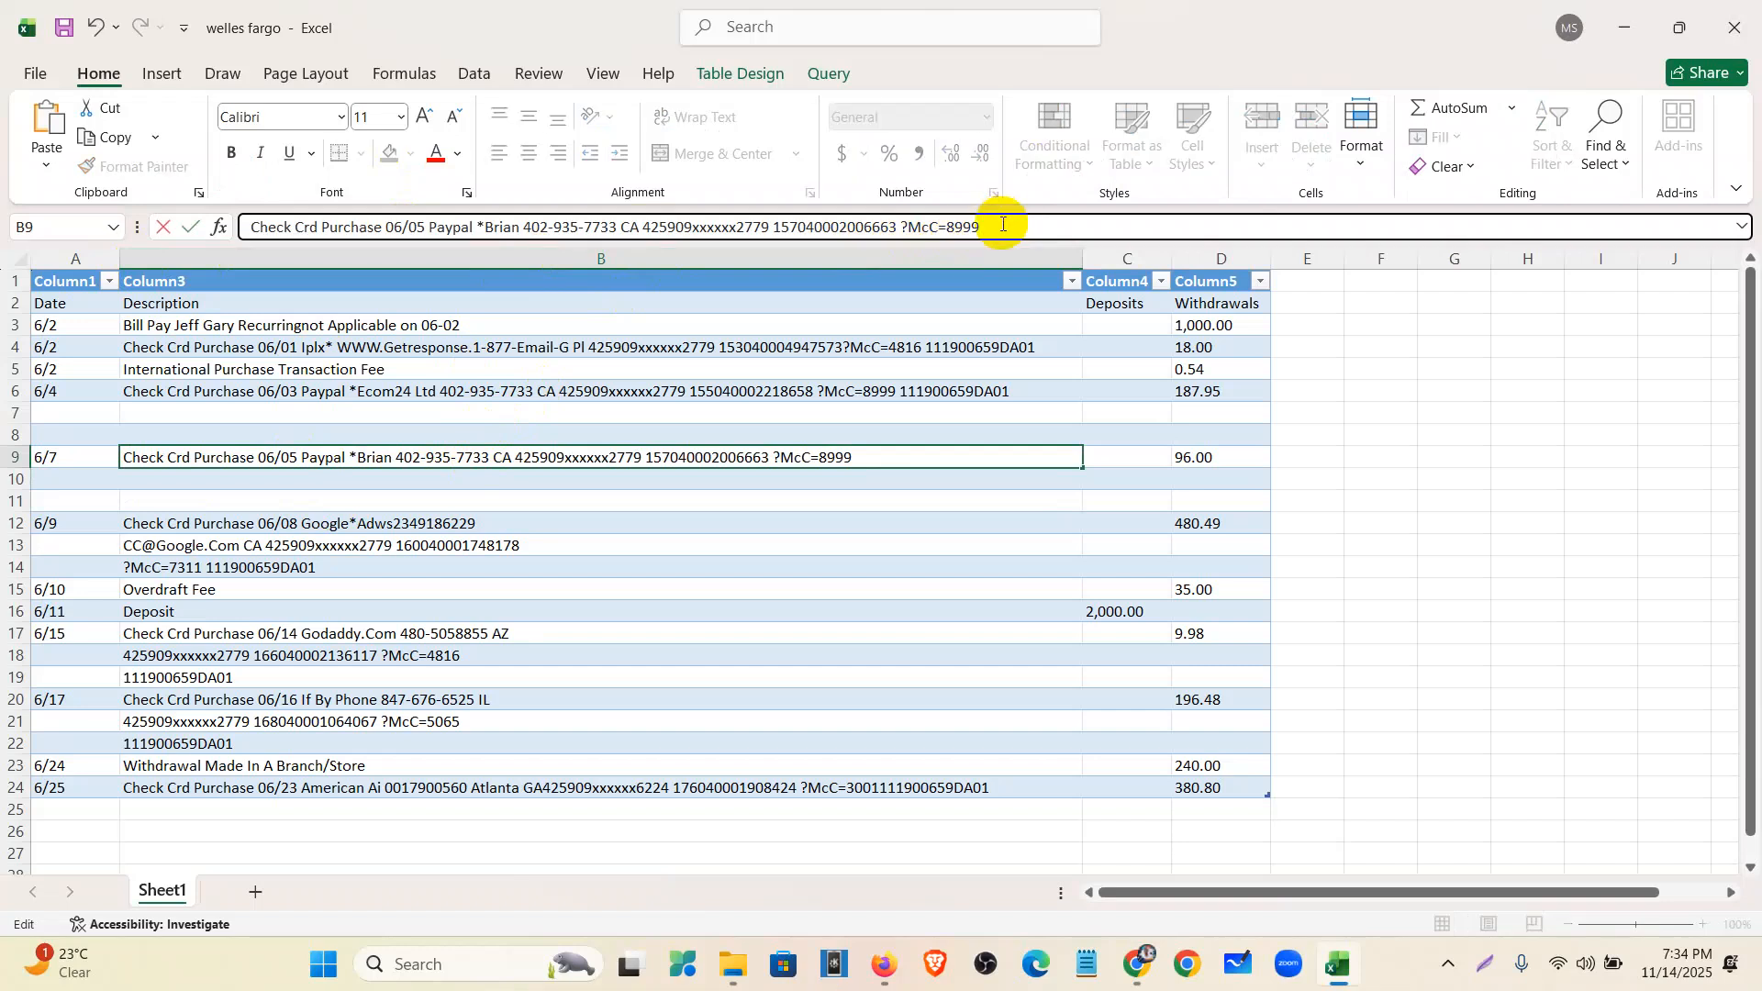
left_click(251, 545)
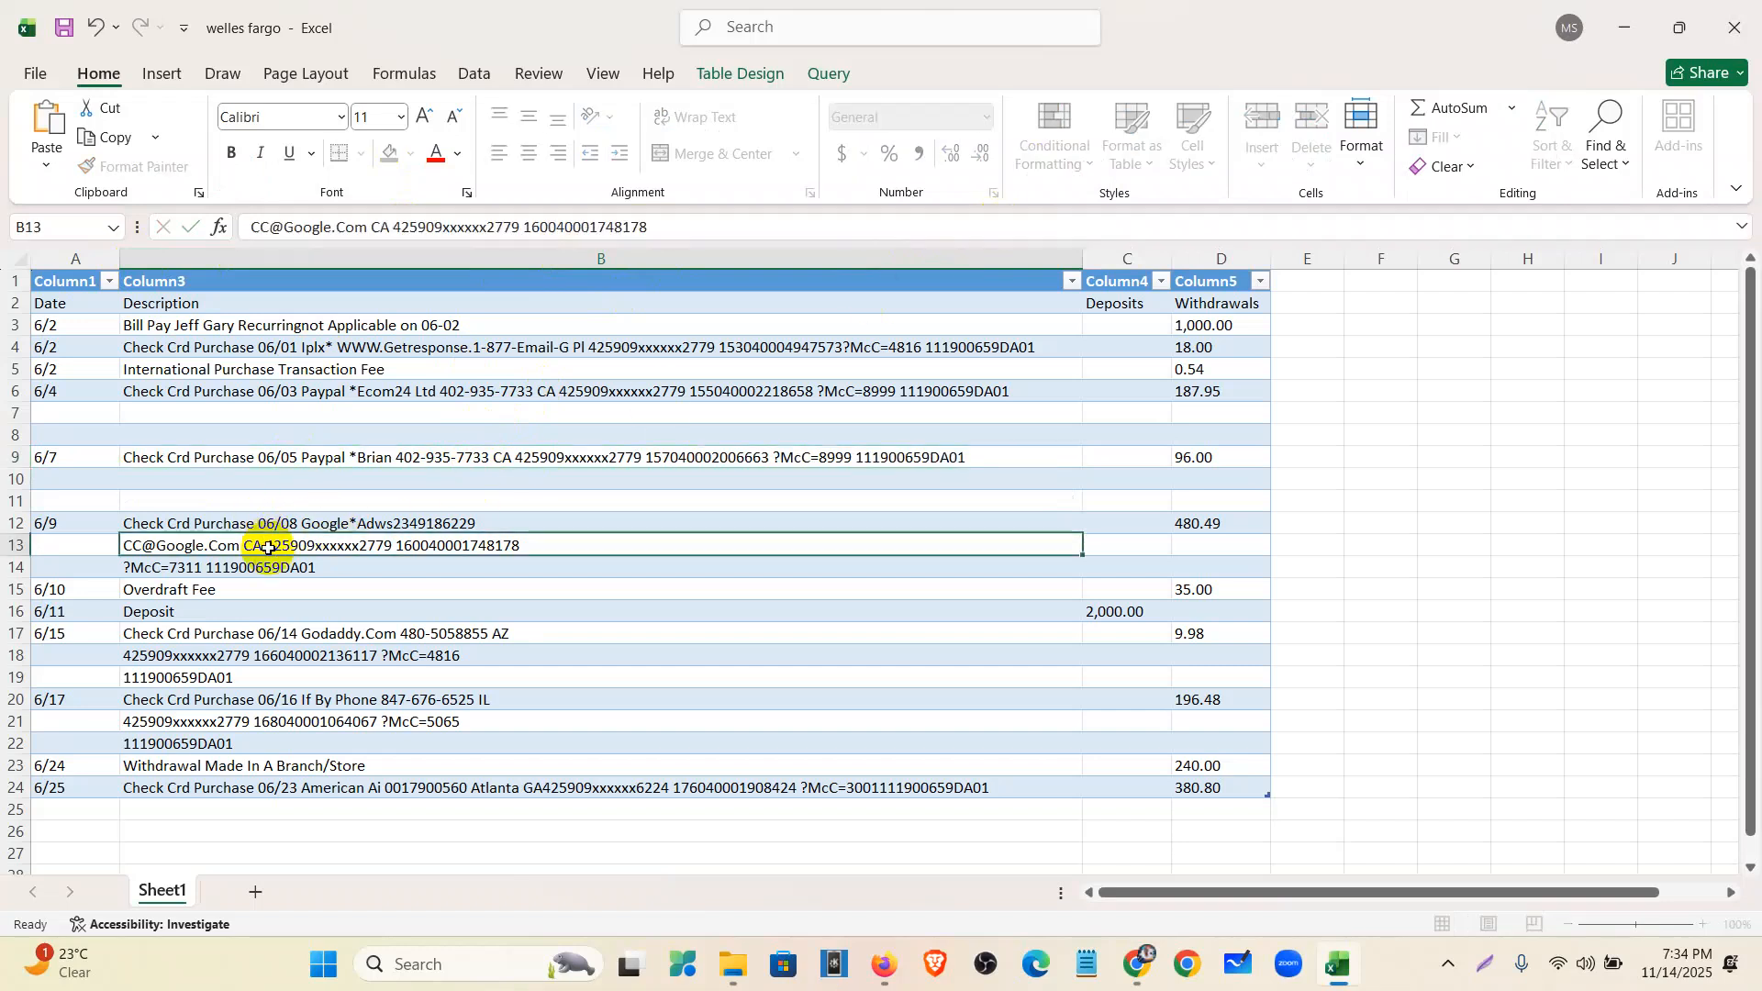
- Move the B13 continuation and B14 merchant code onto the end of B12's description
left_click_drag(661, 228, 53, 271)
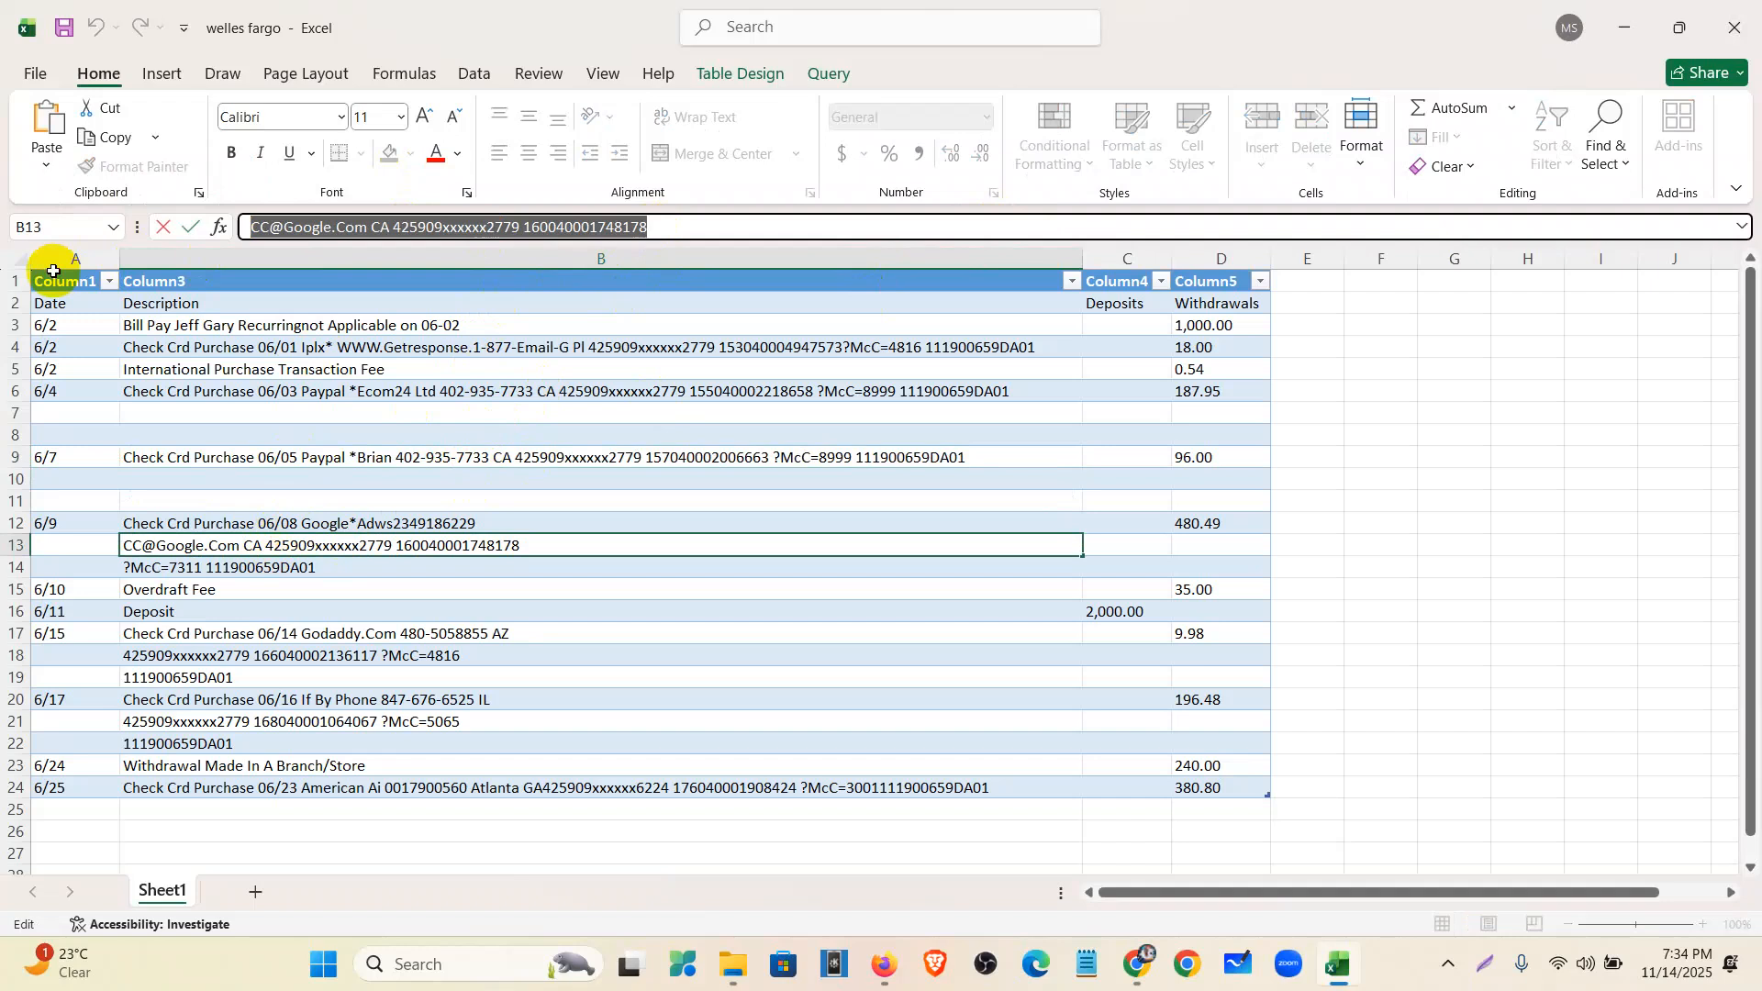
key("ctrl+x")
left_click(260, 524)
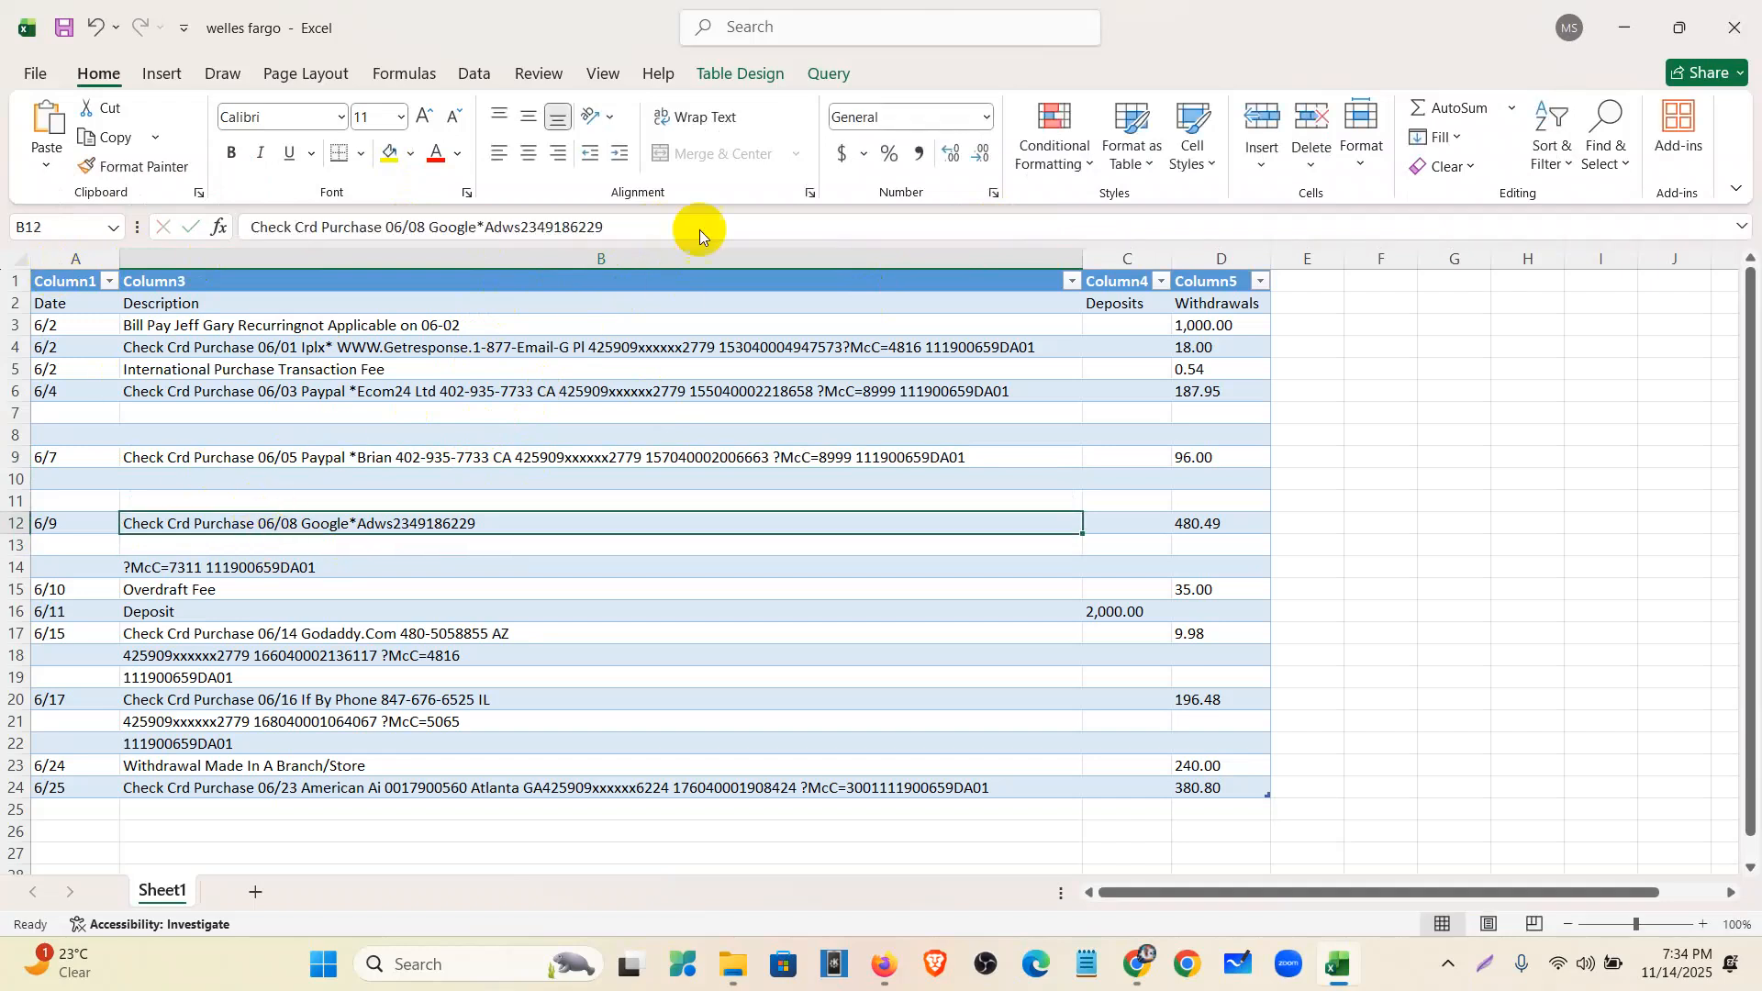
left_click(669, 218)
key("ctrl+v")
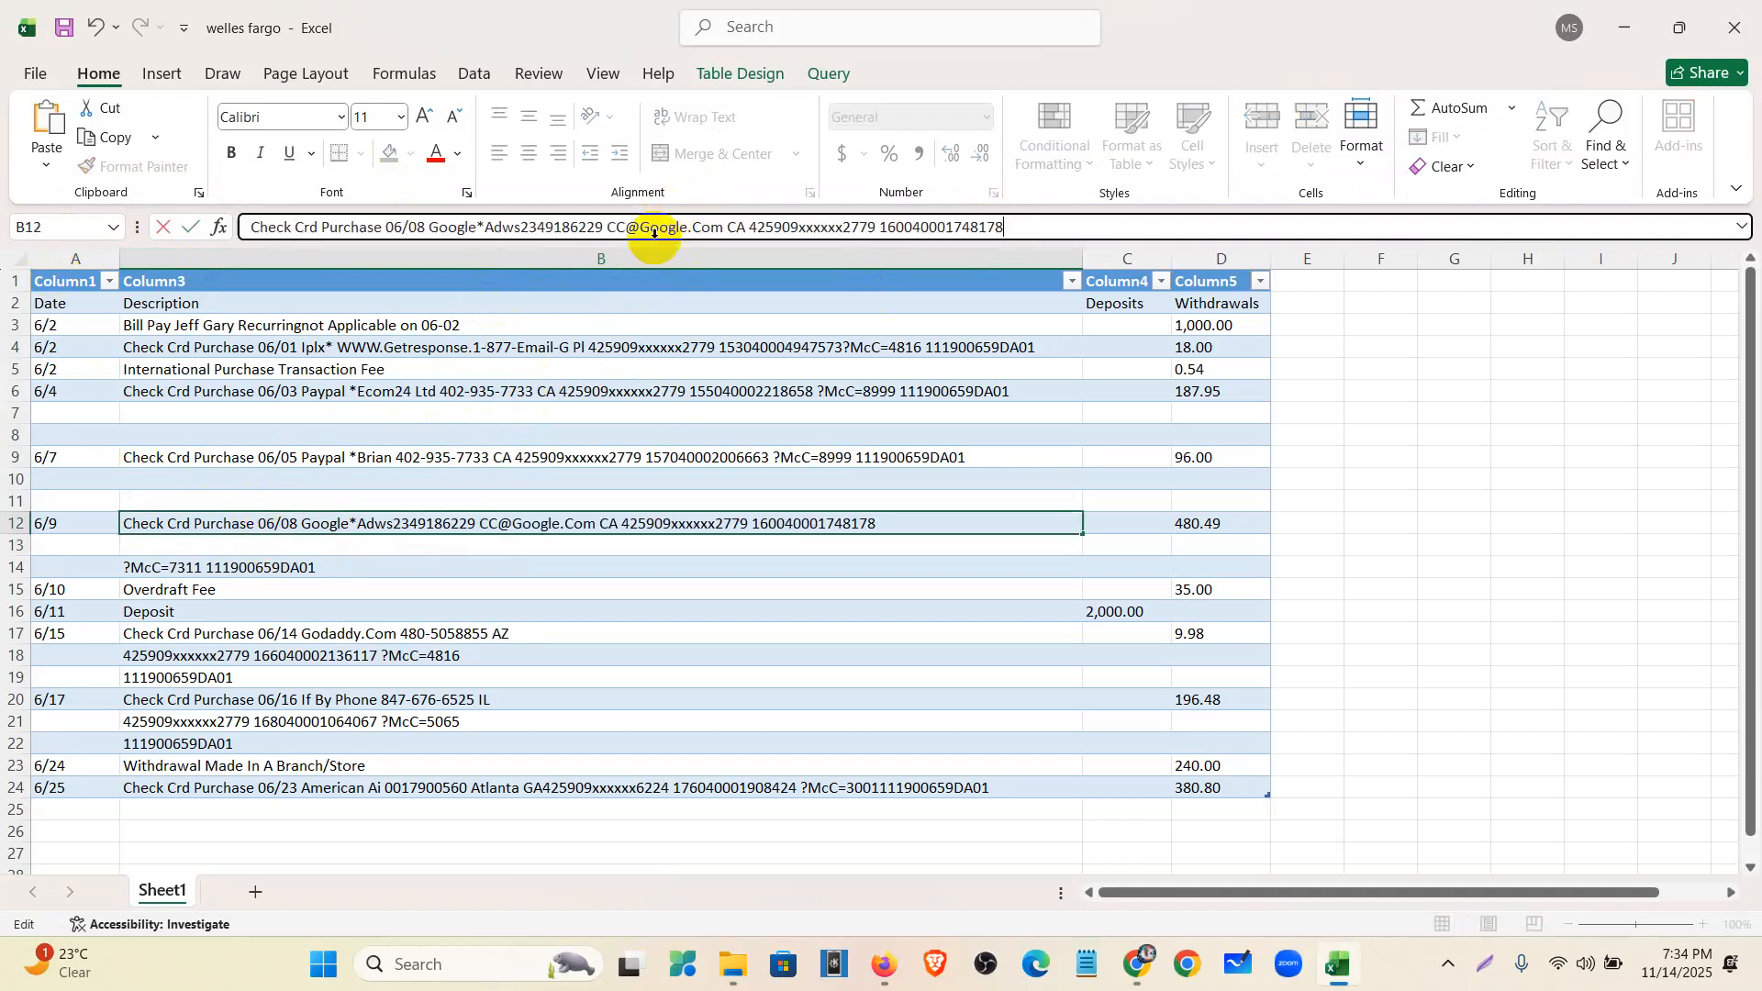
left_click(312, 561)
left_click(519, 224)
left_click_drag(518, 224, 58, 238)
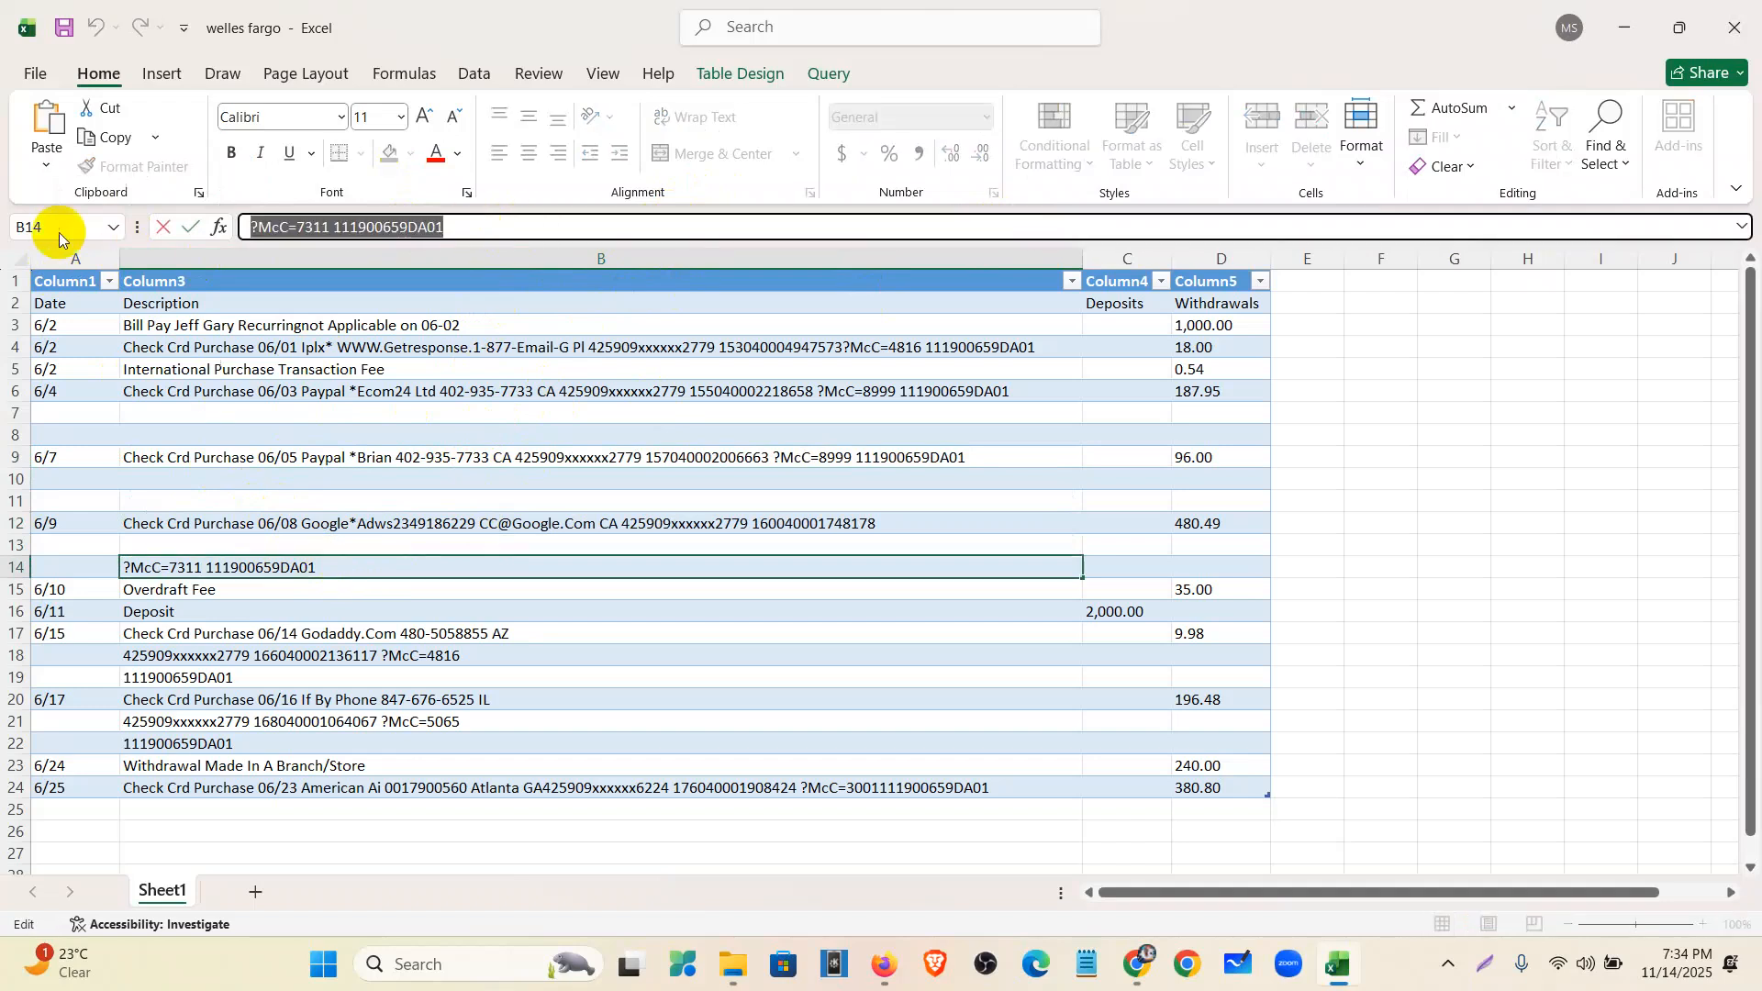
key("ctrl+x")
left_click(257, 530)
left_click(1024, 233)
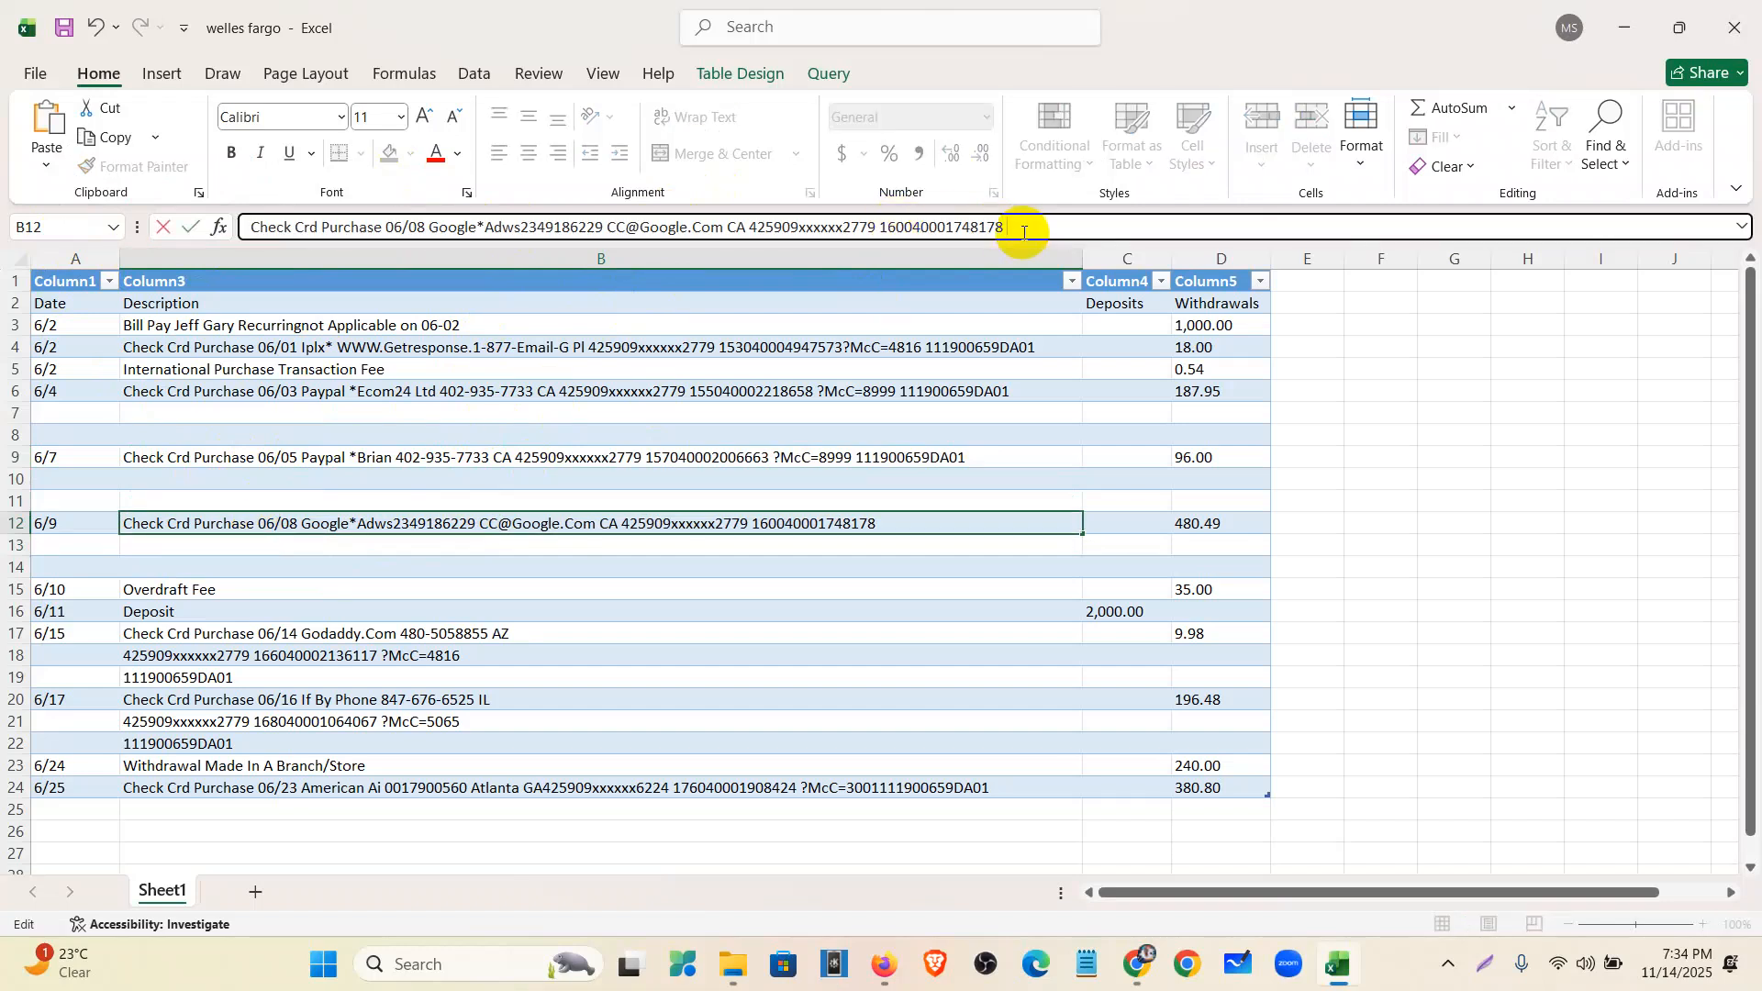
key("ctrl+v")
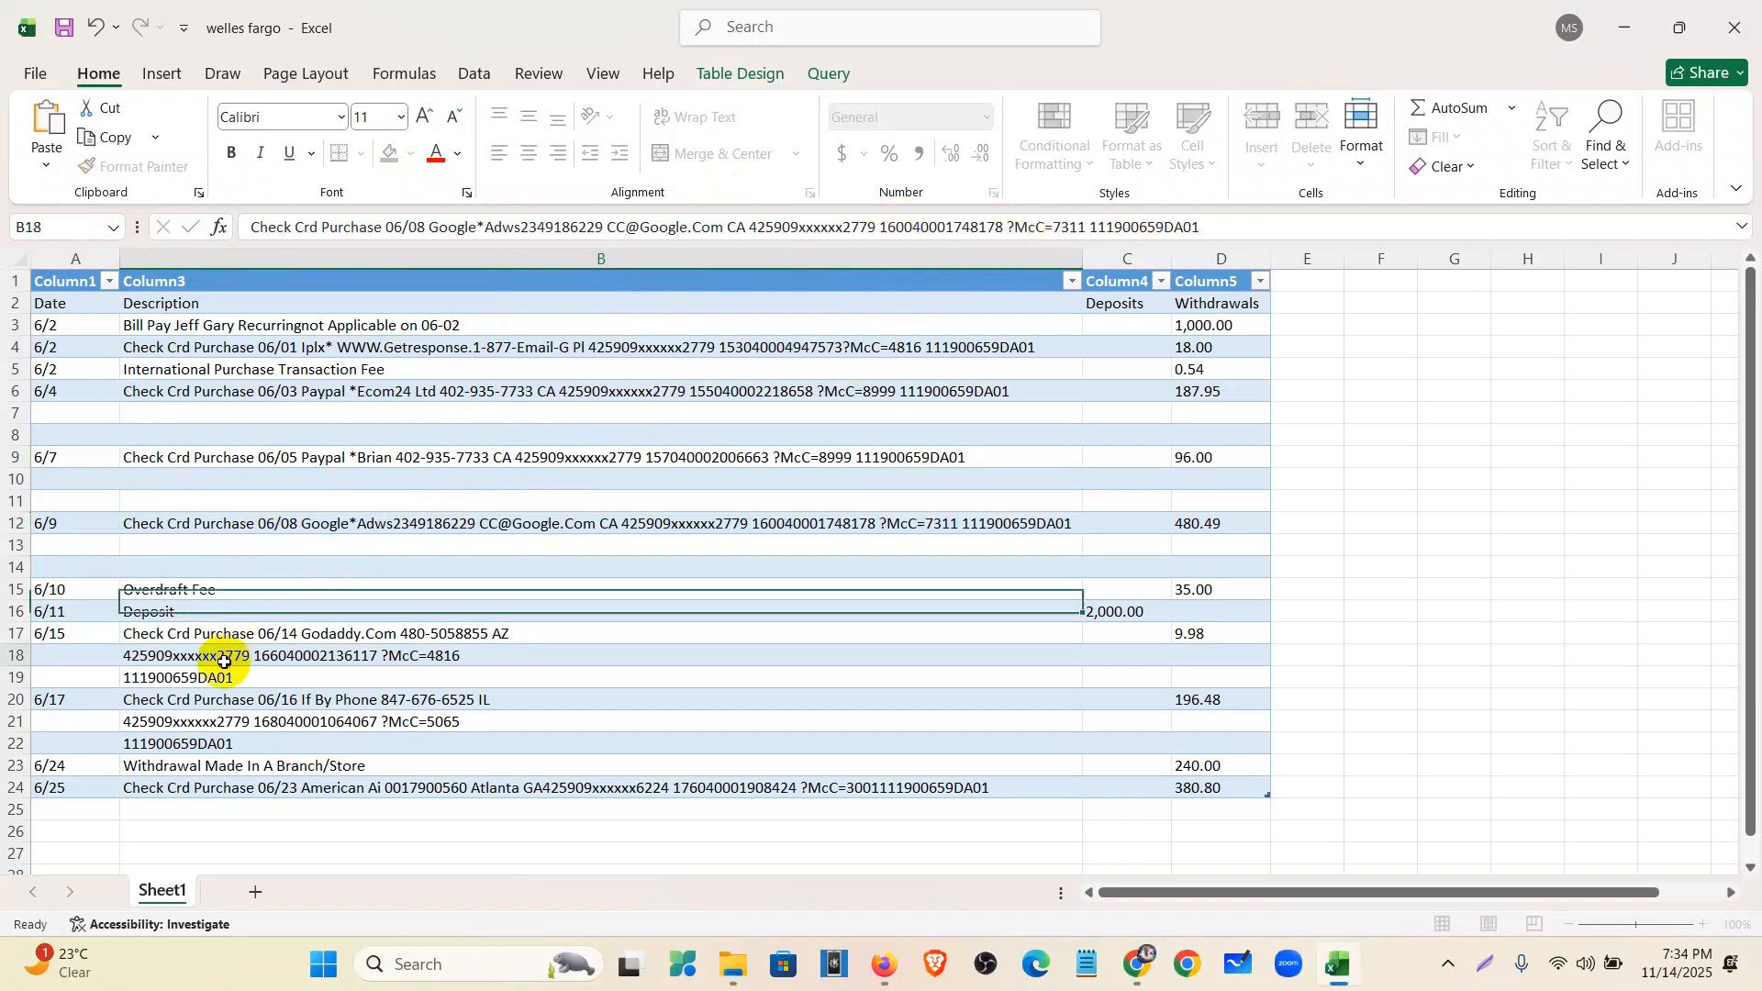
left_click(224, 661)
- Move the B18 and B19 text onto the end of the GoDaddy description in B17
left_click_drag(590, 229, 111, 234)
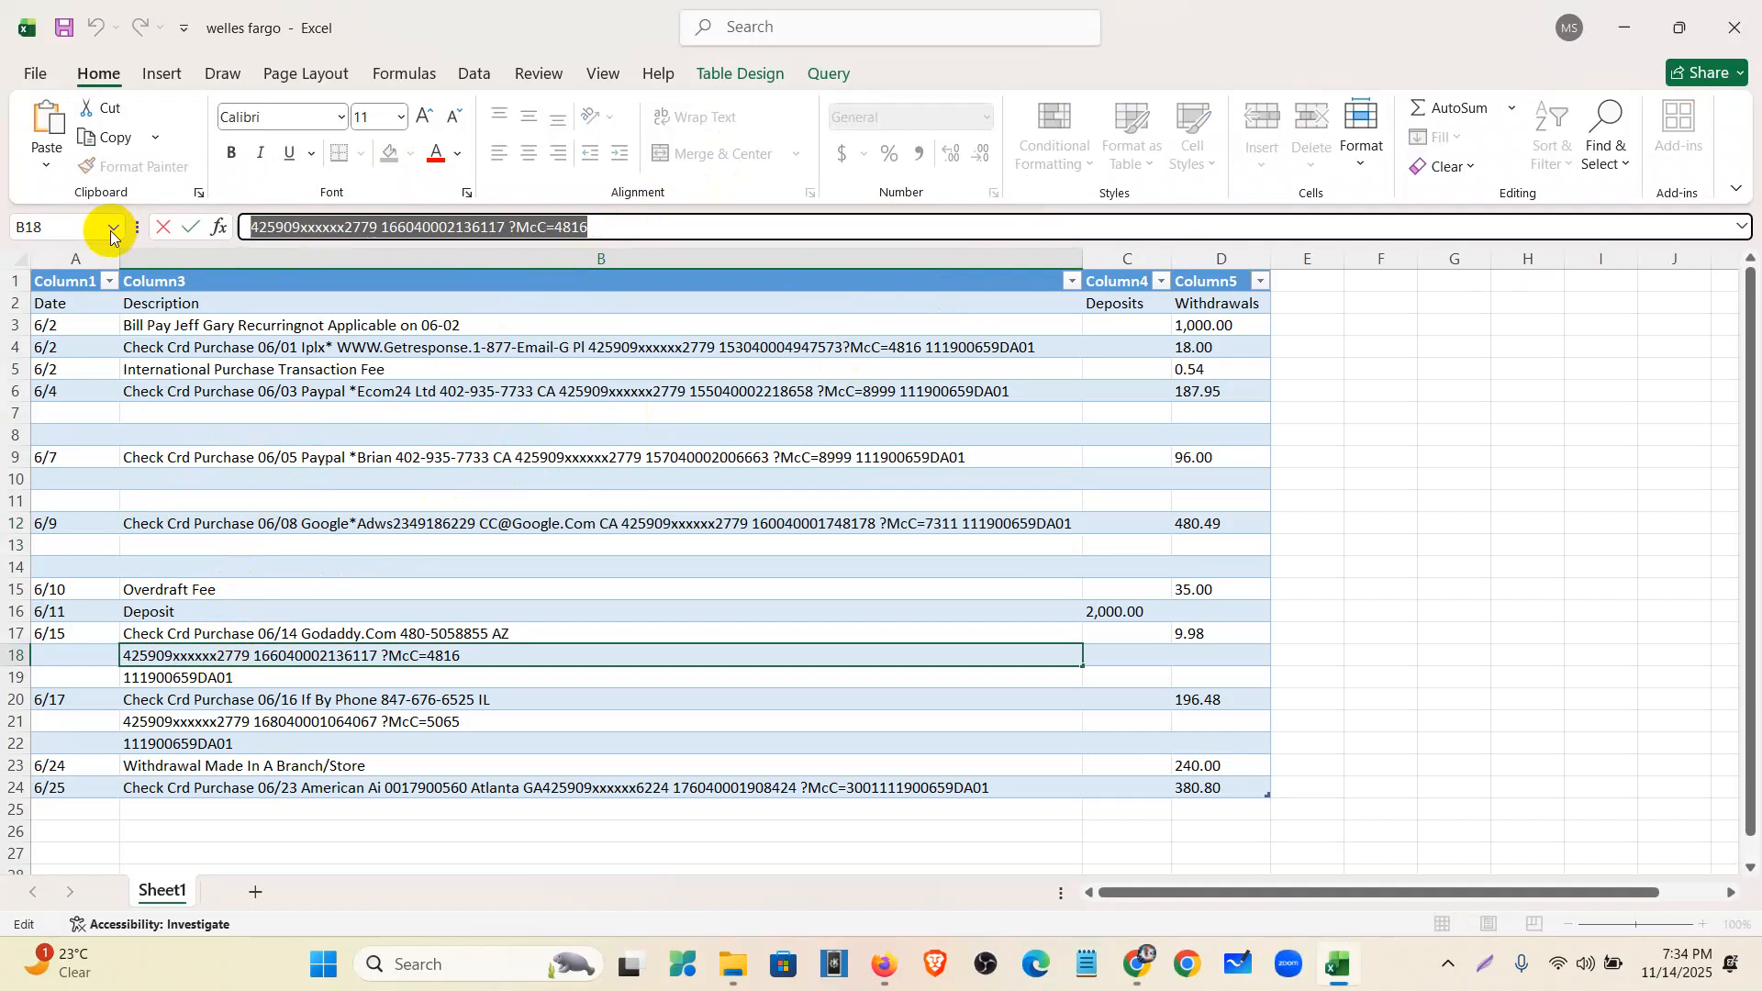
key("ctrl+x")
left_click(298, 634)
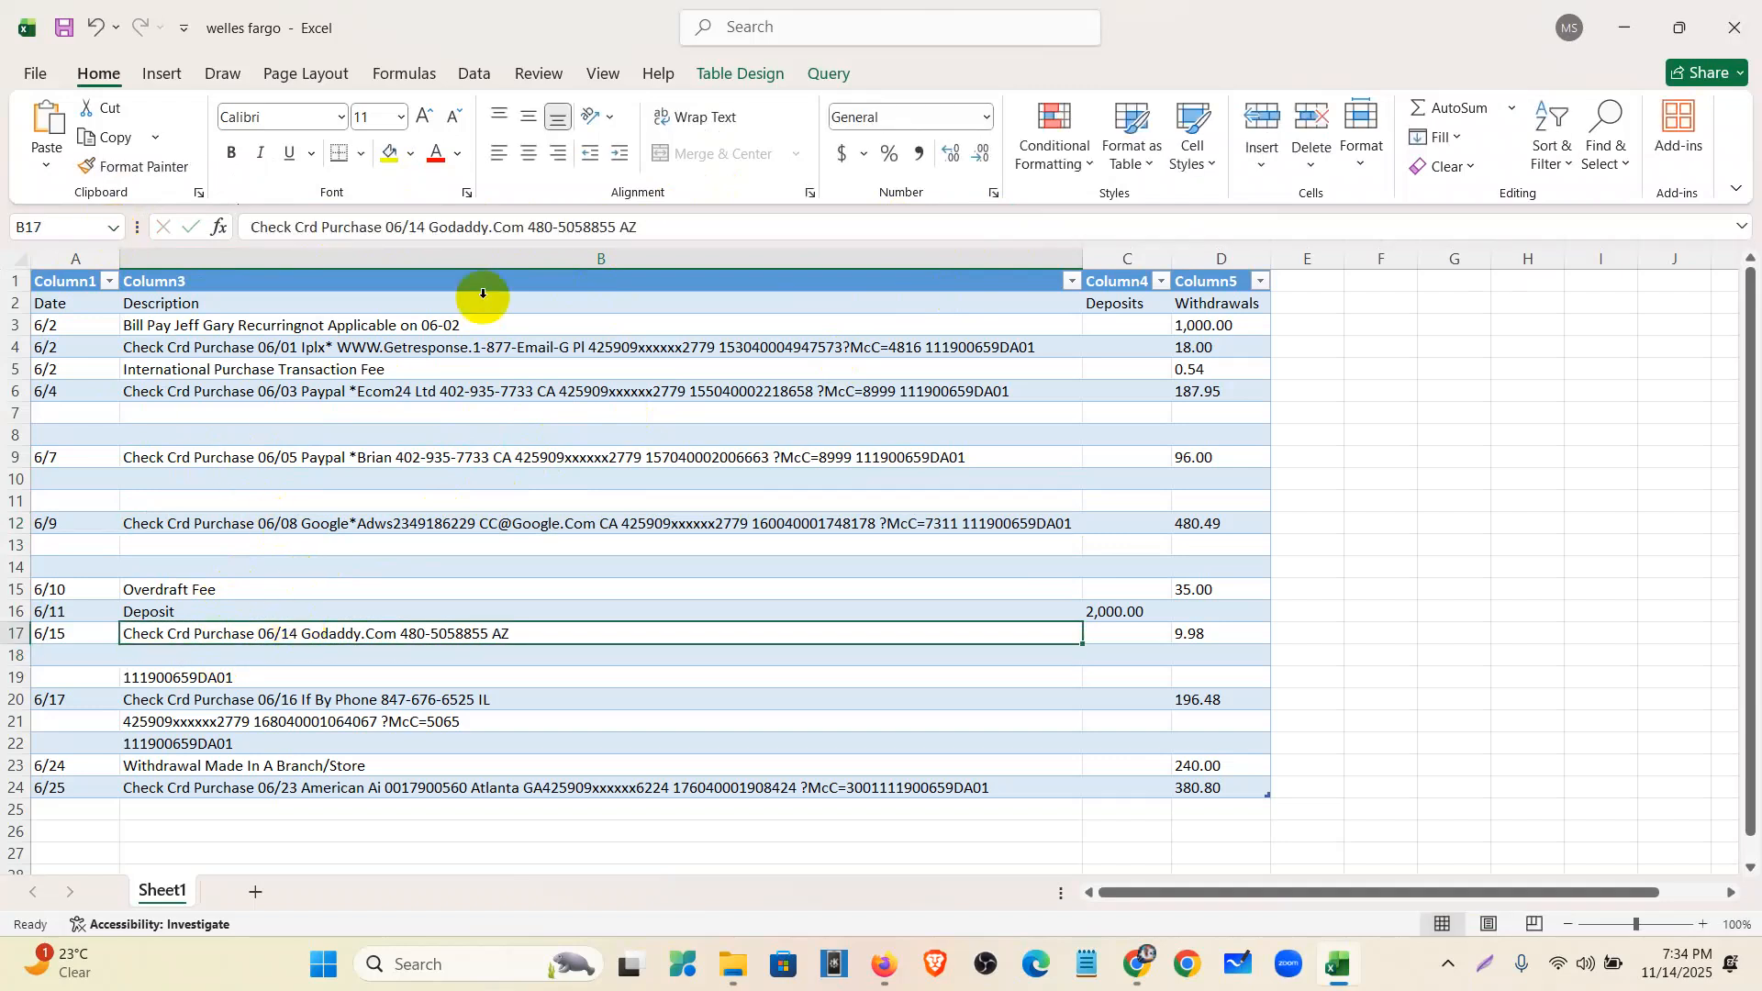
left_click(687, 235)
key("ctrl+v")
left_click(276, 677)
left_click_drag(405, 229, 3, 239)
key("ctrl+x")
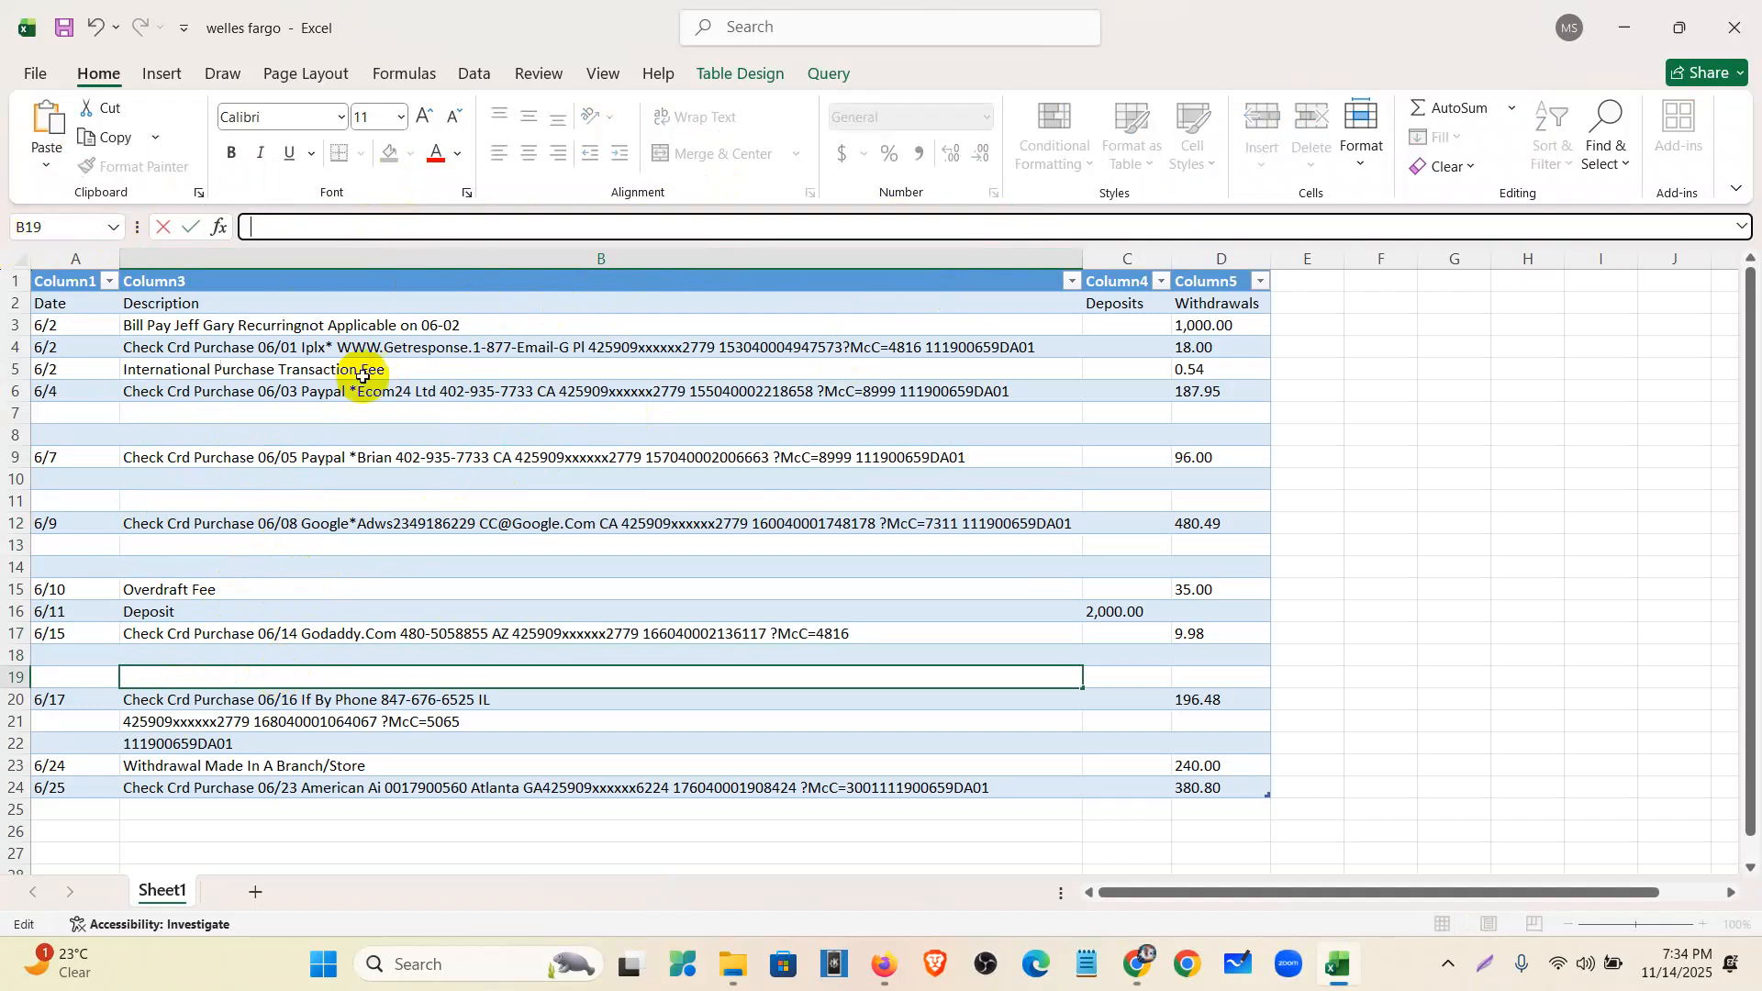
left_click(417, 637)
left_click(1000, 227)
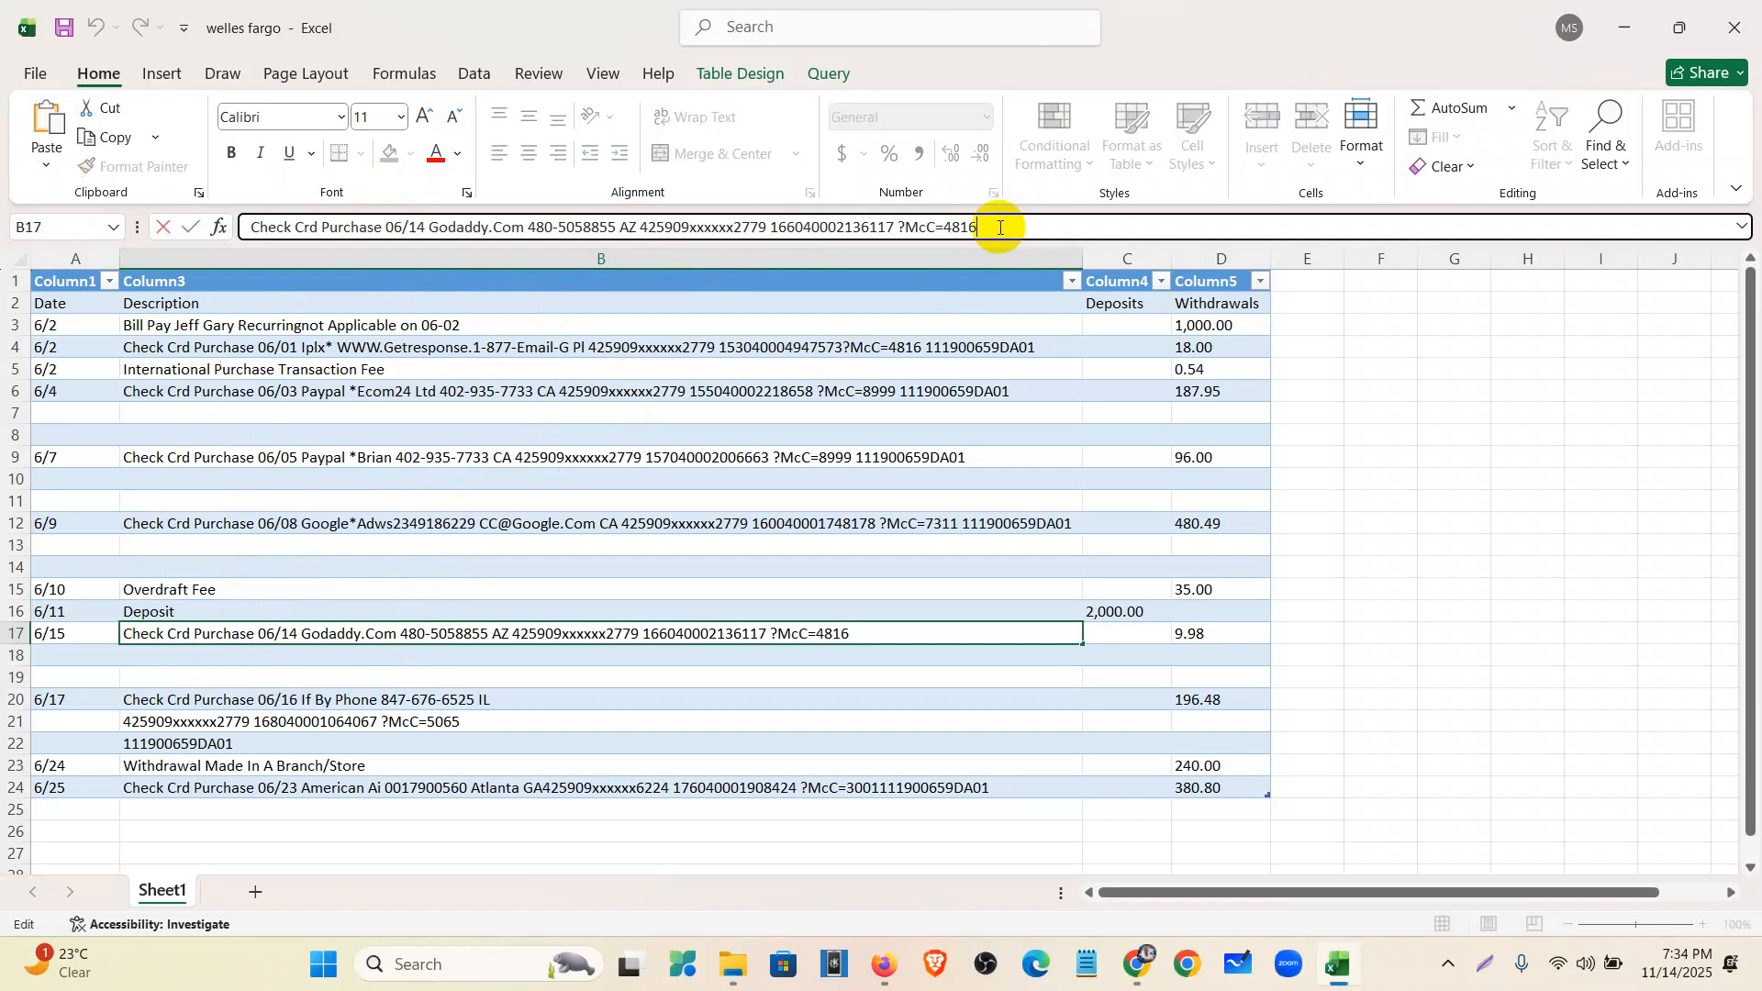
key("ctrl+v")
- Move the B21 and B22 fragments onto the end of the If By Phone description in B20
scroll(330, 643, "down", 1)
left_click(269, 657)
left_click_drag(592, 228, 58, 223)
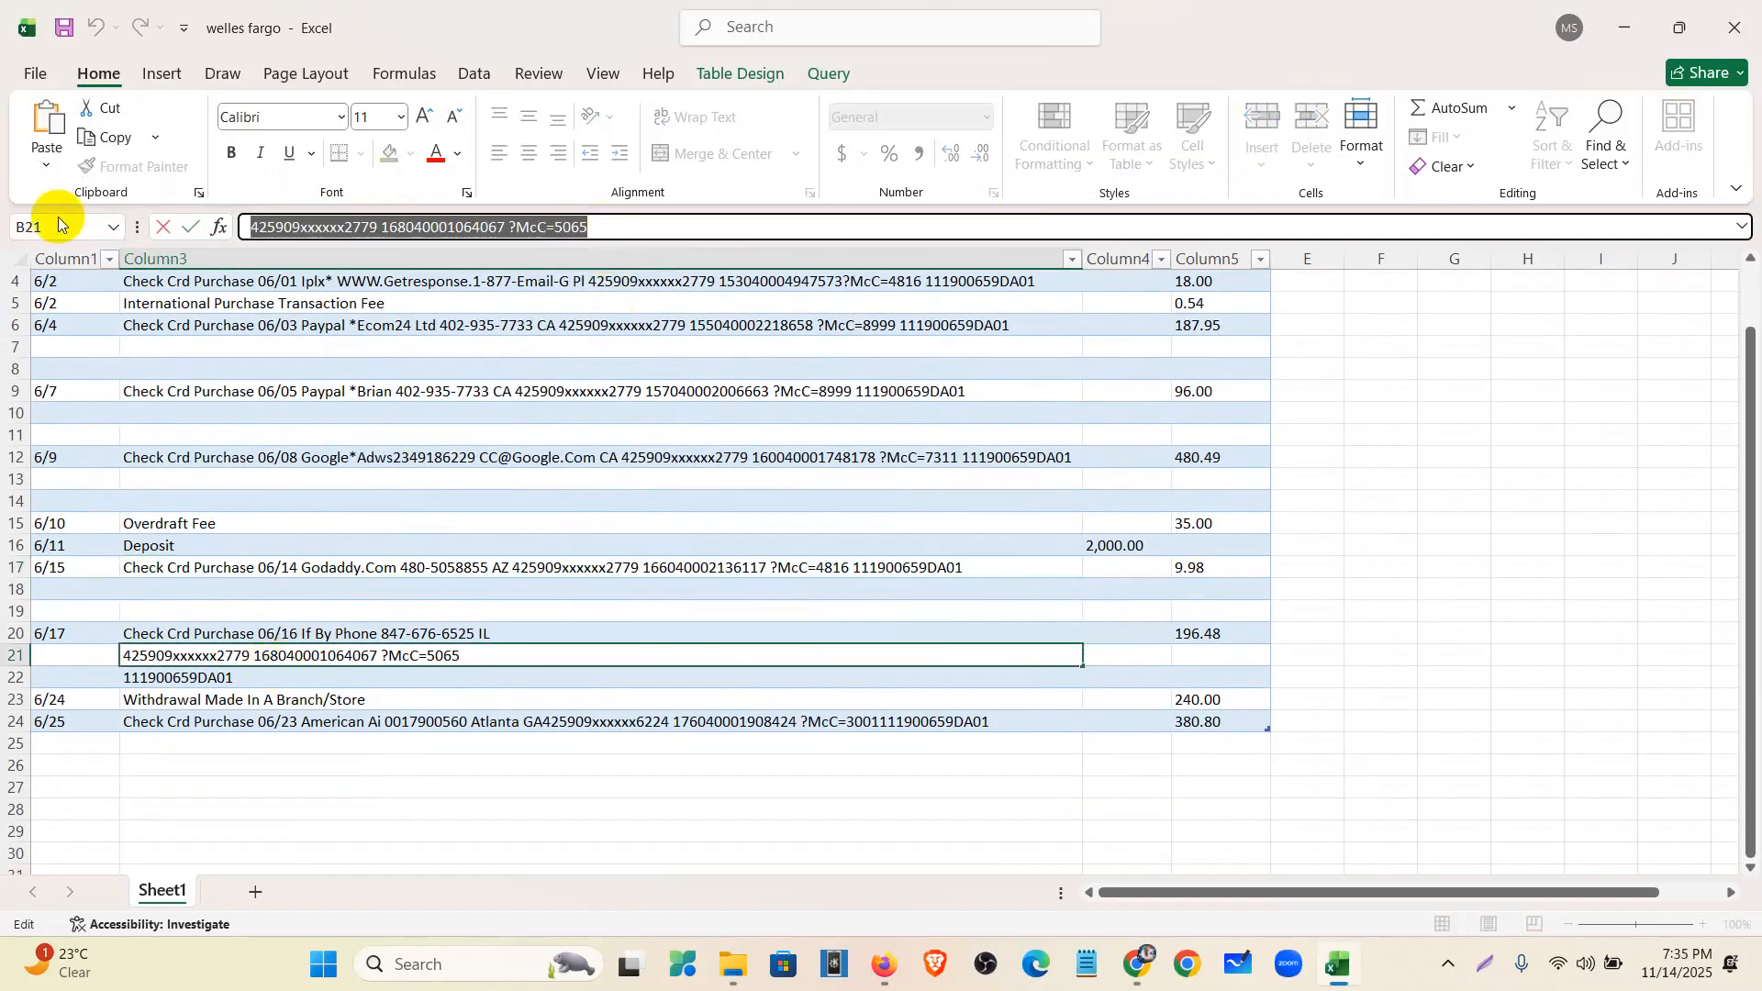
key("ctrl+x")
left_click(246, 633)
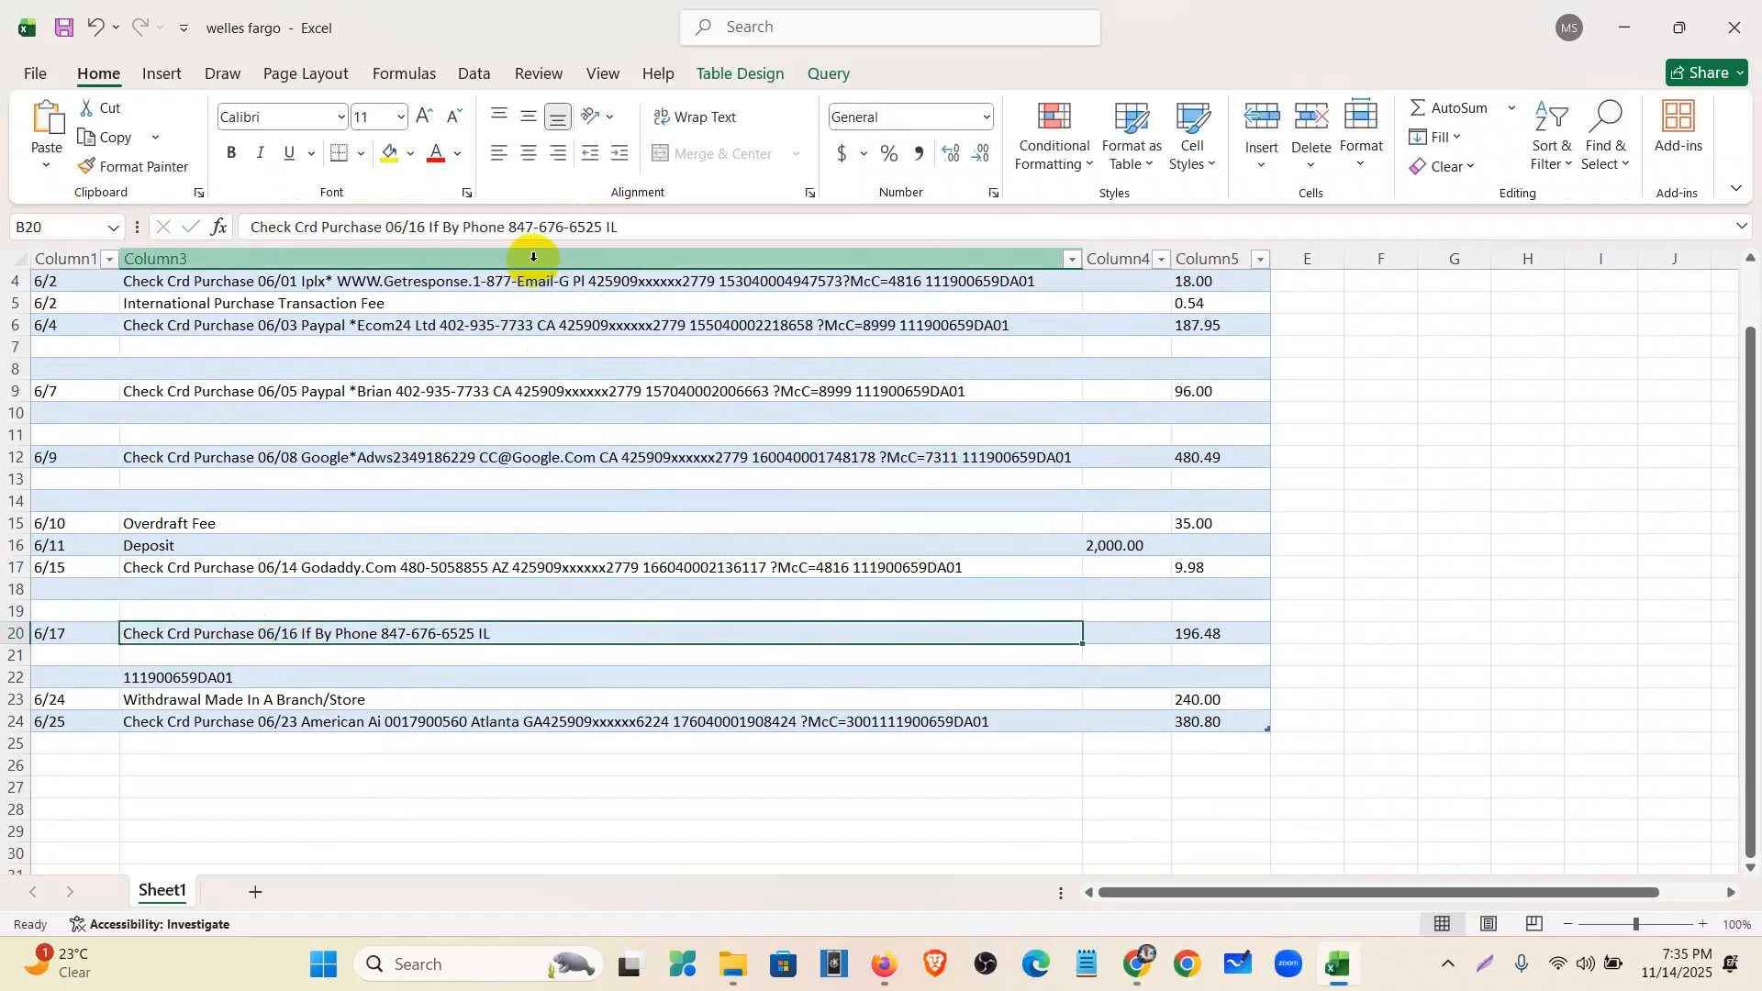
key("ctrl+v")
left_click(296, 687)
left_click_drag(390, 227, 129, 223)
key("ctrl+x")
left_click(423, 633)
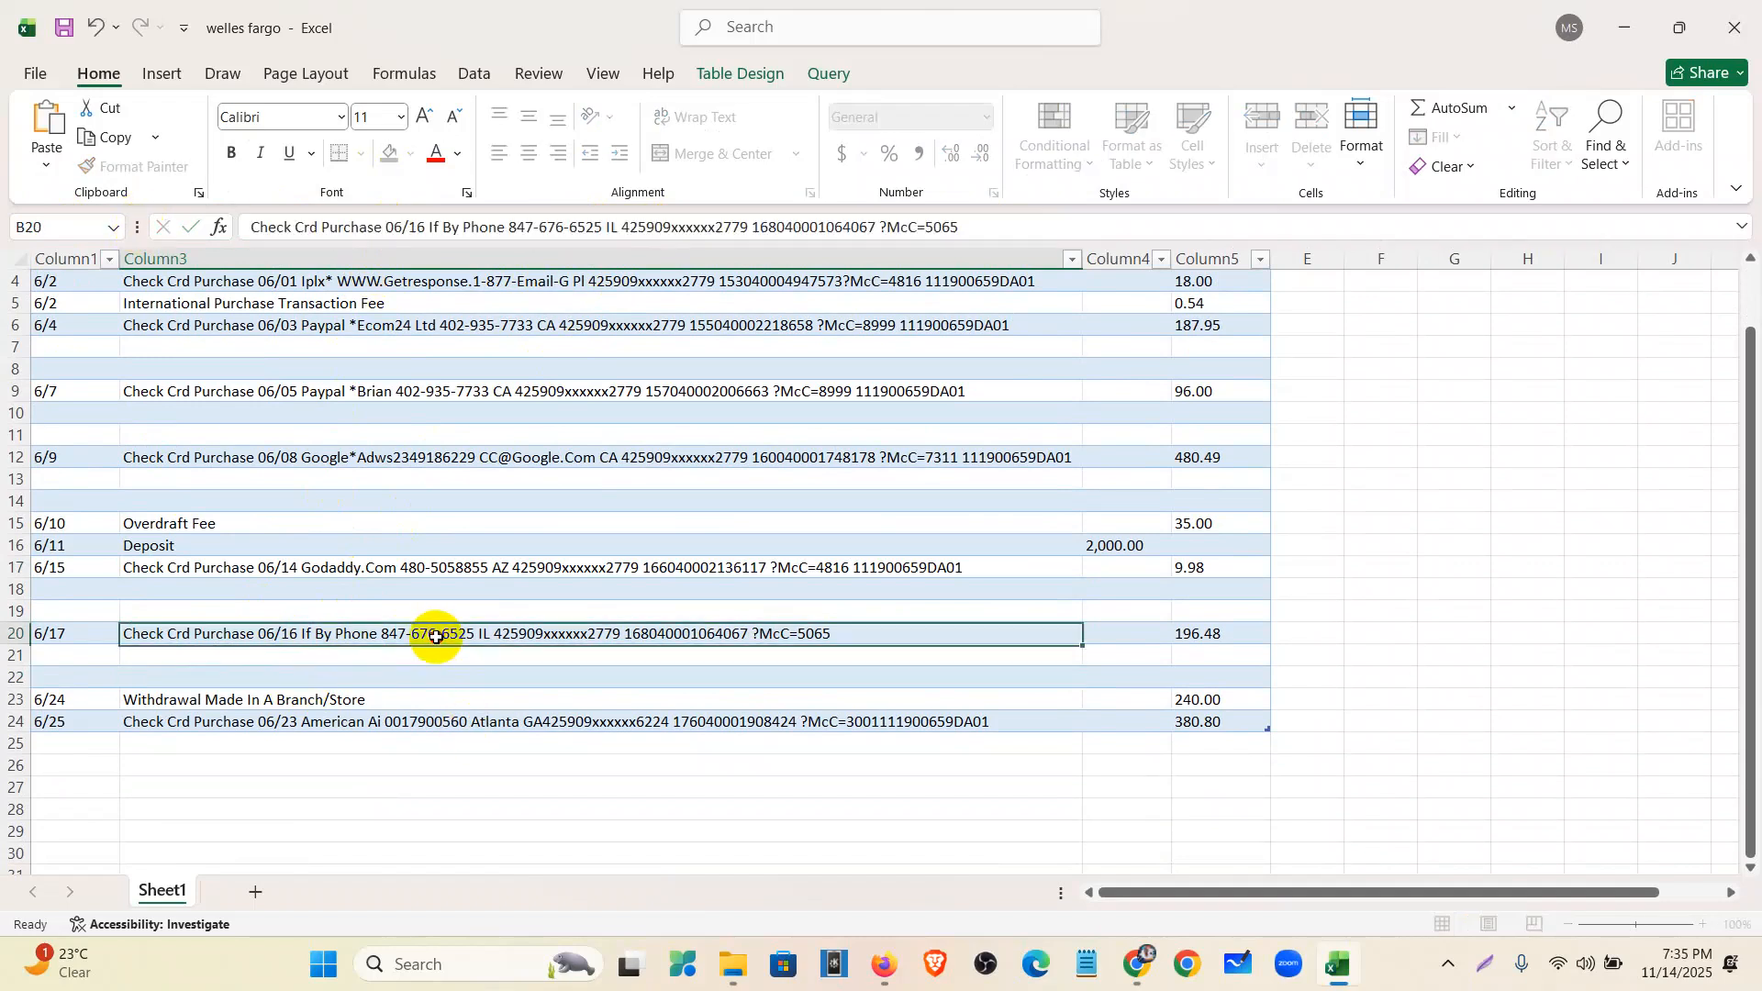
left_click(982, 229)
key("ctrl+v")
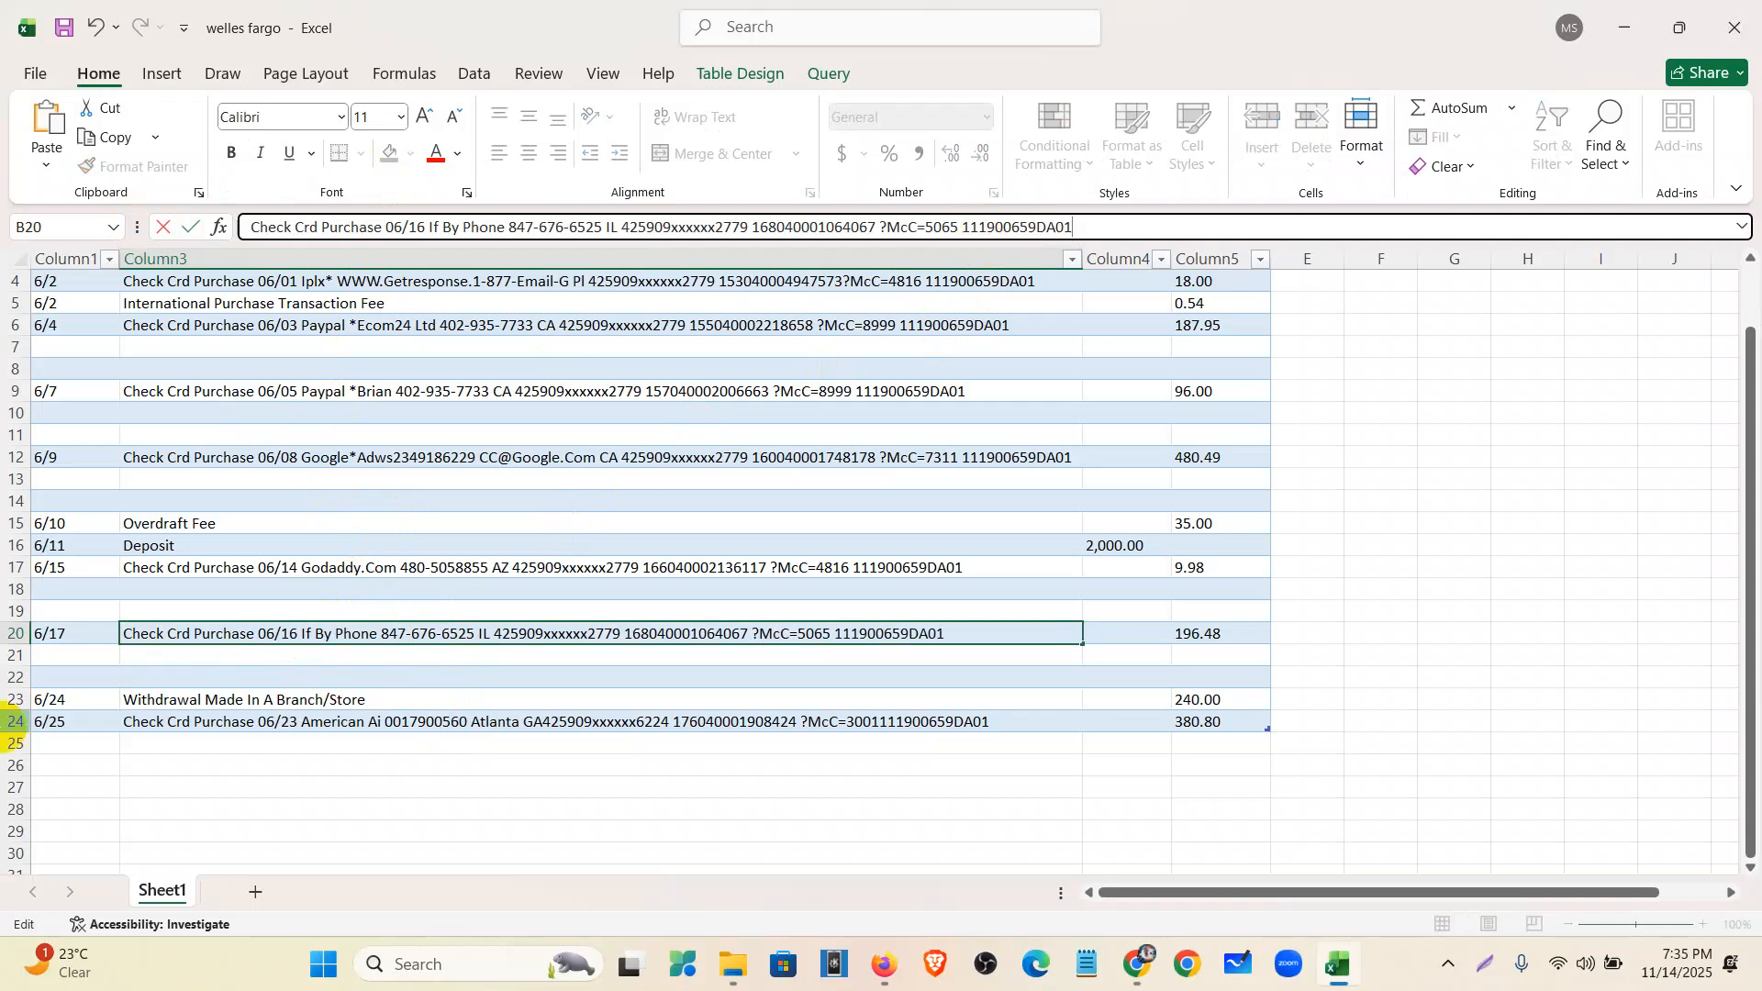
left_click(17, 659)
left_click_drag(18, 659, 13, 678)
- Delete the blank row pairs 21–22, 18–19 and 13–14
right_click(14, 672)
left_click(47, 476)
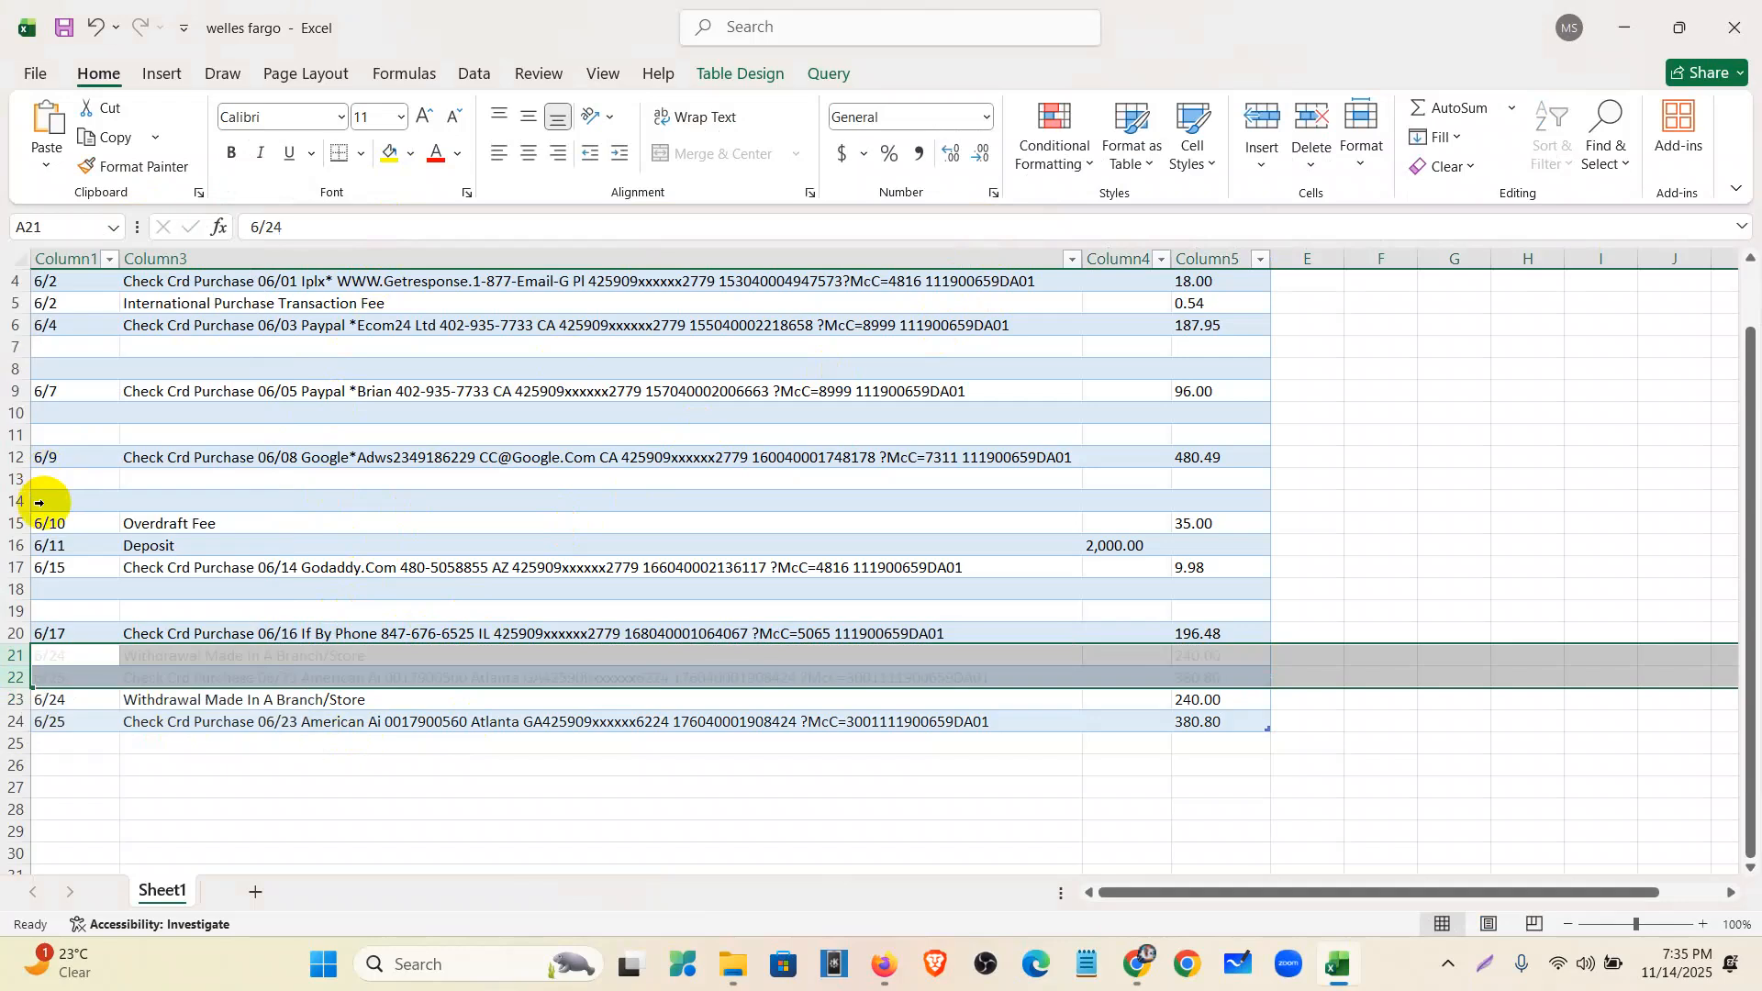
left_click_drag(13, 592, 12, 610)
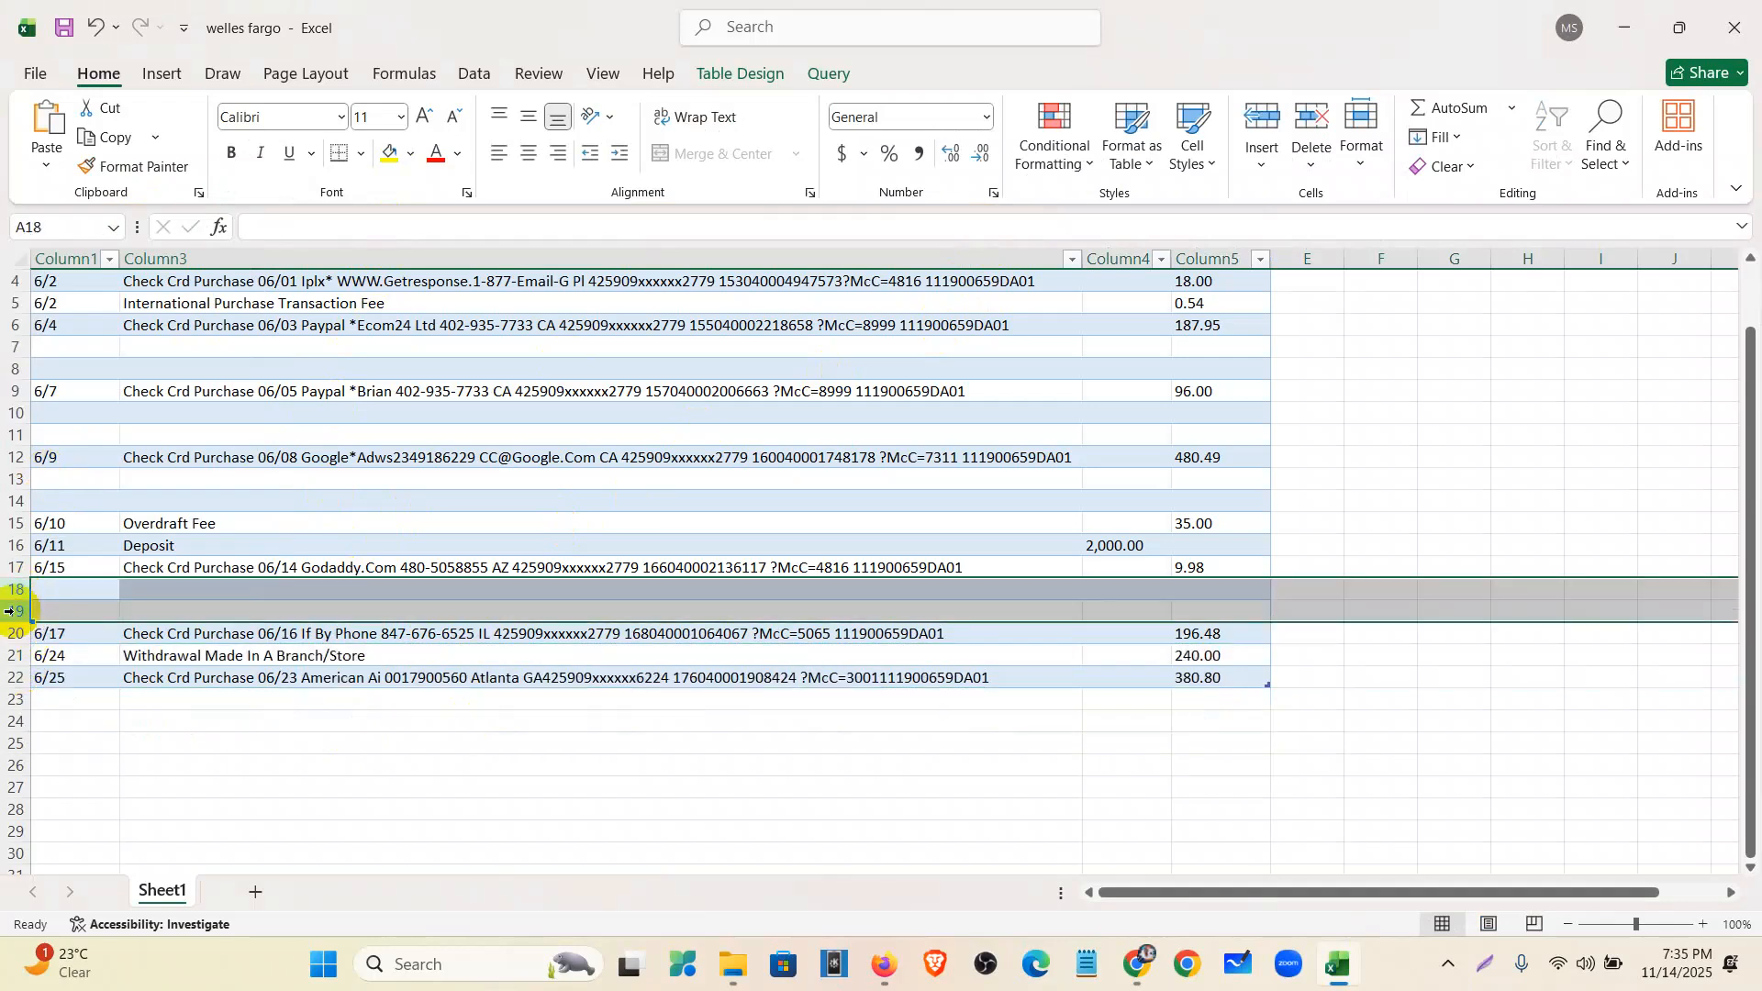
right_click(13, 611)
left_click(71, 442)
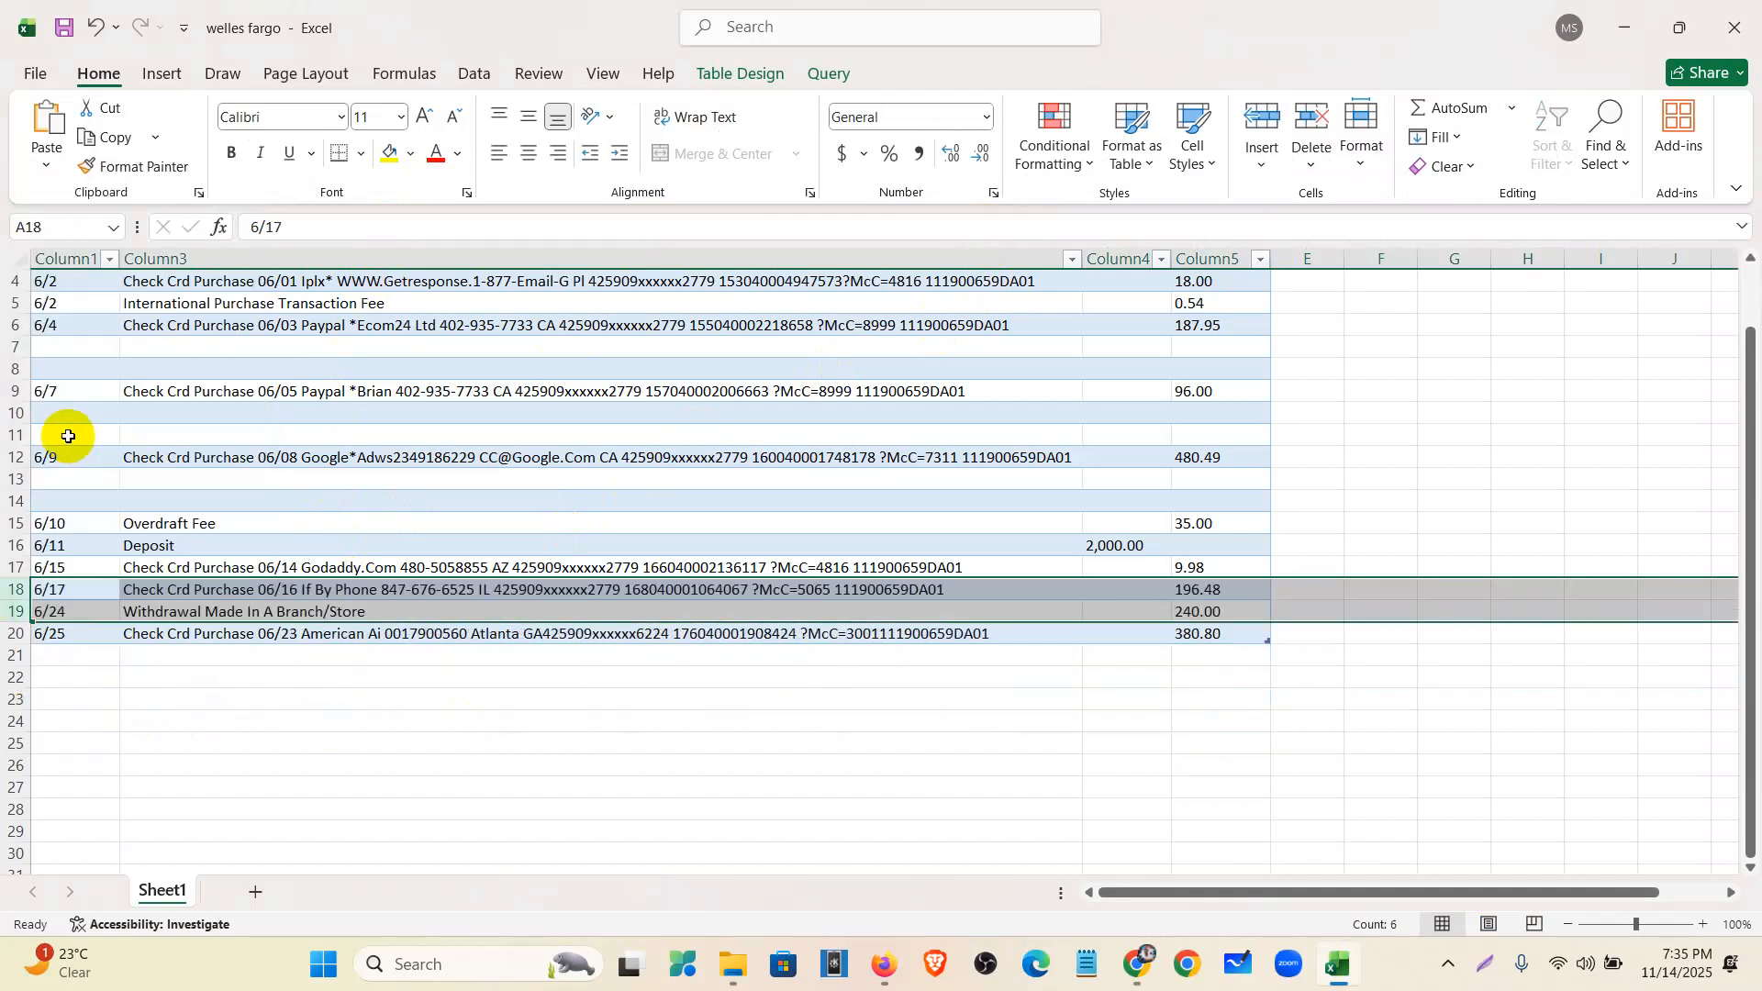
left_click_drag(18, 481, 19, 509)
right_click(12, 500)
left_click(78, 339)
- Delete the blank row pairs 10–11 and 7–8
left_click_drag(8, 416, 11, 435)
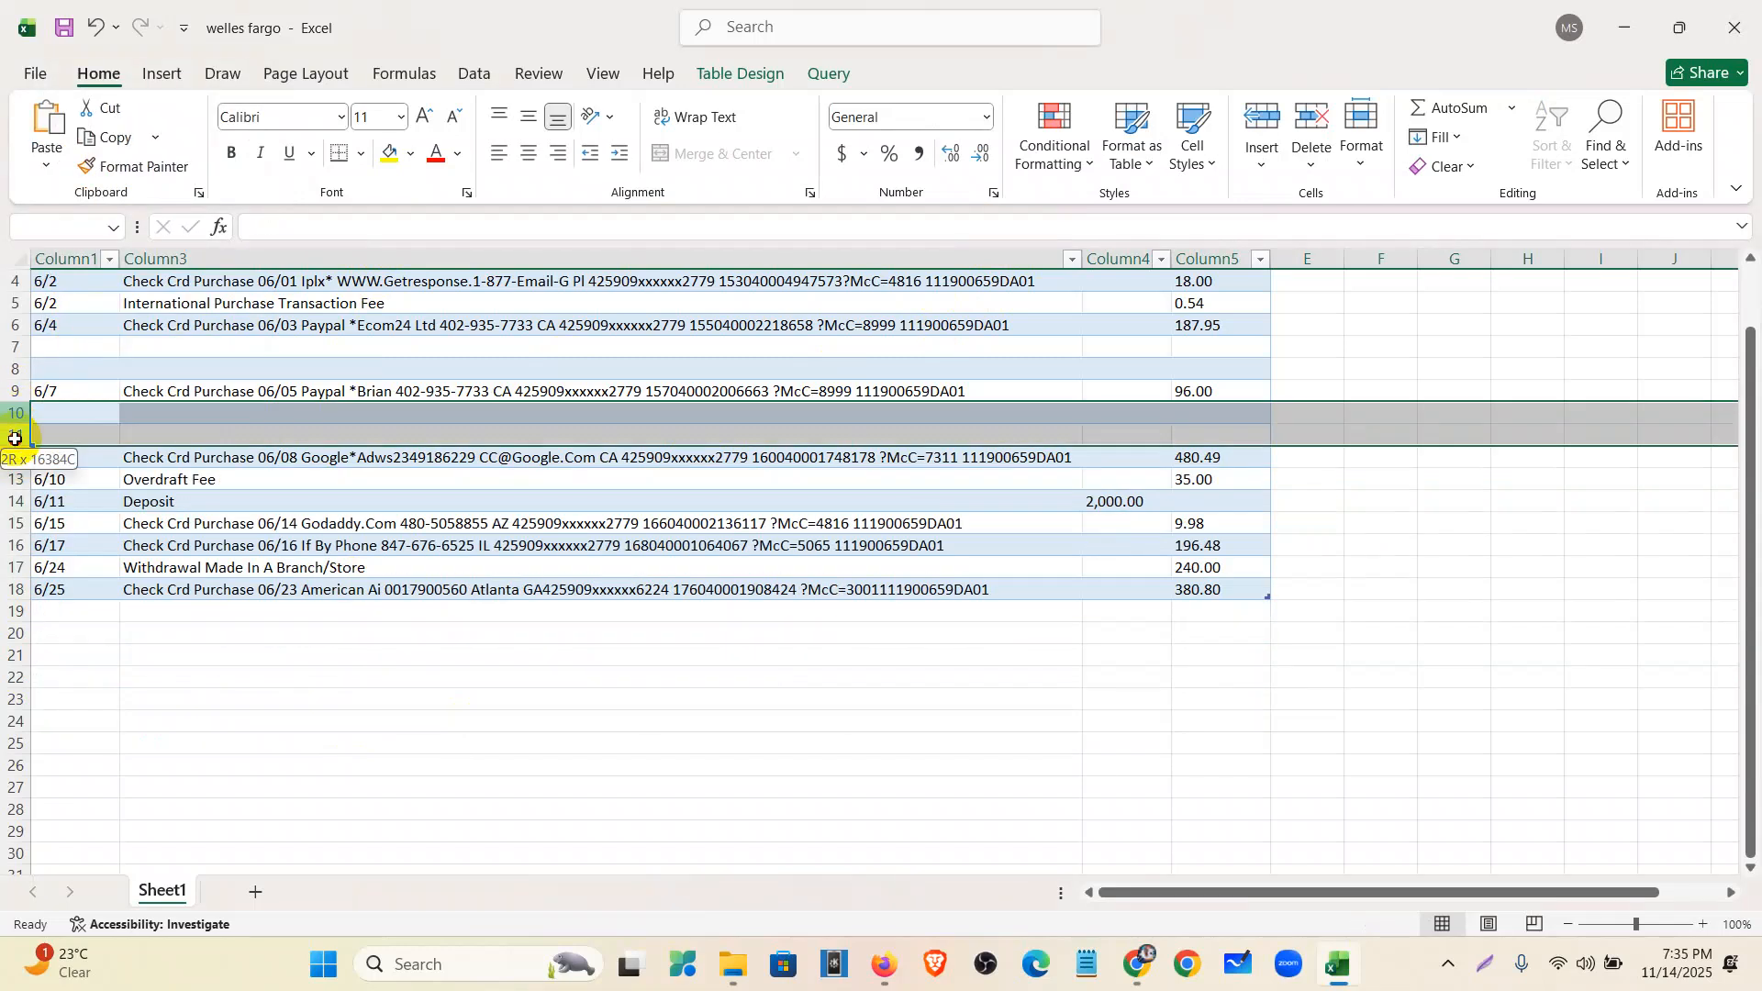
right_click(11, 435)
left_click(96, 704)
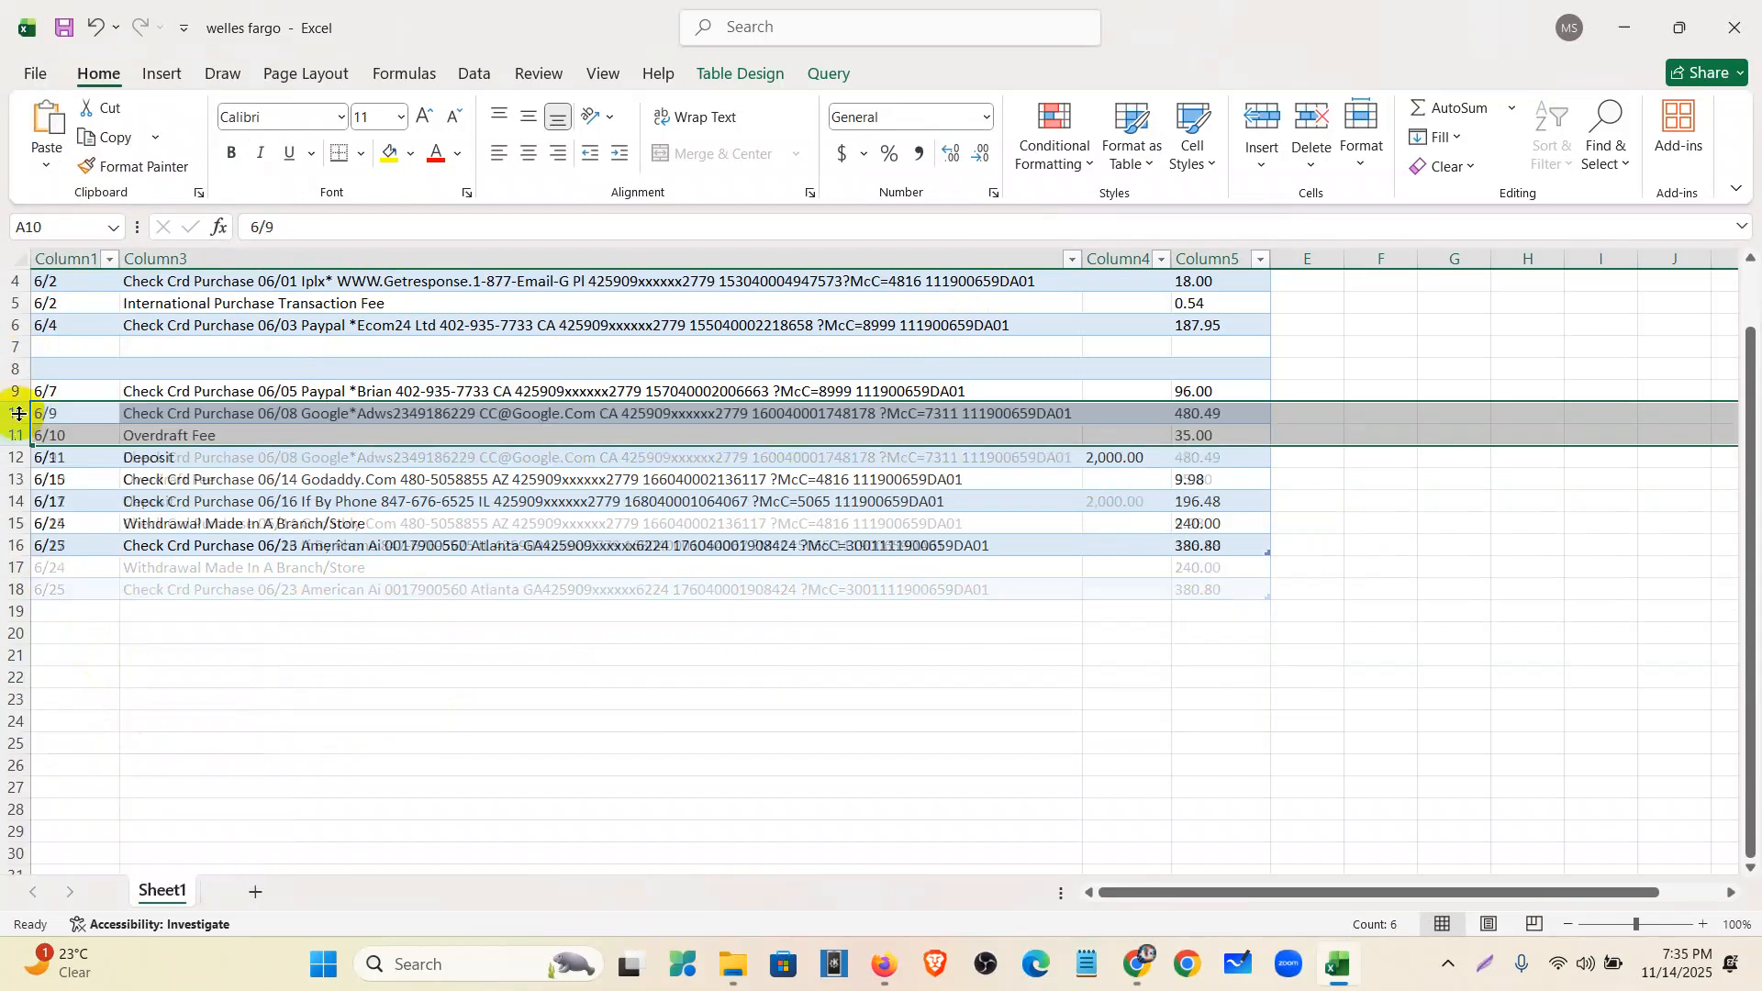
left_click_drag(16, 347, 17, 378)
right_click(7, 367)
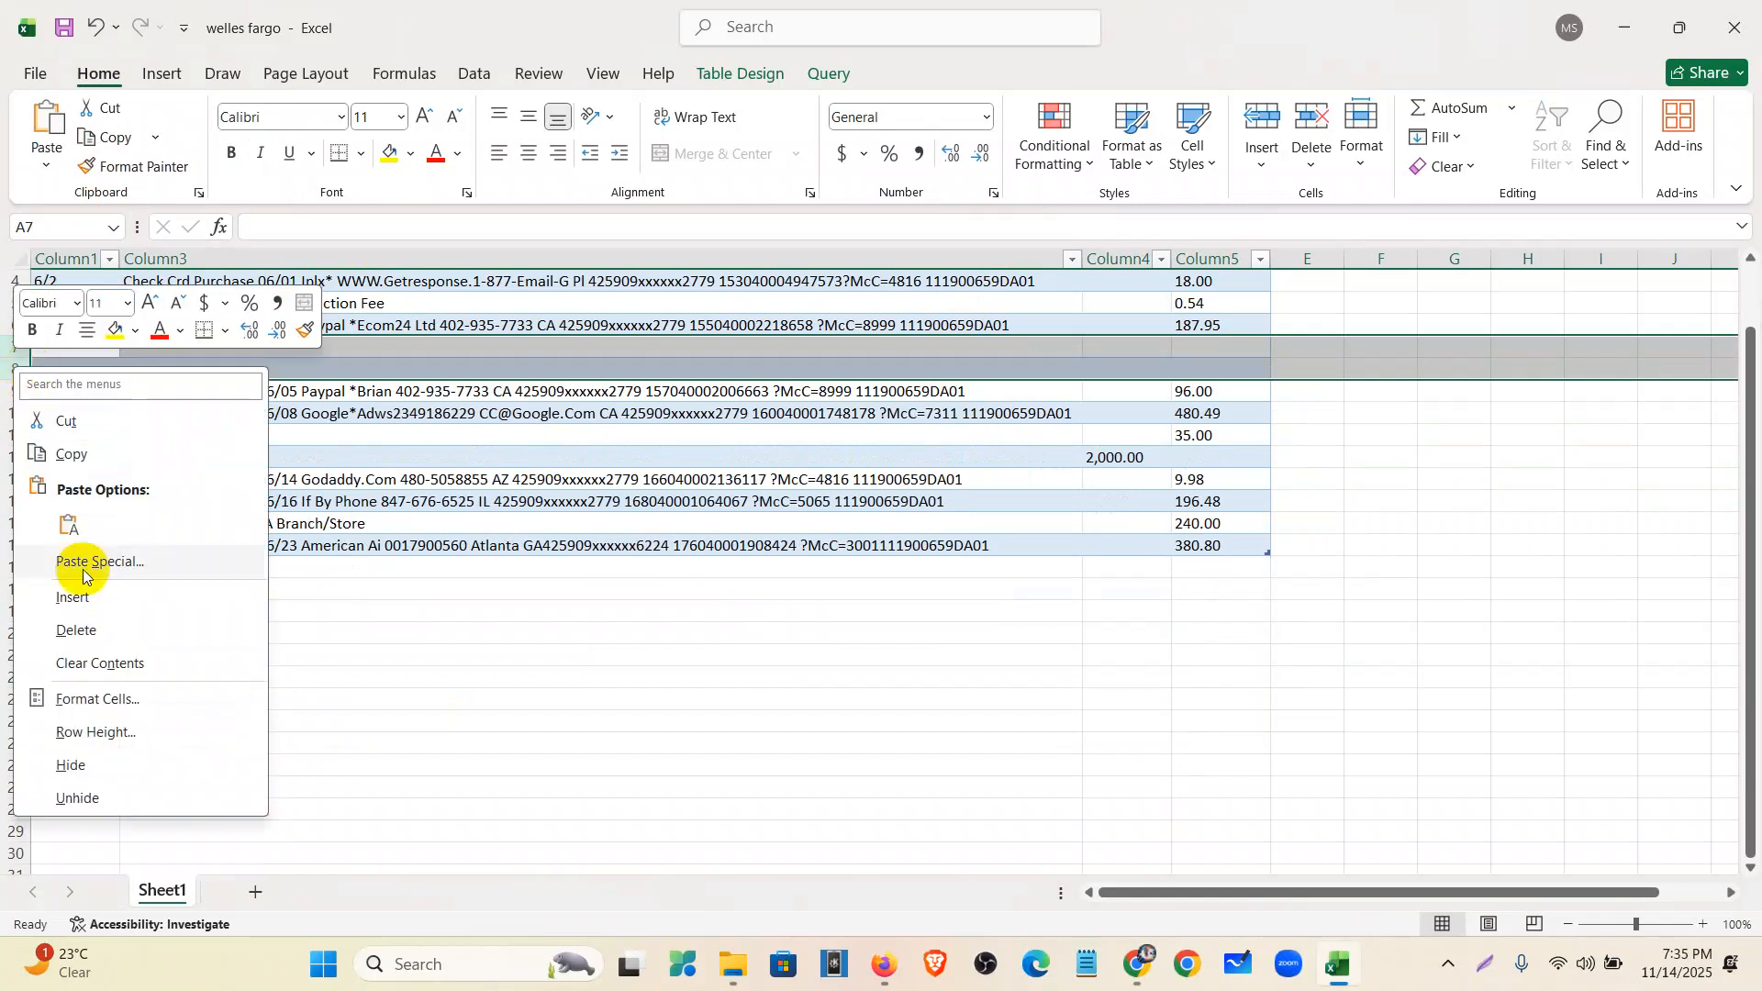
left_click(92, 624)
- Undo the accidental edit that turned the A3 date into 2-Jun
left_click(586, 642)
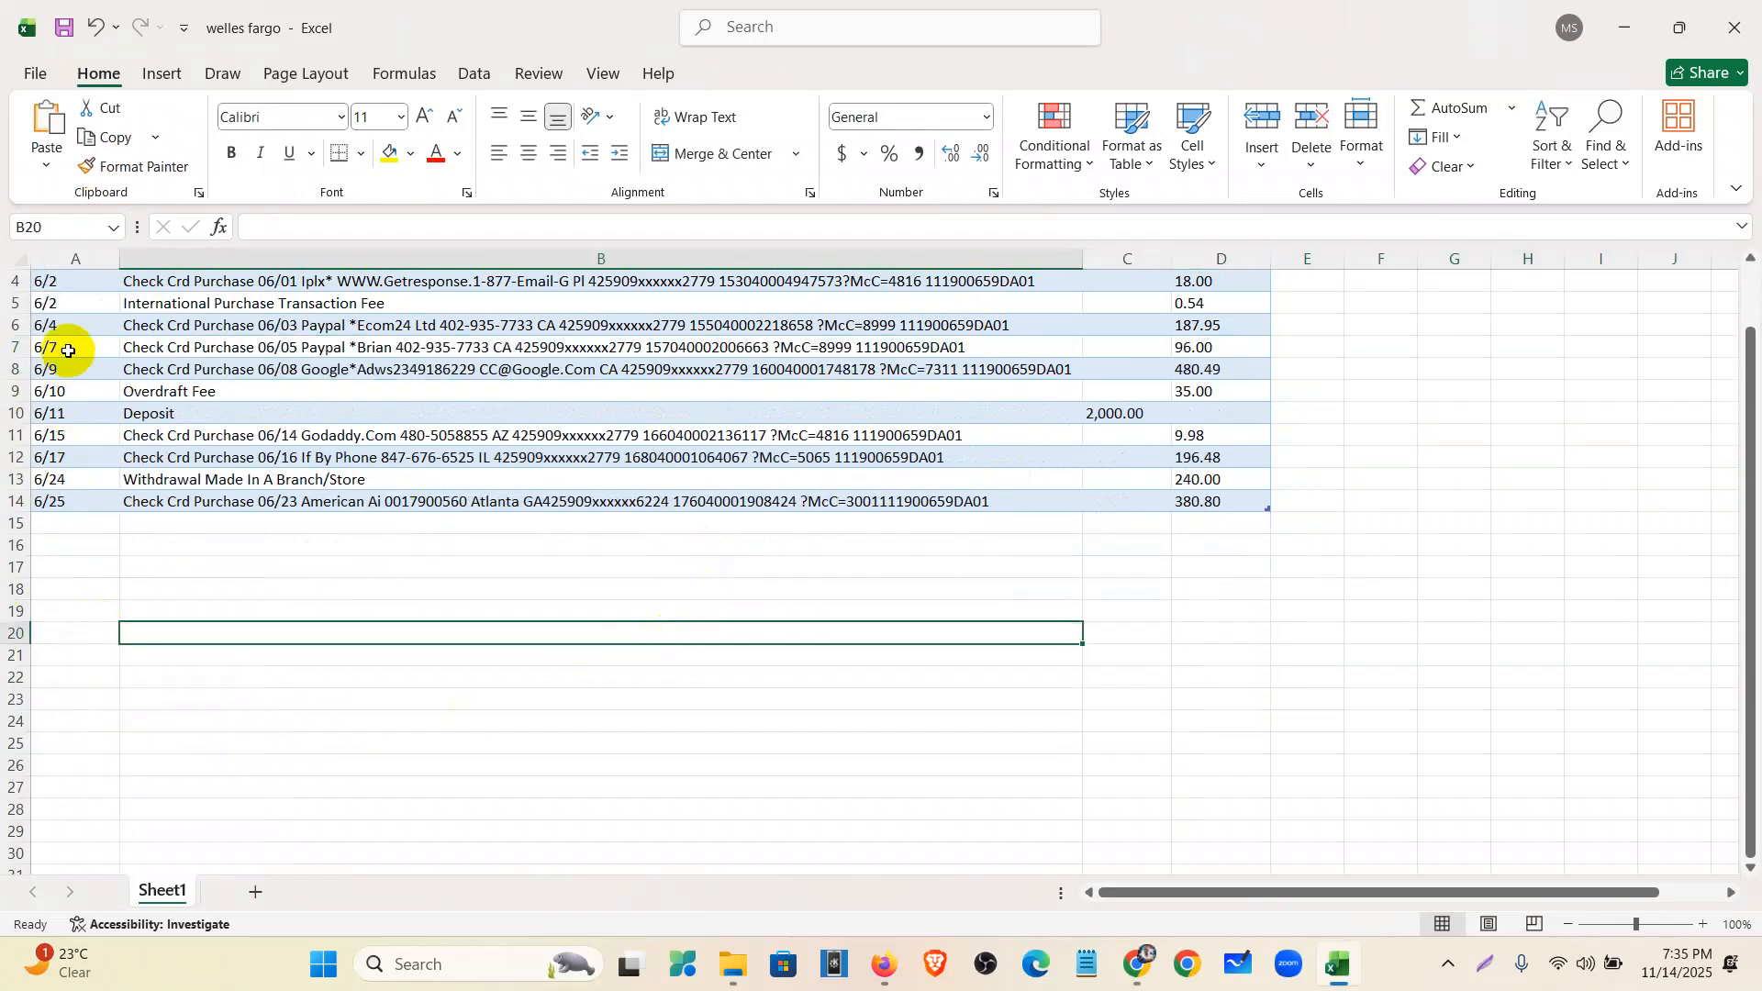
left_click(69, 281)
scroll(102, 556, "up", 1)
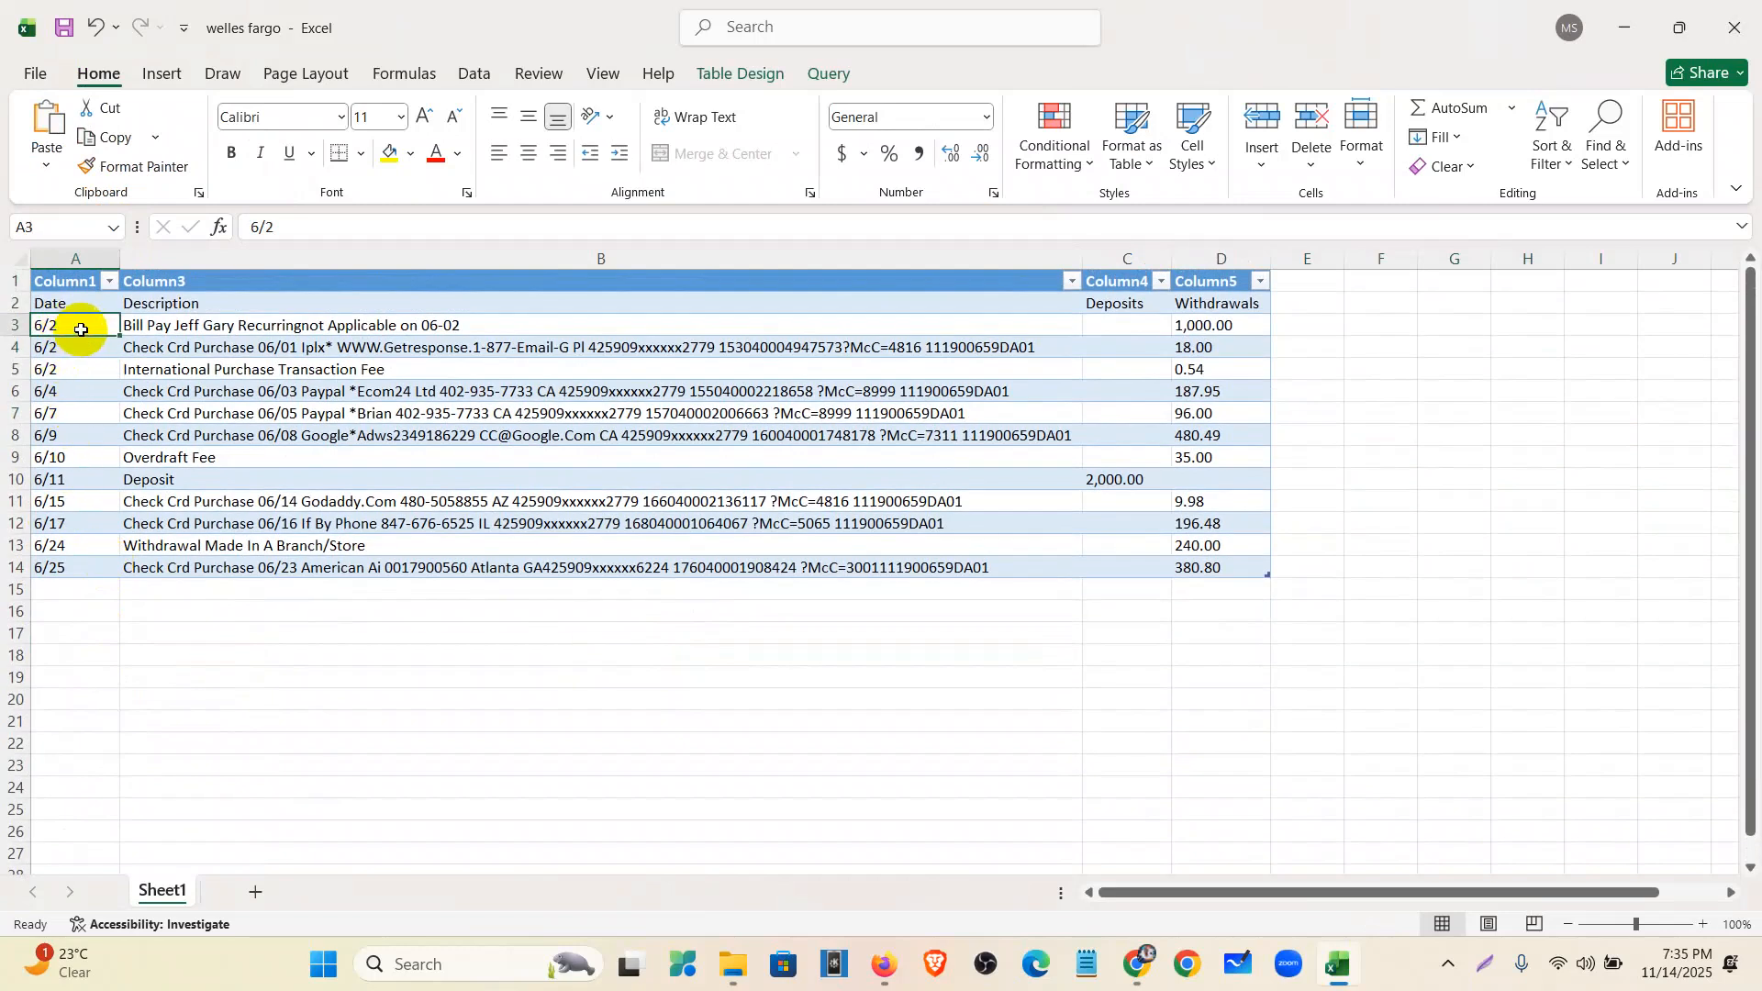
double_click(81, 329)
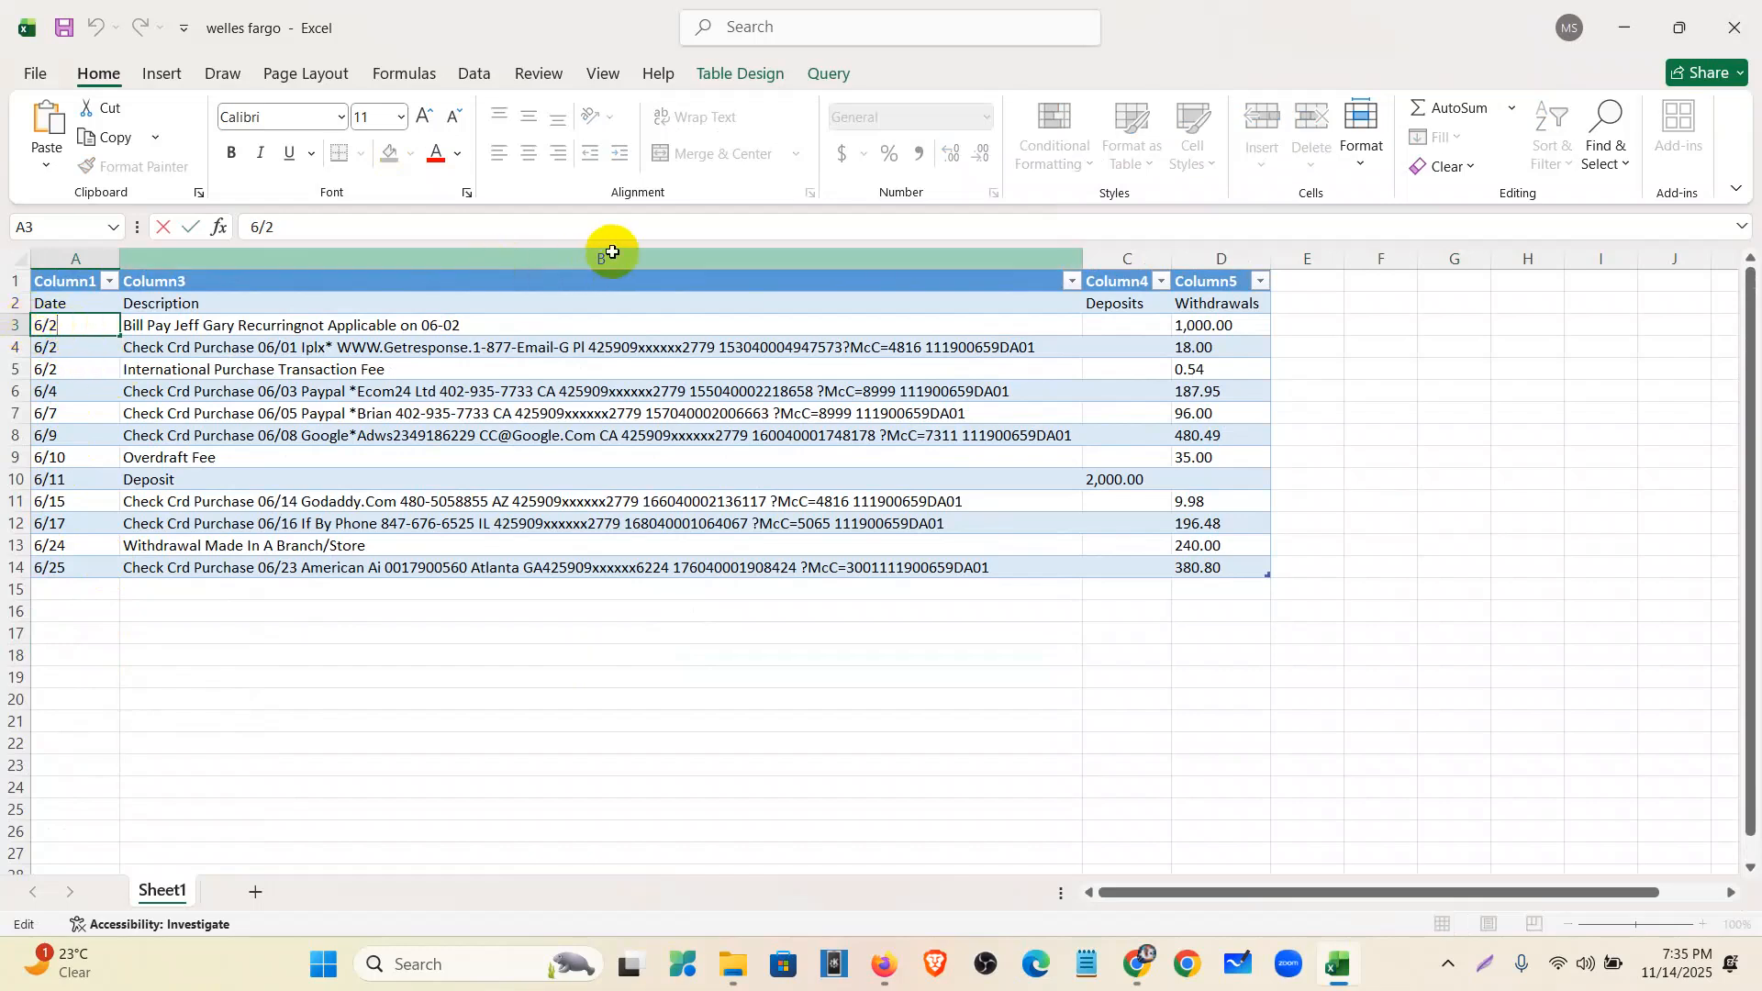
left_click(206, 719)
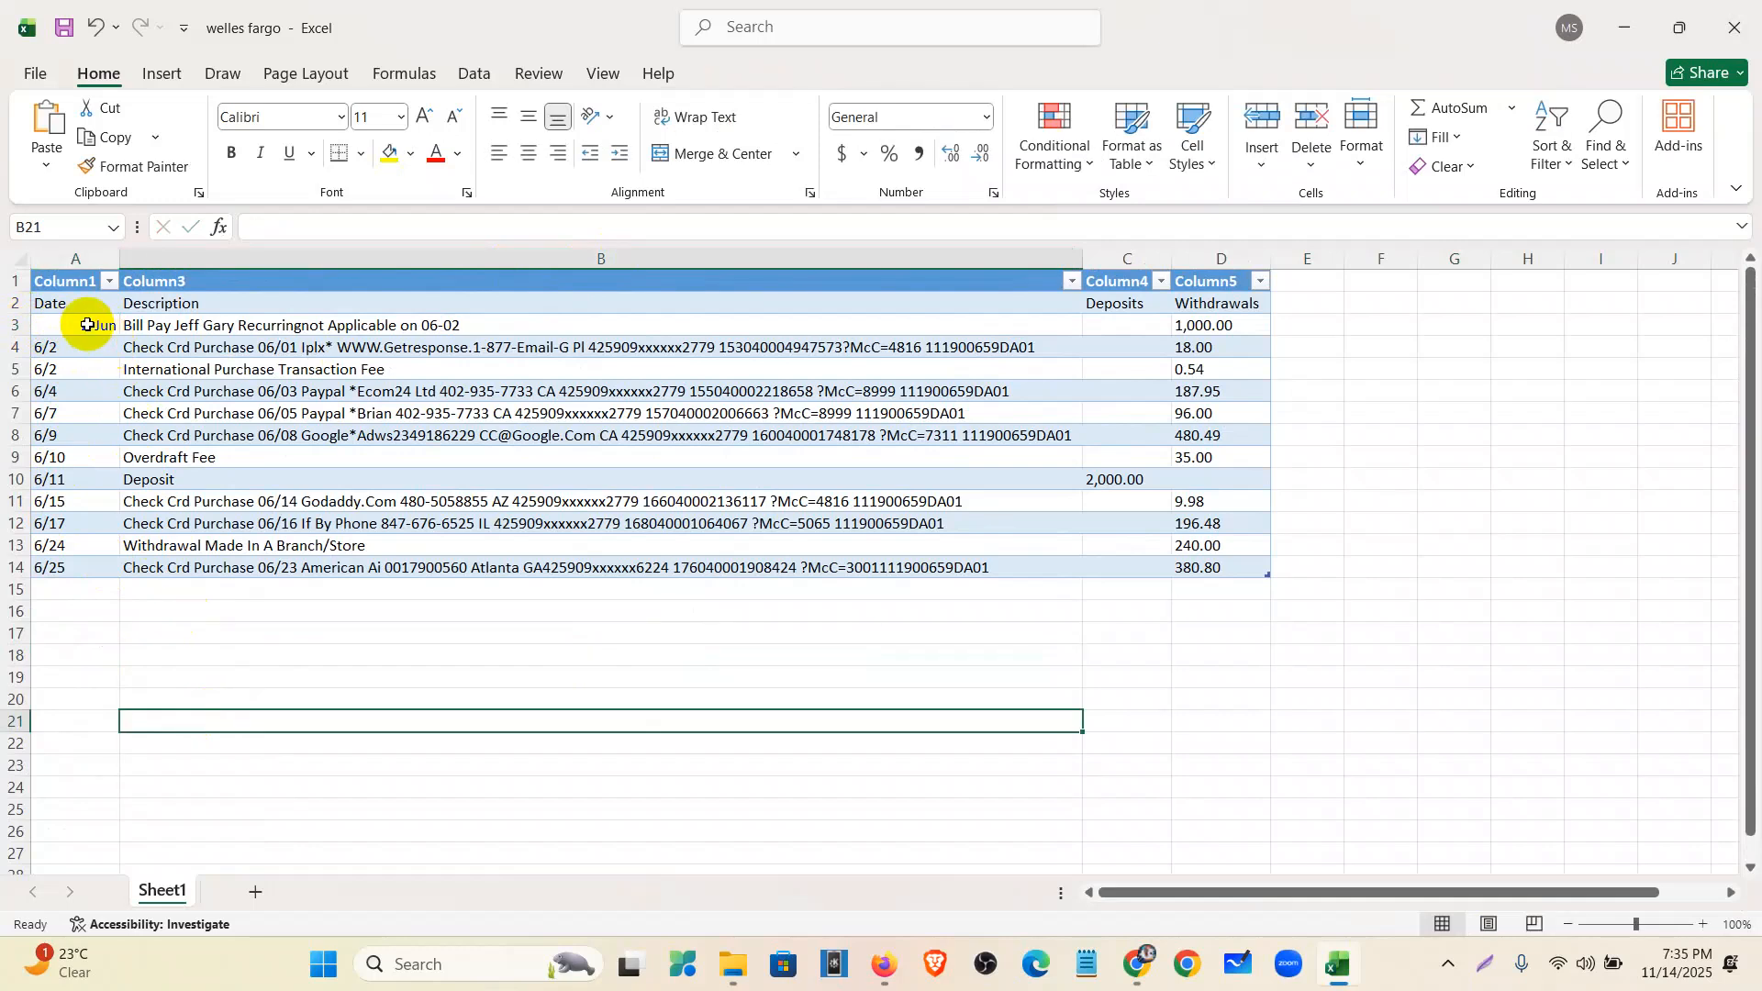
key("ctrl+z")
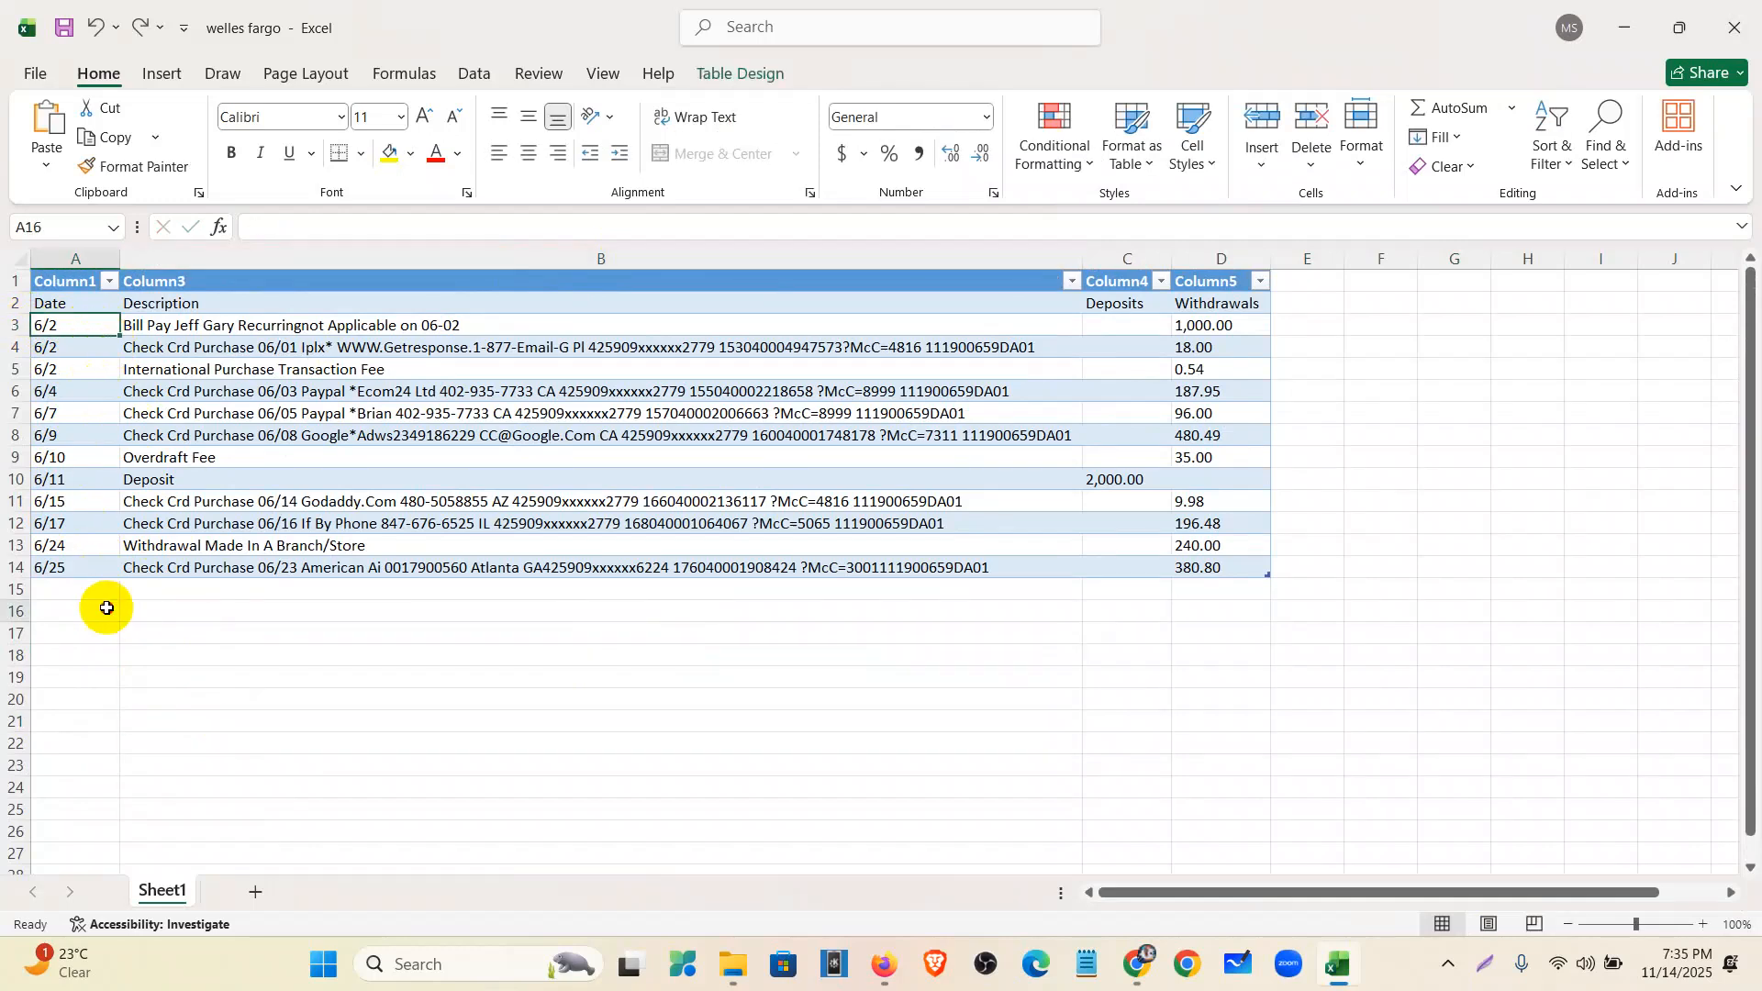
- Try the Long Date format on A3:A14, then reset the cells to General
left_click(103, 610)
left_click_drag(92, 437, 71, 567)
left_click(989, 114)
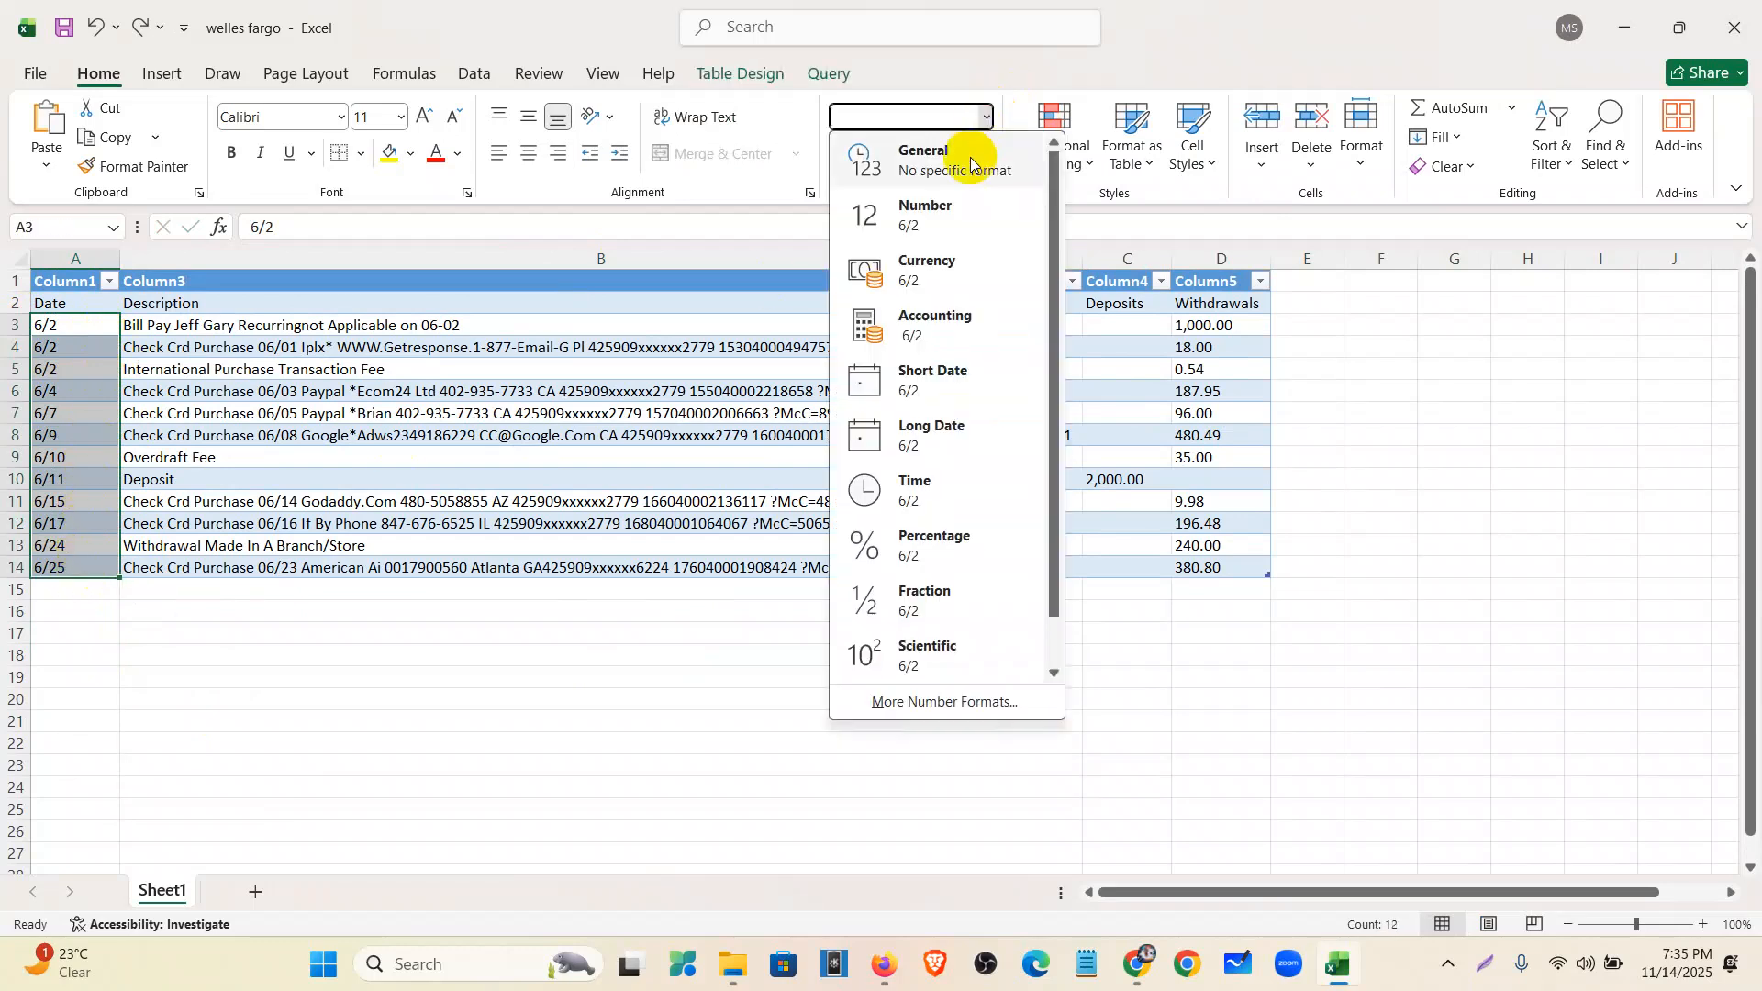
left_click(948, 437)
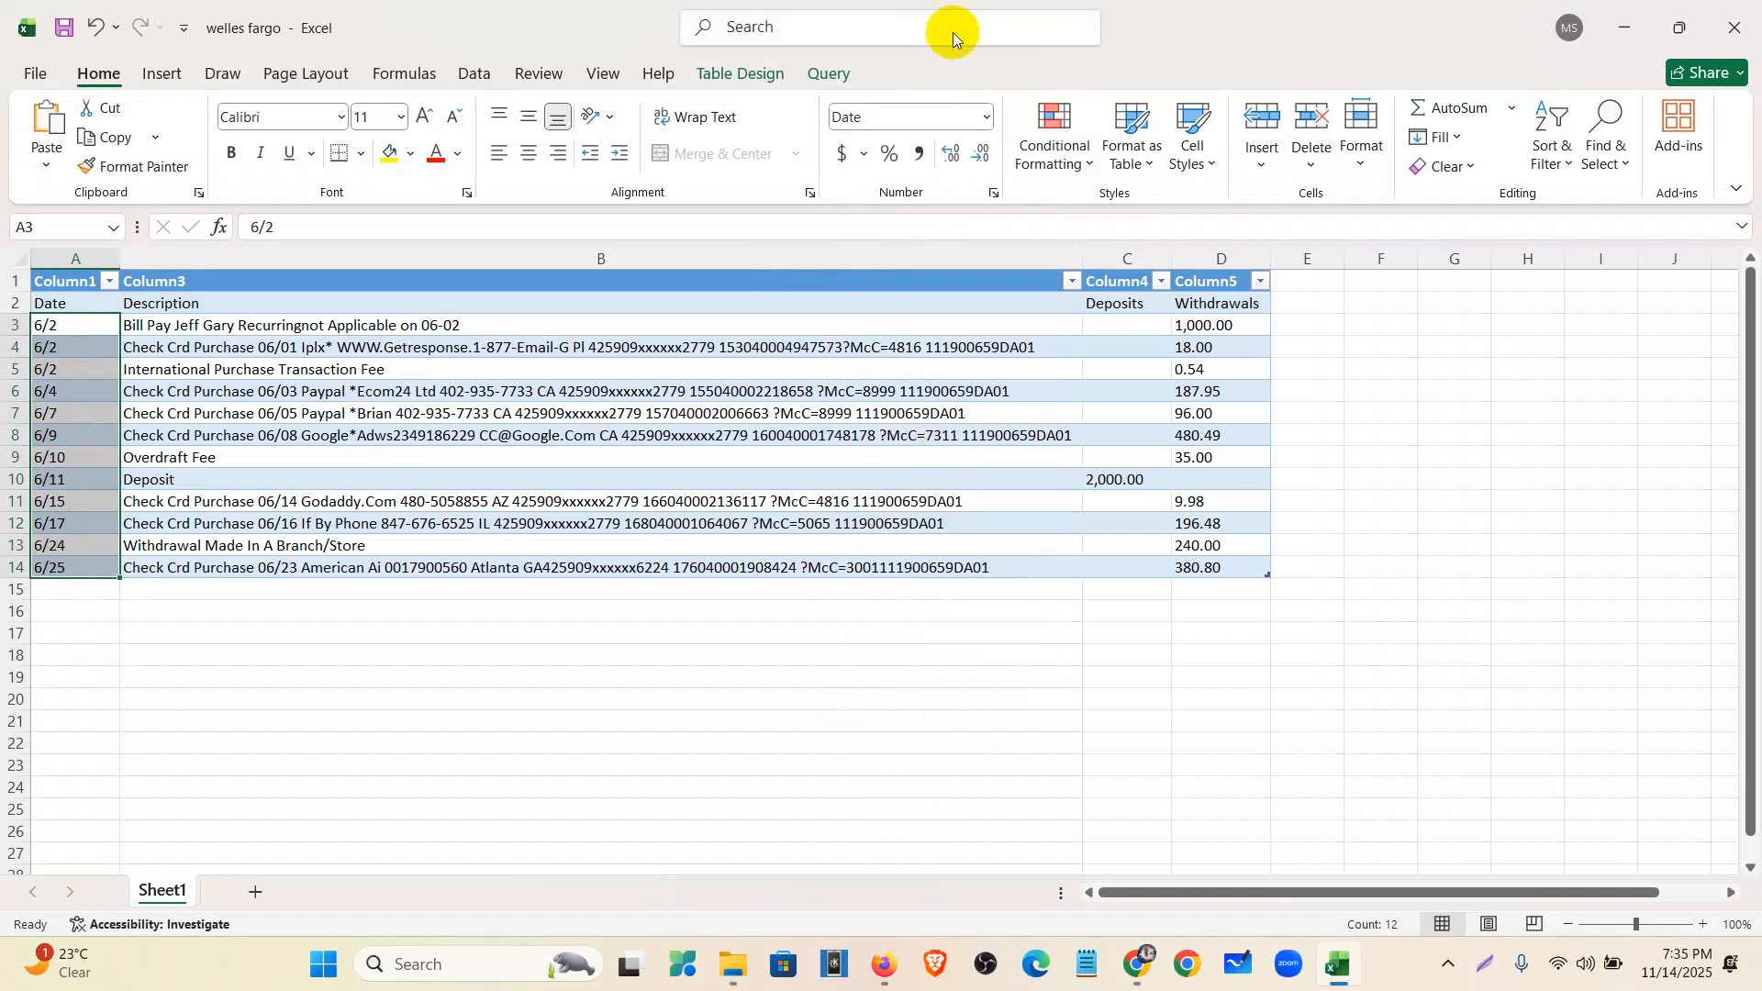
left_click(987, 116)
left_click(955, 428)
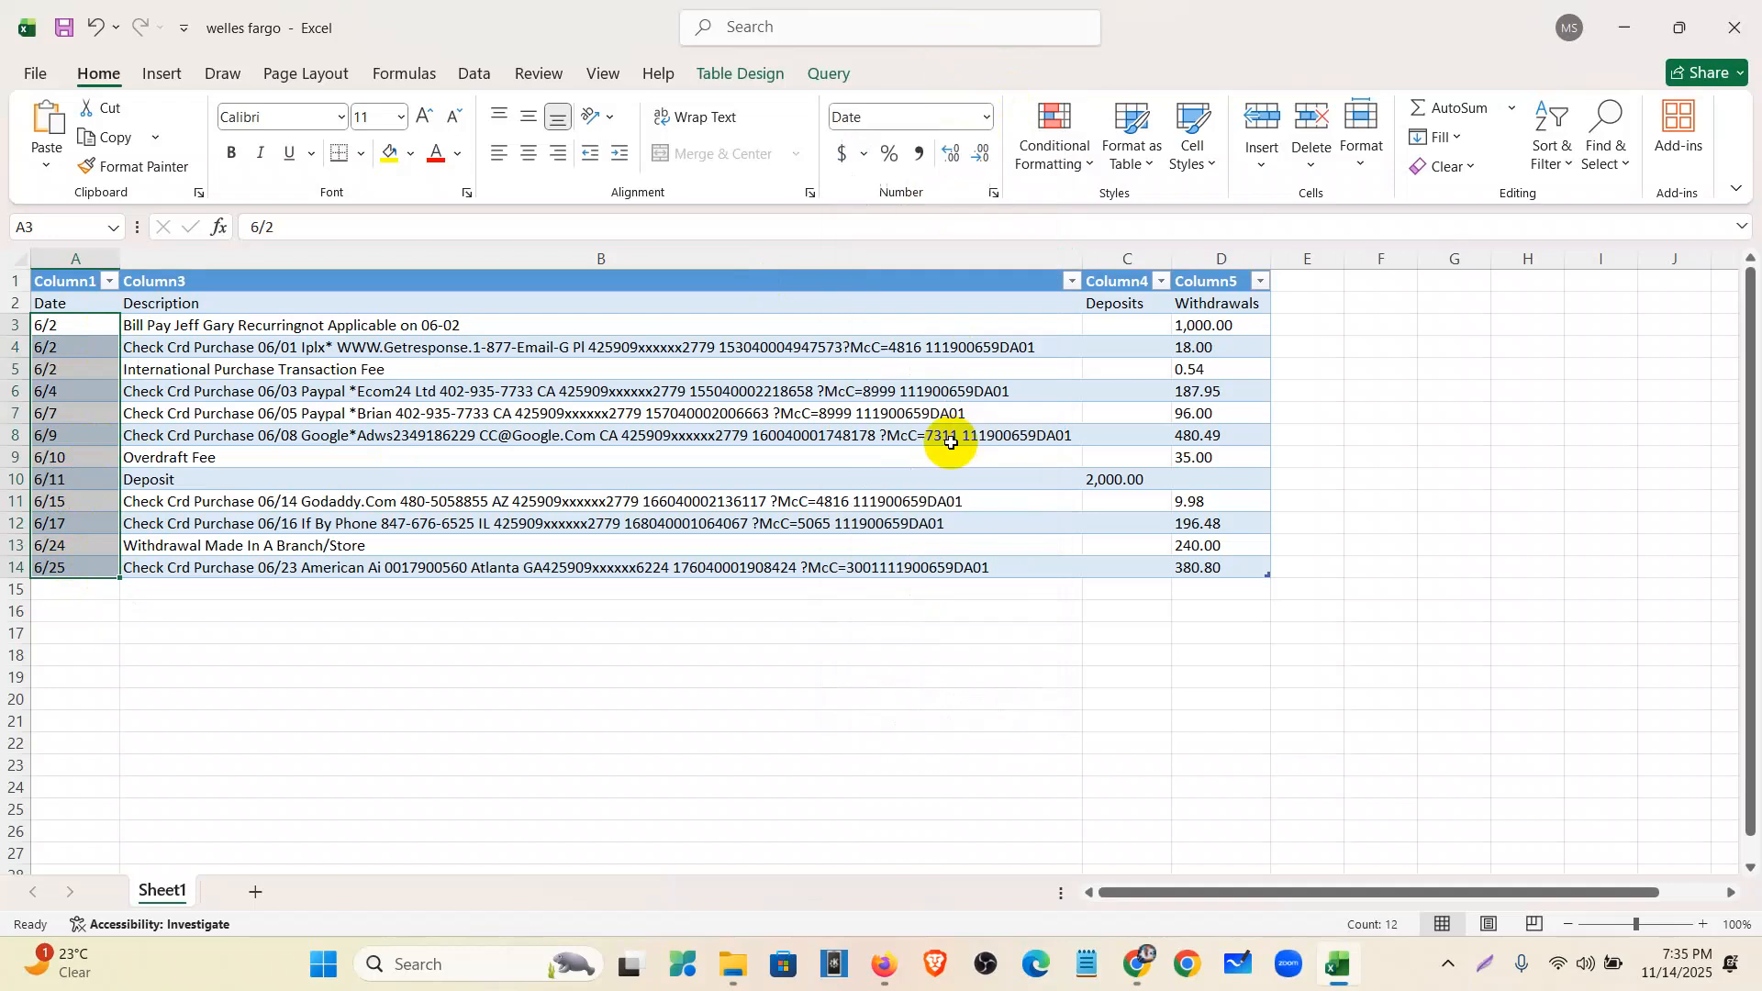
left_click(94, 336)
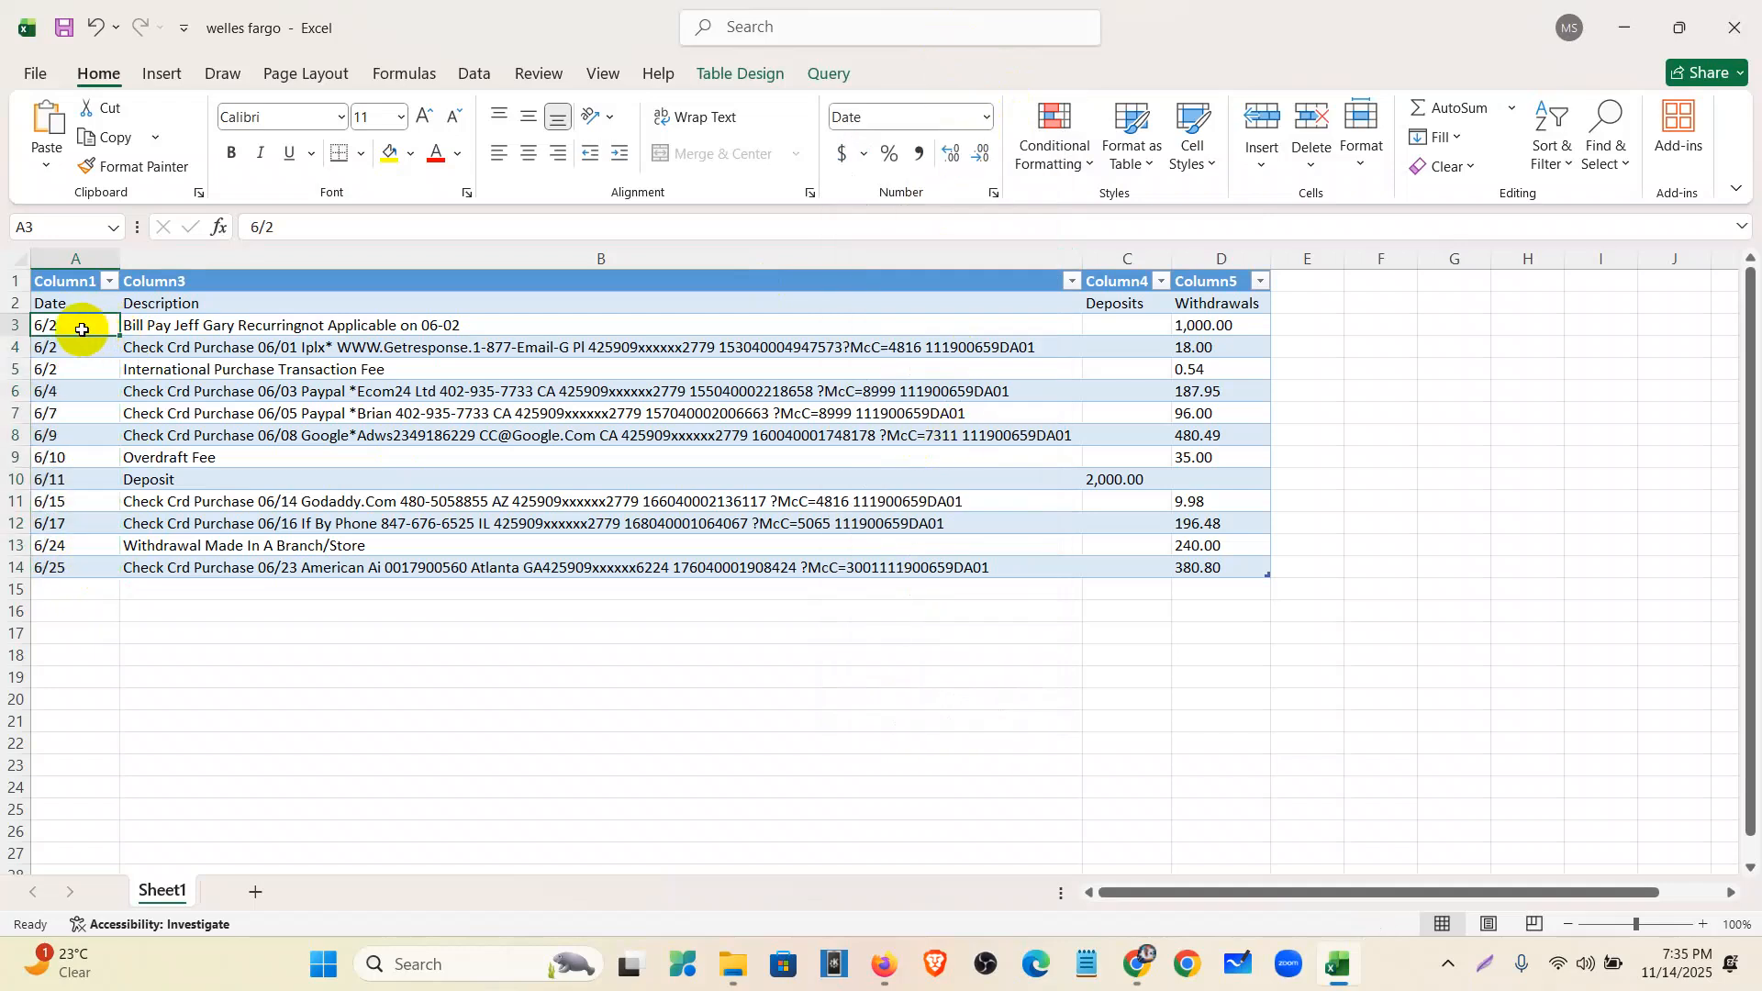
left_click(987, 116)
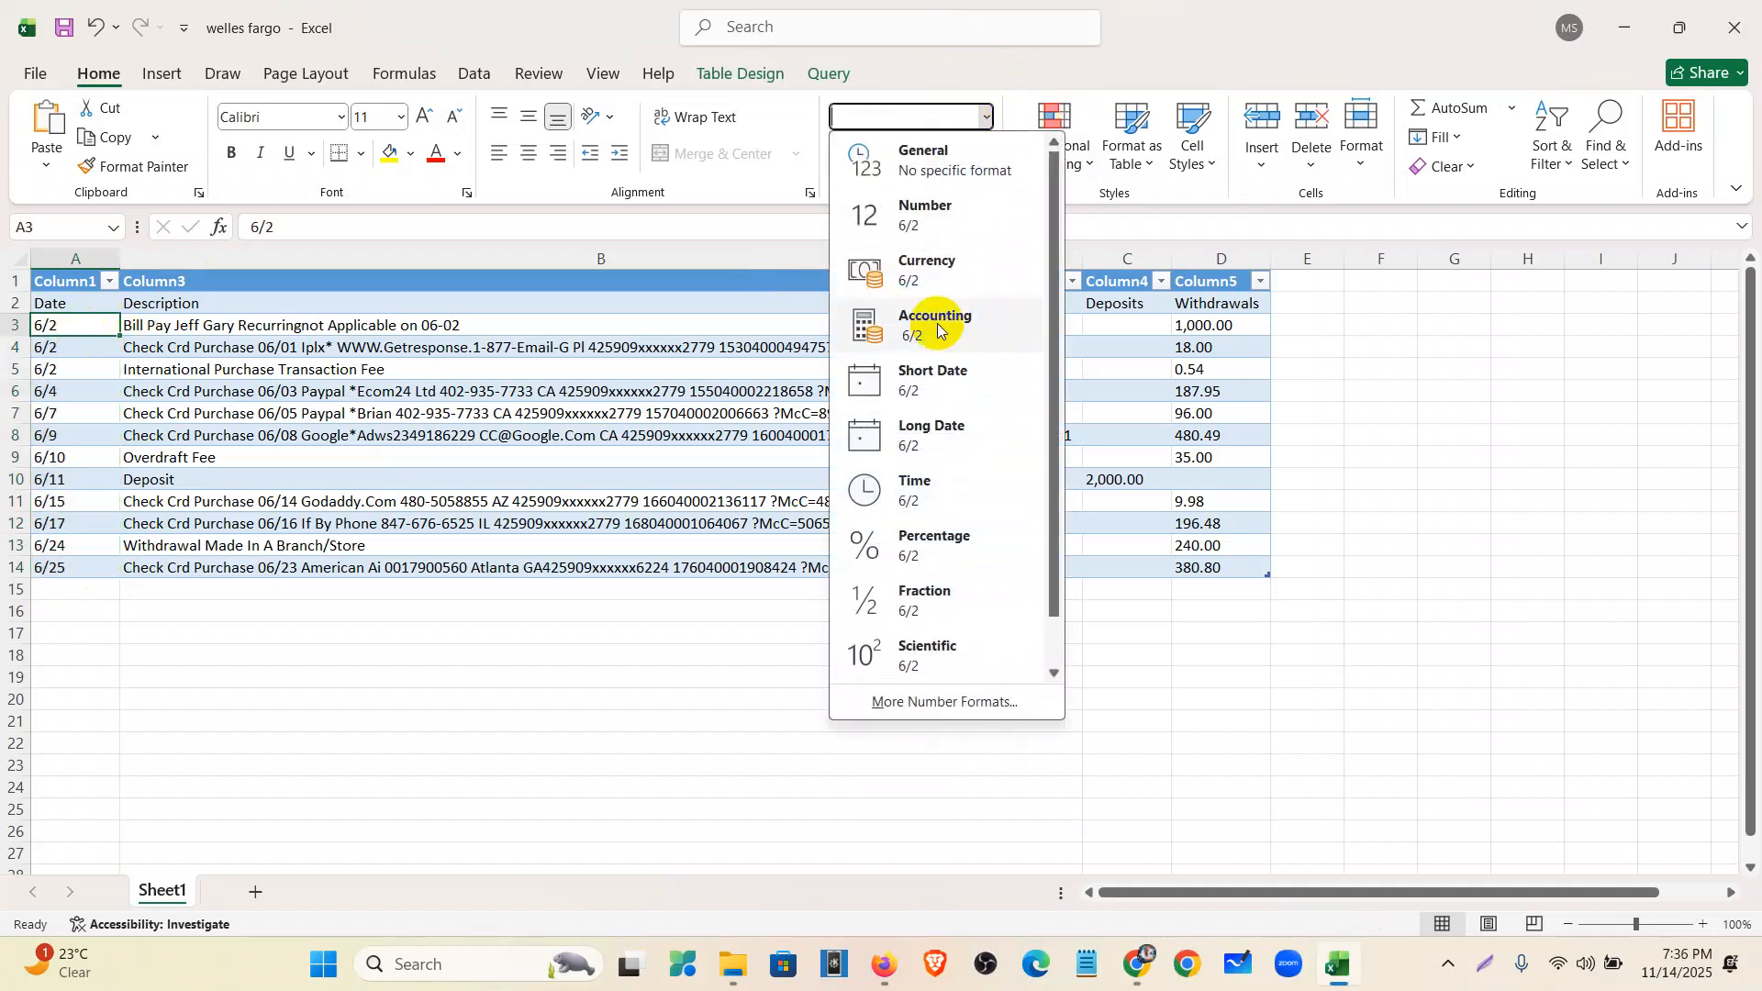
left_click(932, 432)
left_click(987, 117)
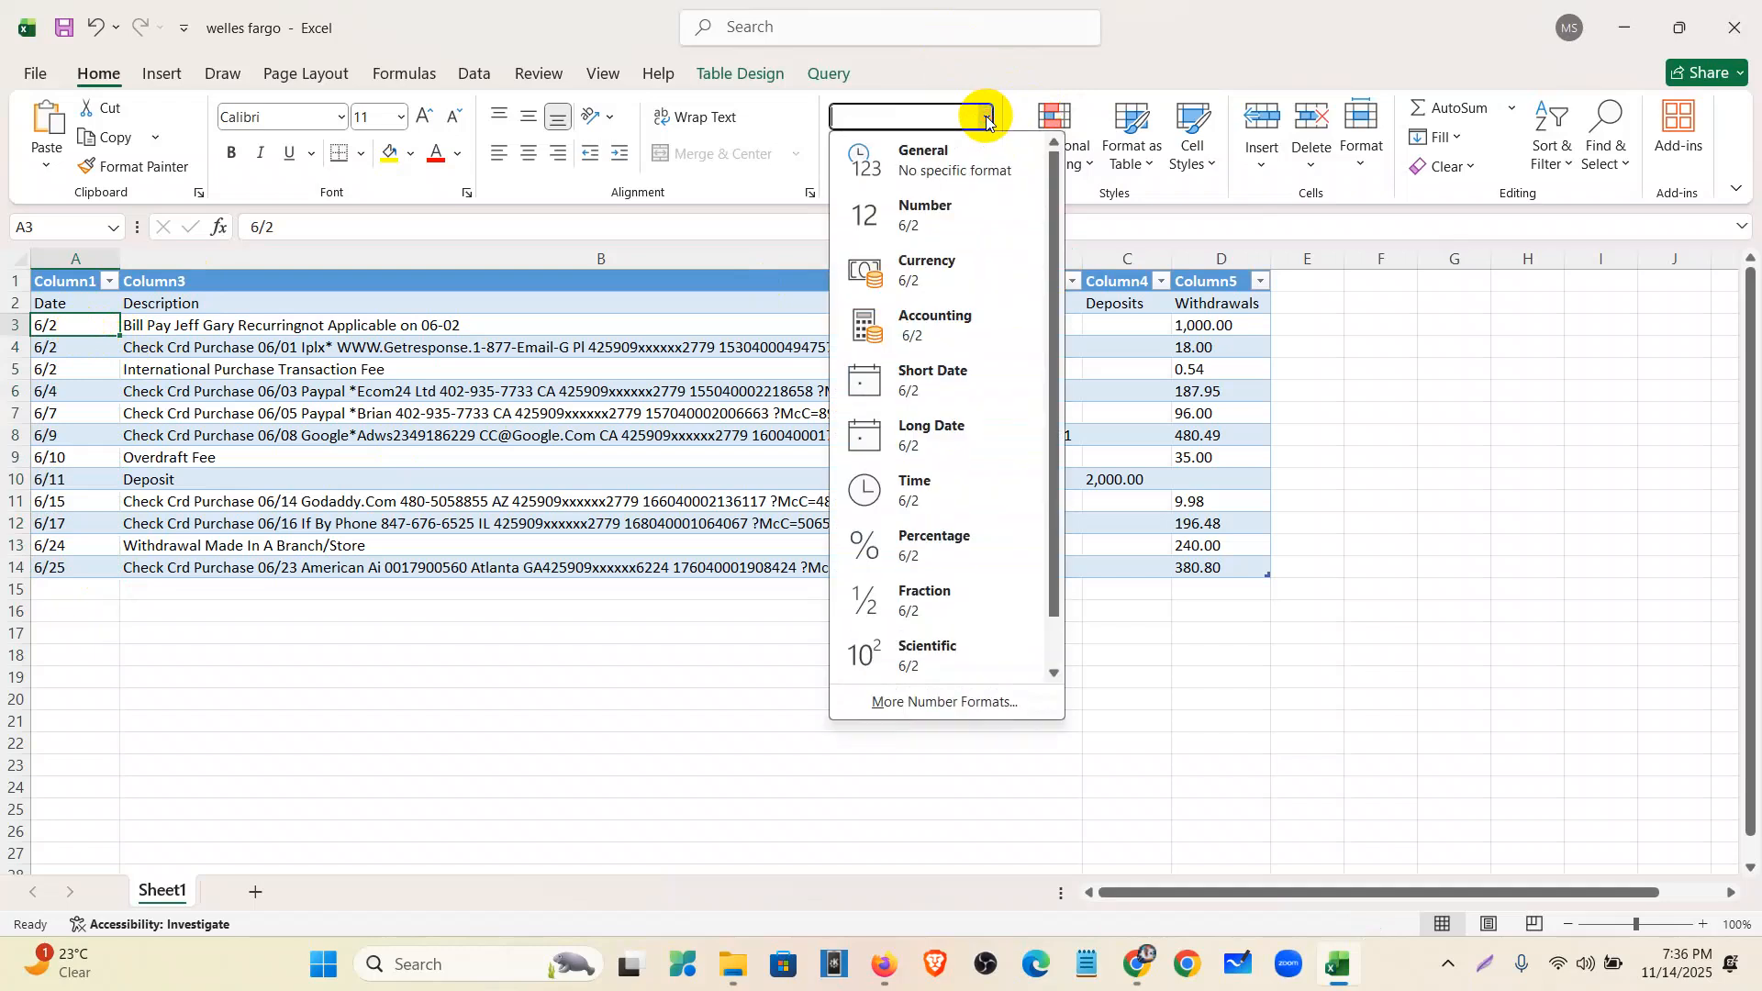
scroll(935, 532, "down", 1)
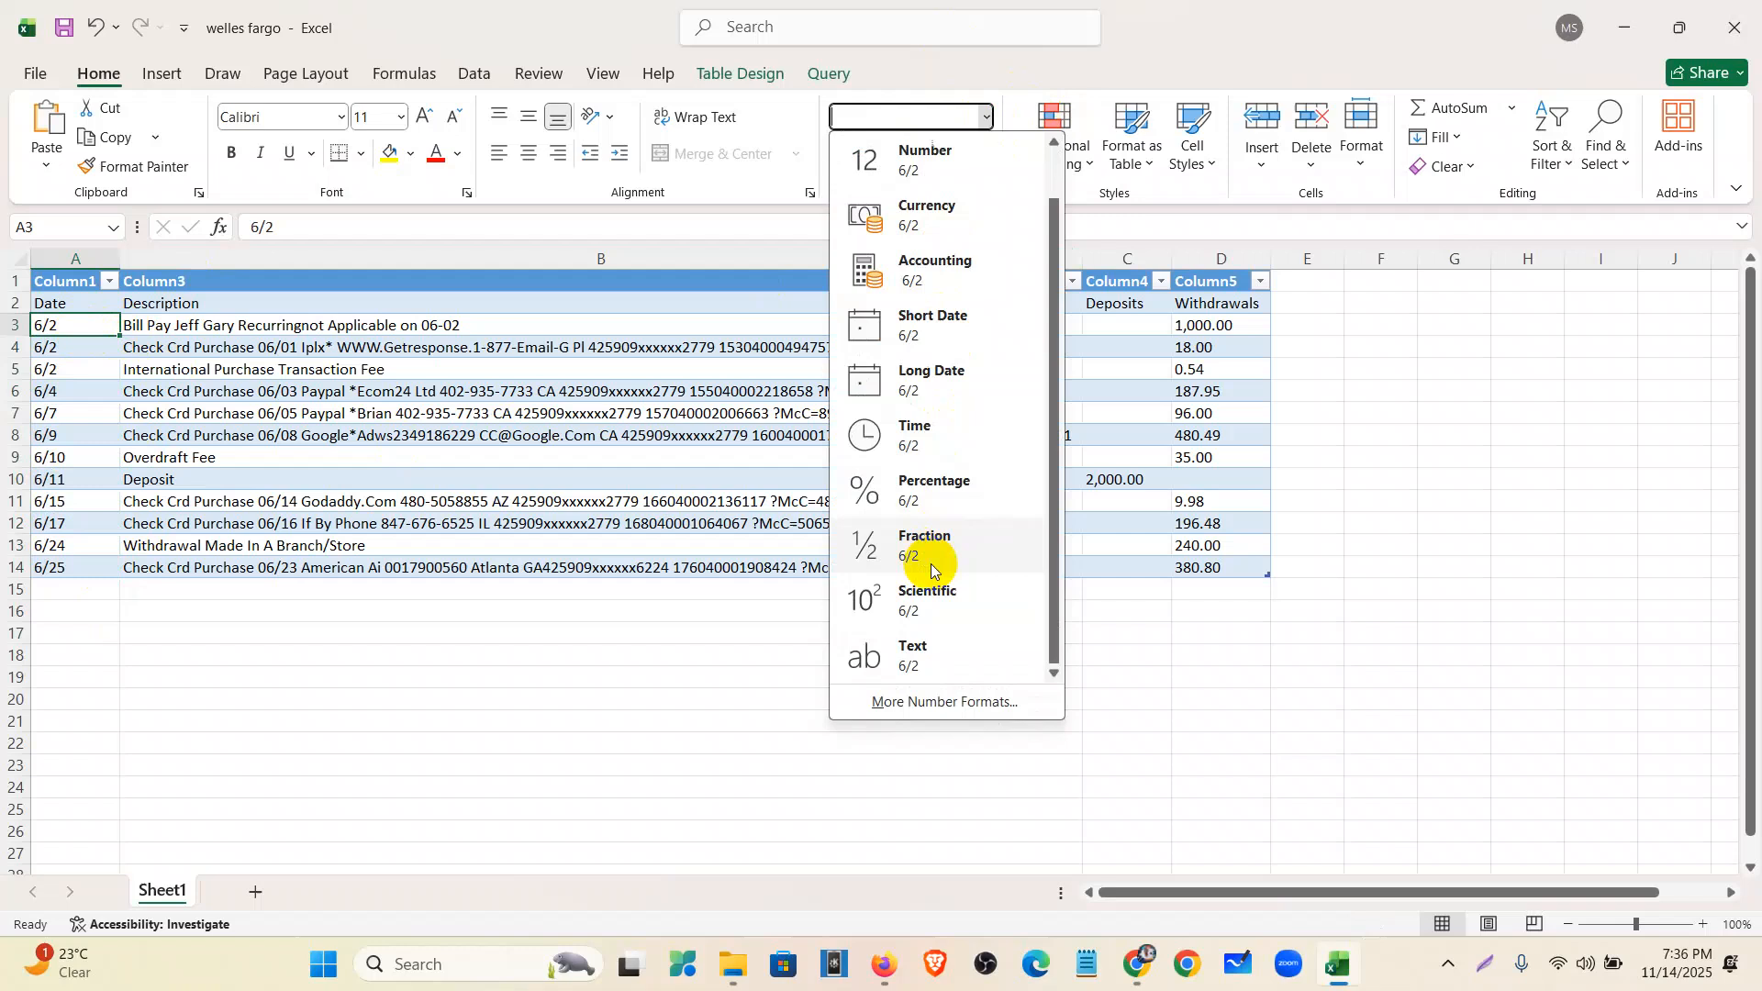
scroll(951, 613, "up", 1)
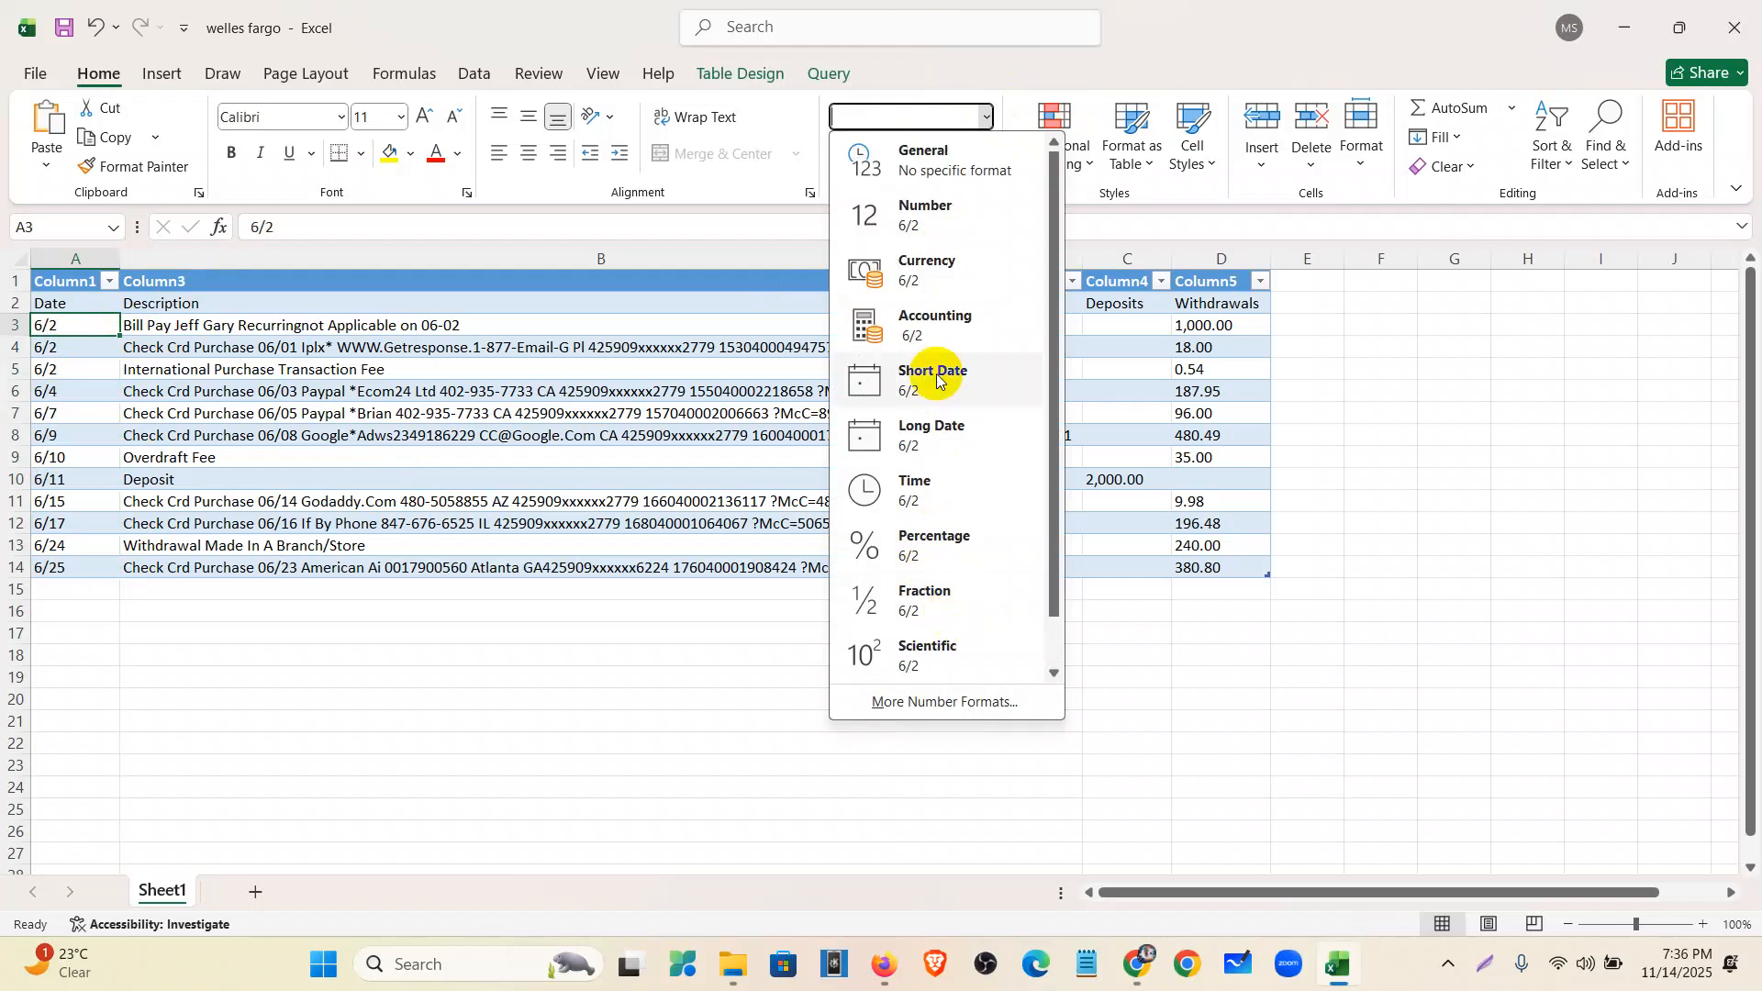
left_click(936, 158)
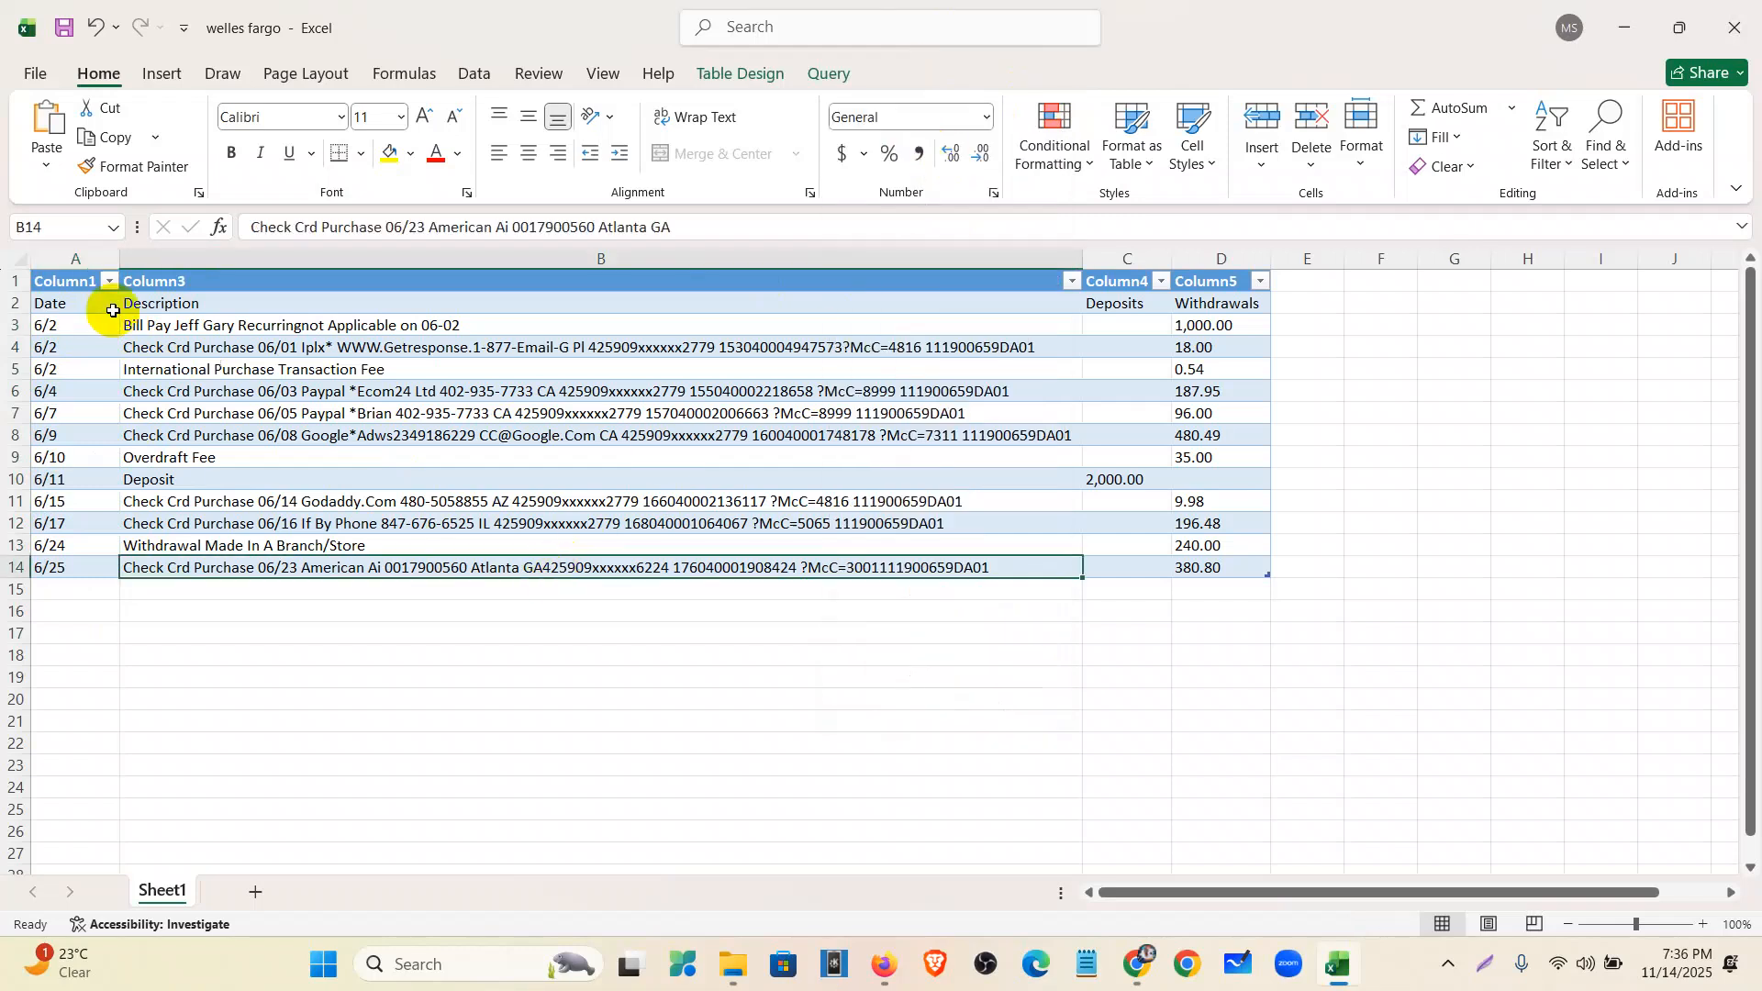
- Select A3:A14 and choose More Number Formats from the number format list
left_click_drag(73, 325, 79, 570)
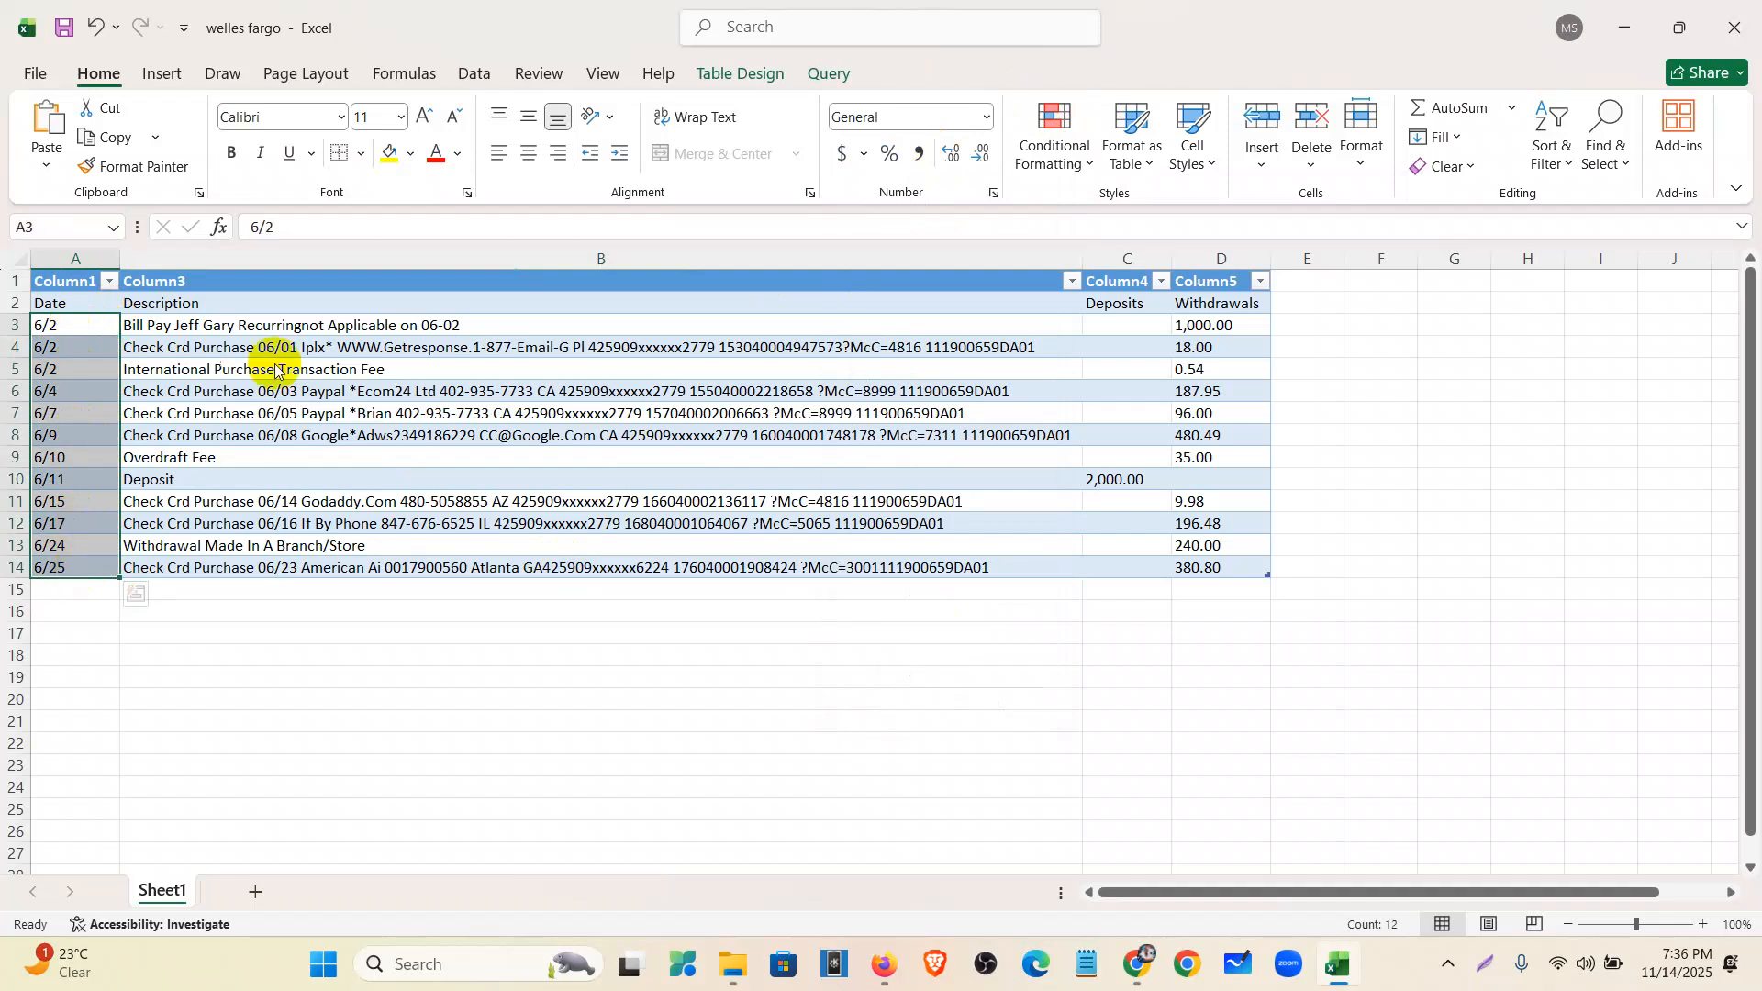
left_click(988, 119)
scroll(923, 617, "down", 1)
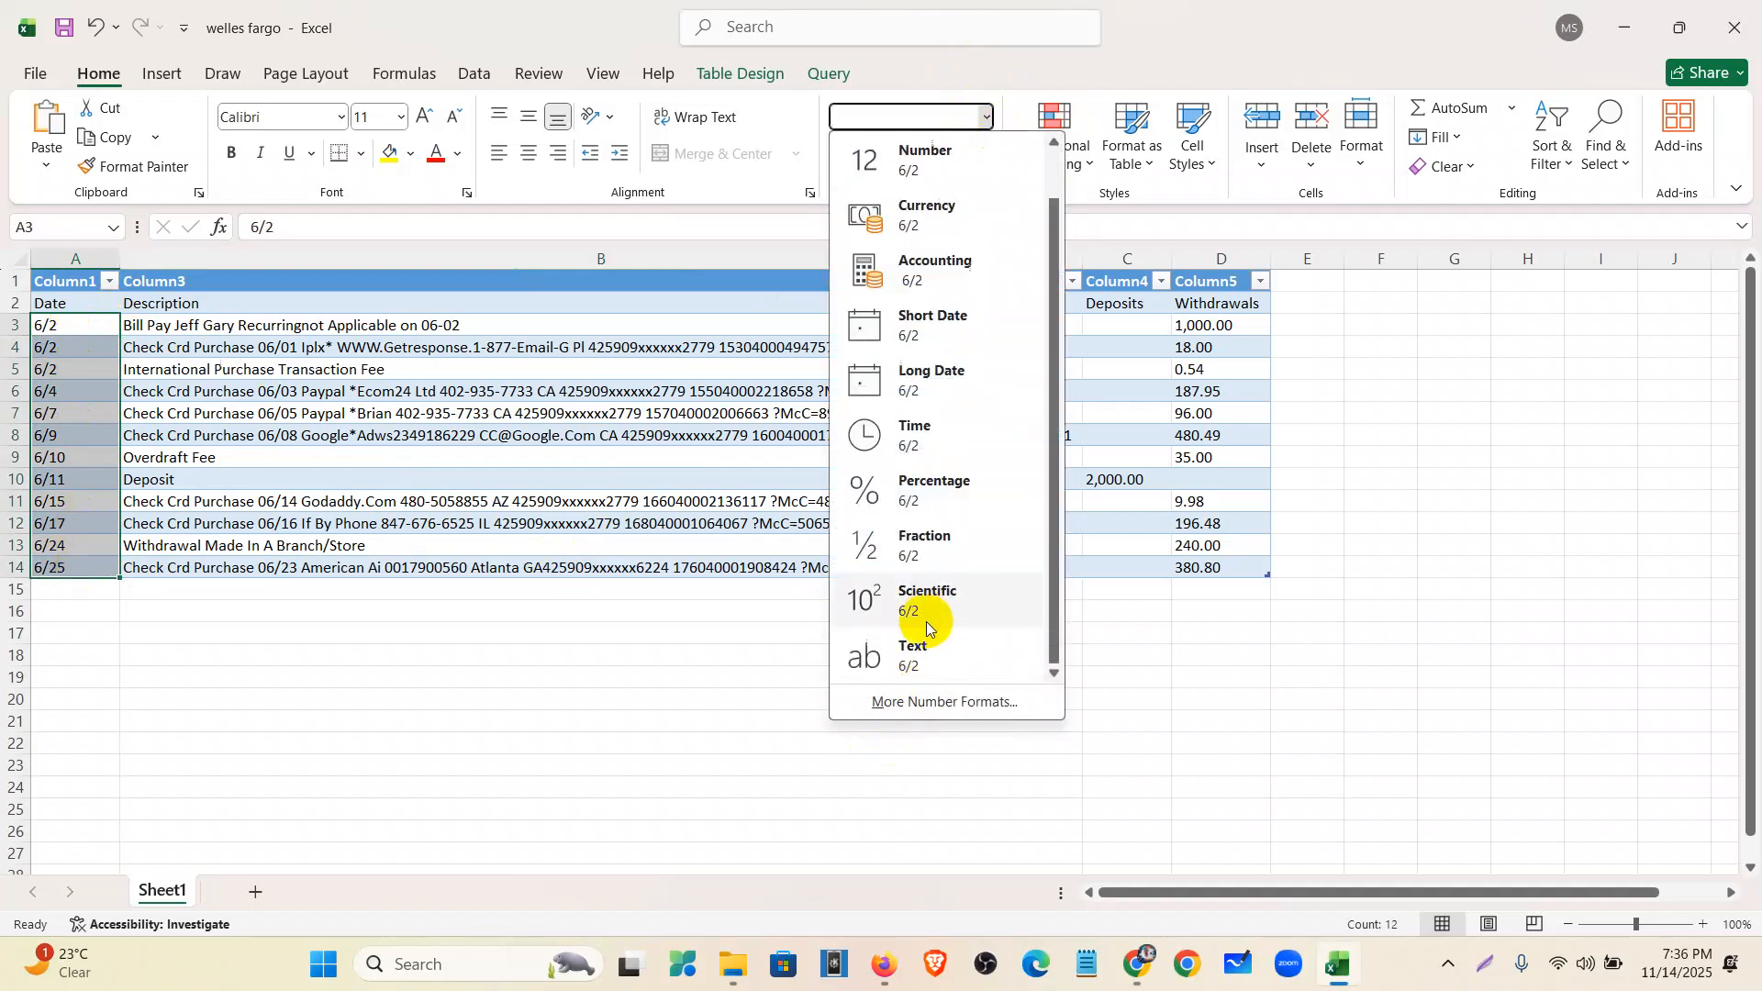
left_click(954, 702)
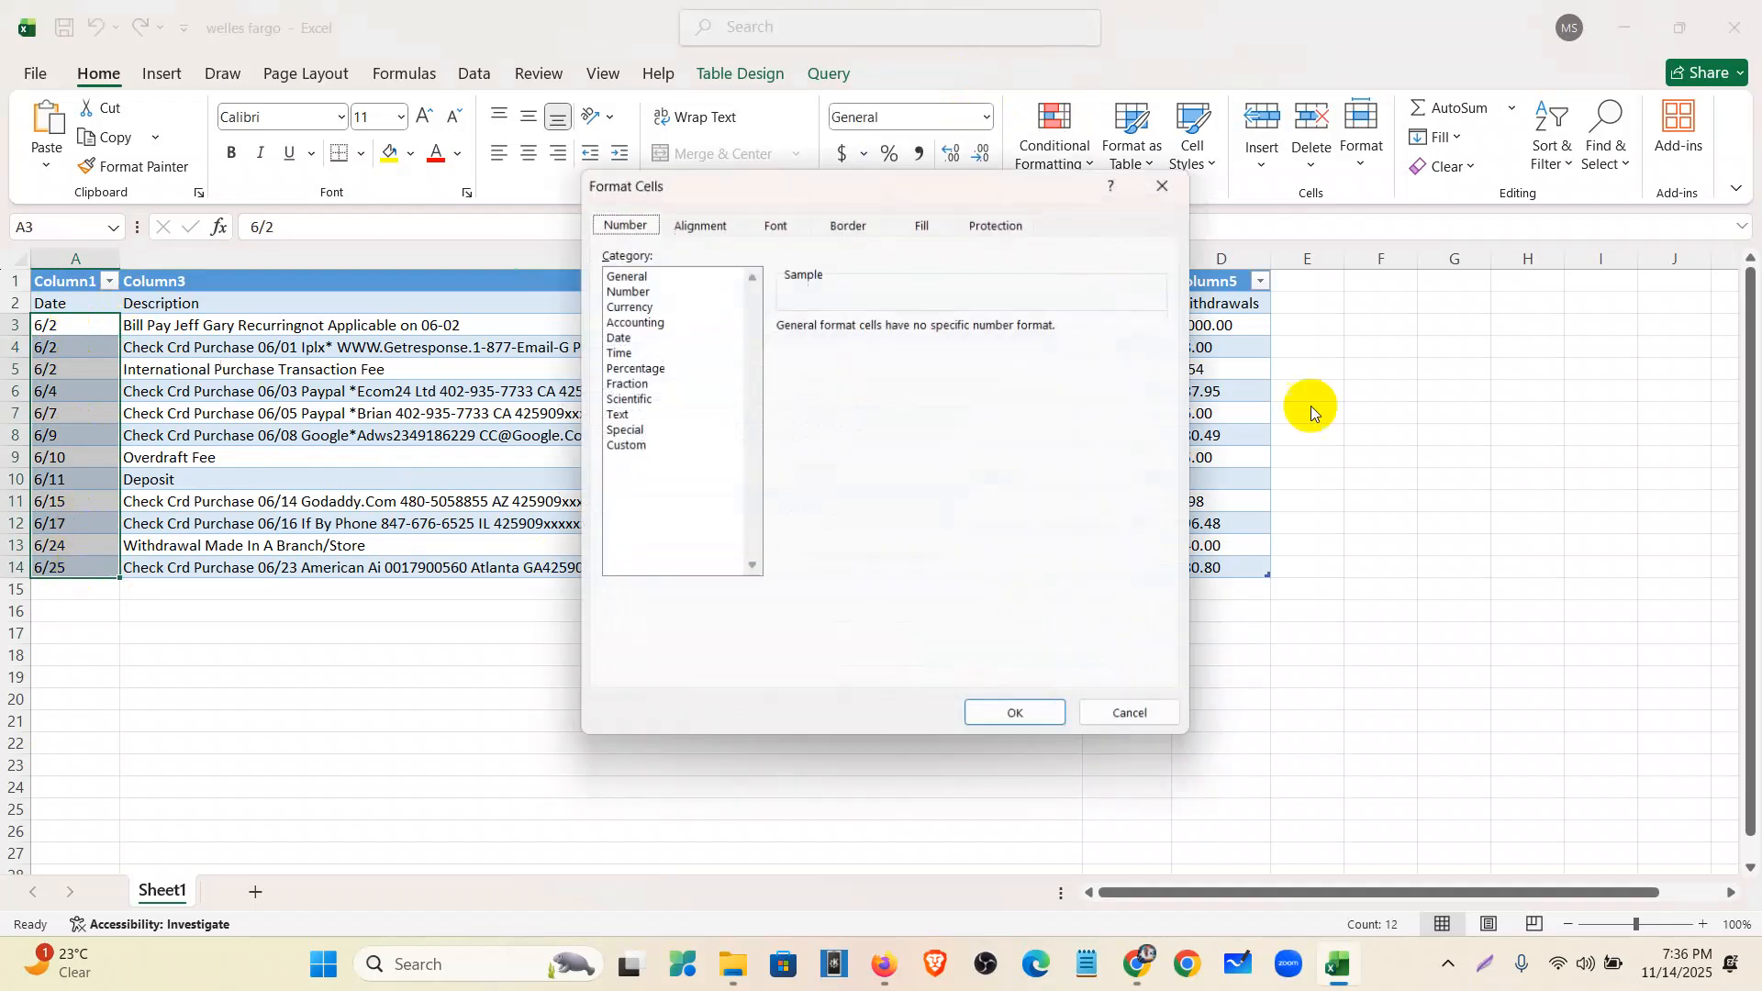
- Apply the Date category's 3/14/2012 type to A3:A14 in Format Cells
left_click(616, 338)
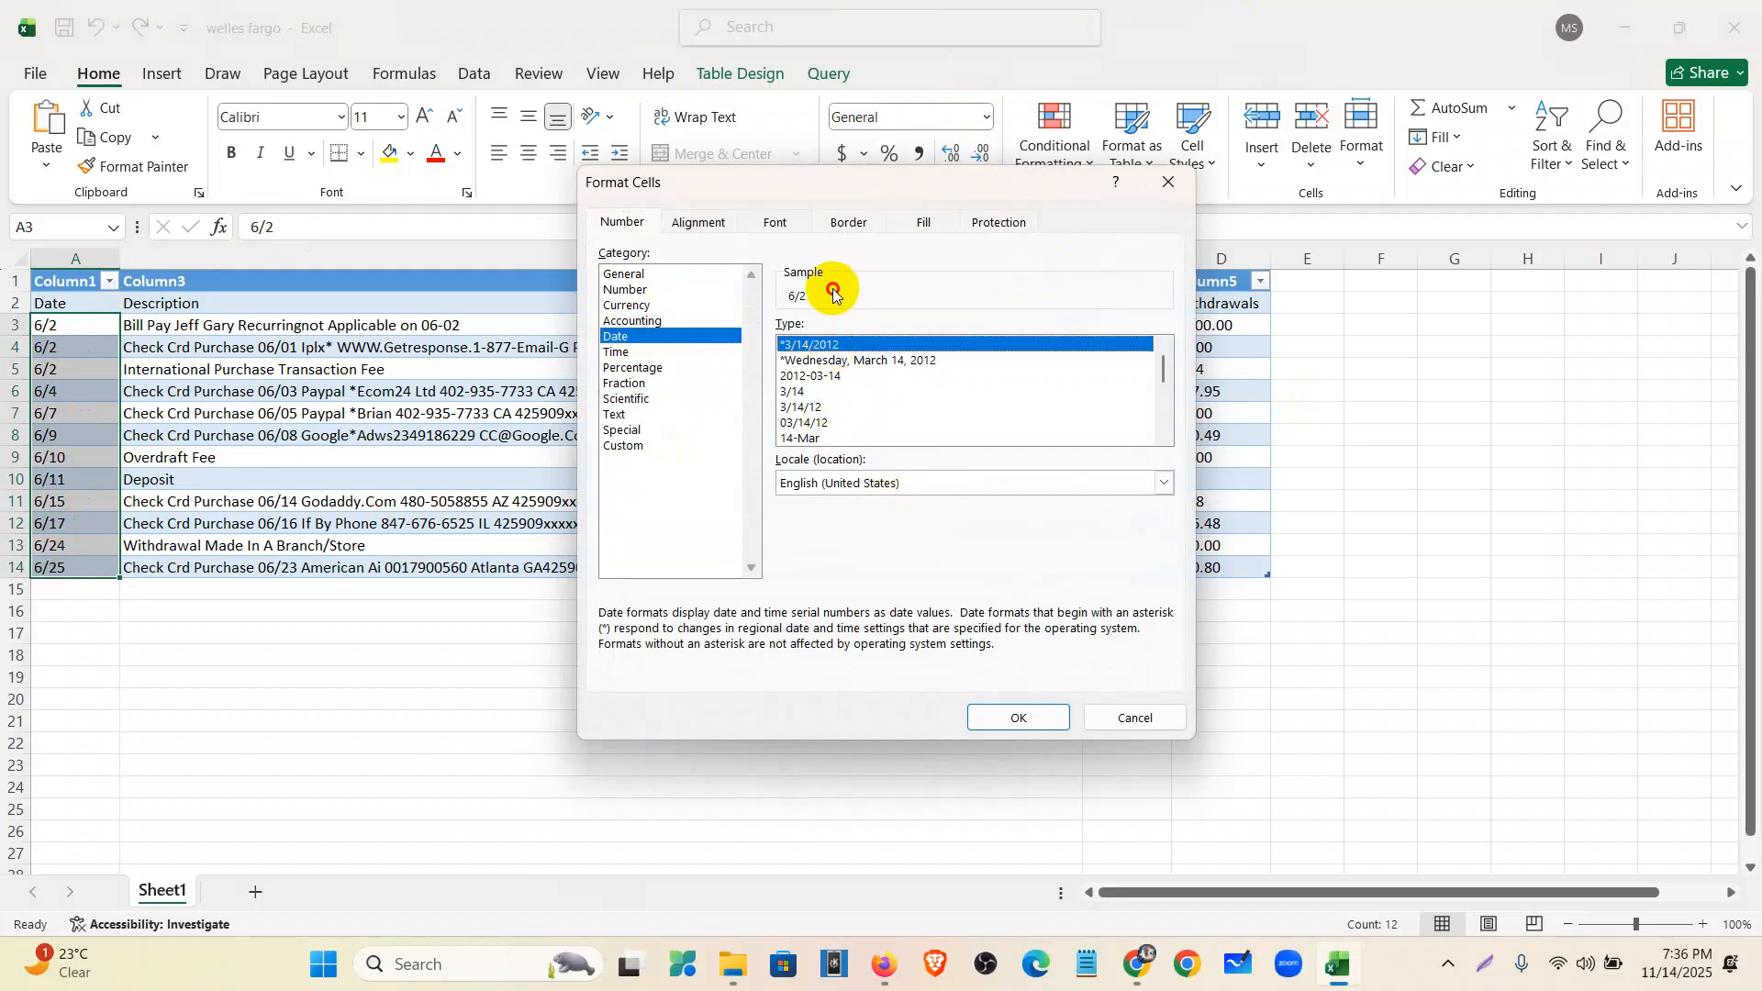
left_click(806, 409)
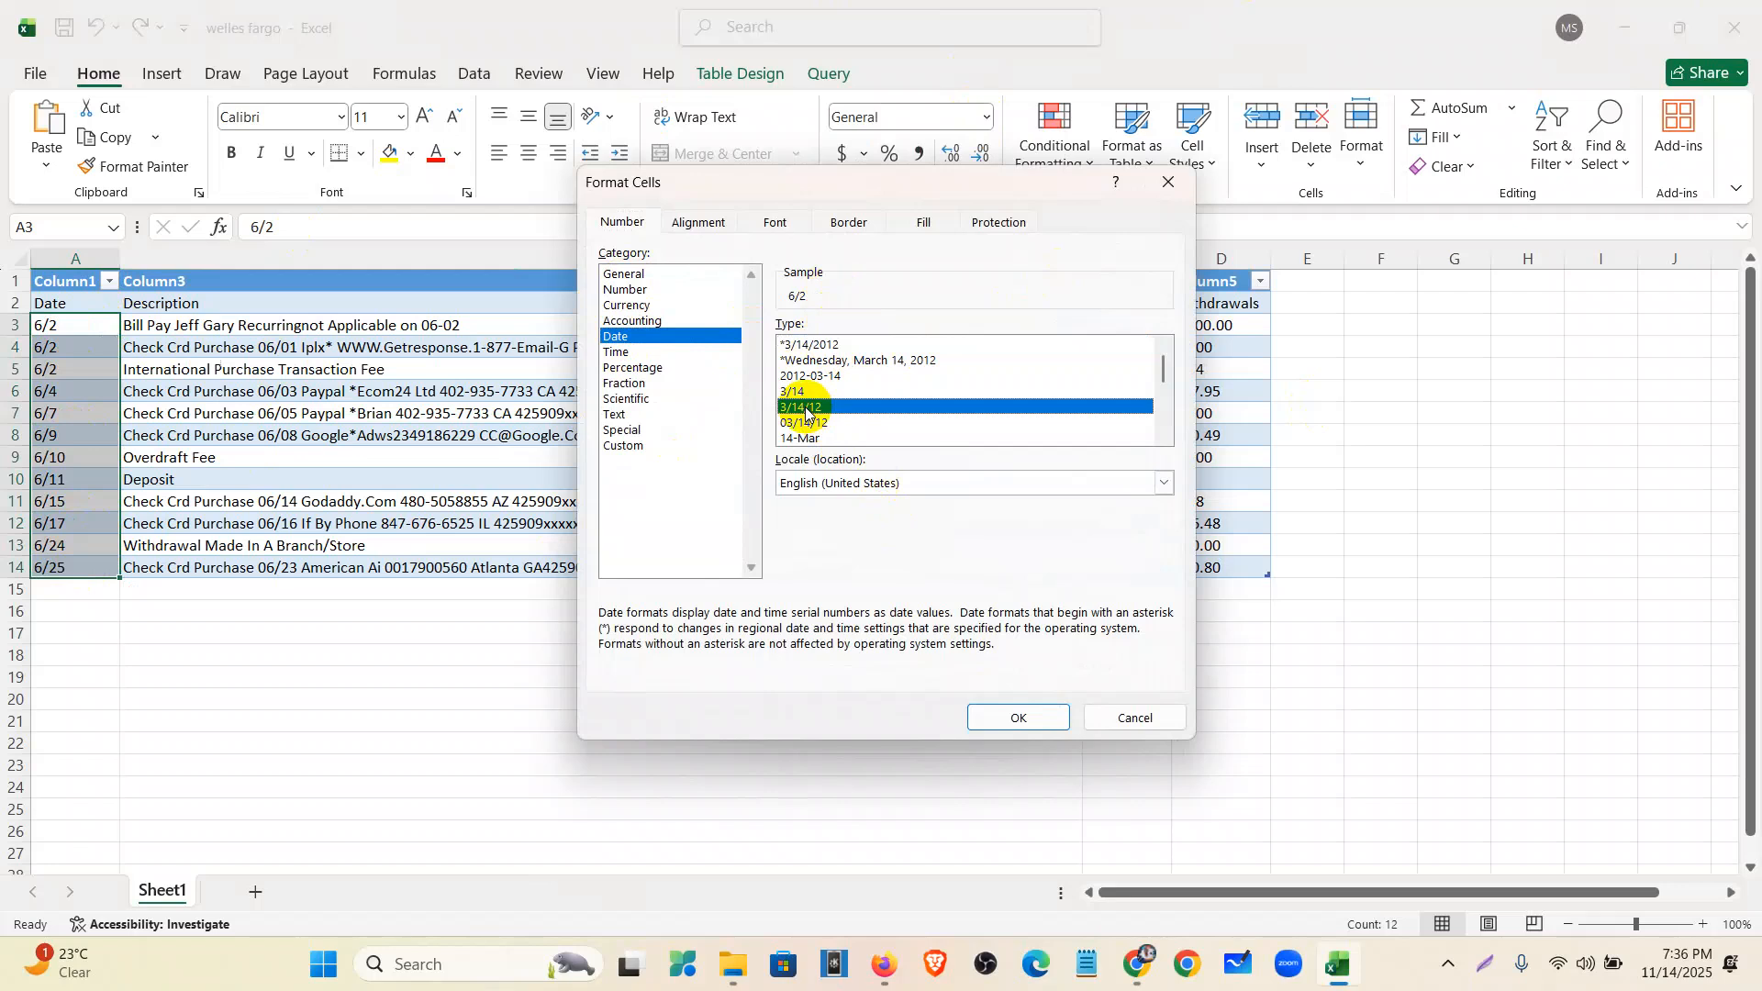
scroll(882, 429, "down", 3)
scroll(882, 430, "down", 1)
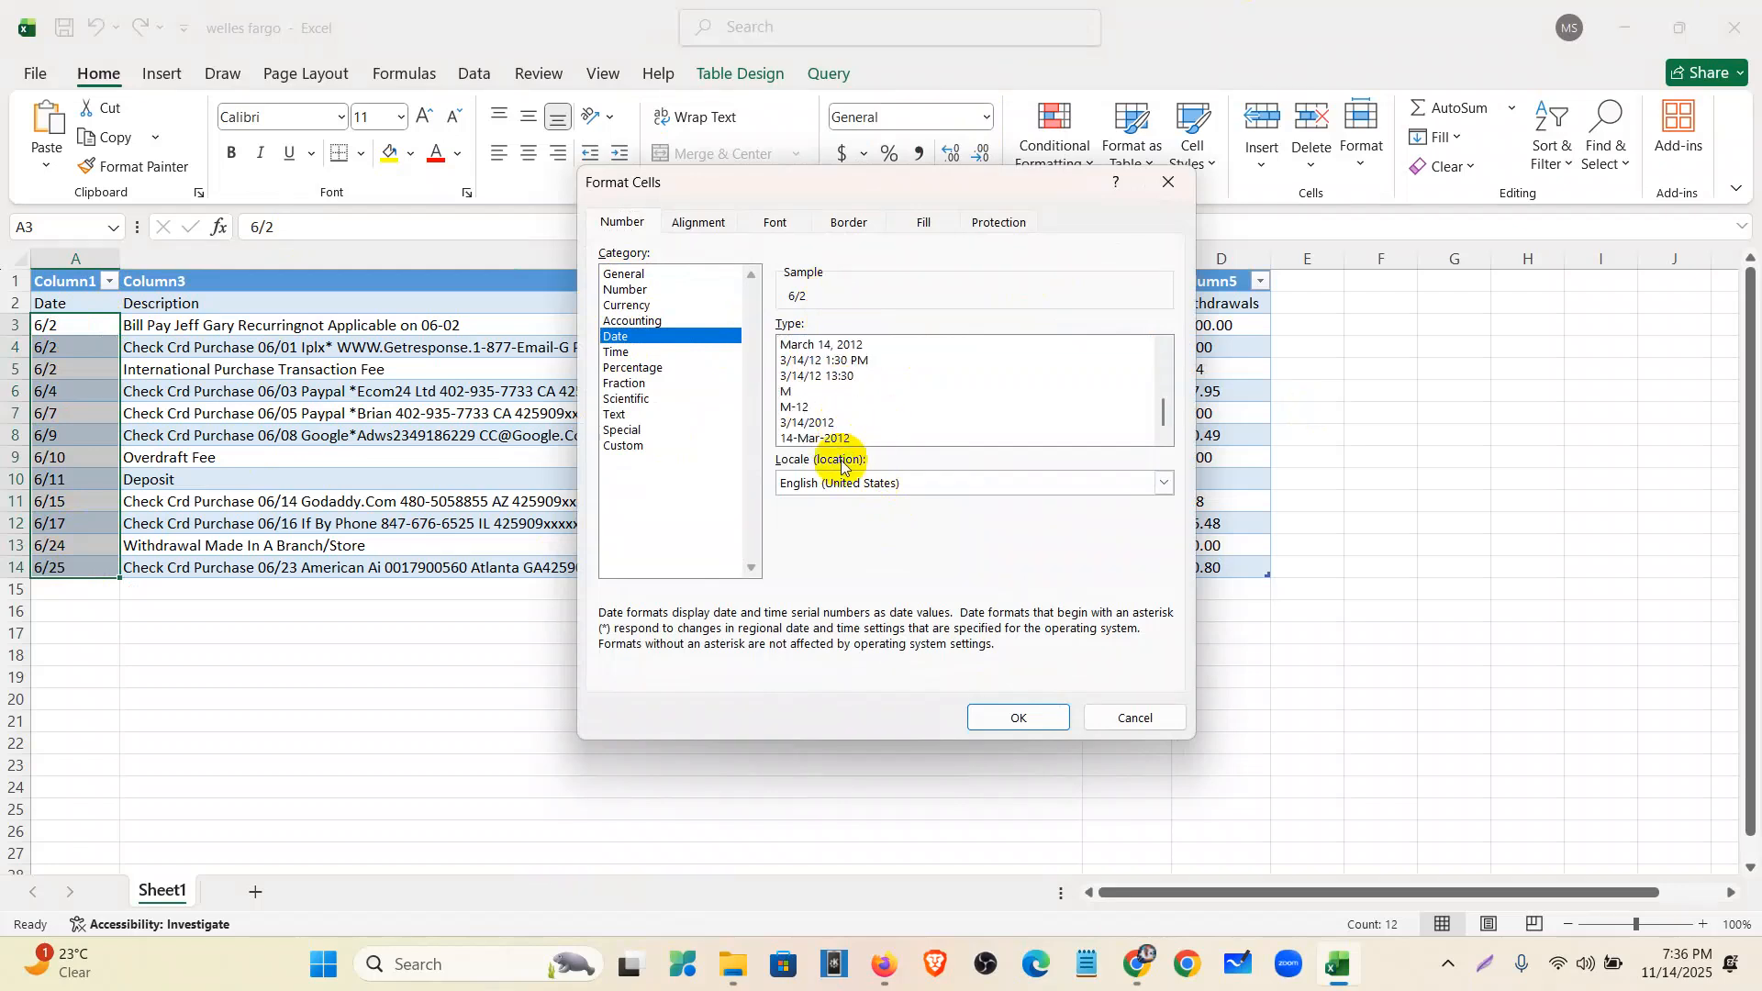
left_click(794, 425)
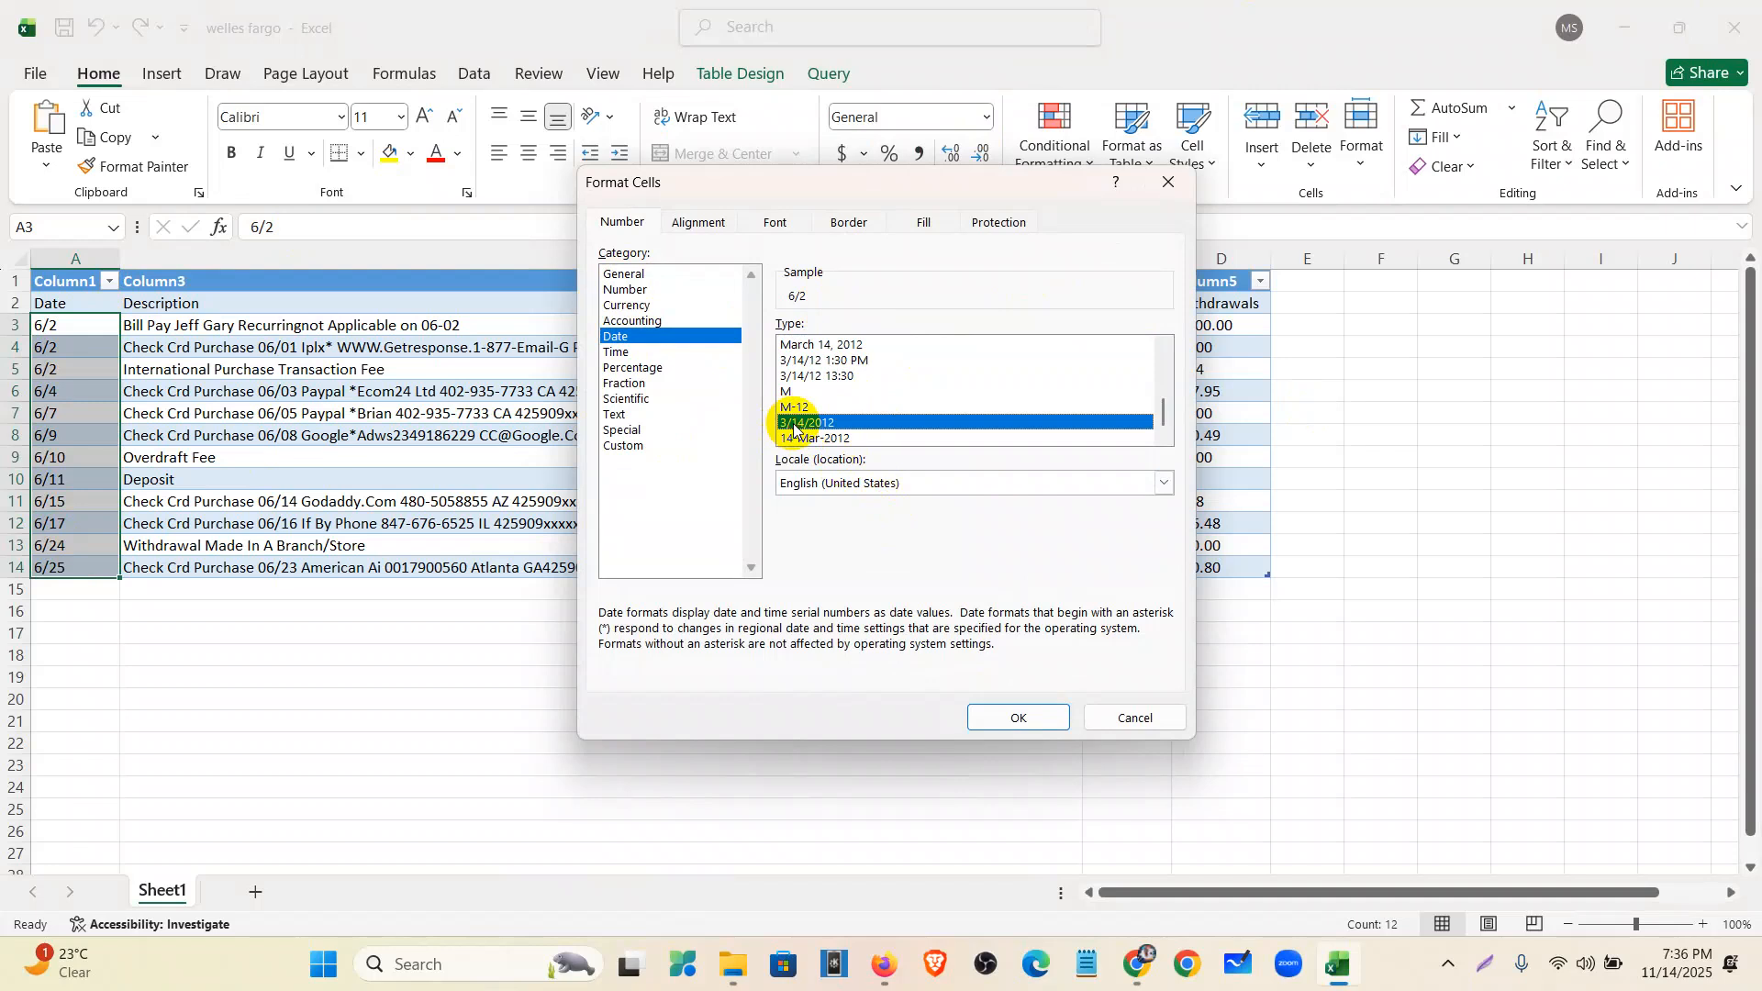
left_click(1005, 719)
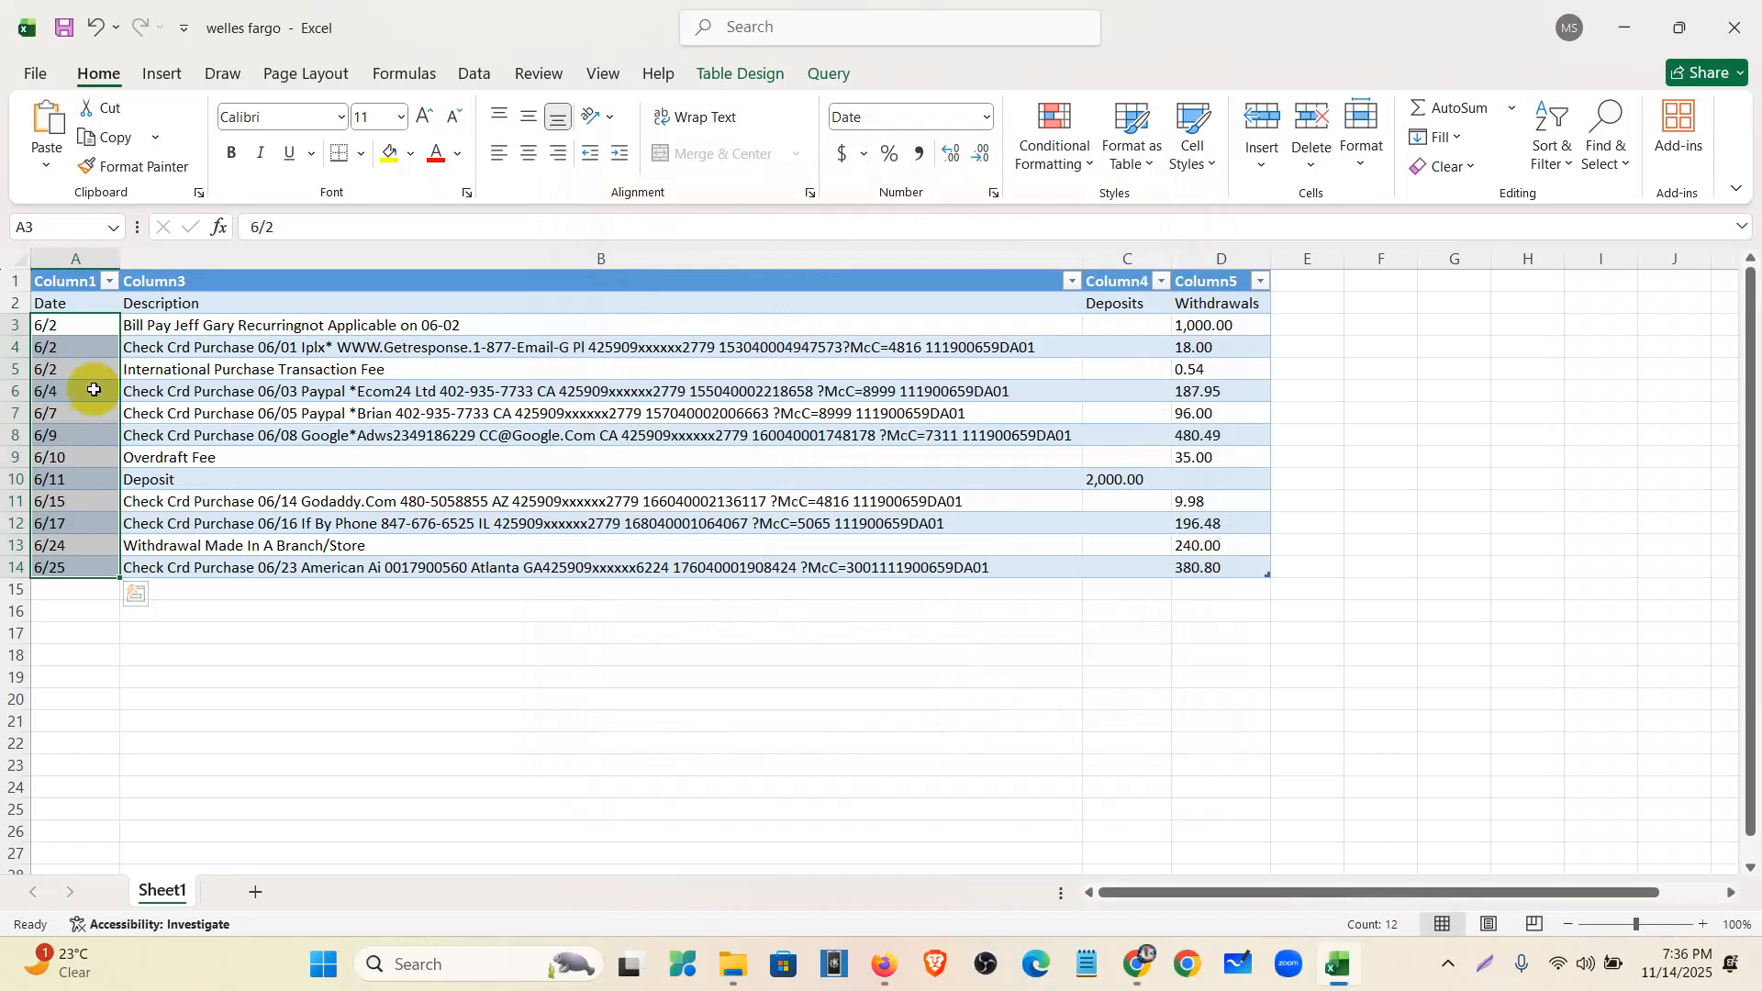
- Correct A3's date to read 6/2/2021
left_click(79, 331)
double_click(83, 335)
left_click(77, 327)
double_click(78, 327)
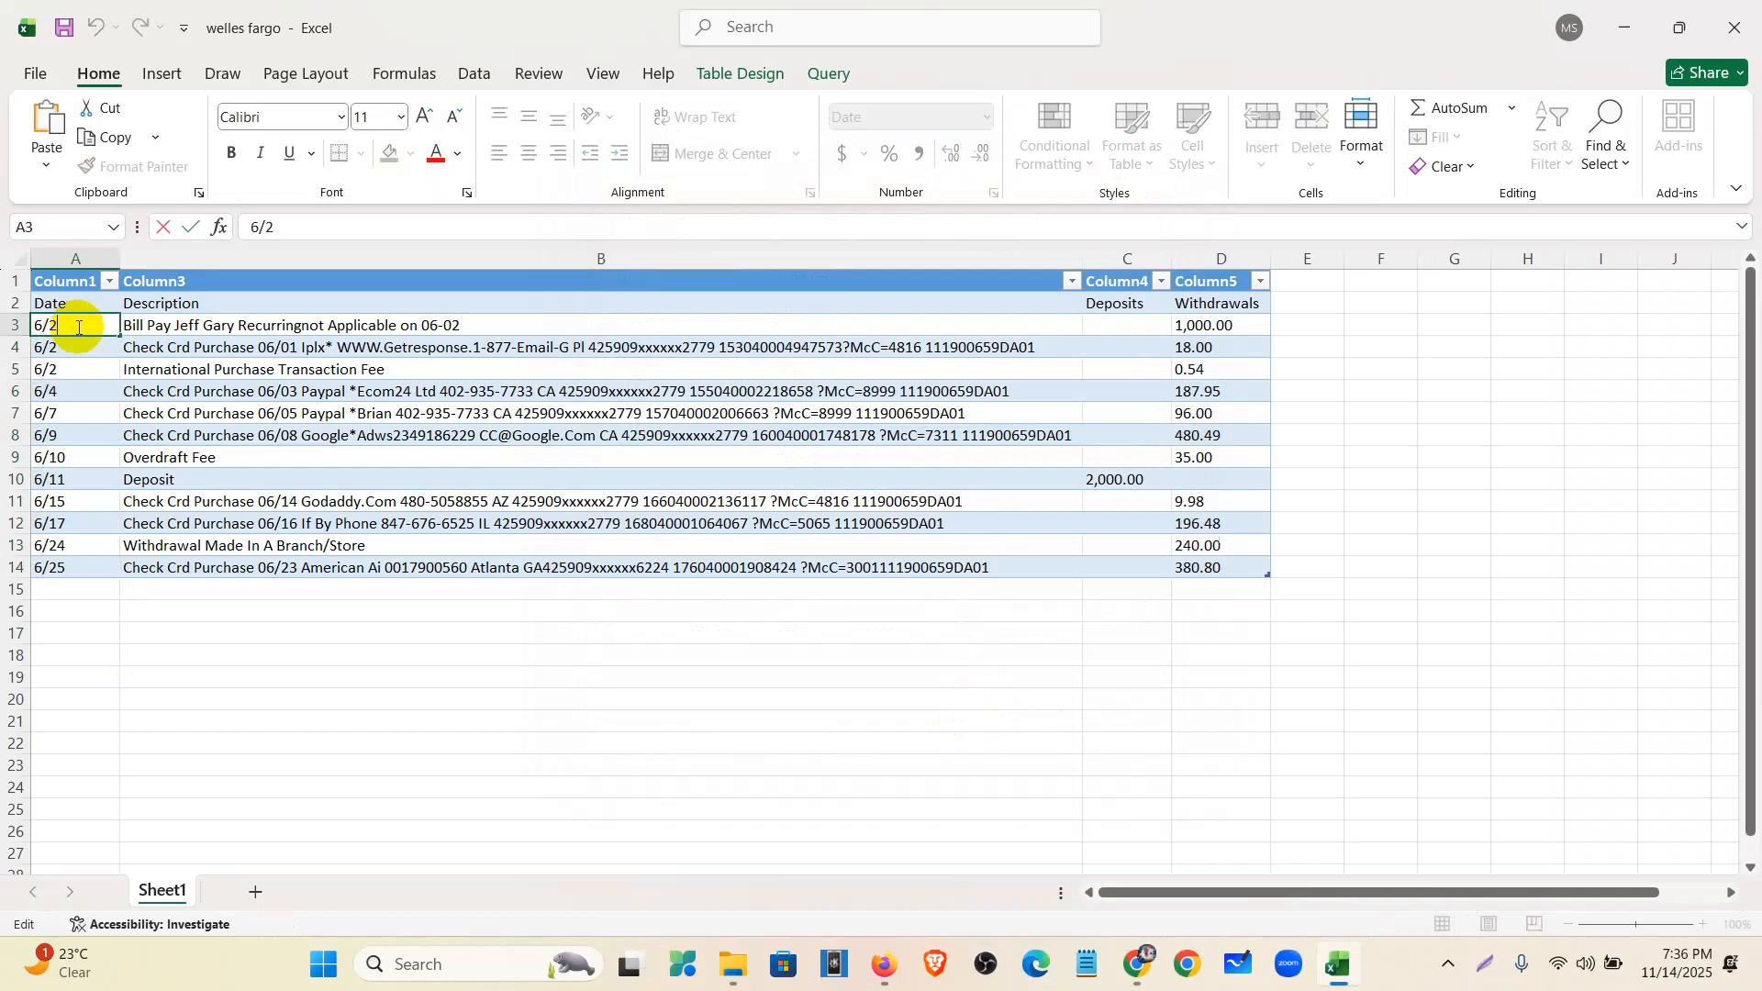
left_click(138, 654)
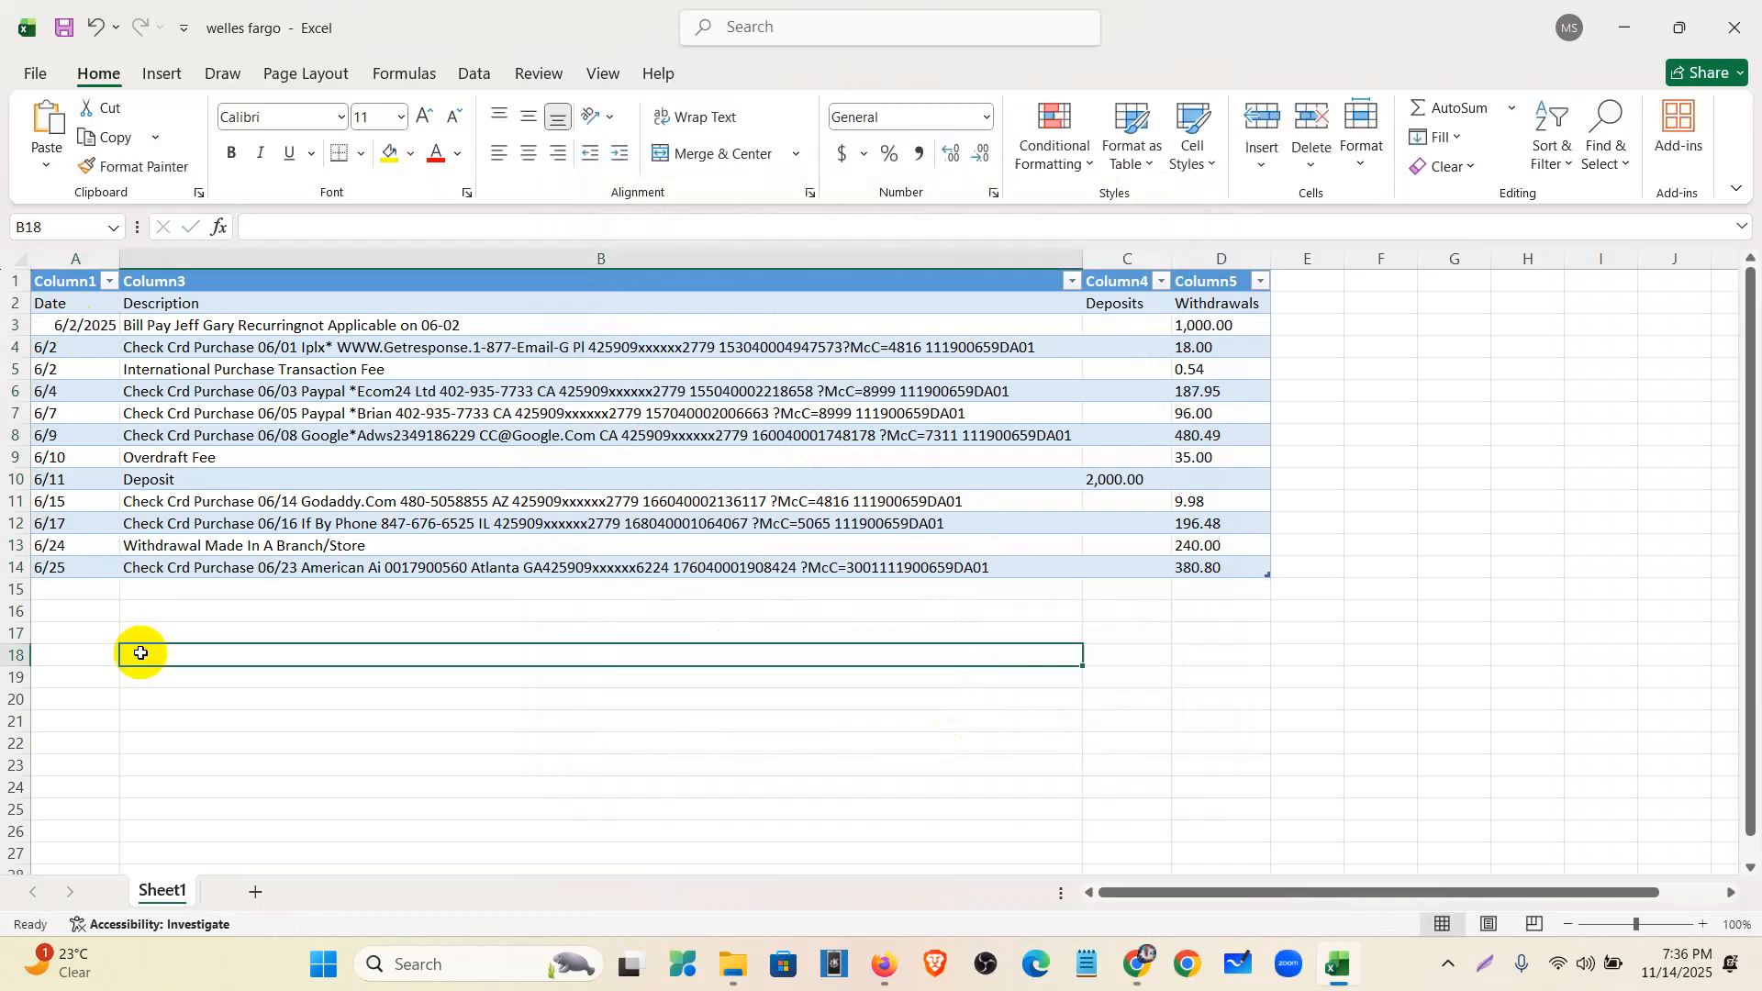
left_click(74, 331)
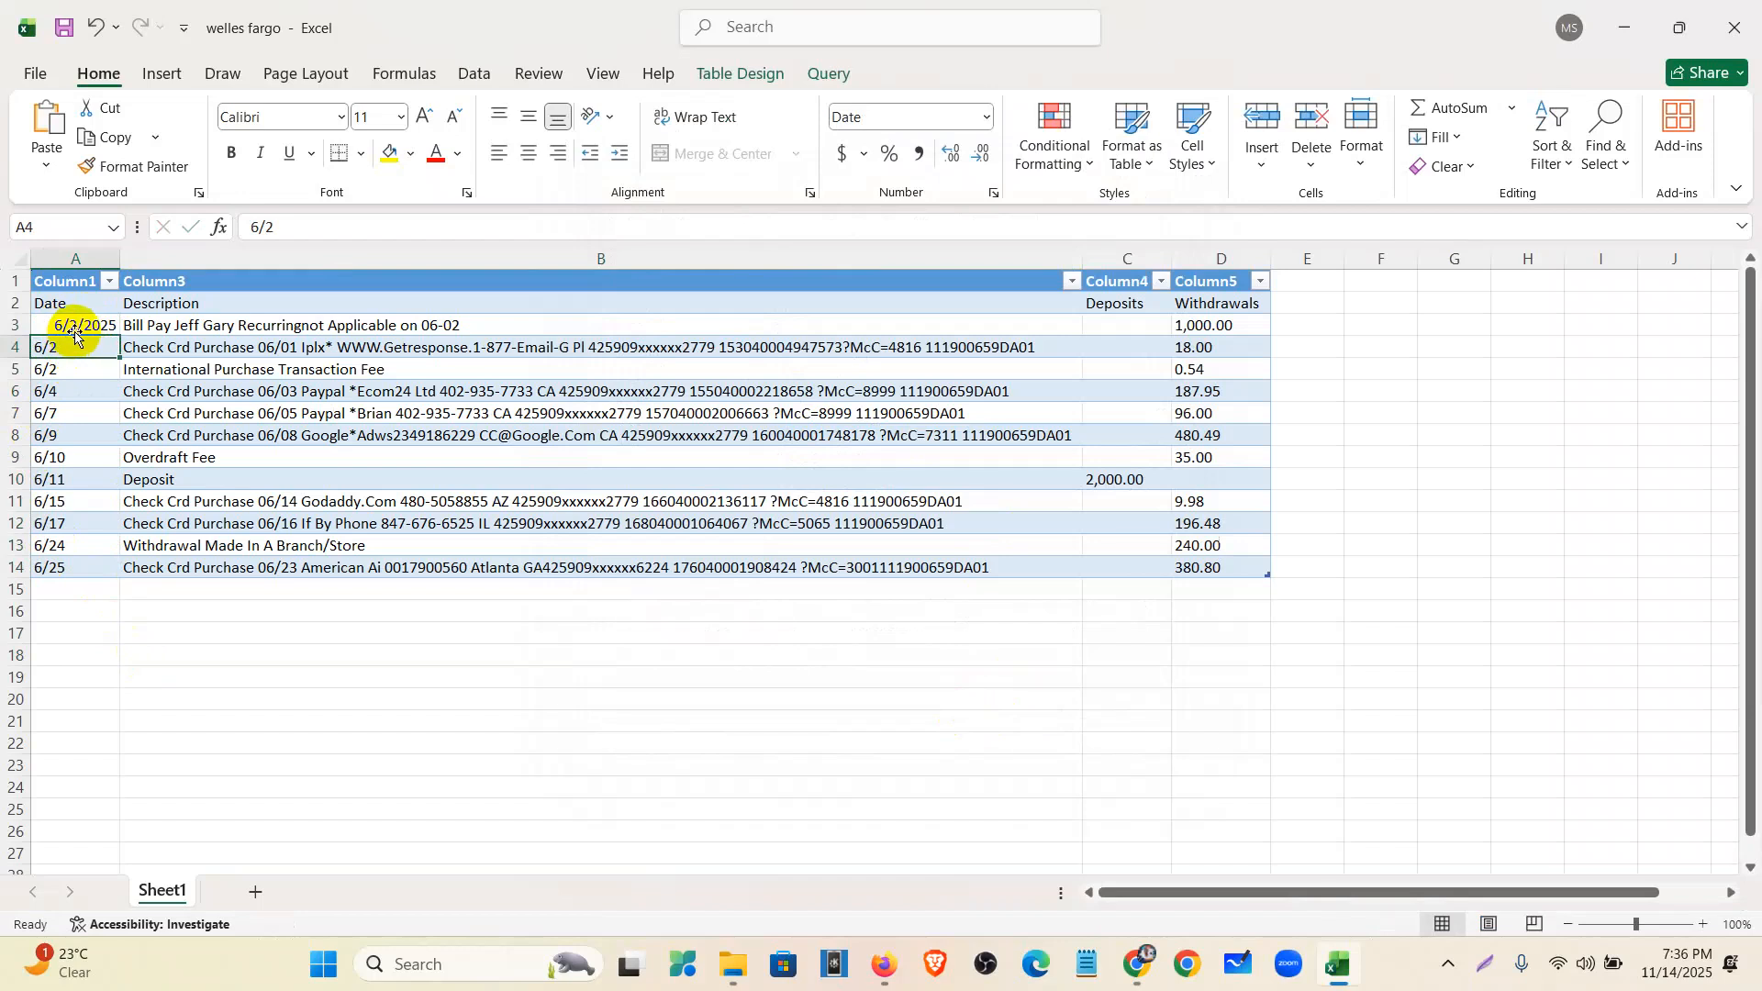
left_click(353, 230)
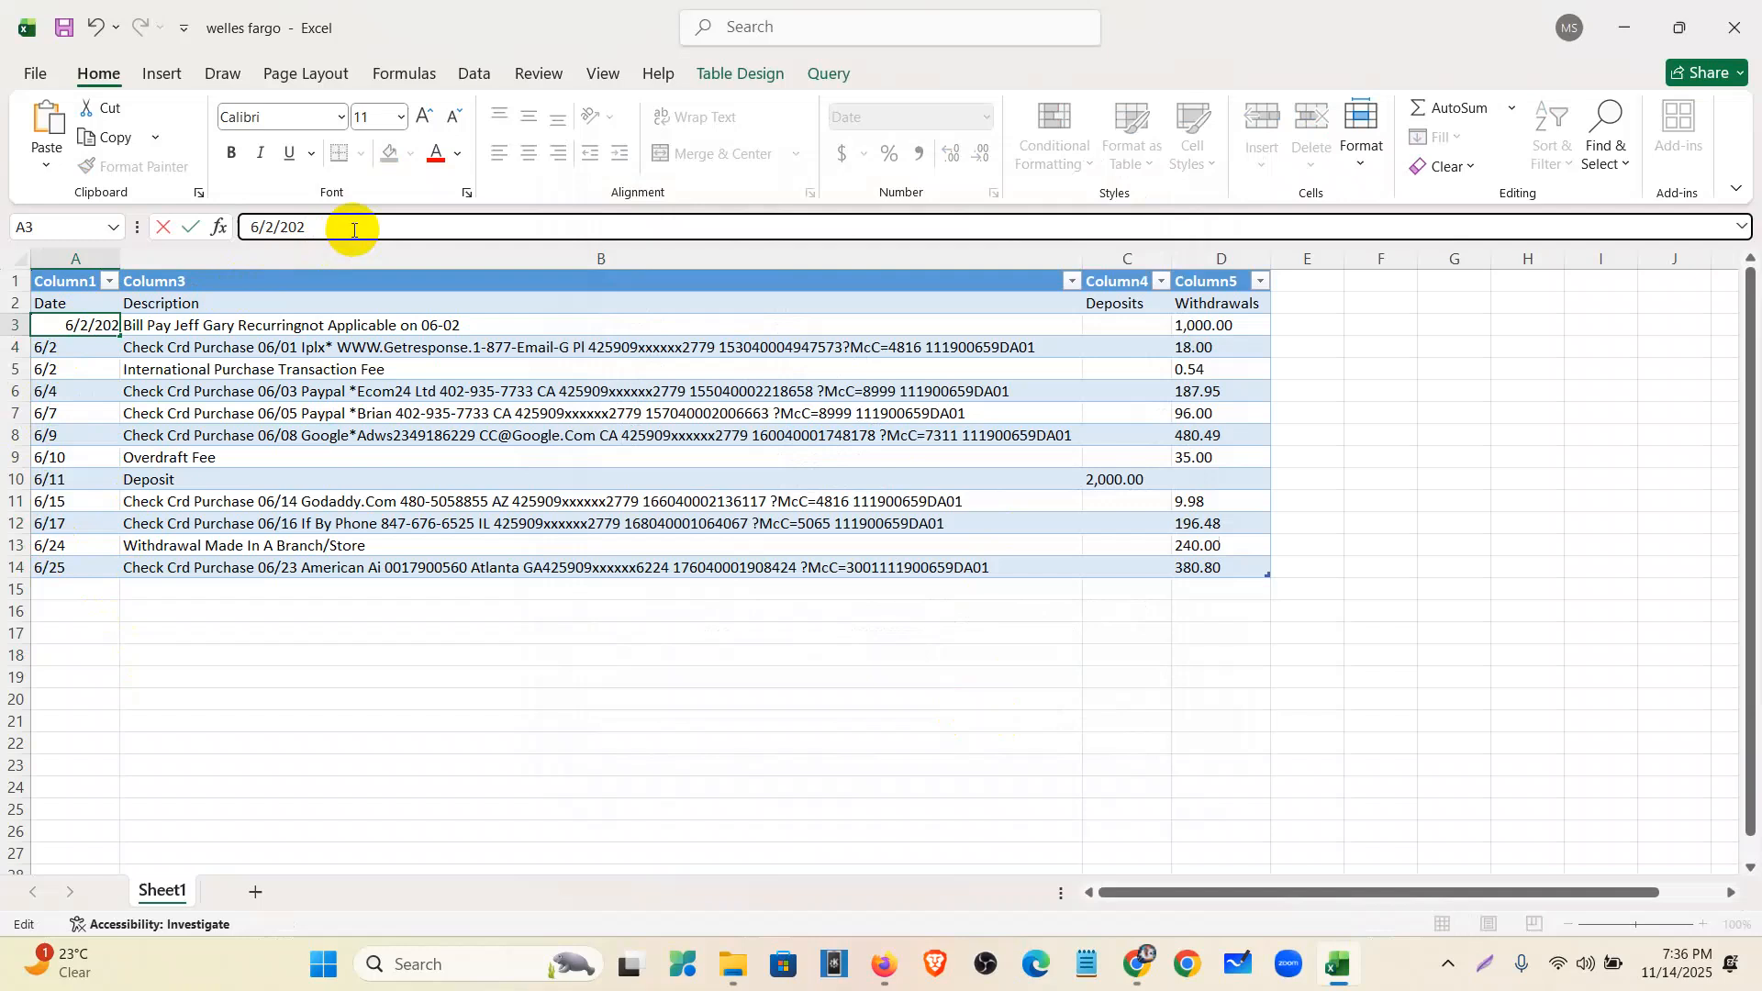
type("1")
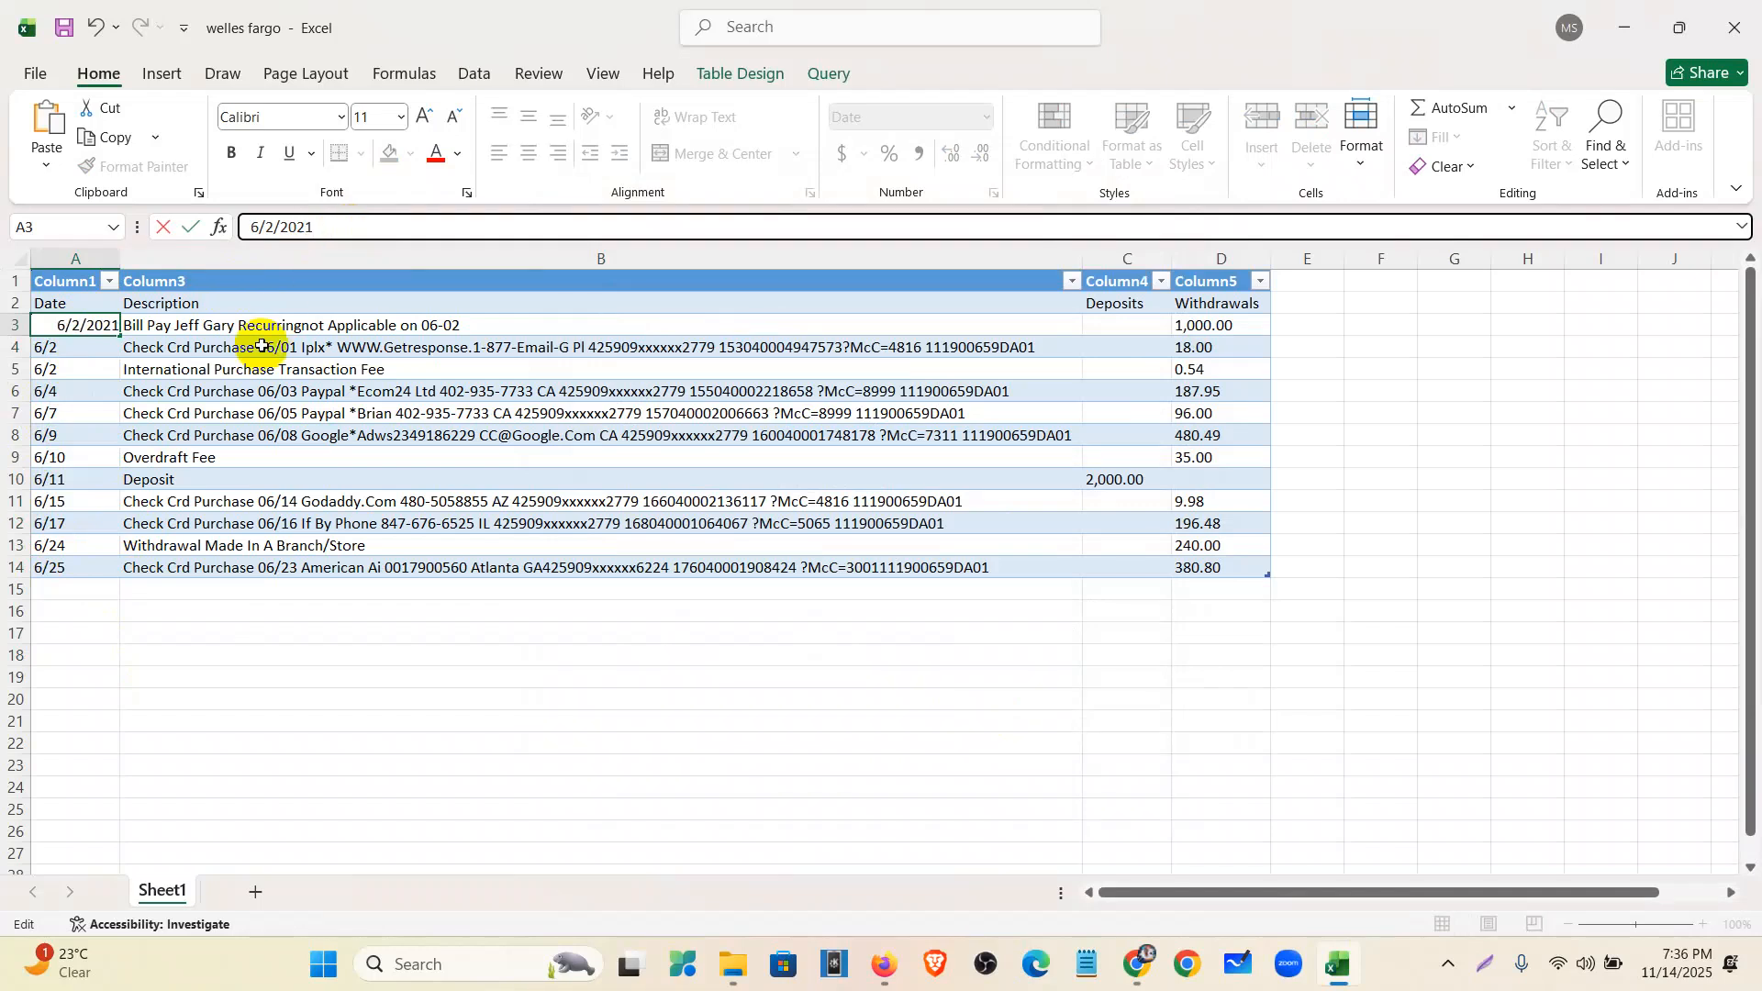
key("Return")
- Copy A3's format down A4:A14 with Format Painter and enter 6/2/2021 in A4
left_click(98, 328)
left_click(103, 166)
left_click_drag(95, 343, 71, 566)
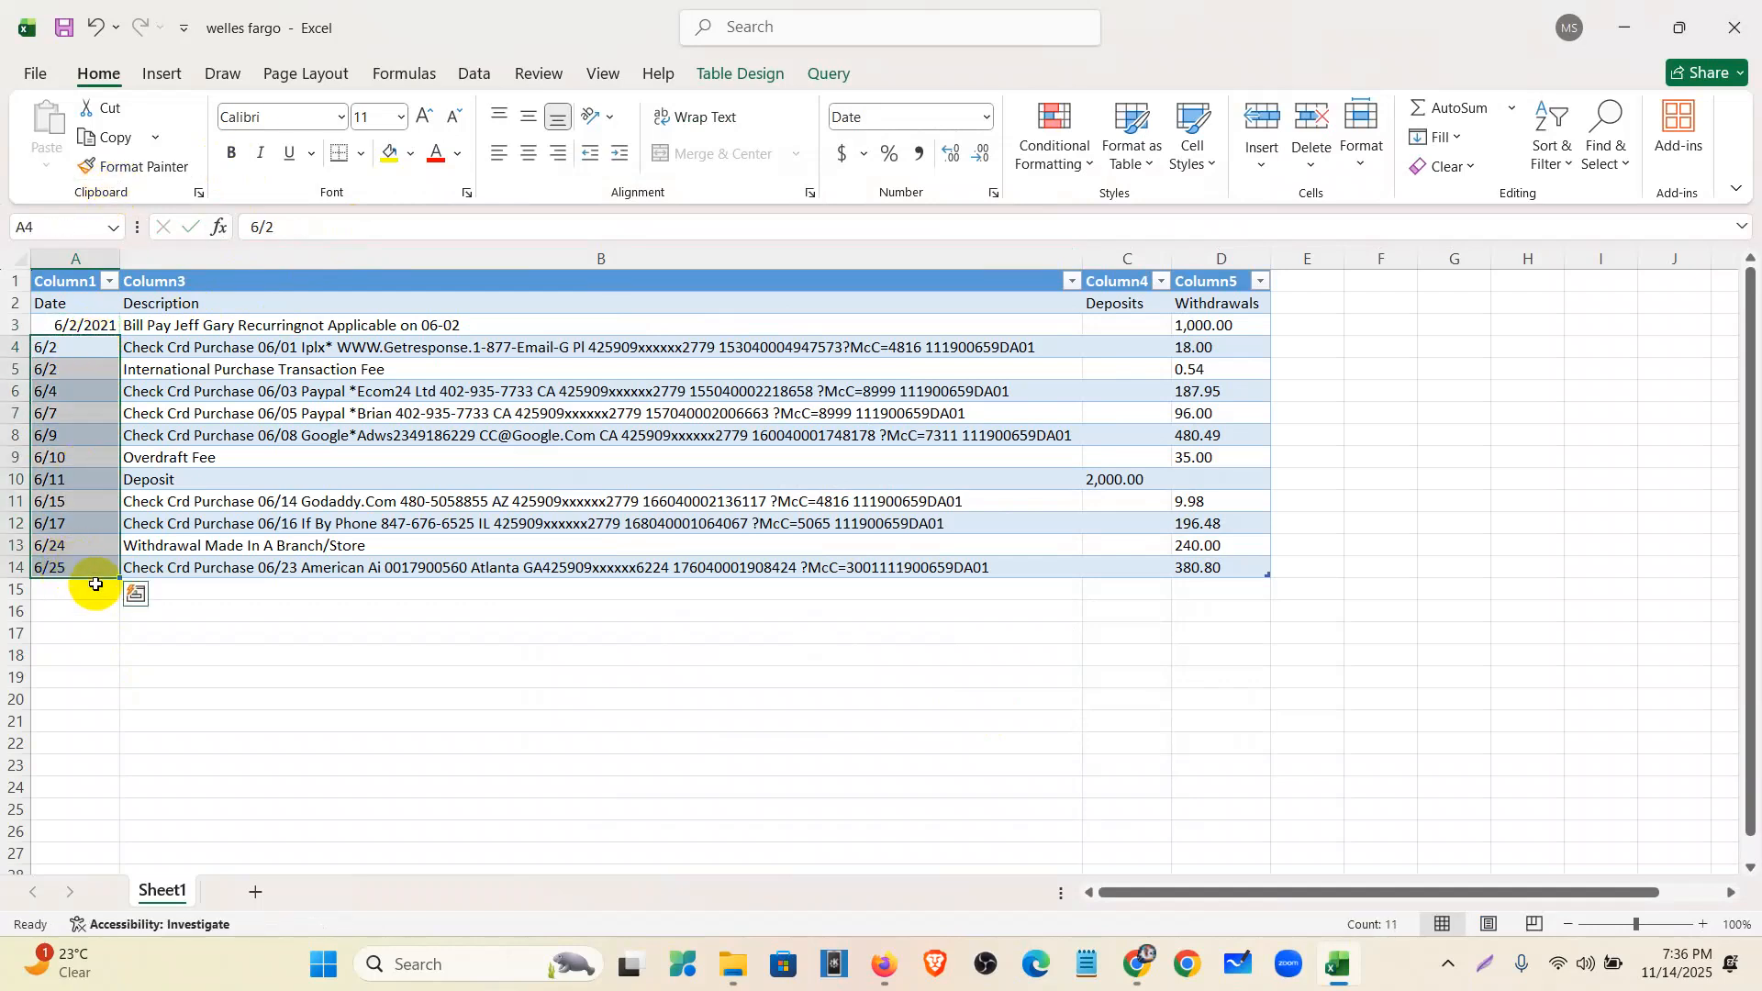
left_click(79, 336)
double_click(88, 356)
double_click(89, 349)
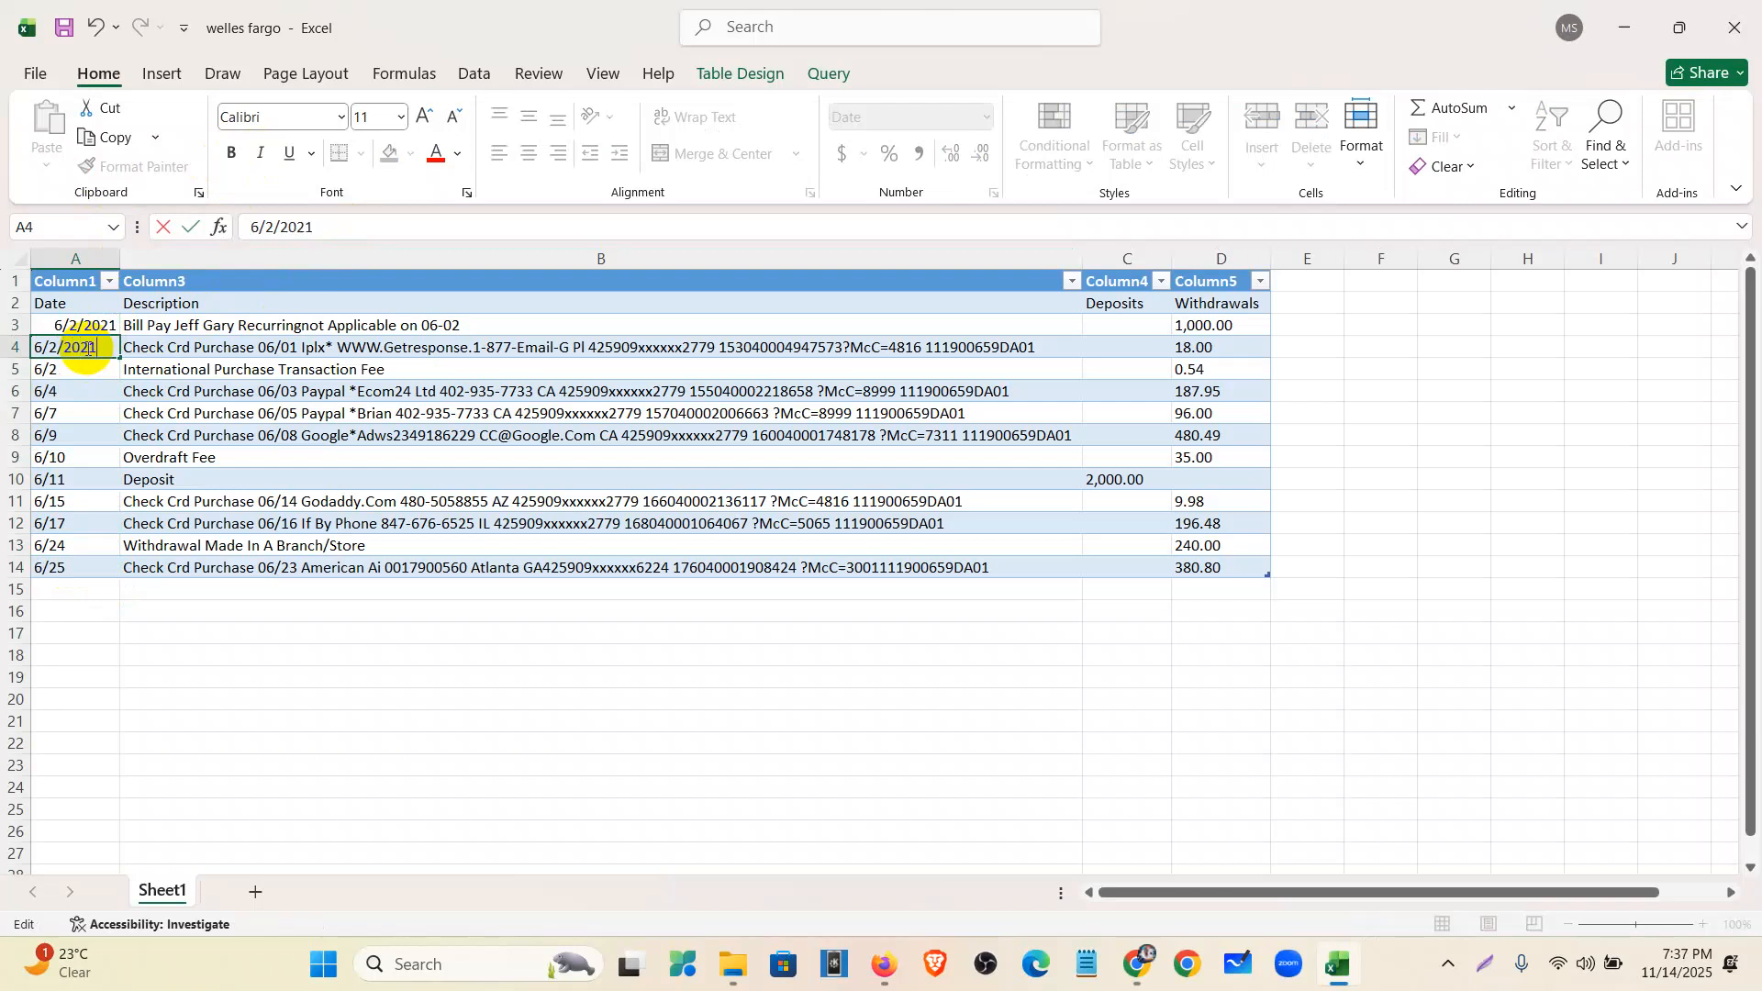
double_click(78, 372)
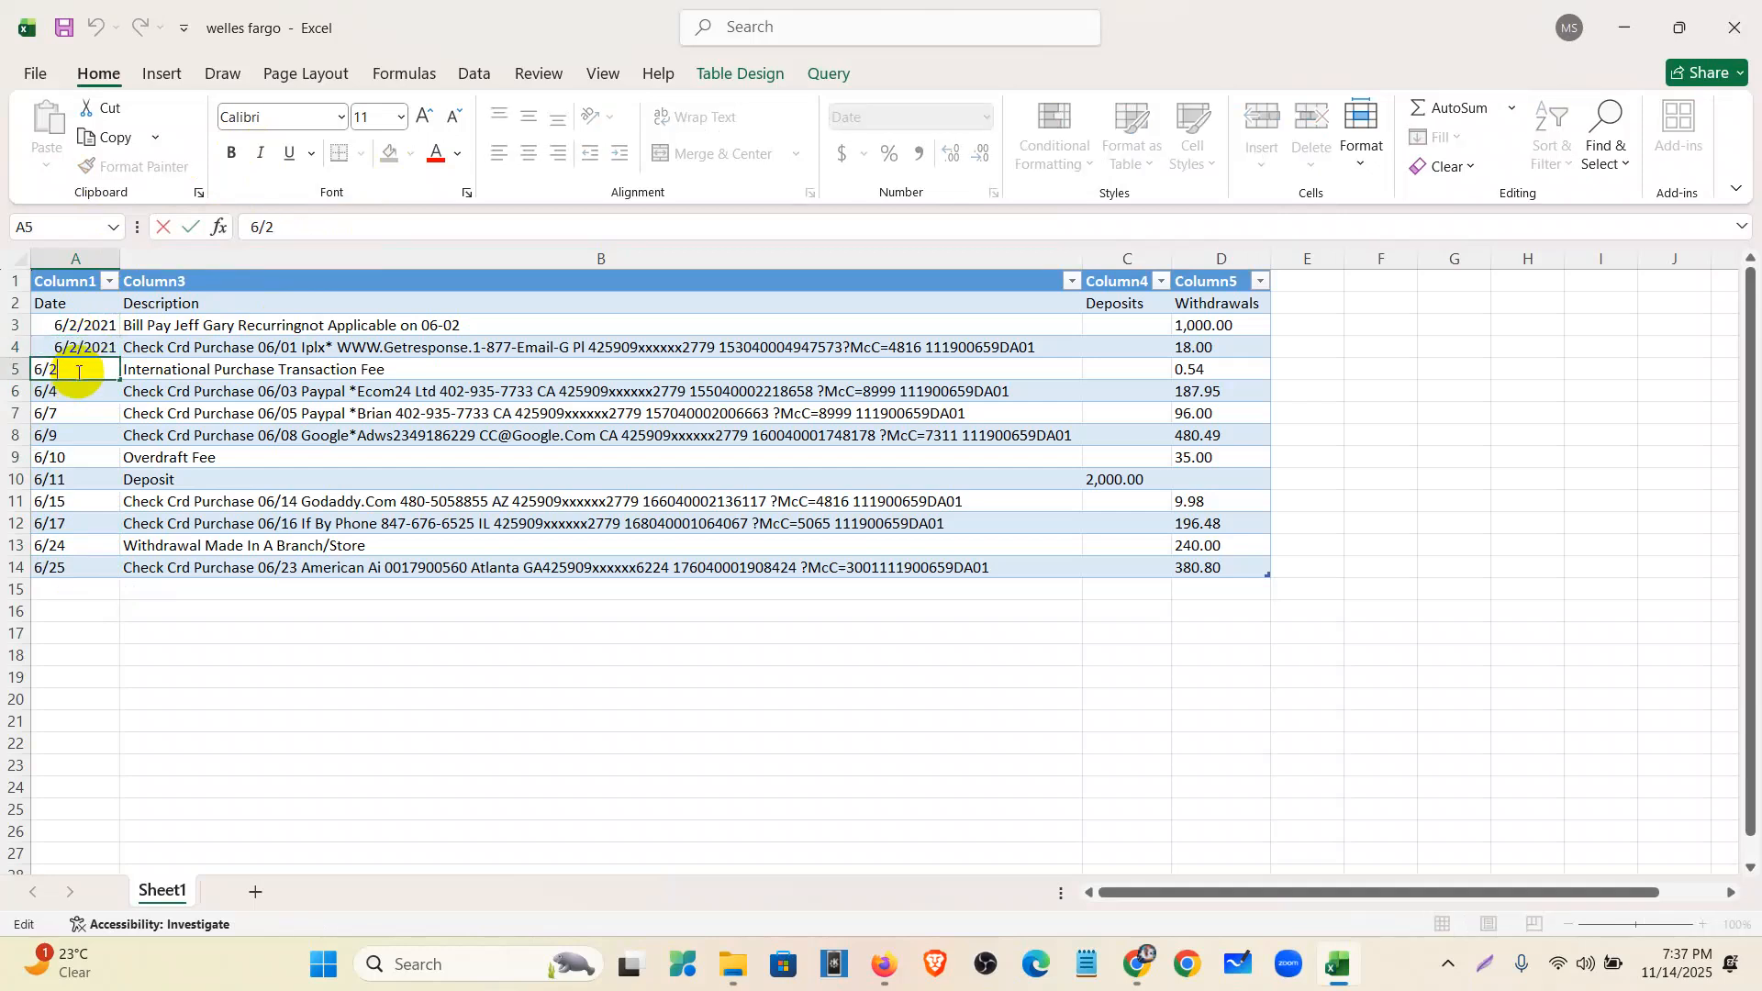
left_click(85, 350)
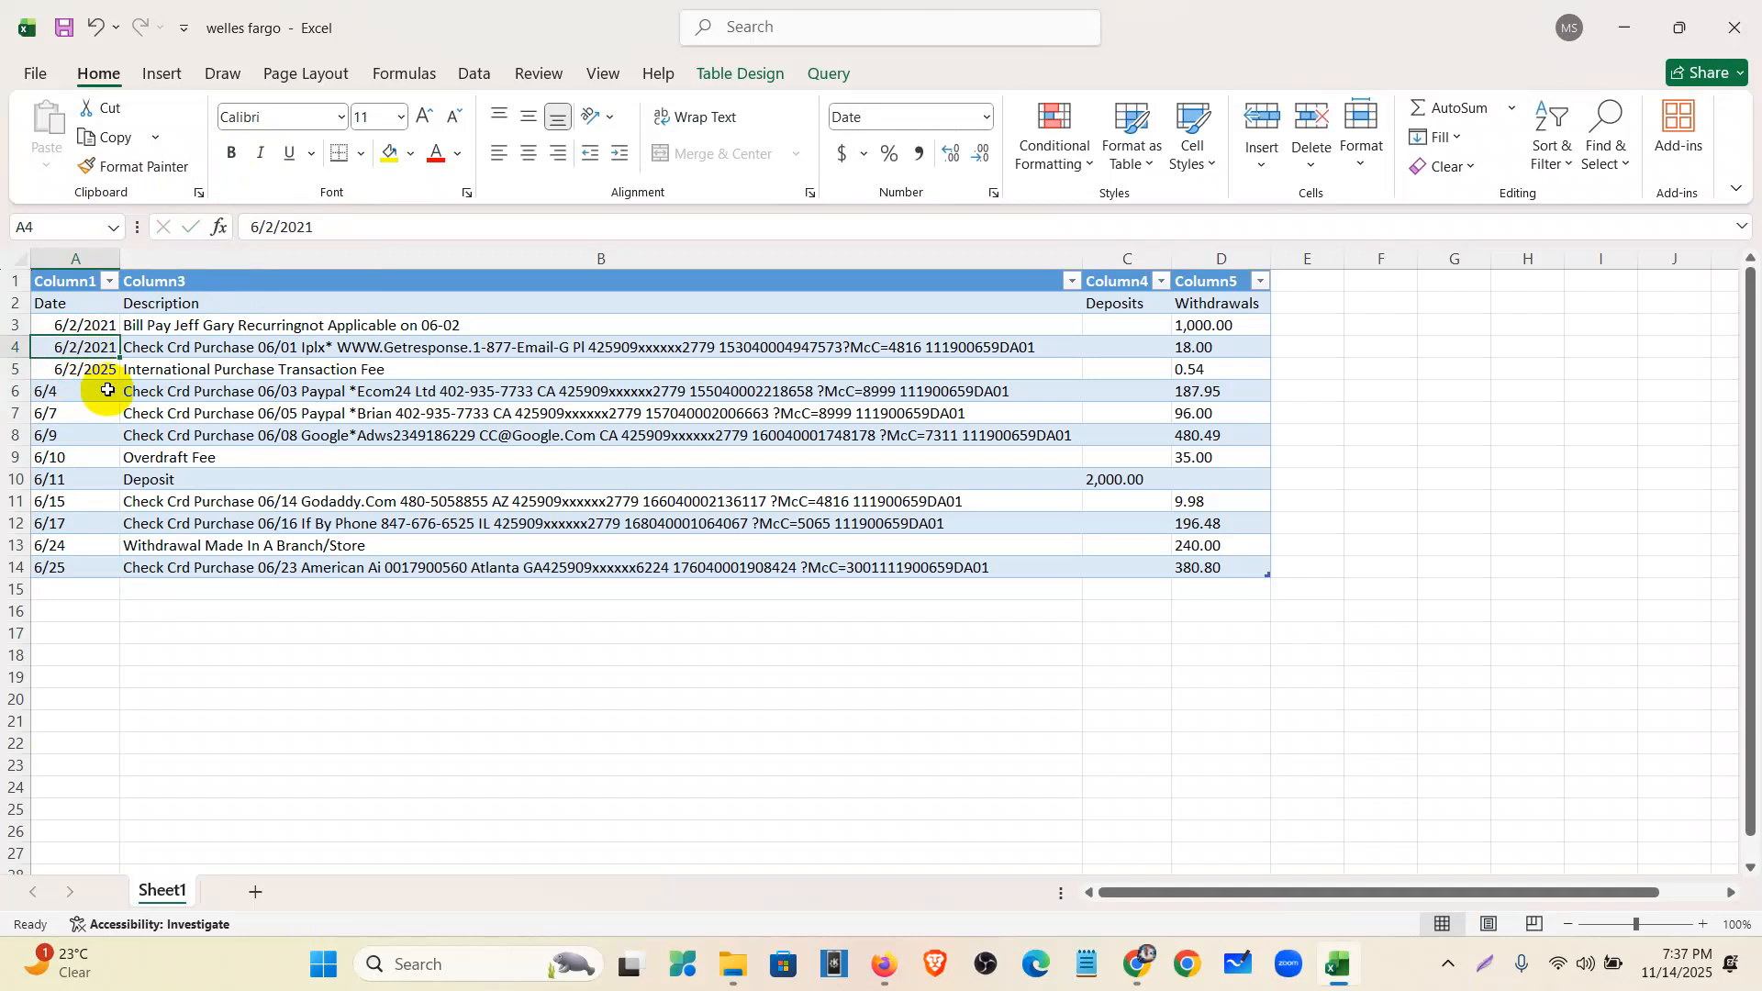
- Paste 6/2/2021 into A5 and change A6 to 6/4/2021
key("ctrl+c")
left_click(112, 372)
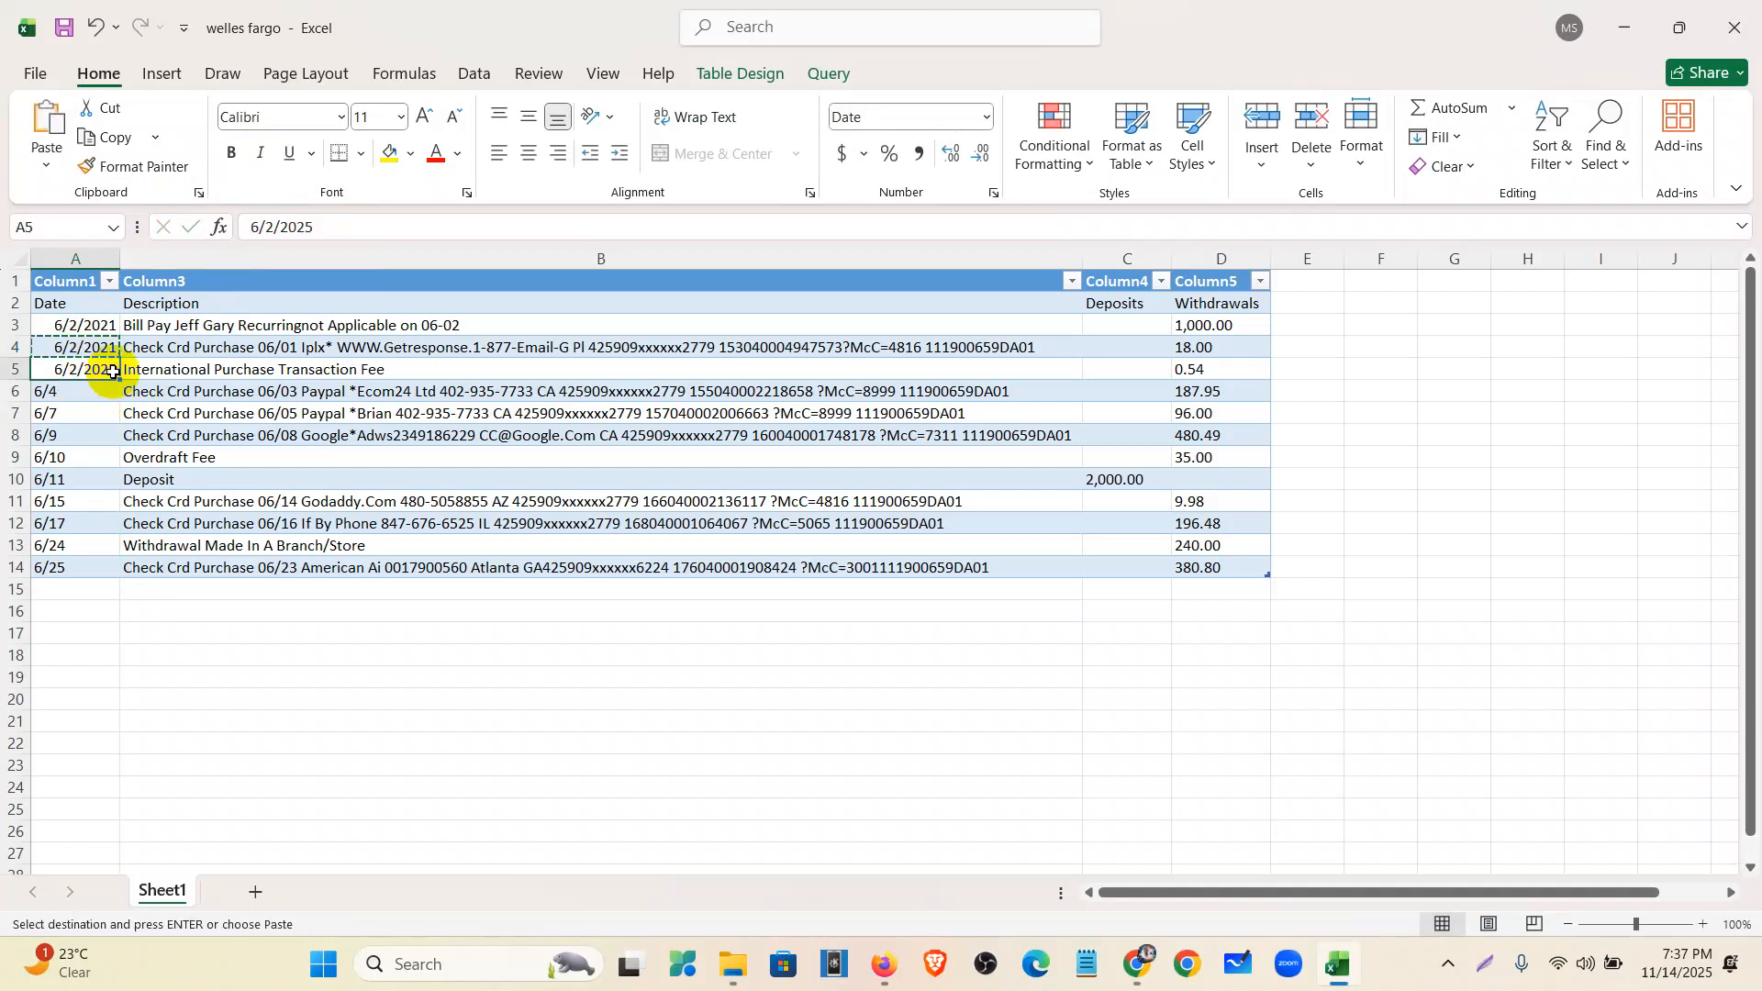
key("ctrl+v")
left_click(106, 390)
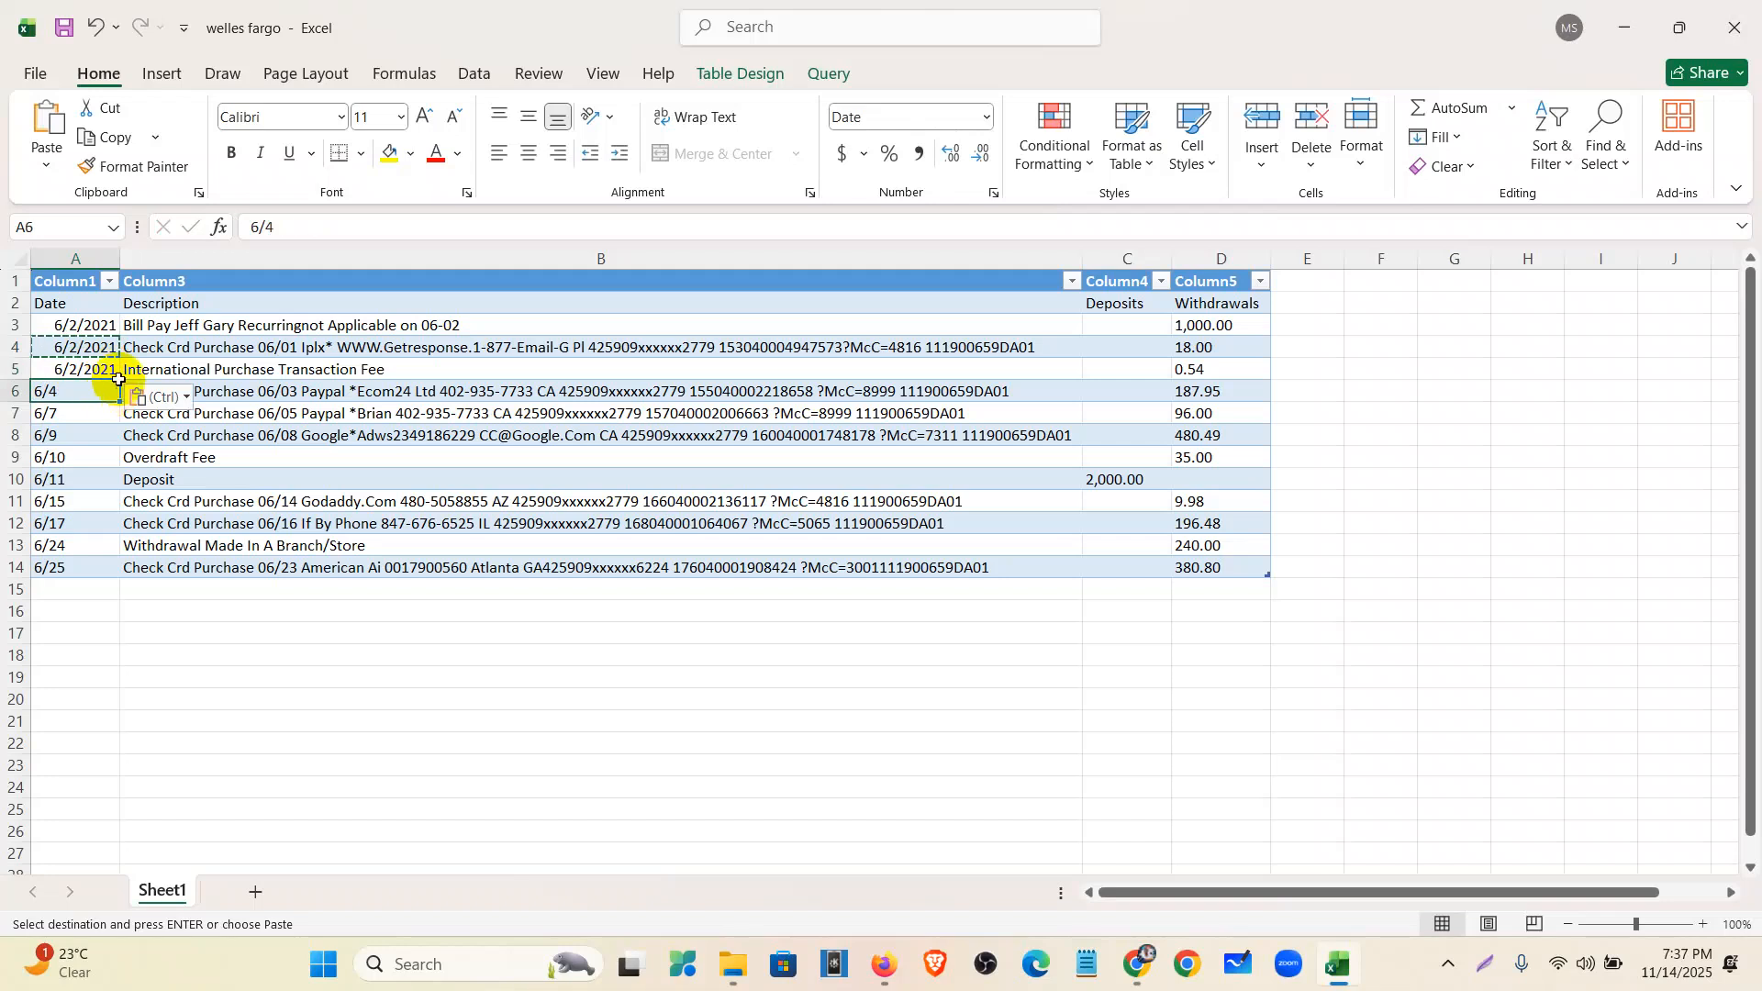
left_click(289, 222)
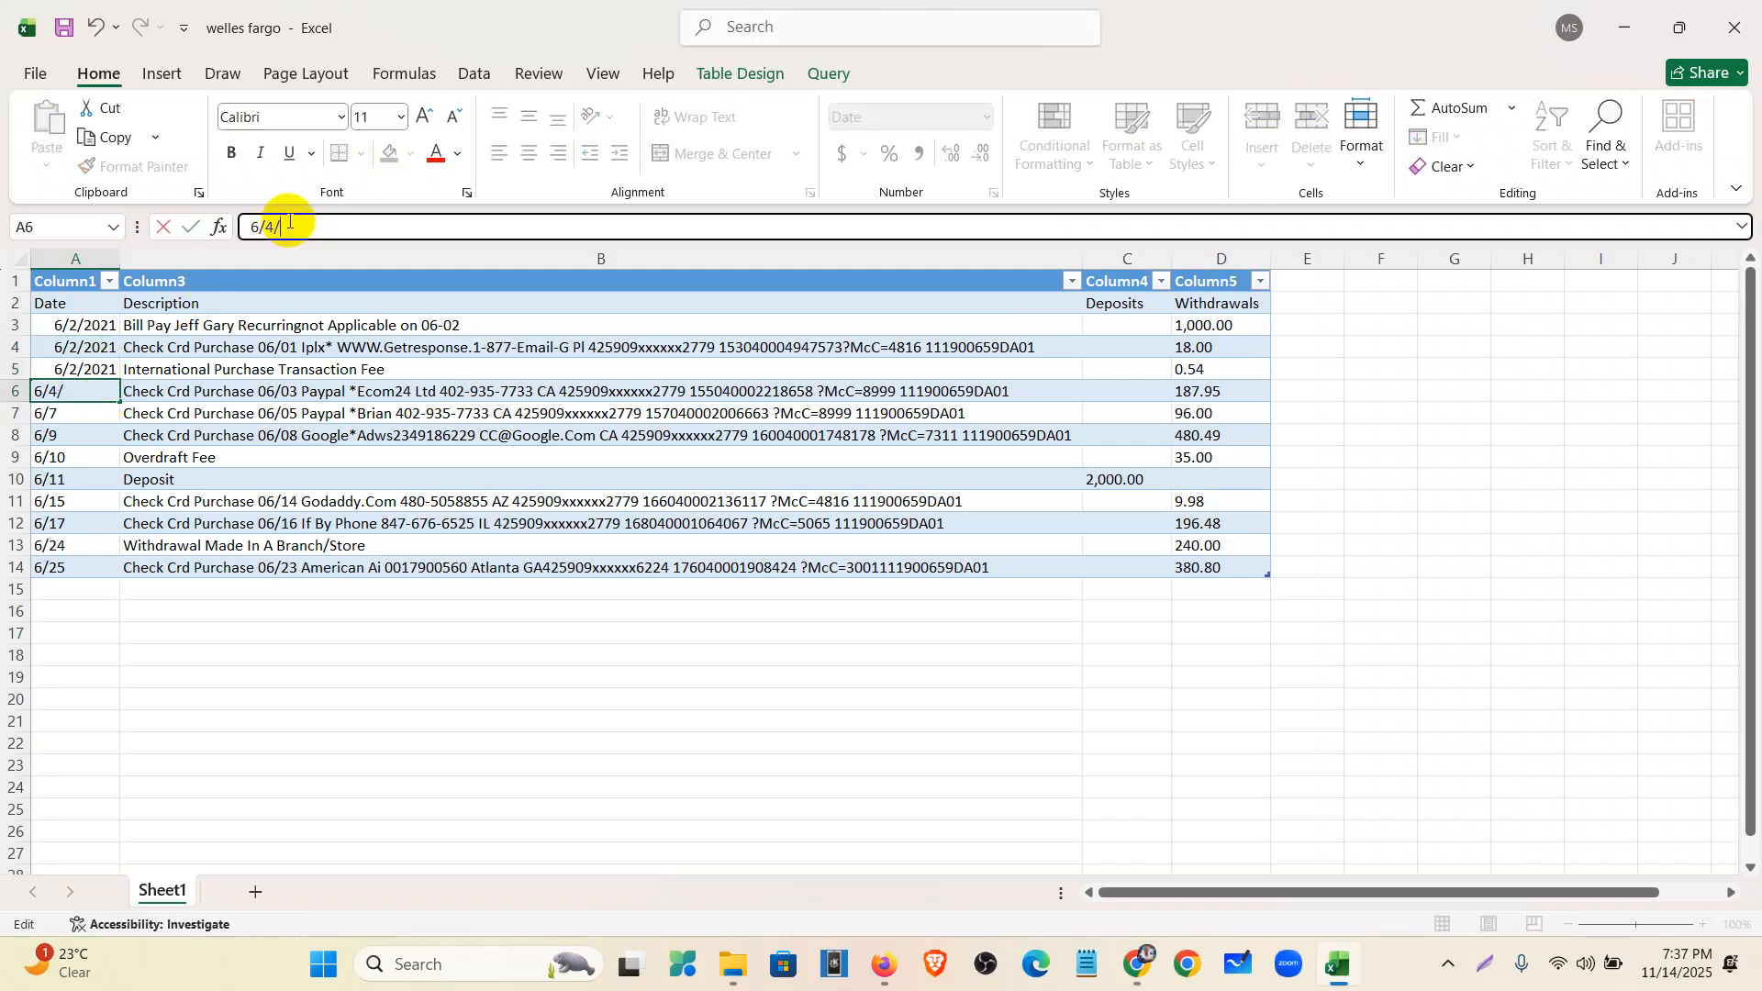
type("/2021")
left_click(44, 415)
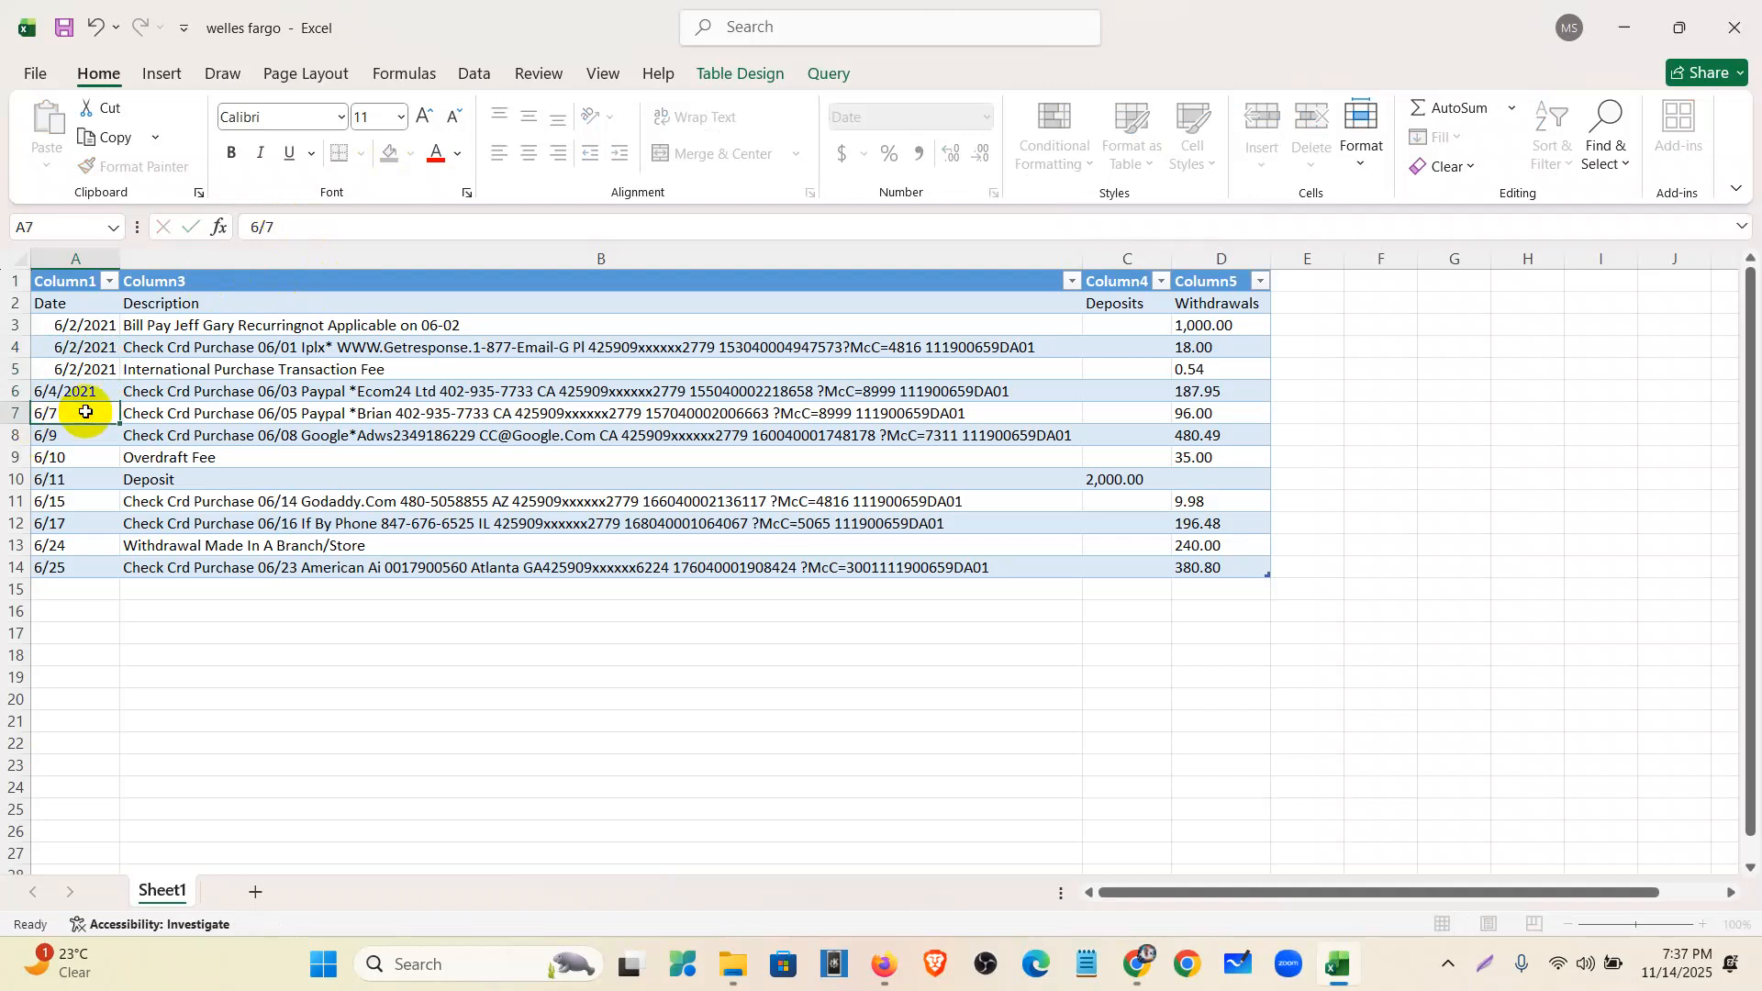
- Add the year 2021 to the dates in A7 through A10, ending at 6/11/2021
left_click(287, 226)
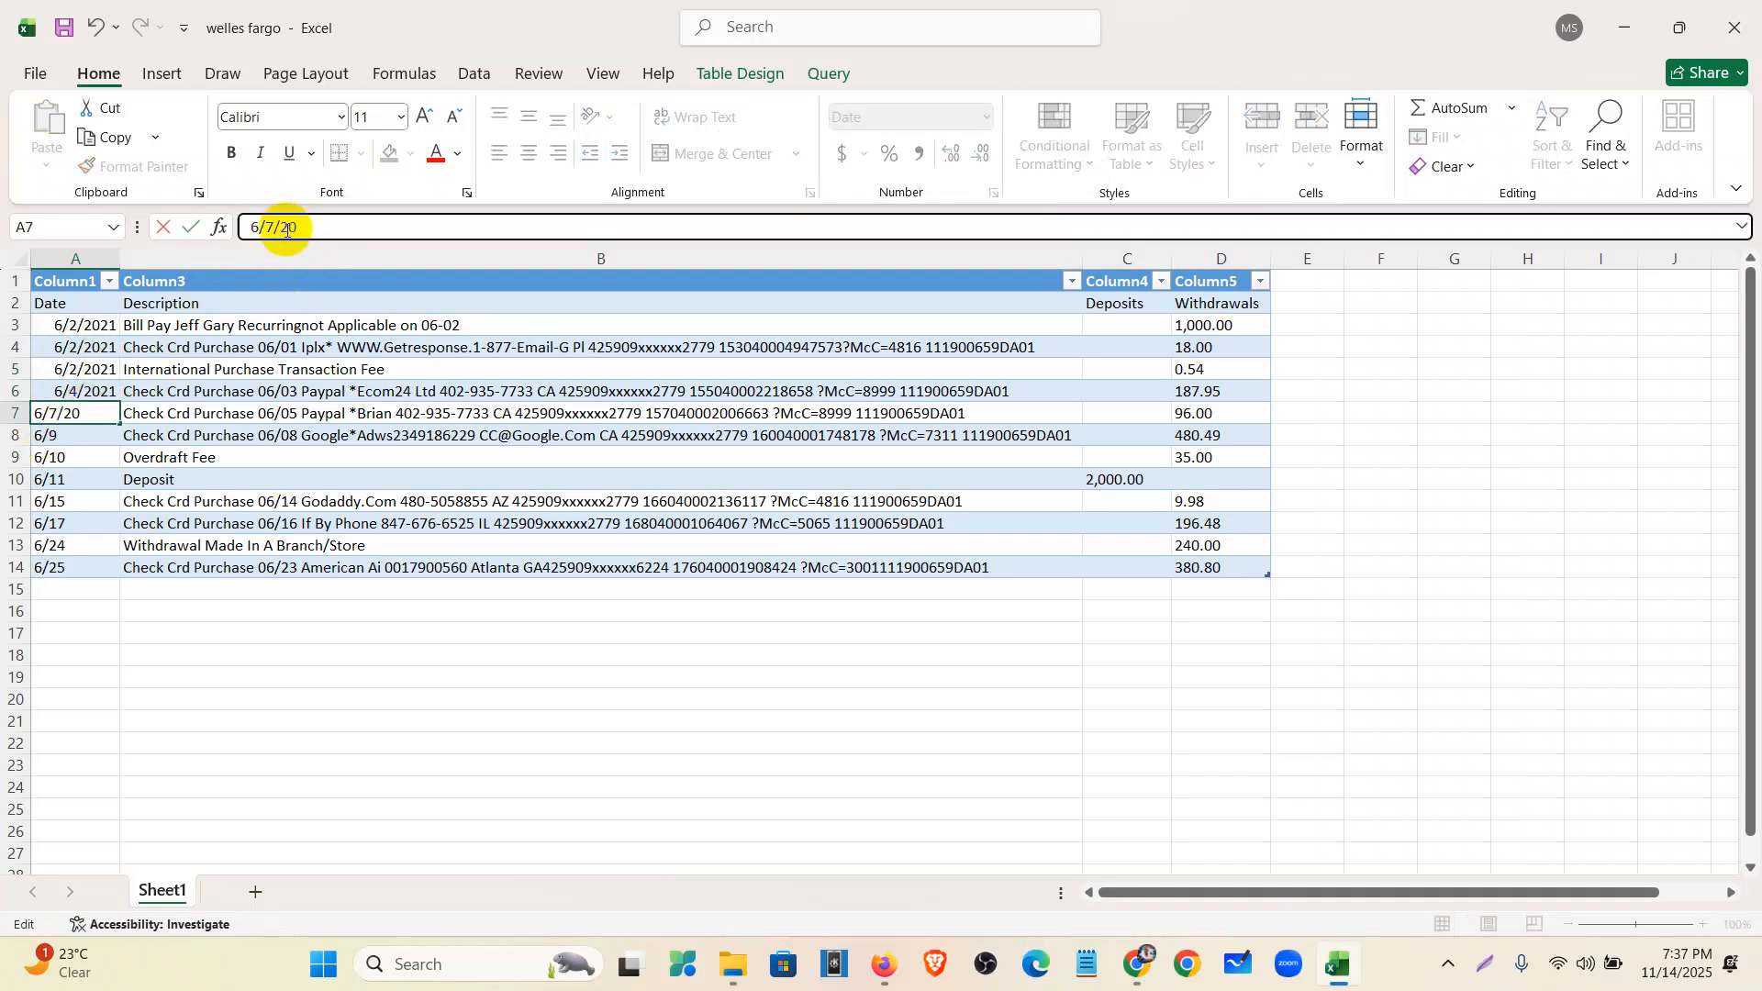
type("/2021")
double_click(67, 435)
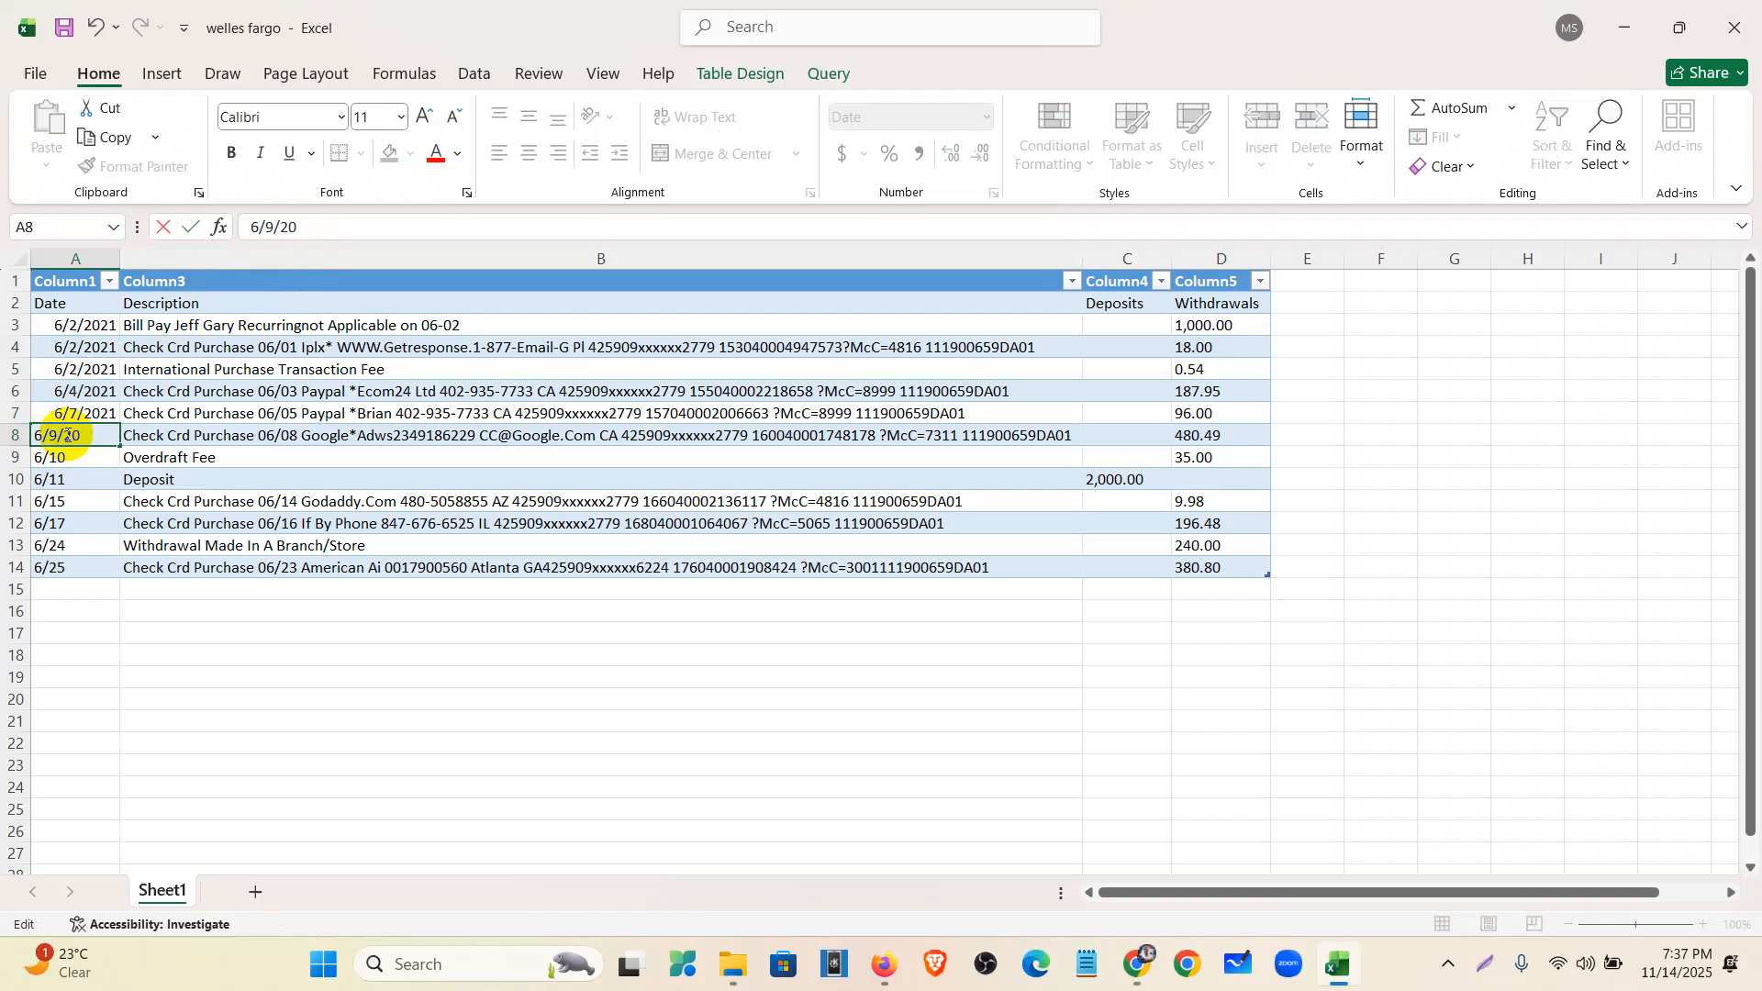
left_click(78, 456)
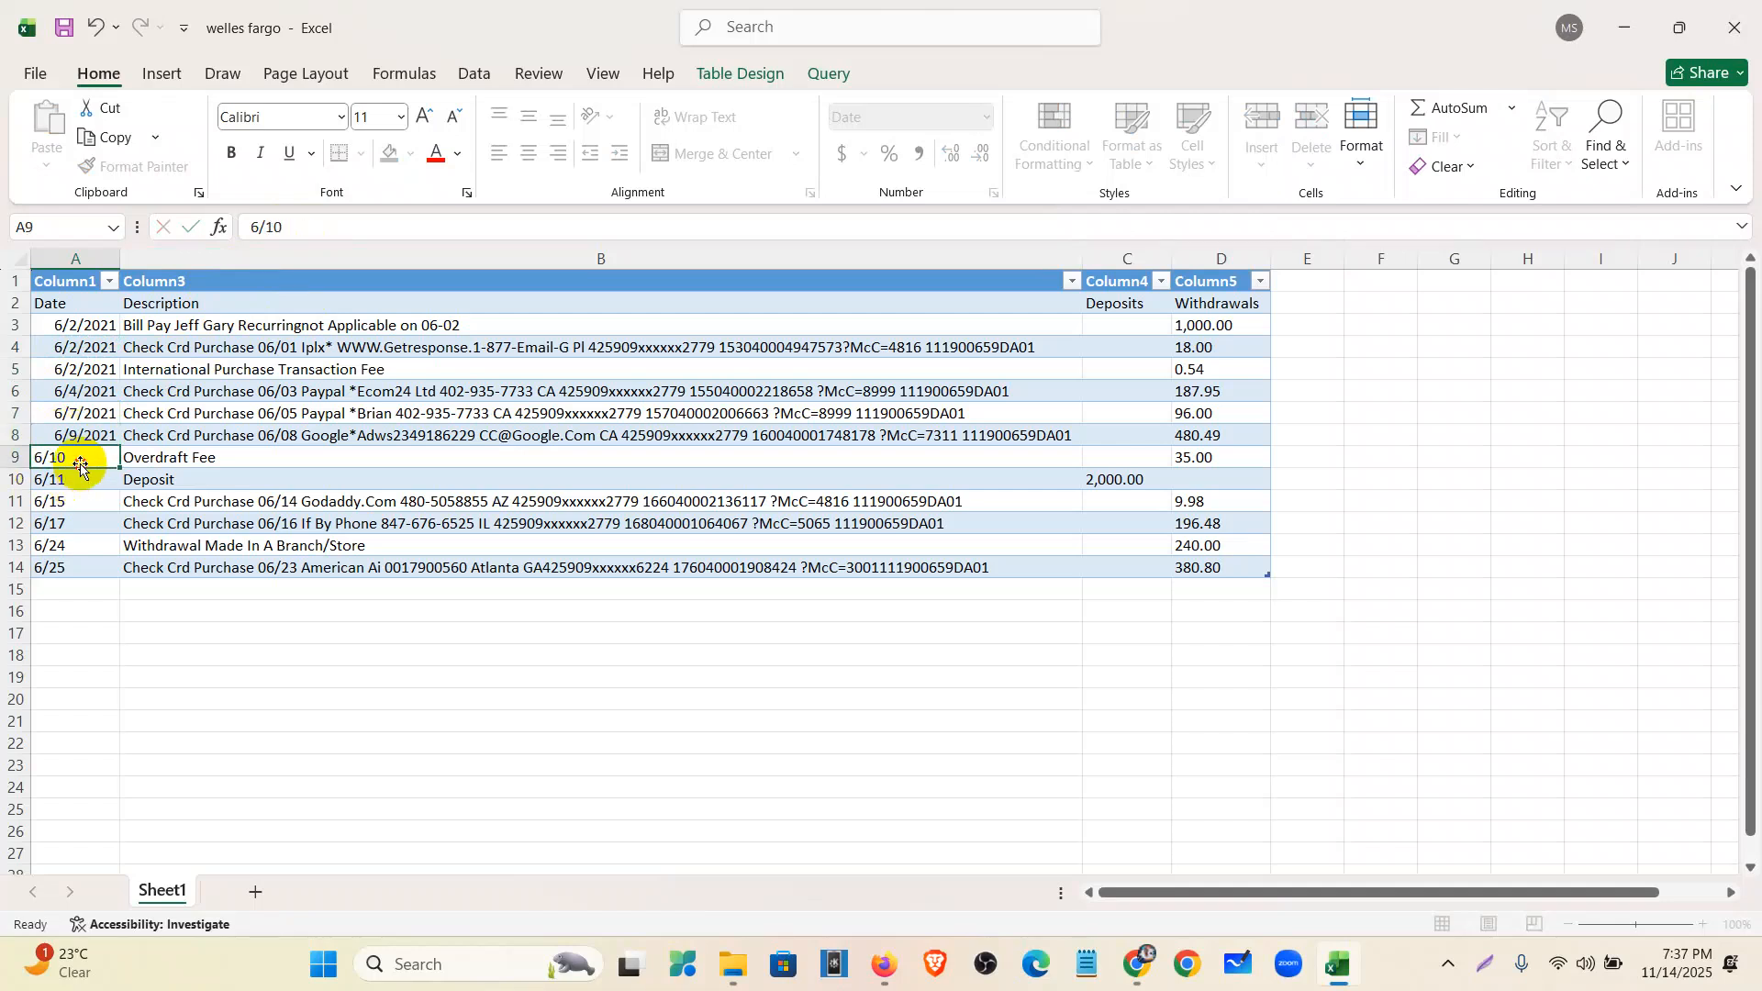
double_click(80, 454)
type("/2021")
left_click(81, 479)
left_click(294, 226)
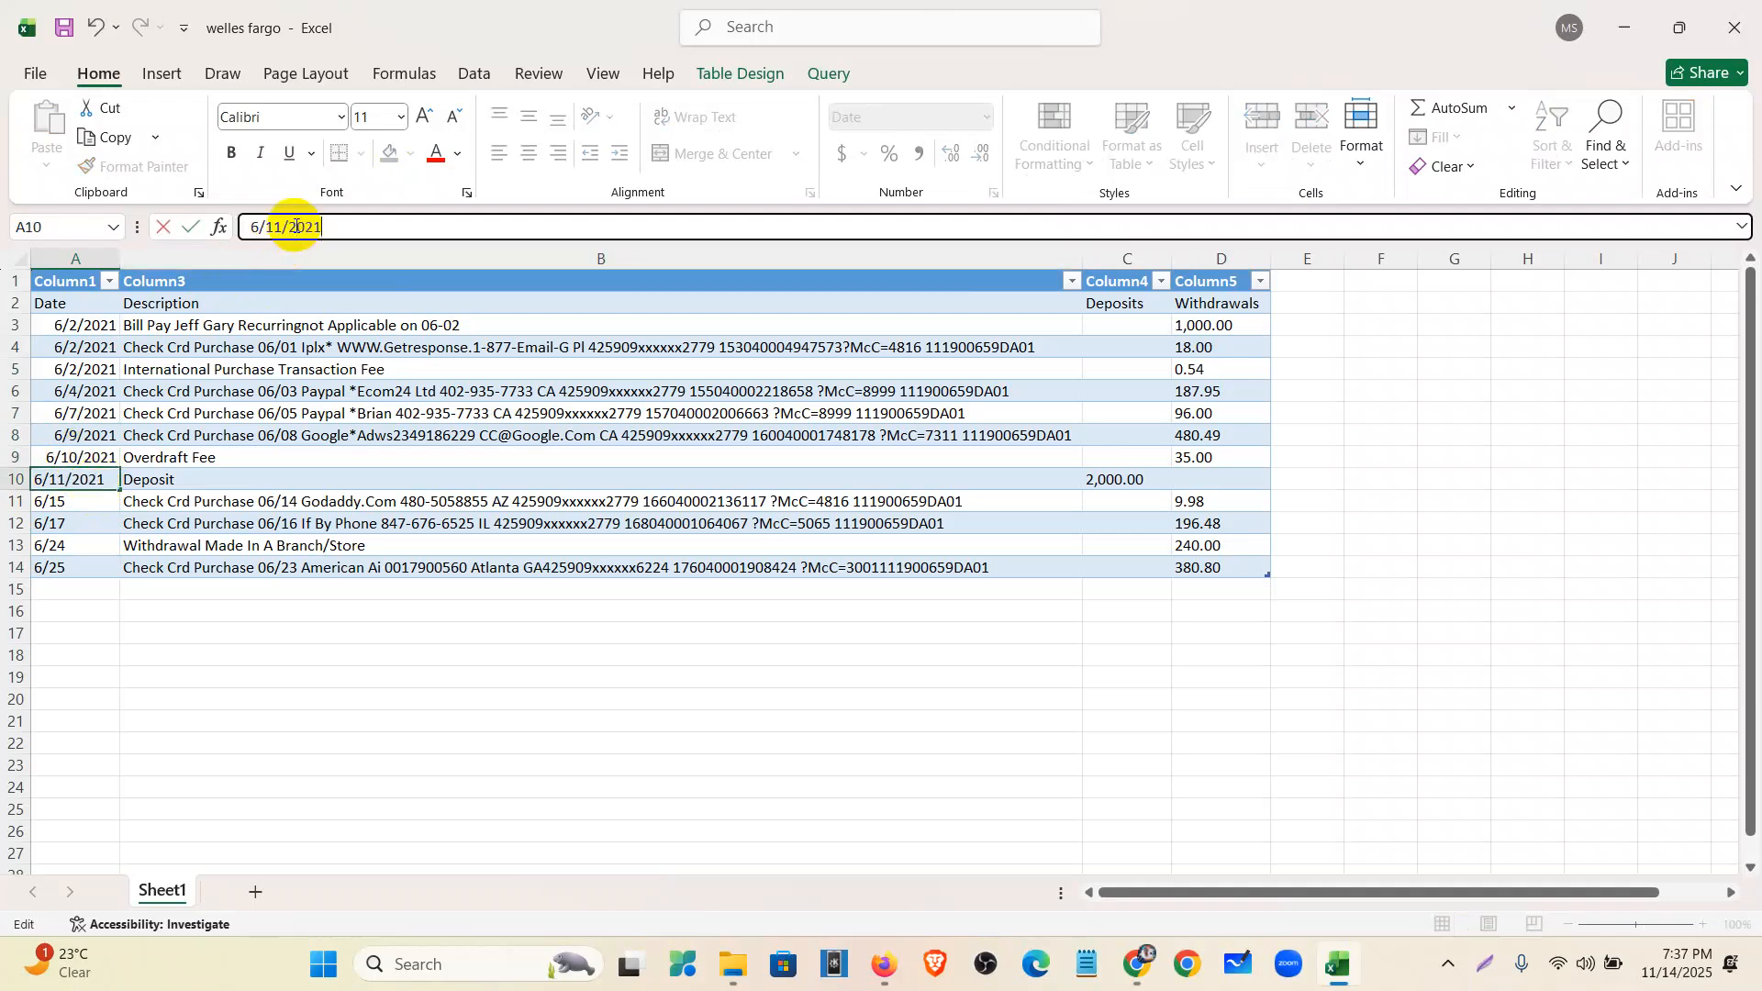
type("/2021")
left_click(86, 500)
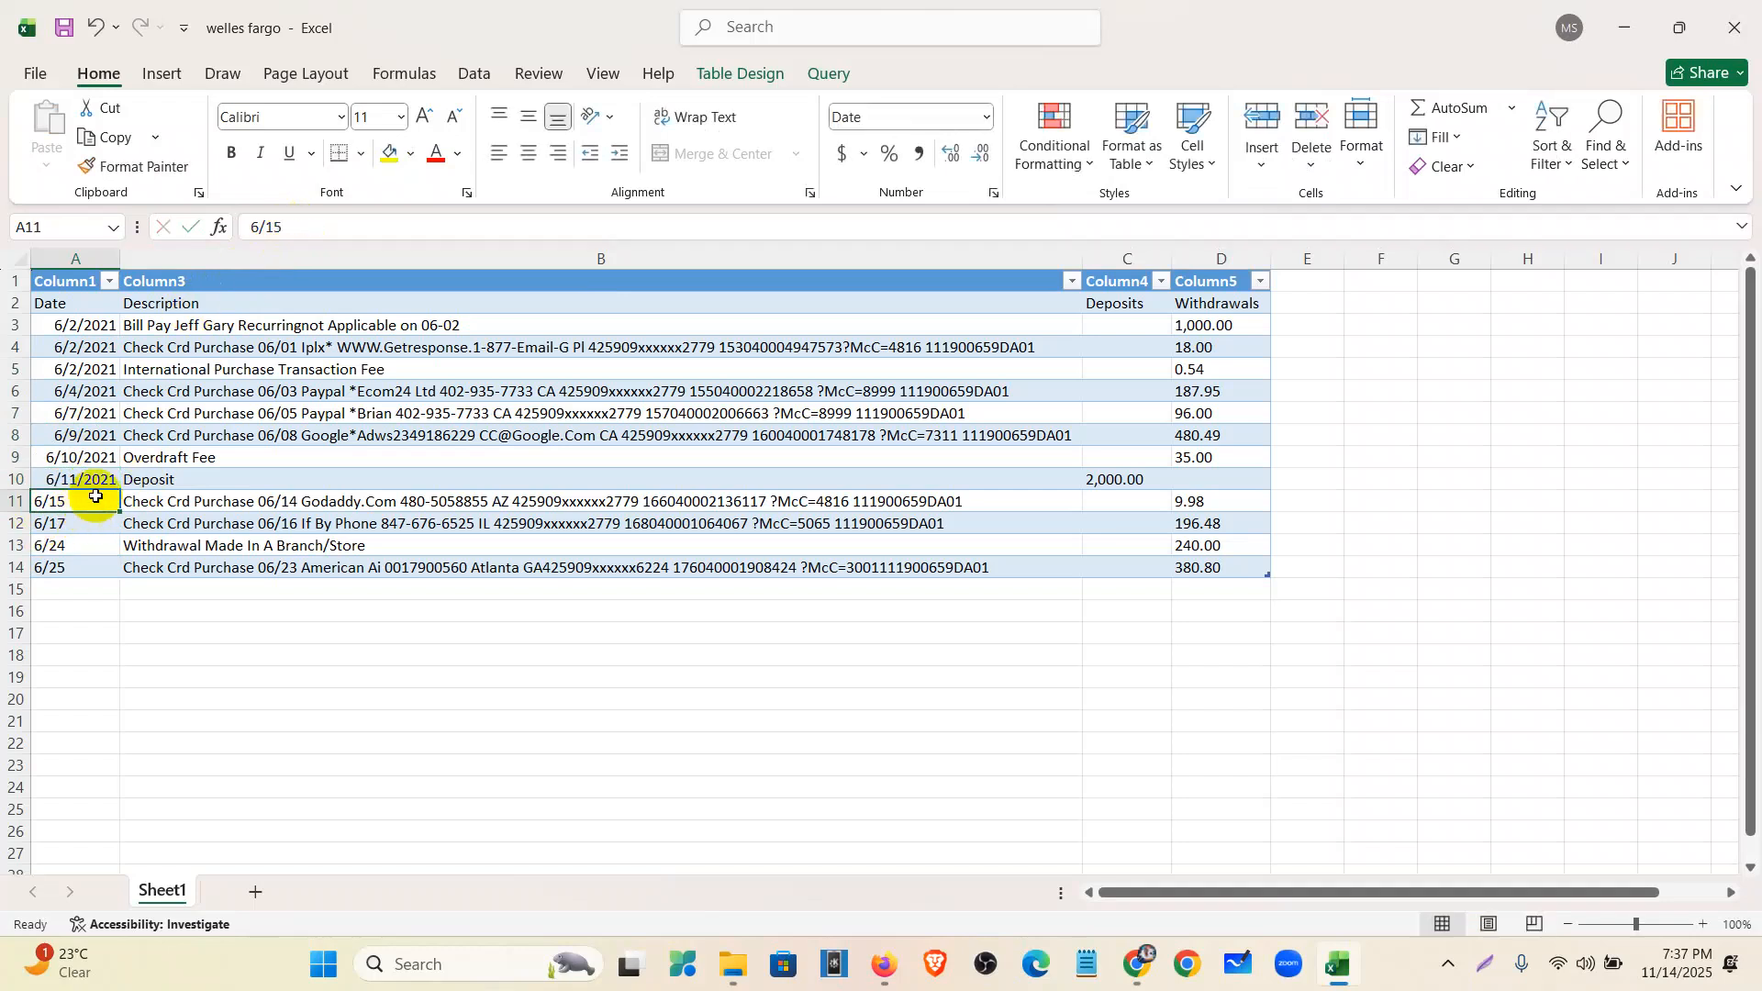
- Complete A11–A14 as 6/15/2021, 6/17/2021, 6/24/2021 and 6/25/2021
double_click(95, 497)
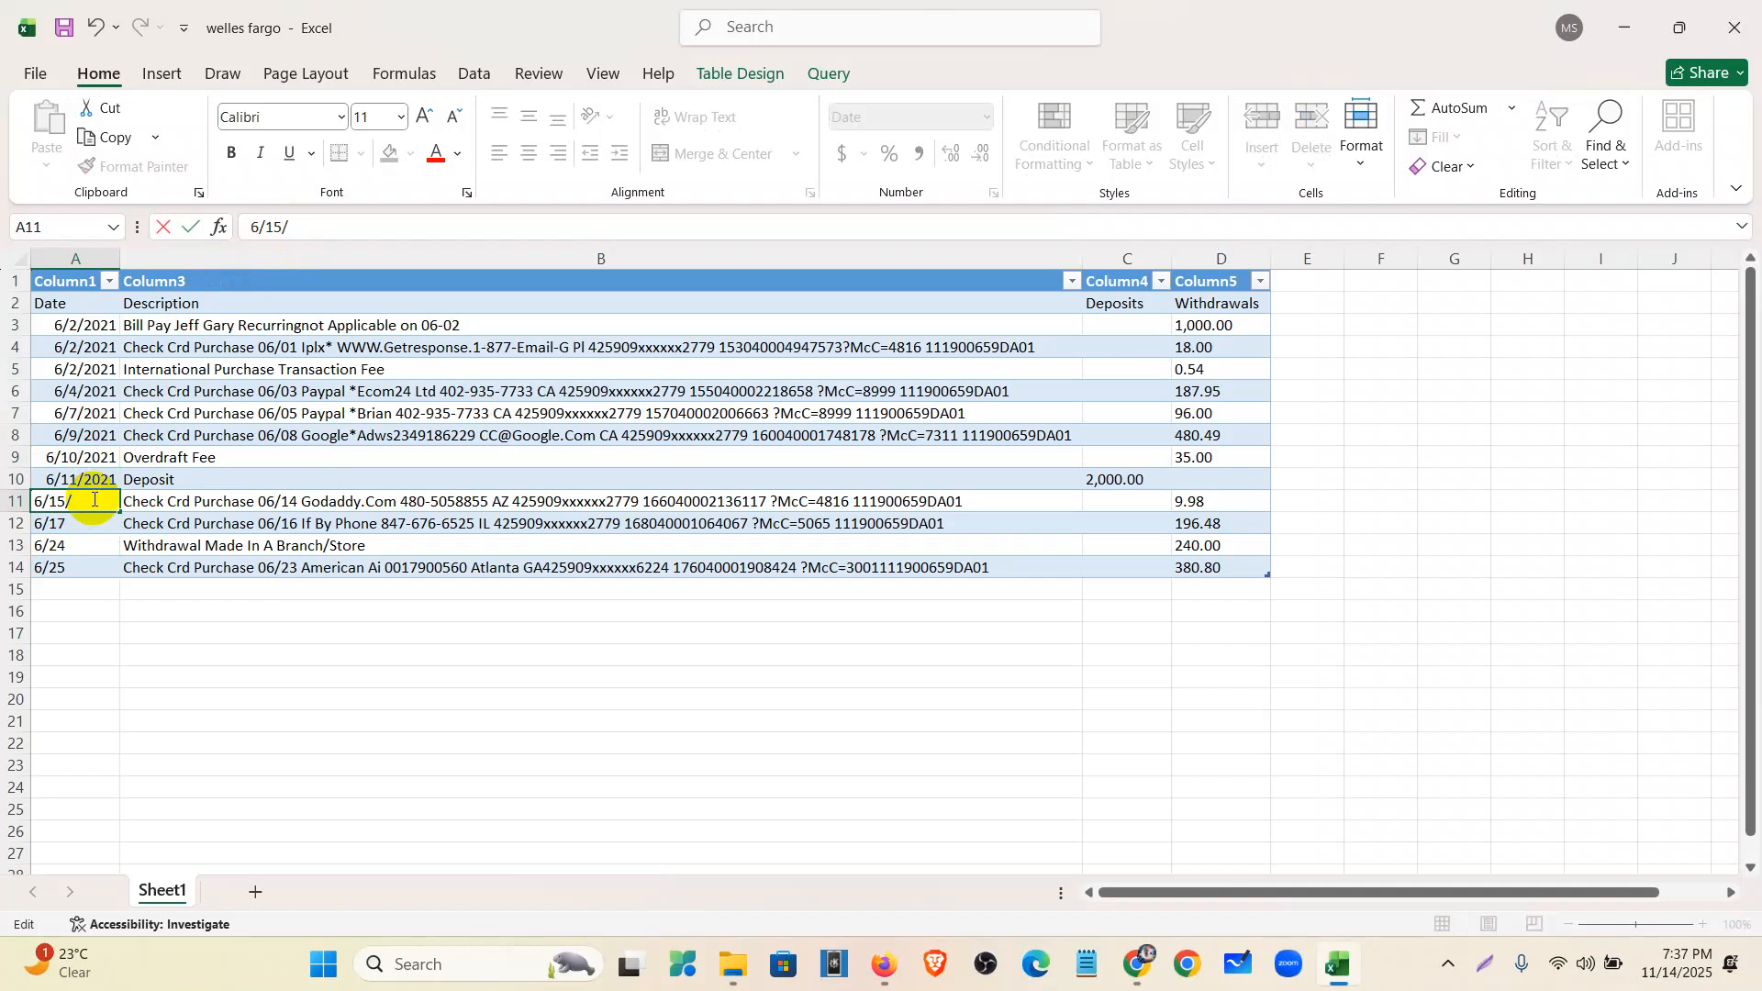
double_click(94, 523)
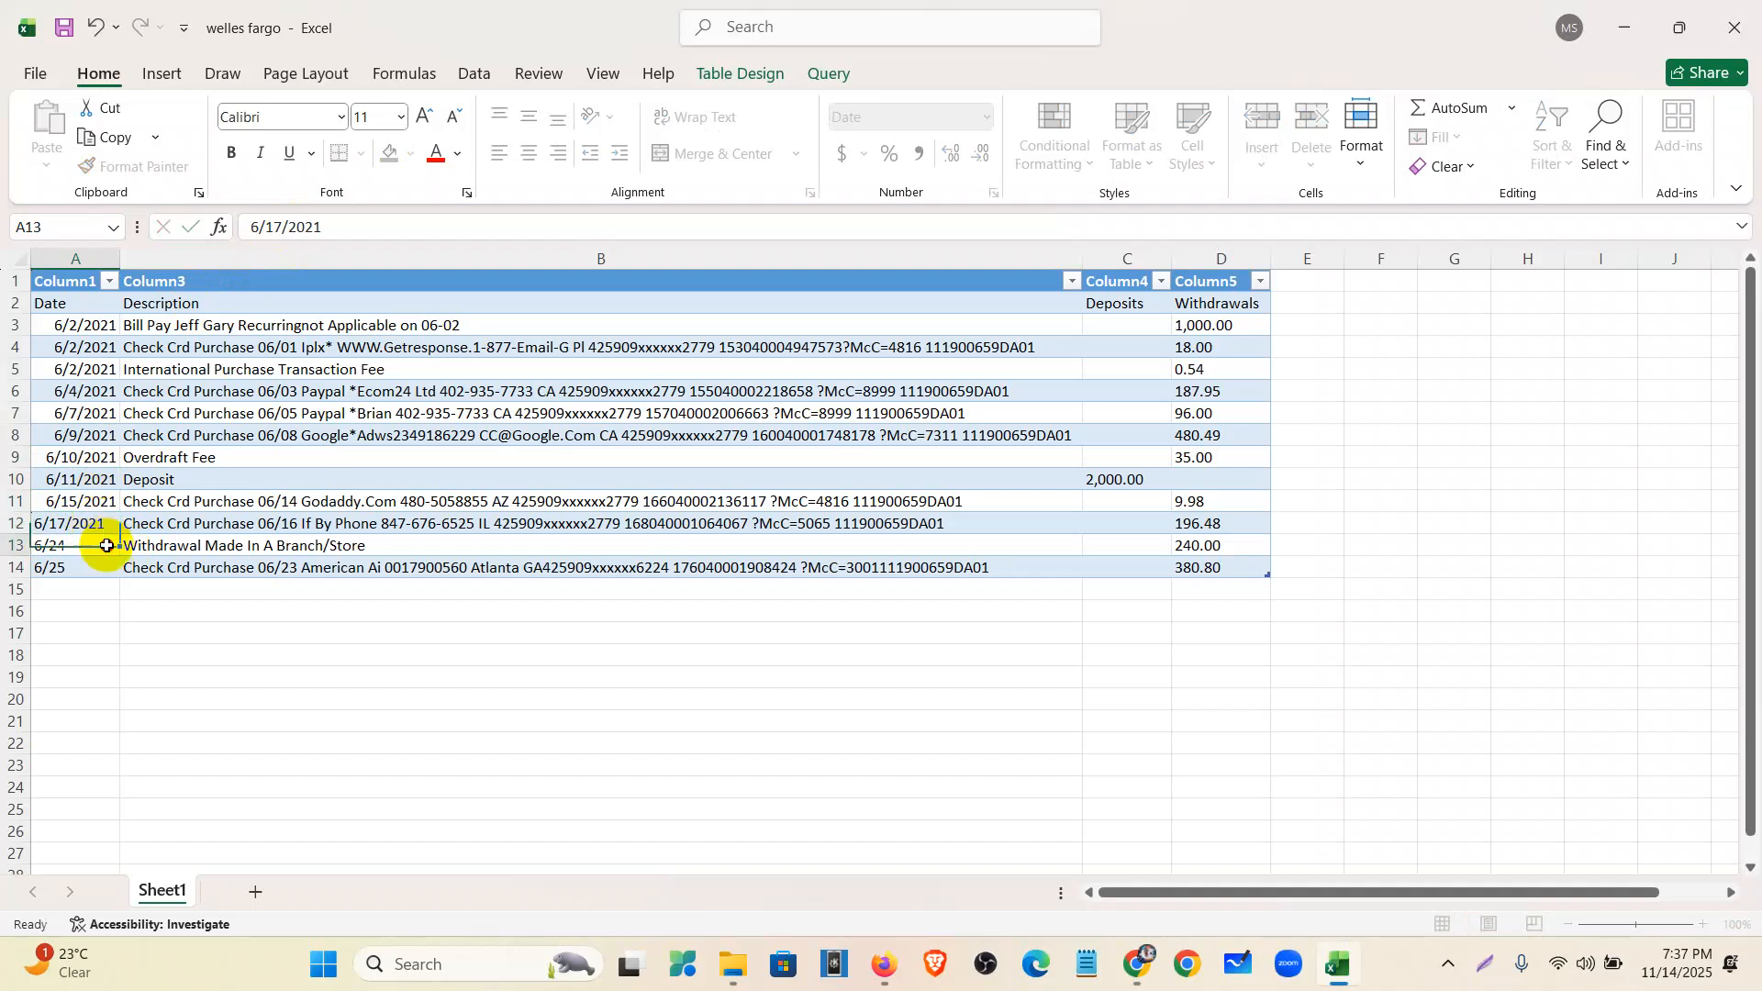
left_click(107, 545)
double_click(104, 545)
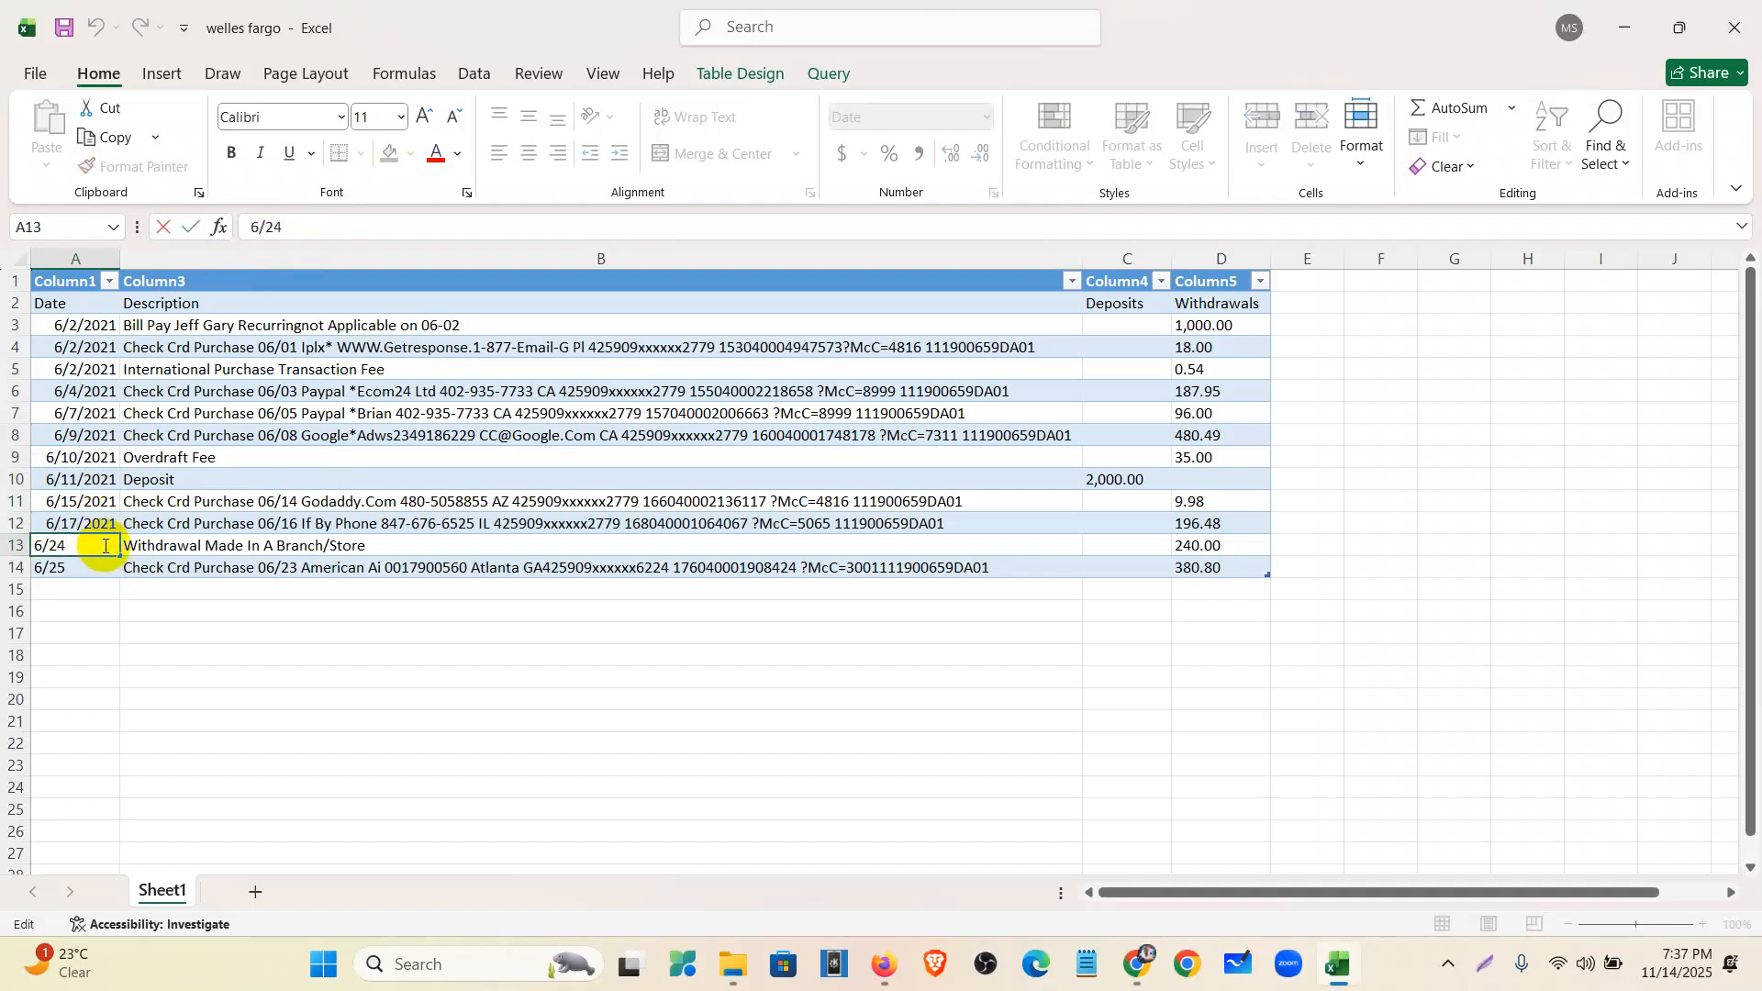
left_click(87, 569)
double_click(86, 571)
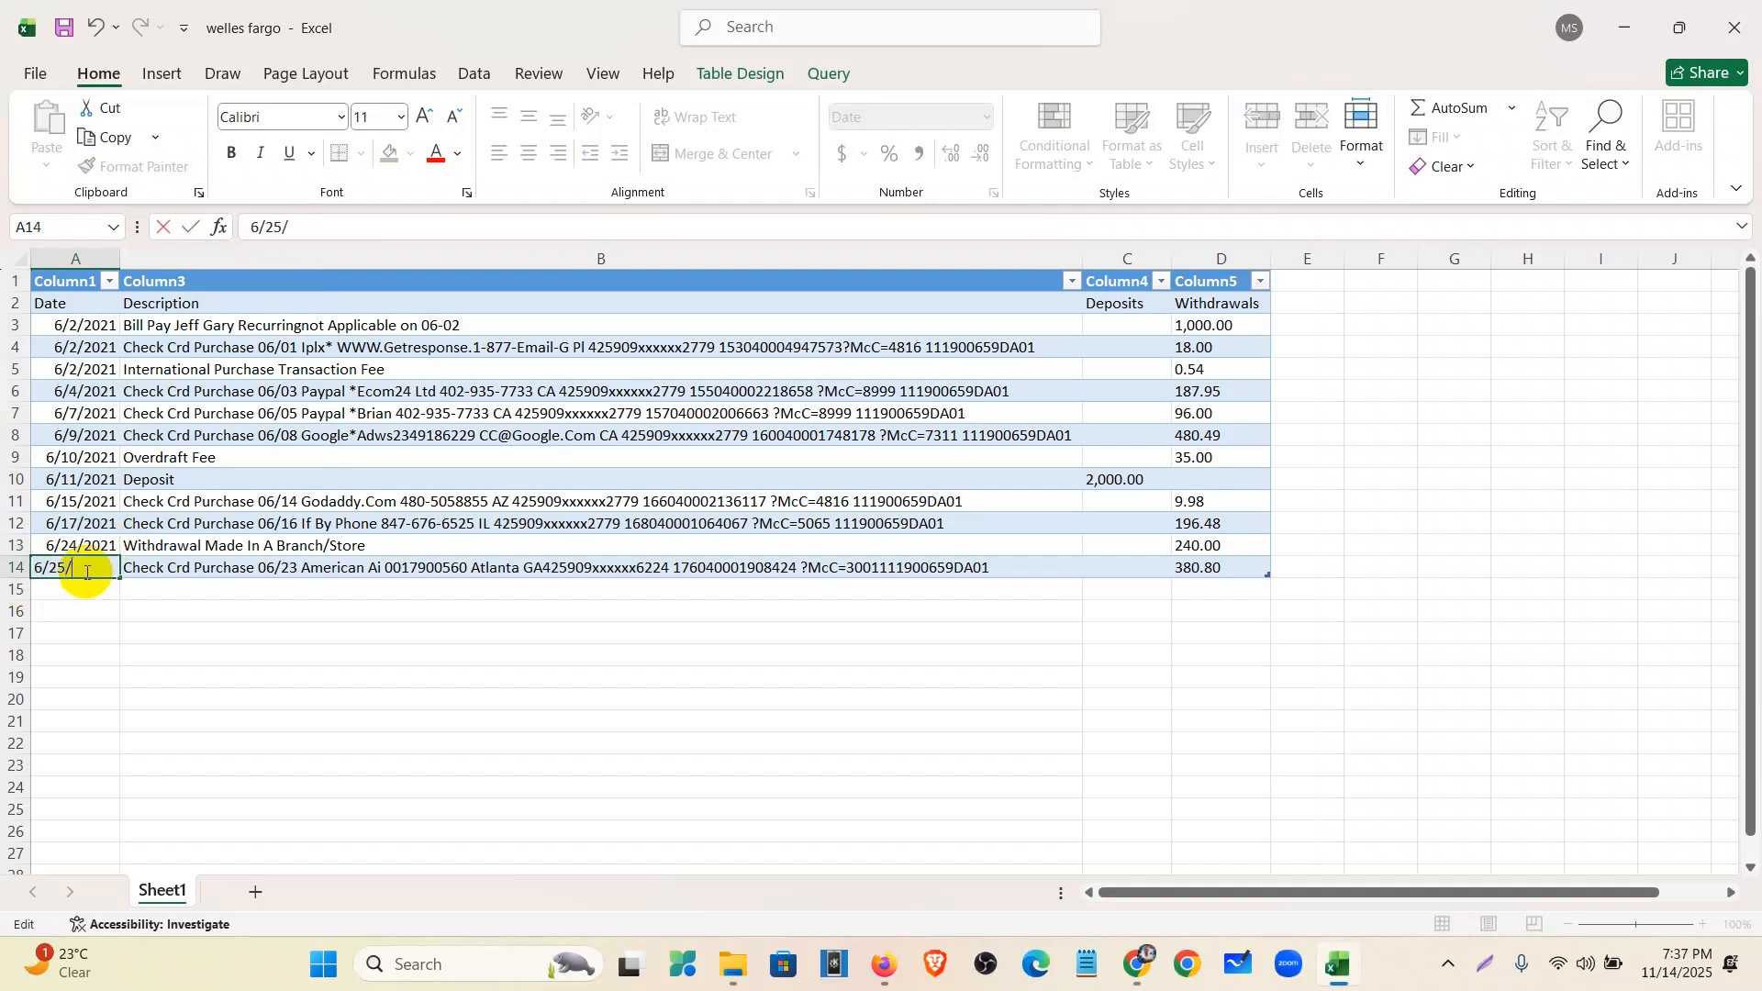
left_click(220, 655)
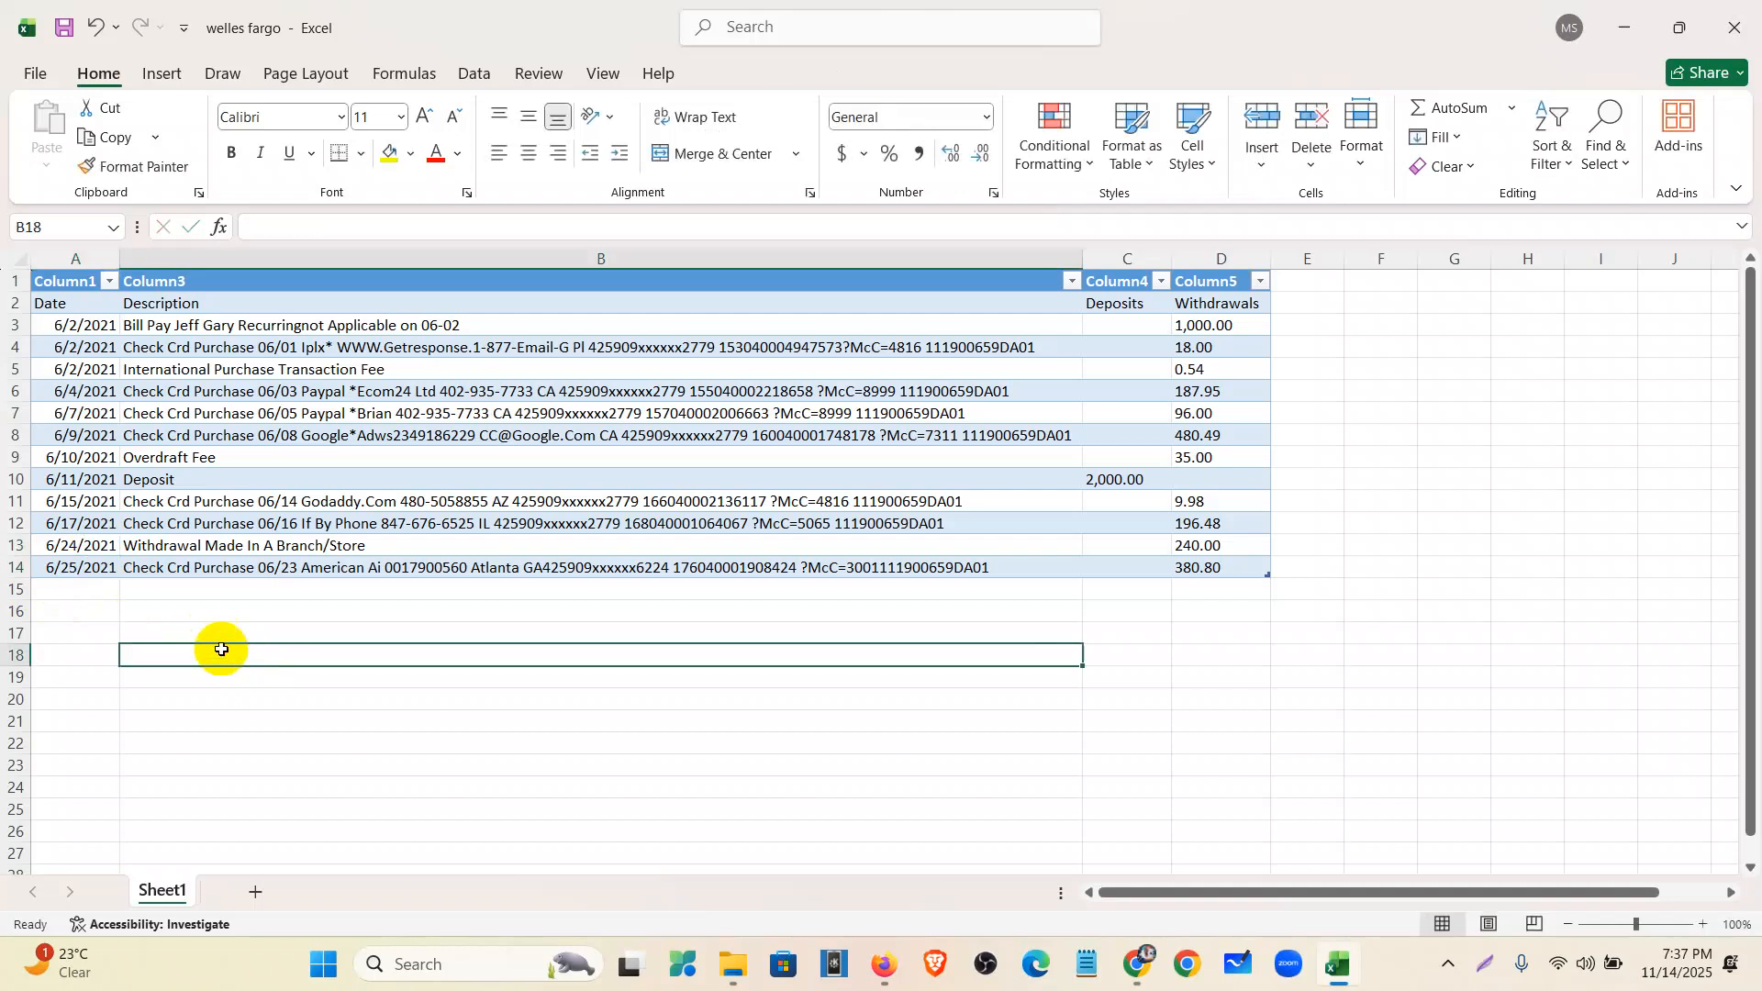
- Save the workbook, check the withdrawal and deposit totals, and close Excel
left_click(61, 29)
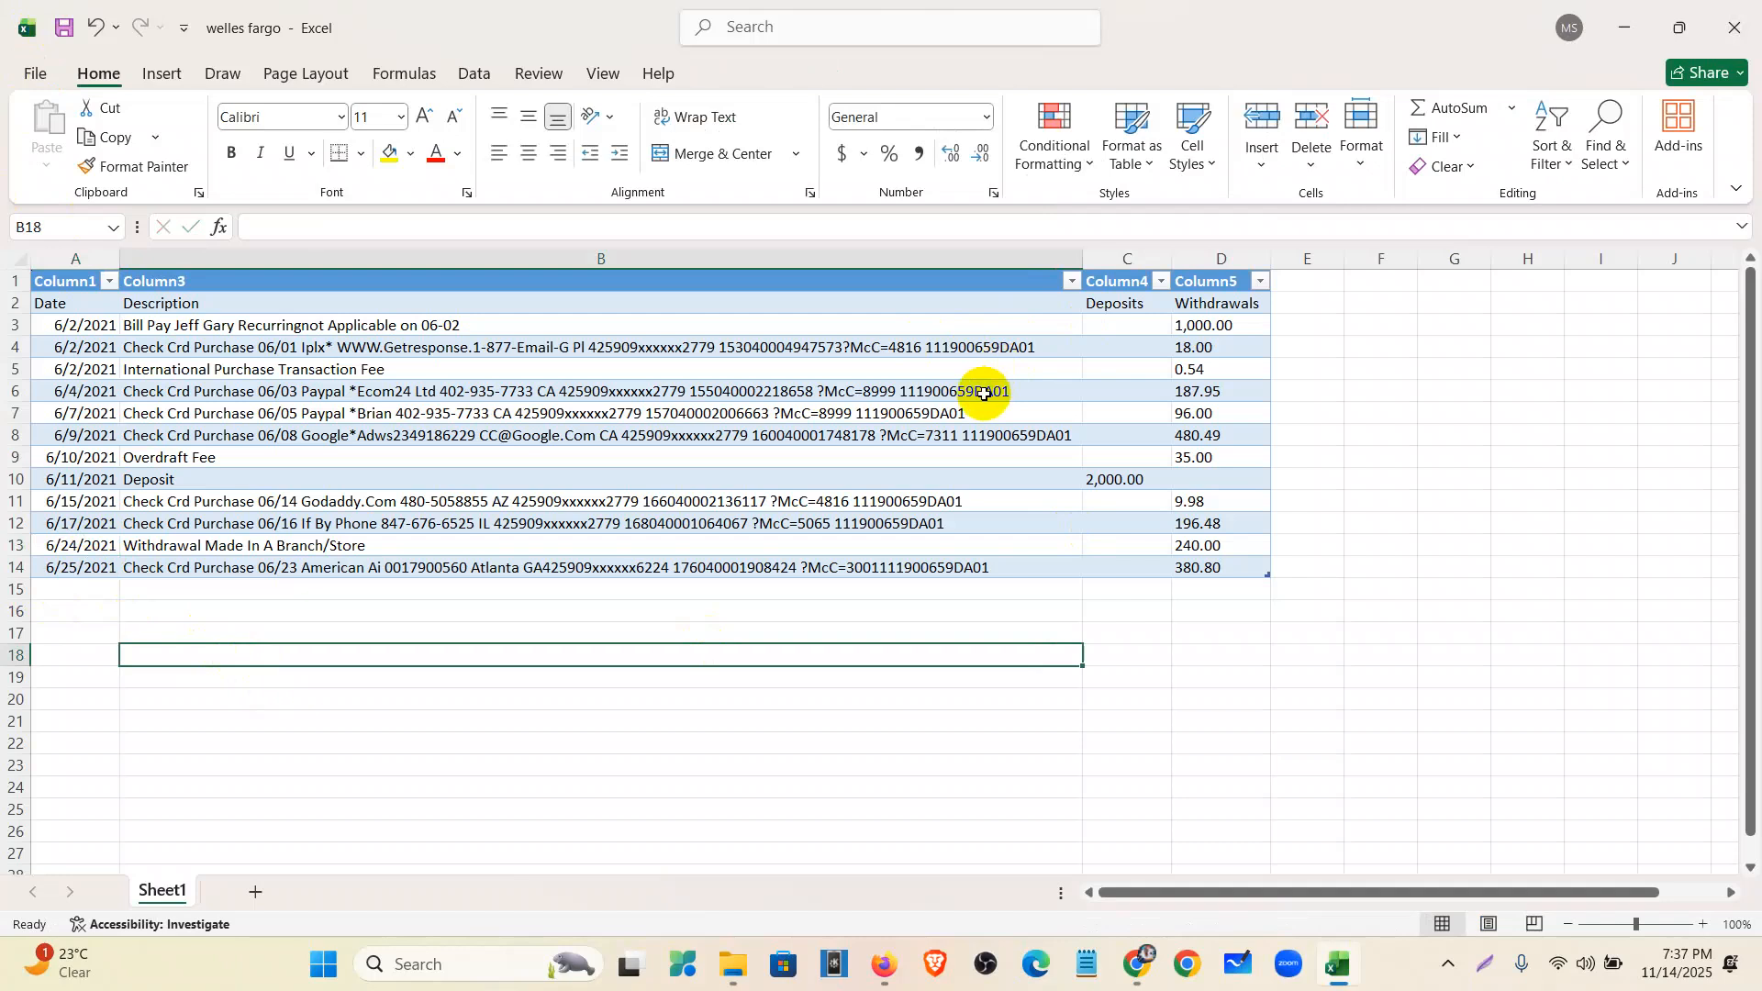
left_click_drag(1216, 323, 1235, 563)
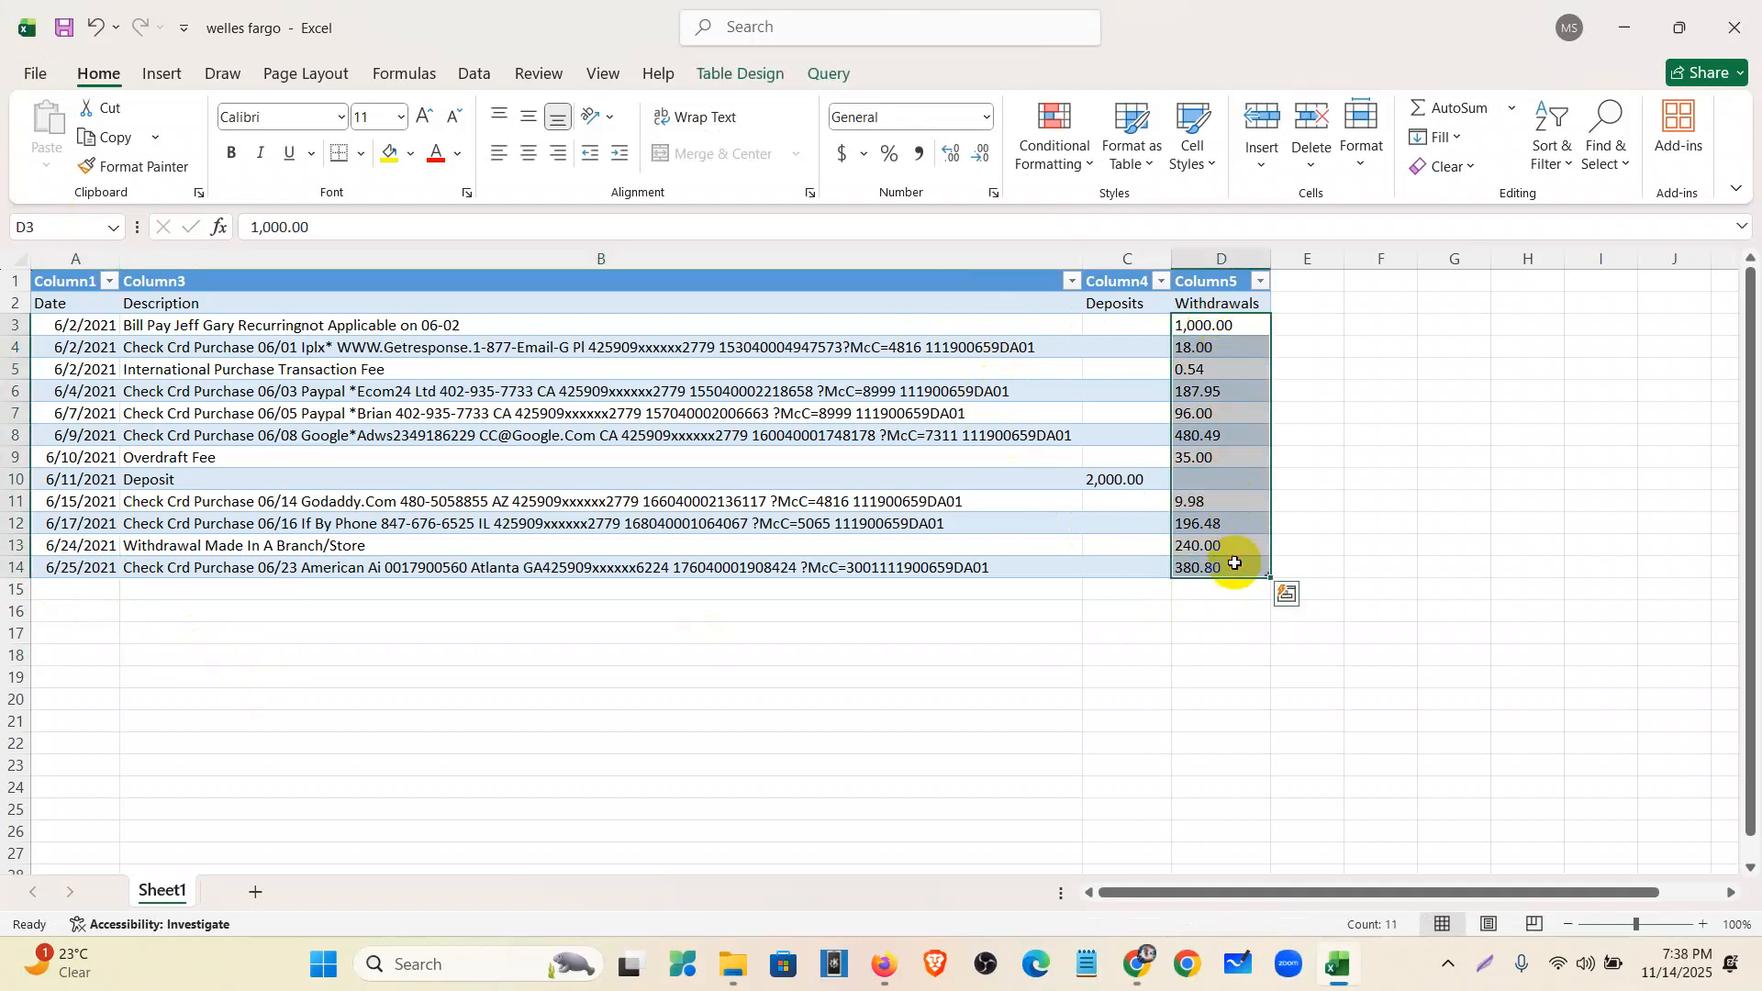
left_click(1224, 632)
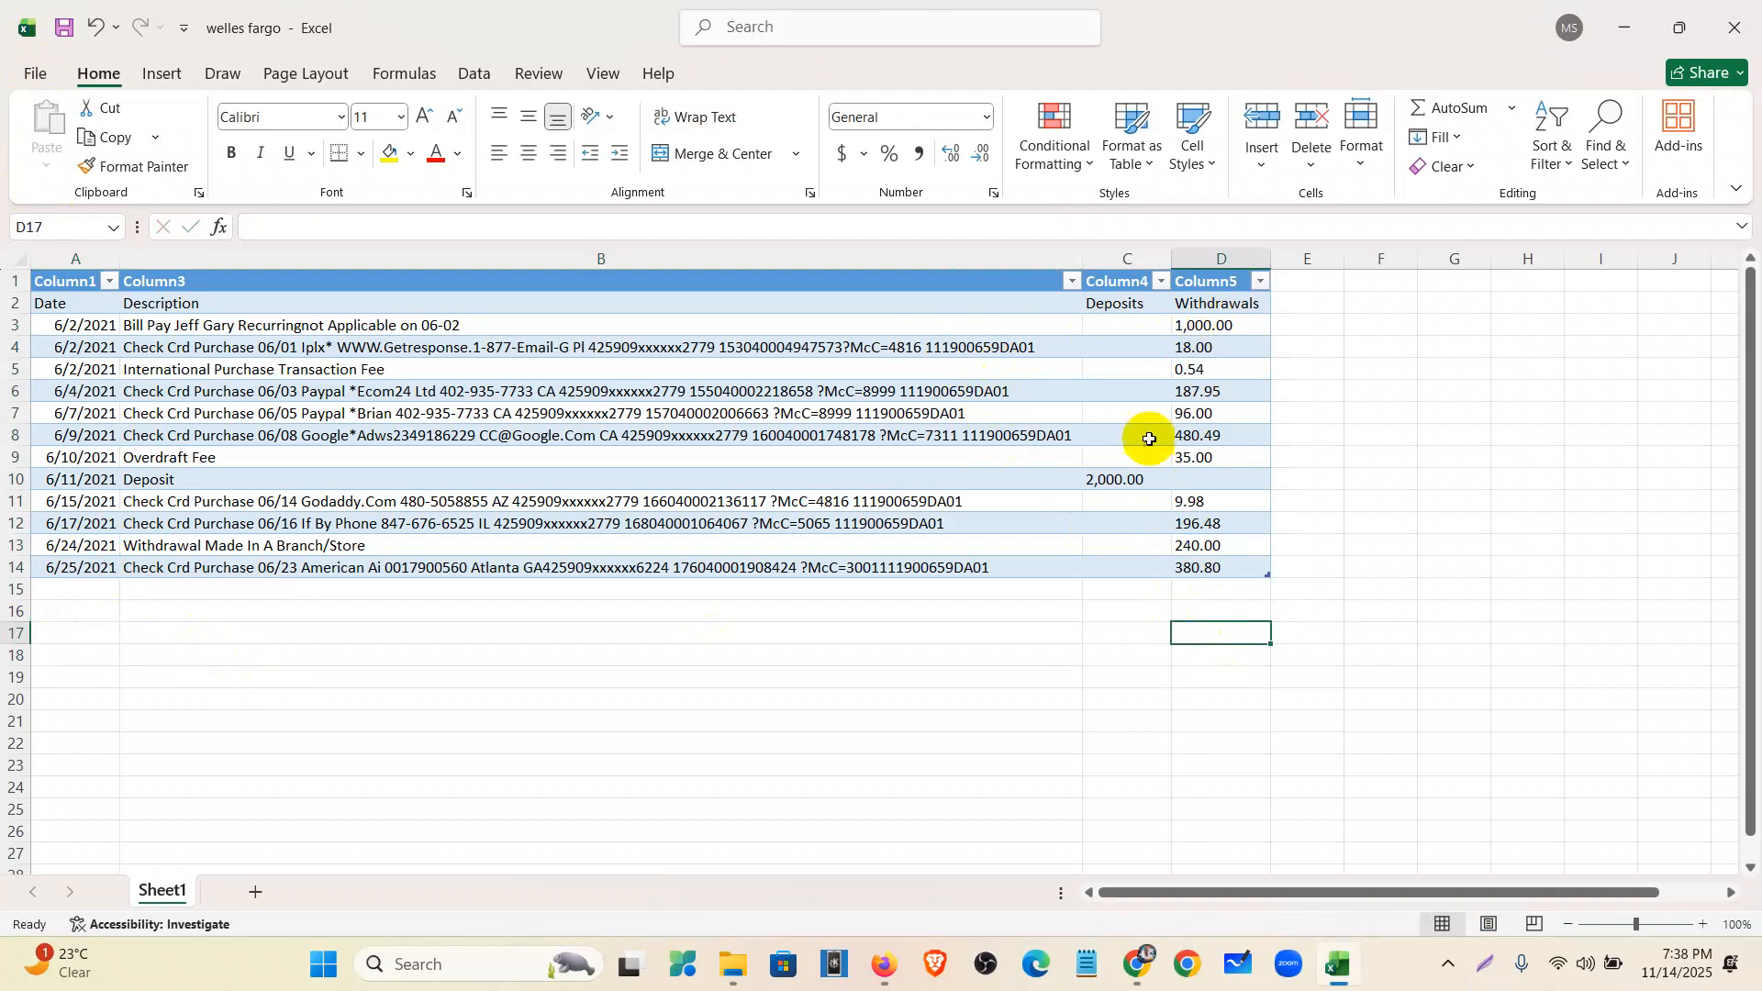
left_click_drag(1120, 326, 1141, 546)
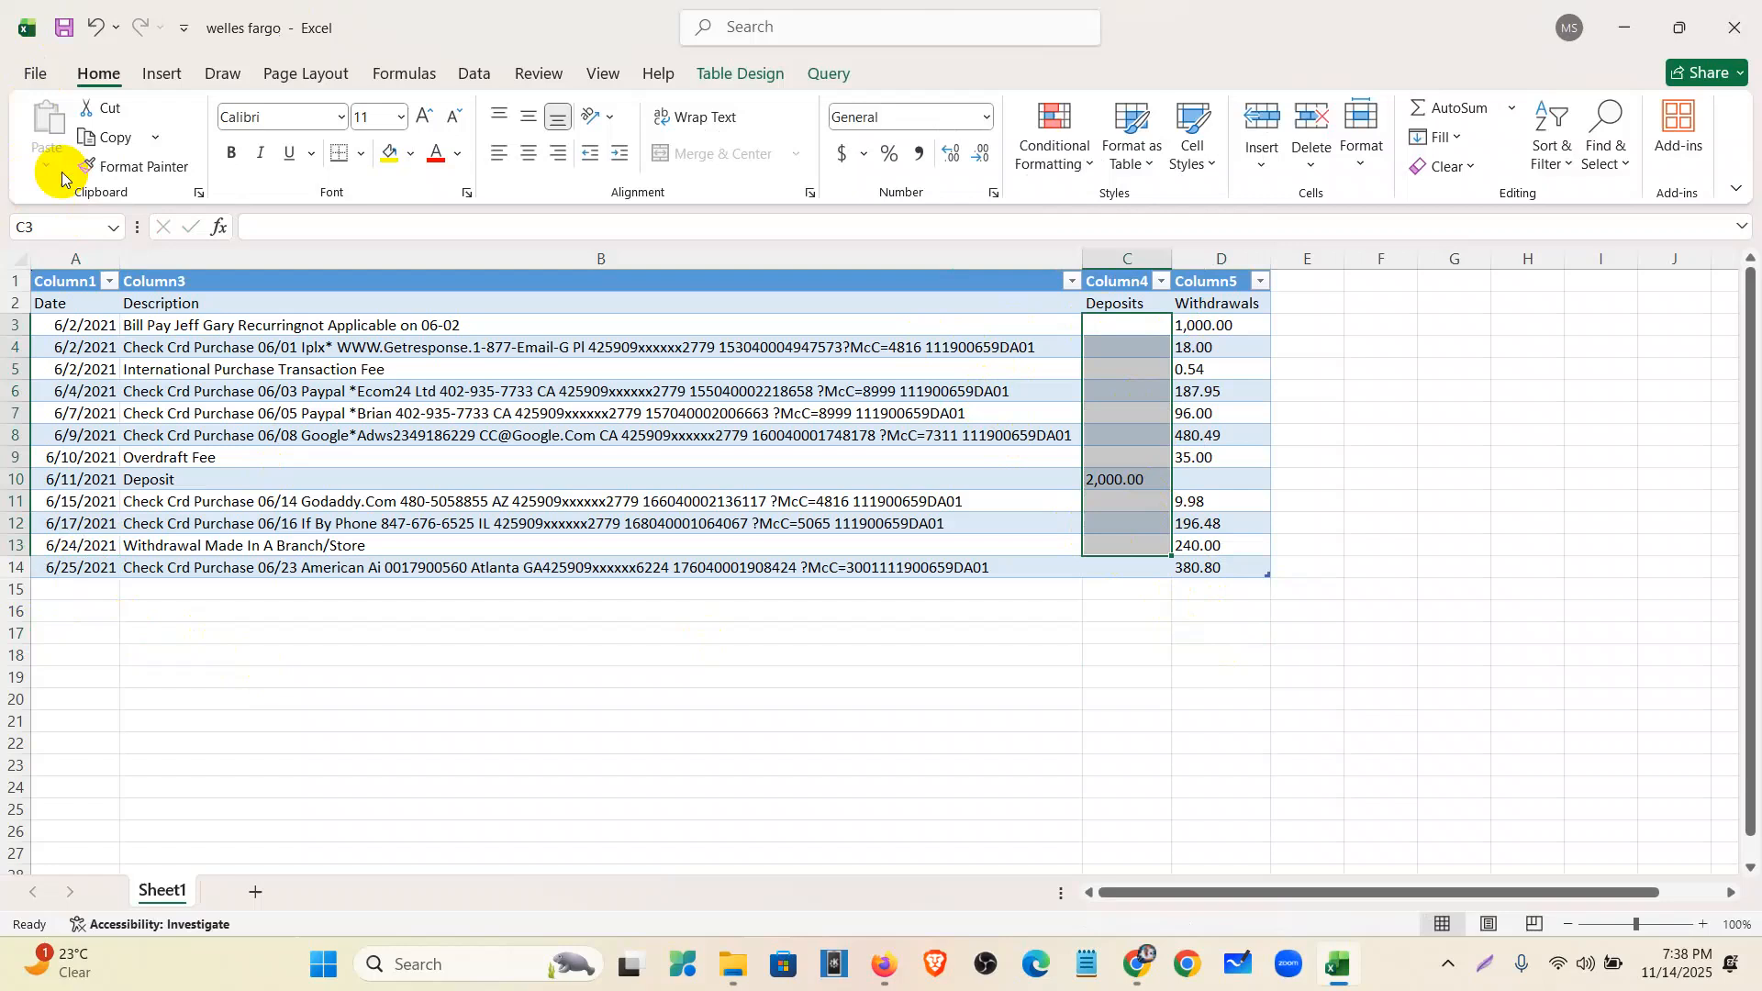
left_click(66, 30)
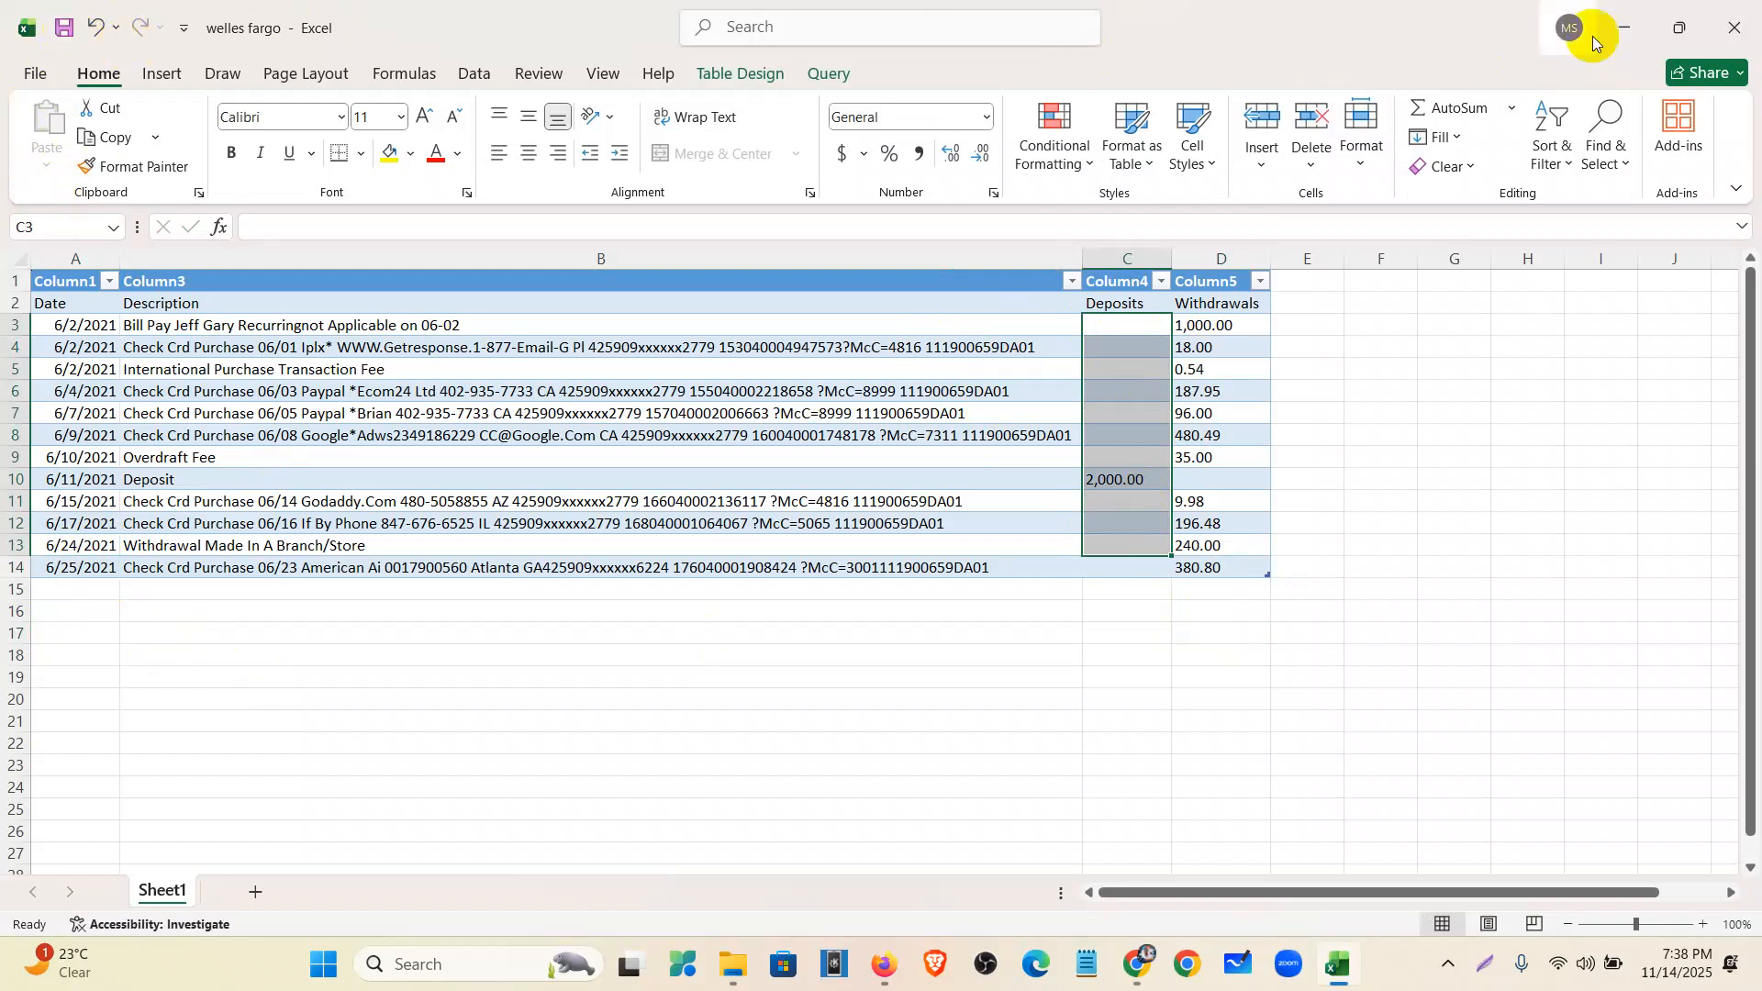
left_click(1737, 28)
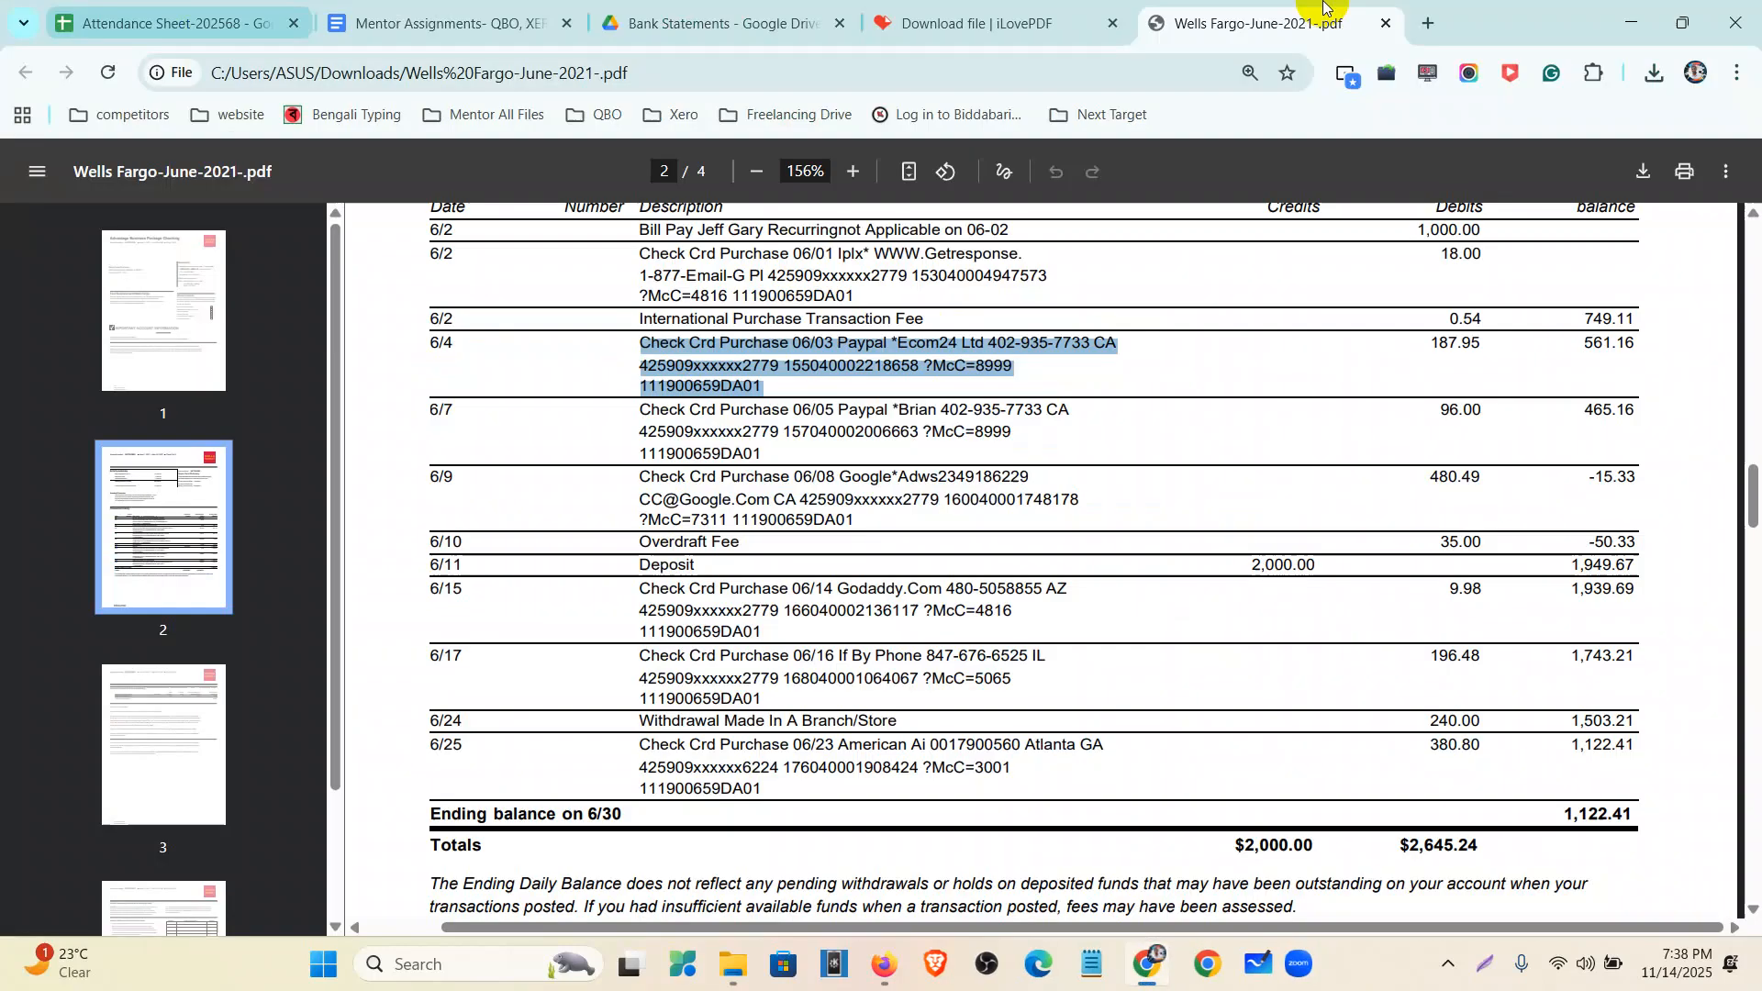
- Close the statement PDF and search Google for 'excel to csv converter'
left_click(1386, 23)
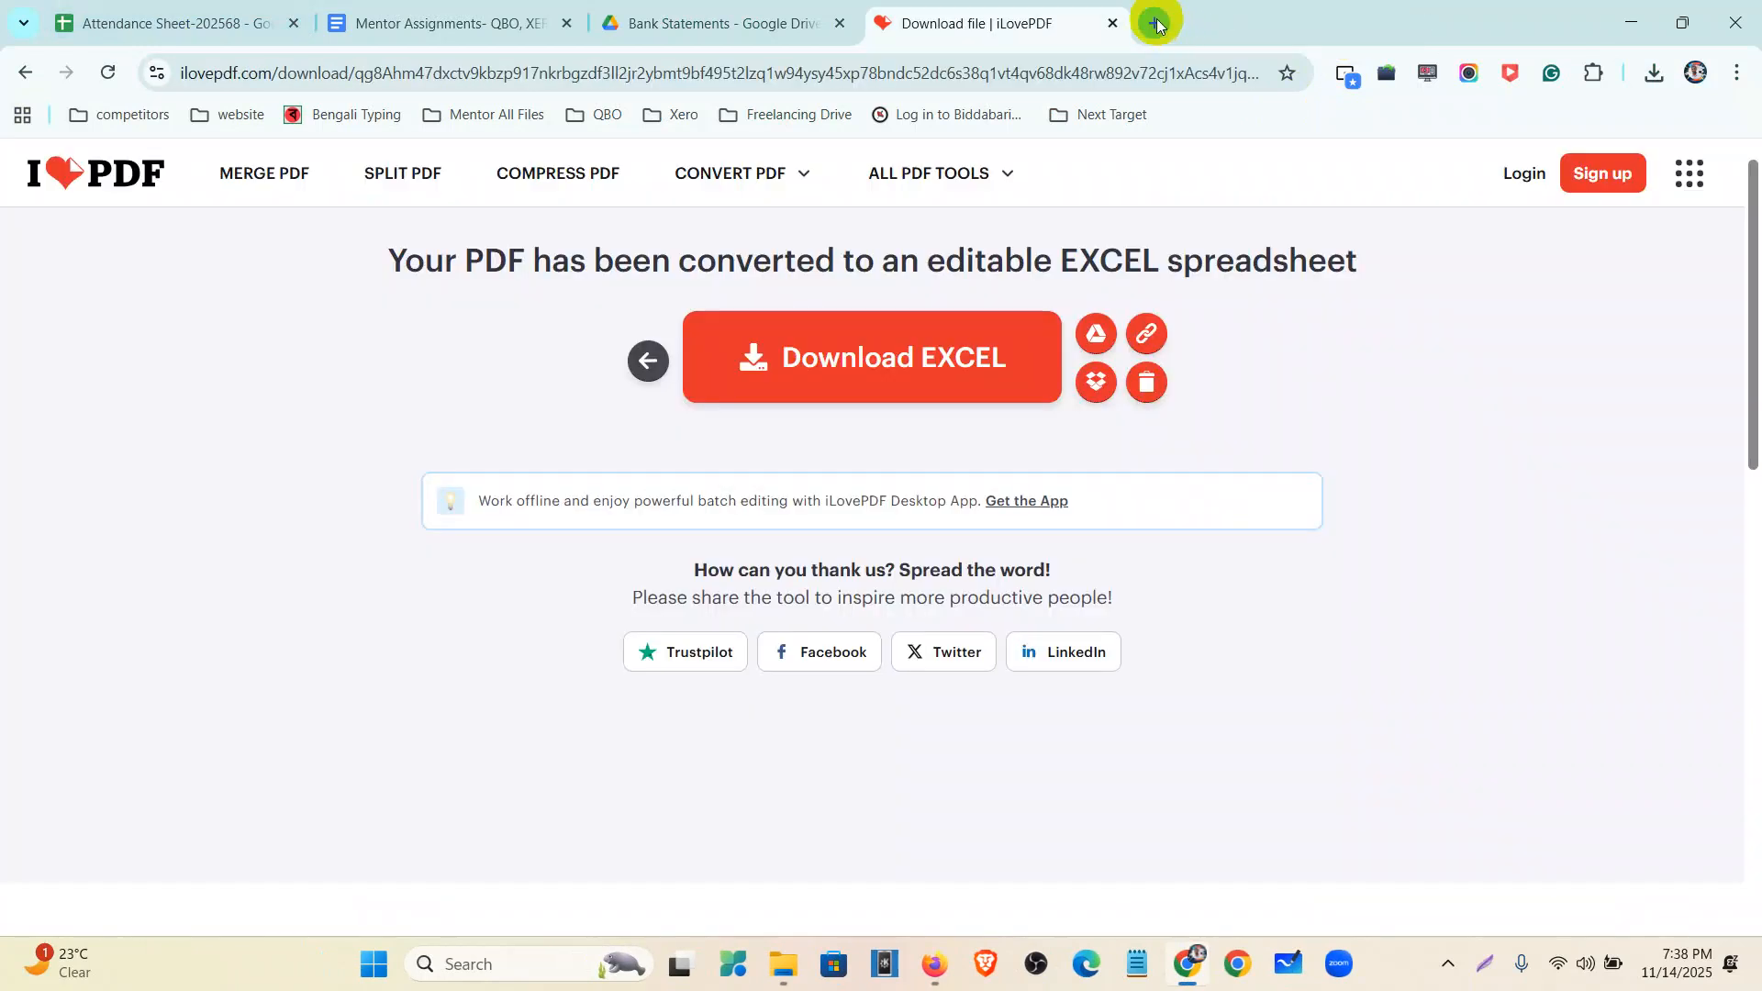
left_click(26, 72)
left_click(27, 72)
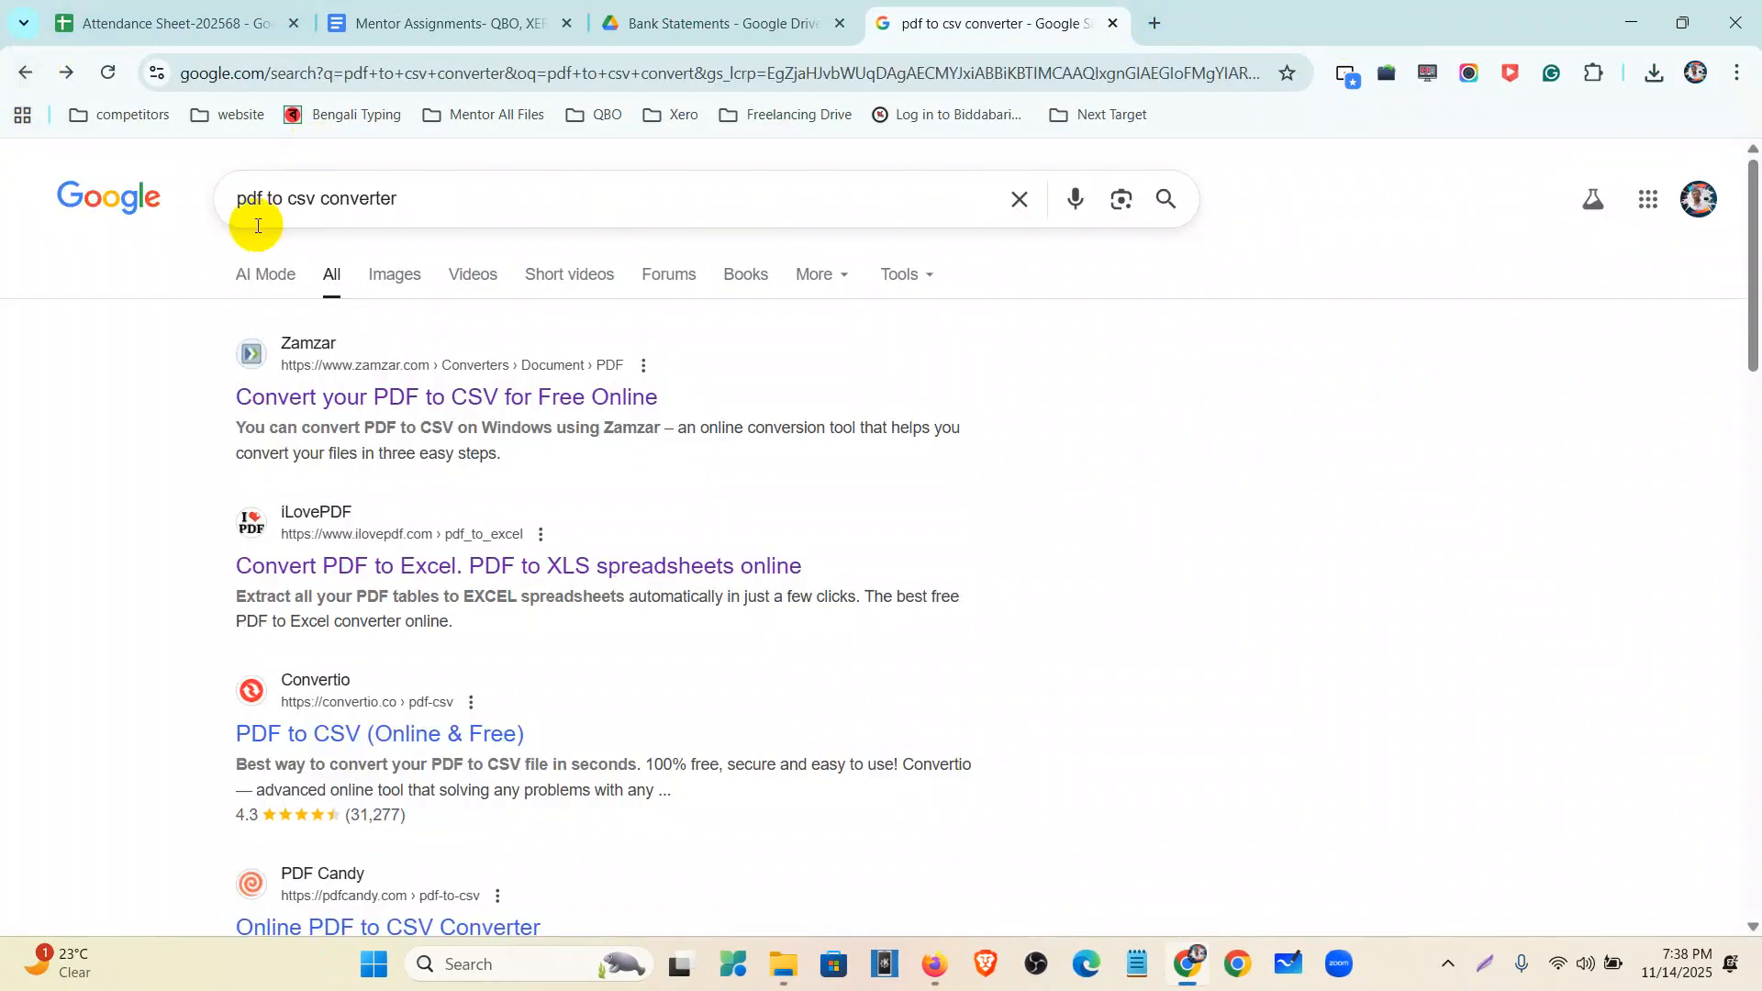
left_click_drag(262, 199, 146, 204)
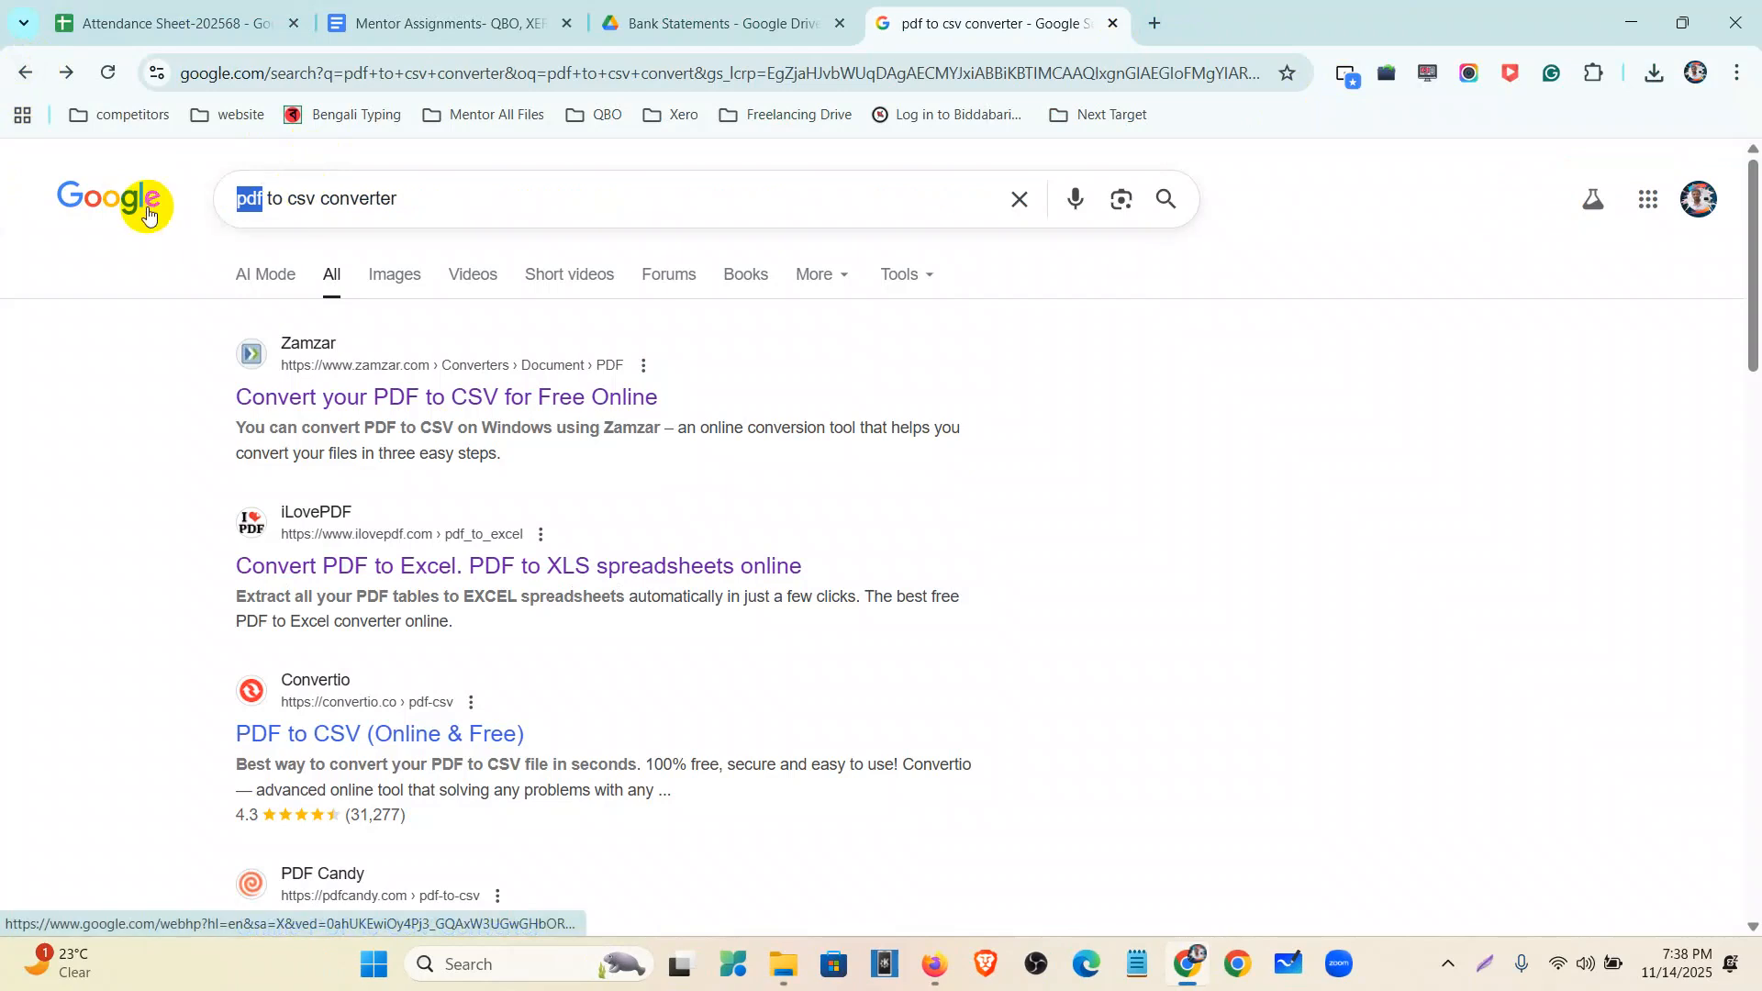
type("exce")
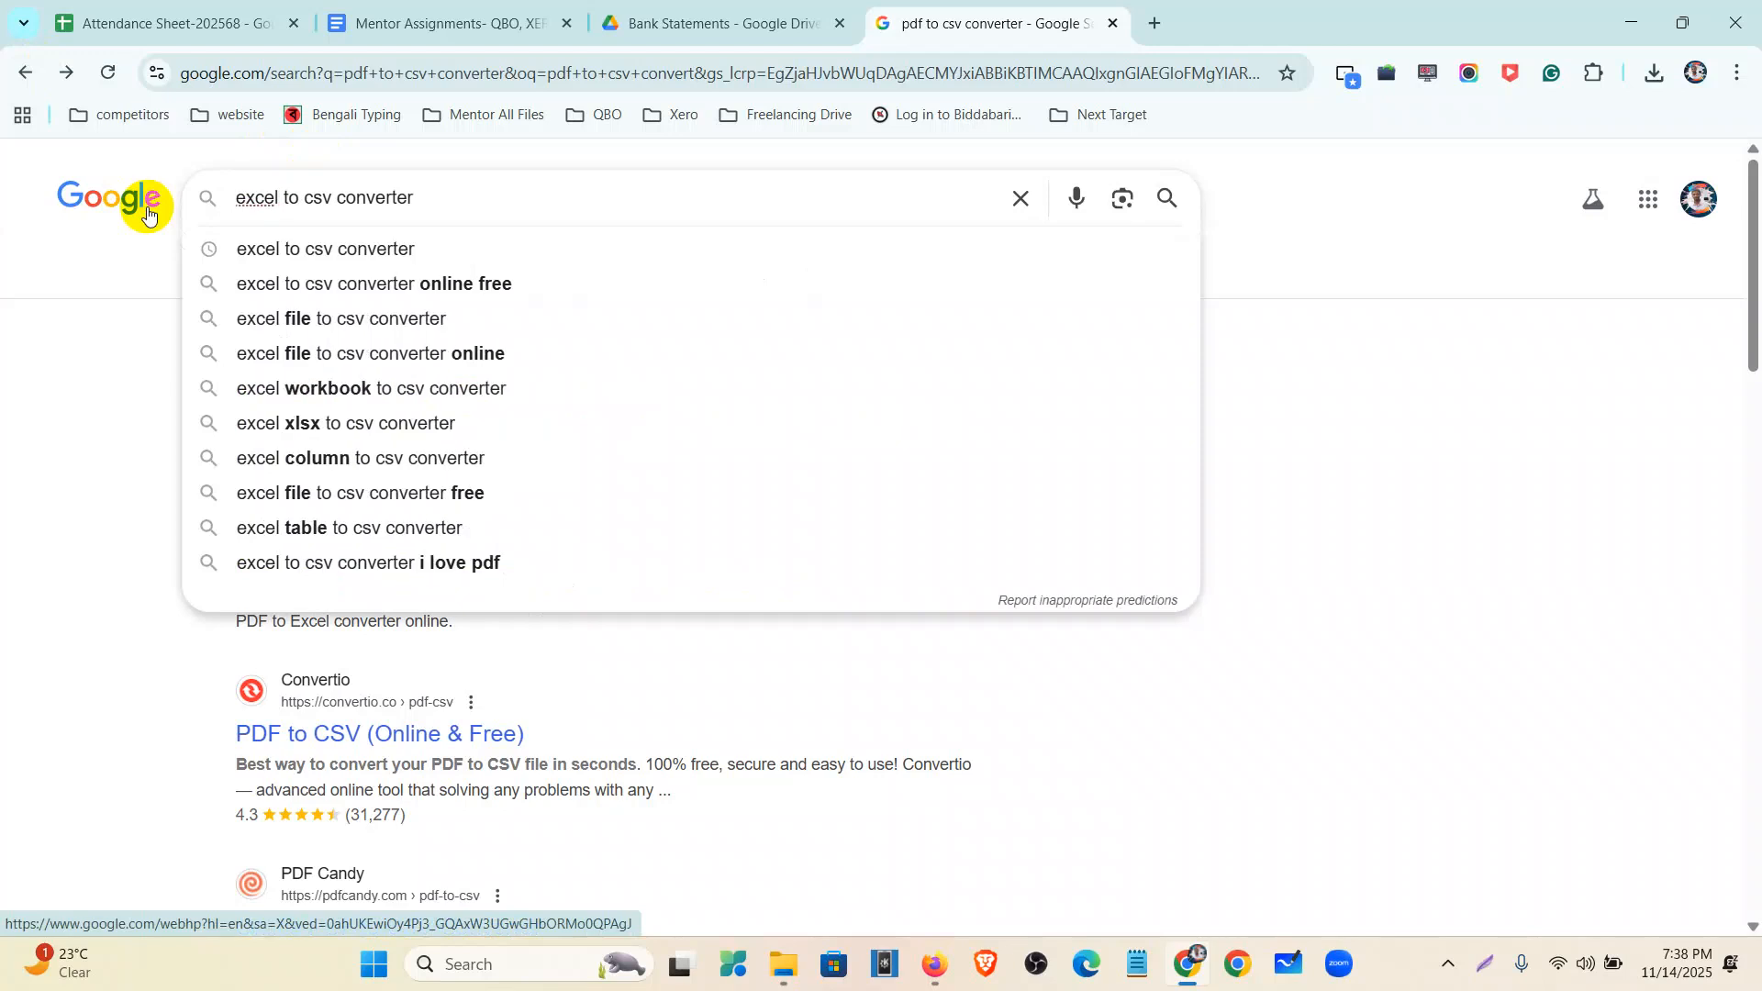
type("l")
key("Return")
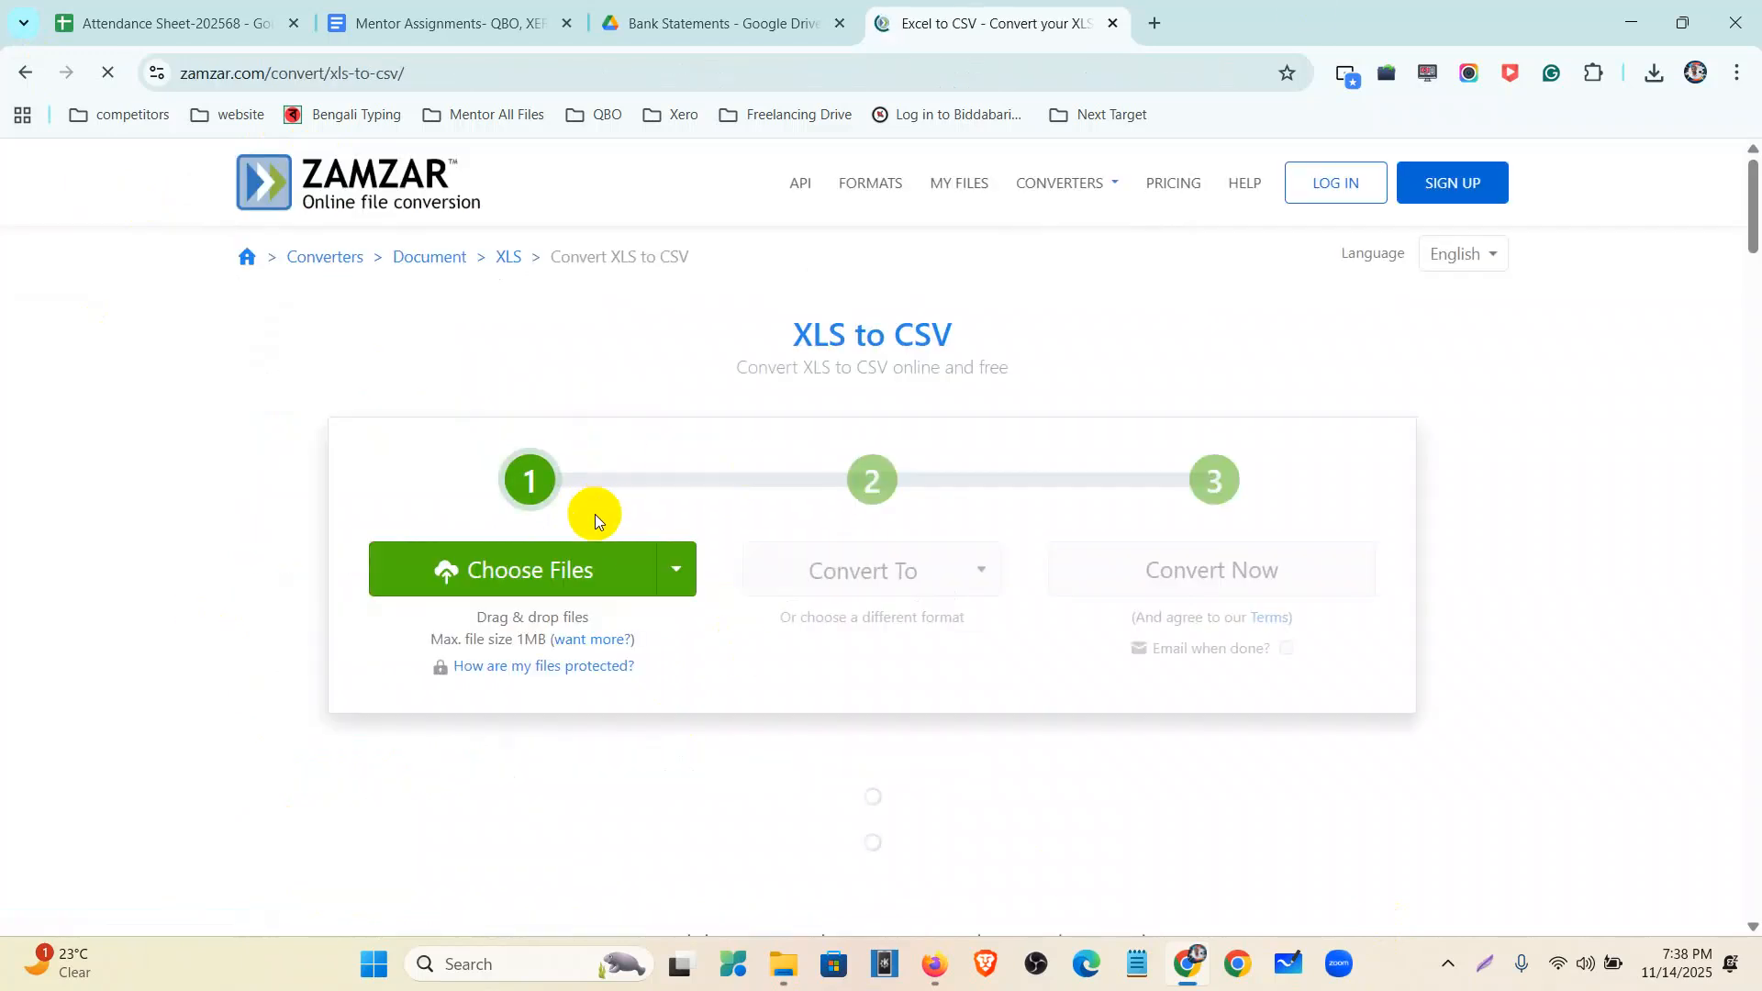
- Upload the welles fargo workbook from the Desktop to Zamzar and convert it to CSV
left_click(556, 570)
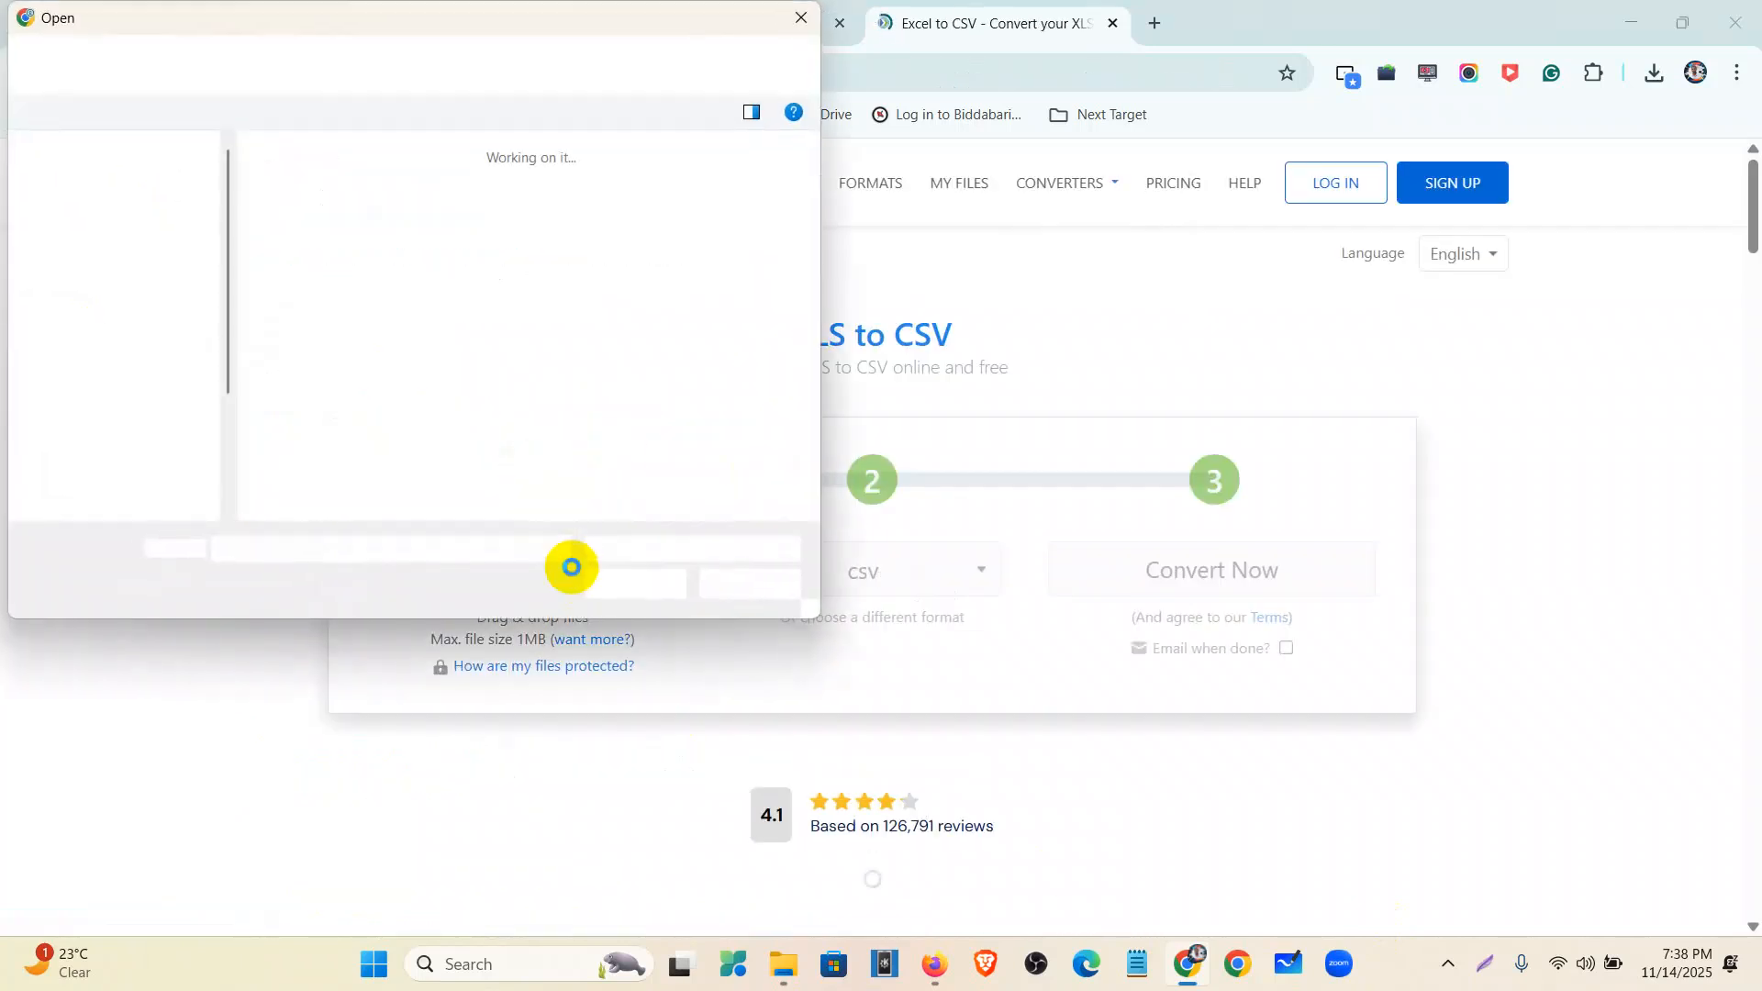
left_click(117, 222)
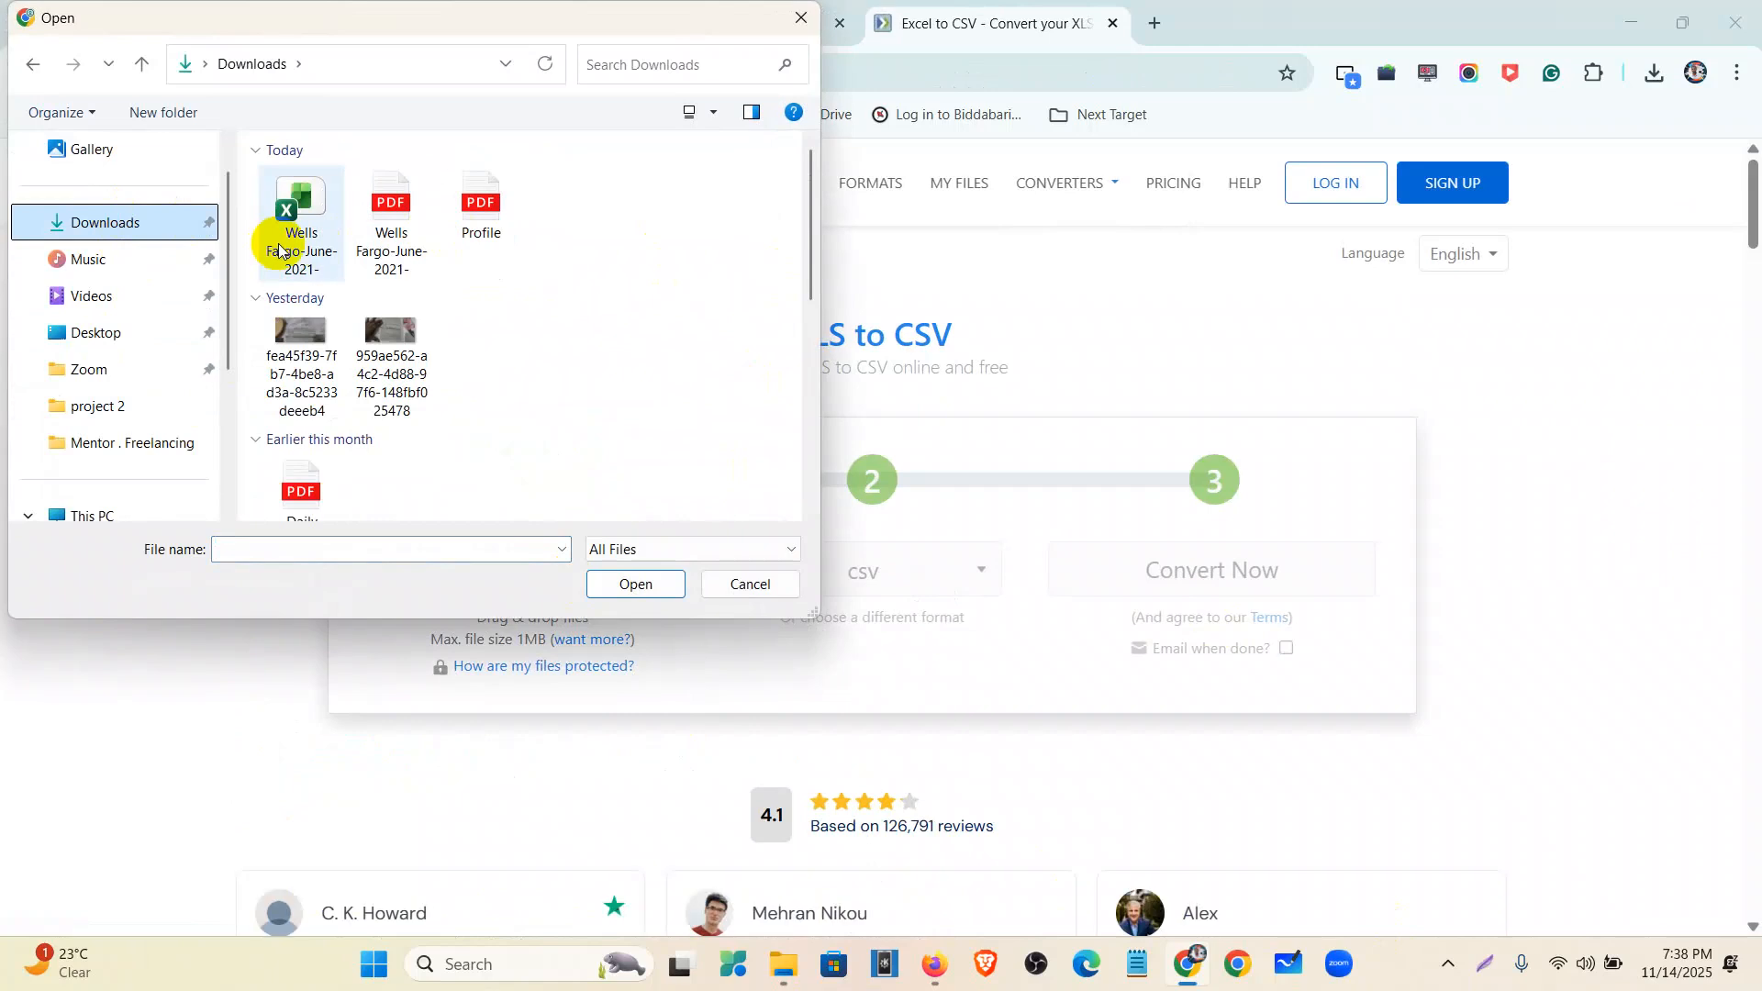
left_click(107, 333)
scroll(597, 301, "down", 1)
scroll(597, 301, "down", 1)
left_click(638, 367)
left_click(637, 585)
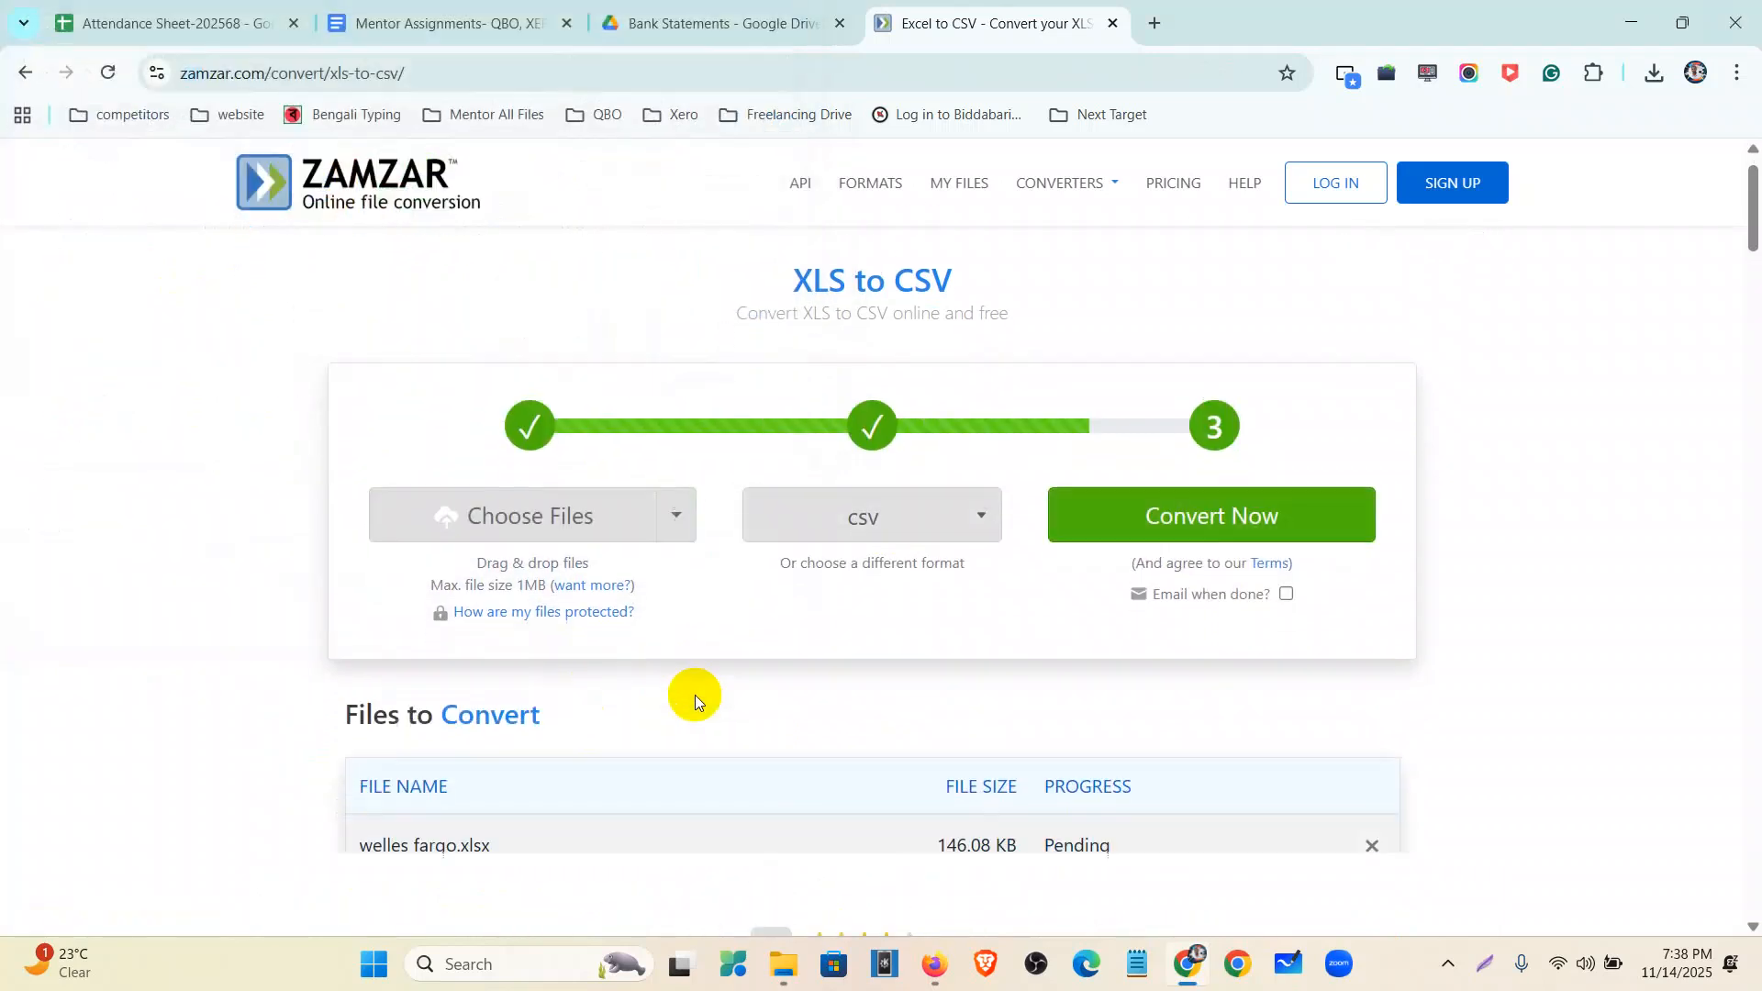
left_click(1242, 426)
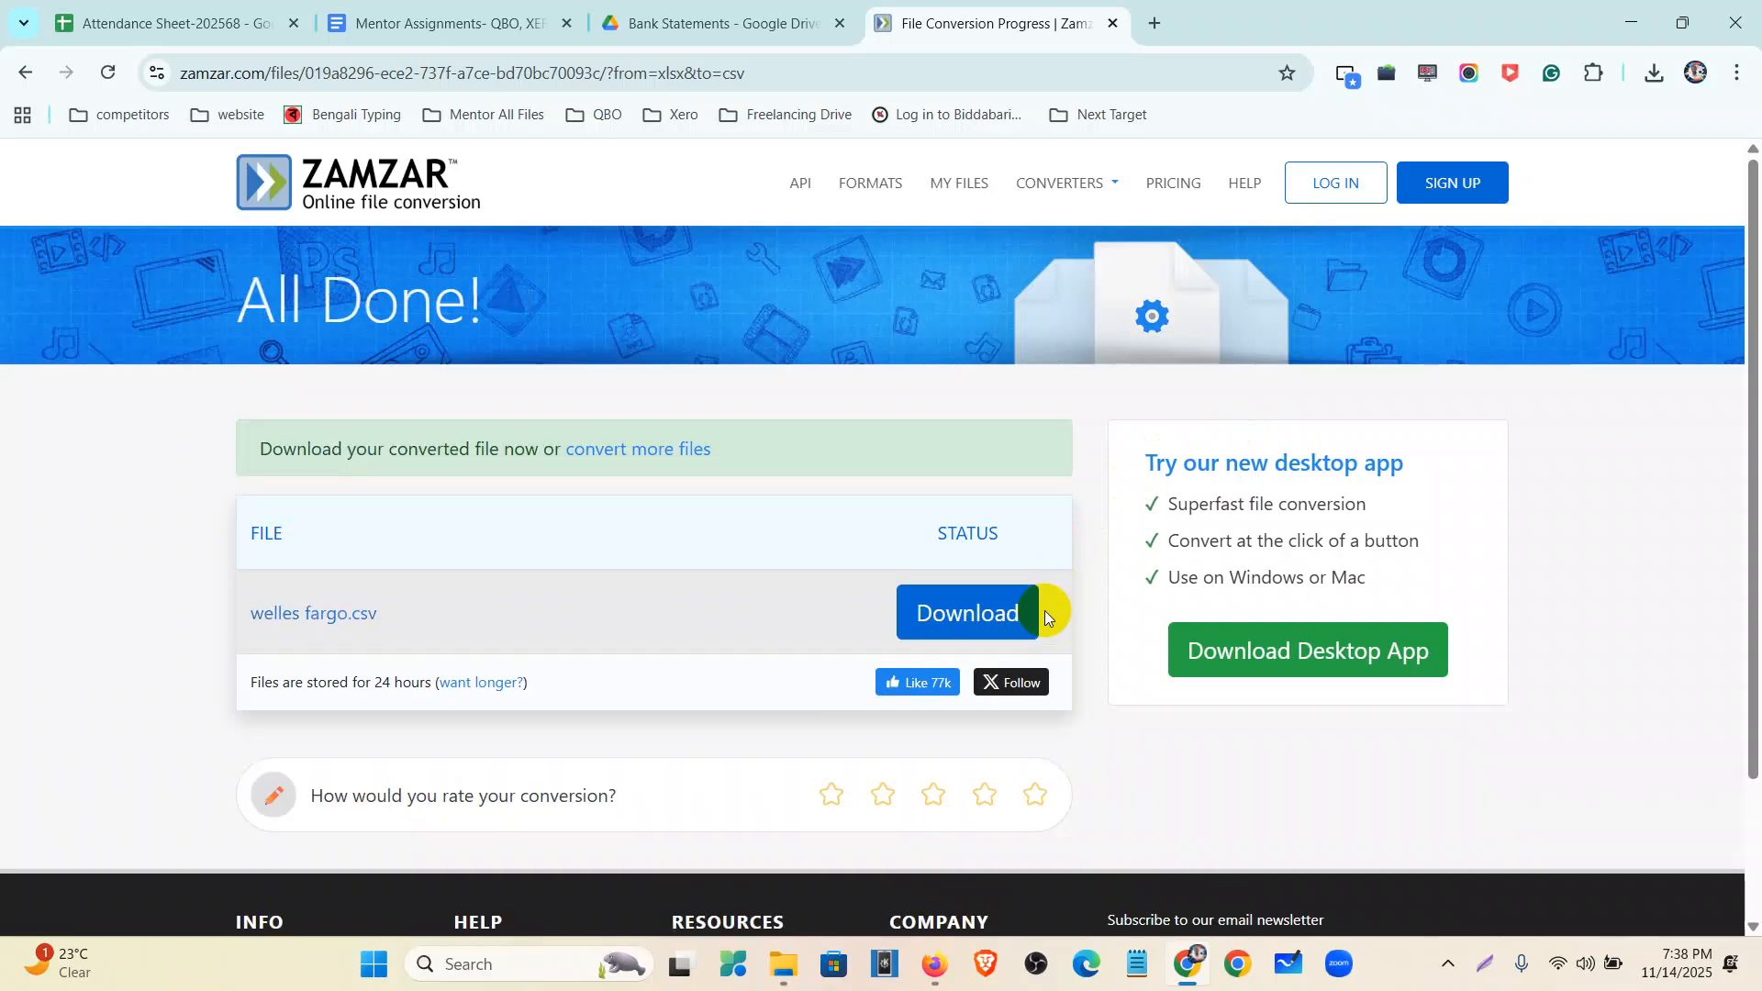
- Download welles fargo.csv and open it in Excel from the Downloads folder
left_click(1001, 615)
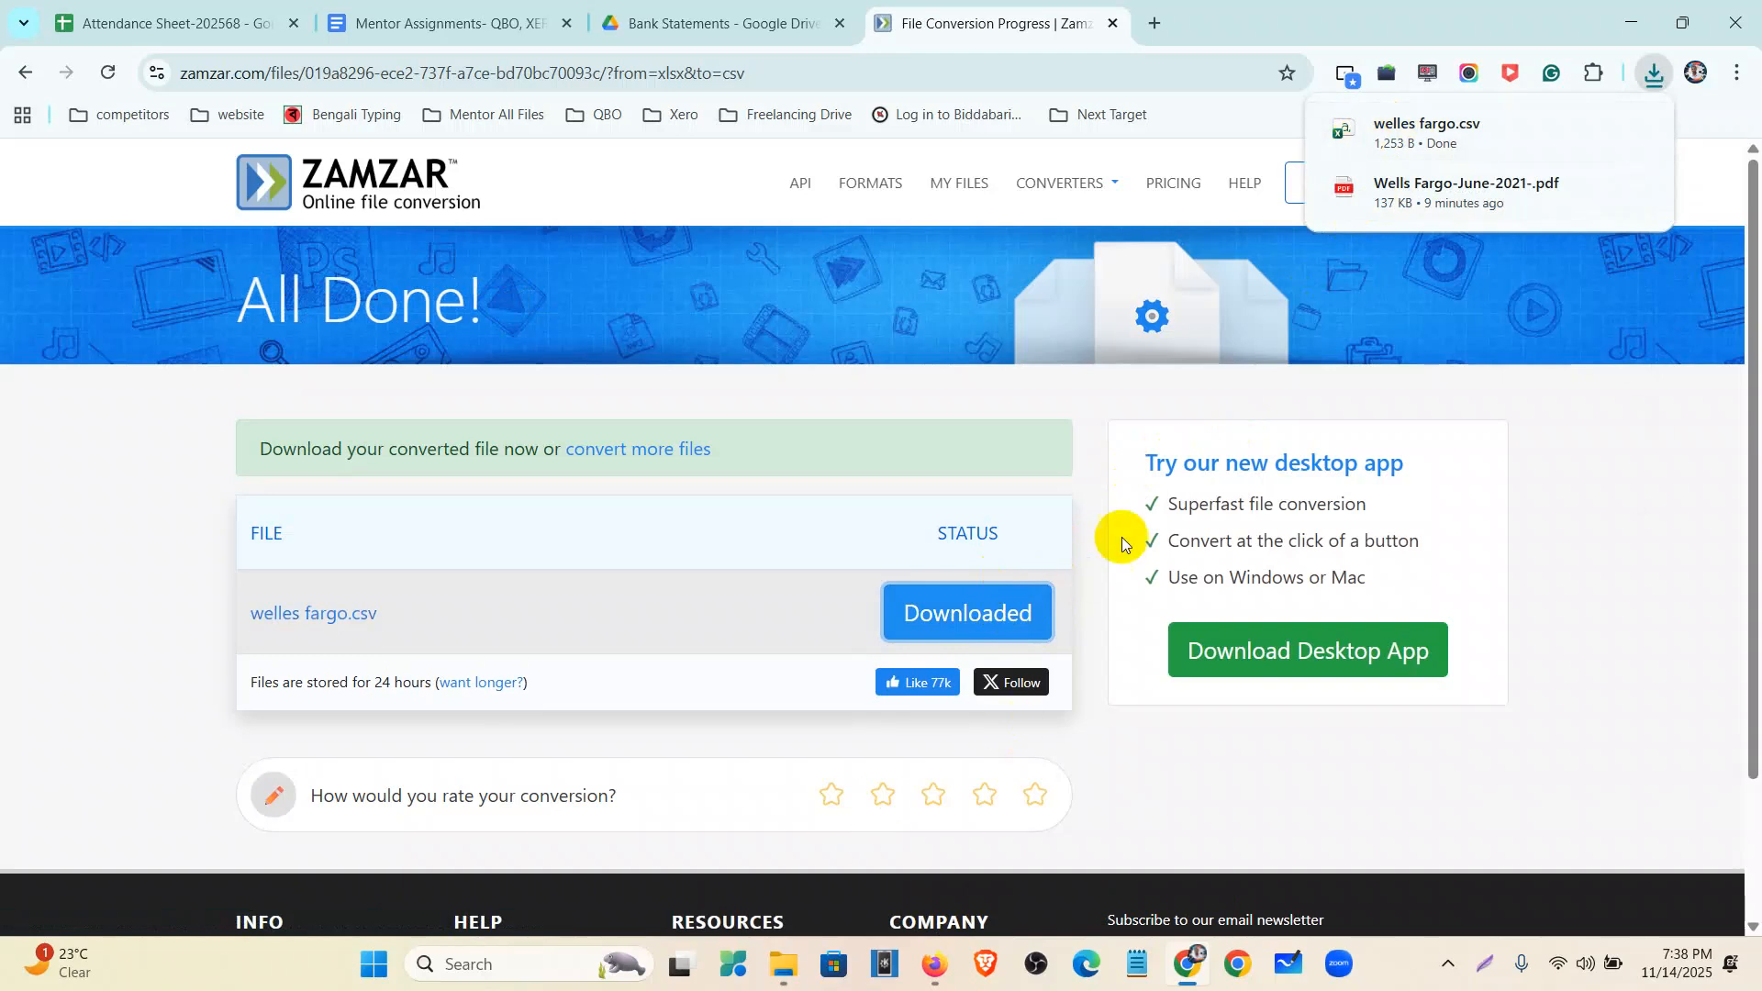
left_click(1410, 132)
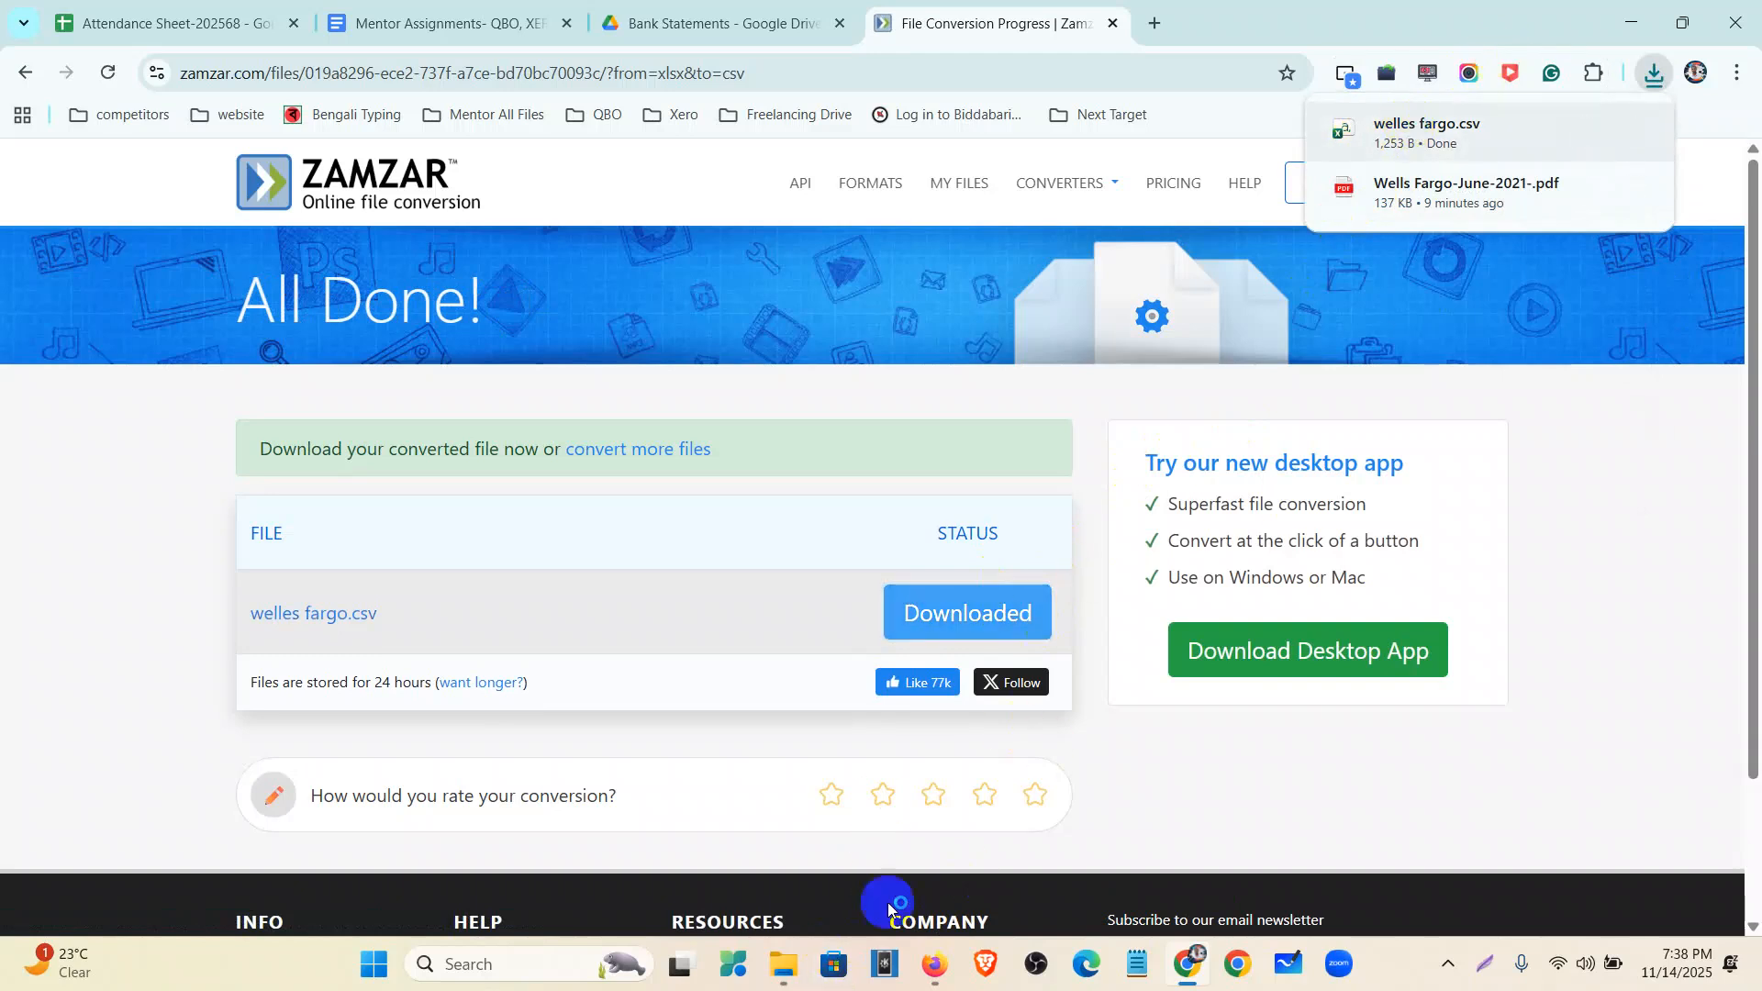
left_click(783, 964)
double_click(700, 490)
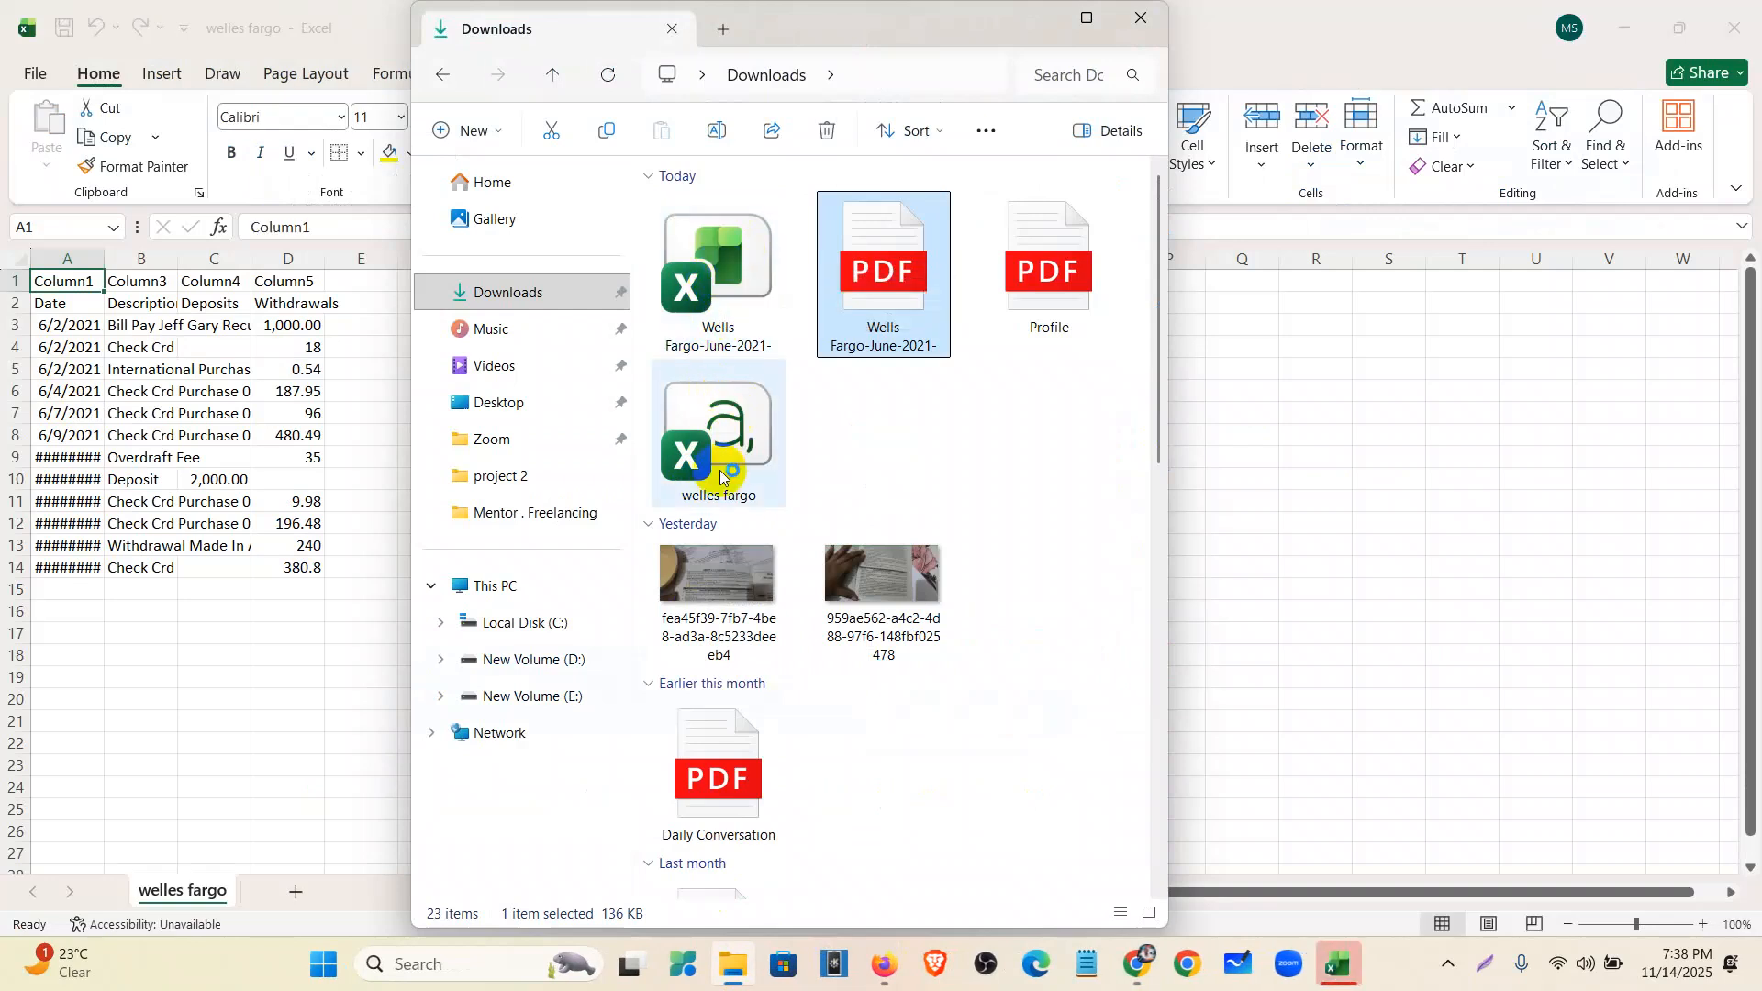
- Delete the two old images from the Downloads folder
left_click(1015, 595)
left_click_drag(1016, 595, 723, 569)
key("Delete")
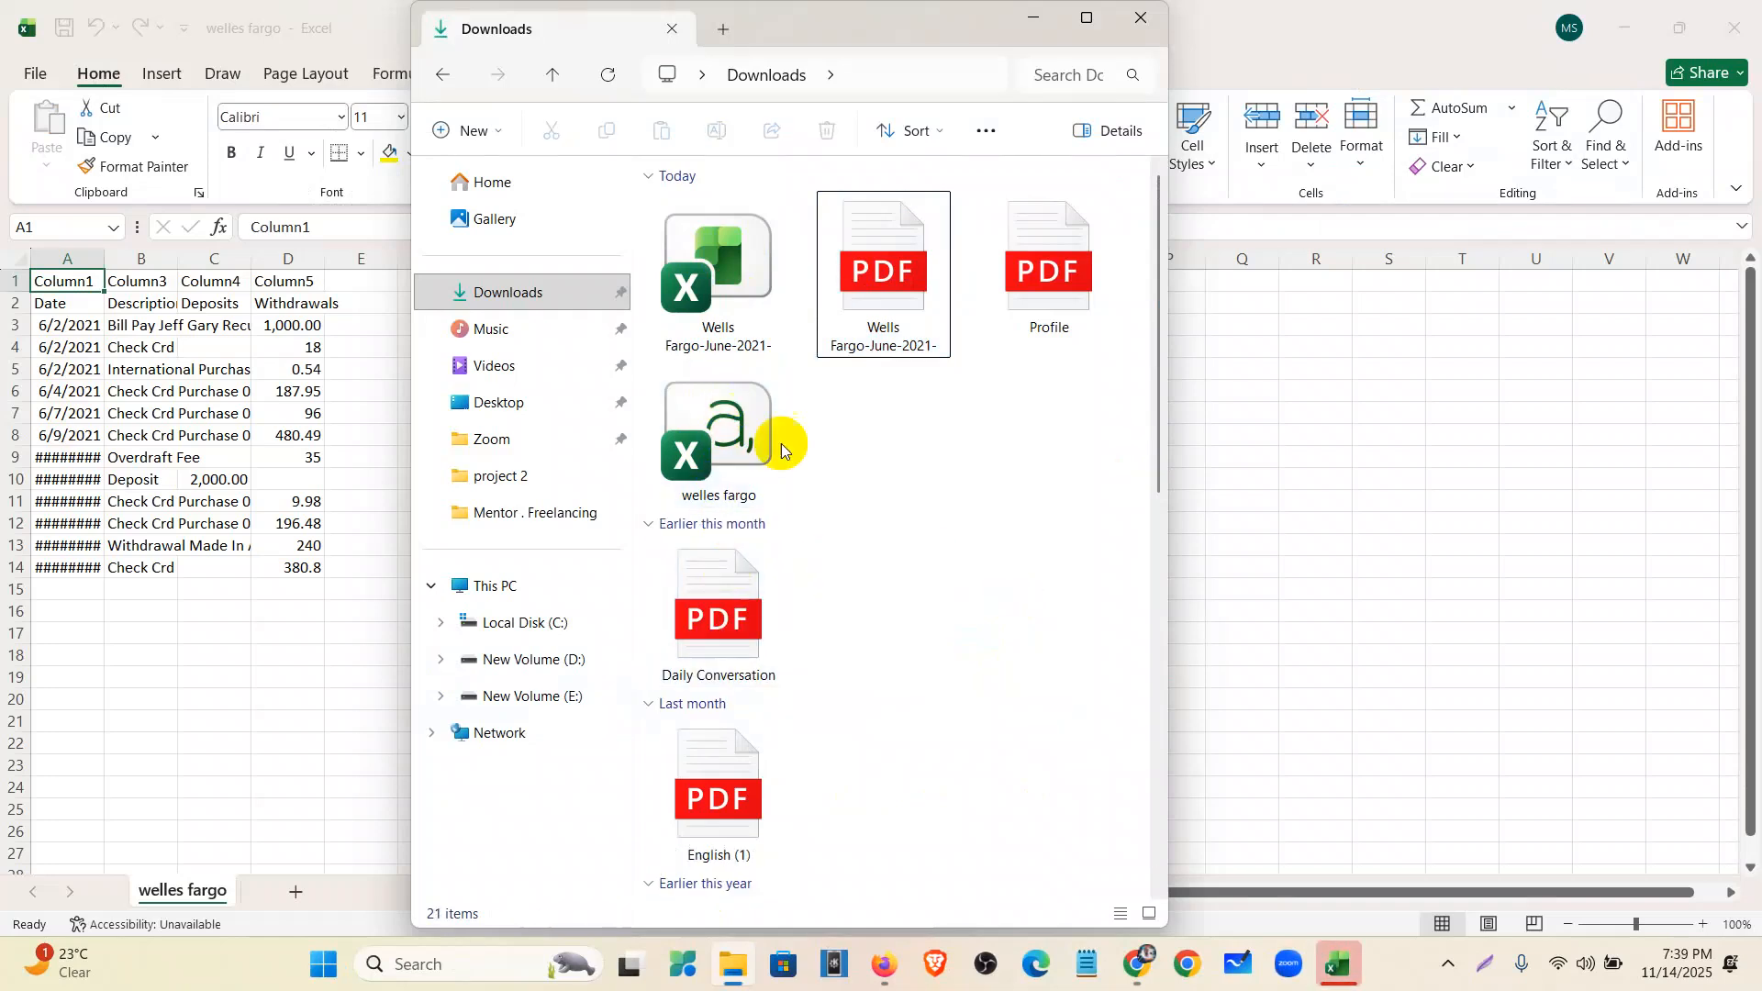
left_click(1034, 20)
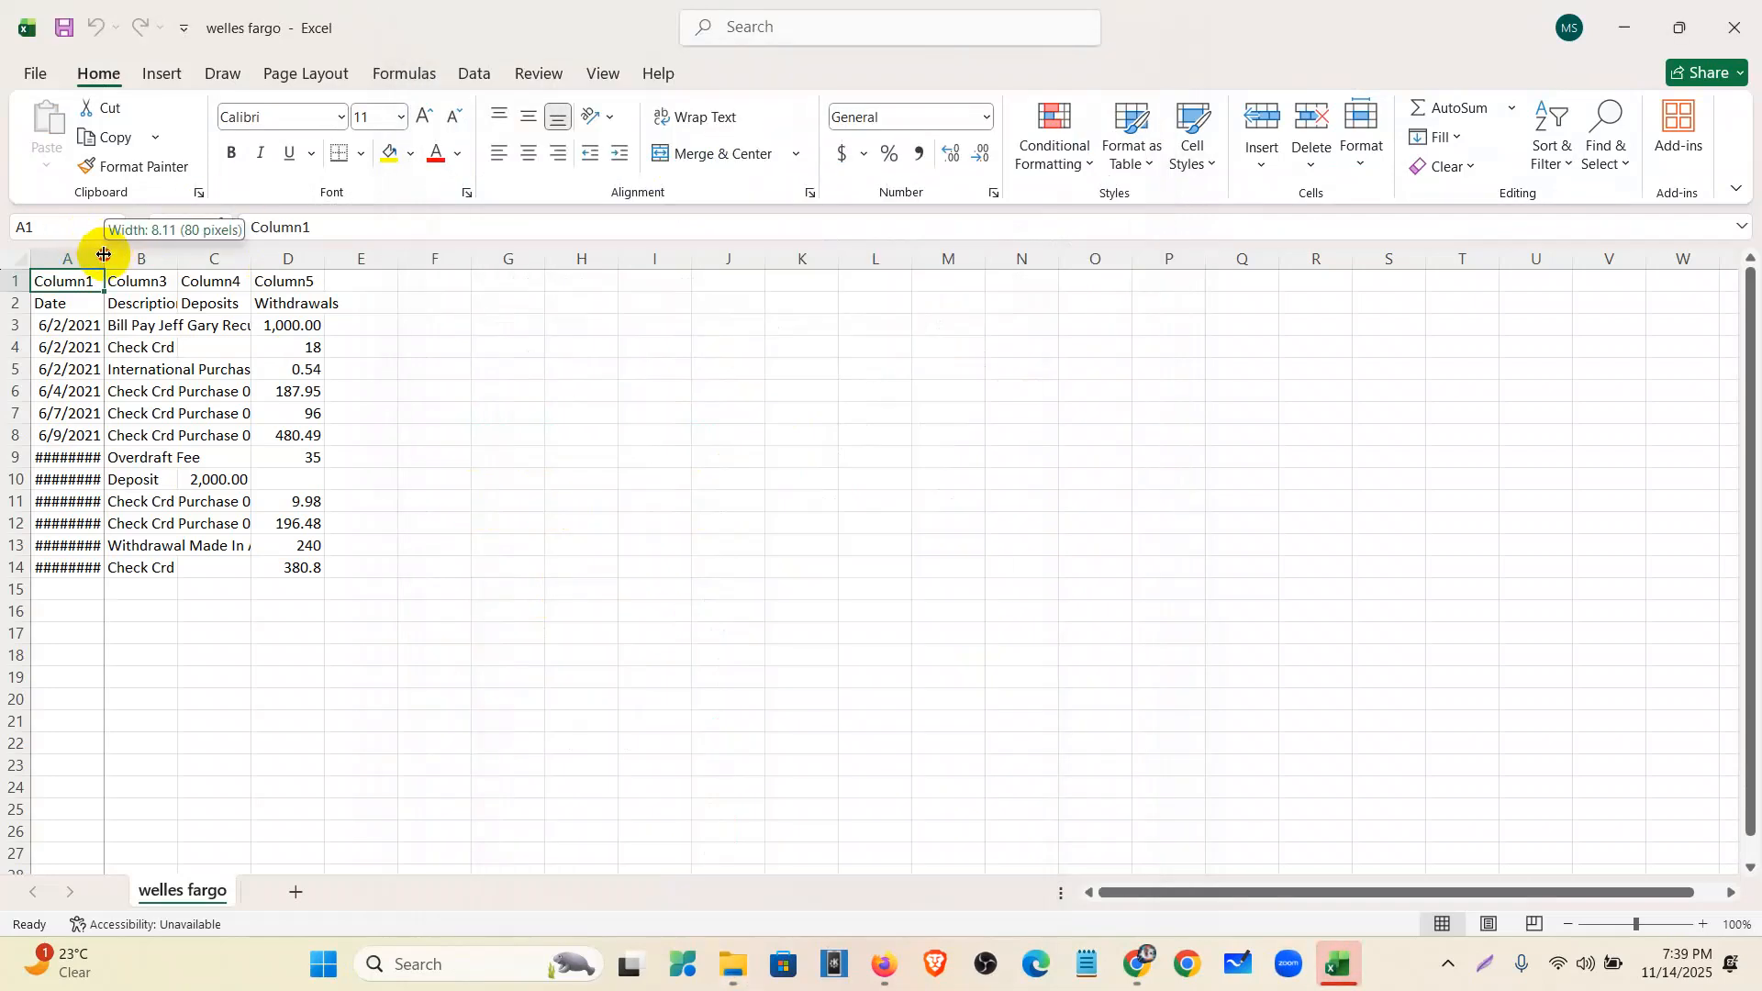
- Autofit columns A and B, delete header row 1, and confirm withdrawals total 2,645.24
double_click(104, 255)
double_click(181, 258)
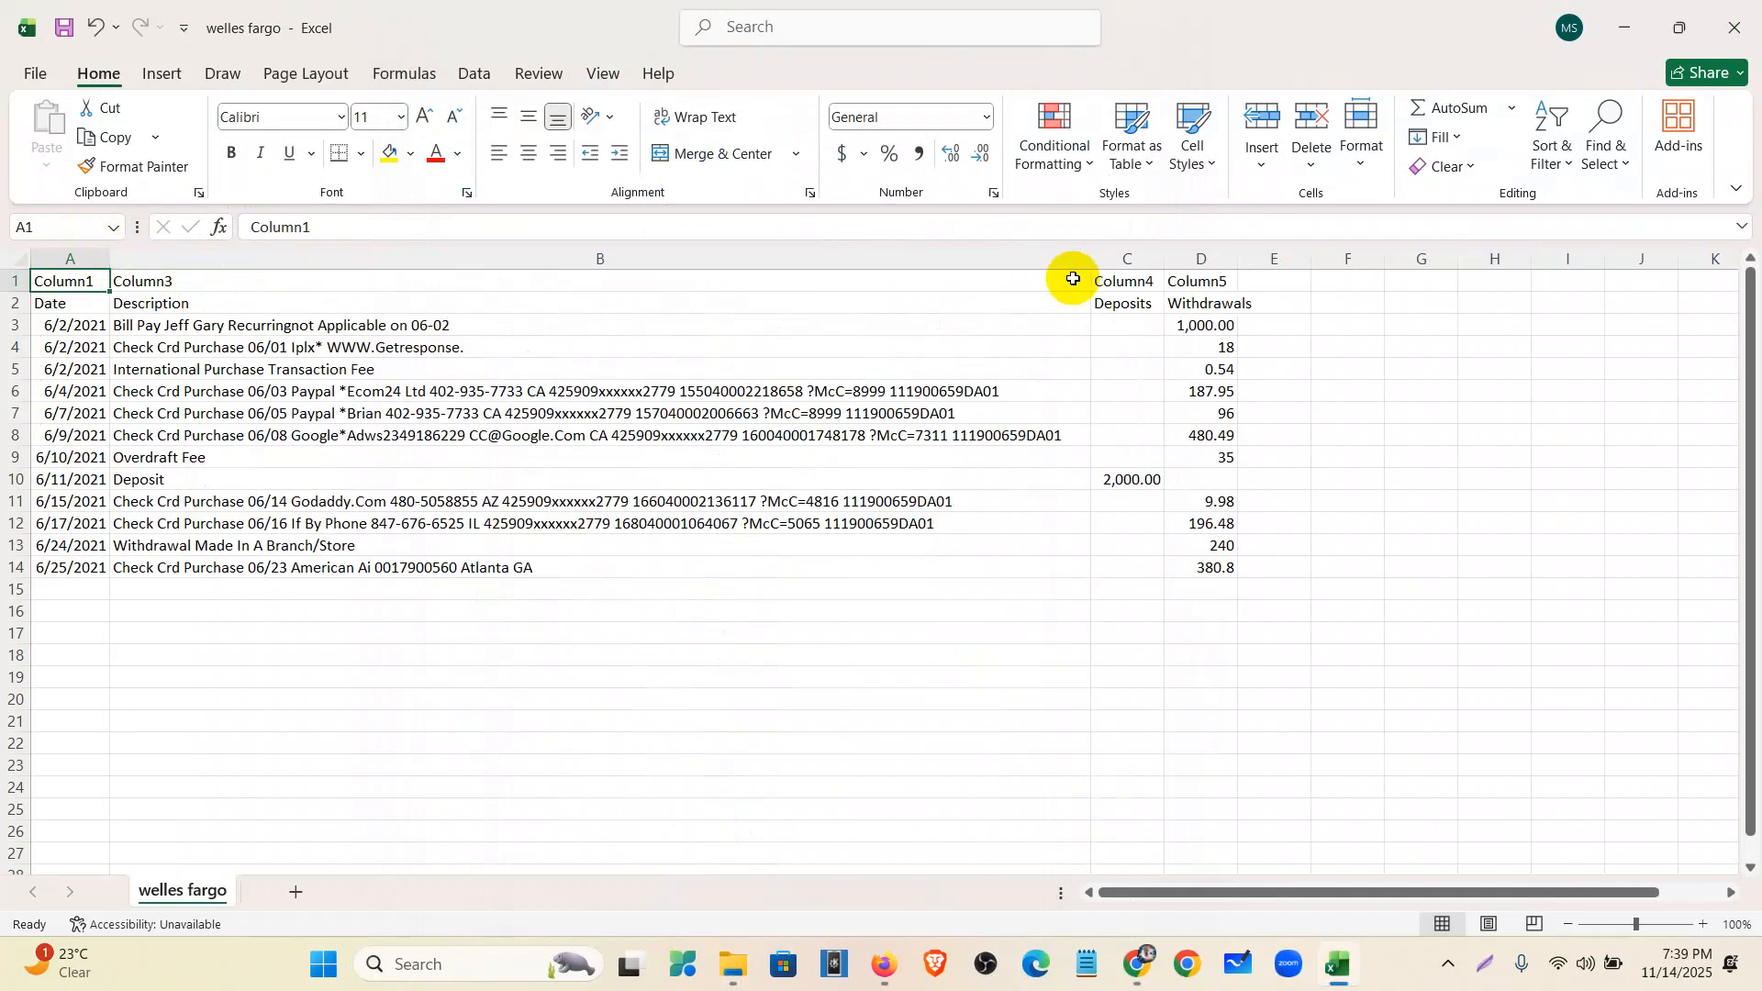
left_click(6, 283)
right_click(5, 282)
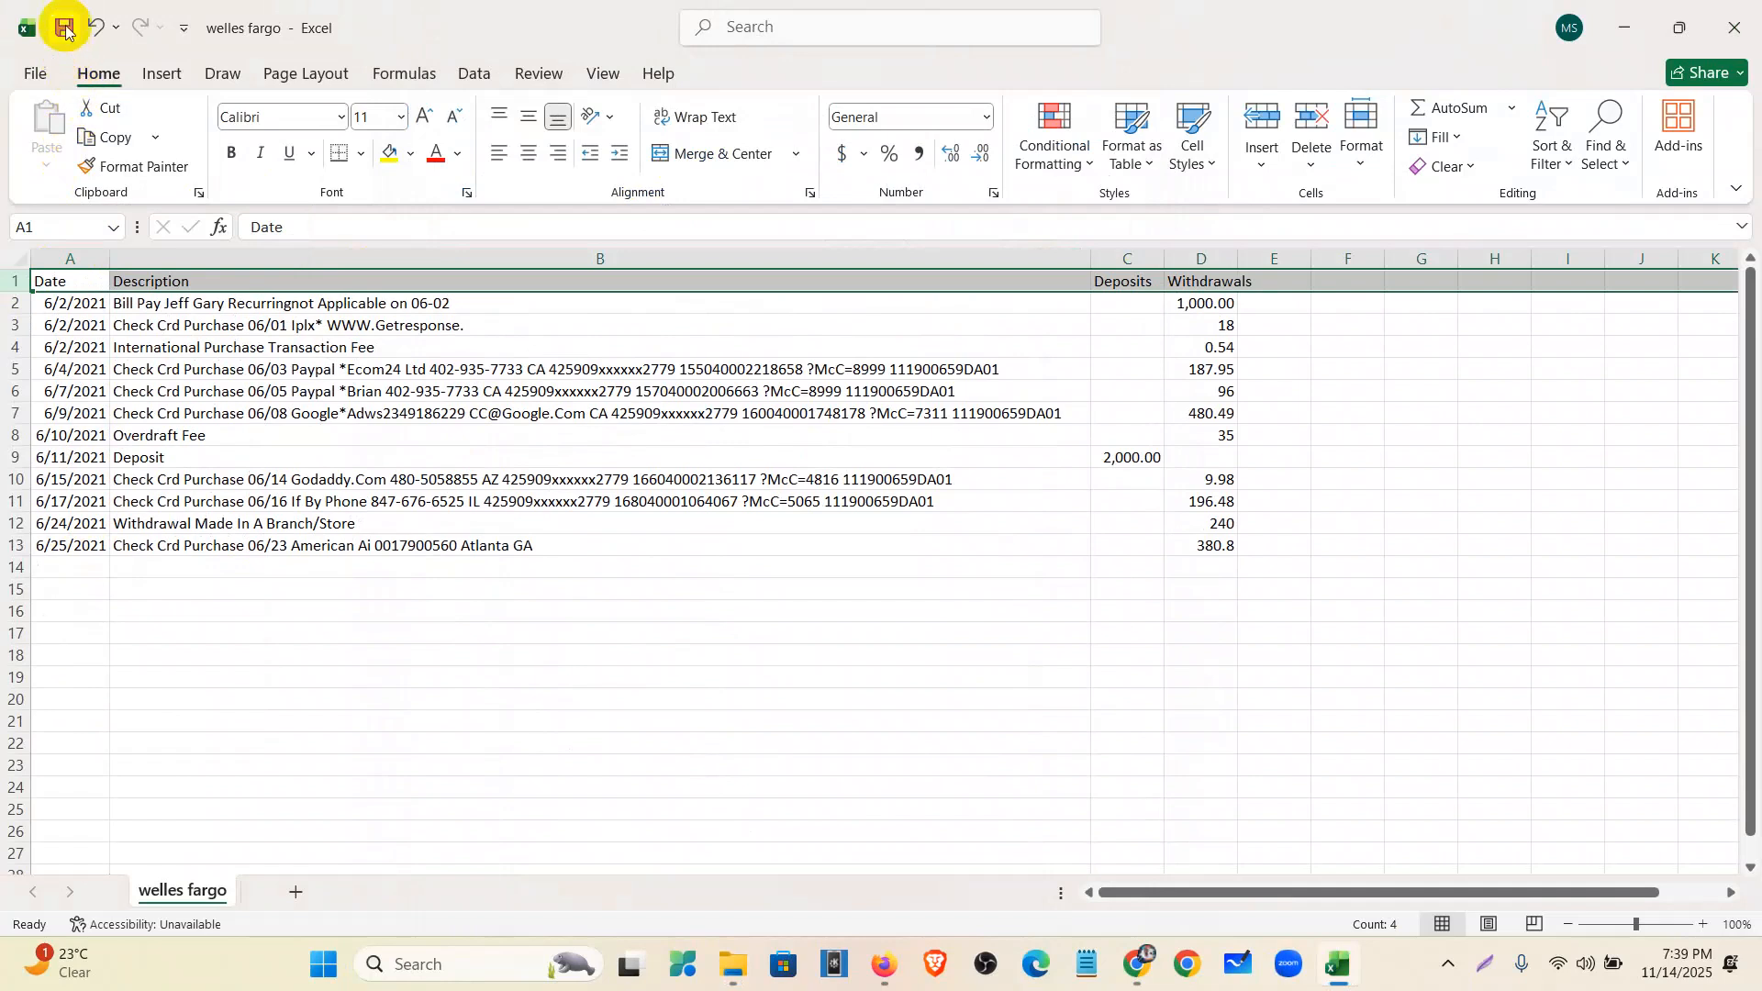
left_click_drag(1223, 307, 1217, 557)
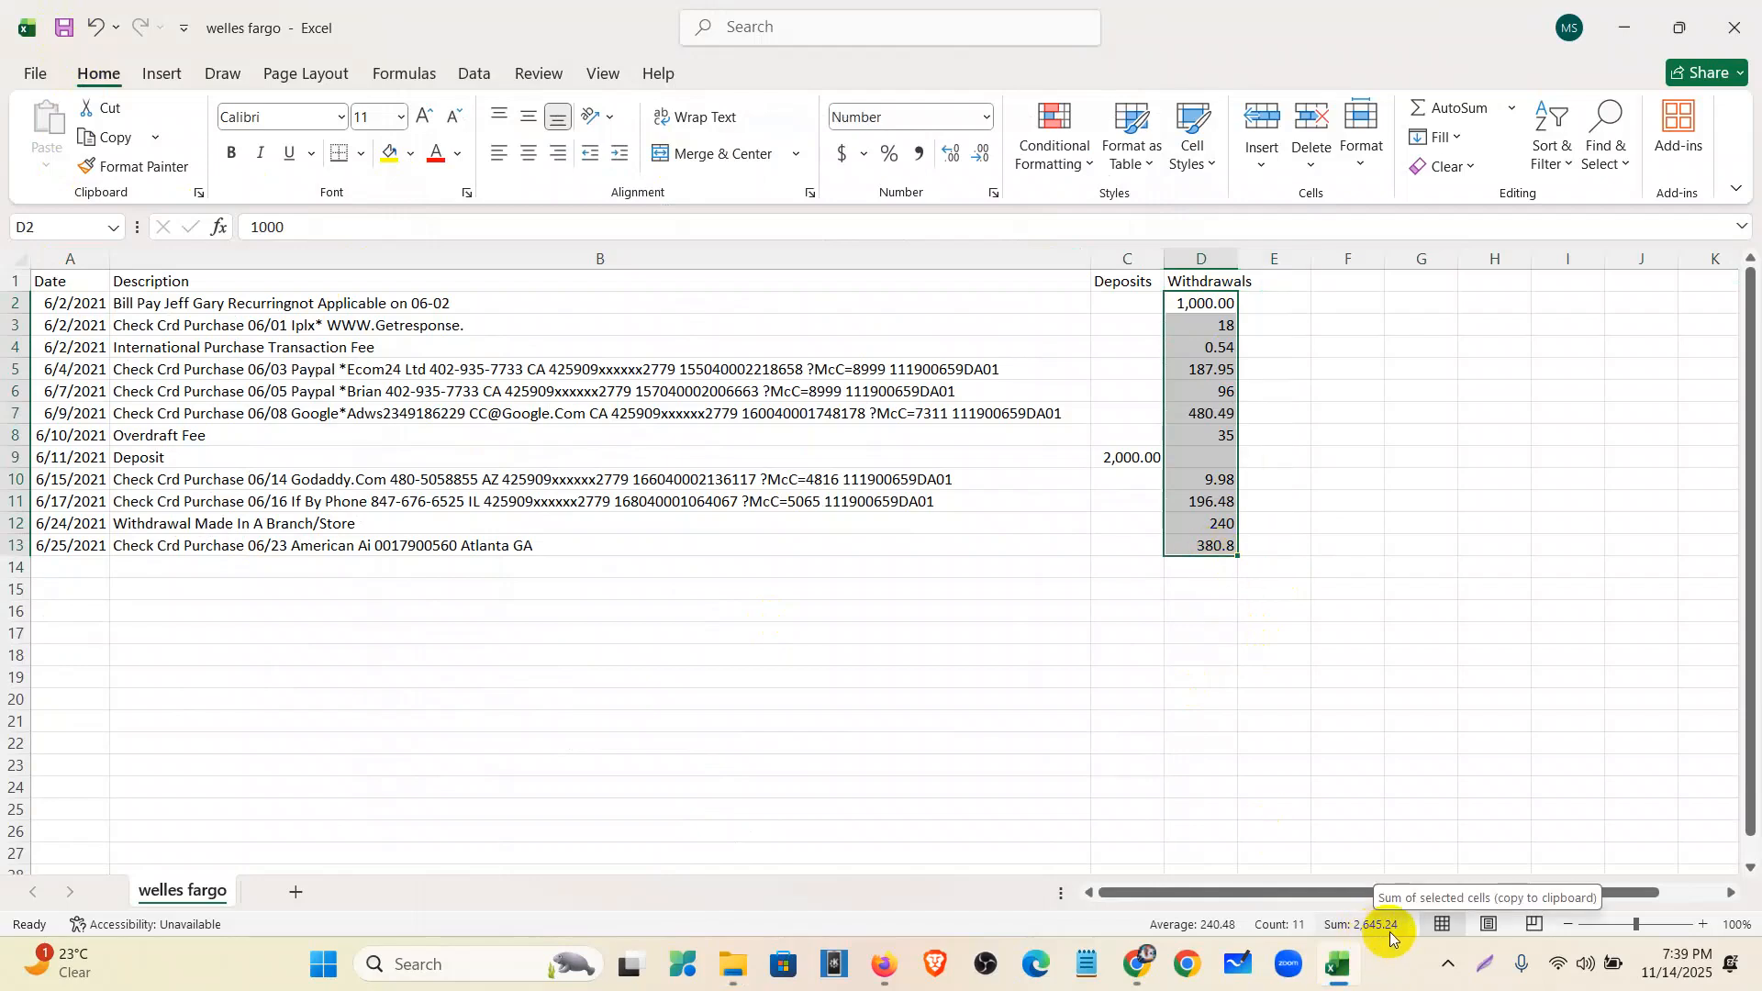
left_click(1137, 964)
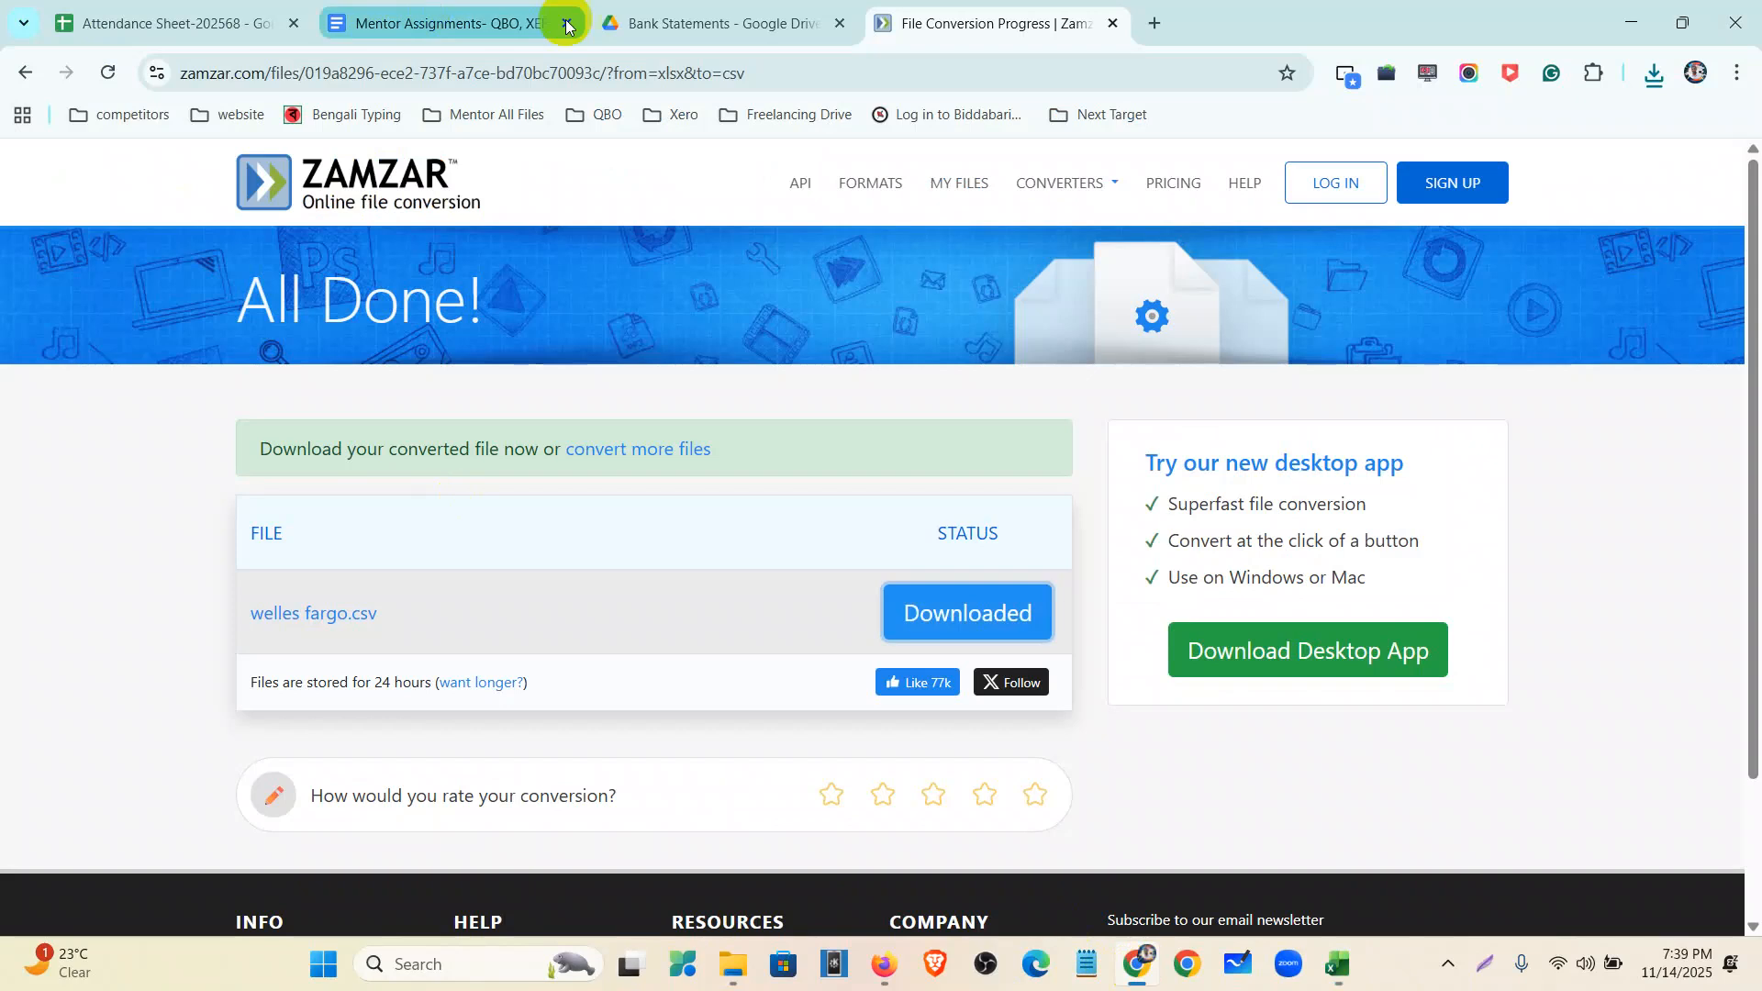
- Compare the Drive statement's deposit and withdrawal totals against the welles fargo workbook, then return to QuickBooks
left_click(708, 20)
left_click_drag(799, 468, 904, 449)
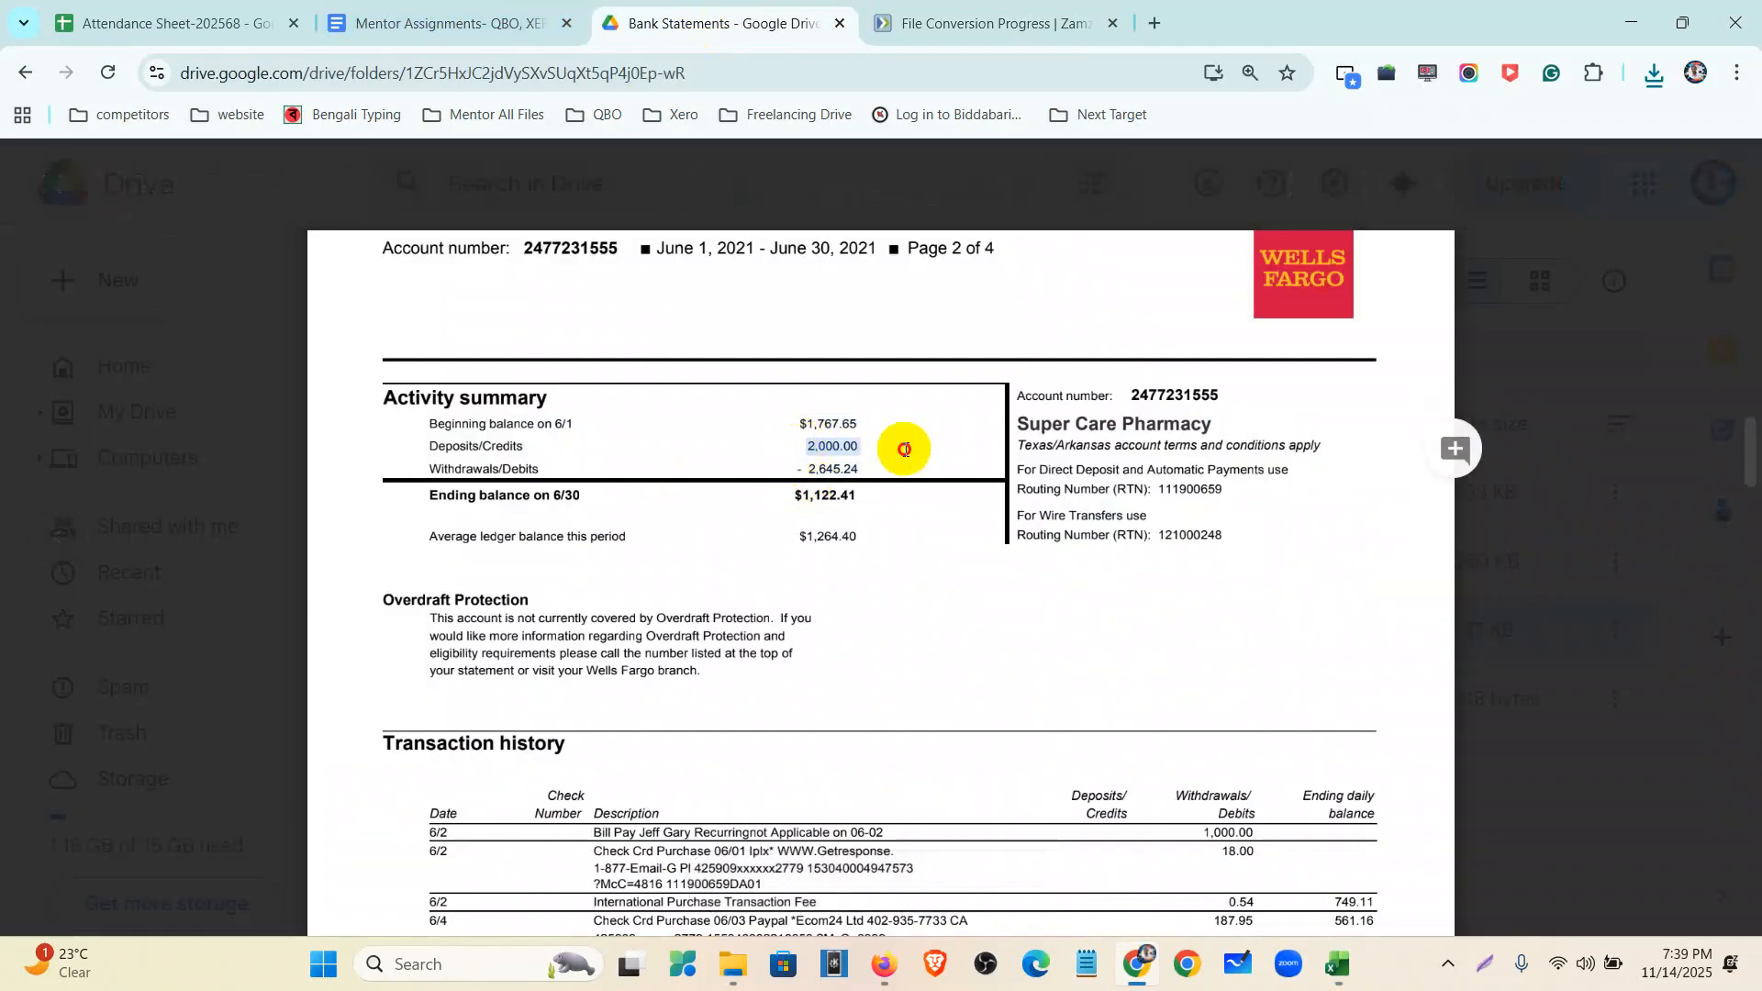
mouse_move(1137, 963)
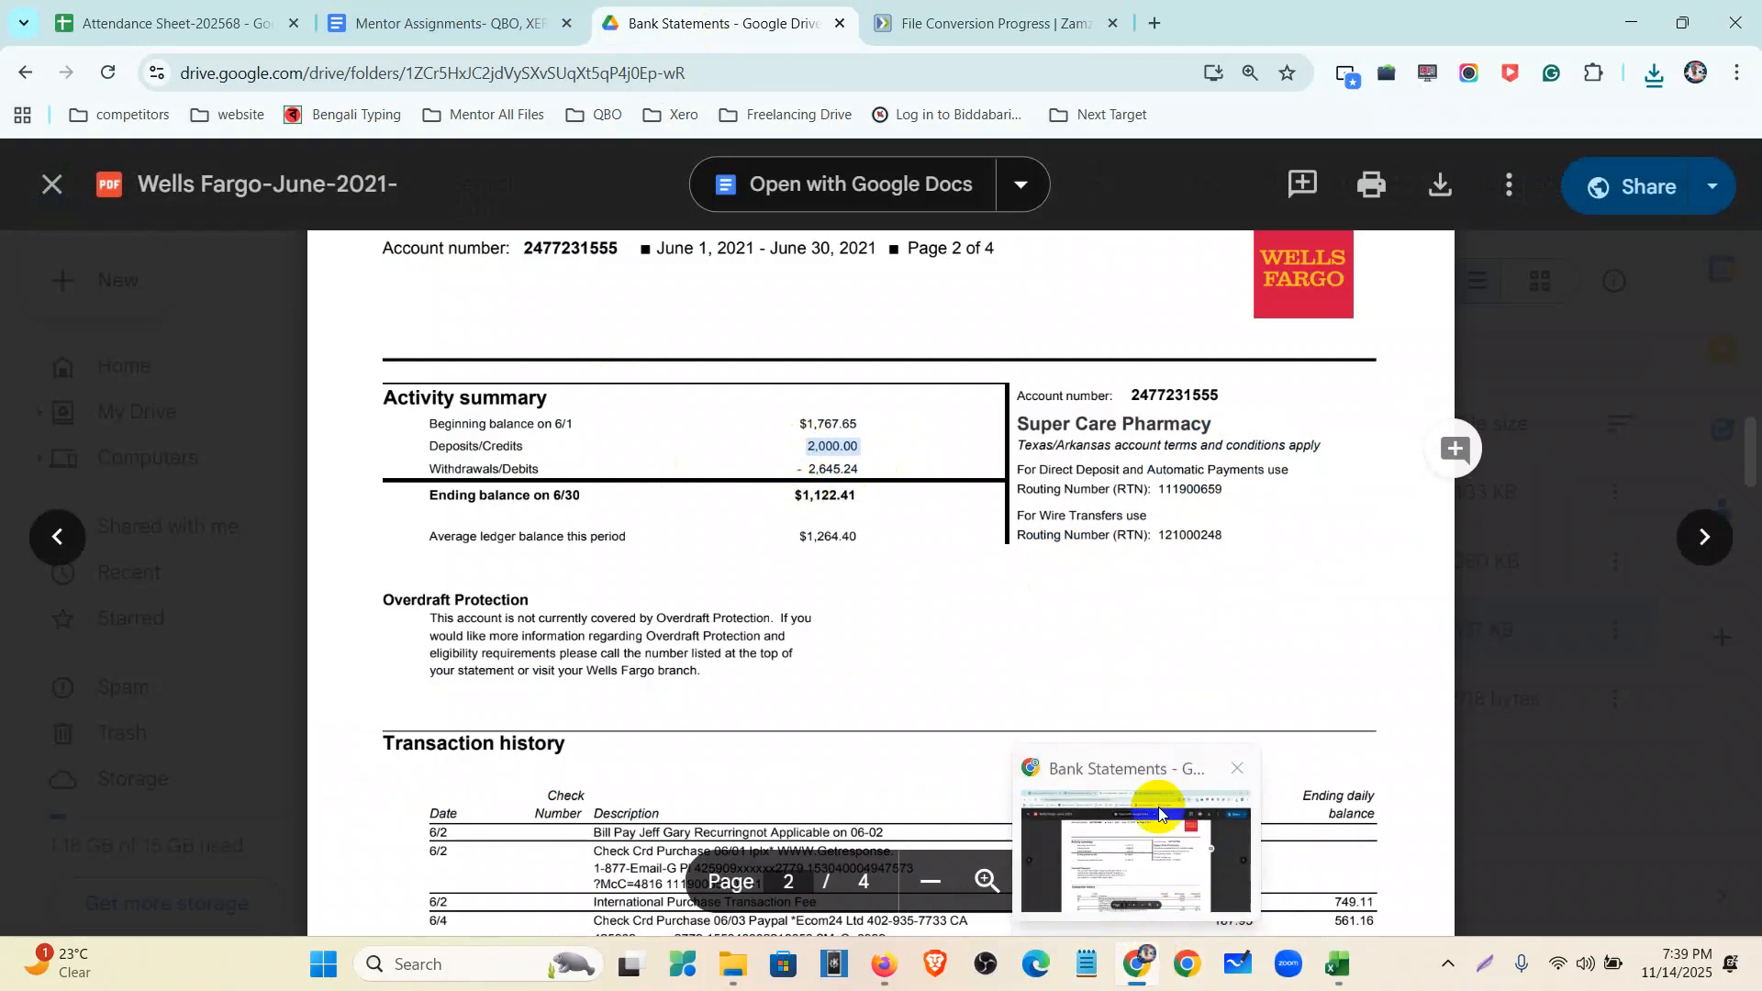
left_click(1337, 962)
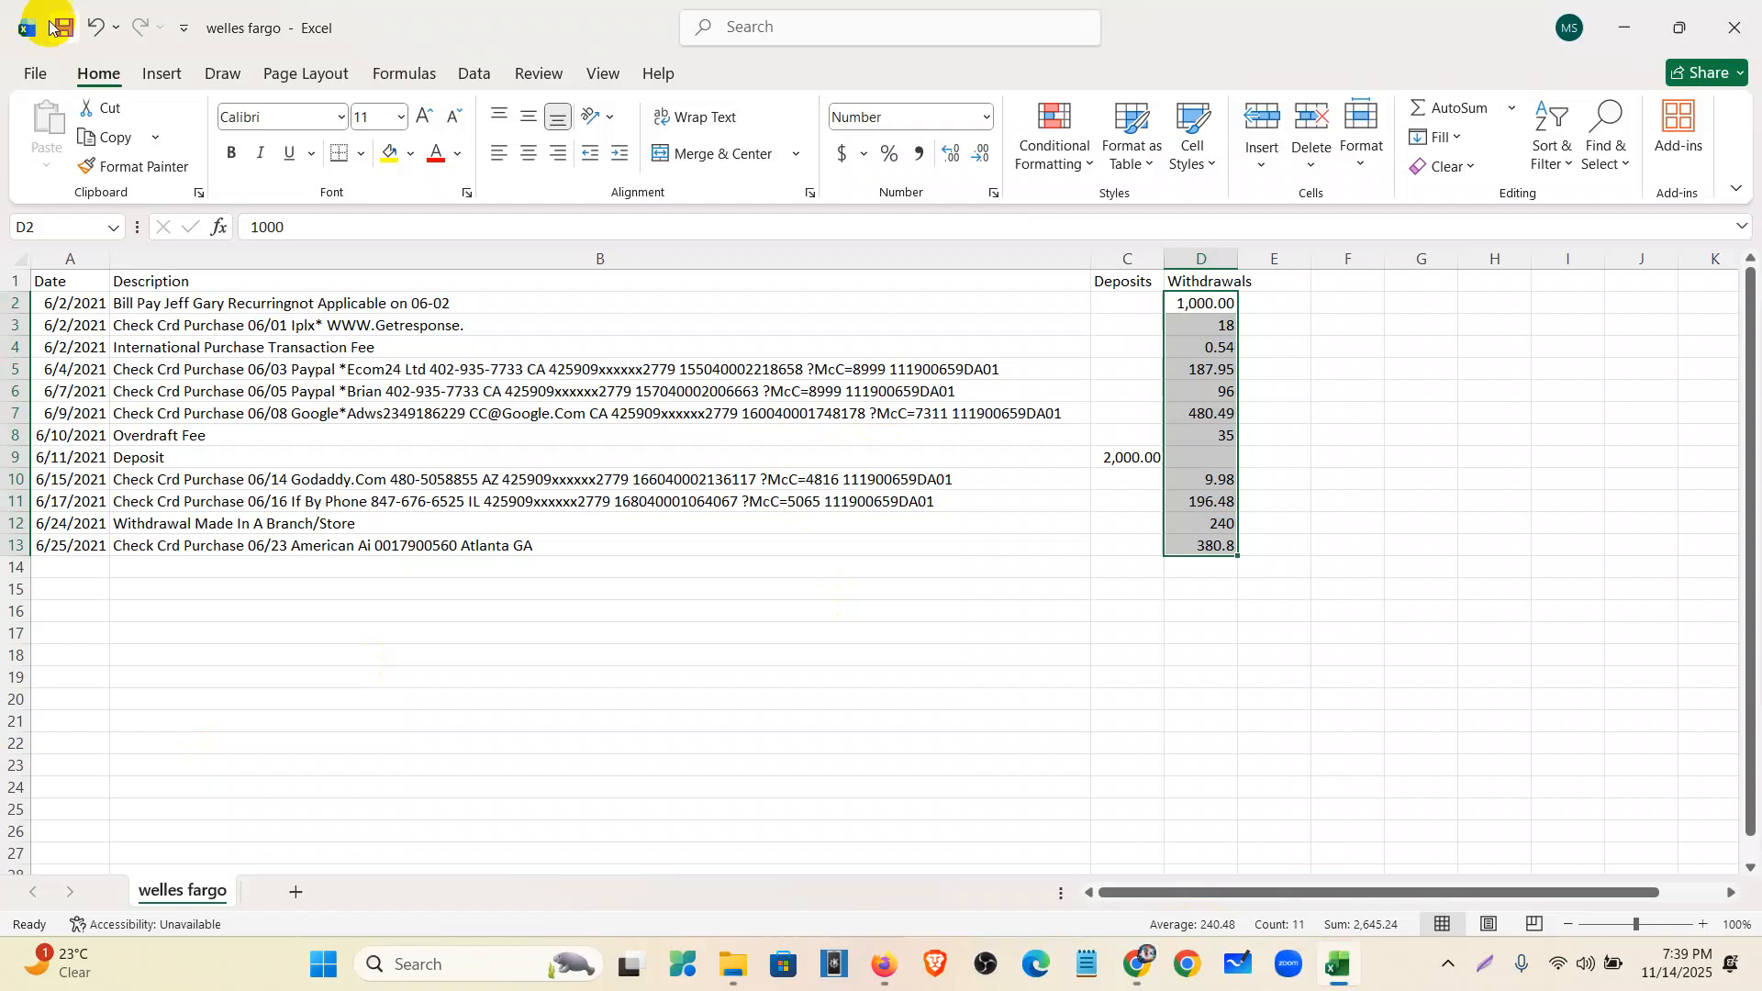
left_click(1613, 28)
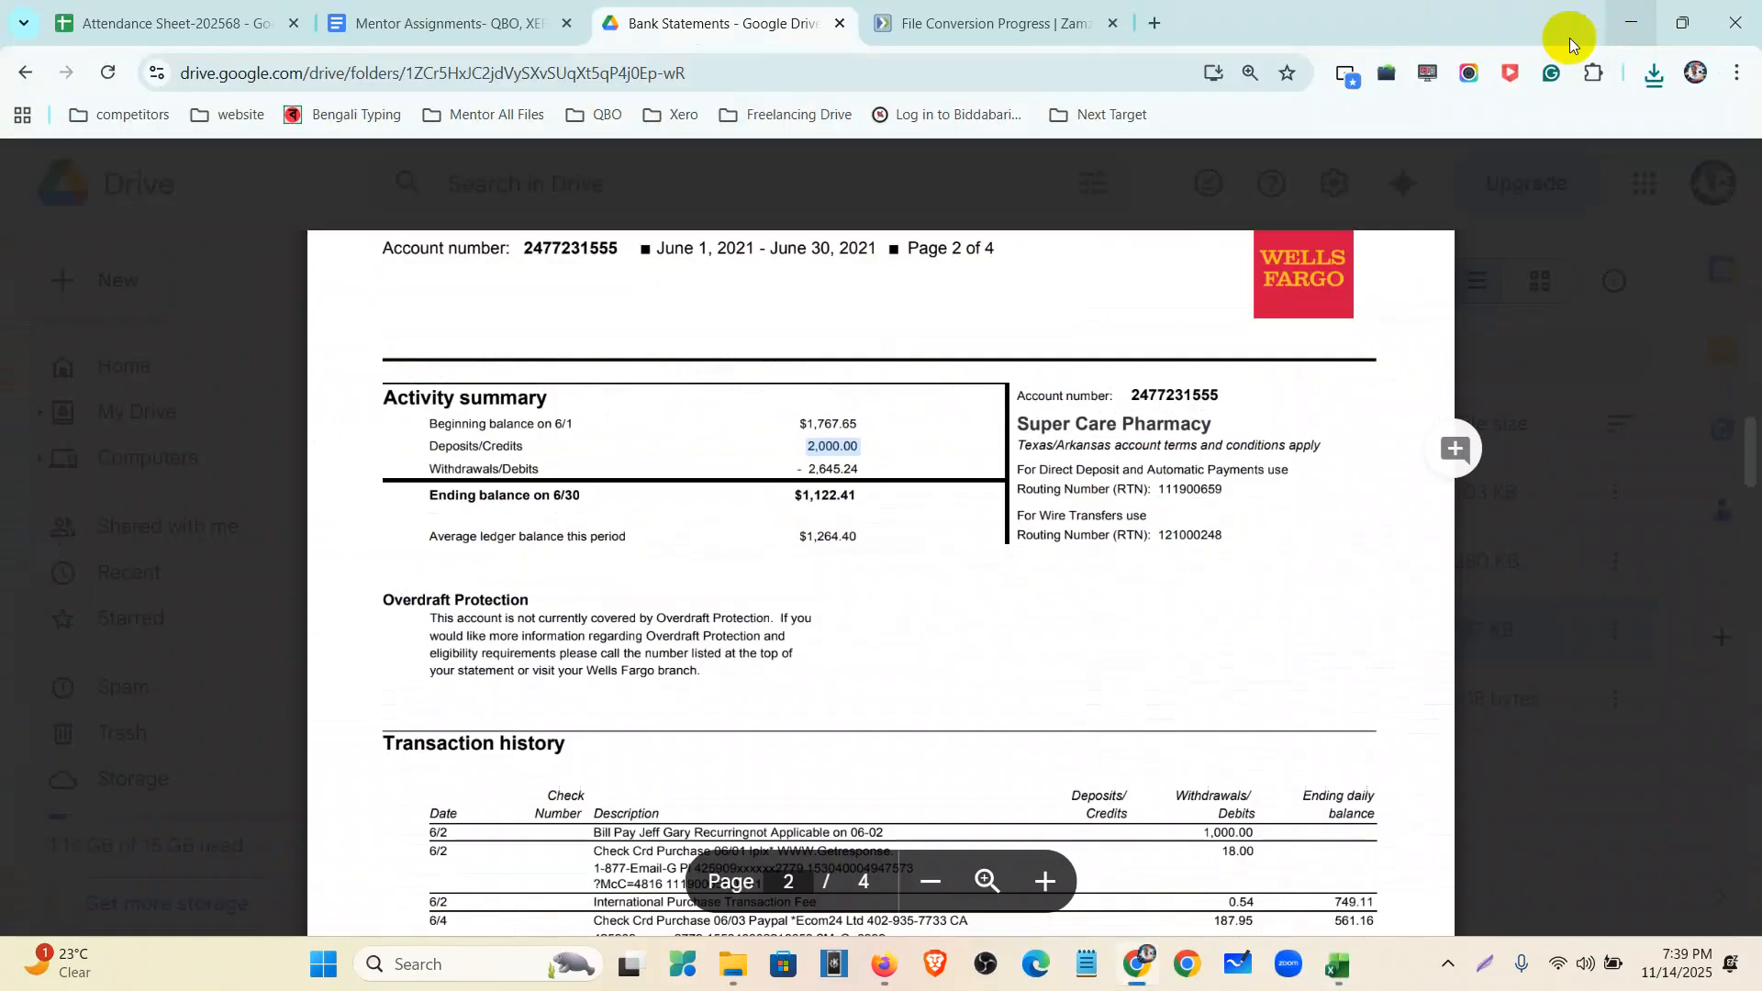
left_click(895, 964)
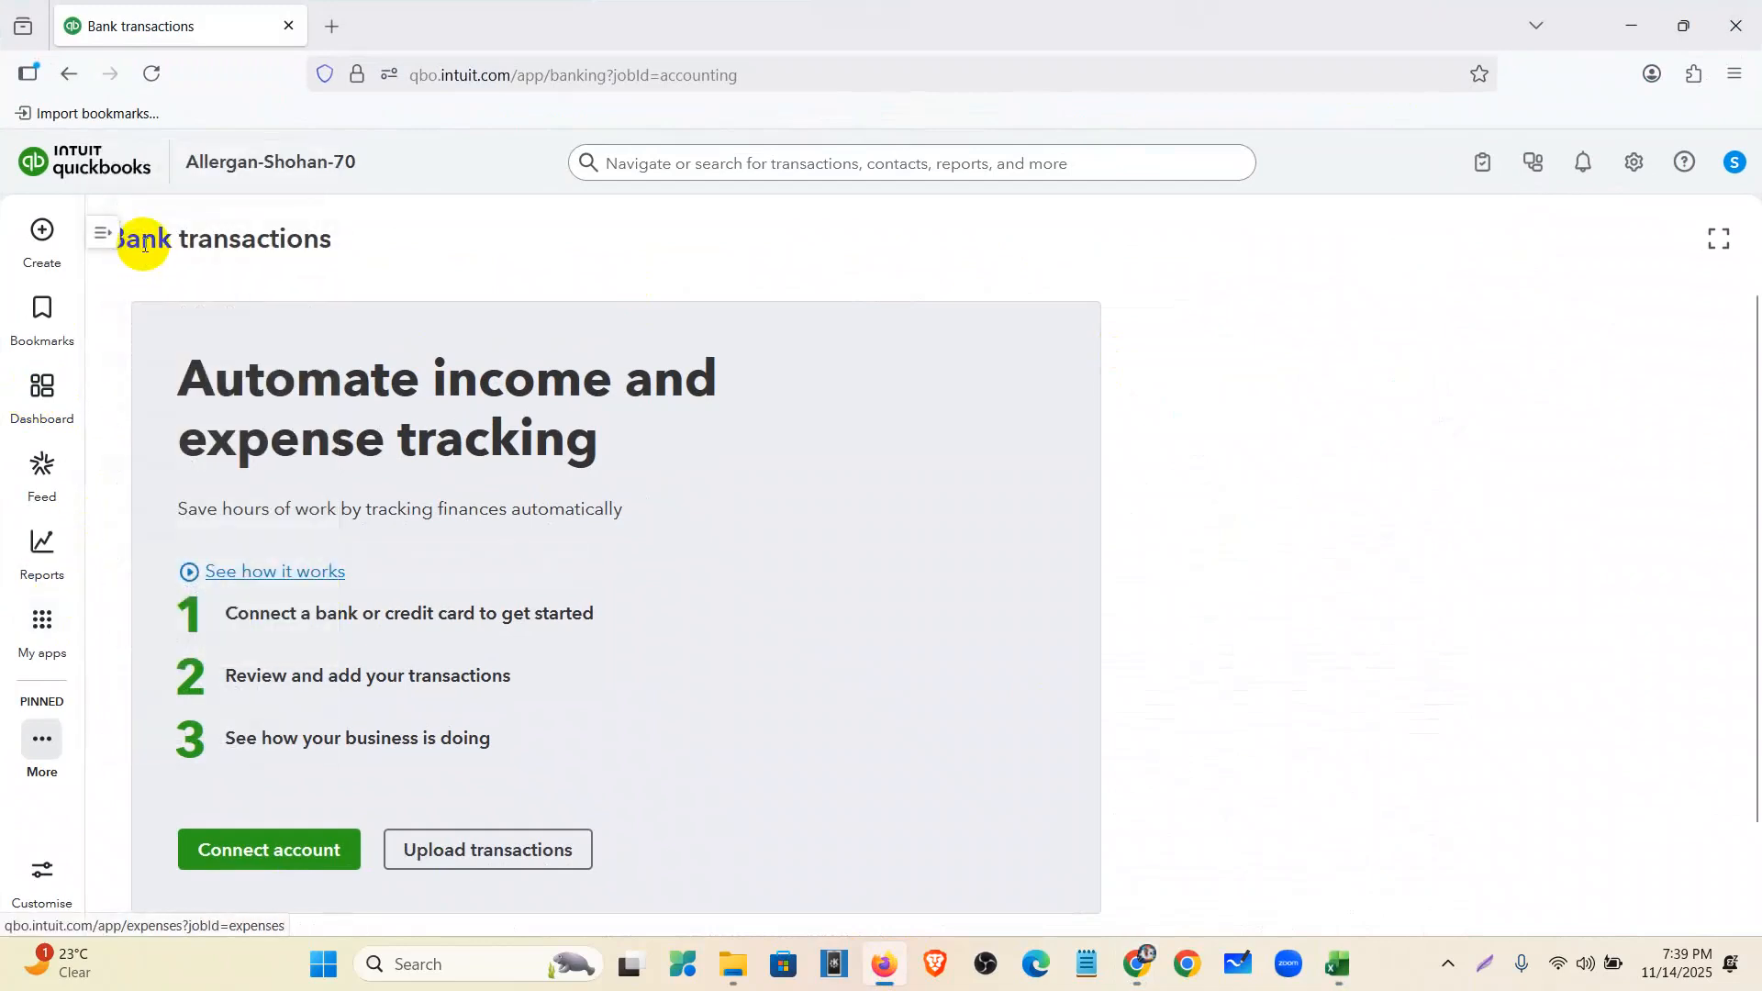
- Leave the Connect account page and choose Upload transactions on Bank transactions instead
left_click(288, 870)
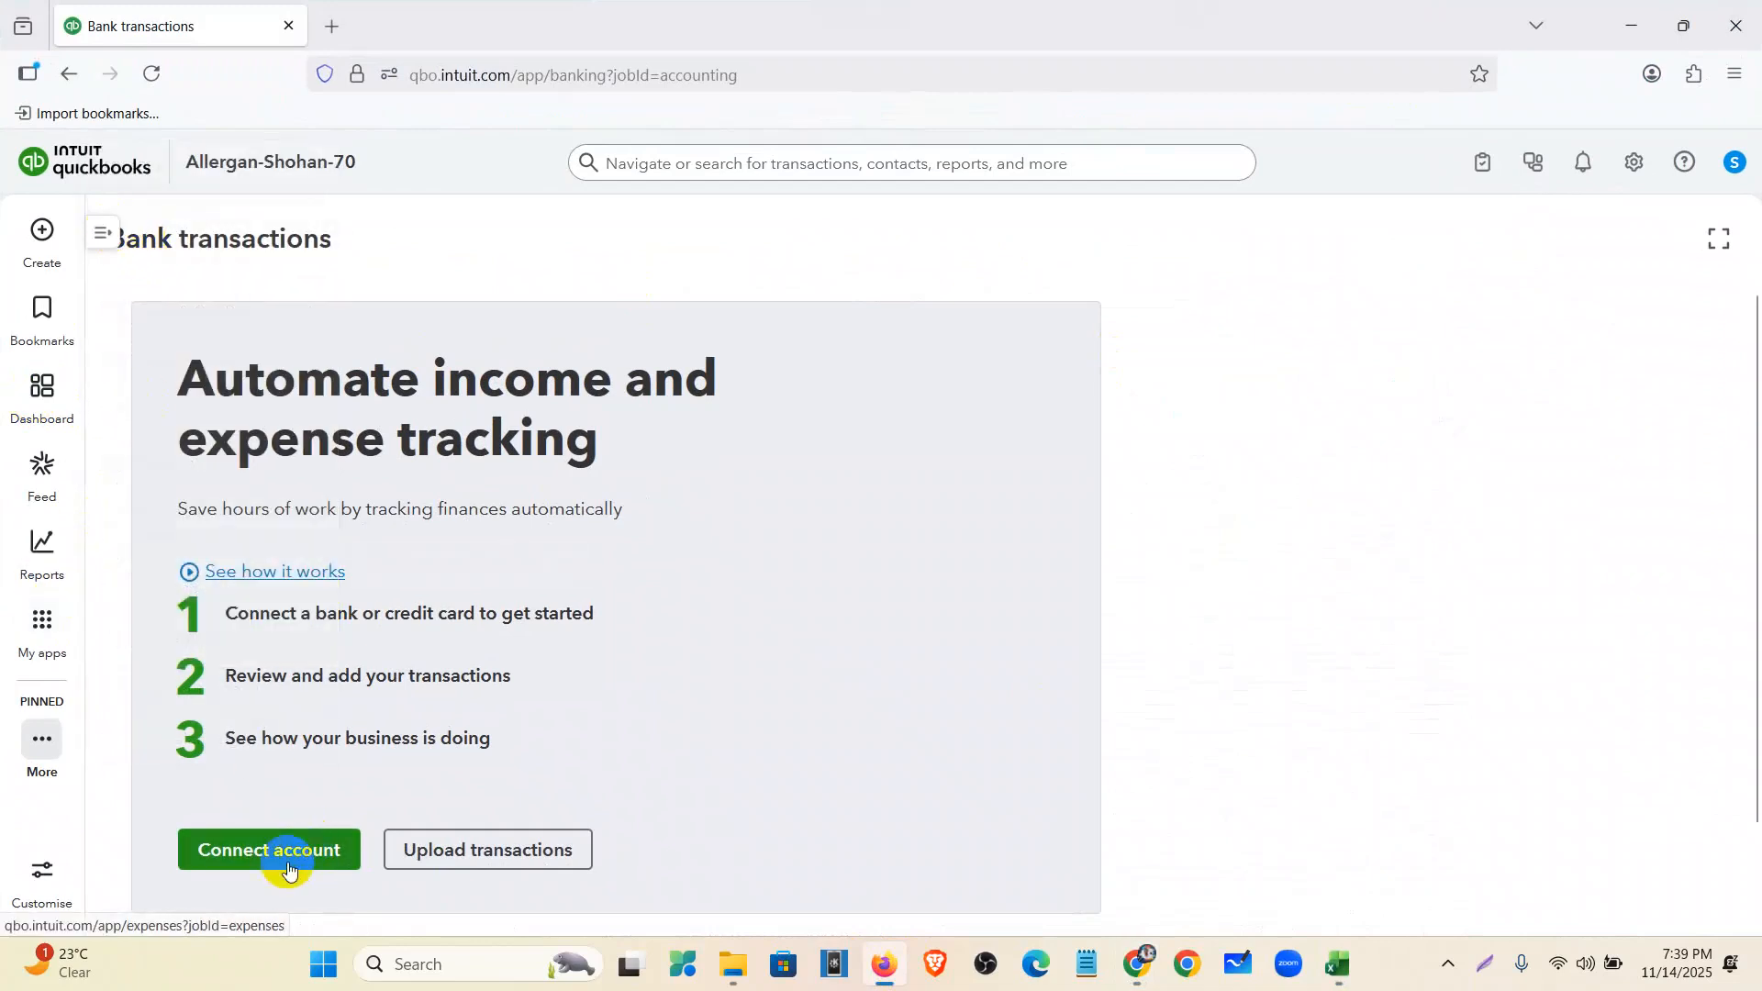
left_click(291, 861)
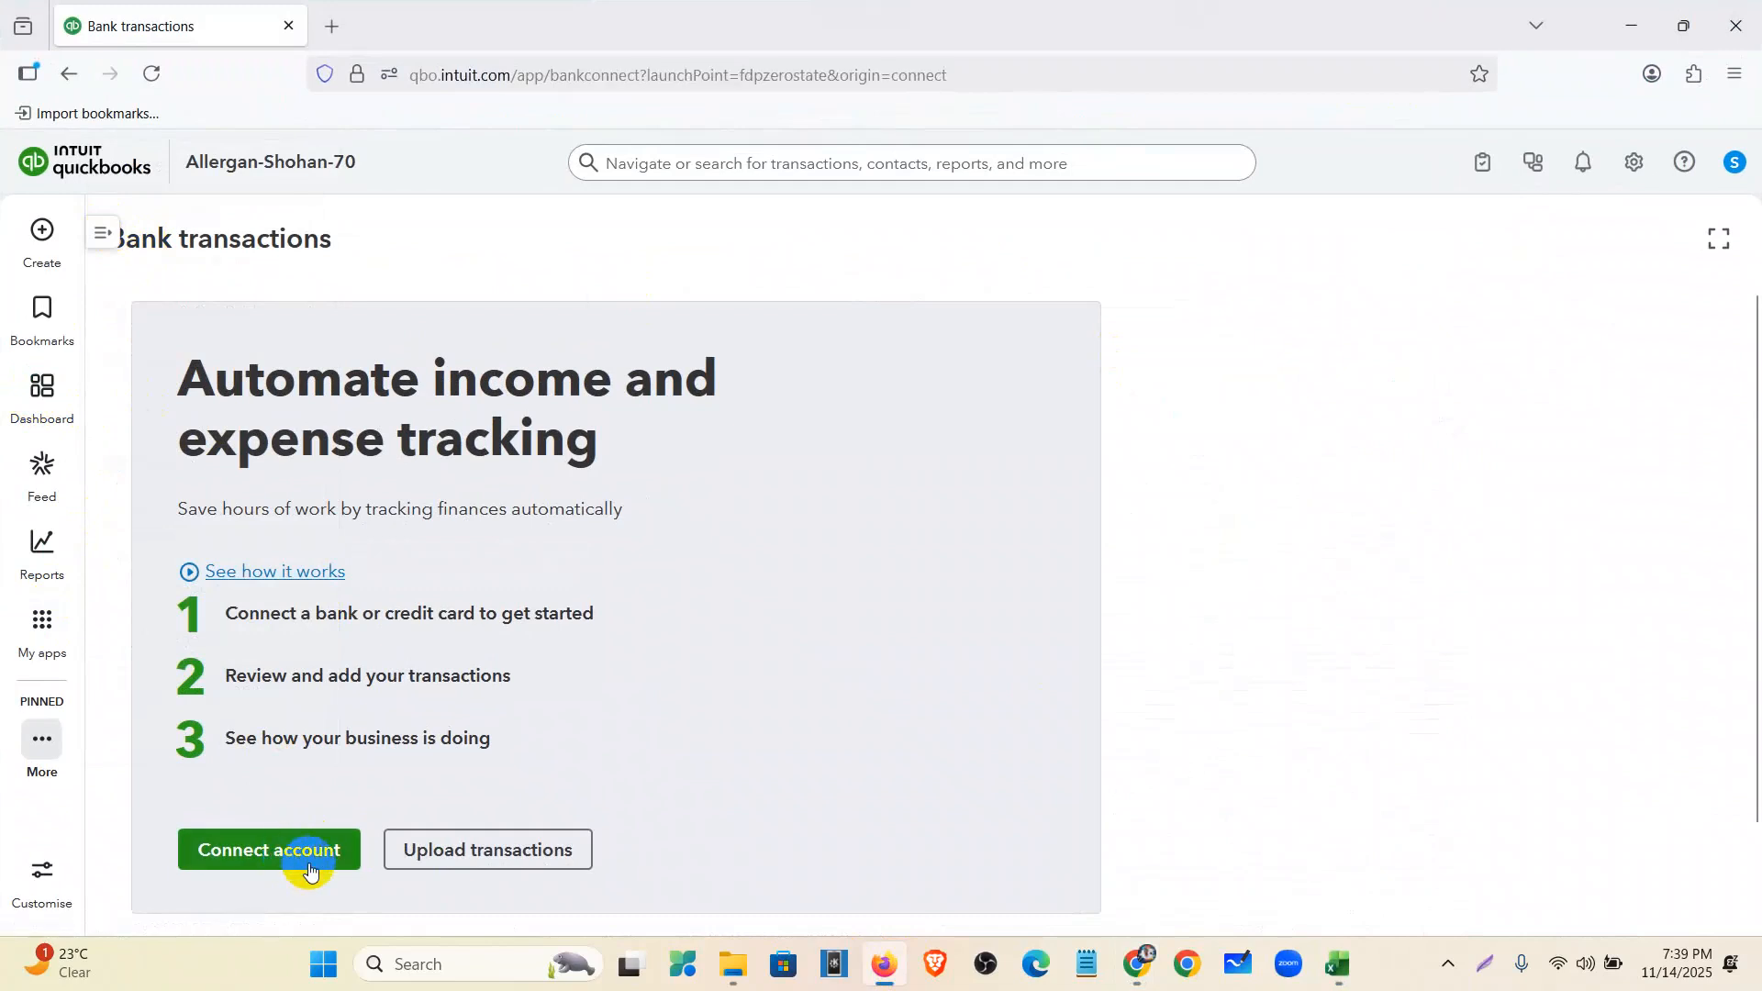
scroll(404, 821, "down", 2)
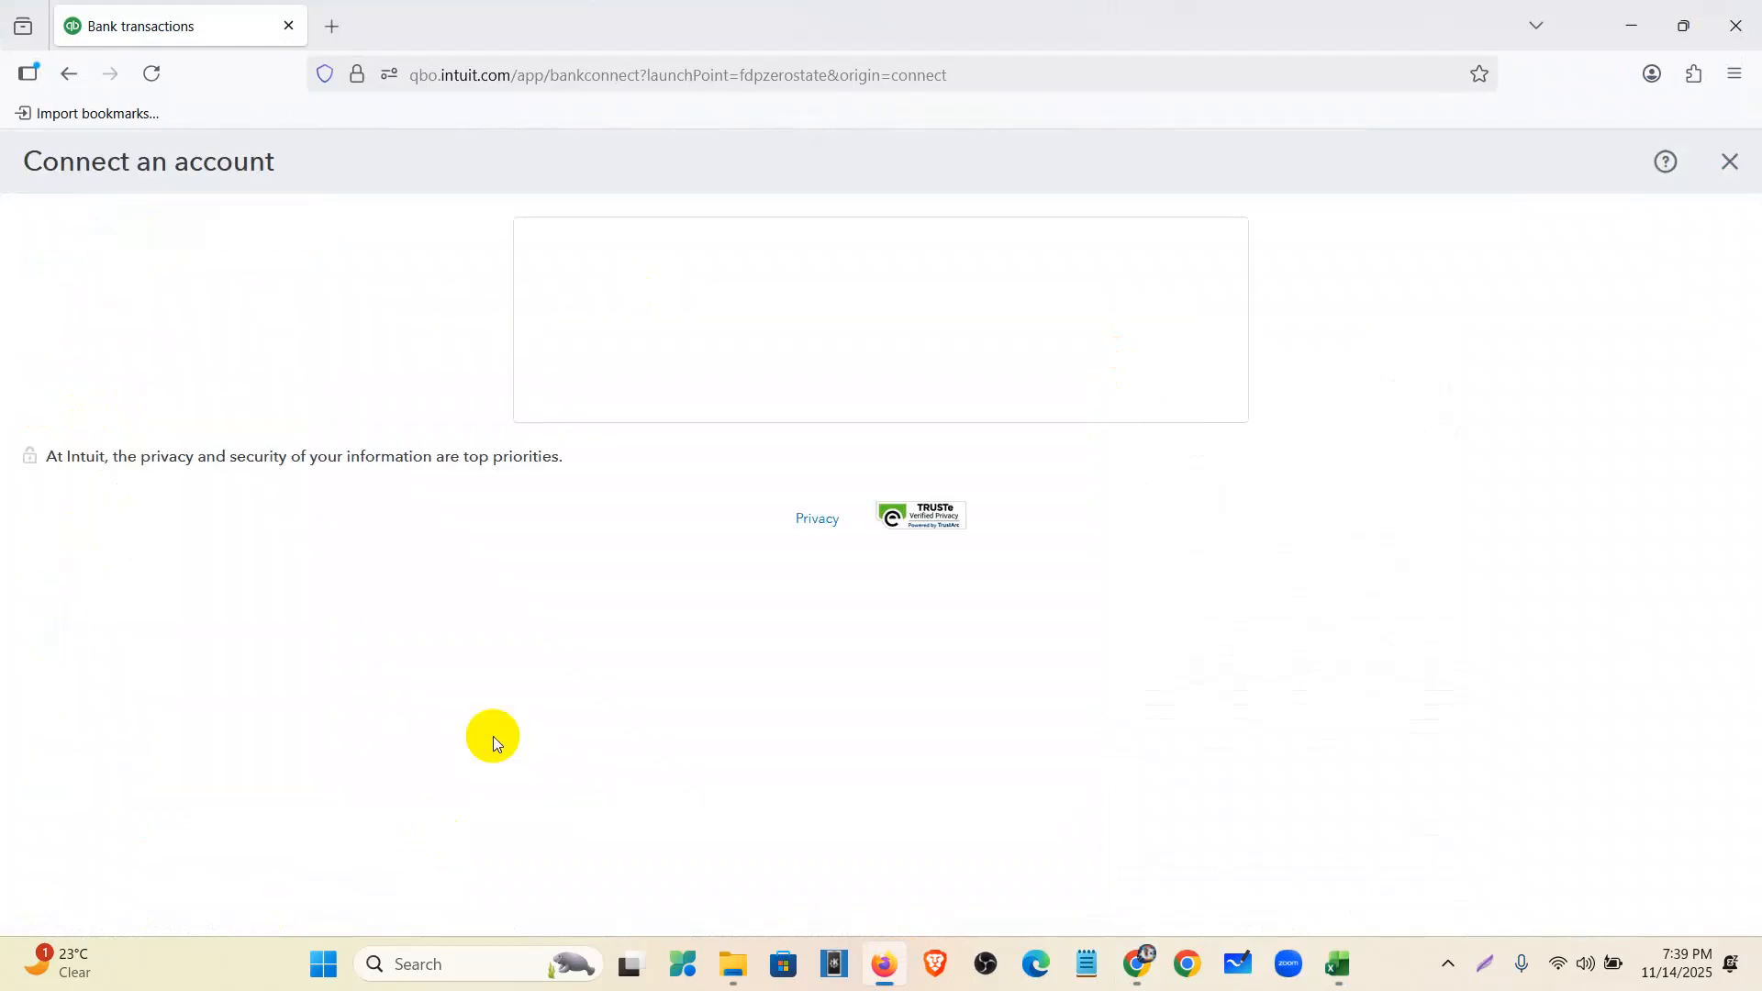
left_click(1727, 161)
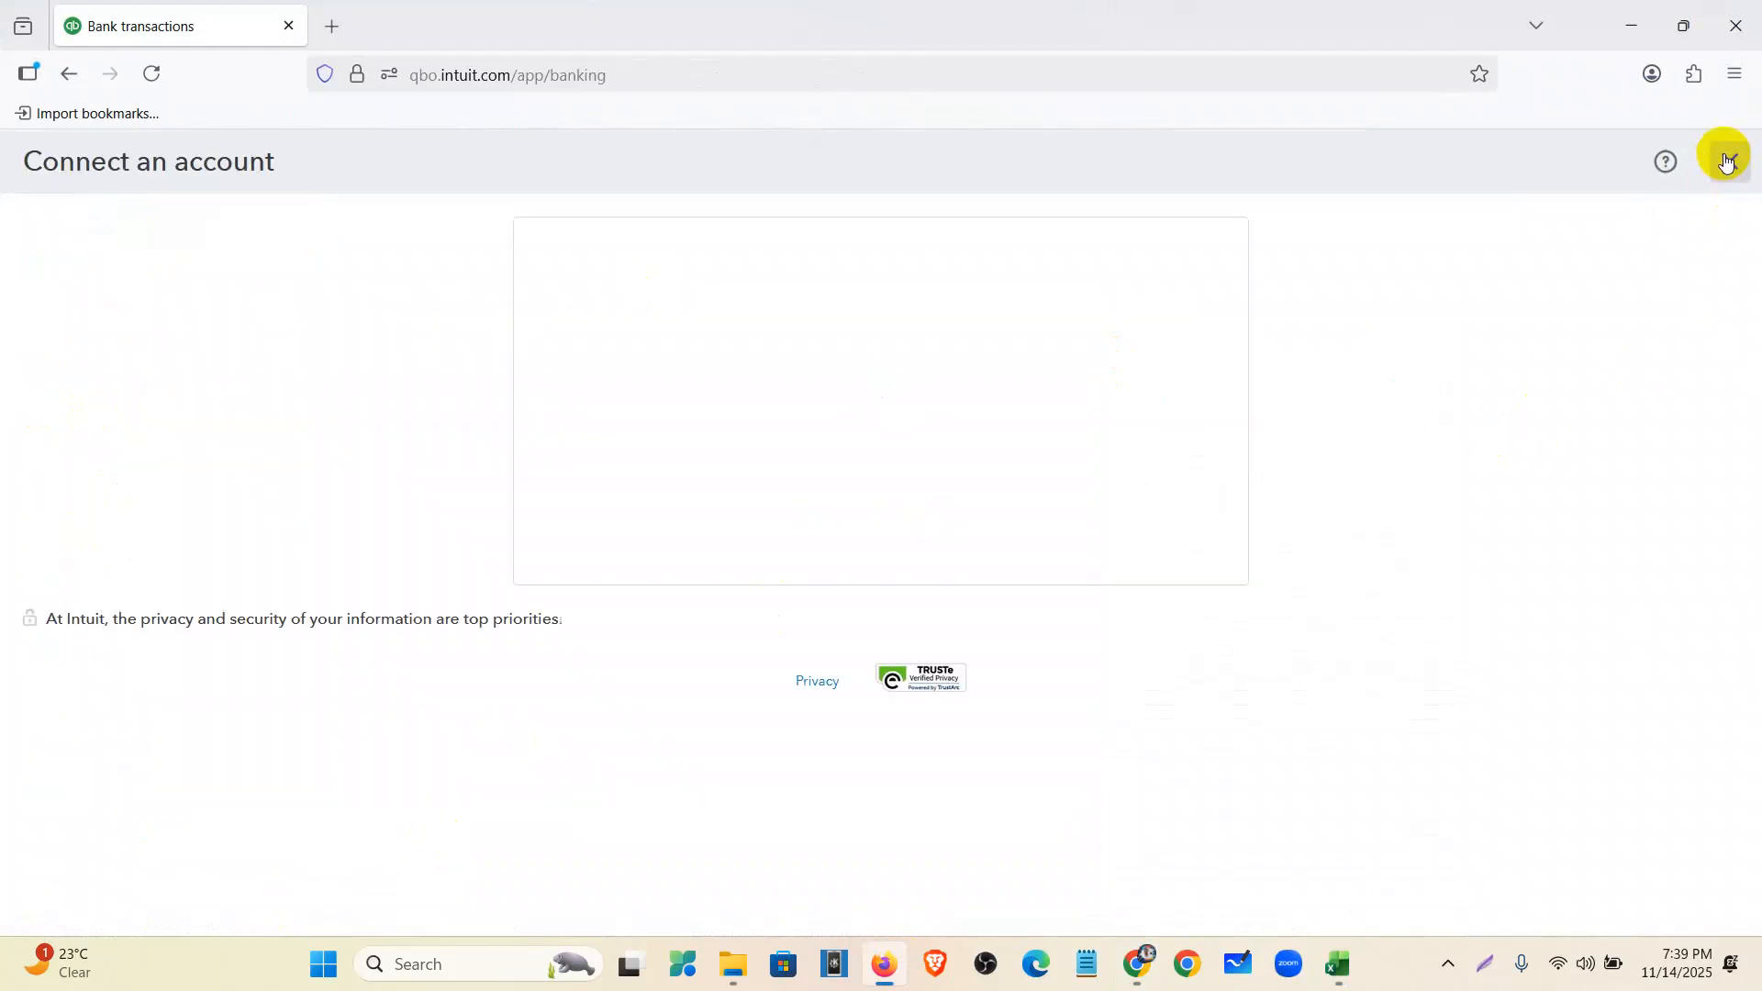
left_click(67, 625)
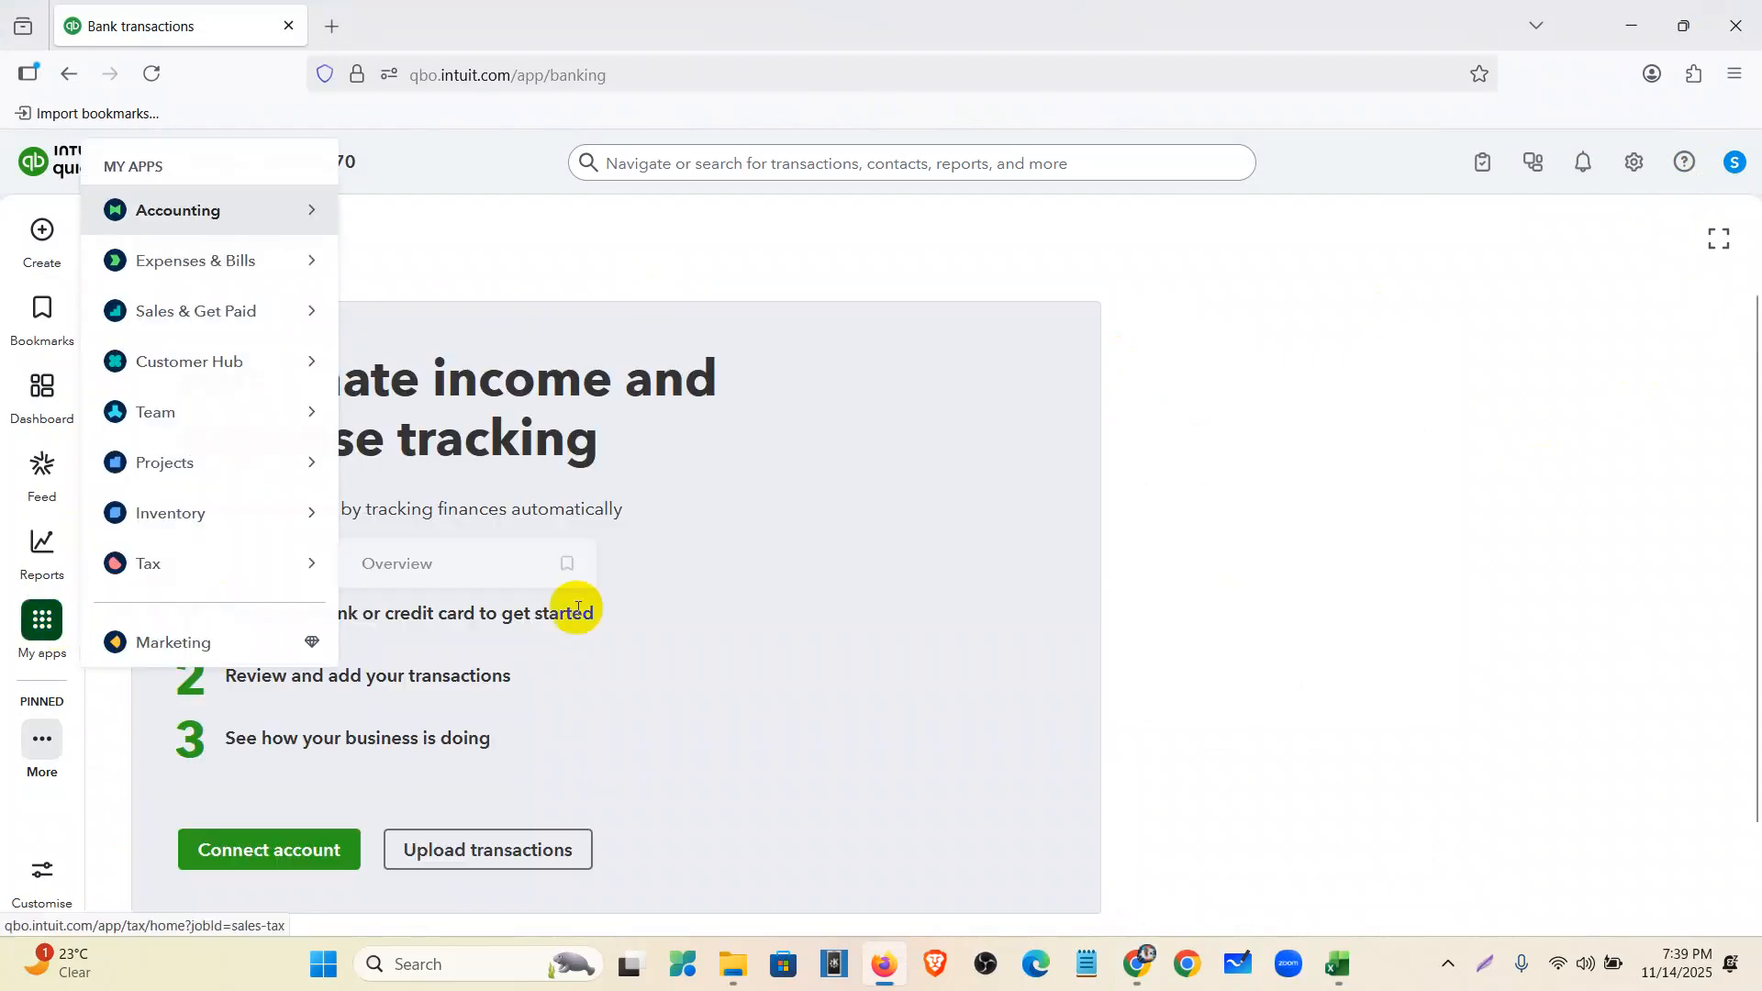
left_click(501, 850)
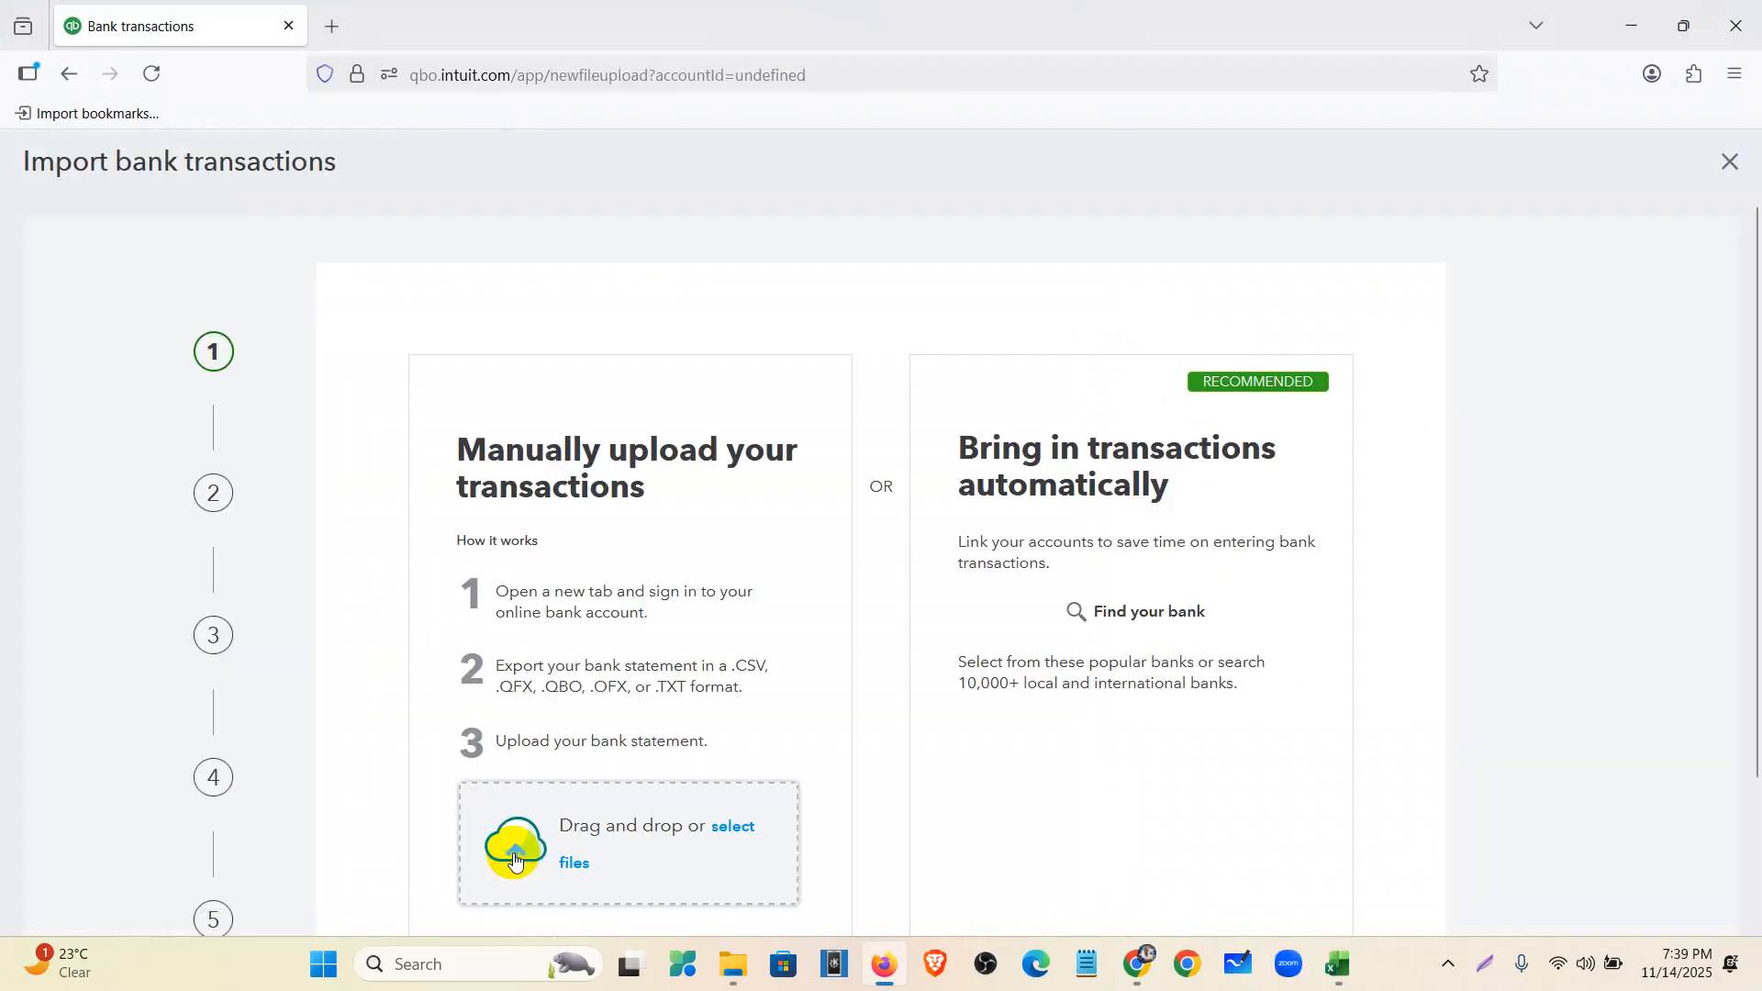
- Upload the welles fargo.csv file into the import wizard
scroll(759, 579, "down", 2)
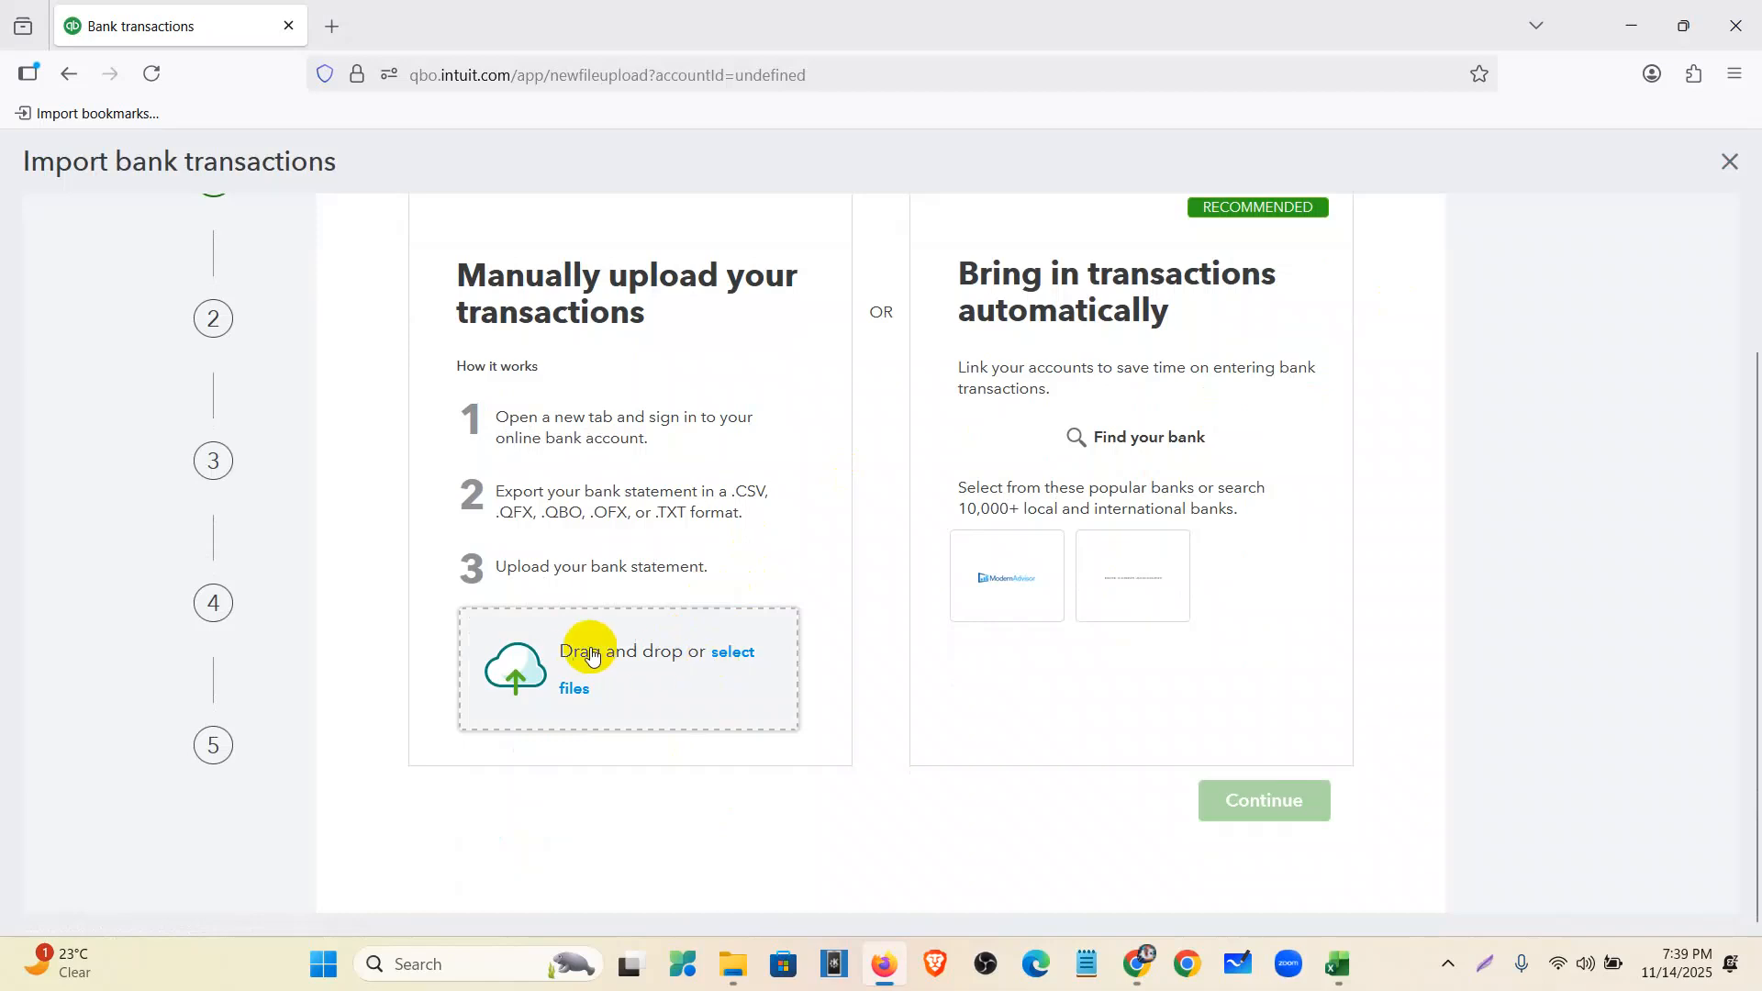
scroll(637, 622, "up", 2)
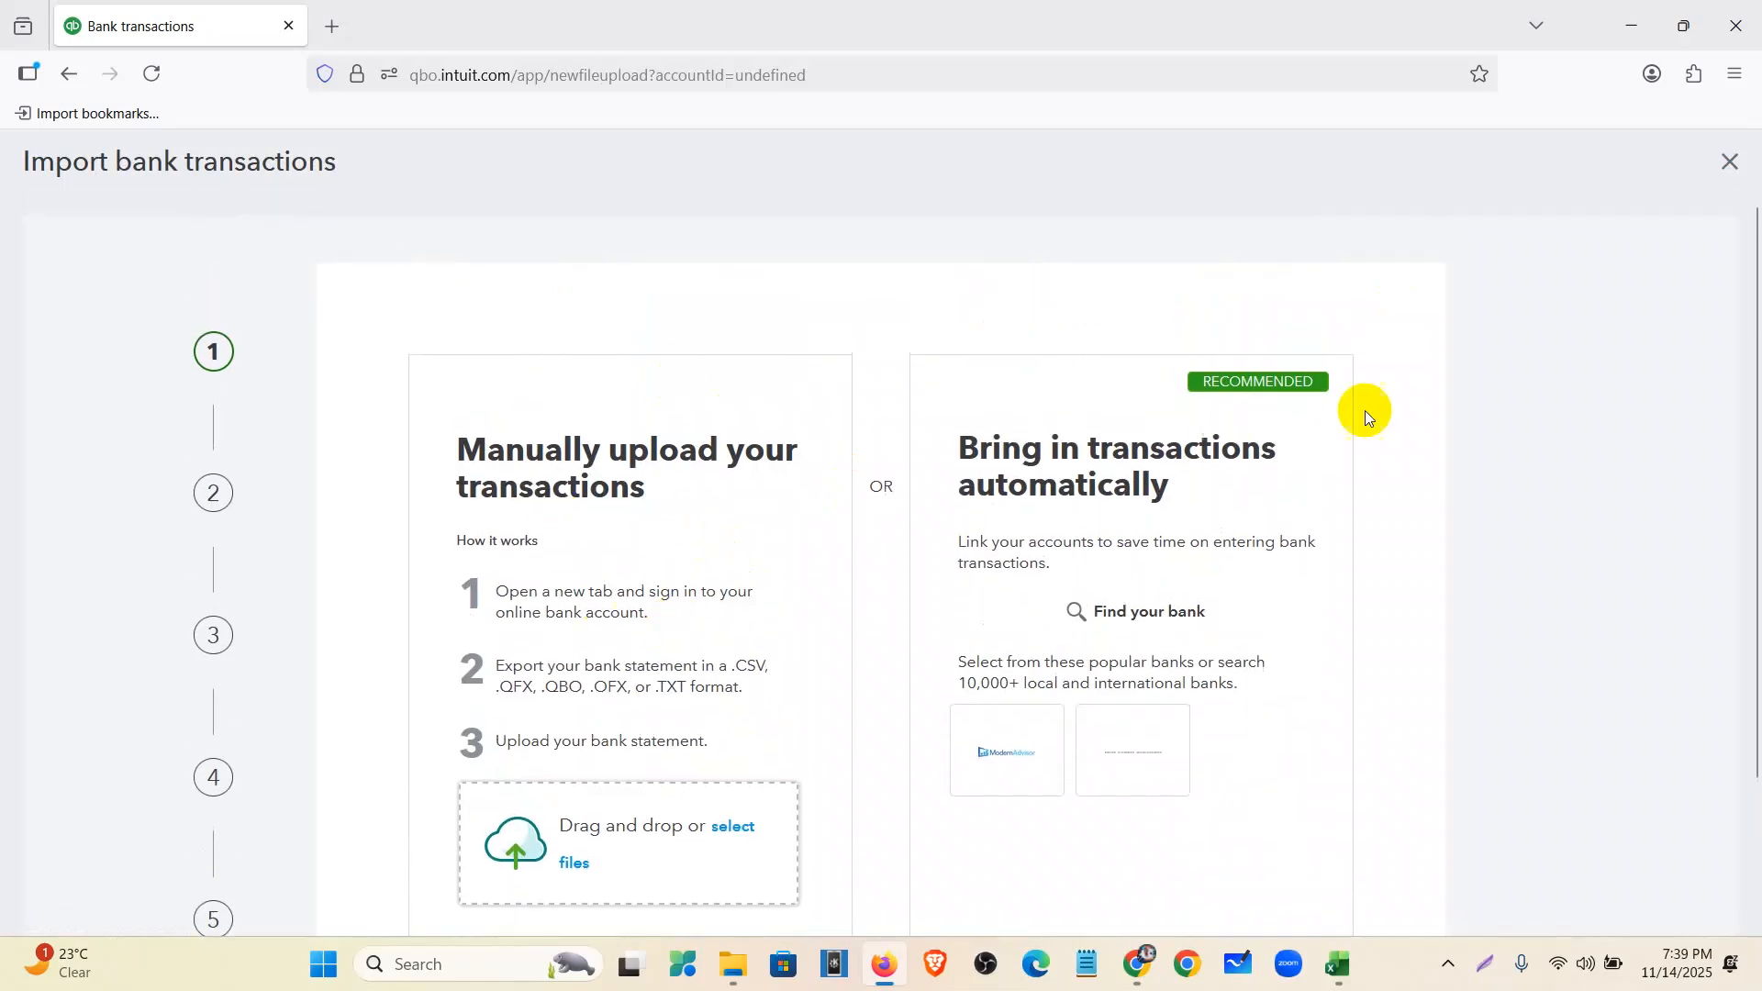
left_click_drag(1192, 382, 1320, 390)
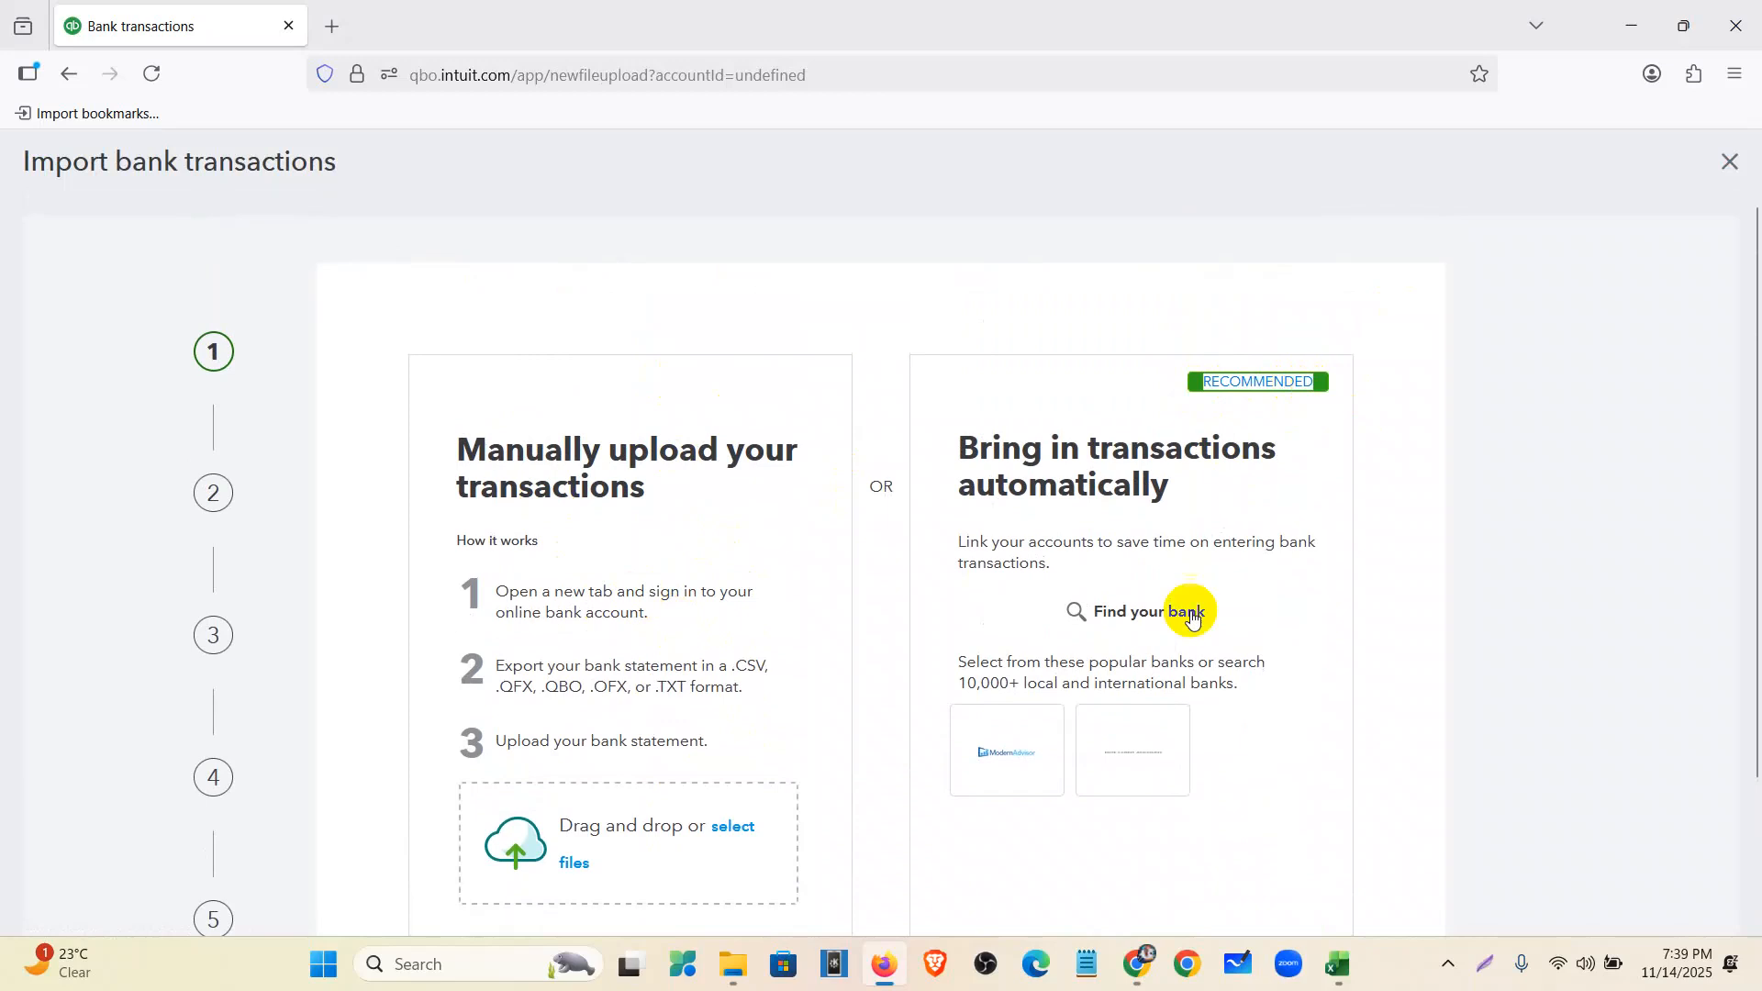
scroll(1147, 606, "down", 2)
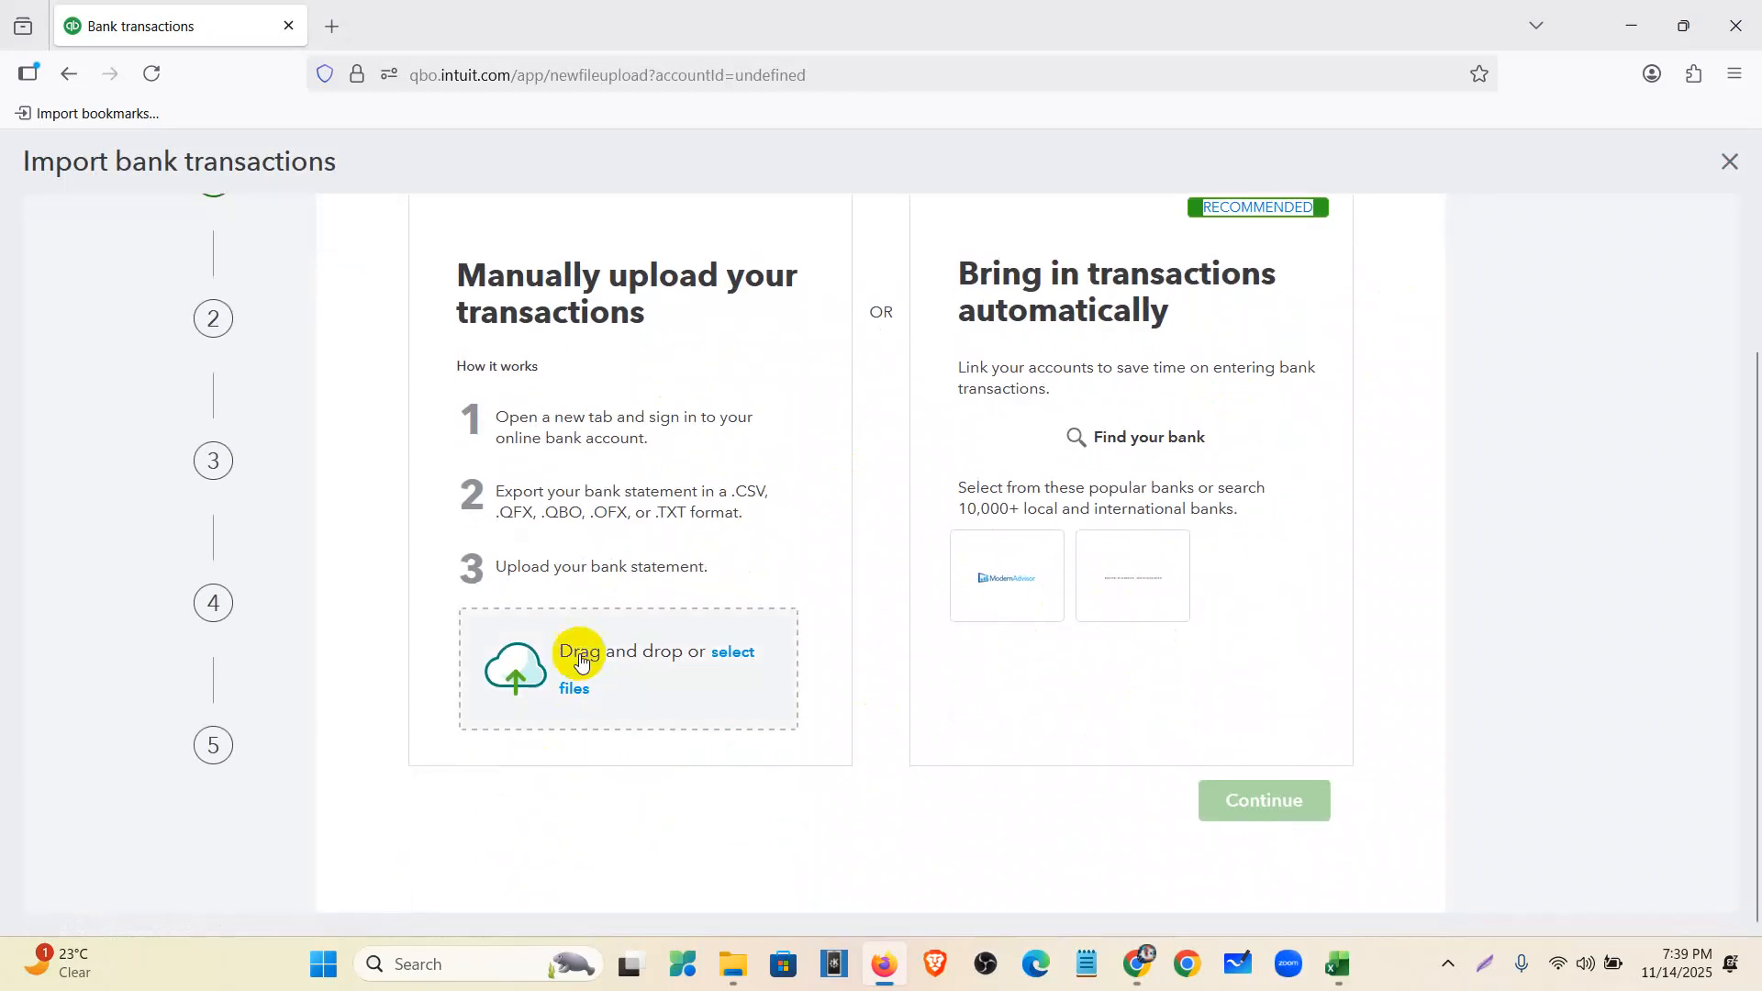
left_click(723, 665)
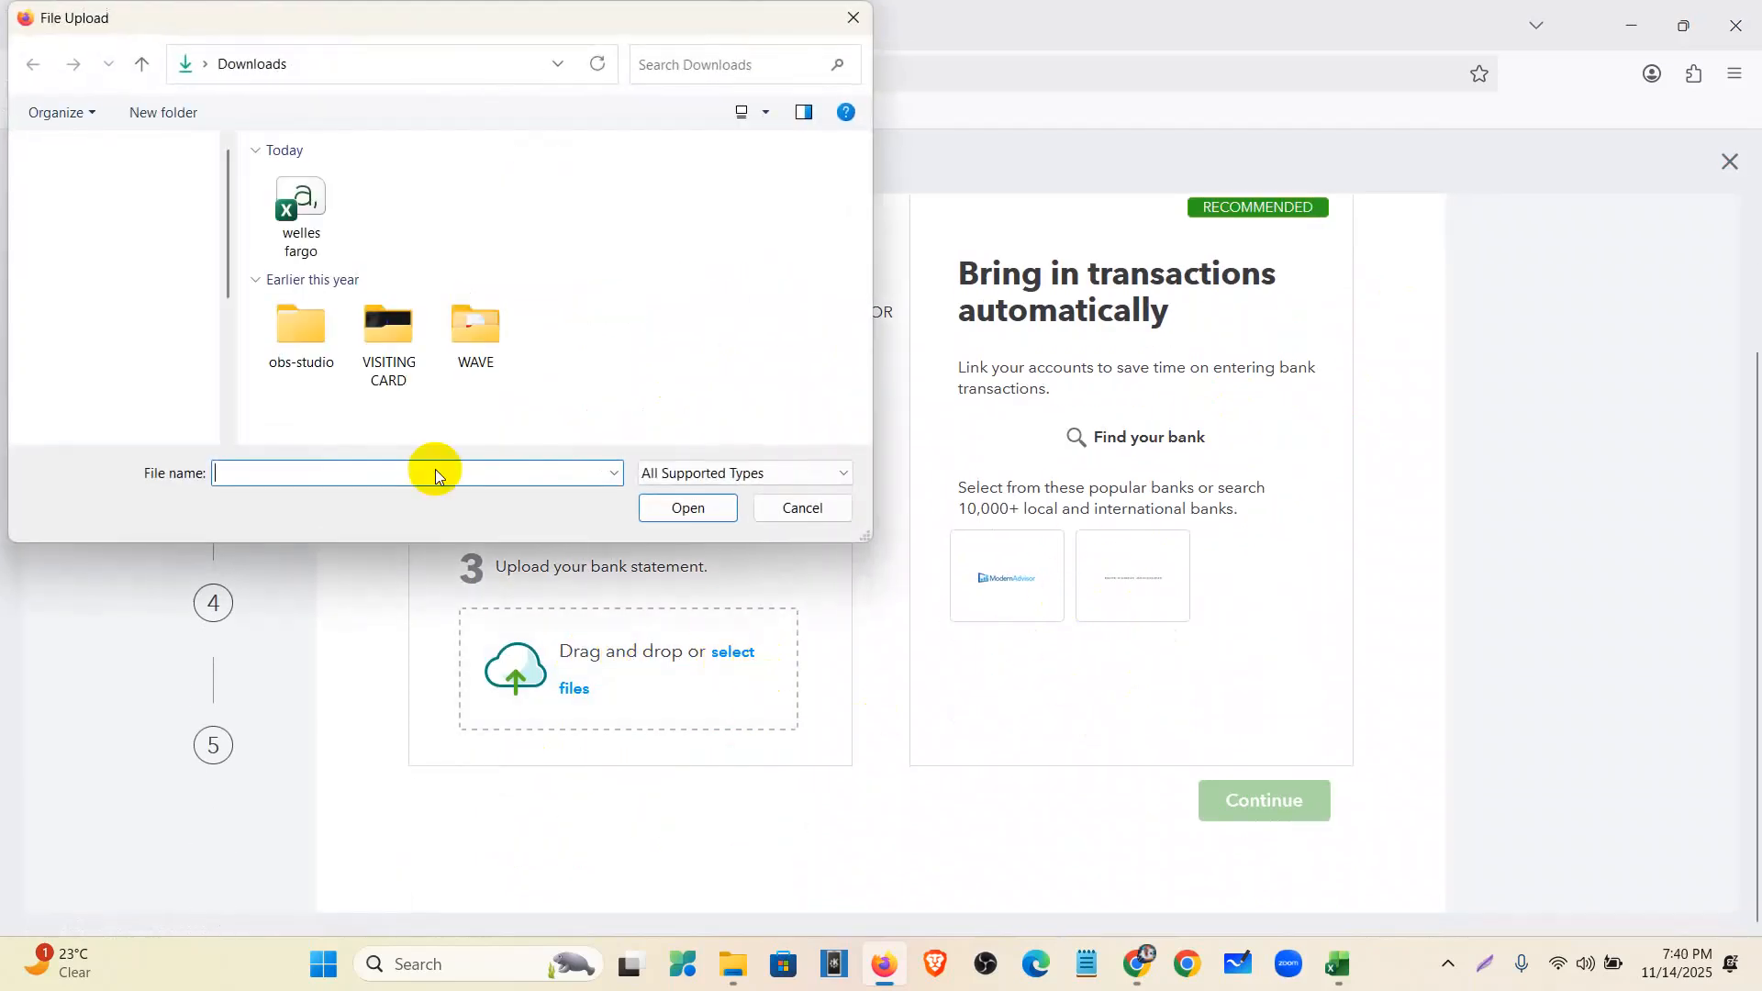
left_click(301, 209)
left_click(687, 508)
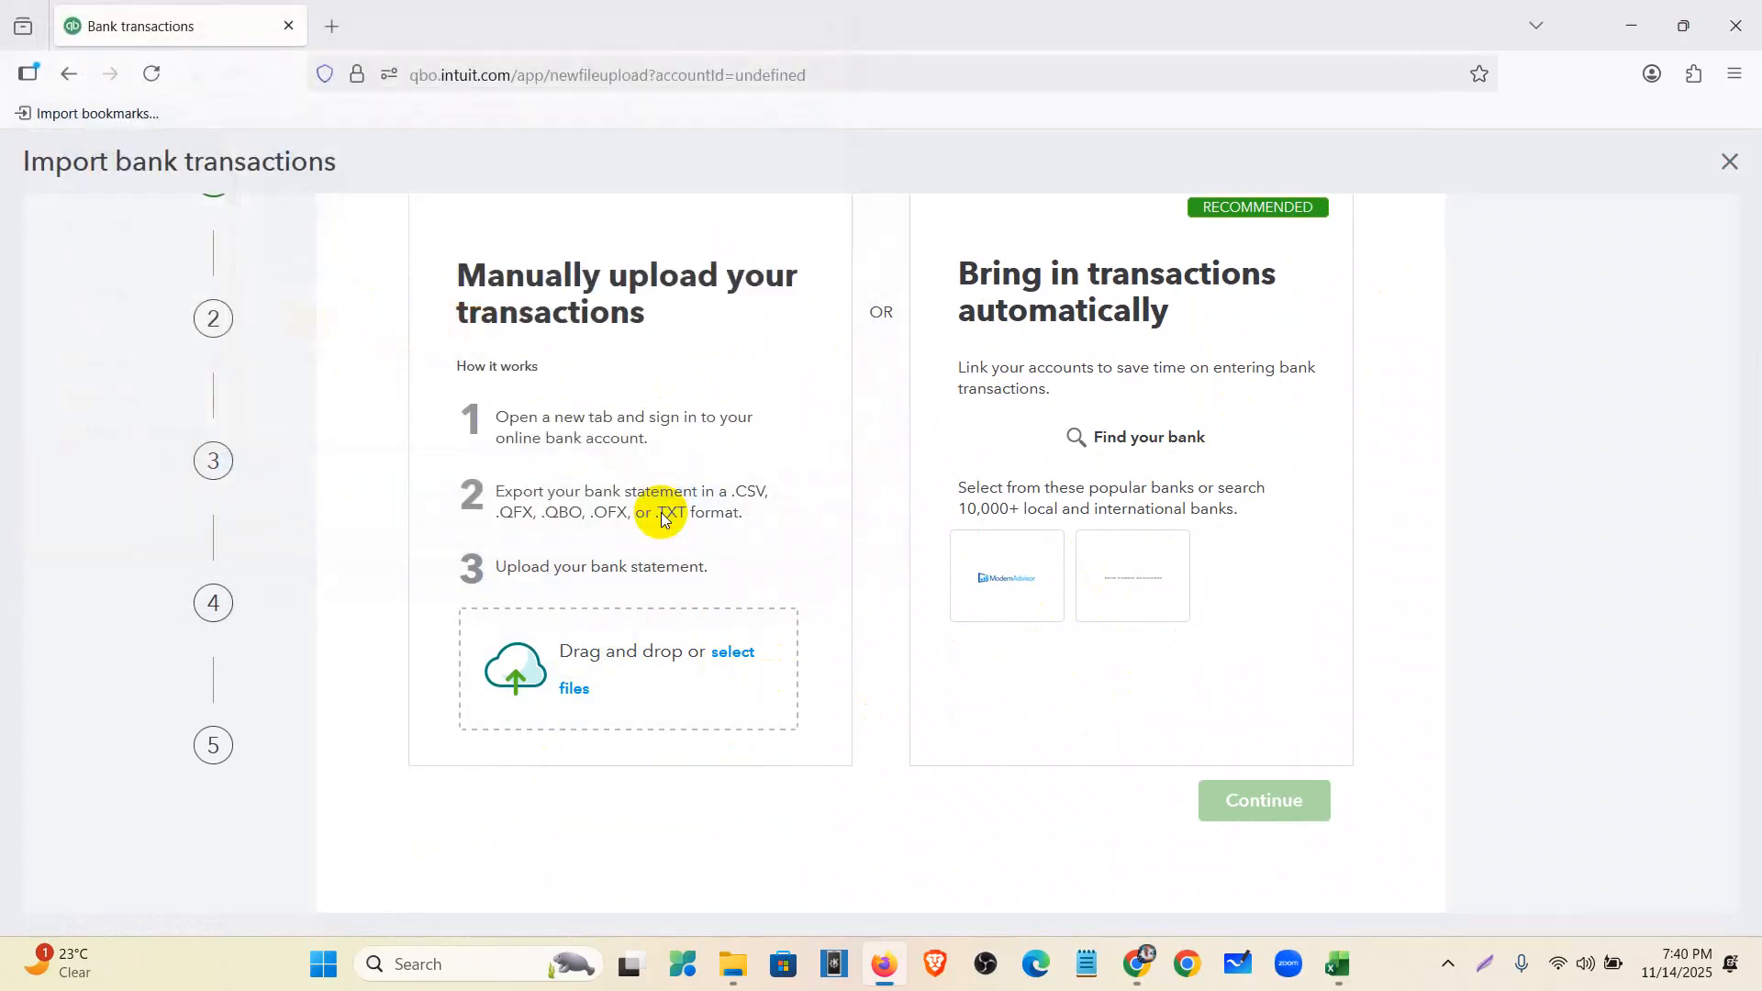
- Assign the file to the 1010 Welles Fargo-Reconcile account
left_click(1296, 823)
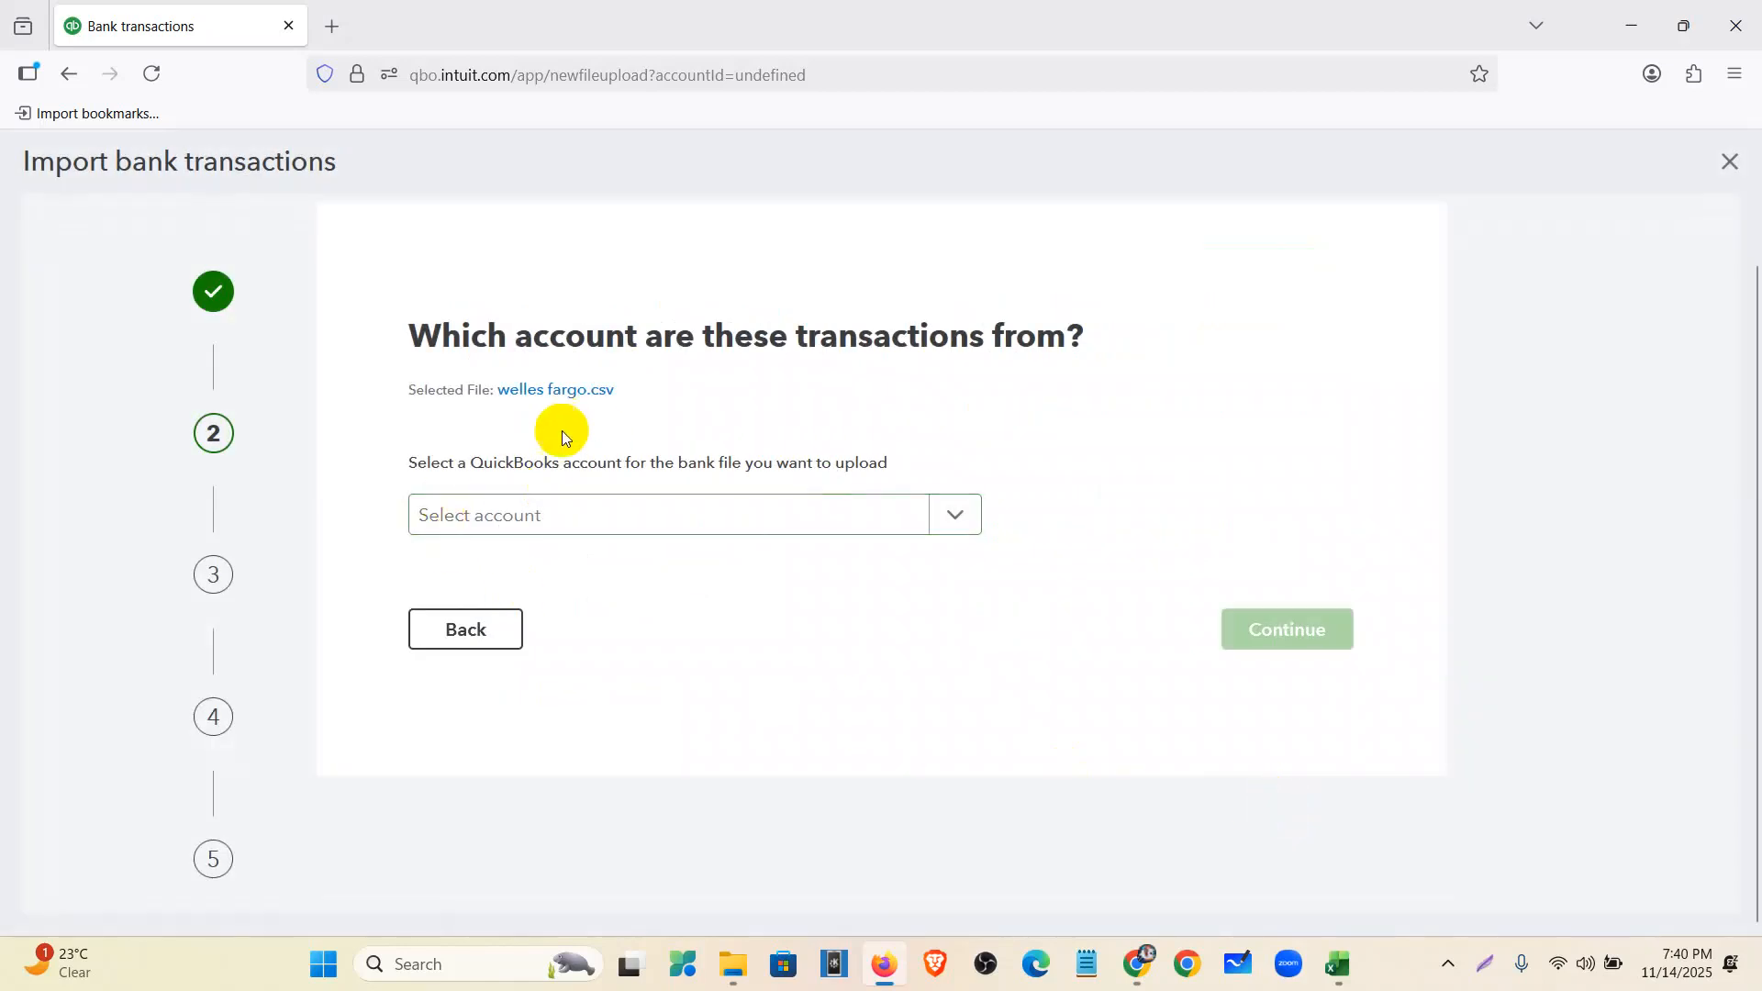
left_click(643, 526)
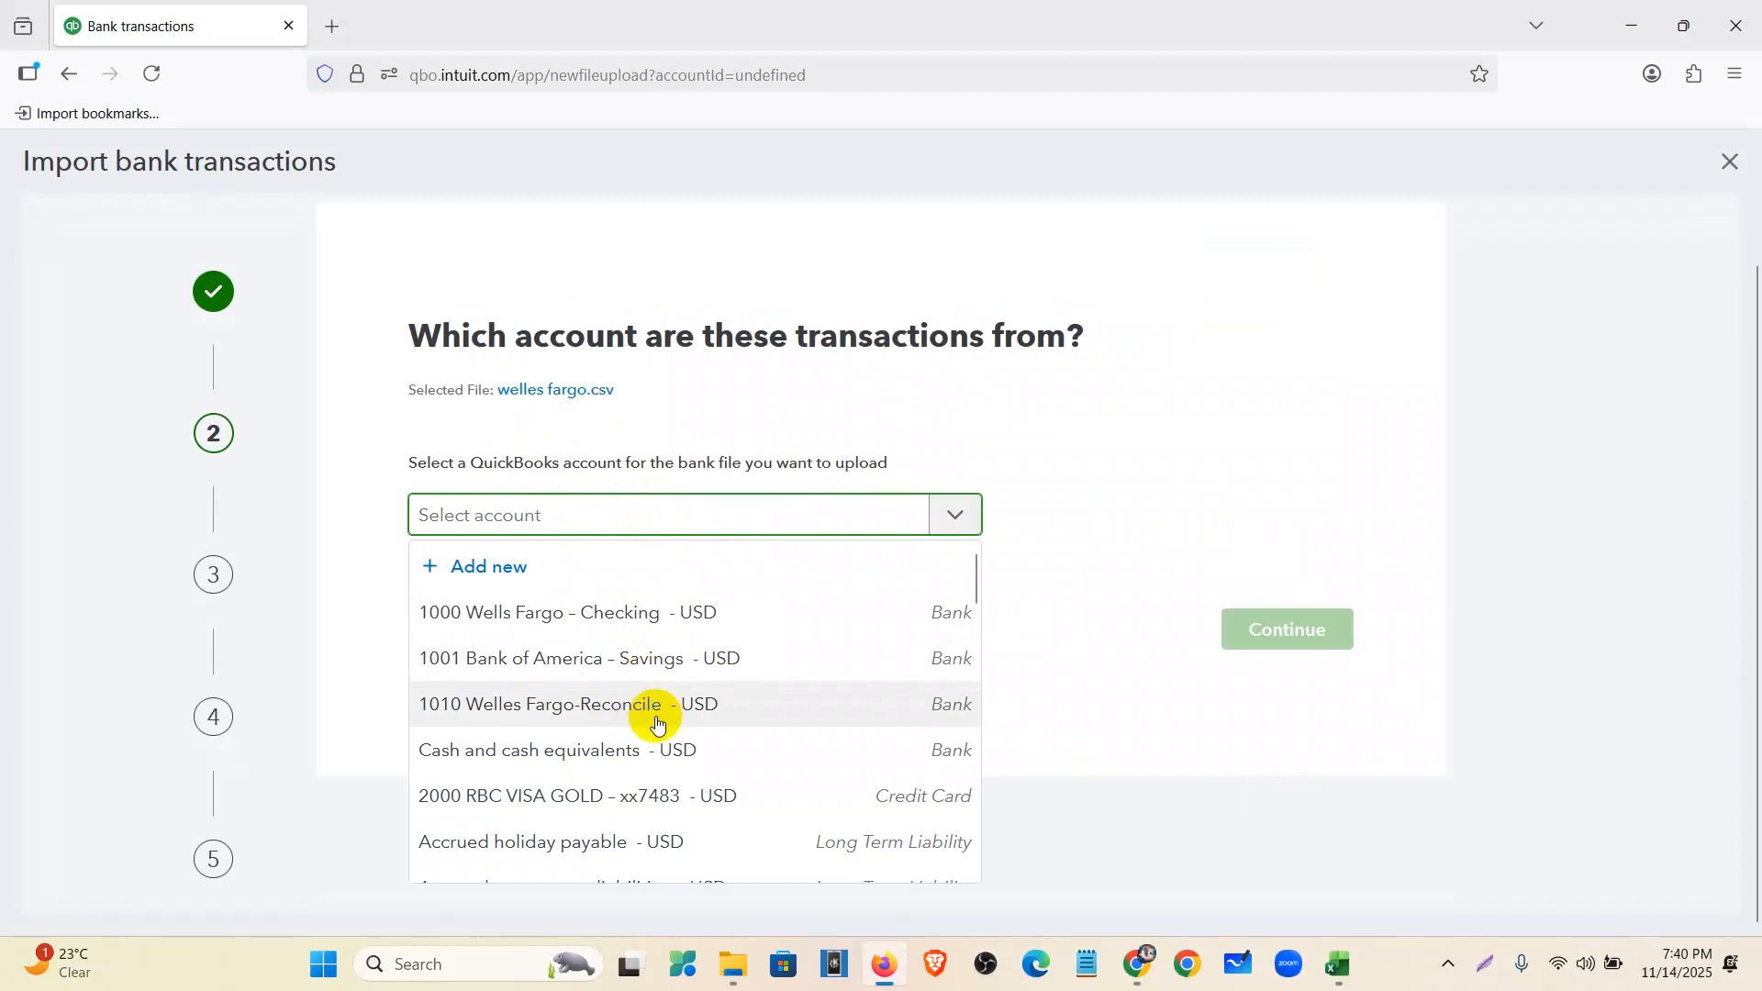
left_click(708, 703)
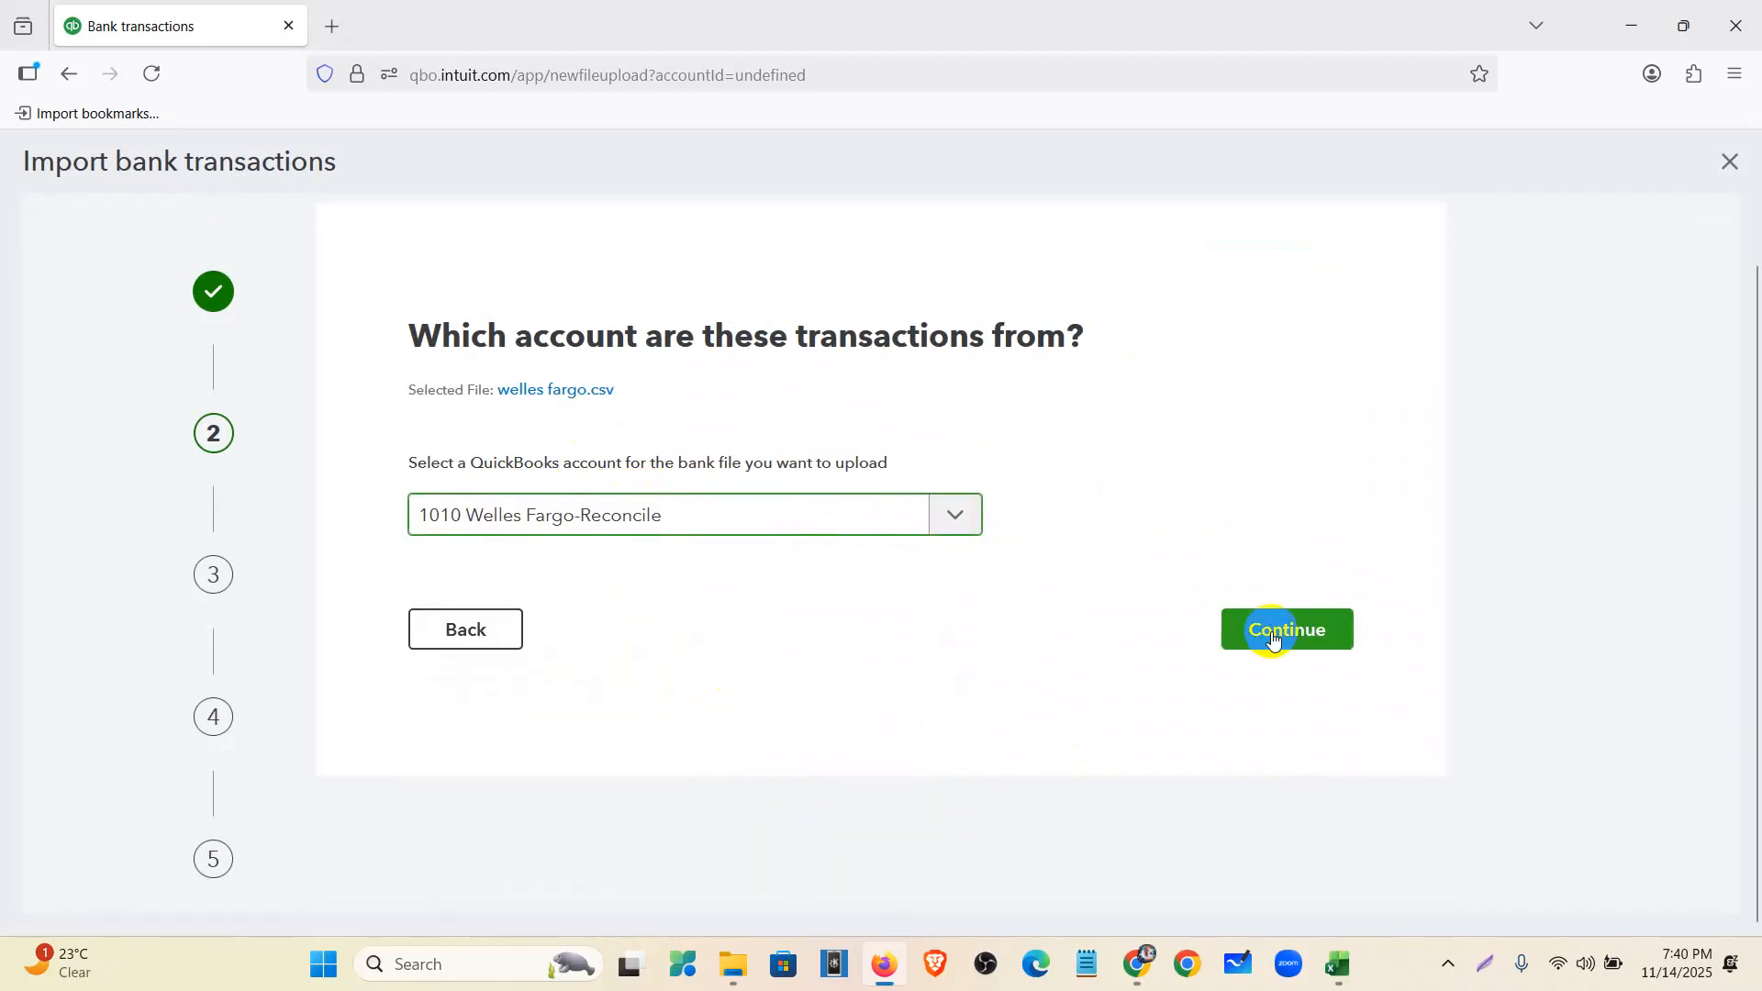
- Check the data format requirements against the workbook's header row
left_click(1274, 633)
scroll(532, 574, "down", 3)
scroll(510, 536, "up", 3)
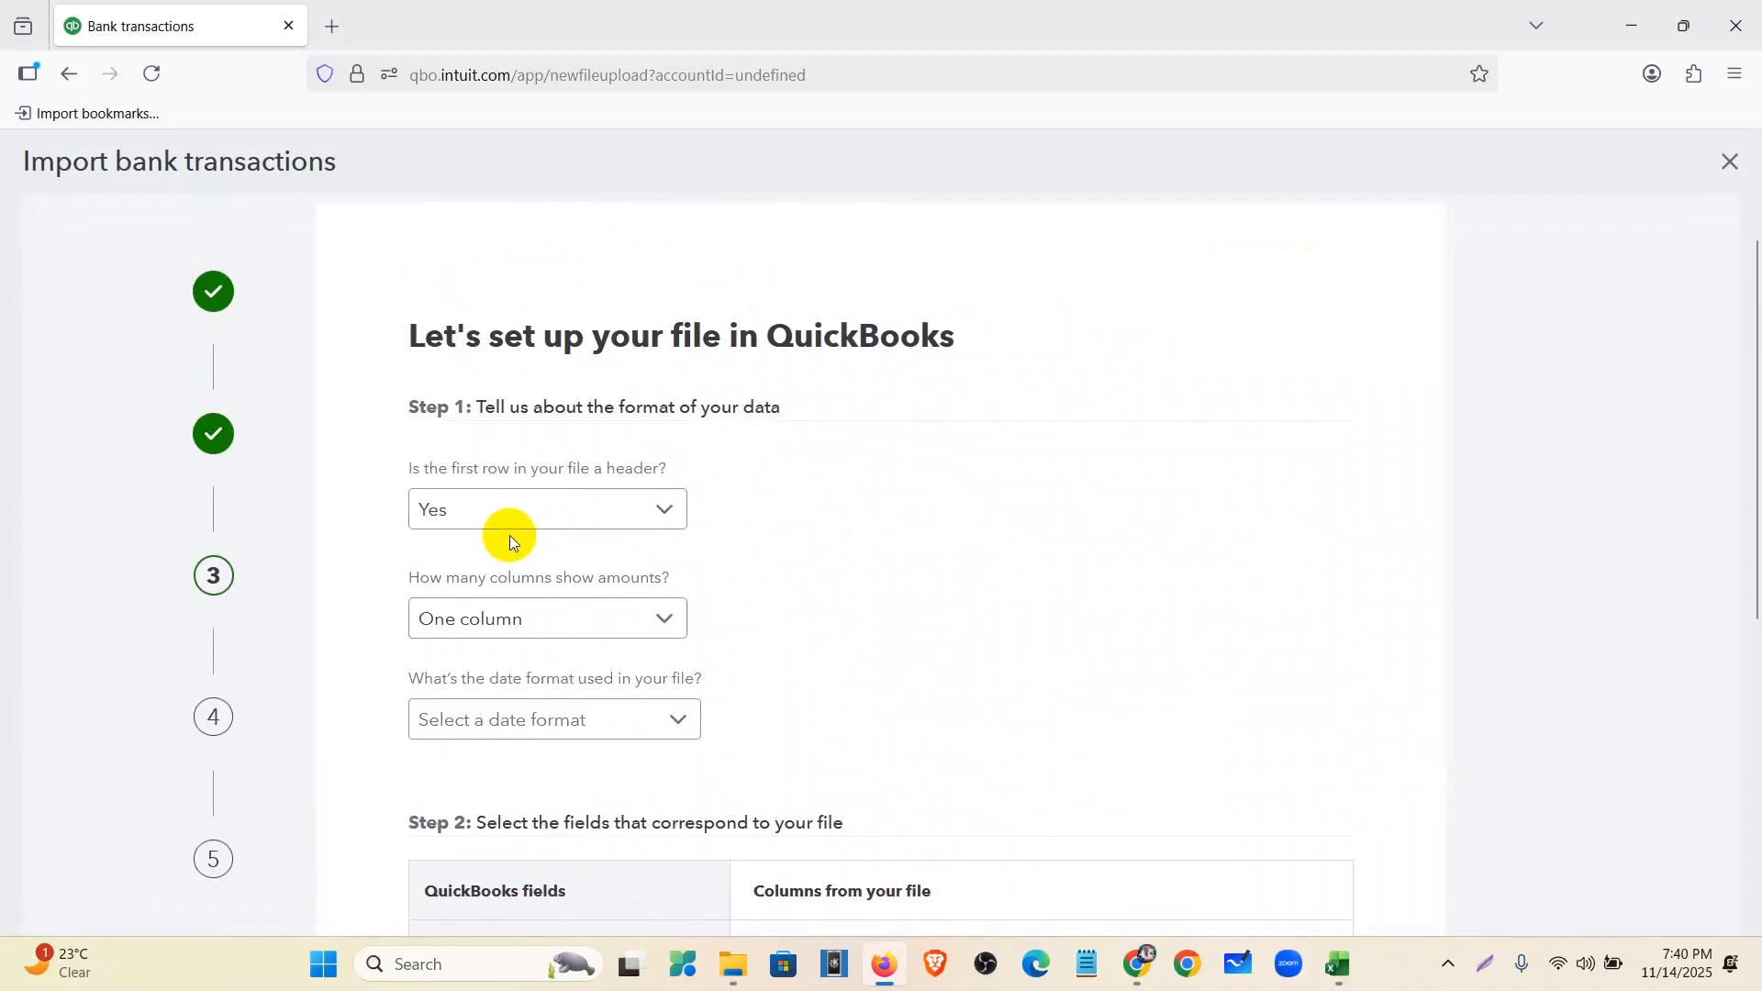
left_click_drag(475, 407, 781, 406)
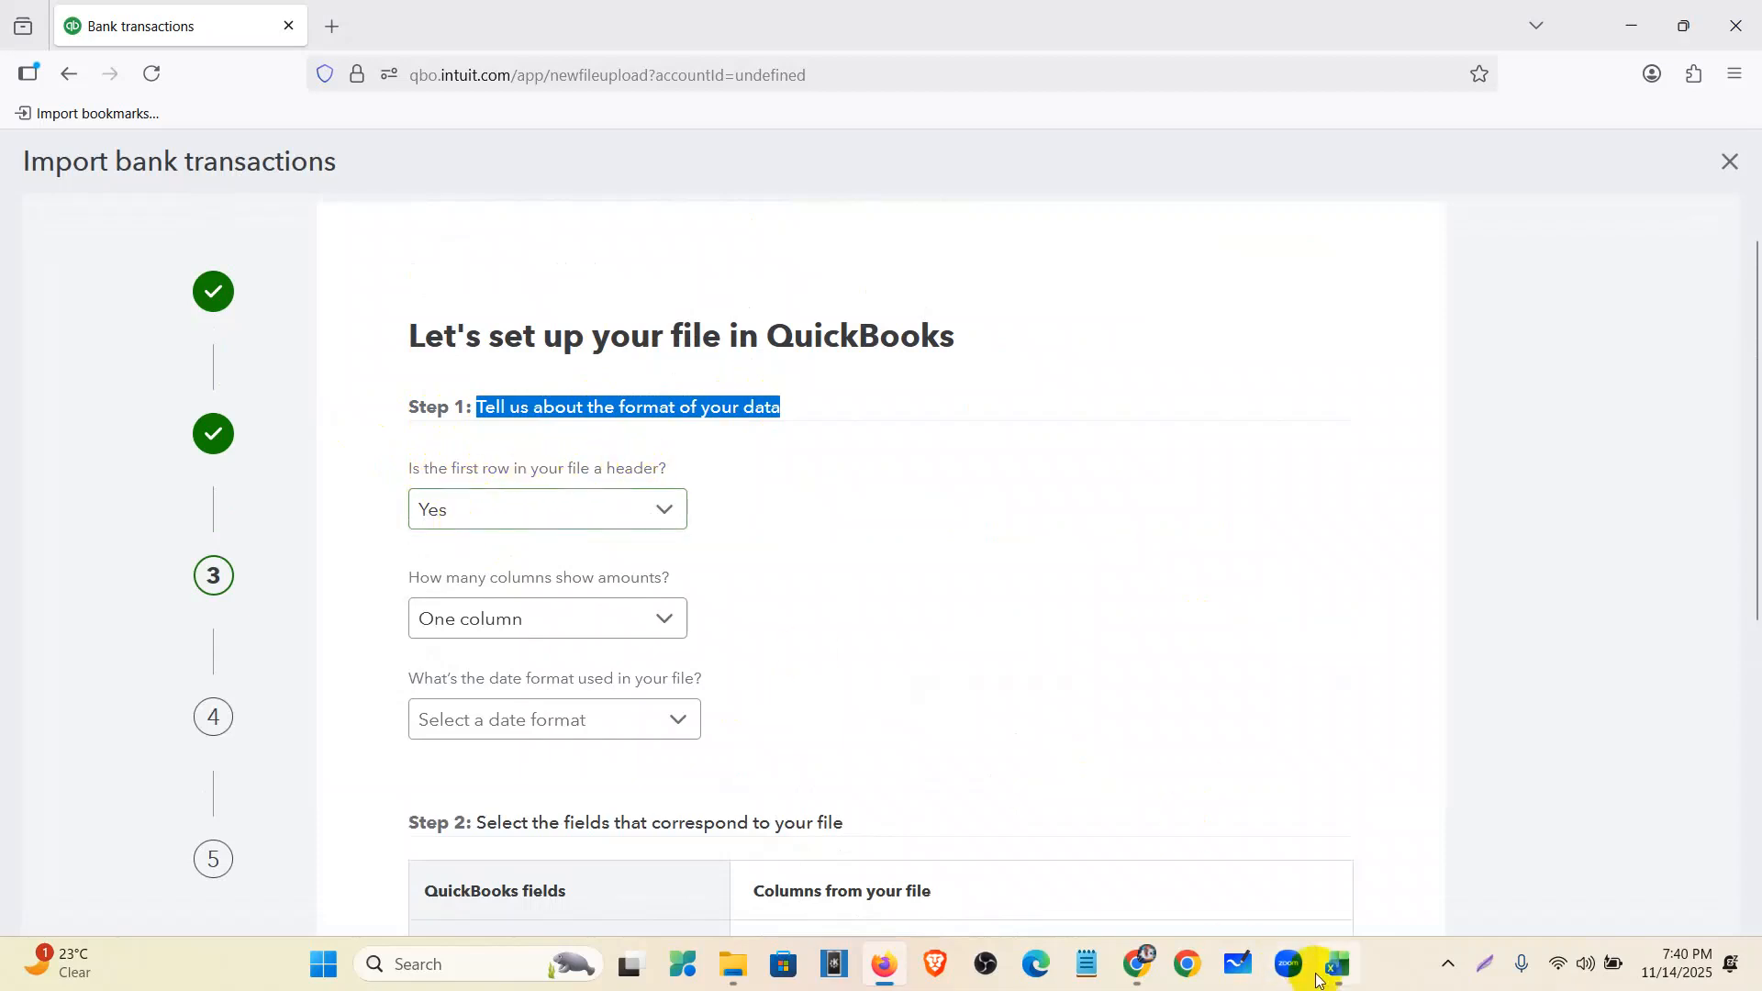
left_click(1337, 978)
left_click_drag(46, 281, 1262, 262)
left_click(1243, 258)
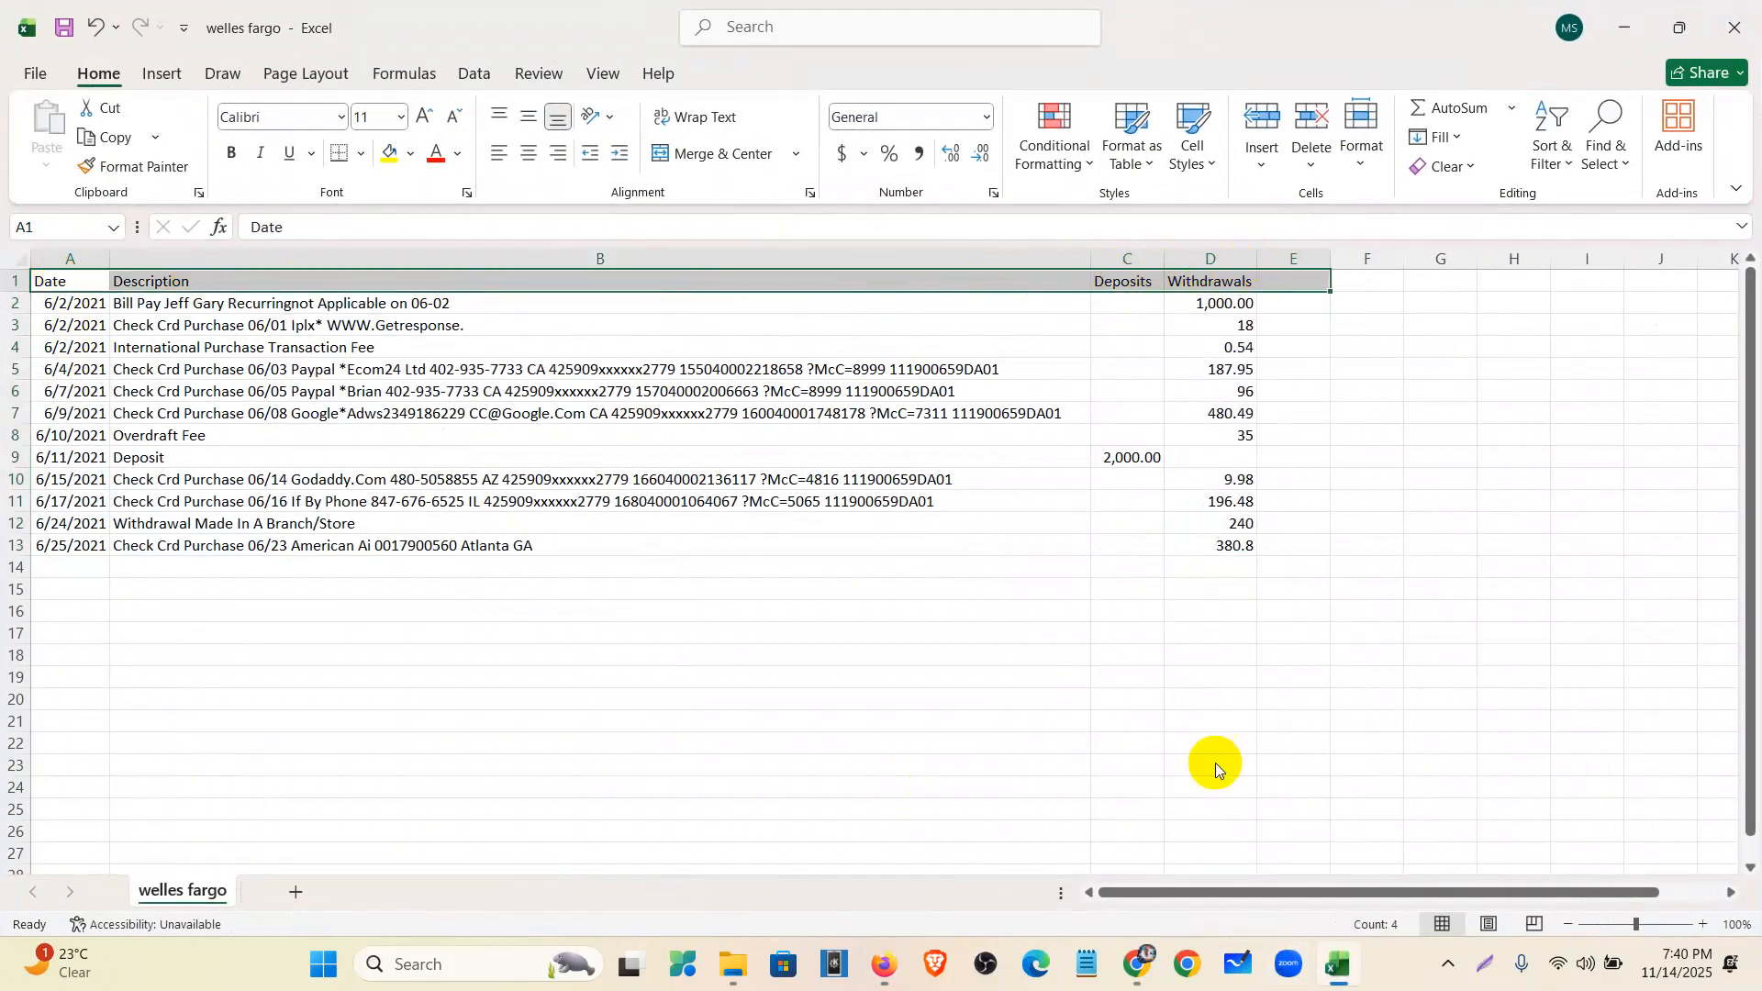
left_click(875, 975)
- Set amounts to Two columns and the date format to MM/dd/yyyy
scroll(468, 588, "down", 2)
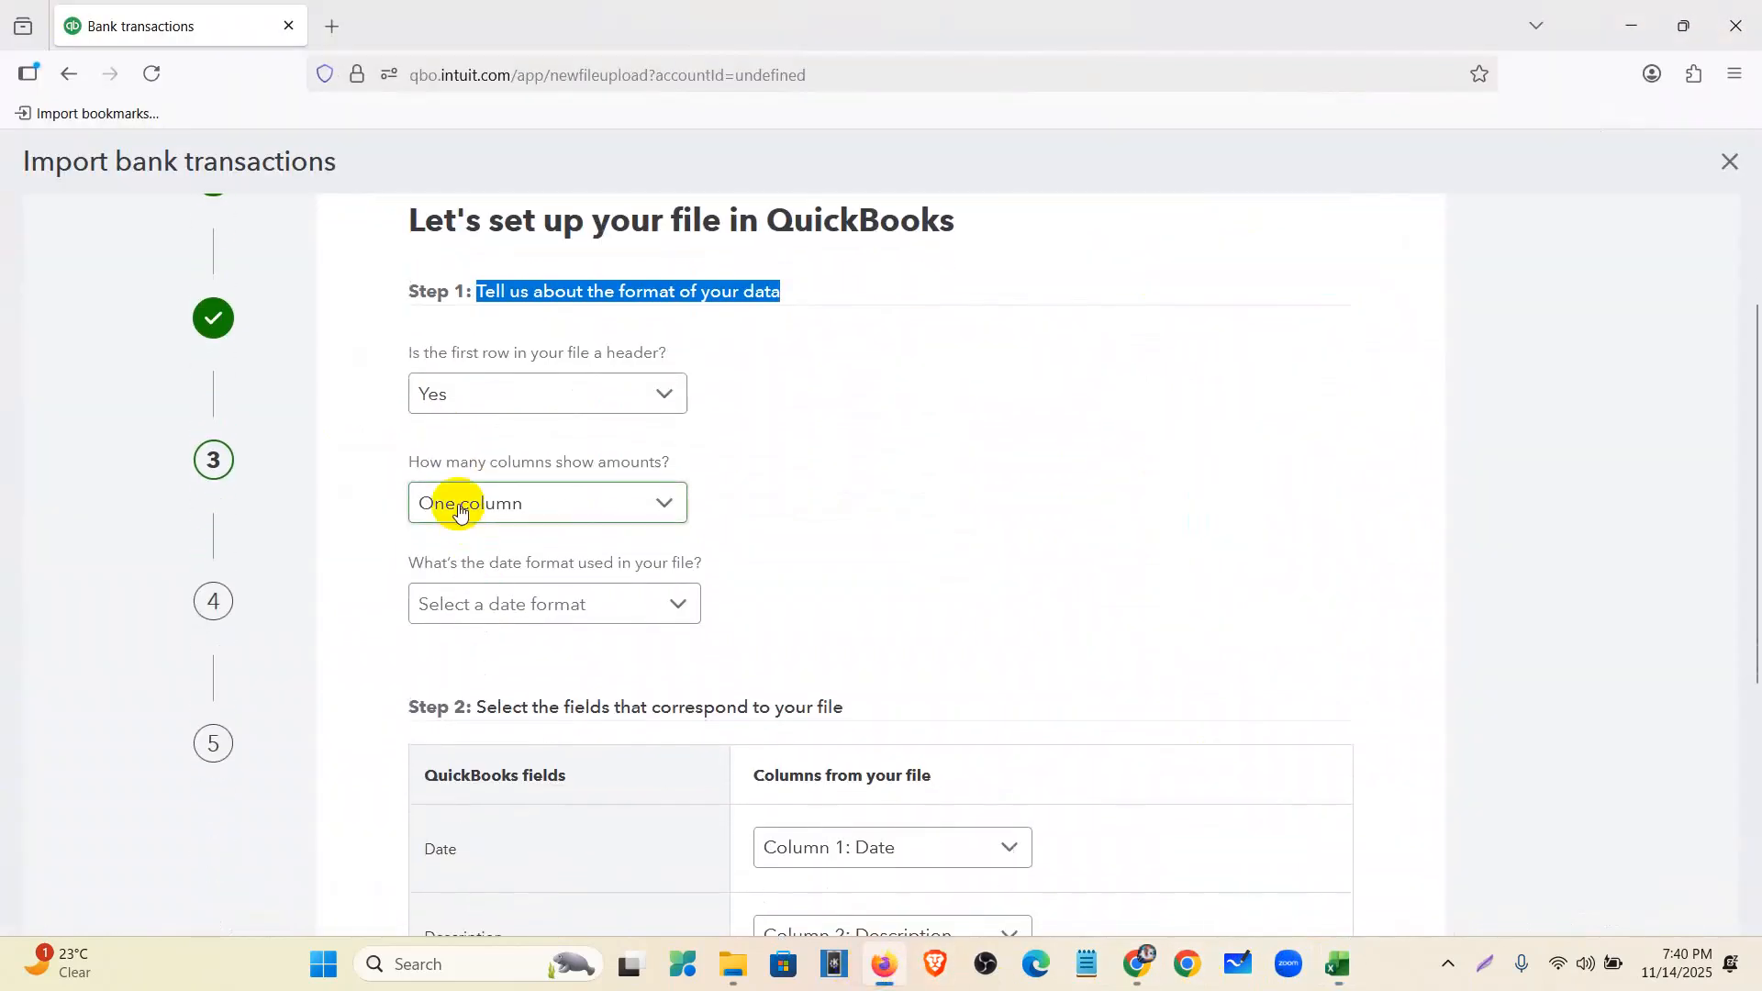
left_click(608, 502)
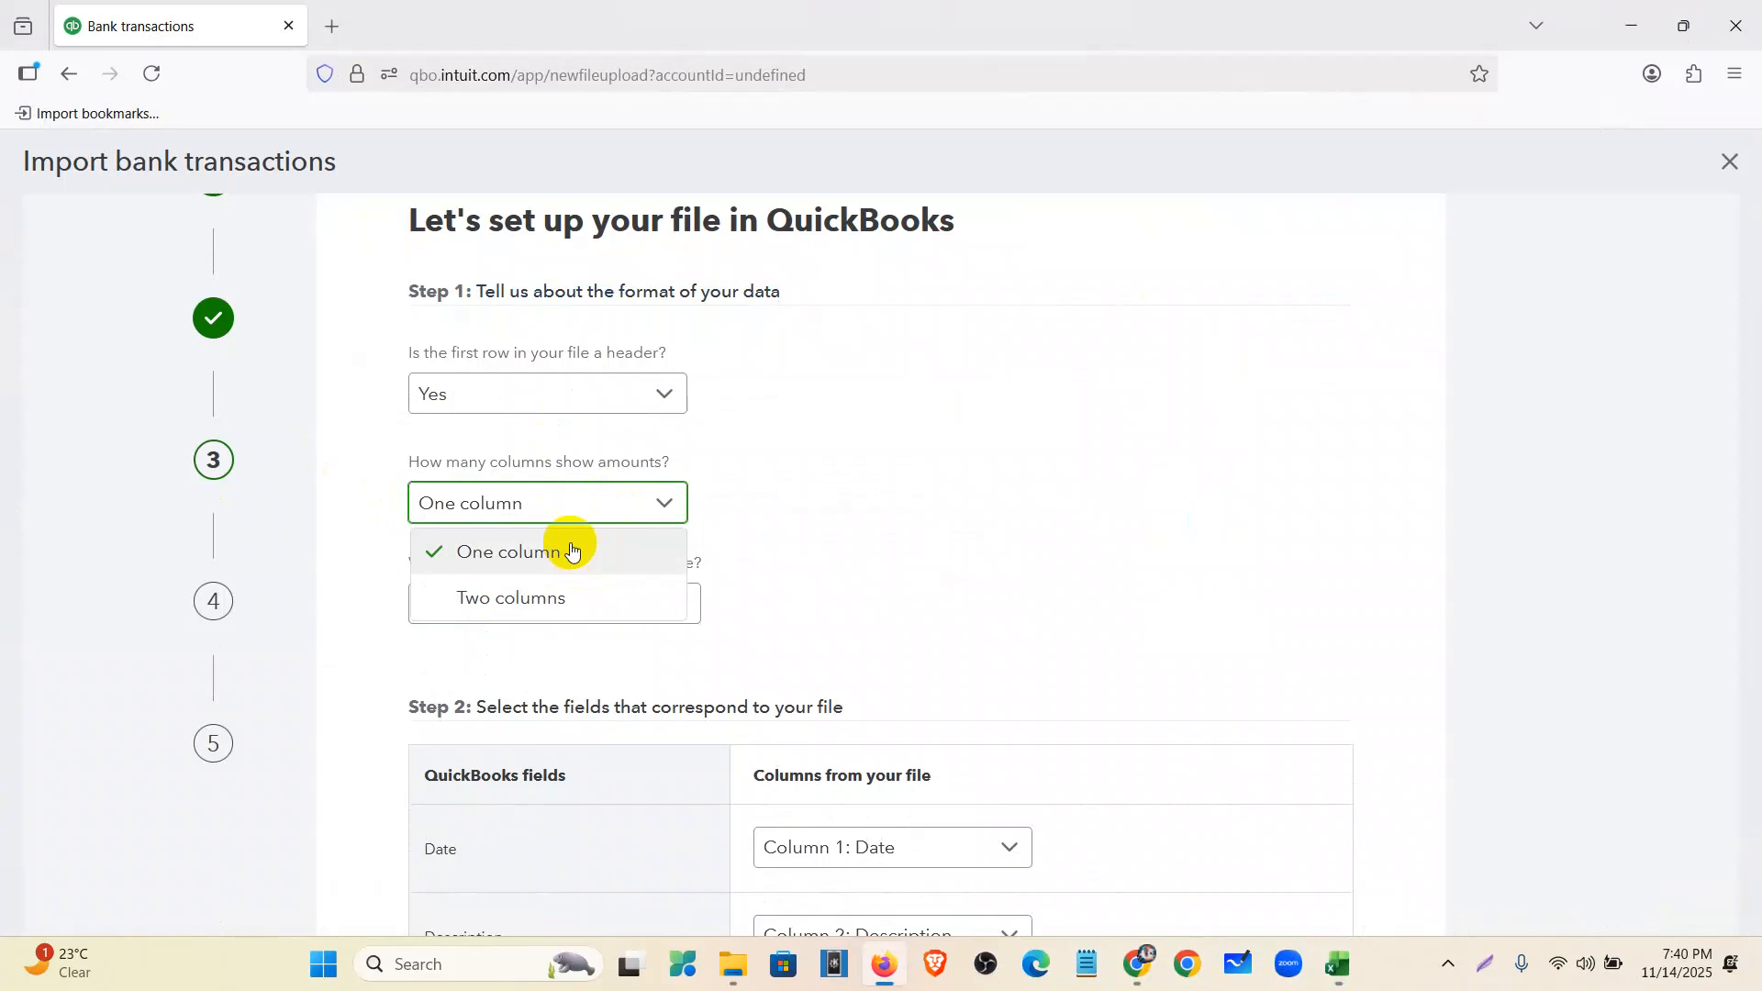
left_click(505, 598)
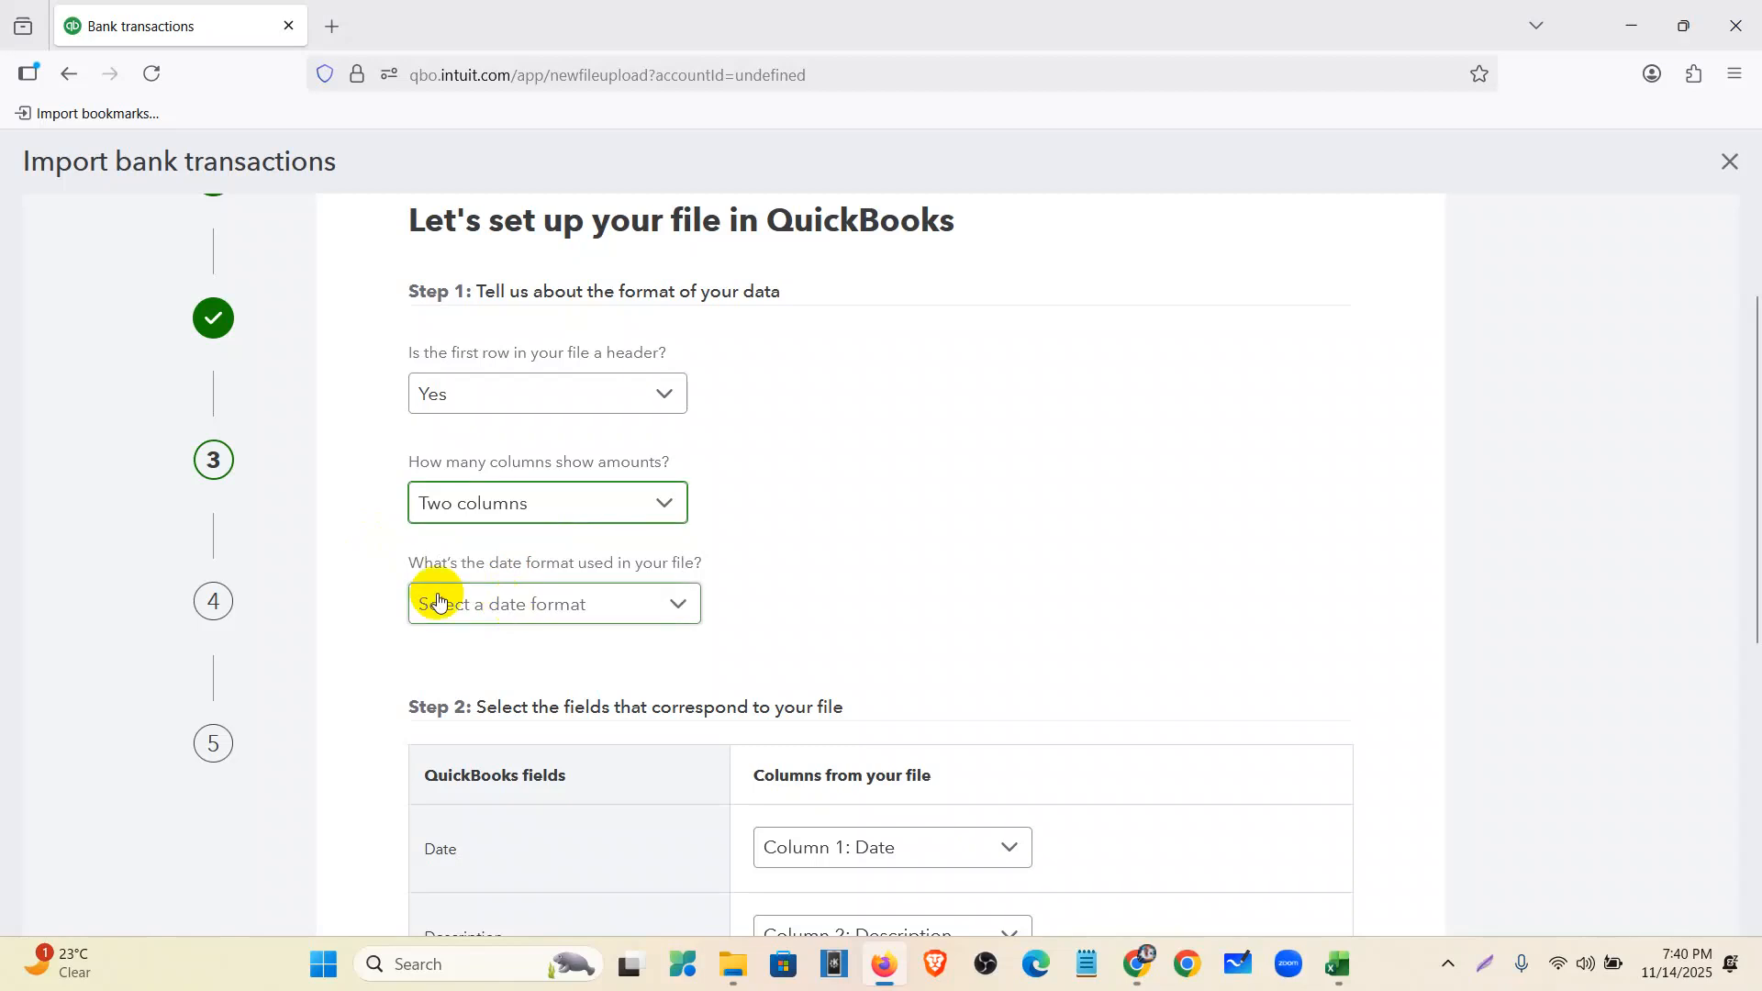
left_click(563, 610)
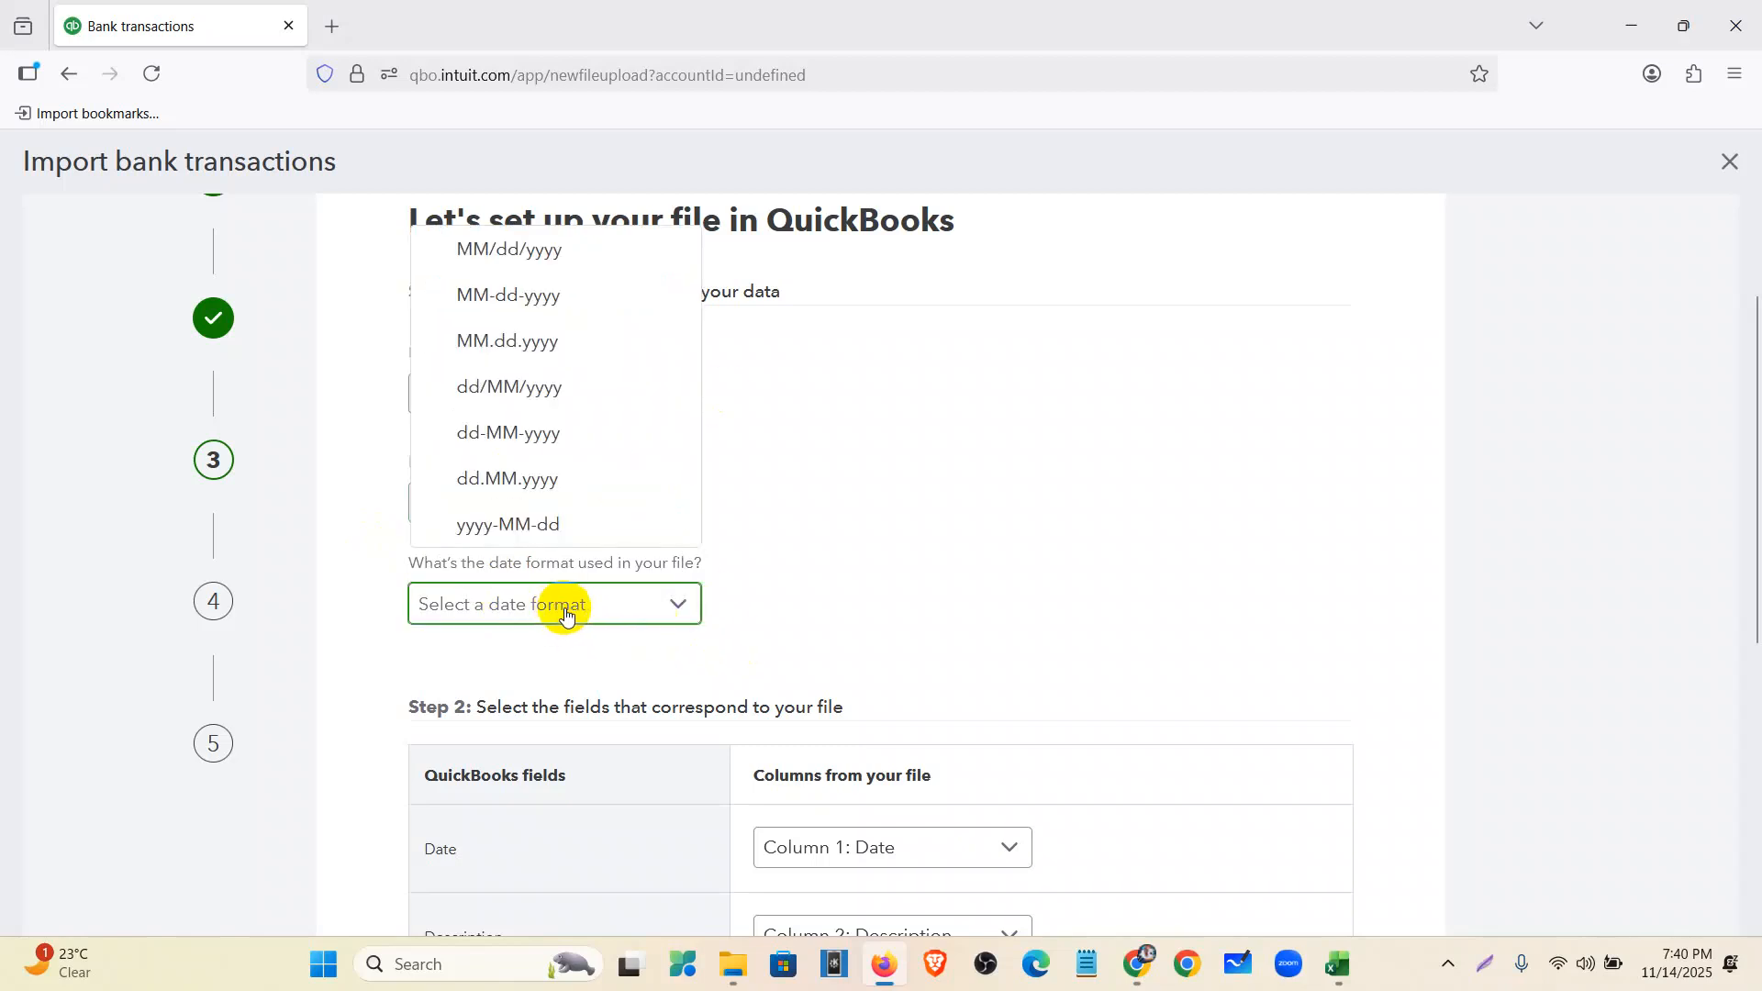
left_click(487, 253)
scroll(730, 559, "down", 5)
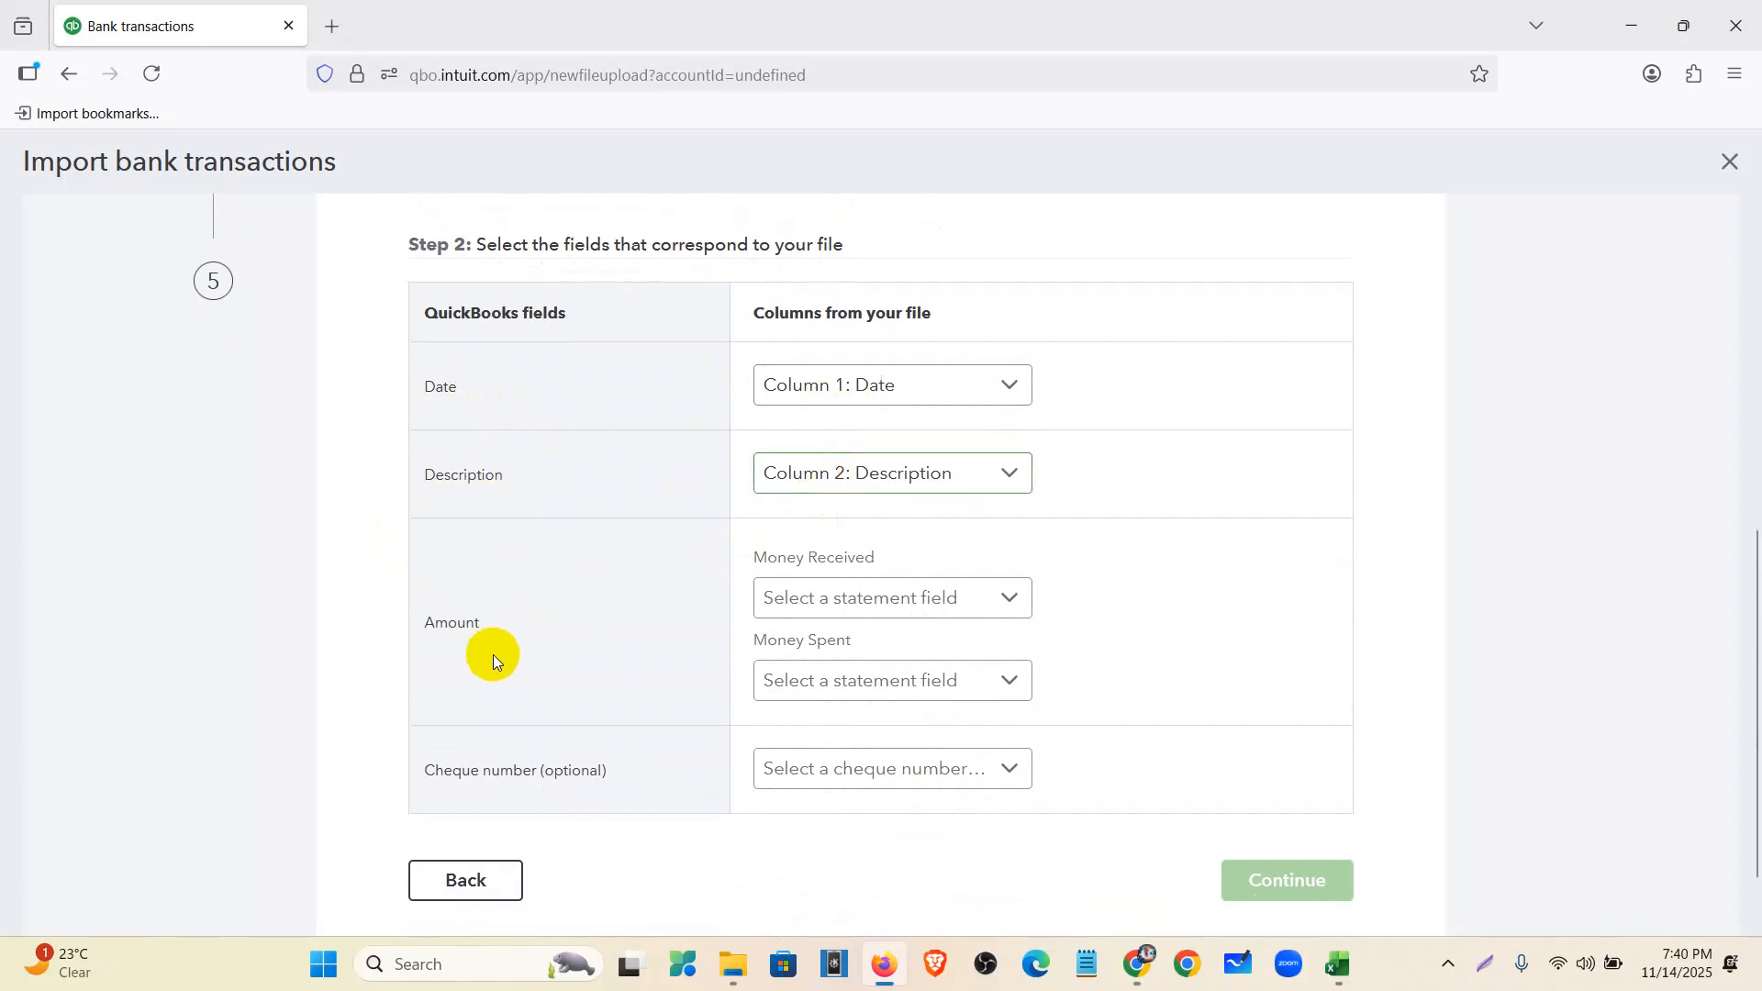
- Map Column 3: Deposits to Money Received and Column 4: Withdrawals to Money Spent, then continue
left_click(904, 600)
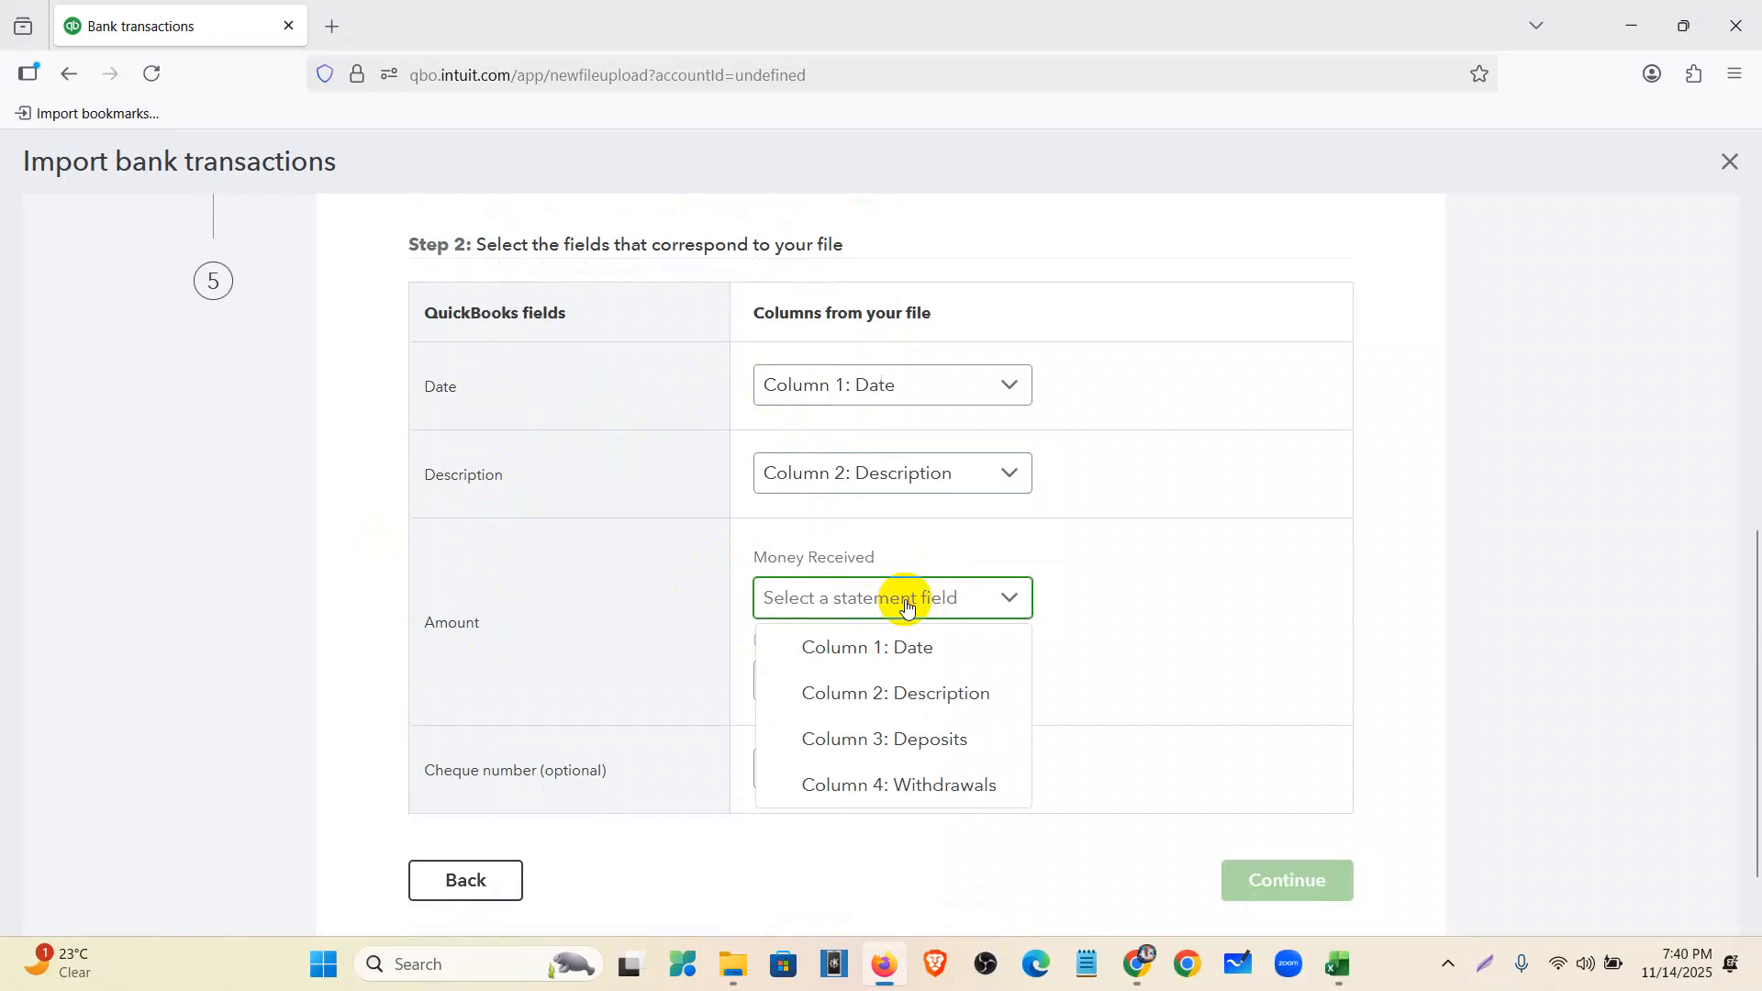
left_click(930, 749)
left_click(1339, 964)
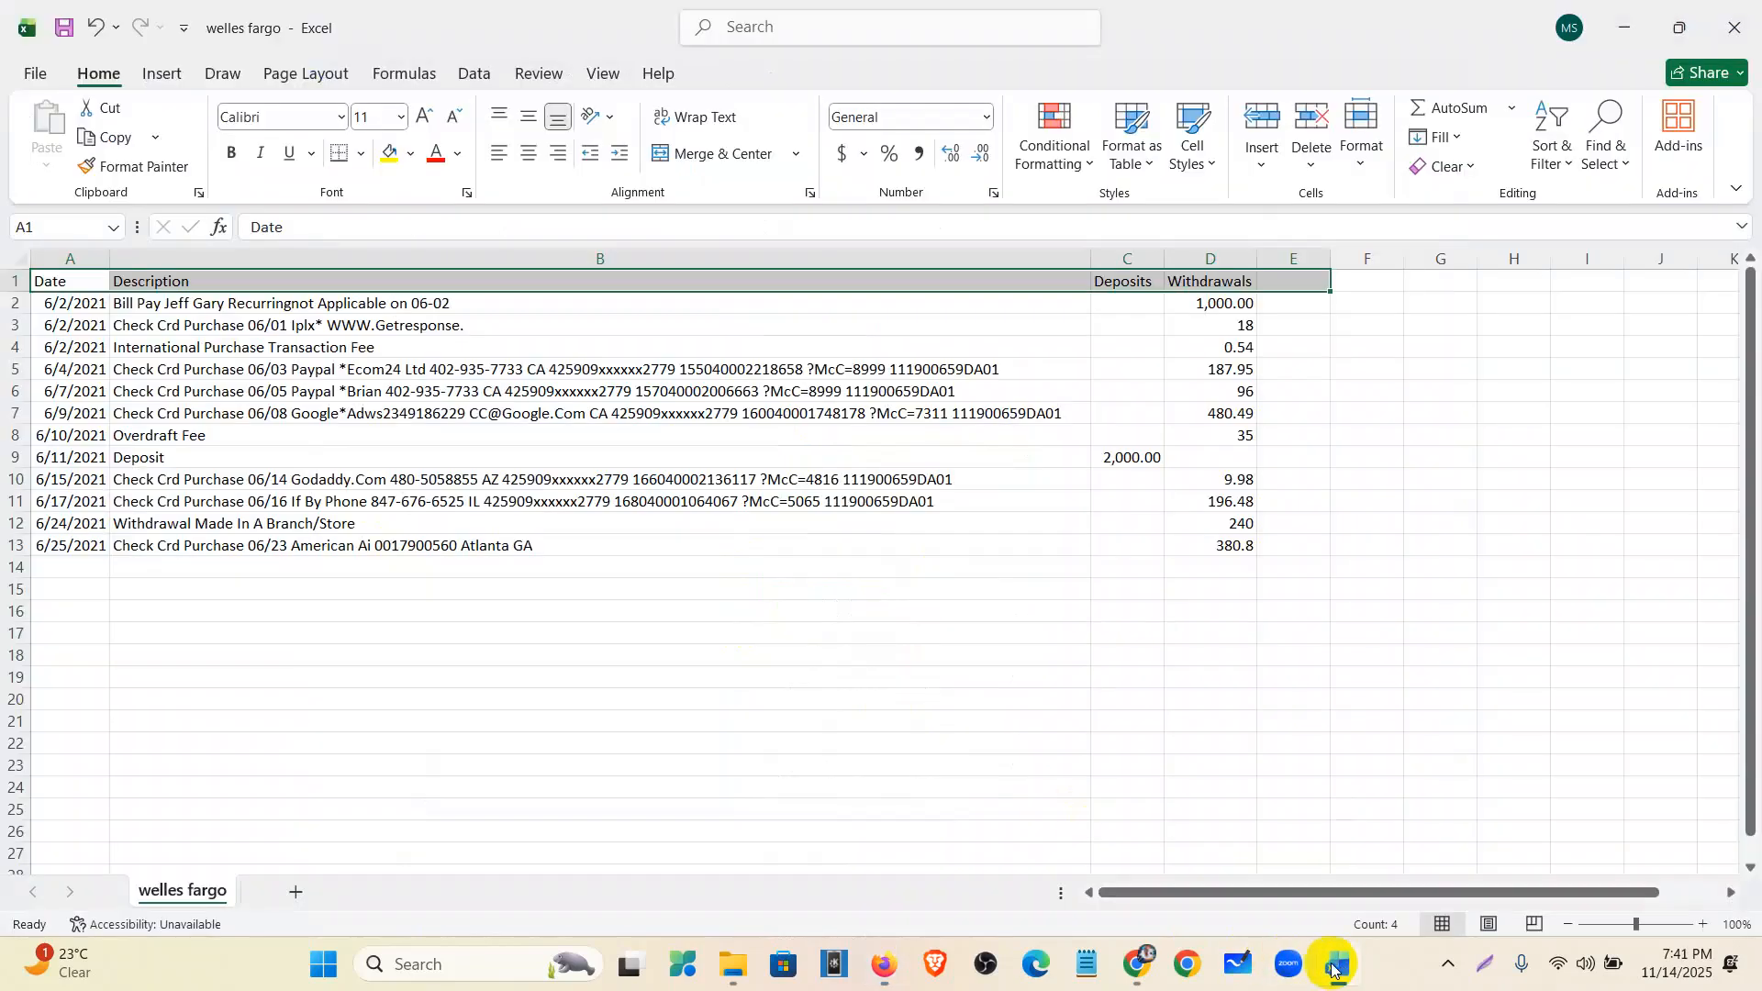
left_click(1106, 258)
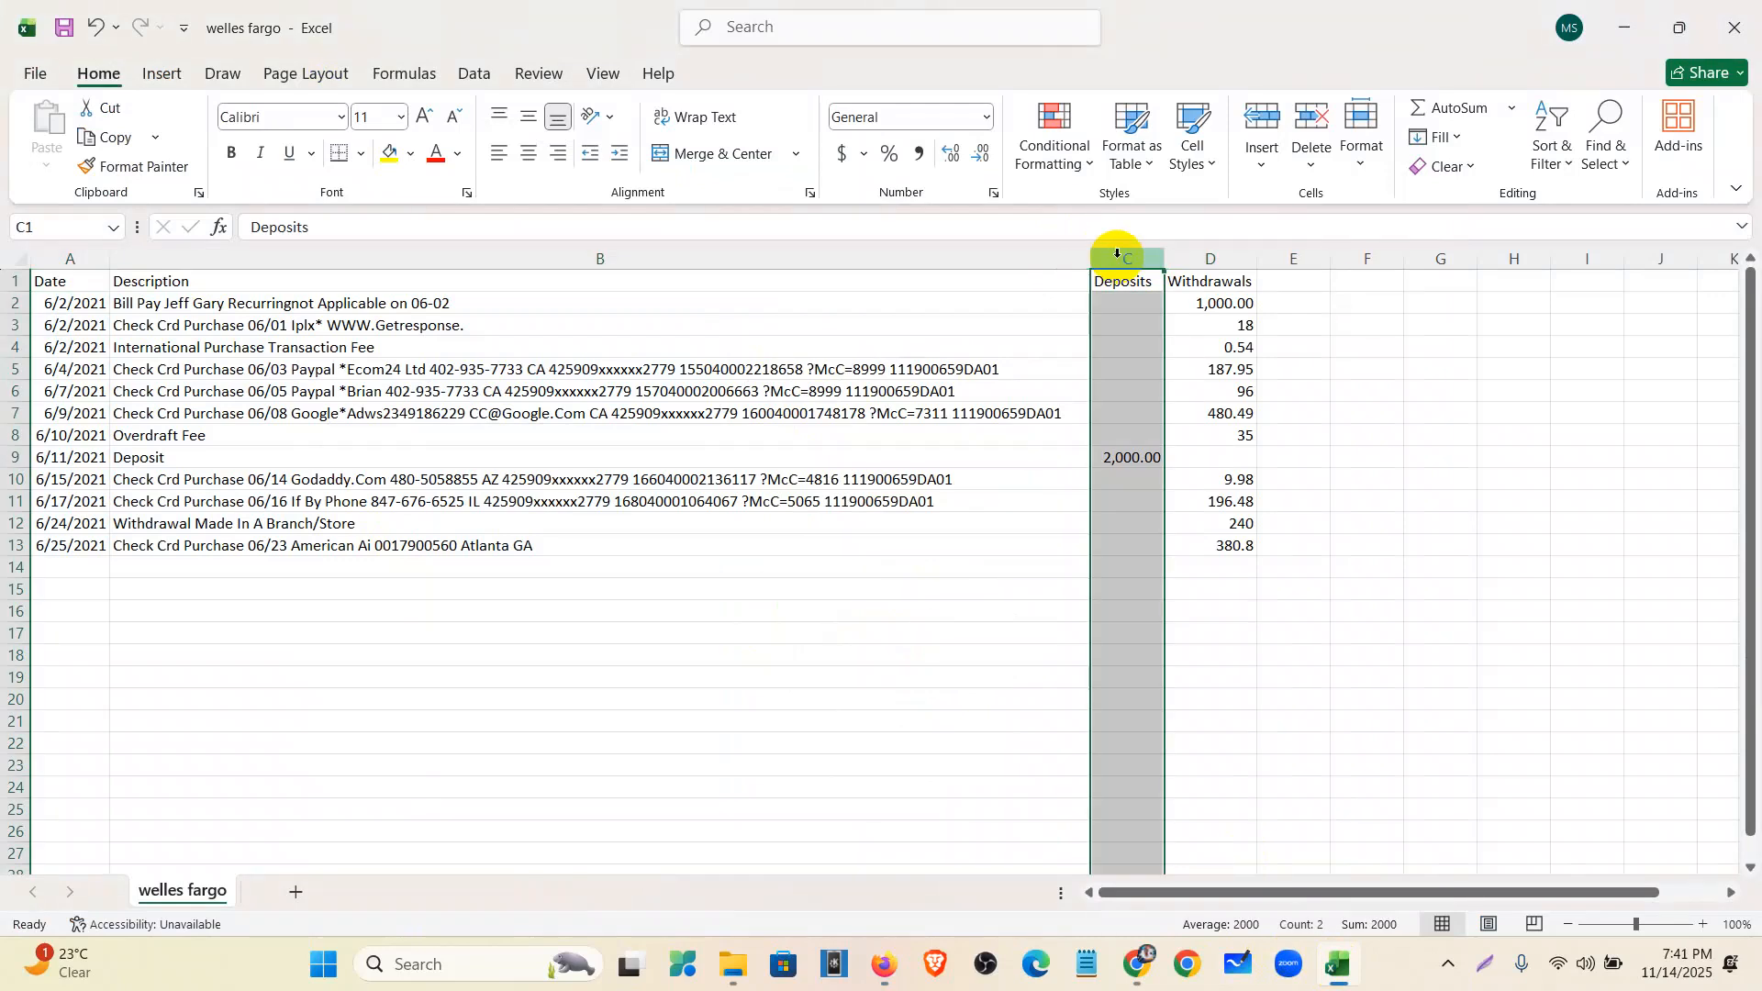
left_click(1230, 259)
left_click(884, 964)
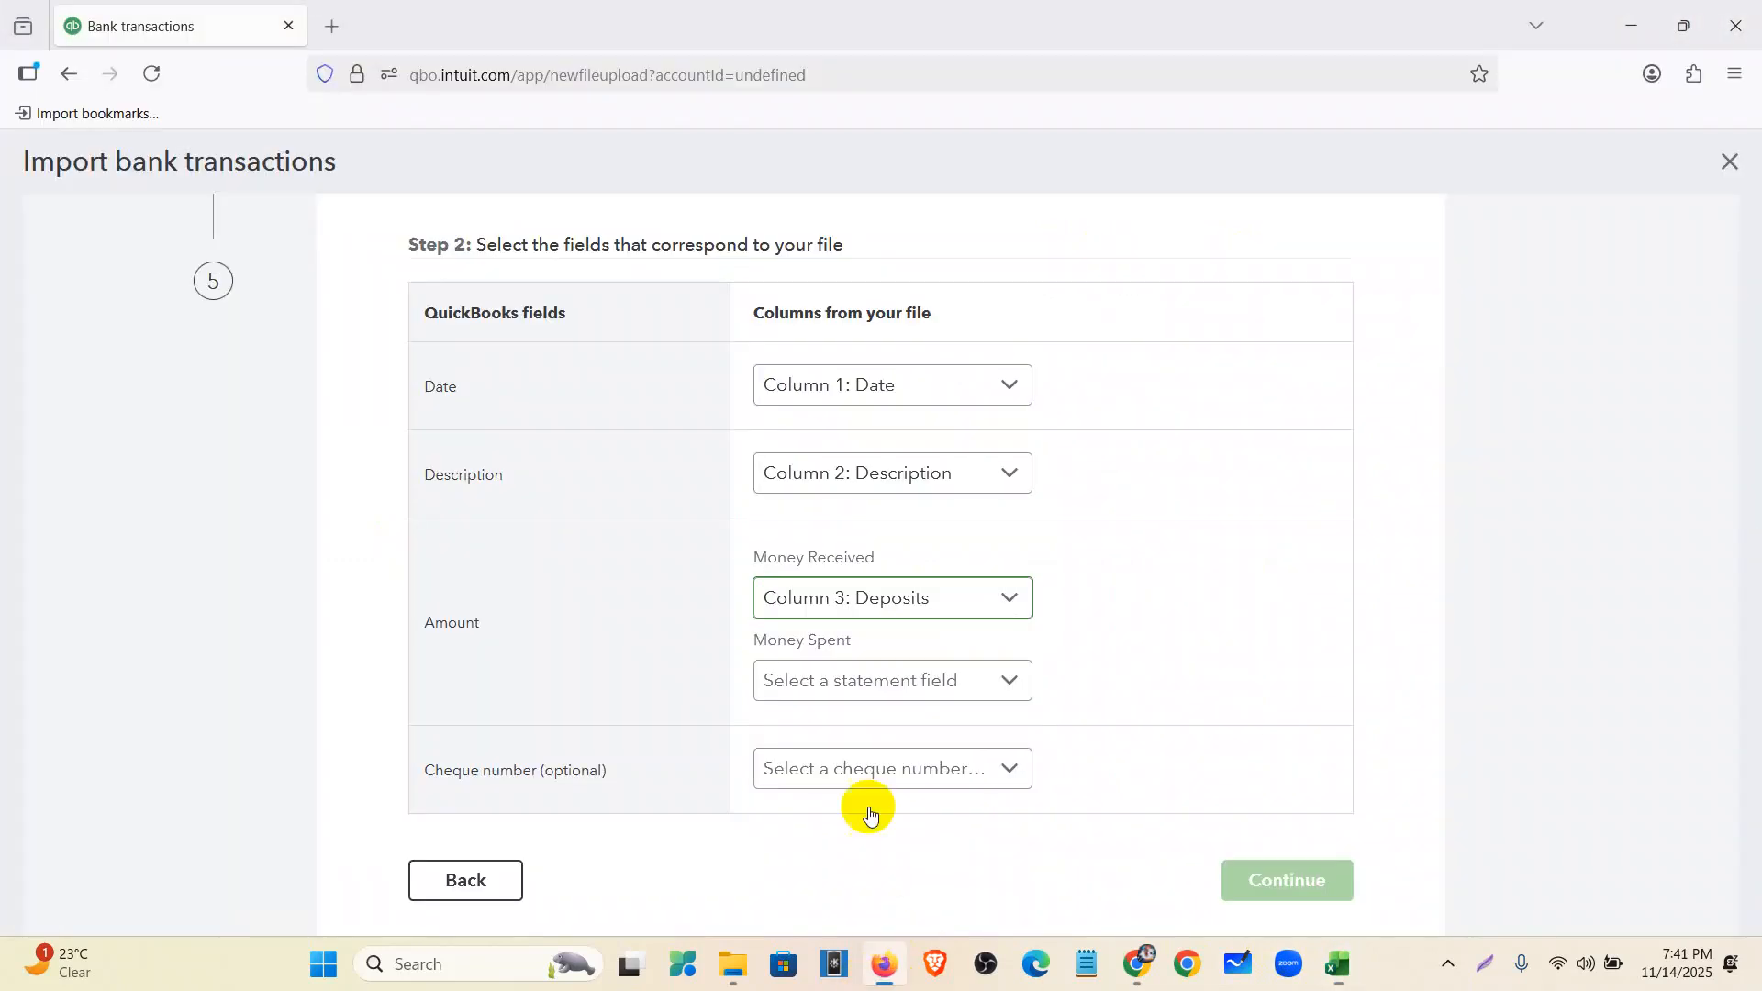
left_click(854, 677)
left_click(873, 873)
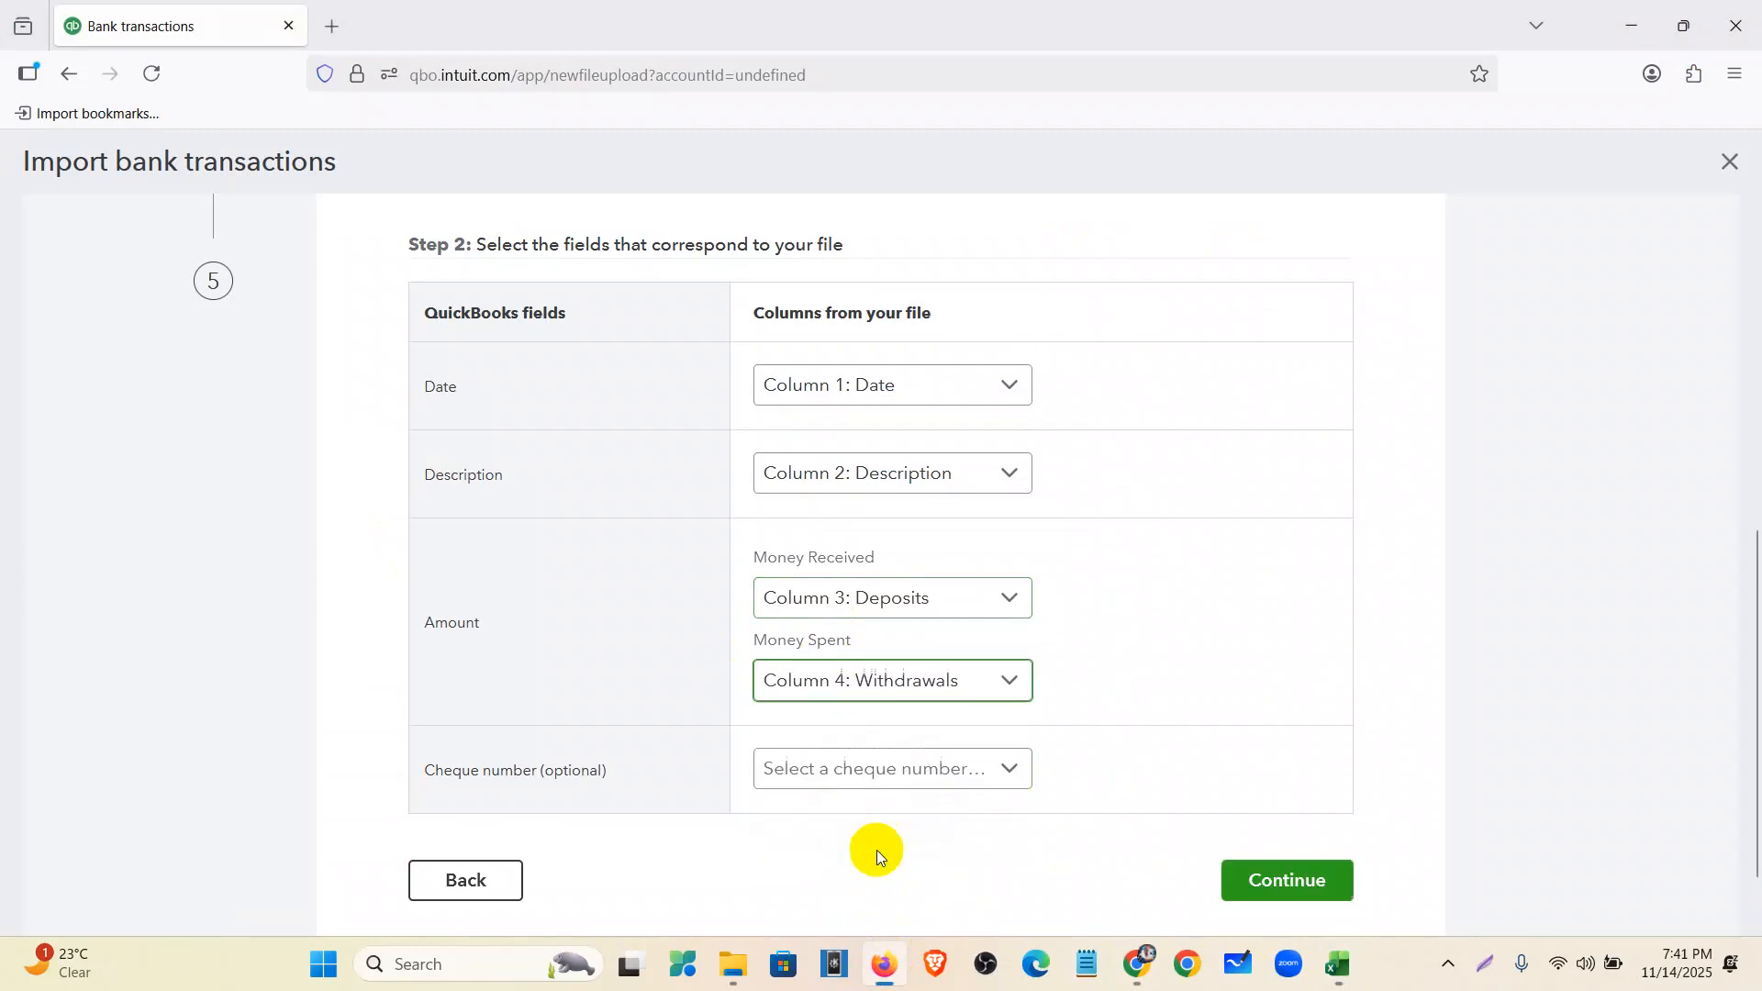
left_click(1251, 881)
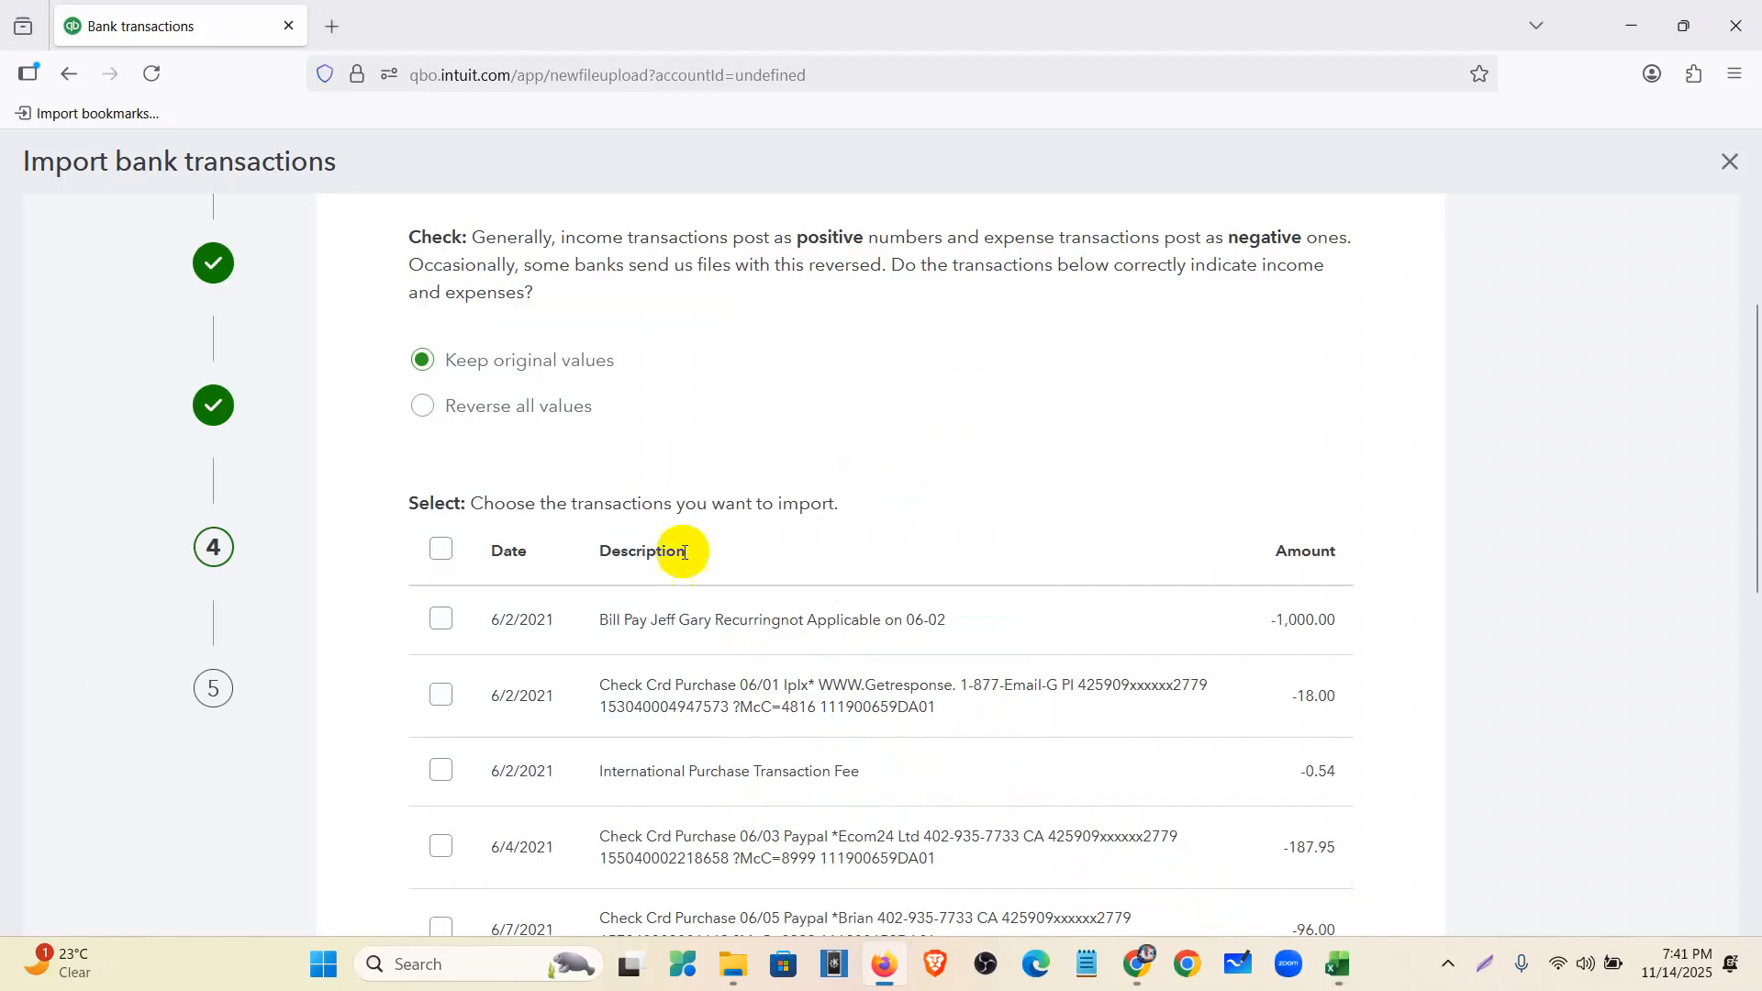
- Review the income and expense sign question, leaving Keep original values selected
scroll(481, 540, "up", 3)
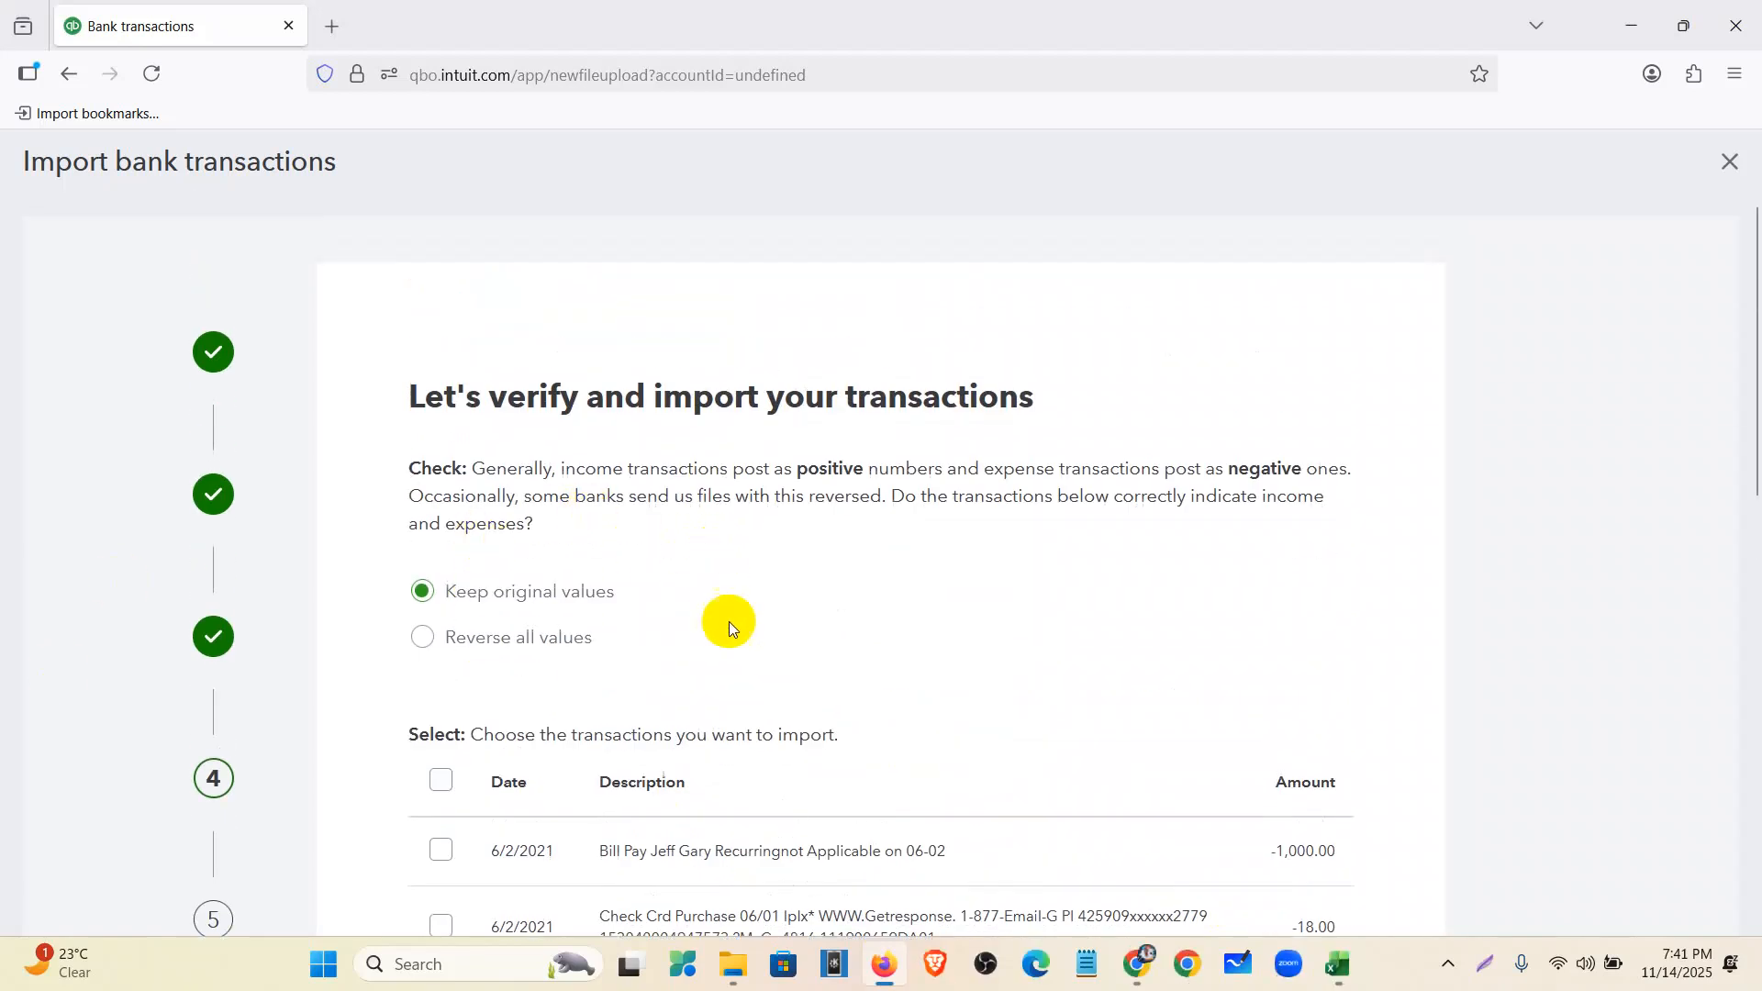
key("ctrl+plus")
key("ctrl+plus")
scroll(488, 587, "down", 2)
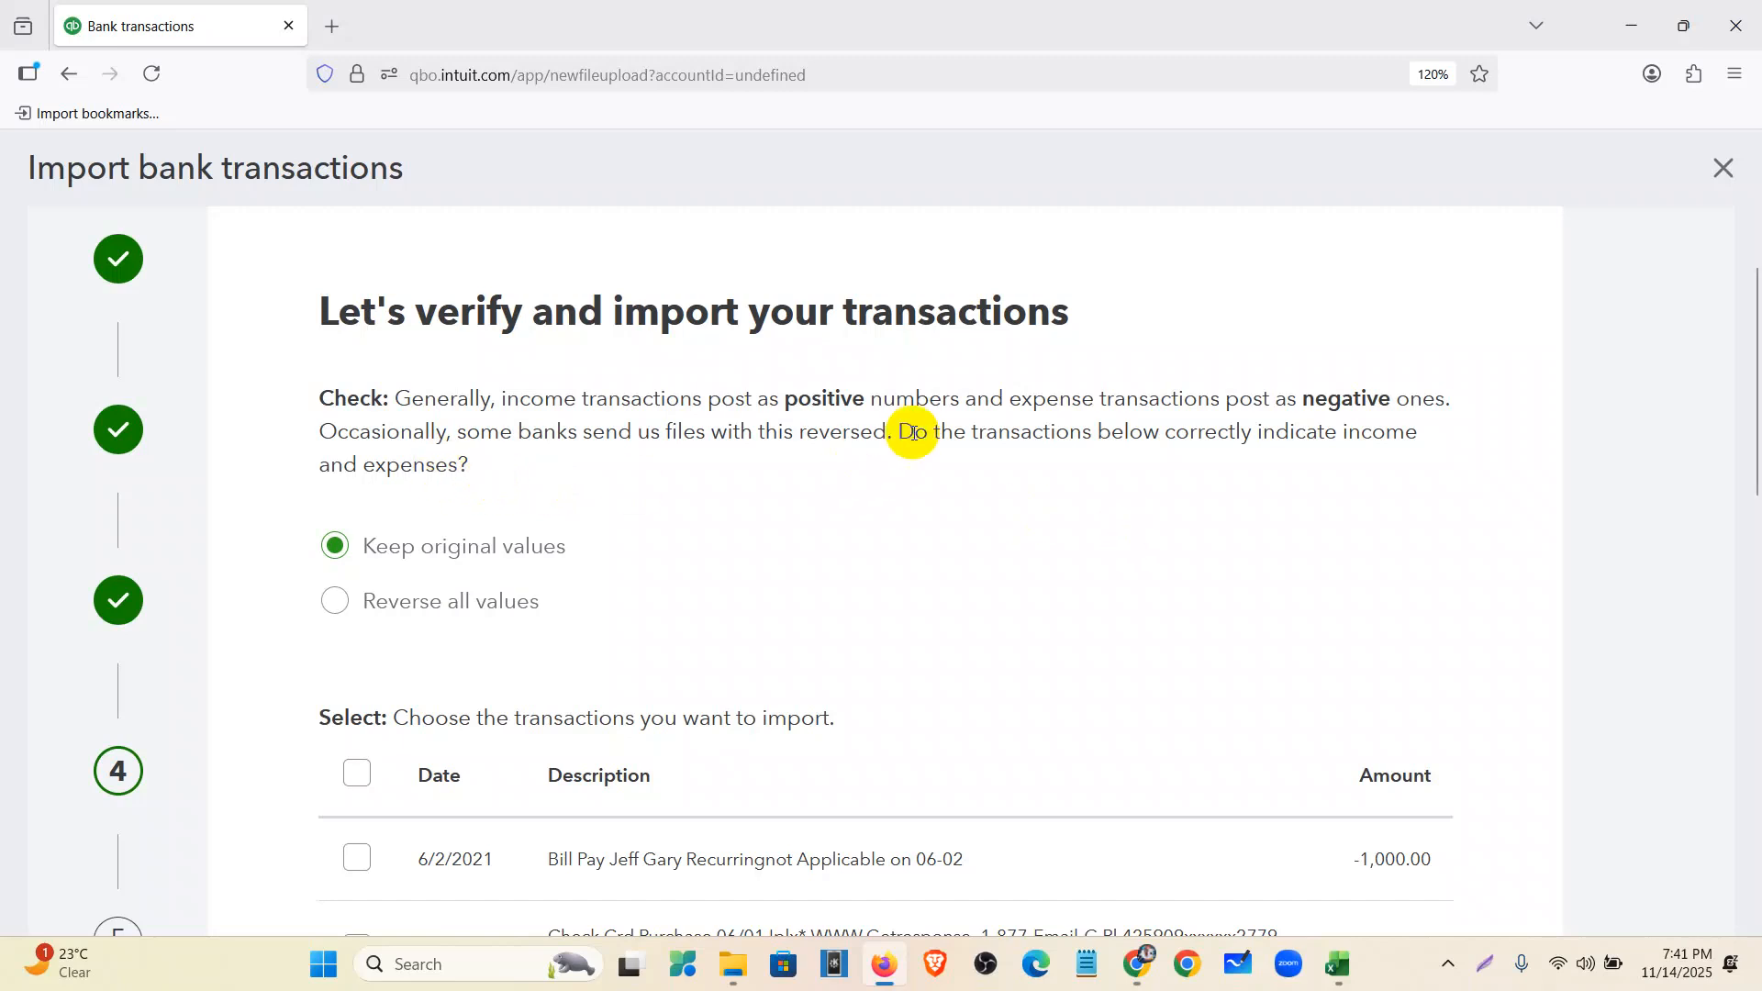
left_click_drag(897, 431, 1037, 492)
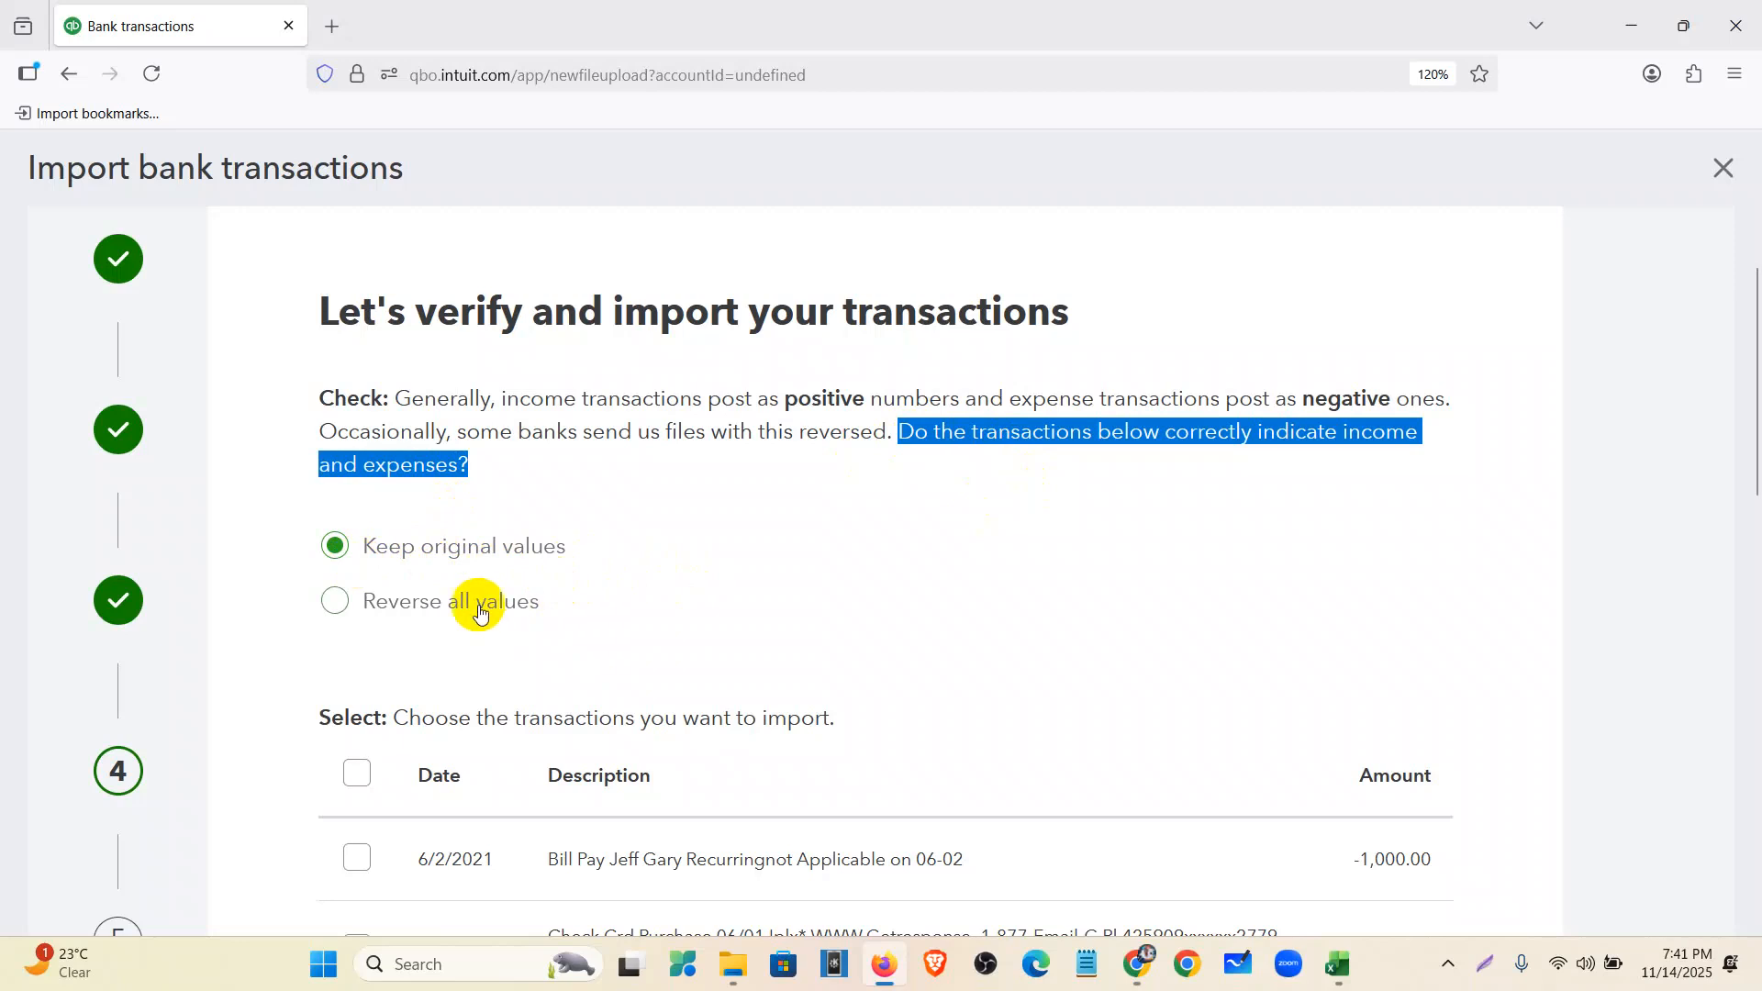
scroll(440, 569, "down", 3)
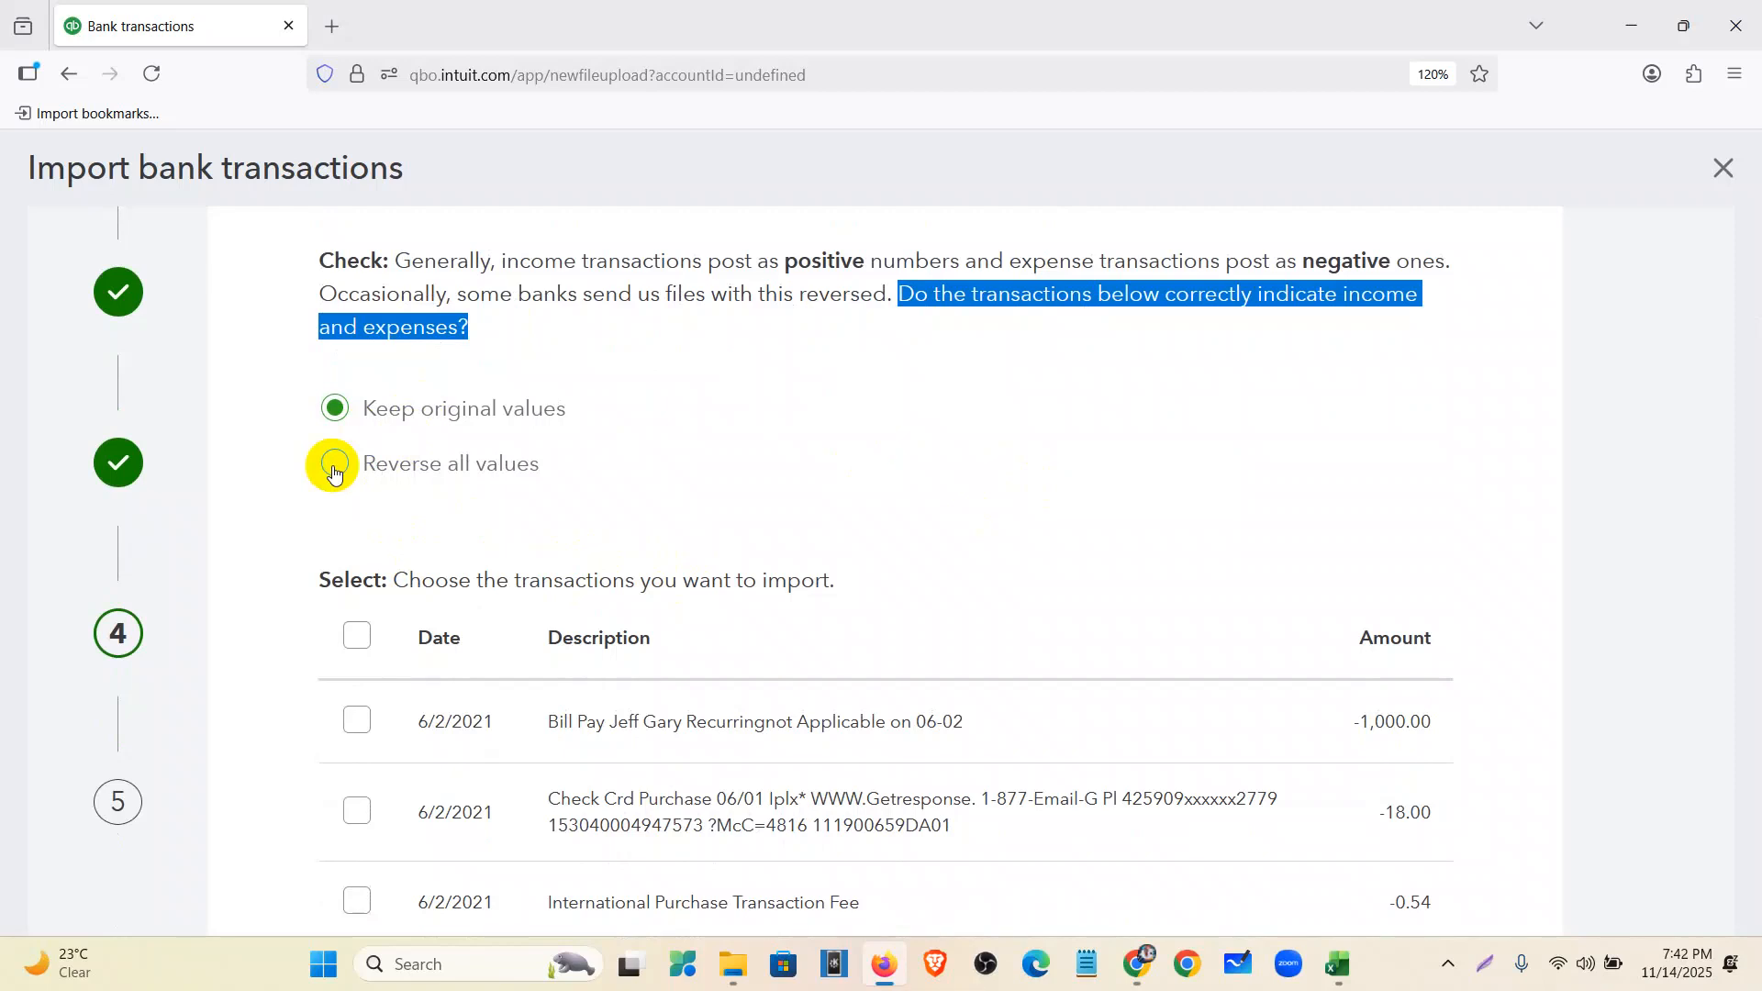
left_click(444, 362)
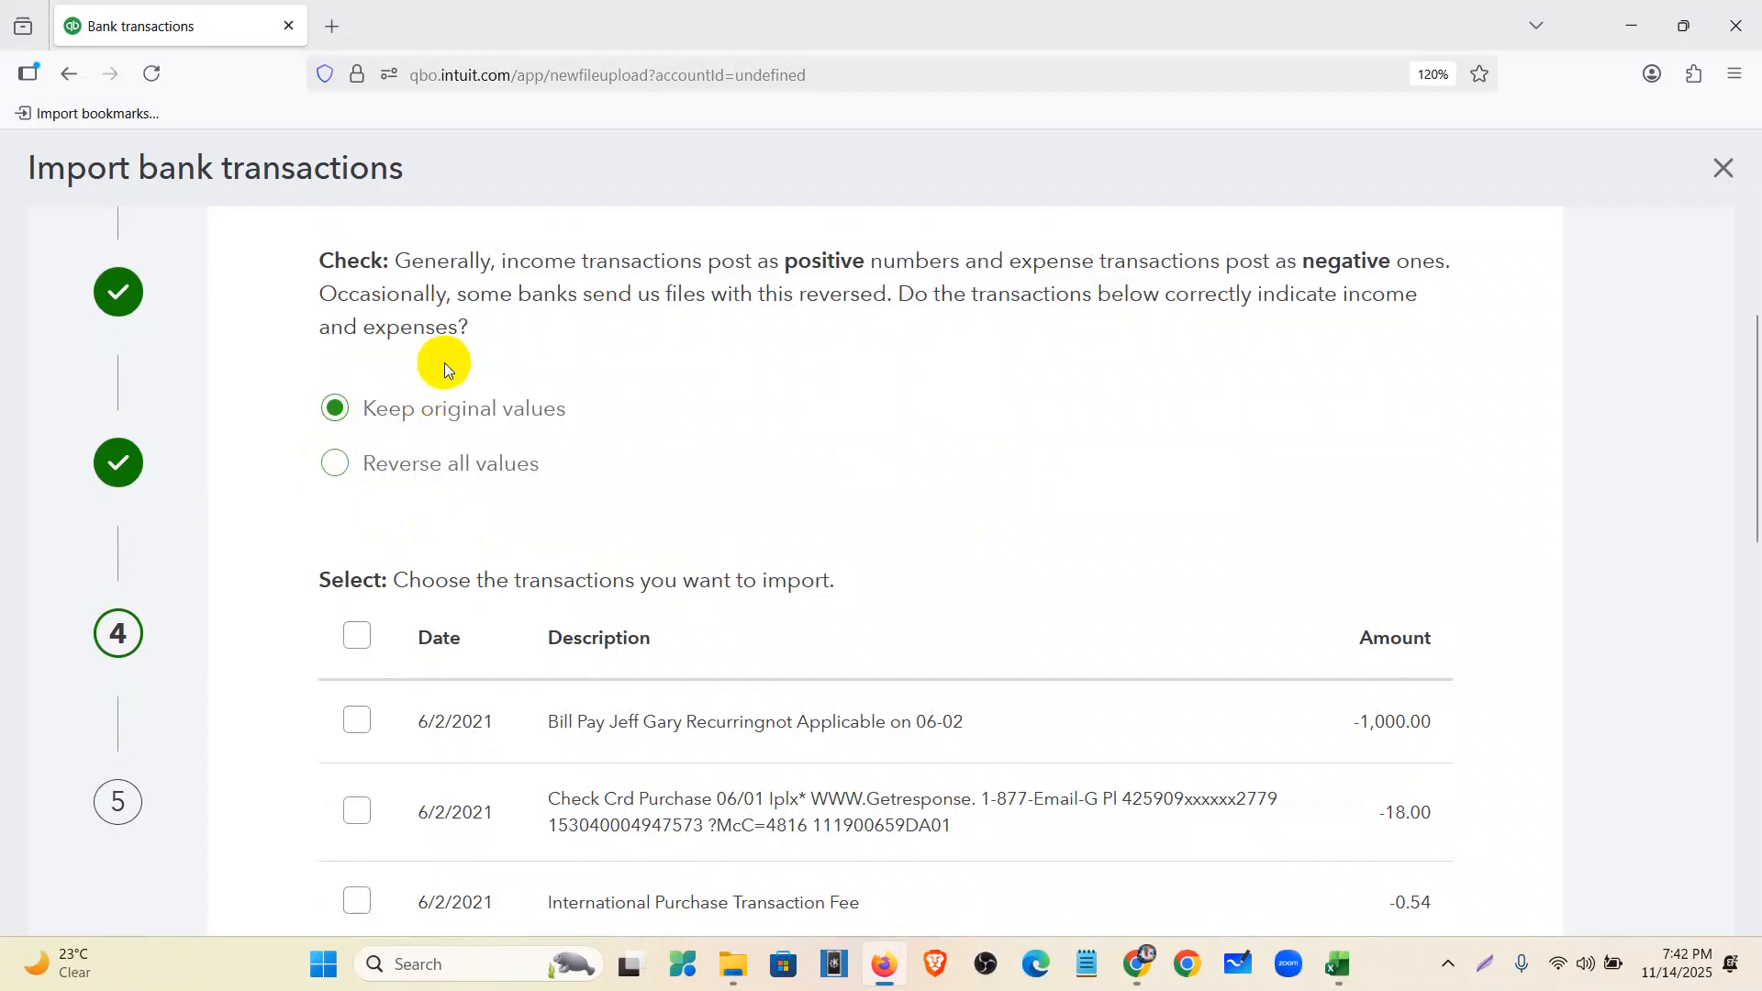
key("ctrl+minus")
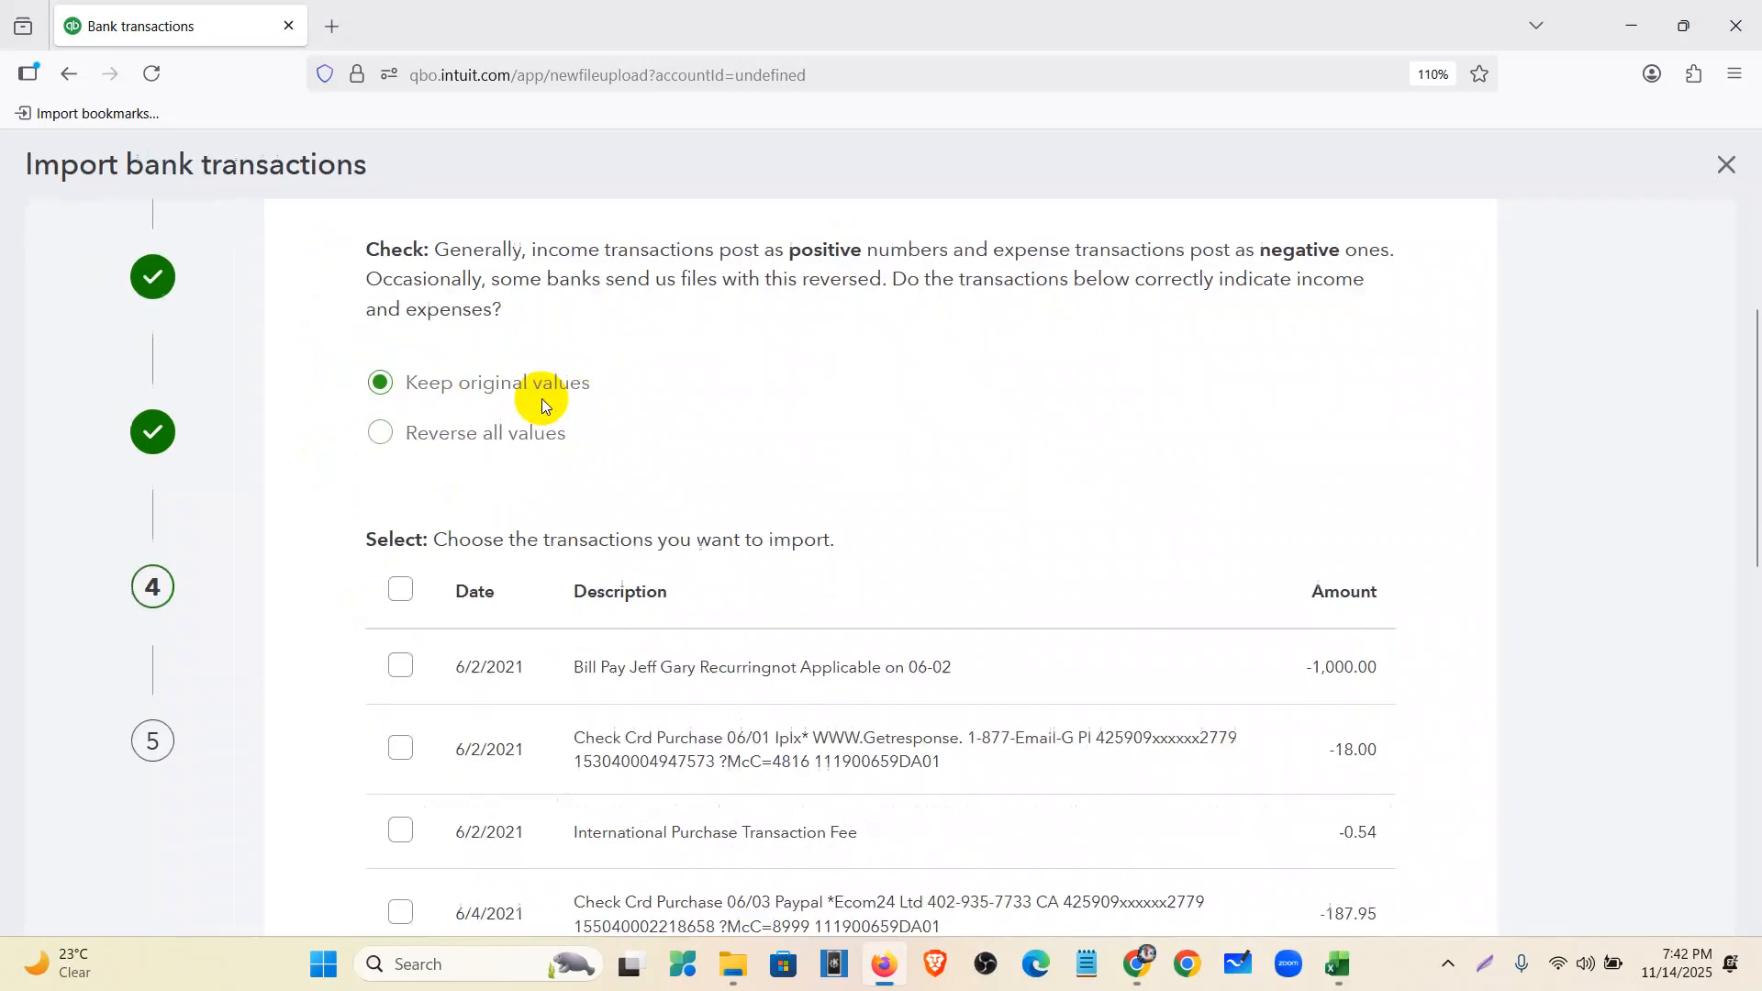
scroll(774, 526, "down", 10)
scroll(549, 497, "up", 8)
- Select all transactions and confirm importing the 12 transactions
left_click(401, 465)
scroll(916, 598, "down", 10)
left_click(1308, 781)
left_click(982, 624)
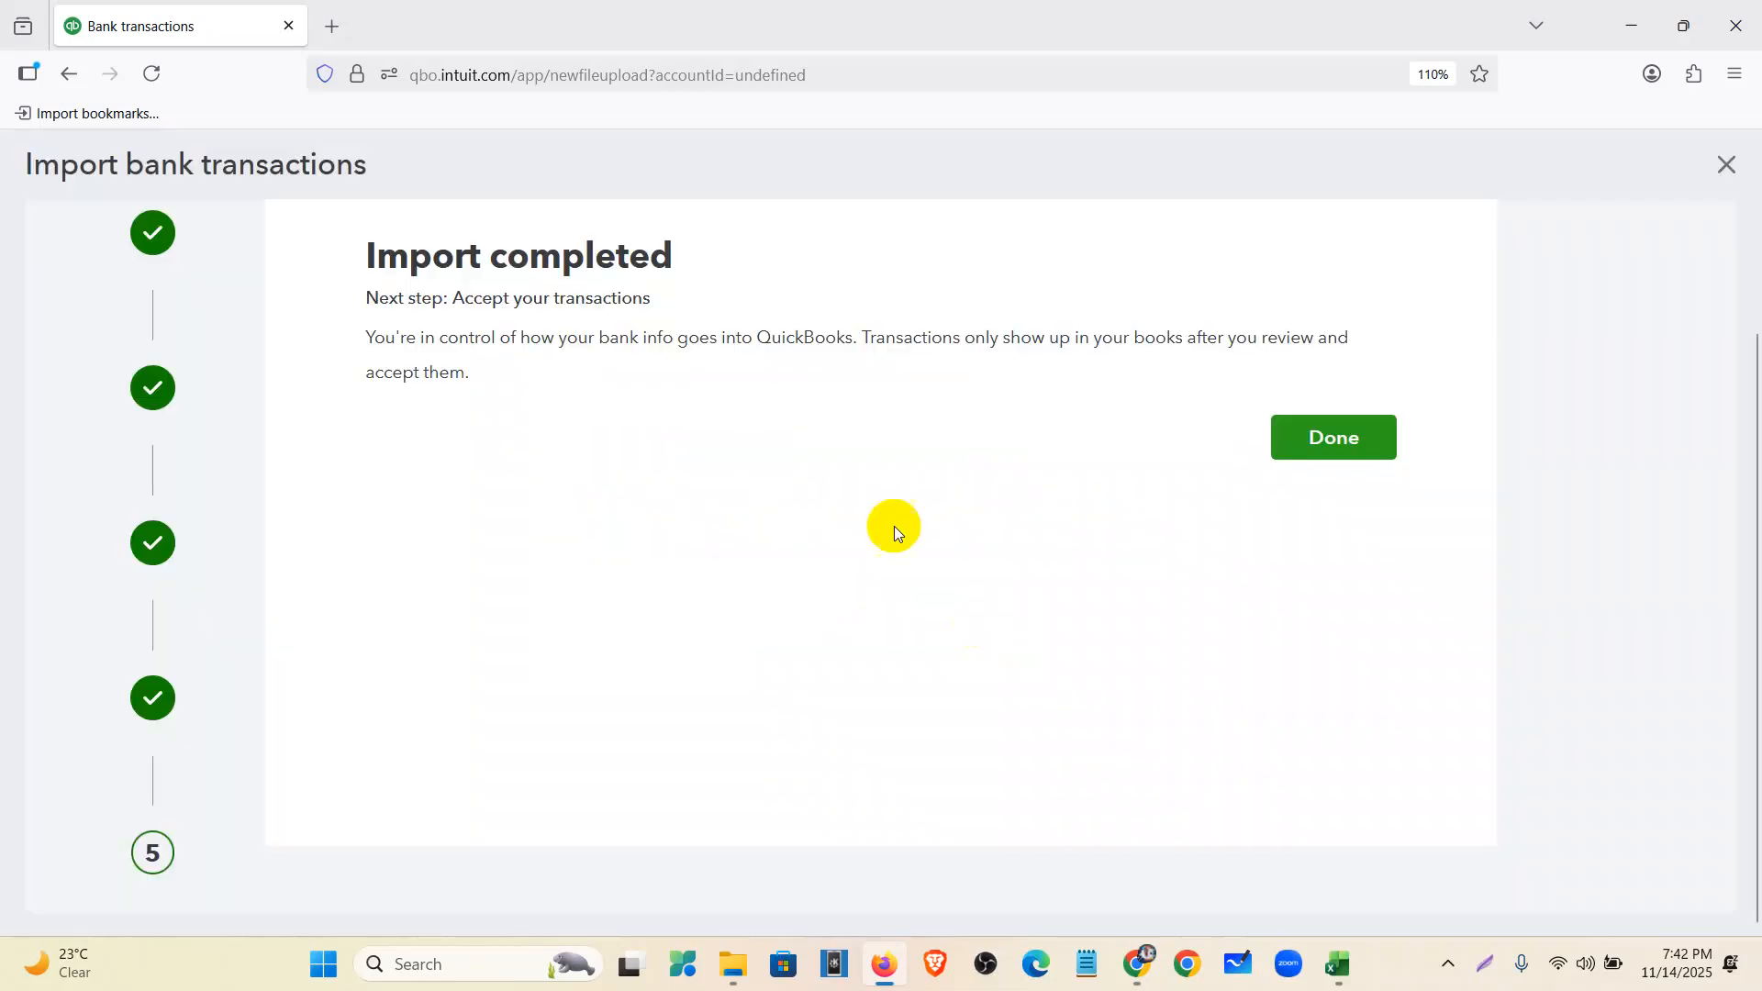
left_click(1315, 436)
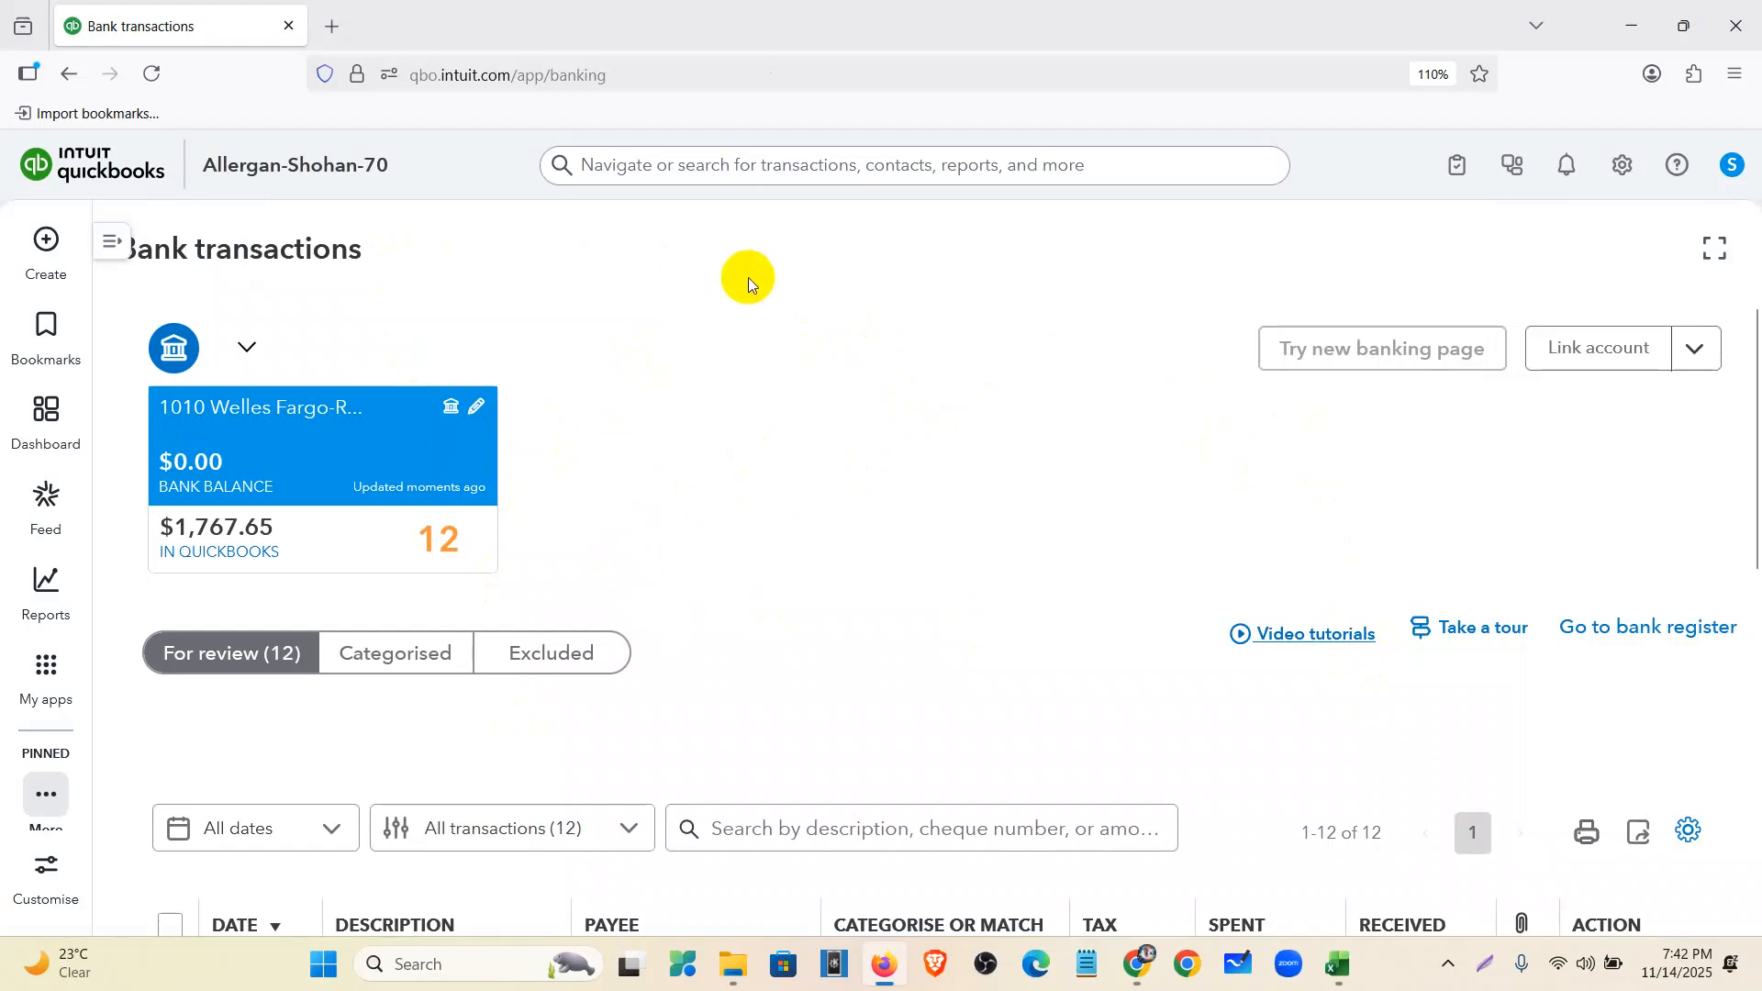
- Match QuickBooks' $1,767.65 balance against the statement's $1,767.65 beginning balance
scroll(769, 500, "down", 8)
scroll(878, 578, "up", 9)
mouse_move(159, 585)
left_click_drag(280, 526, 168, 533)
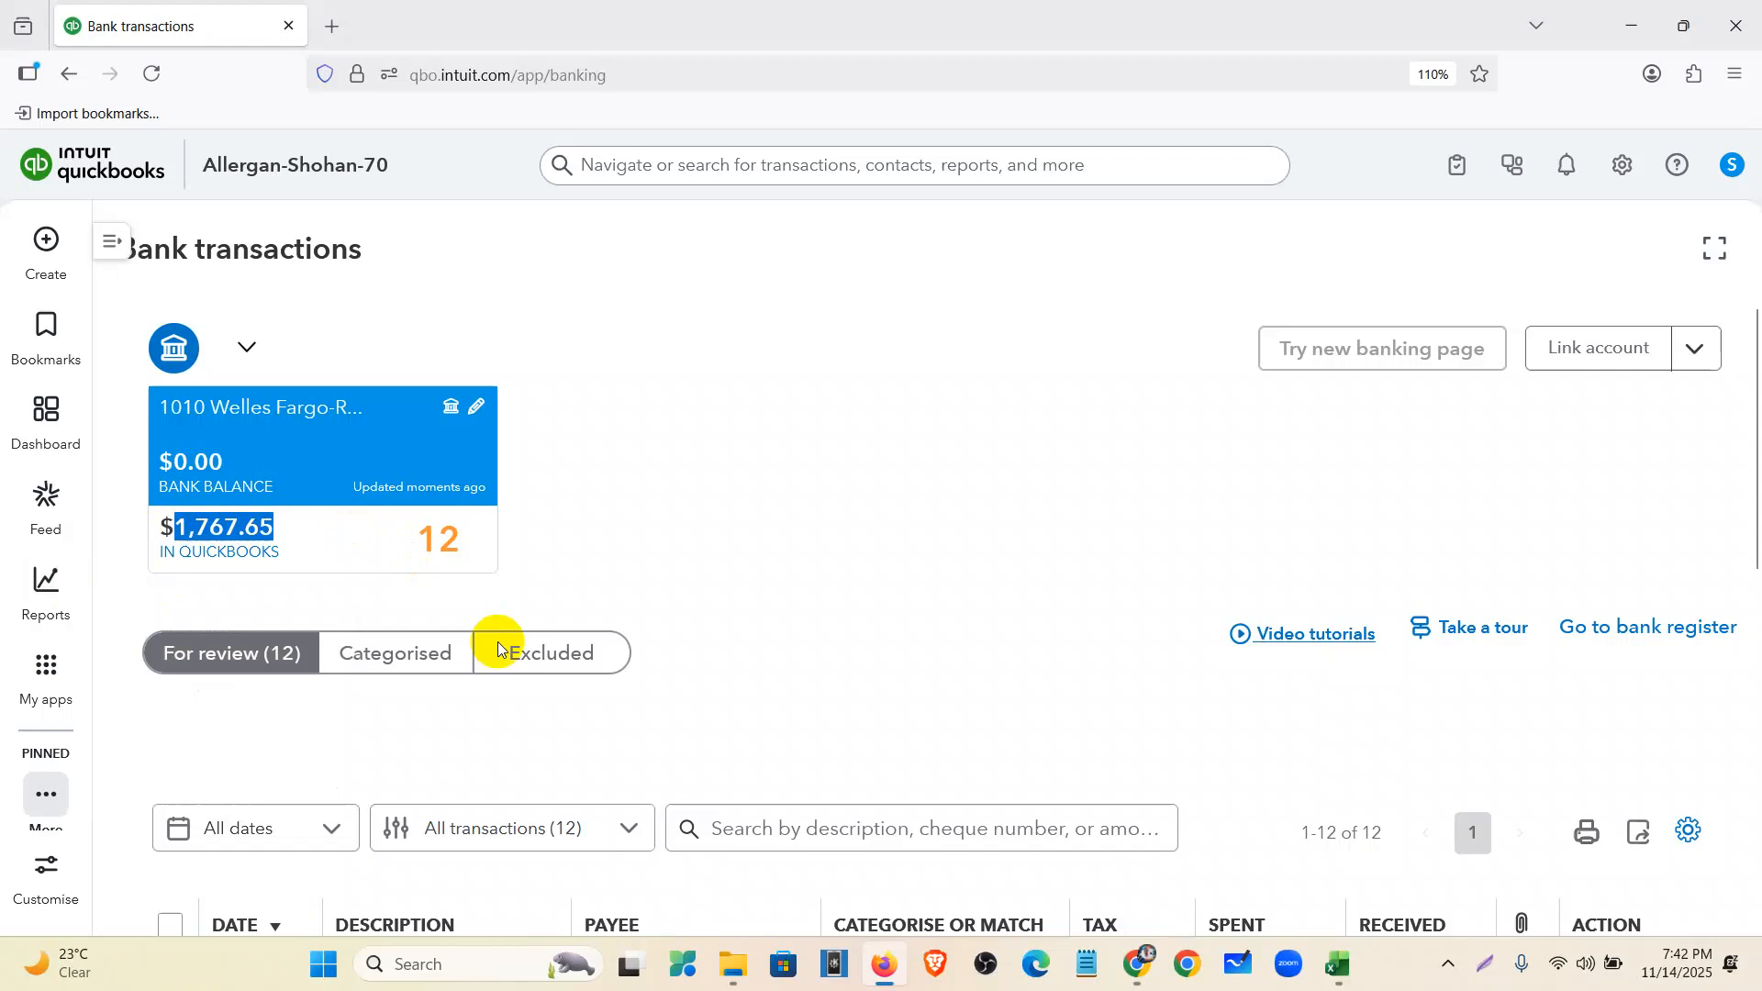
left_click(1138, 964)
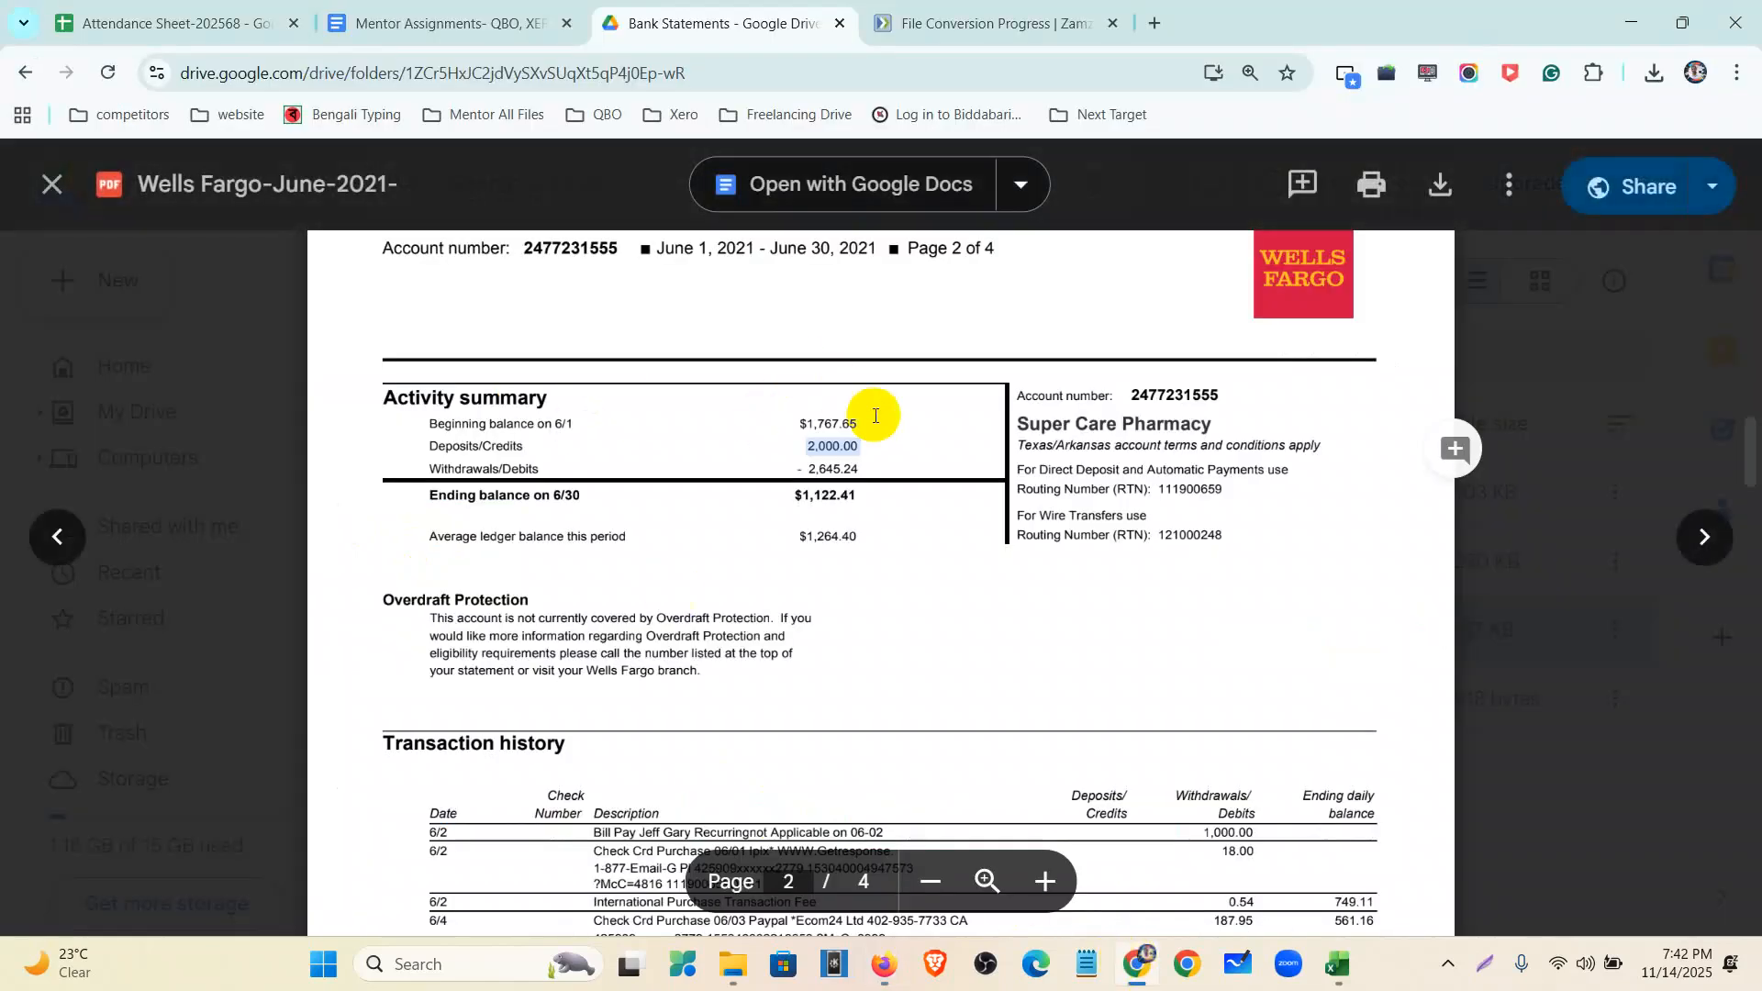
left_click_drag(875, 429, 785, 422)
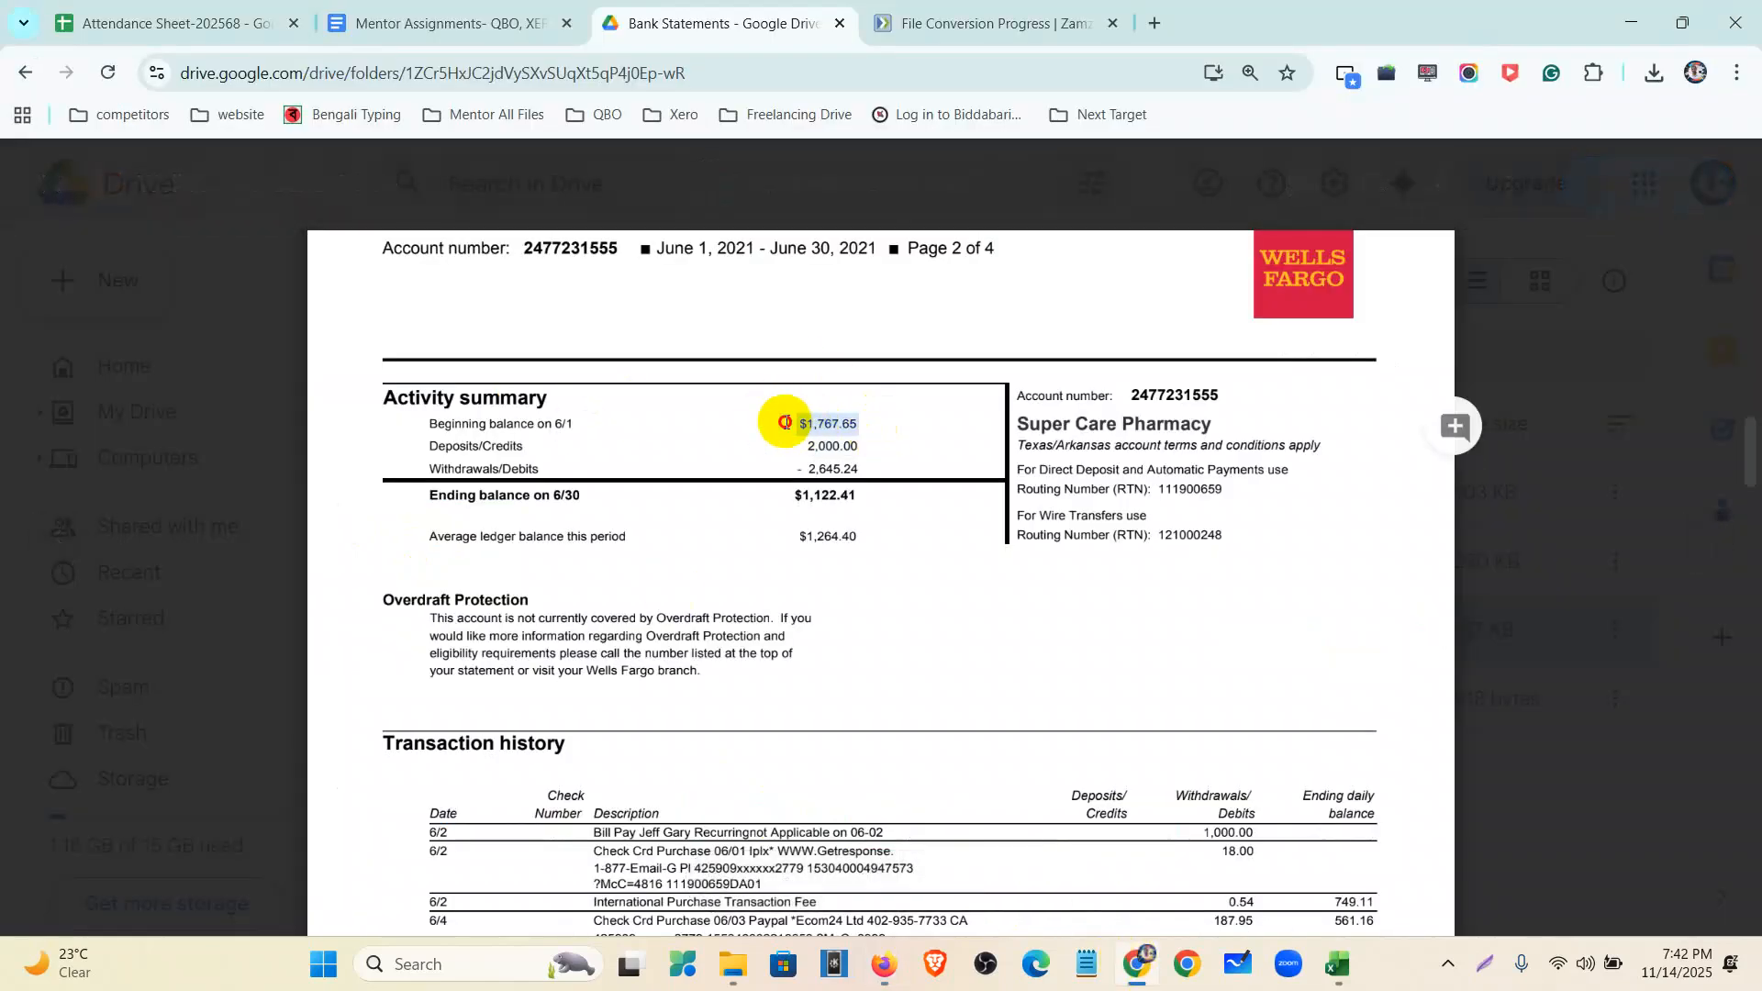
left_click(884, 964)
- Review the For review list and expand the 06/25/2021 $380.80 Check Crd Purchase row
scroll(425, 570, "down", 4)
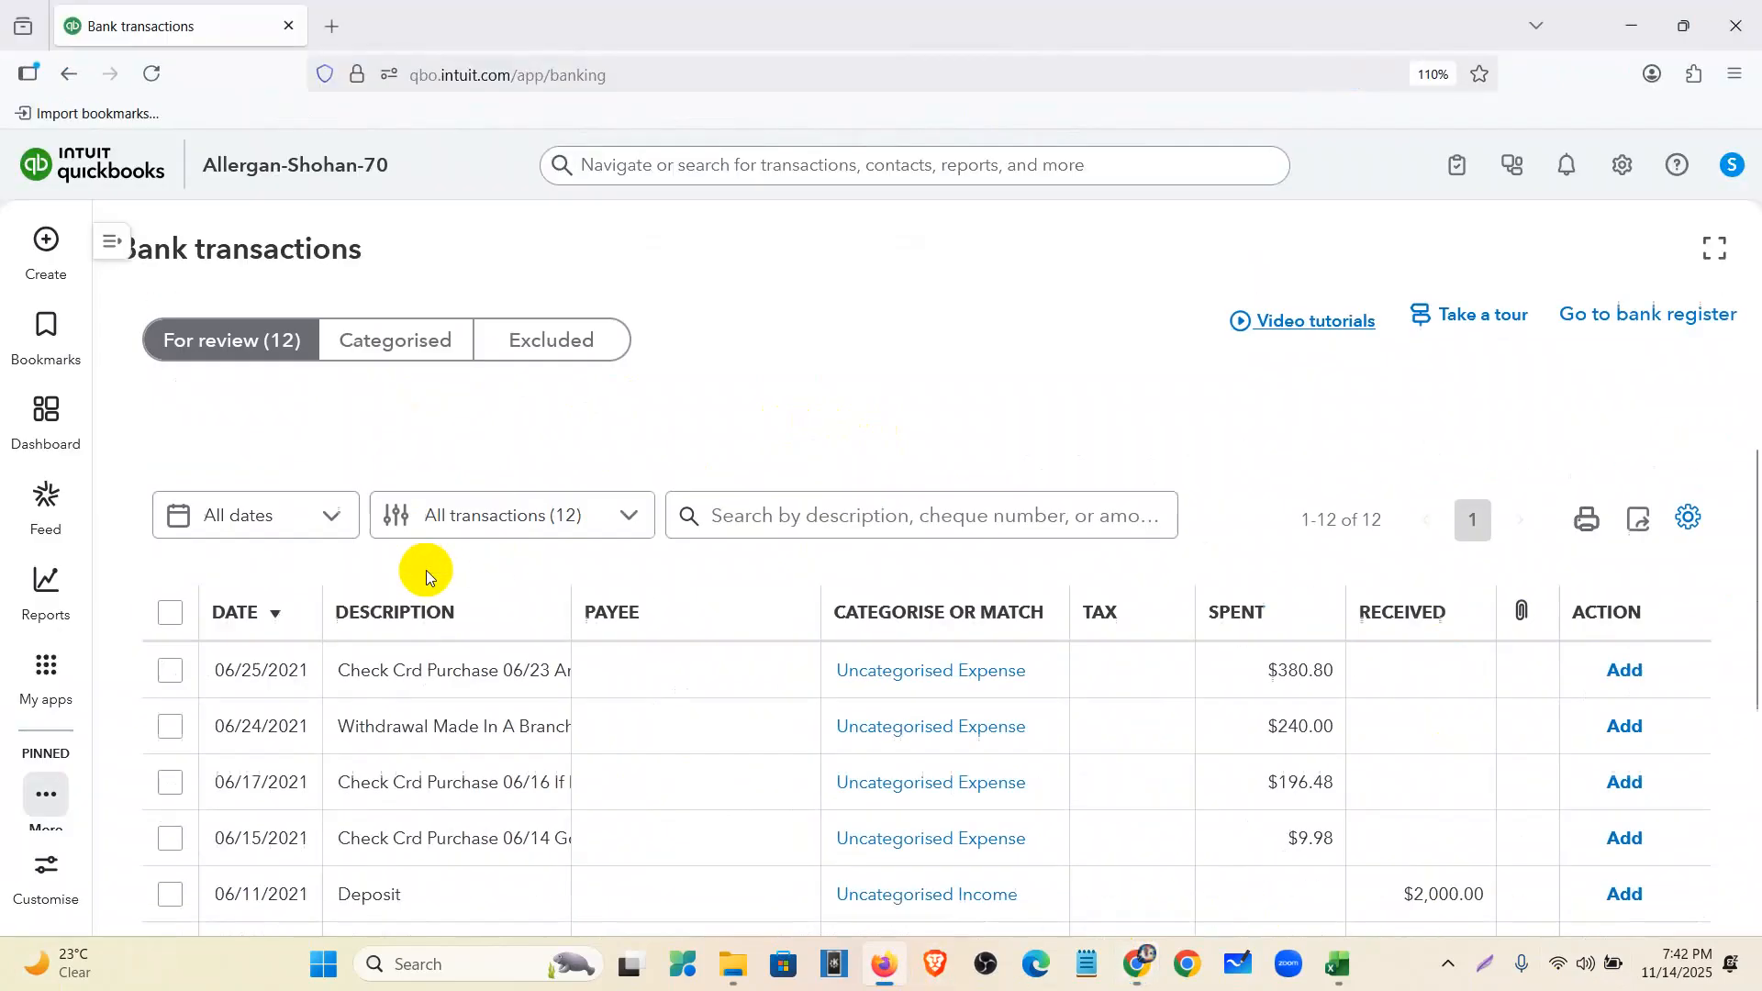
scroll(441, 578, "up", 4)
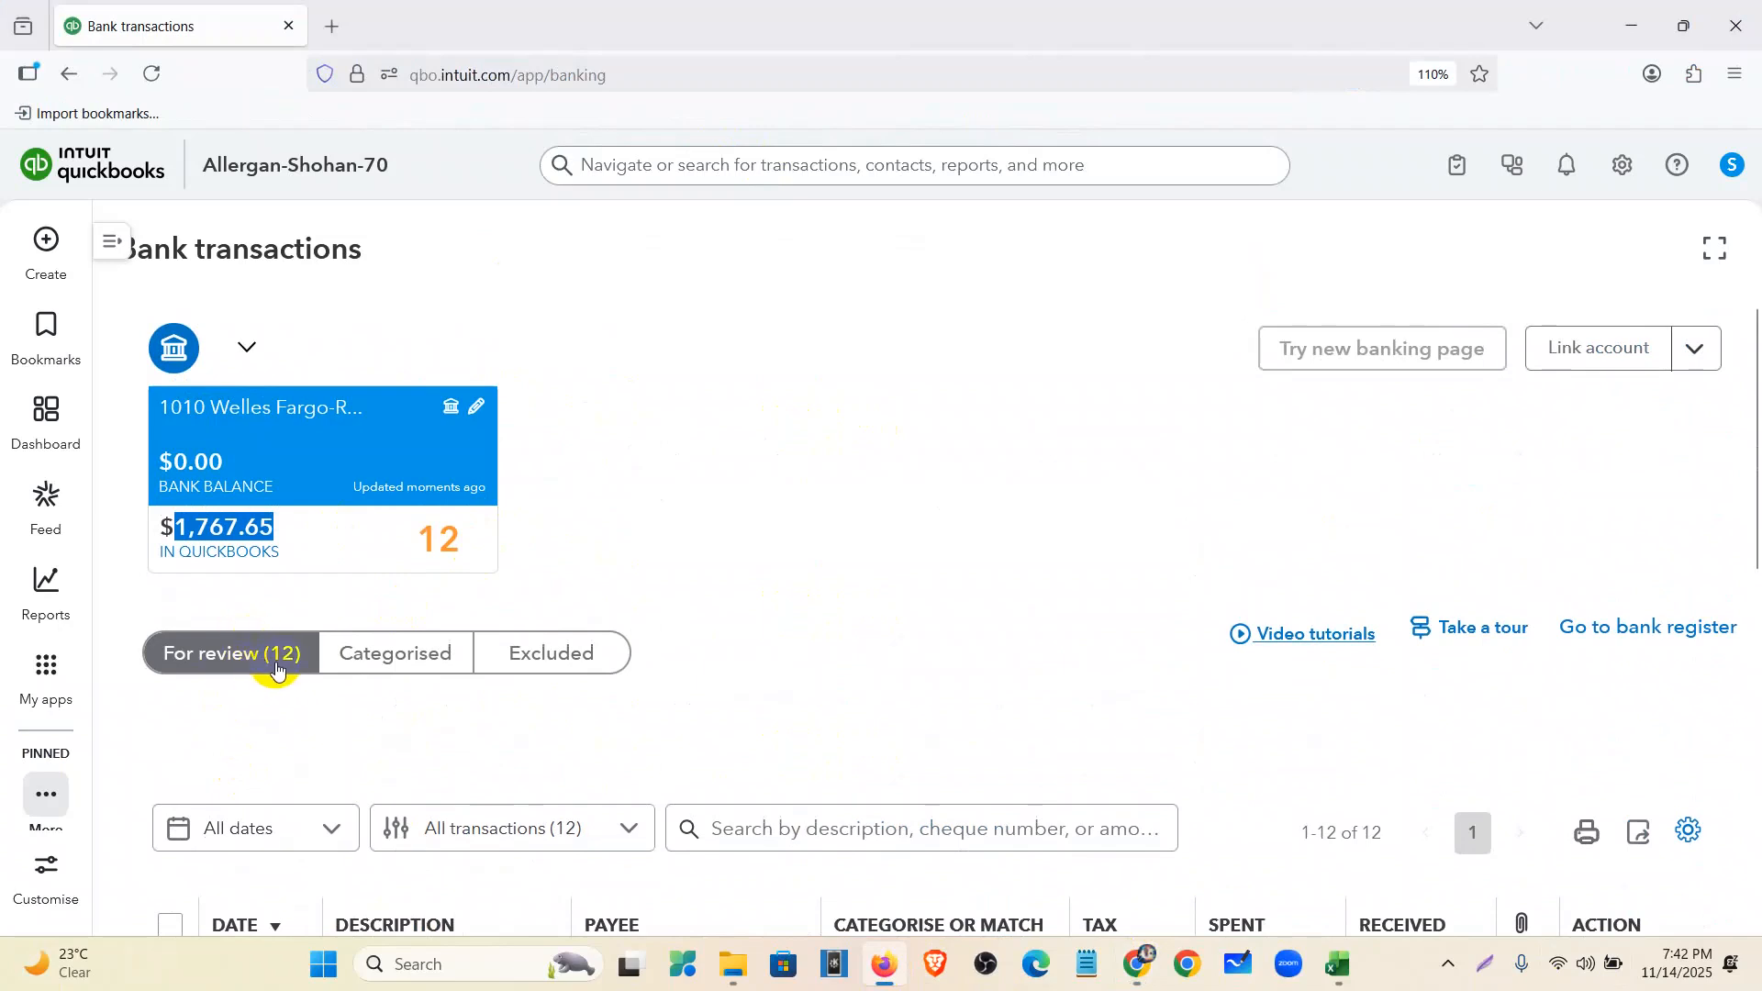
left_click(576, 533)
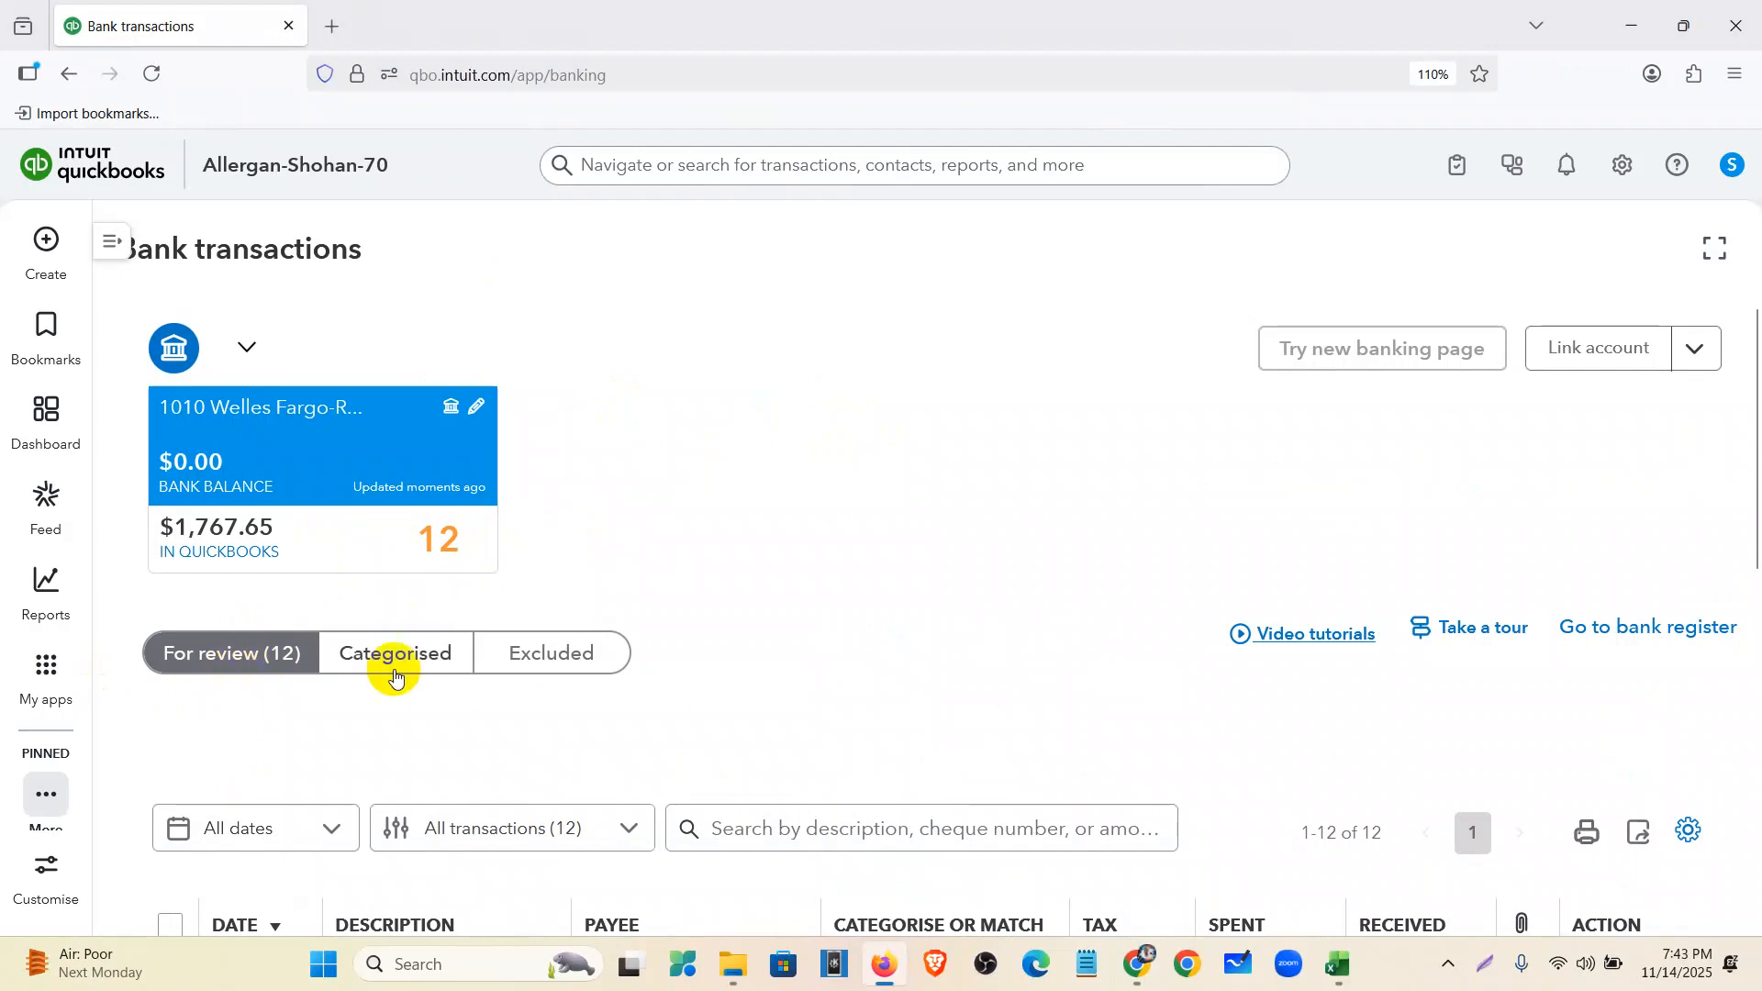
scroll(592, 574, "down", 5)
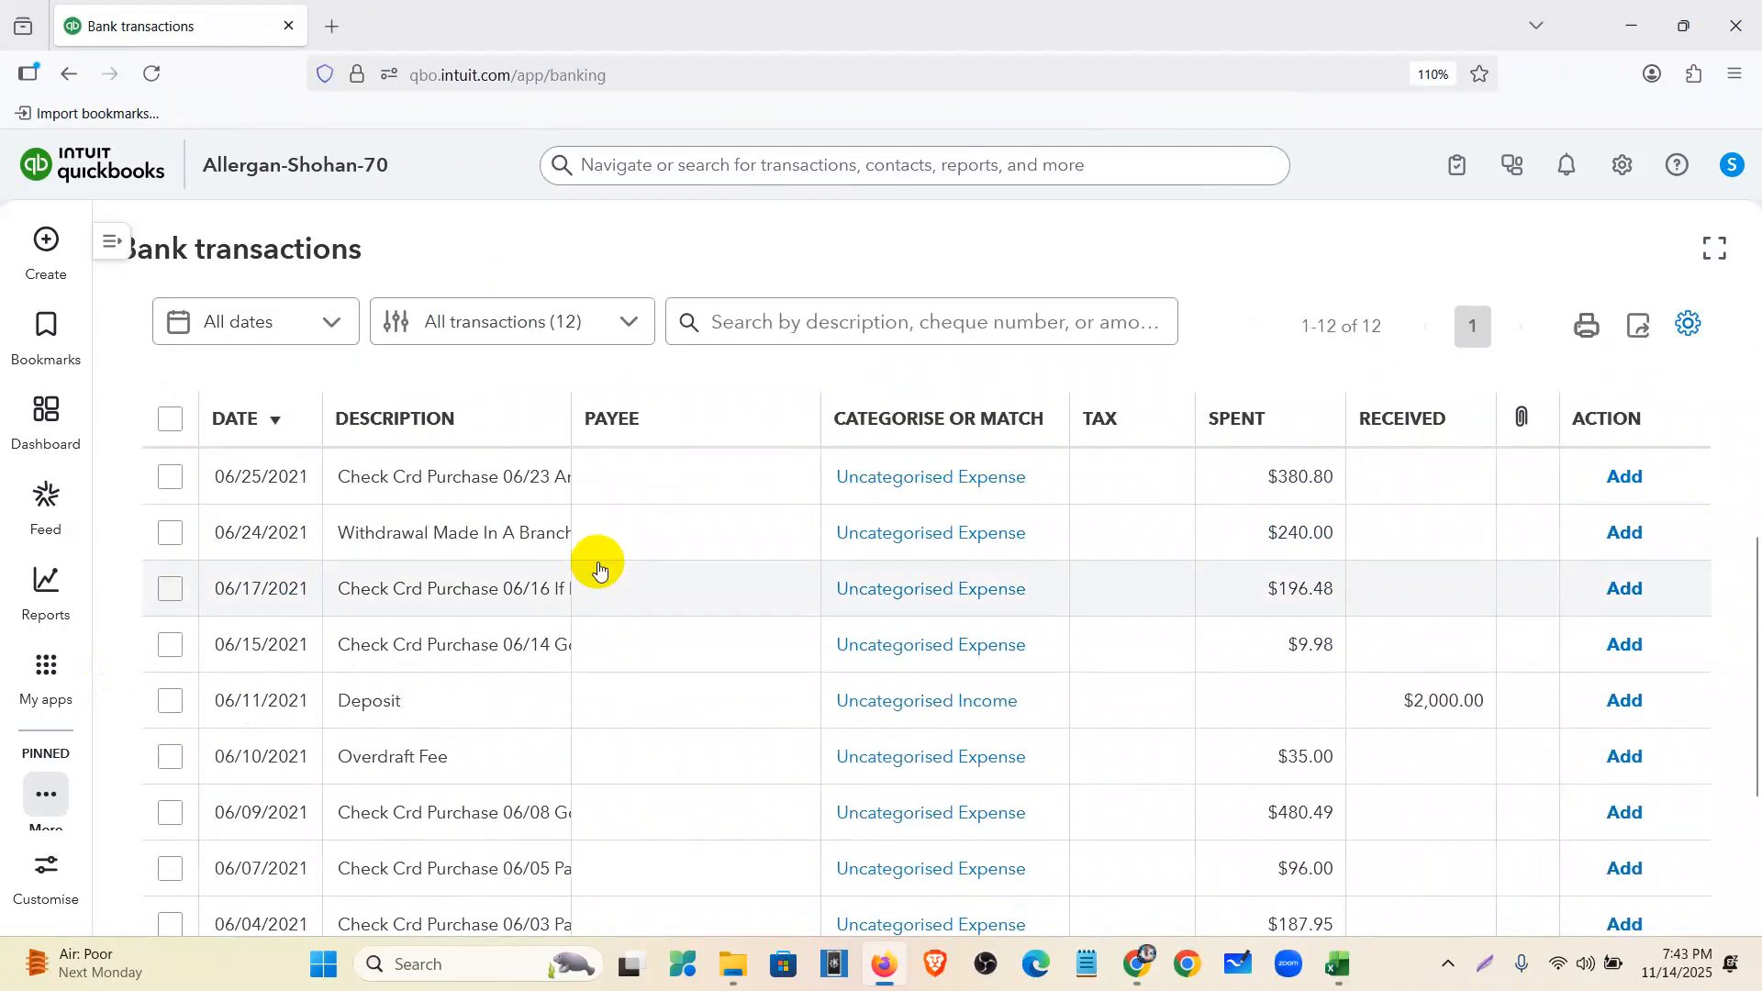
scroll(652, 586, "down", 3)
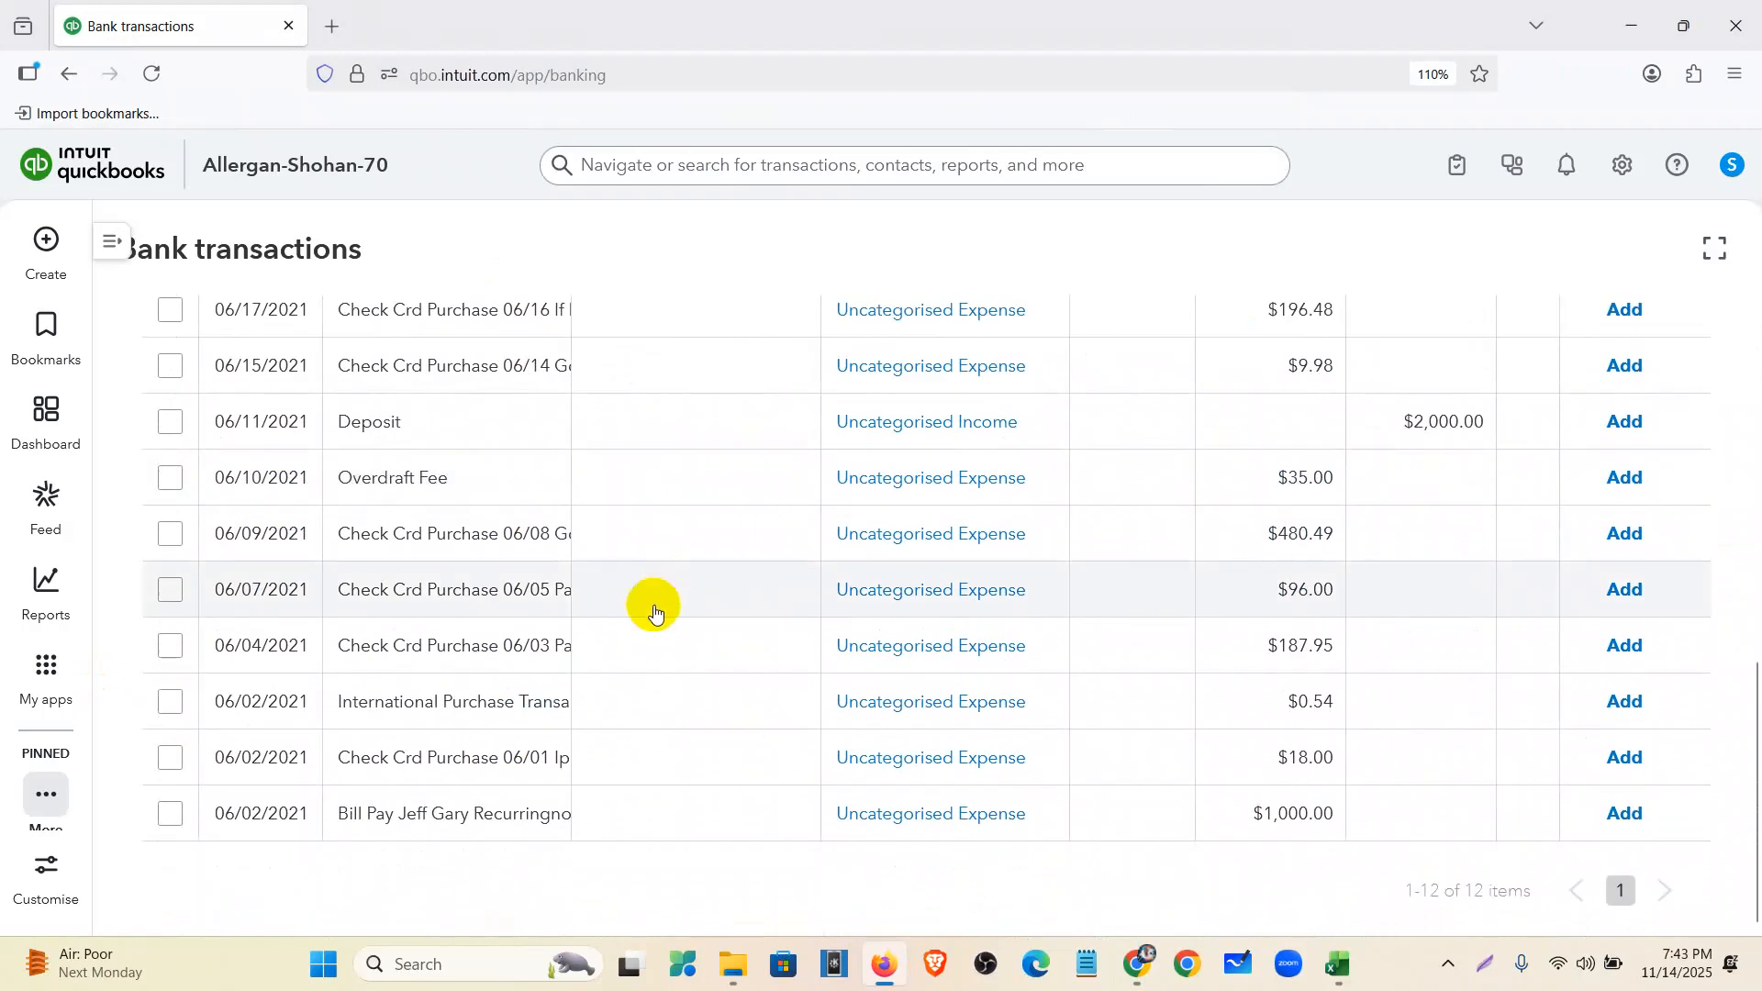
scroll(590, 795, "up", 7)
scroll(582, 775, "down", 3)
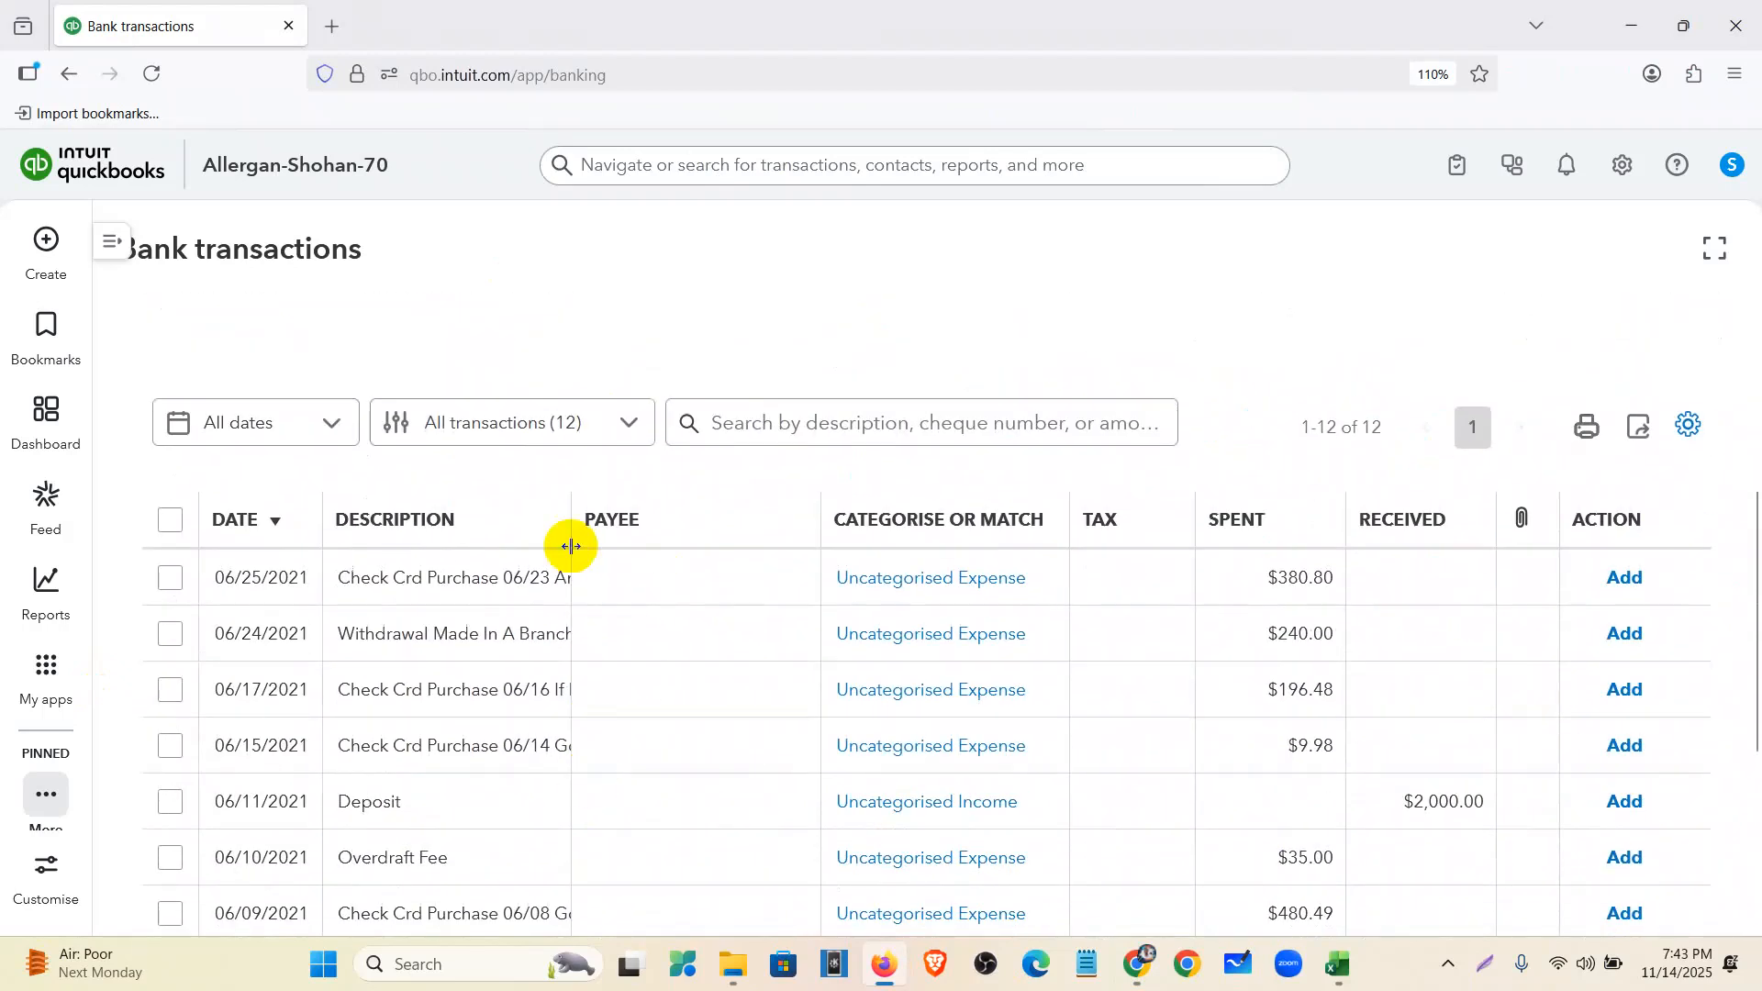
scroll(573, 524, "up", 4)
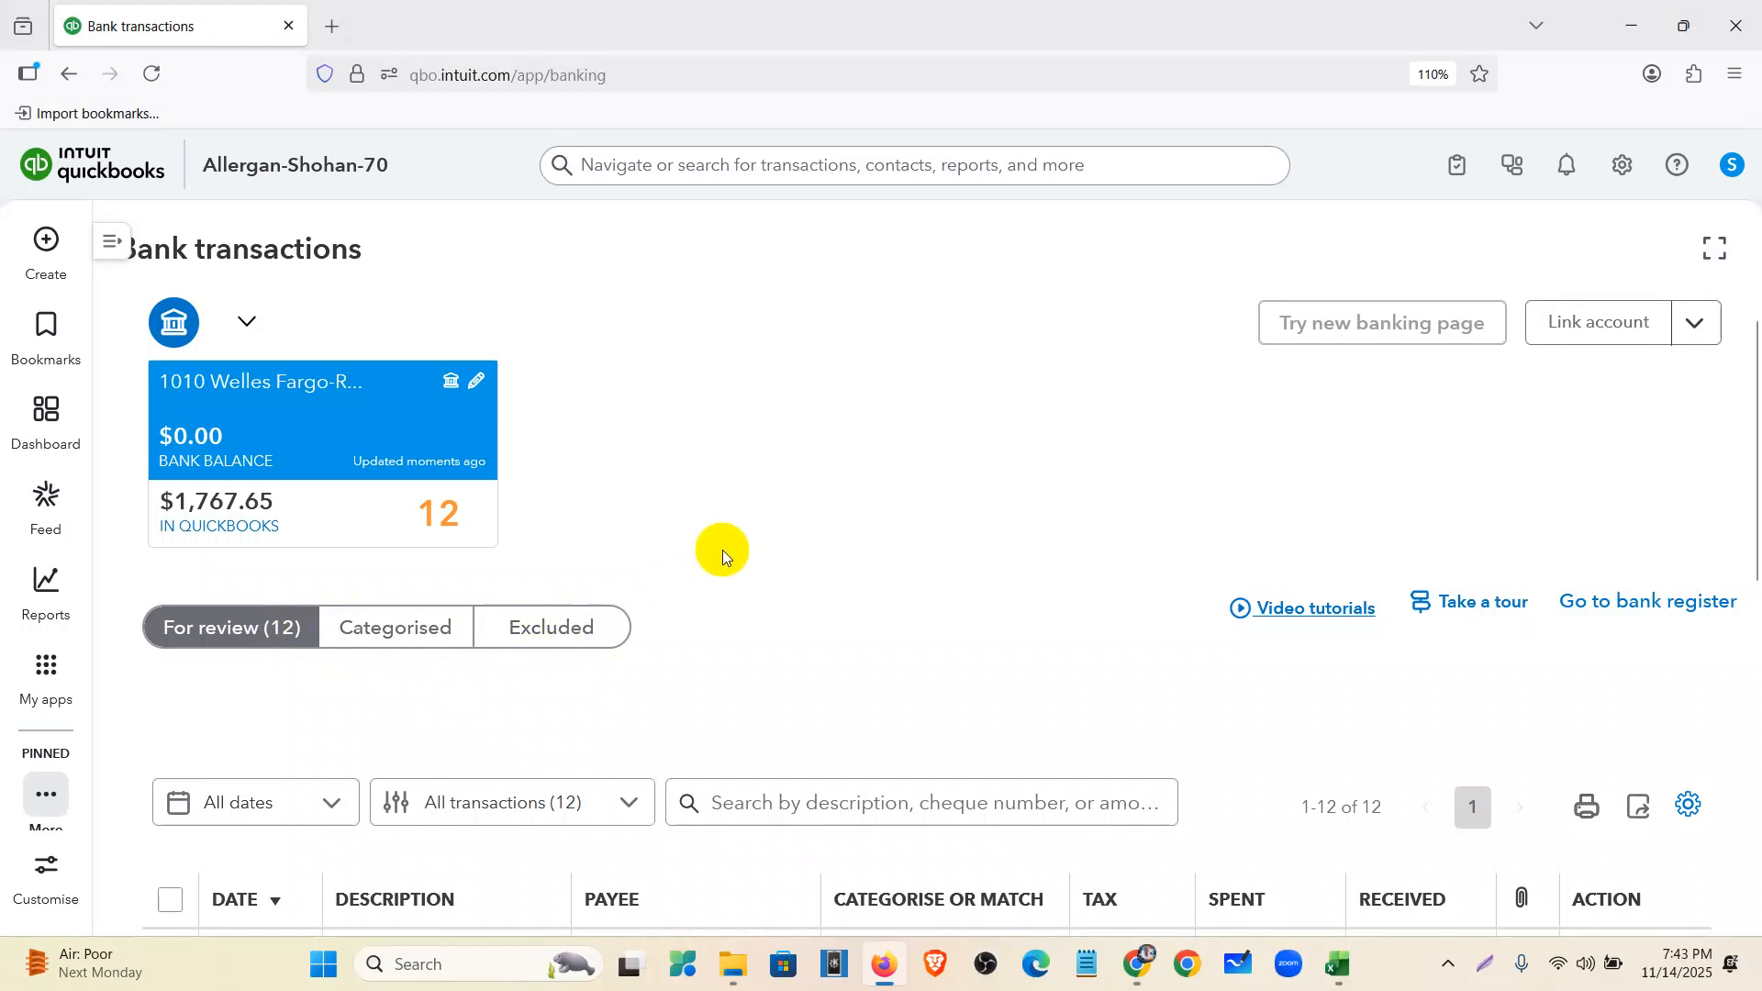
scroll(724, 551, "down", 3)
scroll(720, 550, "down", 5)
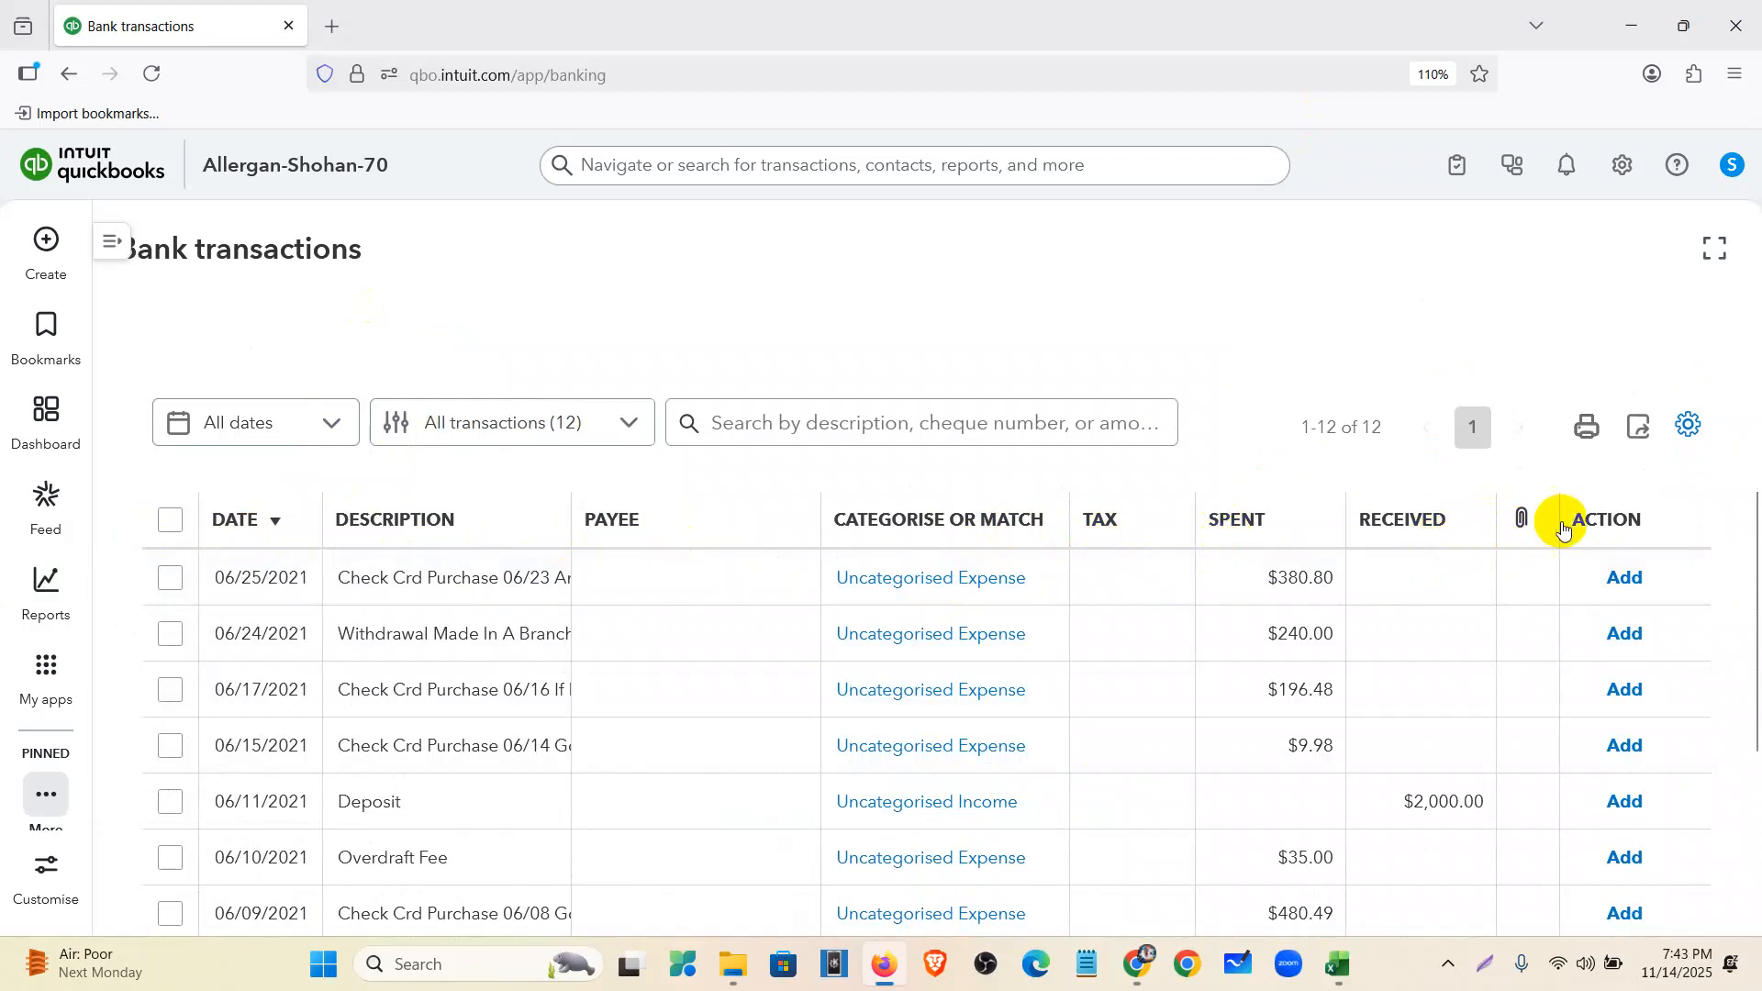
scroll(1597, 697, "down", 5)
scroll(827, 753, "up", 5)
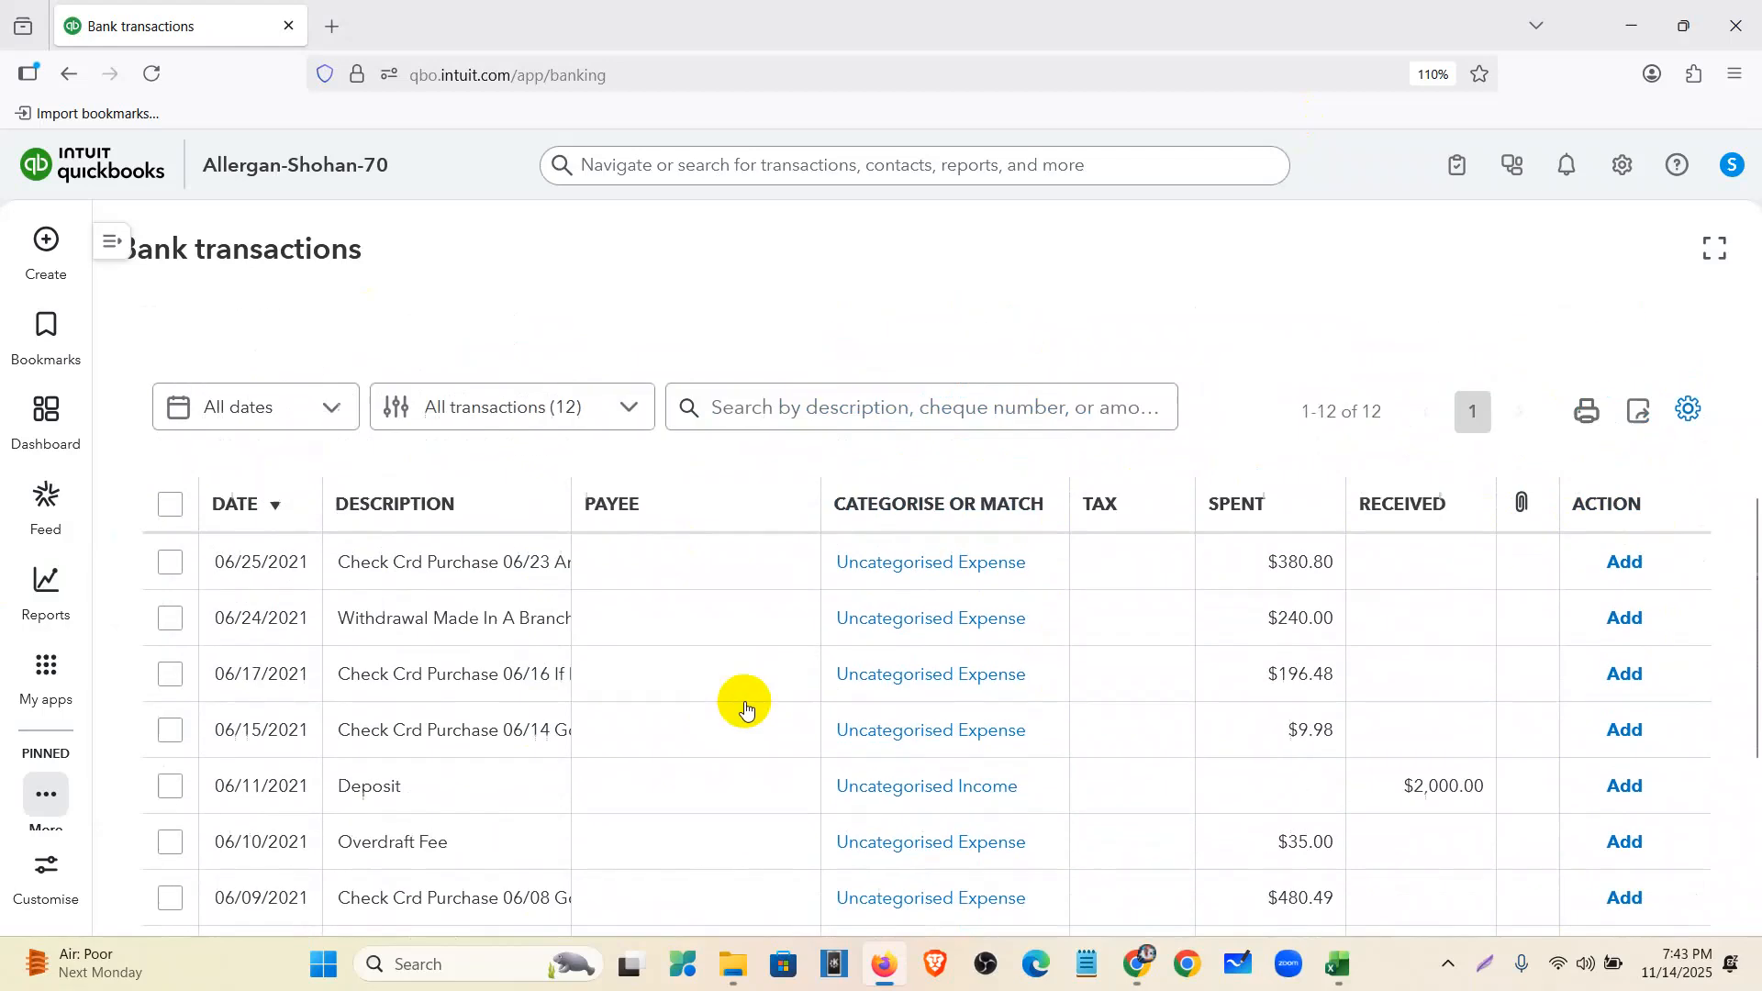
left_click(396, 580)
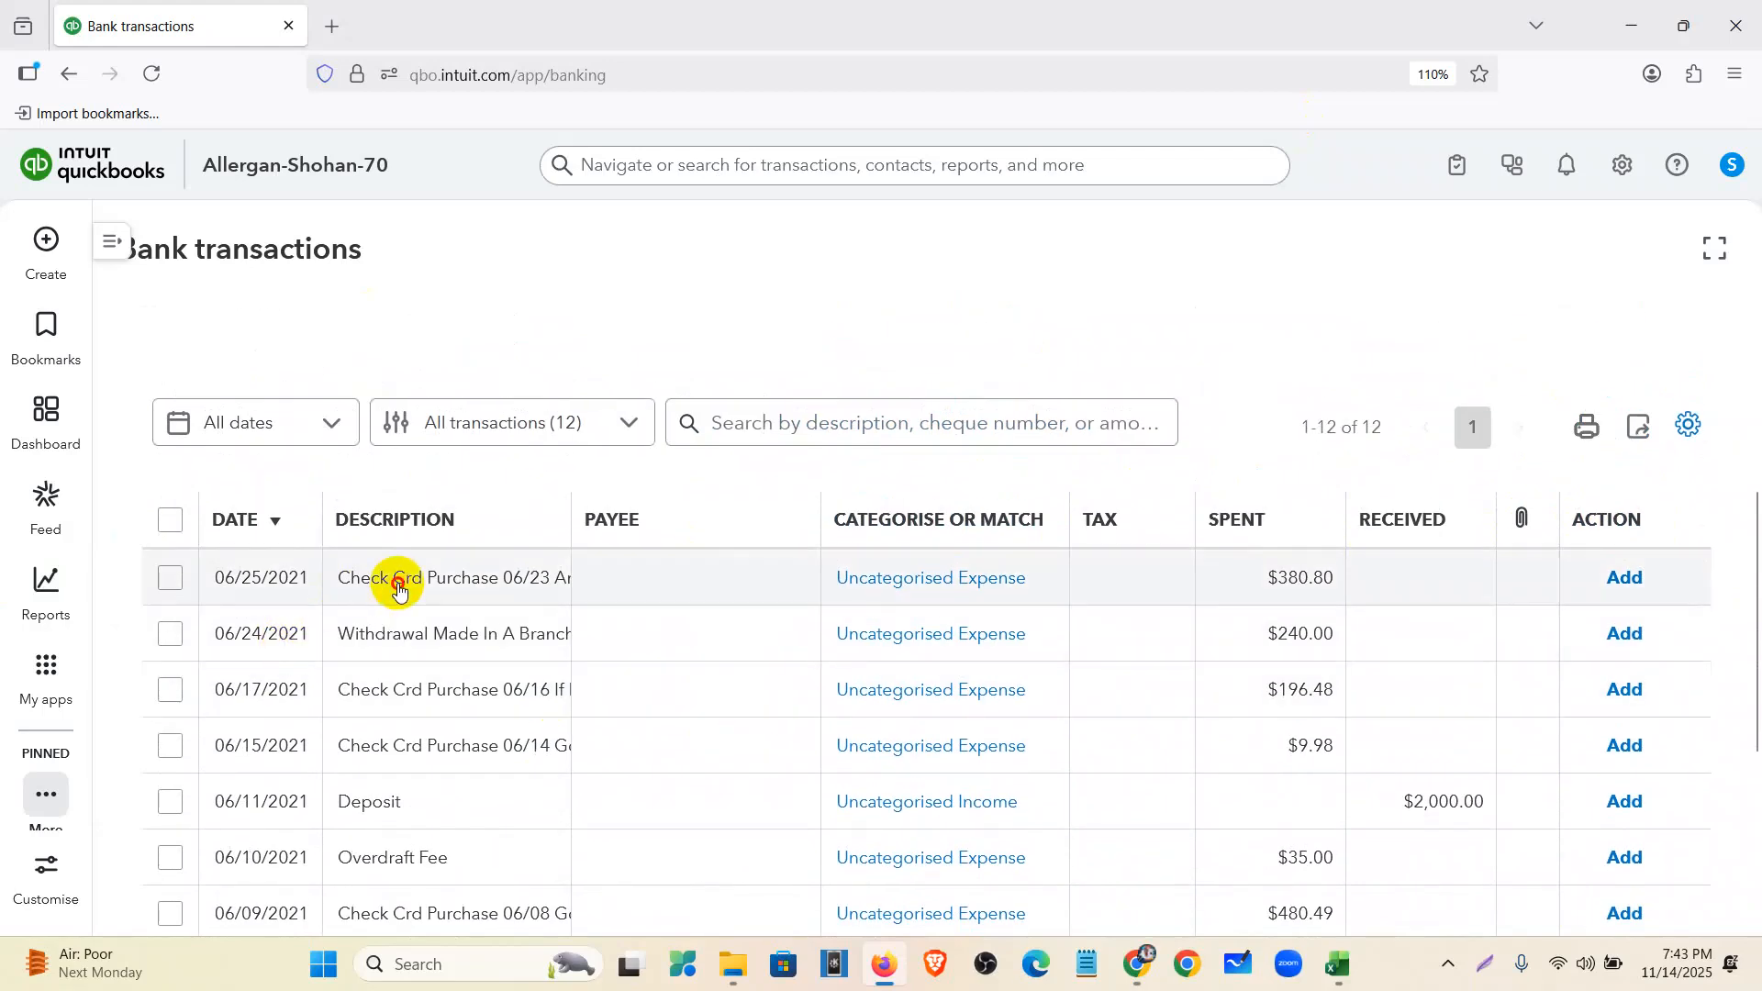
scroll(225, 394, "up", 3)
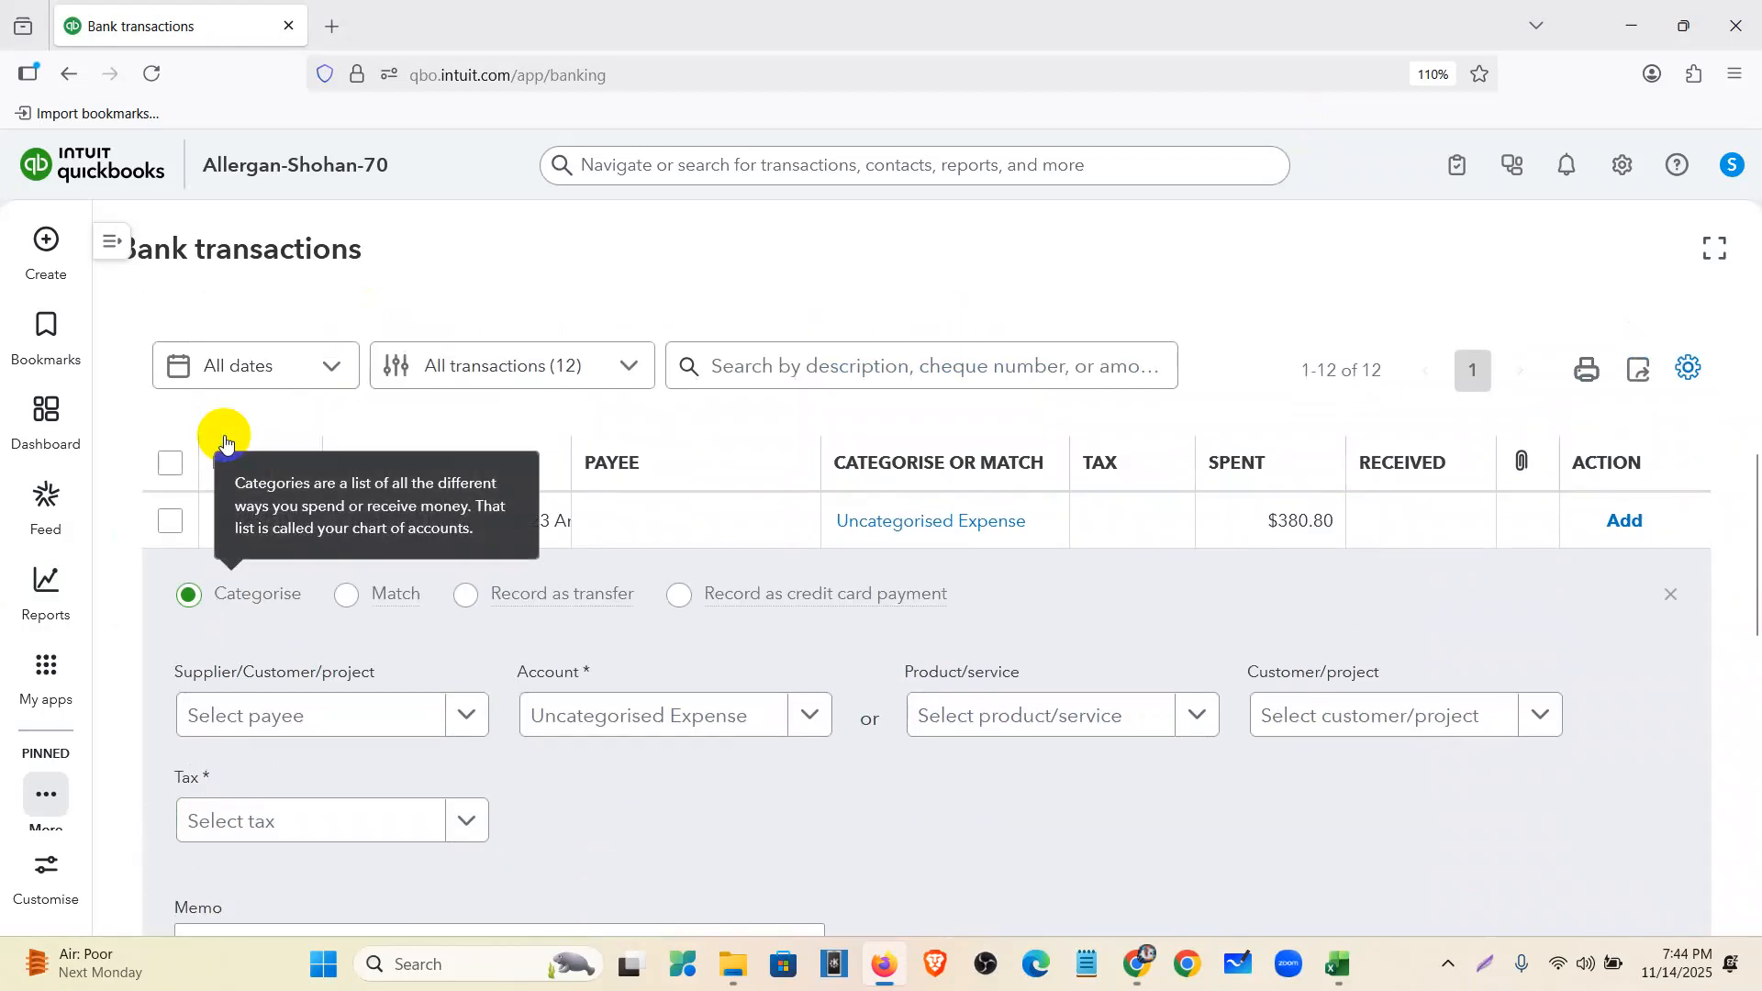
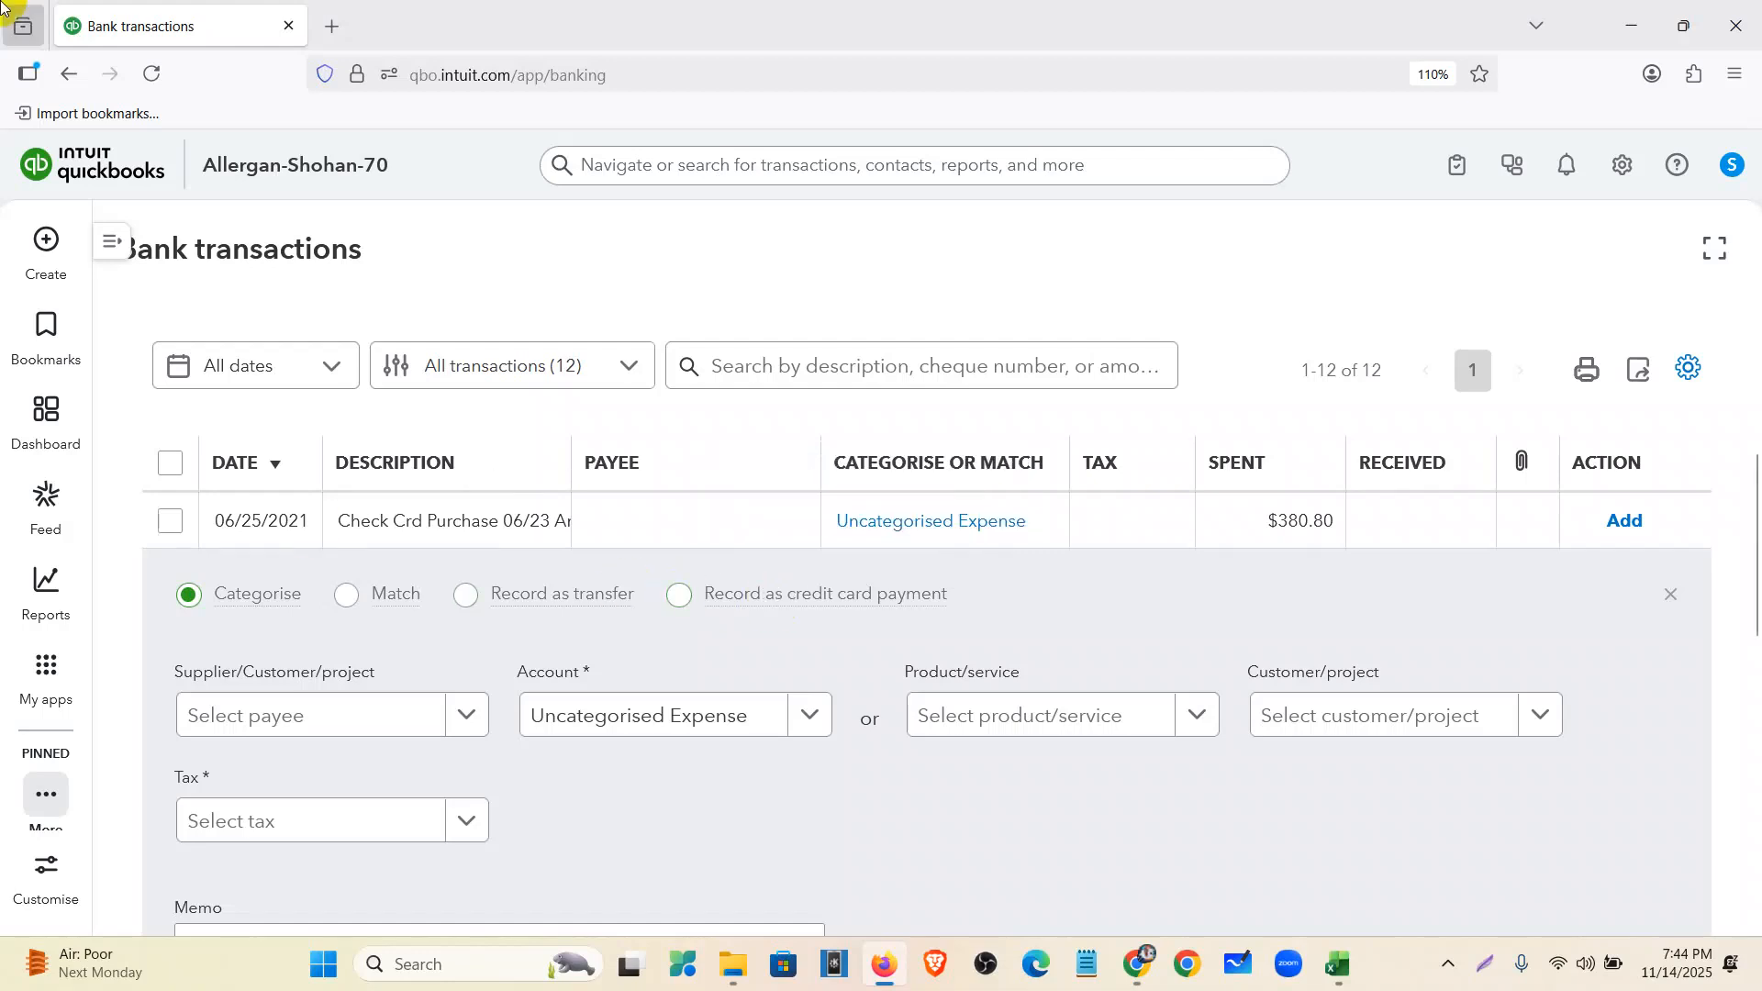
- Collapse the $380.80 transaction's categorise panel, review the list, and switch to the welles fargo workbook
left_click(1671, 596)
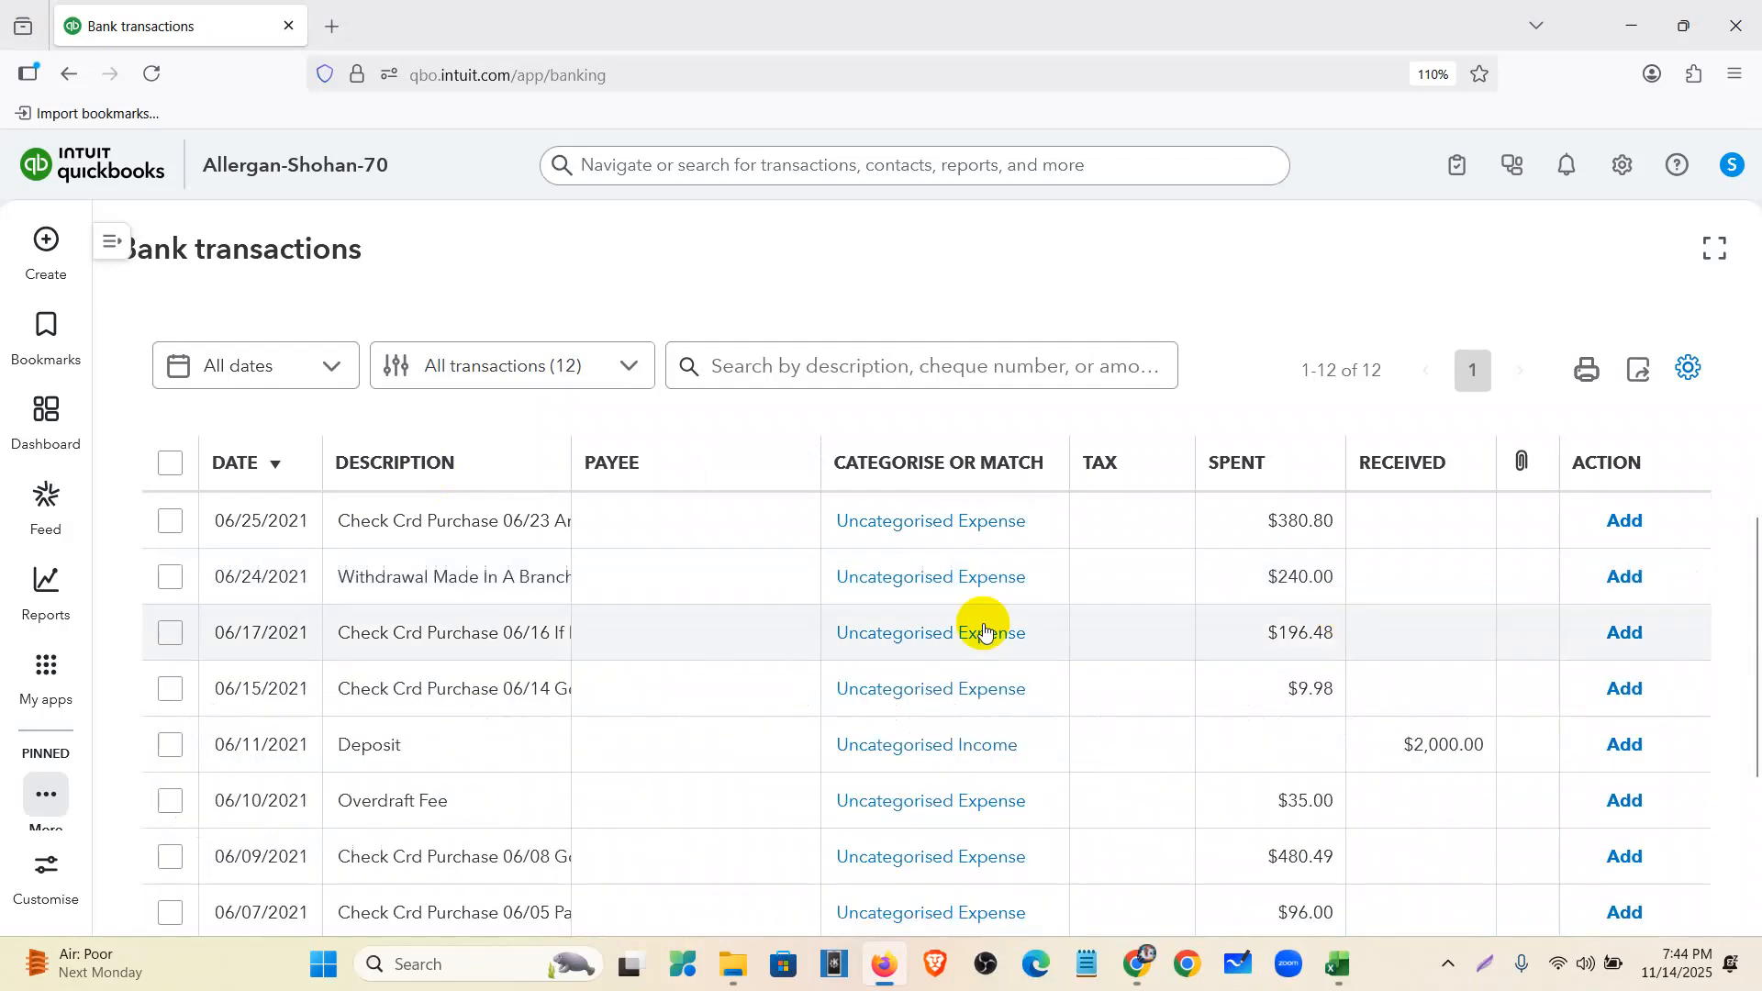
scroll(807, 603, "down", 4)
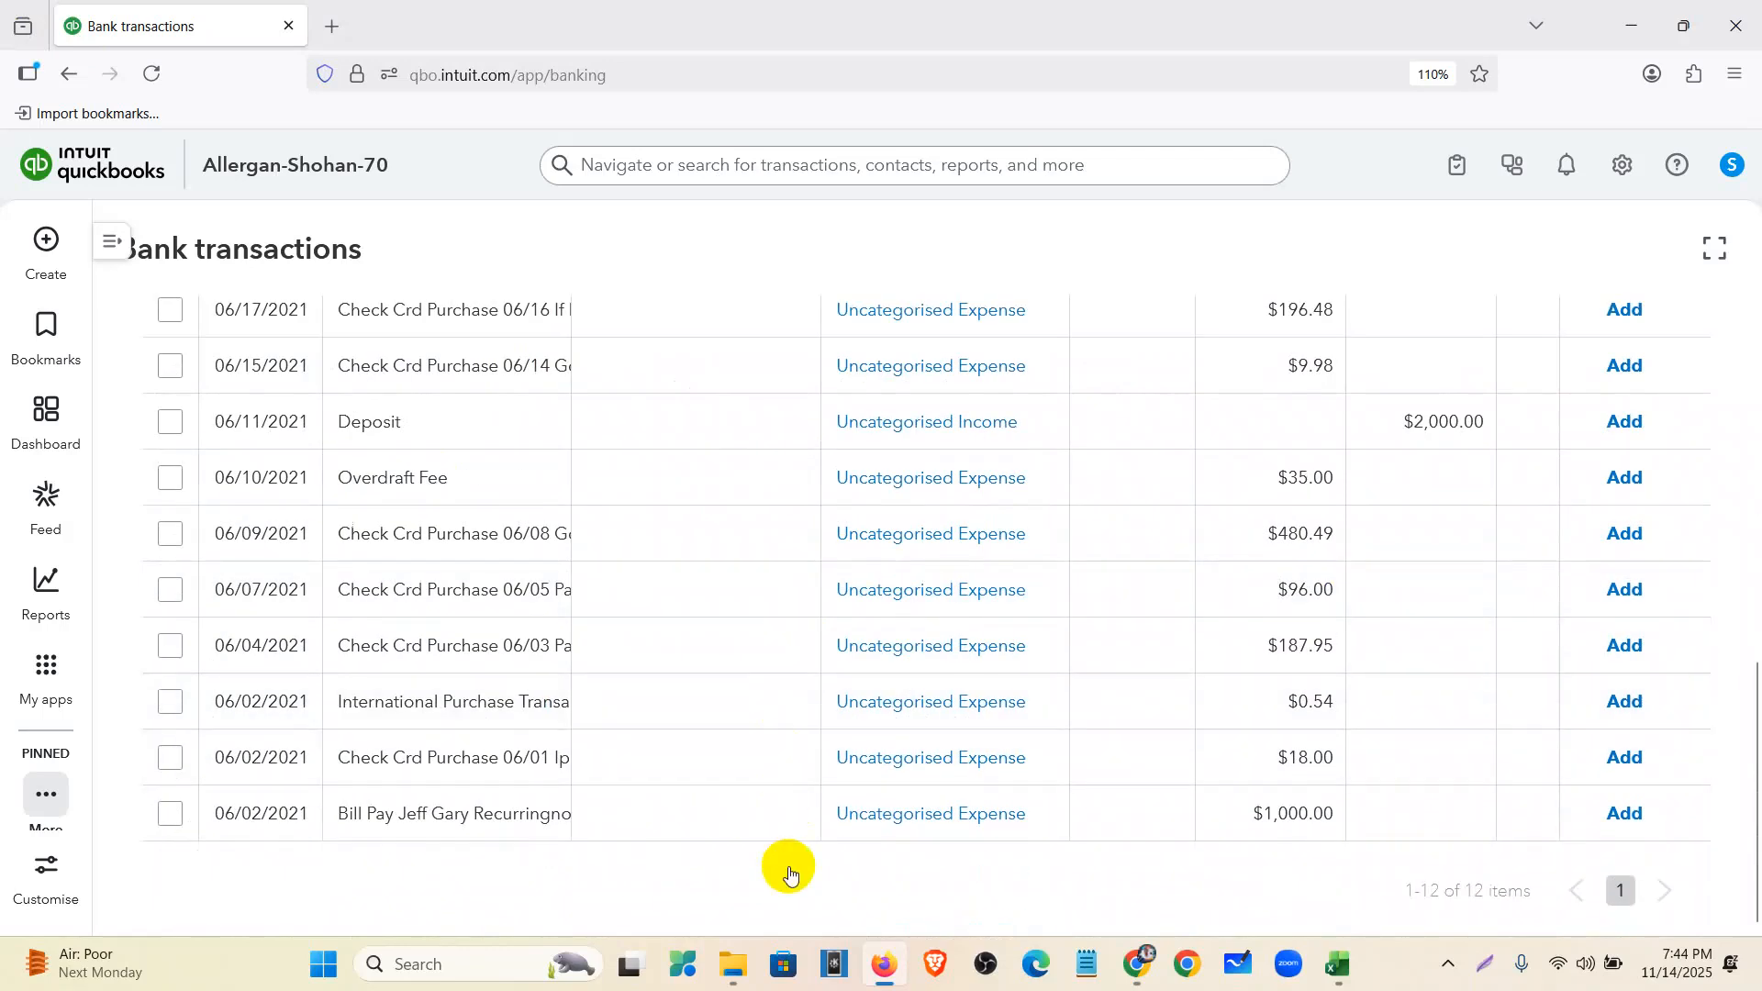
scroll(789, 866, "up", 10)
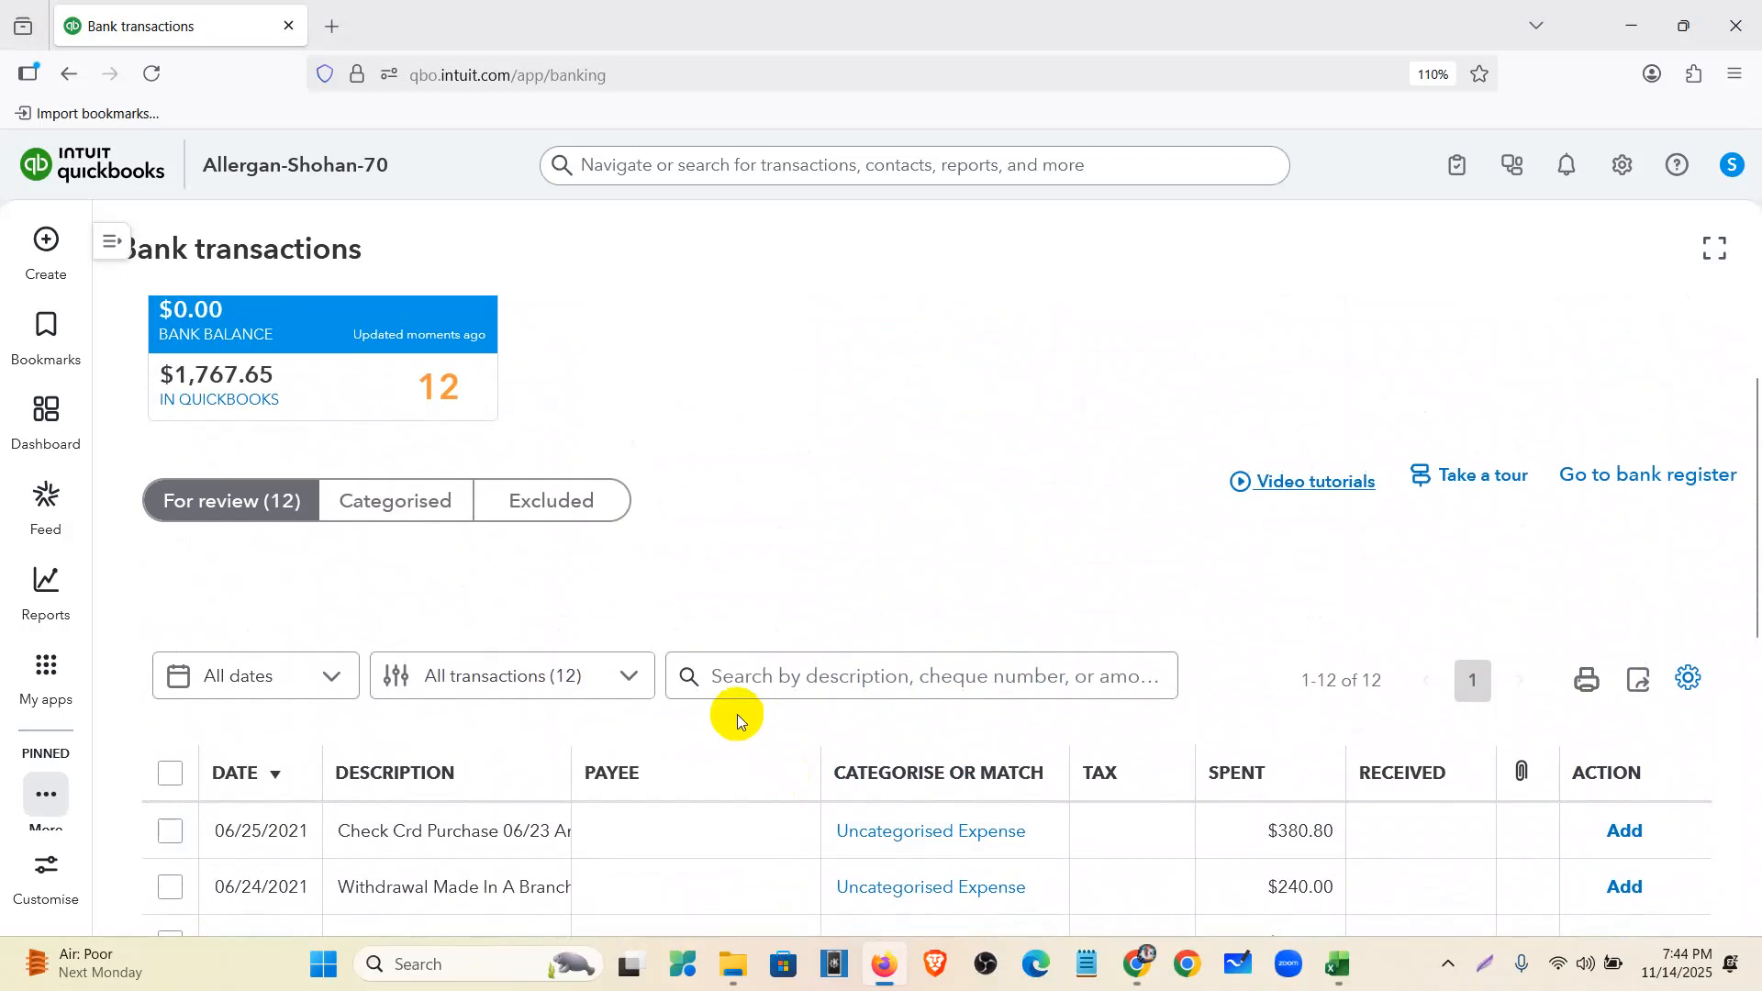
scroll(597, 504, "down", 5)
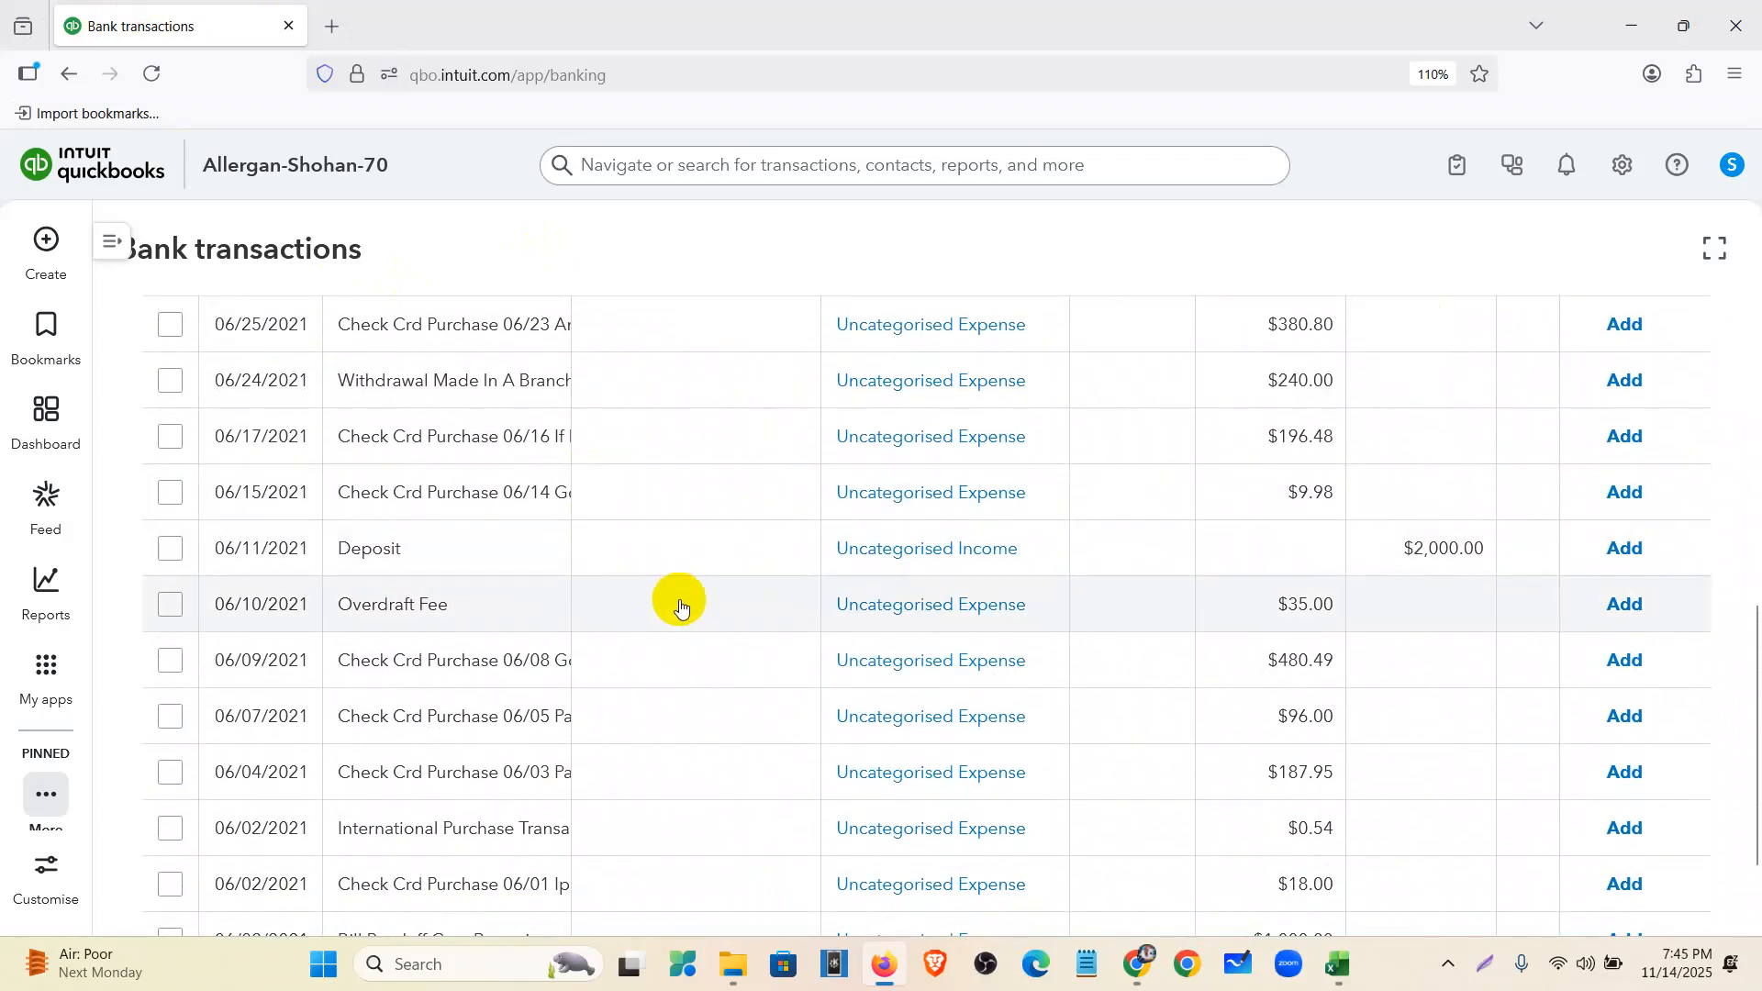
scroll(681, 606, "up", 5)
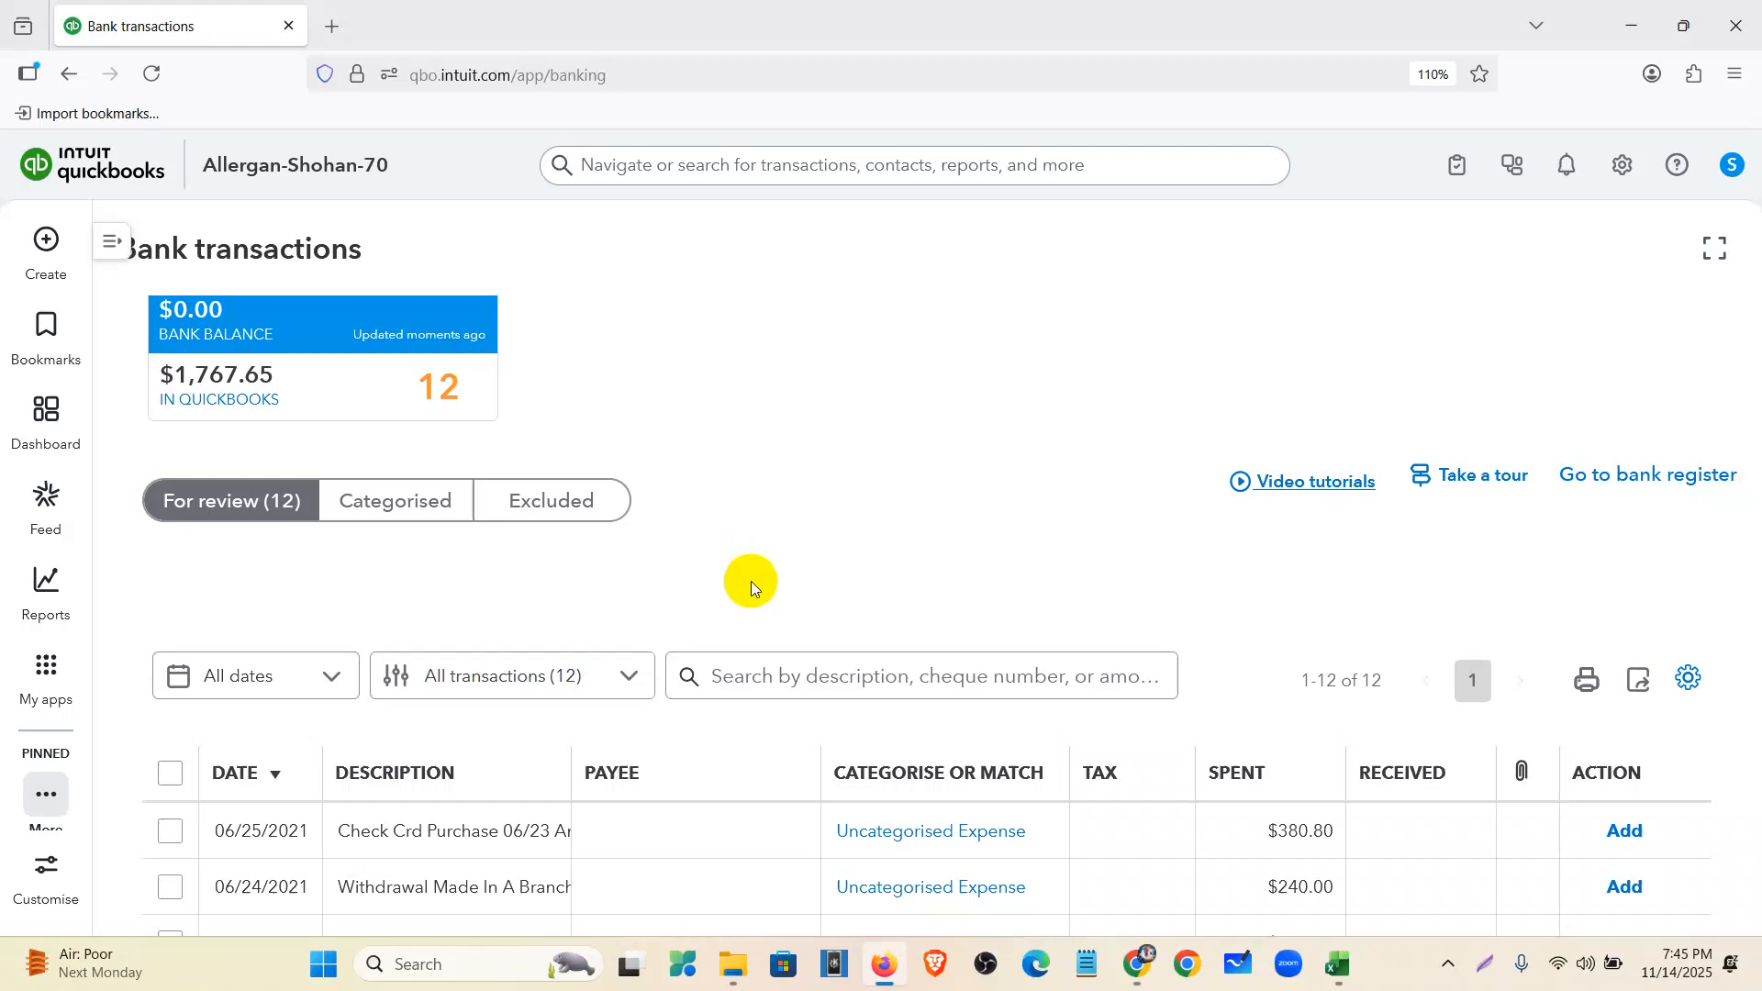
left_click(1339, 964)
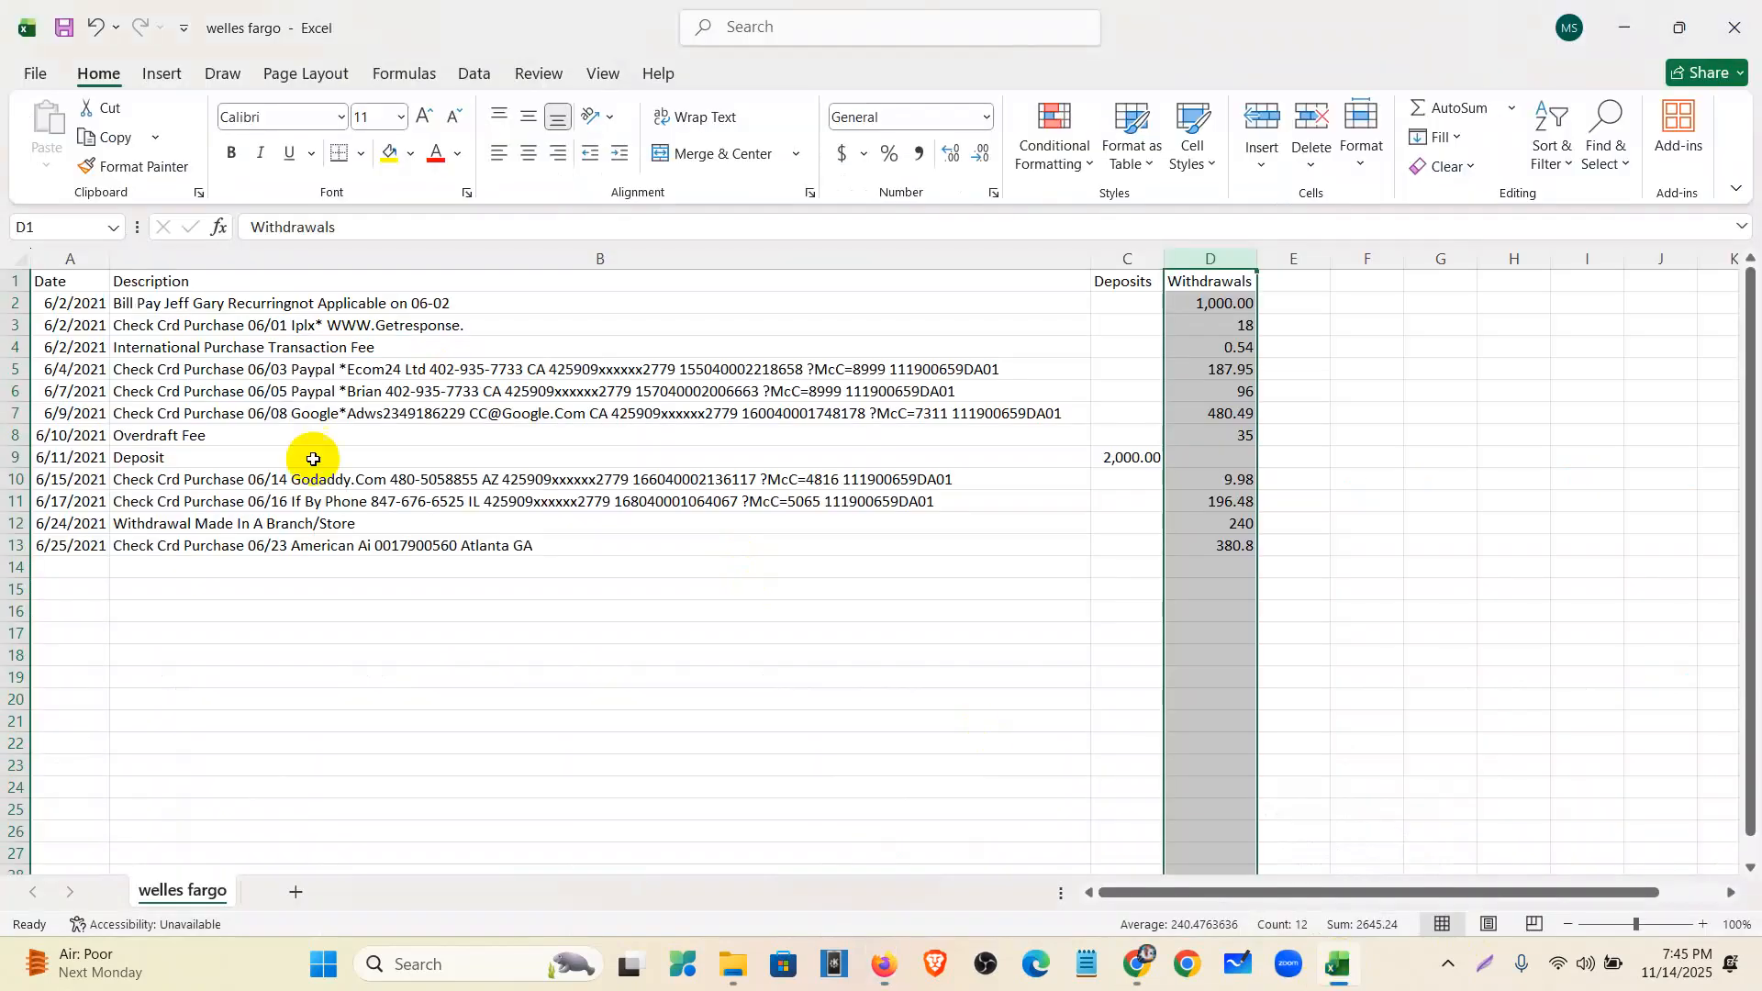
- Fill the B3 description yellow and paint that fill onto B5:B7 and B10:B12
left_click(593, 790)
scroll(636, 724, "up", 3, "ctrl")
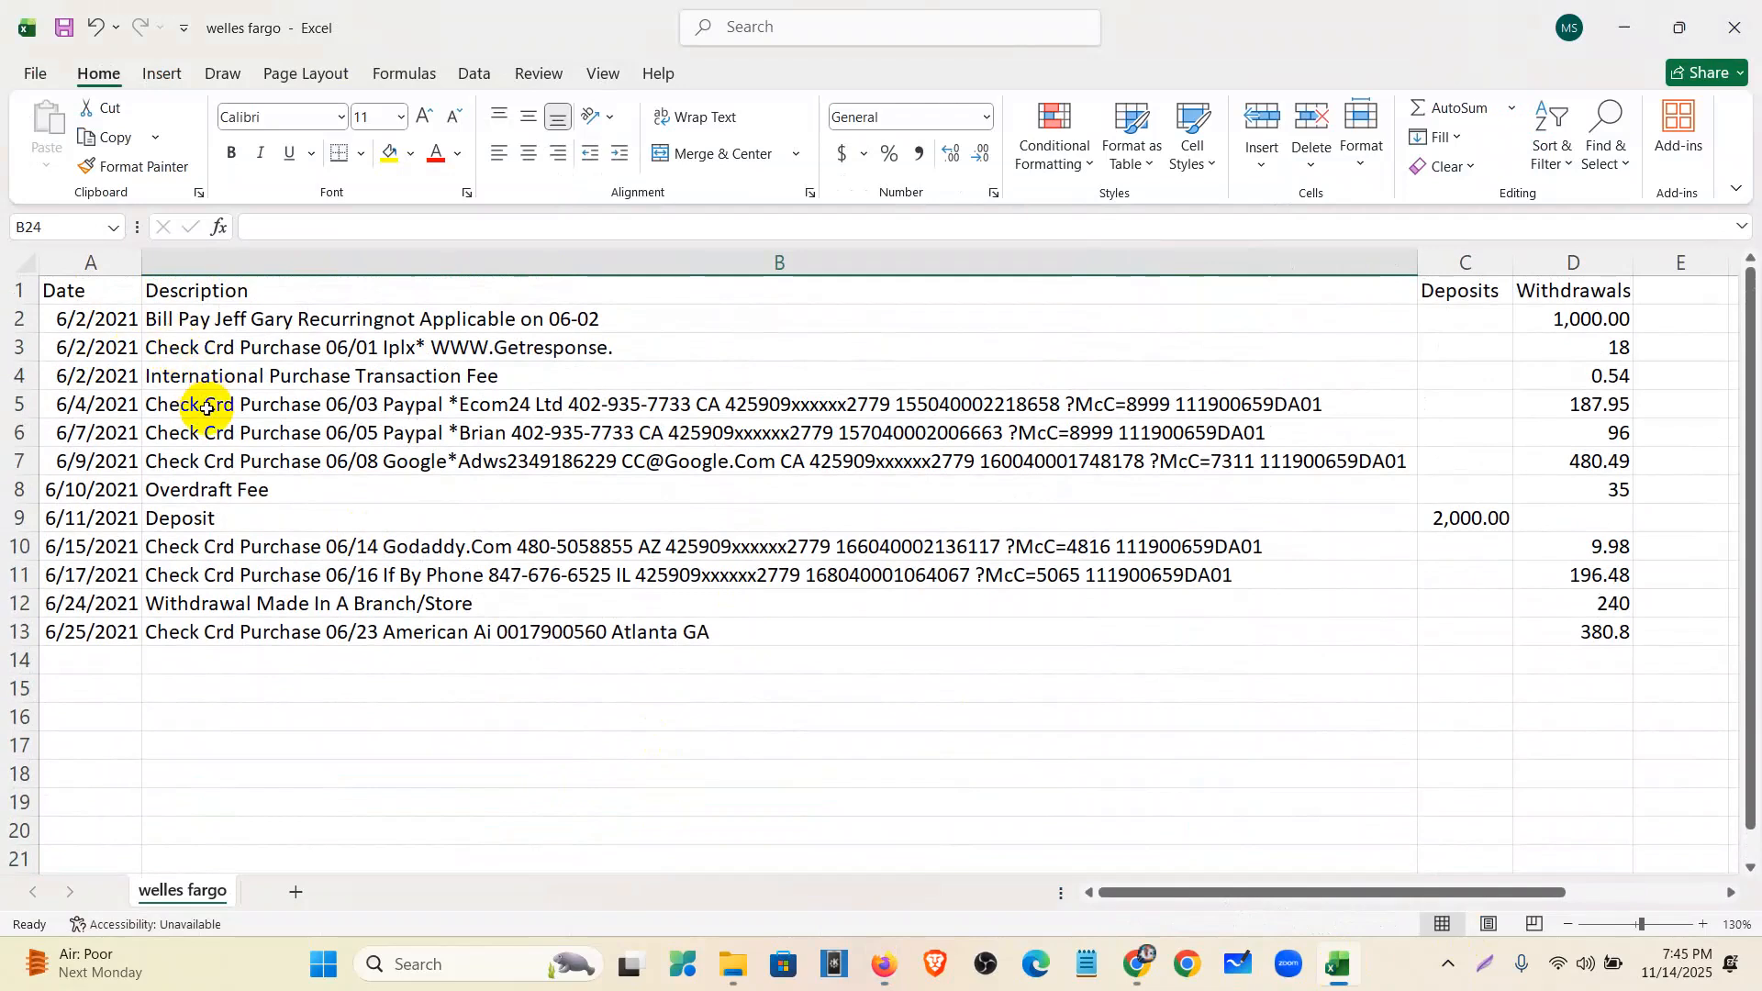
left_click(207, 408)
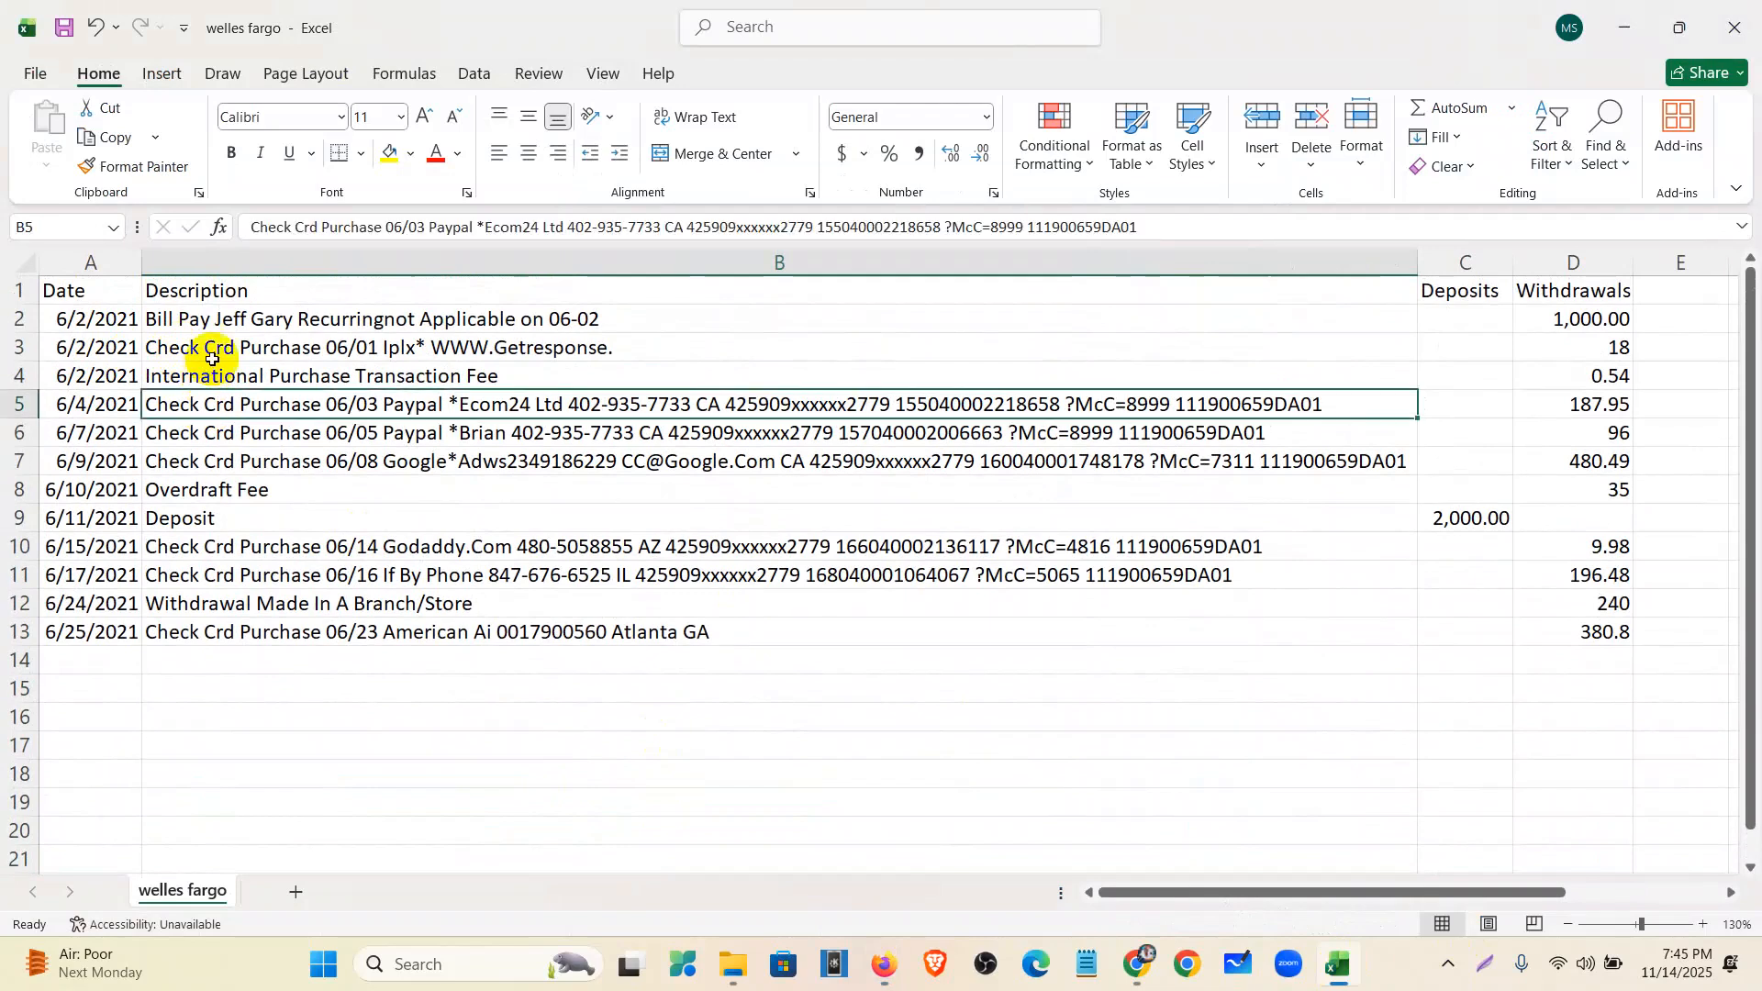
left_click(212, 347)
left_click(389, 153)
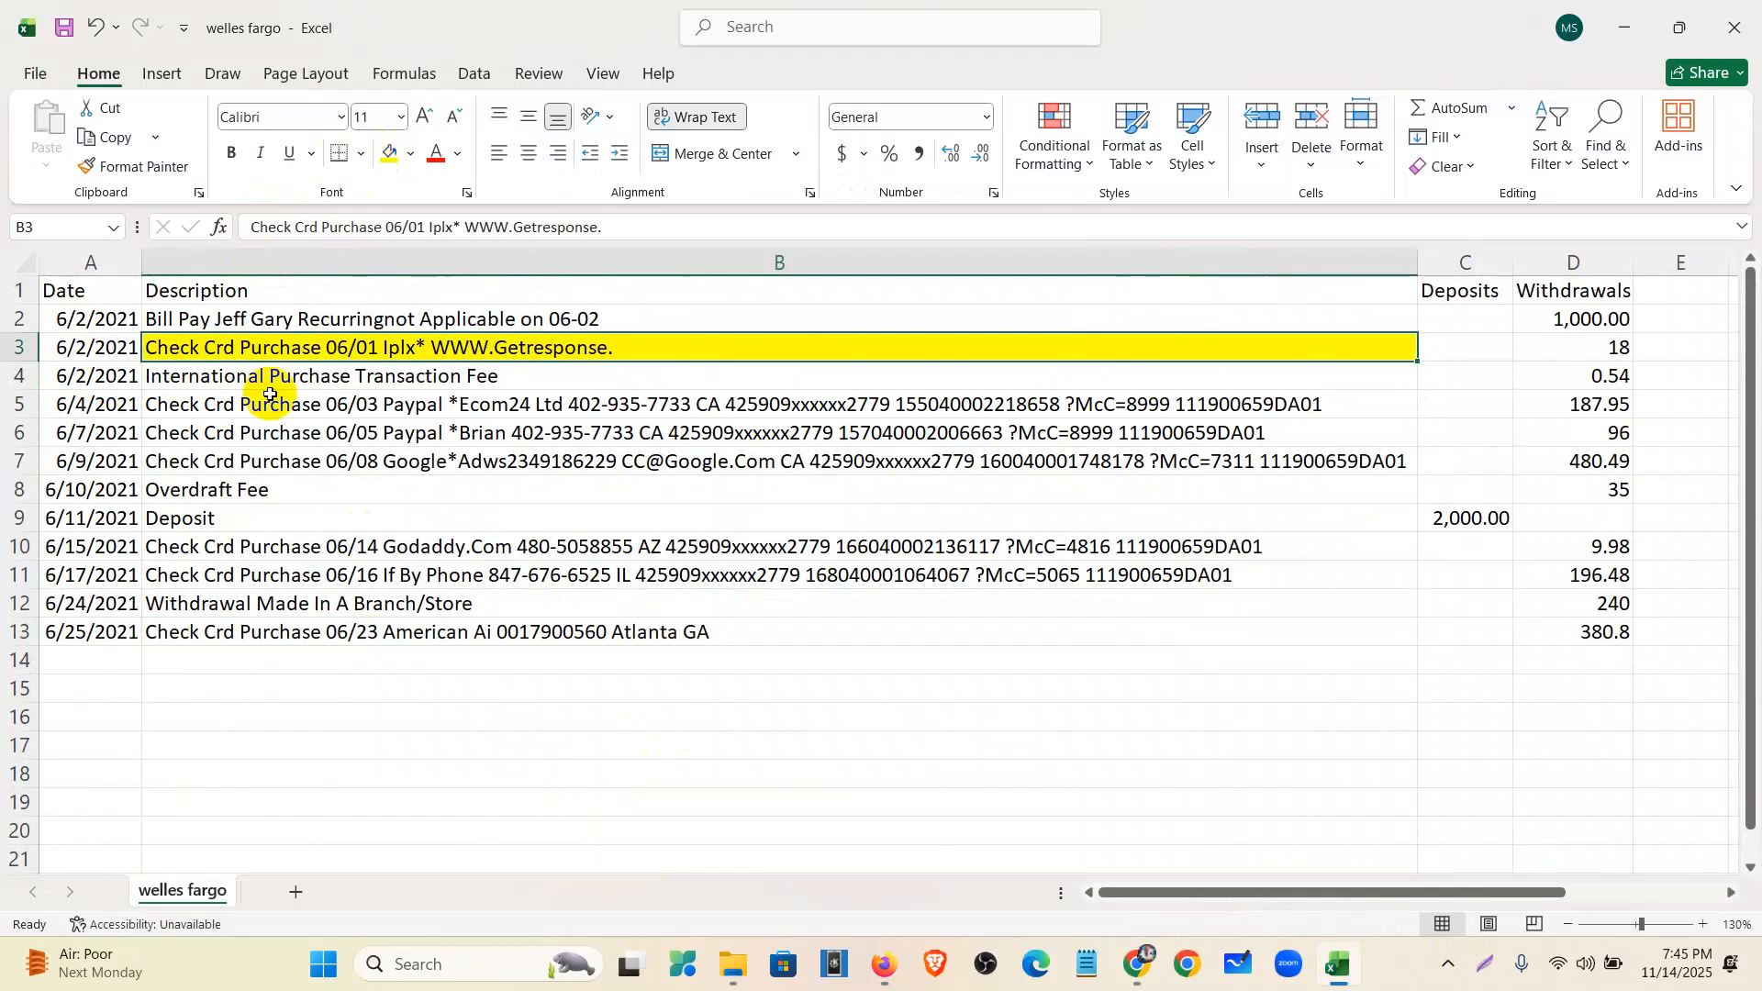
left_click(135, 166)
left_click_drag(251, 402, 260, 455)
left_click(135, 166)
left_click_drag(236, 548, 238, 604)
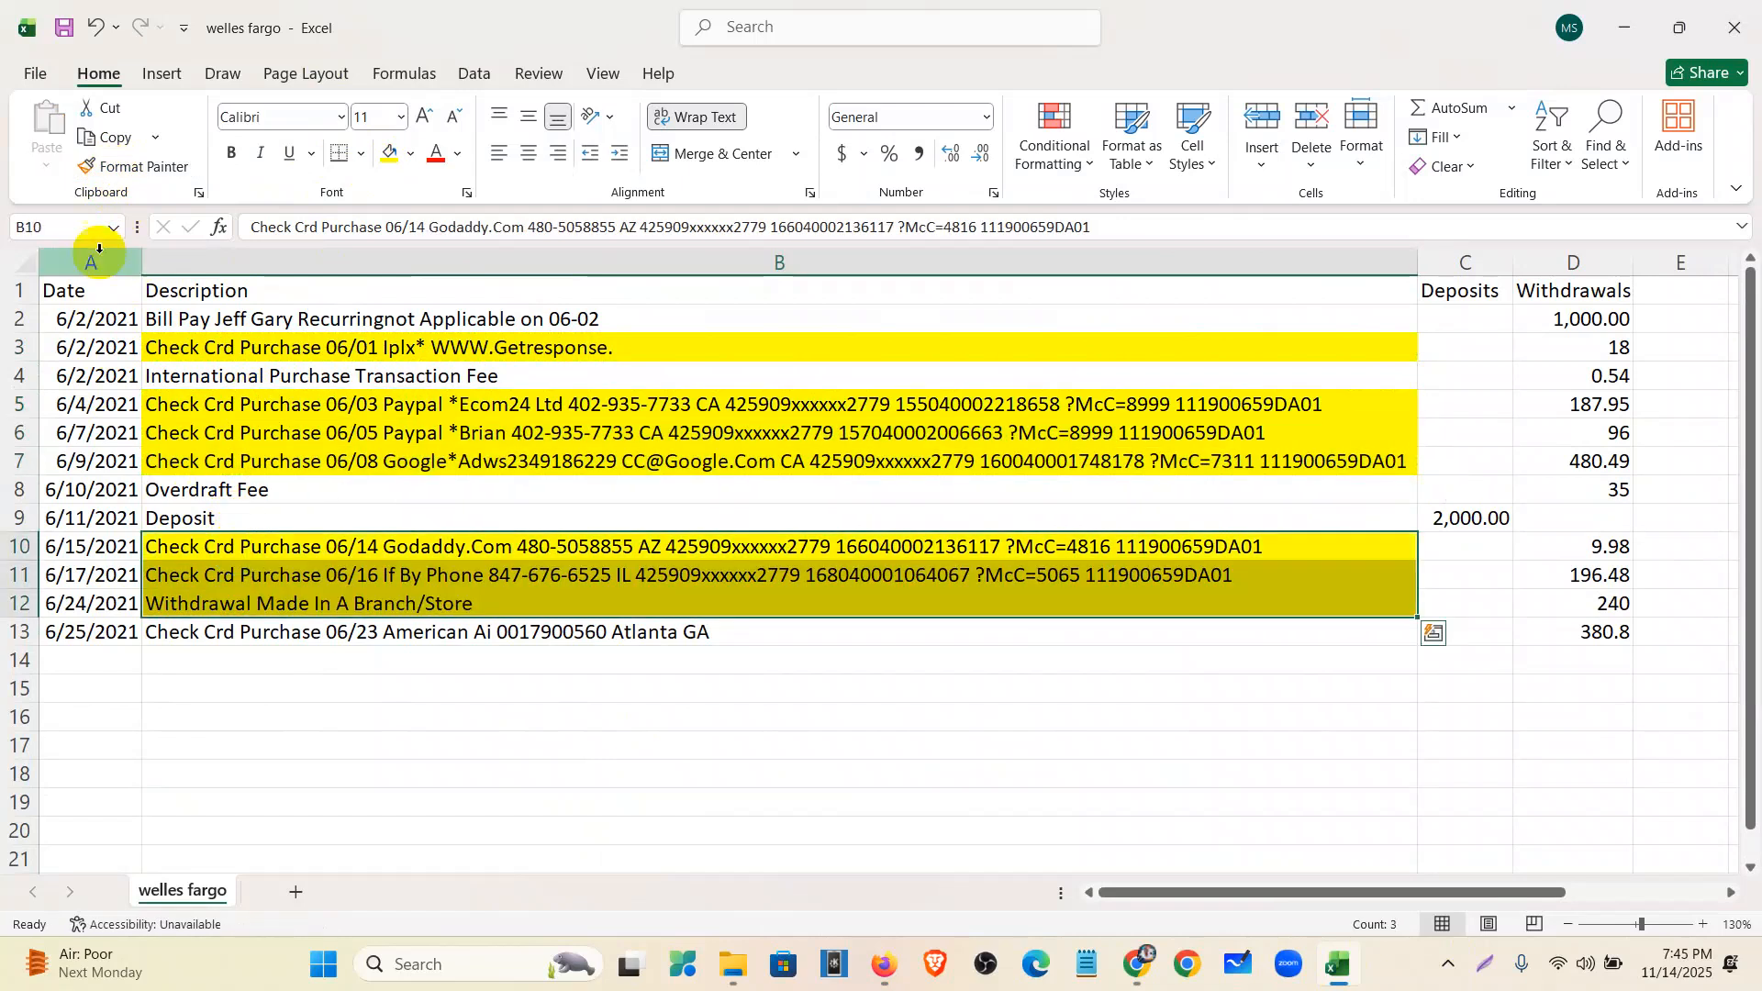
- Undo the B10:B12 painting, then fill B10:B11 and B13 yellow instead
key("ctrl+z")
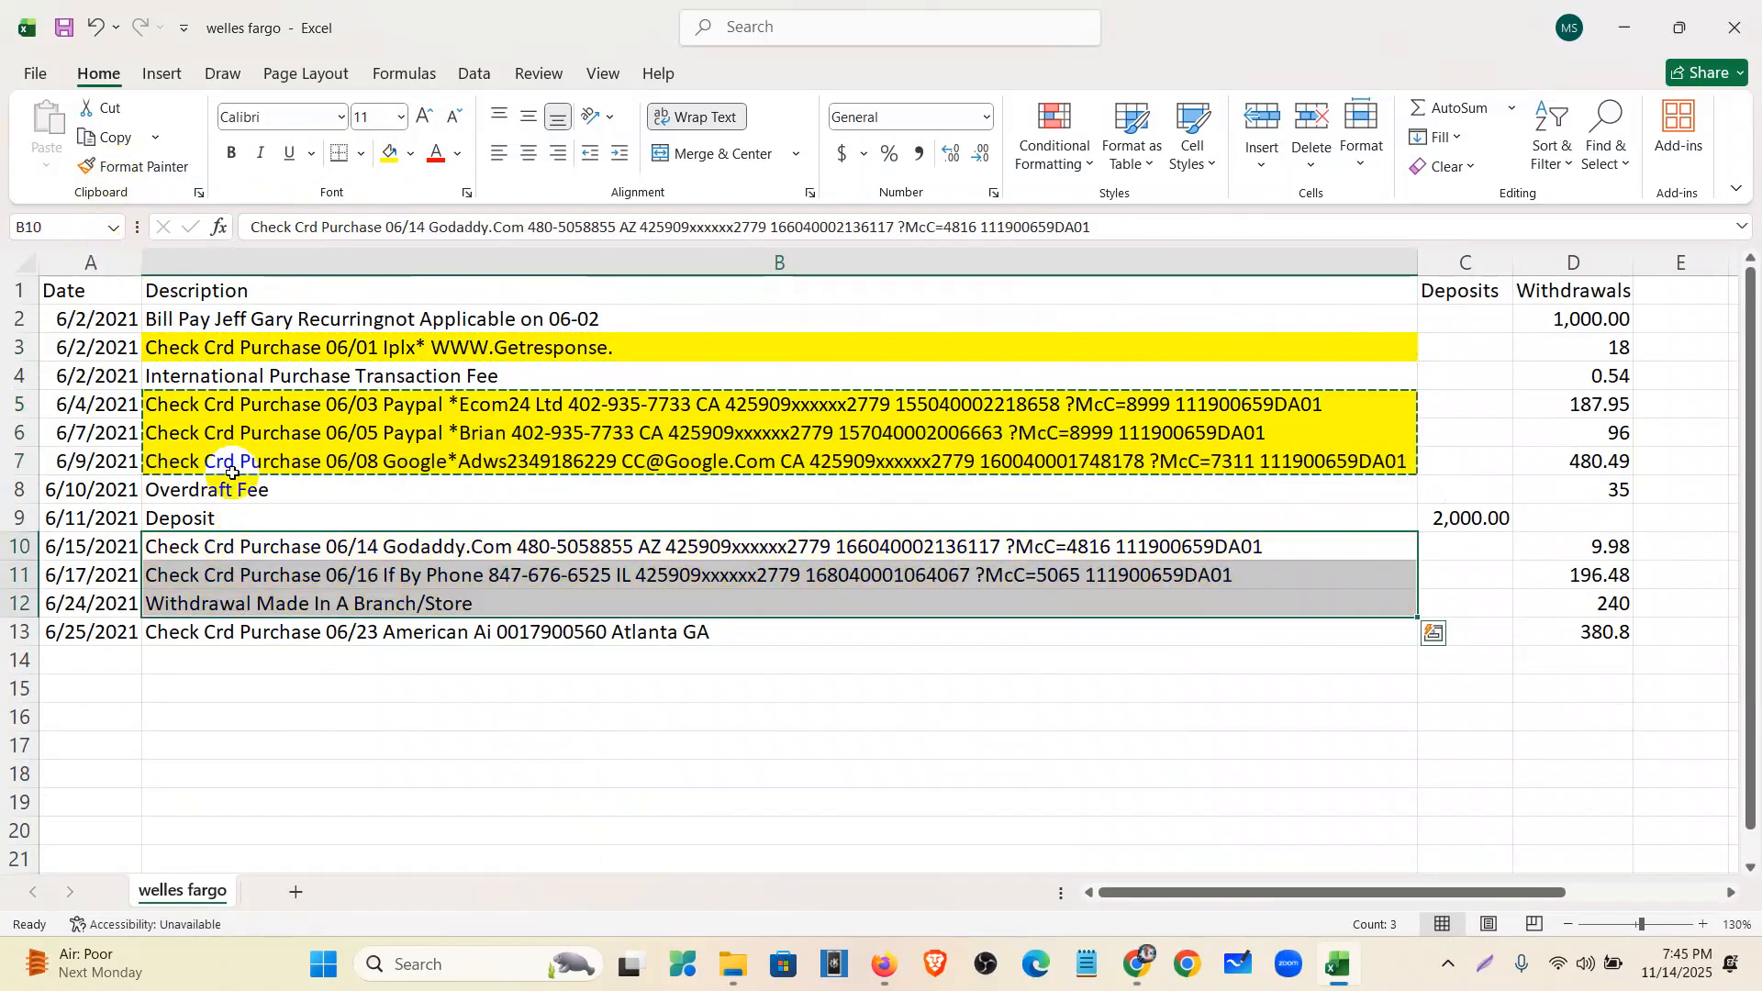
left_click(119, 166)
left_click(224, 406)
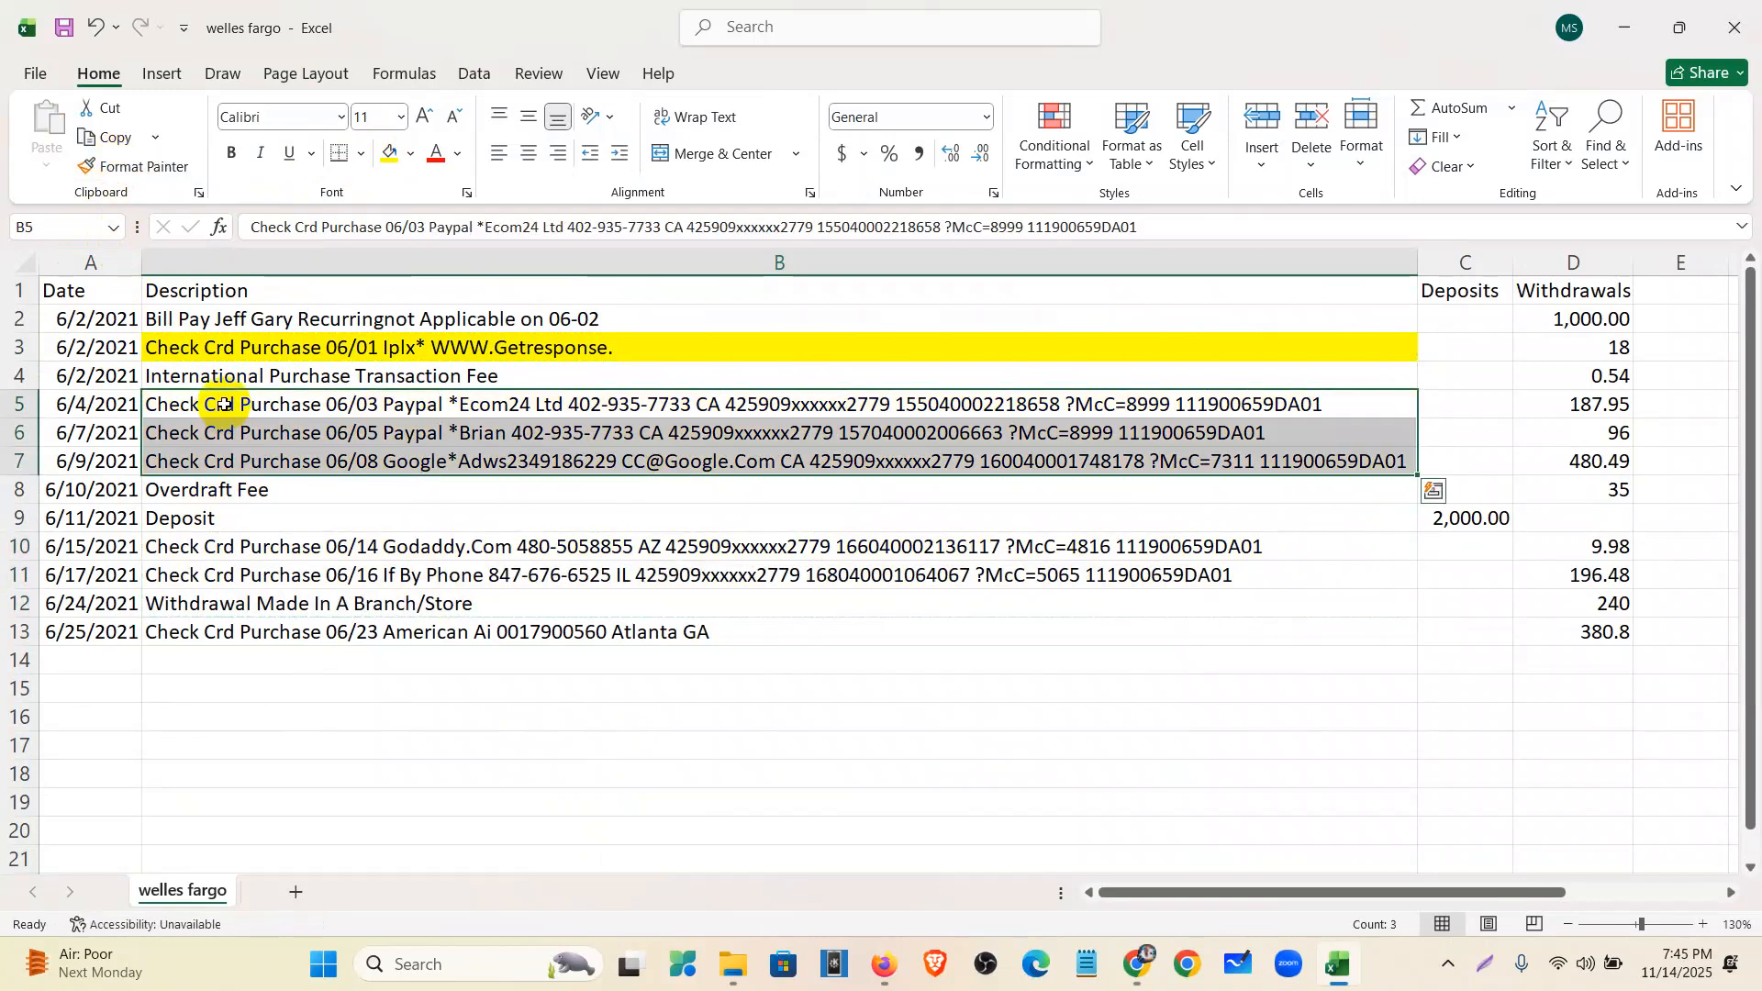
key("ctrl+z")
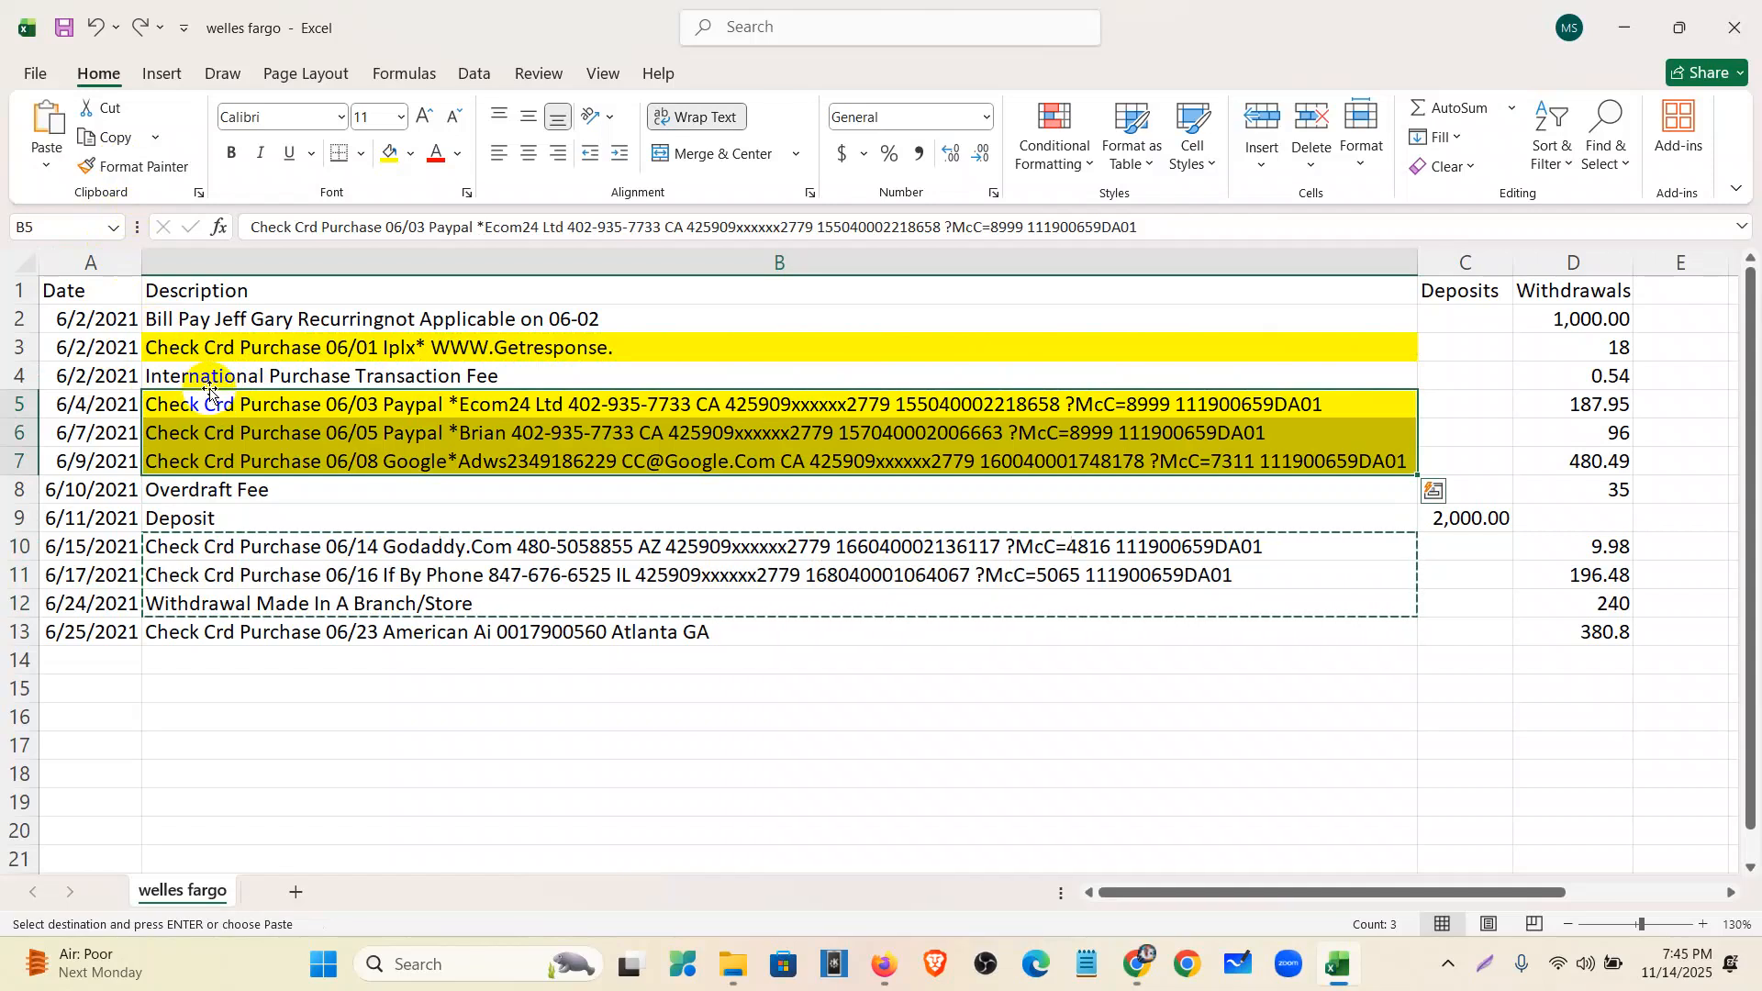
left_click_drag(224, 549, 222, 564)
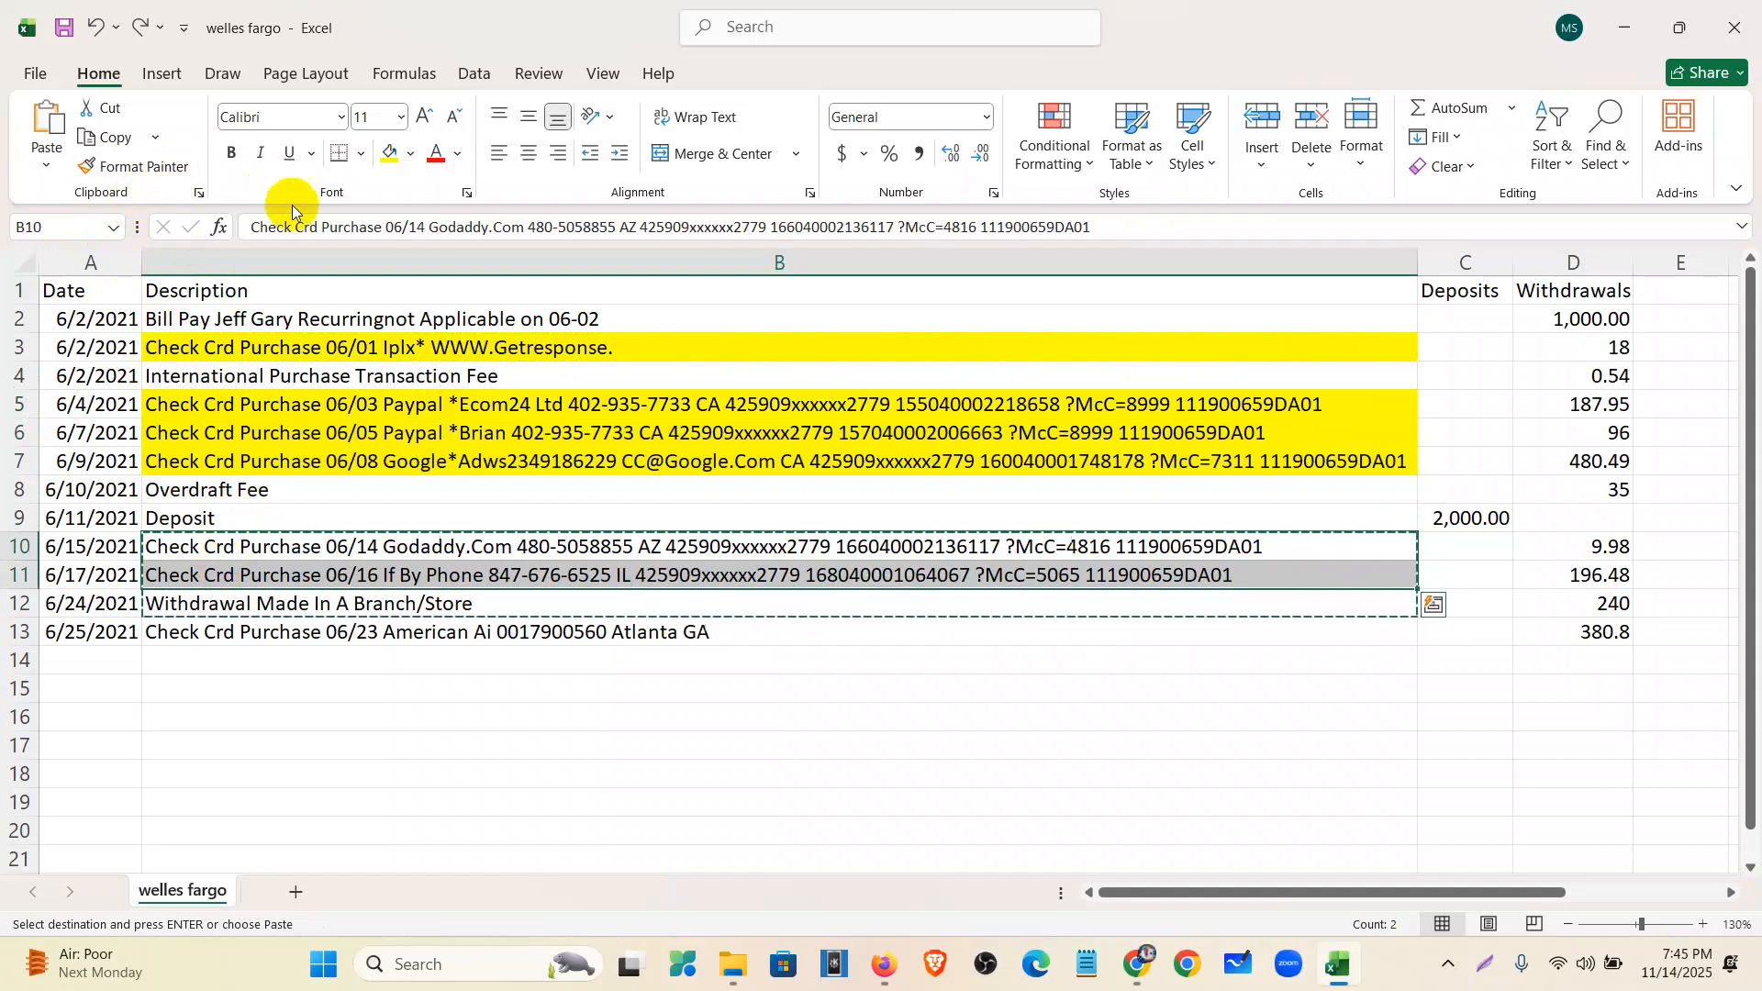
left_click(392, 155)
left_click(358, 633)
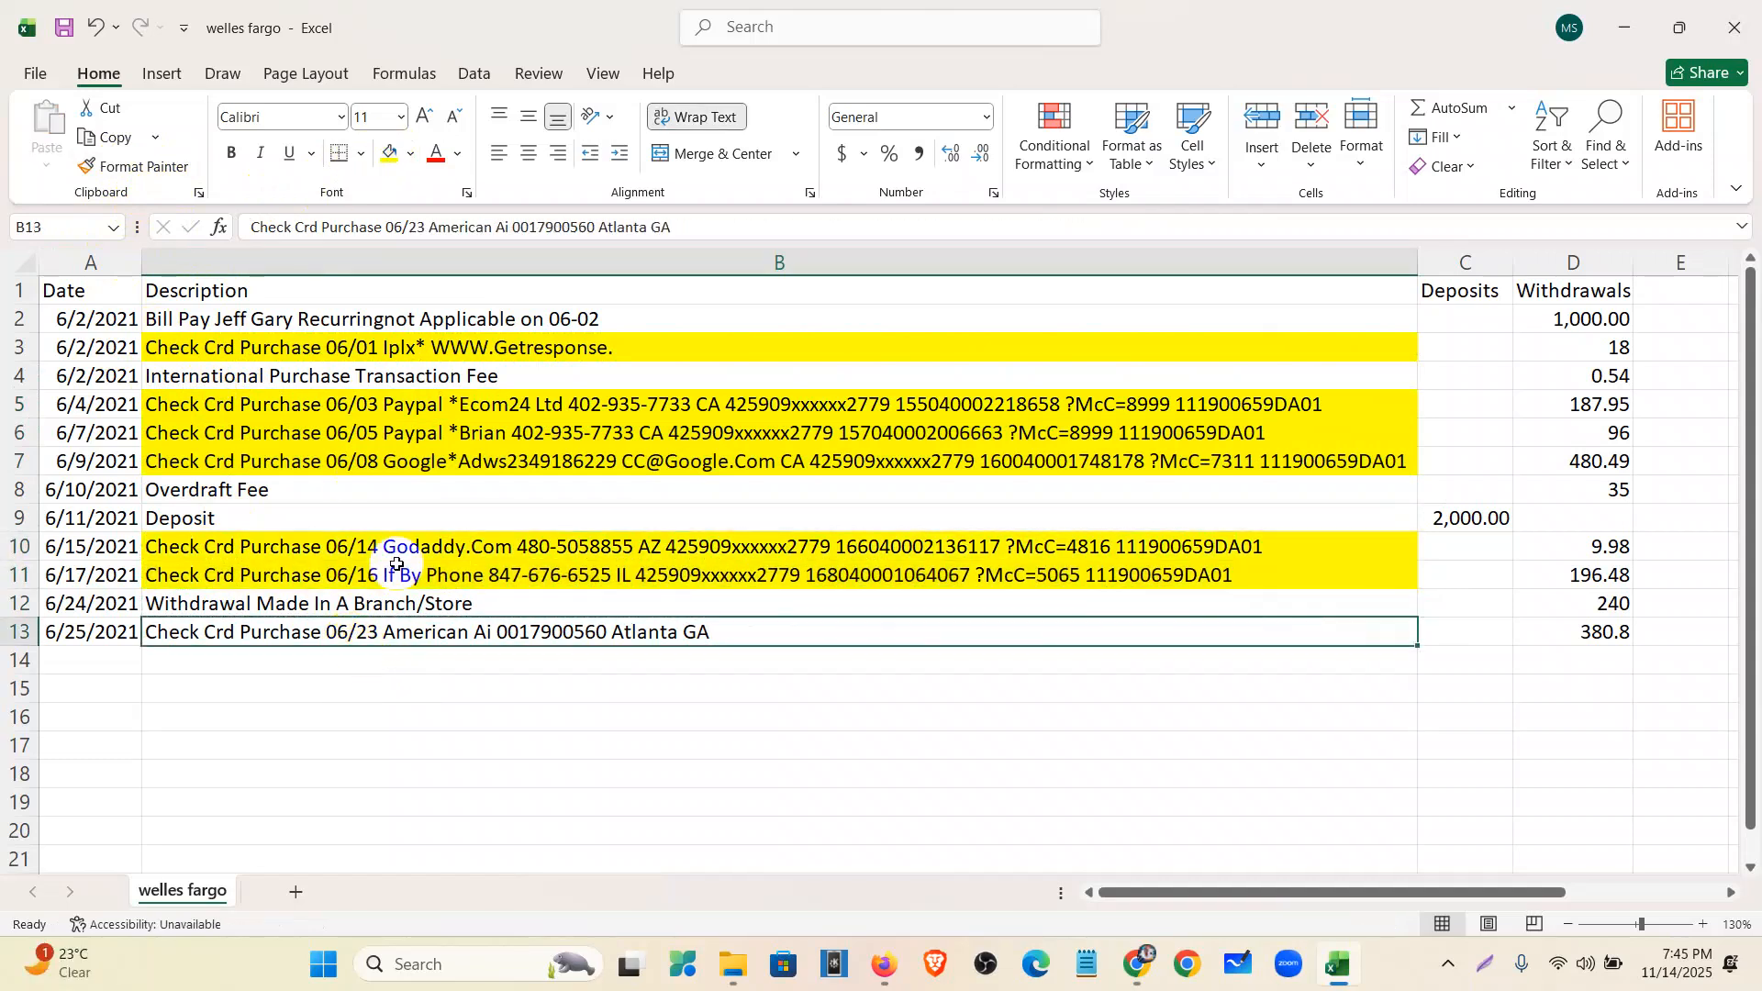
left_click(392, 155)
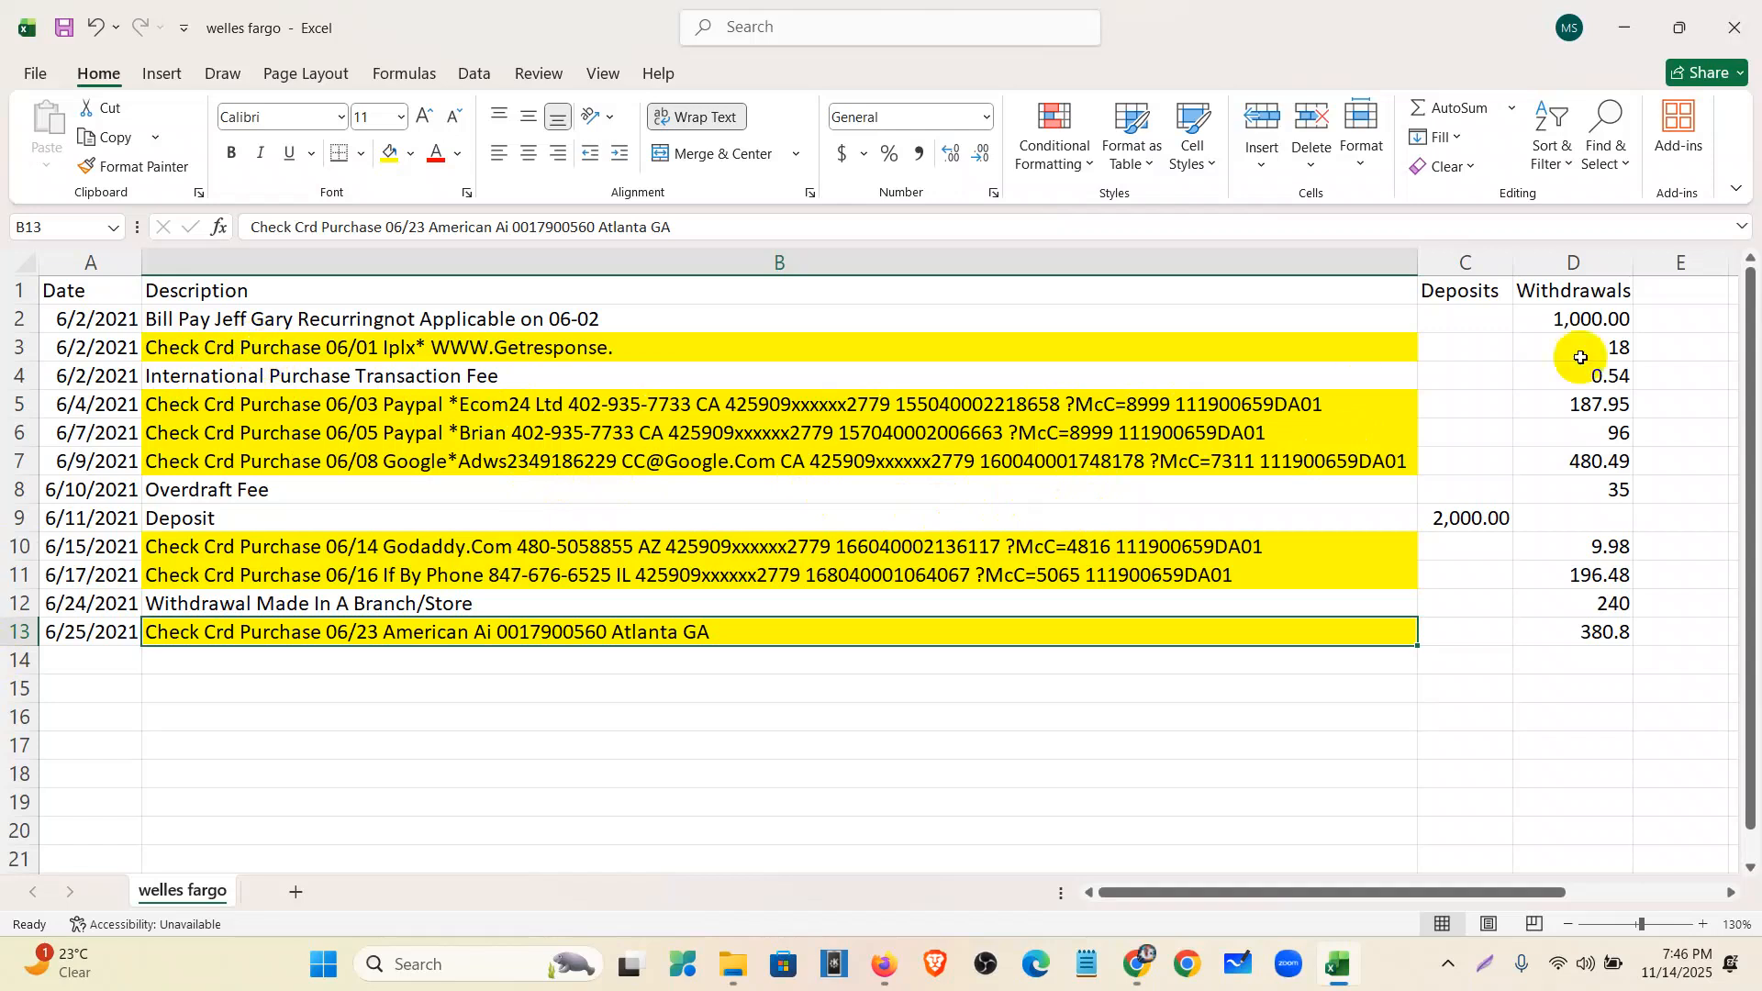
- Fill withdrawal cells D3, D5:D7, D10:D11 and D13 yellow
left_click(1620, 347)
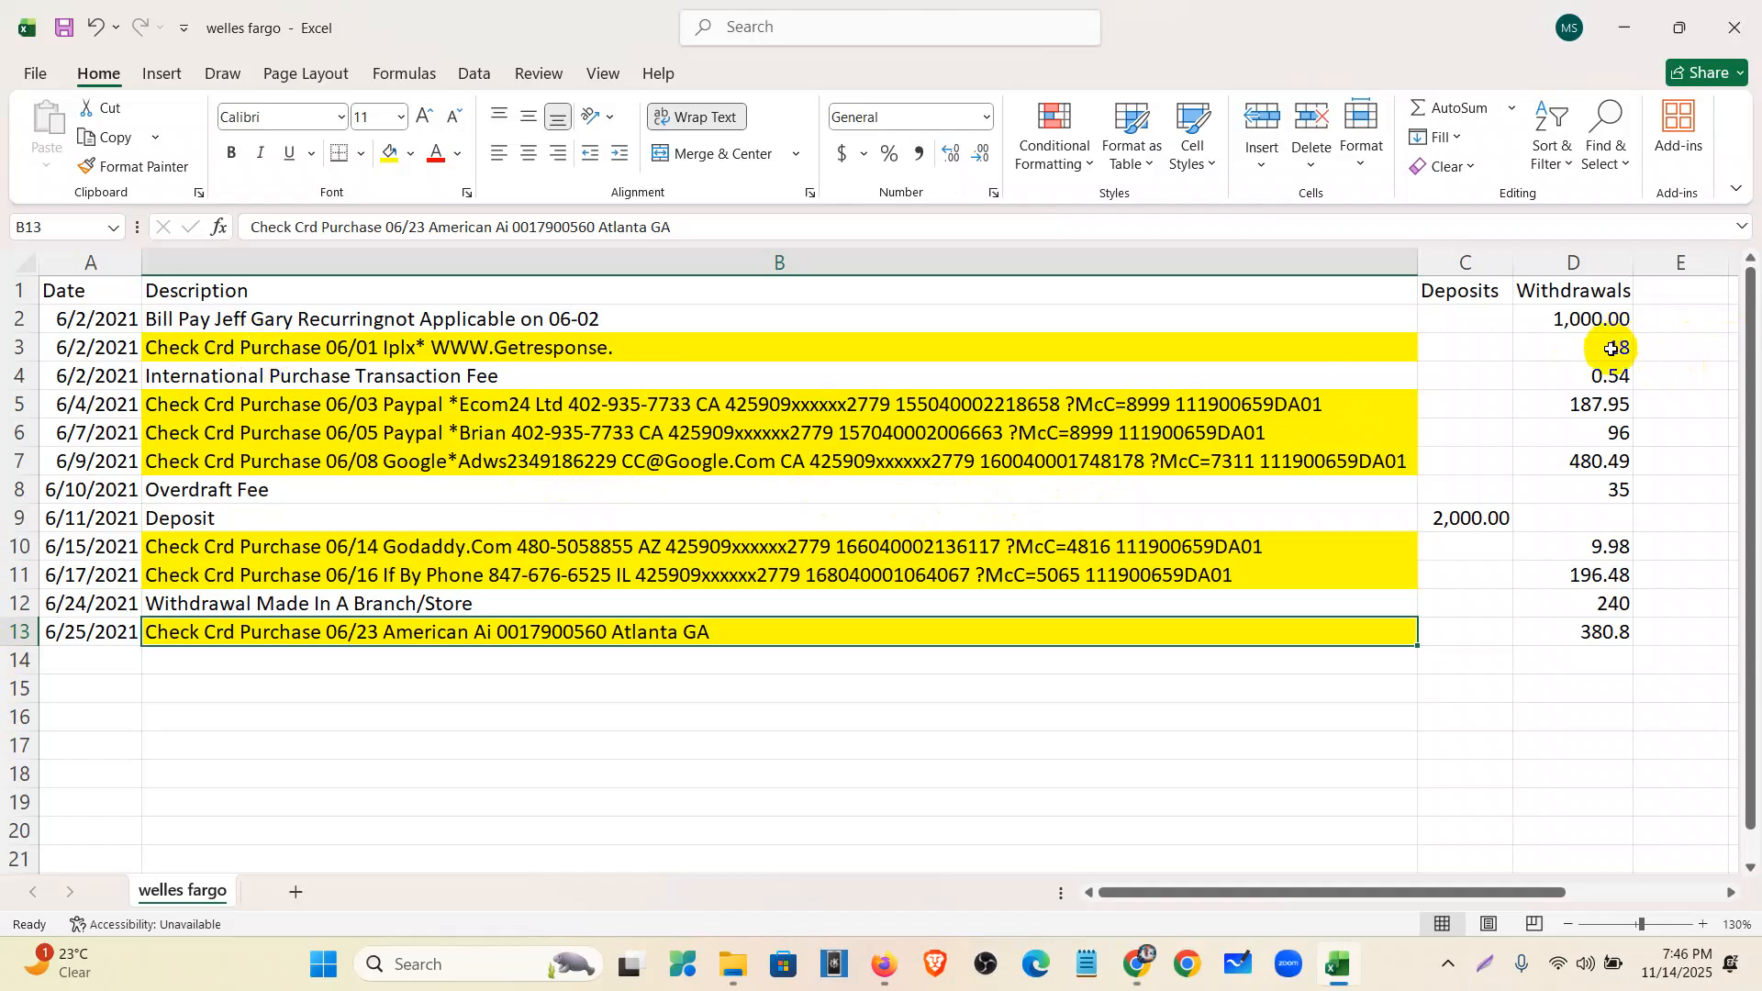
left_click(389, 154)
left_click_drag(1585, 407, 1589, 461)
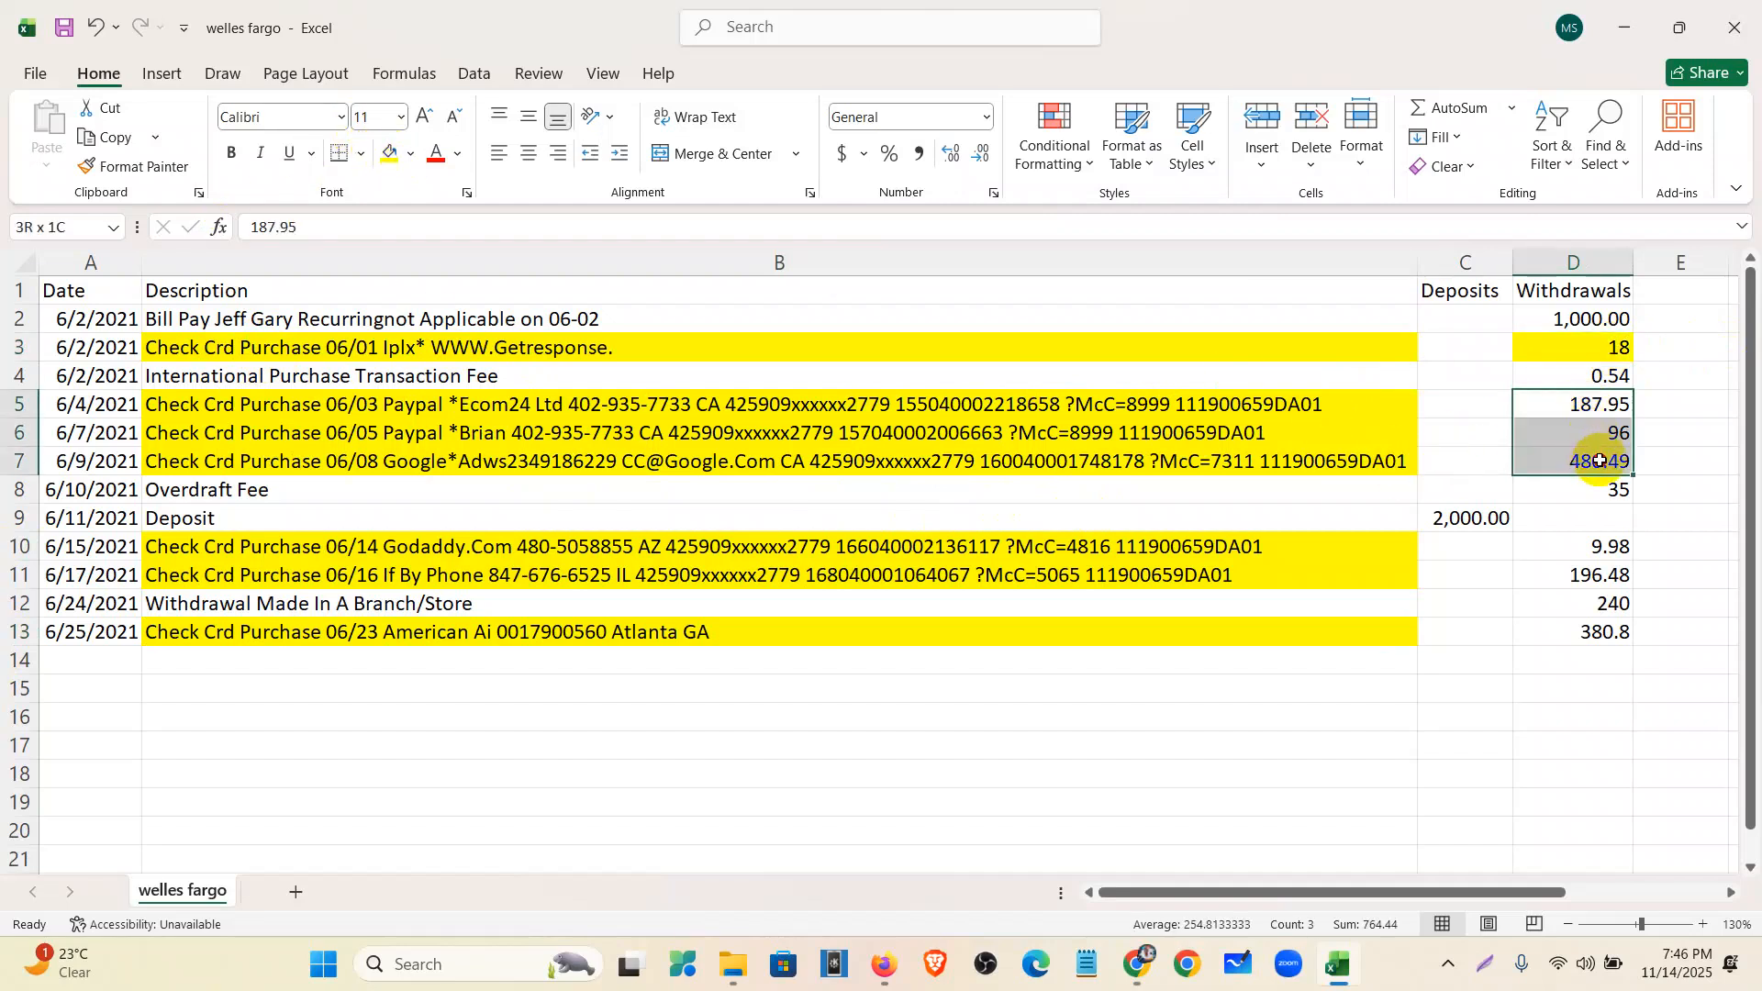
left_click(389, 153)
left_click(1578, 550)
left_click_drag(1579, 549, 1581, 576)
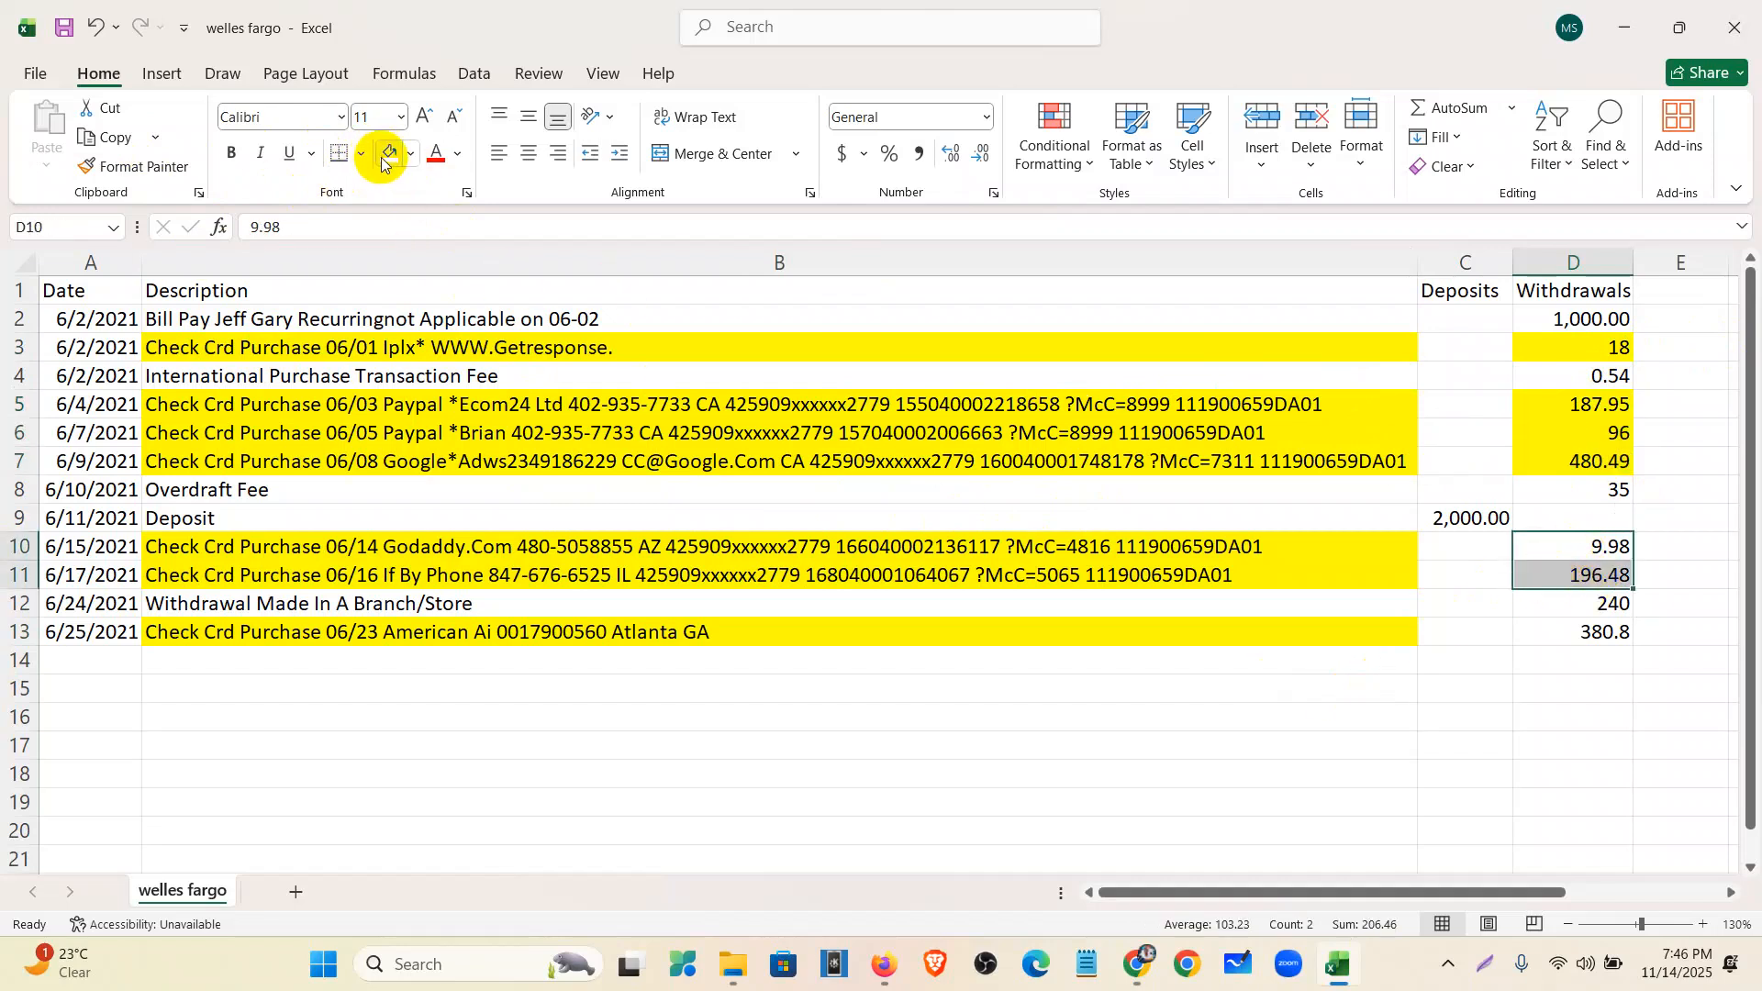
left_click(382, 160)
left_click(1620, 636)
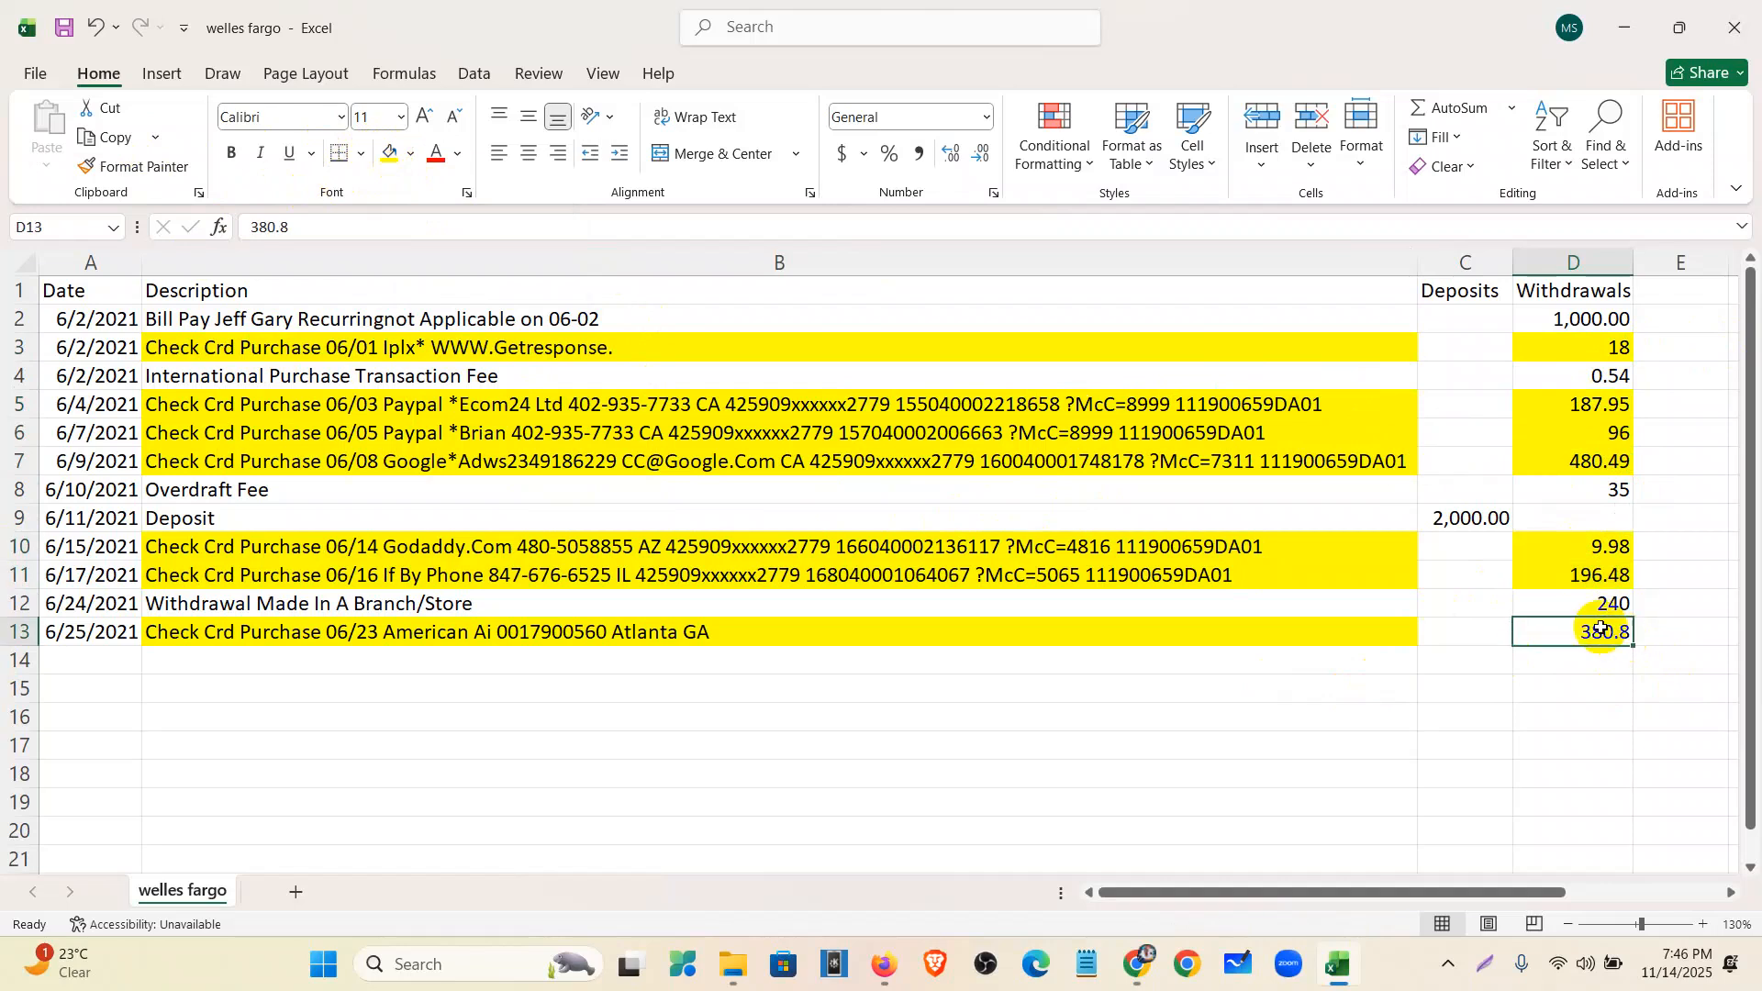
left_click(389, 153)
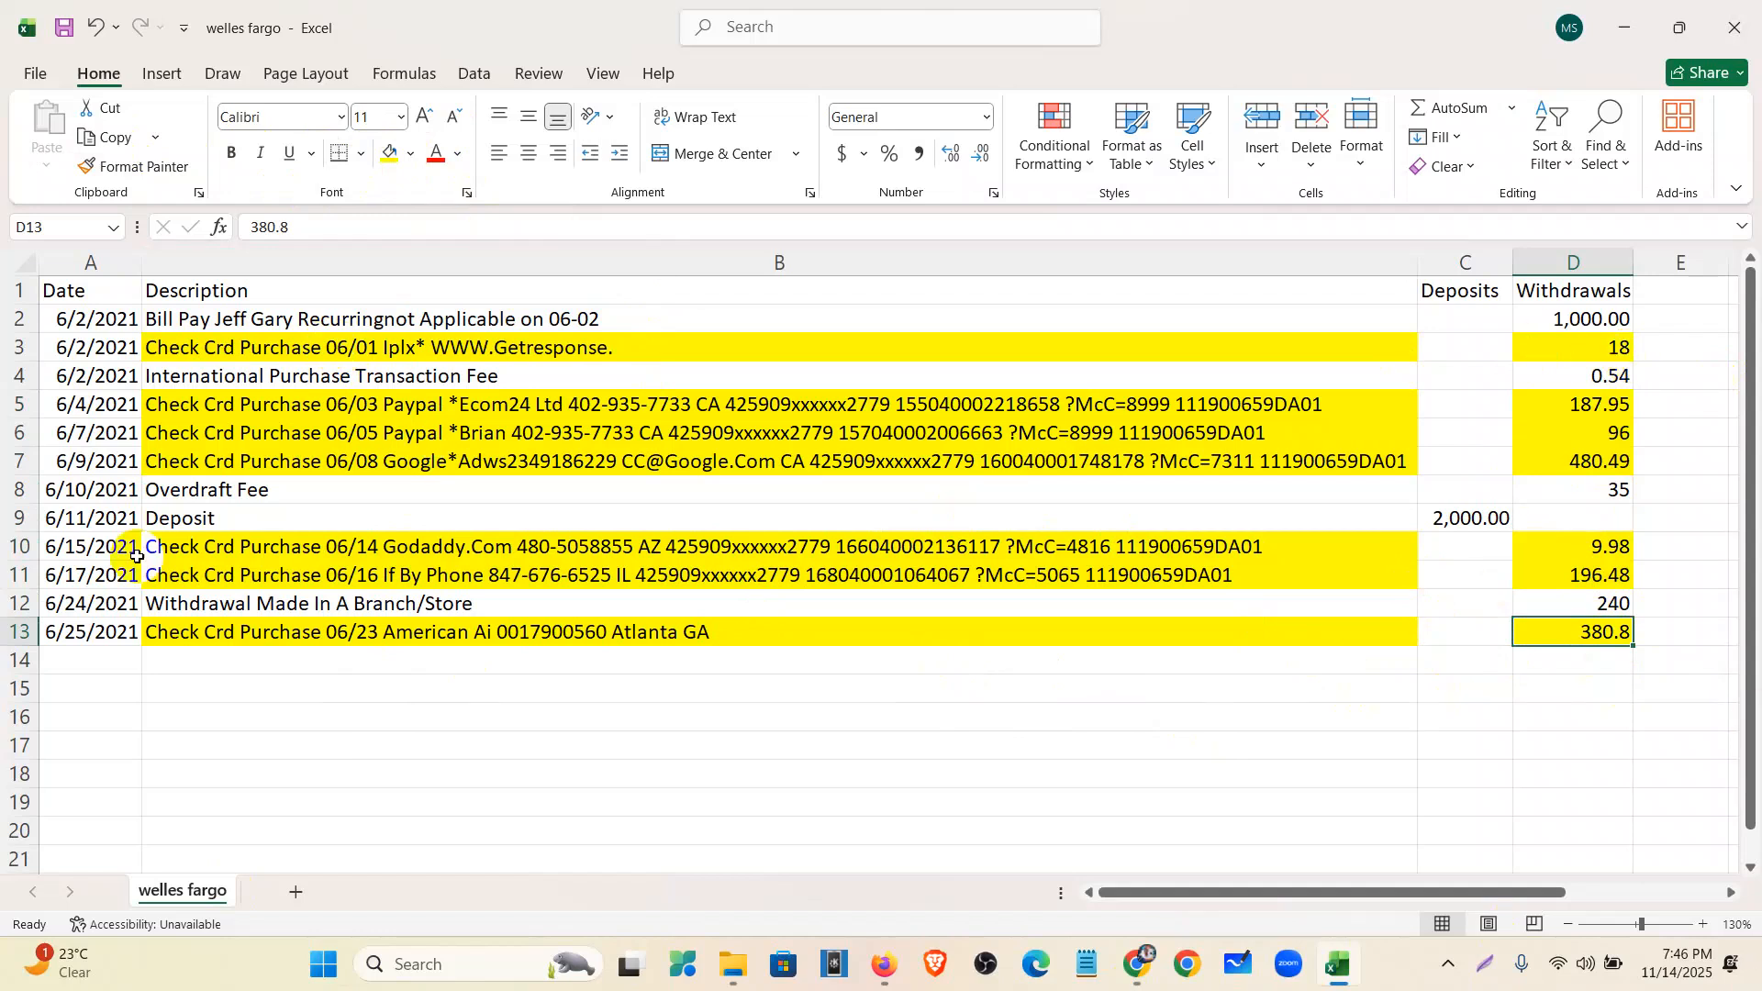
- Mark the 'Check Crd Purchase' text in B5 without changing it, then return to QuickBooks
left_click(259, 408)
left_click_drag(388, 227, 241, 223)
key("ctrl+c")
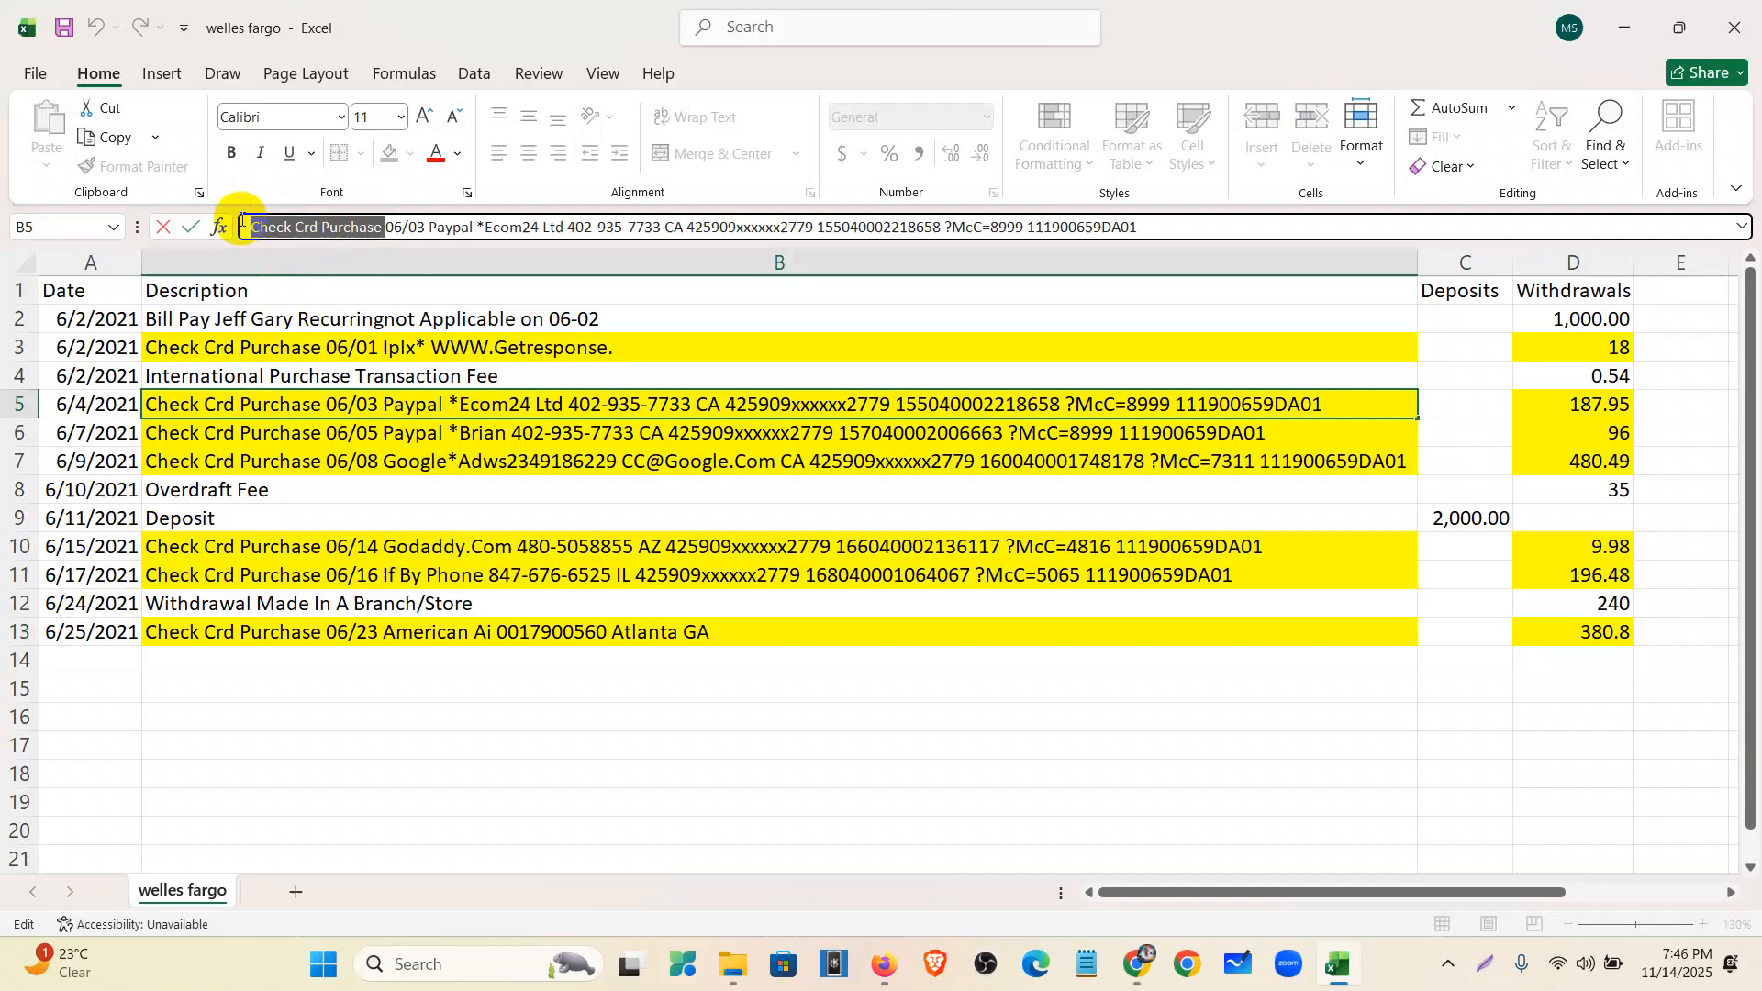
left_click(344, 318)
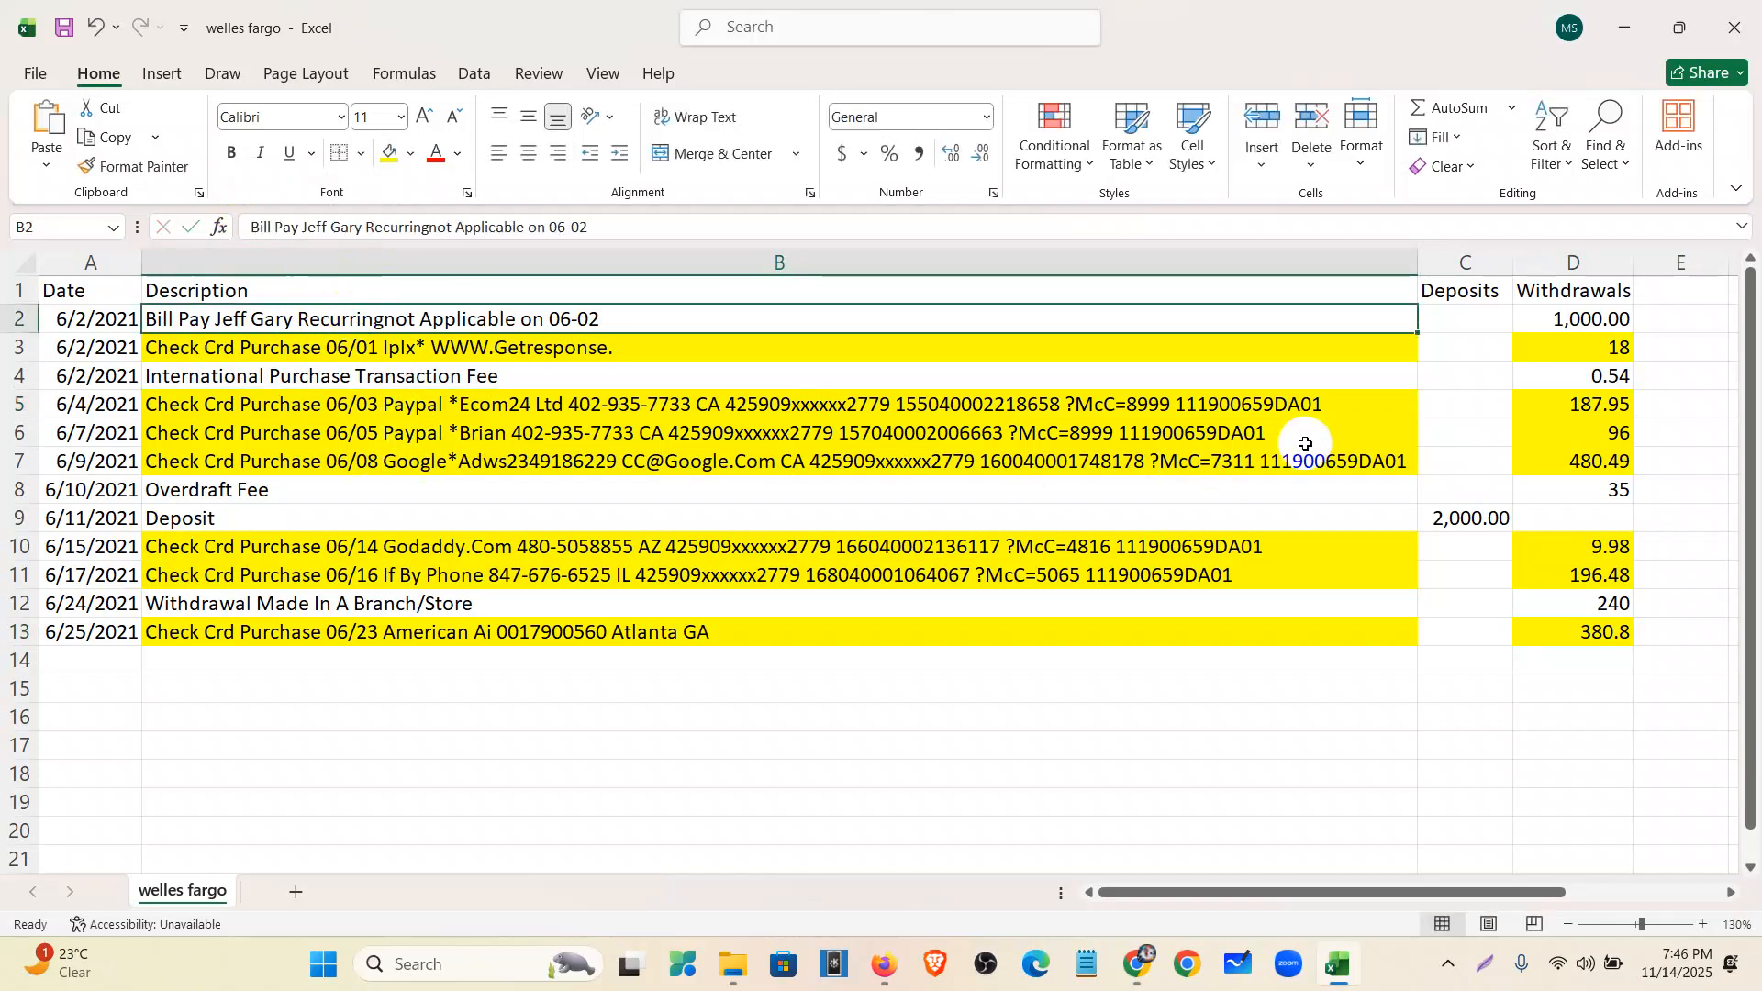
left_click(884, 963)
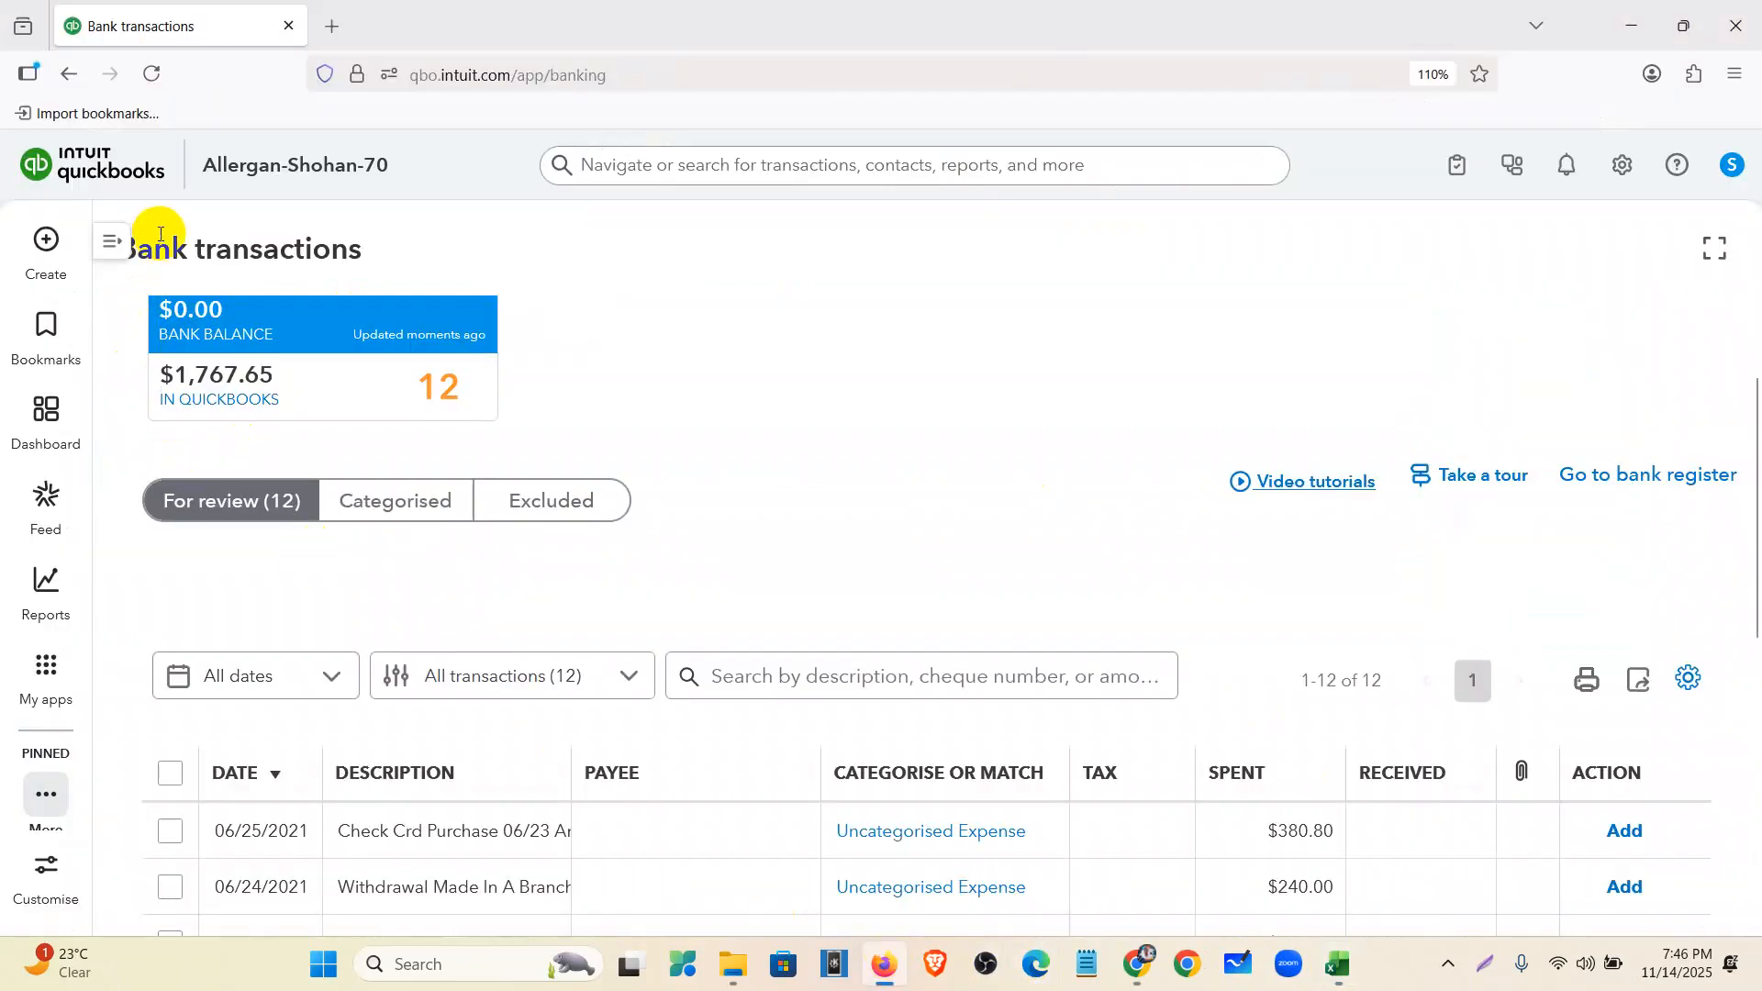
- Go to Accounting > Rules, open the bank rules list, and start a new rule
left_click(112, 241)
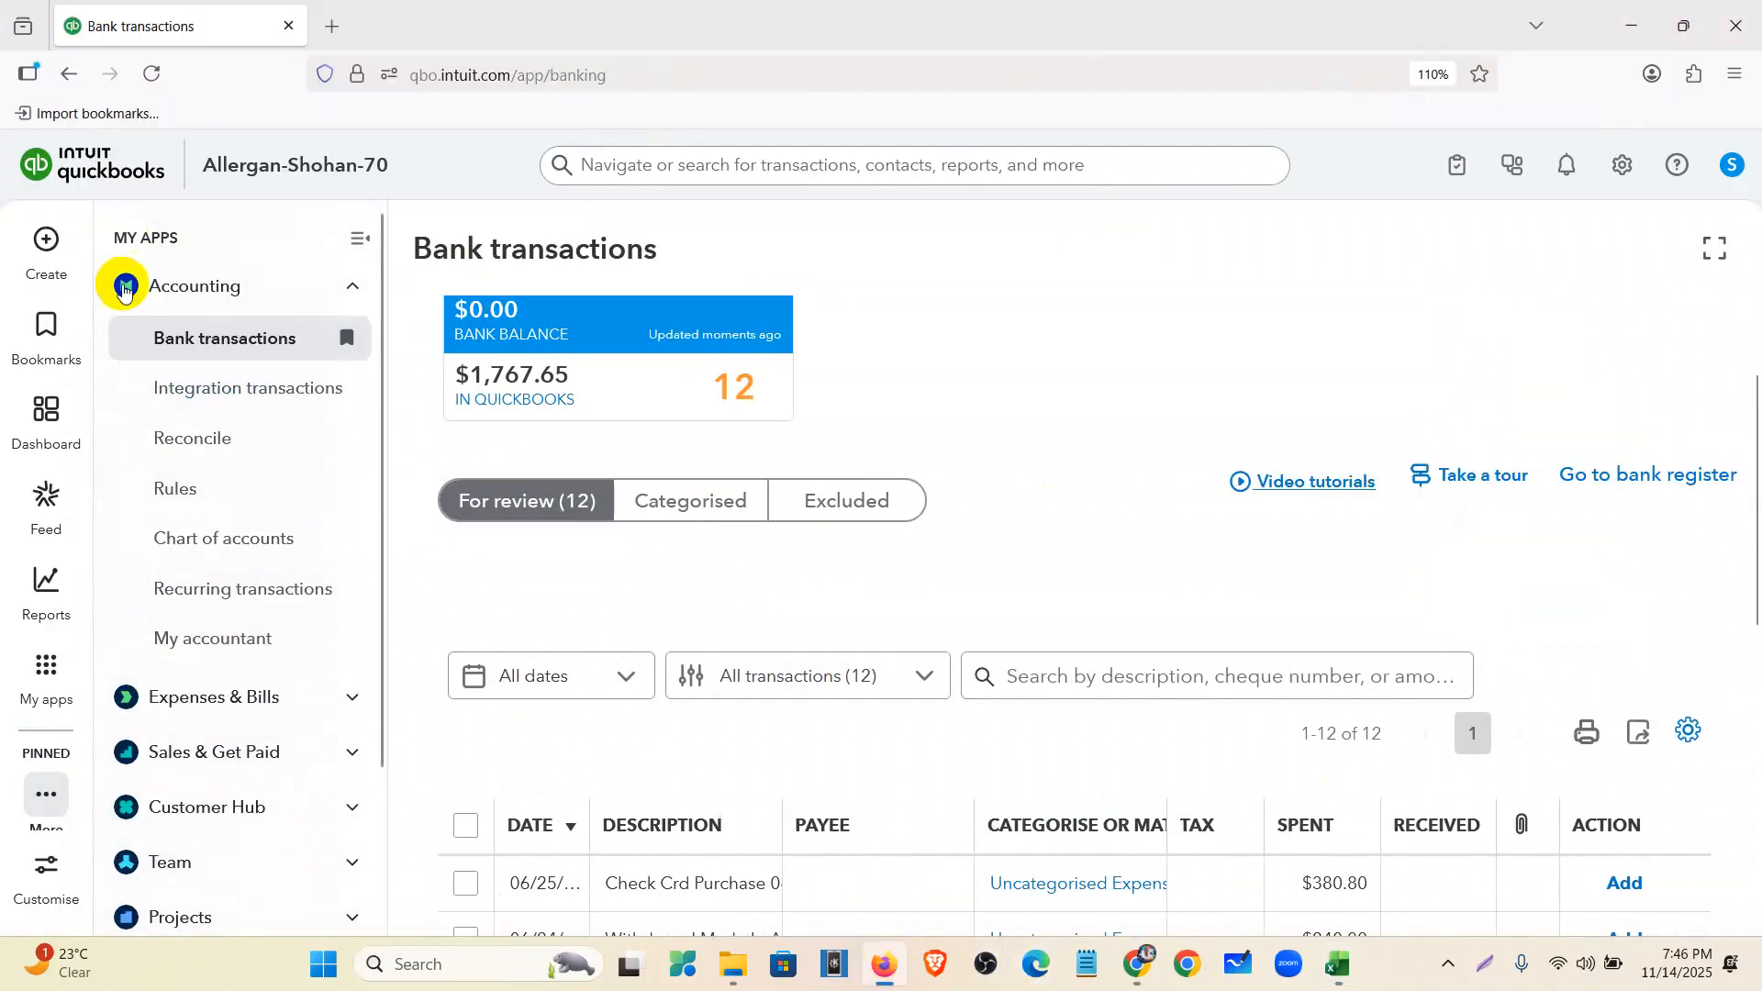
mouse_move(31, 690)
mouse_move(187, 223)
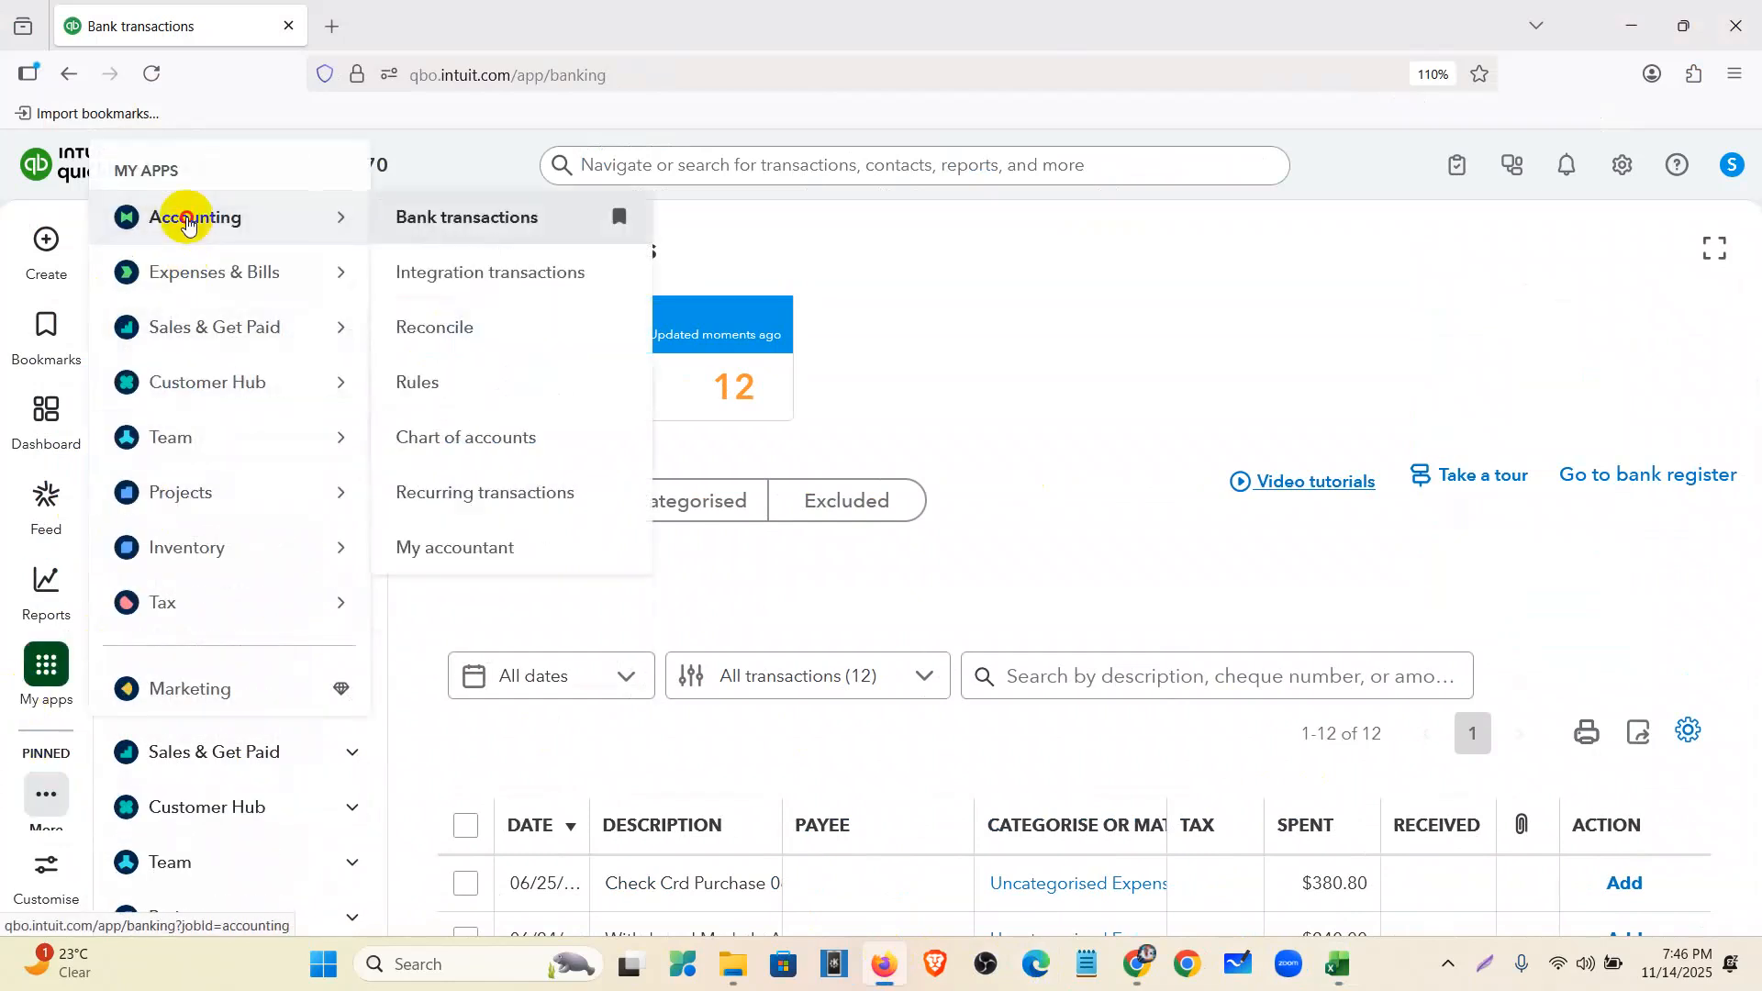
left_click(425, 384)
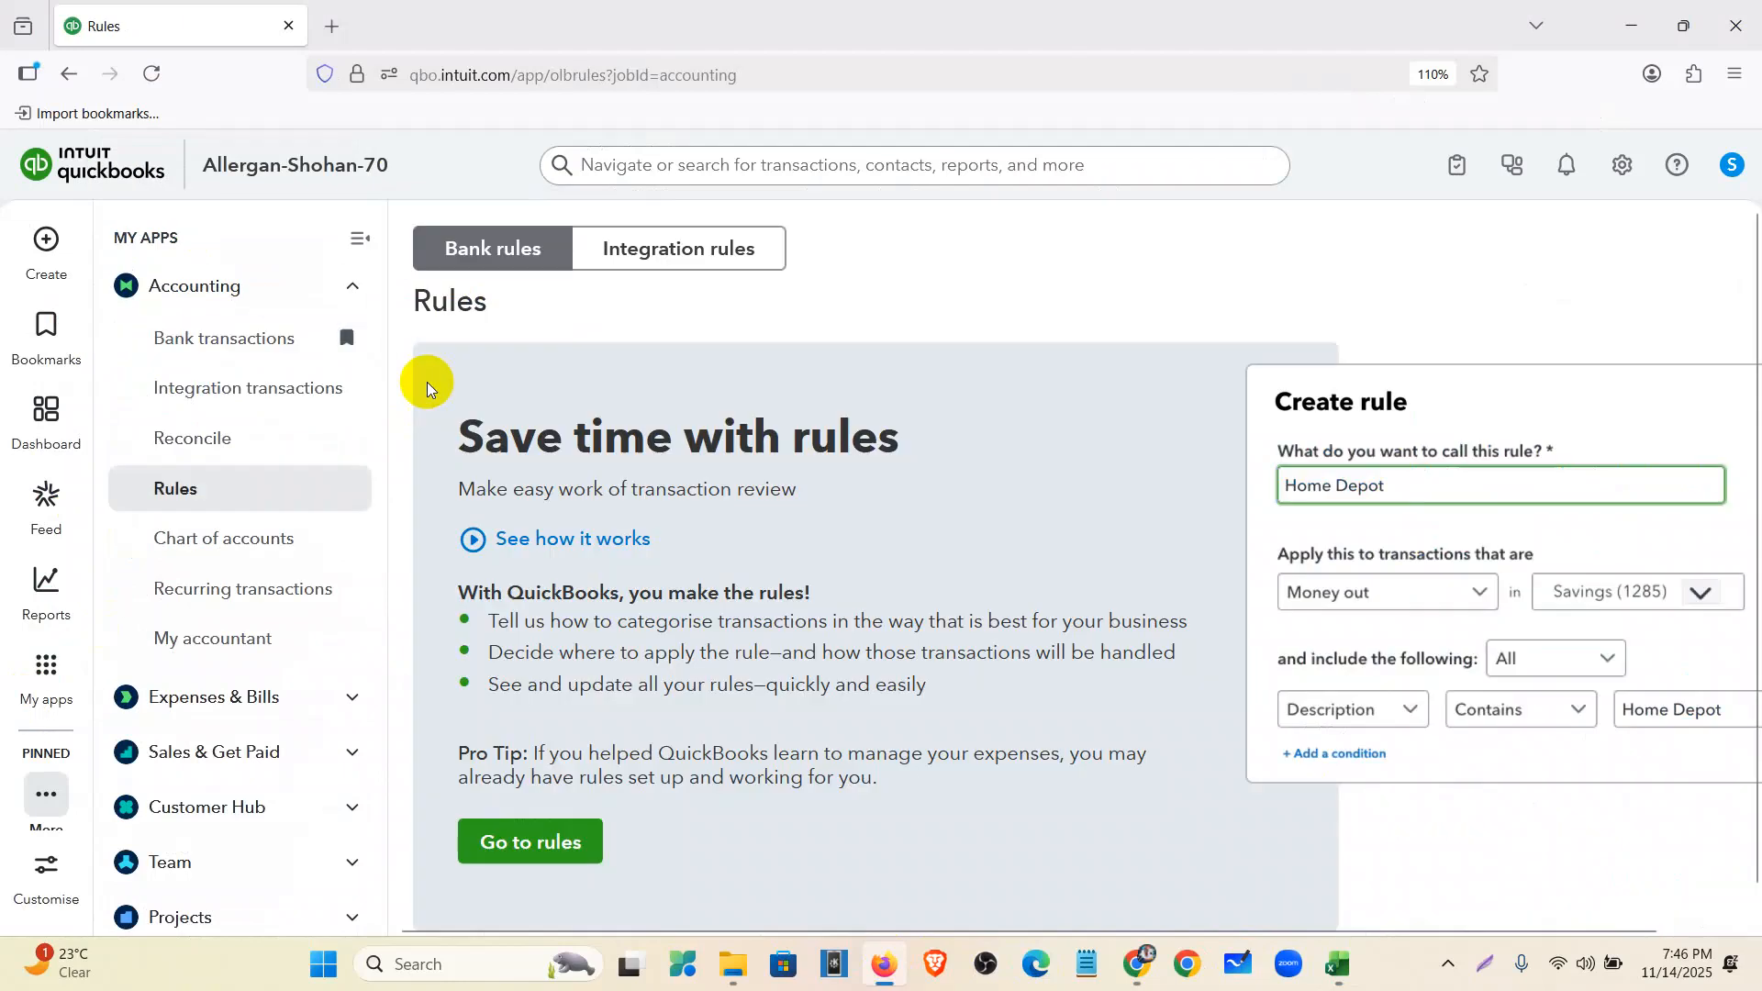
left_click(358, 237)
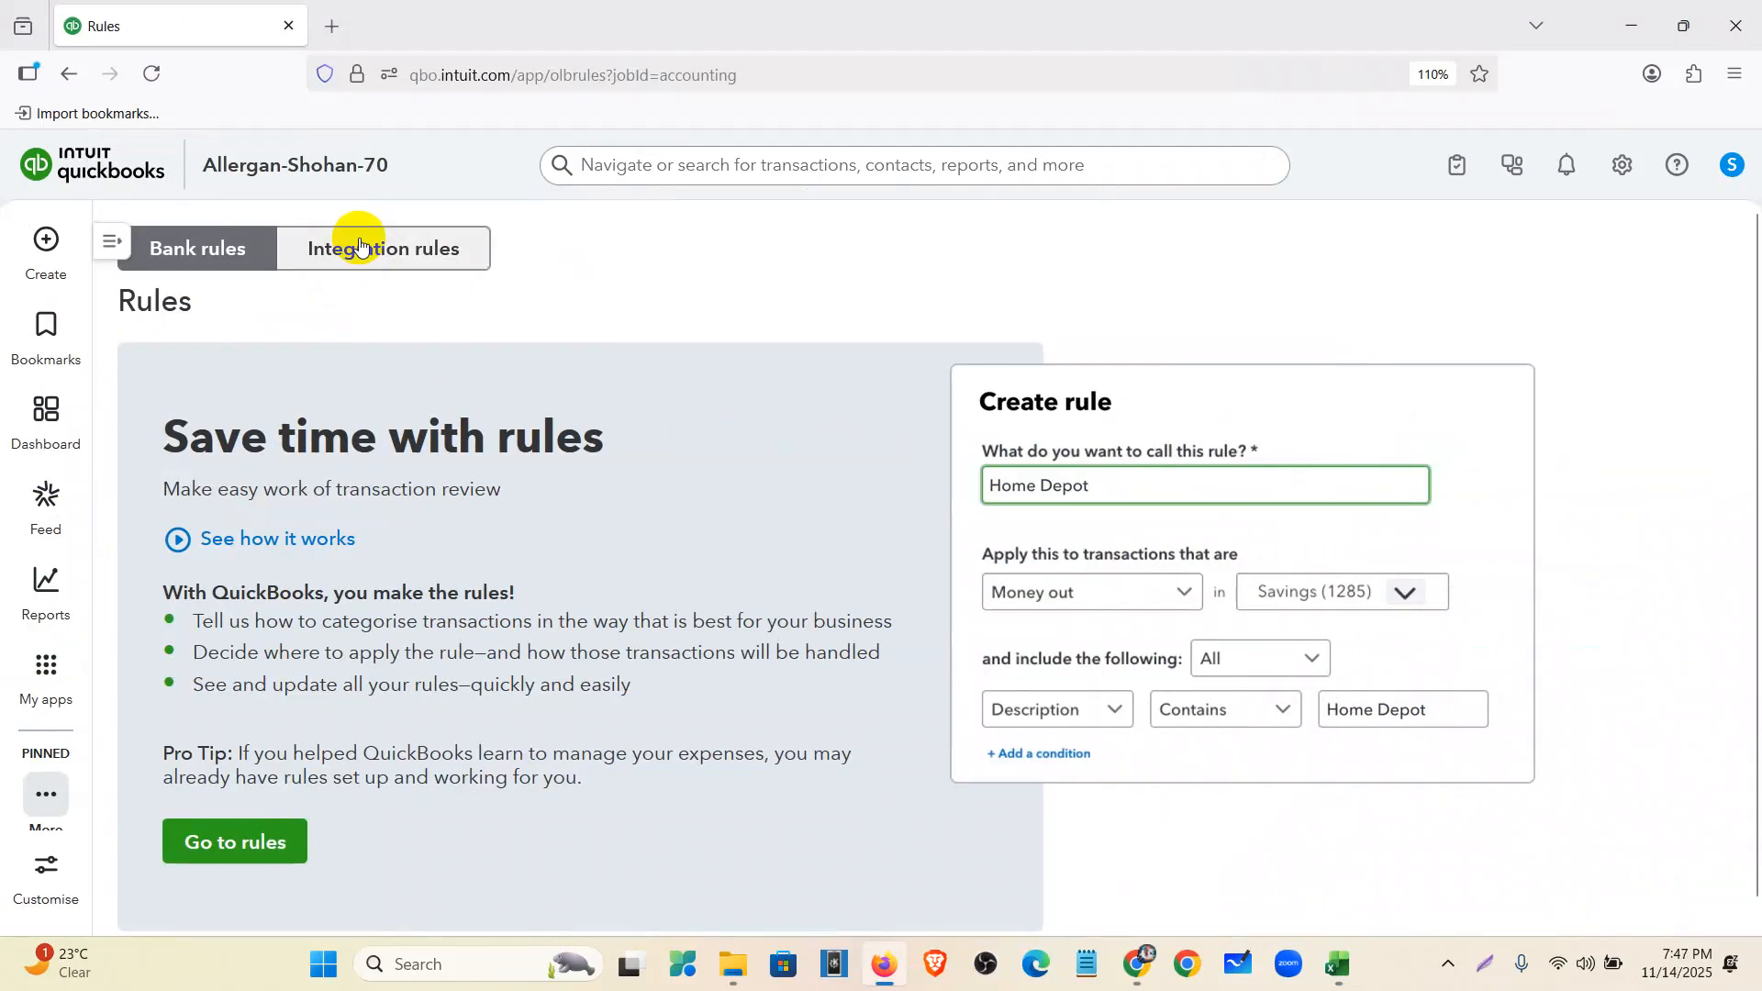
left_click(237, 844)
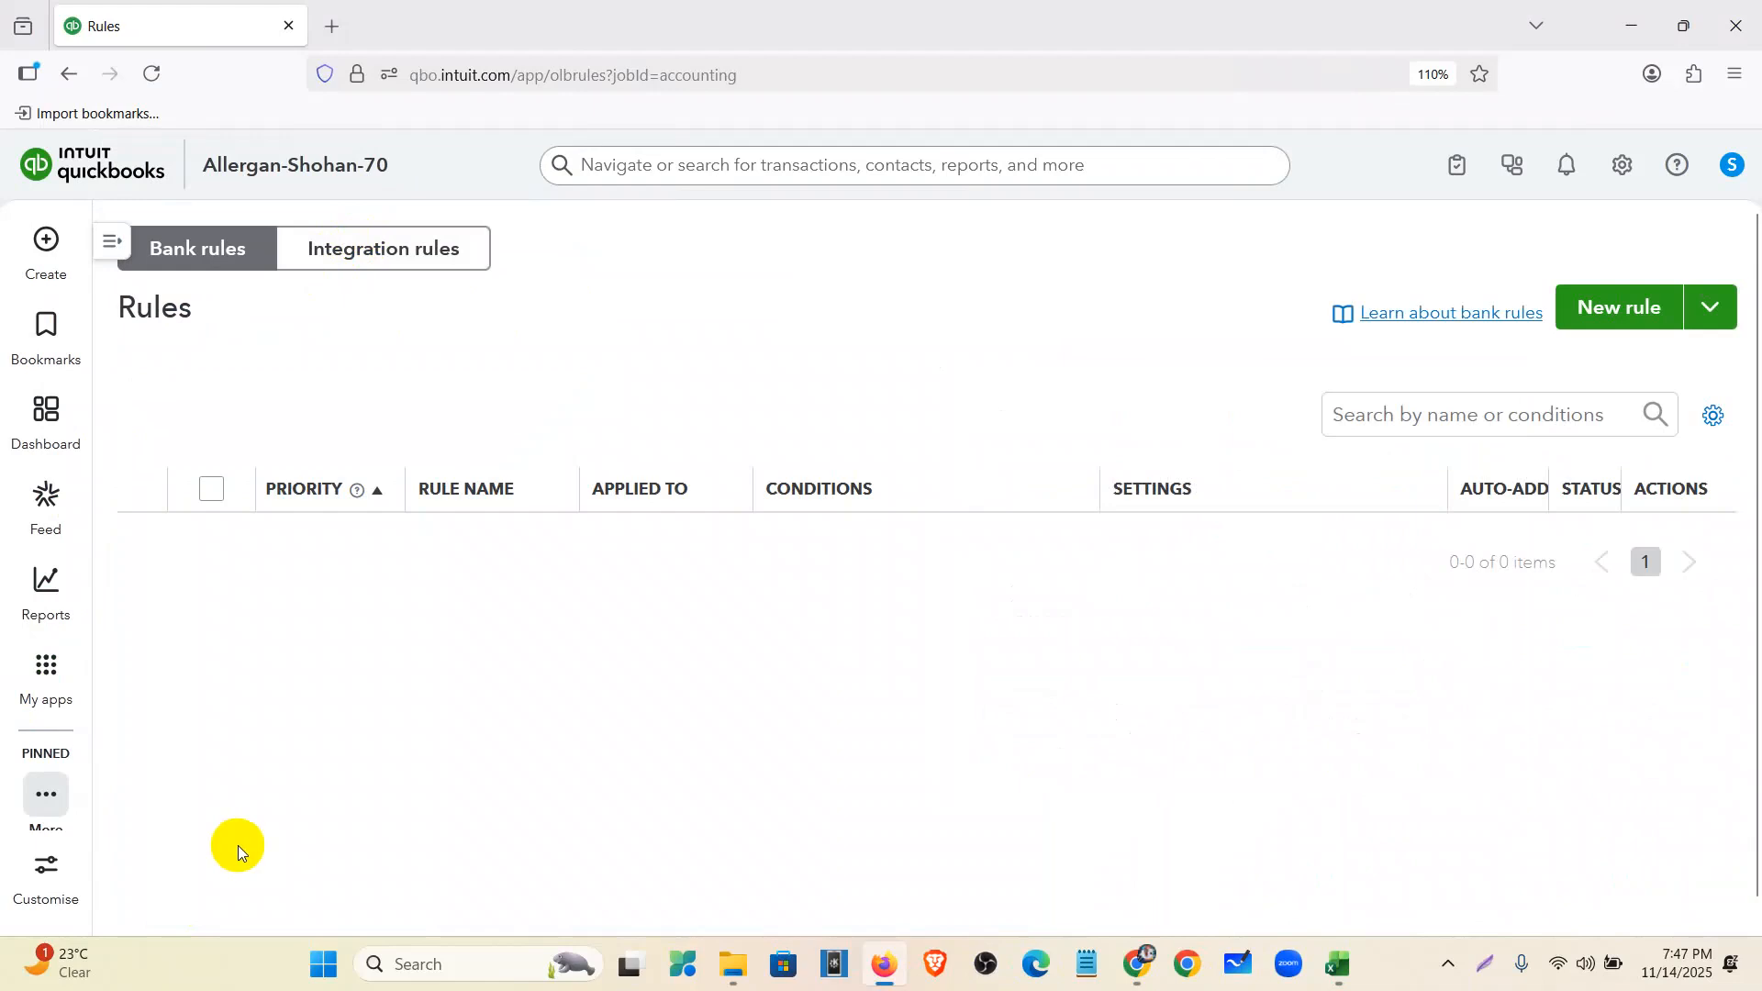
left_click(1611, 317)
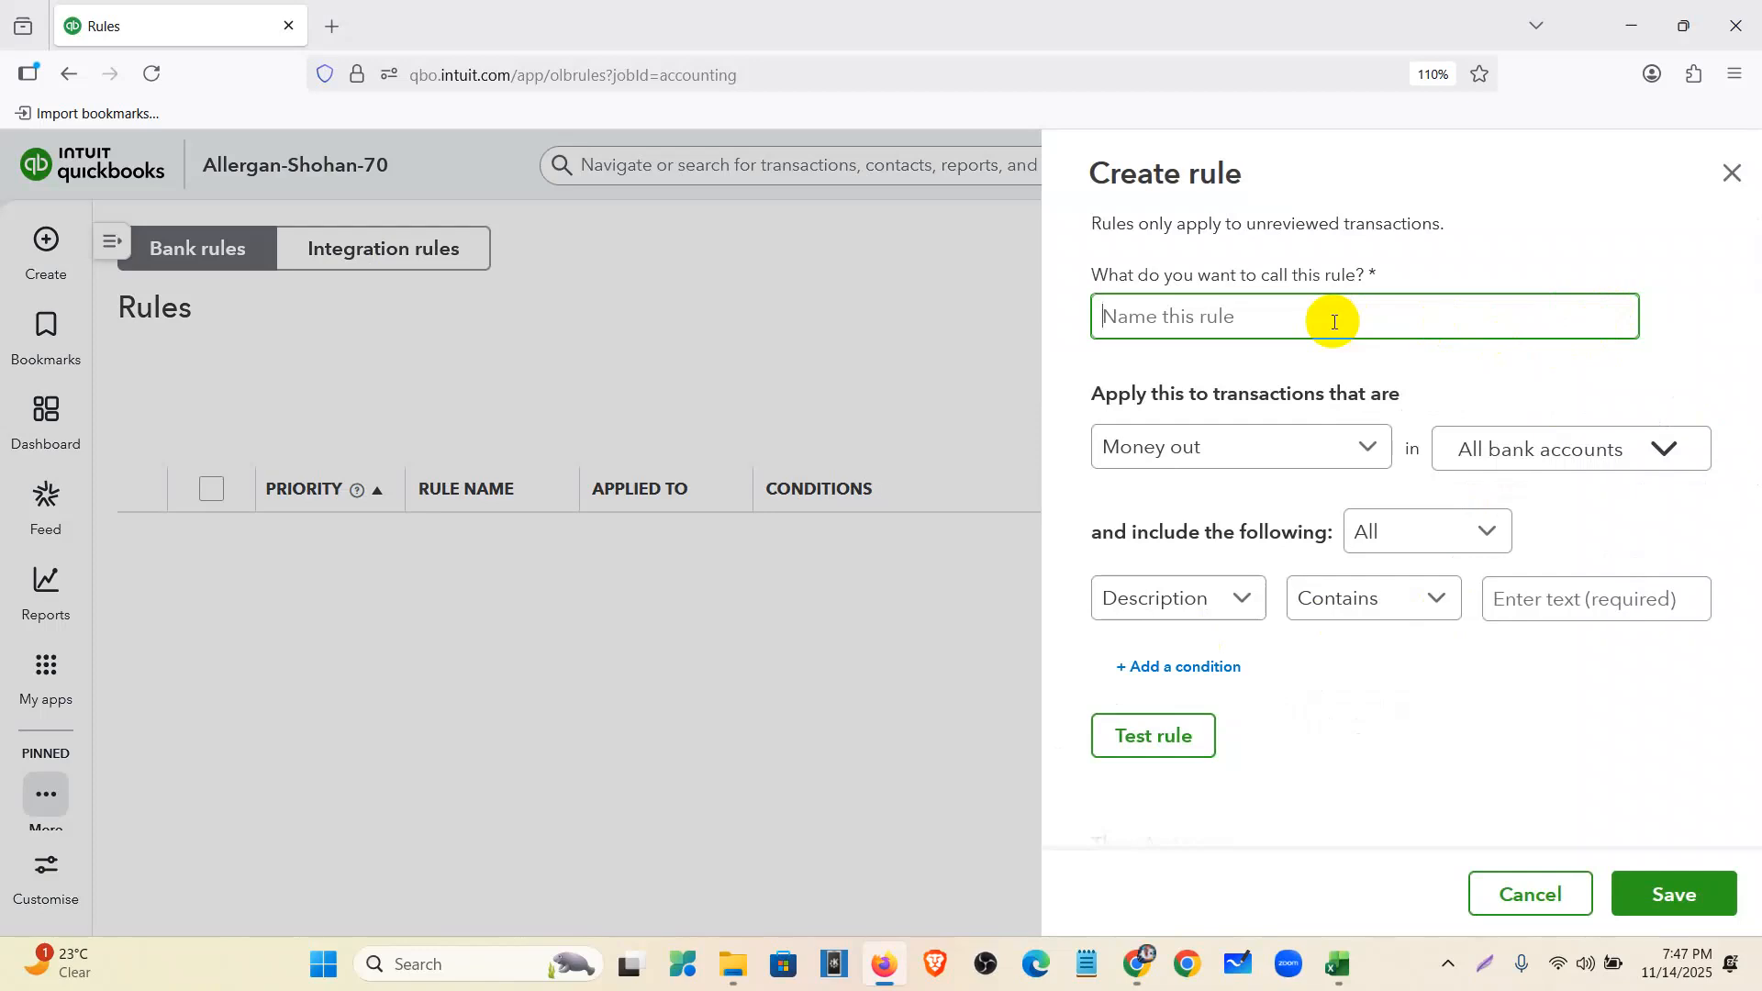
- Keep the rule on Money out, cover the 1010 Welles Fargo-Reconcile account, and match Any condition
type("Rule 1")
left_click(1210, 448)
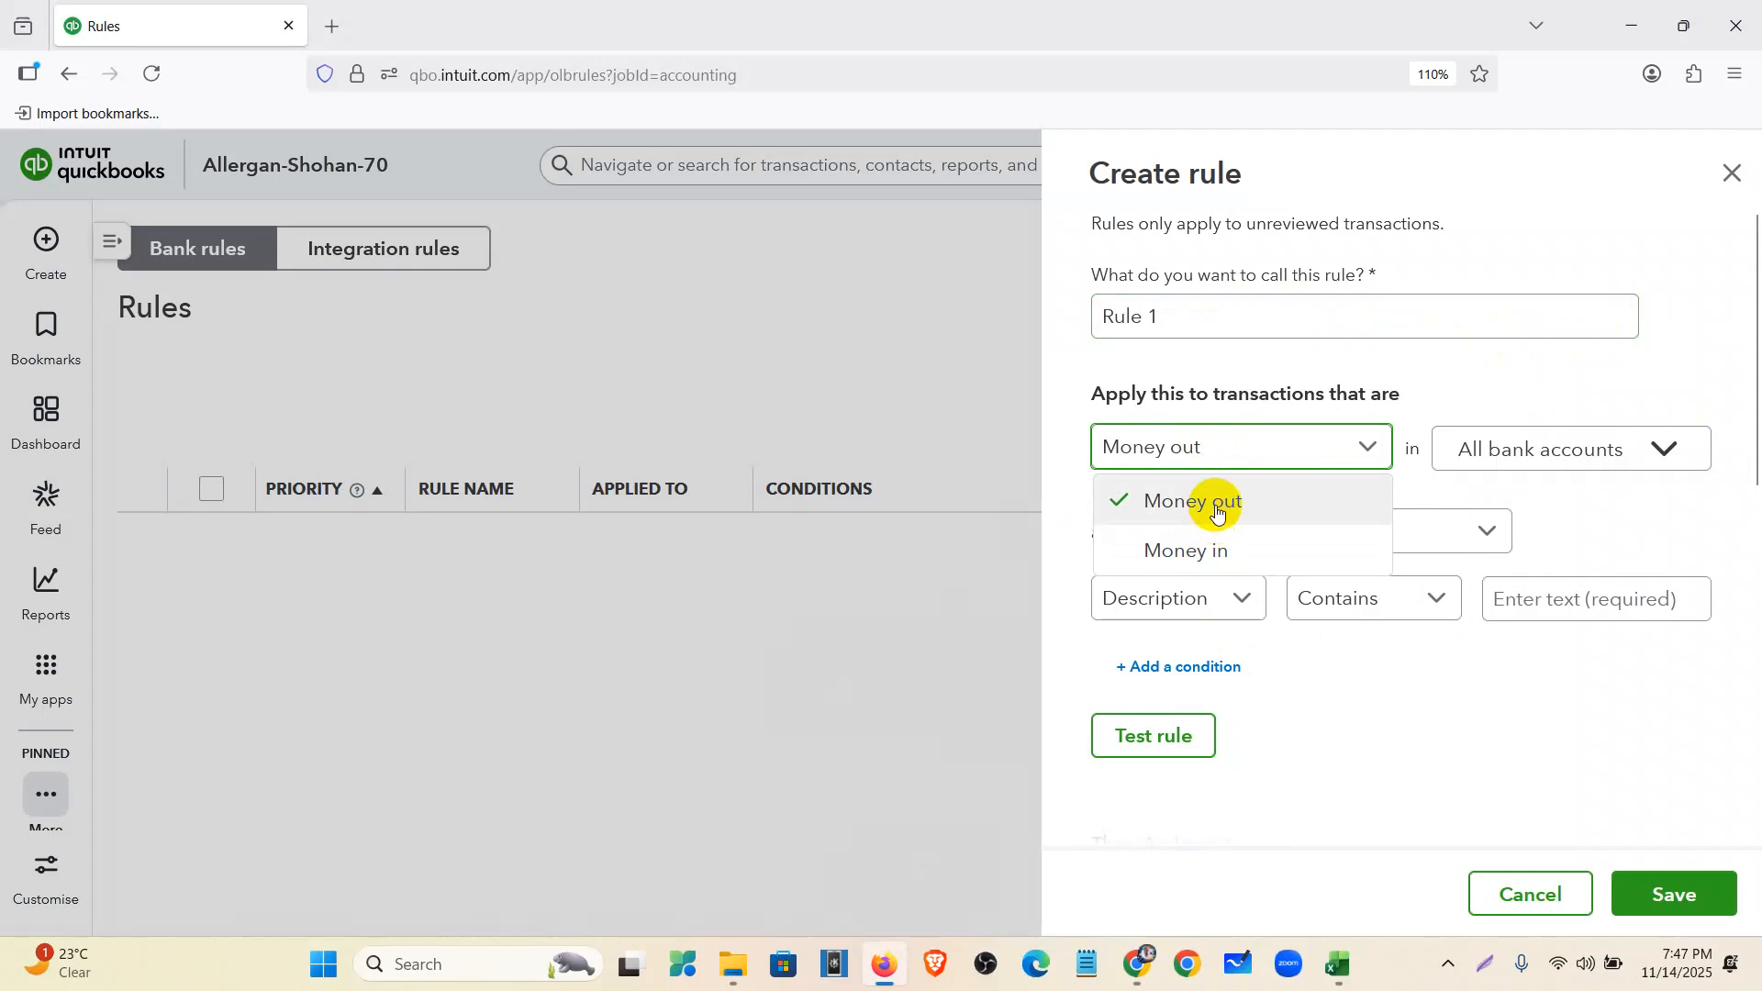
left_click(1217, 507)
left_click(1524, 454)
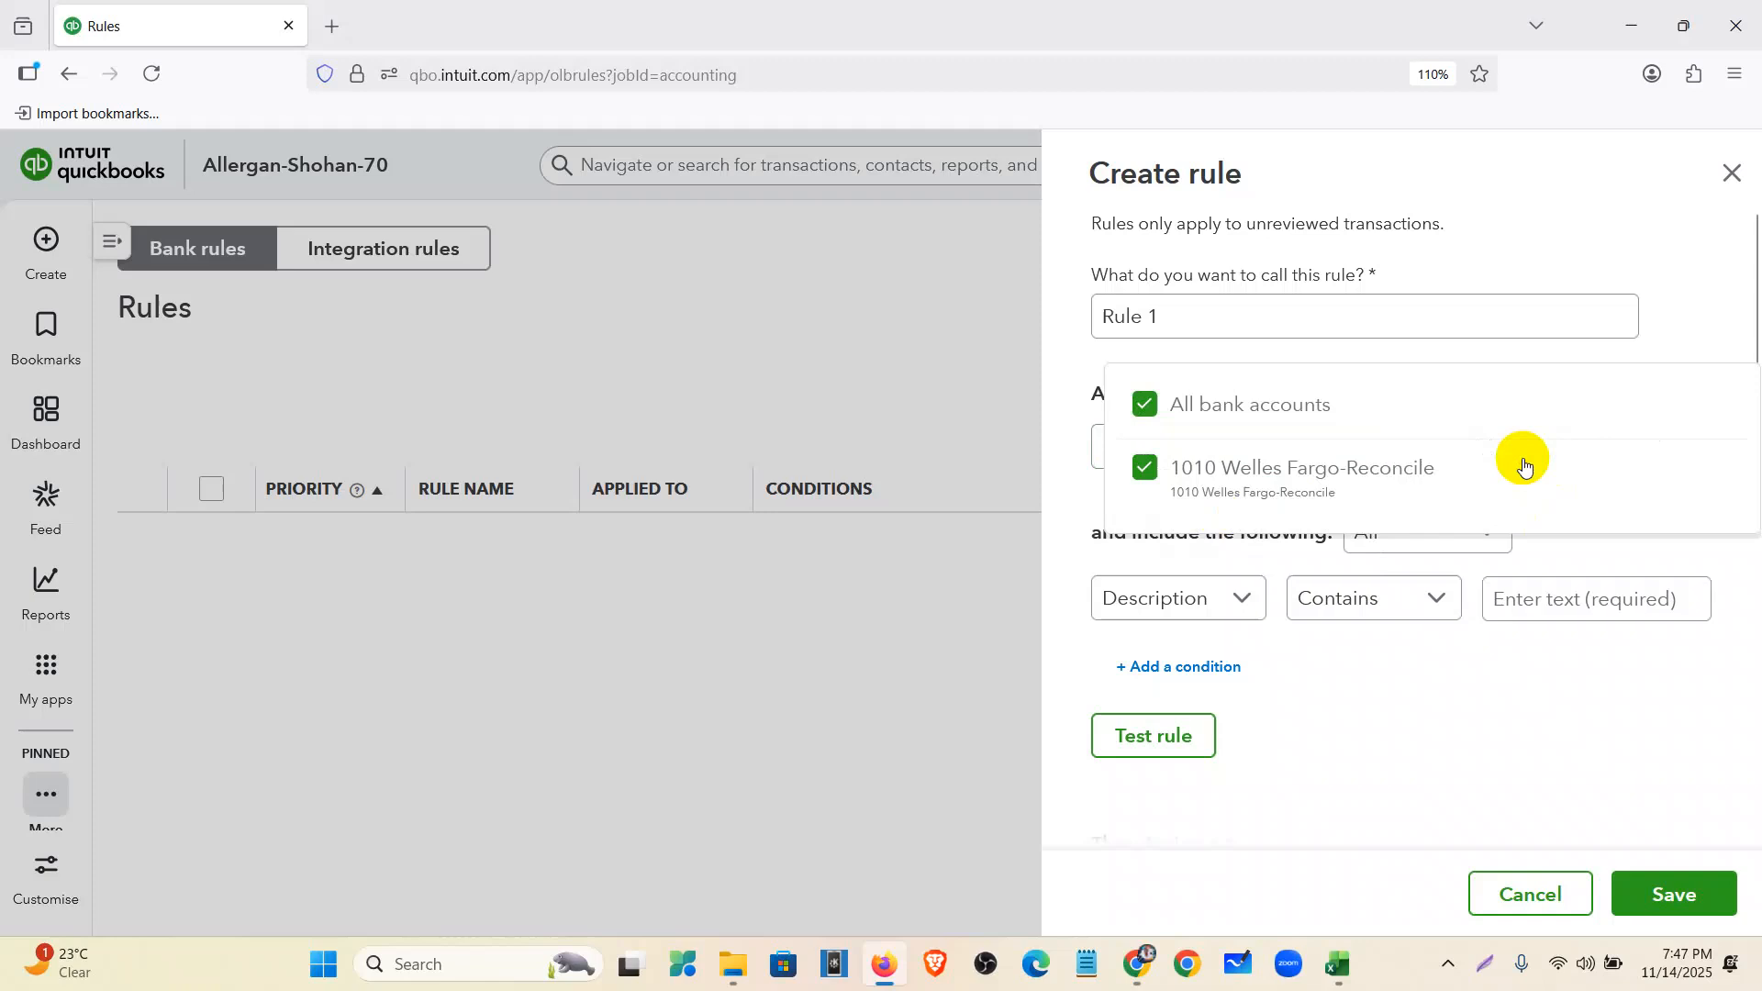
left_click(1221, 405)
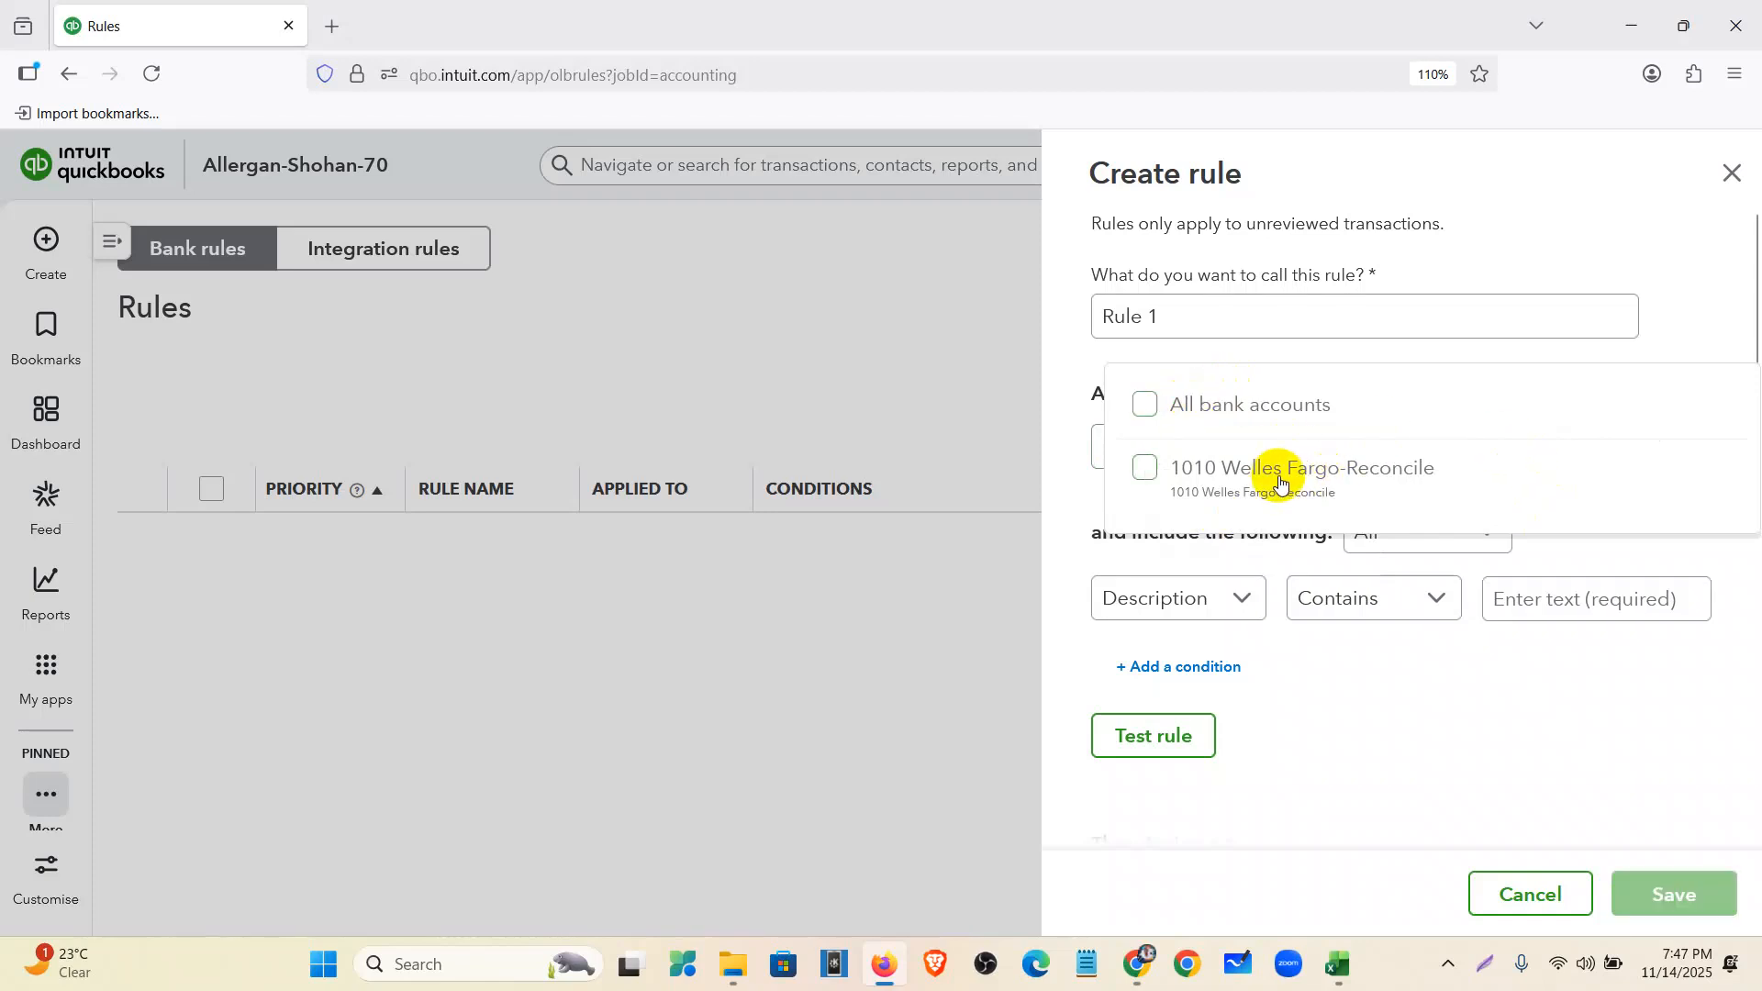
left_click(1339, 488)
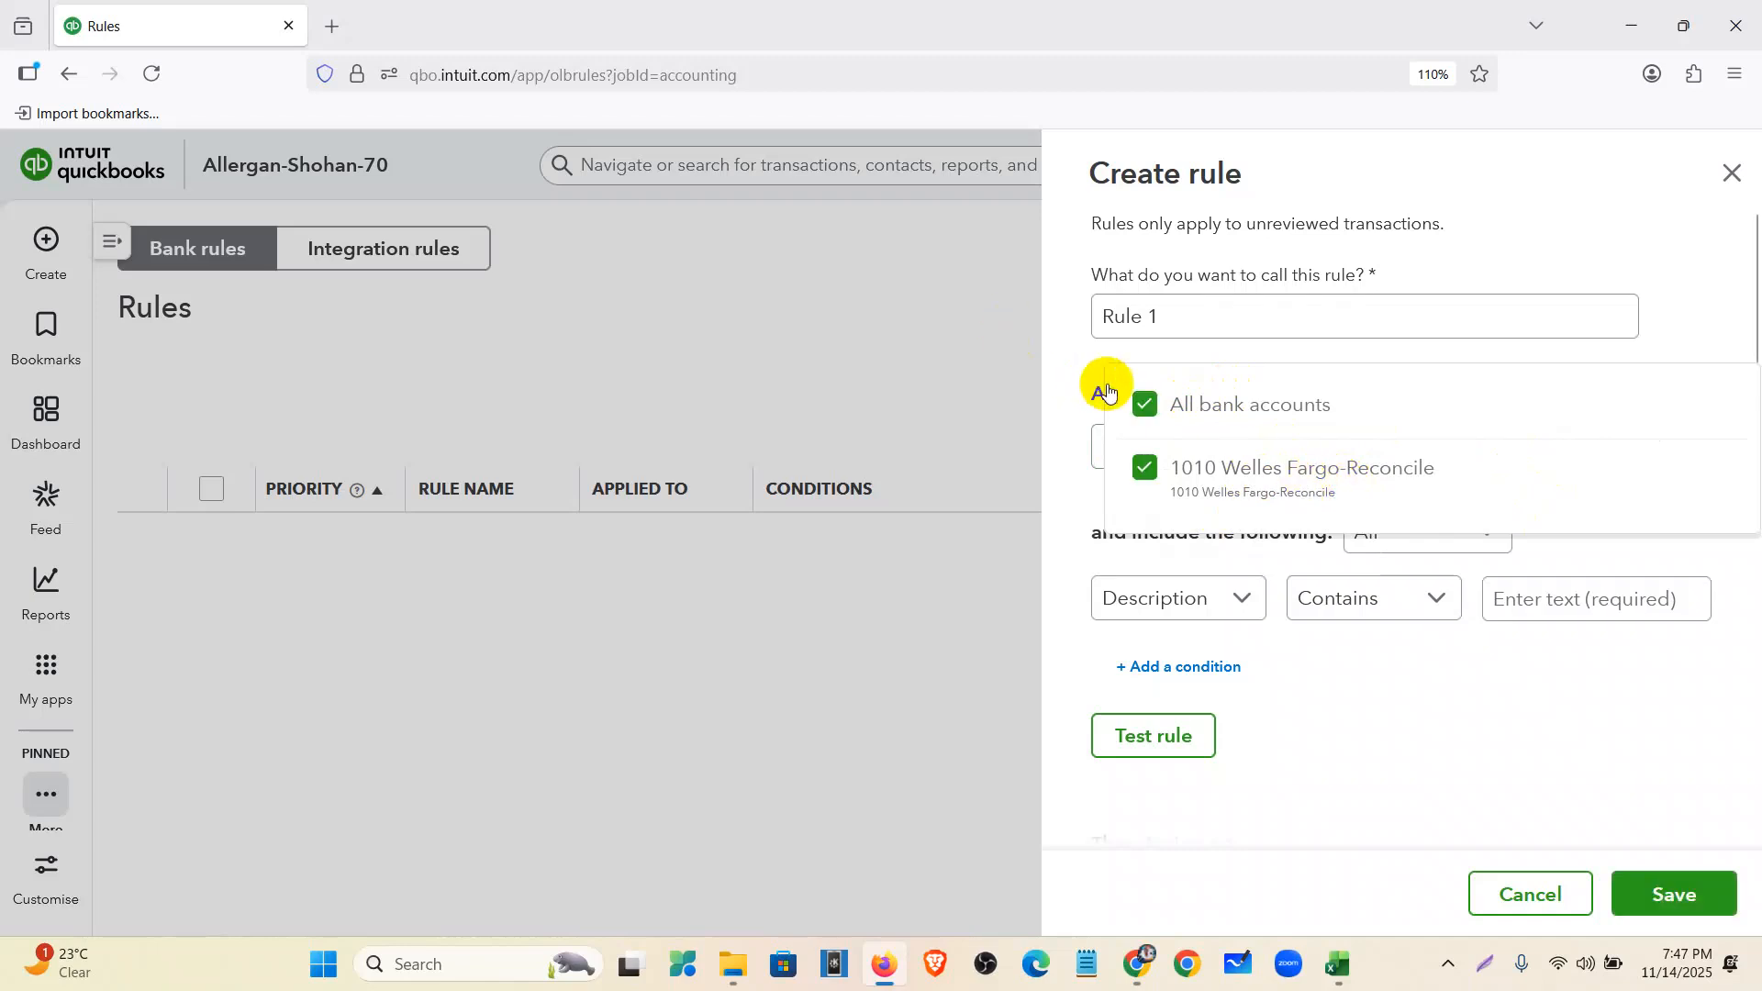
left_click(1346, 699)
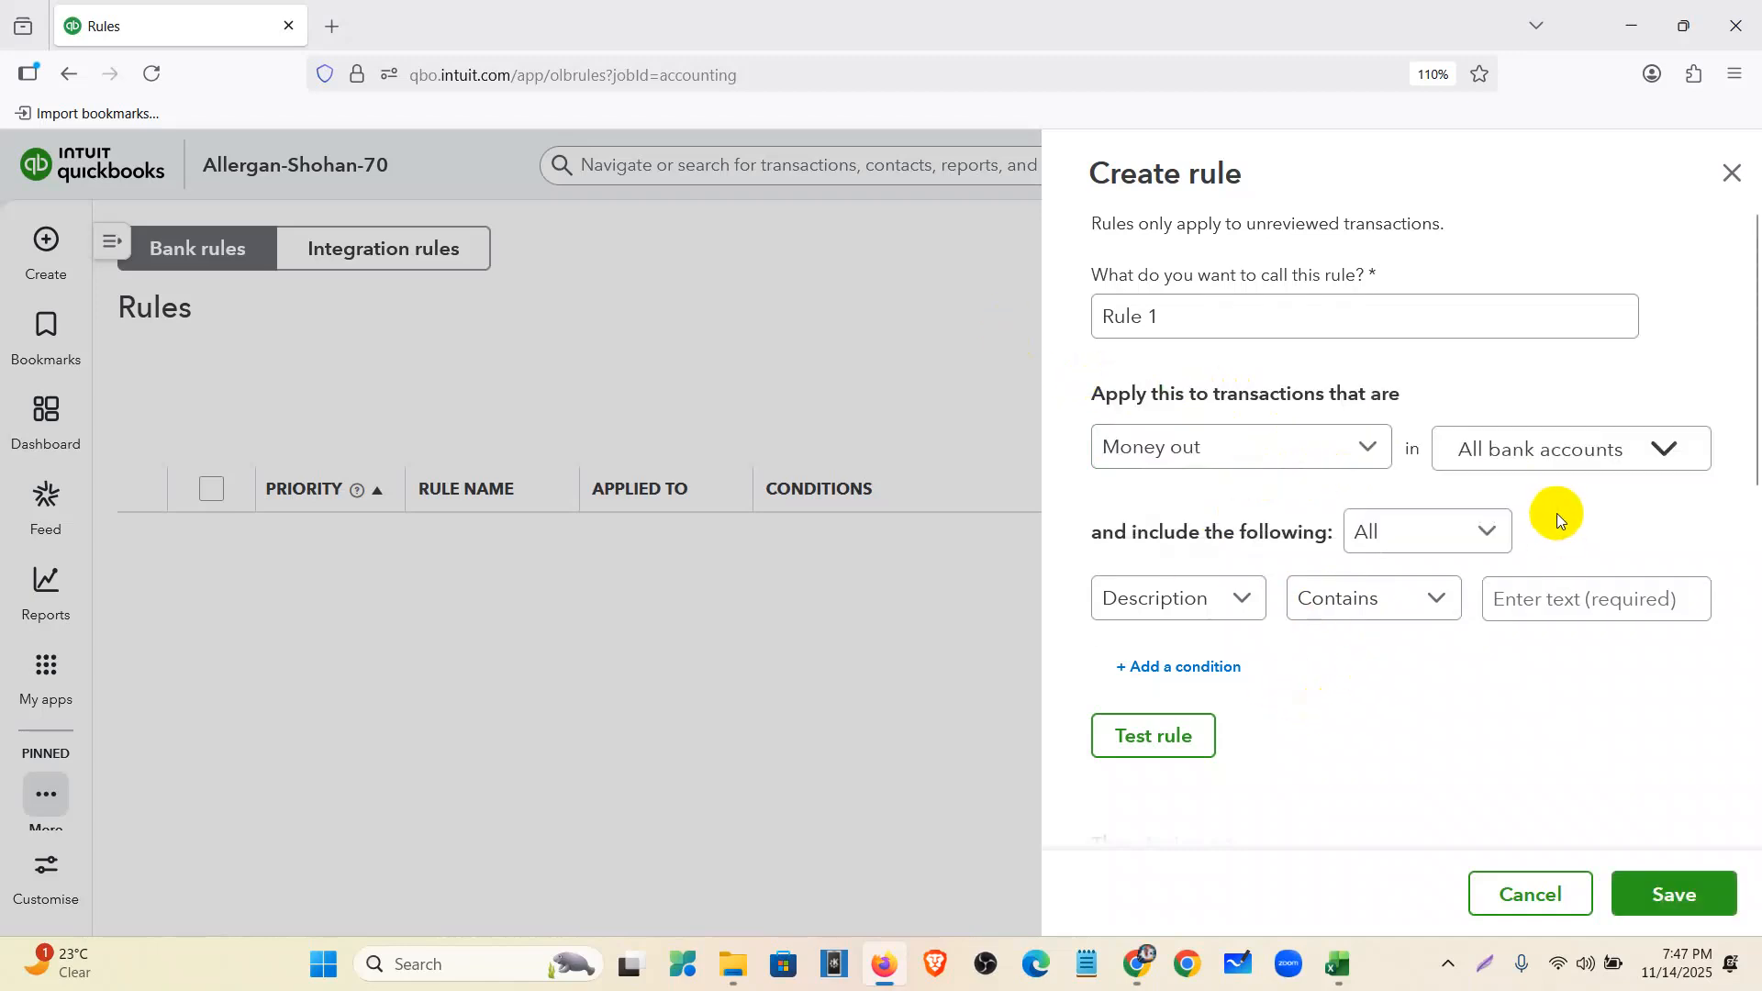
left_click(1436, 533)
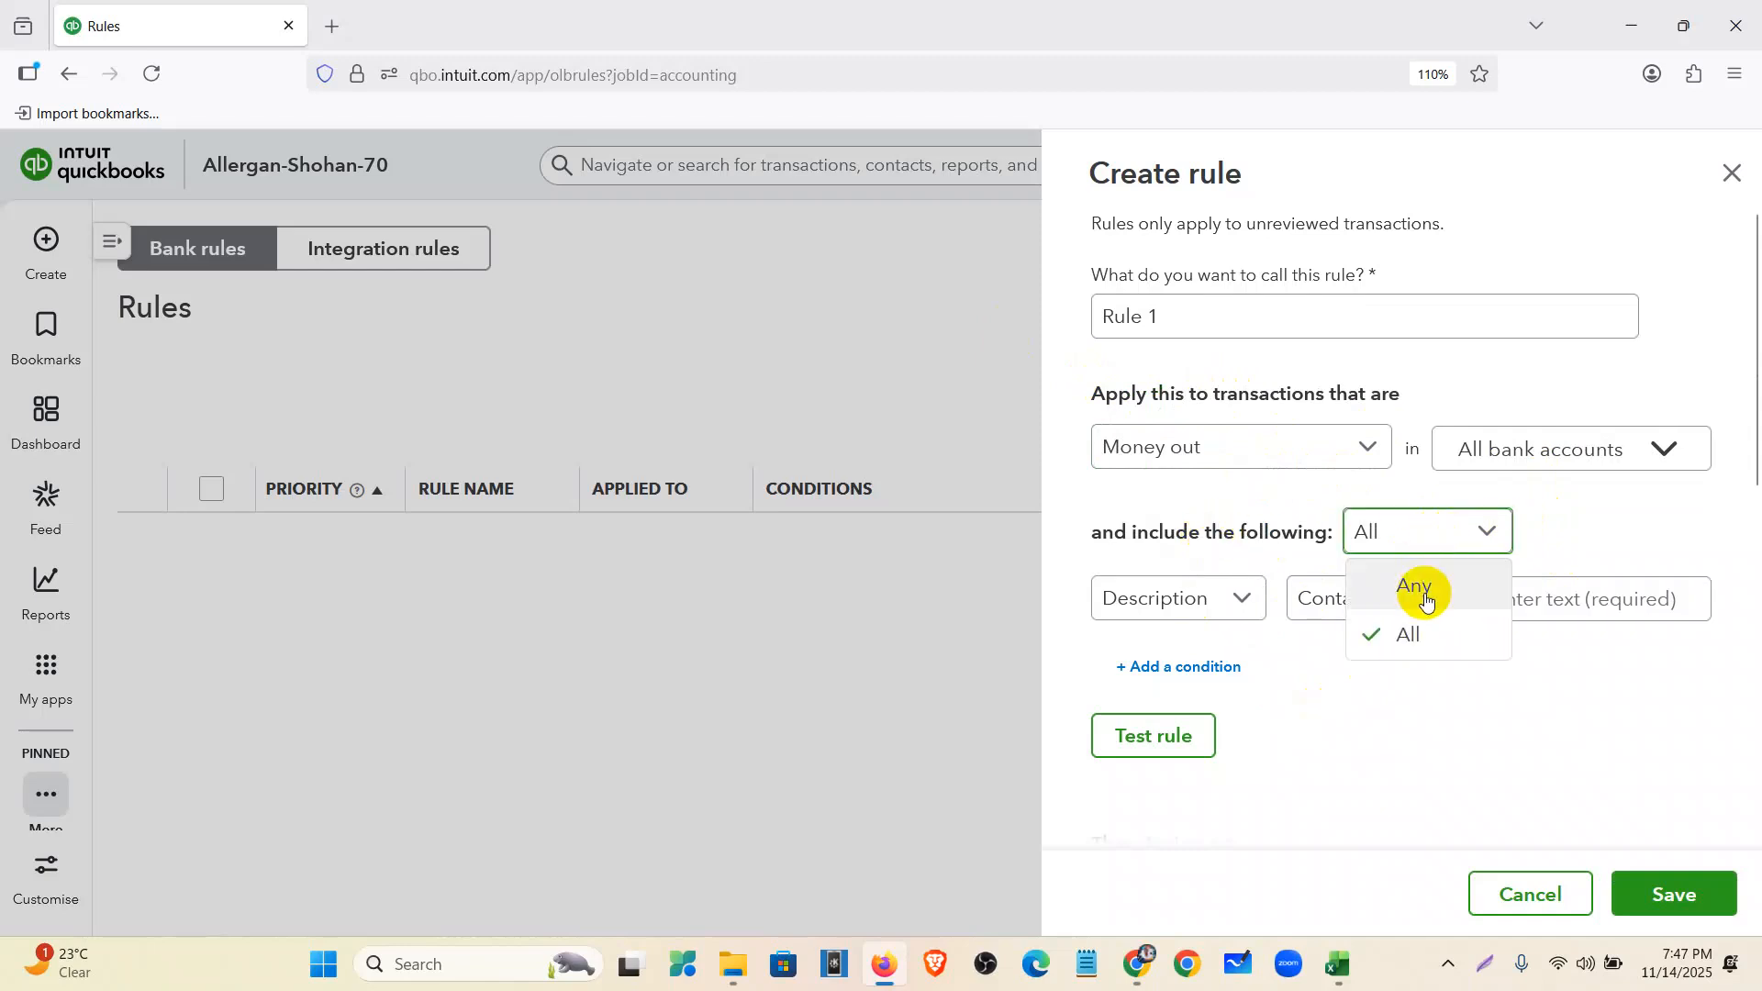
left_click(1416, 588)
scroll(1265, 498, "down", 3)
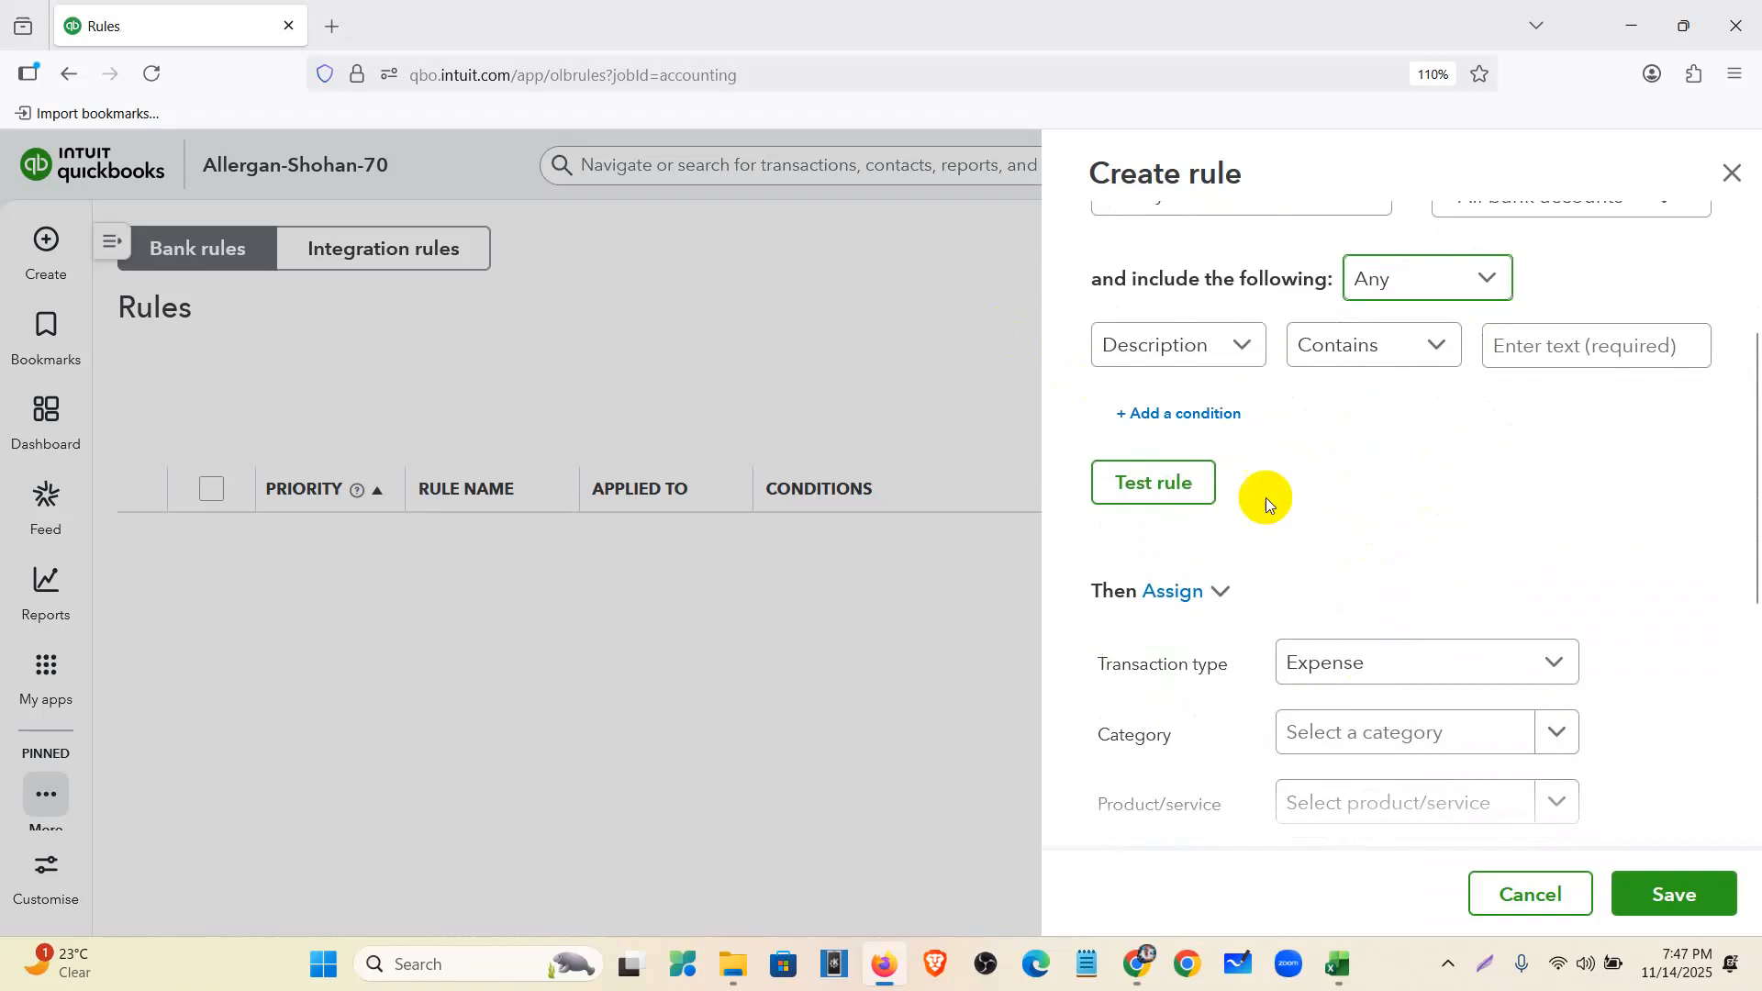
- Set the rule condition to Description contains 'Check Crd Purchase', then view the Wells Fargo statement
left_click(1181, 352)
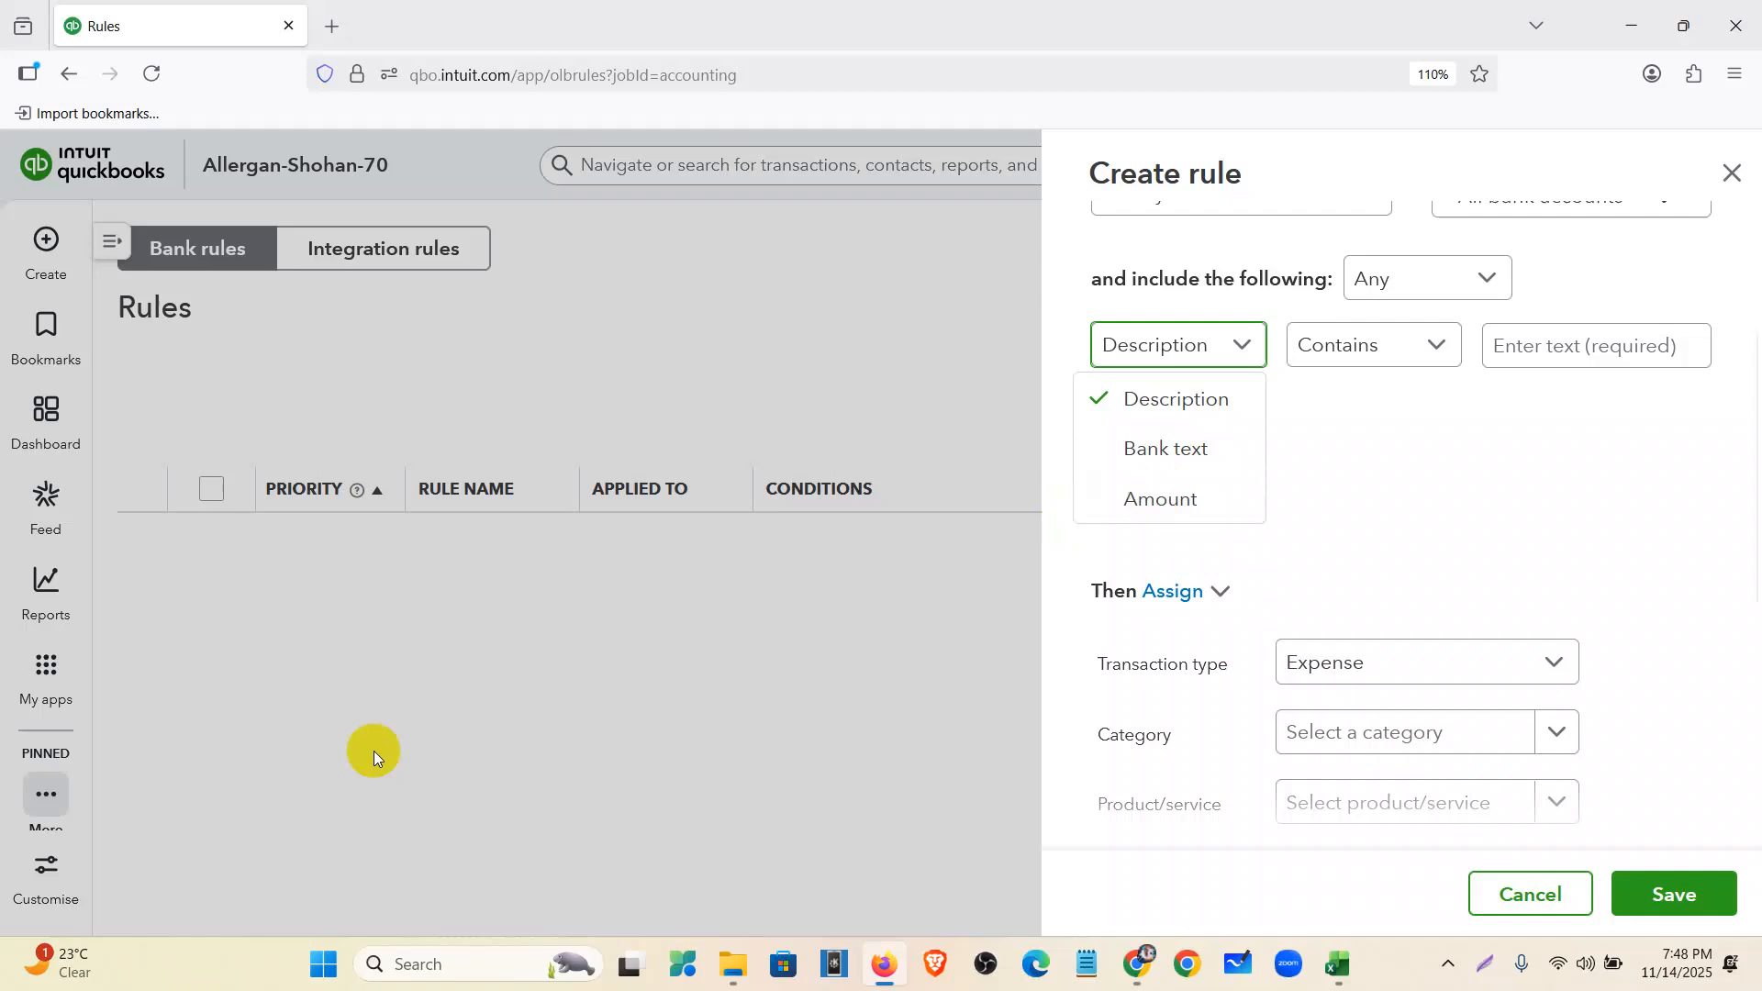
left_click(1551, 351)
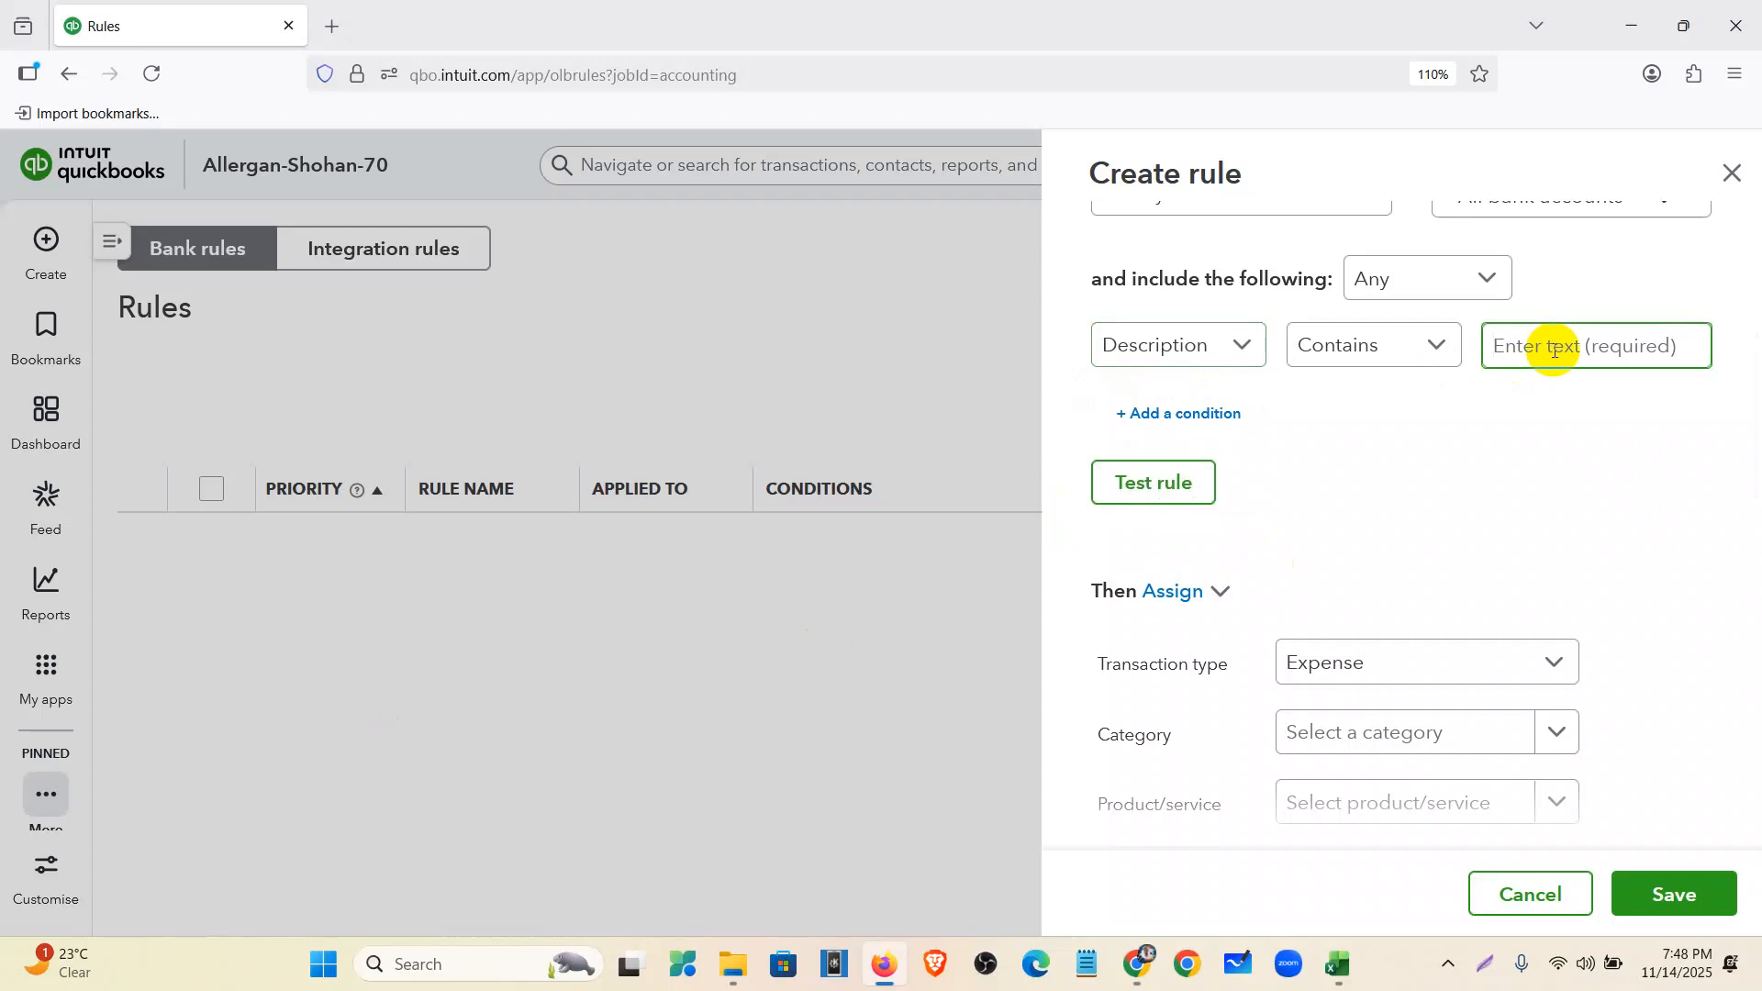
key("ctrl+v")
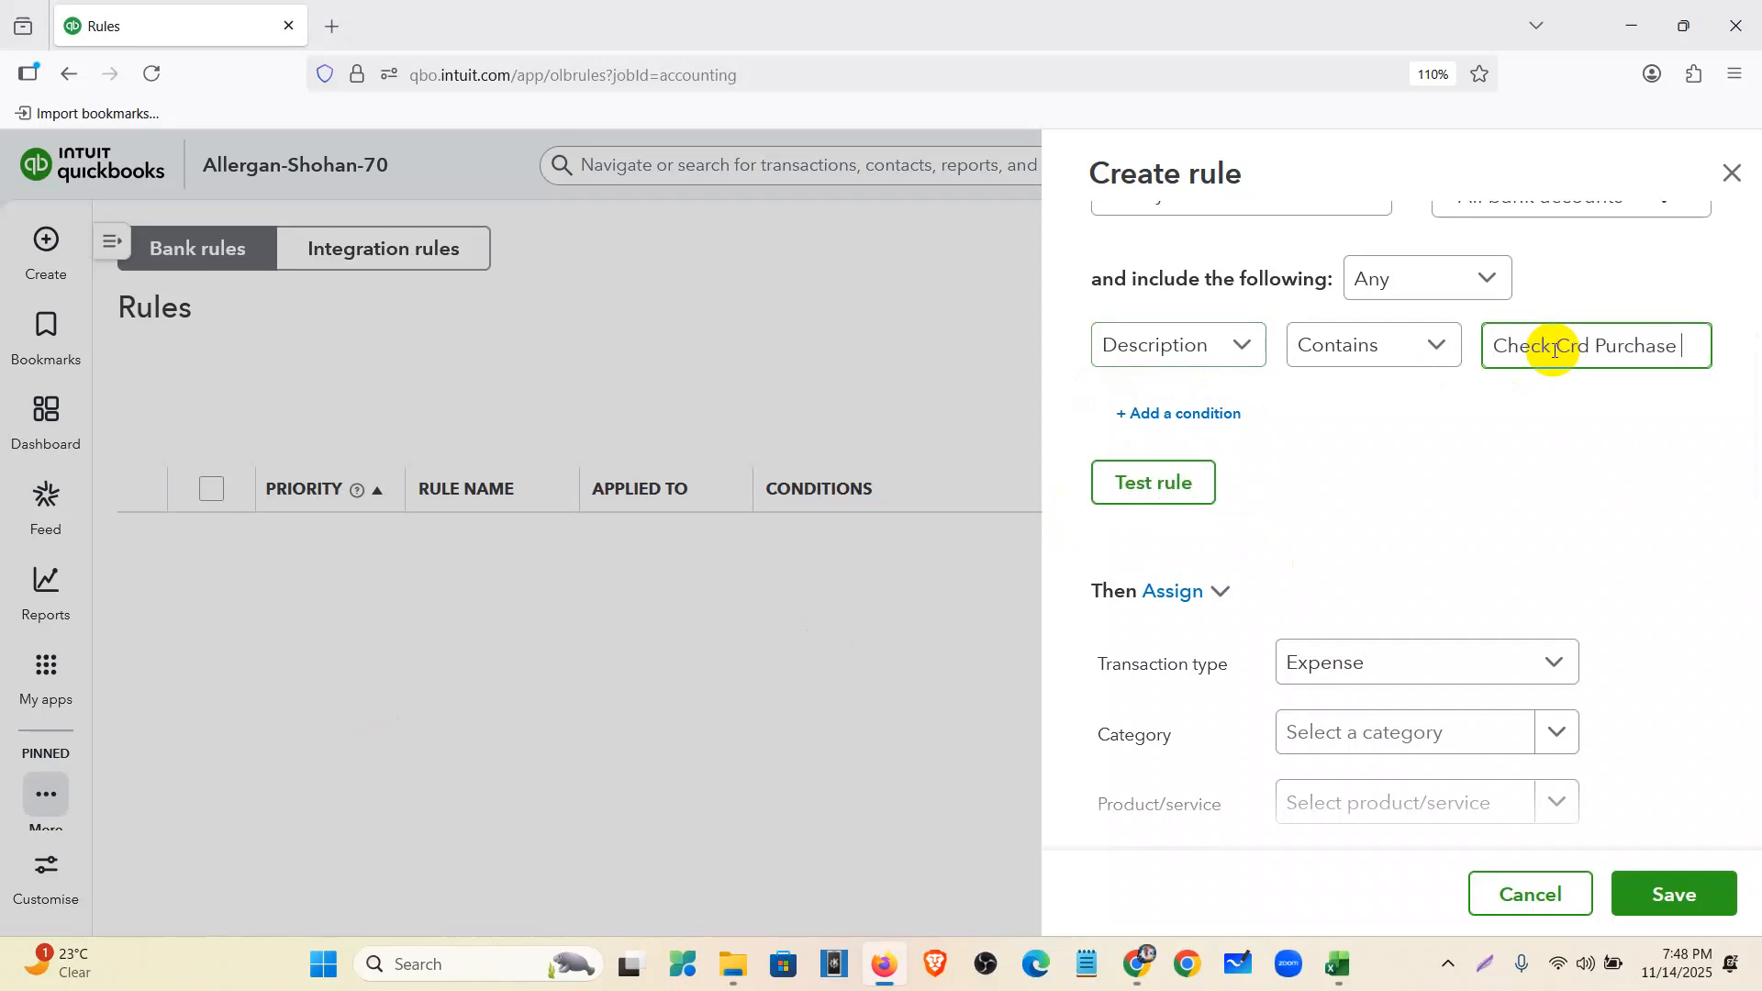
scroll(1445, 482, "down", 3)
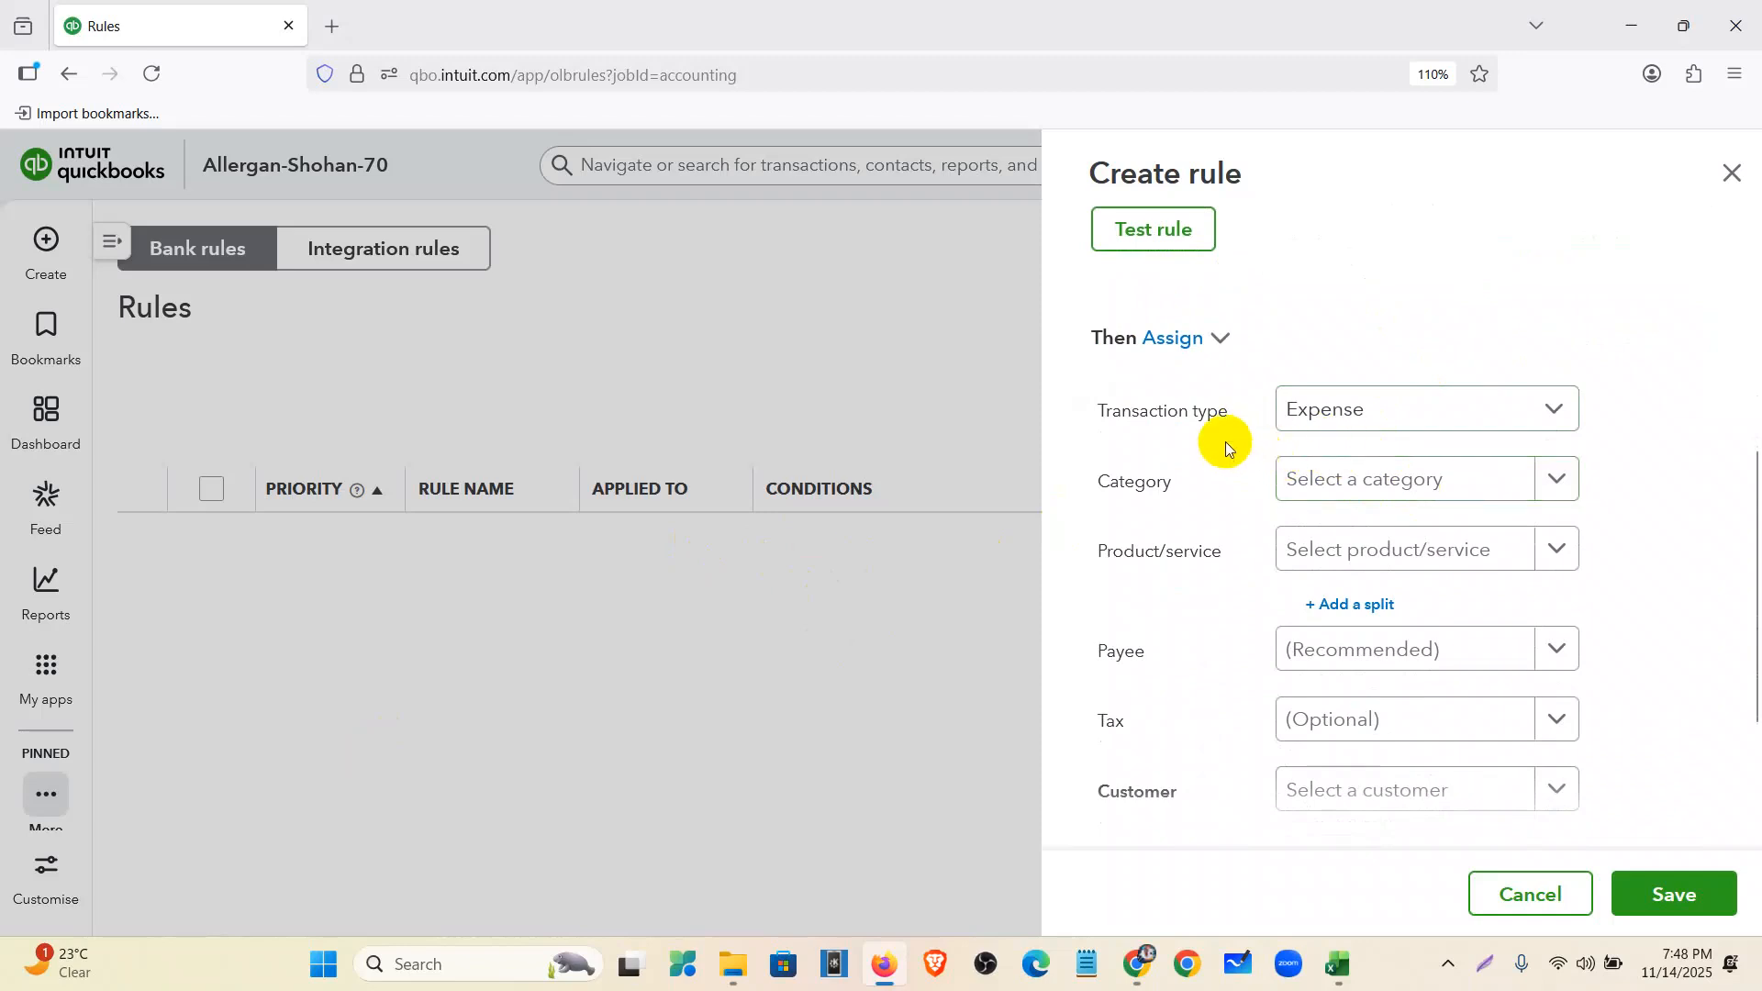
left_click(1384, 490)
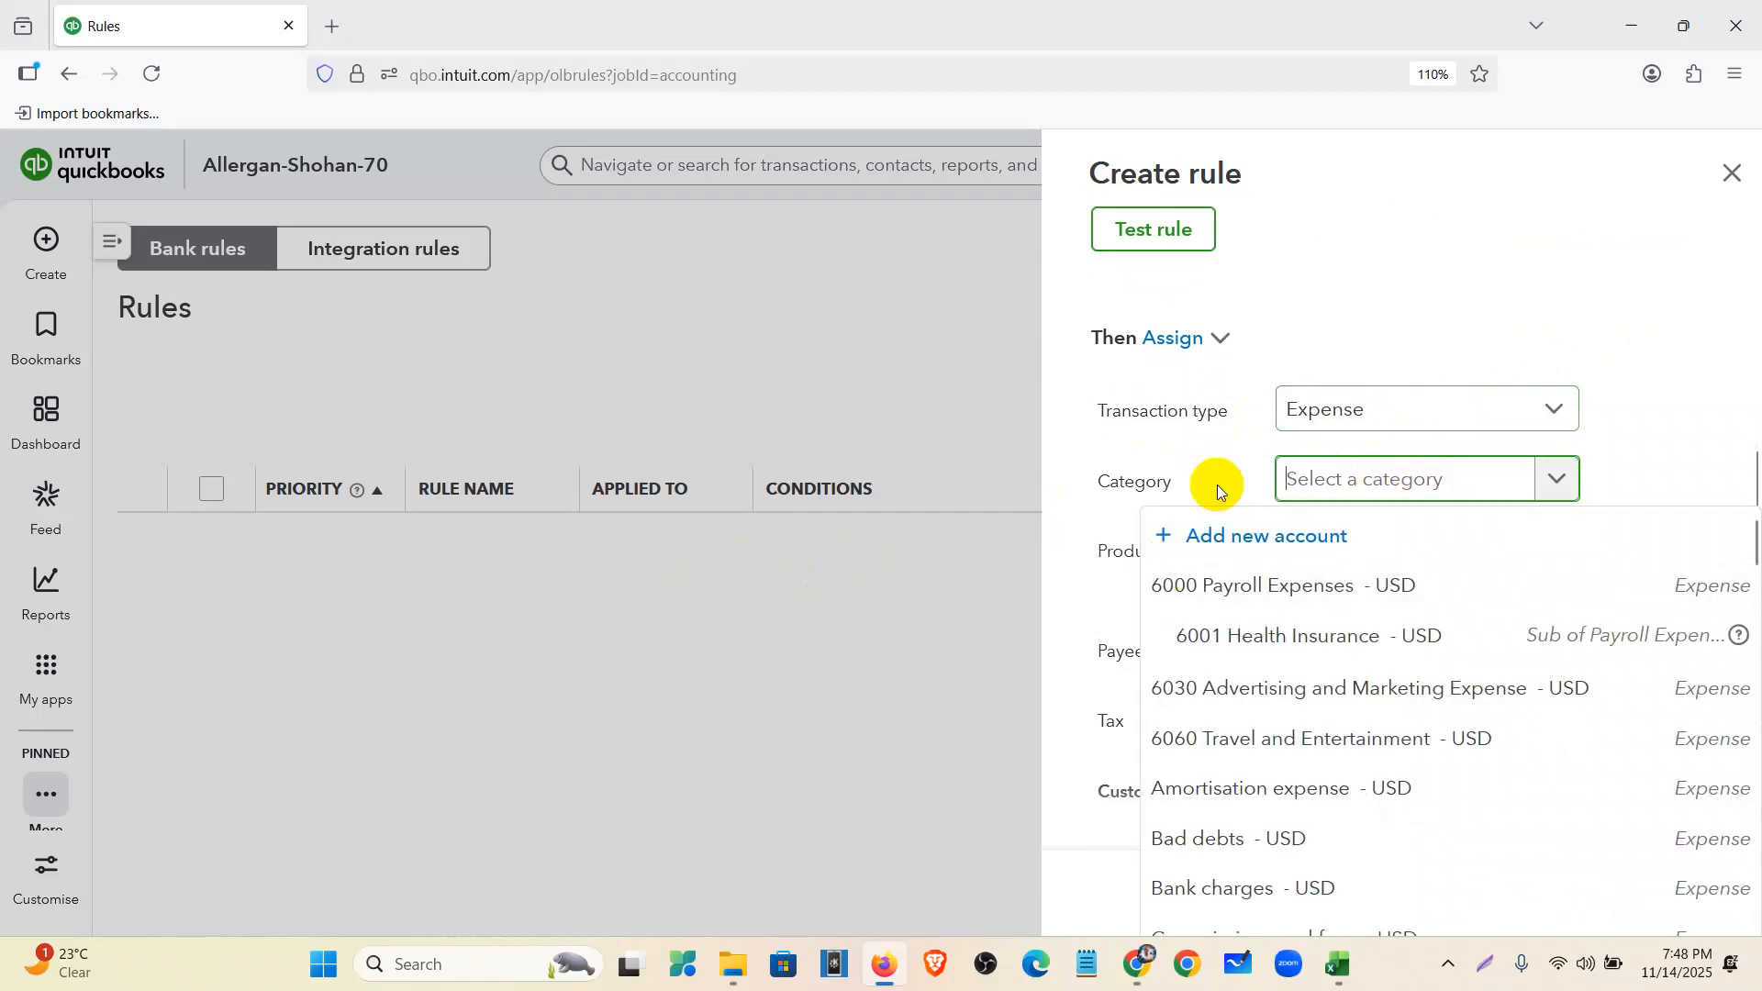
left_click(1629, 461)
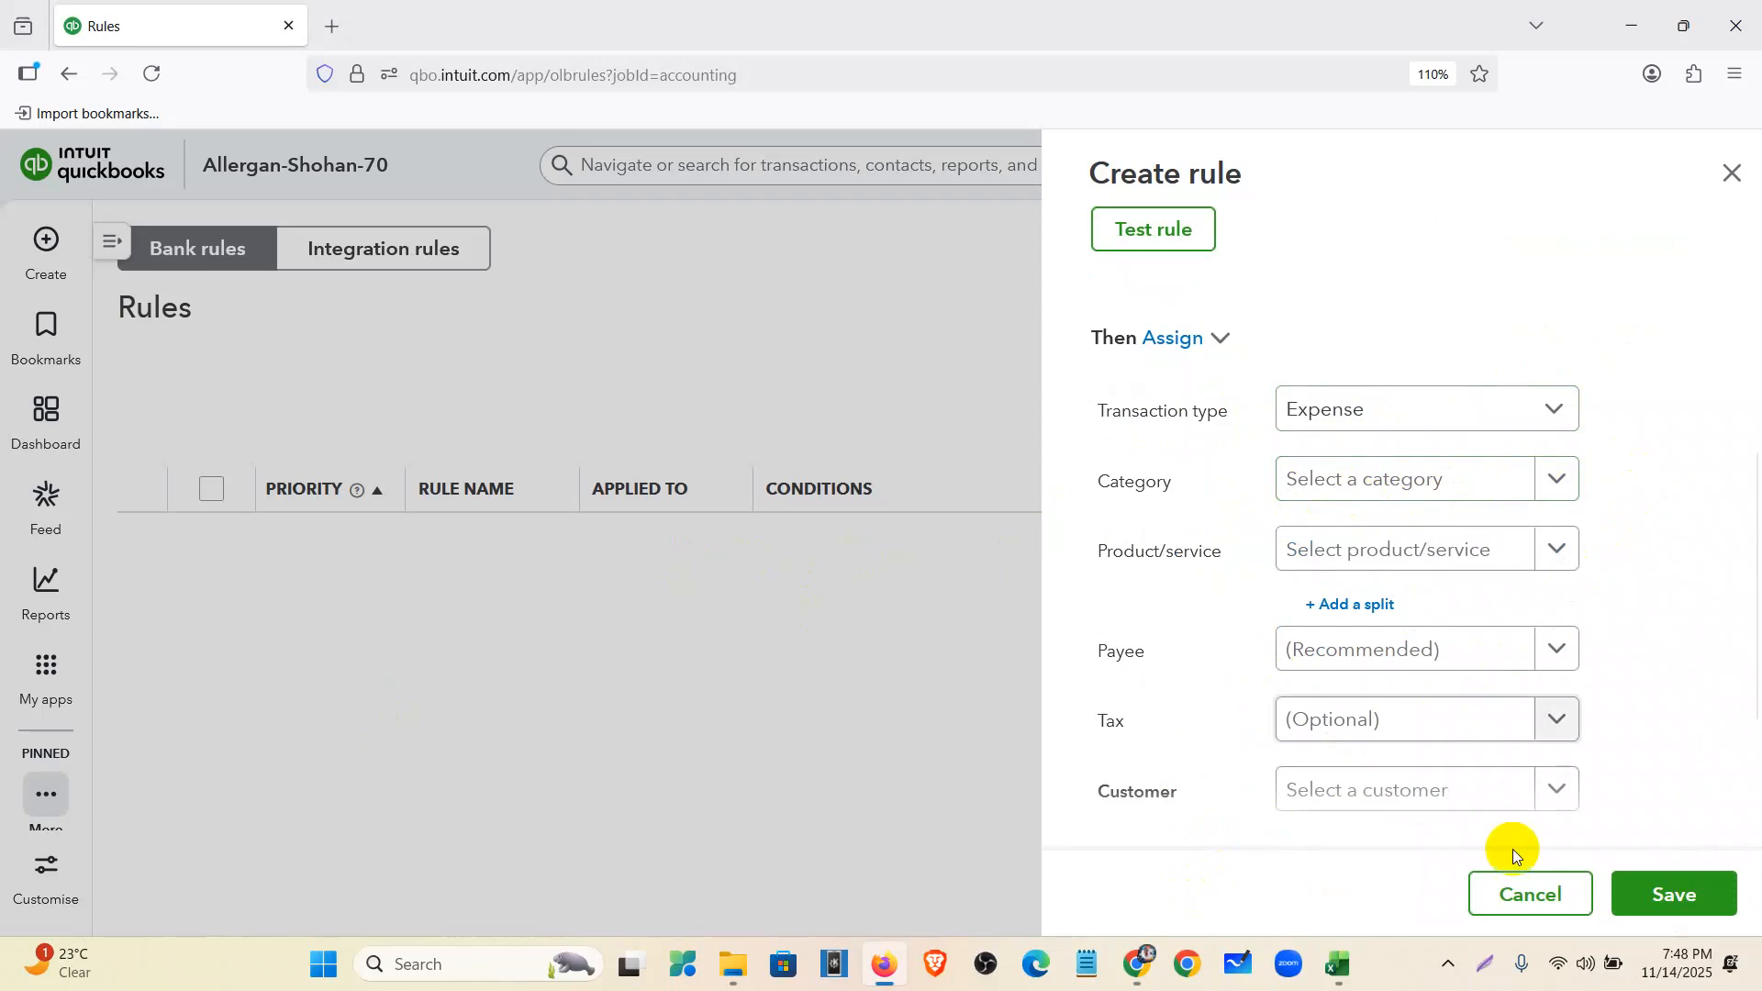
left_click(1138, 963)
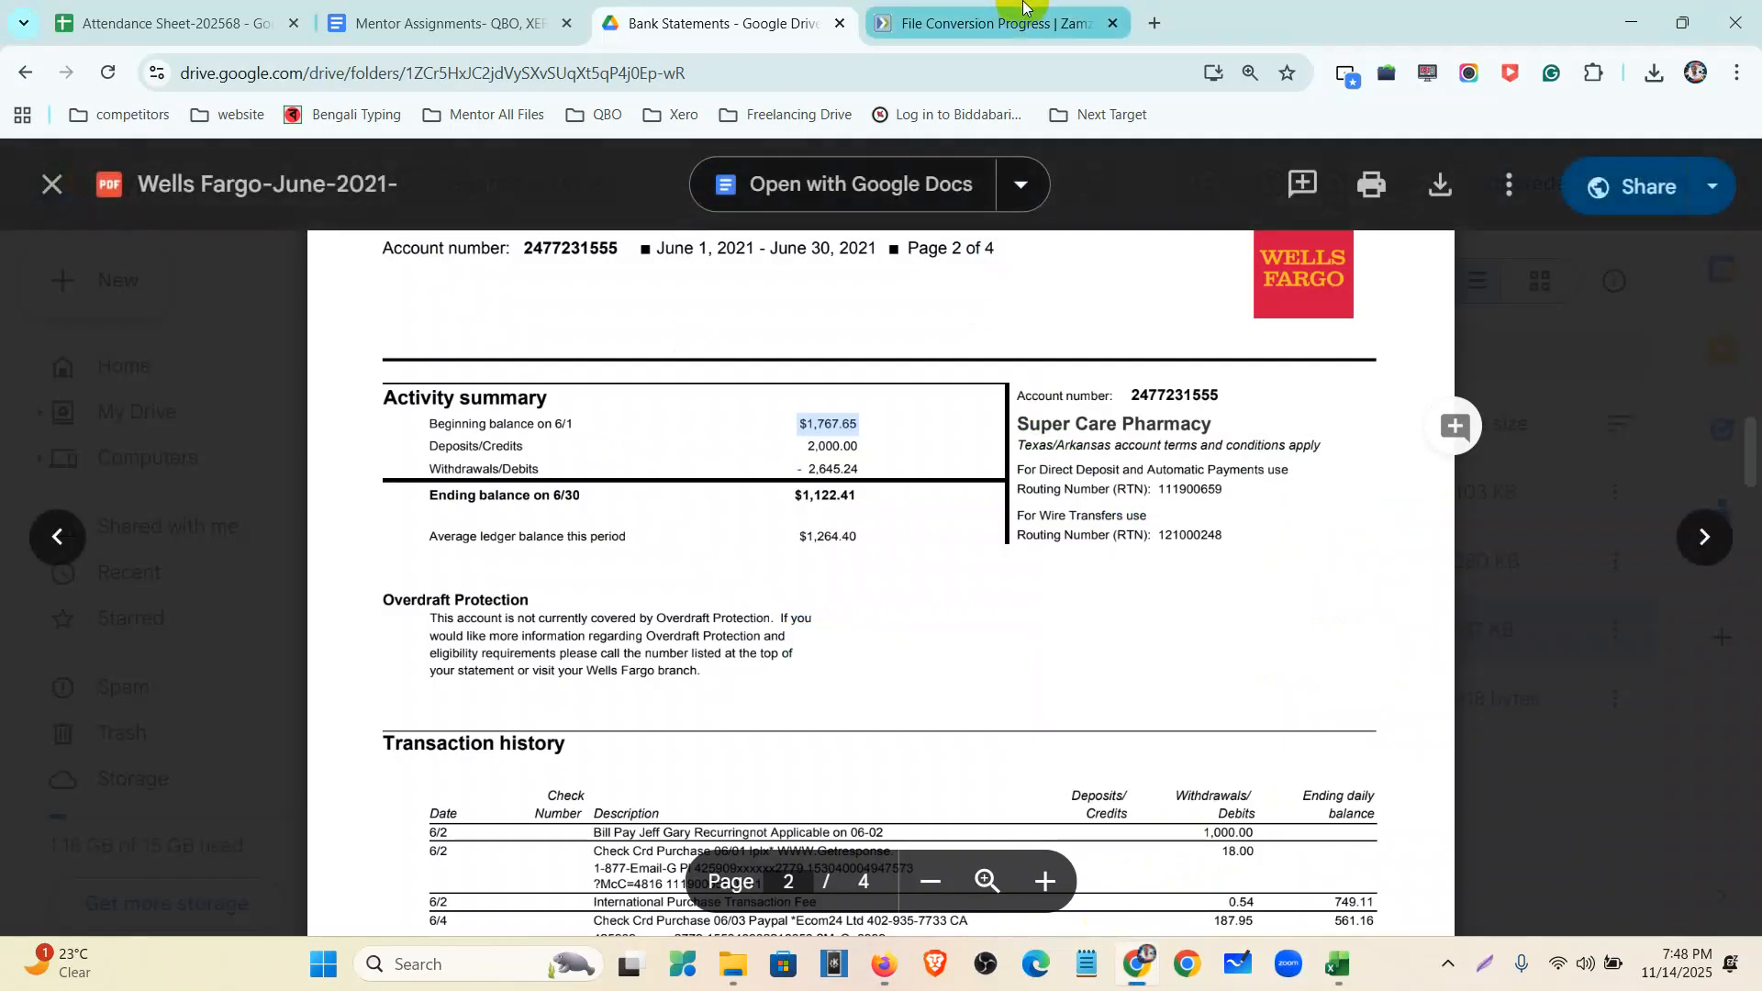
- Open ChatGPT in a new tab from the Mentor All Files bookmark folder
left_click(1155, 23)
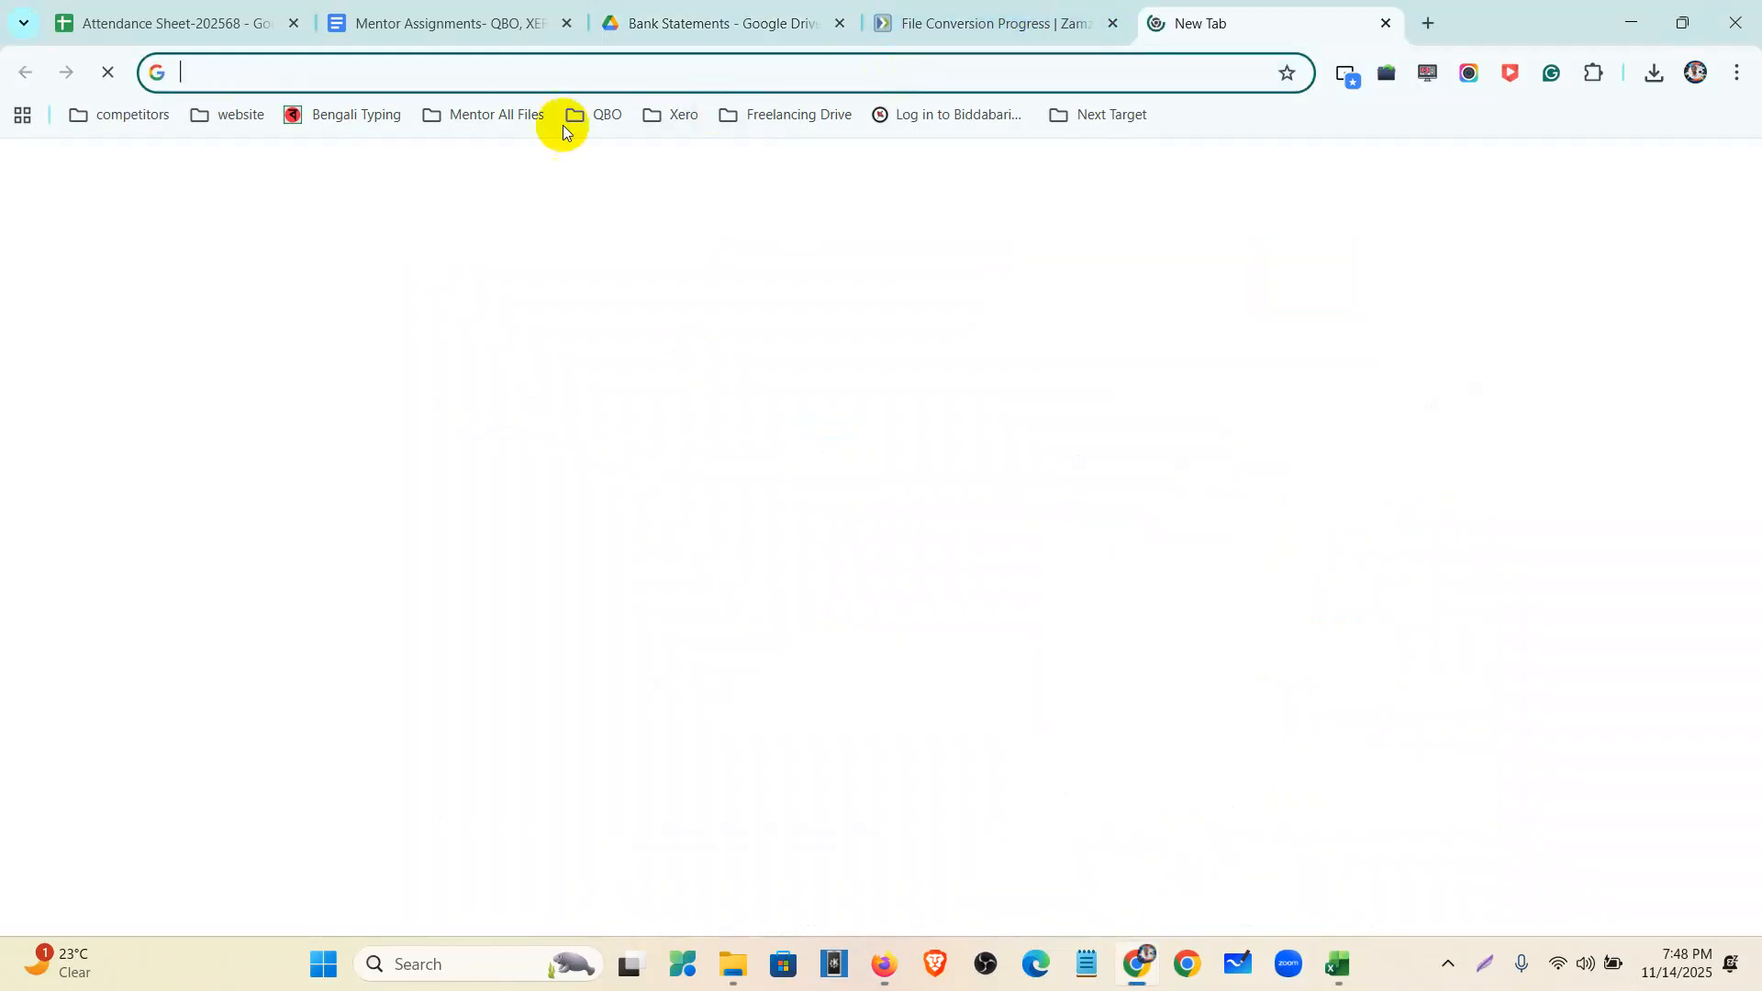
left_click(509, 114)
left_click(501, 546)
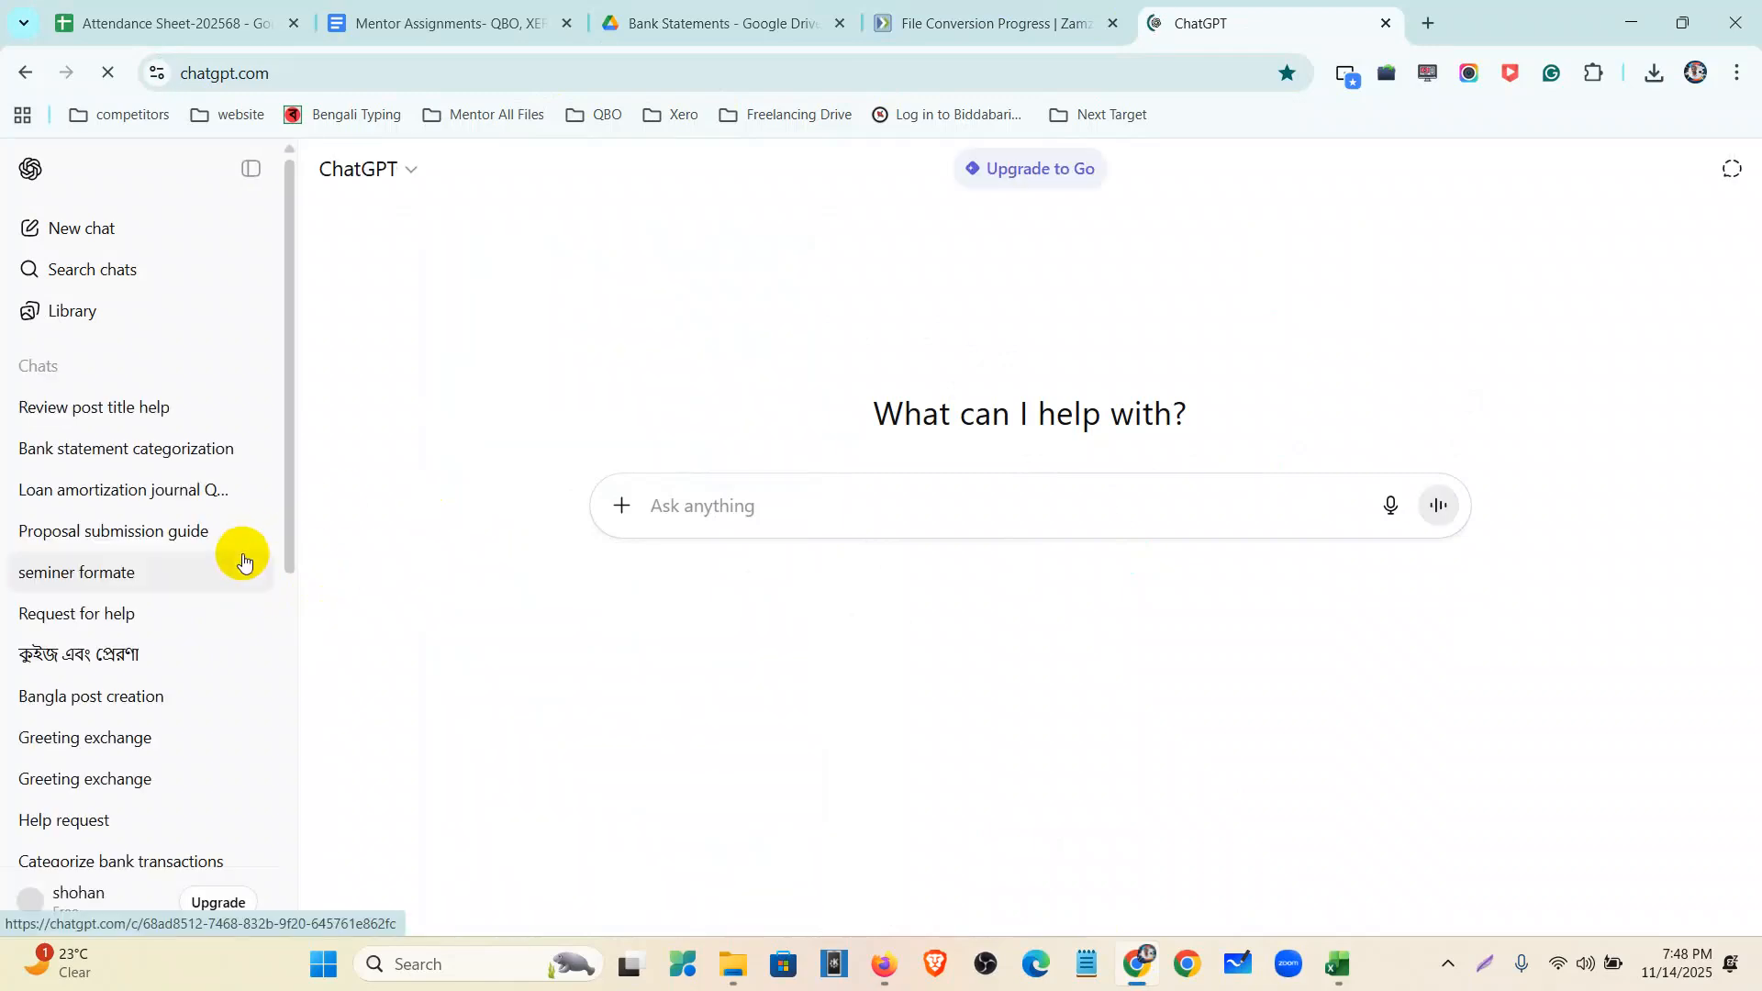
- Open the Bank statement categorization chat and scroll up to select its original prompt
left_click(133, 487)
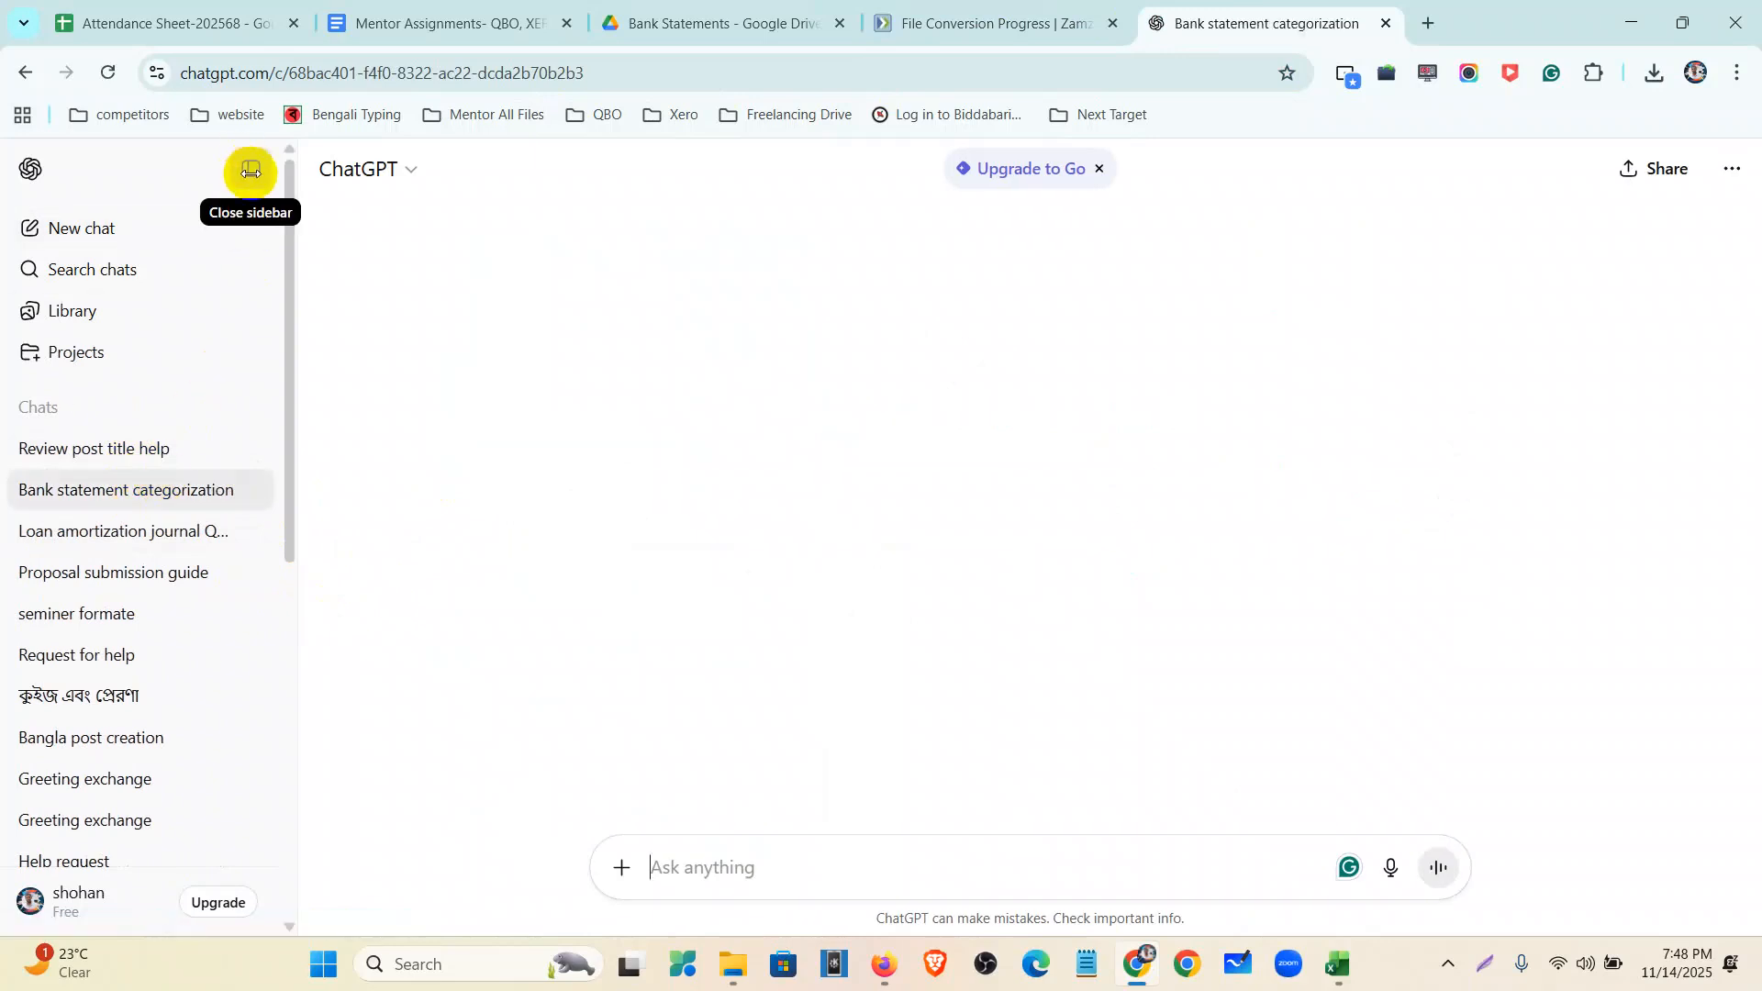
left_click(247, 168)
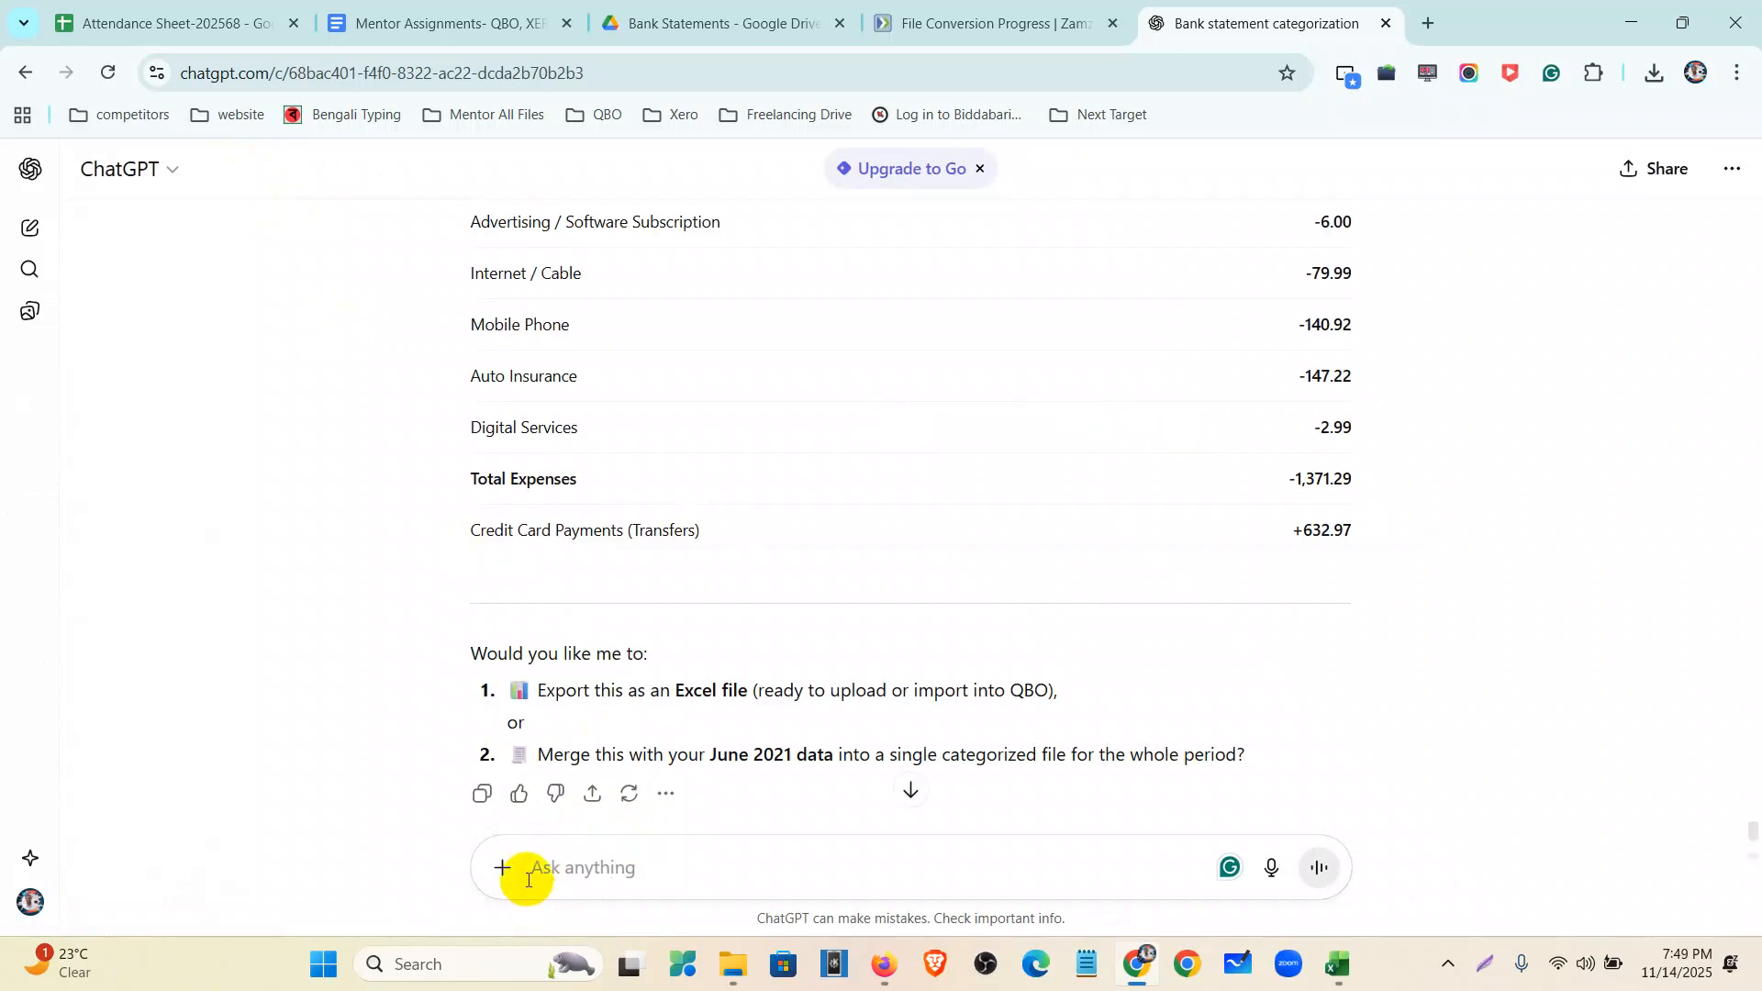
scroll(817, 677, "up", 7)
scroll(831, 672, "up", 20)
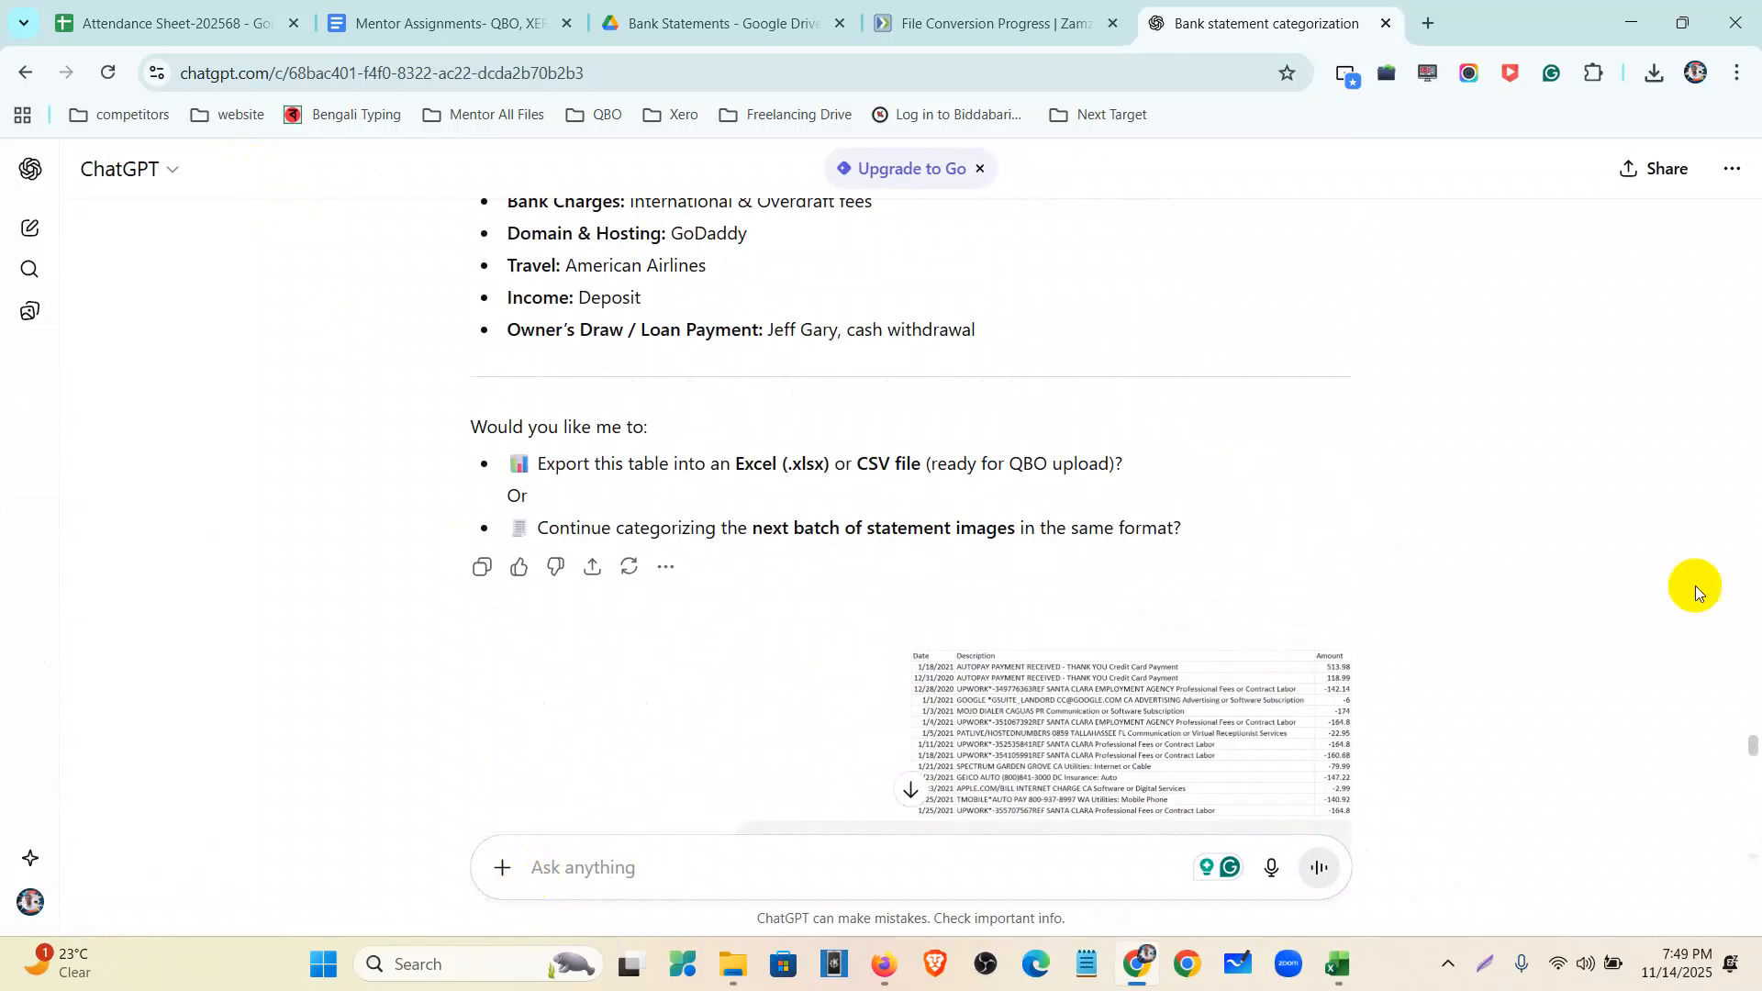
left_click_drag(1754, 748, 1755, 110)
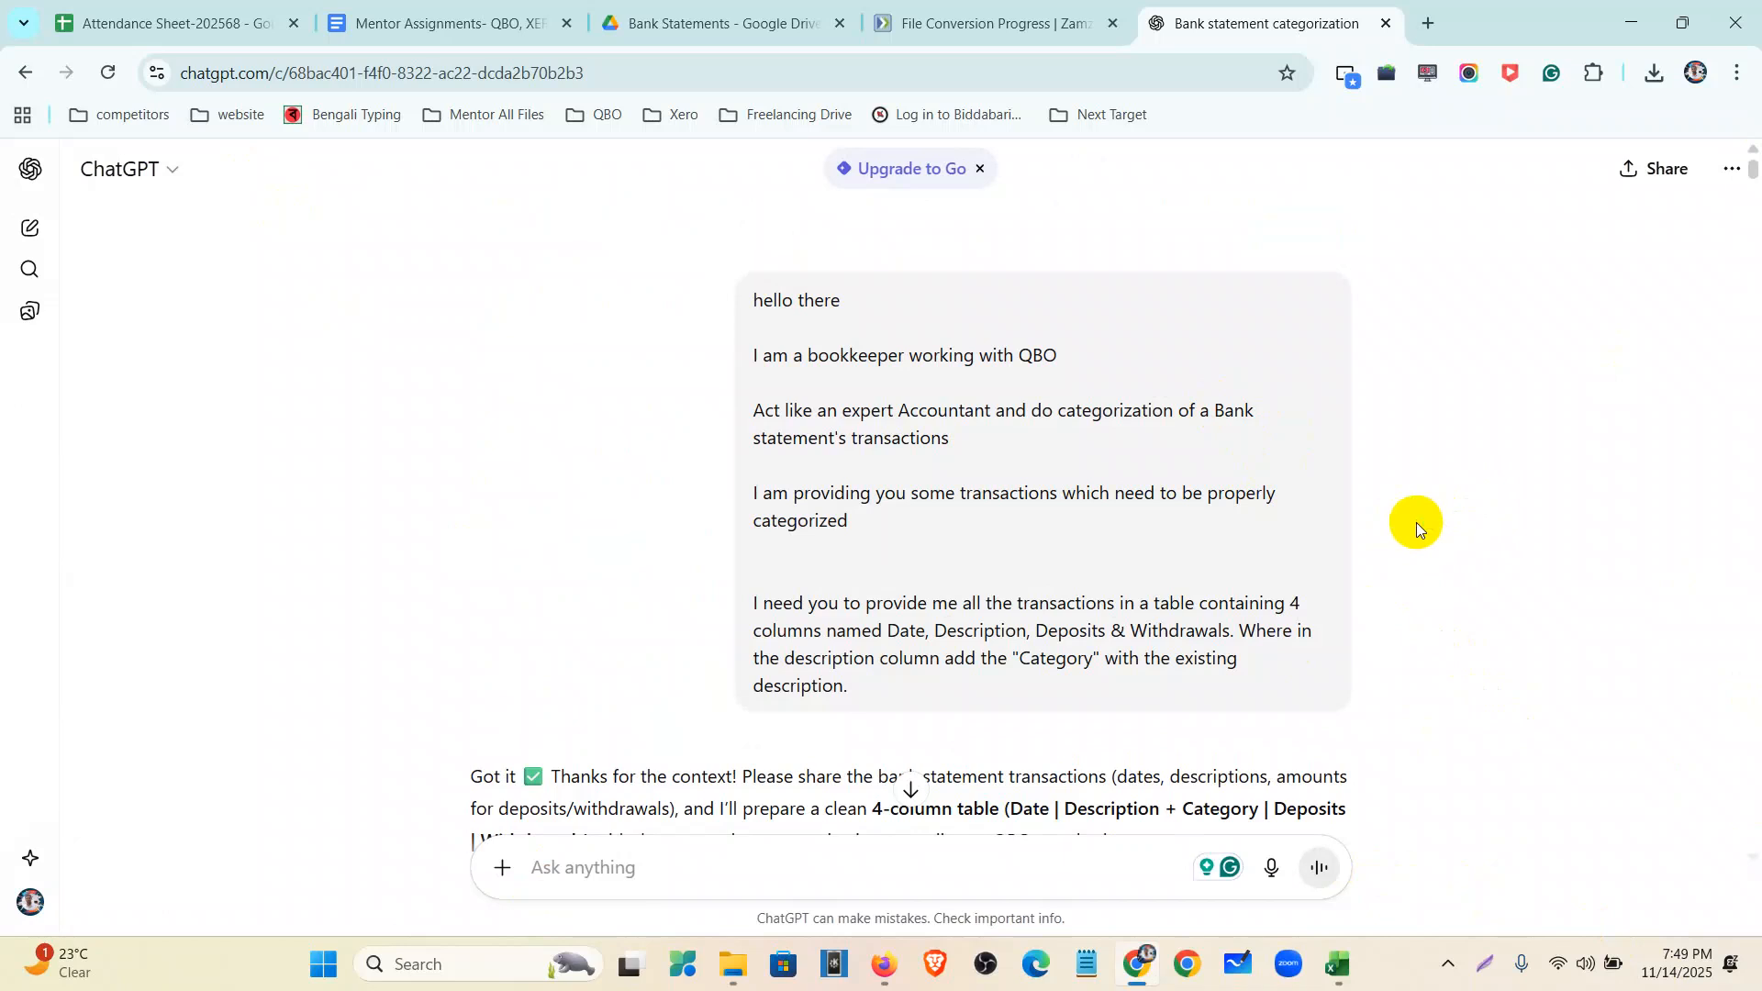
left_click_drag(749, 299, 1015, 707)
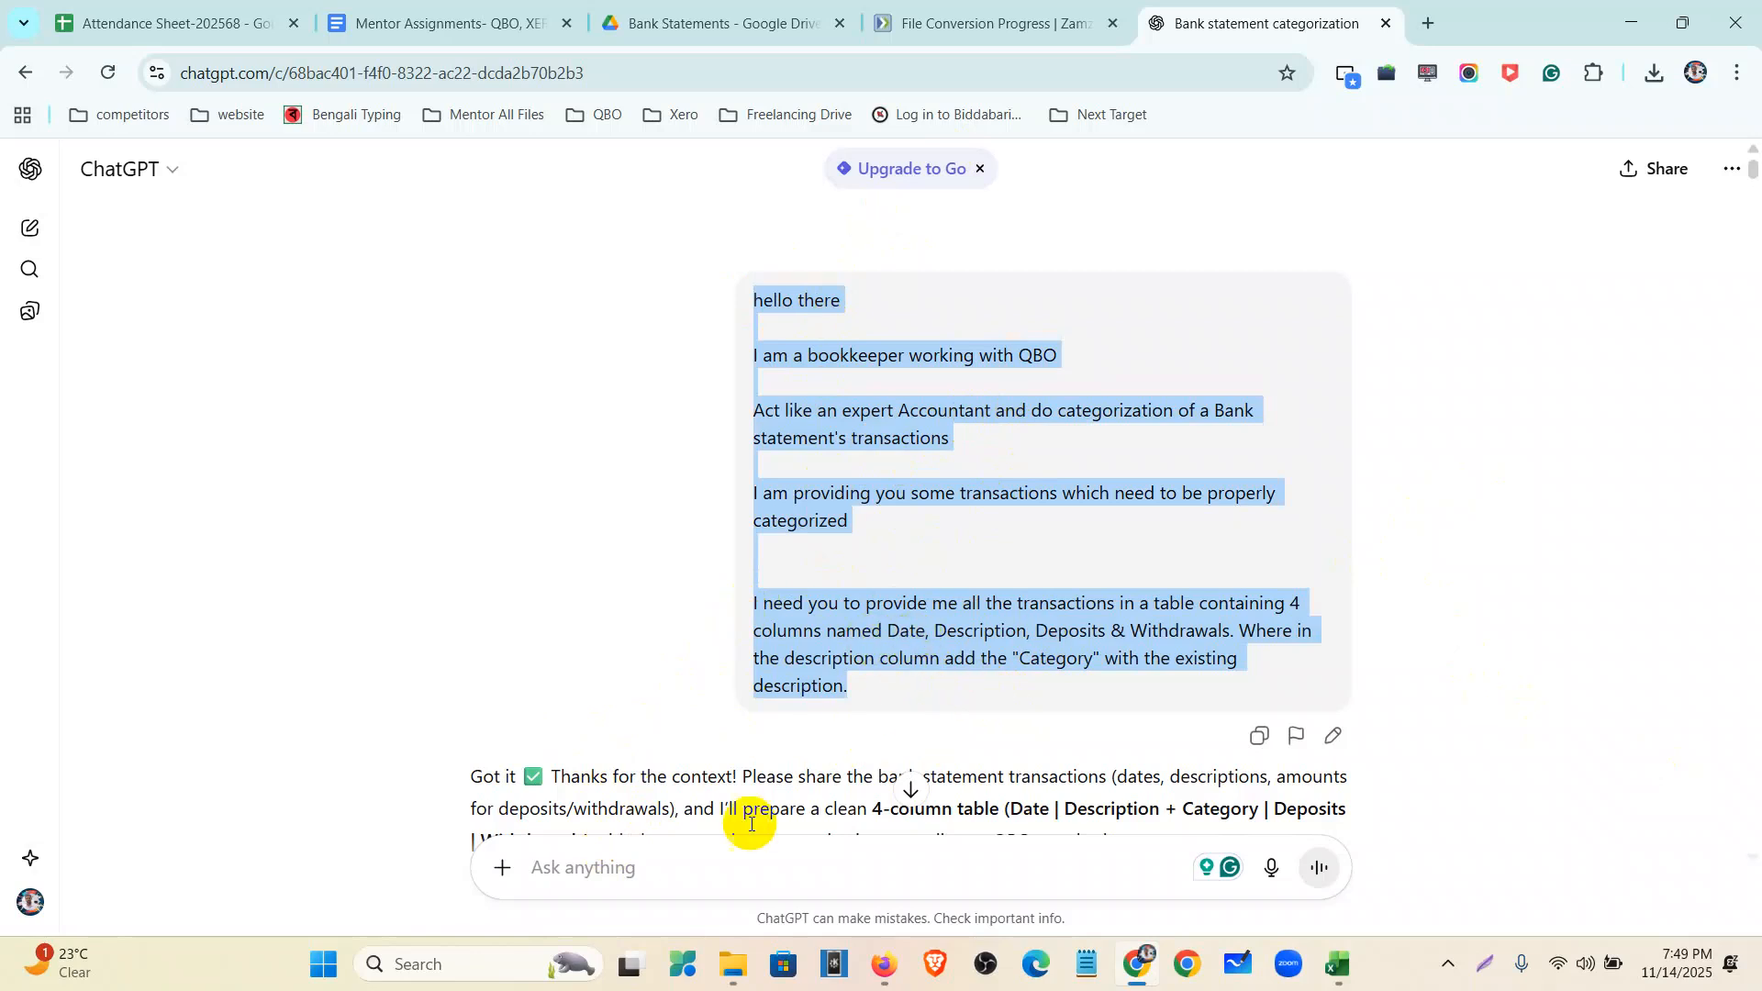
- Paste 'Check Crd Purchase' into the message box, trim it, and bring up the welles fargo workbook
left_click(619, 849)
type("Check Crd Purchase")
key("BackSpace")
key("BackSpace")
key("BackSpace")
key("BackSpace")
key("BackSpace")
key("BackSpace")
key("BackSpace")
key("BackSpace")
key("BackSpace")
key("BackSpace")
key("BackSpace")
key("BackSpace")
key("BackSpace")
key("BackSpace")
key("BackSpace")
key("BackSpace")
key("BackSpace")
key("BackSpace")
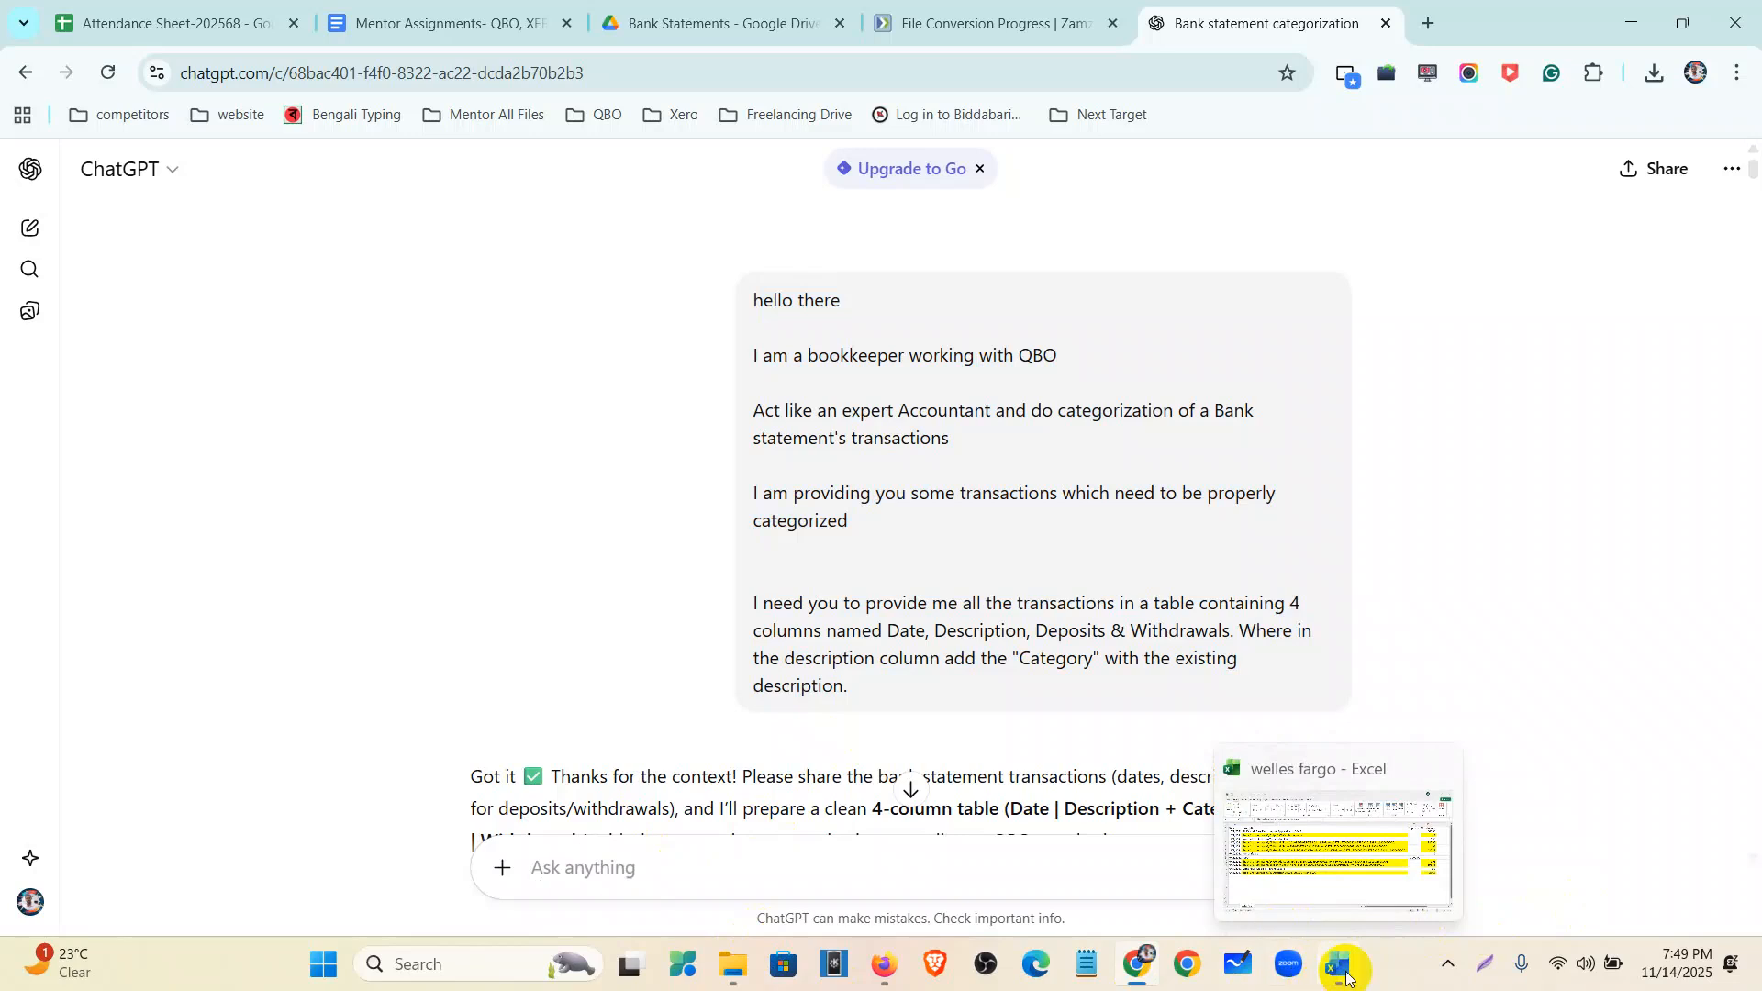
left_click(1342, 969)
- Copy the A1:D13 June transactions from Excel and send them to ChatGPT for categorization
mouse_move(82, 277)
left_mouse_down()
mouse_move(236, 382)
mouse_move(1578, 630)
left_mouse_up()
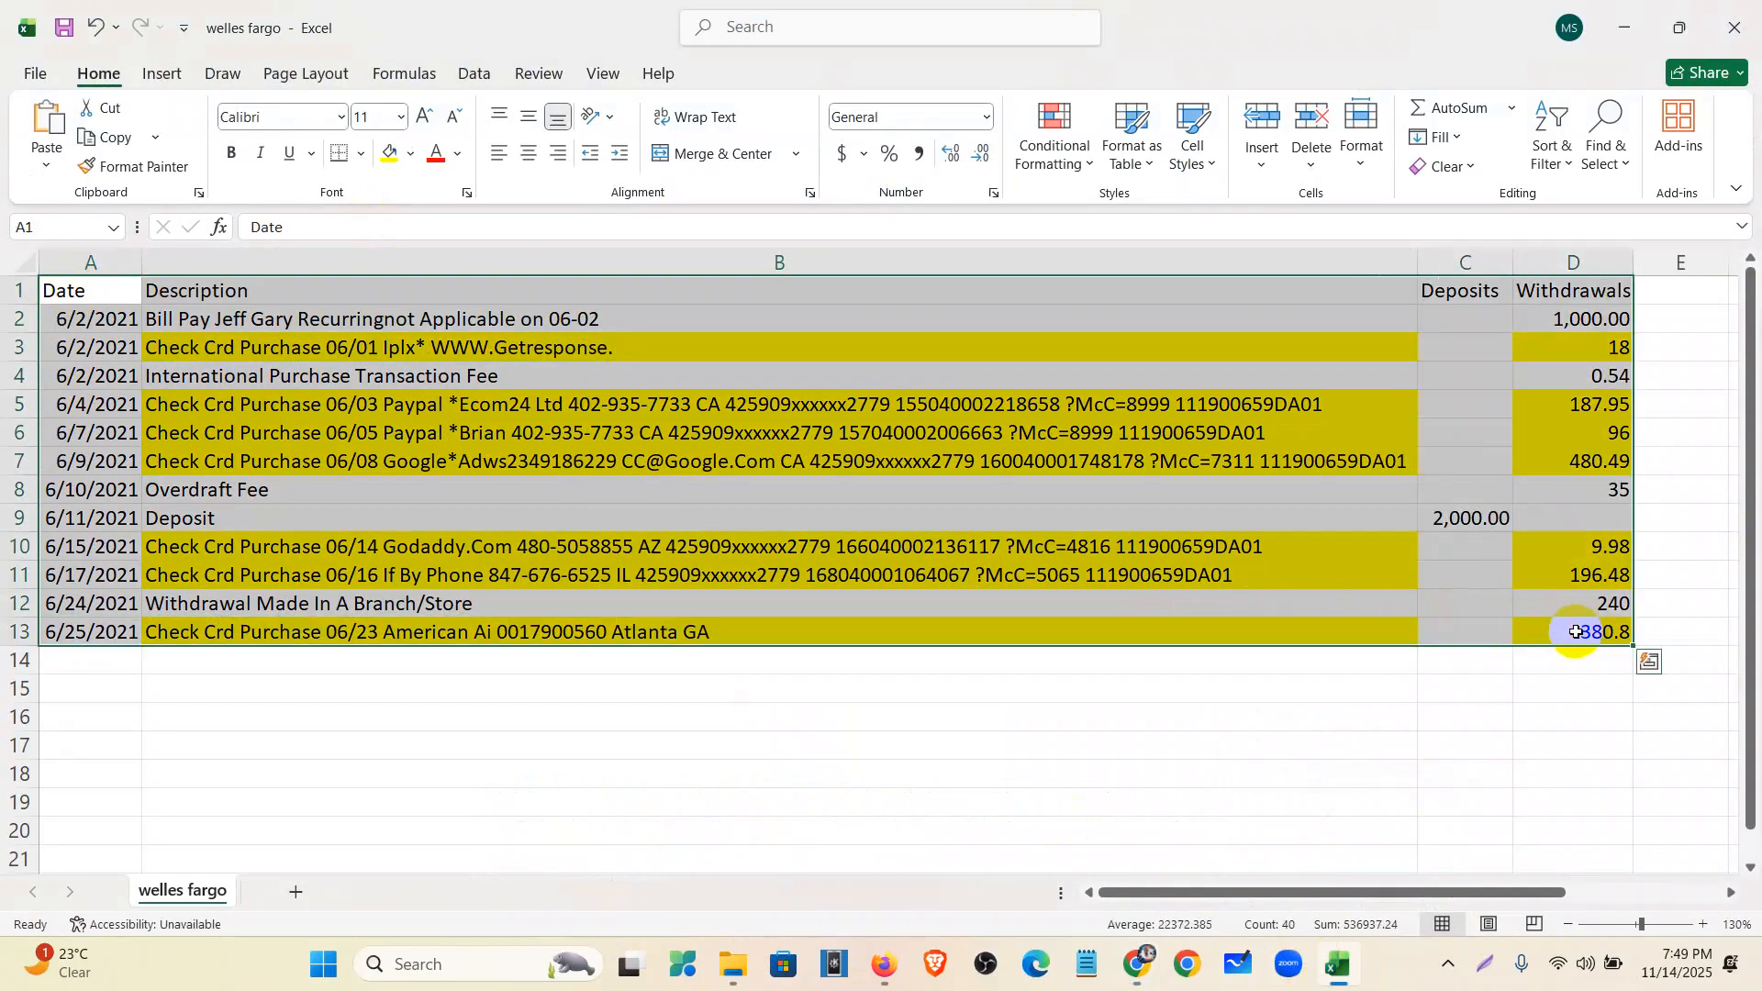
key("ctrl+c")
key("alt+Tab")
left_click(845, 879)
key("ctrl+v")
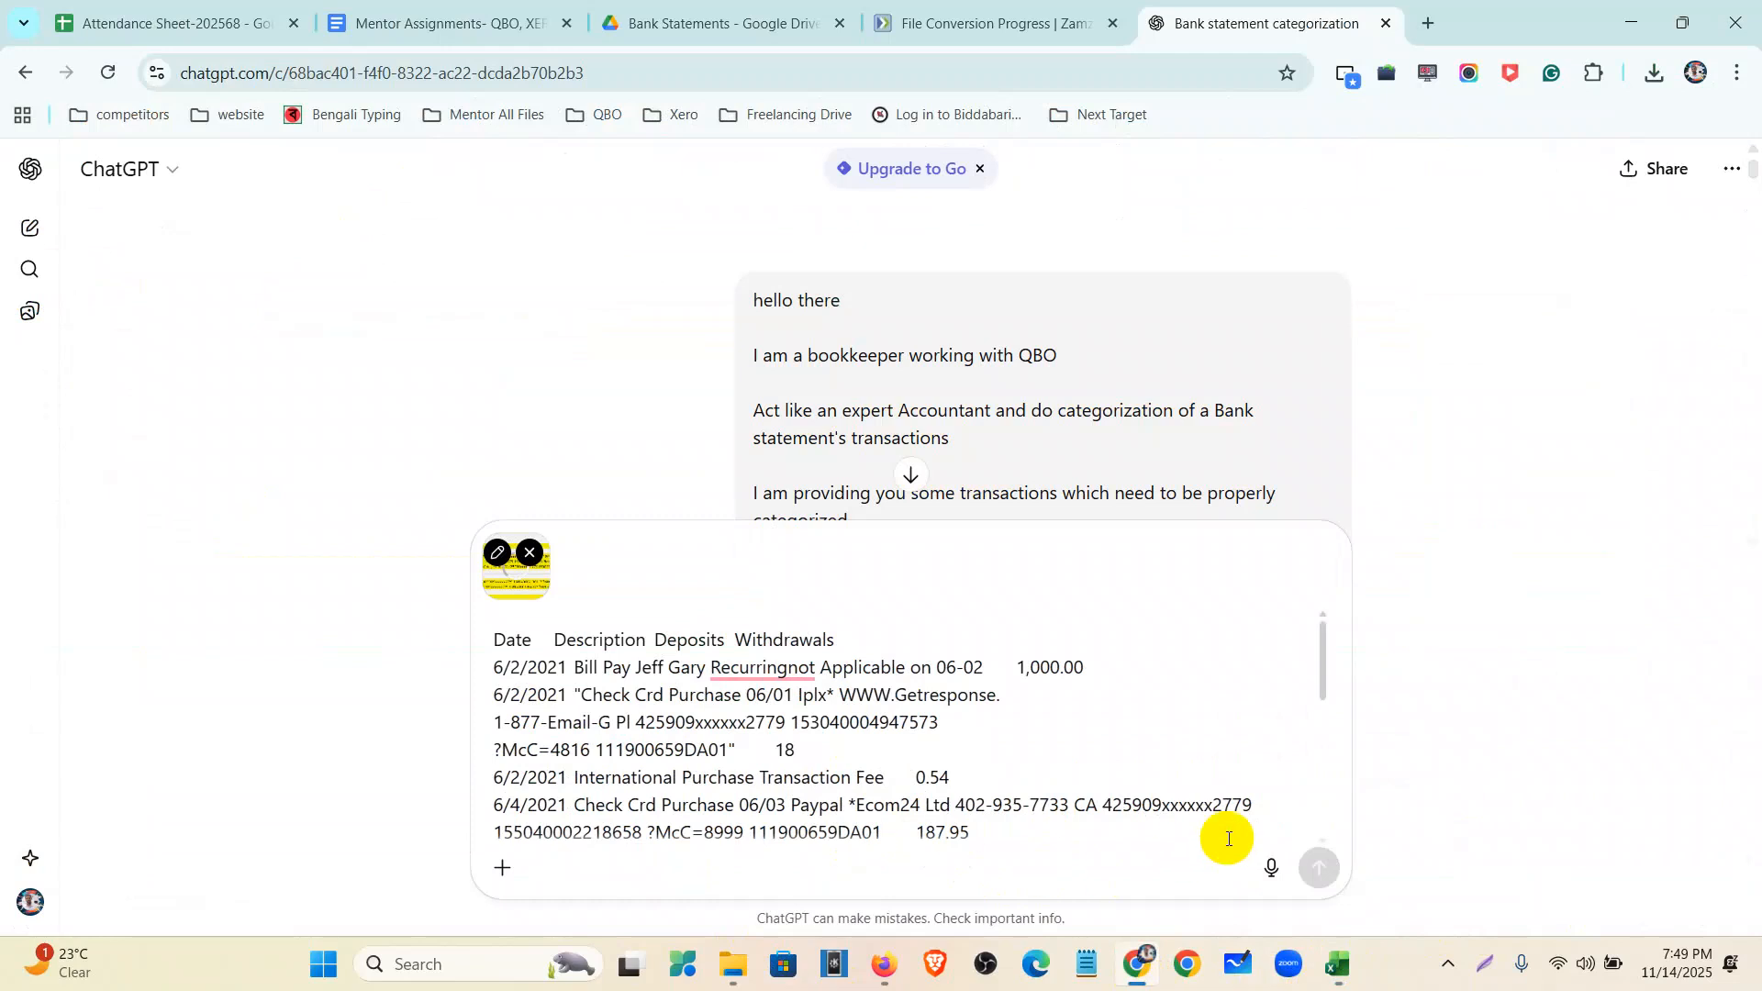
left_click(1323, 868)
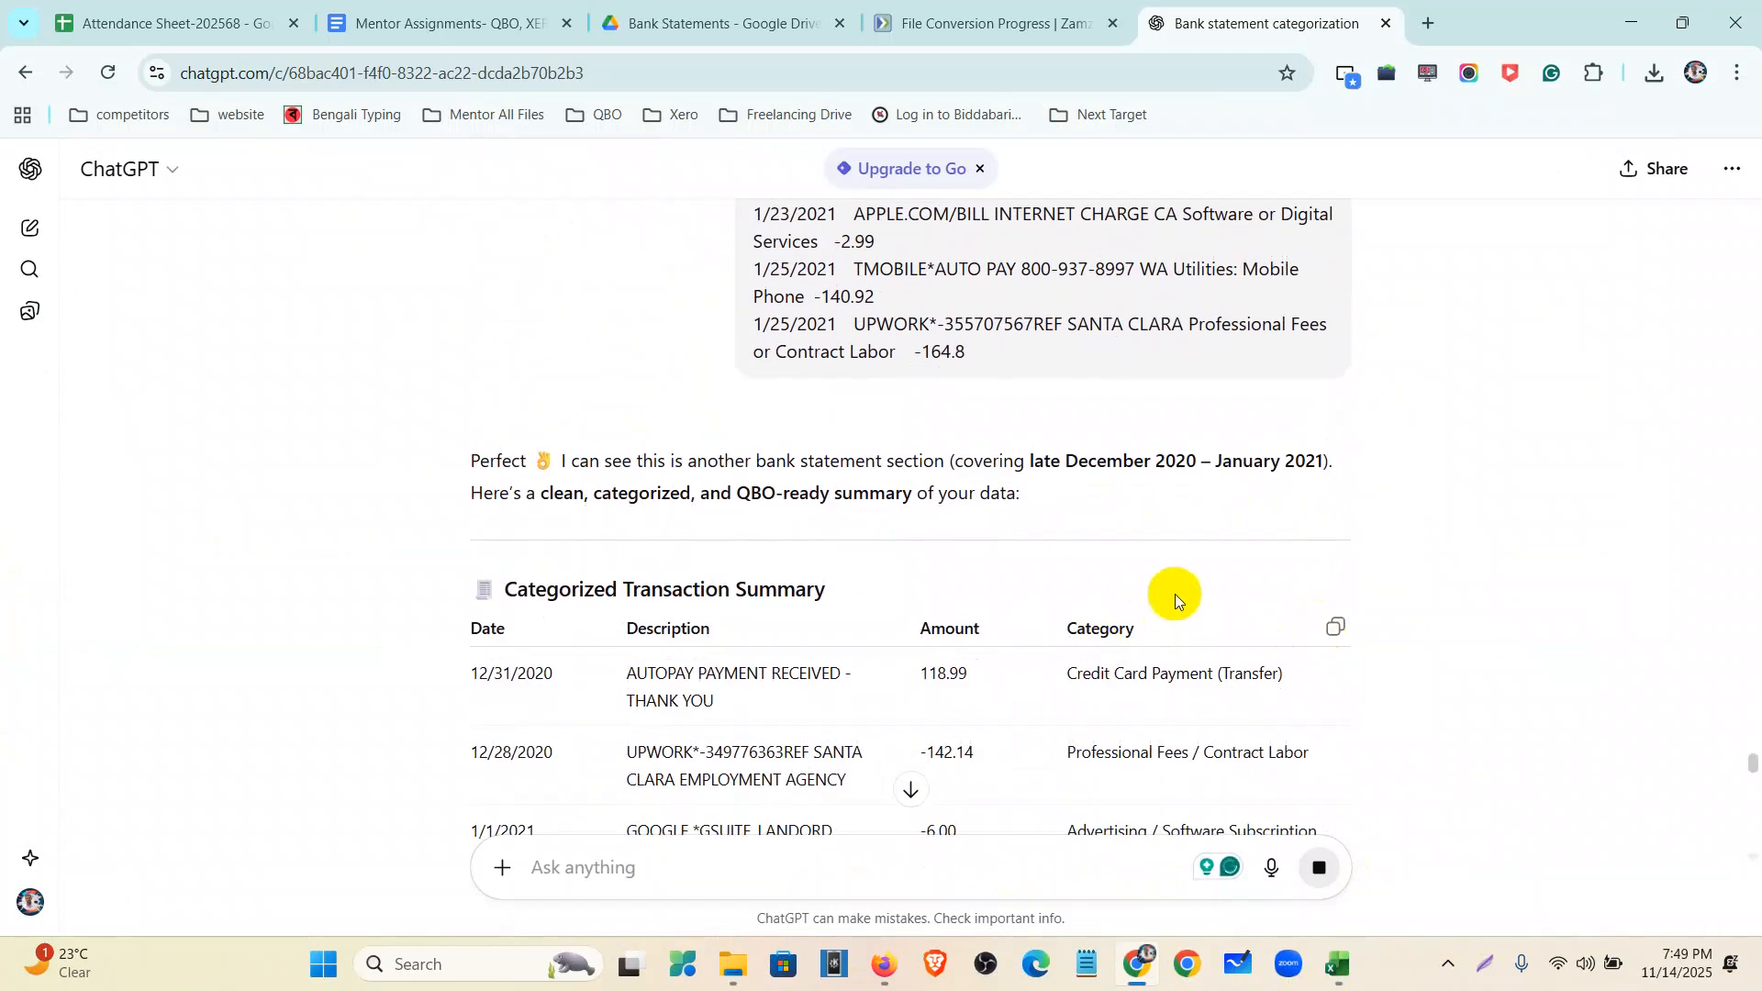
scroll(1192, 612, "down", 20)
scroll(1201, 632, "down", 6)
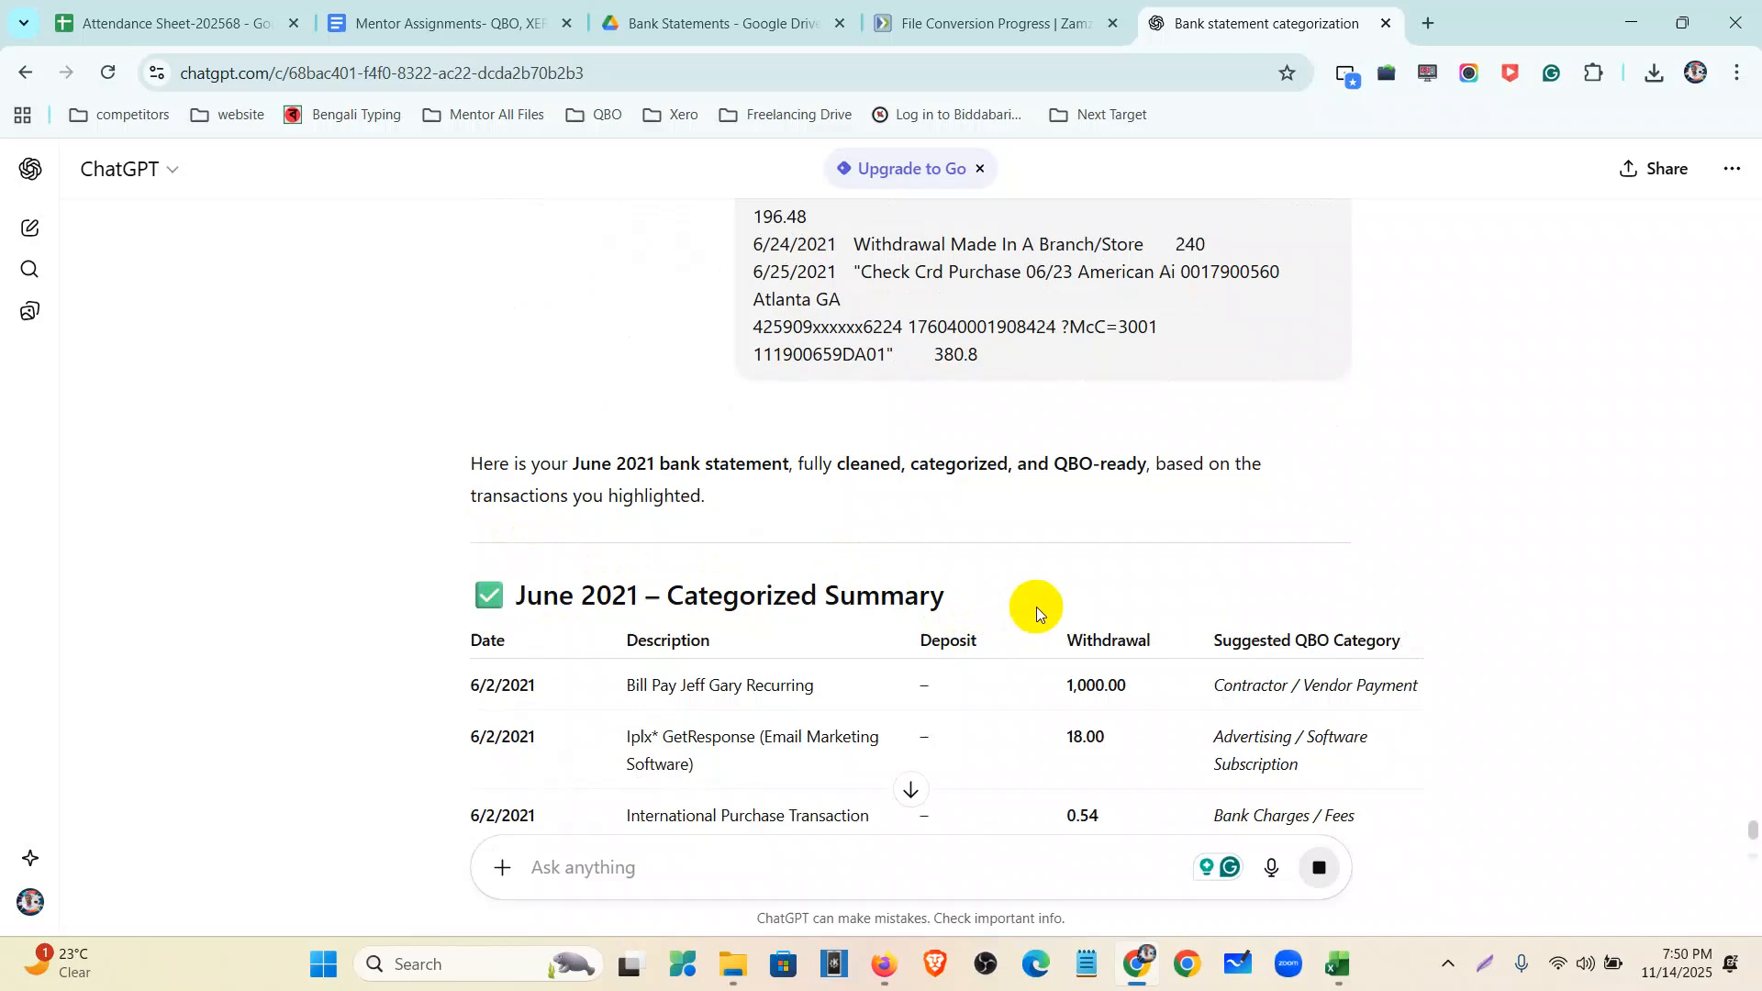
left_click(1344, 967)
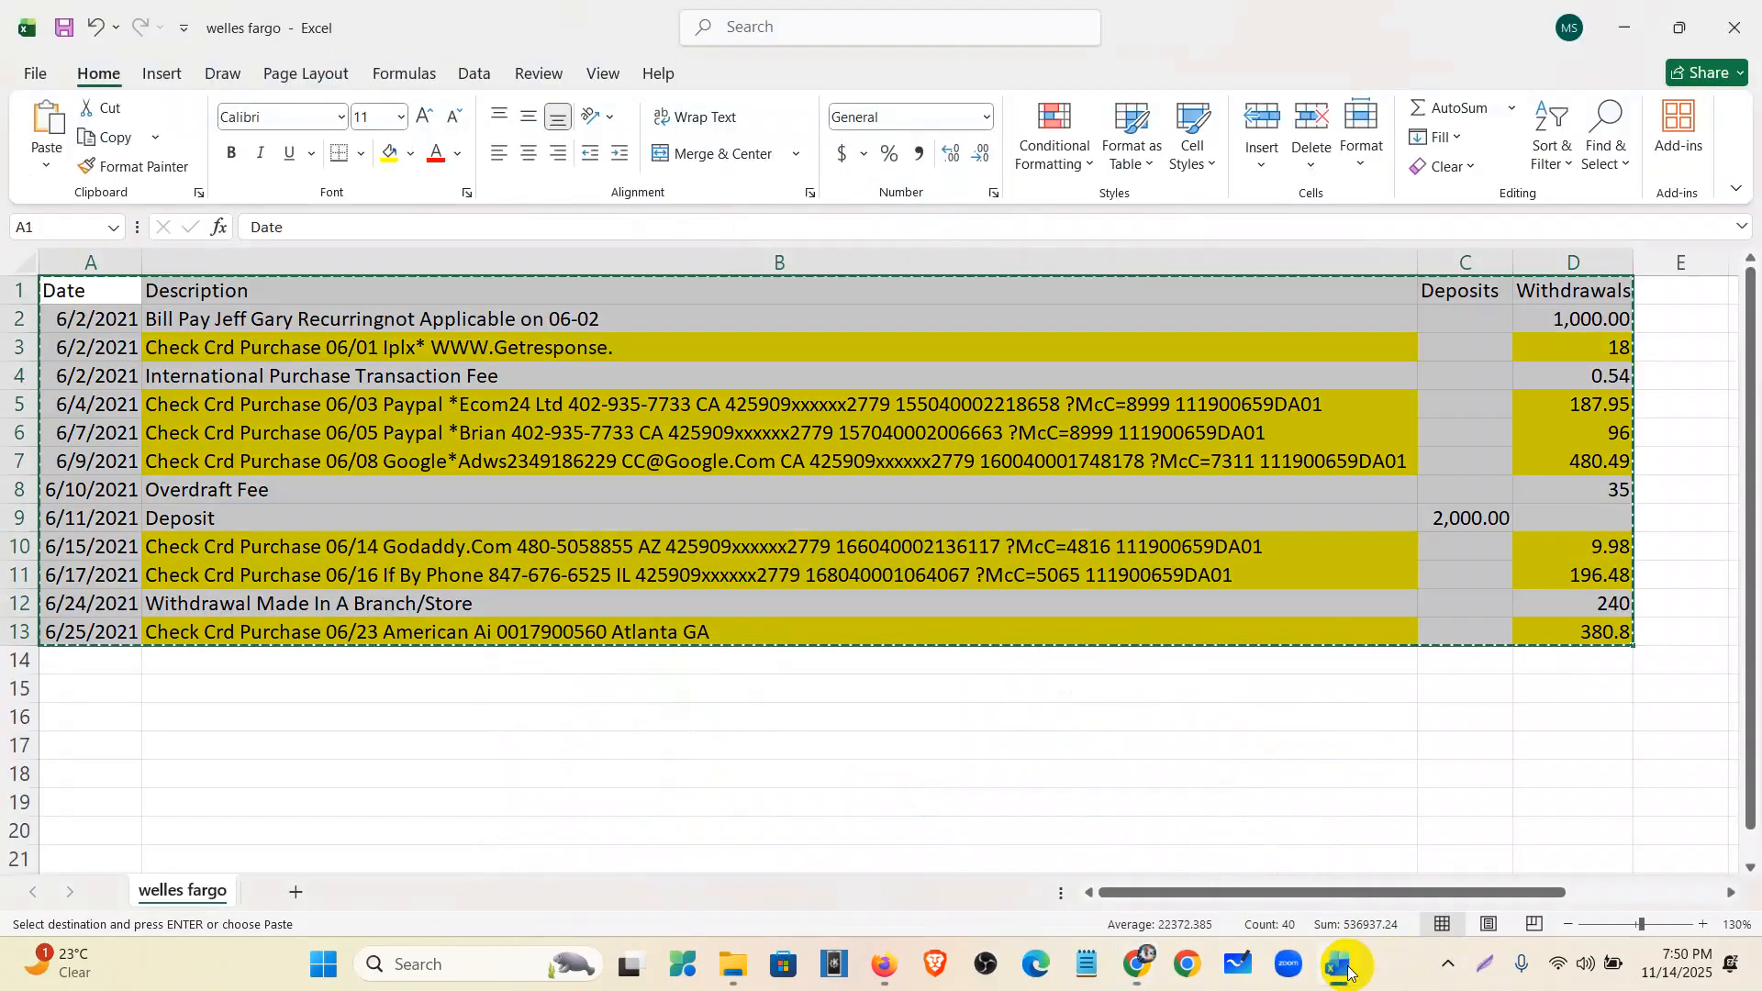
- Enter the heading 'CoA' in cell E1 of the welles fargo sheet, then minimize Excel
left_click(1552, 716)
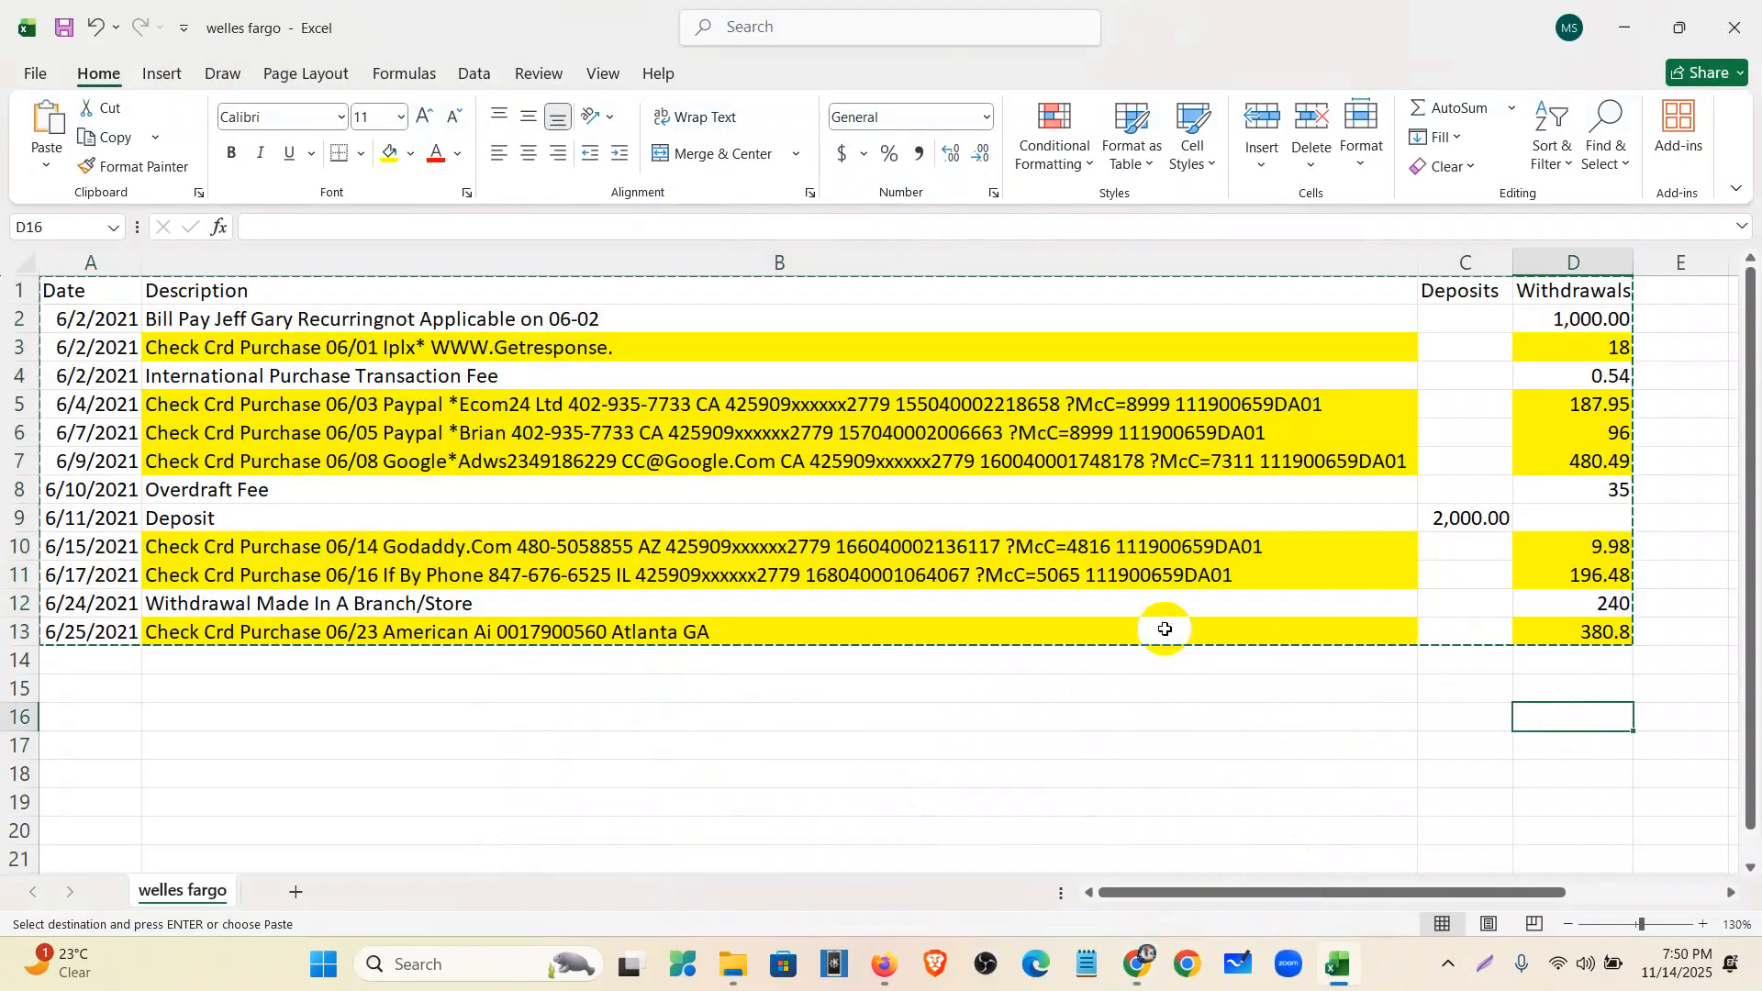
scroll(1101, 661, "down", 1)
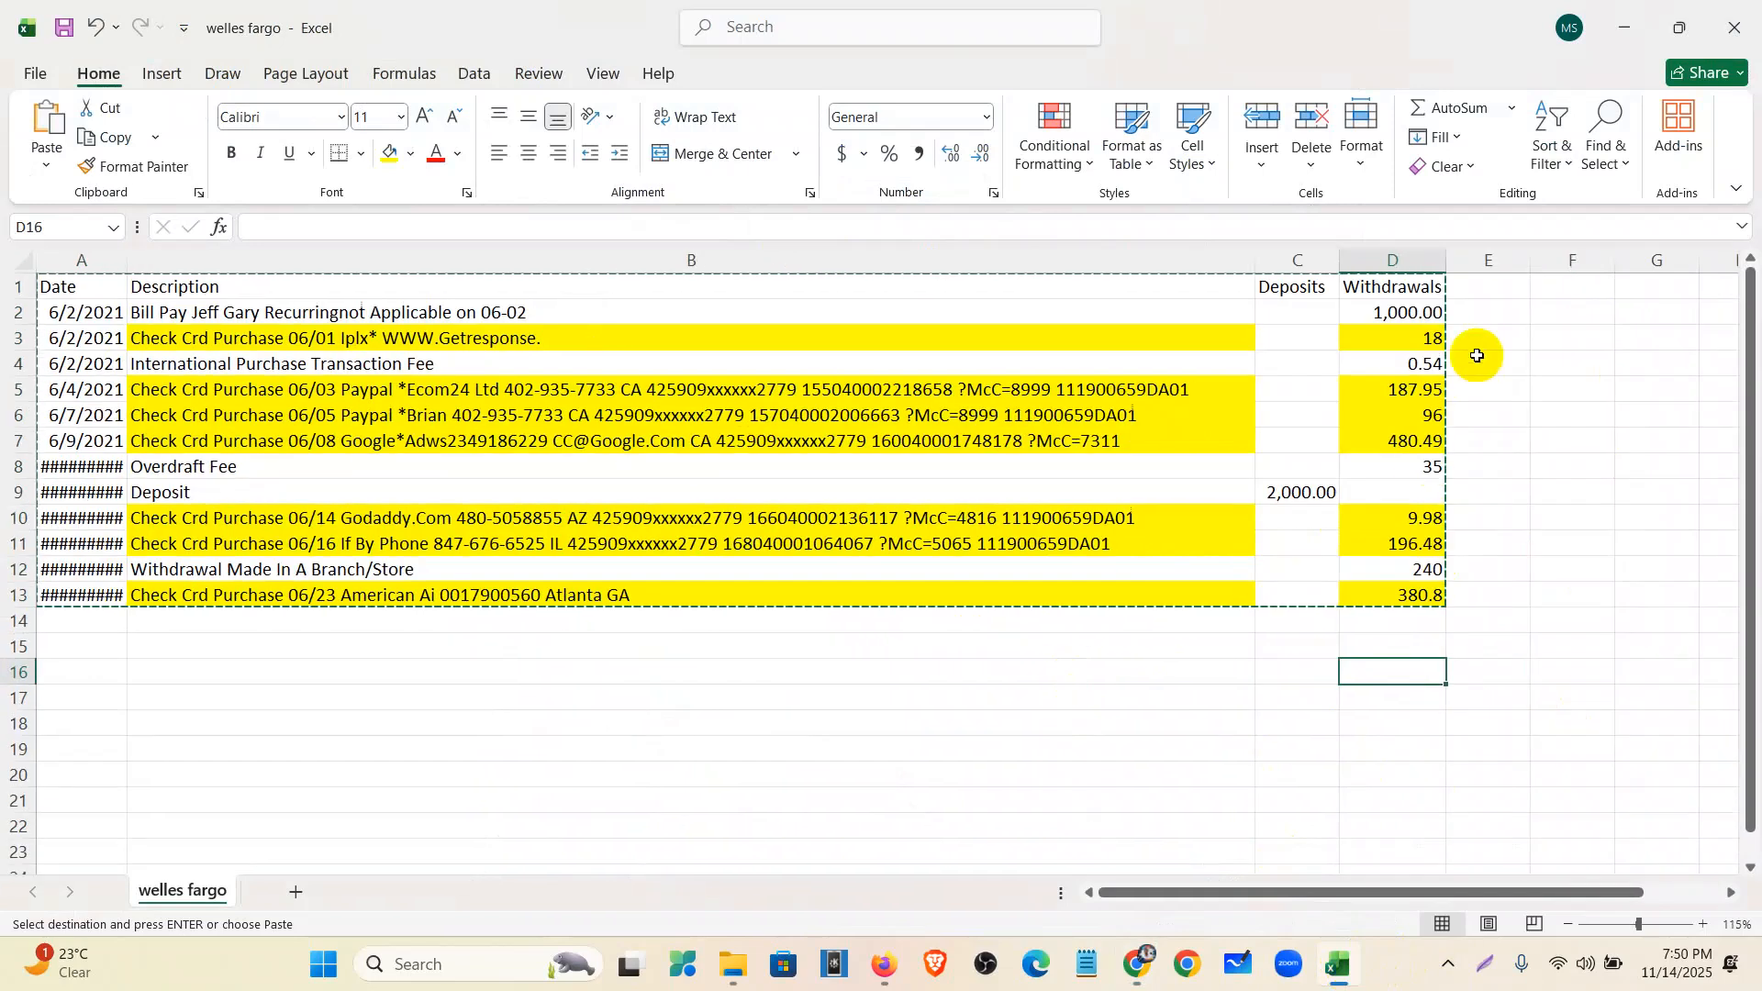
left_click(1490, 297)
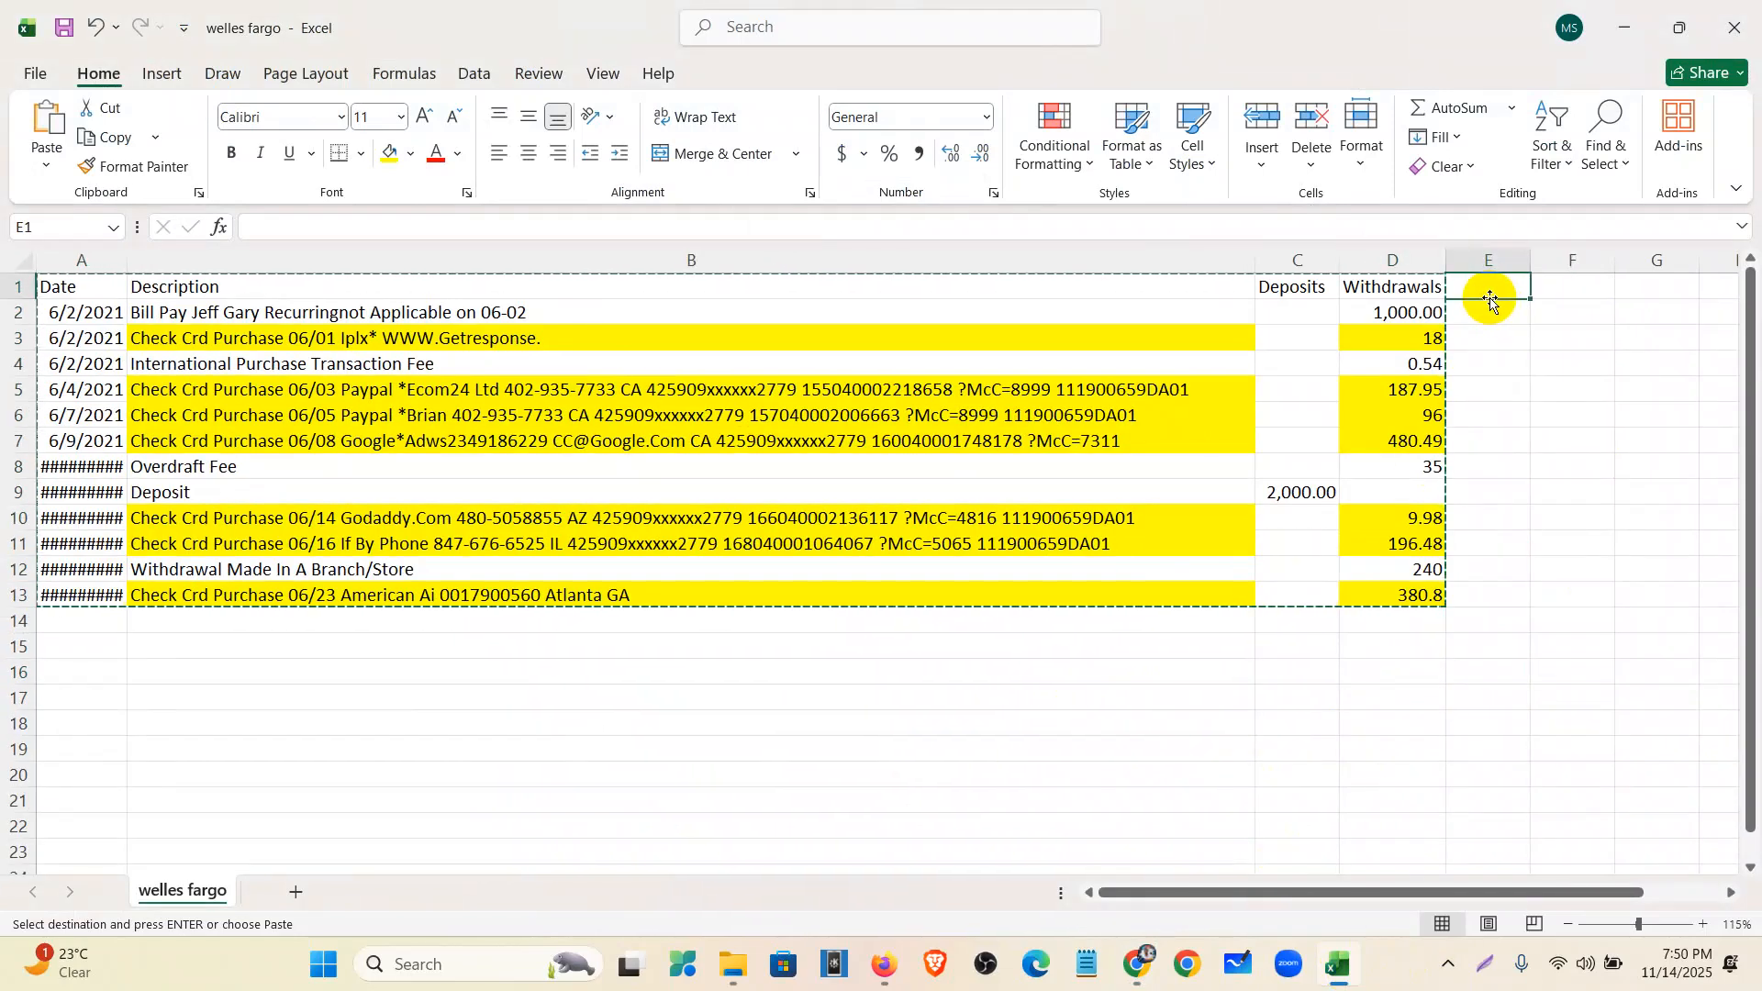
type("CoA")
left_click(1490, 315)
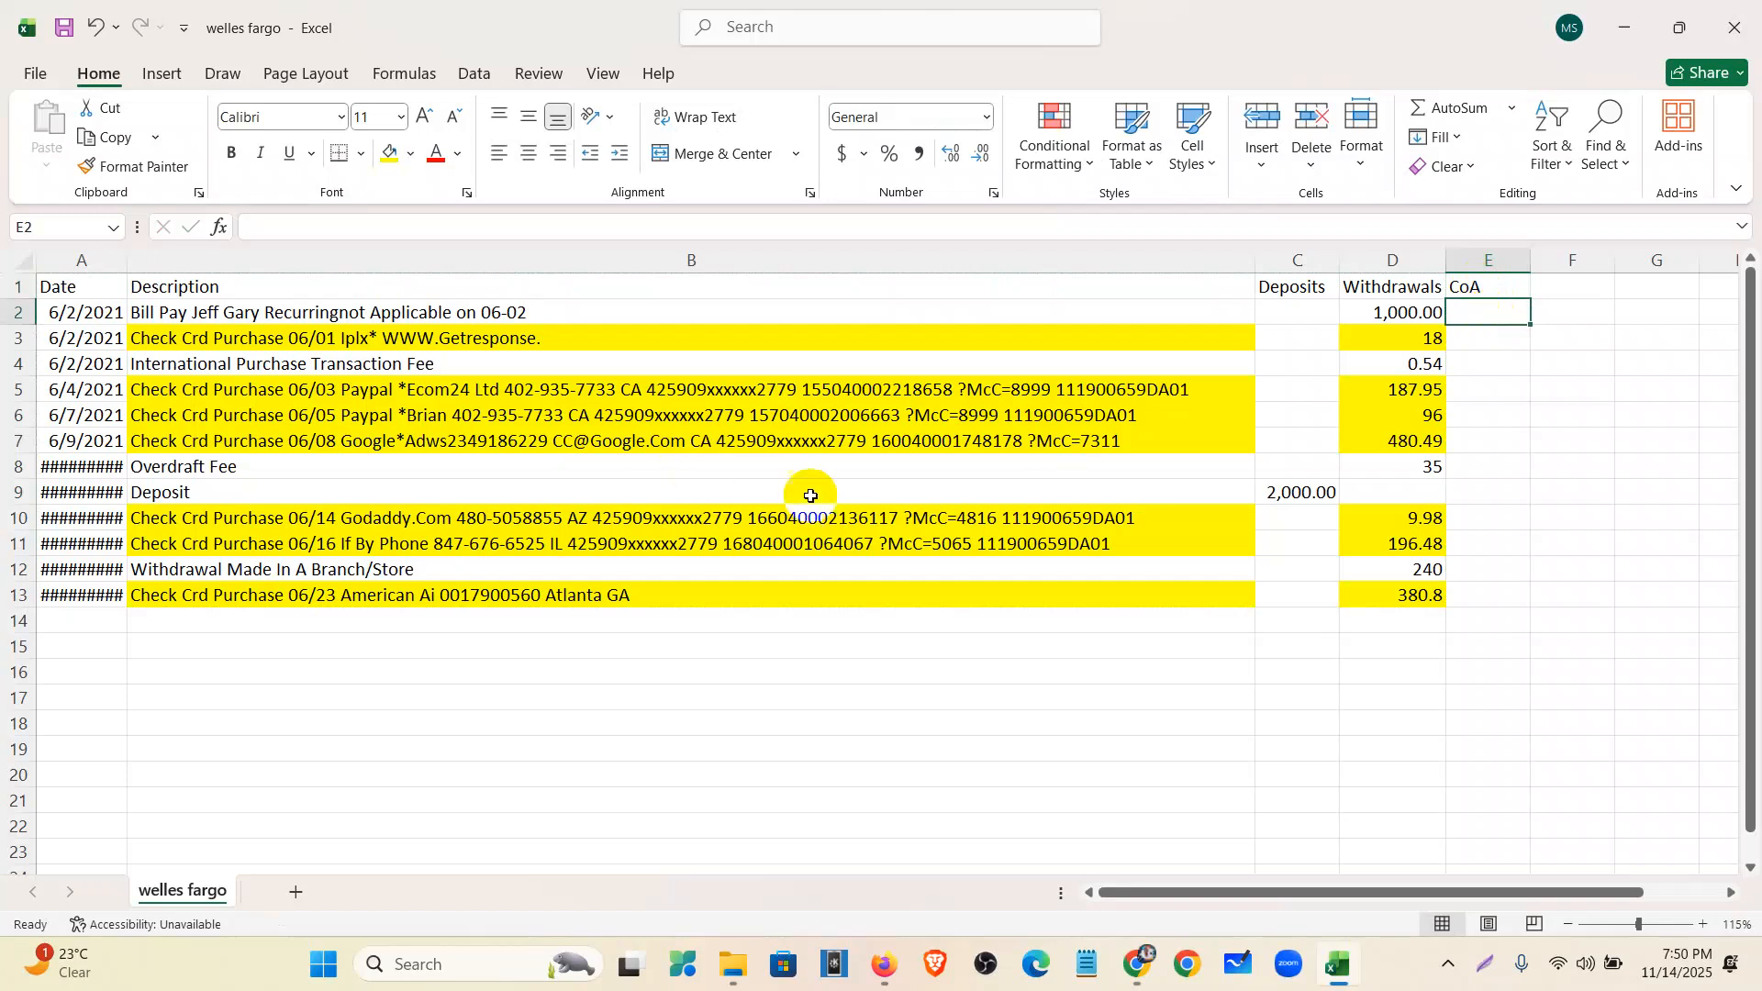
left_click(1495, 393)
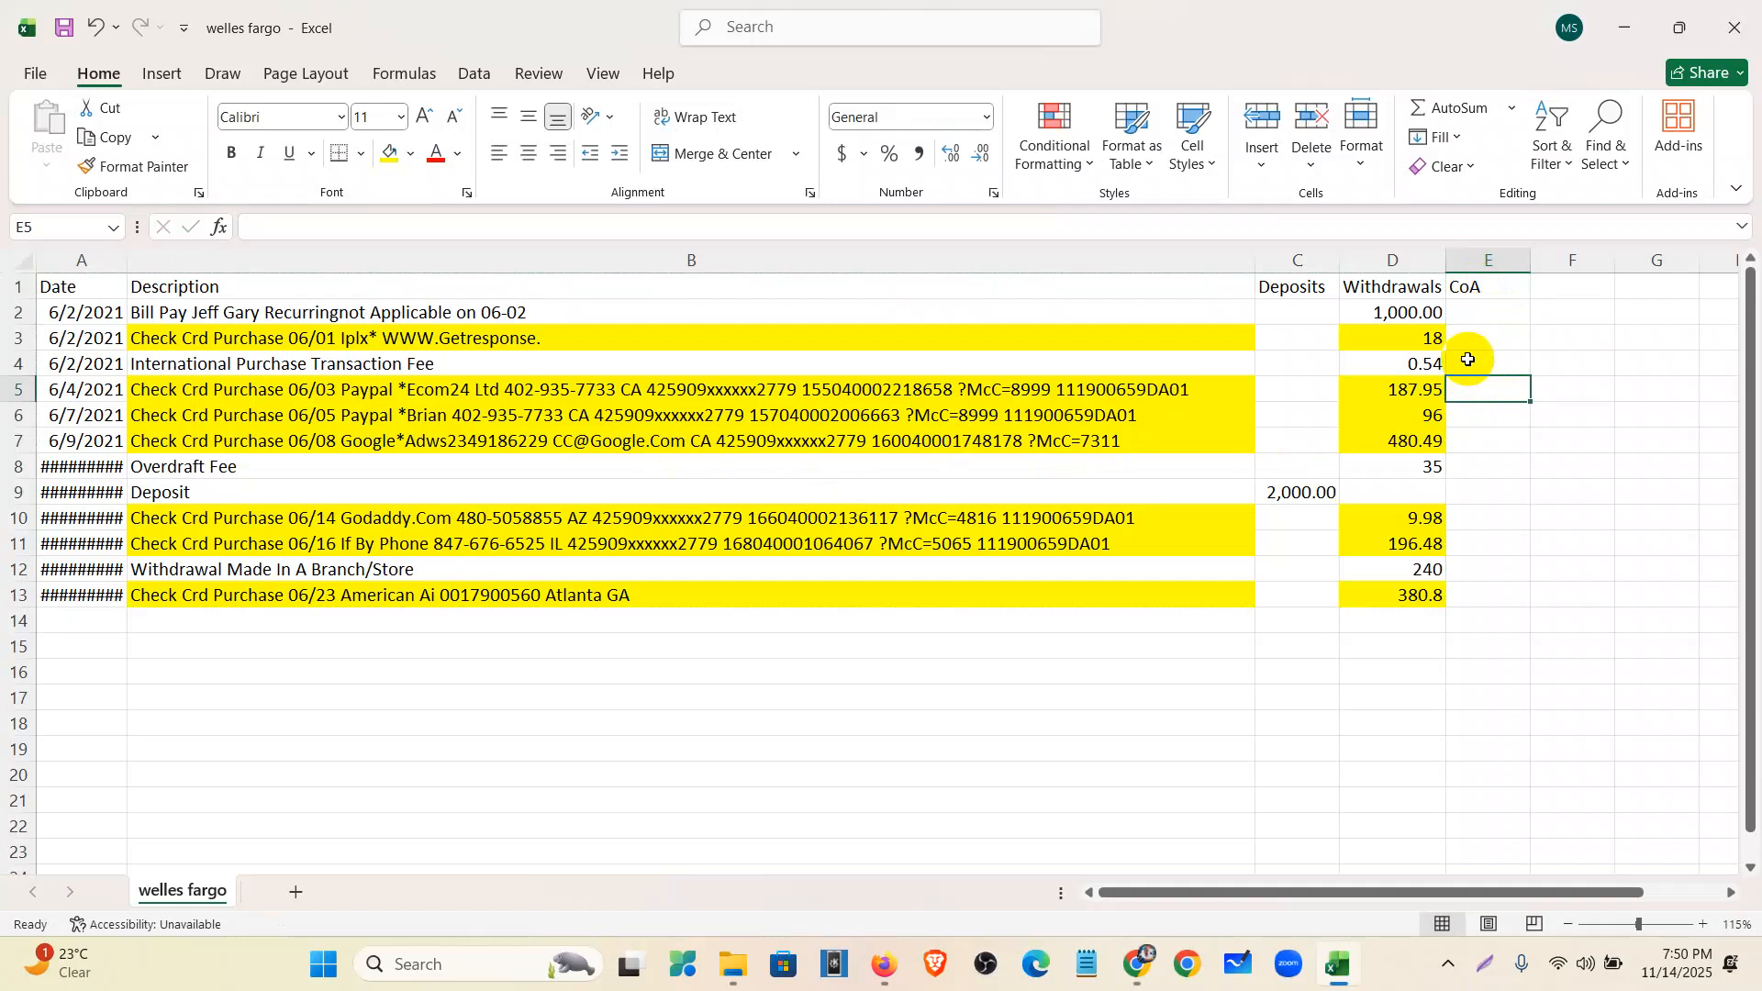
left_click(1623, 30)
- Copy the June 2021 transaction table (A1:D14) from the Wells Fargo spreadsheet
scroll(817, 593, "down", 6)
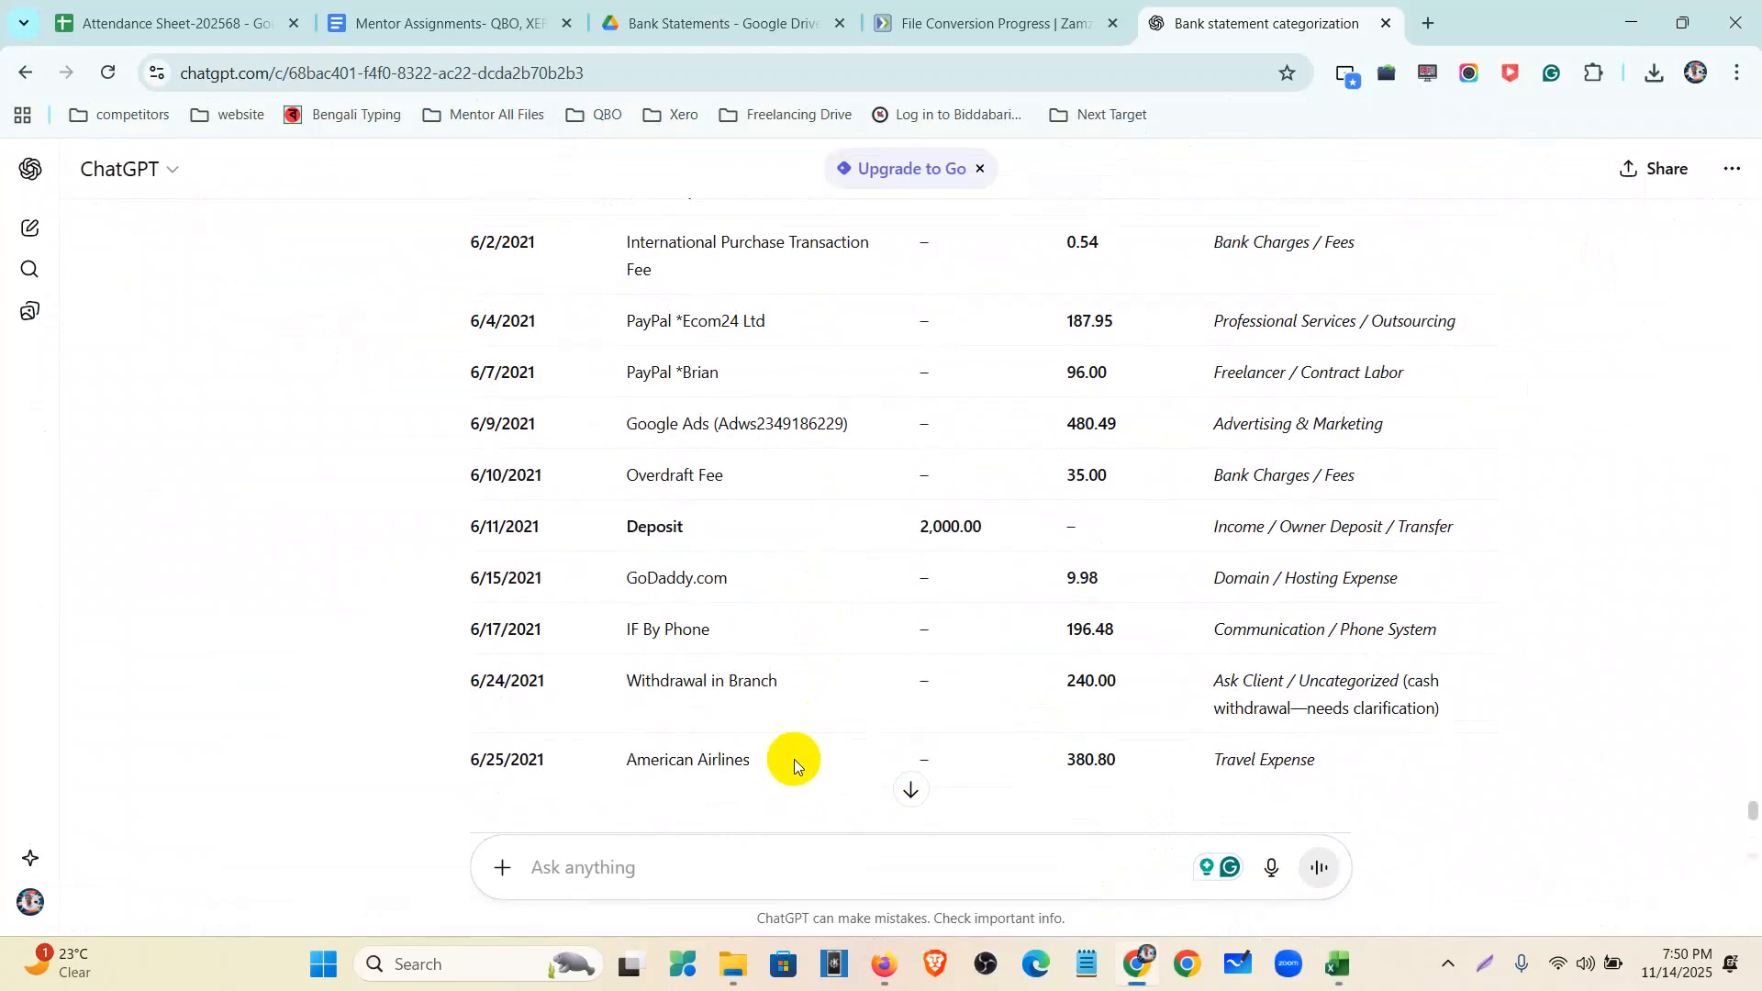
scroll(790, 769, "down", 10)
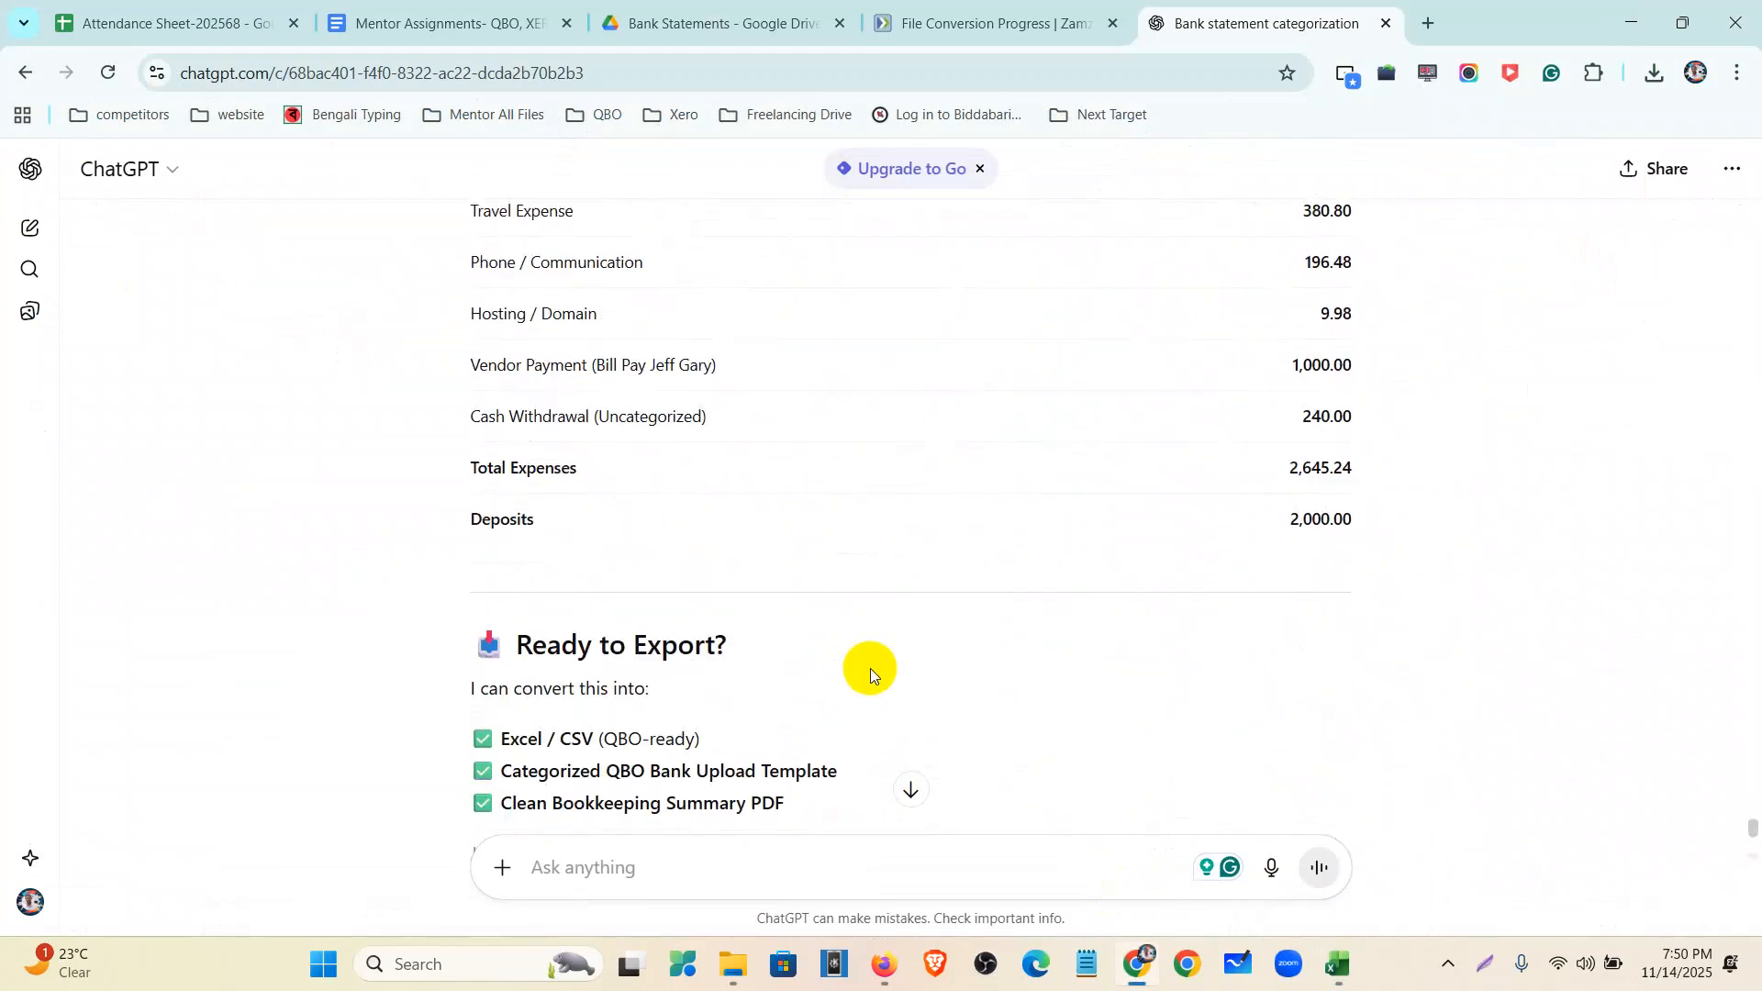
scroll(870, 668, "down", 5)
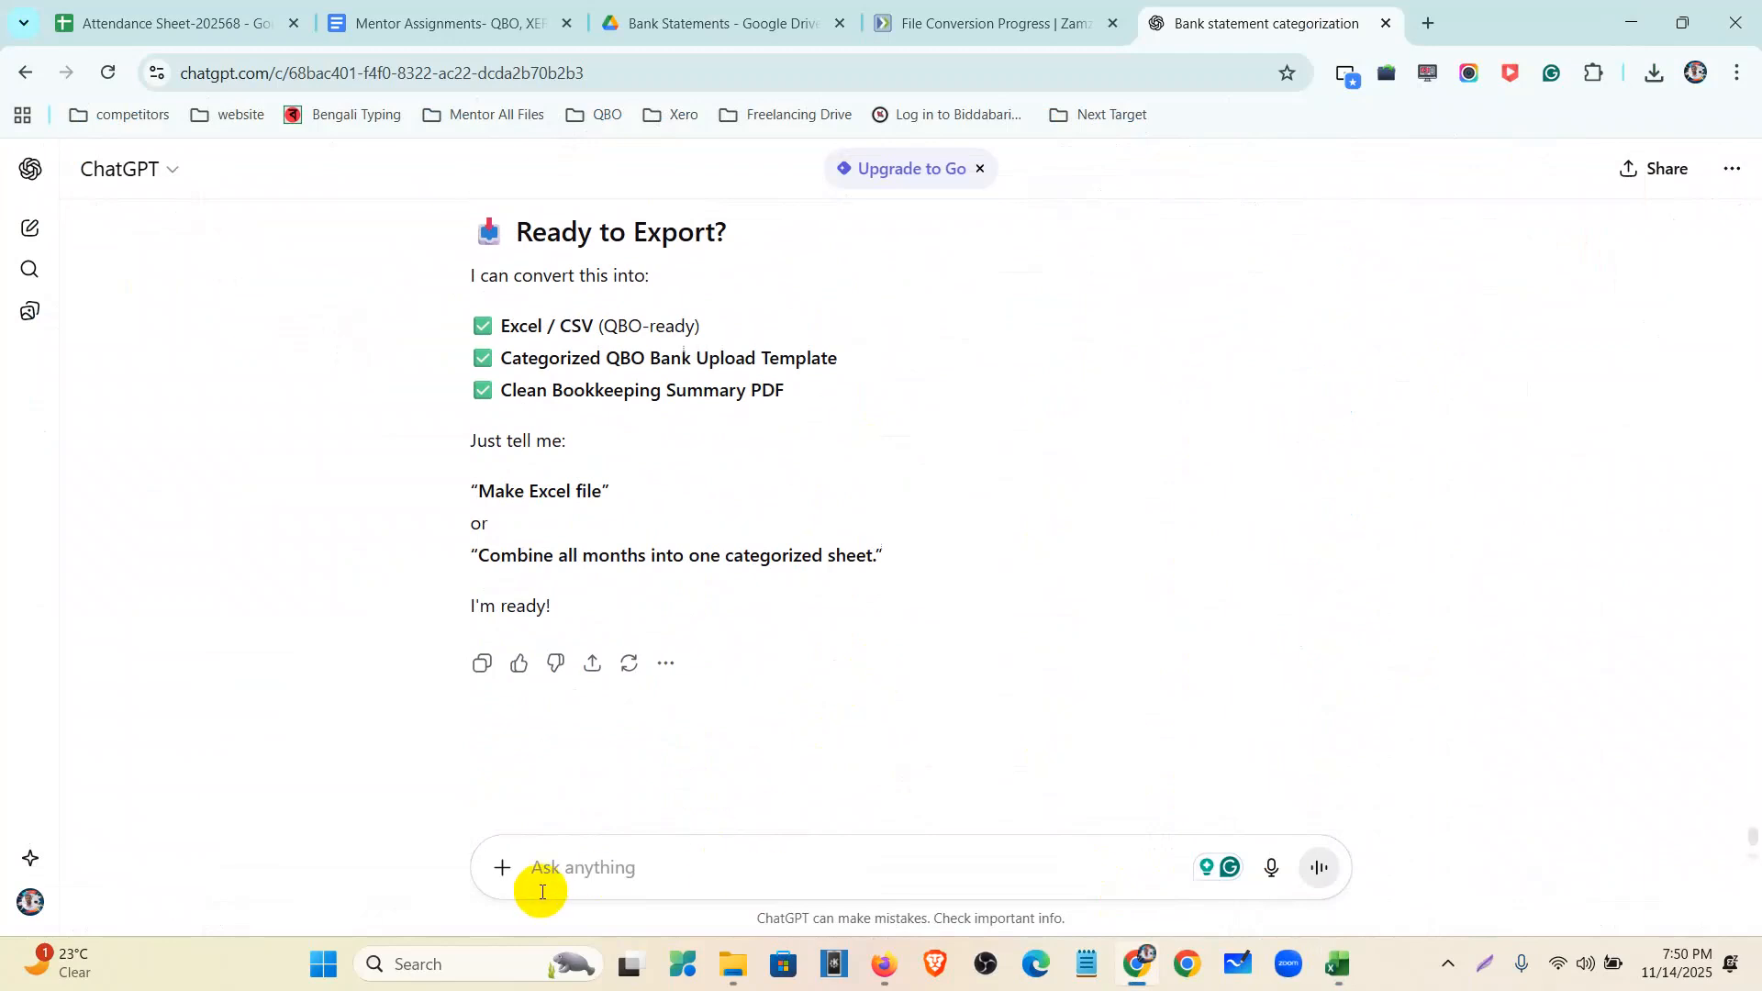
left_click(502, 868)
left_click(583, 873)
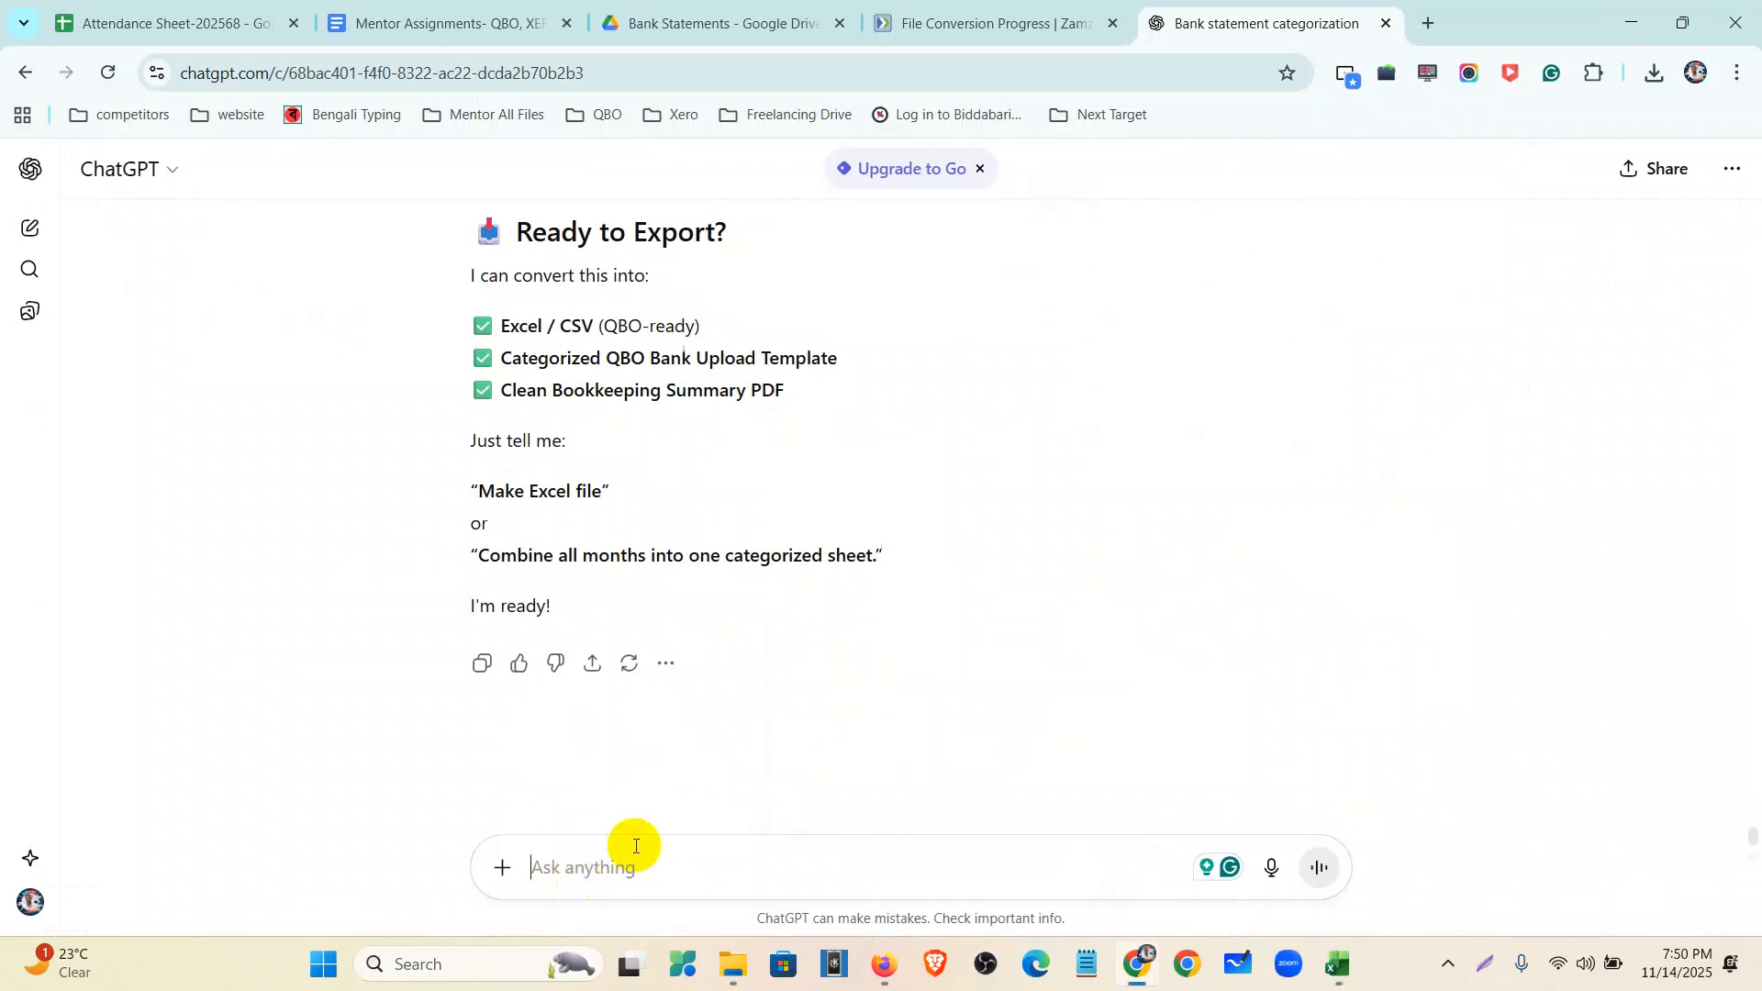
left_click(1335, 967)
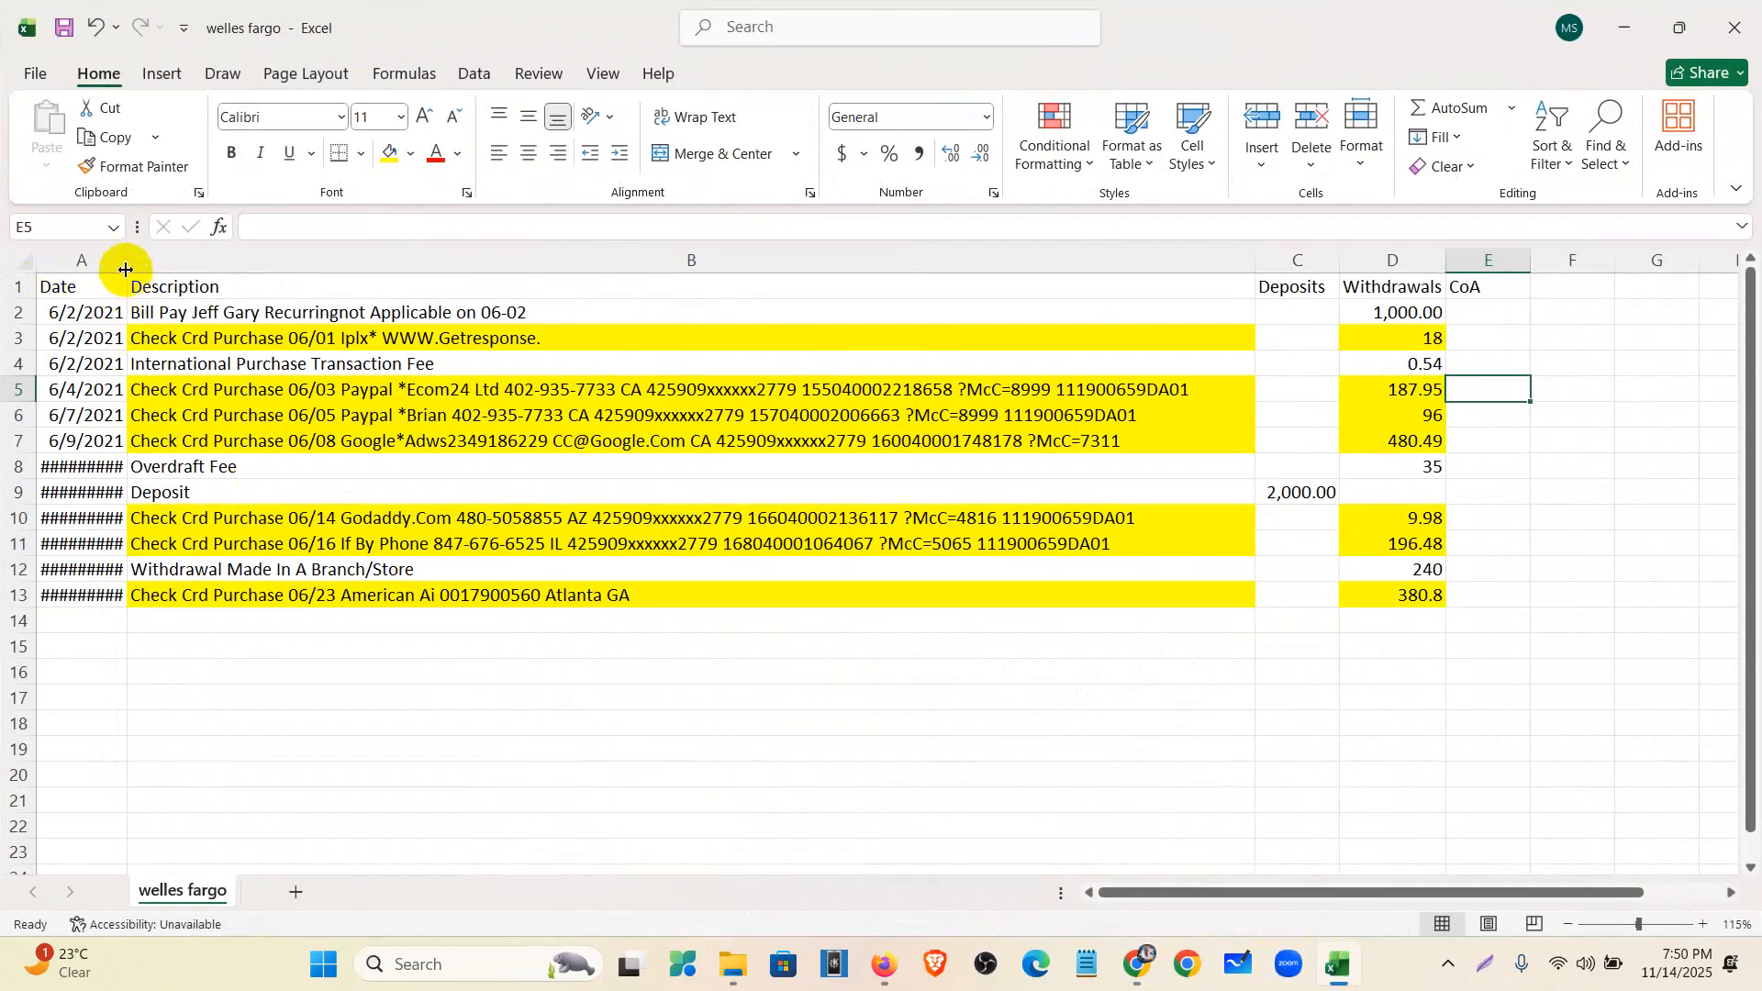
double_click(127, 261)
left_click_drag(63, 285, 1395, 614)
key("ctrl+c")
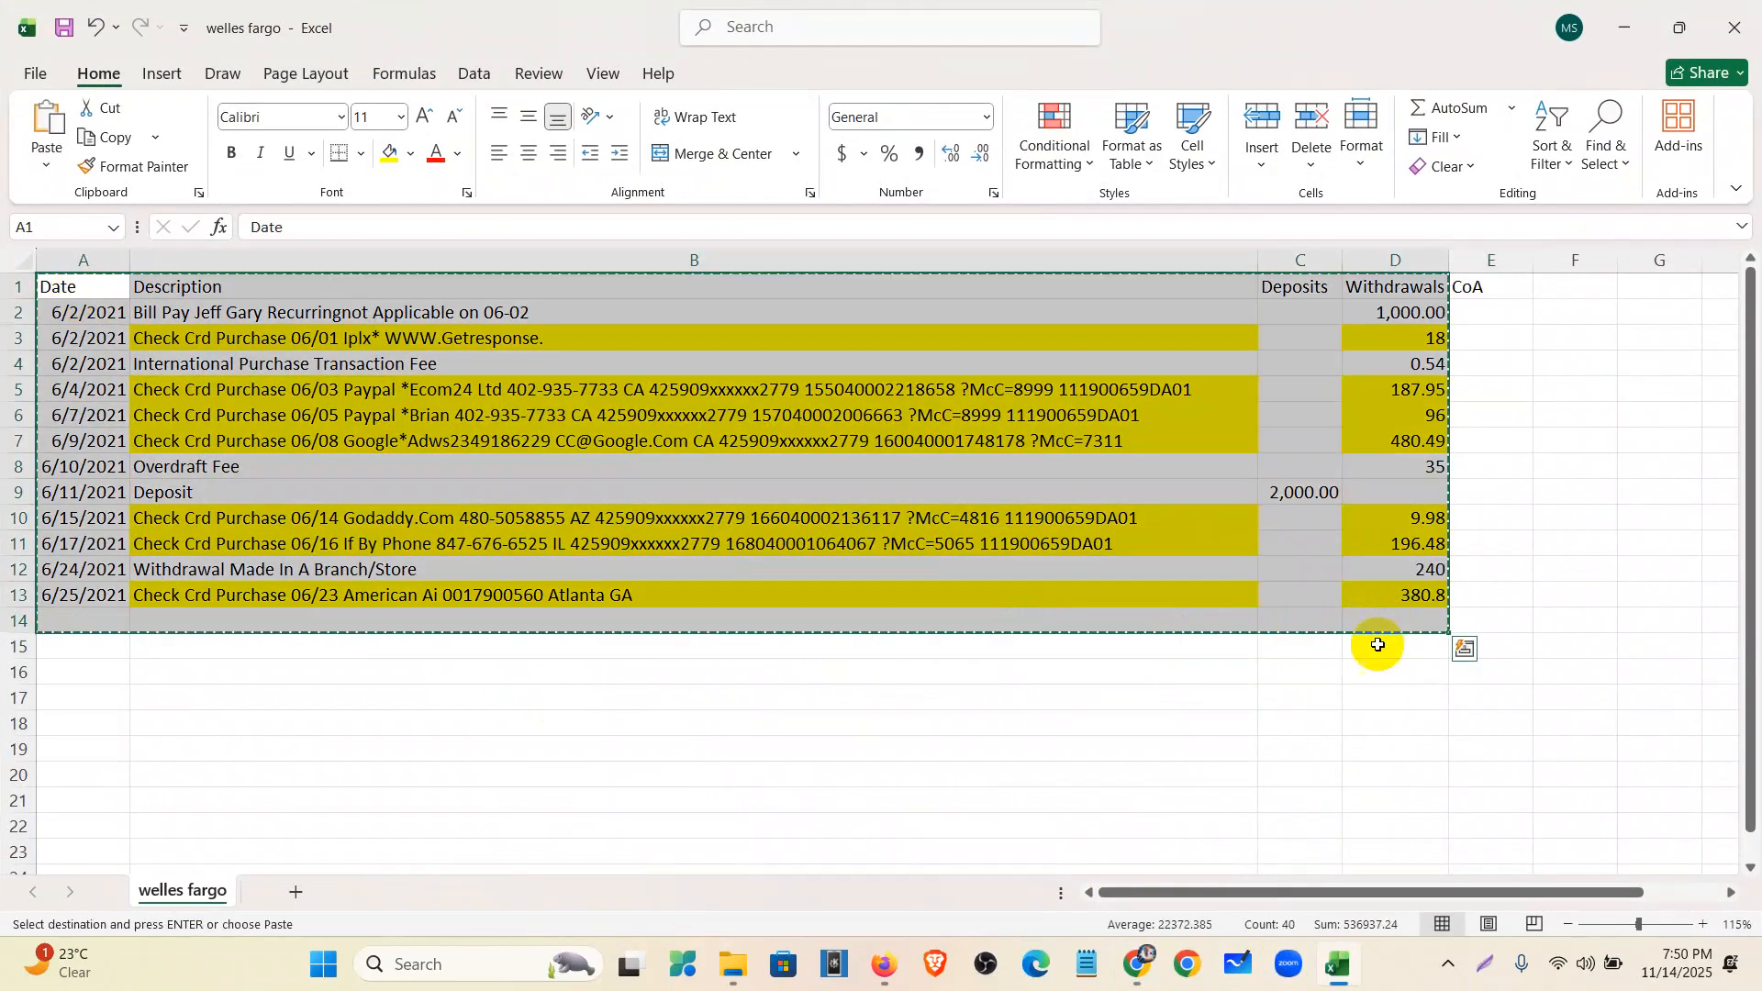
- Paste the transactions into ChatGPT without the image thumbnail and send them for categorization
left_click(1139, 964)
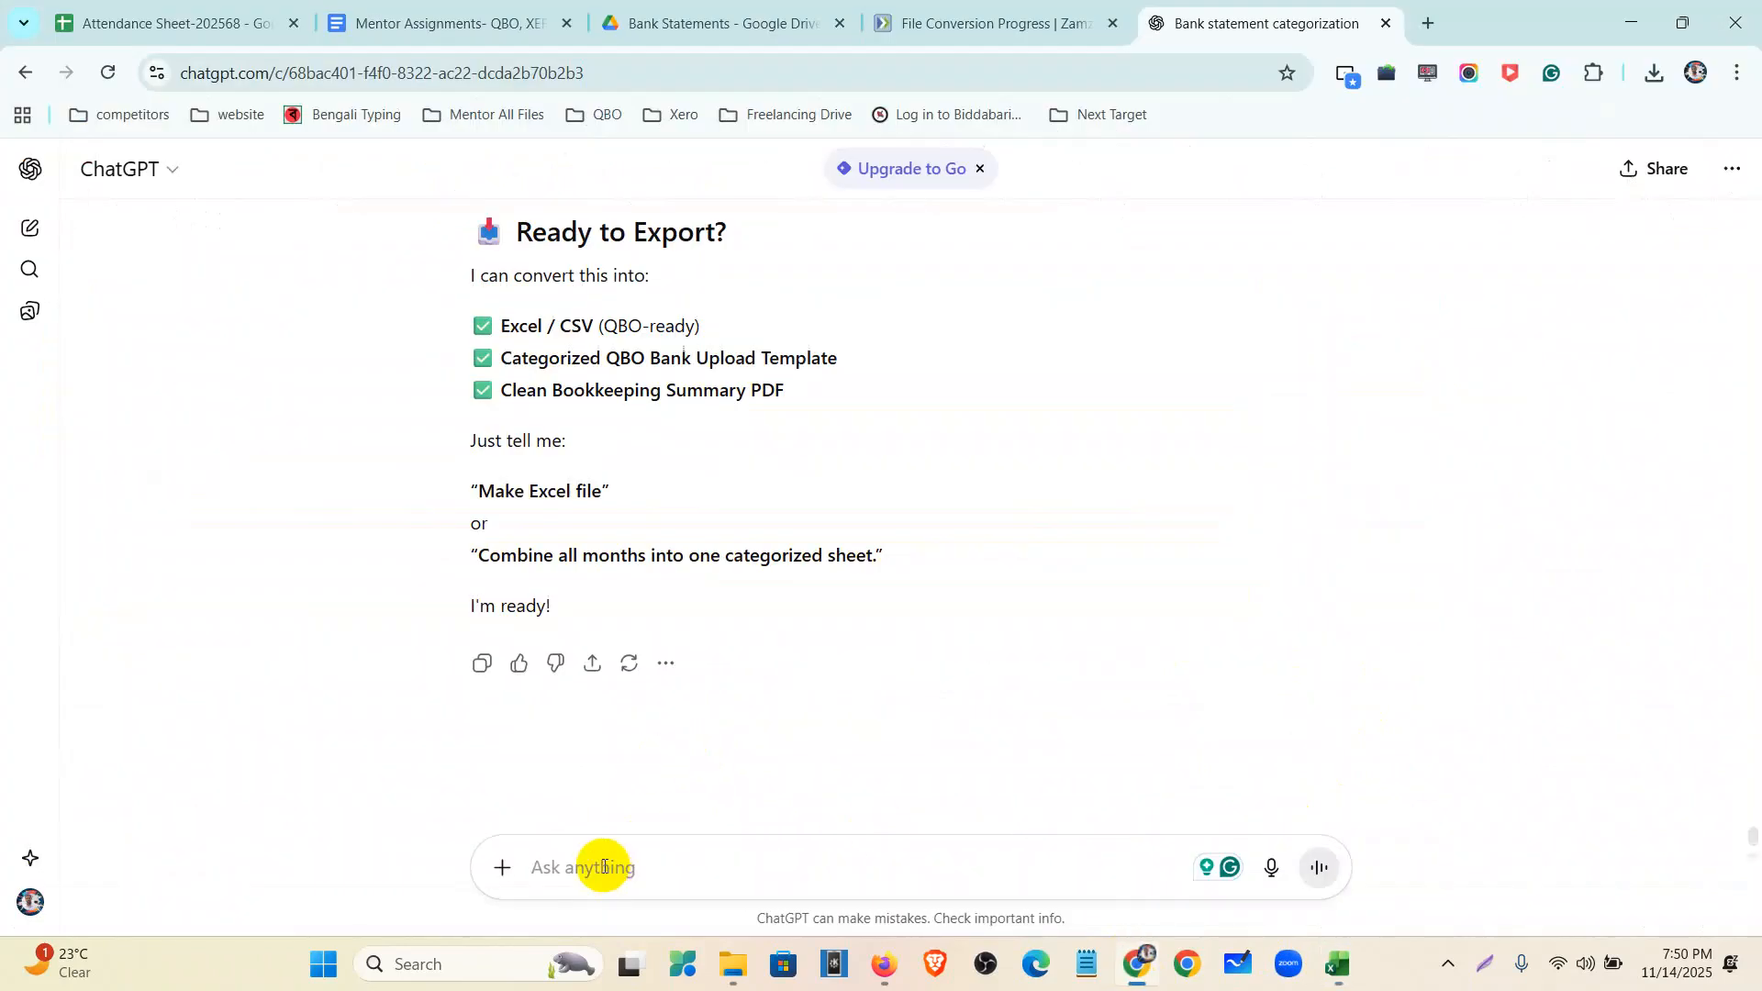
key("ctrl+v")
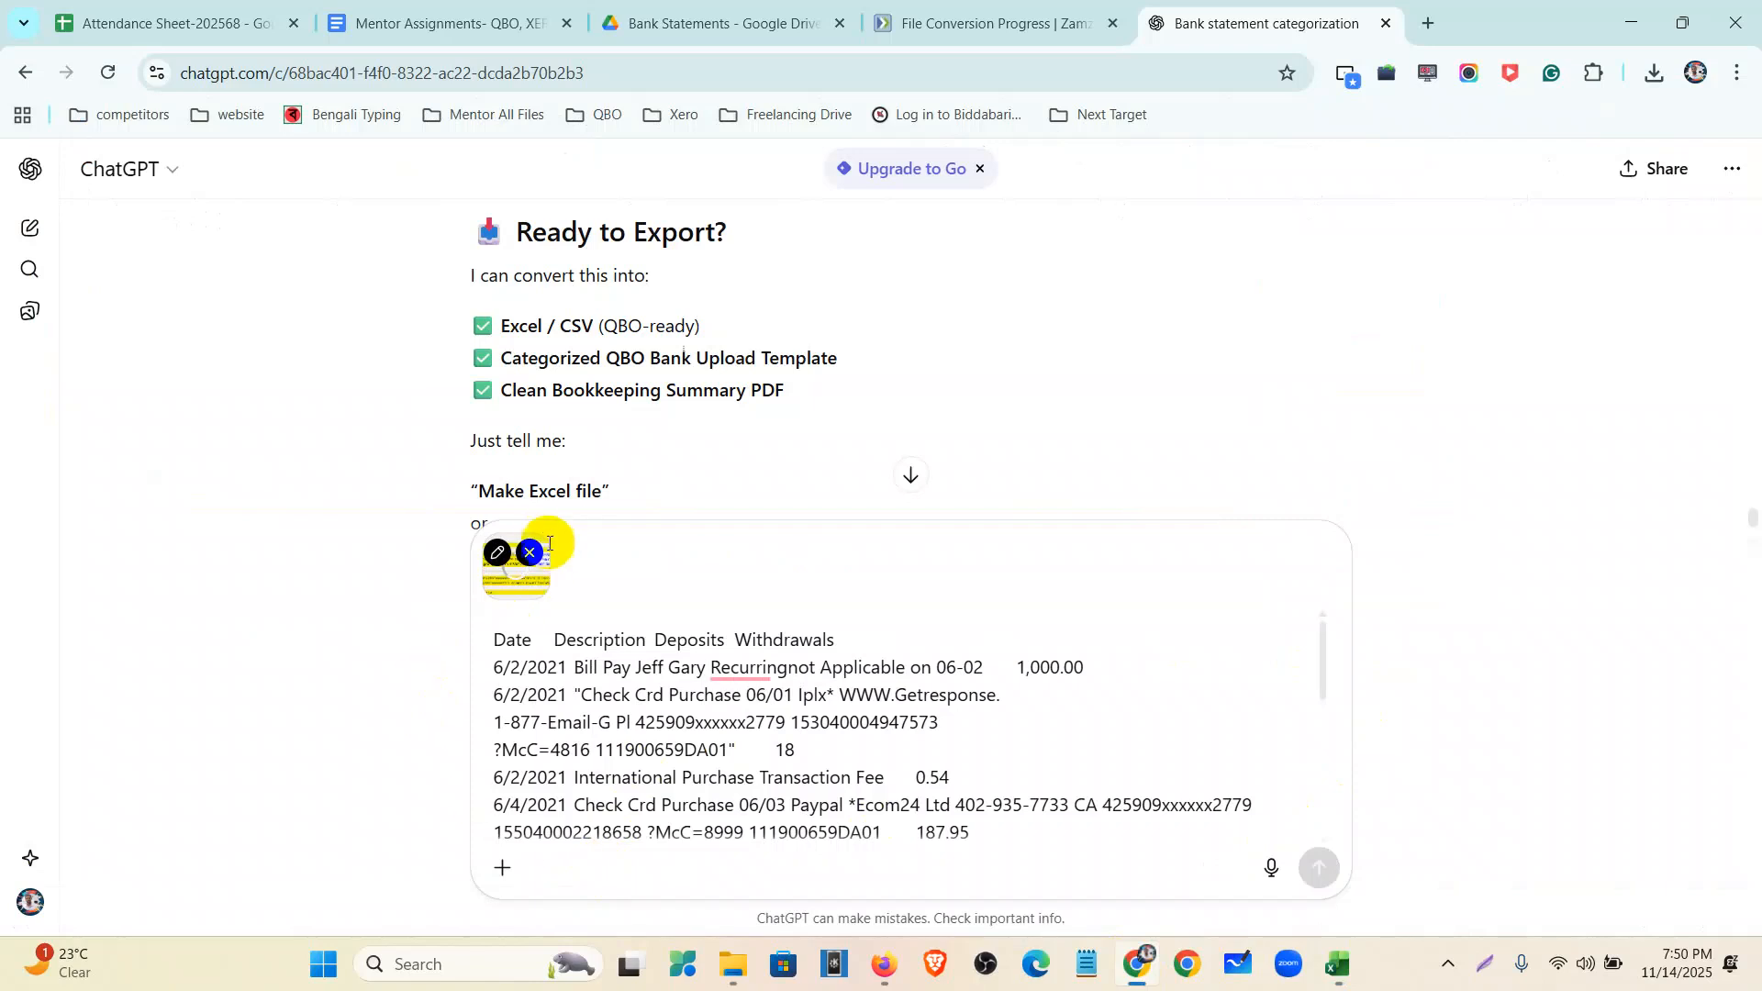
left_click(530, 554)
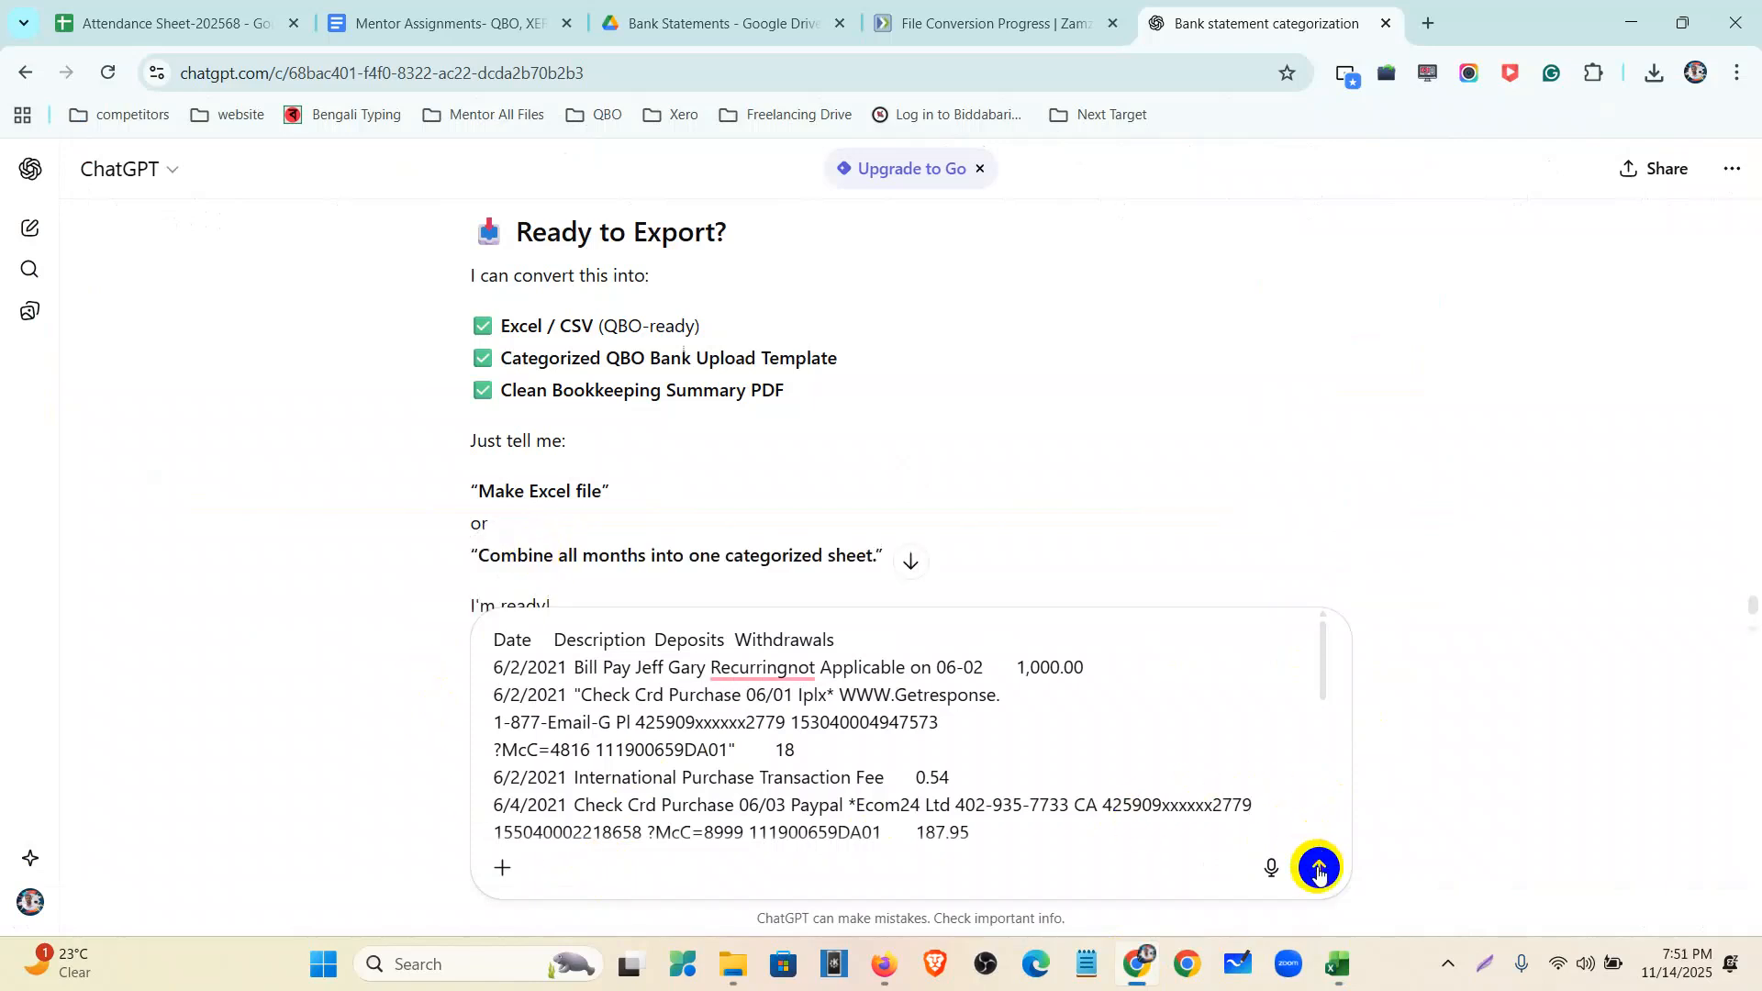
left_click(1319, 870)
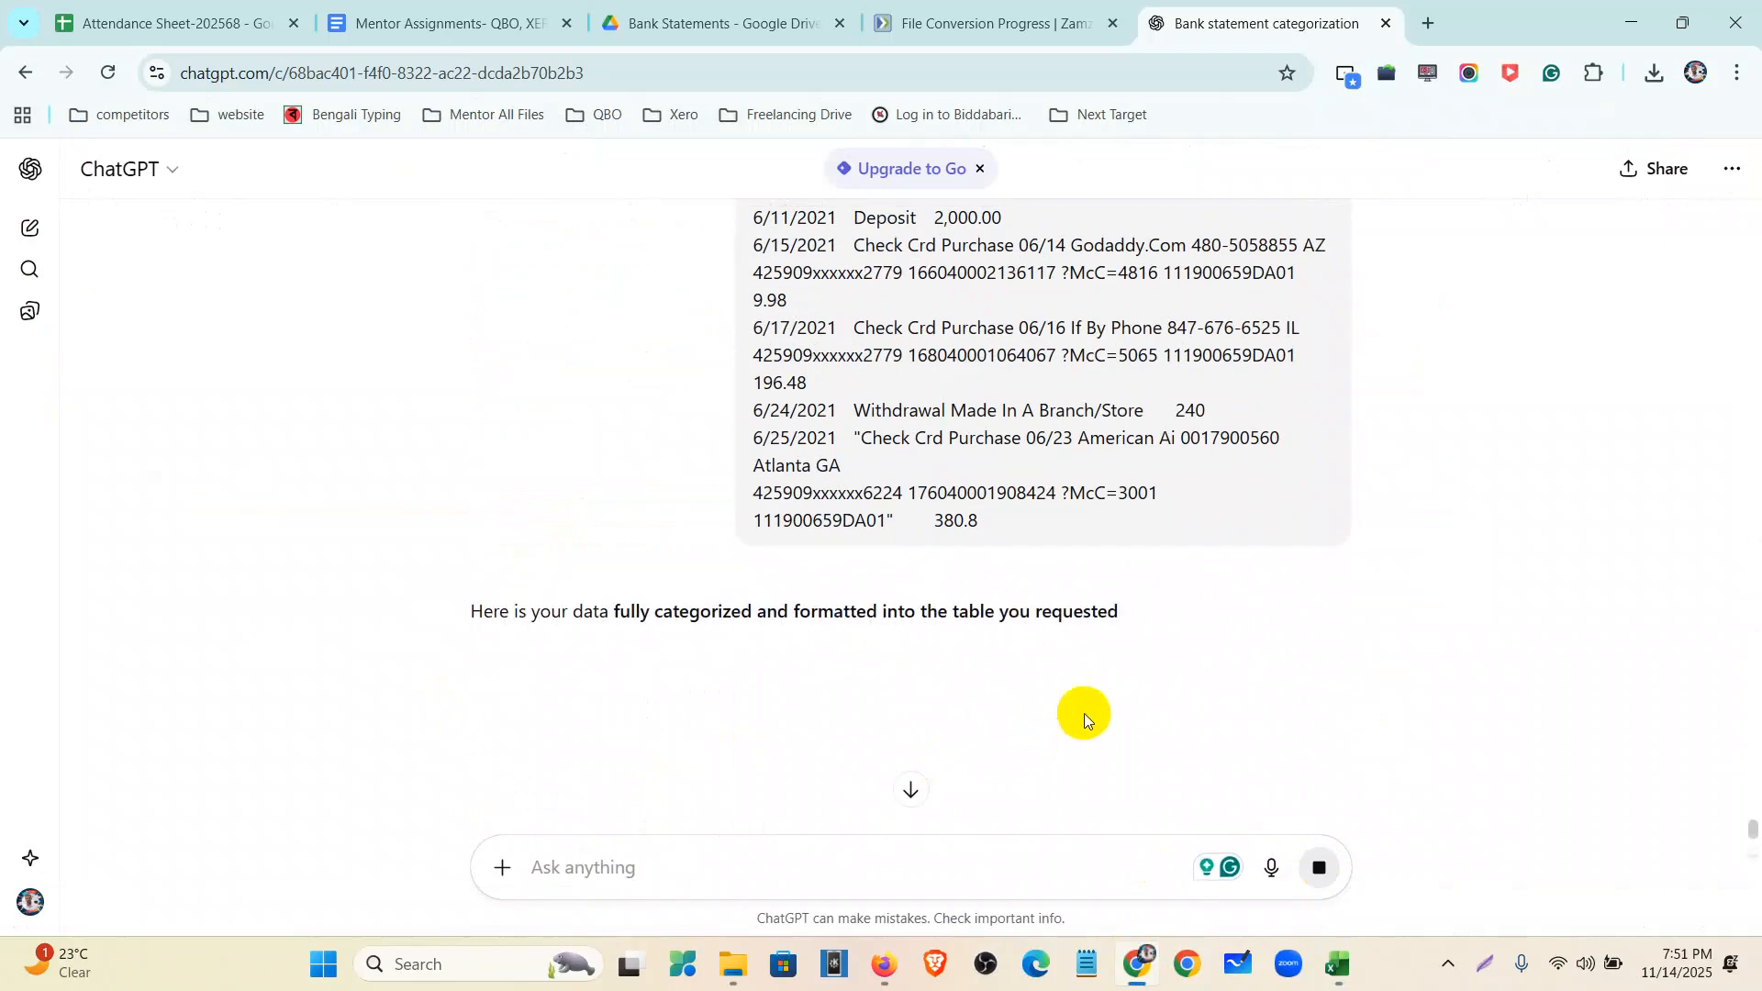
- Review ChatGPT's table of suggested categories for each transaction
scroll(1077, 669, "down", 1)
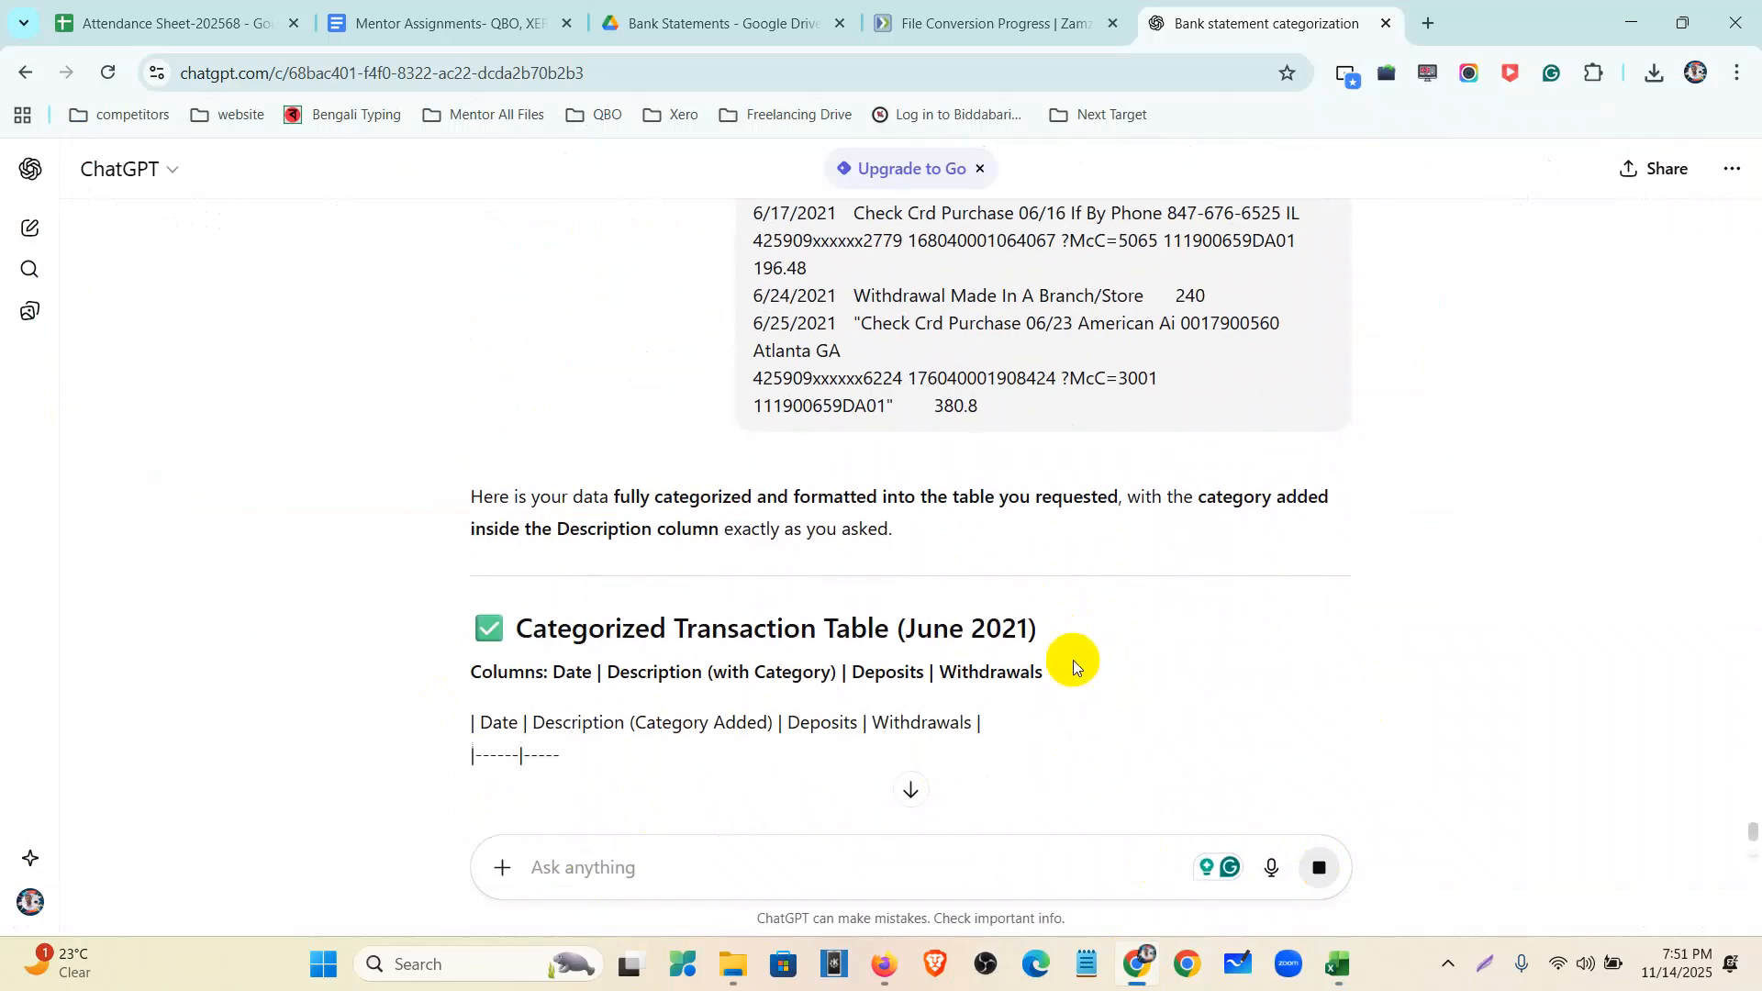
scroll(806, 735, "down", 3)
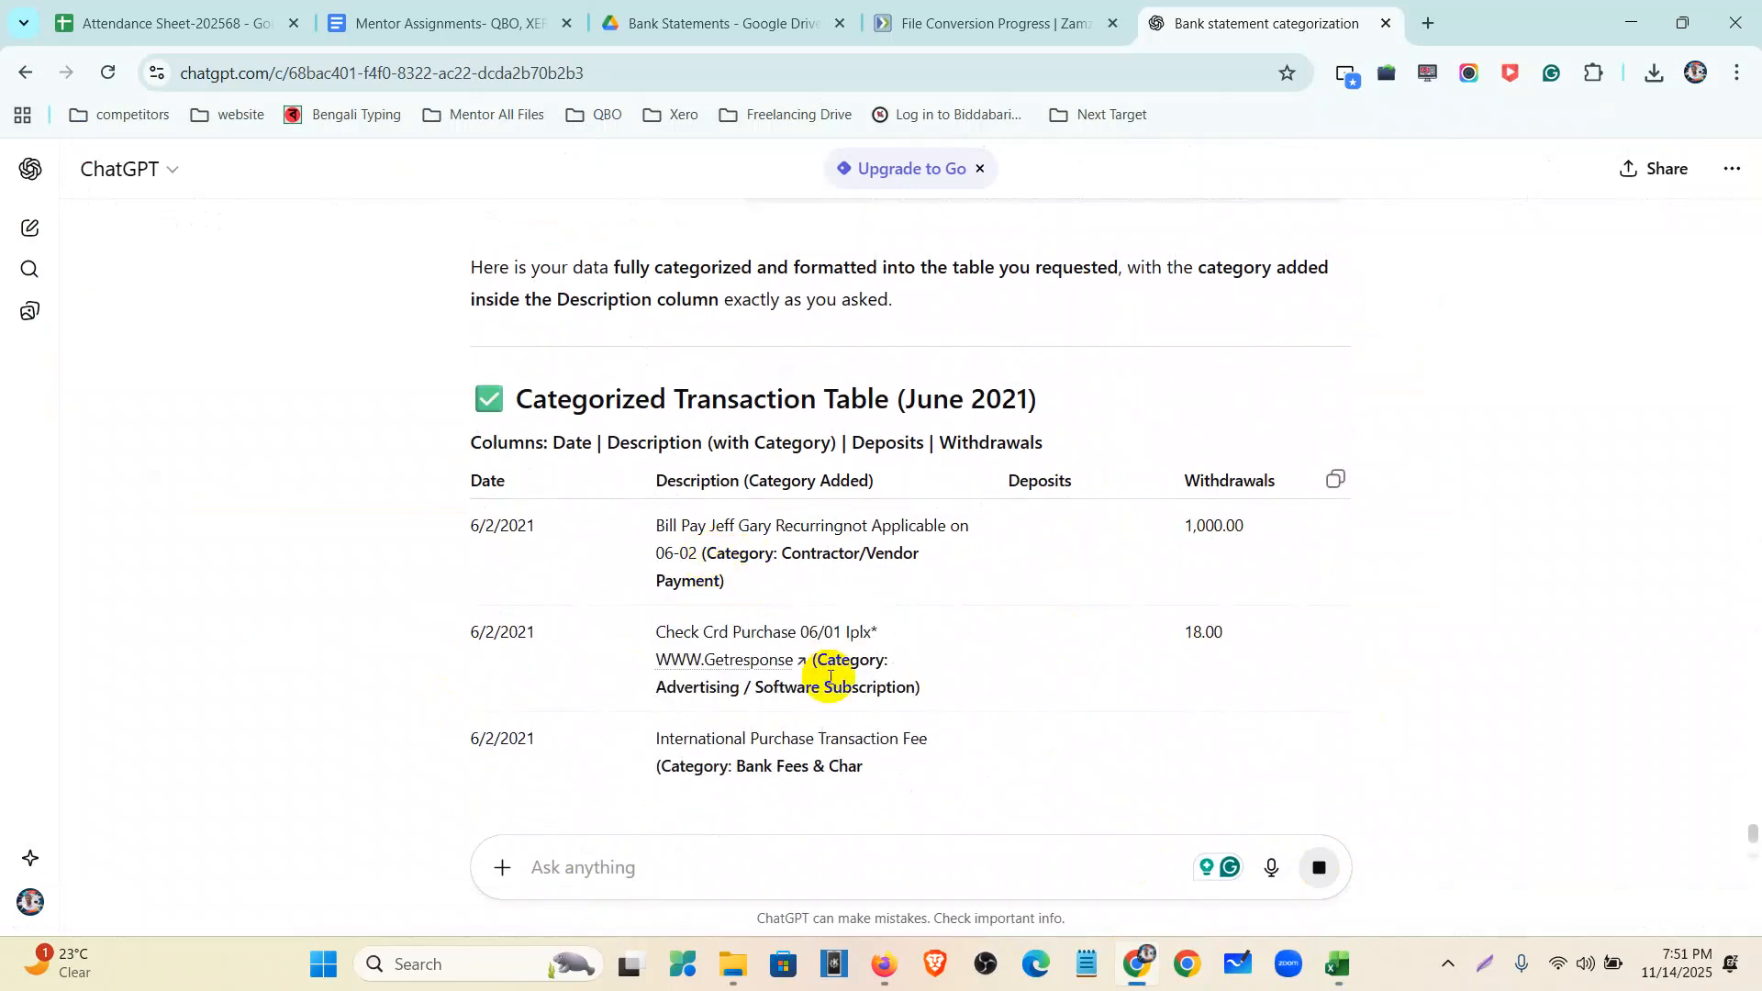
scroll(832, 681, "down", 2)
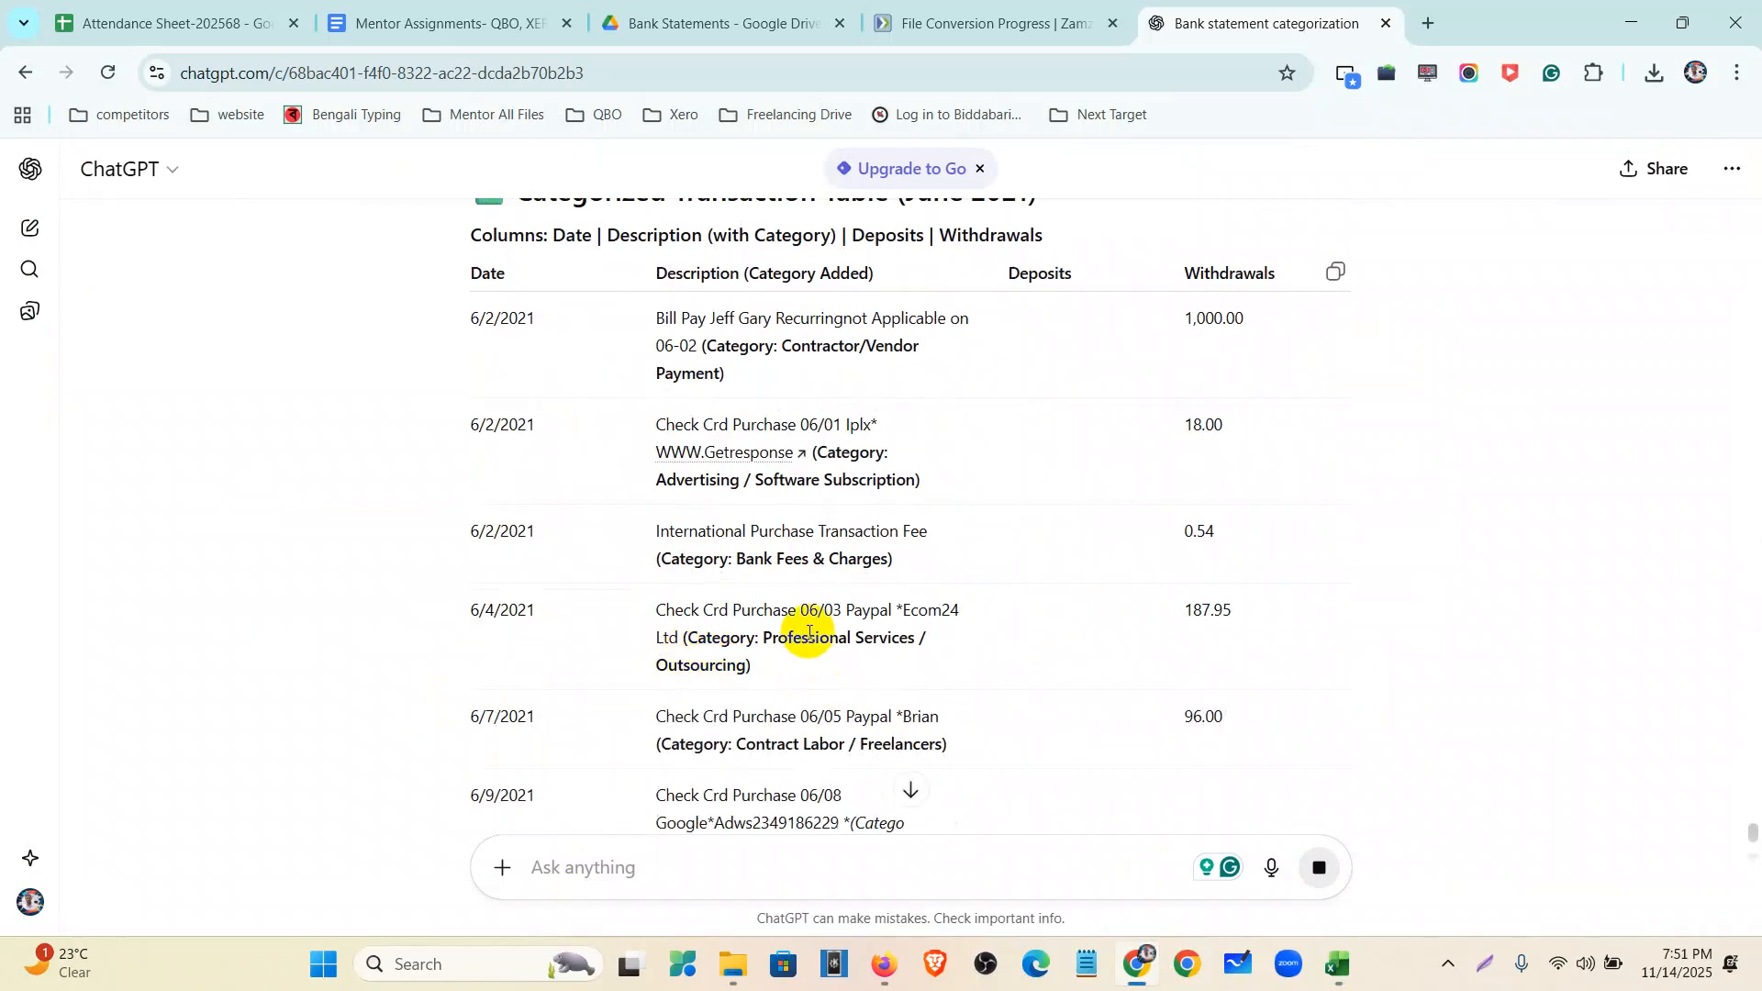
left_click_drag(759, 635, 774, 646)
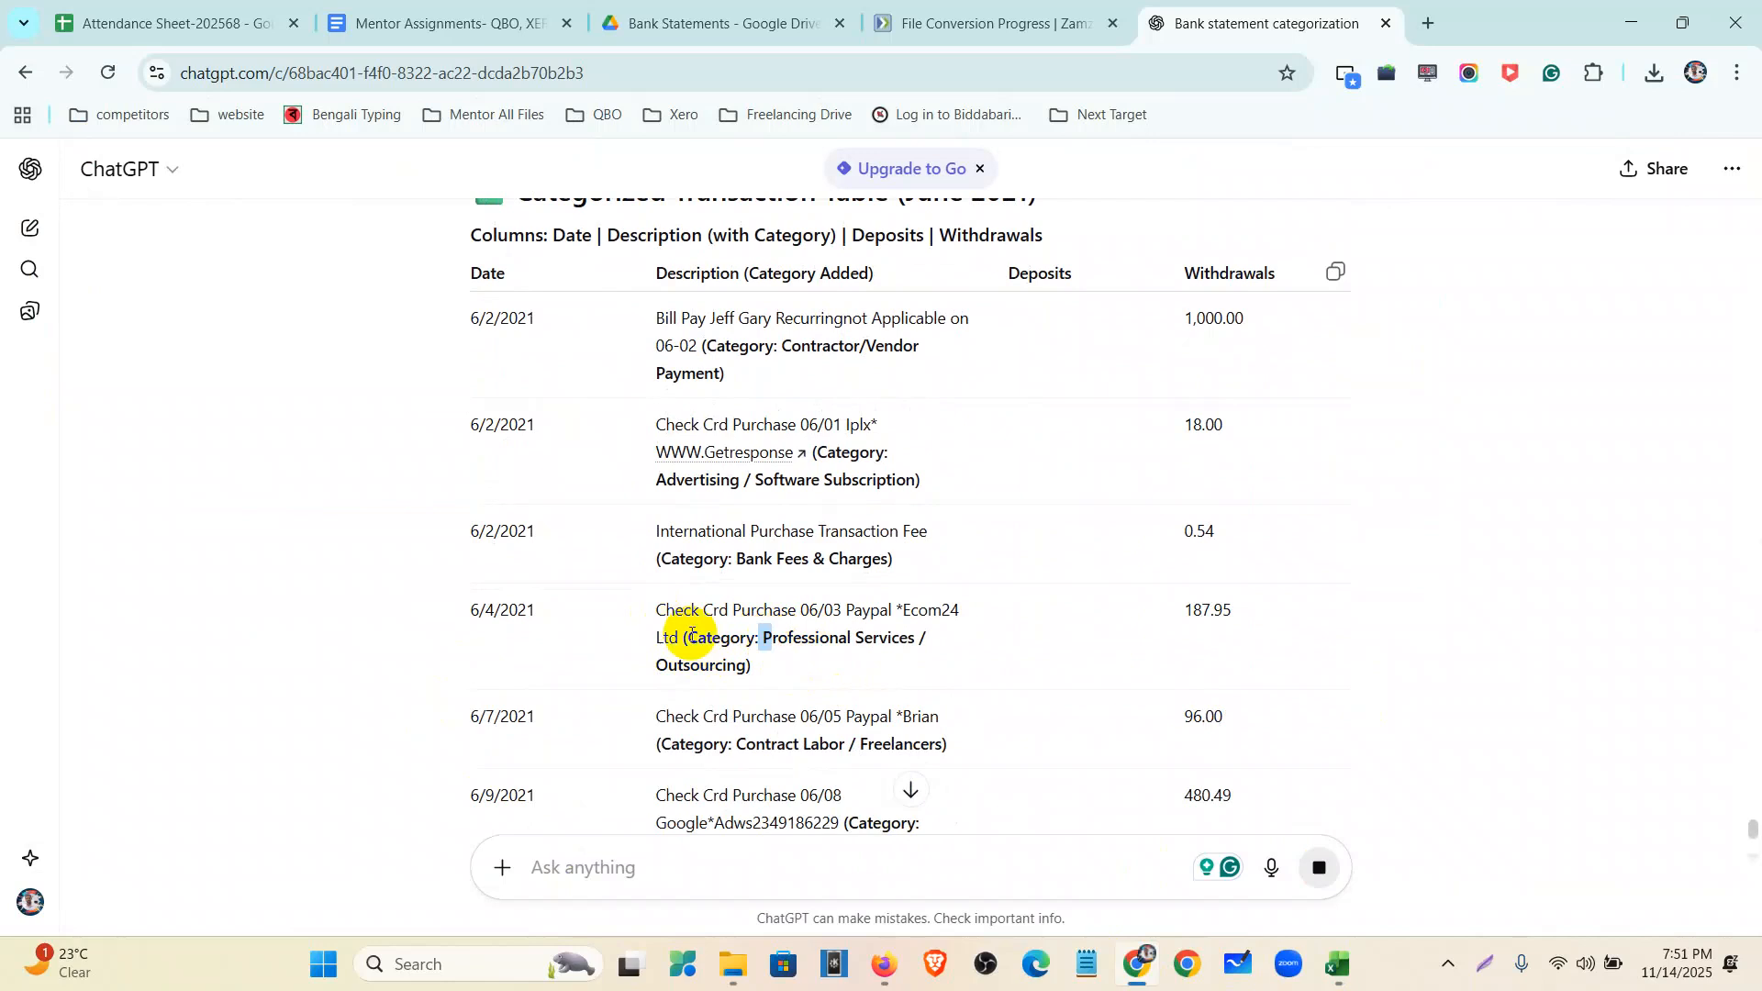
scroll(825, 620, "down", 3)
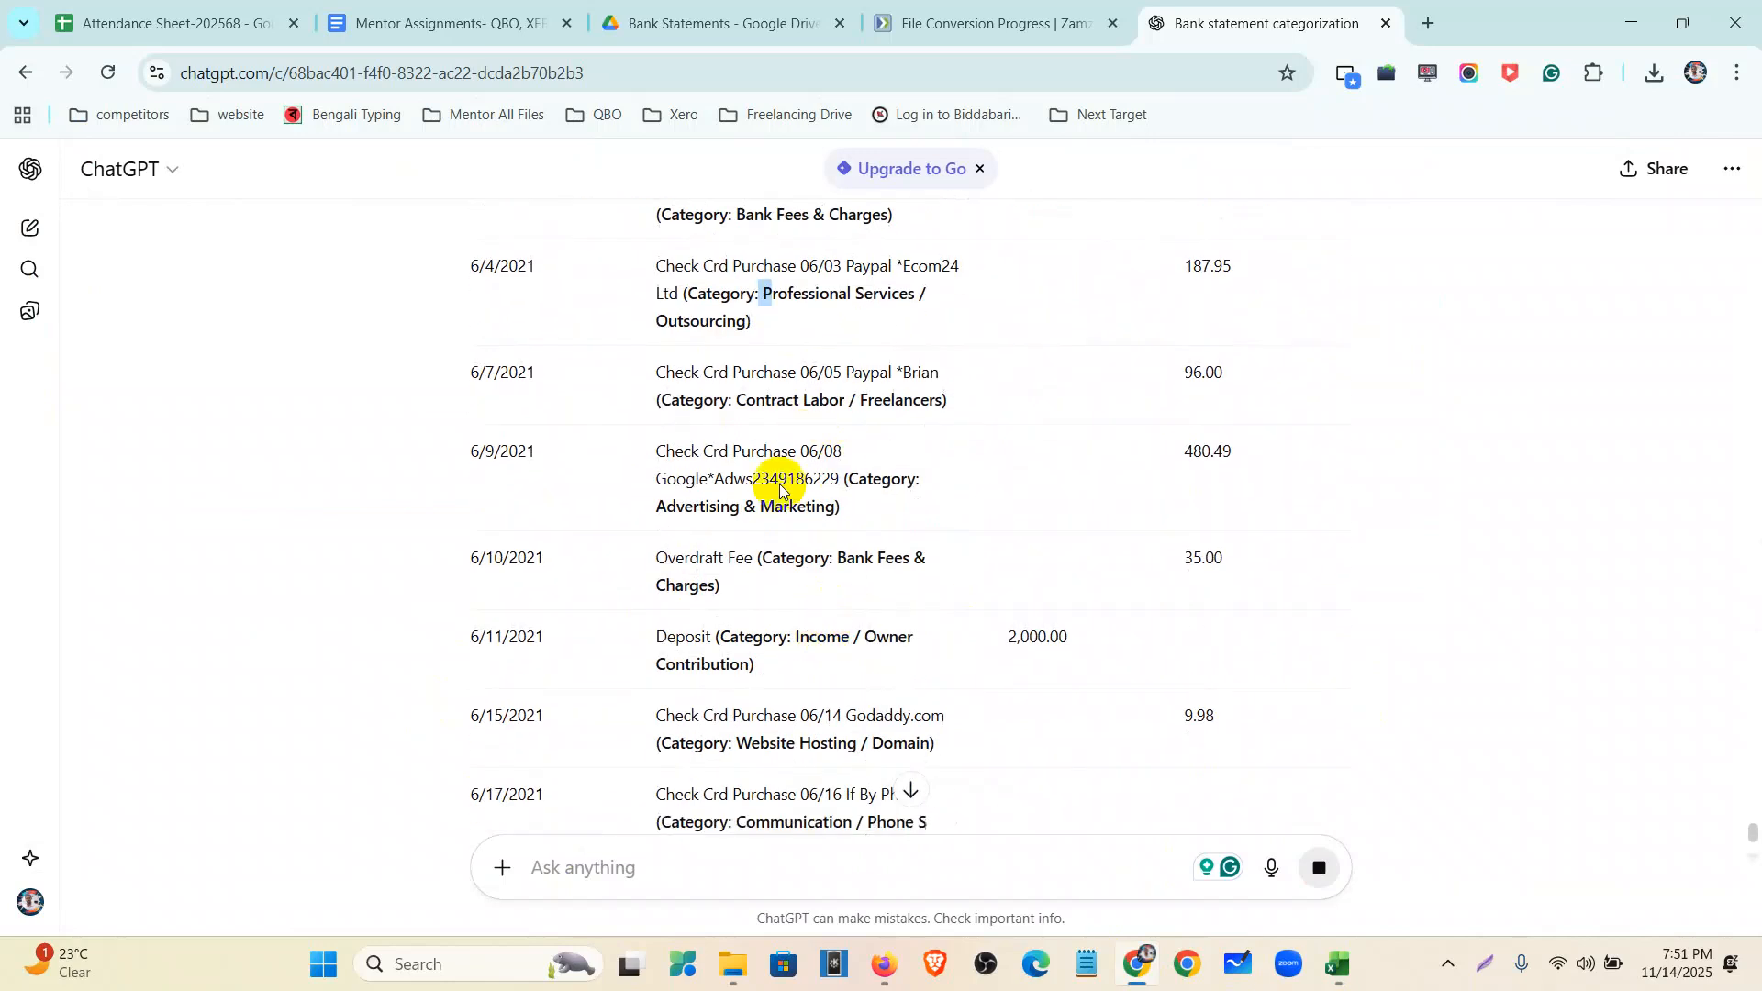
left_click(885, 966)
- Search 'pro' and set the rule's category to Legal and professional fees
left_click(1368, 488)
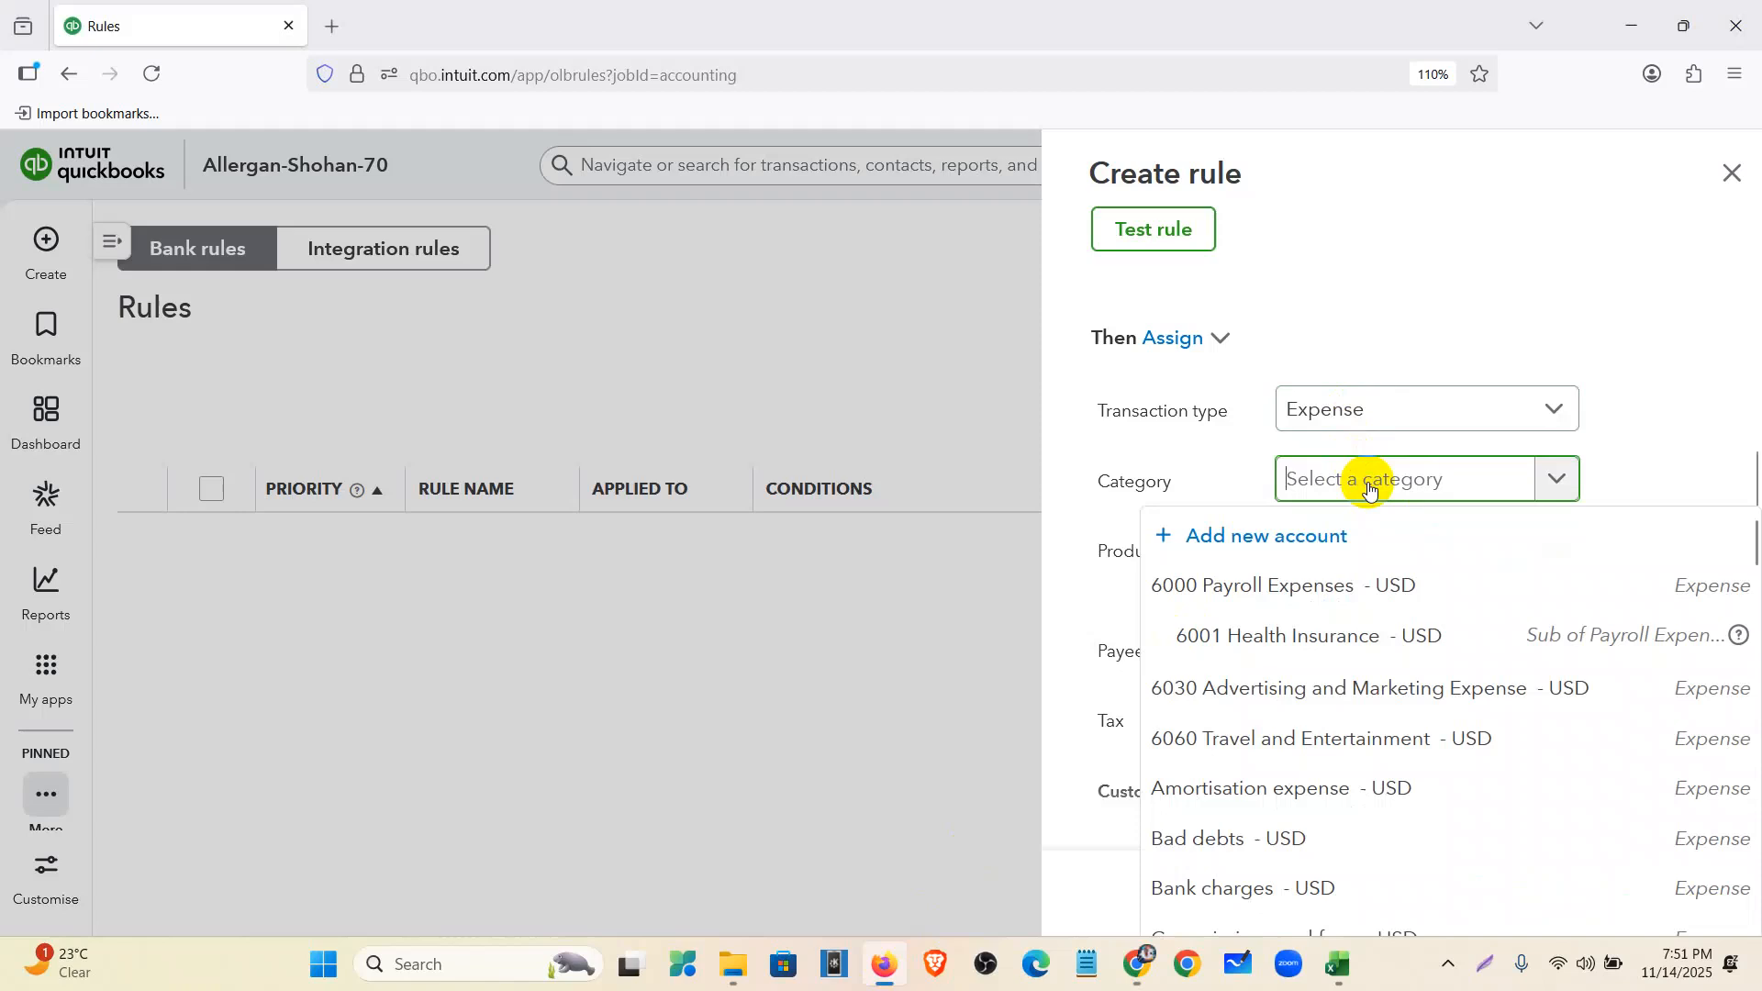
type("pro")
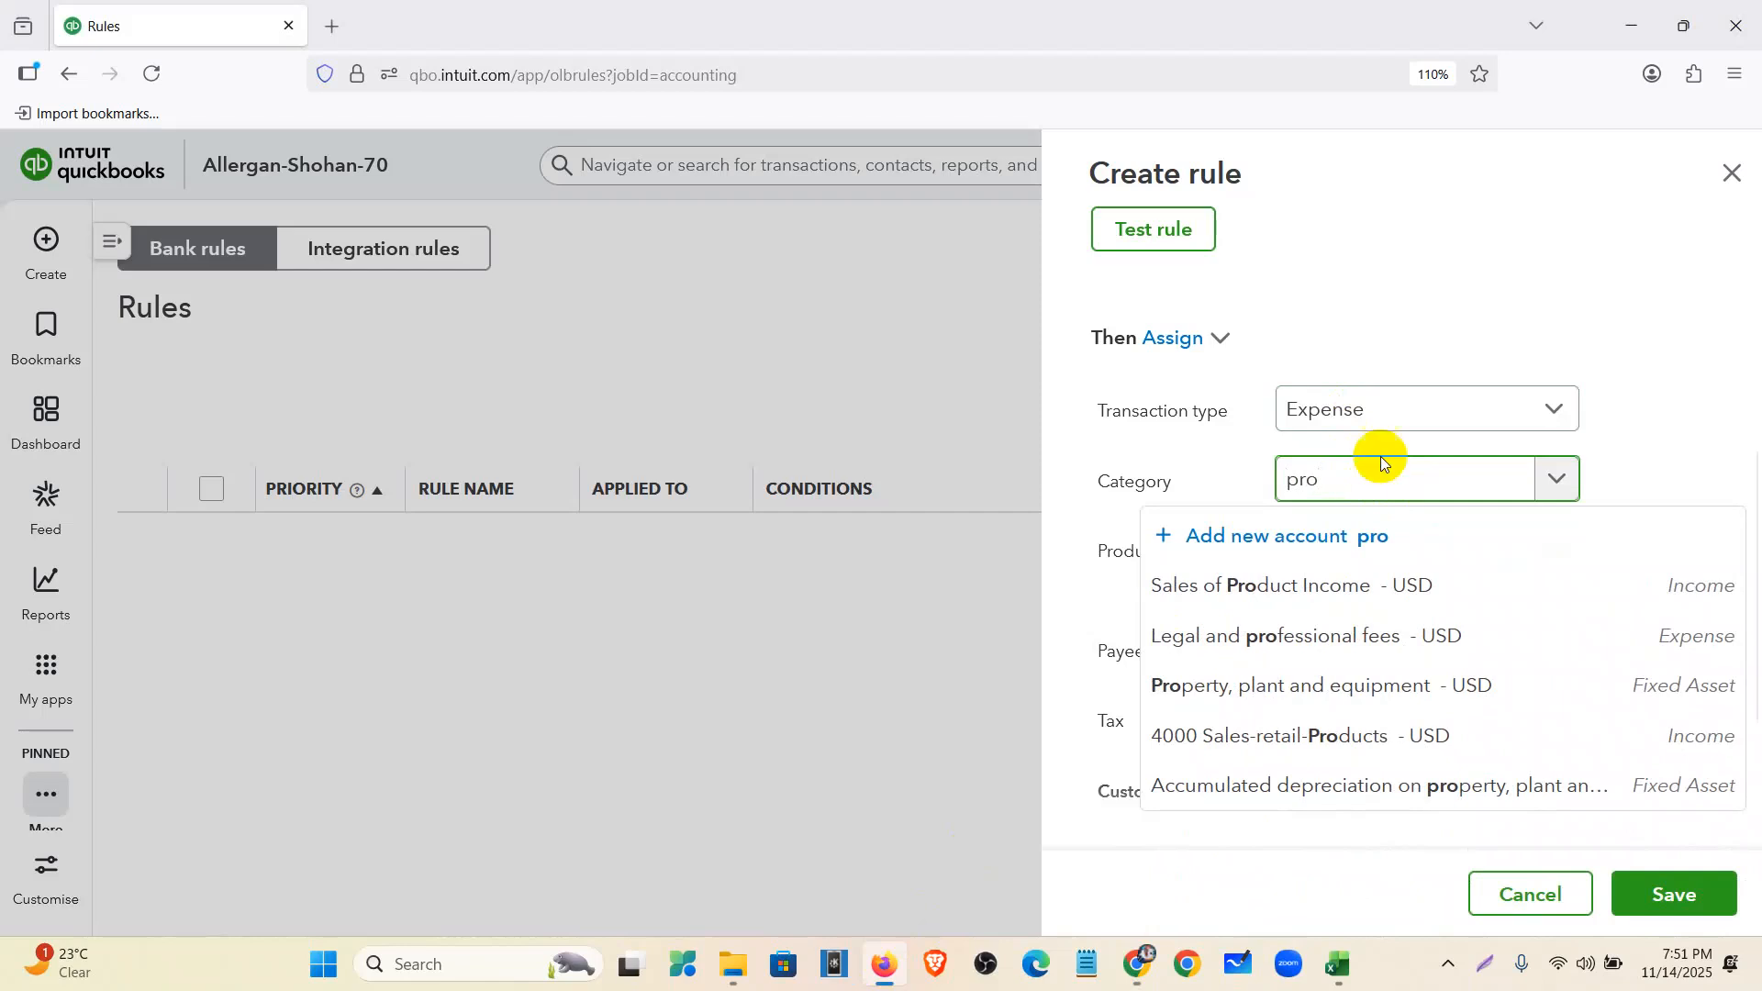
left_click(1298, 637)
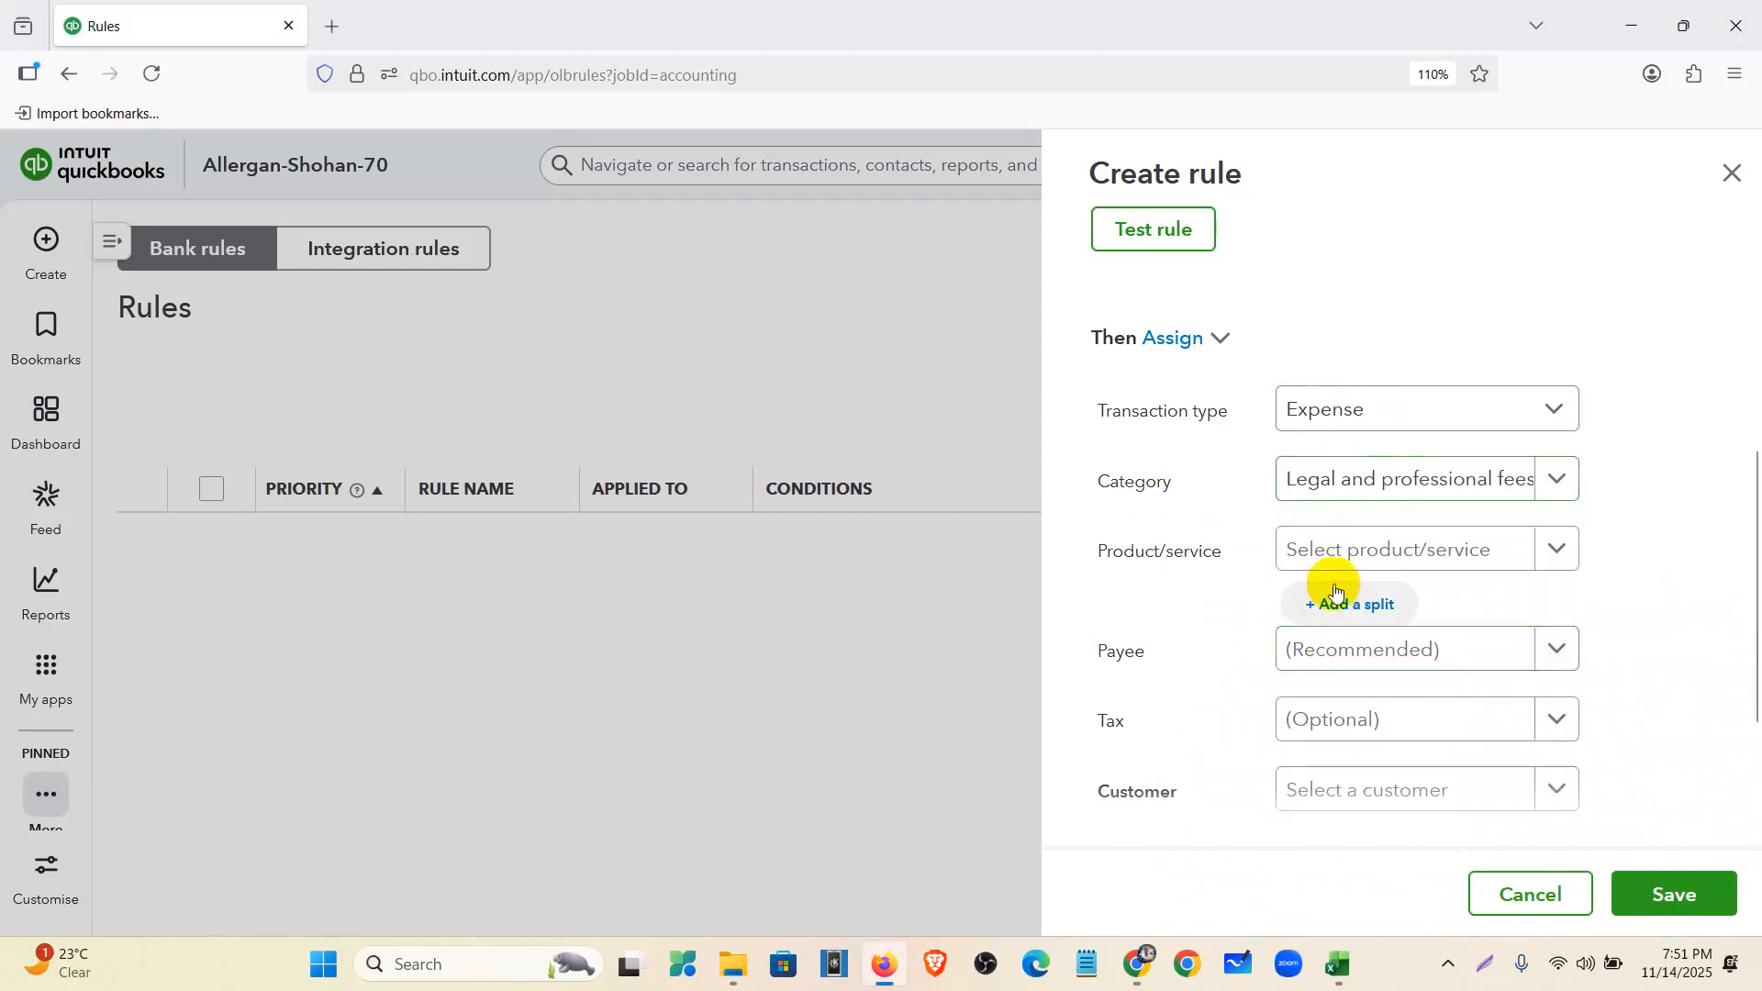
scroll(1318, 590, "down", 3)
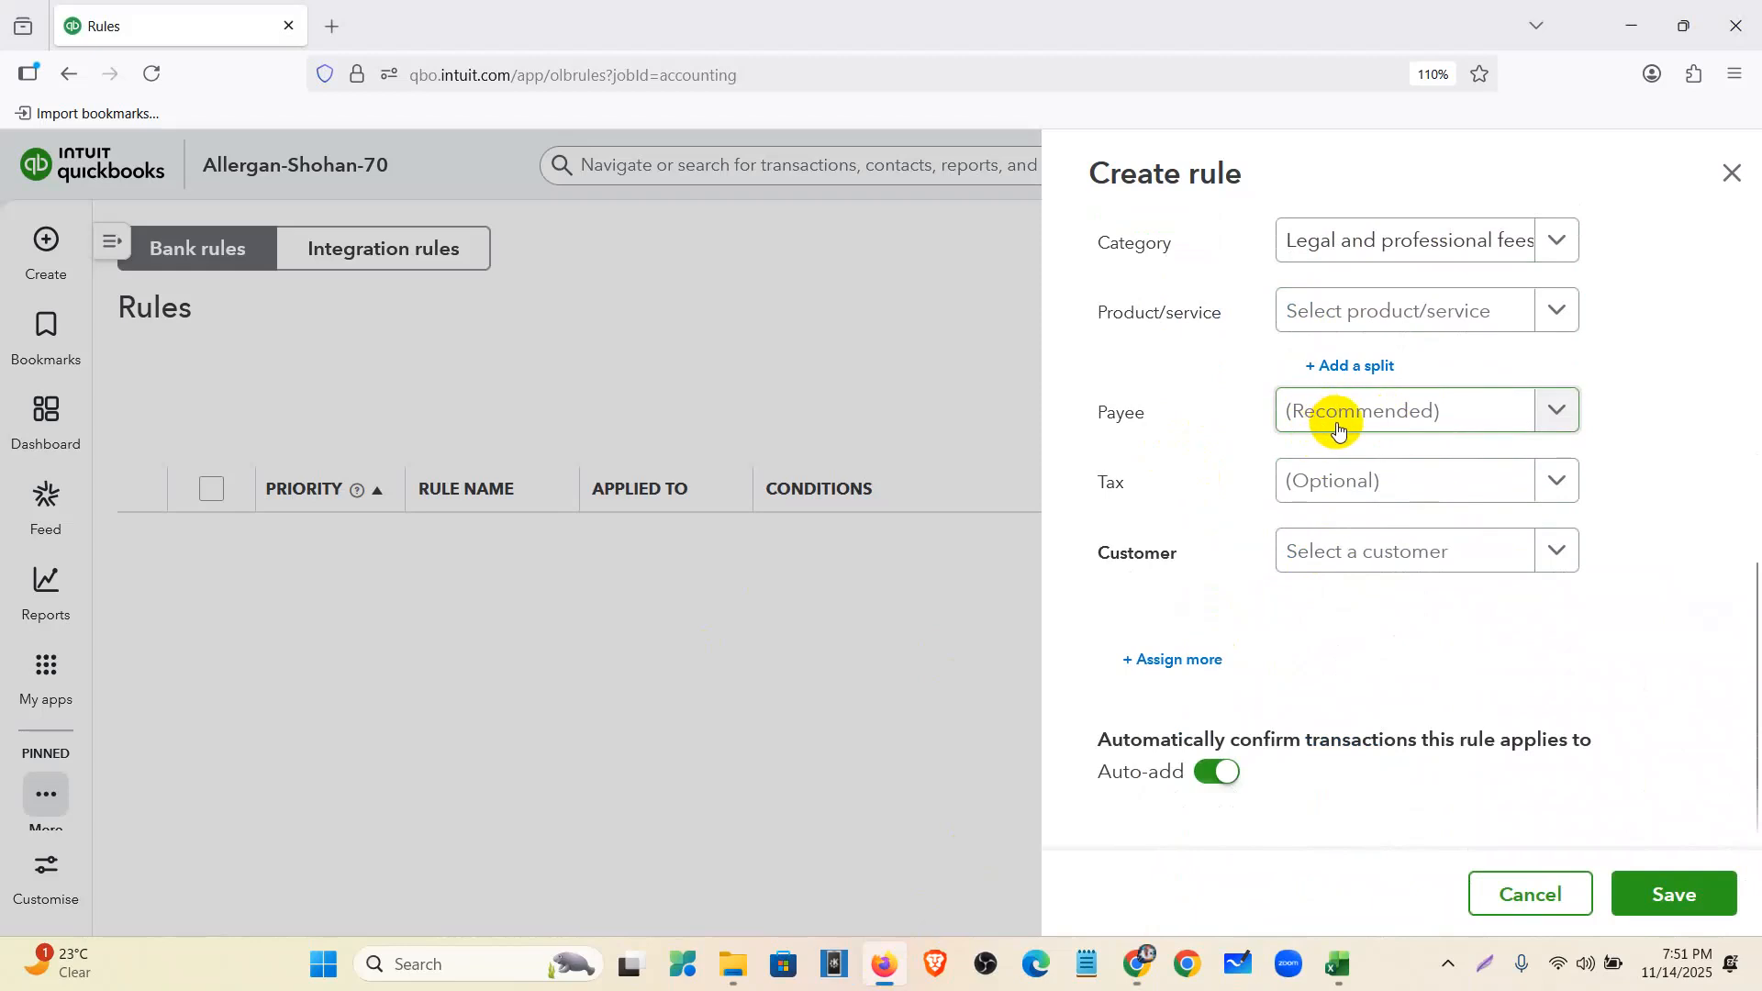
left_click(1337, 963)
left_click(555, 722)
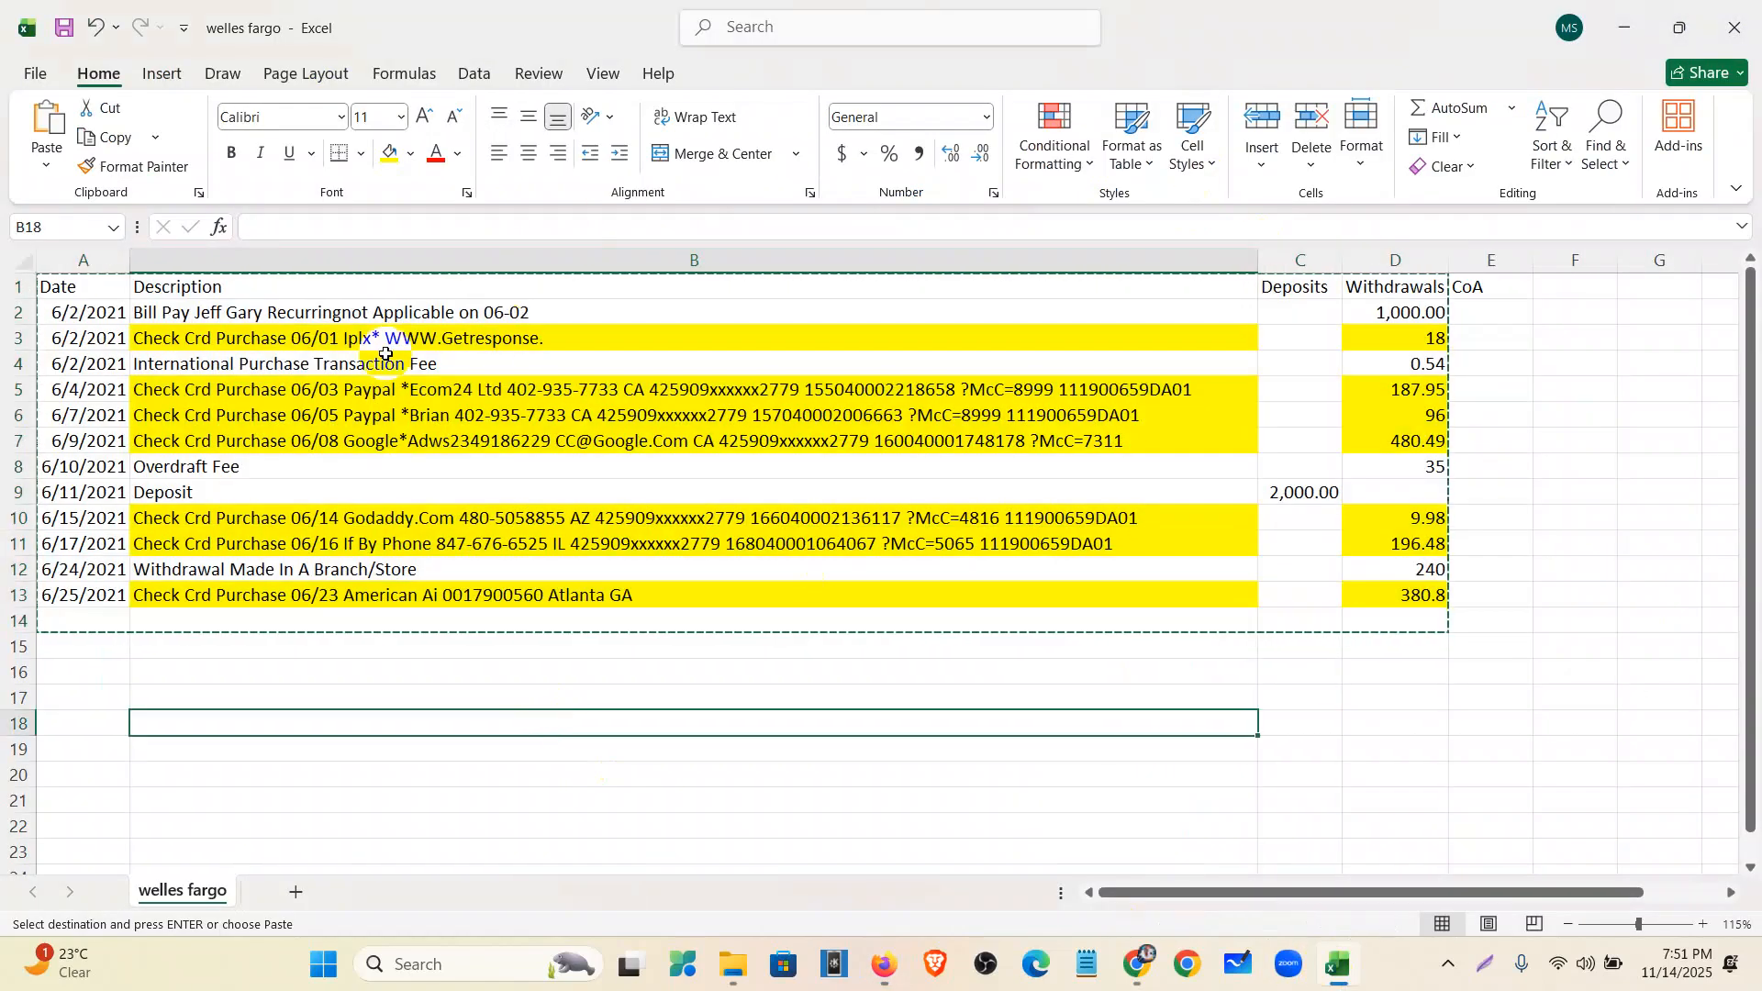
left_click(489, 339)
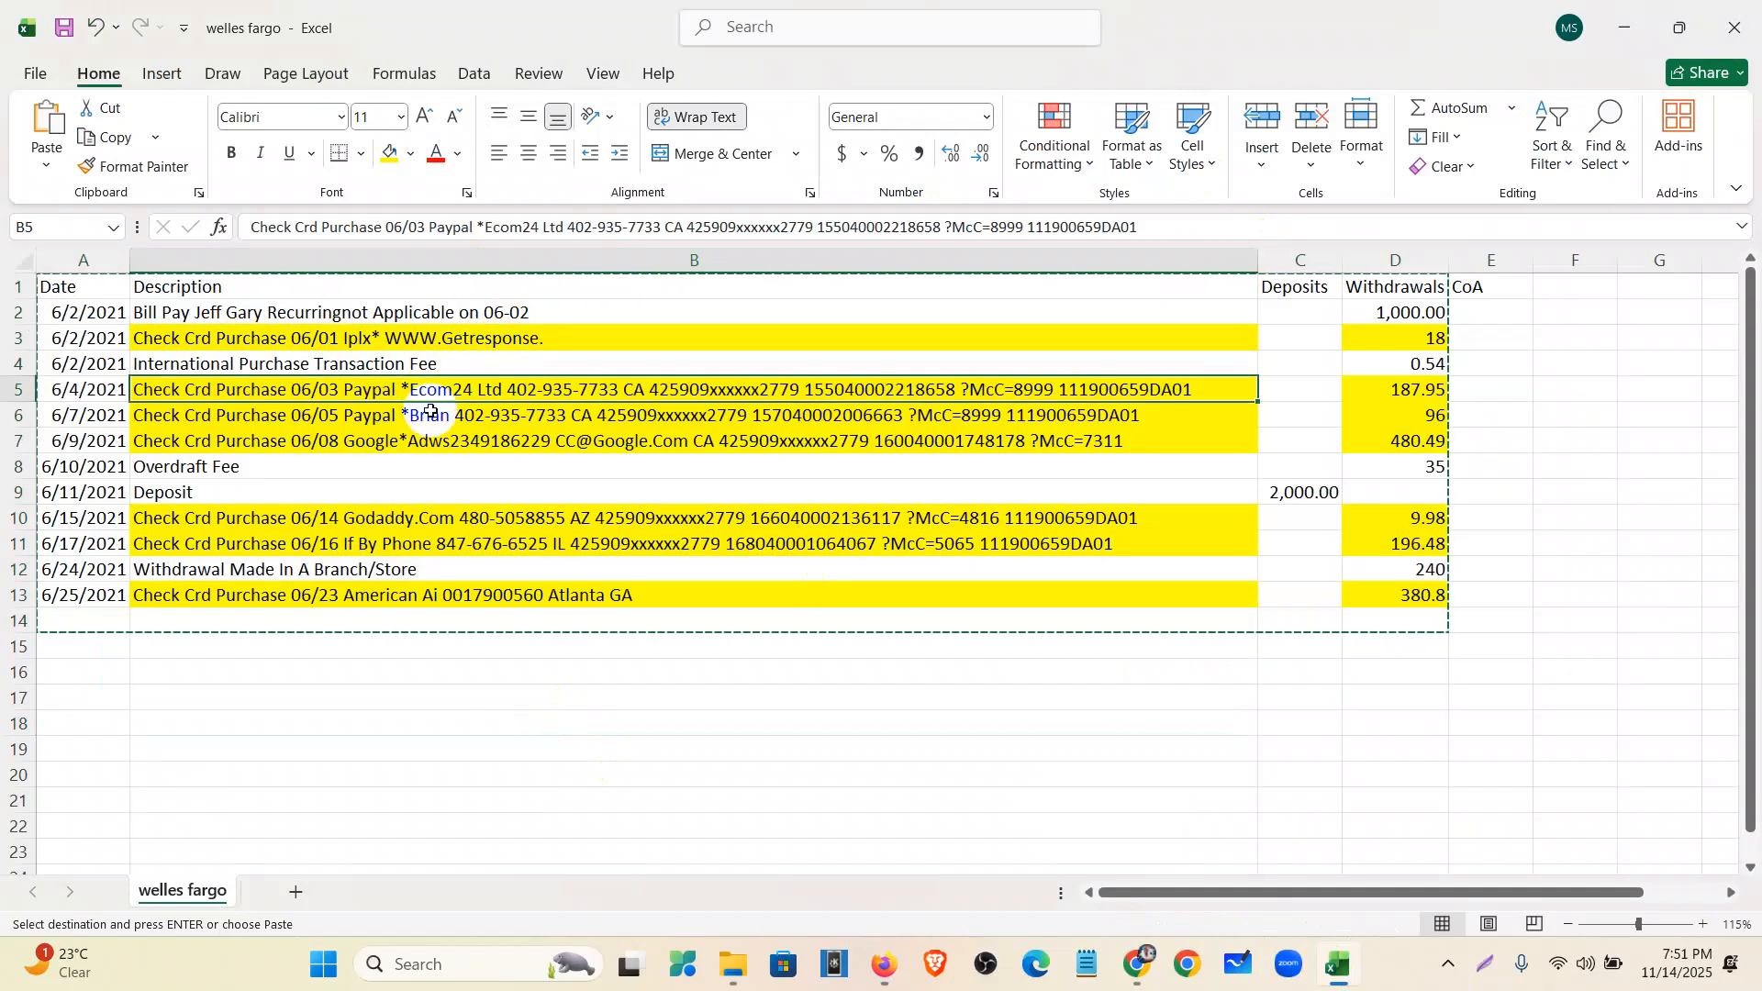
left_click(443, 524)
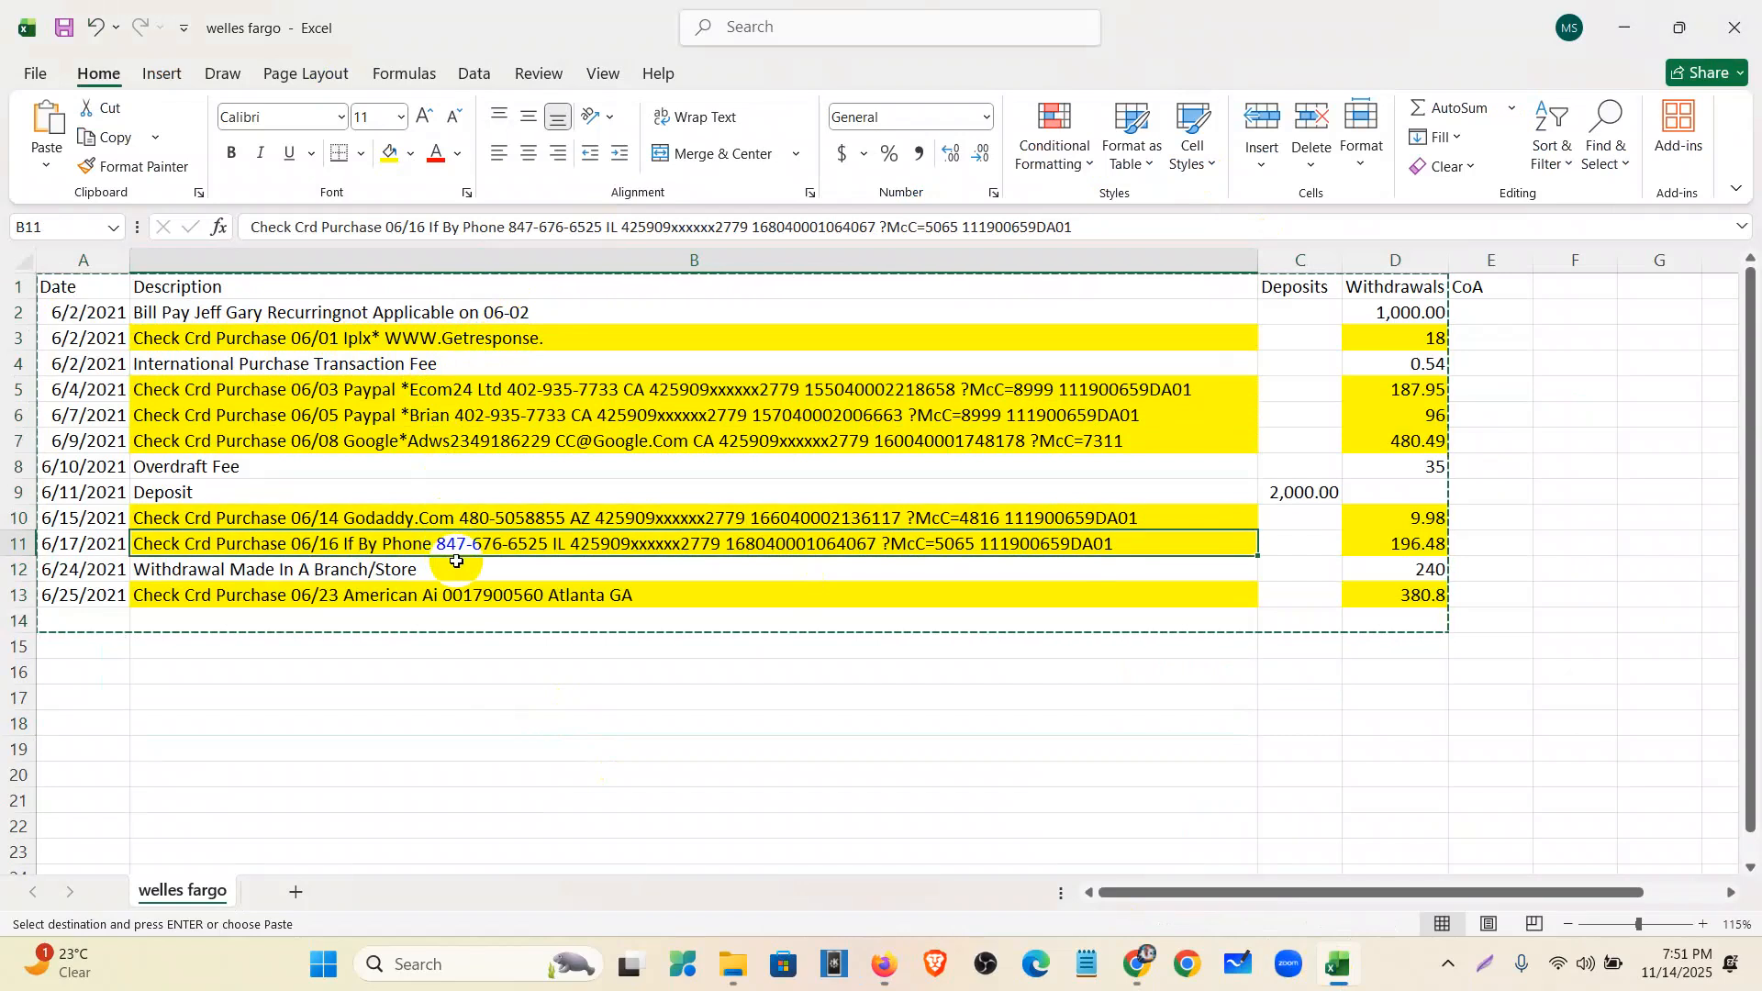
left_click(456, 601)
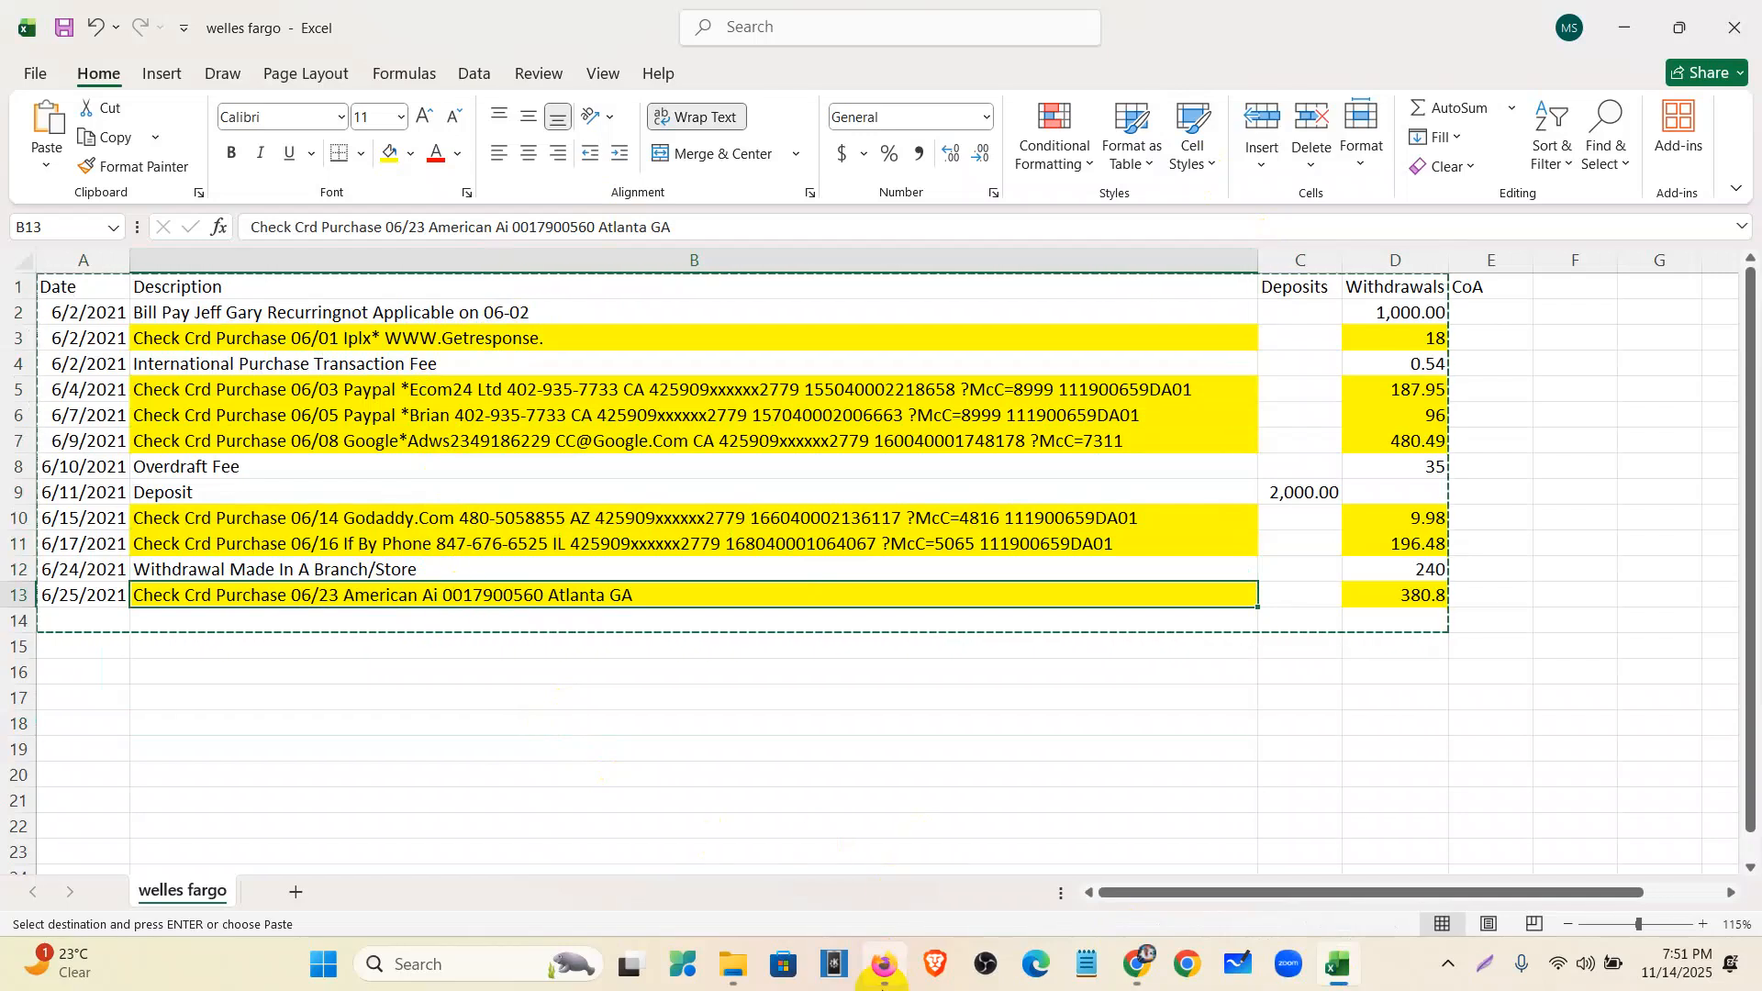
left_click(872, 971)
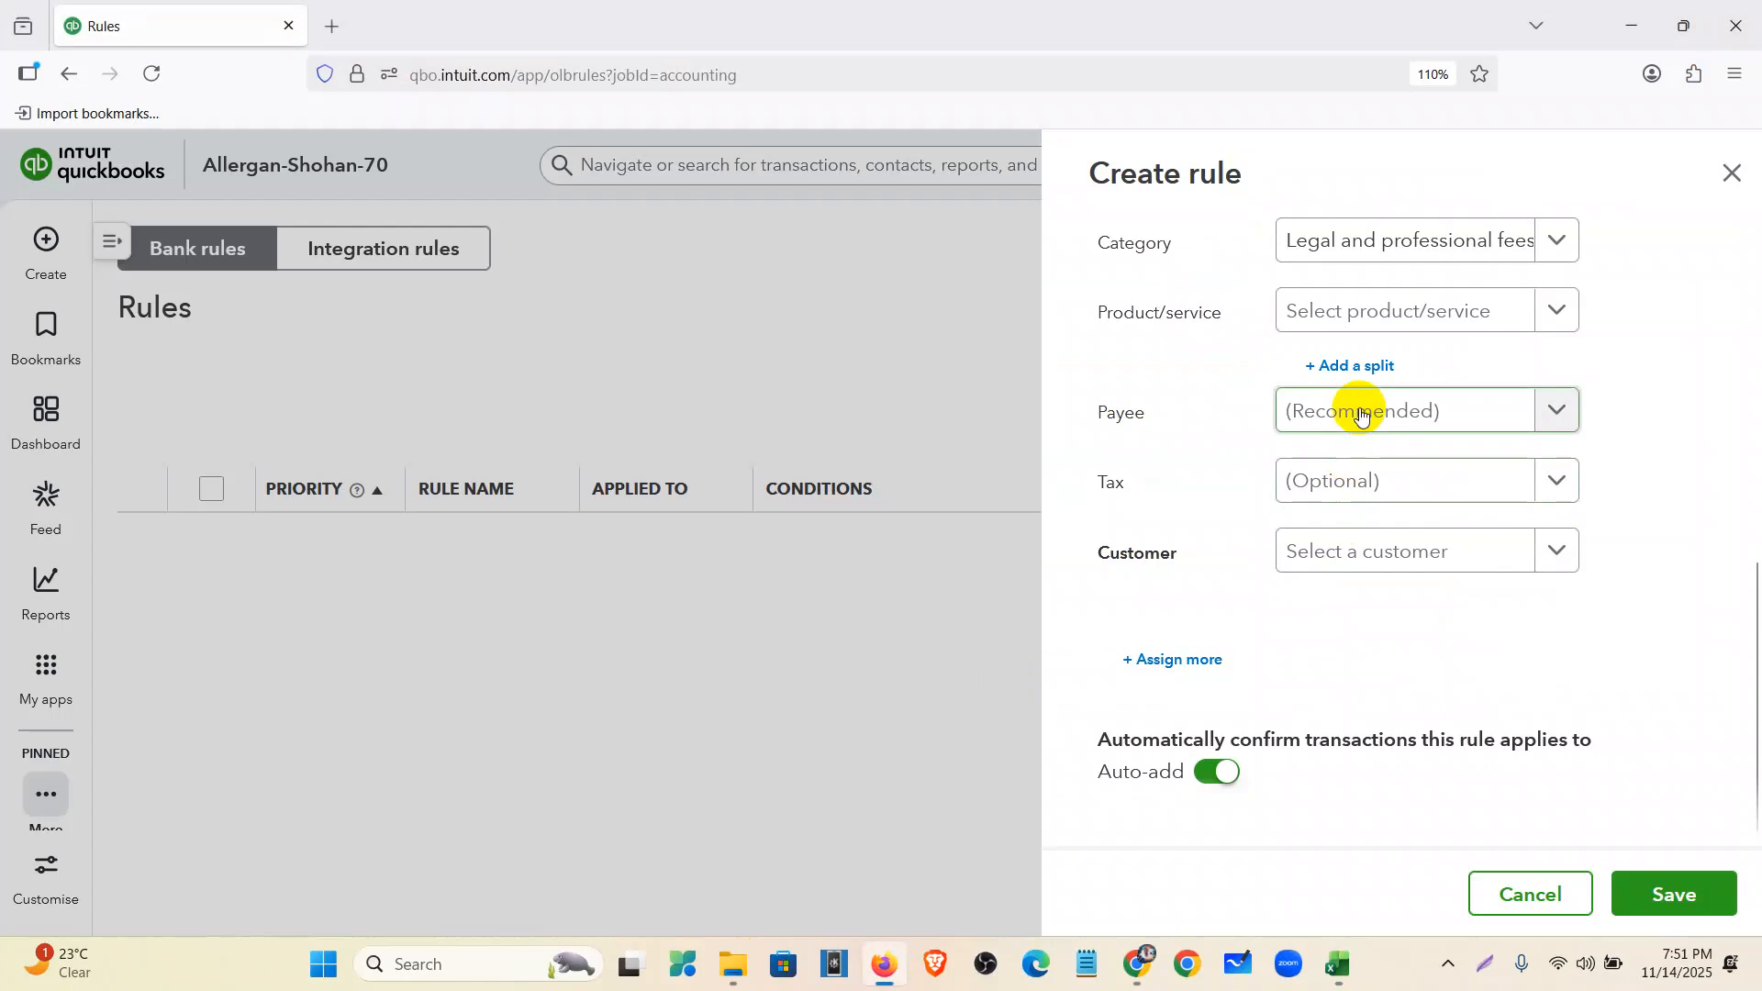
- Create 'own' as a new supplier payee for the rule
left_click(1361, 415)
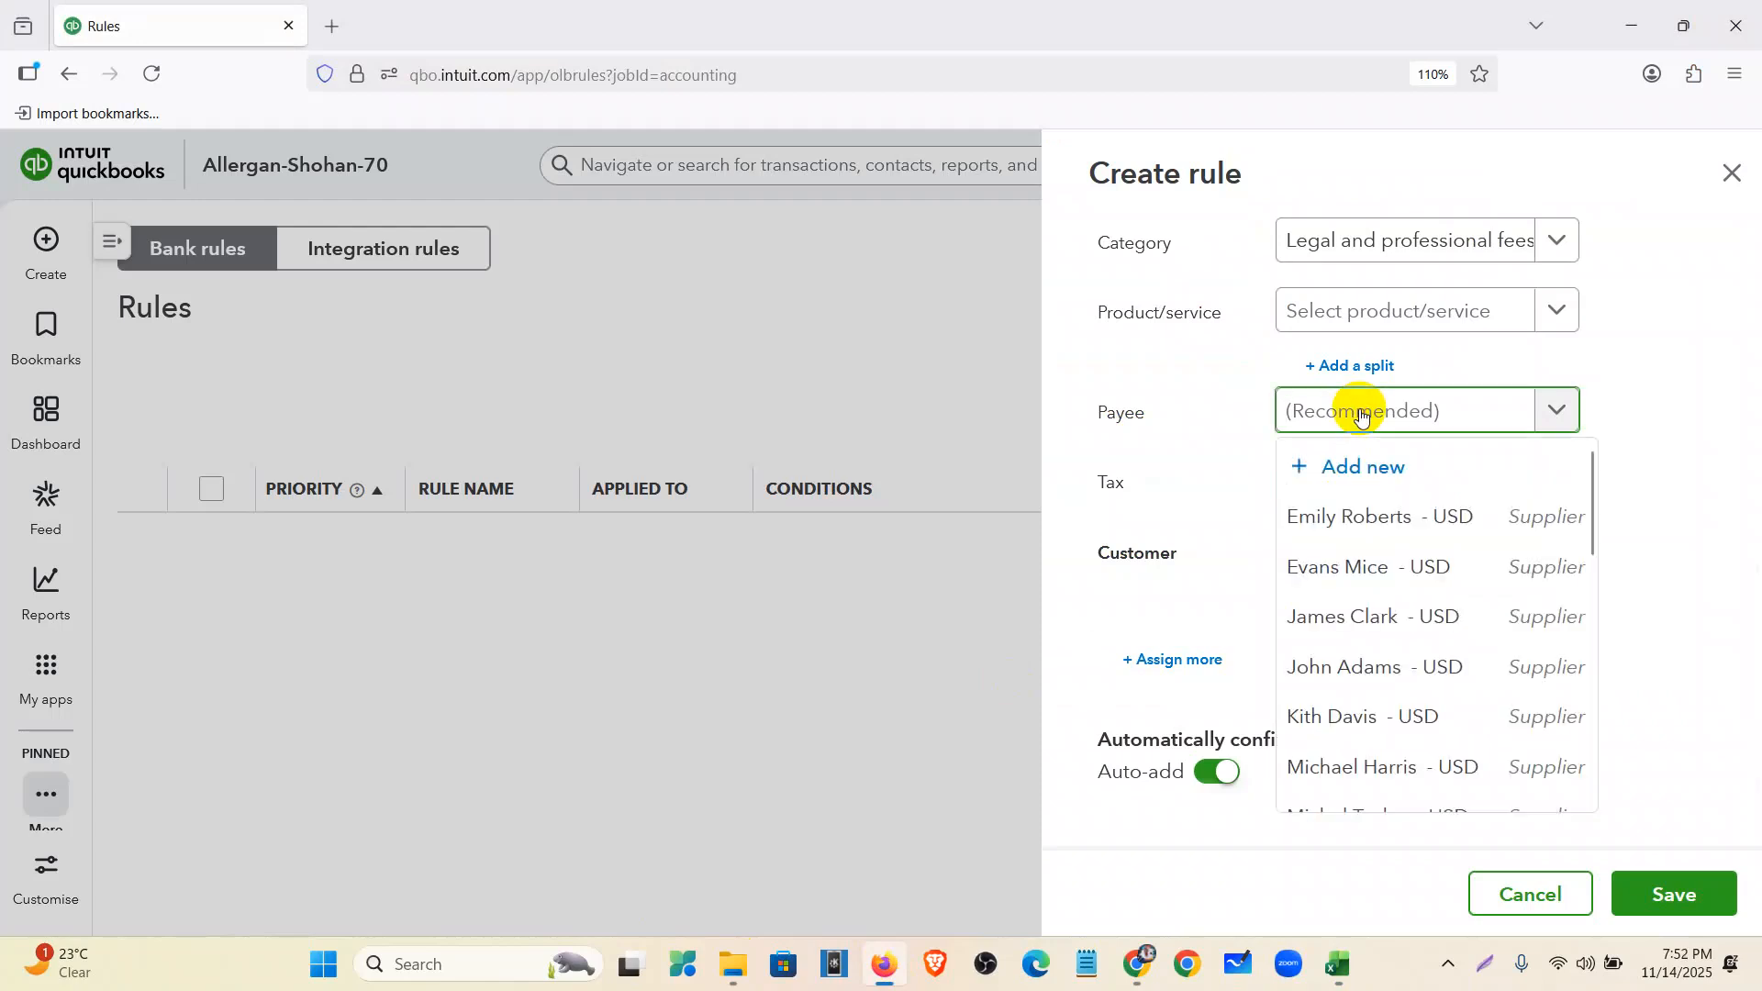
type("own")
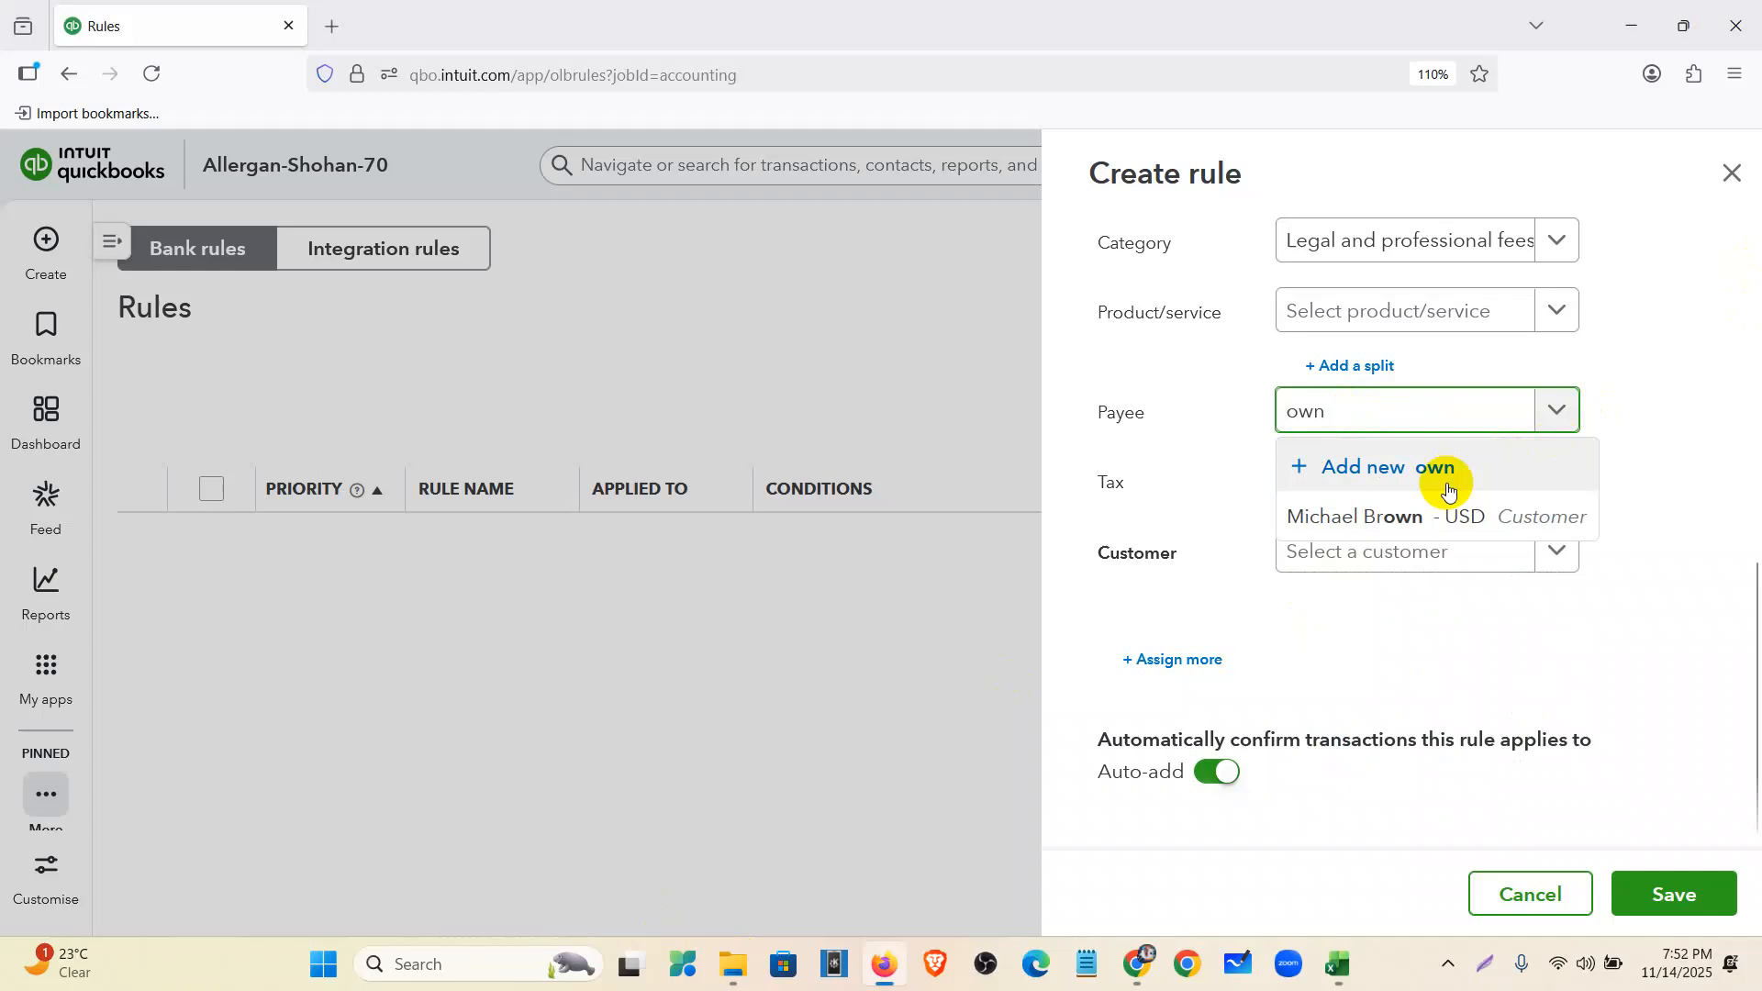
left_click(1404, 470)
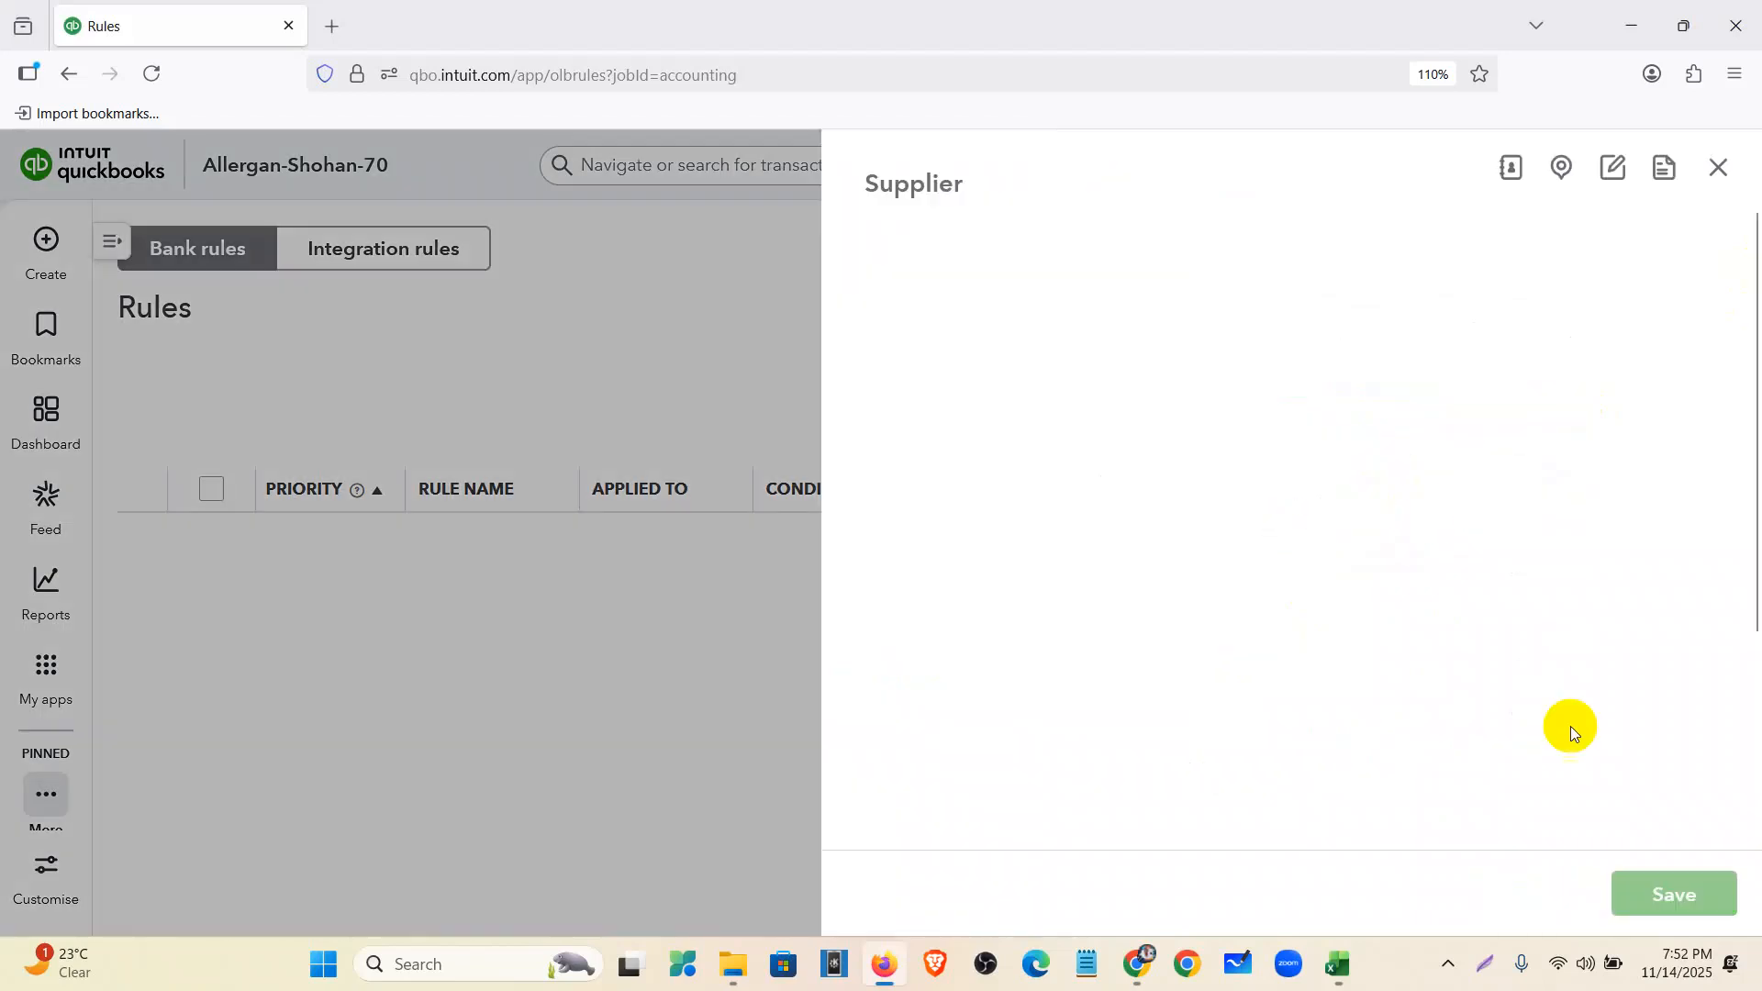
left_click(1694, 889)
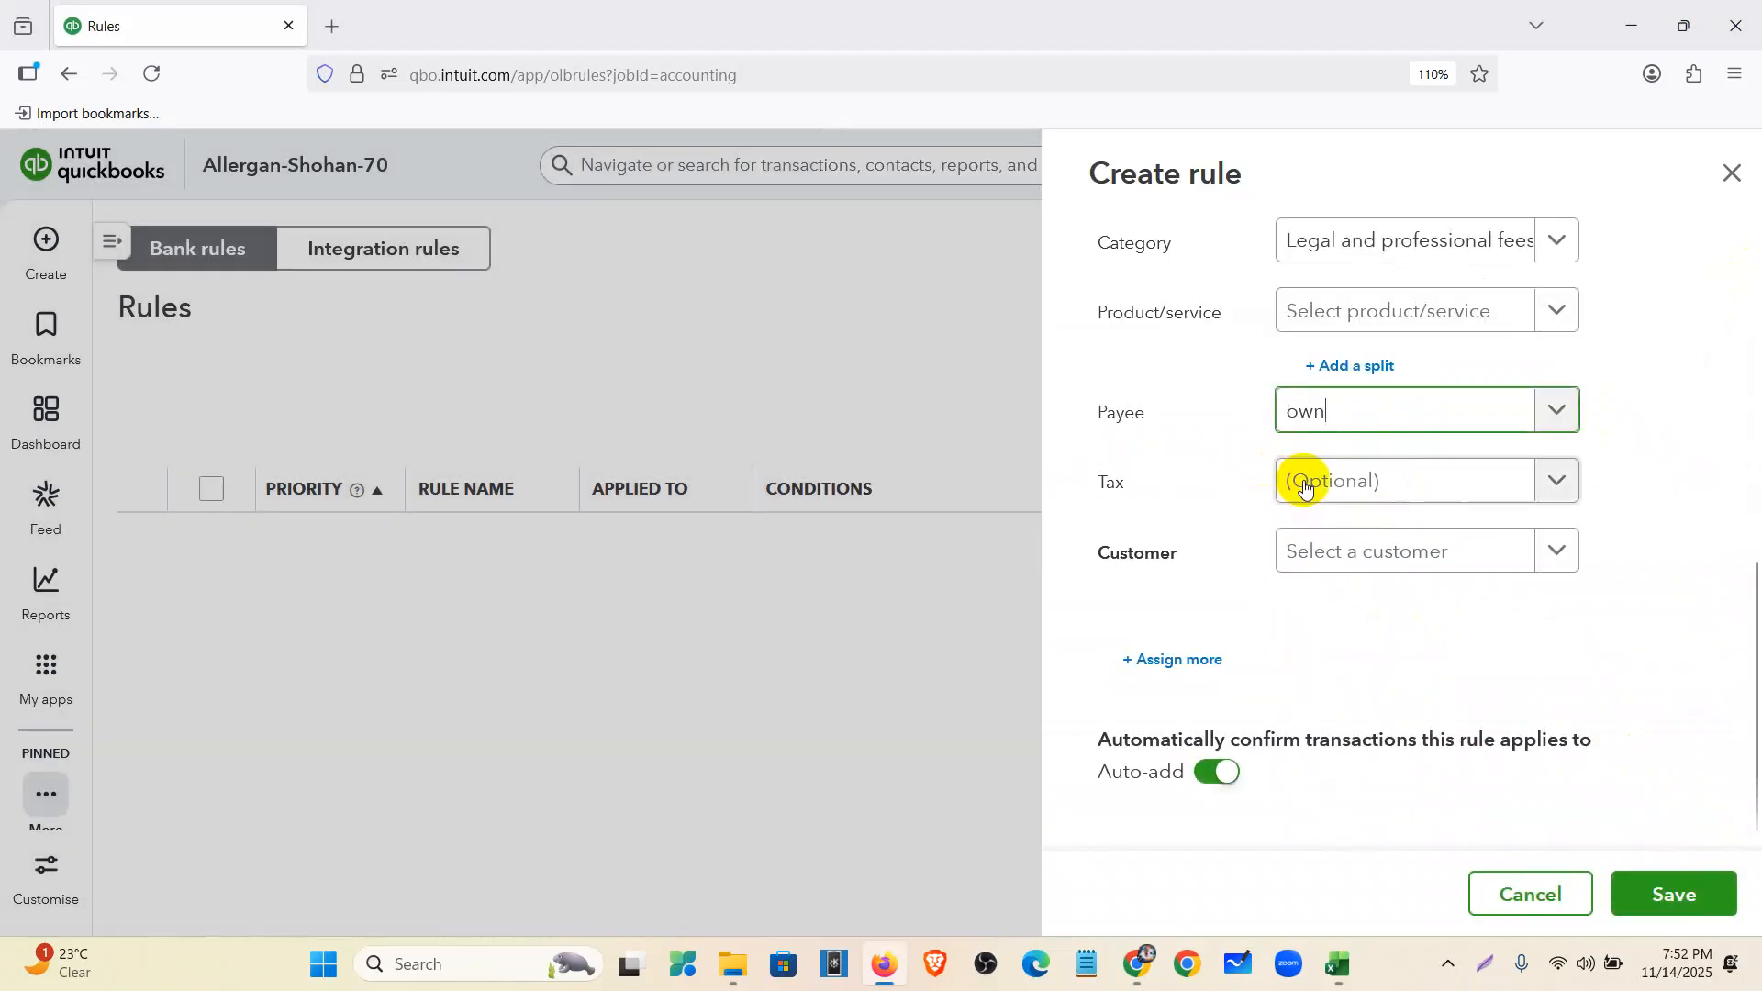
- Set the rule's tax to Zero Rated Tax (0%), turn off auto-add, and save it
left_click(1396, 477)
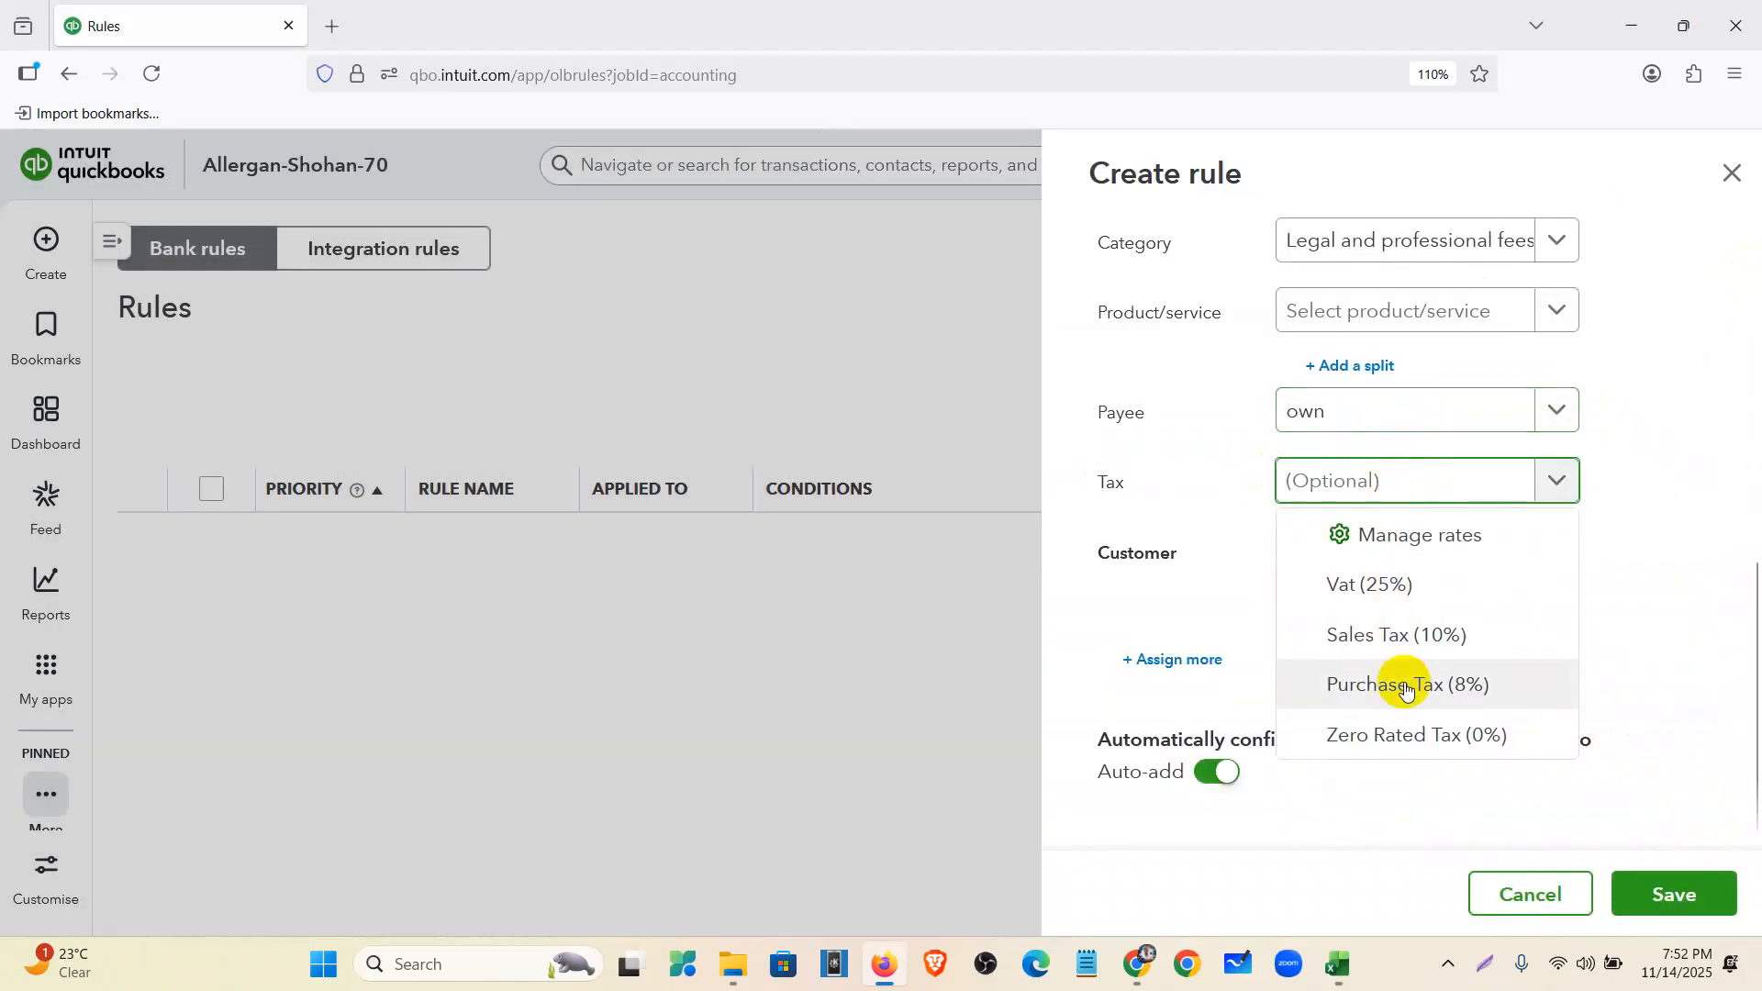
left_click(1396, 734)
left_click(1212, 773)
left_click(1669, 899)
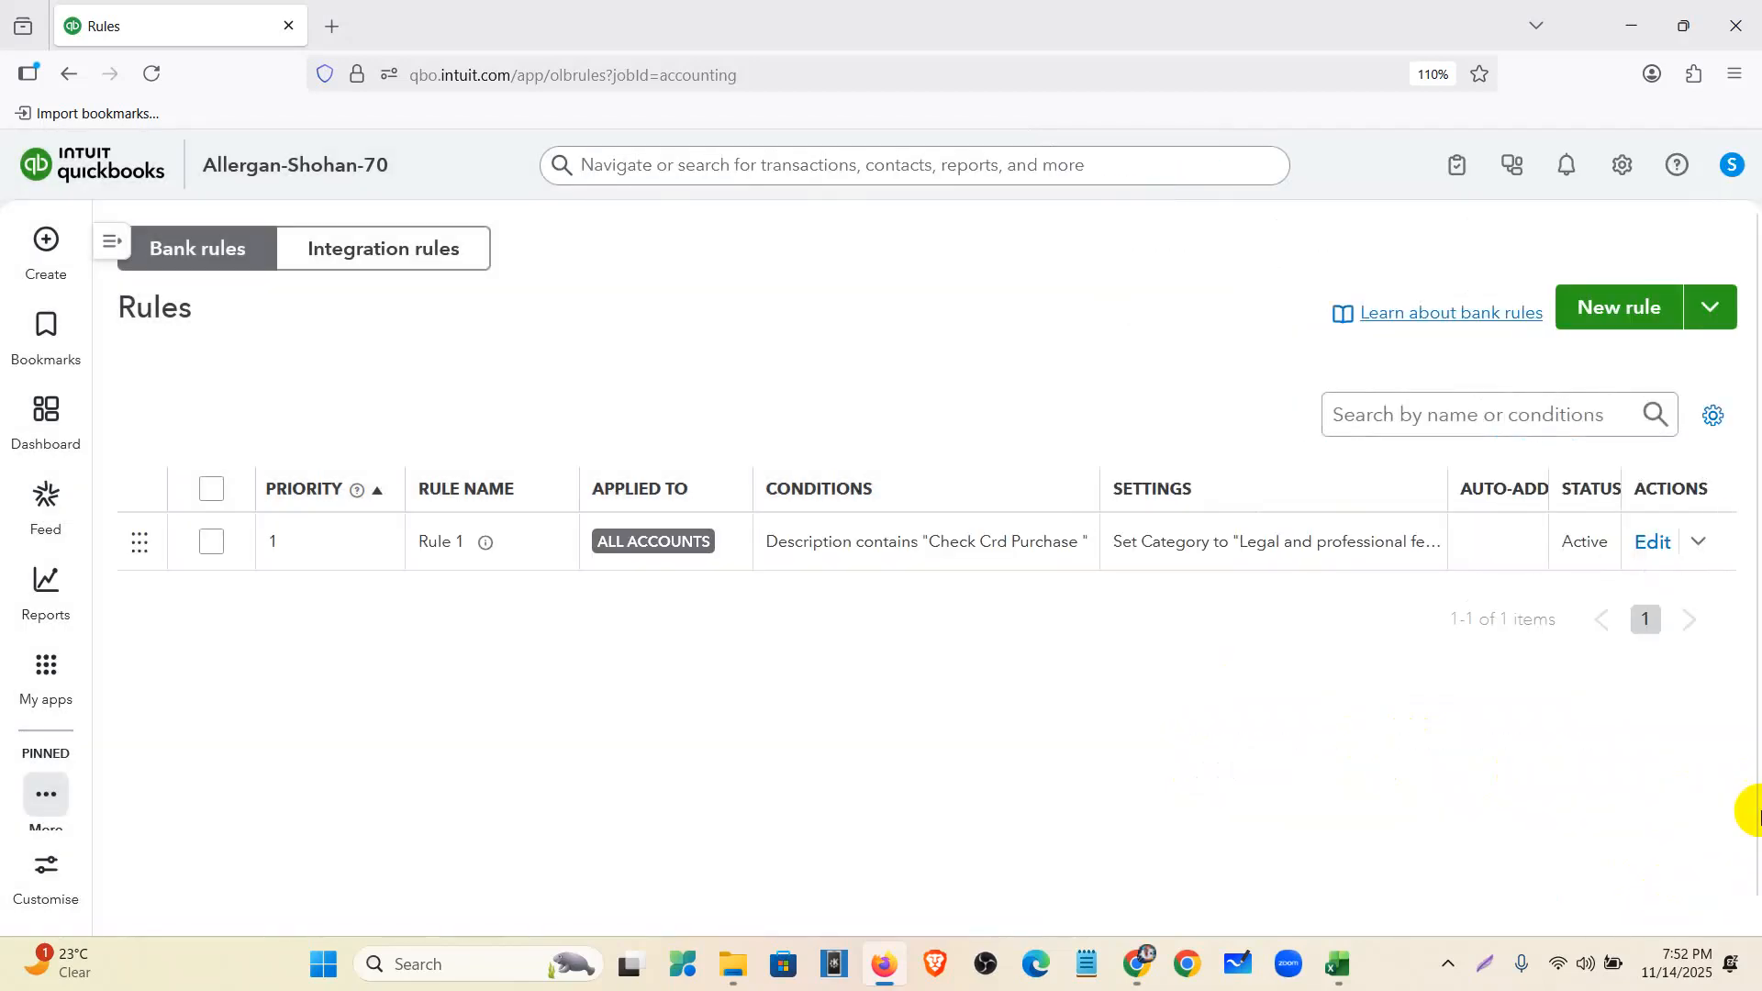
mouse_move(45, 665)
mouse_move(169, 216)
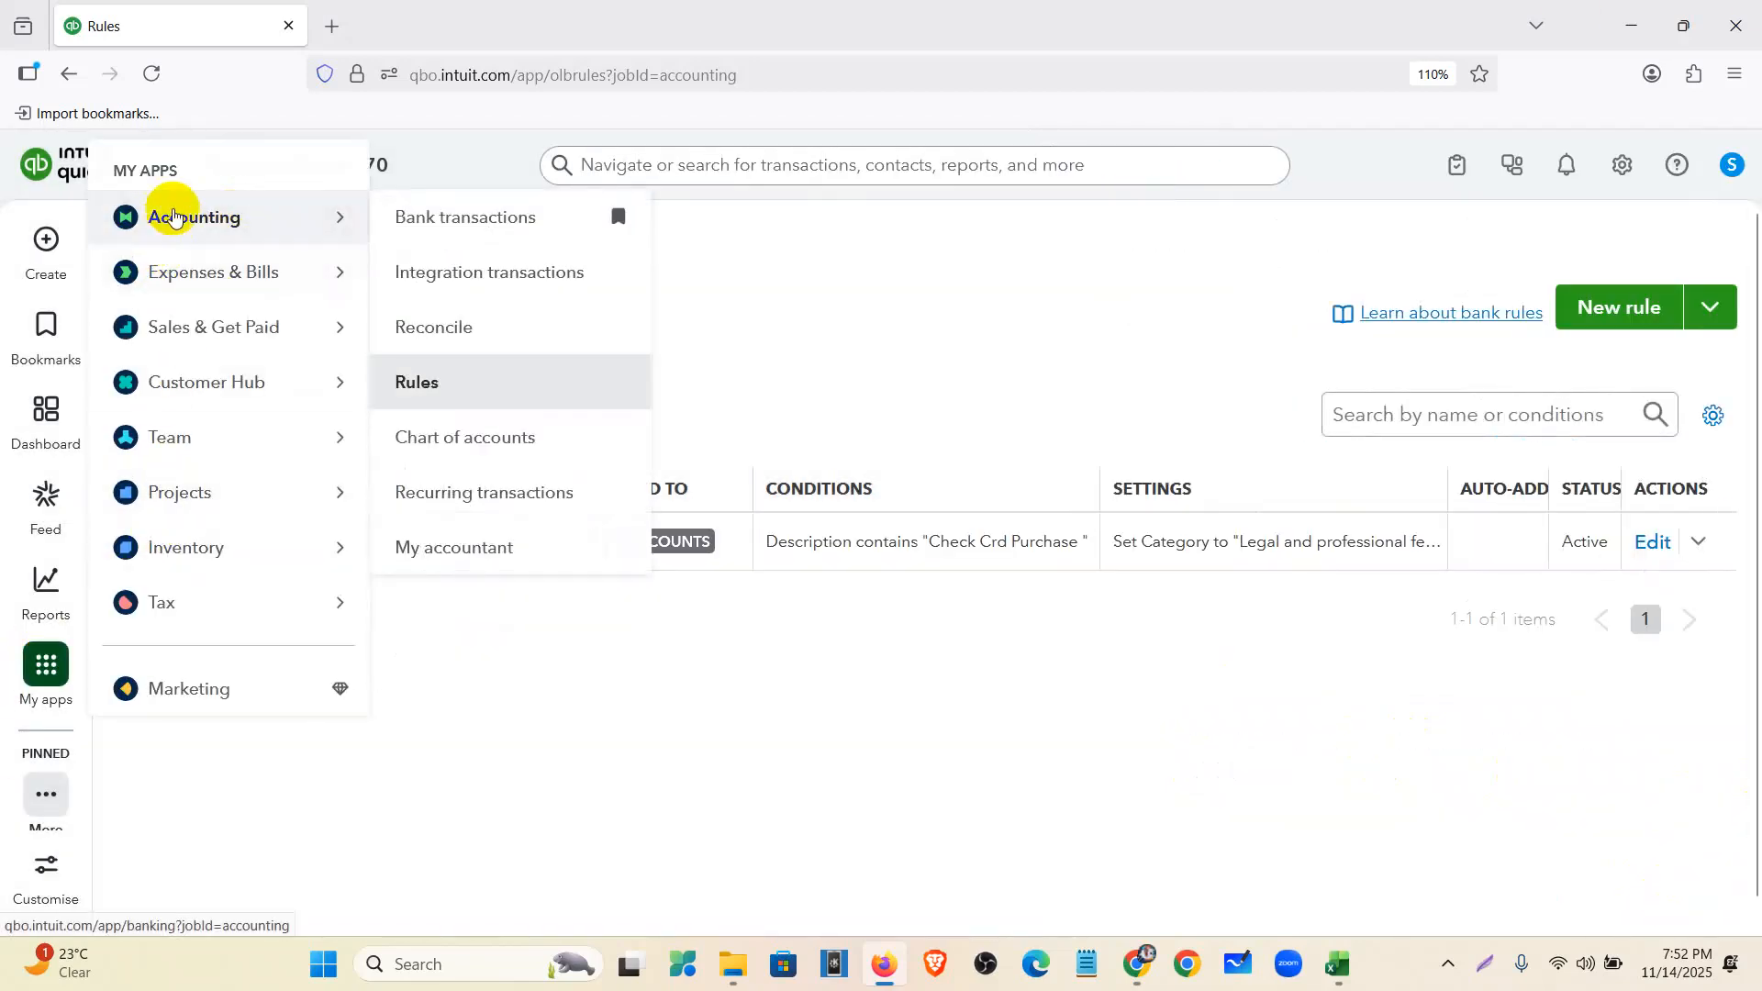
left_click(424, 234)
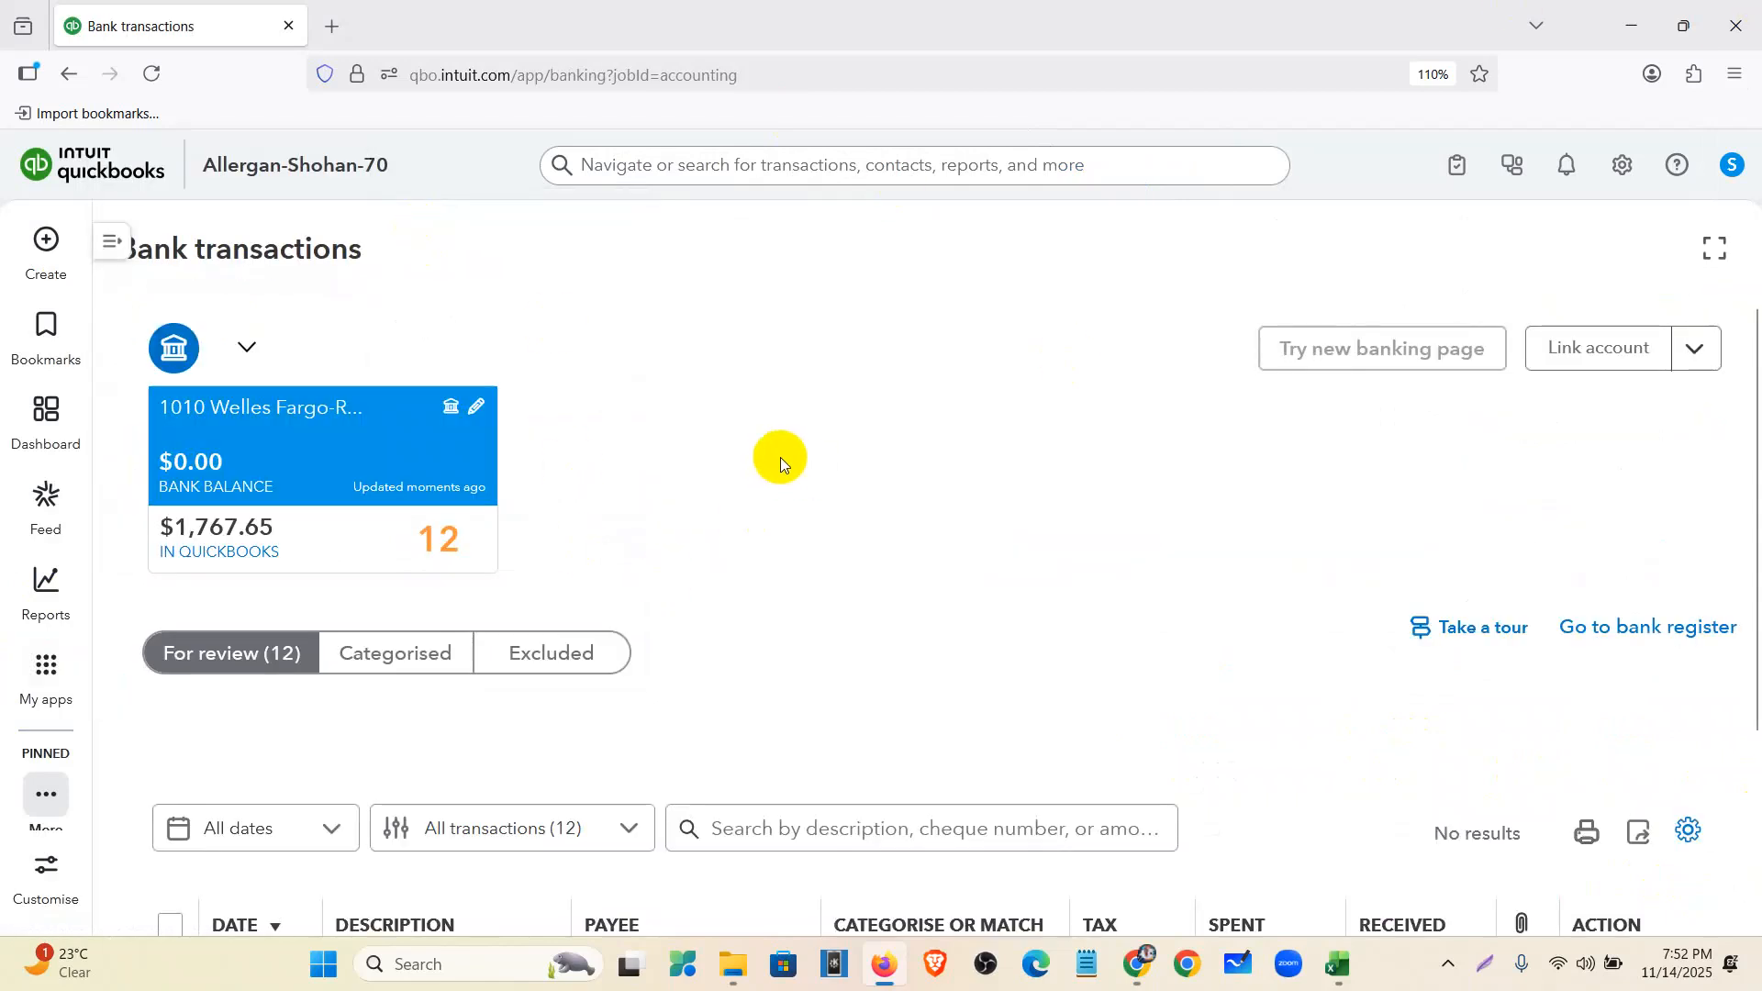
scroll(864, 480, "down", 5)
scroll(907, 488, "down", 1)
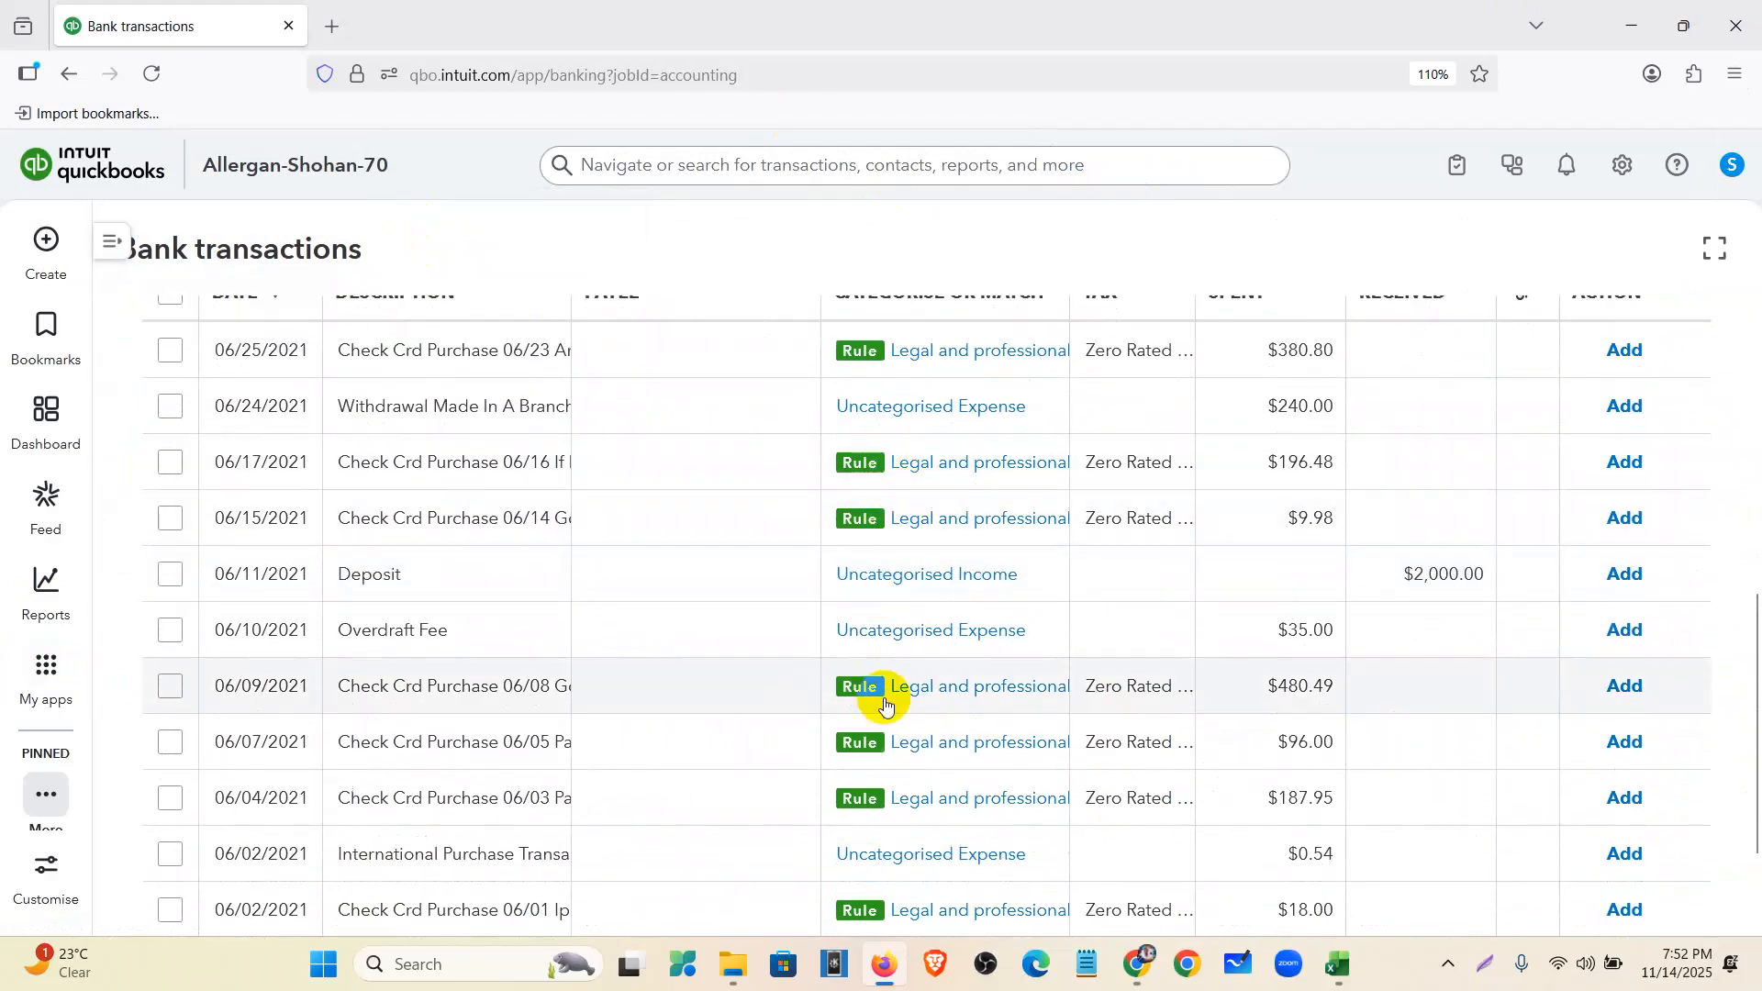
scroll(881, 688, "down", 1)
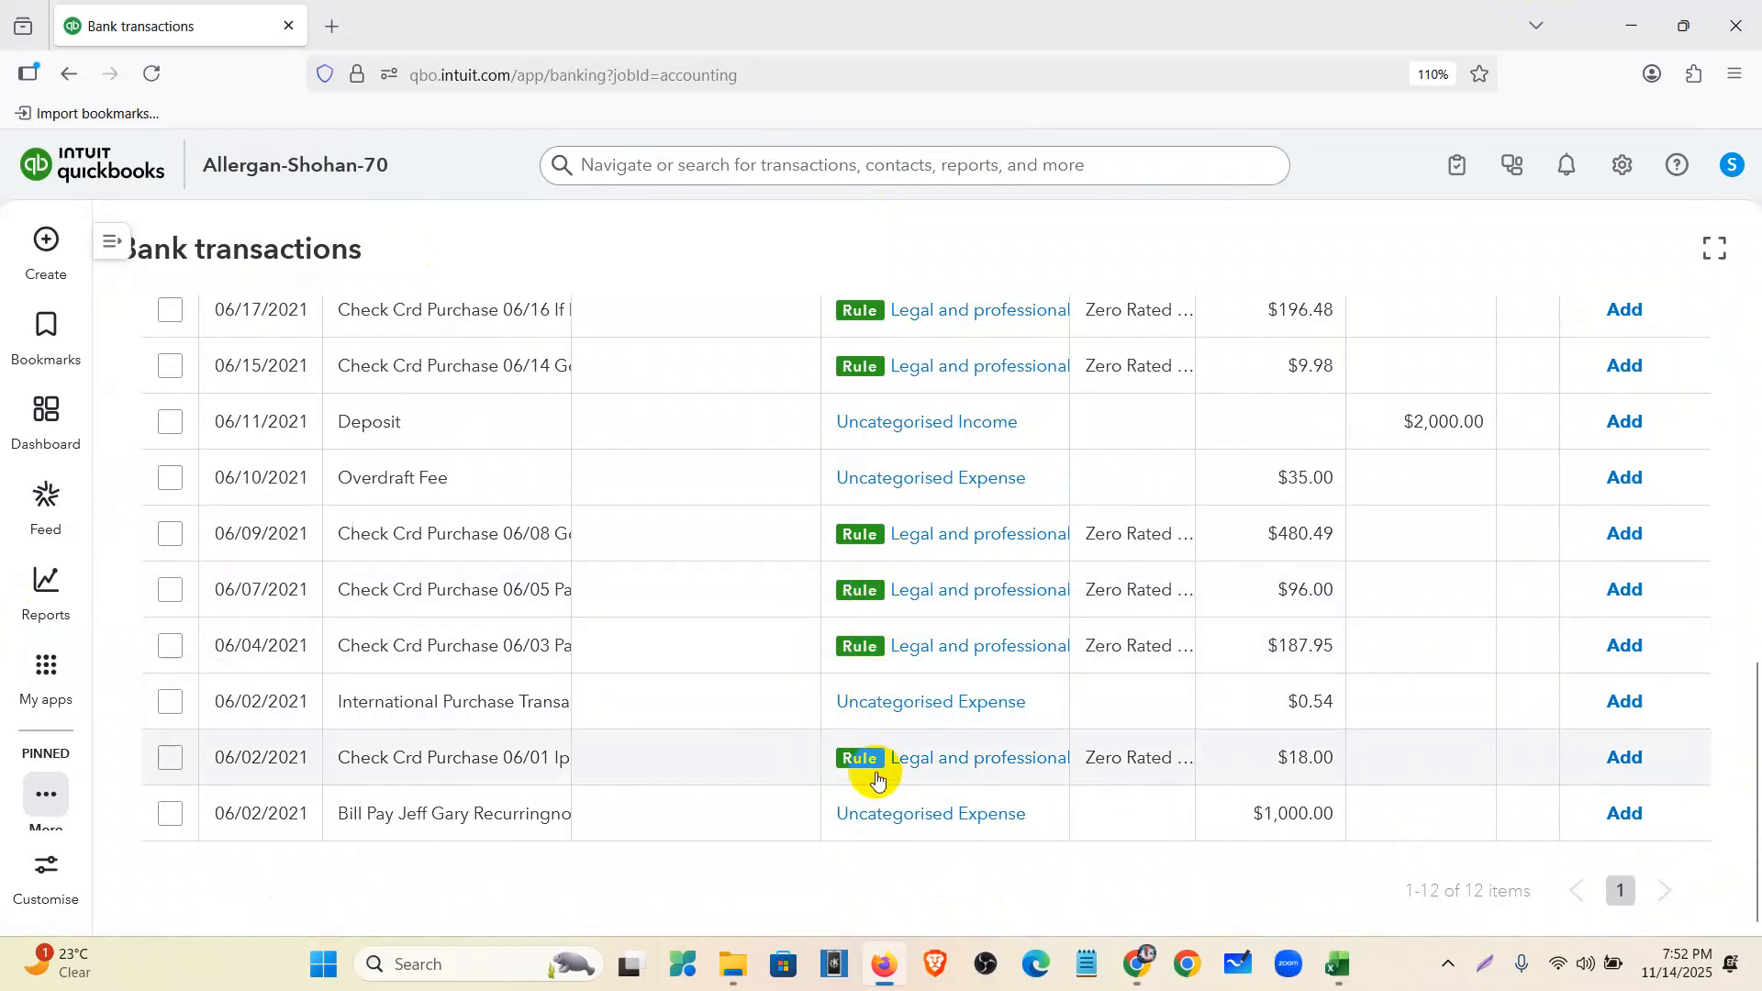
scroll(875, 767, "up", 2)
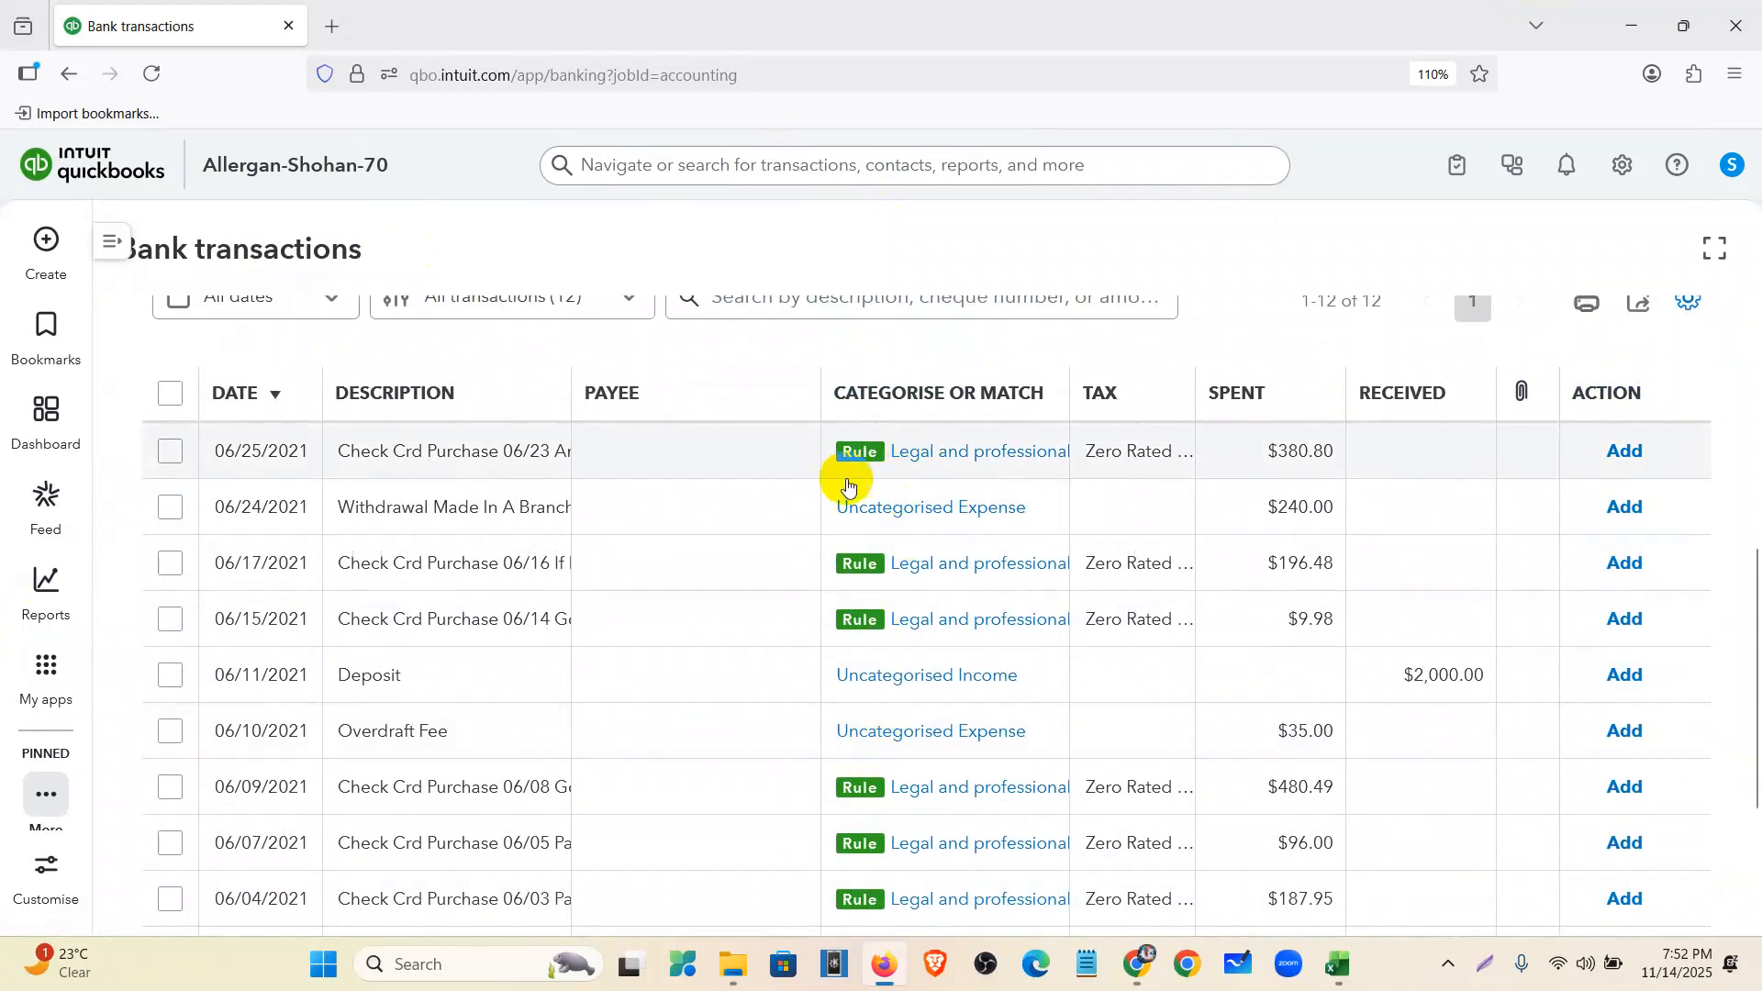
left_click(447, 467)
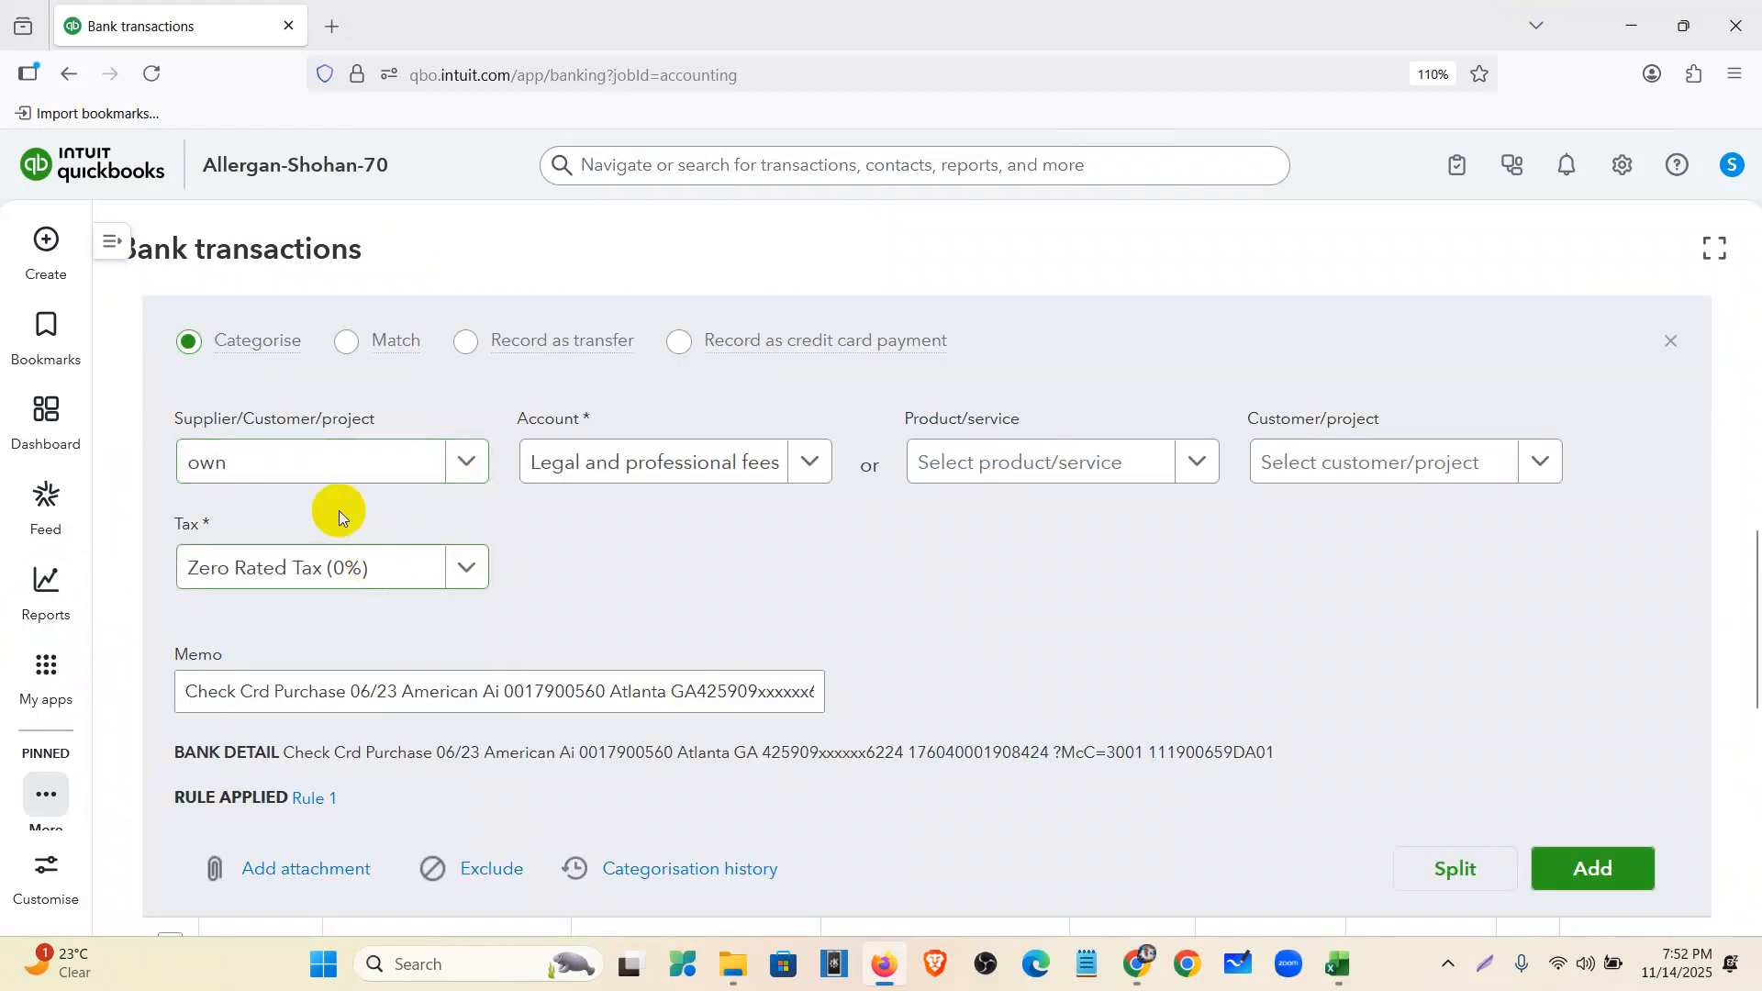
- Clear the preset payee 'own' and reopen the 06/25 purchase to read its bank detail
left_click(264, 458)
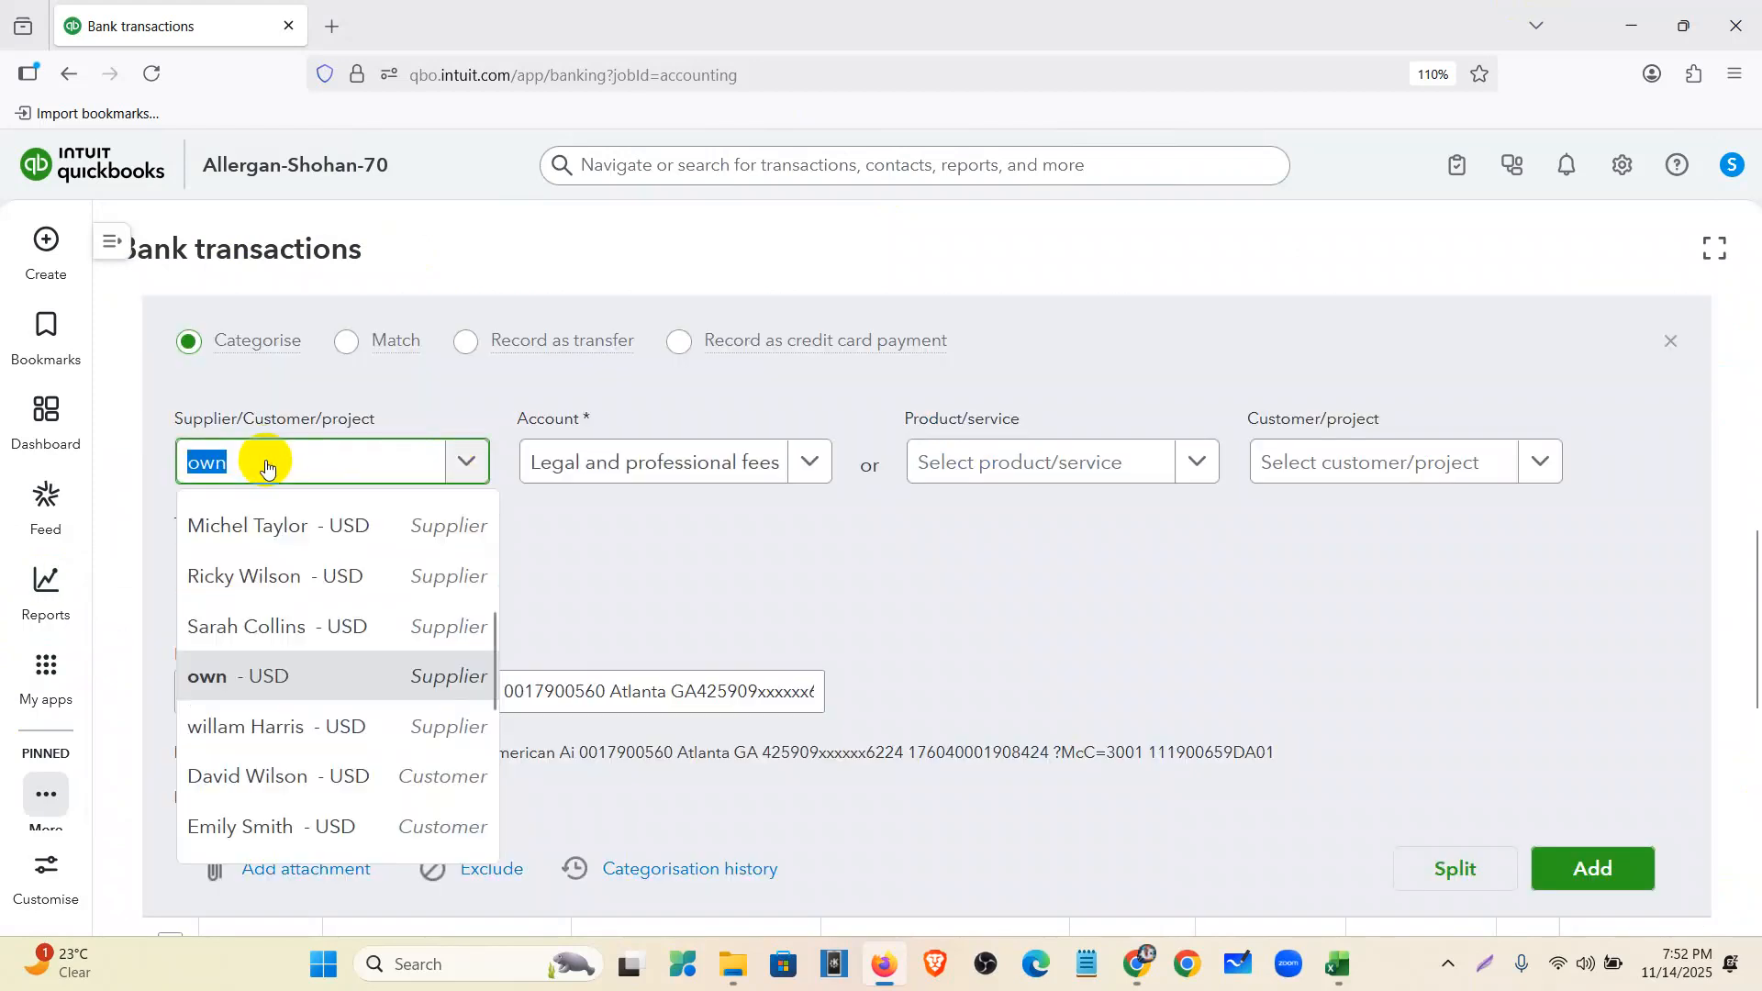
key("BackSpace")
left_click(631, 814)
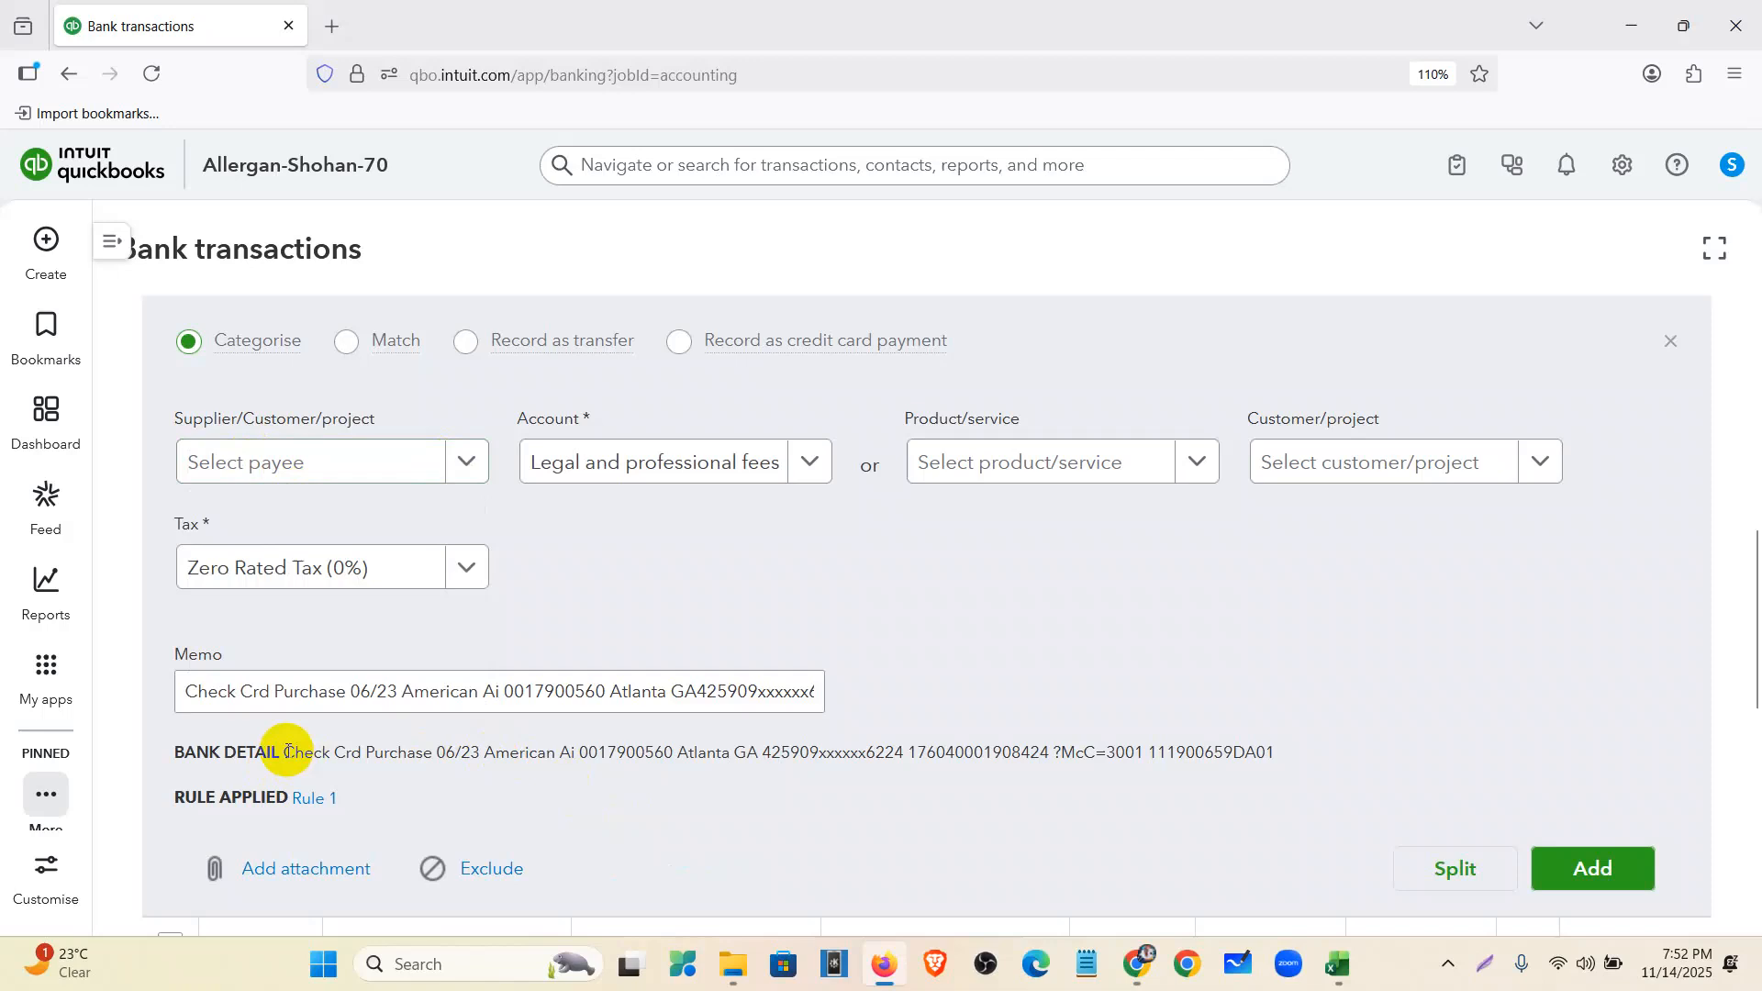
left_click_drag(286, 752, 1289, 770)
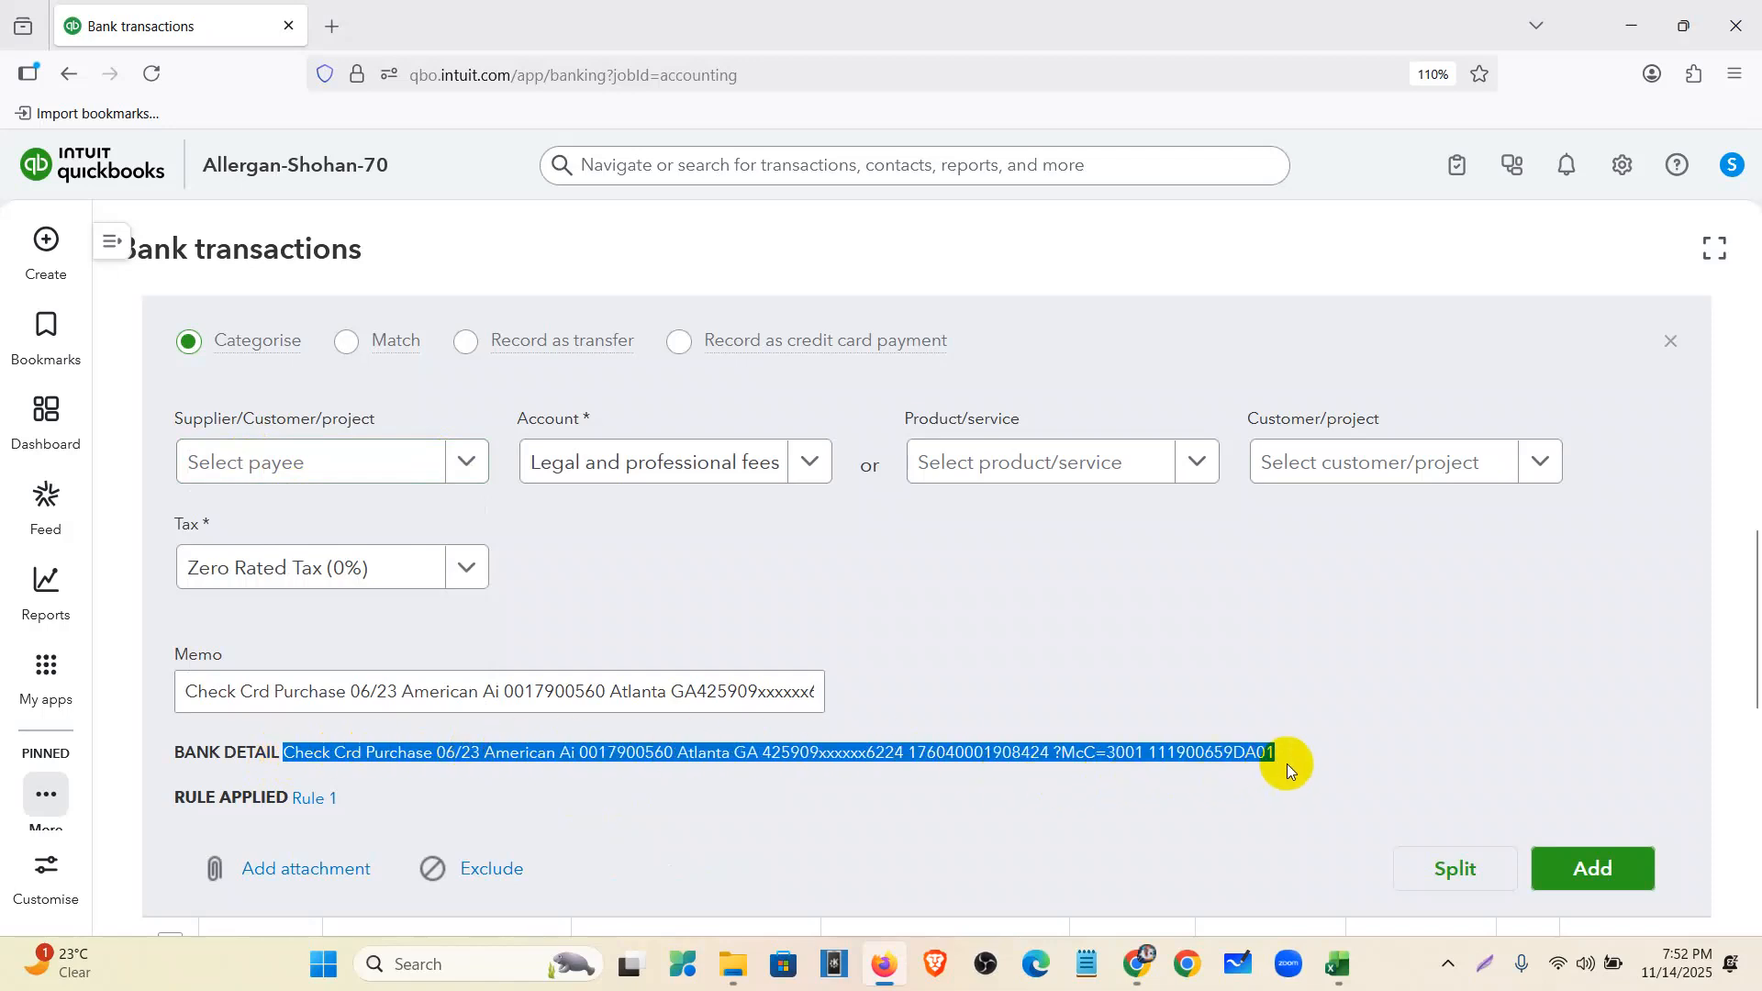
left_click(1672, 347)
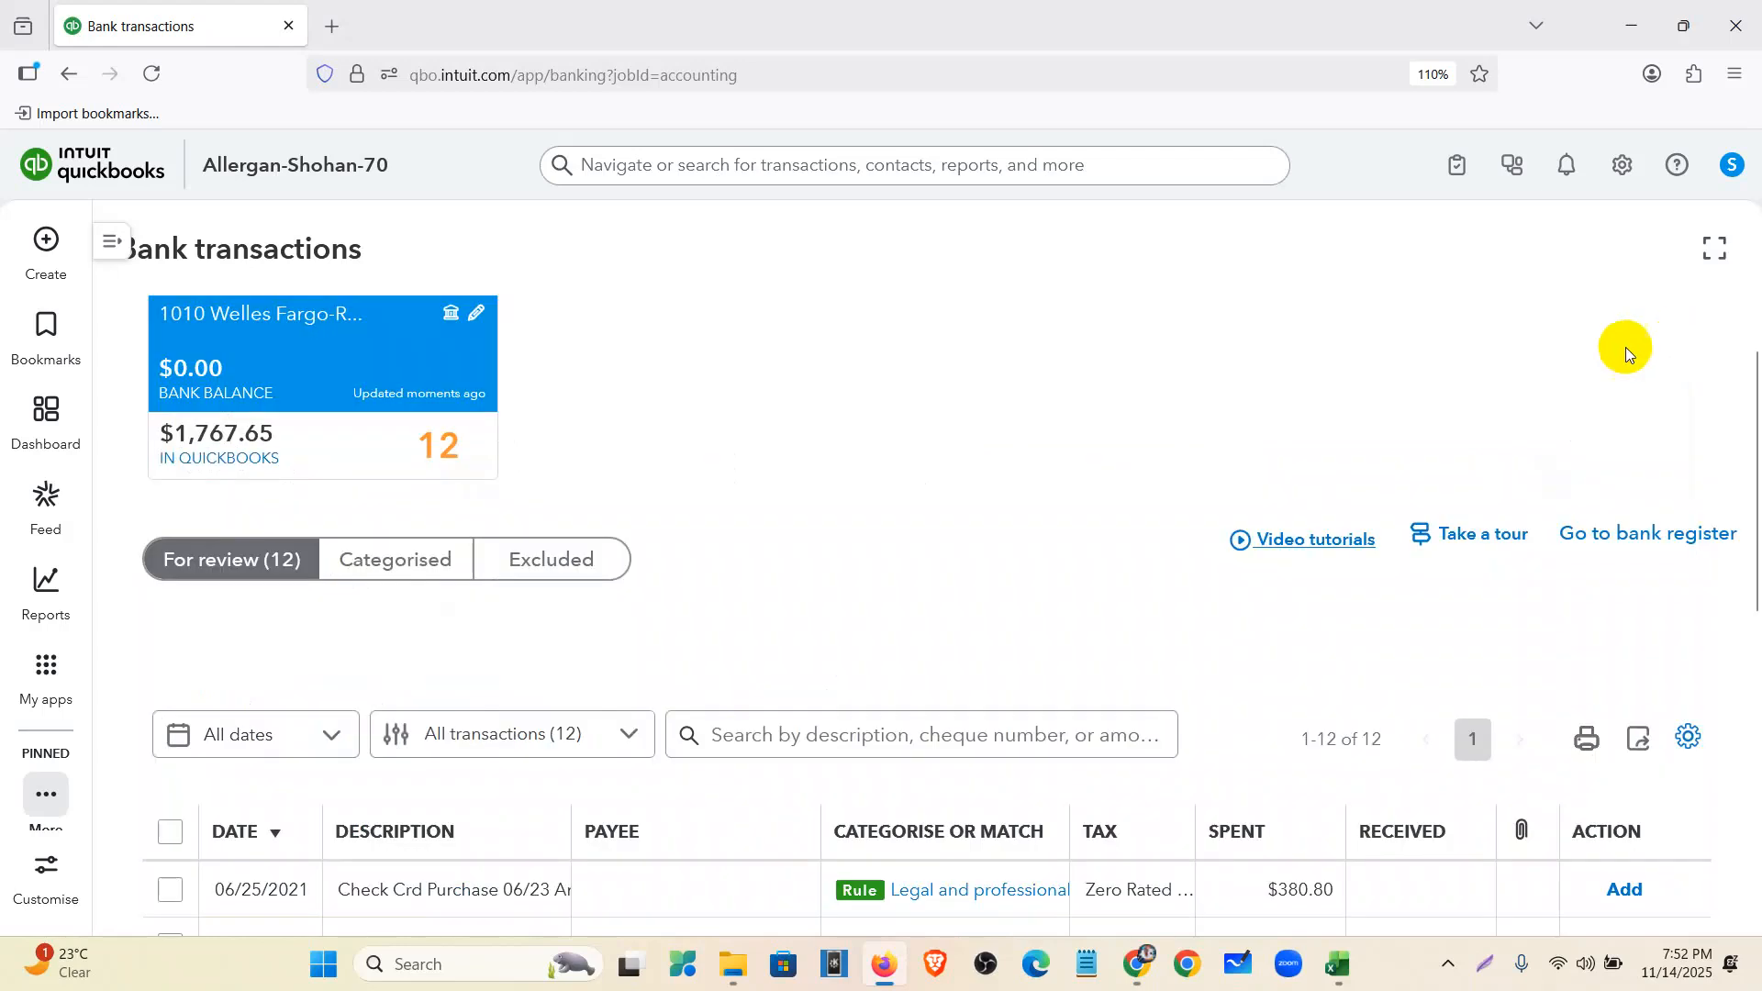
scroll(431, 744, "down", 3)
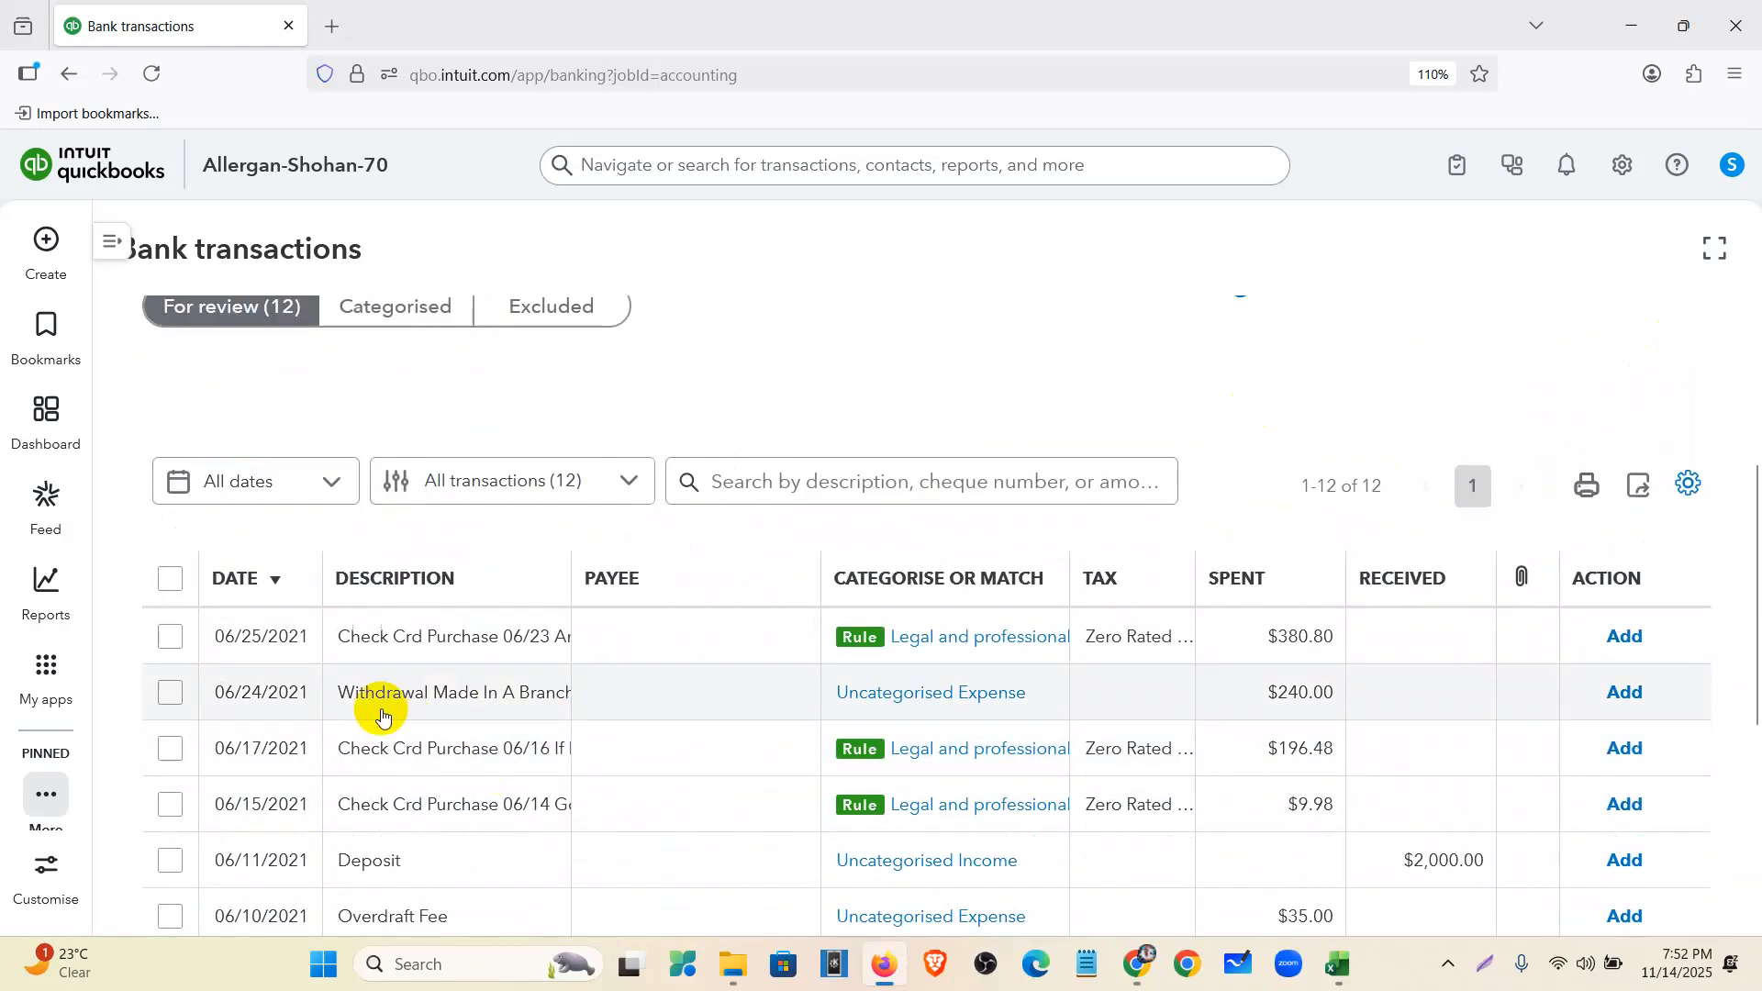
left_click(461, 648)
scroll(459, 643, "down", 3)
left_click_drag(280, 498, 1296, 505)
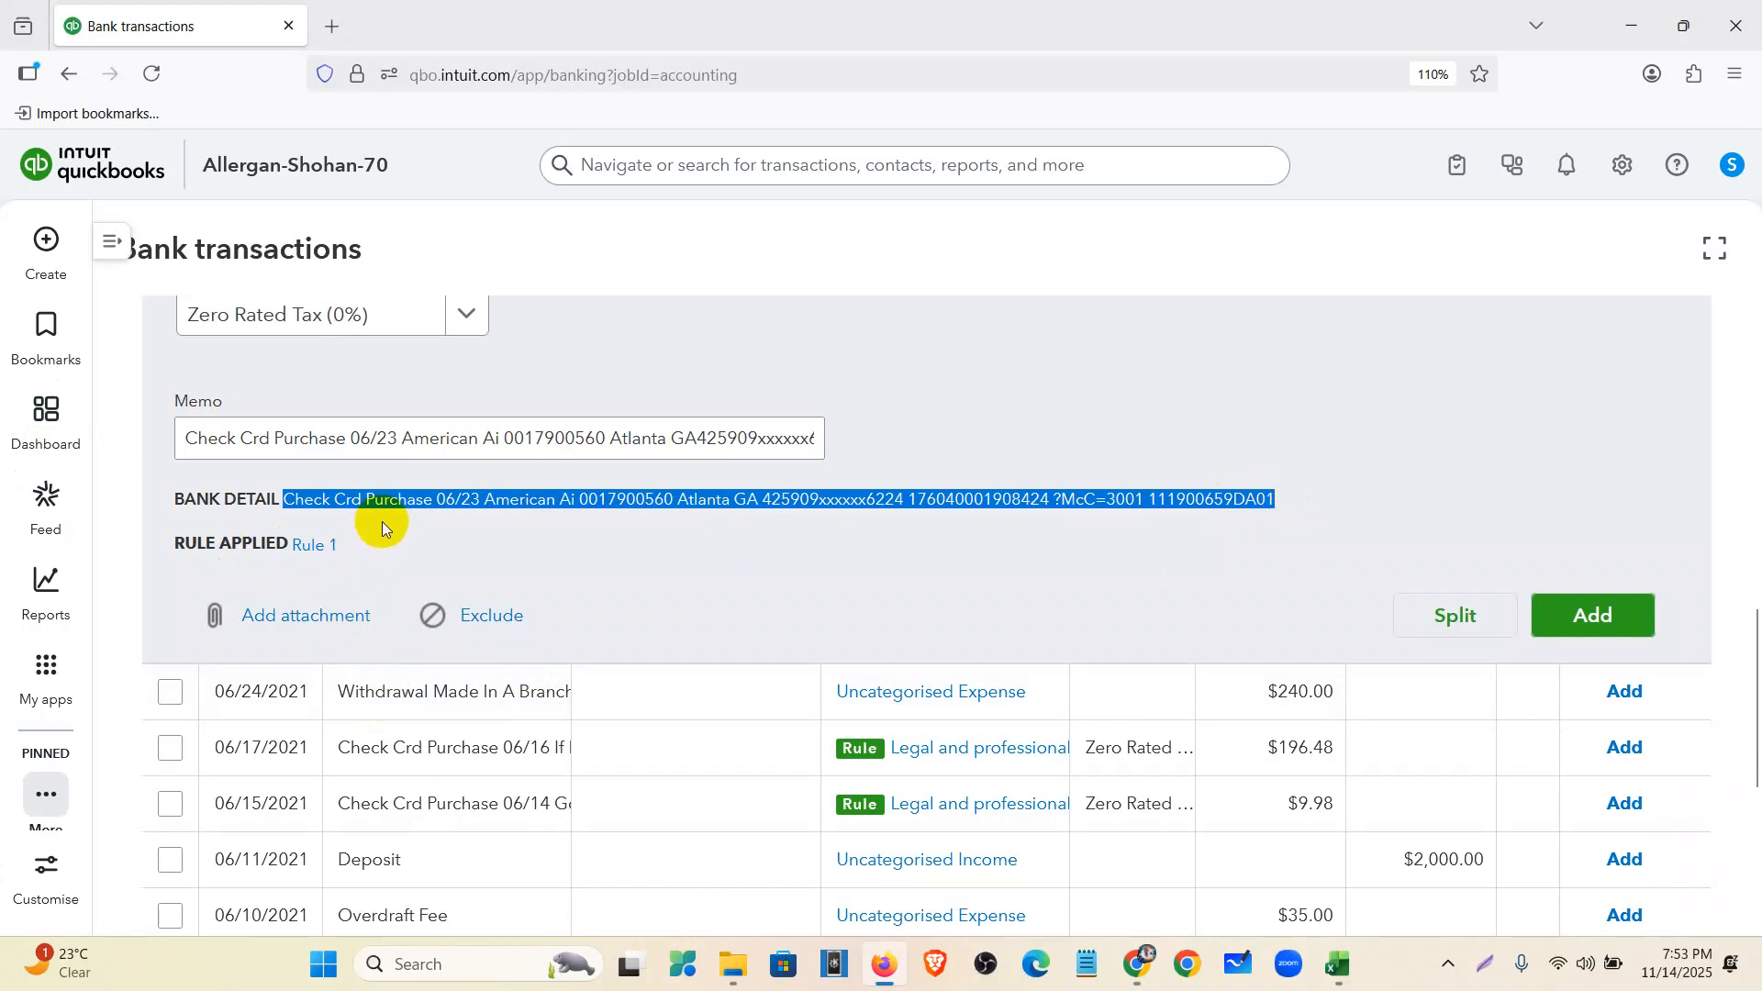
scroll(410, 539, "up", 3)
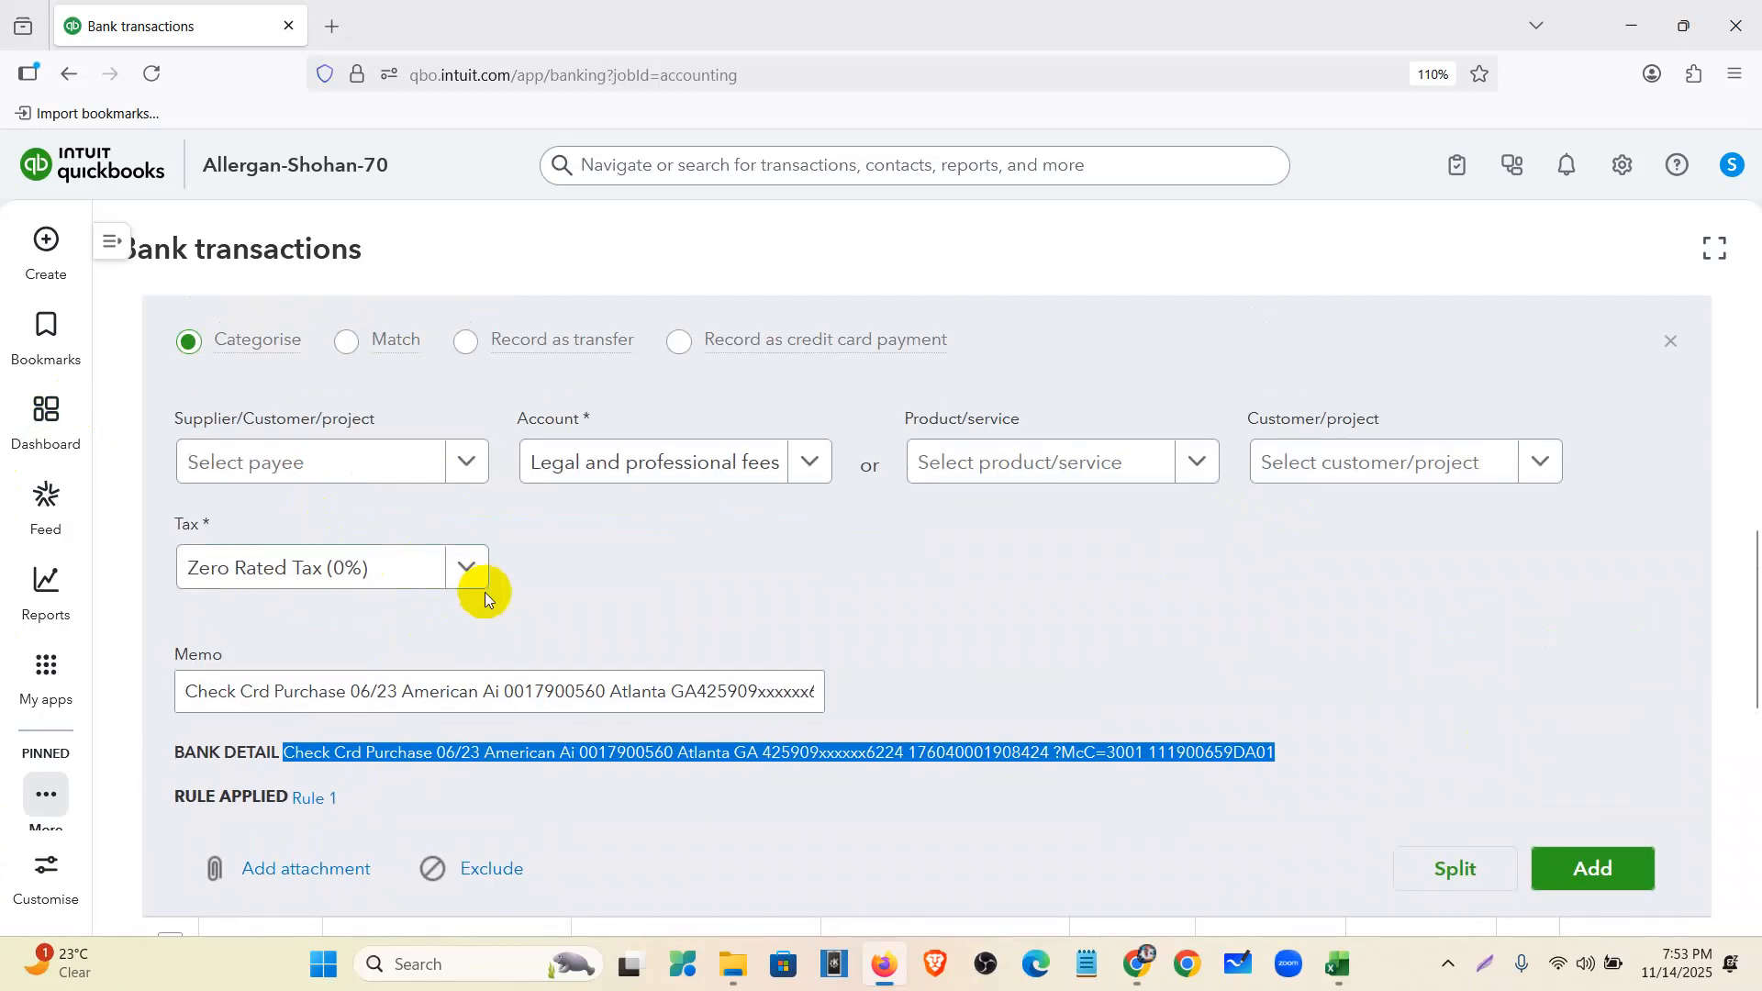
left_click(490, 759)
- Add American Ai as a new supplier payee and record the 06/25 purchase
left_click_drag(481, 752, 579, 752)
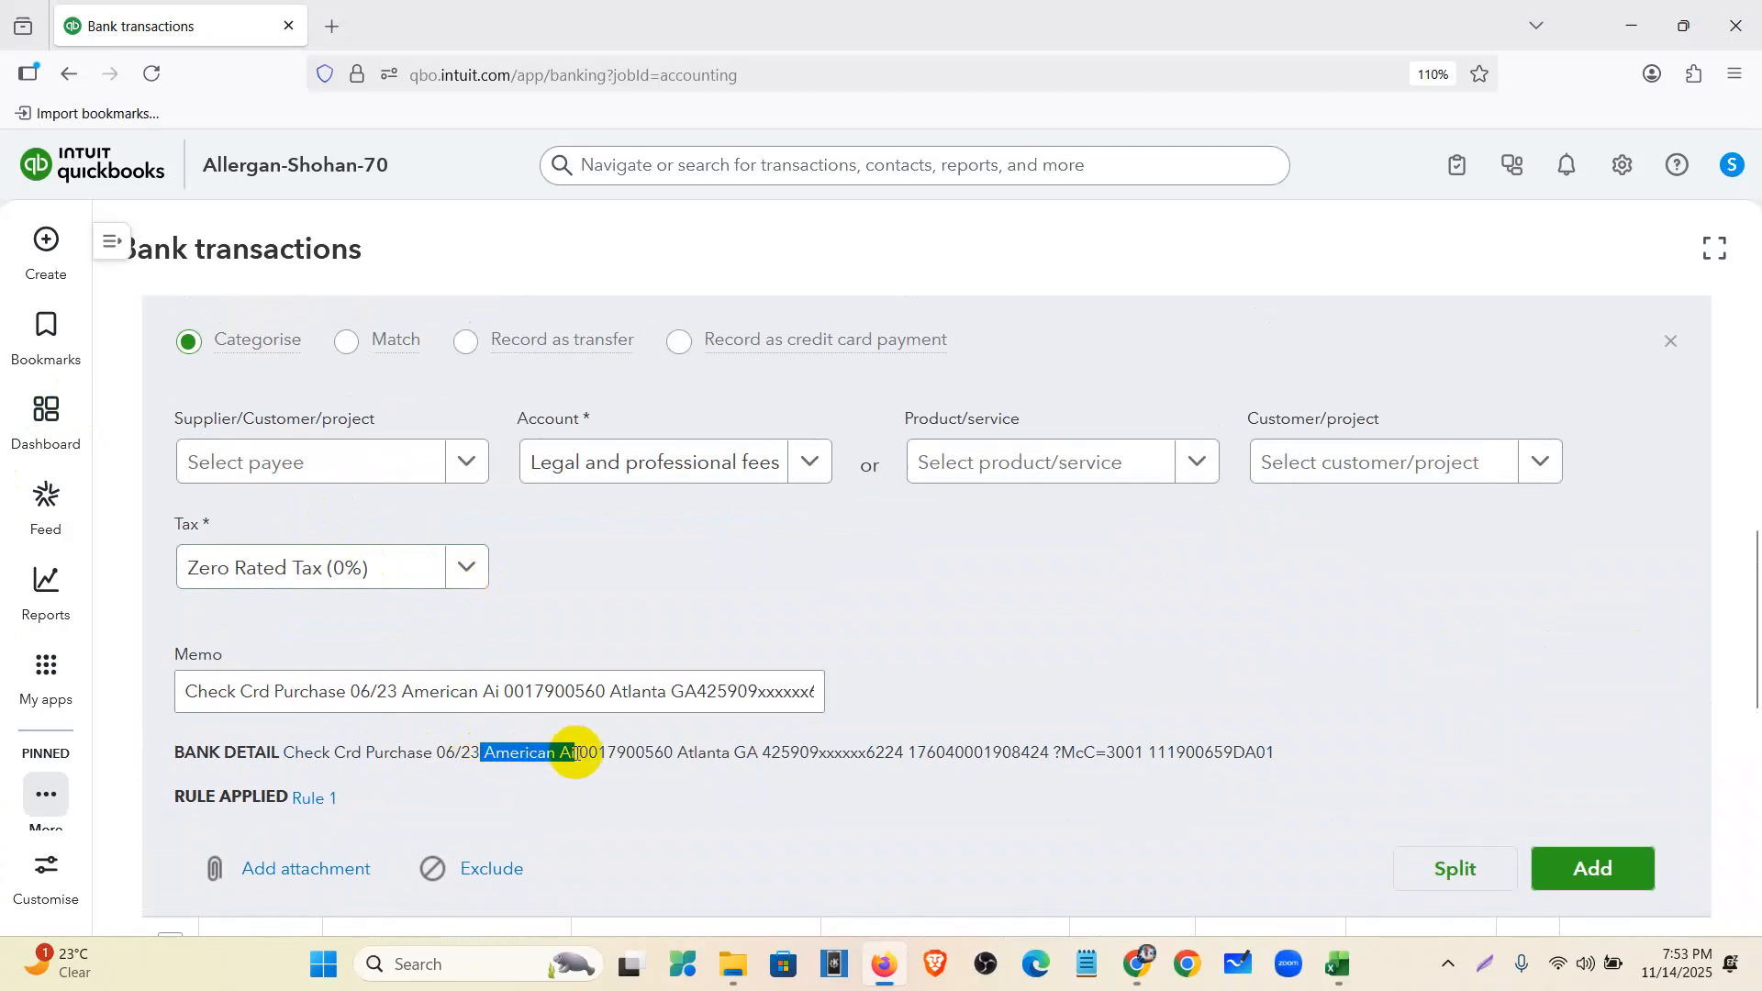
left_click(292, 463)
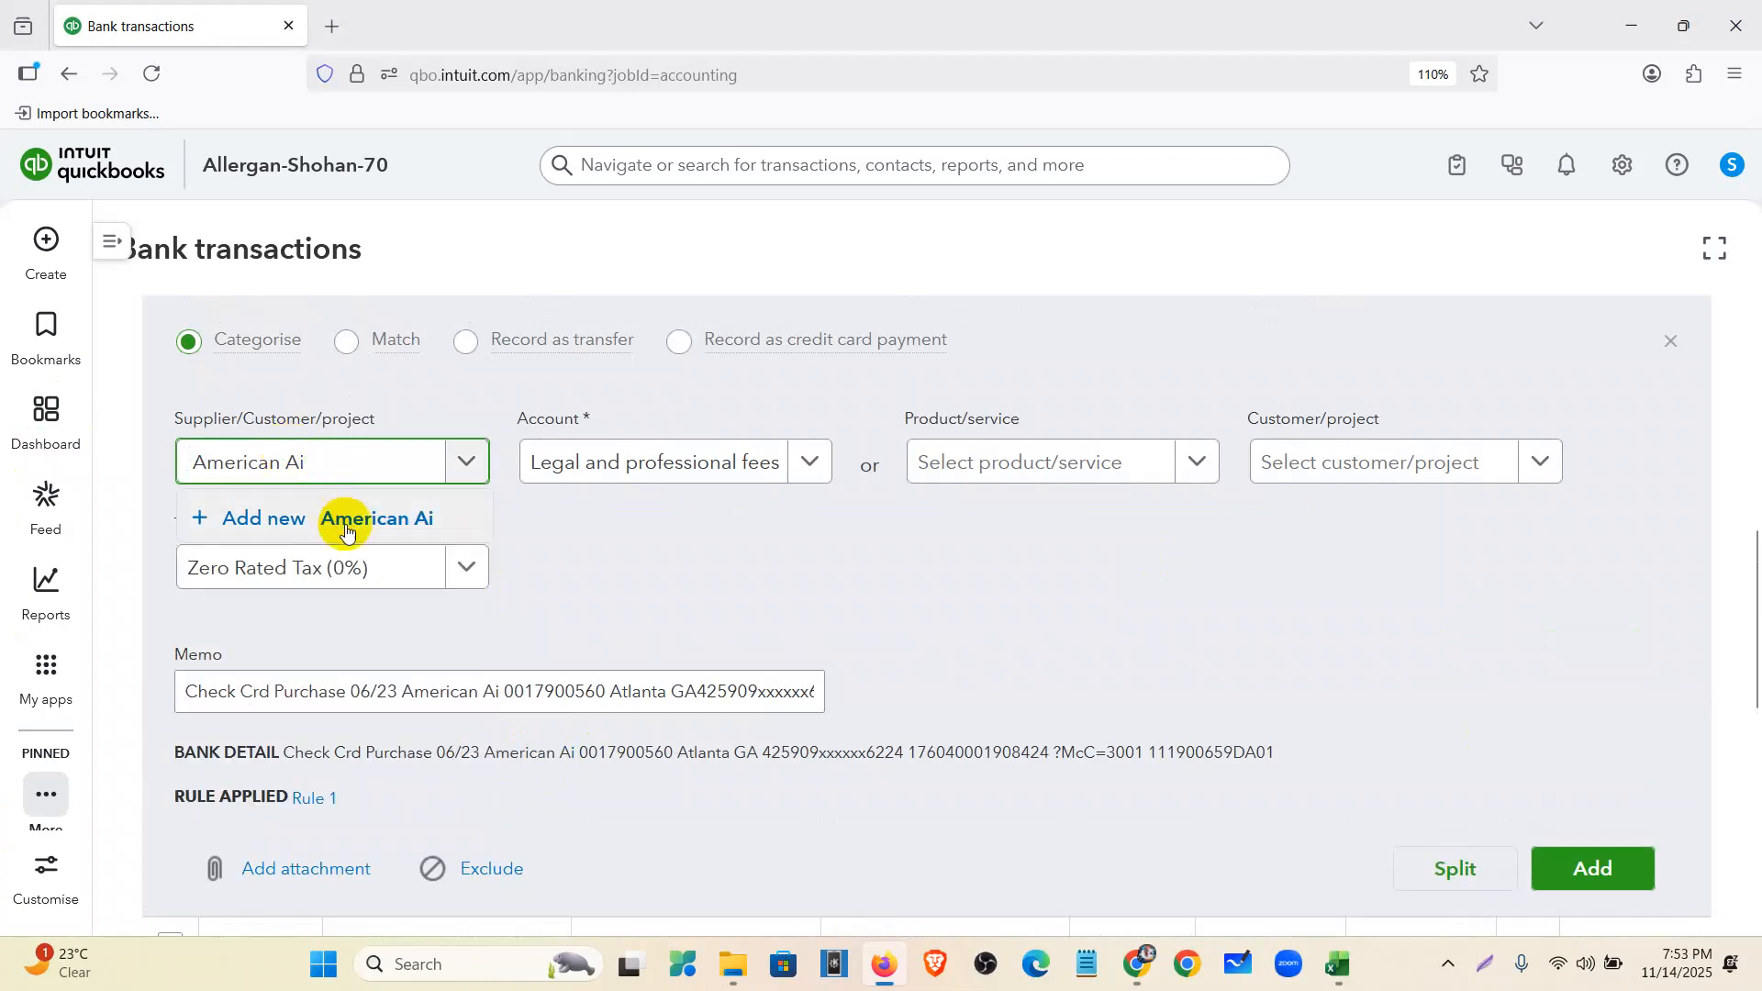
left_click(346, 533)
left_click(1675, 895)
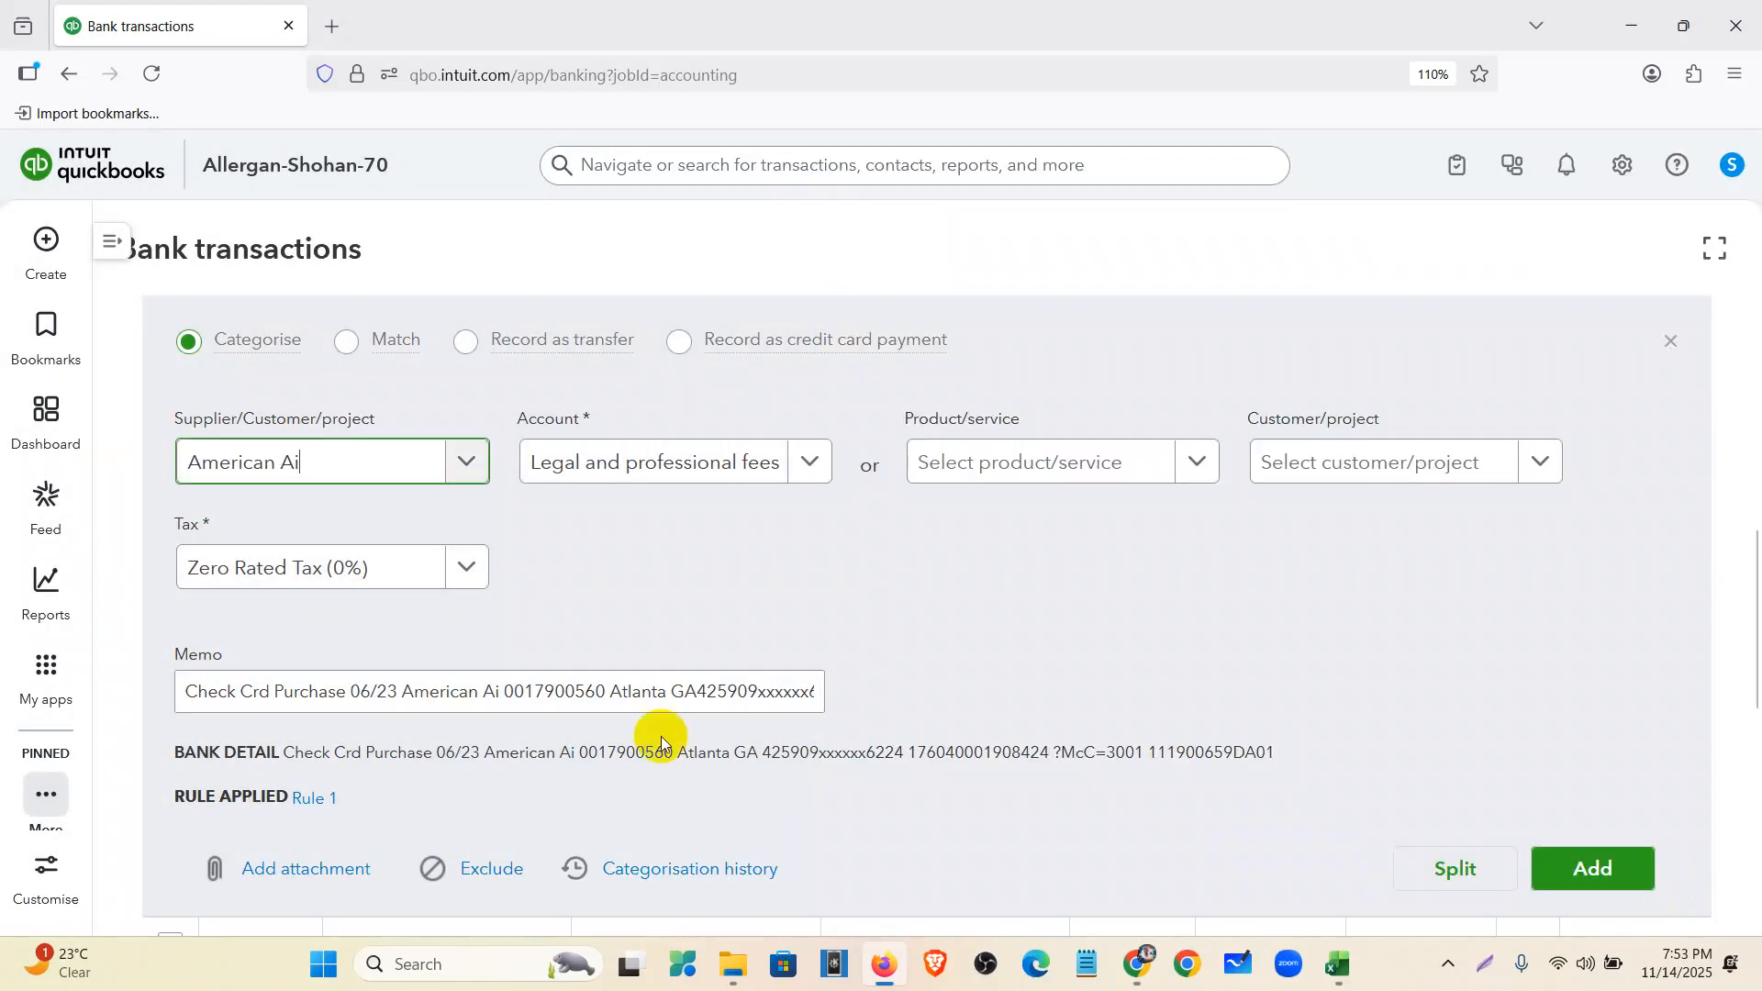
left_click(1581, 863)
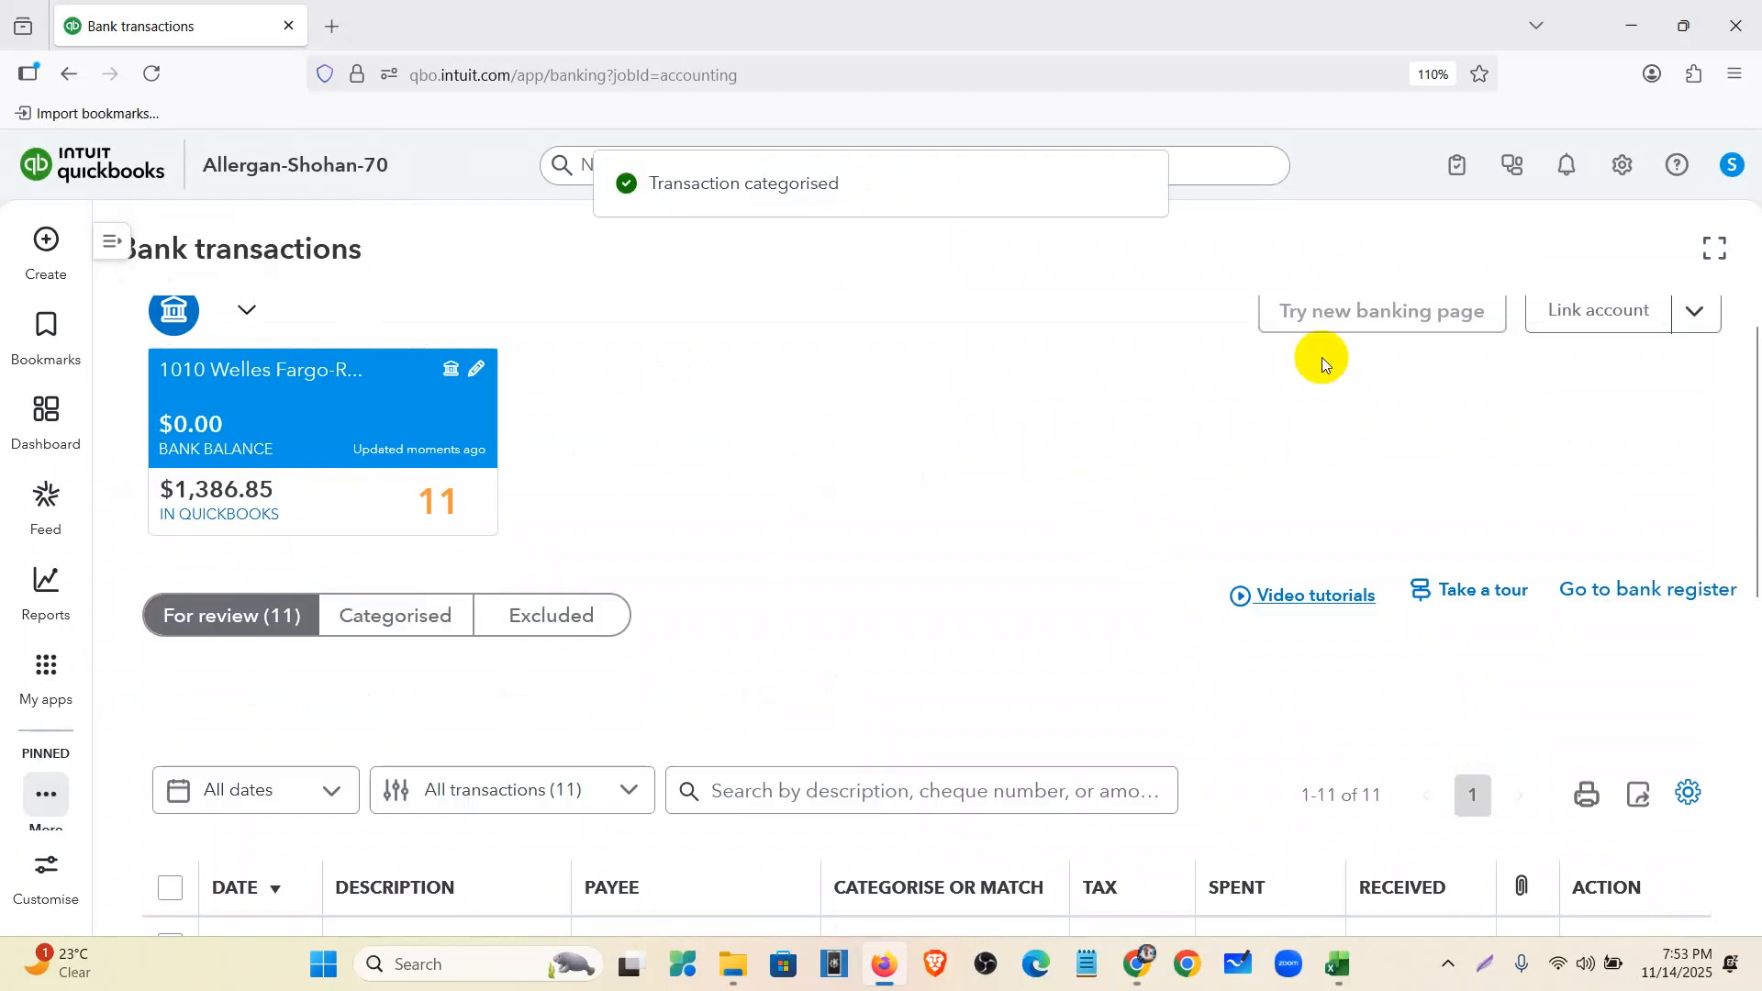
scroll(853, 496, "down", 5)
- Batch-accept the ticked Rule 1 purchases (06/17 through 06/04) and view the Categorised tab
left_click(165, 370)
left_click(168, 423)
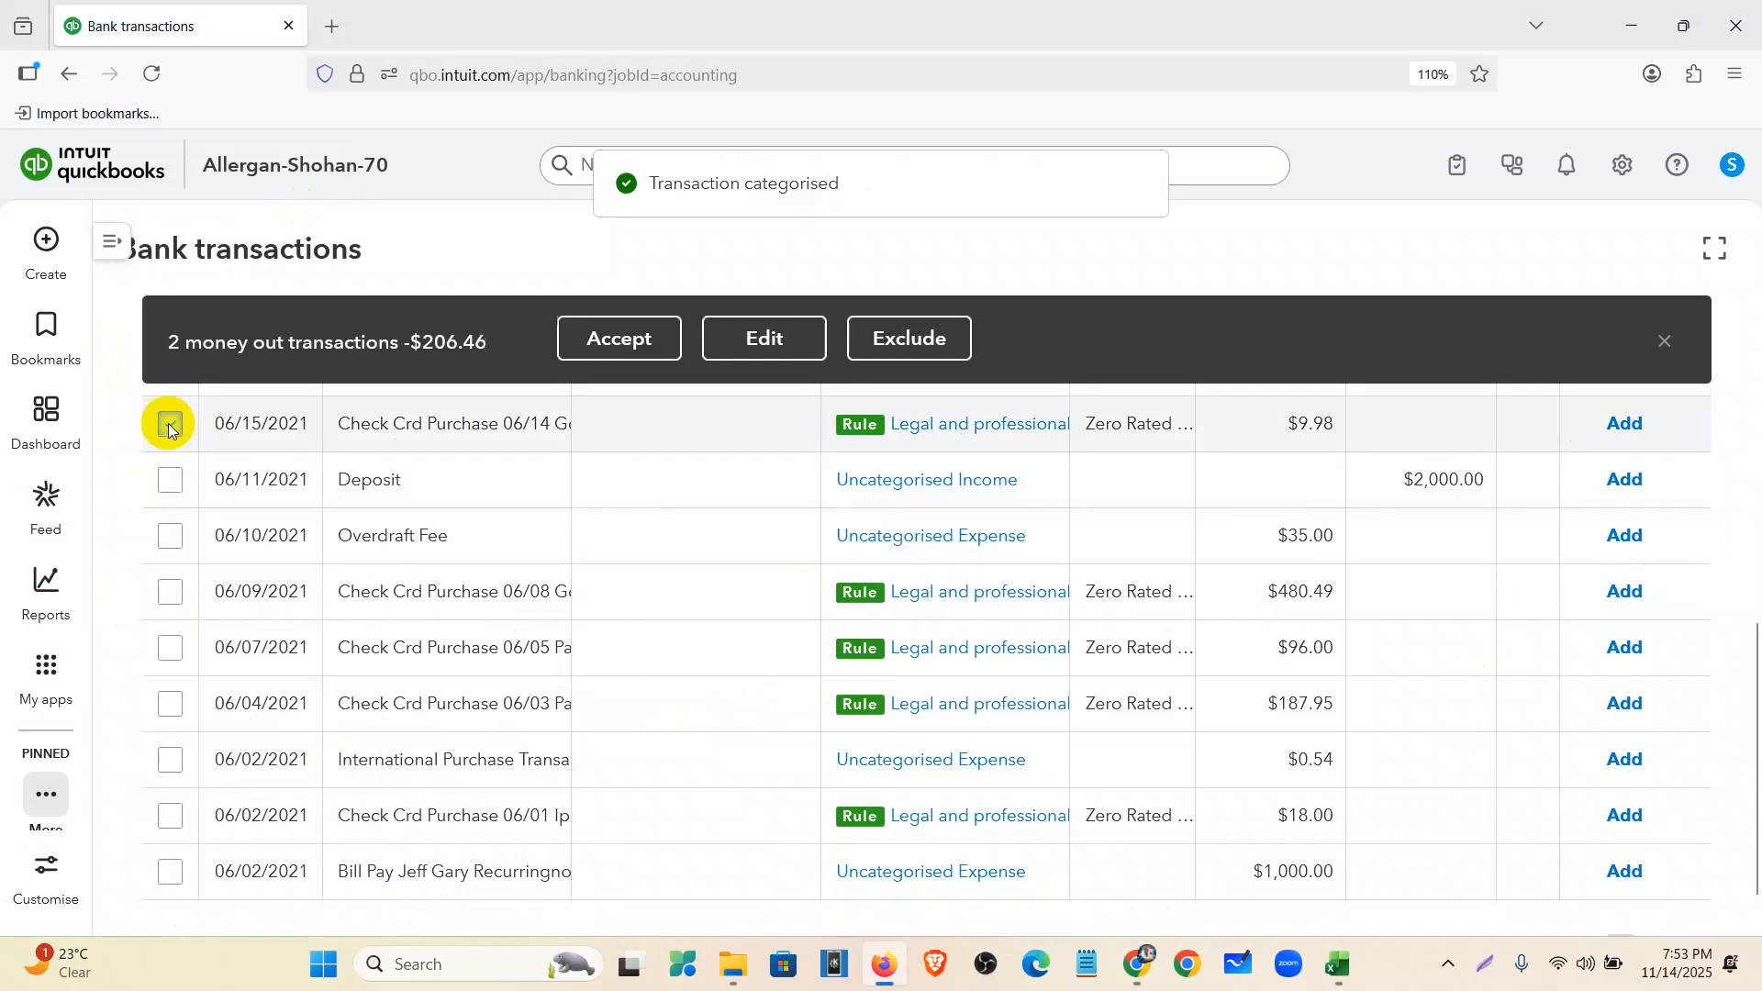
left_click(168, 595)
left_click(170, 648)
left_click(173, 707)
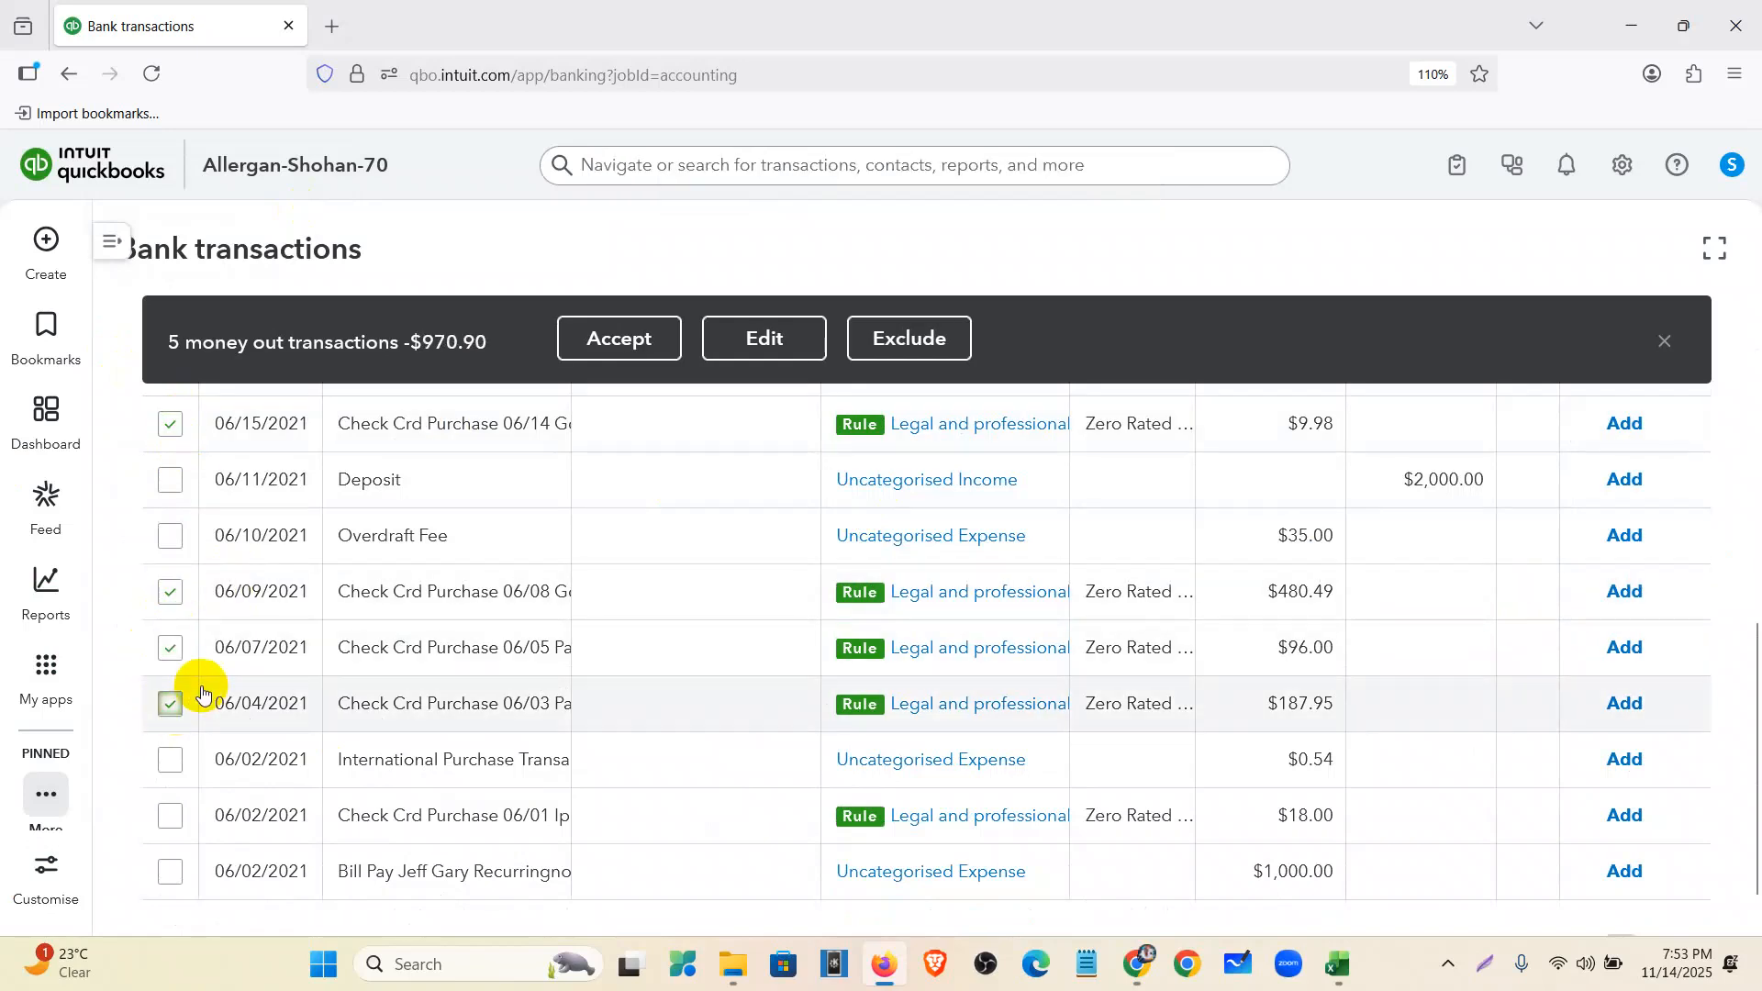
scroll(183, 680, "down", 1)
scroll(642, 643, "up", 3)
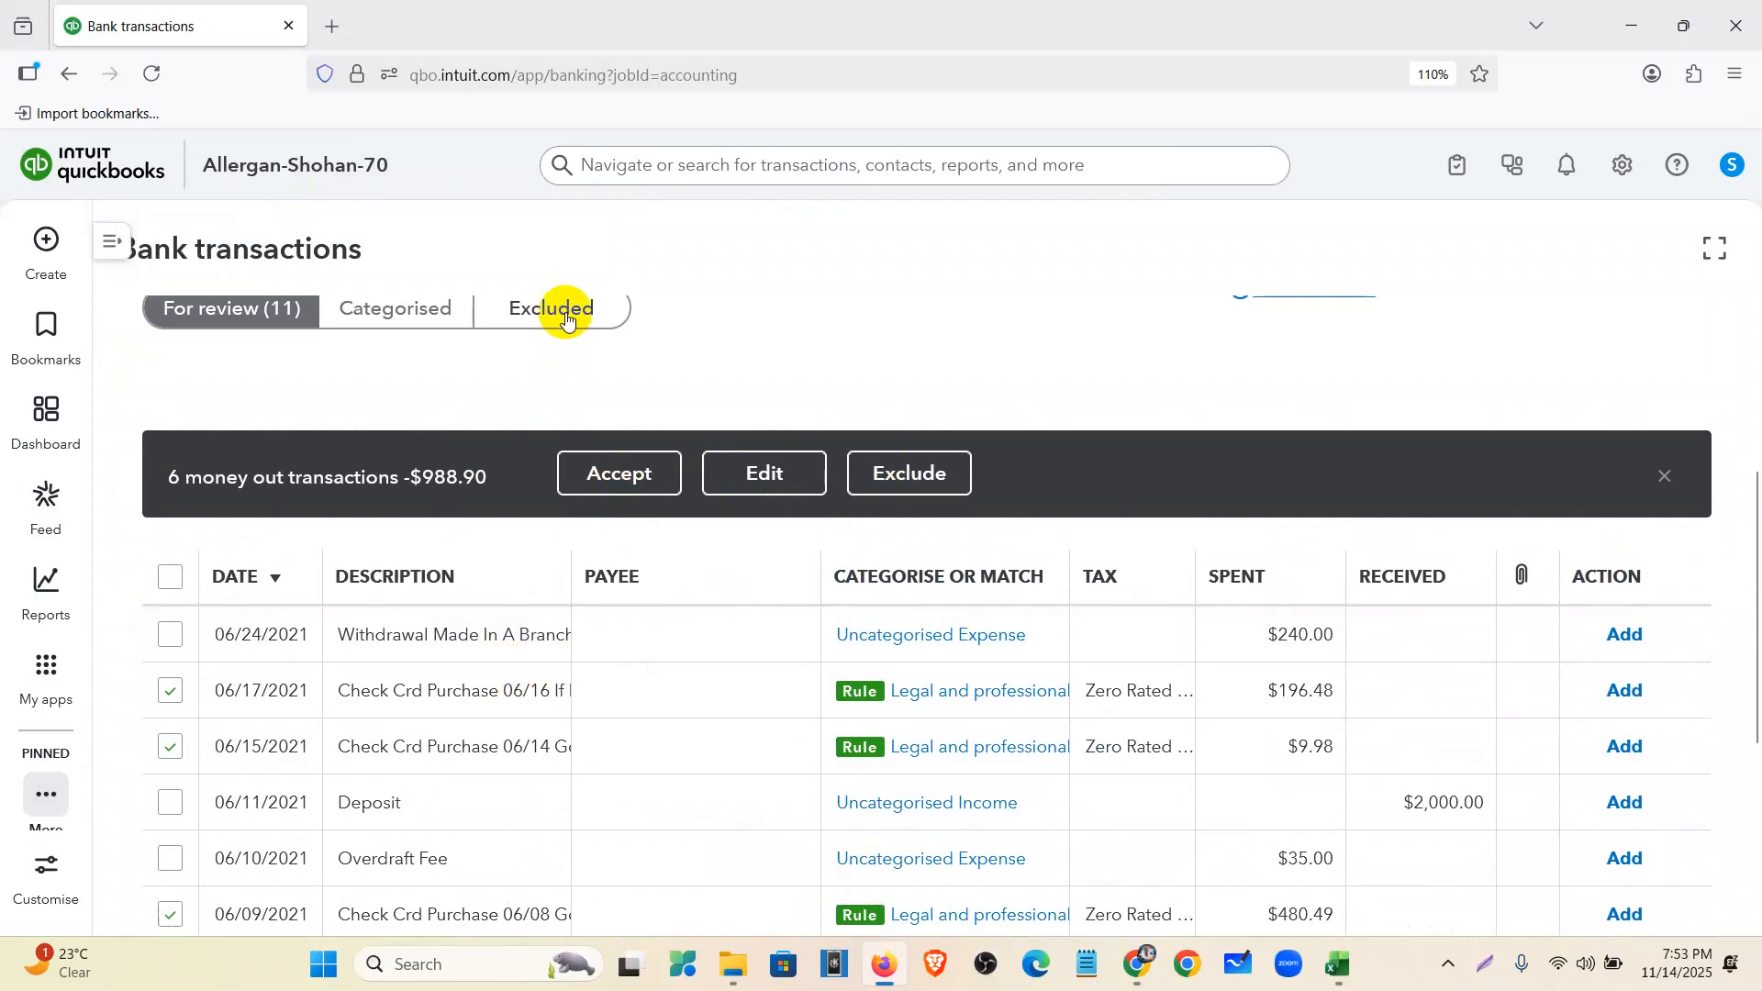
left_click(613, 470)
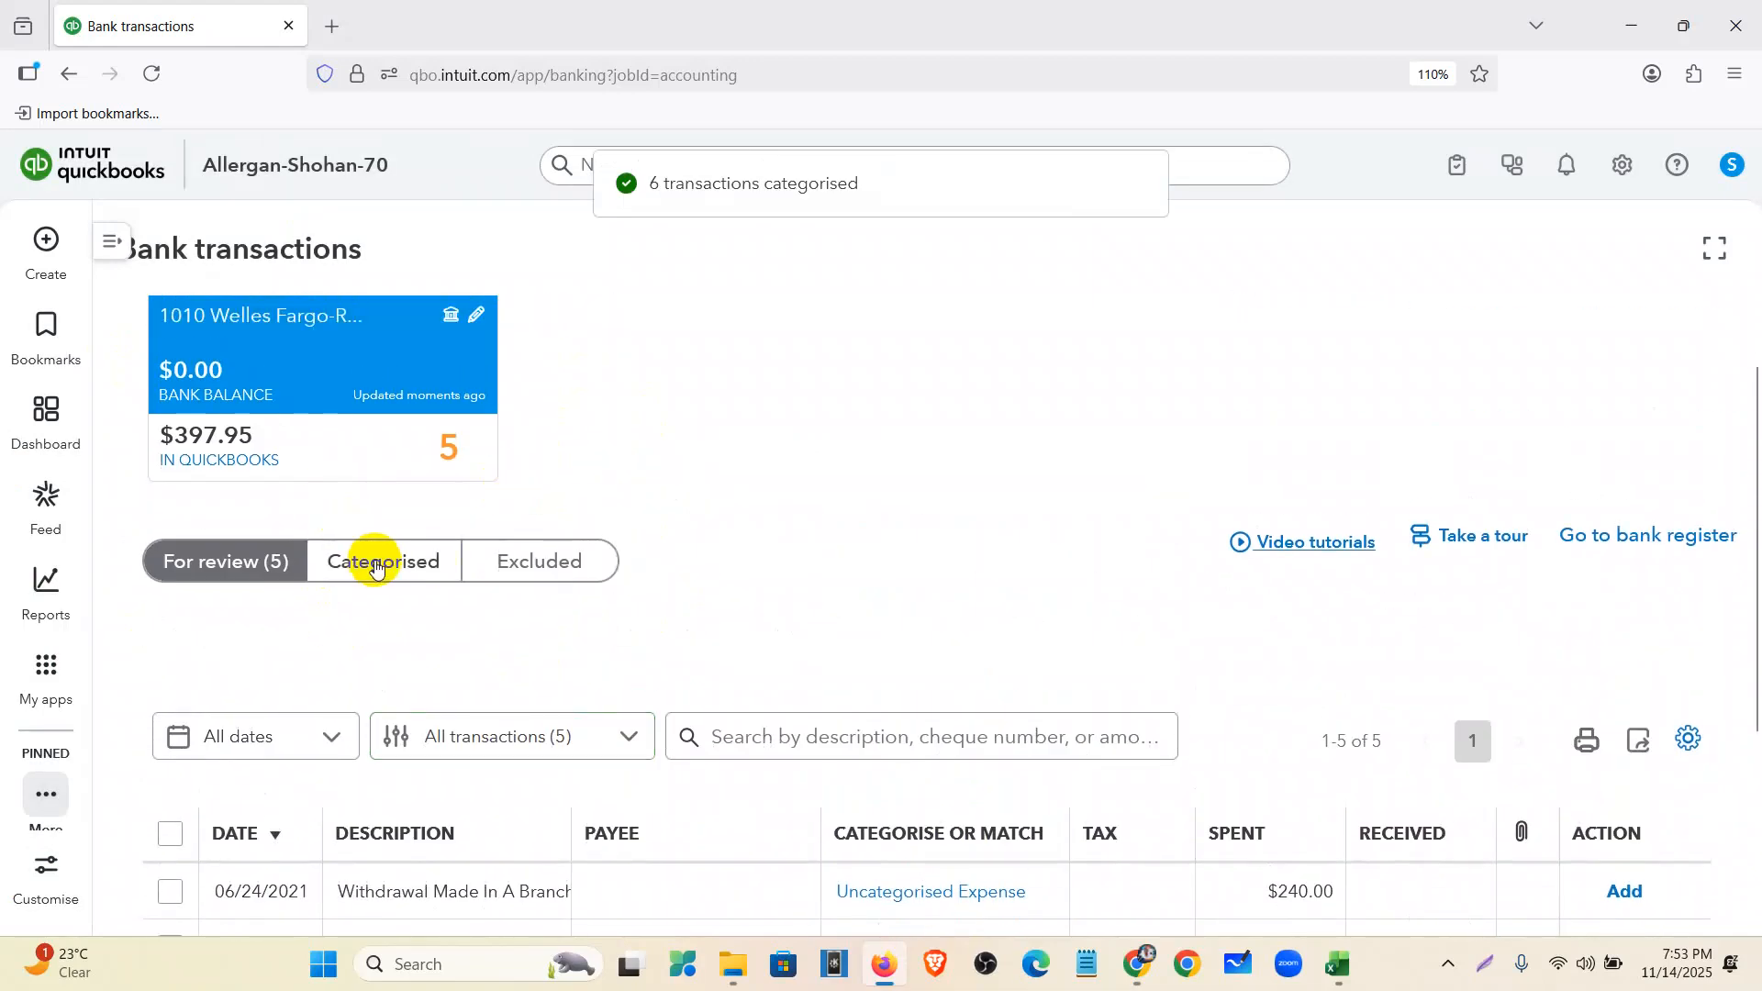
left_click(375, 564)
scroll(472, 614, "down", 4)
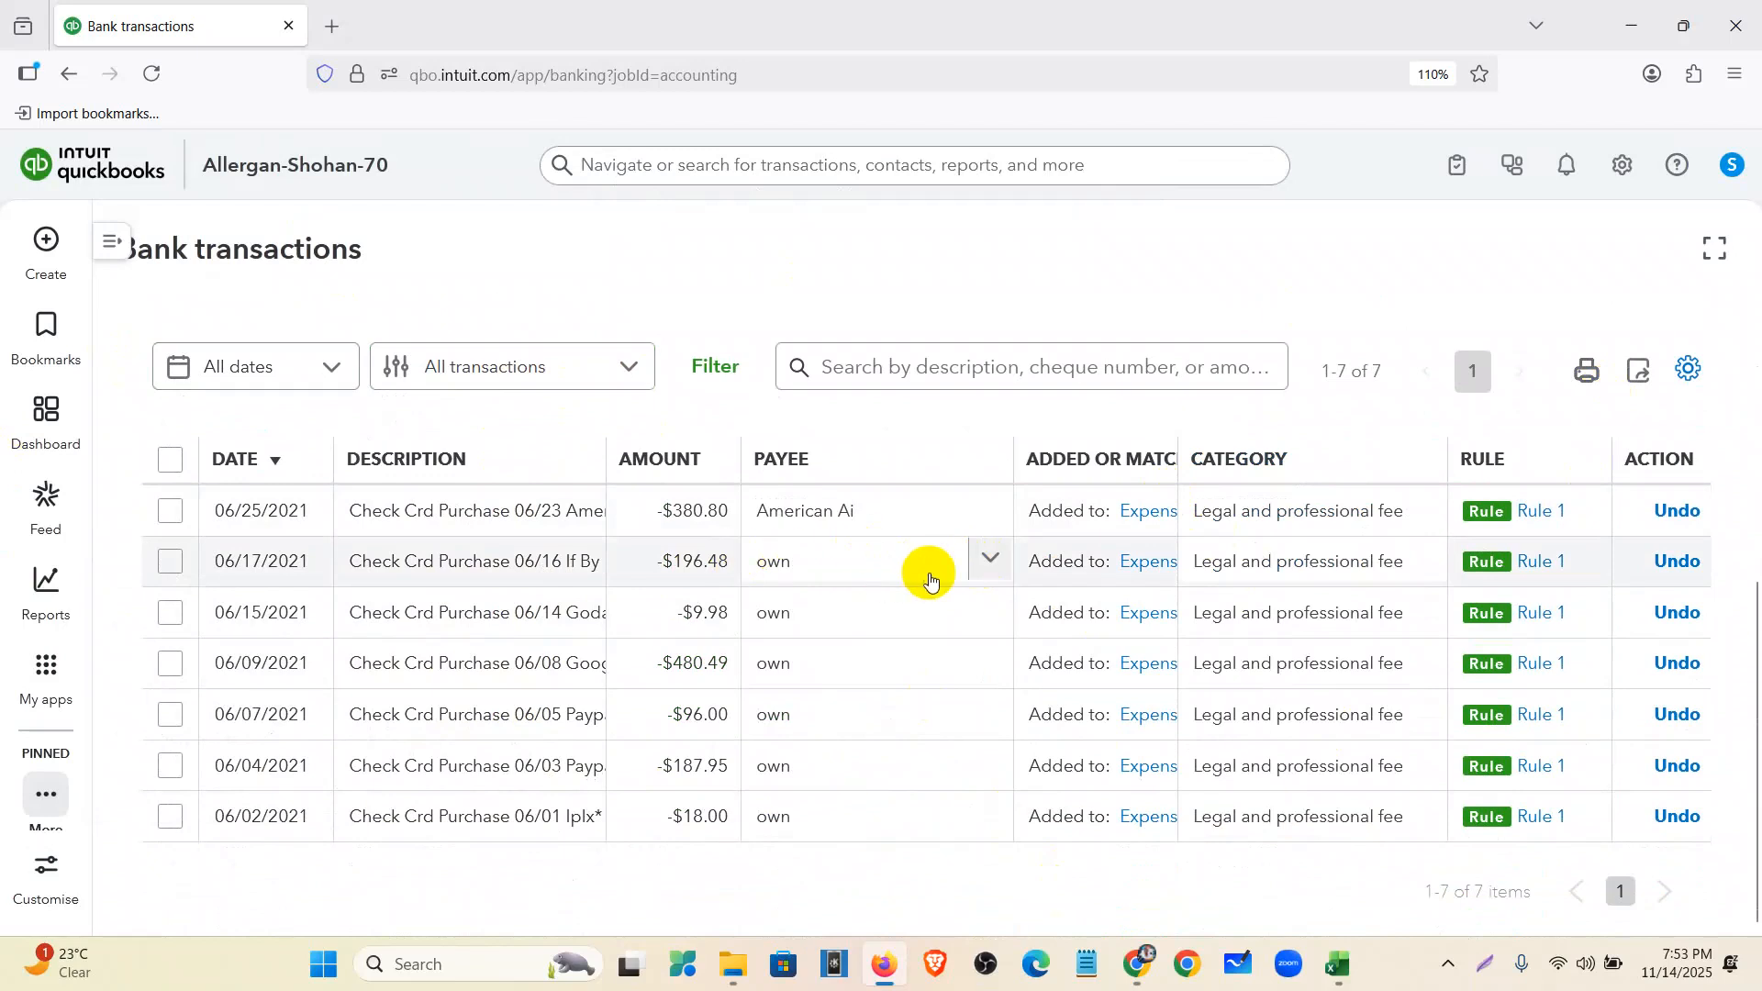
- Check the payees on the categorised 06/17 and 06/15 purchases, then return to For review (5)
left_click(993, 556)
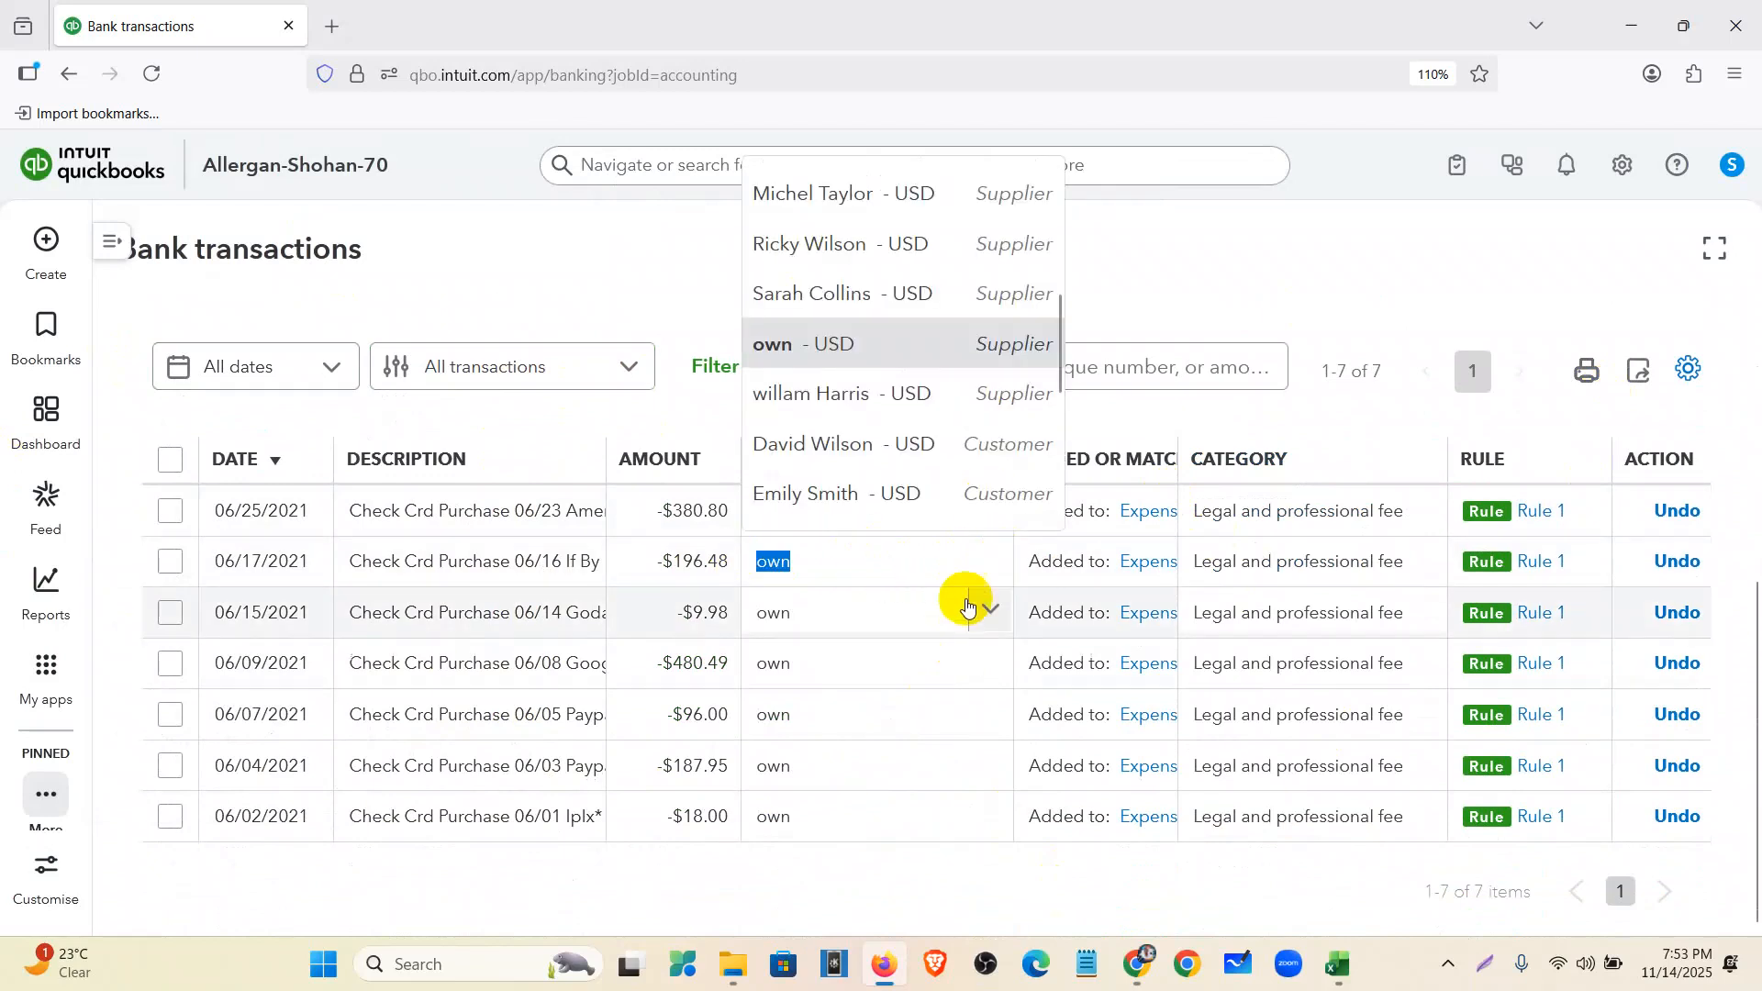
left_click(987, 610)
left_click(976, 909)
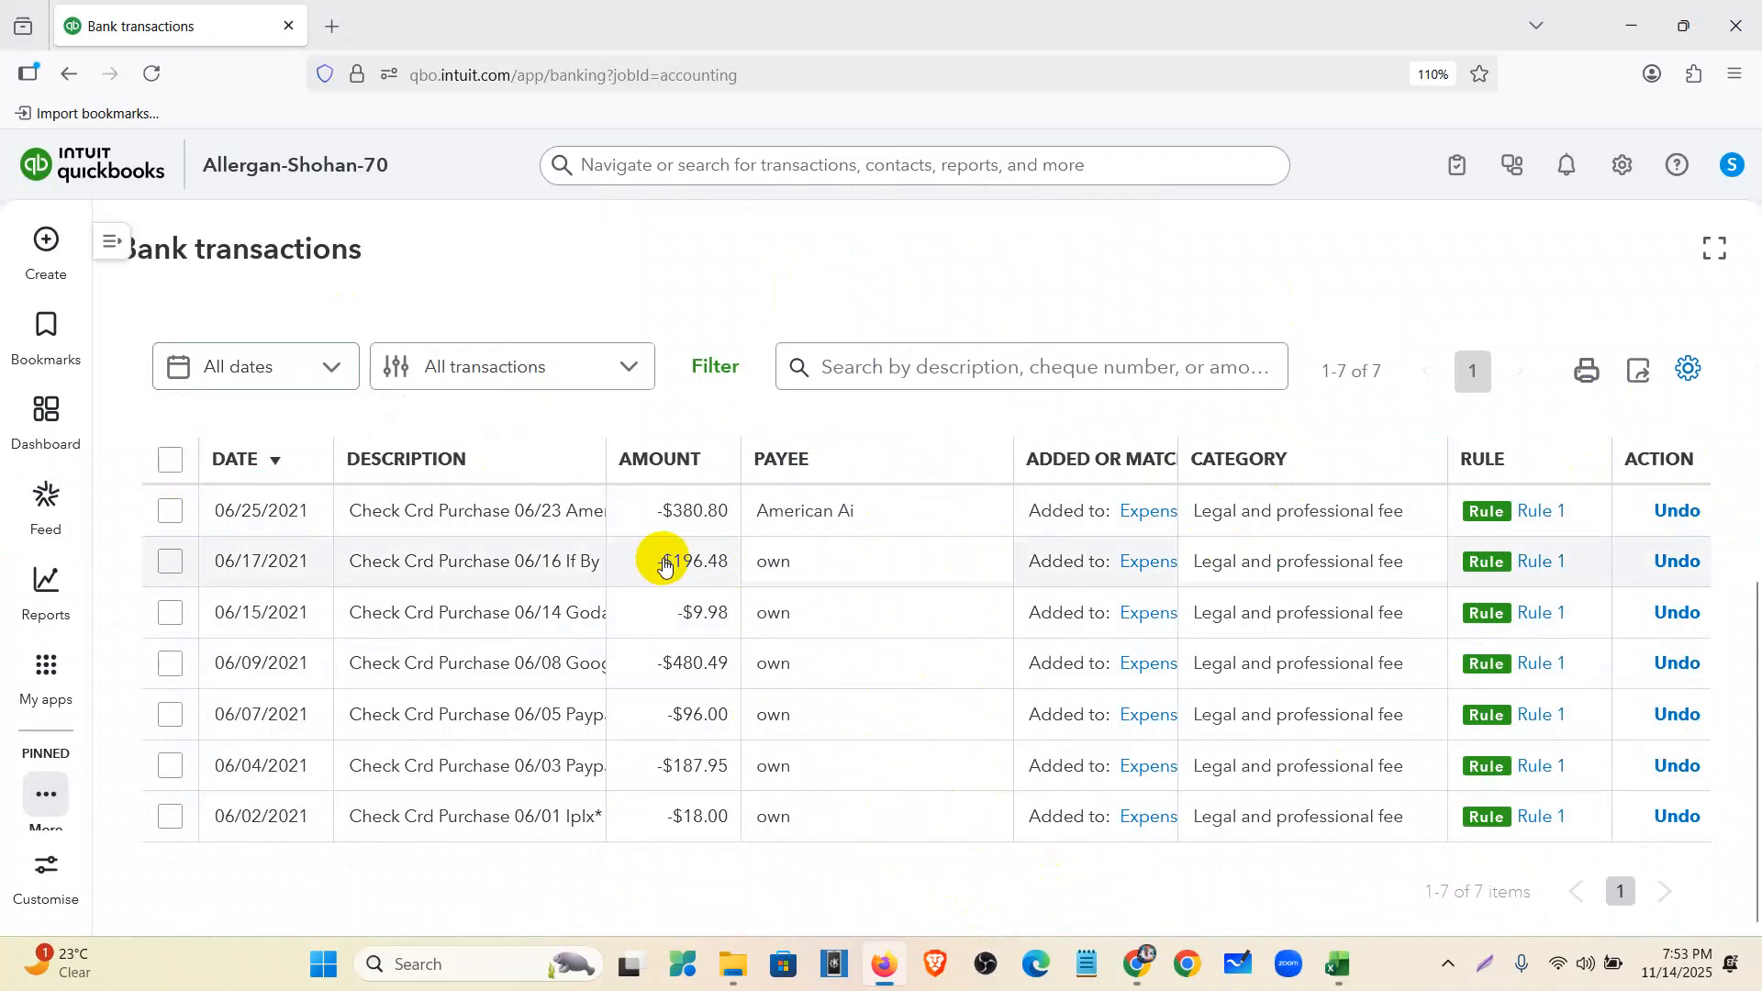
scroll(657, 563, "up", 5)
left_click(269, 656)
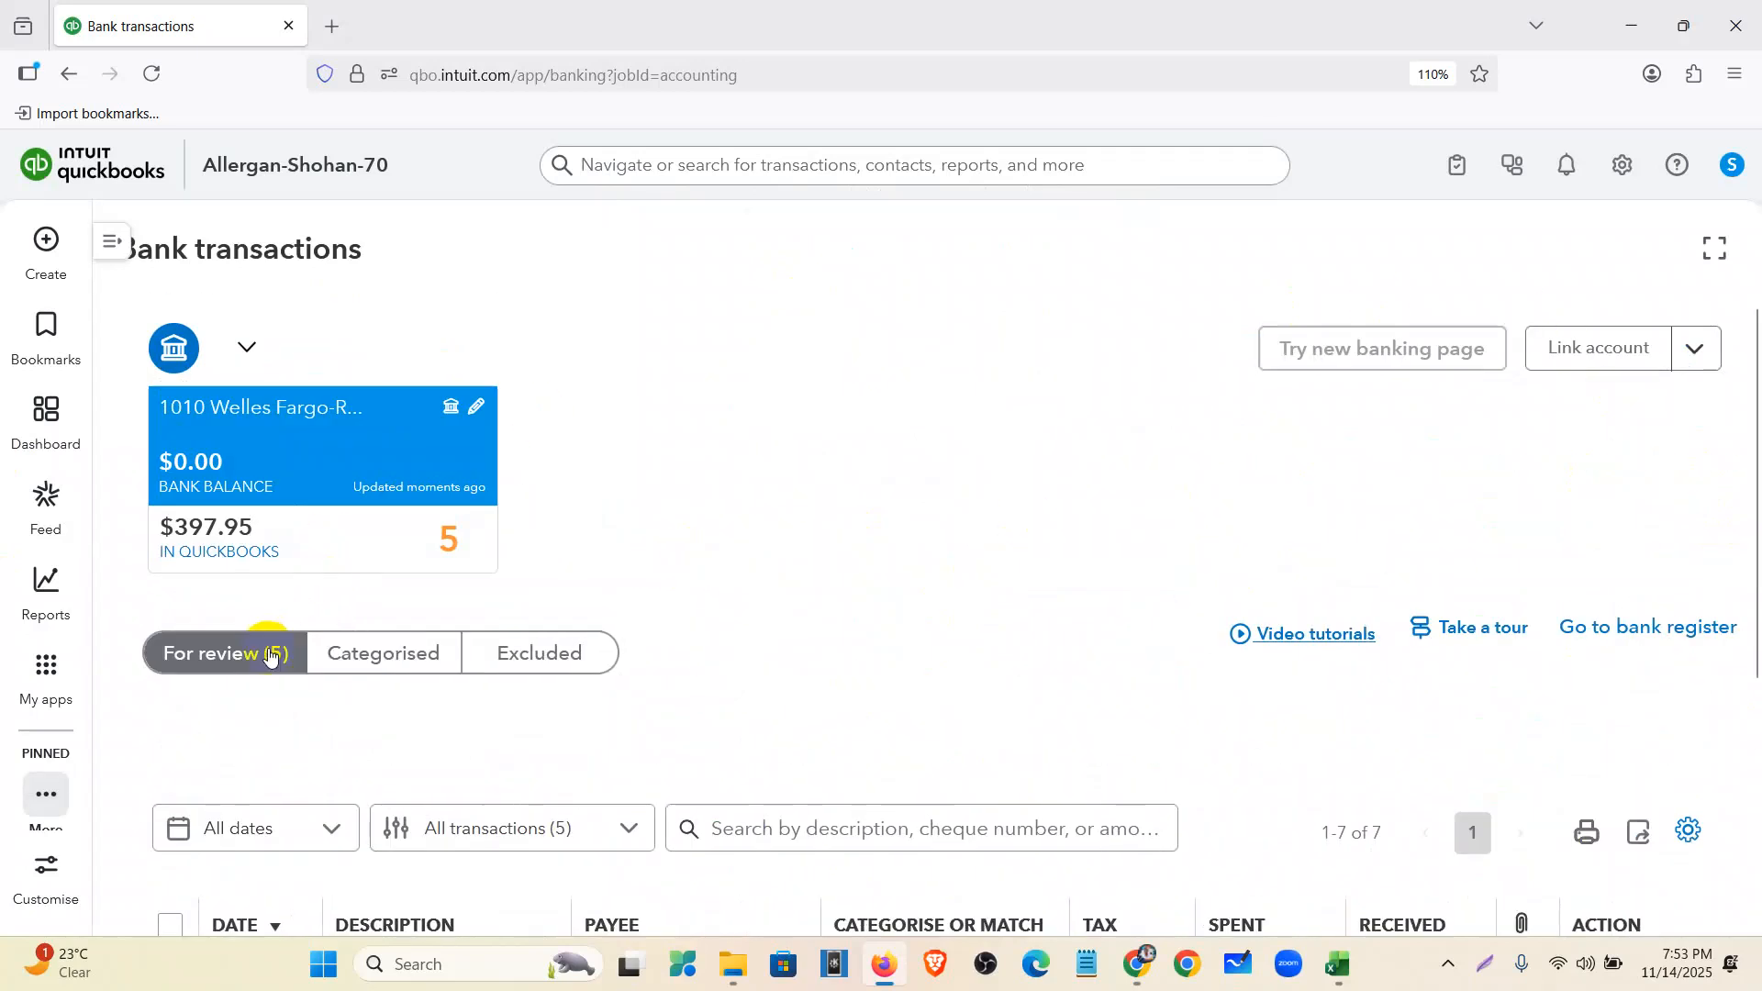
- Sort the review list by Payee and widen the Description column
scroll(1297, 442, "down", 3)
scroll(761, 627, "down", 2)
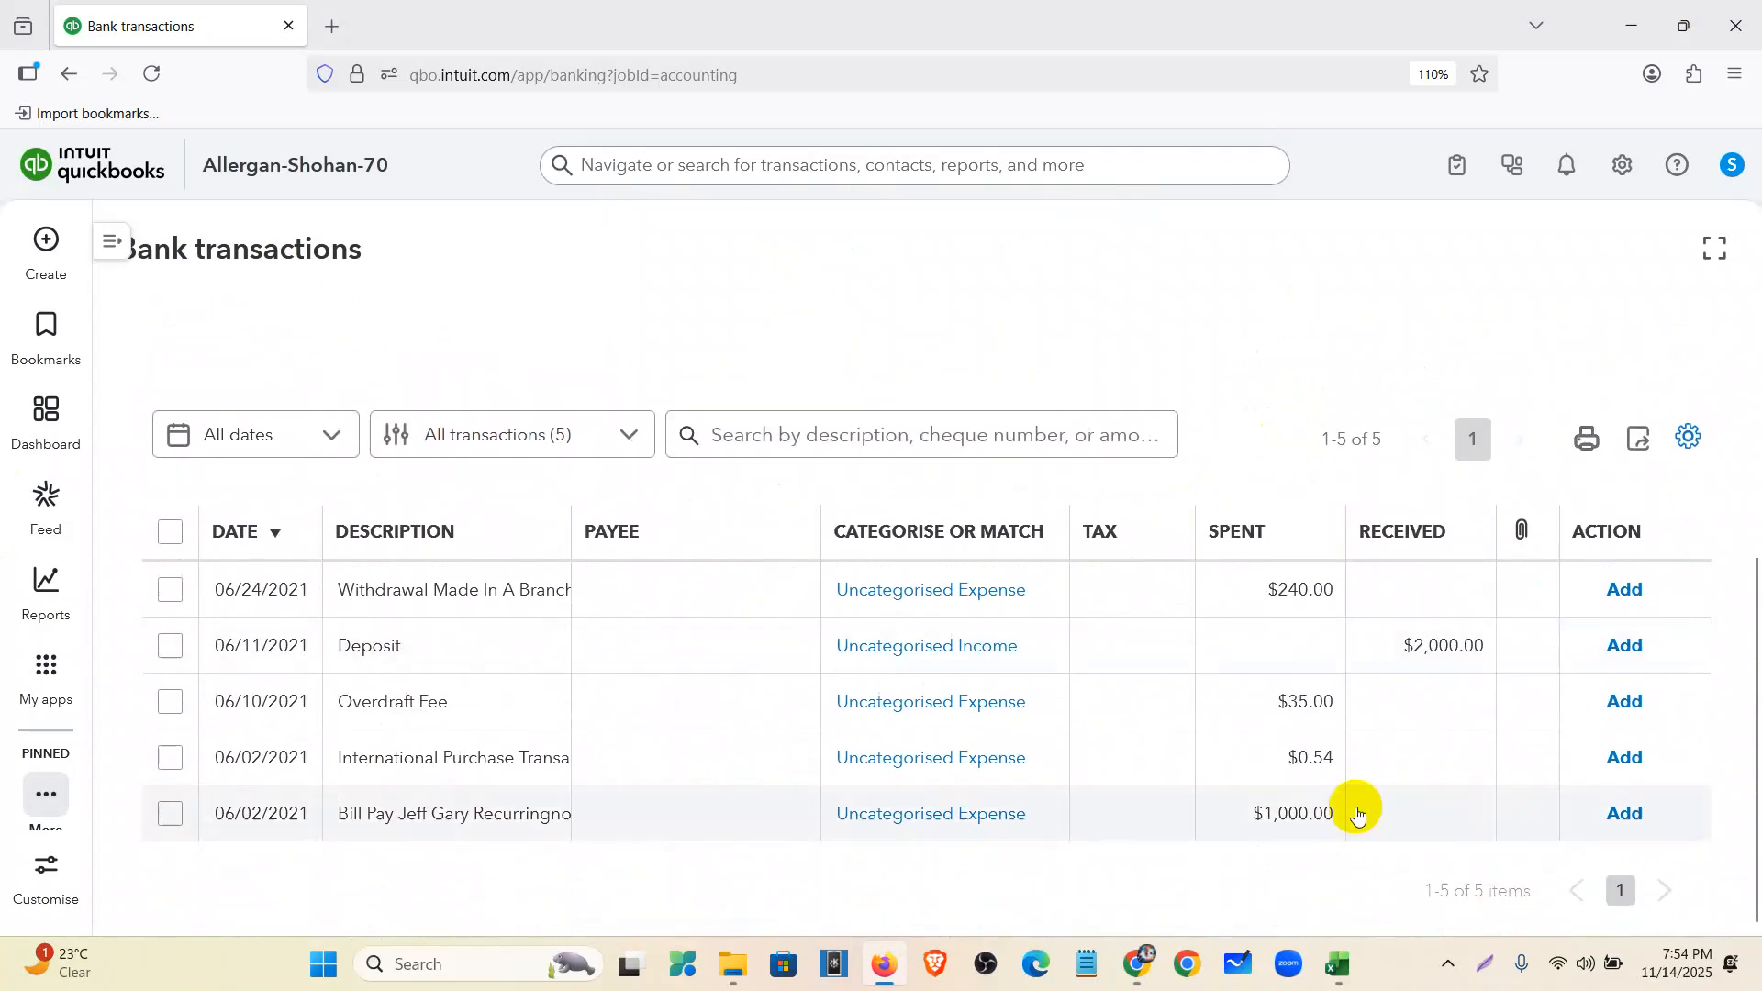
left_click(573, 529)
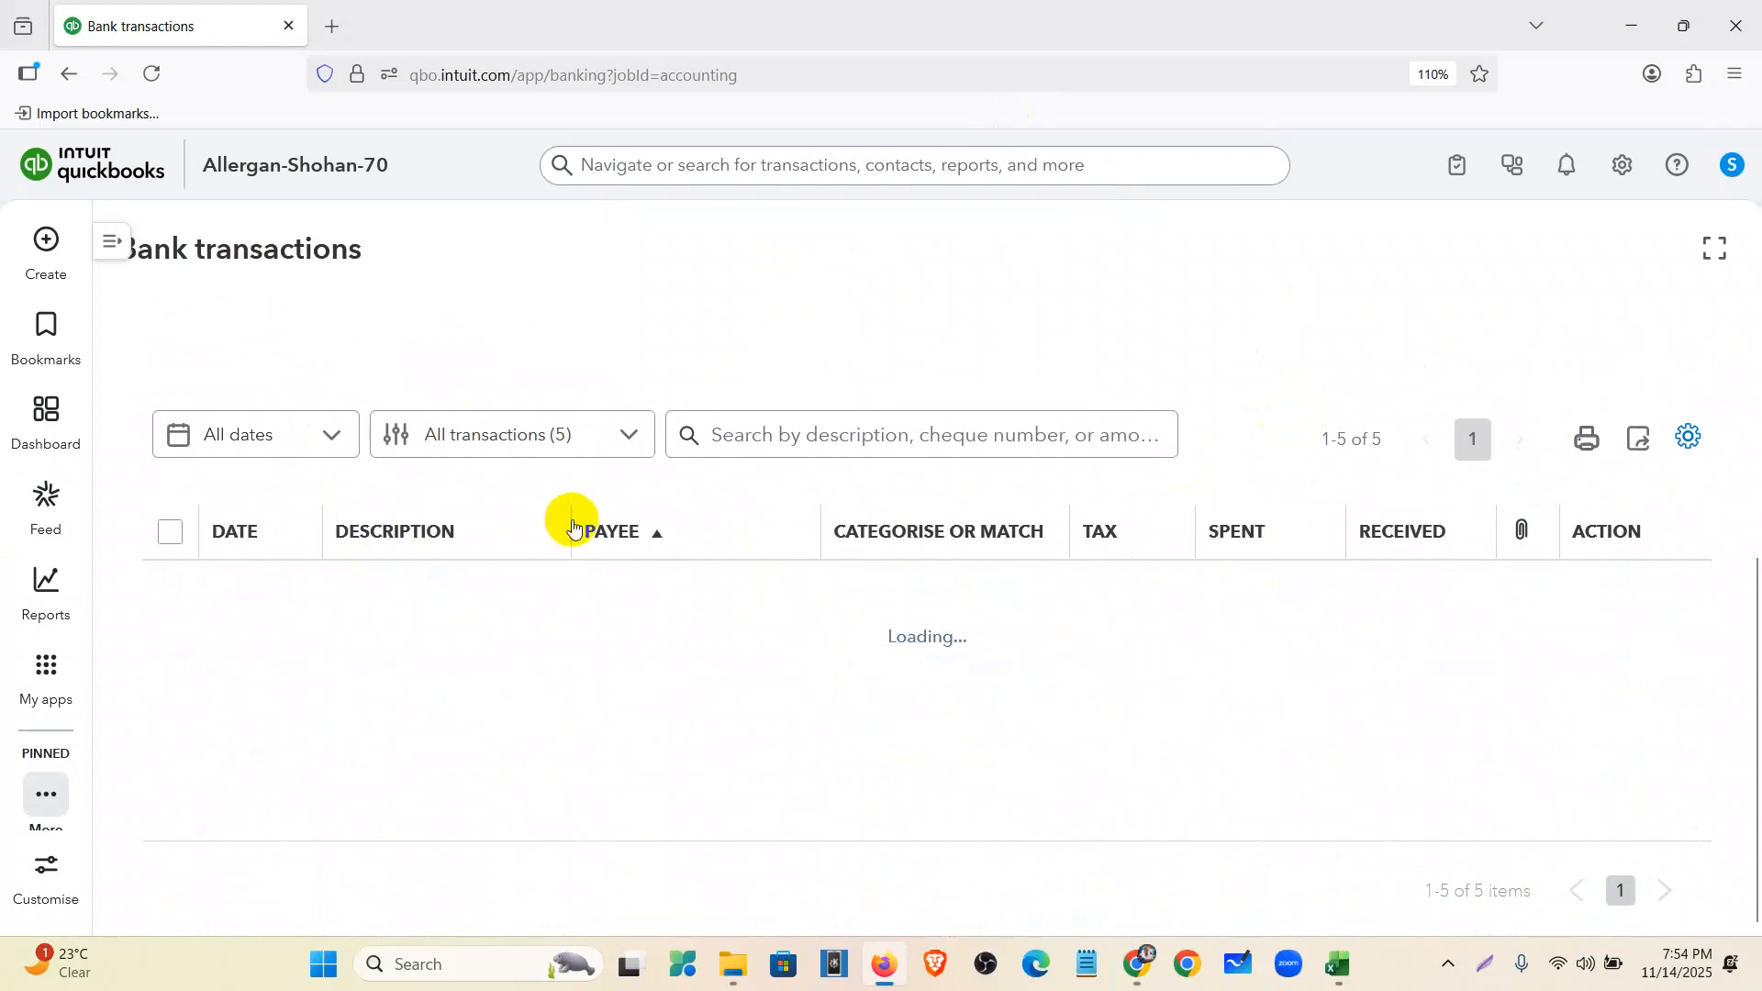
left_click_drag(572, 519, 730, 530)
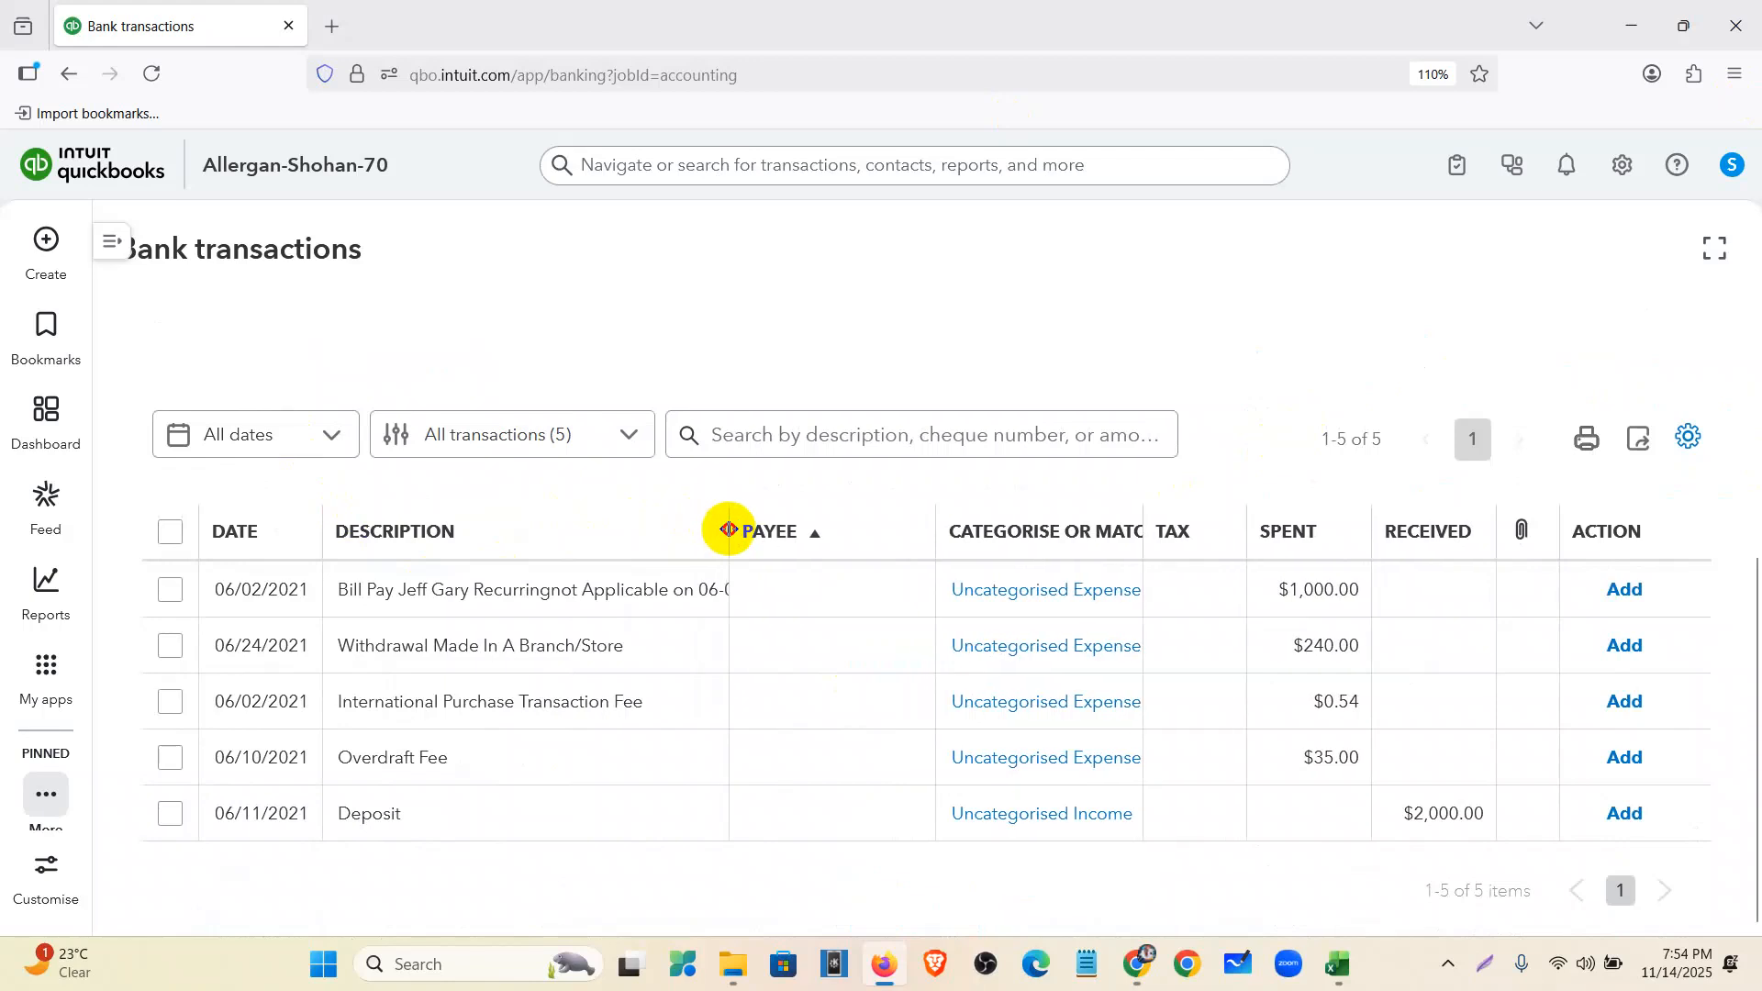
- Categorise the 06/10 $35.00 Overdraft Fee under Bank charges
left_click(490, 773)
left_click(609, 532)
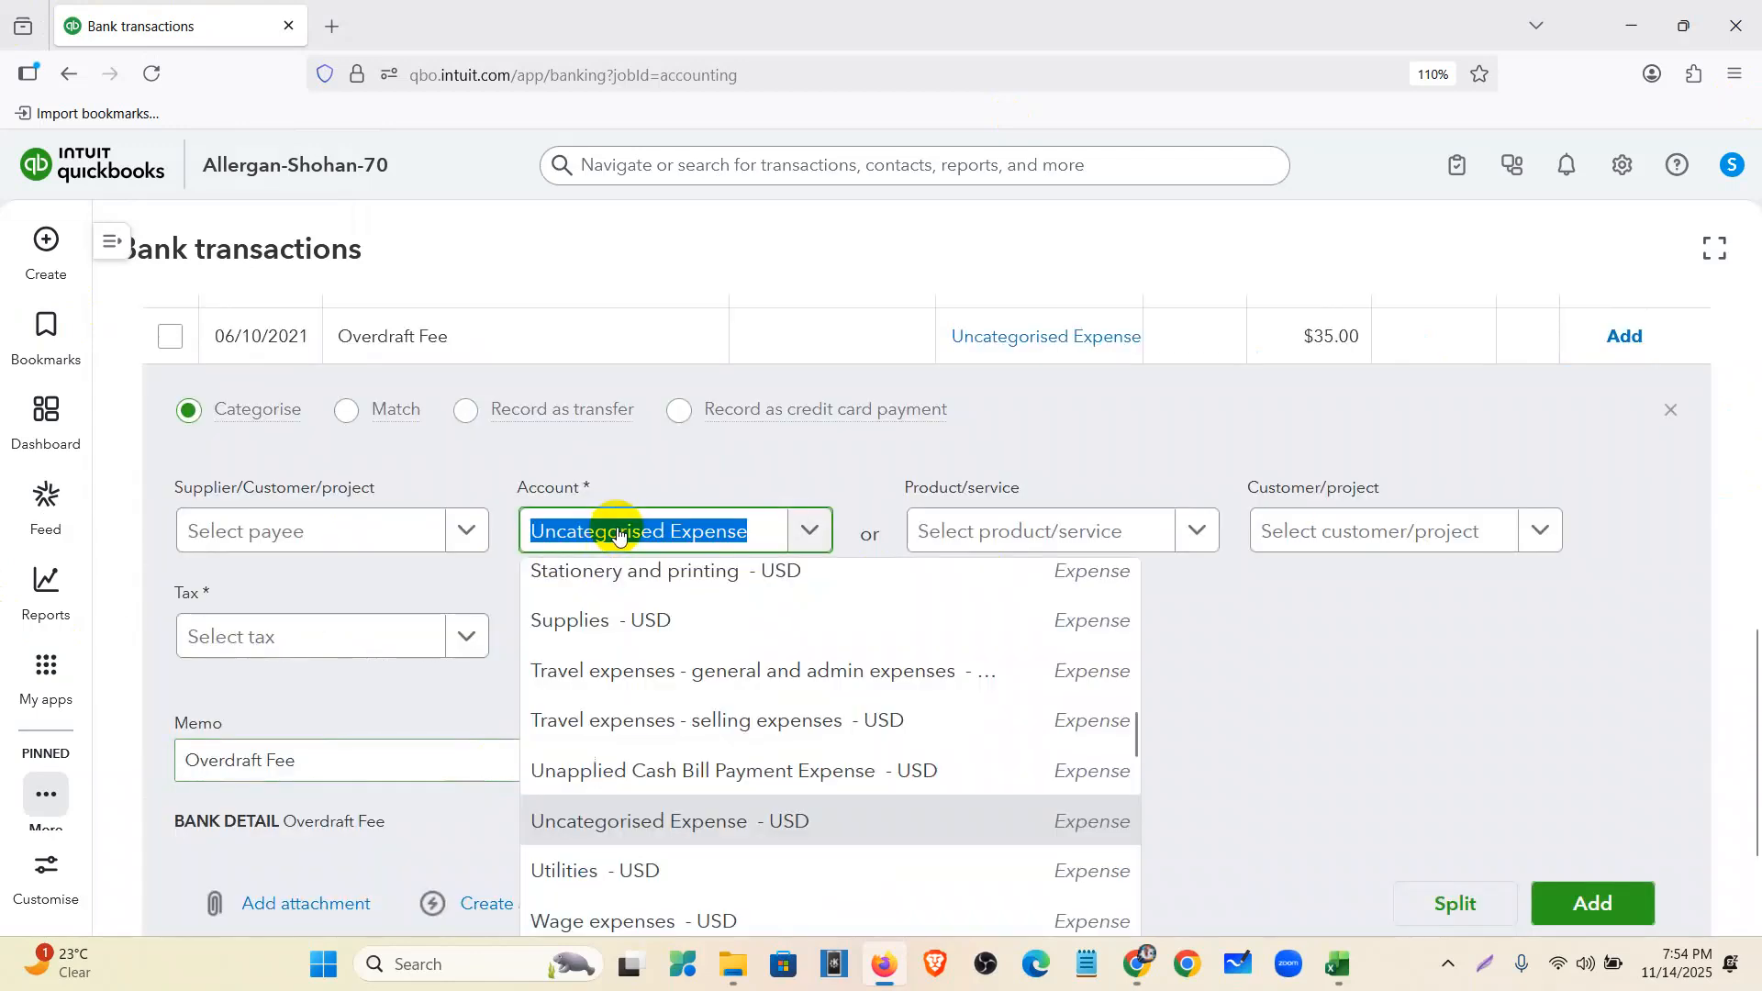
type("bank")
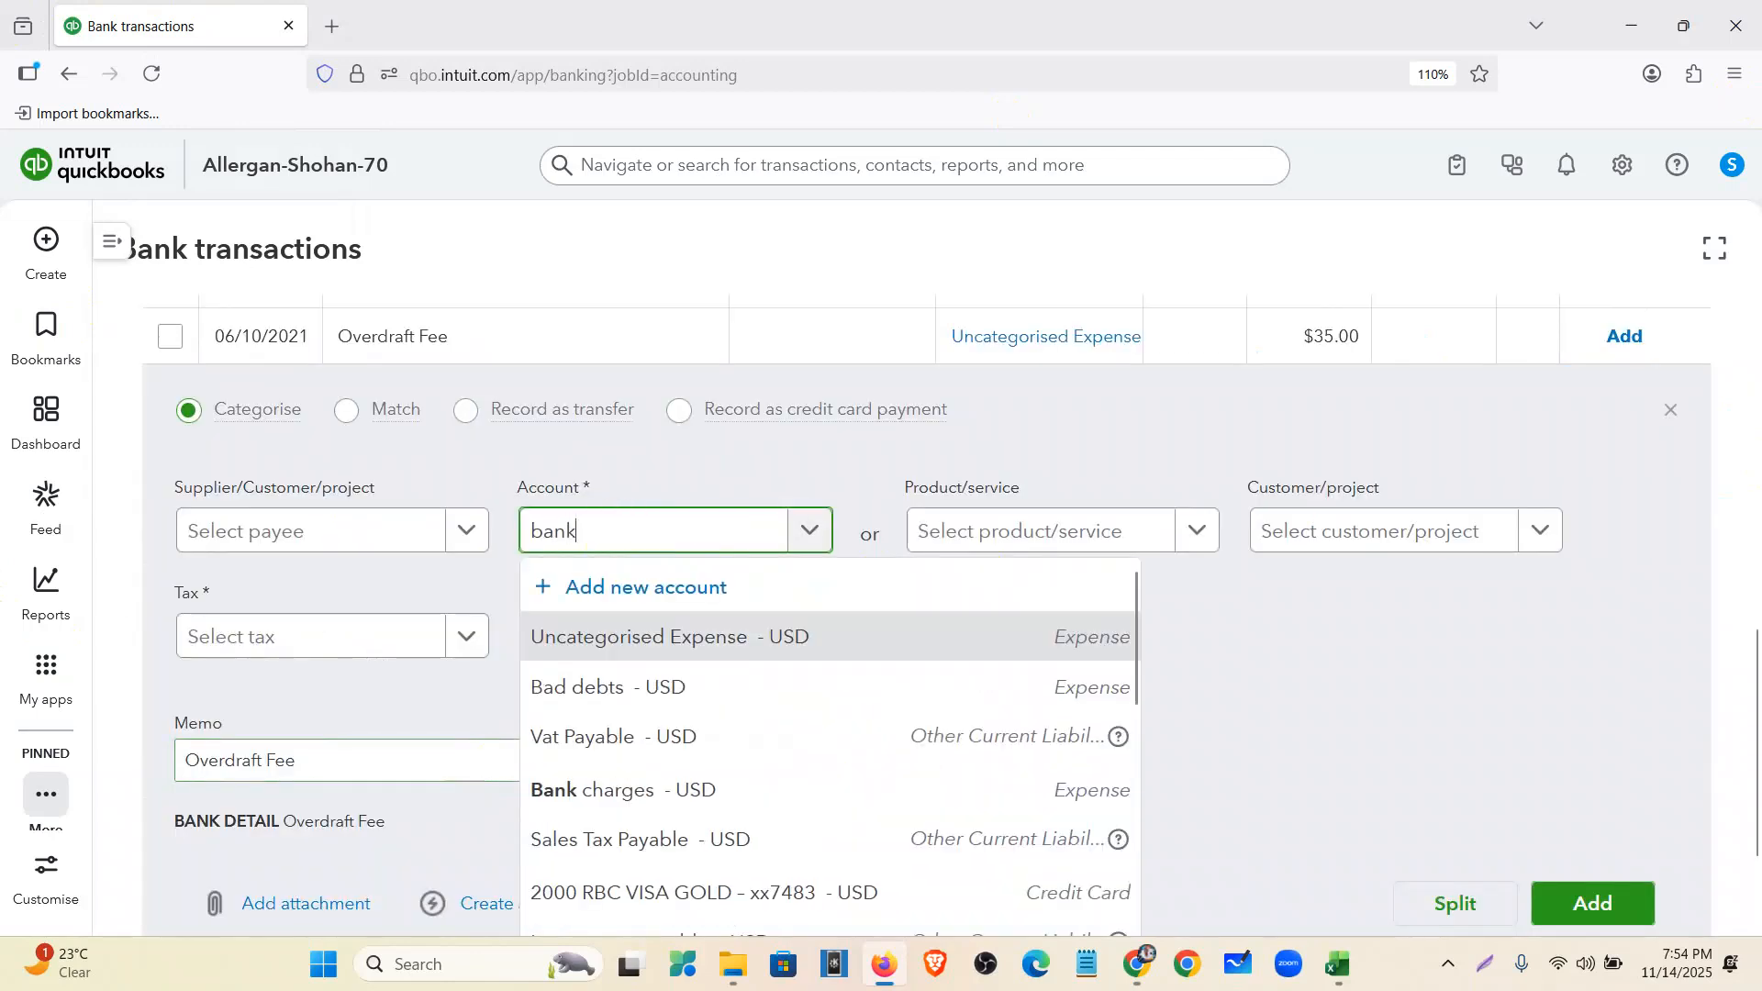
left_click(712, 684)
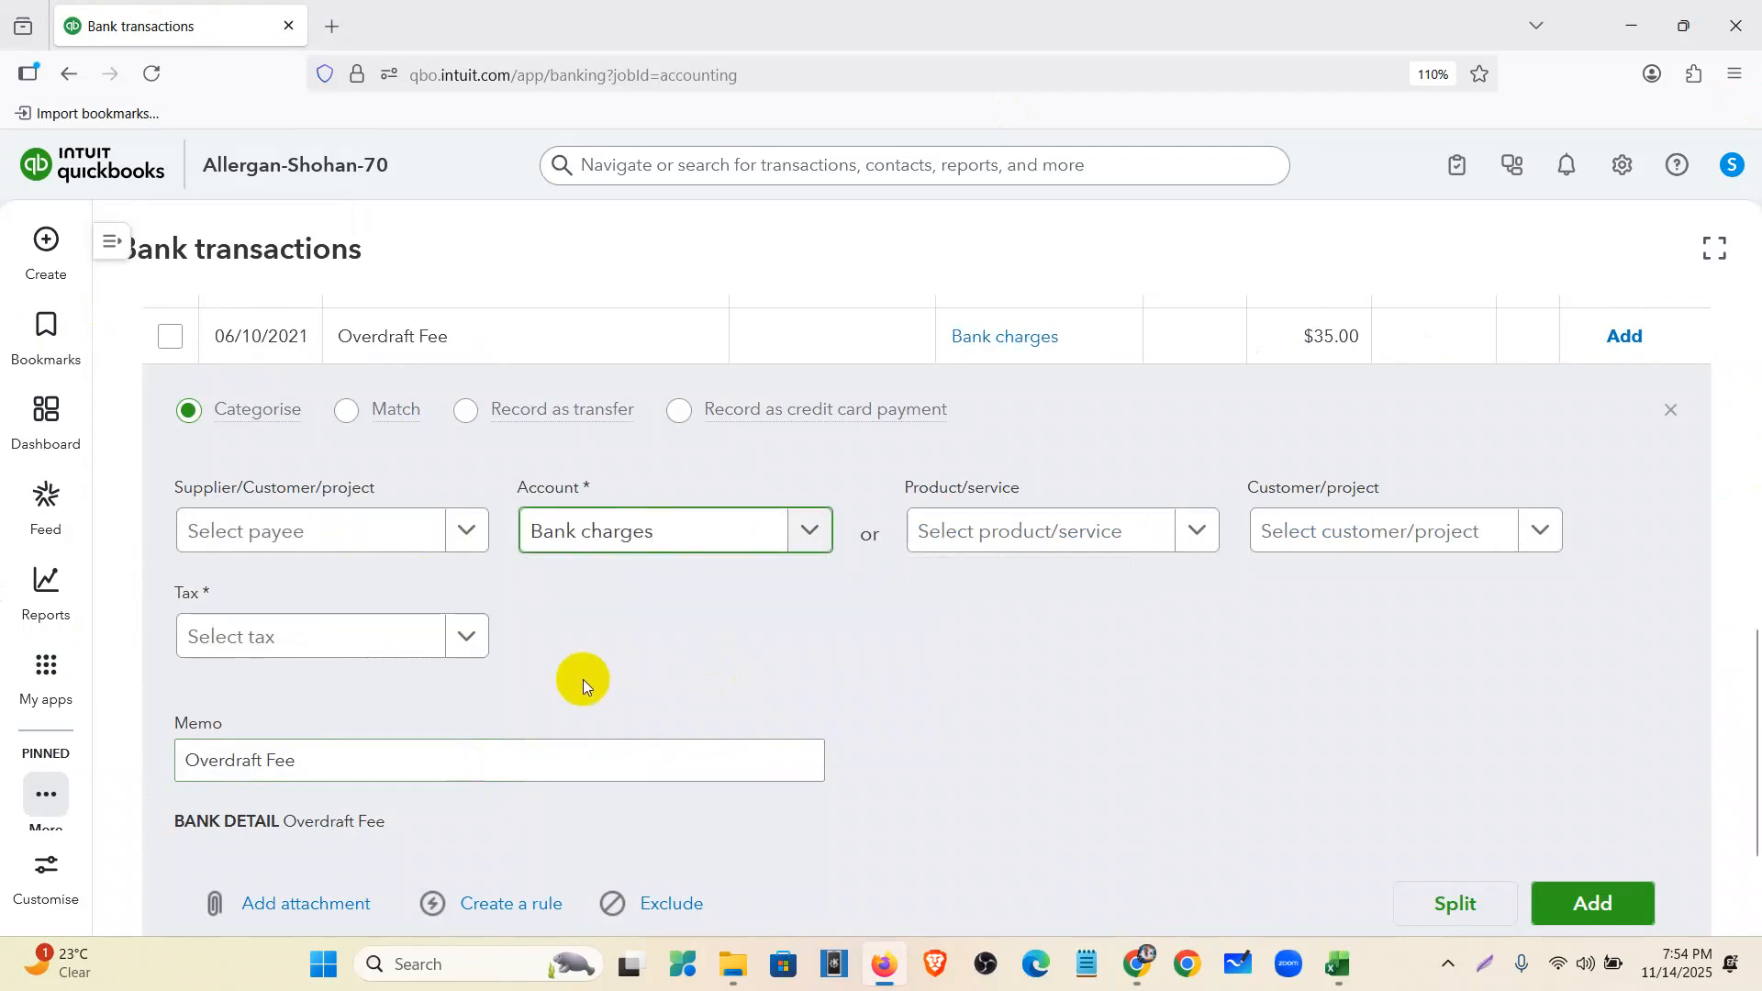
left_click(1672, 412)
scroll(850, 810, "up", 2)
scroll(1156, 774, "down", 2)
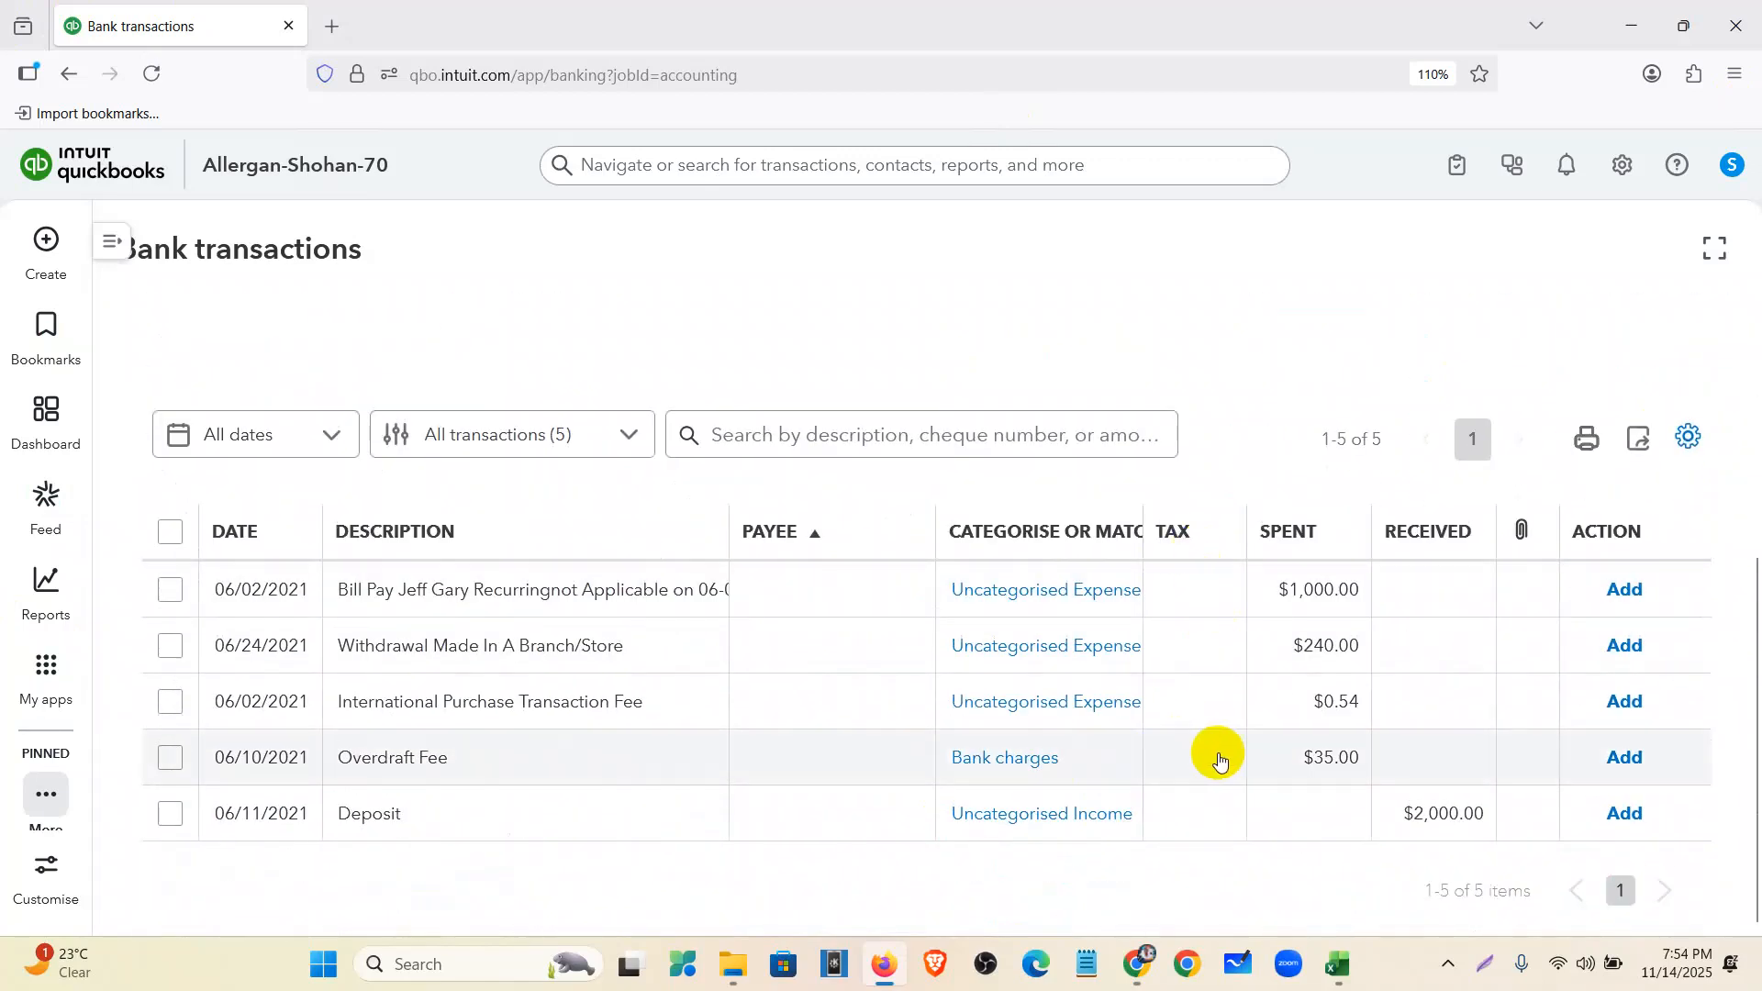
left_click(171, 534)
- Batch-edit all five review transactions to Zero Rated Tax (0% Sales)
left_click(787, 429)
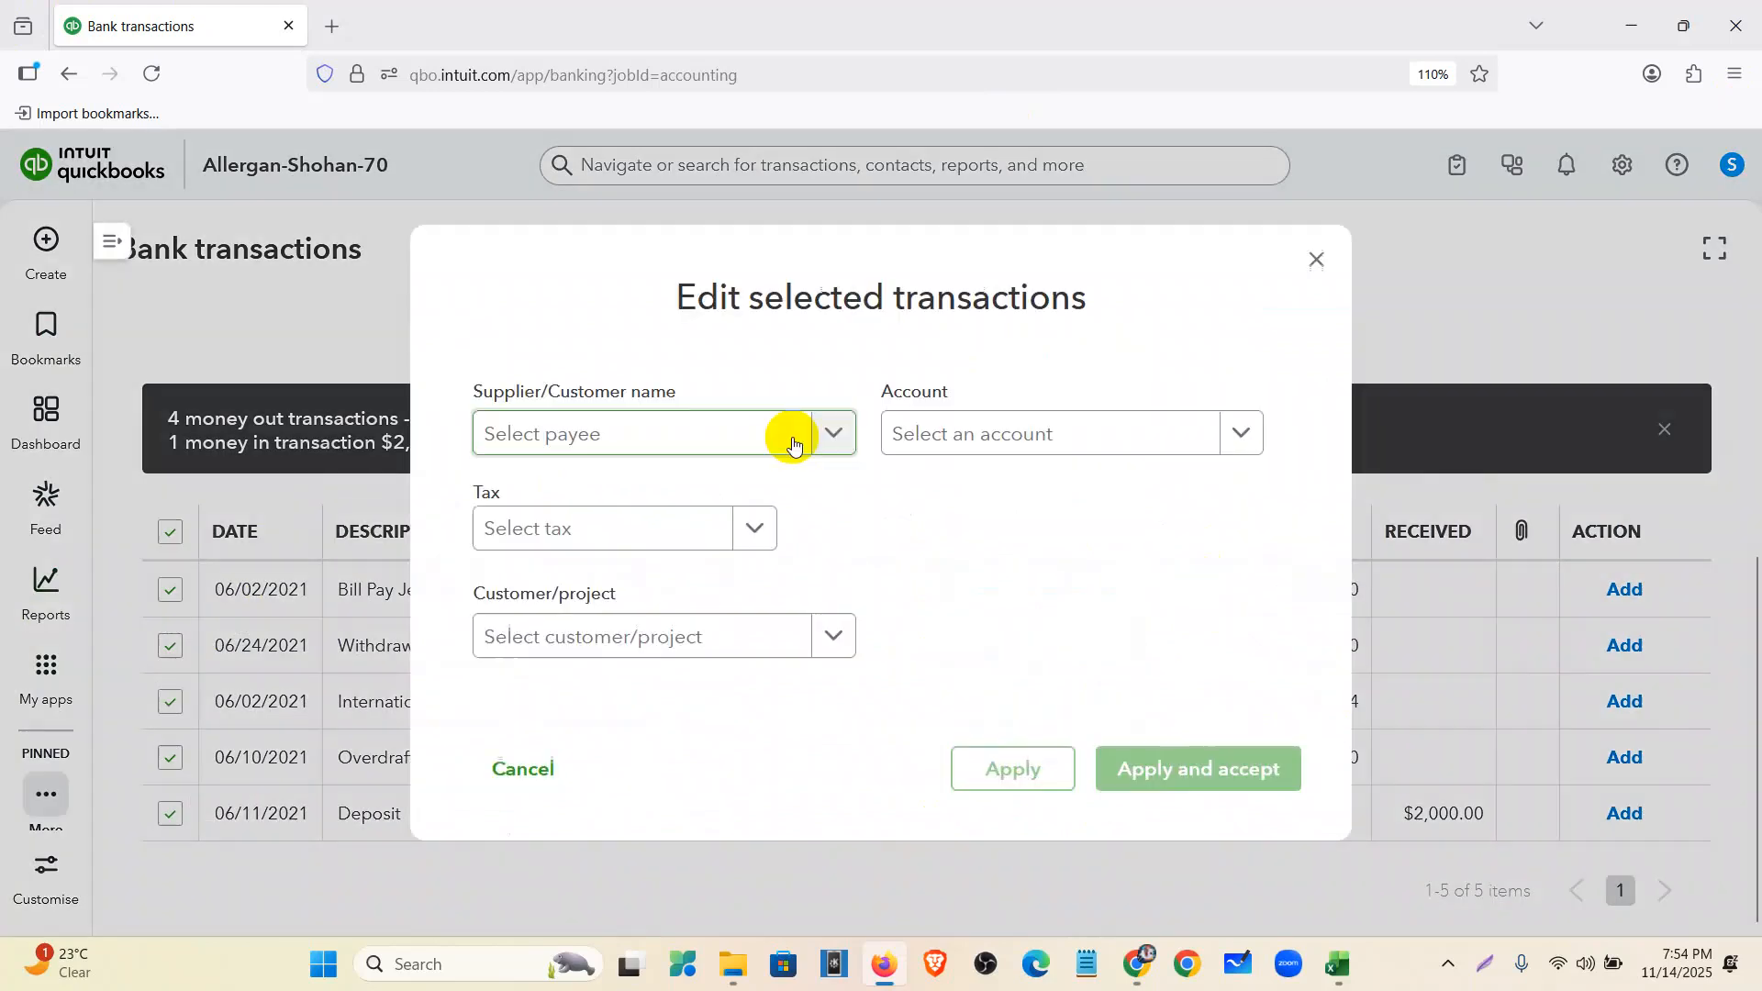
left_click(770, 540)
scroll(748, 681, "down", 3)
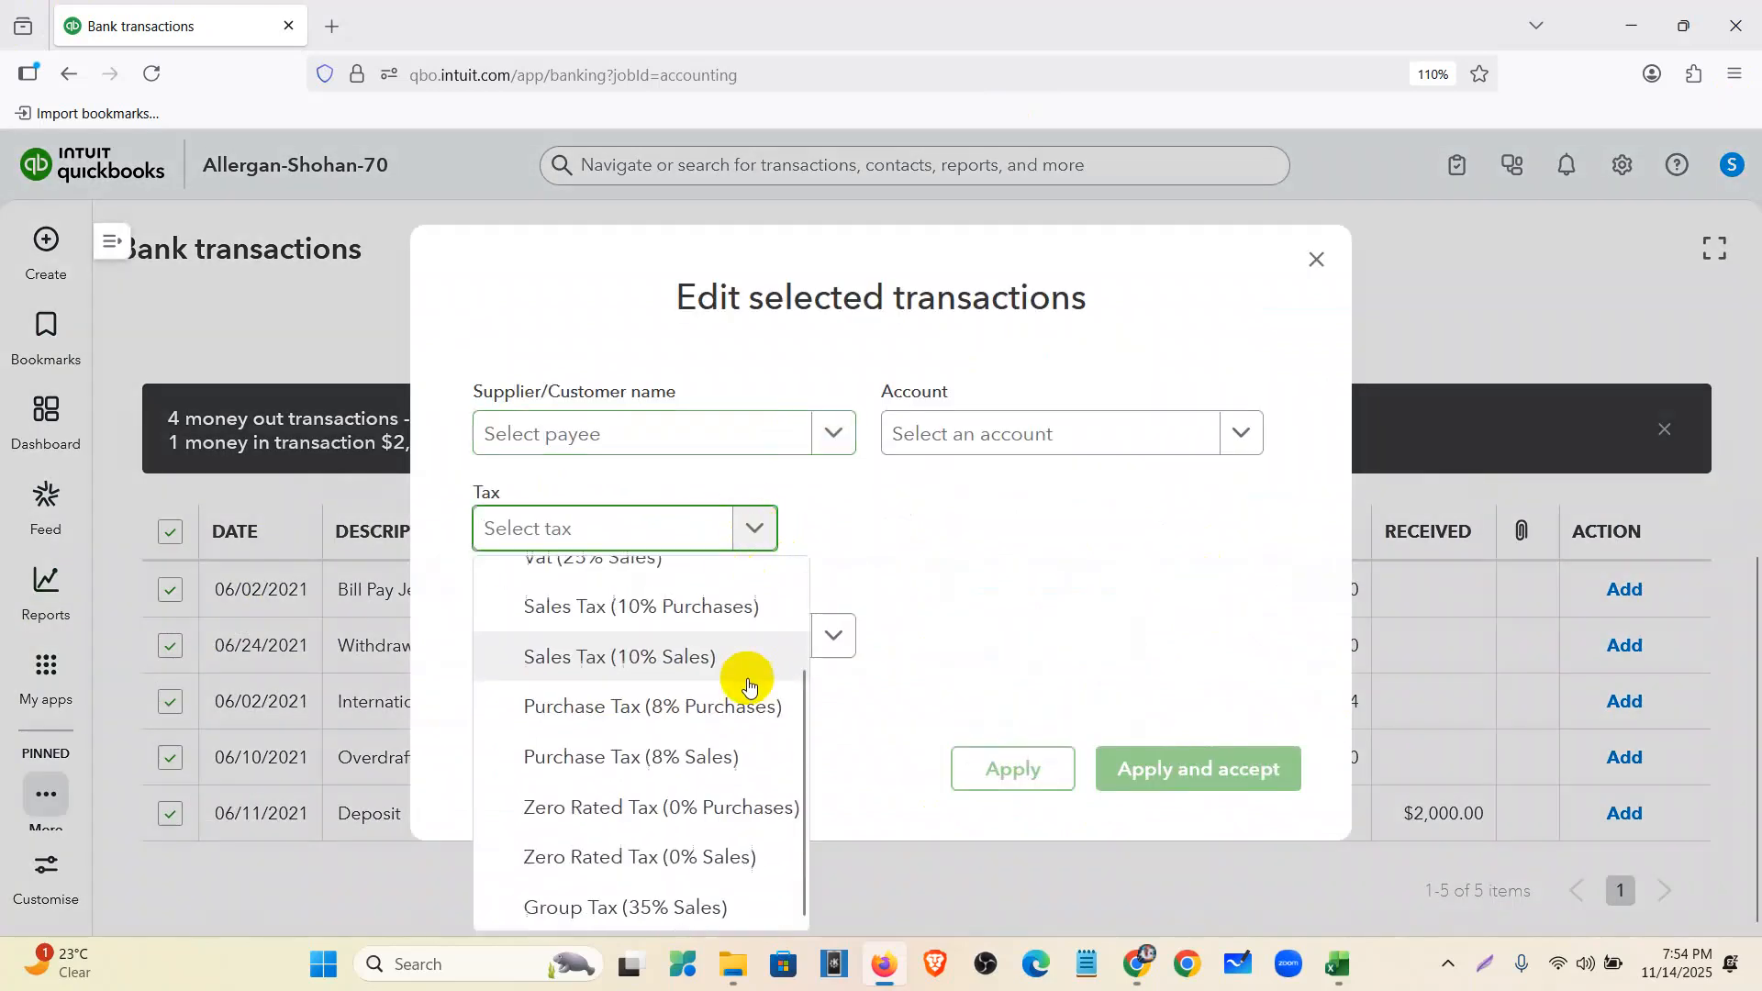
left_click(732, 854)
left_click(1012, 771)
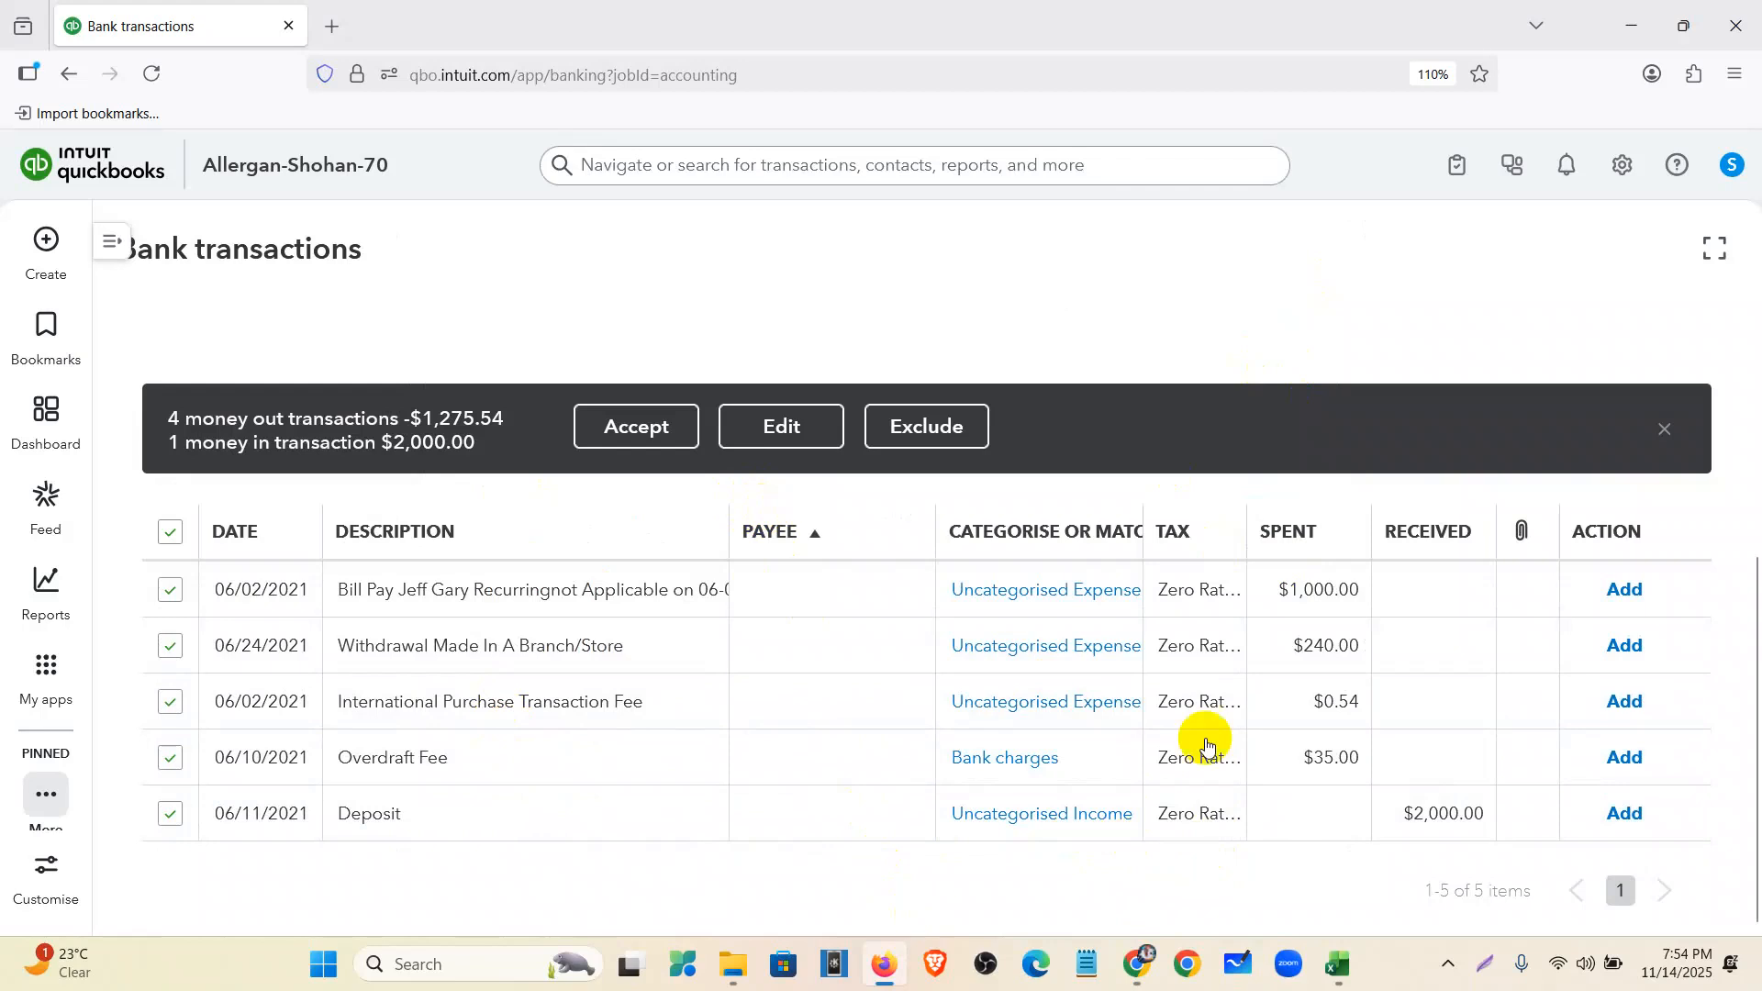
left_click(1669, 435)
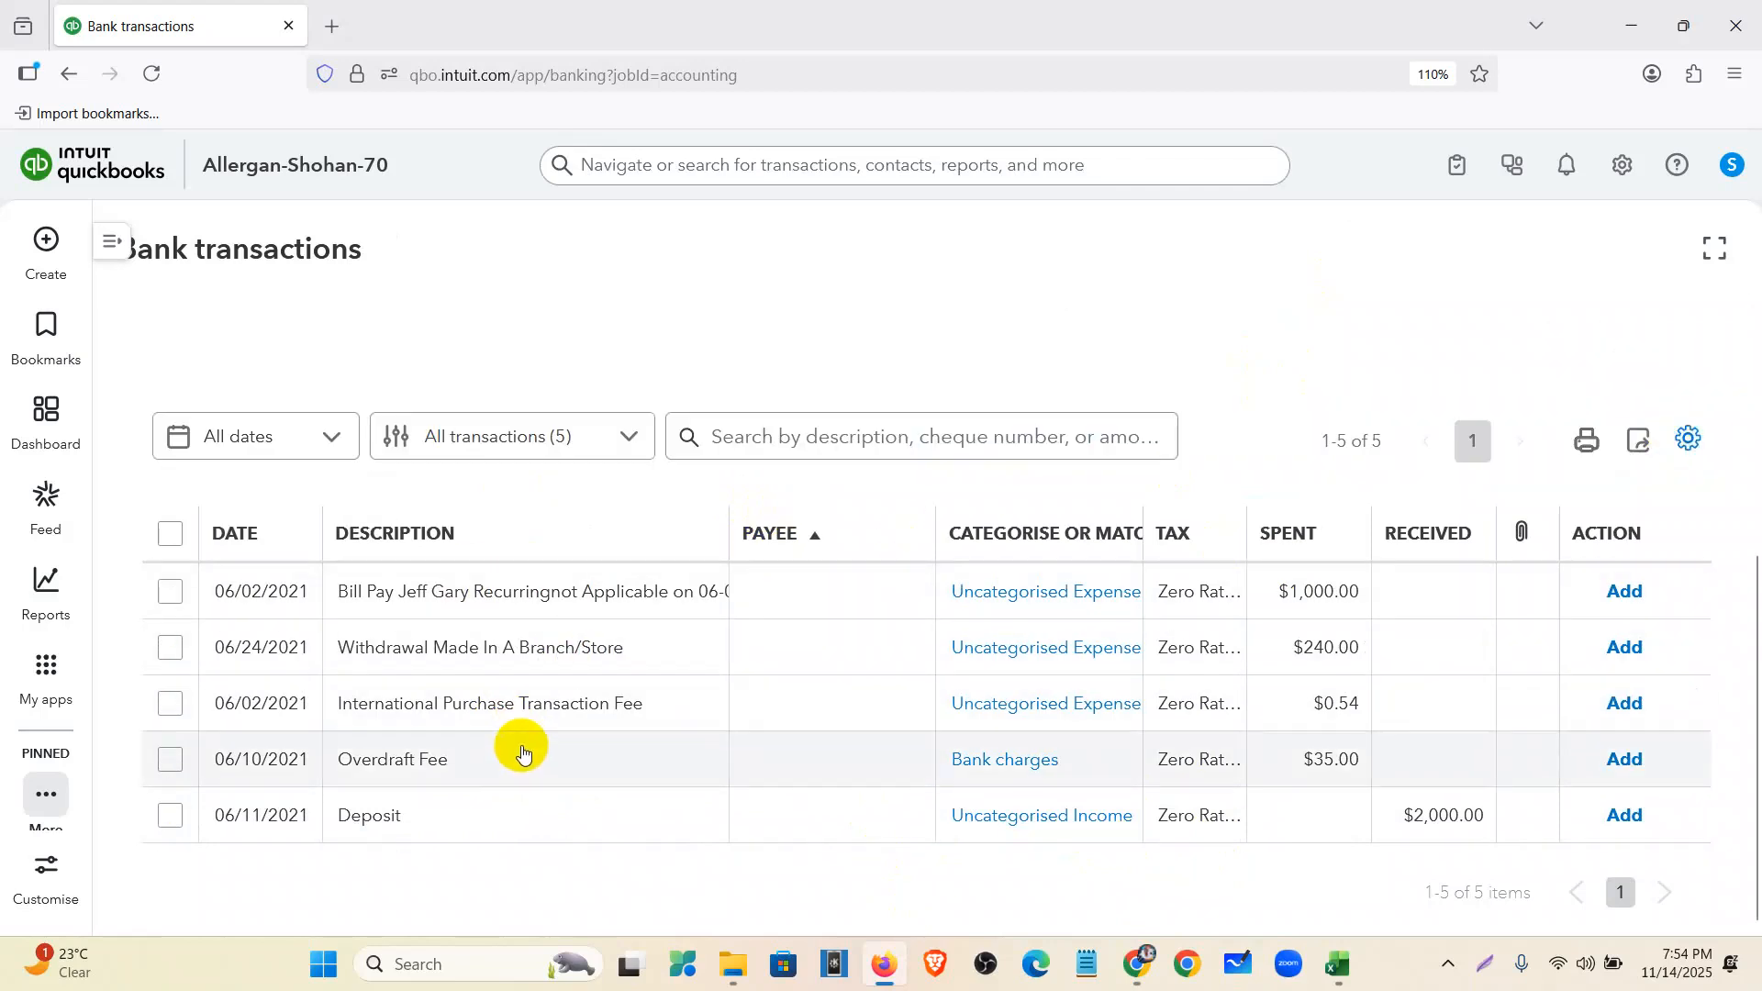
- Add the $0.54 International Purchase Transaction Fee and $35.00 Overdraft Fee under Bank charges
left_click(458, 715)
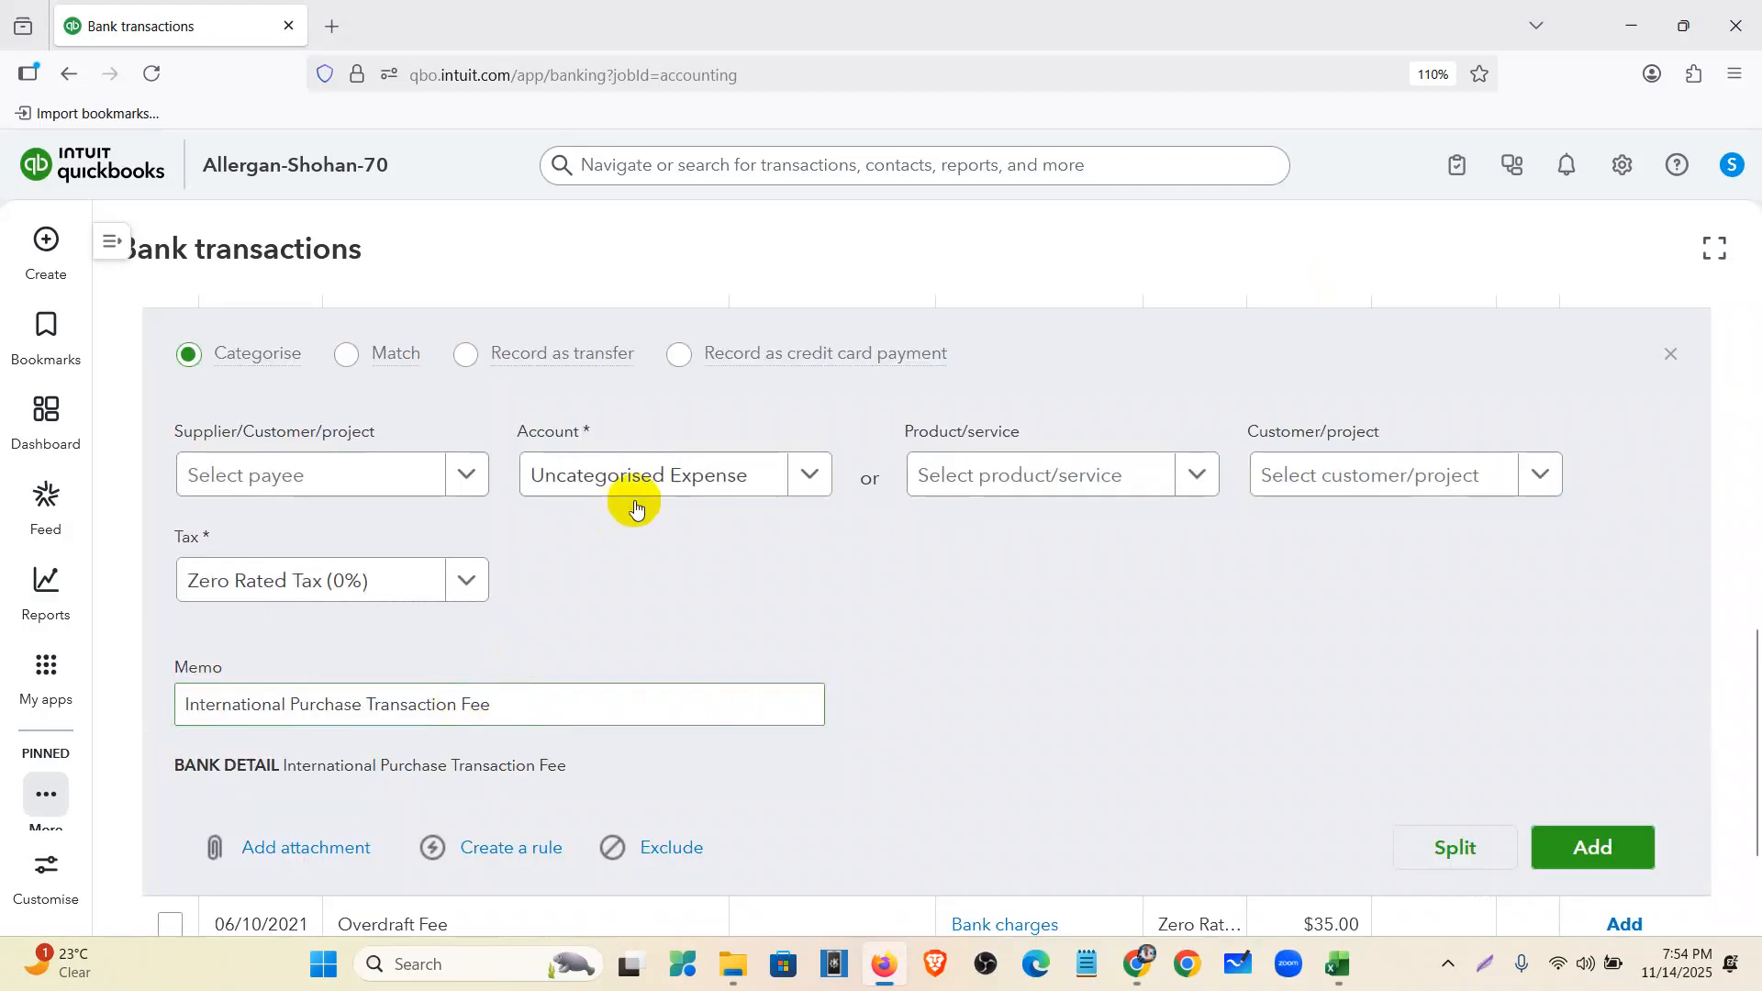
left_click(676, 475)
type("bank")
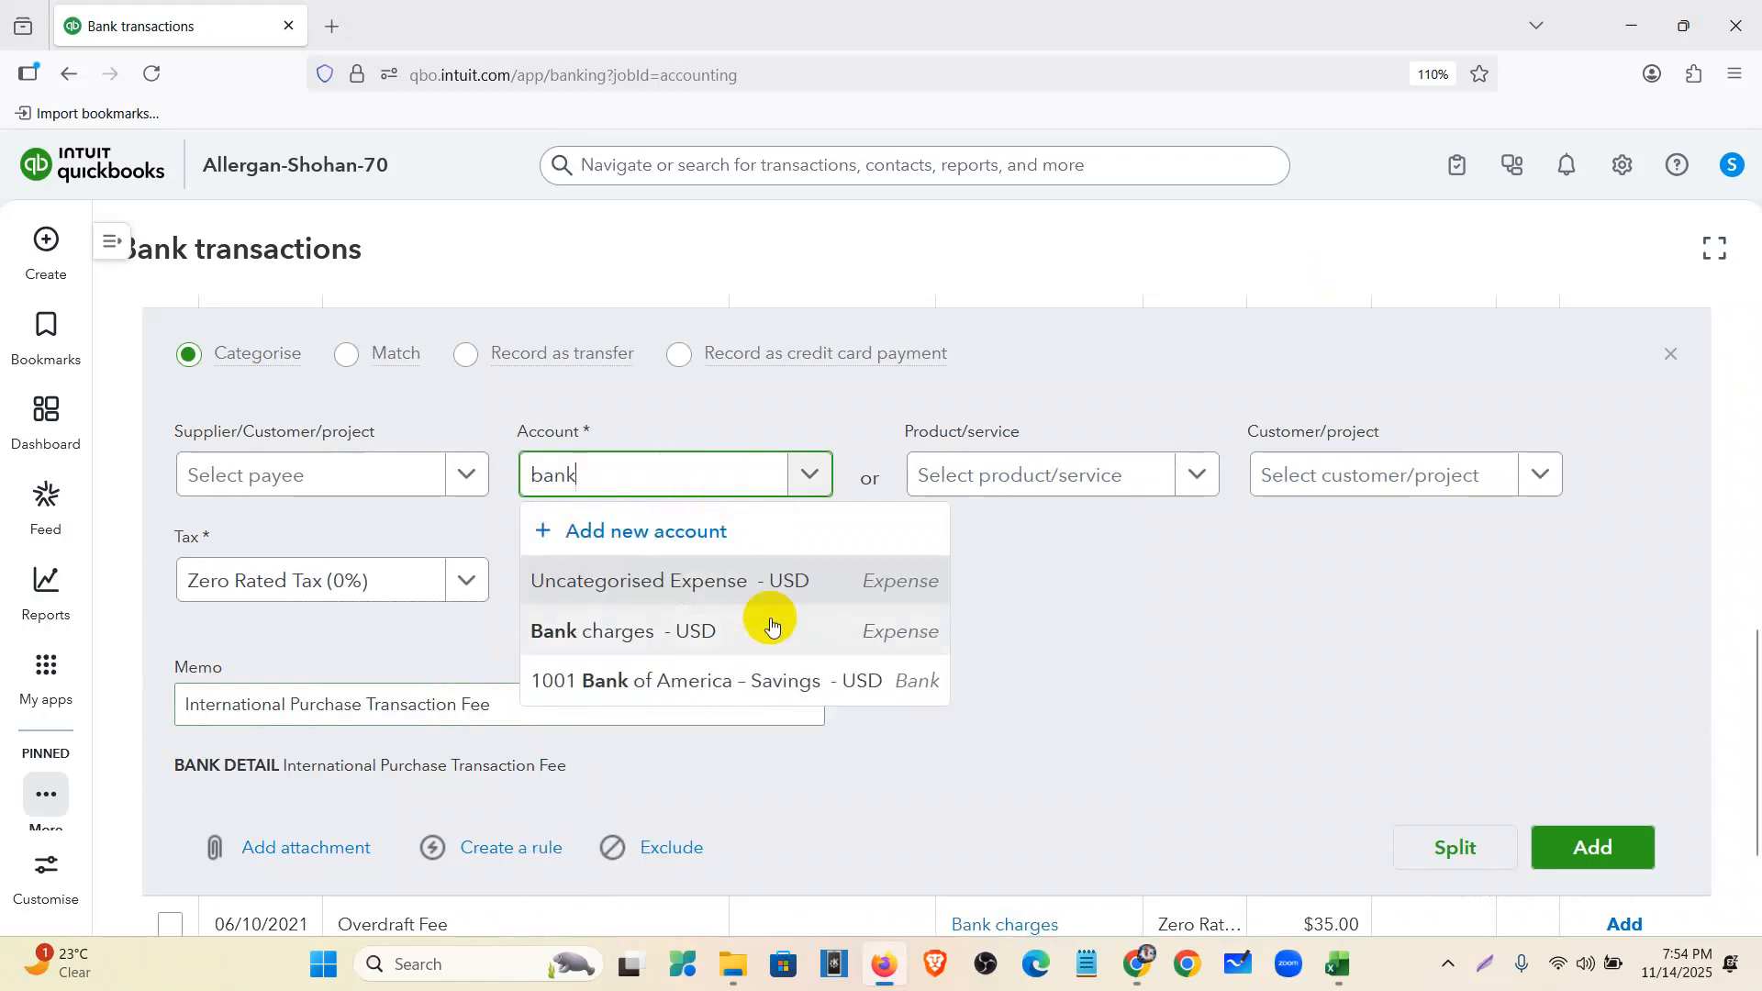
left_click(771, 625)
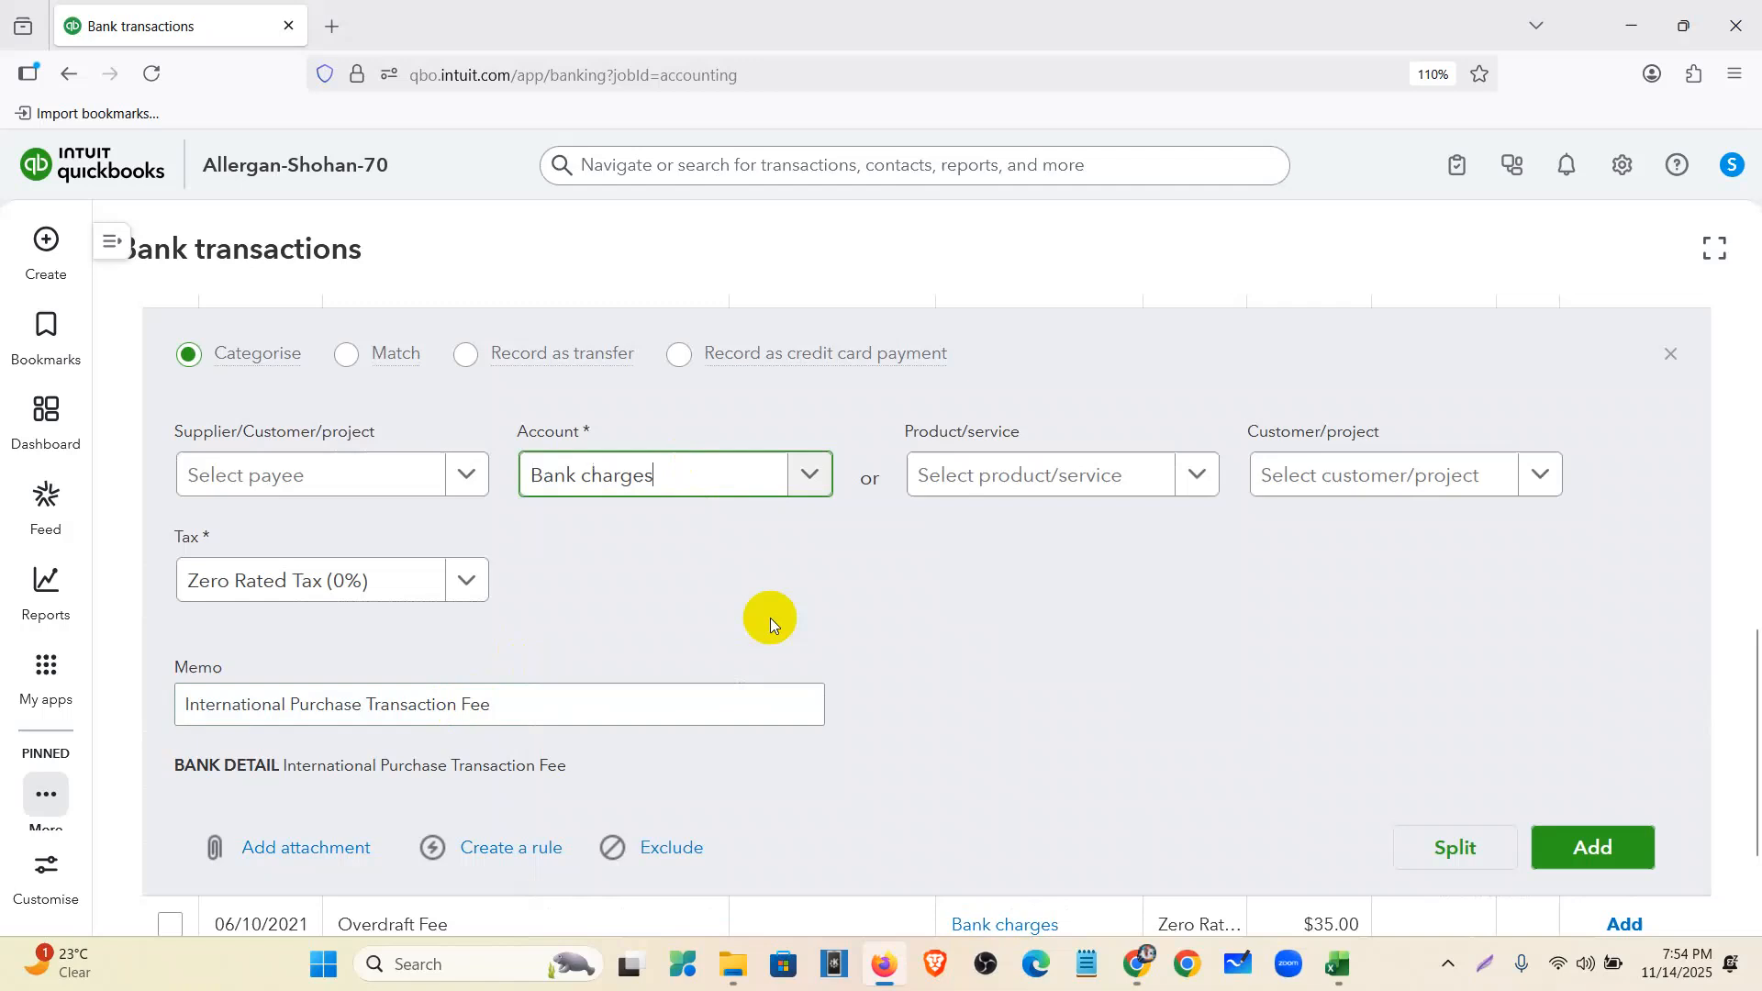
left_click(1563, 856)
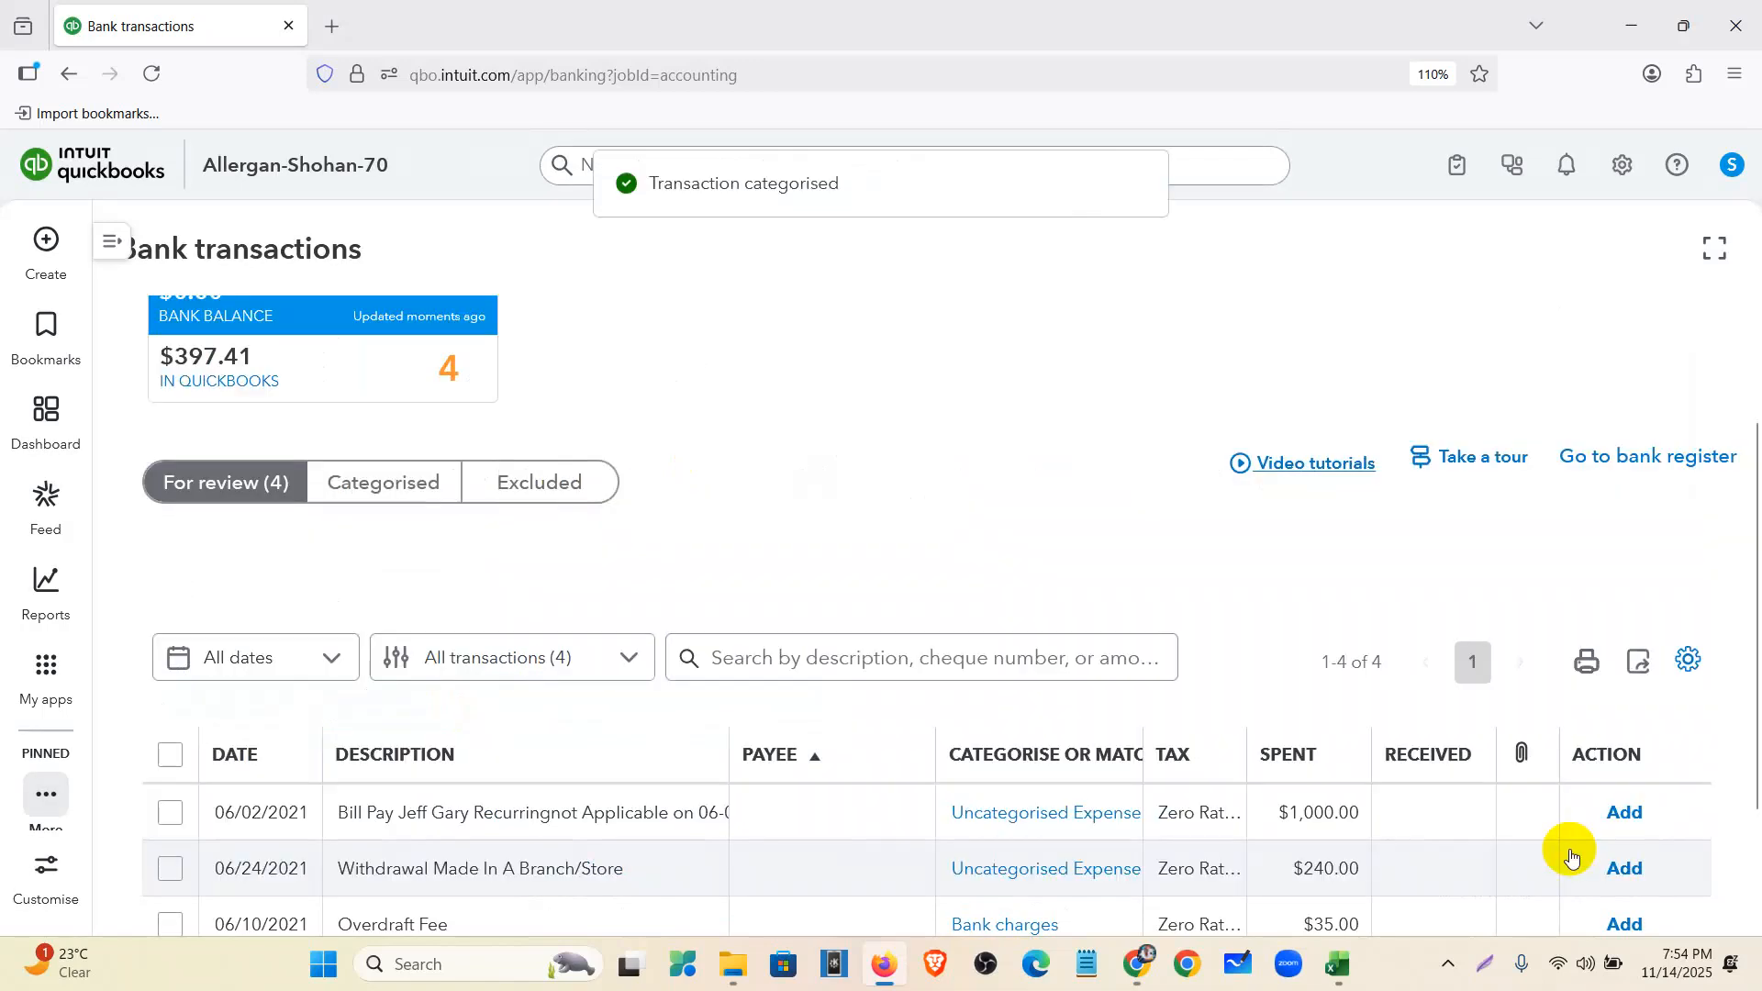
scroll(1572, 845, "down", 3)
left_click(1632, 769)
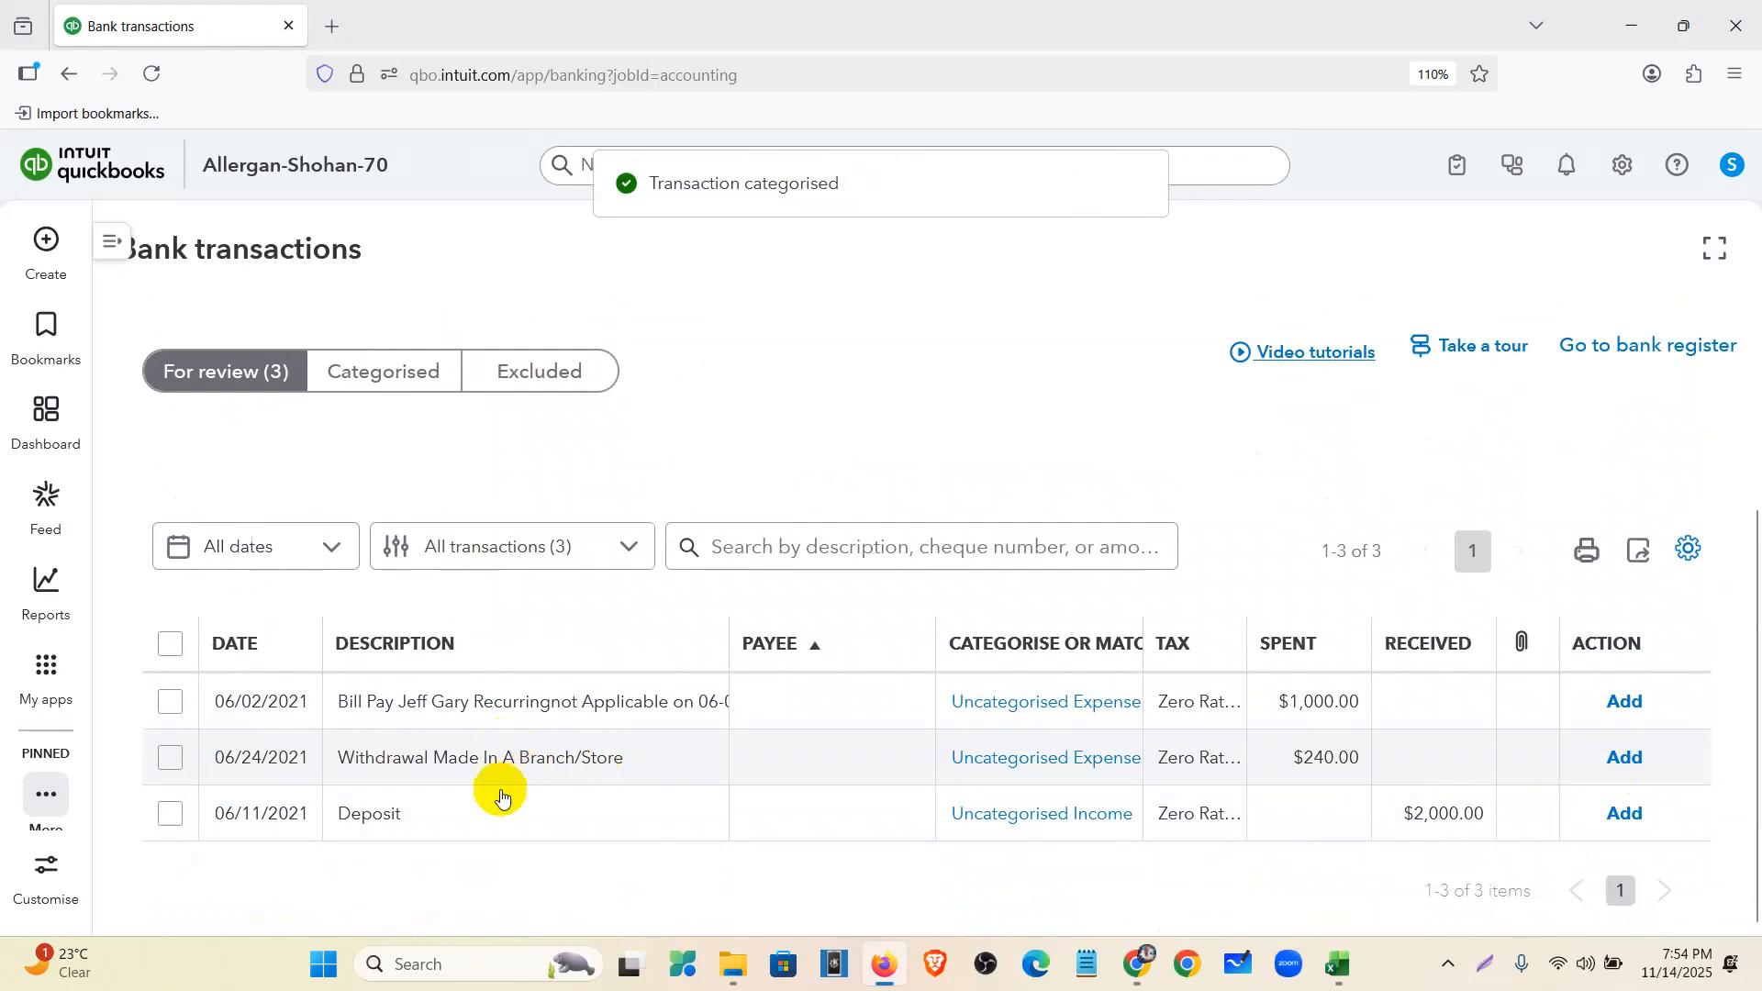
left_click(494, 831)
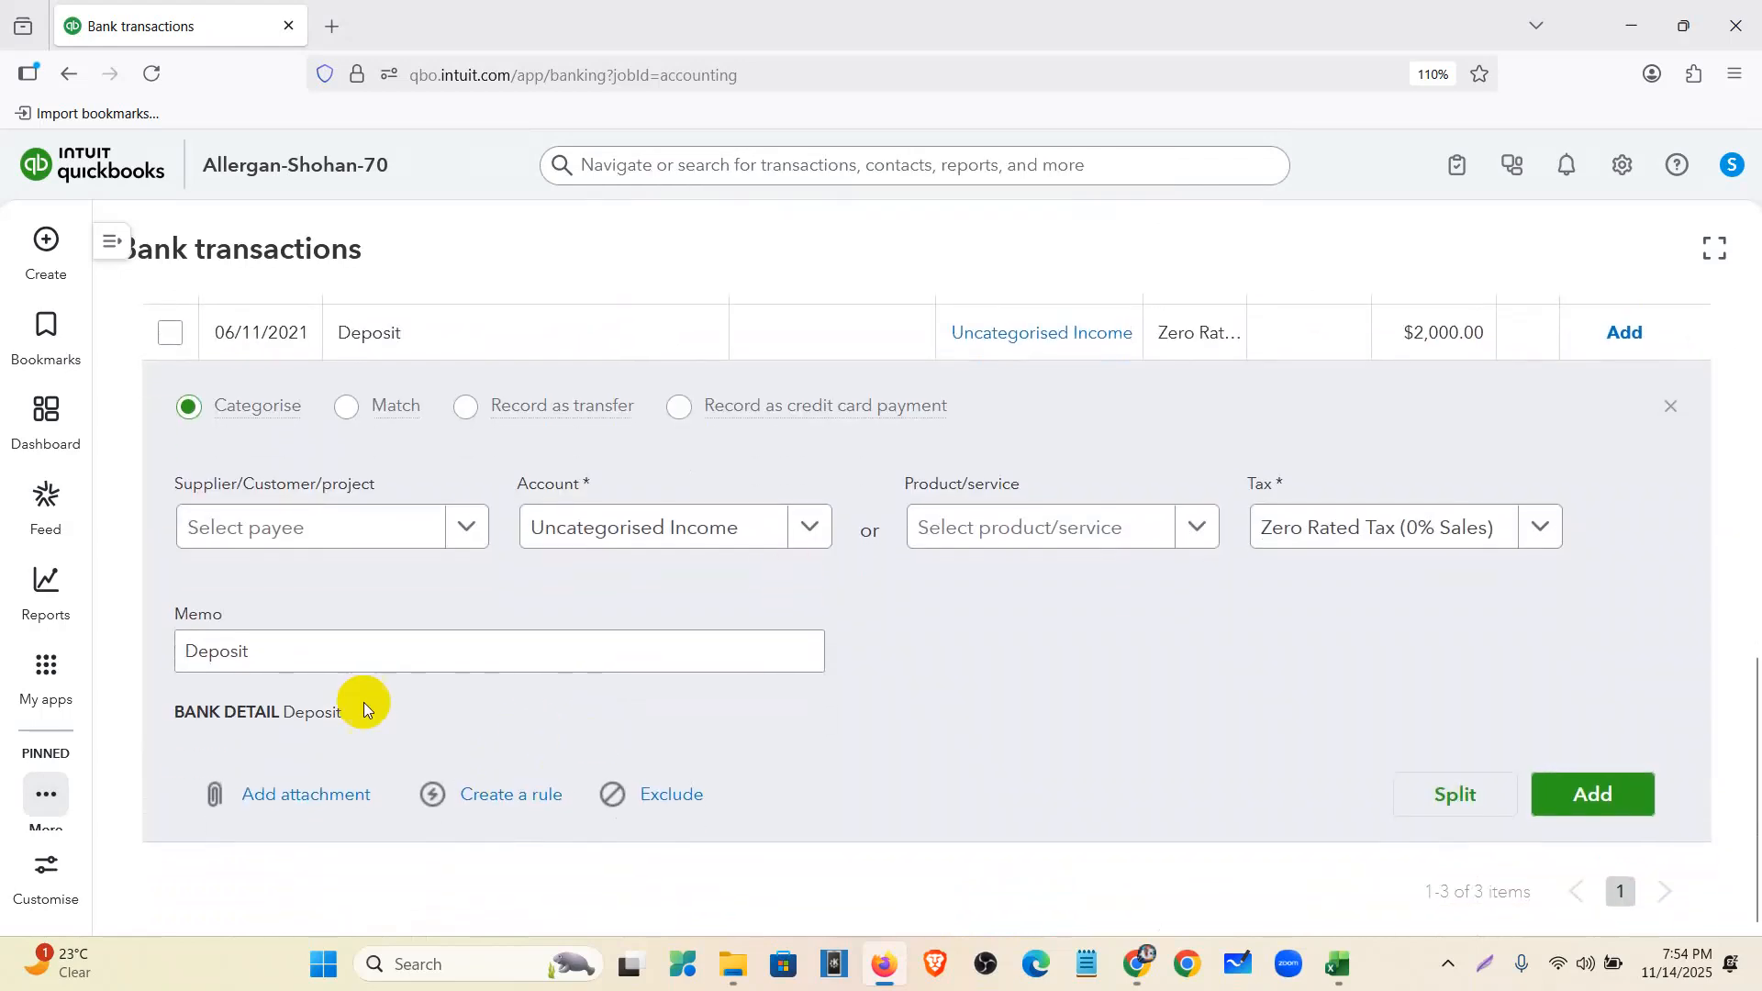
- Search 'sales of' to assign the 06/11 $2,000.00 deposit to Sales of Product Income and add it
left_click_drag(347, 720, 274, 715)
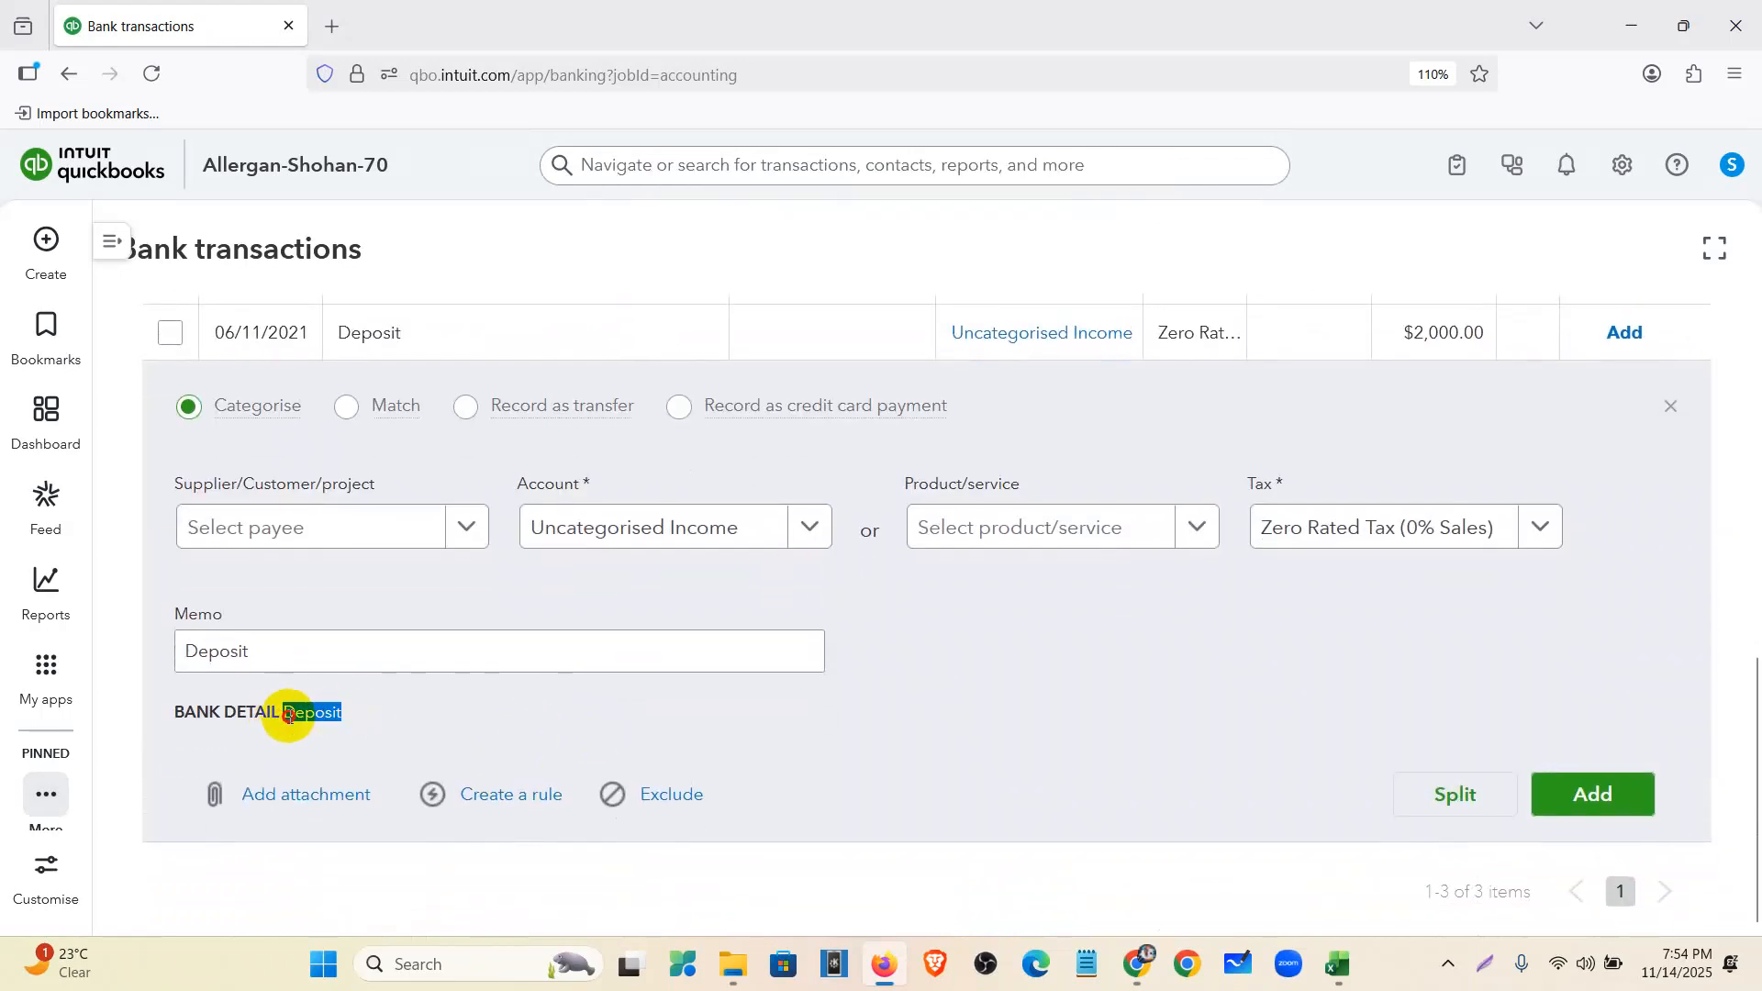
scroll(658, 745, "up", 2)
left_click(690, 660)
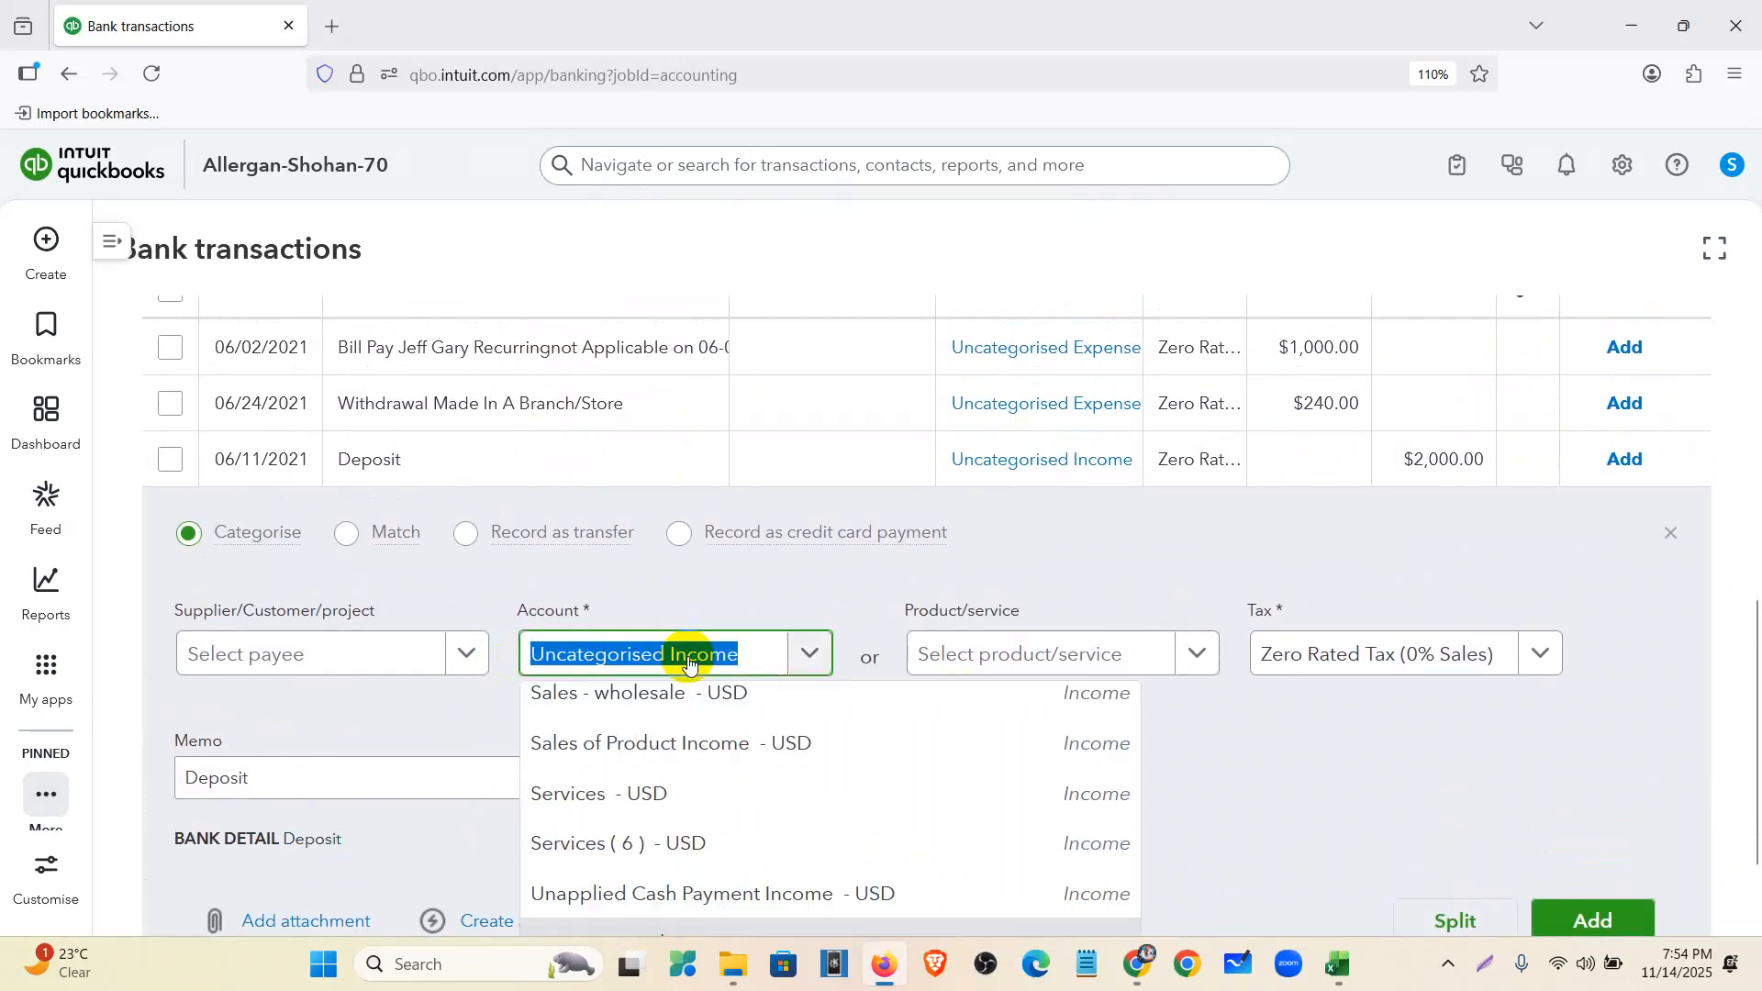
type("sales")
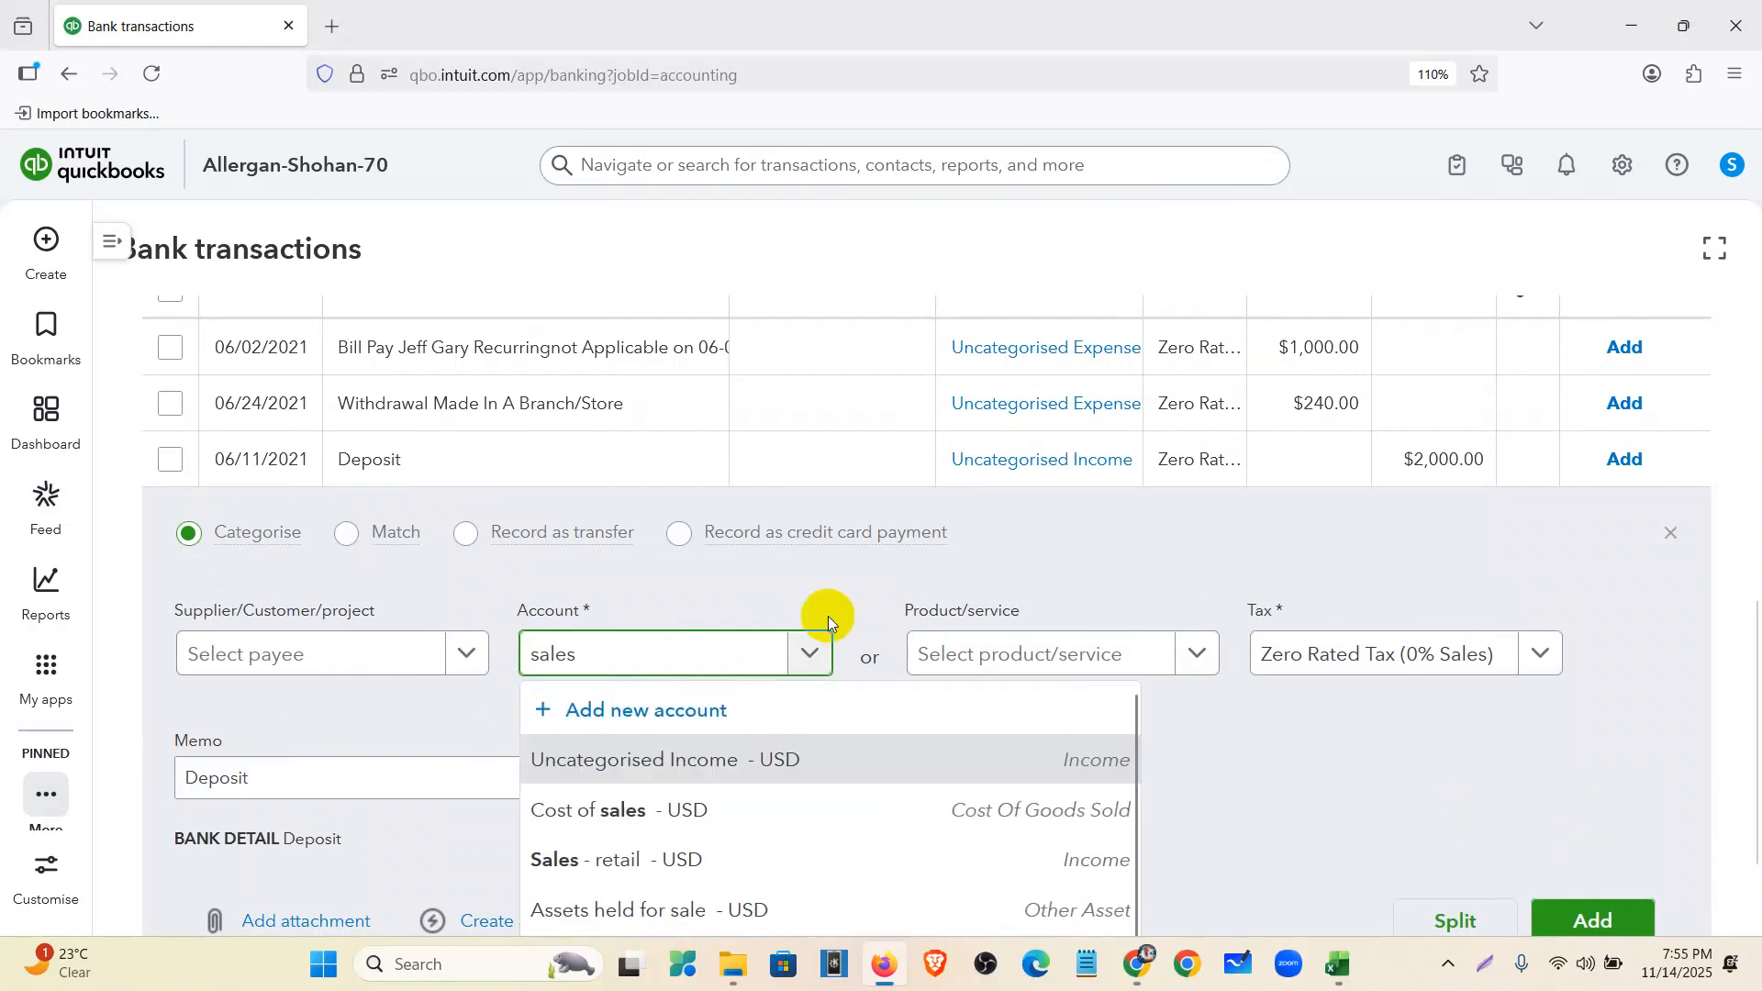
scroll(828, 615, "down", 2)
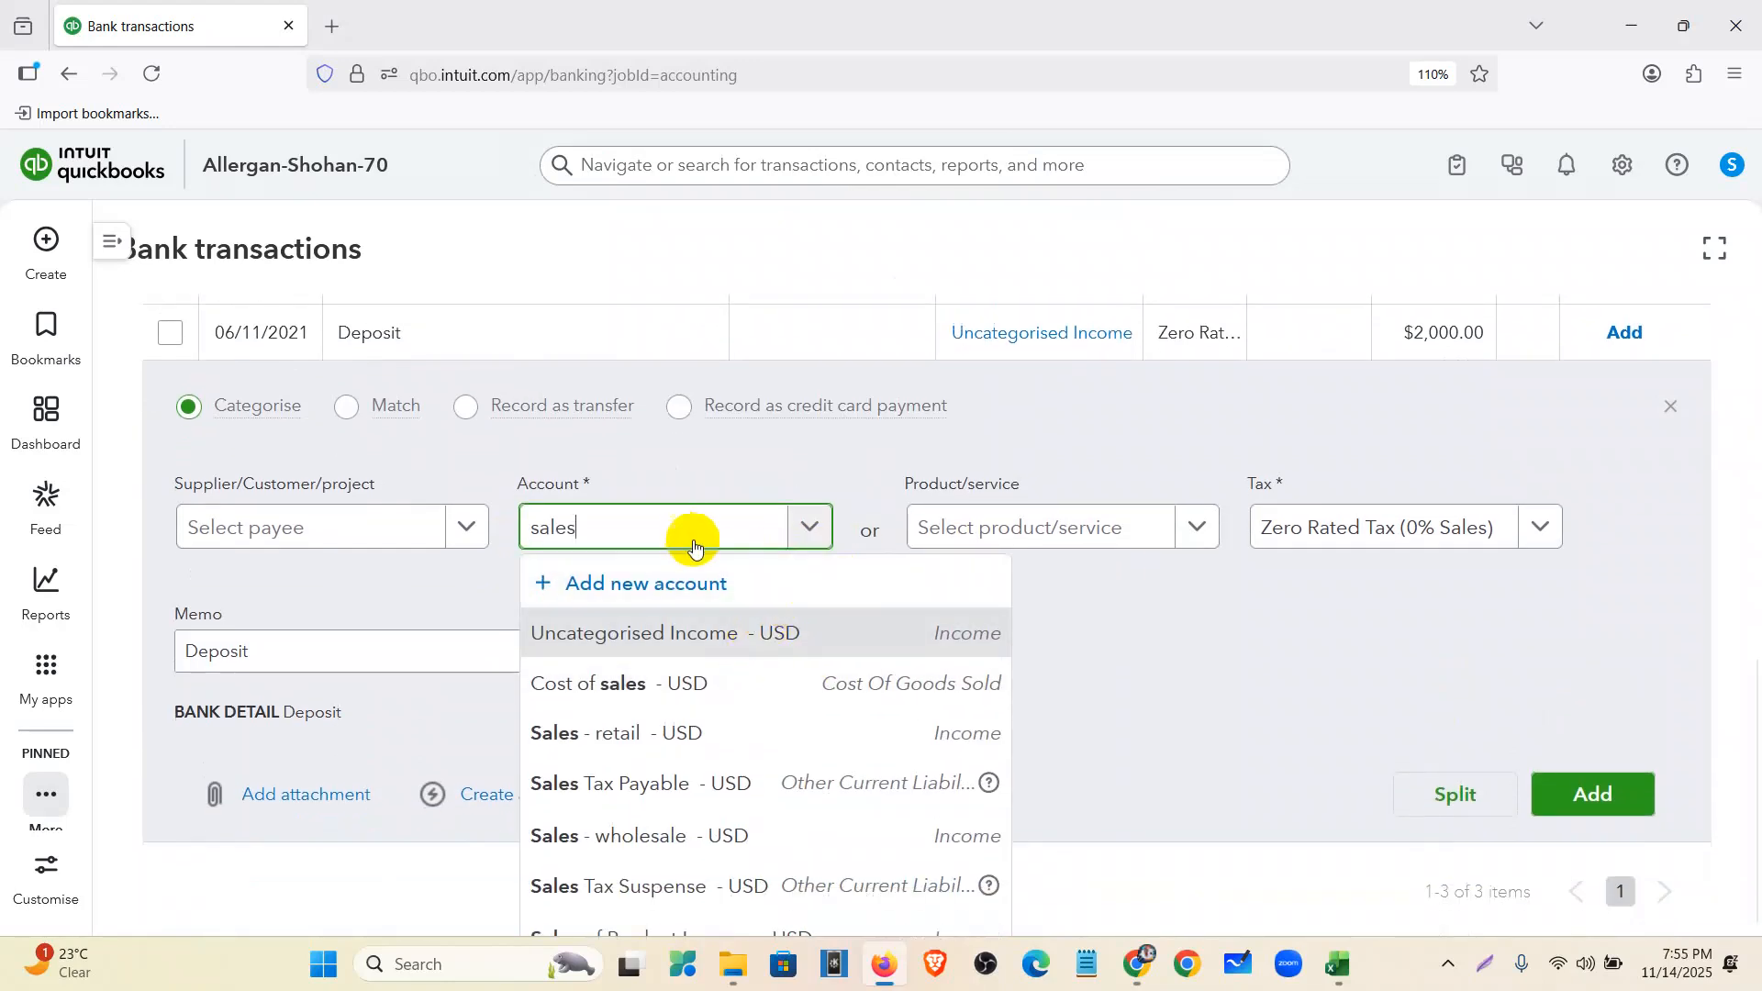
type("of")
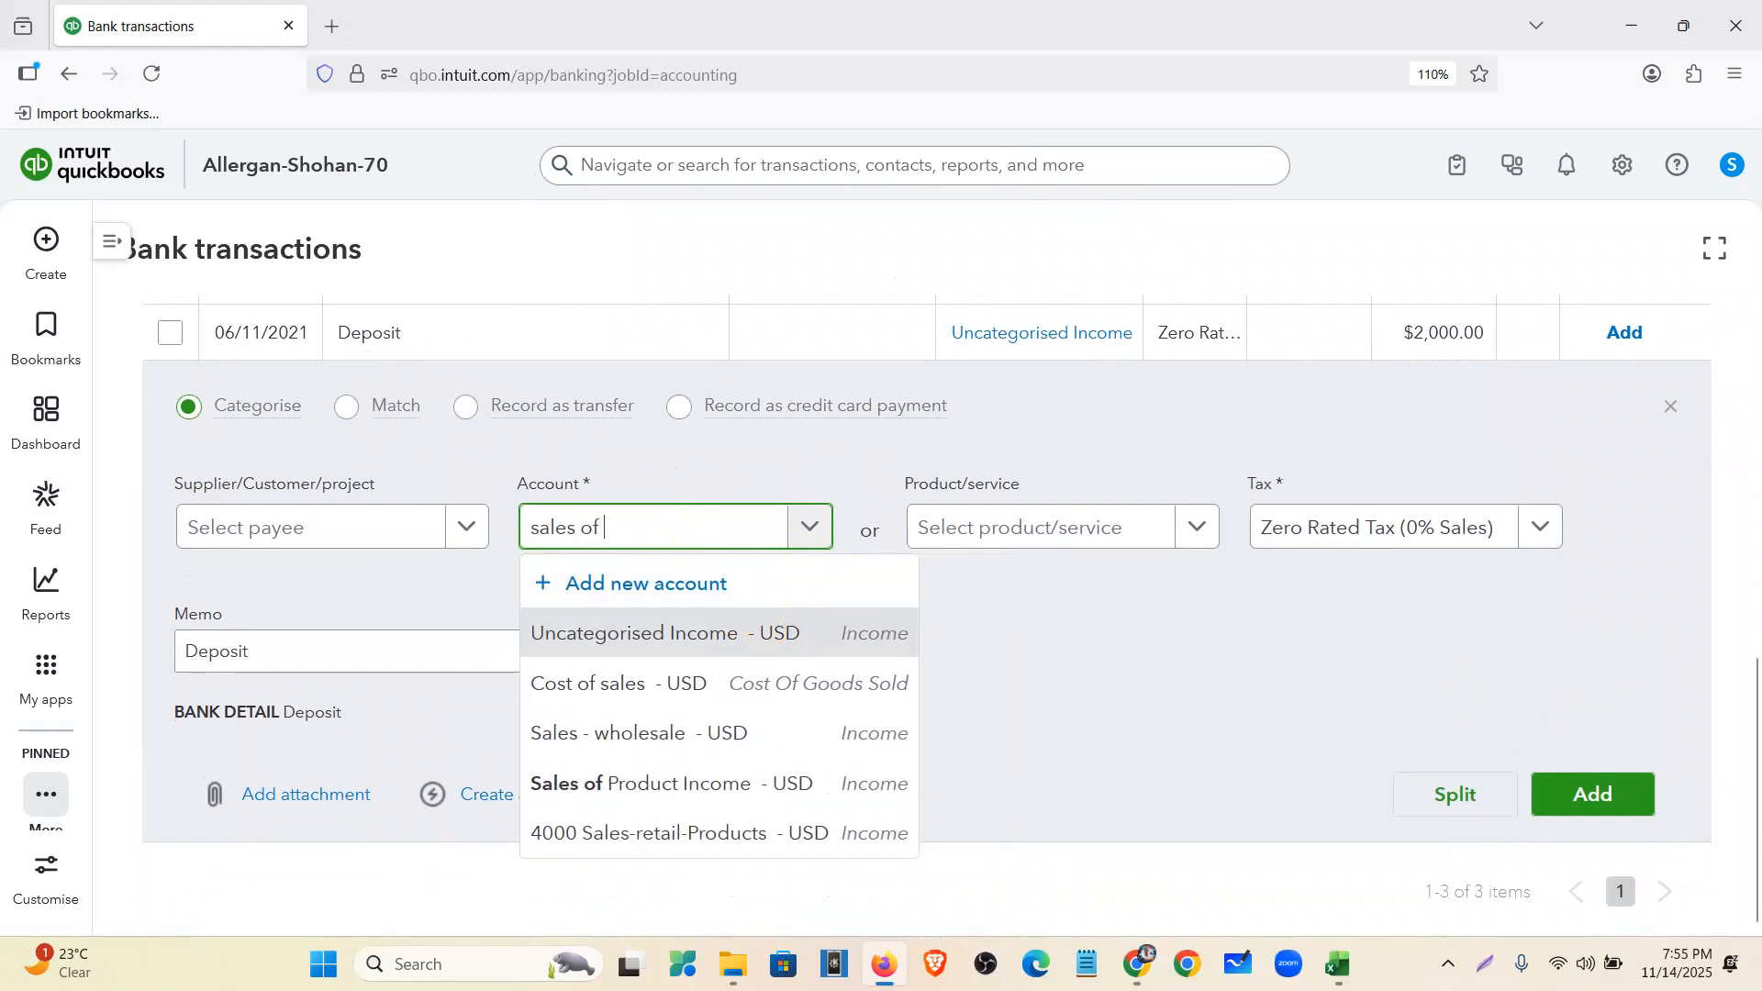
left_click(712, 732)
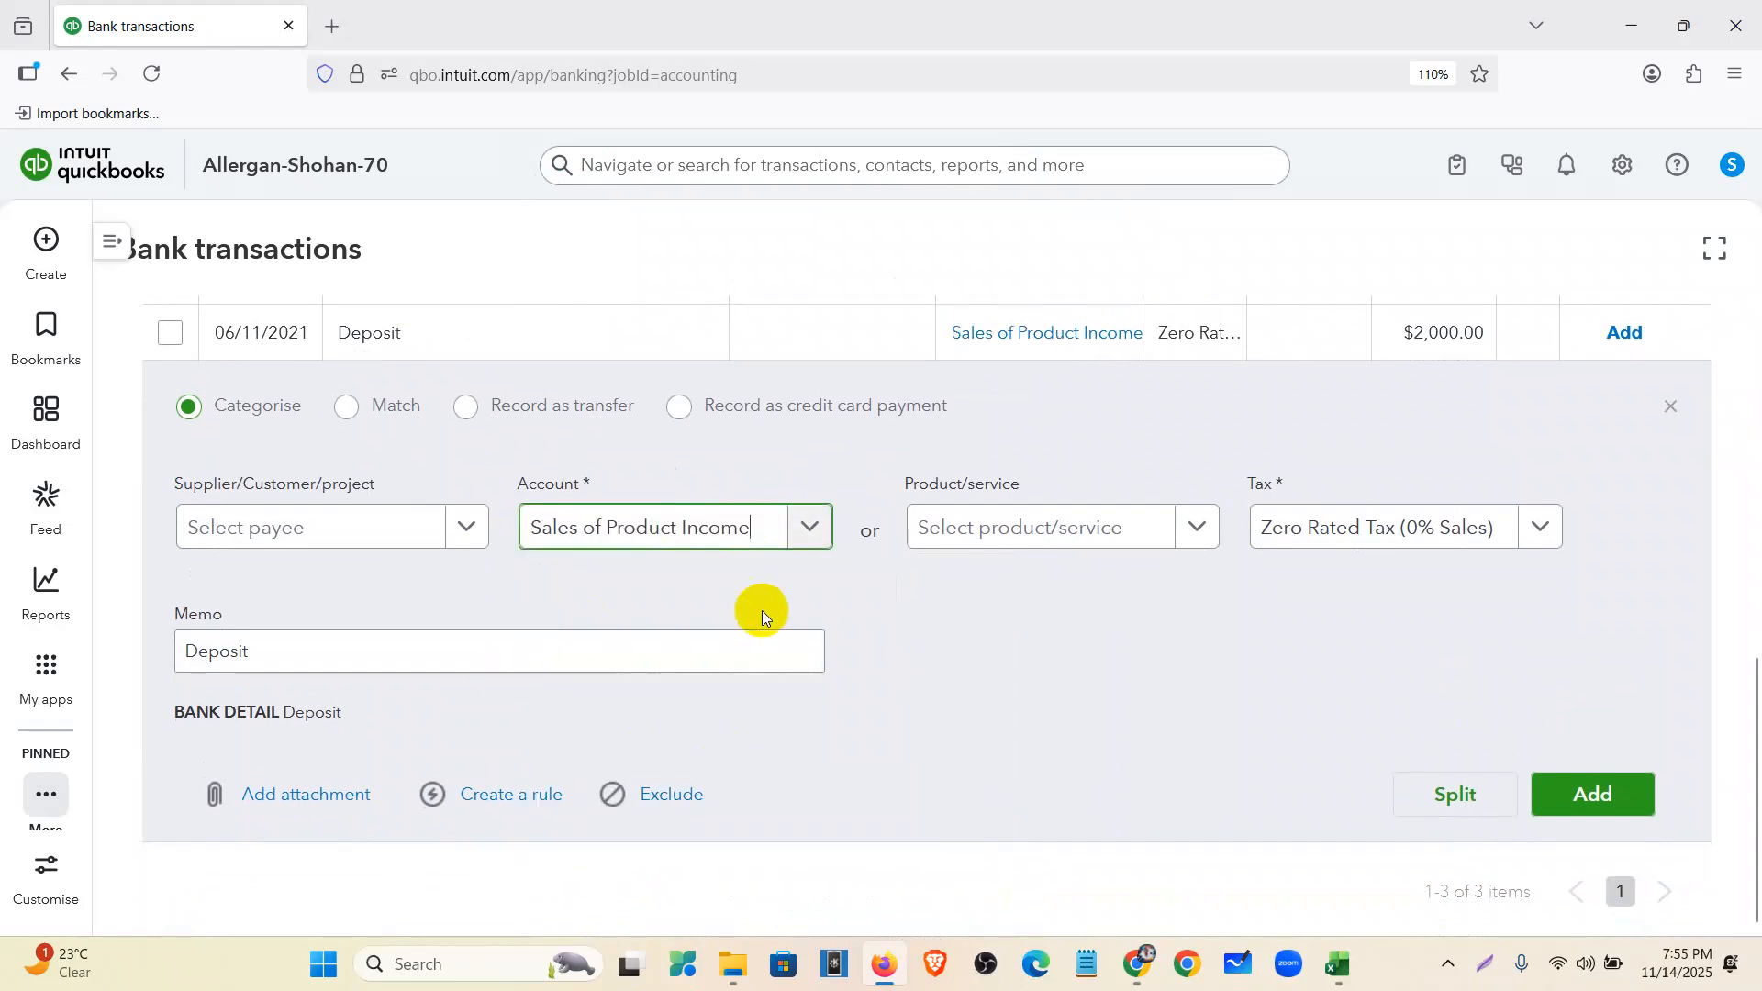
left_click(1590, 795)
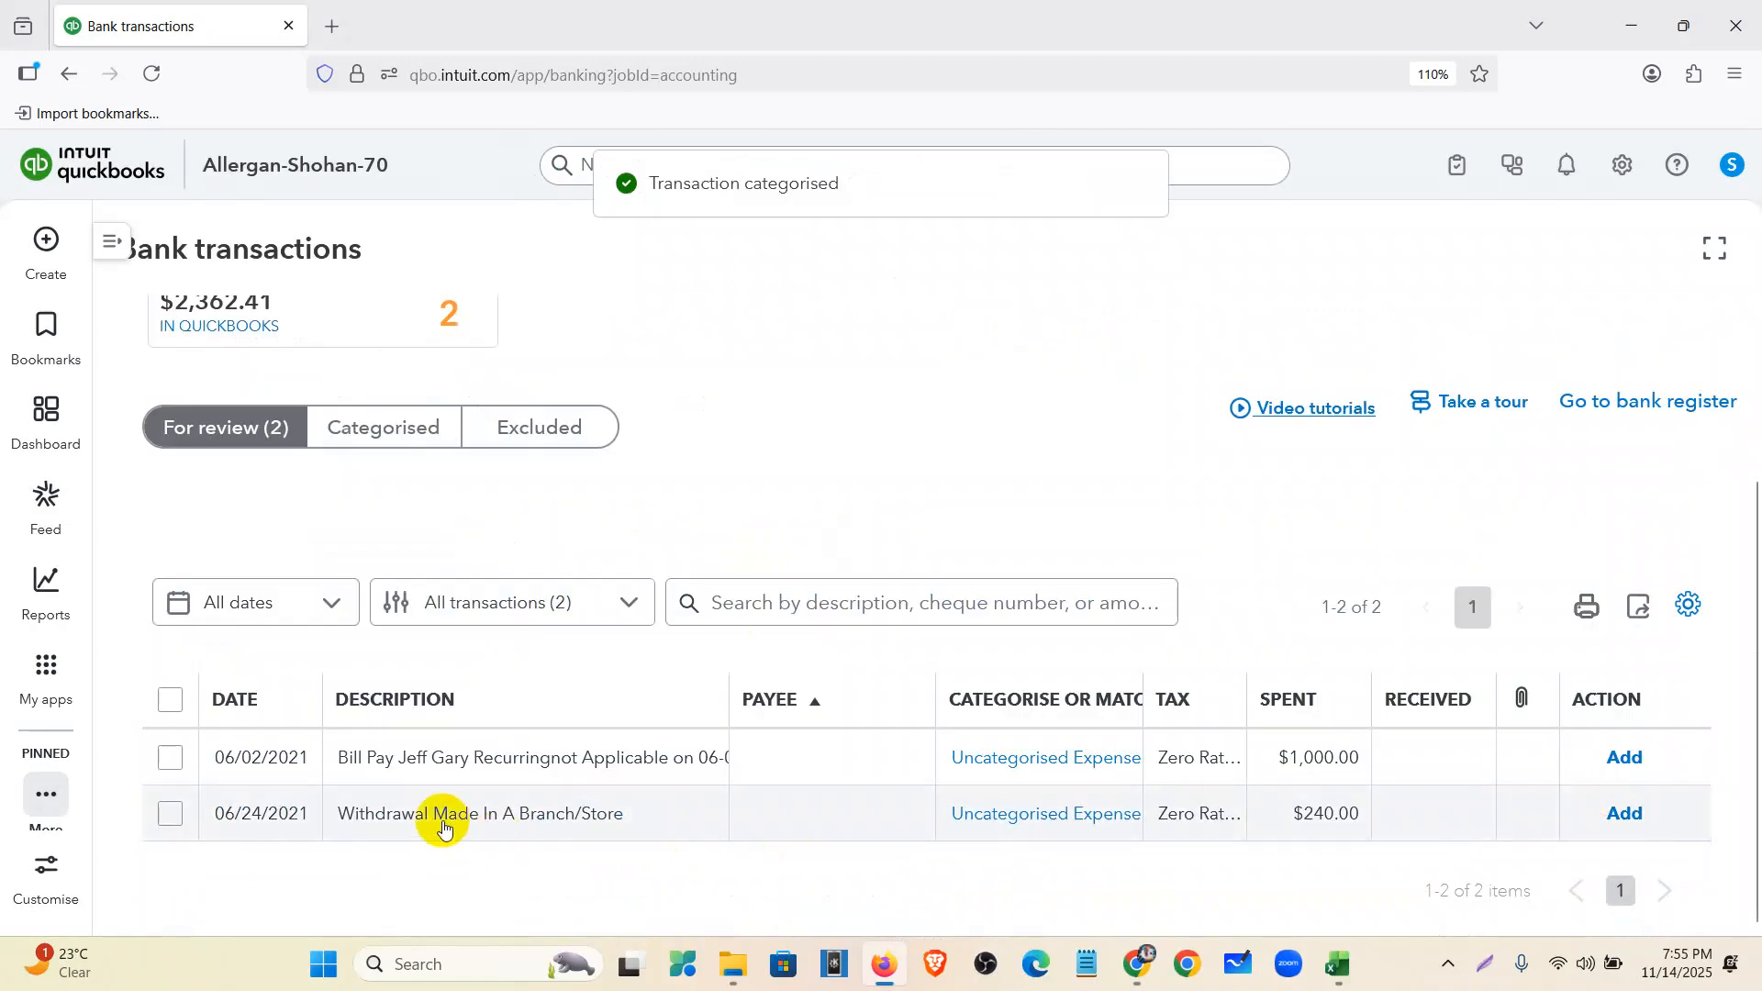
- Categorise the 06/24 $240.00 branch withdrawal as Office expenses and add it
left_click(444, 824)
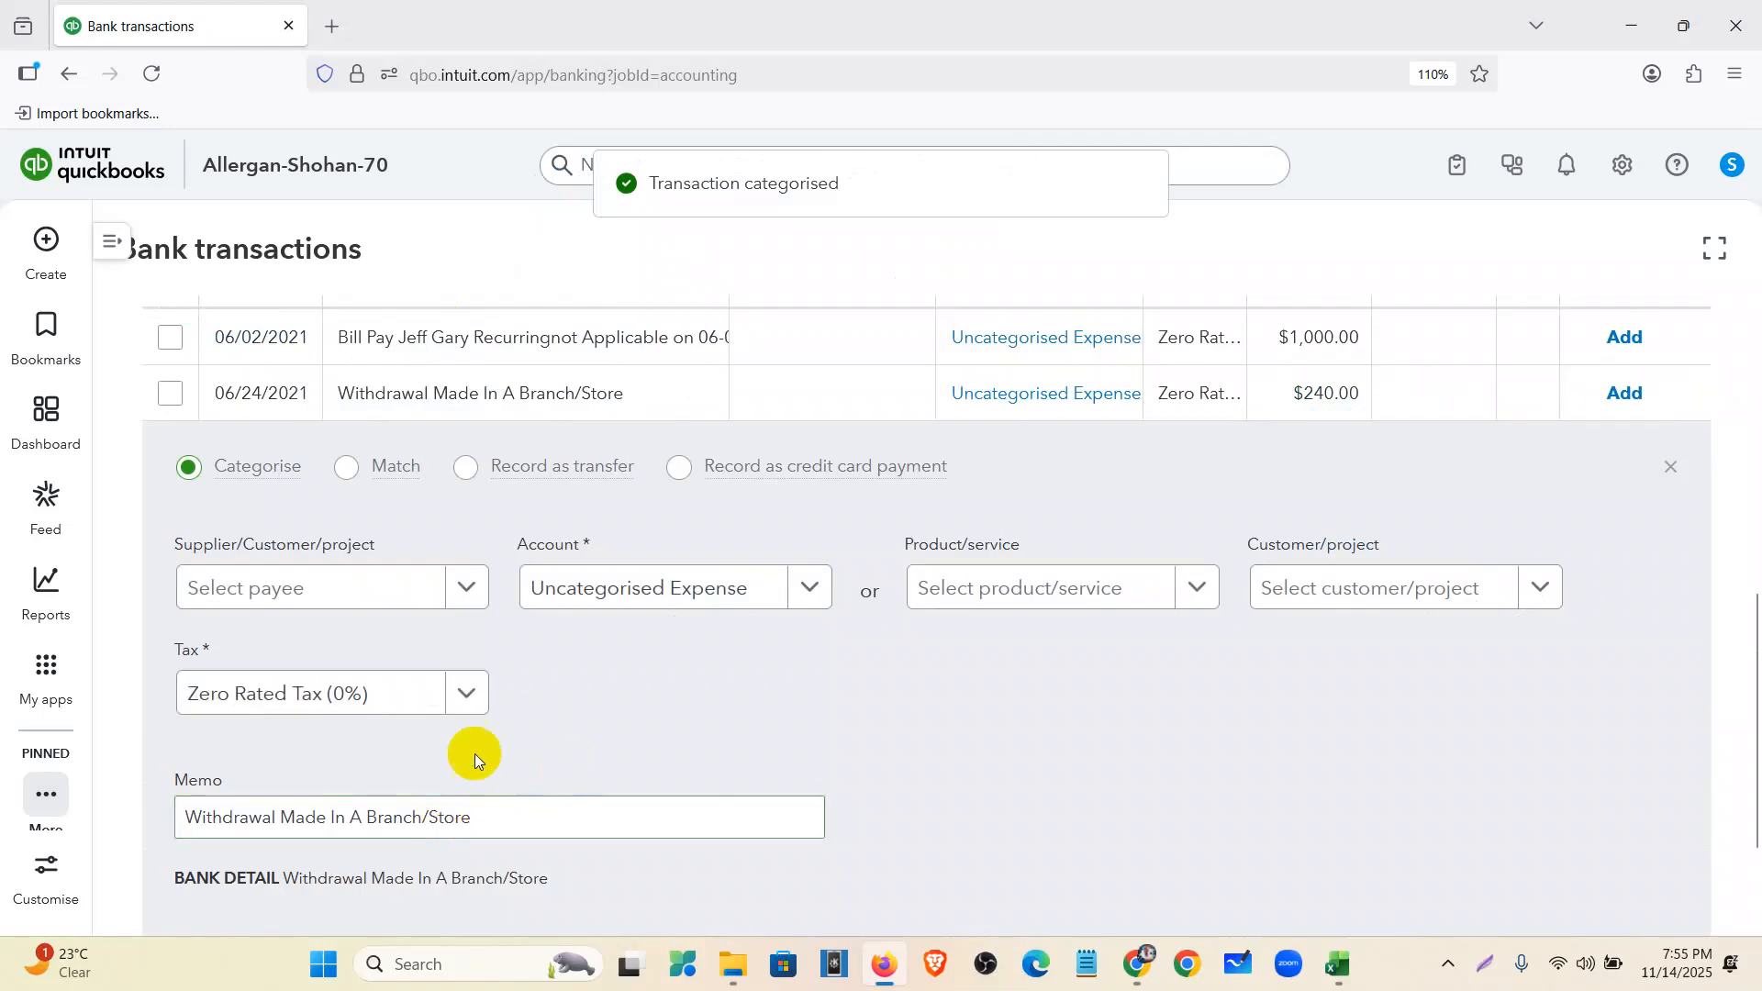
scroll(543, 800, "down", 1)
left_click_drag(565, 757, 307, 758)
scroll(834, 677, "up", 2)
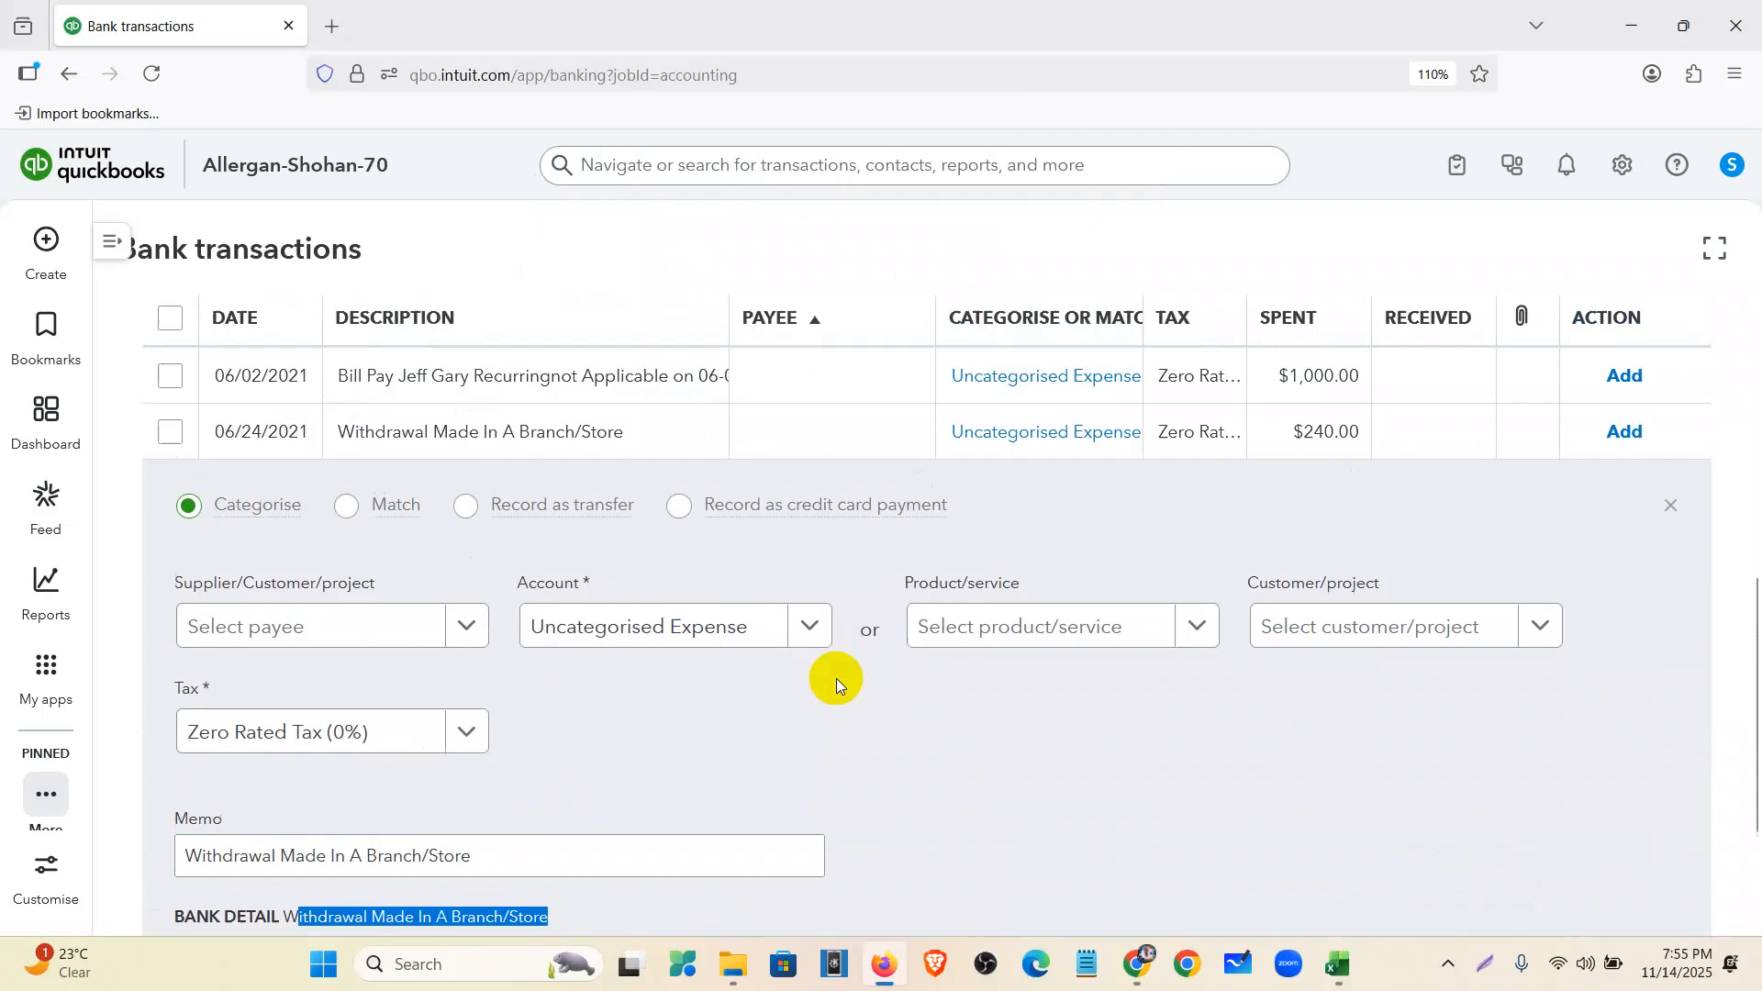
left_click(761, 714)
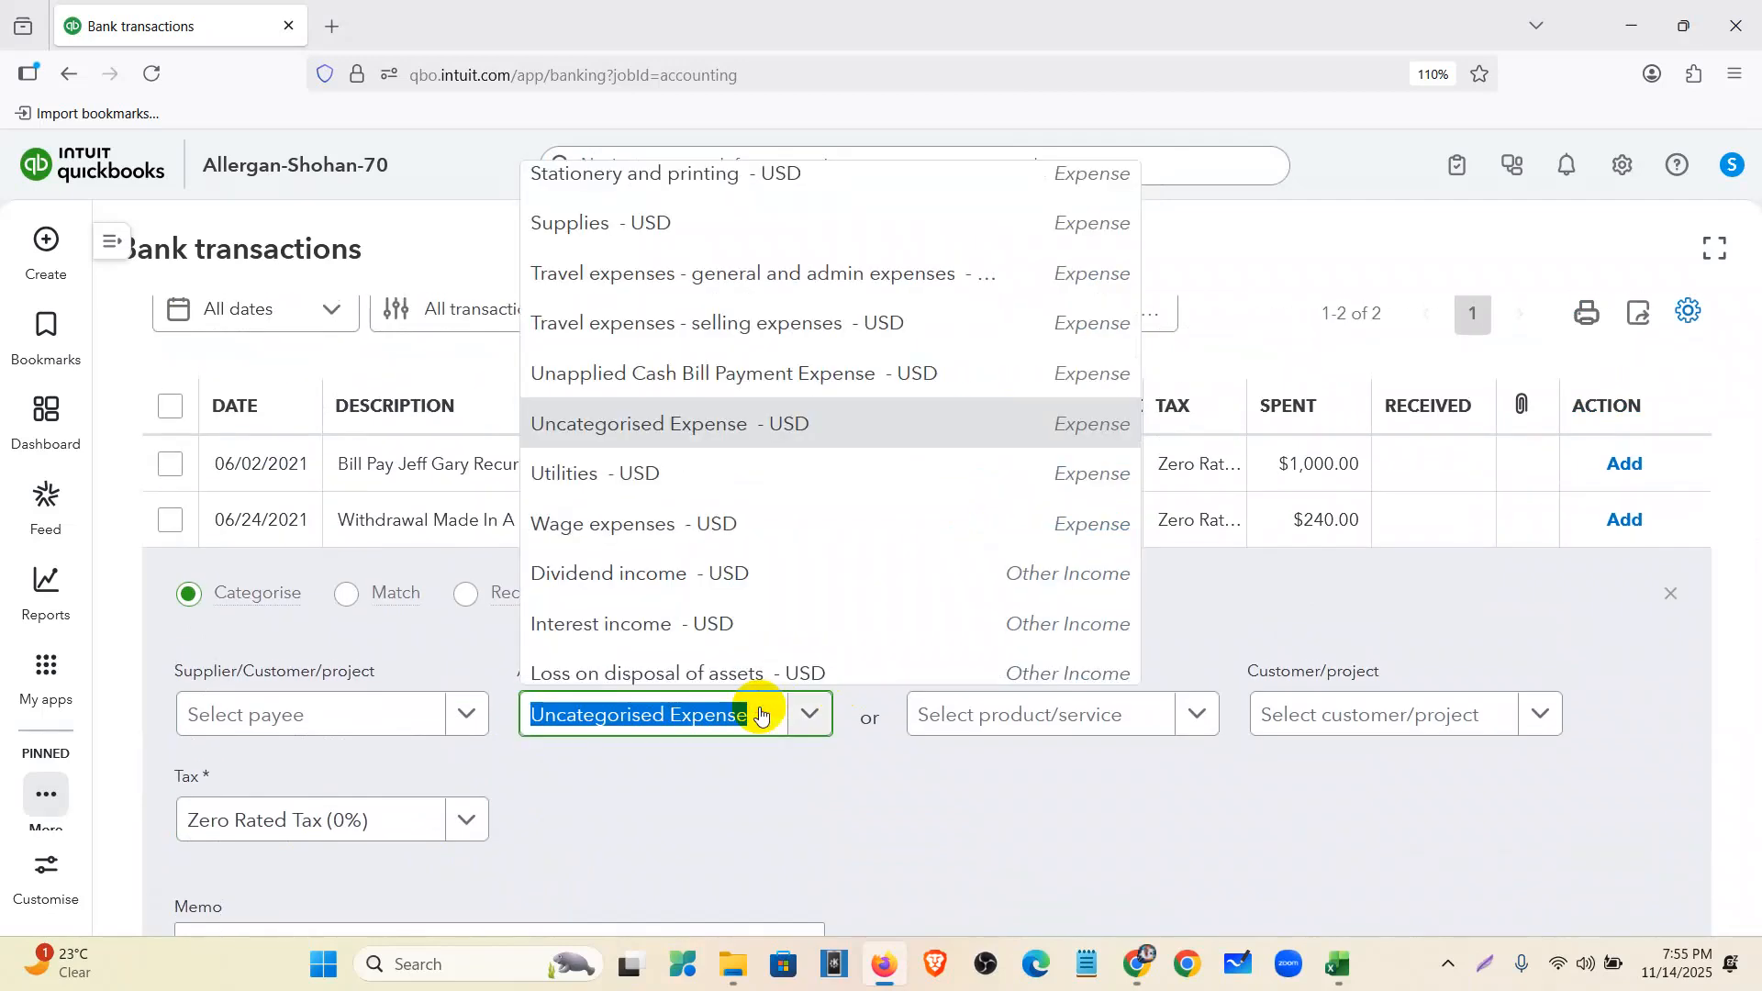
type("off")
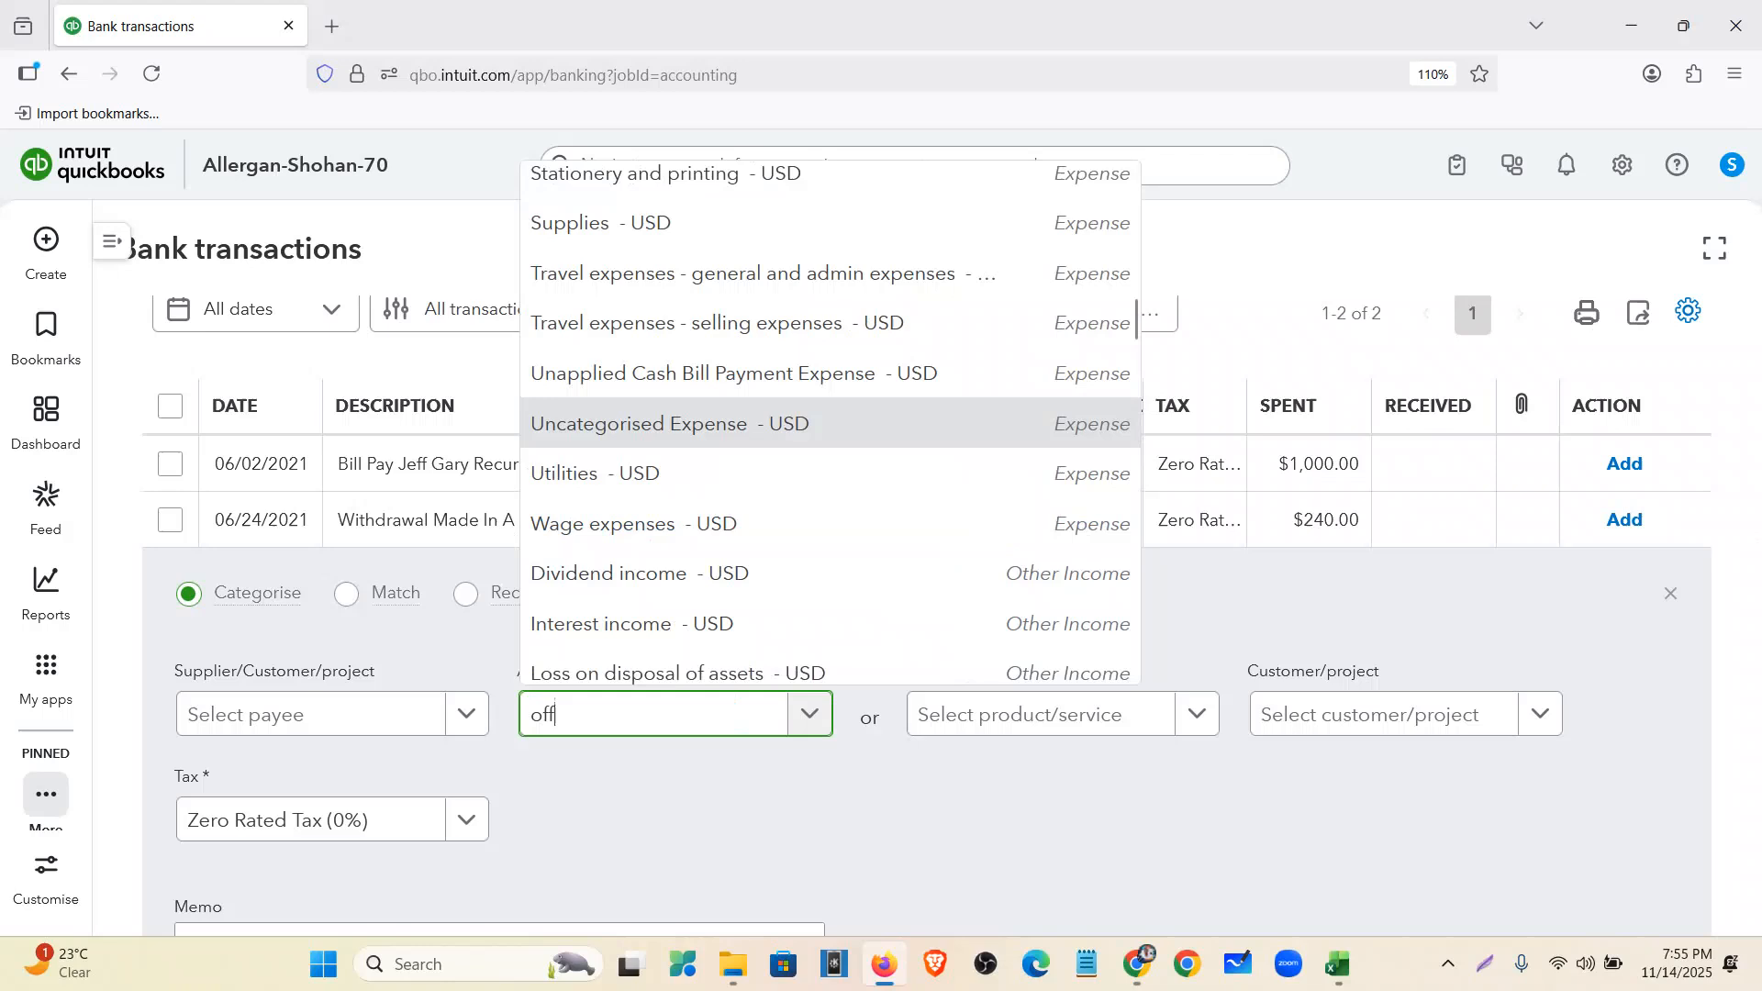
type("ice")
left_click(759, 613)
scroll(1610, 891, "down", 3)
left_click(1595, 834)
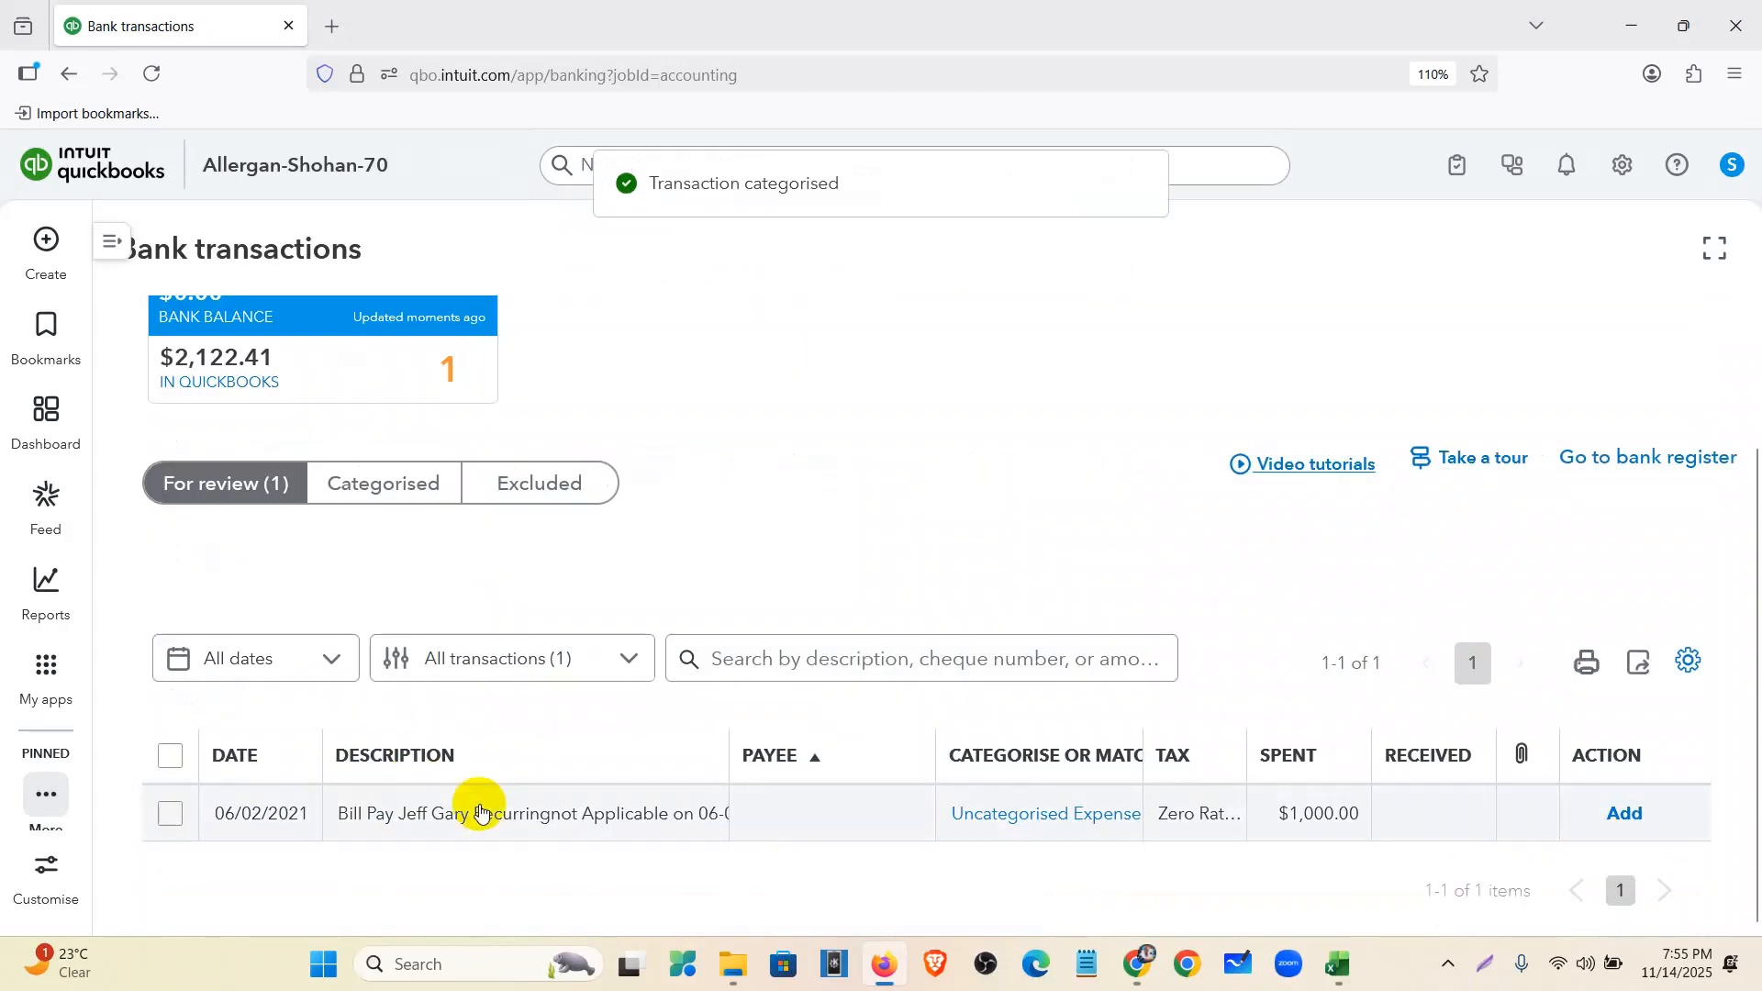
- Copy the $1,000.00 Bill Pay's bank detail text and paste it into a new browser tab
left_click(480, 813)
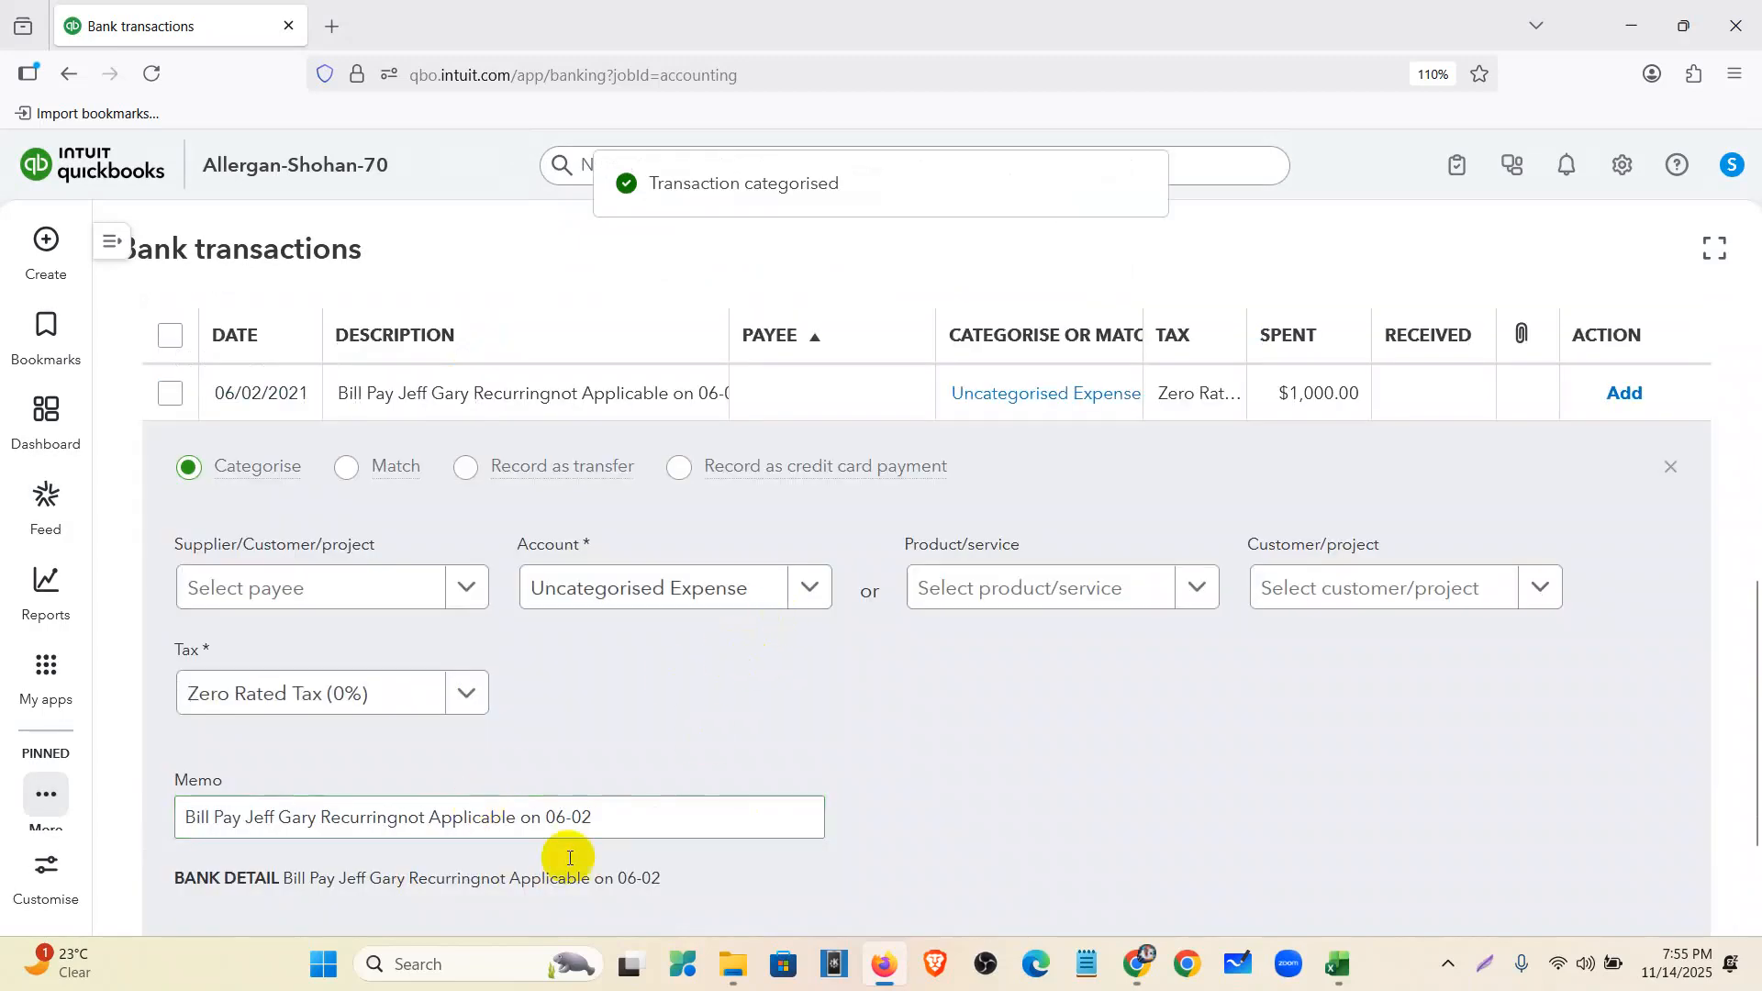
scroll(467, 841, "down", 2)
left_click_drag(280, 752, 667, 755)
key("ctrl+c")
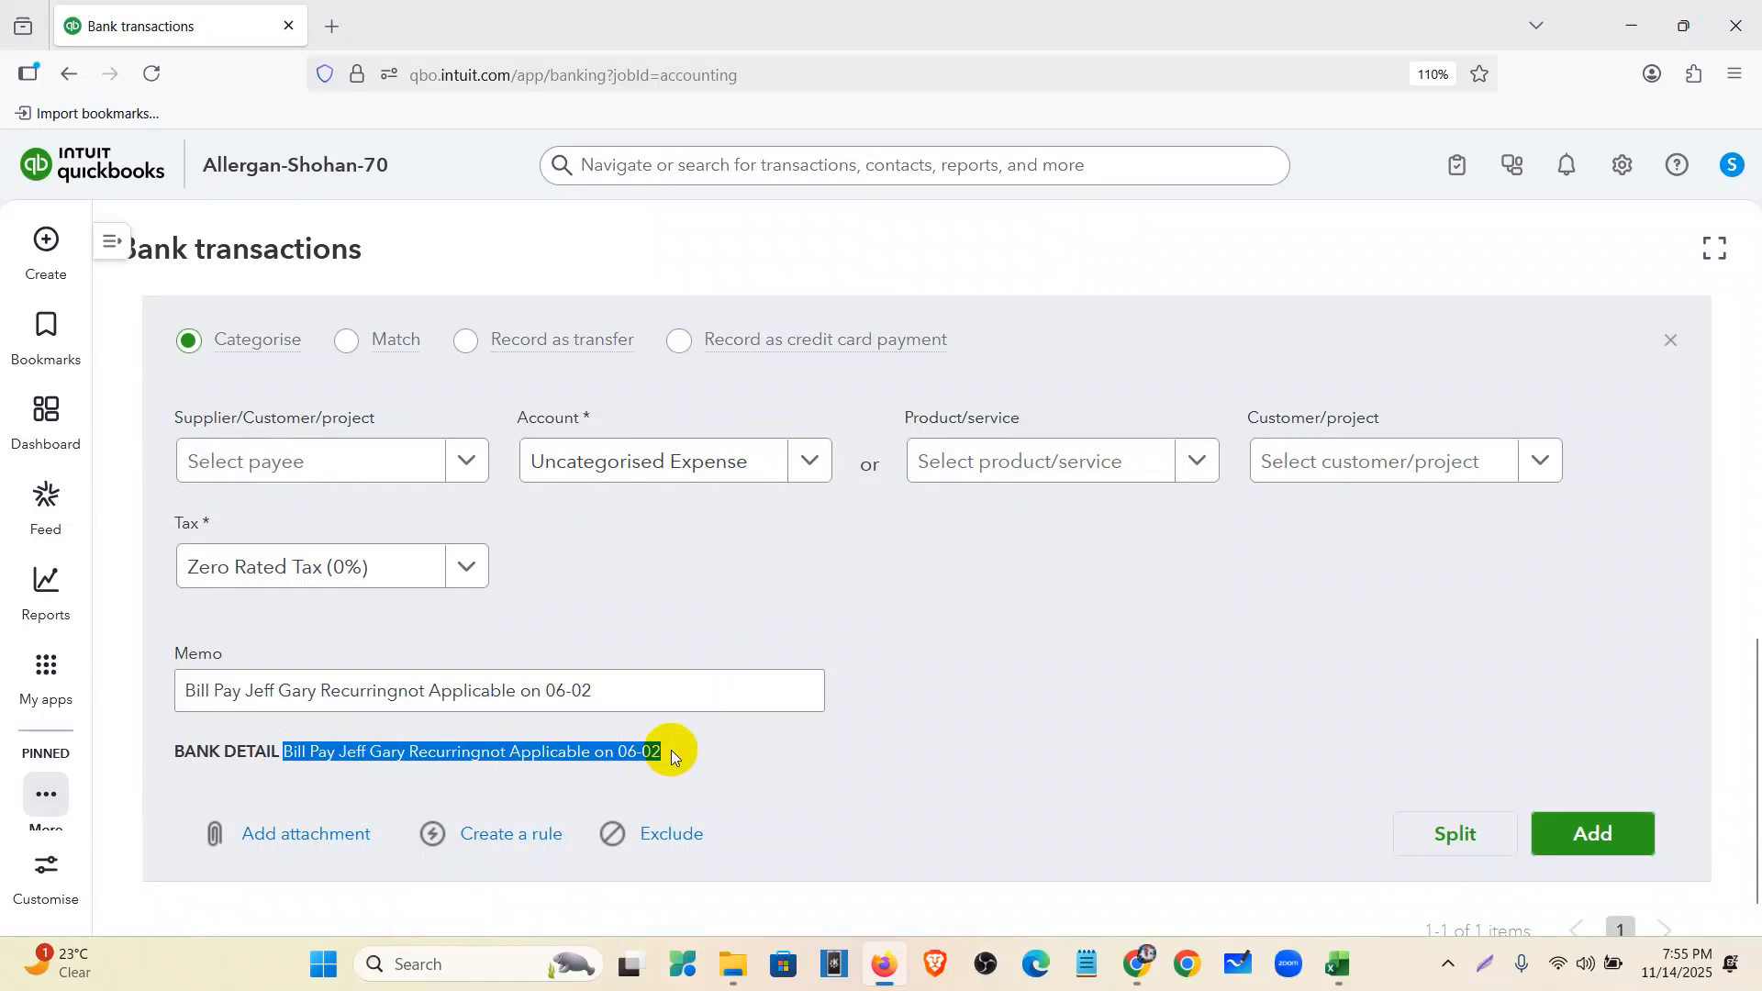
left_click_drag(700, 755, 298, 751)
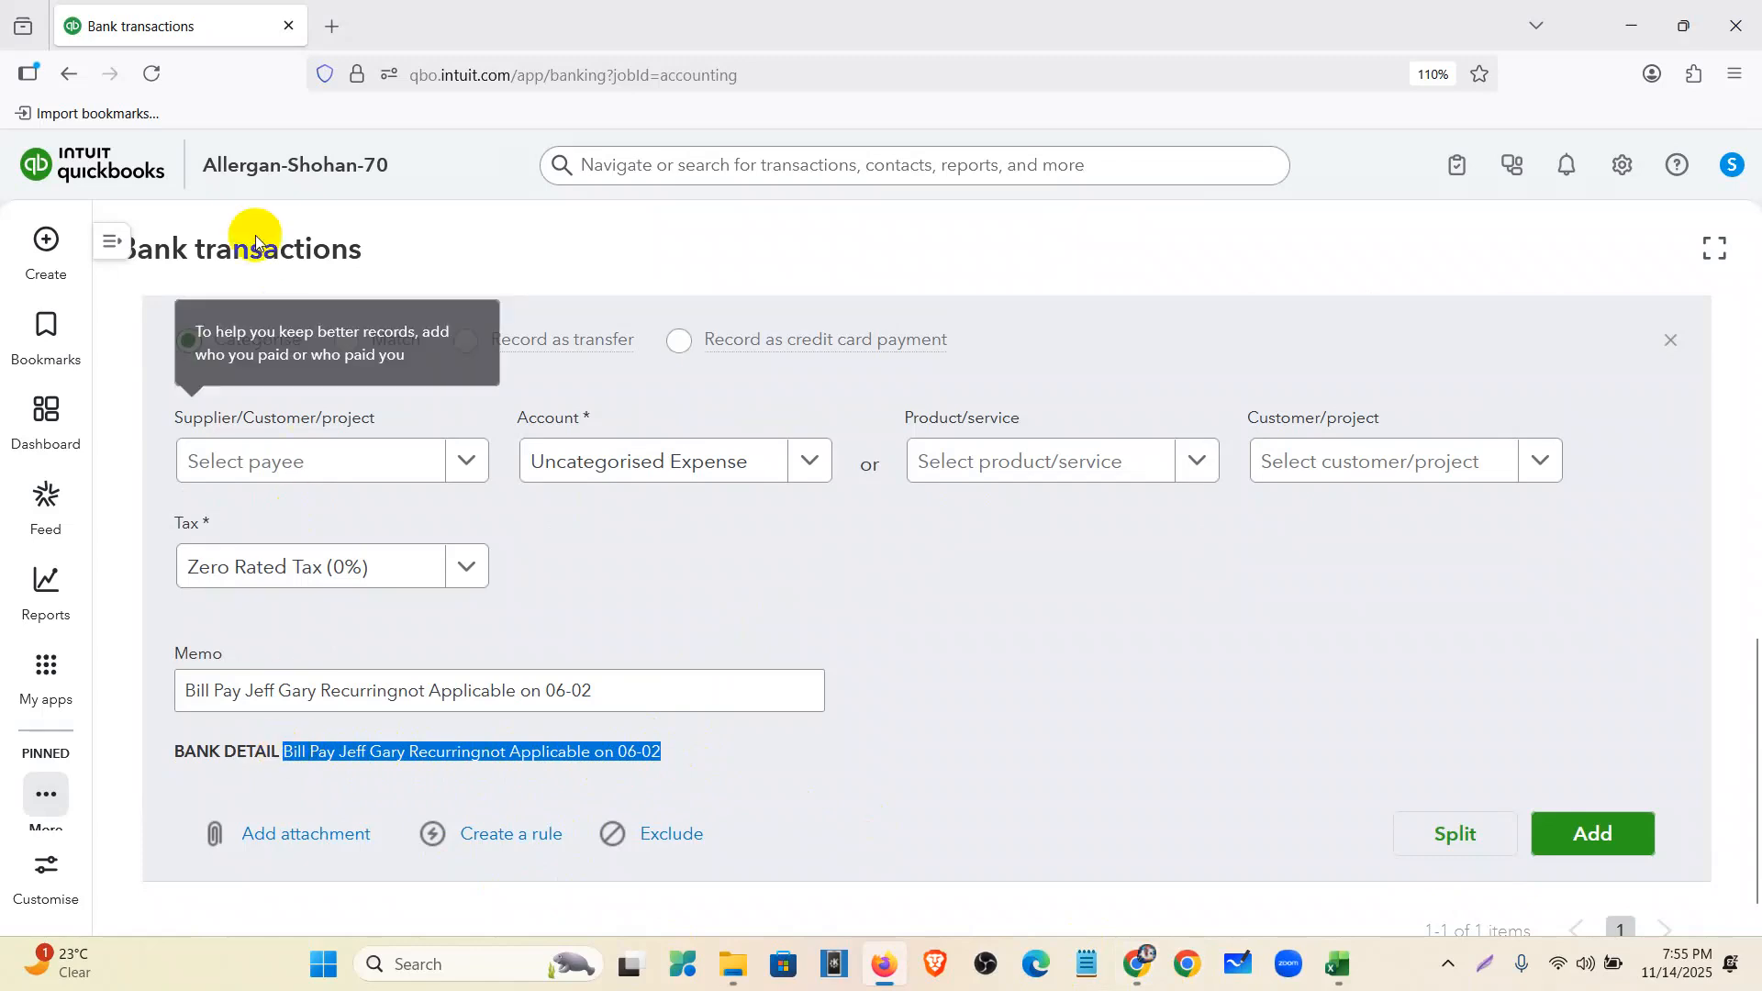
left_click(332, 26)
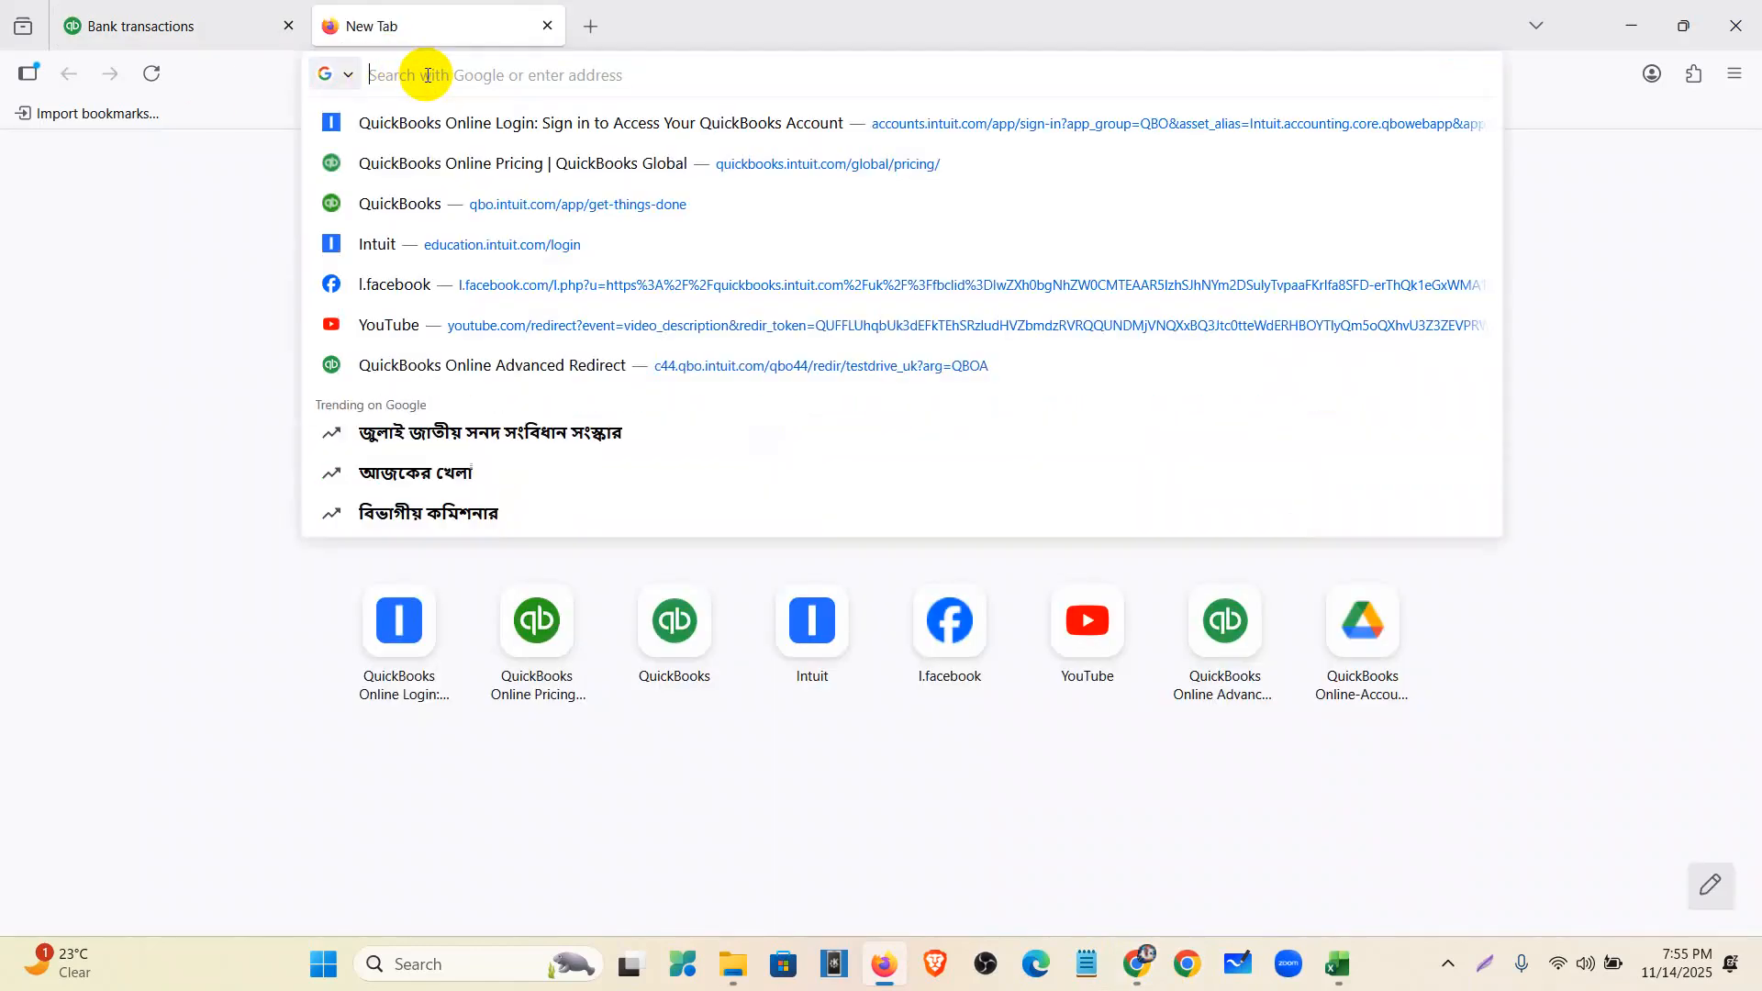
key("ctrl+v")
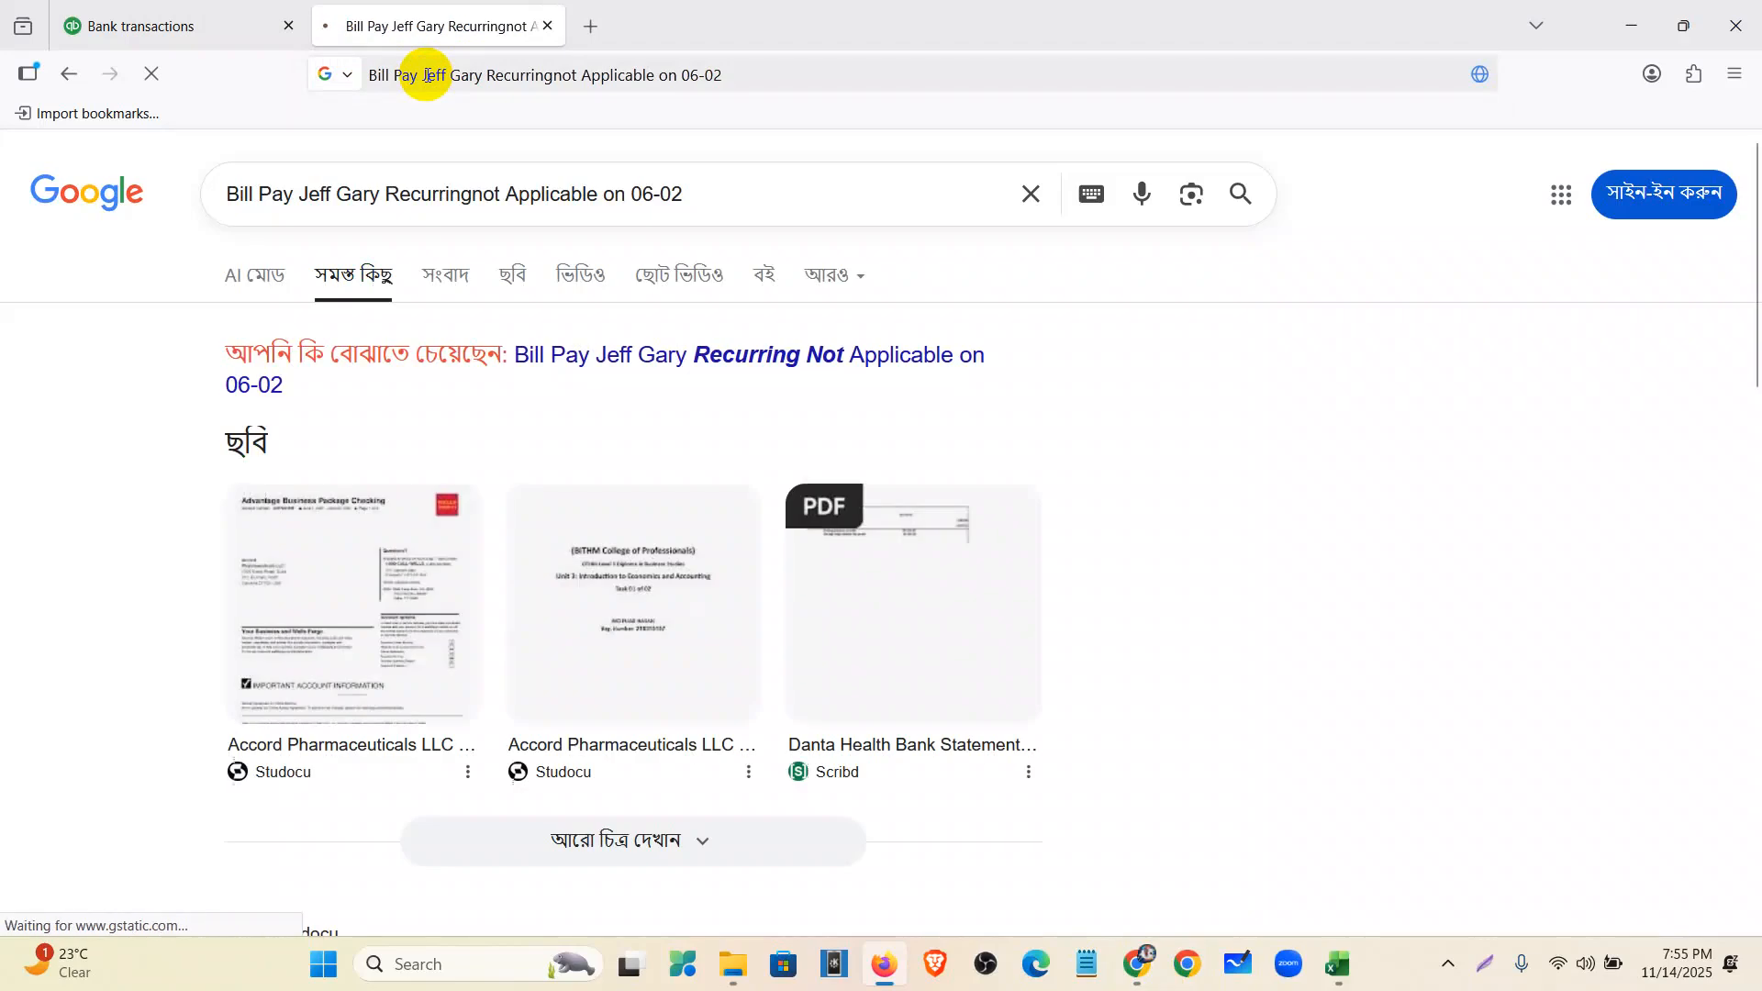
- Review the Google results for the bill payment's bank detail, then return to Bank transactions
scroll(507, 424, "down", 4)
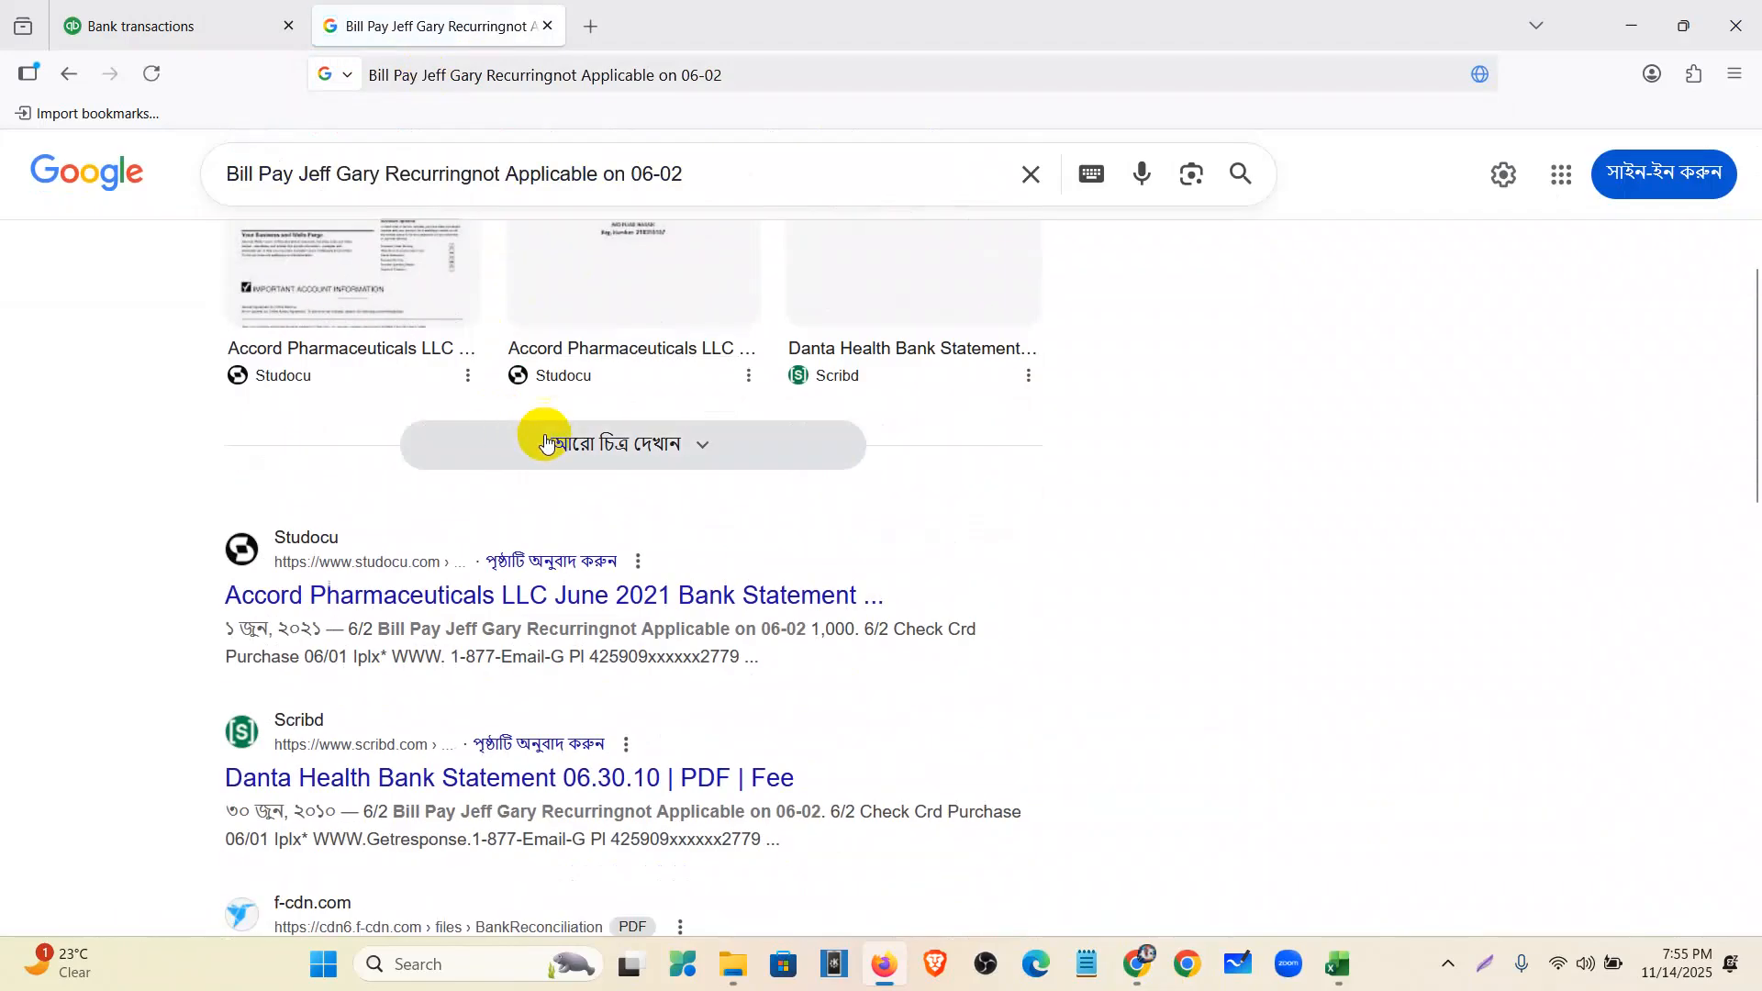
scroll(587, 445, "down", 3)
scroll(563, 734, "down", 2)
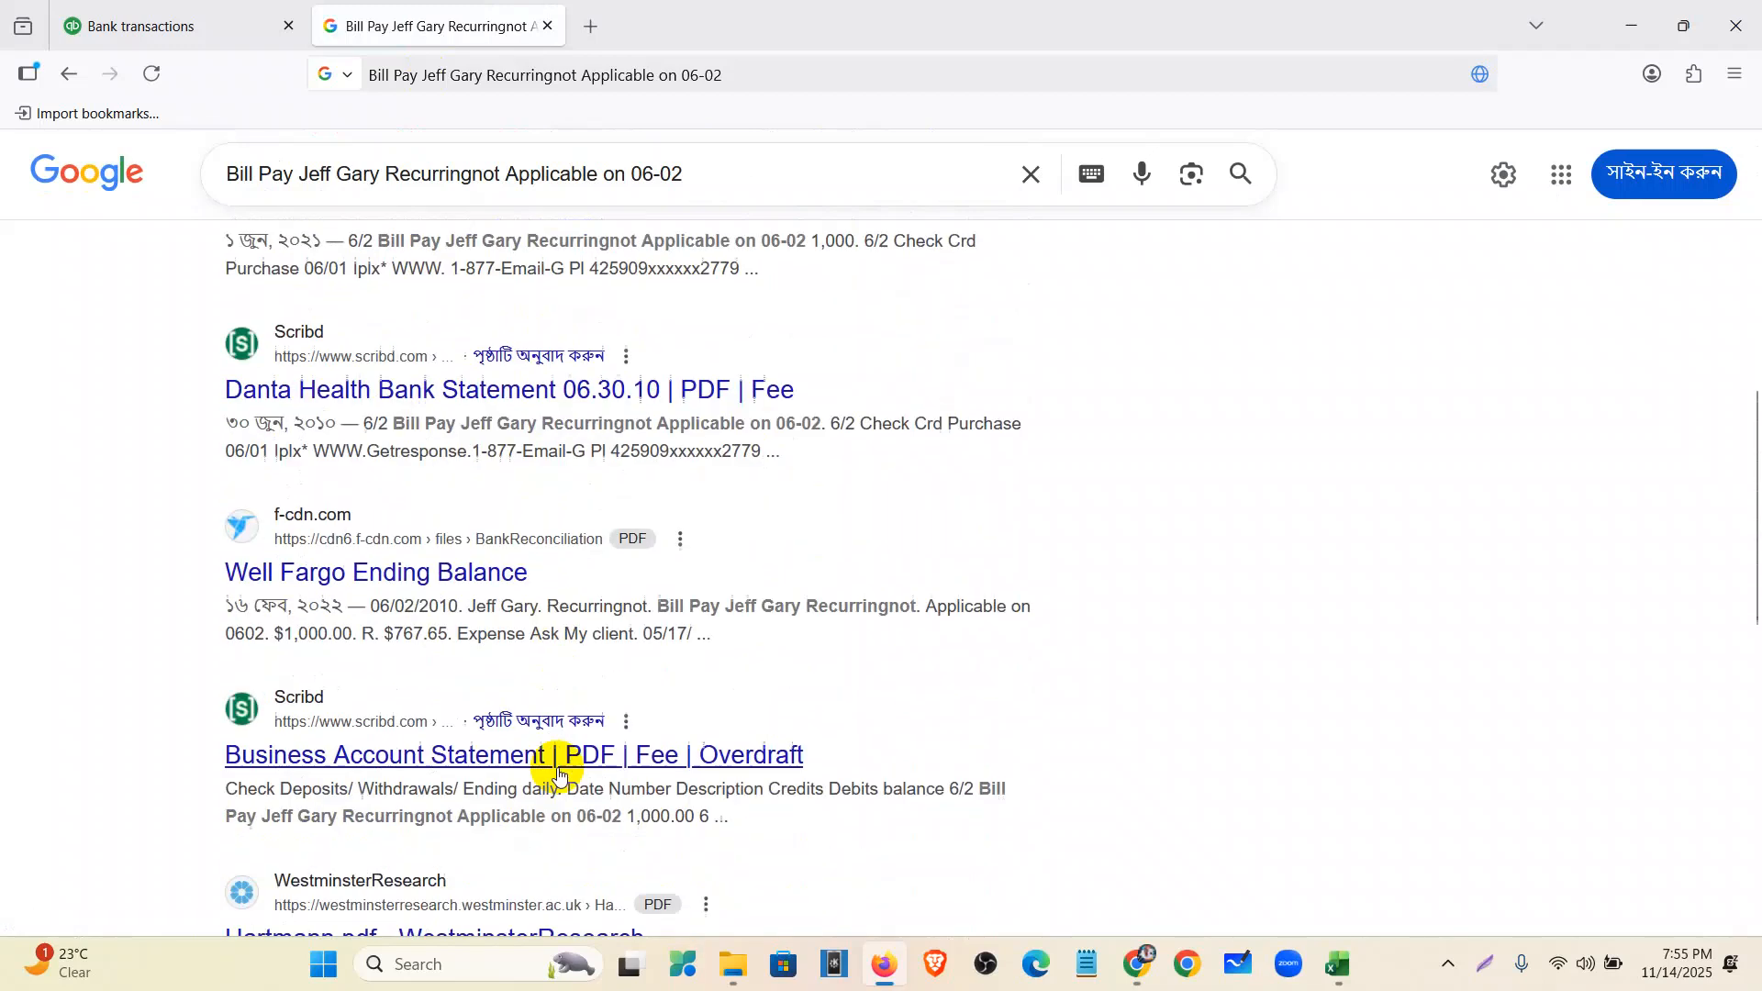
left_click(181, 16)
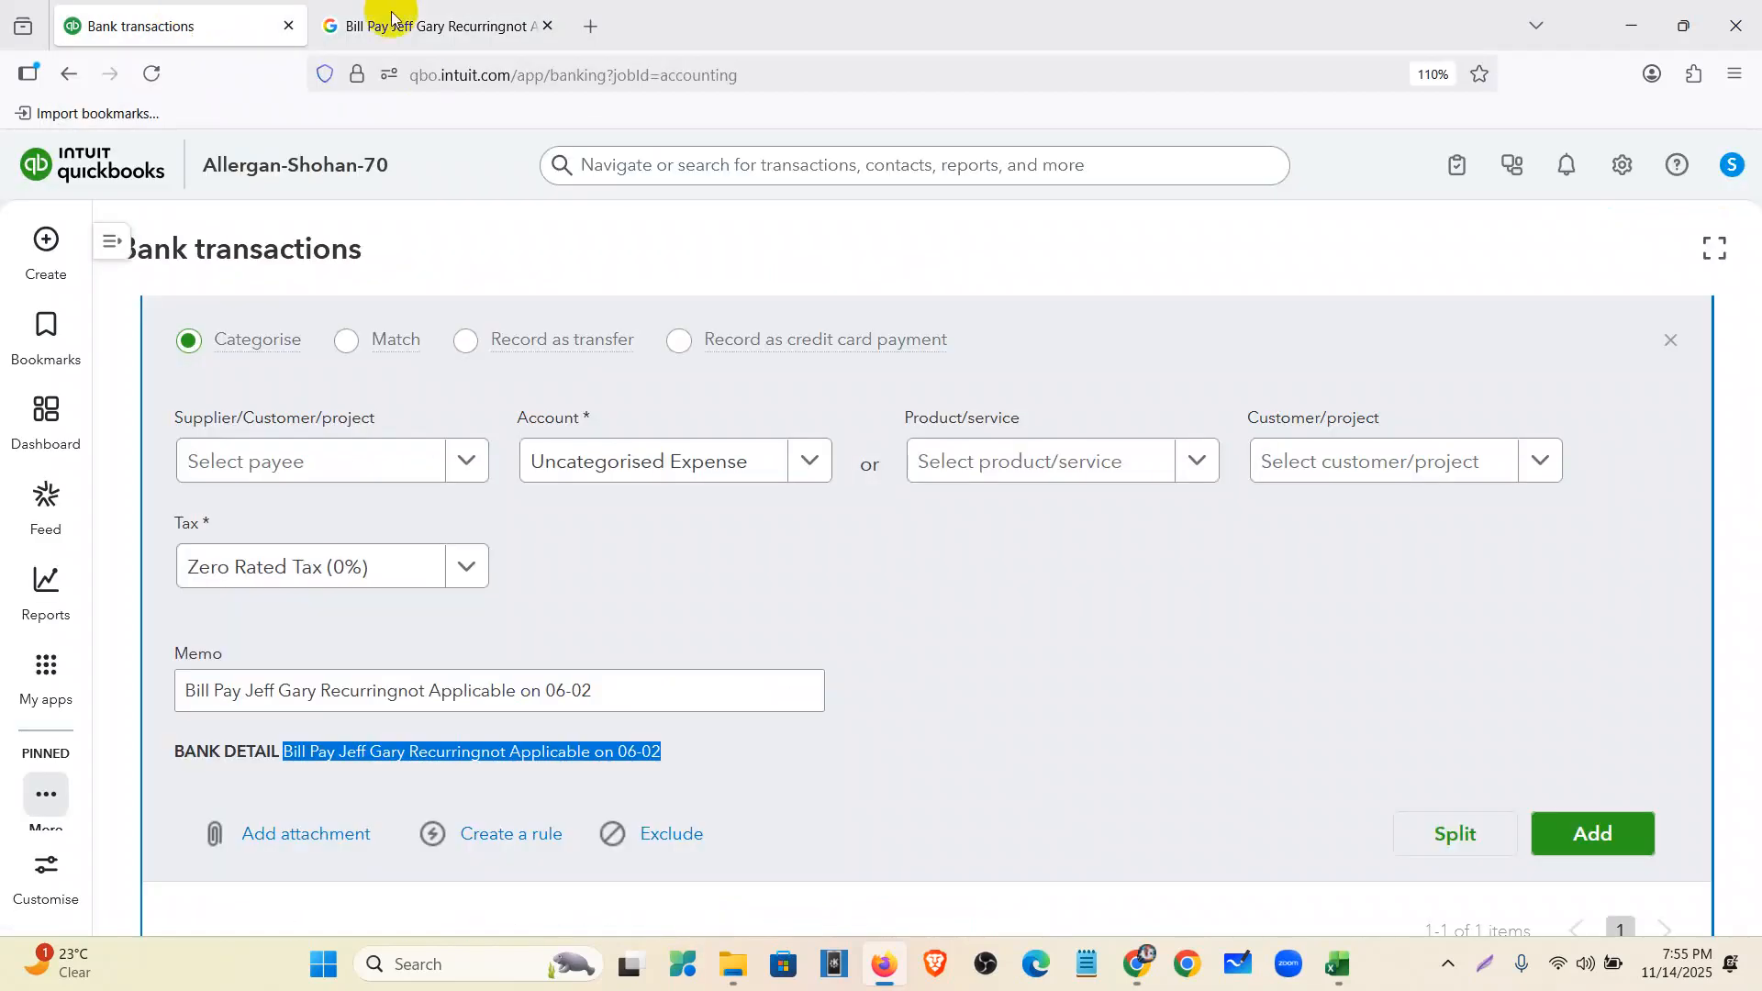
left_click(548, 26)
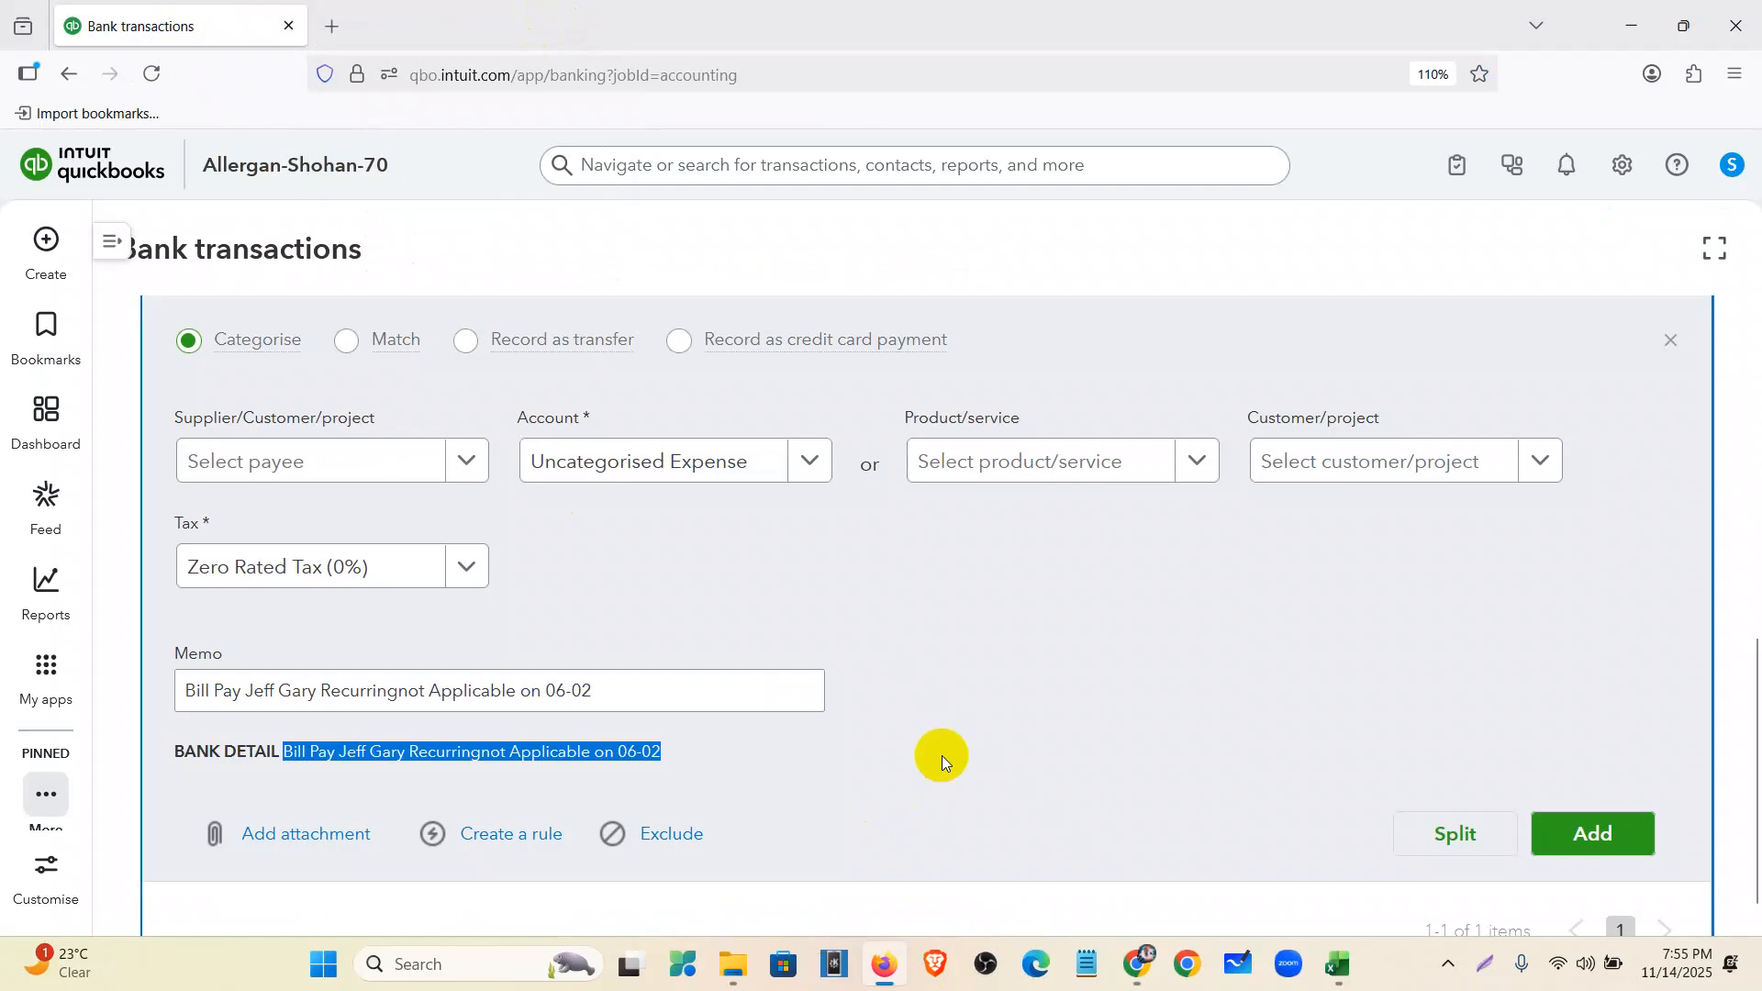
scroll(983, 593, "up", 6)
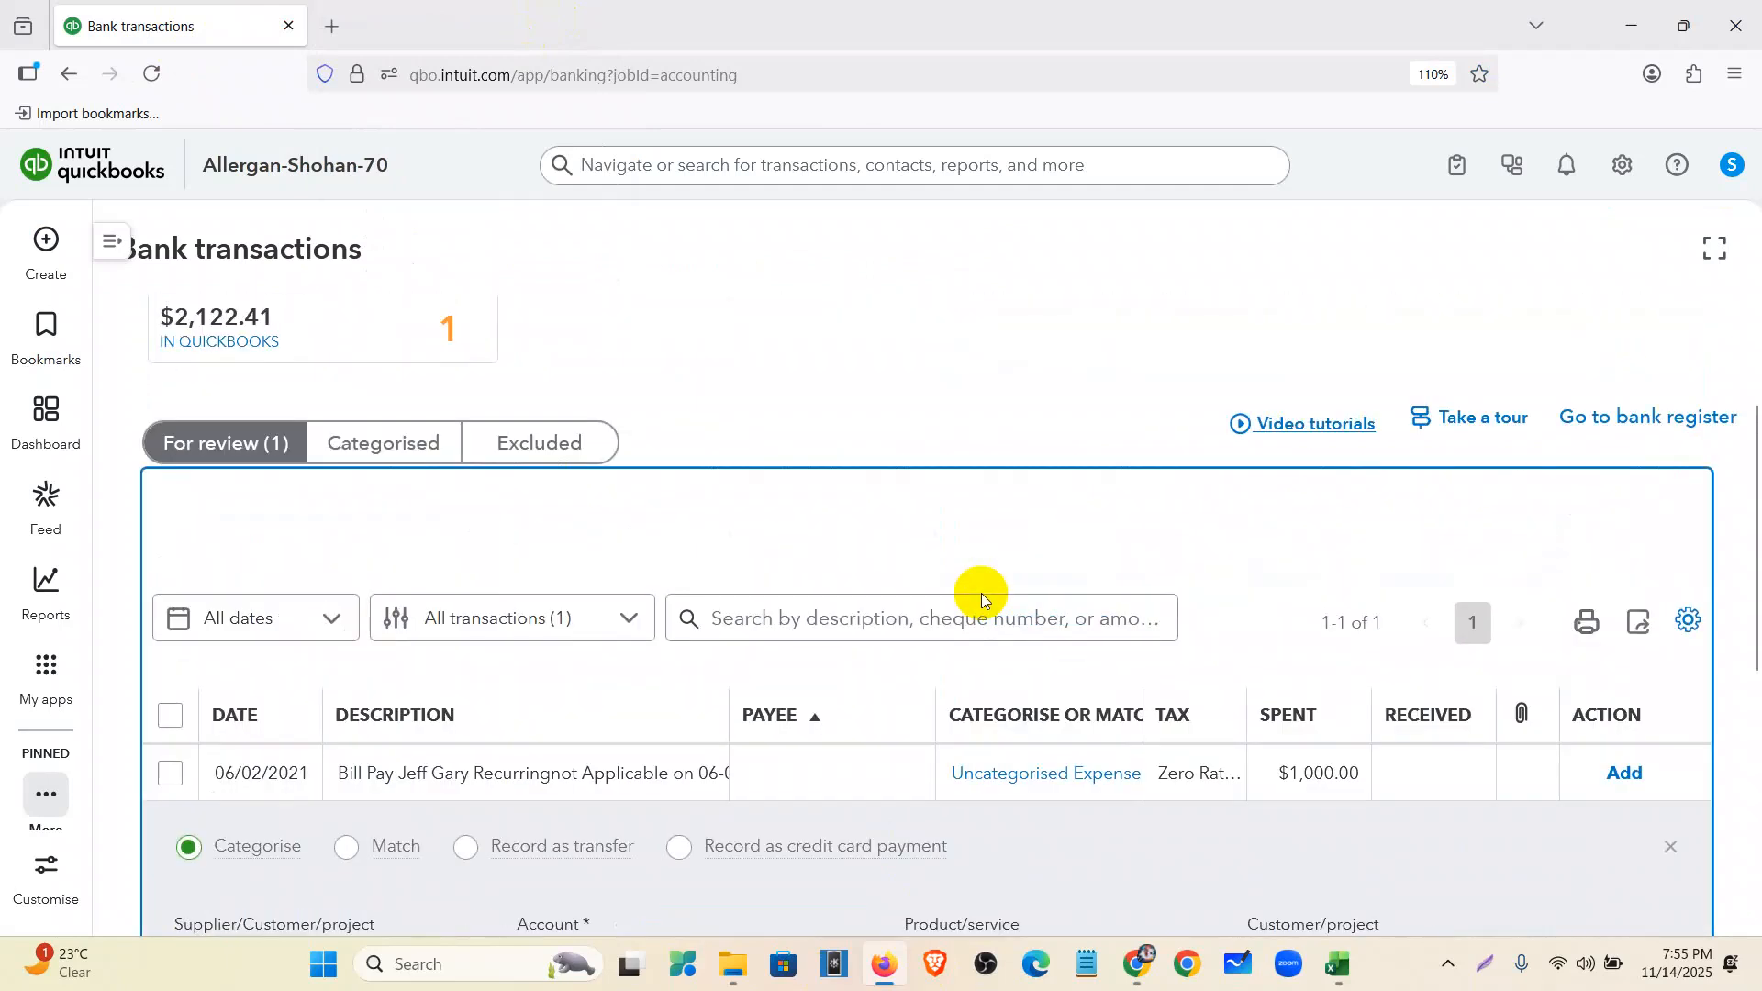
scroll(881, 638, "down", 5)
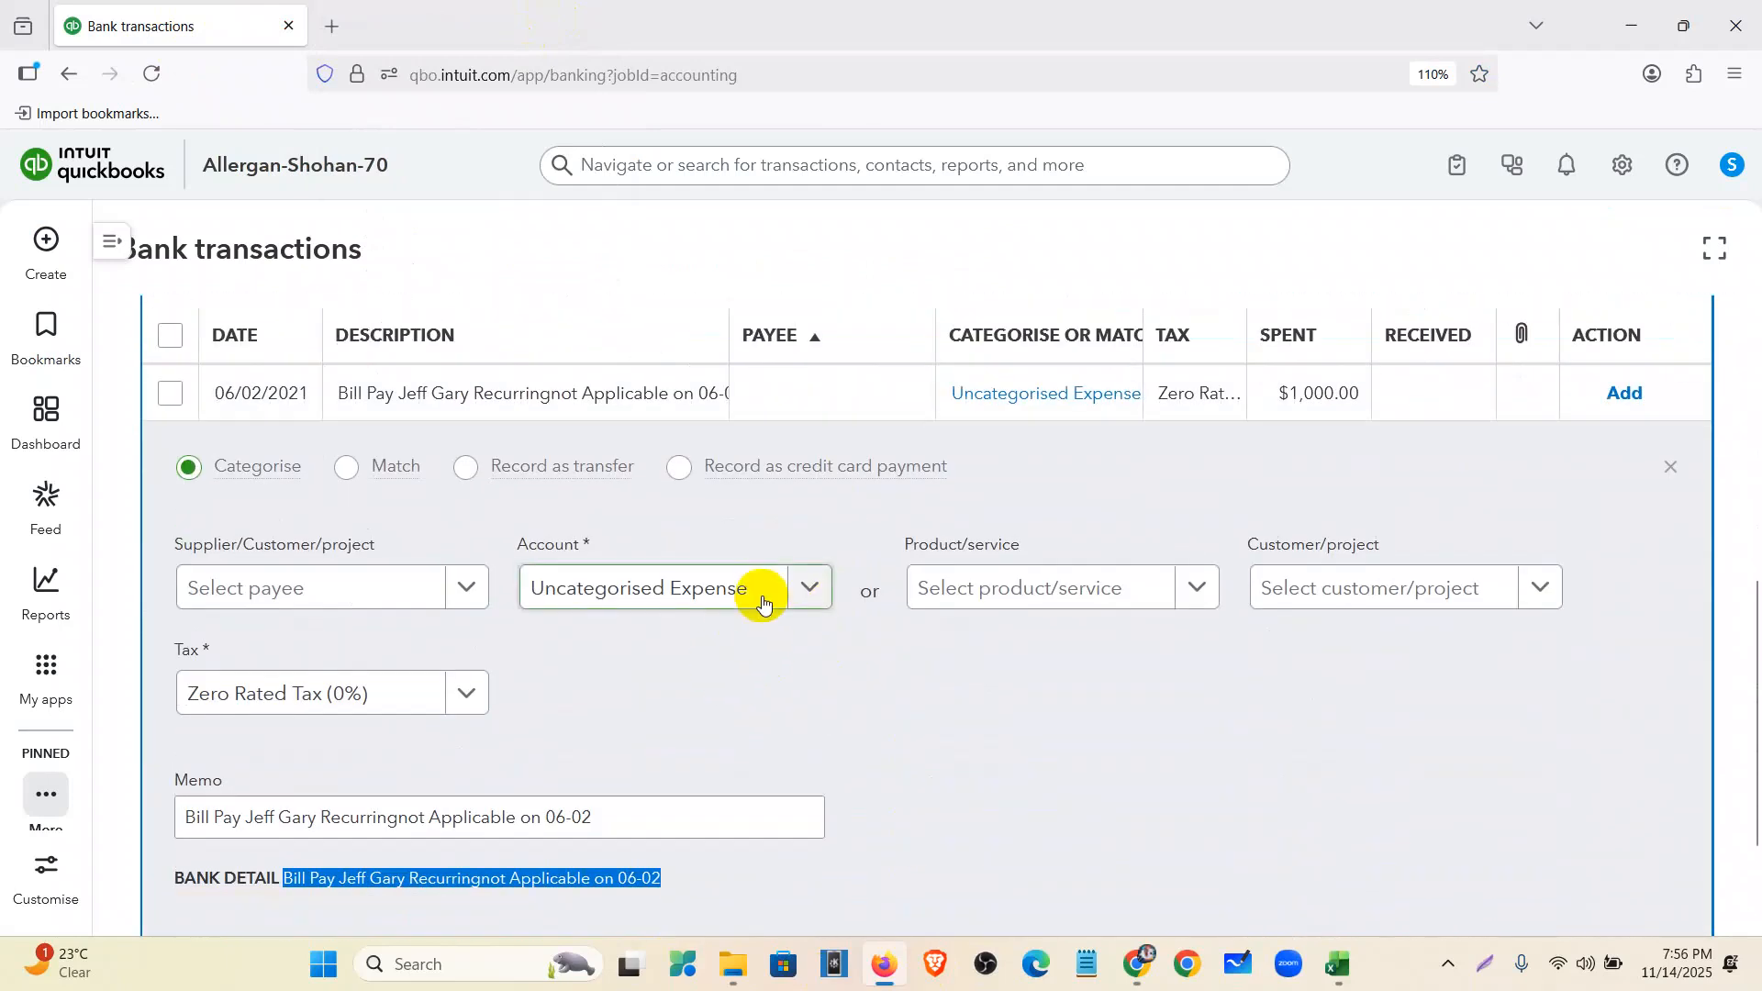
left_click(1142, 969)
scroll(598, 663, "up", 8)
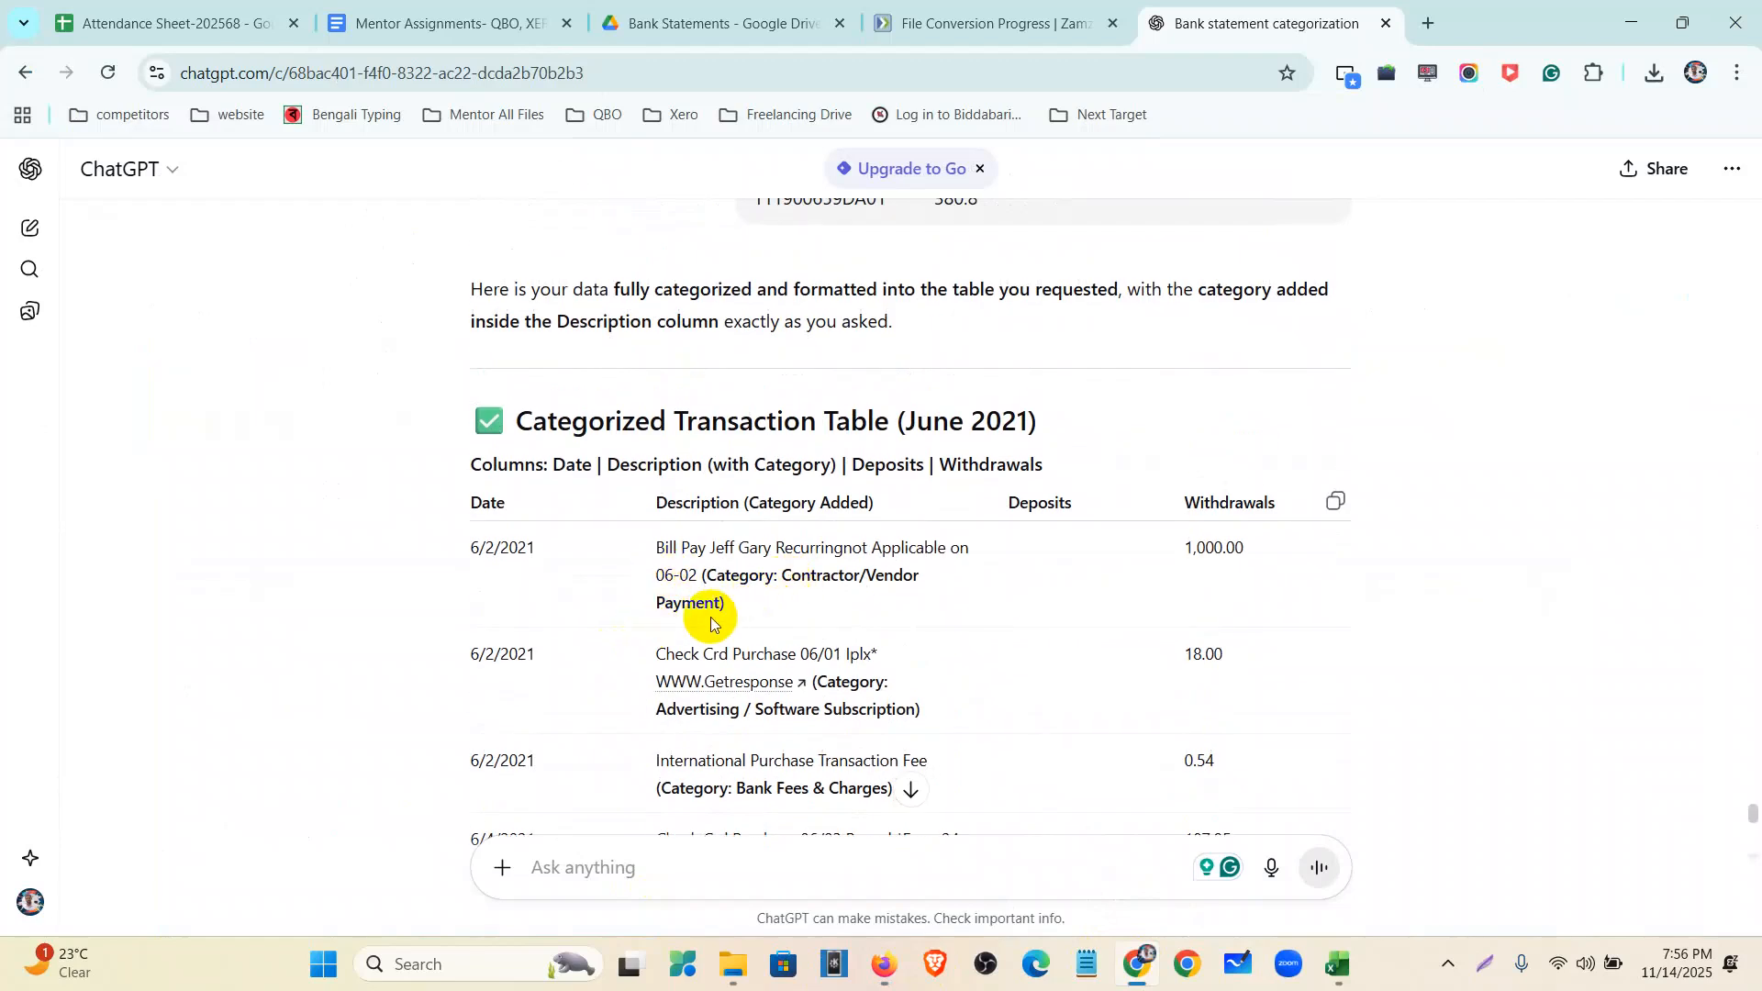
left_click(883, 965)
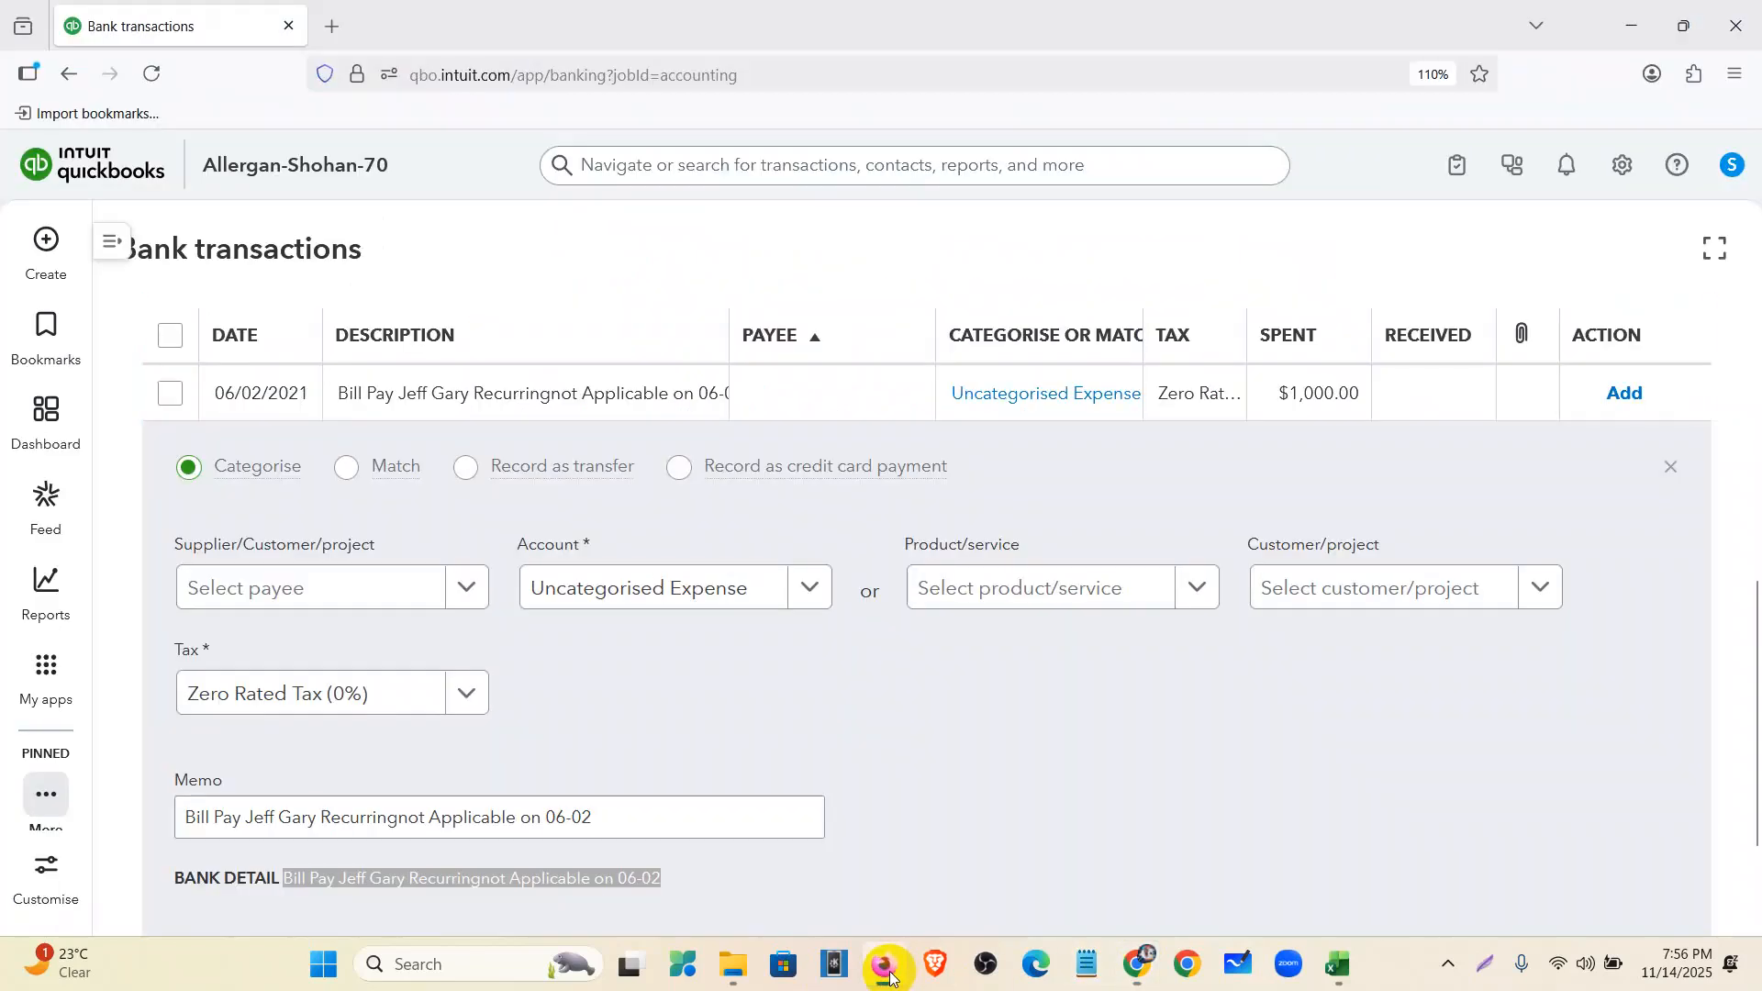
- Categorise the $1,000.00 Bill Pay as Wage expenses and add it
left_click(682, 577)
scroll(861, 512, "down", 2)
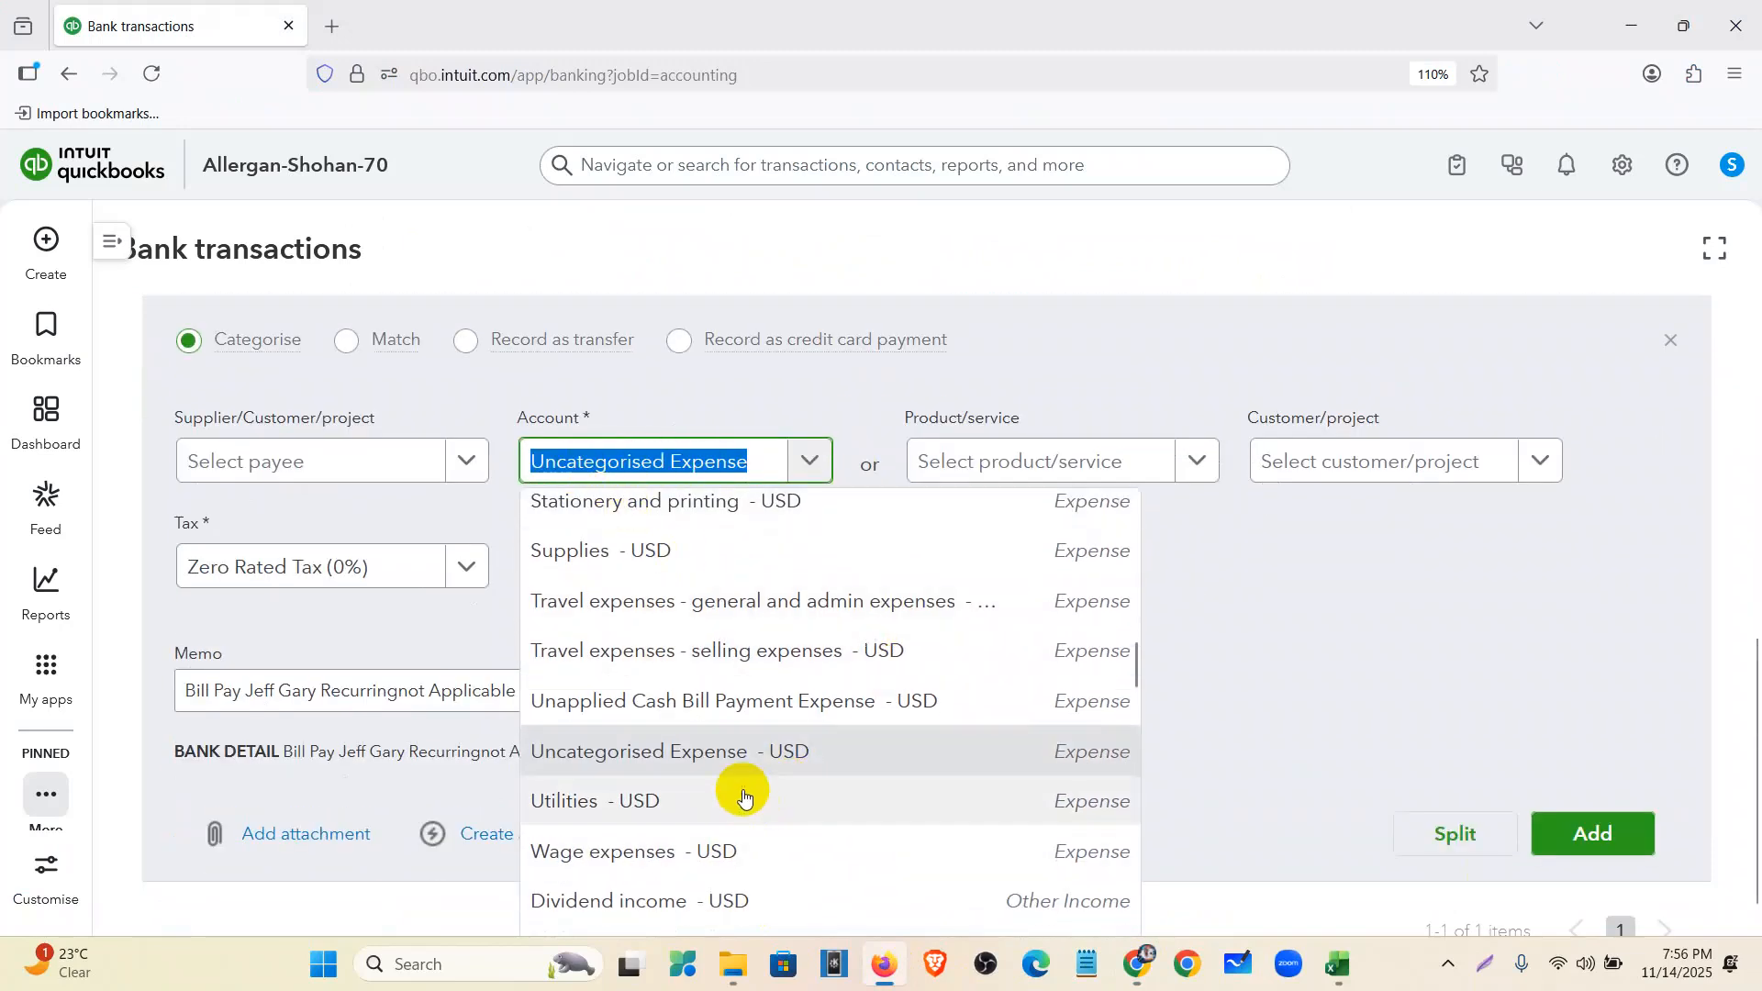
scroll(734, 776, "down", 2)
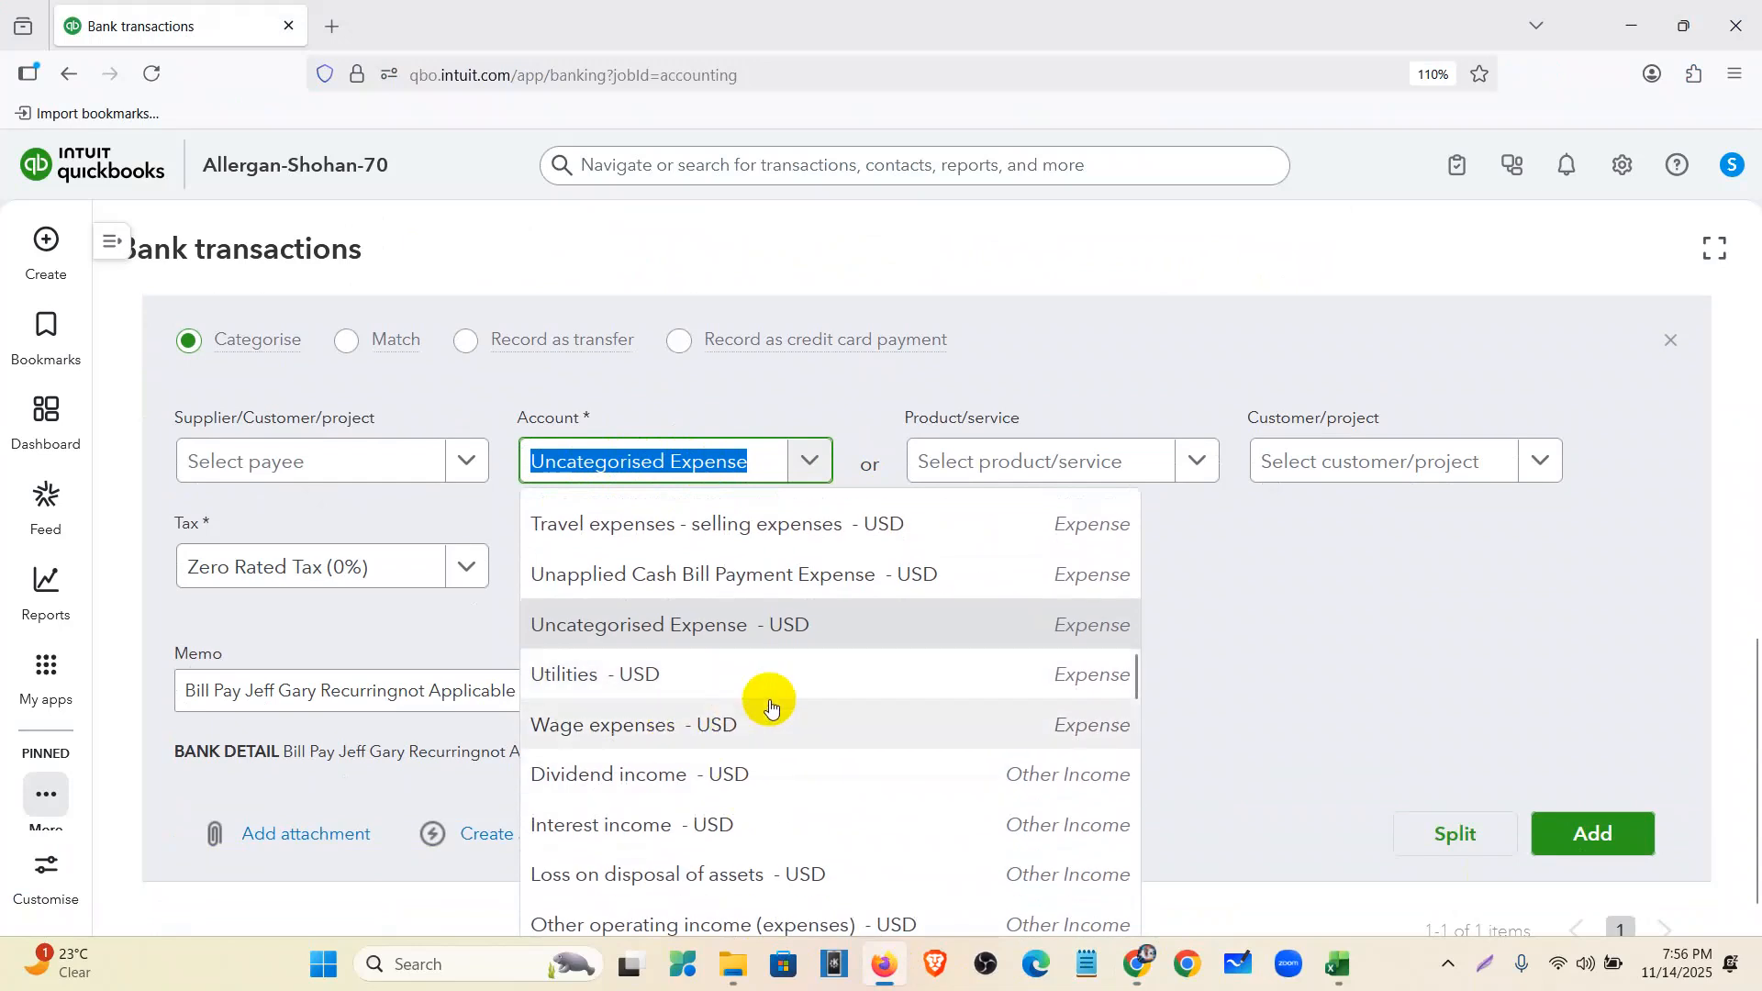
left_click(751, 727)
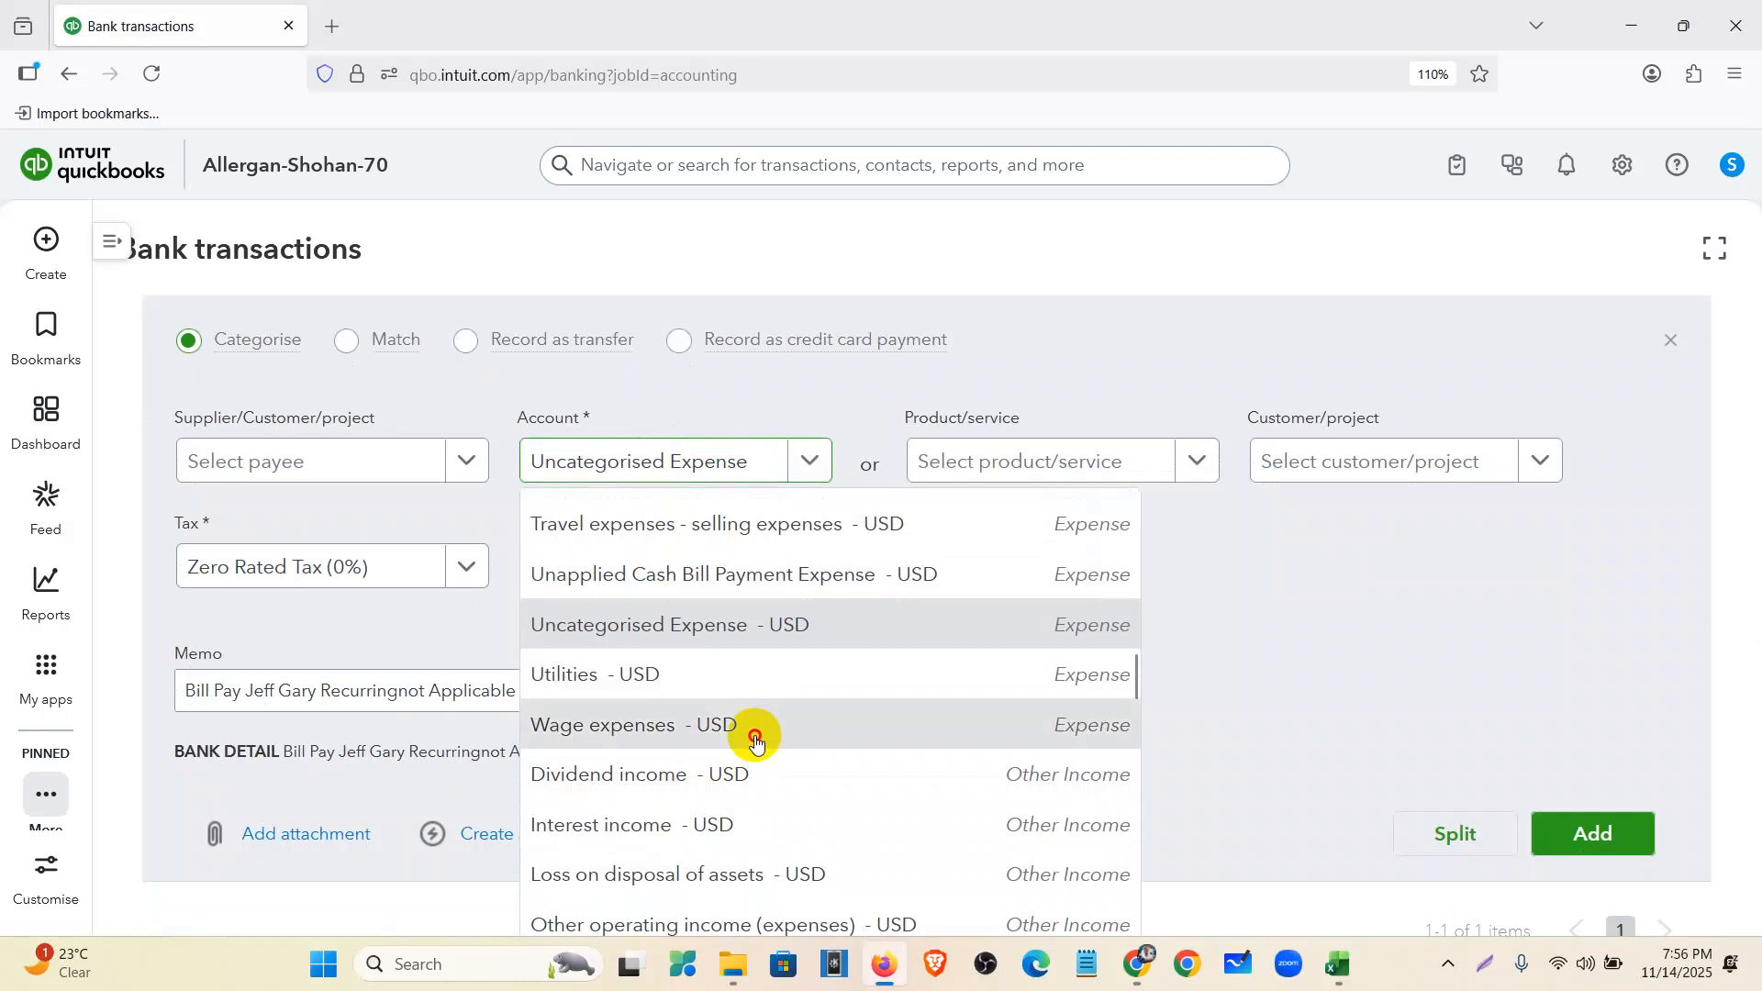
left_click(1583, 834)
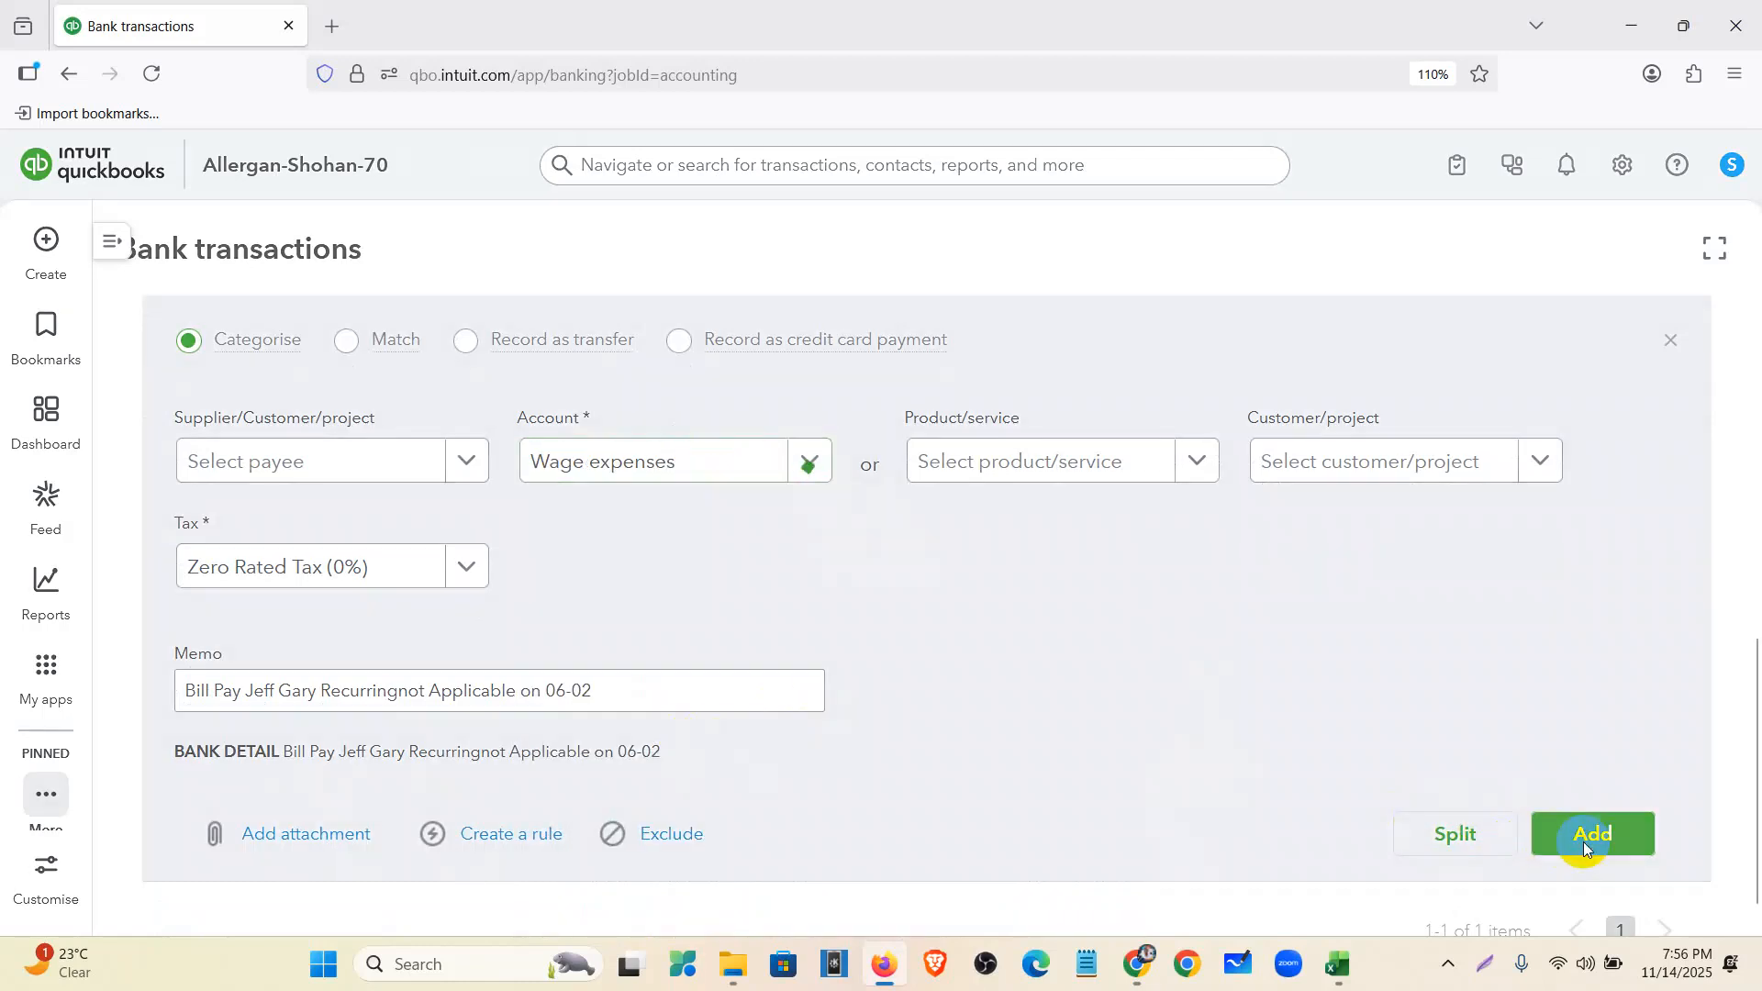
- Note the $1,122.41 QuickBooks balance on the account card for comparison
scroll(579, 693, "up", 4)
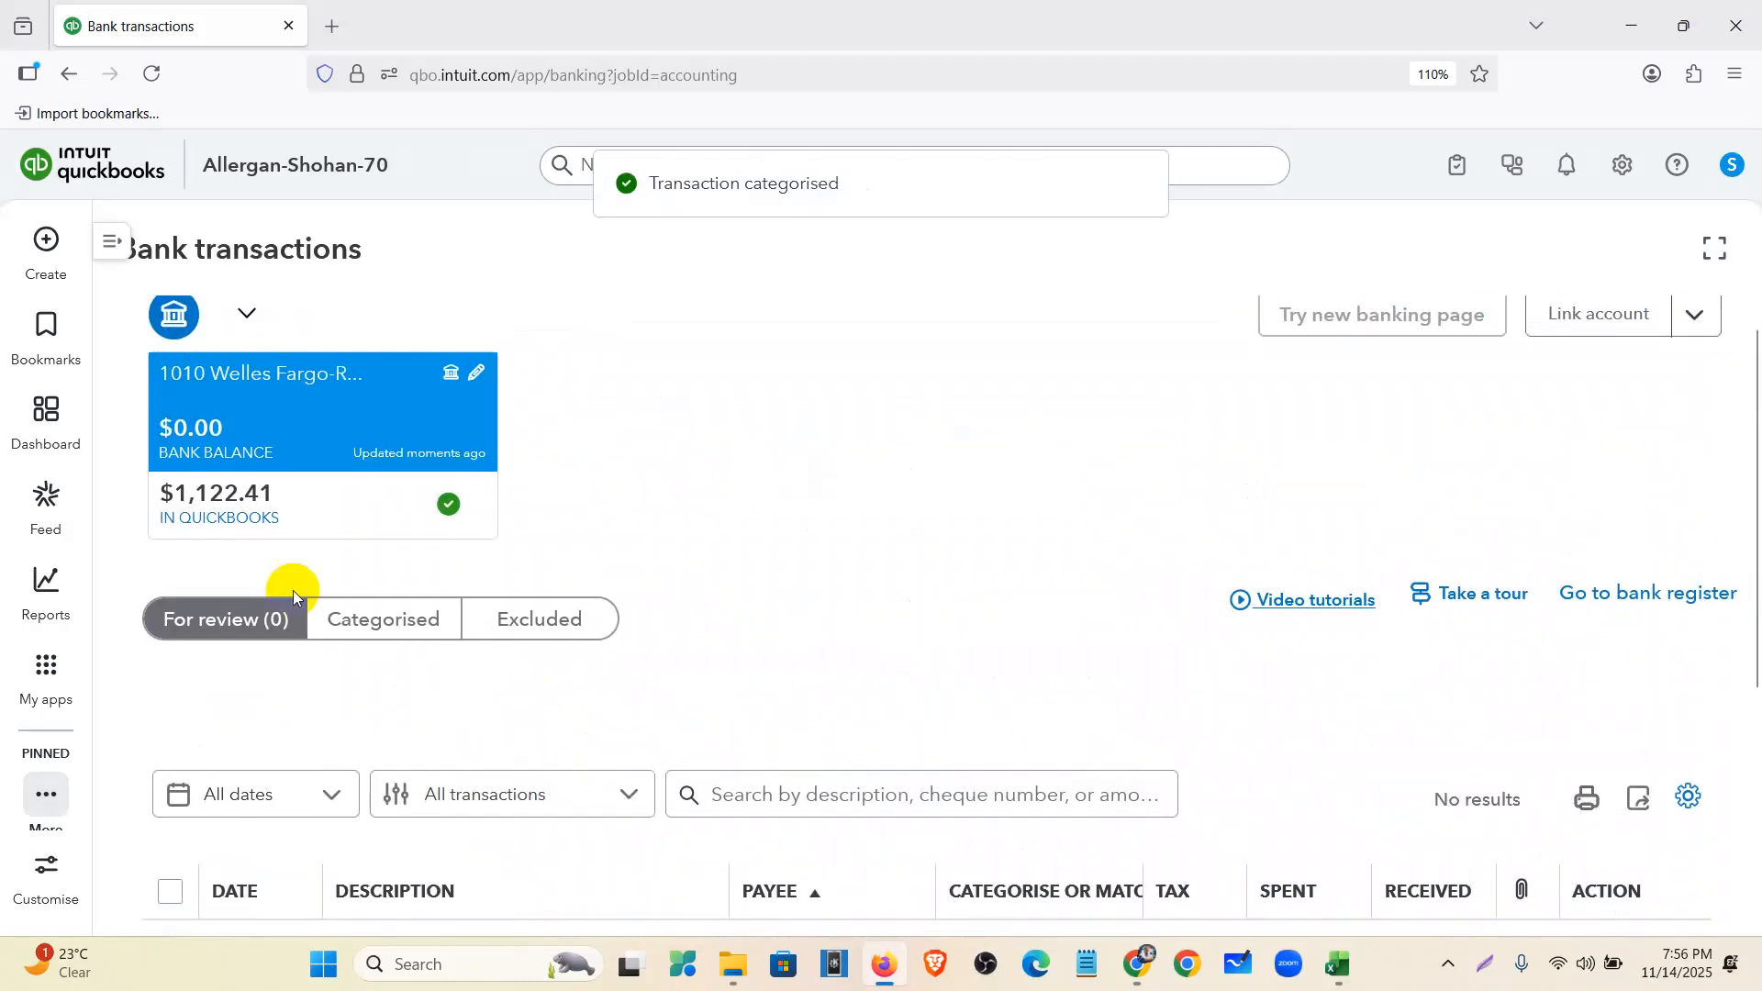
left_click_drag(174, 503, 275, 512)
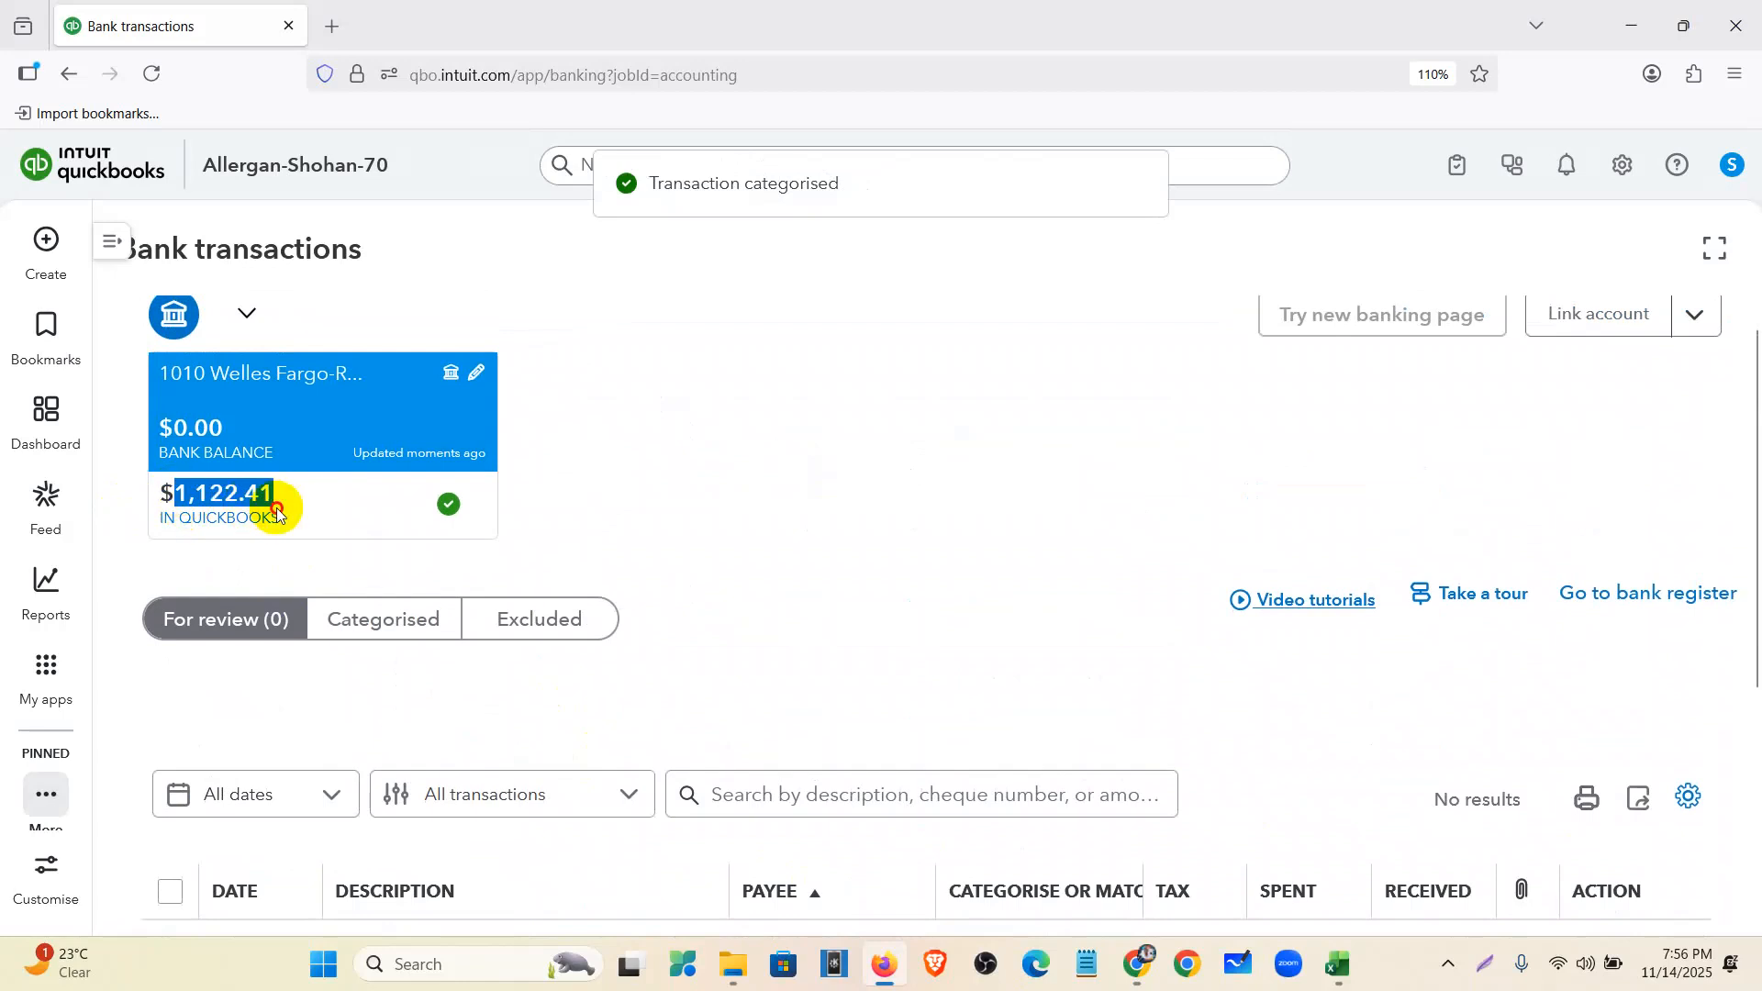
left_click(1138, 963)
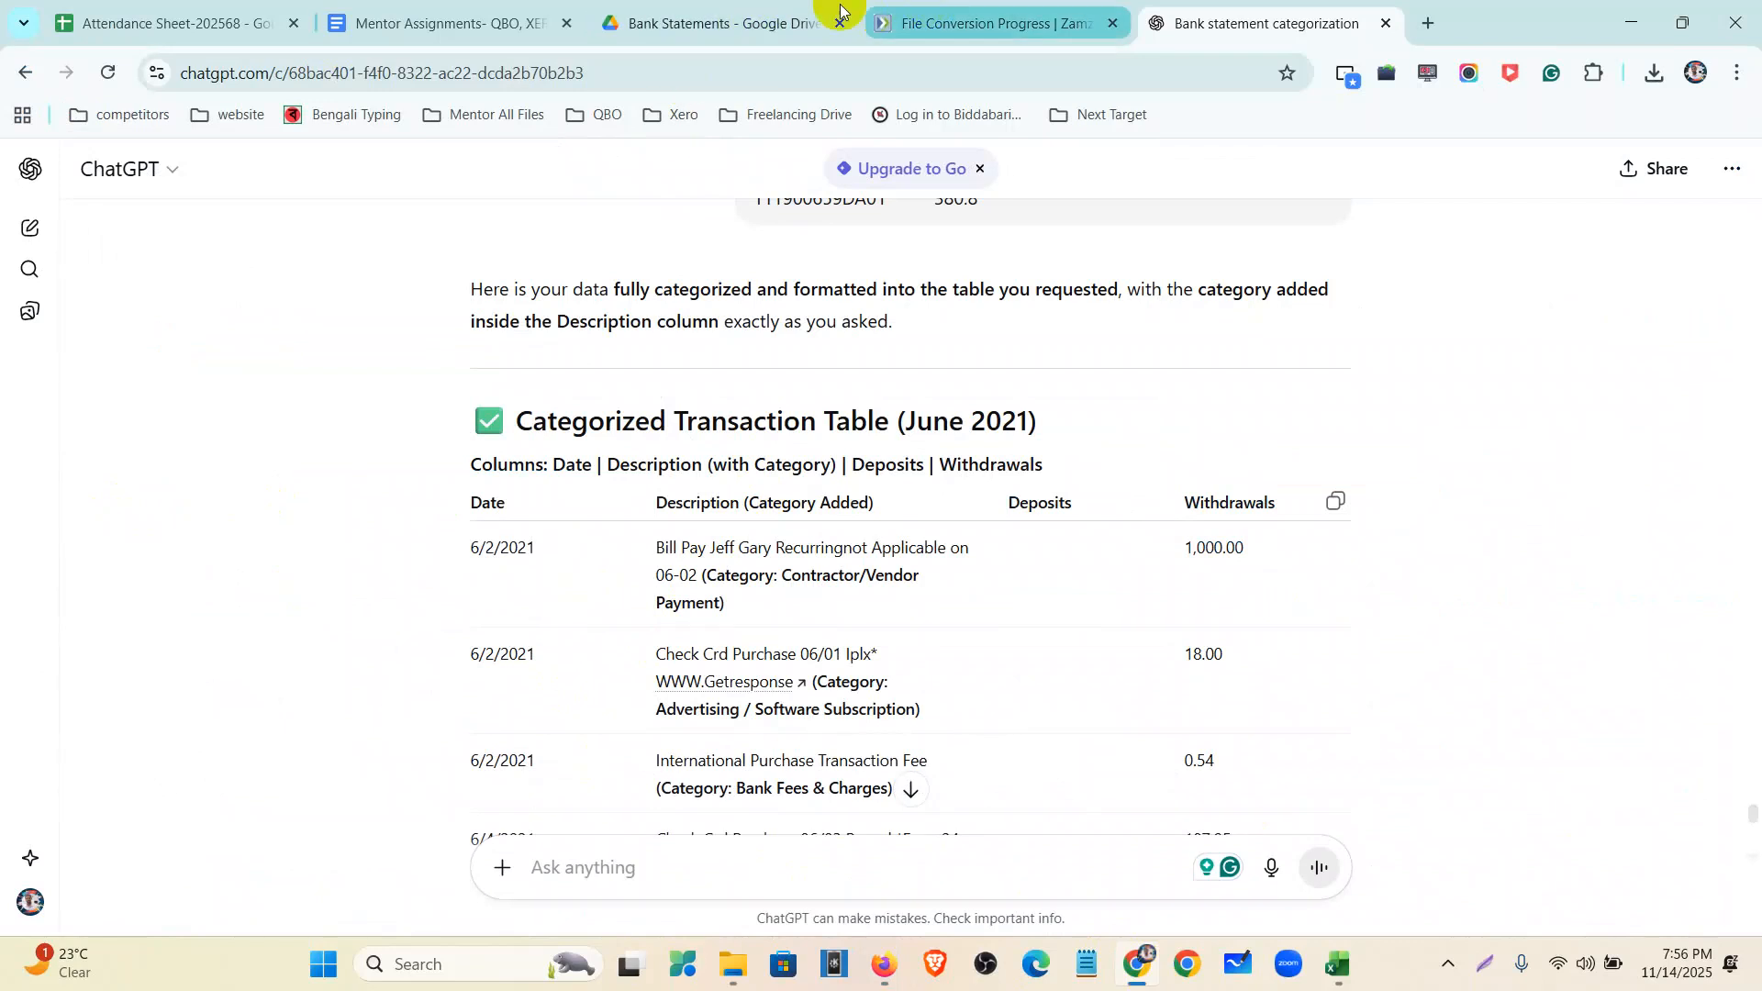
- Confirm the Google Drive statement's $1,122.41 June 30 ending balance and close the File Conversion Progress tab
left_click(720, 20)
key("ctrl+plus")
key("ctrl+plus")
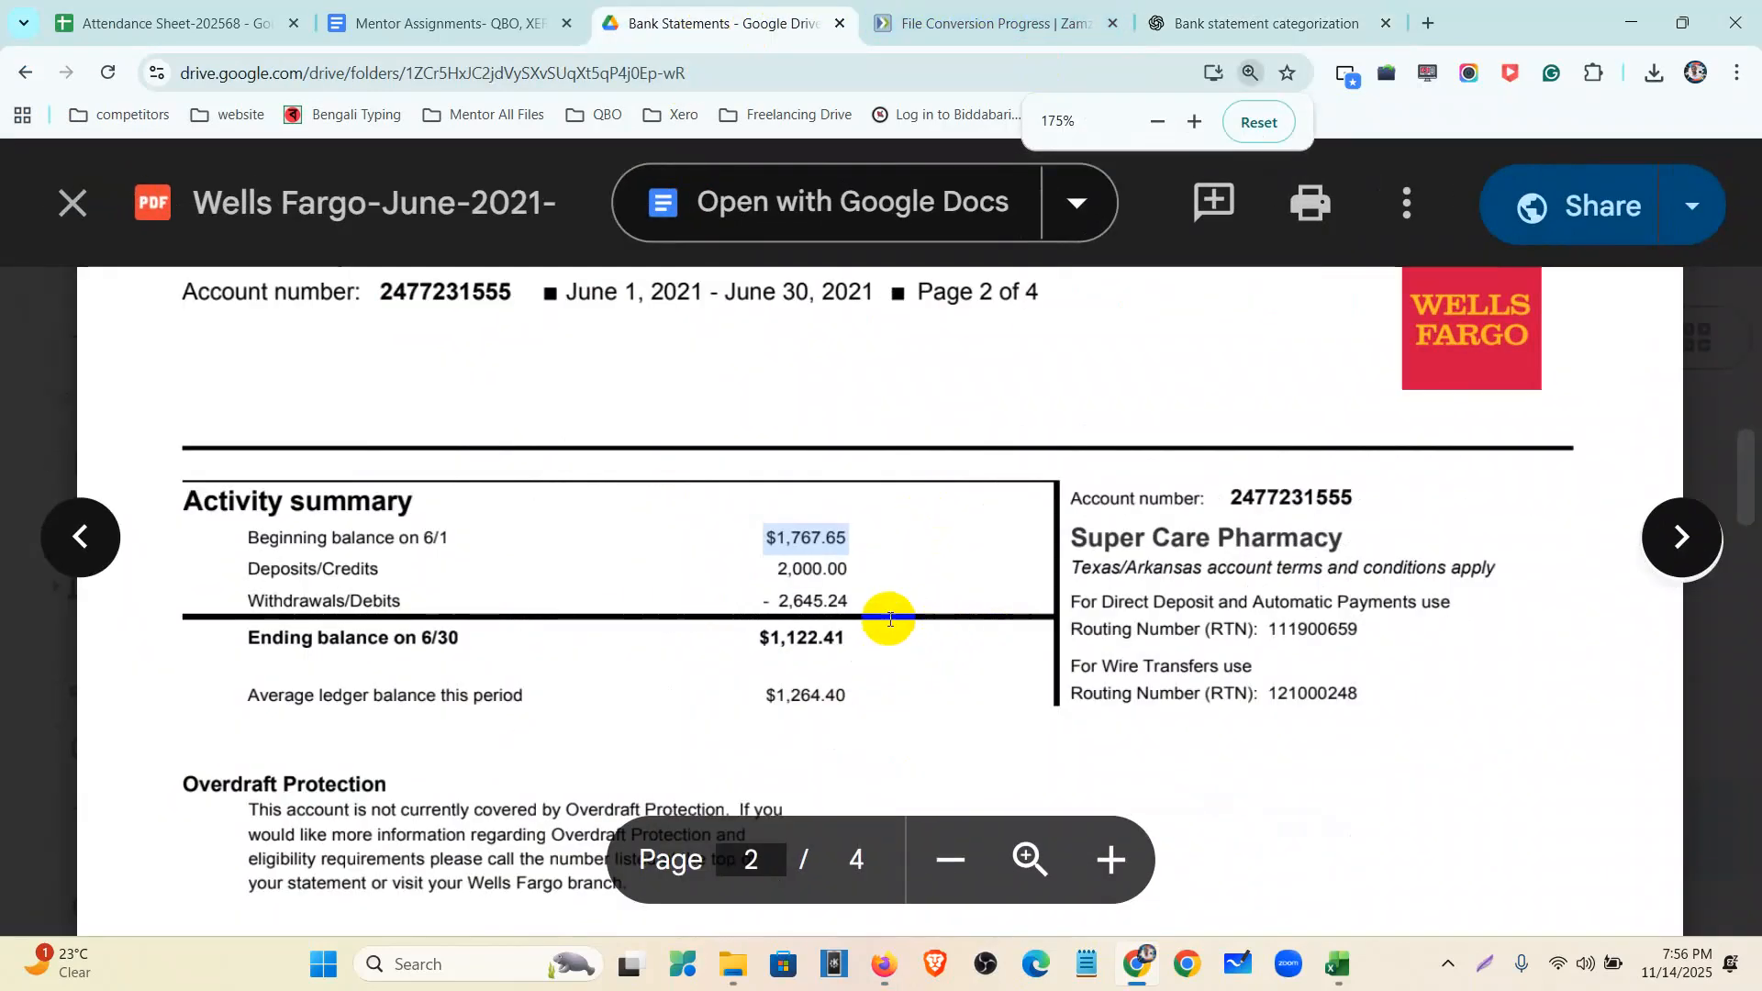
left_click_drag(863, 638, 721, 642)
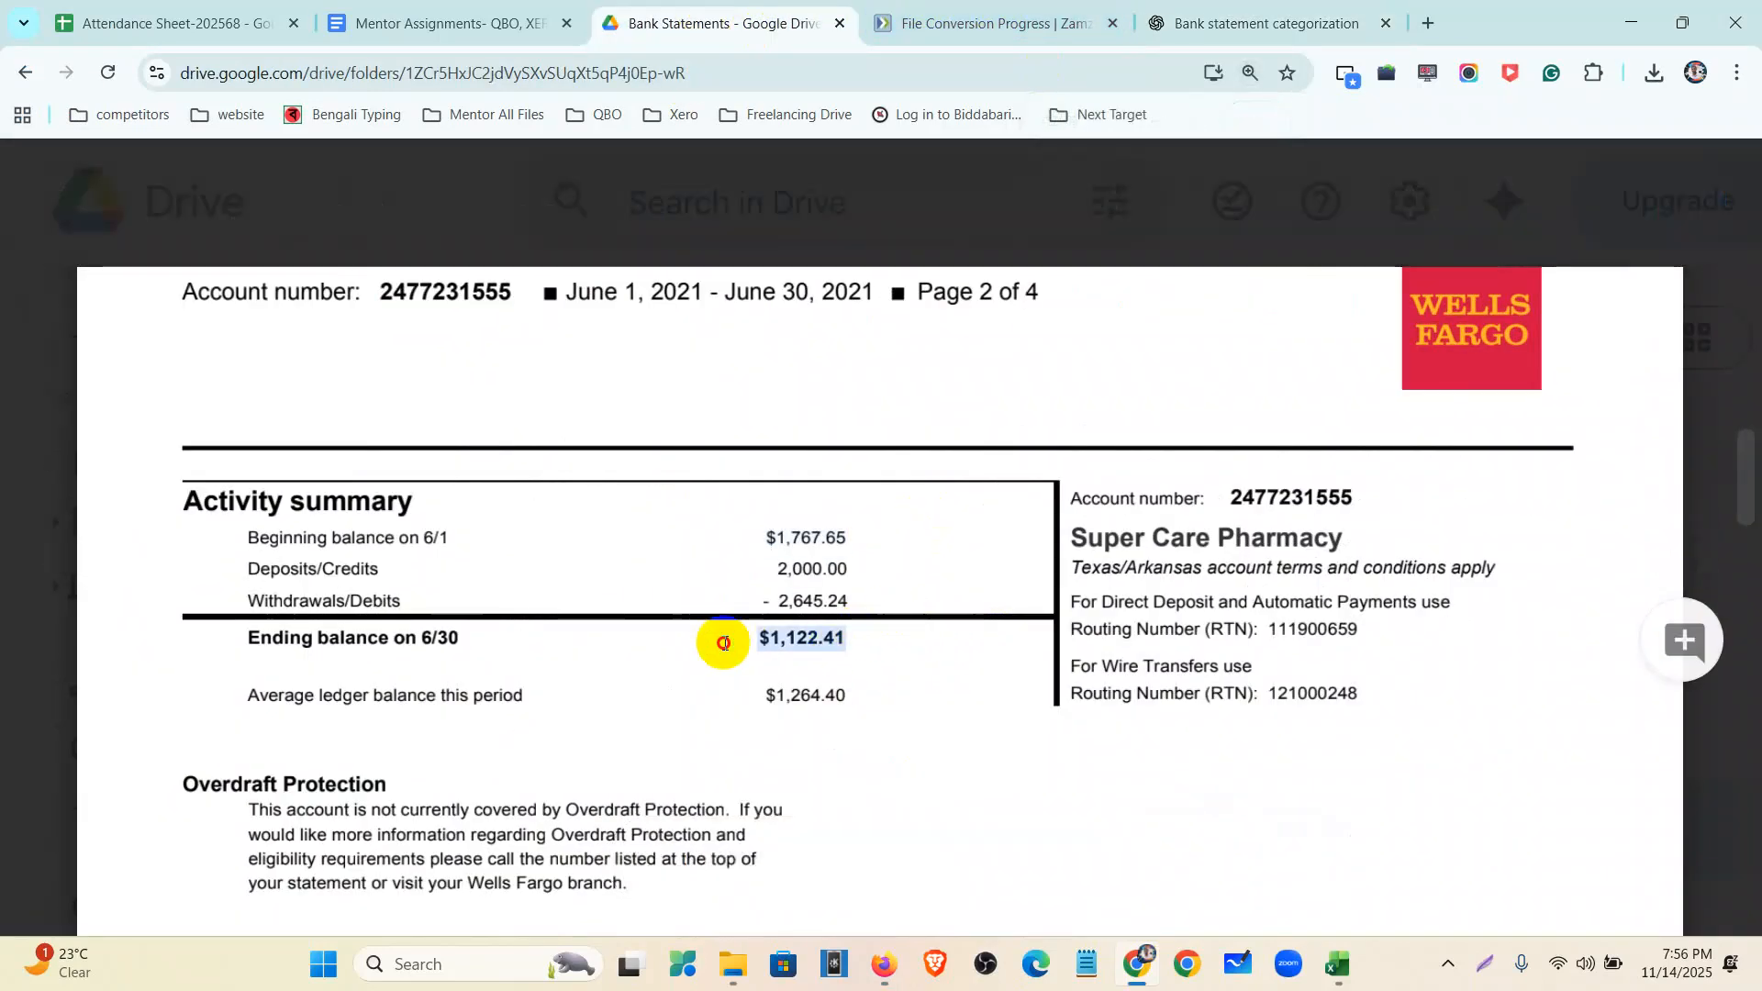
left_click(1112, 23)
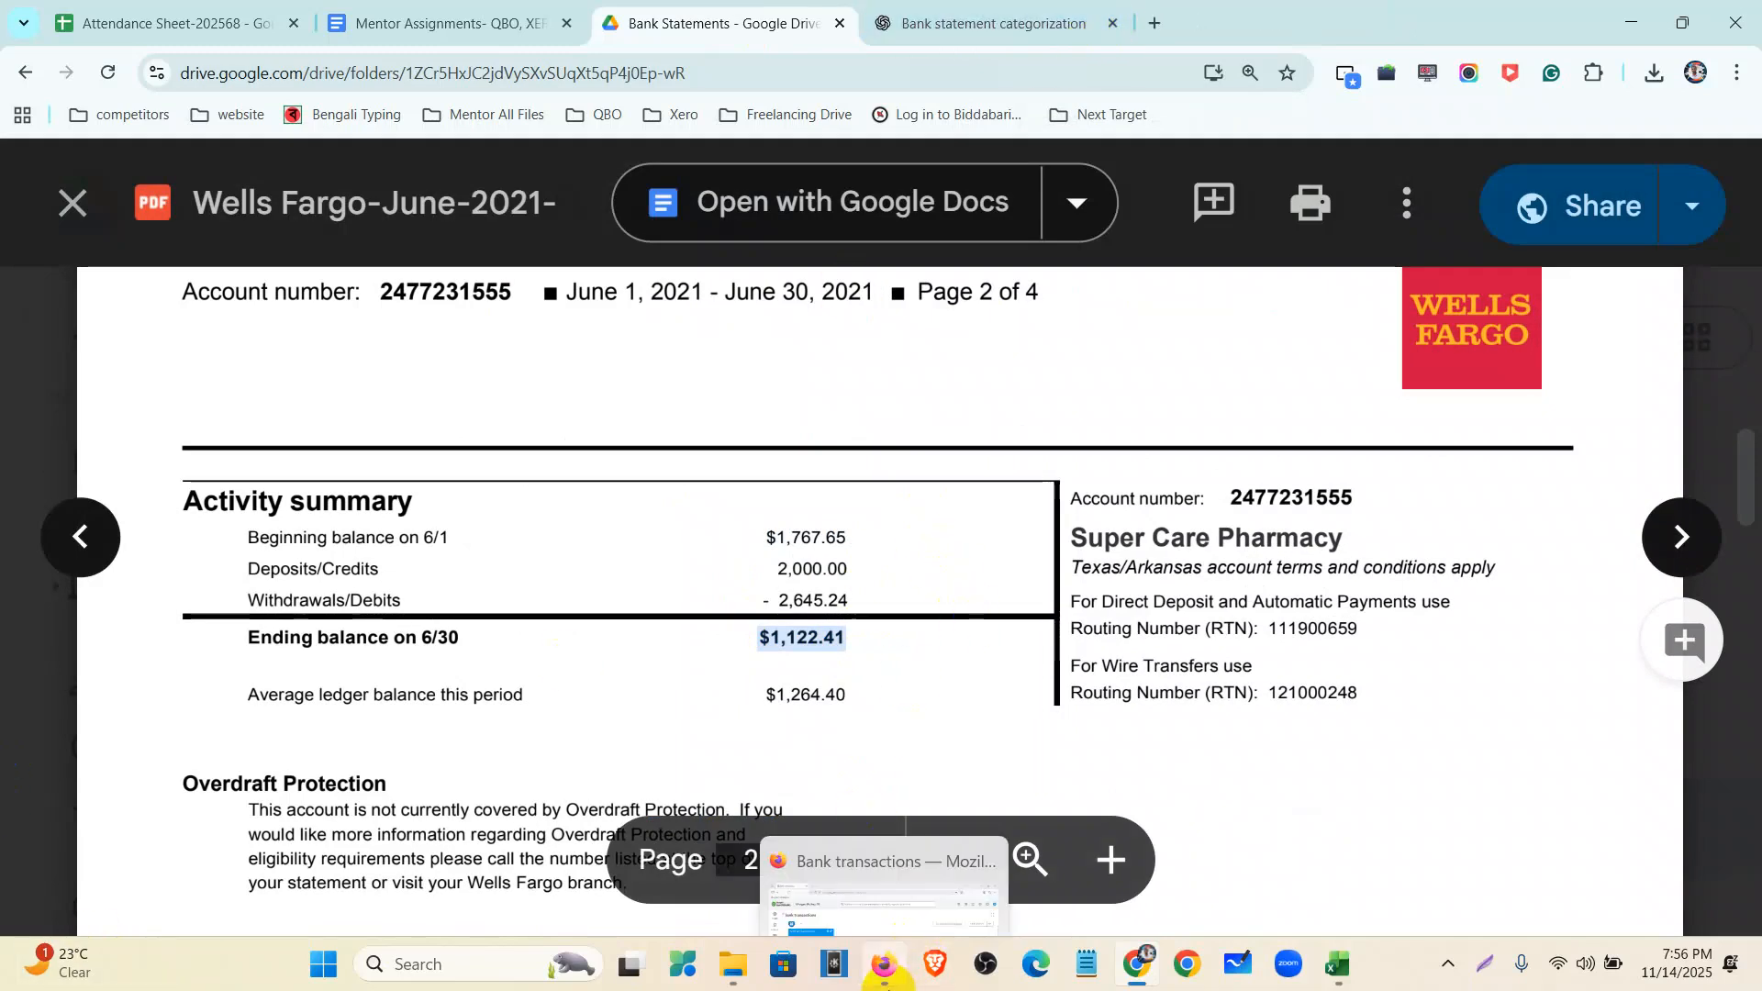
left_click(884, 964)
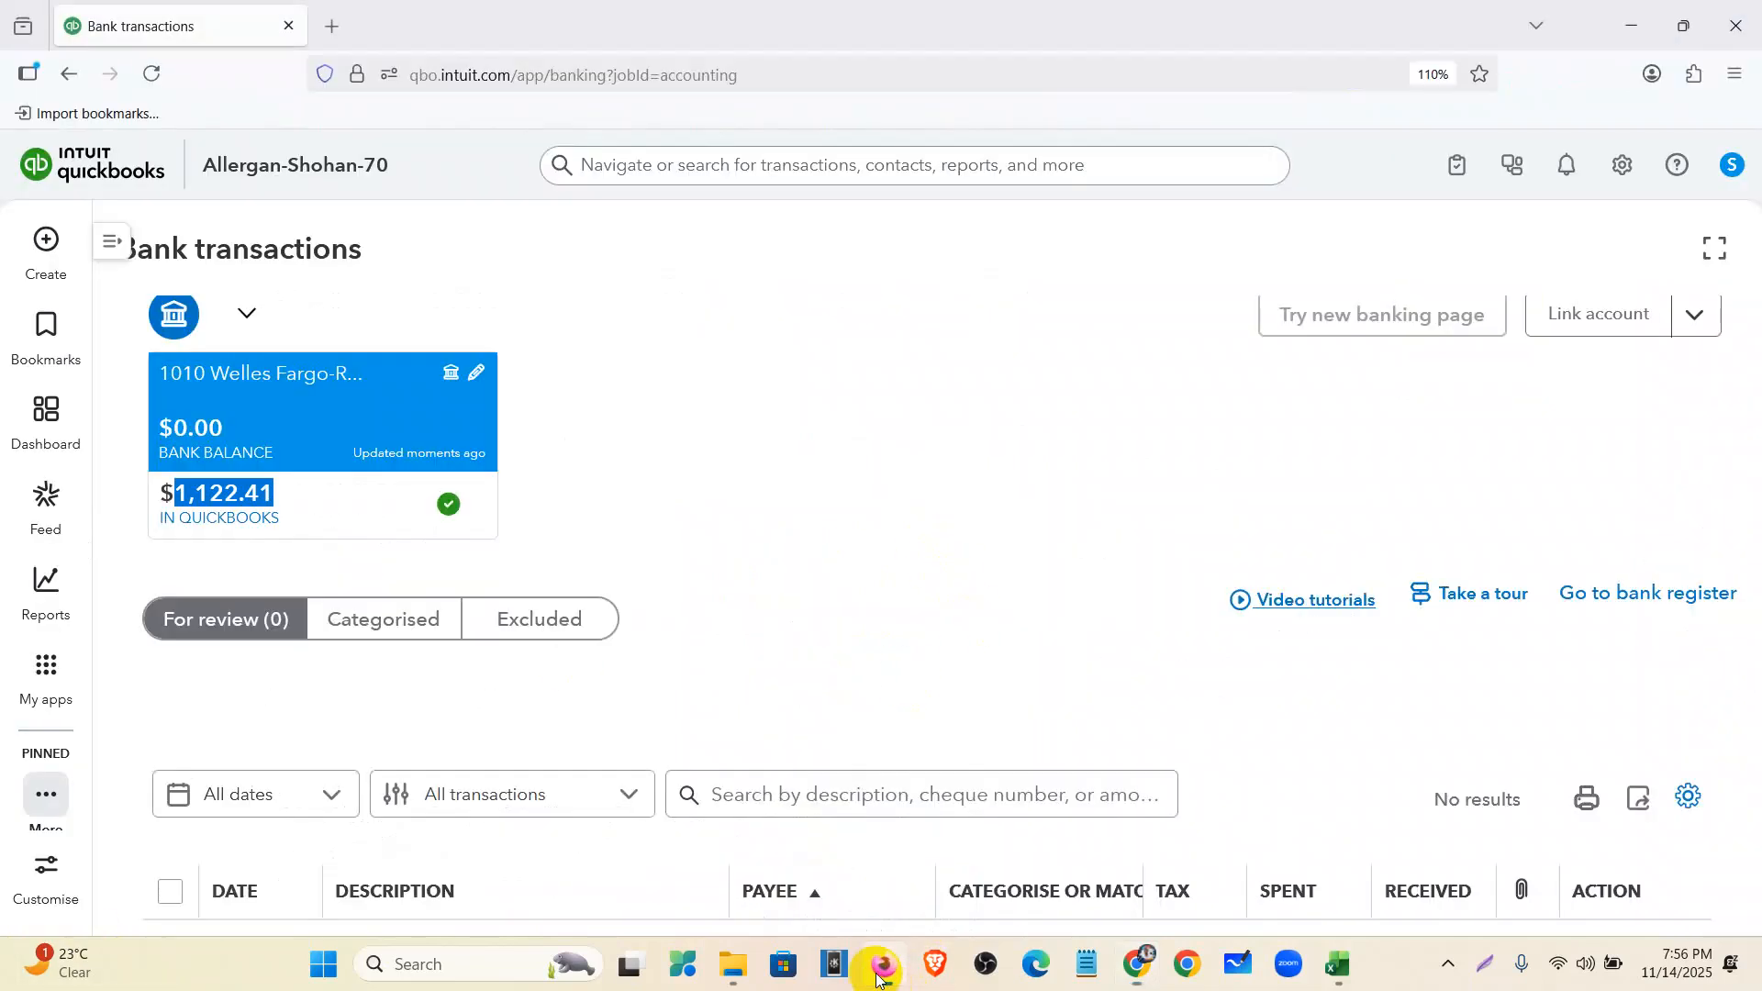
left_click(851, 532)
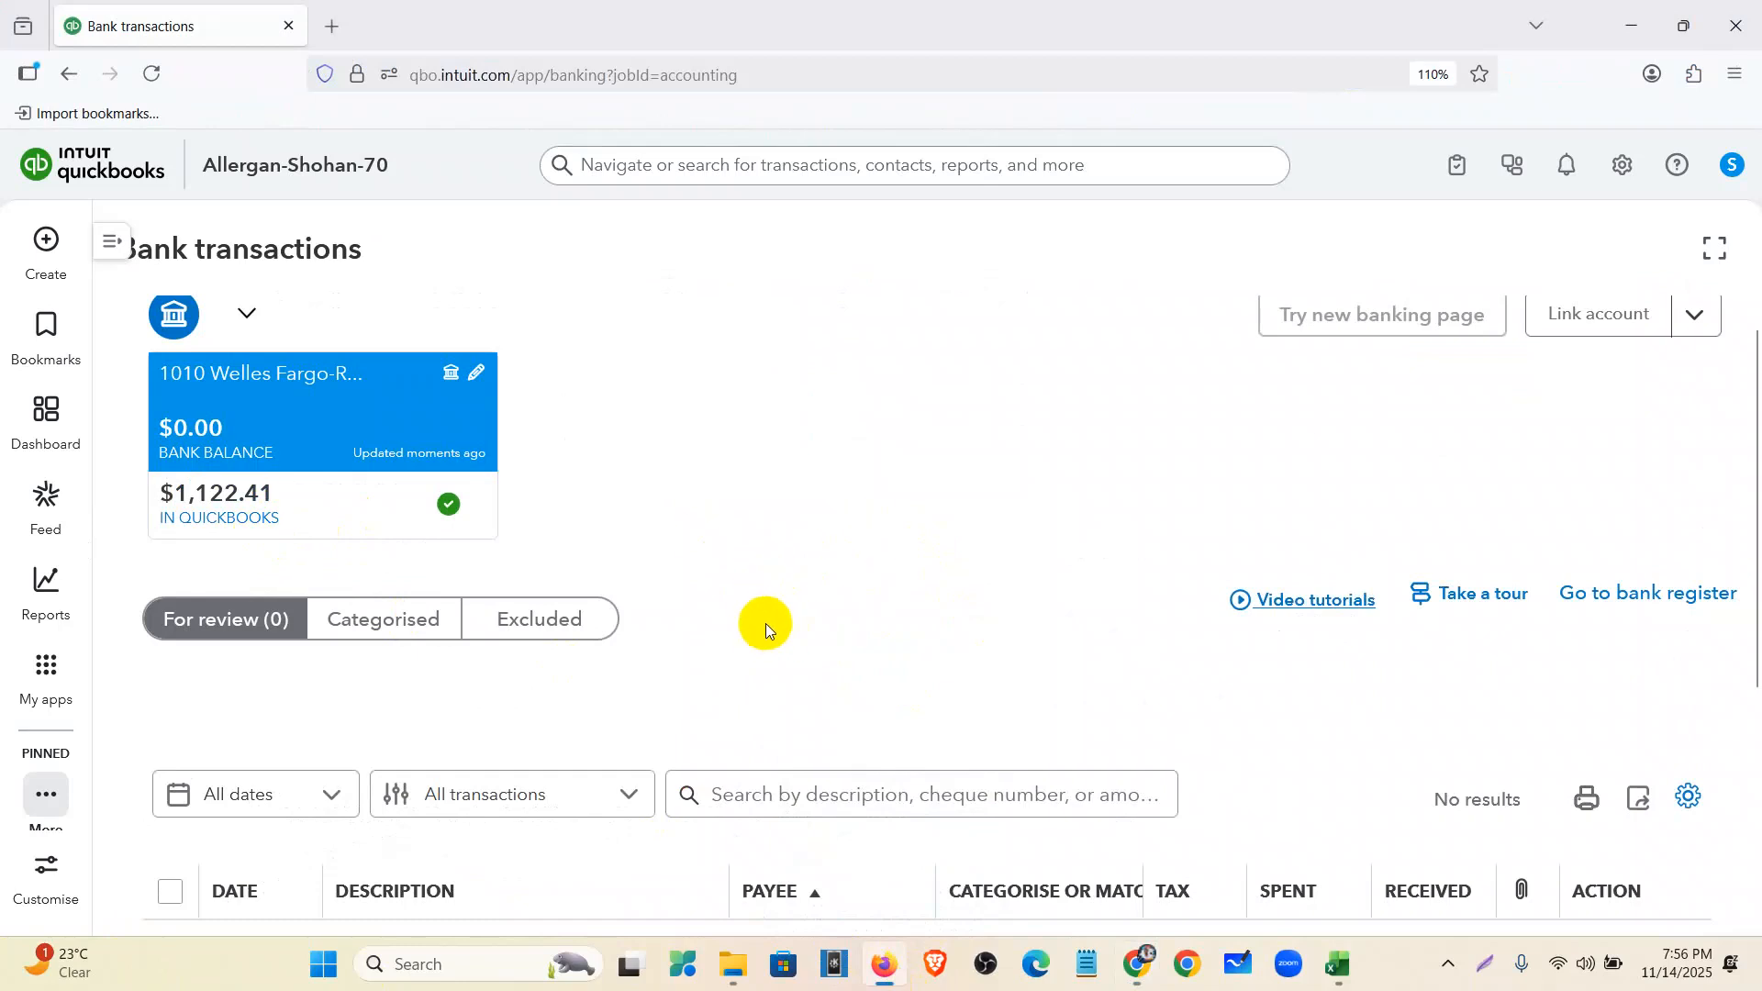
- Open the Reconcile page from My apps > Accounting, skip the introduction, and list the accounts
scroll(766, 624, "up", 1)
mouse_move(46, 587)
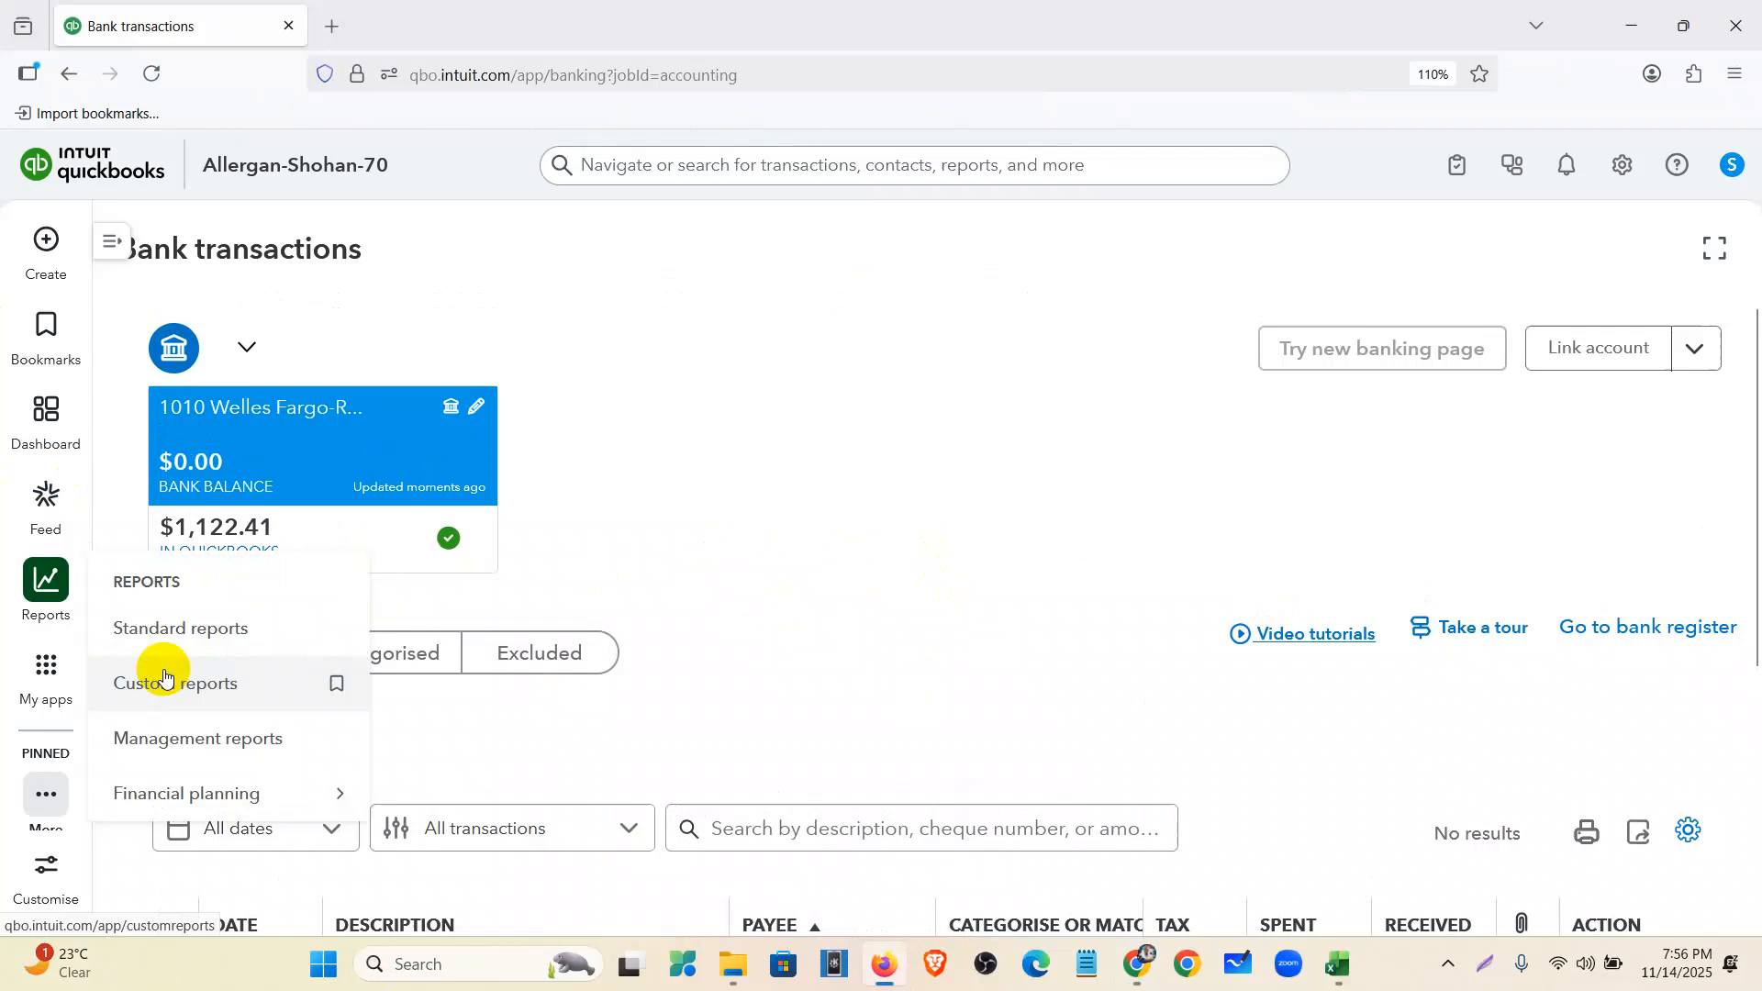
mouse_move(46, 670)
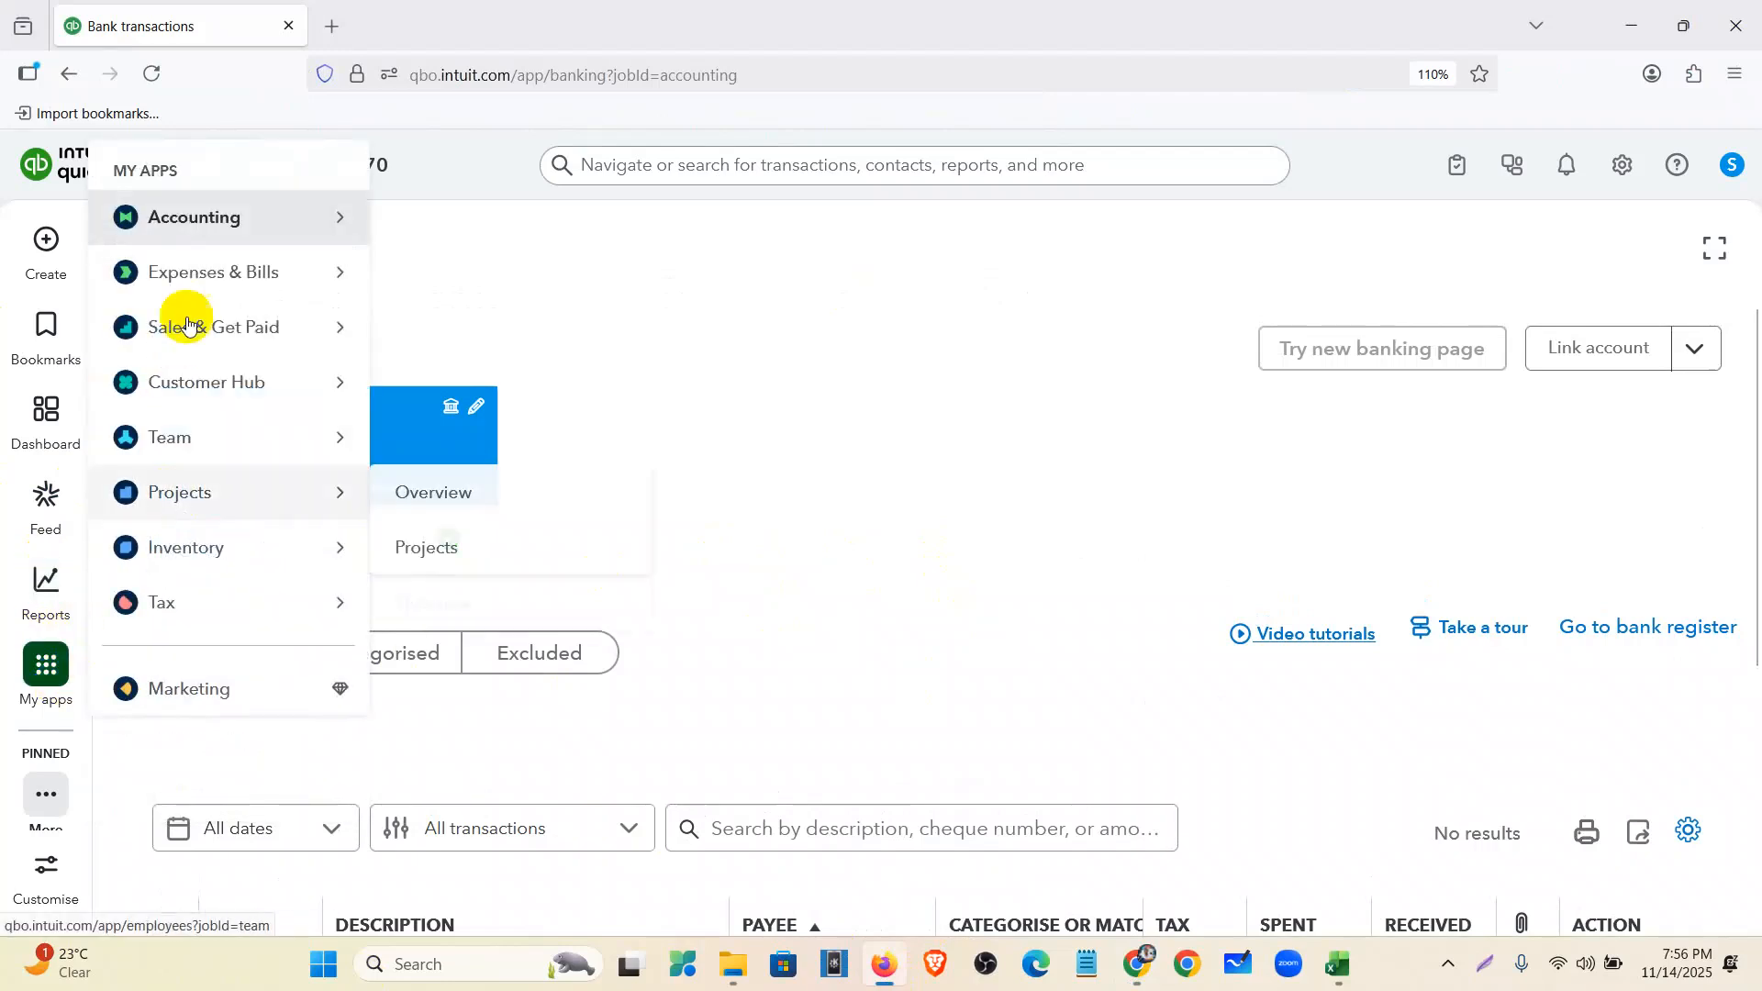
mouse_move(216, 225)
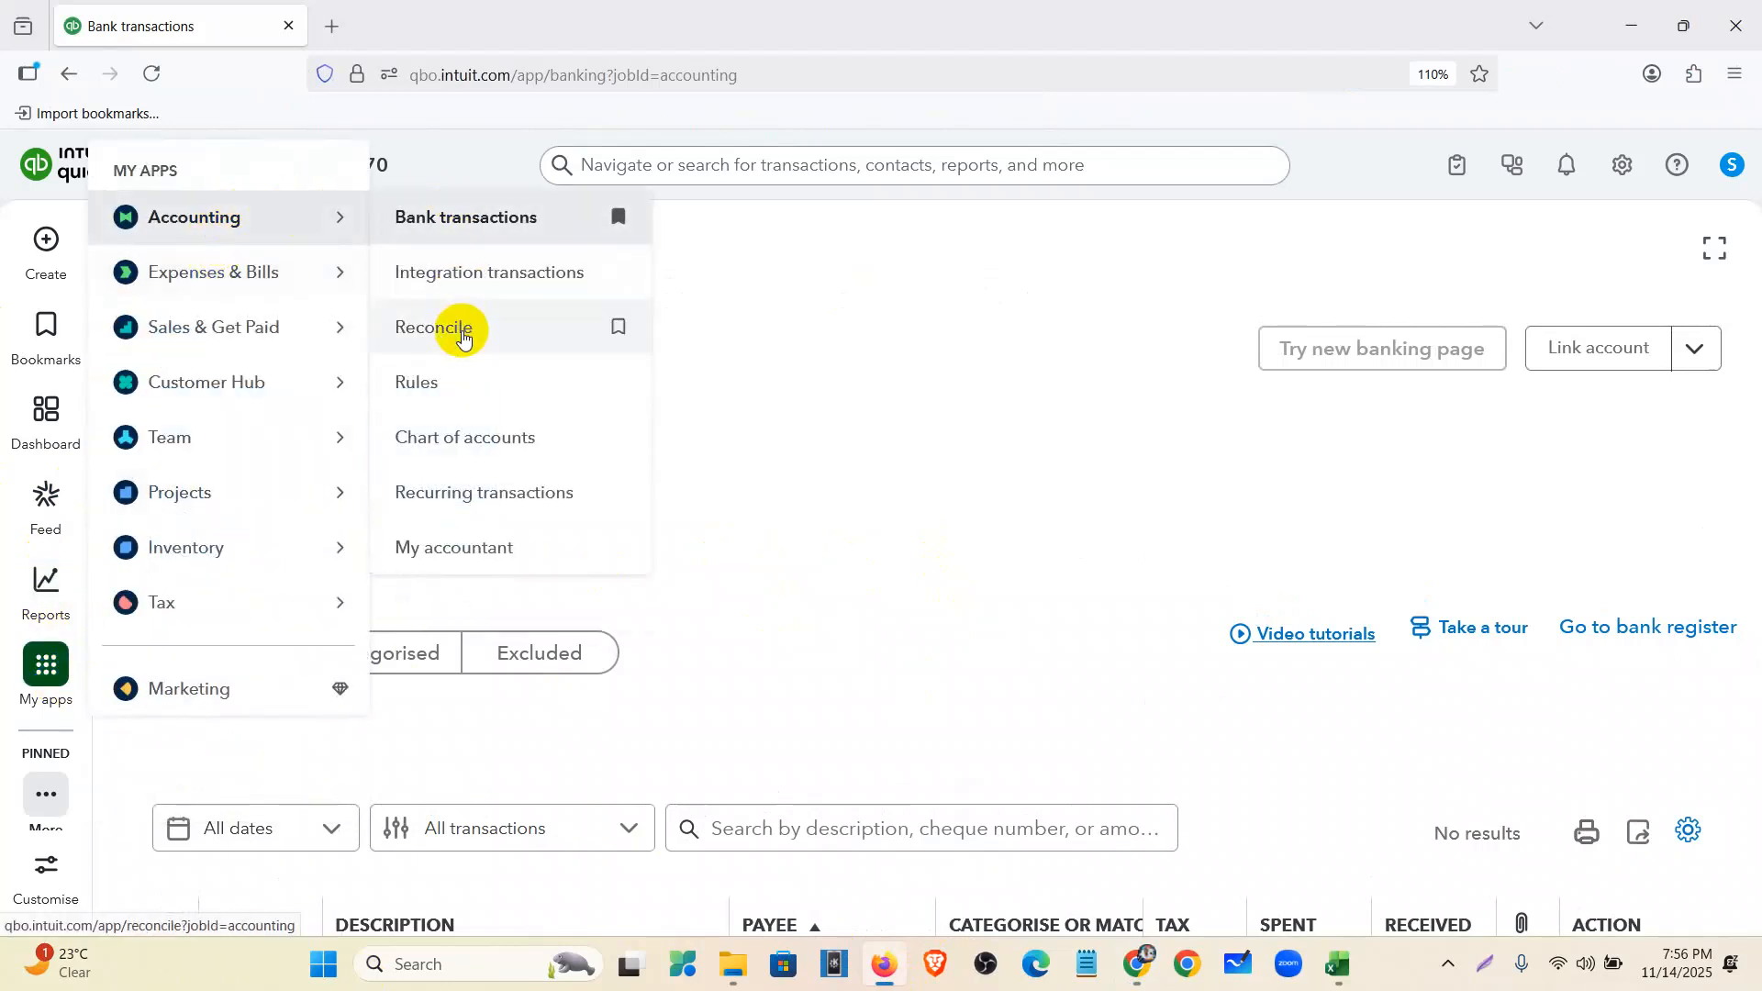
left_click(463, 333)
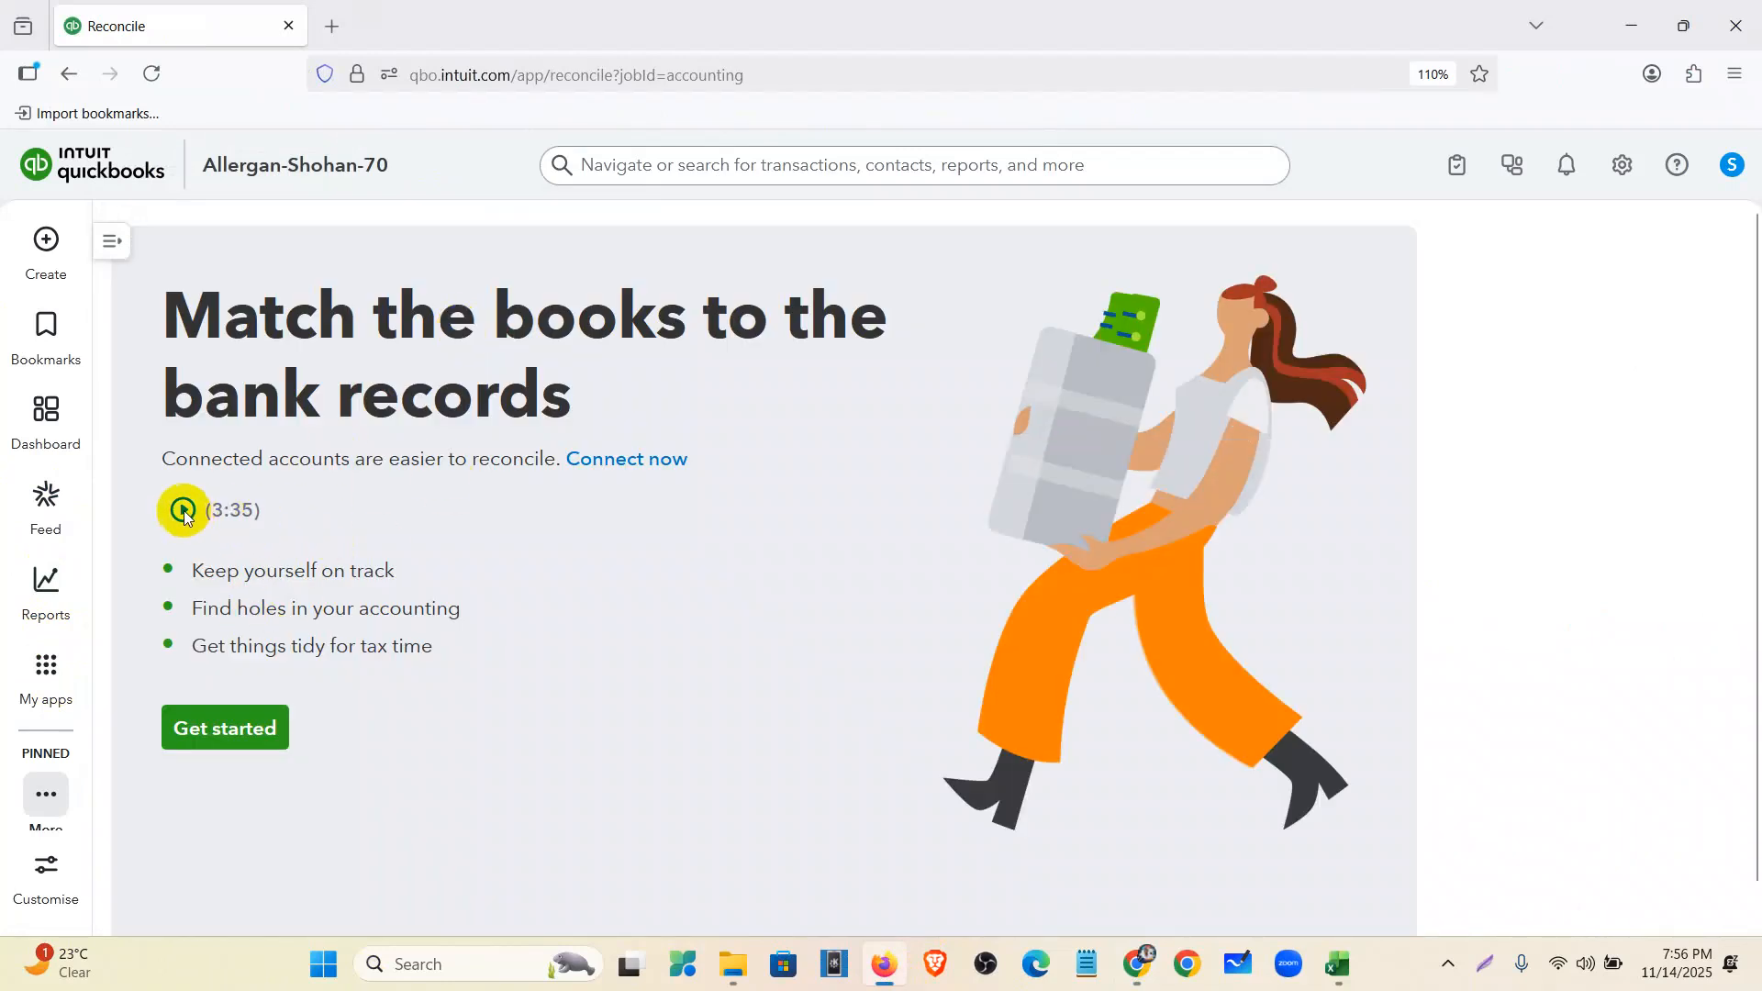
left_click(228, 725)
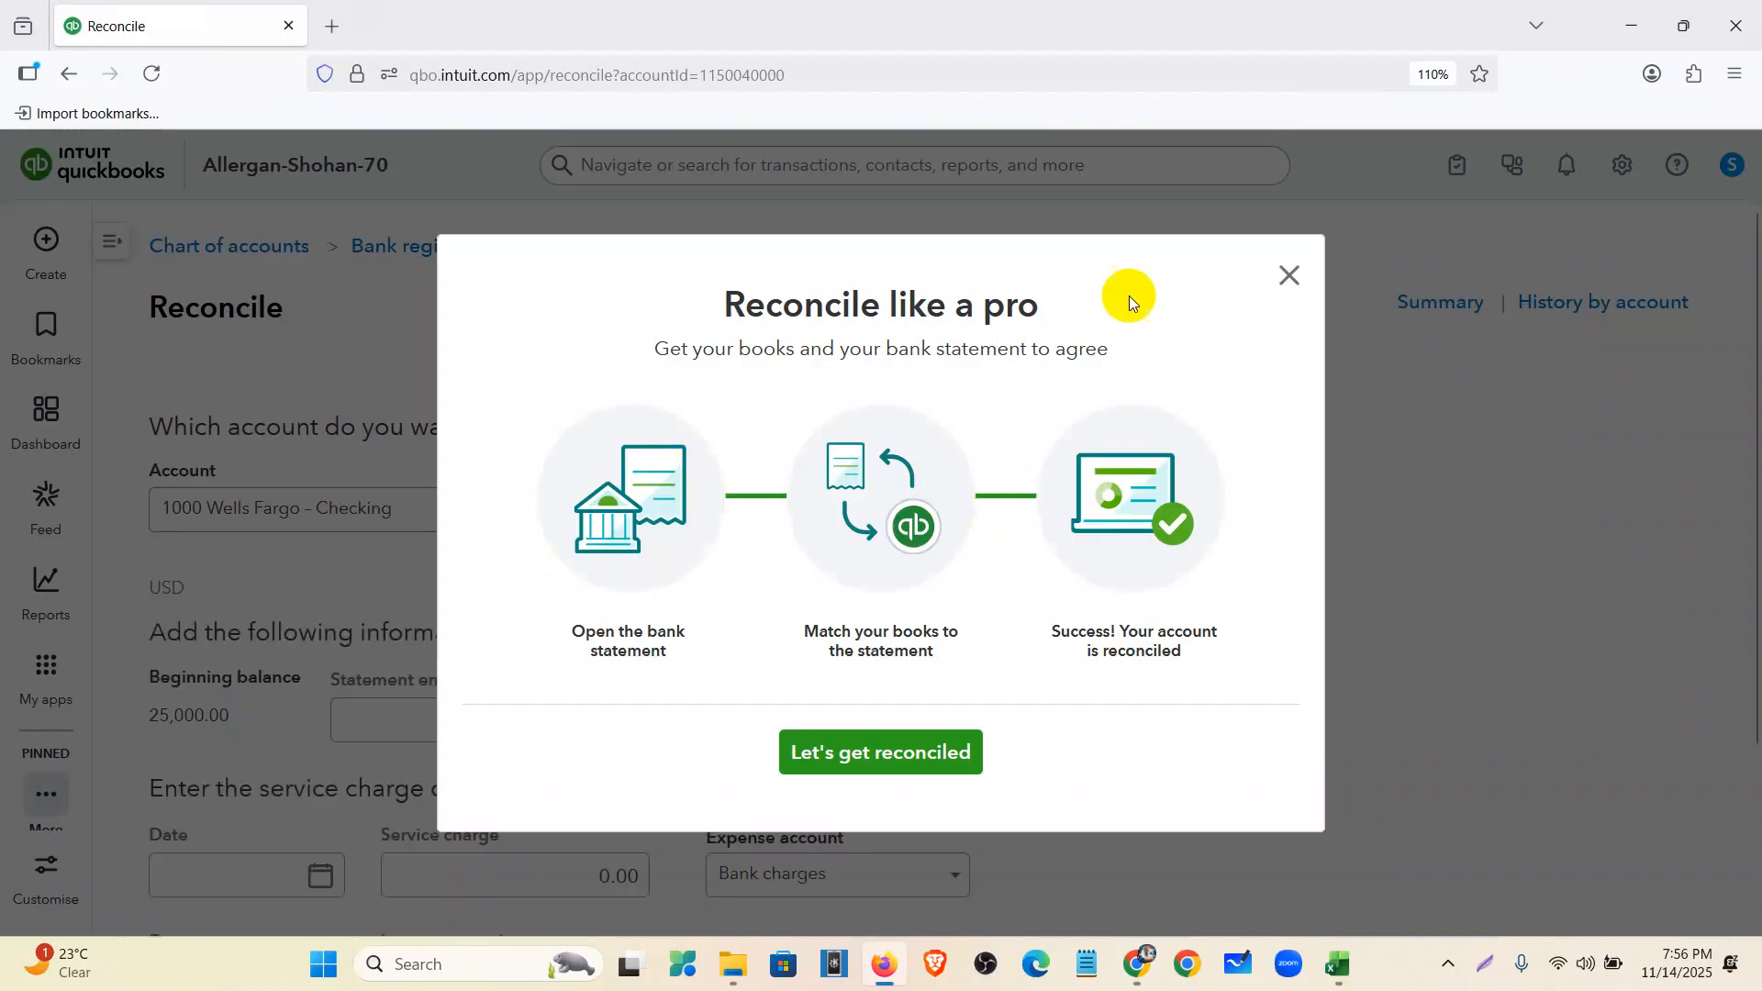
left_click(1290, 273)
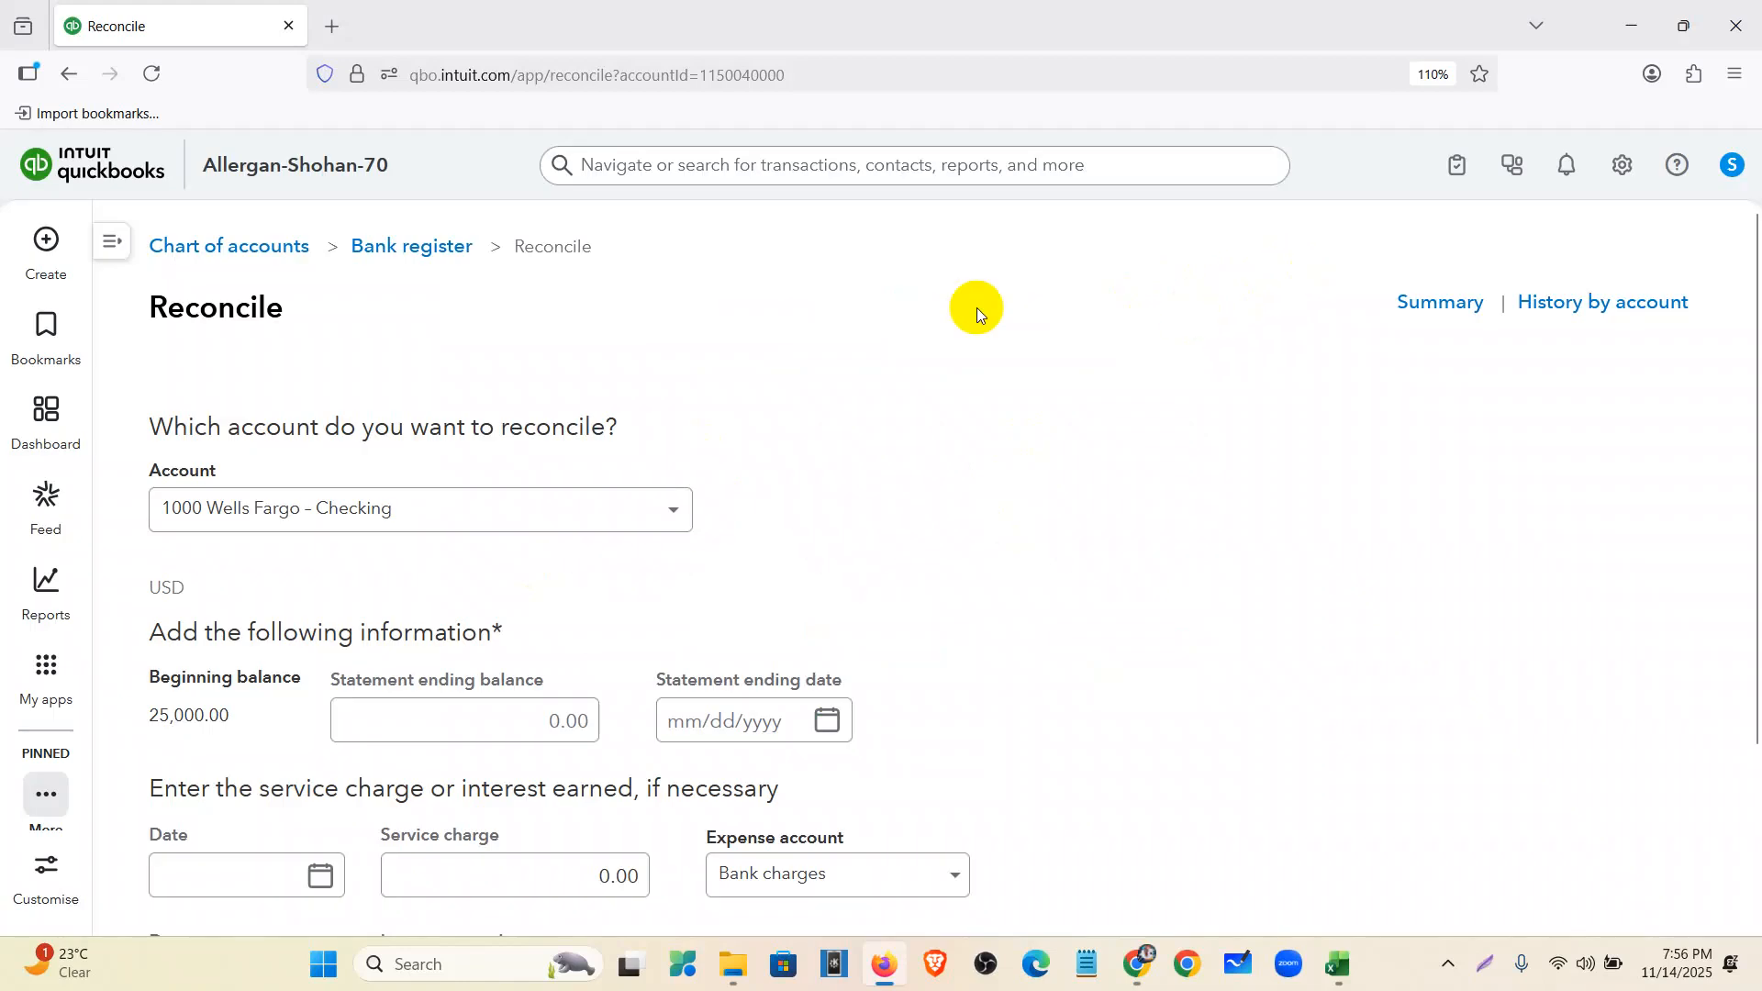
left_click(499, 515)
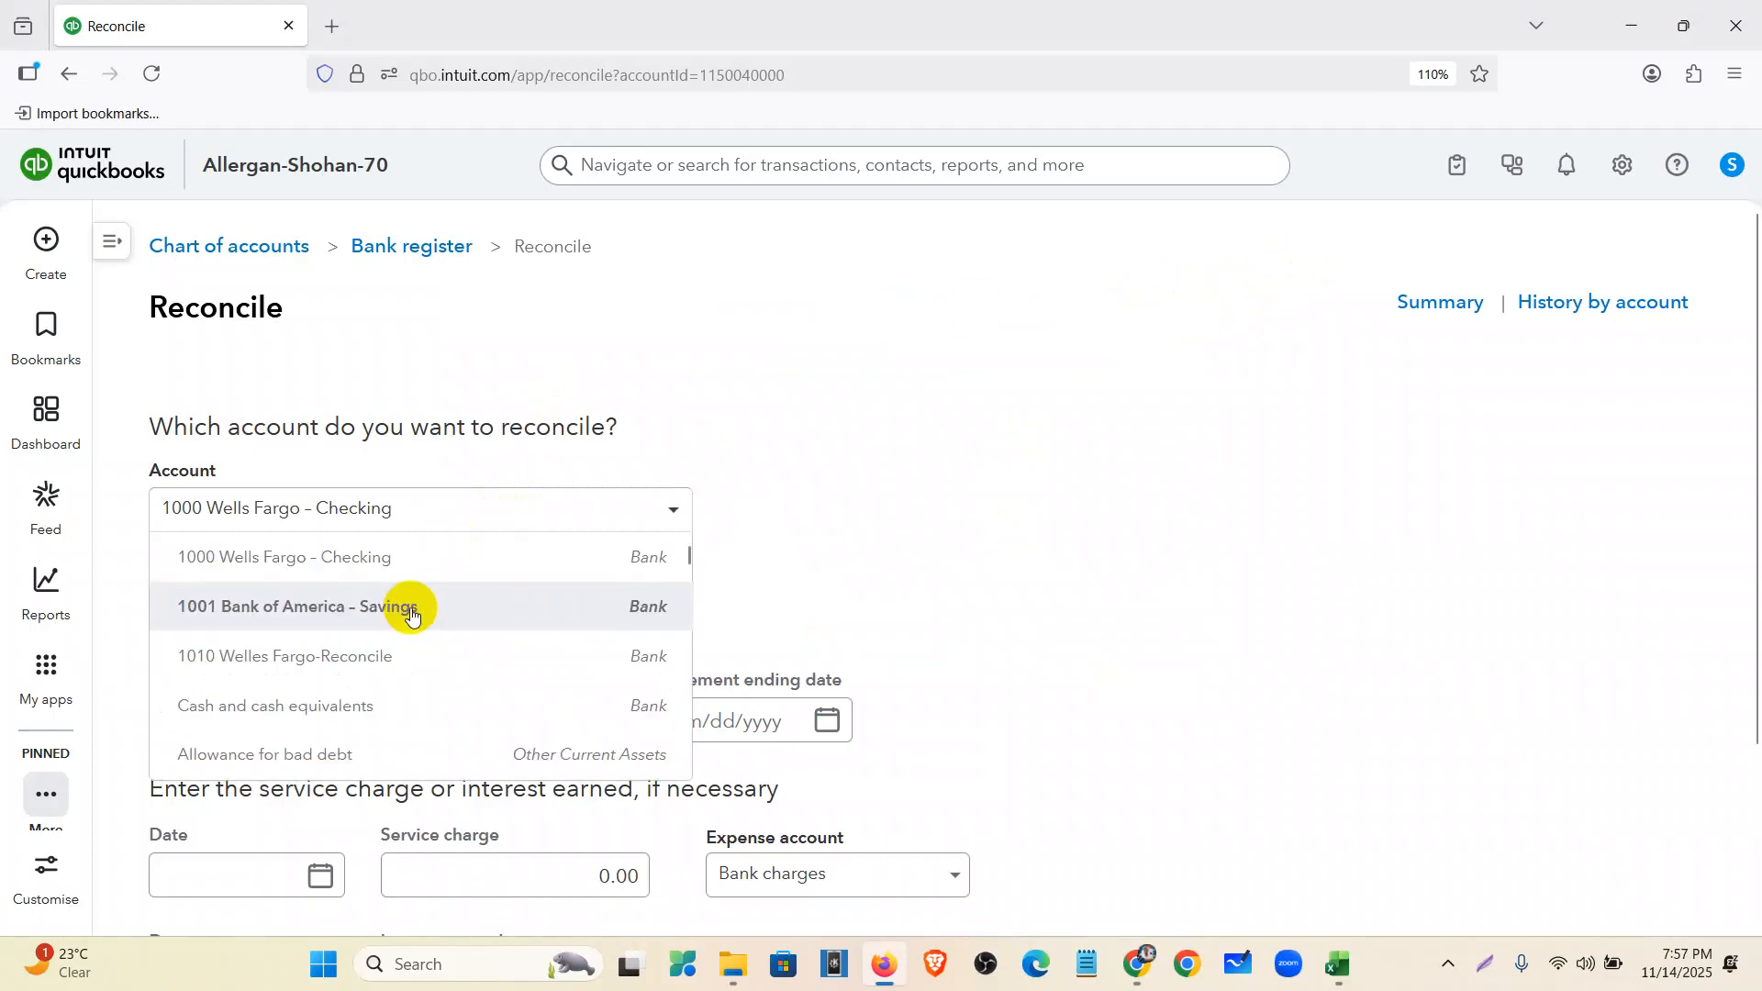
- Choose 1010 Welles Fargo-Reconcile and enter a 1,122.41 statement ending balance, checked against the statement
left_click(401, 660)
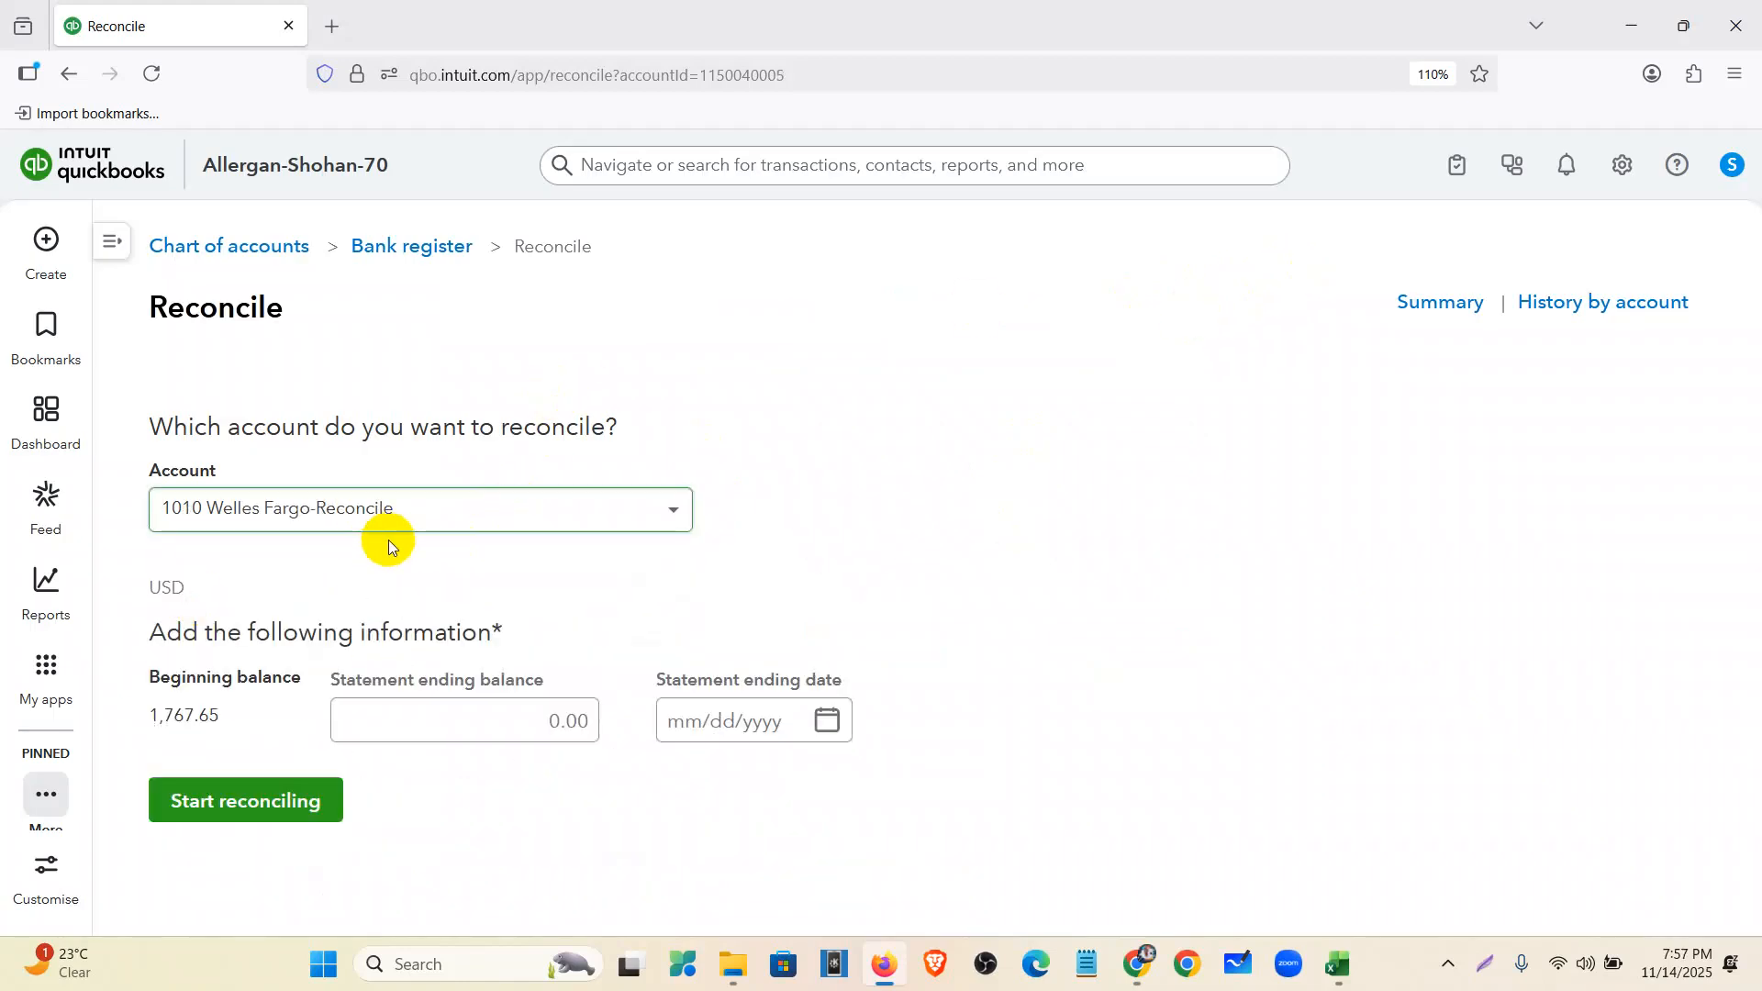
left_click_drag(227, 722, 124, 713)
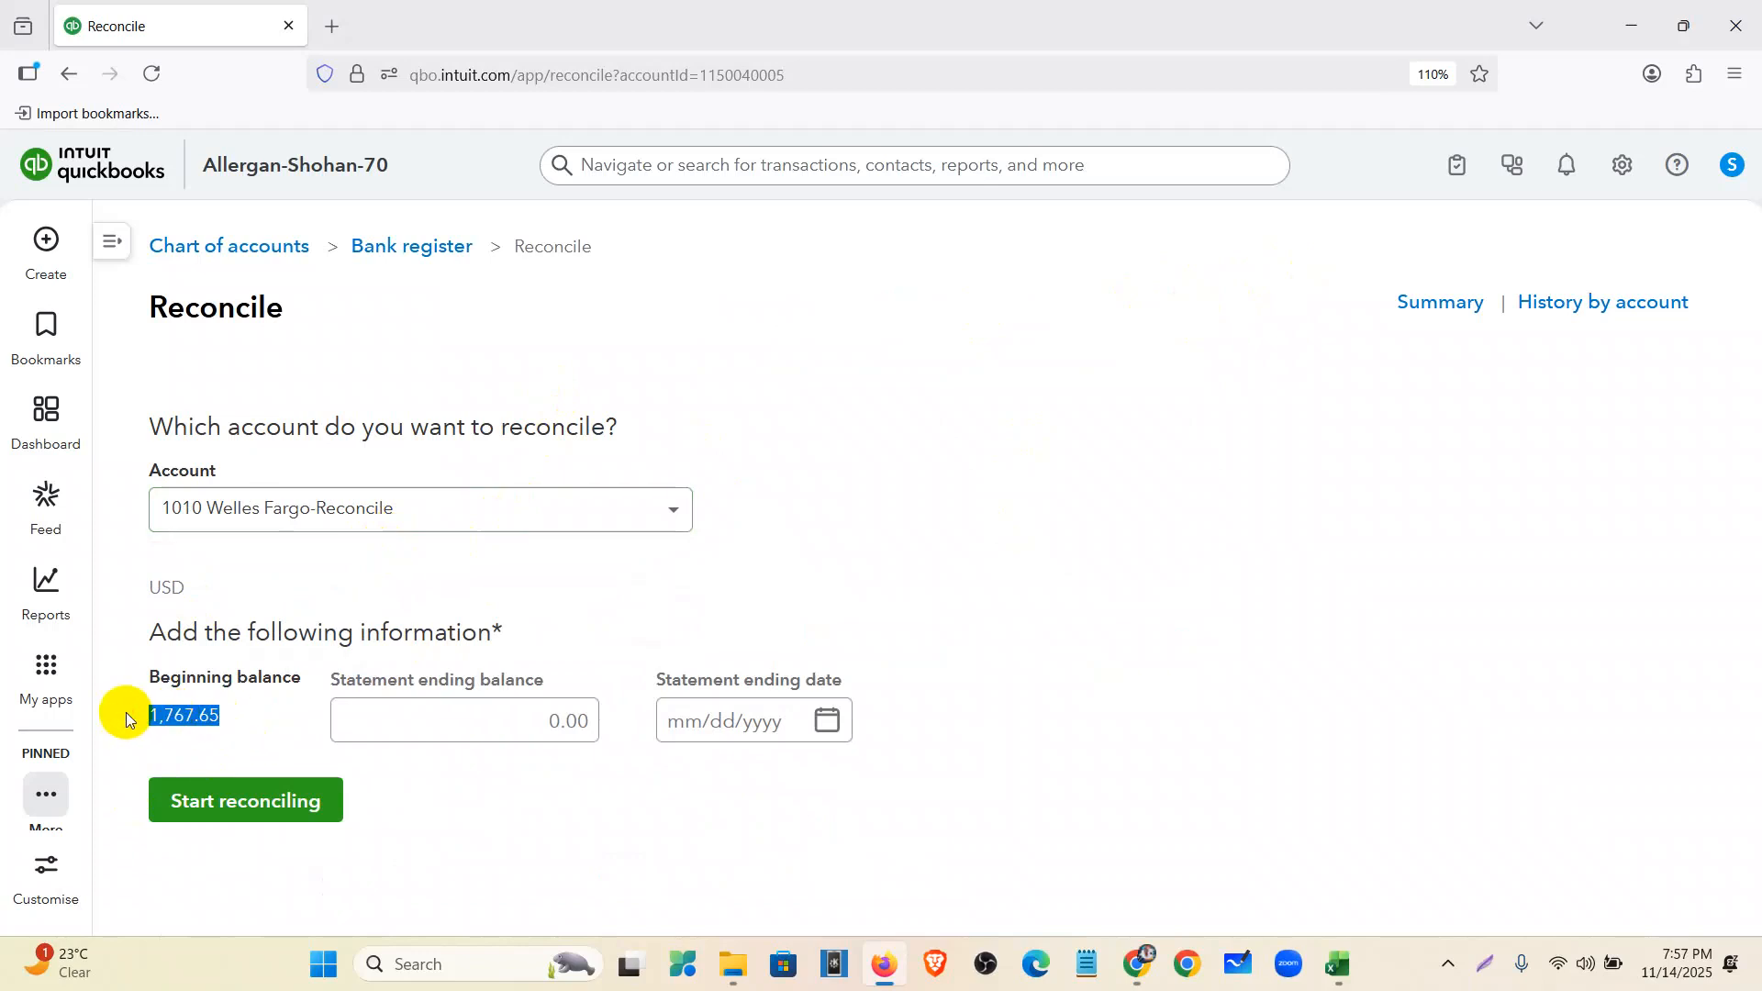
double_click(228, 714)
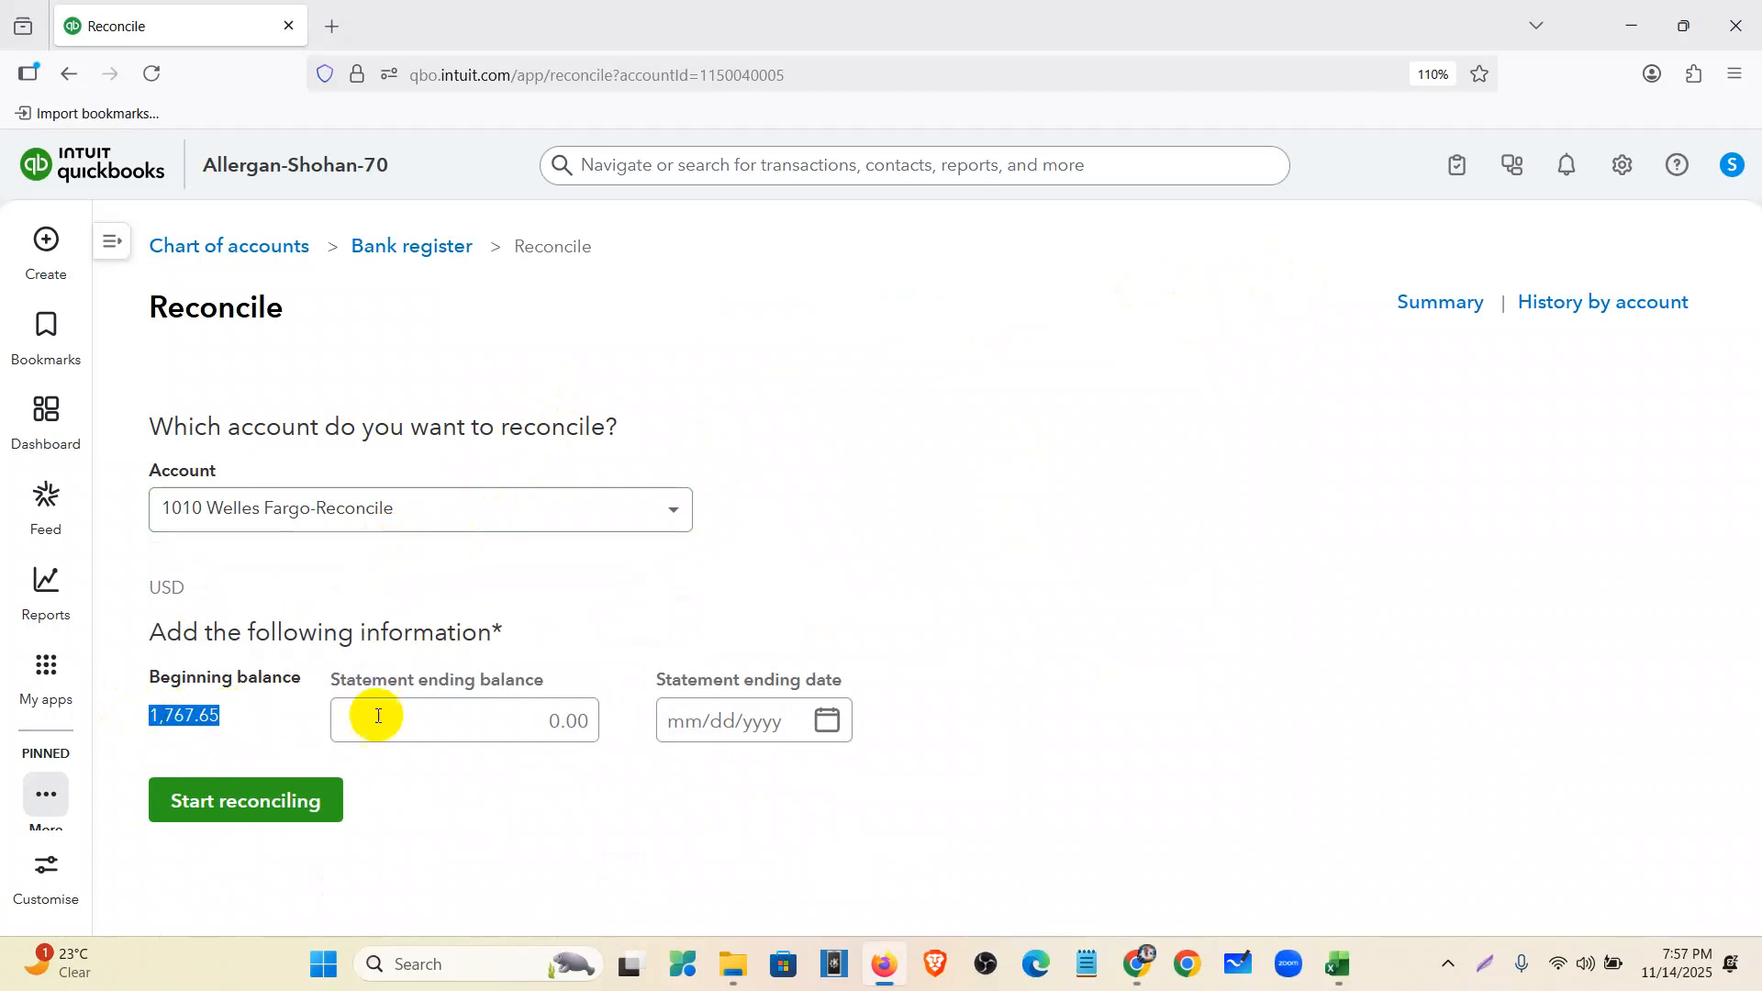
left_click(520, 725)
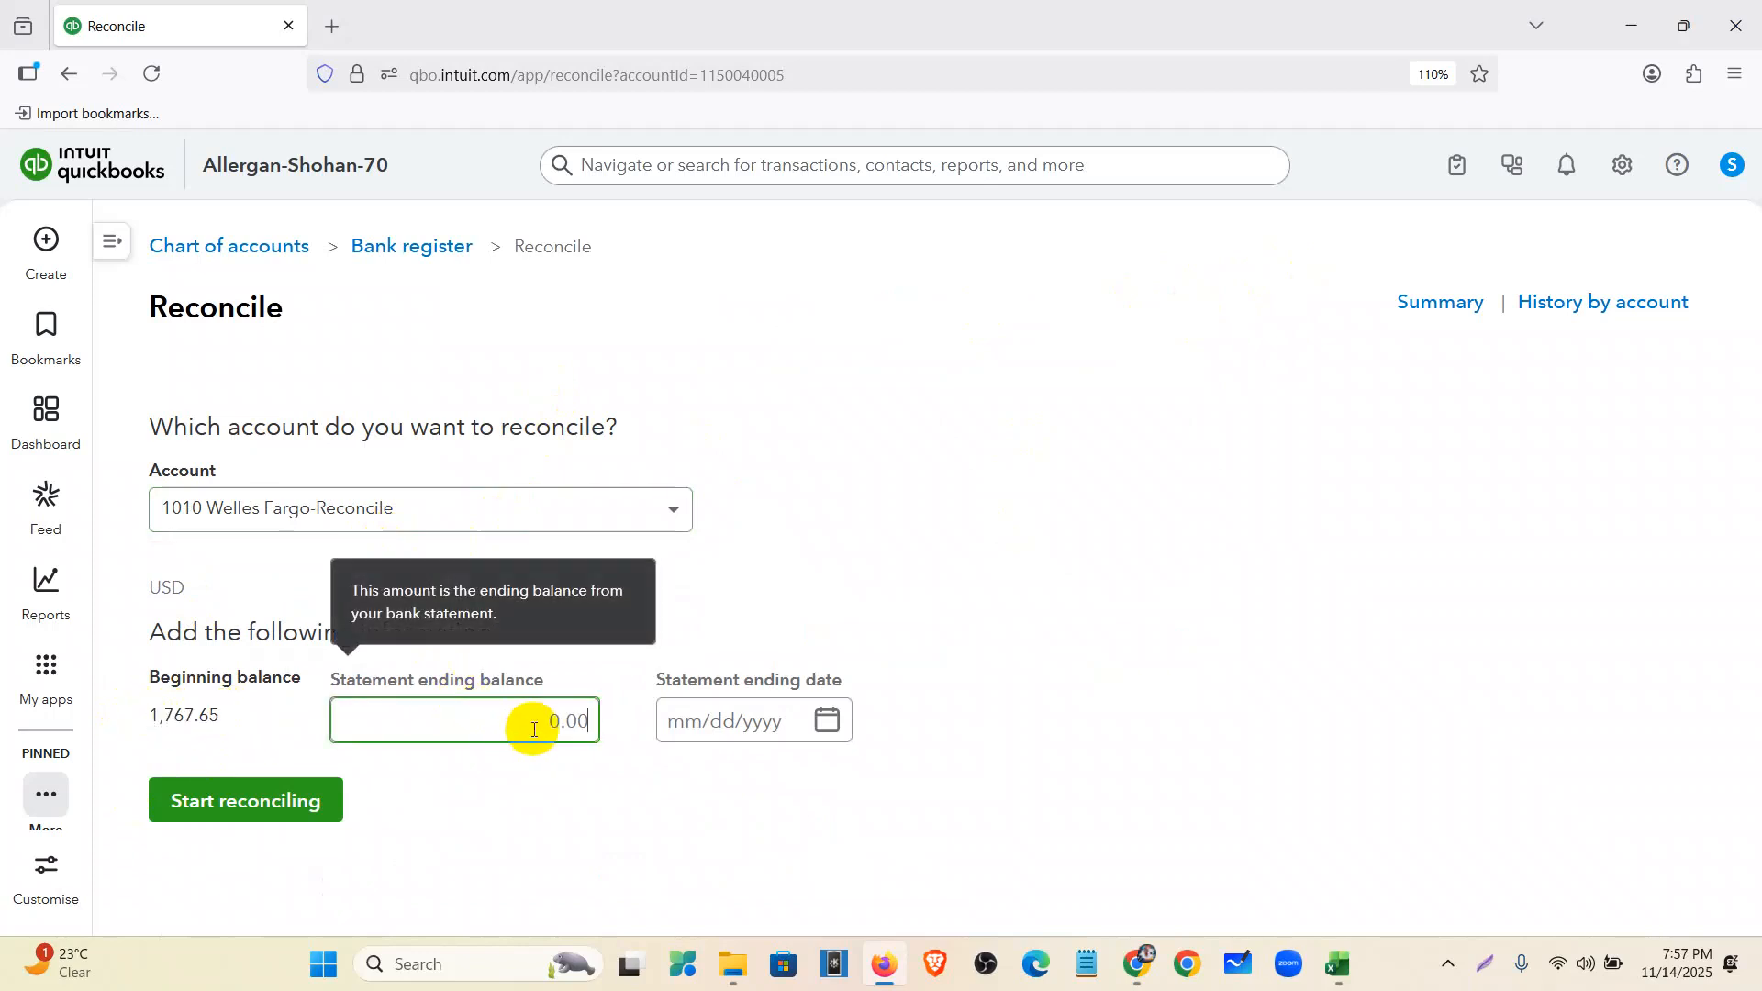
left_click(1137, 964)
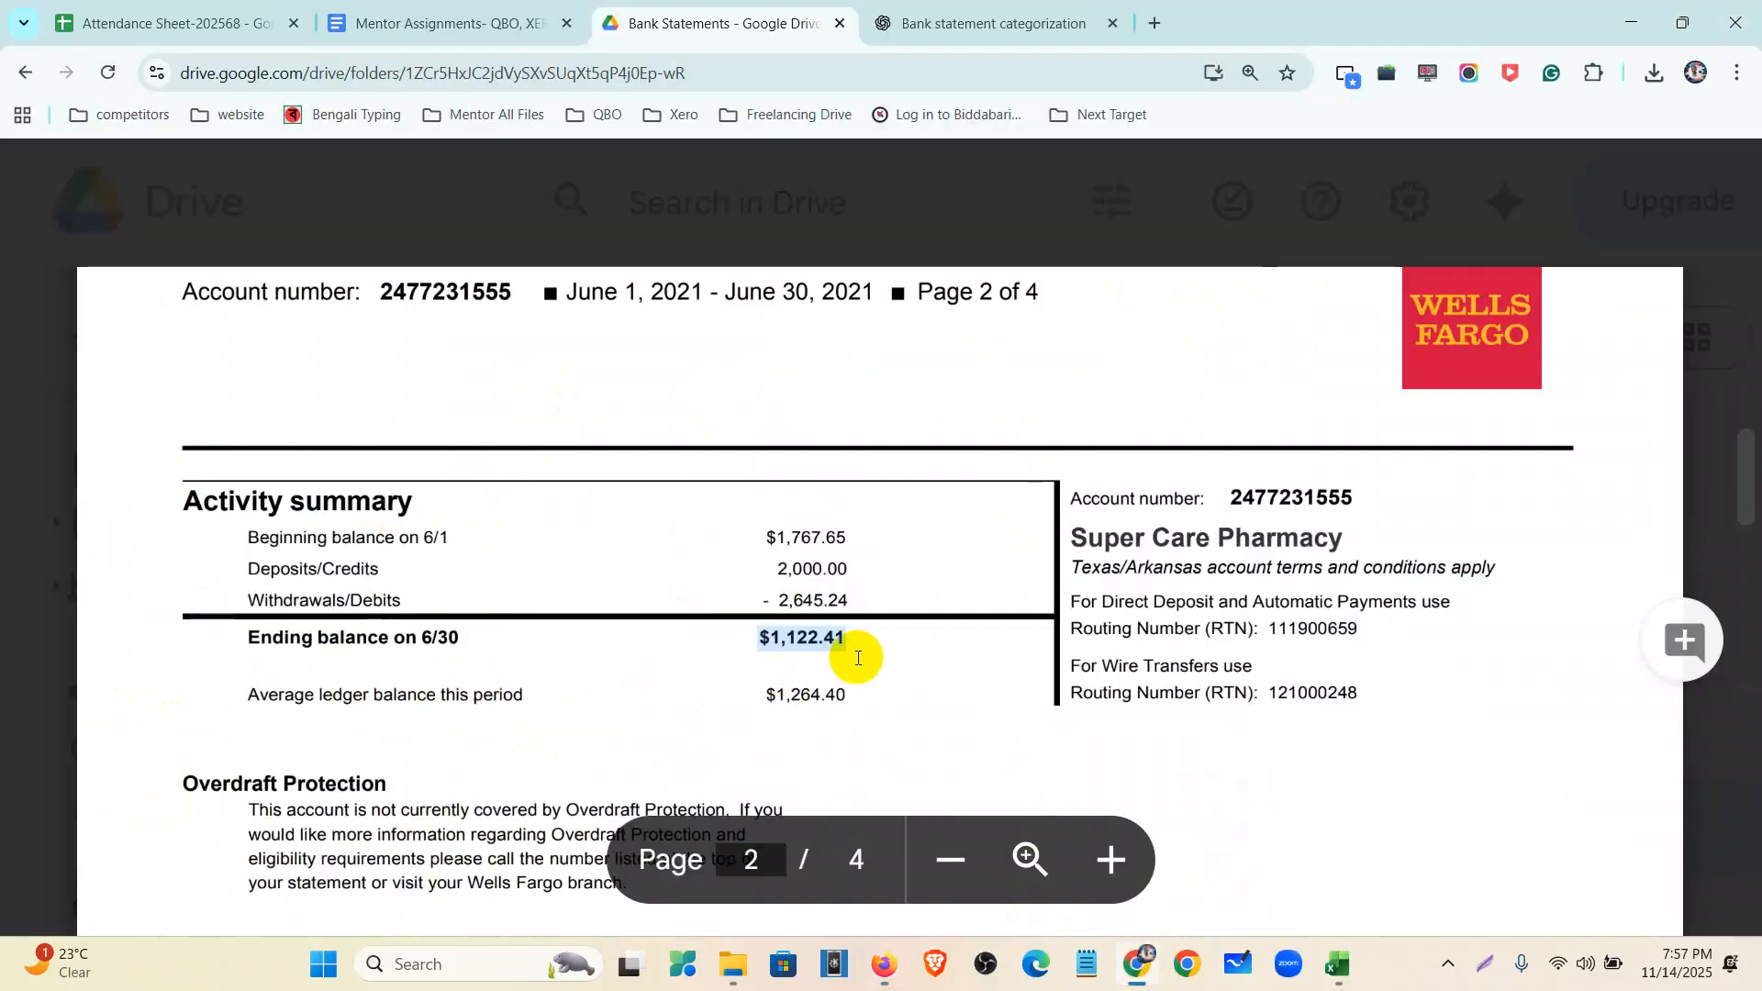
key("alt+Tab")
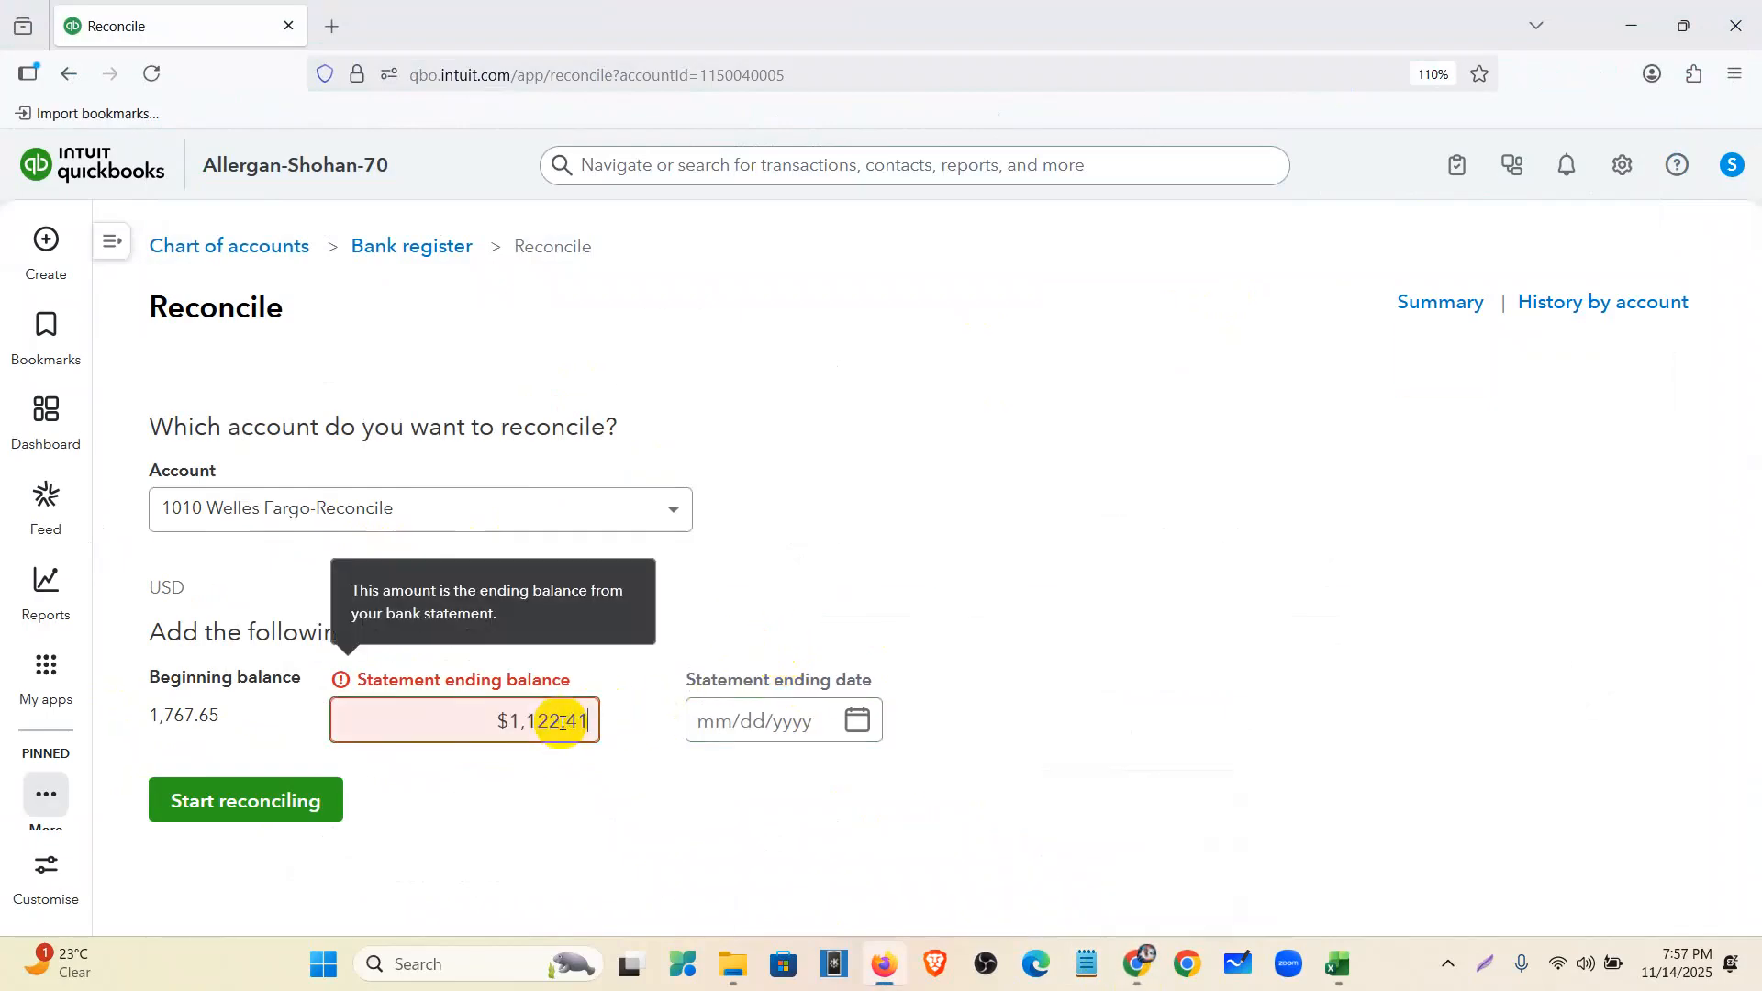
left_click(759, 724)
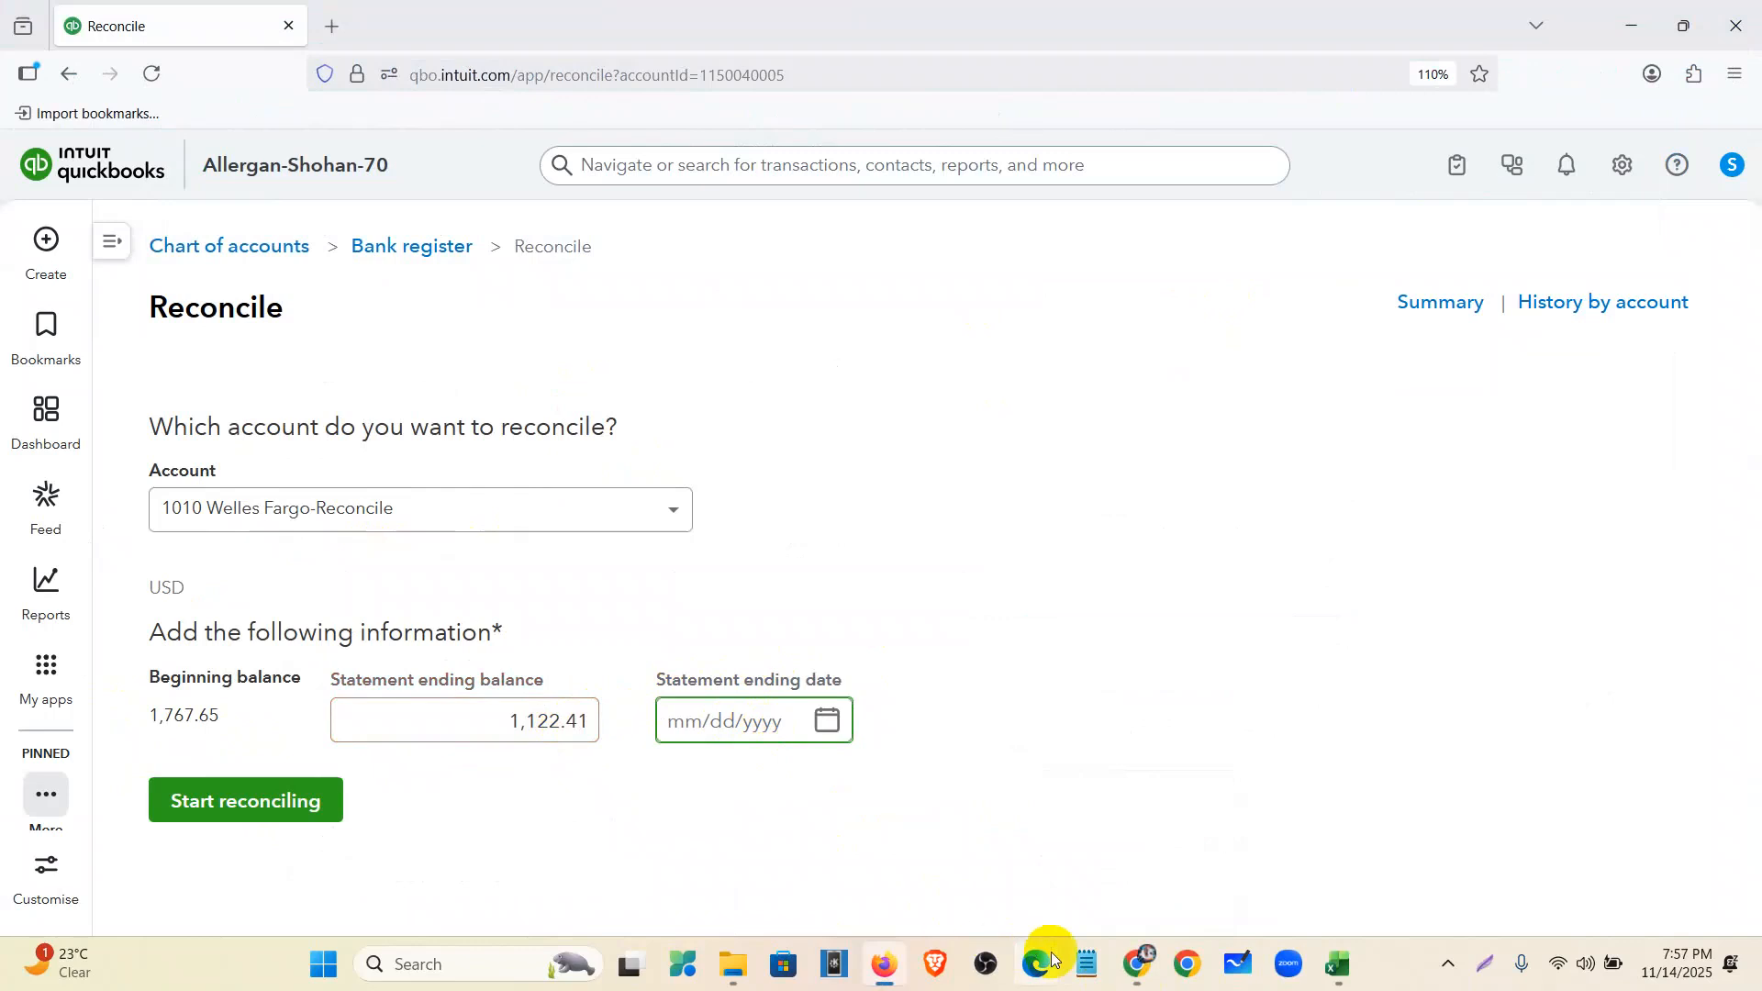
left_click(1136, 966)
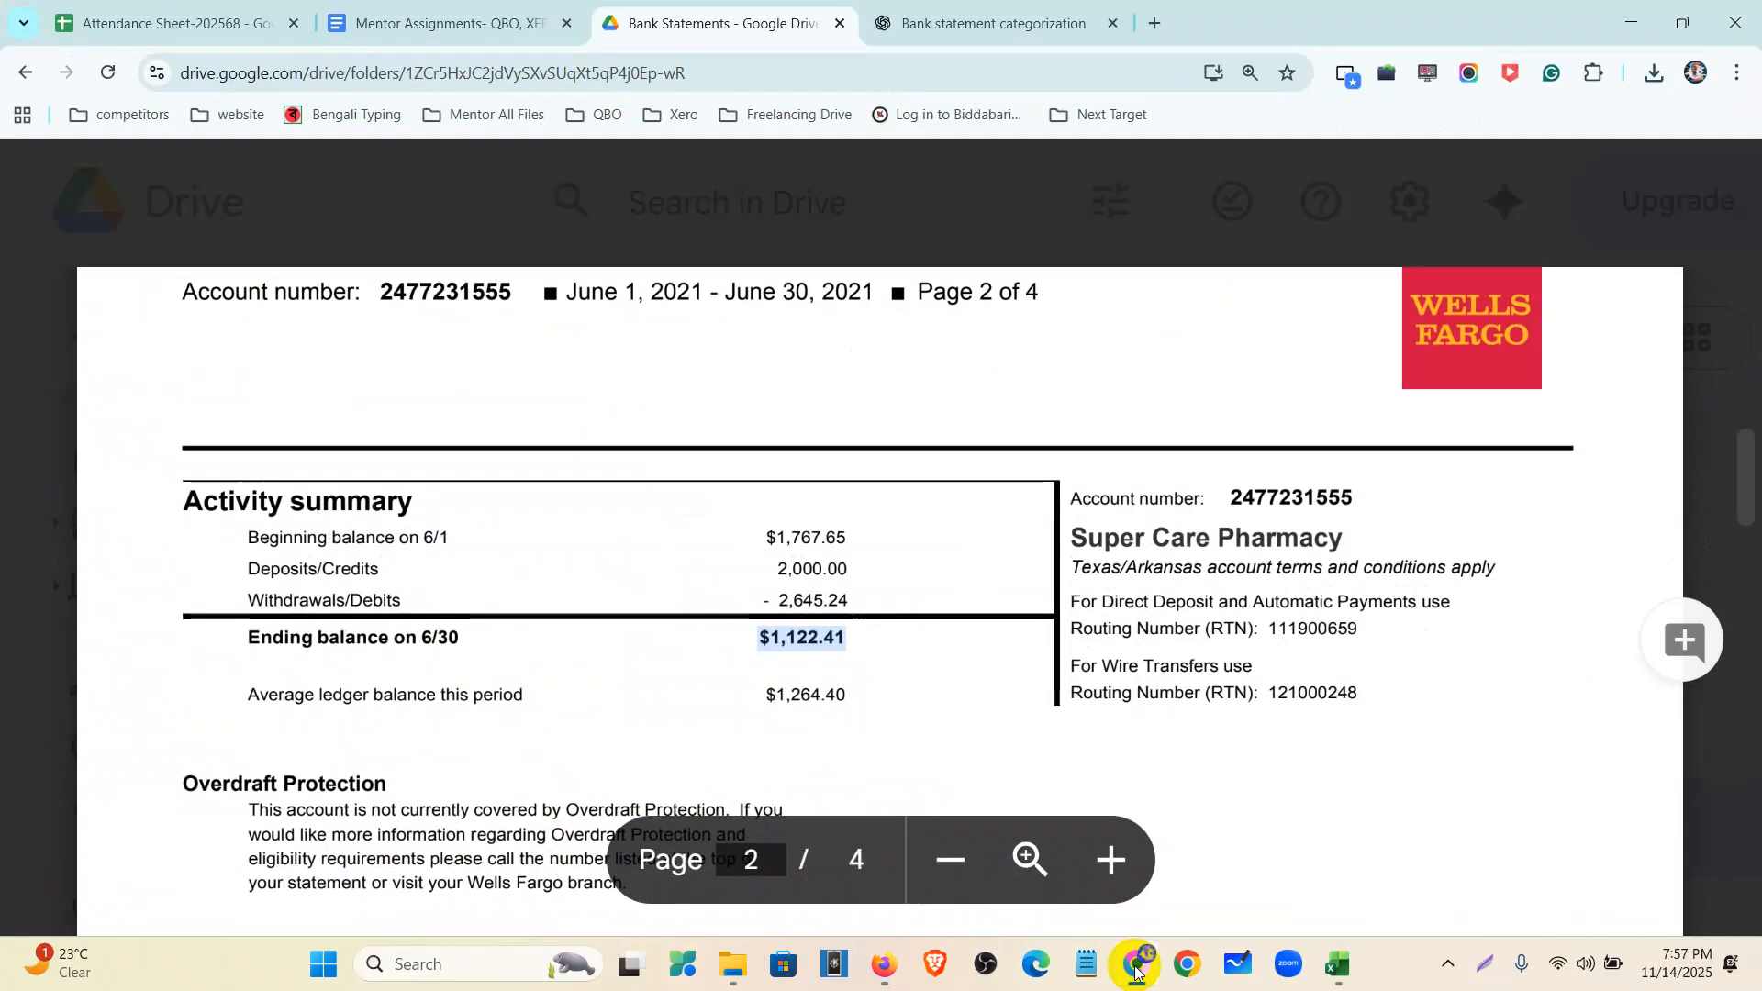
left_click(1137, 966)
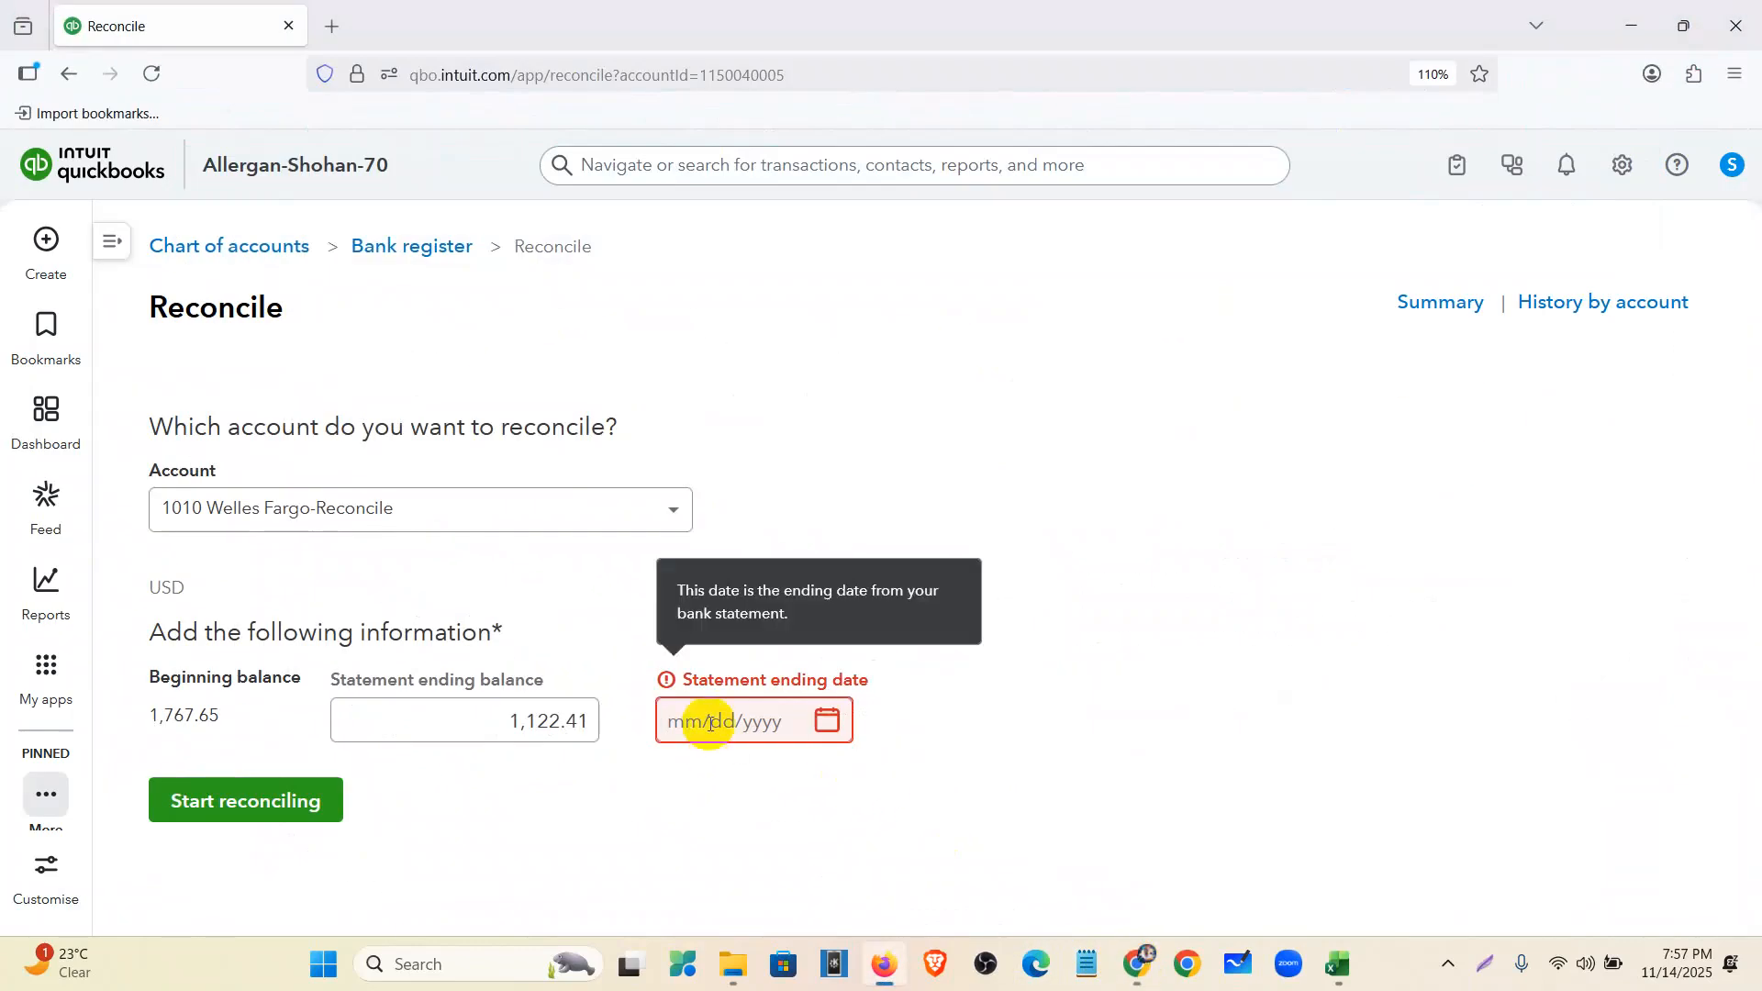
- Set the statement ending date to 06/30/2021 and start reconciling
left_click(709, 725)
type("06/30/2021")
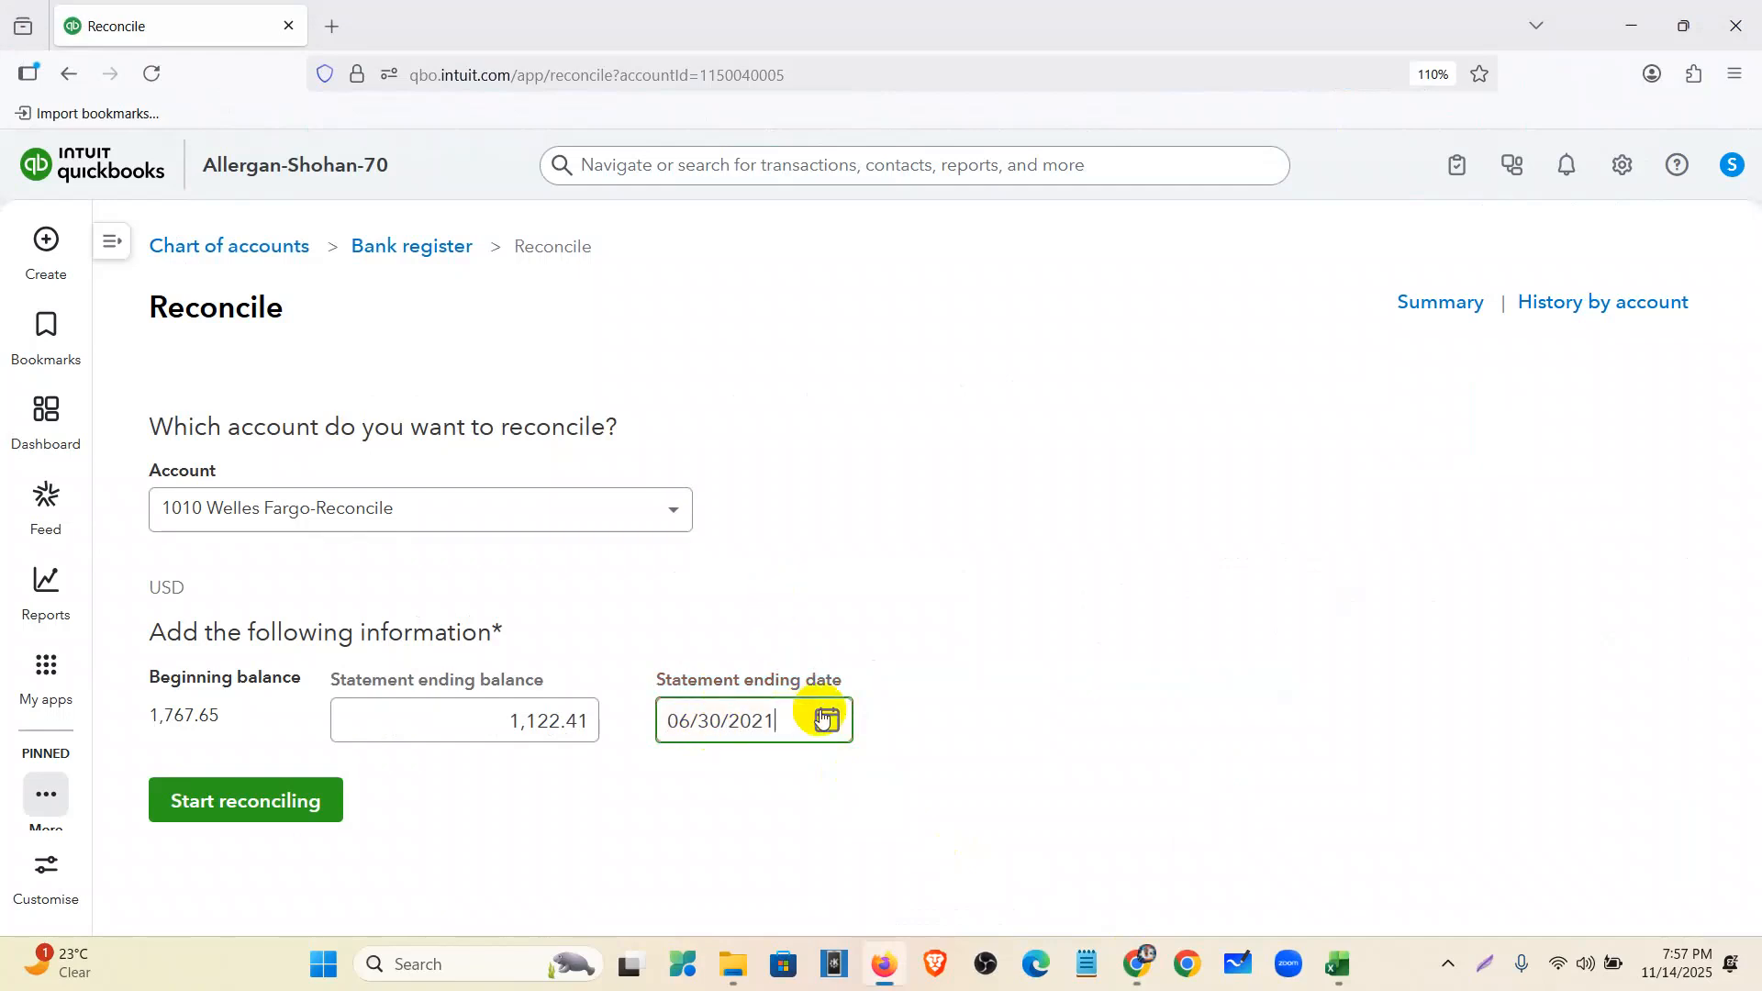
left_click(826, 720)
left_click(262, 804)
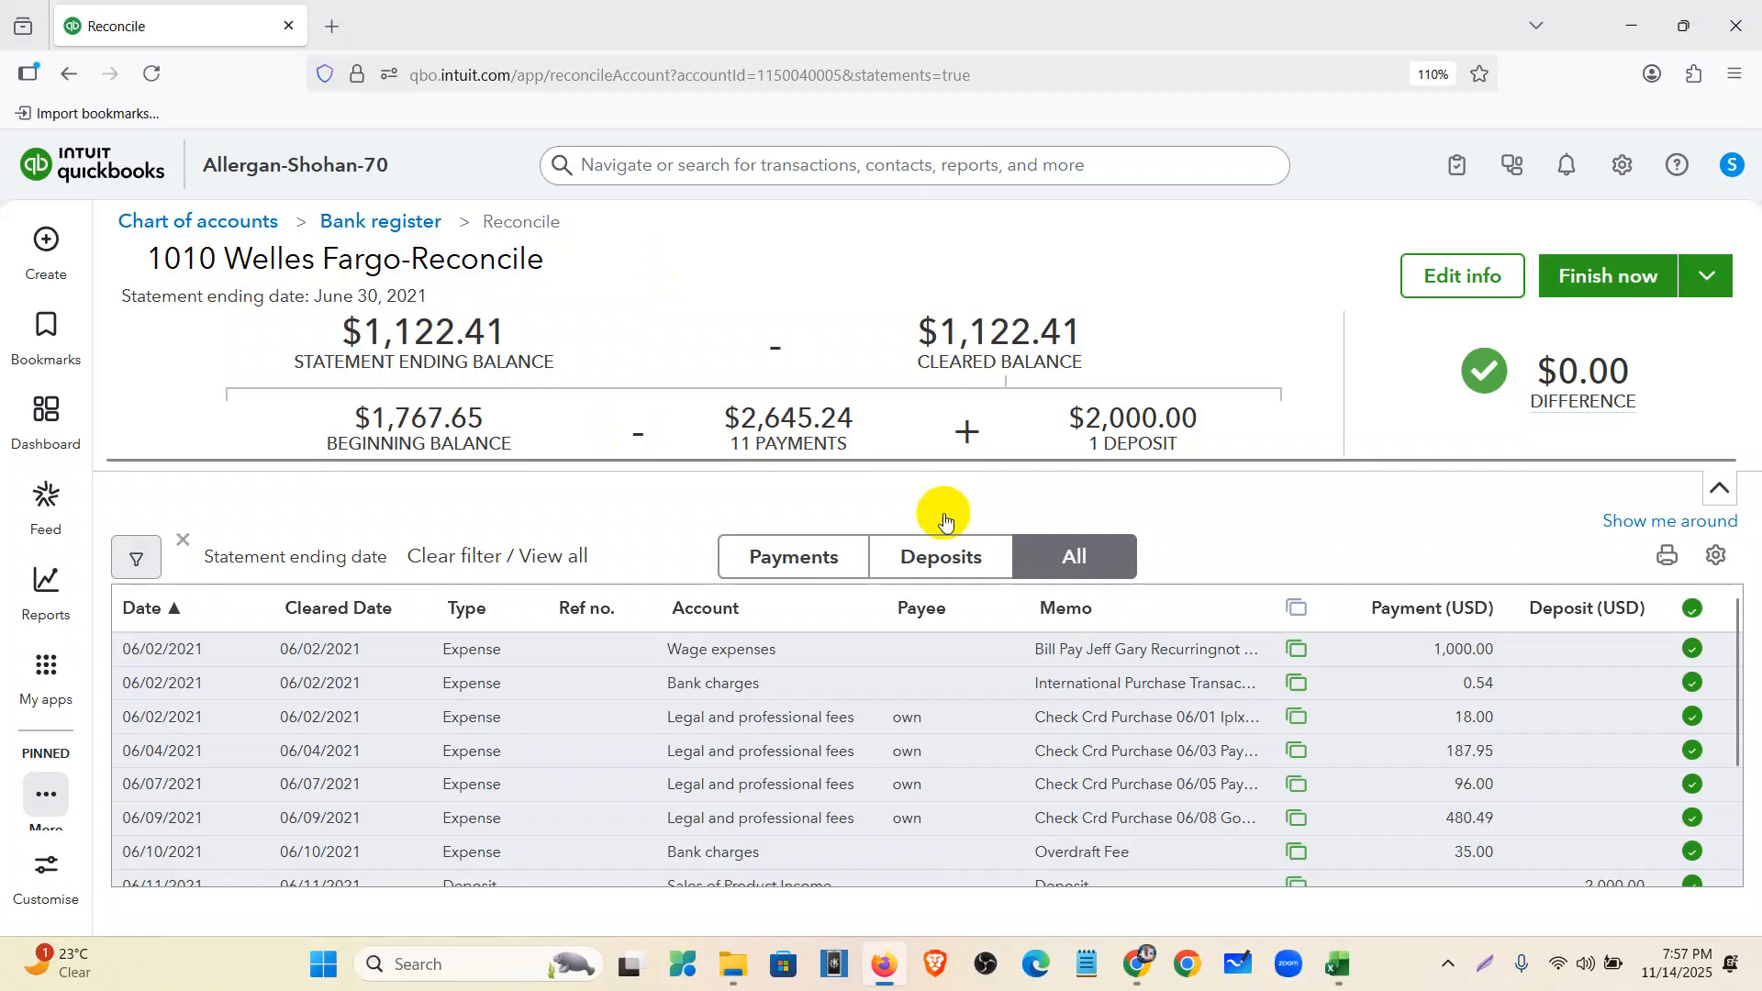
- Review the figures: $1,122.41 ending and cleared, $1,767.65 beginning, $2,645.24 payments, $2,000.00 deposits, $0.00 difference
left_click_drag(306, 330, 556, 366)
left_click_drag(907, 323, 1101, 362)
left_click_drag(346, 405, 504, 444)
left_click_drag(702, 408, 856, 454)
left_click_drag(1060, 409, 1190, 450)
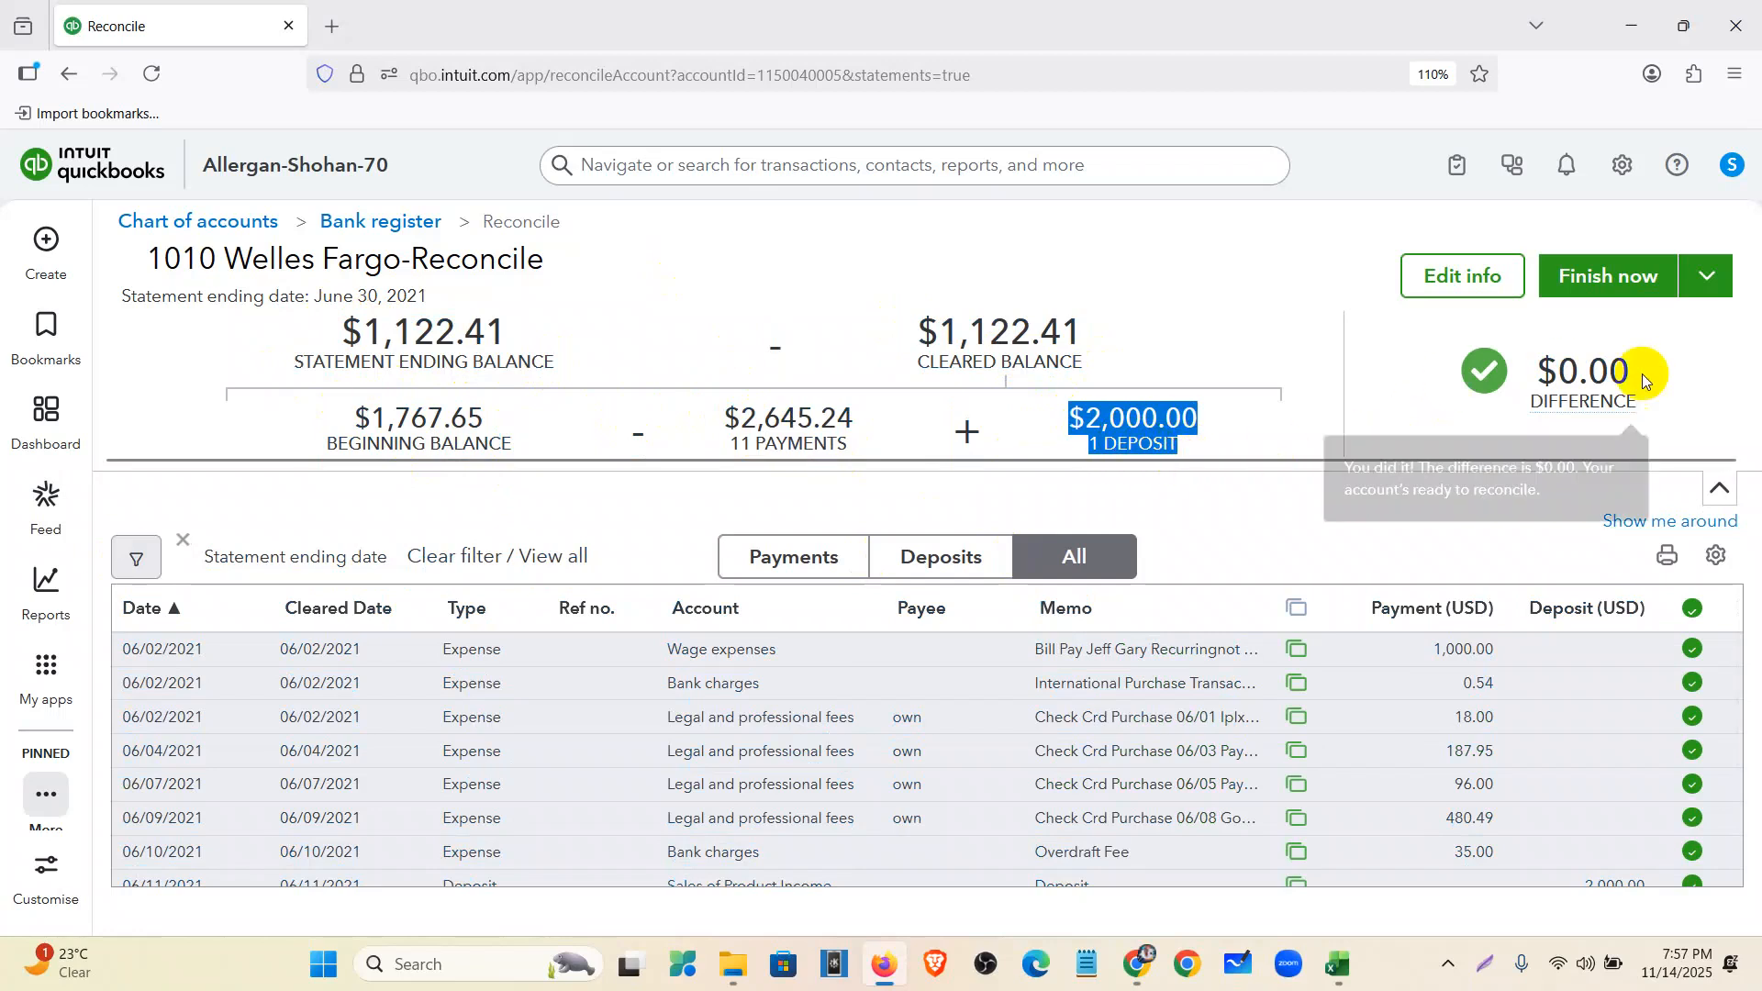
left_click(1294, 410)
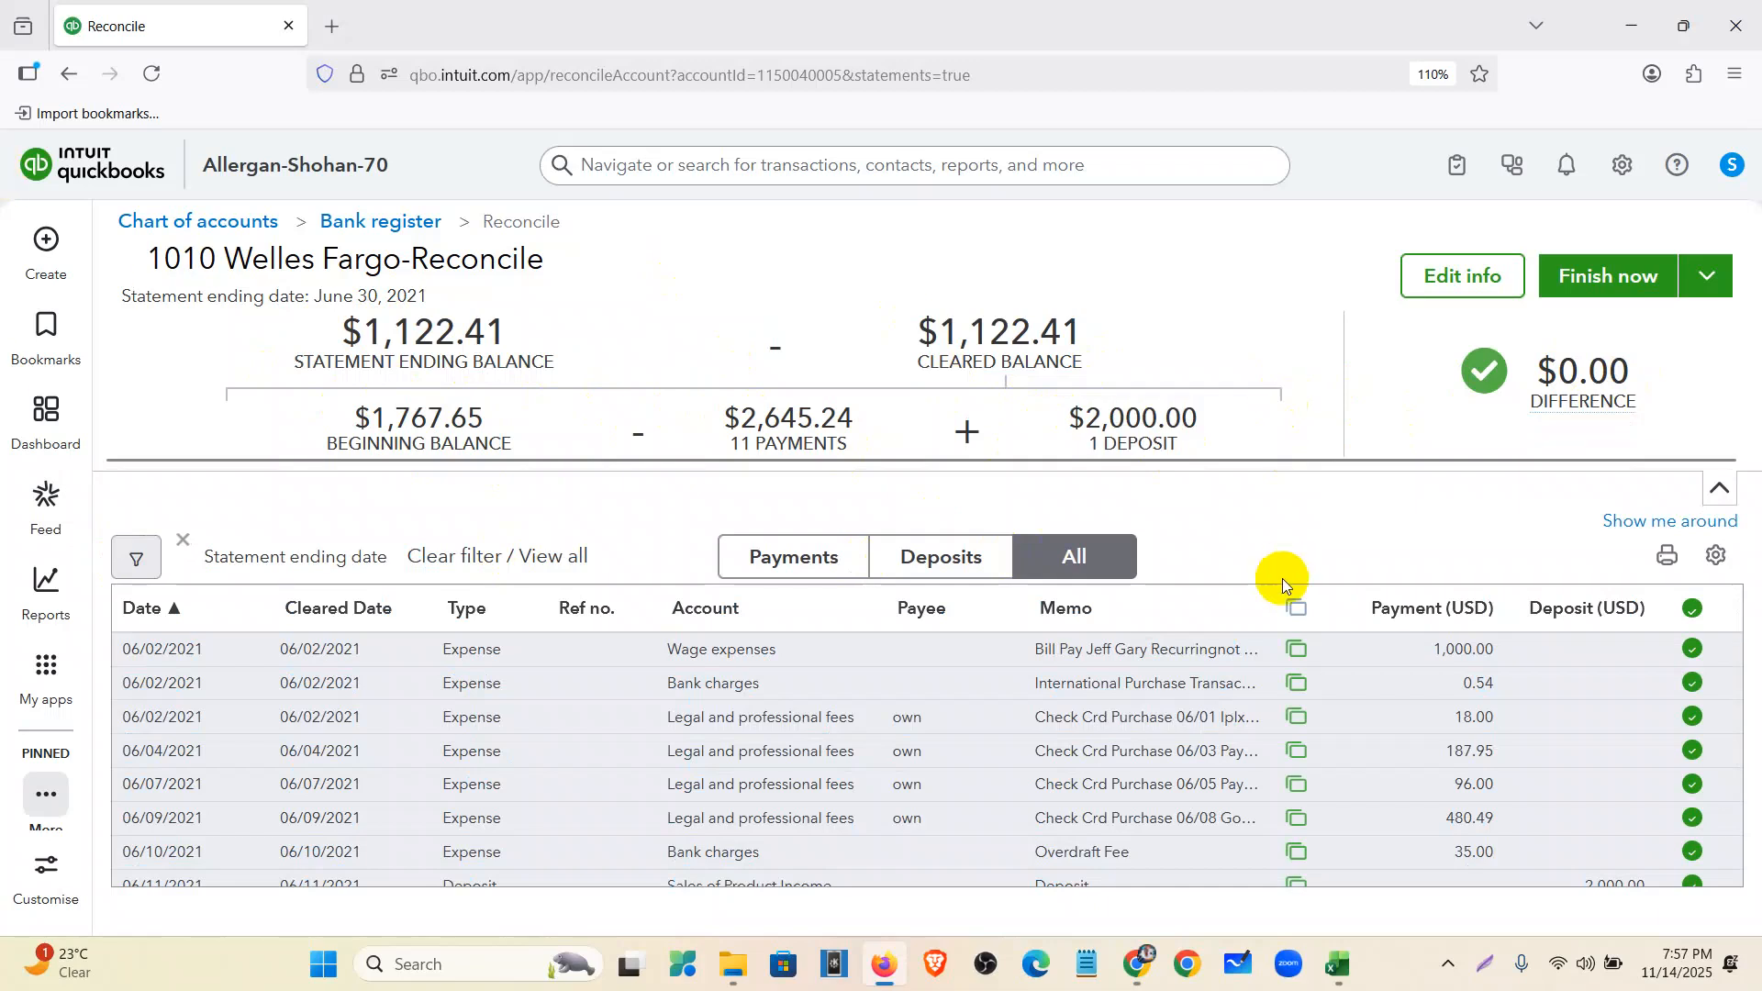
scroll(1220, 716, "down", 3)
left_click_drag(1531, 354, 1651, 415)
scroll(1527, 720, "up", 3)
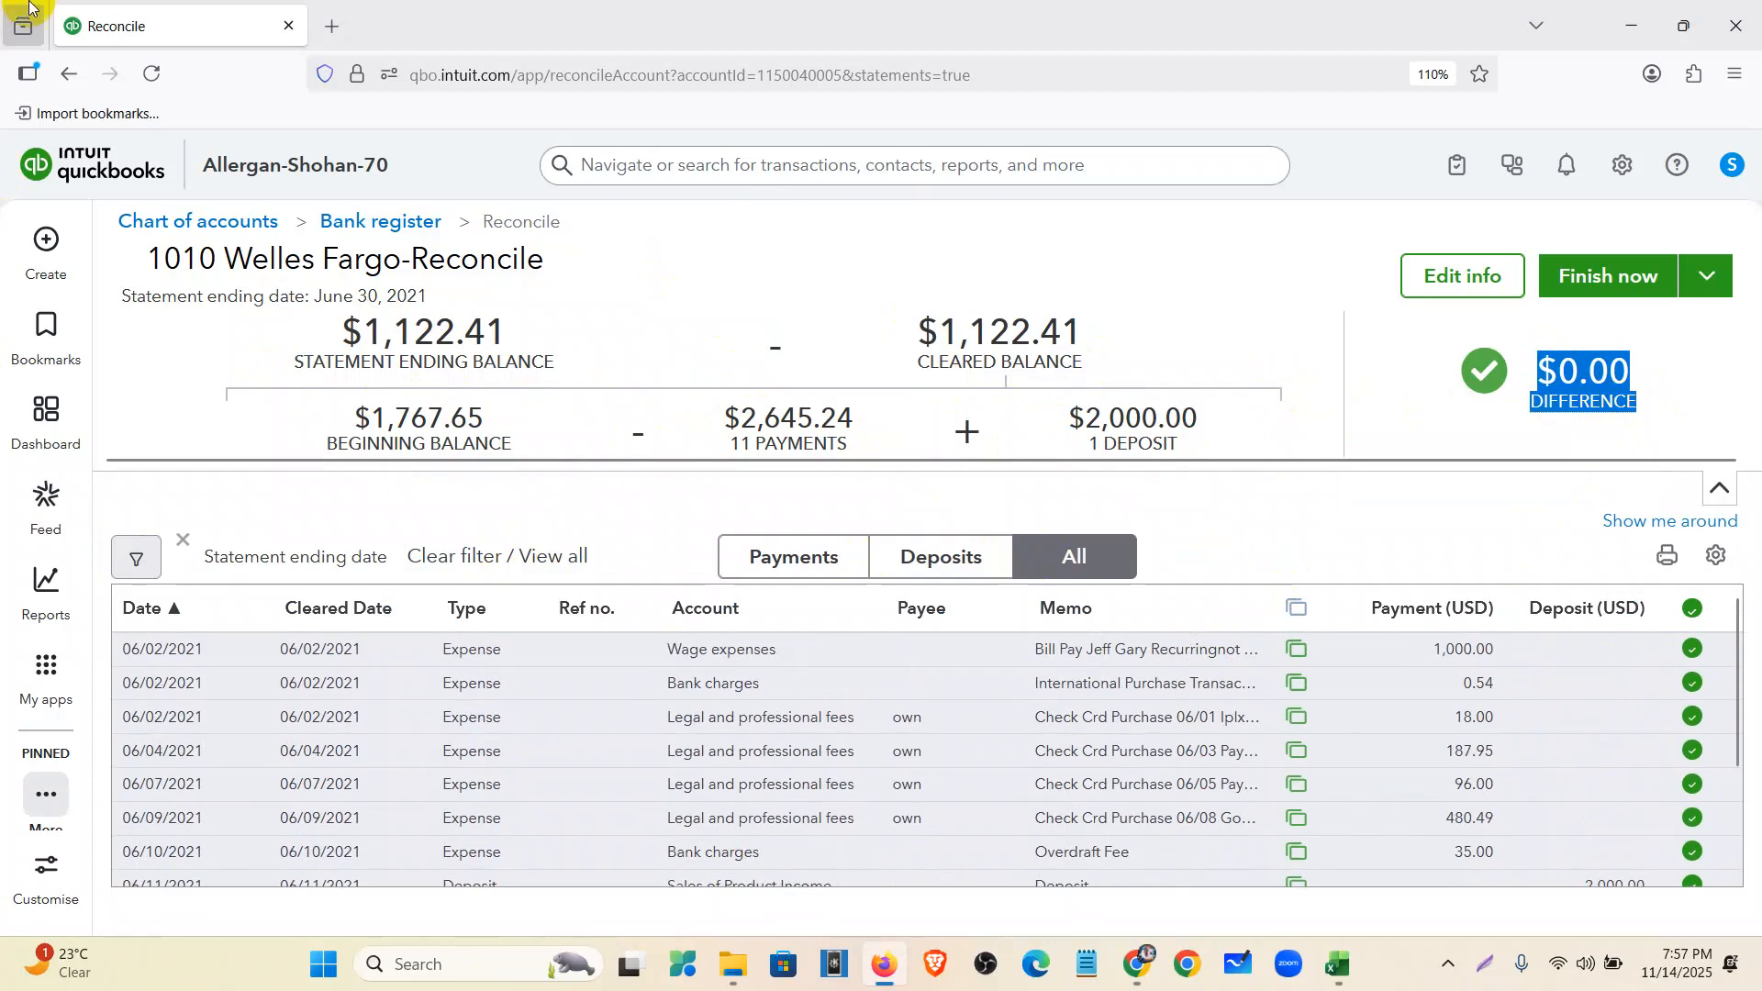
- Check the statement details under Edit info without changes, then choose Finish now
left_click(1441, 341)
left_click(1459, 276)
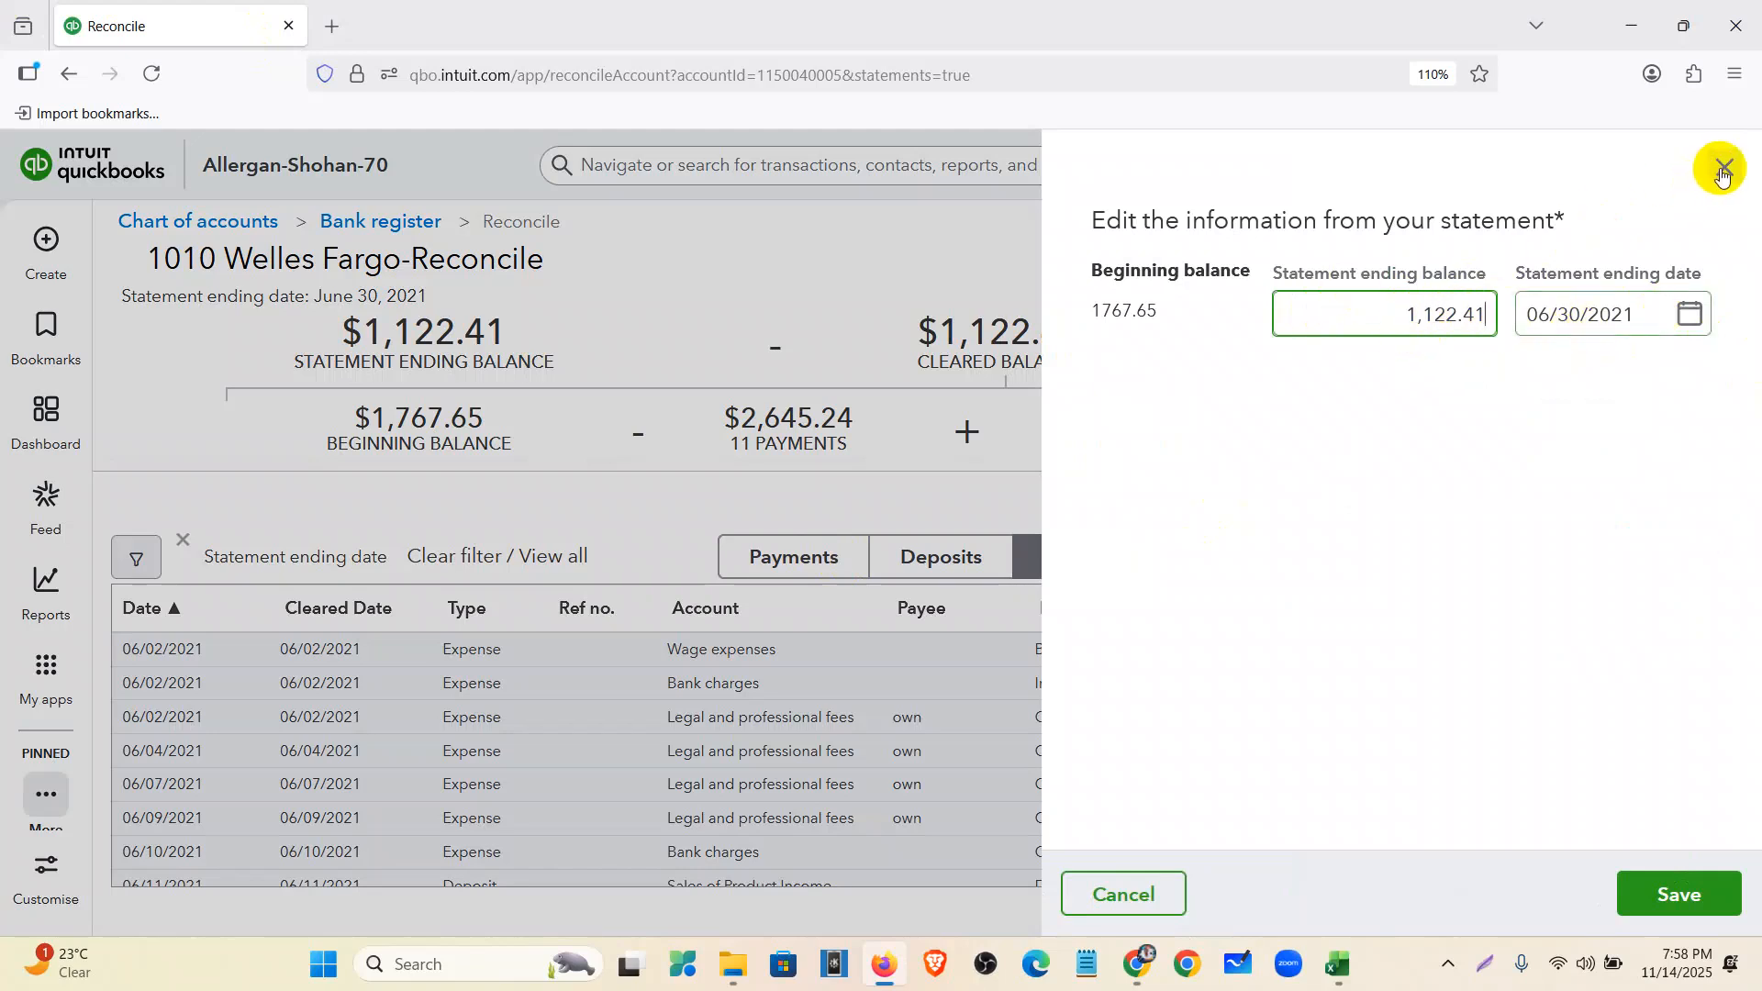
left_click(1723, 167)
mouse_move(1611, 378)
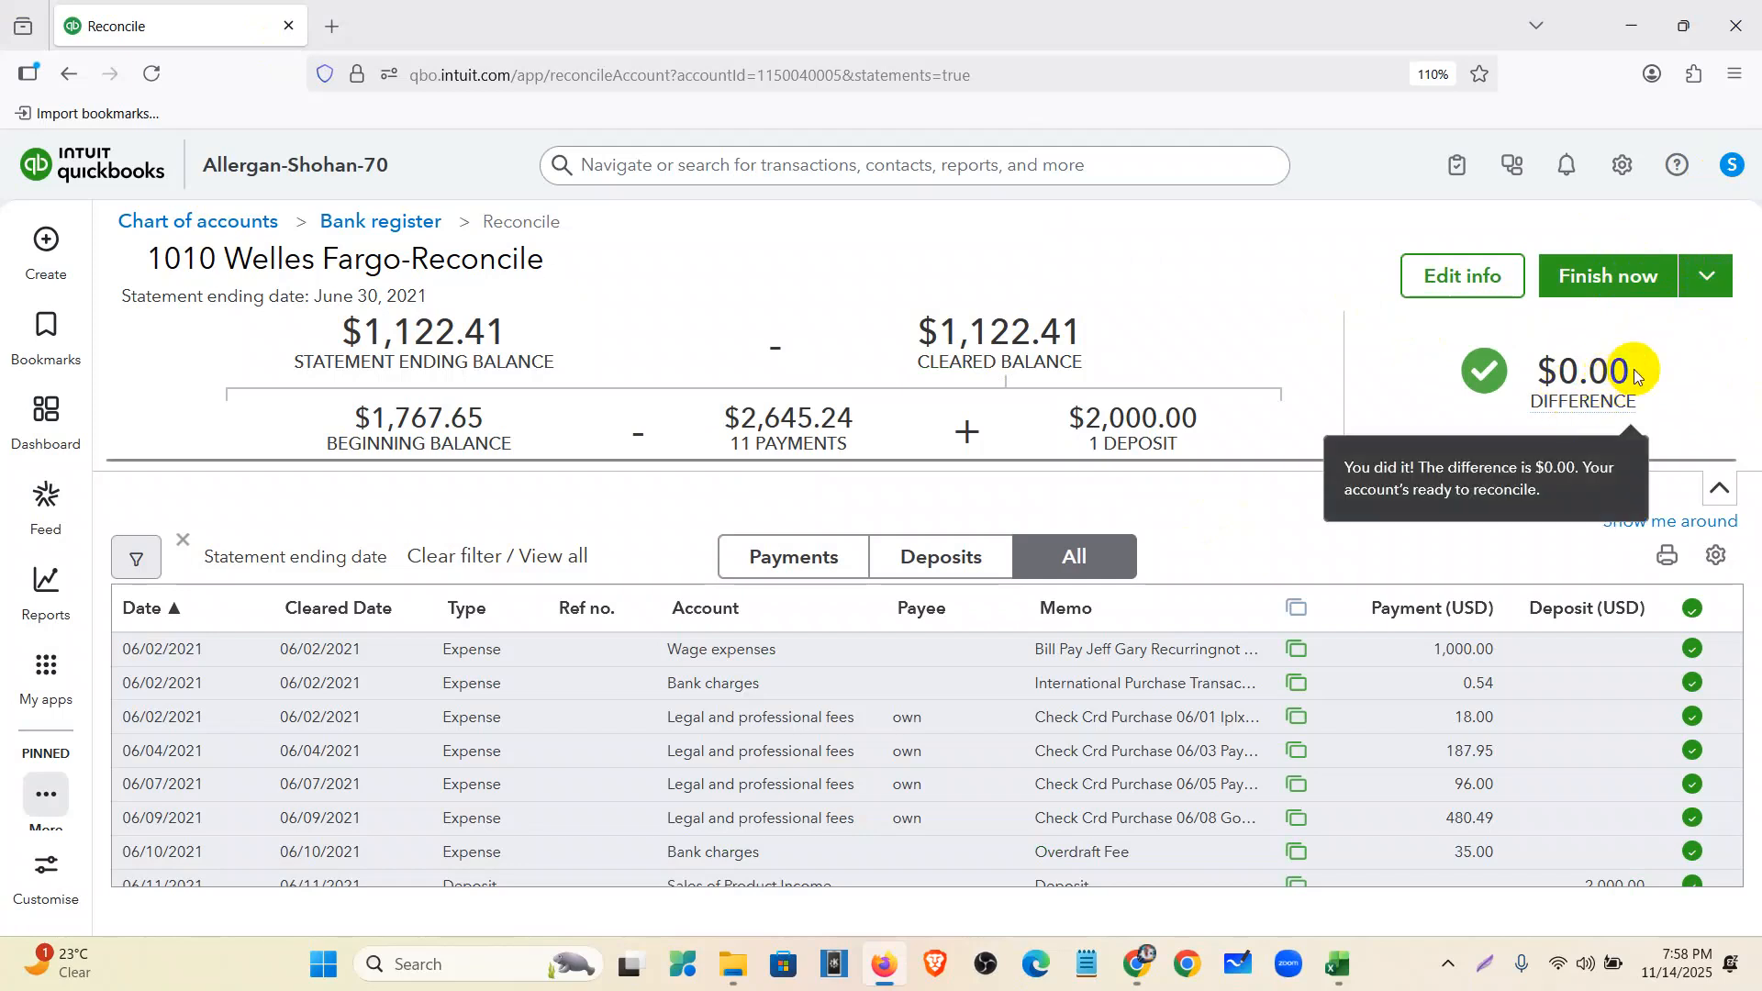
left_click(1704, 290)
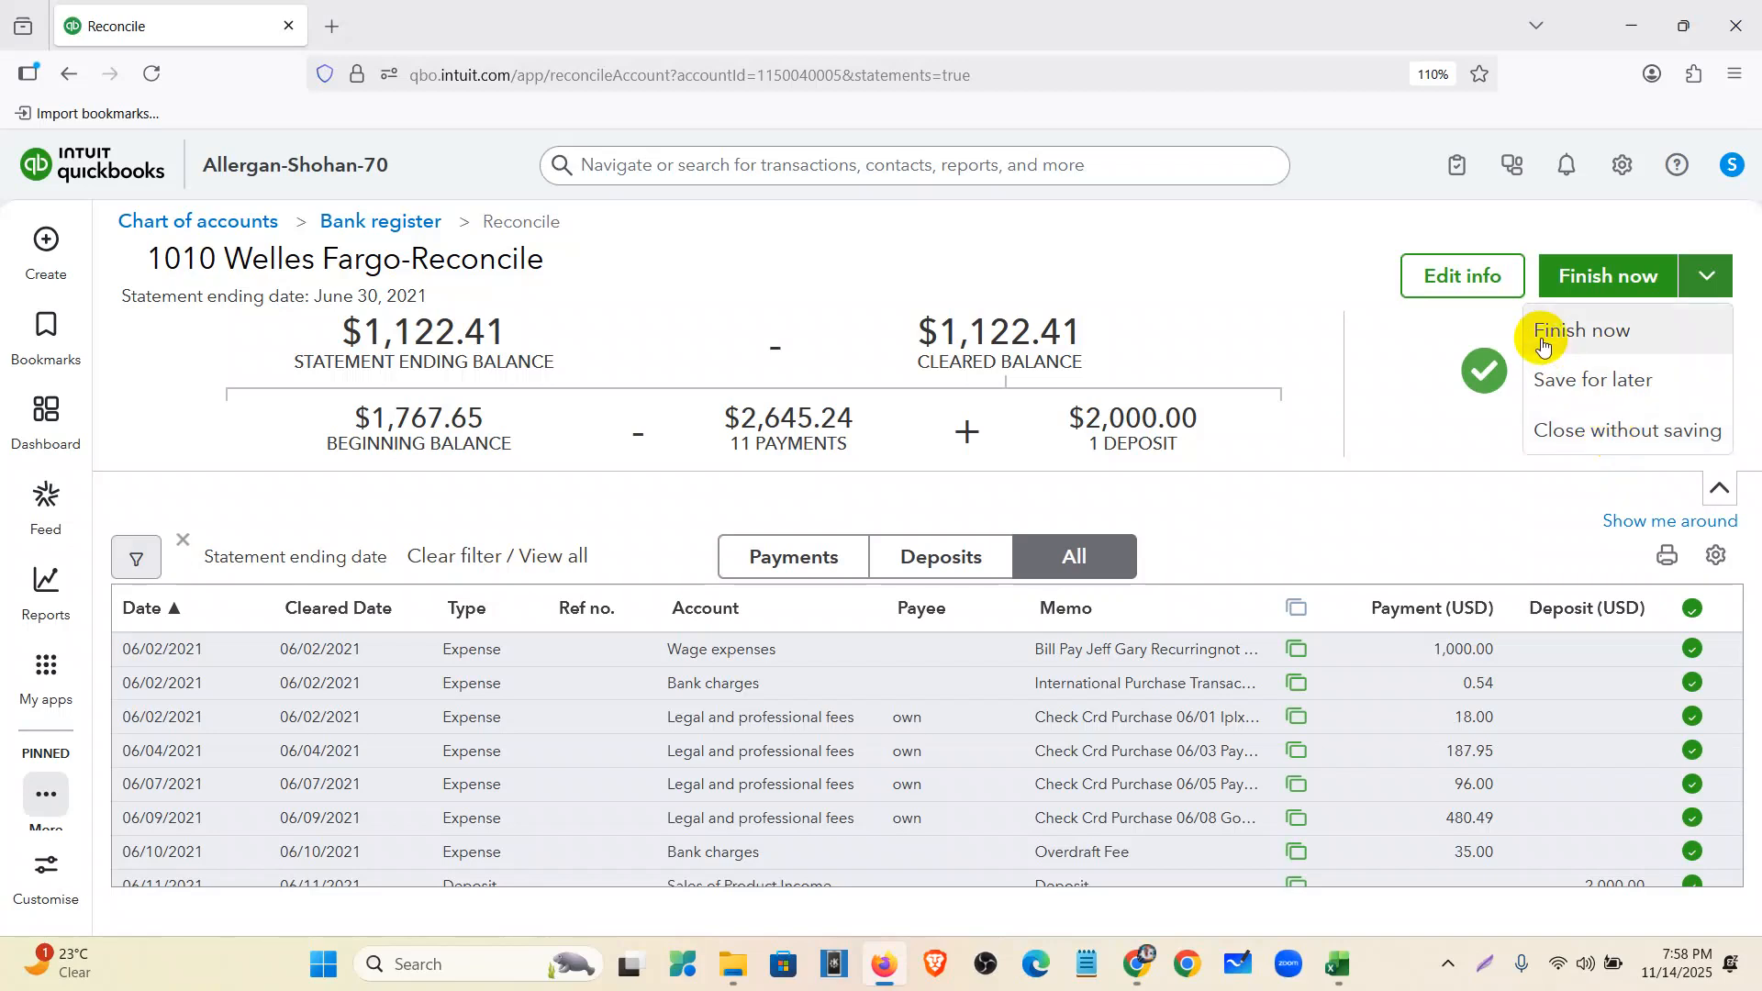
left_click(1599, 287)
- Close the success message, note the new 1,122.41 beginning balance, and open the 06/30/2021 reconciliation report
left_click(1602, 287)
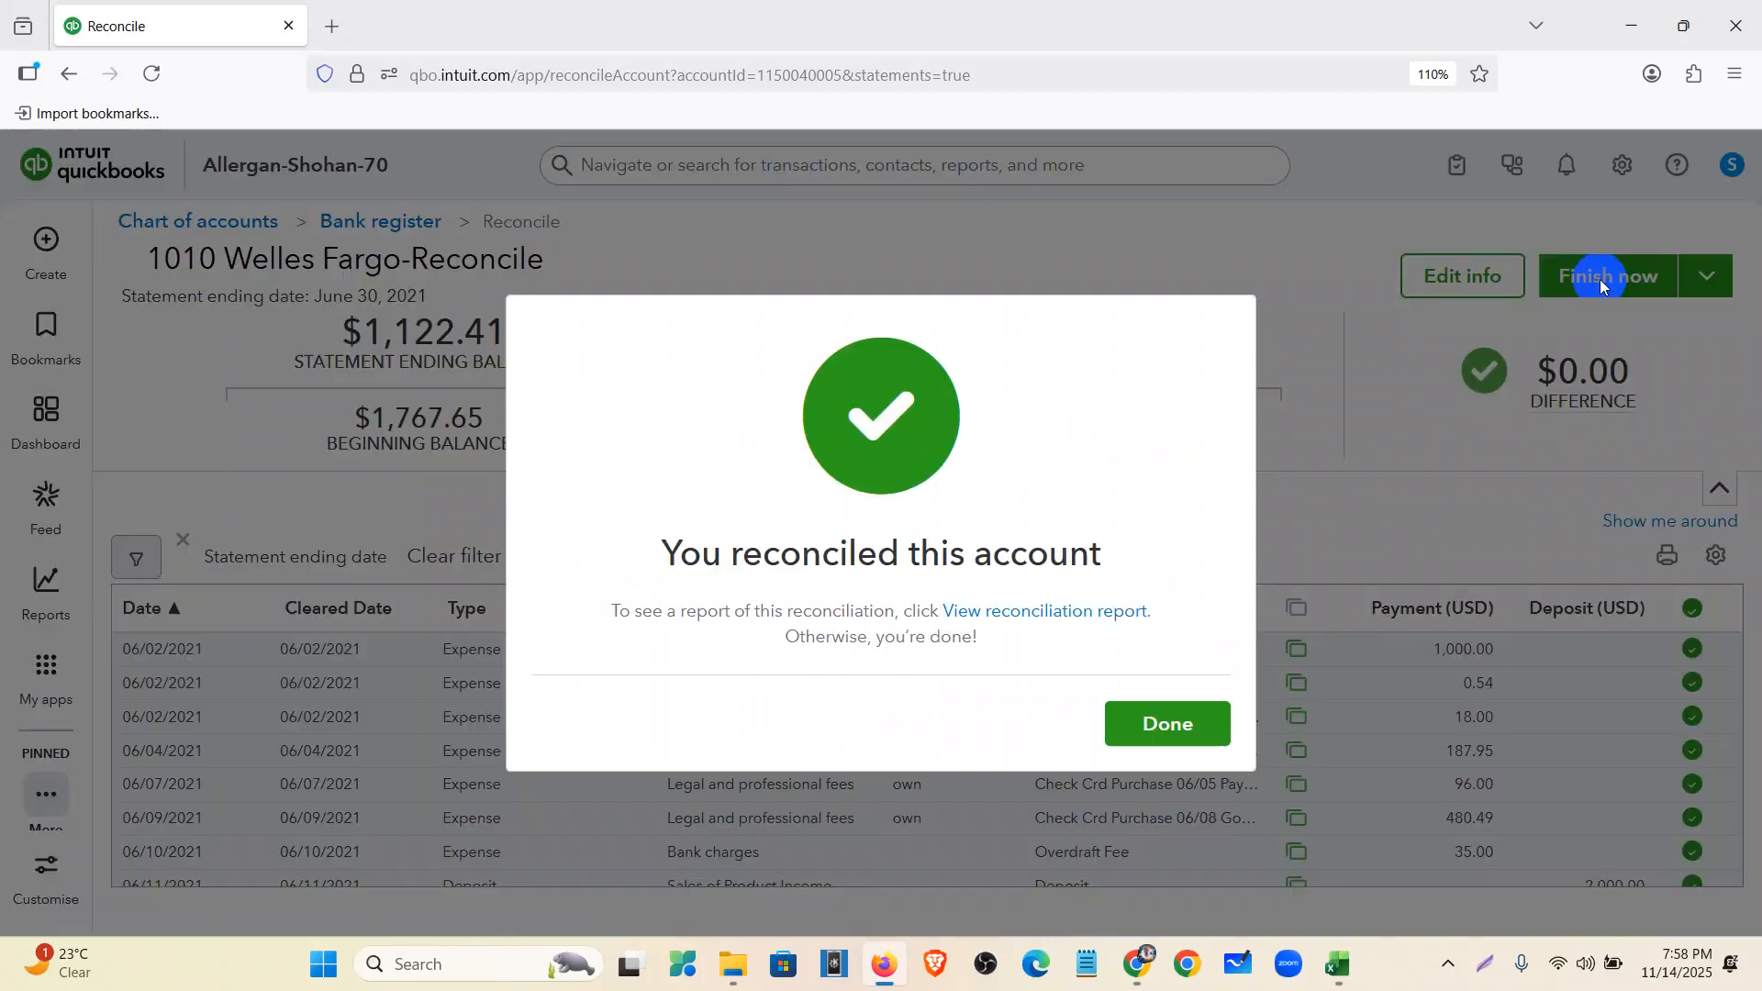
left_click(1164, 723)
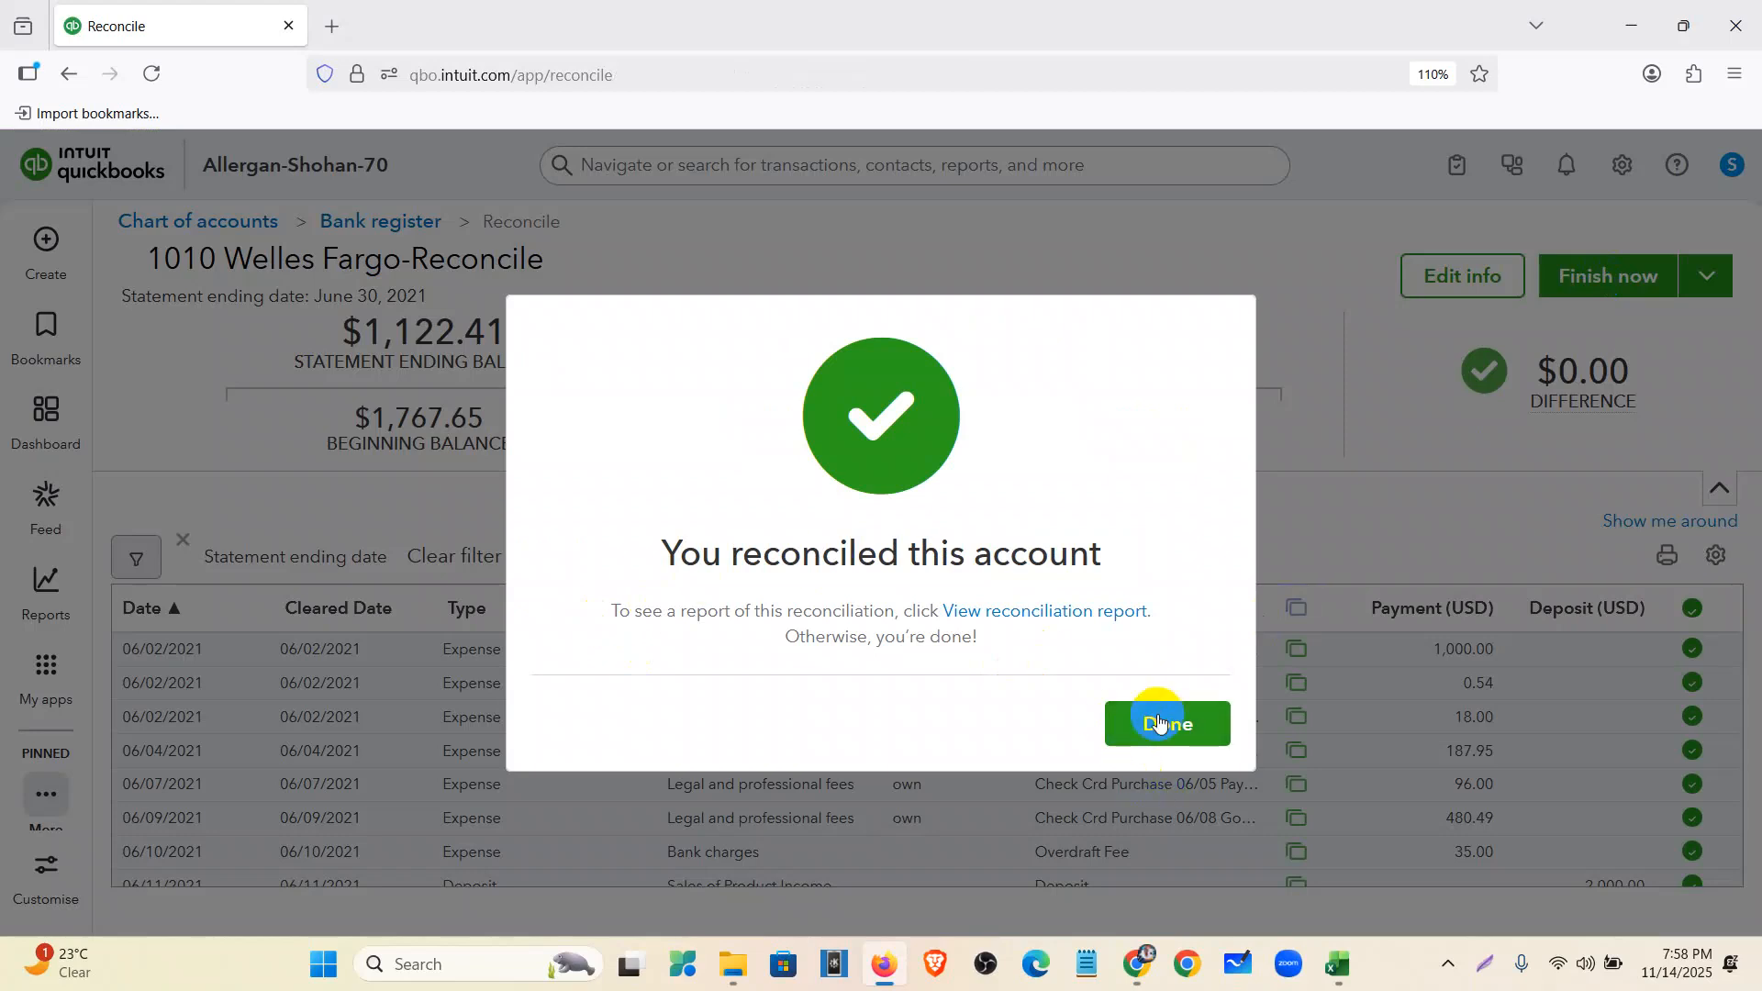
left_click(1160, 725)
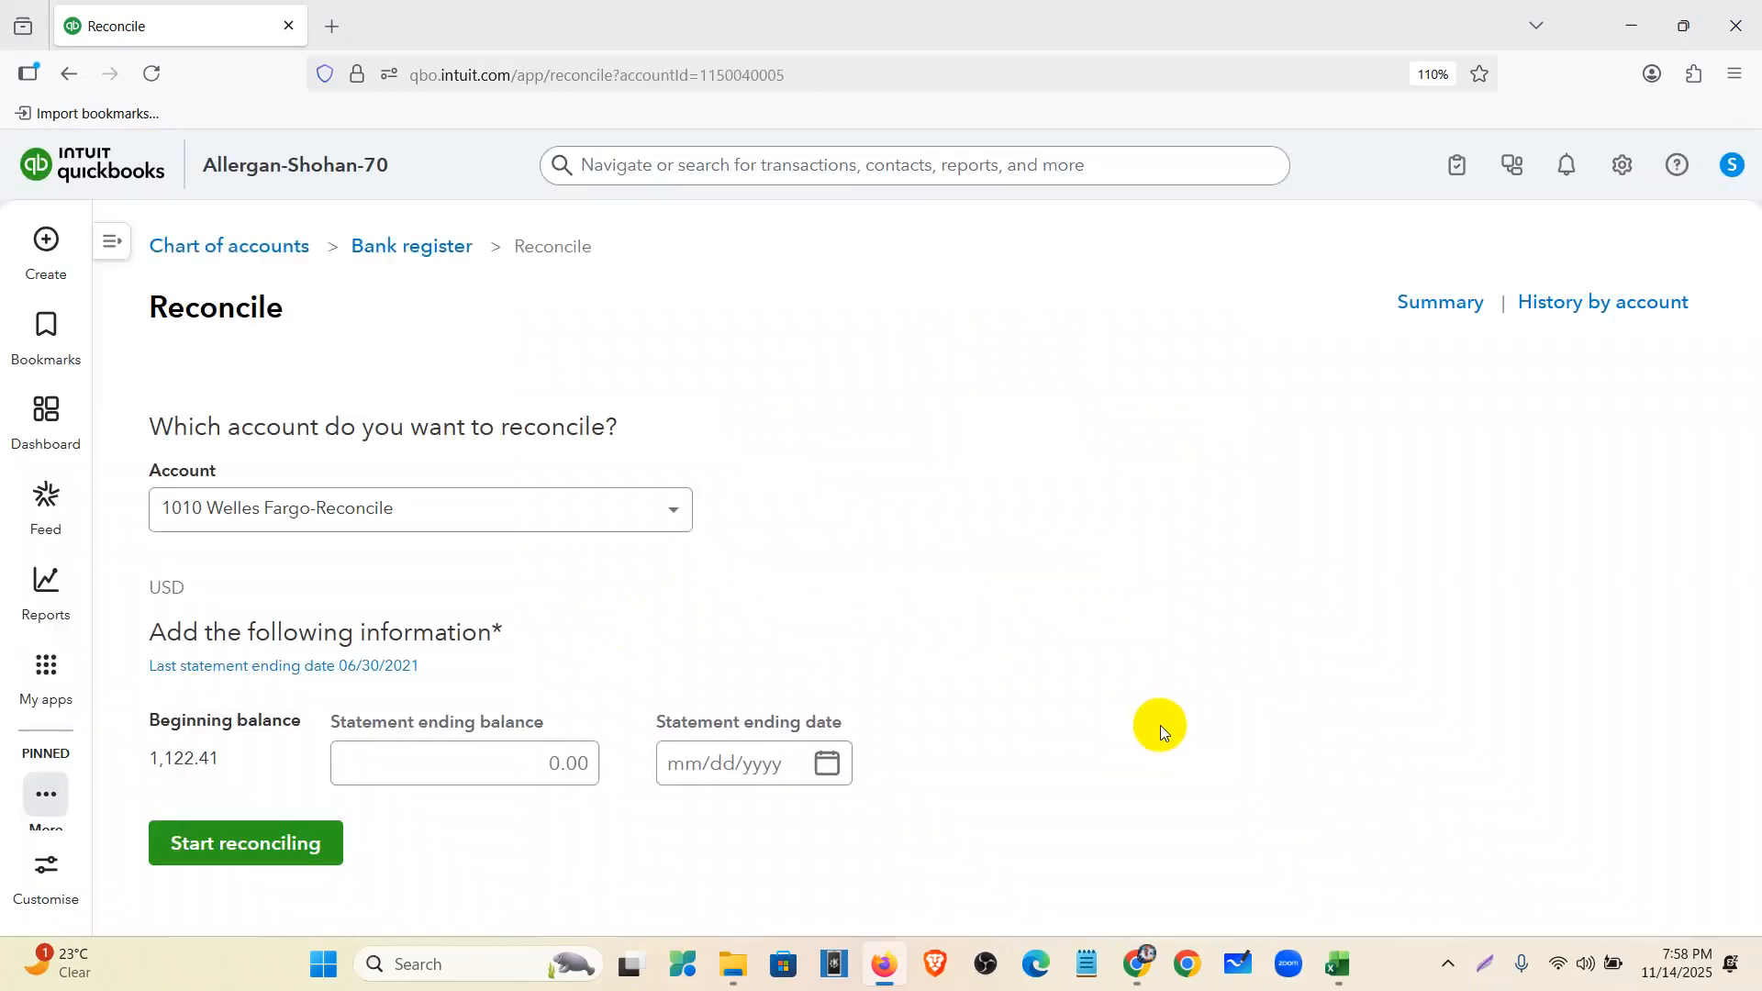
left_click_drag(236, 769, 133, 762)
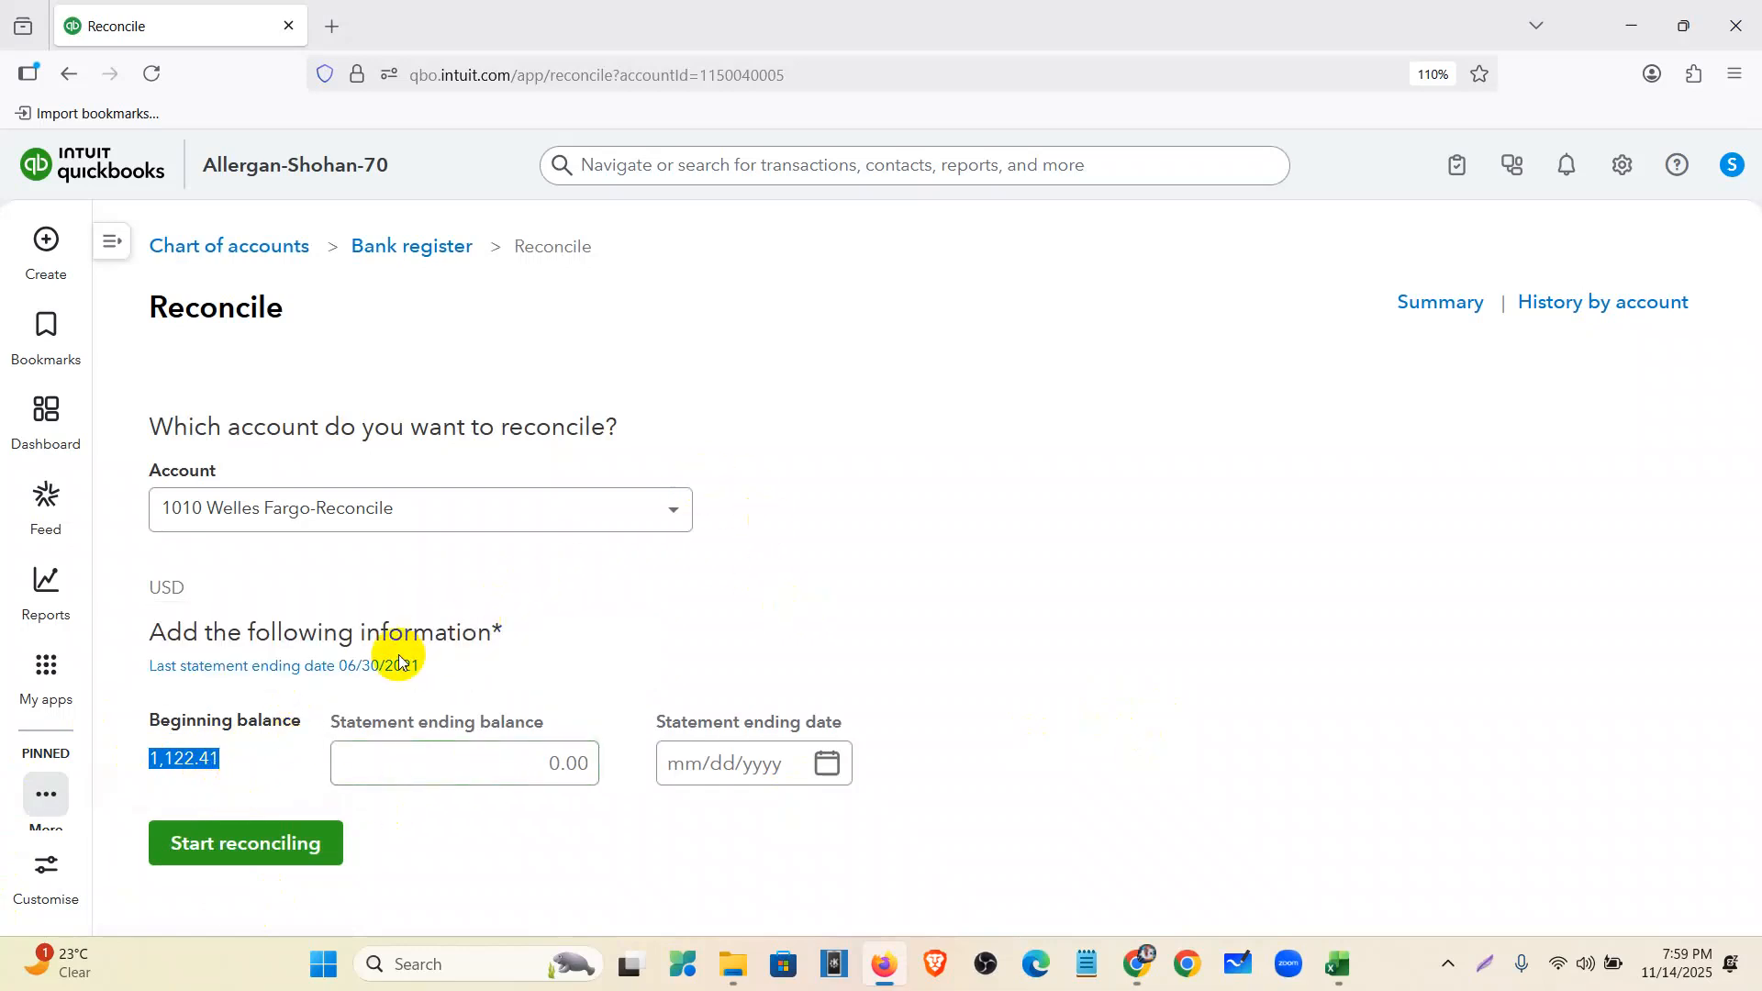
left_click(403, 667)
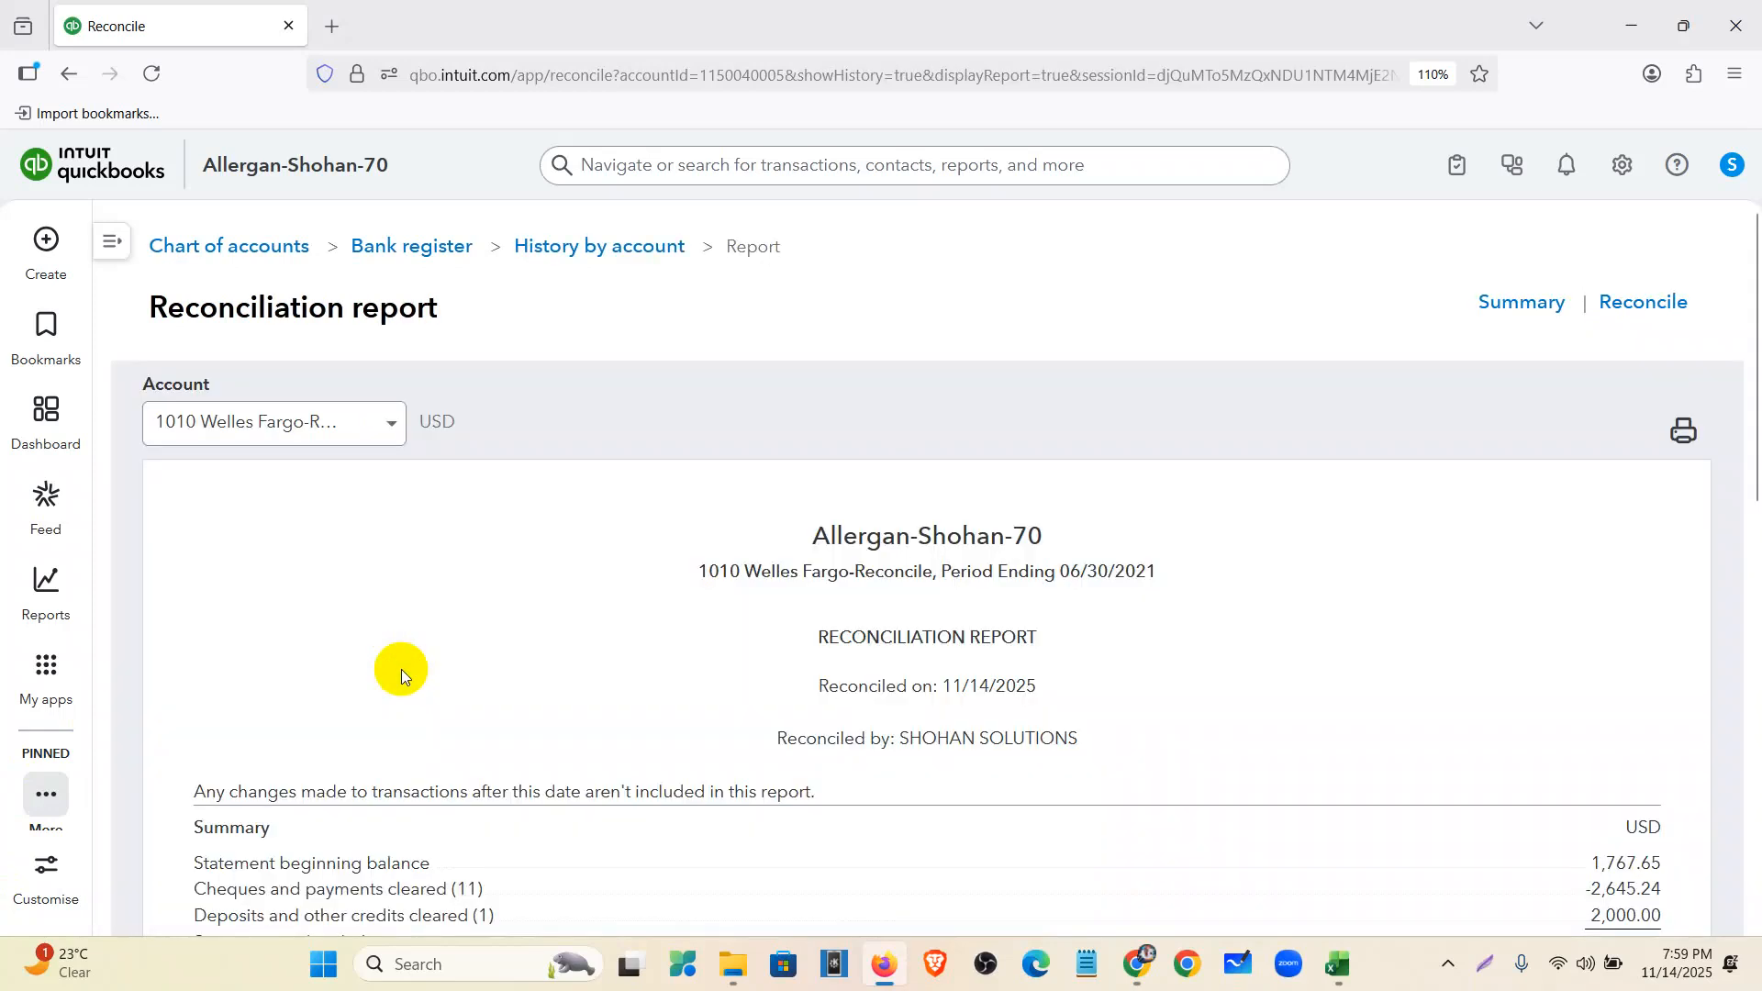
- Scroll through the reconciliation report showing the 1,122.41 statement ending balance
scroll(1009, 629, "down", 6)
scroll(1361, 559, "down", 5)
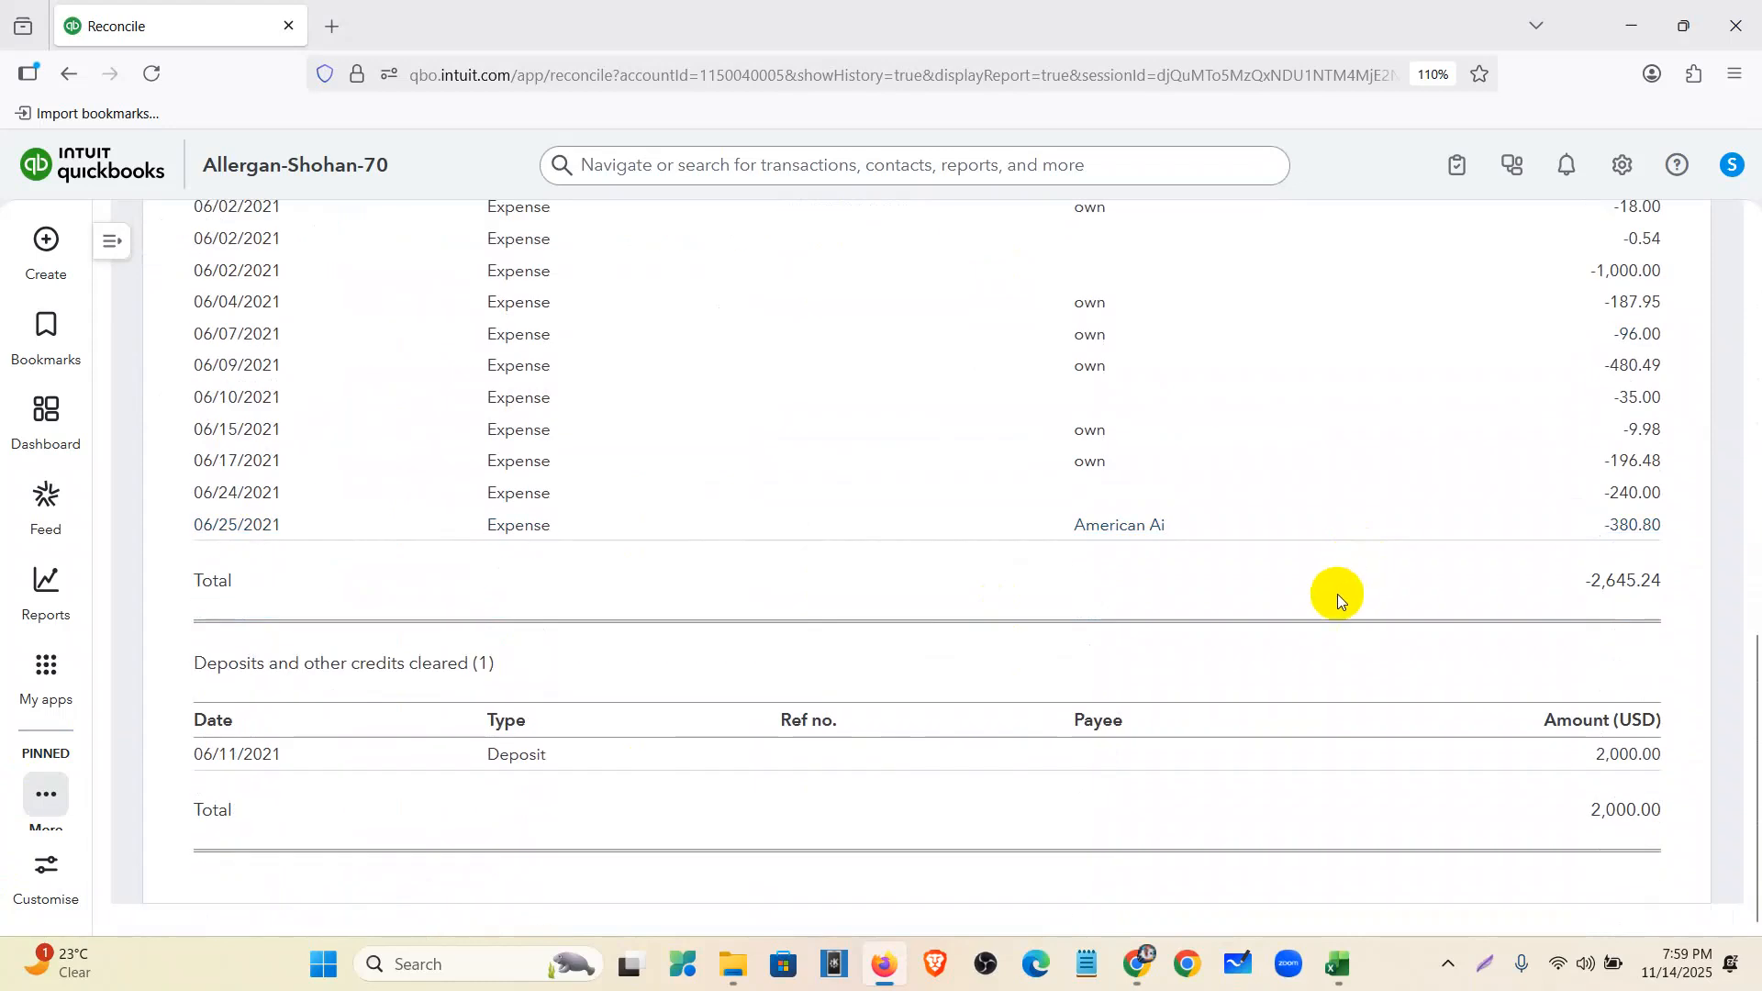
scroll(1289, 703, "up", 10)
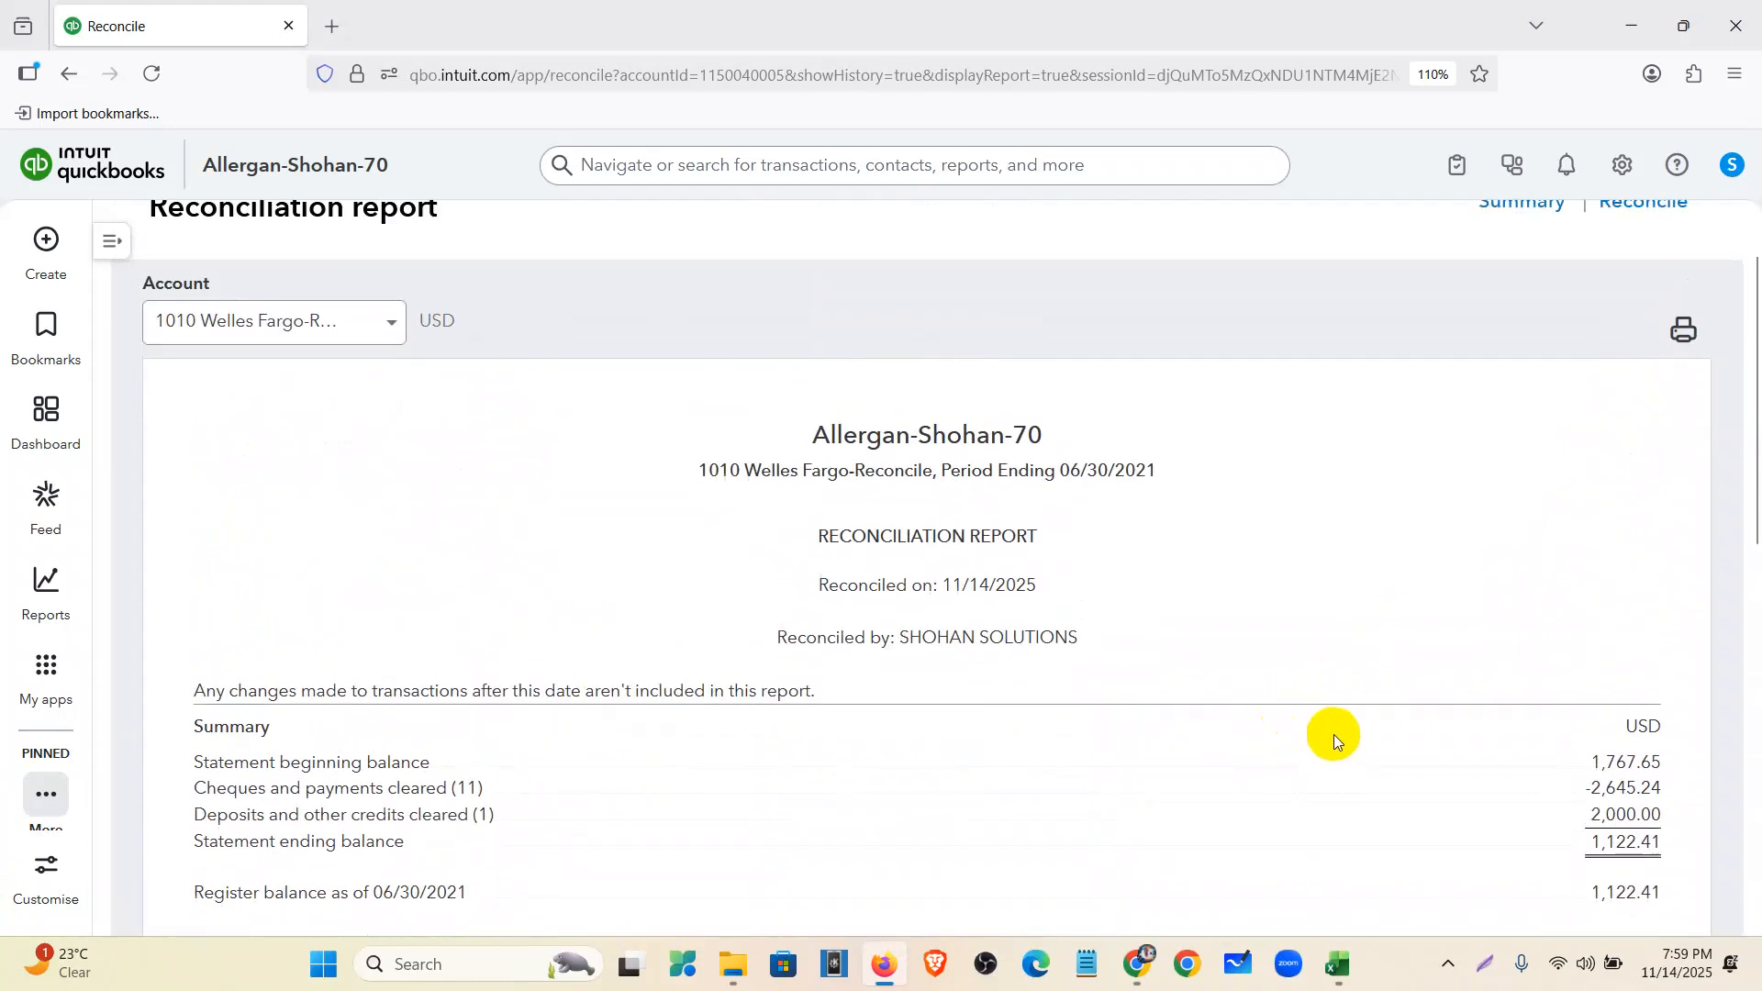
scroll(1566, 748, "down", 3)
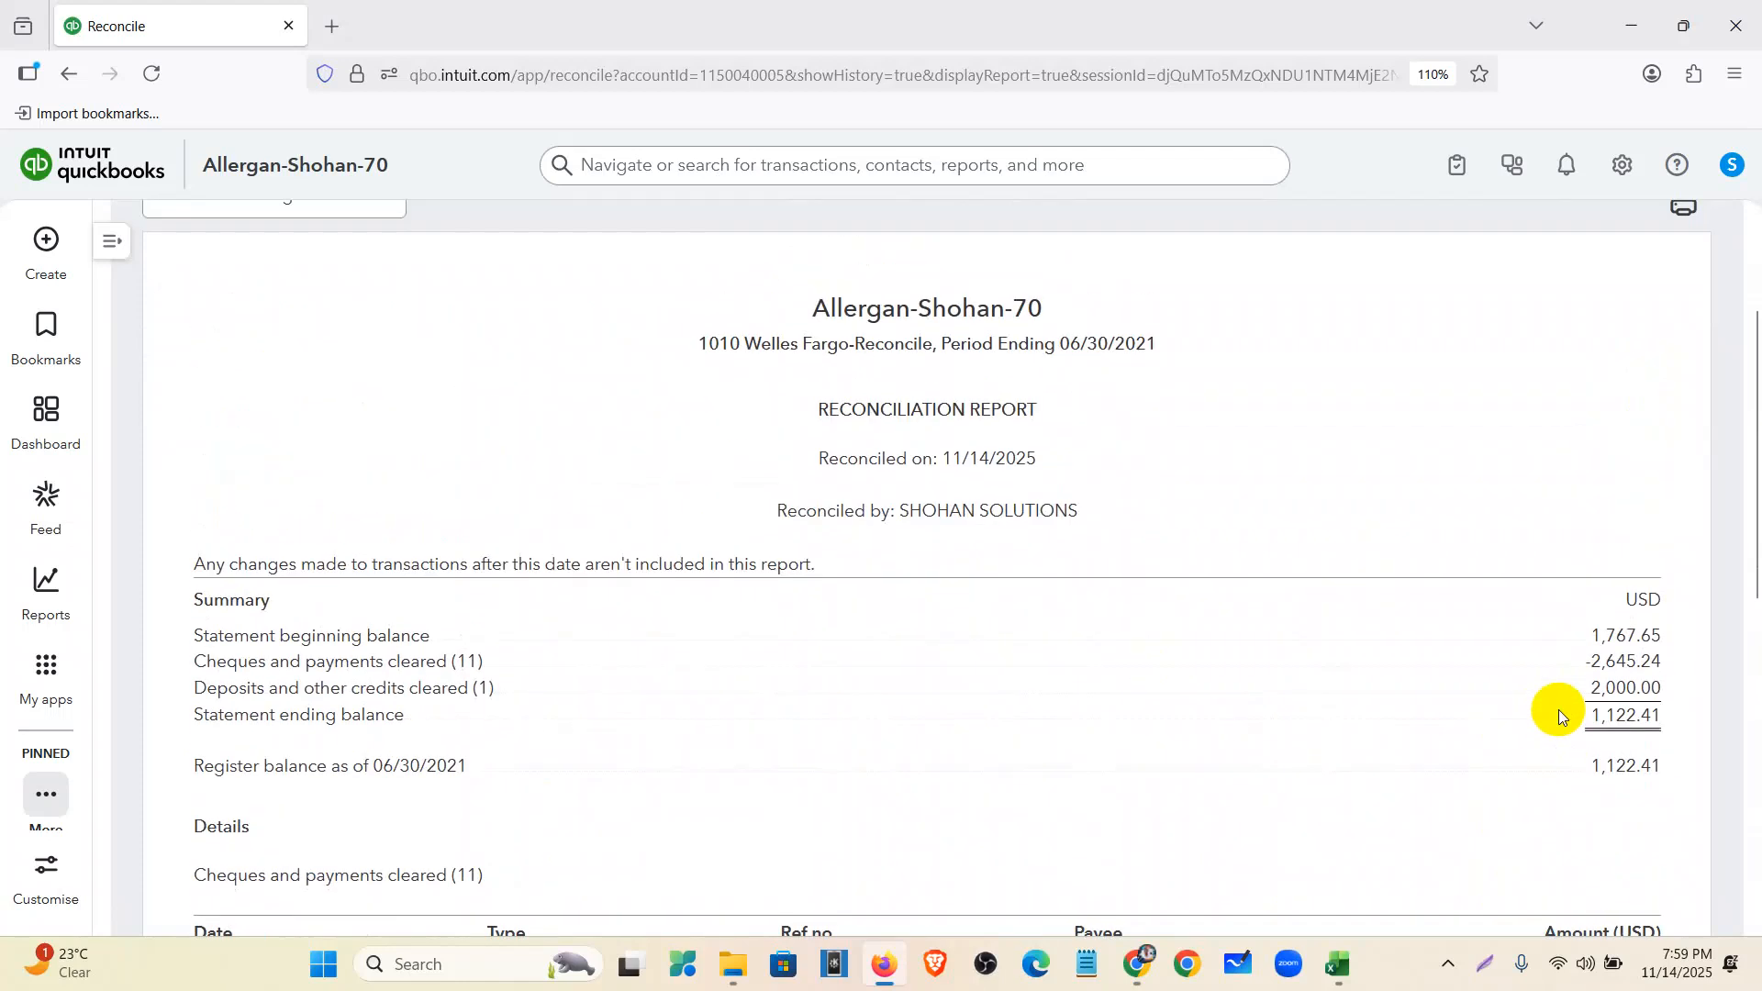
scroll(1558, 709, "up", 3)
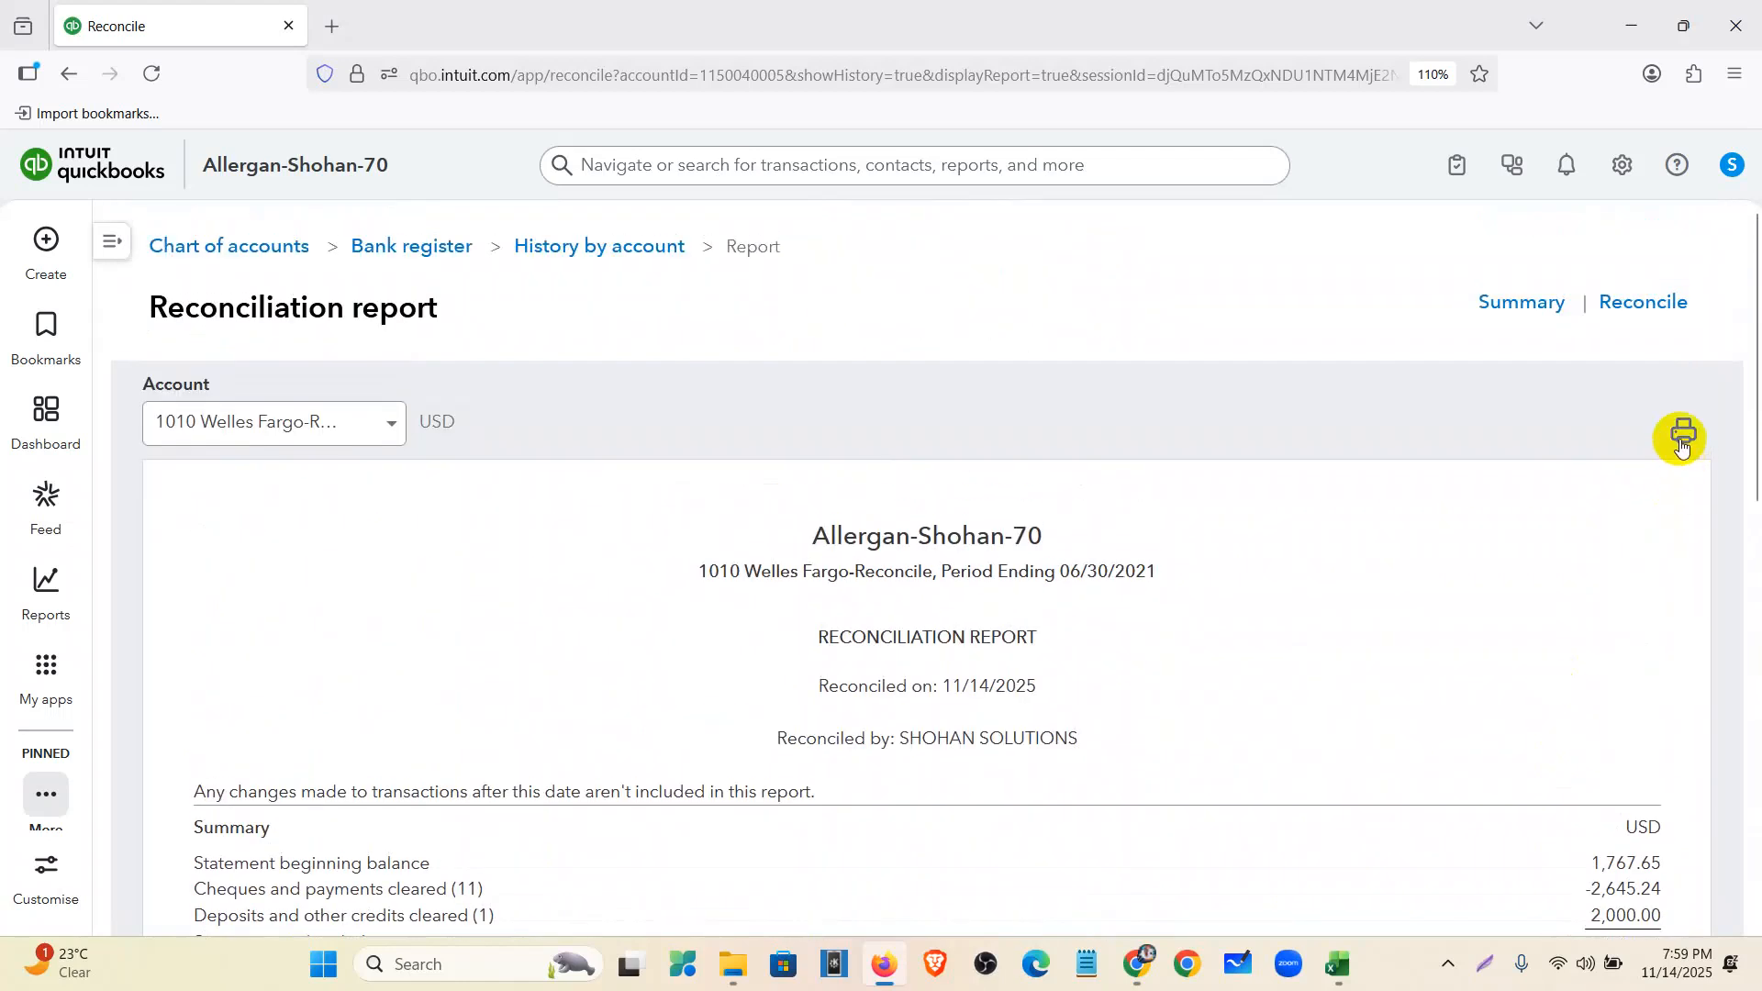
- Go to Bank transactions under My apps > Accounting
mouse_move(57, 622)
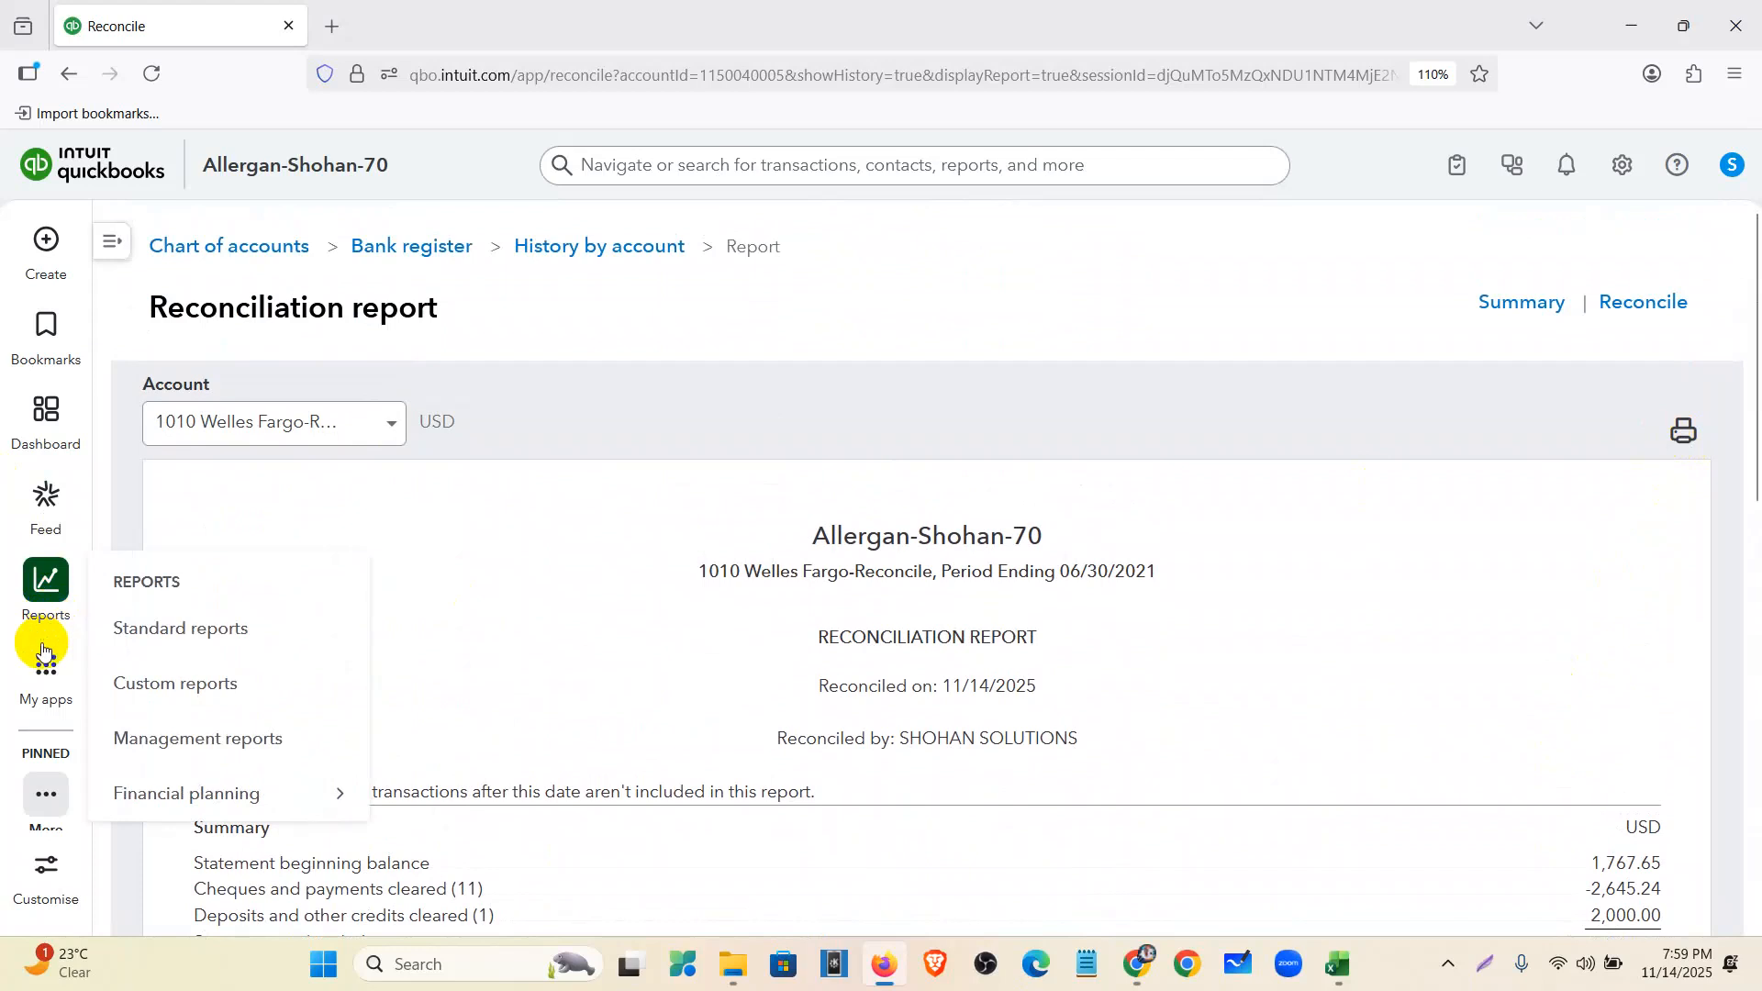
mouse_move(37, 669)
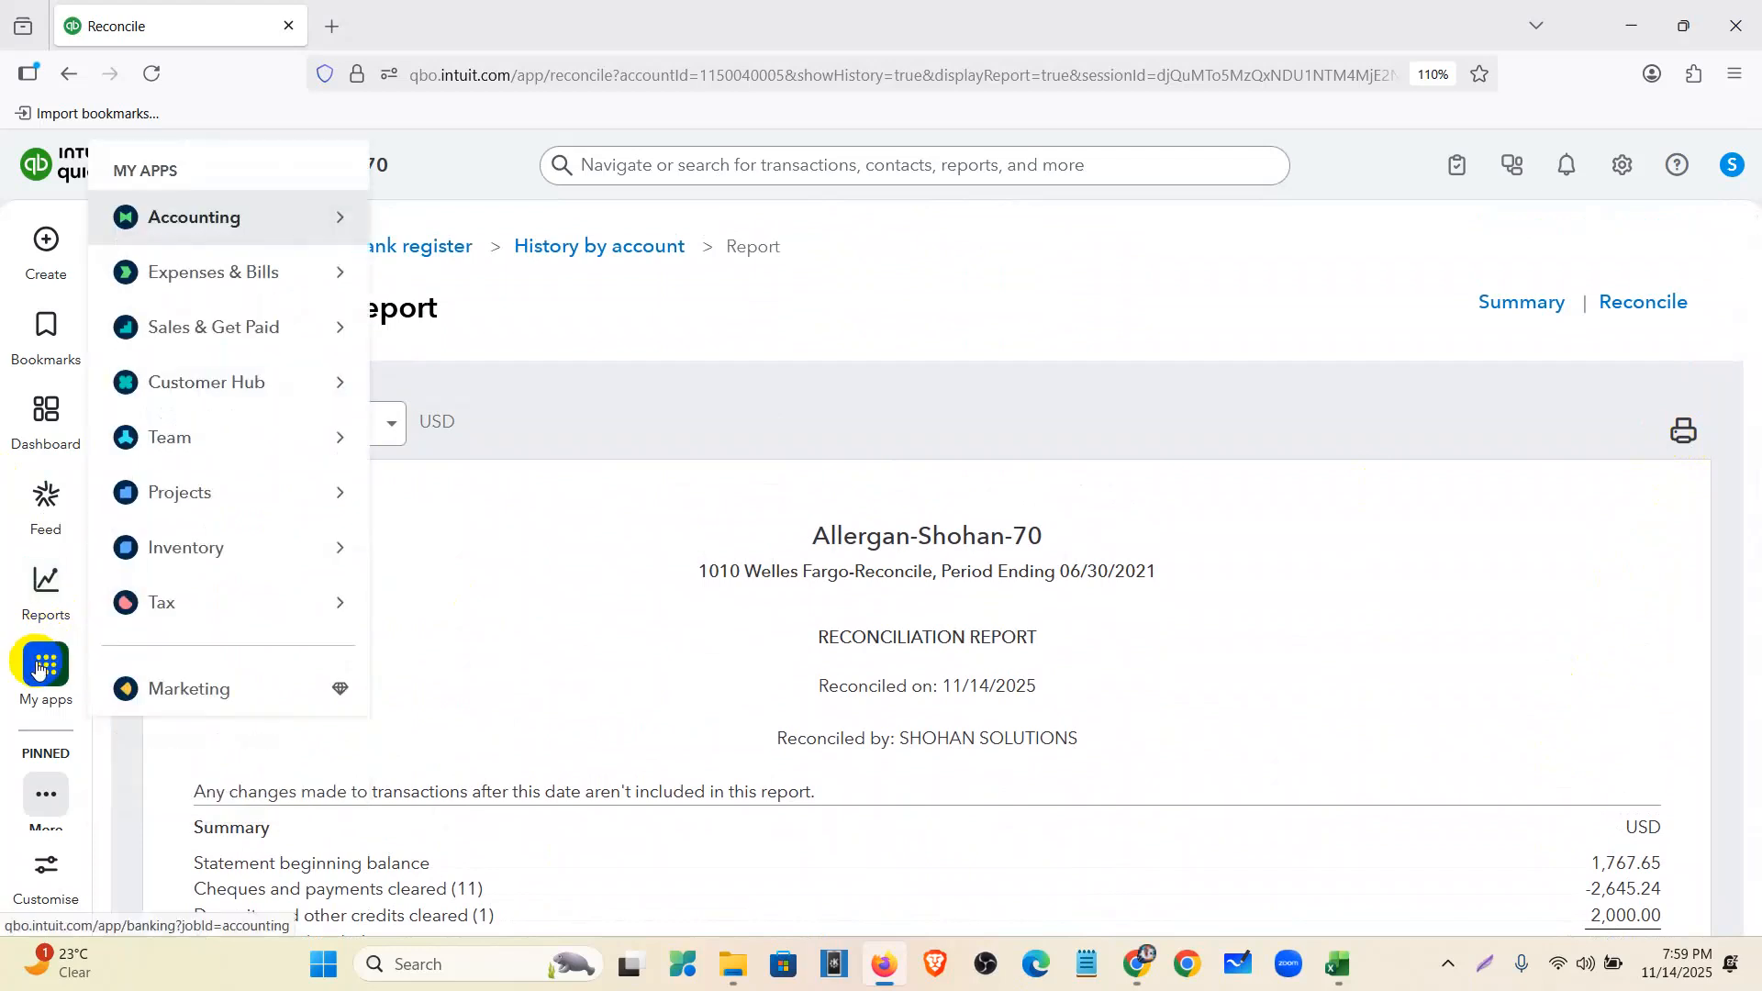
left_click(37, 668)
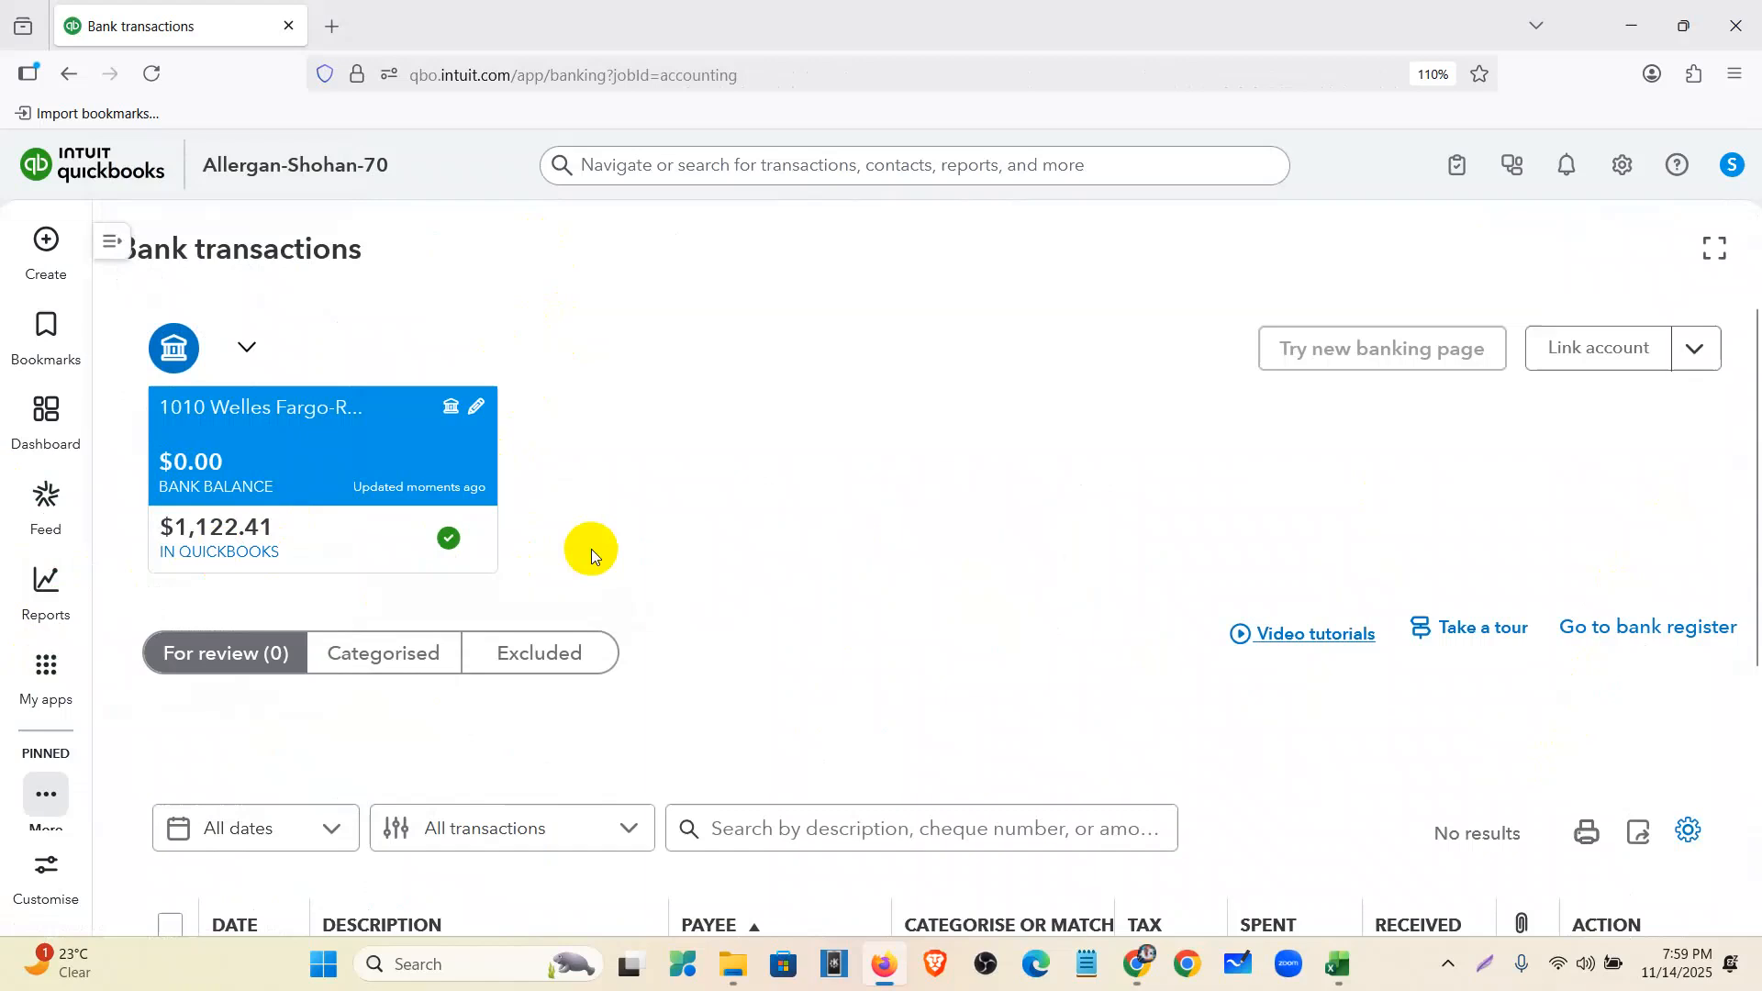
- Check the Wells Fargo register: all 13 transactions are reconciled, ending at $1,122.41
left_click(1676, 631)
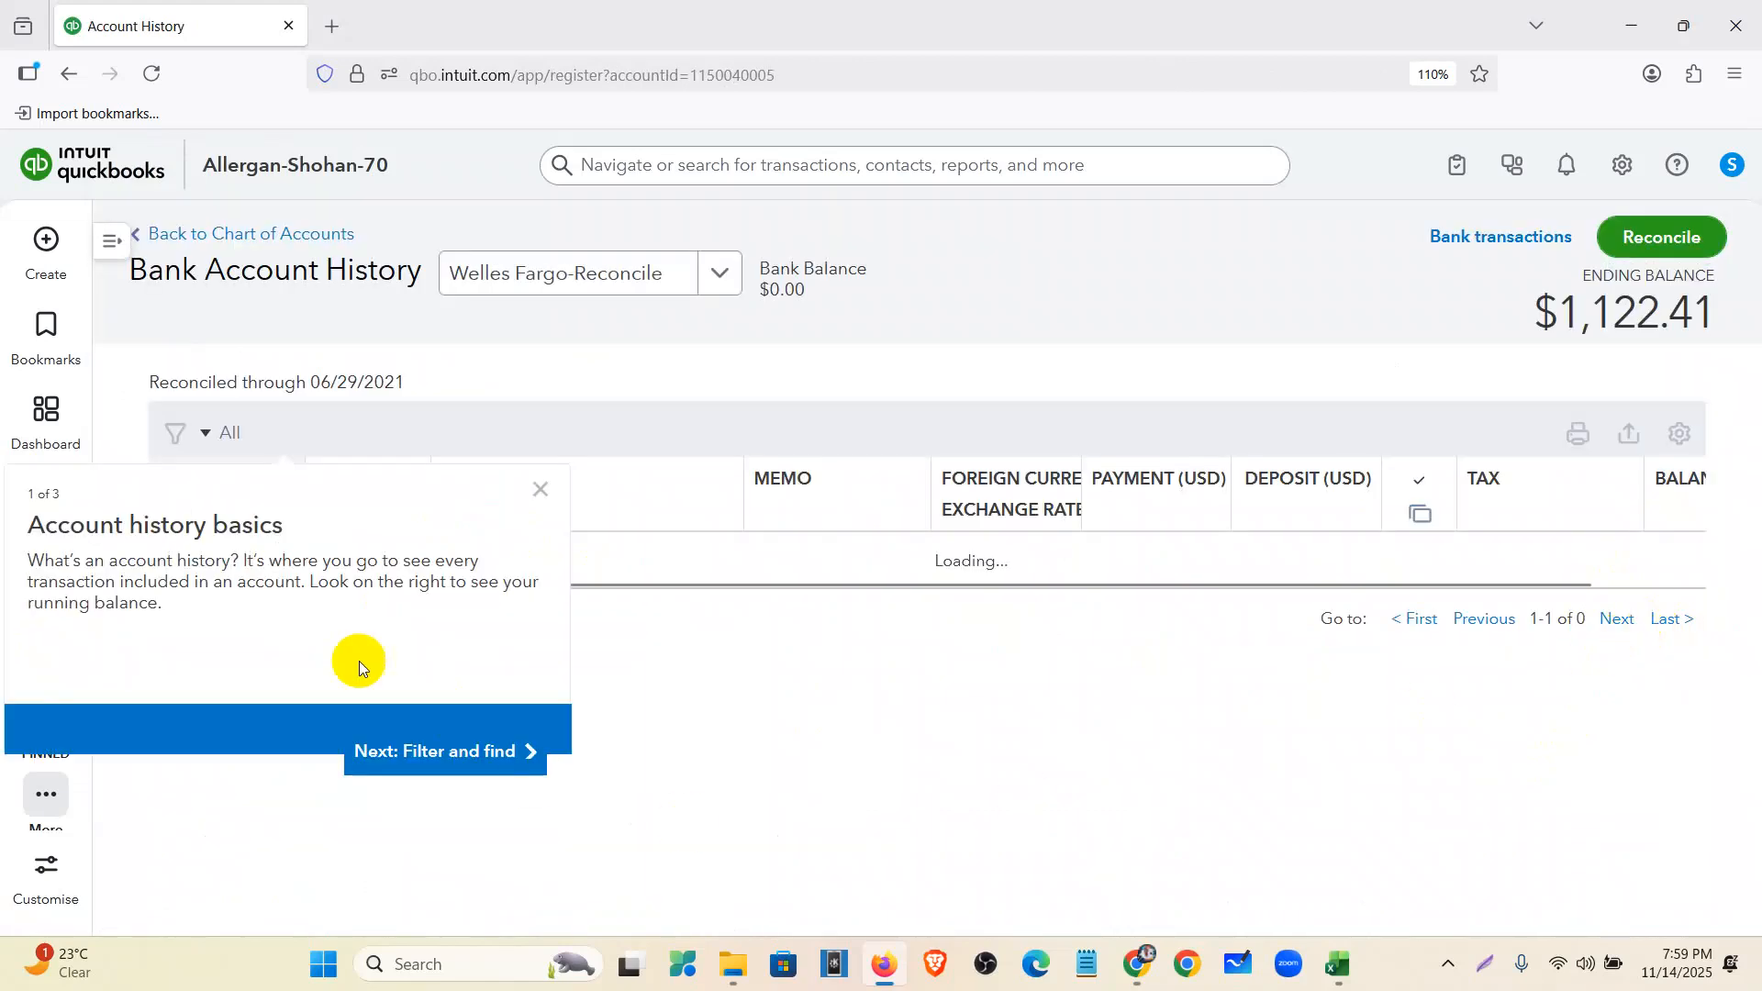
left_click(540, 492)
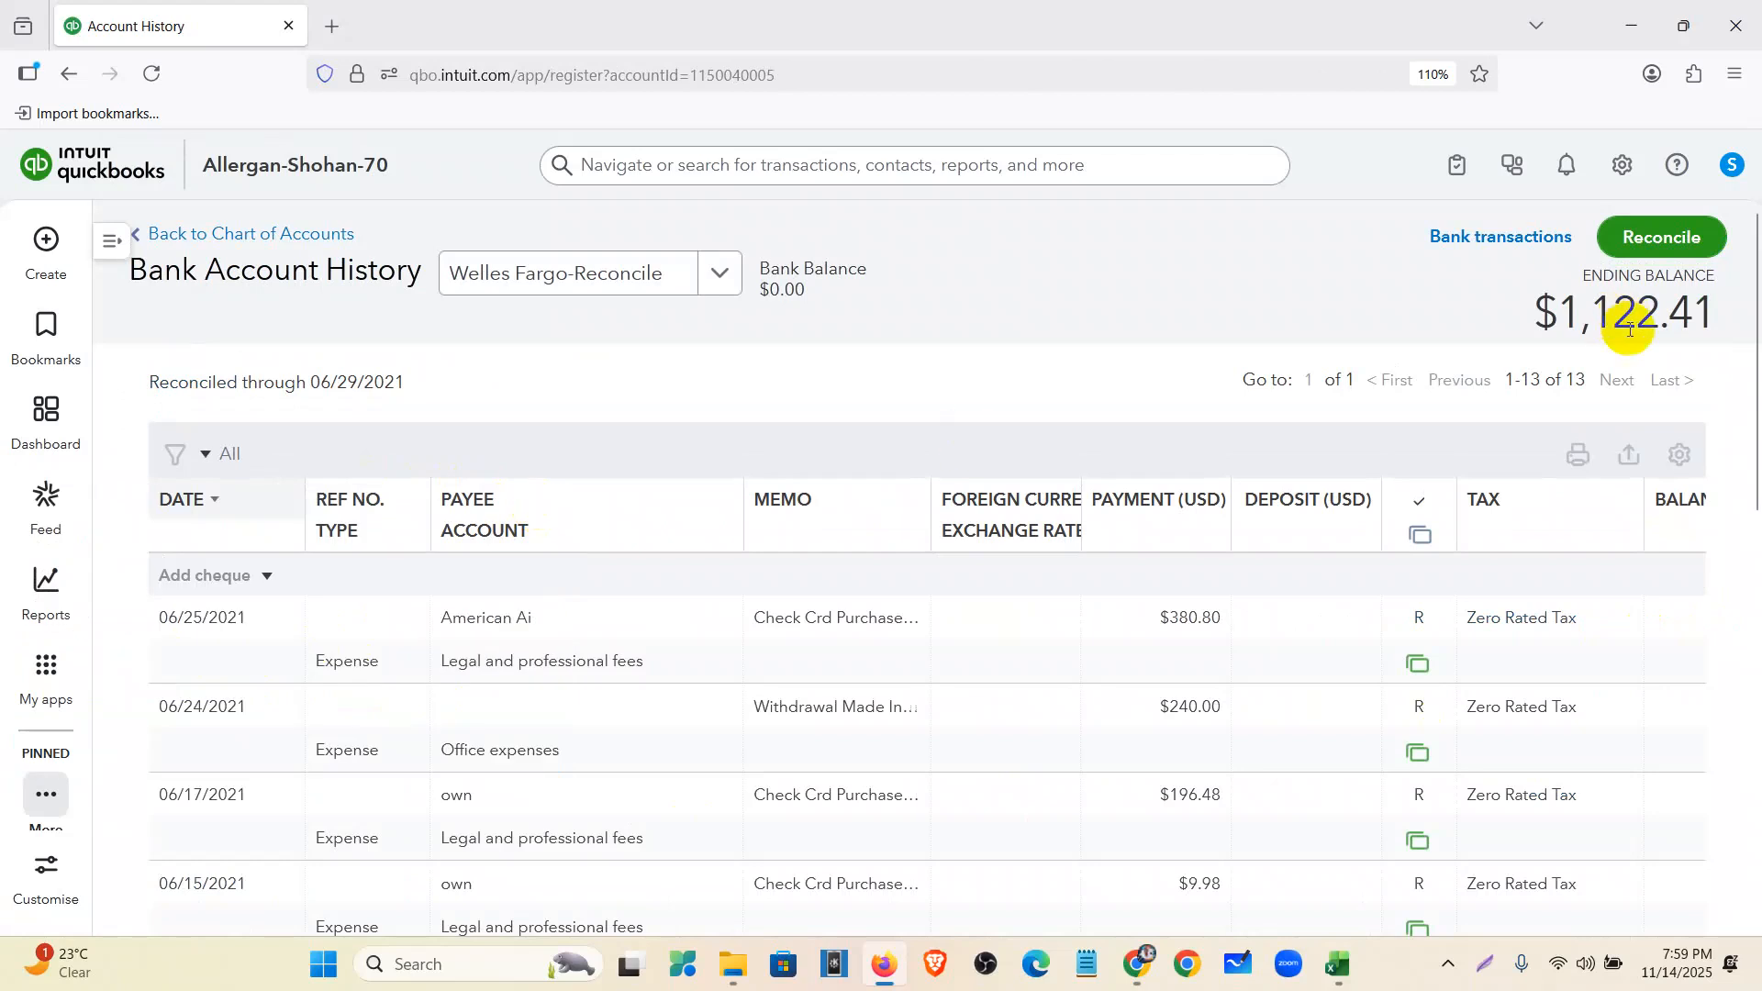
scroll(1290, 566, "down", 5)
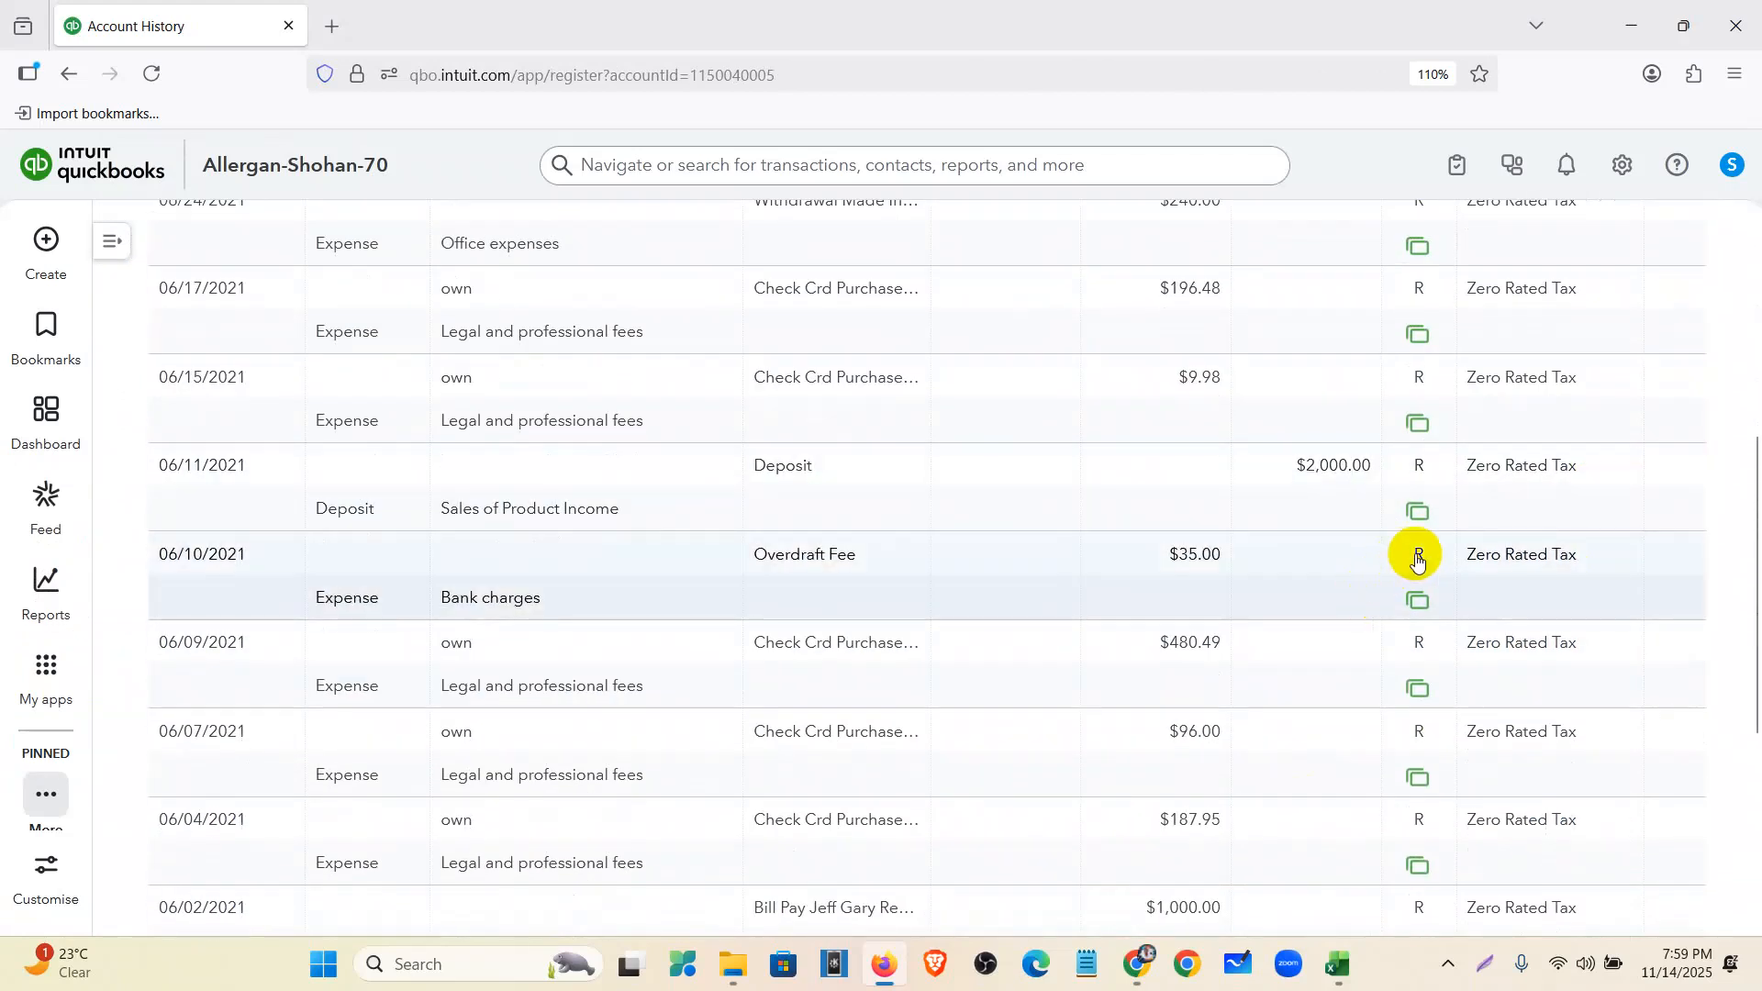
mouse_move(1419, 562)
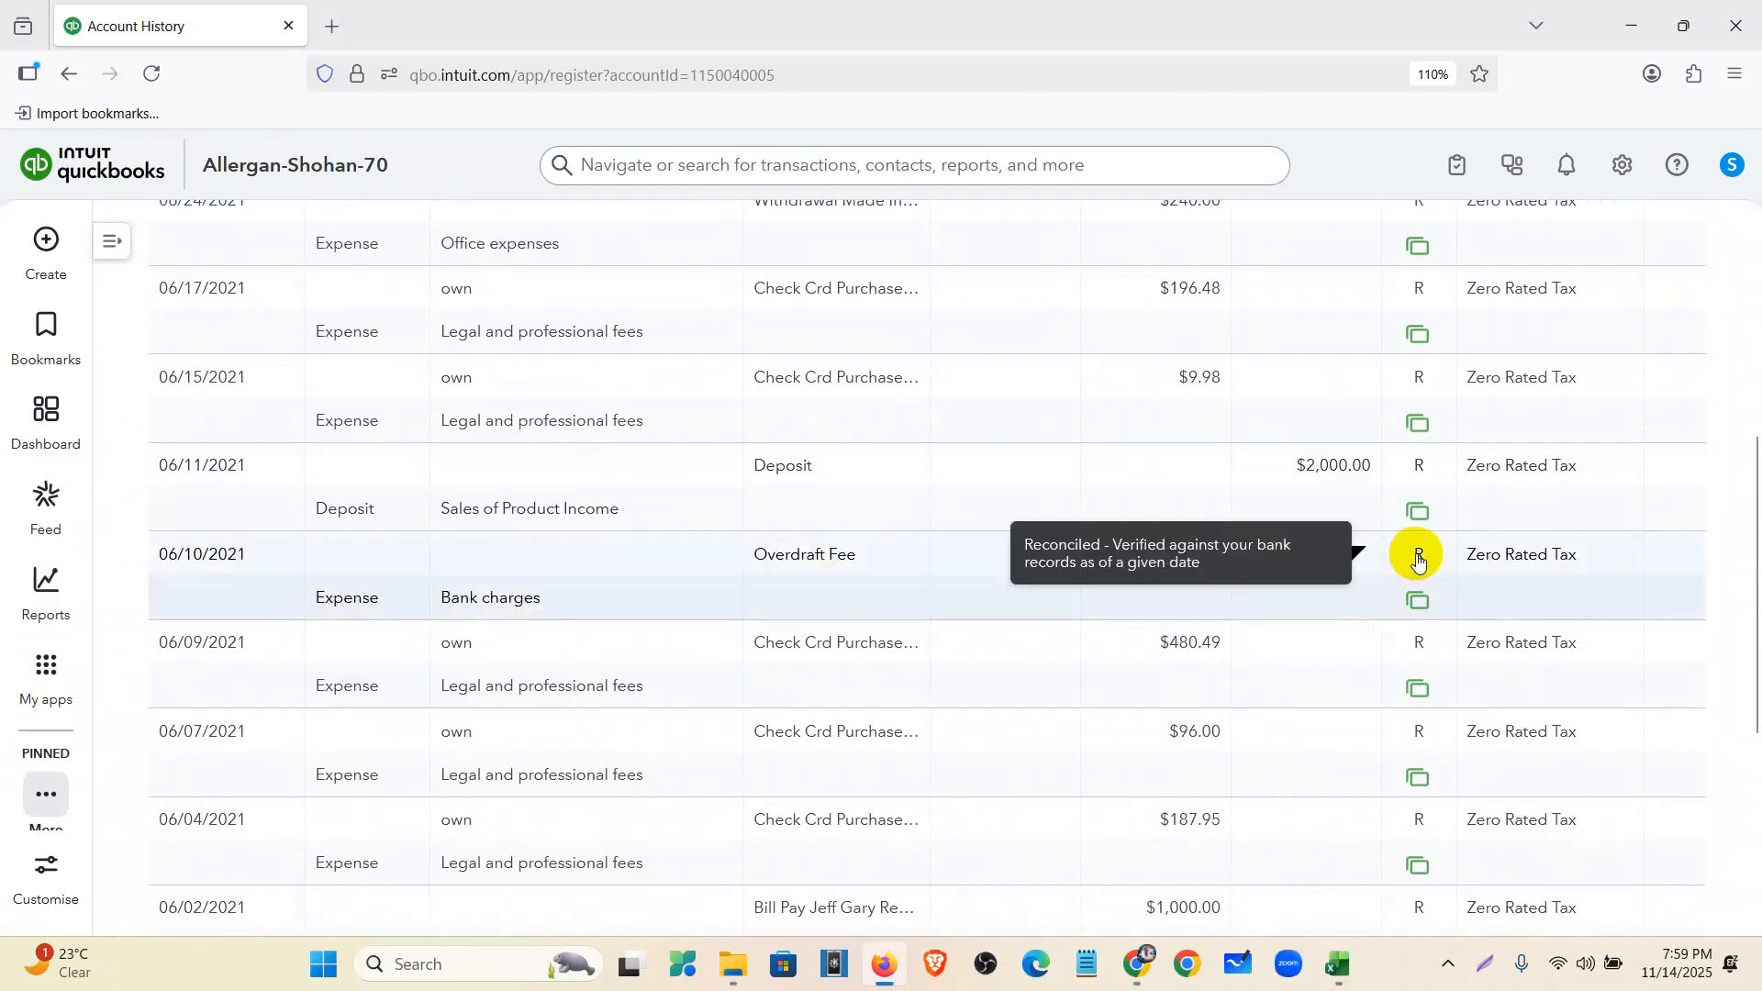
scroll(1414, 553, "down", 3)
scroll(1416, 653, "down", 2)
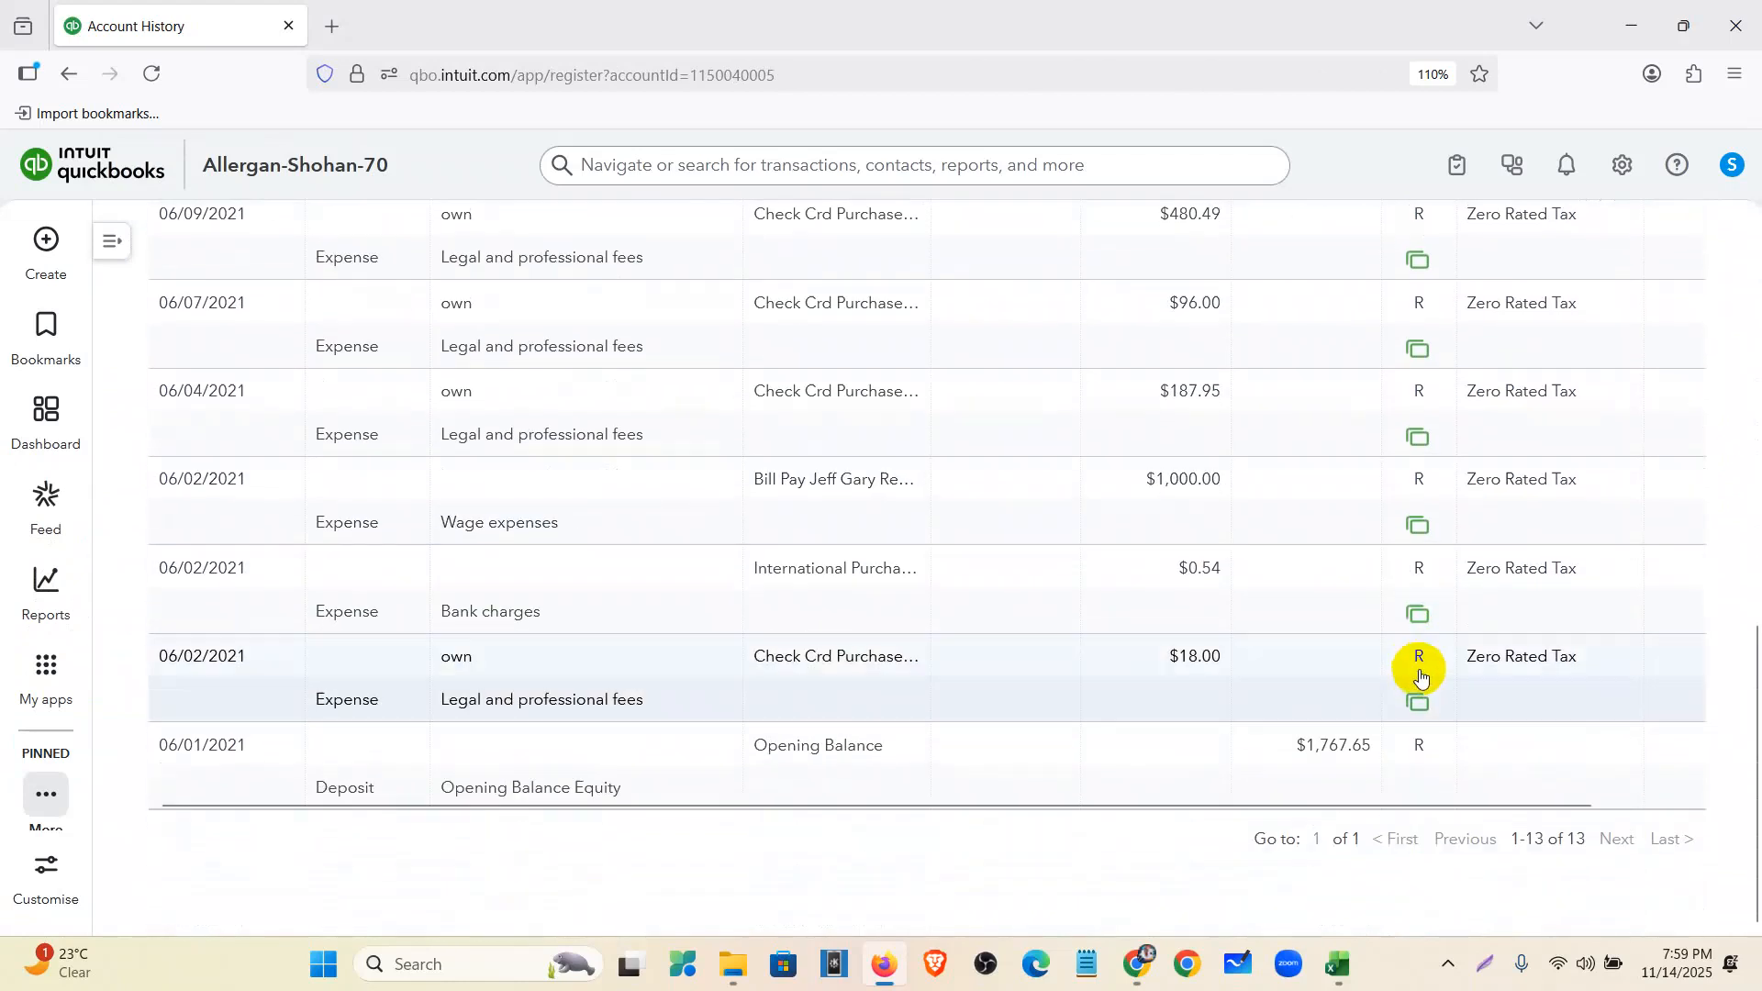
left_click_drag(1384, 806, 1318, 830)
scroll(963, 873, "up", 10)
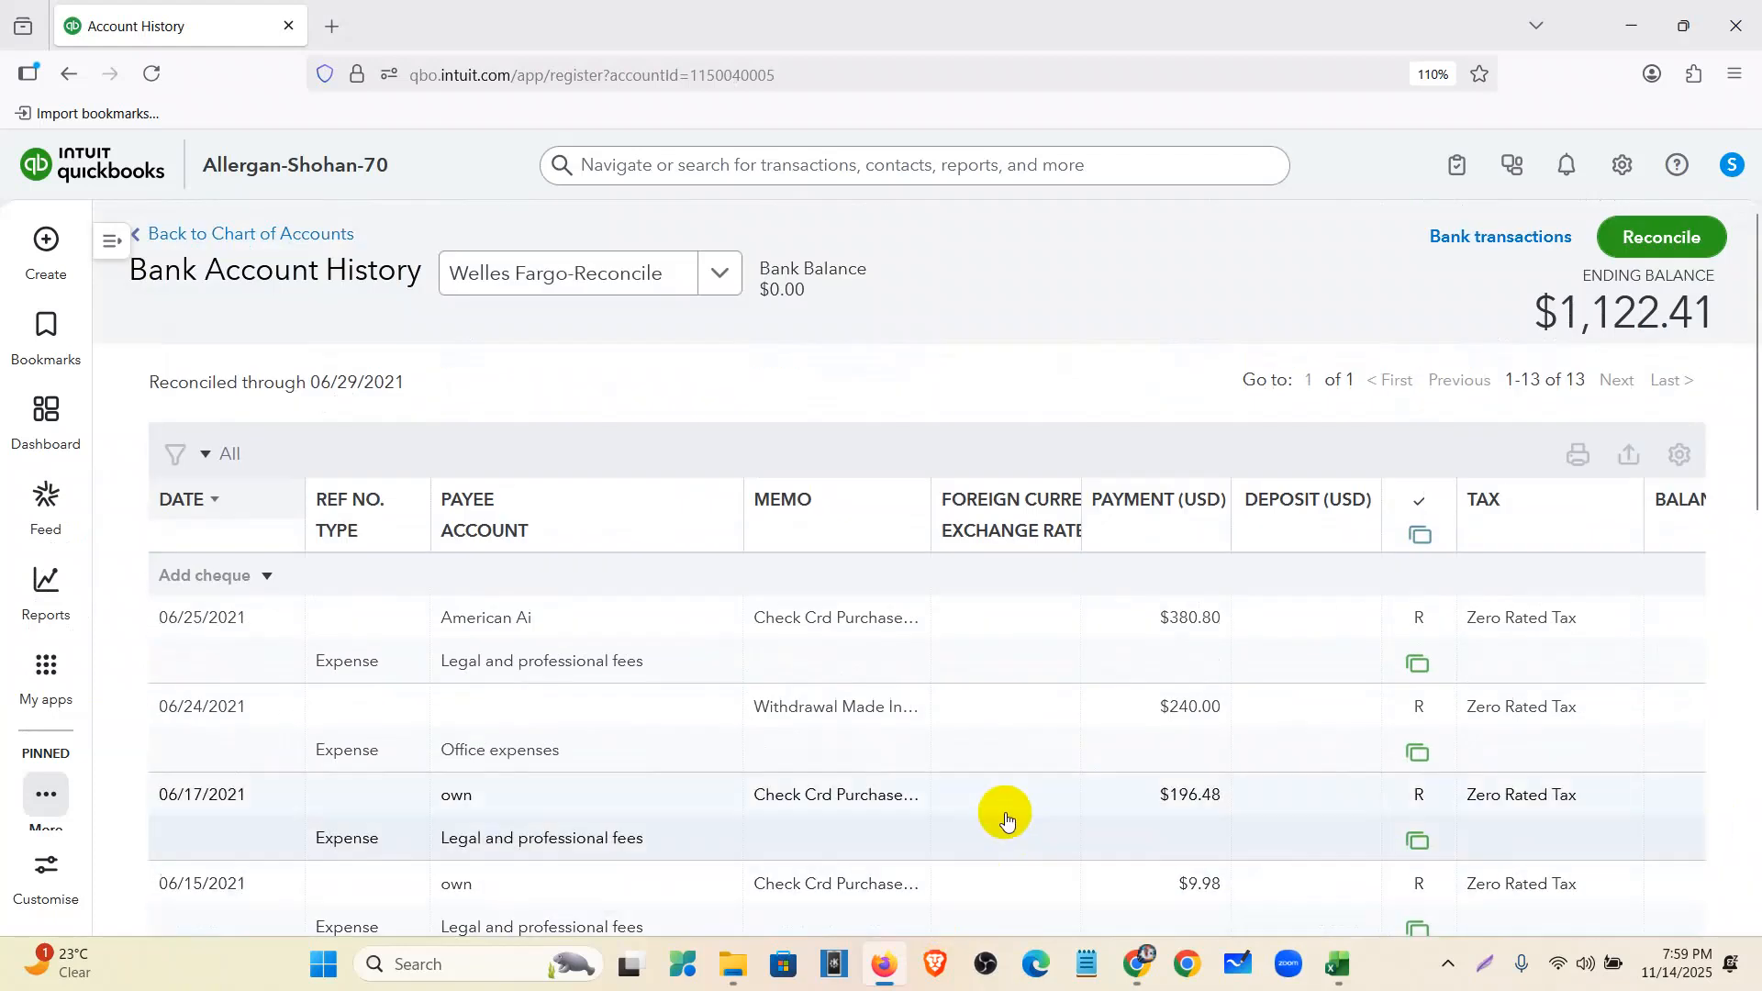
left_click(1135, 973)
- Zoom out the Drive view and preview the Wells Fargo-June-2021.csv file
left_click(69, 218)
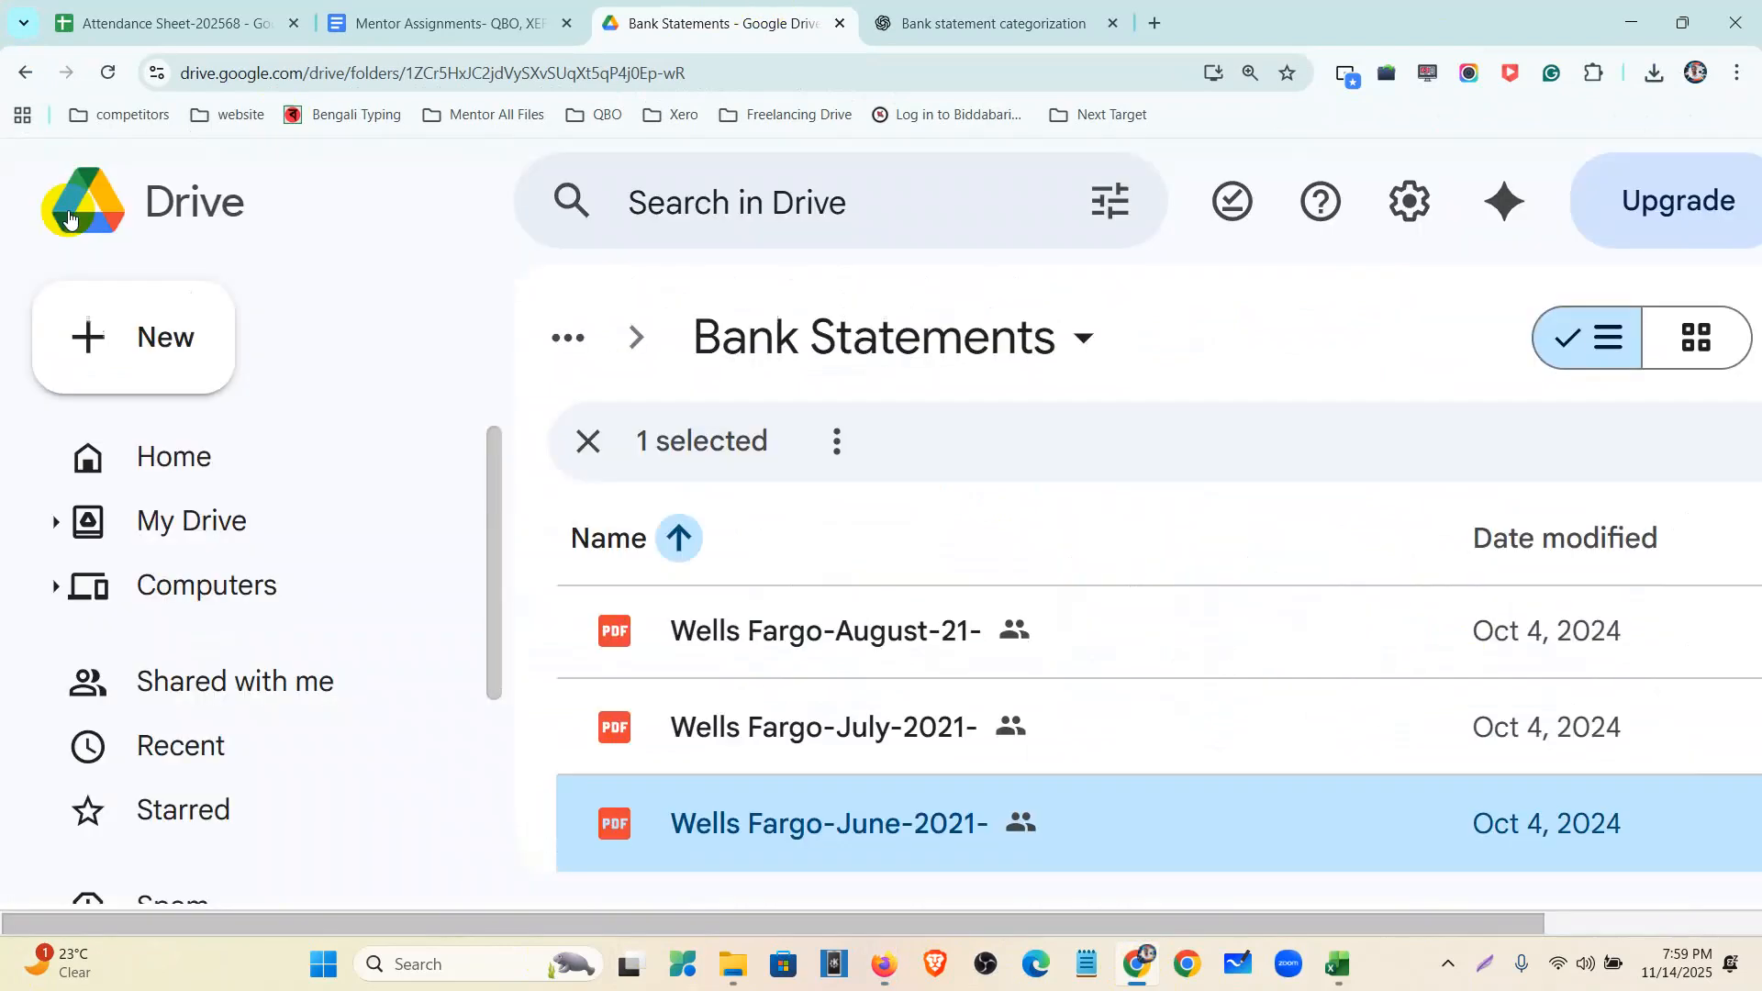
key("ctrl+minus")
key("ctrl+minus")
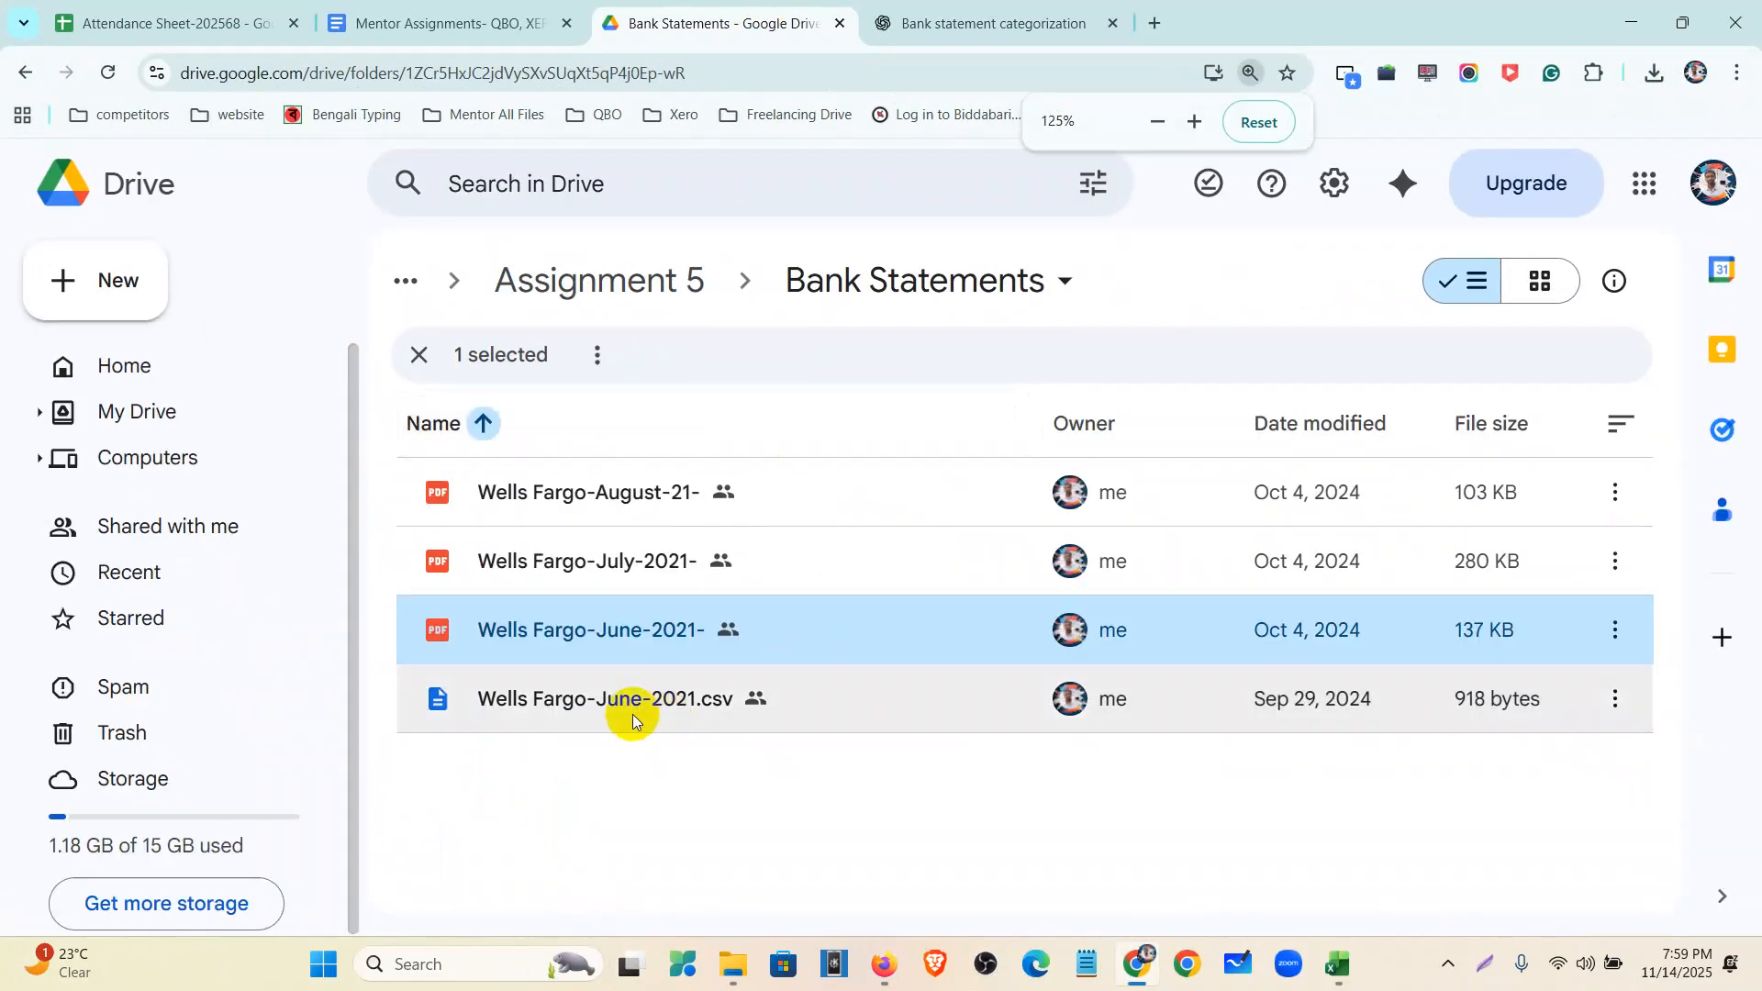
double_click(631, 715)
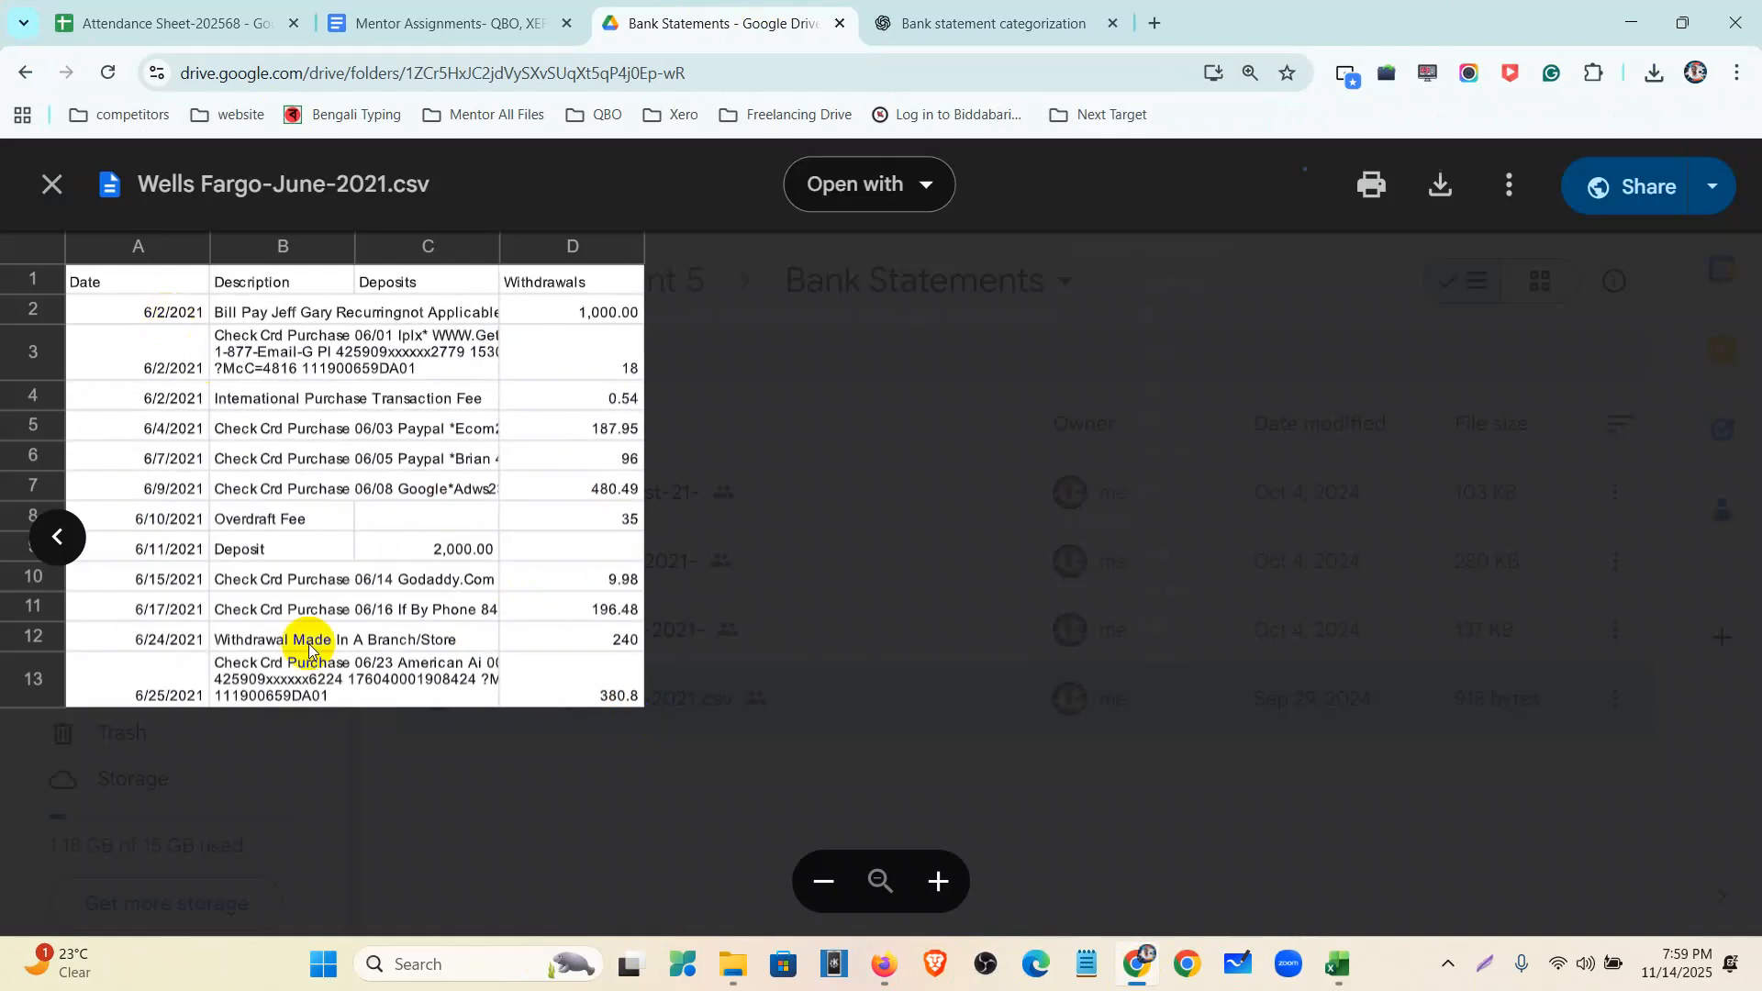
left_click(53, 186)
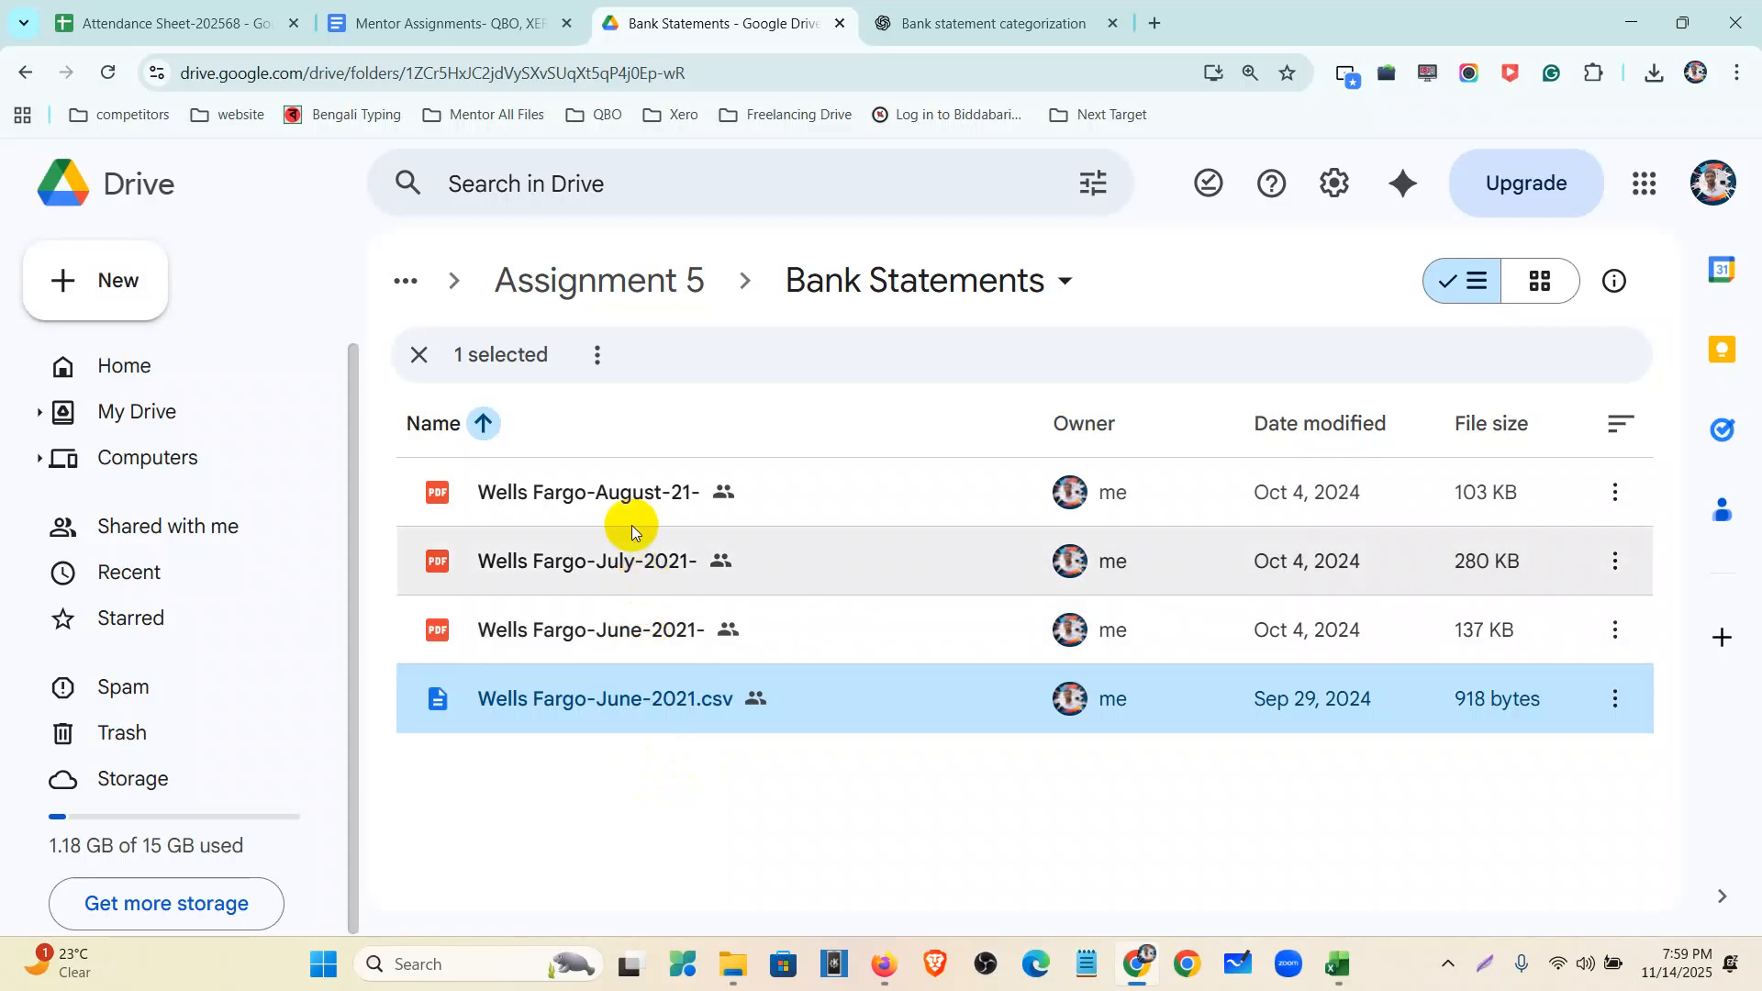
- Go up to Assignment 5 and open its Credit Card Statements folder
left_click(409, 355)
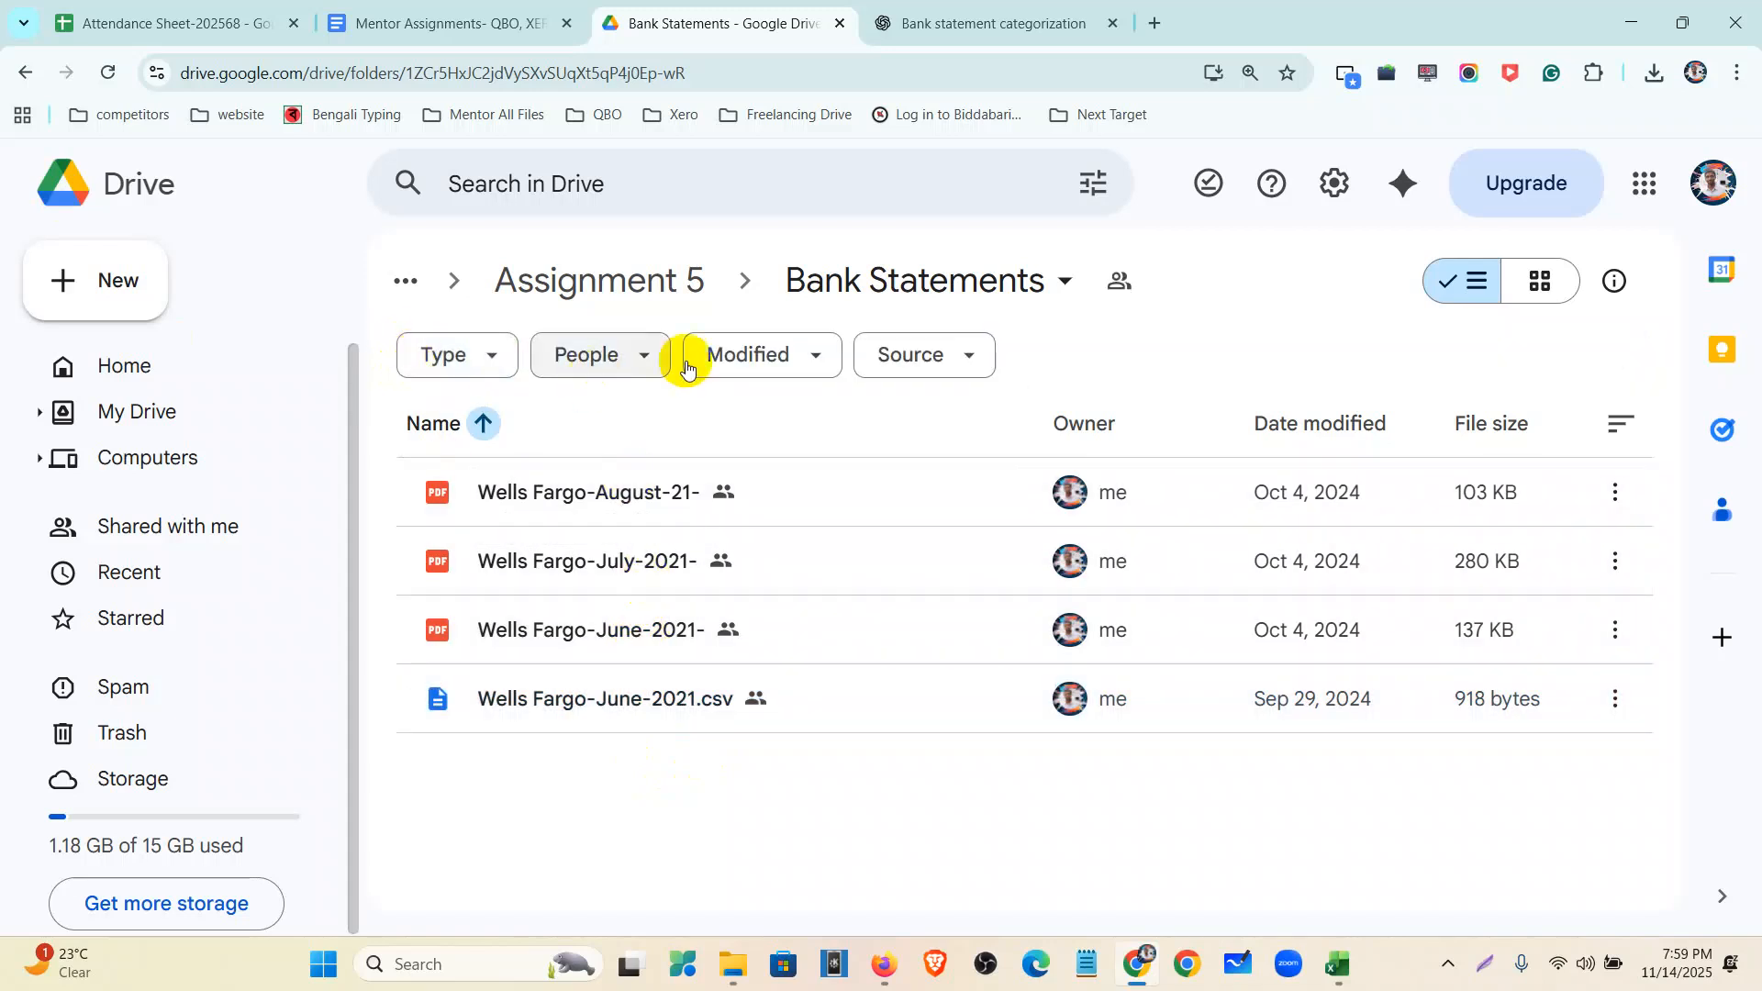
left_click(674, 280)
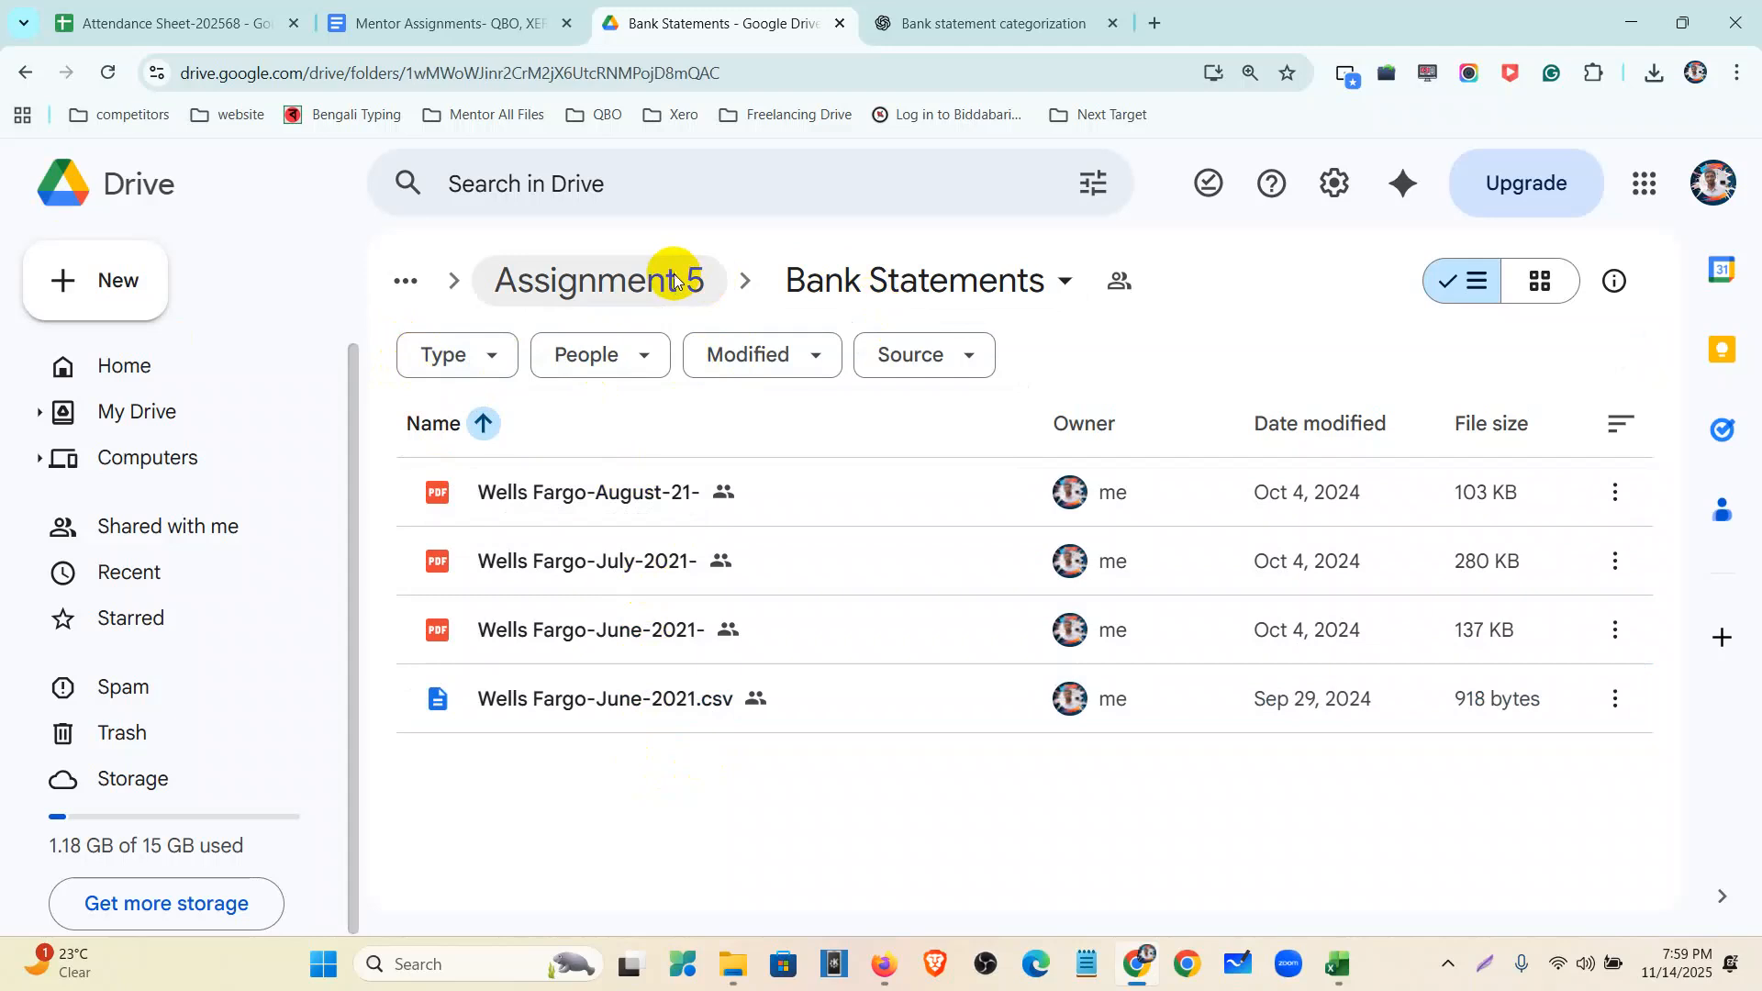
double_click(747, 564)
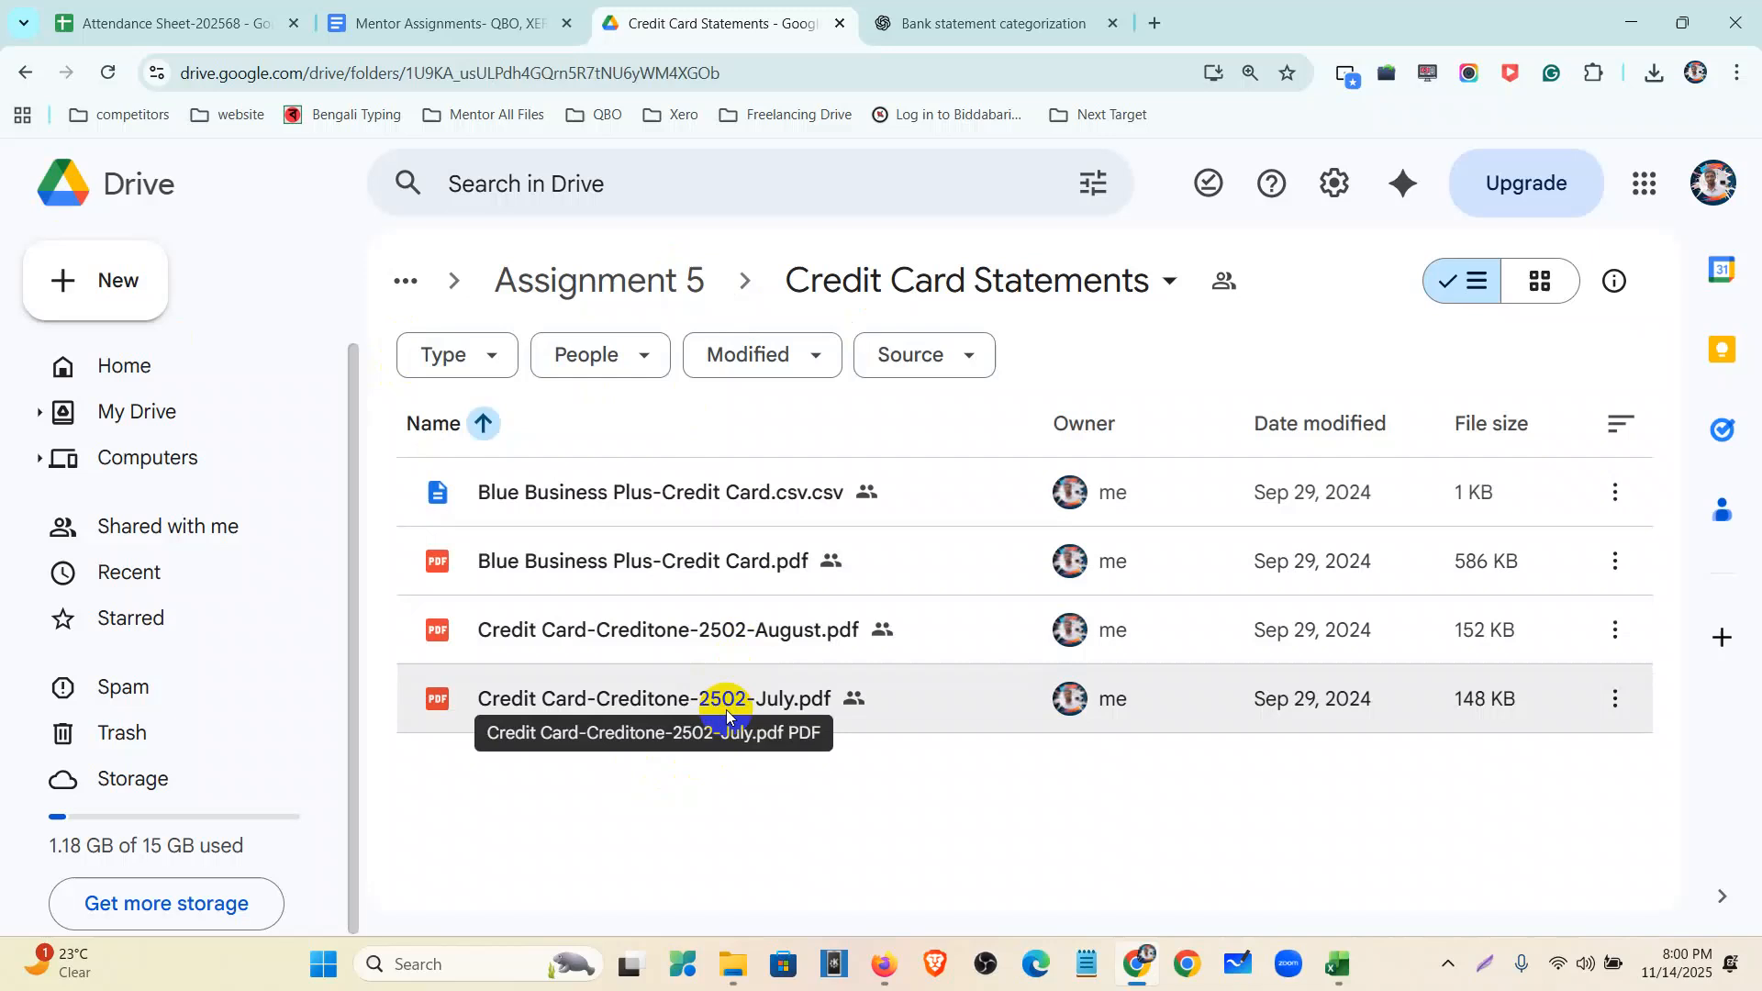
- Preview the Credit Card-Creditone-2502-July.pdf statement and its $189.51 balance
double_click(725, 709)
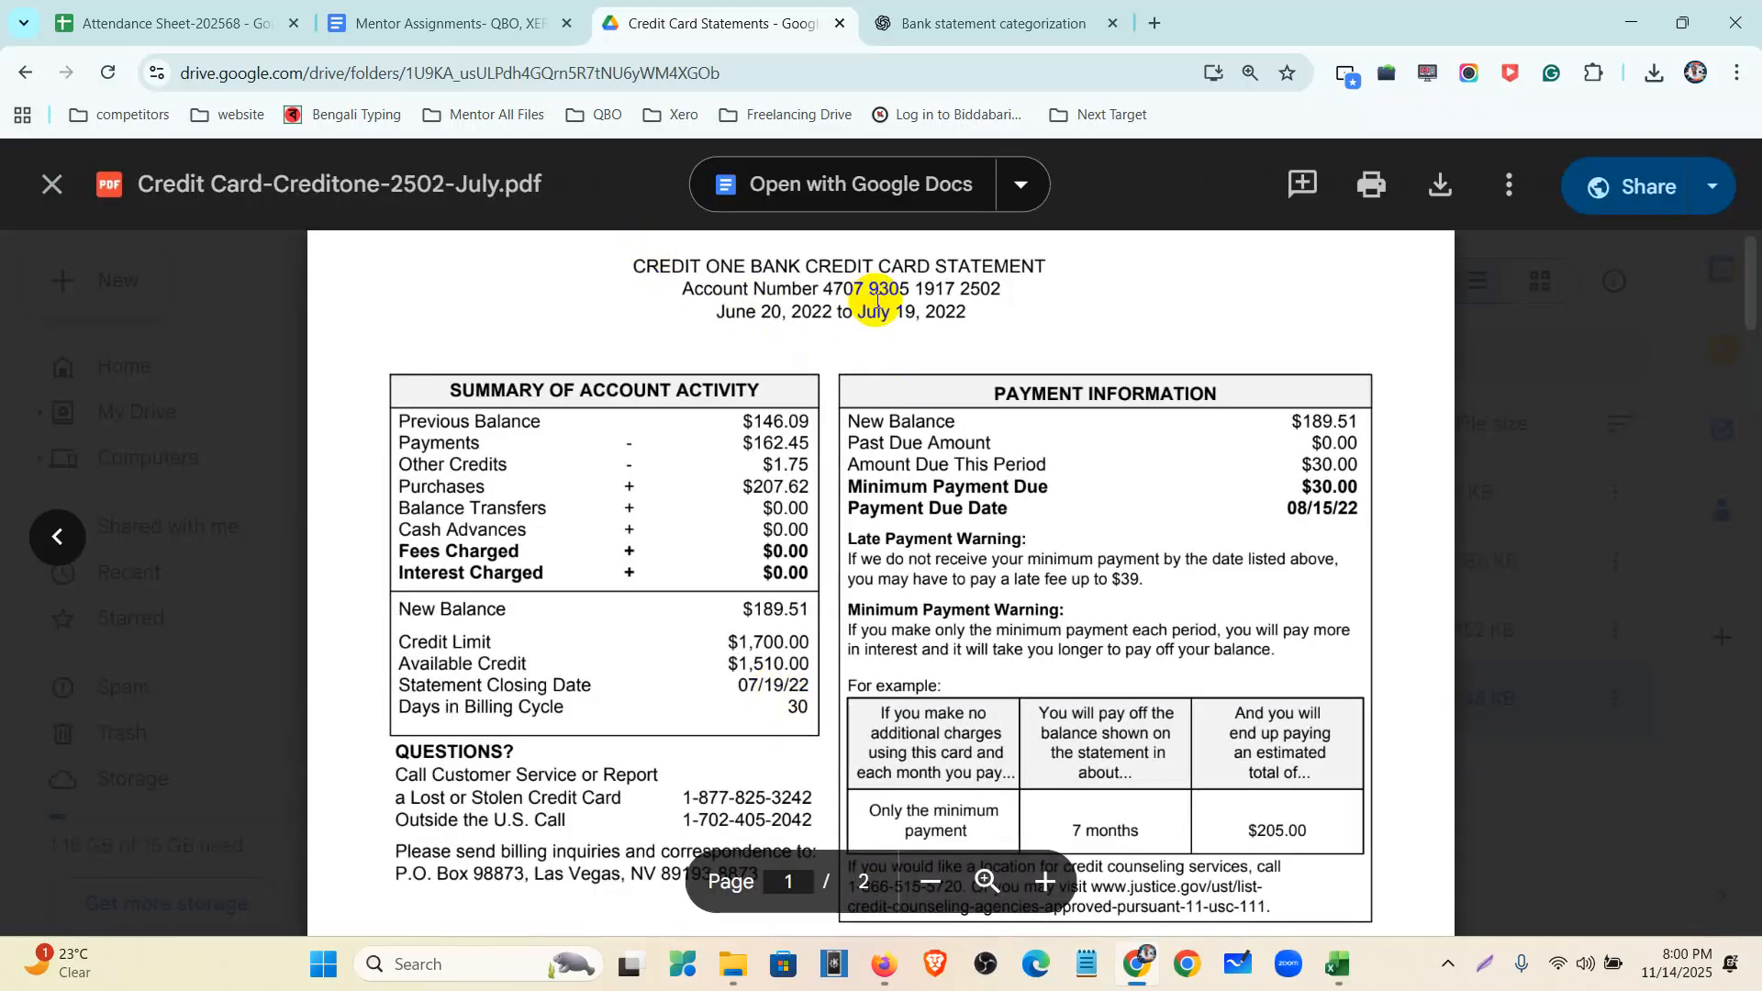
scroll(872, 363, "down", 5)
scroll(872, 363, "down", 15)
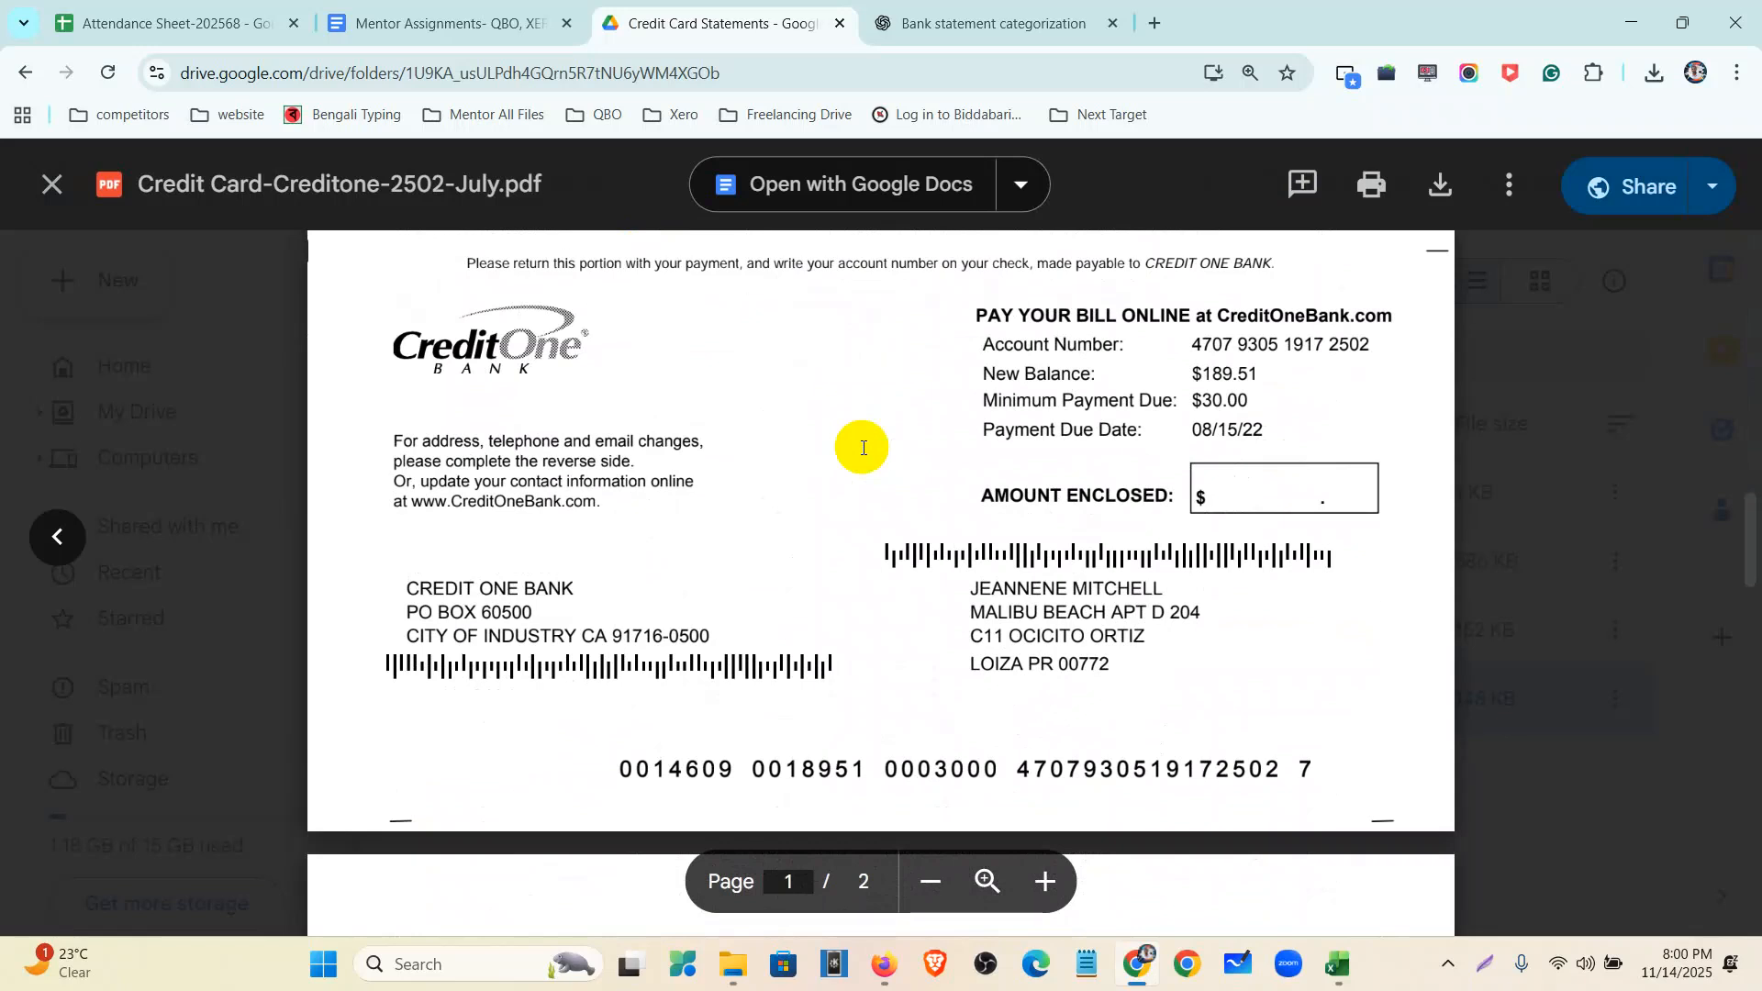
scroll(863, 447, "up", 15)
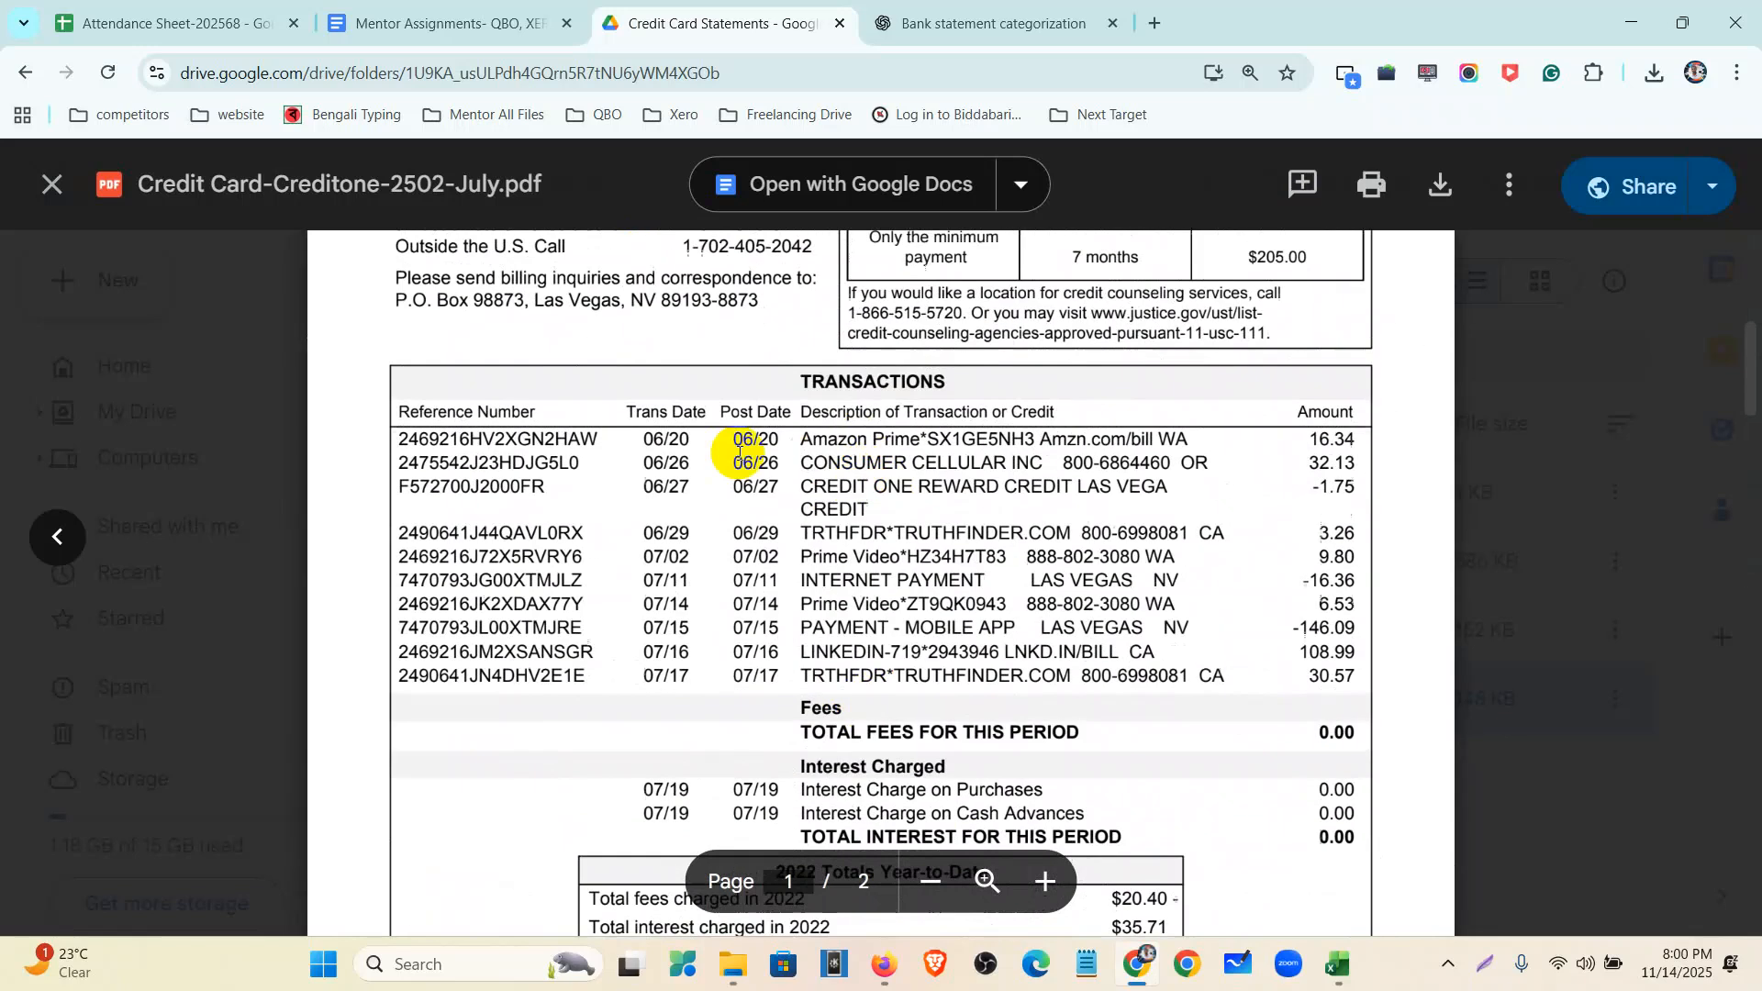
left_click(51, 193)
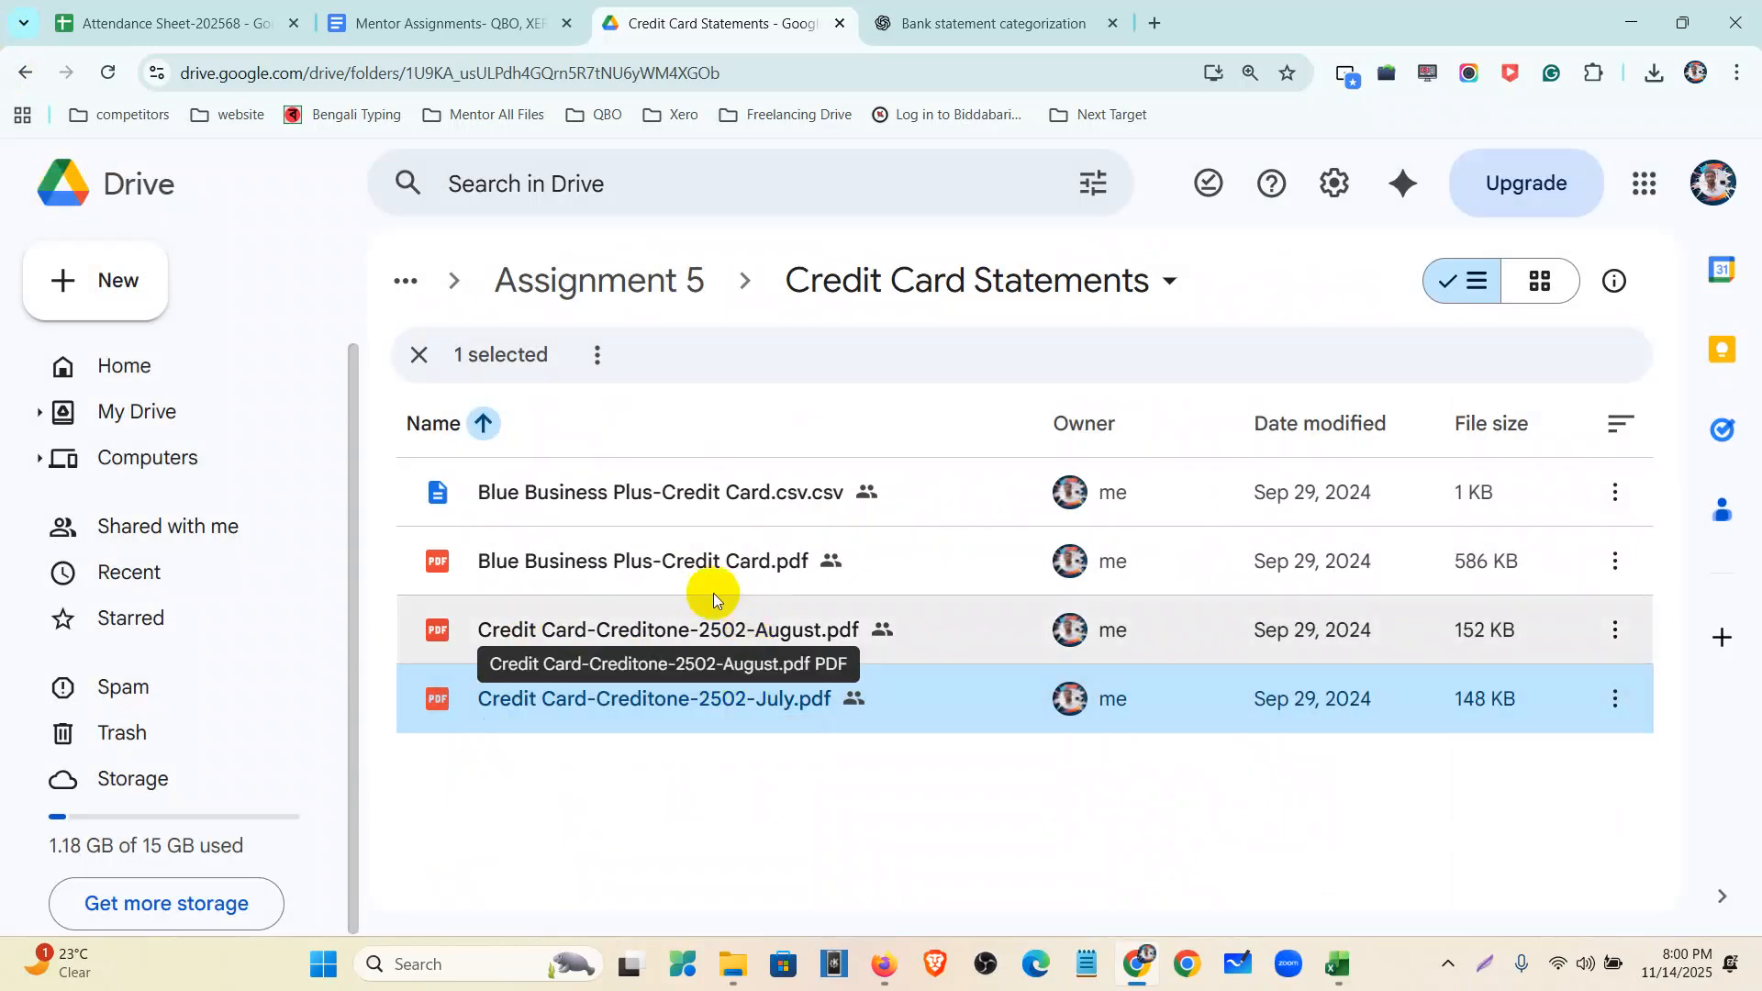
- Open the Blue Business Plus statement and note the previous balance and $31,083.42 new balance
double_click(671, 563)
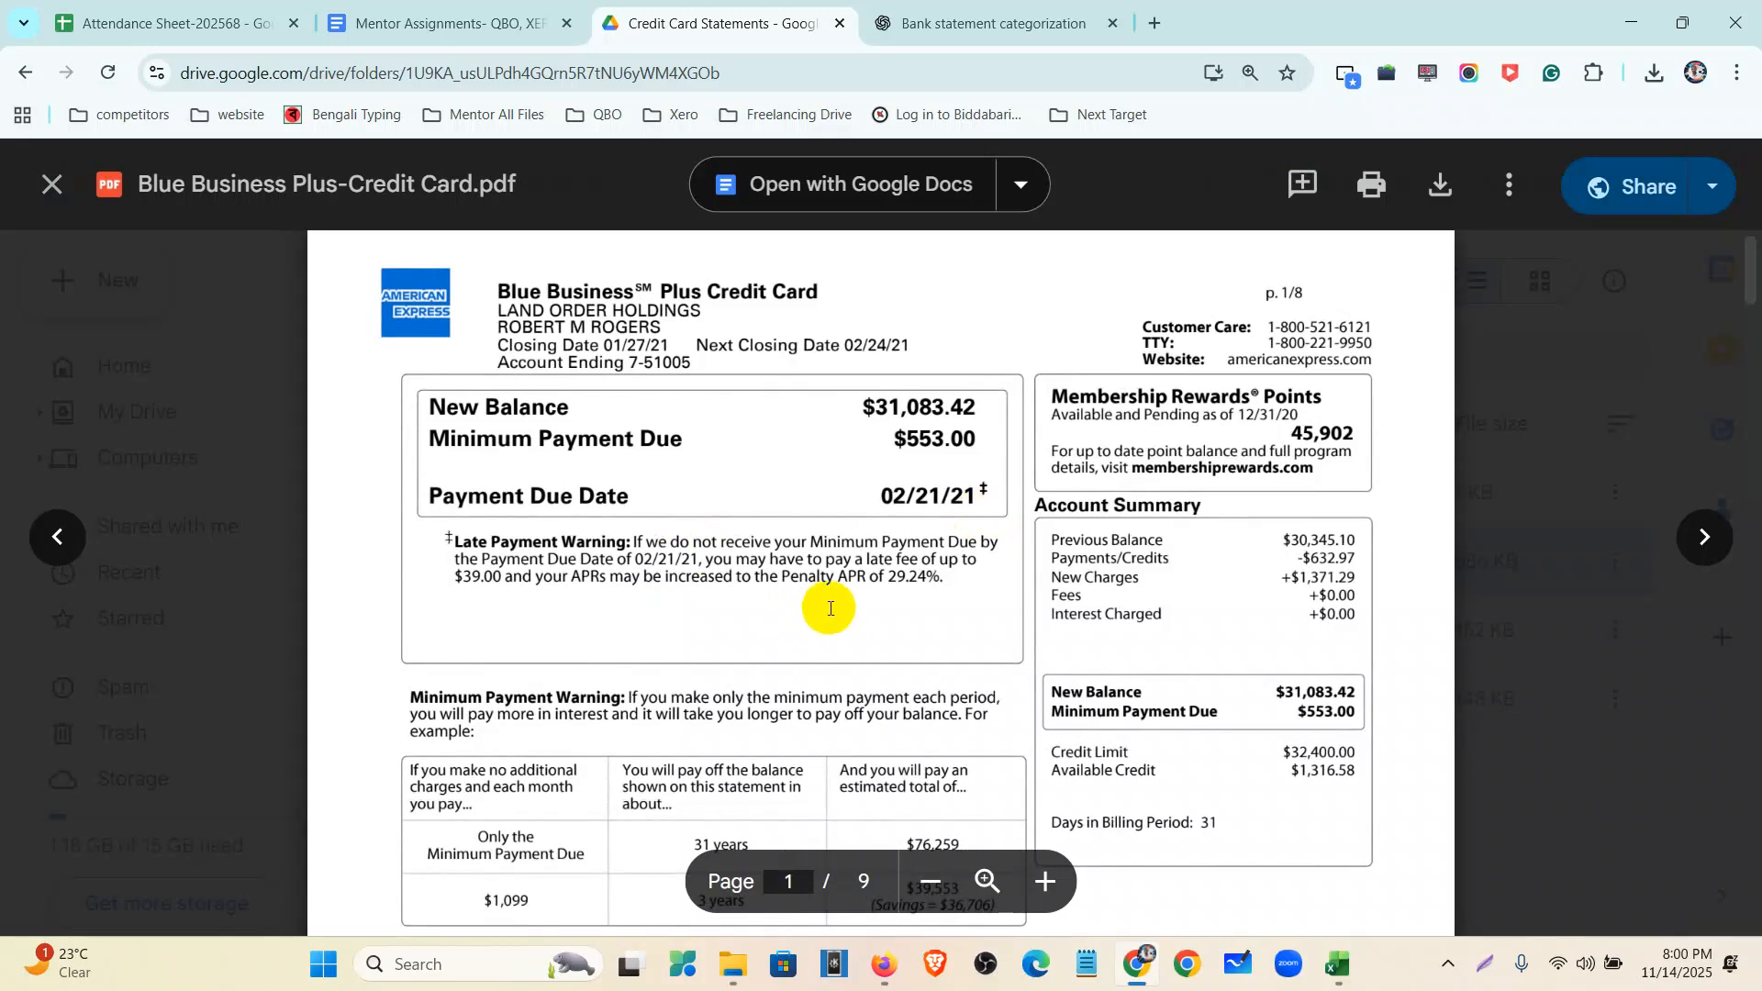
scroll(843, 468, "down", 3)
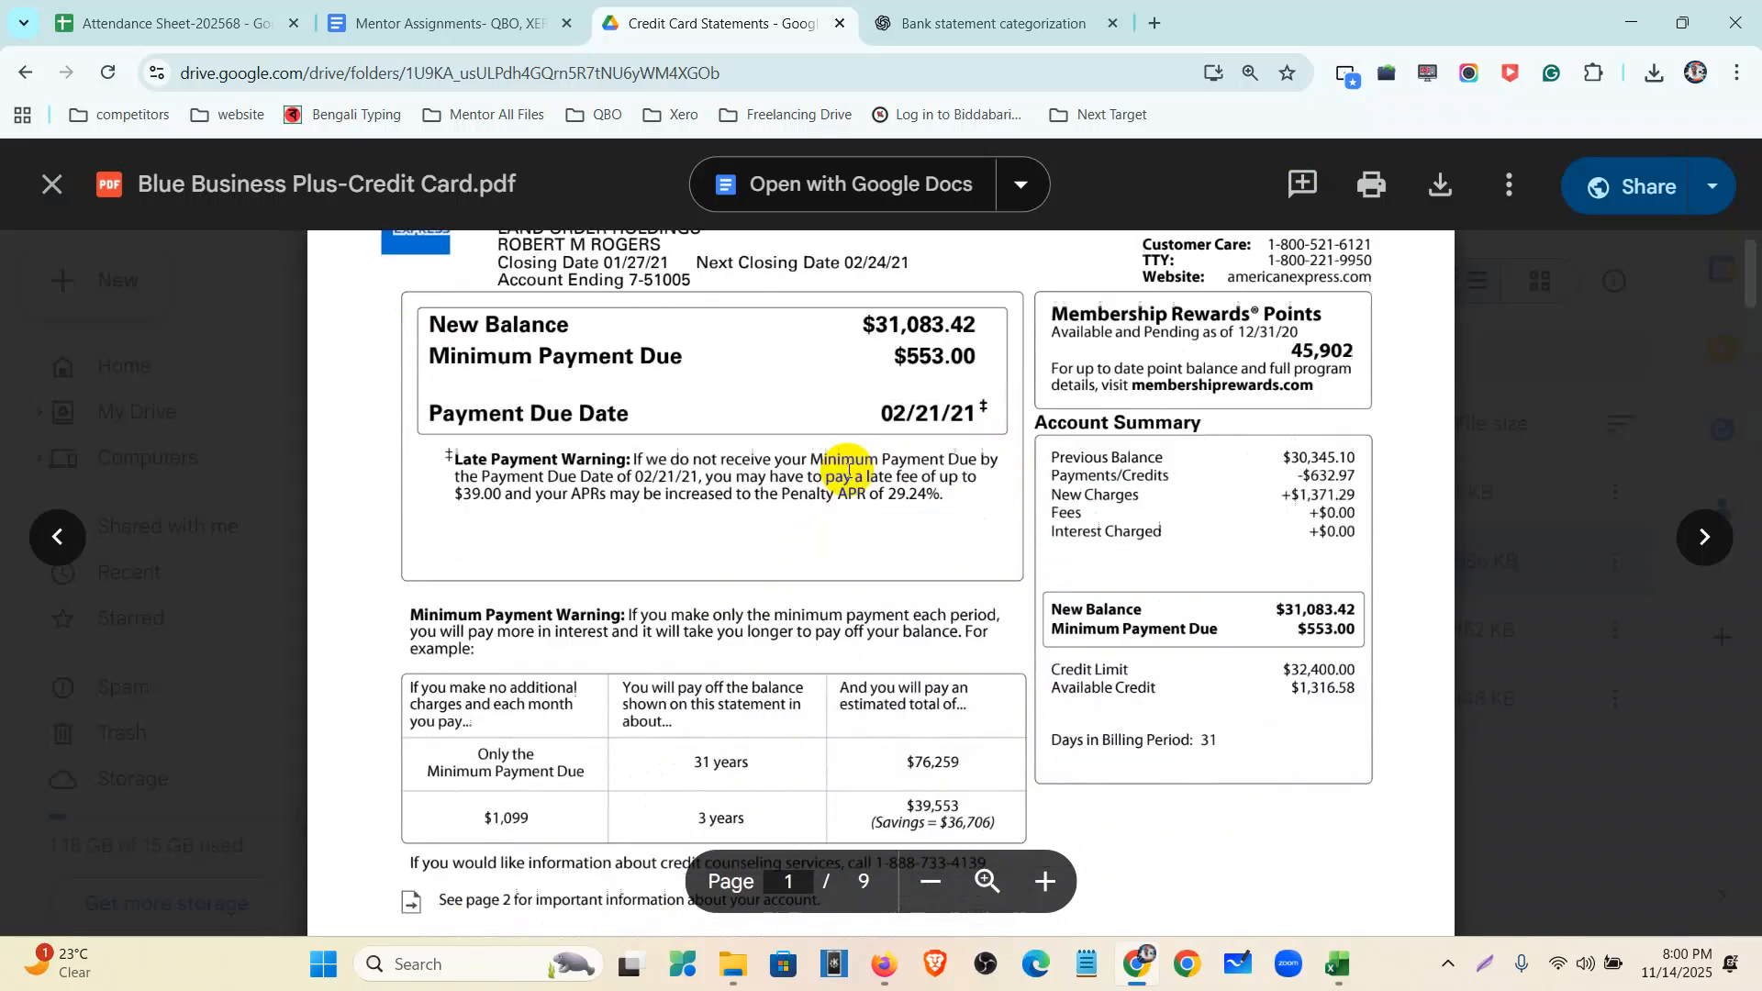
scroll(889, 629, "up", 3)
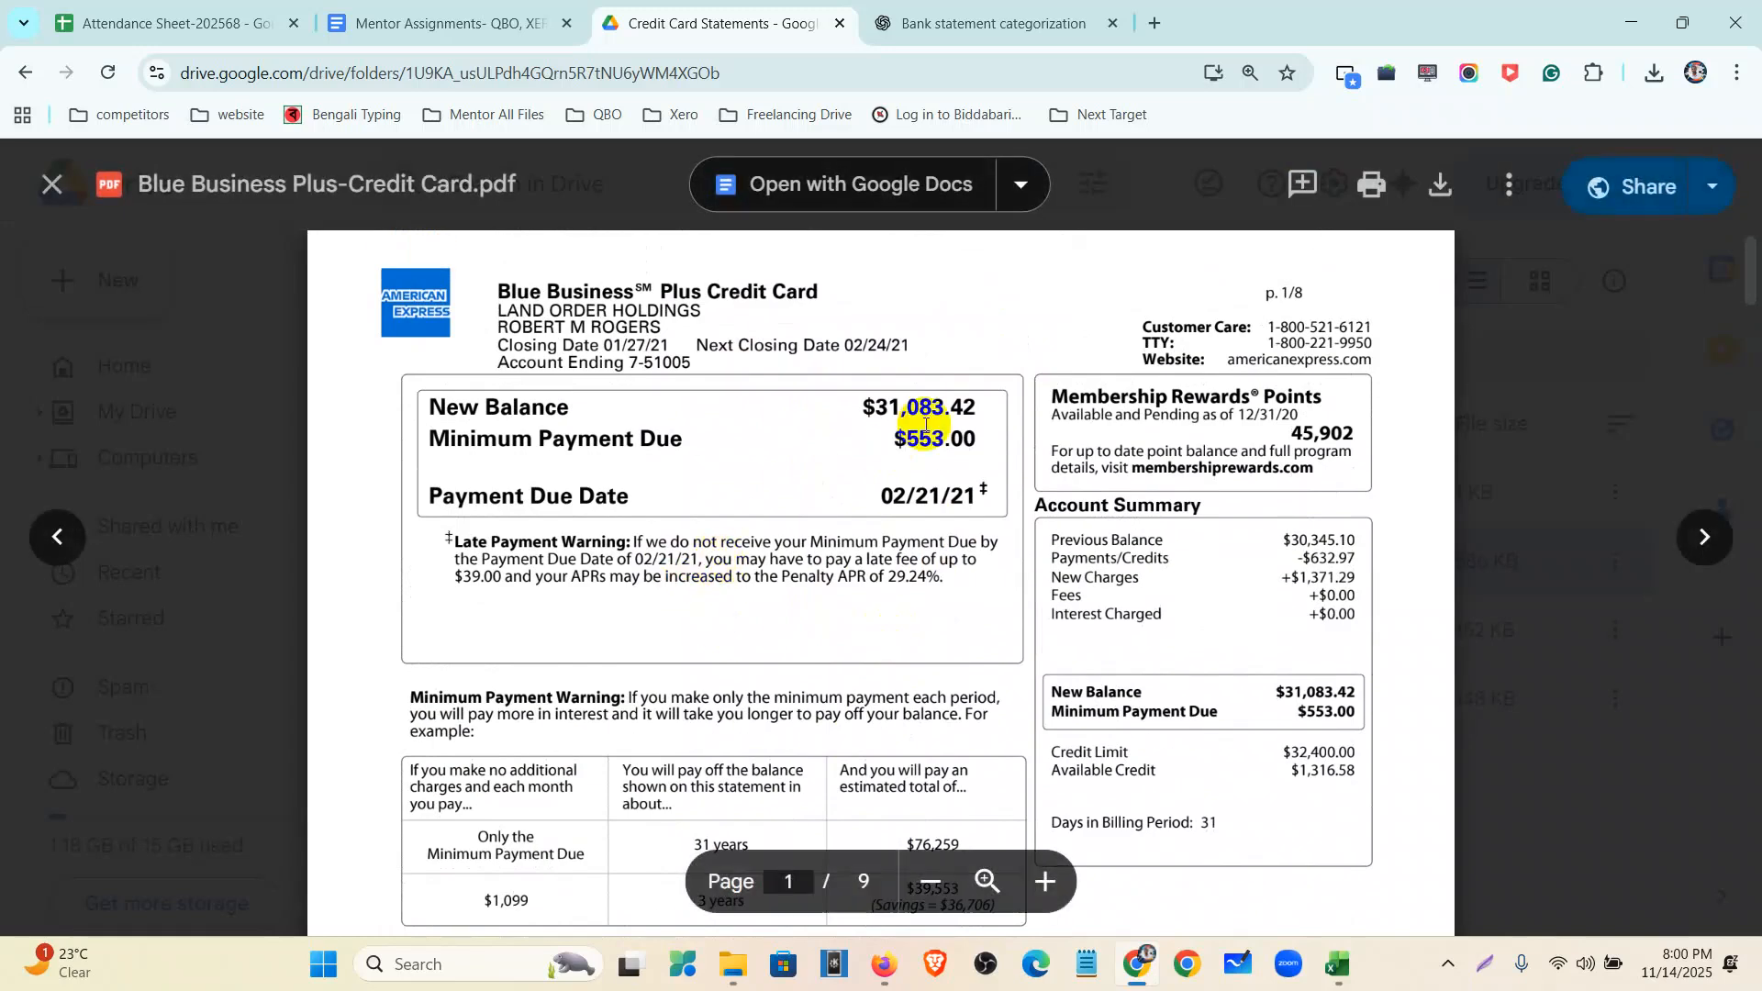
left_click_drag(1053, 540, 1359, 548)
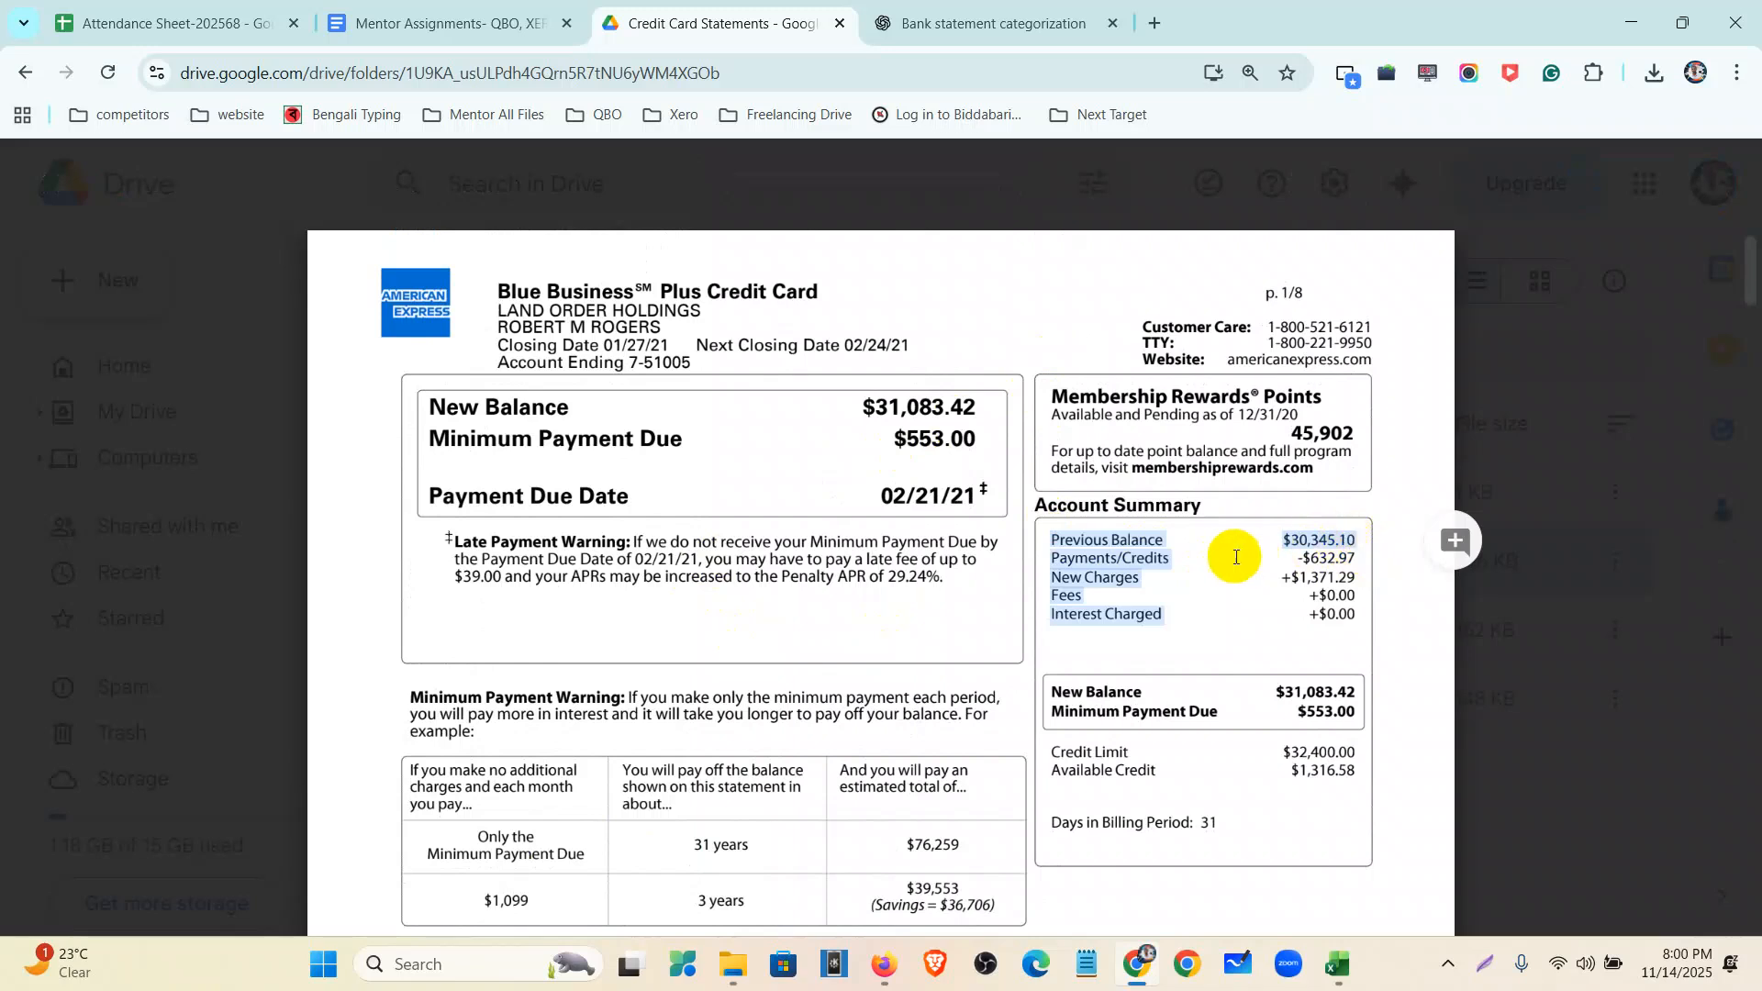
left_click_drag(425, 415, 974, 408)
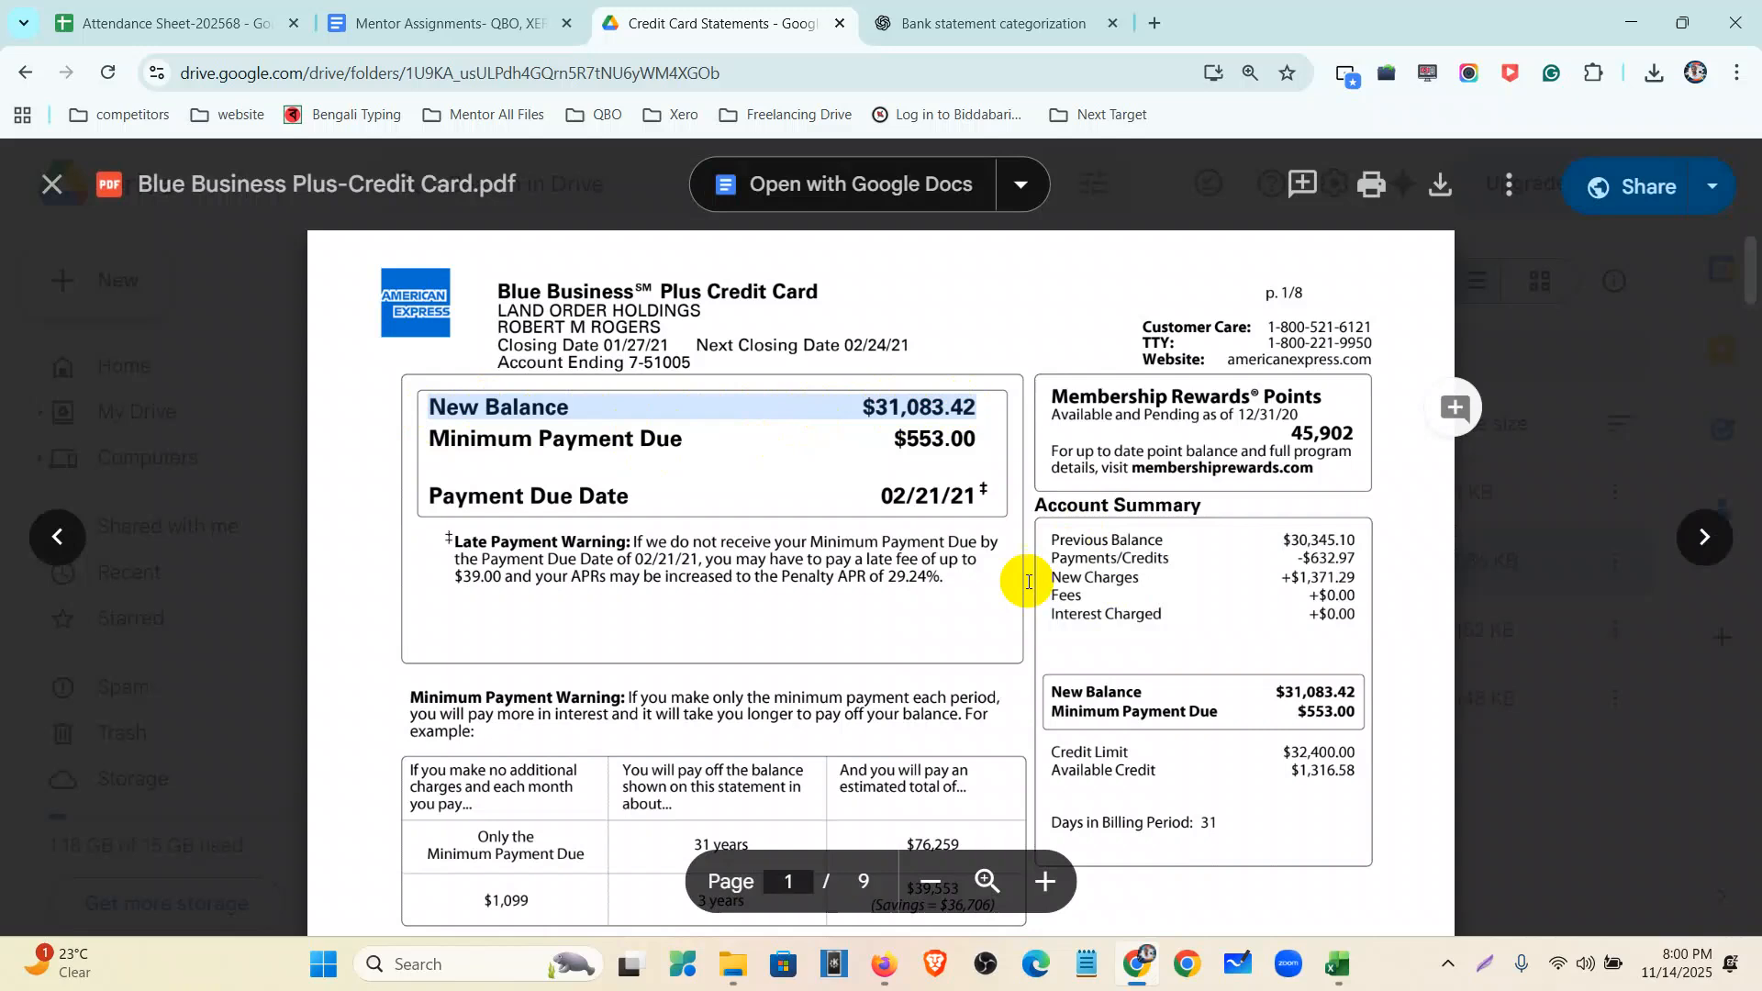
scroll(787, 496, "down", 5)
scroll(787, 496, "up", 5)
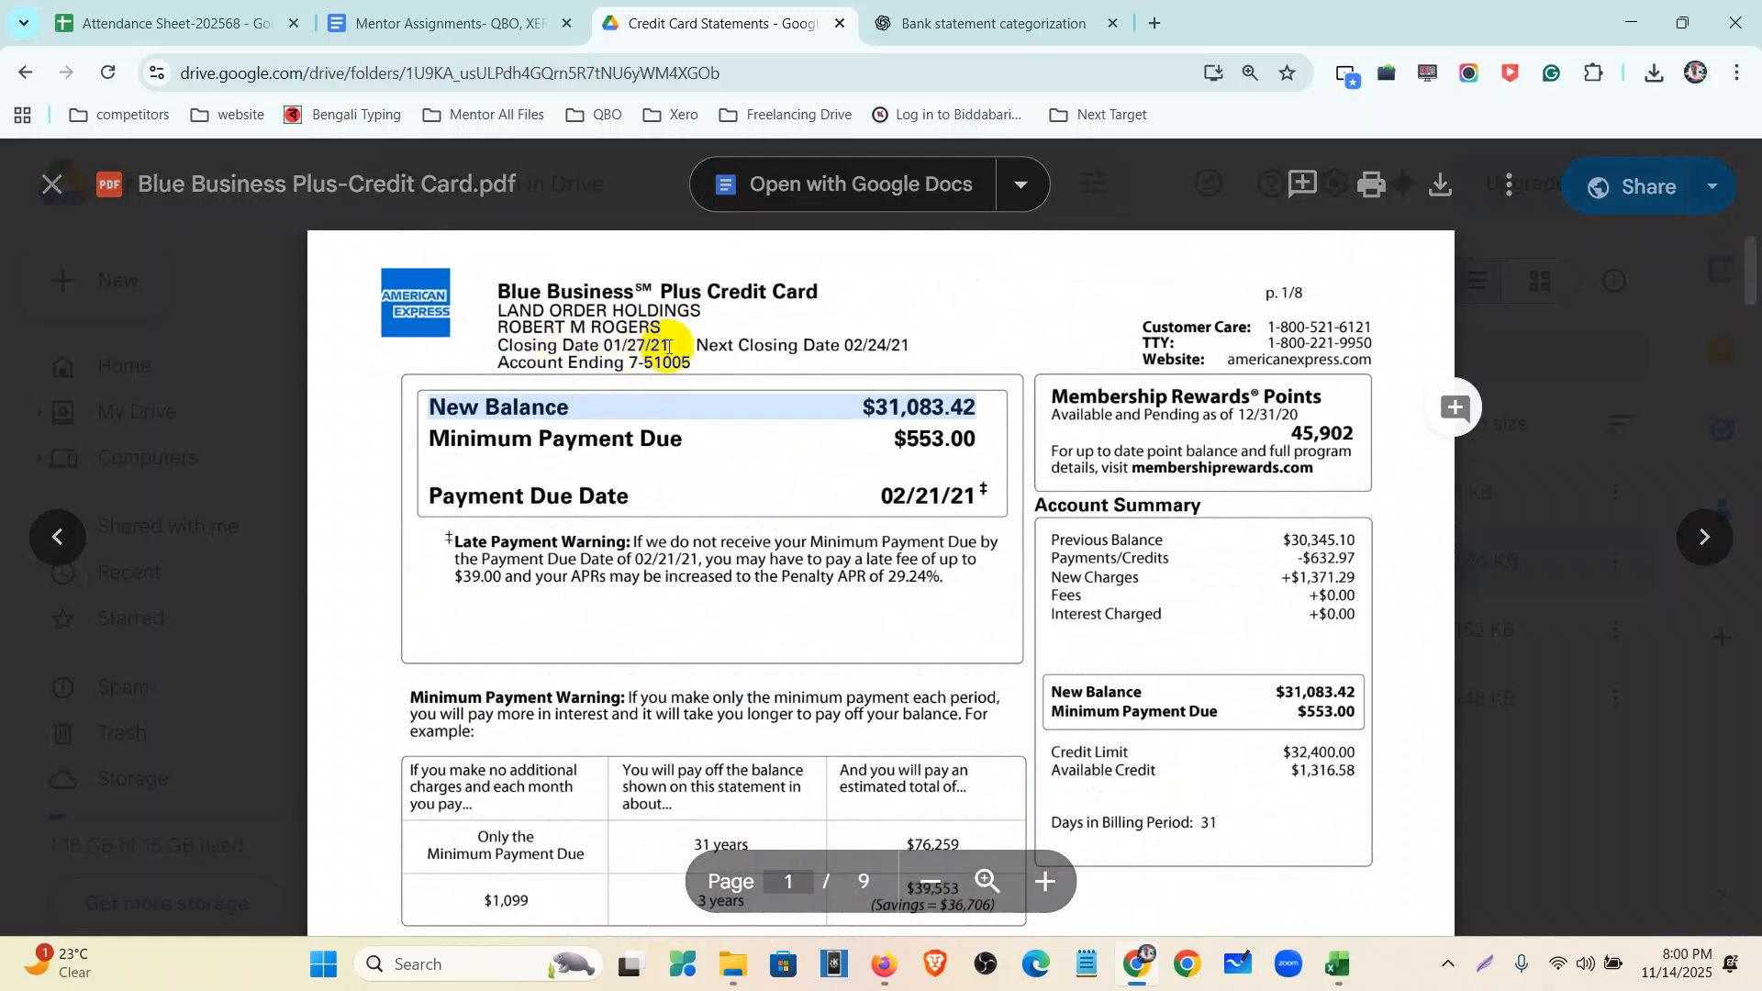
- Note the closing dates 01/27/21 and 02/24/21, the transaction lines, and the header's card name
left_click_drag(668, 347, 583, 338)
left_click_drag(908, 347, 826, 342)
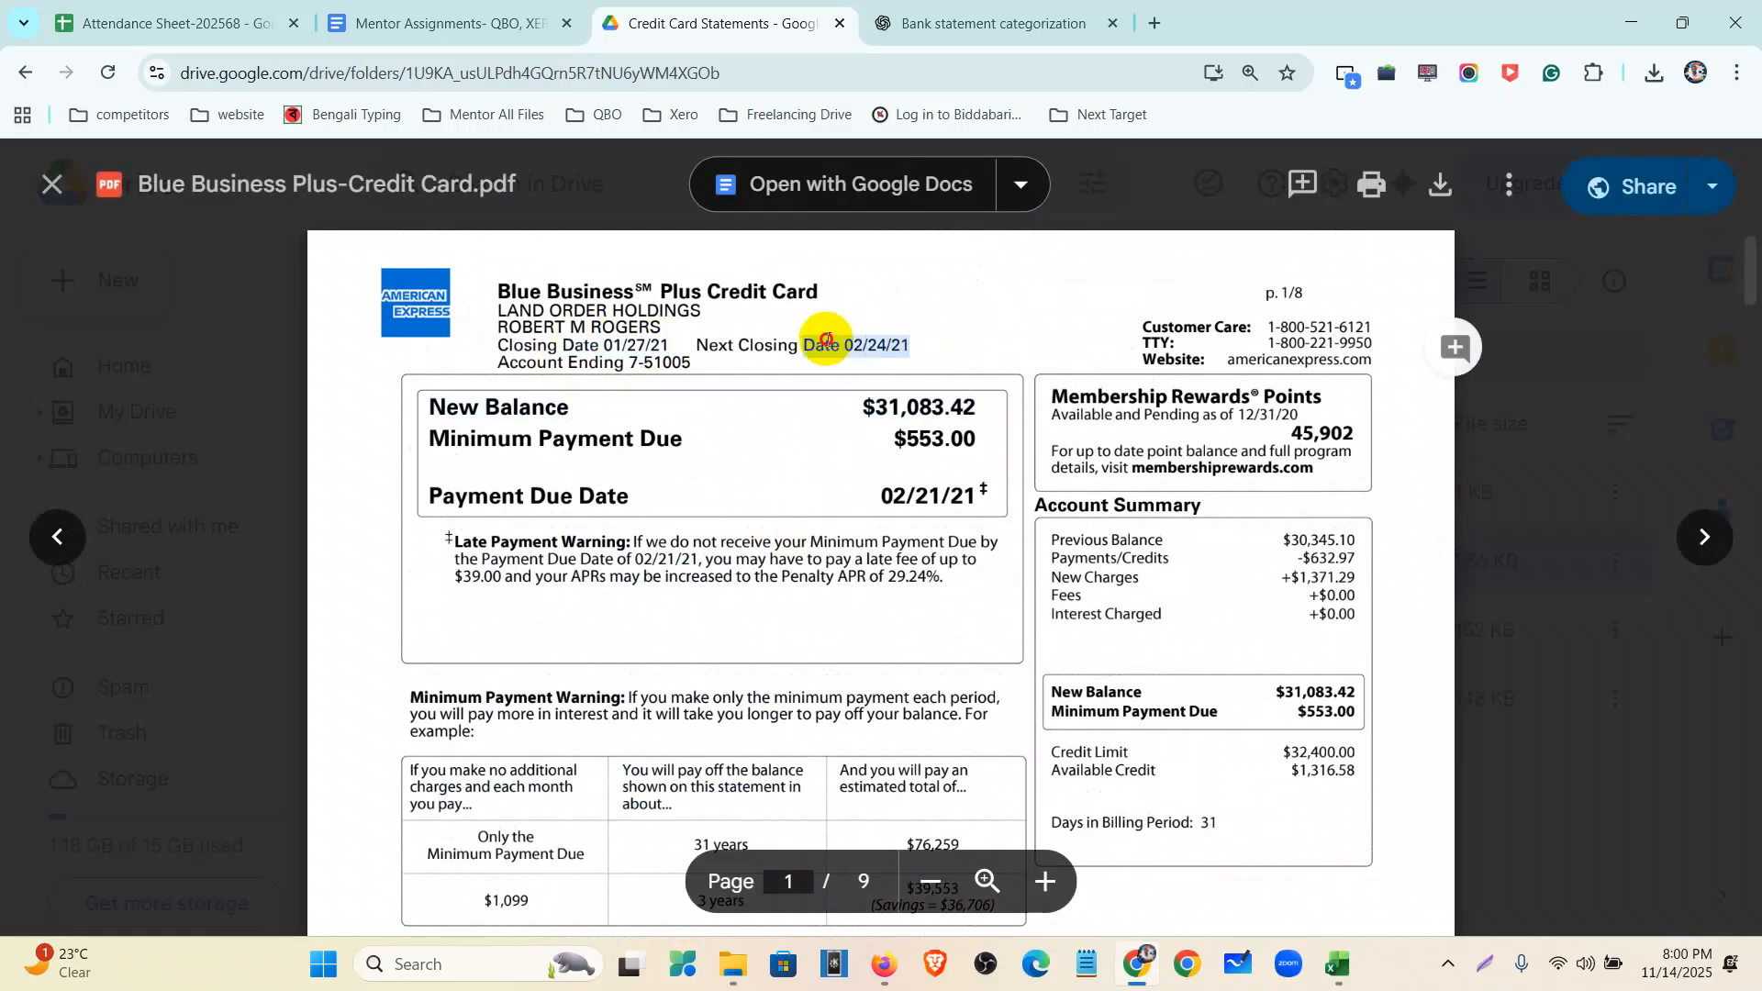
scroll(786, 342, "down", 20)
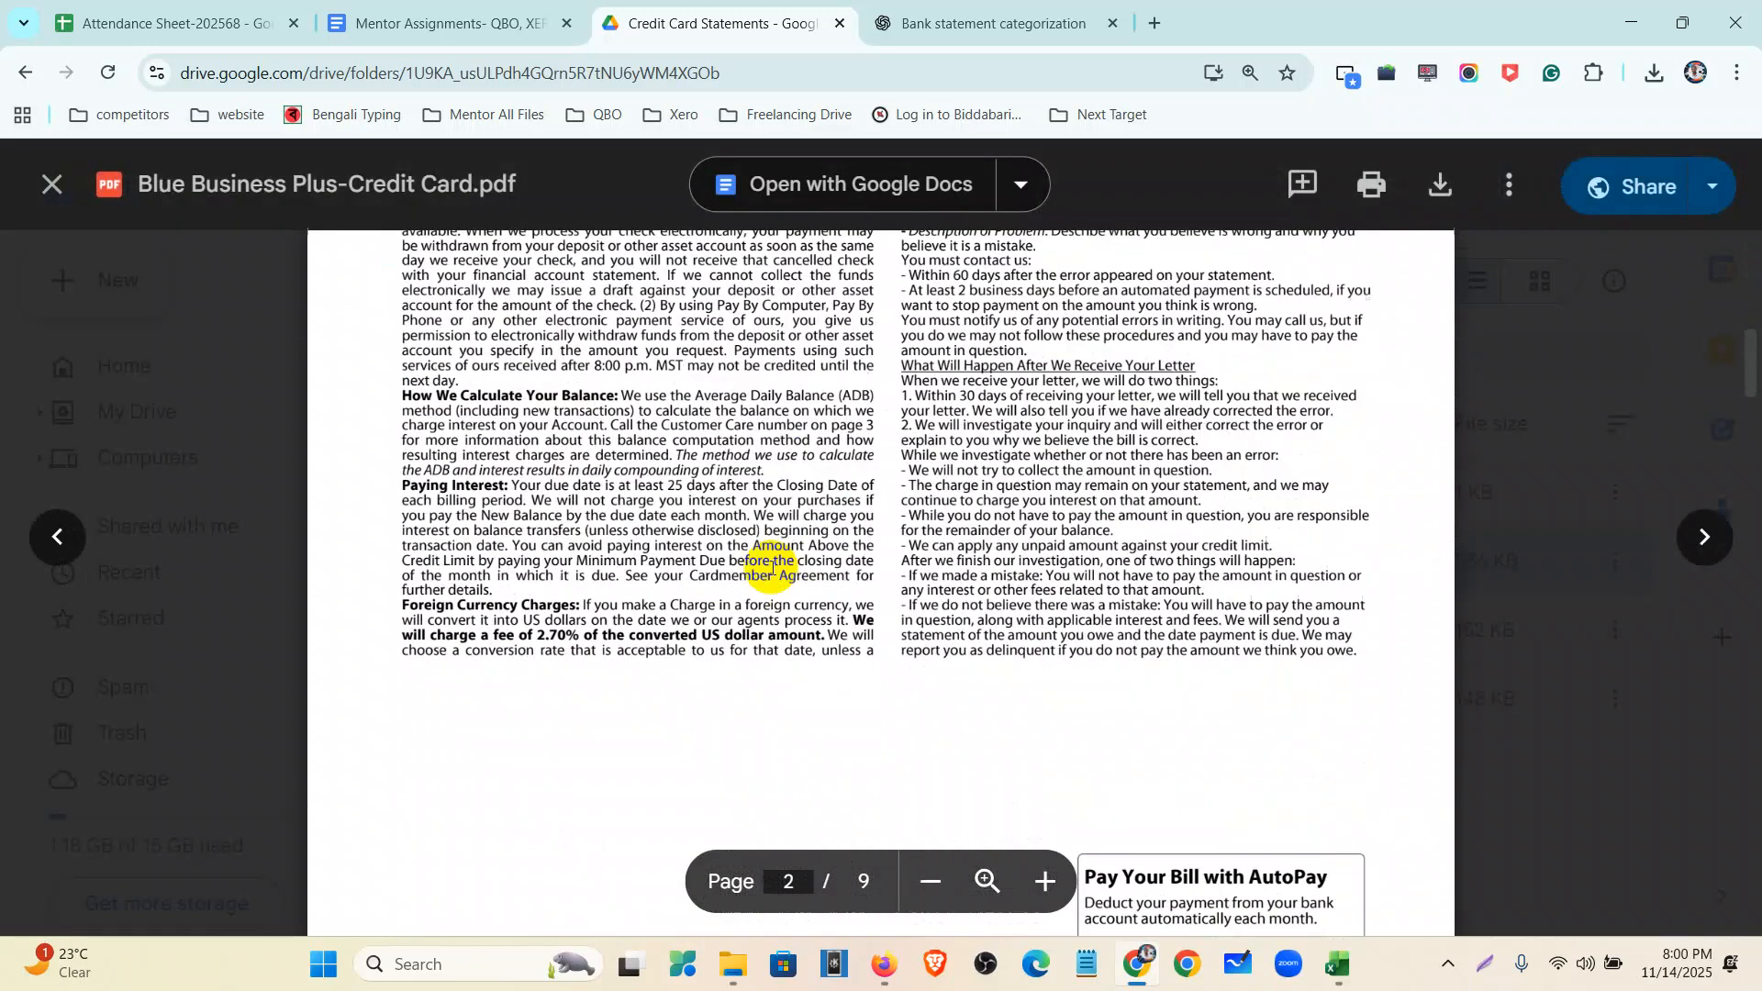
scroll(772, 576, "down", 15)
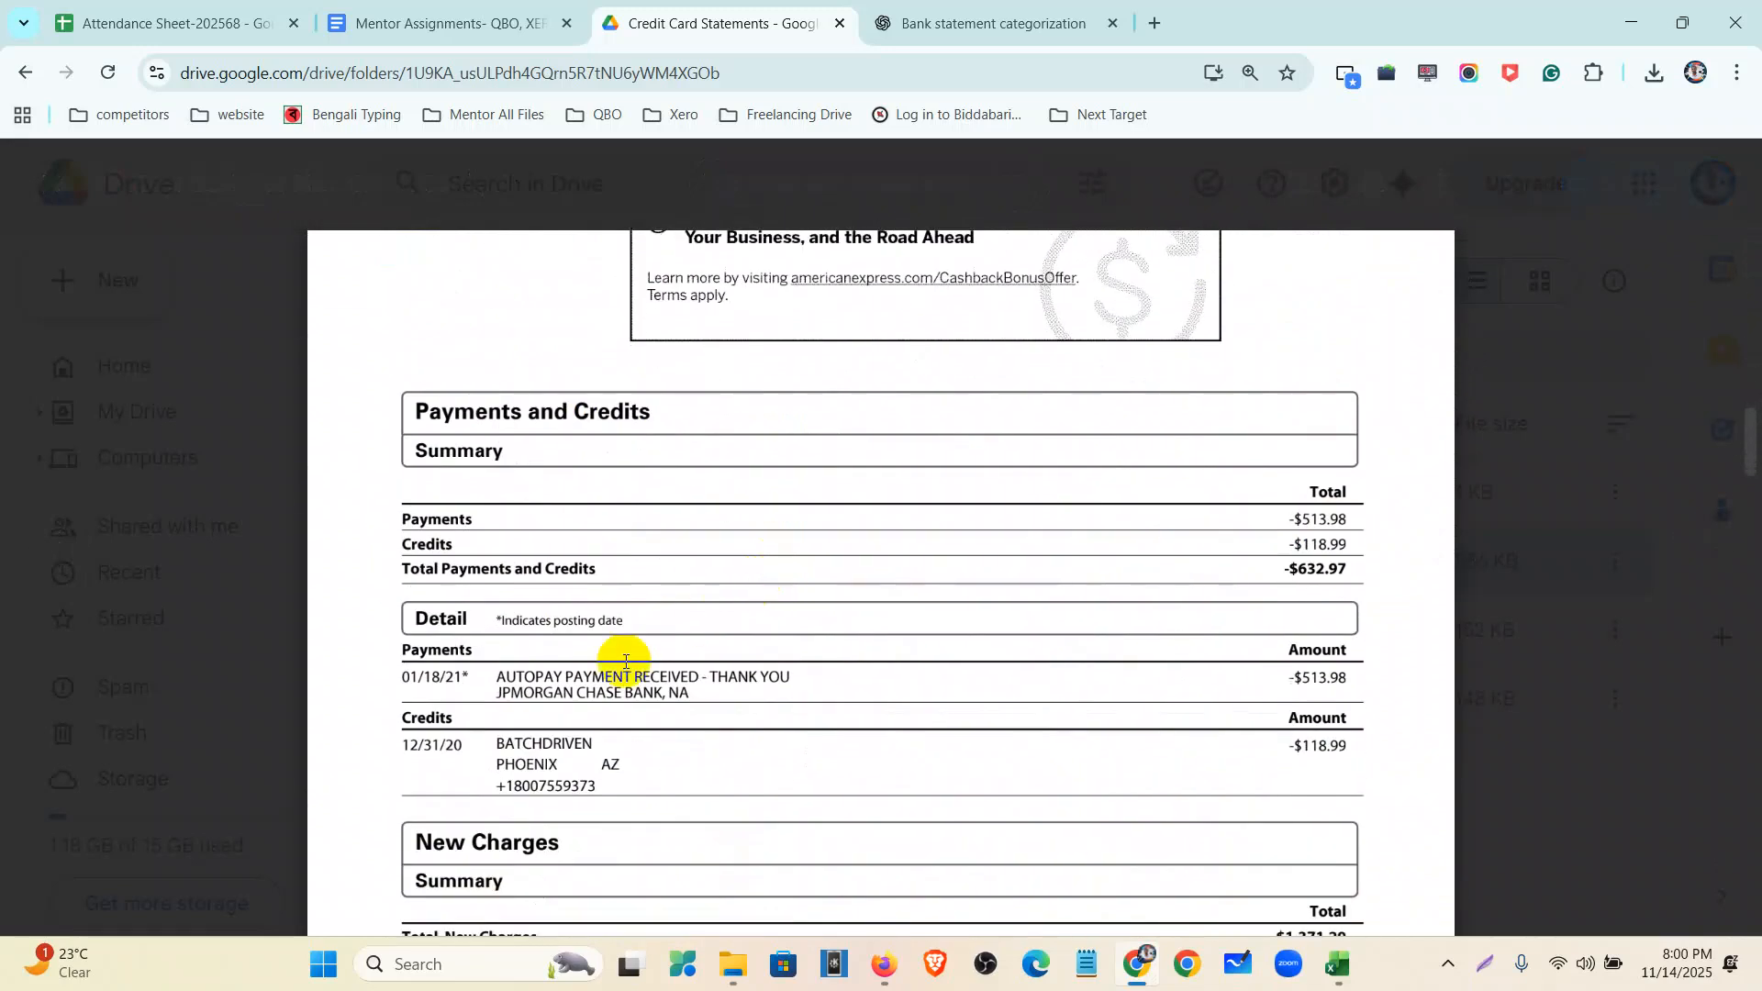
left_click_drag(401, 677, 472, 675)
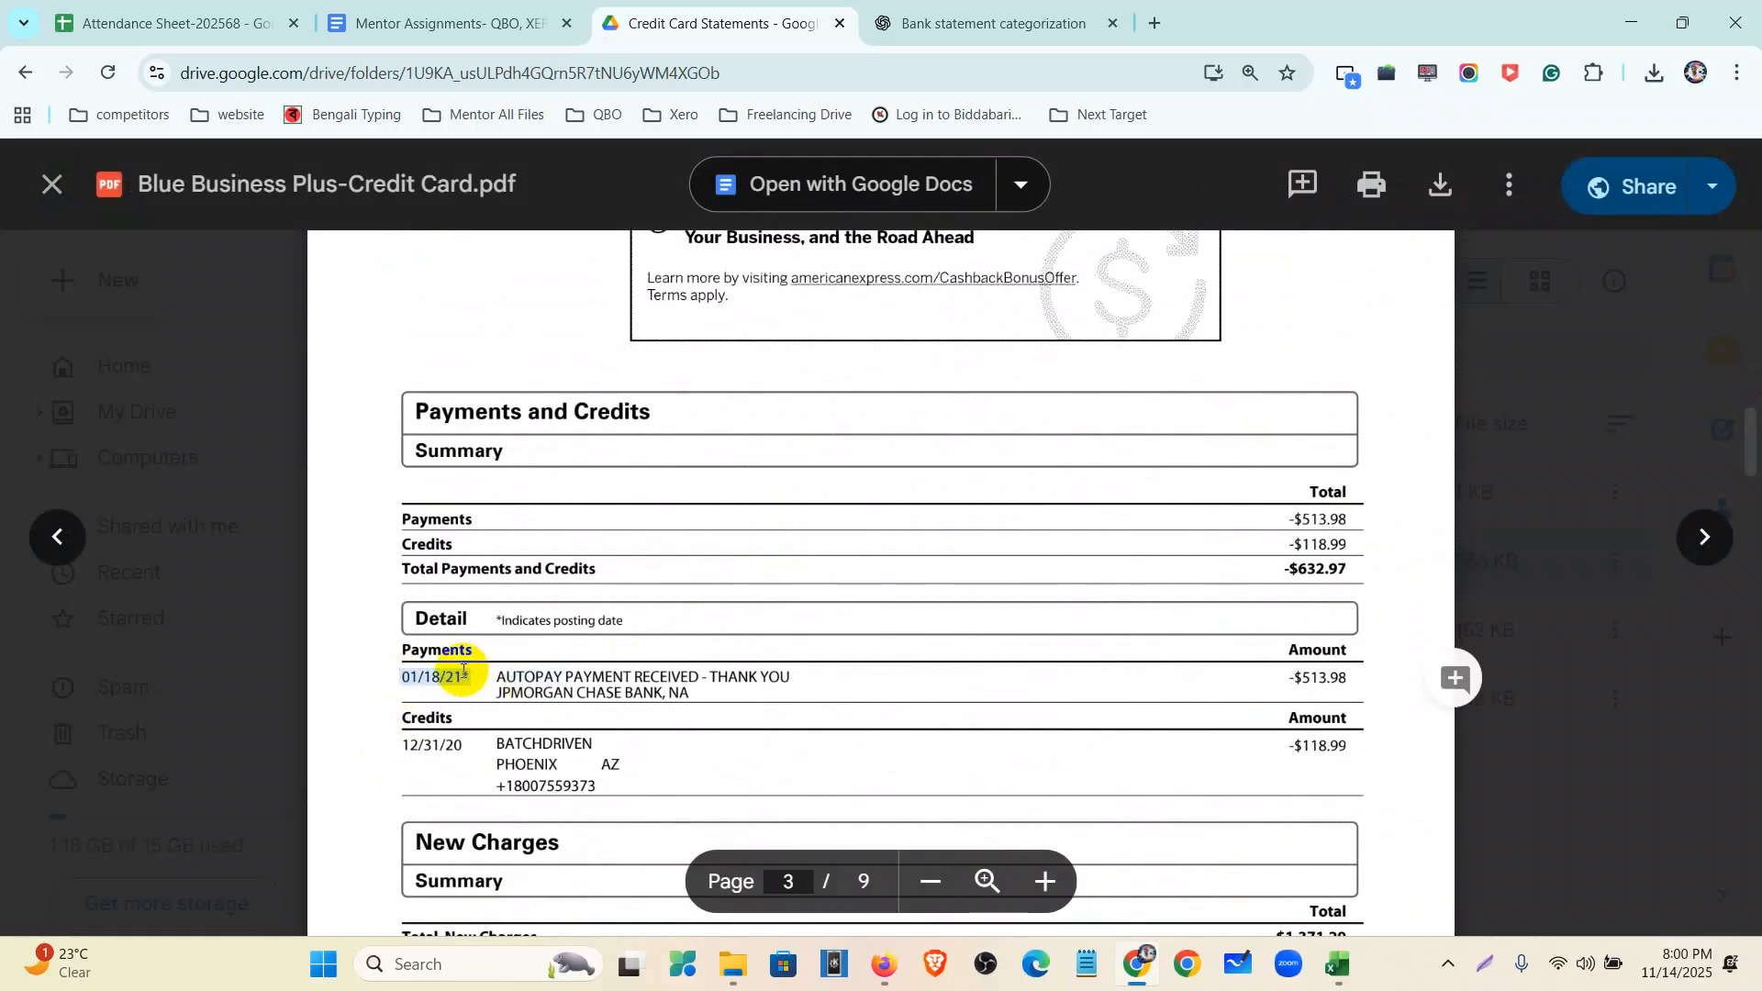
scroll(434, 734, "down", 1)
scroll(434, 734, "down", 1)
left_click_drag(401, 516, 482, 520)
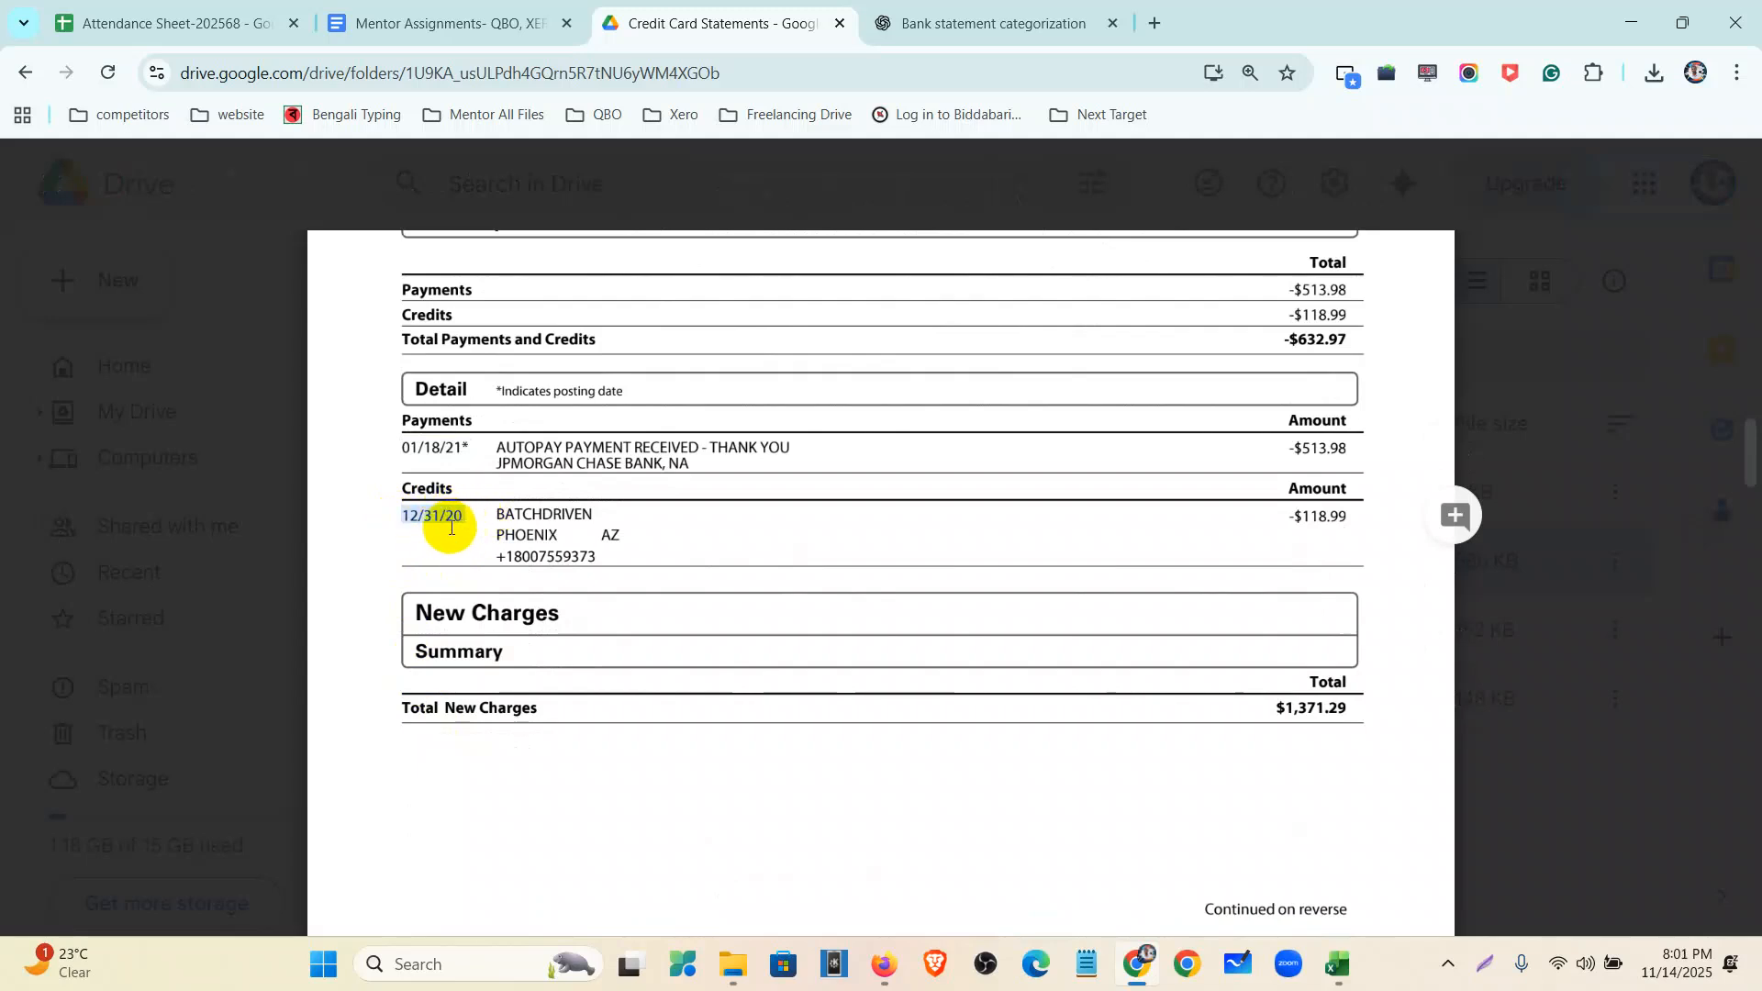
scroll(442, 529, "down", 6)
left_click_drag(464, 512, 369, 509)
scroll(425, 555, "down", 2)
scroll(464, 532, "down", 1)
scroll(466, 668, "up", 5)
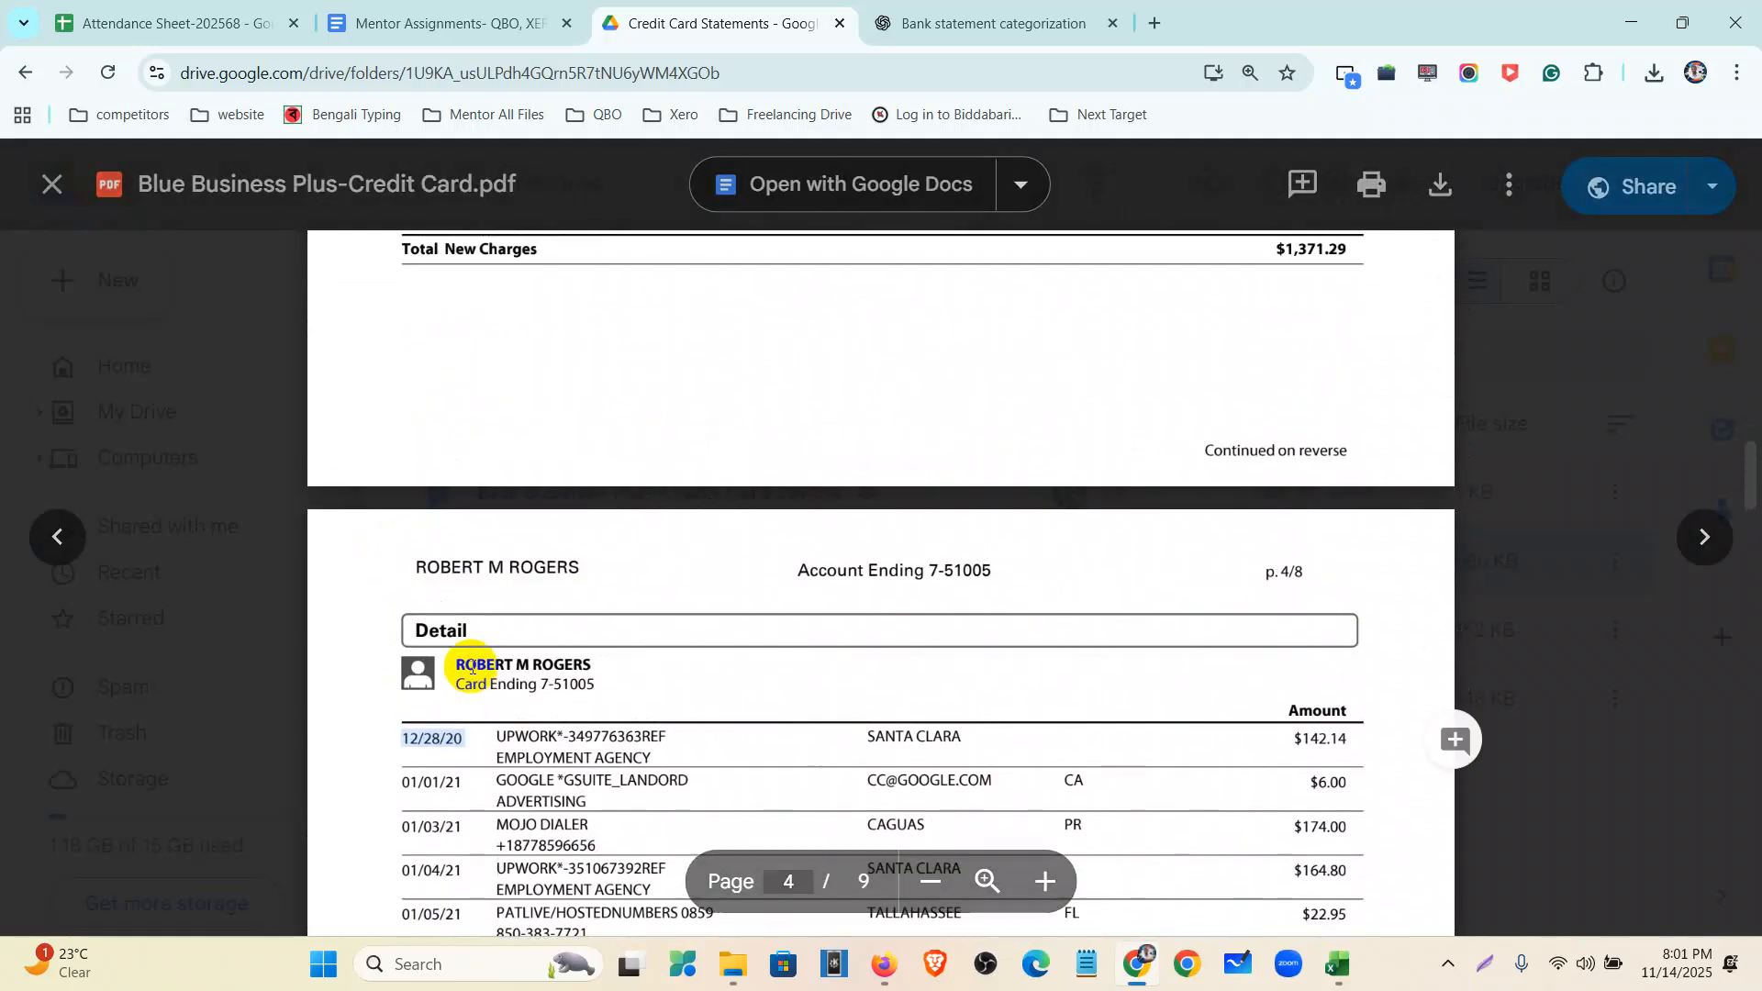
scroll(472, 669, "up", 4)
scroll(472, 668, "up", 1)
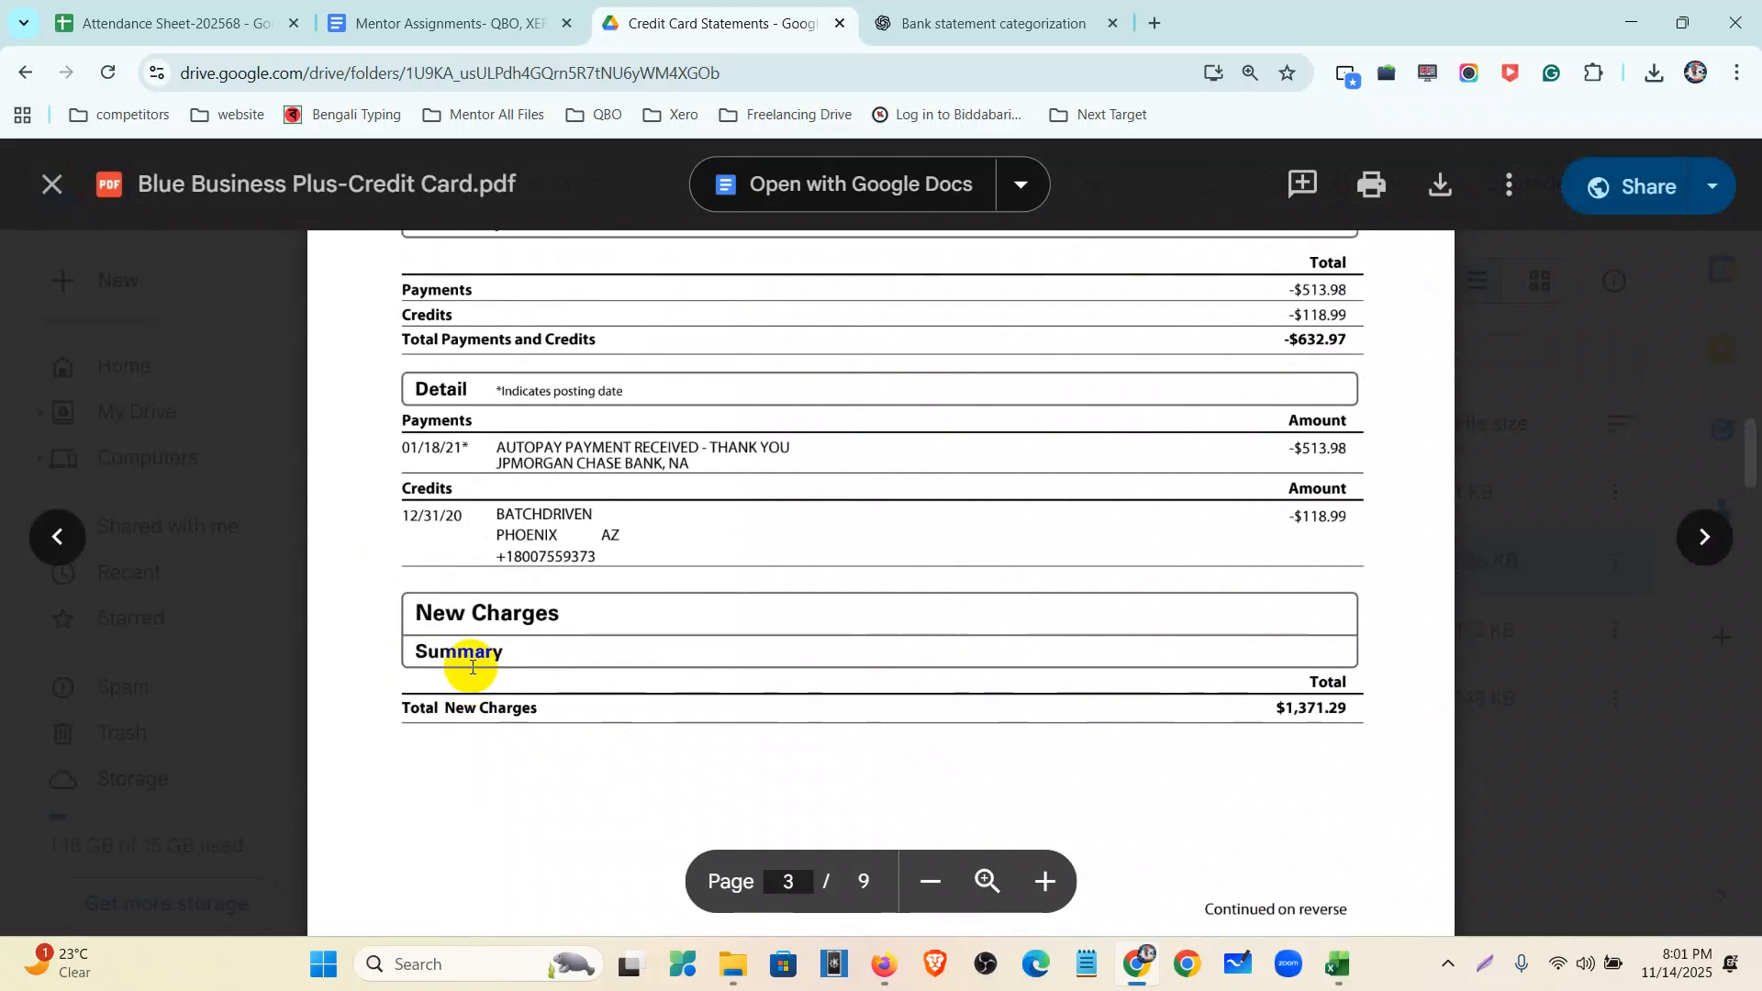
scroll(472, 667, "up", 2)
scroll(462, 680, "down", 8)
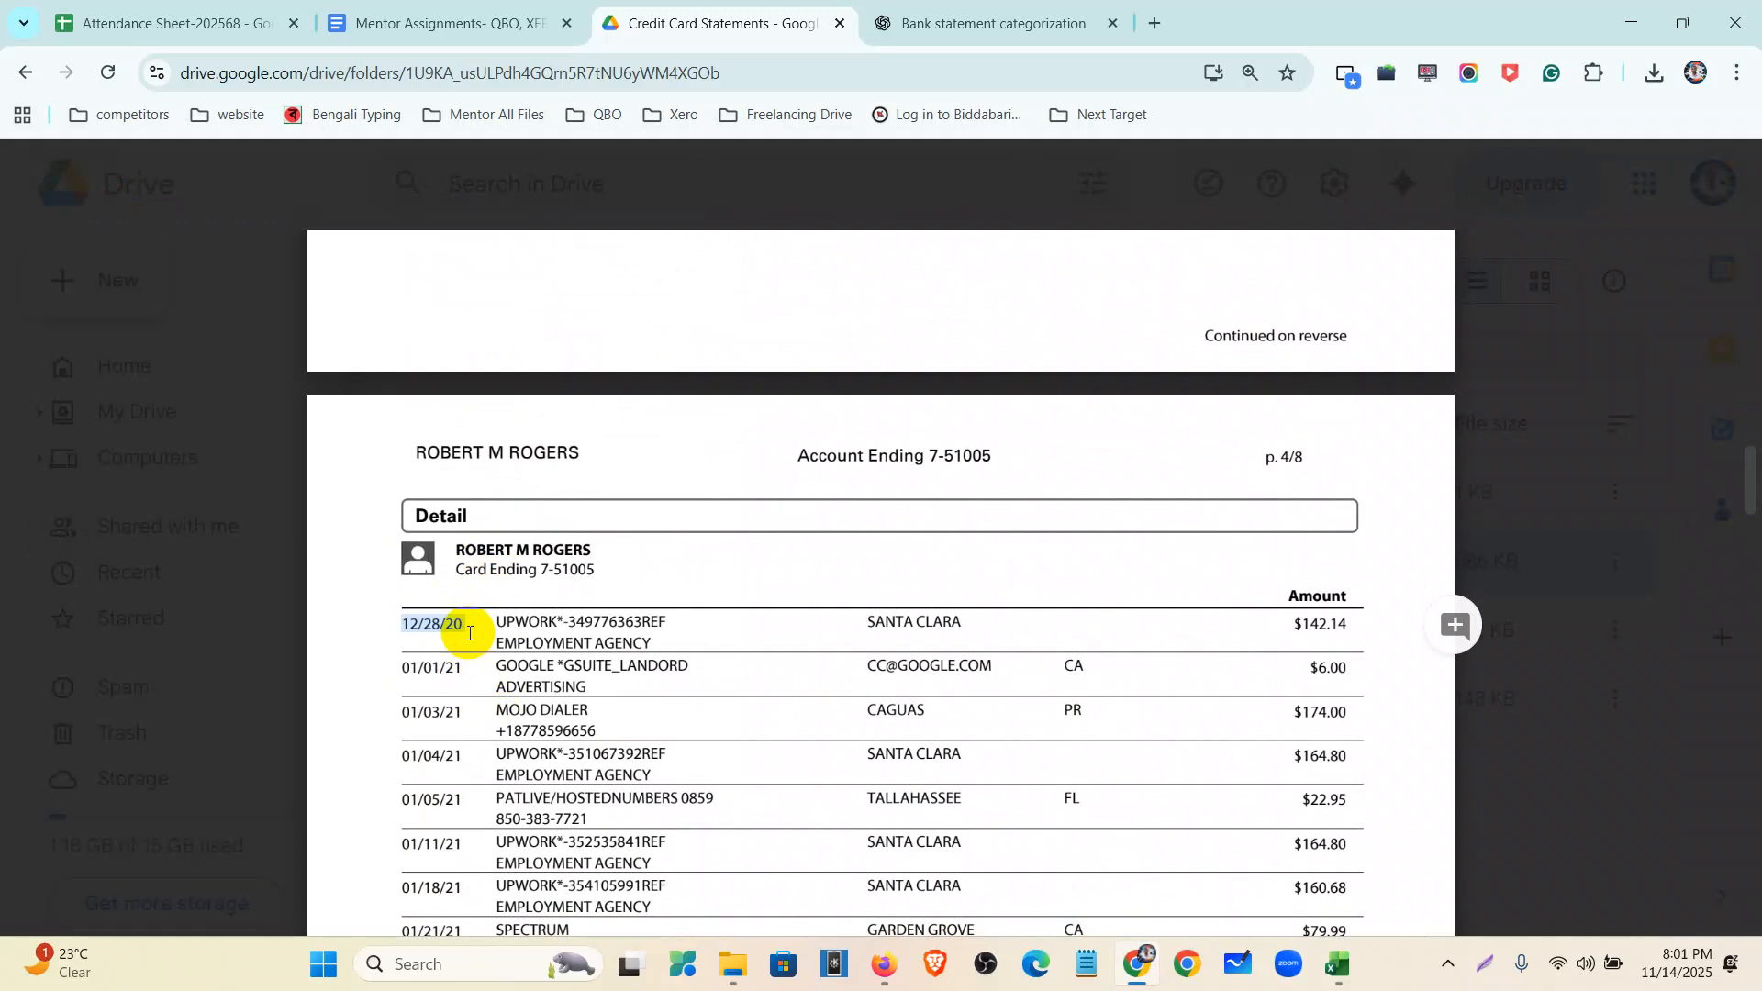
scroll(469, 633, "up", 20)
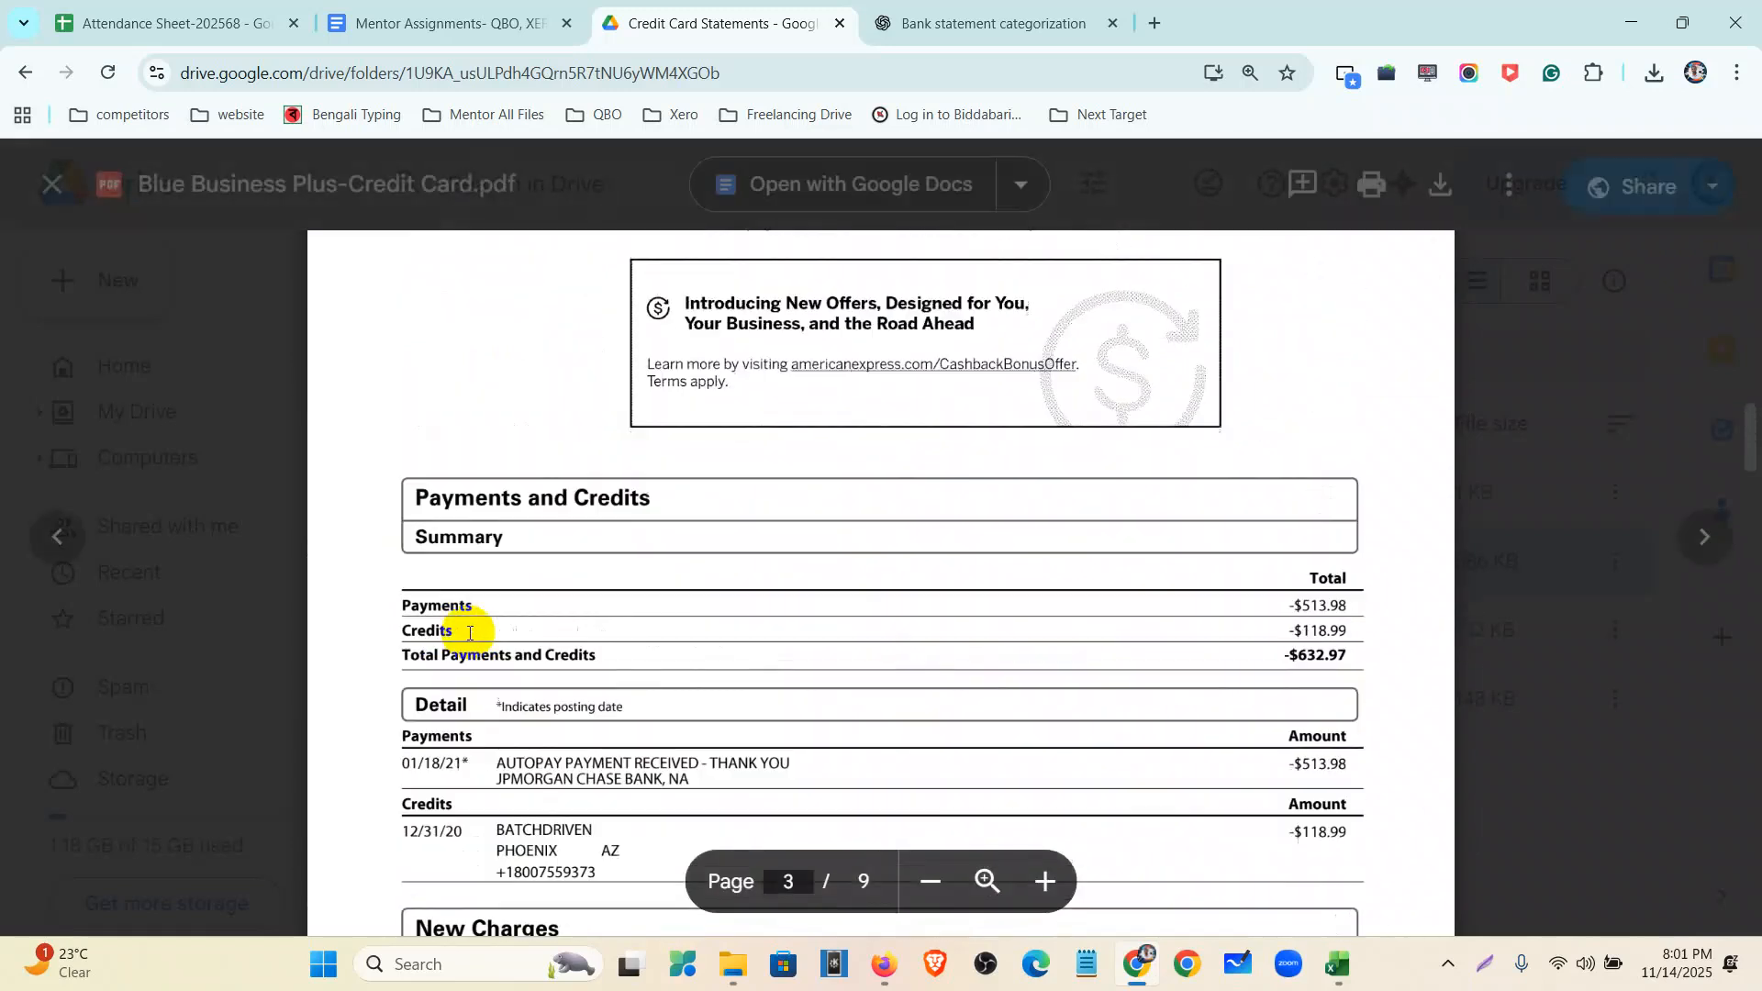
scroll(469, 633, "up", 10)
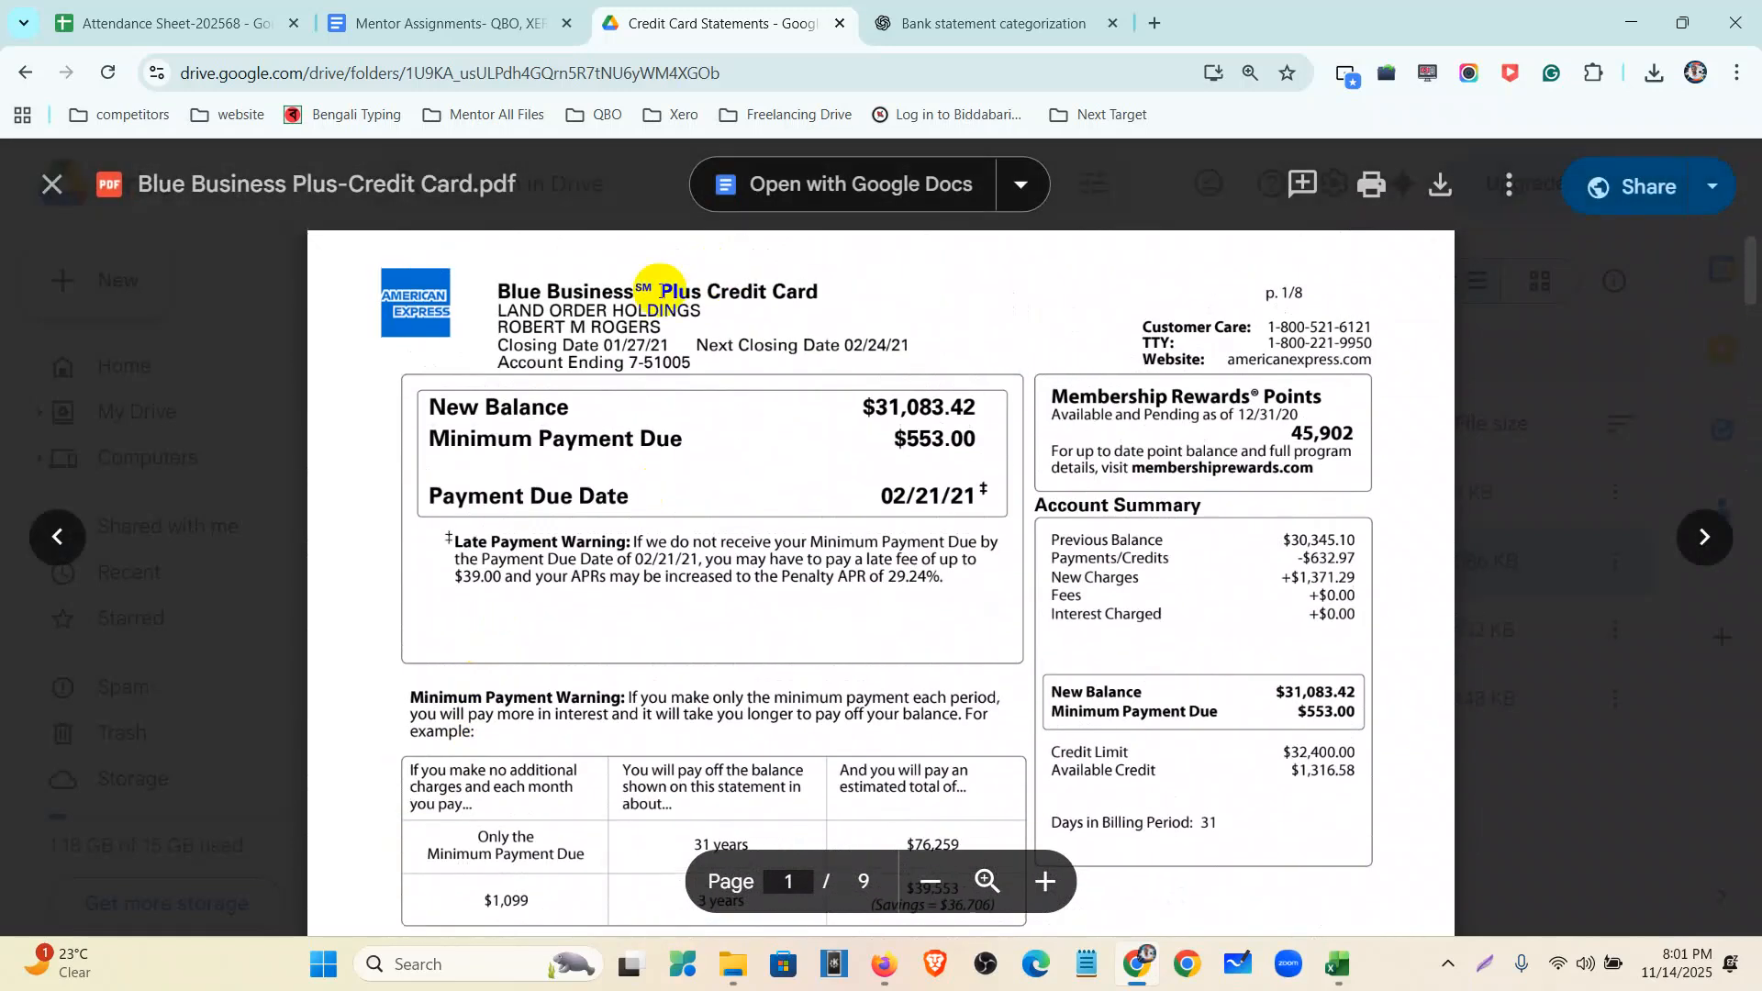
left_click_drag(493, 295, 814, 291)
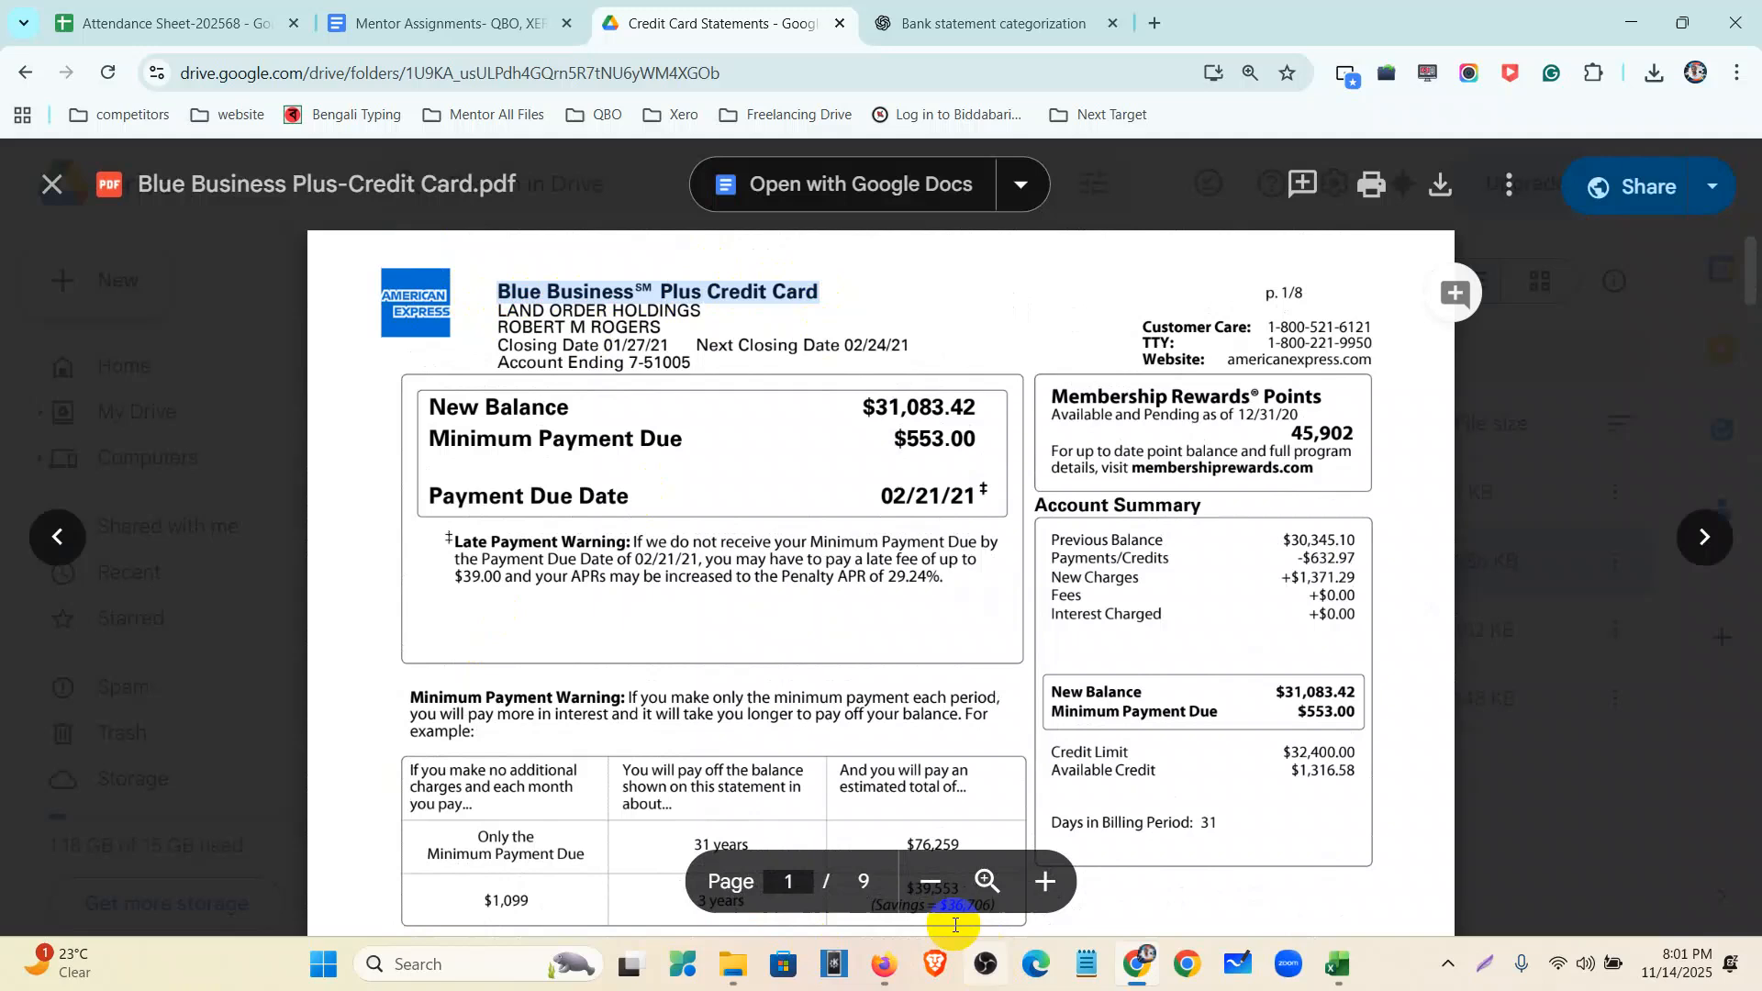
- Return to the QuickBooks Chart of accounts and start a new account
left_click(883, 964)
left_click(231, 233)
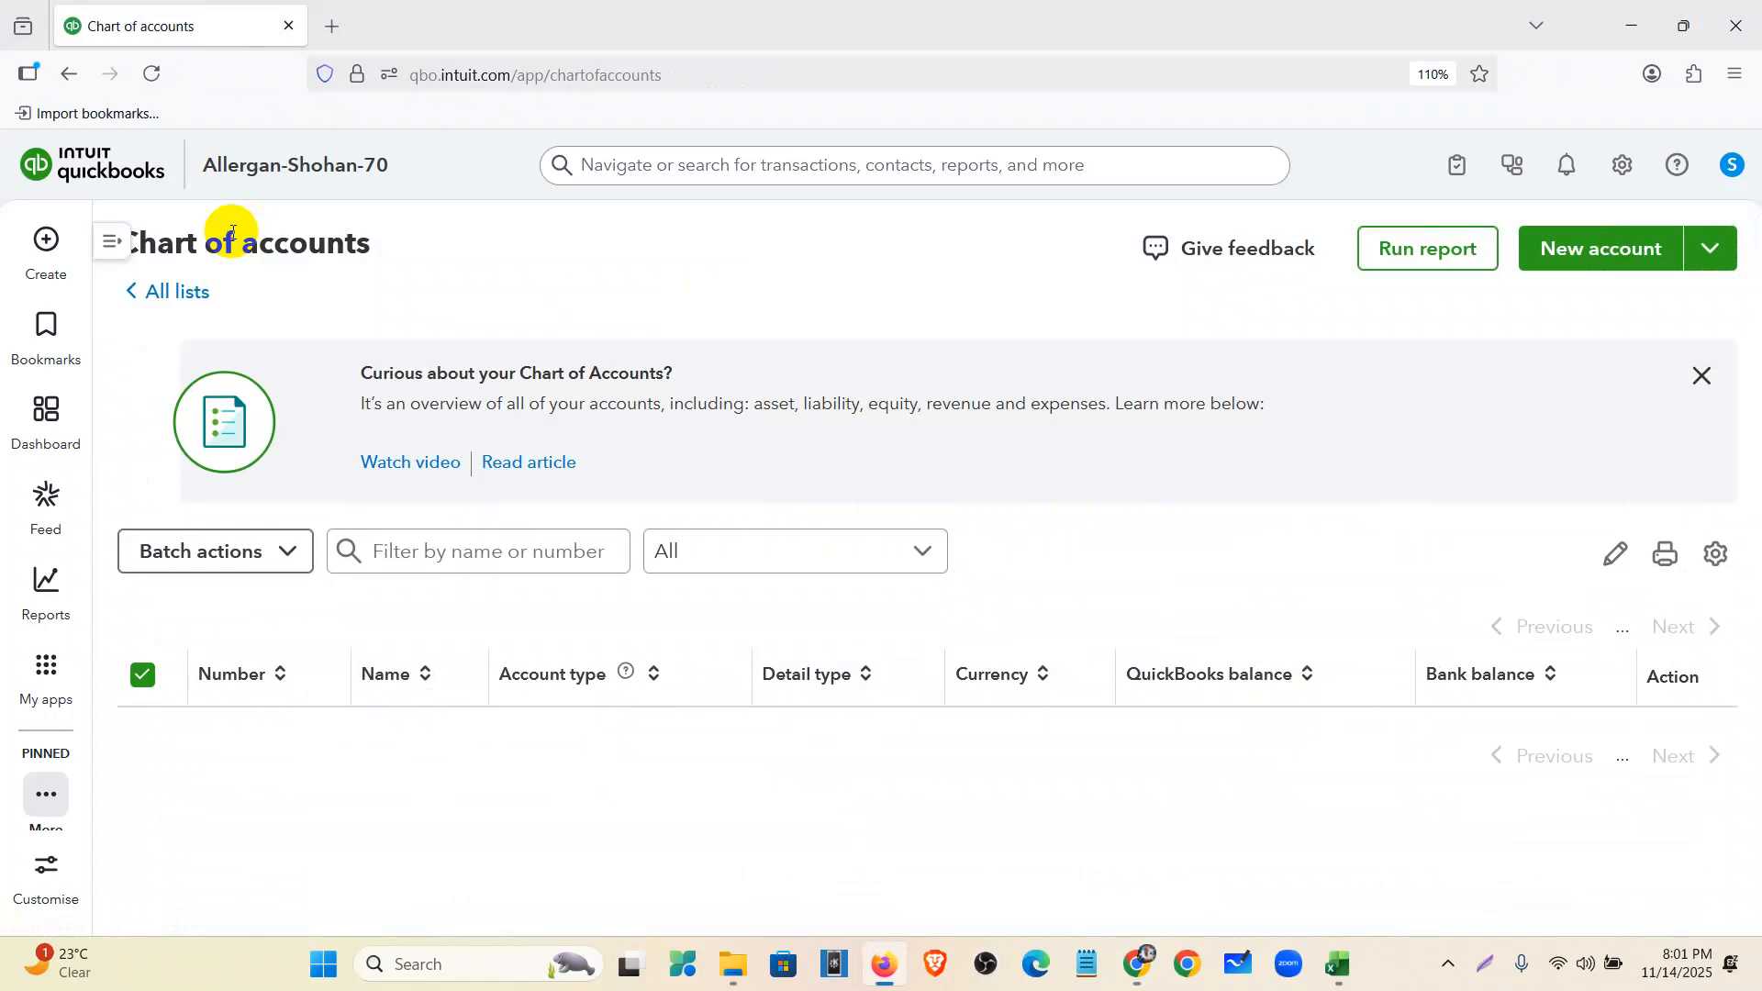
scroll(233, 233, "down", 1)
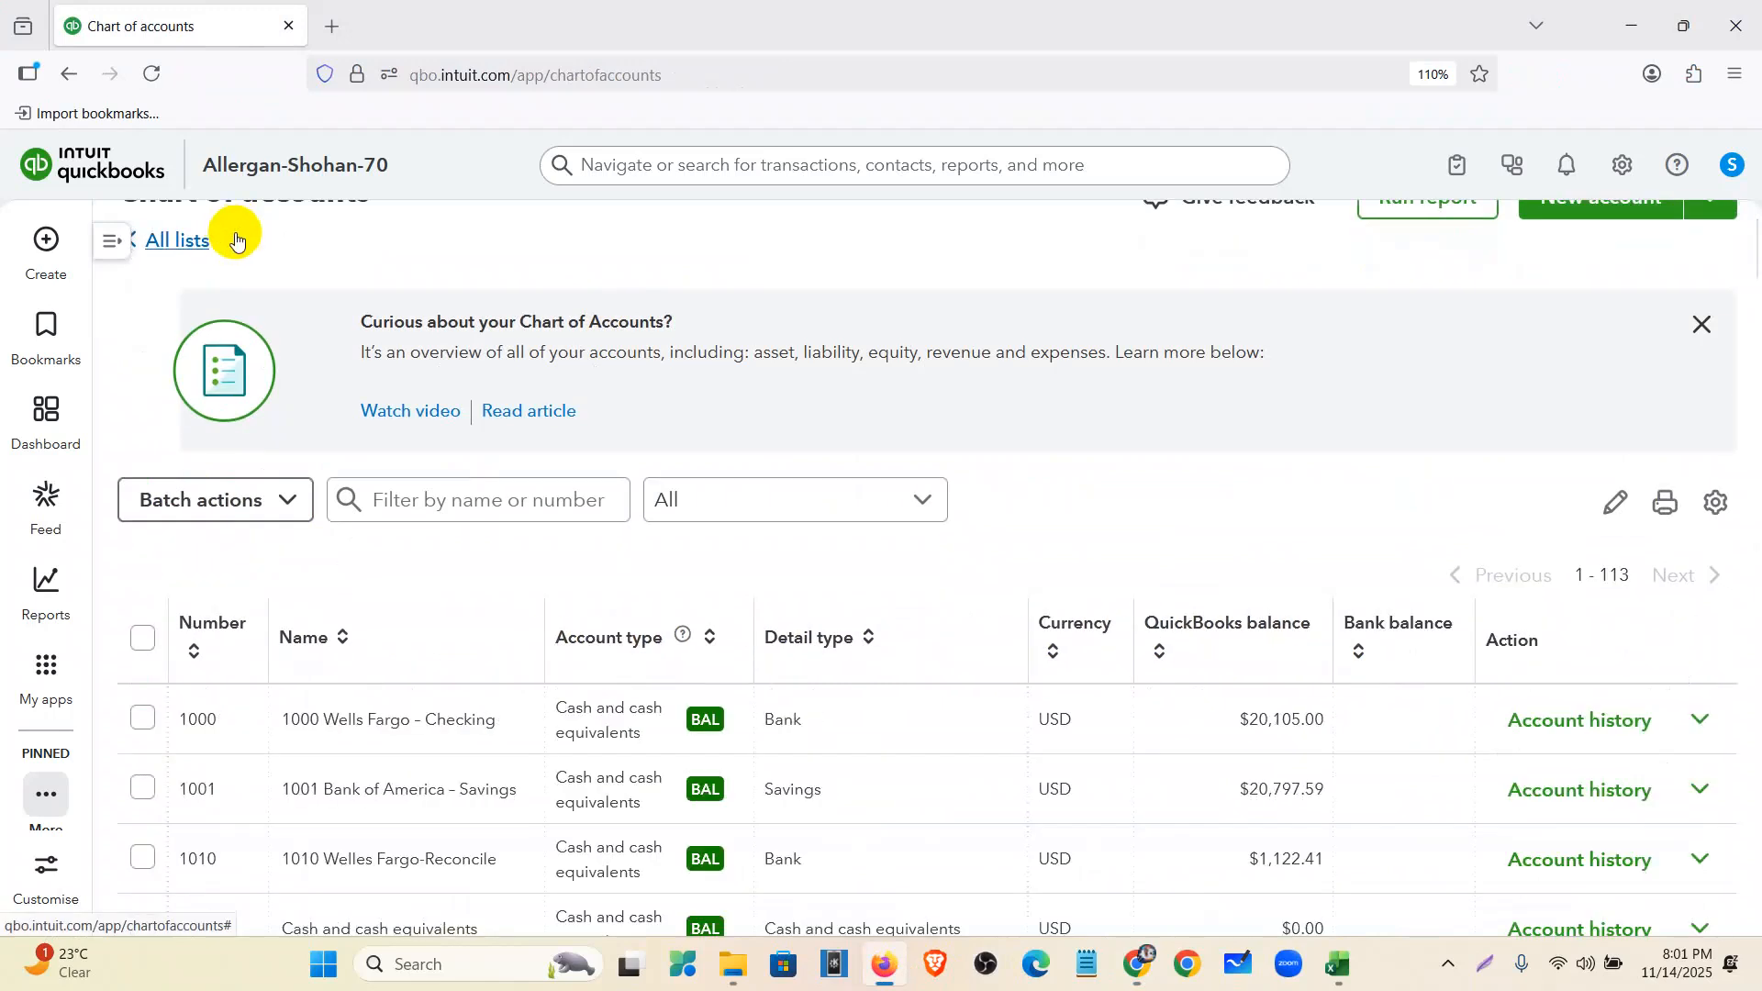
scroll(1682, 393, "up", 1)
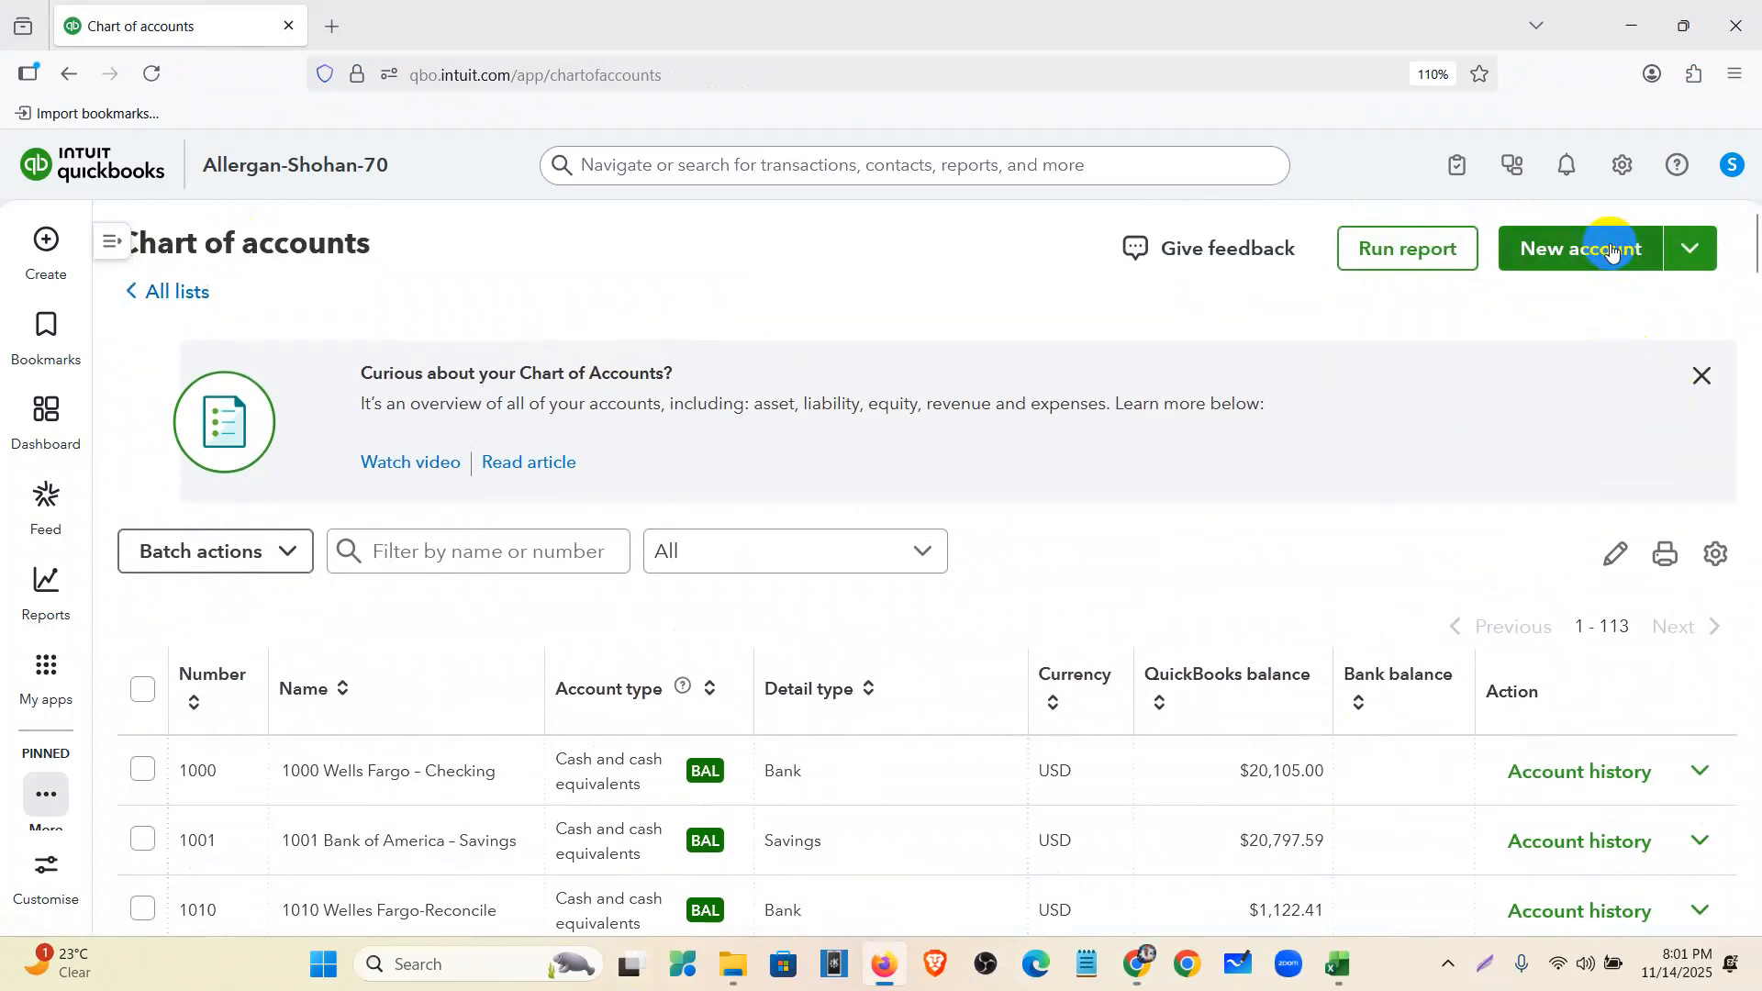
left_click(1606, 246)
- Enter account name 'Blue Businessa Plus Credit Card-' and account number 2010
left_click(1214, 269)
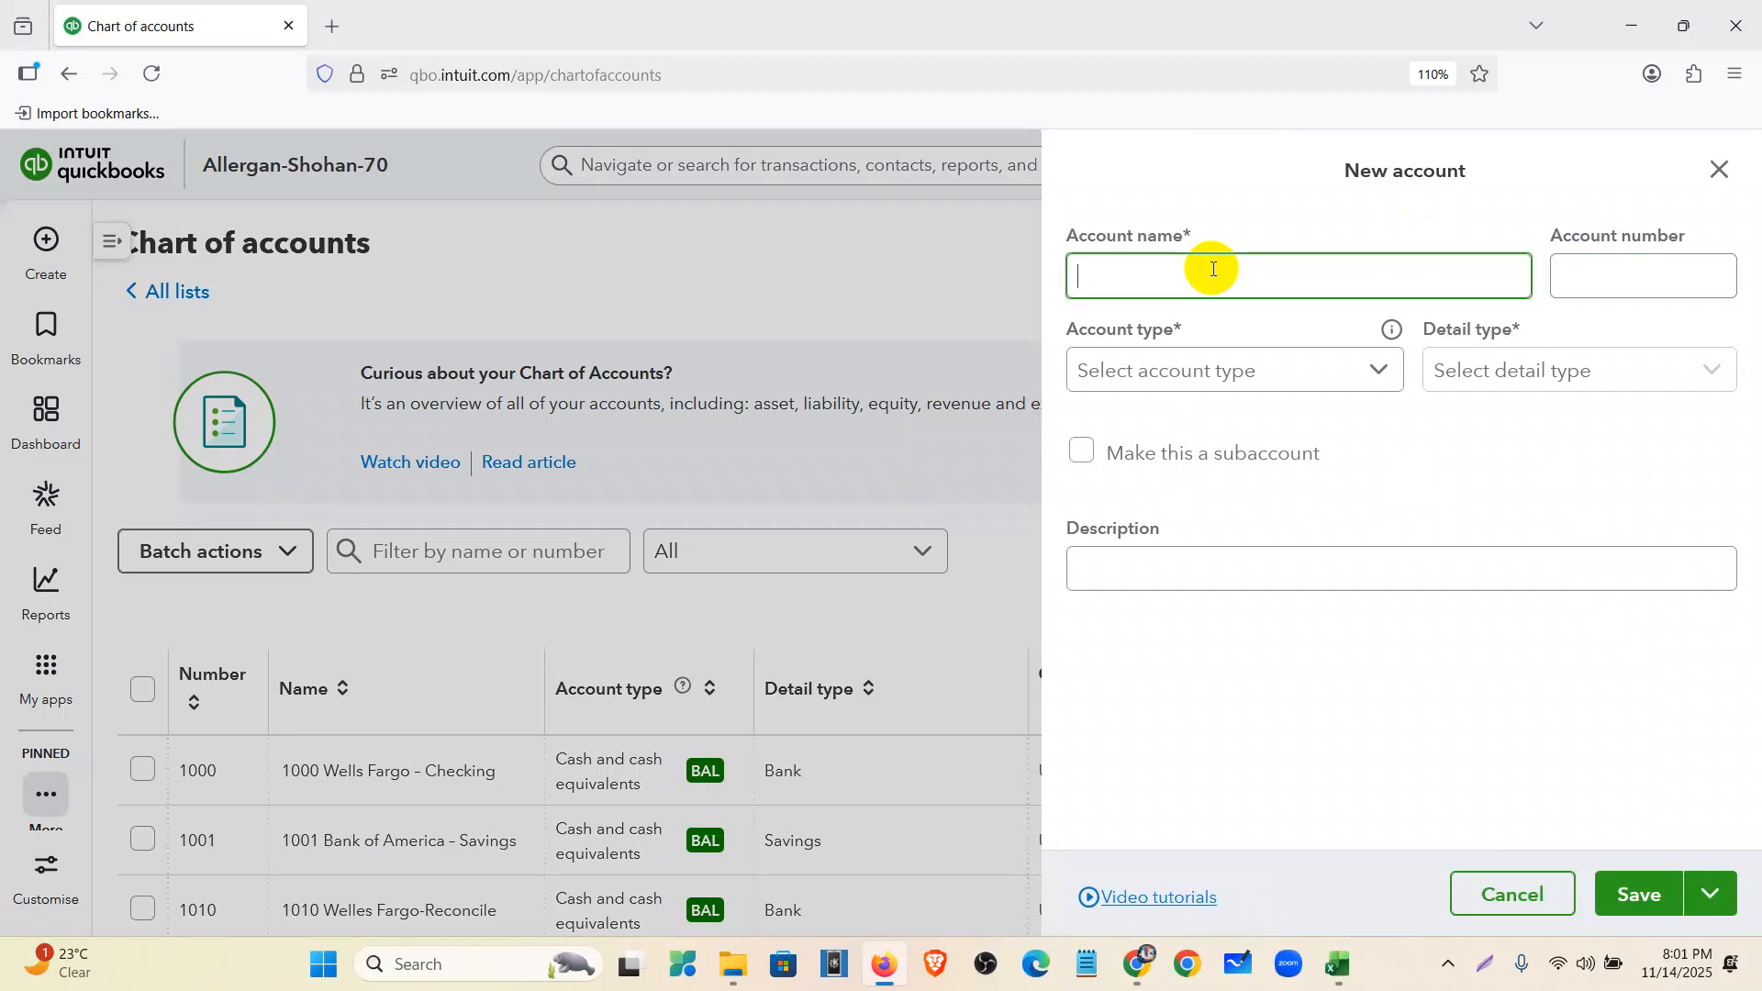
type("Blue Businessa Plus Credit Card")
left_click(1598, 274)
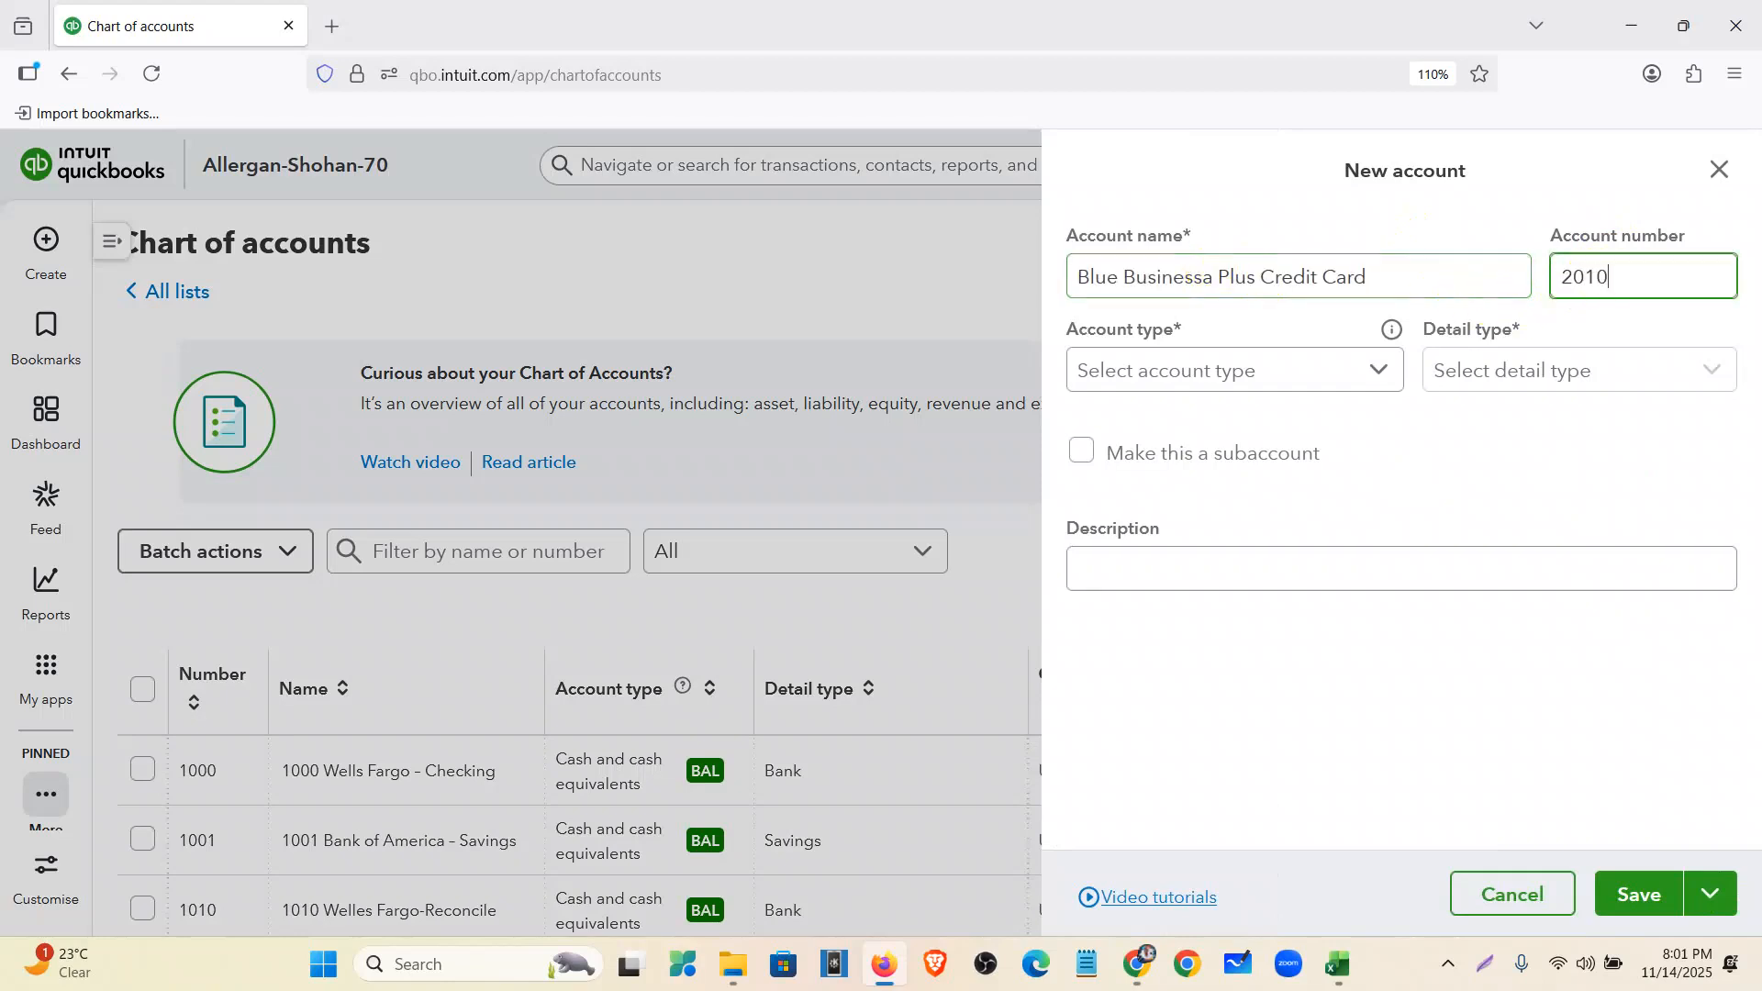
left_click(1393, 282)
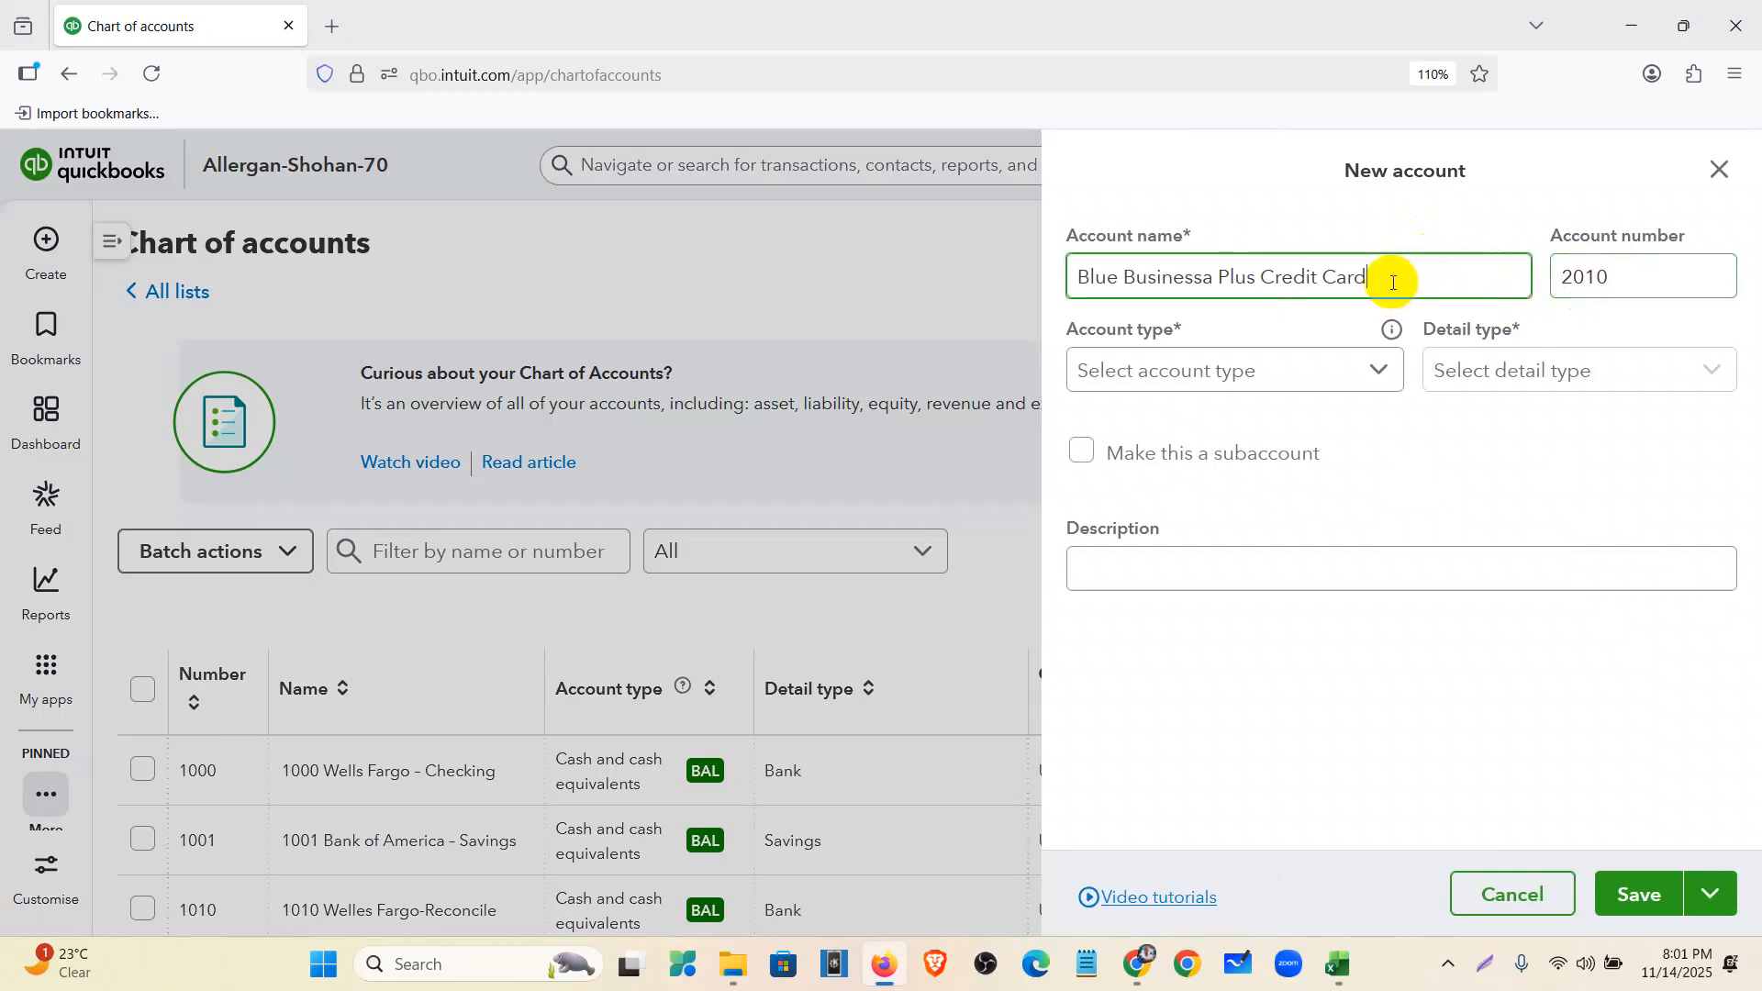
key("Tab")
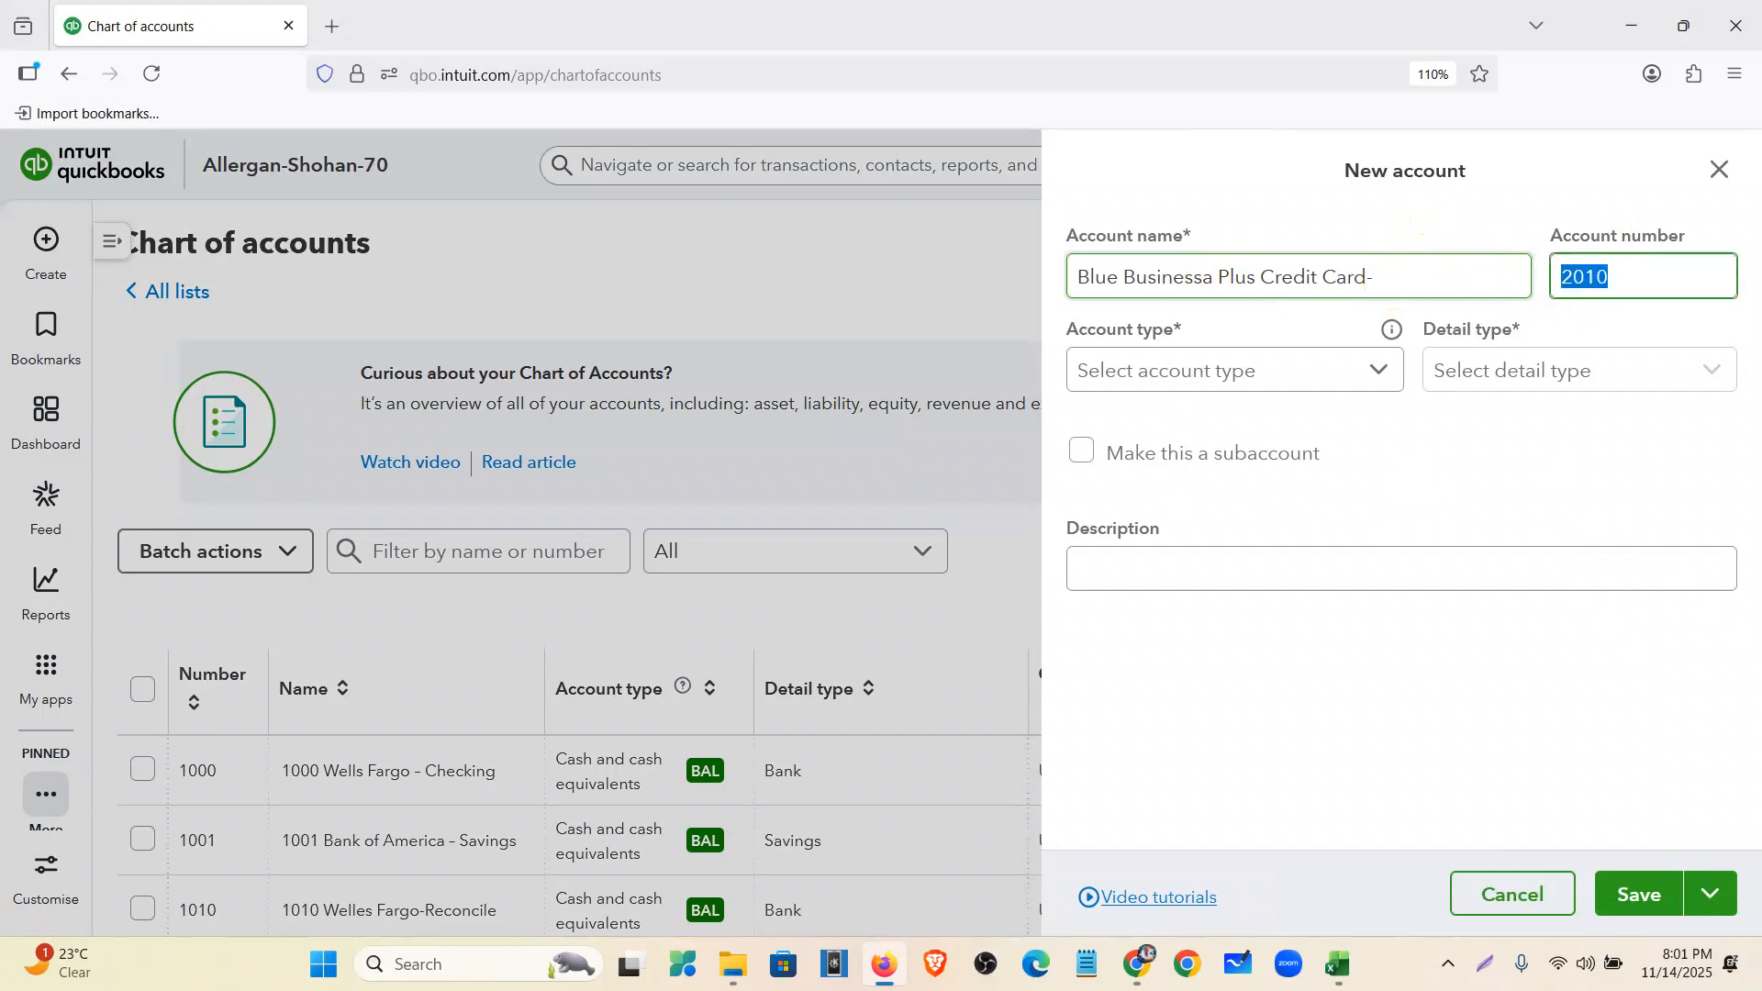
left_click(1401, 278)
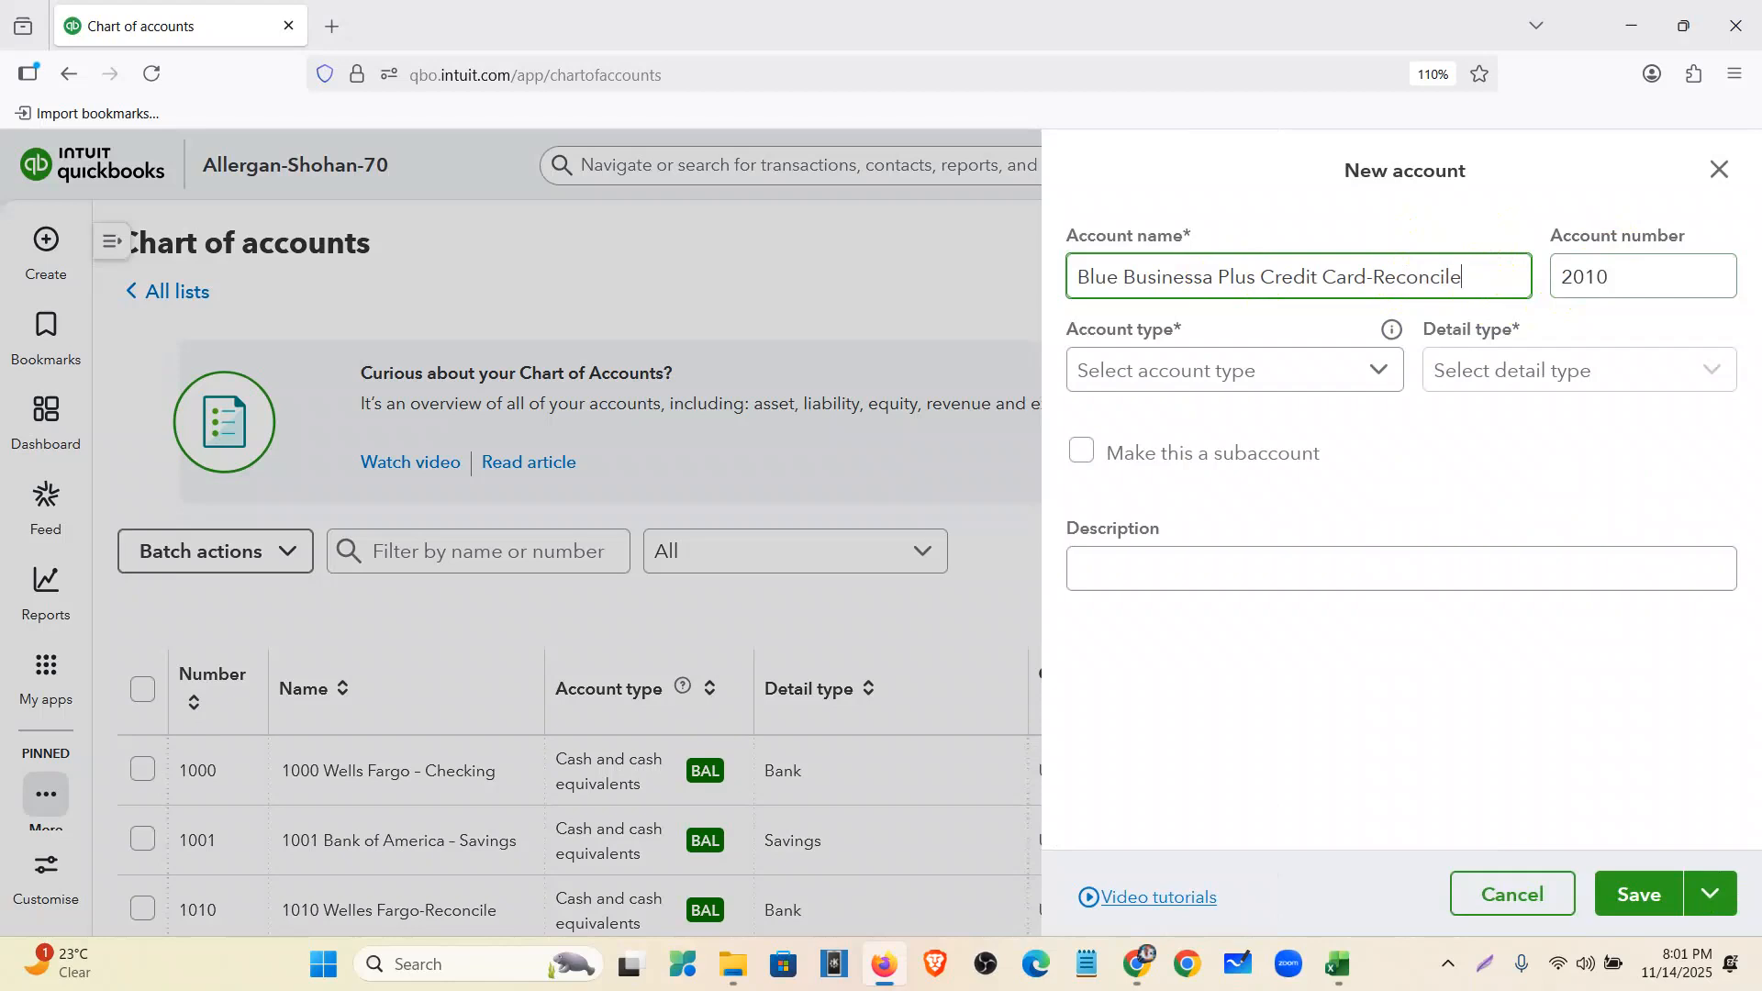
- Set the new account's type and detail type to Credit card
left_click(1366, 377)
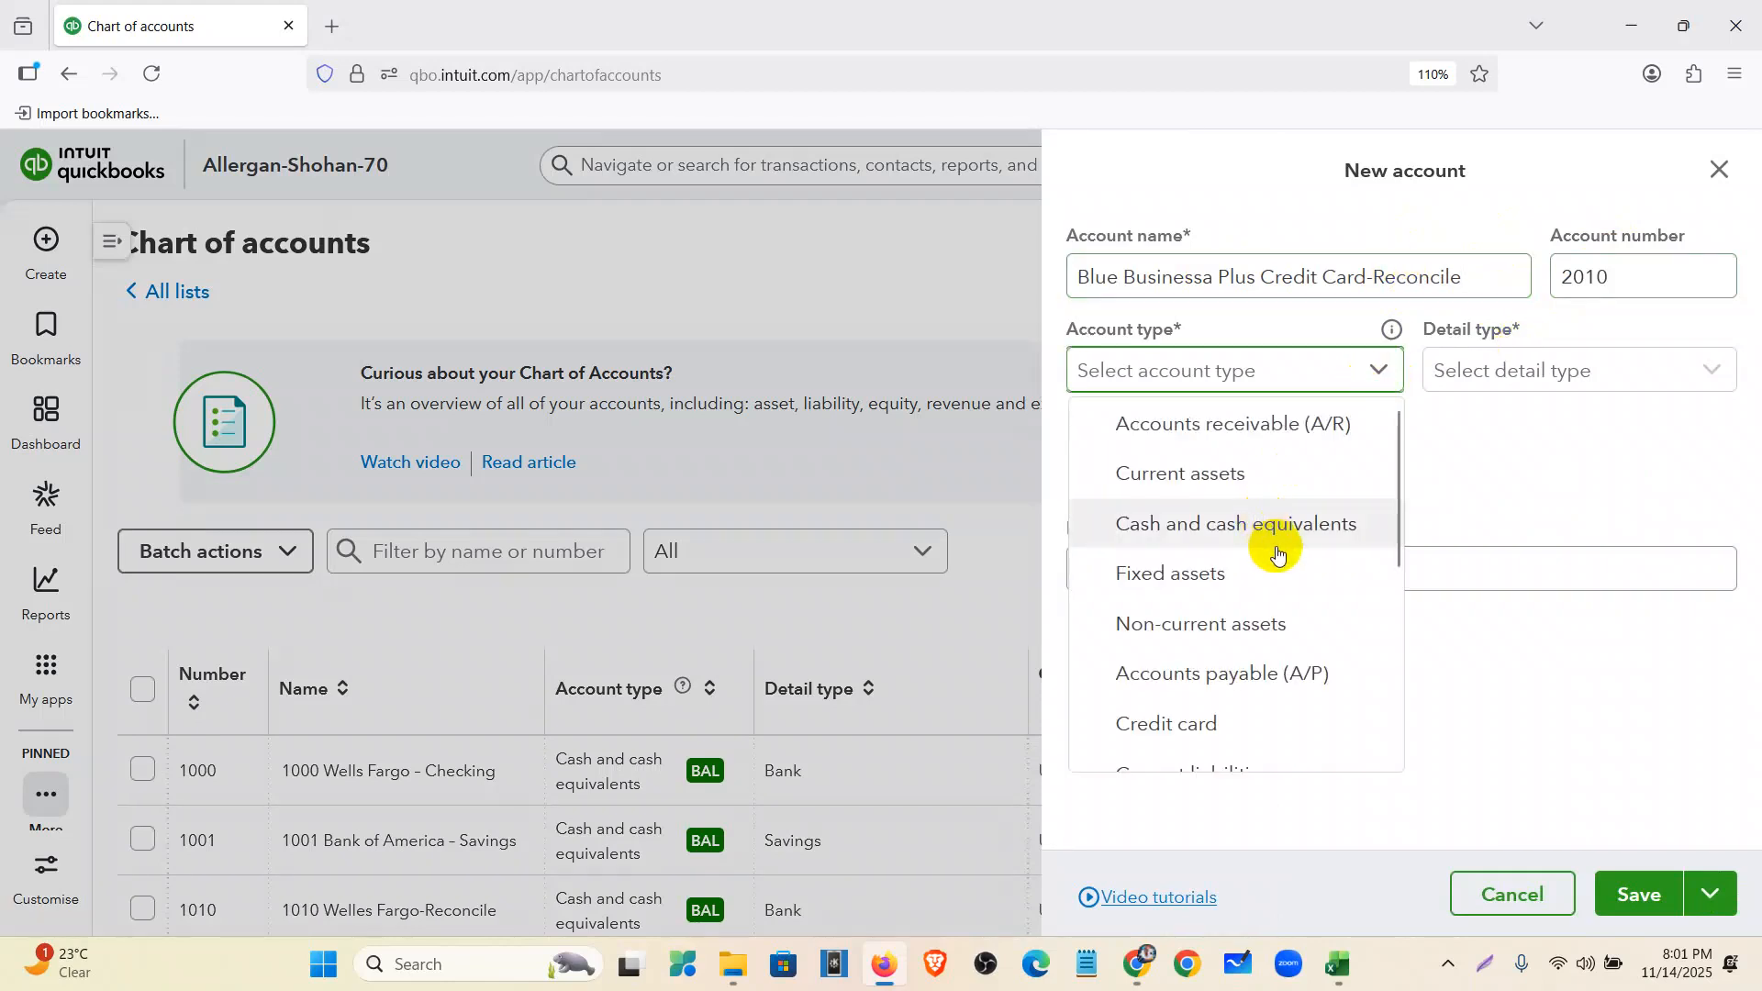
scroll(1269, 586, "down", 2)
left_click(1268, 586)
left_click(1468, 368)
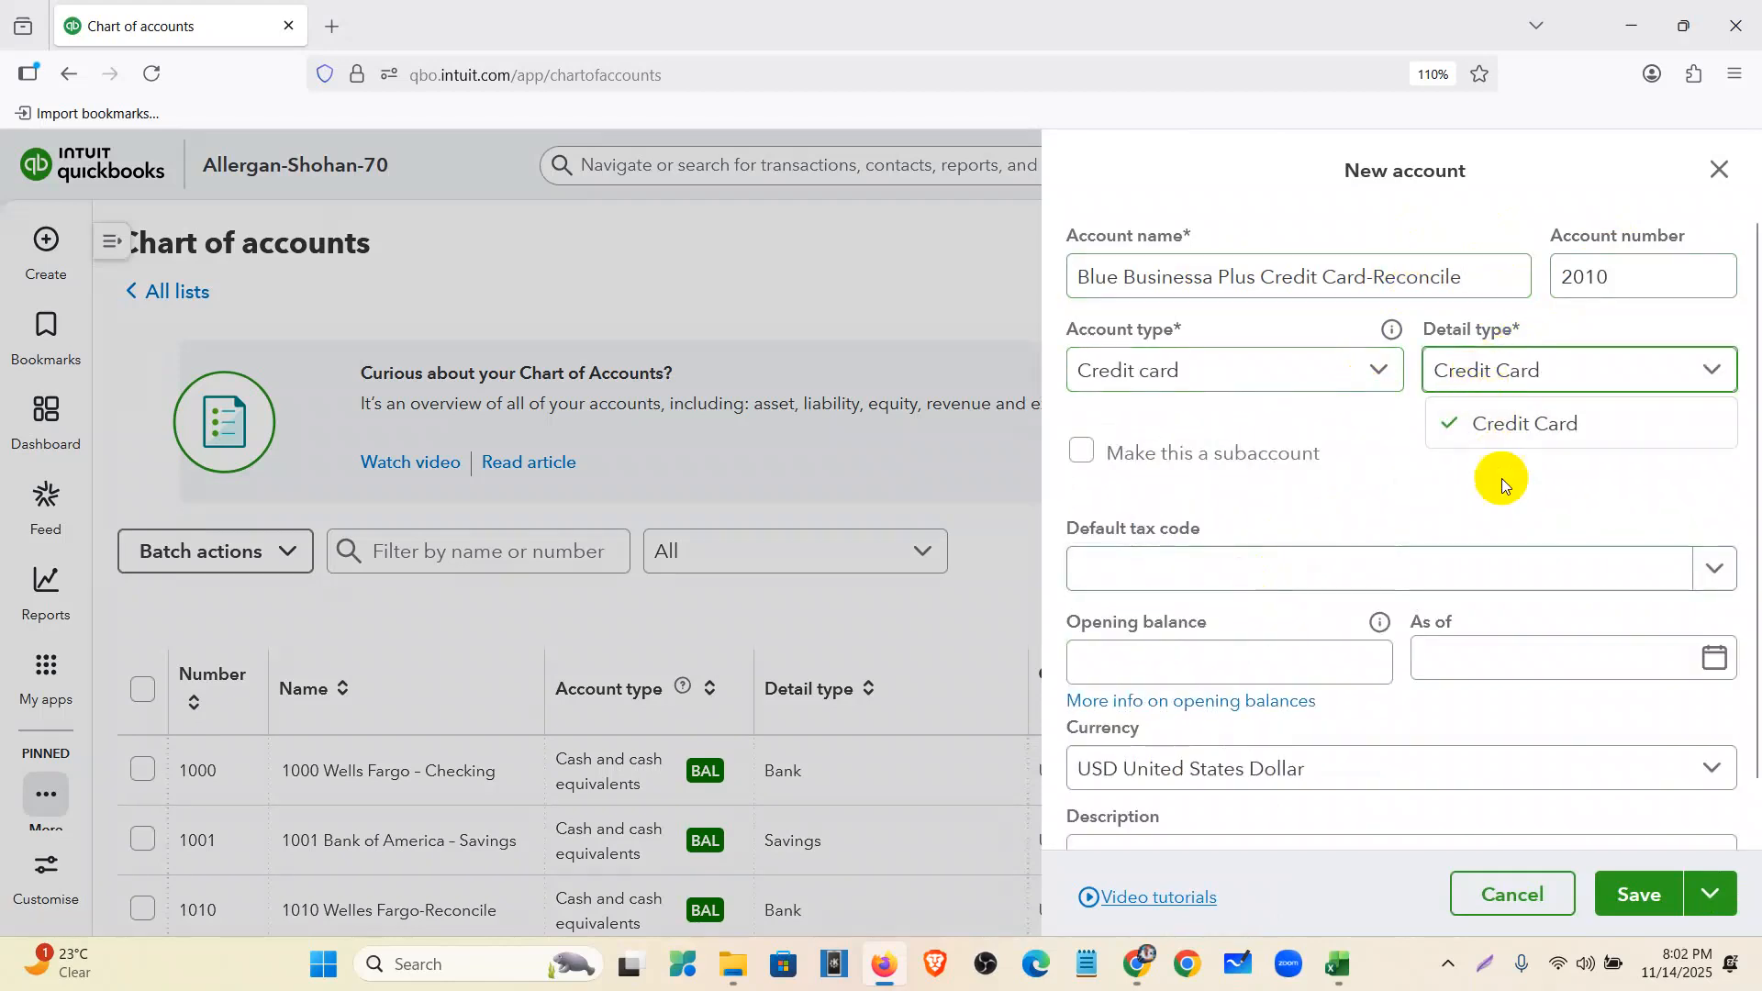
left_click(1499, 443)
- Copy the statement's $30,345.10 previous balance into the Opening balance field
left_click(1286, 657)
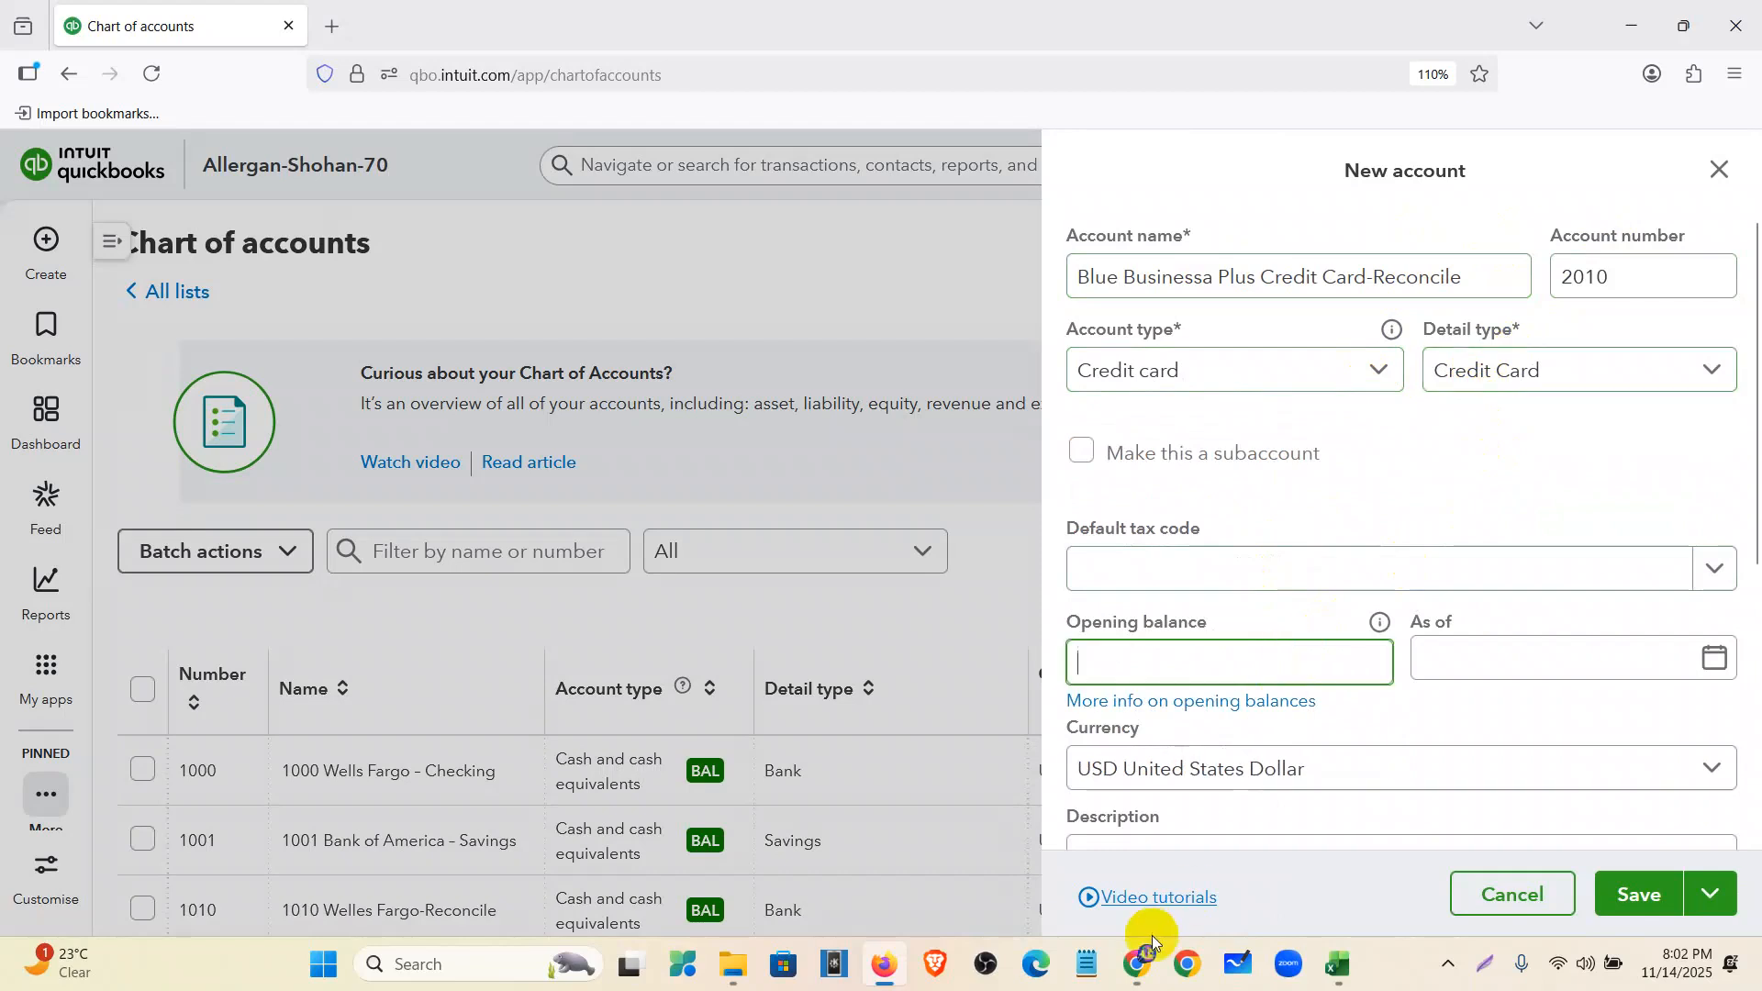
left_click(1139, 971)
double_click(1319, 542)
key("ctrl+c")
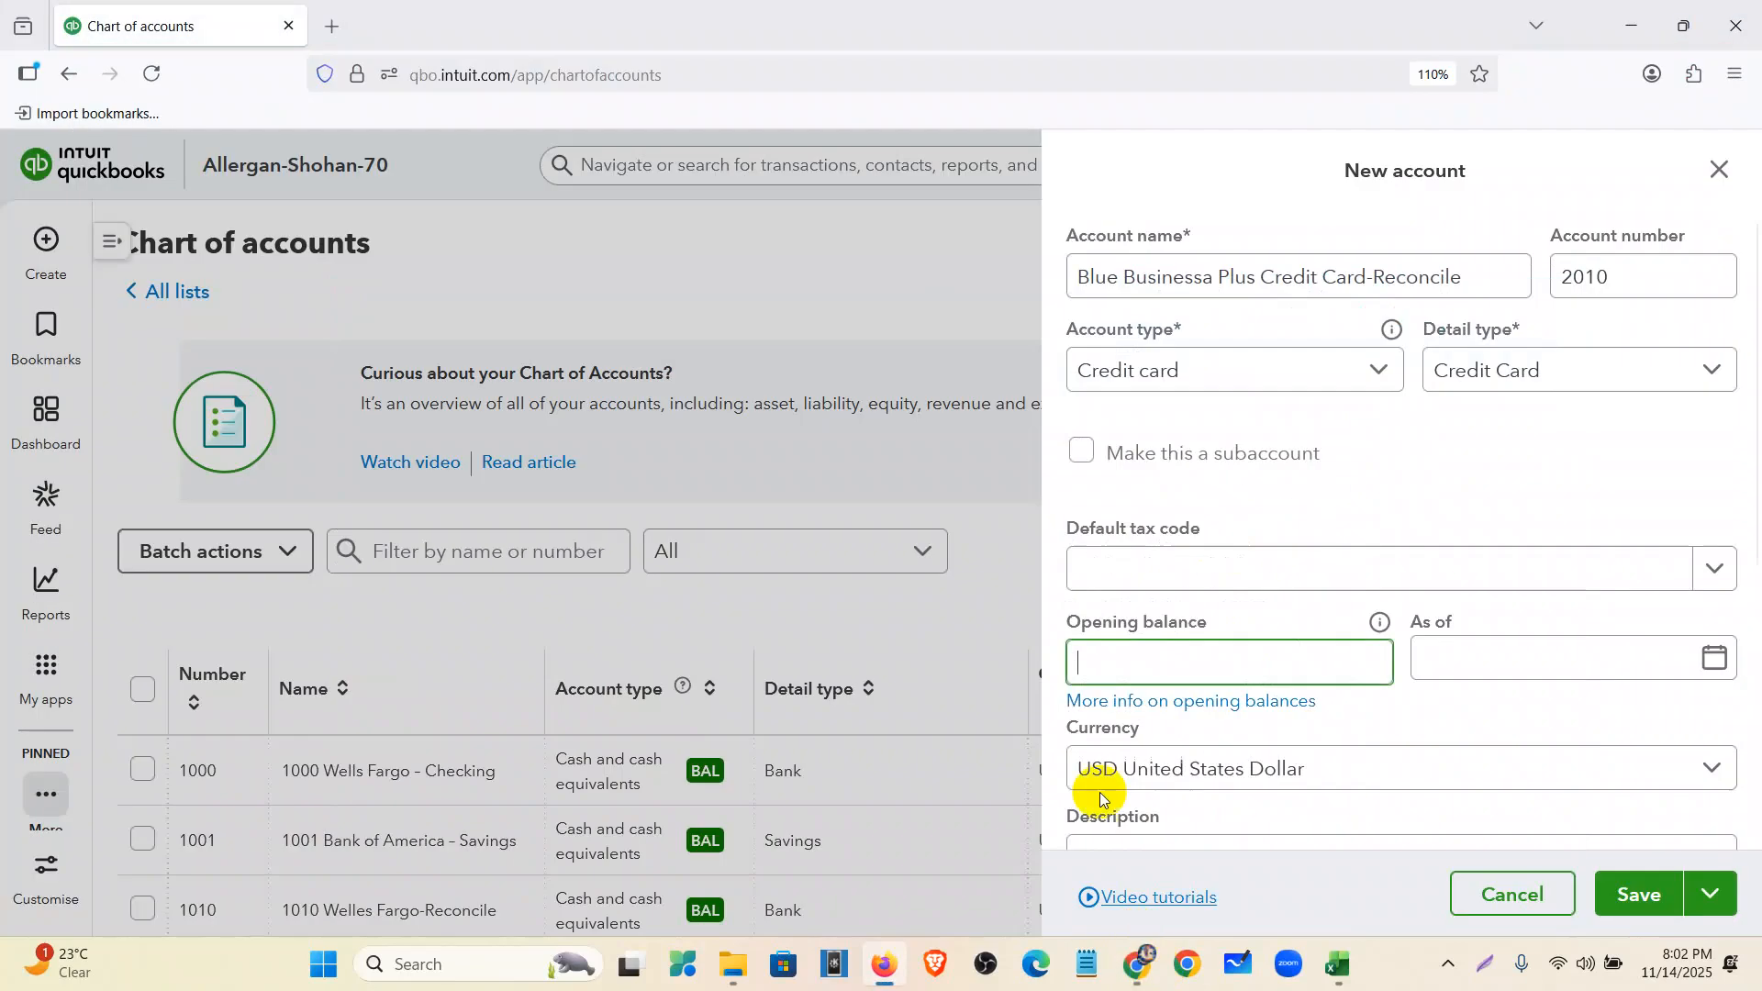
left_click(1140, 966)
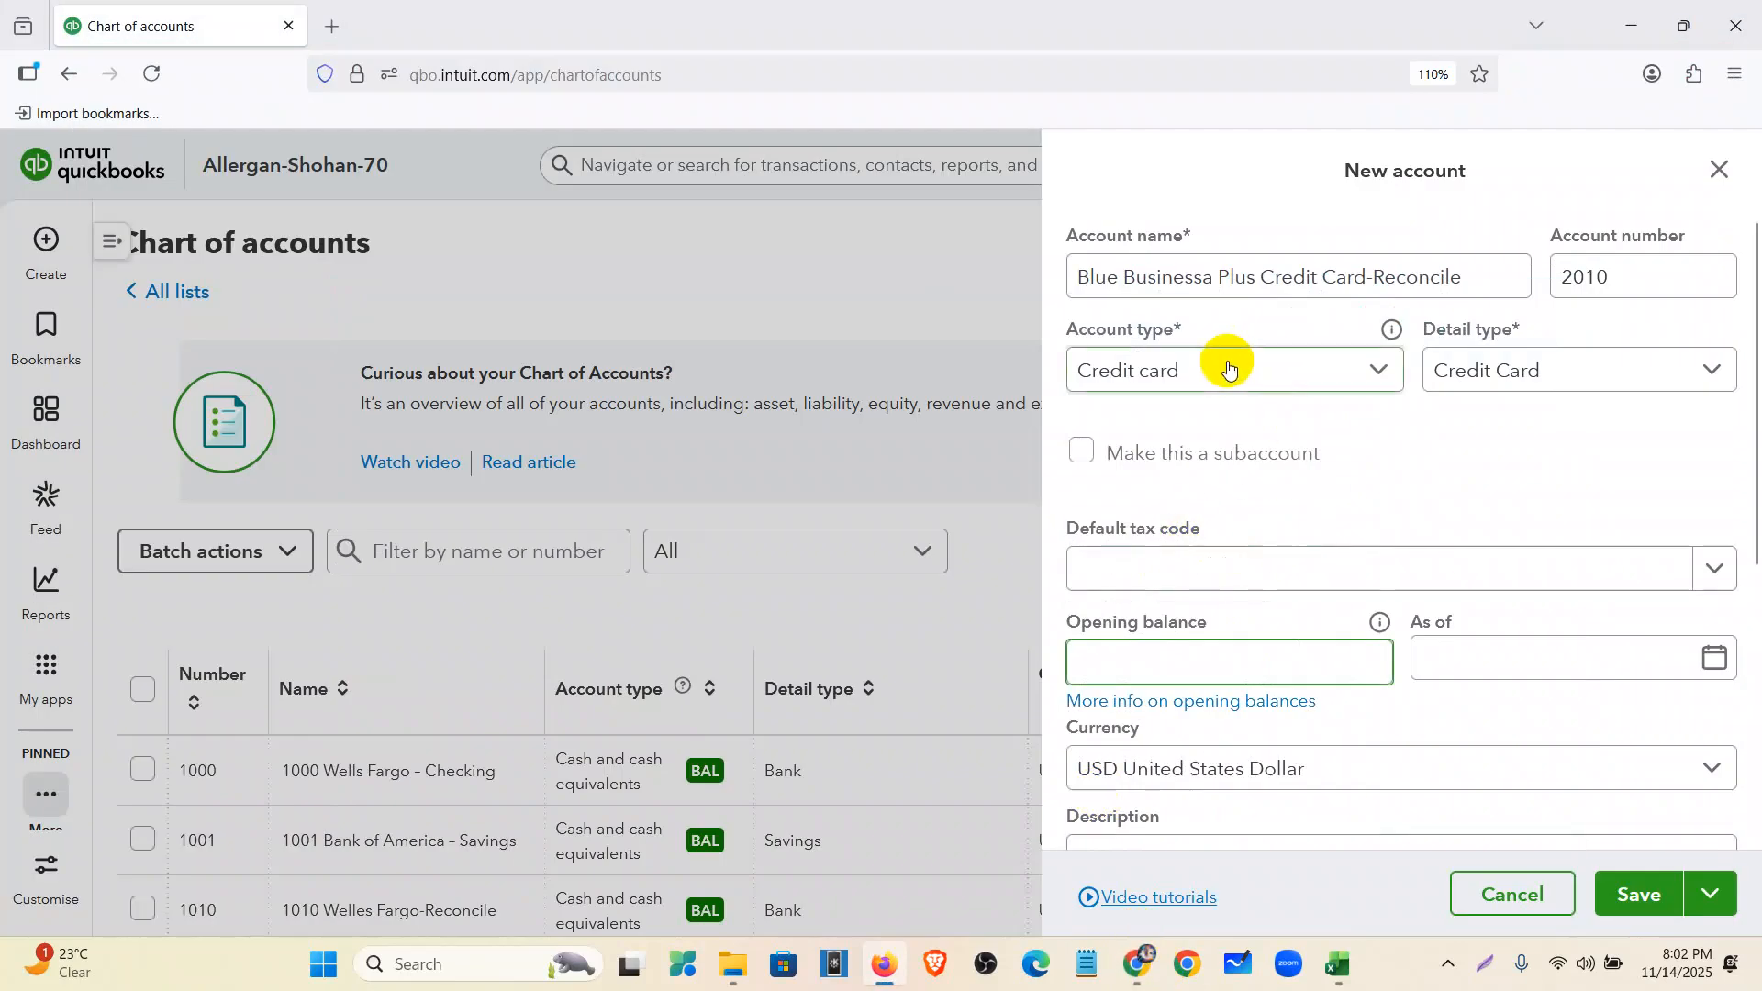
key("ctrl+v")
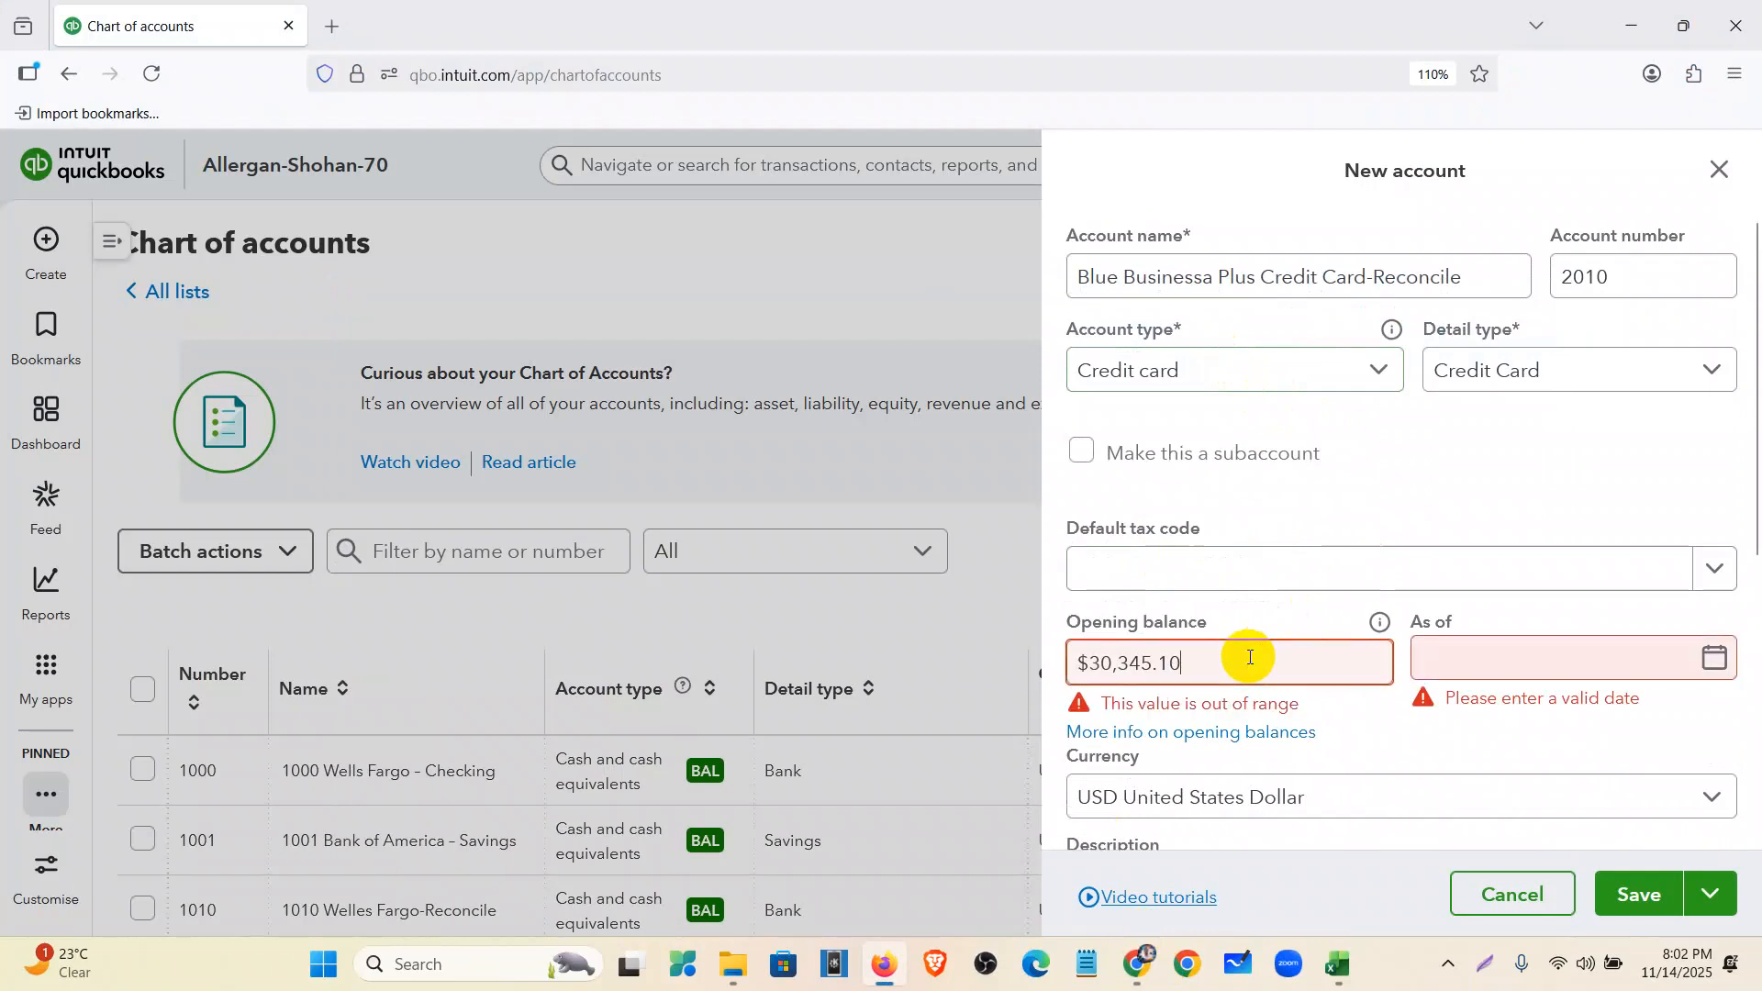
- Set the opening balance date to 12/20/2020
left_click(1469, 675)
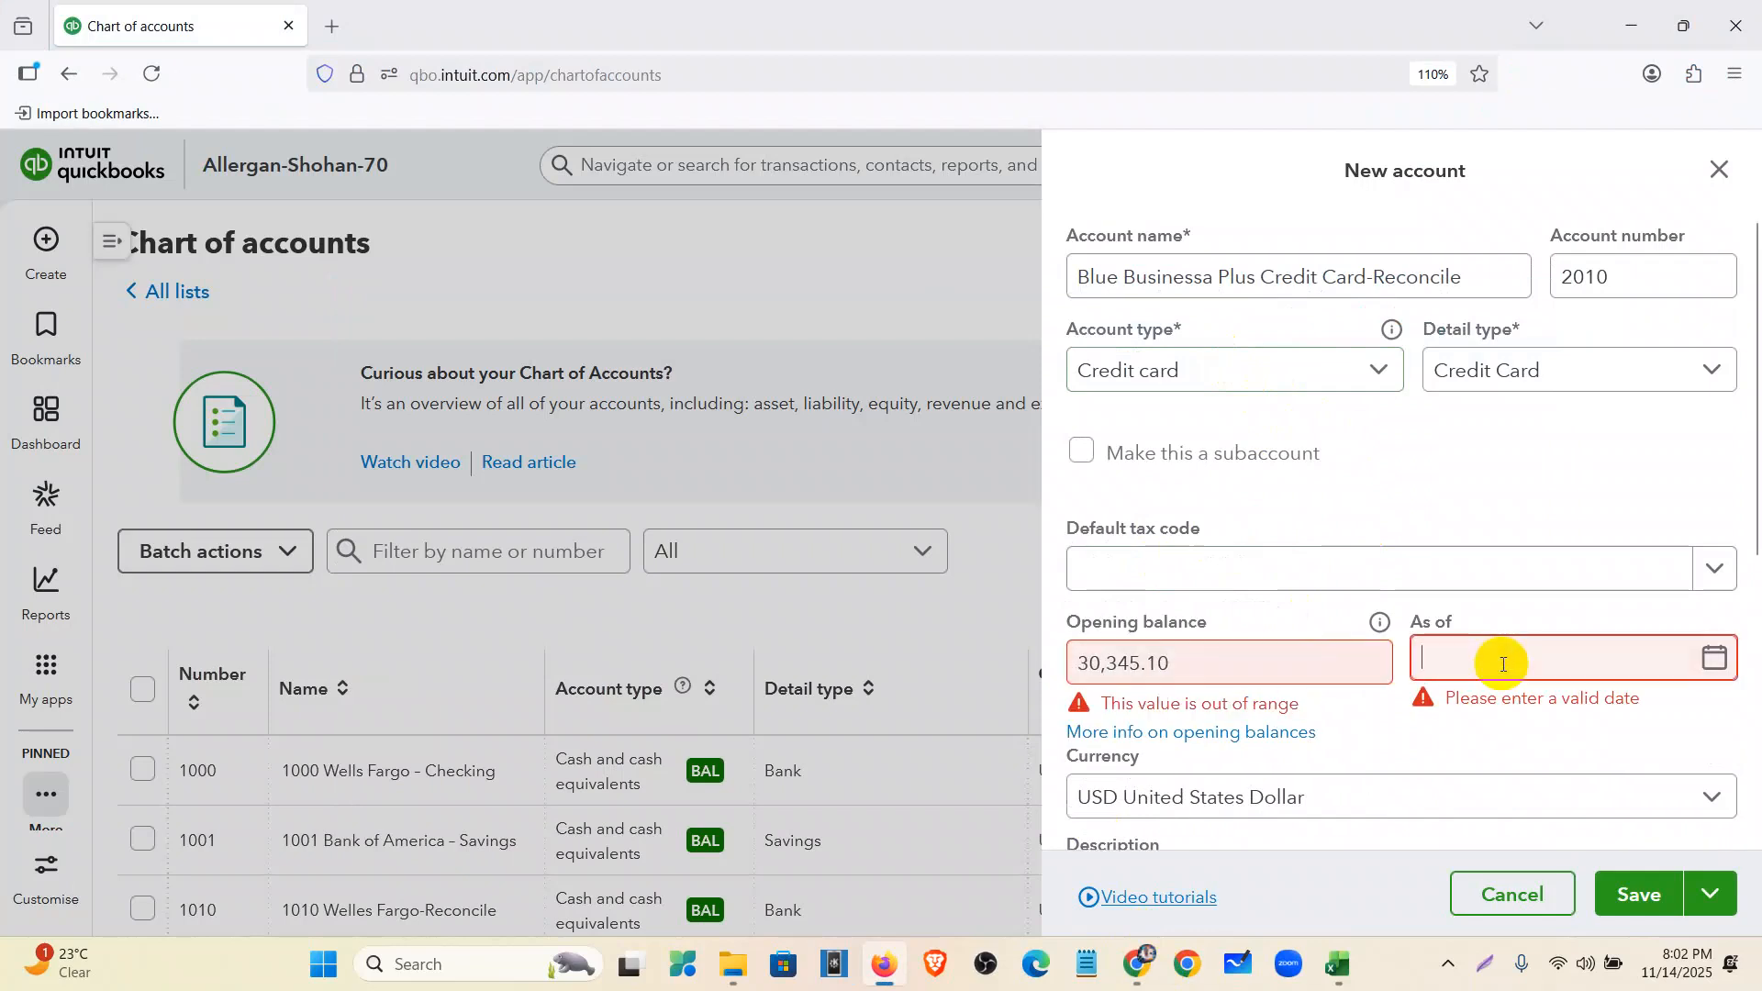
left_click(1713, 657)
left_click(1444, 315)
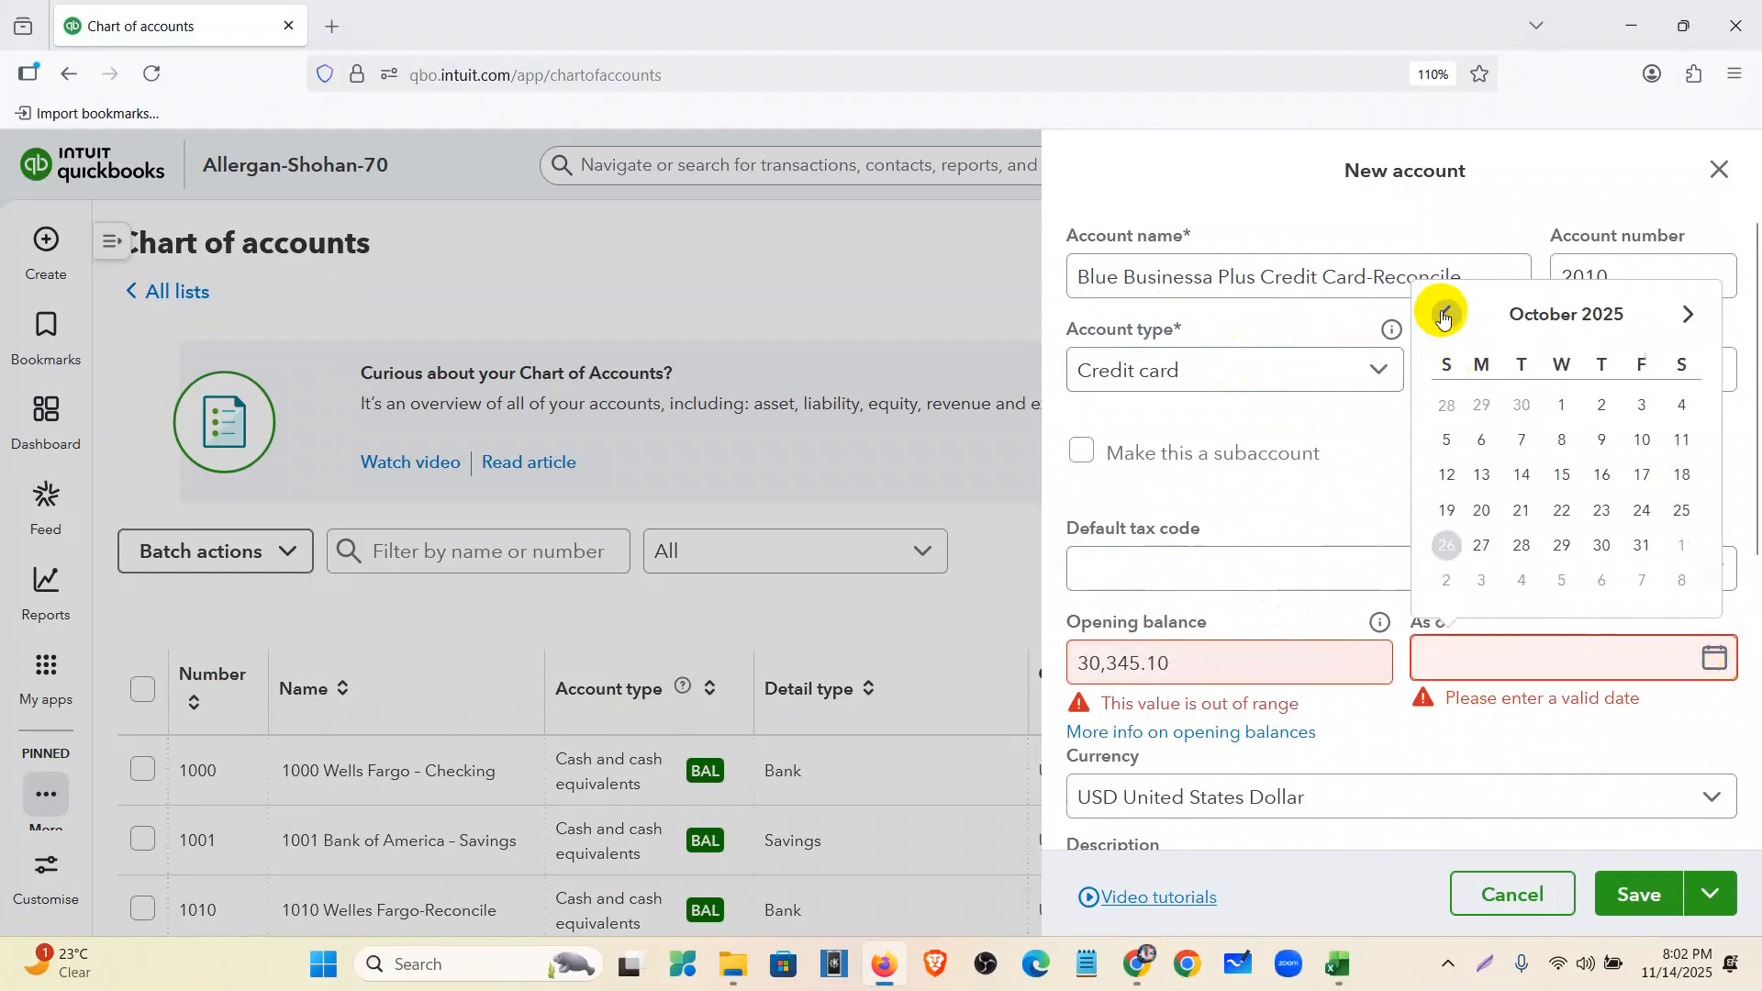
double_click(1687, 317)
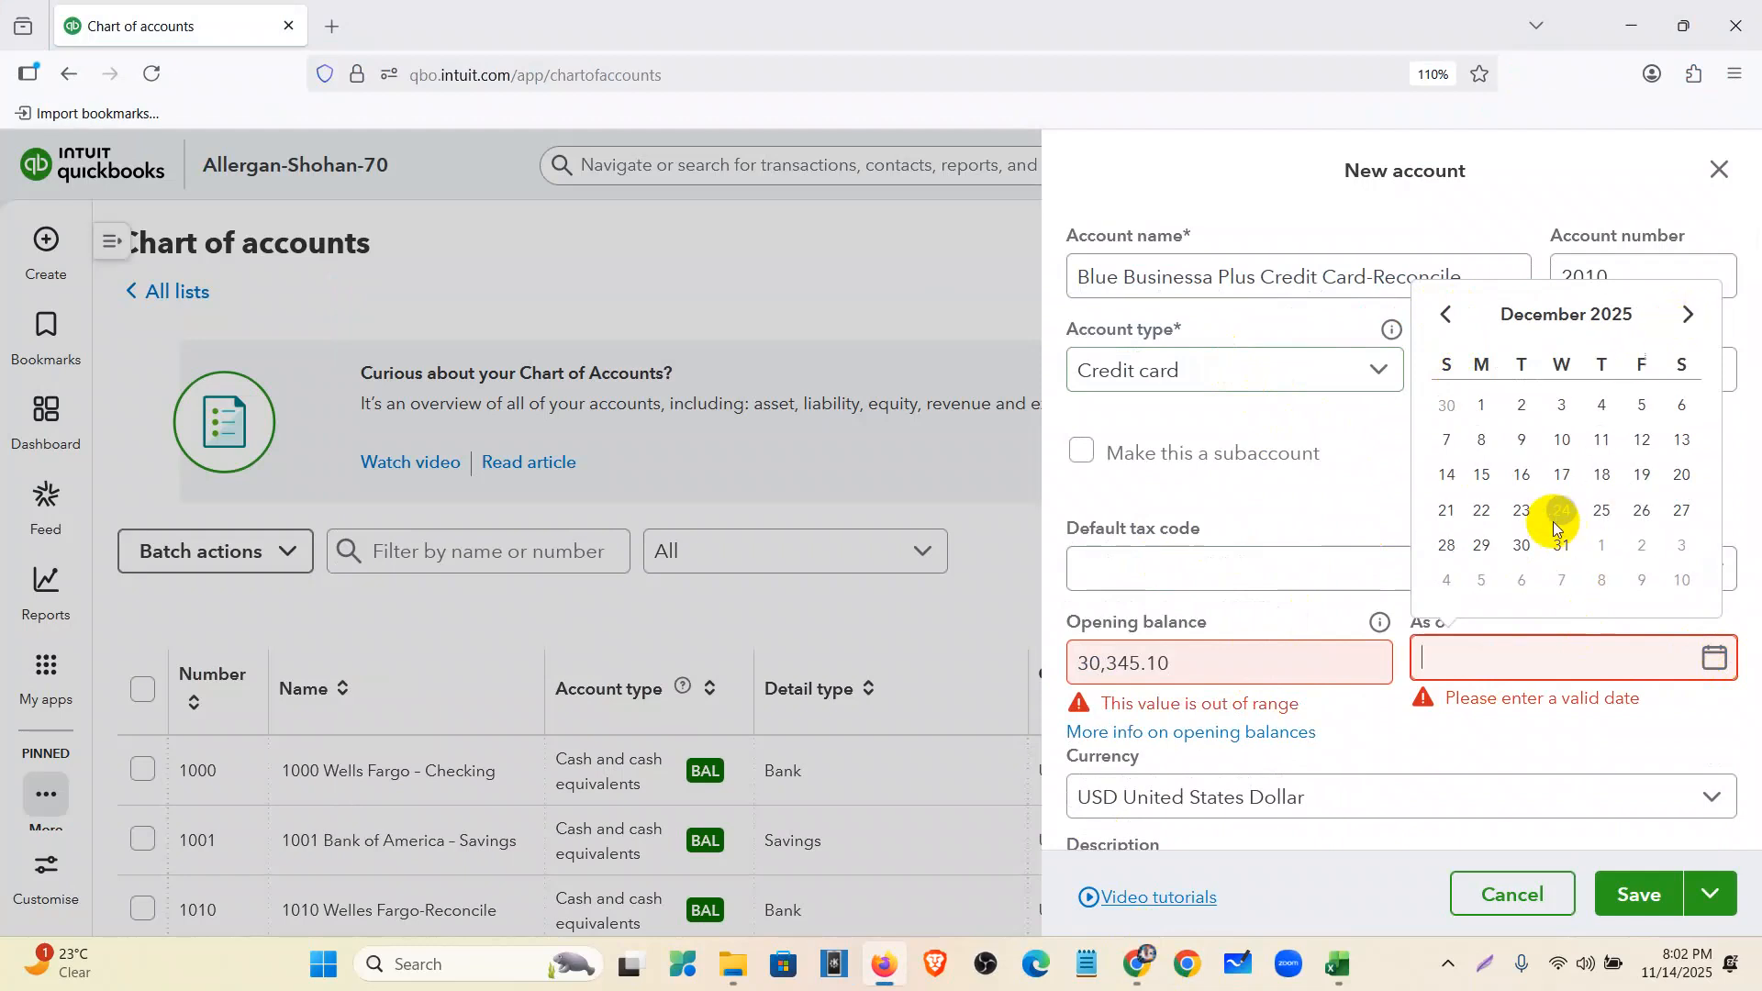
left_click(1676, 473)
key("BackSpace")
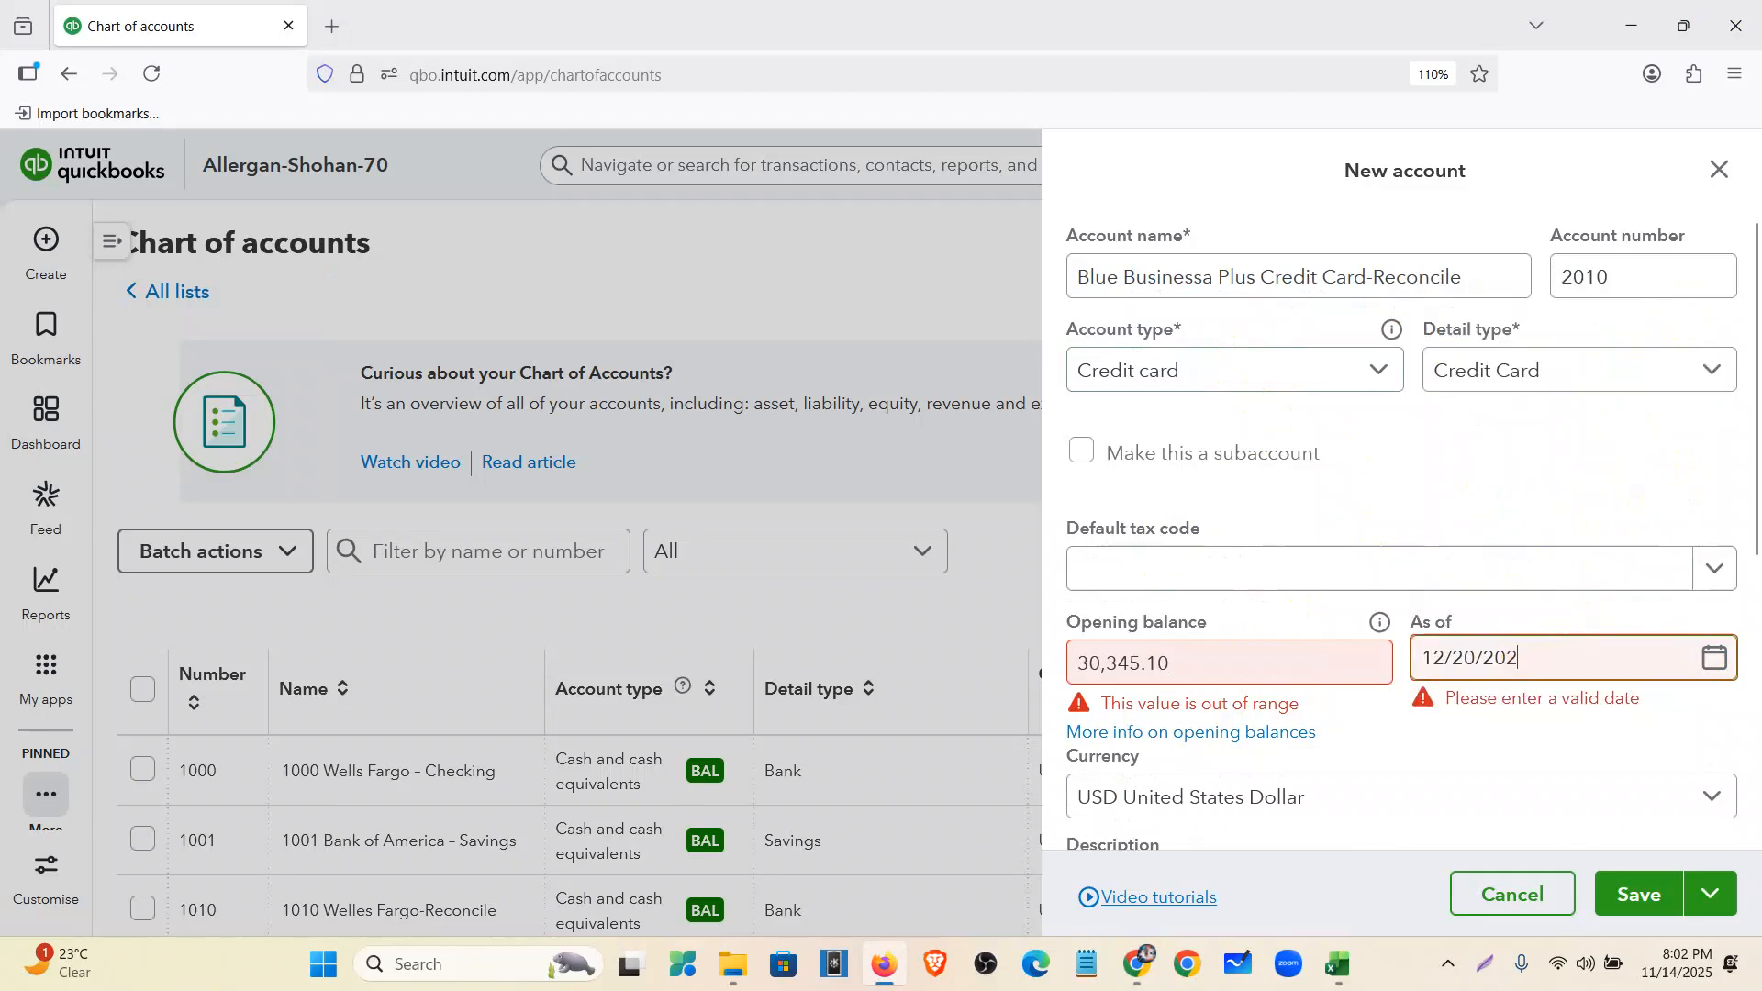
type("0")
- Save the account, changing the duplicate account number to 2001
left_click(1634, 890)
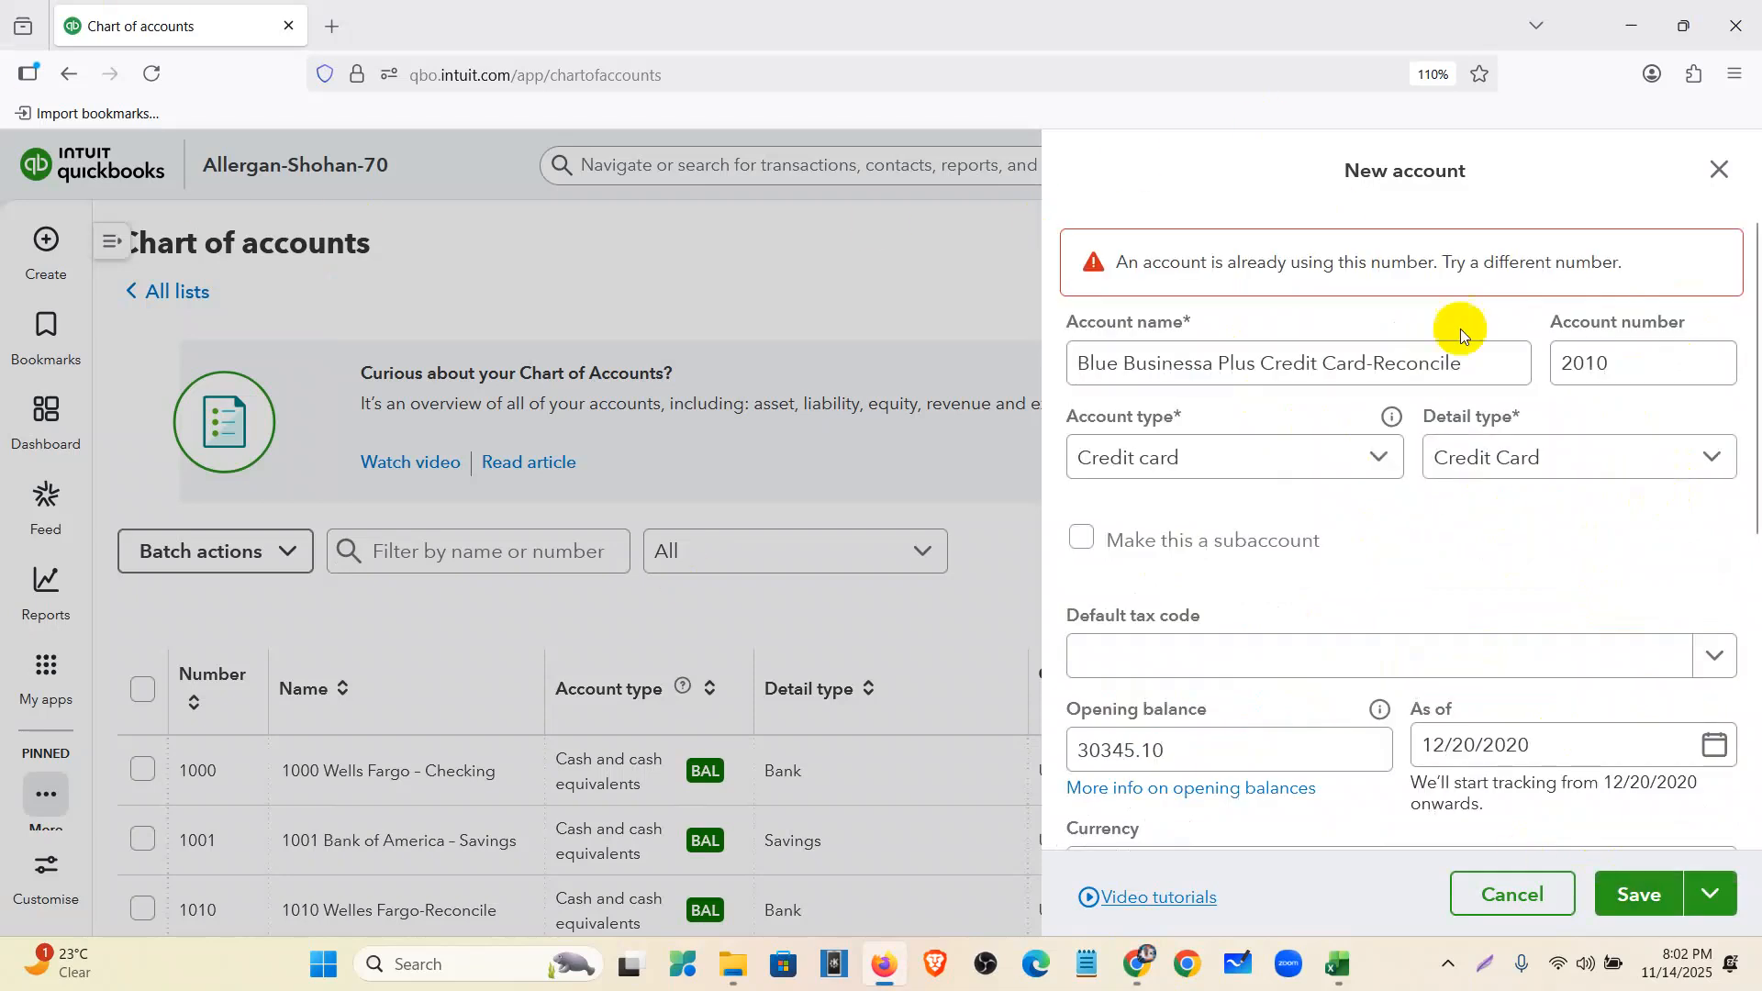
left_click(1621, 364)
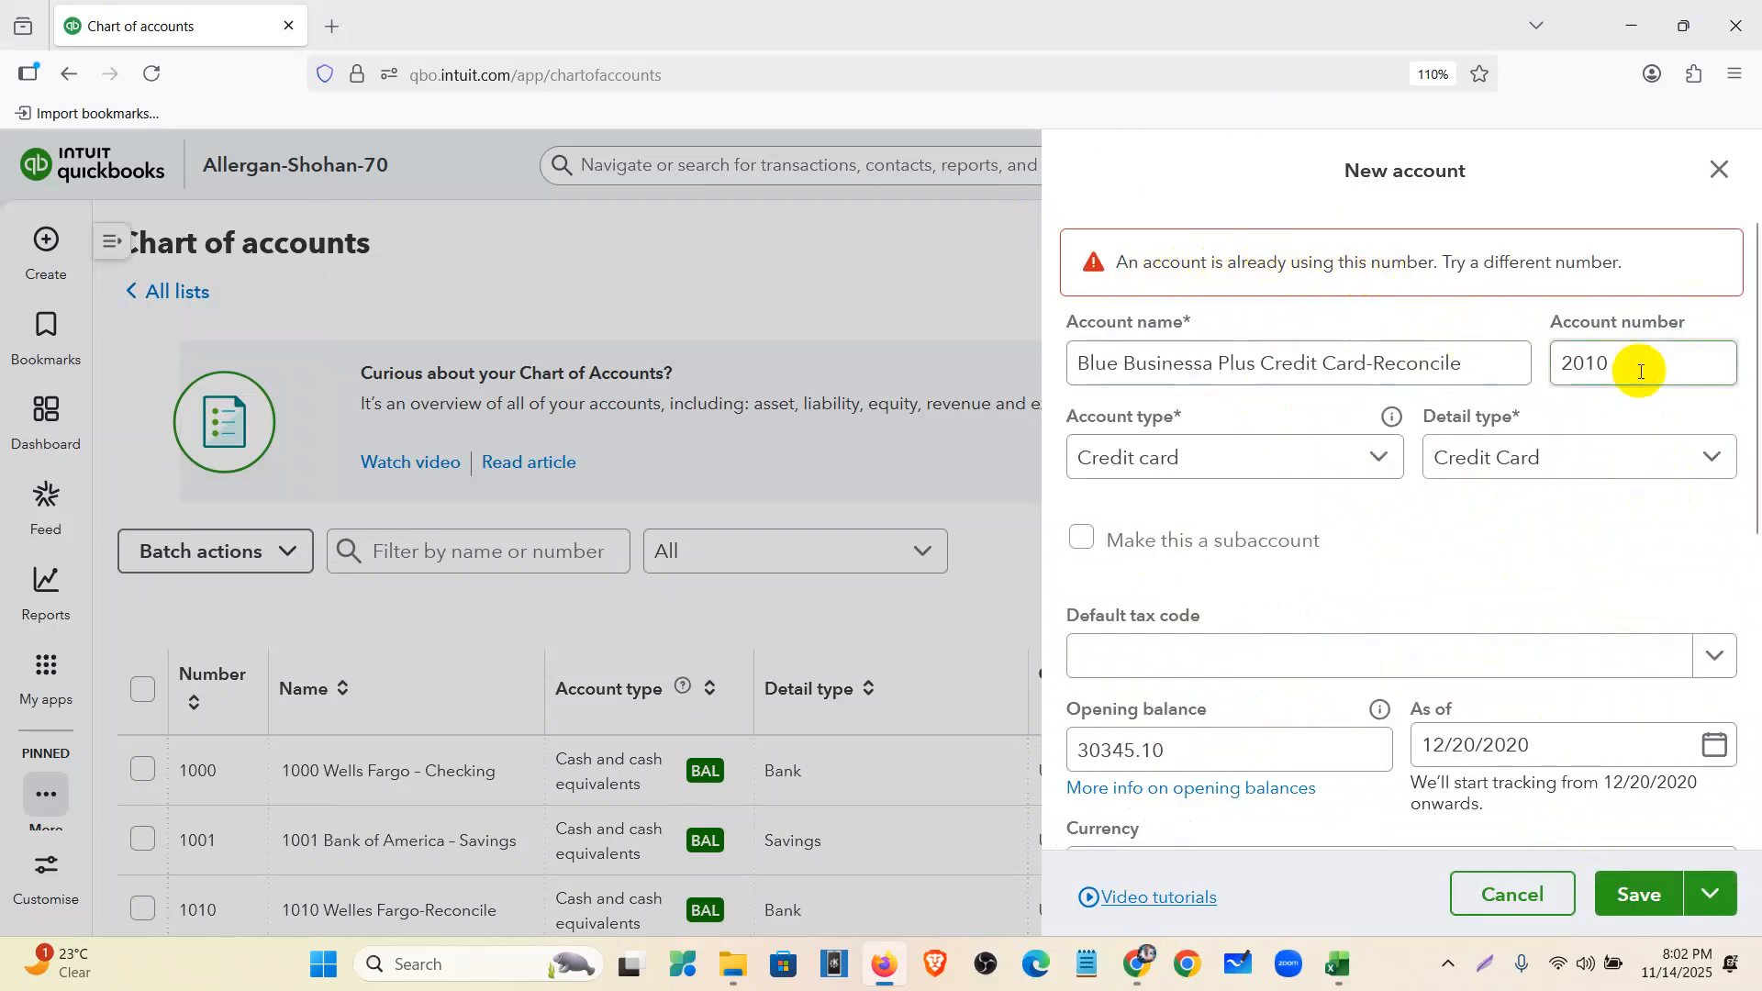
left_click(1662, 883)
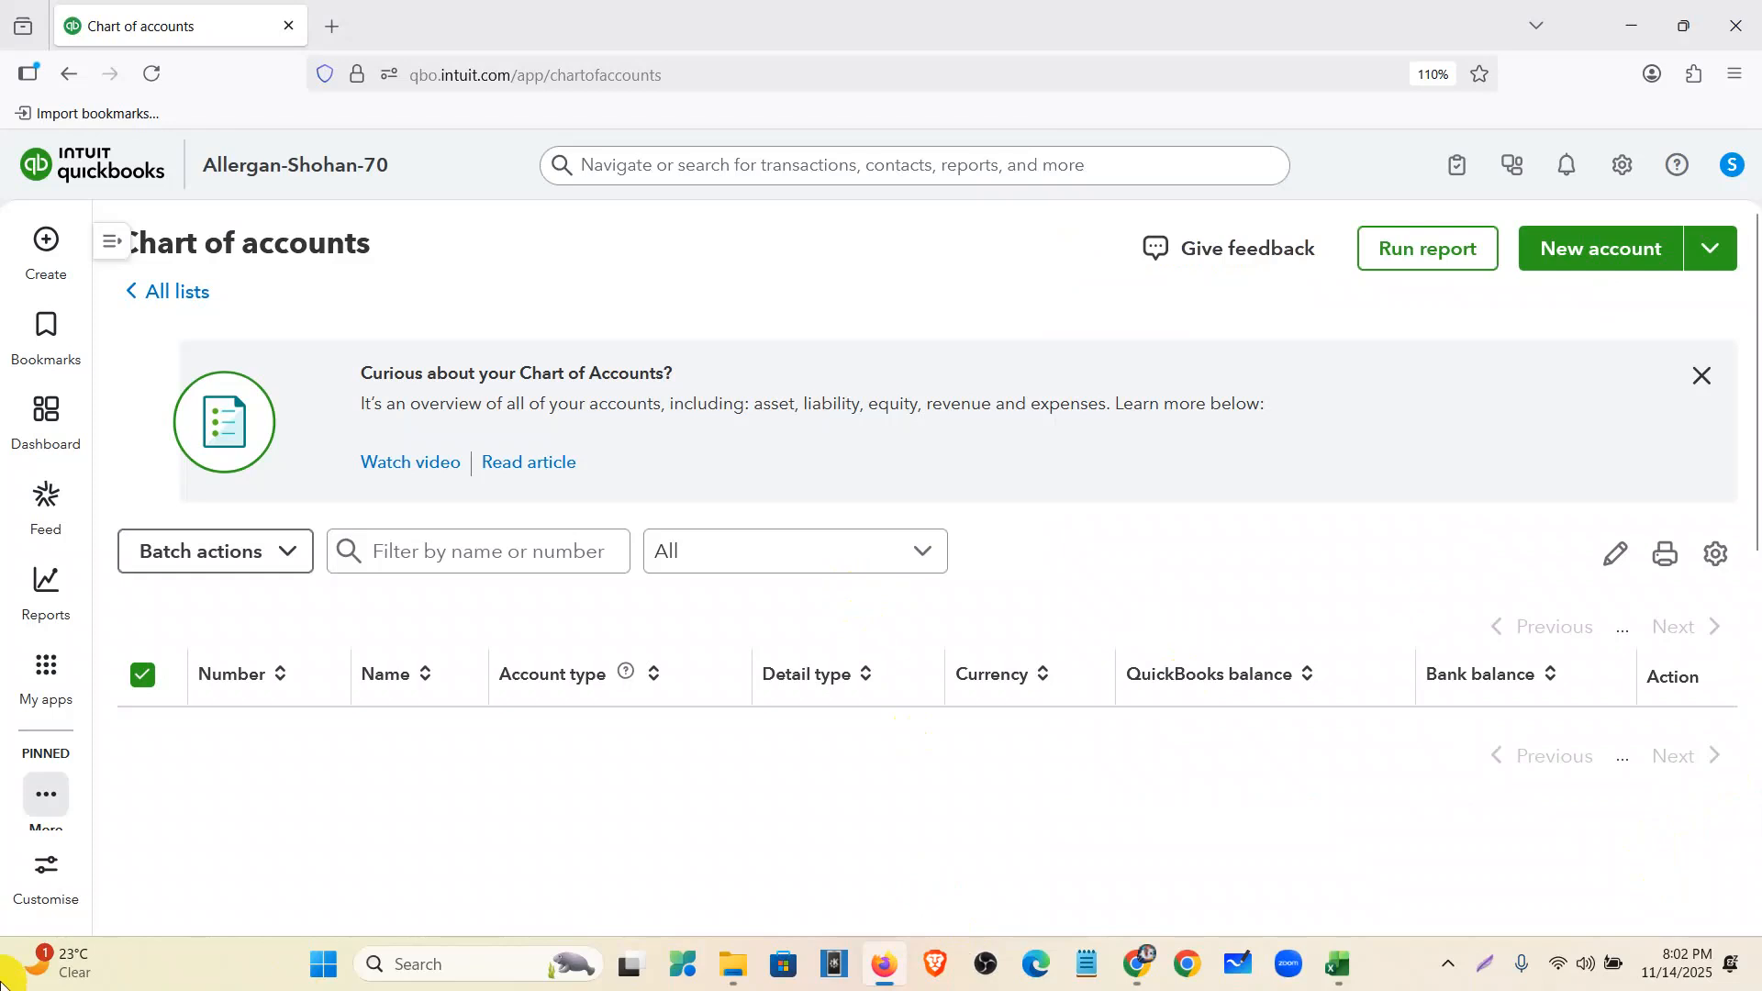
- Close the welles fargo workbook without saving changes
left_click(1338, 963)
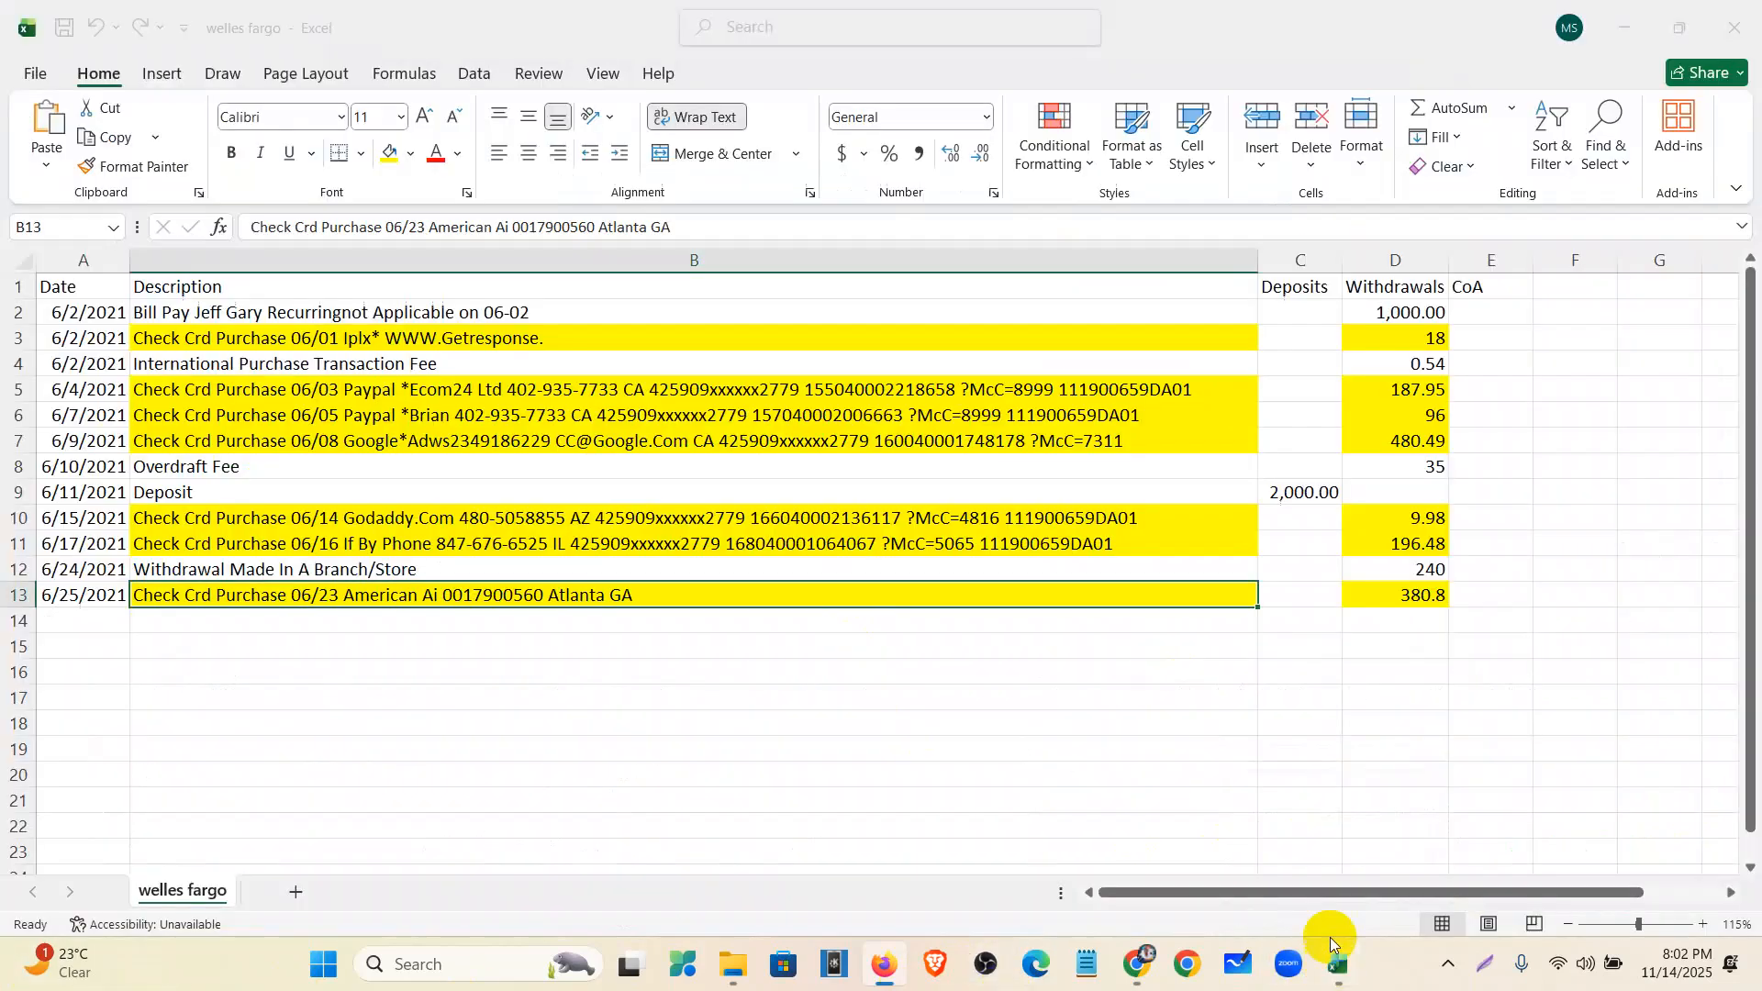
left_click(1735, 27)
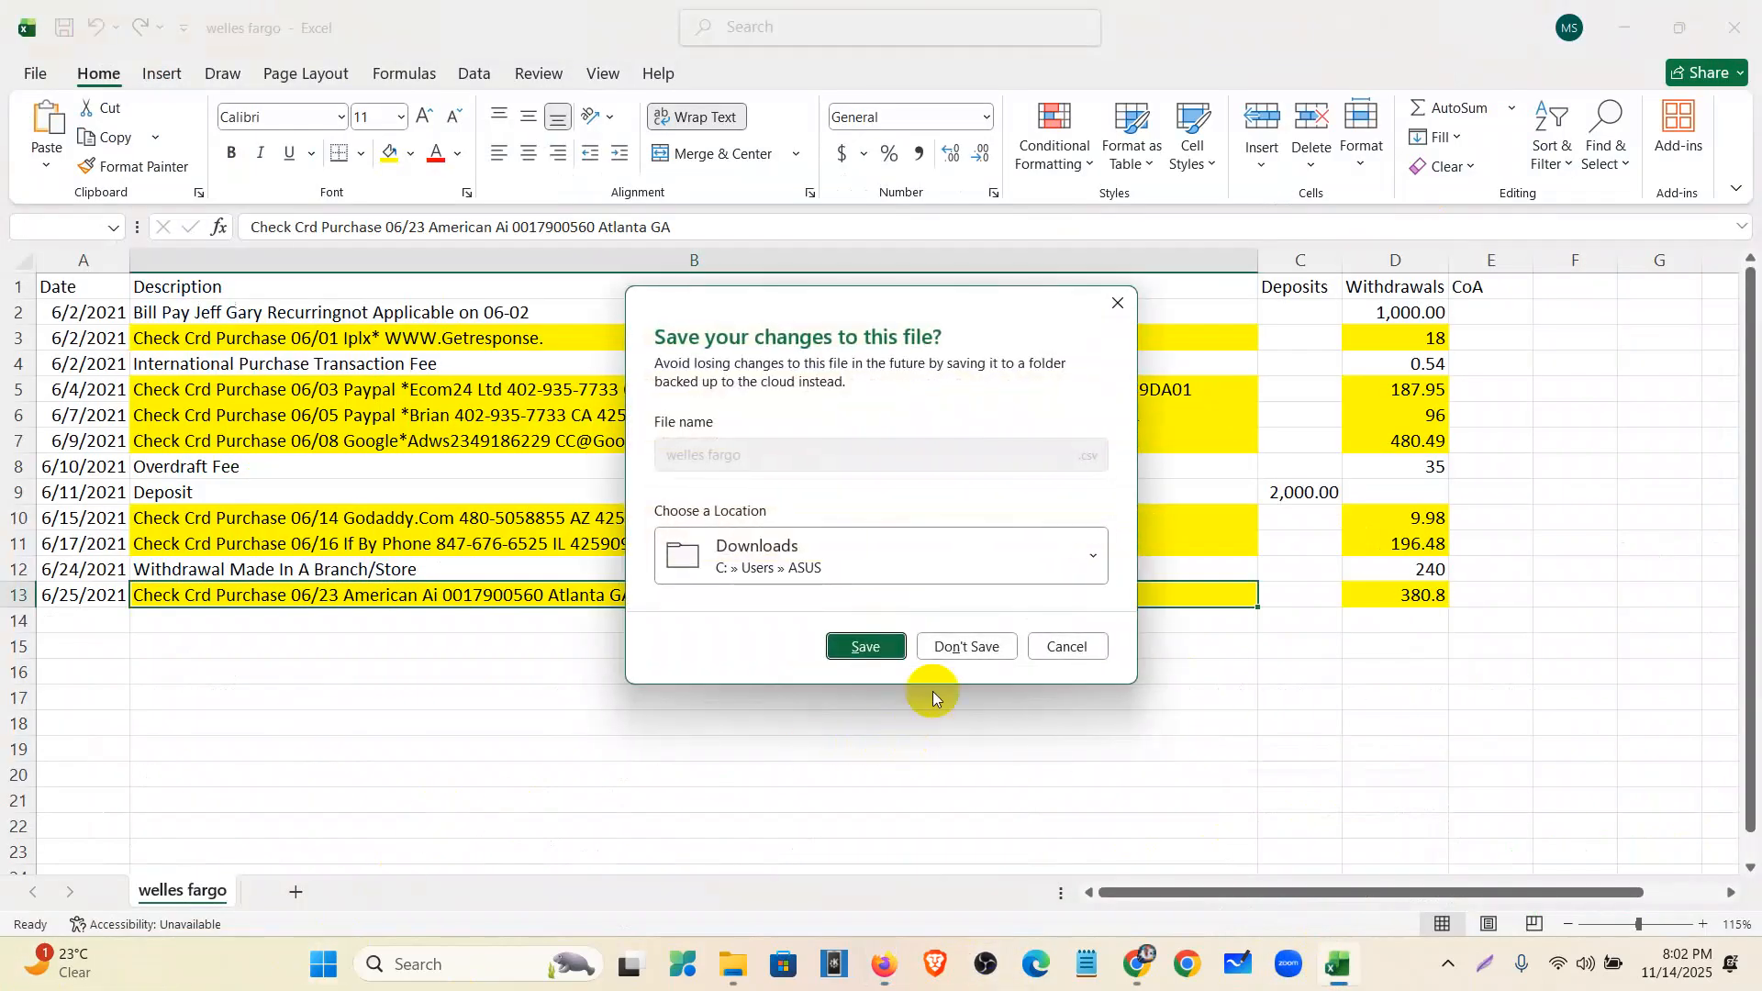
left_click(964, 647)
- Confirm the 2001 card account shows a $30,345.10 balance, then return to the statement PDF
scroll(433, 597, "down", 10)
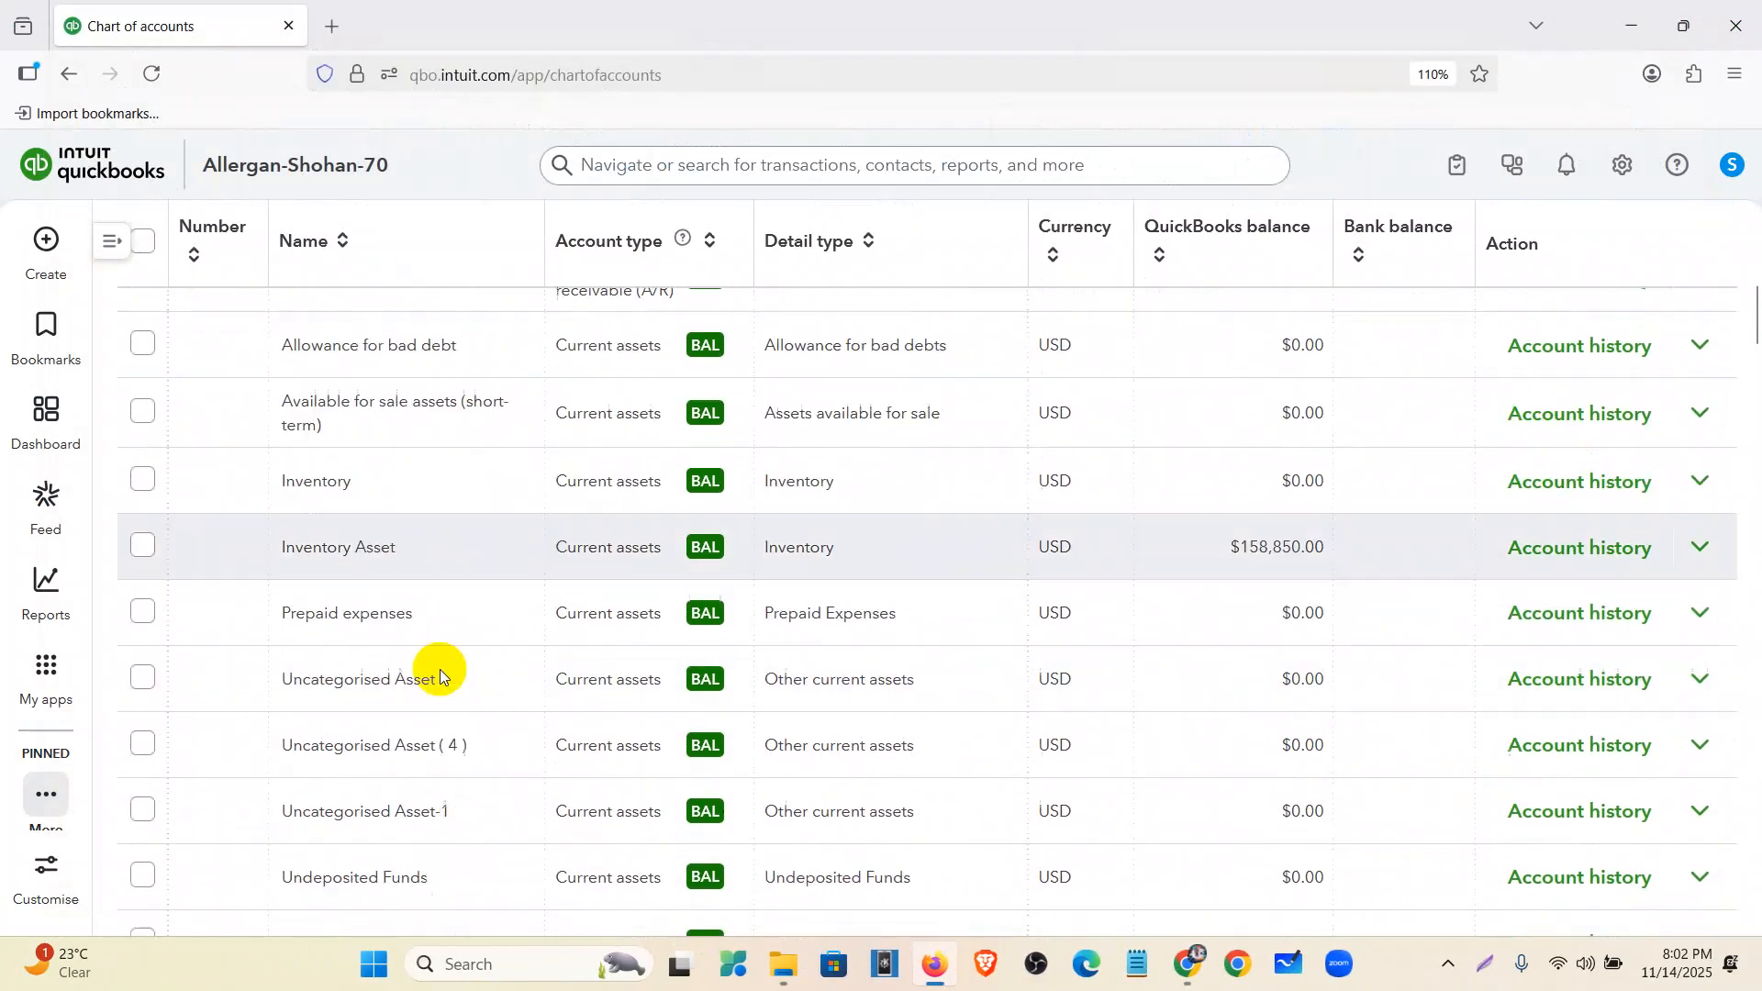
scroll(427, 693, "down", 2)
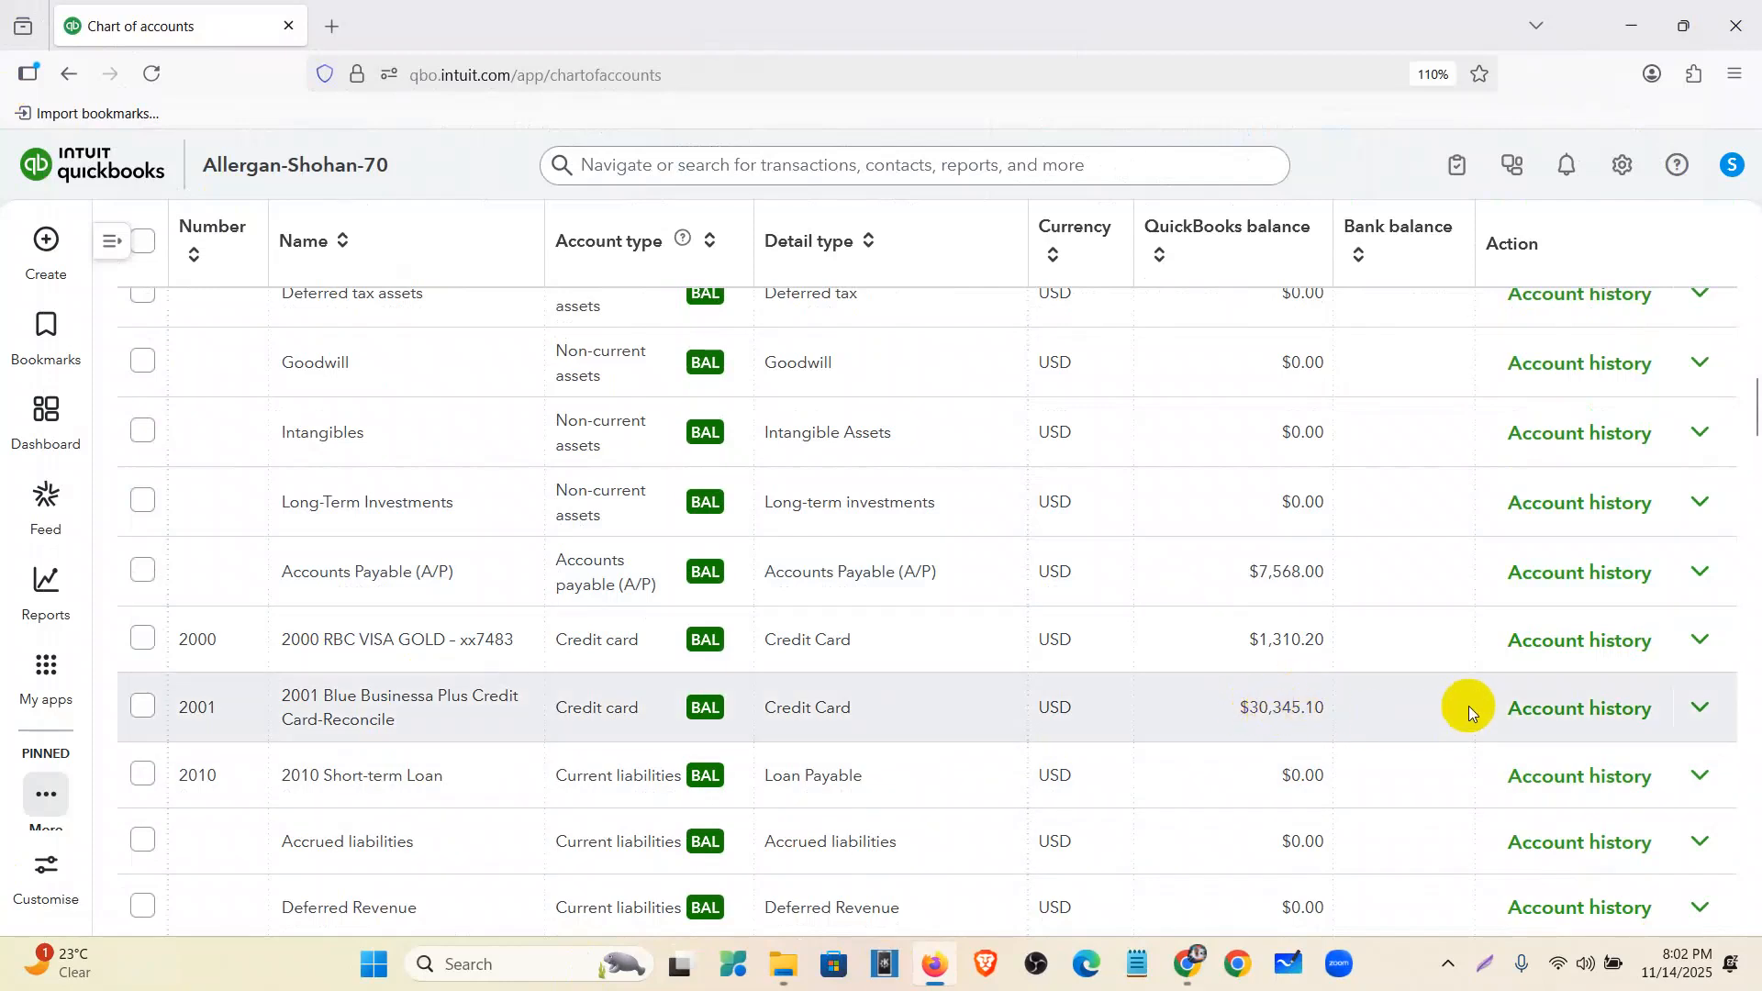
left_click_drag(1230, 715, 1325, 711)
left_click(1326, 710)
scroll(780, 775, "up", 15)
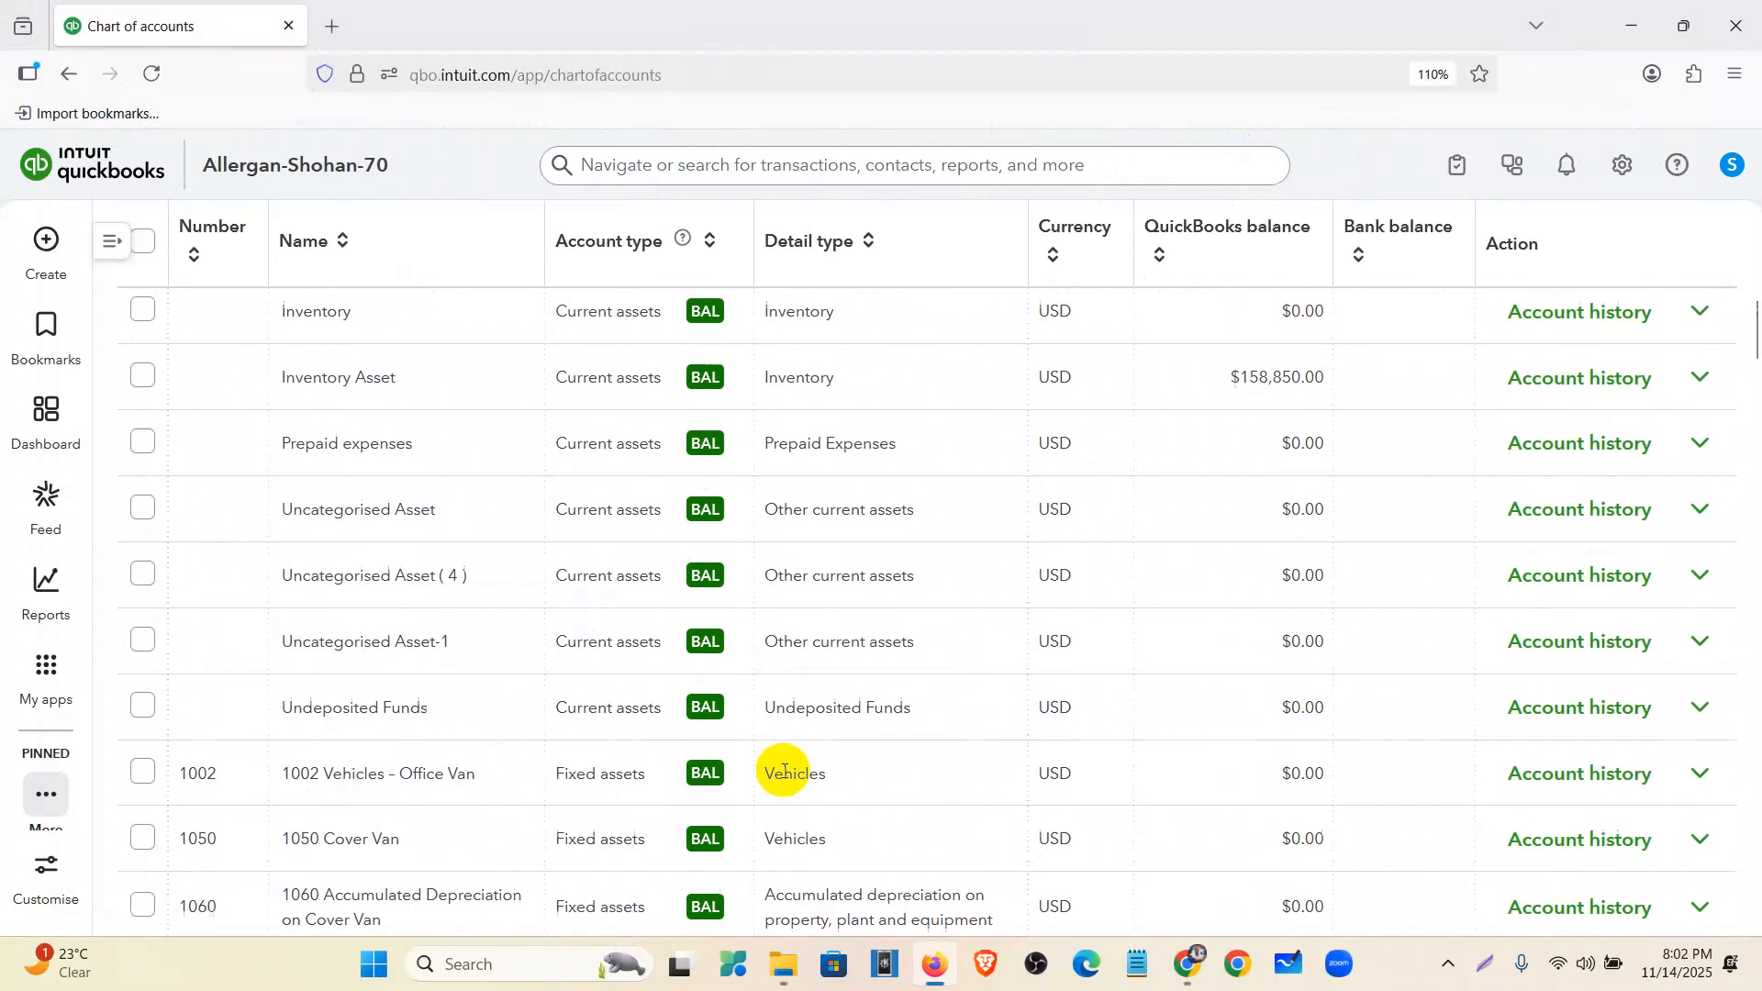
left_click(1184, 966)
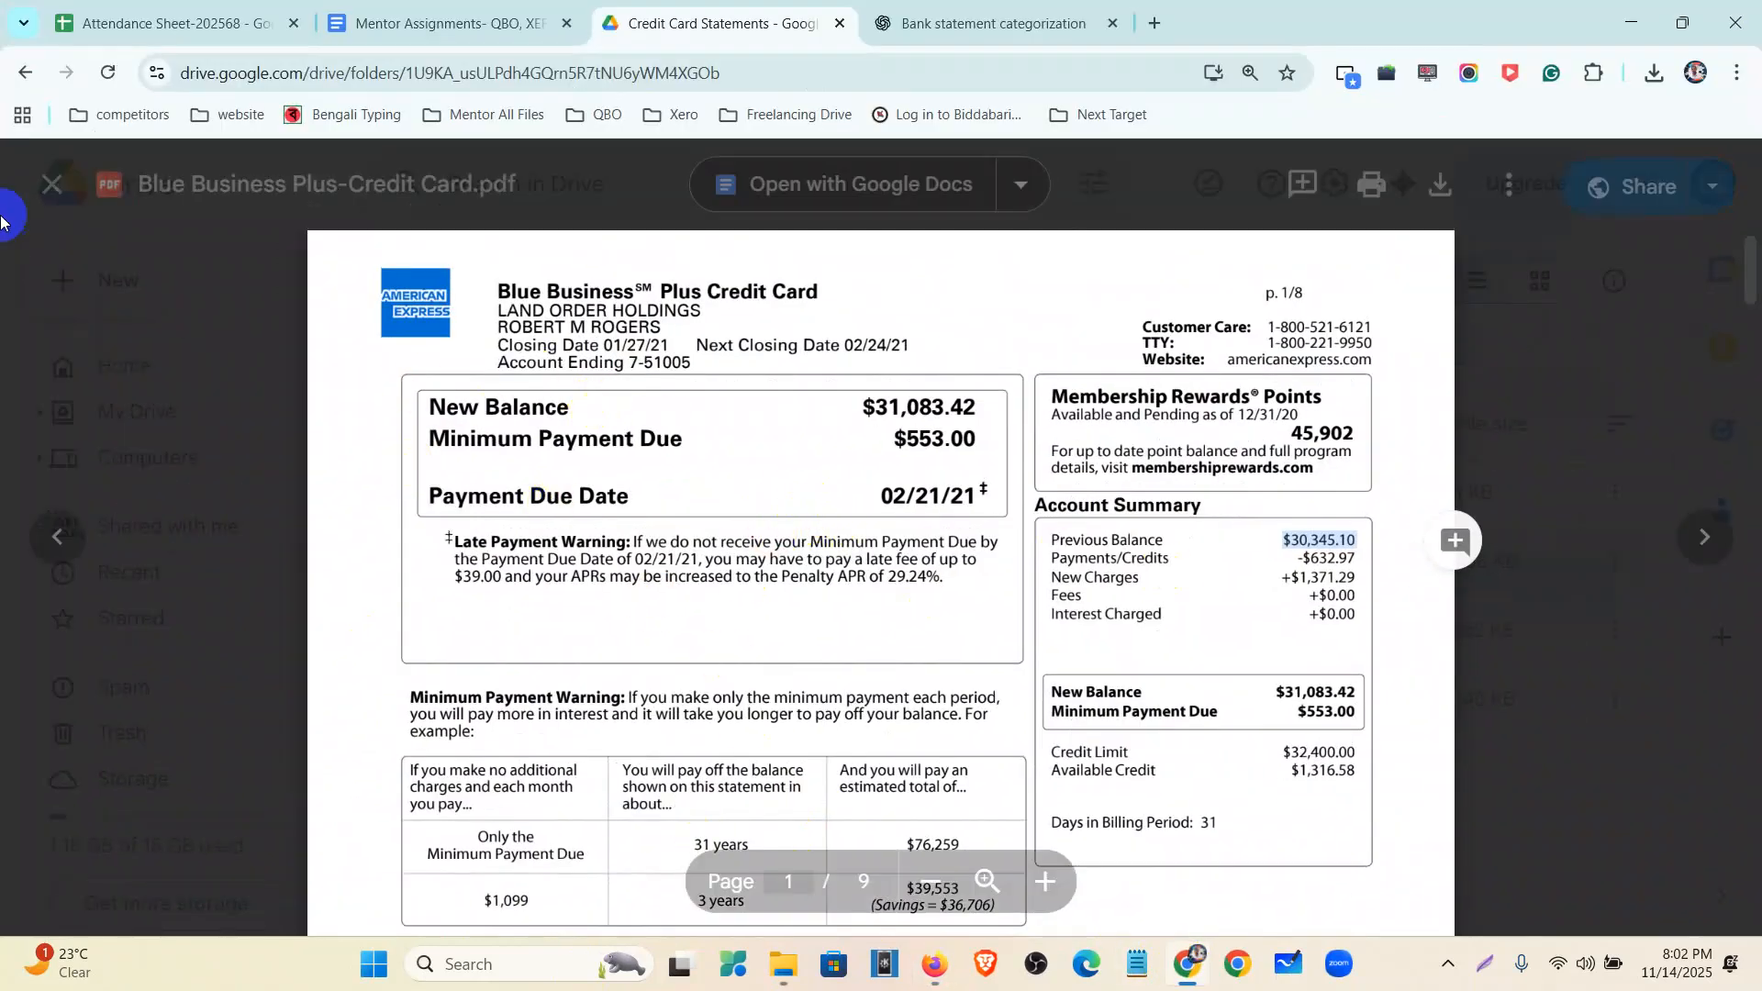
- Download Blue Business Plus-Credit Card.csv from the Google Drive folder
left_click(52, 184)
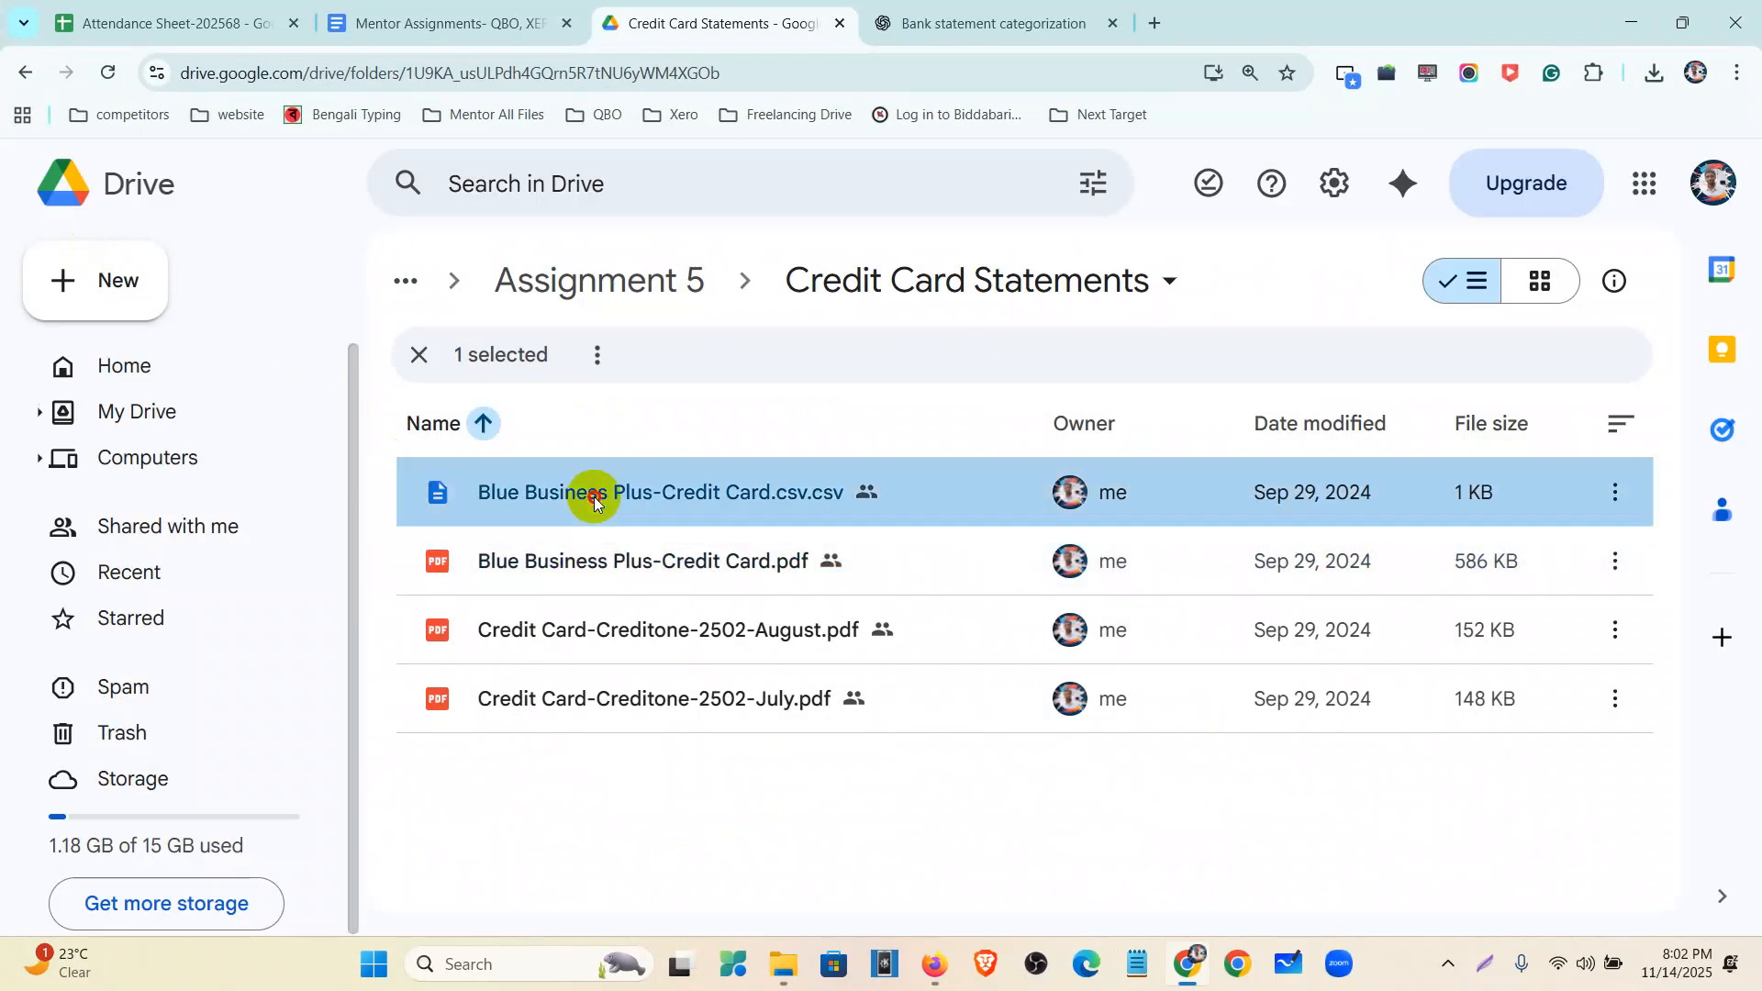
double_click(590, 498)
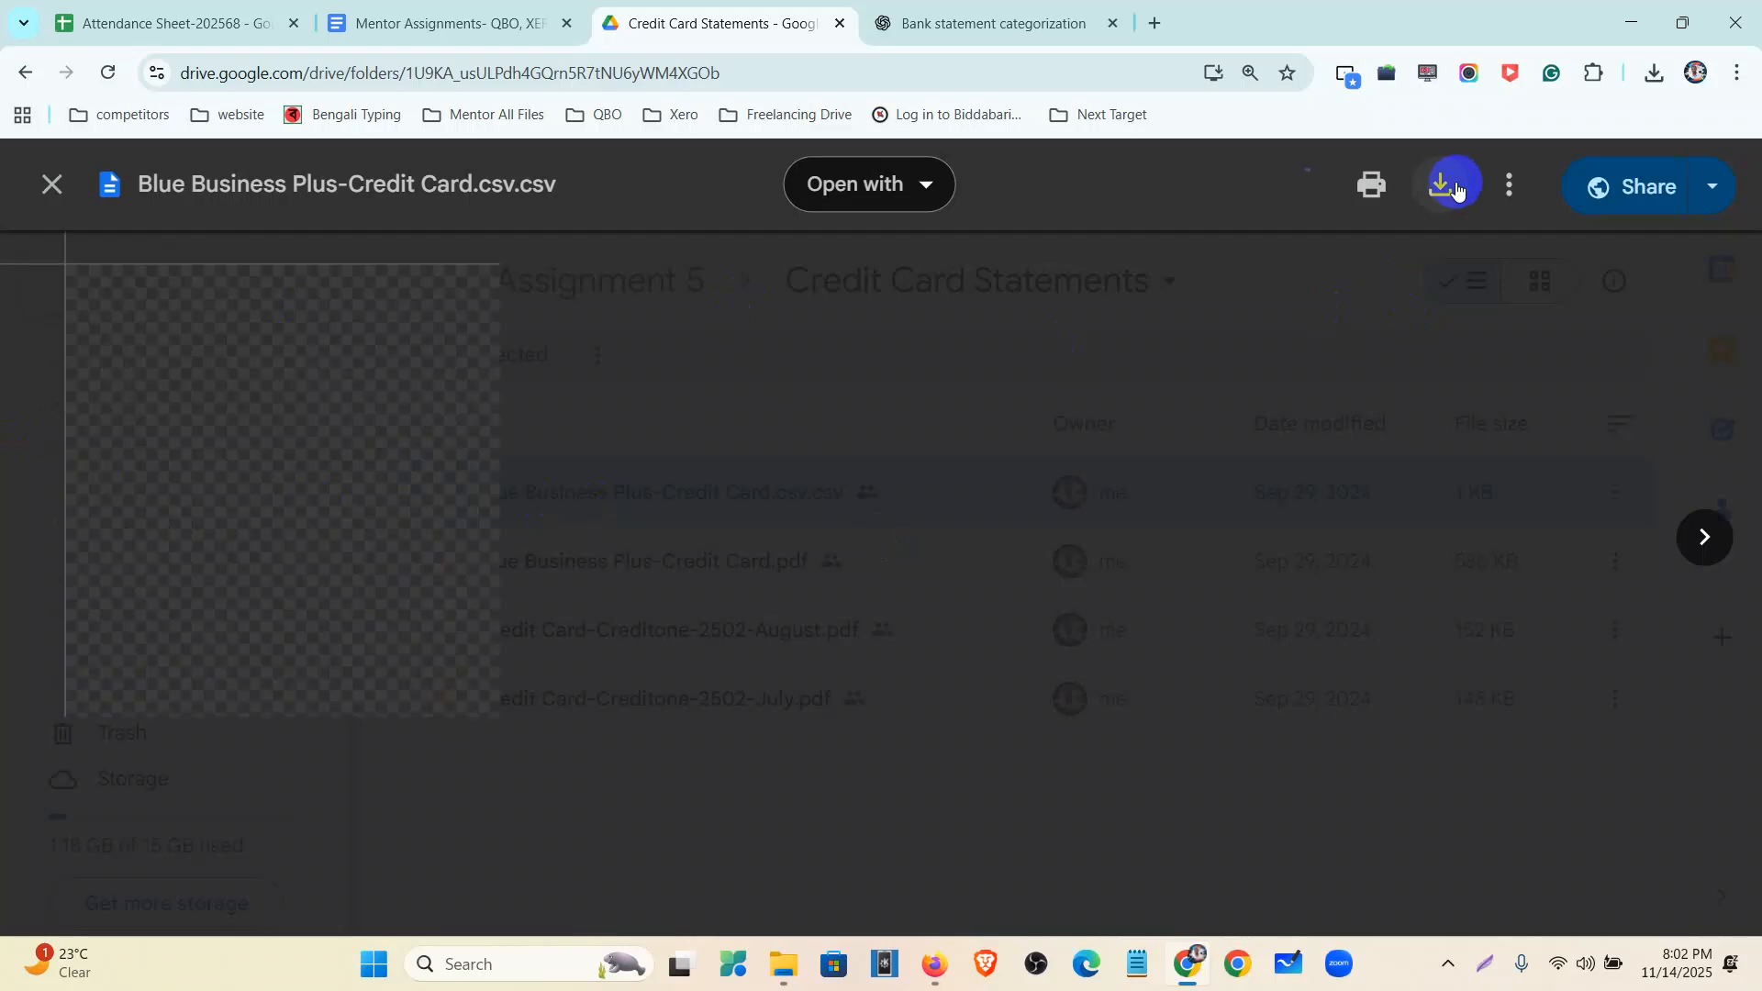
left_click(1451, 190)
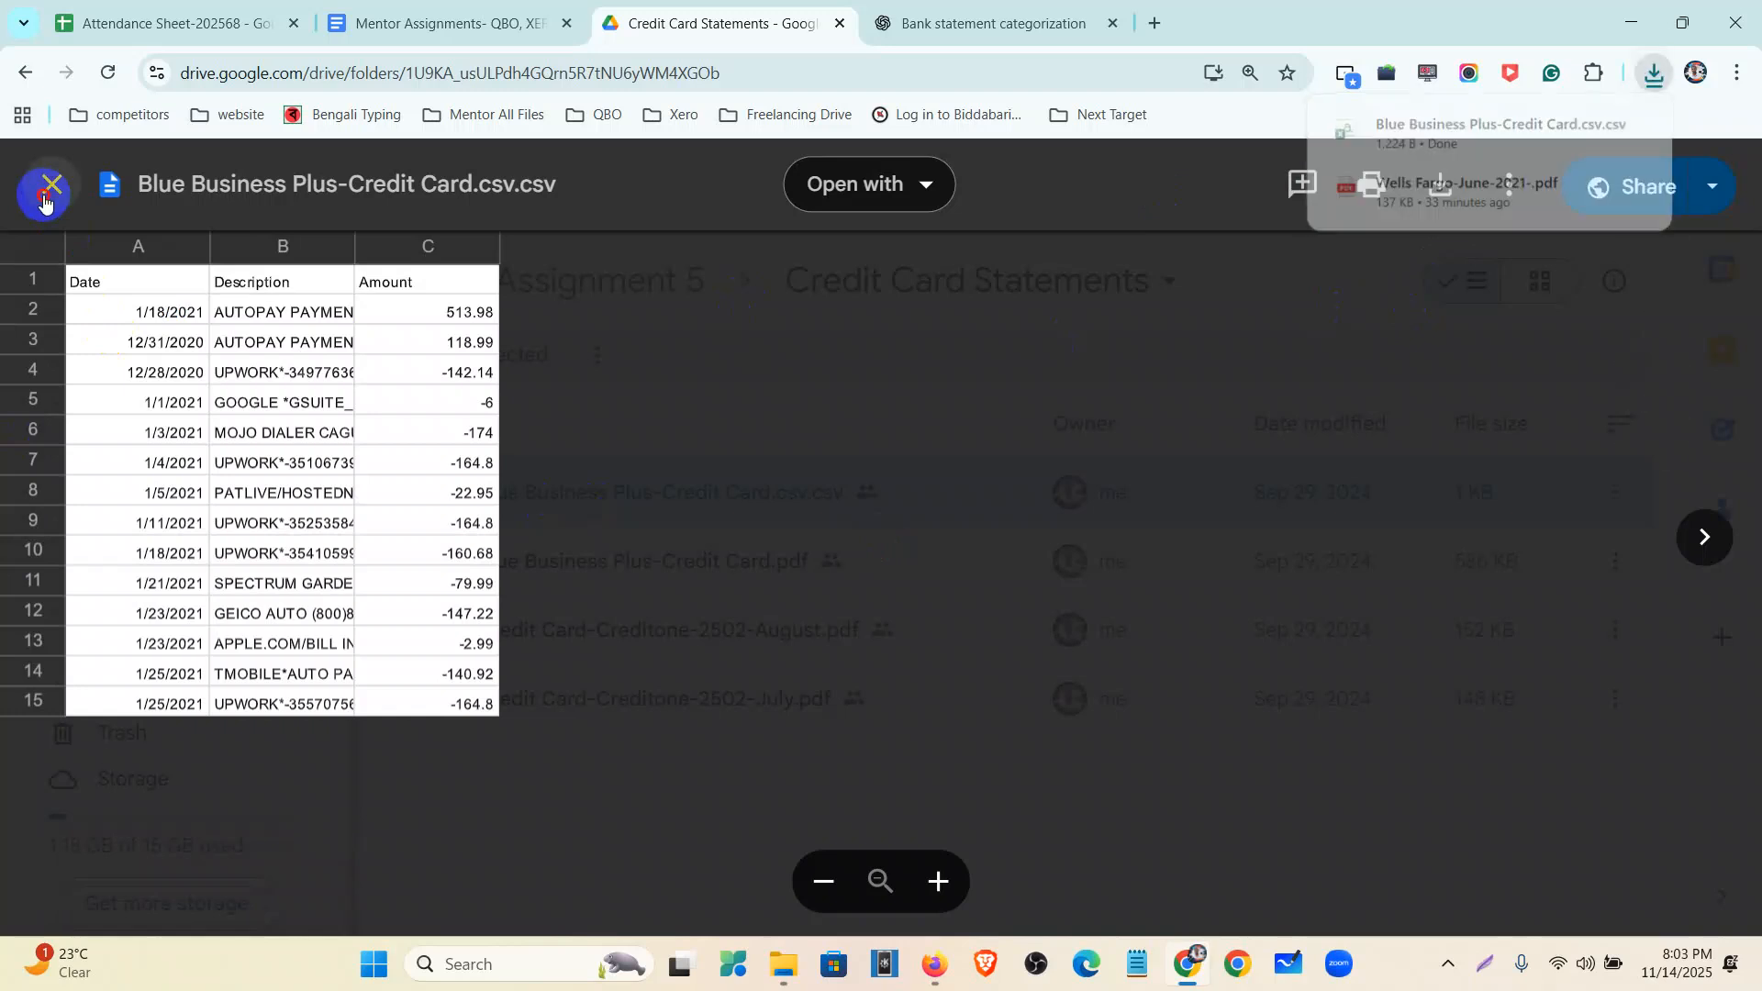
left_click(46, 200)
- Open the downloaded CSV in Excel and widen column A to show full dates
double_click(686, 561)
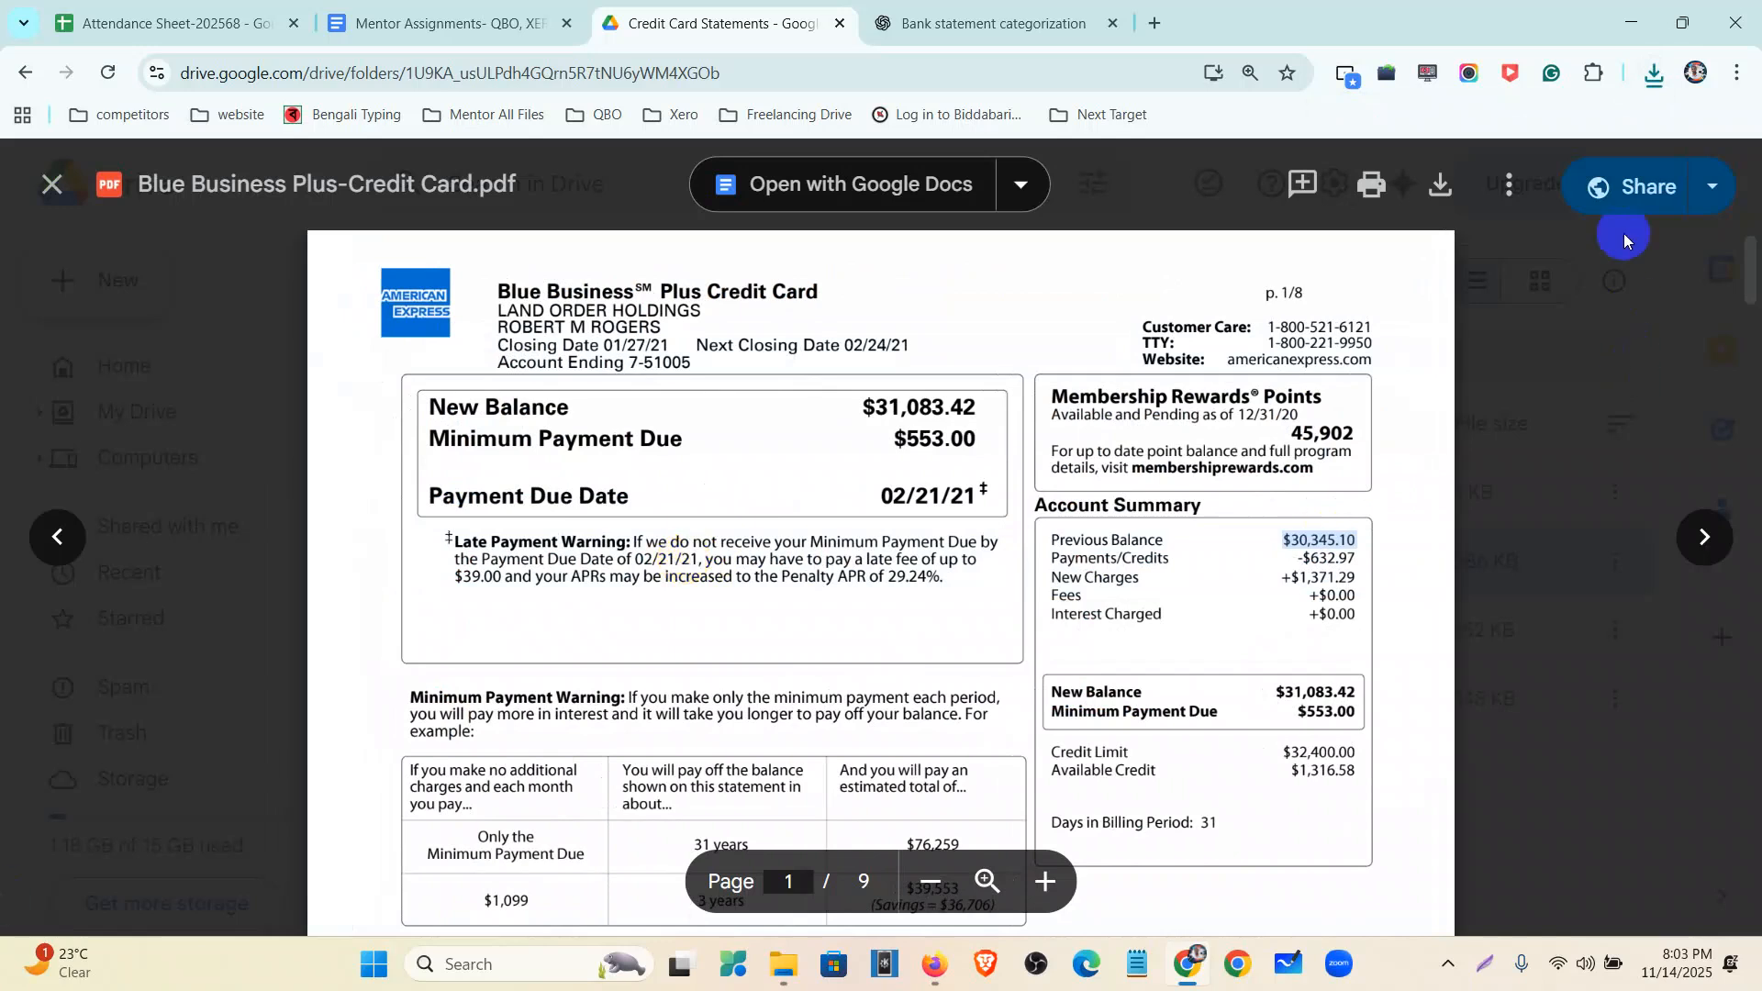
left_click(1654, 74)
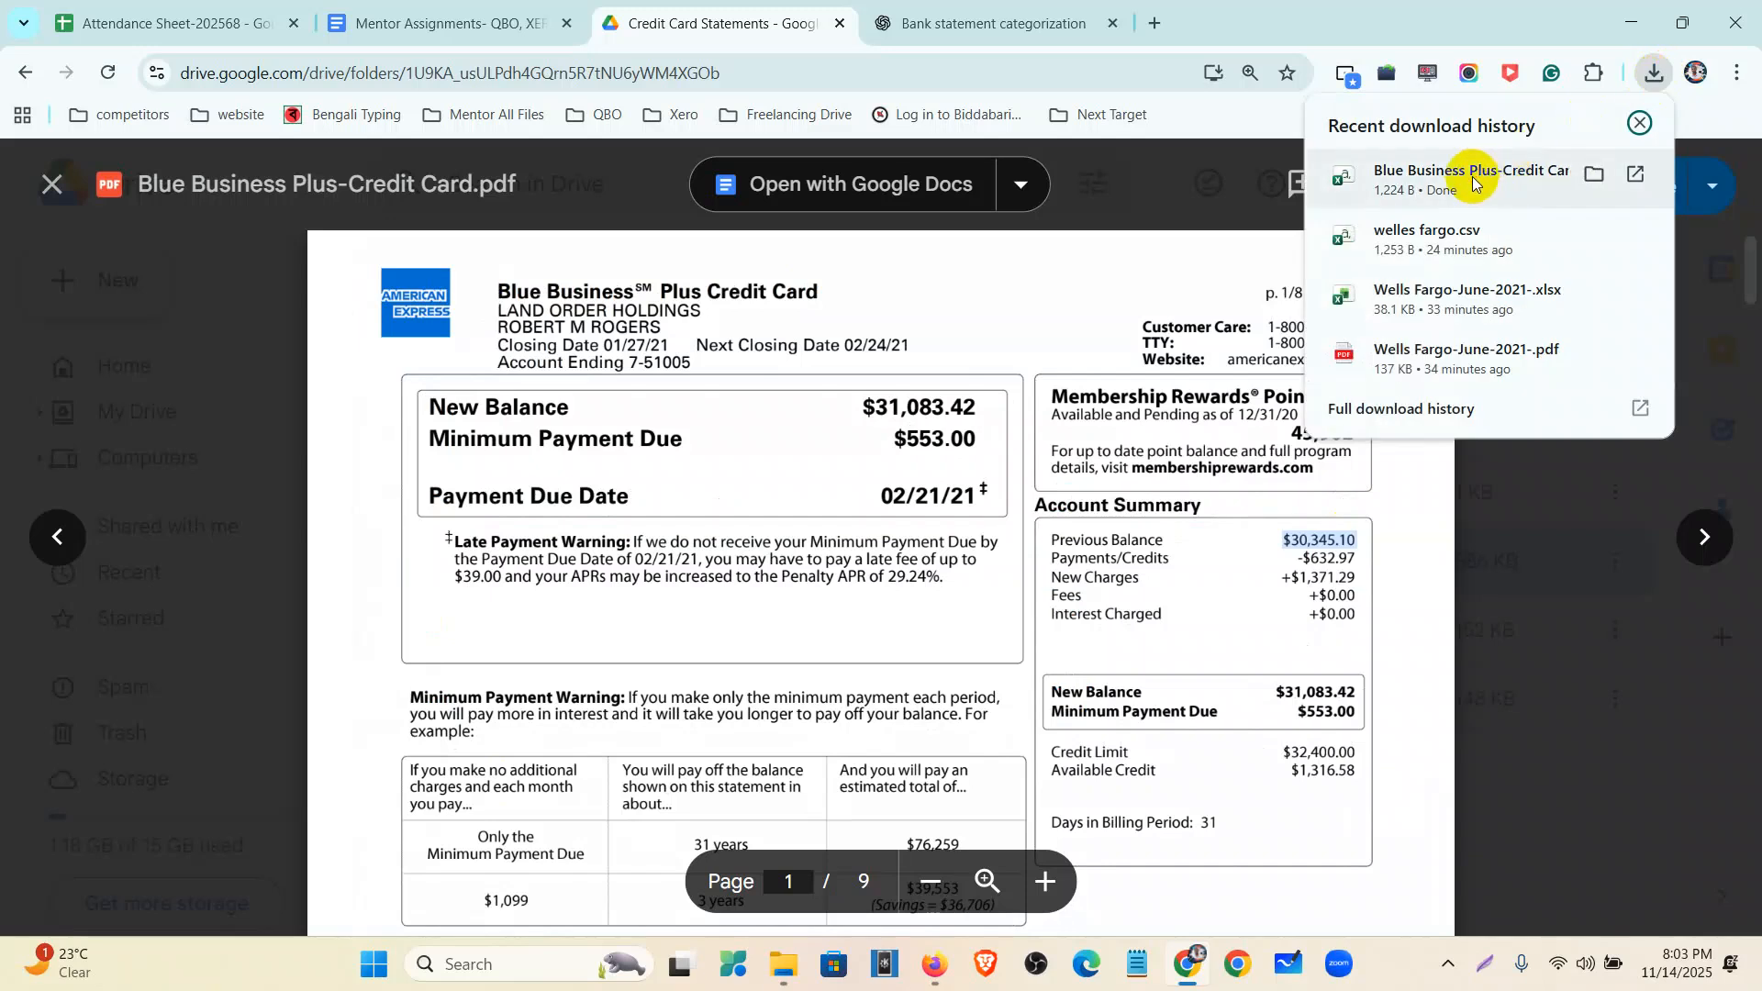
left_click(1473, 177)
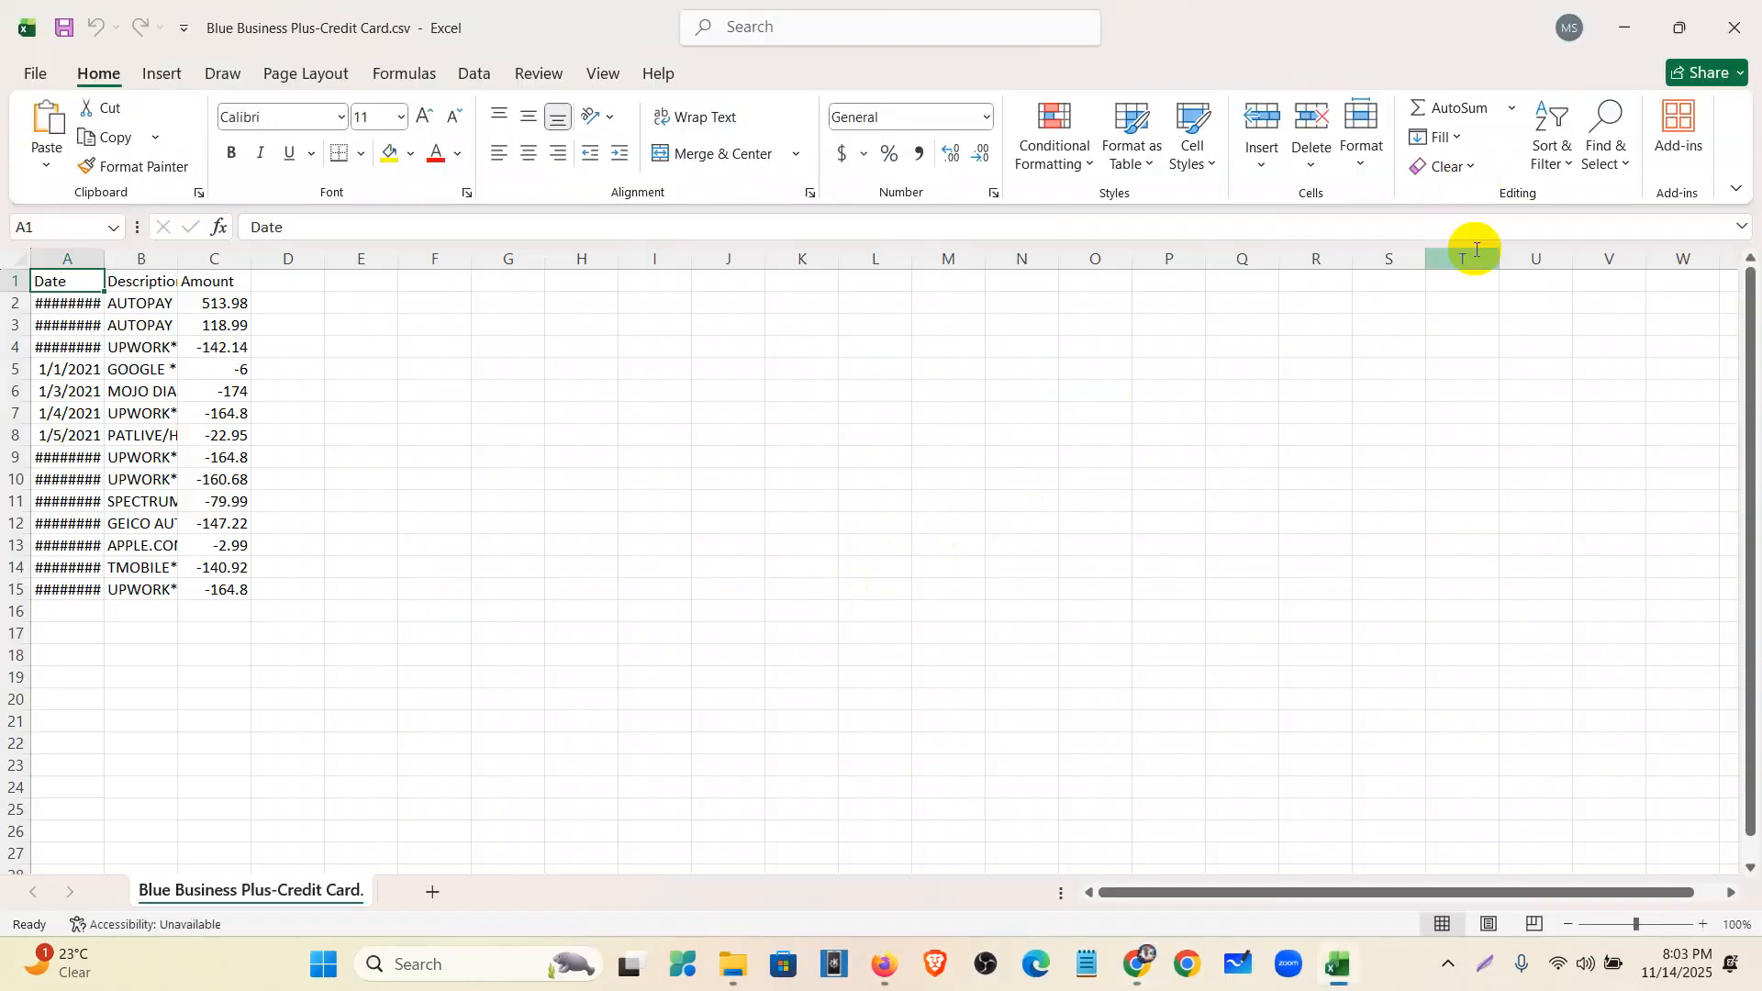
double_click(104, 257)
double_click(192, 260)
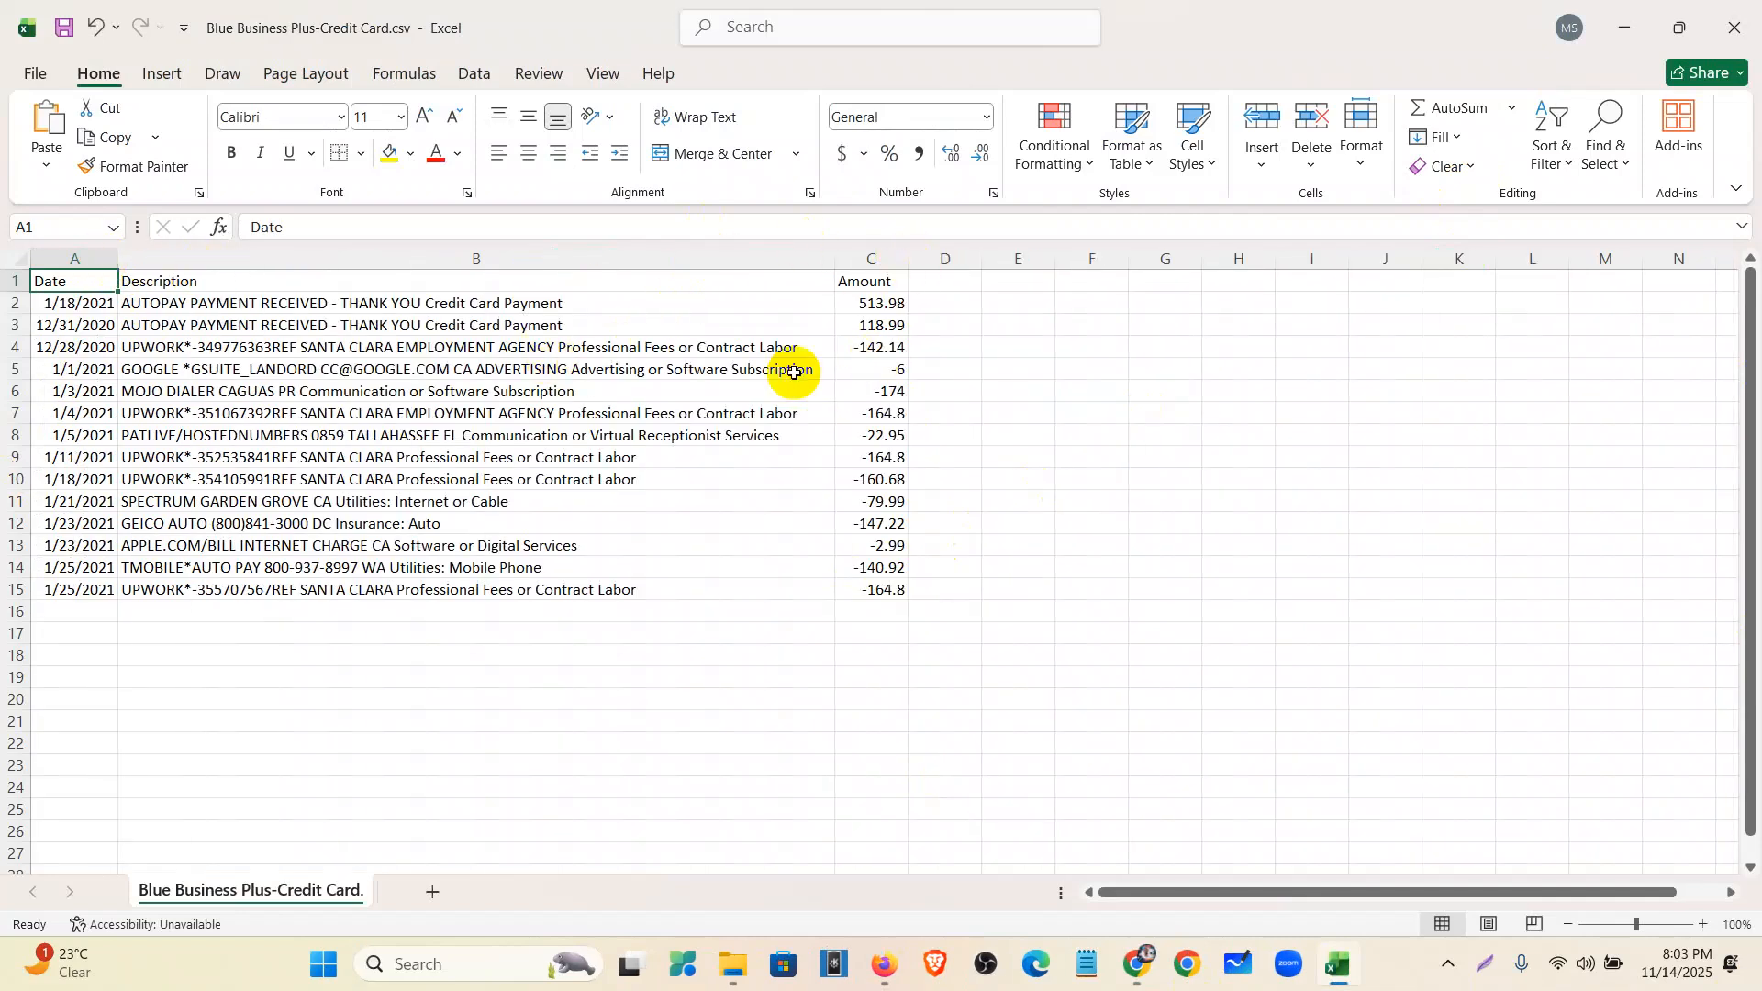
left_click(65, 304)
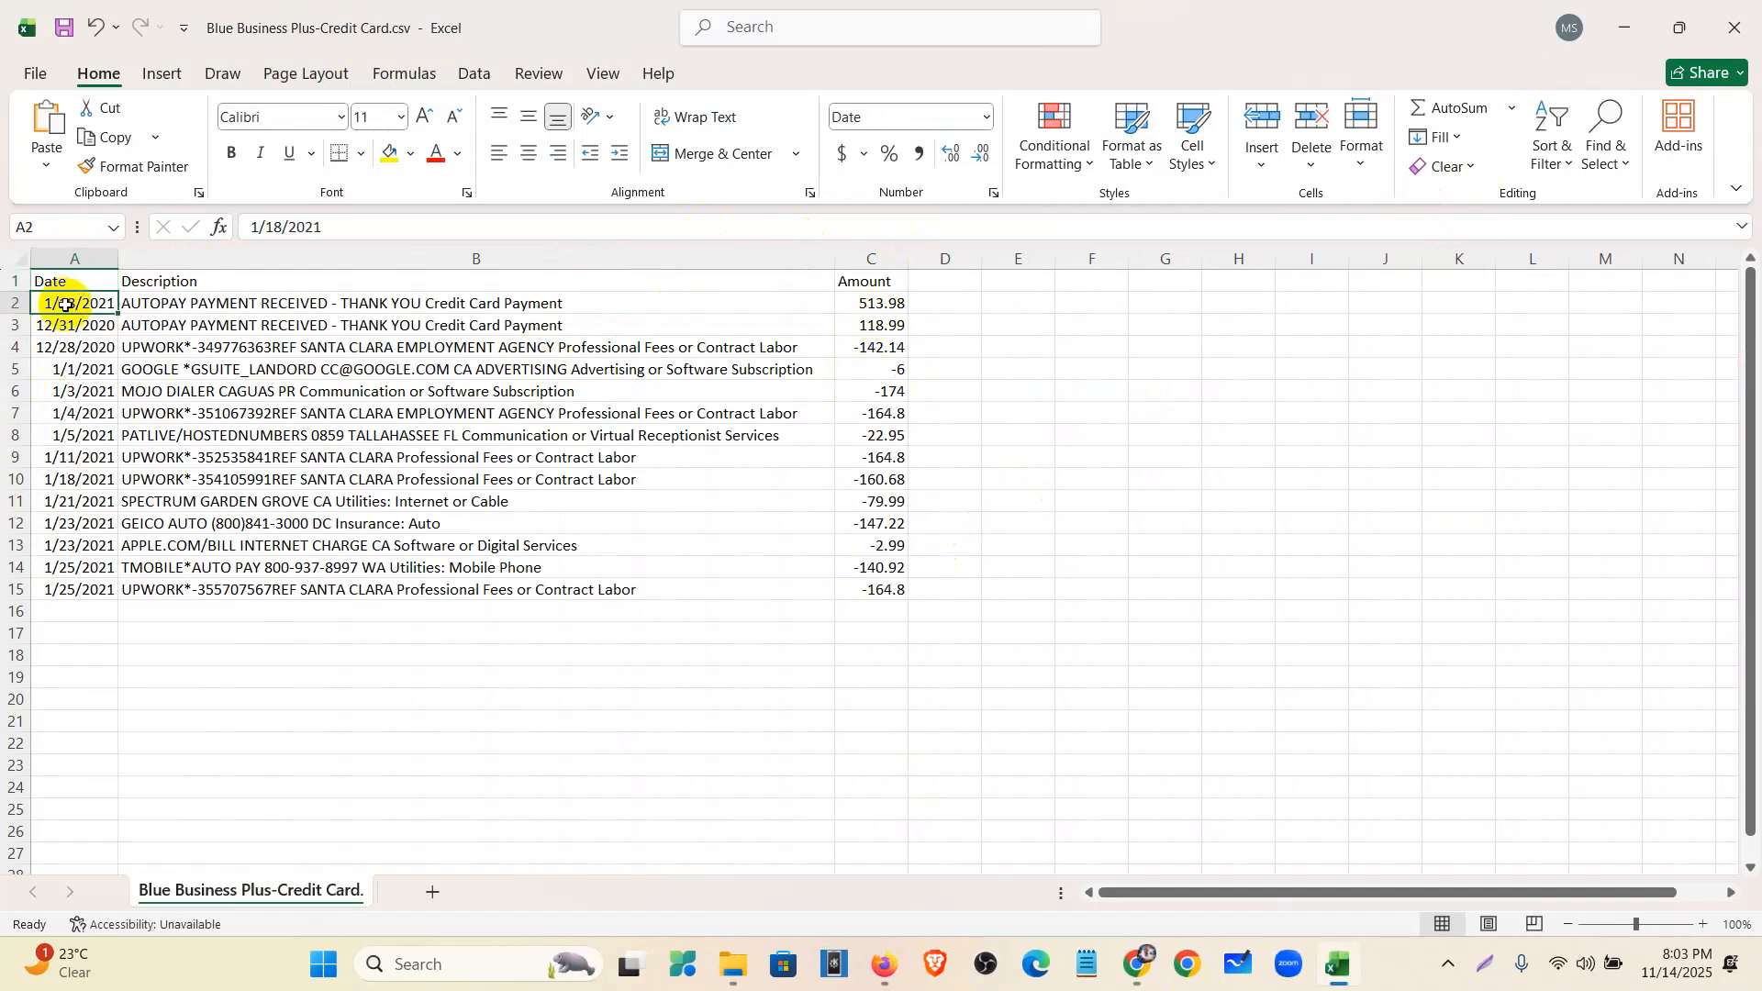
left_click(174, 305)
left_click(890, 304)
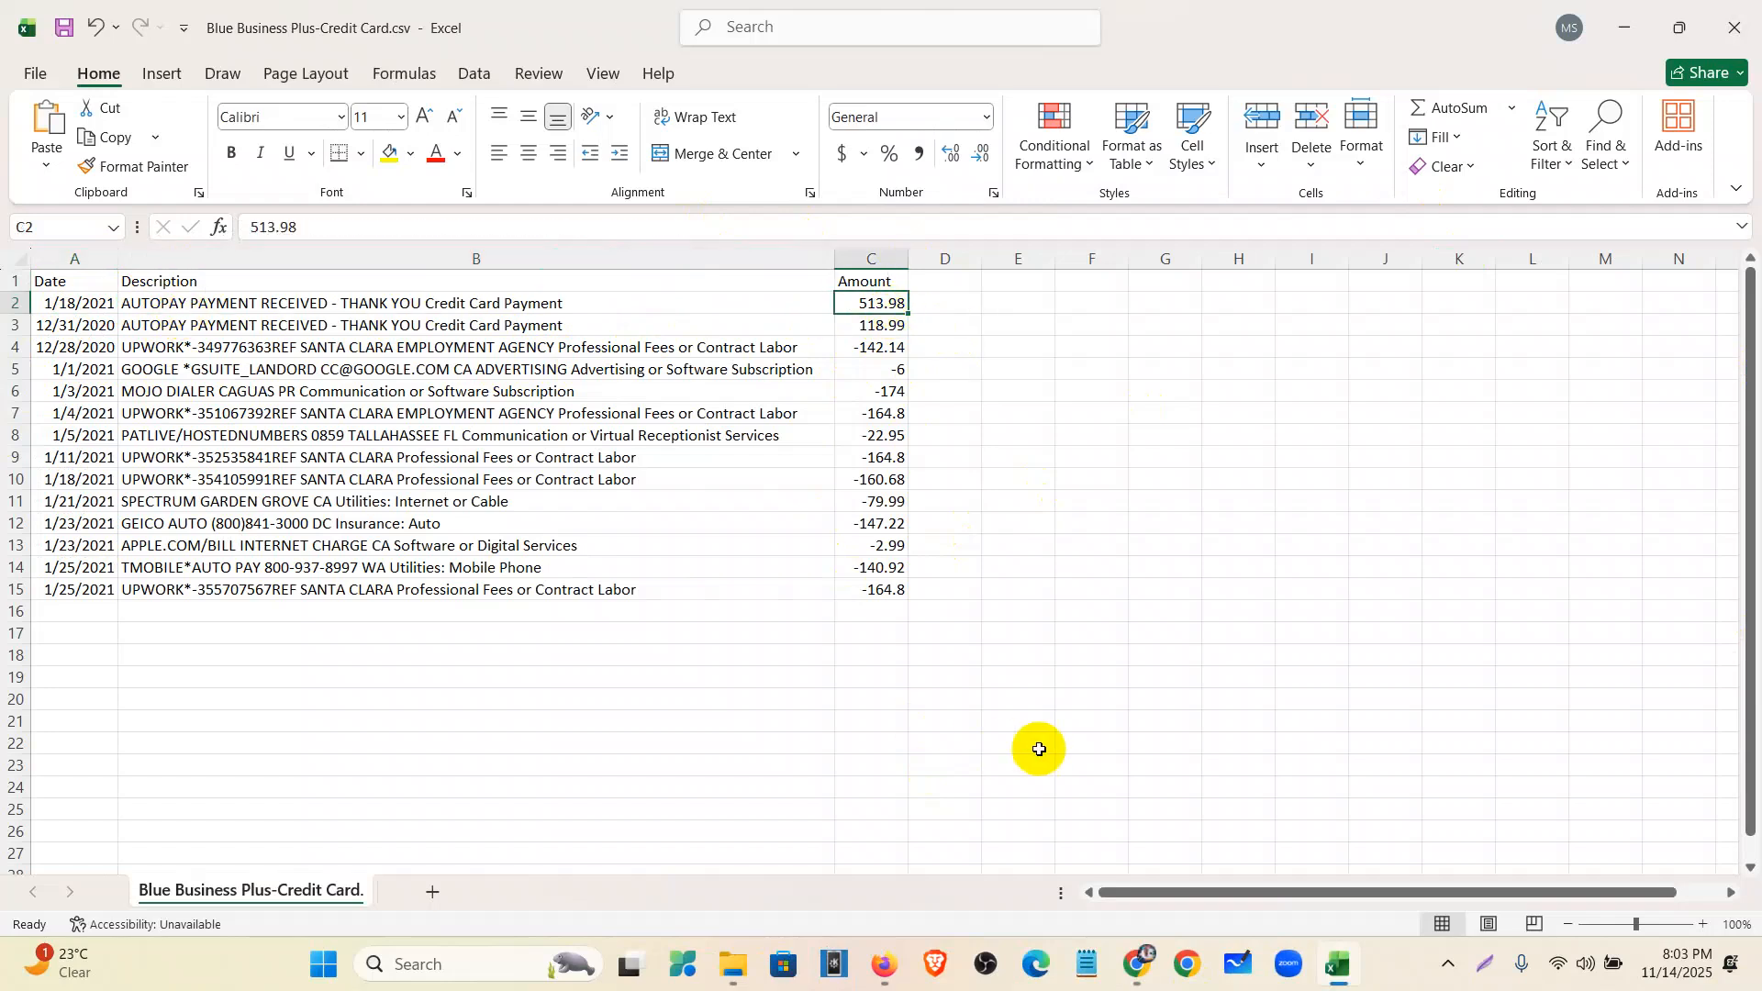
left_click(1138, 975)
scroll(873, 508, "down", 10)
scroll(851, 549, "down", 15)
scroll(718, 639, "down", 1)
left_click_drag(1283, 563, 1347, 578)
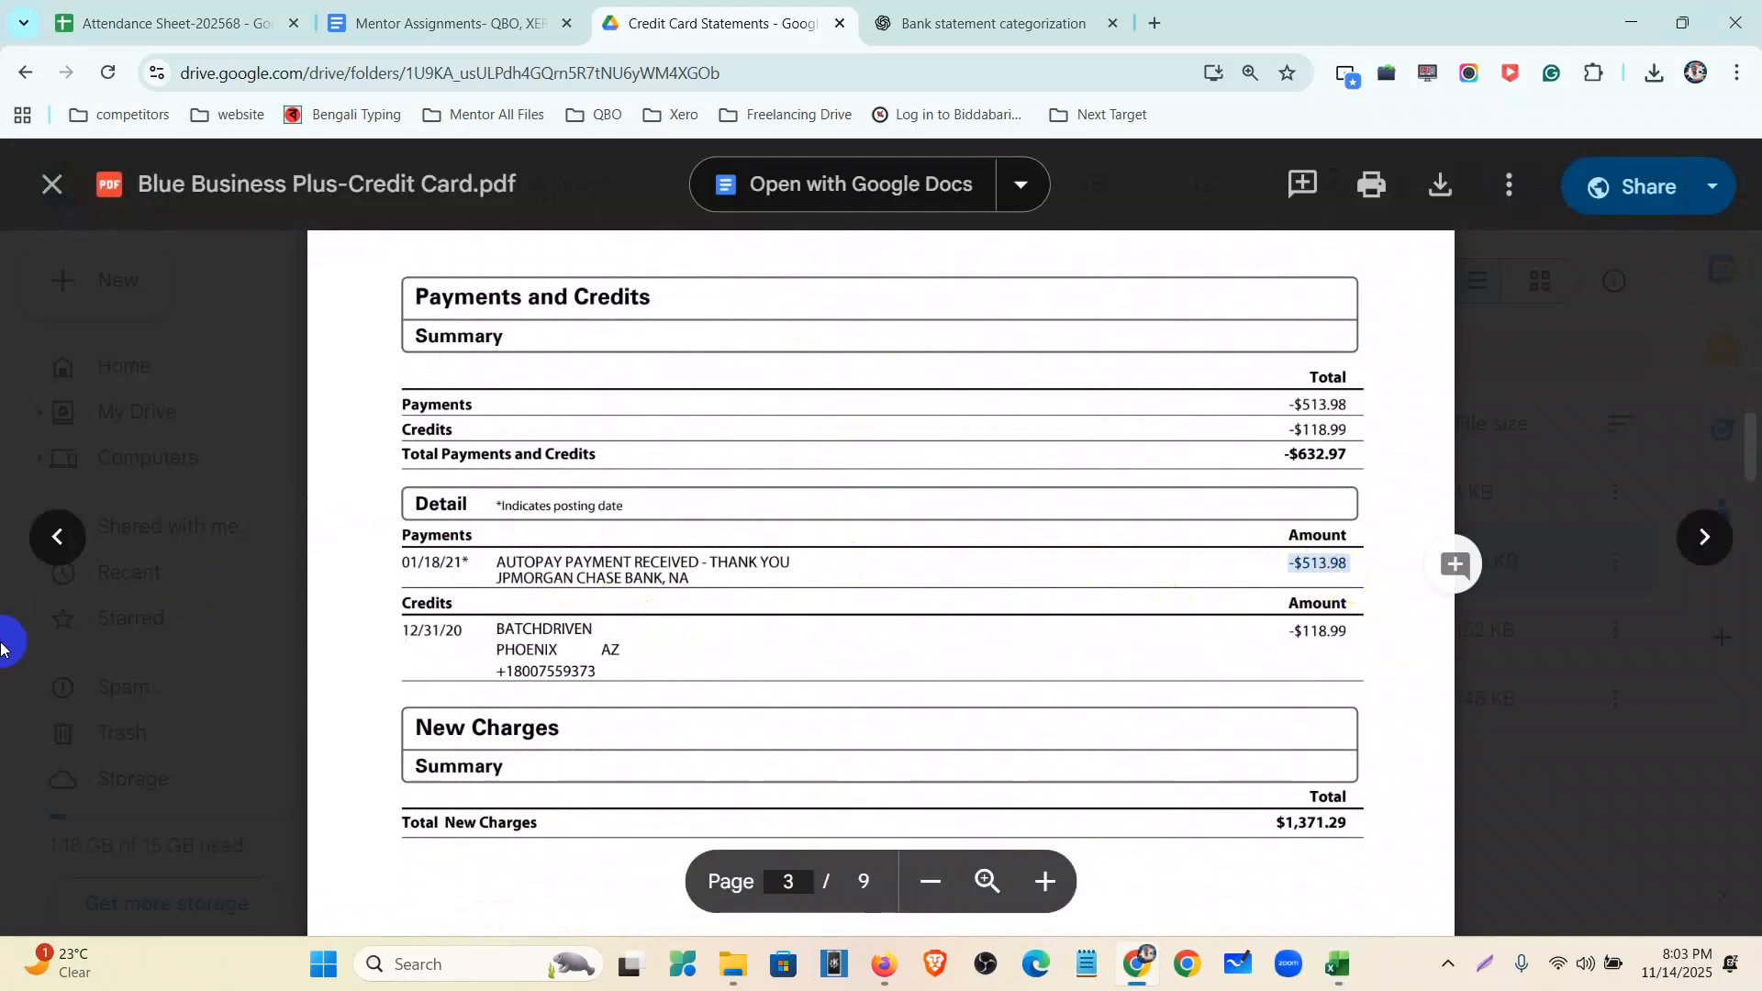
left_click(1624, 26)
left_click(838, 700)
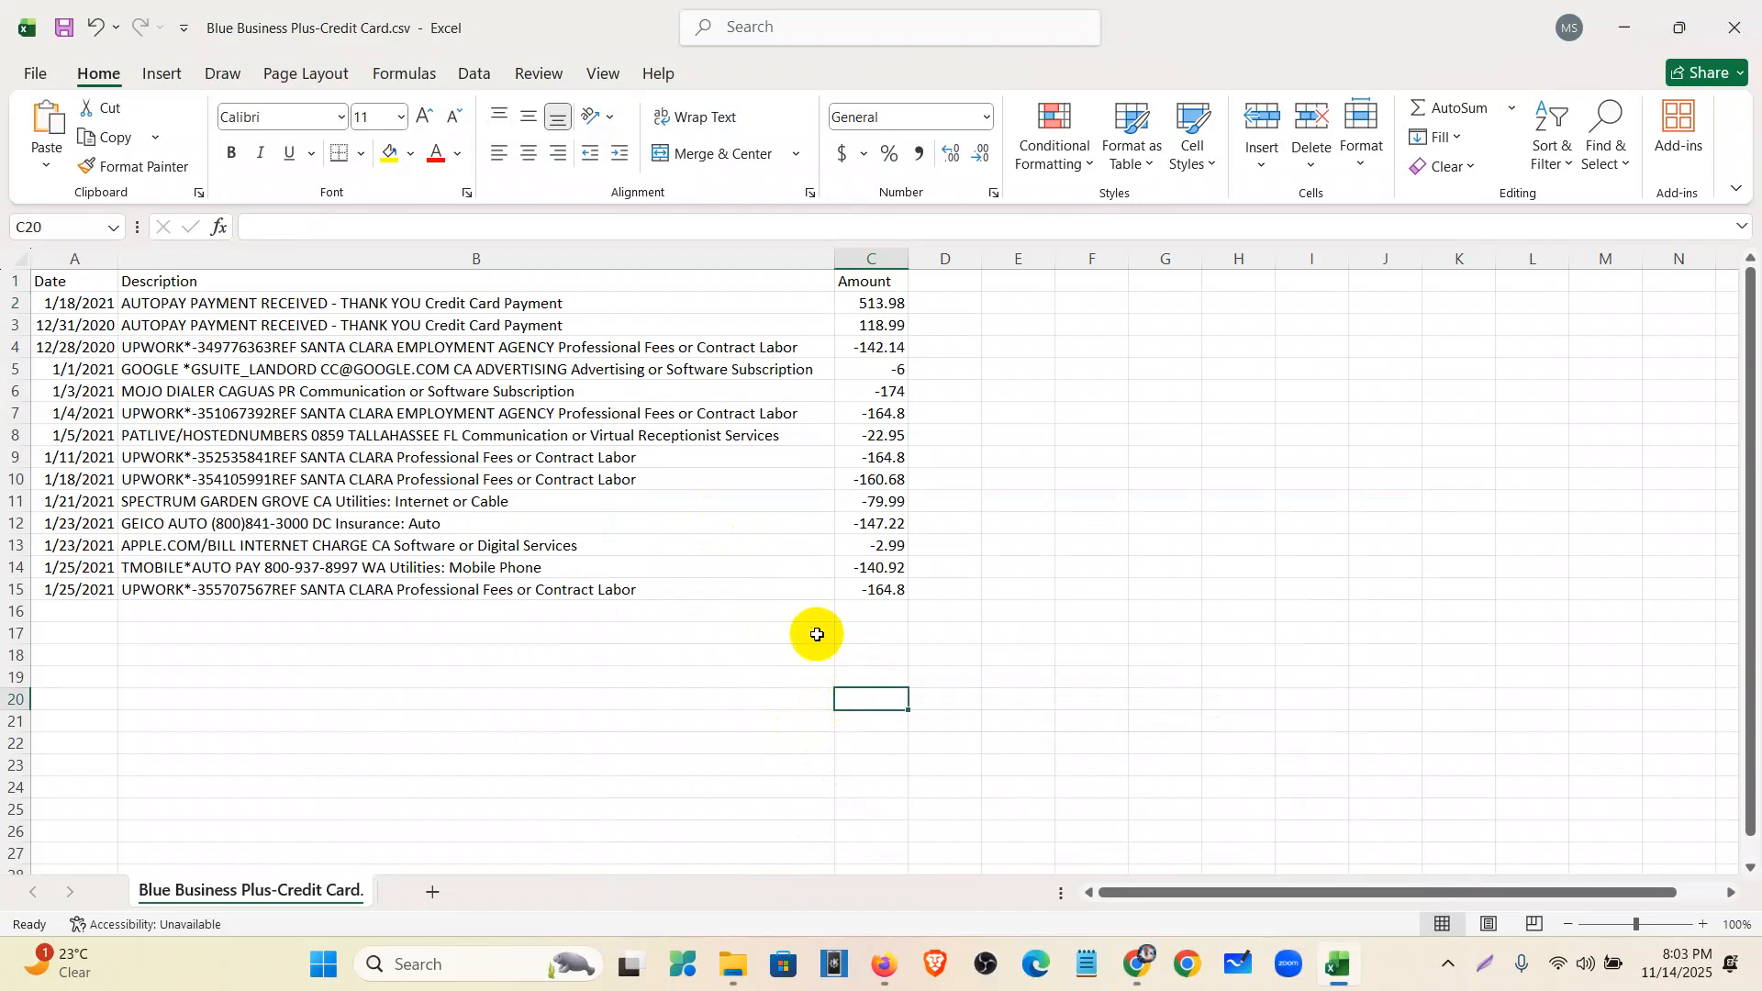
left_click(869, 637)
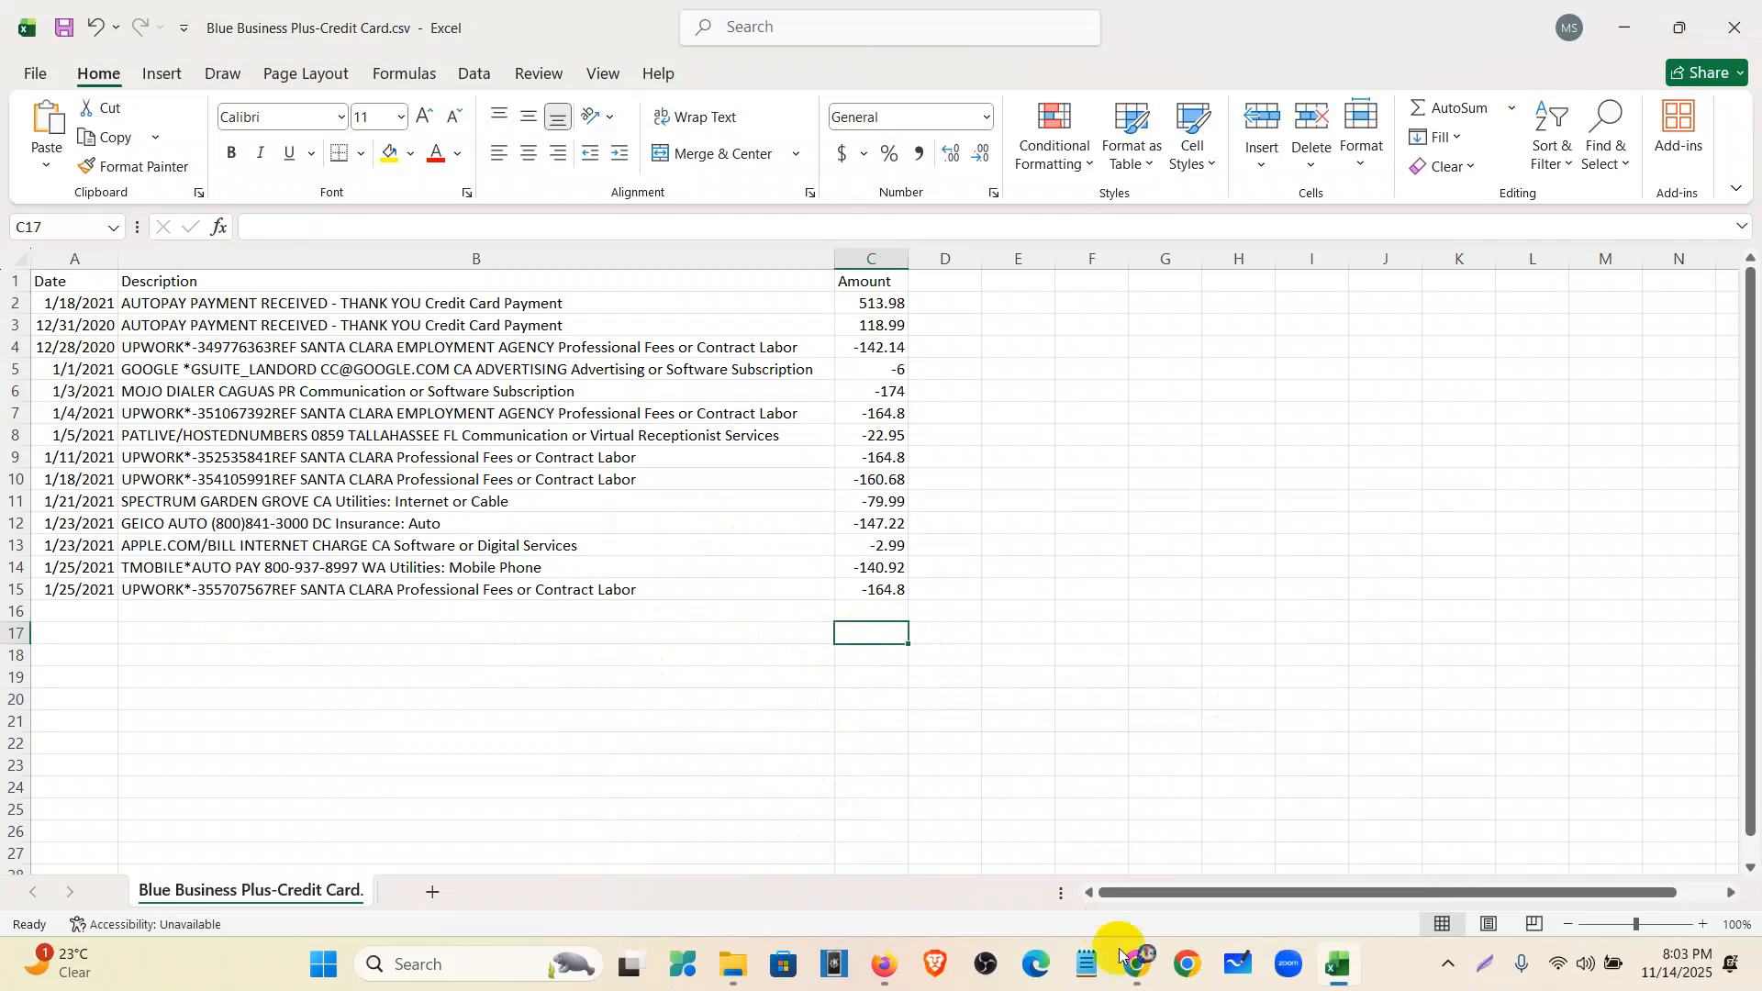
left_click(886, 965)
left_click(898, 975)
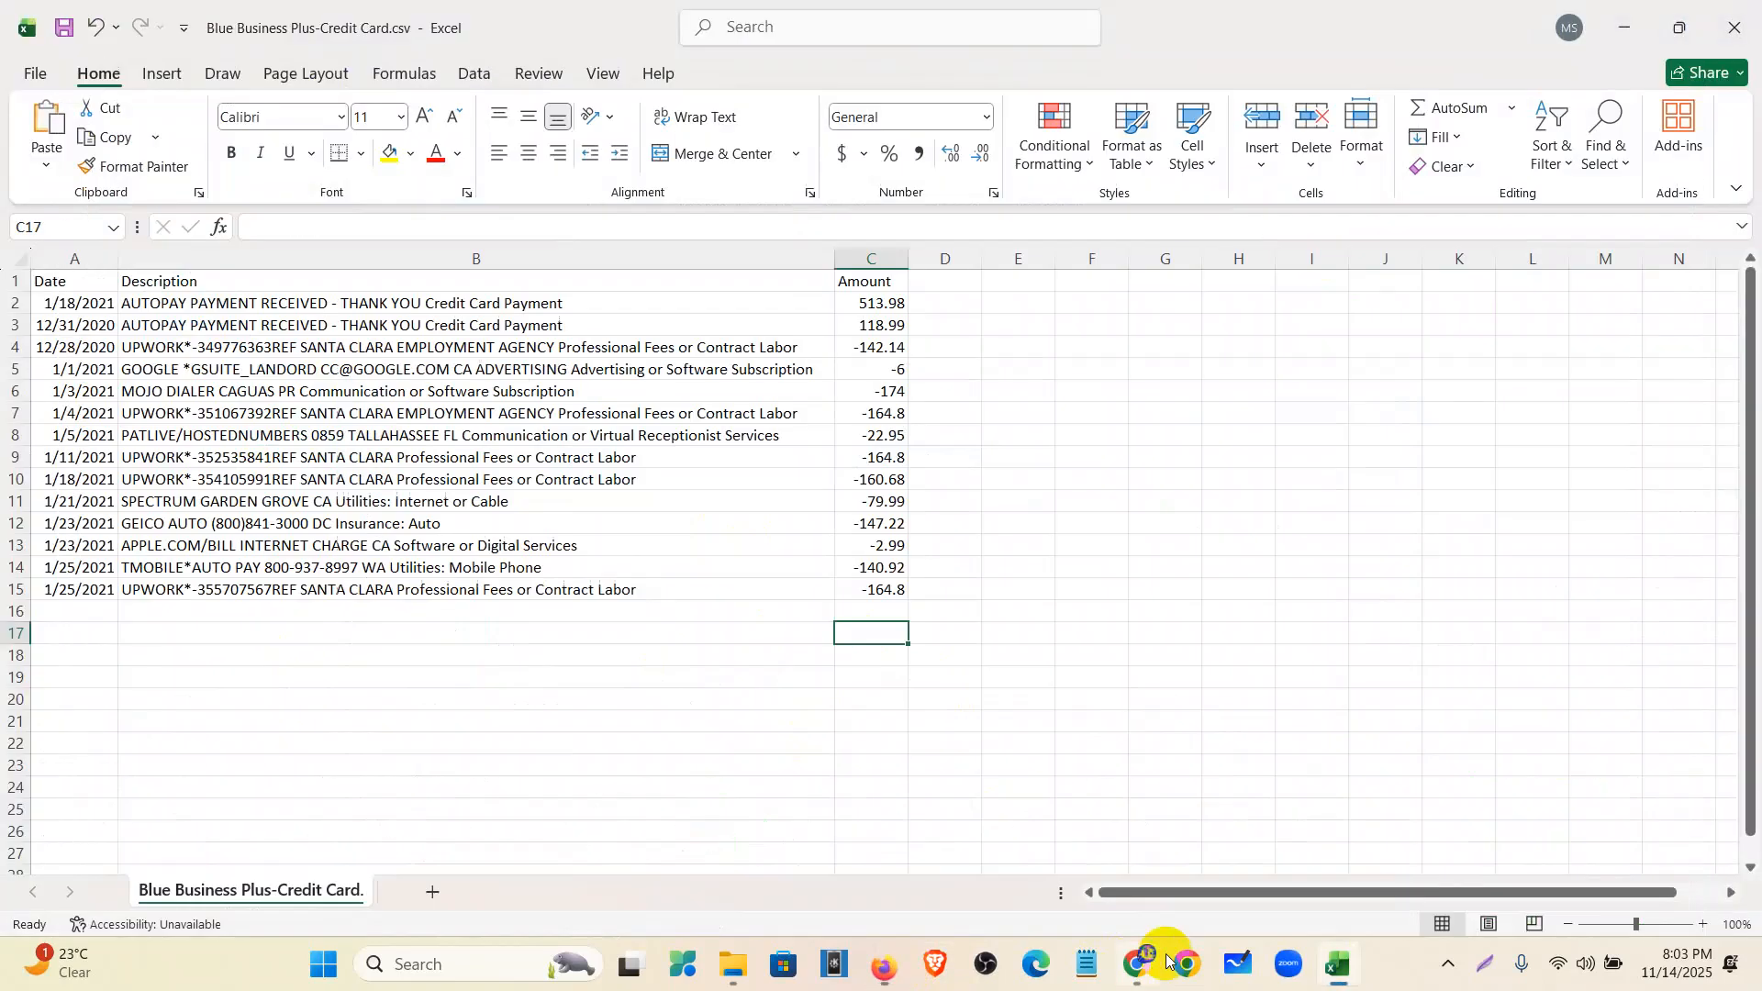
left_click(1135, 969)
scroll(1079, 656, "up", 15)
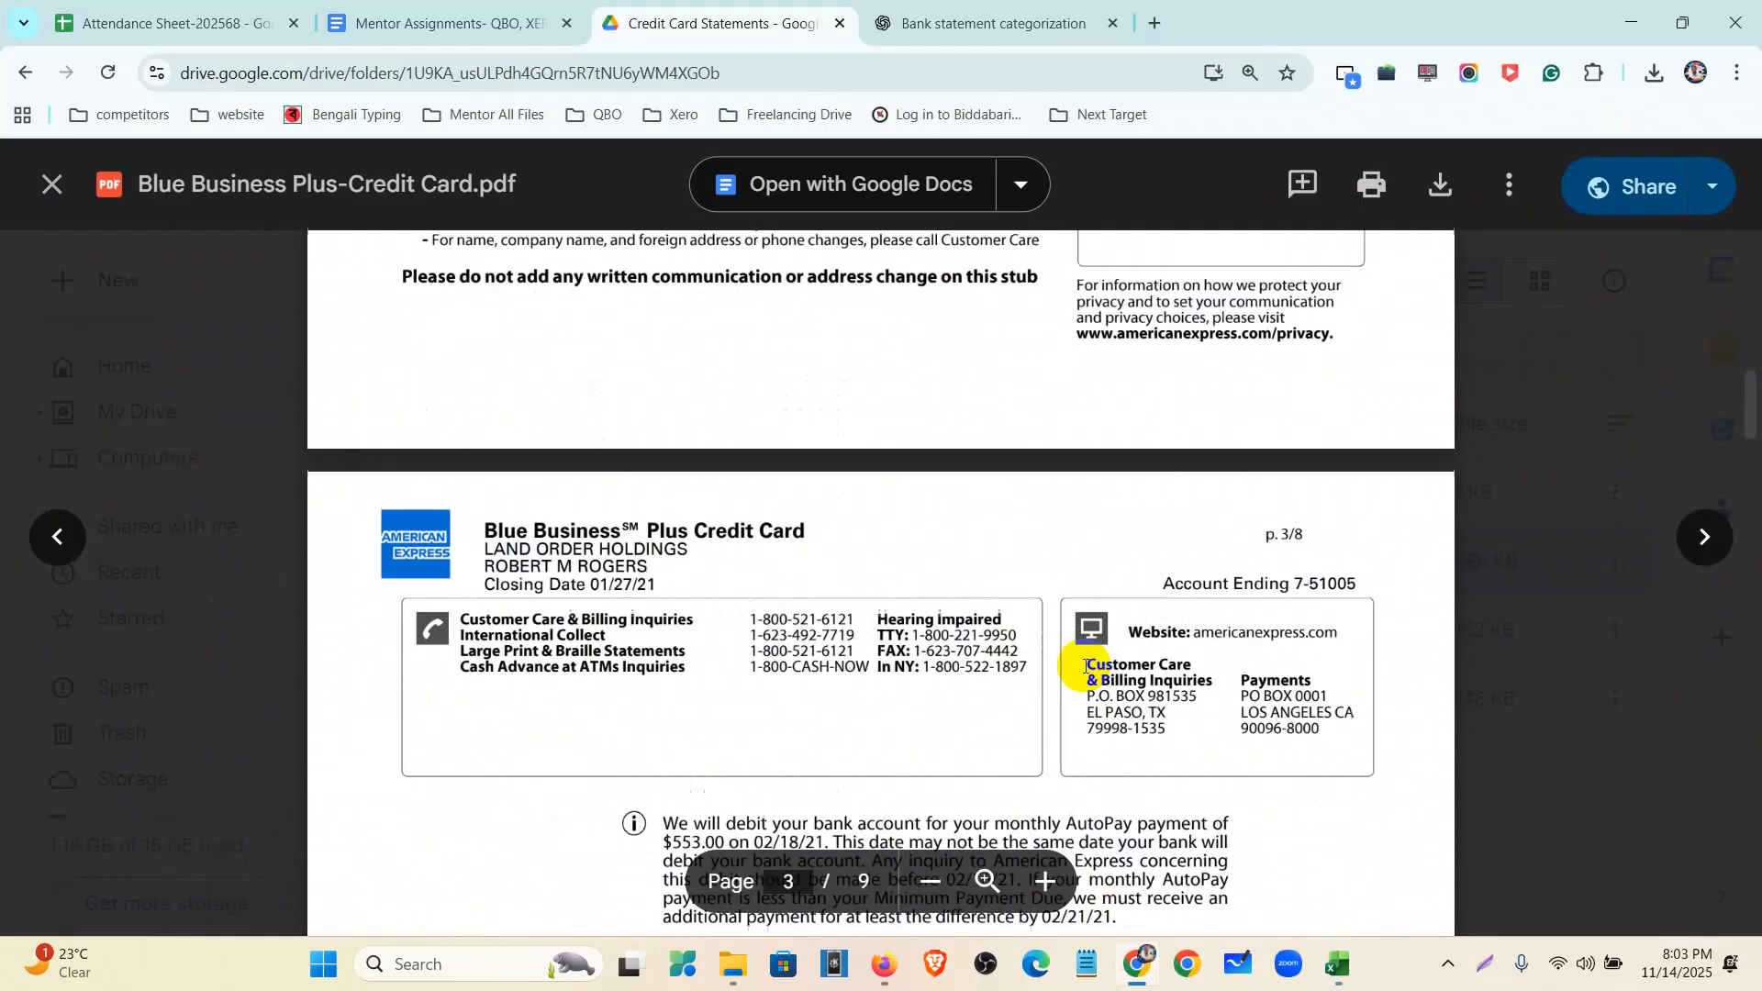
scroll(1228, 566, "up", 10)
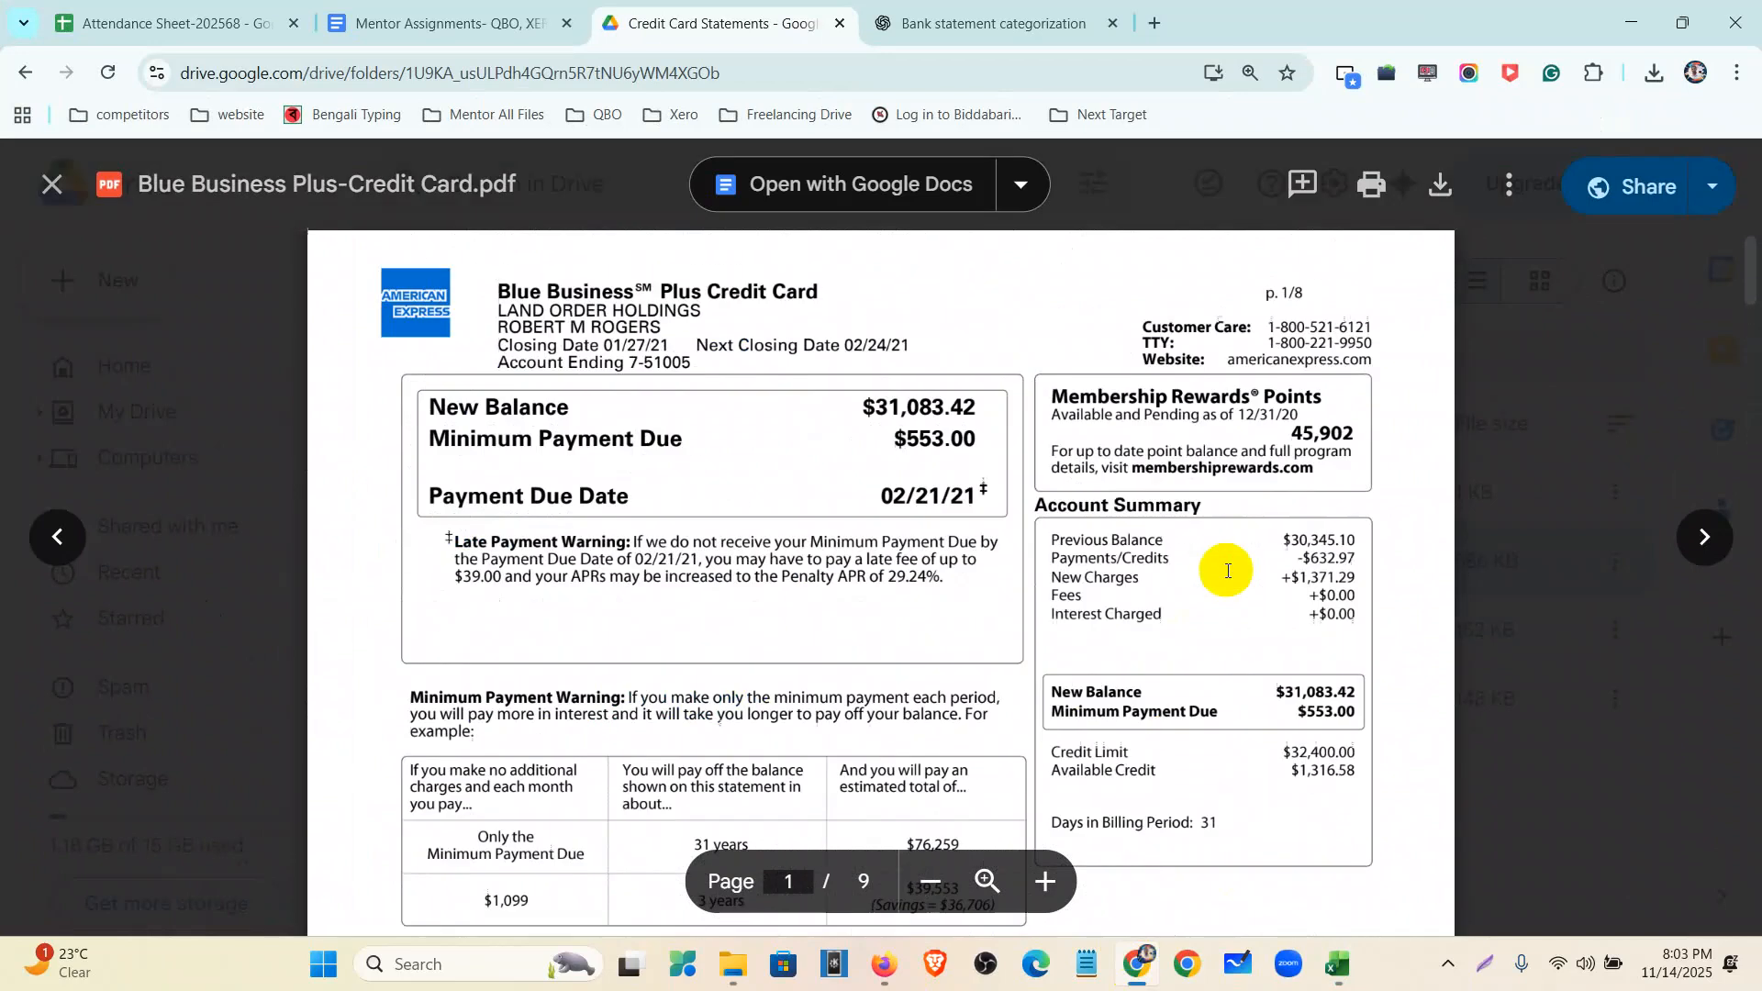
left_click_drag(1286, 540, 1352, 540)
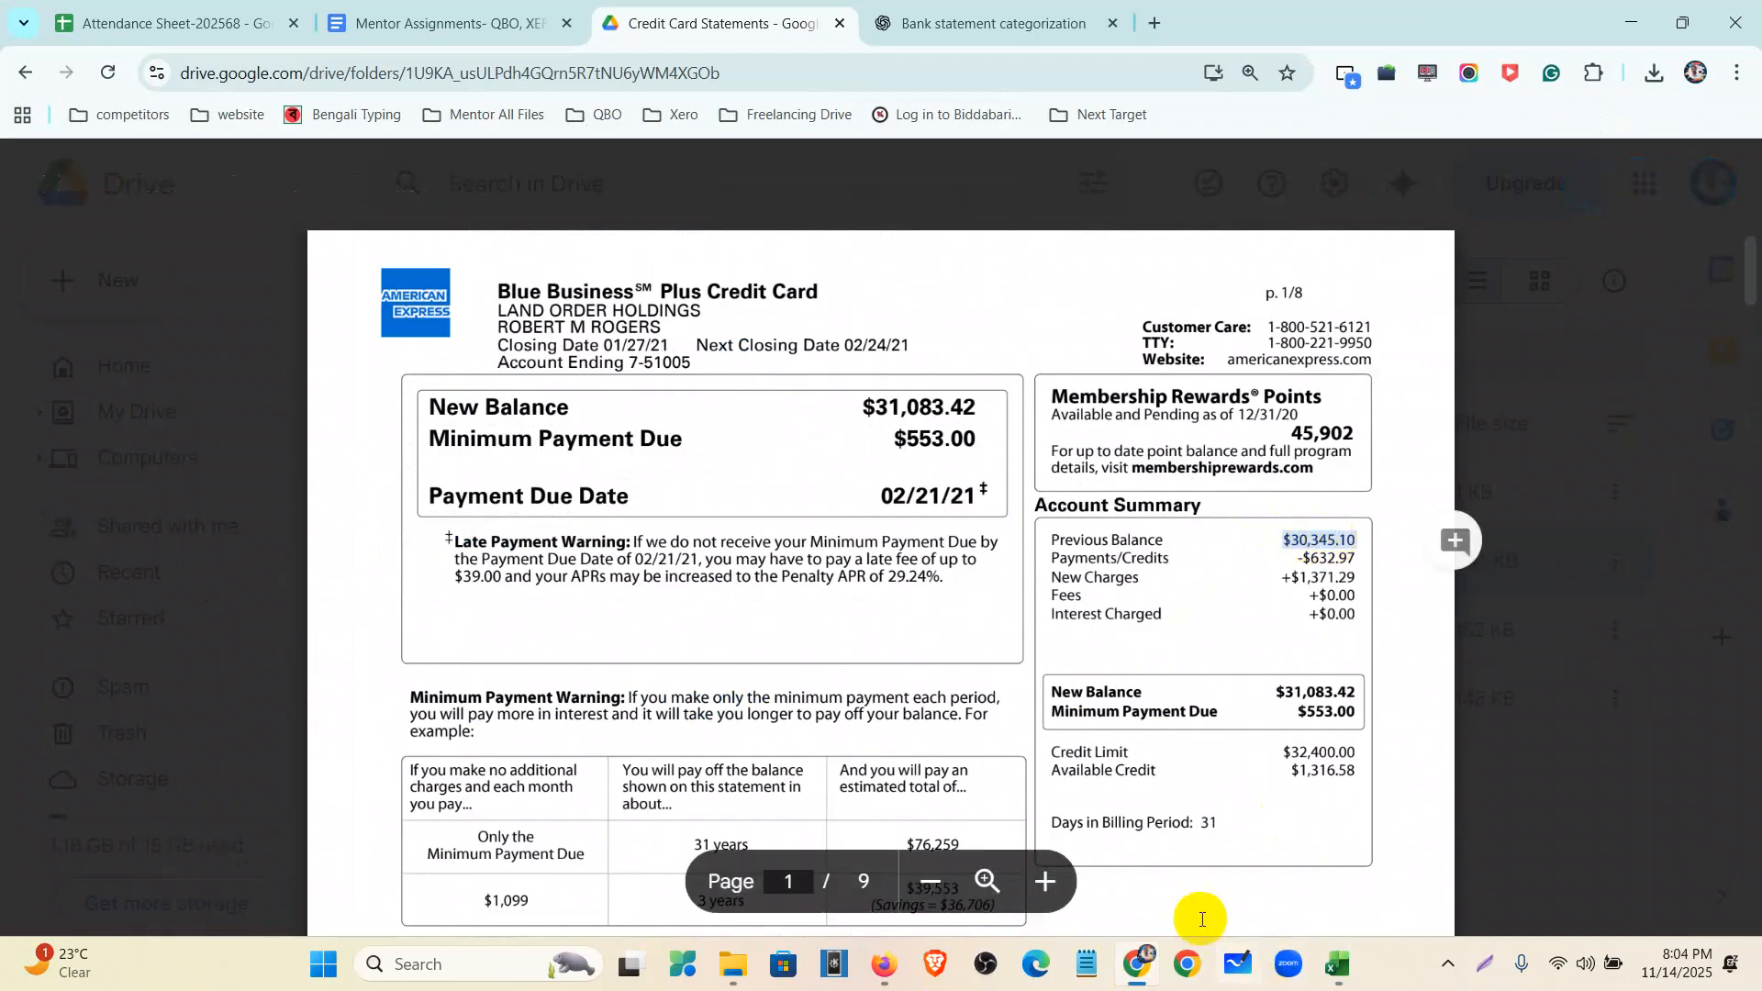
left_click(1137, 964)
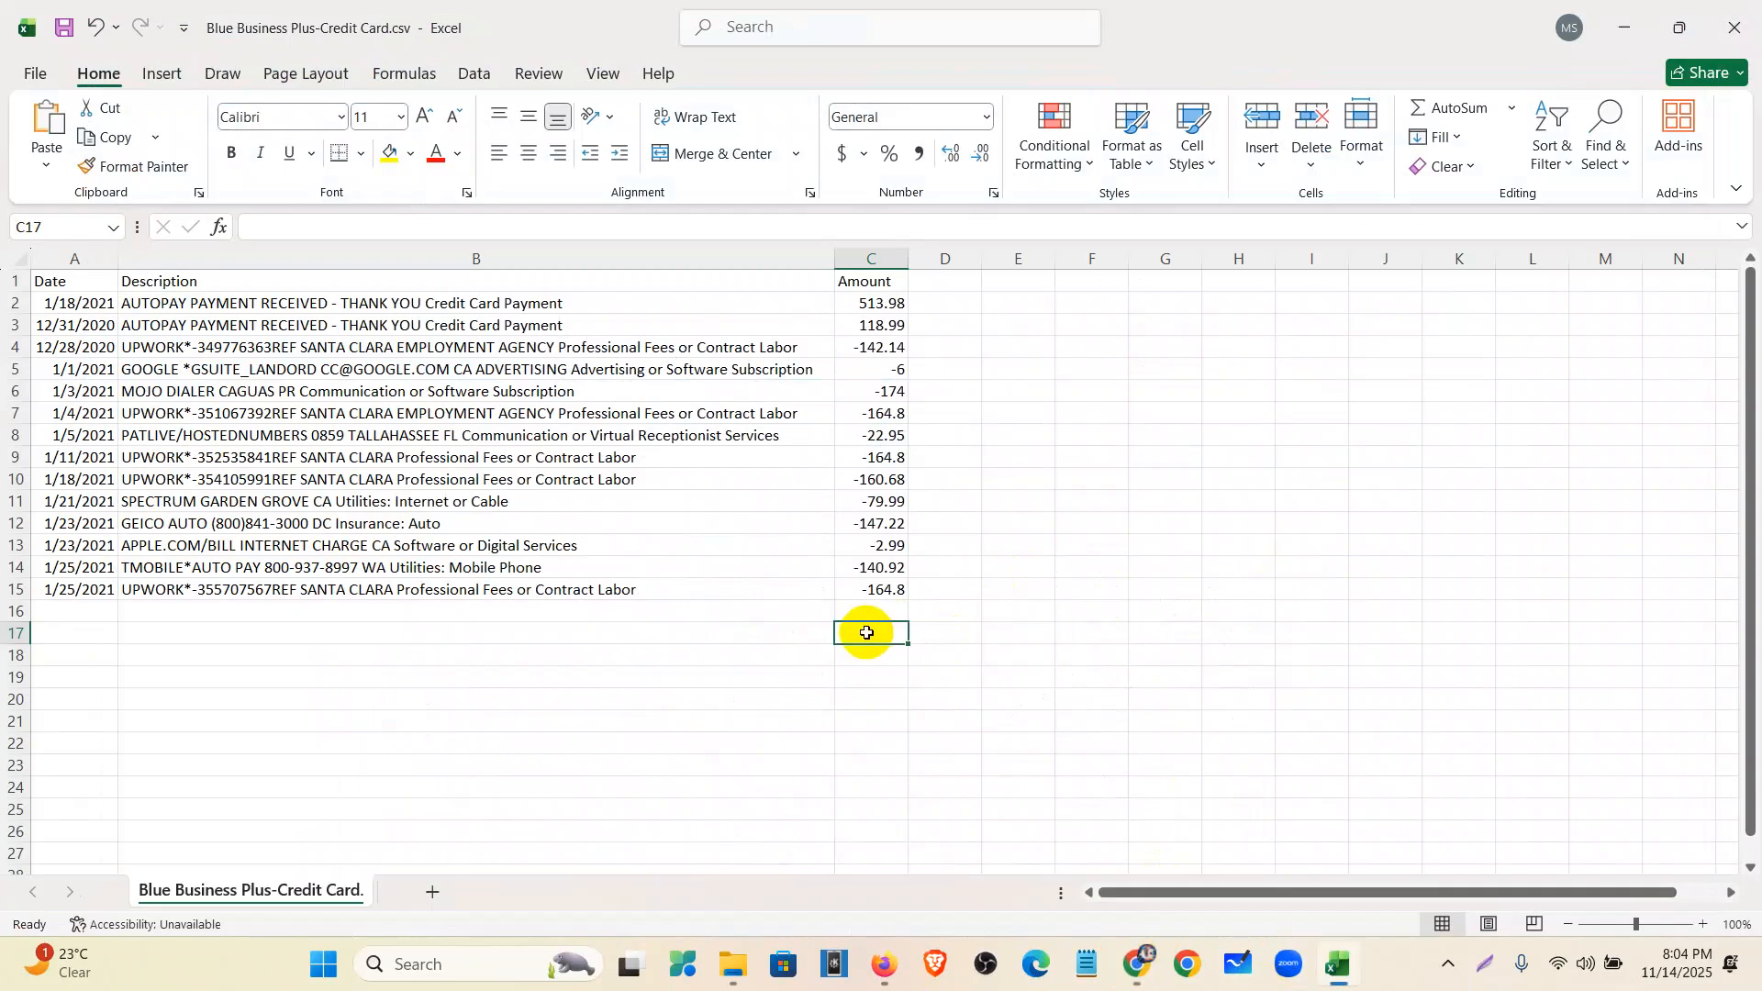
type("-30345.10")
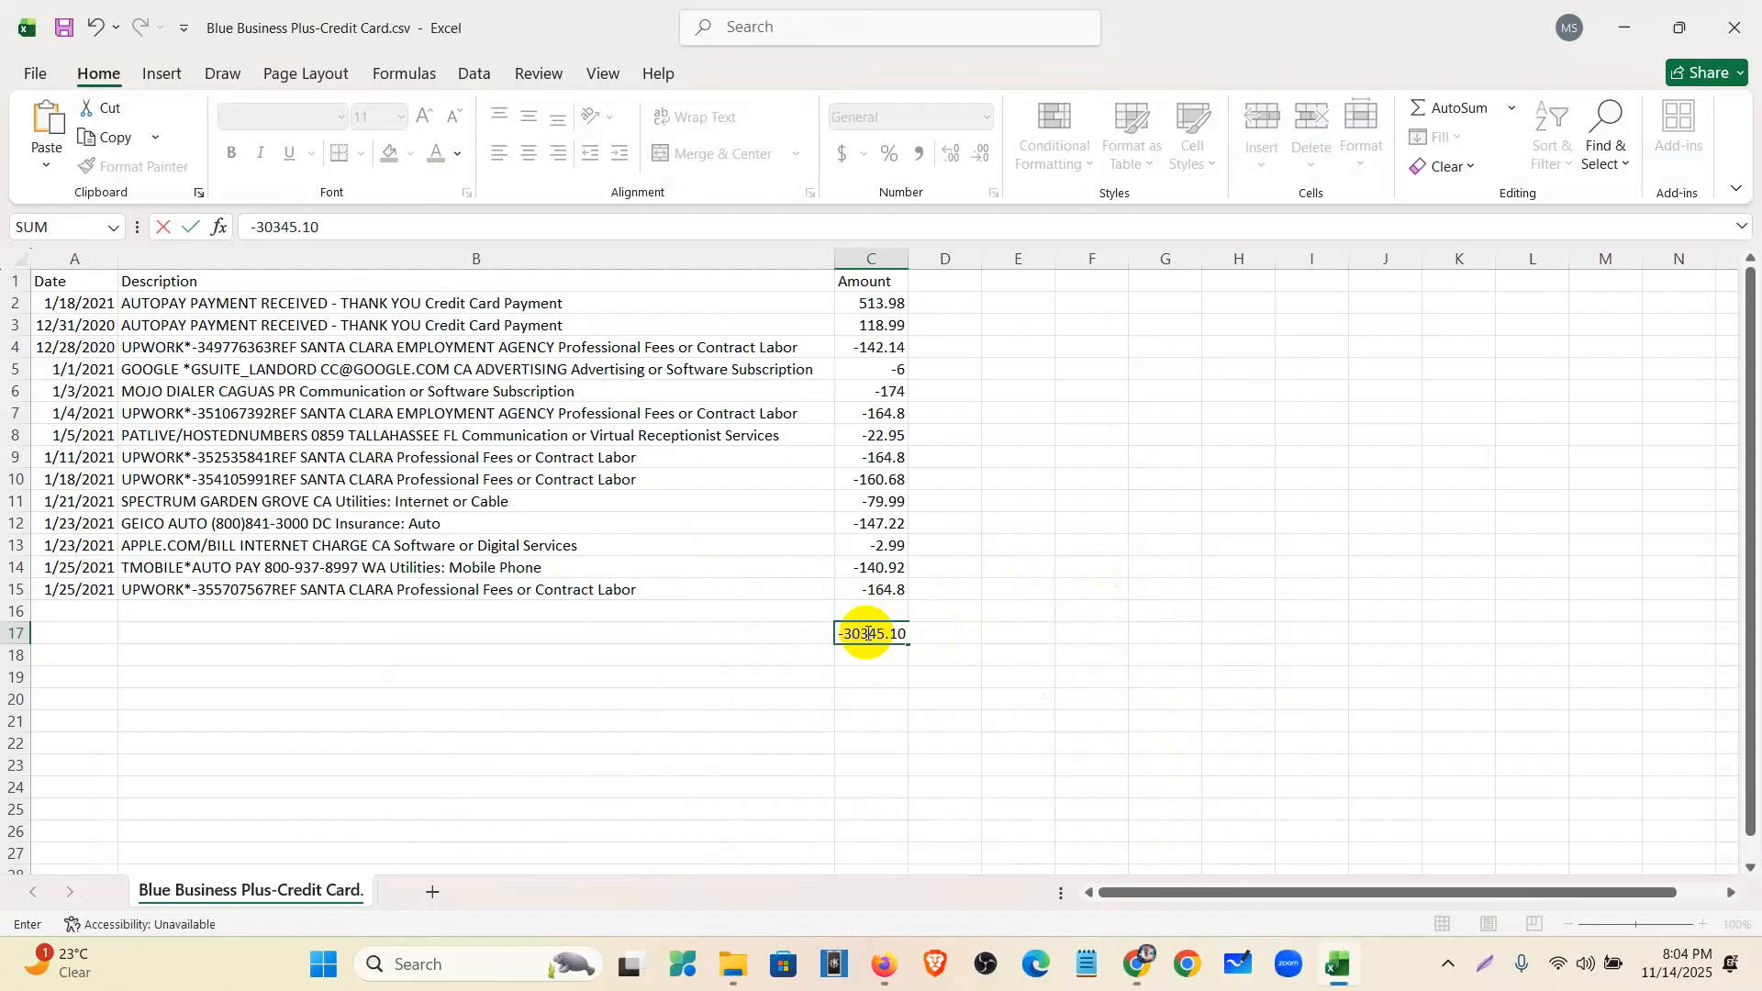
left_click(847, 681)
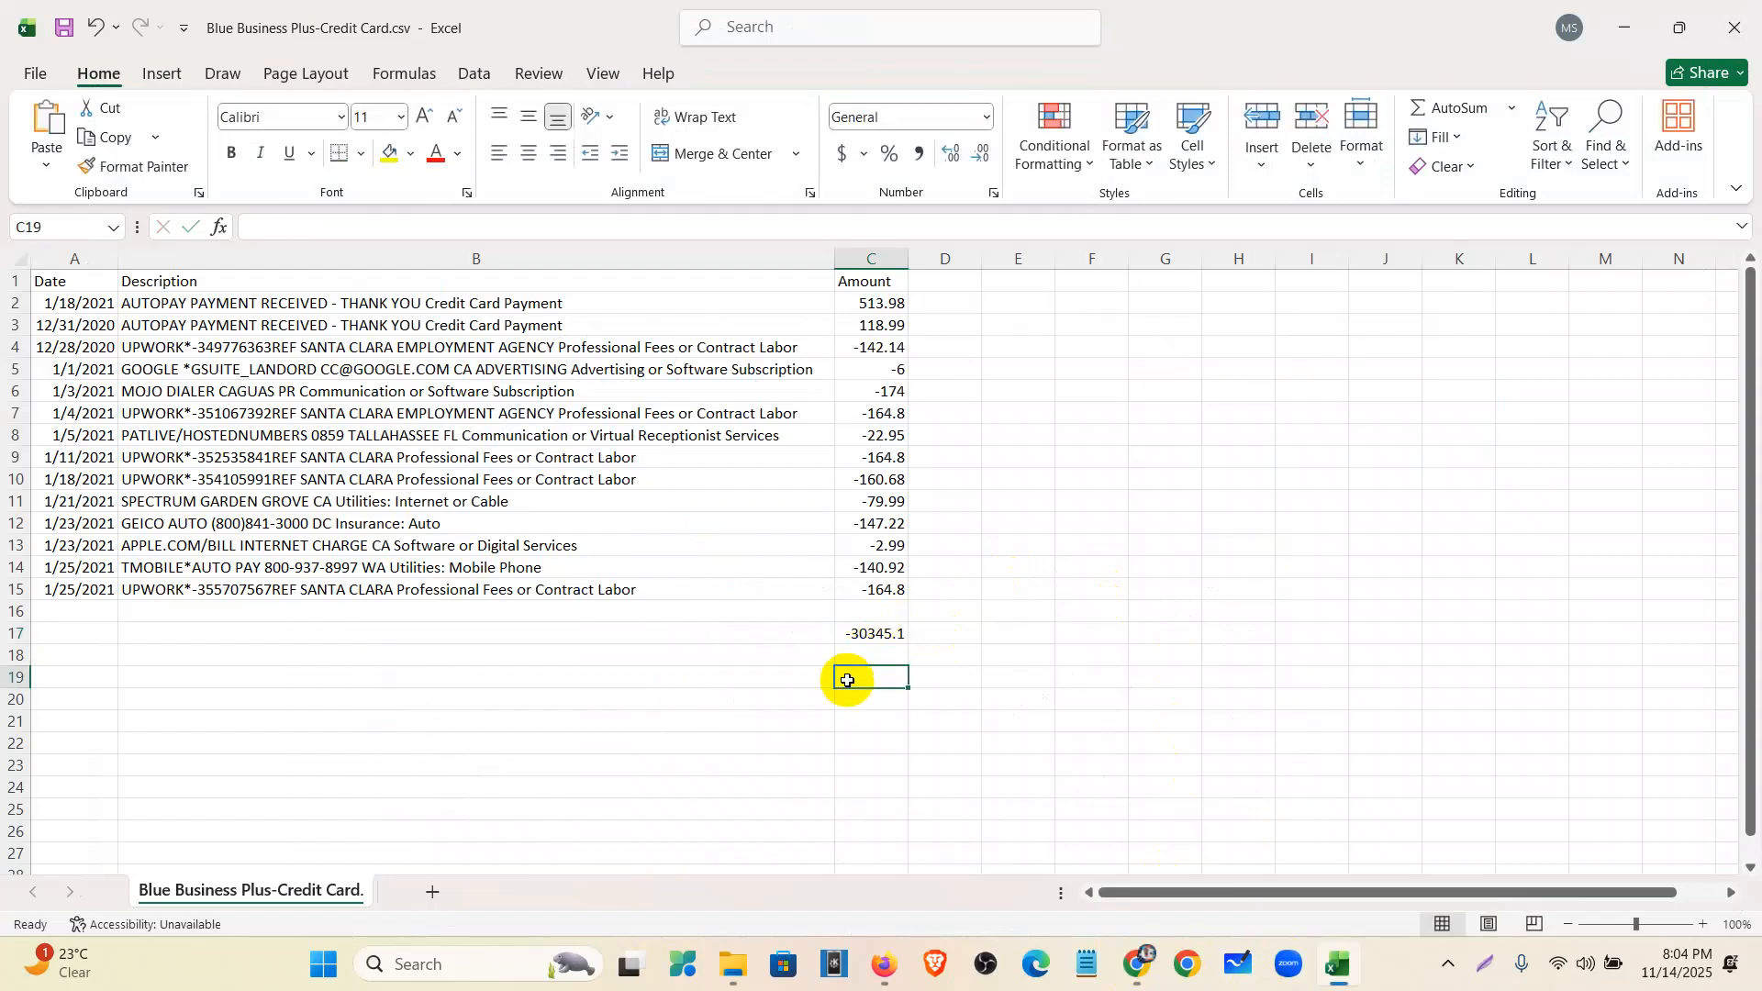
type("=sum")
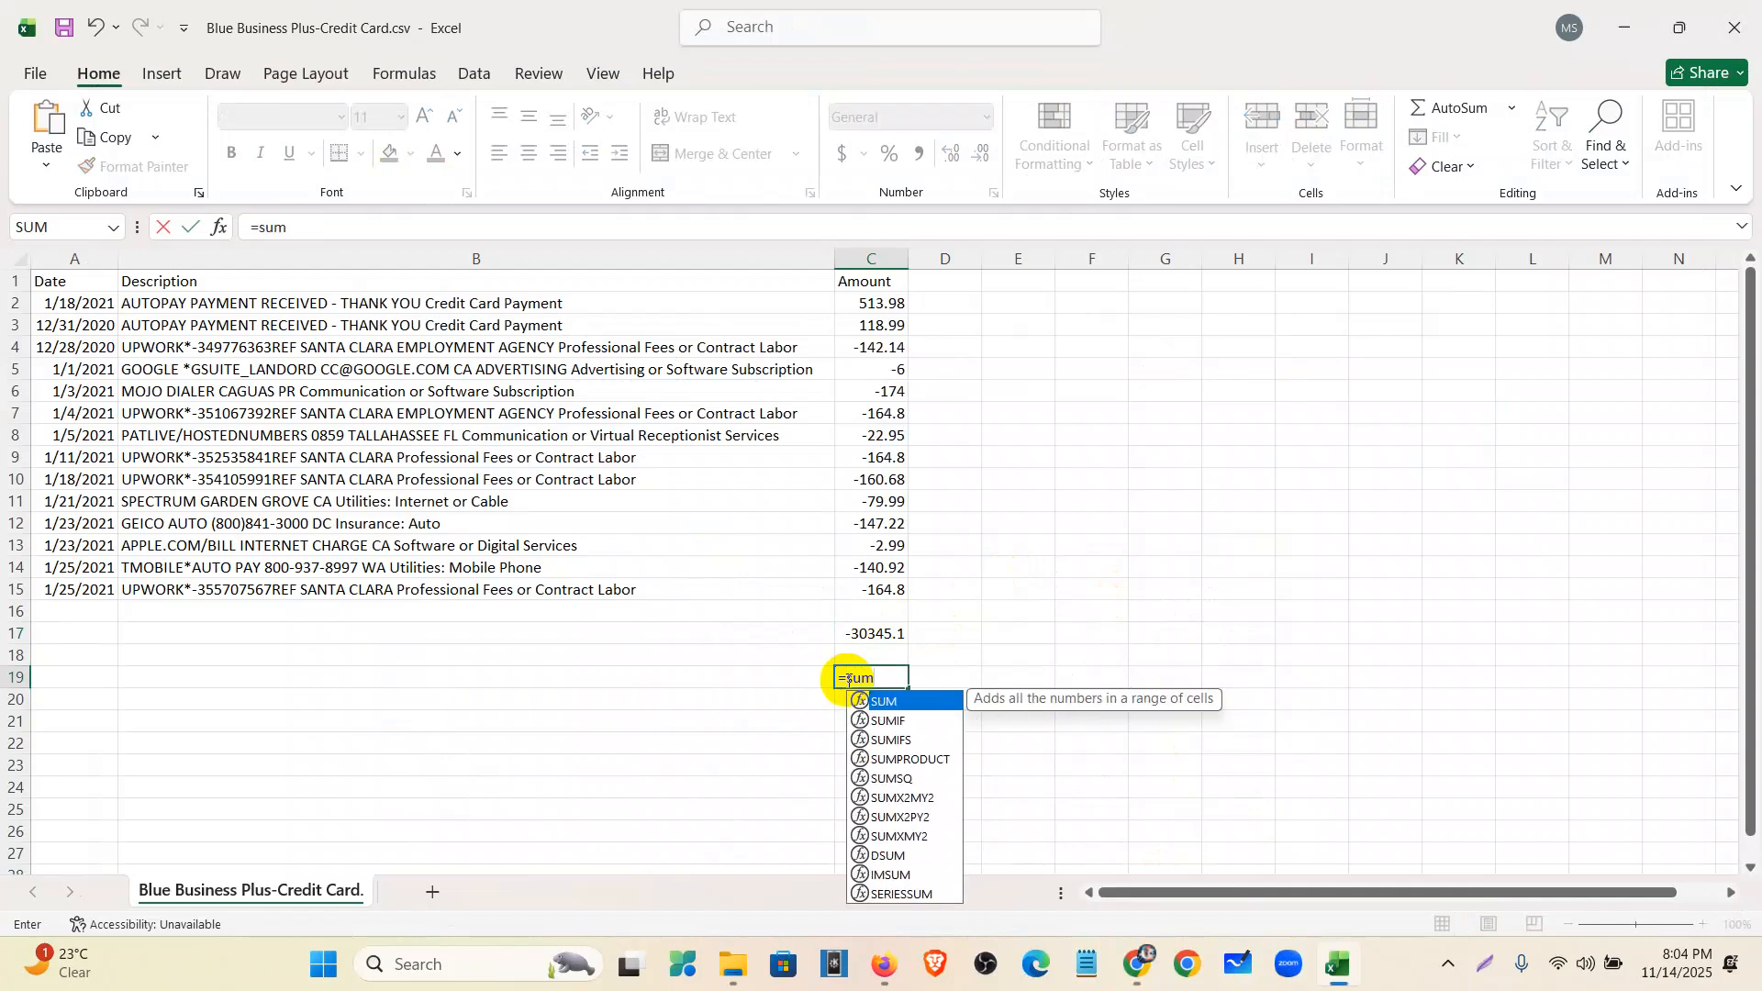
type("(C17")
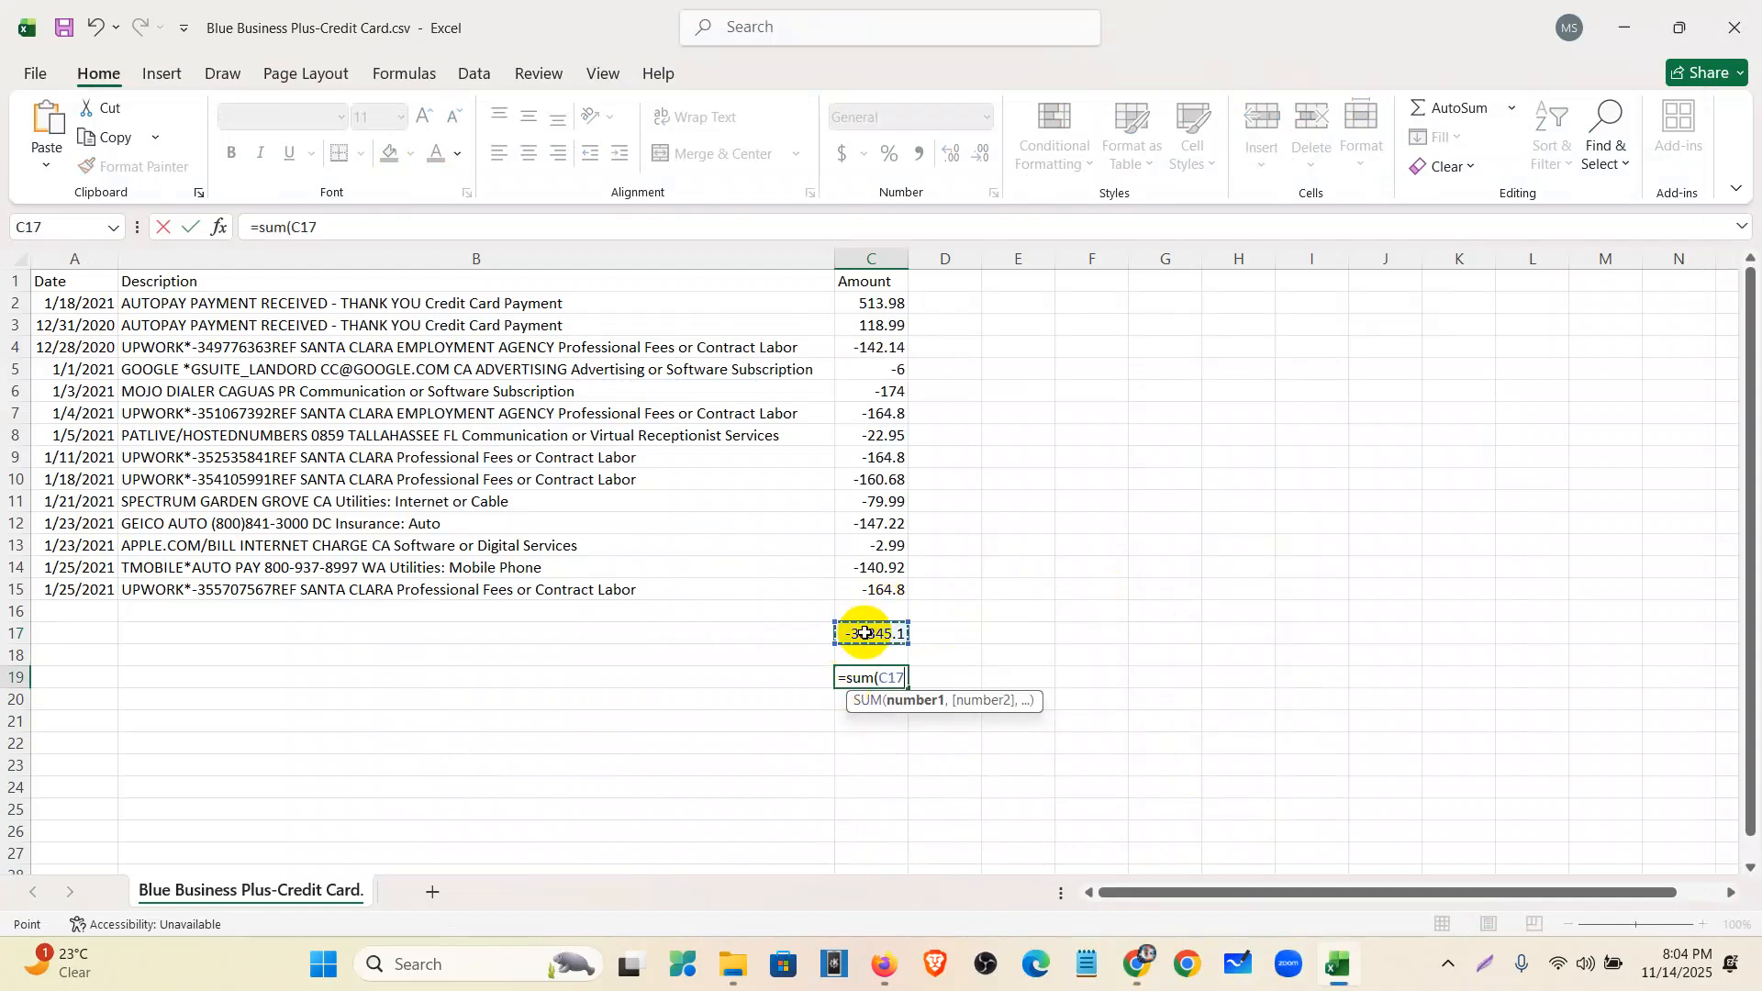
type(",")
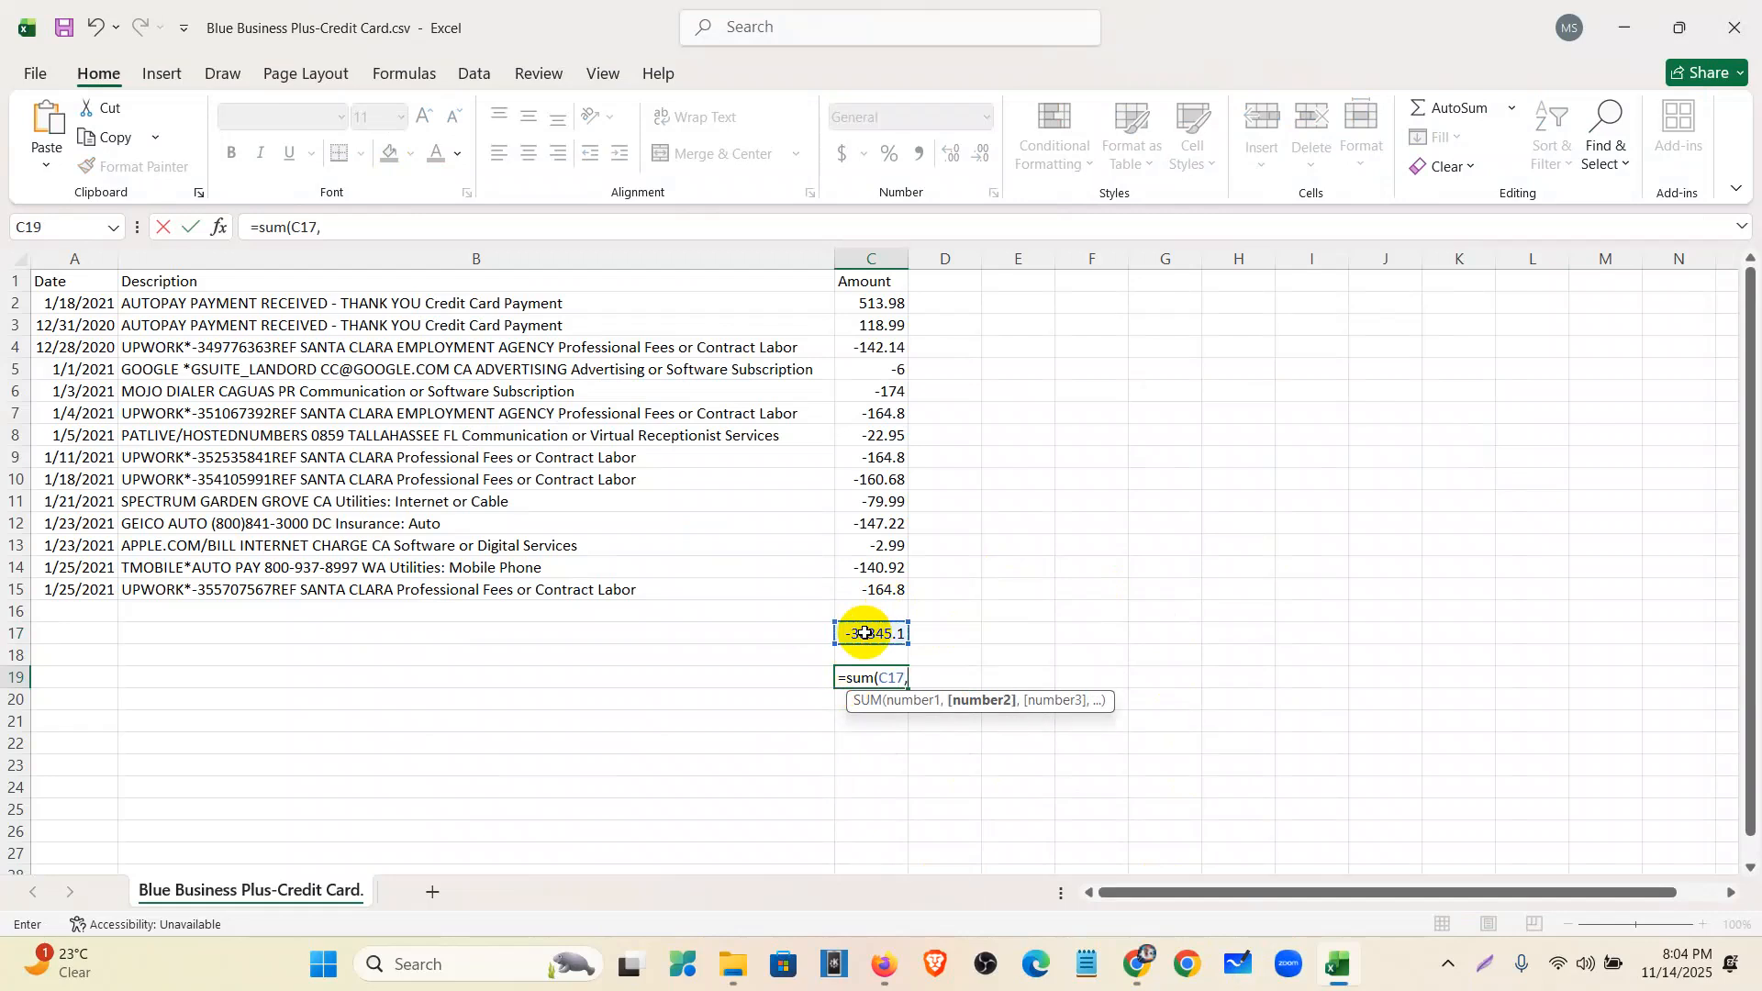
left_click_drag(881, 303, 903, 592)
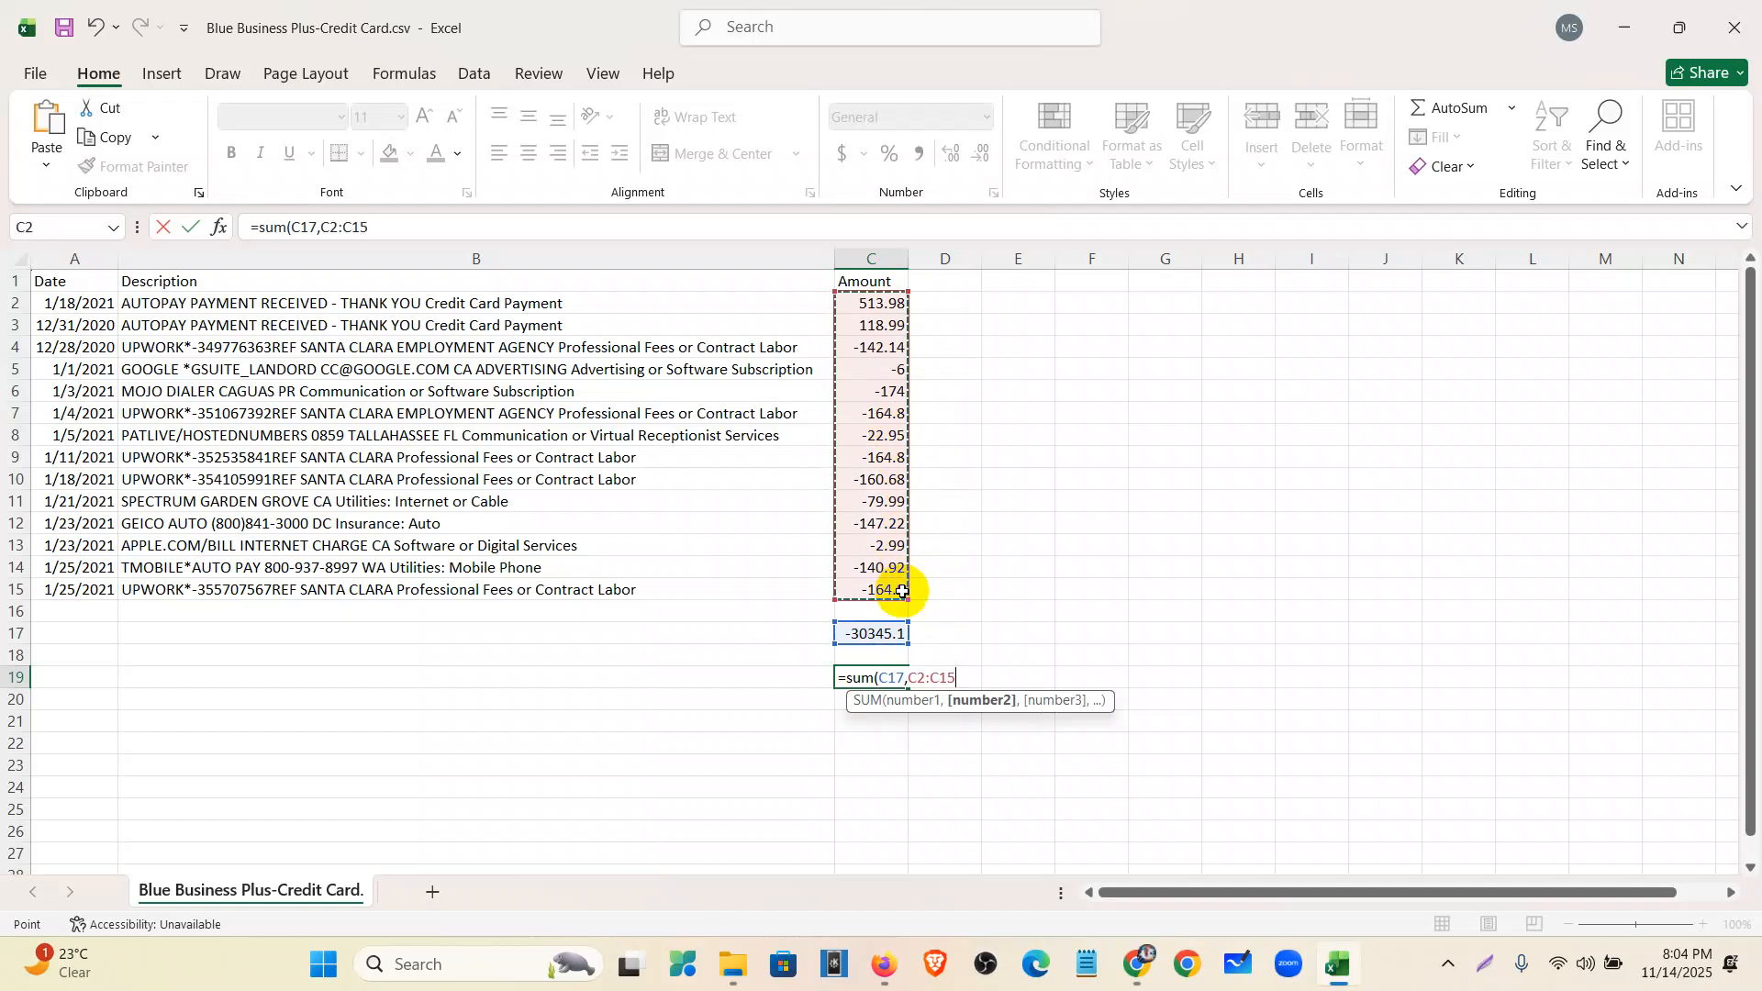
type(")")
key("Return")
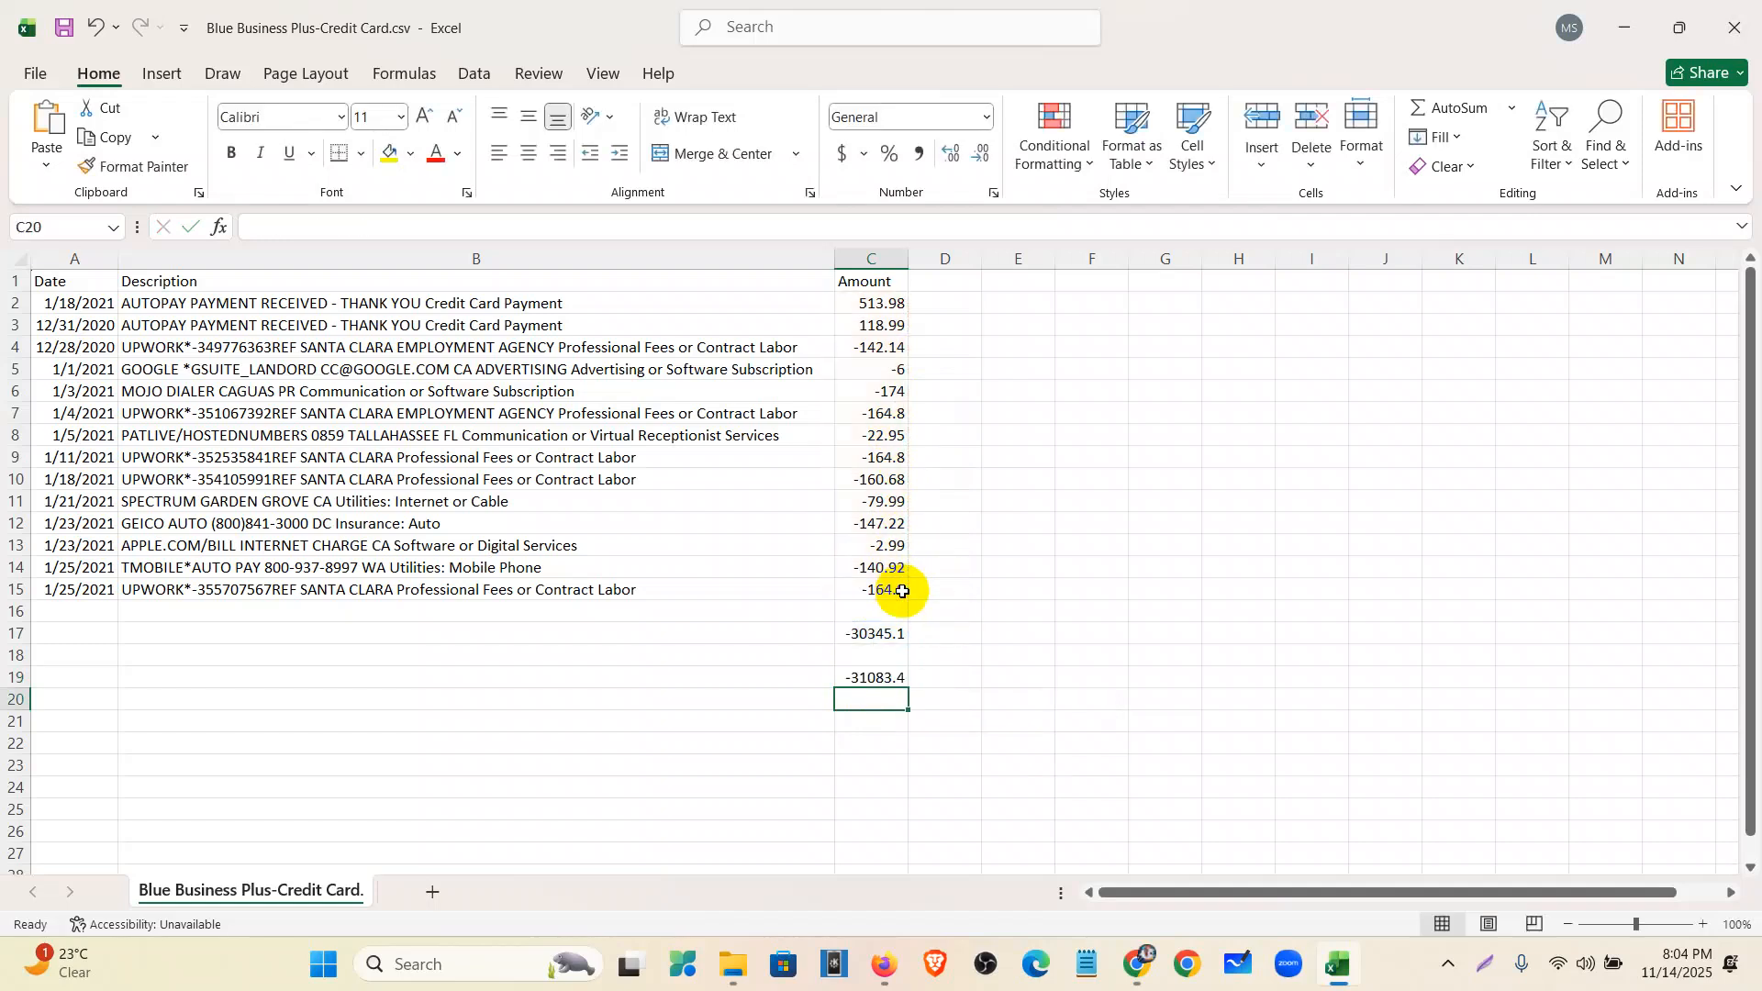
left_click(1138, 965)
left_click_drag(979, 409, 761, 401)
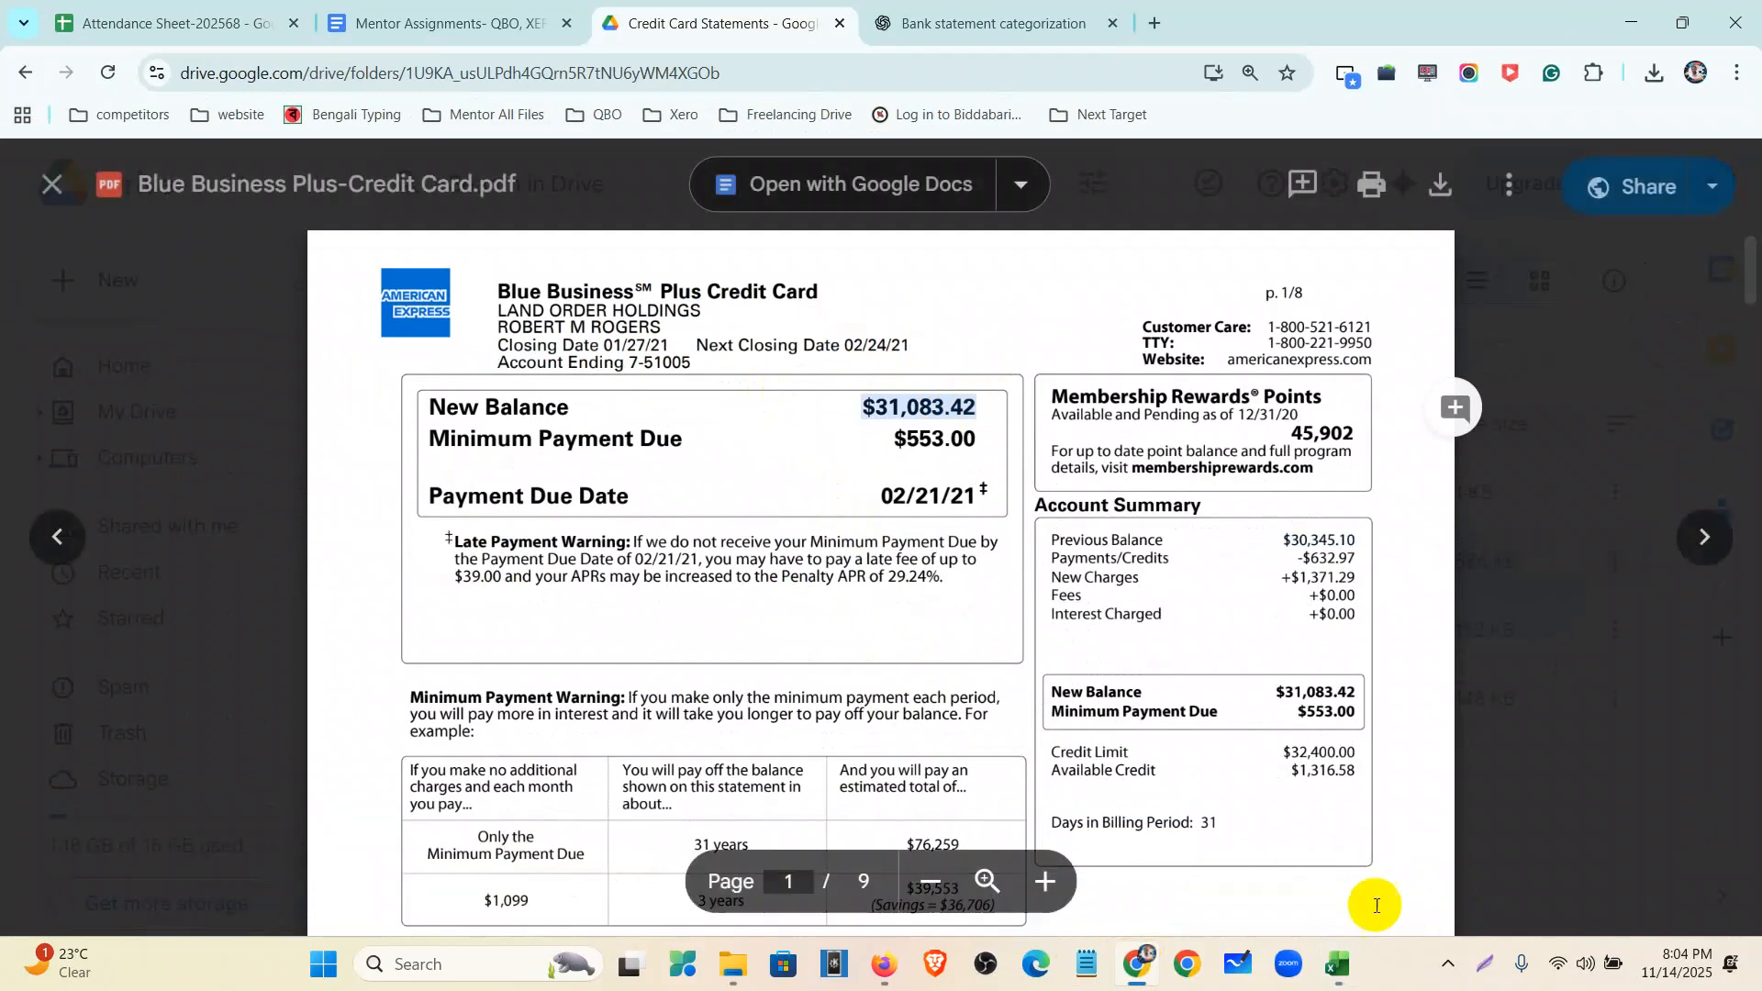
left_click(1346, 978)
left_click_drag(956, 708, 870, 632)
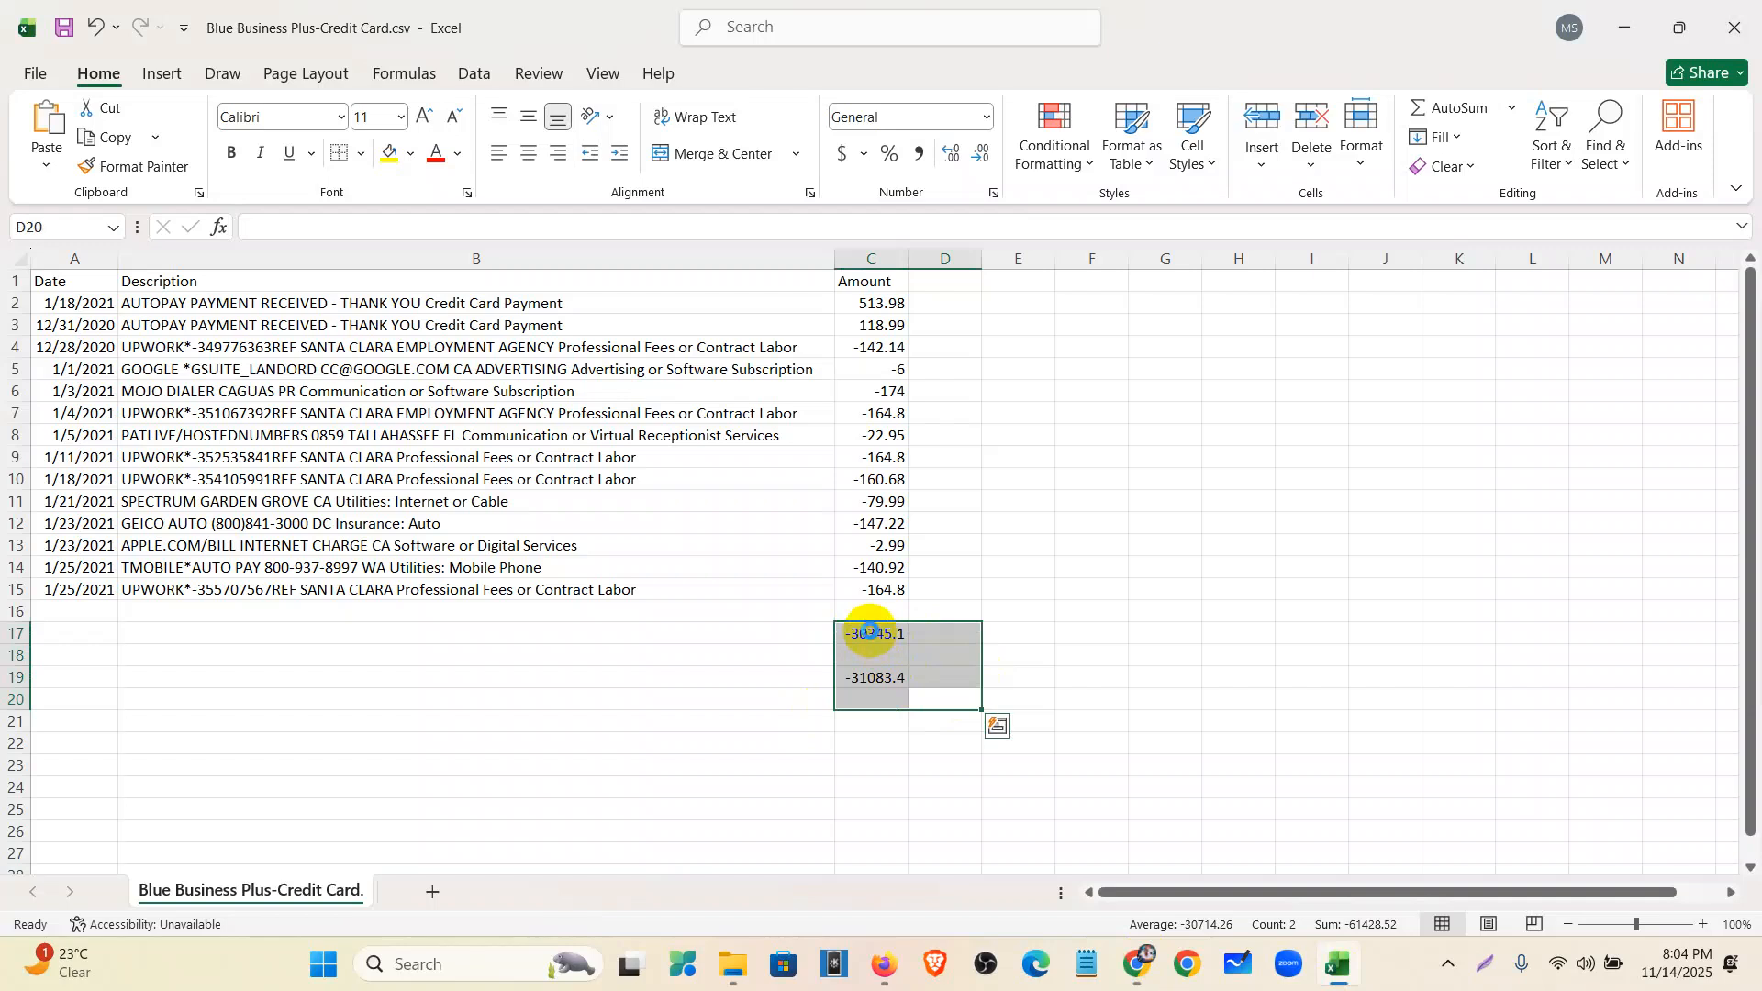
key("Delete")
left_click(1014, 632)
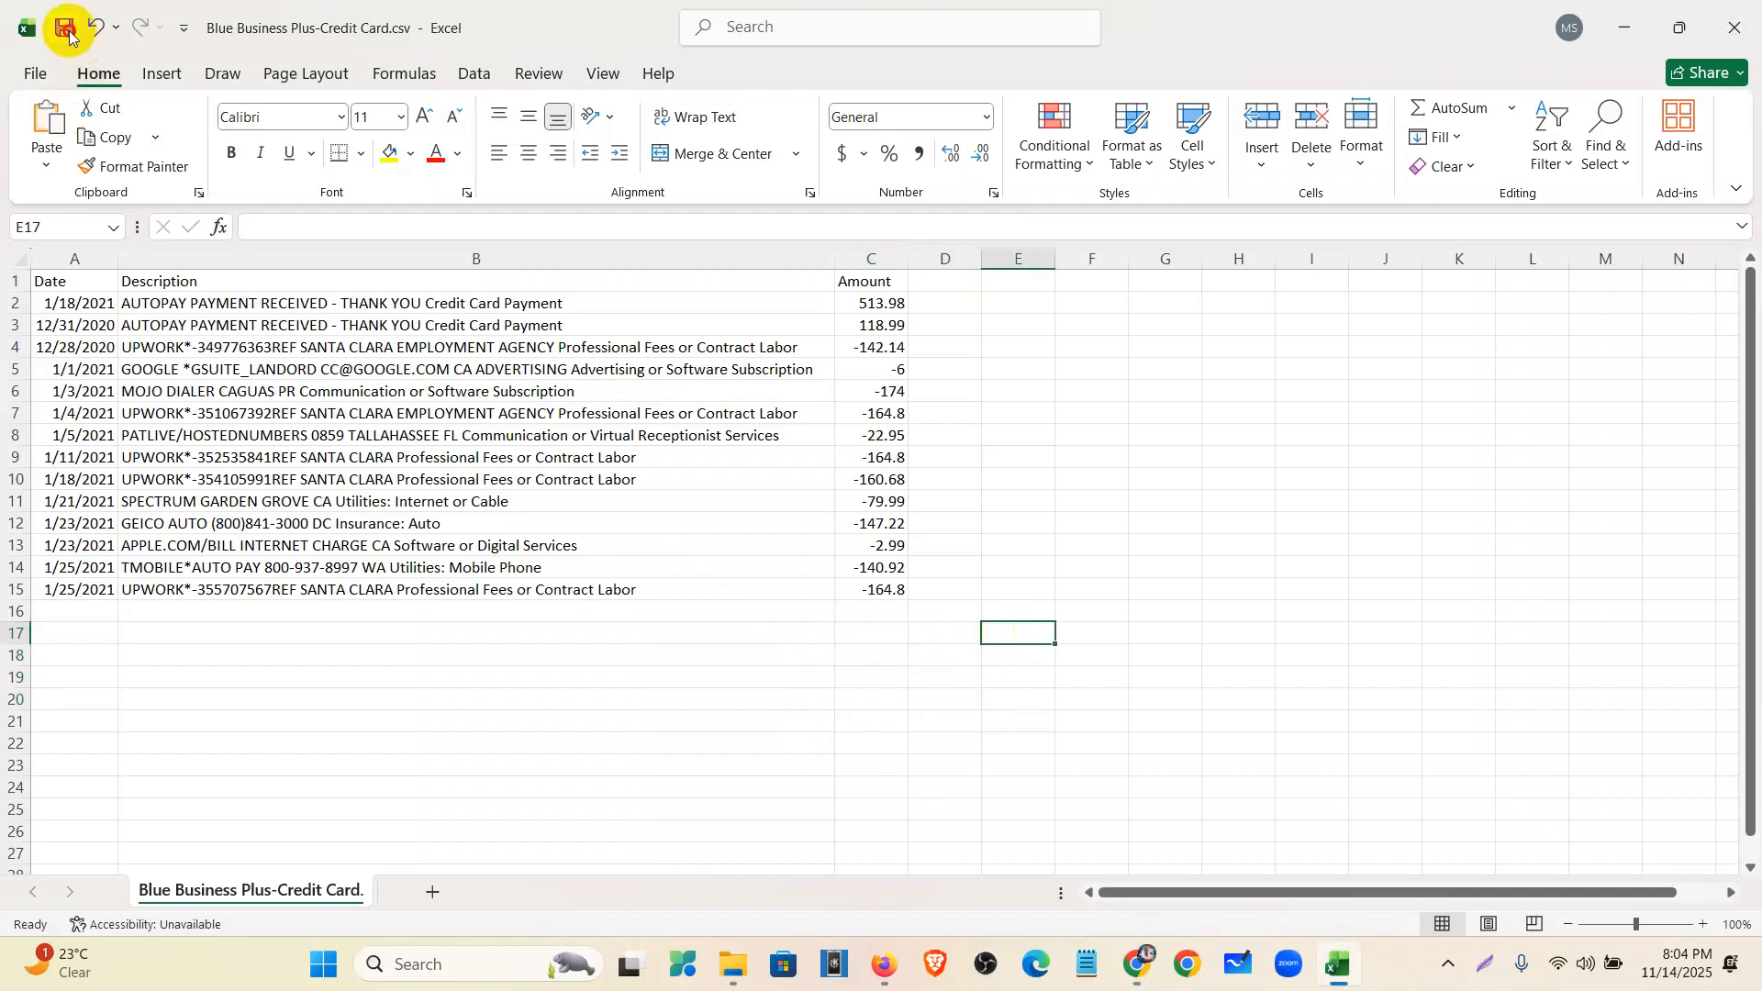
mouse_move(883, 978)
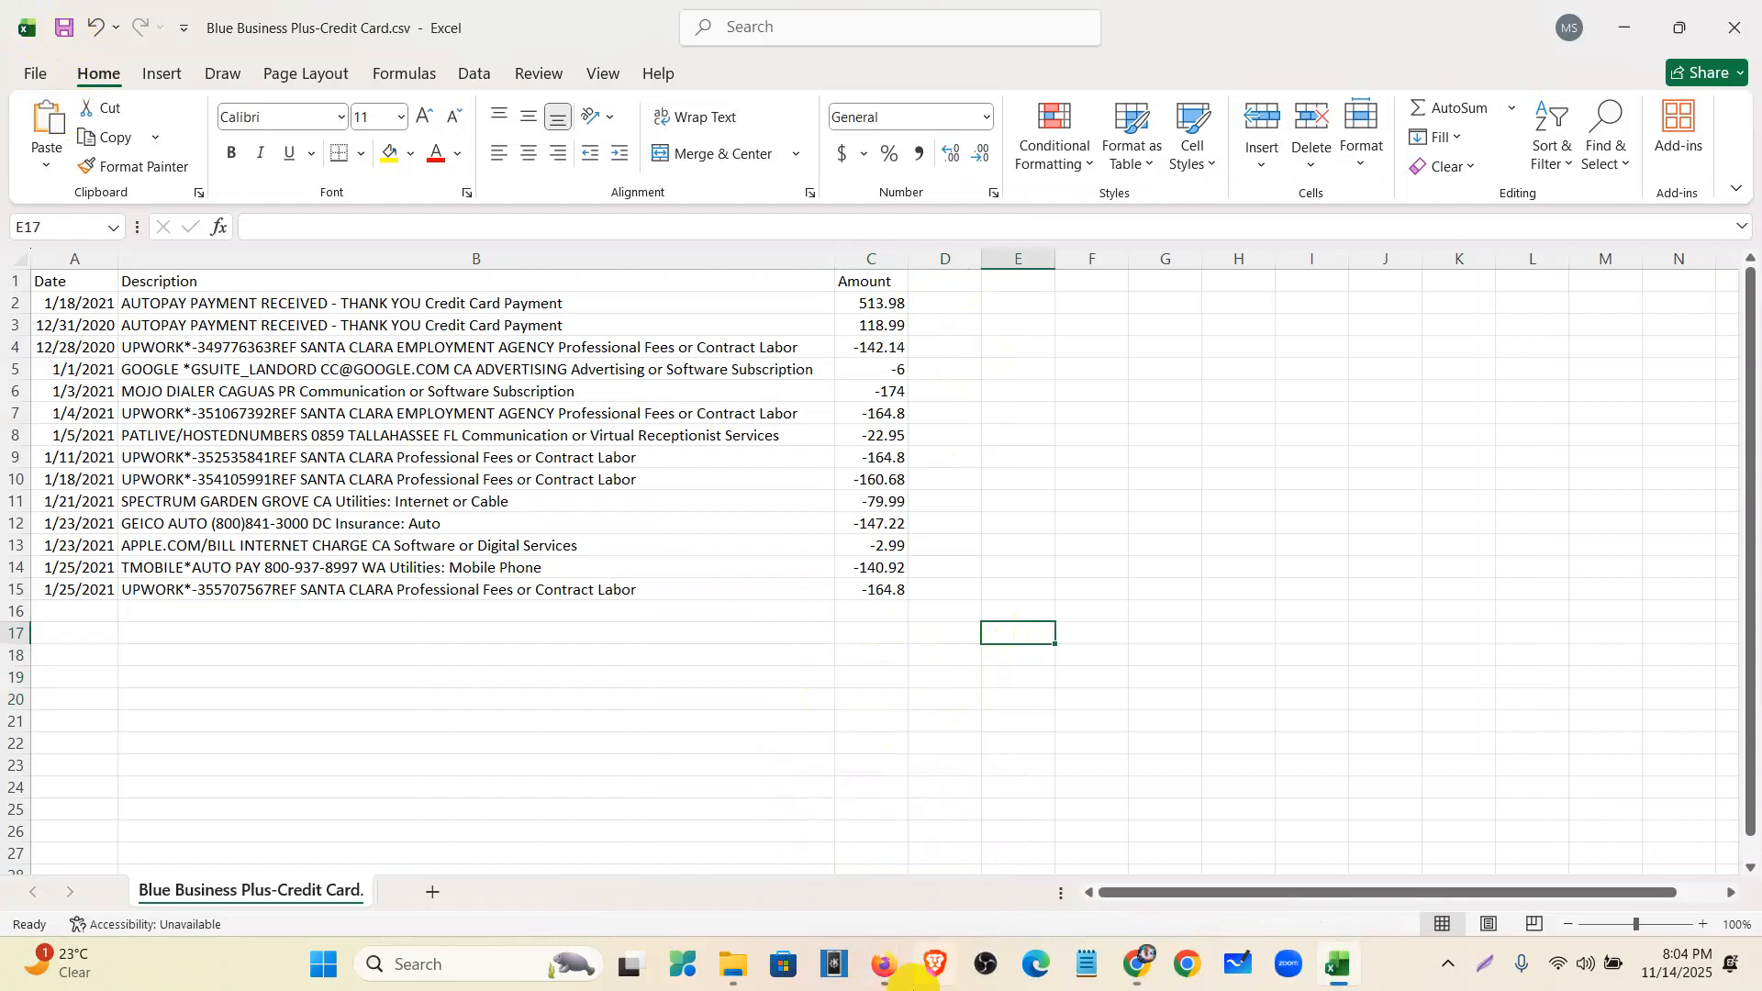
- Go to Accounting > Bank transactions and choose Upload from file under Link account
left_click(883, 964)
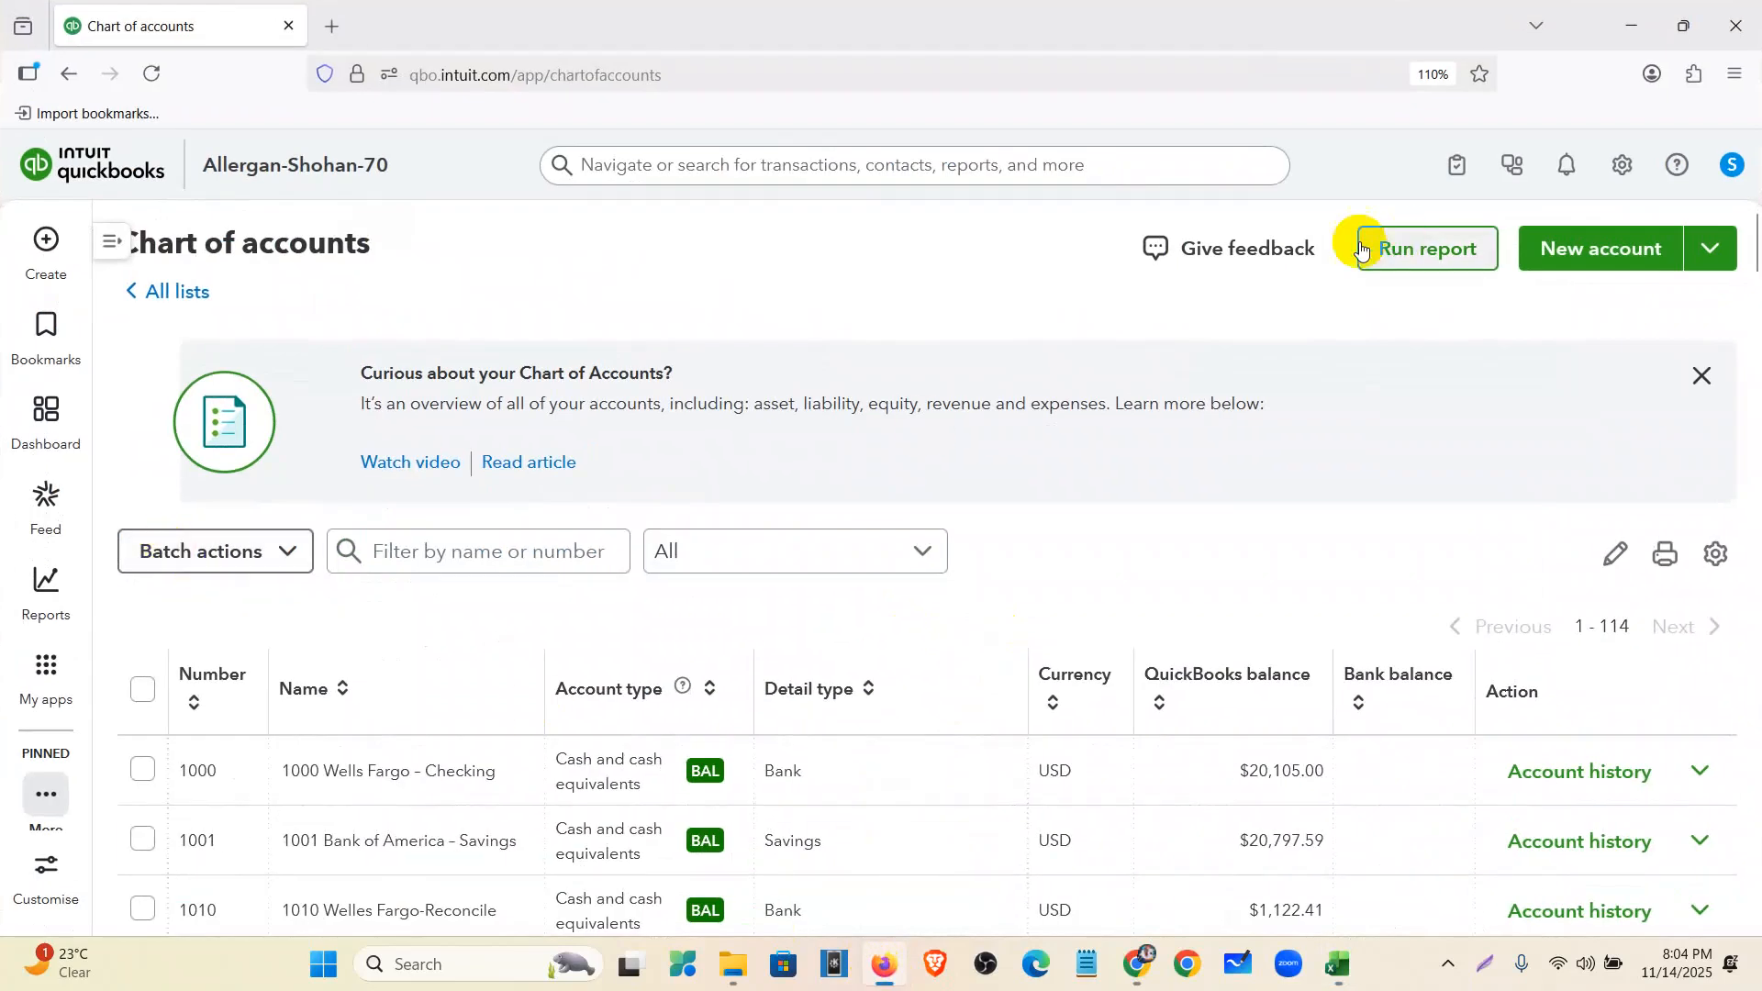
mouse_move(46, 671)
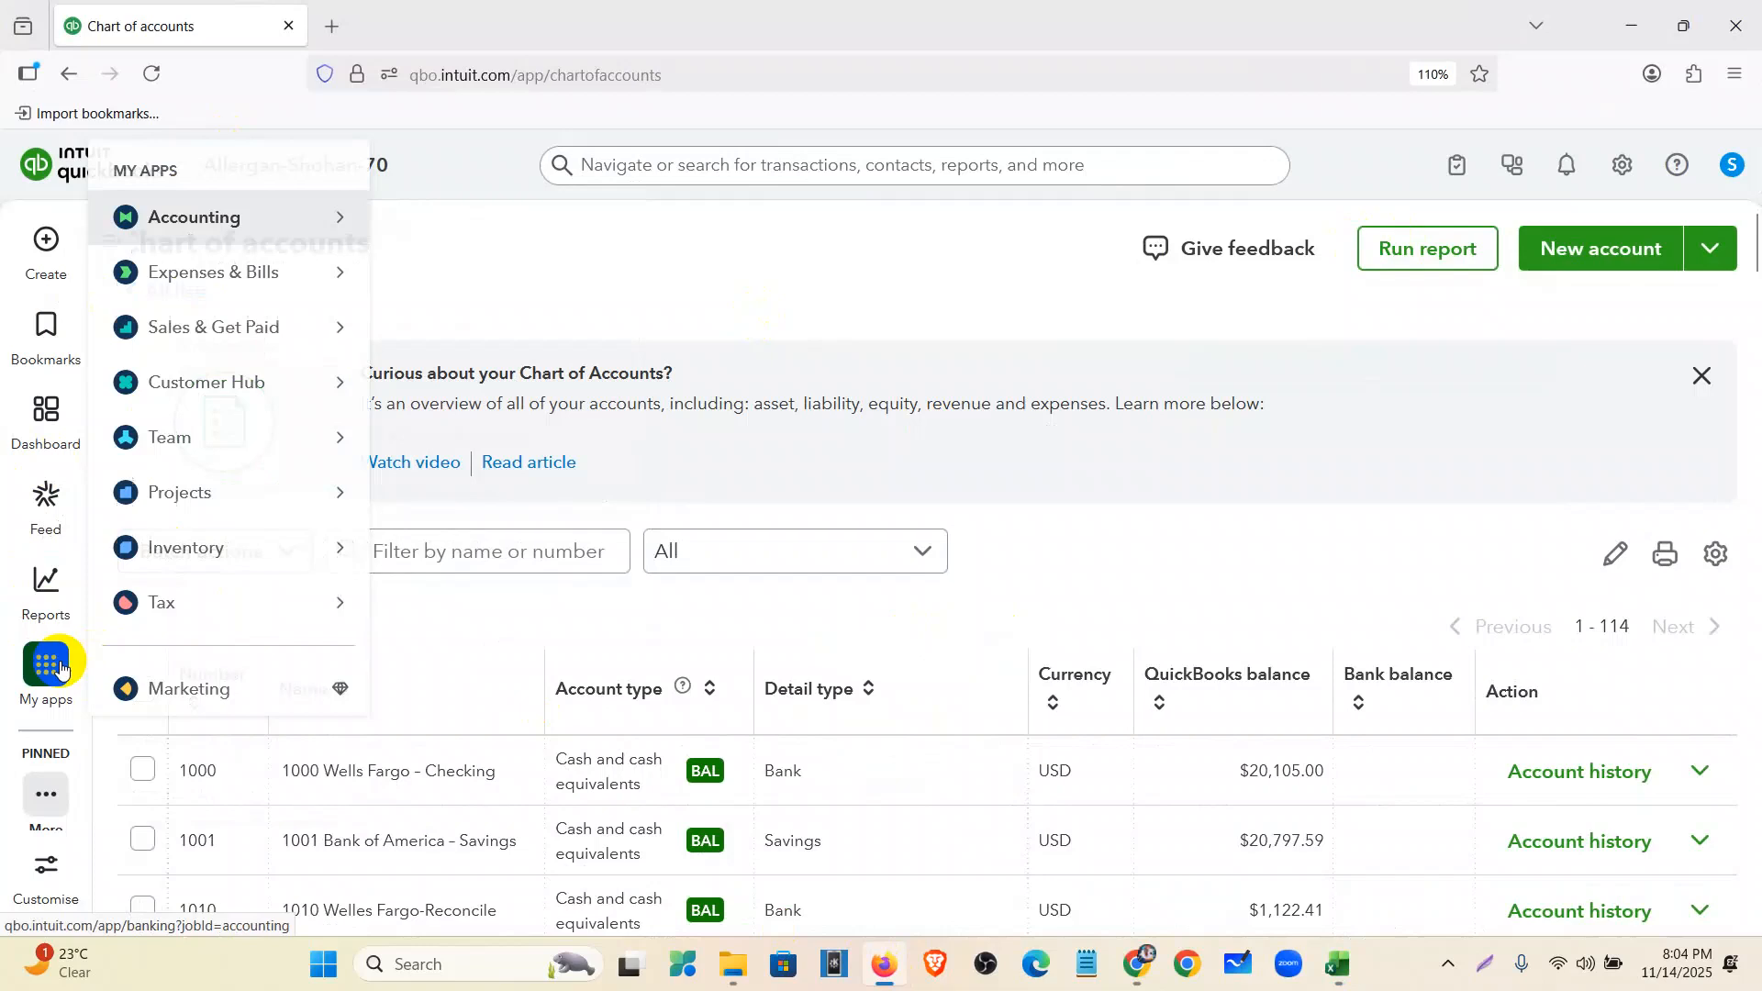
left_click(275, 208)
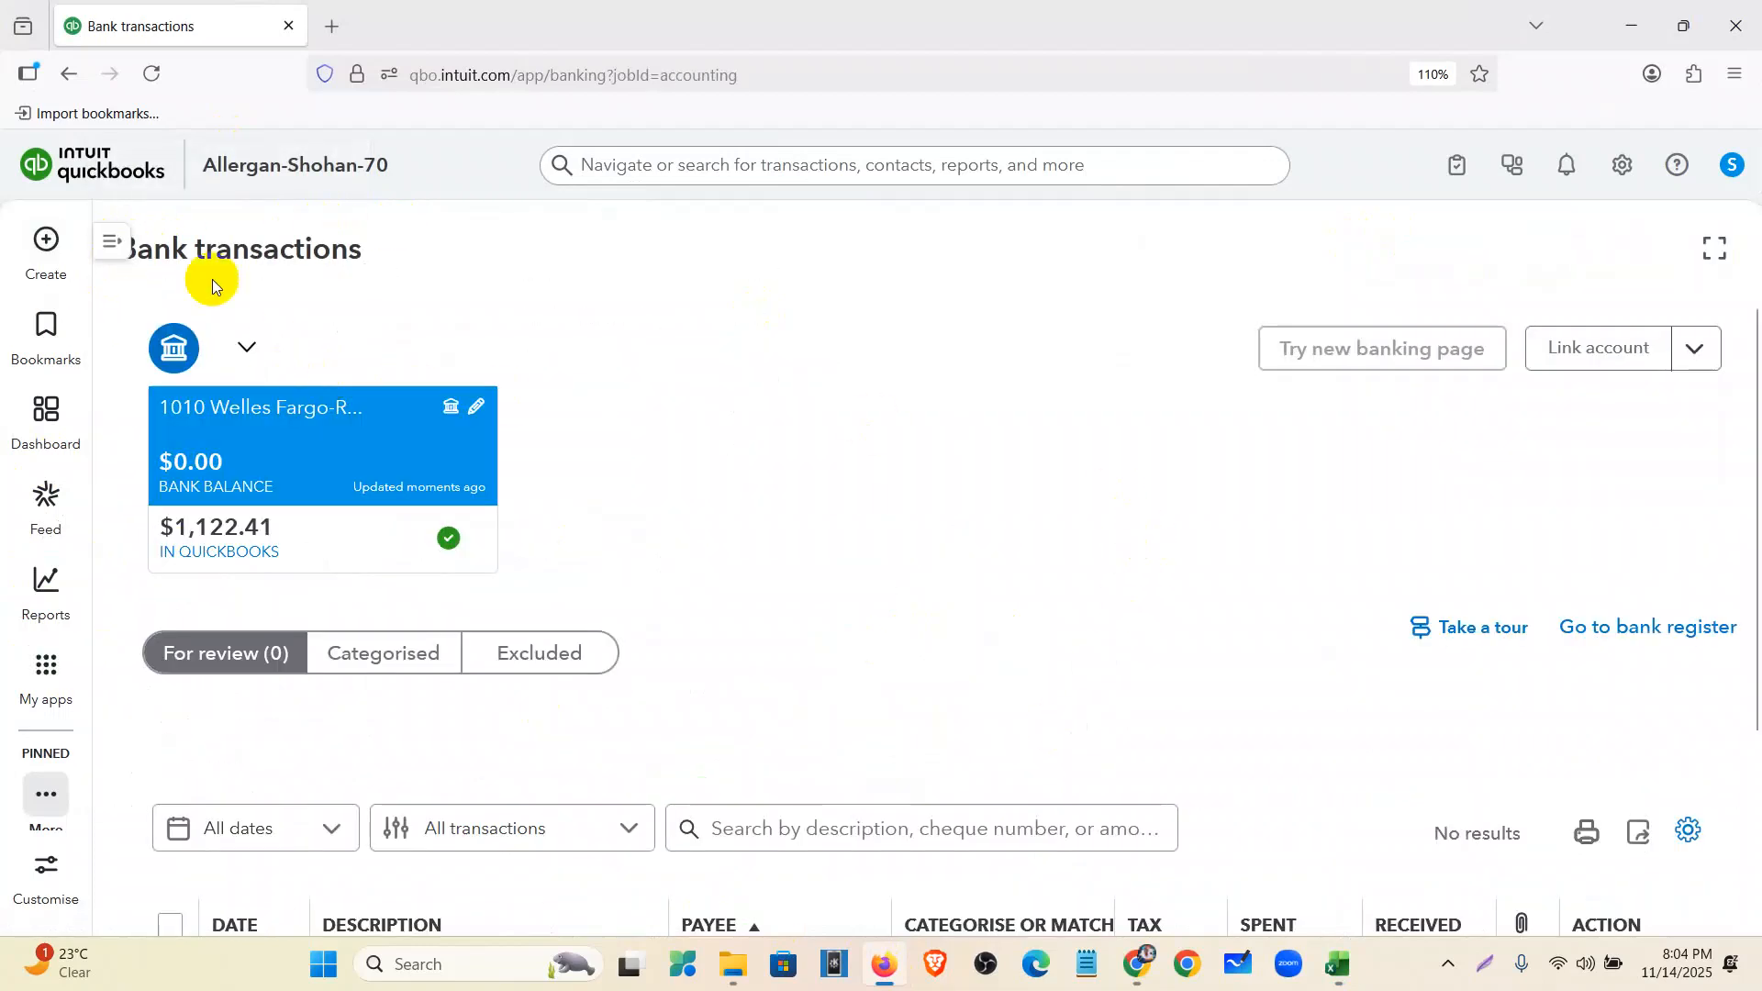
left_click(109, 238)
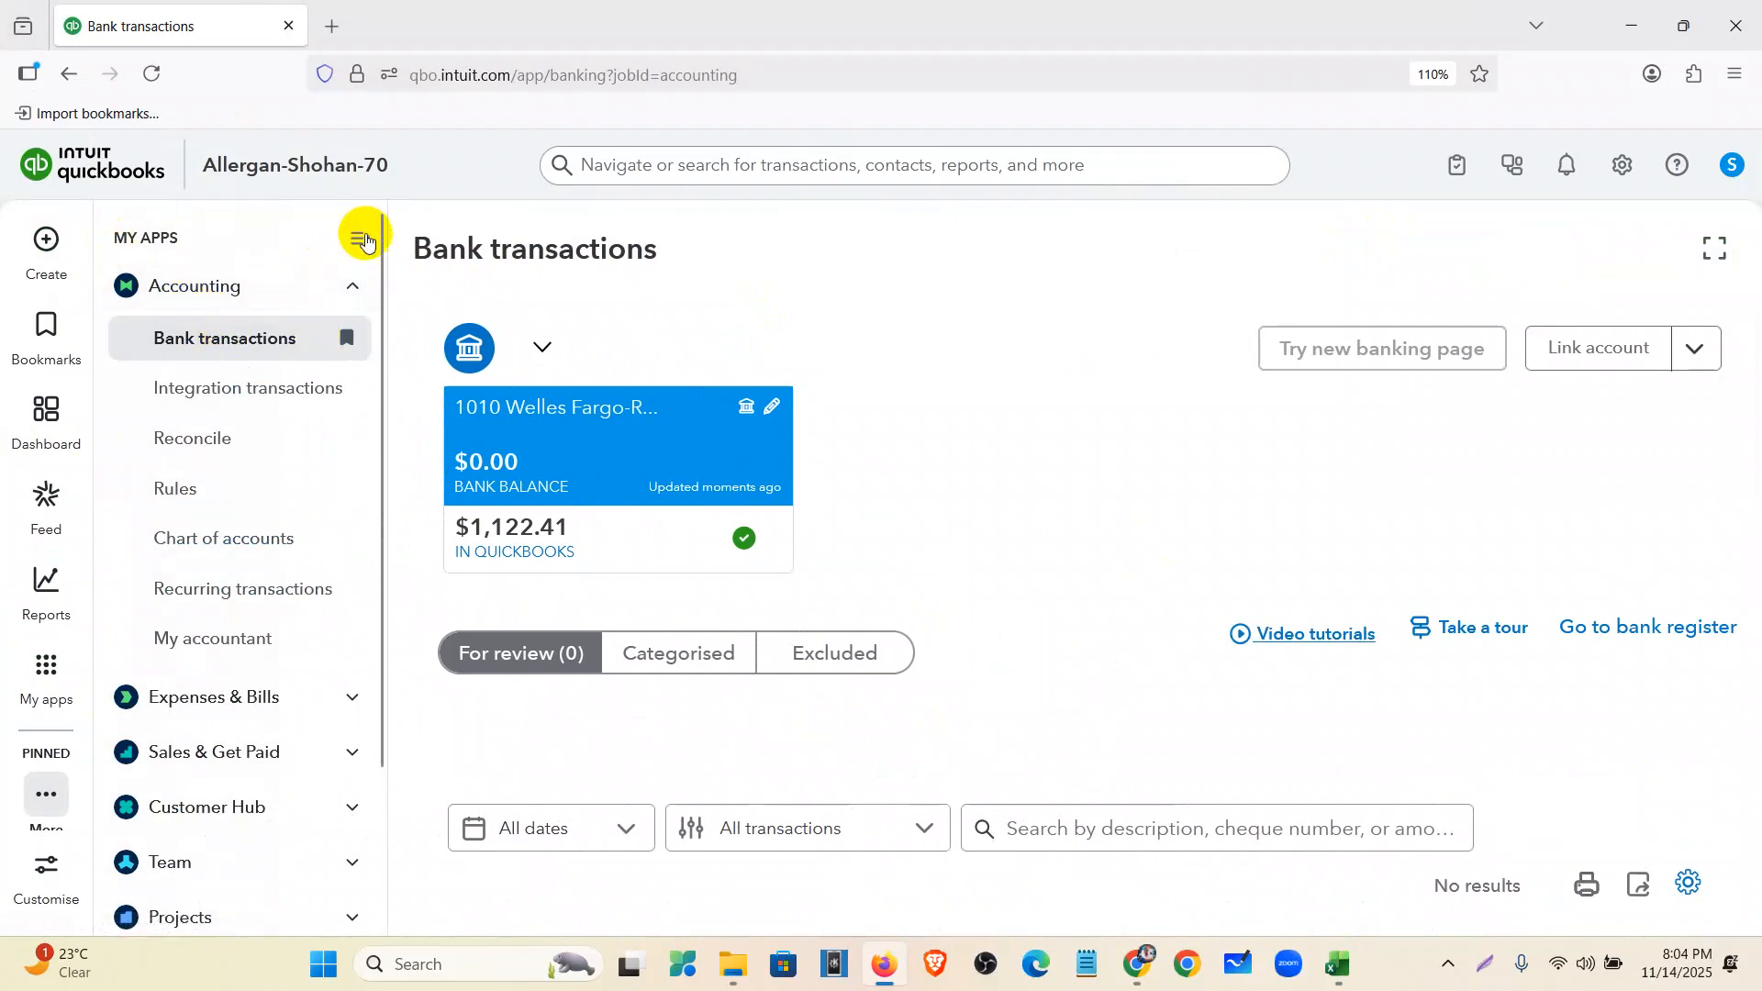
left_click(363, 239)
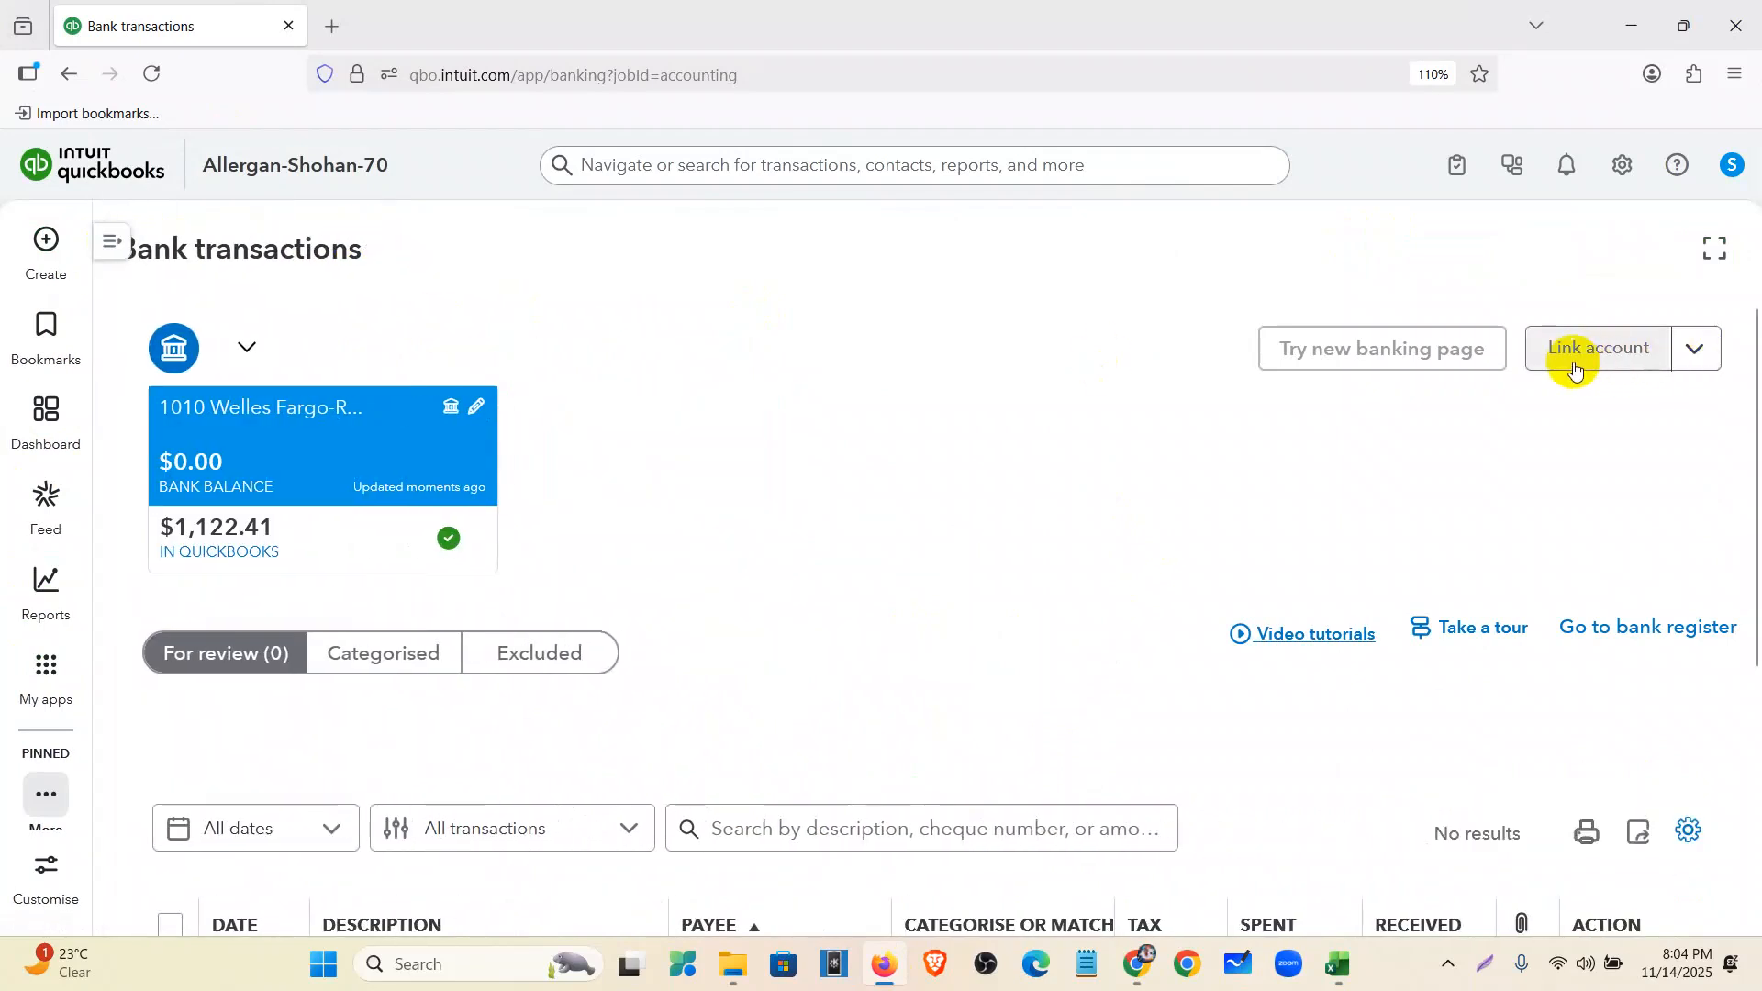
left_click(1698, 358)
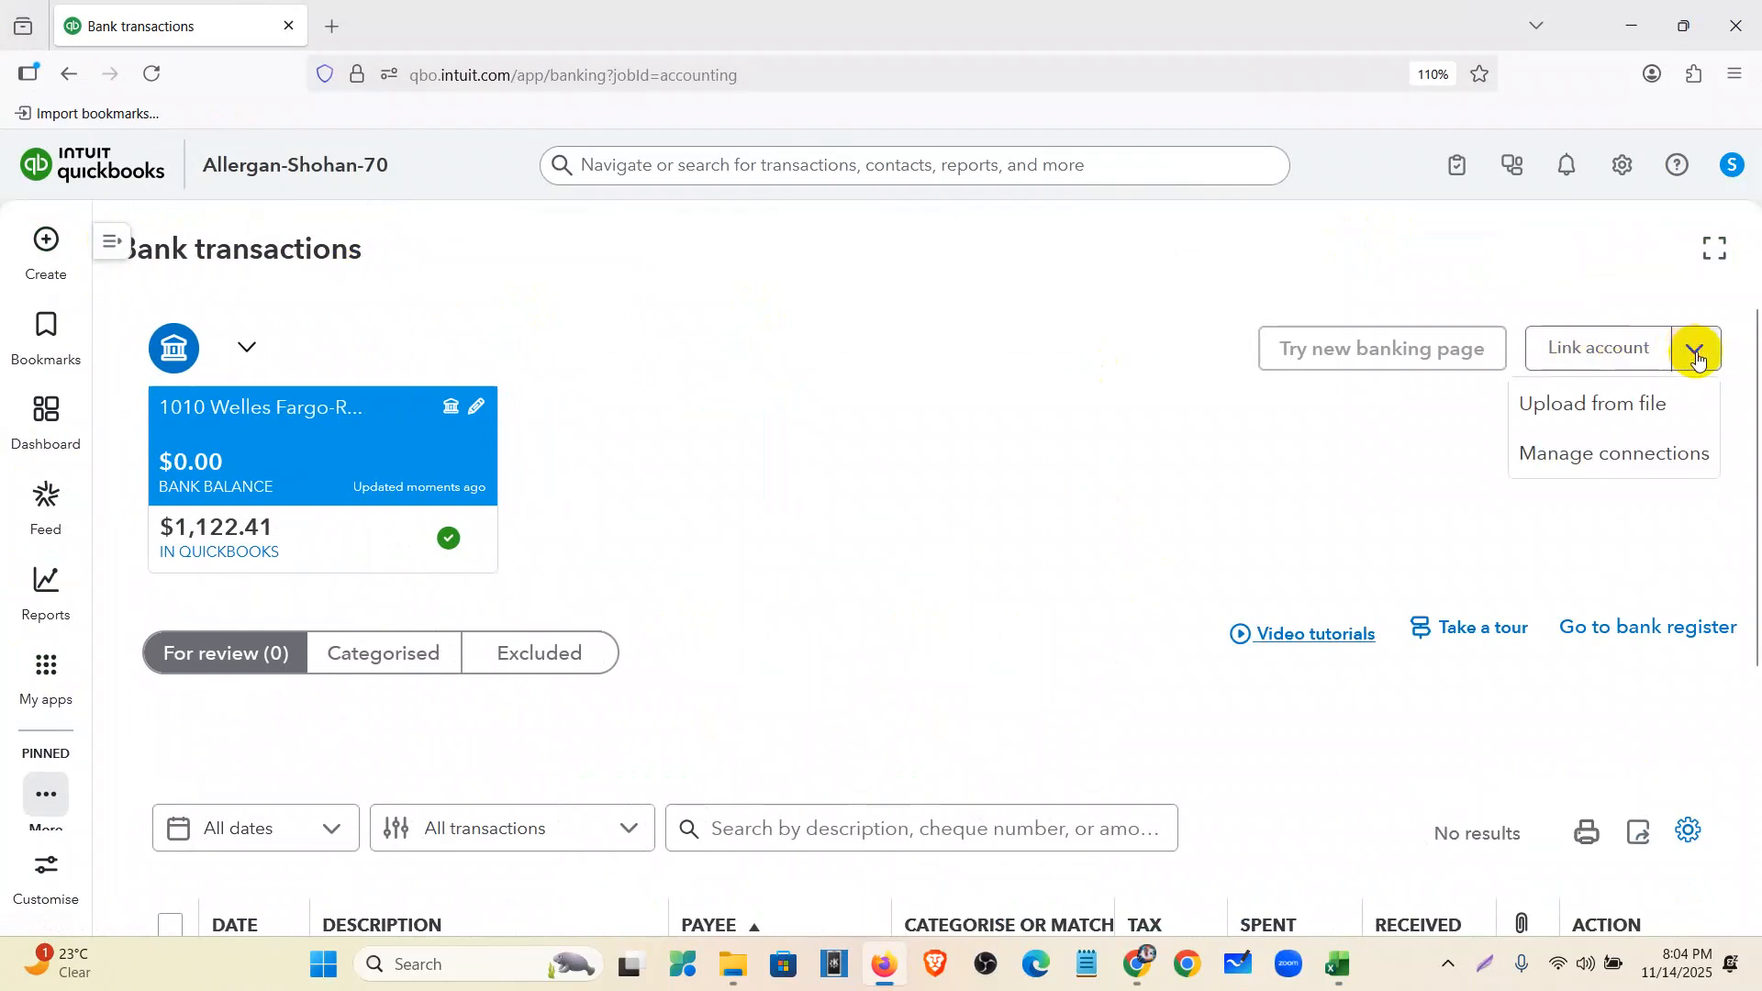
left_click(1605, 422)
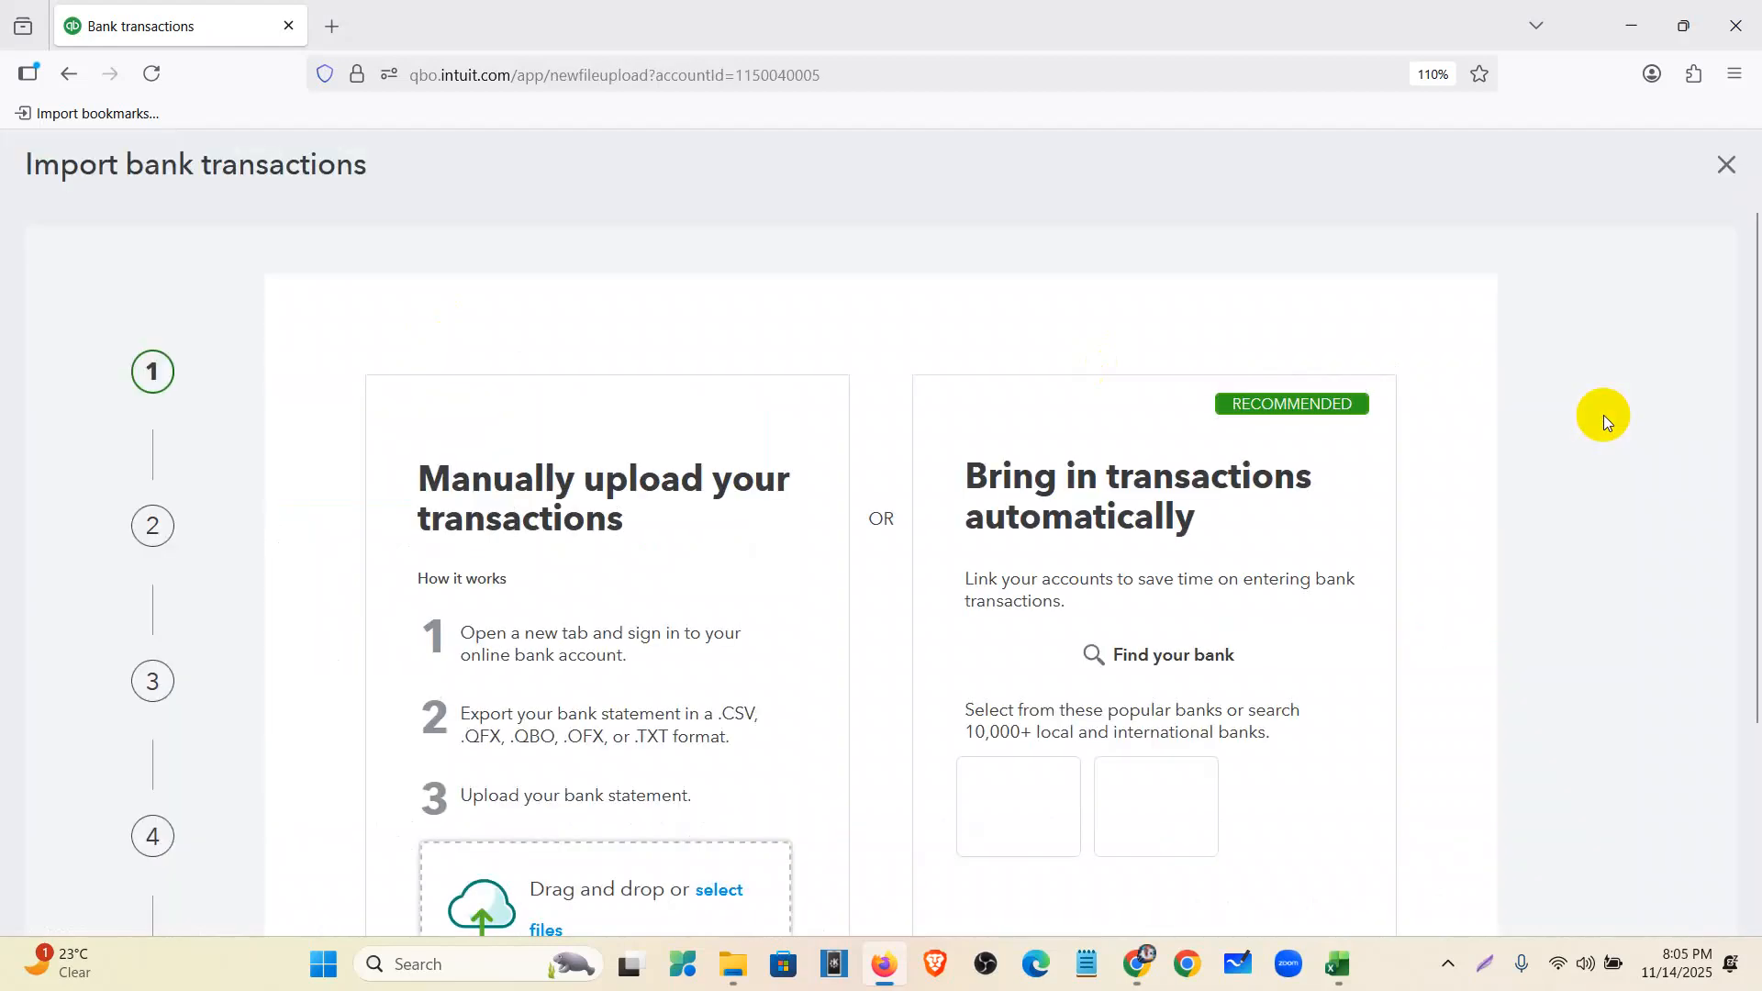
- Attach Blue Business Plus-Credit Card.csv as the file to upload
scroll(918, 569, "down", 2)
left_click(562, 664)
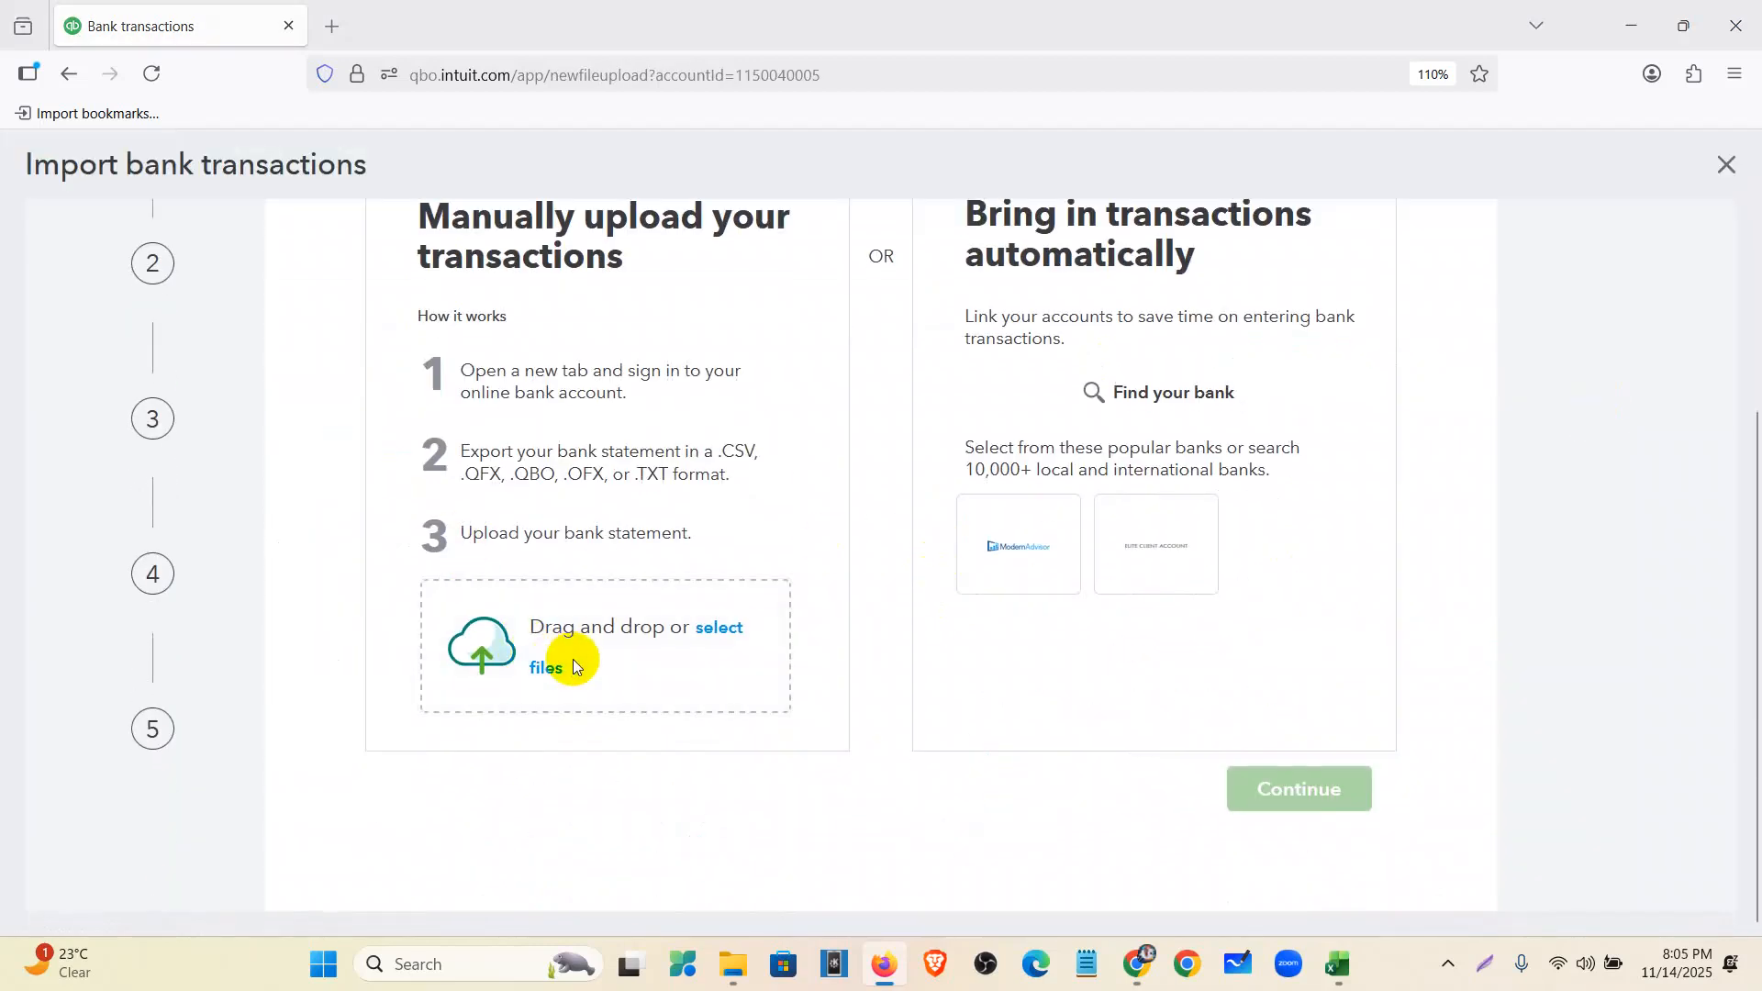
left_click(302, 234)
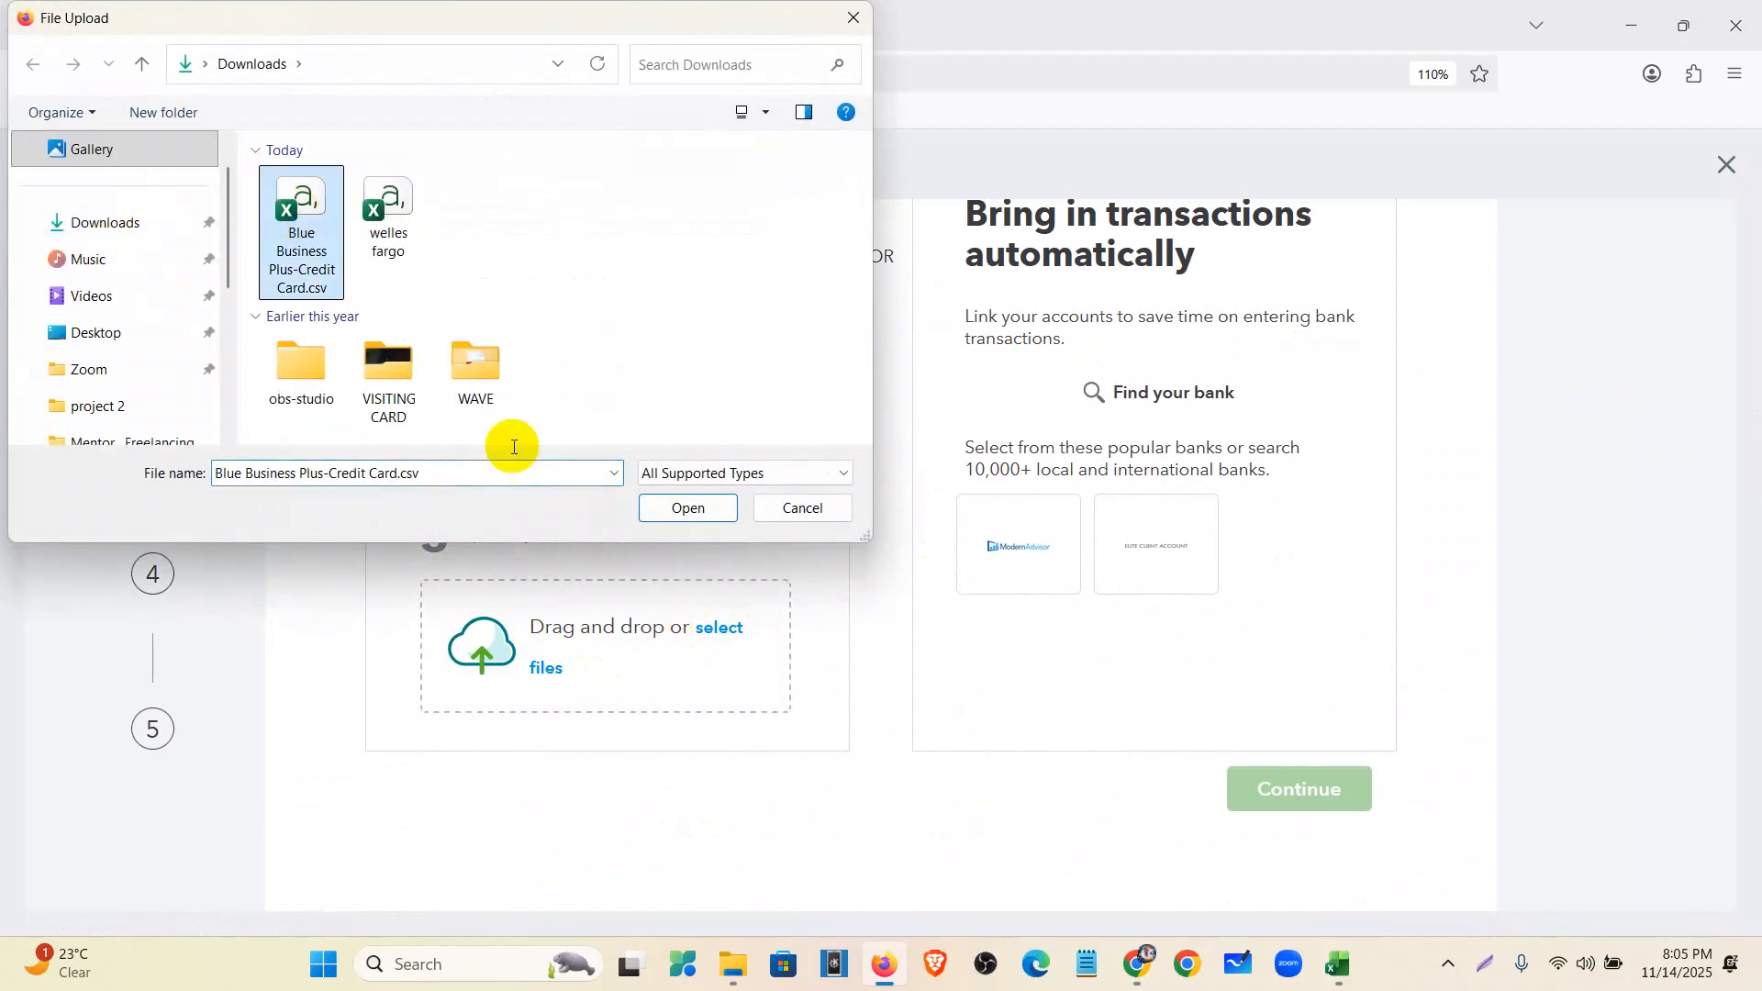
left_click(686, 507)
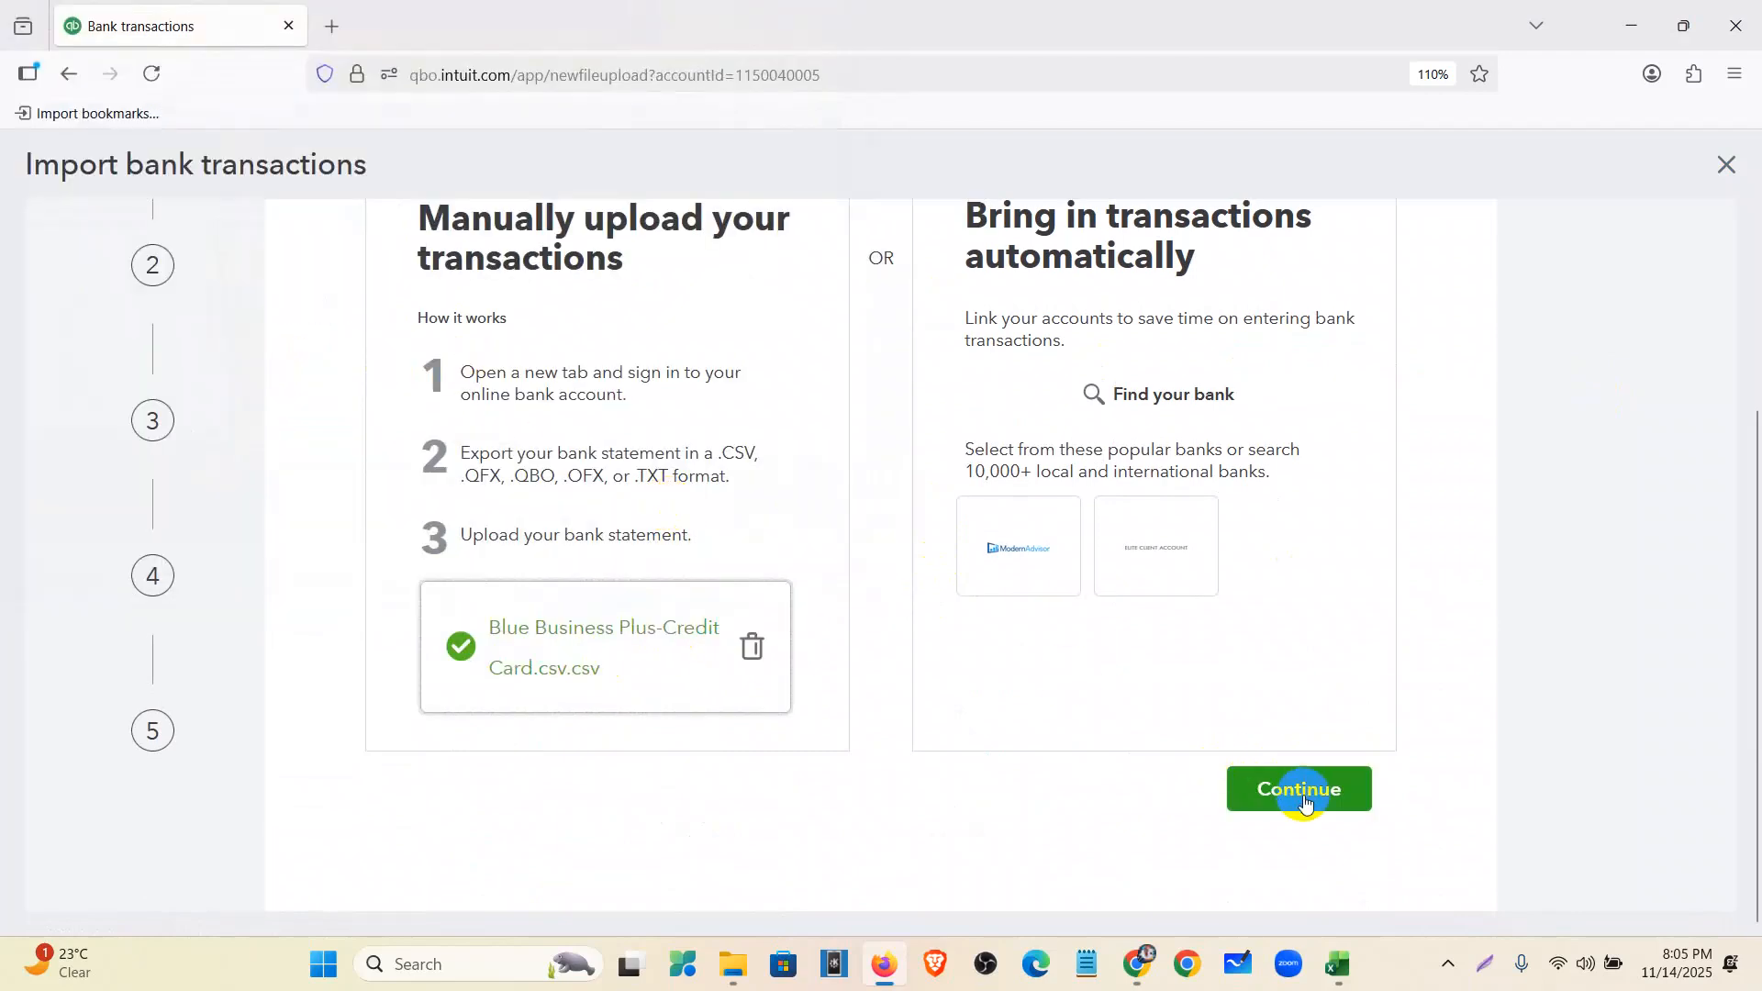
left_click(1302, 787)
- Assign the file to account 2001 Blue Businessa Plus Credit Card-Reconcile and continue
left_click(511, 492)
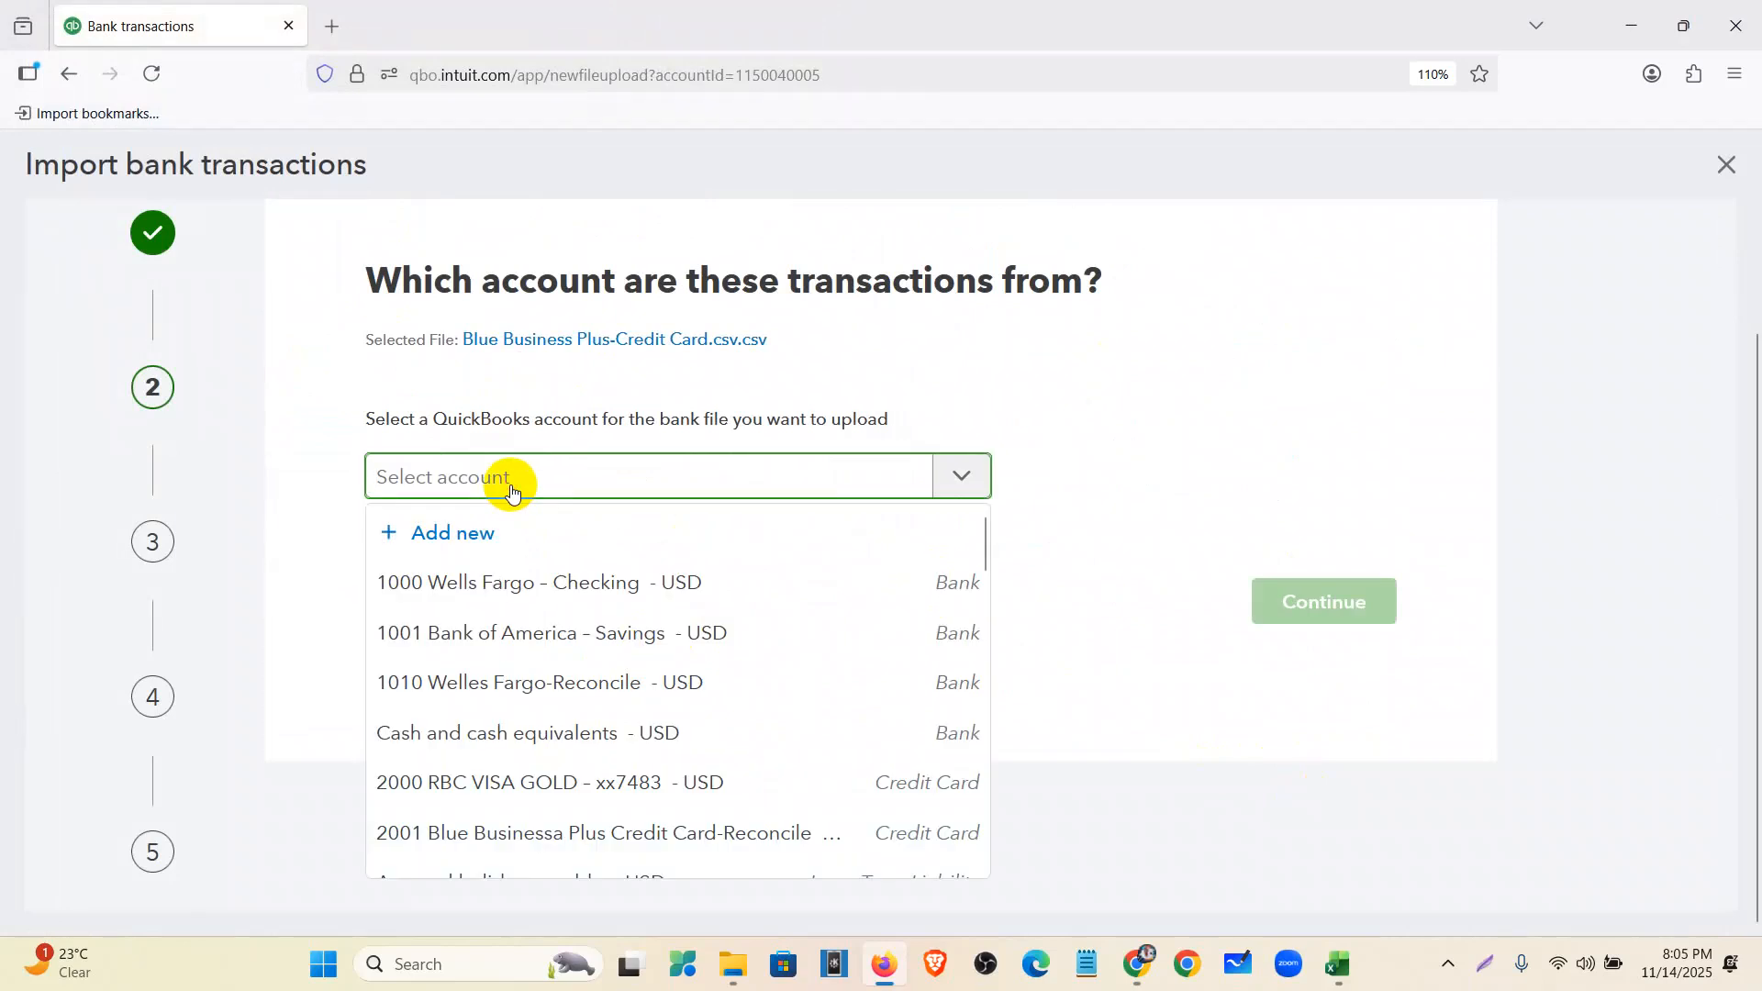
type("b")
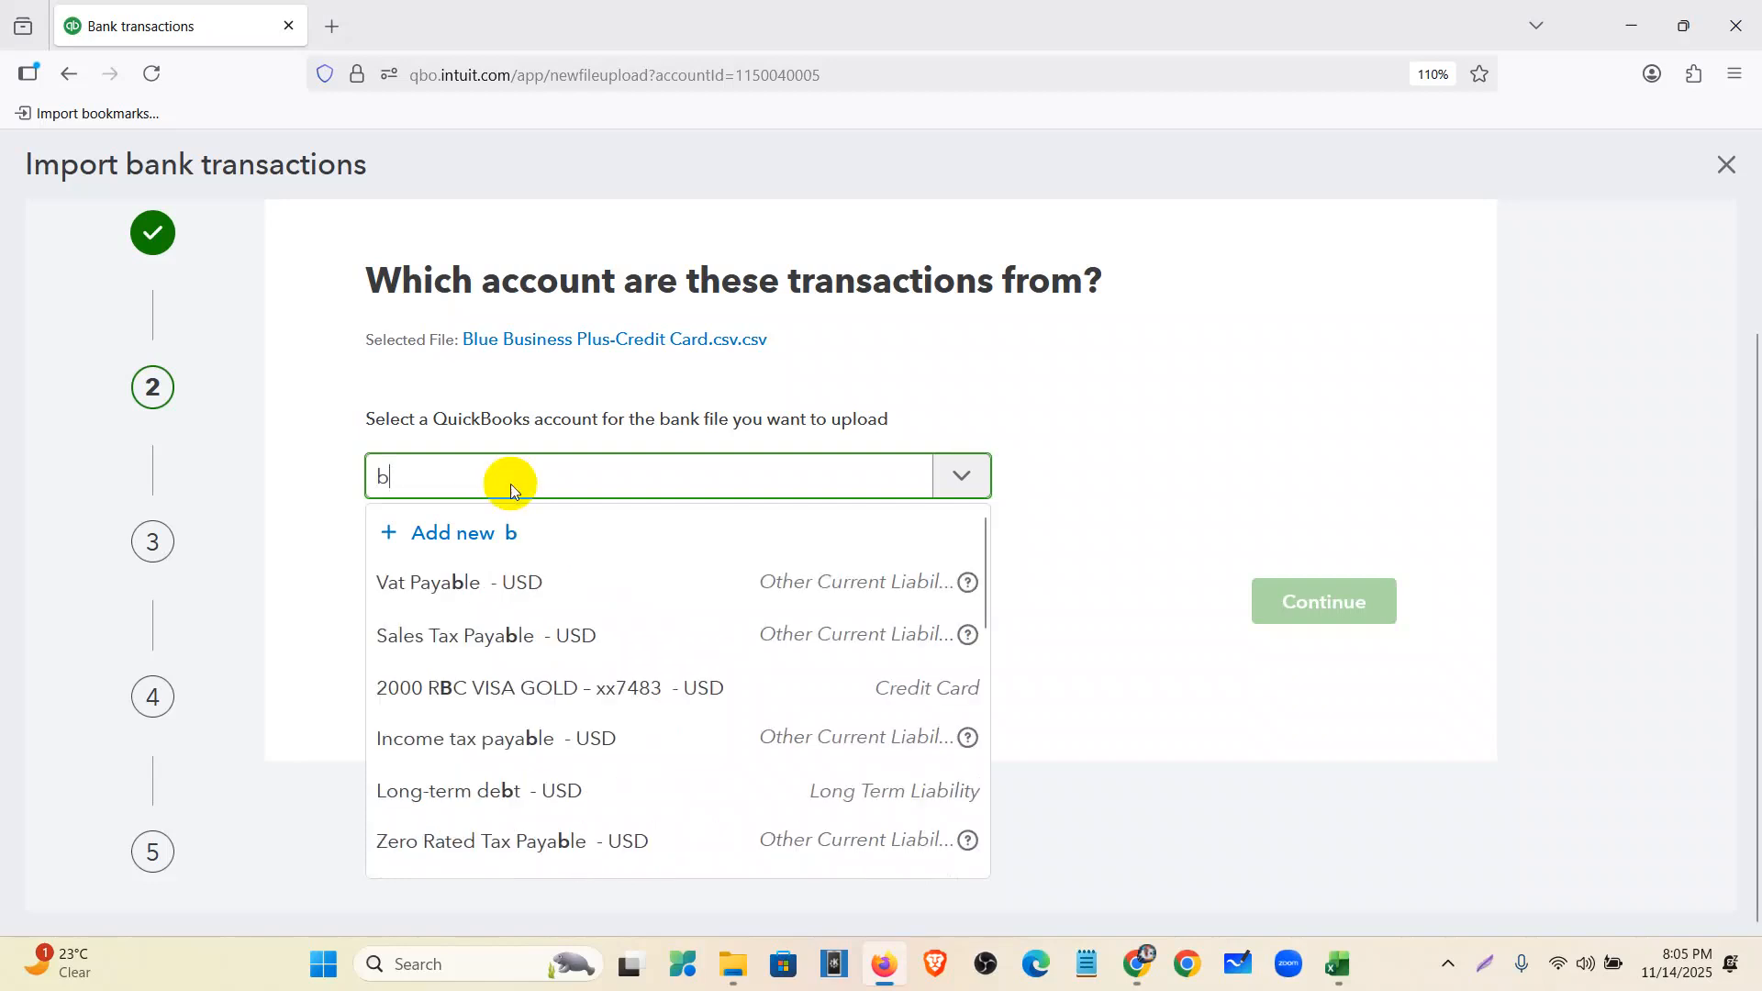
scroll(551, 649, "down", 5)
scroll(587, 656, "up", 5)
key("BackSpace")
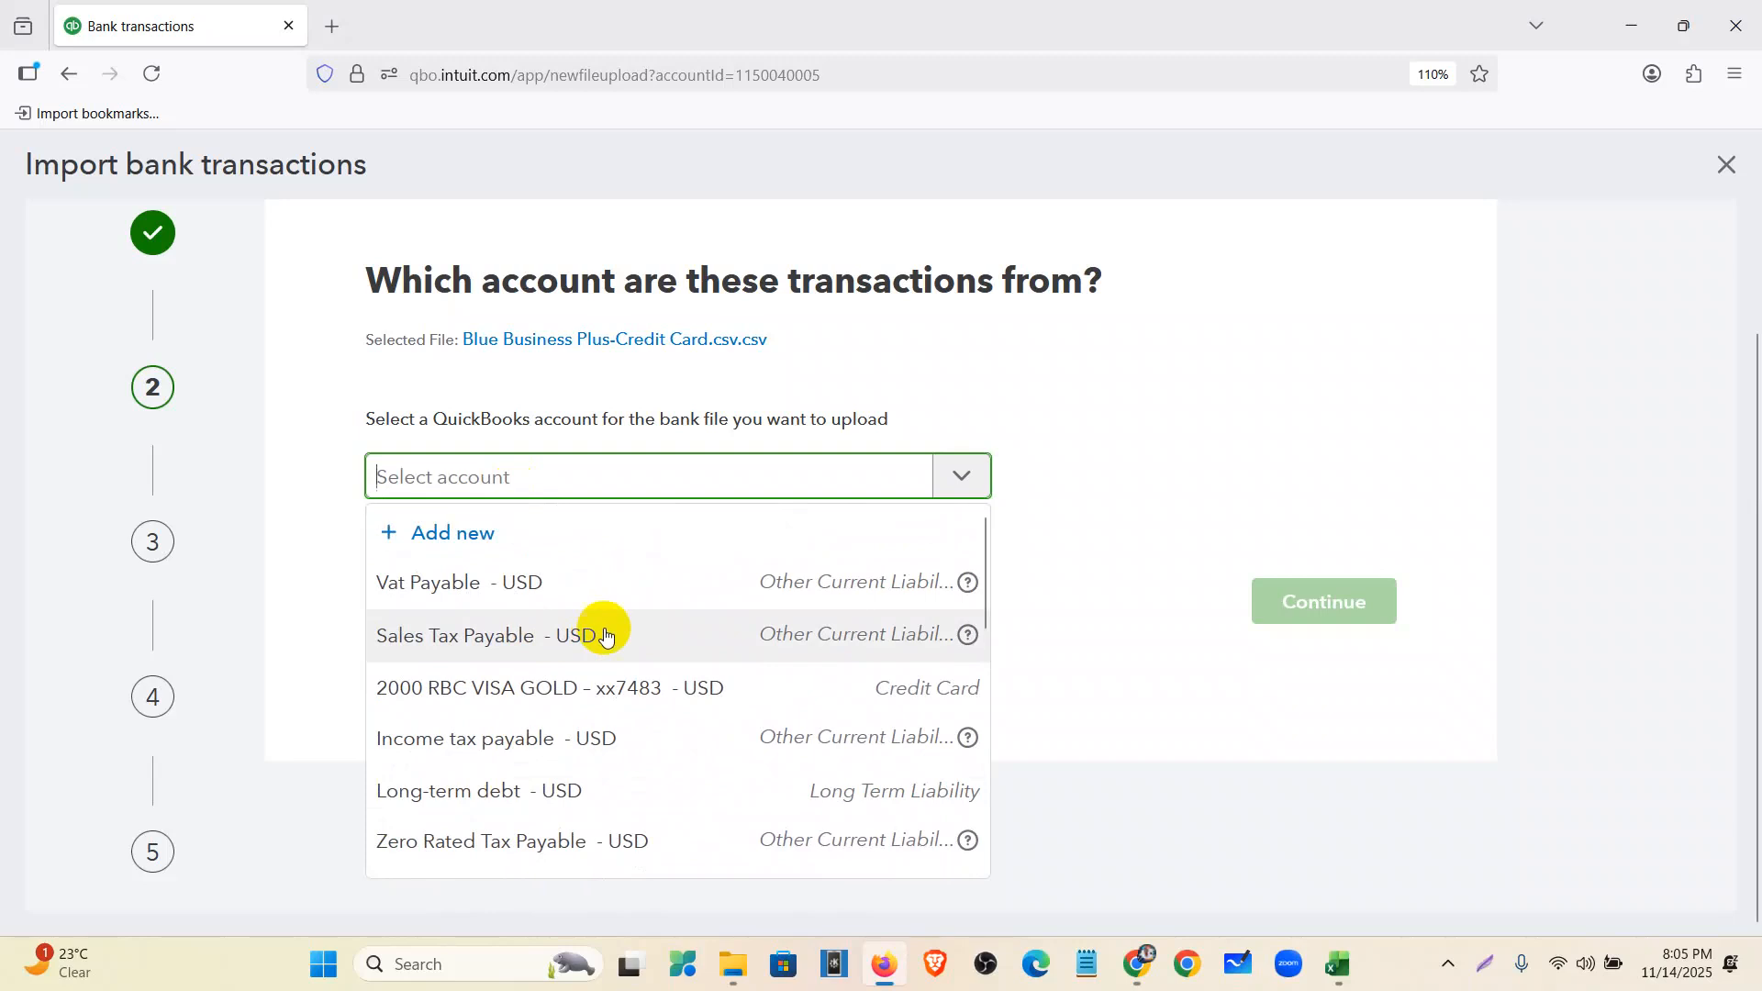
scroll(496, 668, "down", 3)
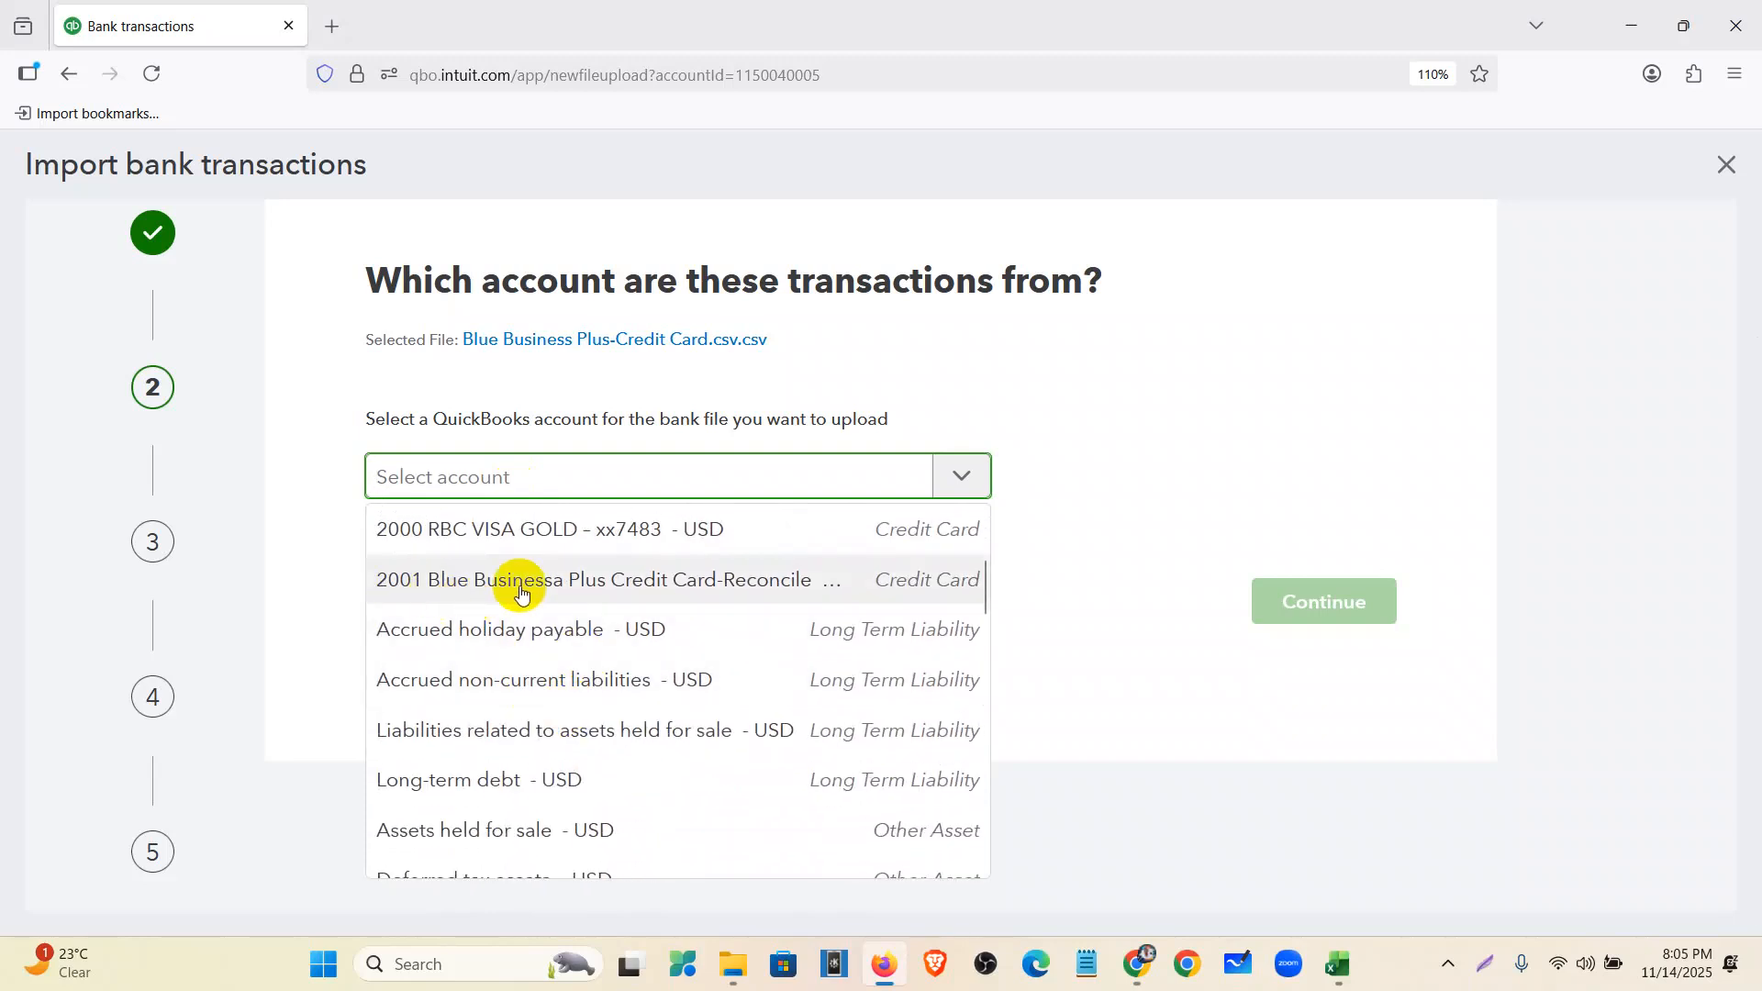
left_click(760, 579)
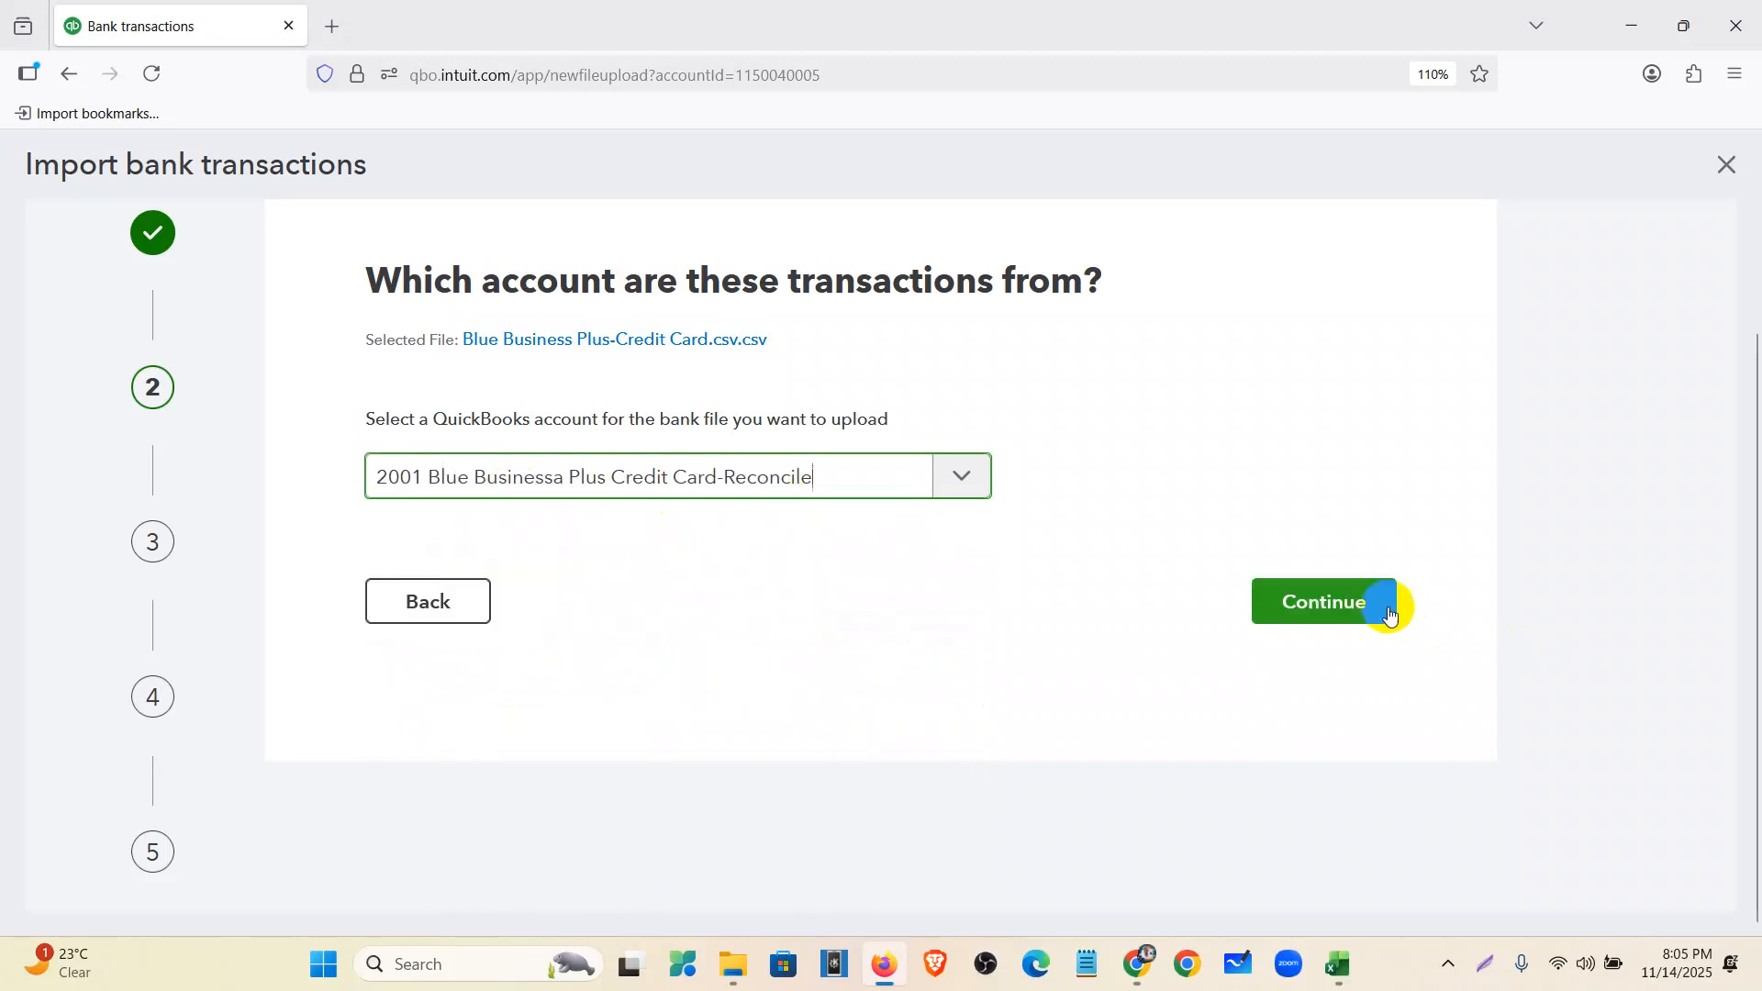
left_click(1390, 611)
scroll(276, 477, "down", 3)
- Set the date format to MM/dd/yyyy and accept the date, description and amount mapping
scroll(425, 334, "up", 3)
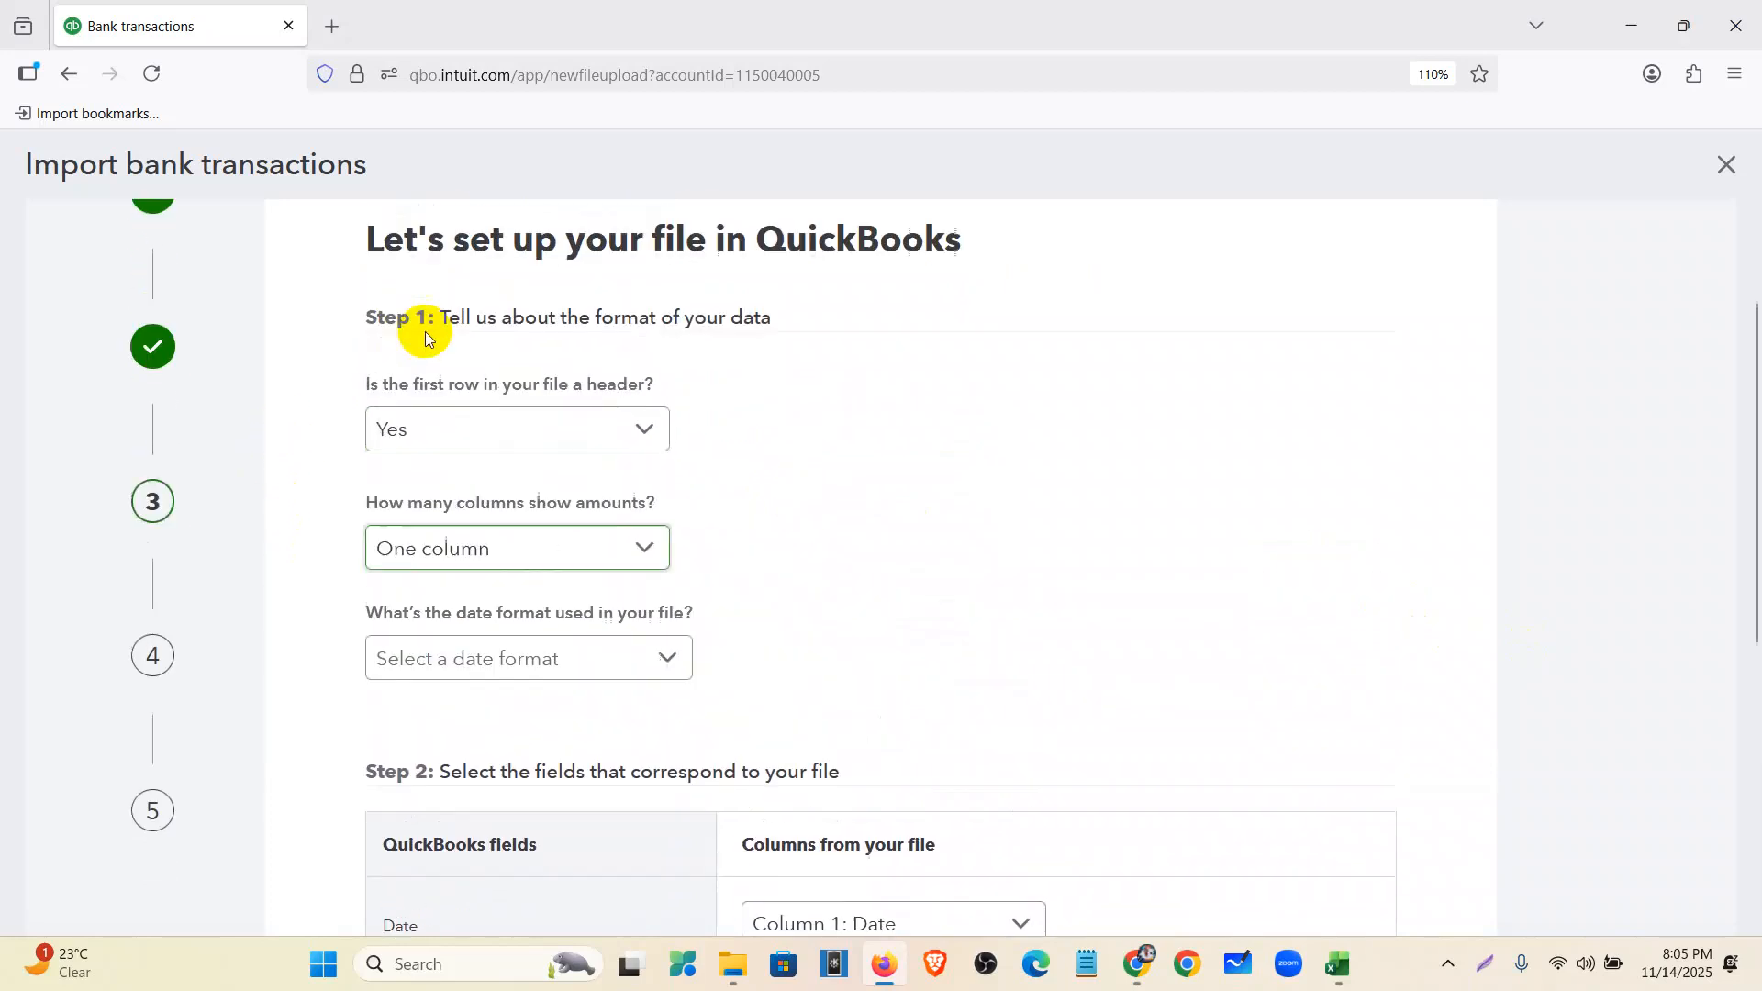
scroll(459, 560, "down", 3)
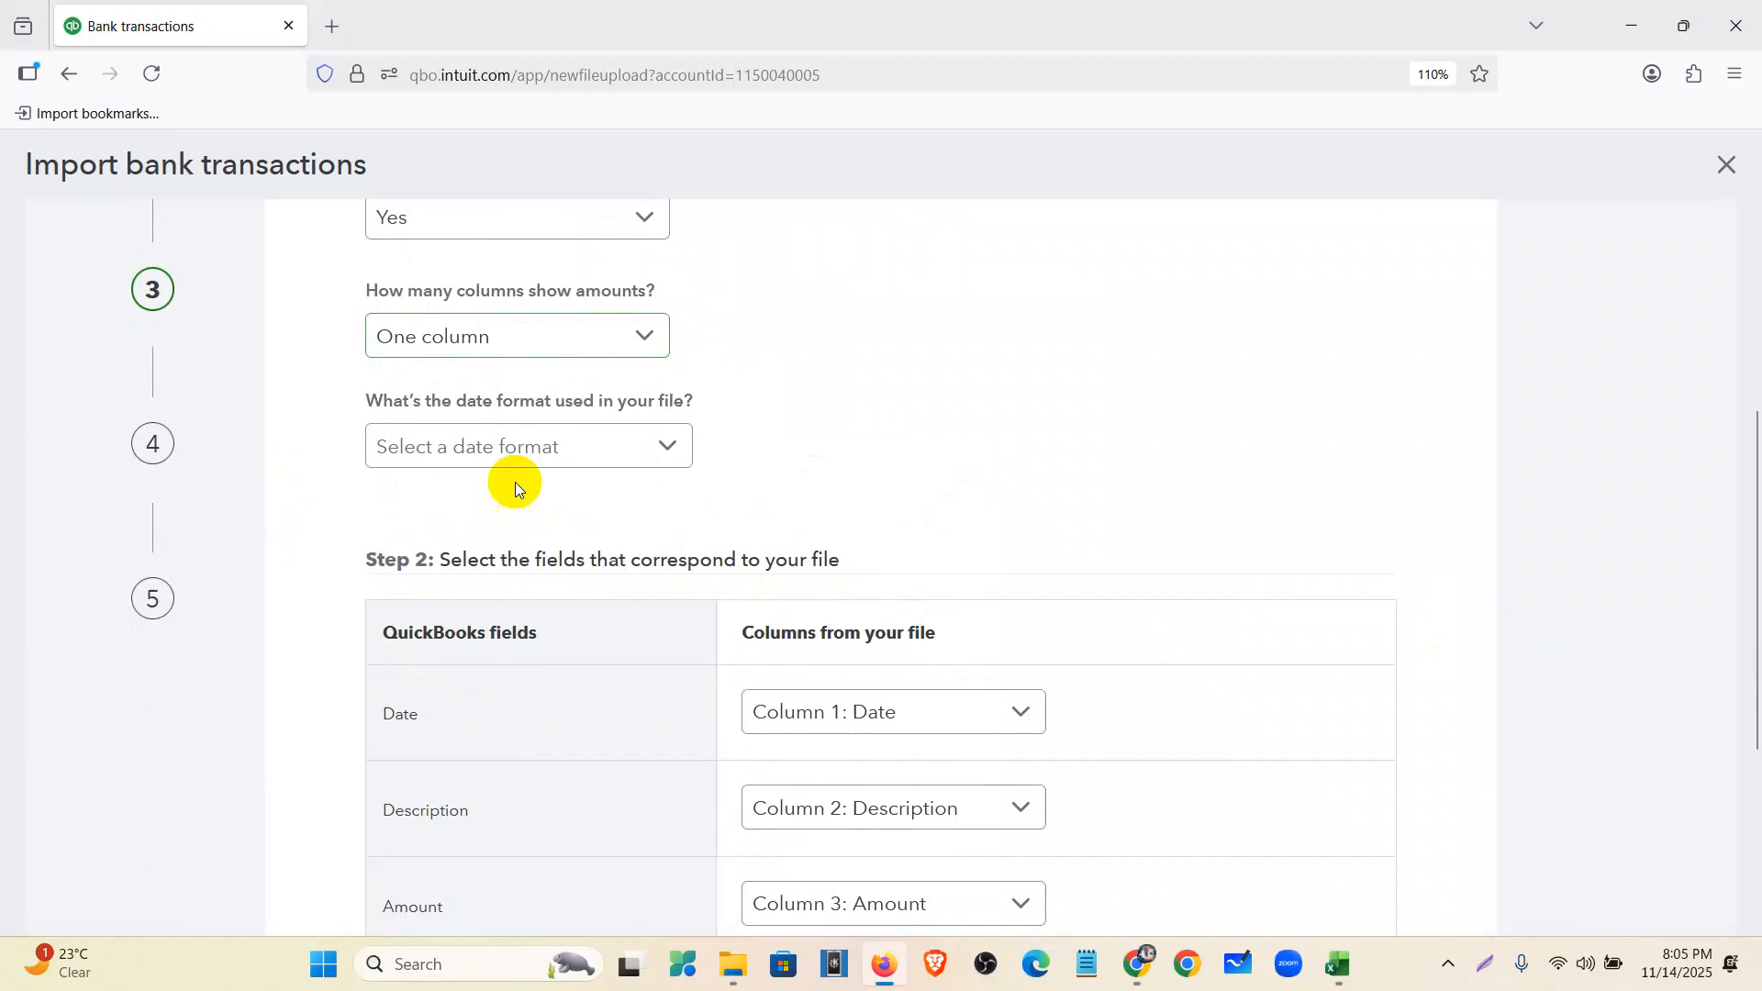
left_click(511, 452)
left_click(507, 501)
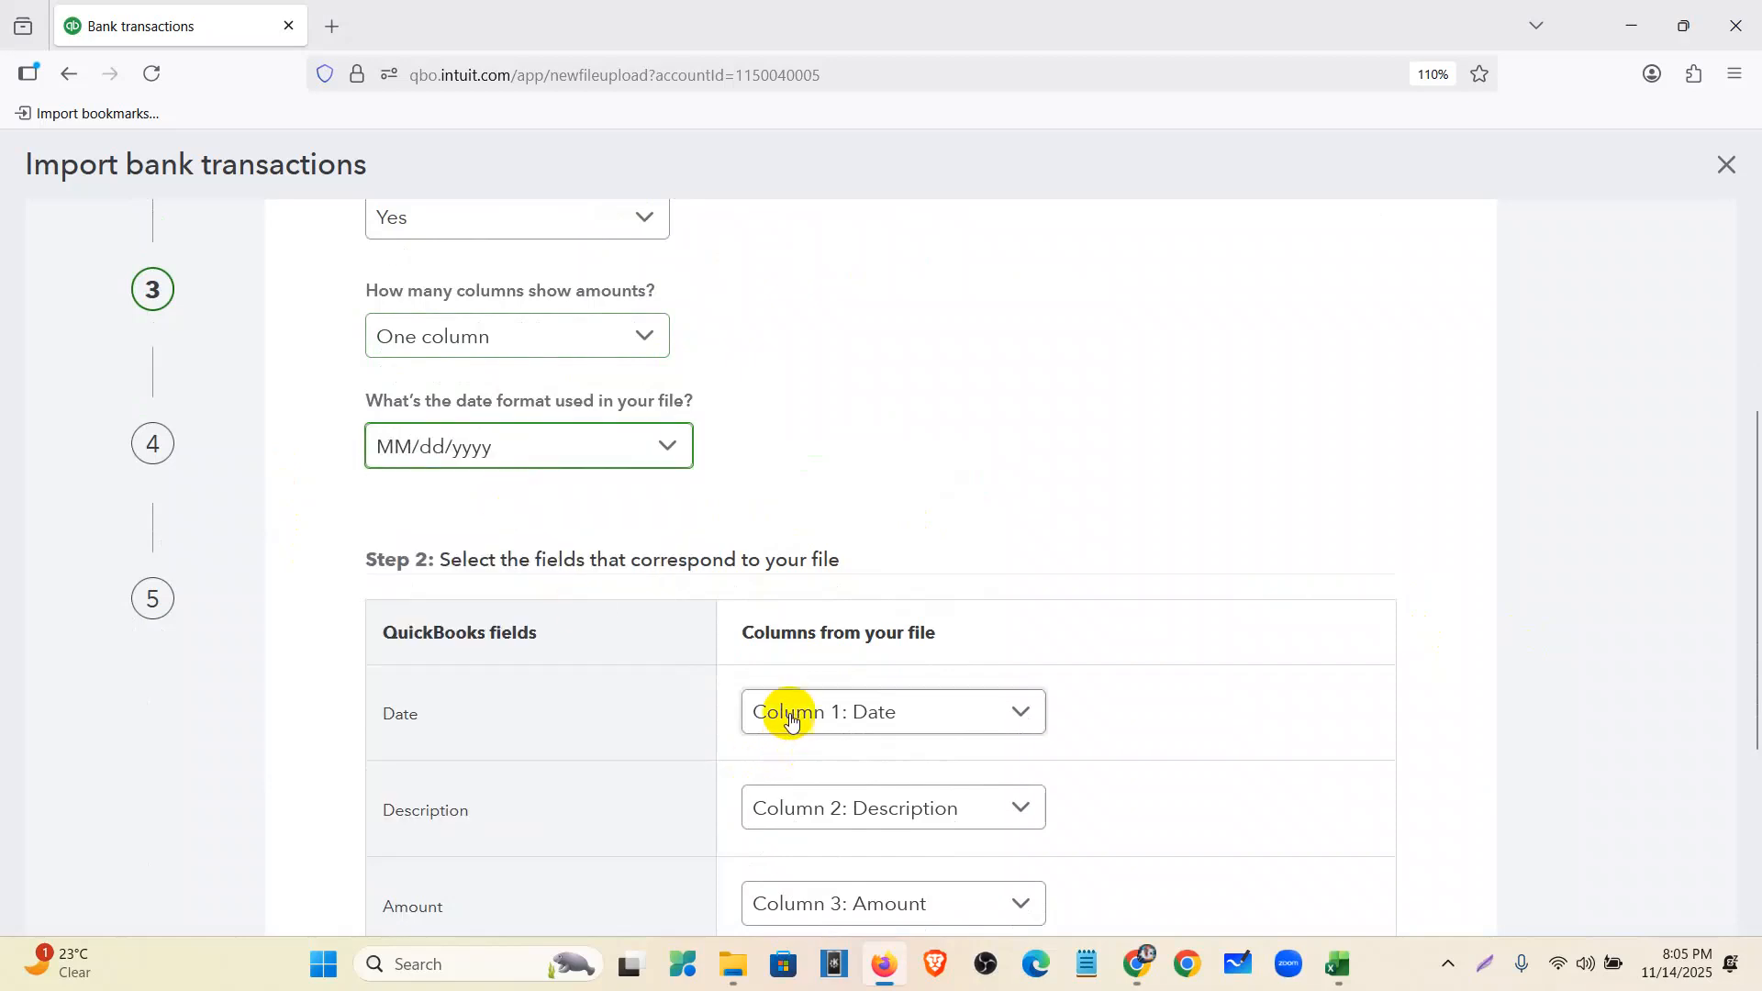
scroll(790, 749, "down", 3)
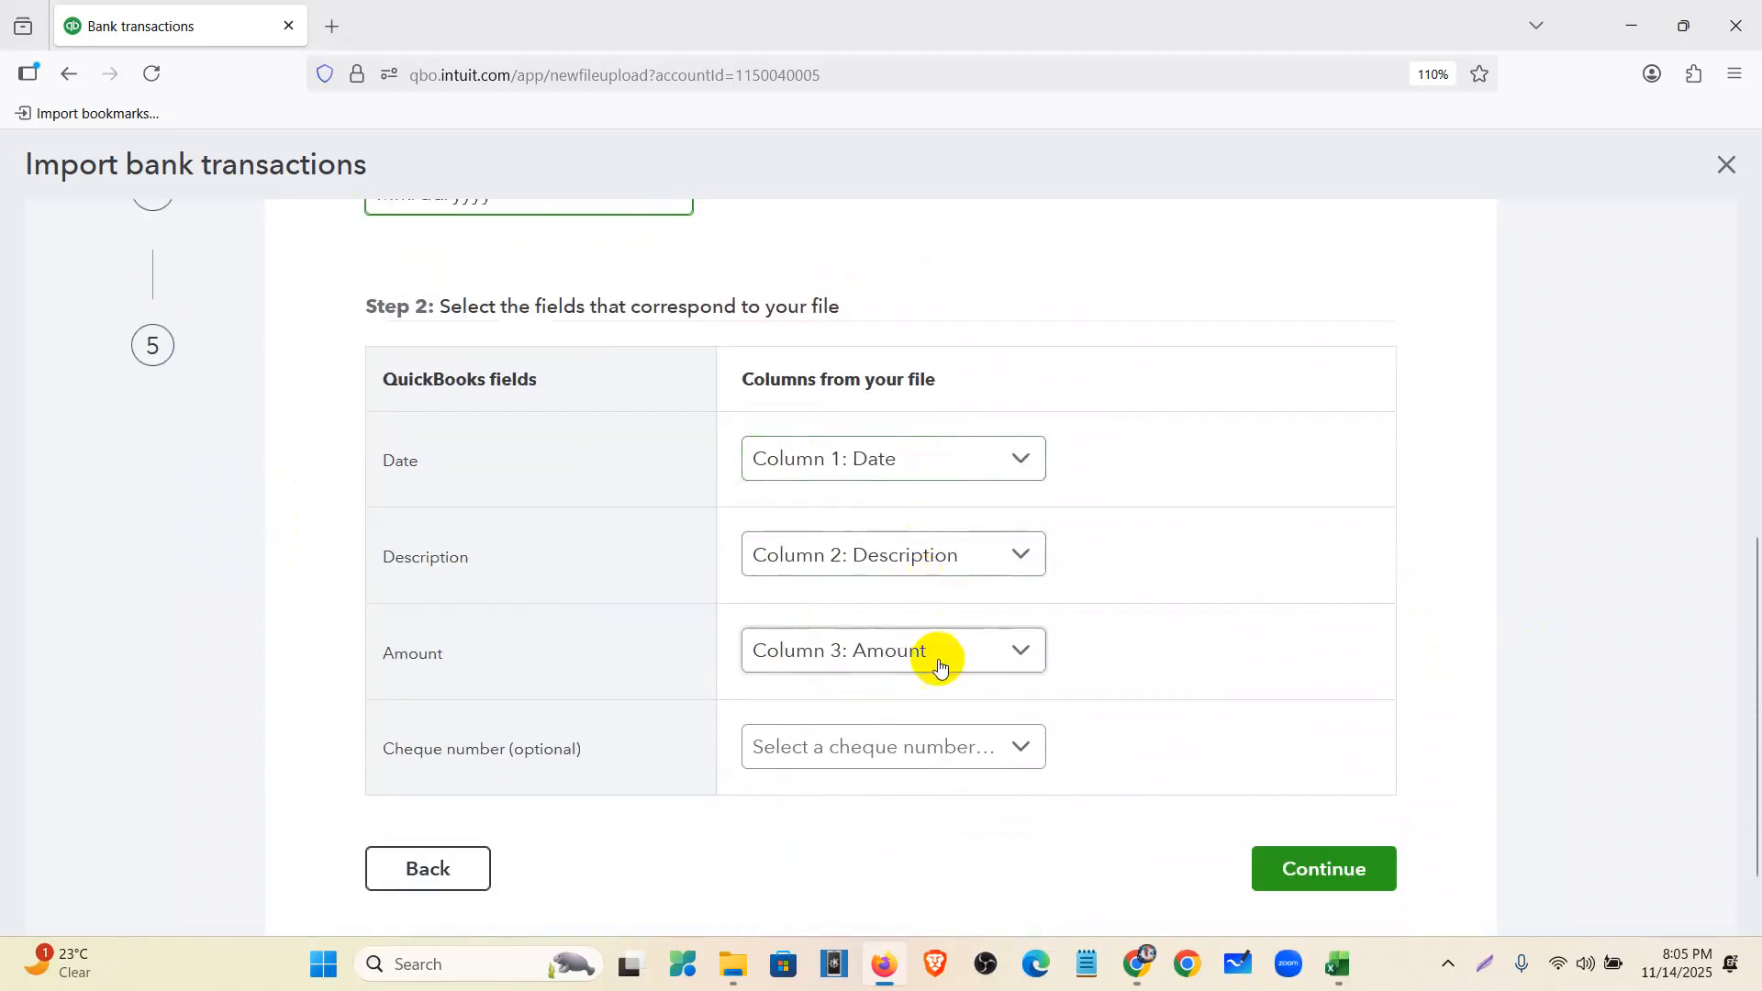
left_click(1360, 877)
- Import all 14 ticked transactions and confirm with Yes
scroll(634, 571, "up", 3)
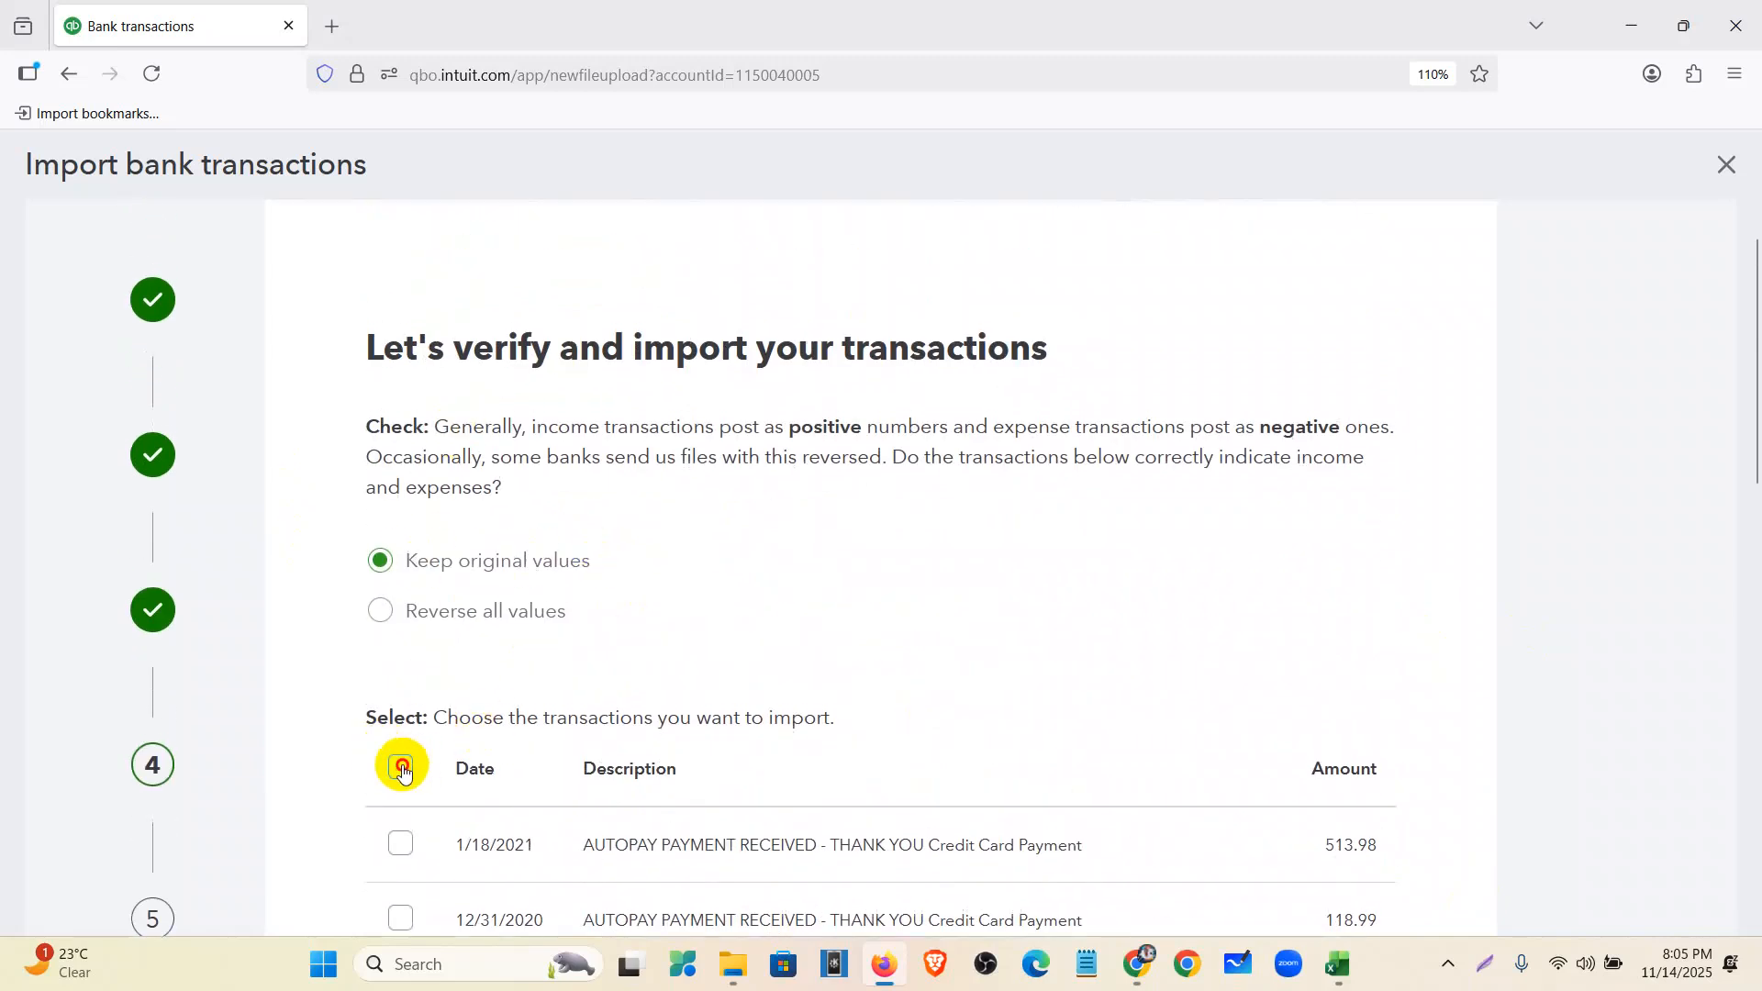
scroll(769, 603, "down", 15)
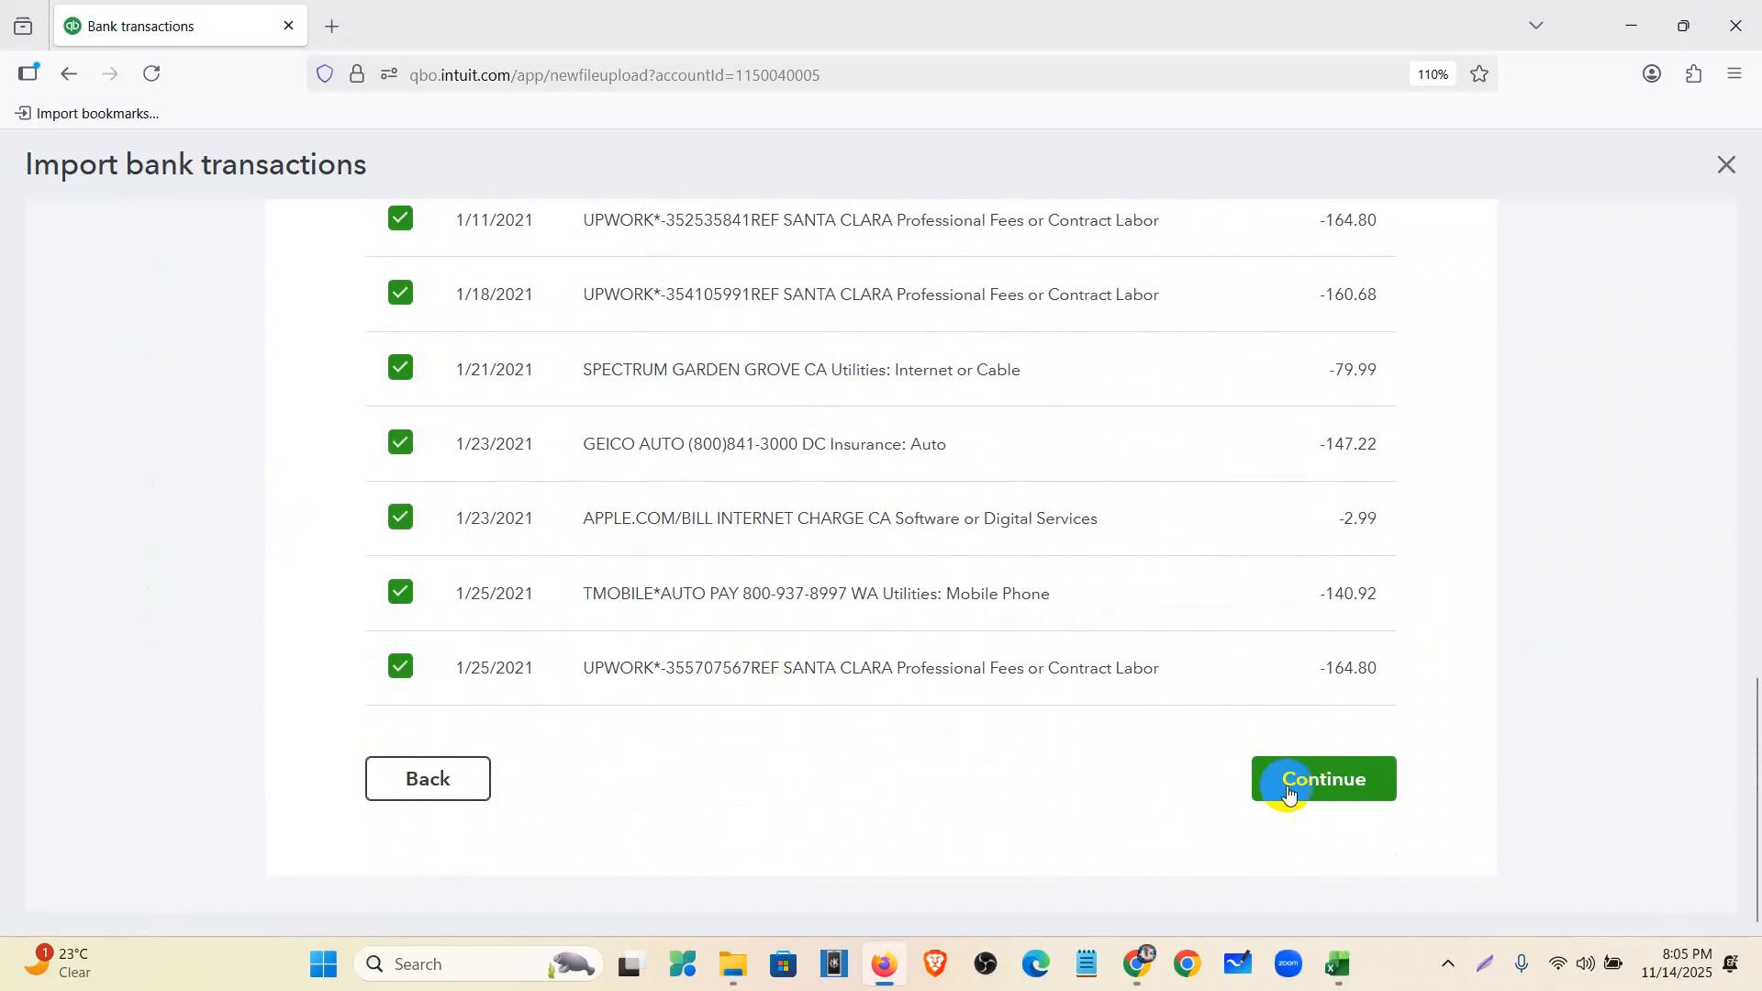
scroll(884, 795, "up", 12)
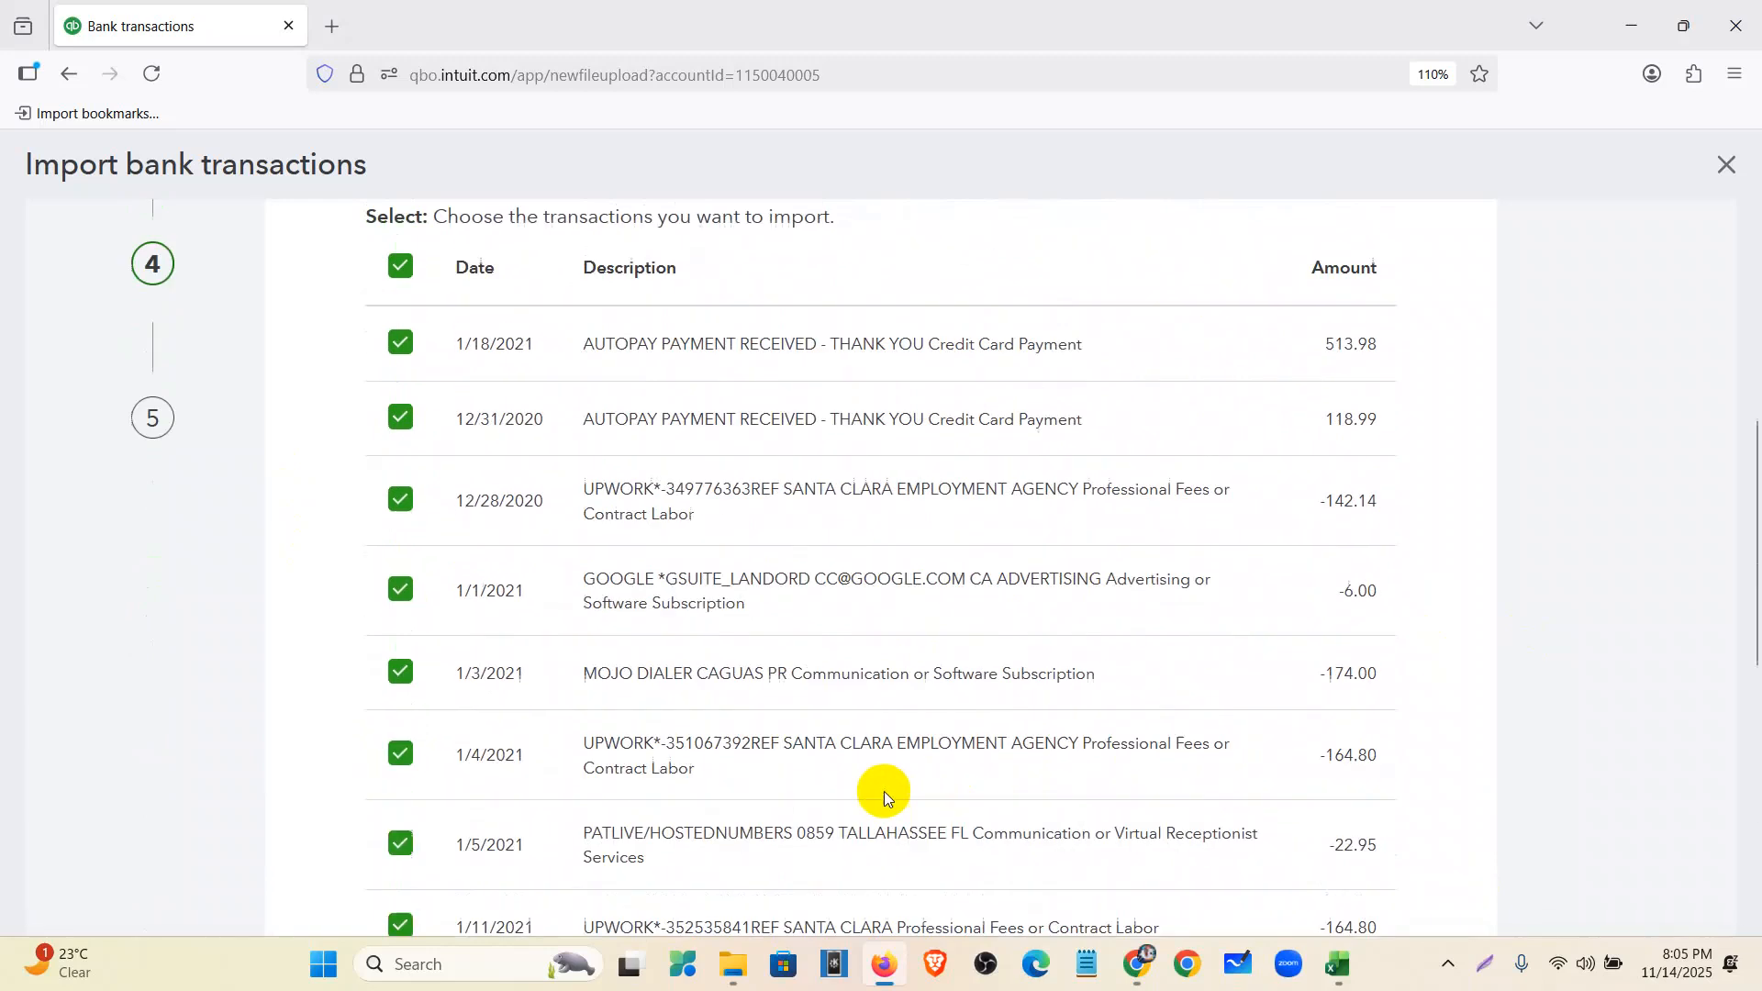
scroll(886, 796, "up", 5)
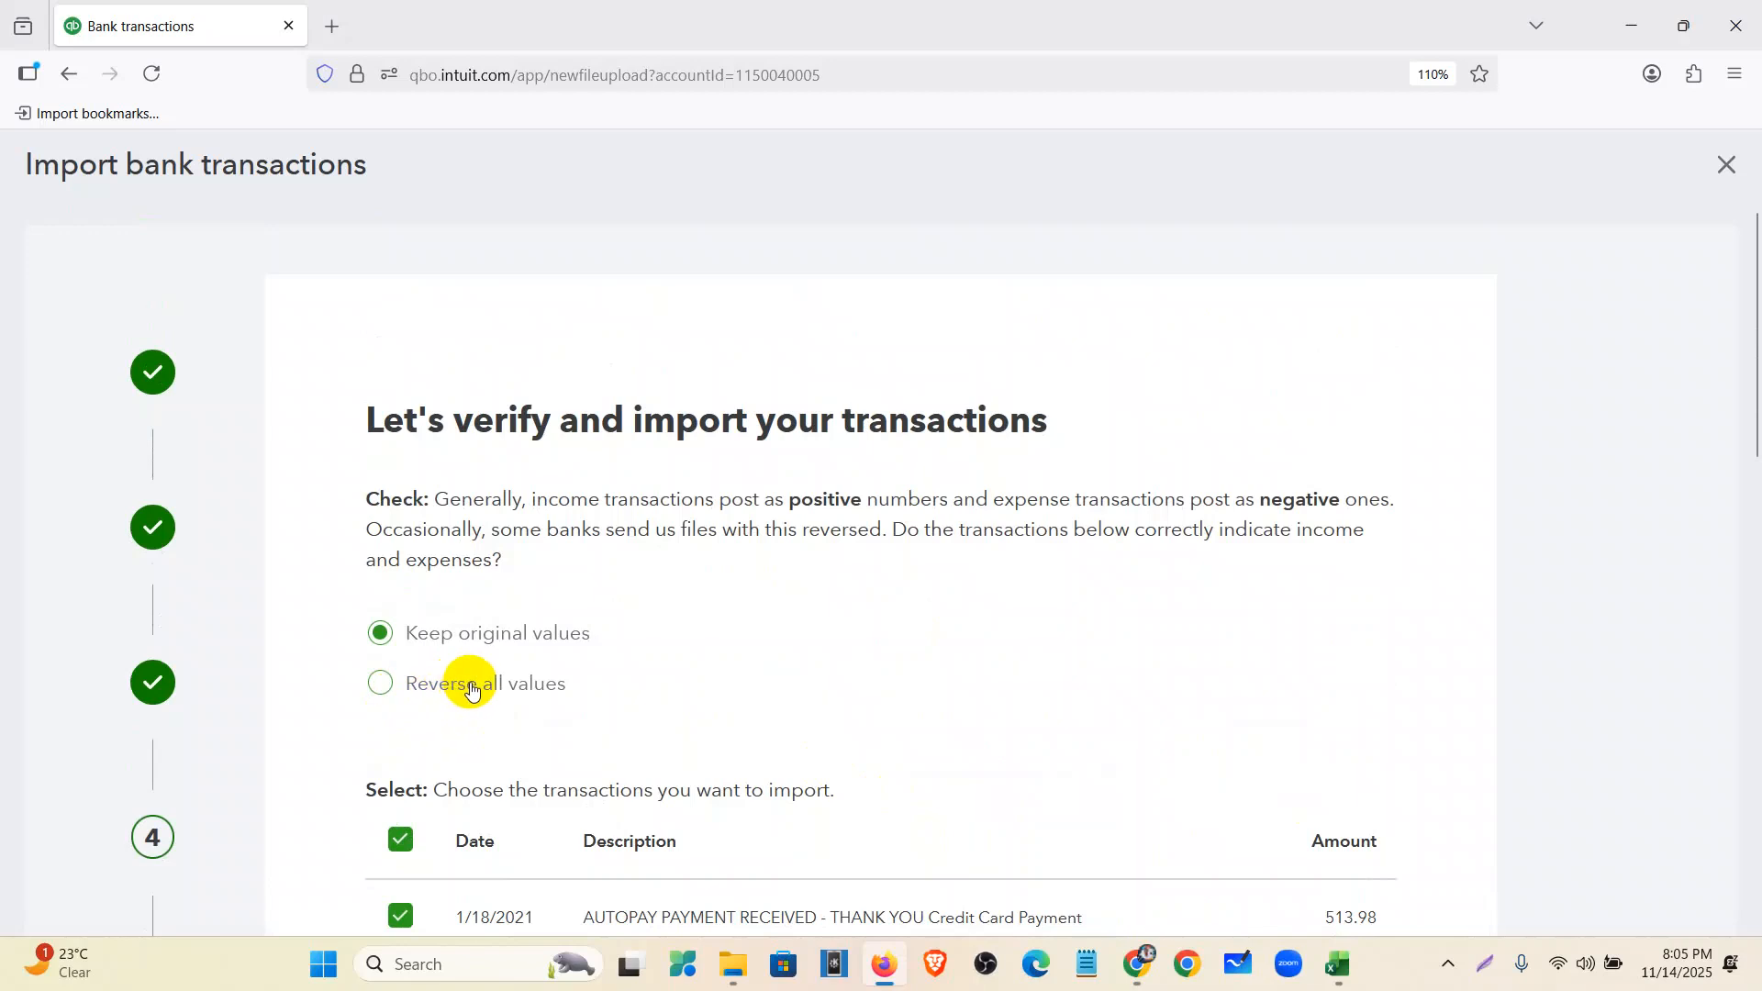
scroll(542, 731, "down", 15)
left_click(1288, 782)
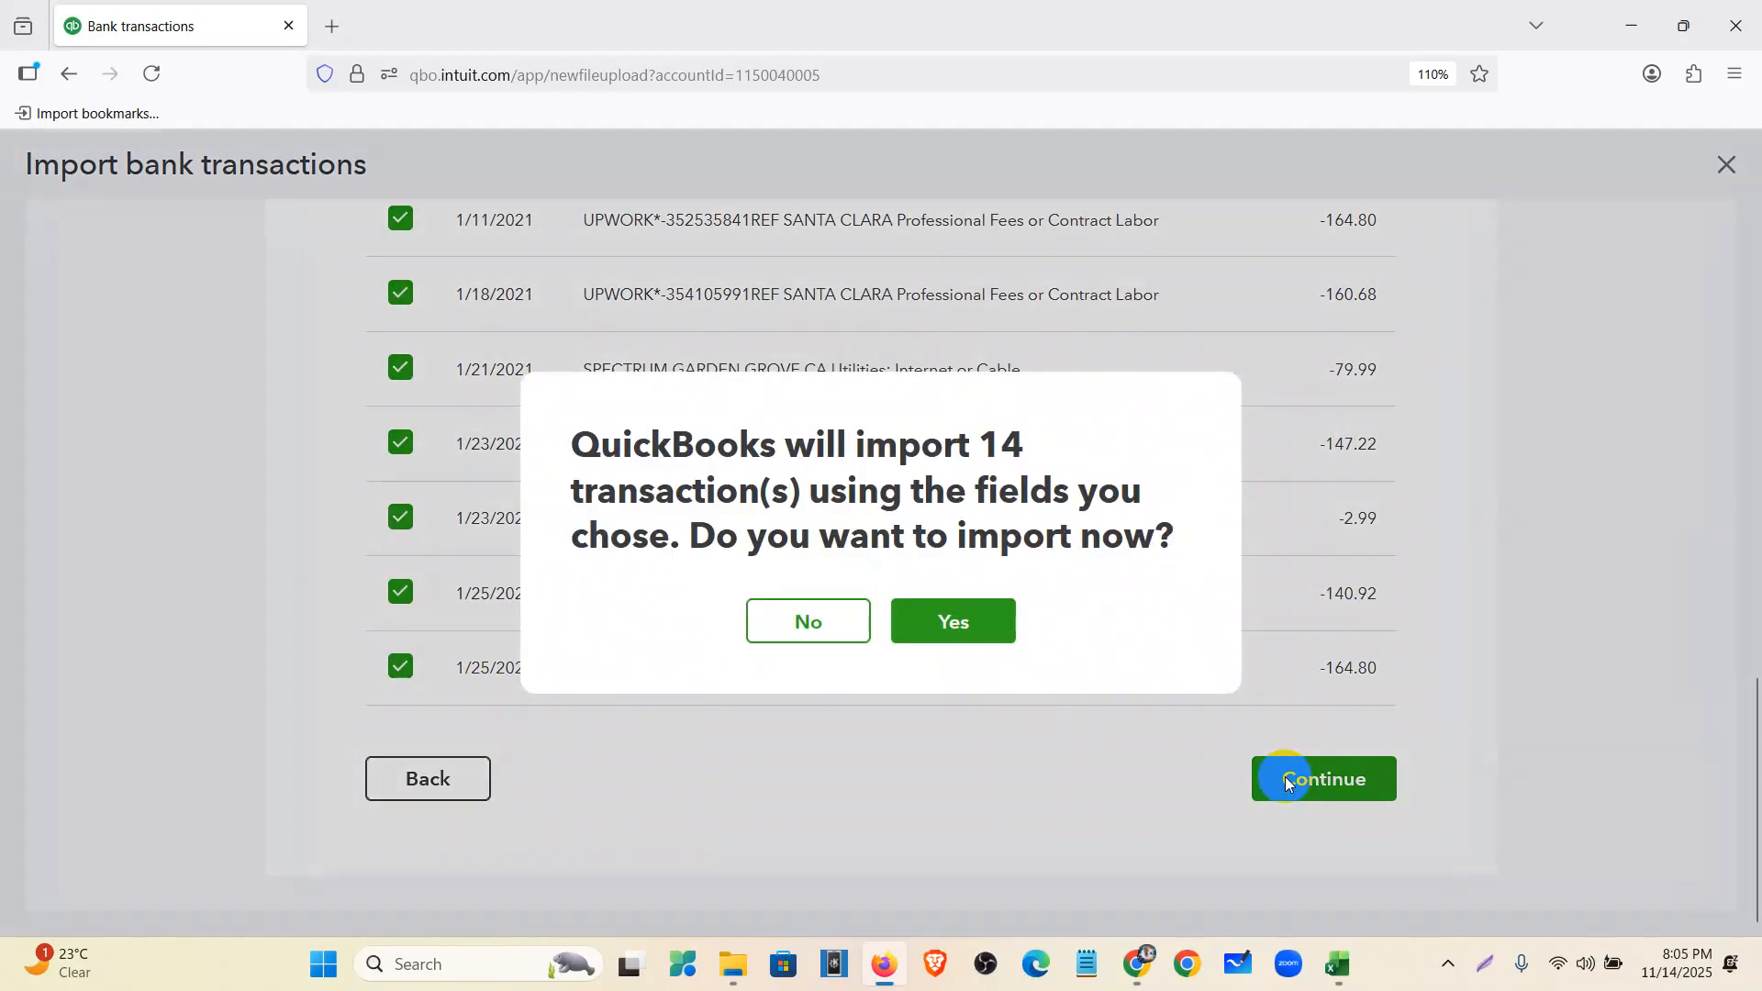
left_click(906, 622)
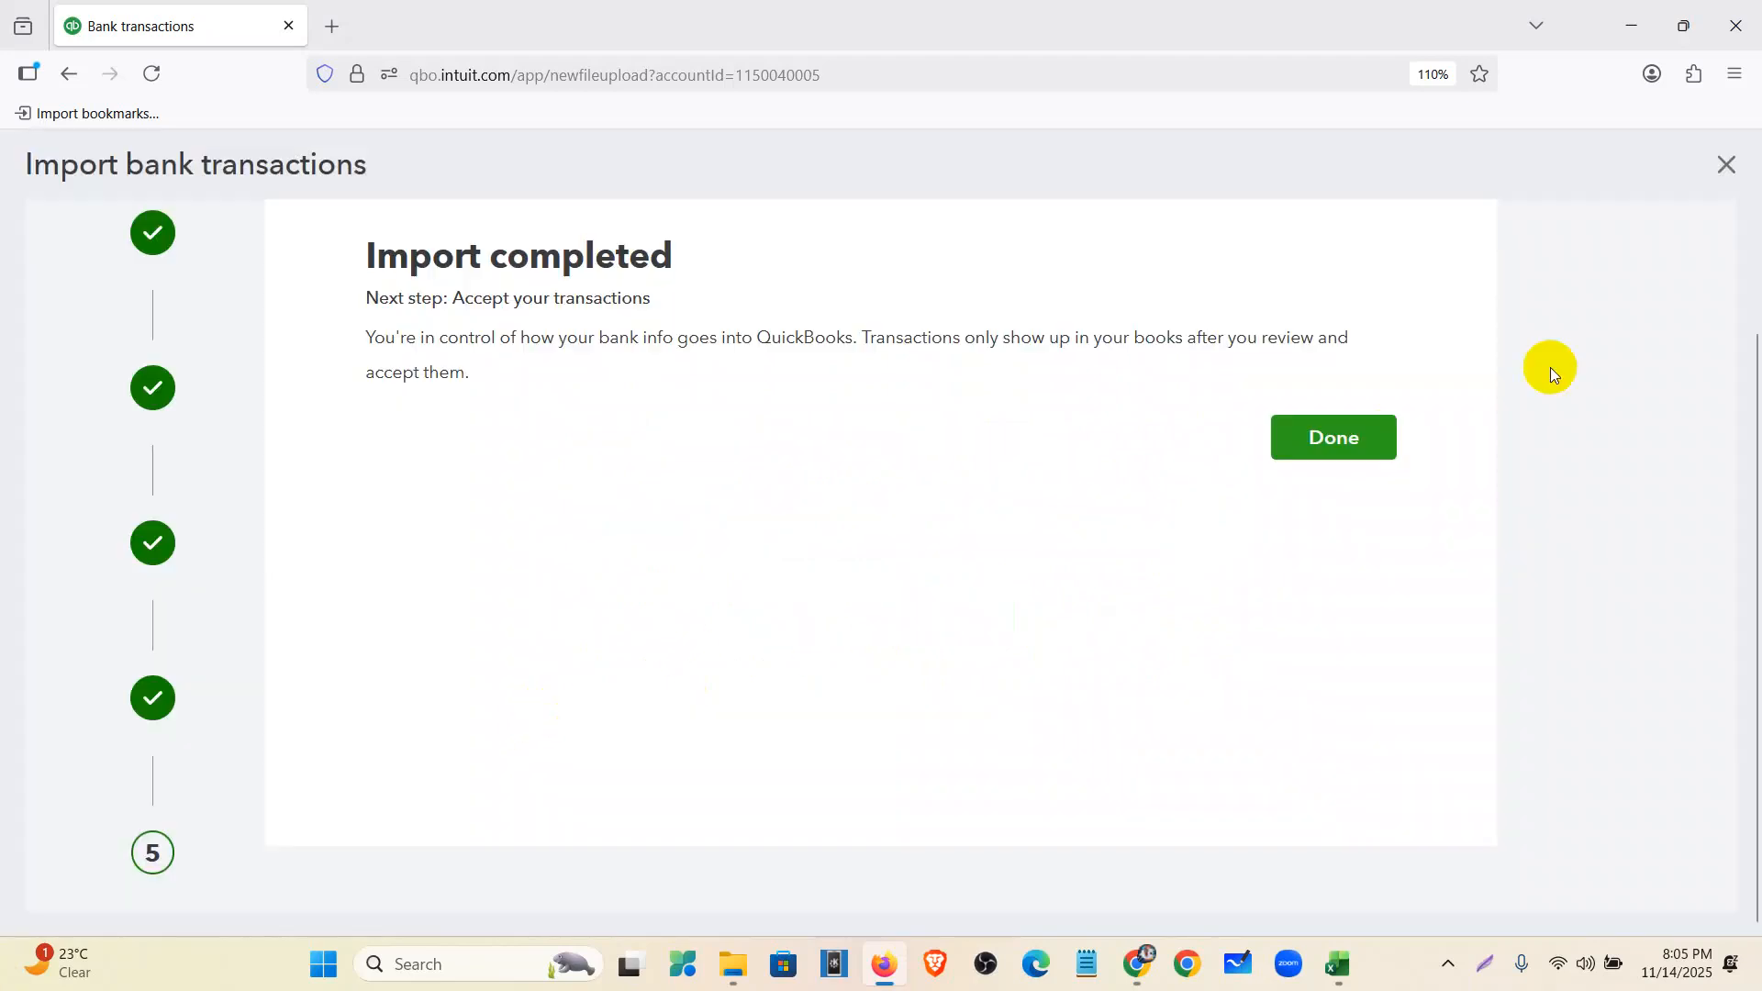
left_click(1355, 440)
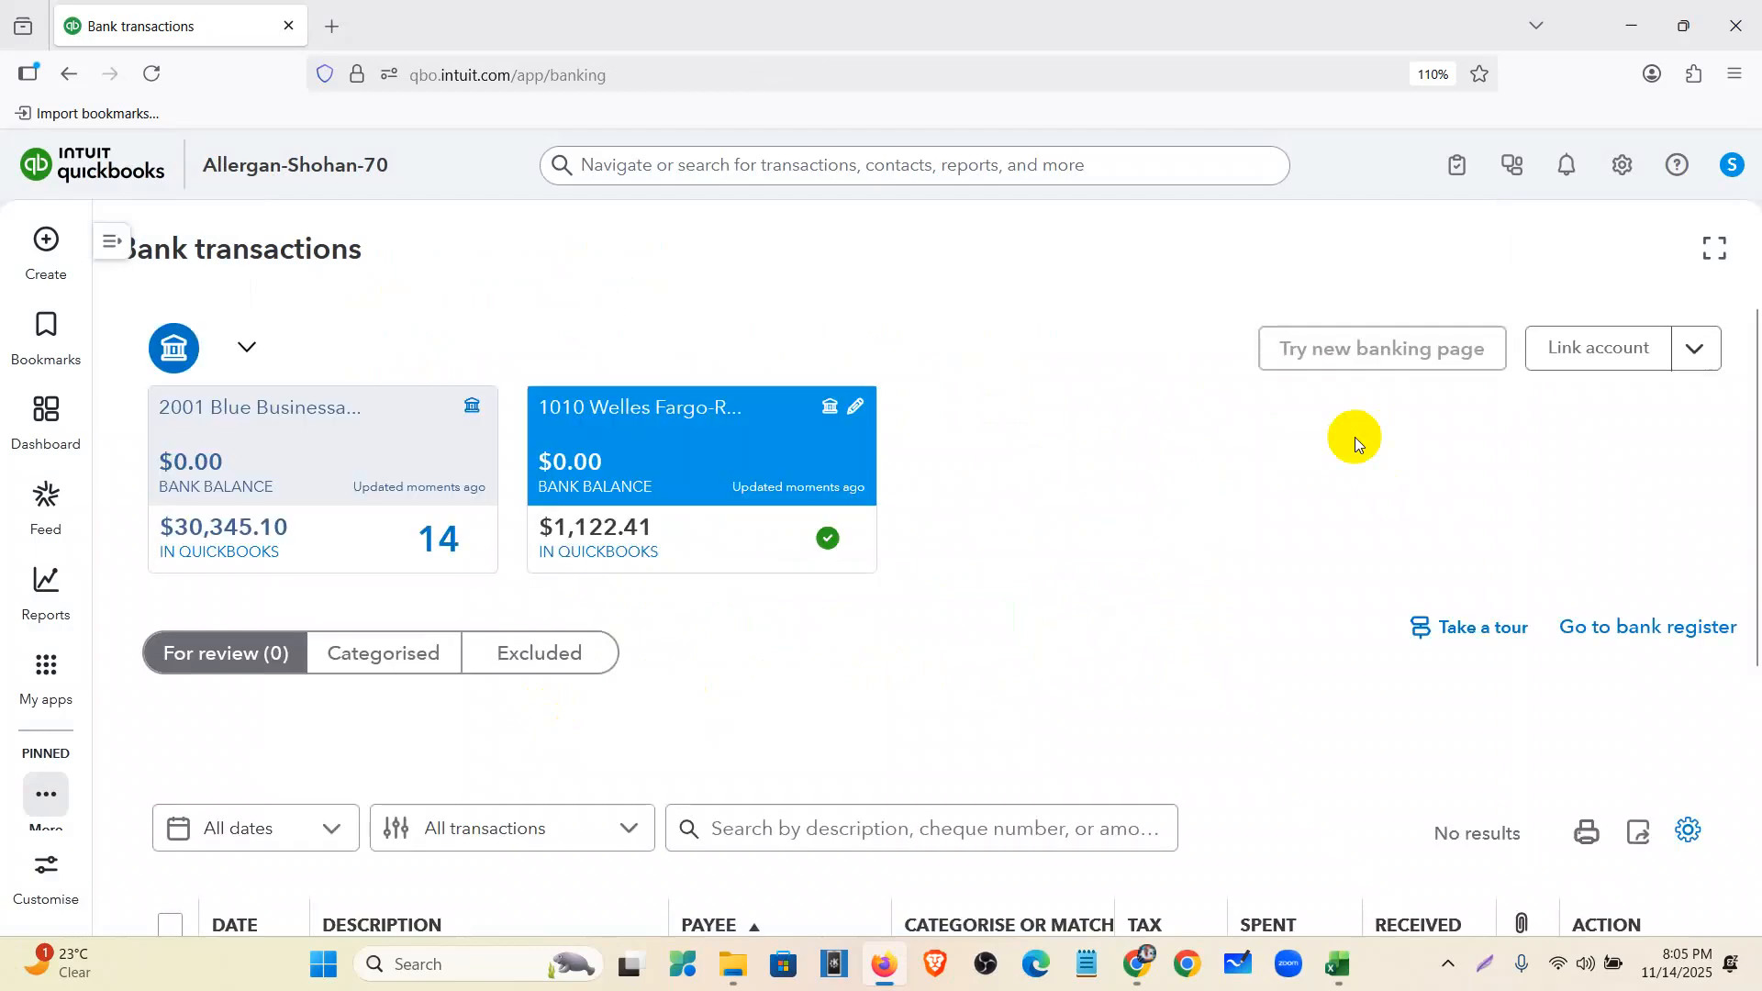
- Open the 2001 Blue Business account and review its 14 uncategorised transactions, 12/28/2020–01/25/2021
scroll(920, 659, "down", 5)
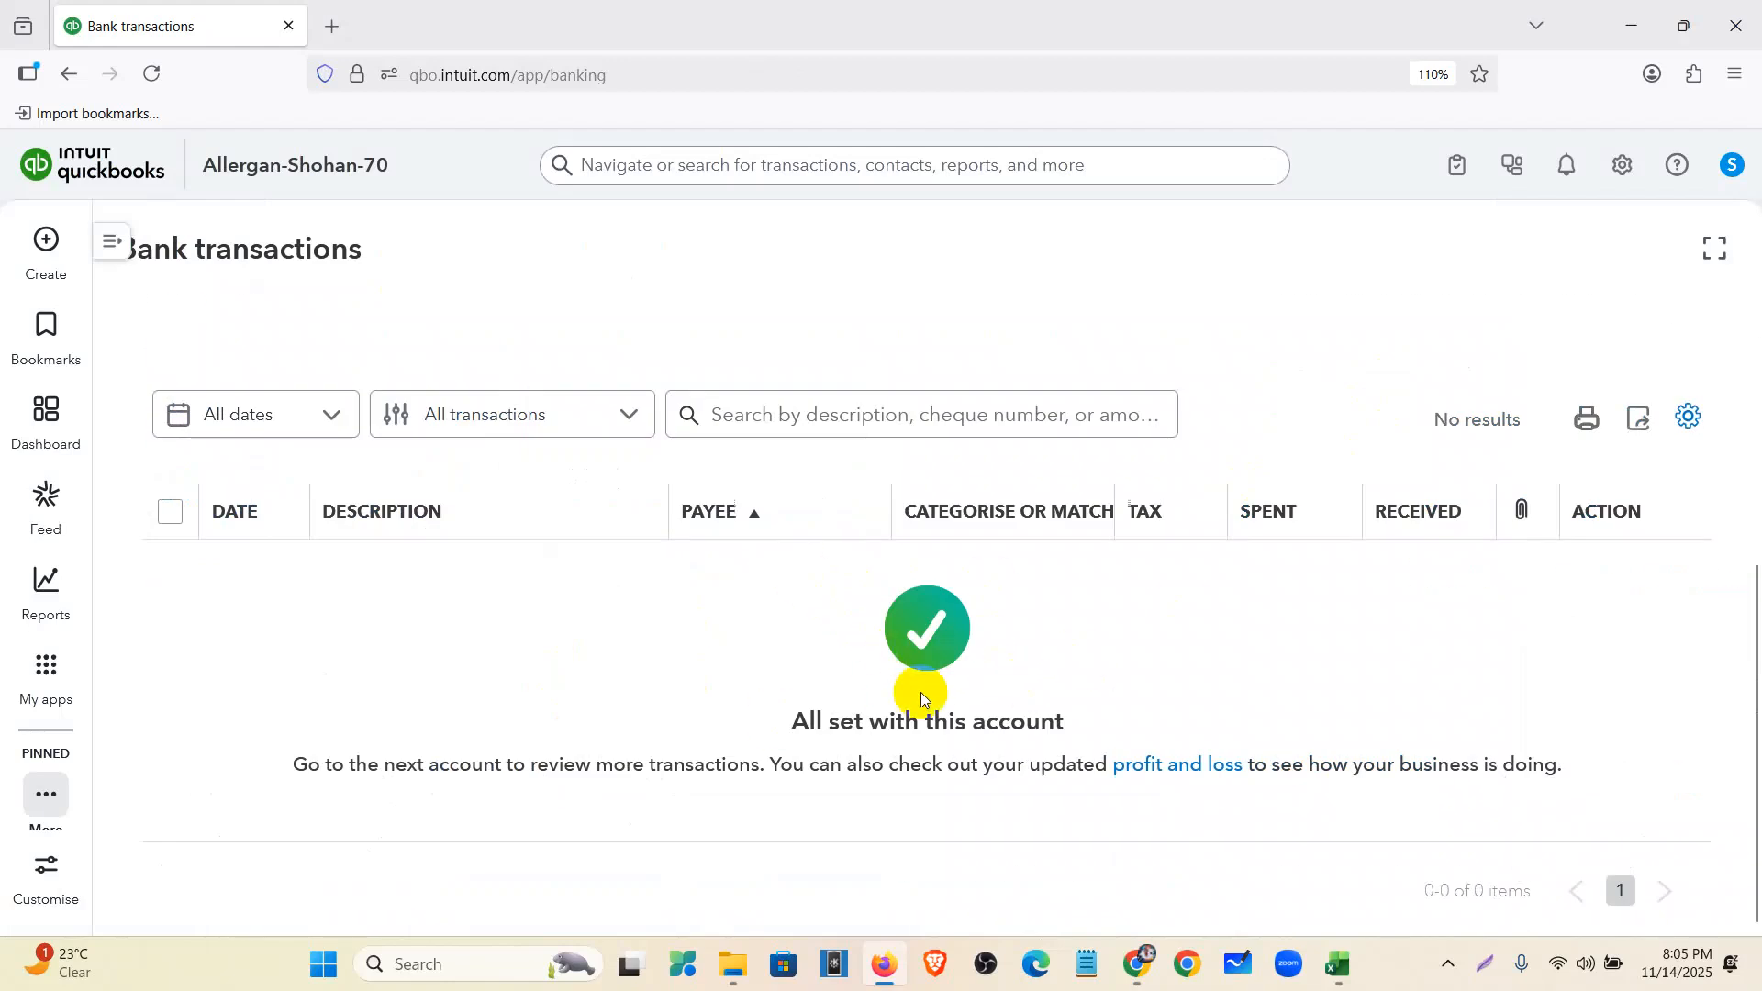
scroll(927, 689, "up", 3)
scroll(933, 685, "up", 2)
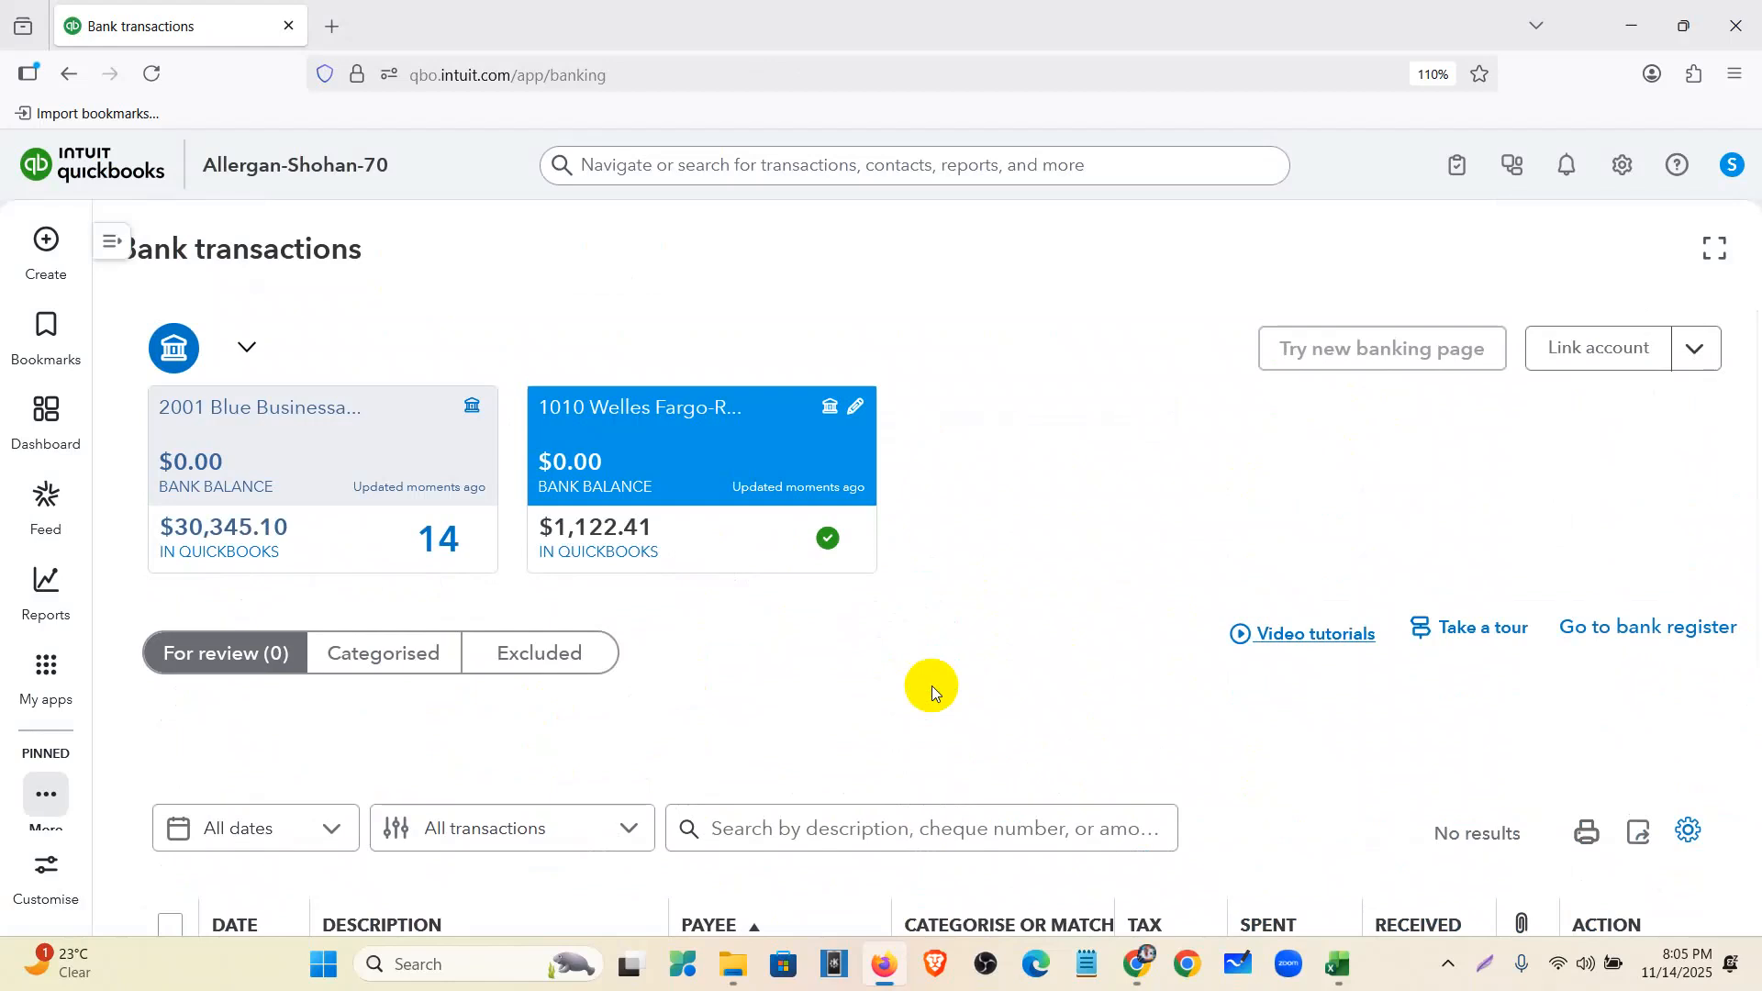
left_click(332, 474)
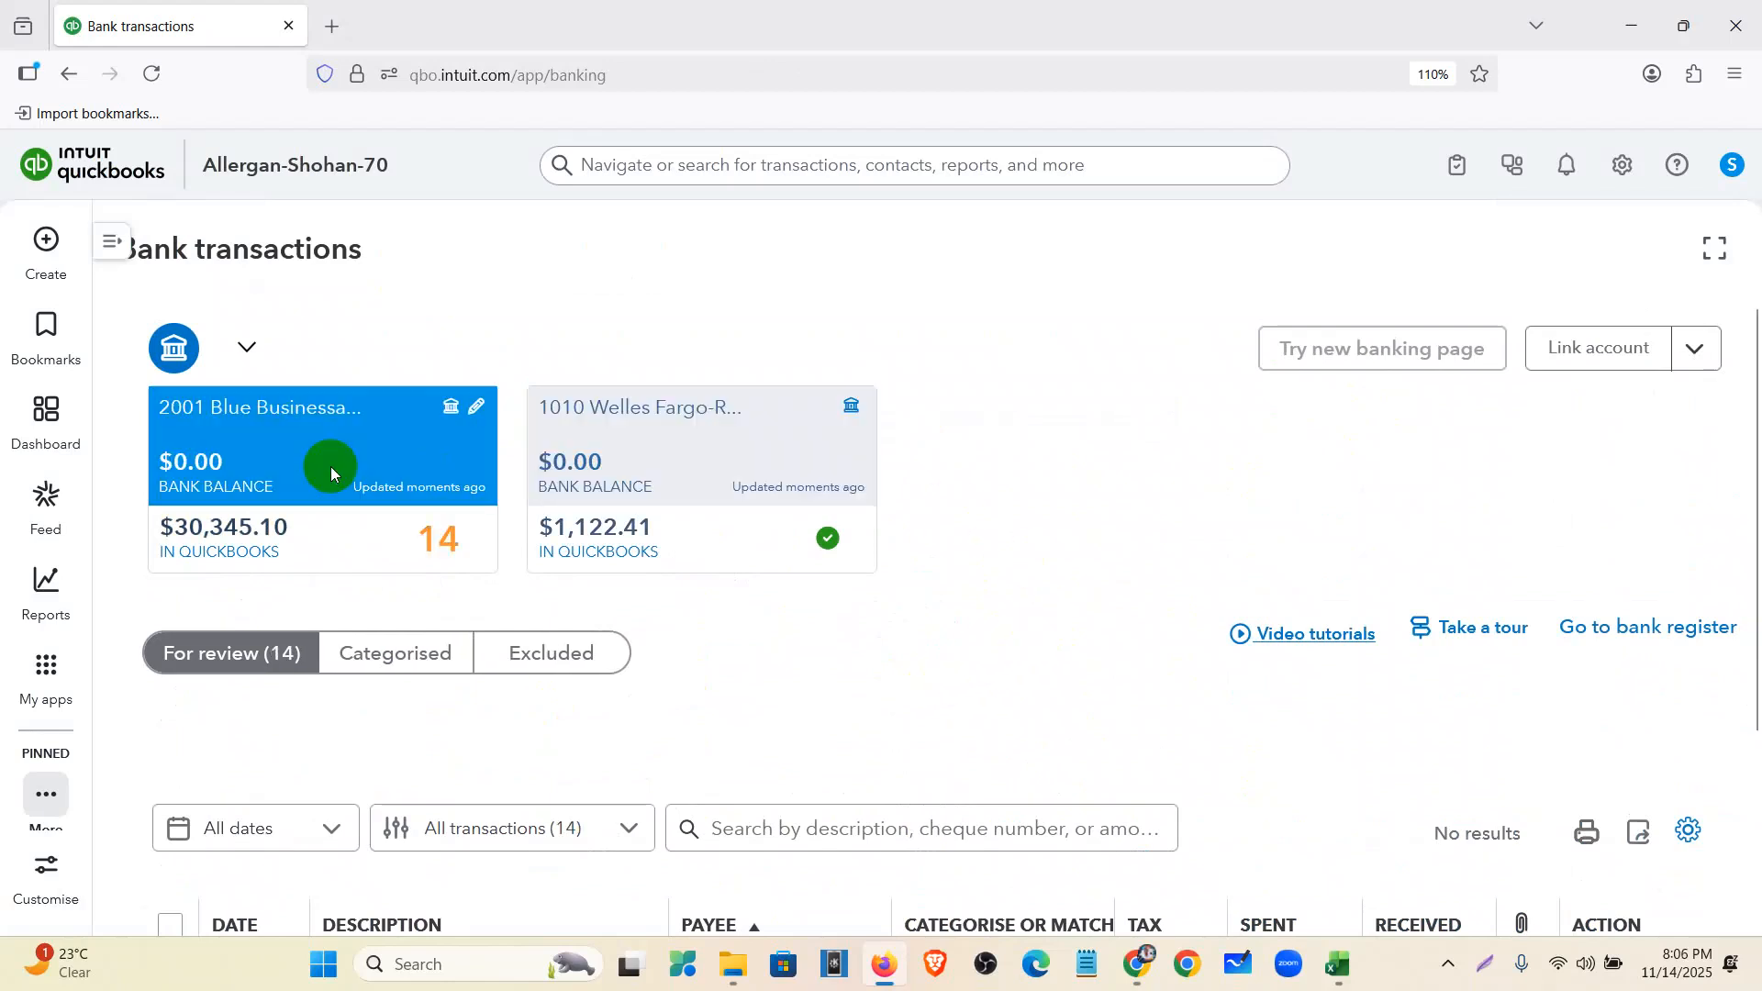
scroll(489, 642, "down", 4)
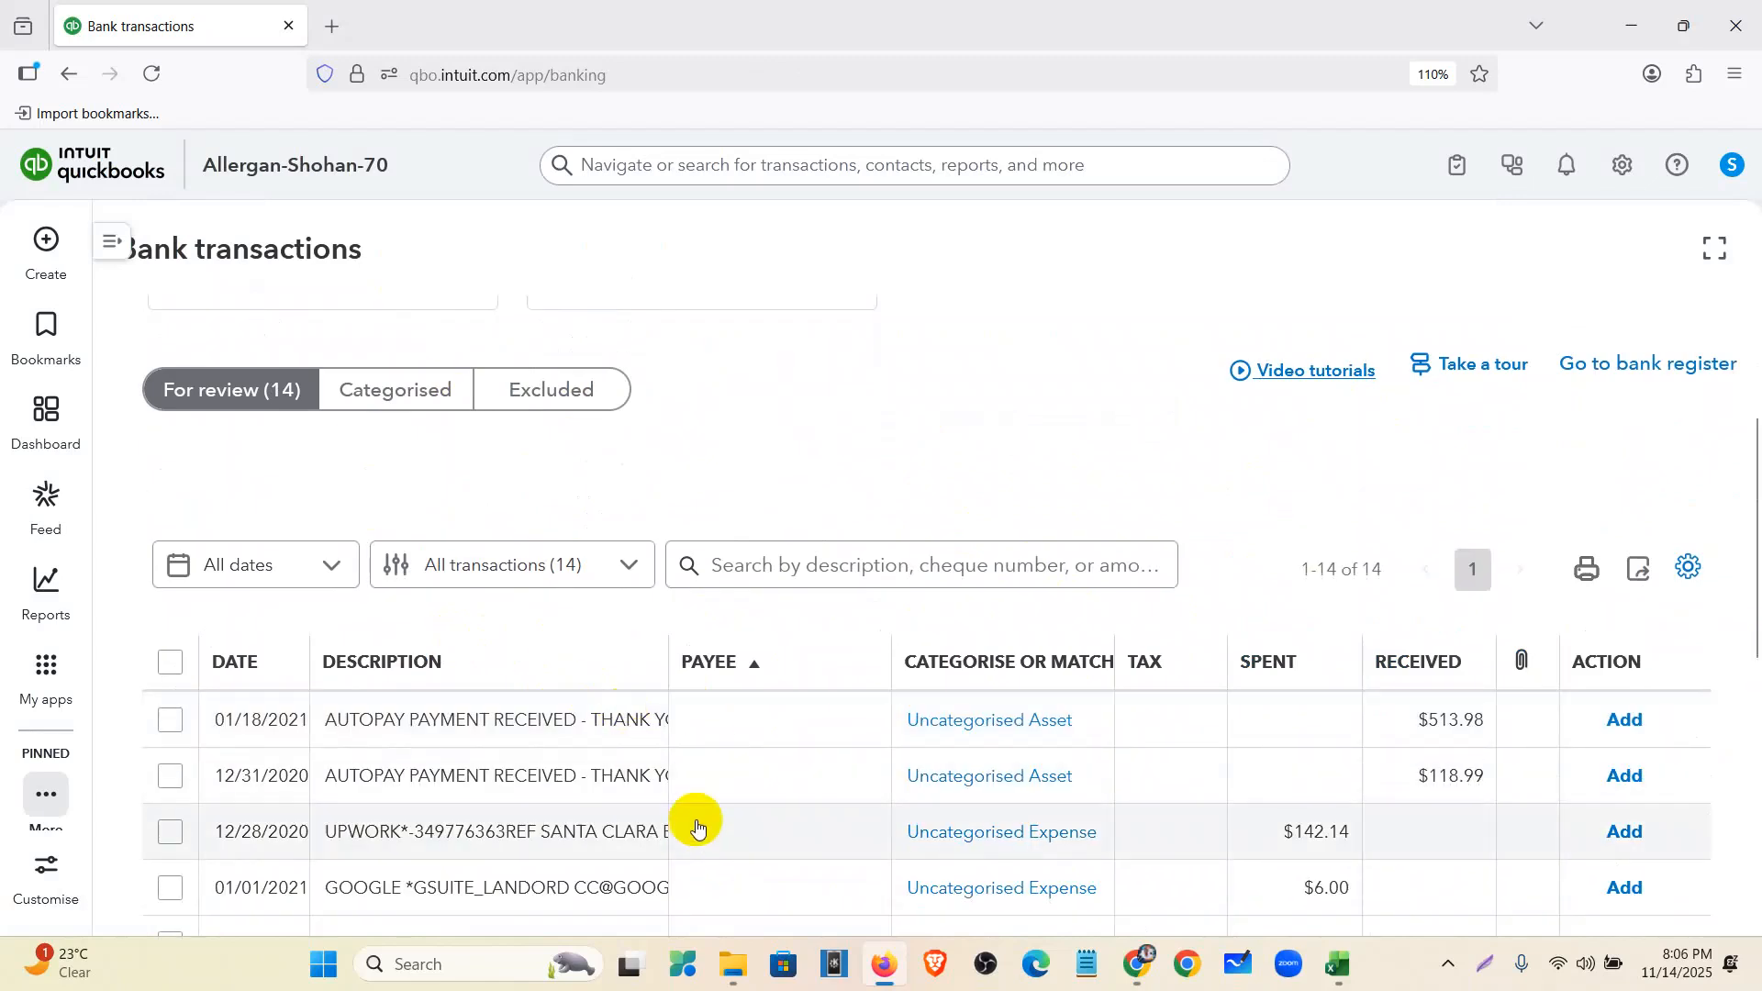
scroll(698, 826, "up", 4)
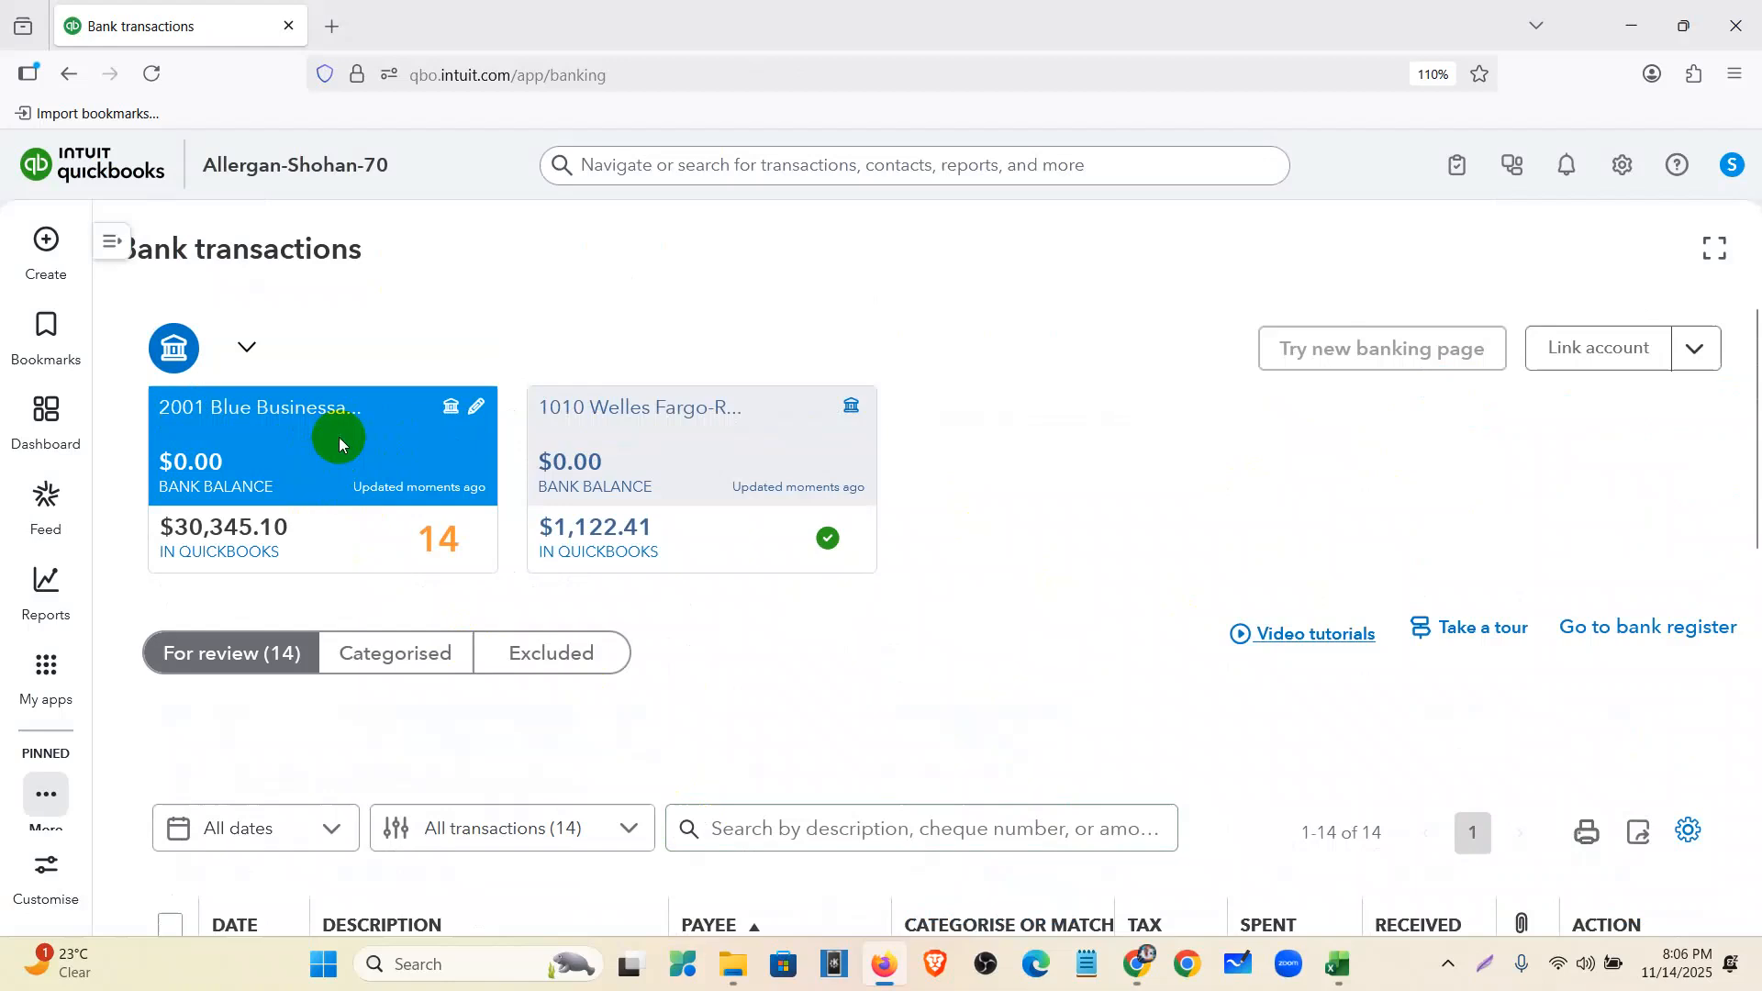
scroll(366, 466, "down", 10)
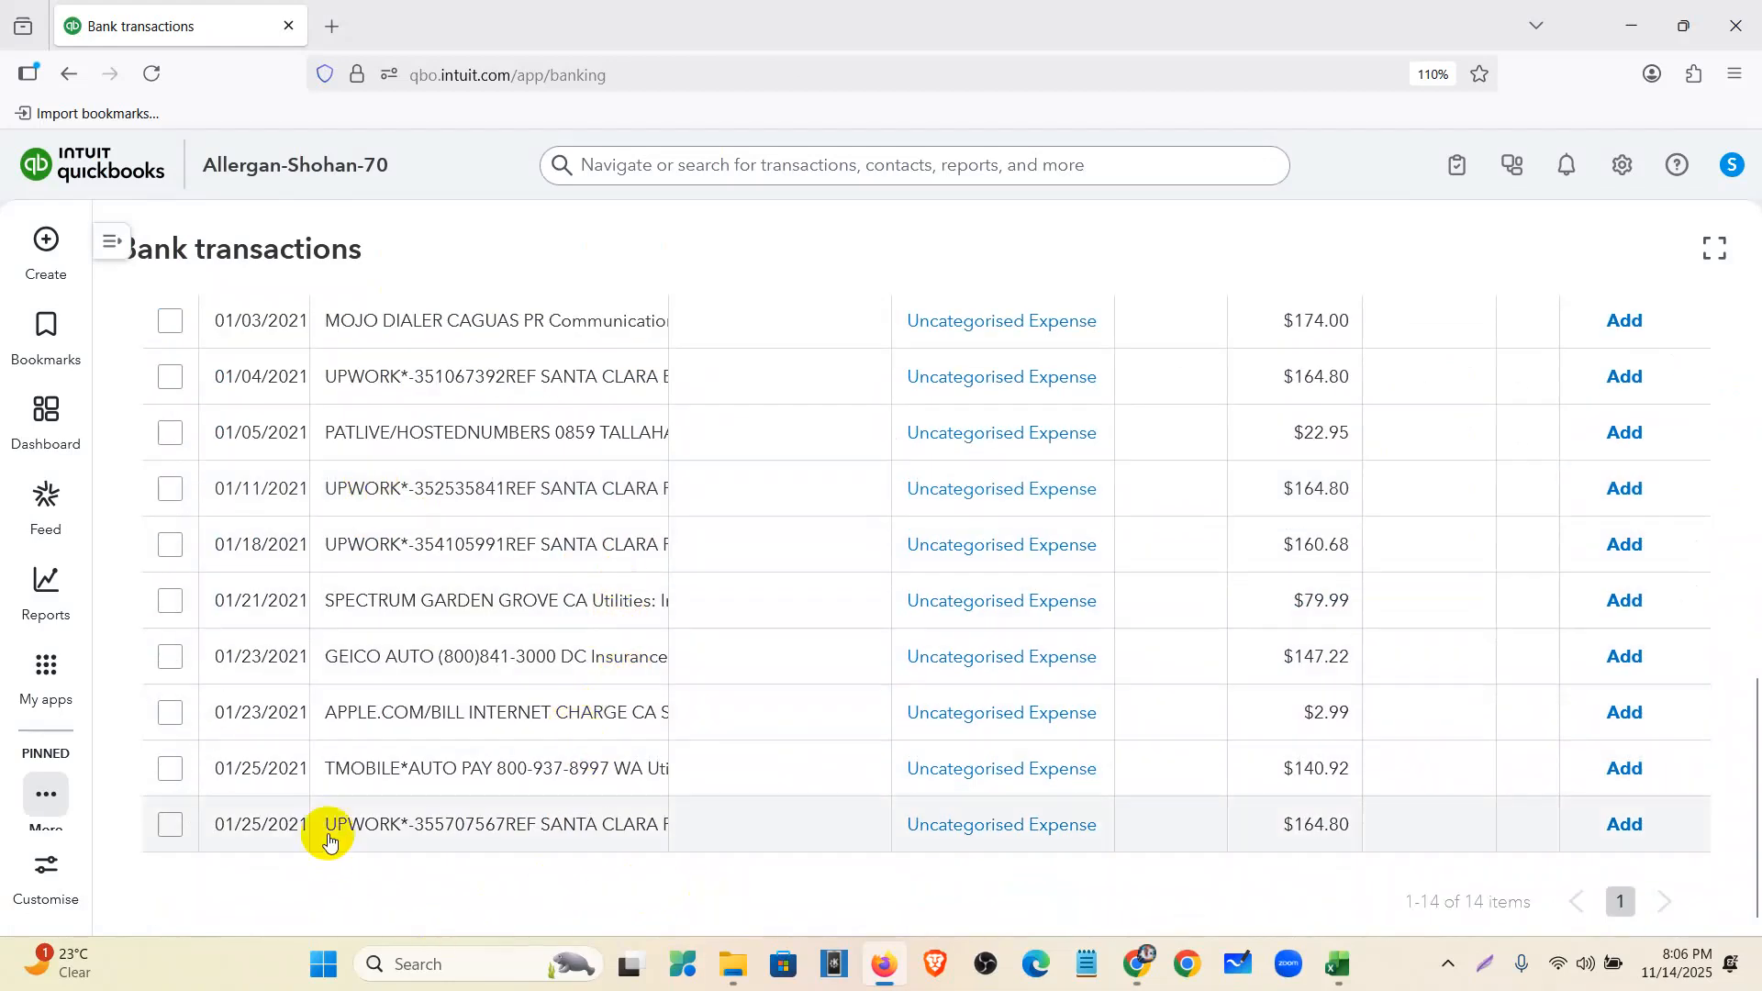
scroll(410, 837, "up", 2)
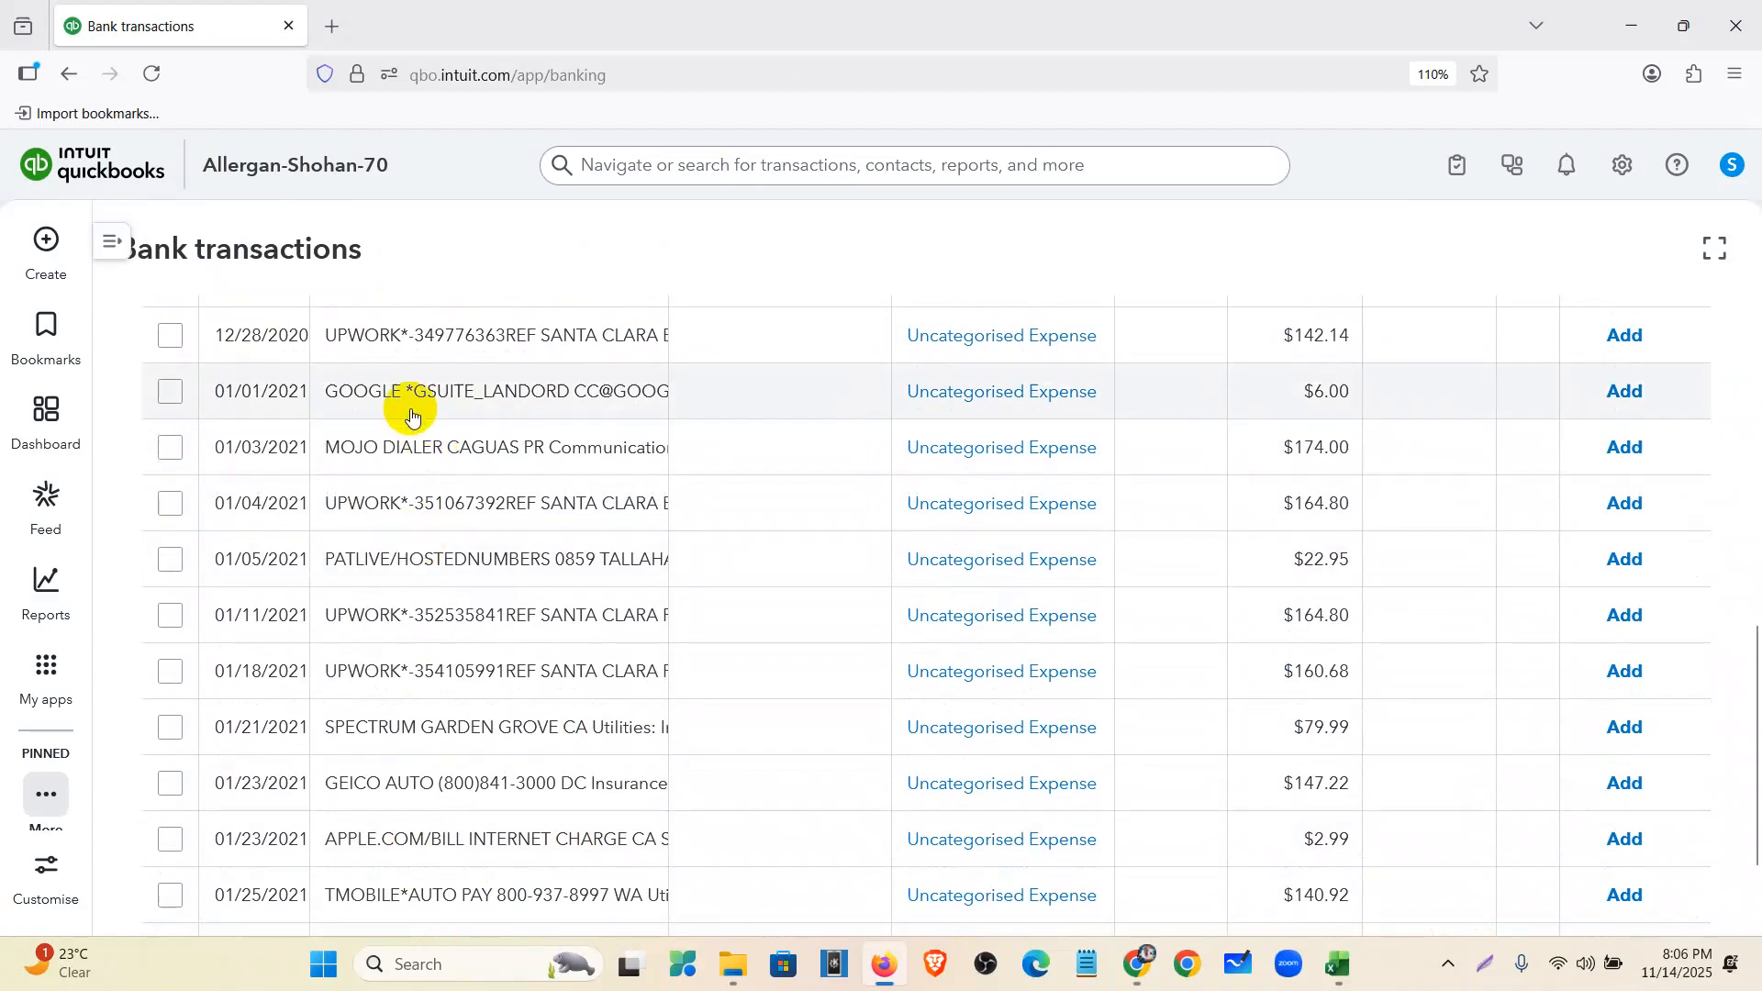
scroll(404, 459, "up", 6)
scroll(405, 468, "down", 4)
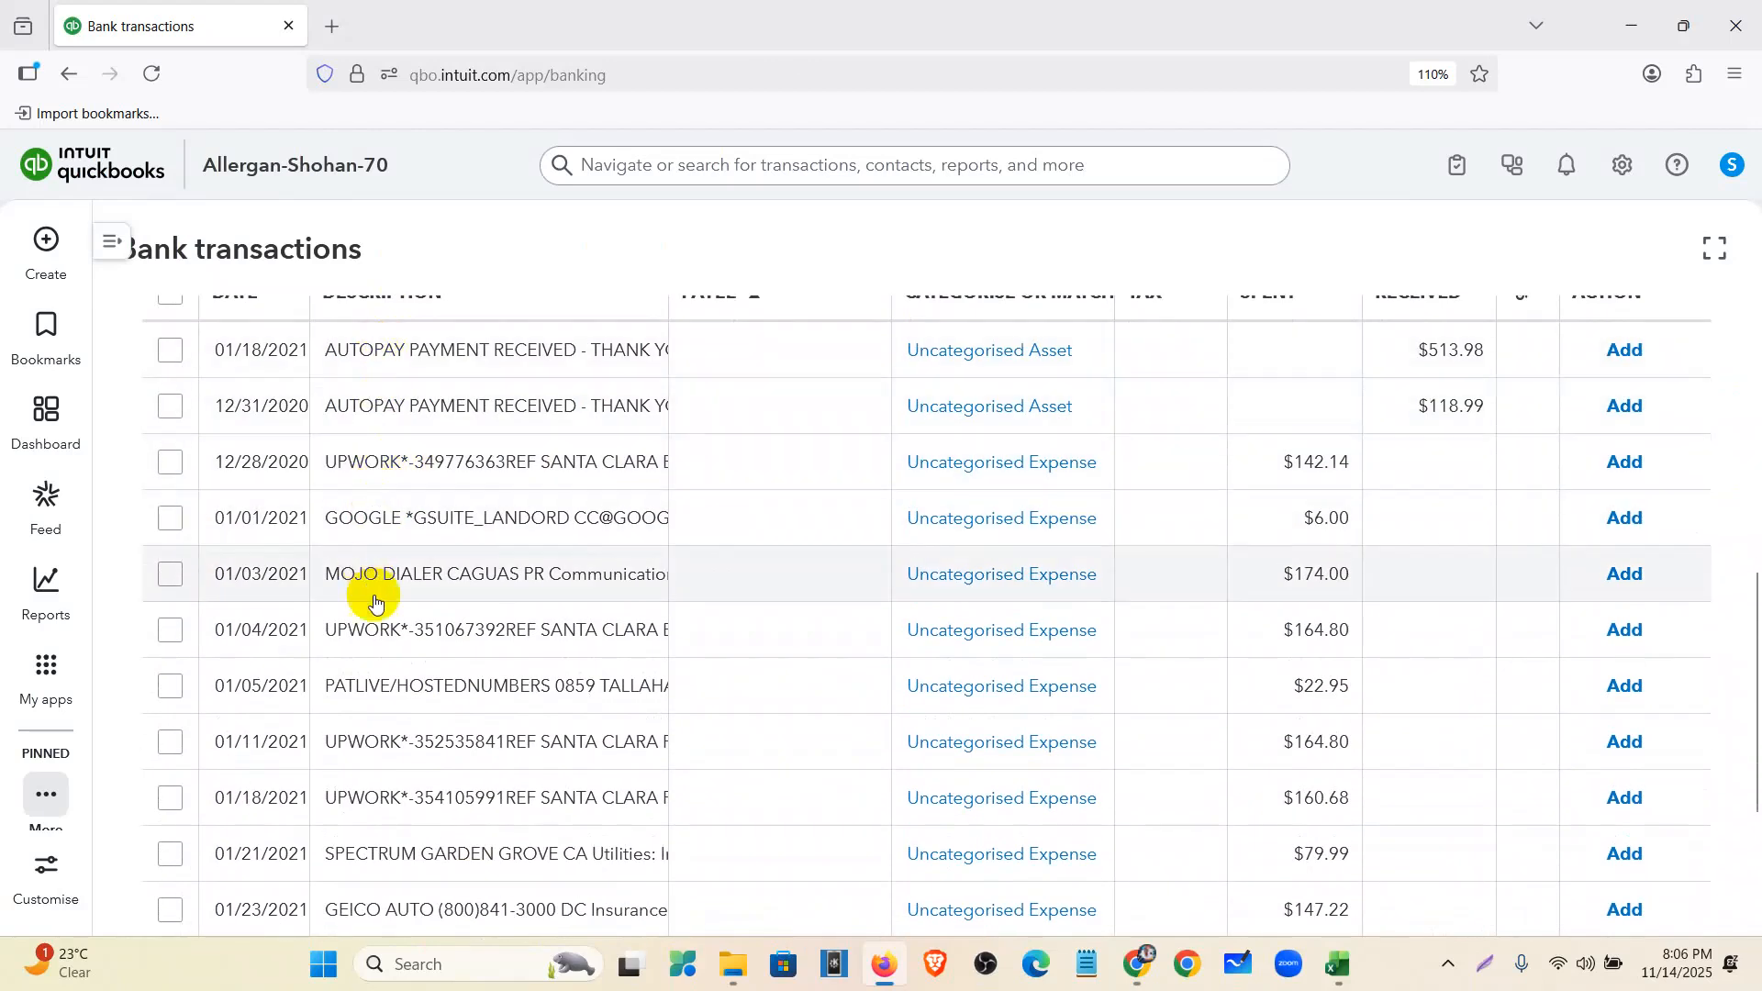
scroll(388, 690, "down", 3)
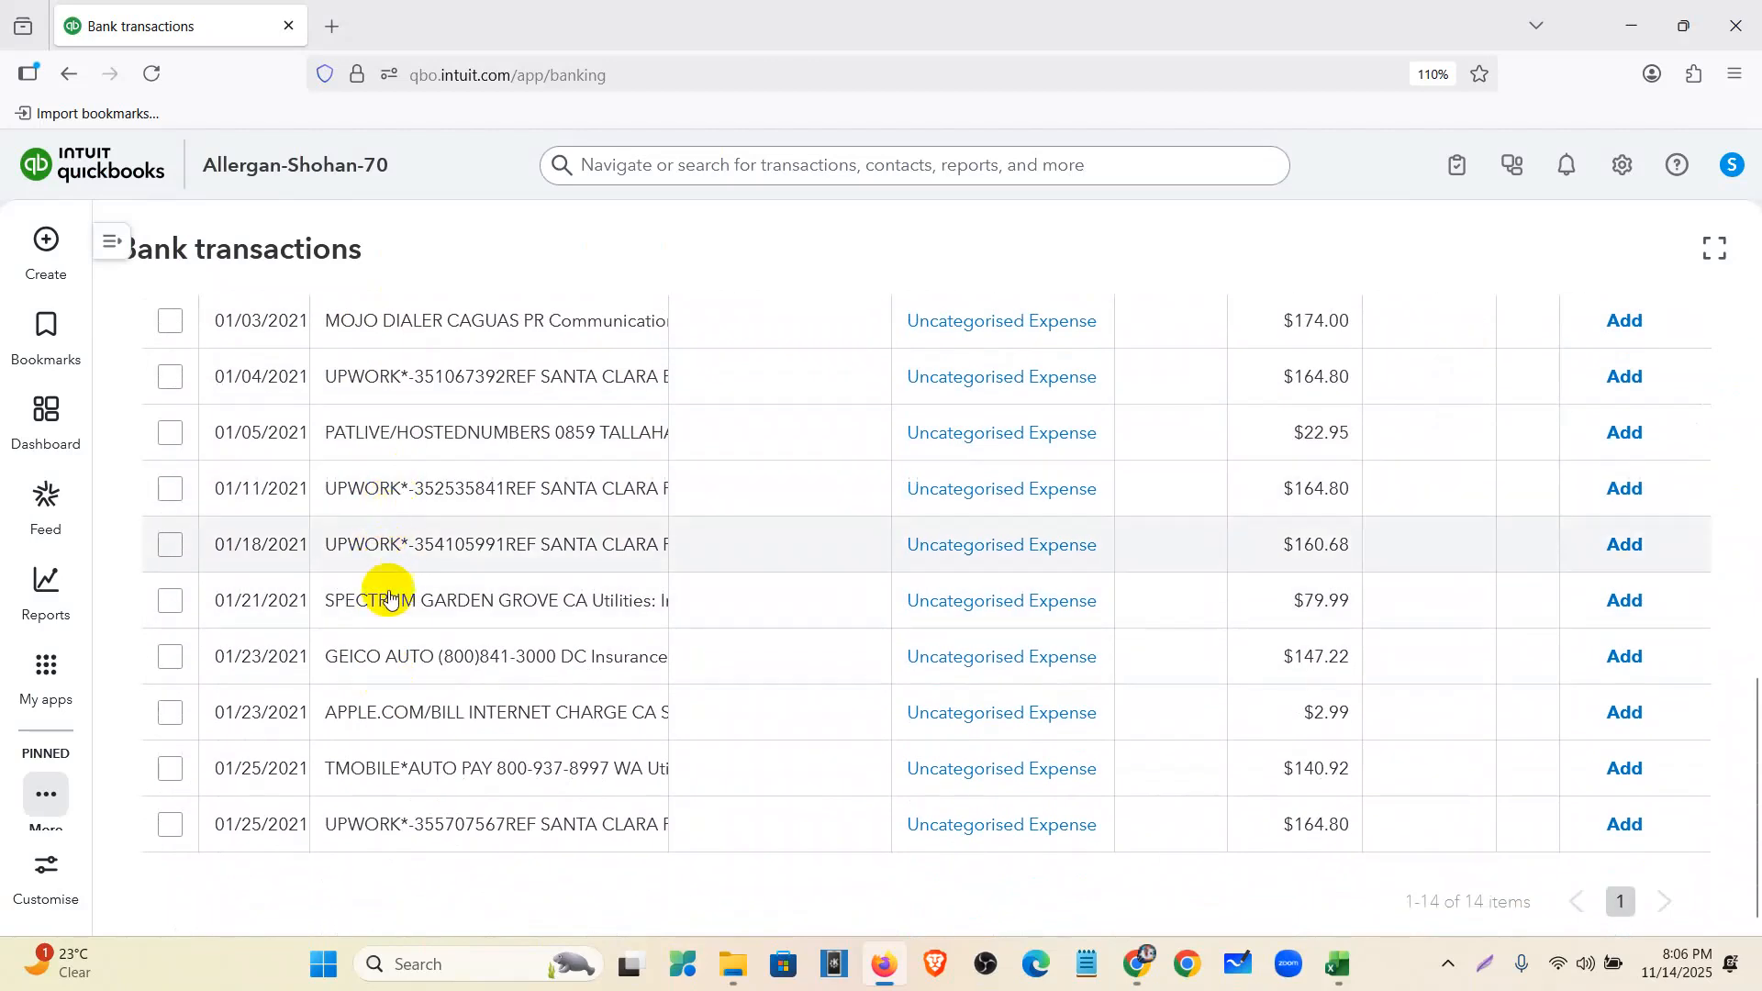
- Highlight the UPWORK descriptions (B4, B7, B9, B10 and the last row) in yellow
left_click(1337, 962)
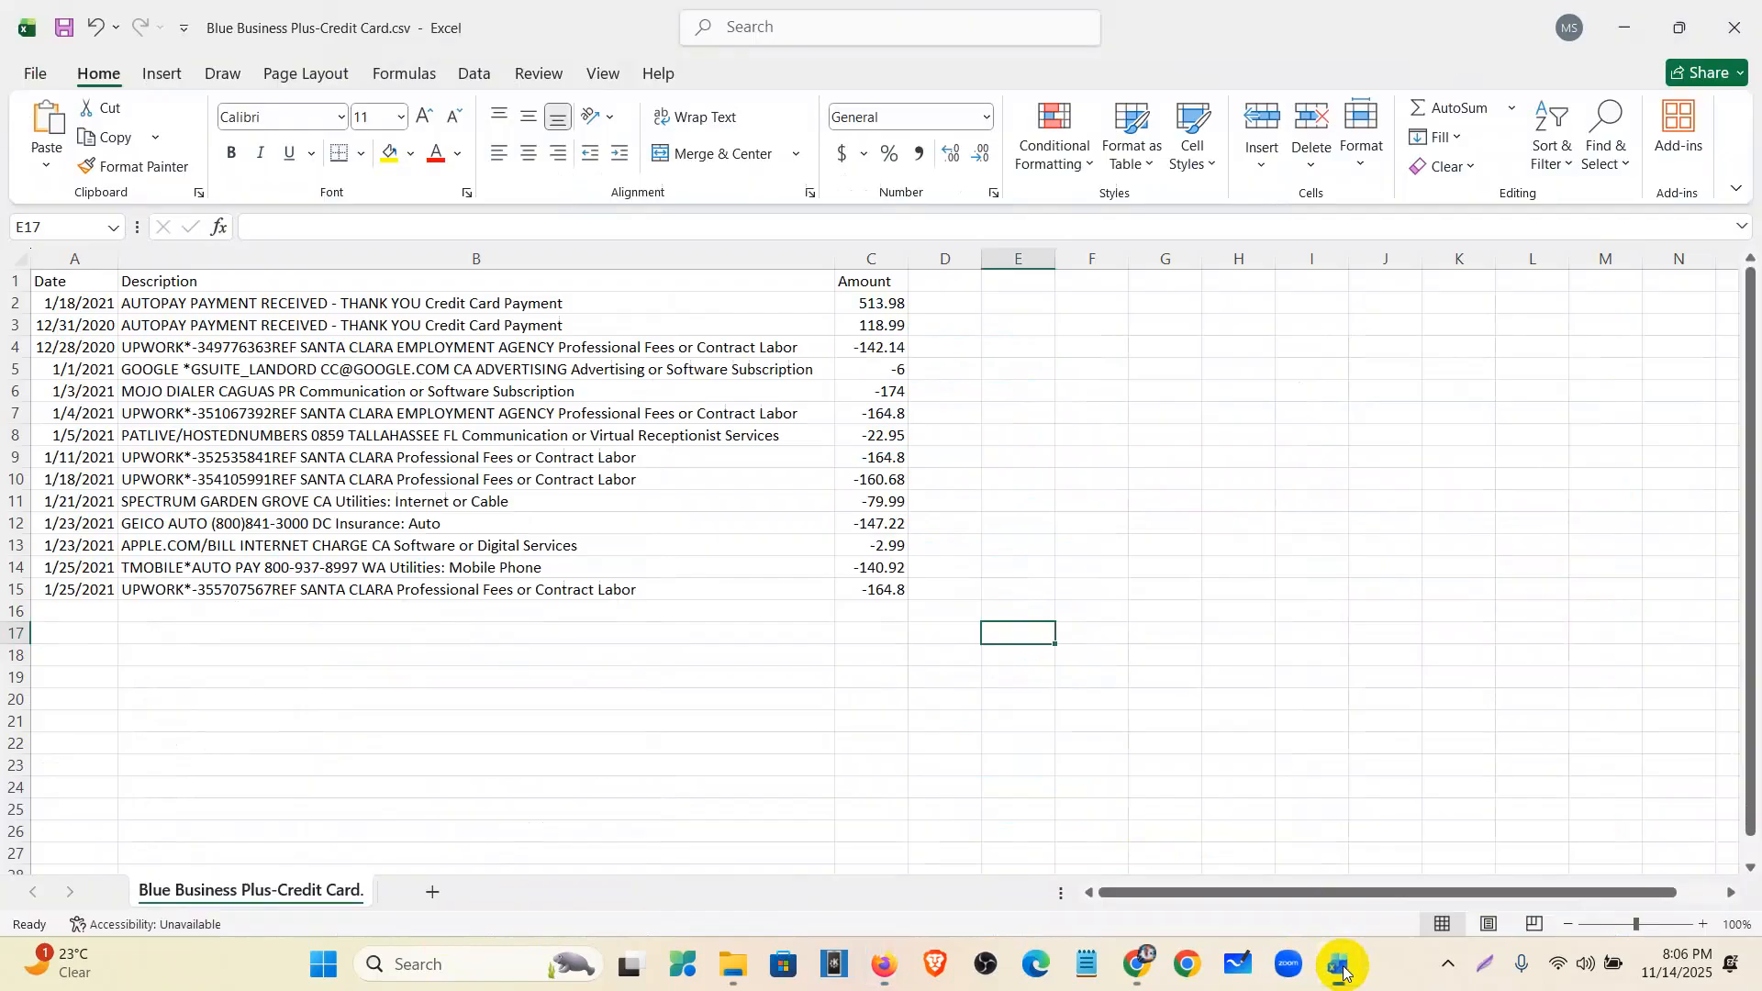
scroll(477, 702, "up", 2)
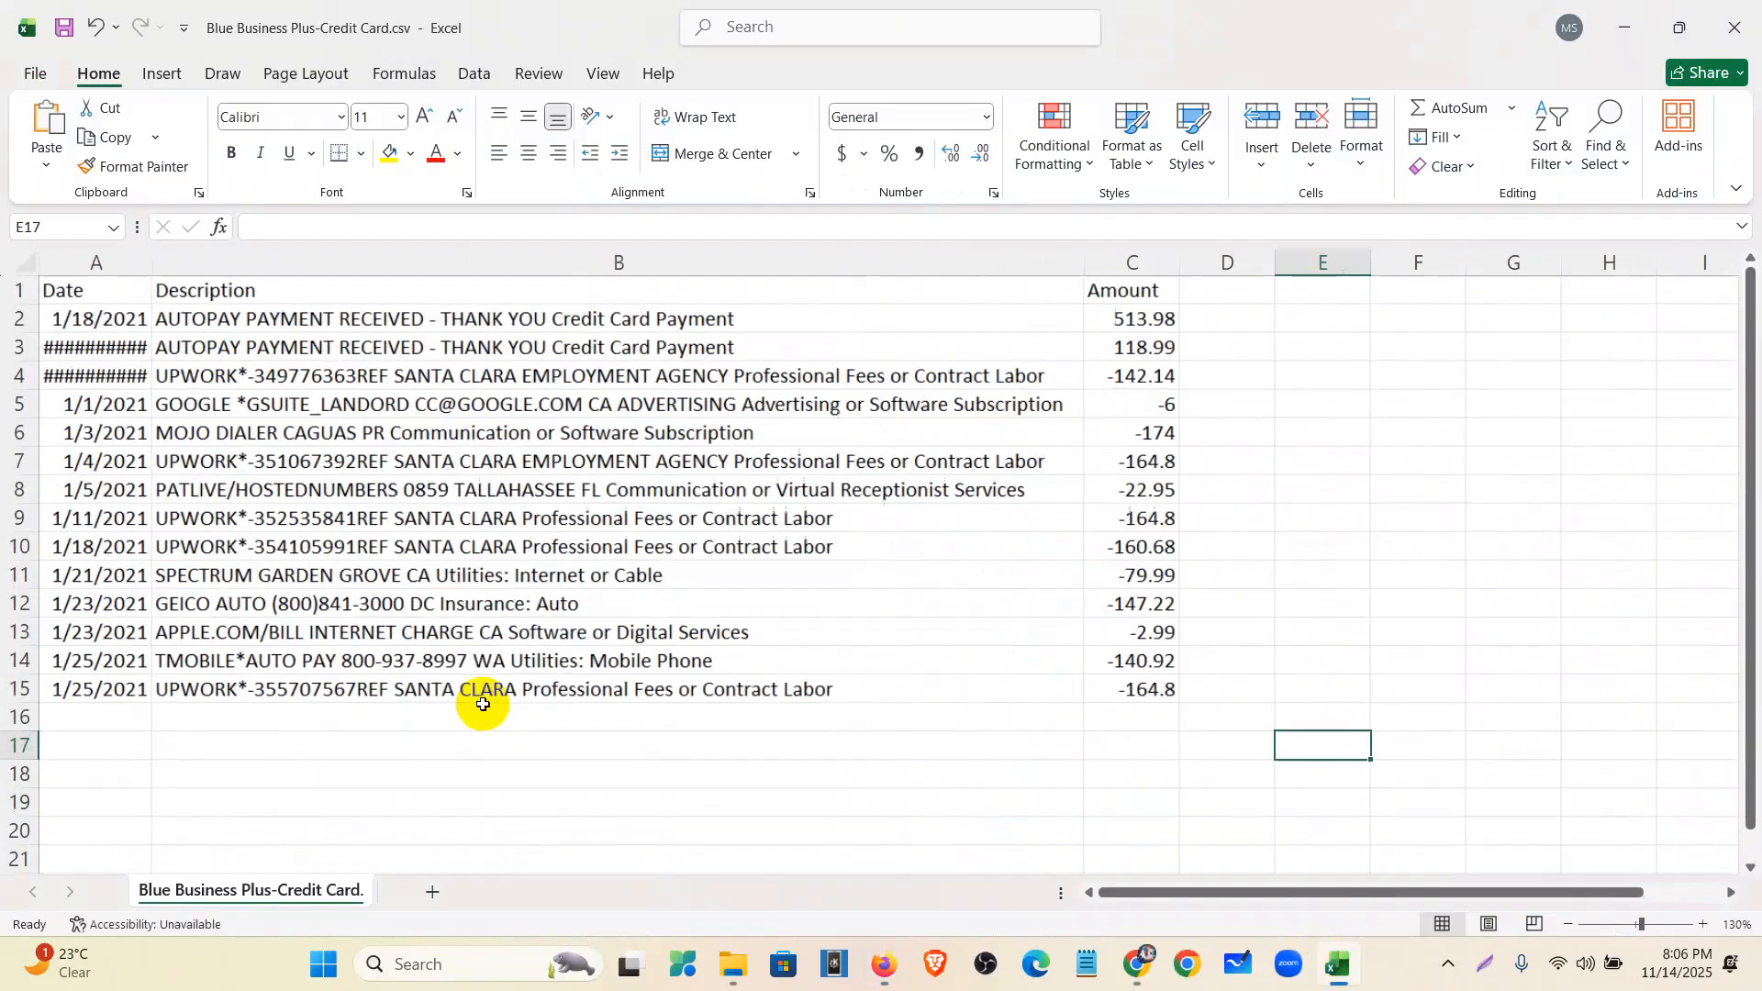
left_click(239, 375)
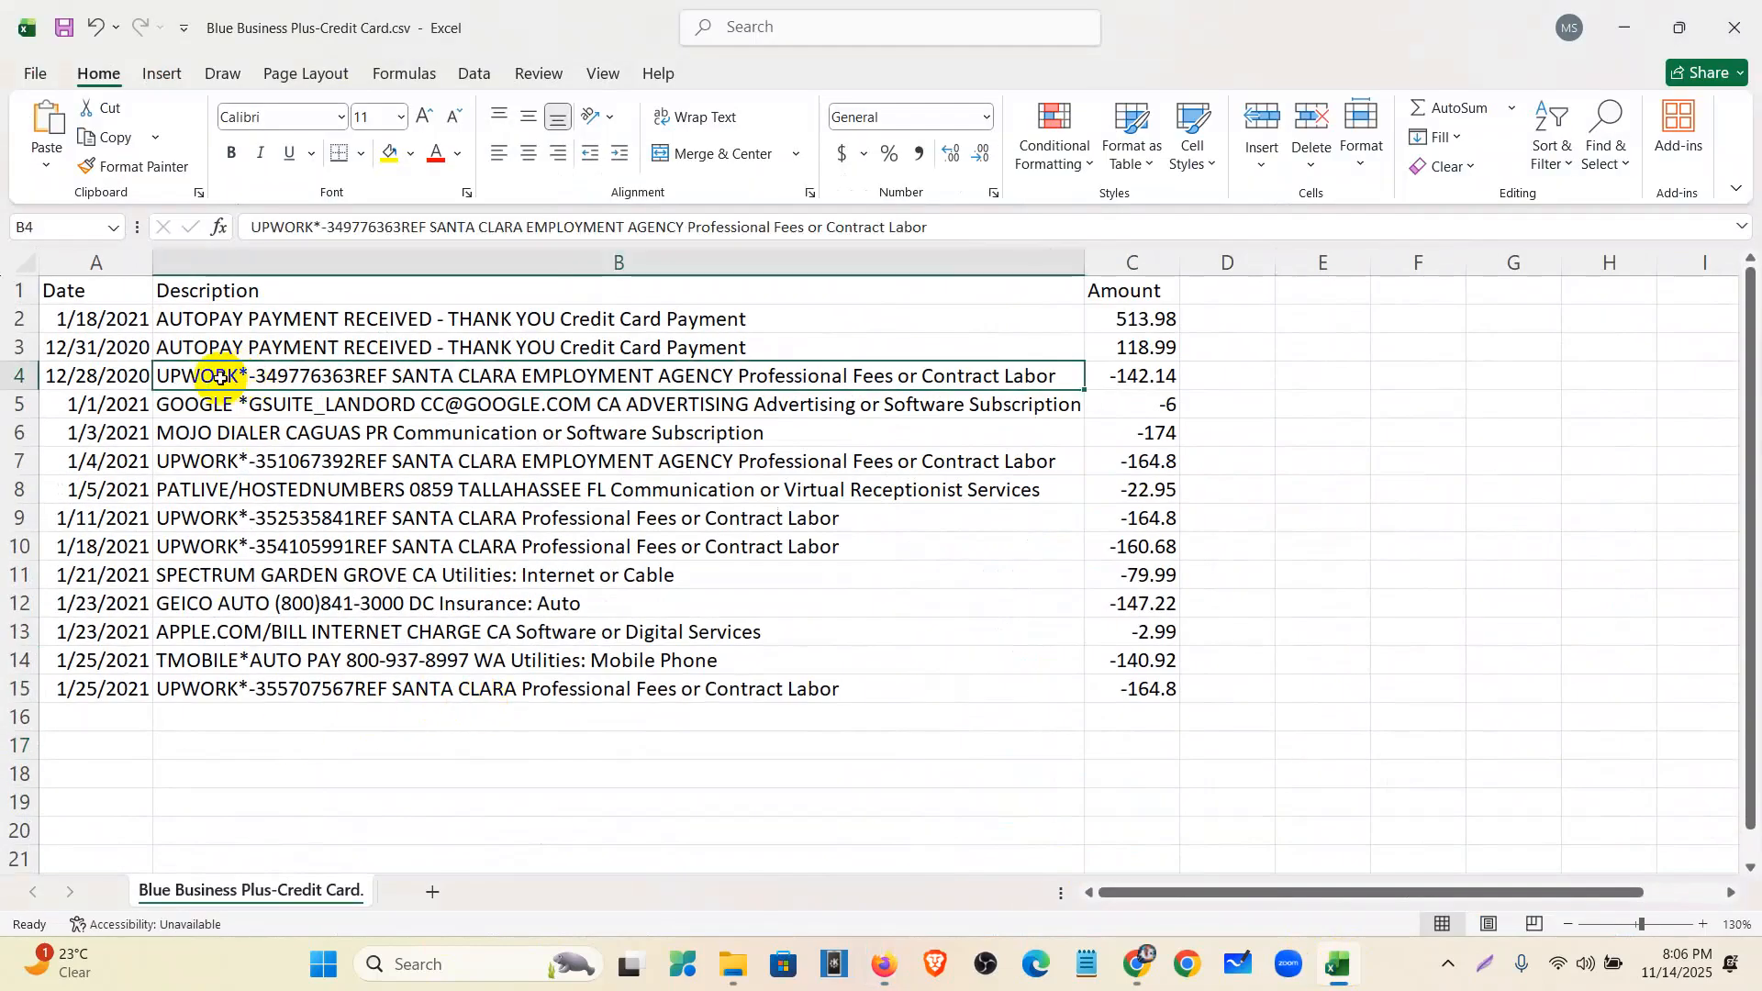
left_click(392, 156)
left_click(137, 165)
left_click(232, 461)
left_click(119, 170)
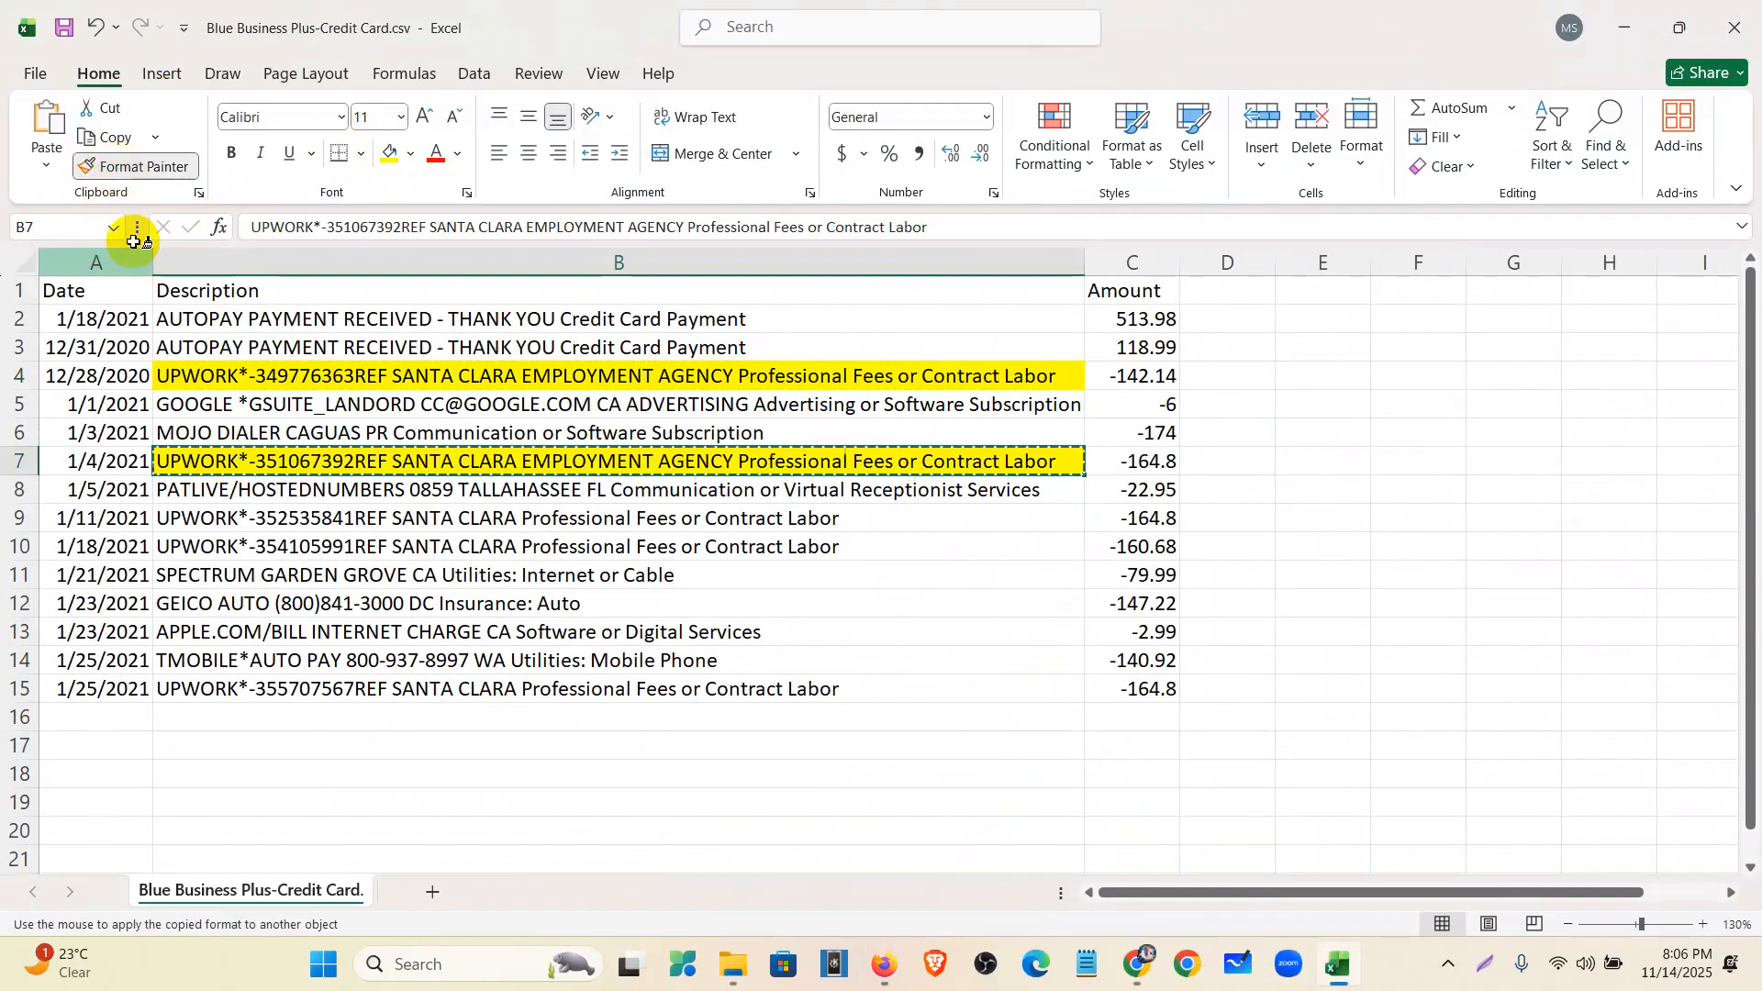
left_click_drag(237, 519, 237, 541)
left_click(120, 168)
left_click(246, 697)
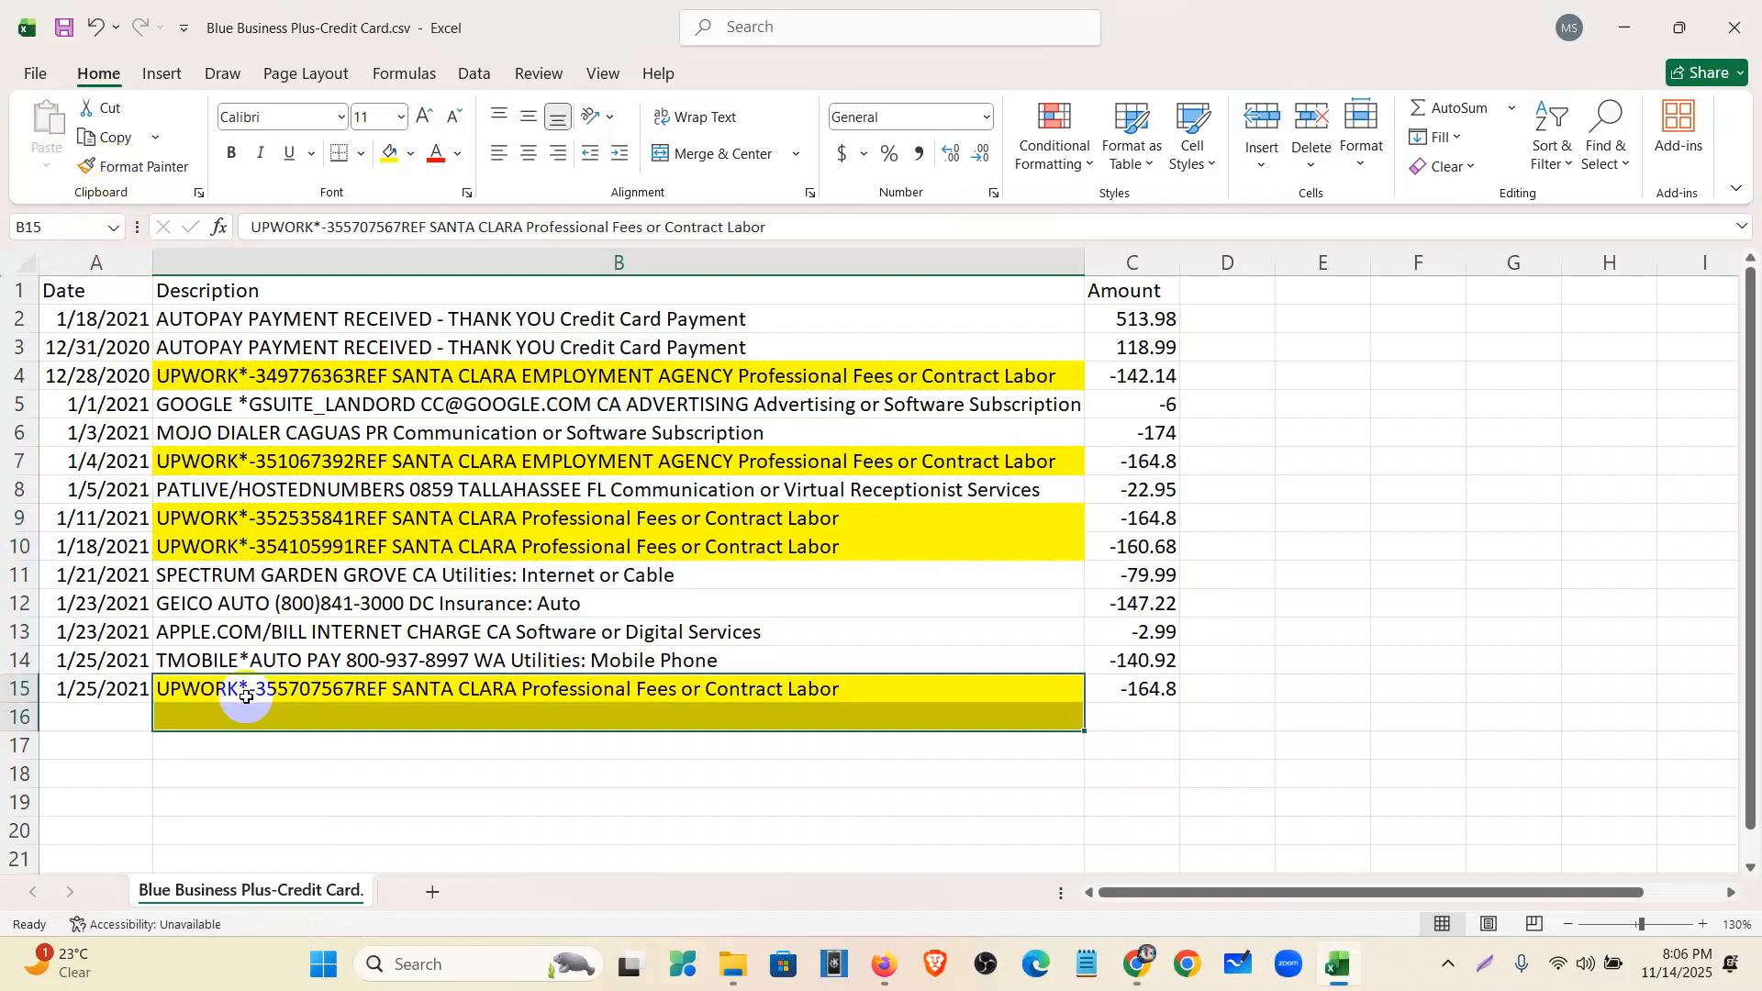
left_click(1043, 799)
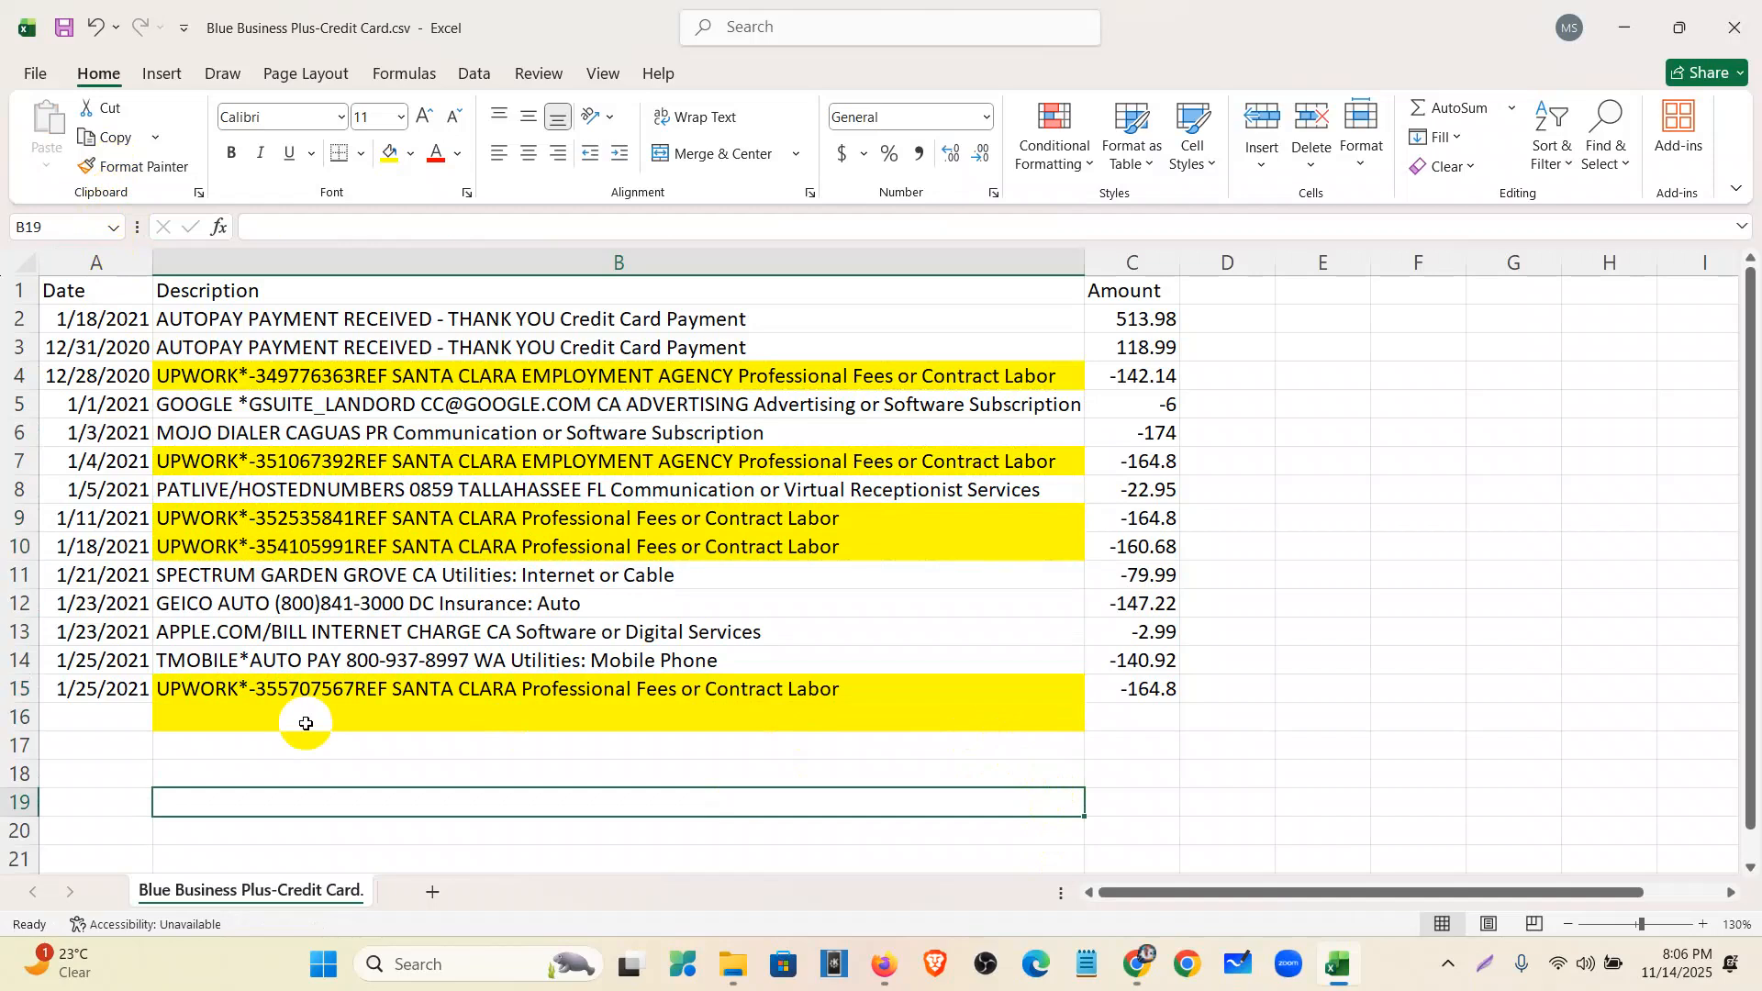
- Fill the two AUTOPAY descriptions in B2:B3 blue
left_click_drag(264, 318, 266, 342)
left_click(411, 154)
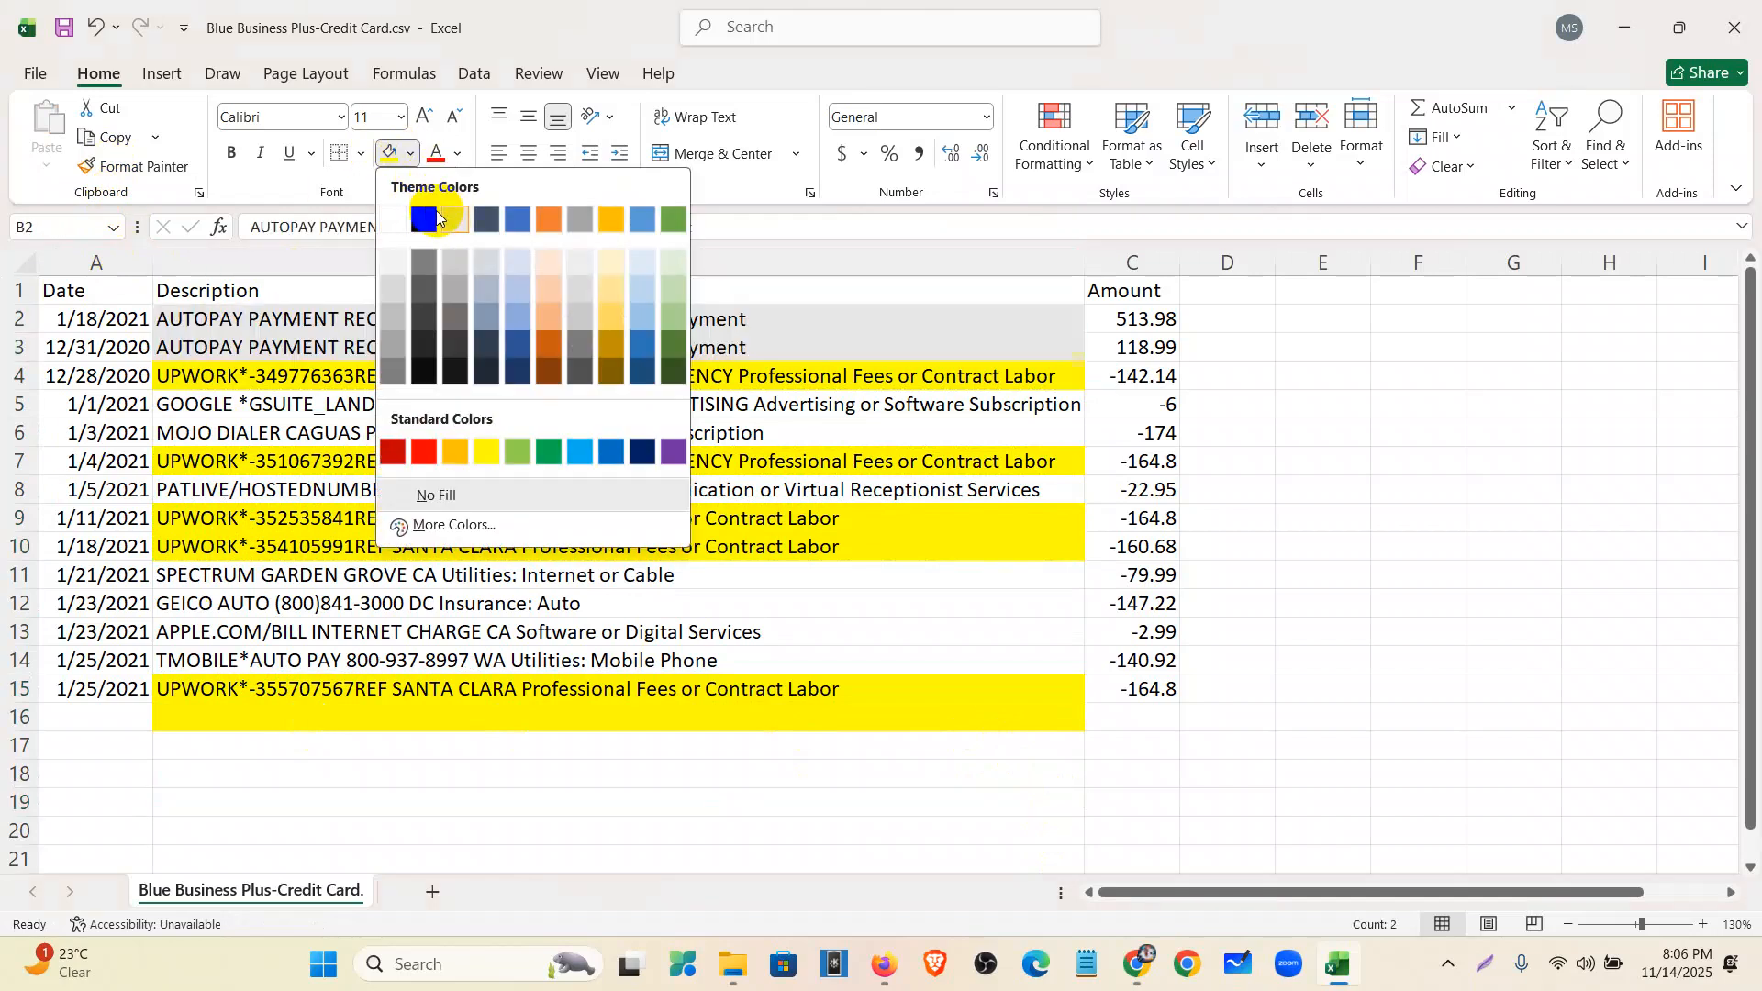
left_click(514, 220)
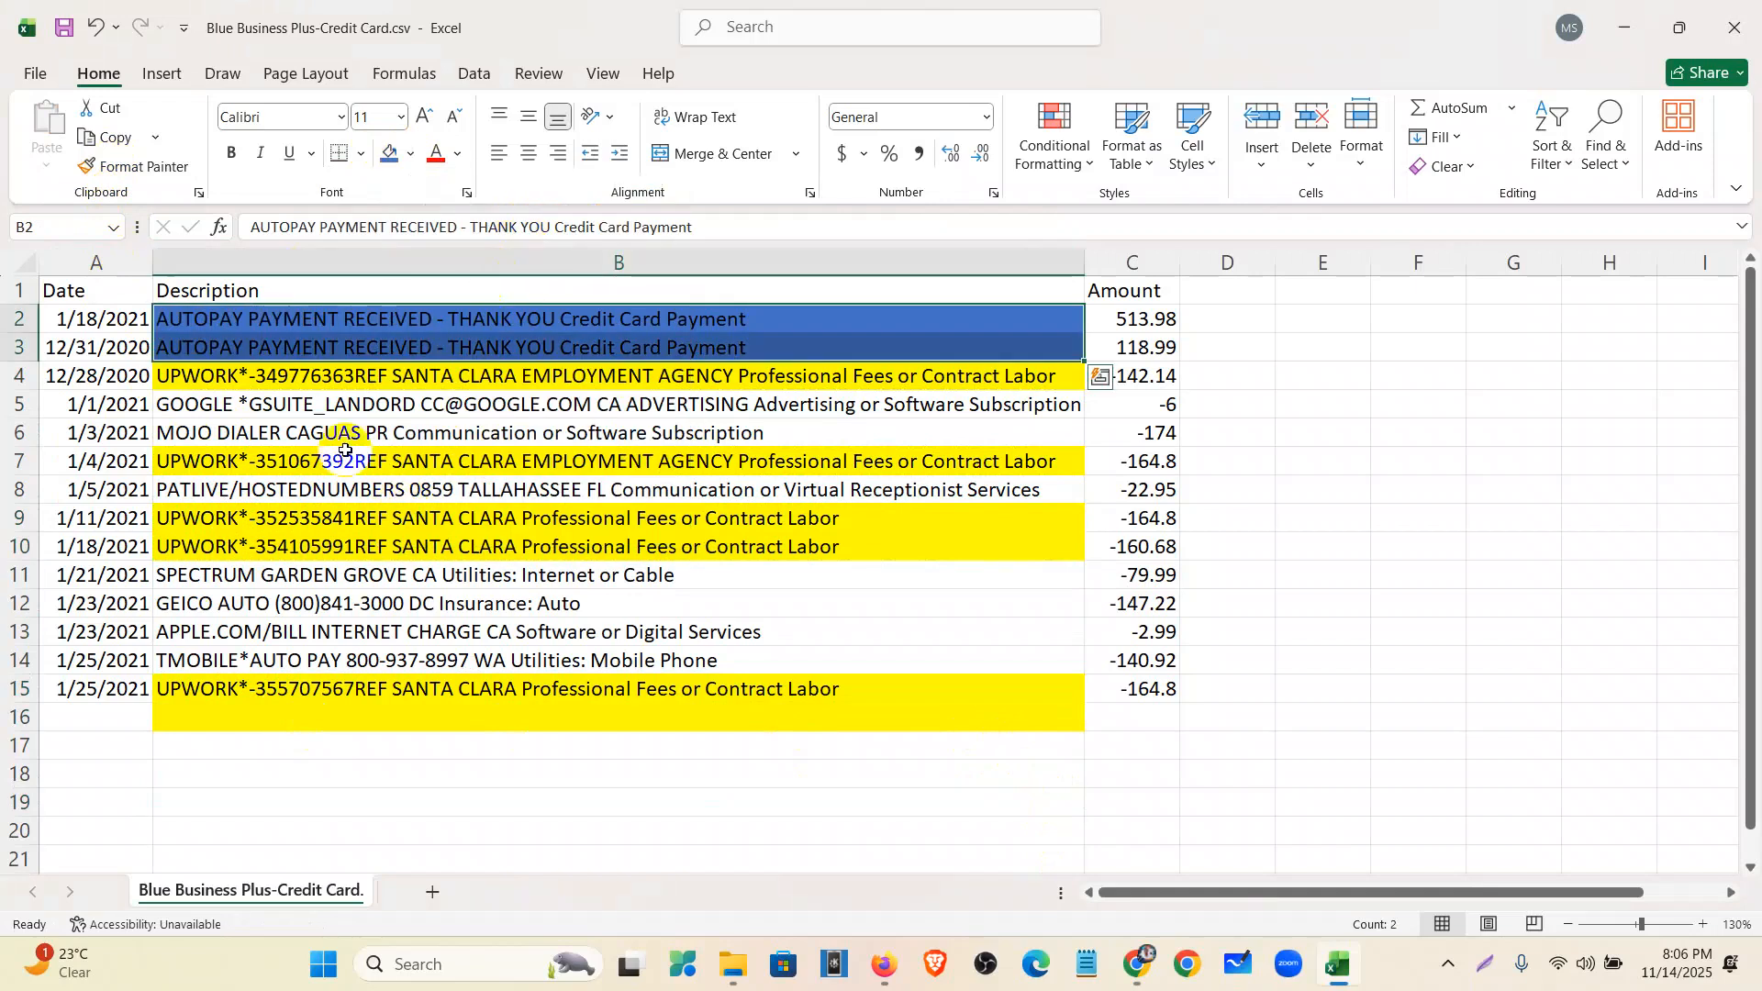
left_click(360, 419)
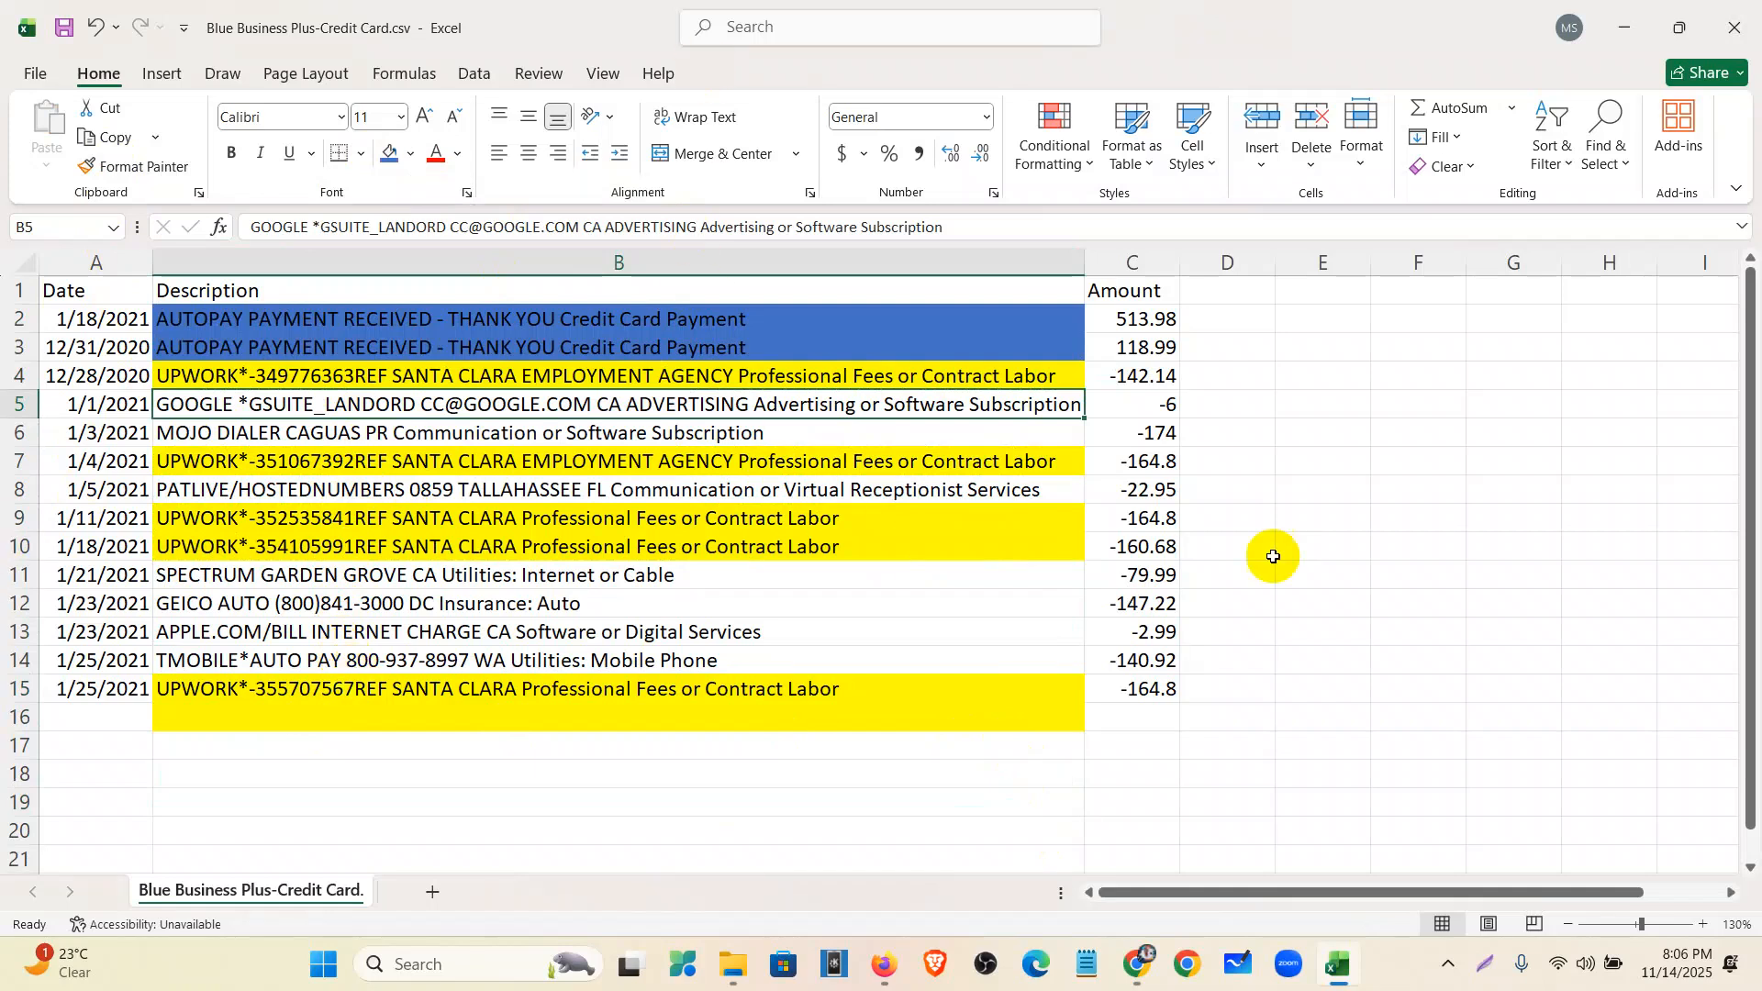
left_click(1303, 551)
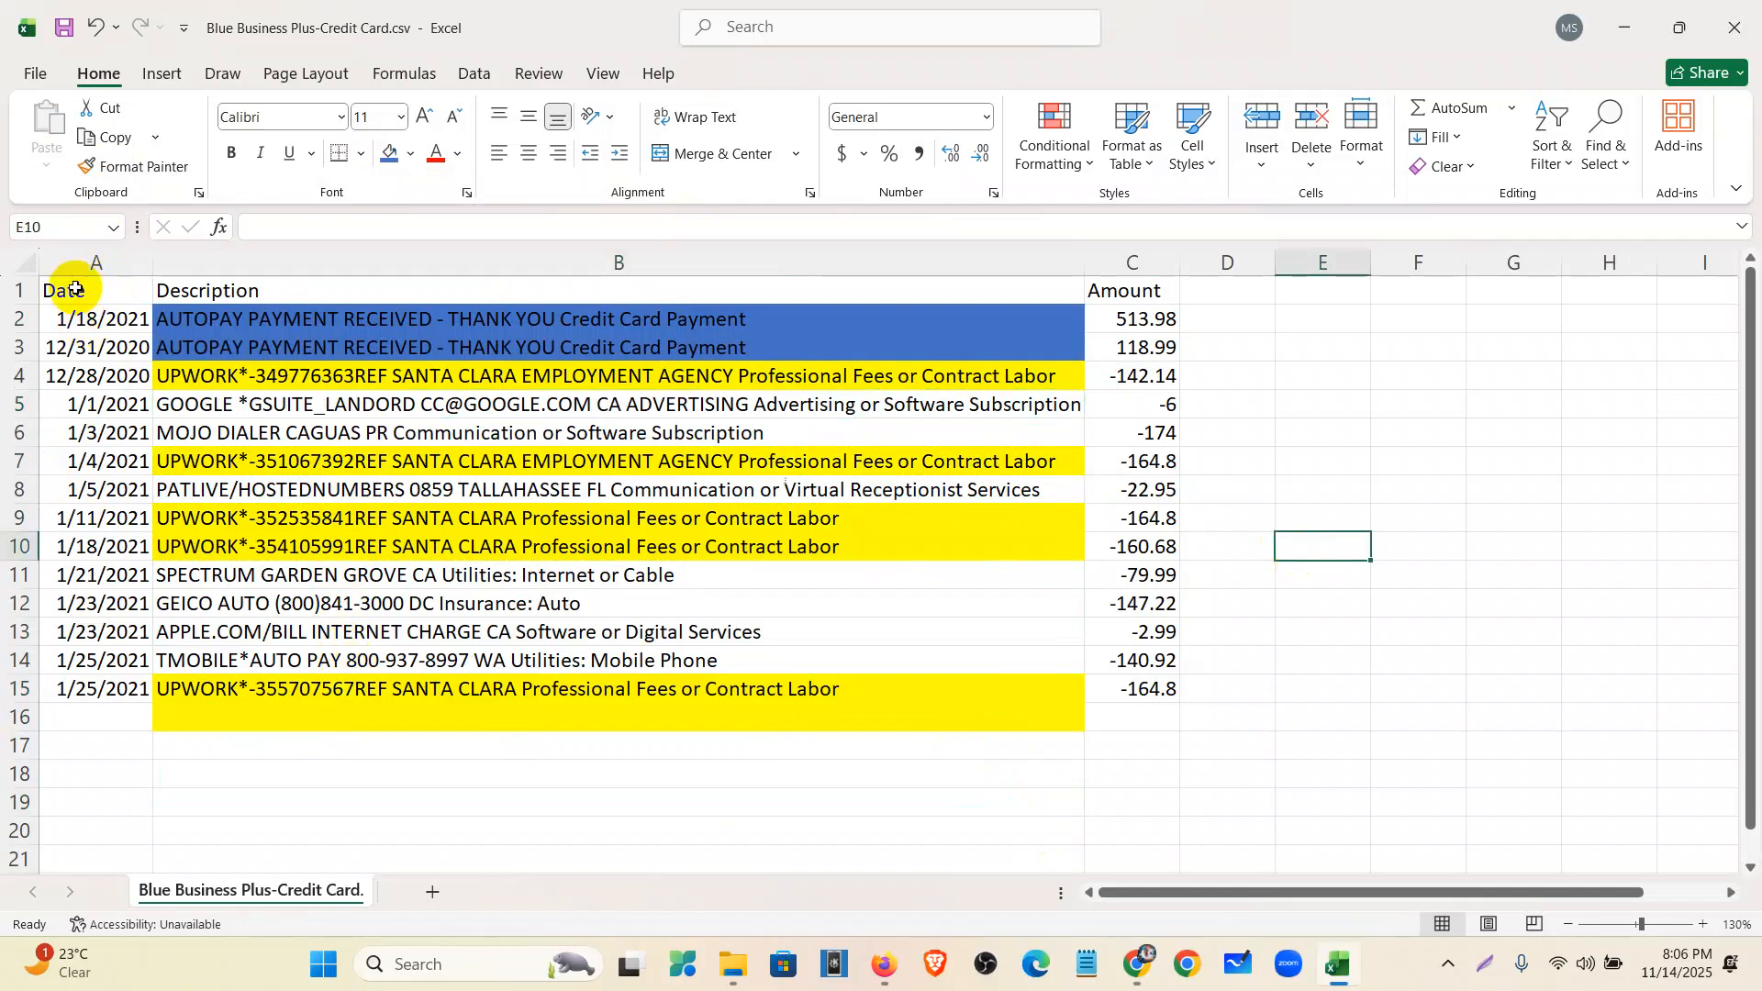
- Copy the table A1:C15 and go to the Bank statement categorization chat in ChatGPT
left_click_drag(75, 290, 1124, 678)
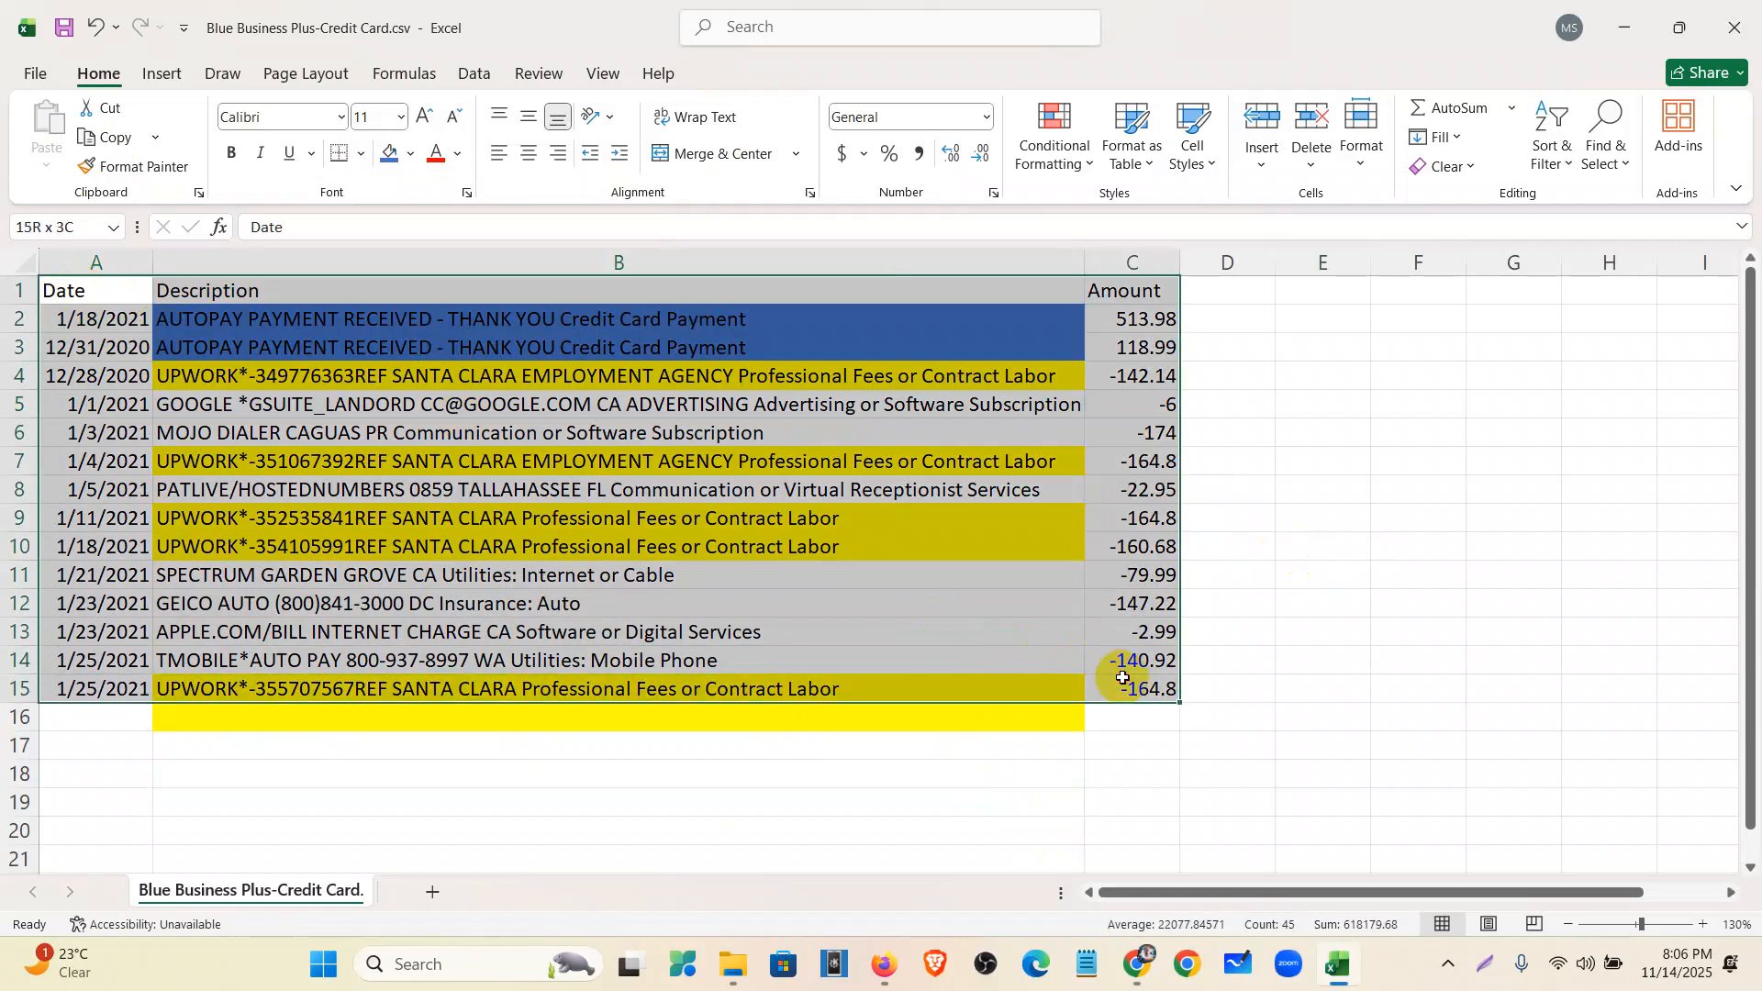
key("ctrl+c")
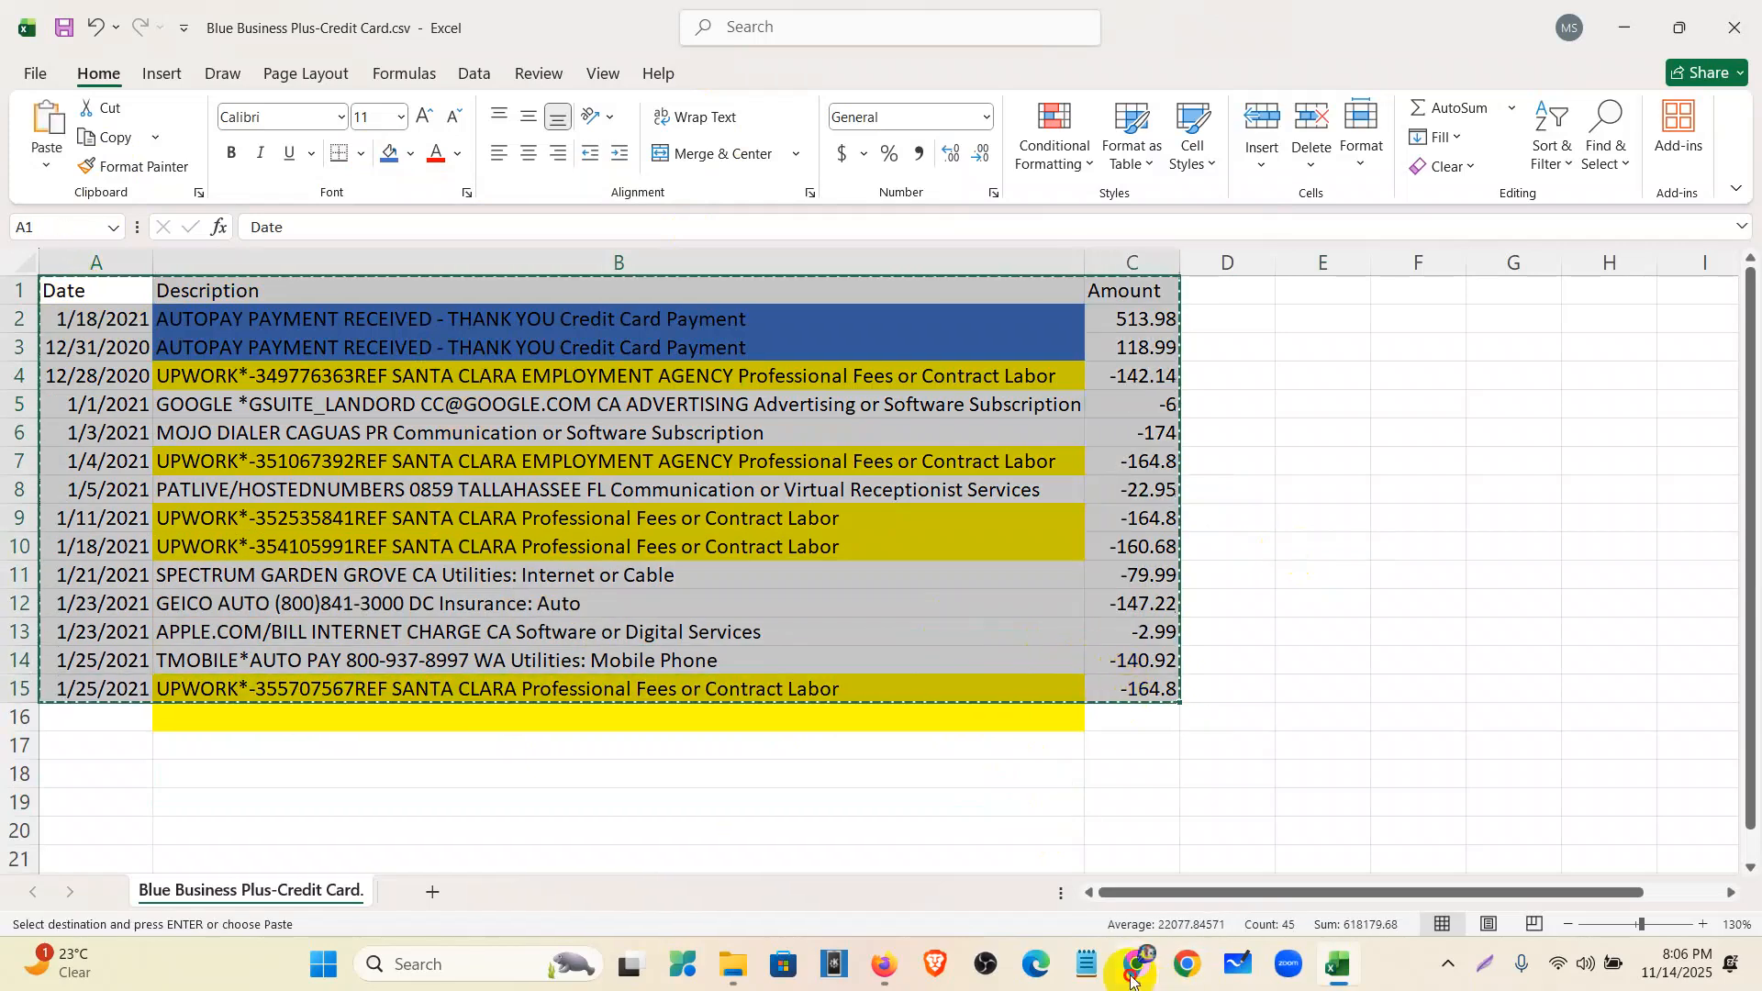
left_click(1137, 964)
left_click(992, 23)
scroll(808, 661, "down", 6)
scroll(773, 808, "down", 6)
left_click(673, 870)
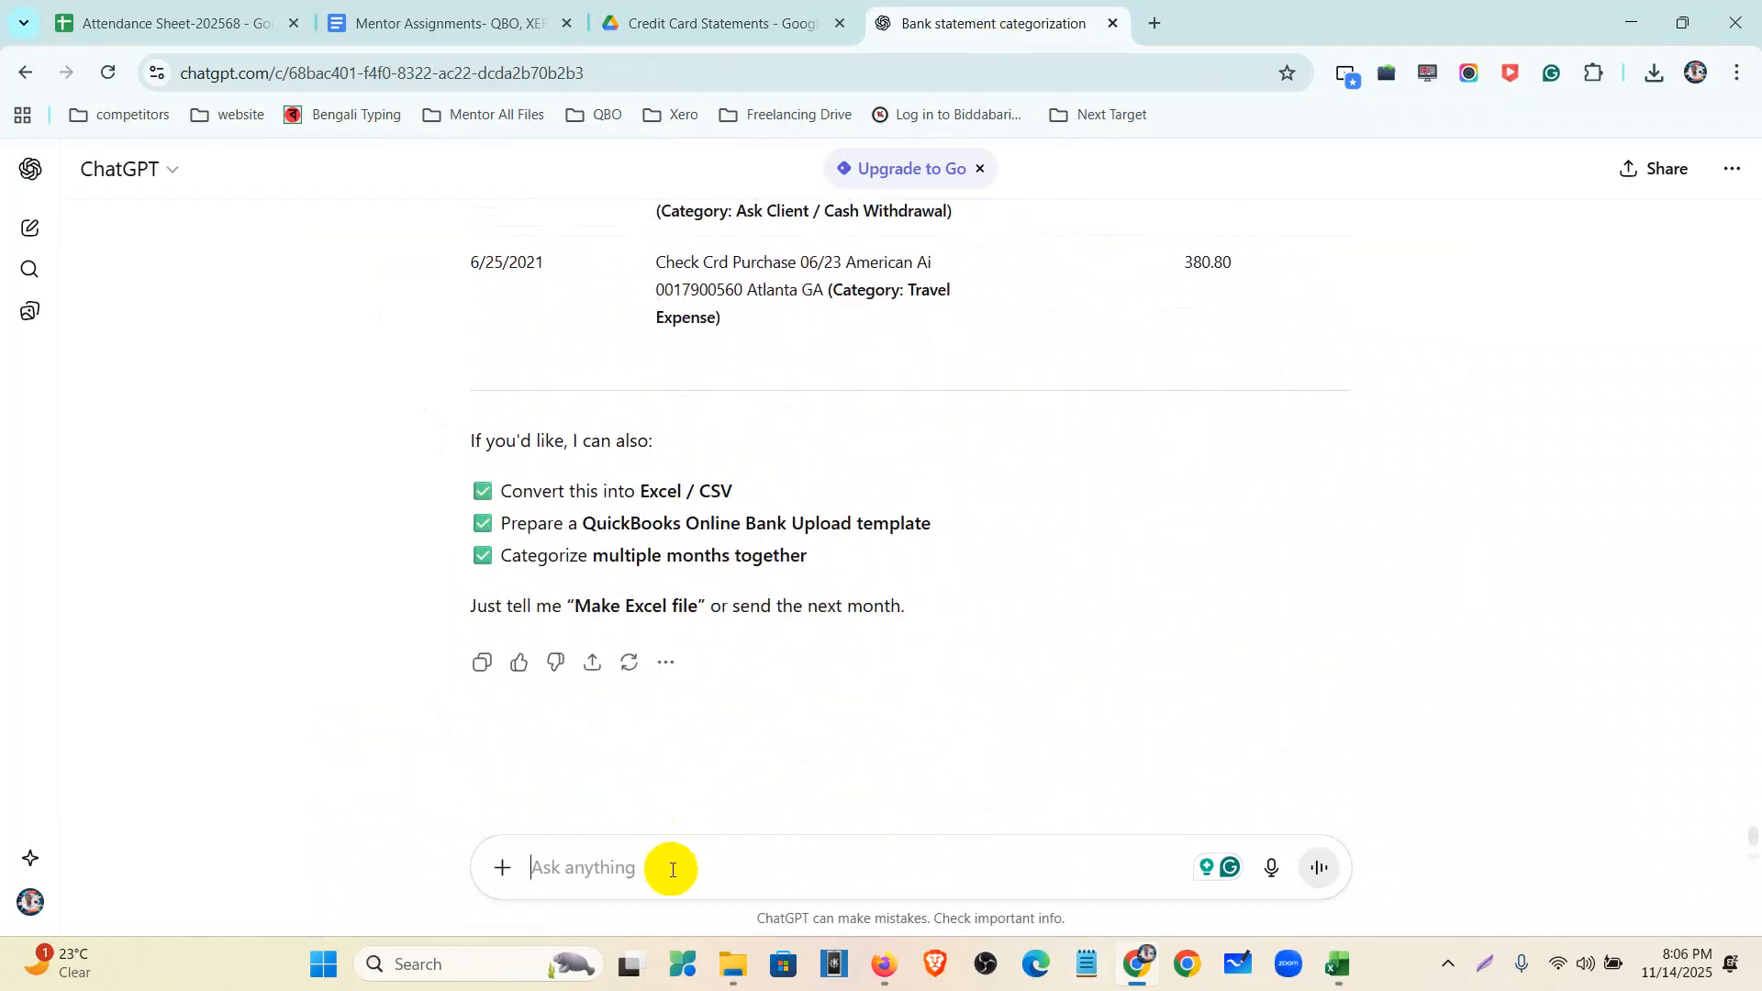
- Paste and send the 14-transaction table, then dismiss the upload-limit notice
key("ctrl+v")
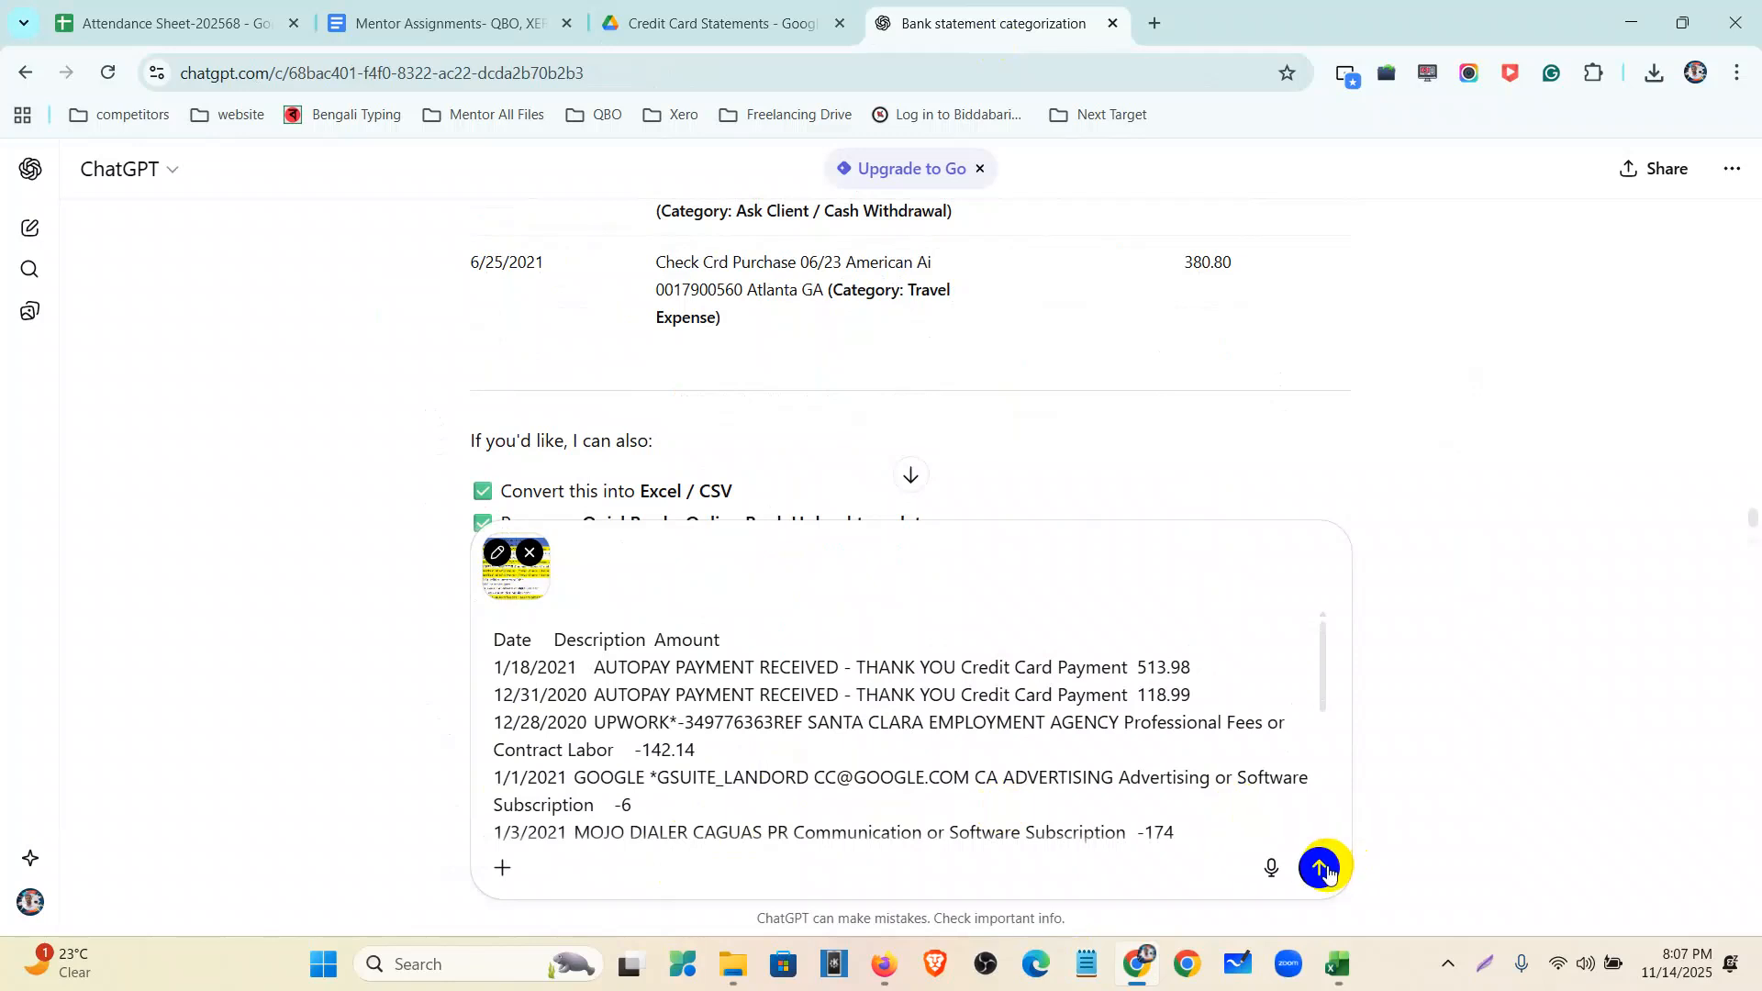
left_click(1324, 870)
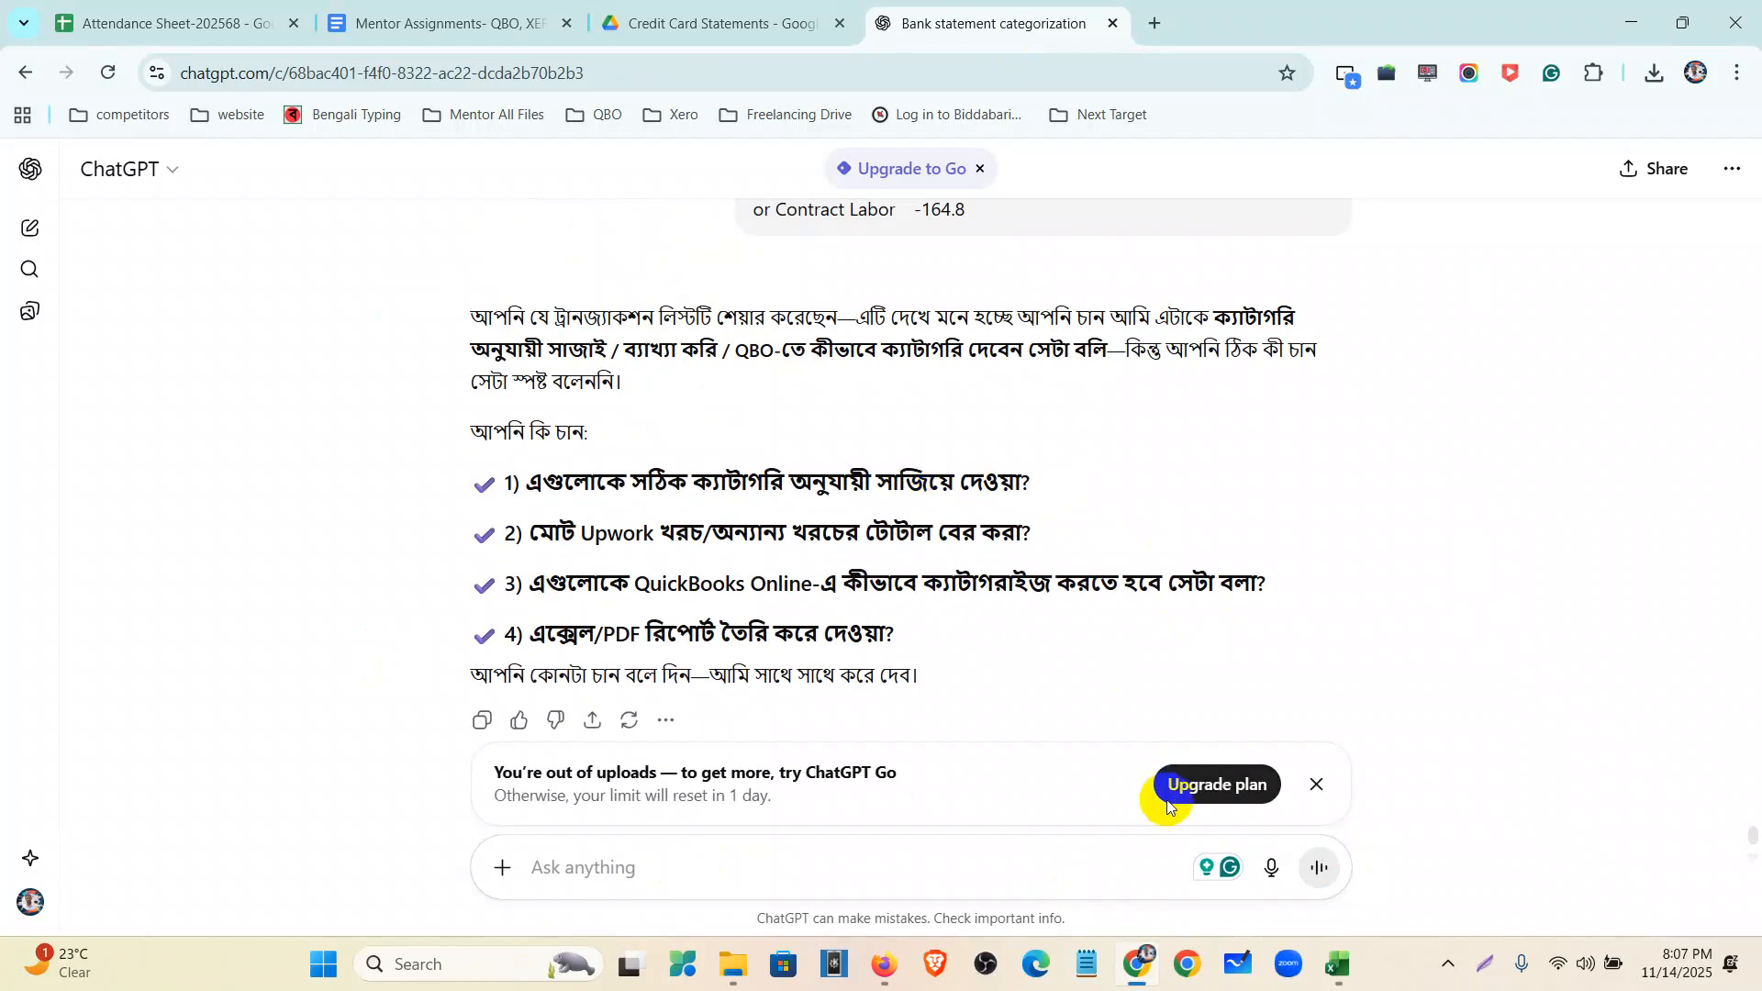
left_click(1315, 783)
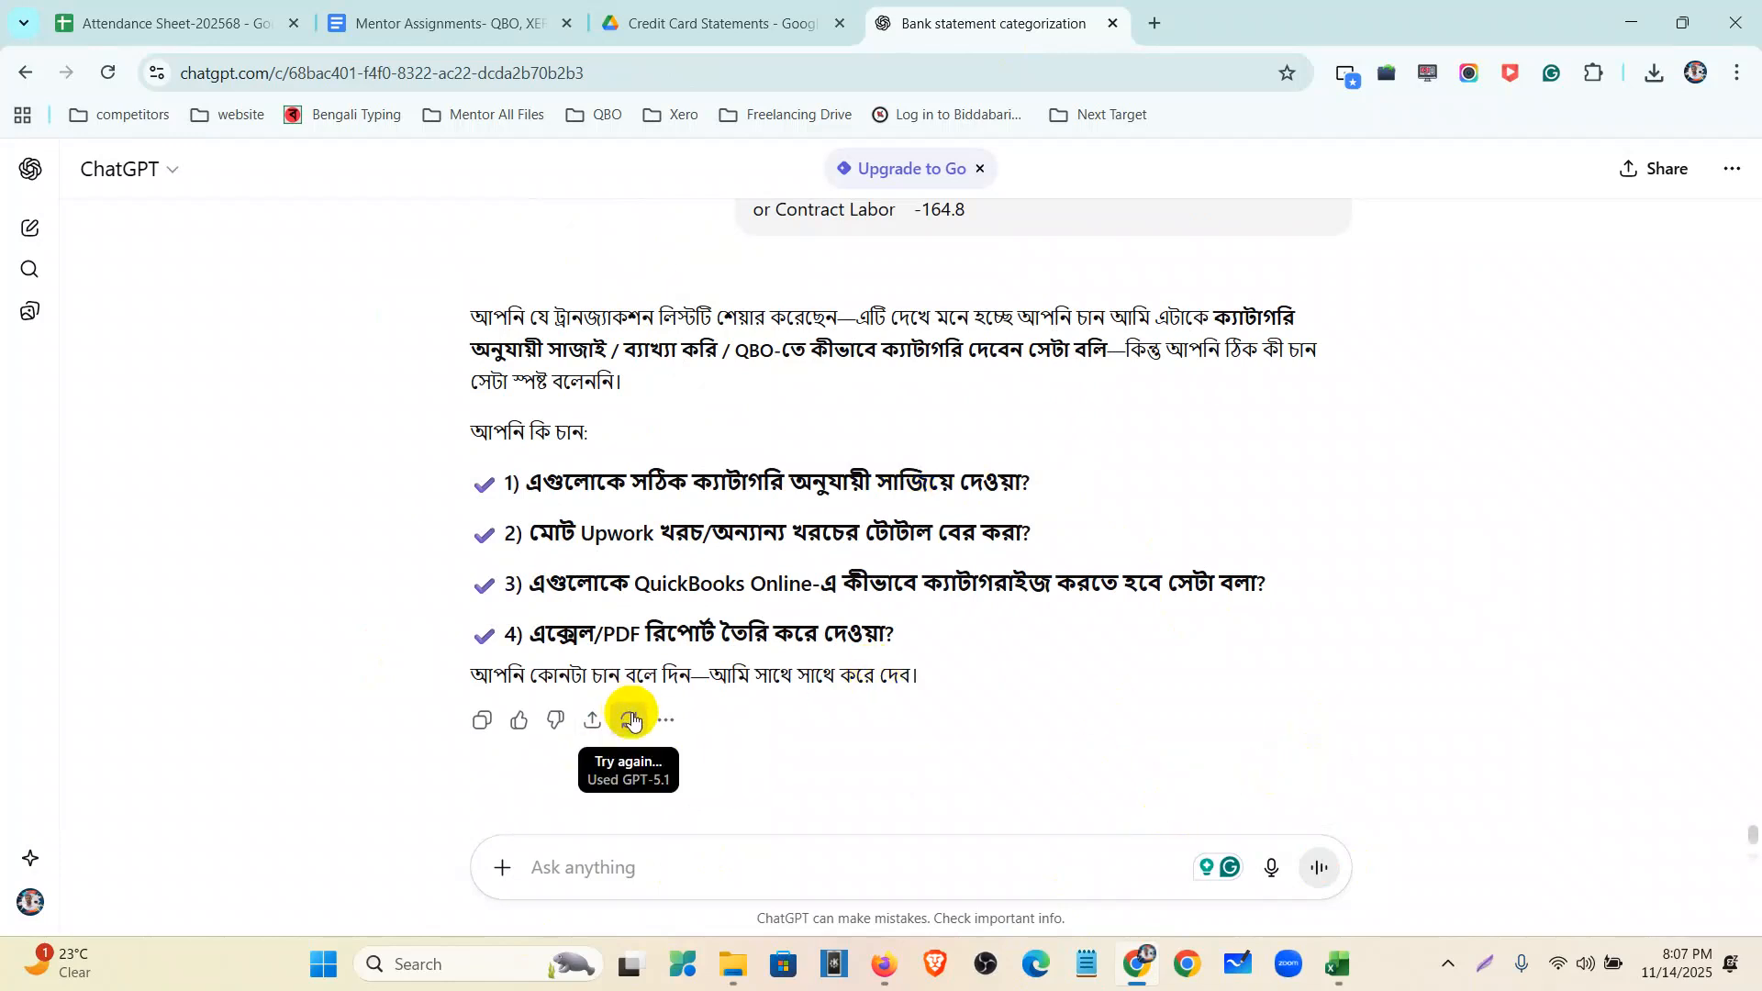
- Regenerate ChatGPT's reply with Try again and read the new response
left_click(629, 719)
left_click(716, 494)
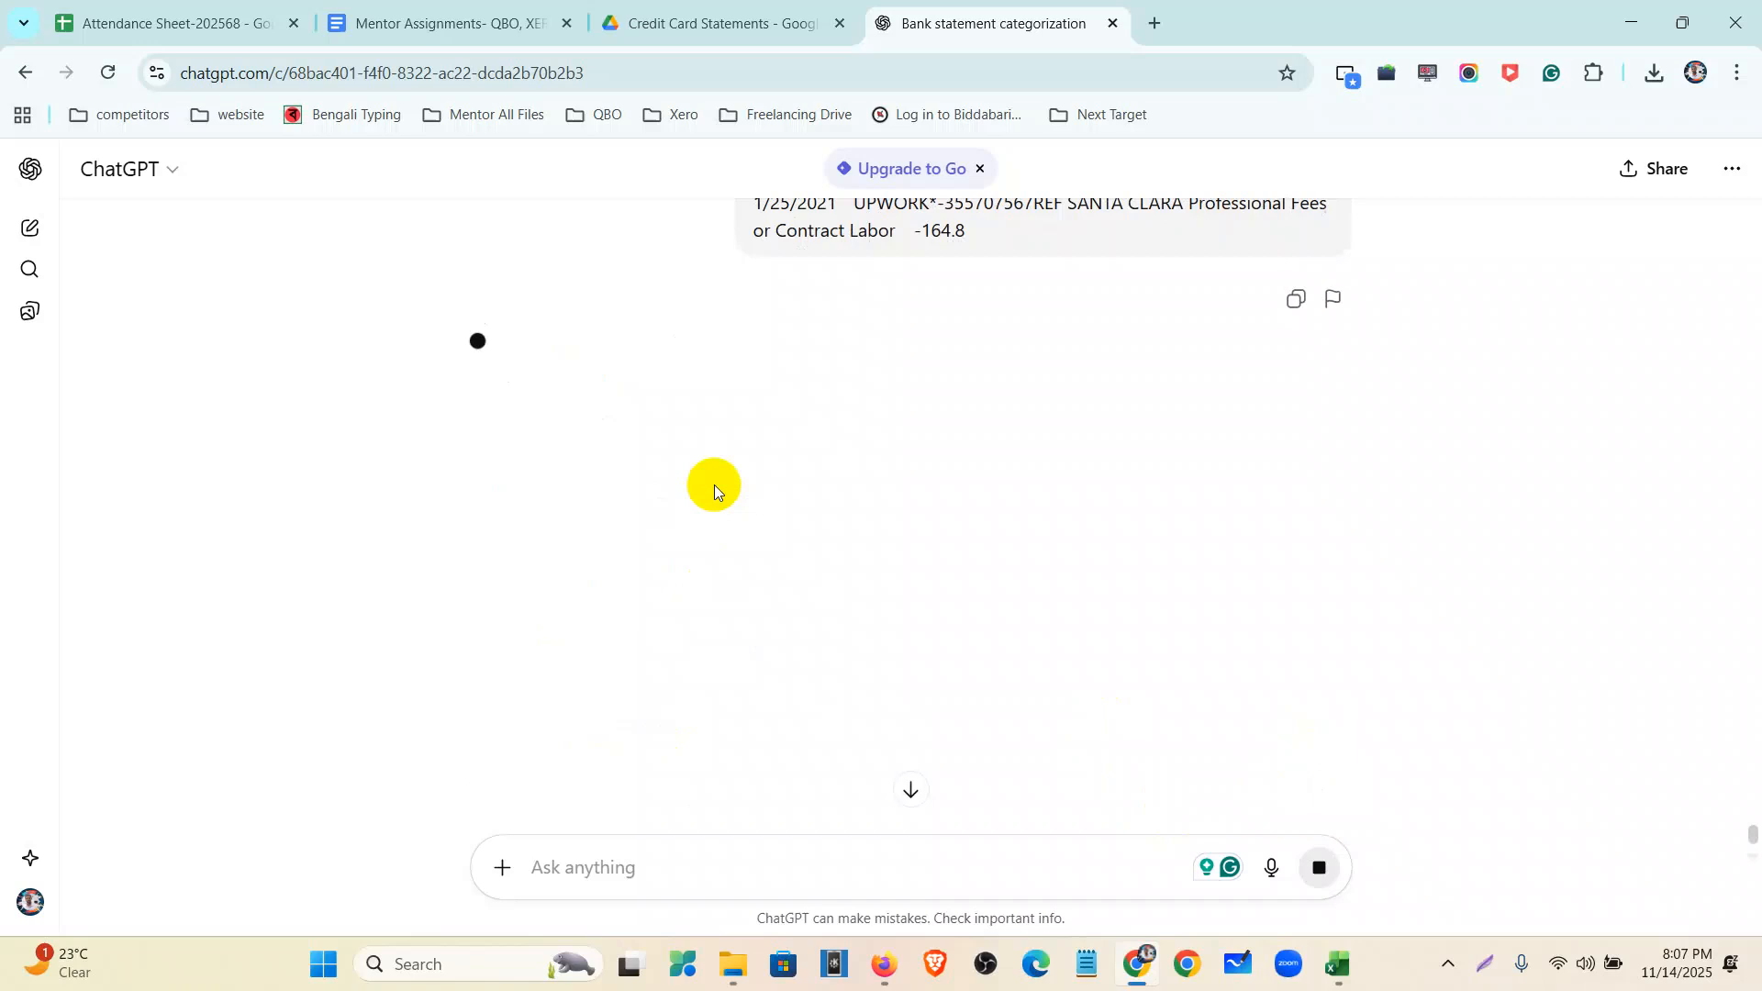
scroll(714, 491, "up", 2)
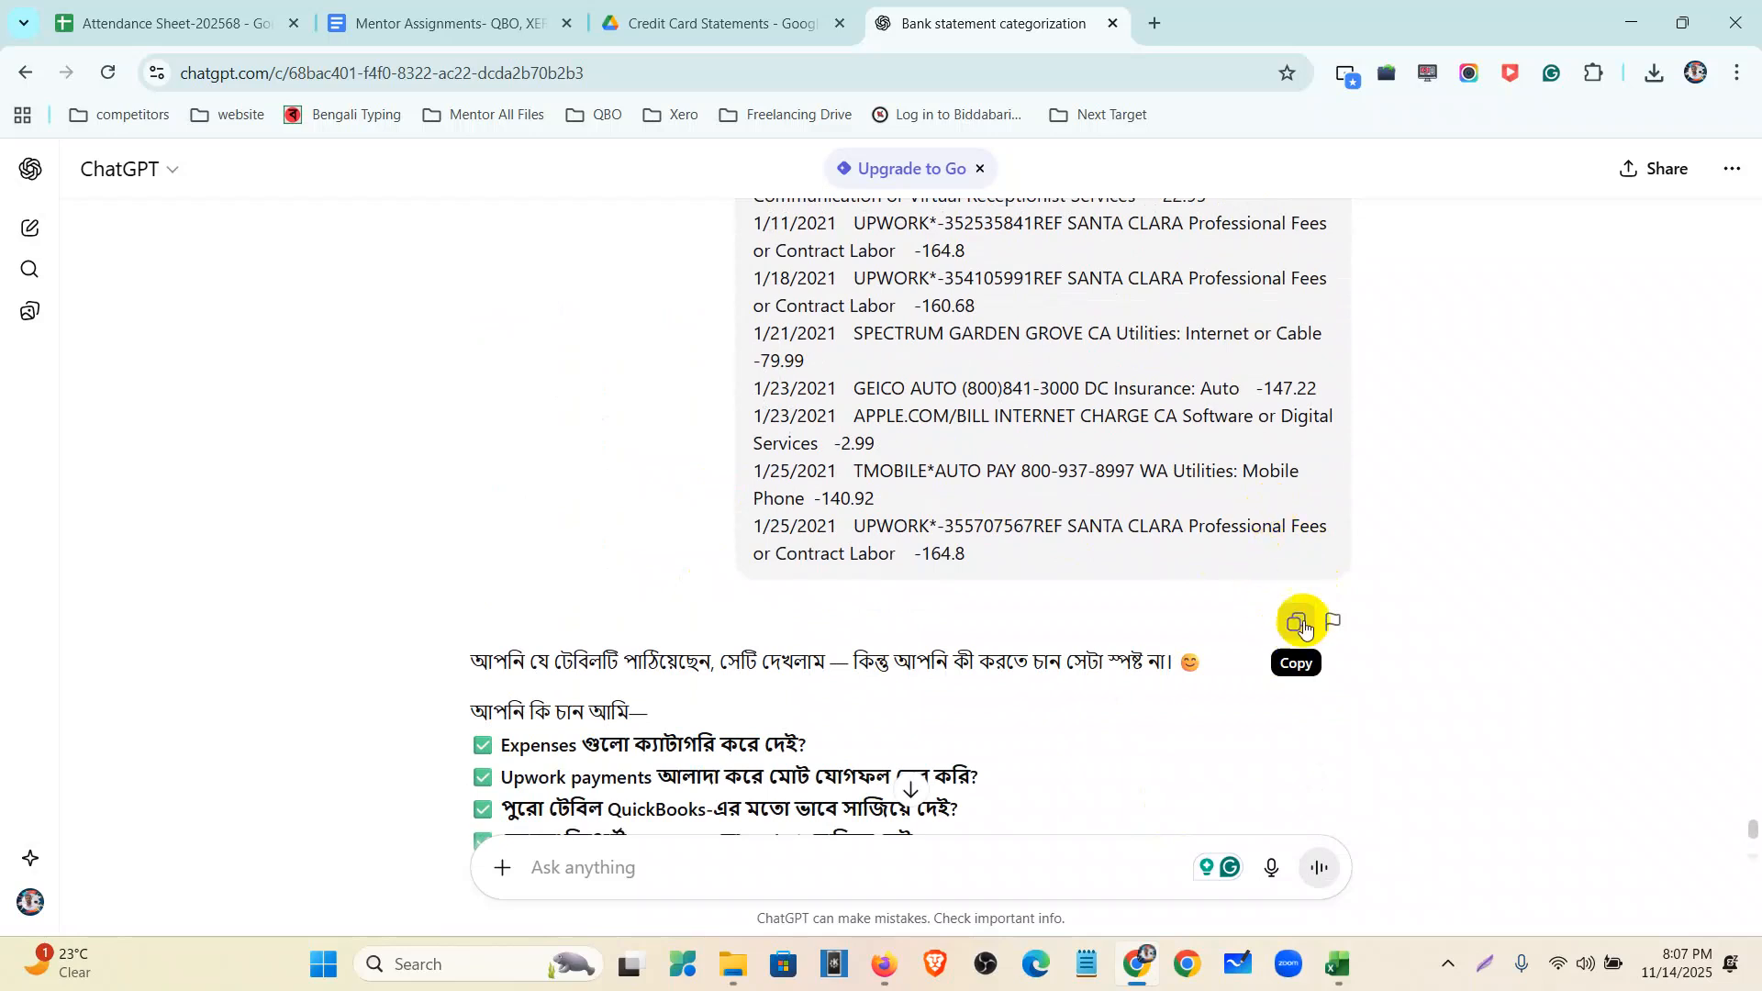
scroll(1307, 547, "up", 8)
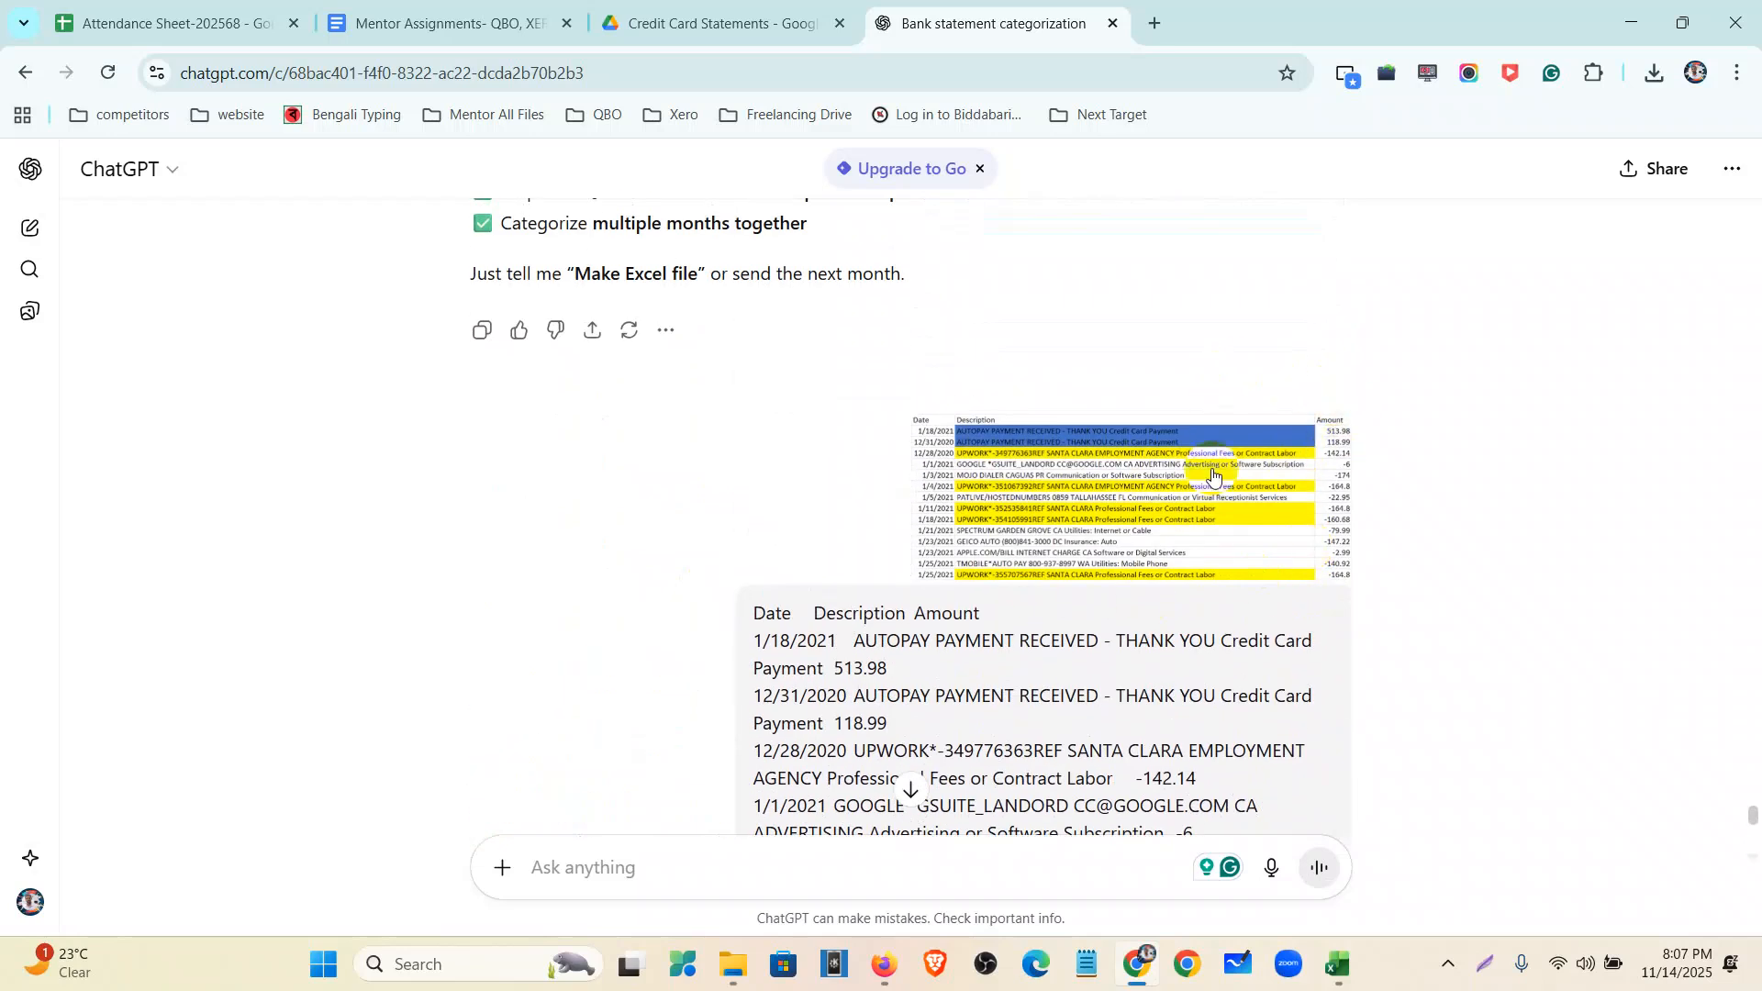
scroll(1070, 511, "down", 12)
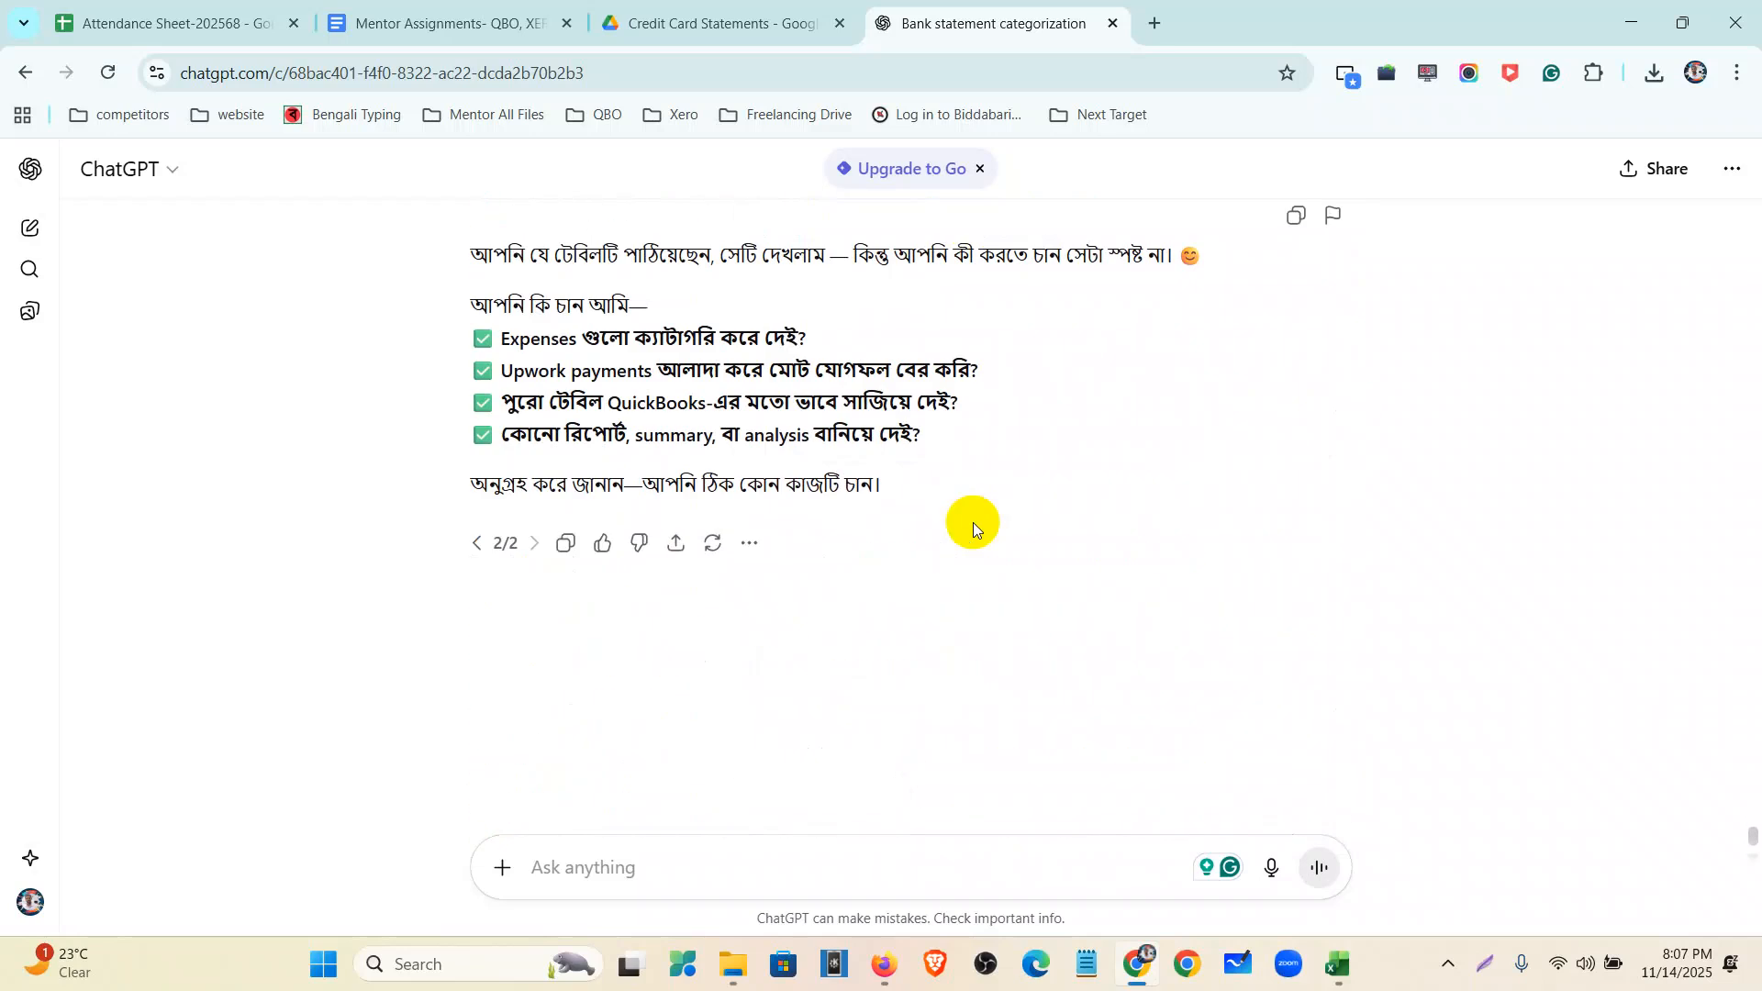
- Paste the 14-row transaction table as text, check the rows, and send it for categorization
left_click(610, 865)
key("ctrl+v")
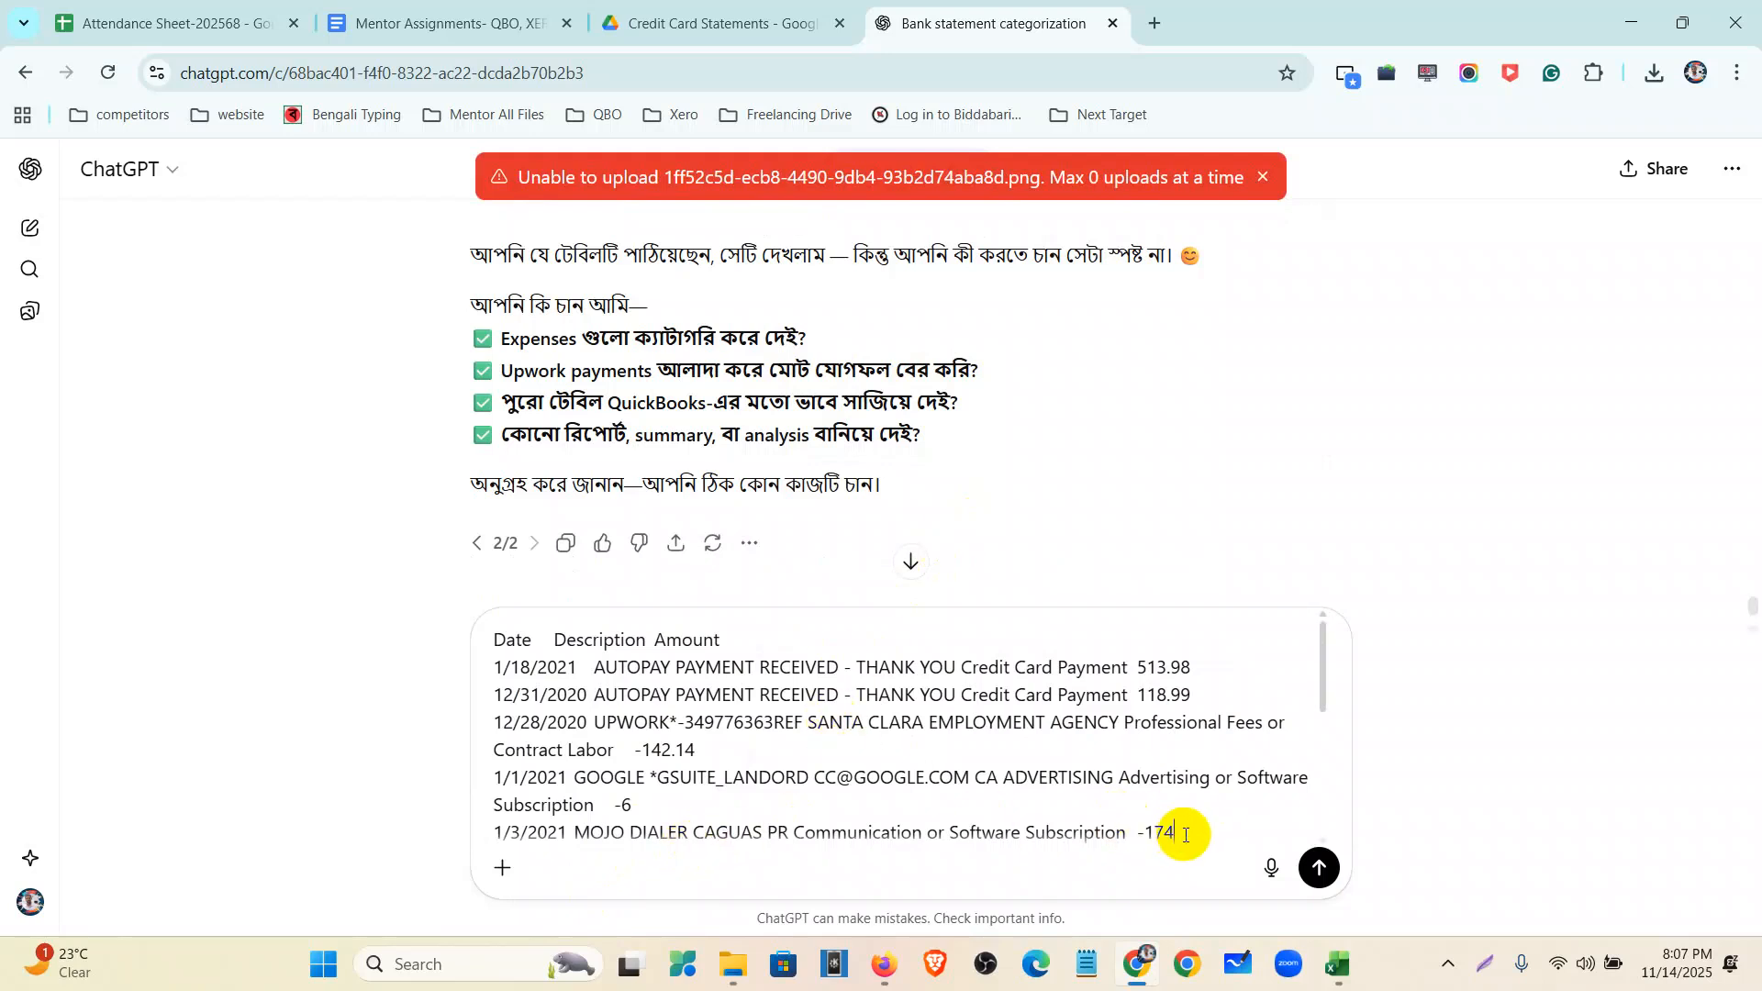
scroll(1182, 835, "down", 10)
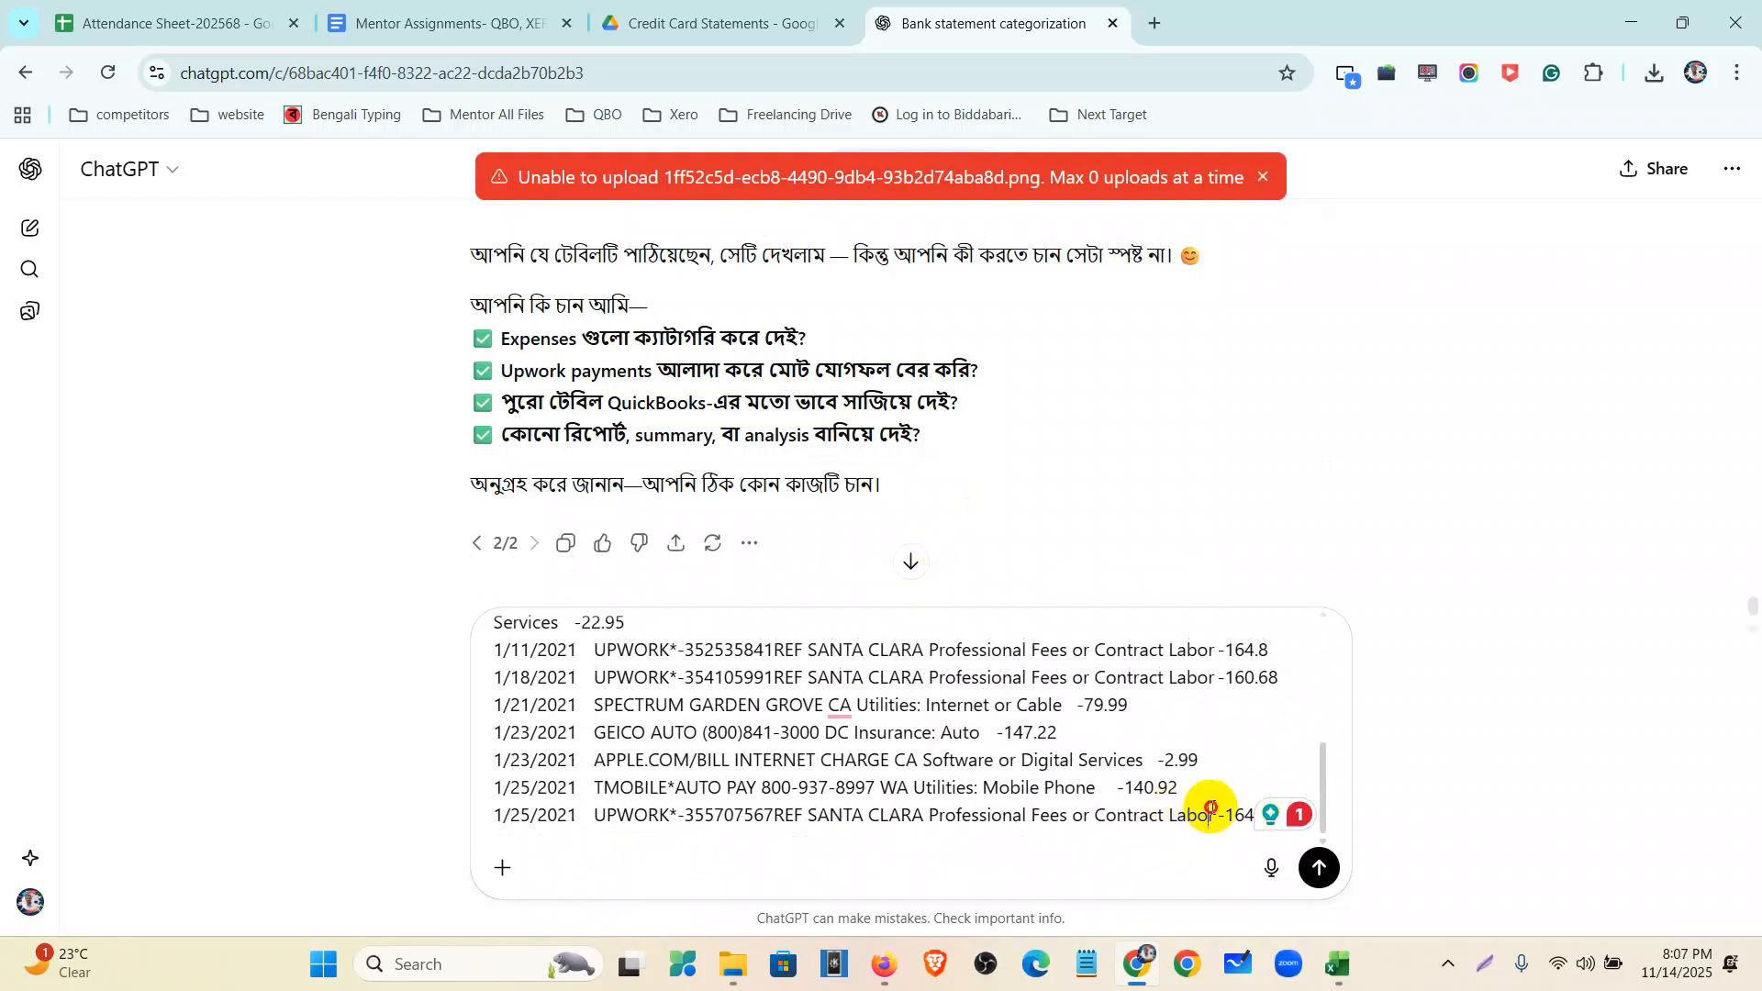
scroll(1262, 858, "up", 10)
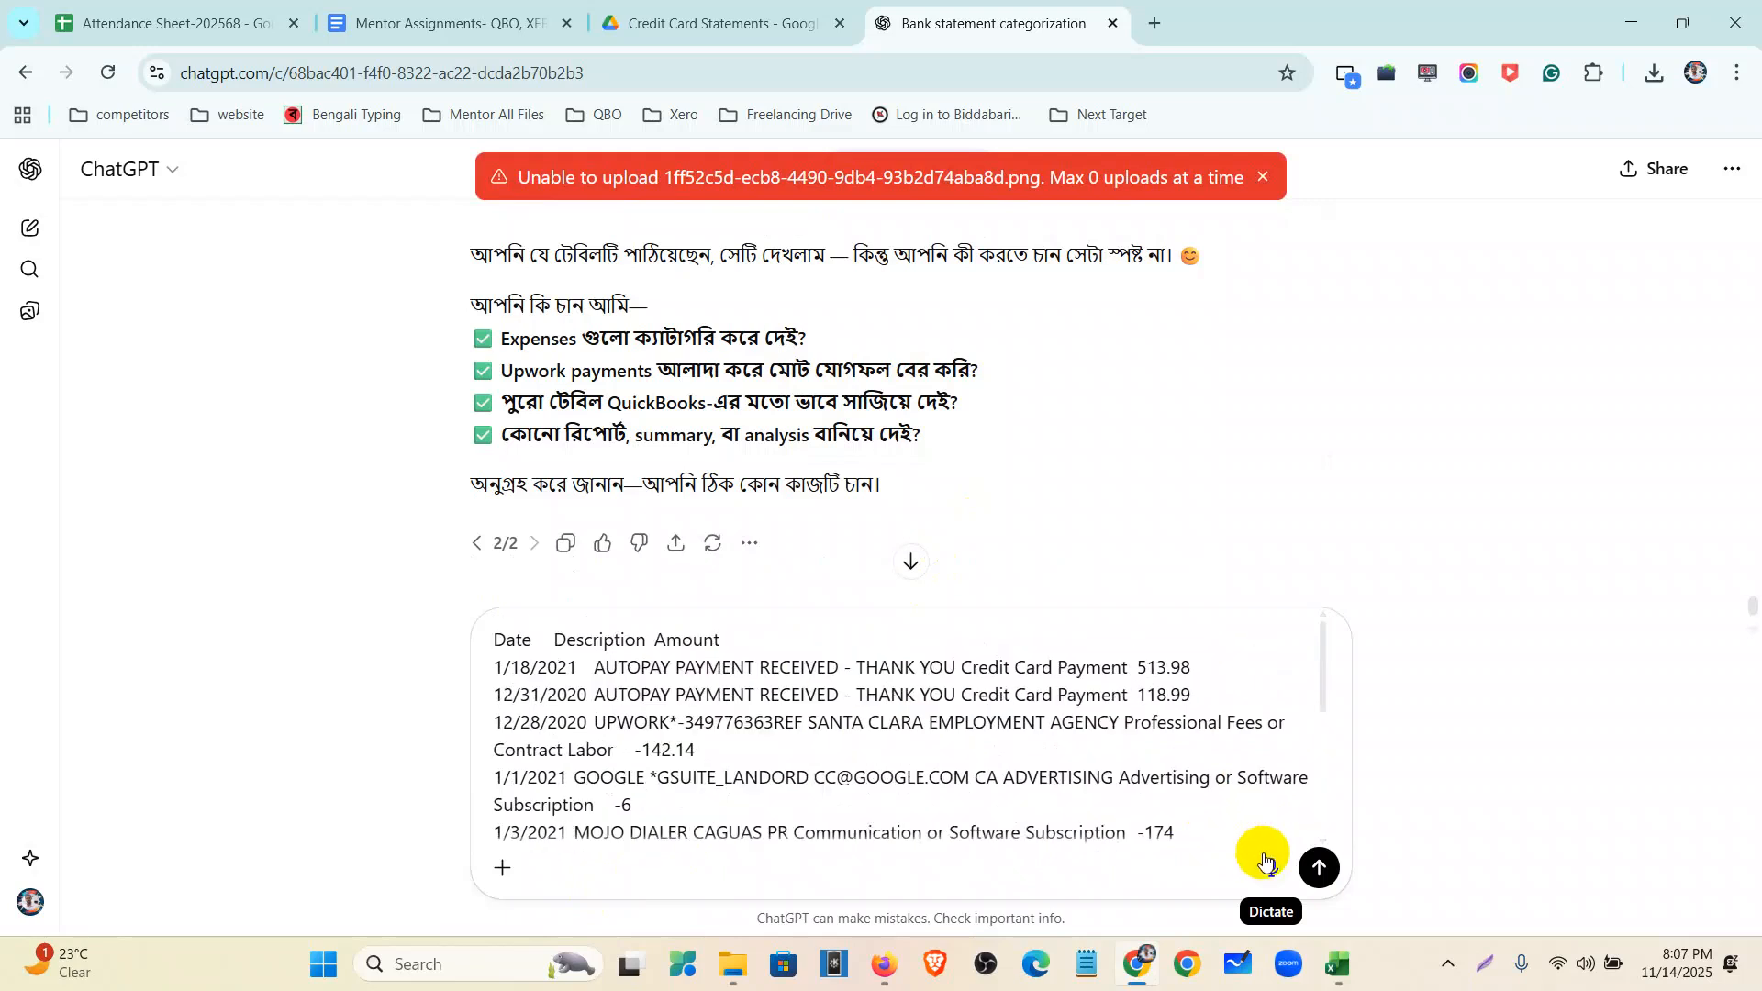
left_click_drag(1318, 688, 1334, 949)
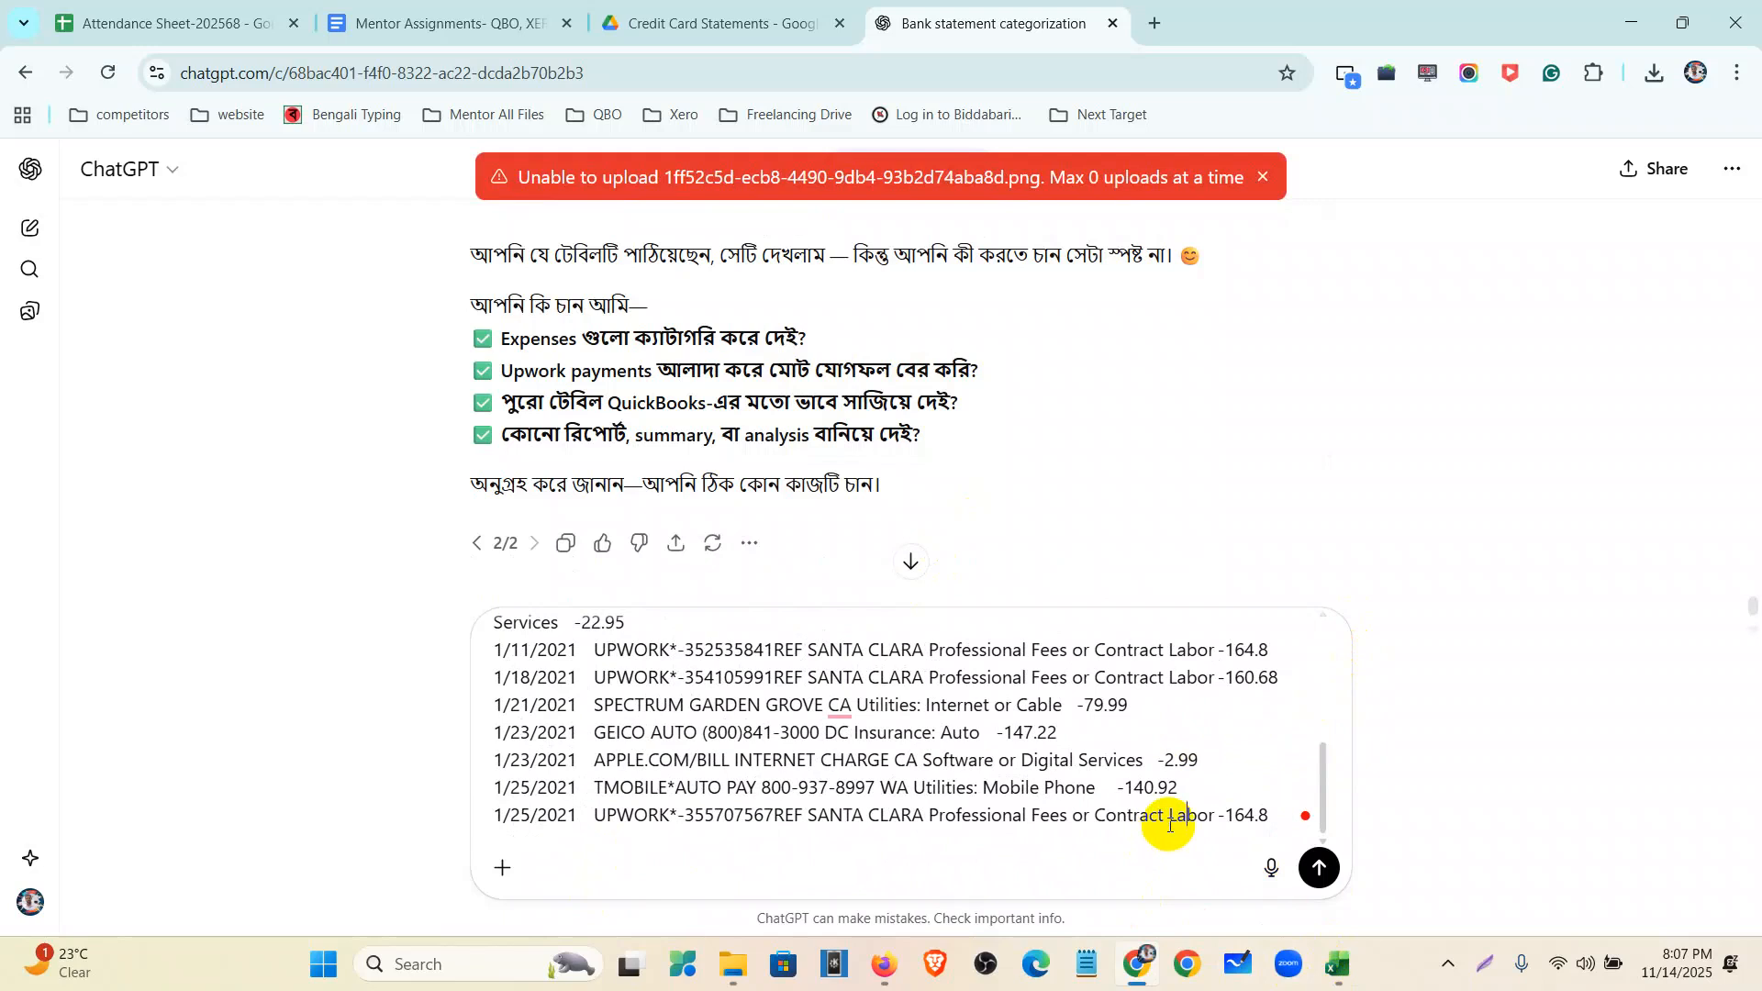
scroll(1169, 825, "up", 10)
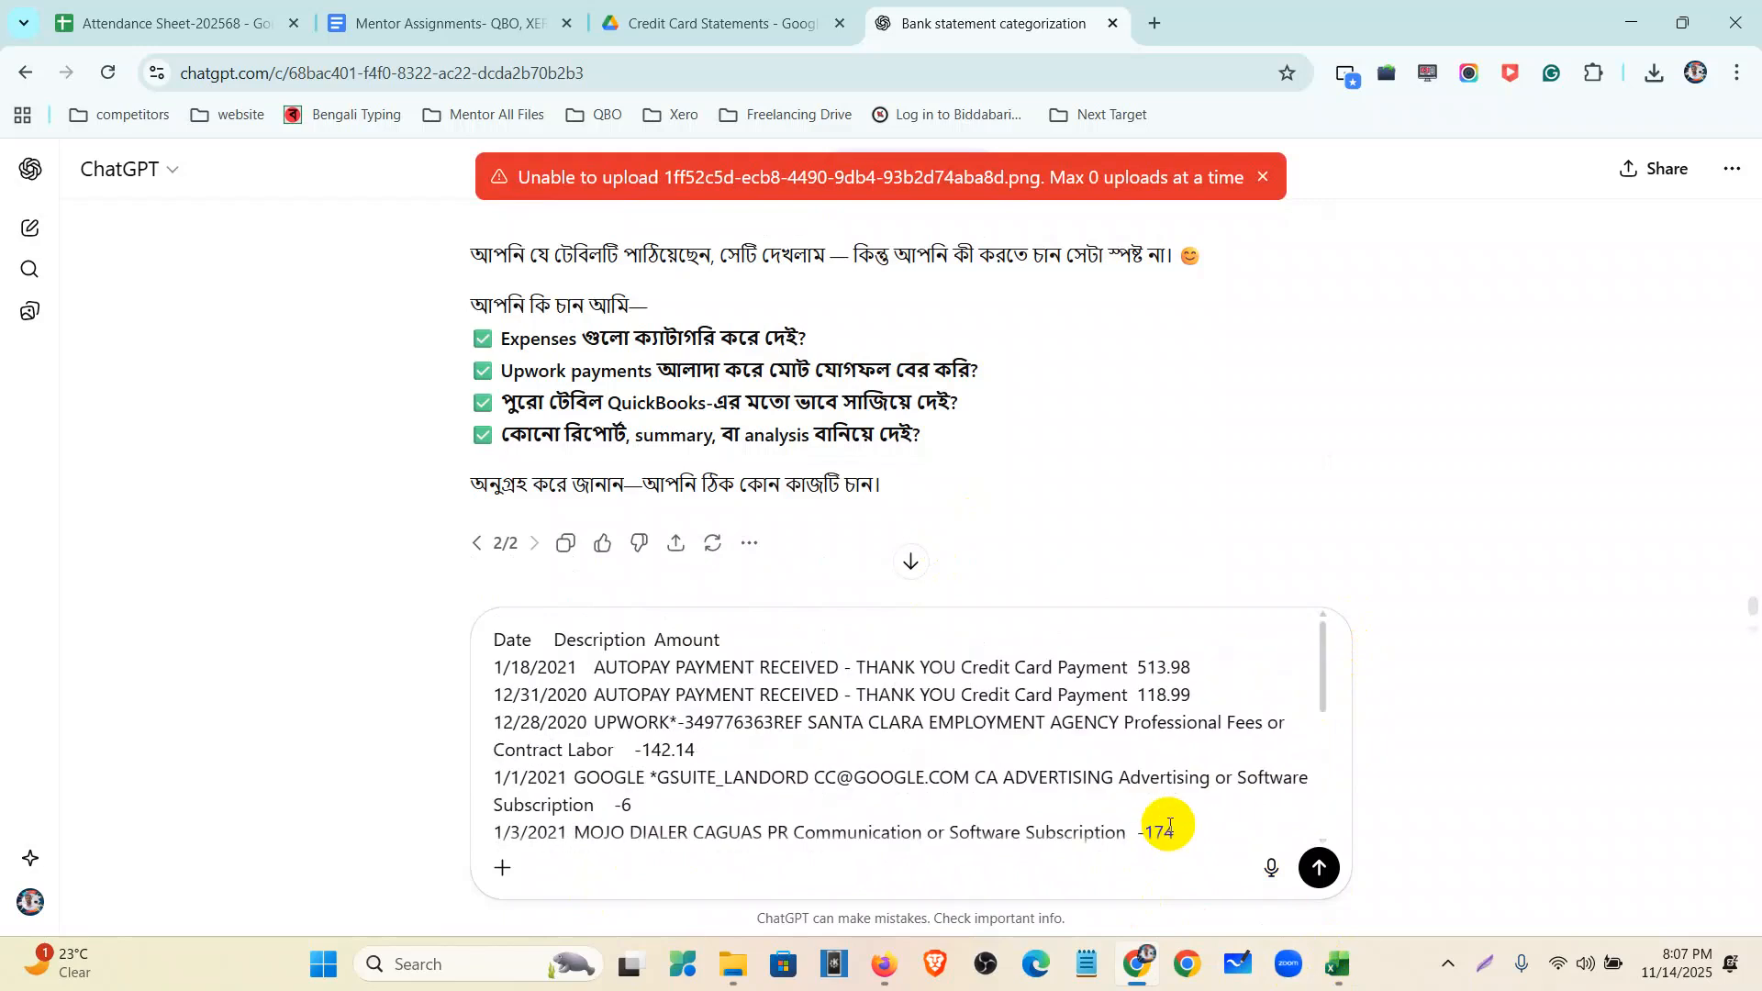
scroll(1169, 825, "down", 10)
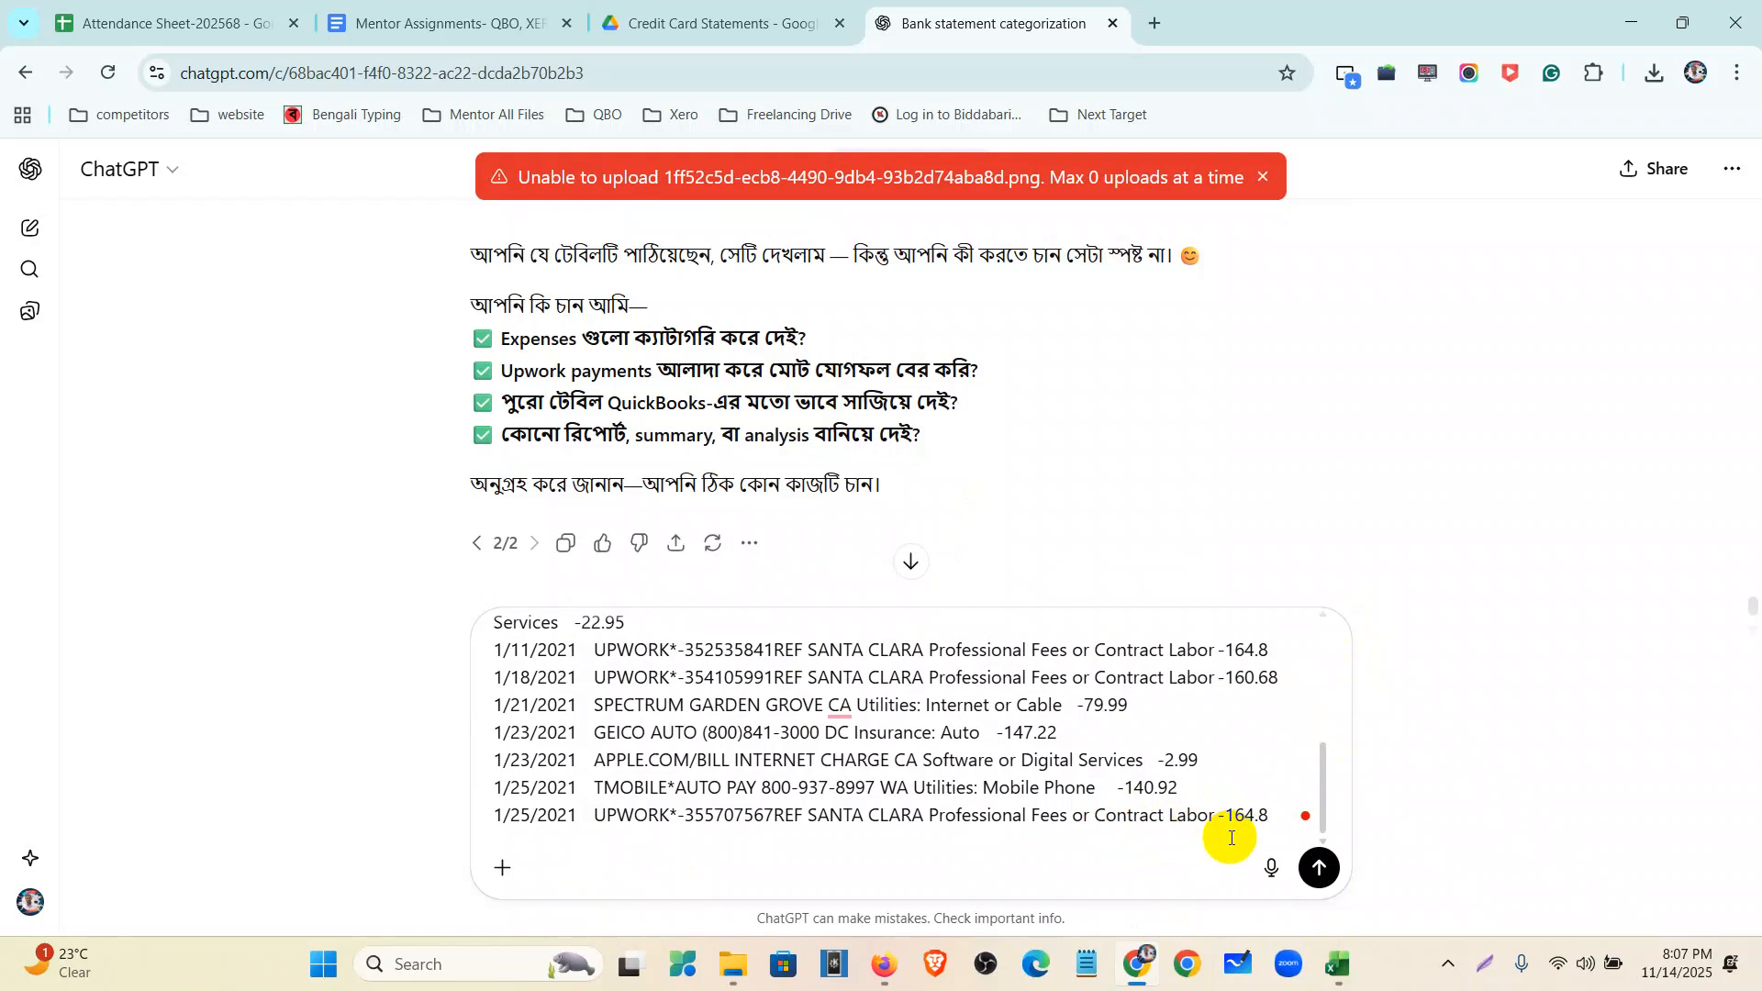
scroll(1231, 838, "up", 10)
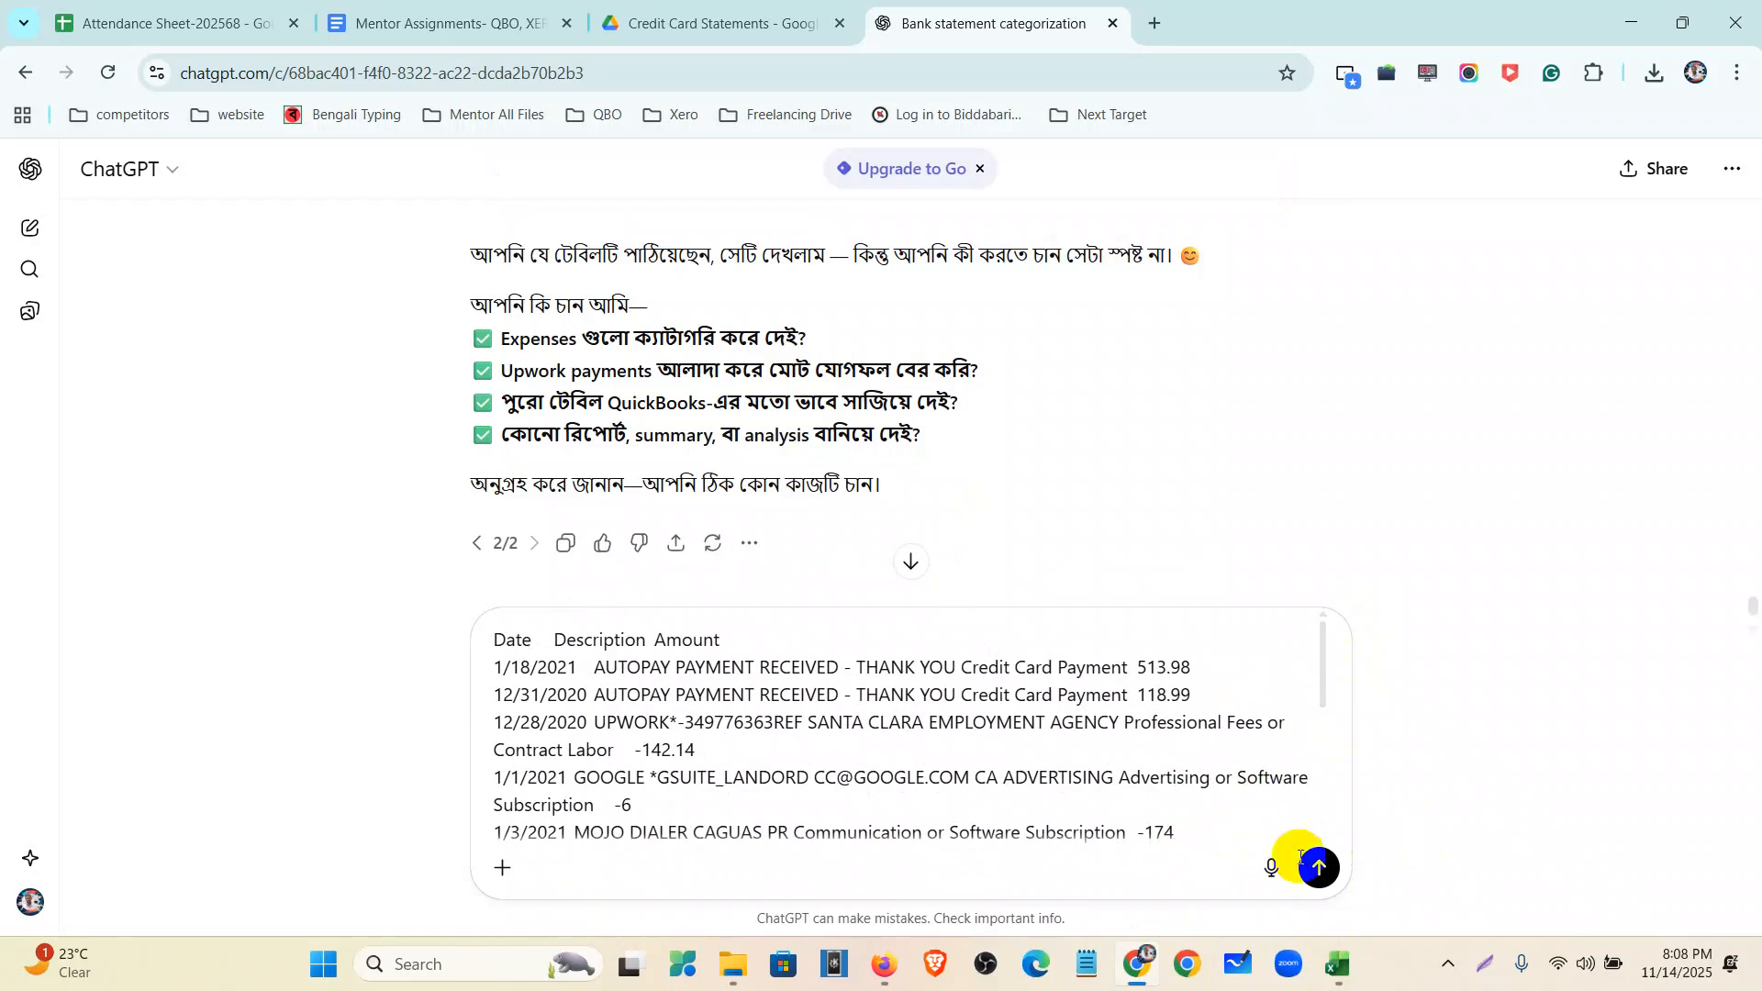
left_click(1320, 868)
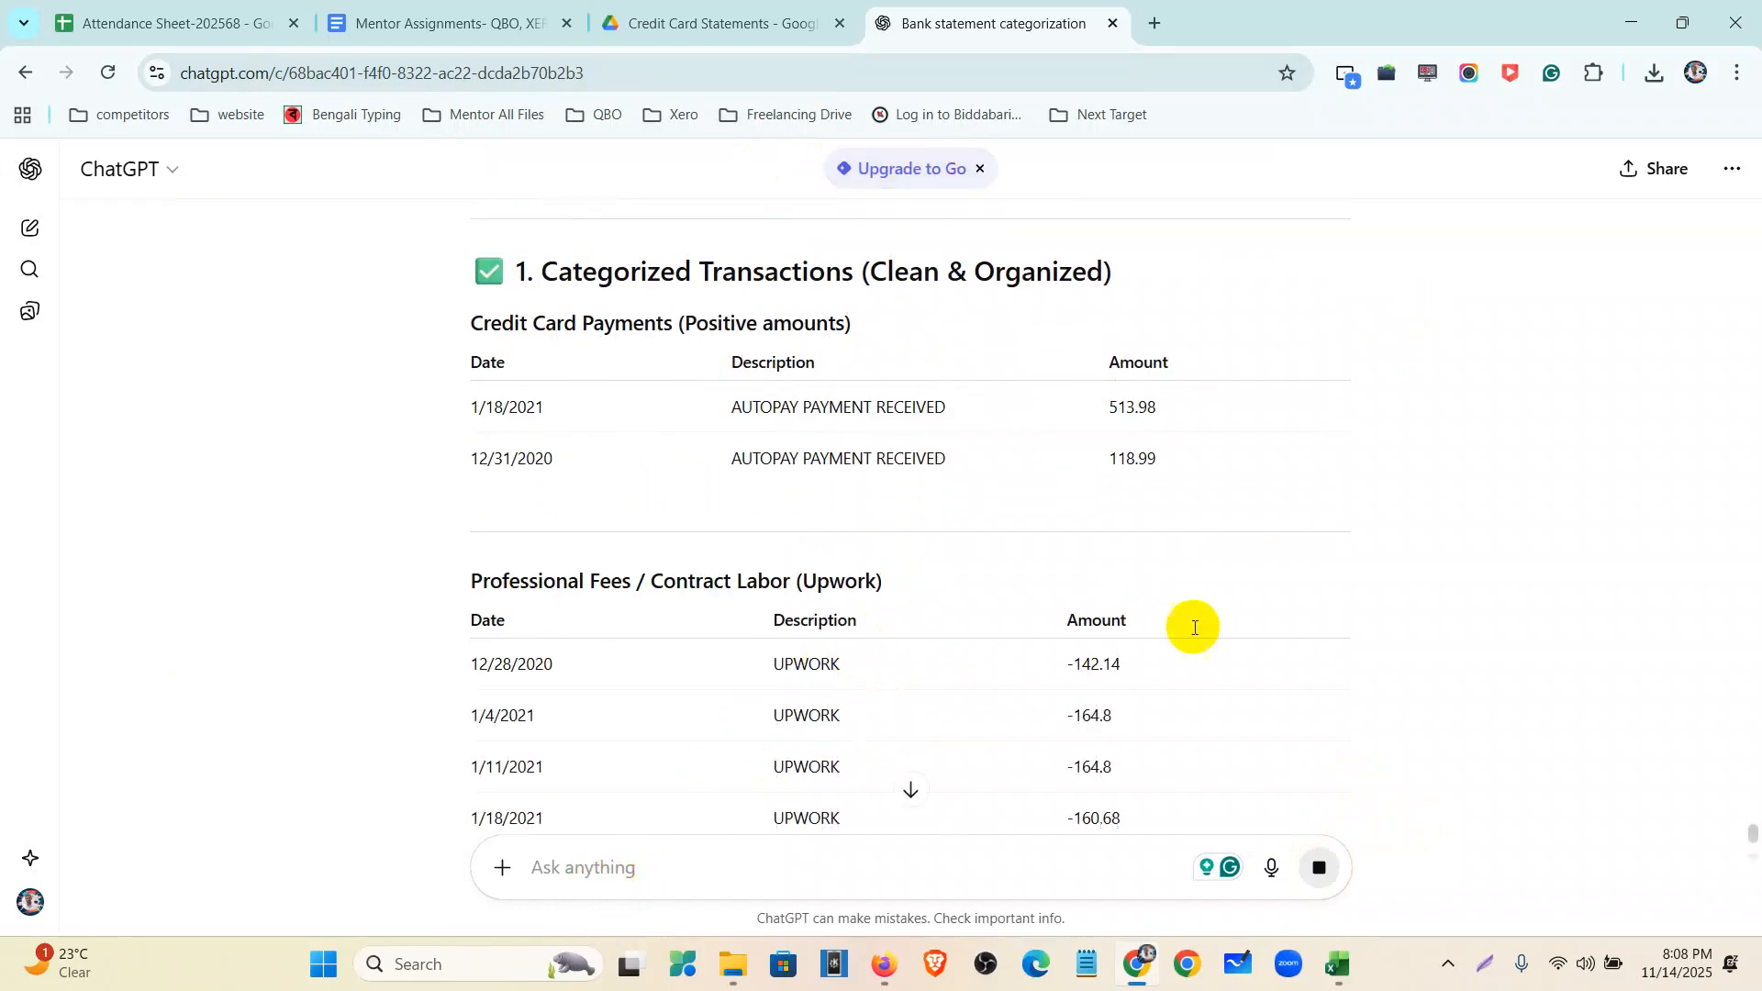
scroll(961, 603, "up", 15)
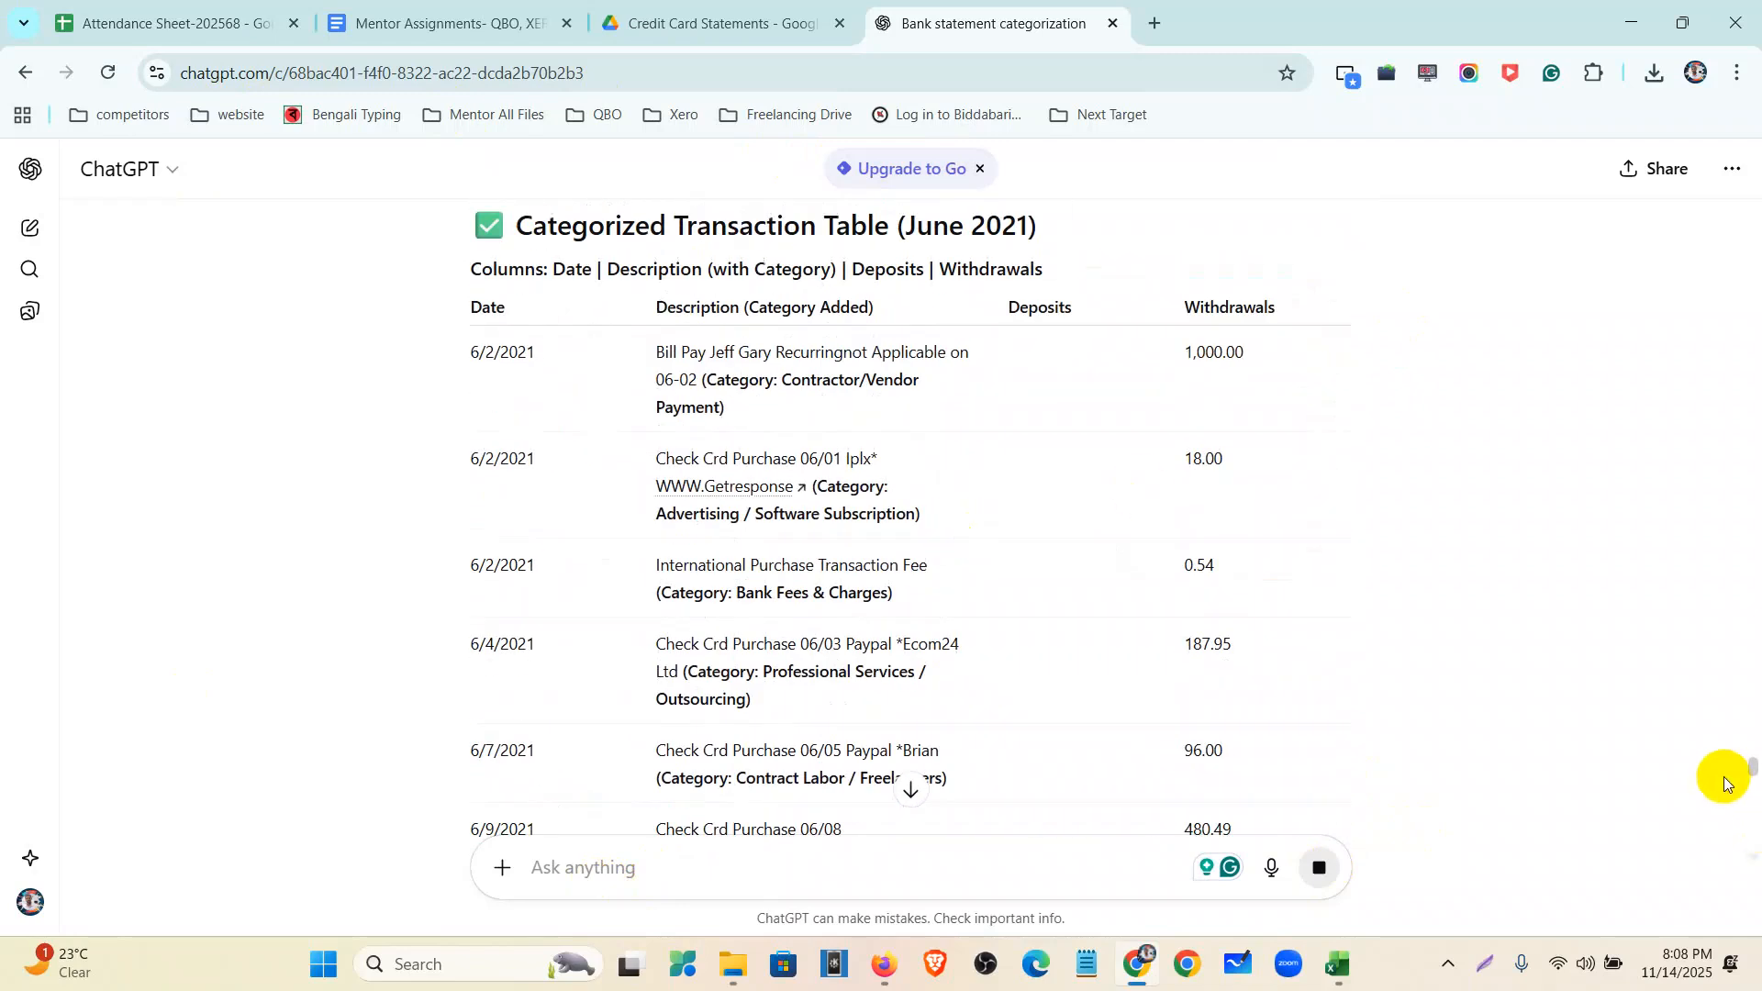
- Resend ChatGPT the bookkeeper prompt for a Date, Description-with-Category, Deposits, Withdrawals table, then return to Excel
left_click_drag(1749, 776, 1735, 79)
left_click_drag(748, 294, 955, 703)
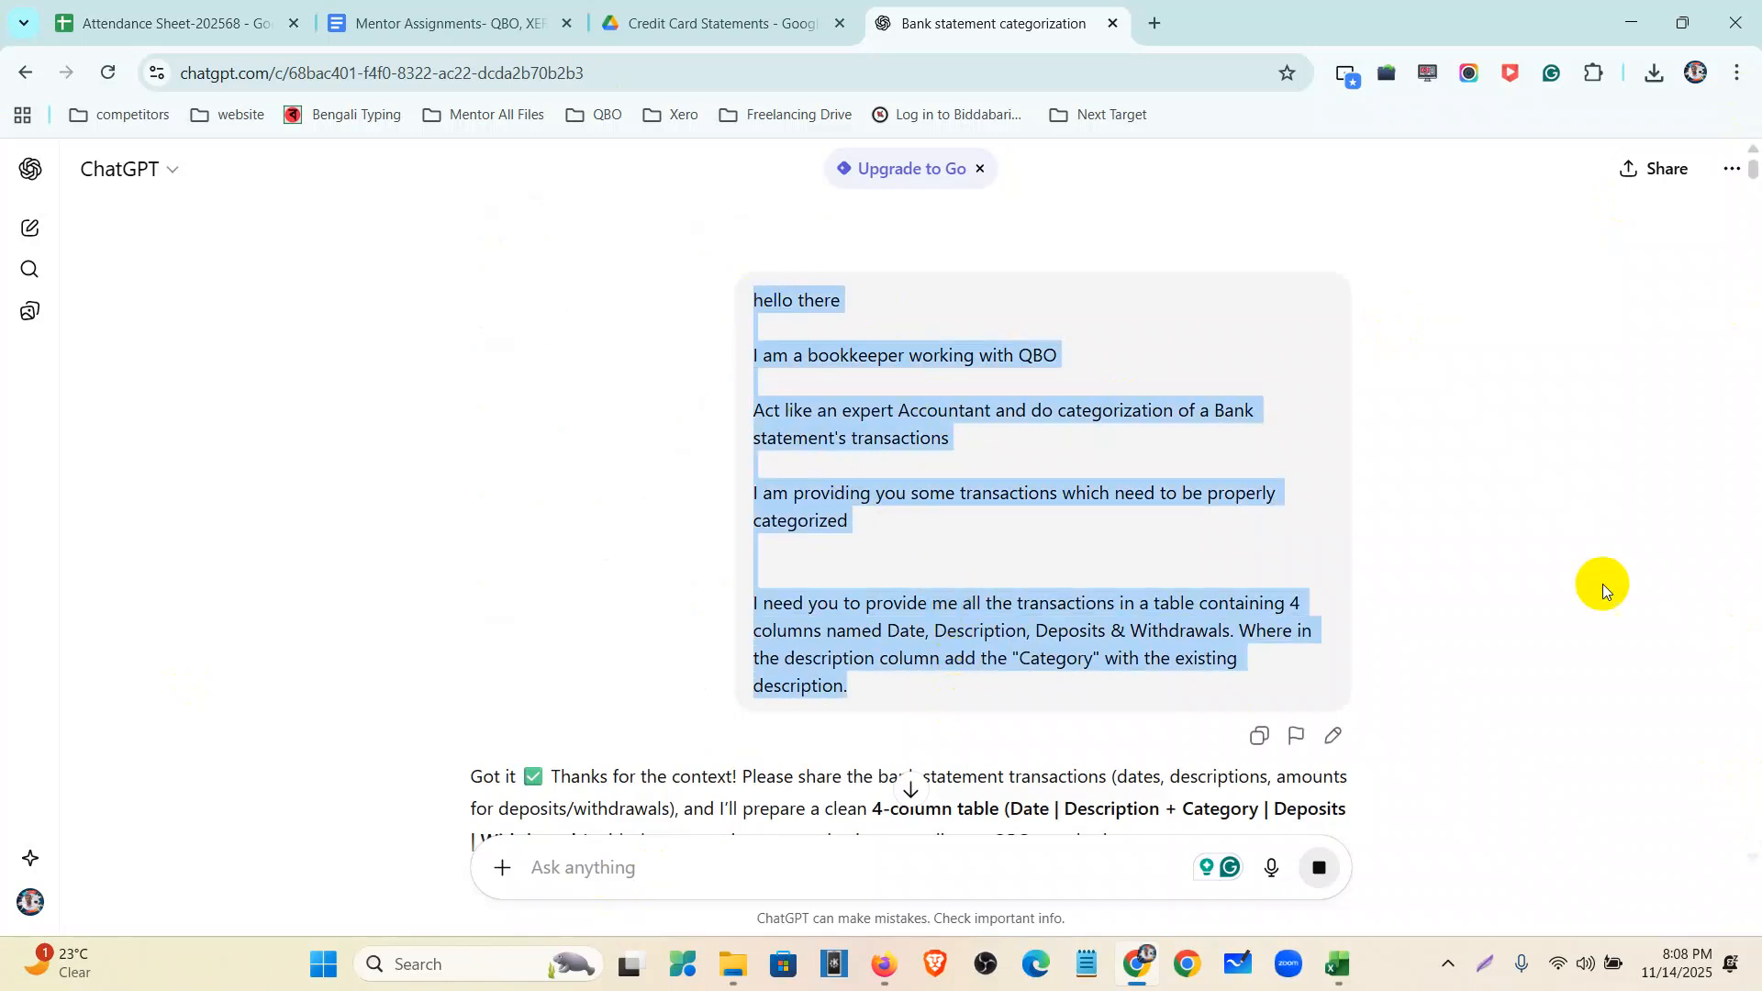
left_click_drag(1753, 161, 1709, 854)
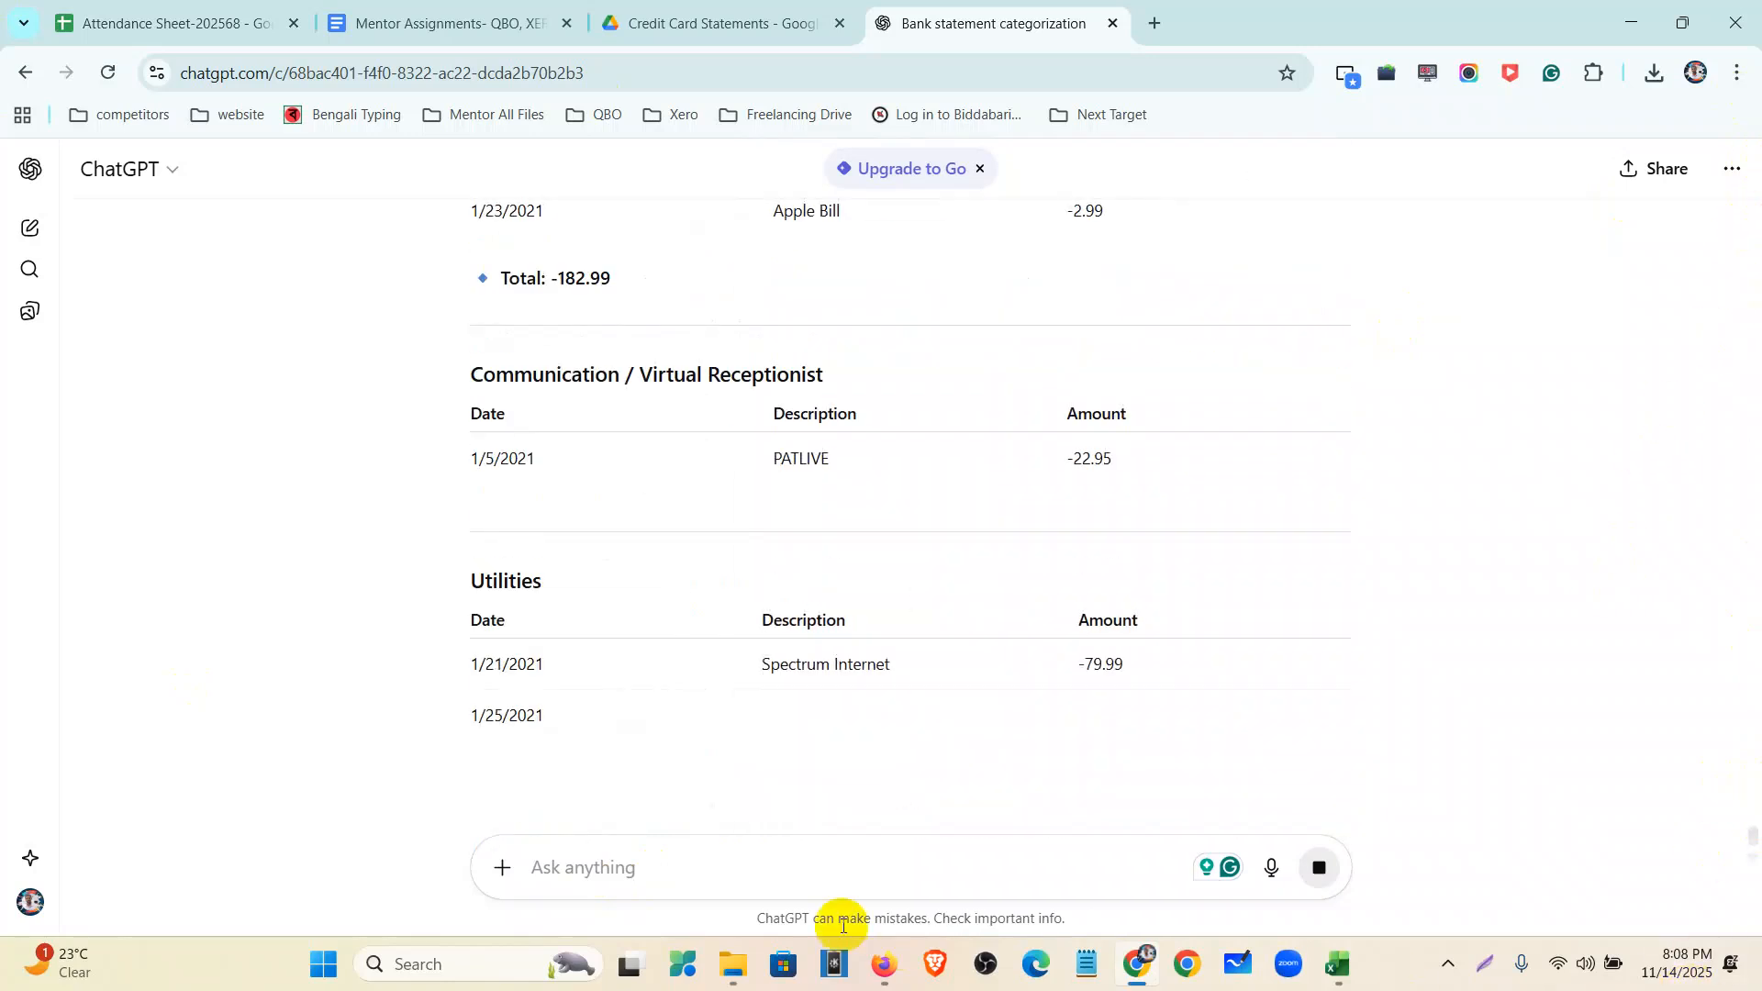
left_click(714, 866)
key("ctrl+v")
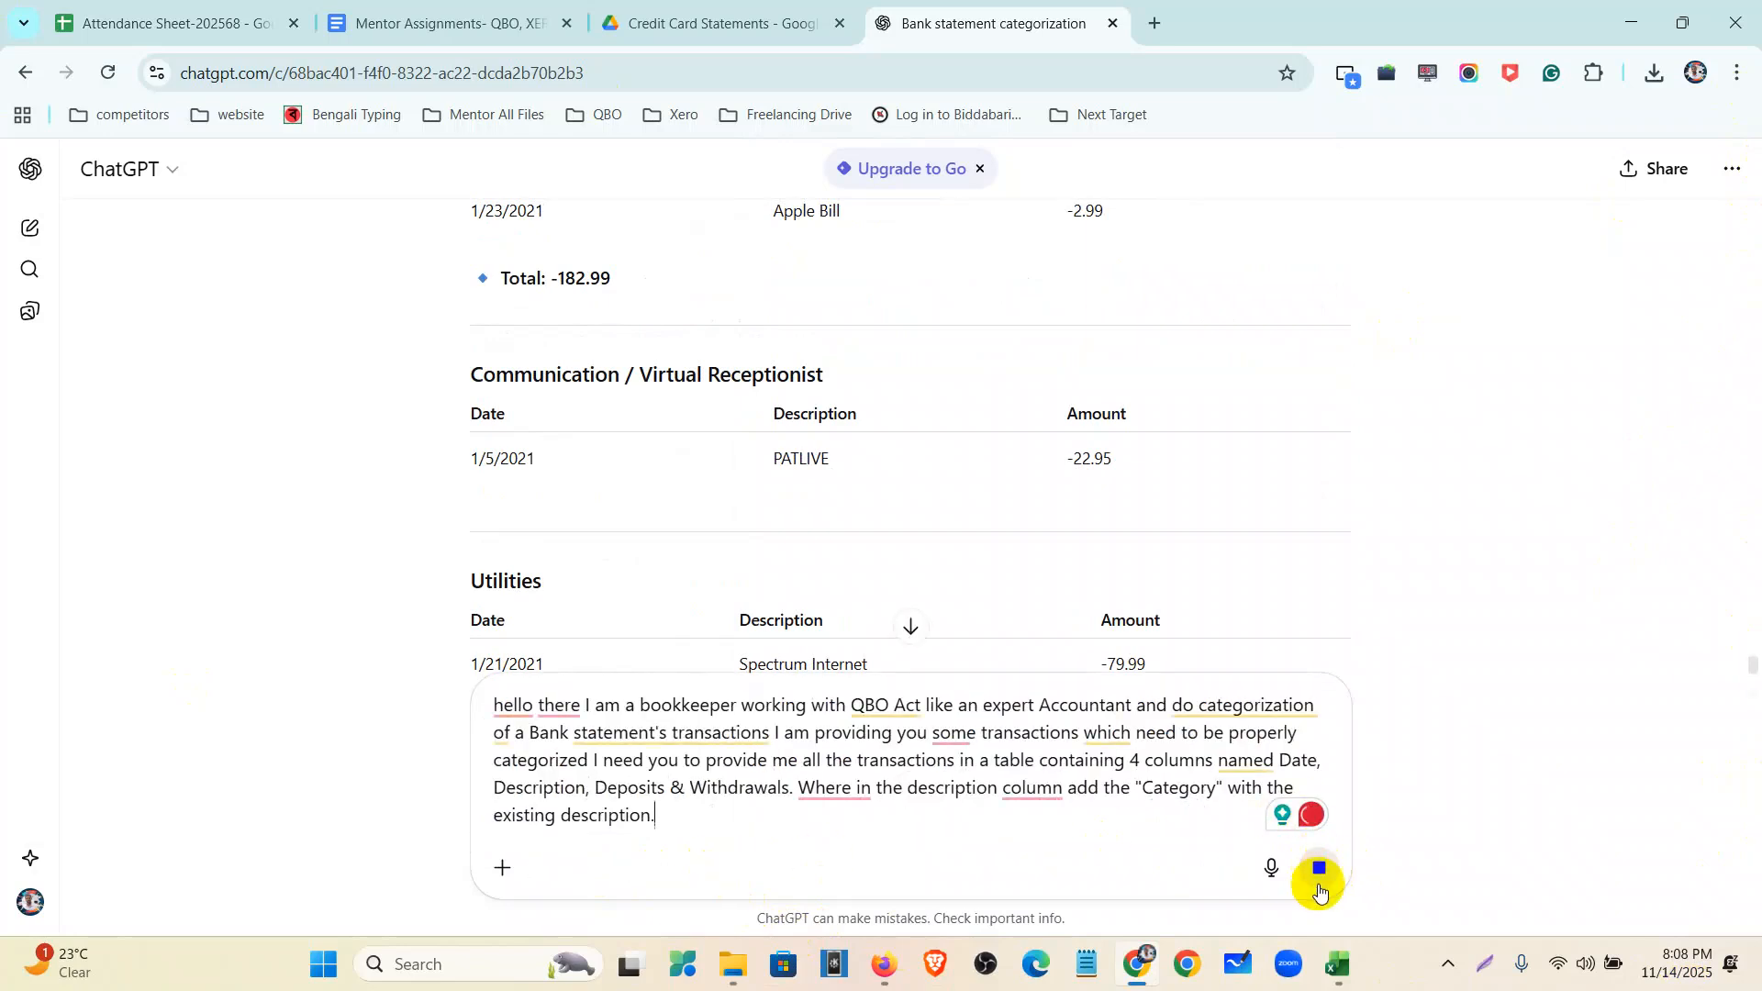
left_click(1324, 876)
scroll(964, 569, "down", 8)
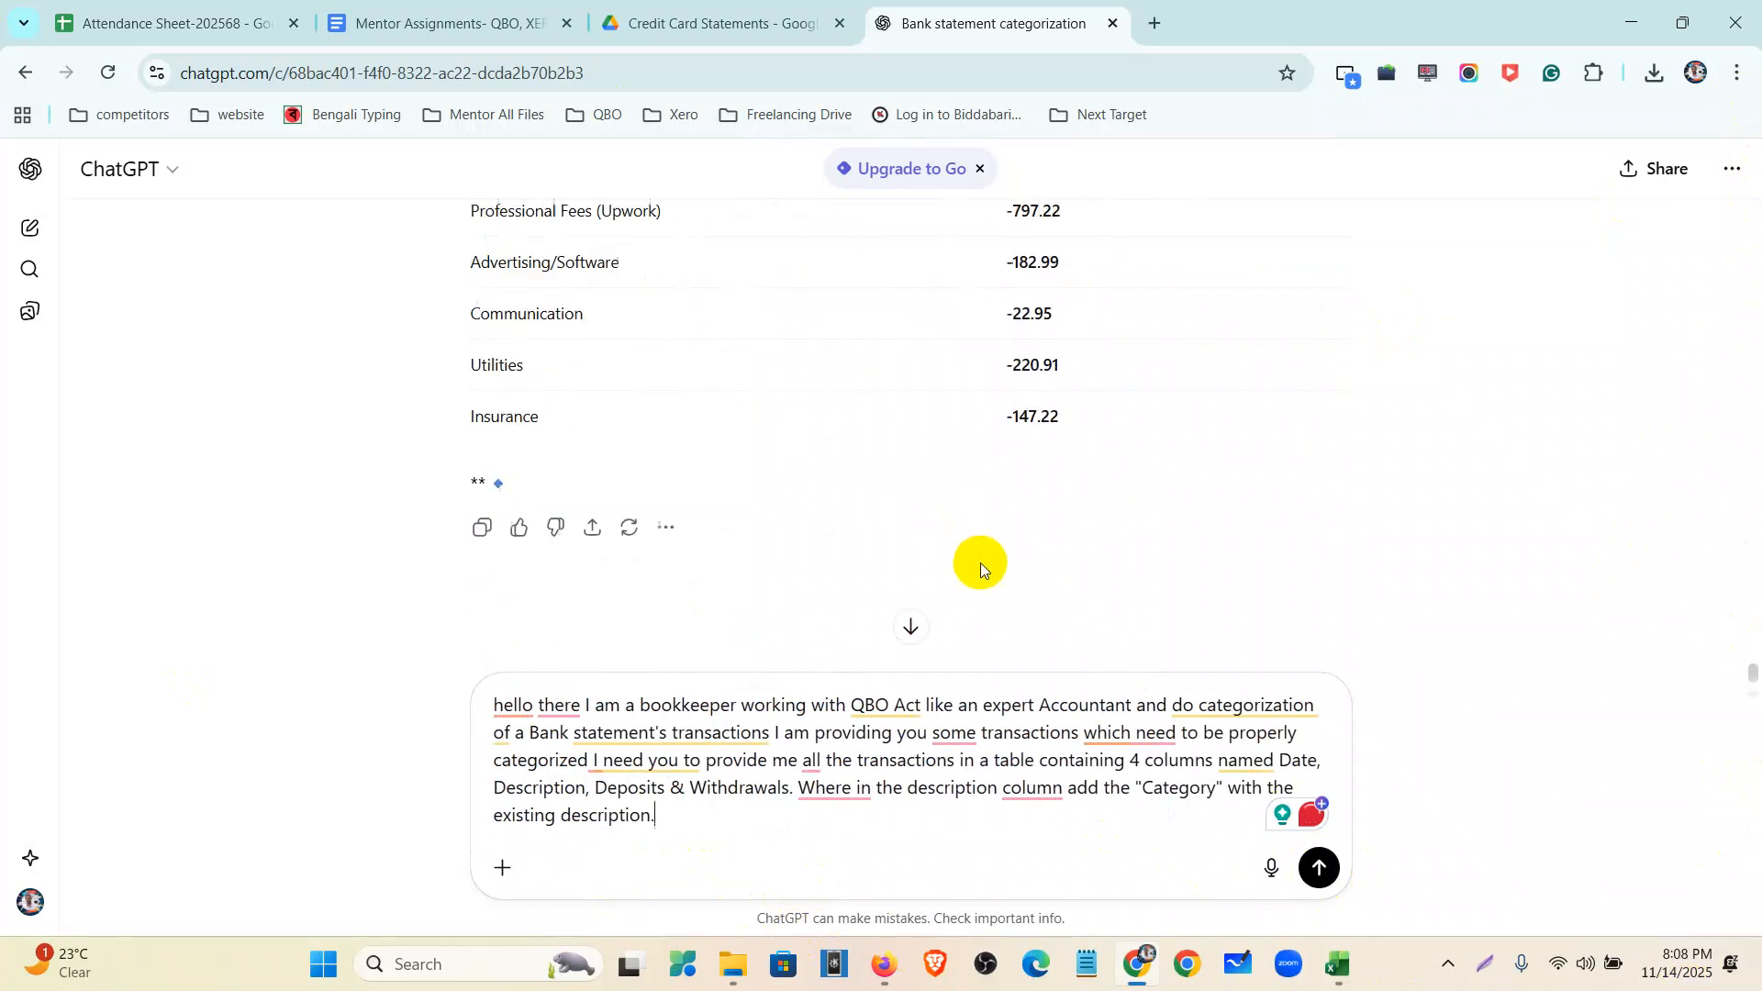
left_click(1321, 869)
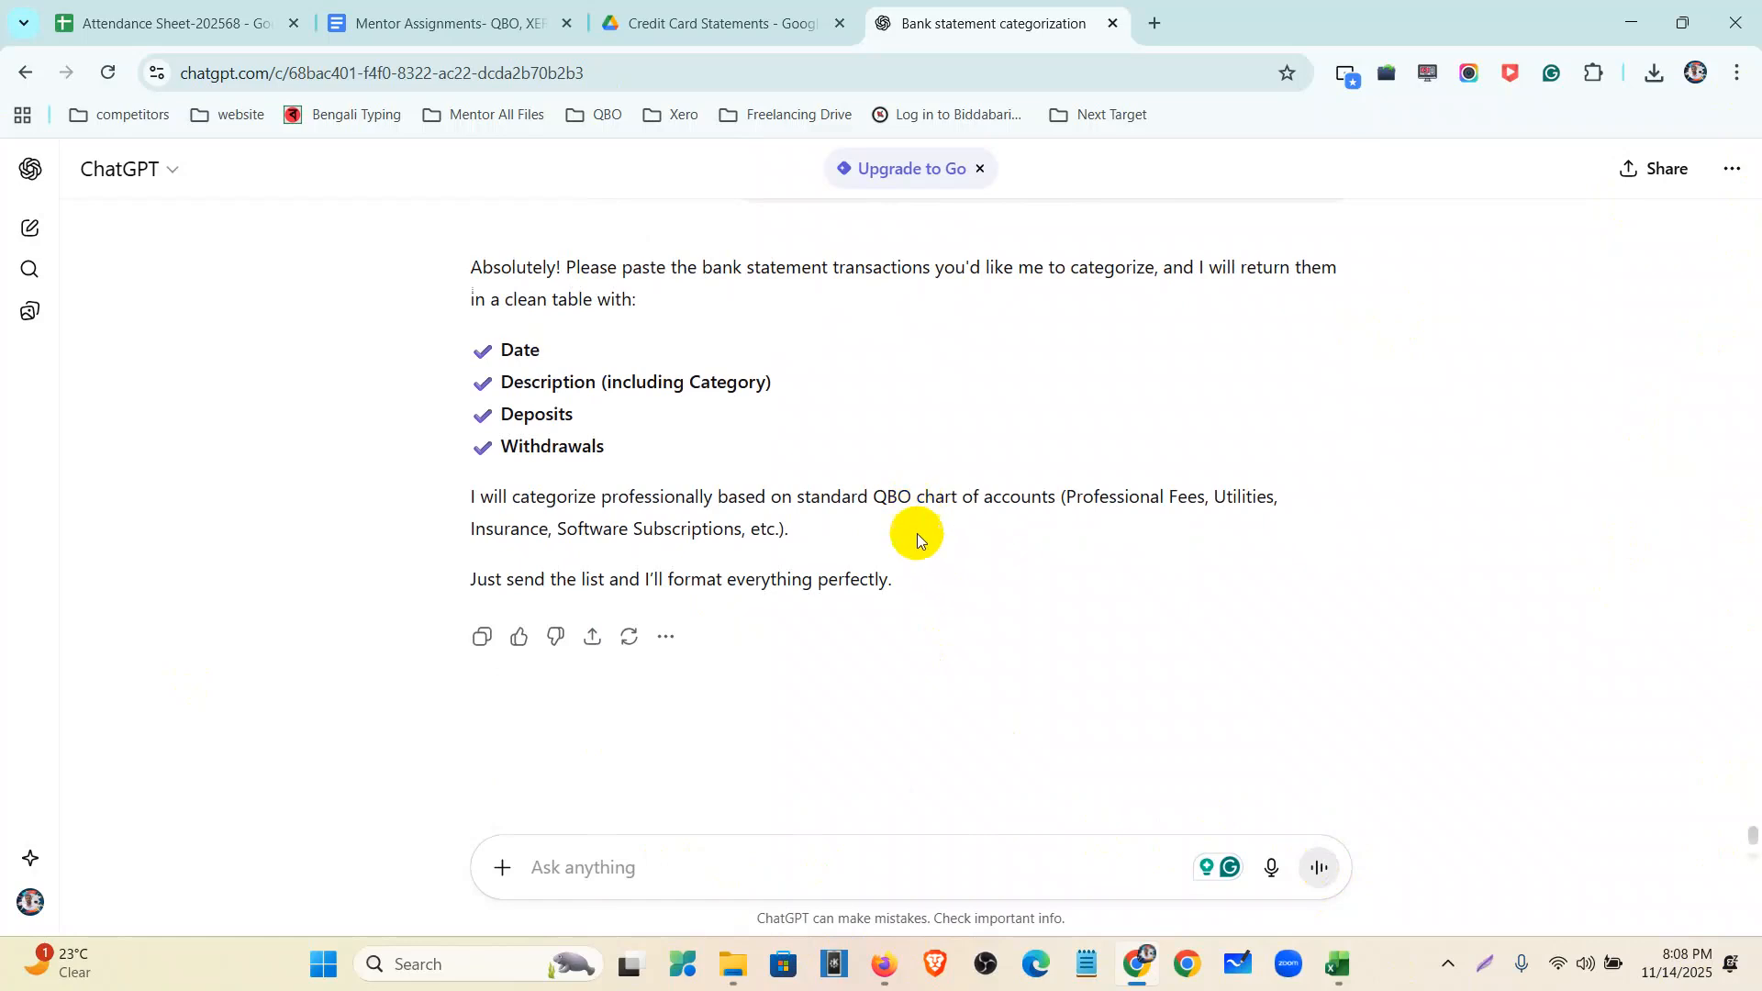
left_click(1339, 964)
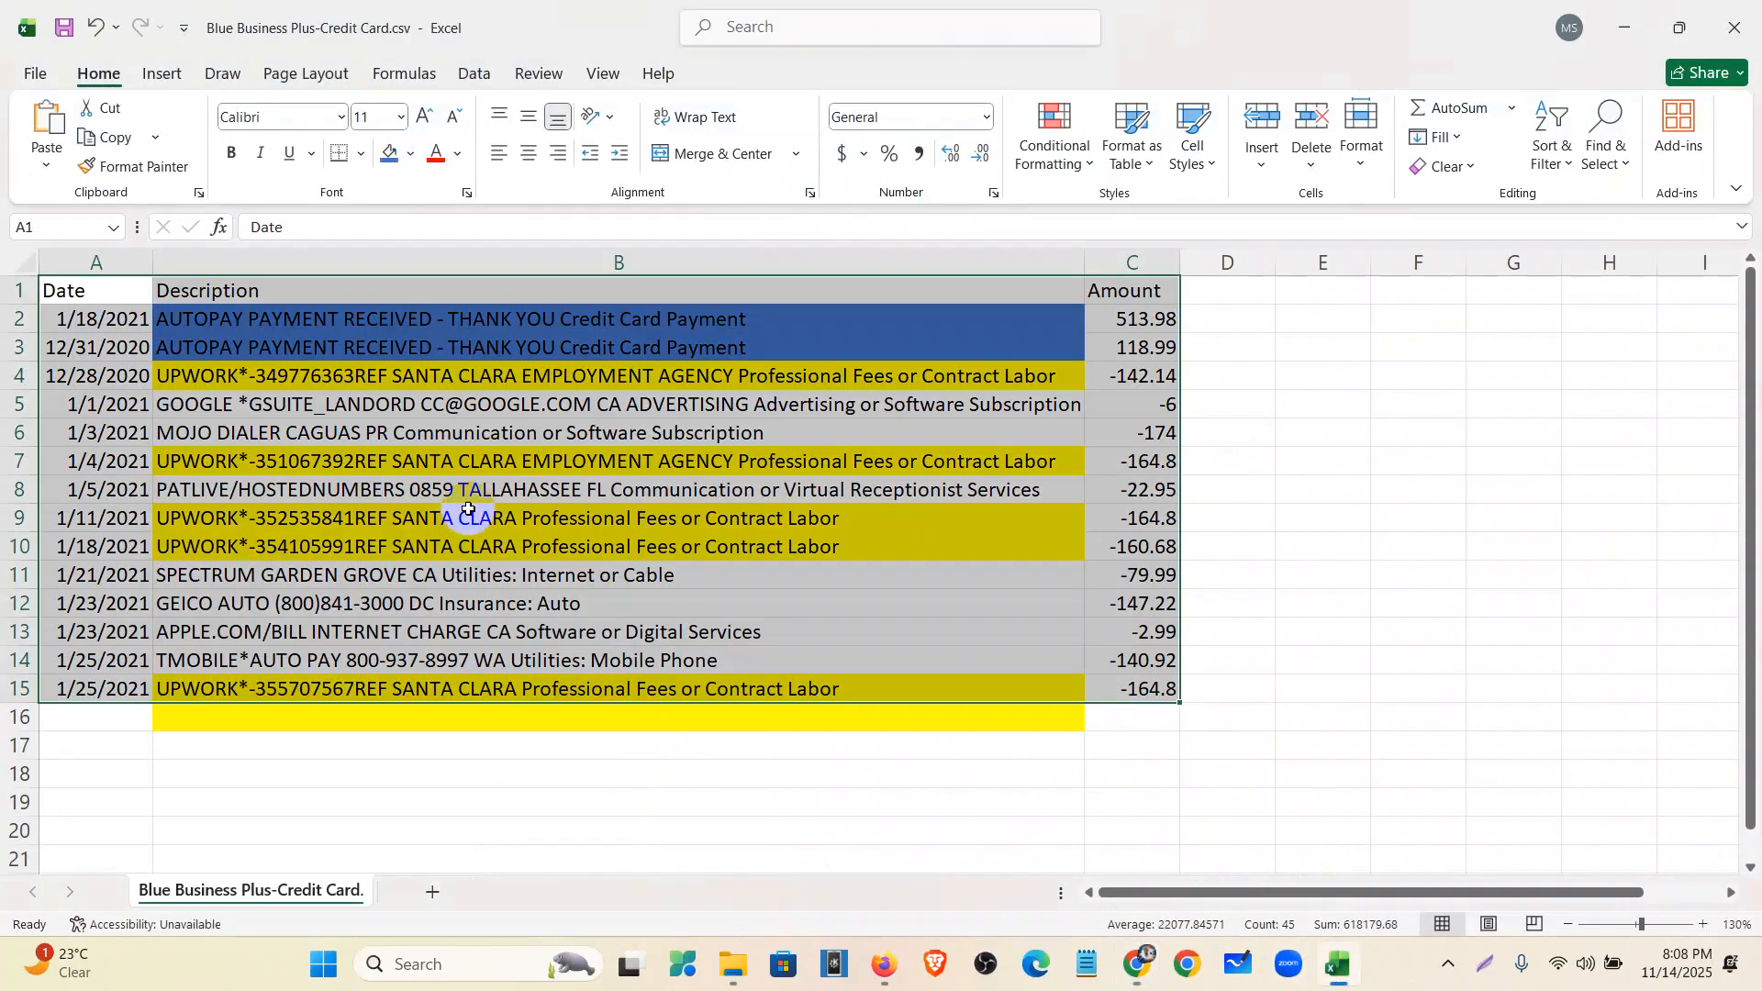
- Paste the credit card transactions from Excel into ChatGPT for categorization, then return to QuickBooks
key("ctrl+c")
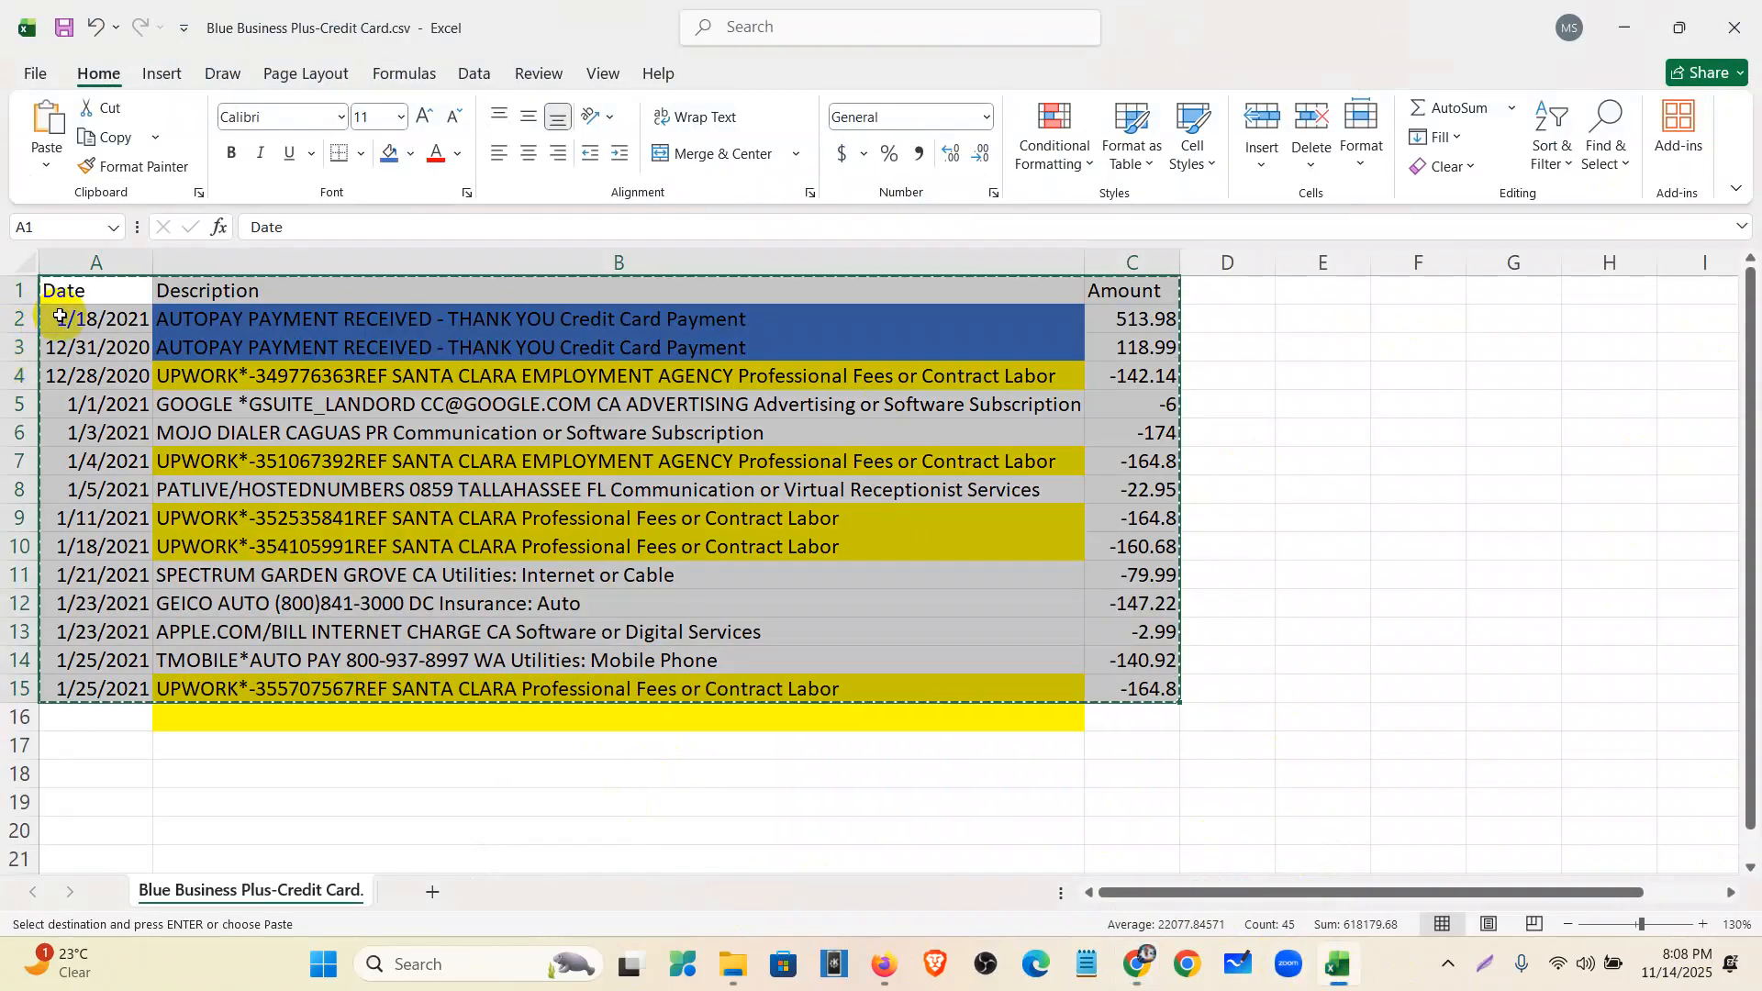
left_click(1138, 964)
key("ctrl+v")
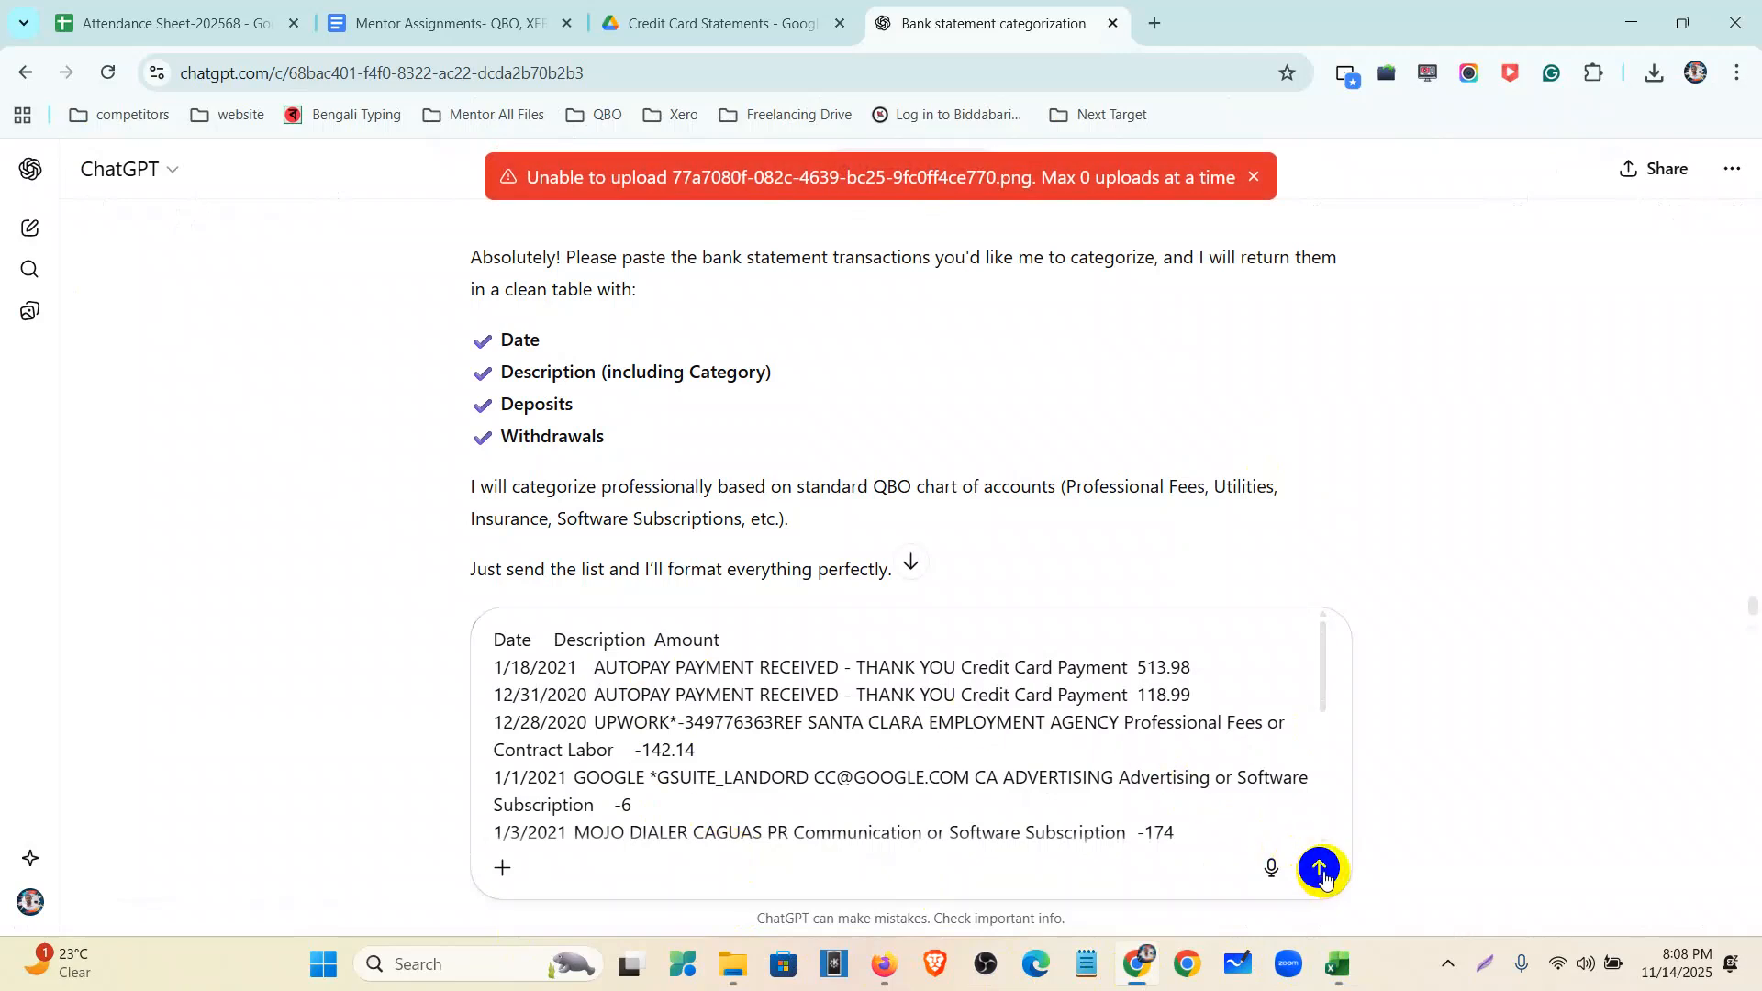
left_click(1321, 872)
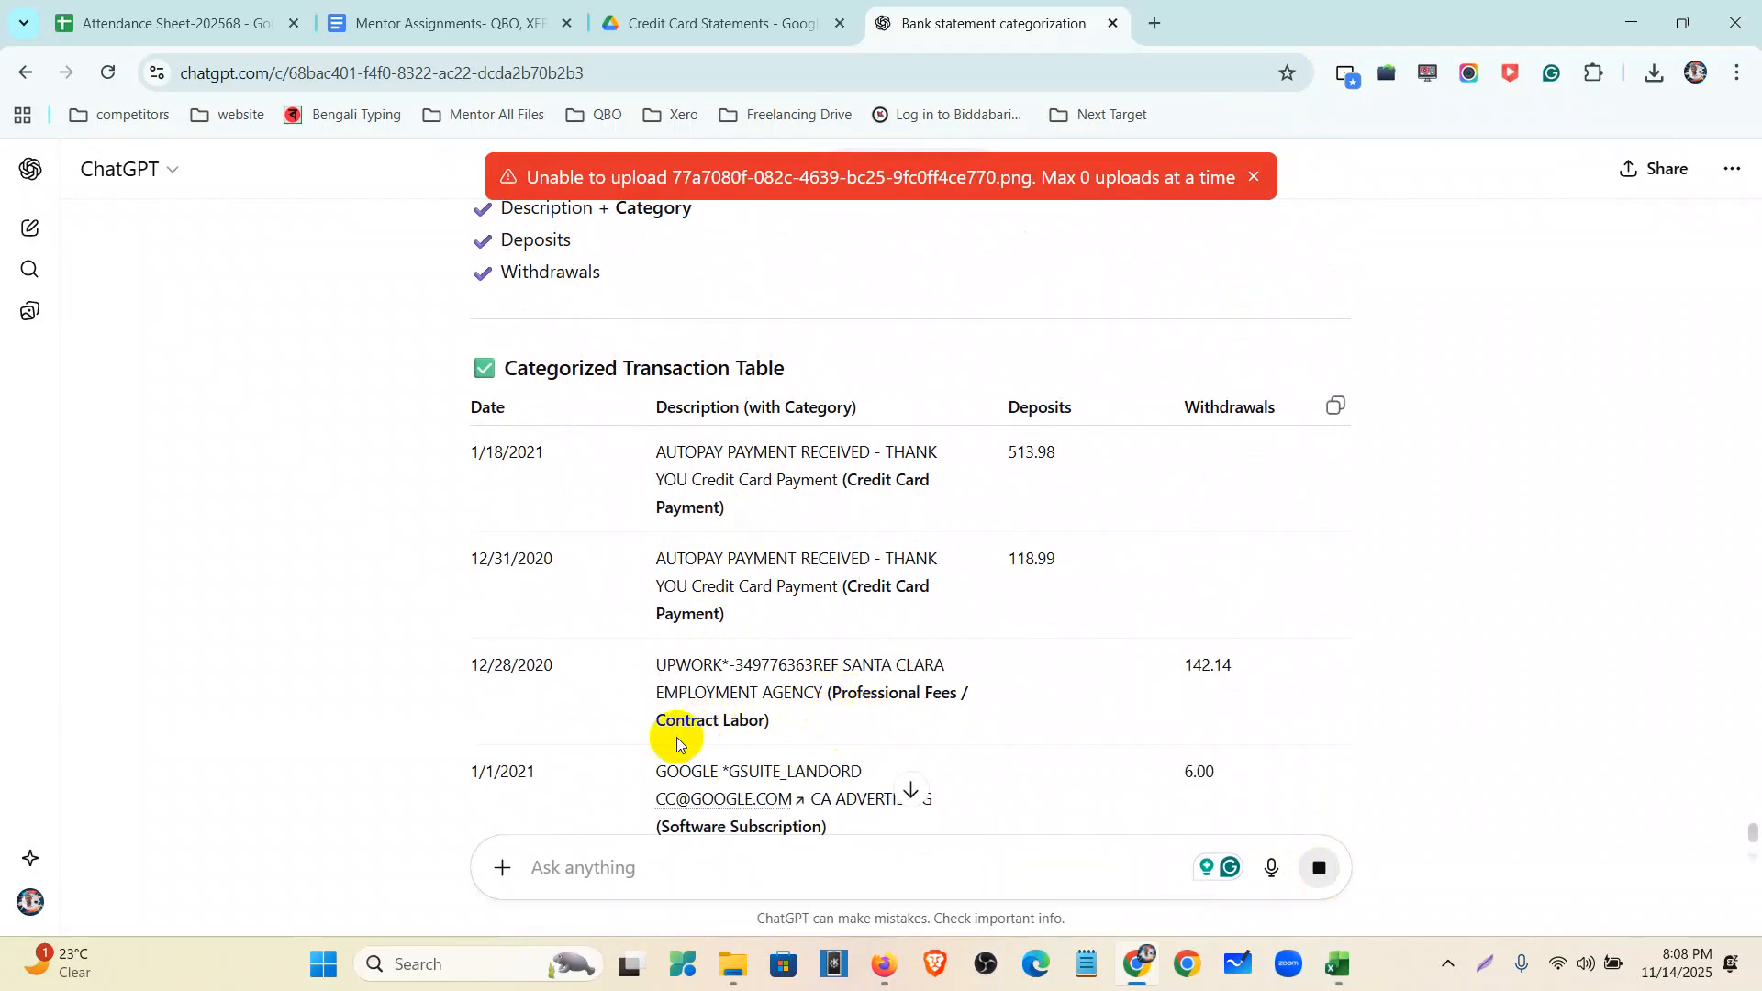
left_click(883, 981)
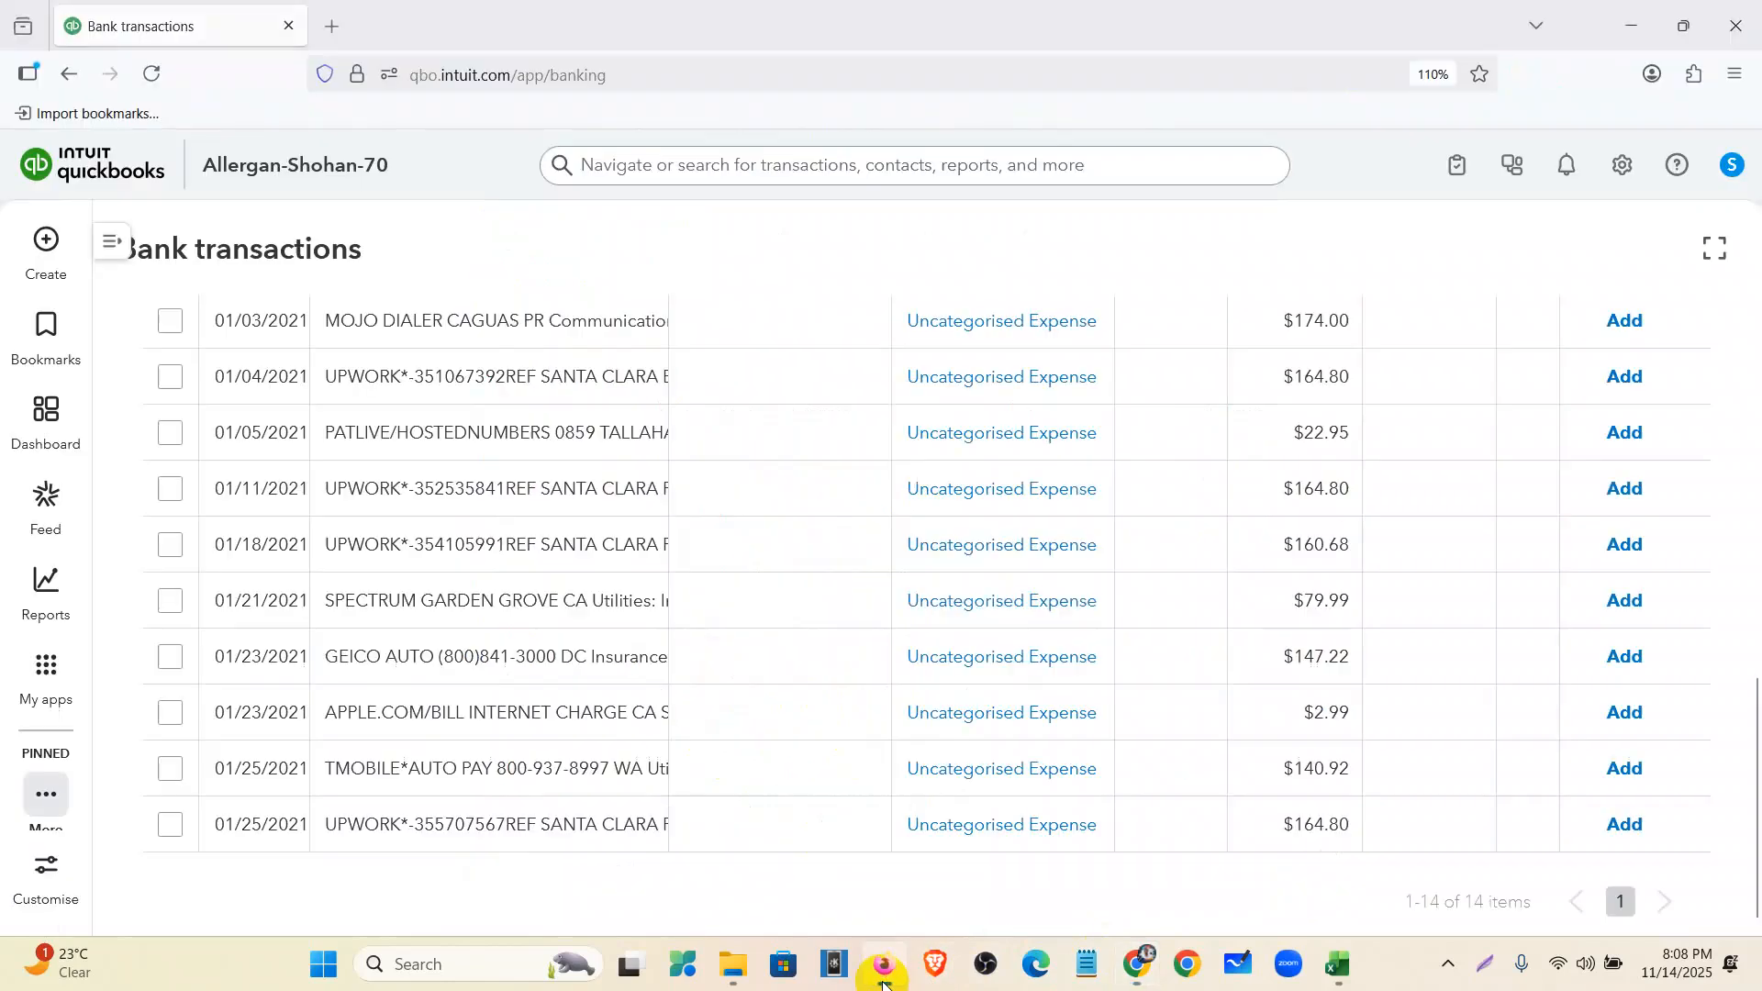
- Record the first AUTOPAY as a credit card payment from 1001 Bank of America - Savings
scroll(533, 712, "up", 5)
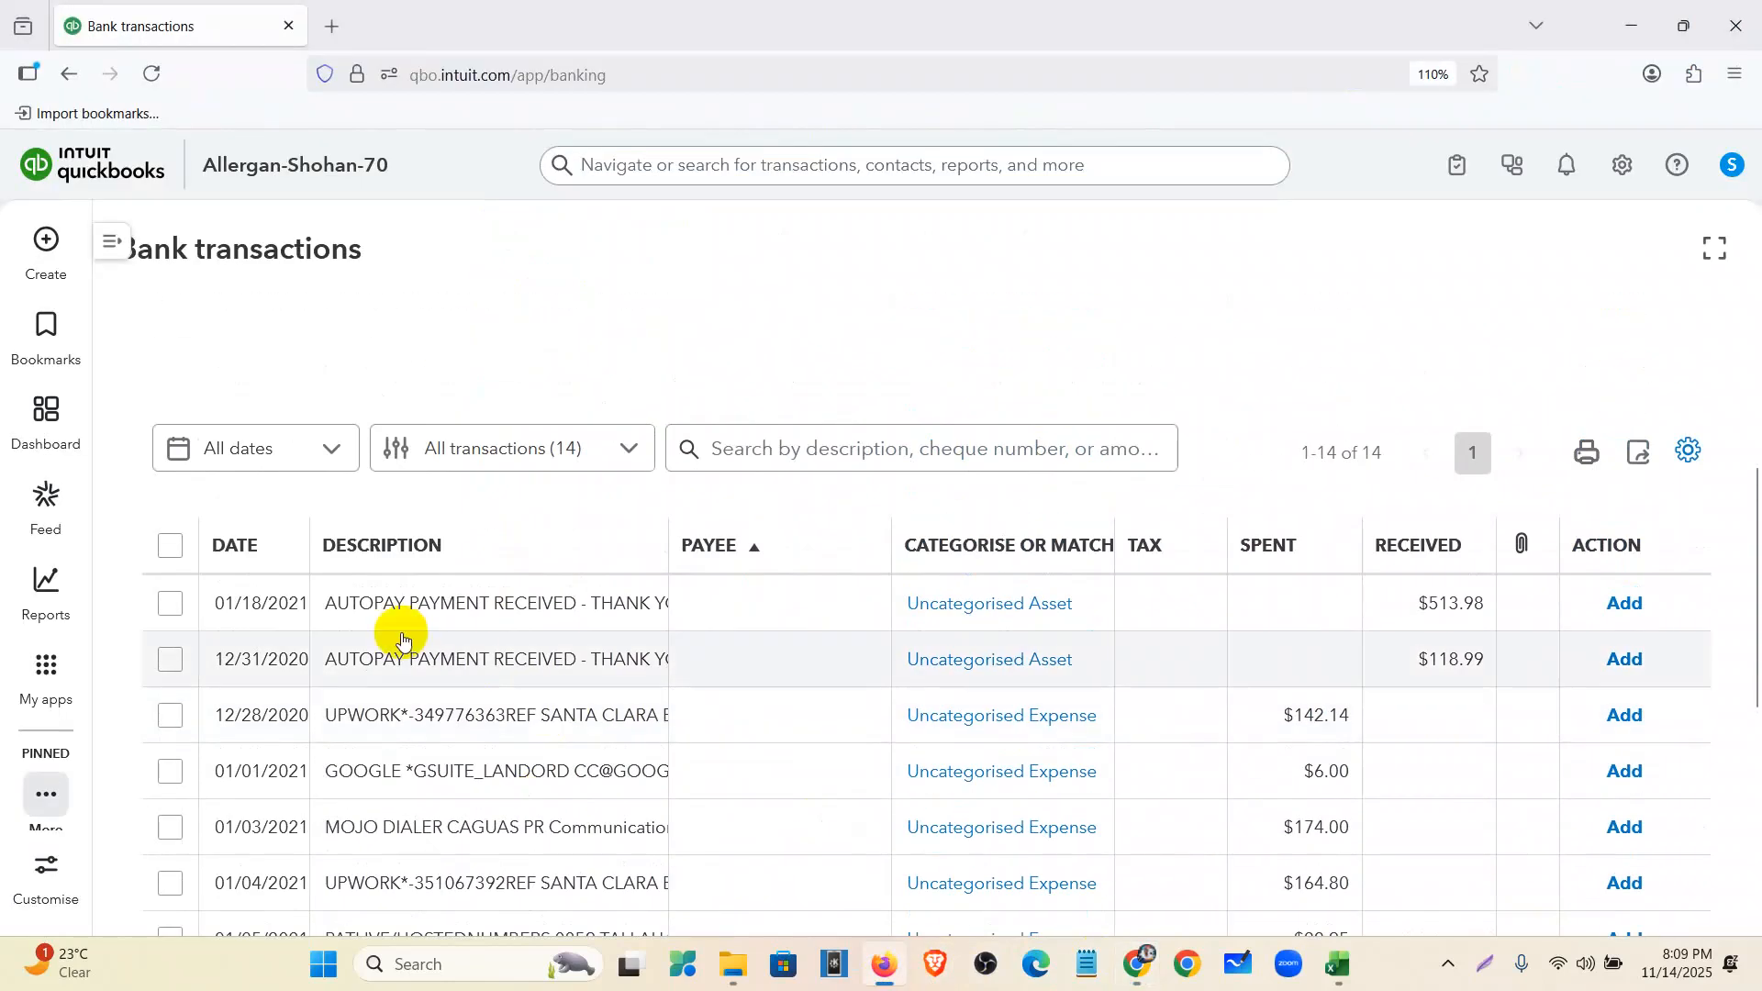
left_click(453, 607)
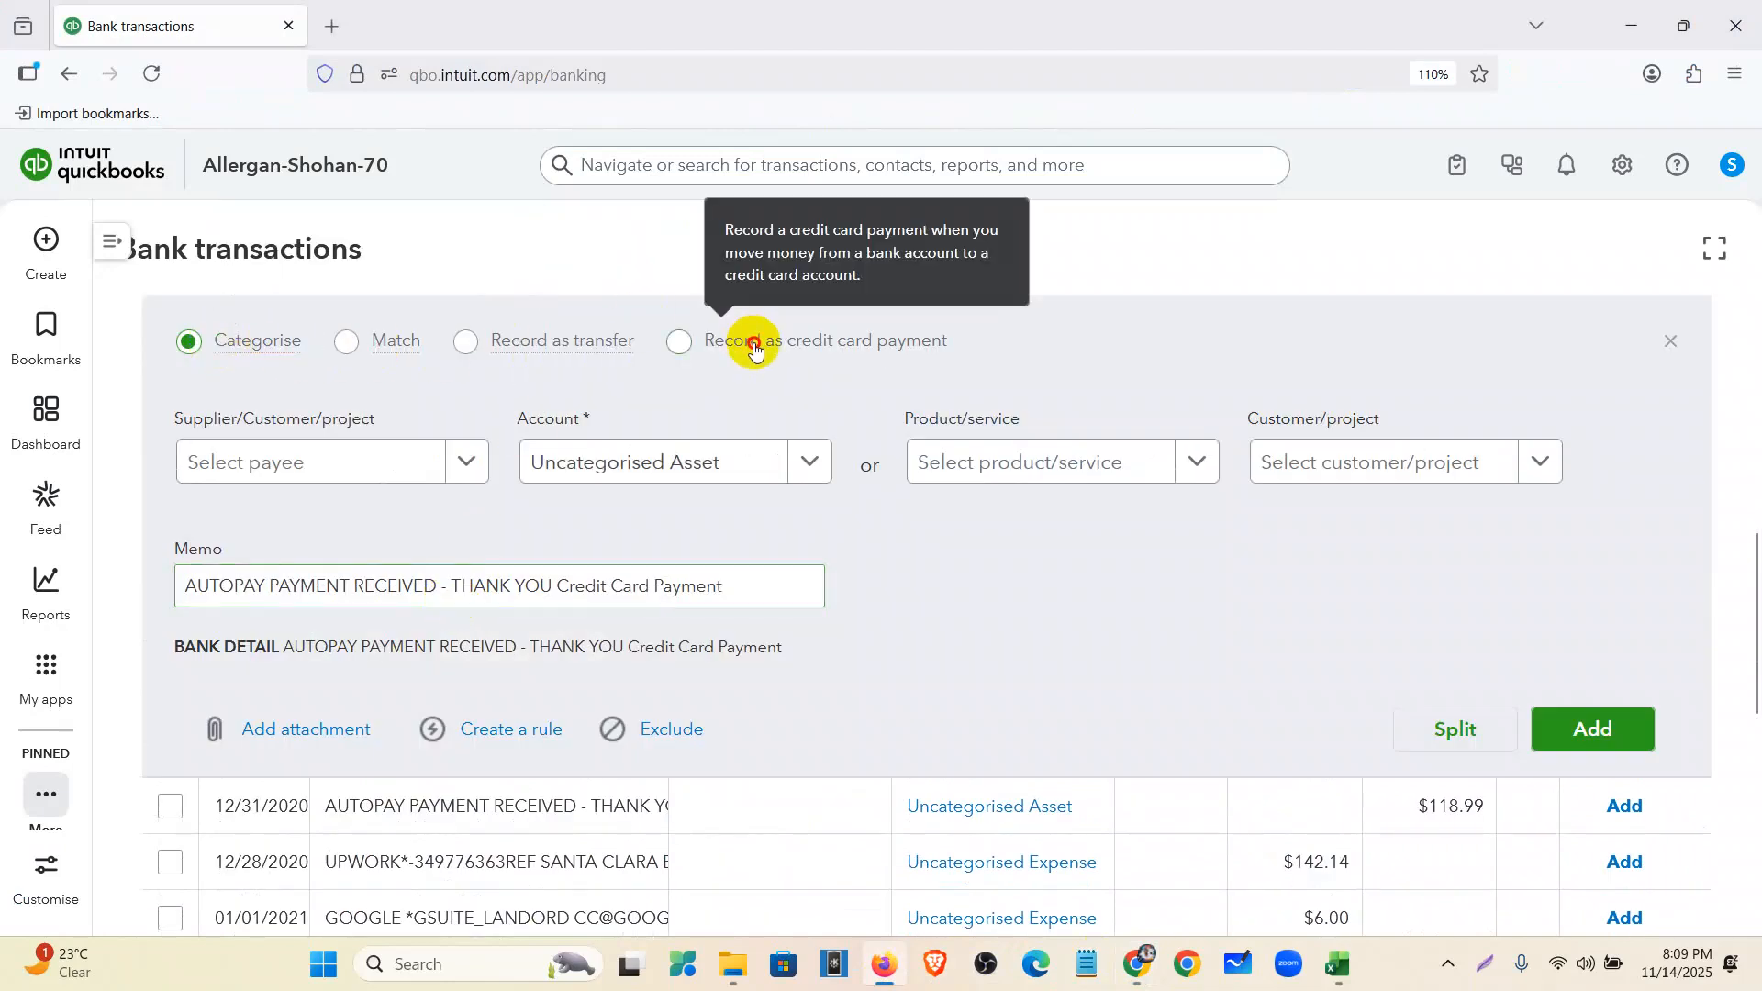
left_click(755, 350)
left_click(412, 460)
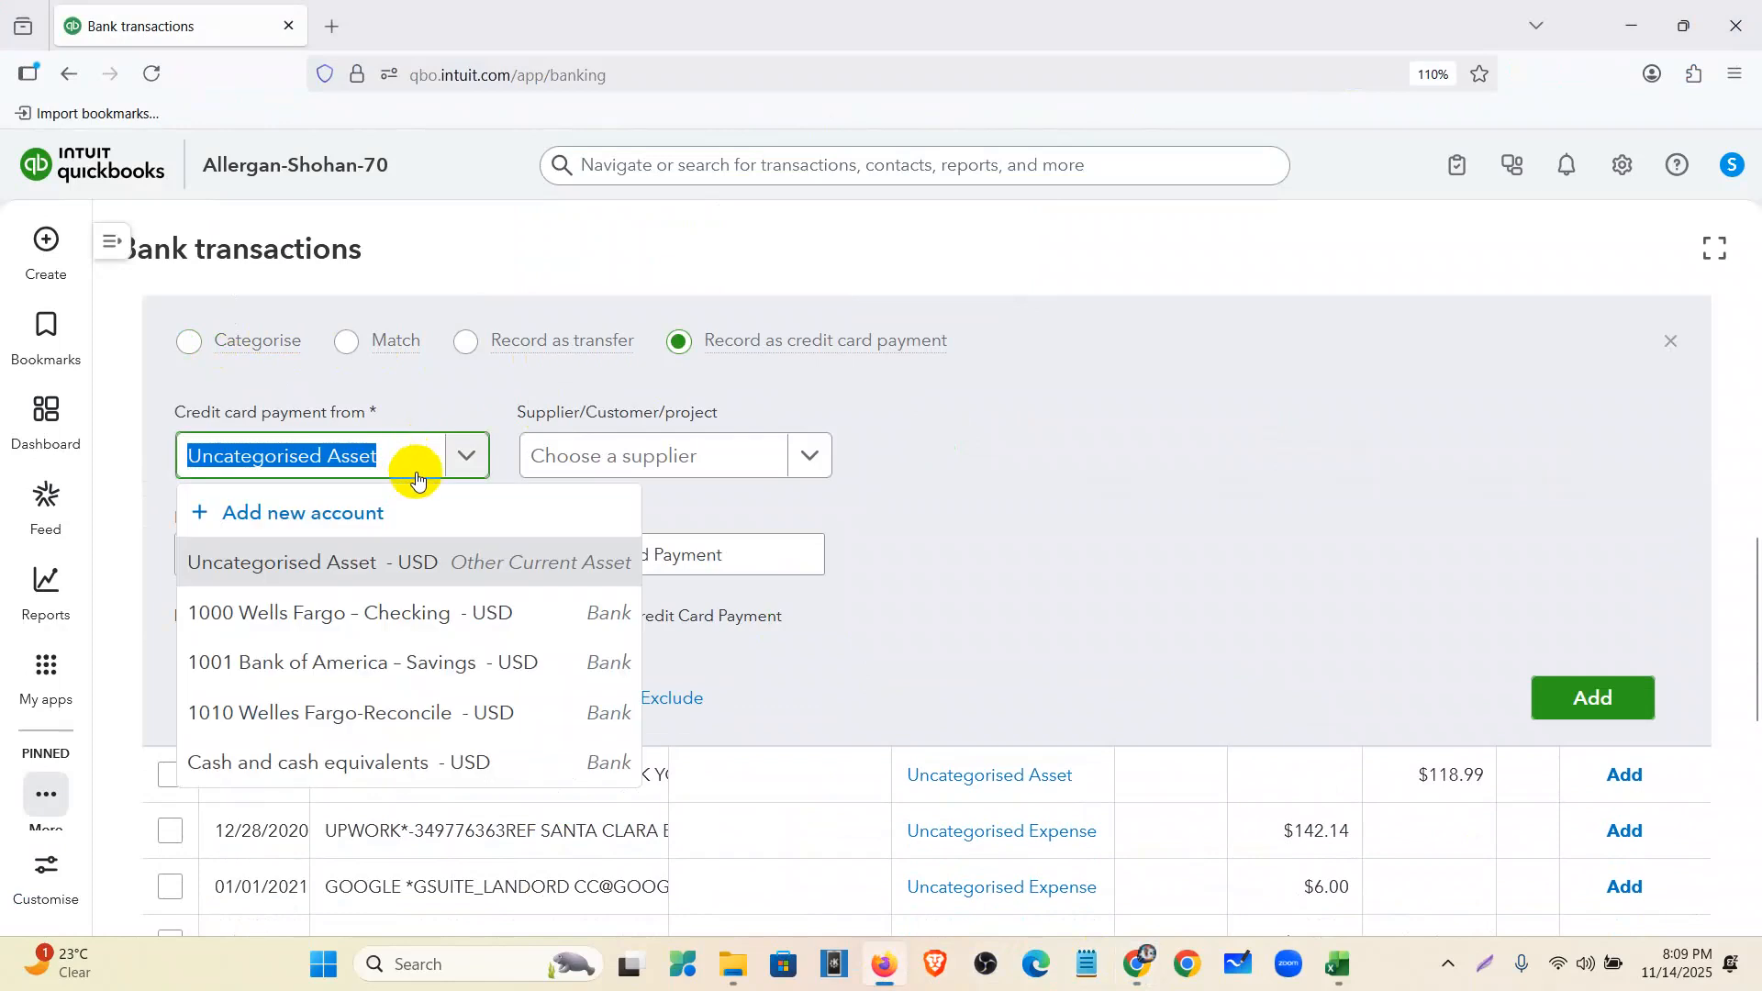
left_click(432, 671)
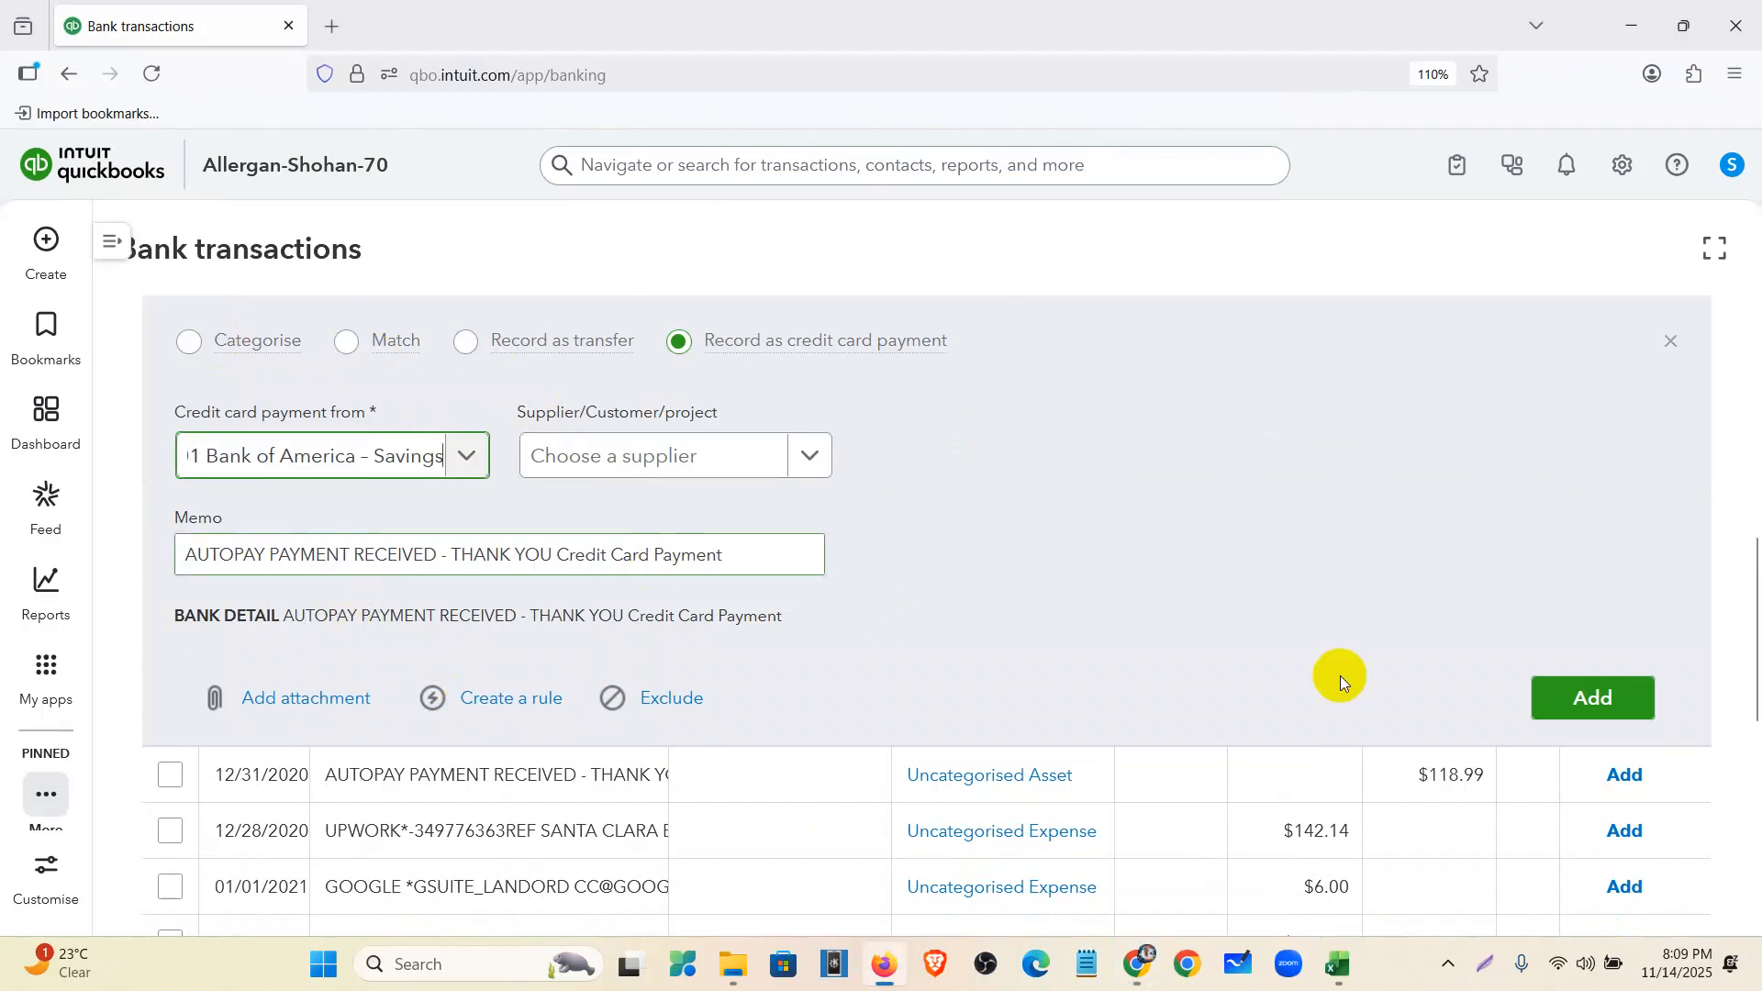
left_click(1571, 695)
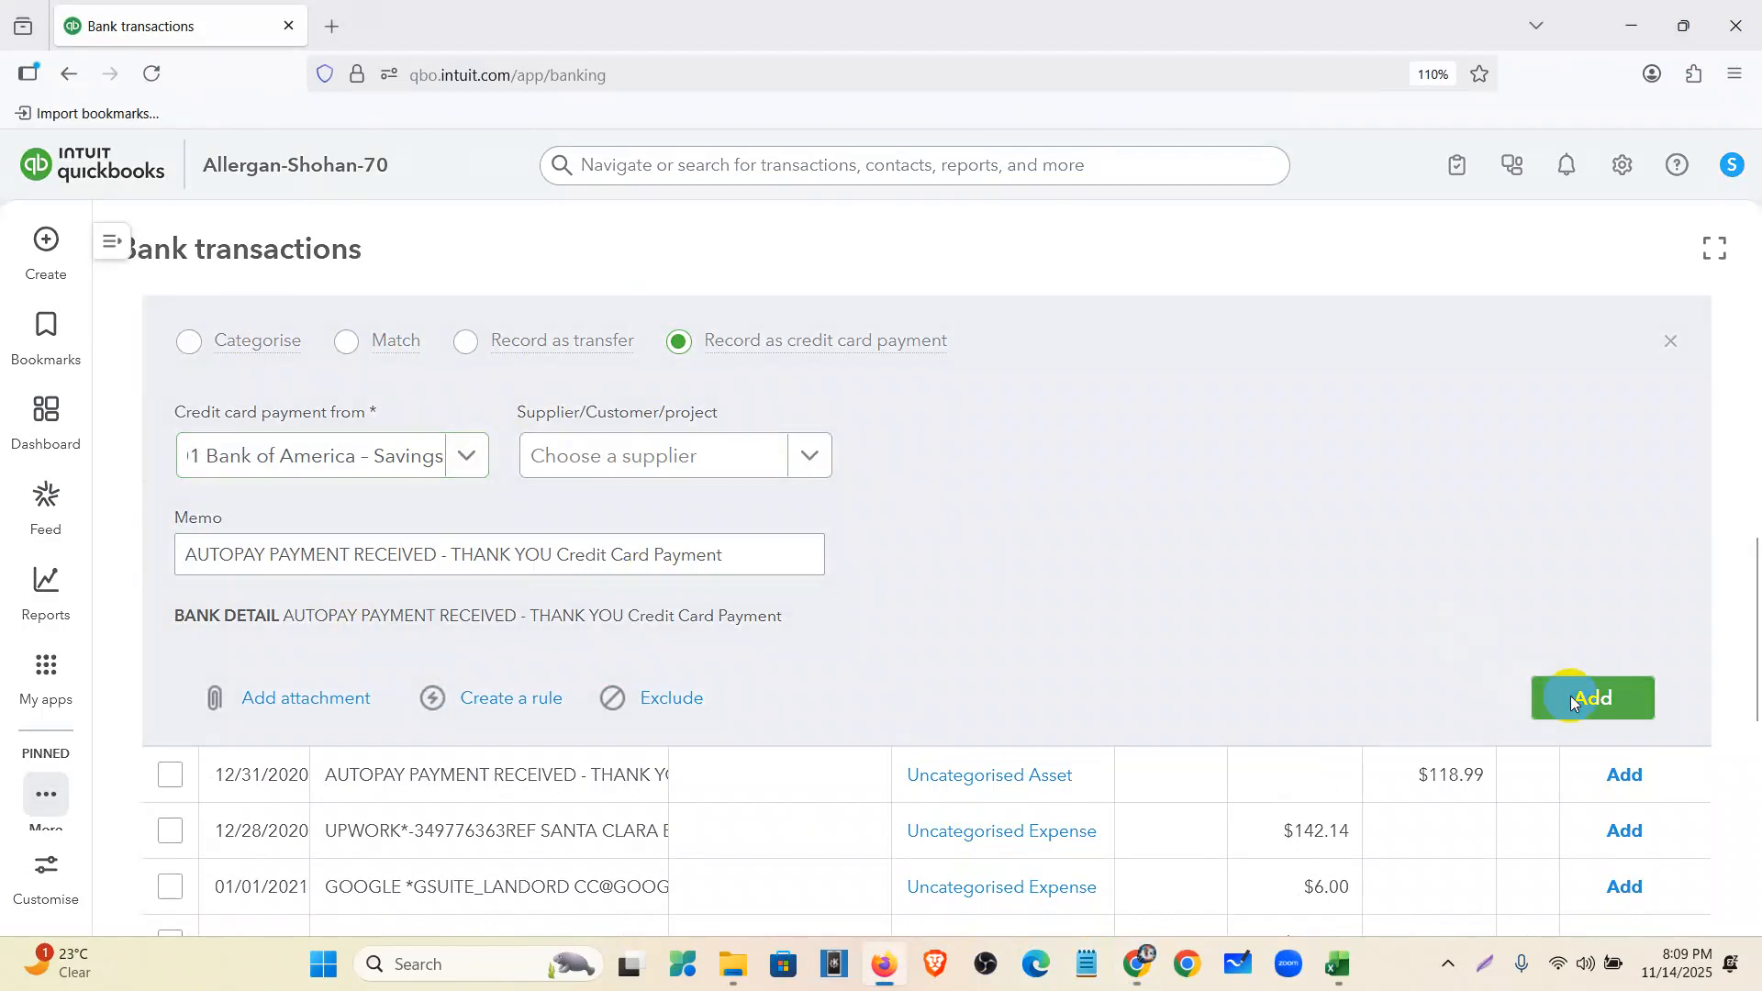
- Record the 12/31/2020 AUTOPAY of $118.99 as a credit card payment from 1000 Wells Fargo - Checking
scroll(525, 523, "down", 3)
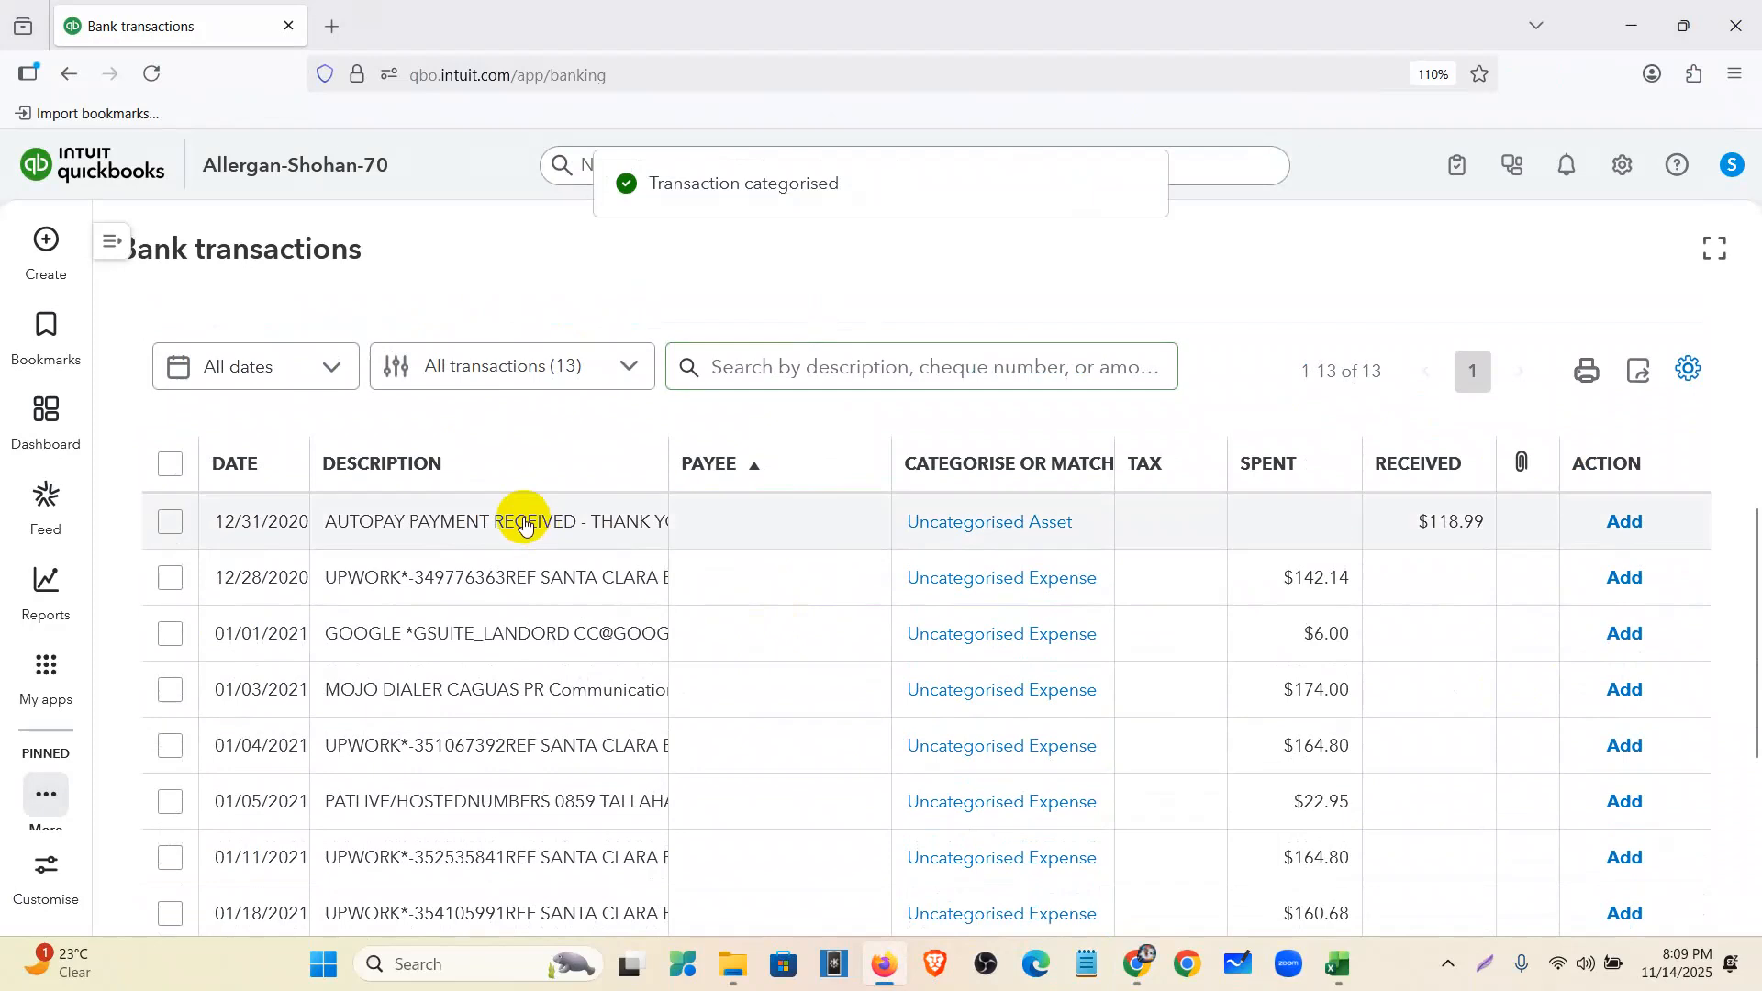
left_click(525, 522)
left_click(708, 453)
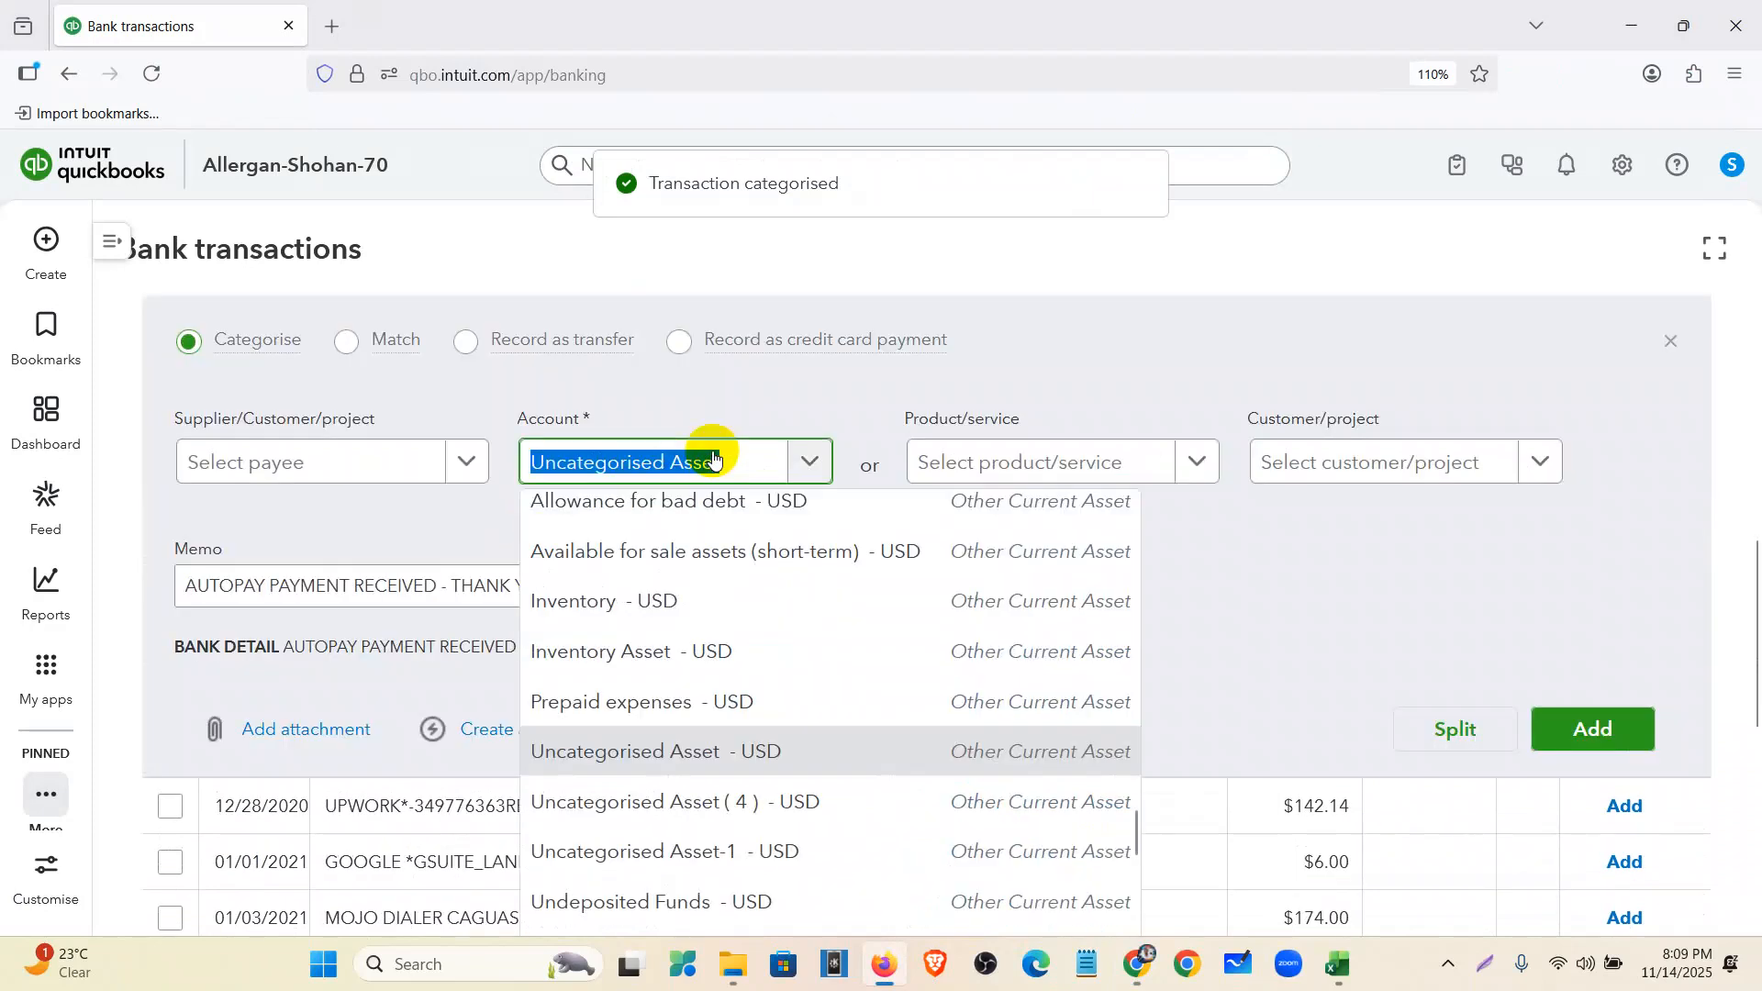
left_click(776, 345)
left_click(776, 344)
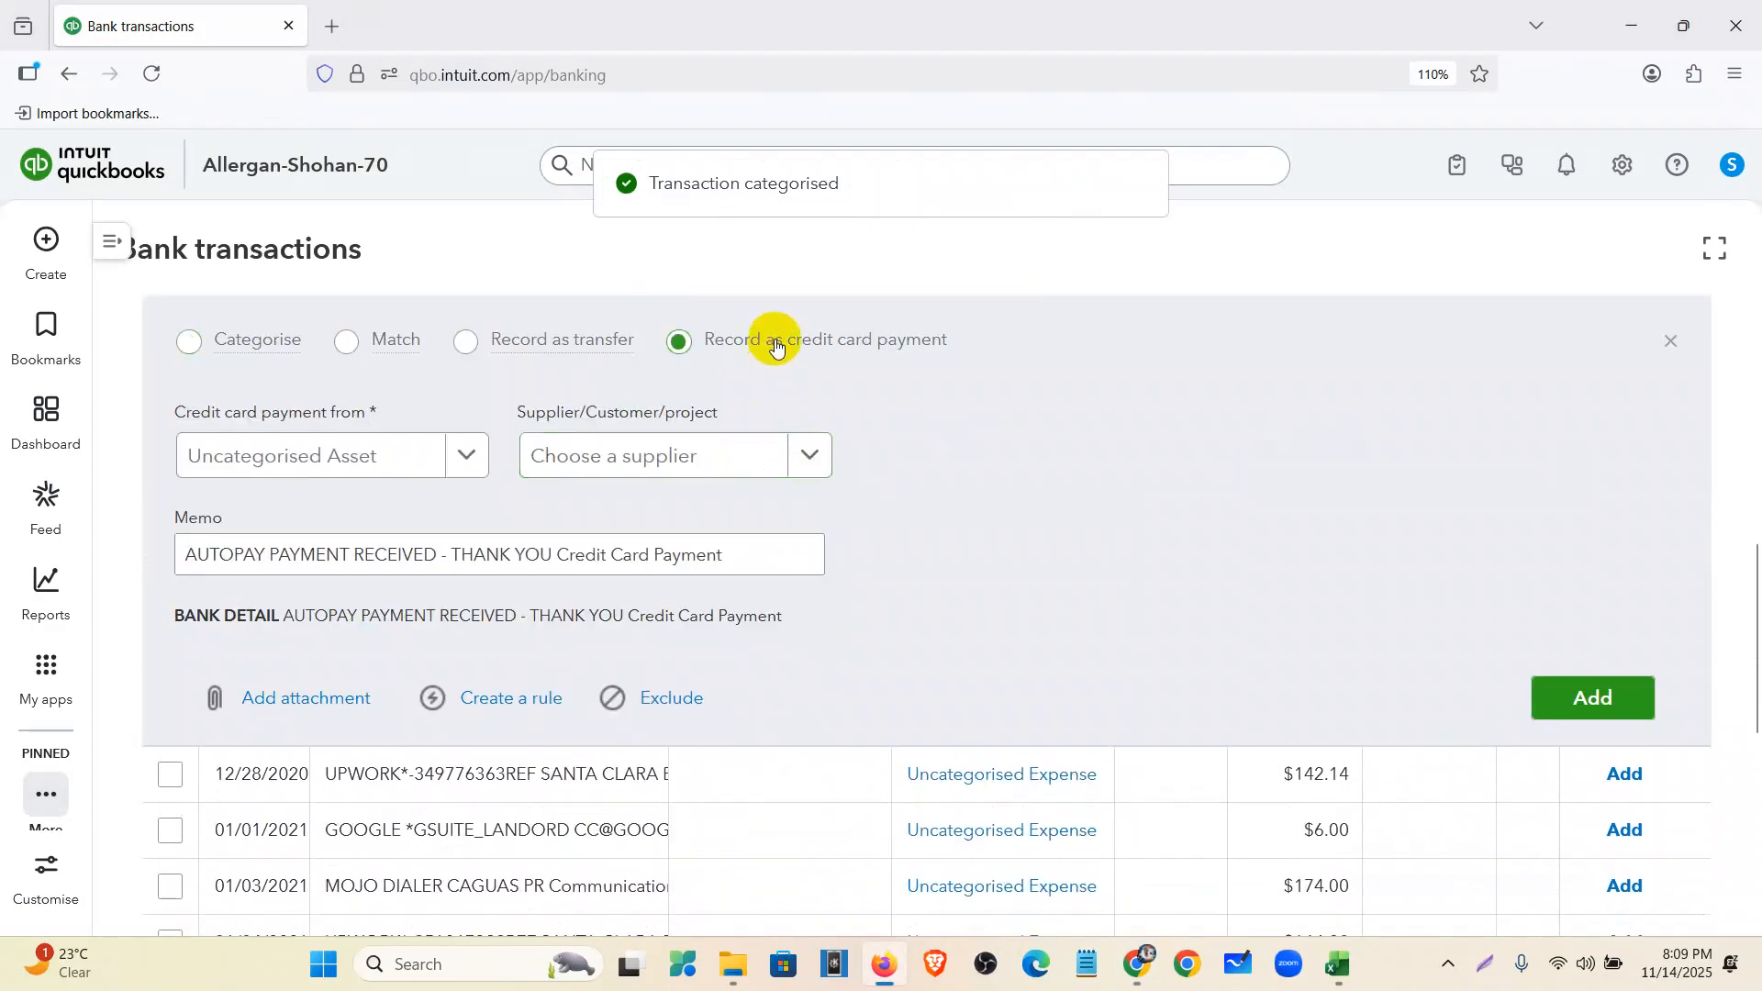
left_click(413, 463)
left_click(405, 615)
left_click(1582, 707)
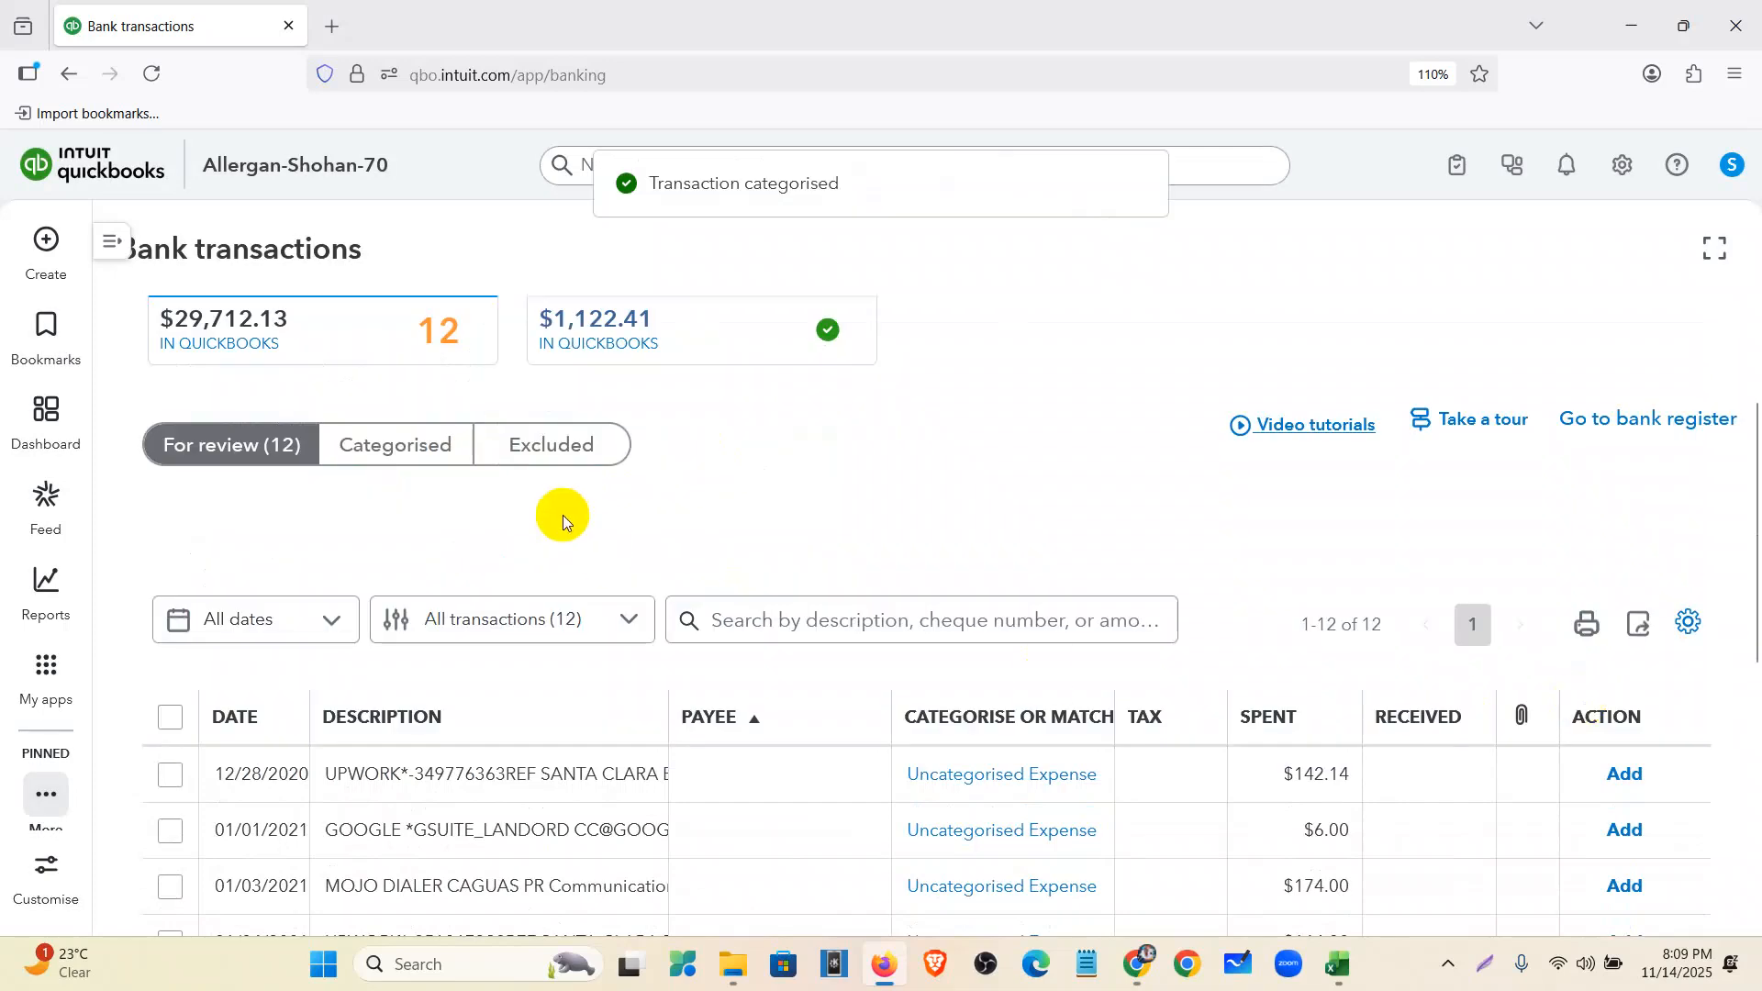
scroll(563, 522, "down", 3)
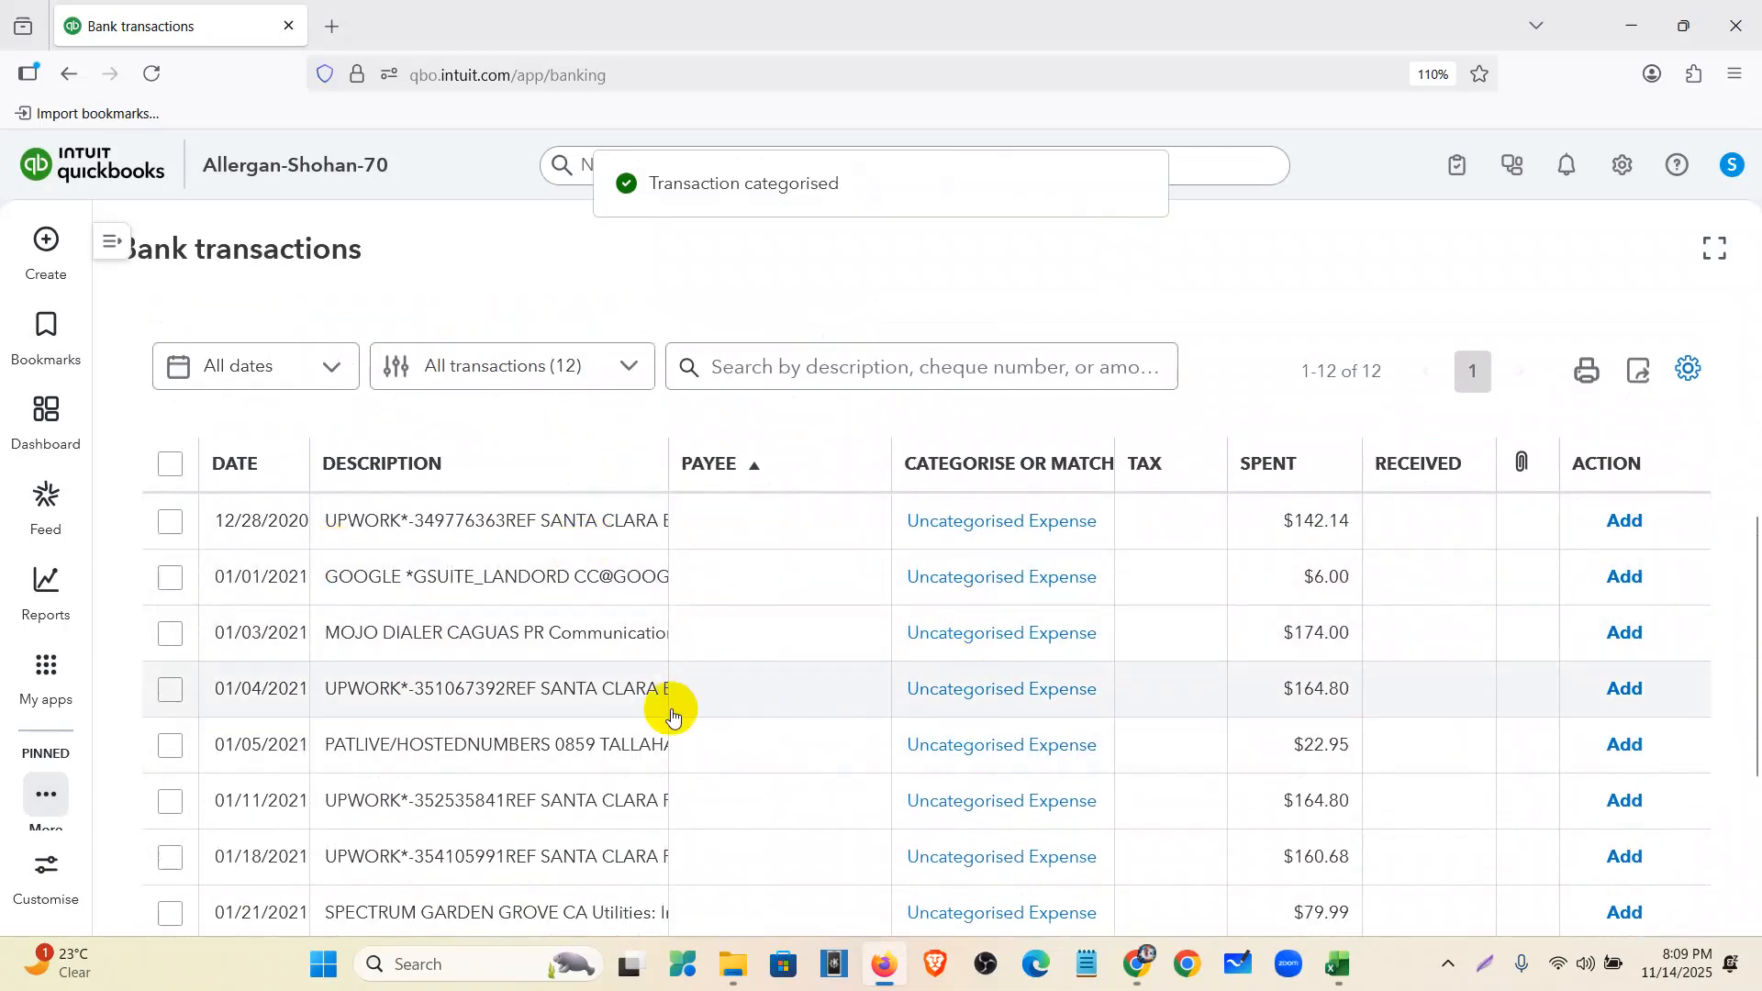
scroll(671, 695, "up", 4)
scroll(551, 624, "up", 1)
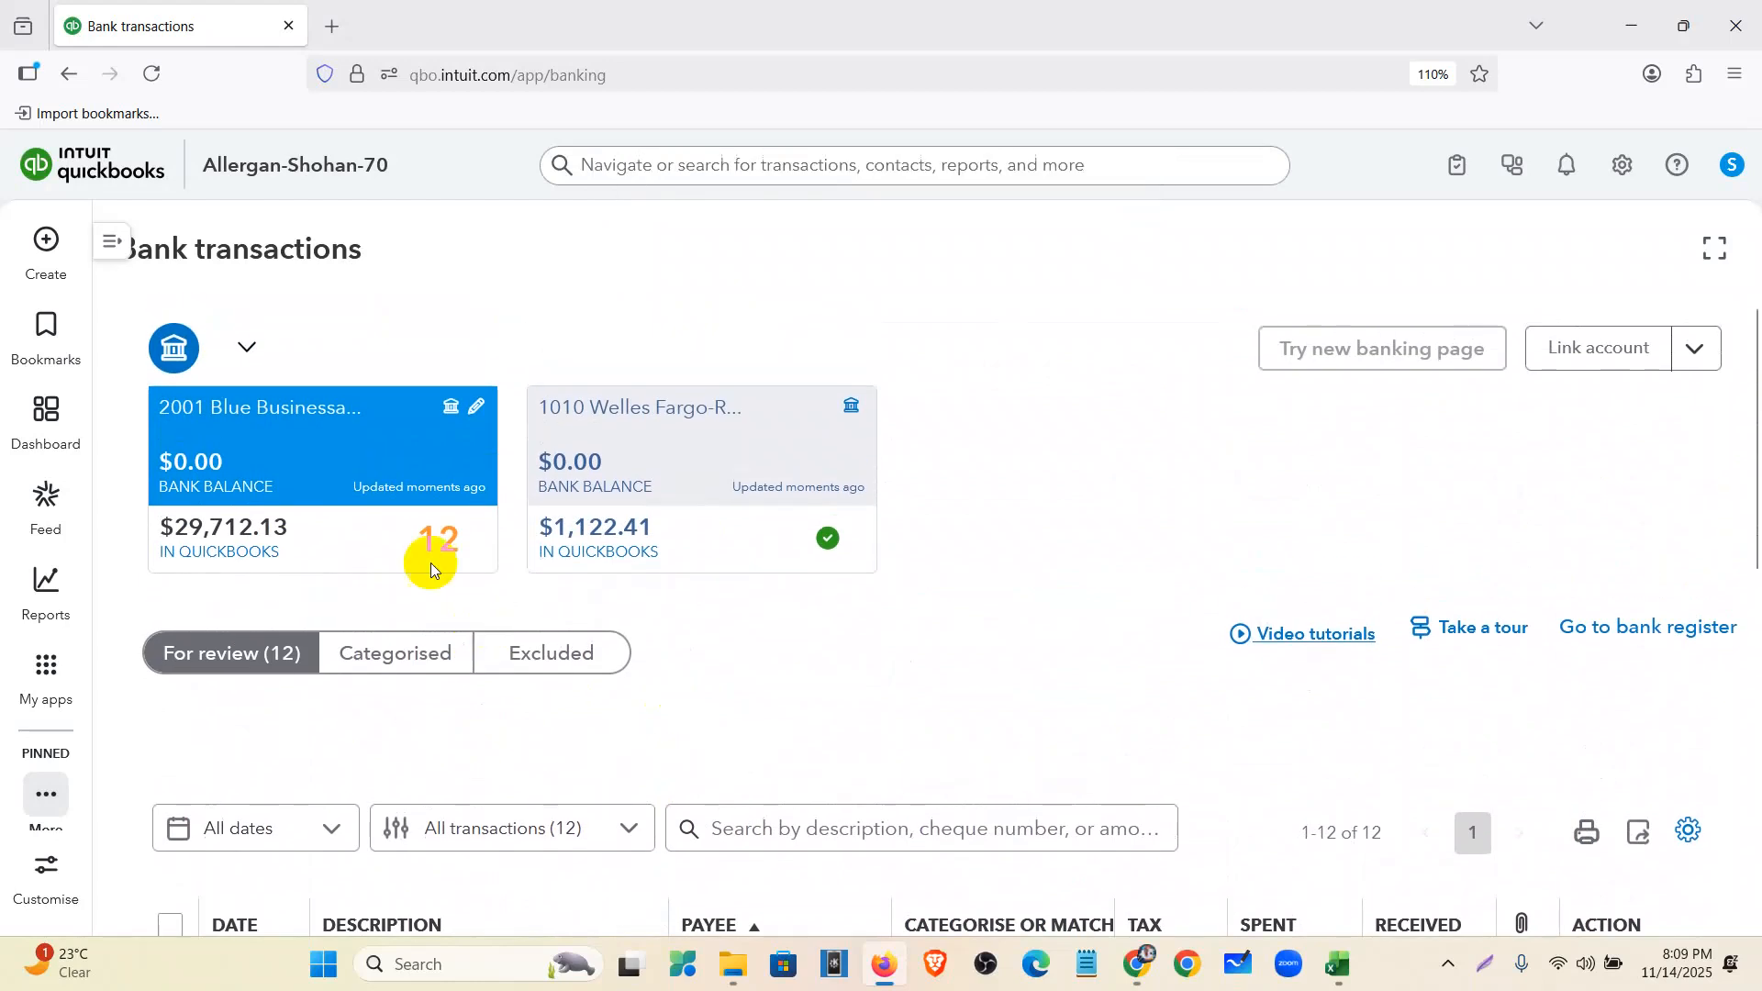
- Go to the bank Rules page and start a new rule
left_click(105, 240)
left_click(200, 495)
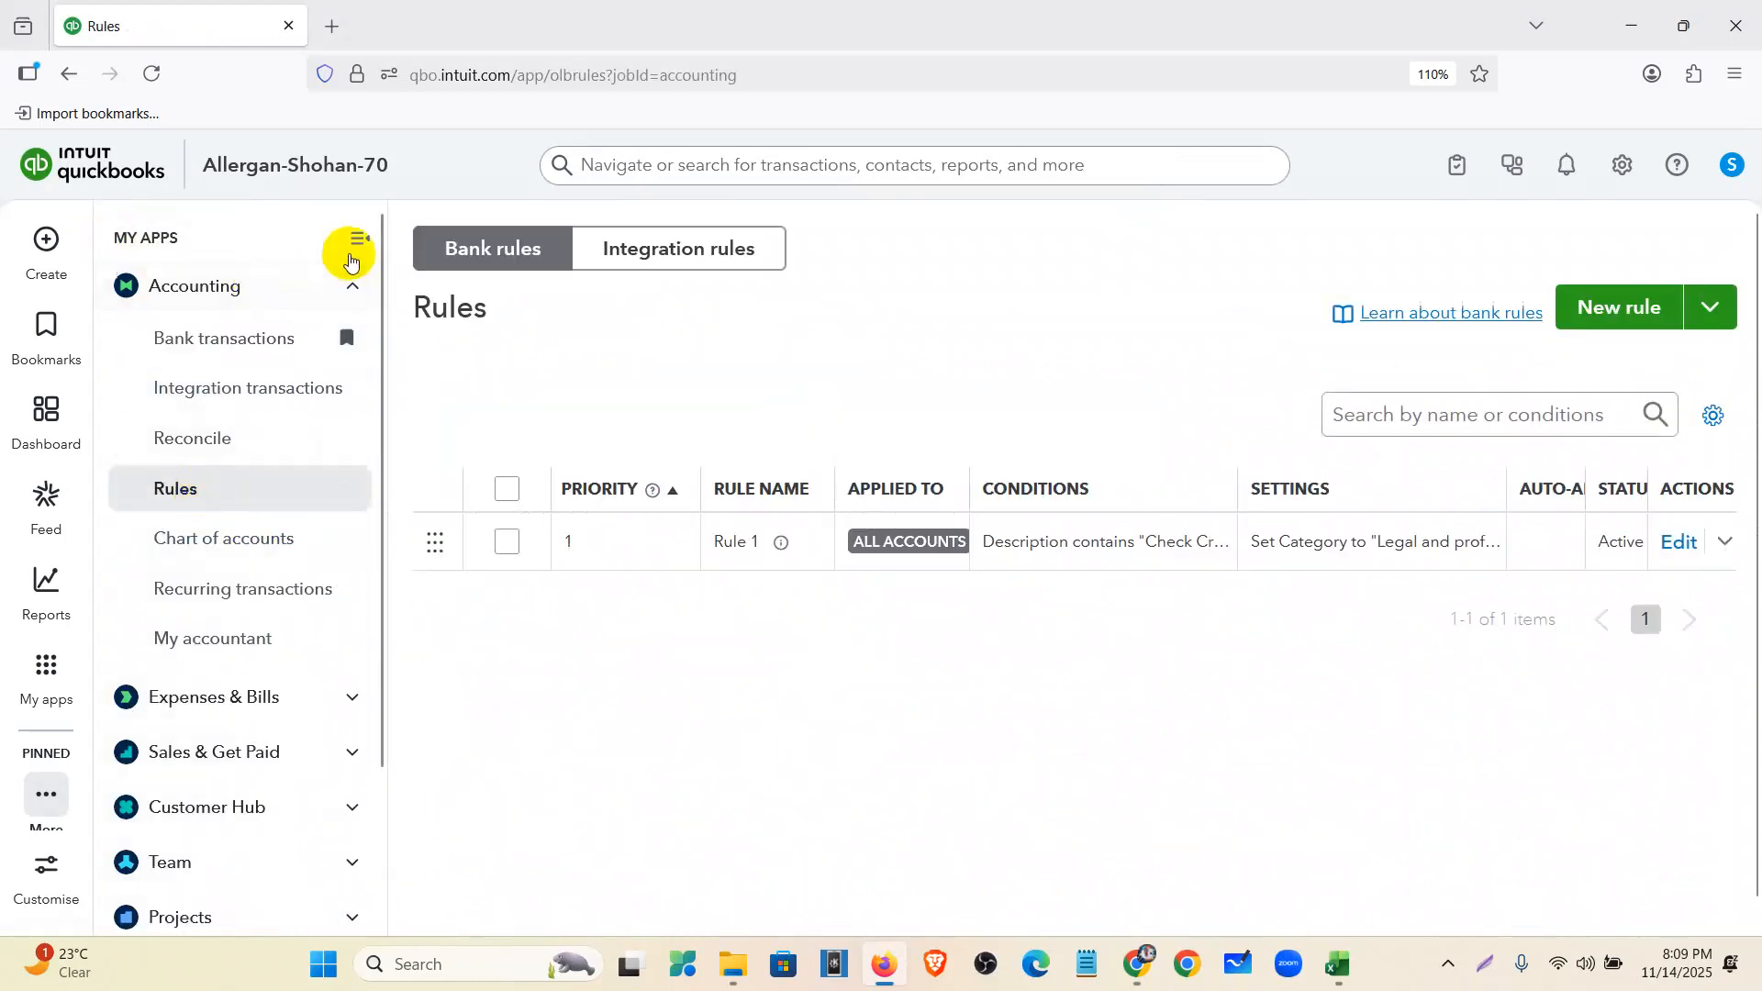
left_click(356, 240)
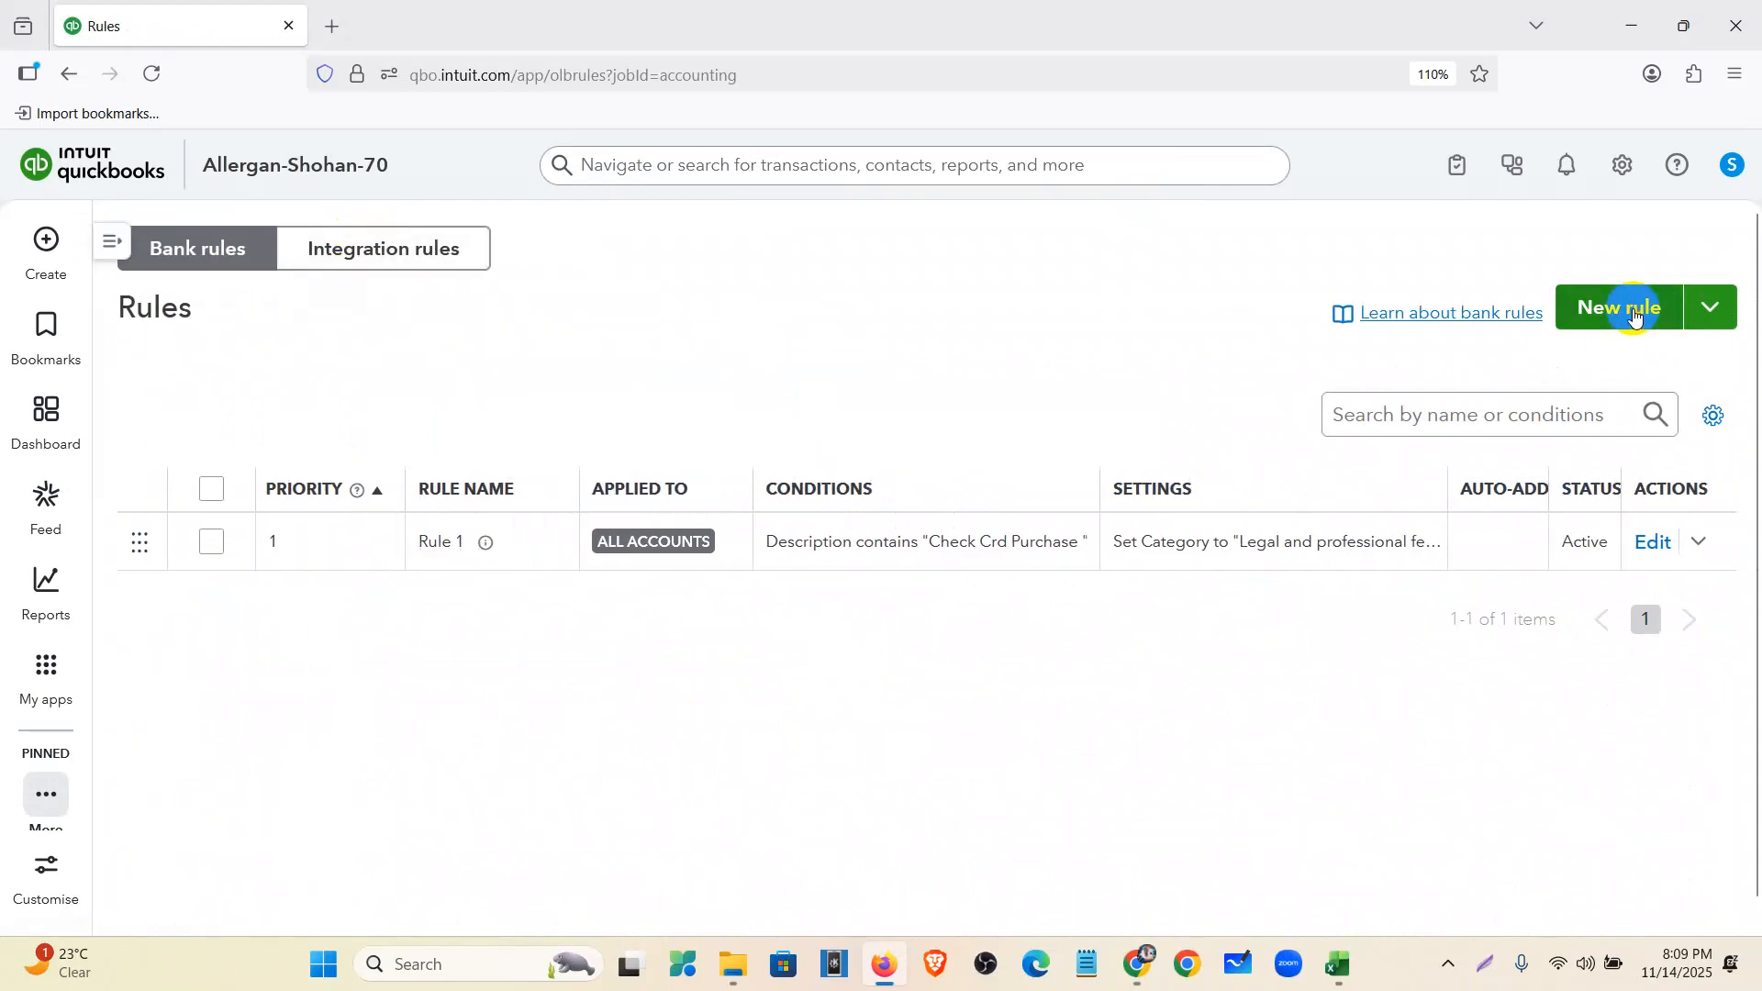
left_click(1633, 310)
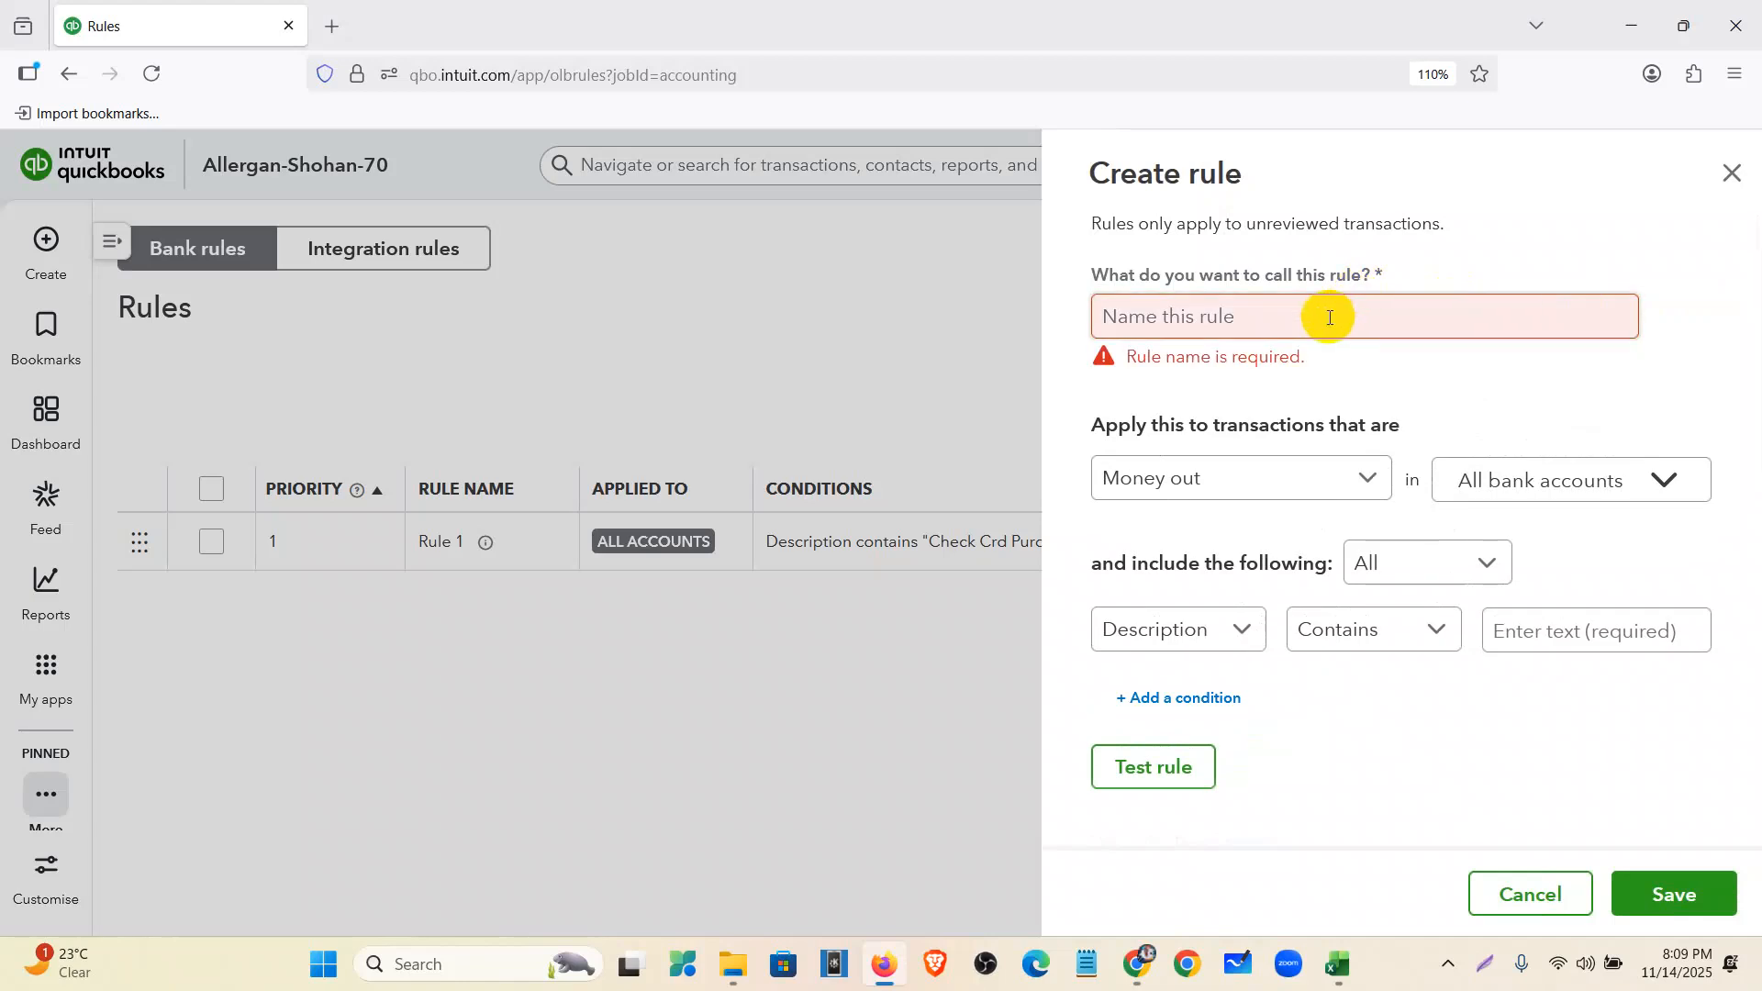
key("Escape")
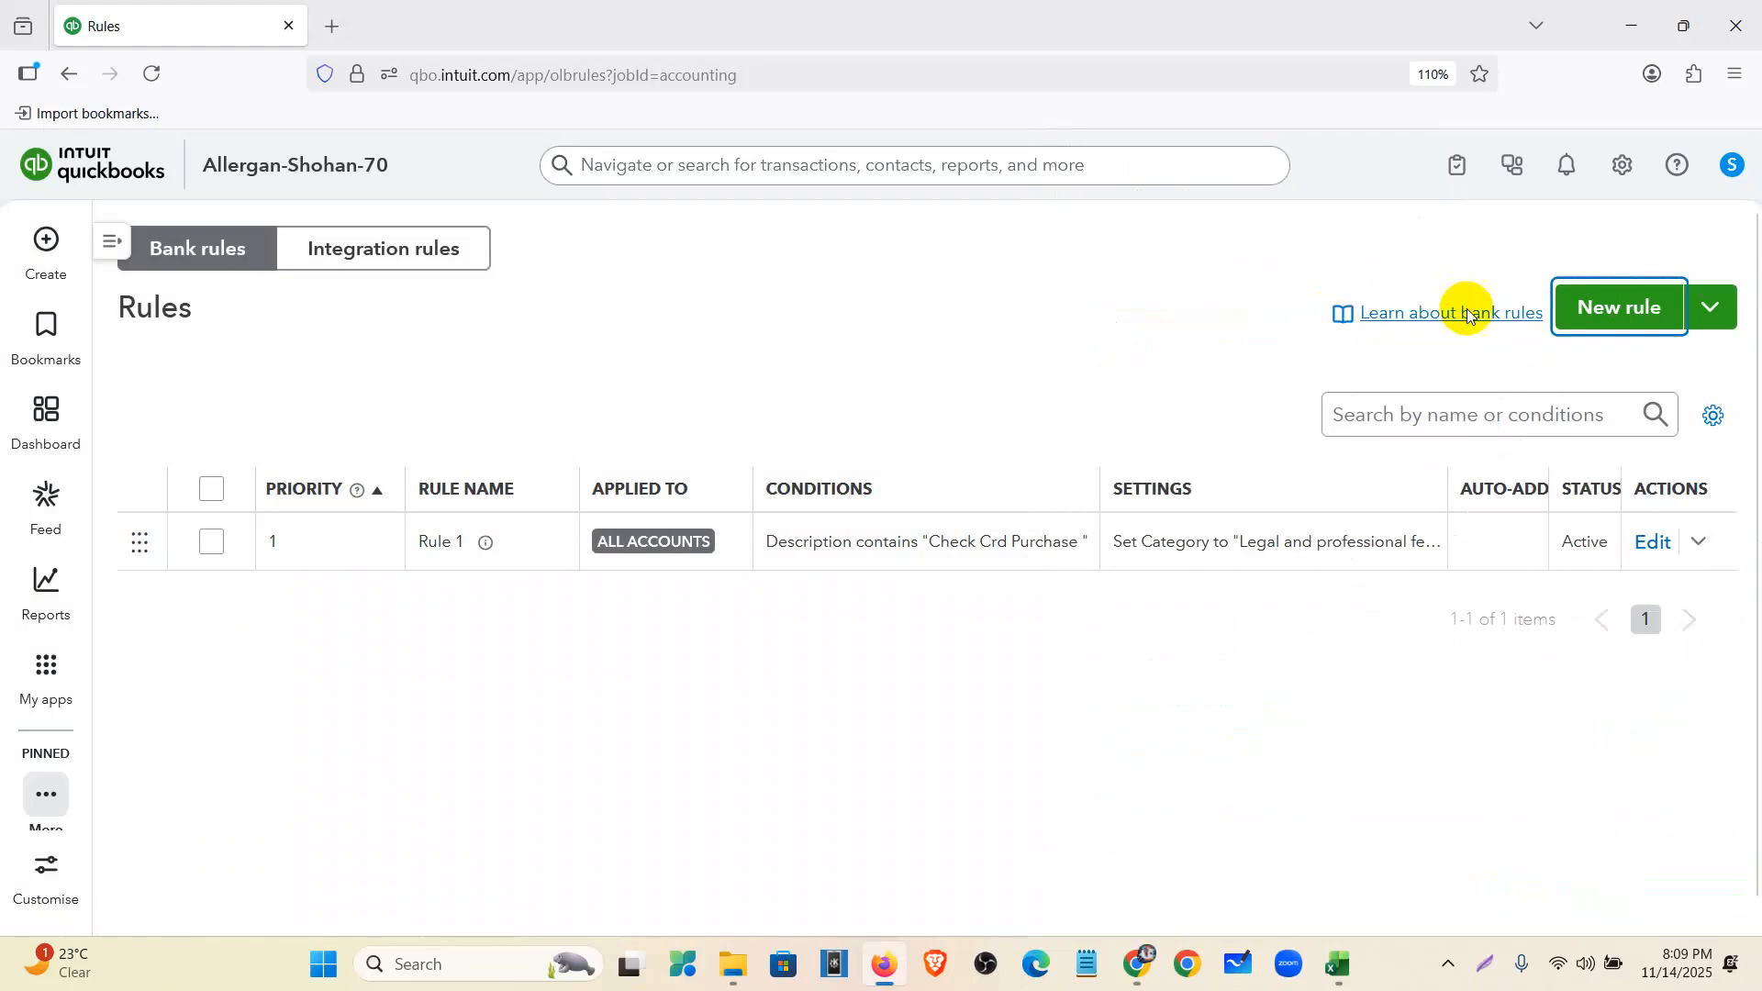
left_click(1593, 312)
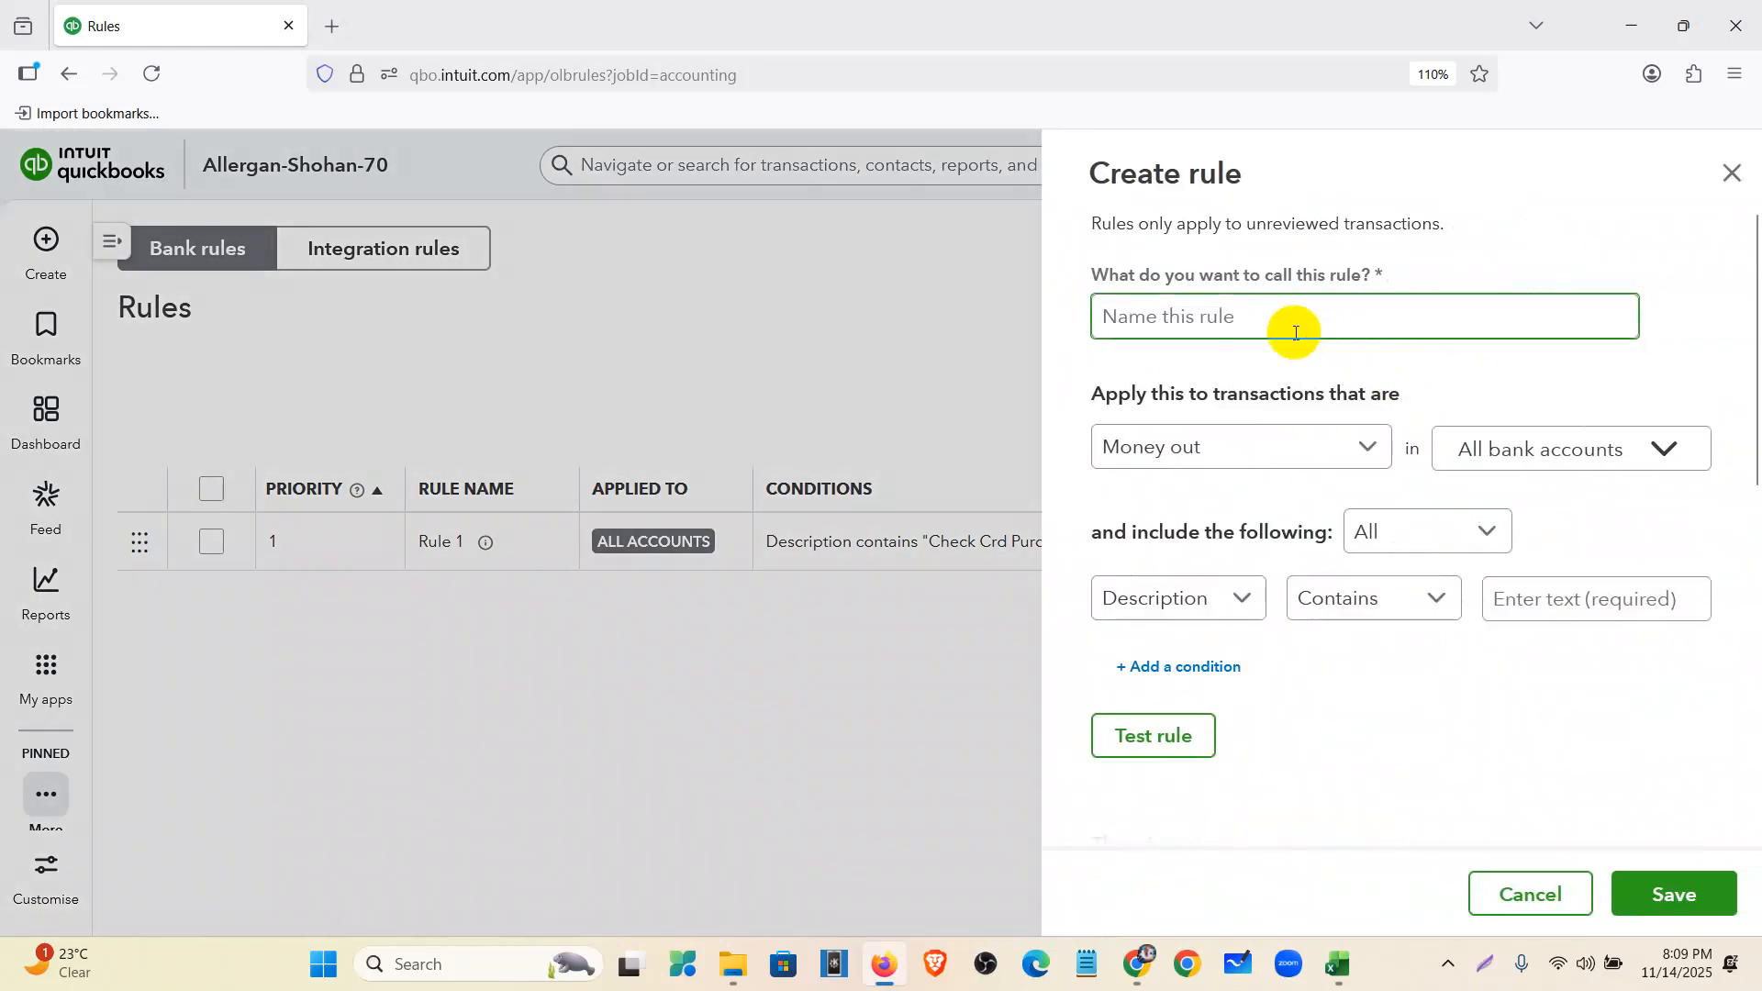
- Check the five Upwork amounts (12/28/2020 through 1/25/2021) in the Excel credit card sheet
left_click(1344, 965)
left_click(1420, 459)
left_click(1239, 406)
left_click(1142, 376)
left_click(1141, 462)
left_click(1139, 518)
left_click(1138, 547)
left_click(1140, 689)
- Back in QuickBooks, duplicate the Rules page into a second browser tab
left_click(1138, 964)
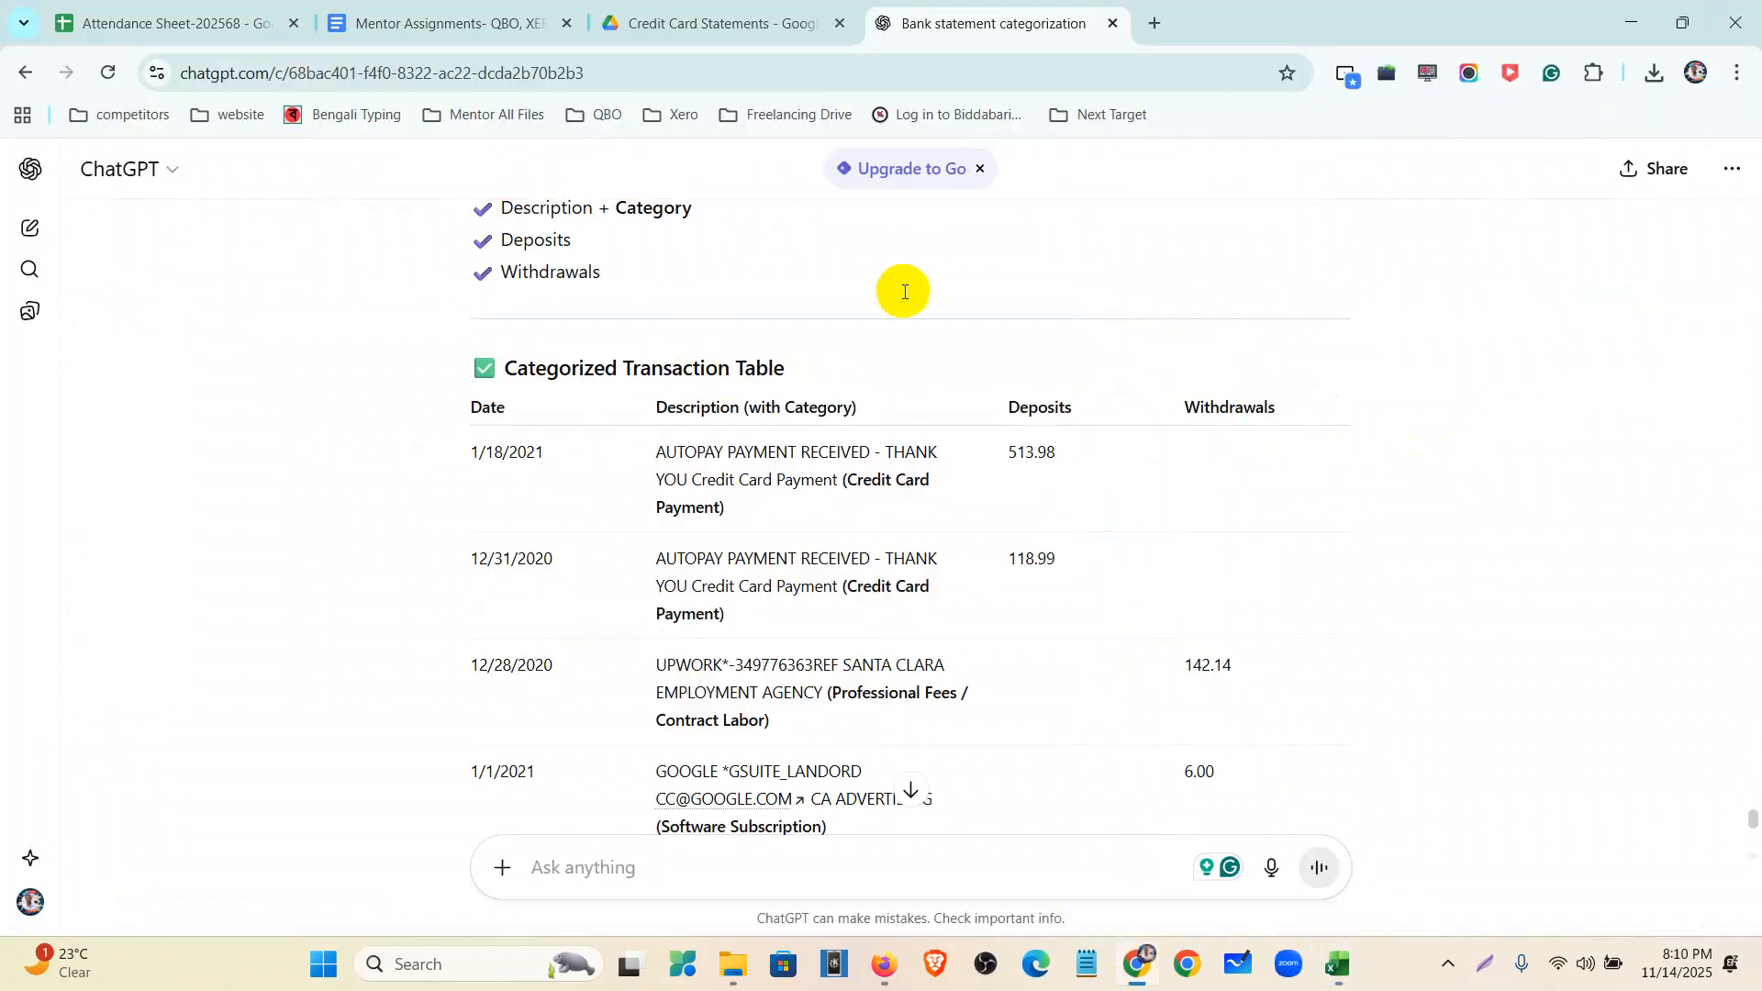
left_click(885, 962)
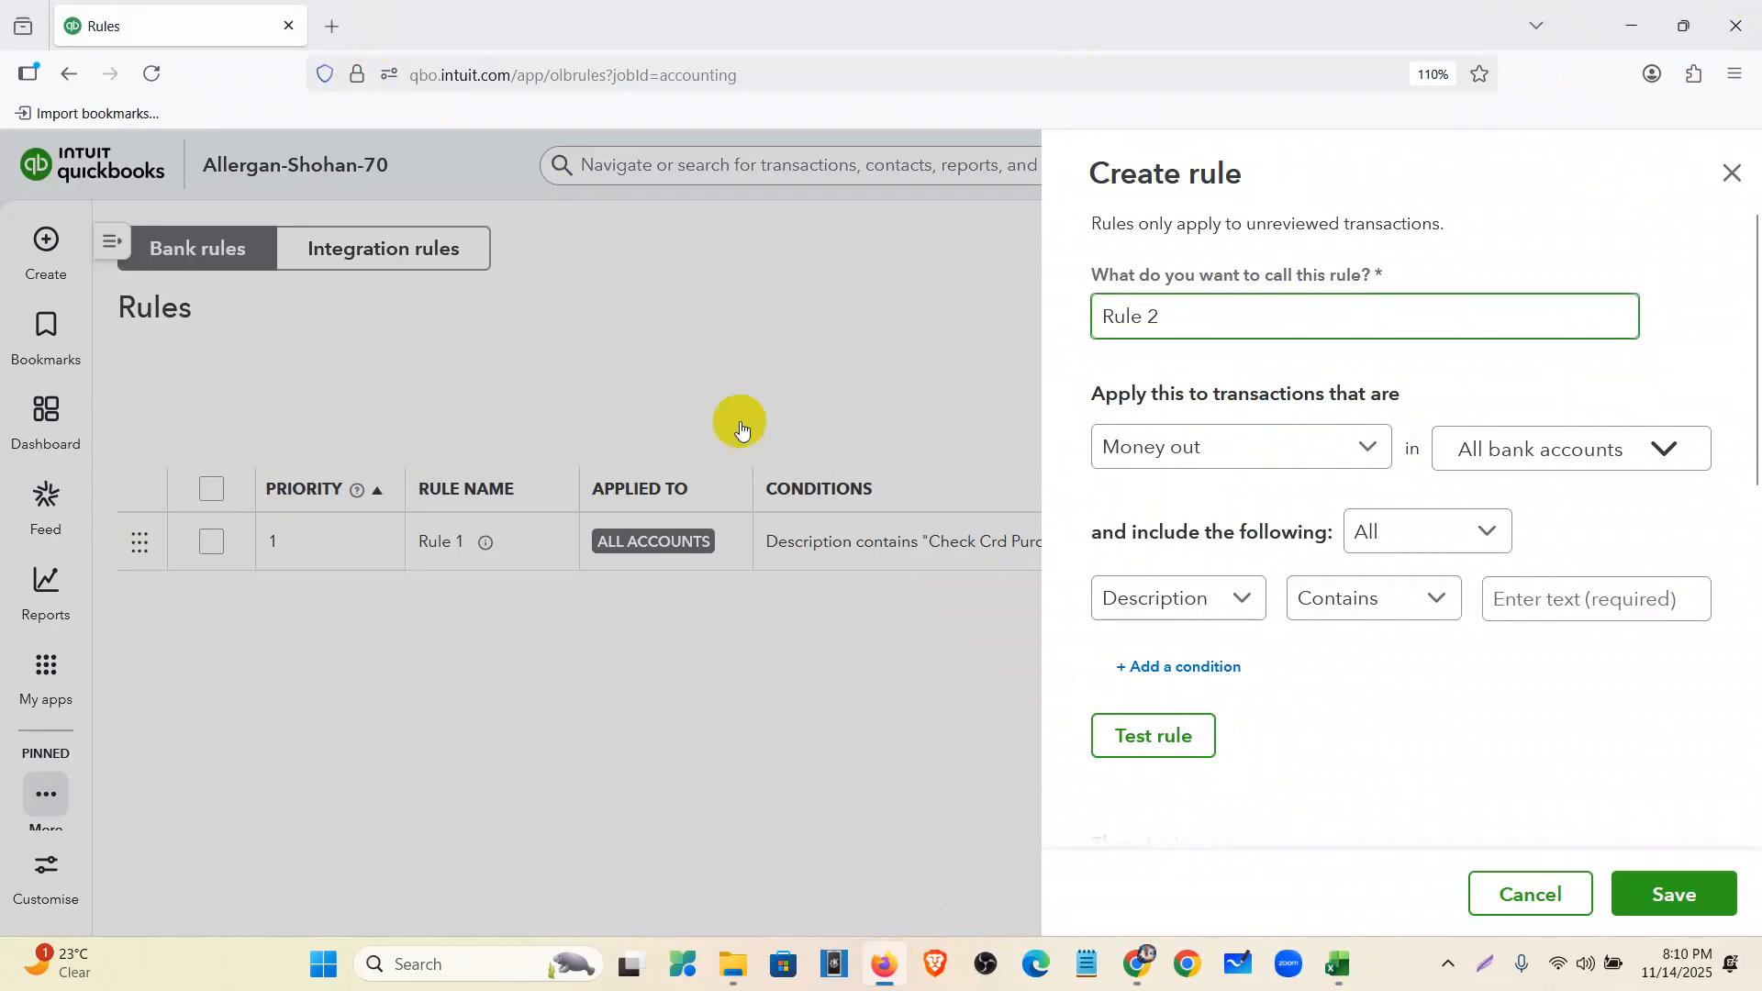
right_click(110, 10)
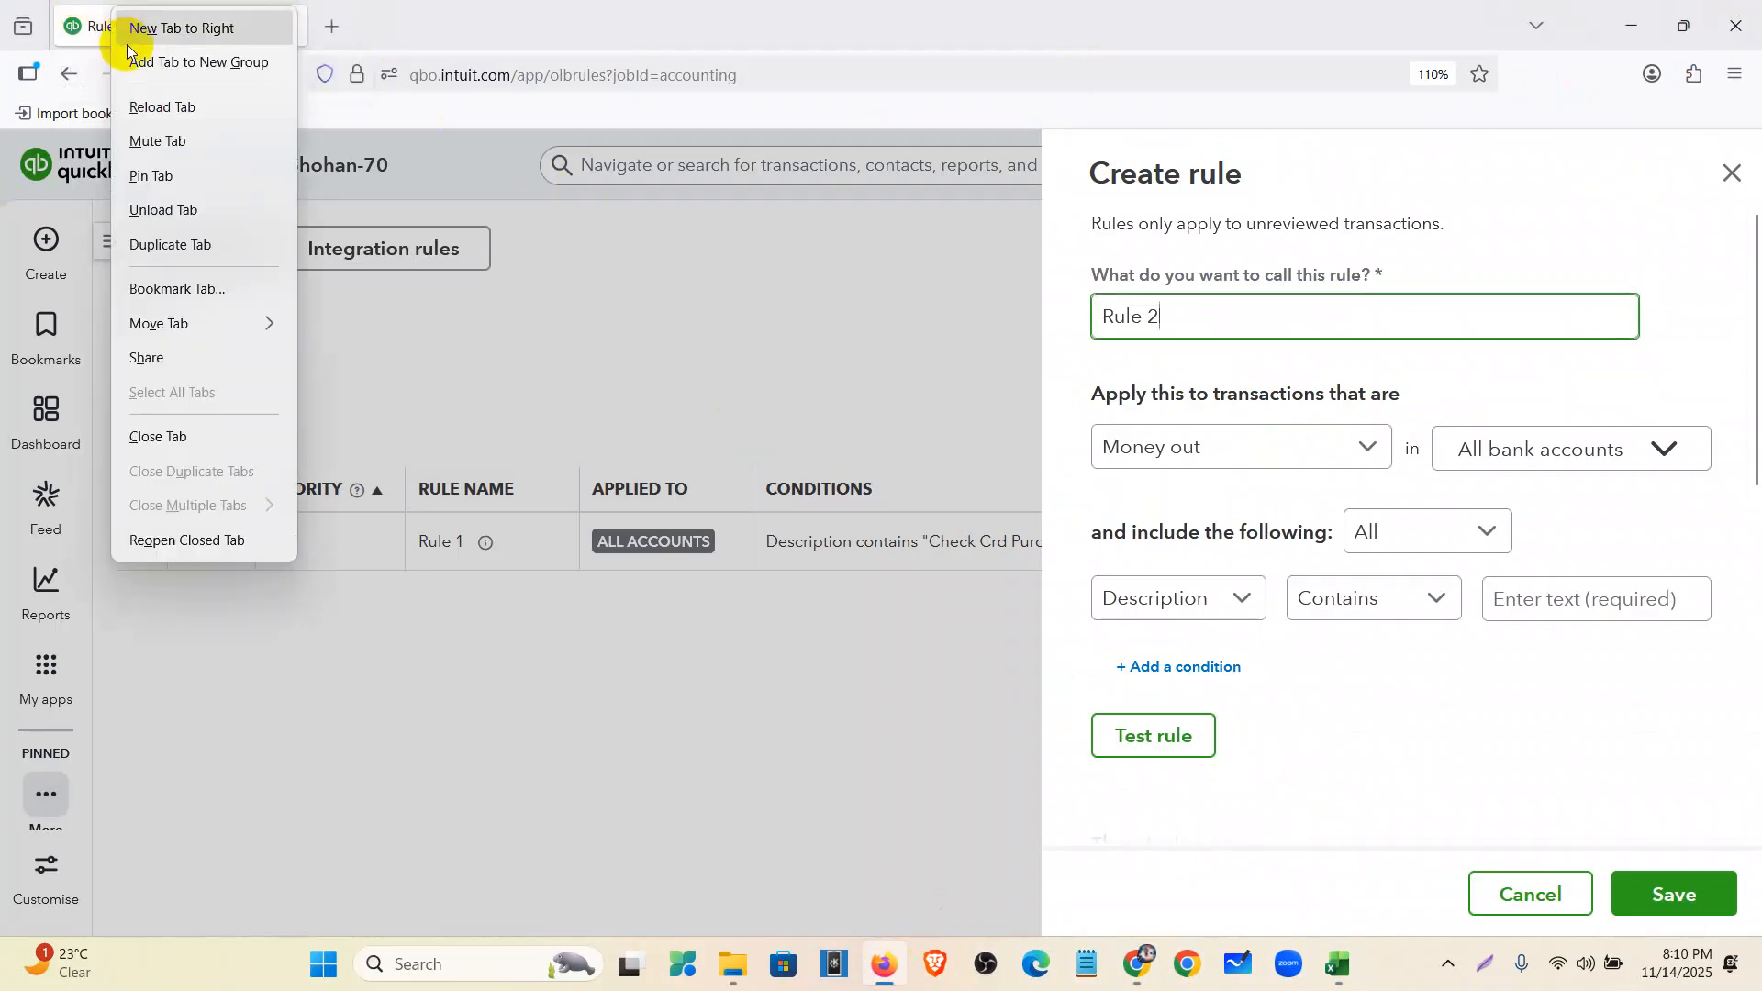
left_click(174, 248)
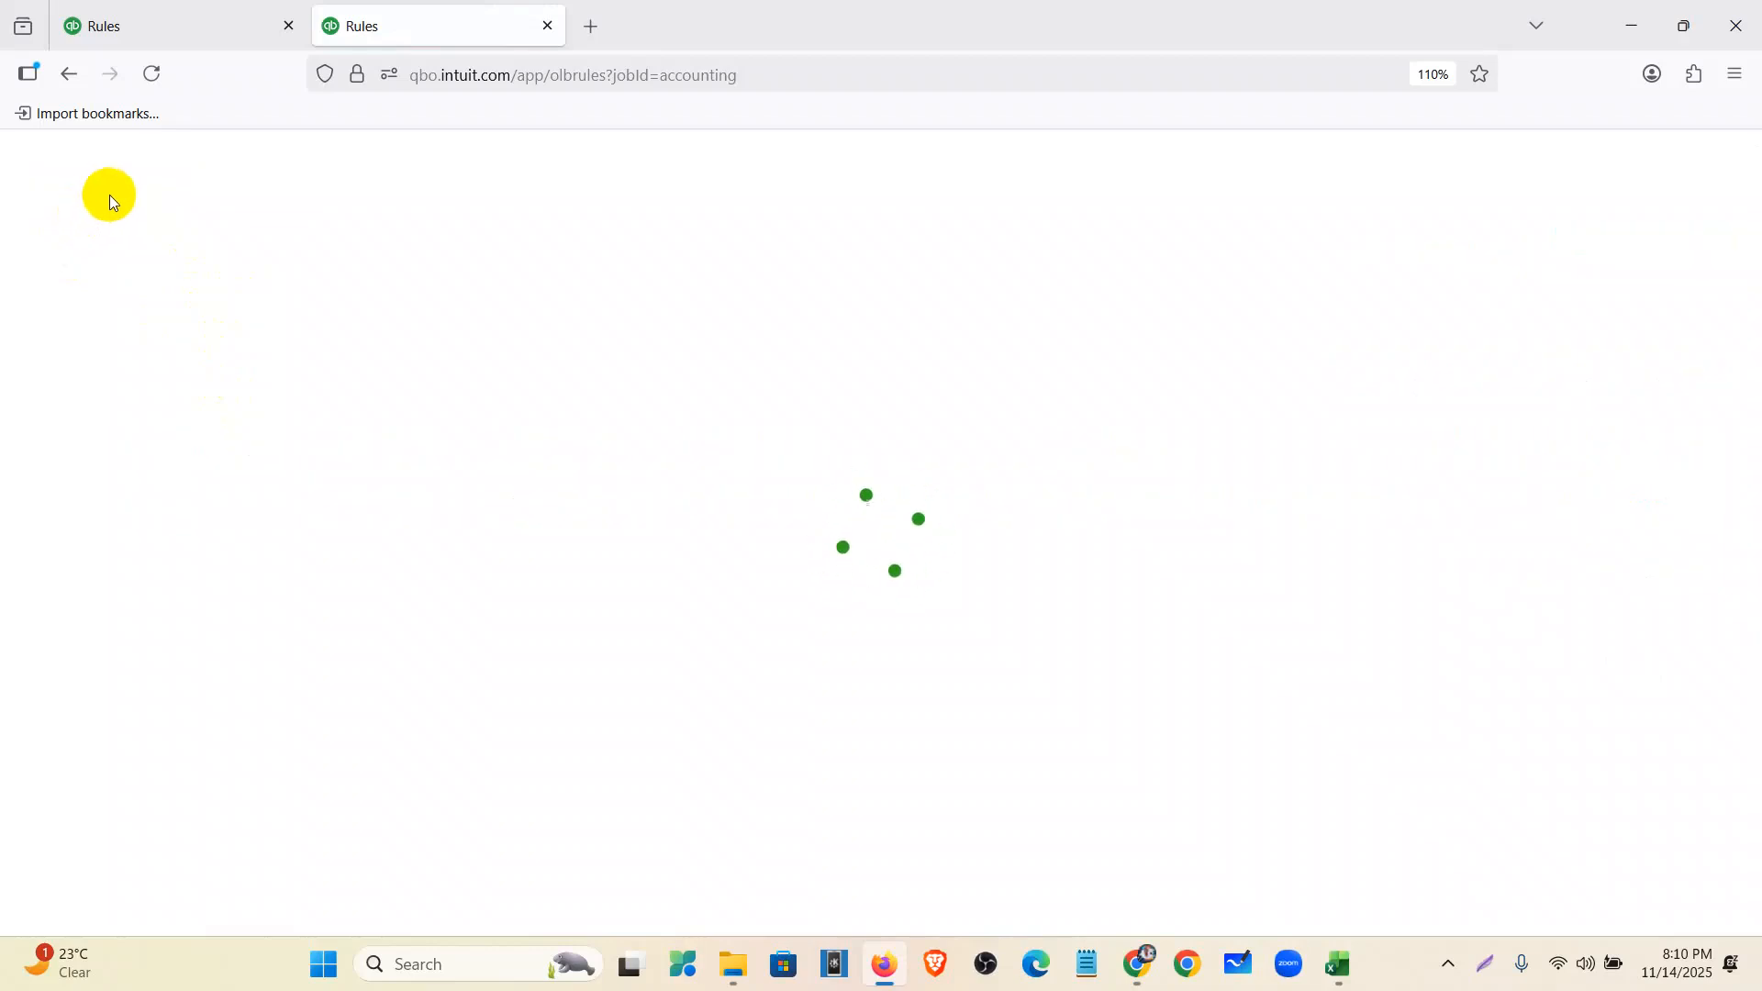
- Show Bank transactions in the duplicated tab, listing the 12 remaining card transactions as Uncategorised Expense
mouse_move(46, 665)
left_click(279, 340)
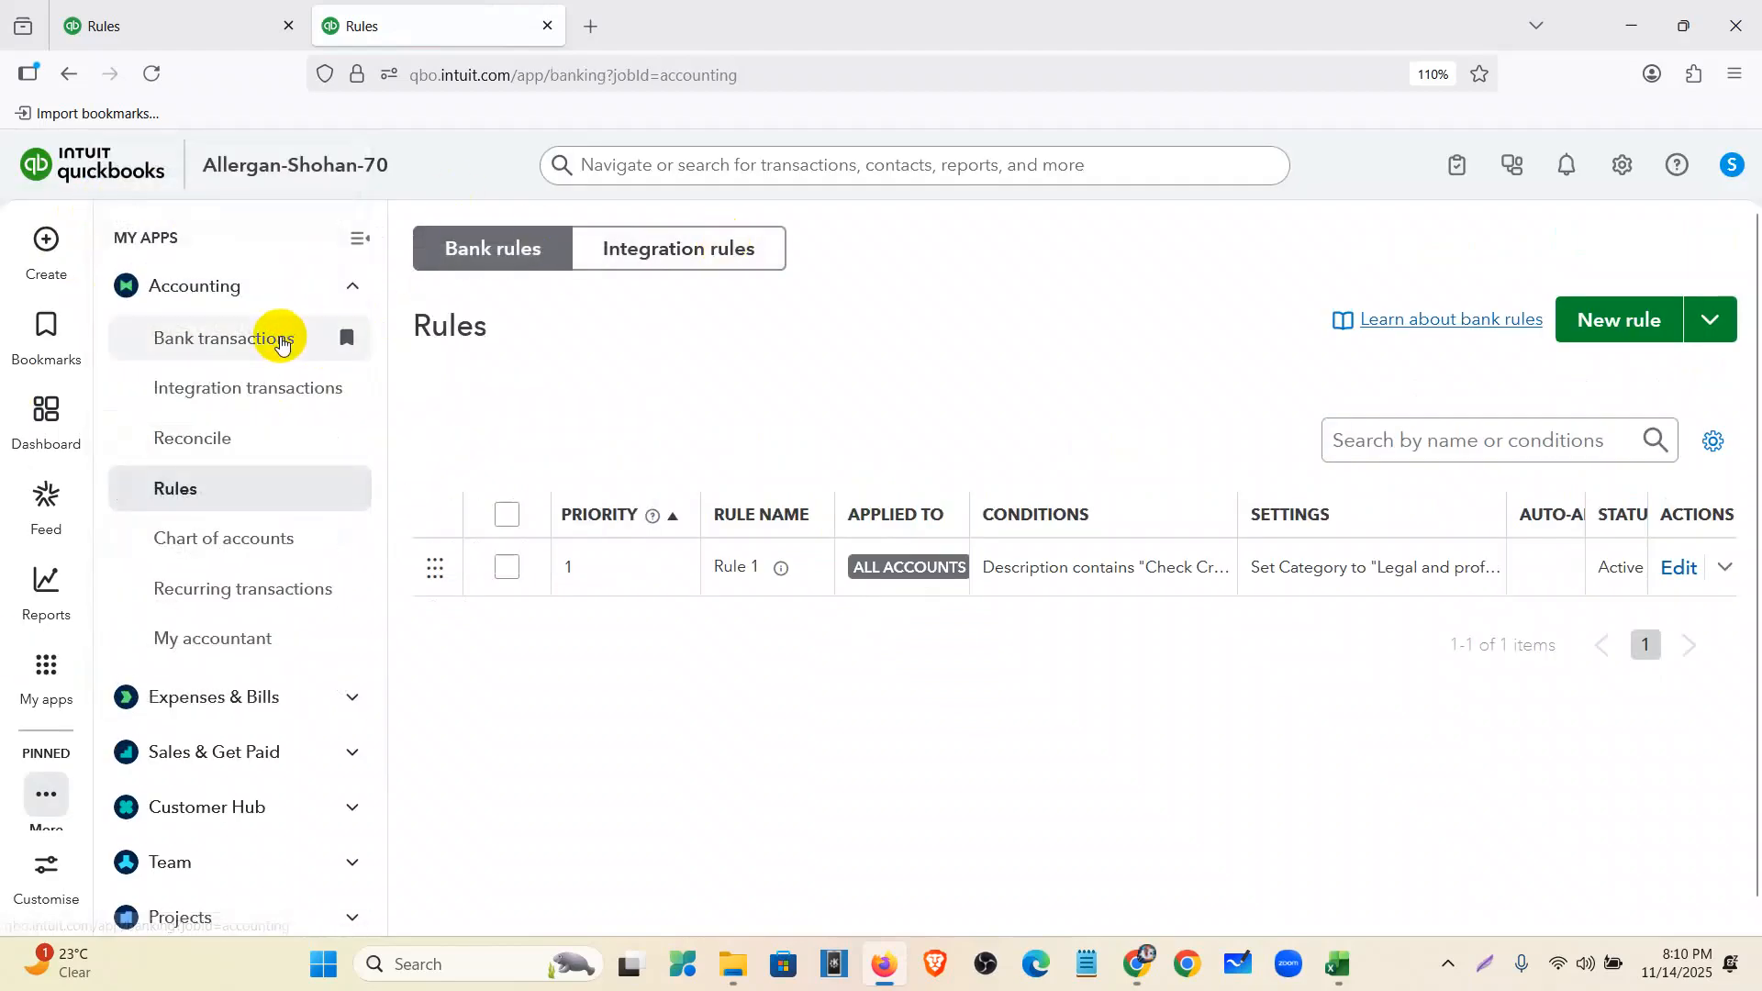
left_click(352, 243)
scroll(742, 646, "down", 8)
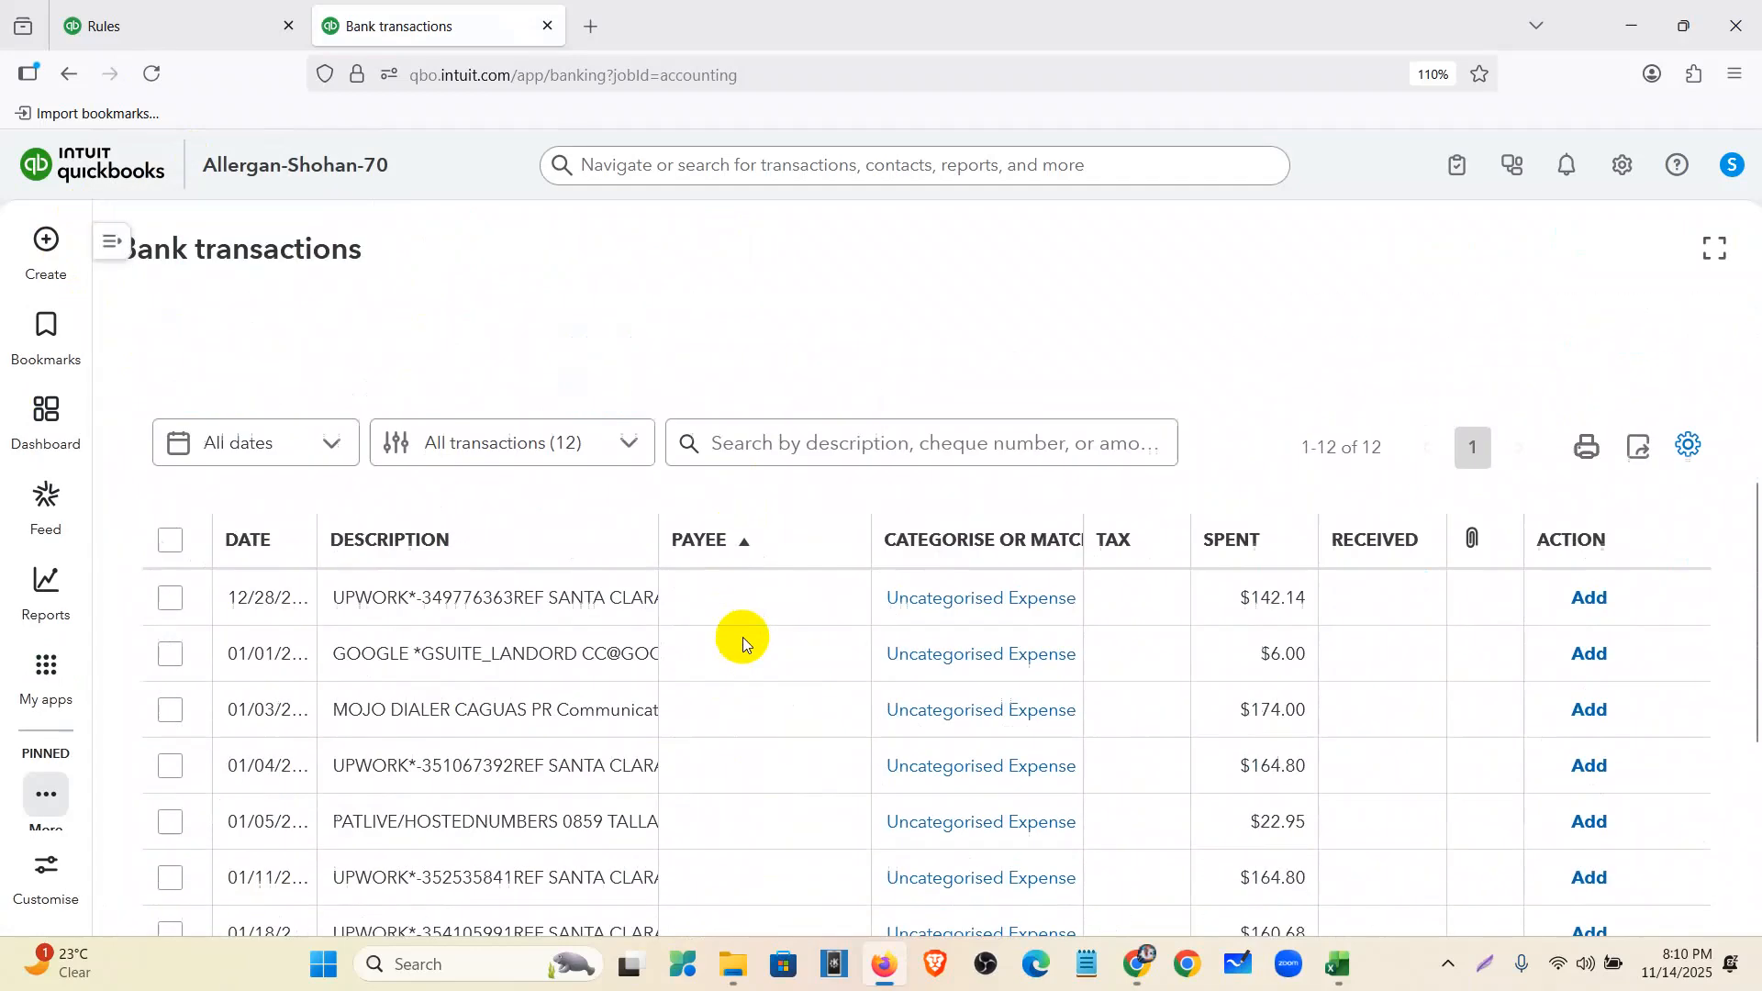
scroll(1275, 360, "up", 3)
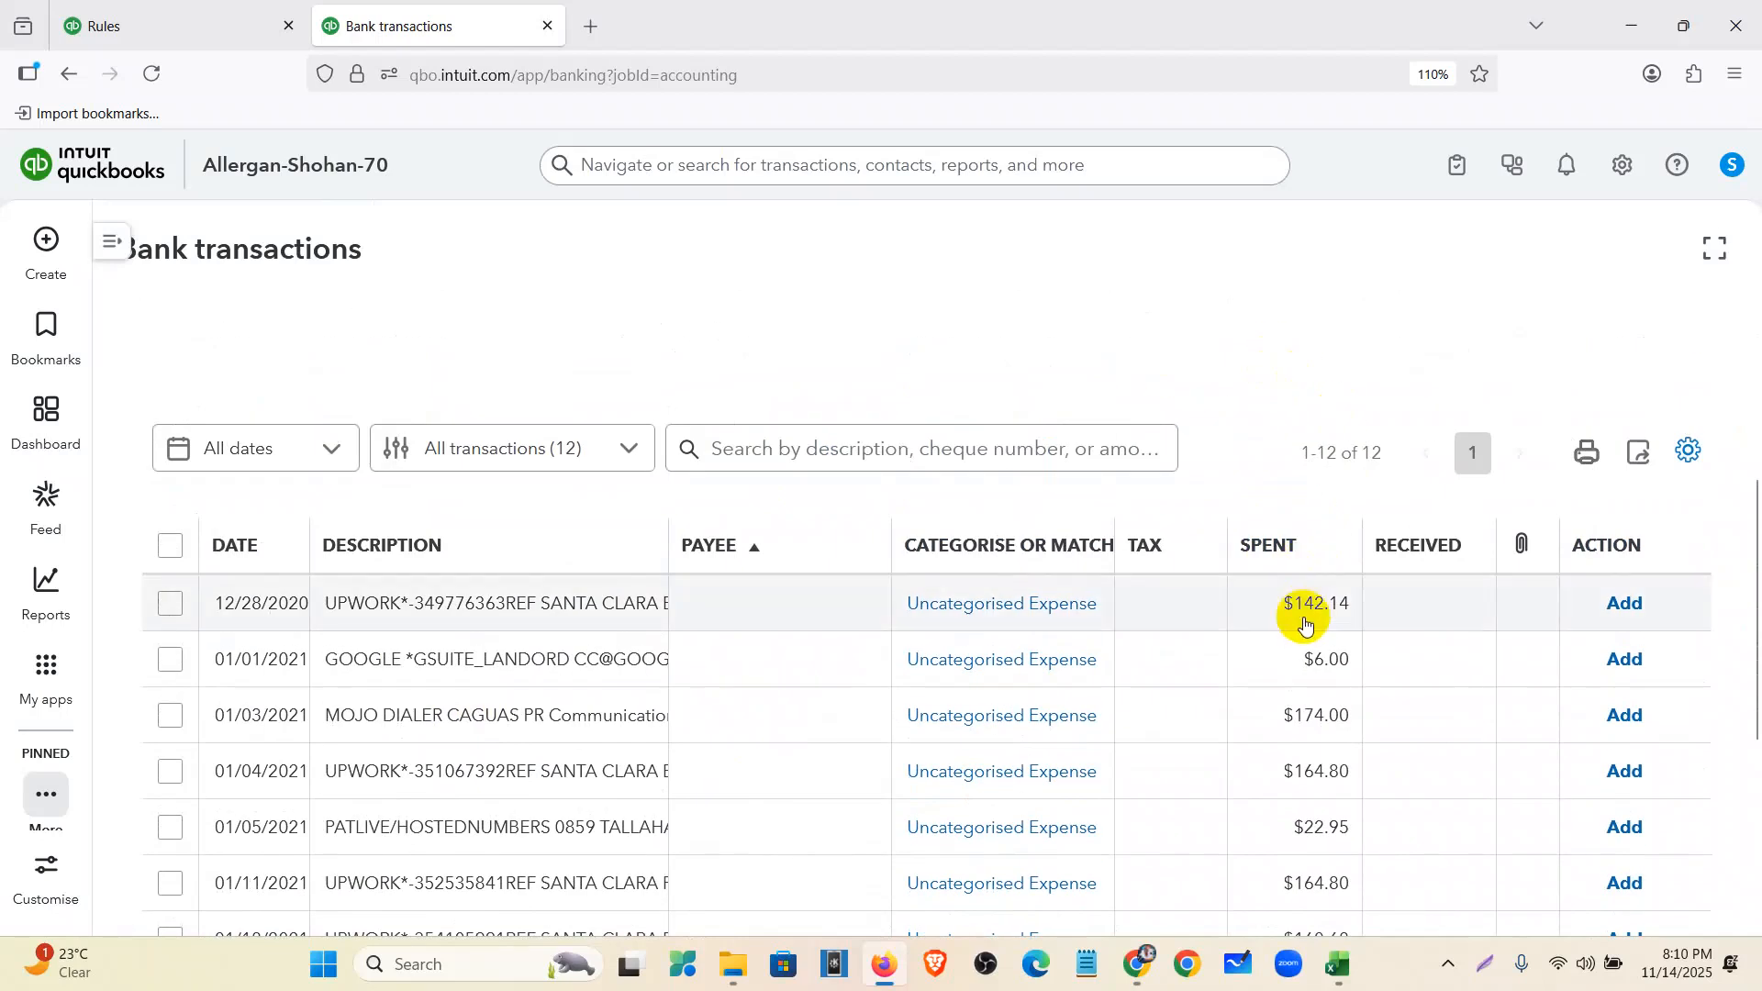
scroll(1305, 624, "down", 3)
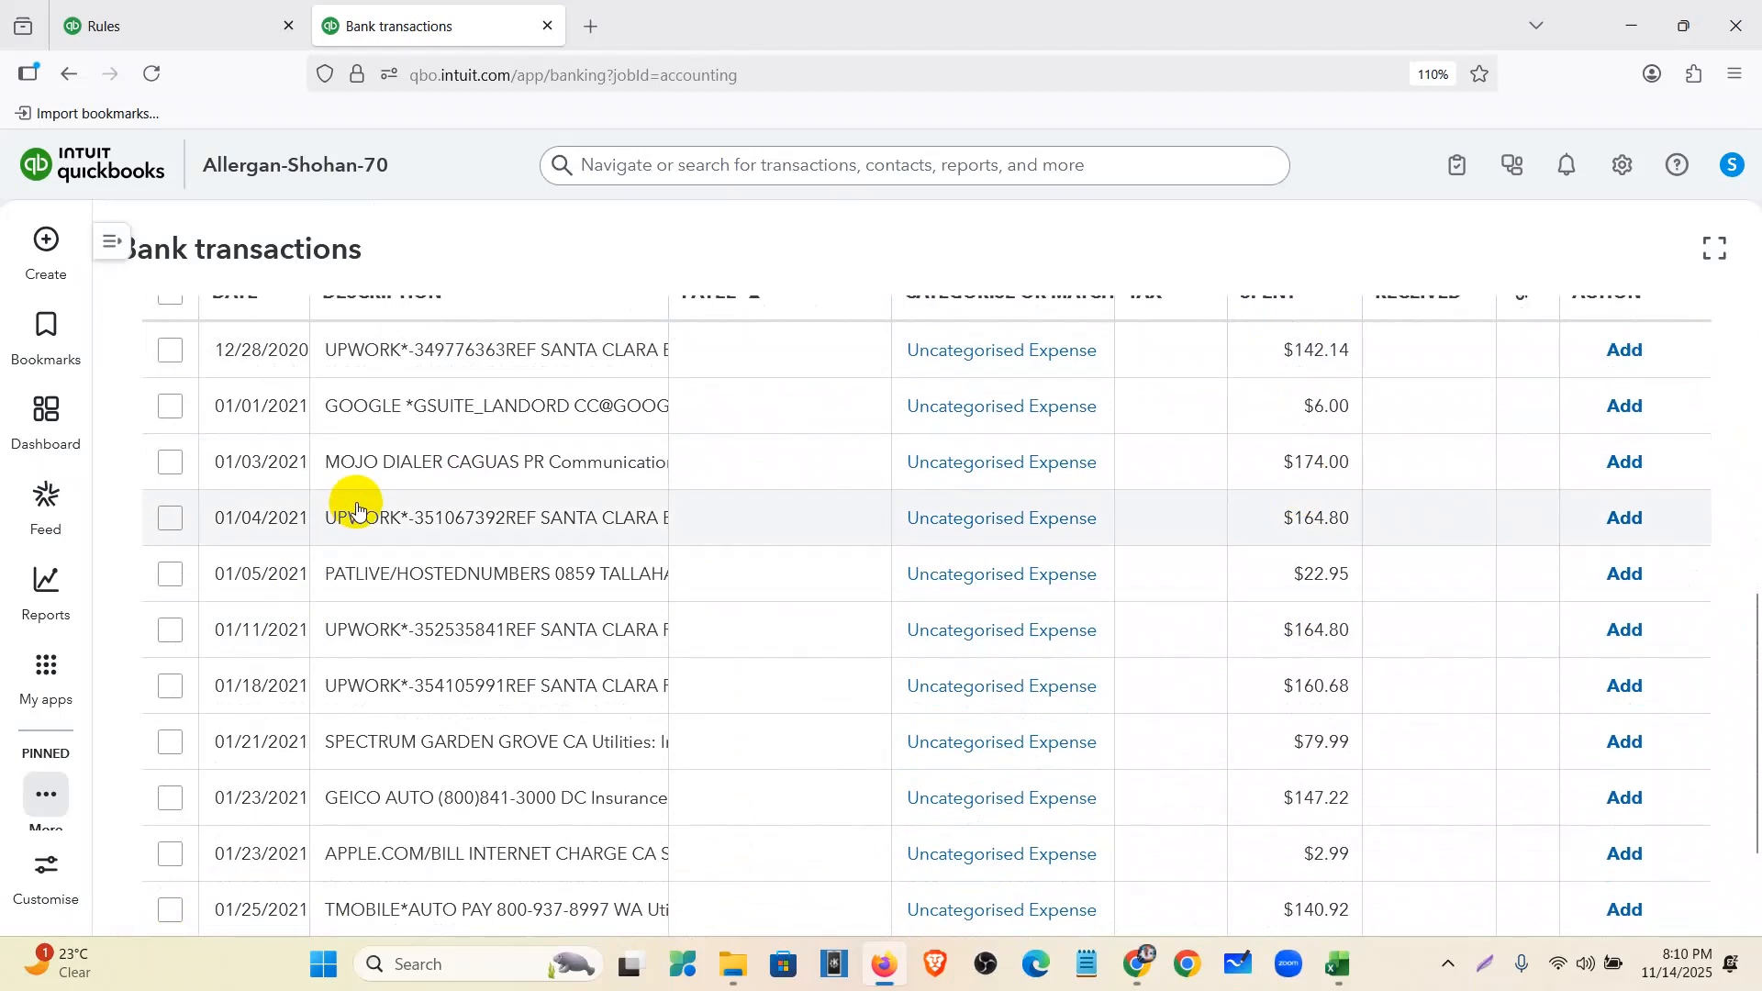
scroll(366, 582, "up", 3)
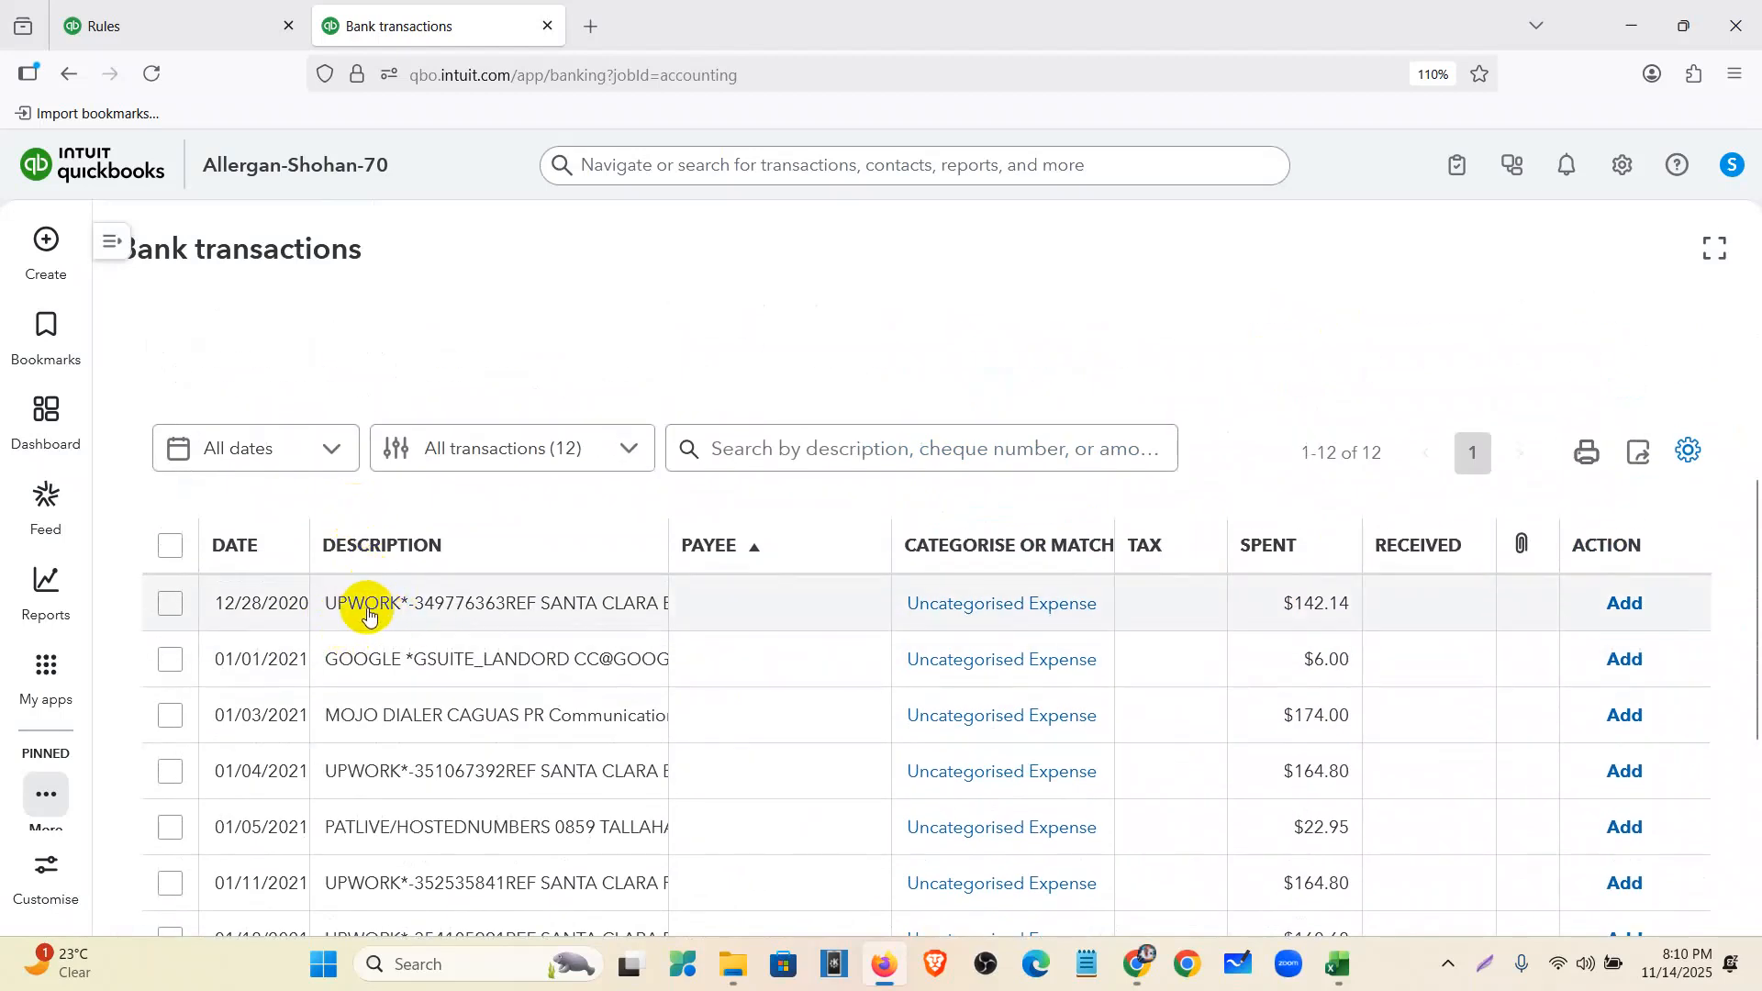
left_click(196, 14)
- Limit Rule 2 to the 2001 Blue Businessa Plus Credit Card account and match Any condition
left_click(1566, 444)
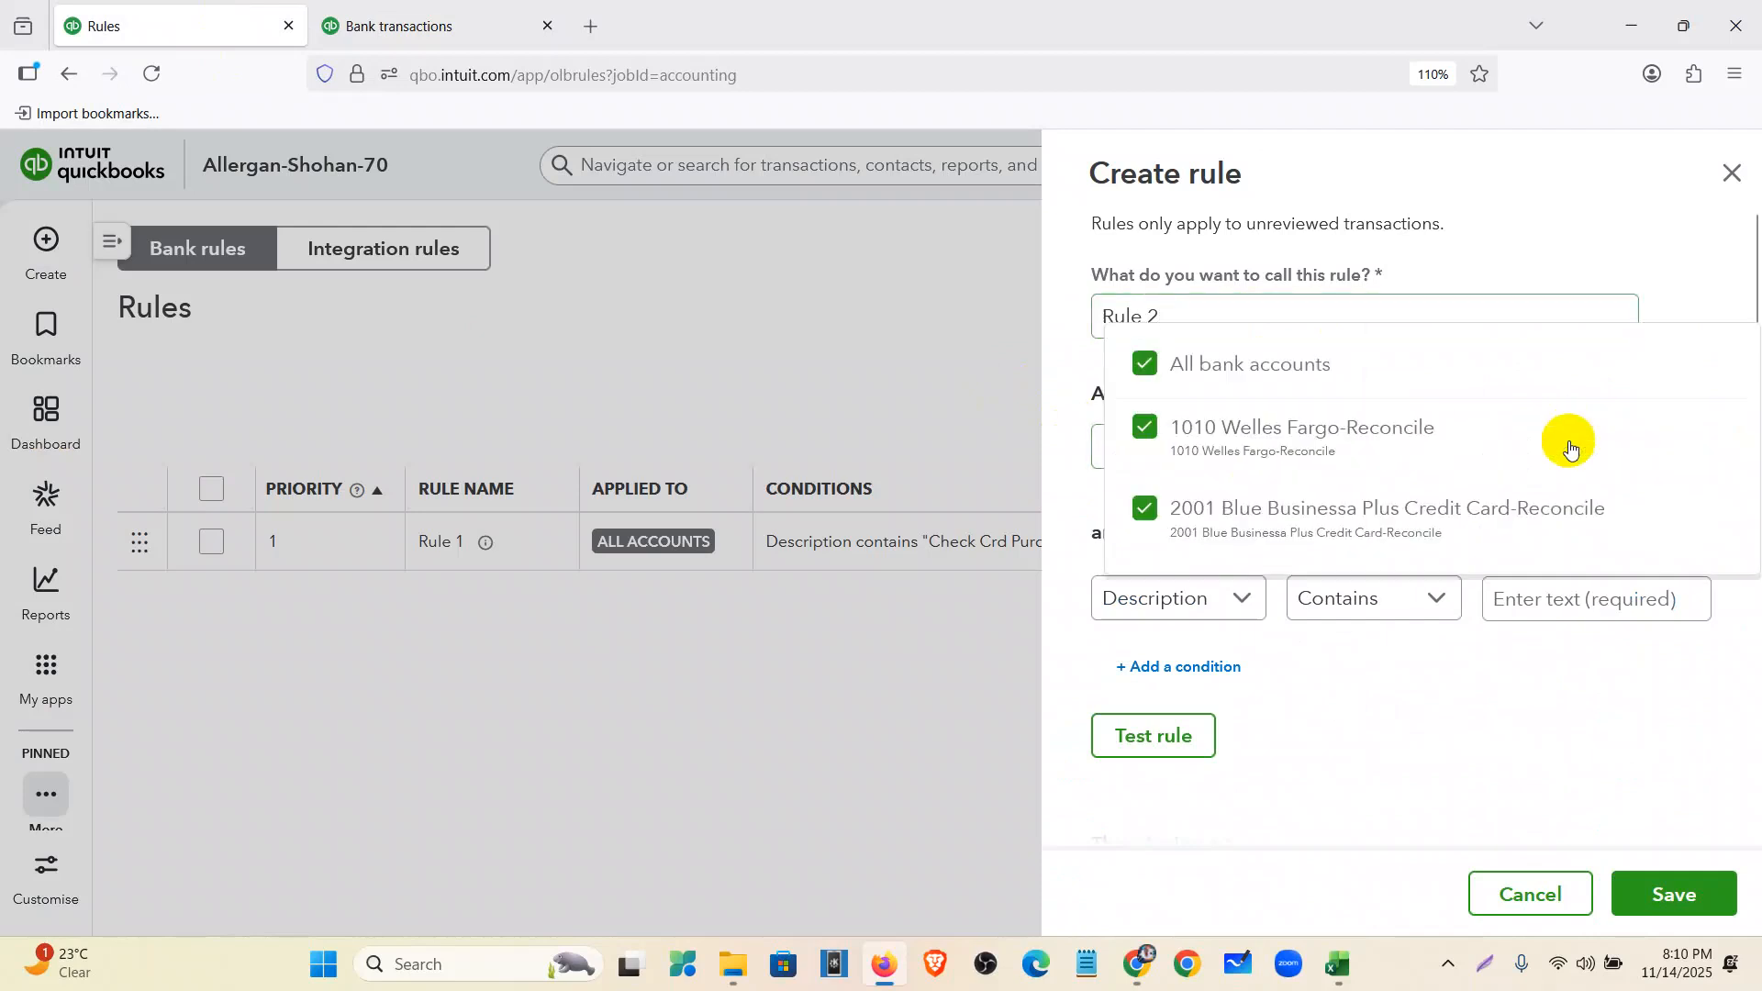
left_click(1142, 364)
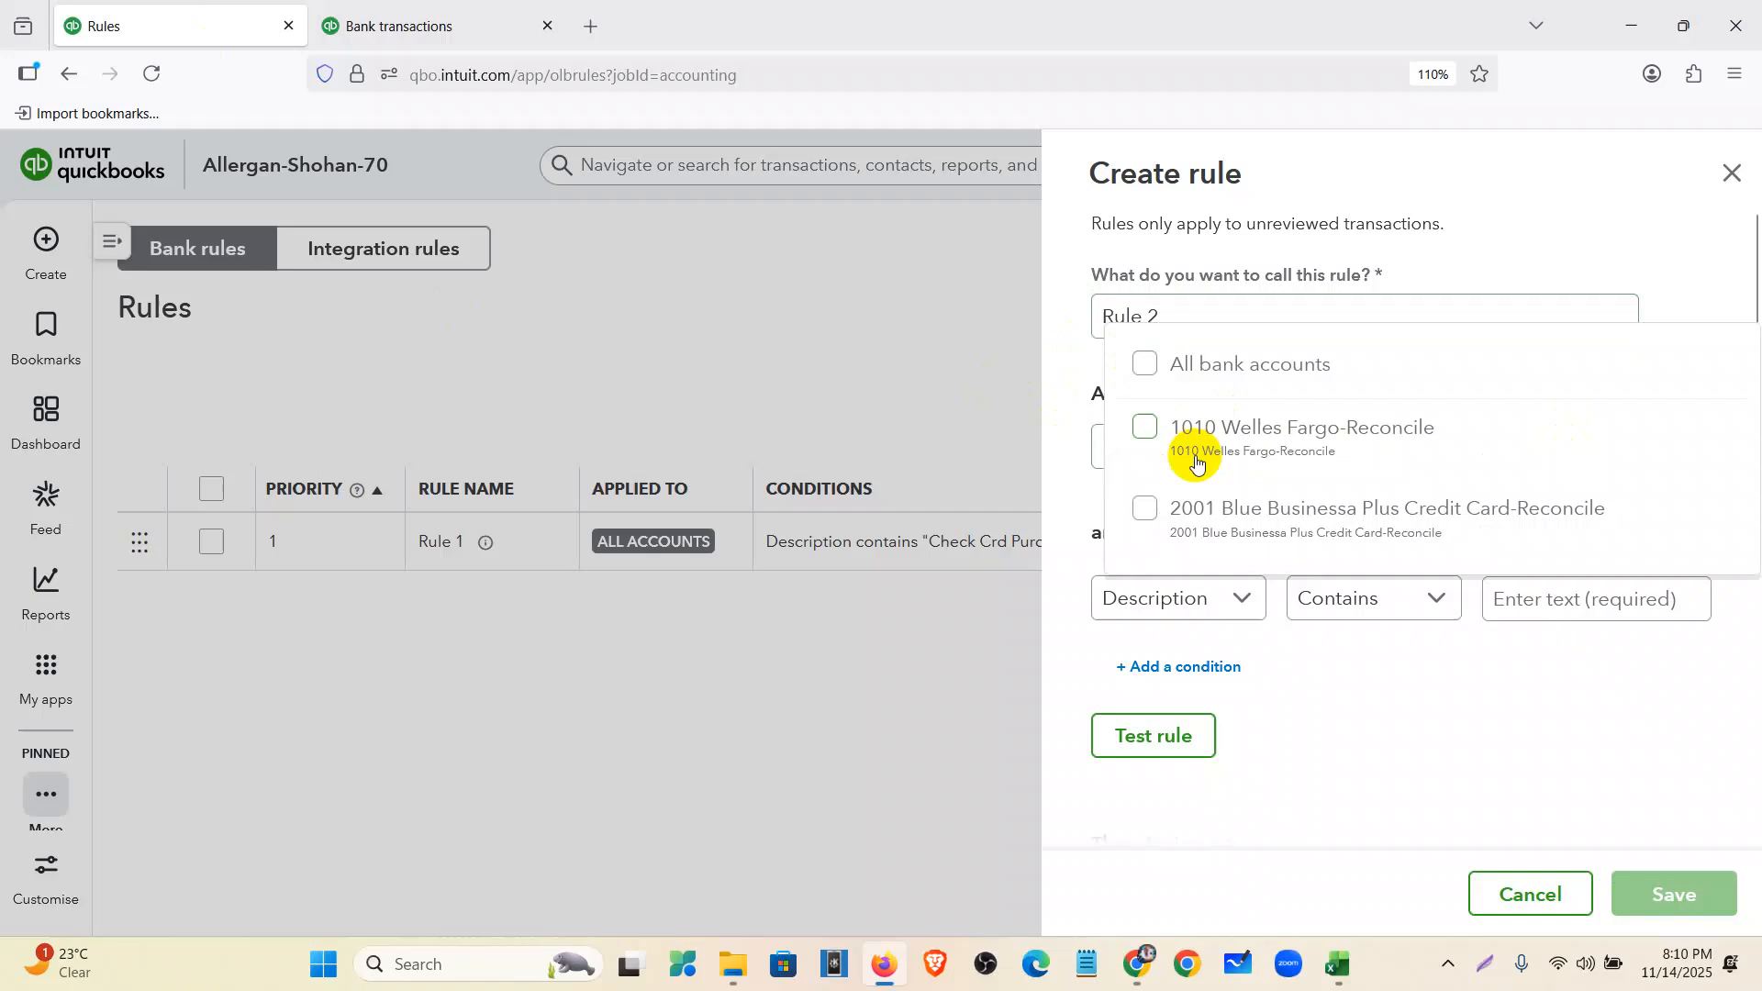
left_click(1271, 525)
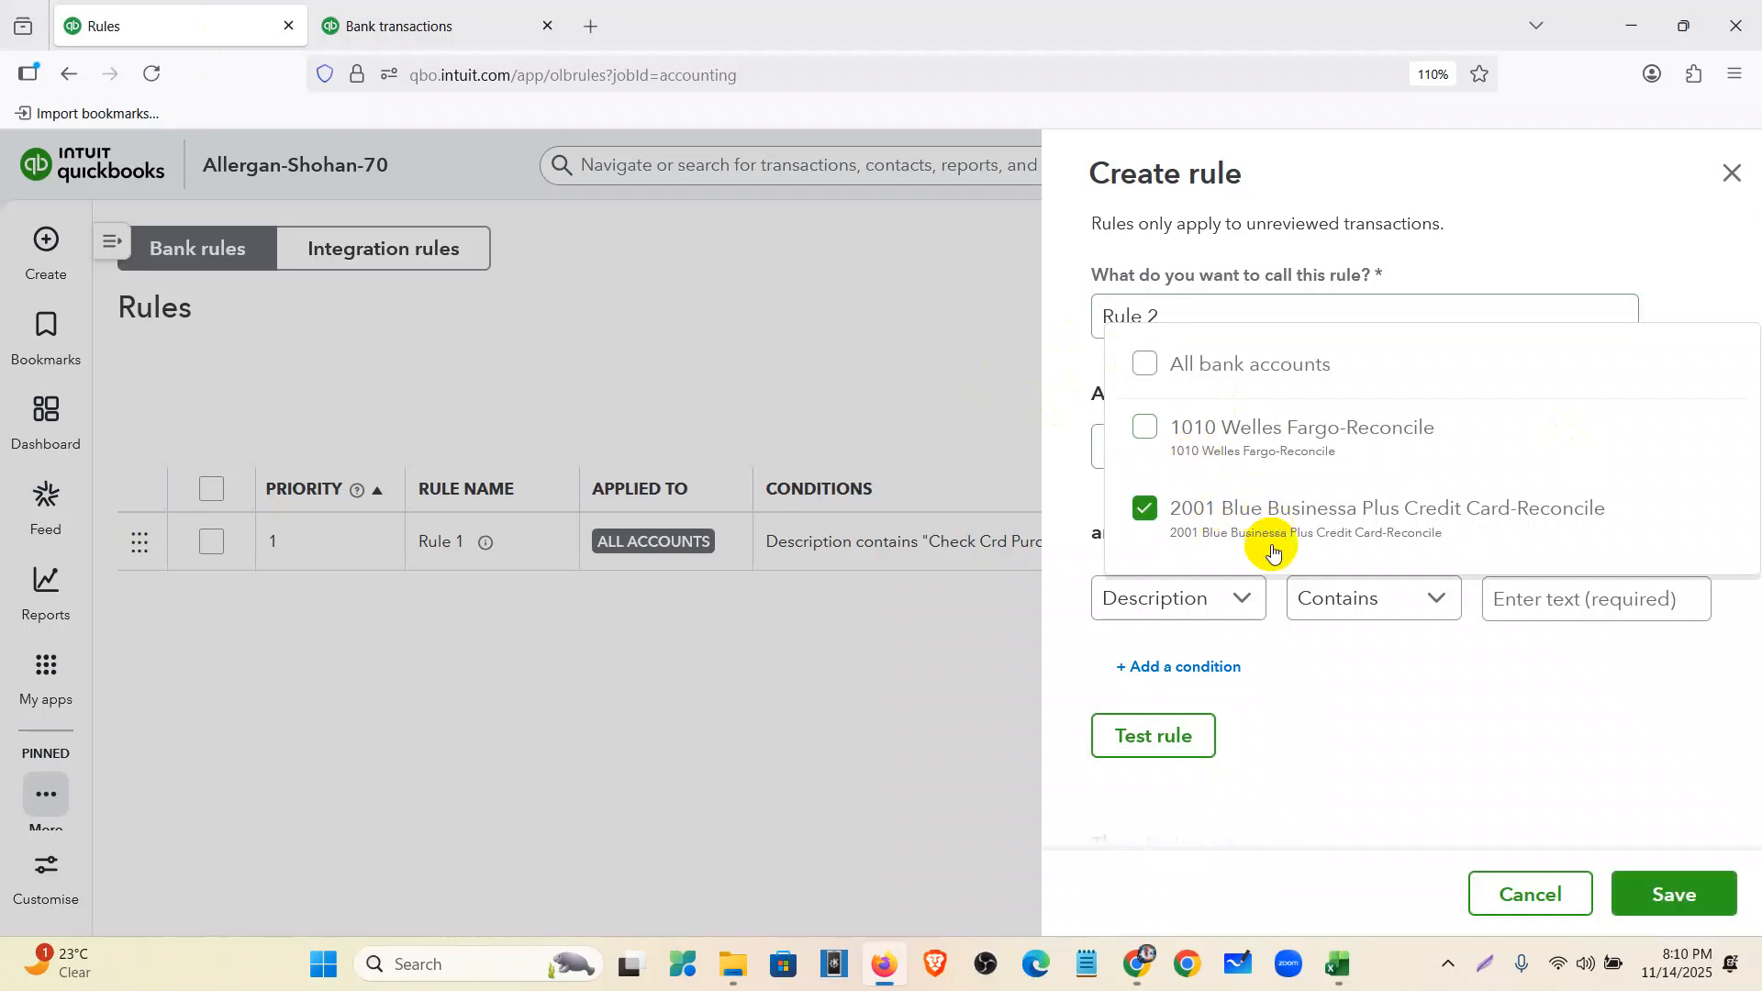
left_click(1353, 759)
left_click(1396, 529)
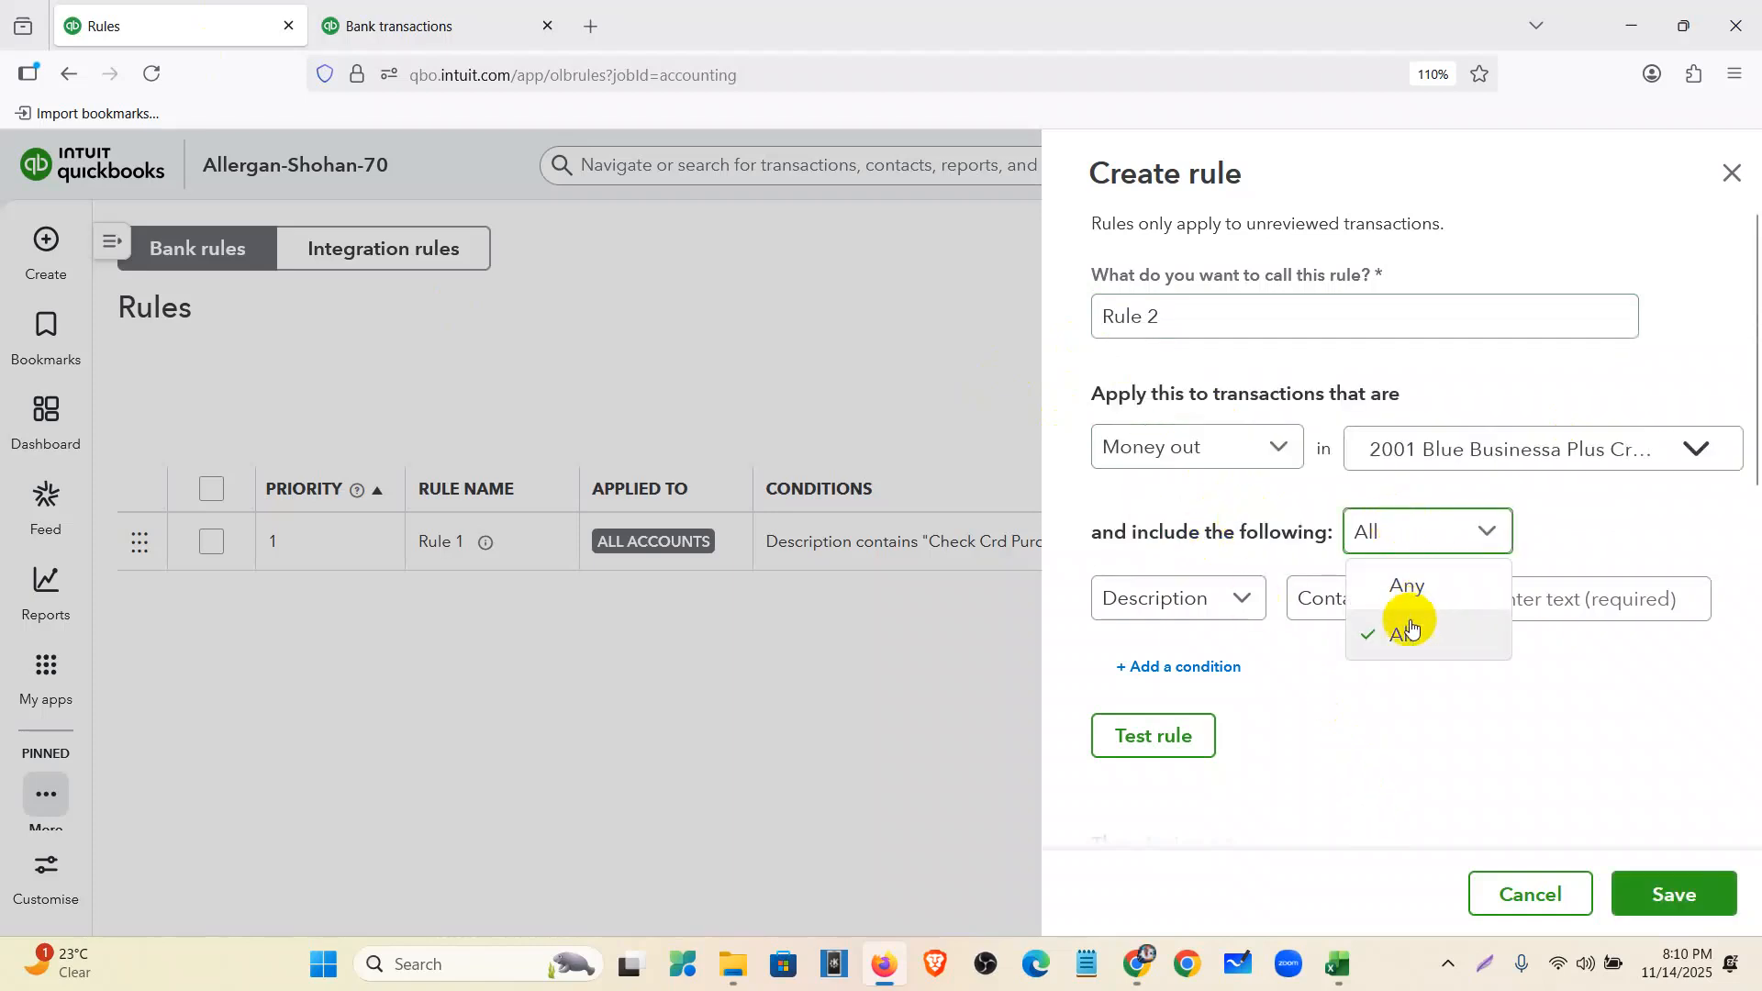
left_click(1406, 585)
- Start the rule's text condition and pick the 1/4/2021 Upwork description in Excel cell B7
left_click(1208, 597)
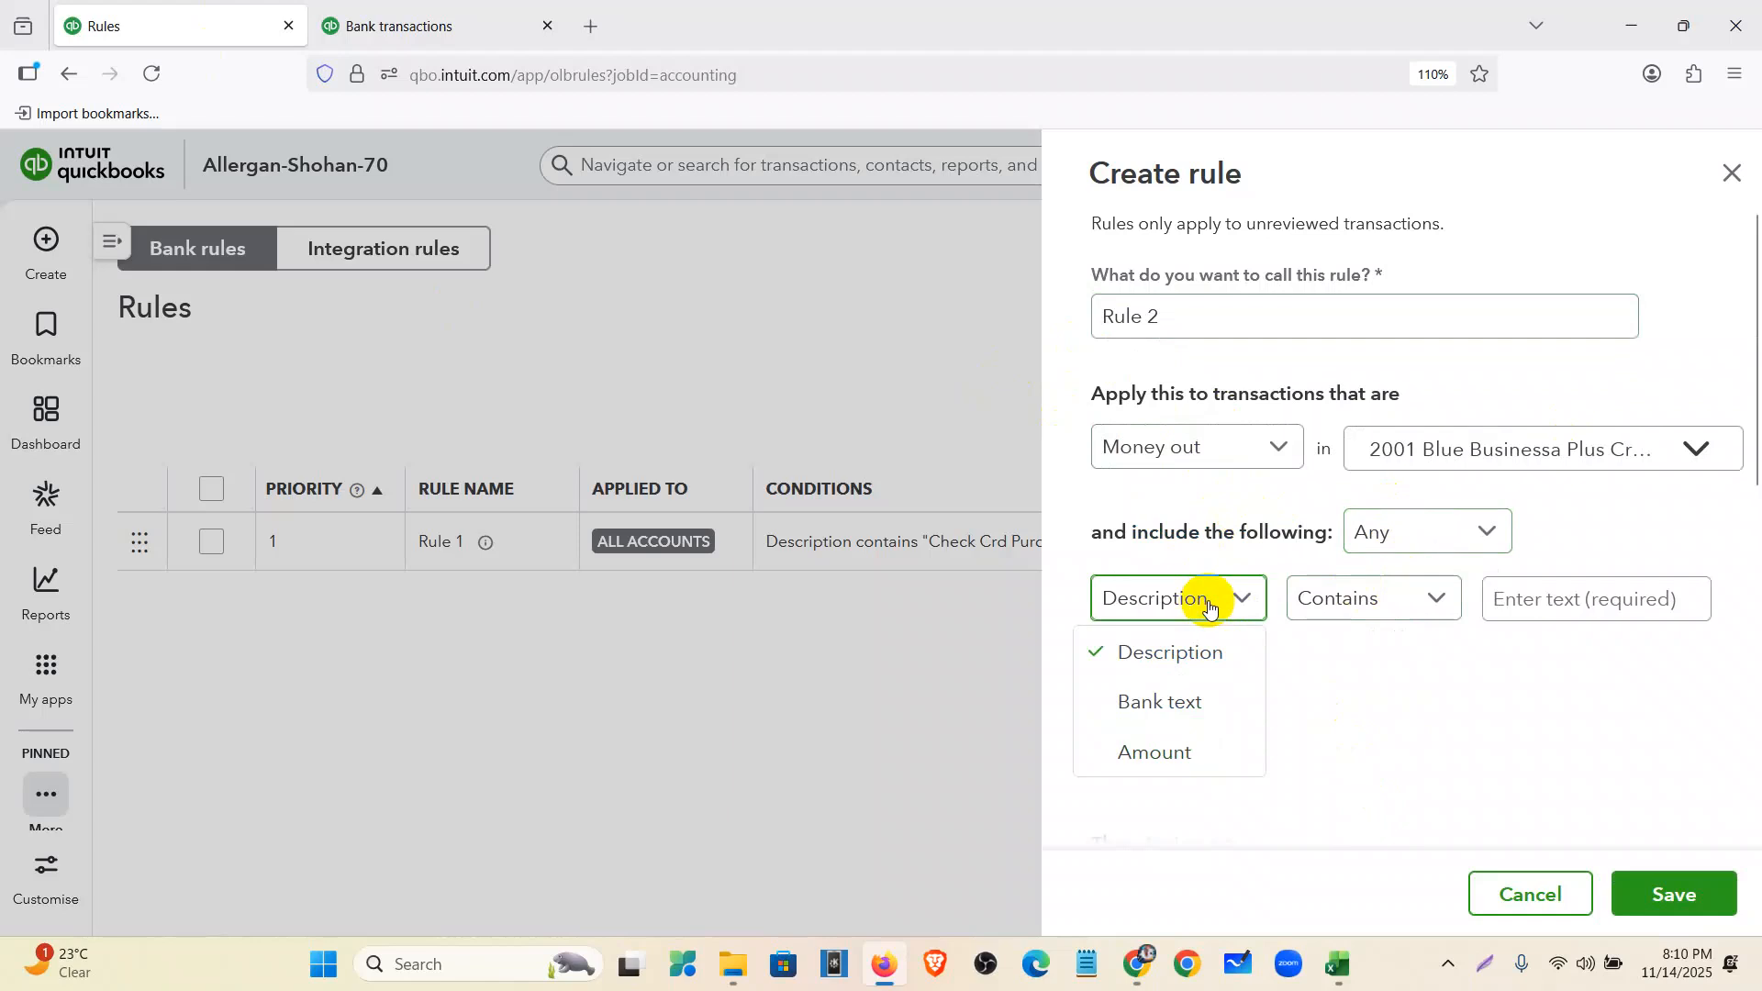
left_click(1545, 597)
left_click(1338, 964)
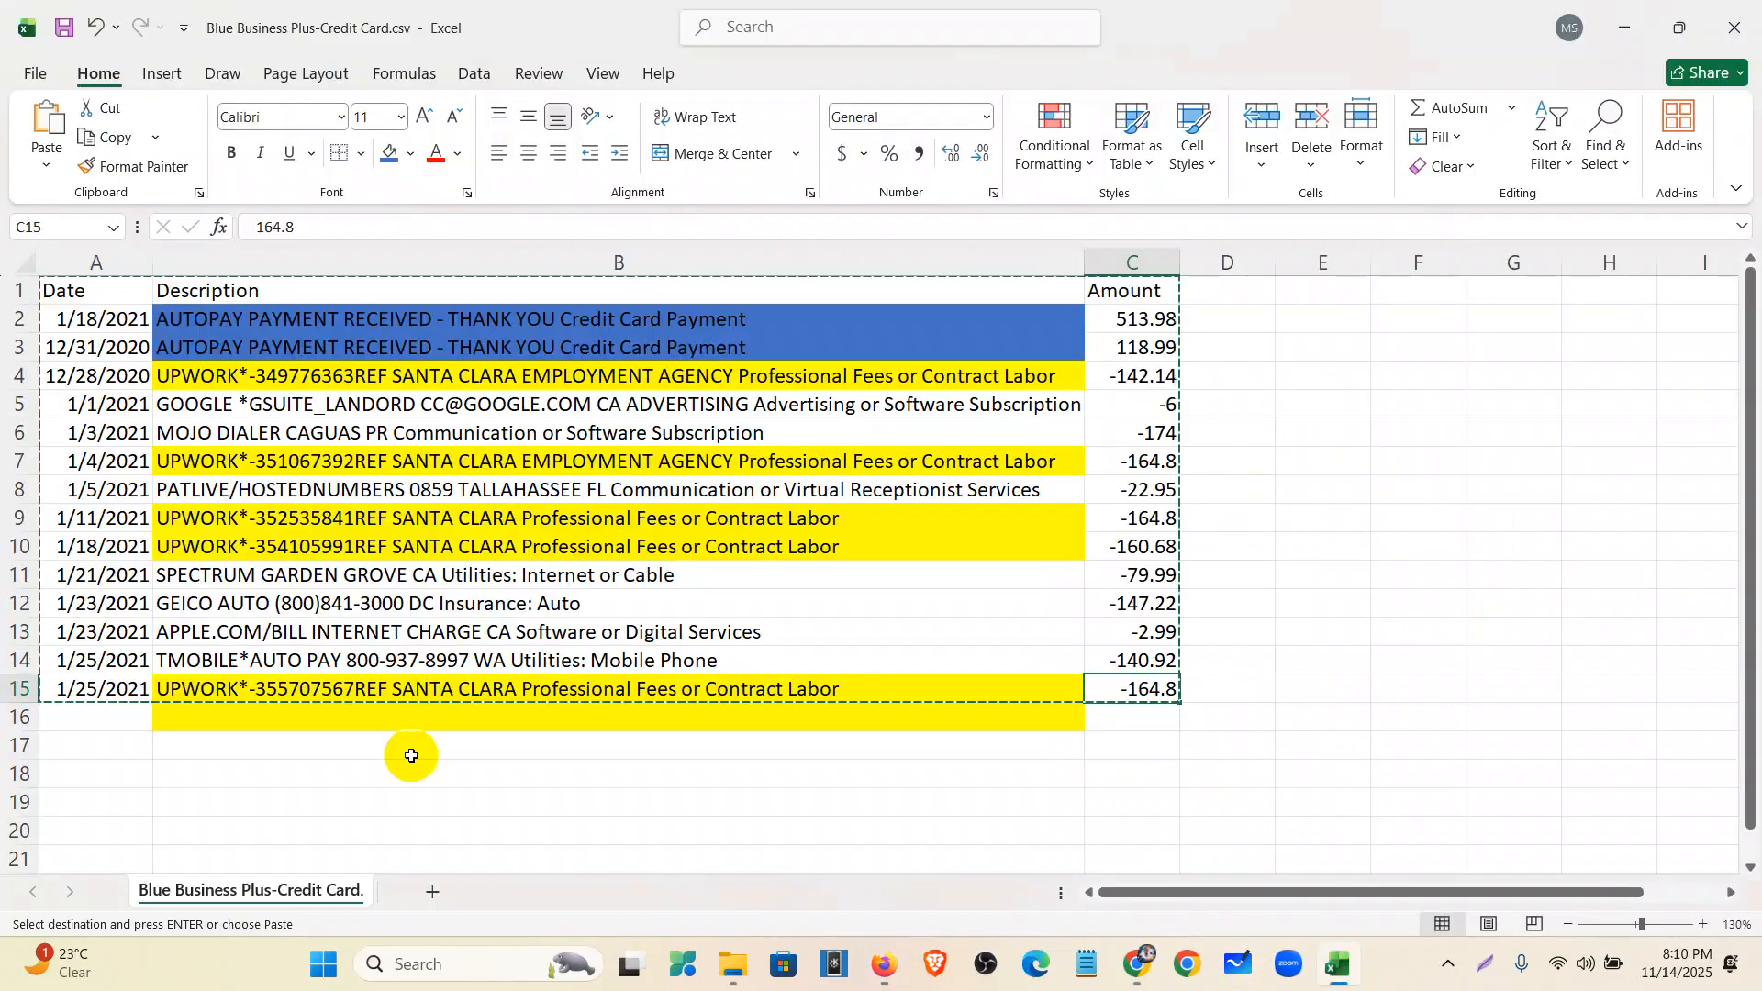
left_click(202, 462)
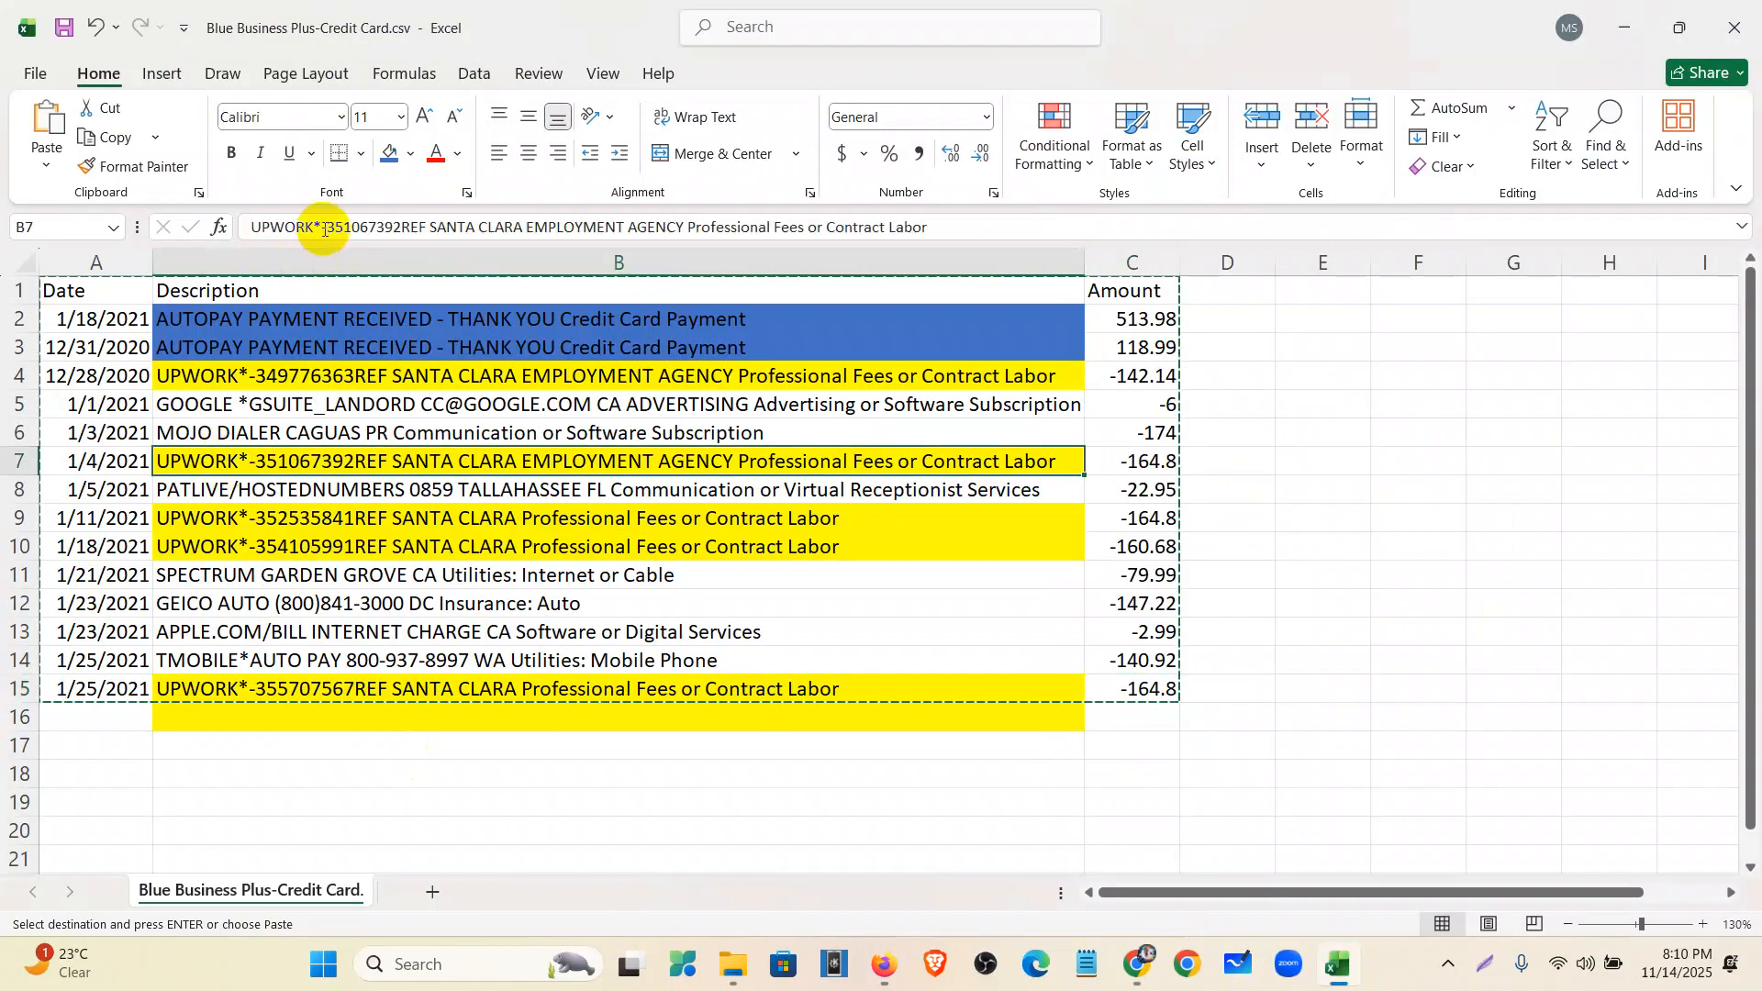
- Take the word UPWORK from the Excel description so the rule reads Description contains UPWORK
double_click(254, 227)
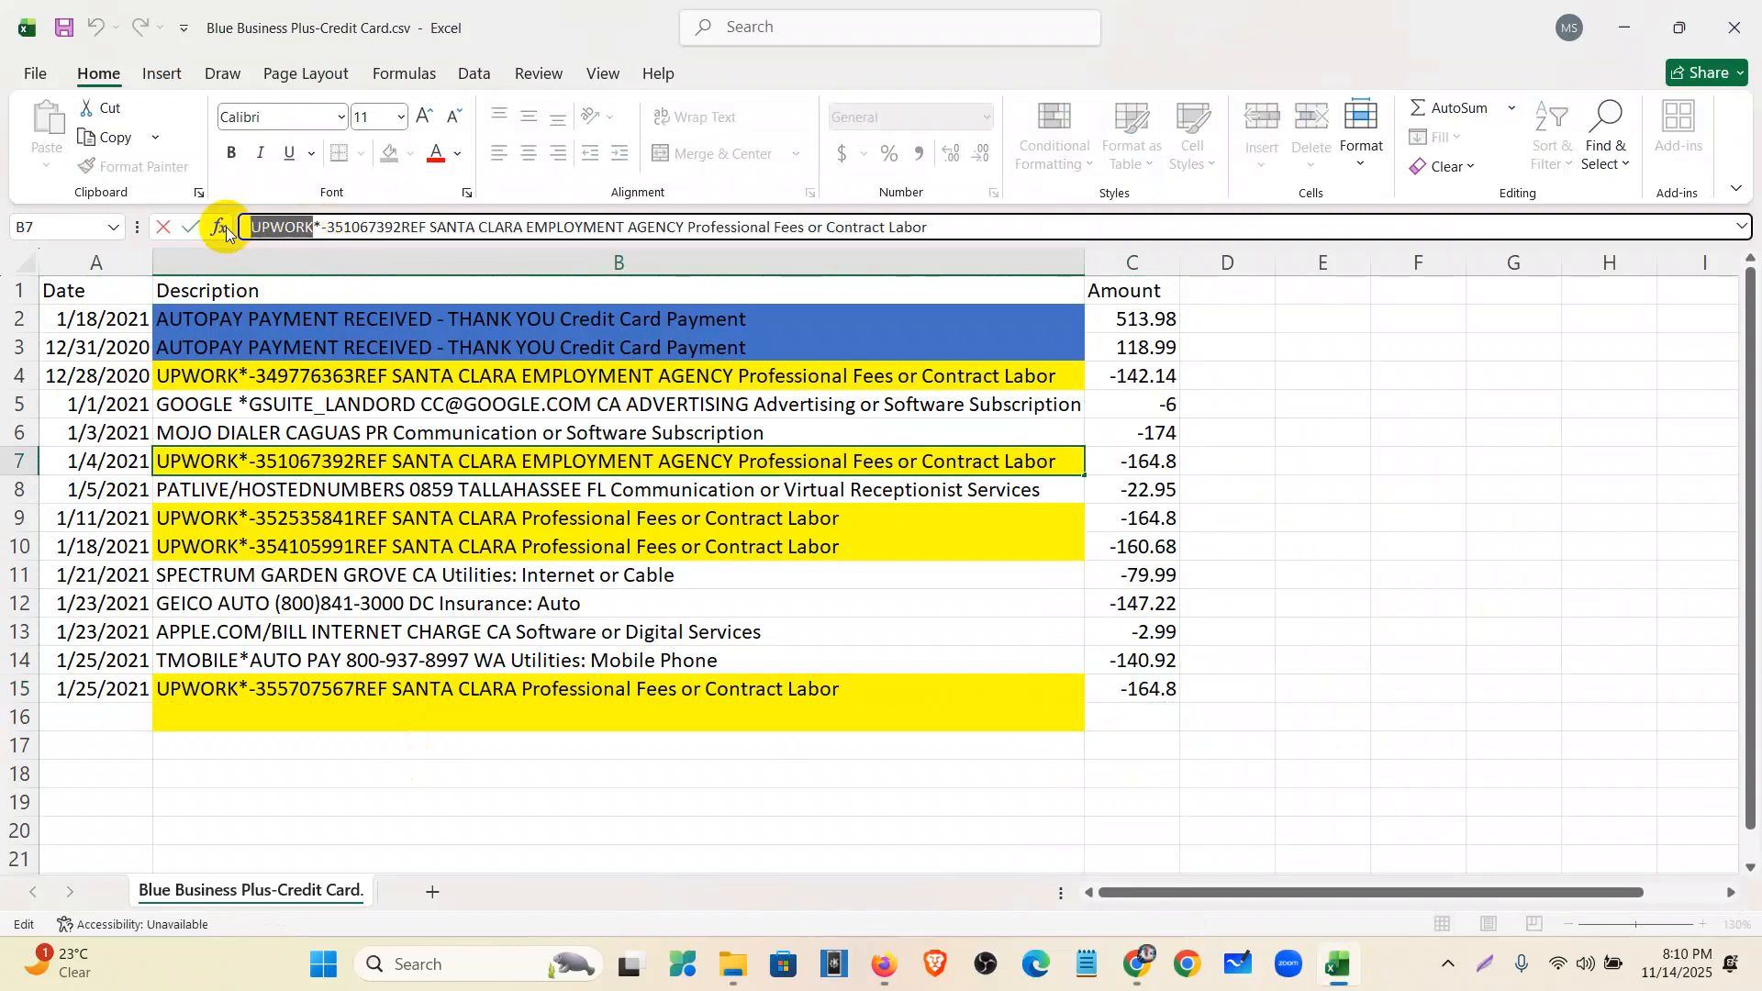
left_click(1134, 965)
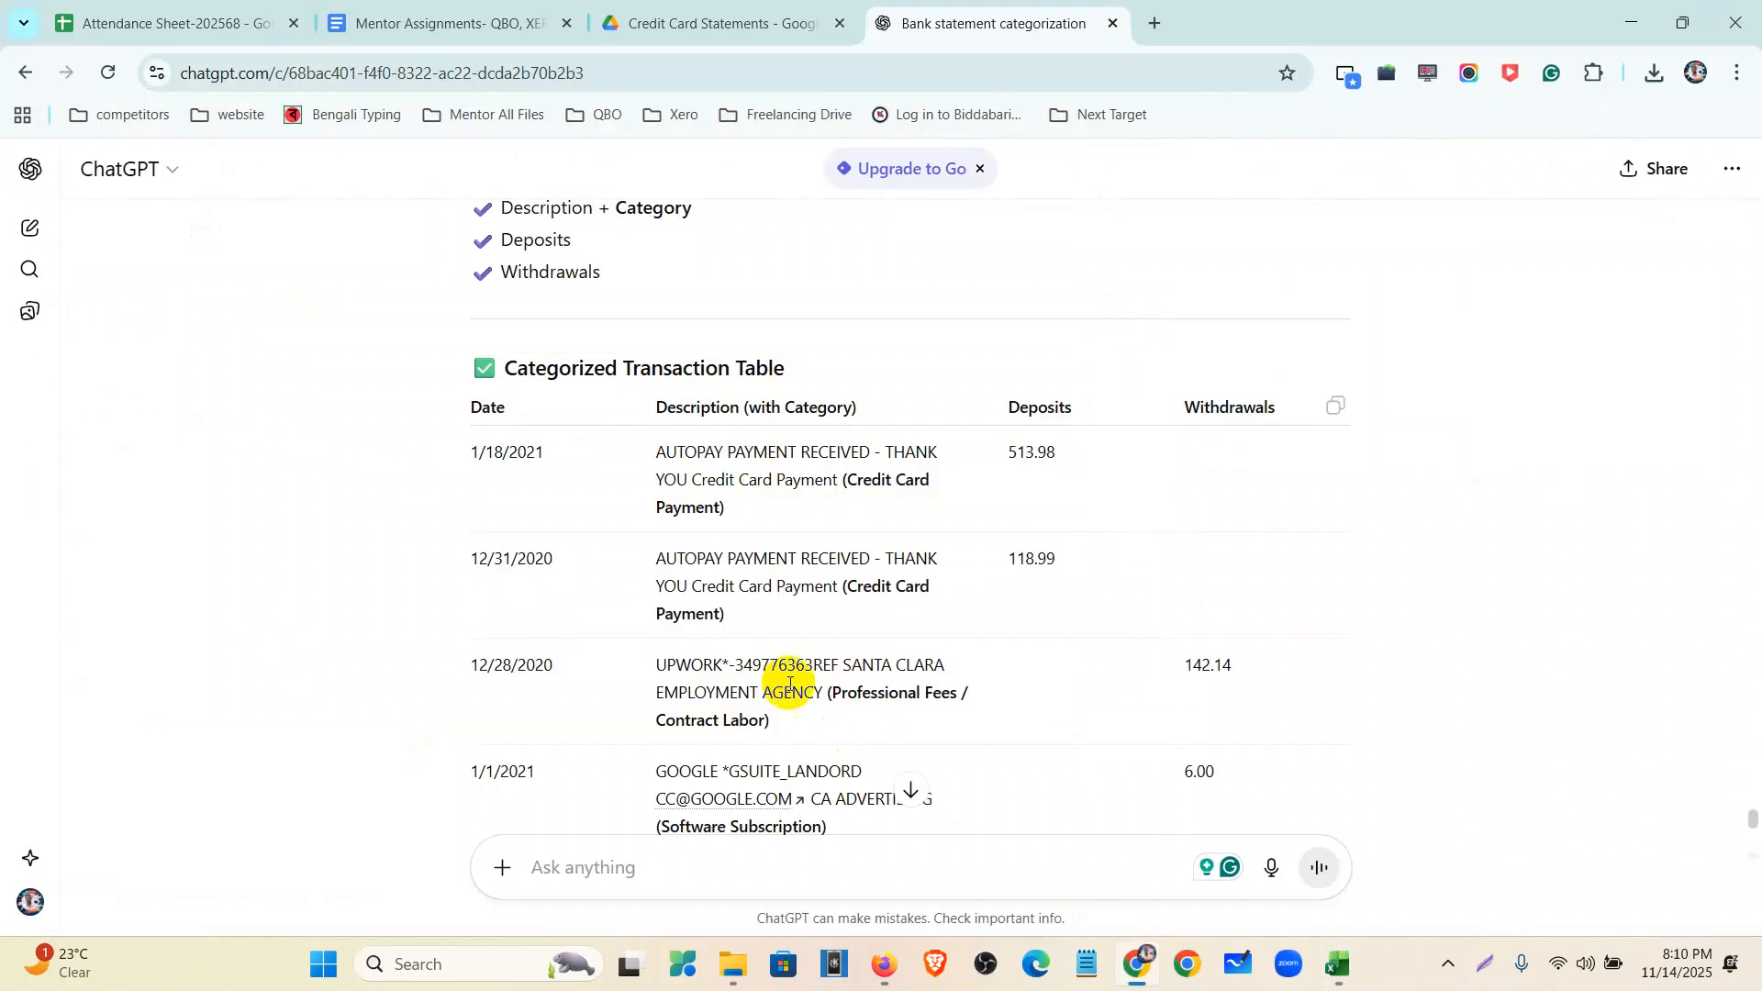
left_click(883, 966)
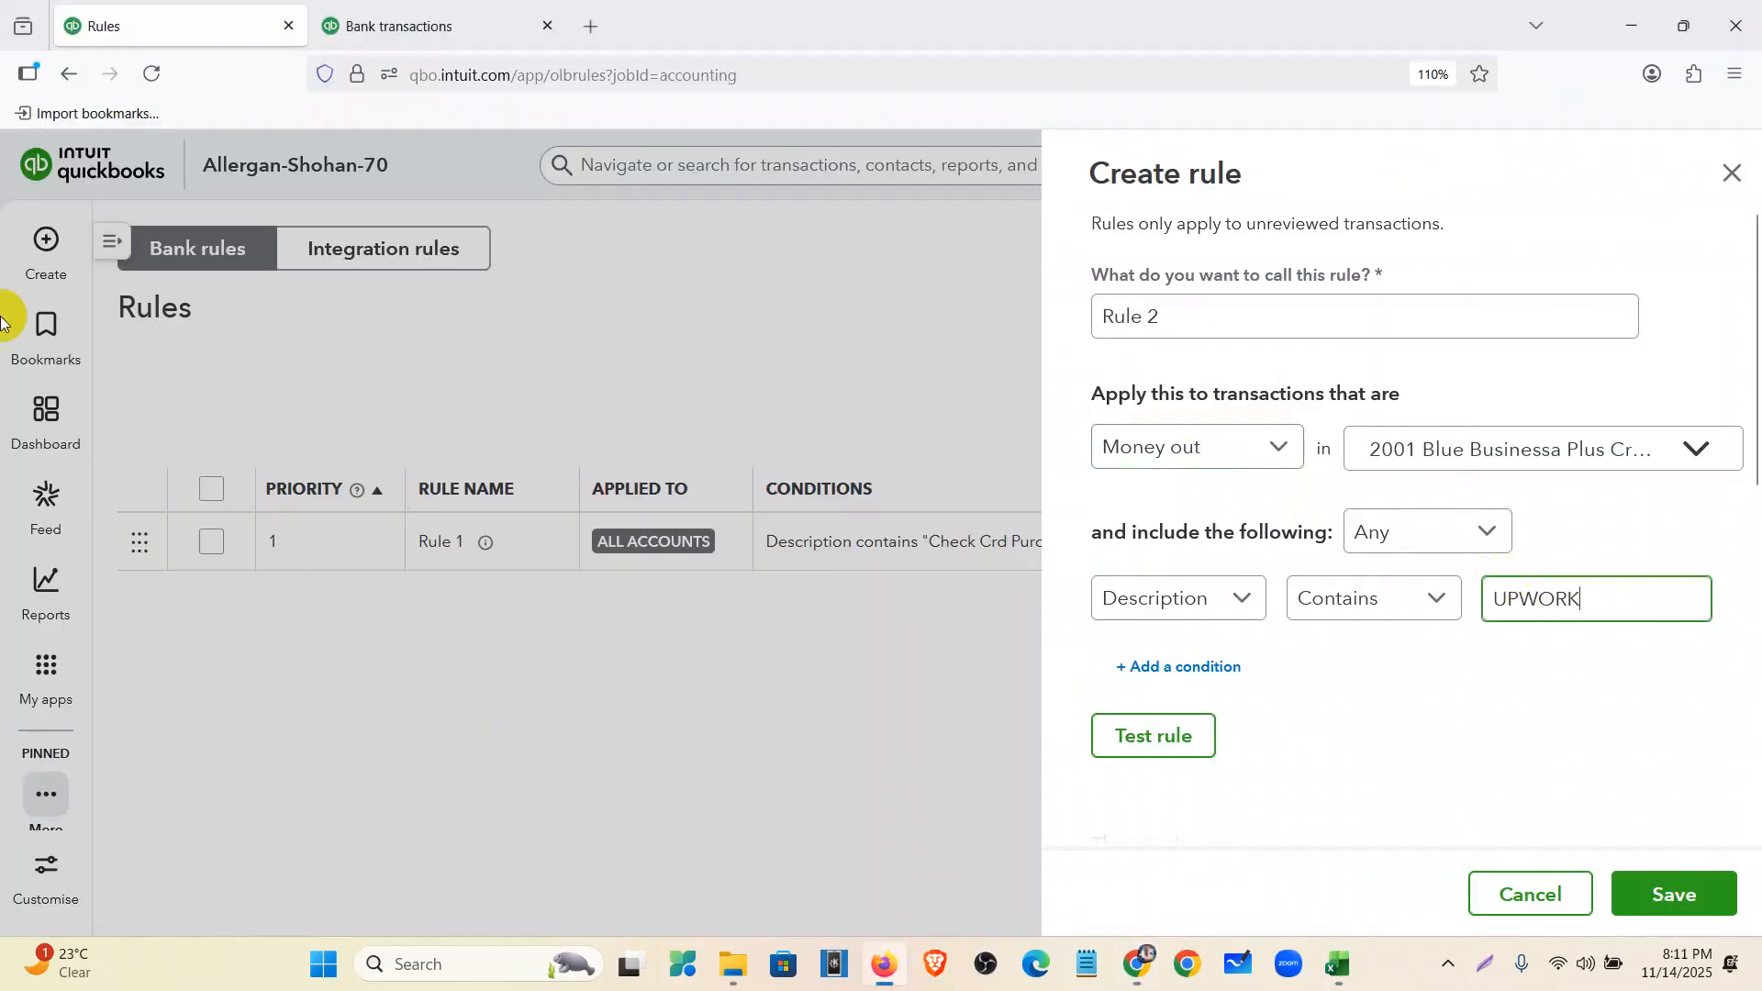
- Set the rule's category to Legal and professional fees and add new supplier UPWORK as payee
scroll(1184, 592, "down", 5)
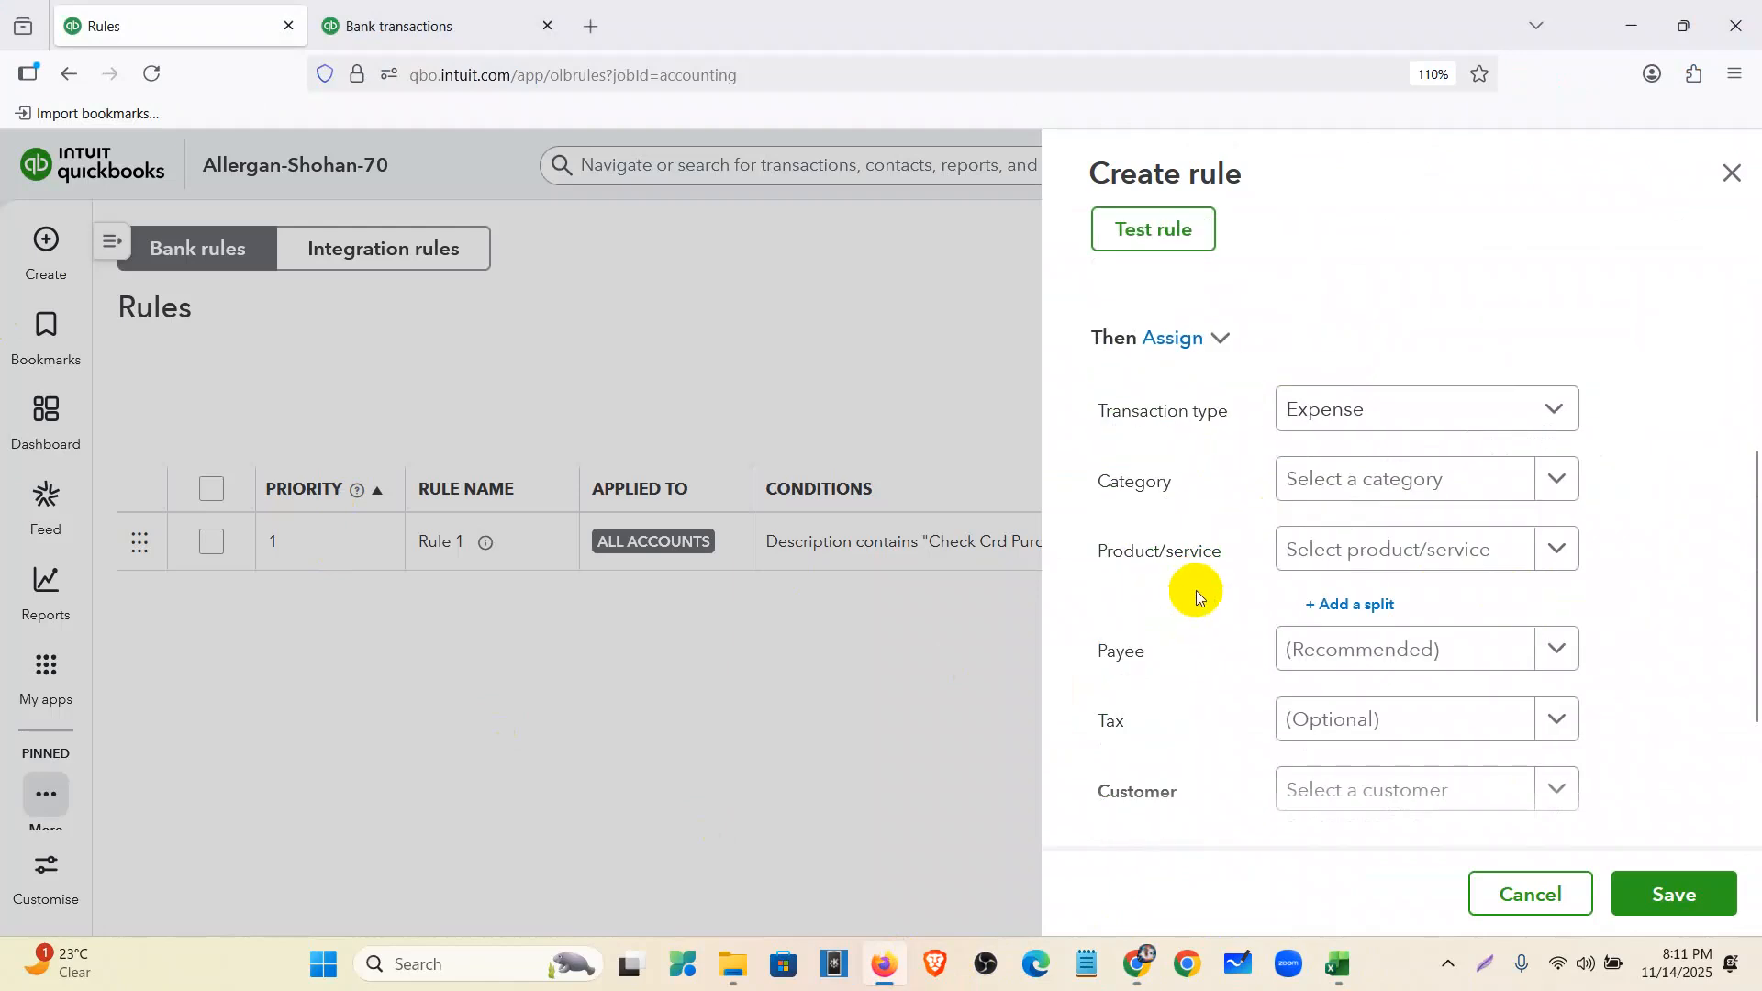
left_click(1379, 483)
type("prof")
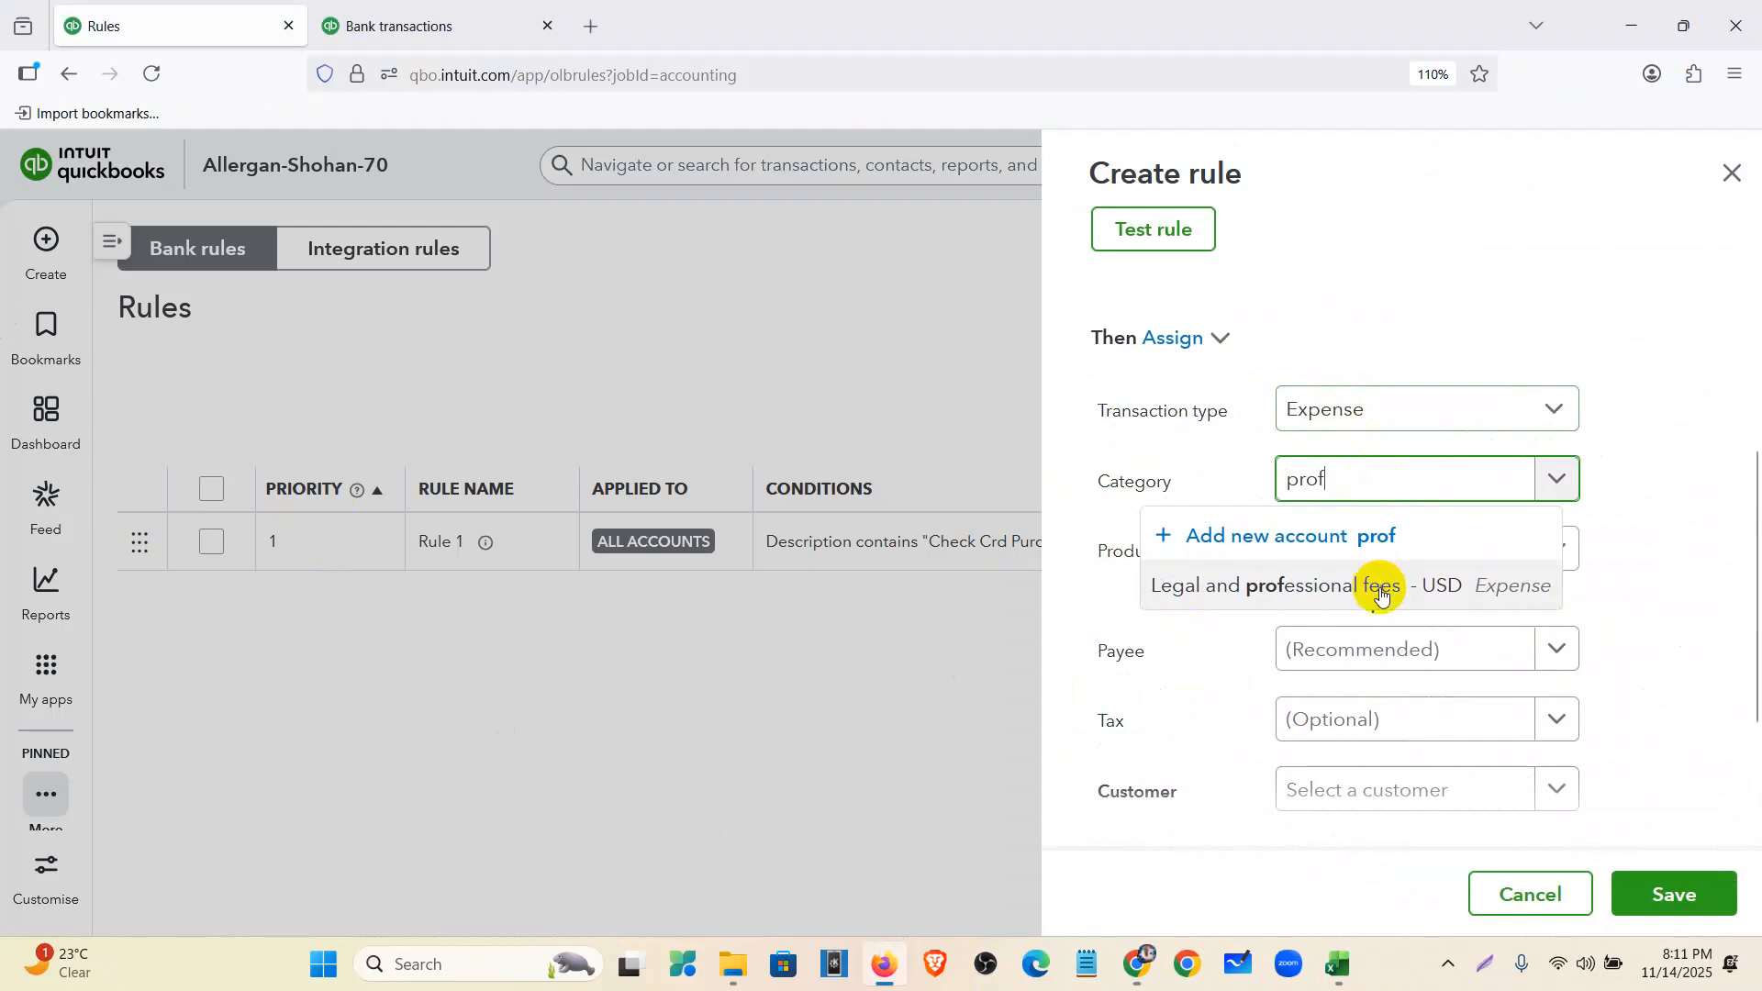
left_click(1381, 593)
left_click(1371, 659)
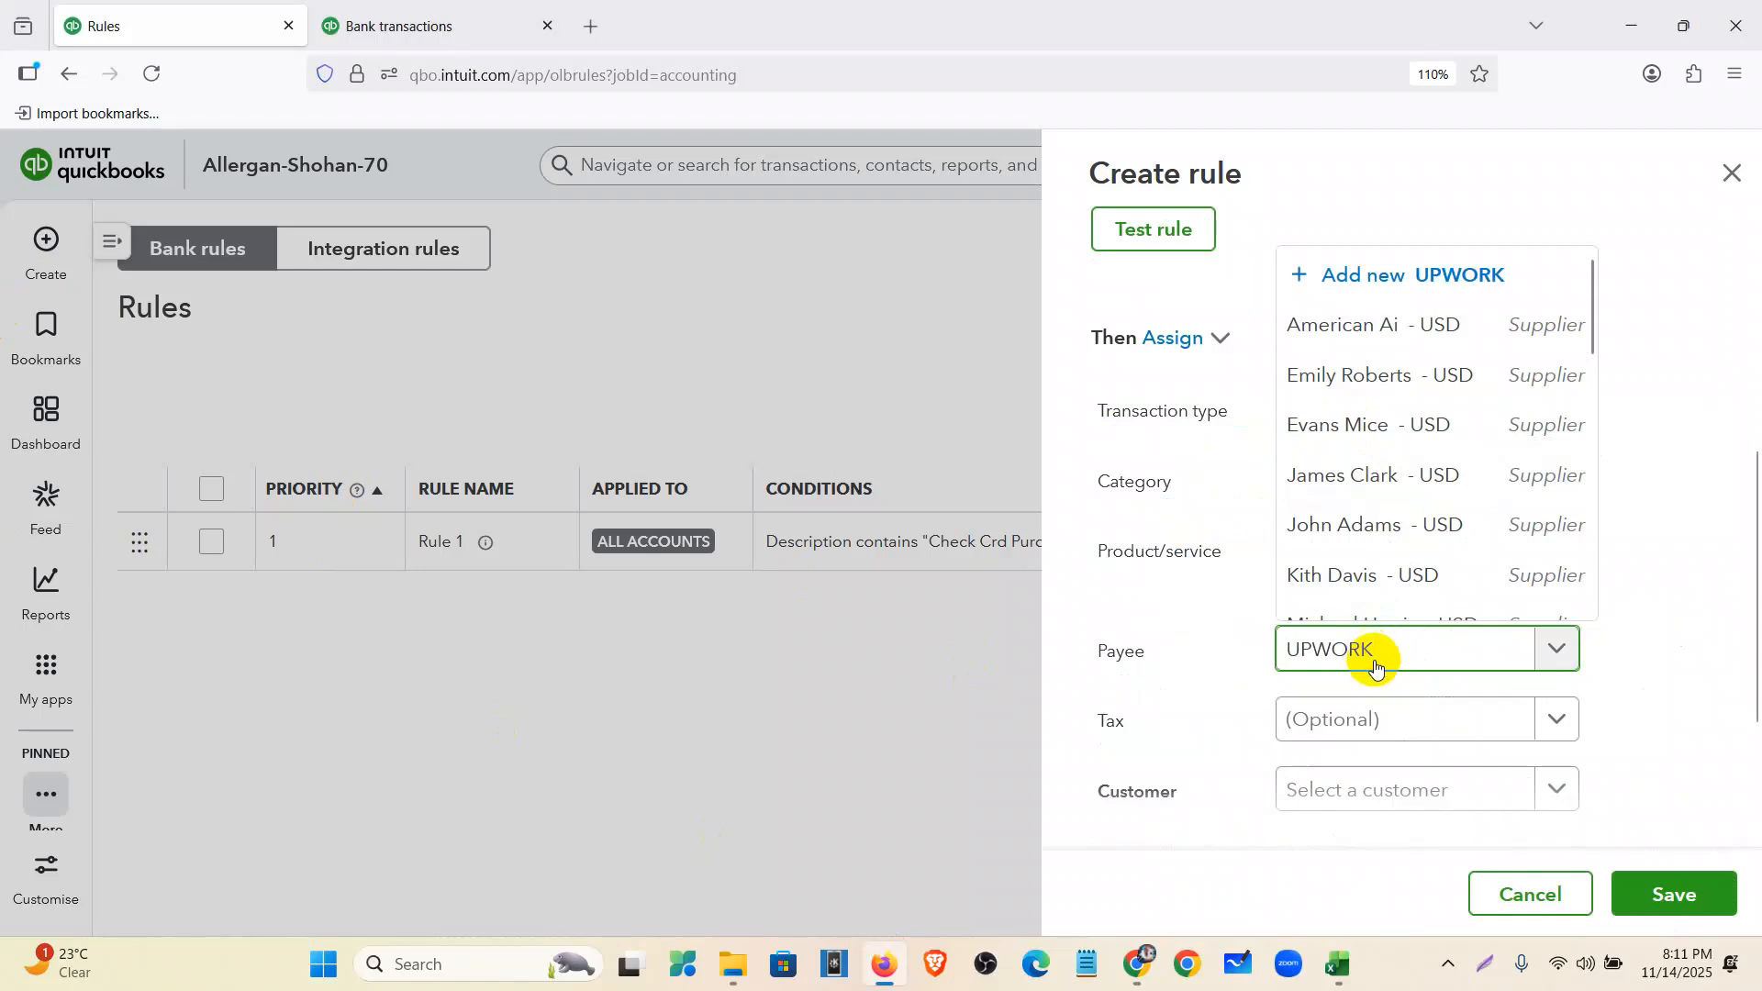
left_click(1400, 592)
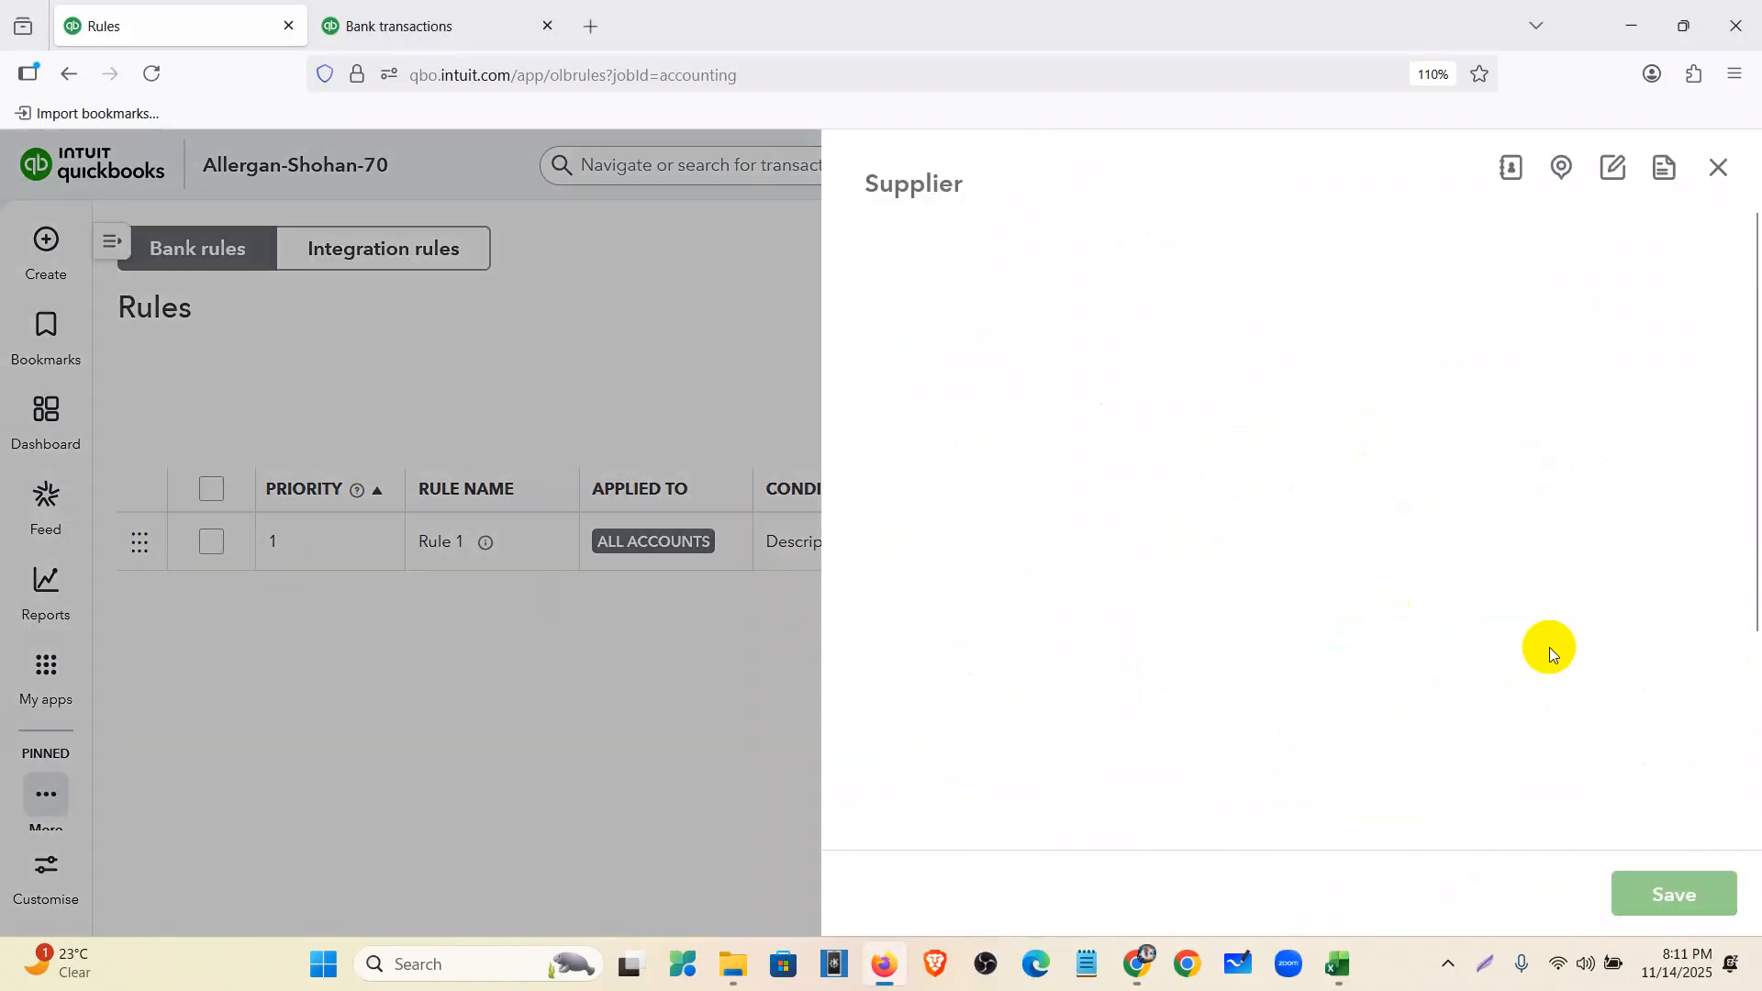
left_click(1716, 895)
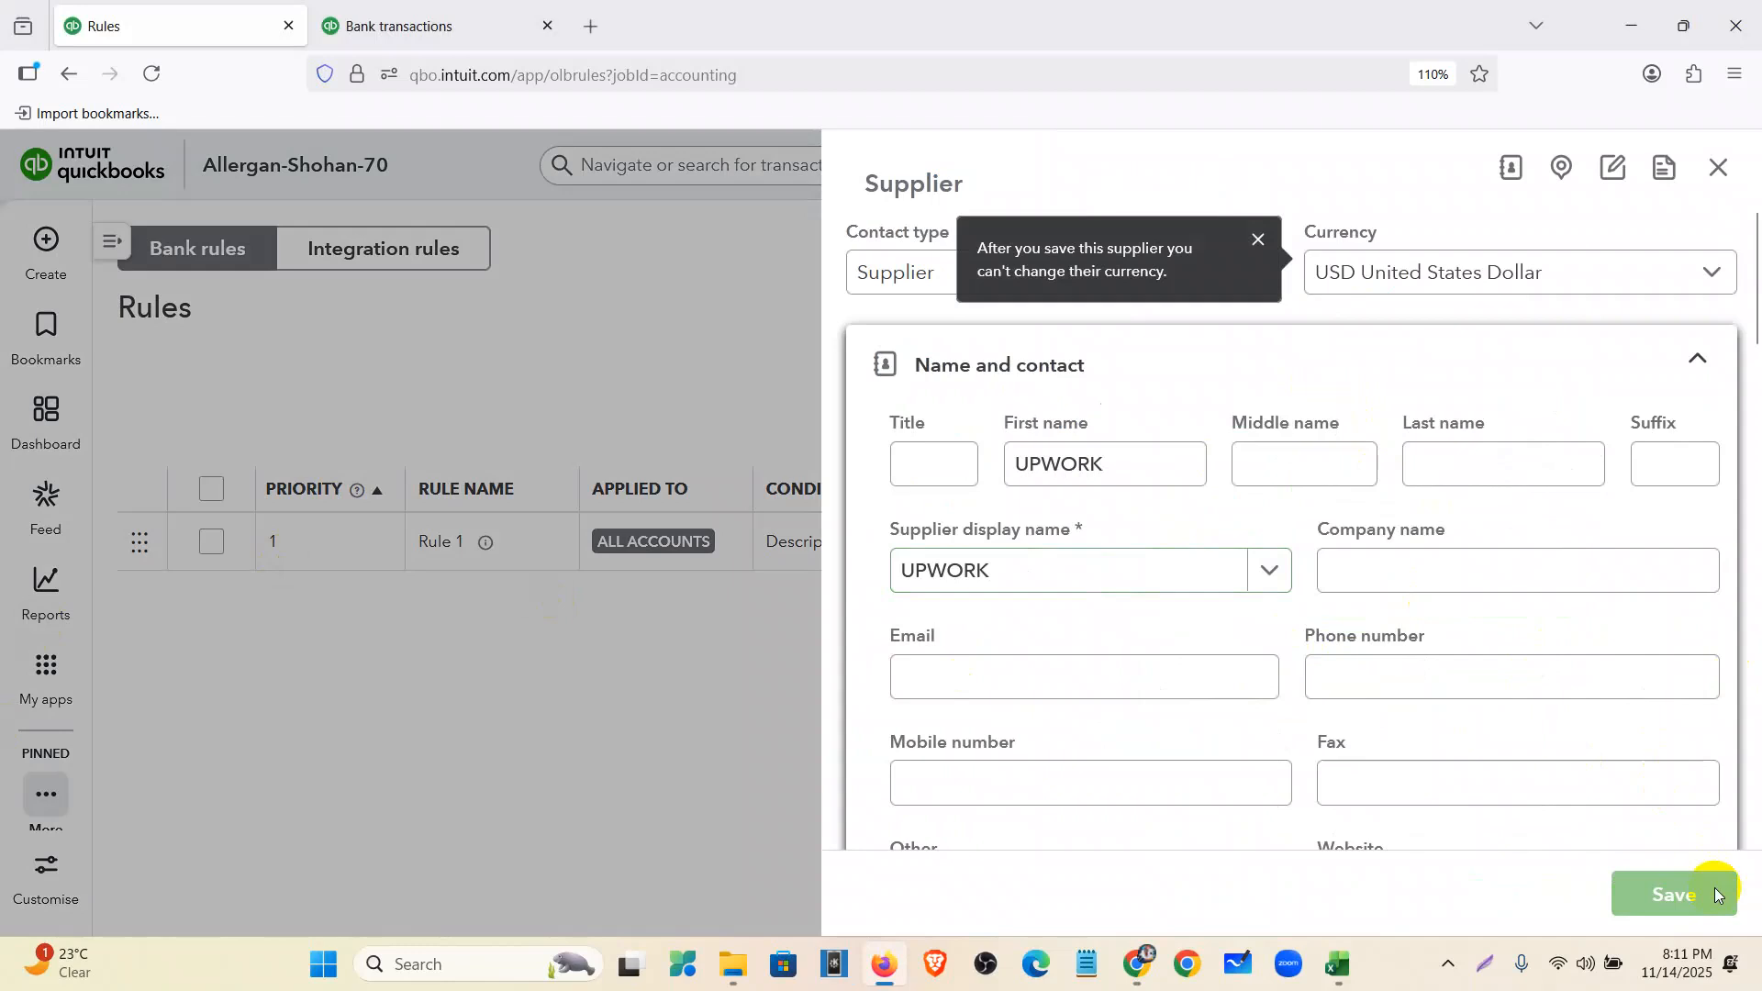
- Set the rule's tax to Zero Rated Tax (0%) and save Rule 2
scroll(1302, 621, "down", 3)
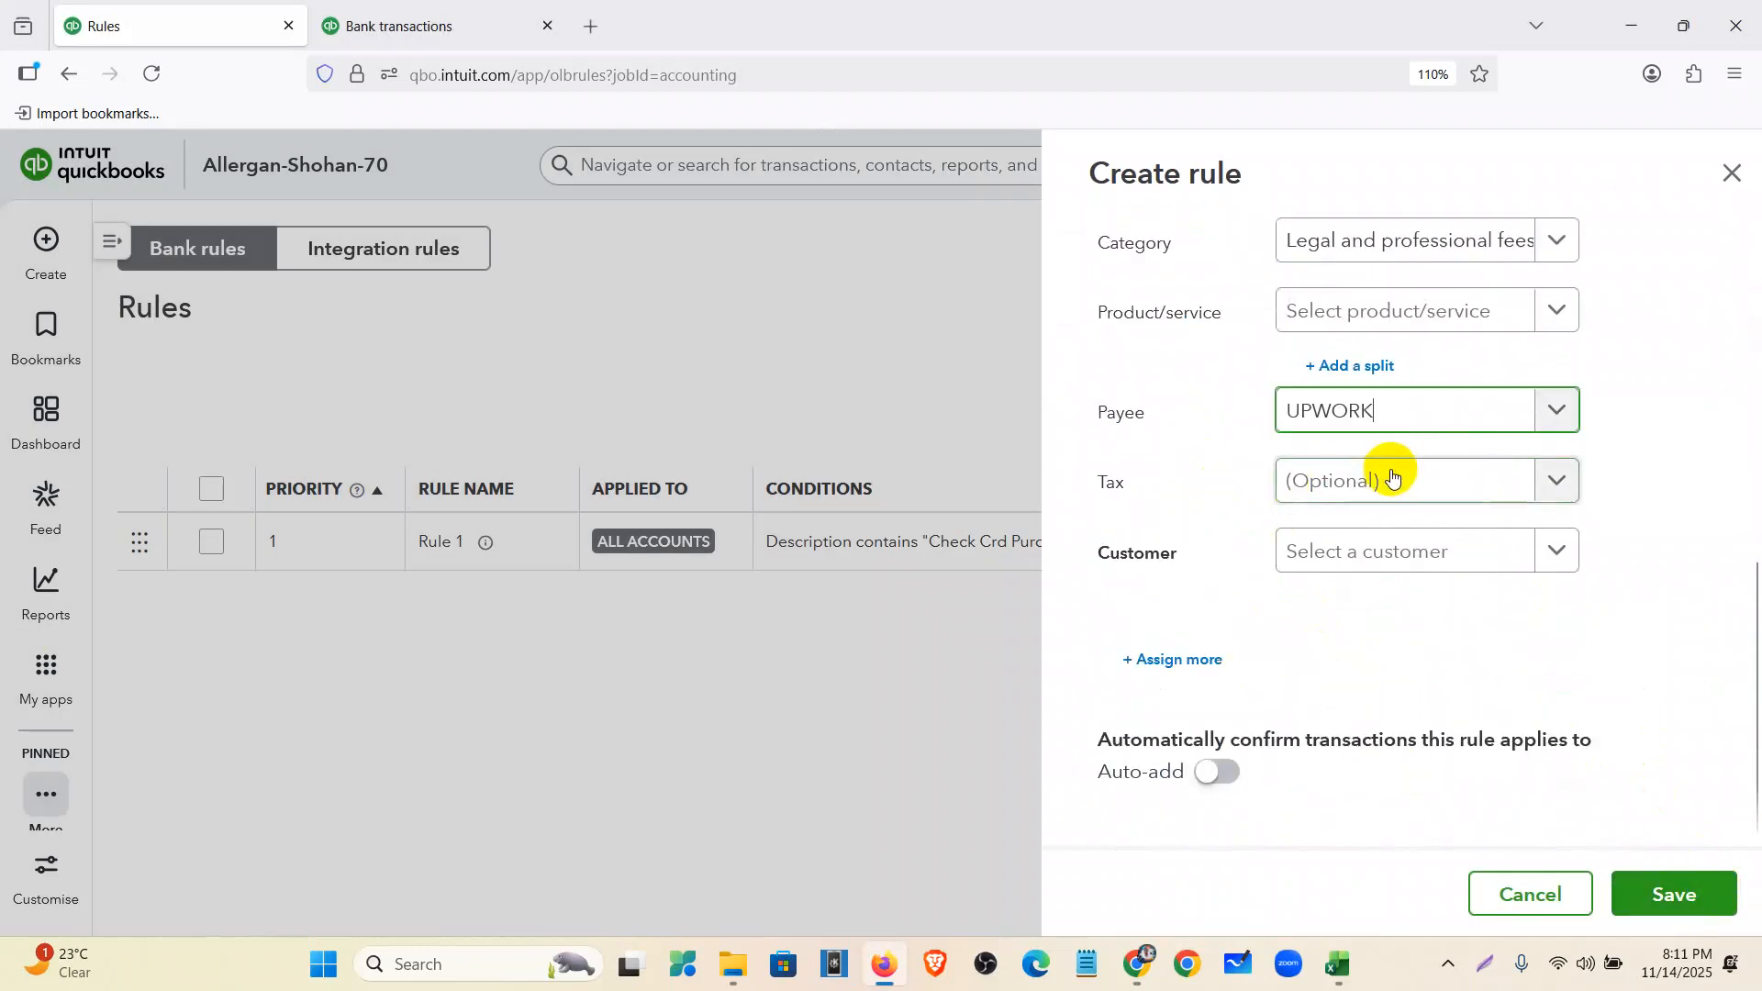
left_click(1393, 470)
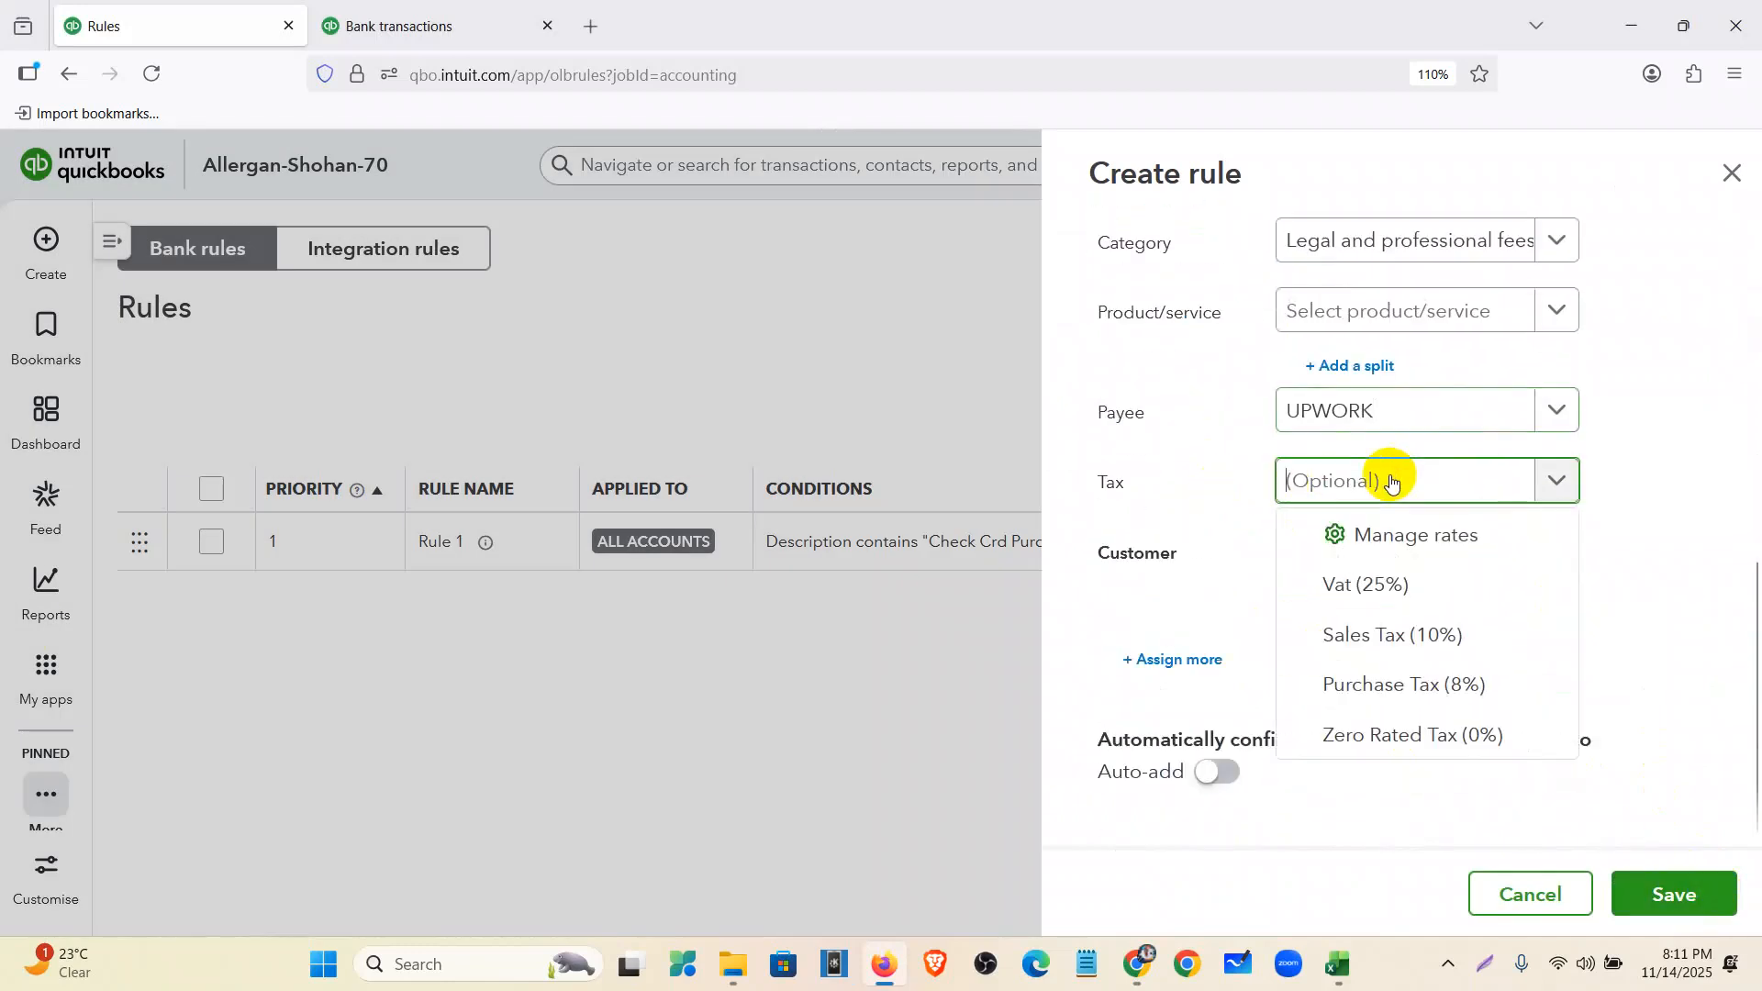
left_click(1475, 742)
left_click(1679, 883)
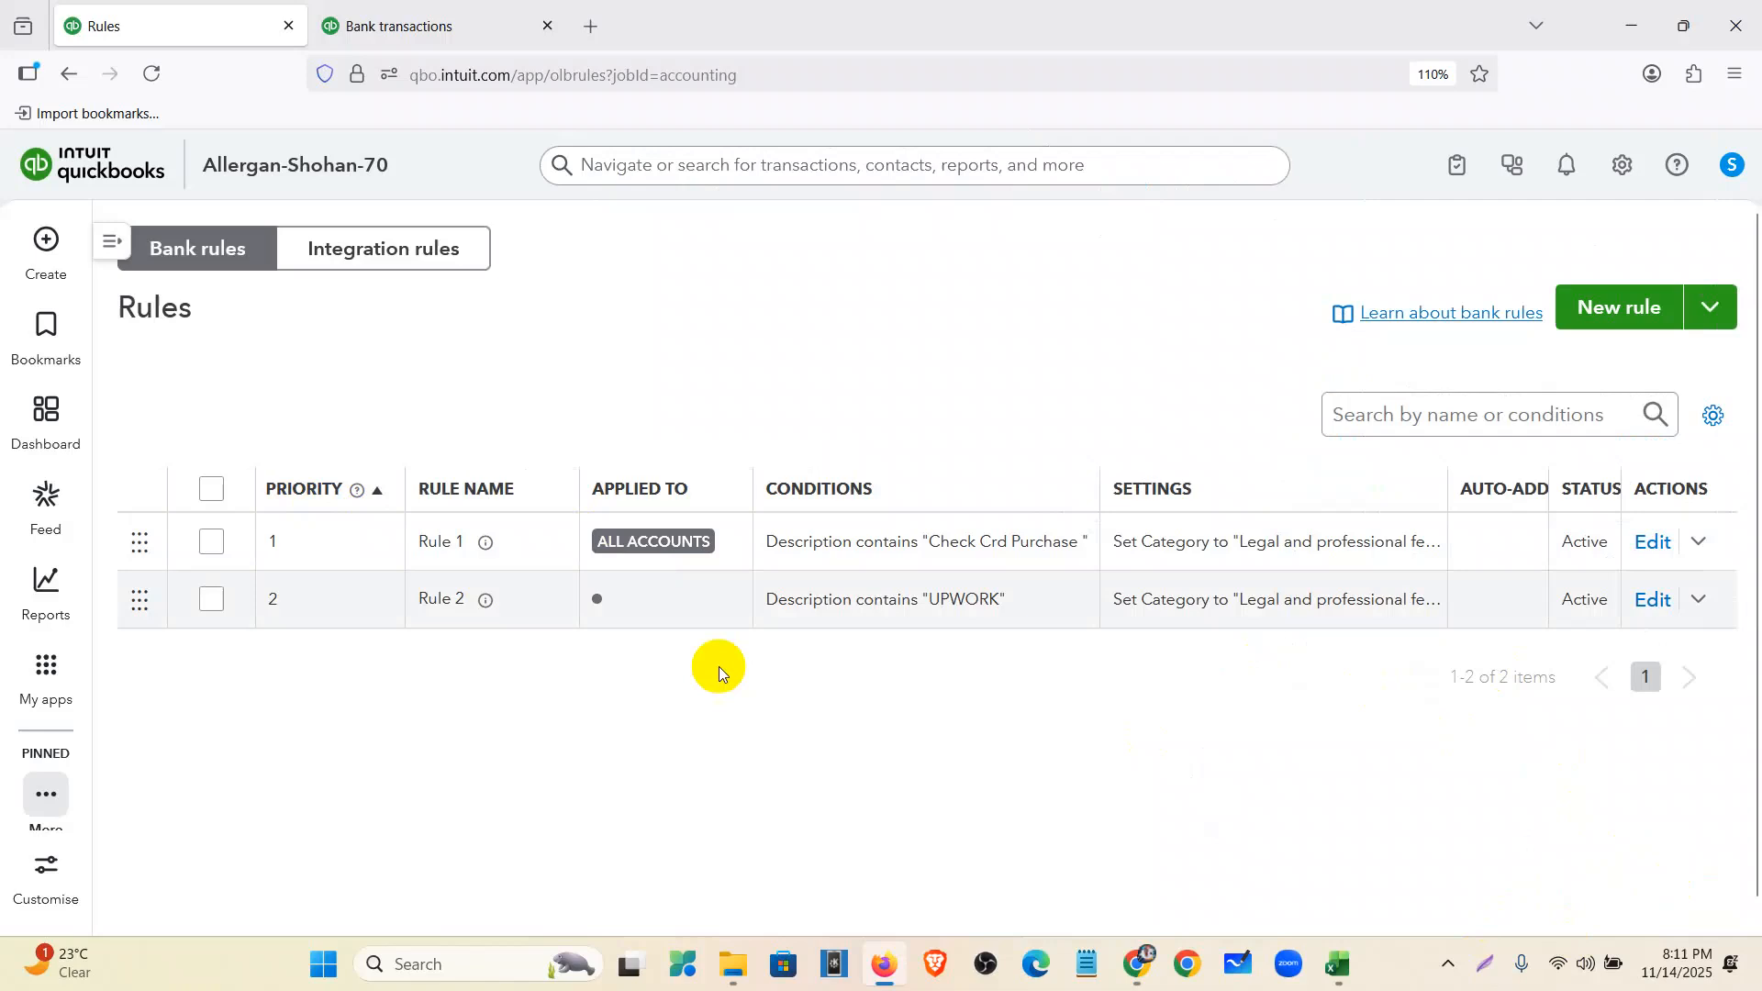
- Accept the five rule-matched UPWORK transactions from 12/28 to 01/25, totalling $797.22
mouse_move(33, 602)
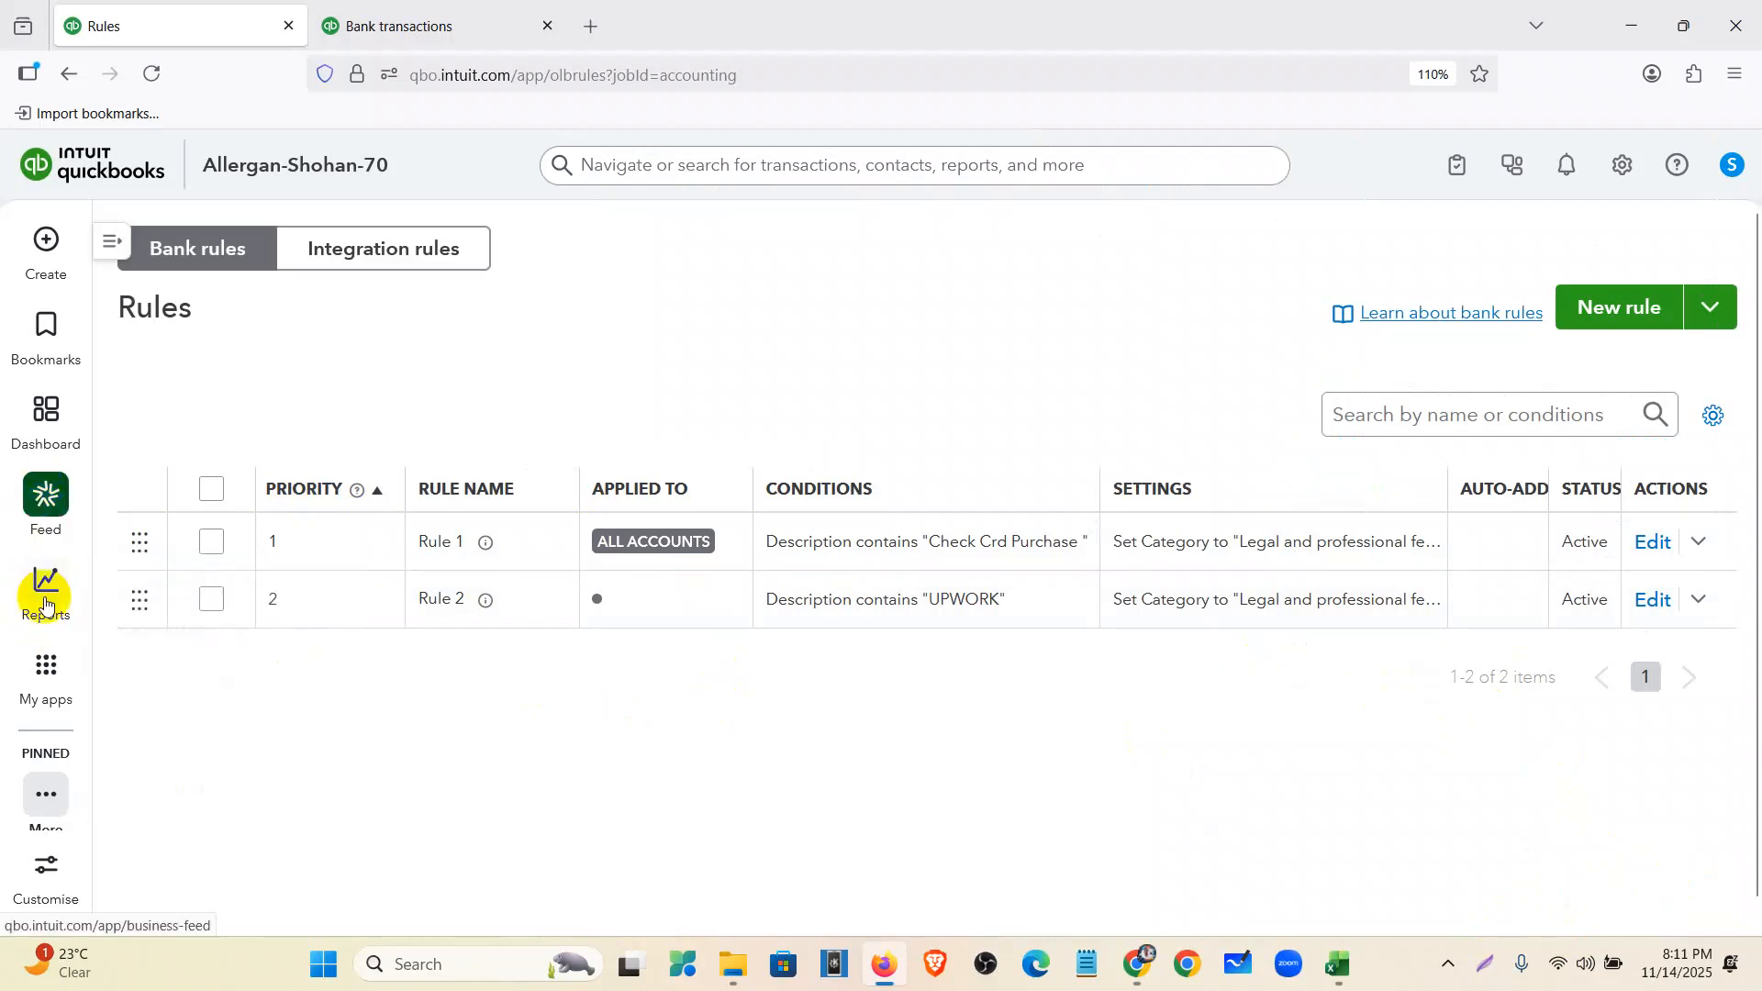
left_click(124, 242)
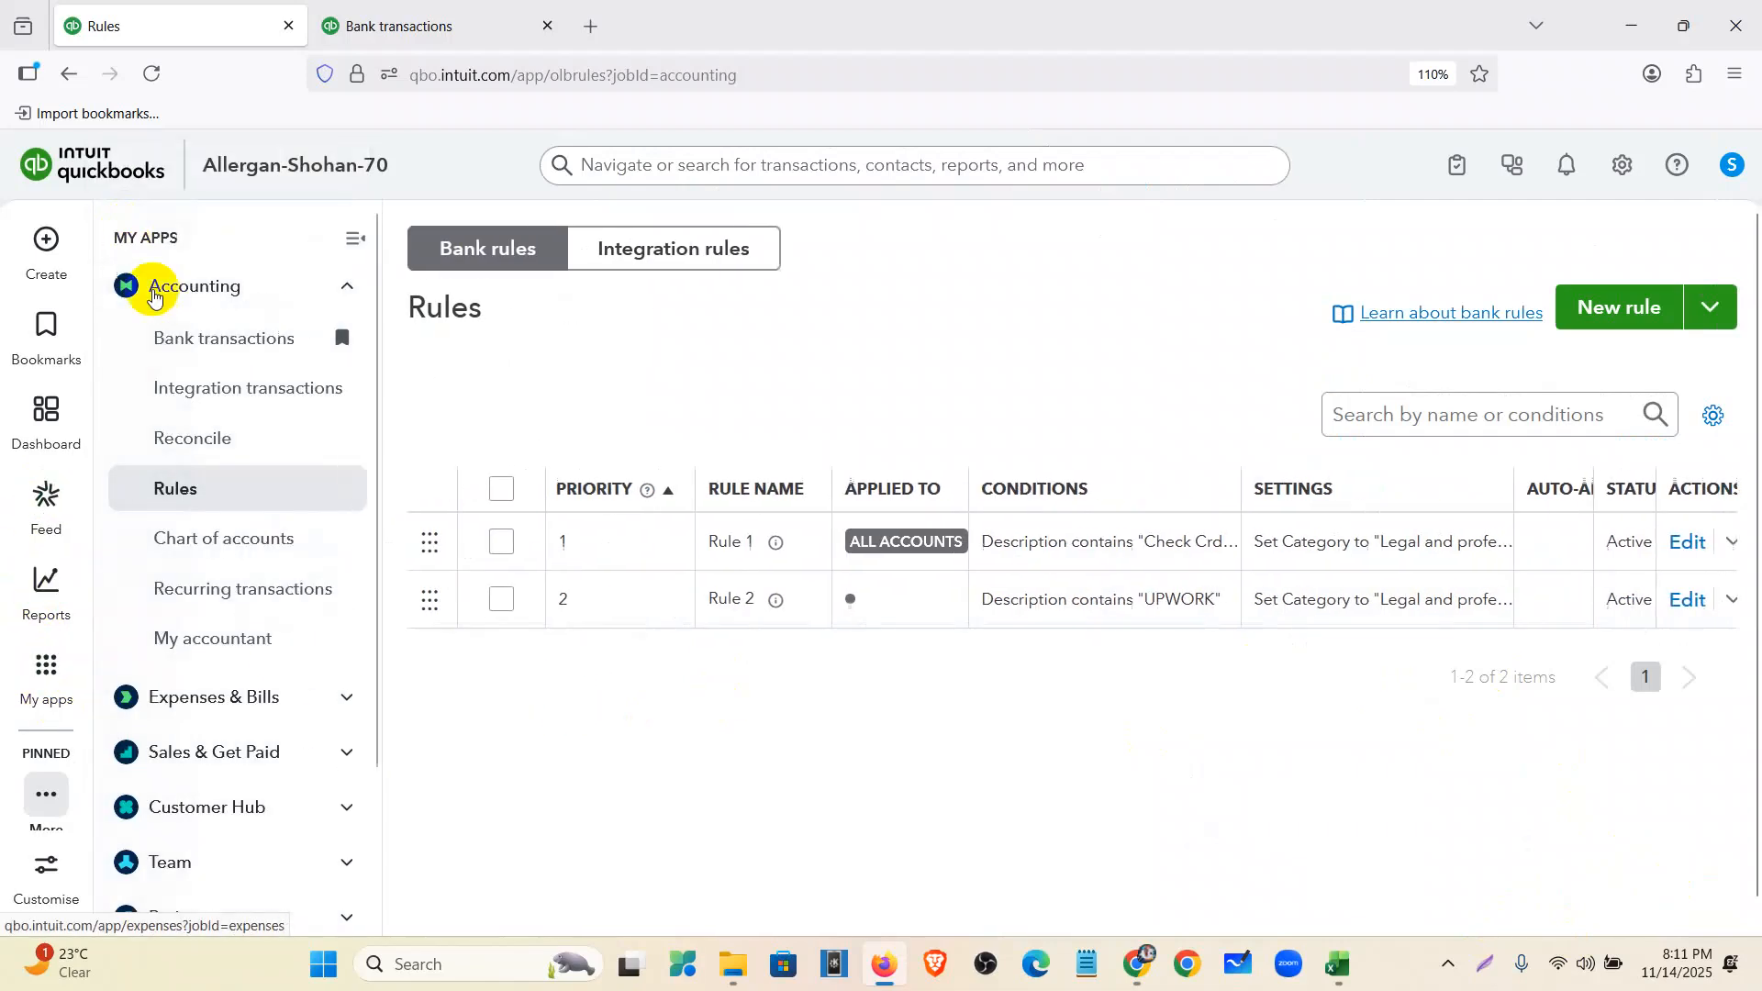
left_click(184, 352)
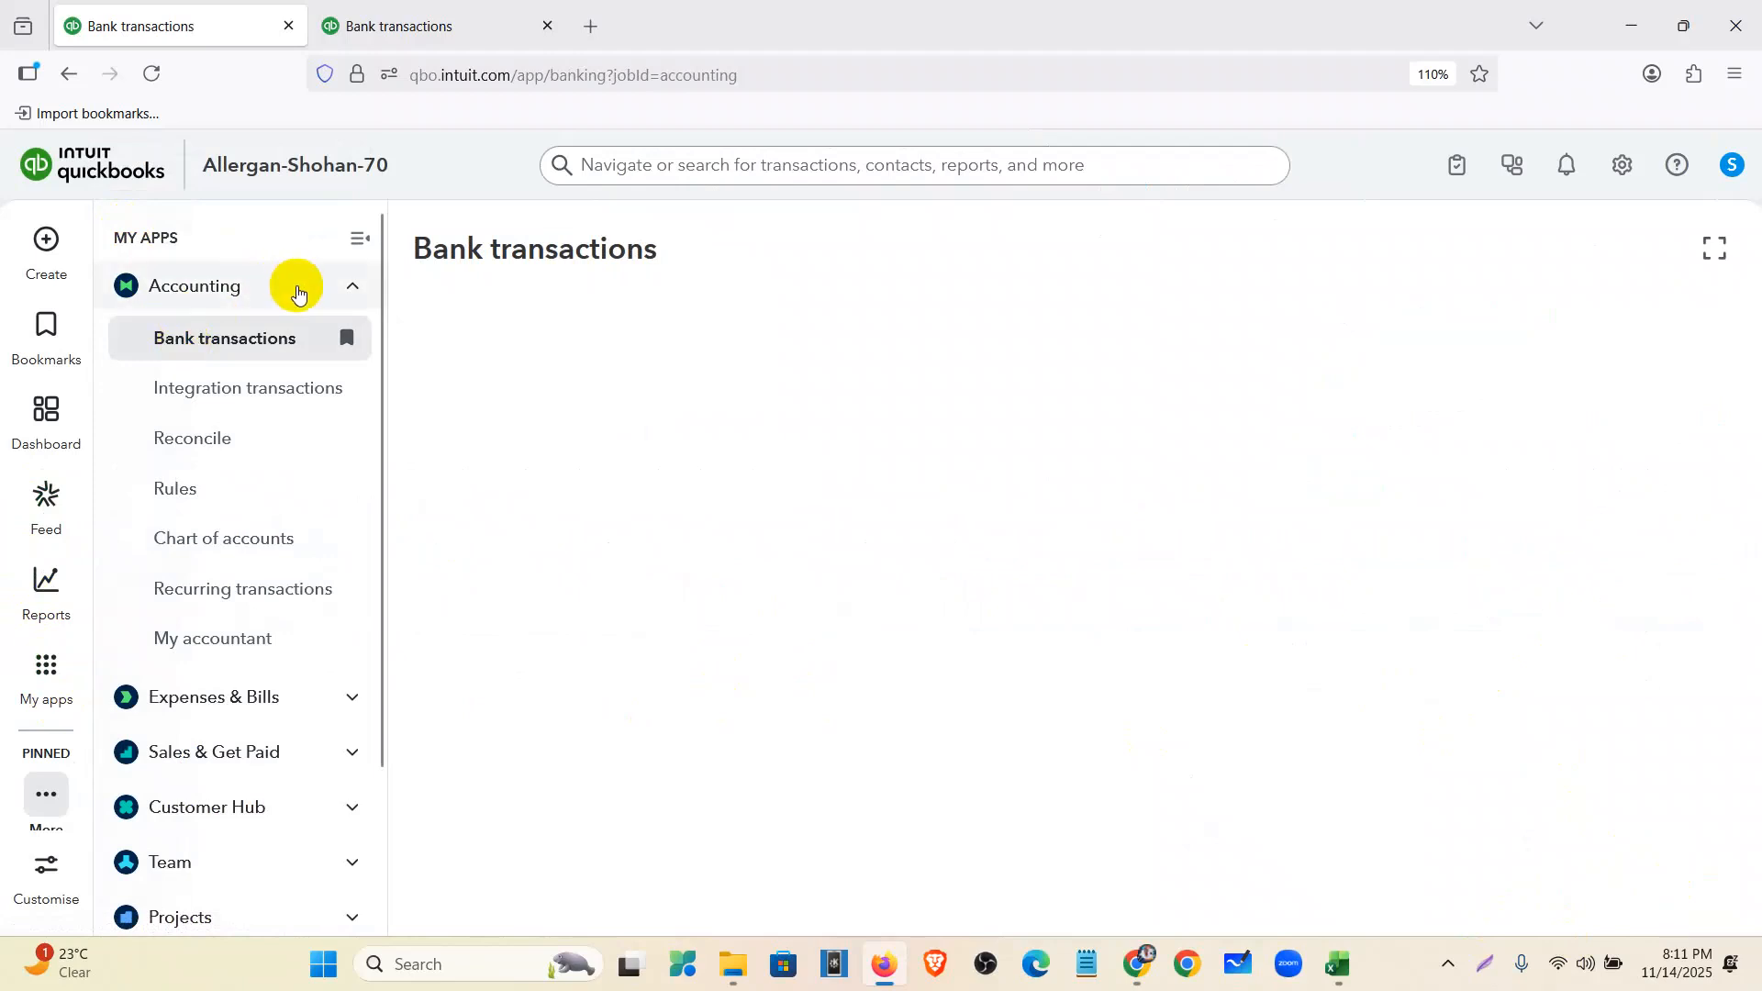
left_click(356, 237)
scroll(546, 473, "down", 1)
scroll(546, 472, "down", 8)
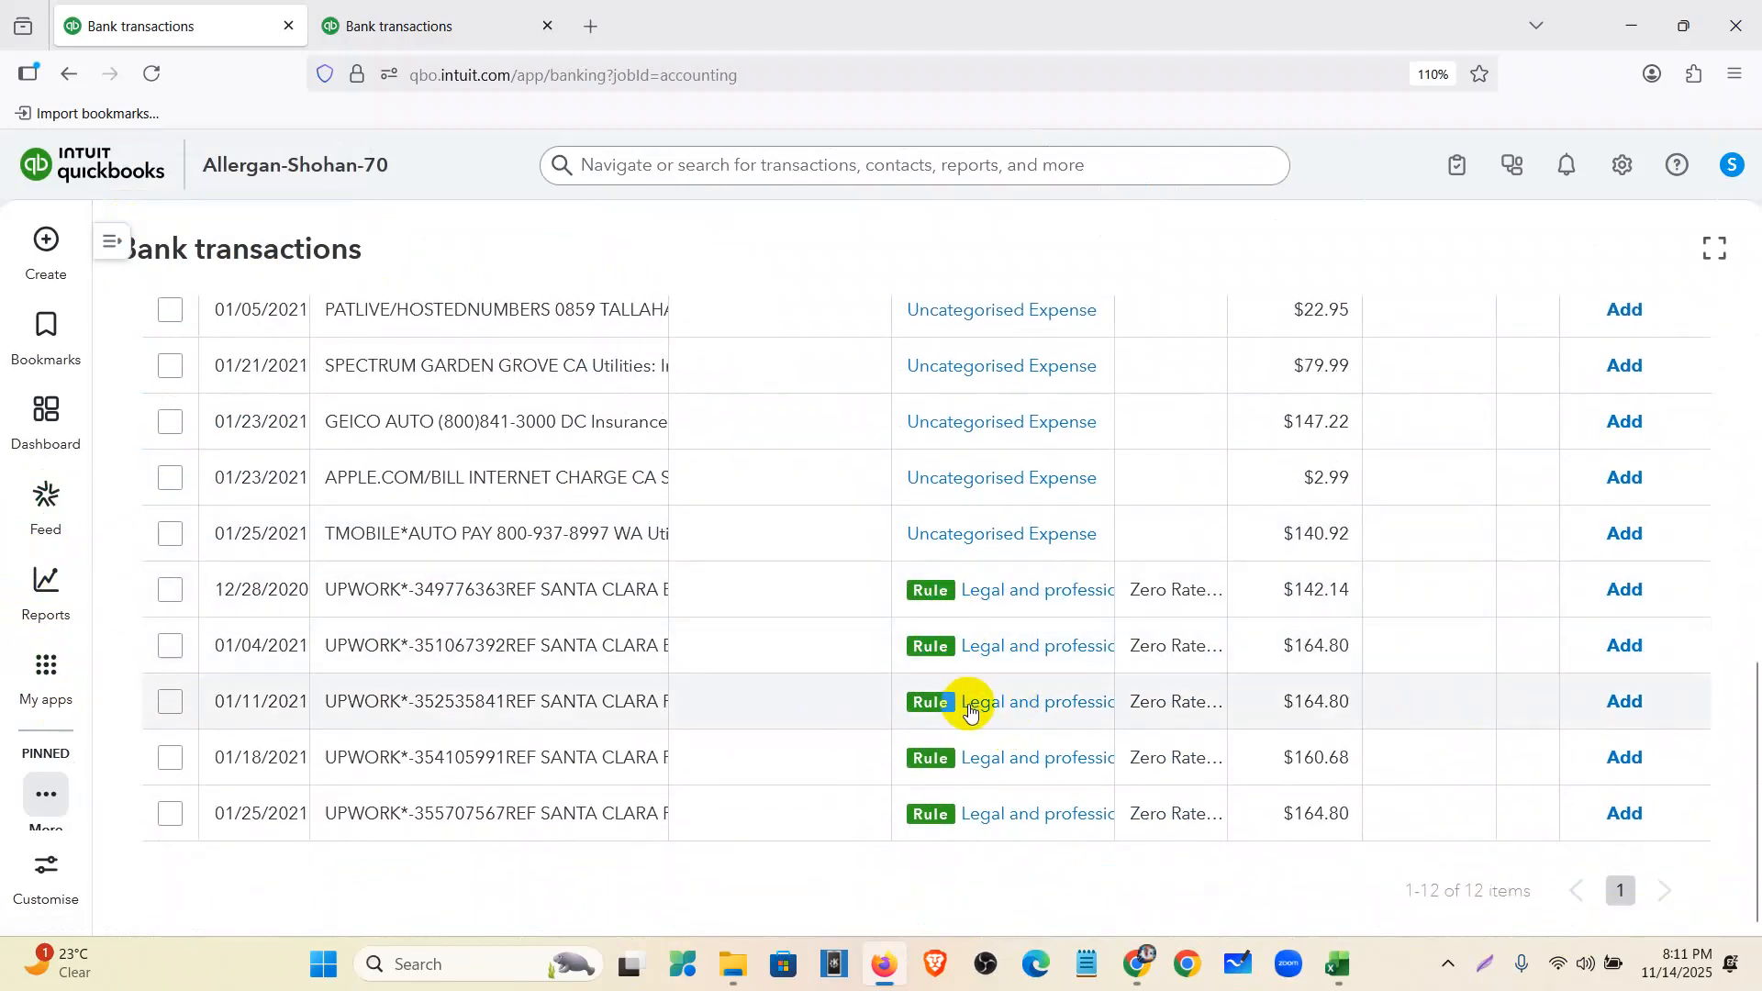
left_click(172, 590)
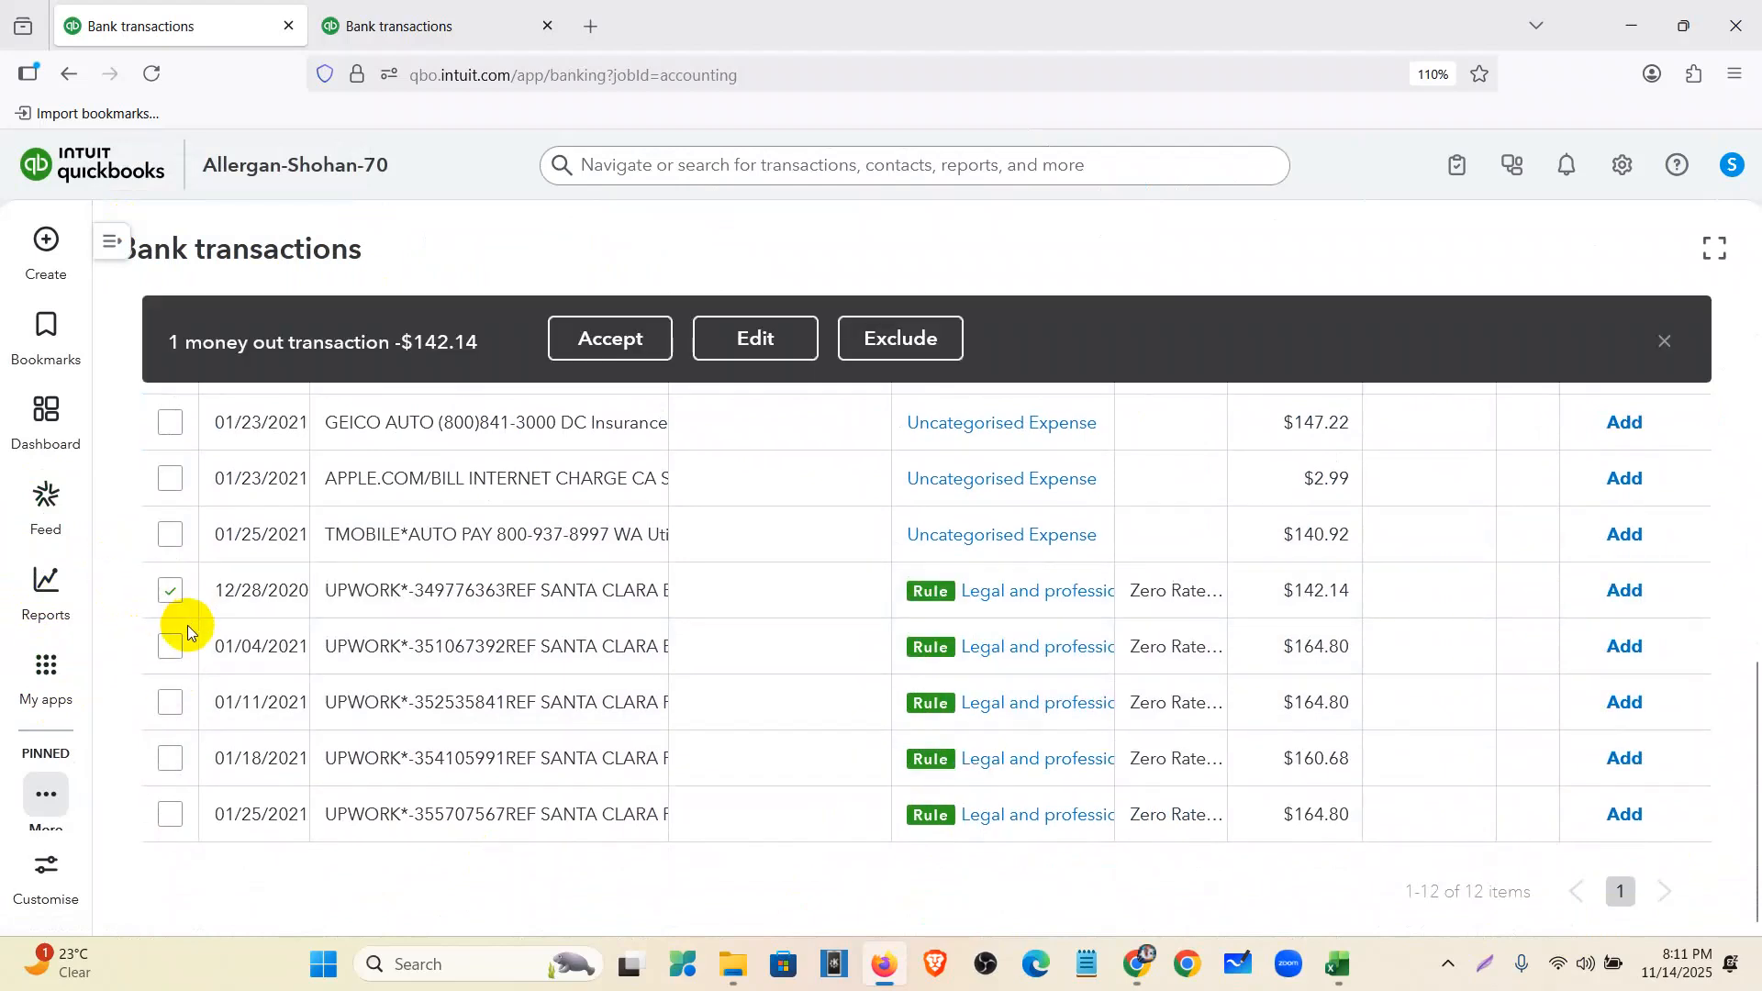
left_click(169, 652)
left_click(170, 704)
left_click(170, 760)
left_click(170, 814)
left_click(609, 340)
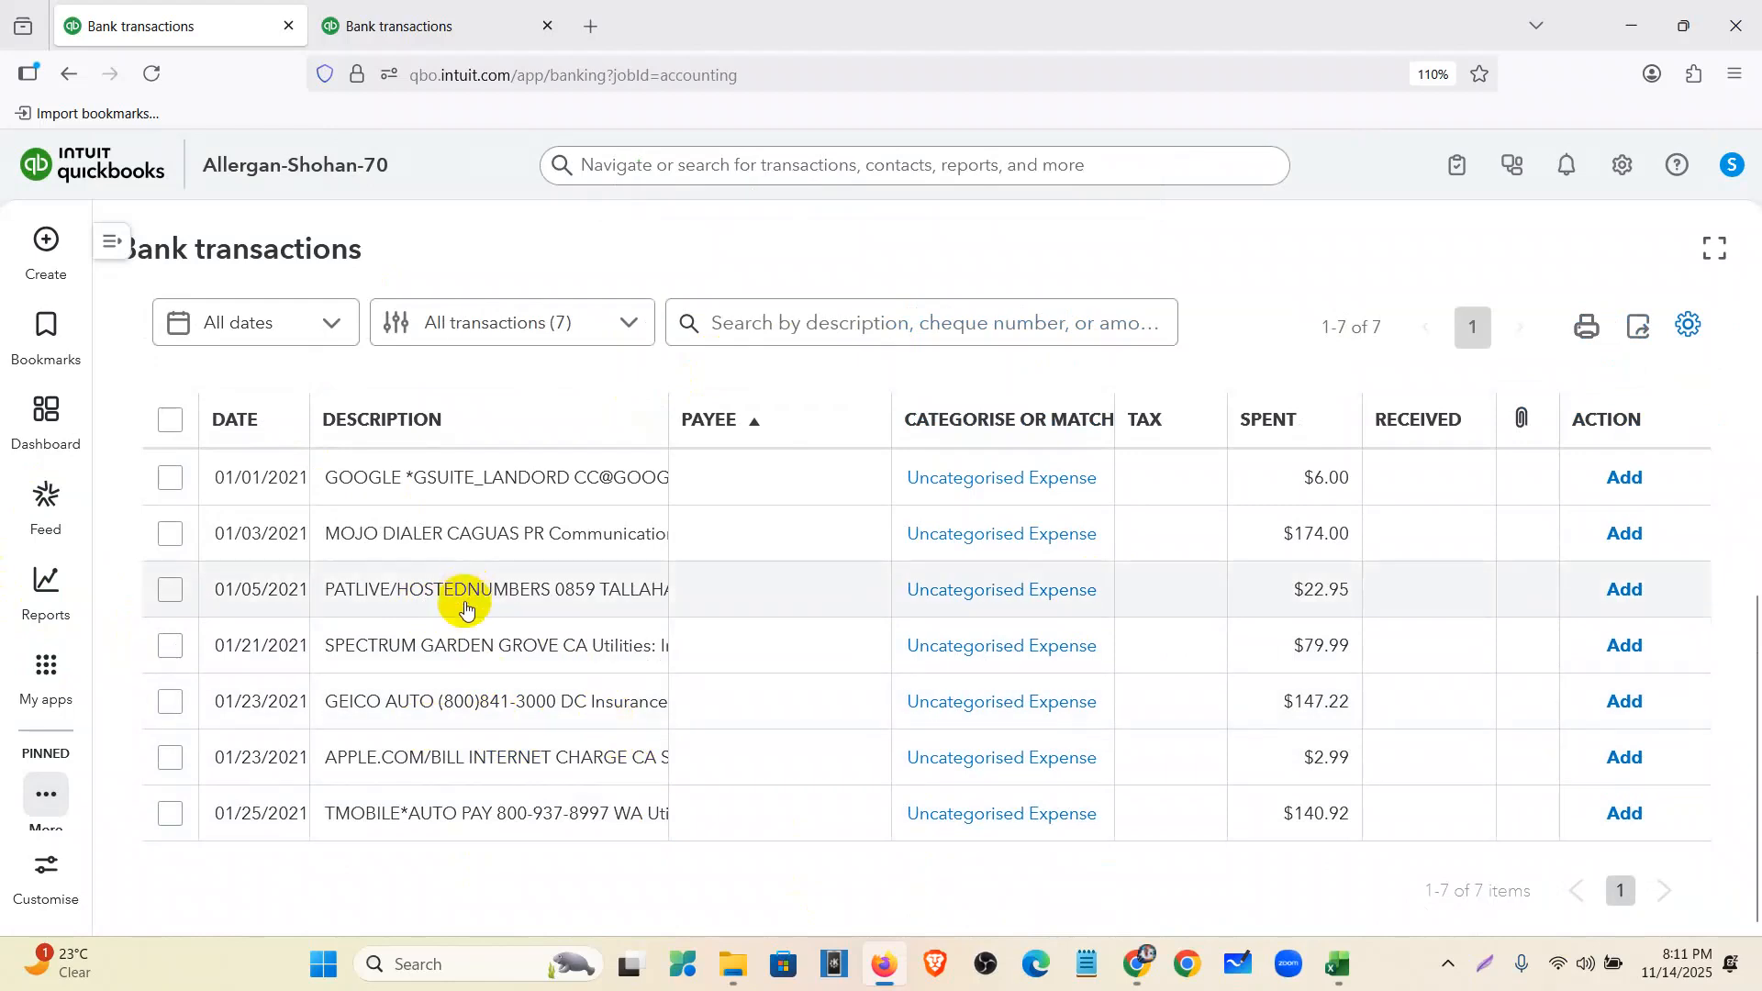
- Categorise the GEICO charge under Insurance - General
left_click(505, 703)
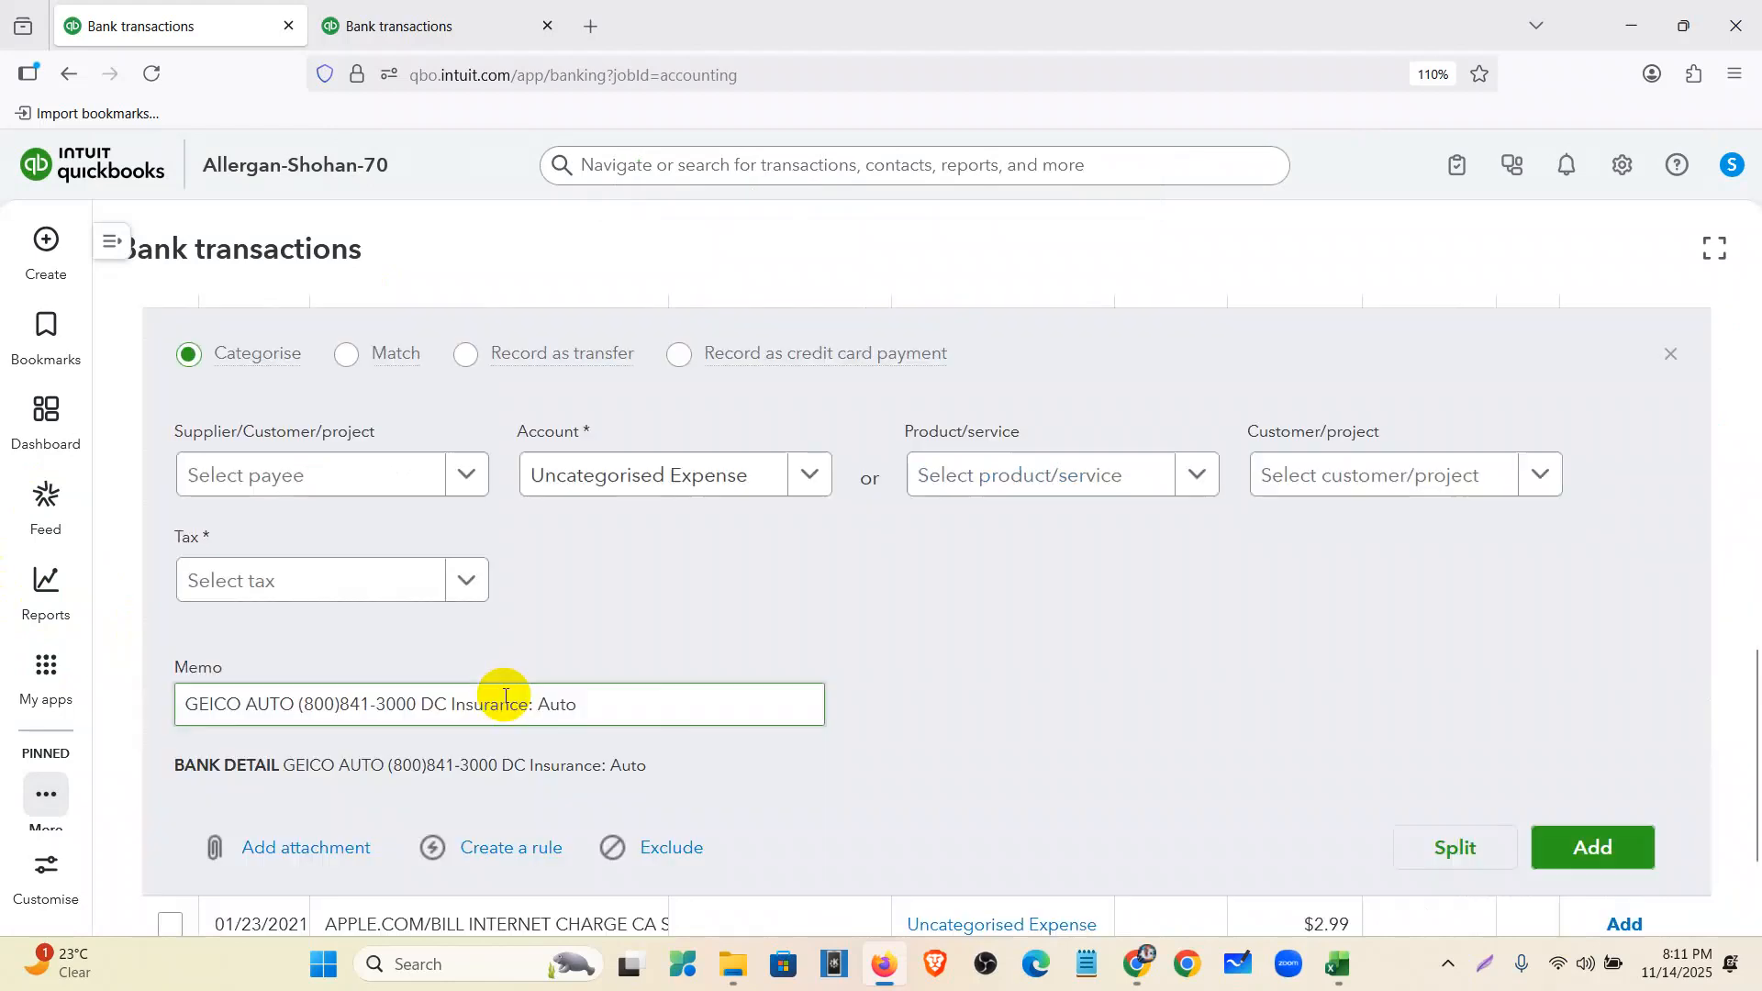
double_click(559, 704)
left_click(193, 707)
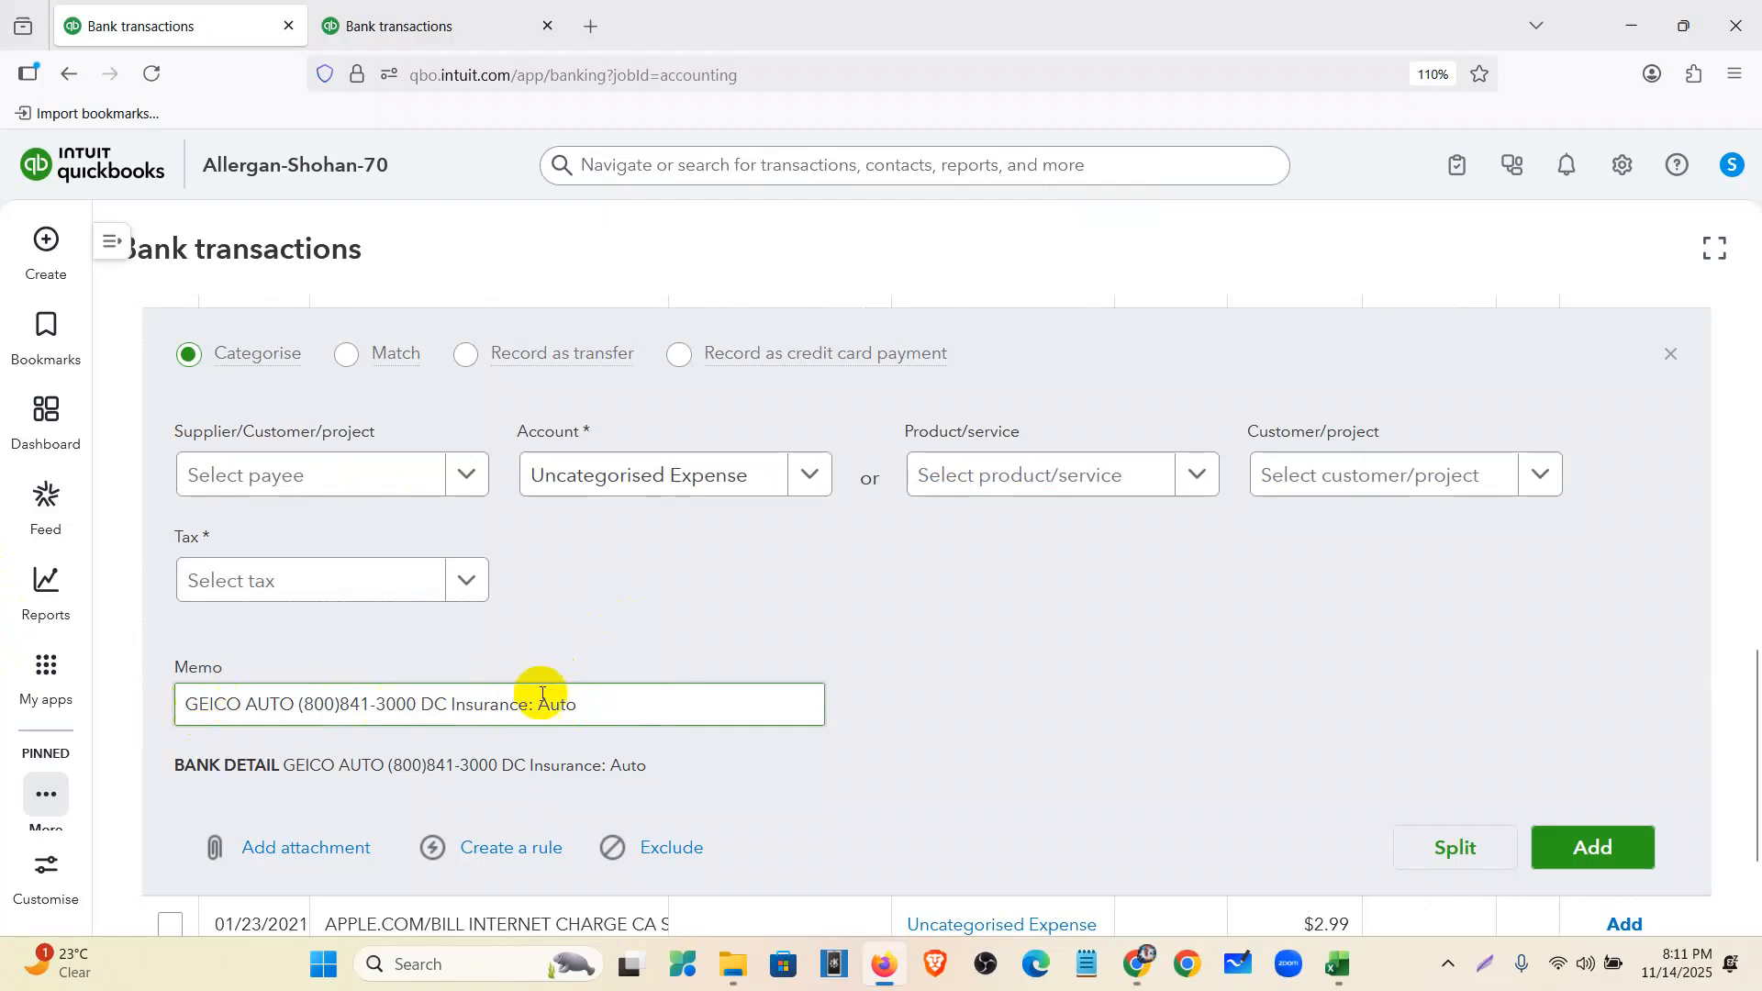
left_click_drag(582, 713, 496, 703)
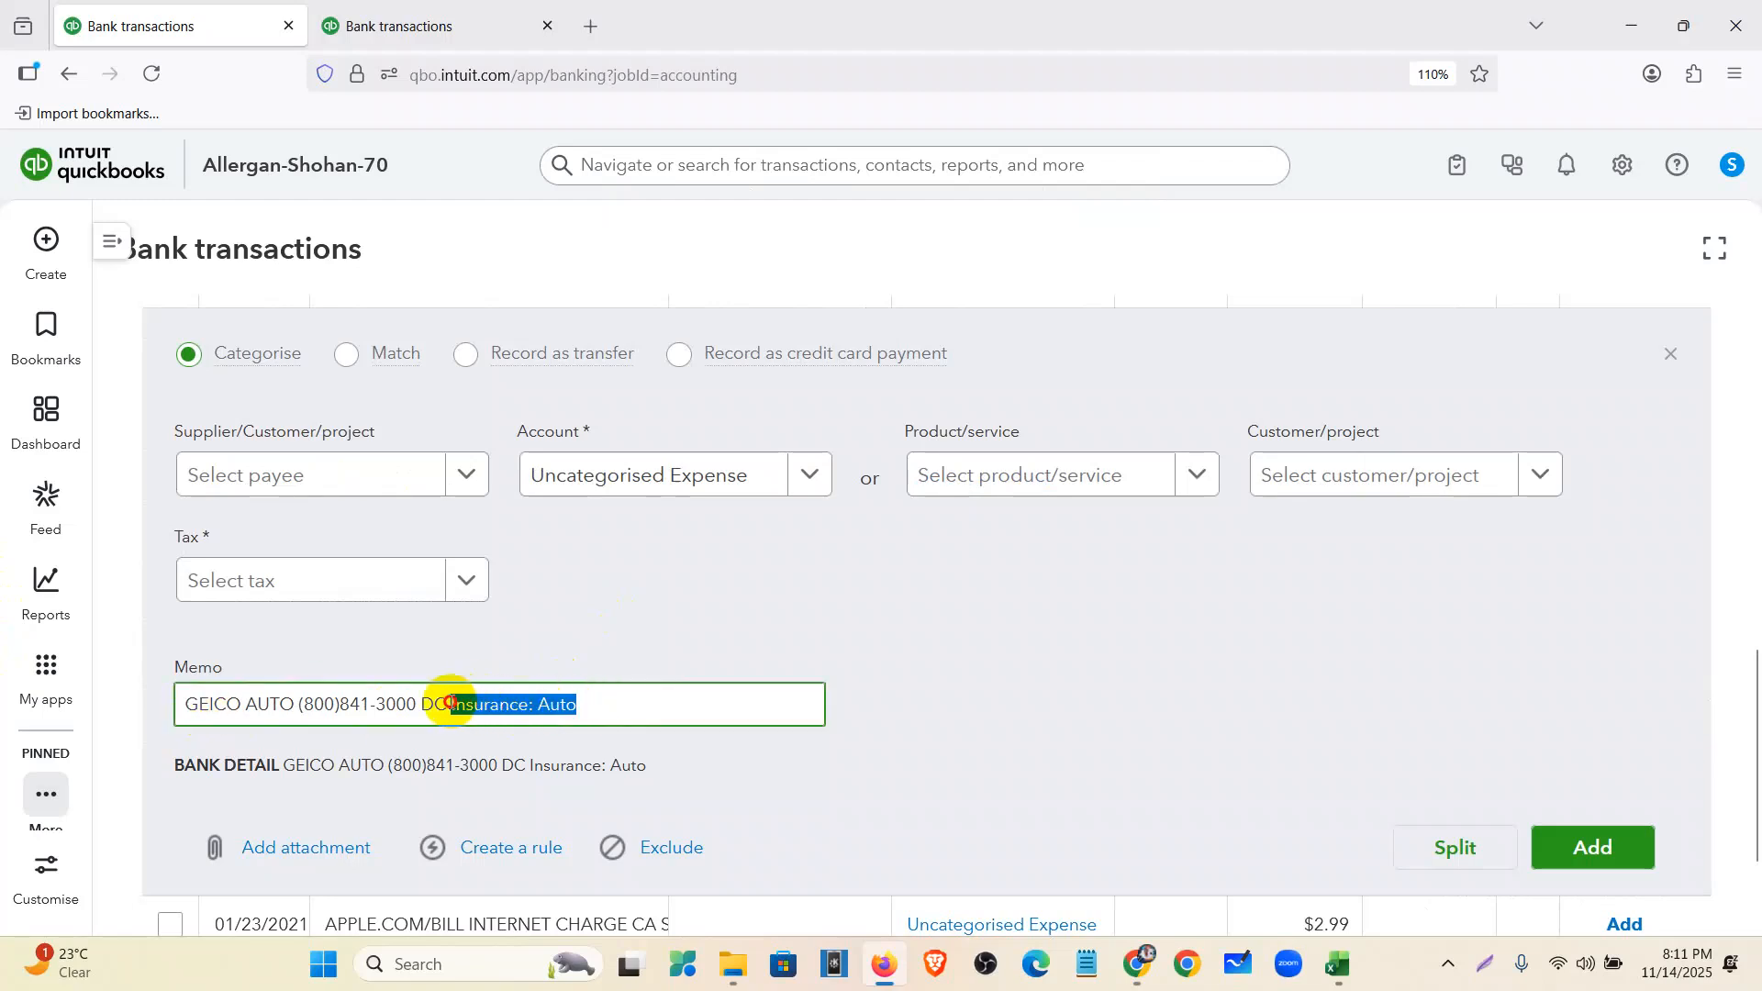
left_click(717, 477)
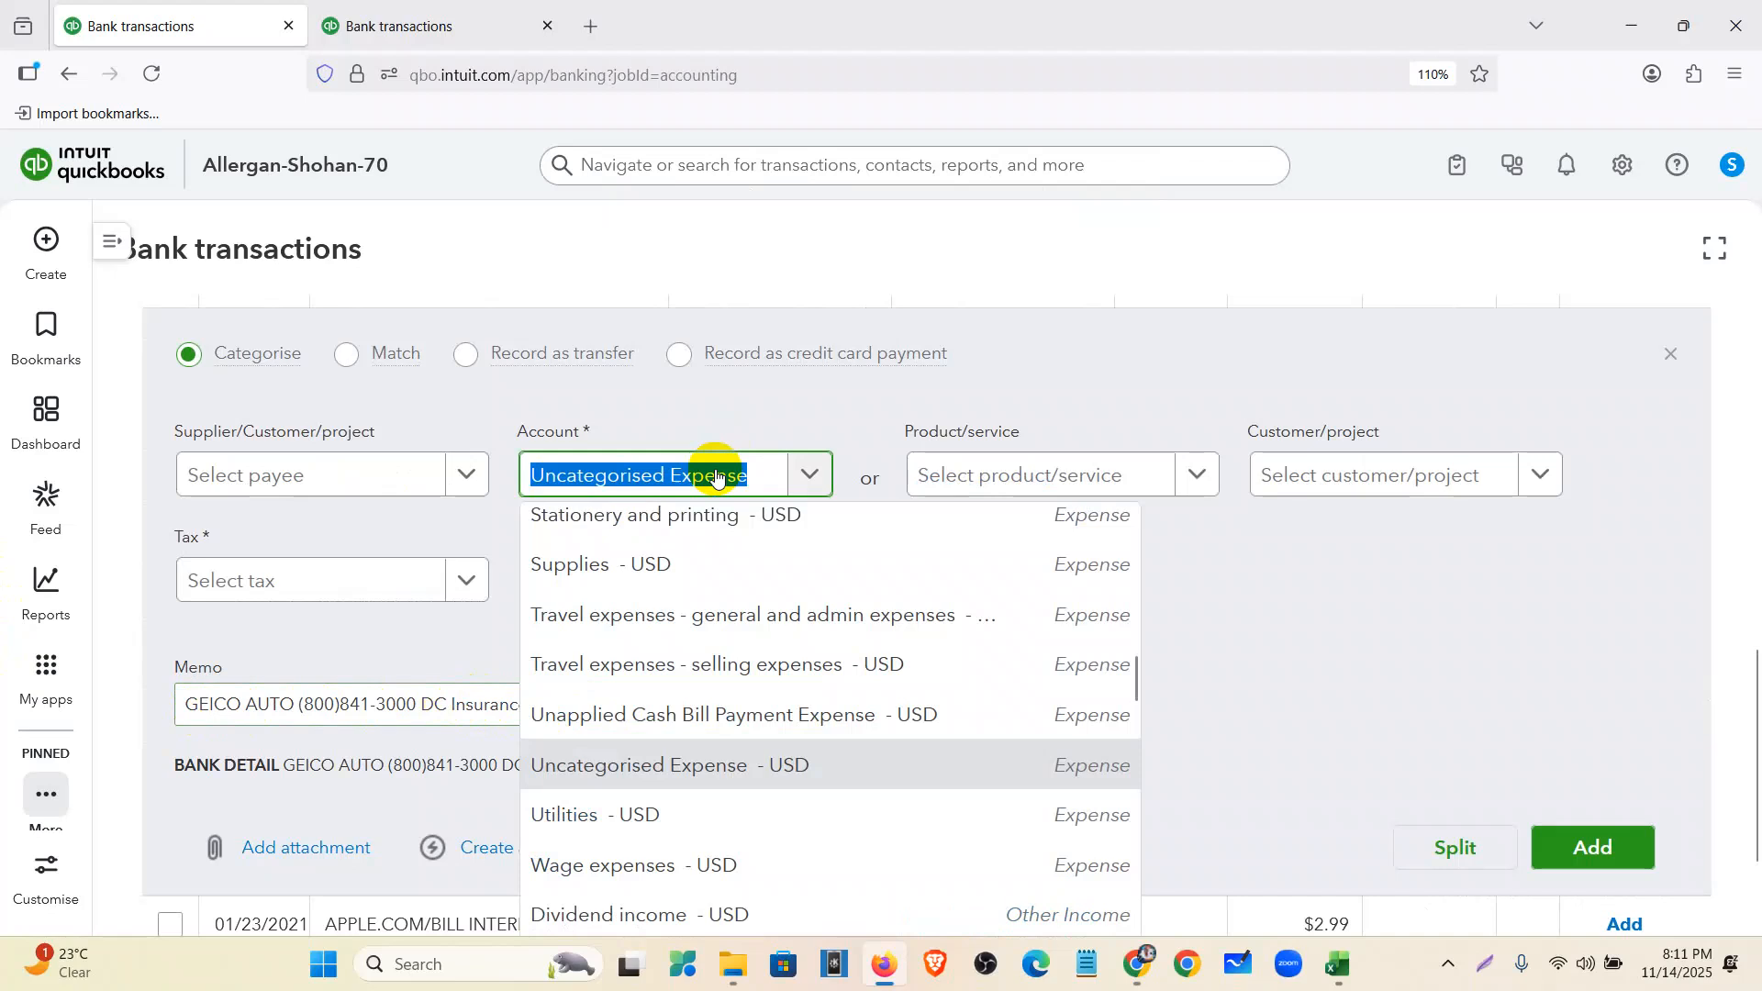
type("insura")
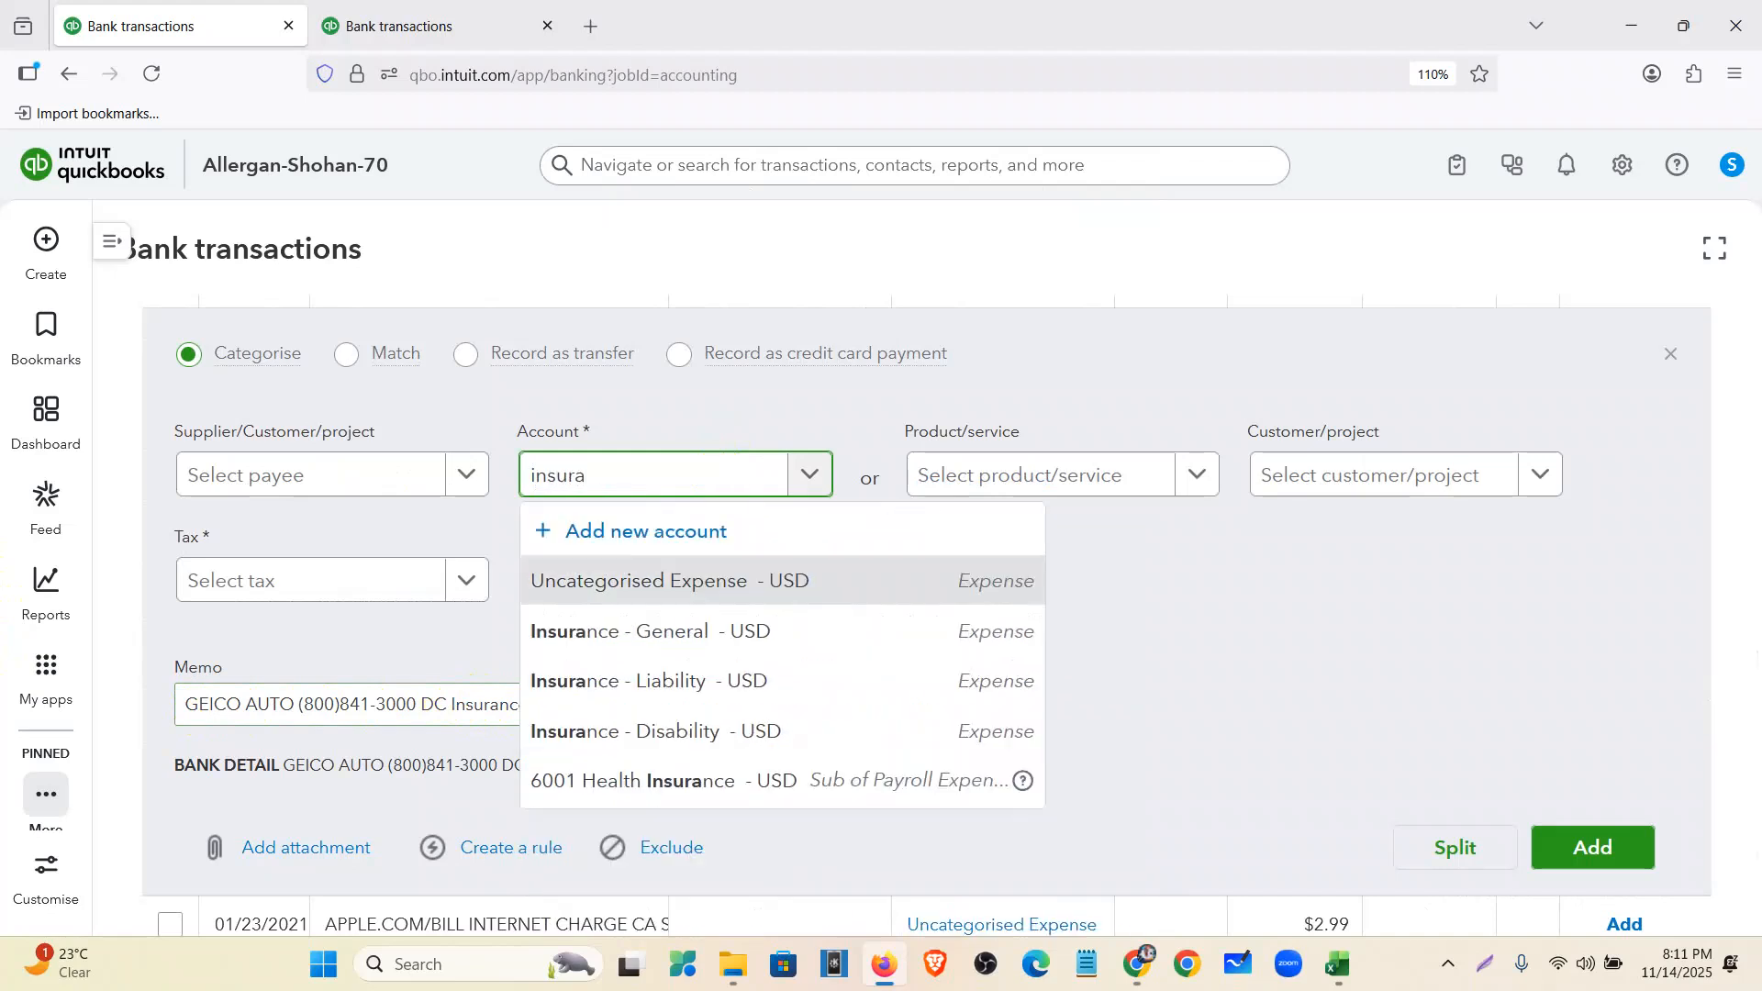
left_click(771, 637)
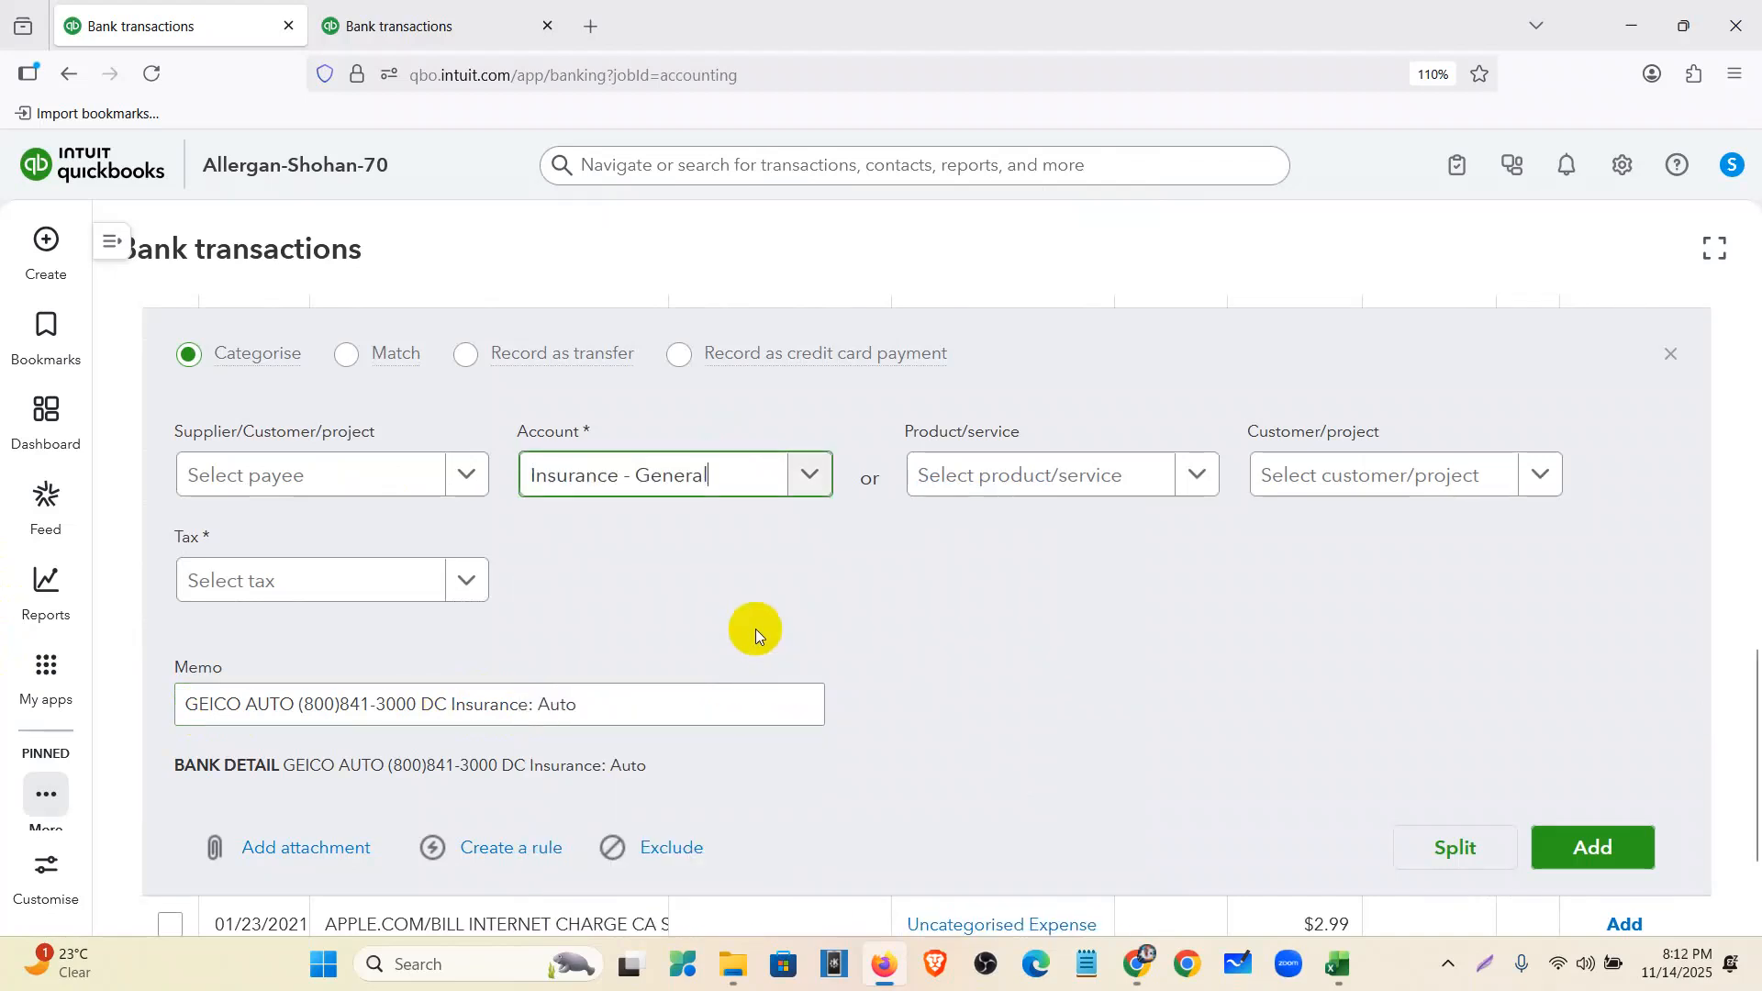
left_click(1674, 360)
- Apply Zero Rated Tax (0% Sales) to all seven pending transactions at once
scroll(630, 578, "up", 3)
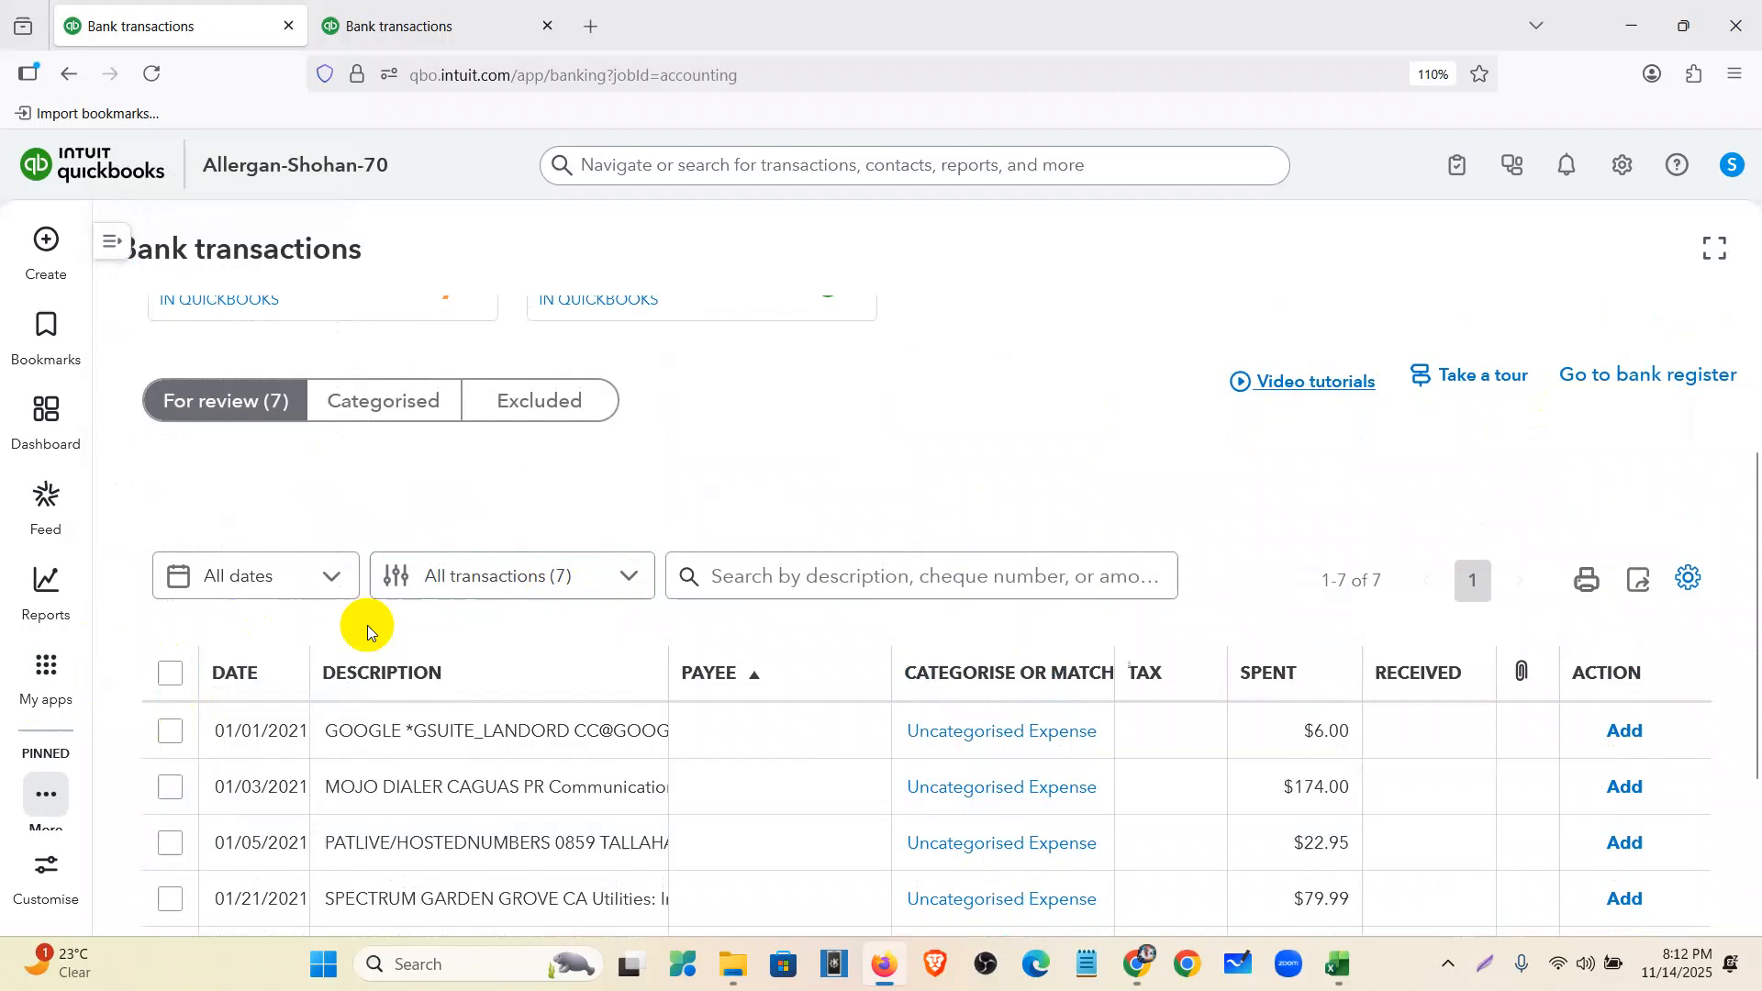
left_click(174, 676)
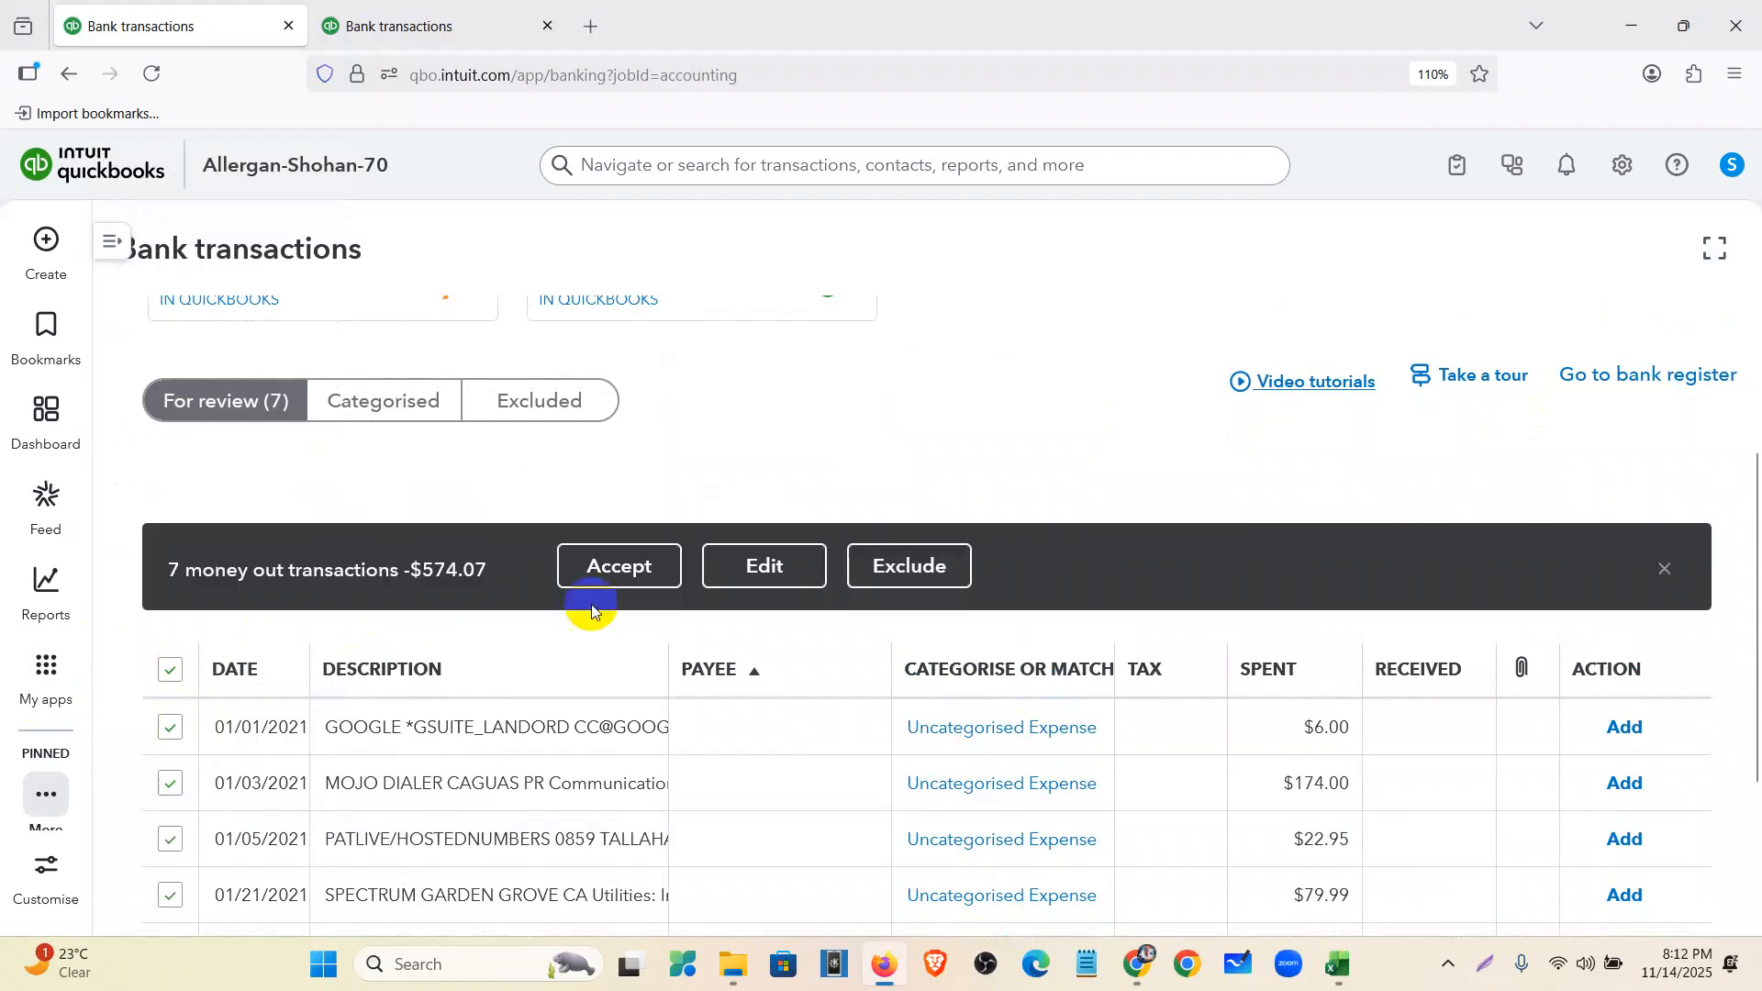
left_click(759, 564)
left_click(683, 587)
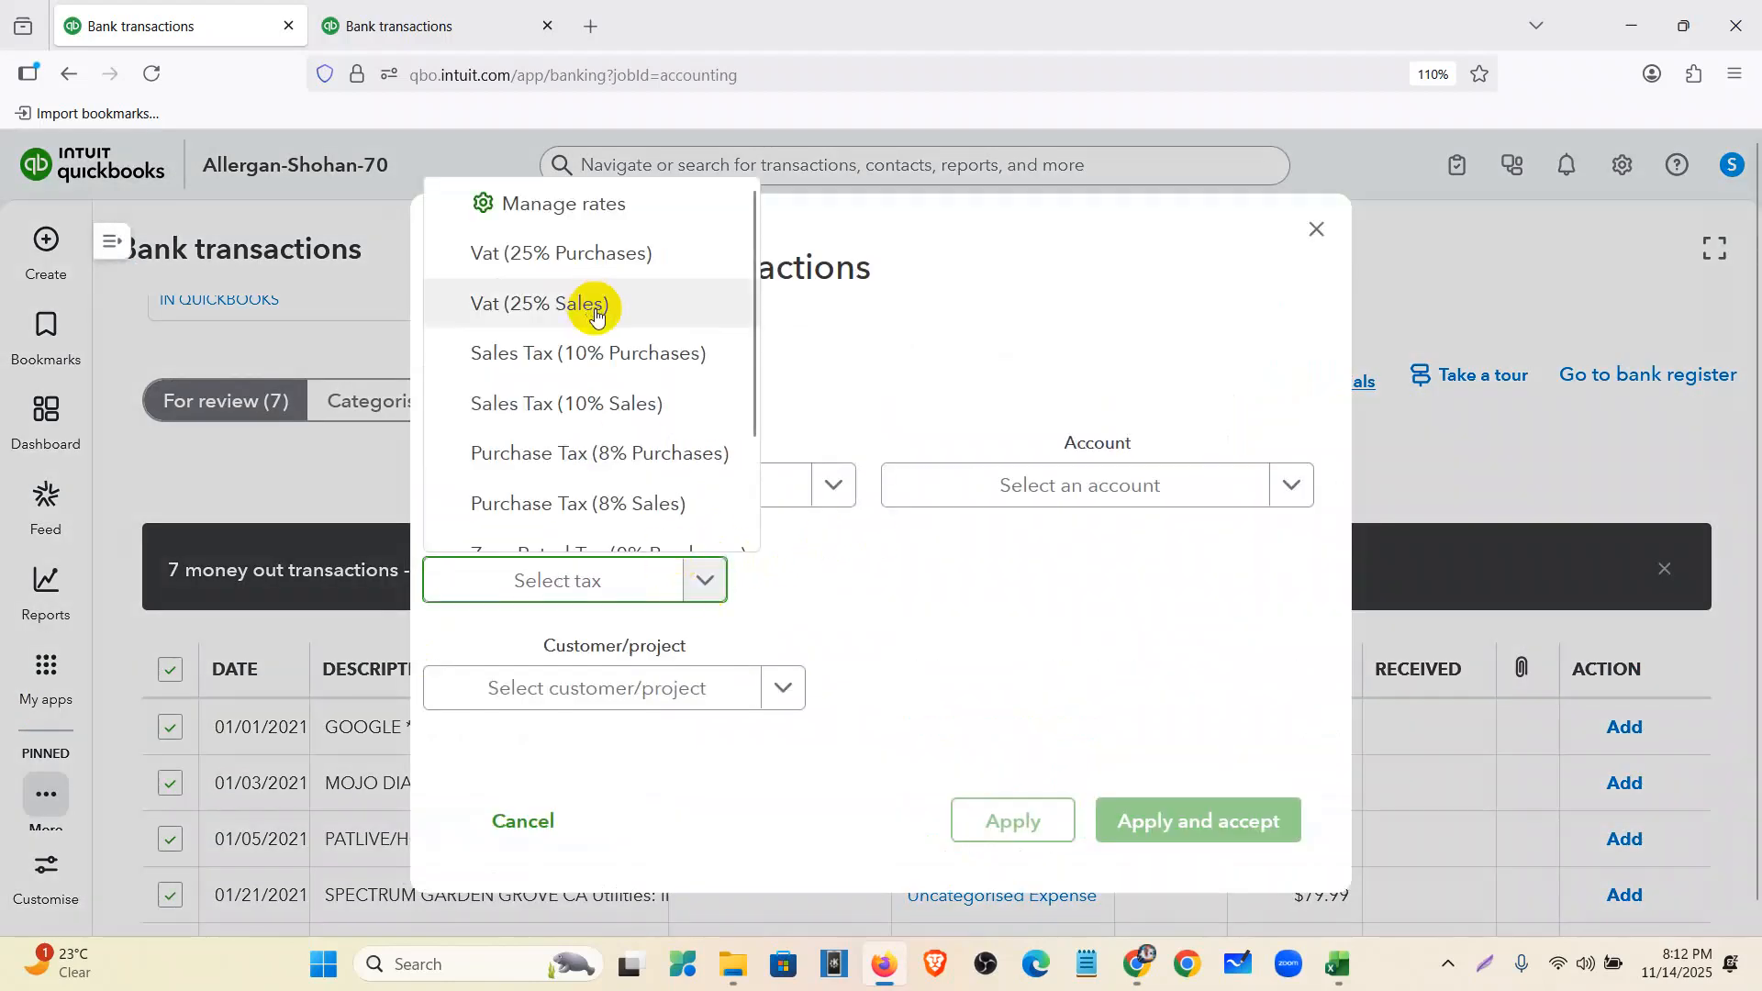
scroll(645, 444, "down", 3)
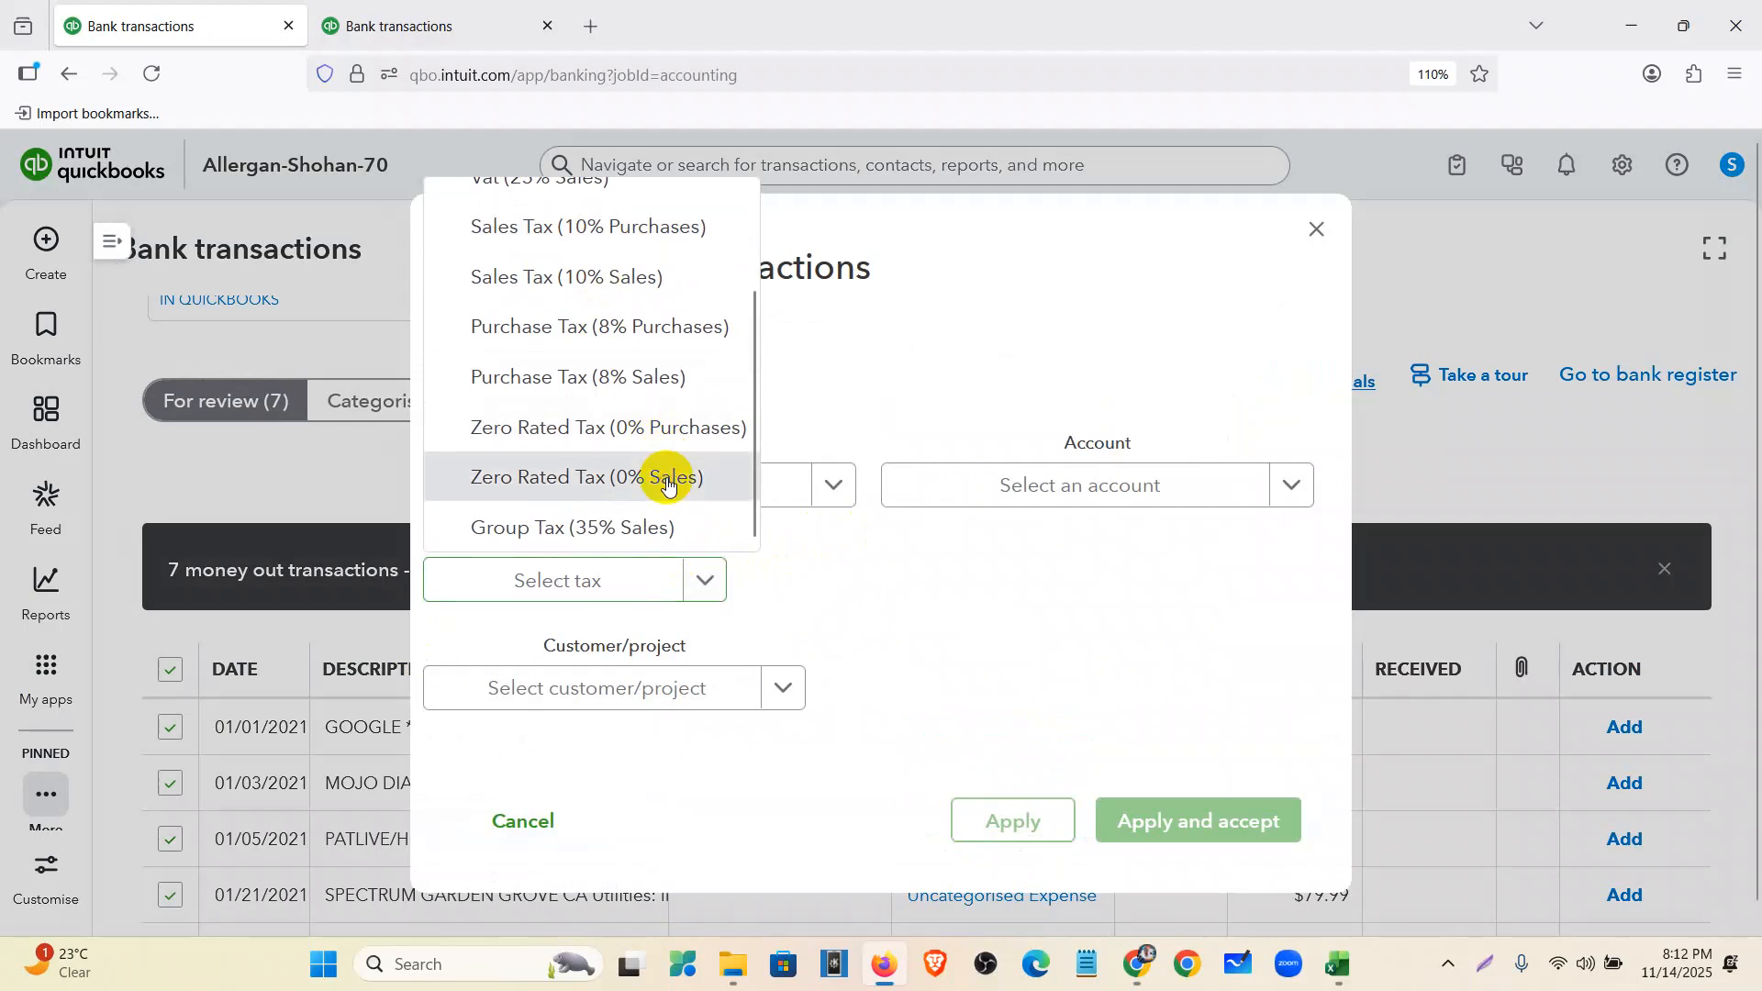
left_click(667, 474)
left_click(1026, 826)
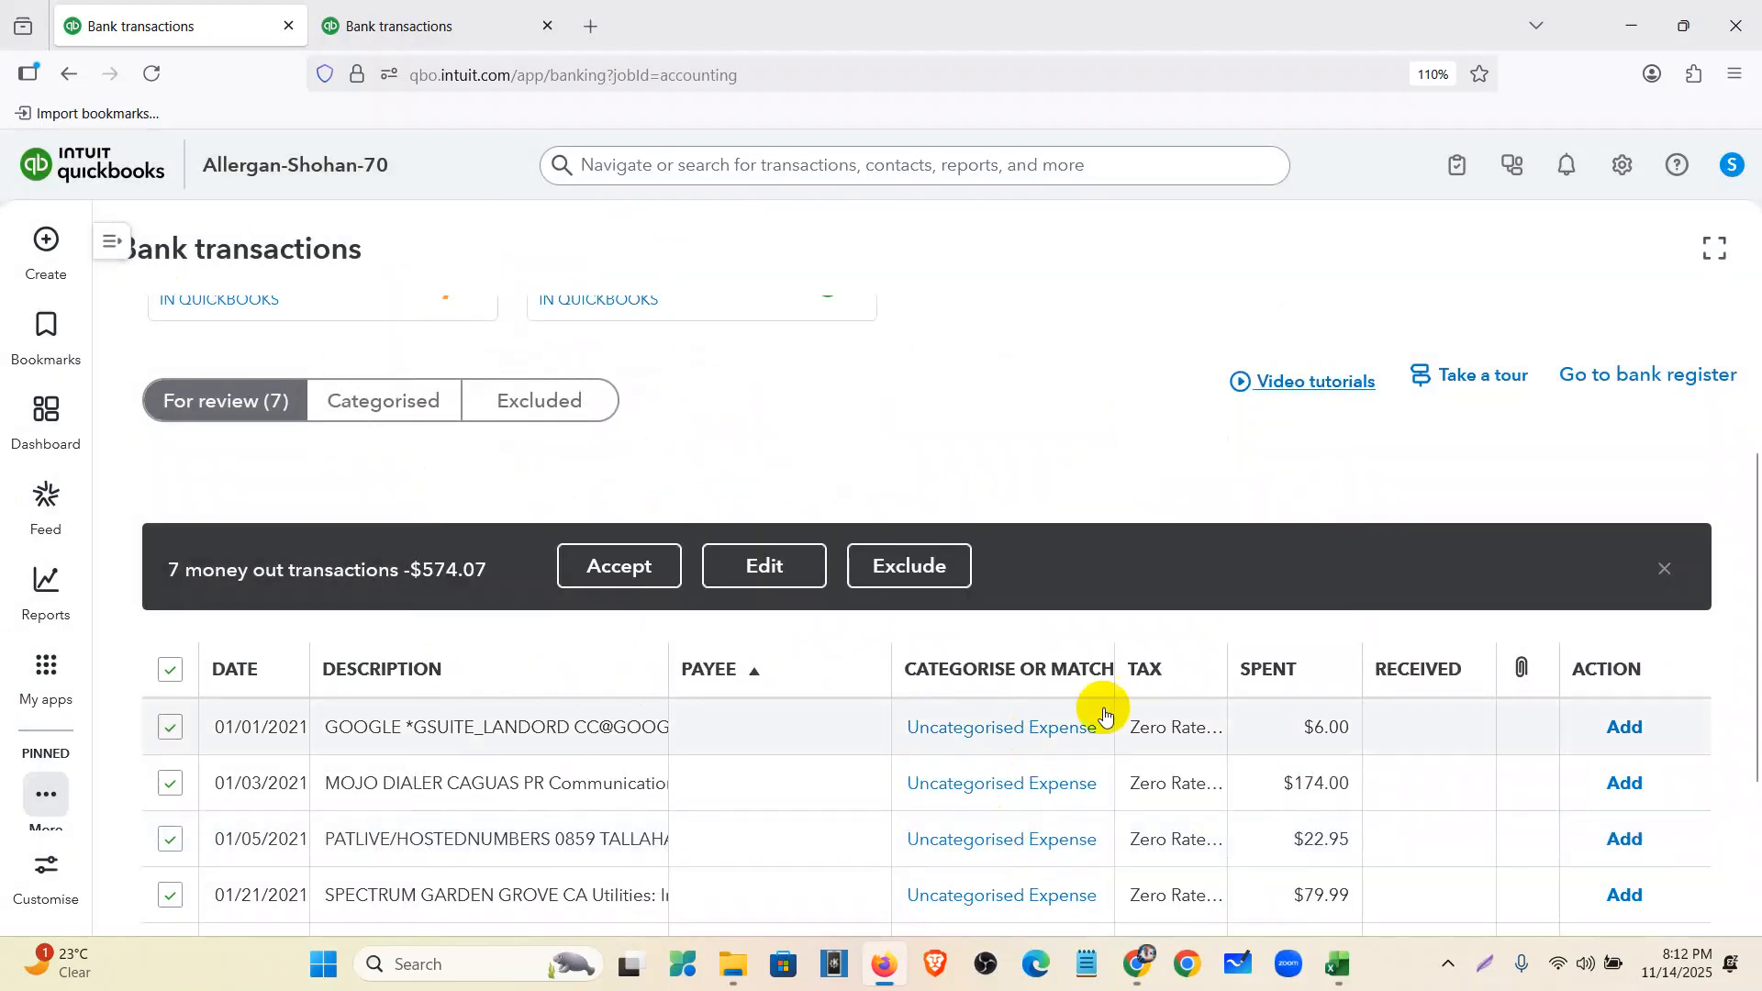
- Add the GEICO $147.22 payment as Insurance - General
scroll(1117, 677, "down", 3)
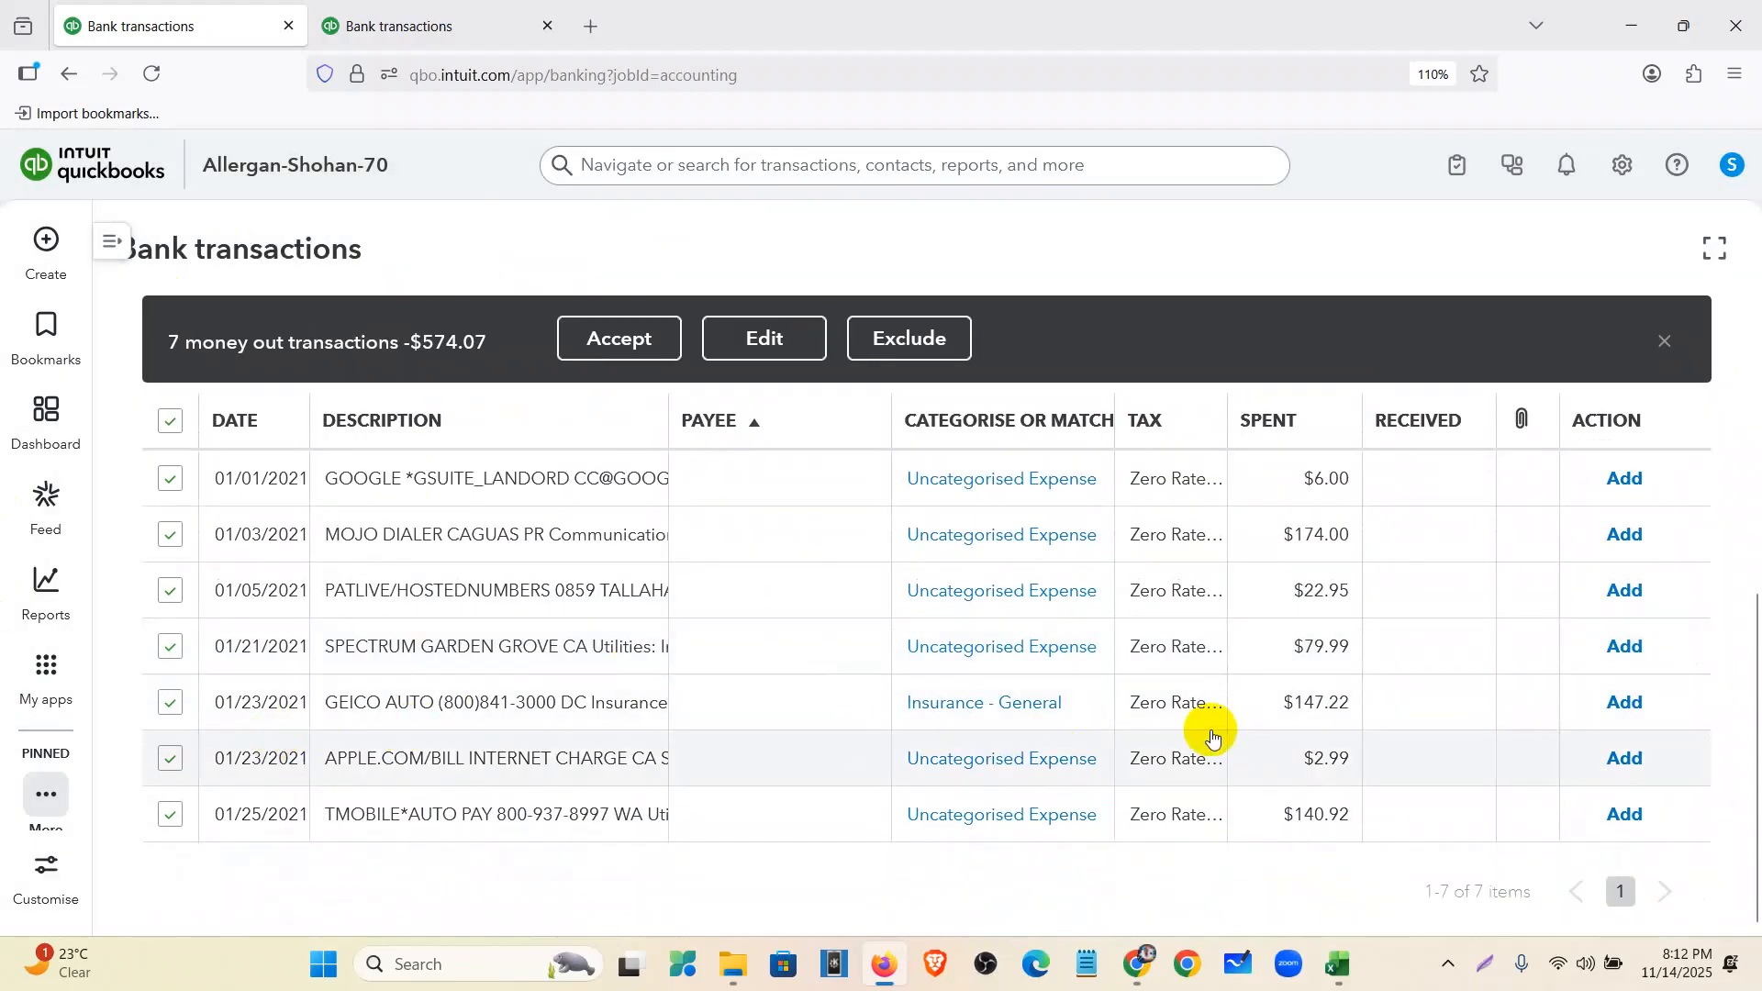
left_click(1621, 703)
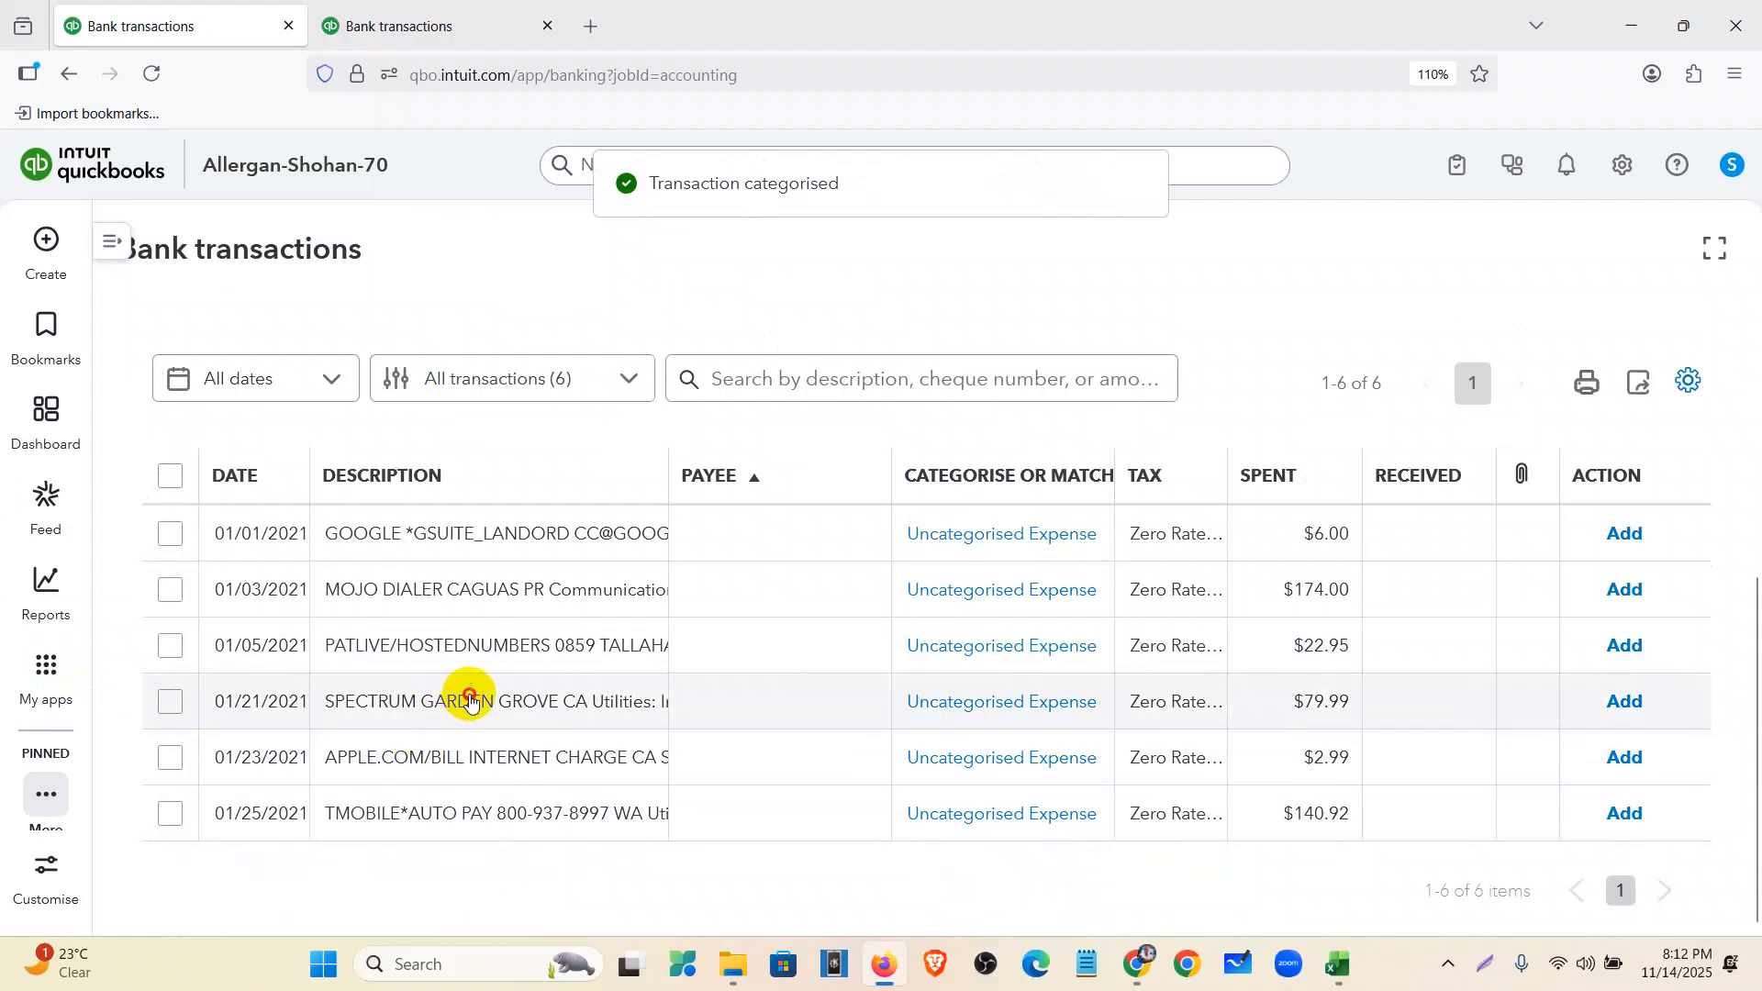
left_click(471, 702)
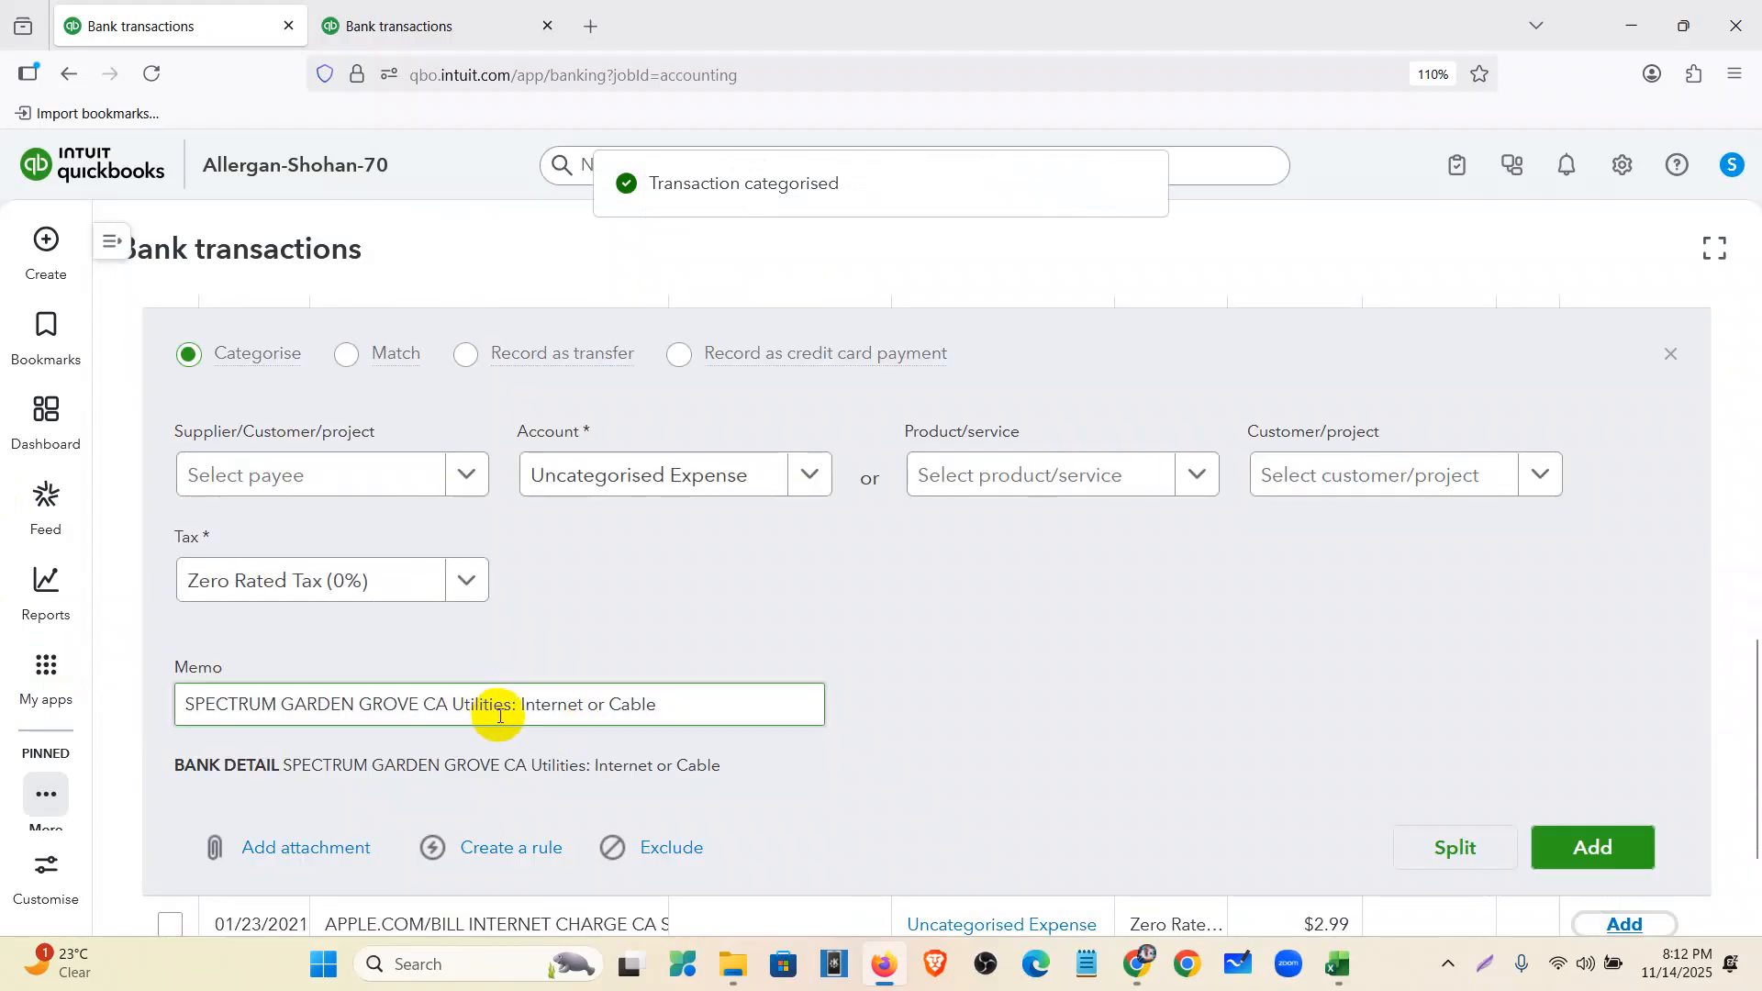
- File the $79.99 Spectrum Garden Grove internet charge under Utilities and add it
left_click_drag(683, 705, 454, 705)
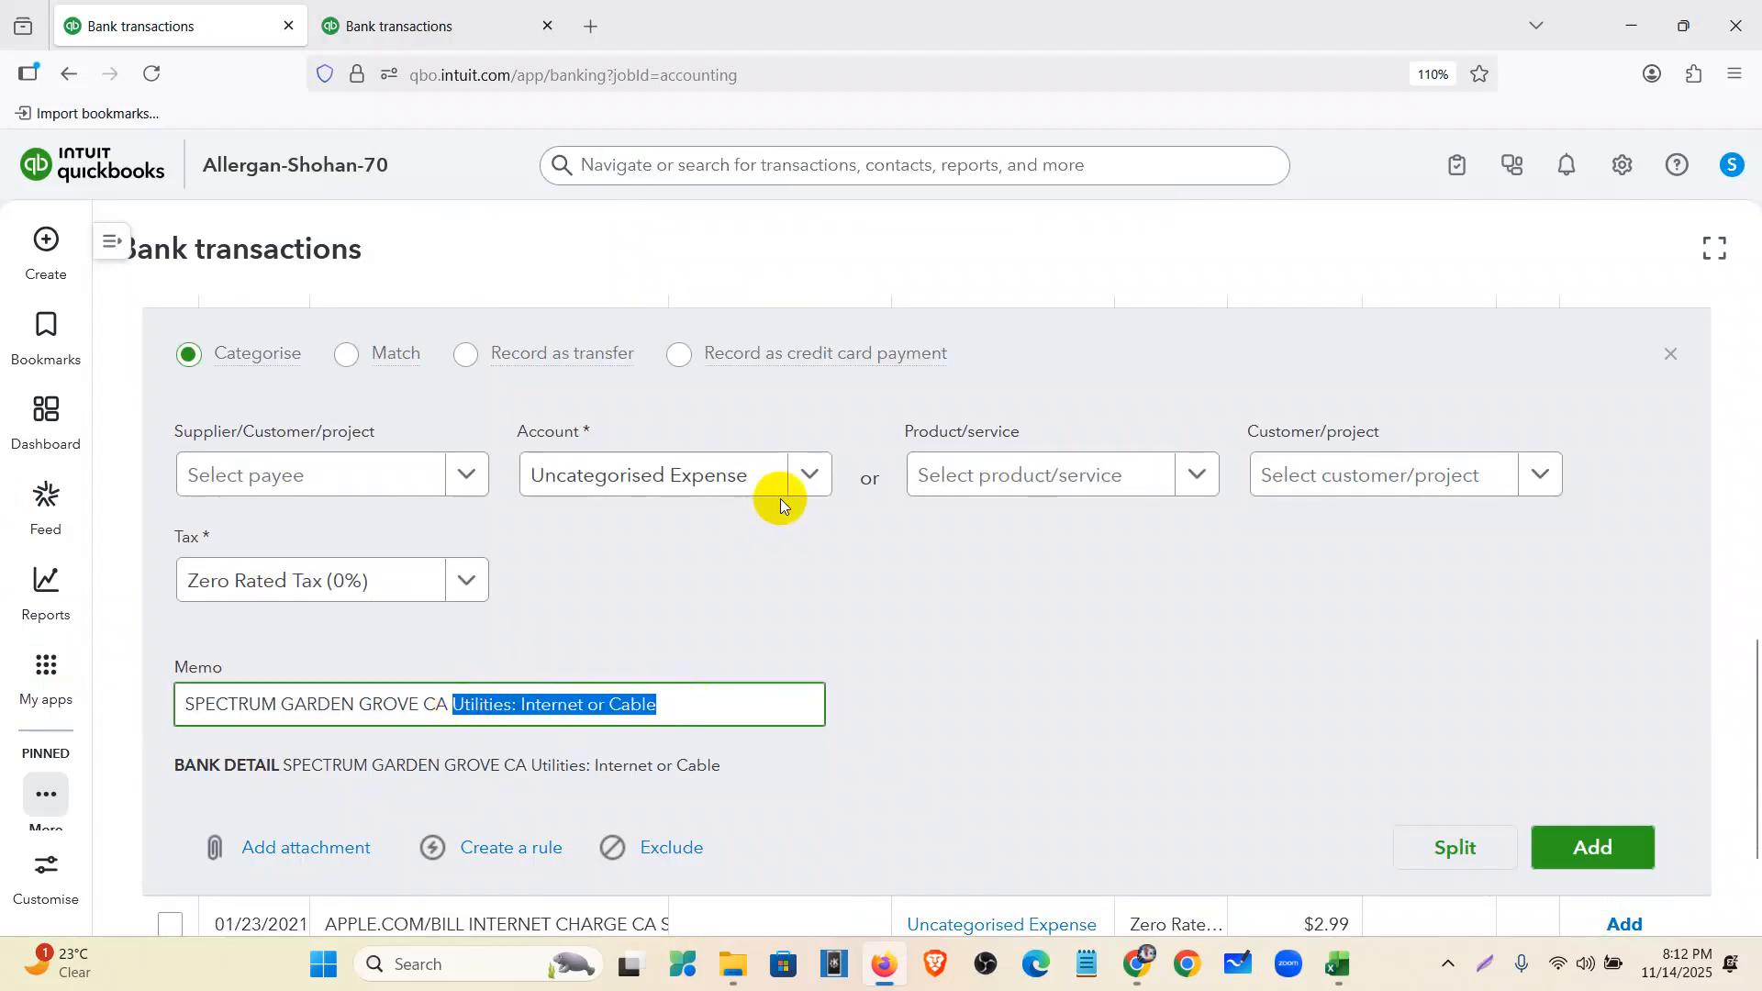
left_click(749, 475)
type("utili")
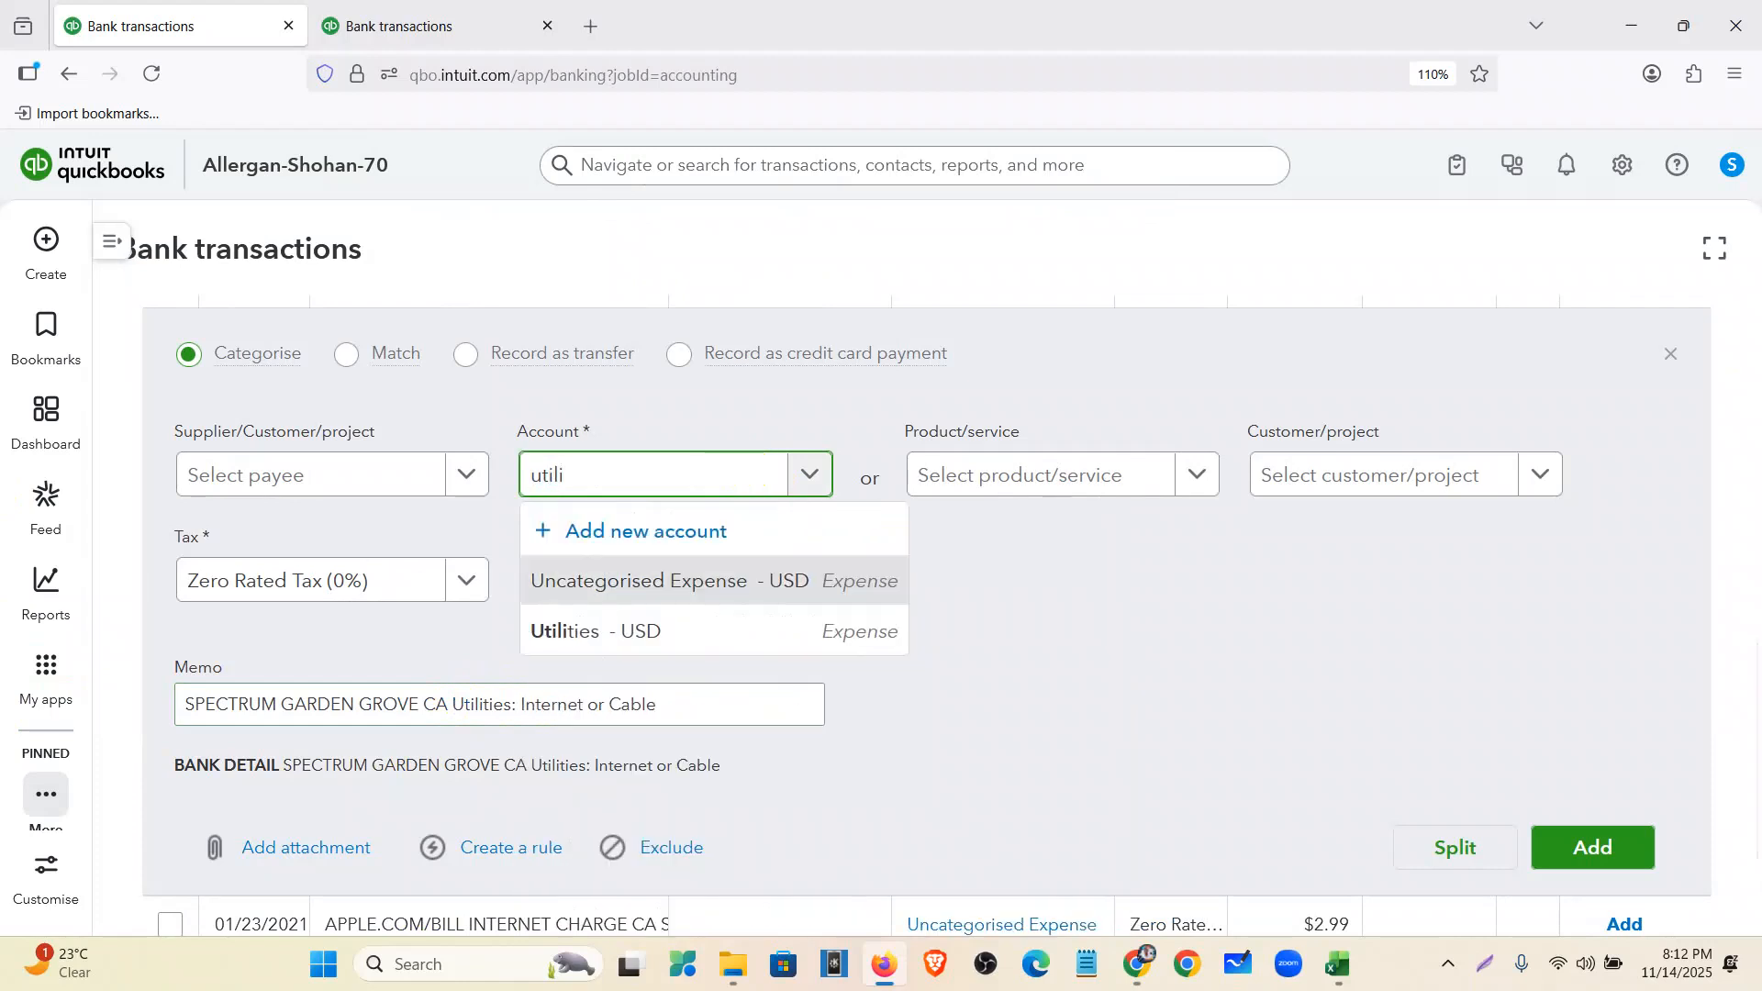
left_click(771, 635)
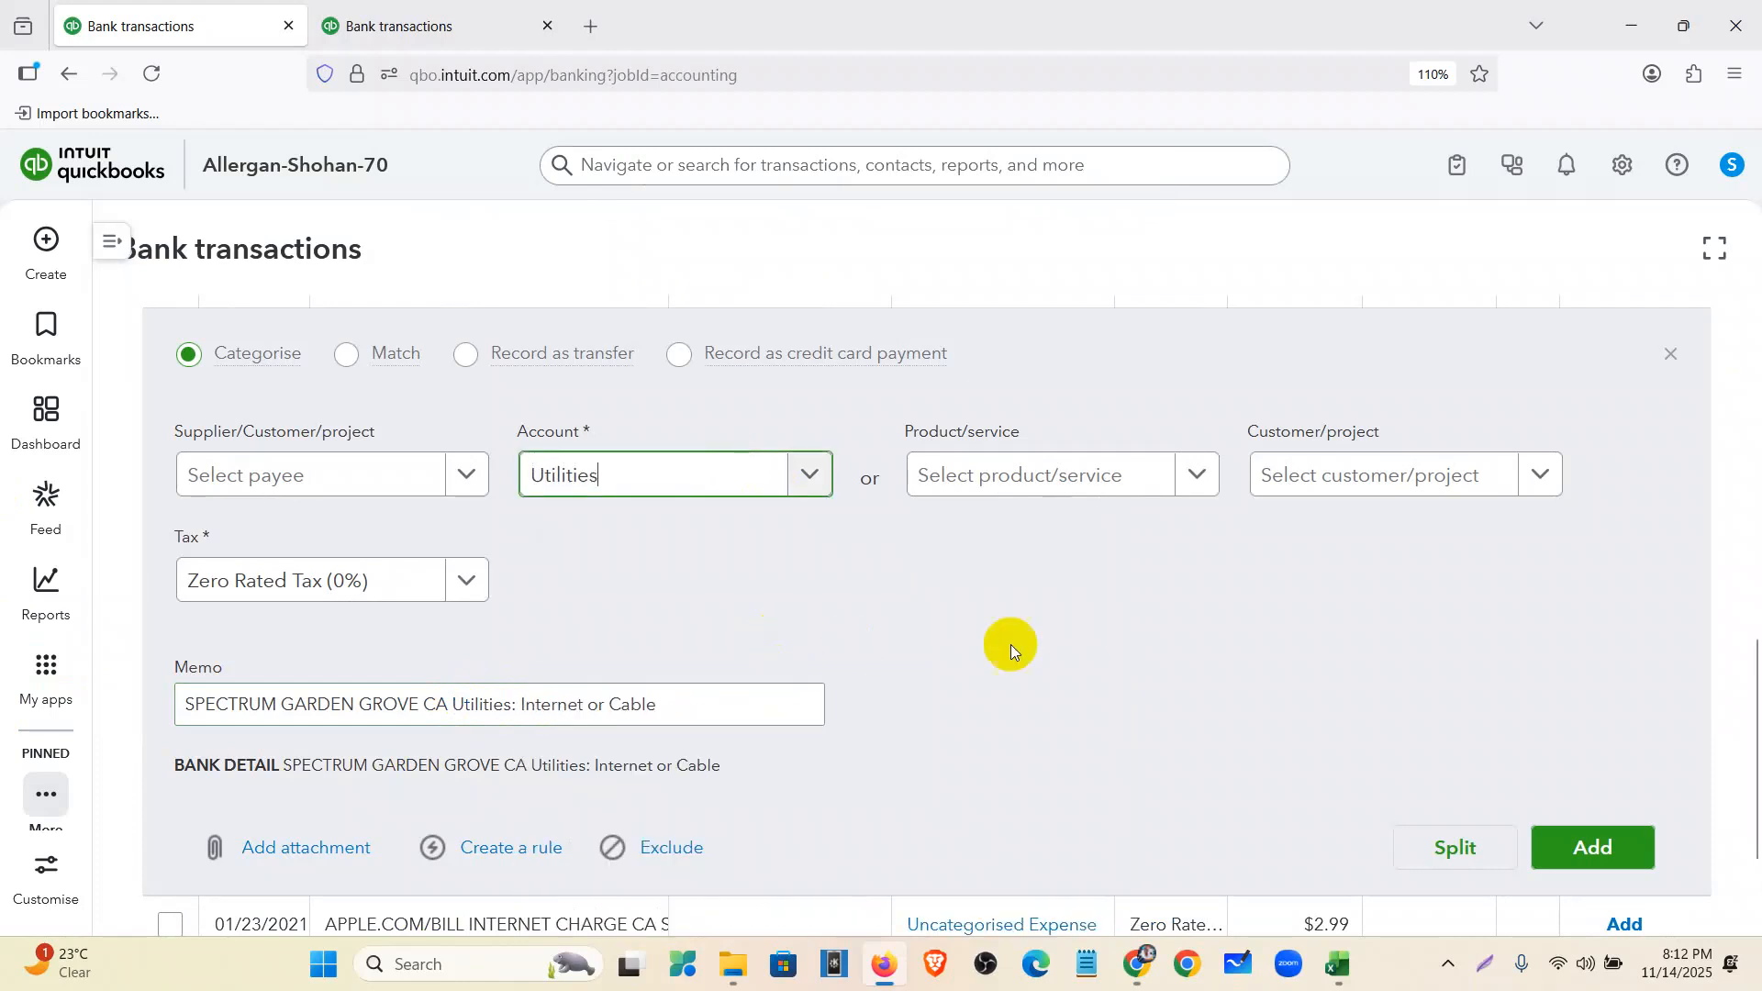
left_click(1575, 849)
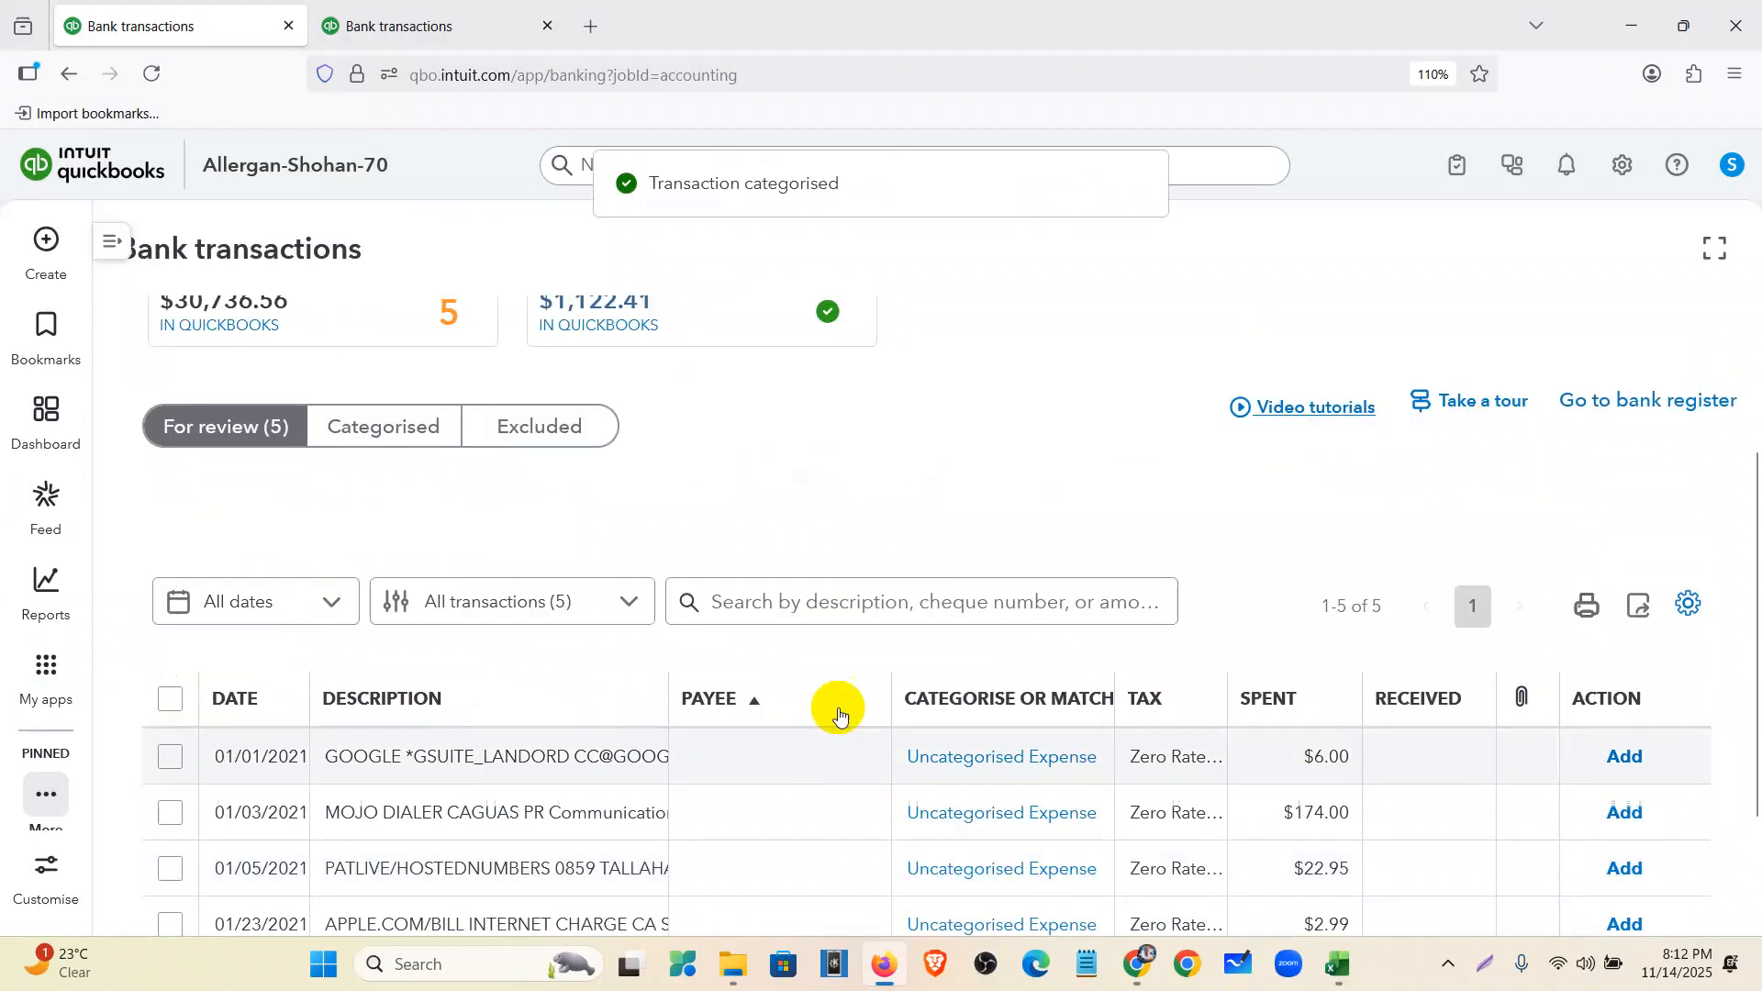
- Categorise the $2.99 APPLE.COM charge as Dues and subscriptions and add it
scroll(831, 698, "down", 2)
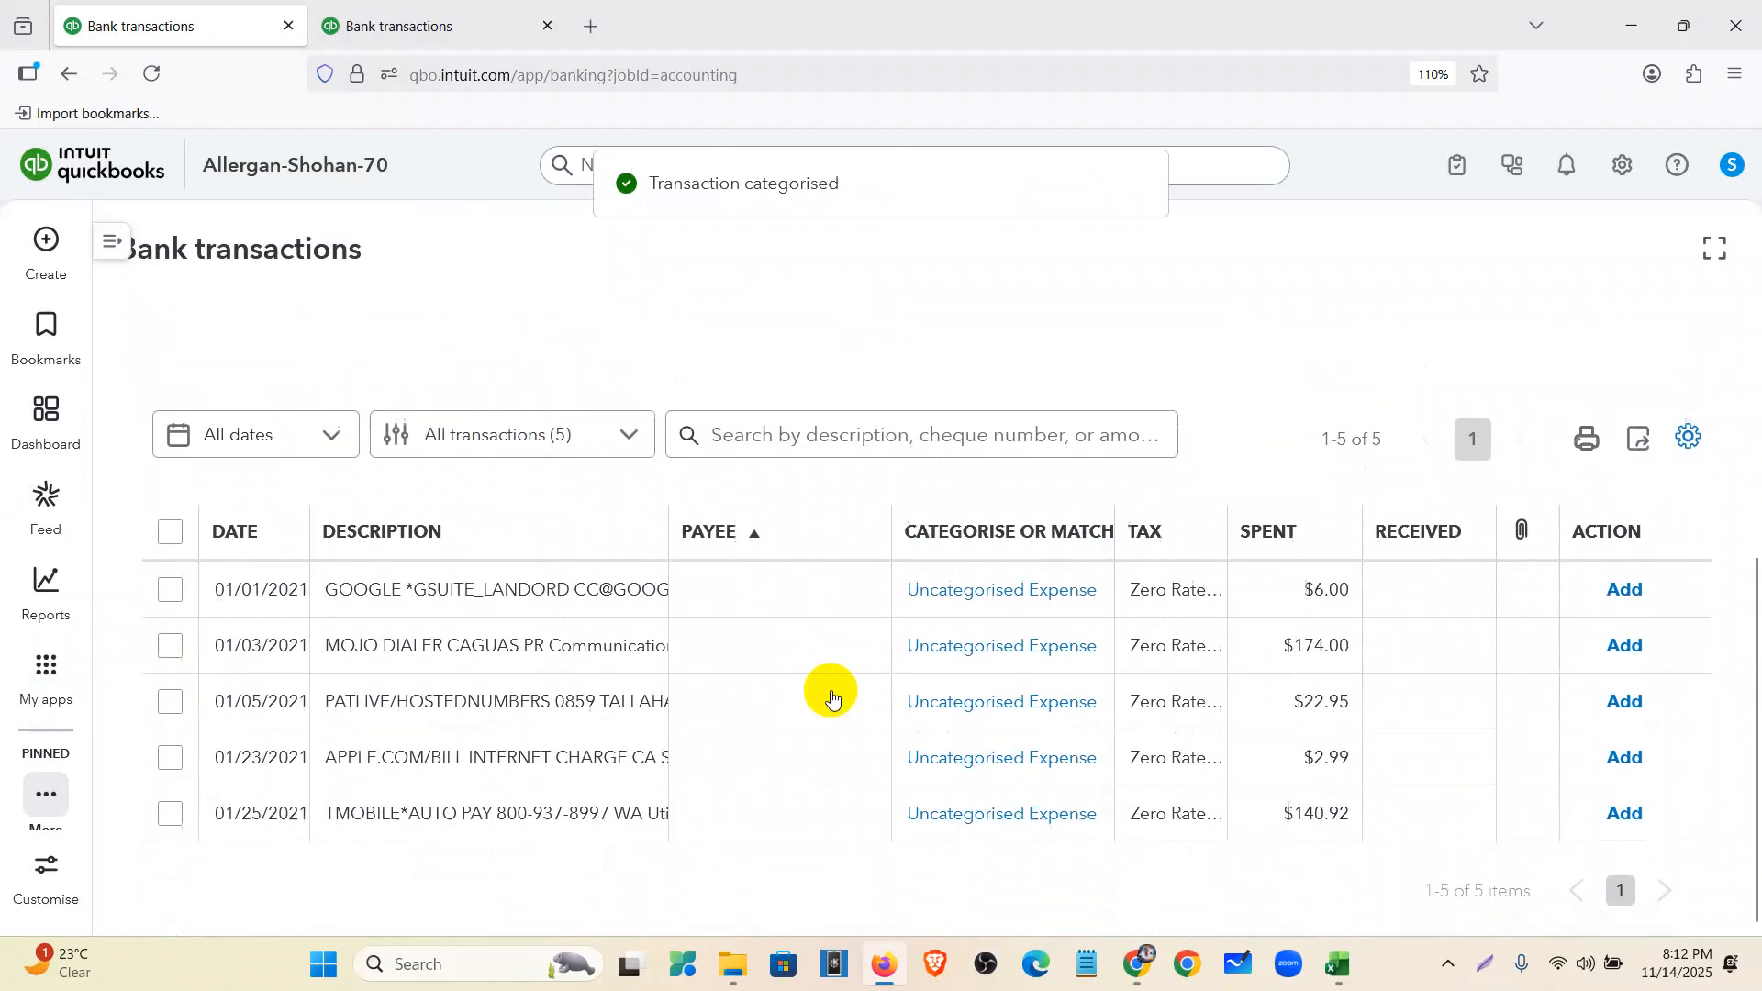
left_click(596, 771)
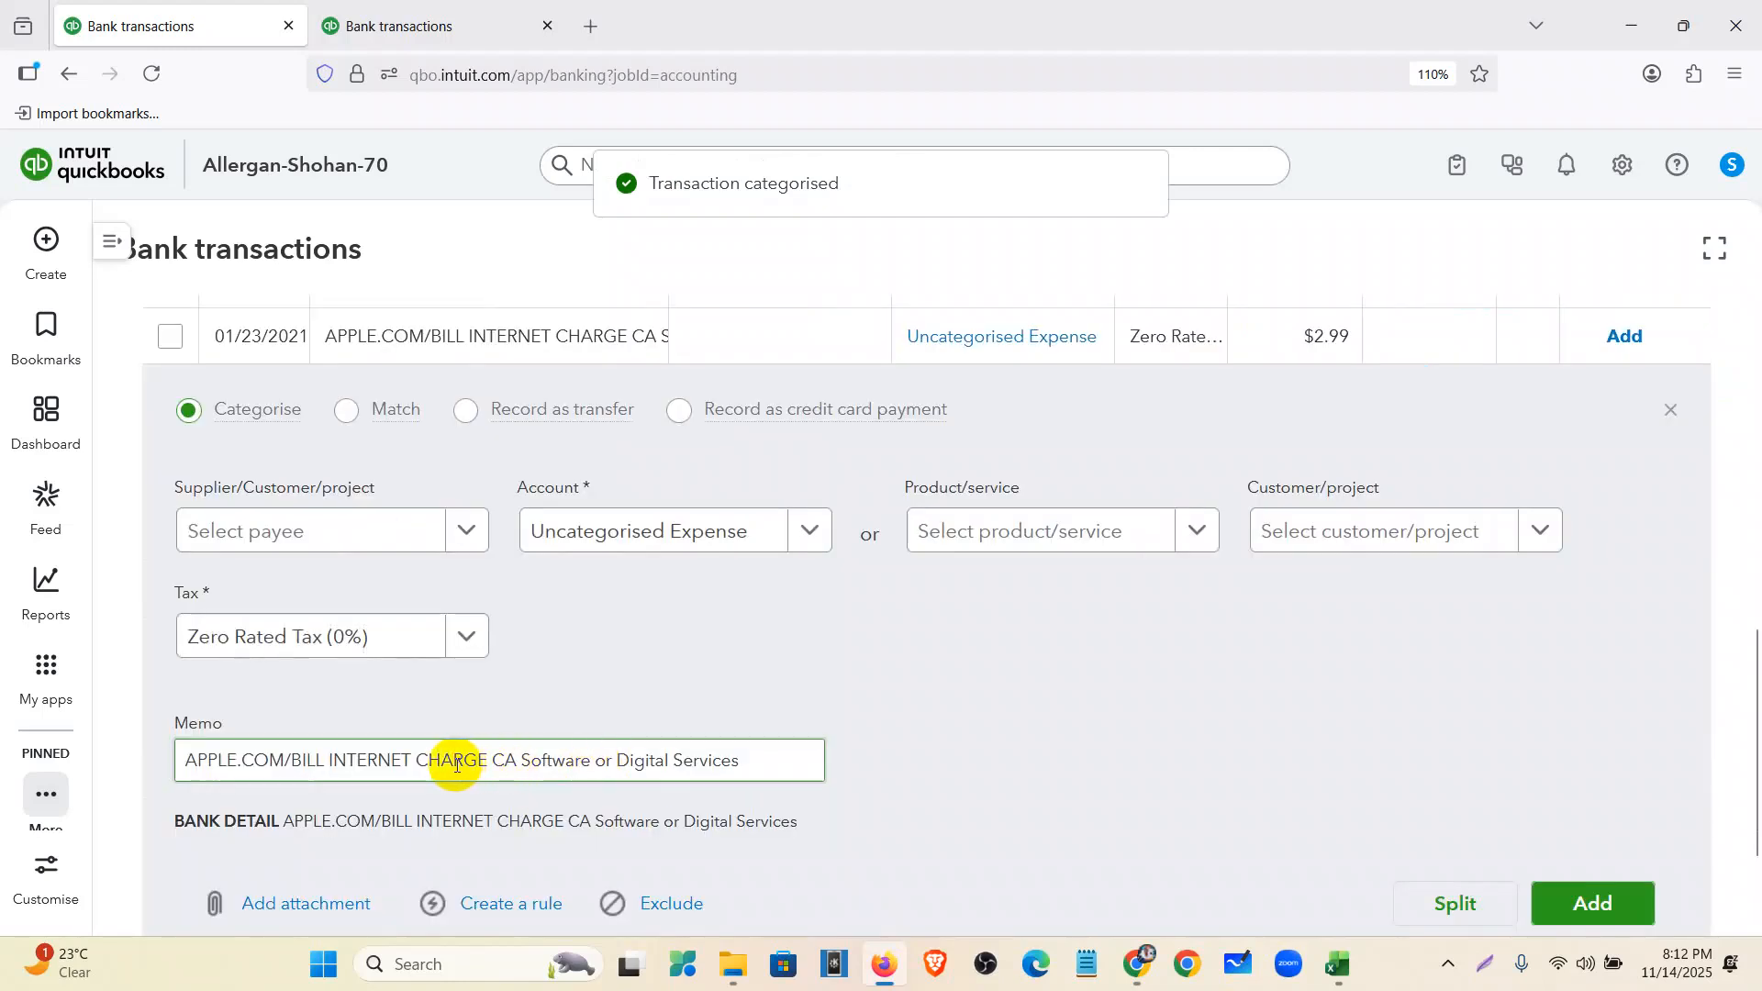
left_click_drag(522, 773, 720, 774)
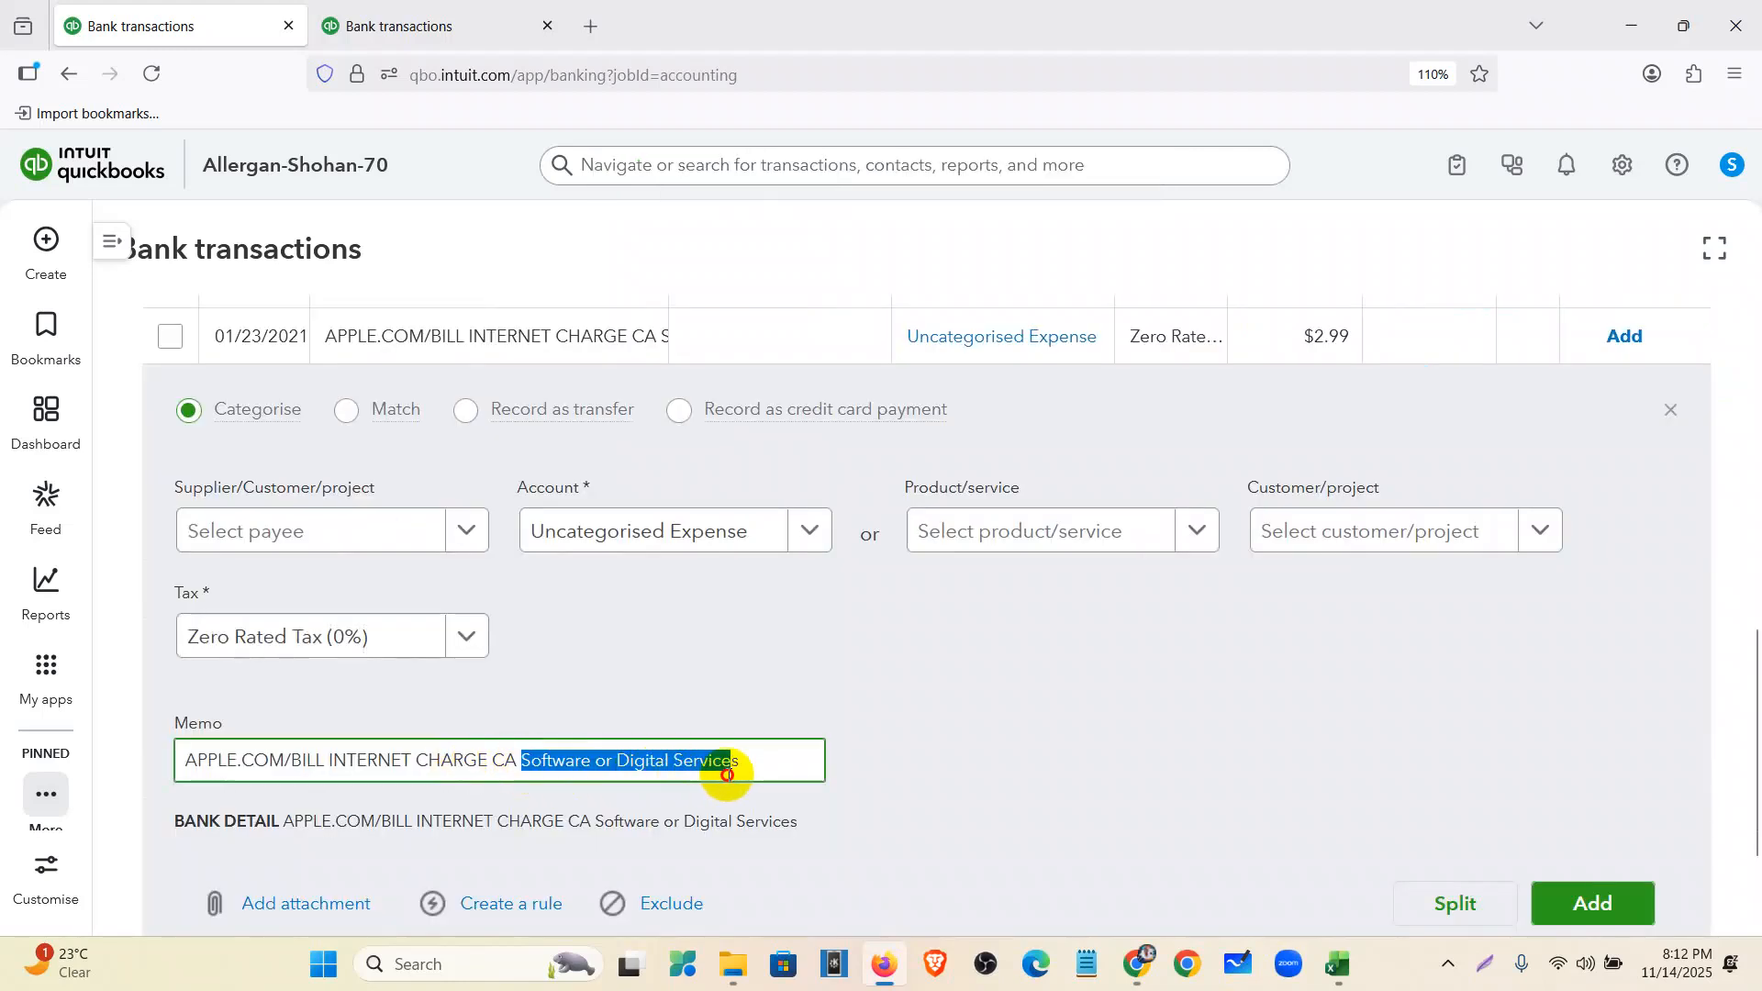
left_click(664, 530)
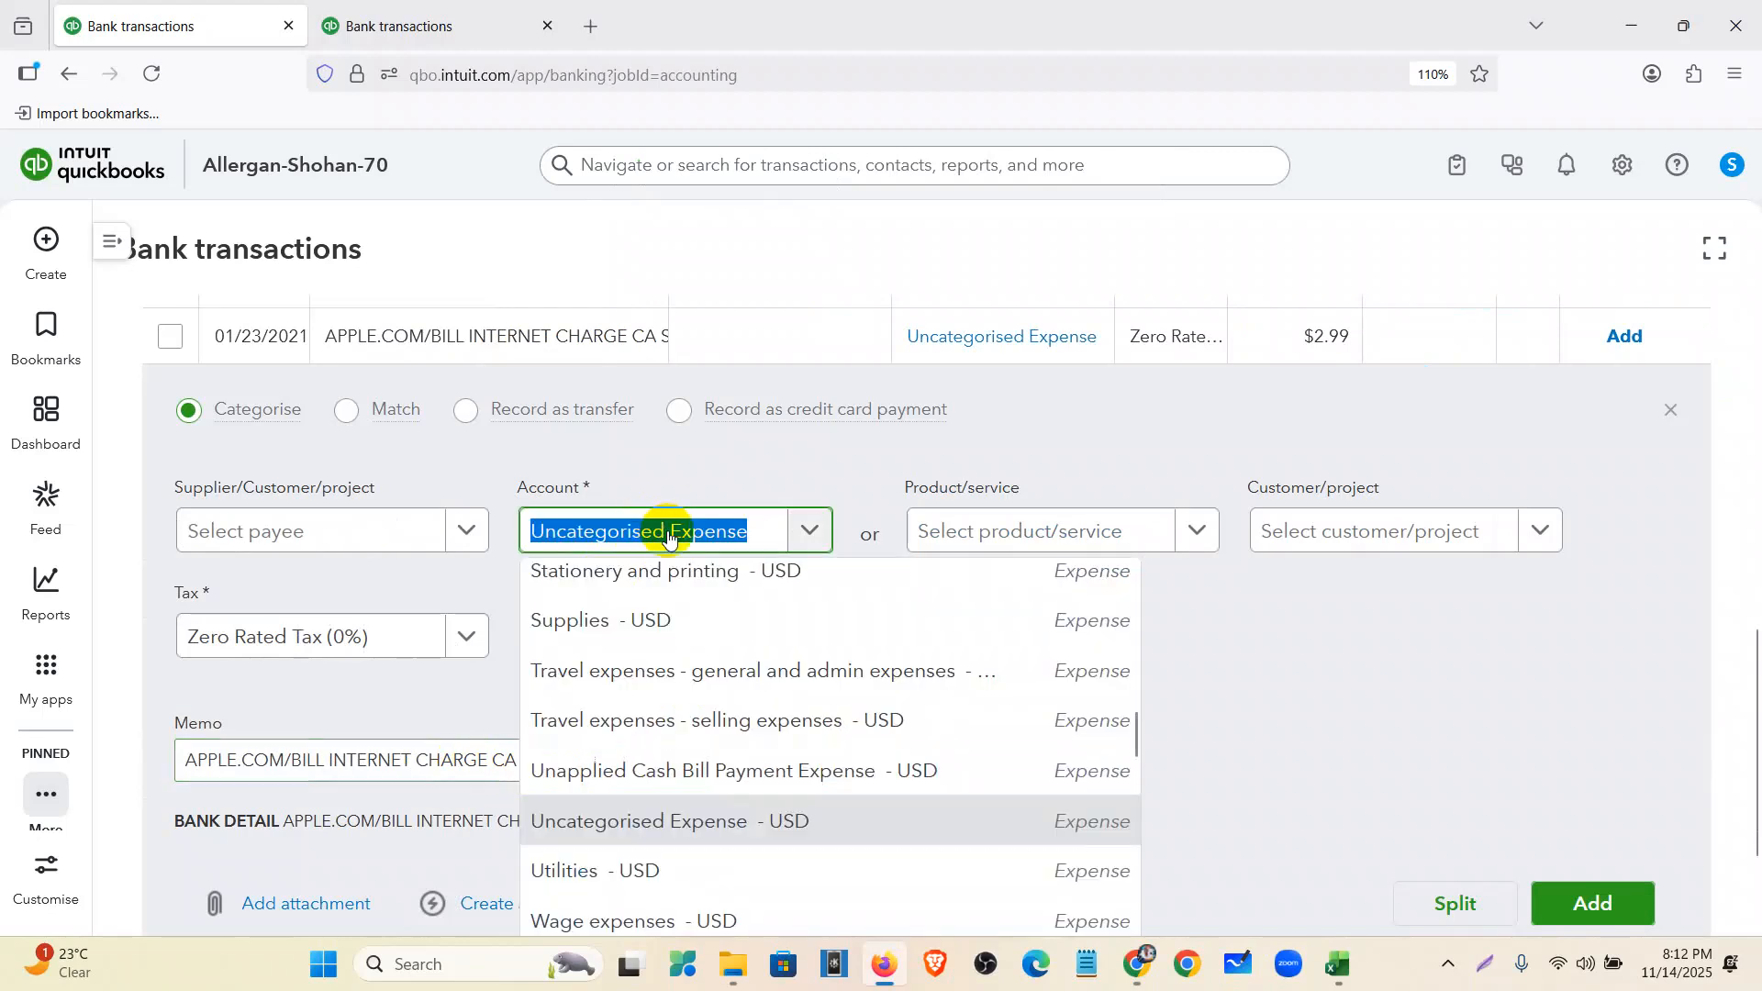
type("dues")
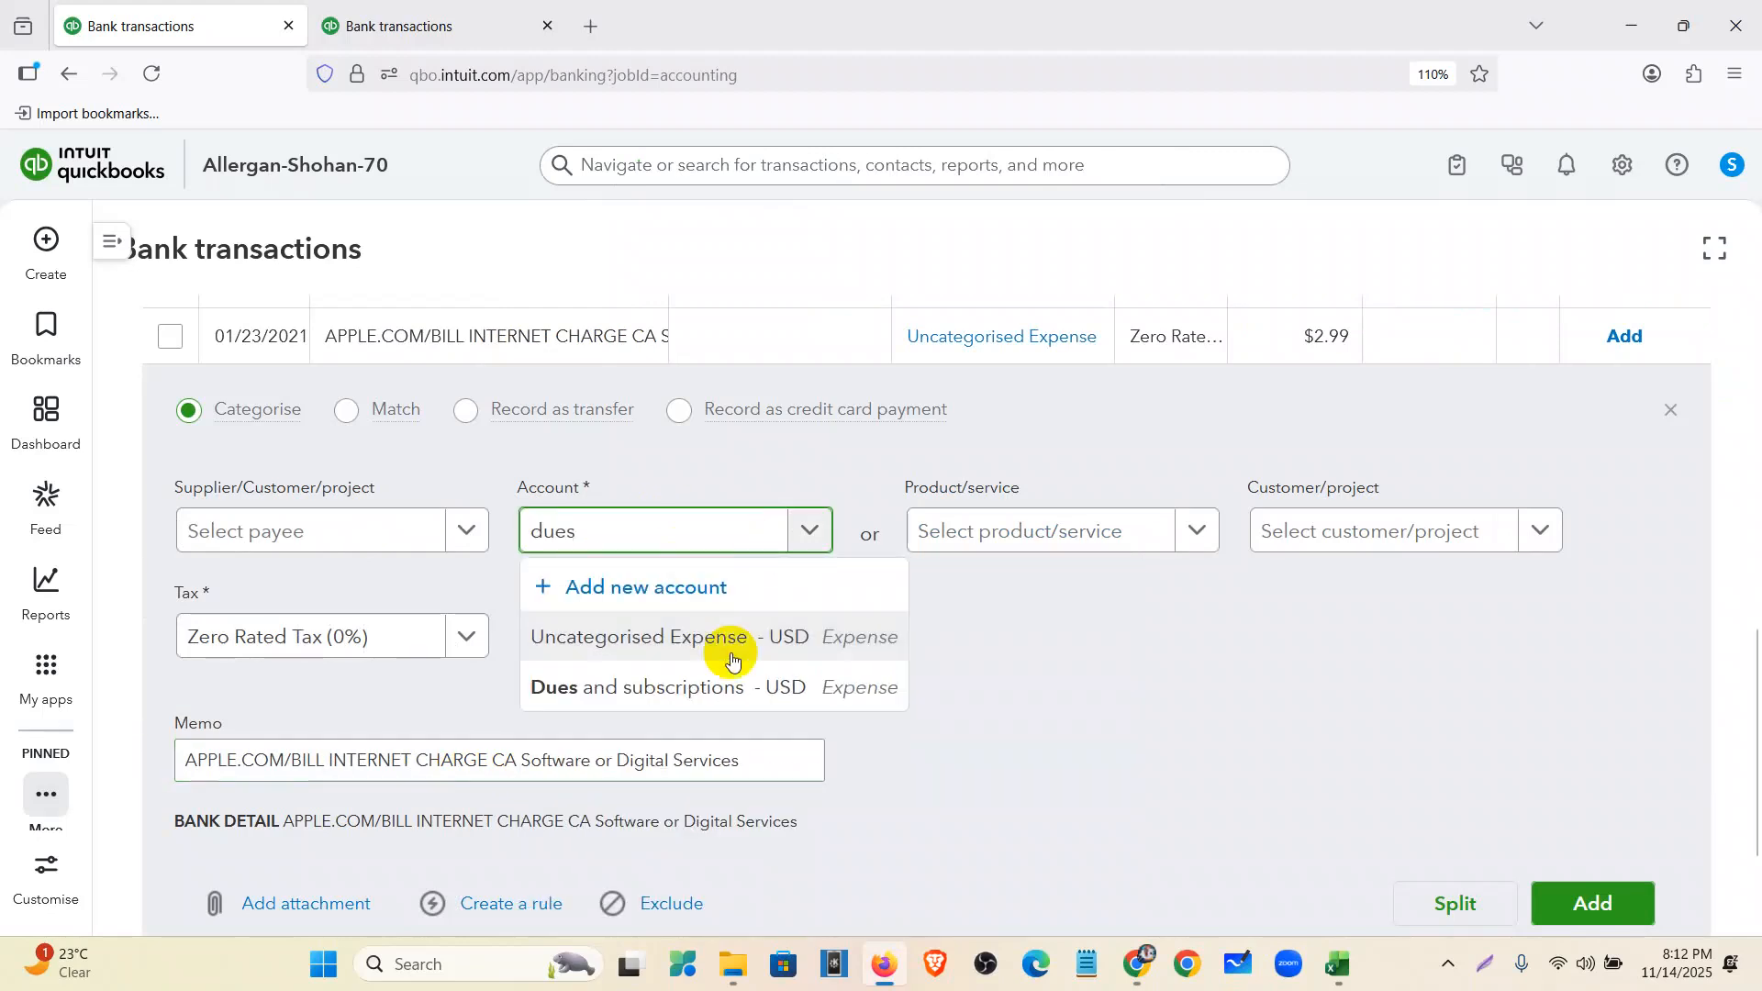
left_click(731, 689)
scroll(1365, 704, "down", 2)
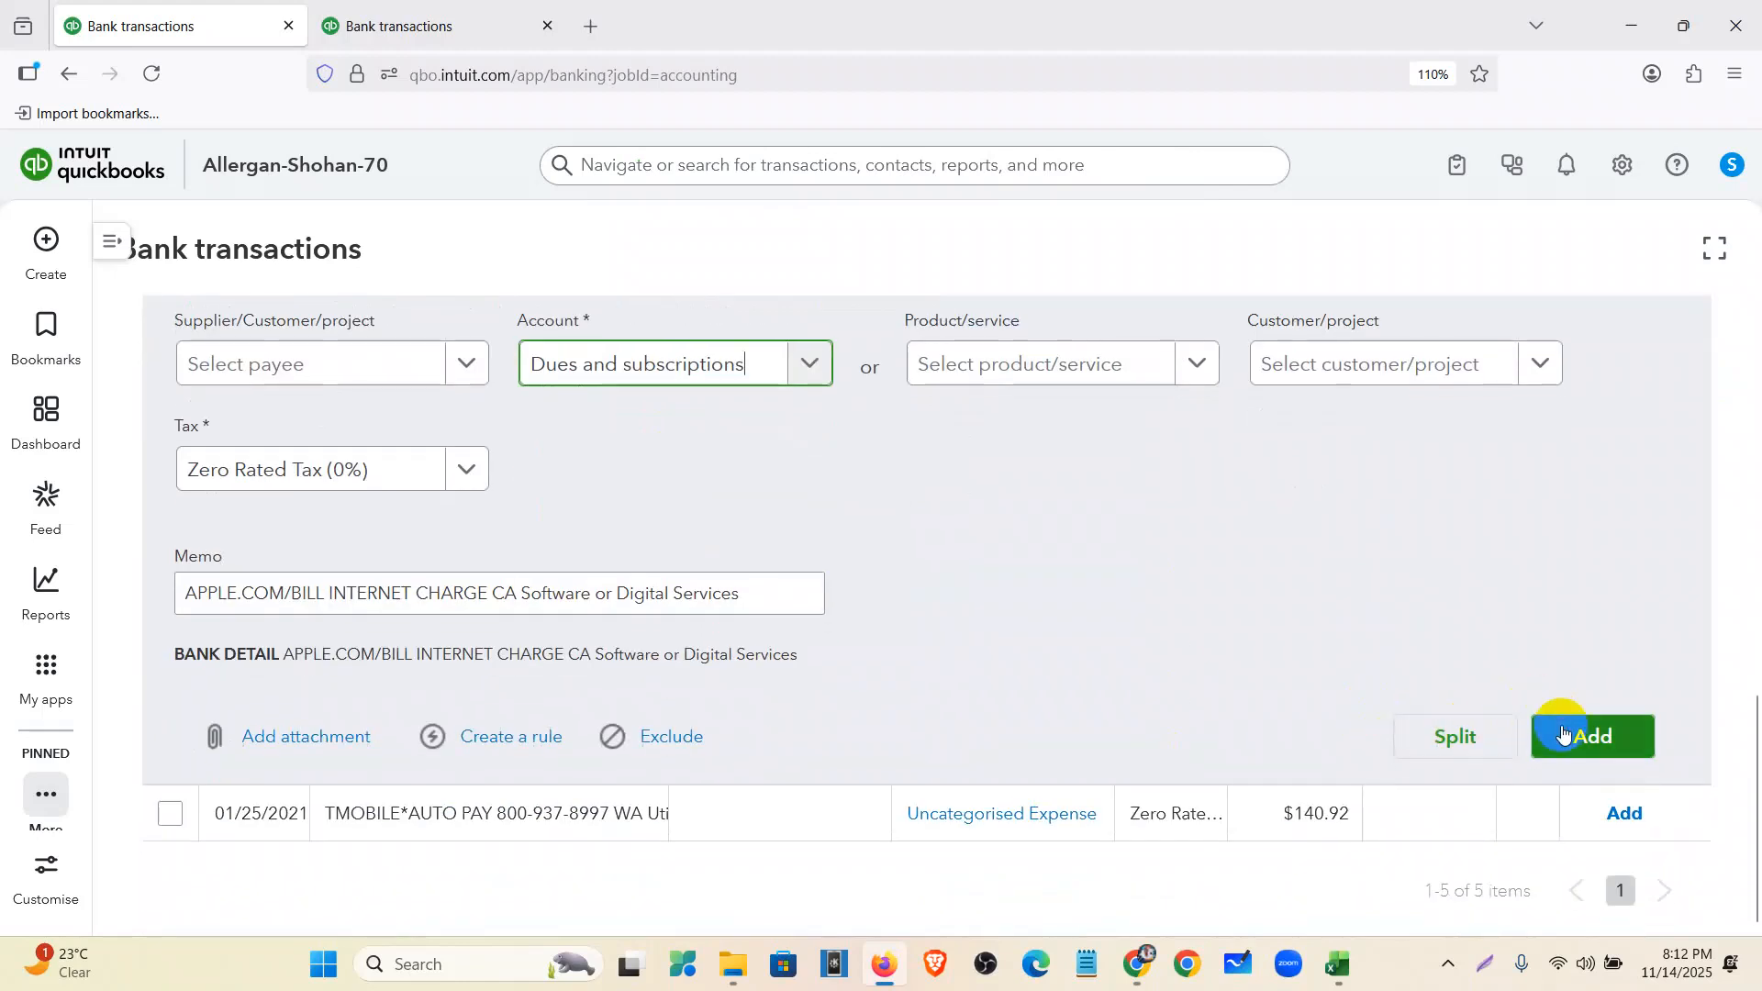
left_click(1563, 734)
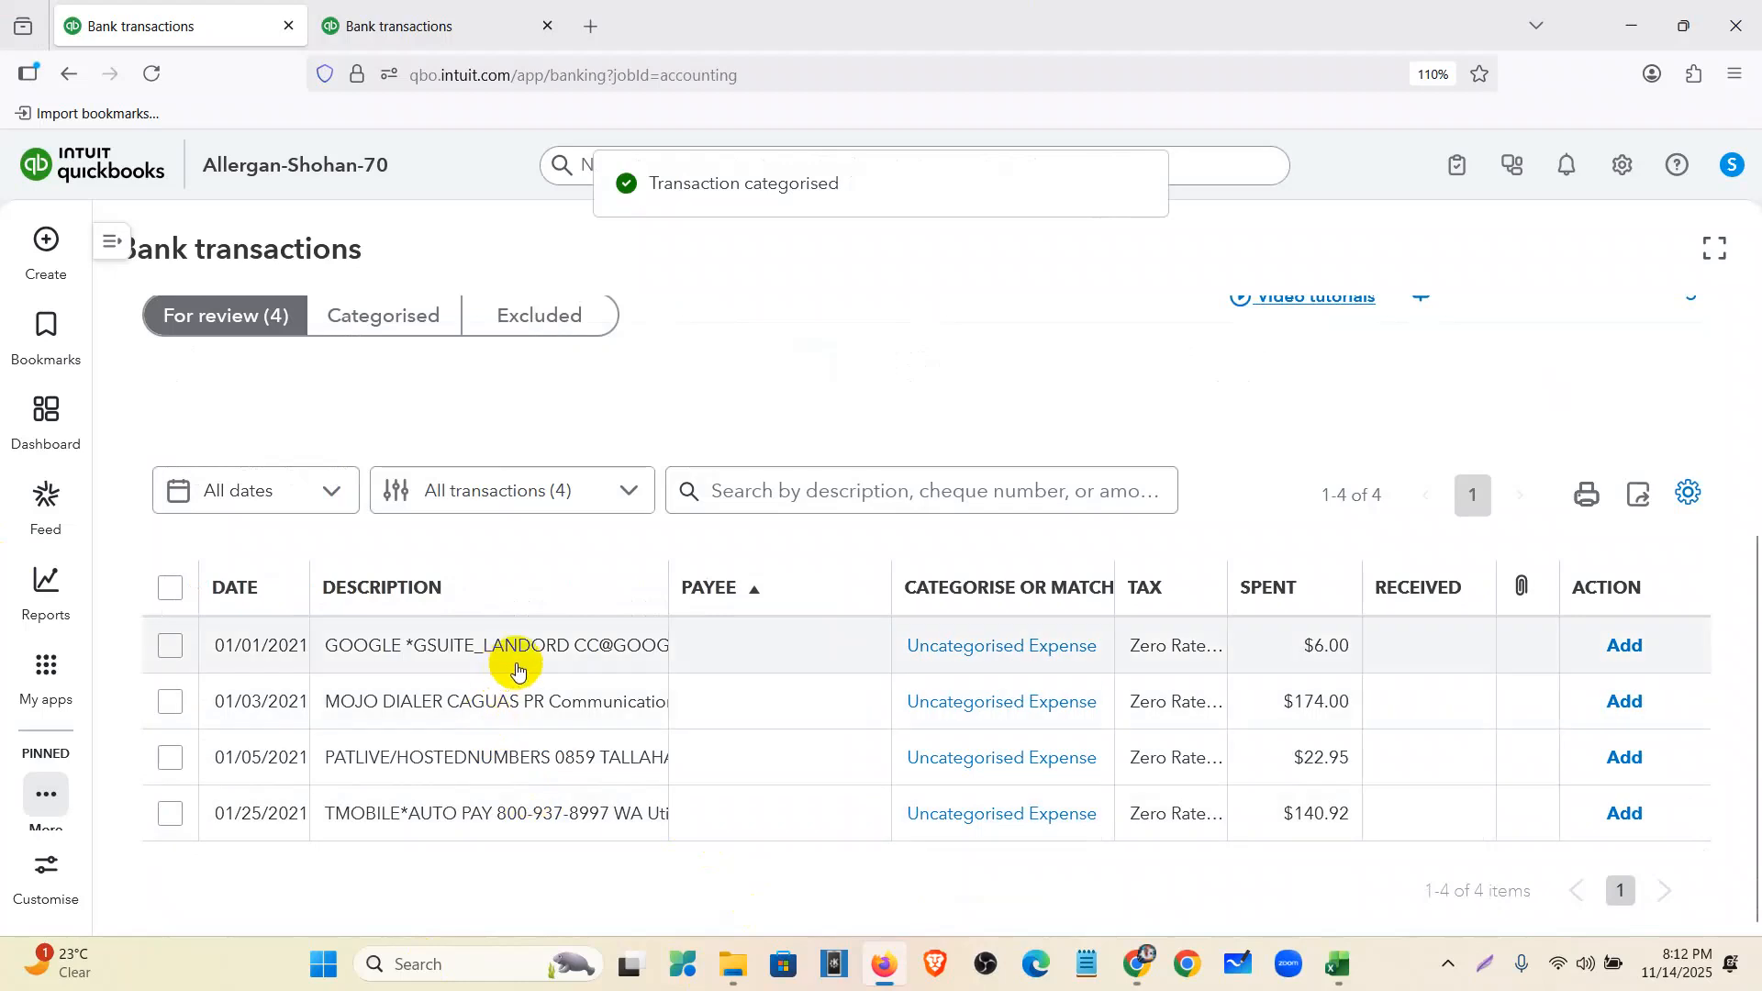
- Add the PATLIVE charge under Dues and subscriptions, then close the duplicate Bank transactions tab
left_click(550, 769)
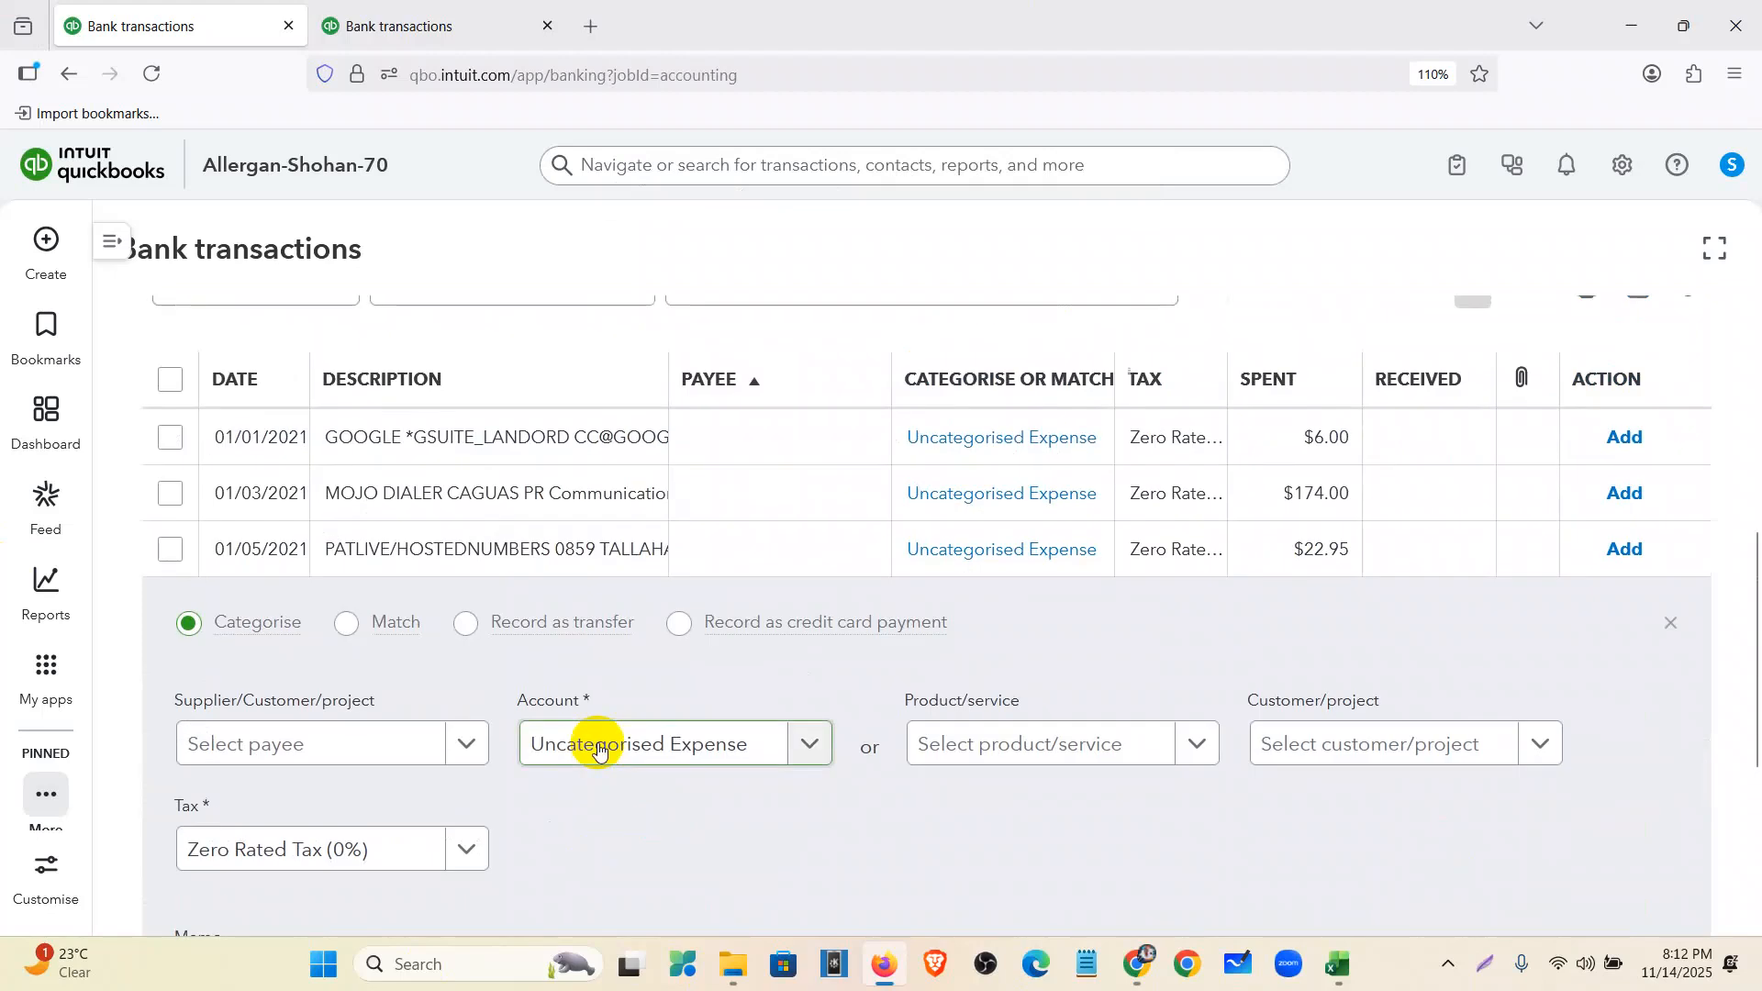
left_click_drag(686, 787, 999, 801)
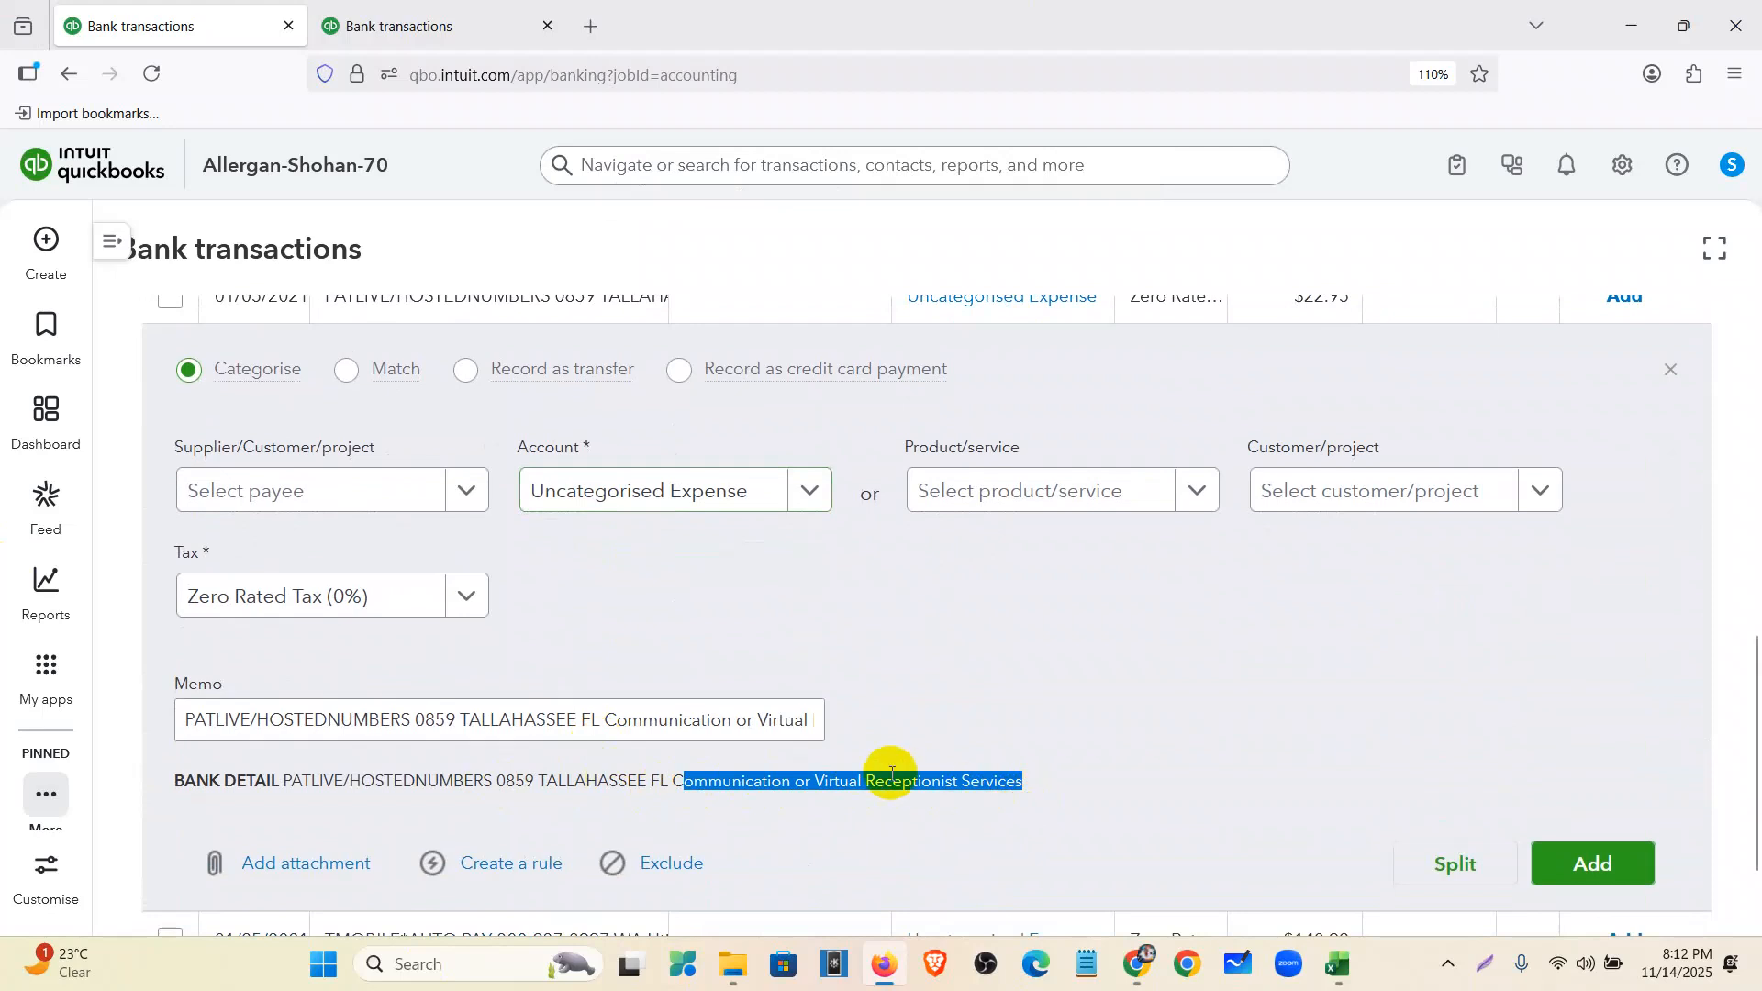
left_click(603, 502)
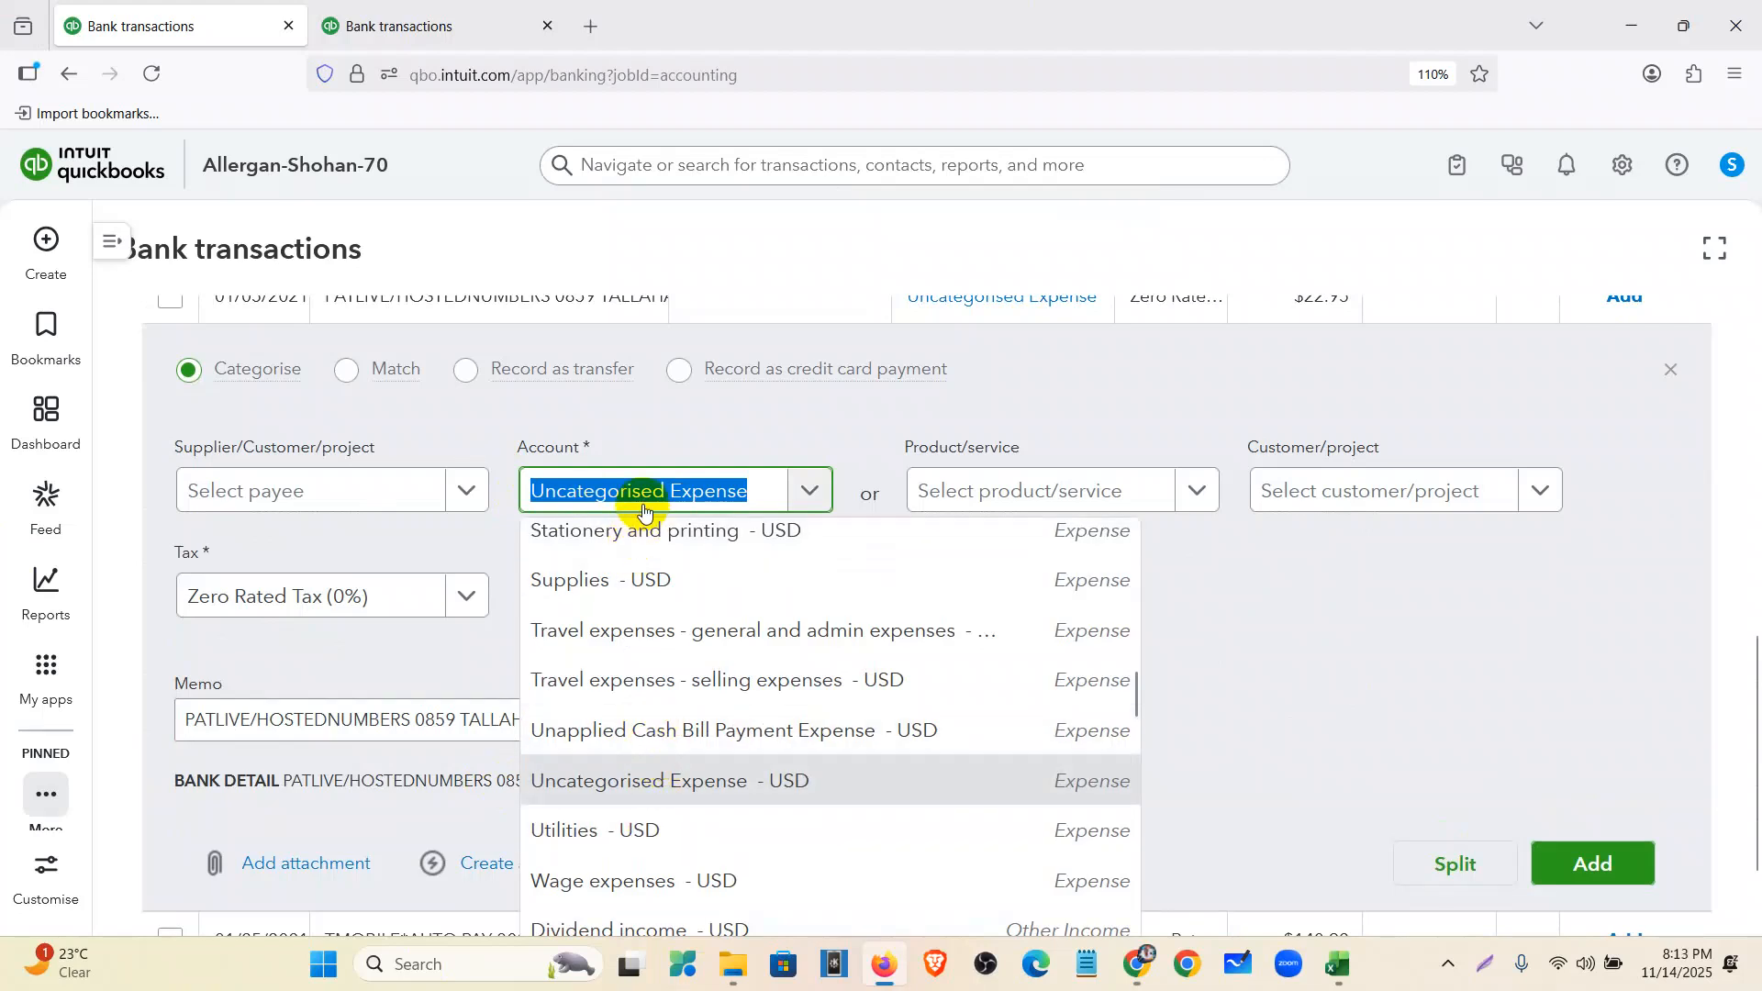
type("dues")
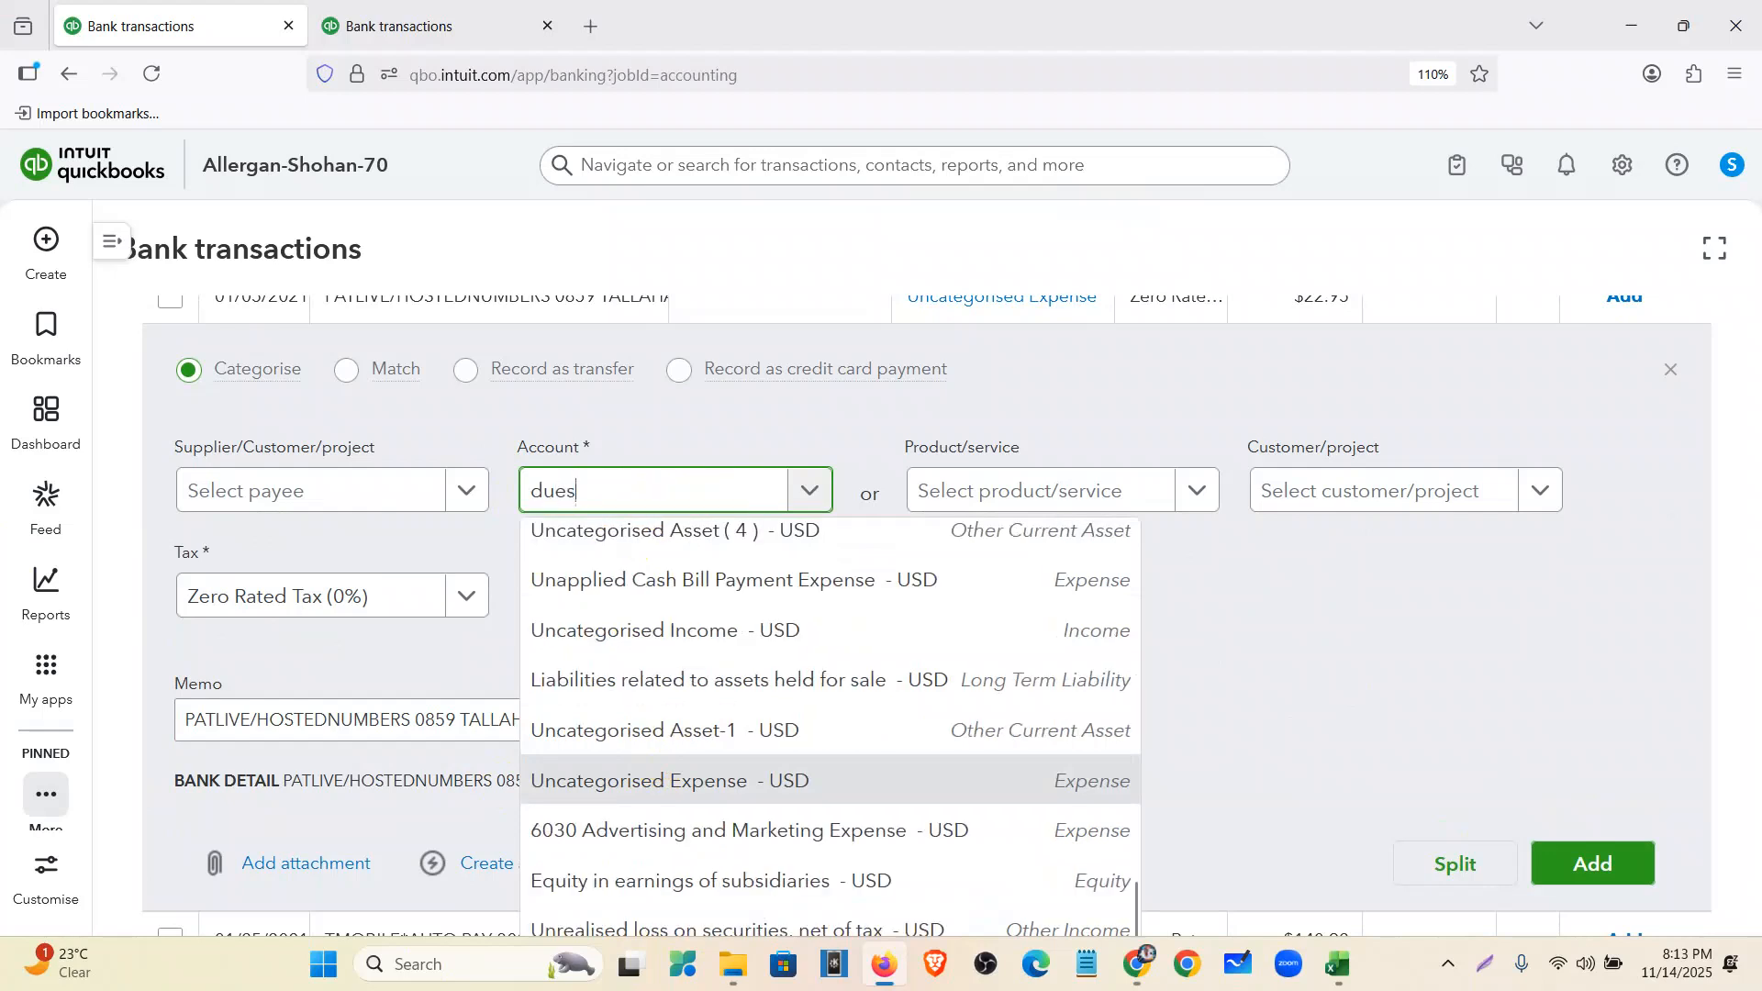
left_click(677, 633)
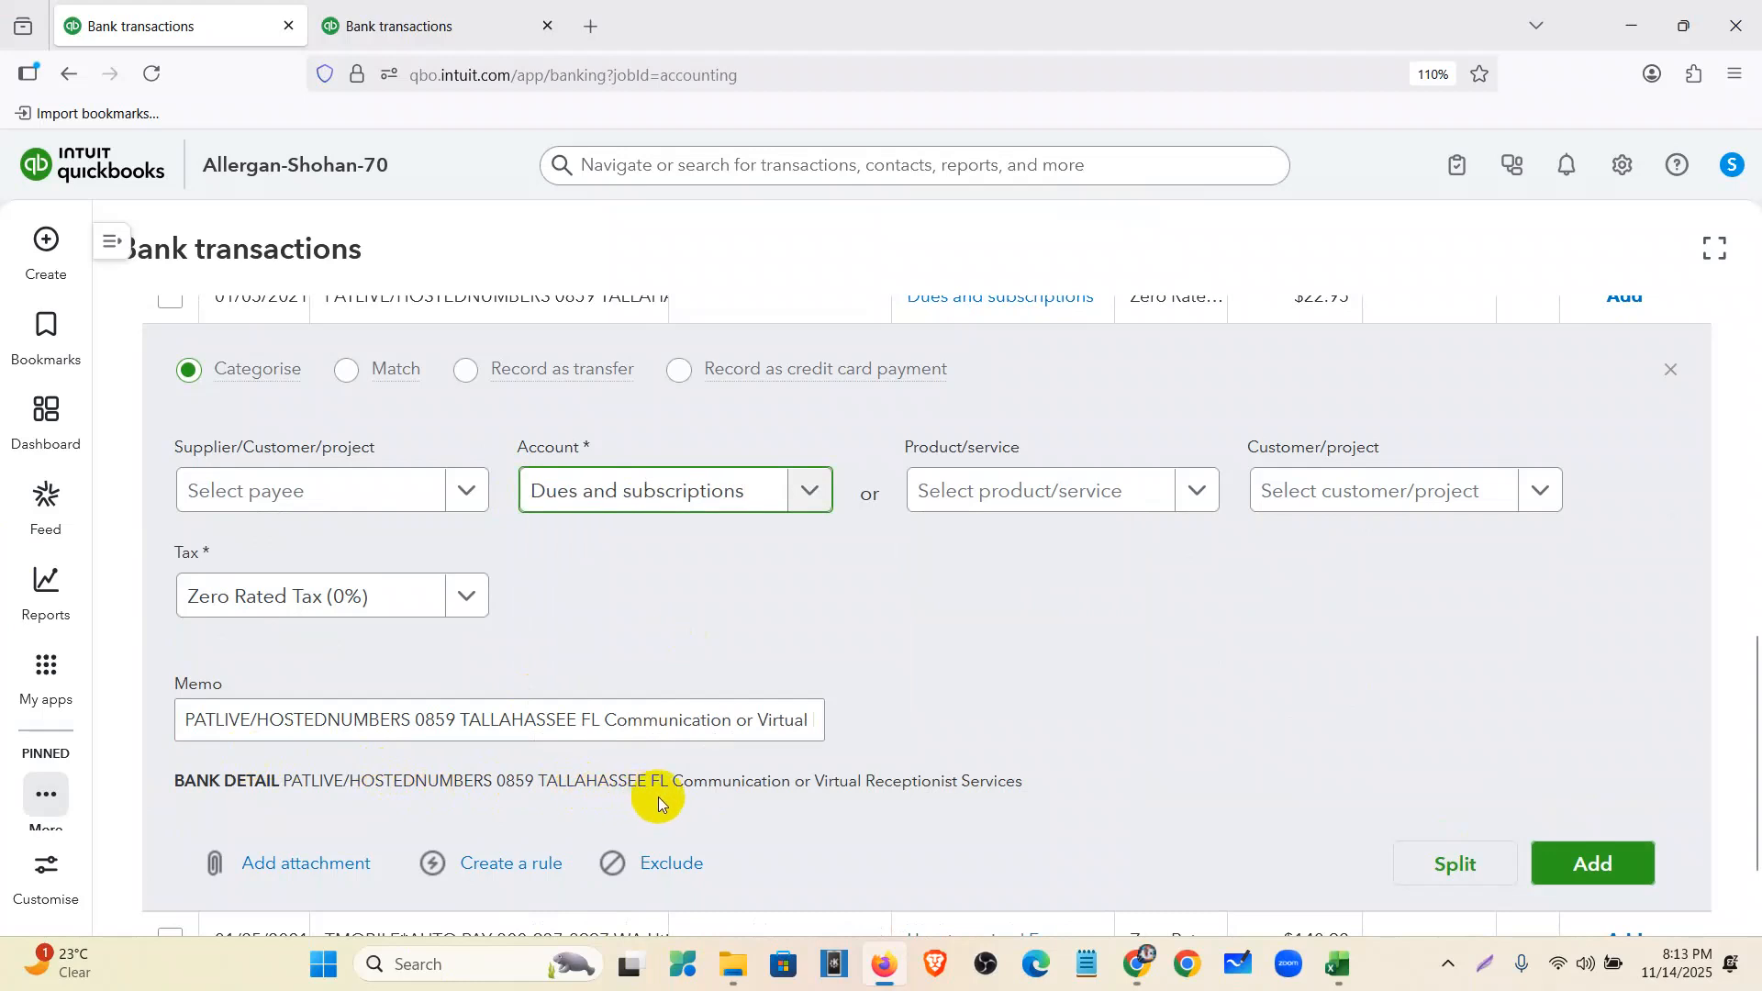
left_click(1617, 862)
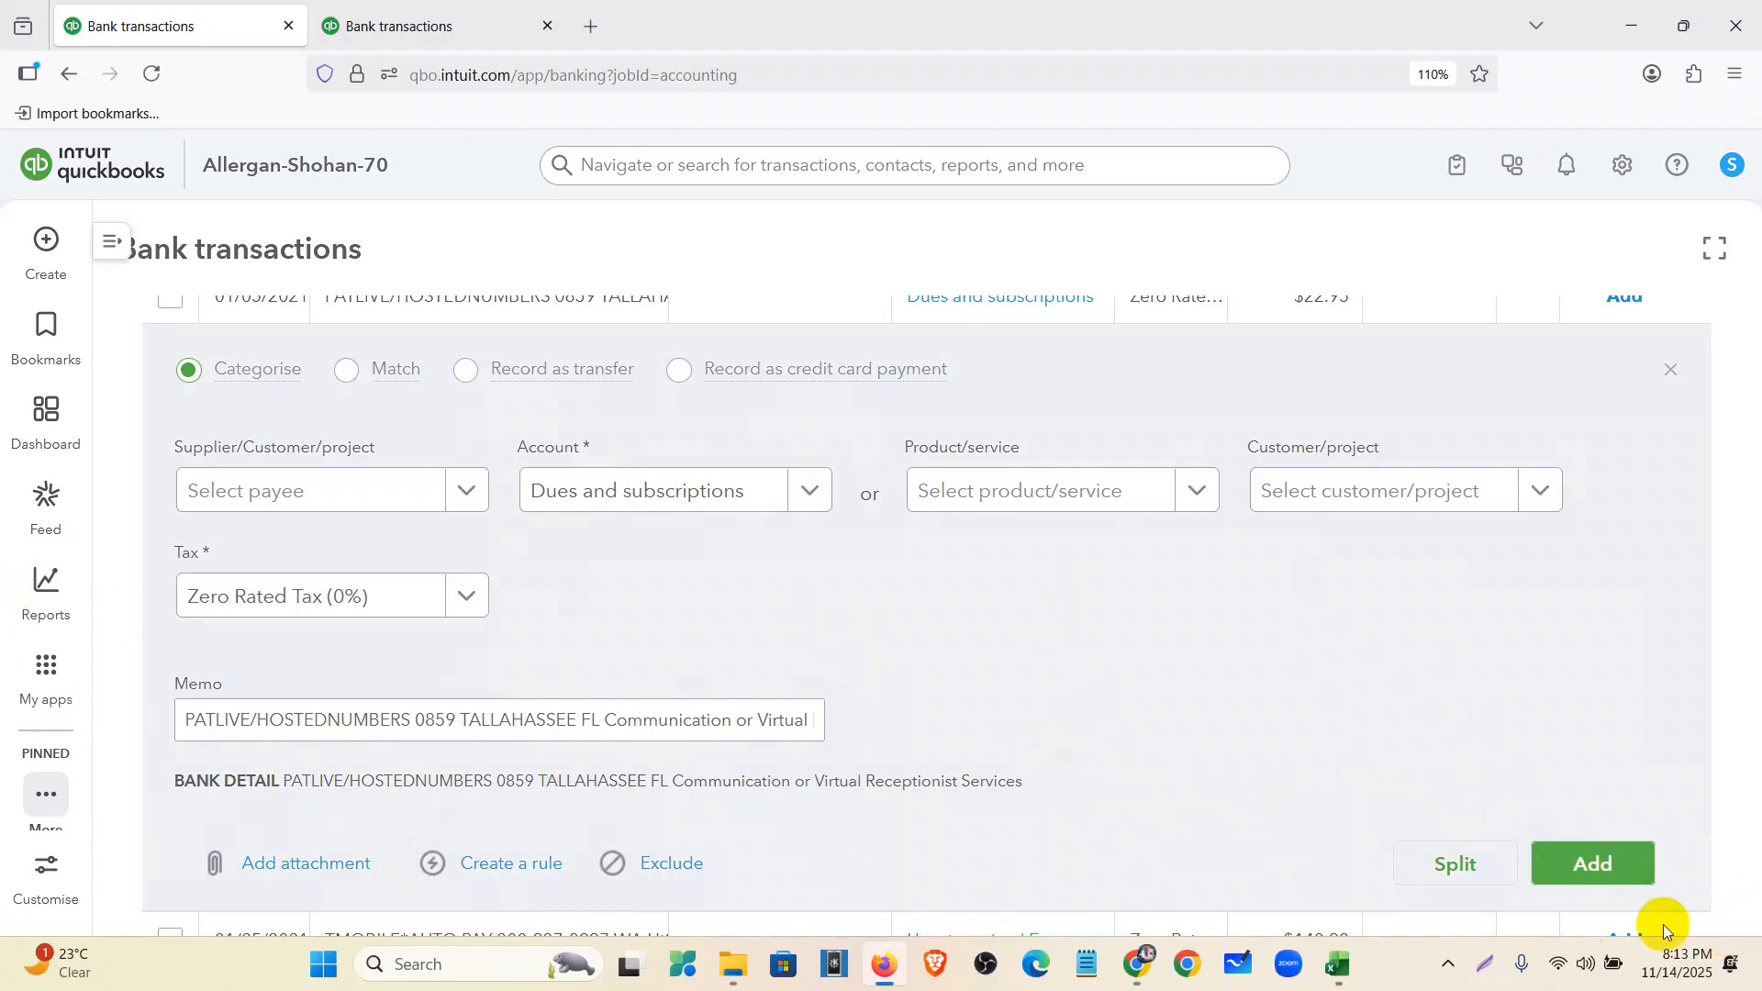
key("ctrl+w")
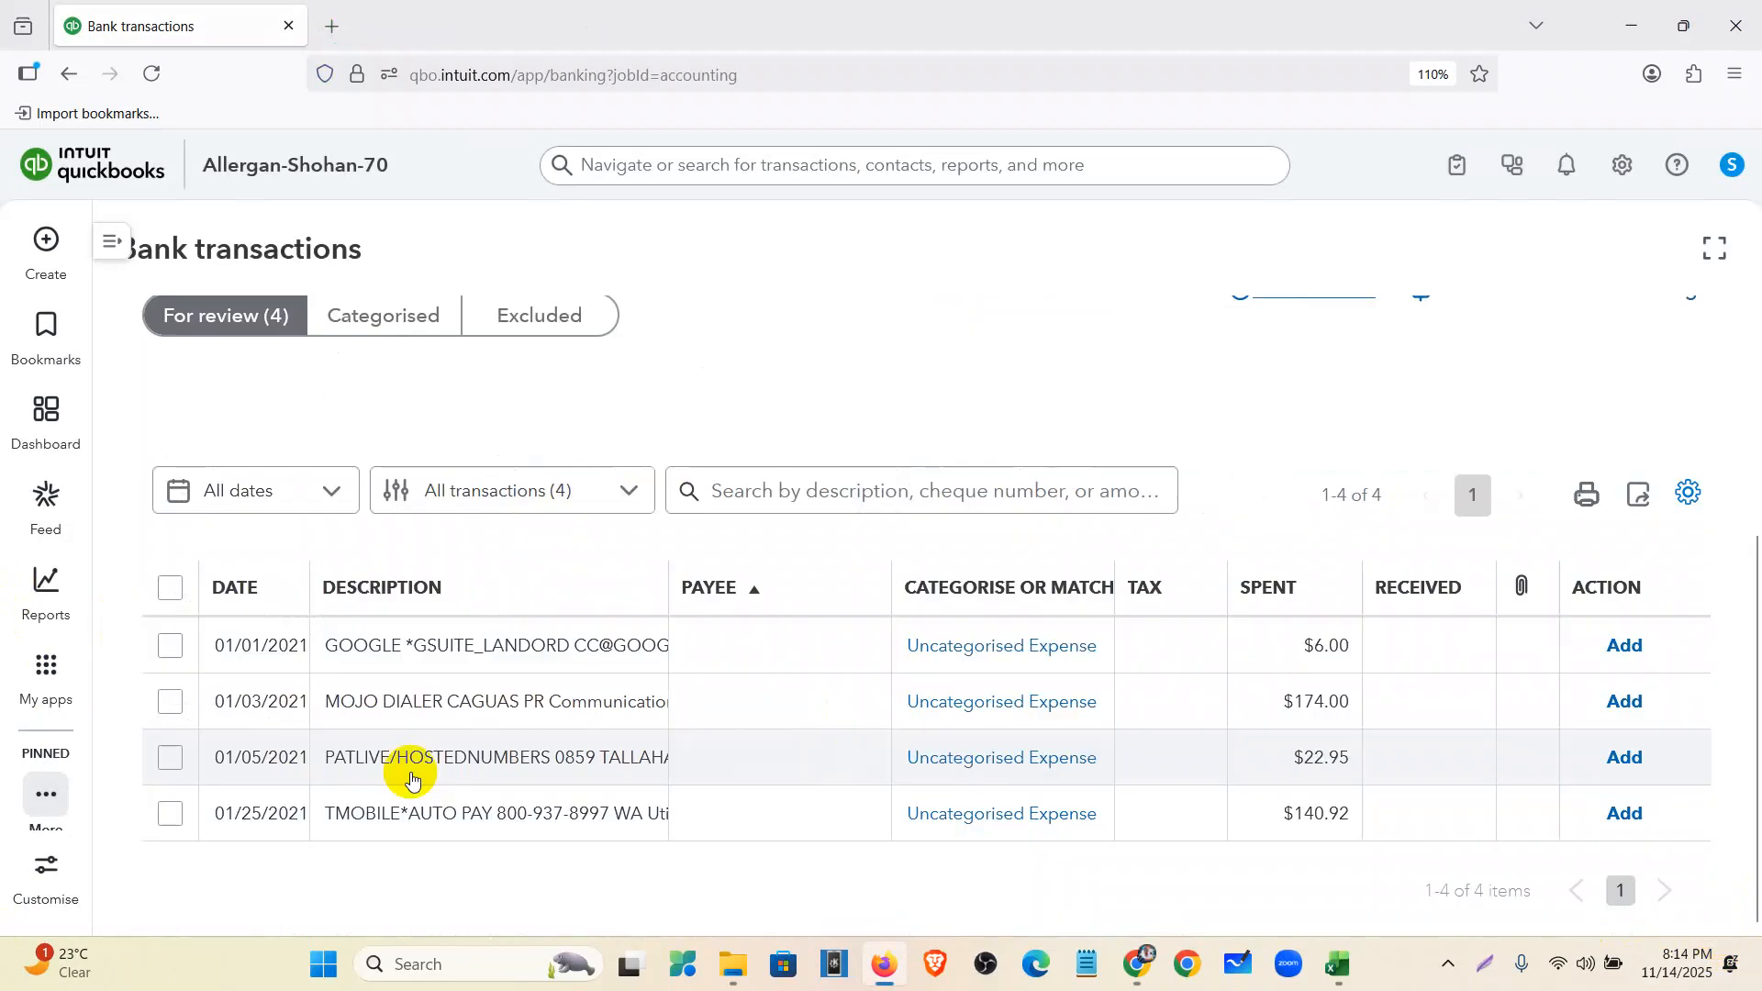
- Categorise the TMOBILE charge as Utilities with Zero Rated Tax (0%), made default, and add it
left_click(462, 816)
scroll(630, 727, "down", 3)
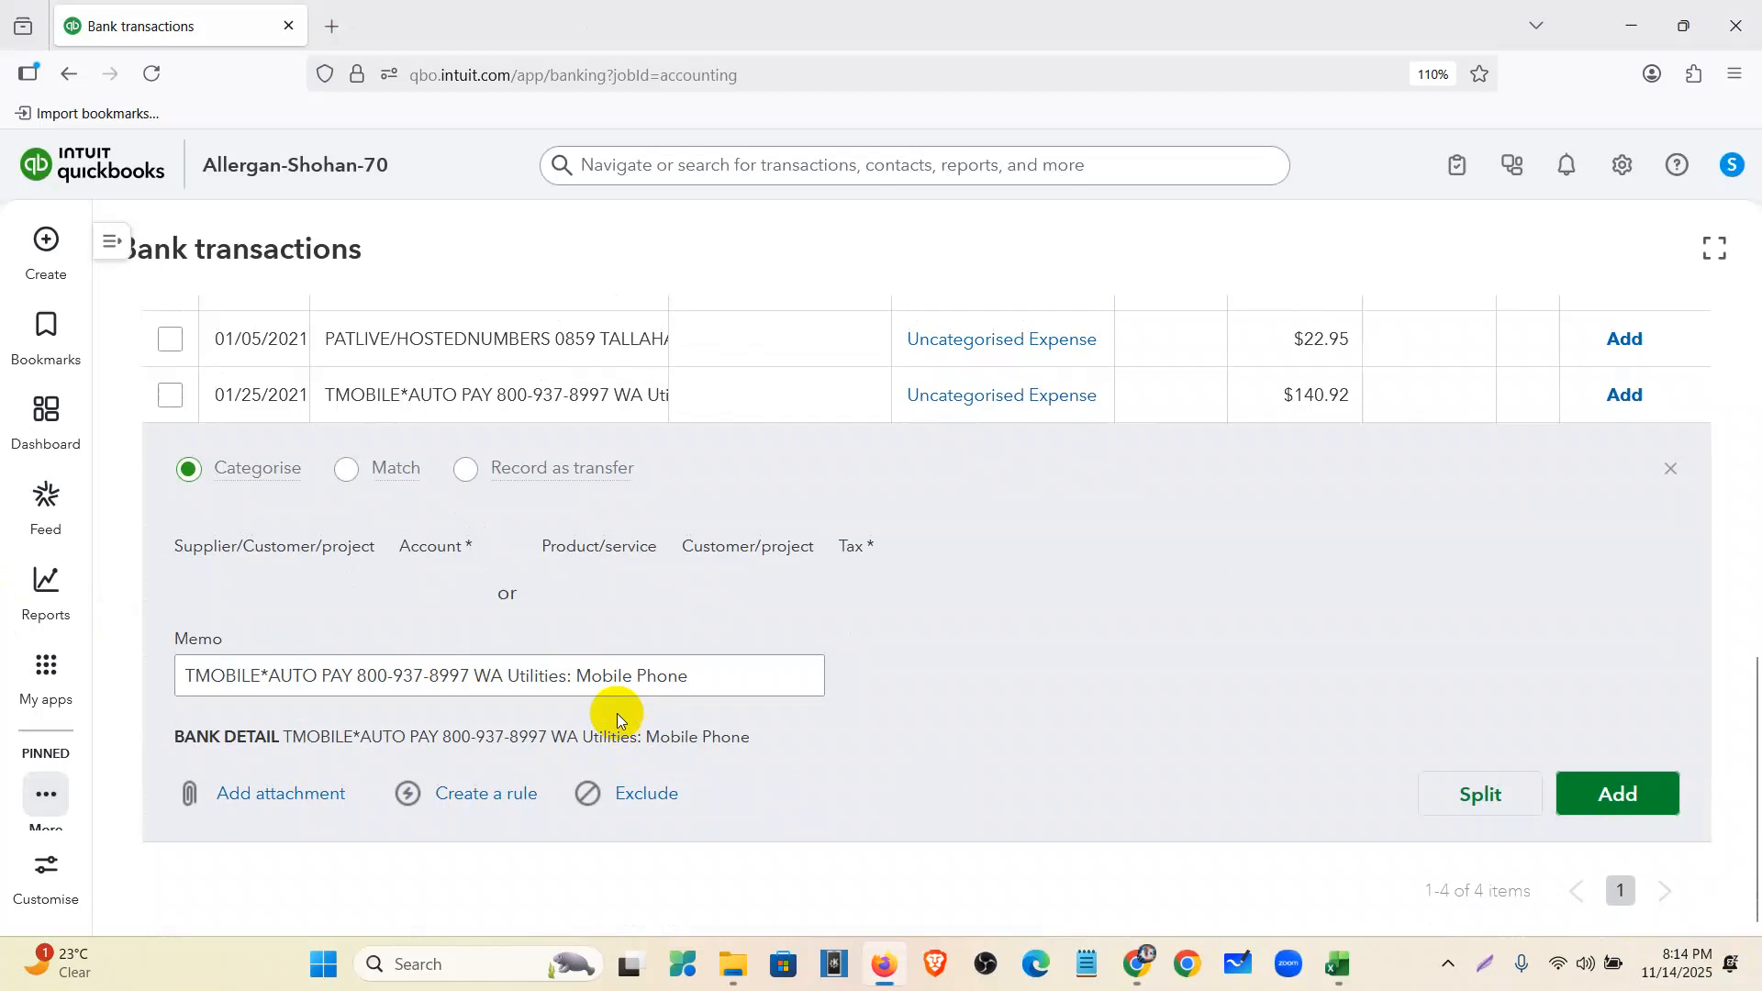
left_click(523, 684)
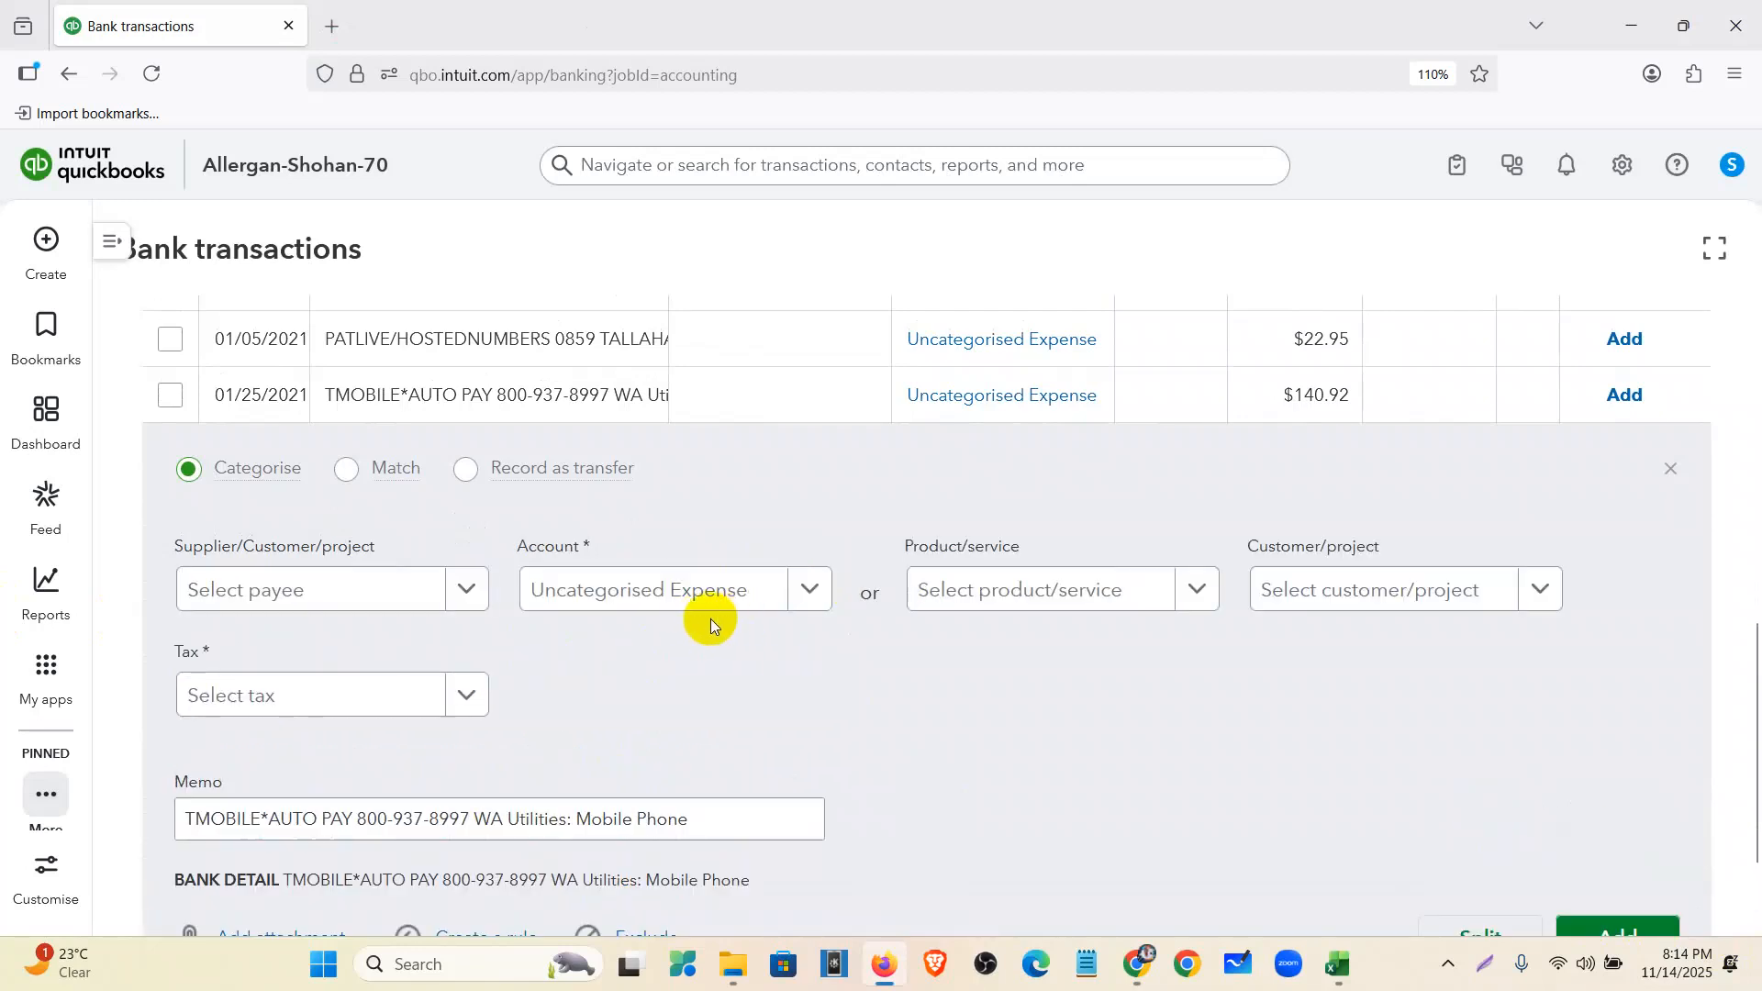
left_click(734, 602)
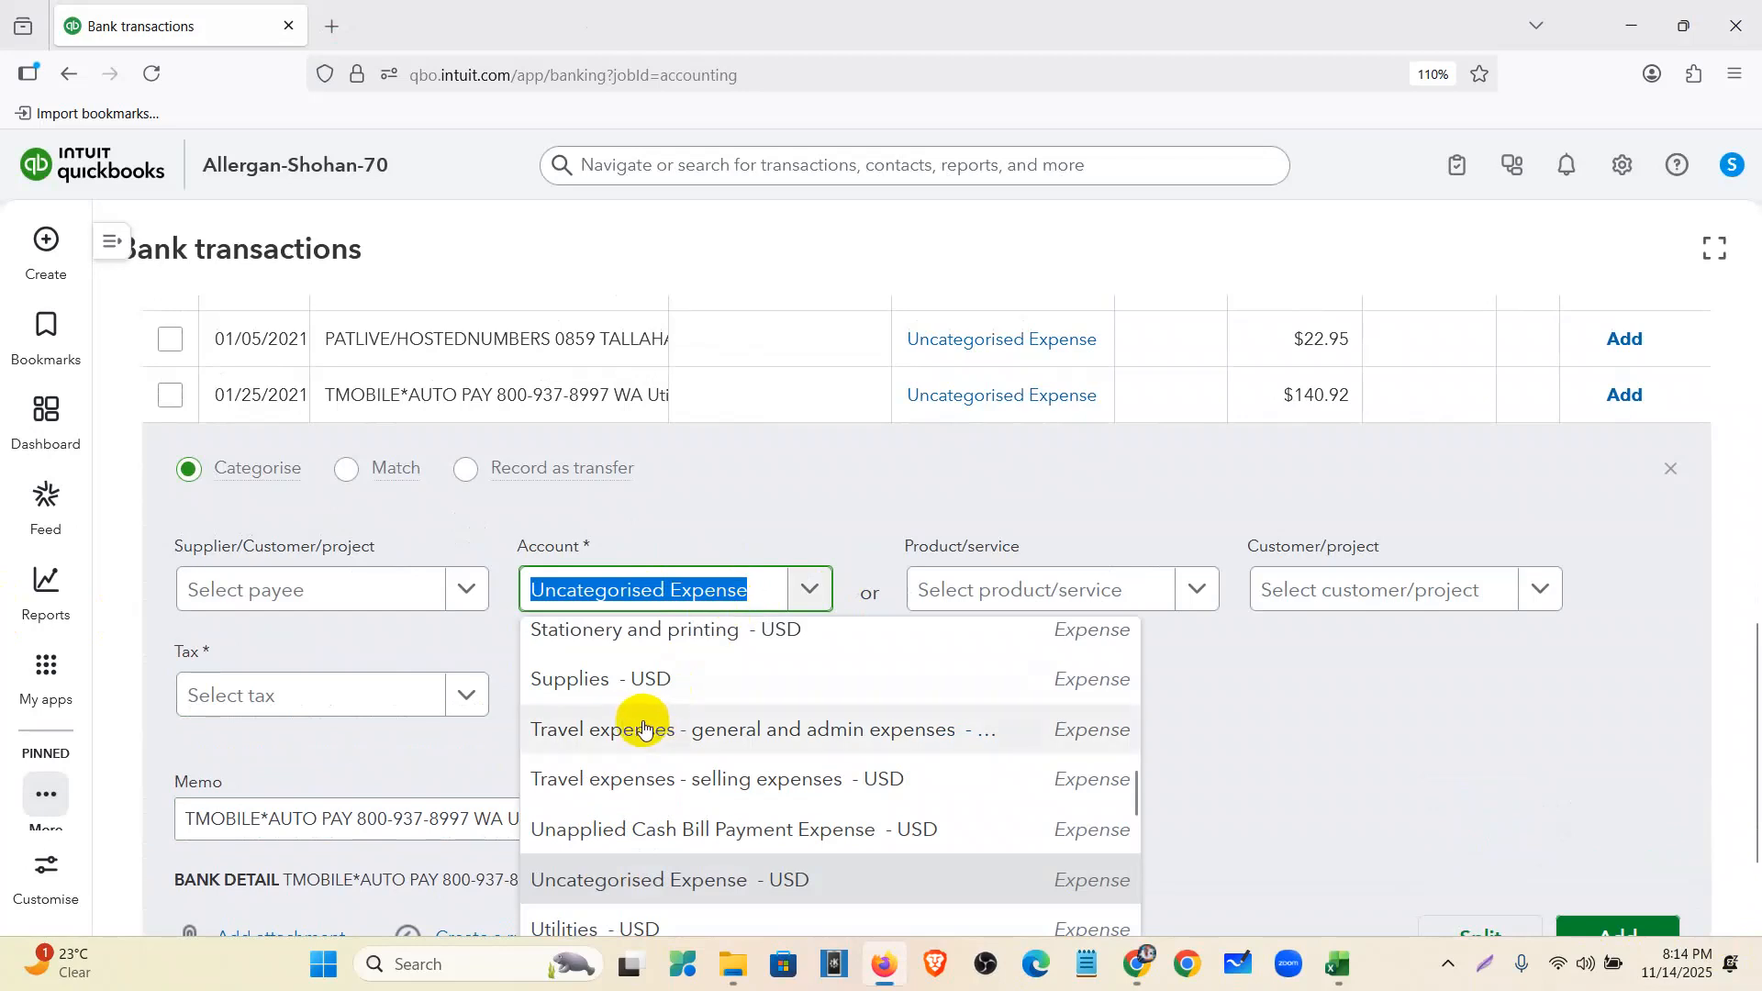
scroll(702, 706, "down", 2)
left_click(659, 799)
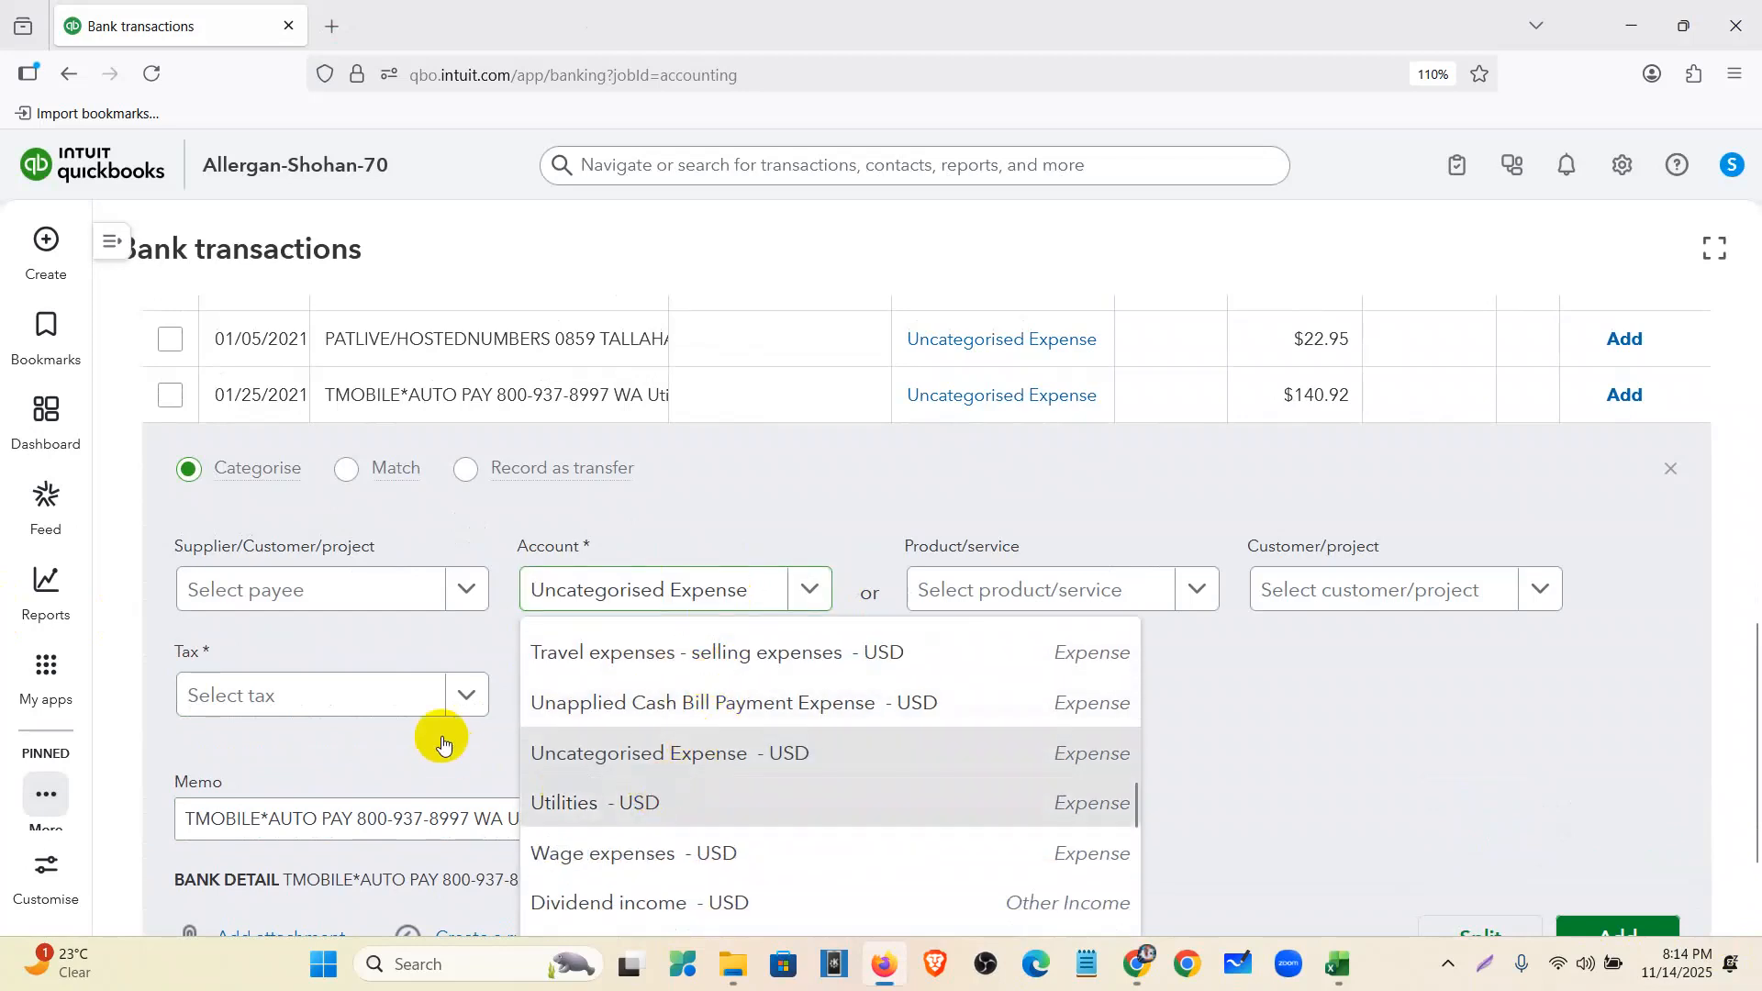
left_click(397, 700)
left_click(368, 663)
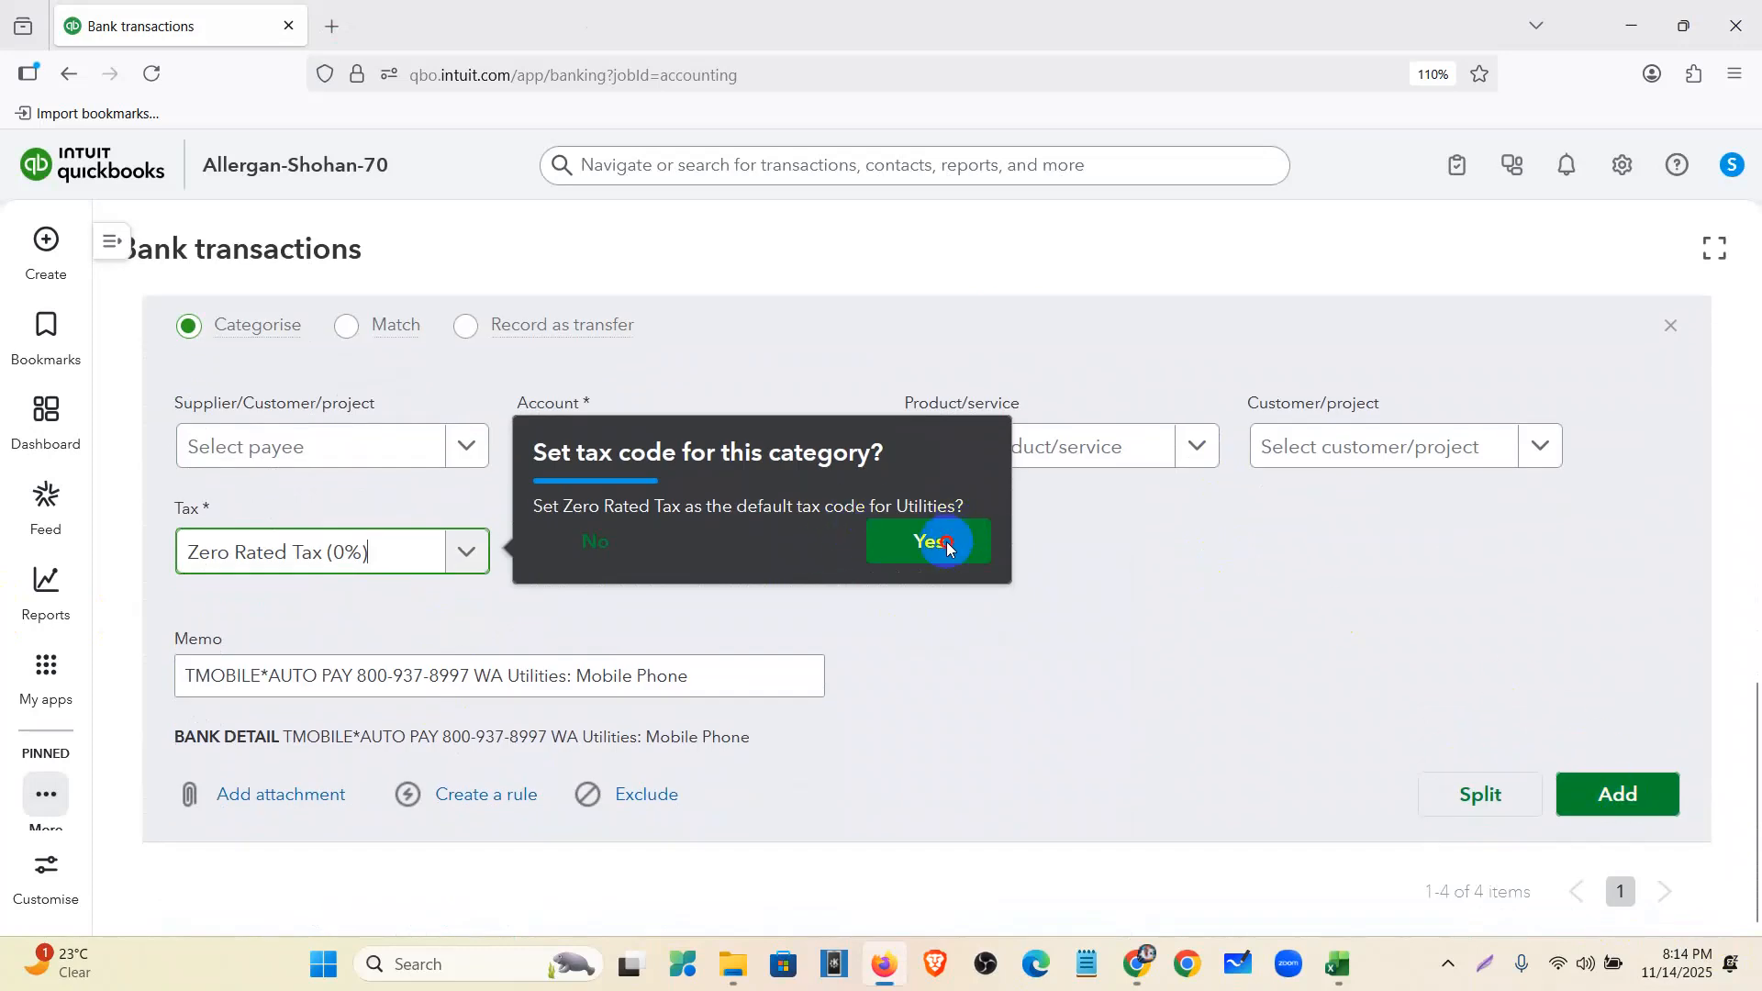
left_click(1624, 800)
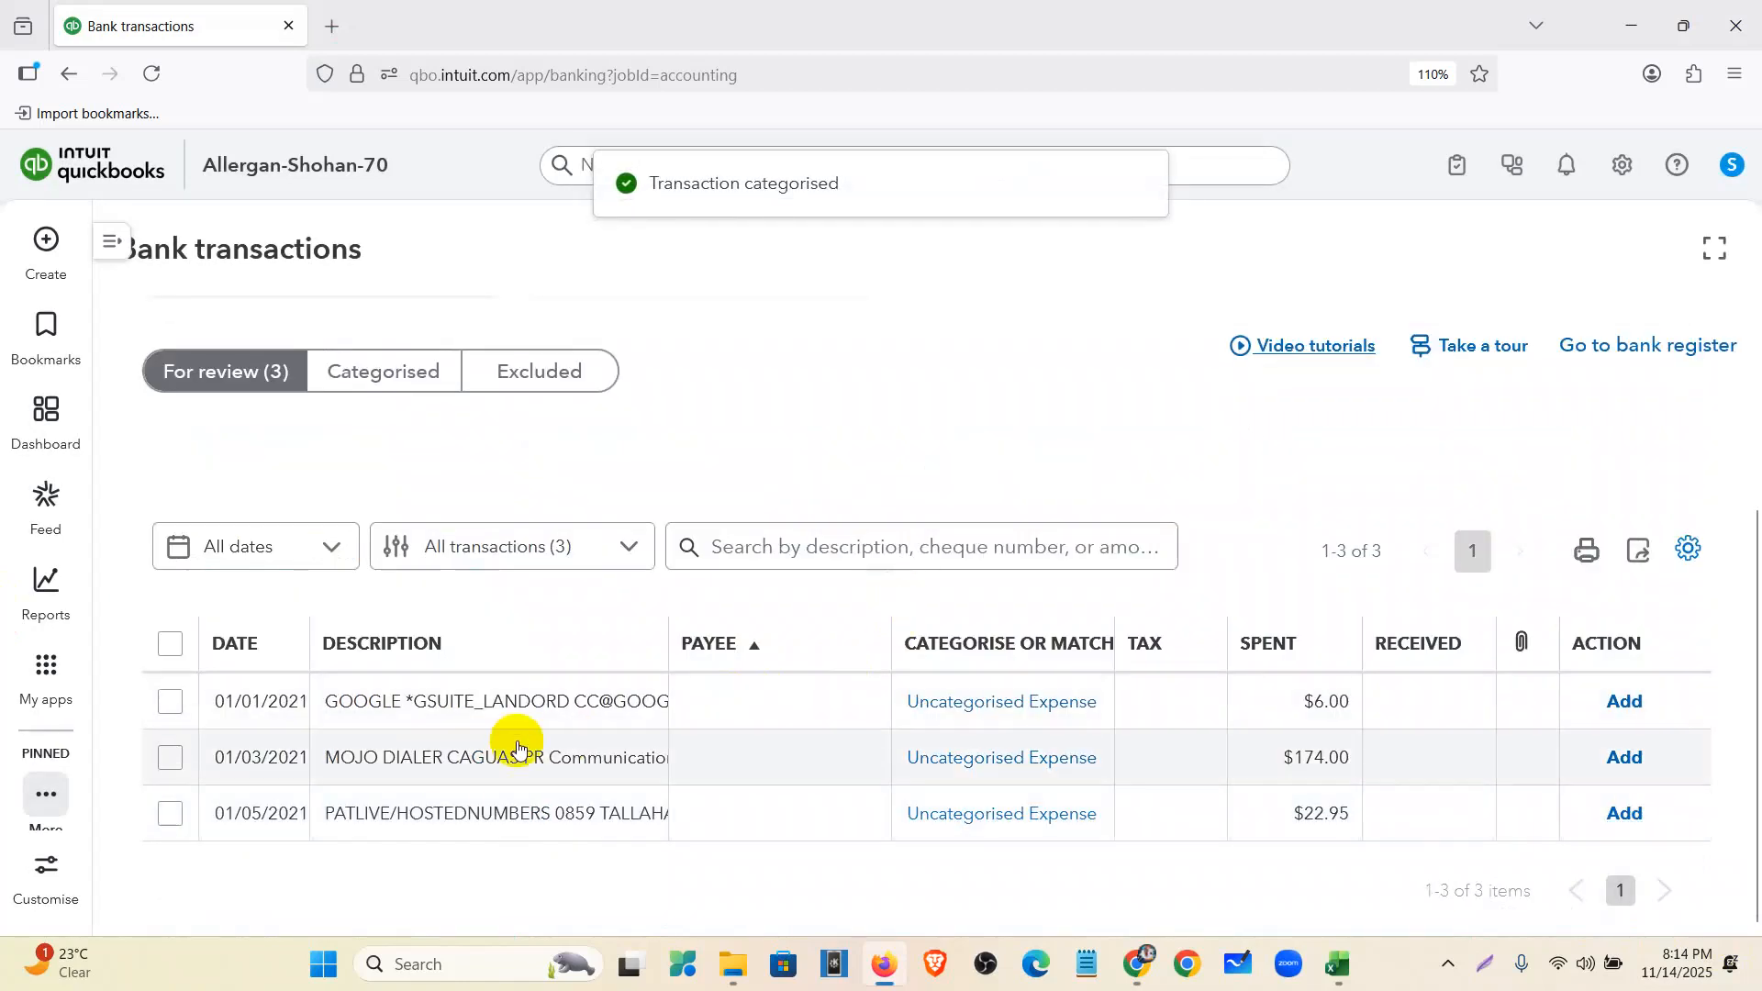
- Add the $22.95 PATLIVE charge as Dues and subscriptions with Zero Rated Tax (0%)
left_click(582, 826)
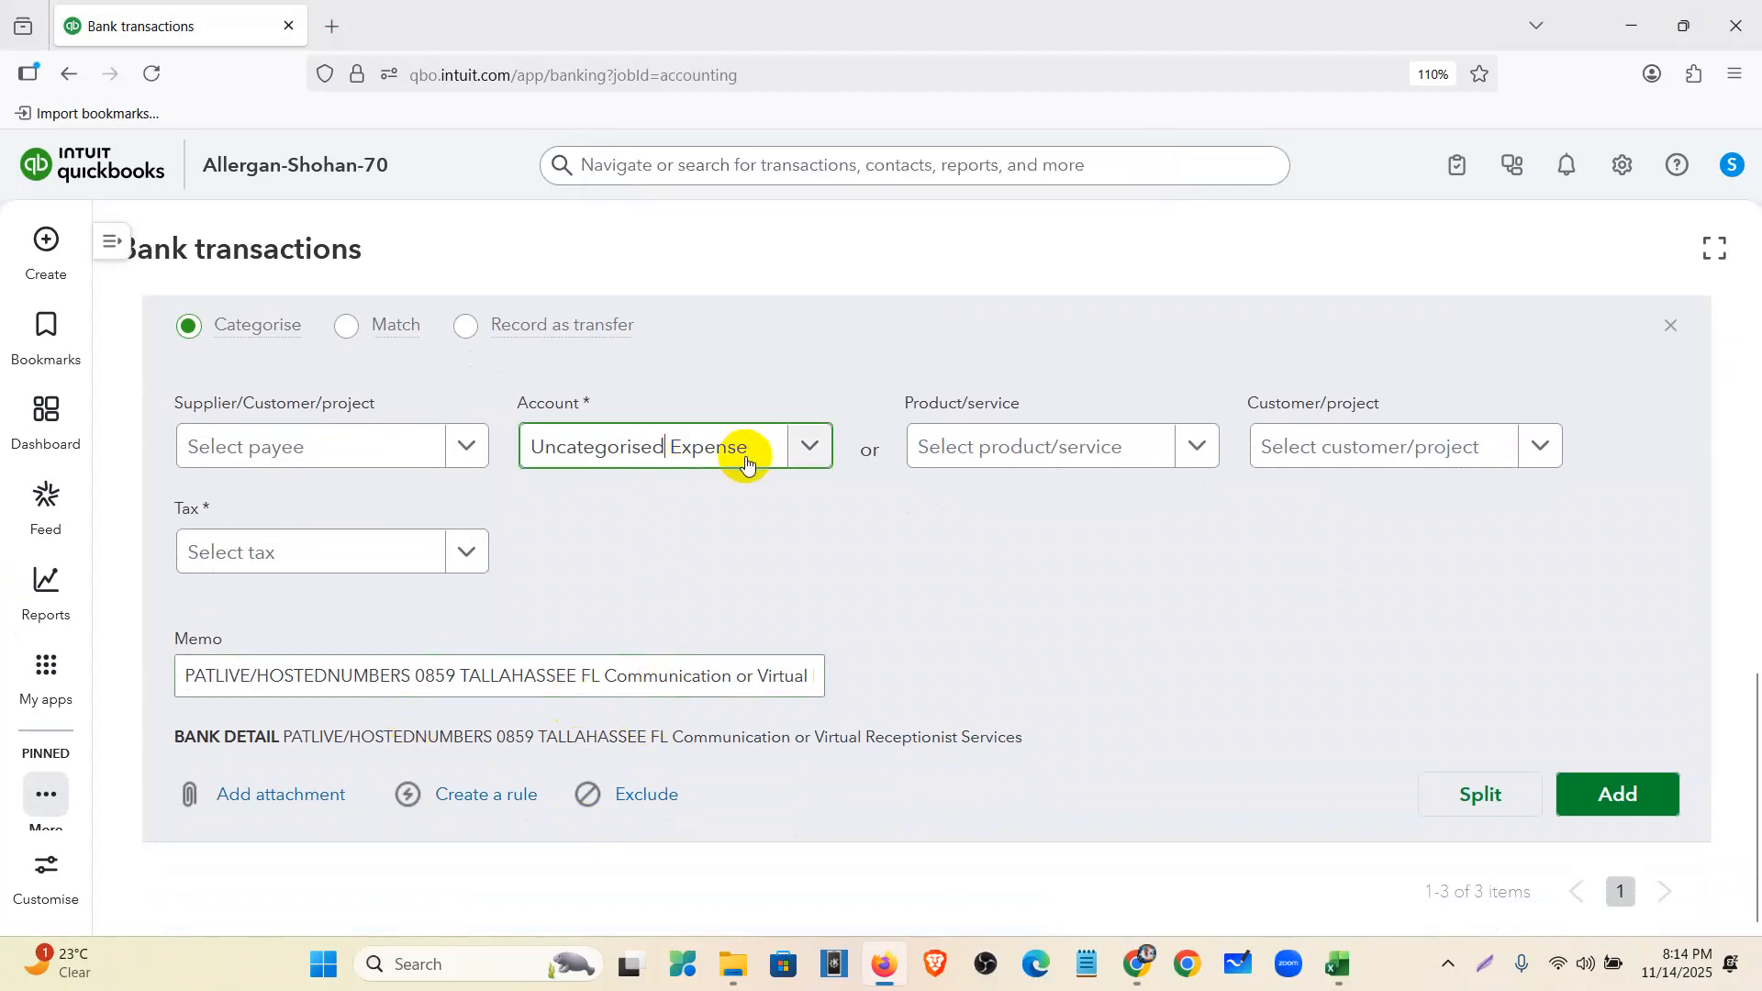
left_click(805, 458)
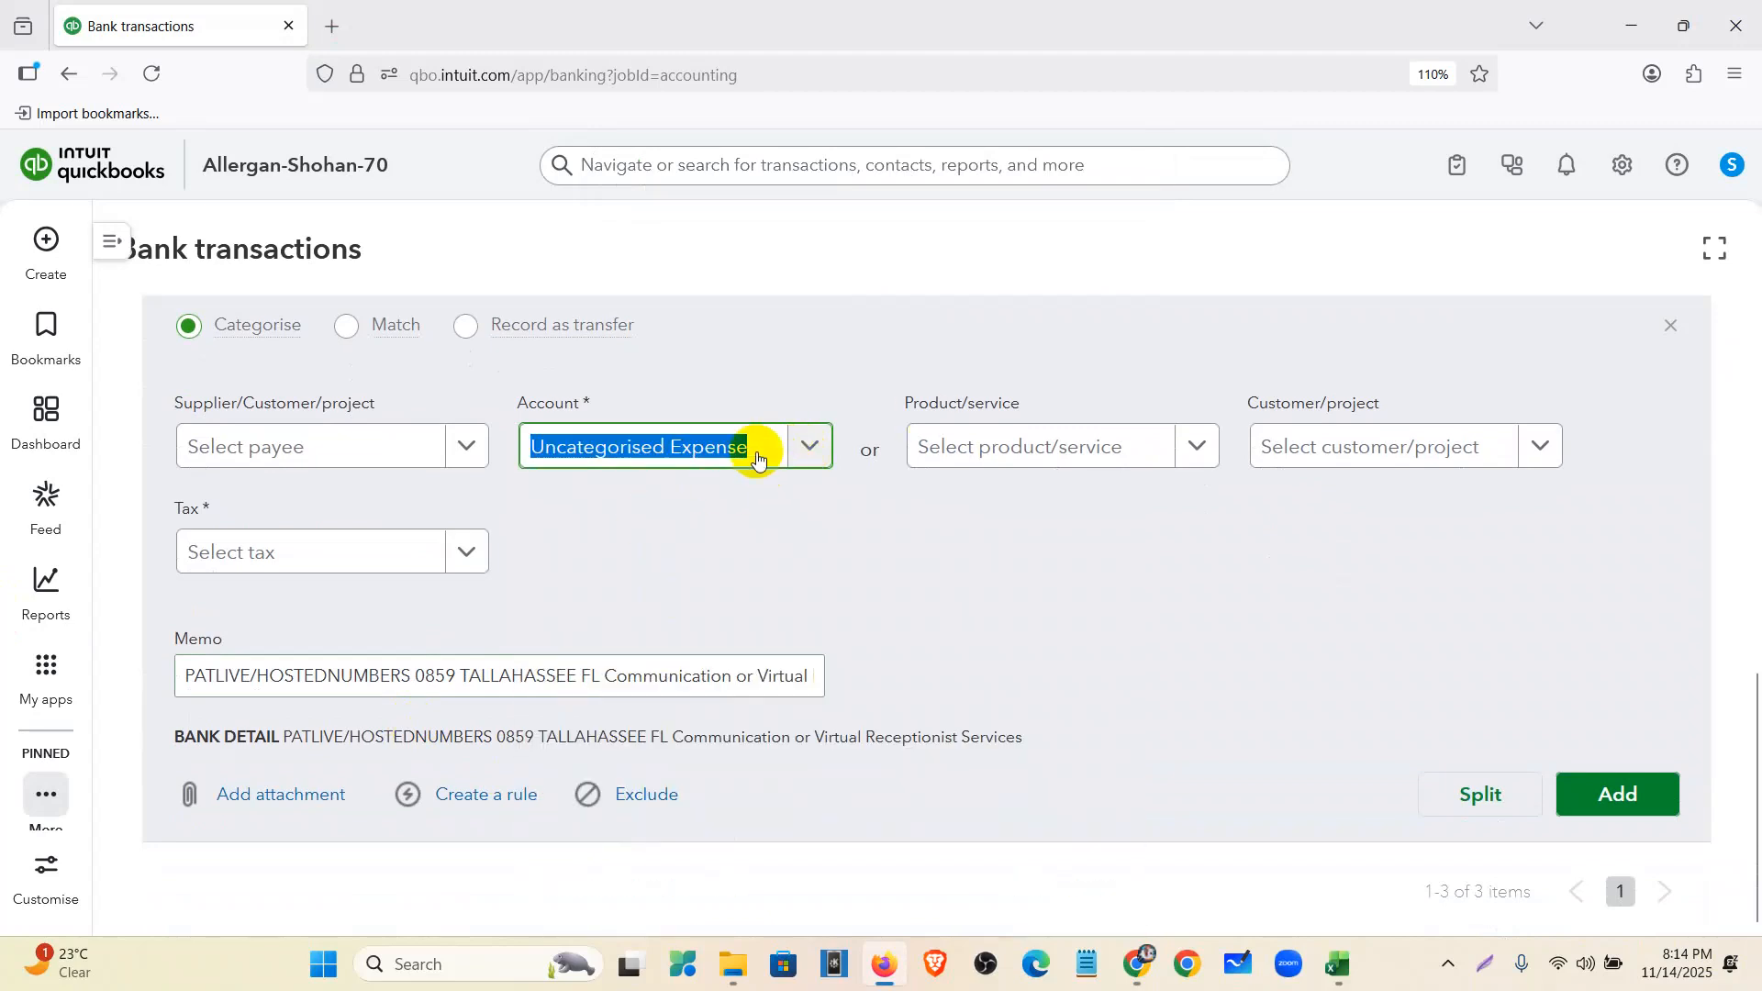
type("du")
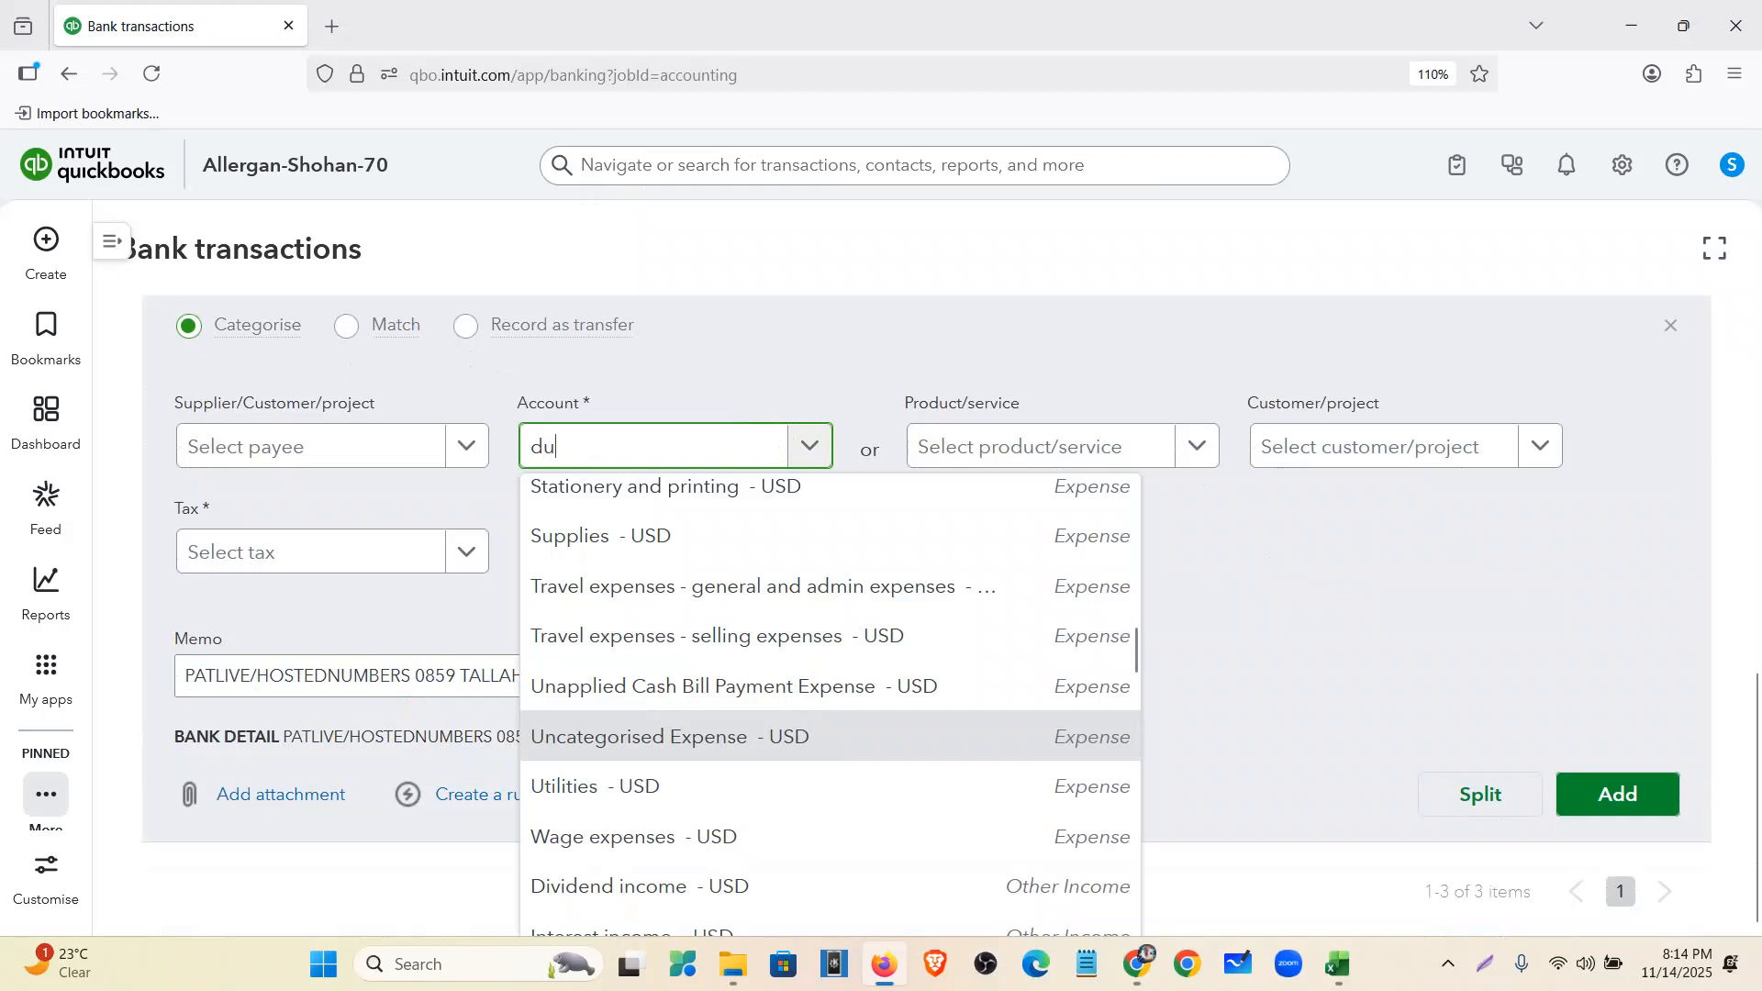
type("es")
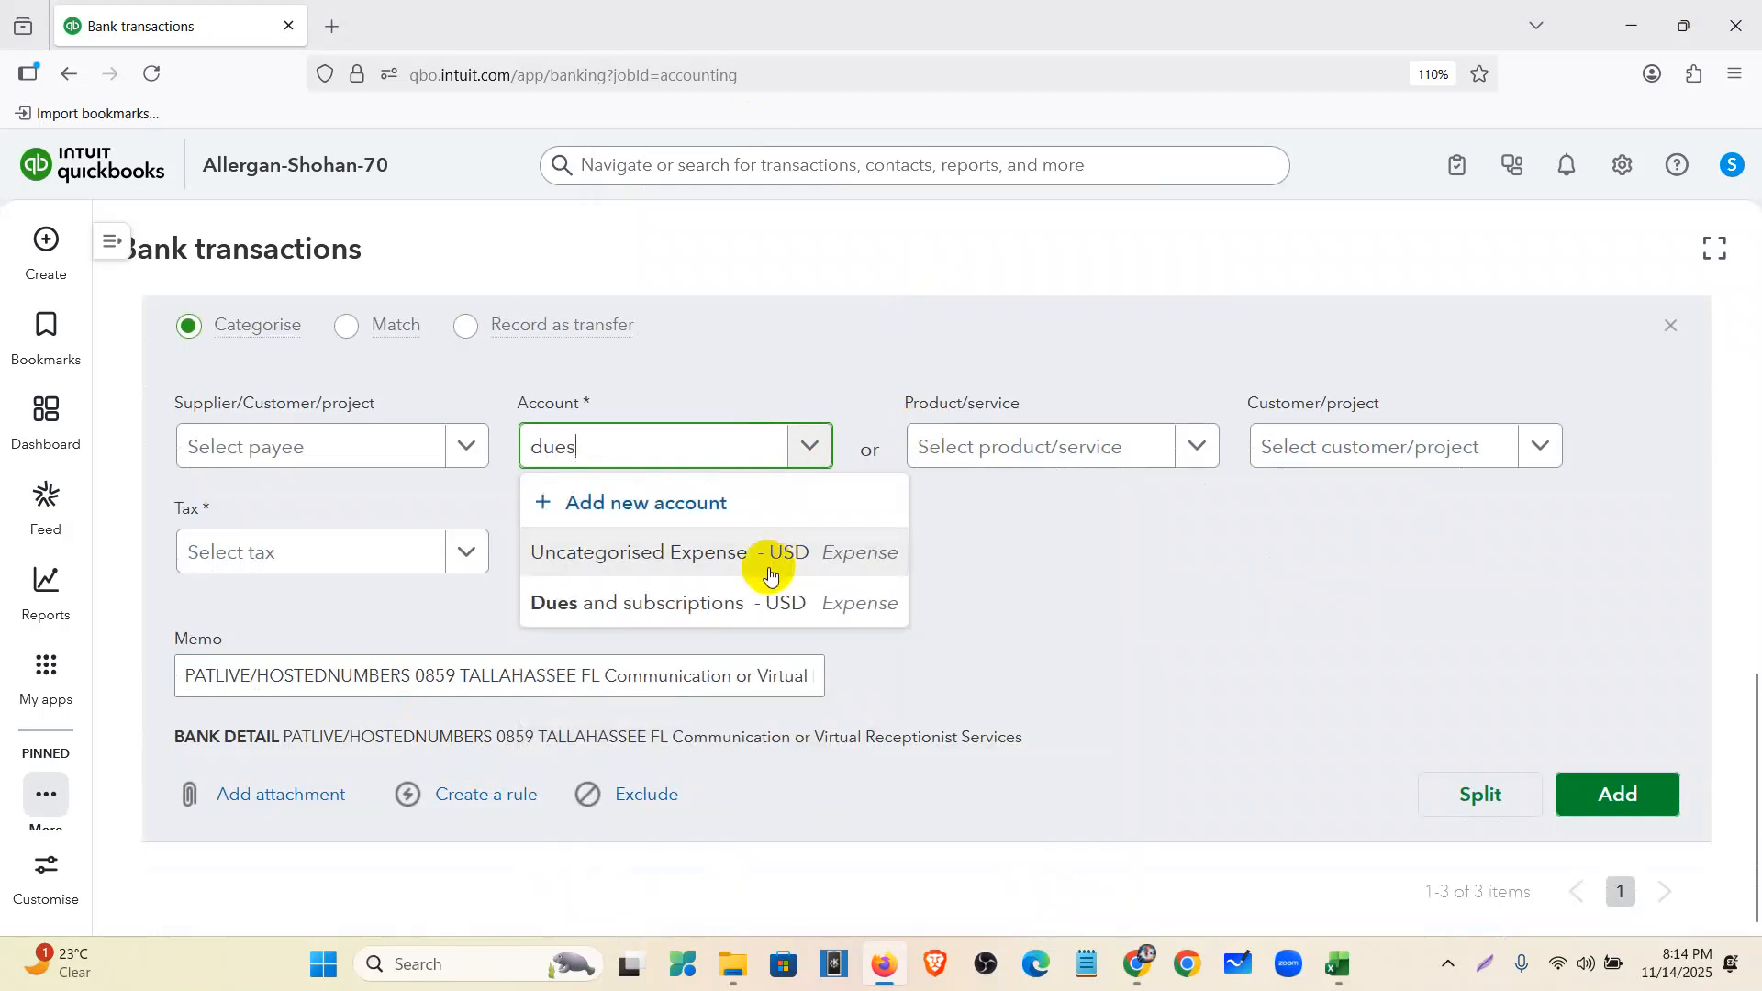
left_click(761, 609)
left_click(319, 564)
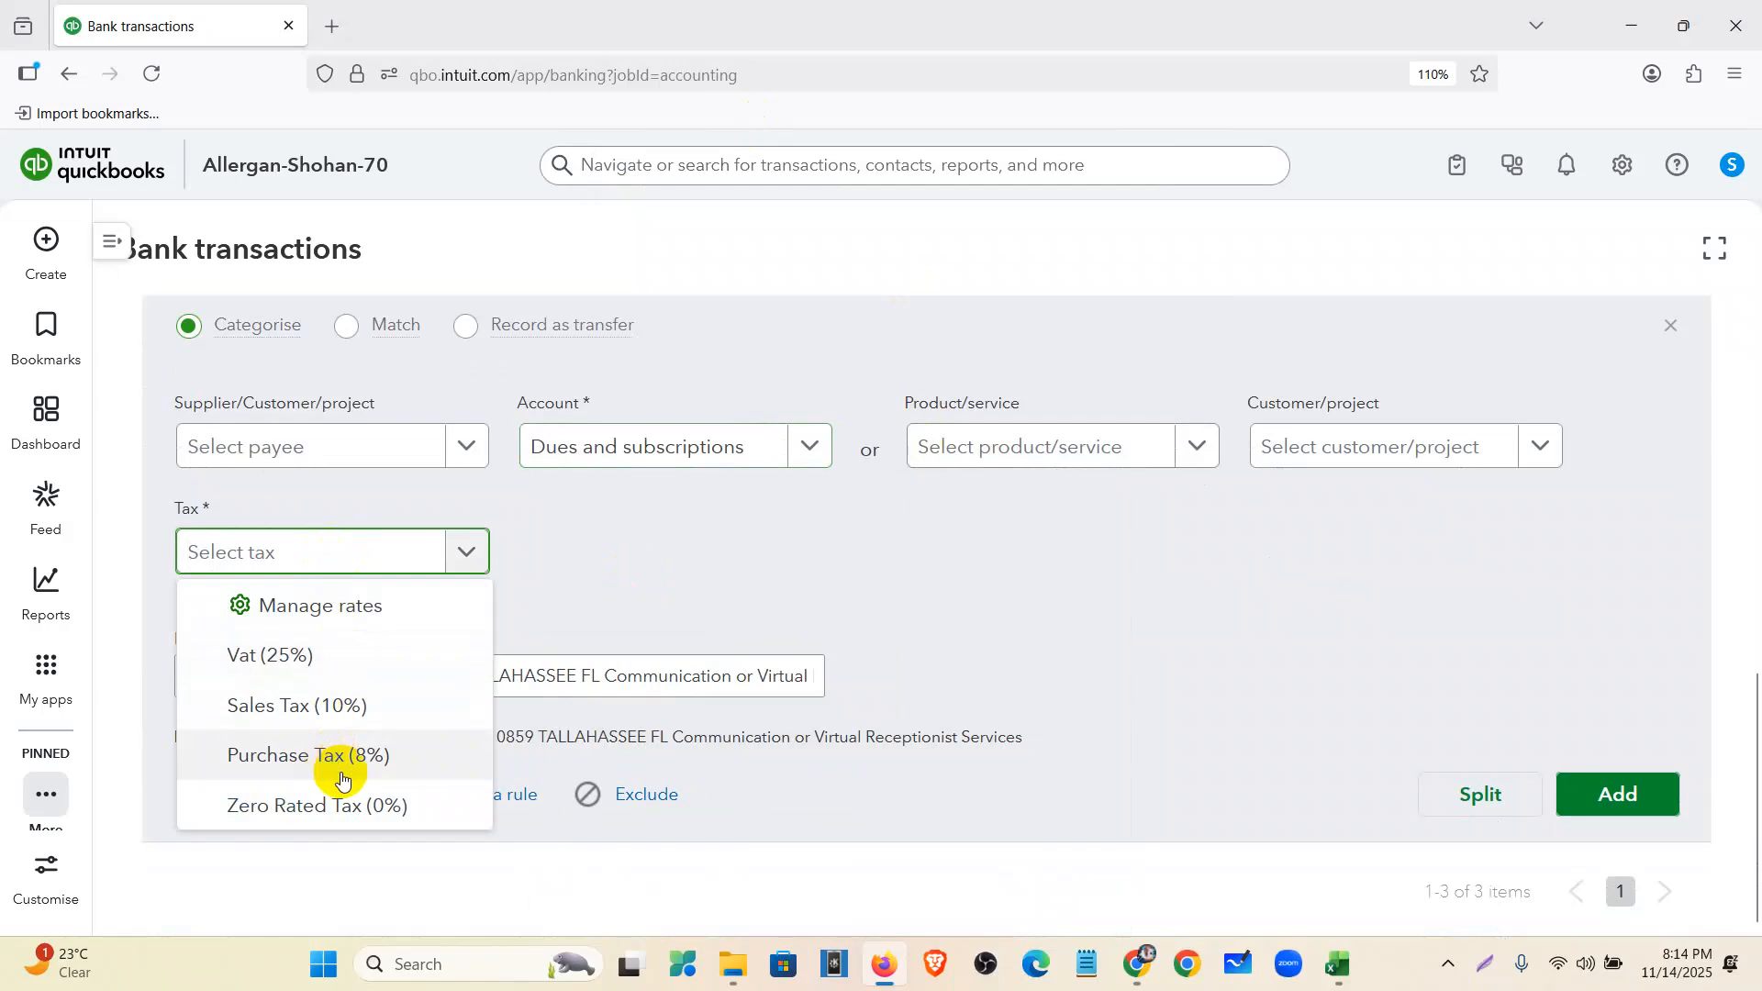
left_click(346, 803)
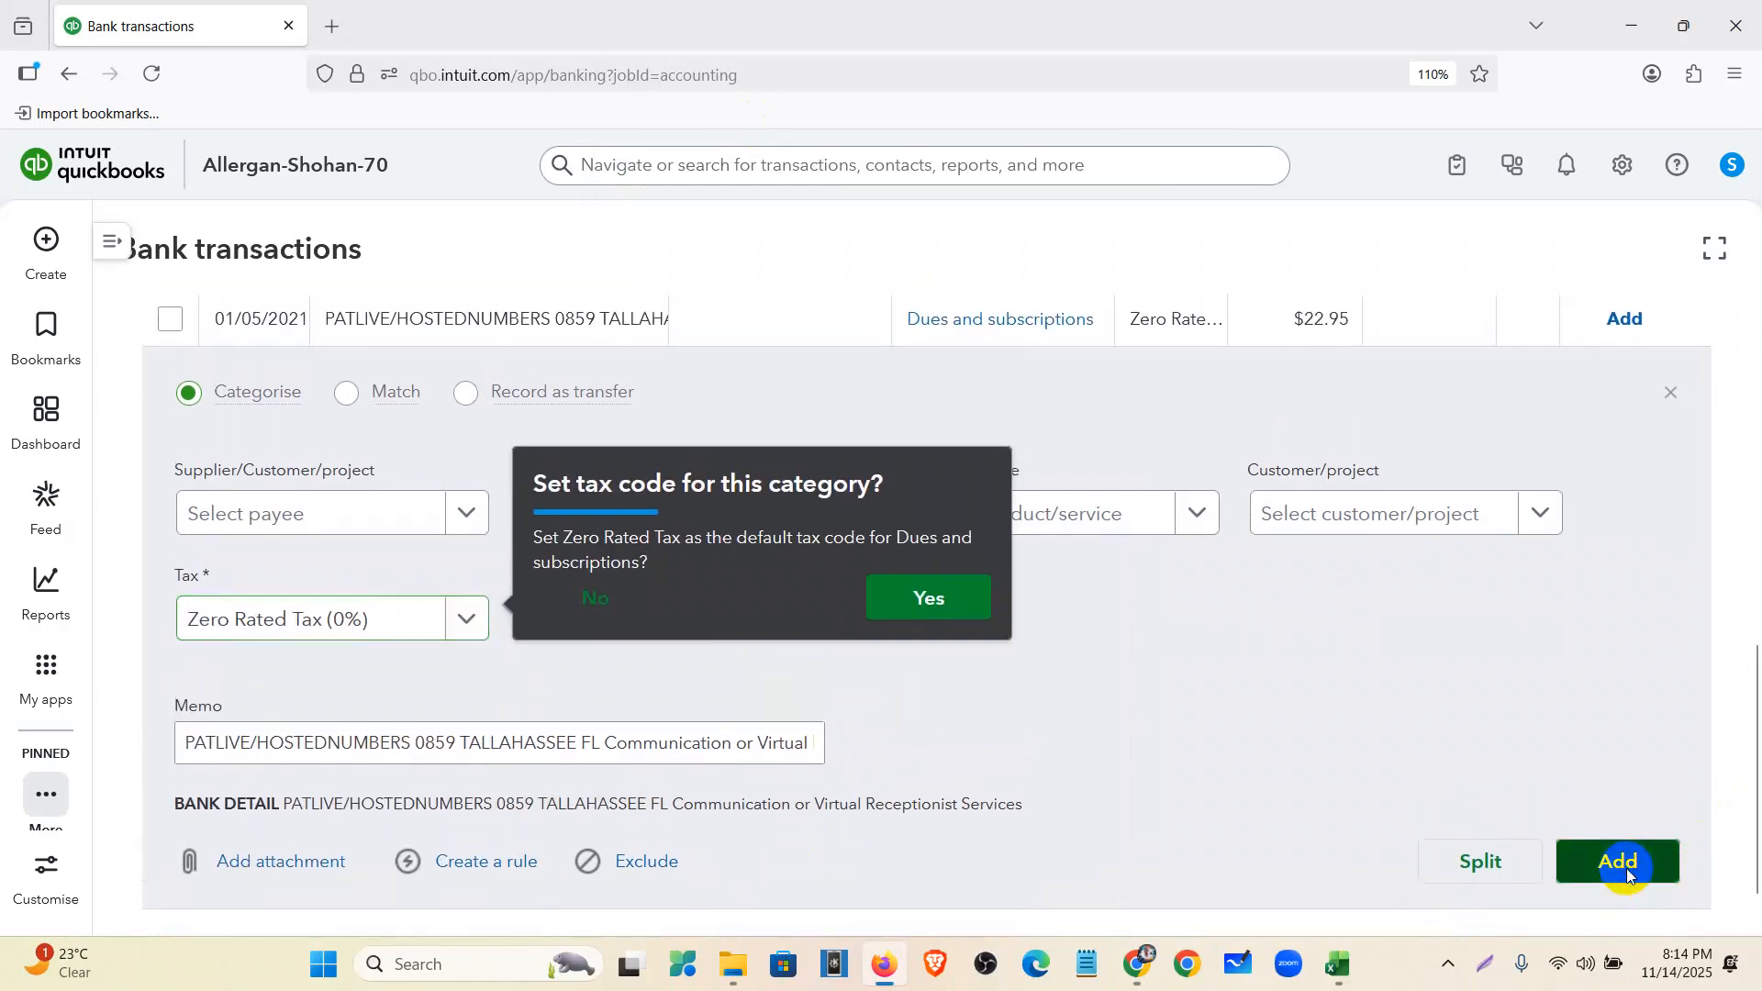
left_click(1627, 872)
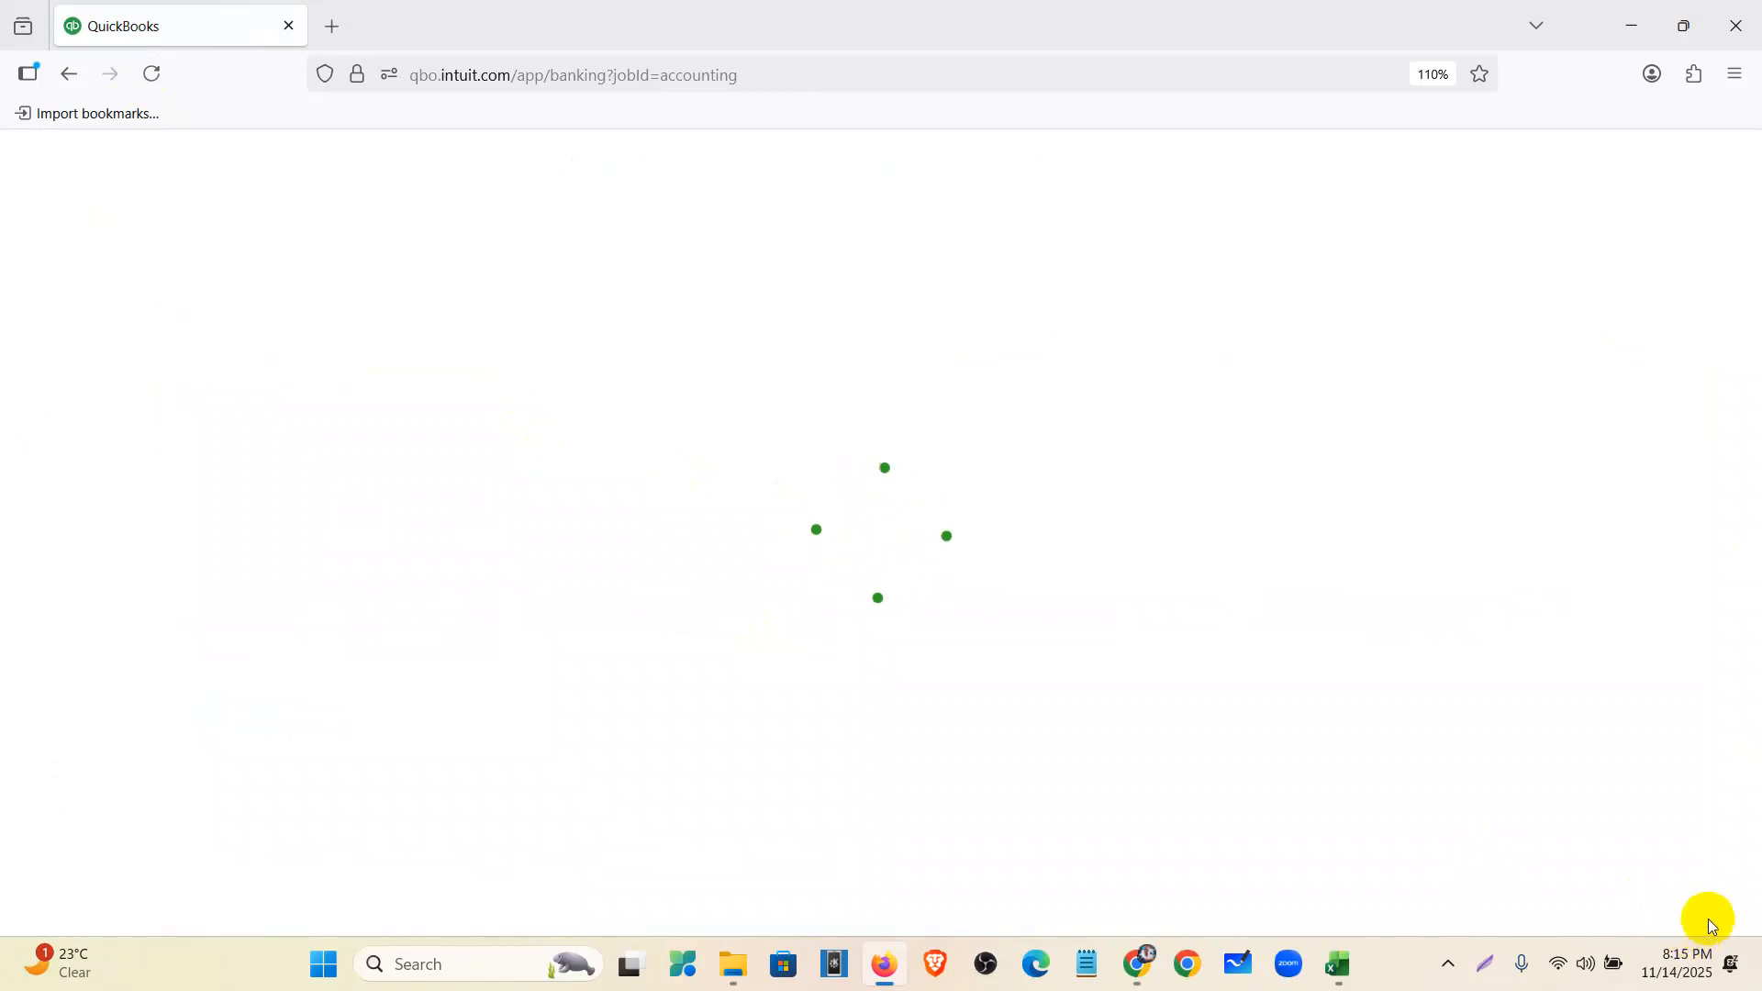
- Add the MOJO DIALER charge as Dues and subscriptions with Zero Rated Tax (0%)
left_click(671, 823)
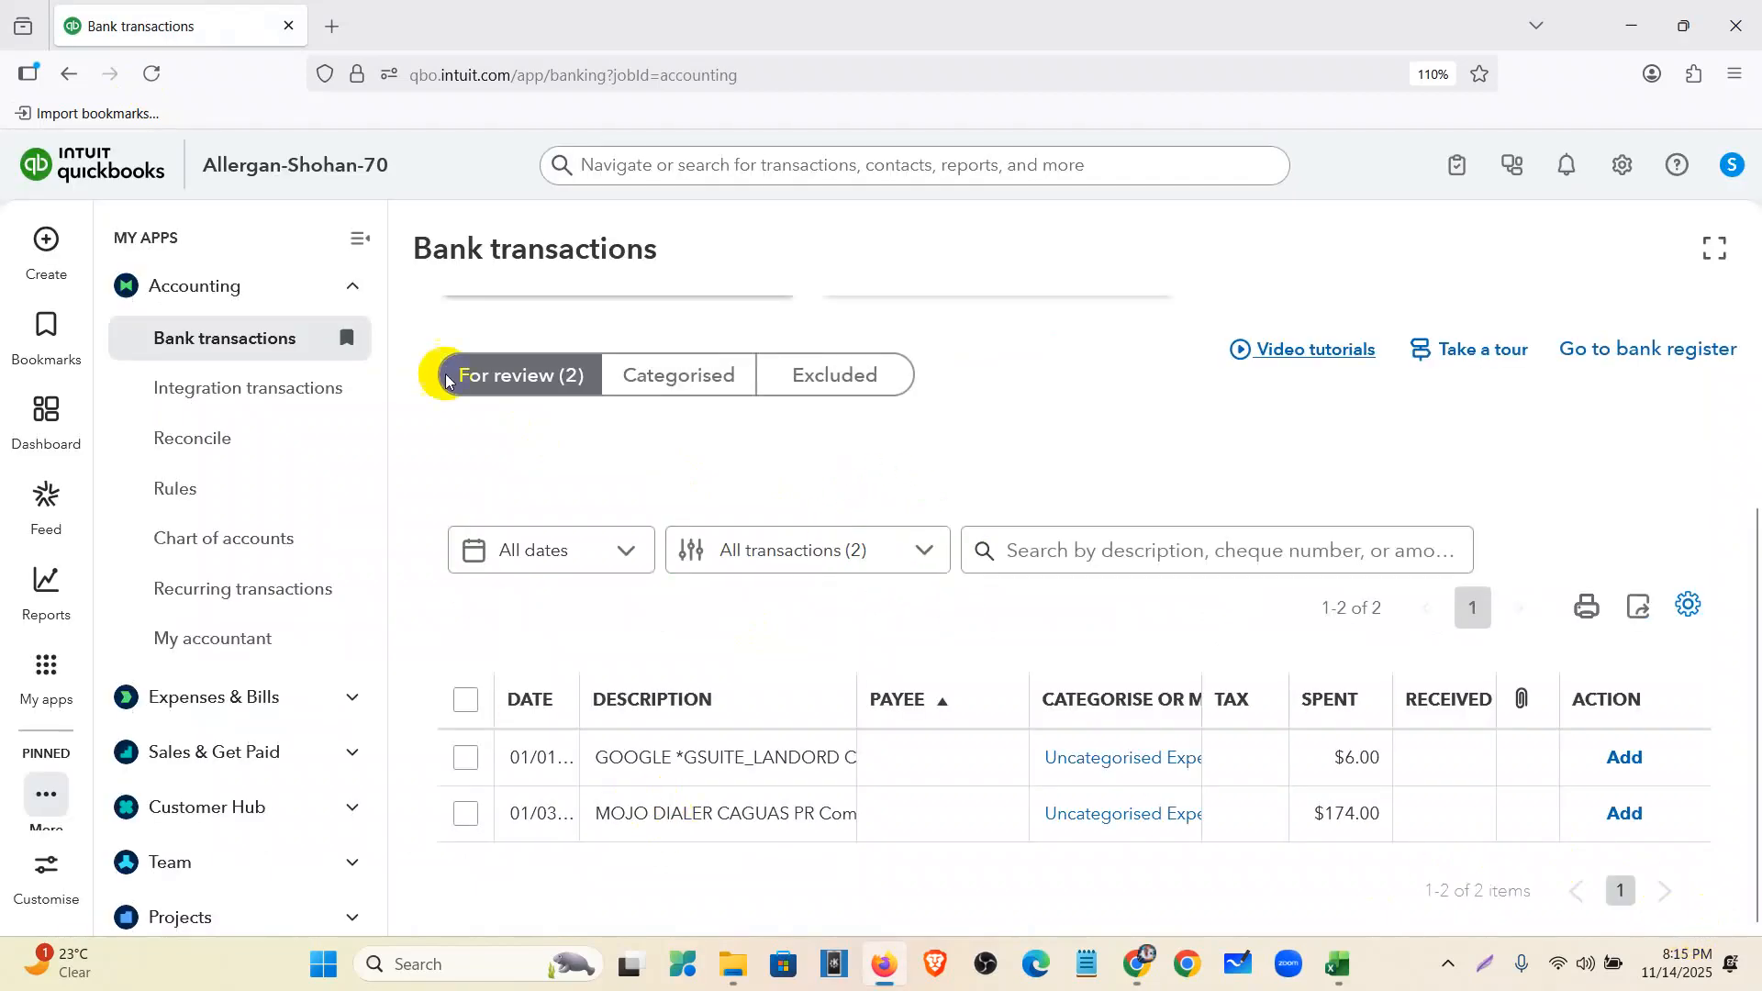
left_click(357, 240)
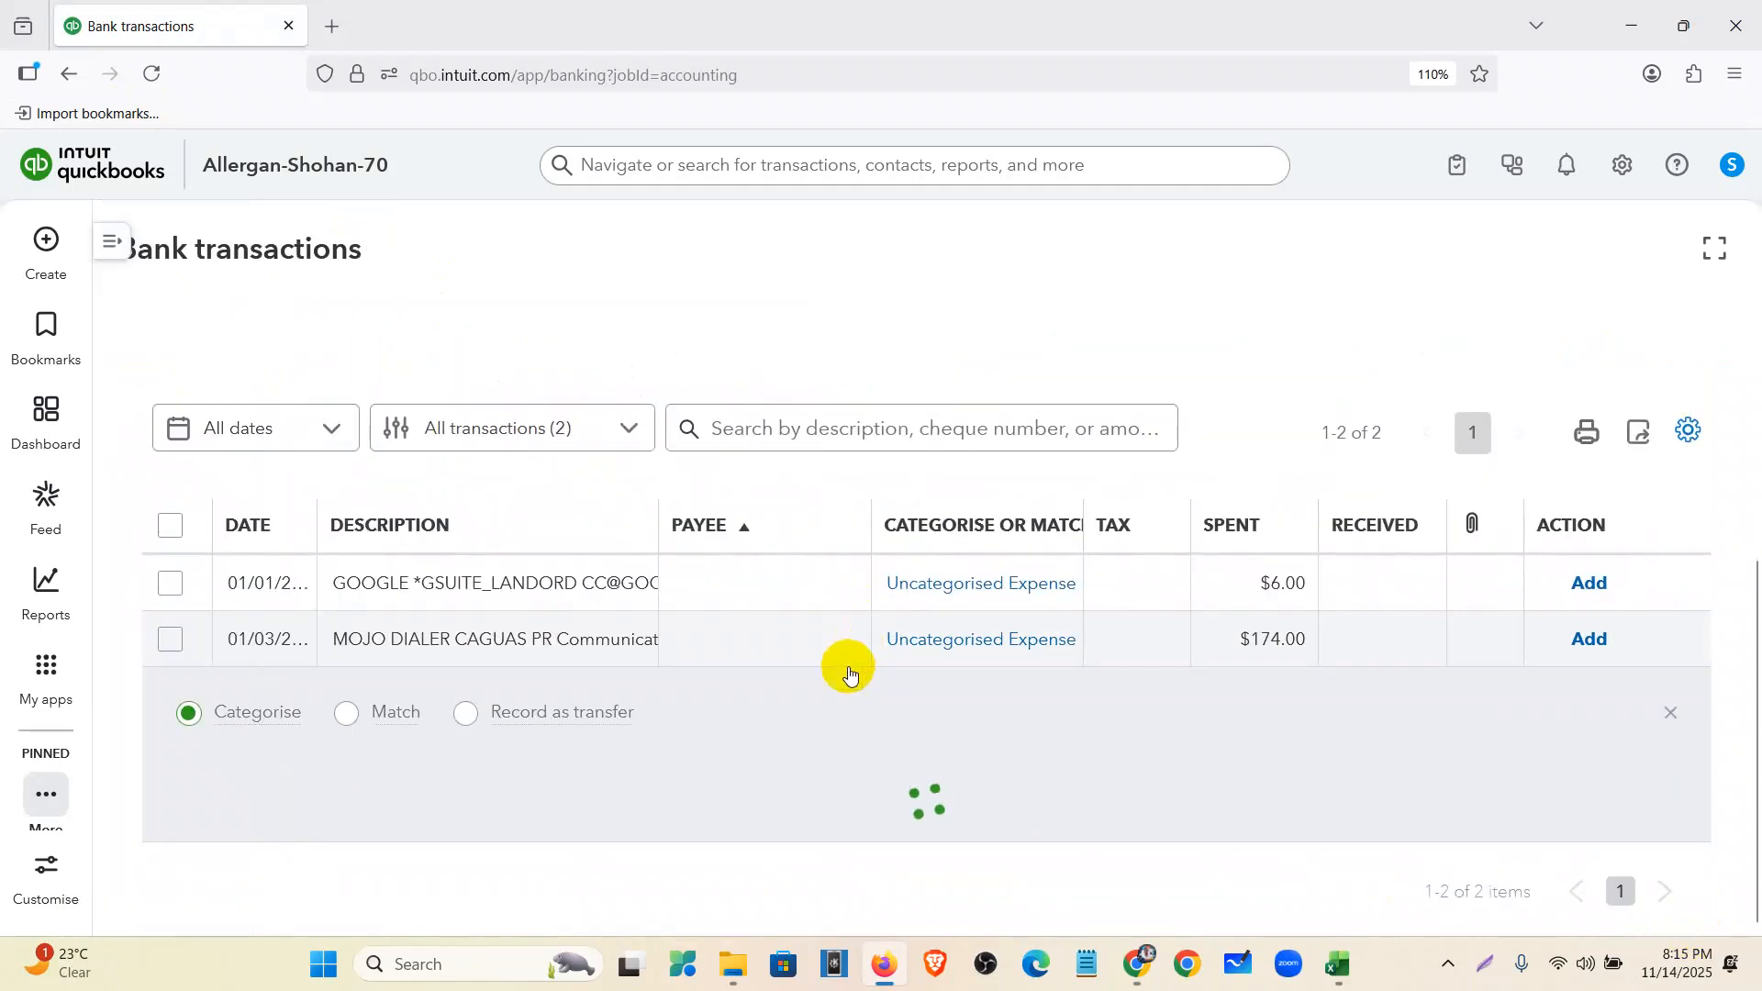
scroll(460, 693, "down", 3)
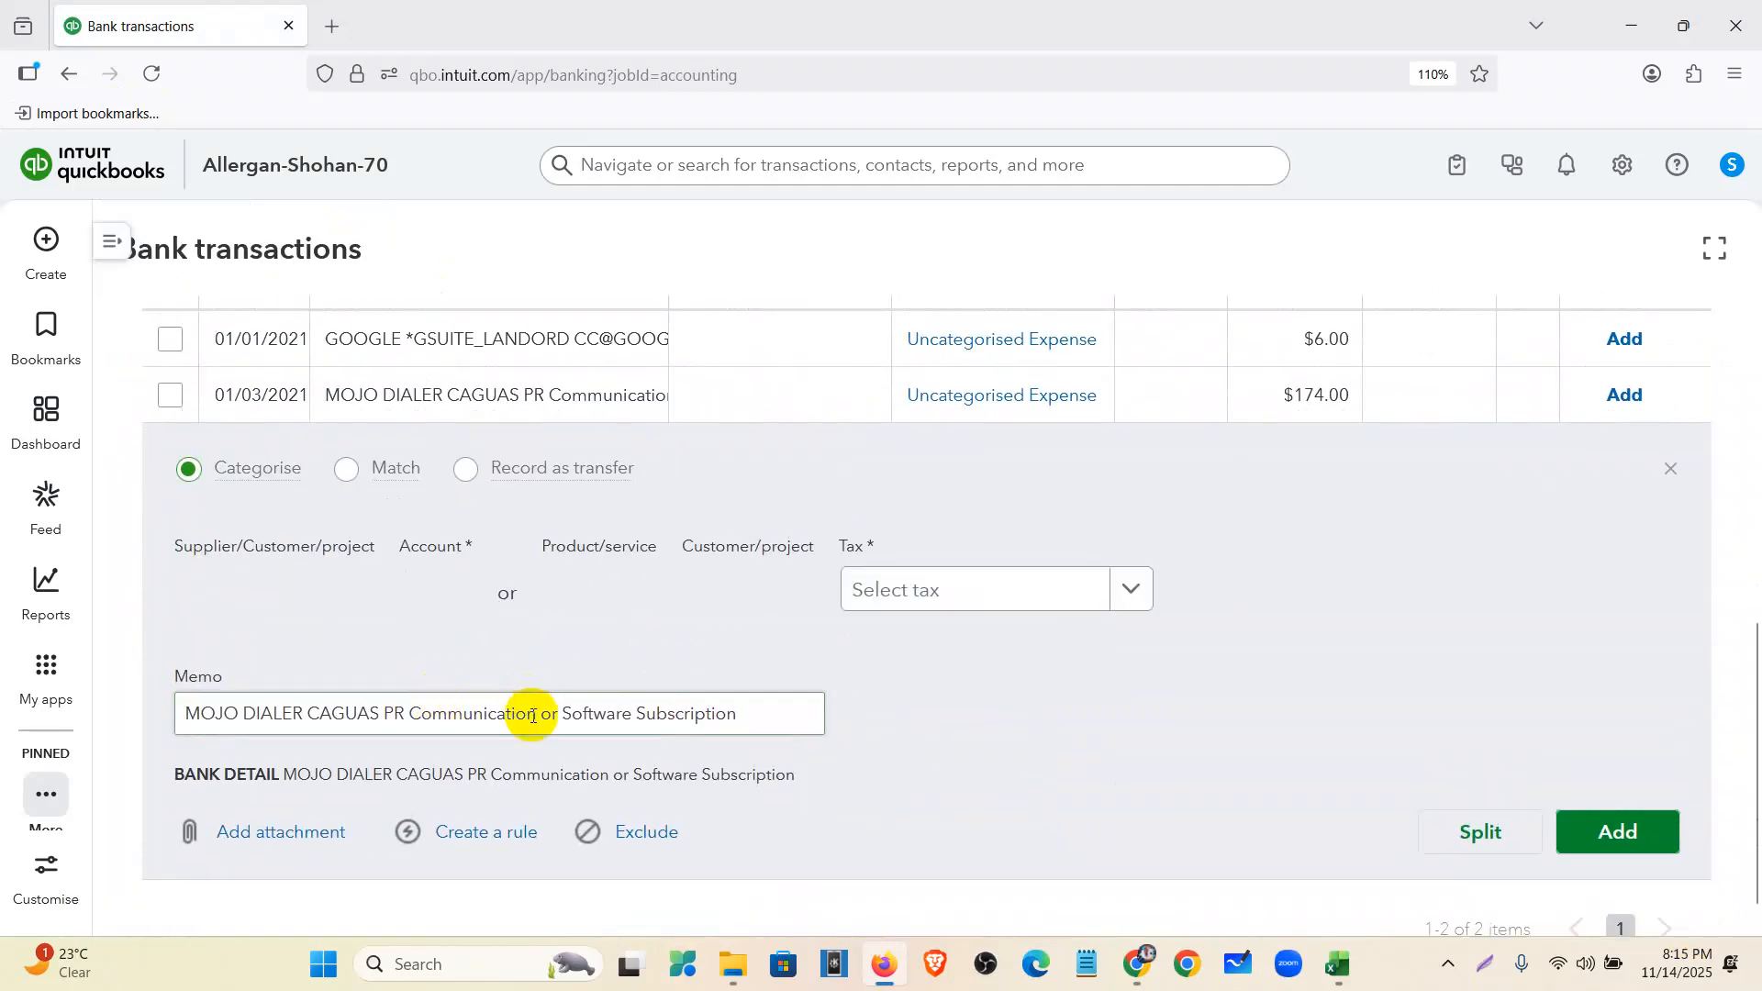
left_click(416, 696)
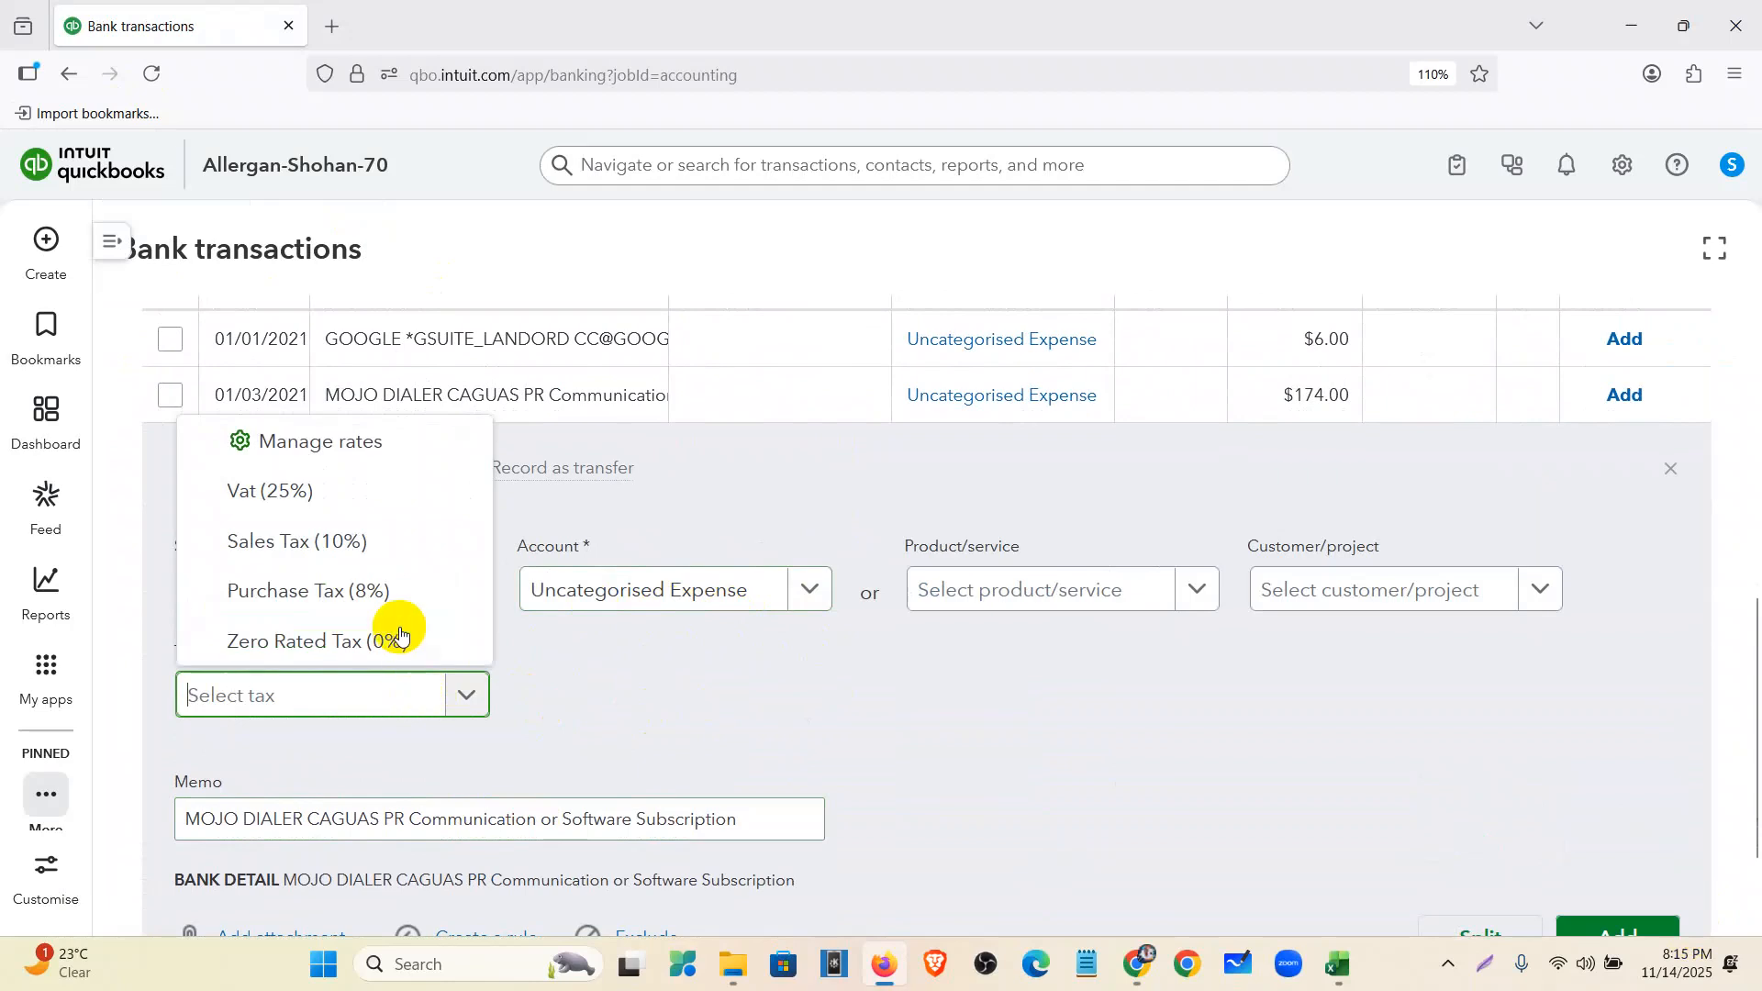
left_click(384, 639)
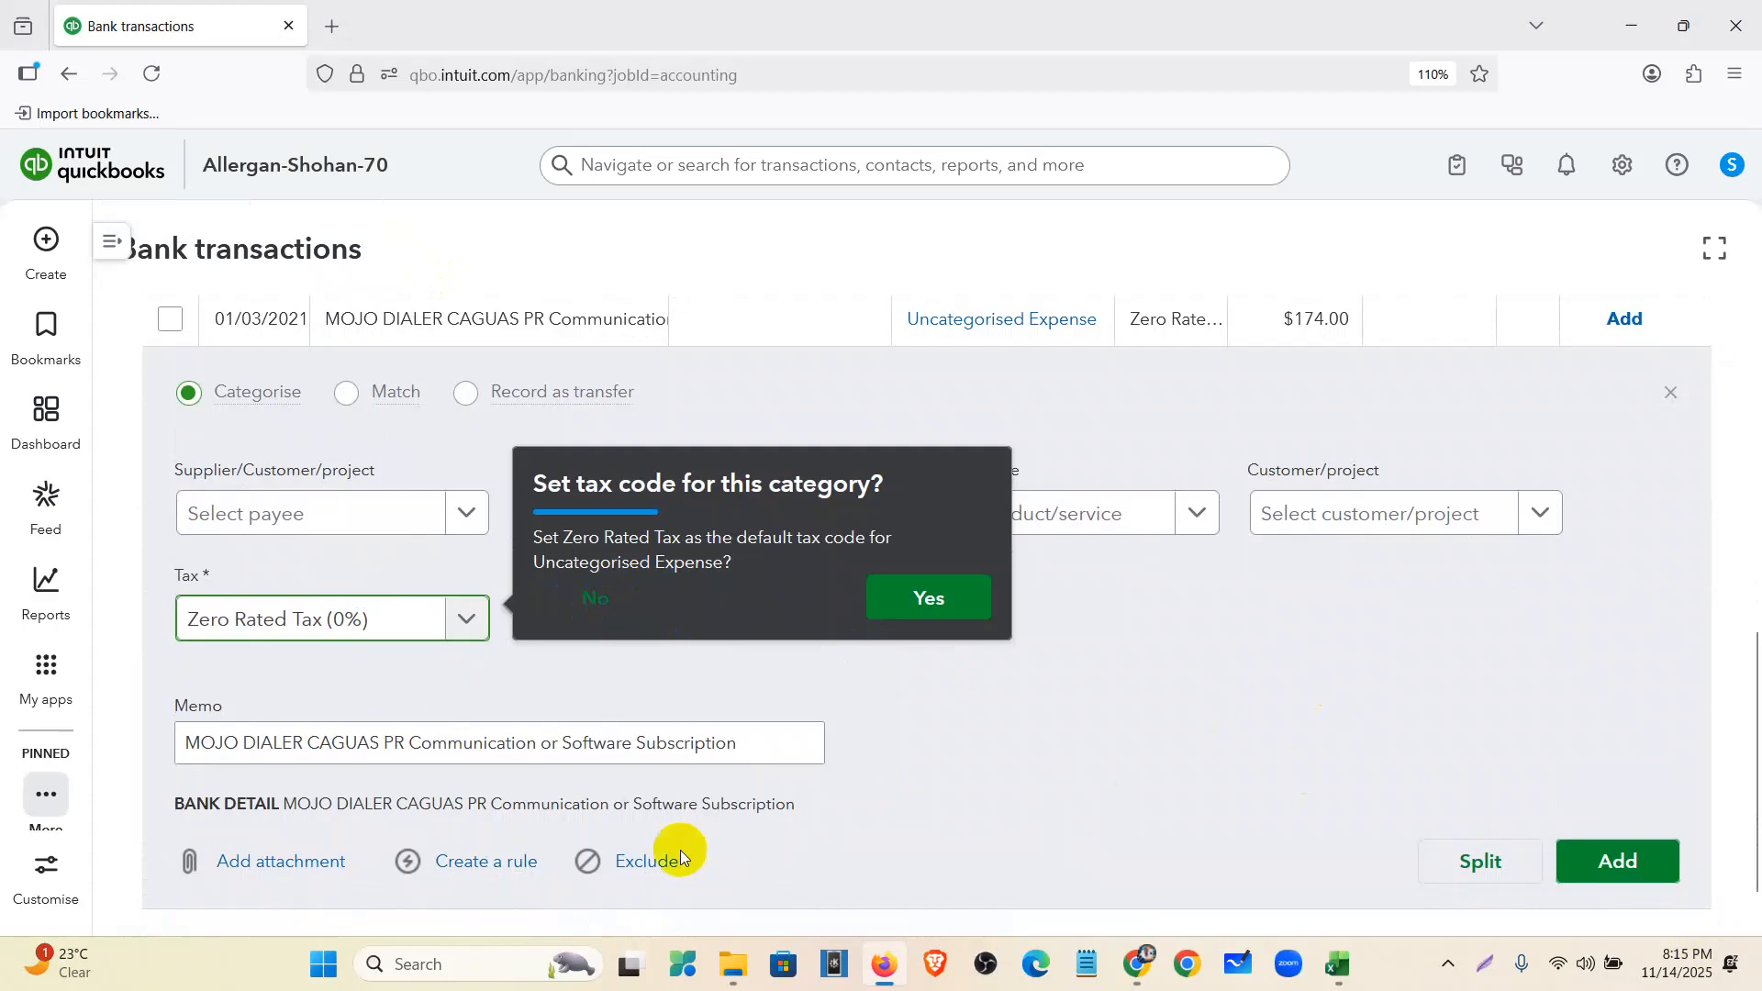
scroll(846, 712, "down", 1)
scroll(716, 488, "up", 1)
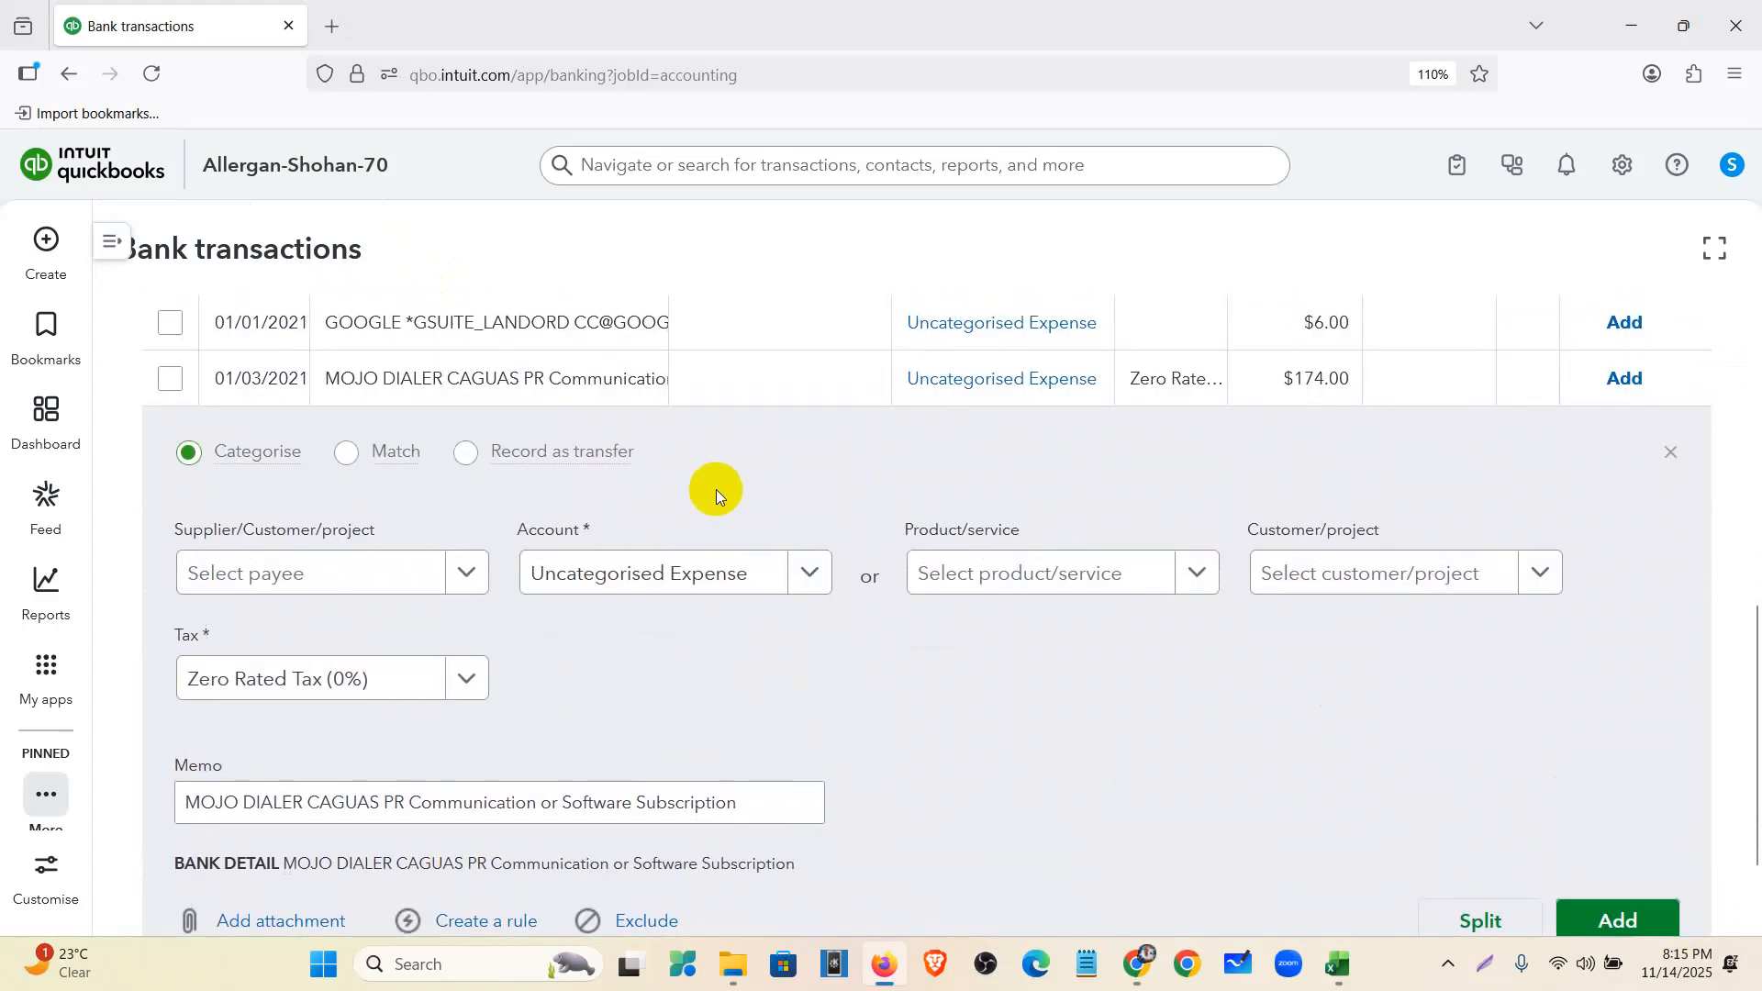
left_click(697, 573)
type("d")
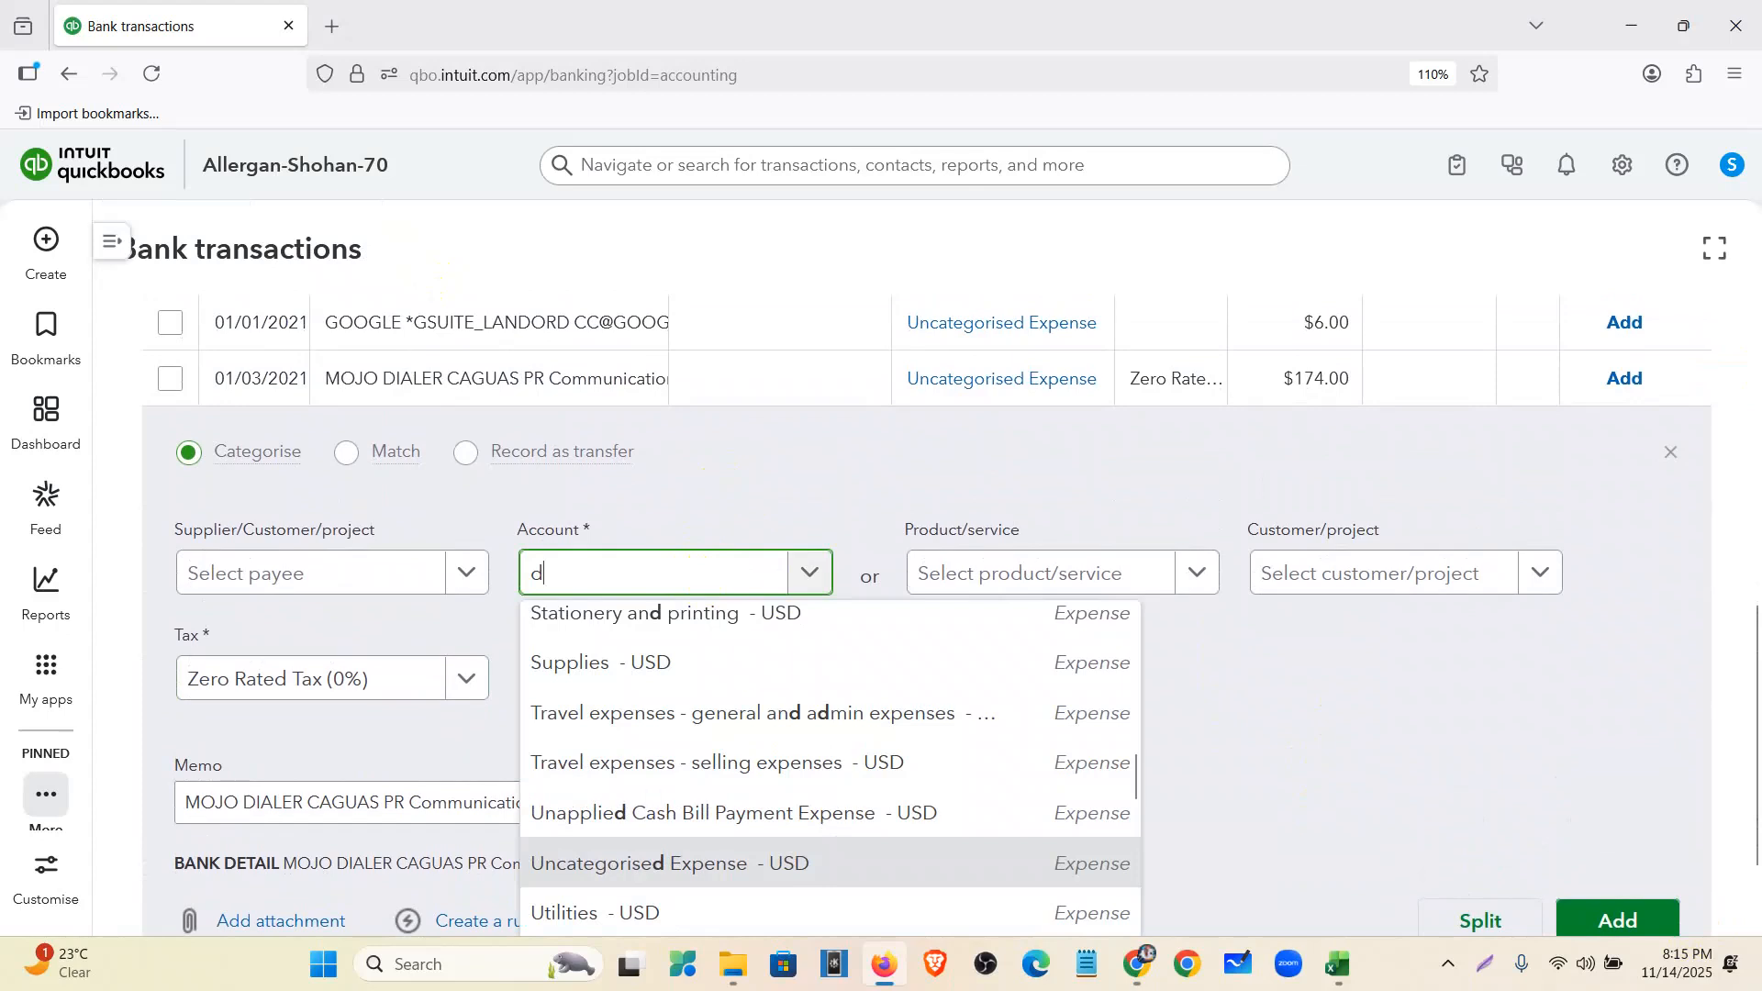
type("ues")
left_click(701, 723)
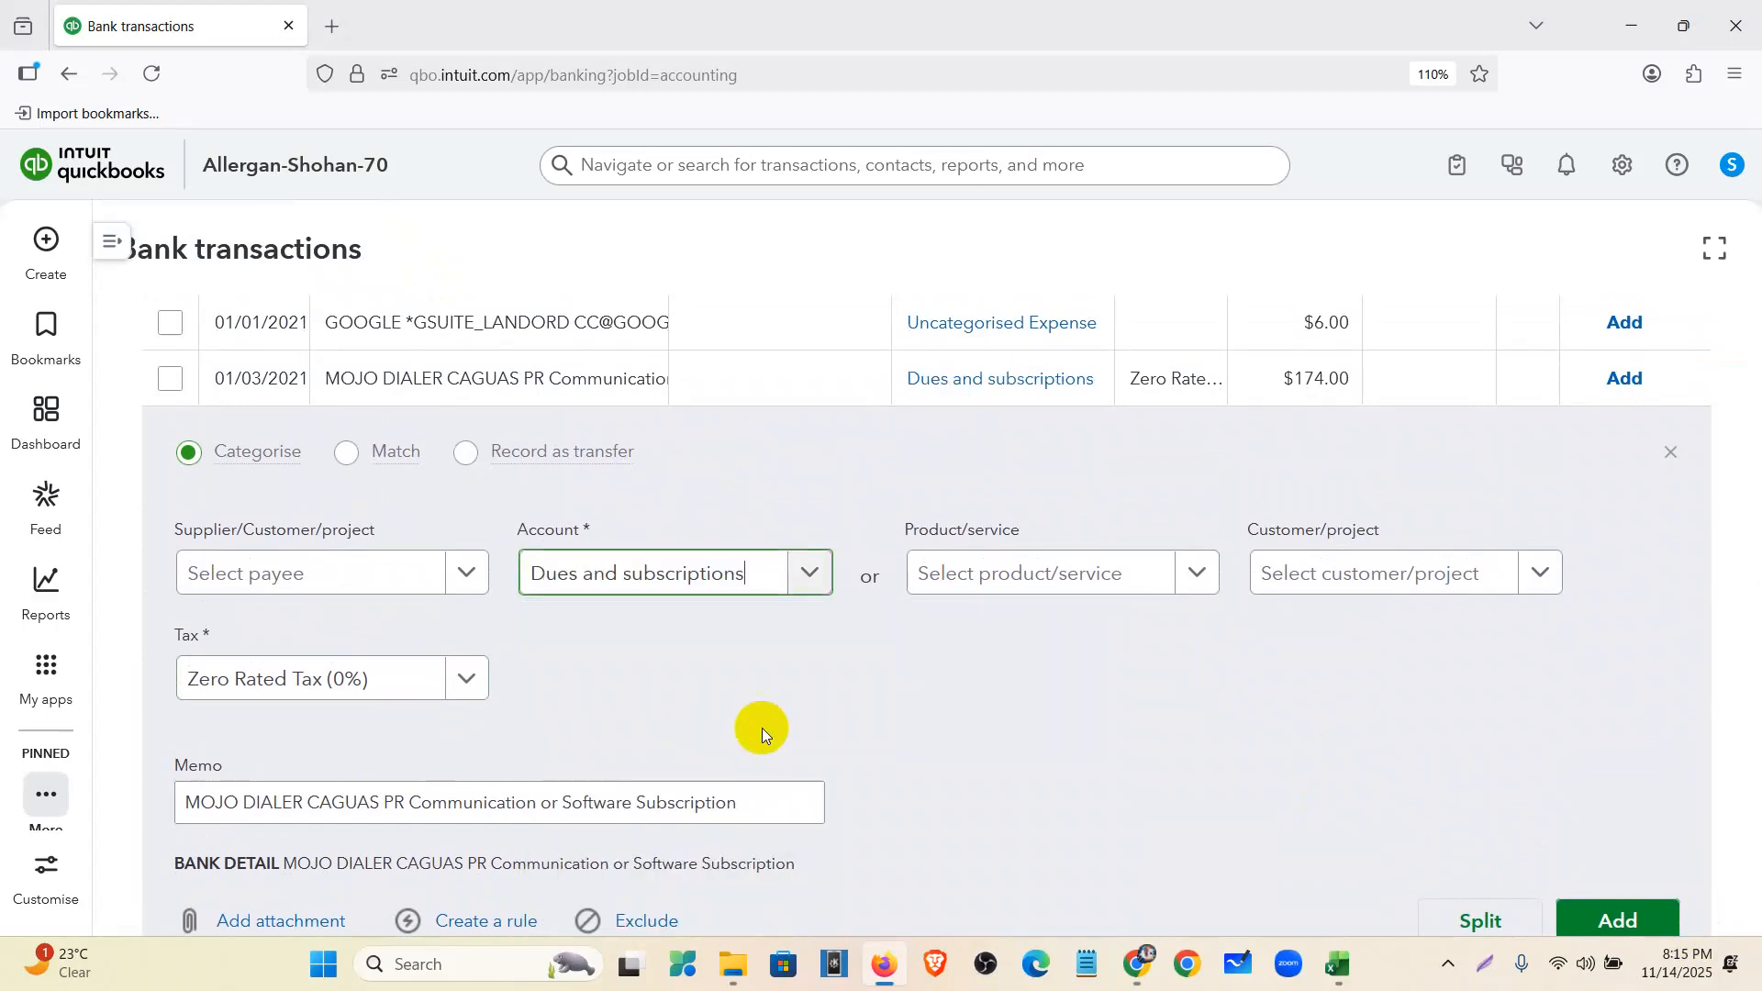
scroll(1220, 768, "down", 2)
left_click(1594, 790)
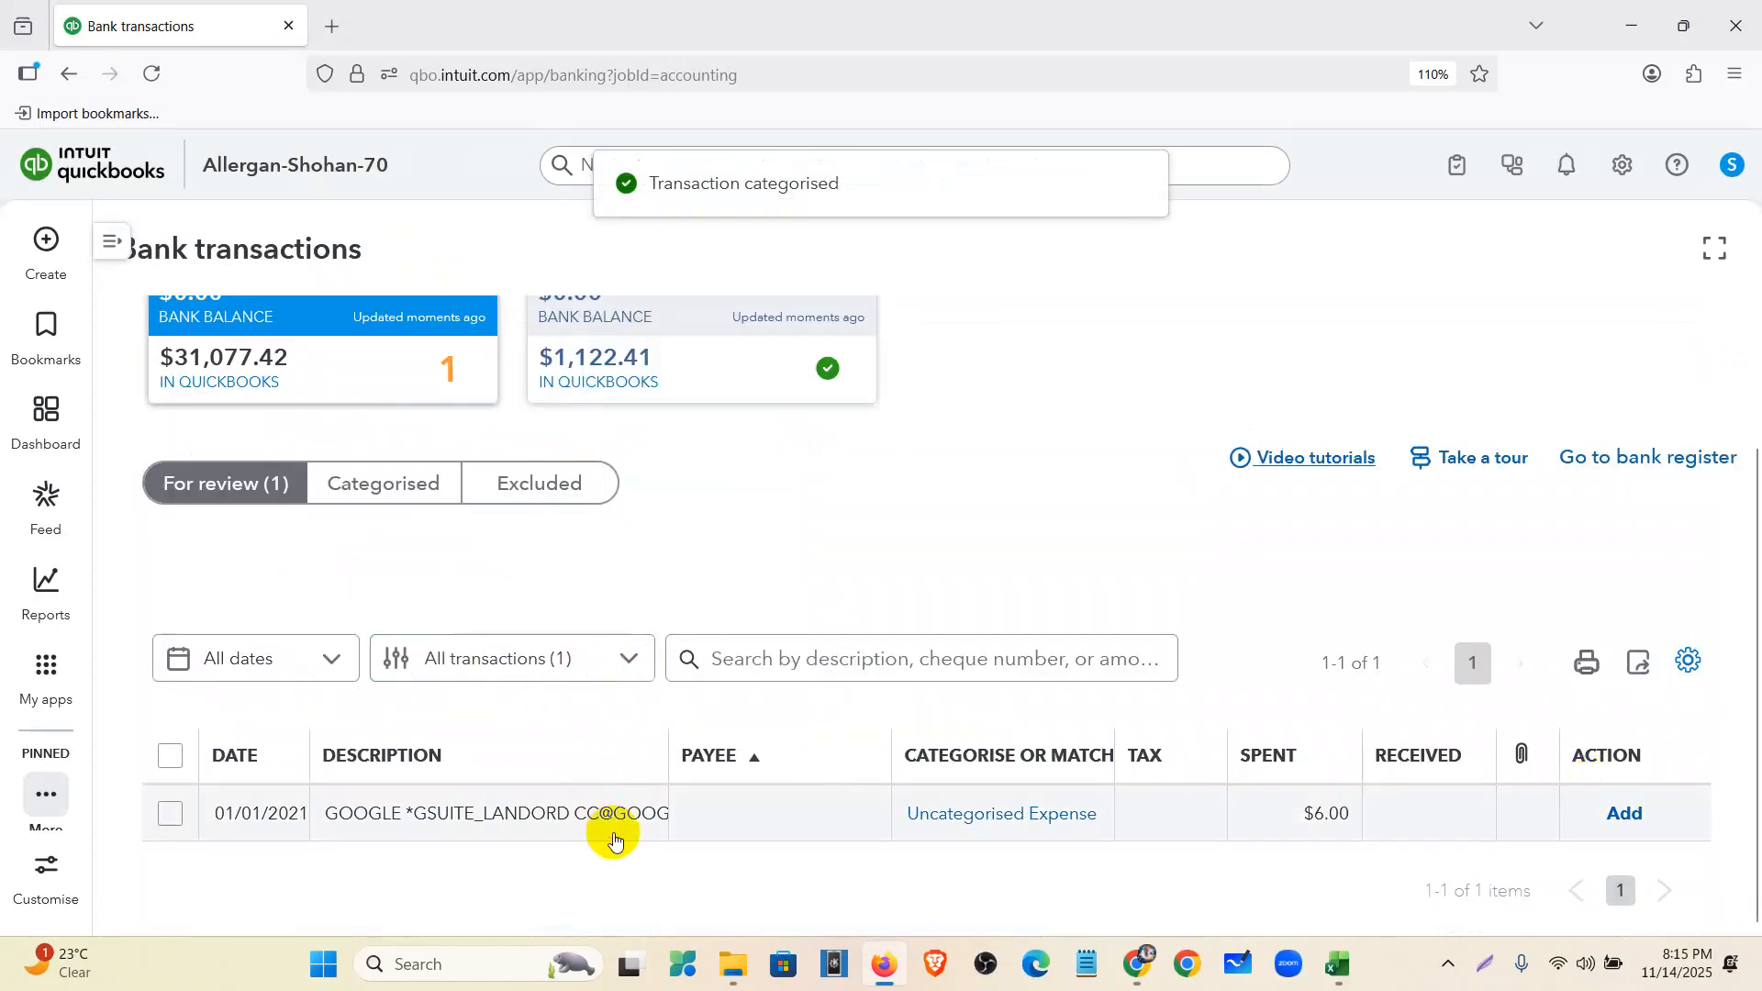
- Add the GOOGLE GSUITE charge as 6030 Advertising and Marketing Expense, Zero Rated Tax (0%)
left_click(614, 841)
scroll(601, 798, "down", 2)
left_click_drag(714, 737, 694, 737)
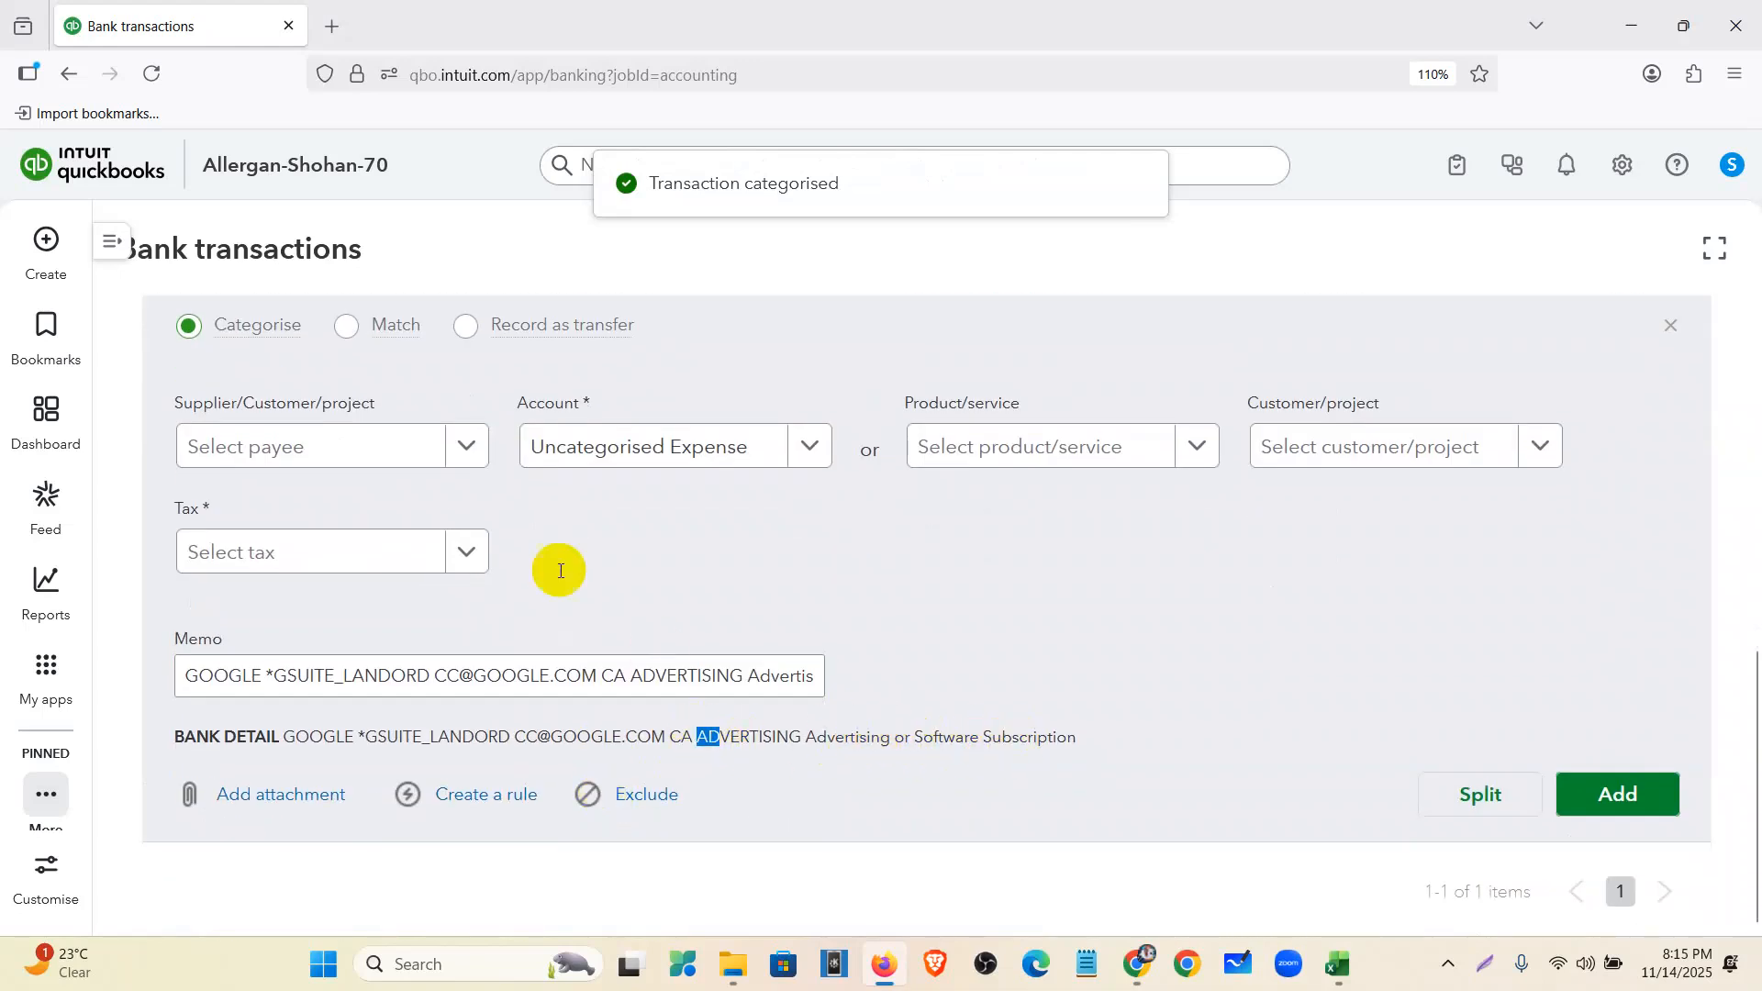
left_click(686, 460)
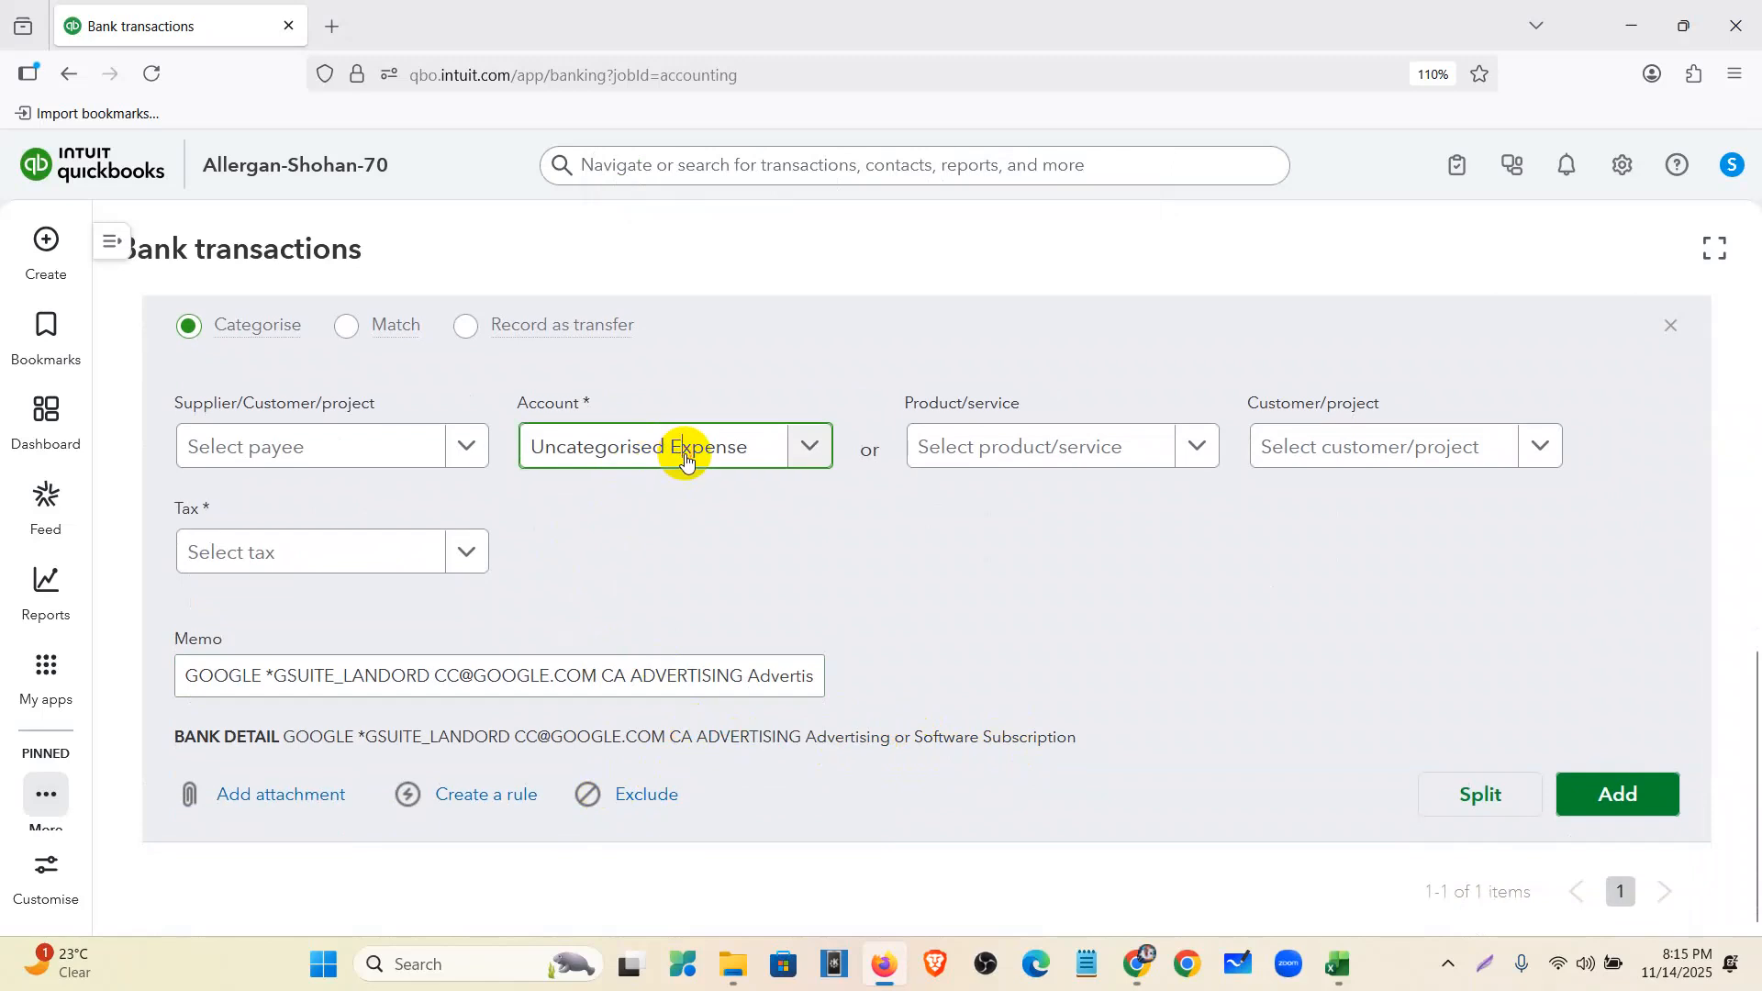
type("ad")
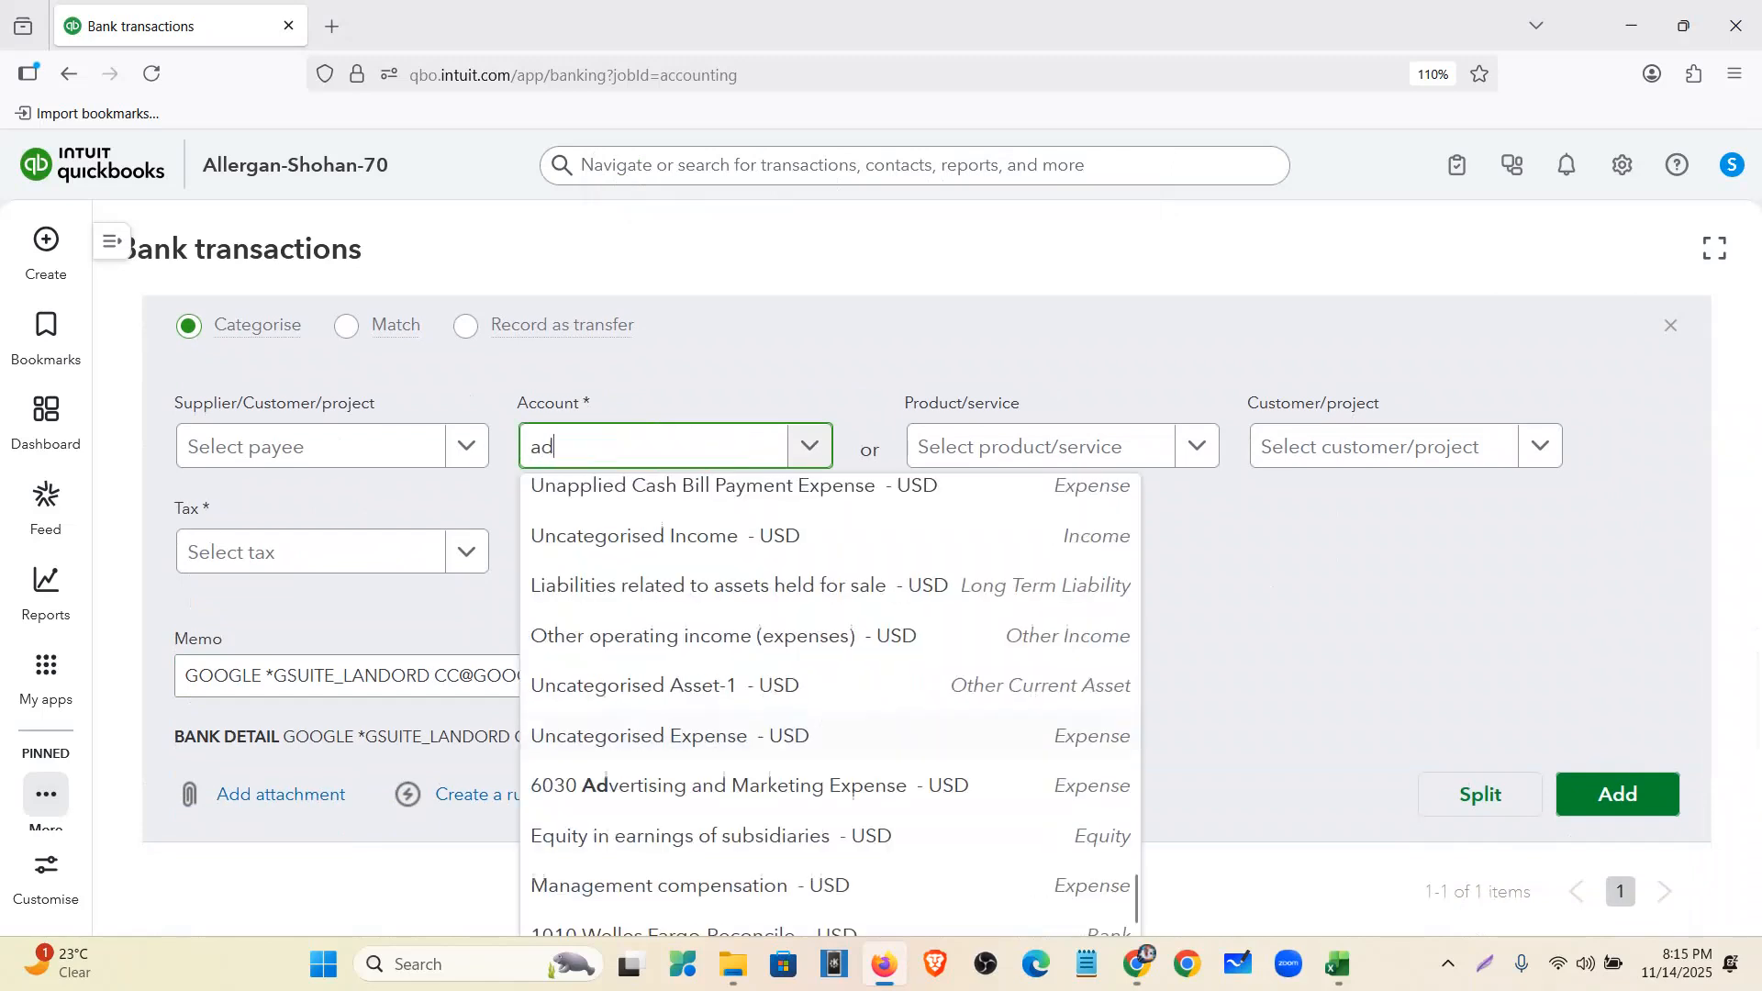
type("vert")
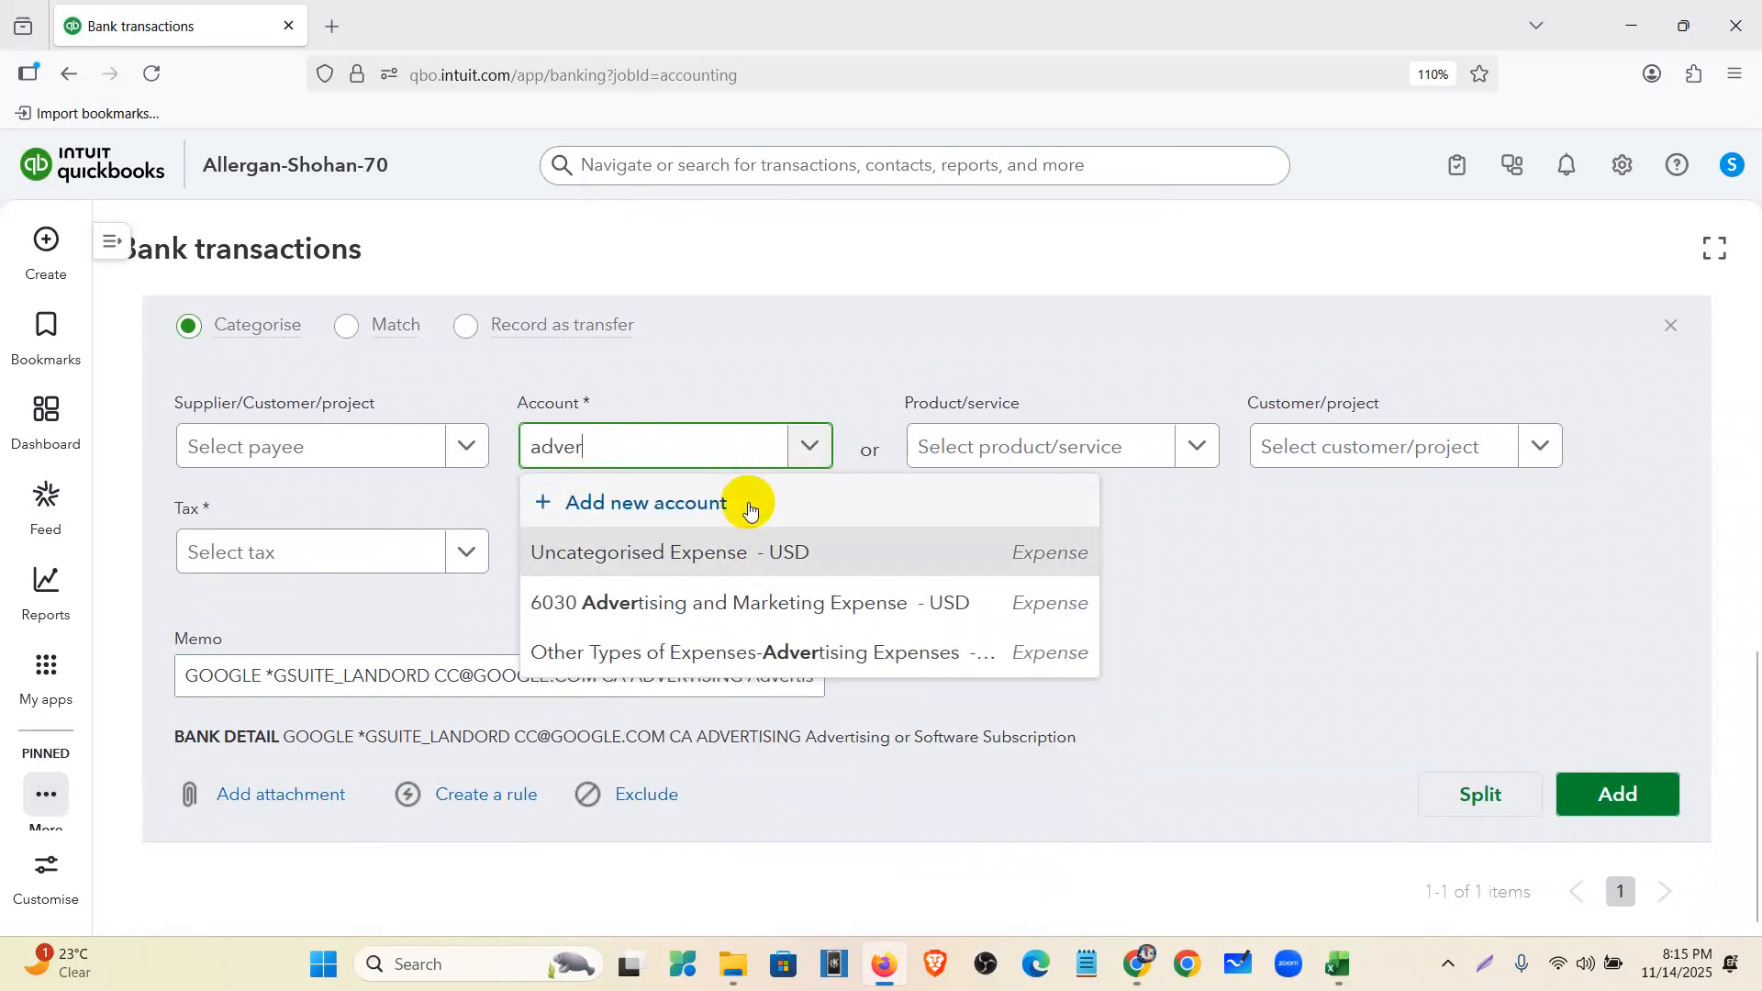
left_click(790, 598)
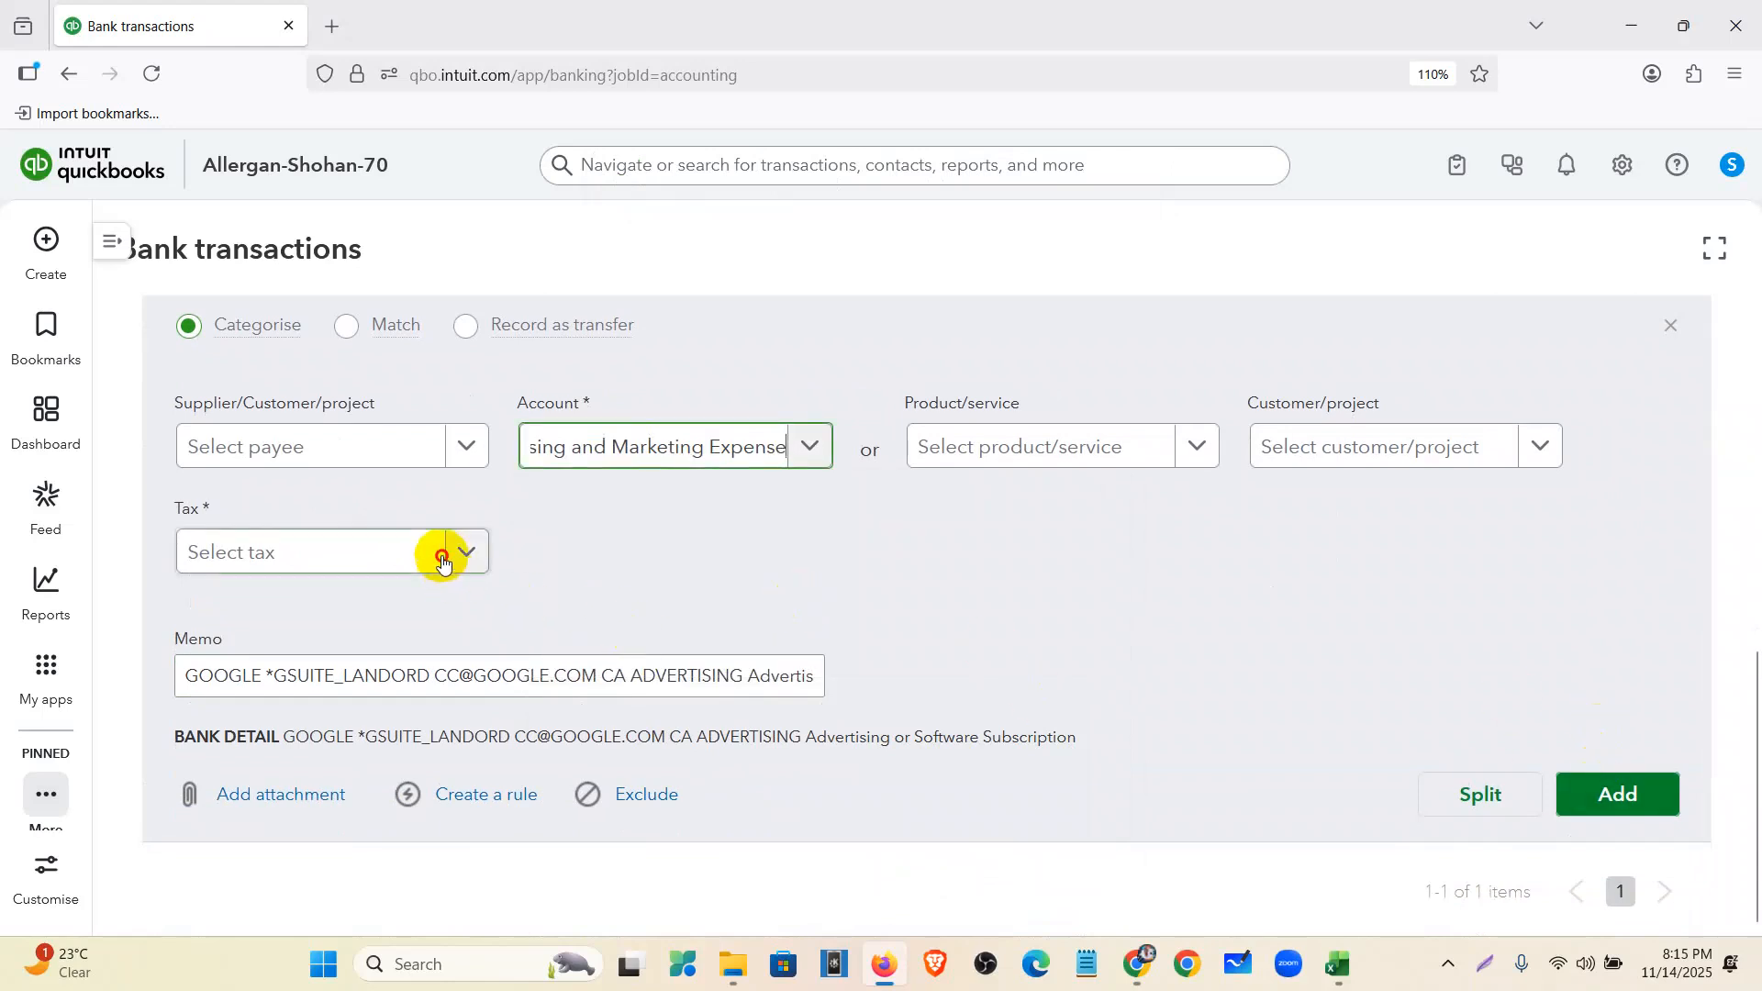
left_click(444, 553)
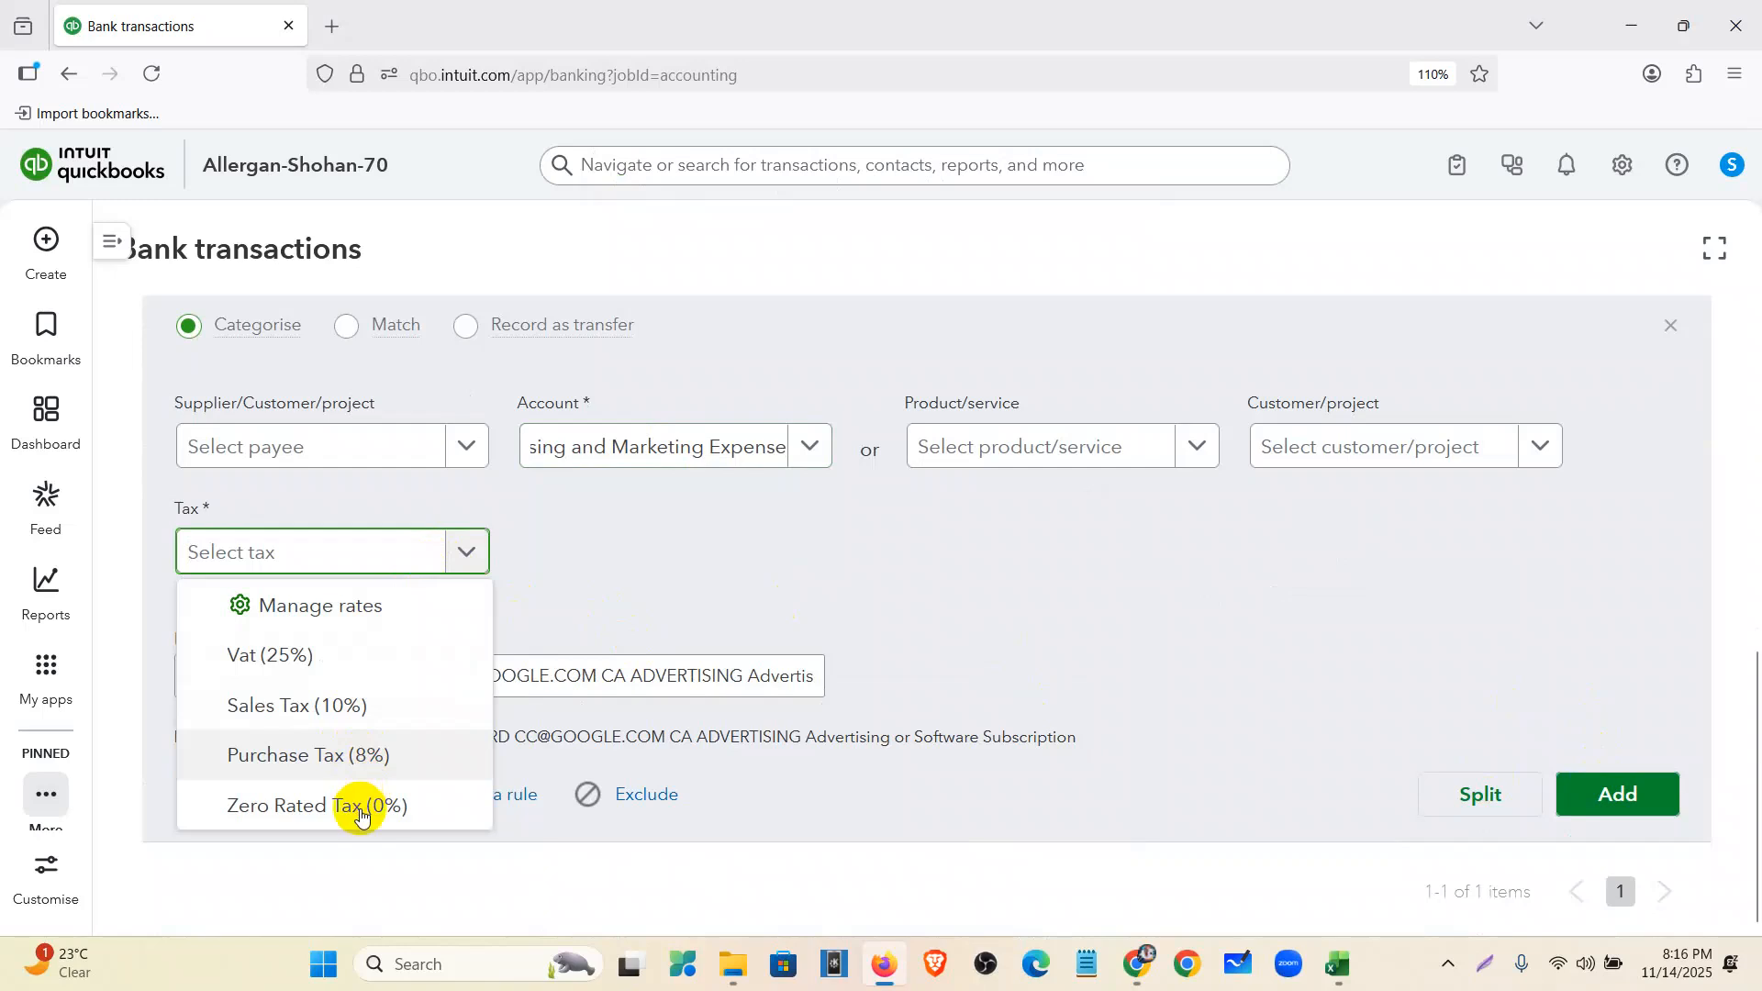
key("Down")
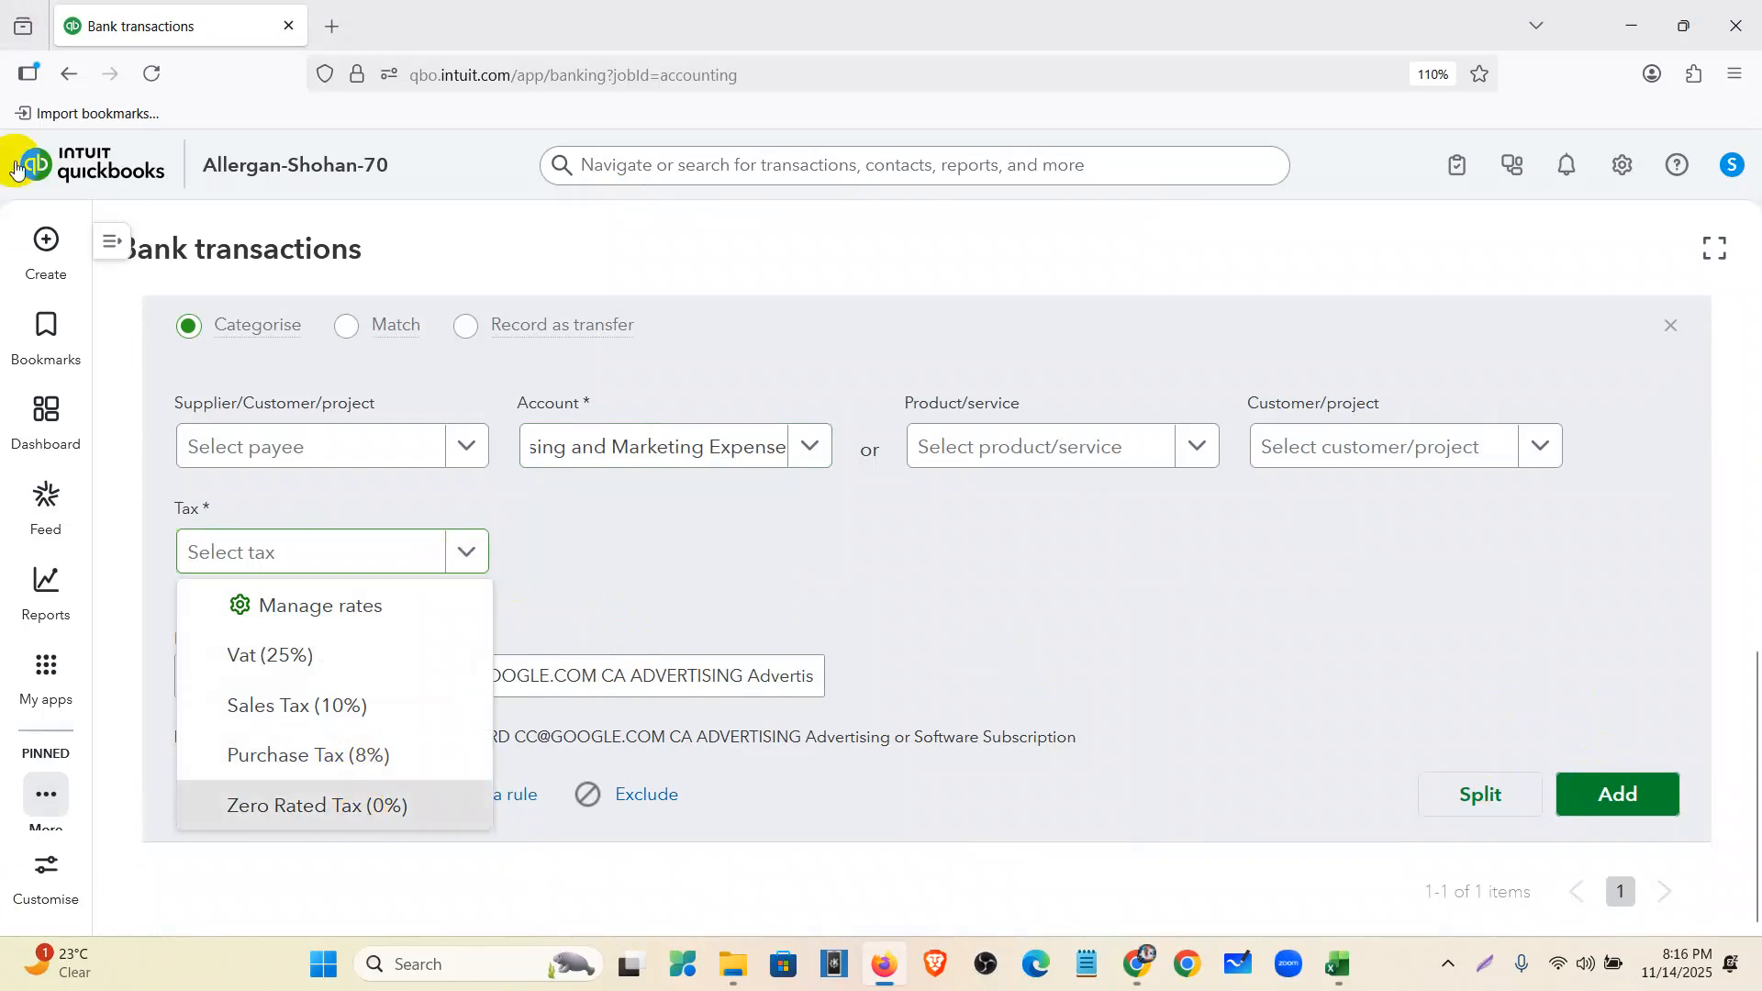
key("Return")
left_click(1616, 868)
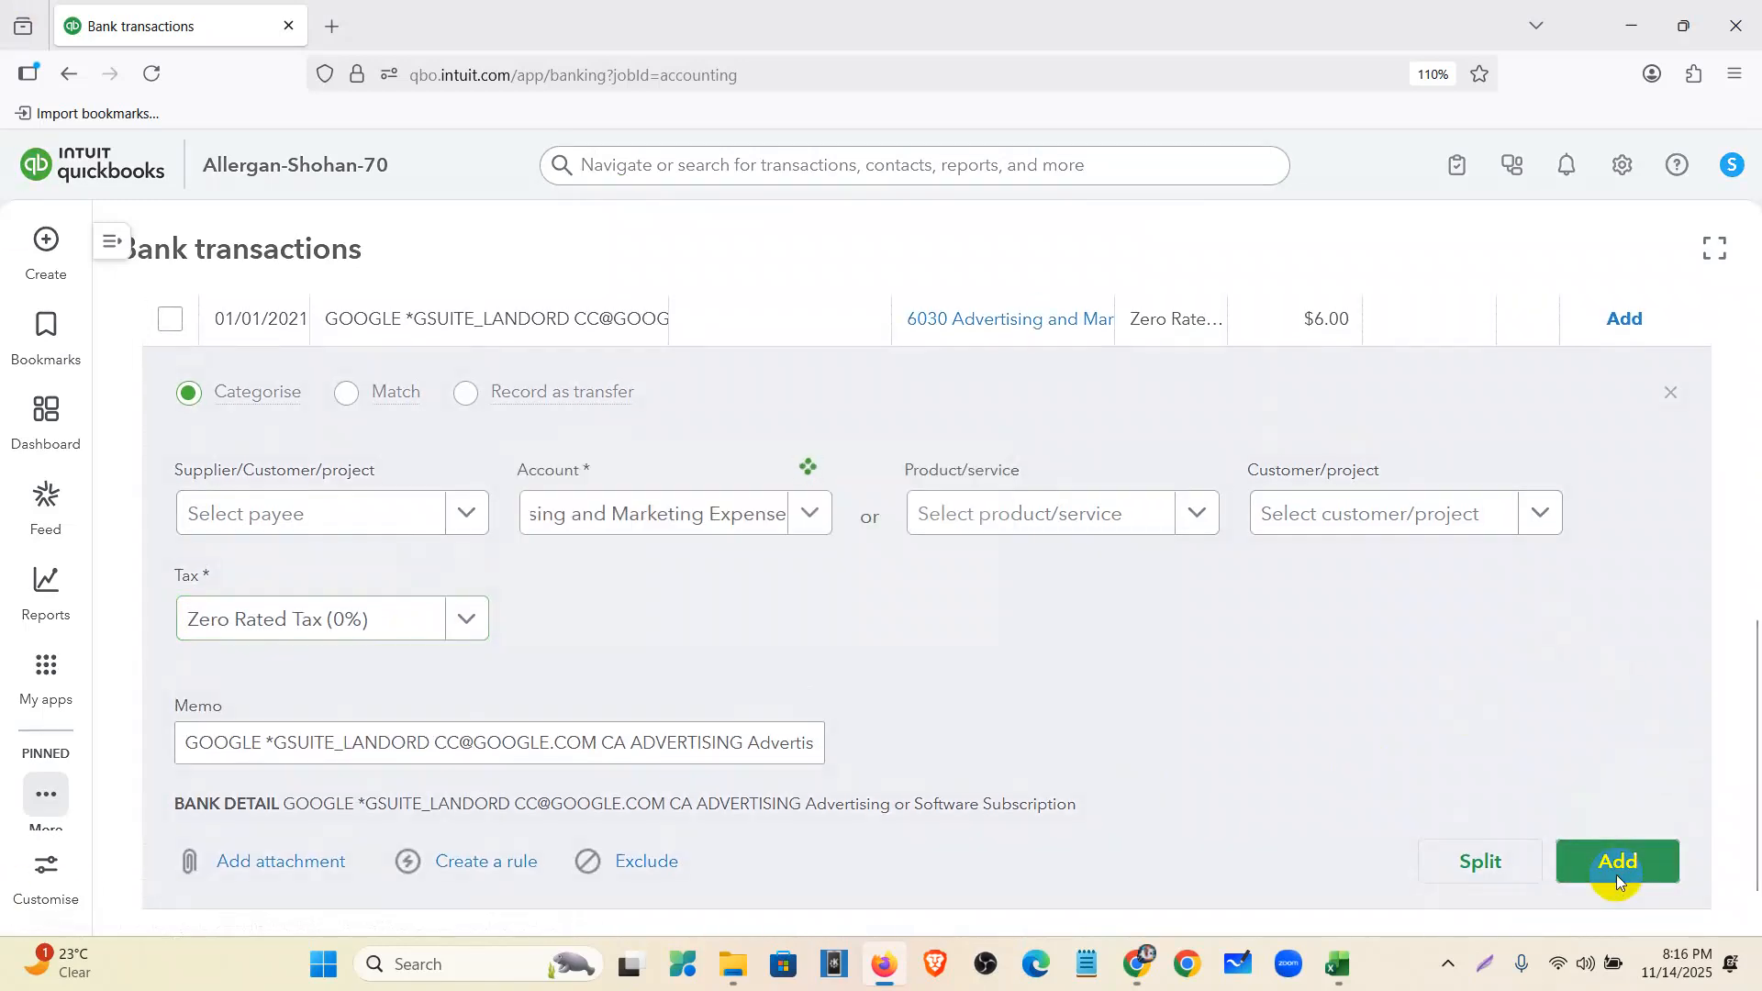
- Bring up the Blue Business Plus credit card statement in Drive
scroll(609, 621, "up", 5)
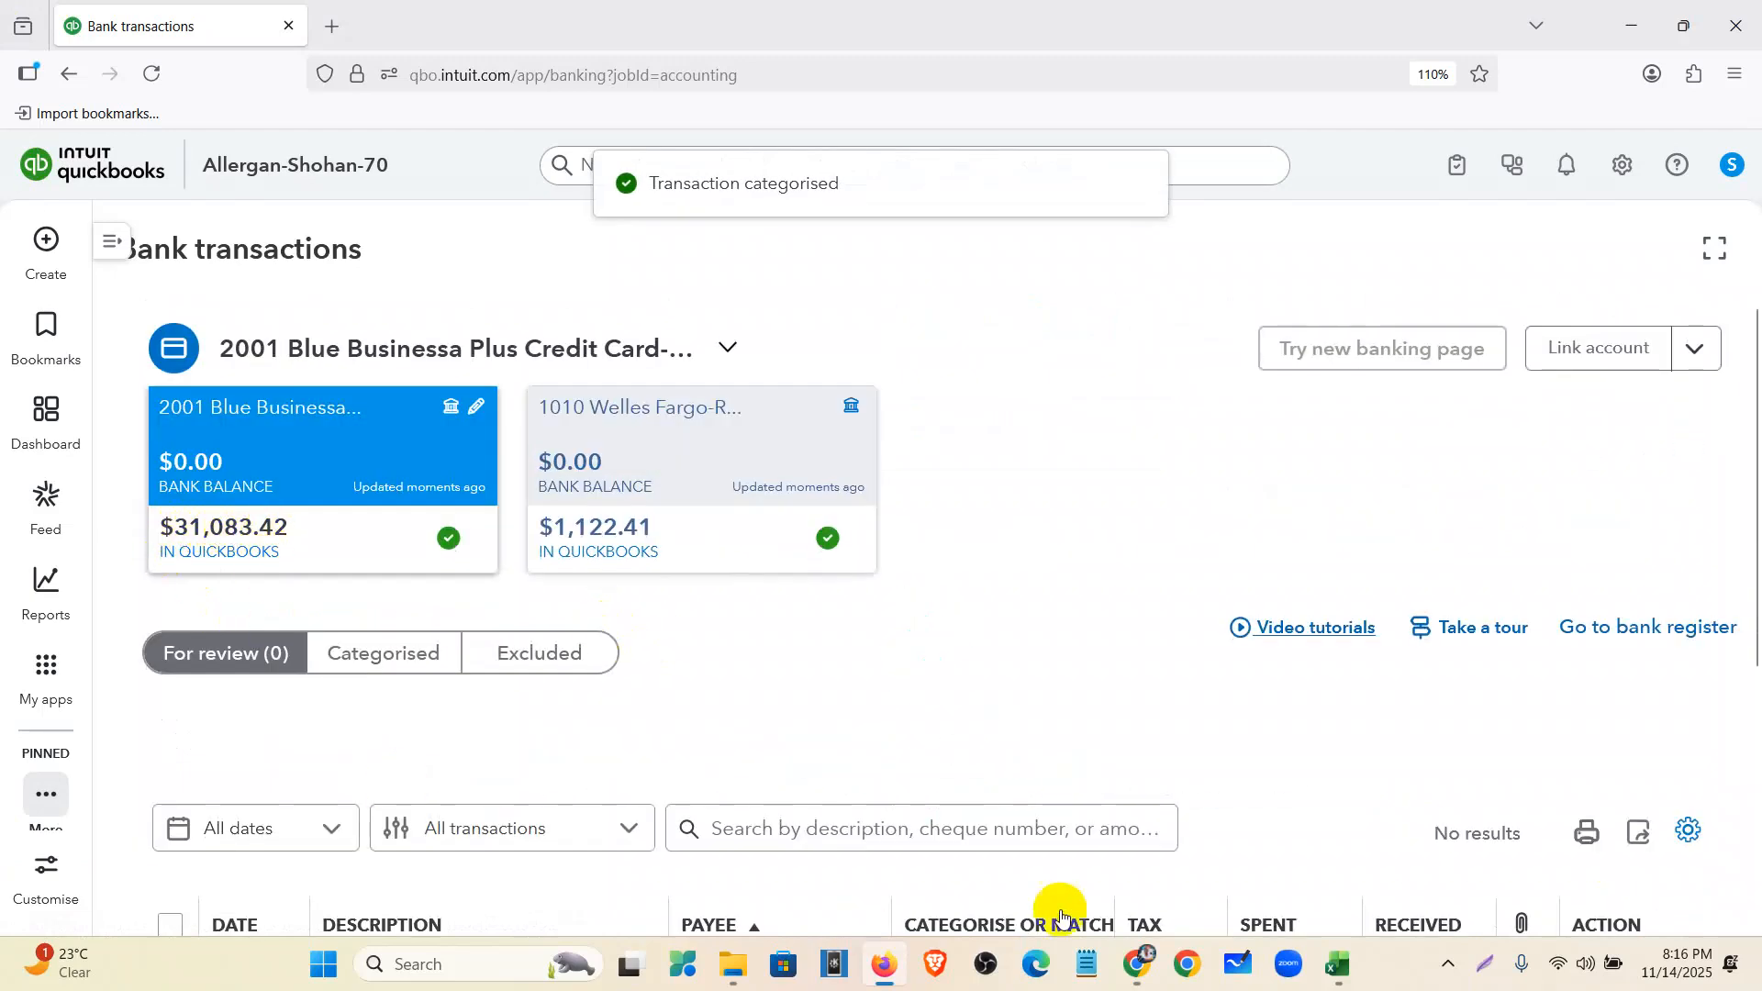
left_click(1136, 966)
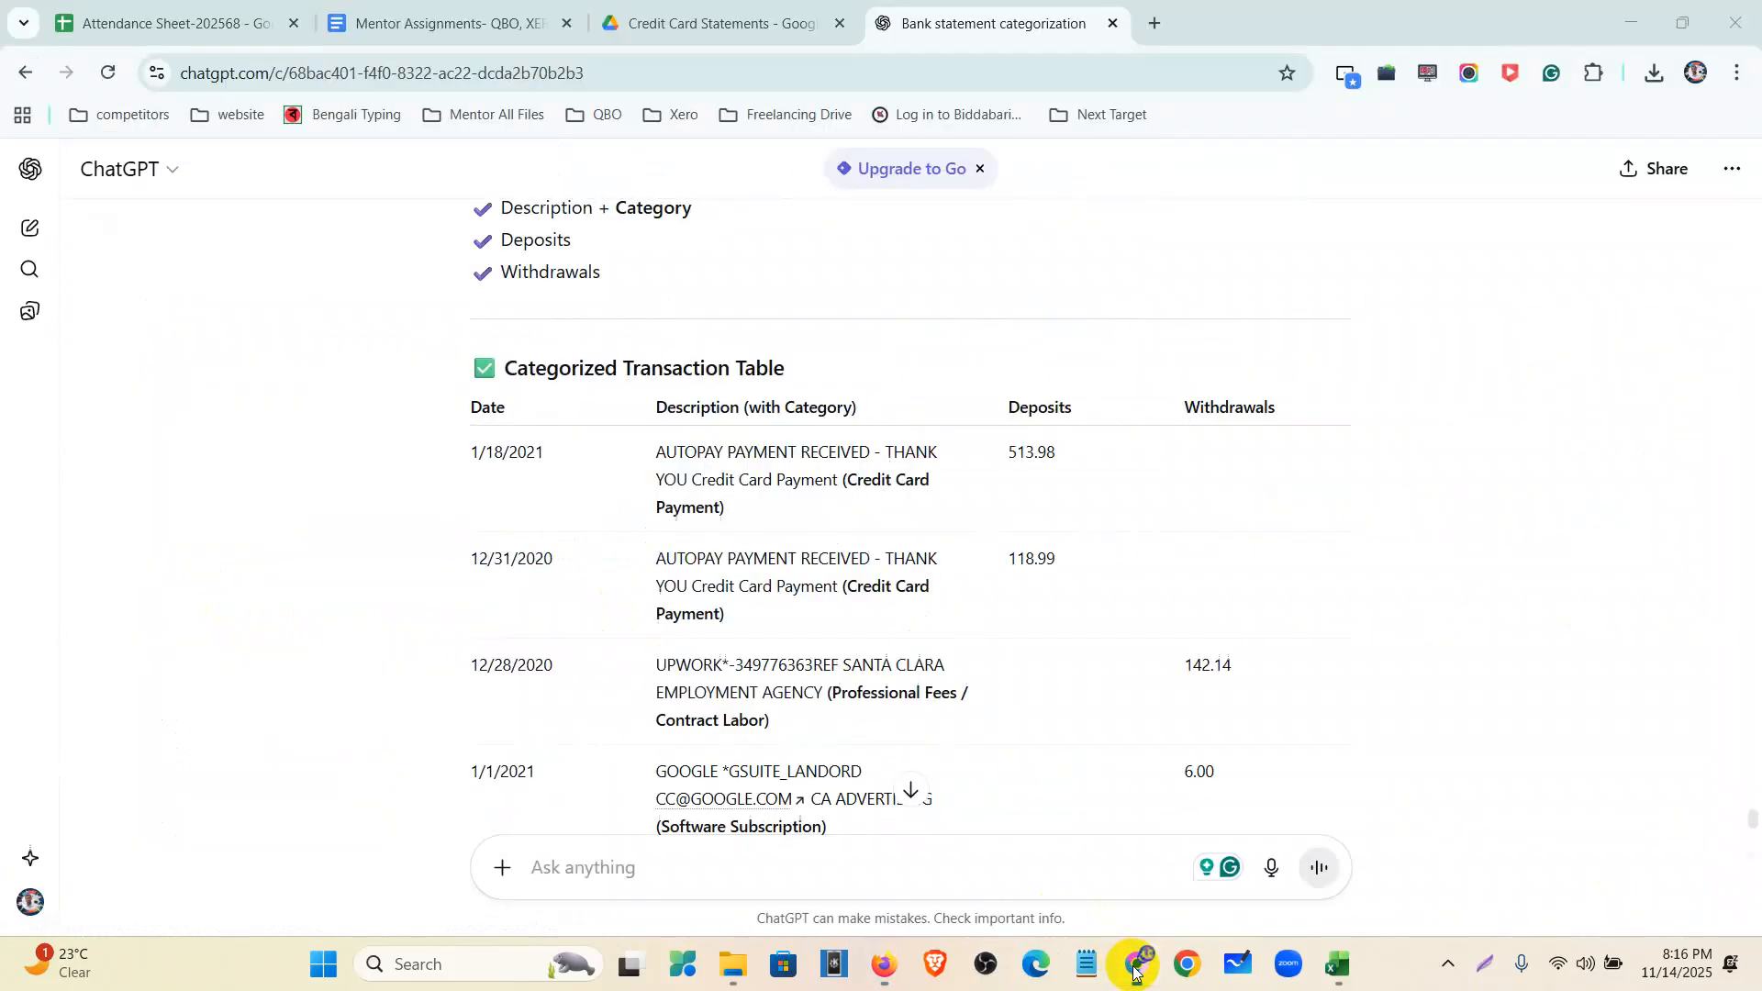
left_click(642, 20)
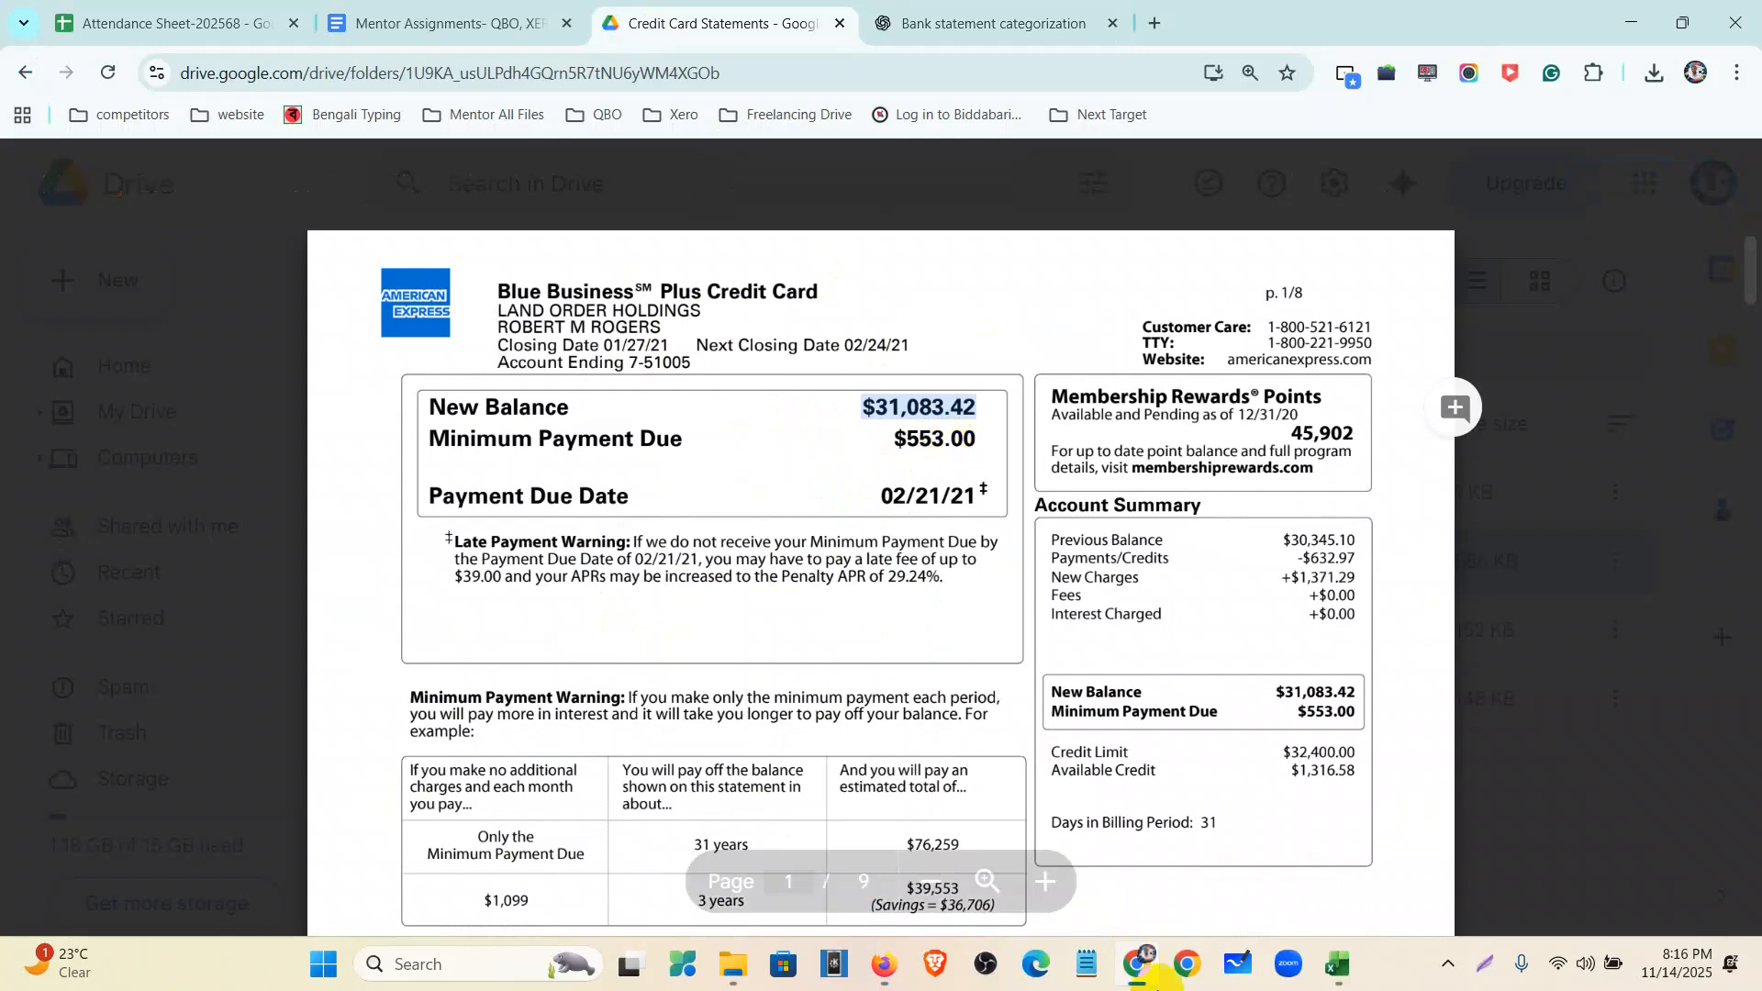
- Return to QuickBooks, open Accounting > Reconcile, and drop down the account list
left_click(884, 968)
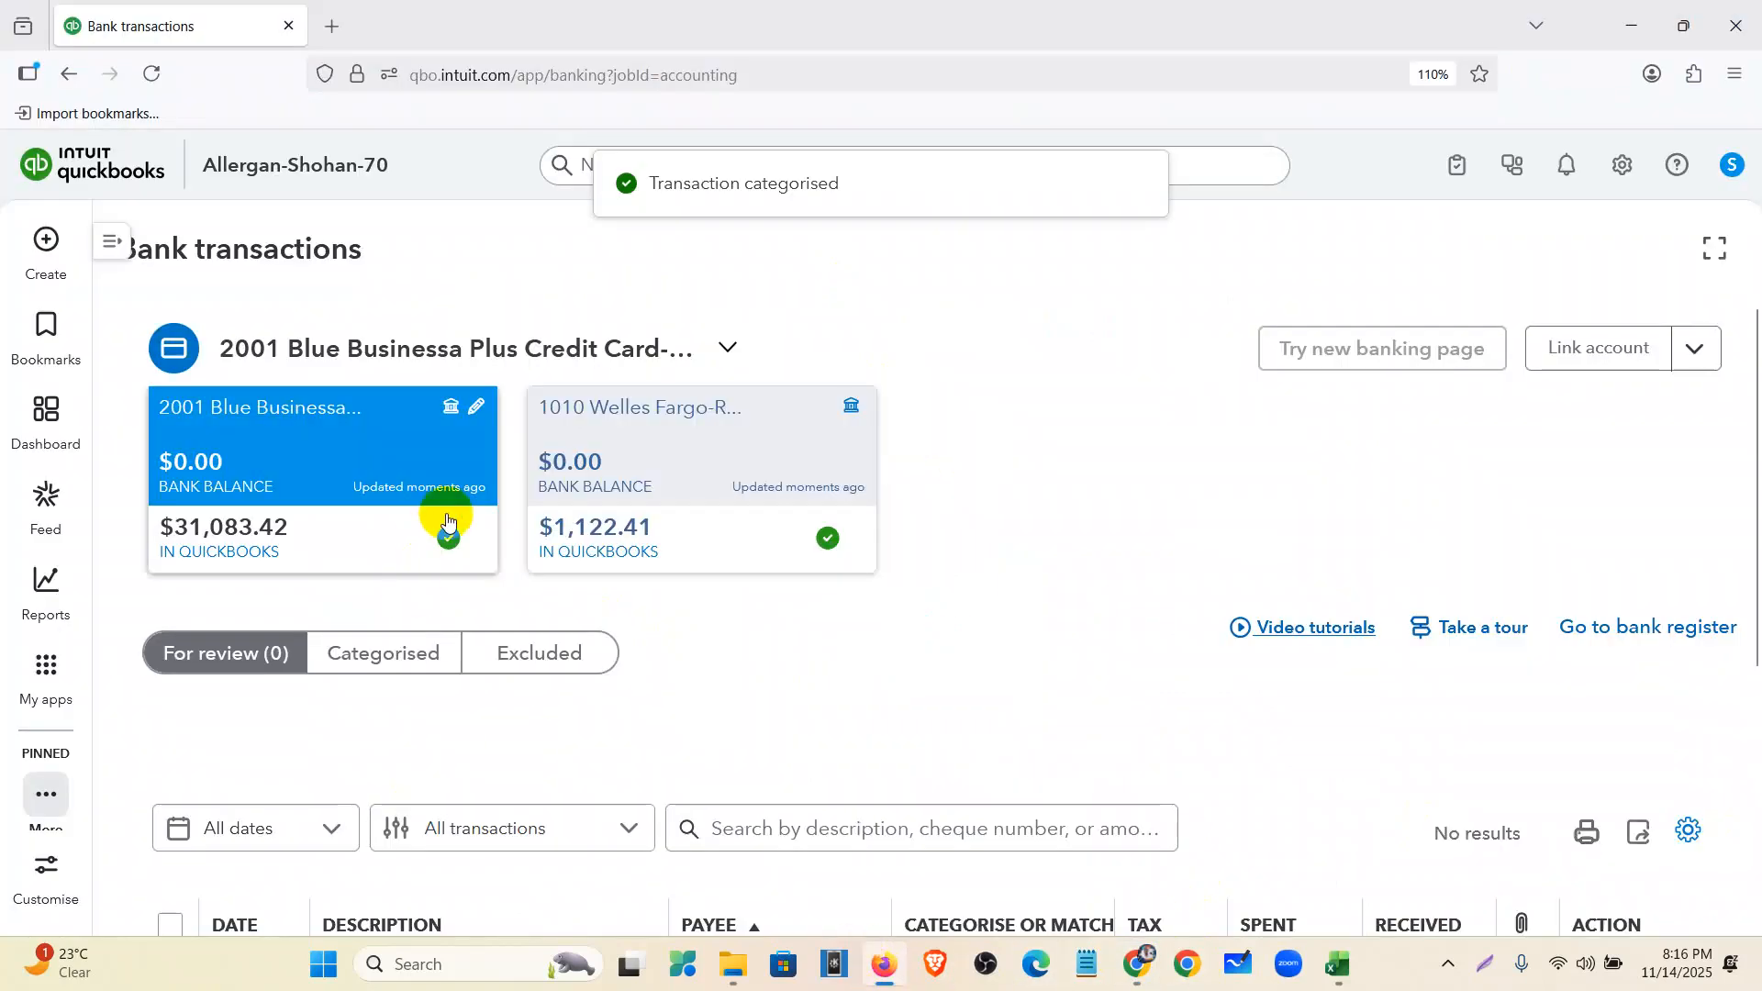
left_click(111, 241)
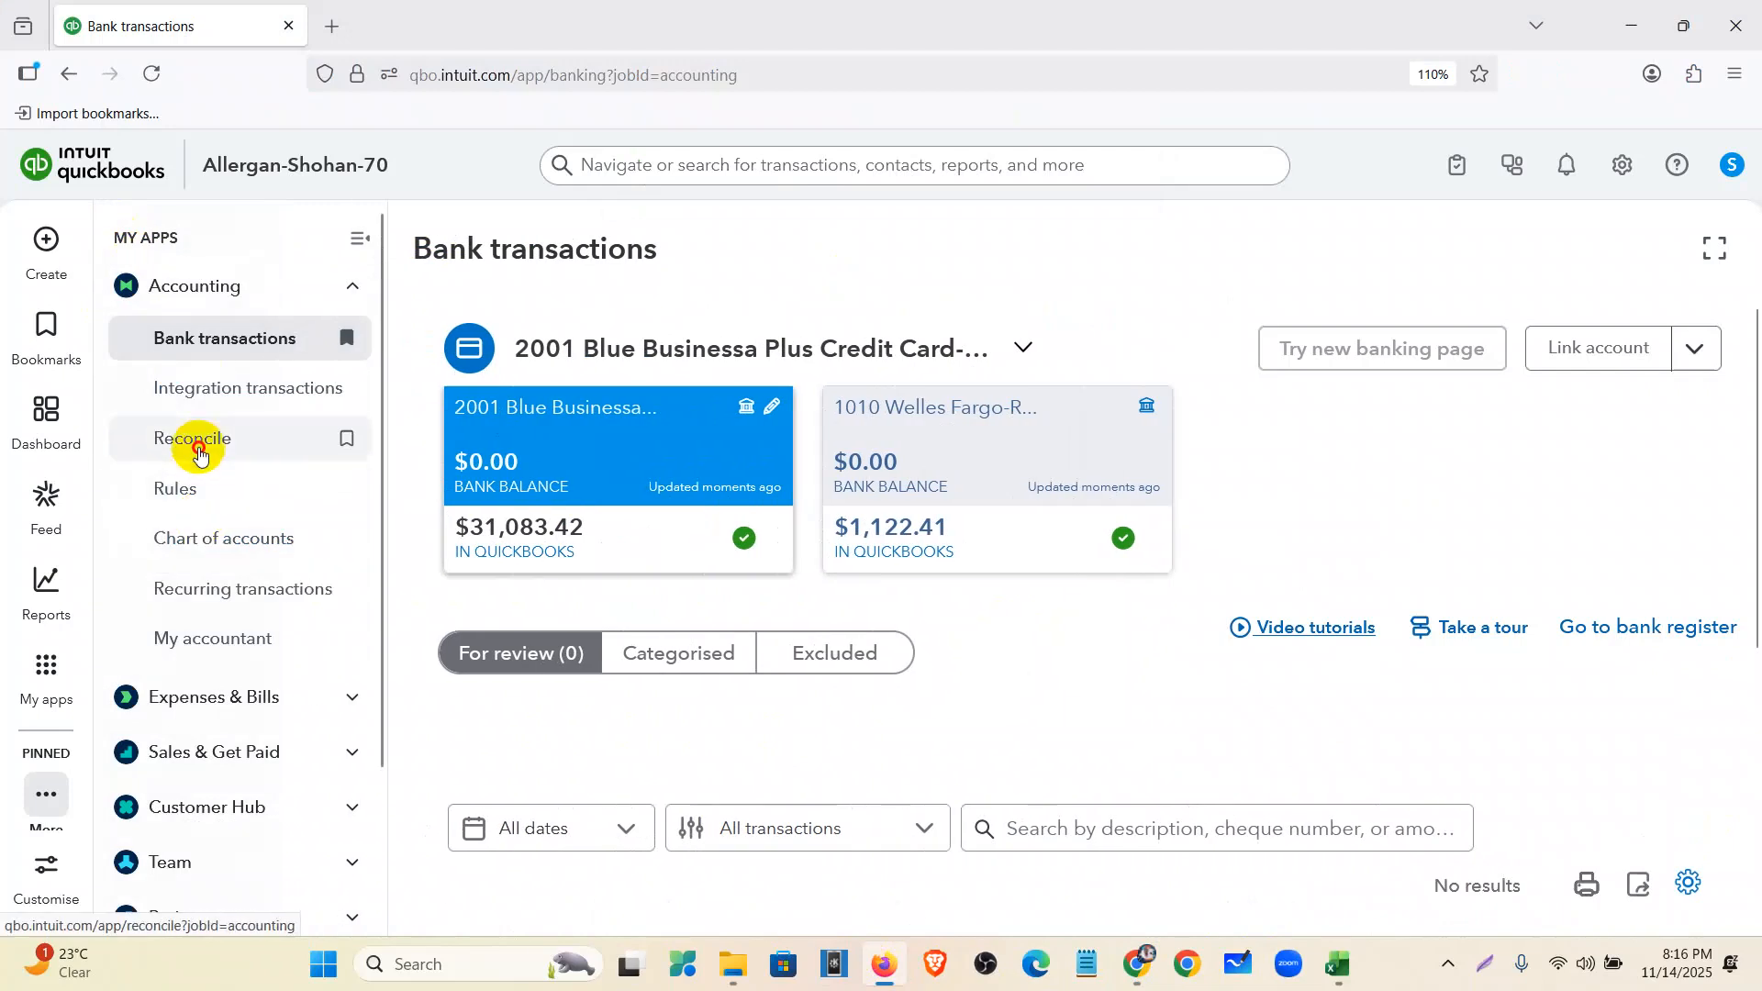
left_click(199, 450)
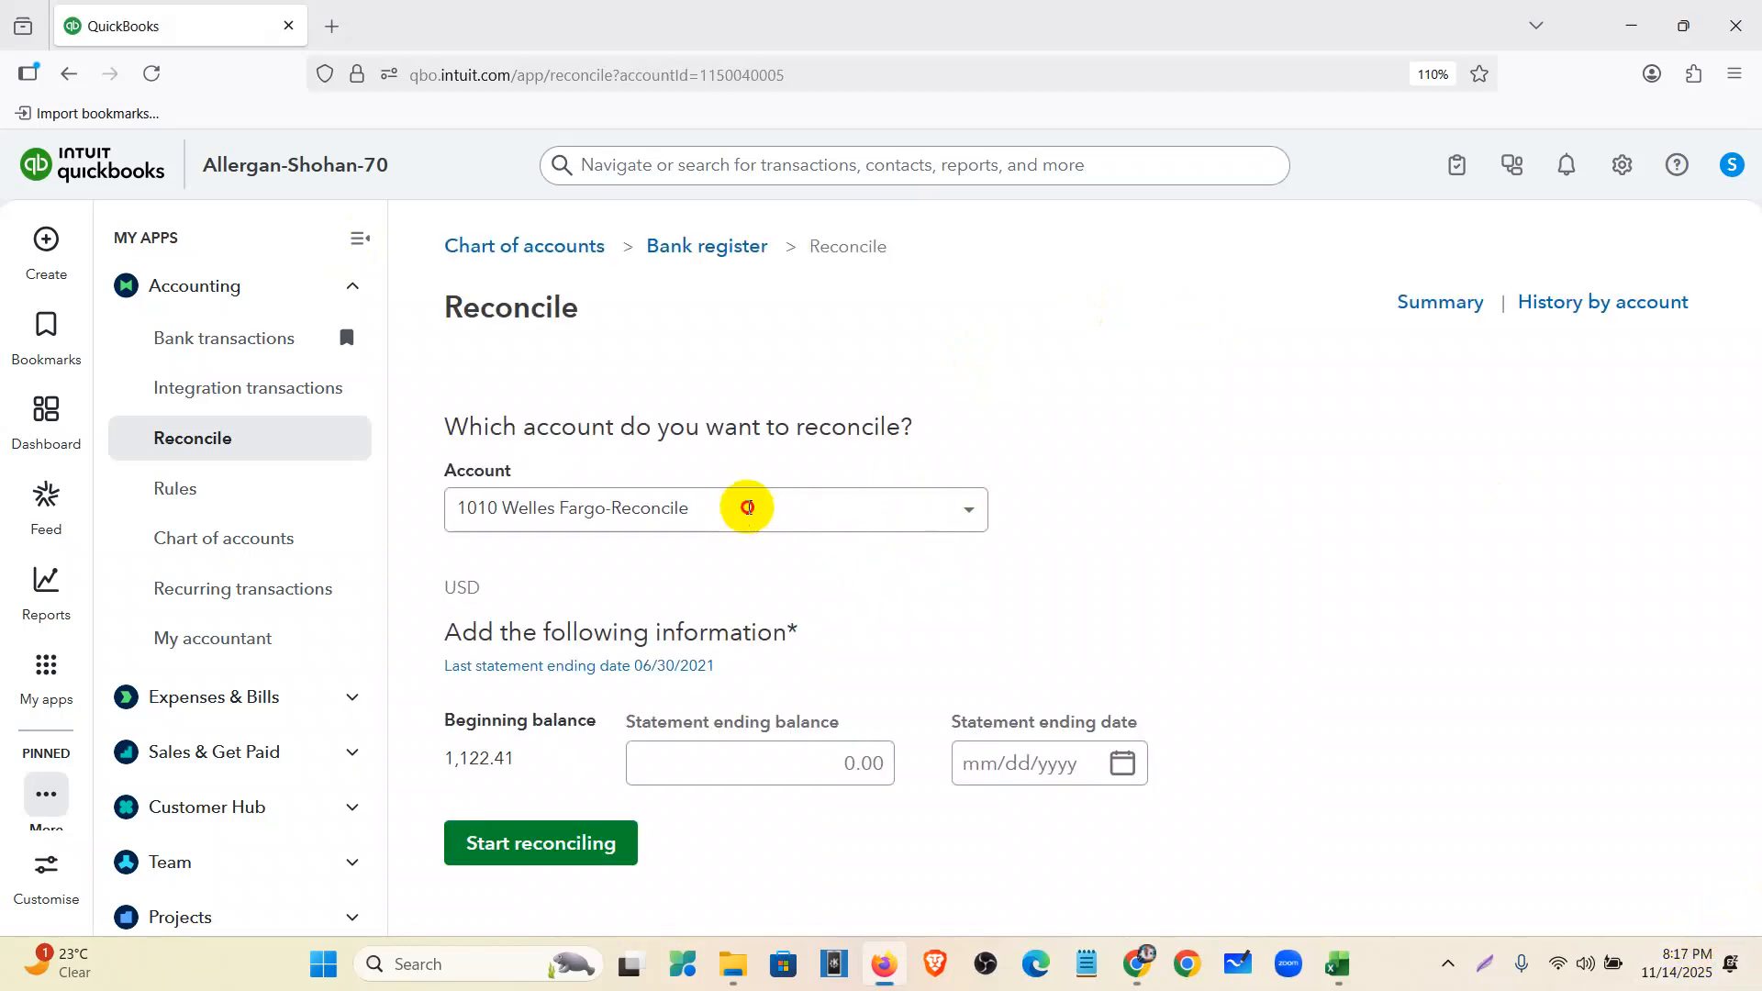
left_click(745, 510)
- Choose 2001 Blue Businessa Plus Credit Card and enter ending balance 31,083.42 from the statement
scroll(756, 678, "down", 10)
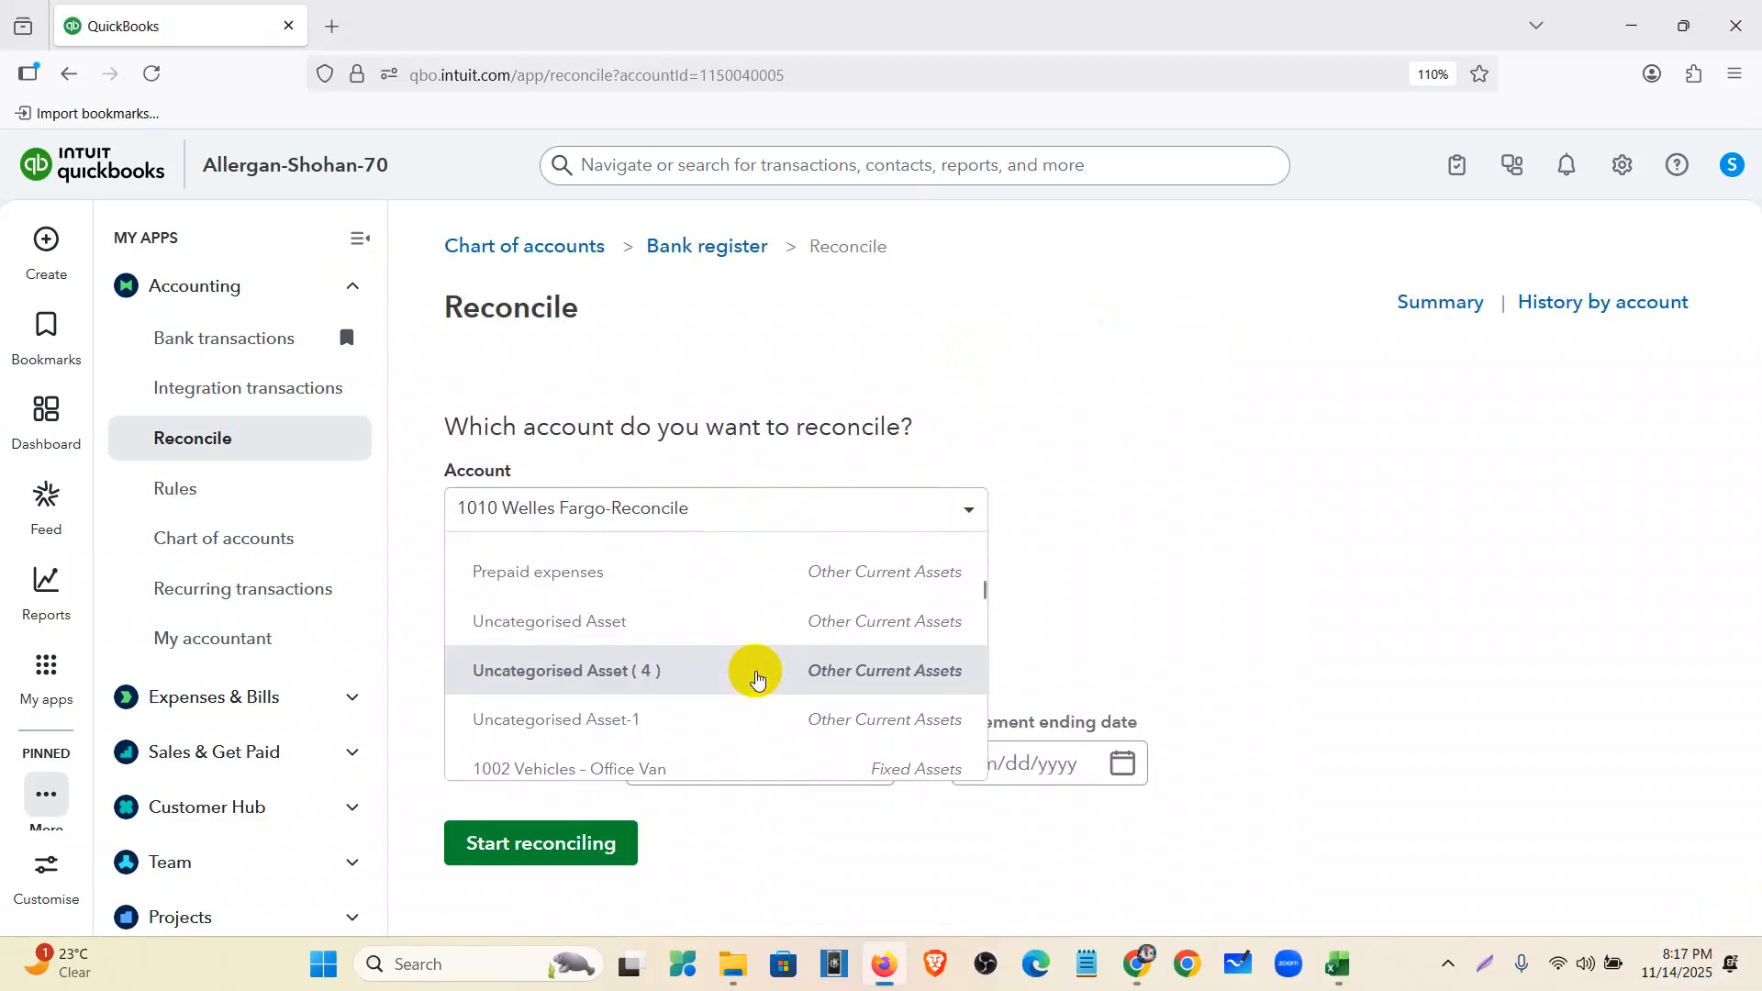
scroll(702, 696, "down", 6)
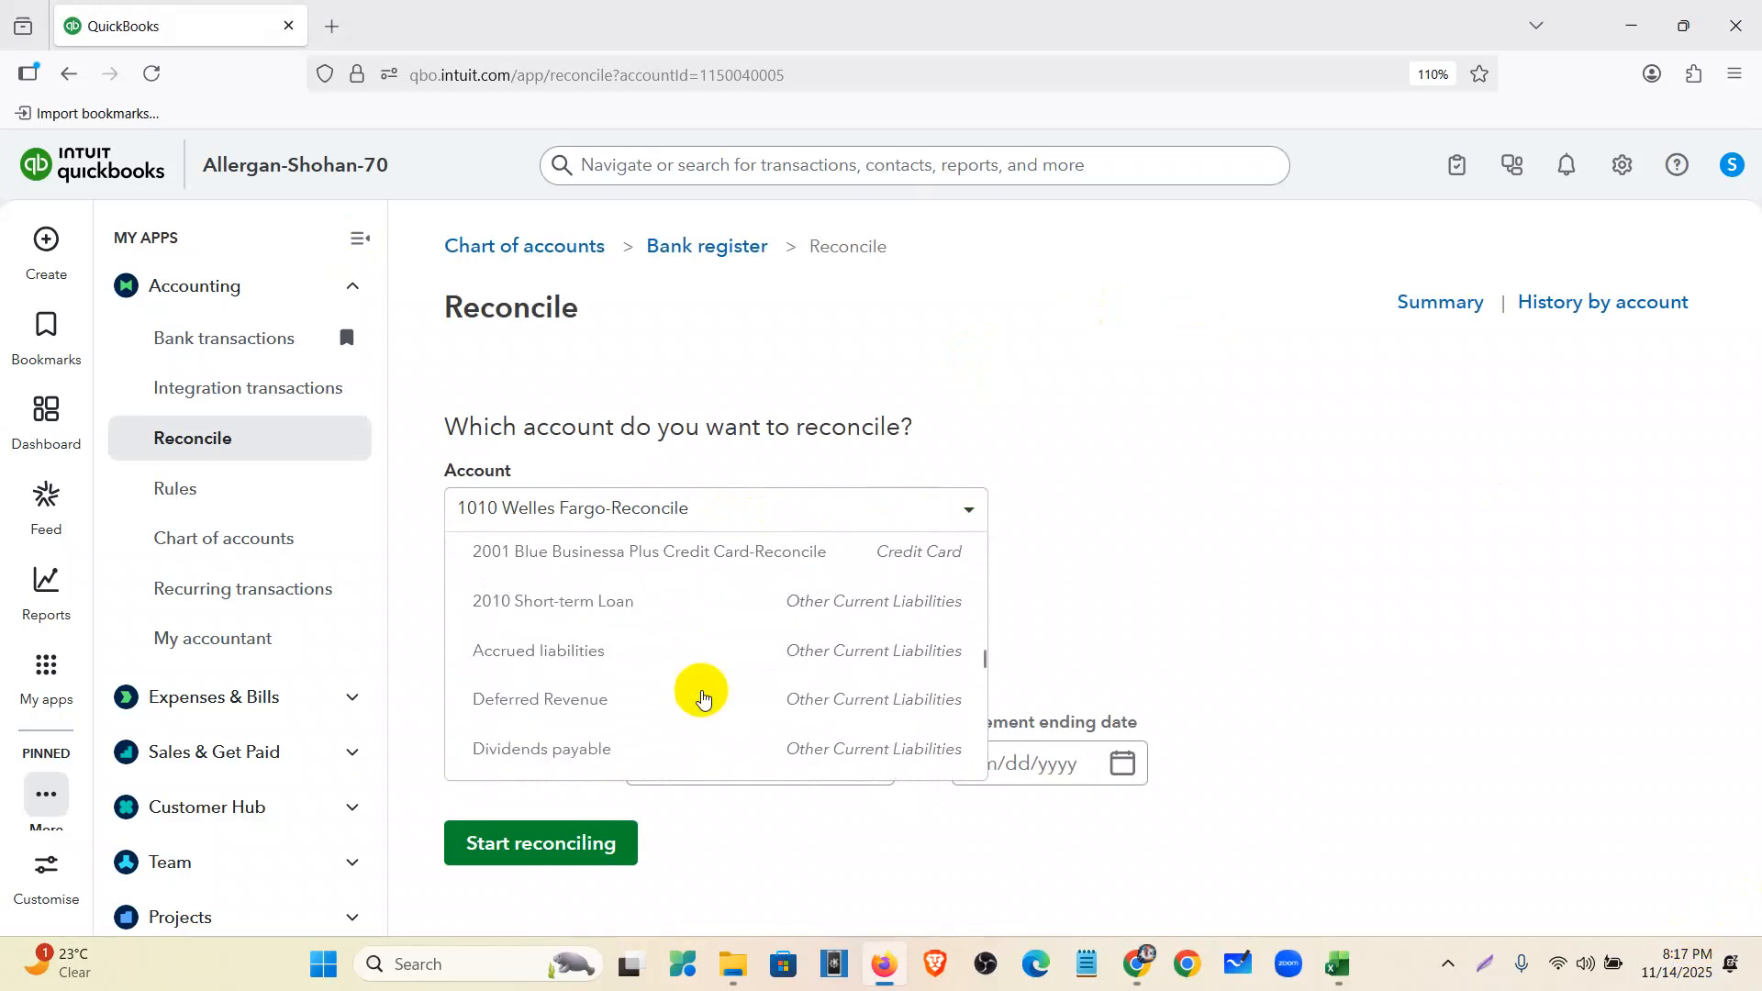
left_click(692, 556)
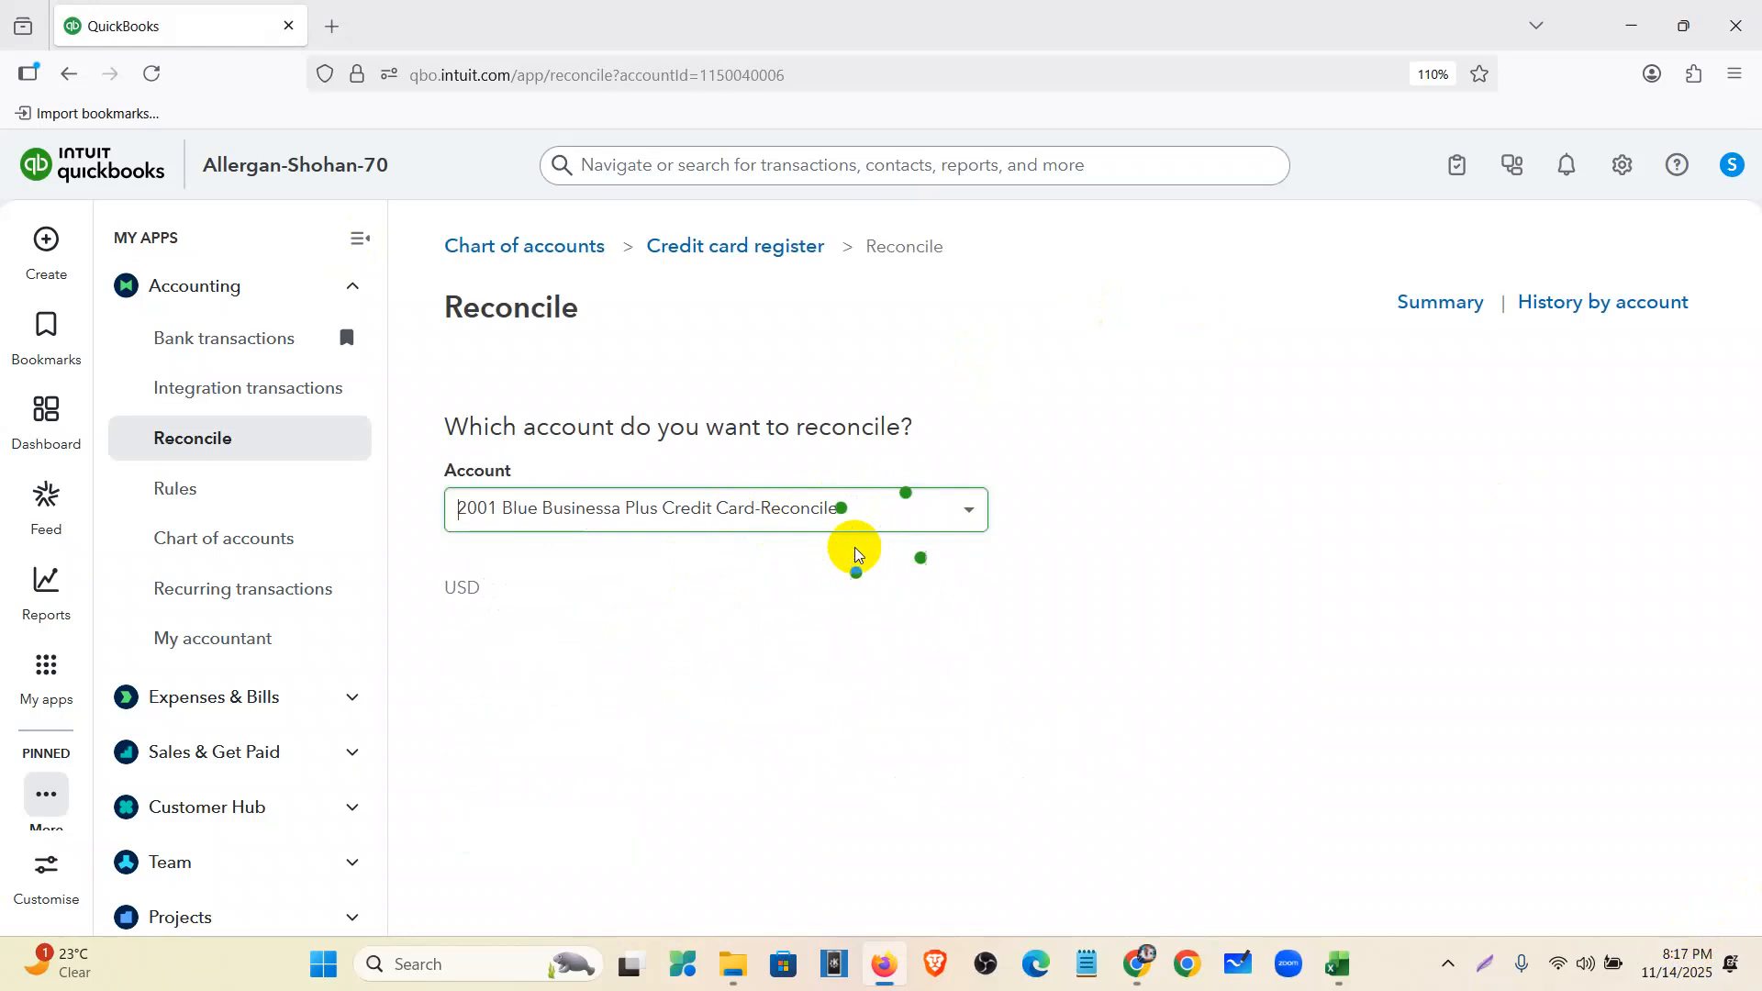
left_click_drag(550, 713, 432, 714)
left_click(787, 715)
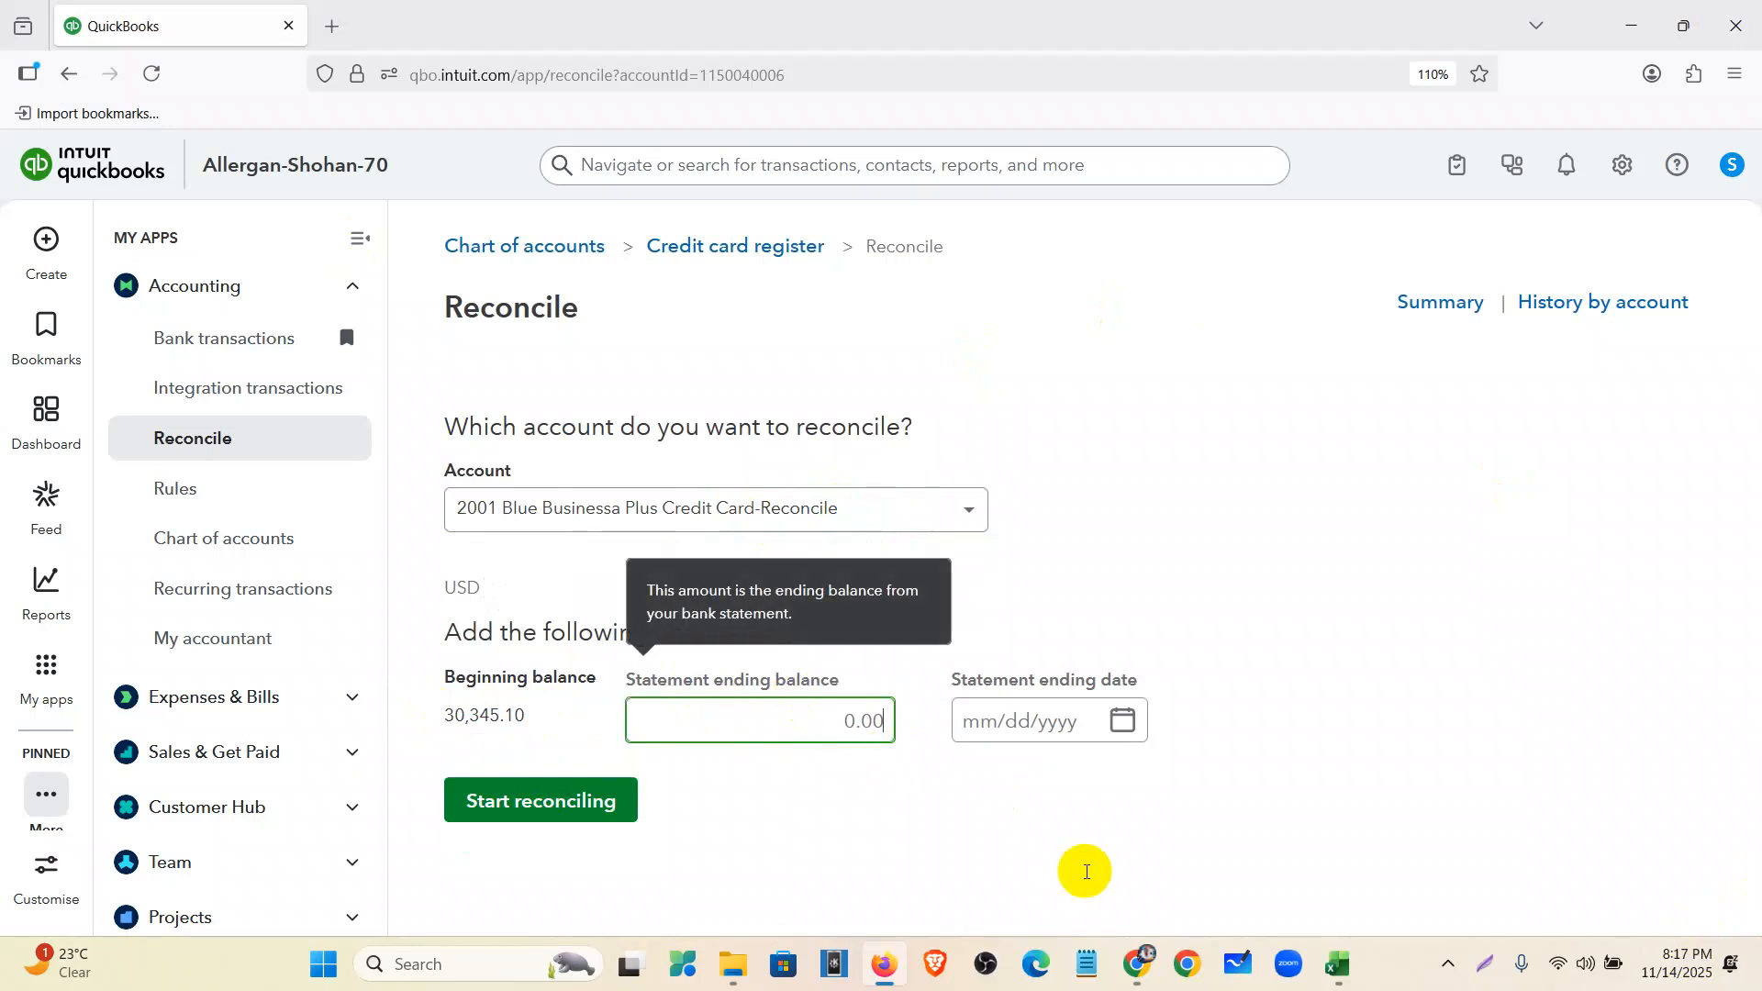
left_click(1136, 980)
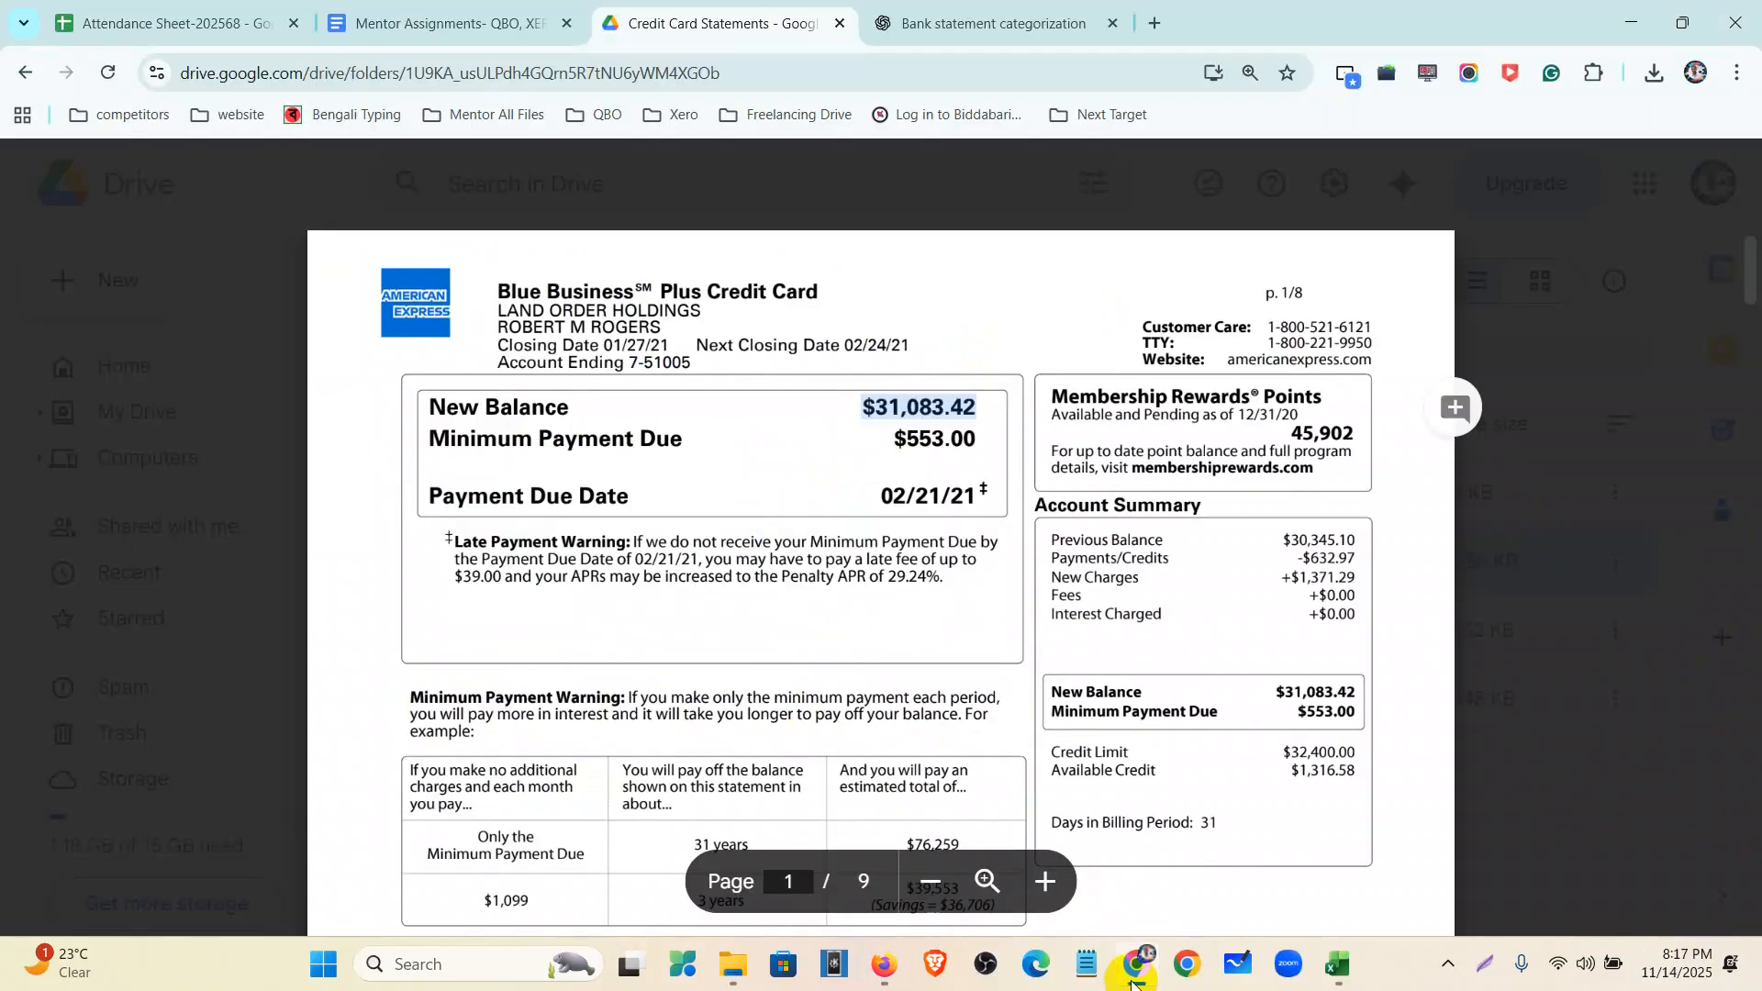
key("alt+Tab")
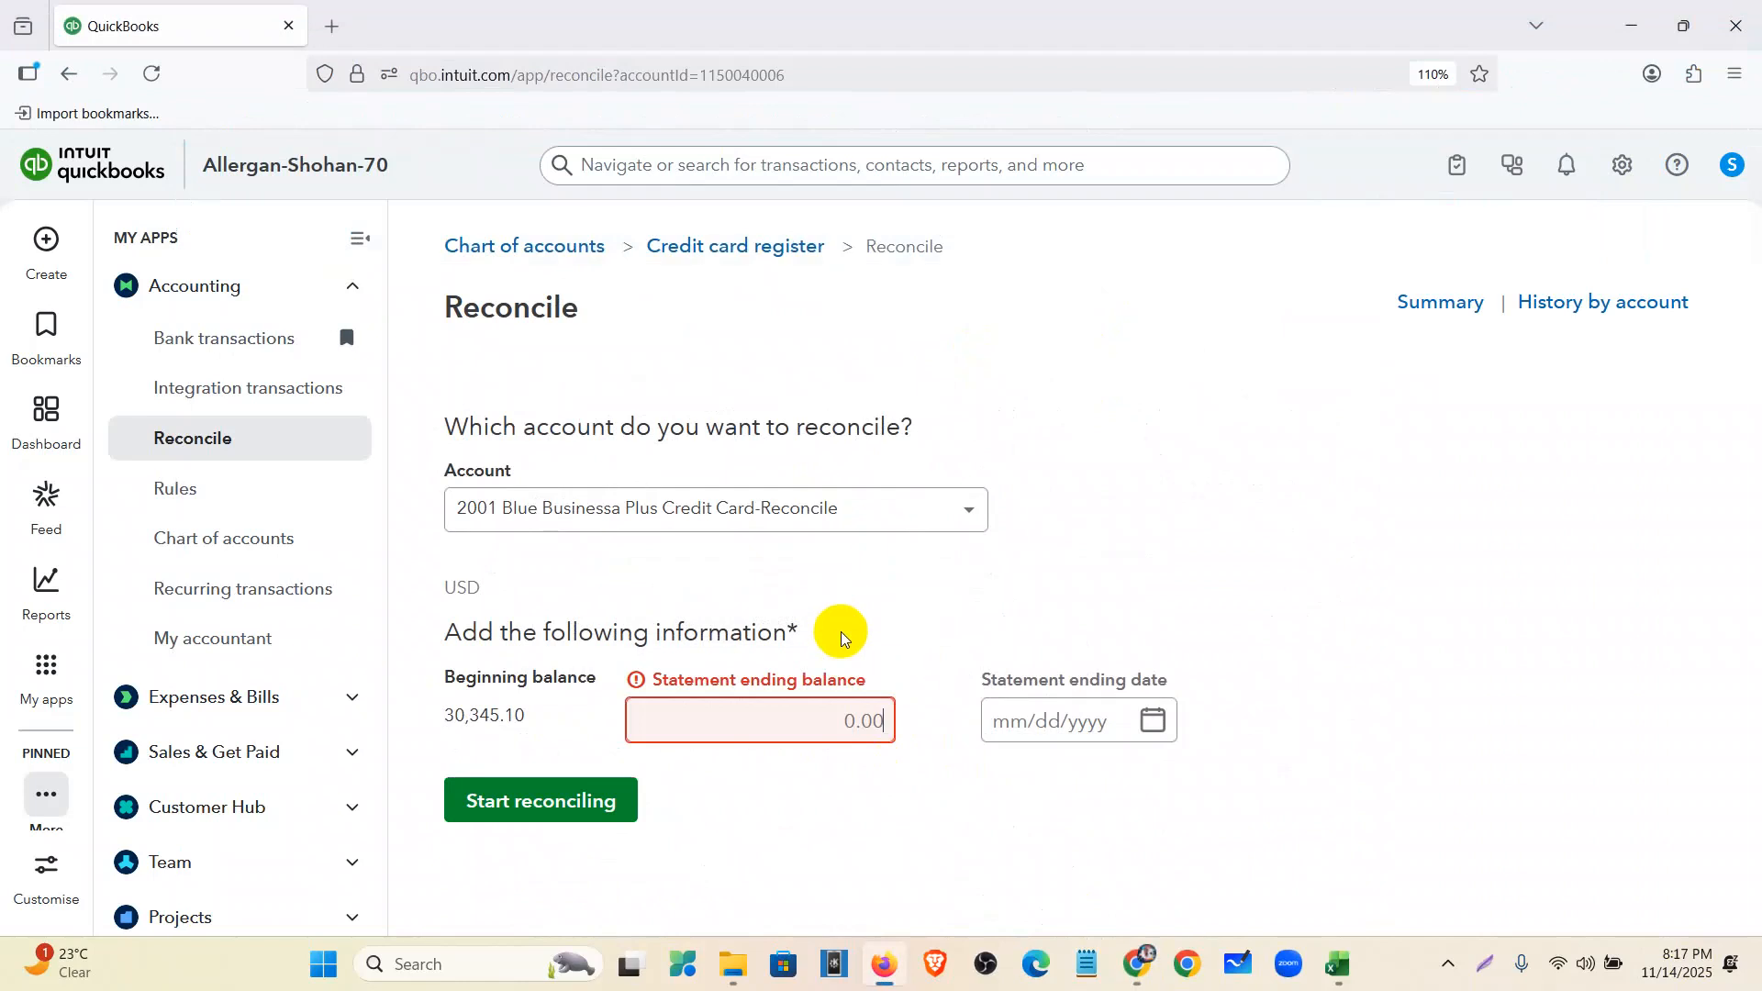
type("$31,083.42")
left_click(1046, 725)
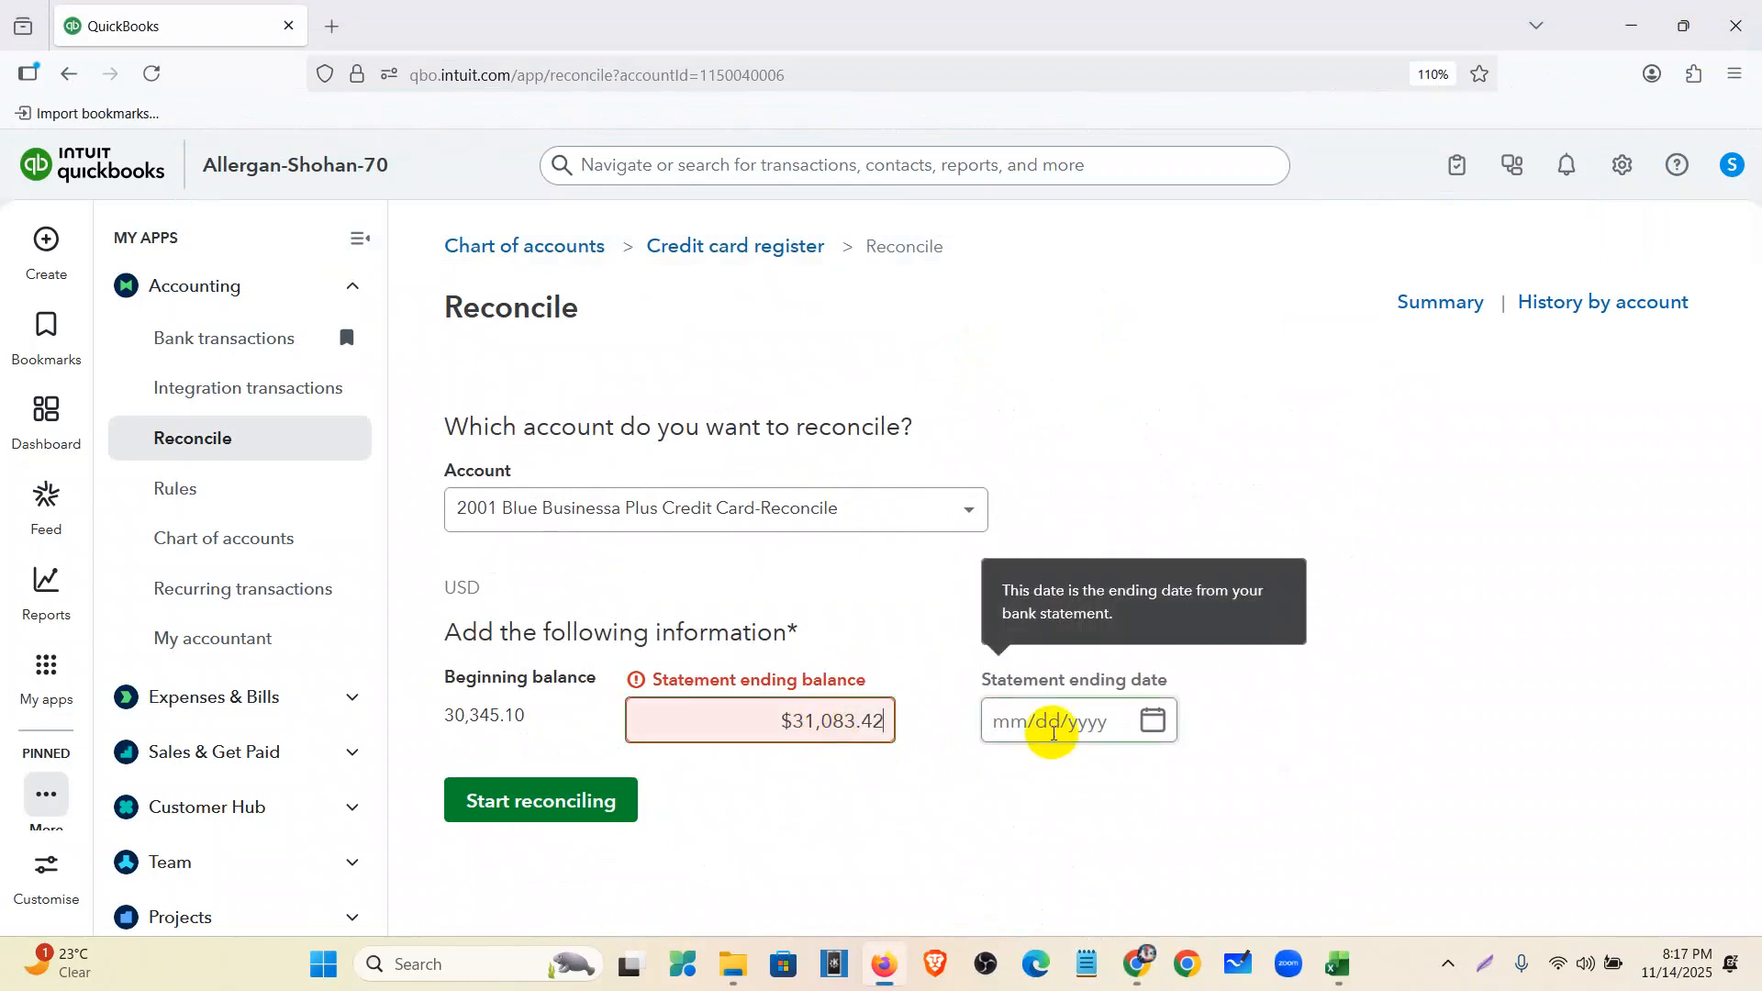
- Enter 01/25/2021 as the statement ending date
left_click(1339, 964)
left_click(98, 687)
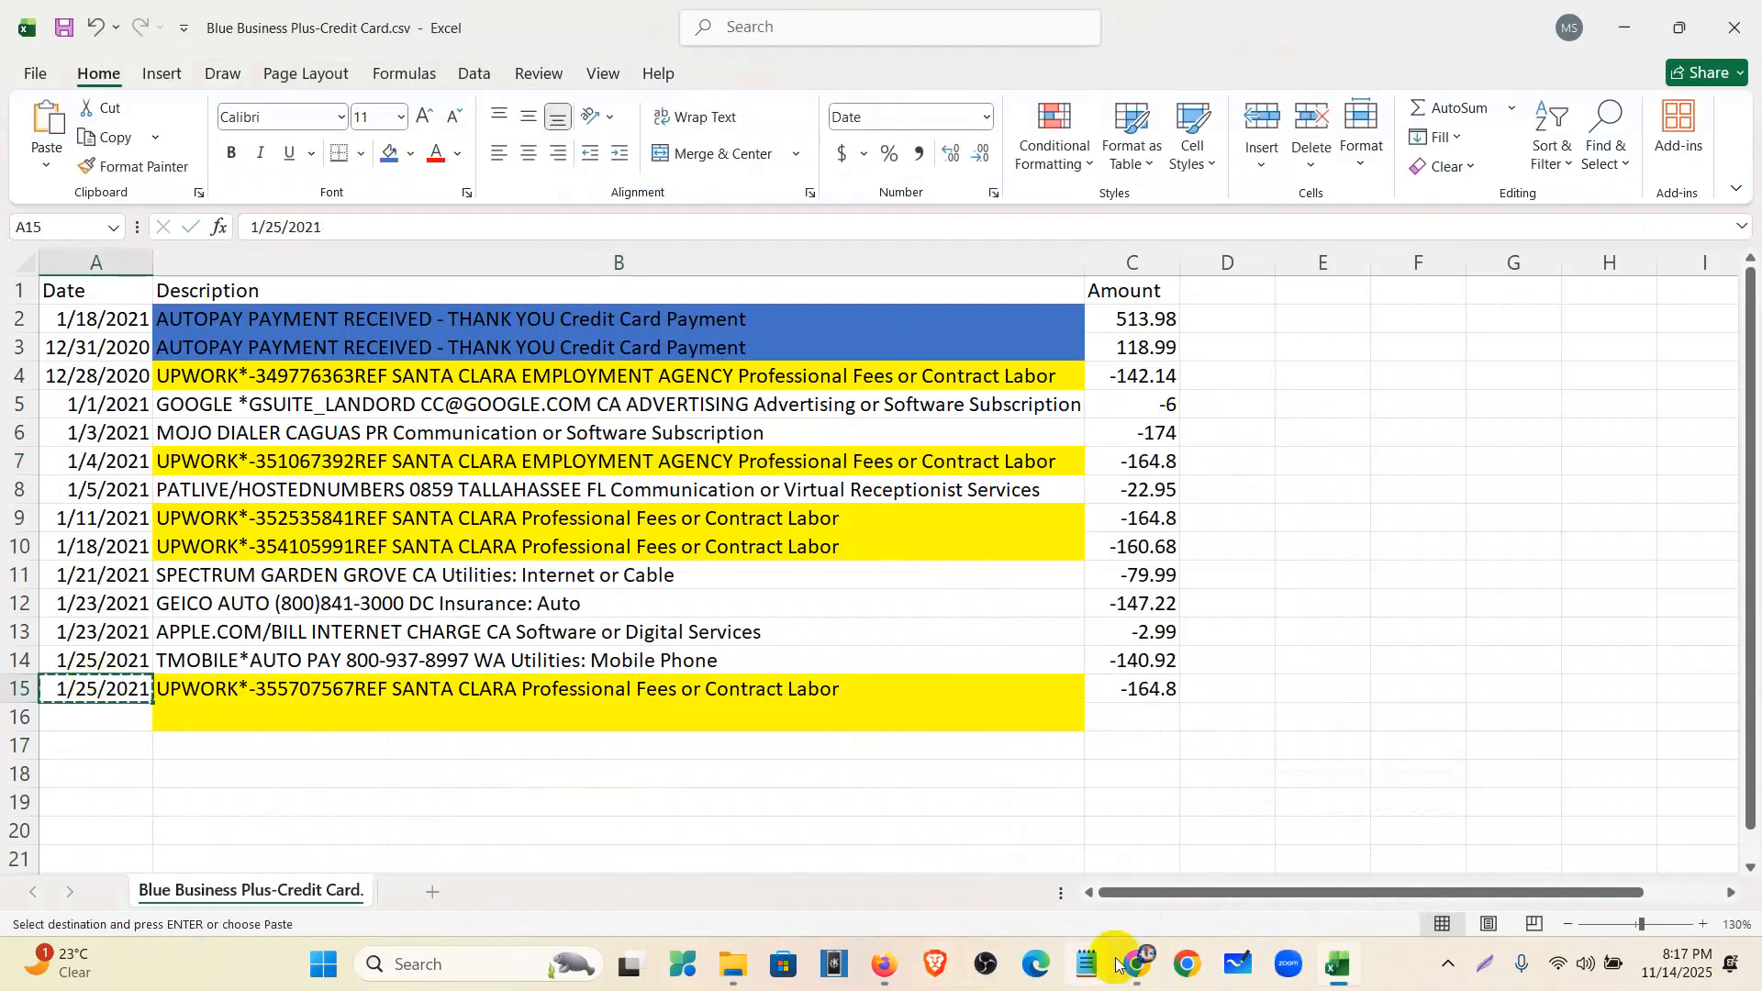
left_click(1154, 960)
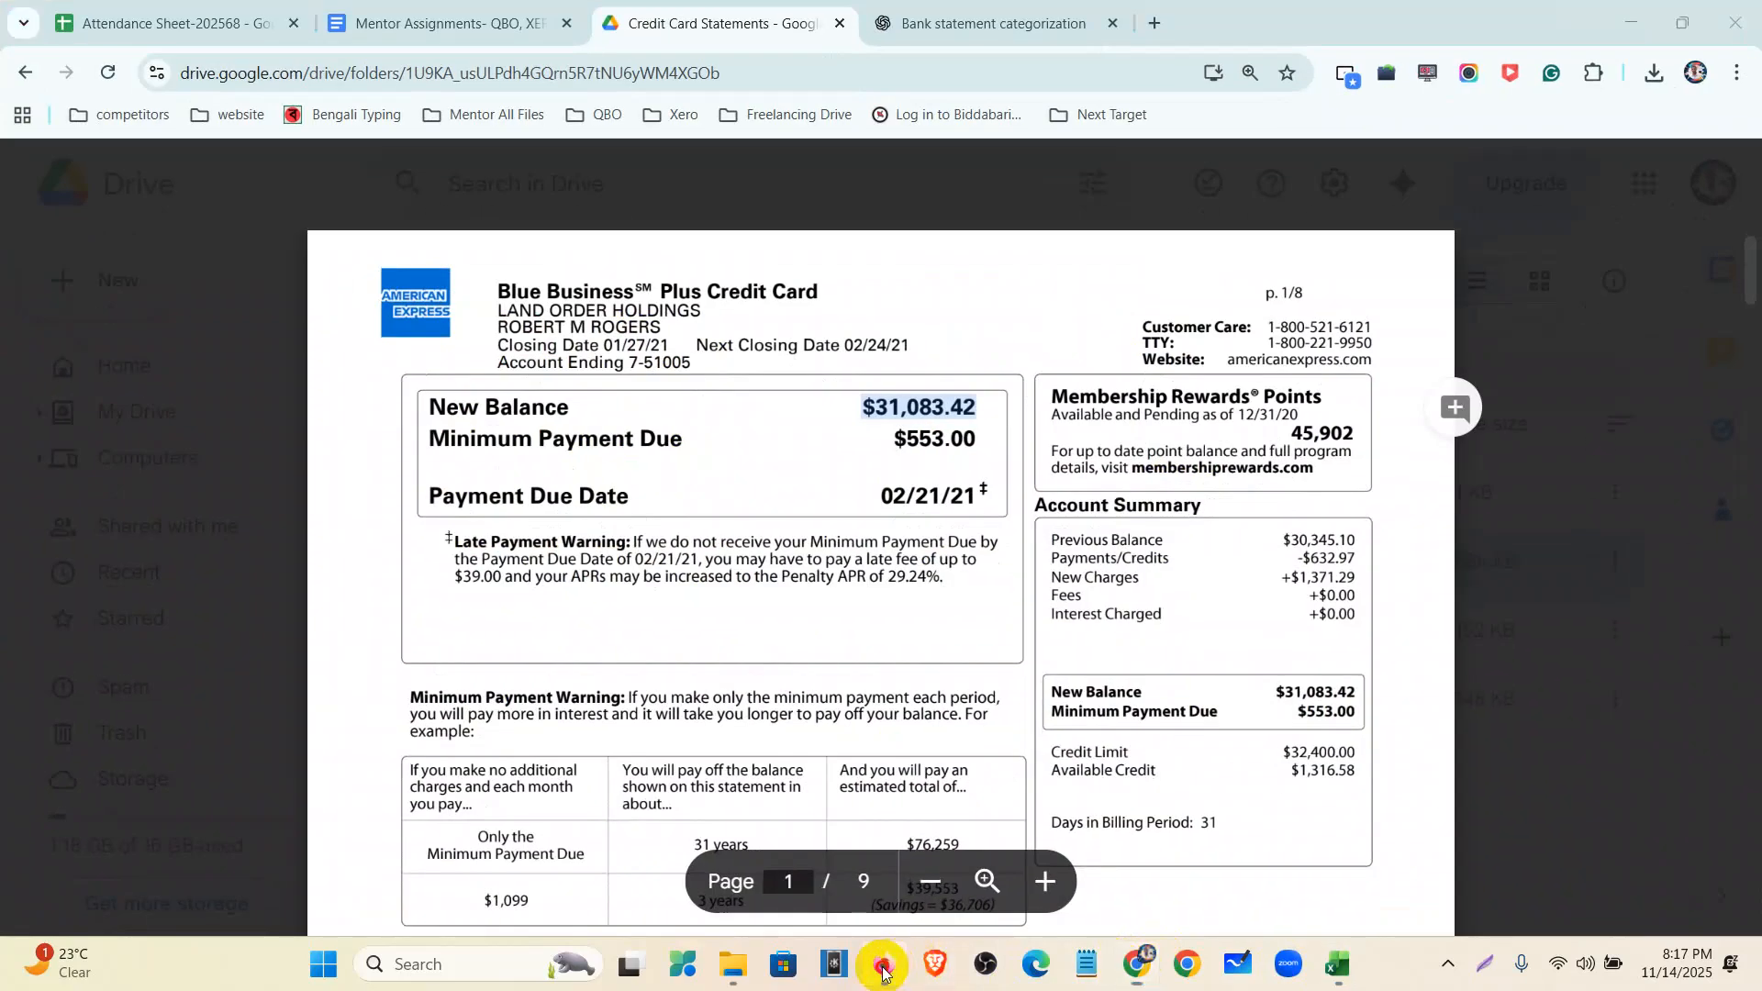
left_click(884, 964)
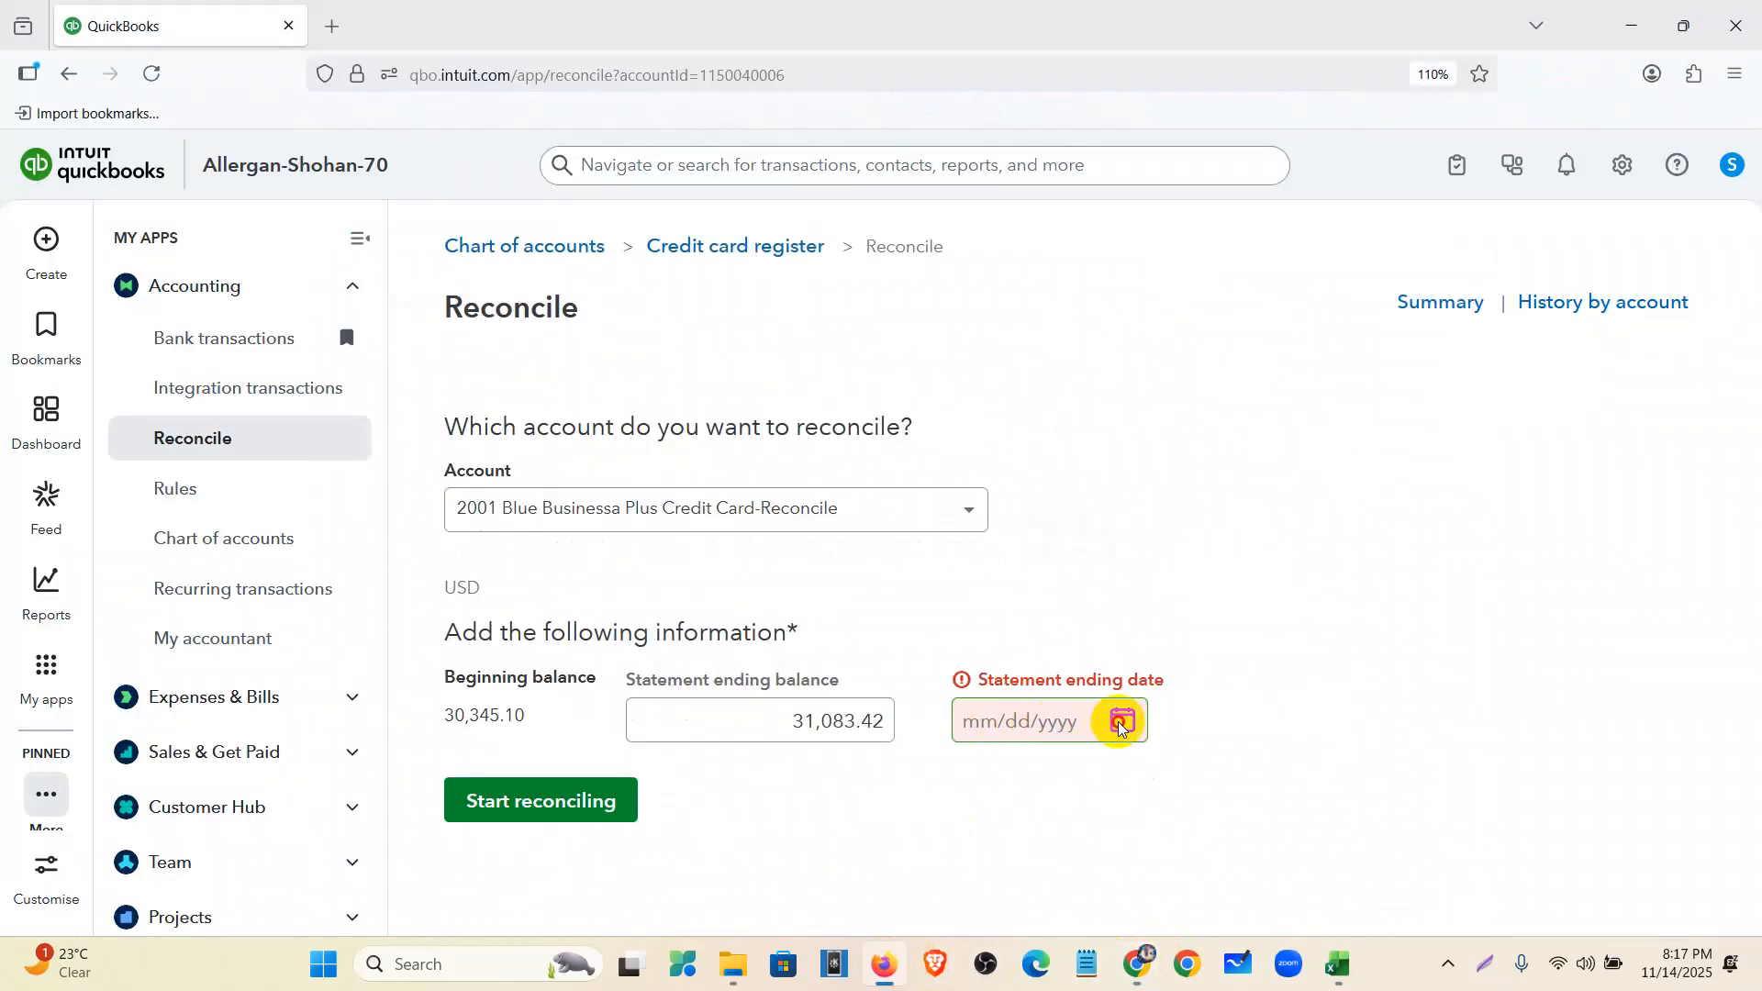
left_click(973, 720)
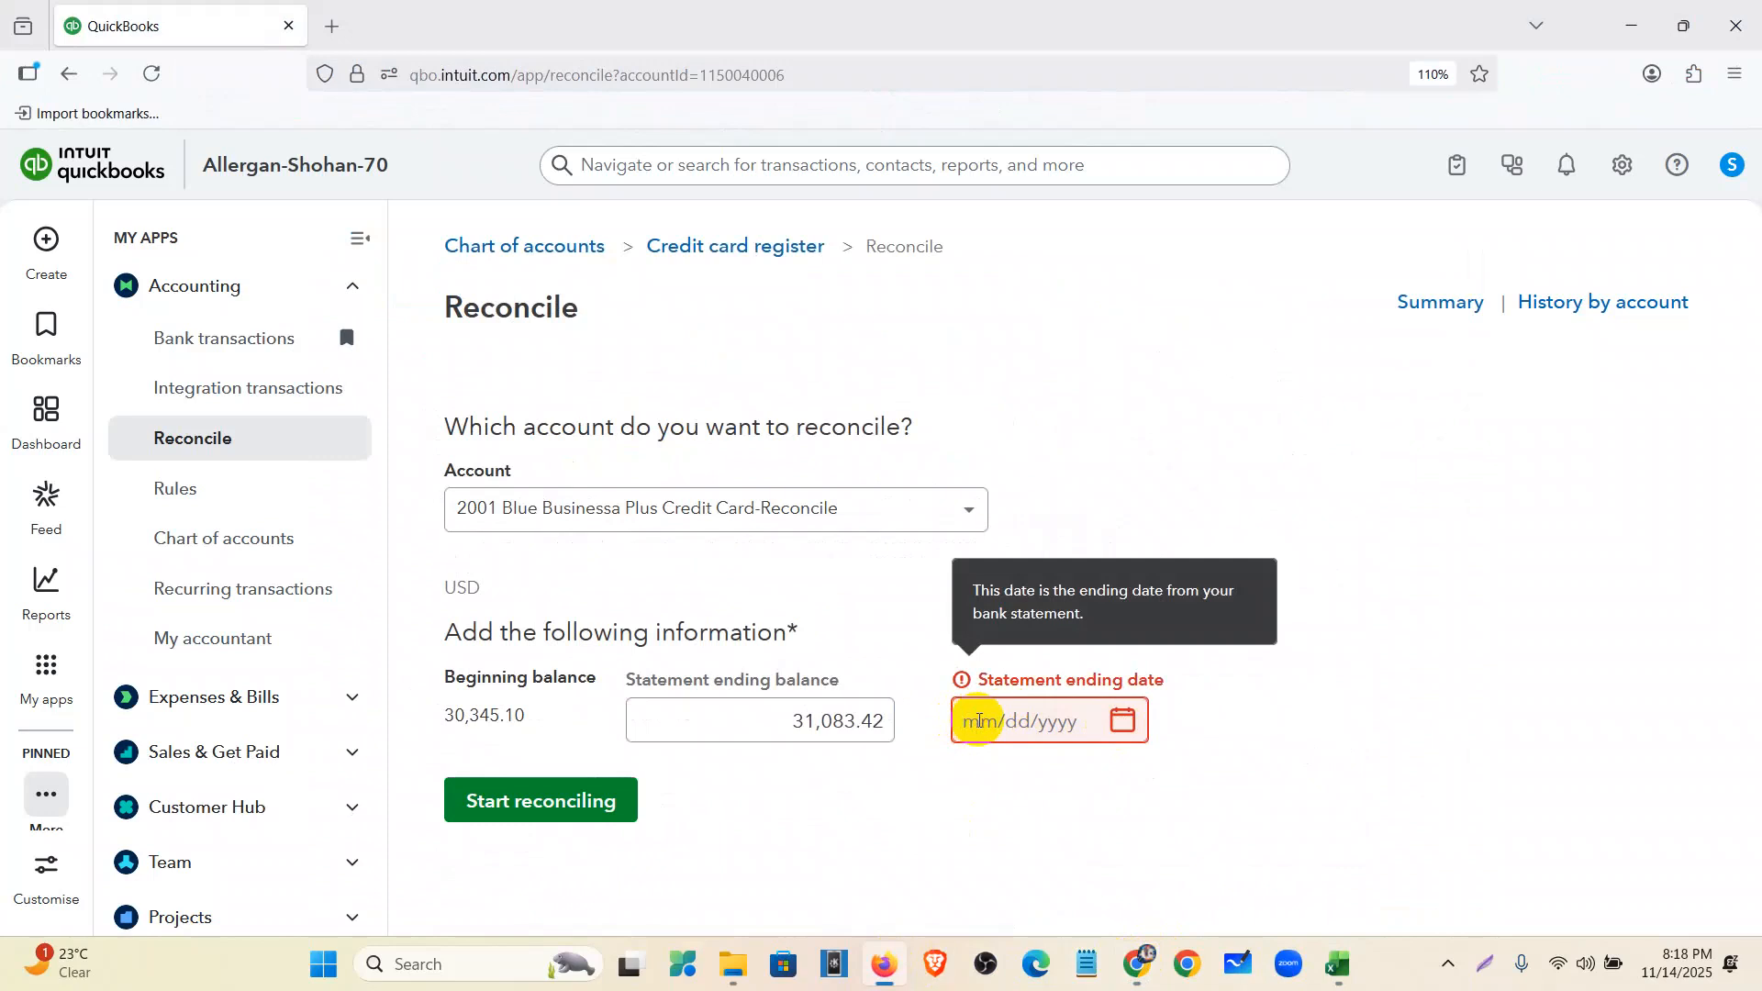
type("01/25/2021")
left_click(1005, 787)
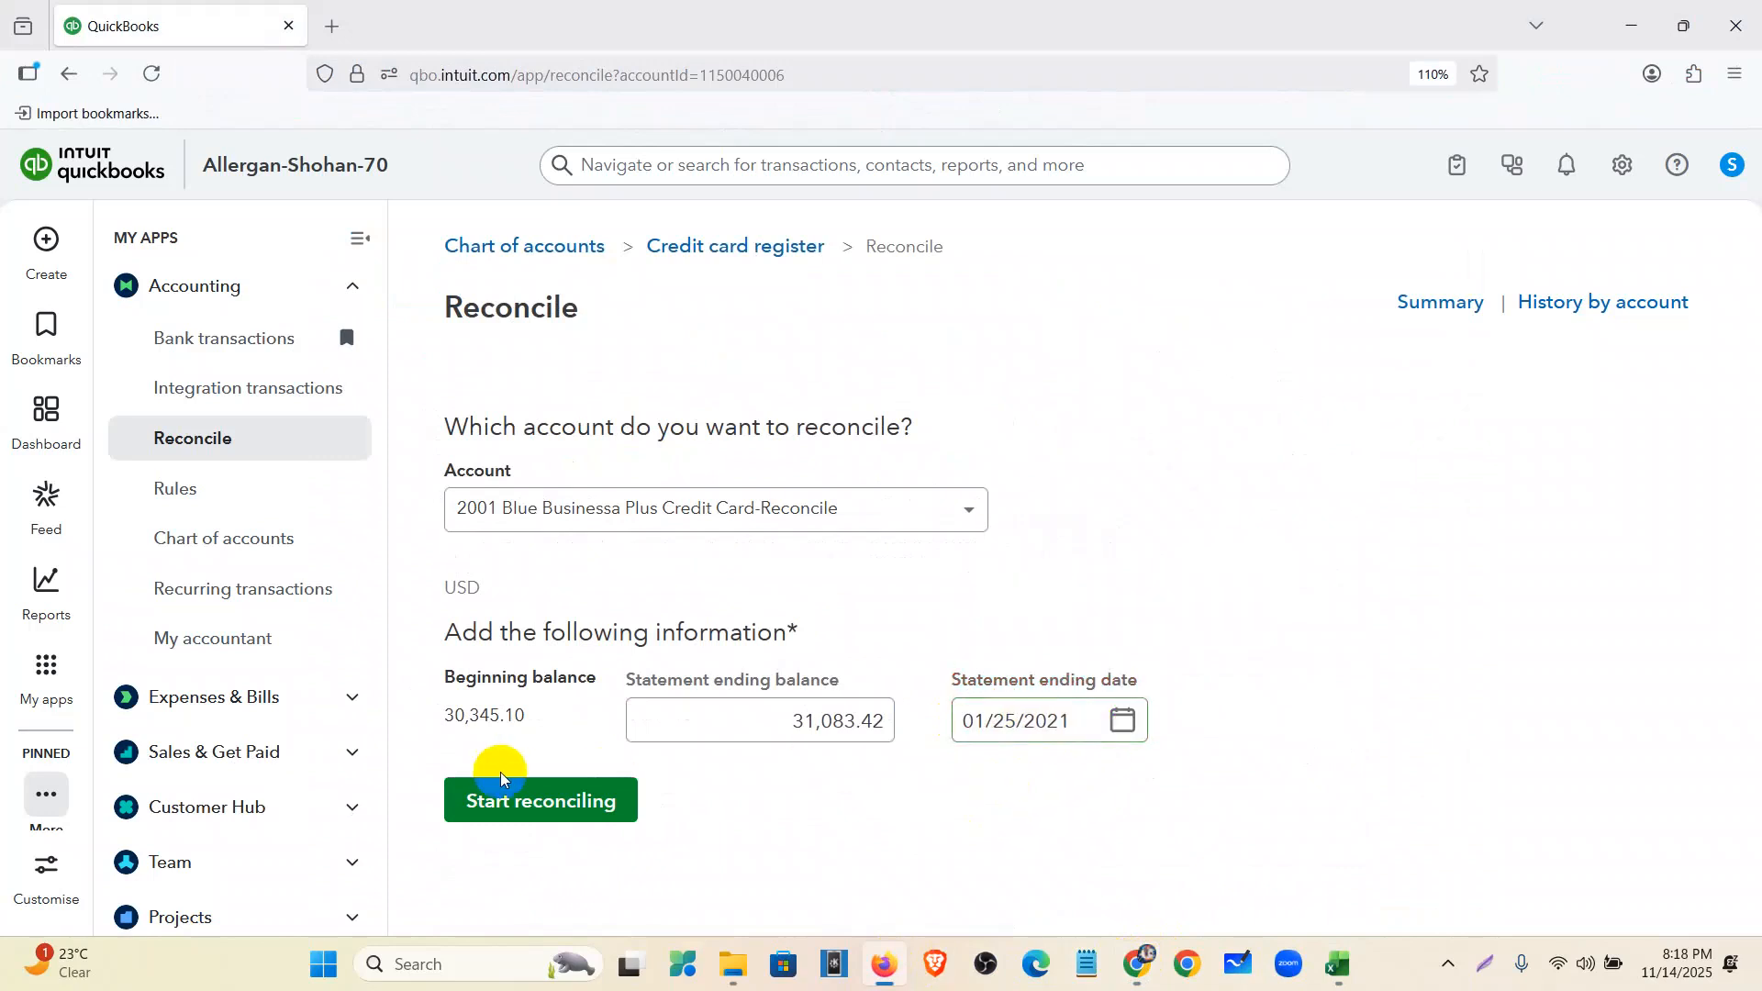
- Start reconciling, mark all 14 transactions cleared, and finish at a $0.00 difference
left_click(557, 806)
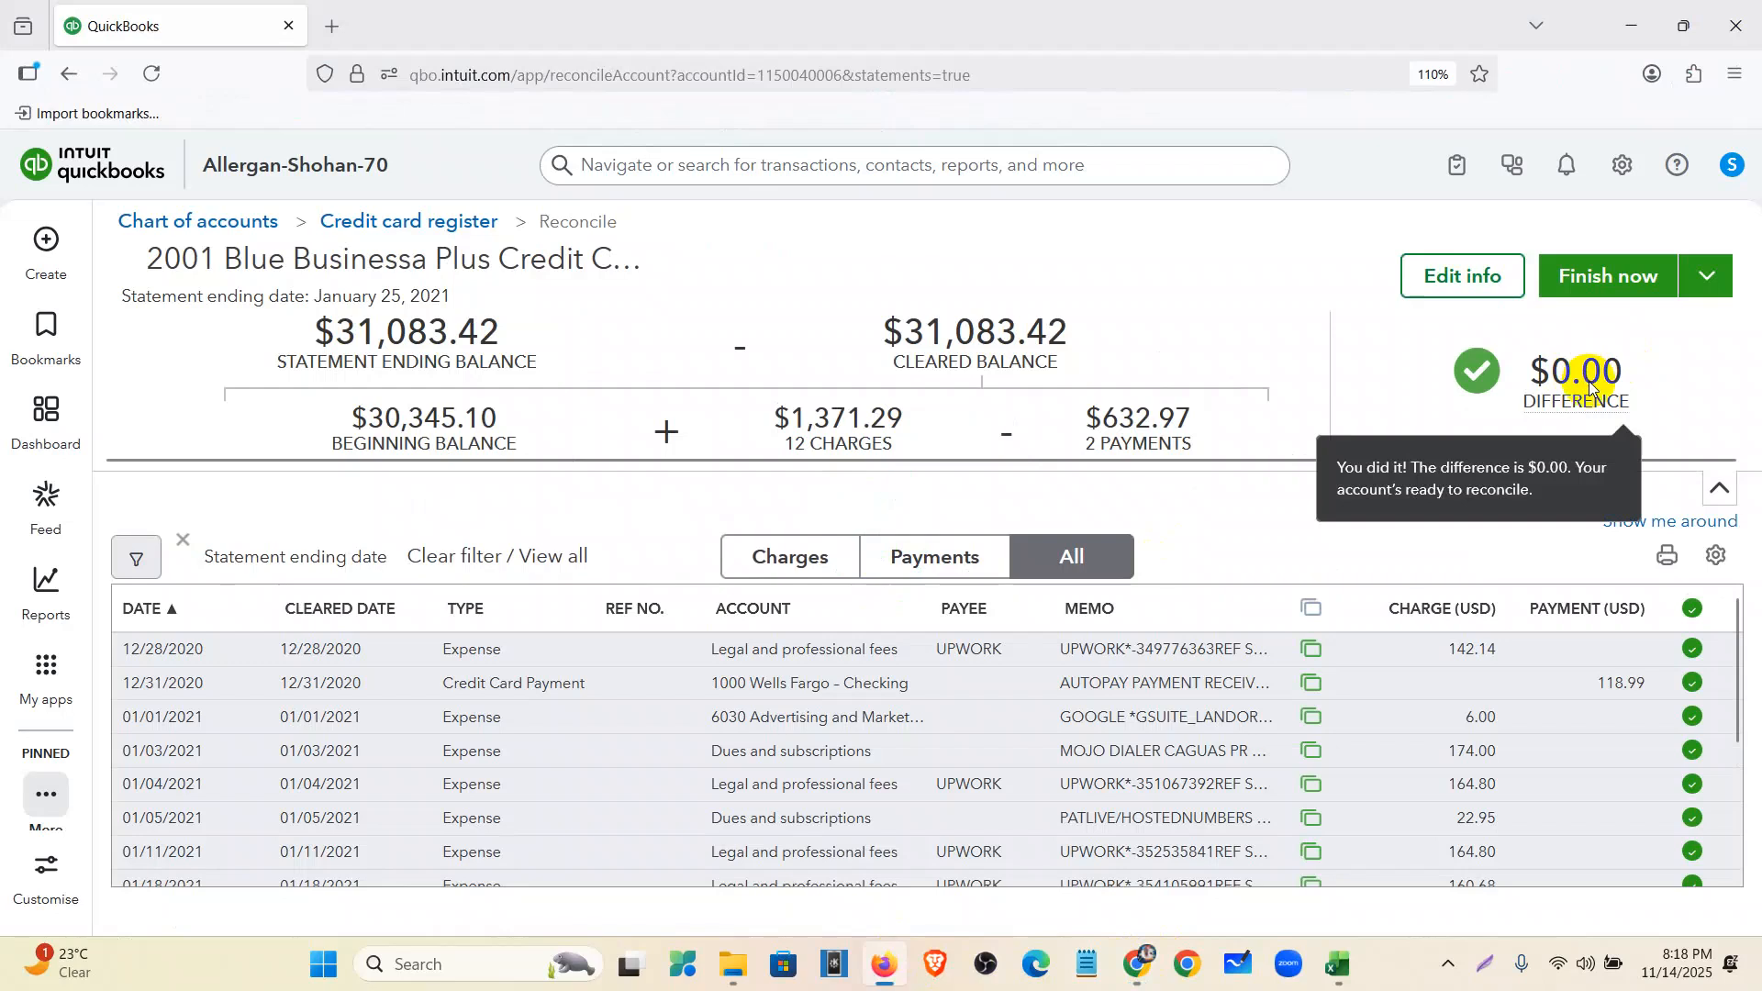
left_click(1692, 610)
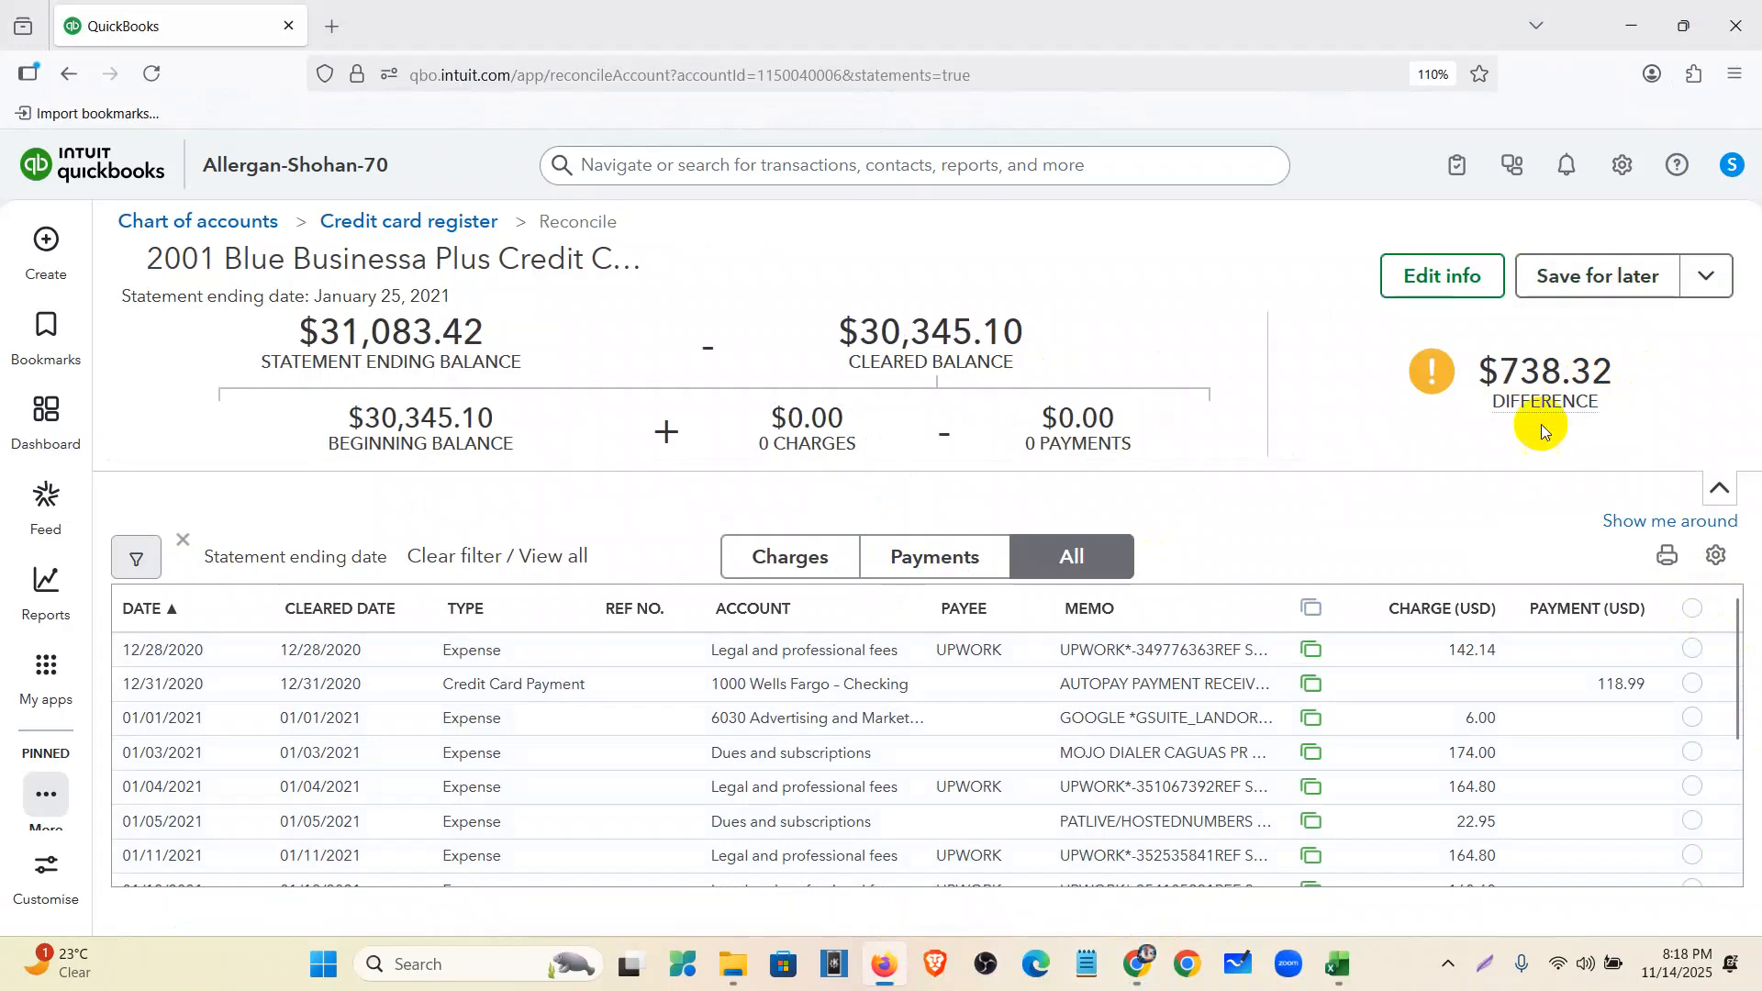
left_click(1694, 611)
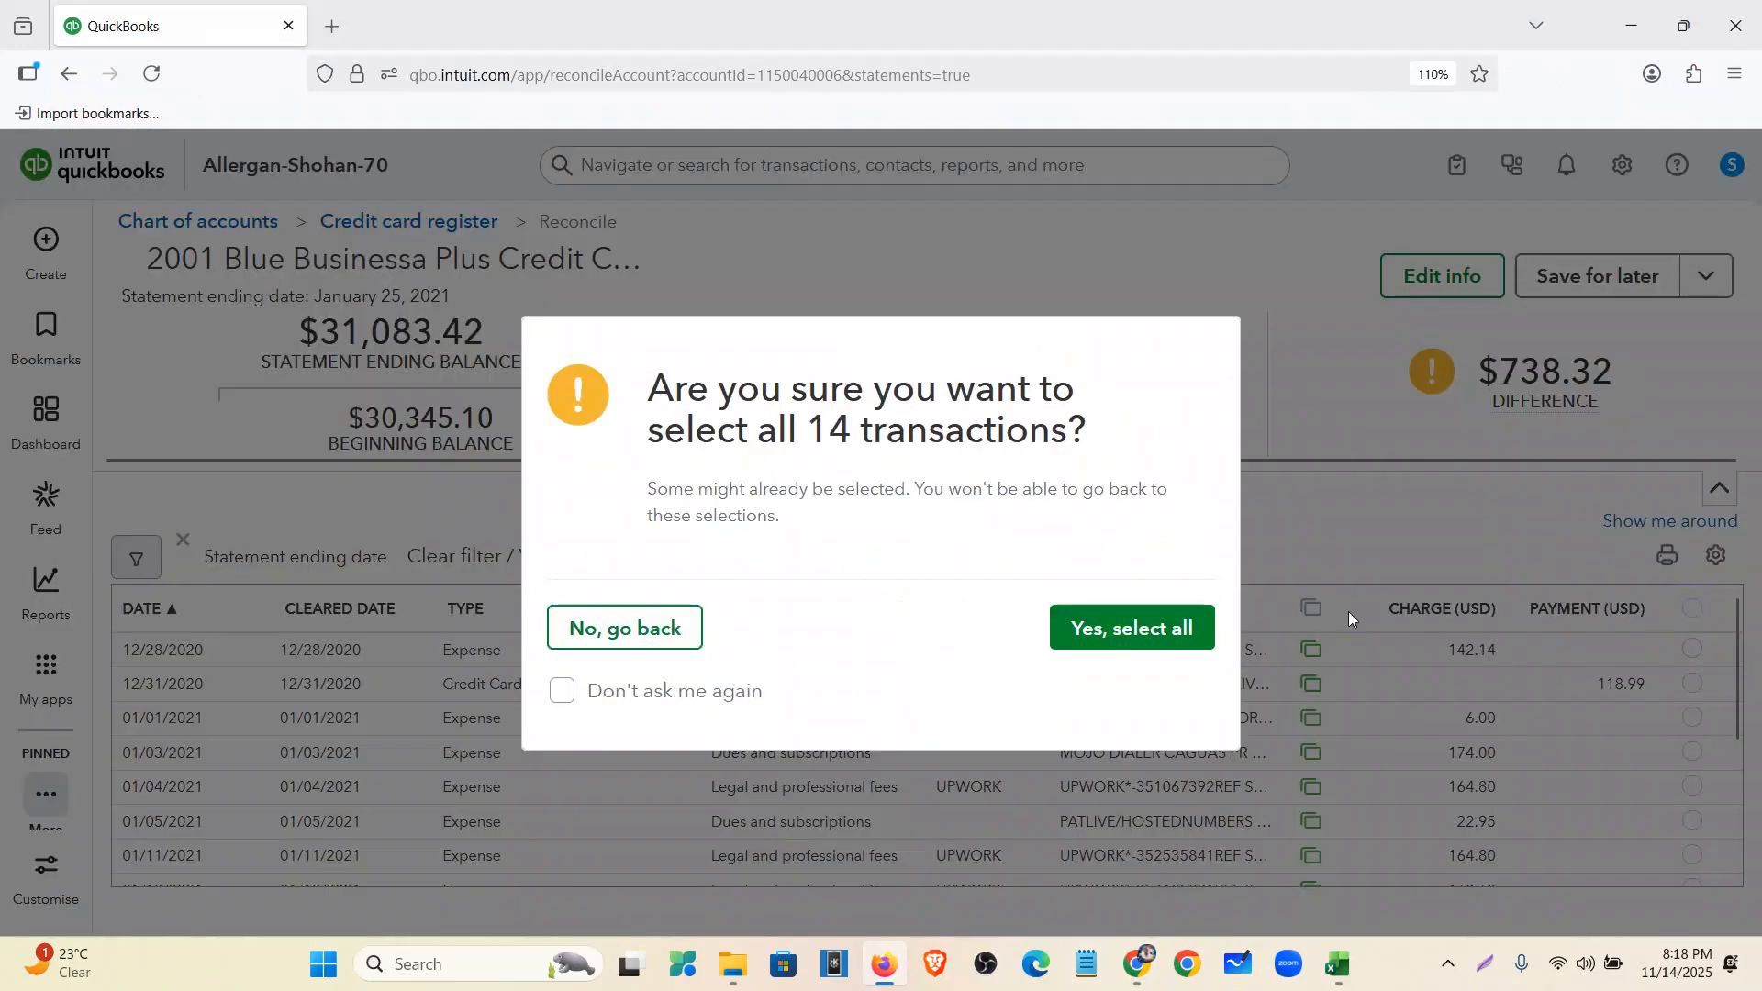
left_click(1167, 631)
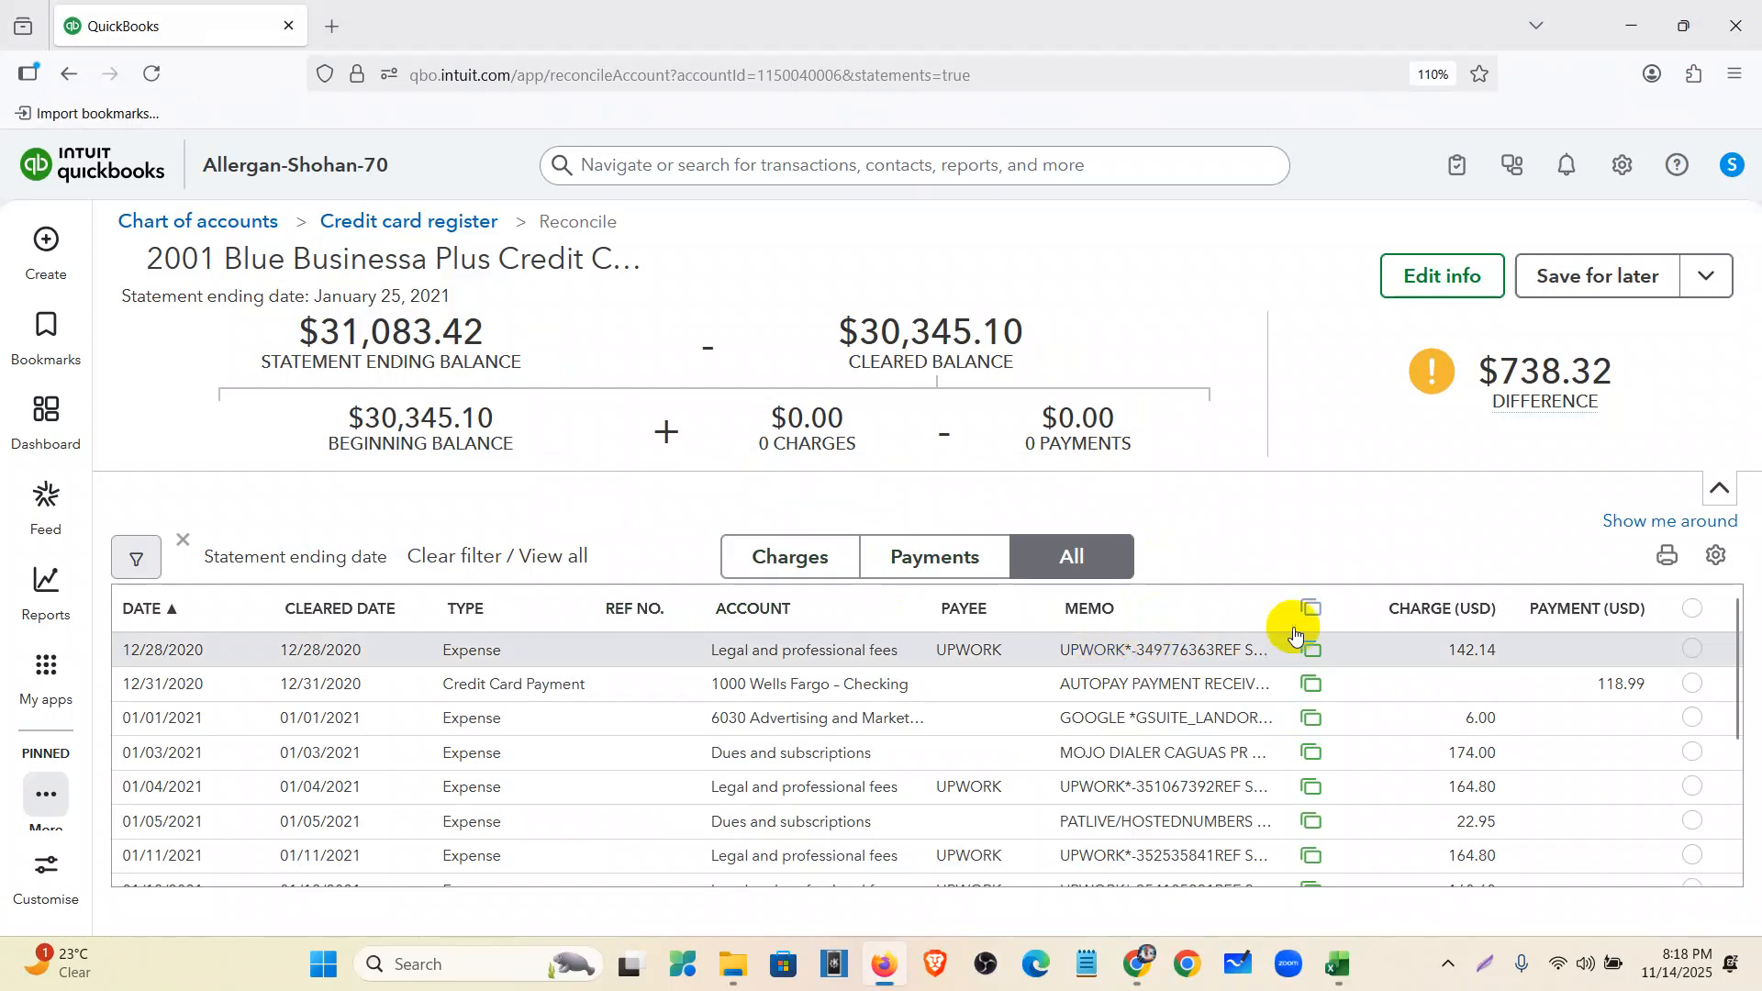
left_click(1698, 615)
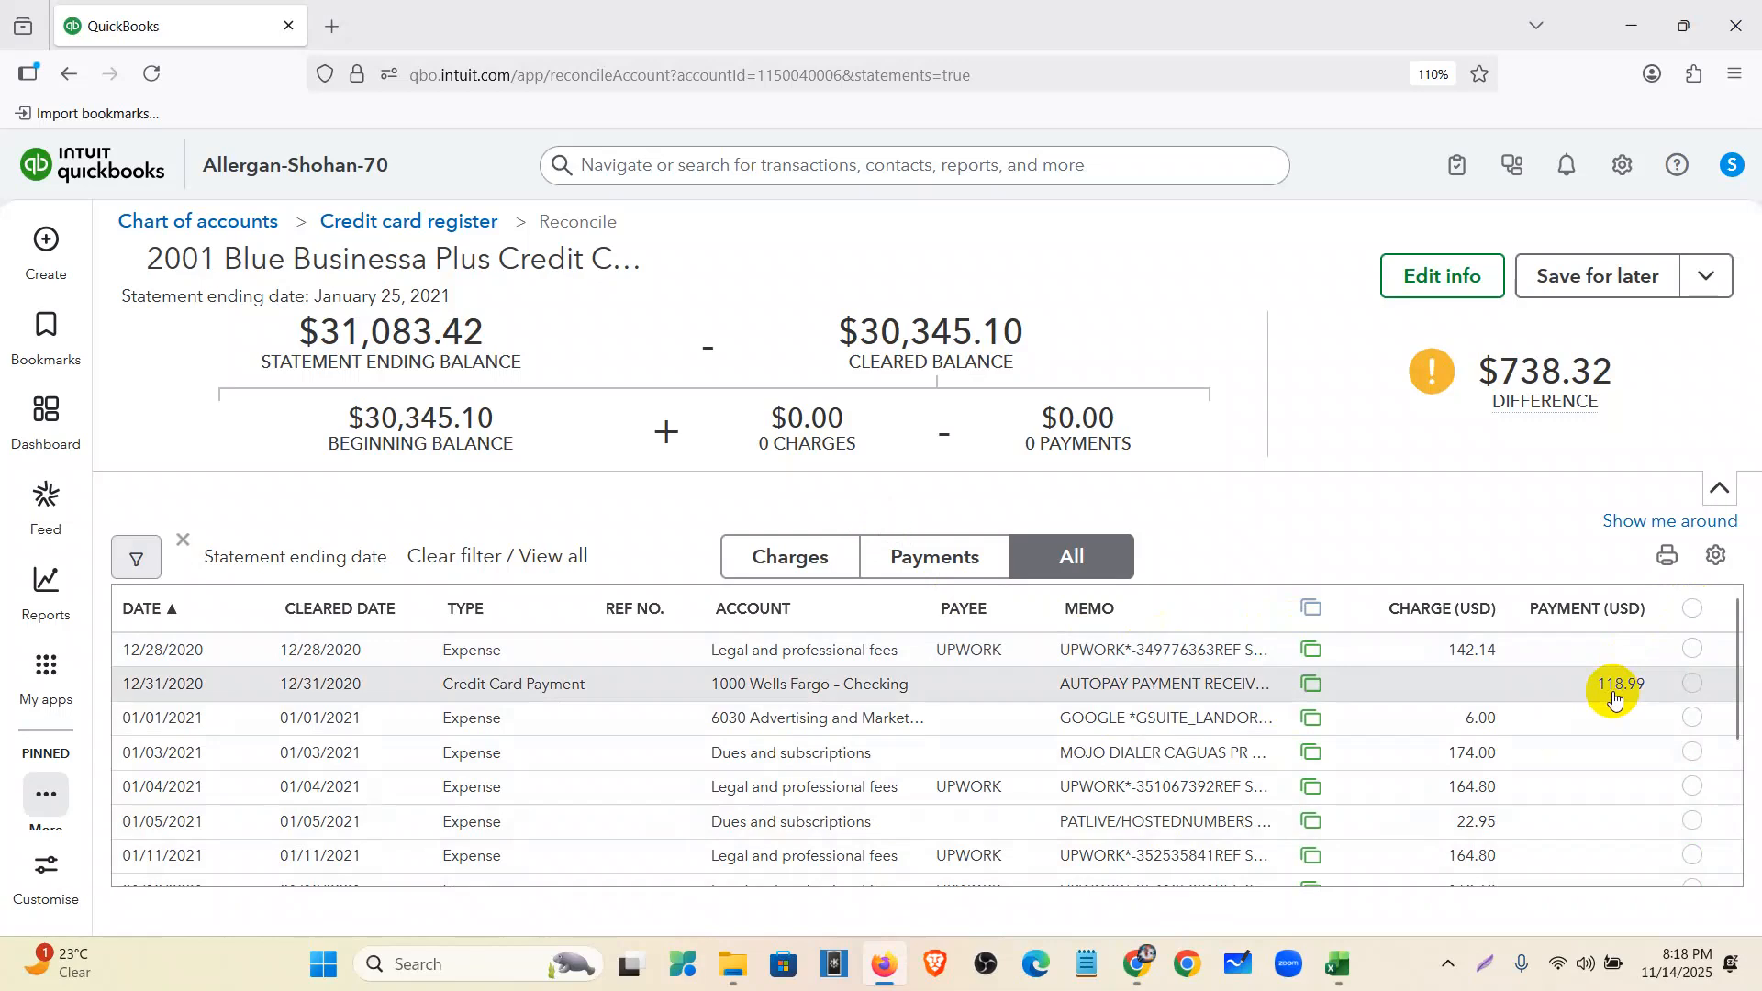
scroll(1534, 700, "down", 5)
scroll(1573, 719, "up", 5)
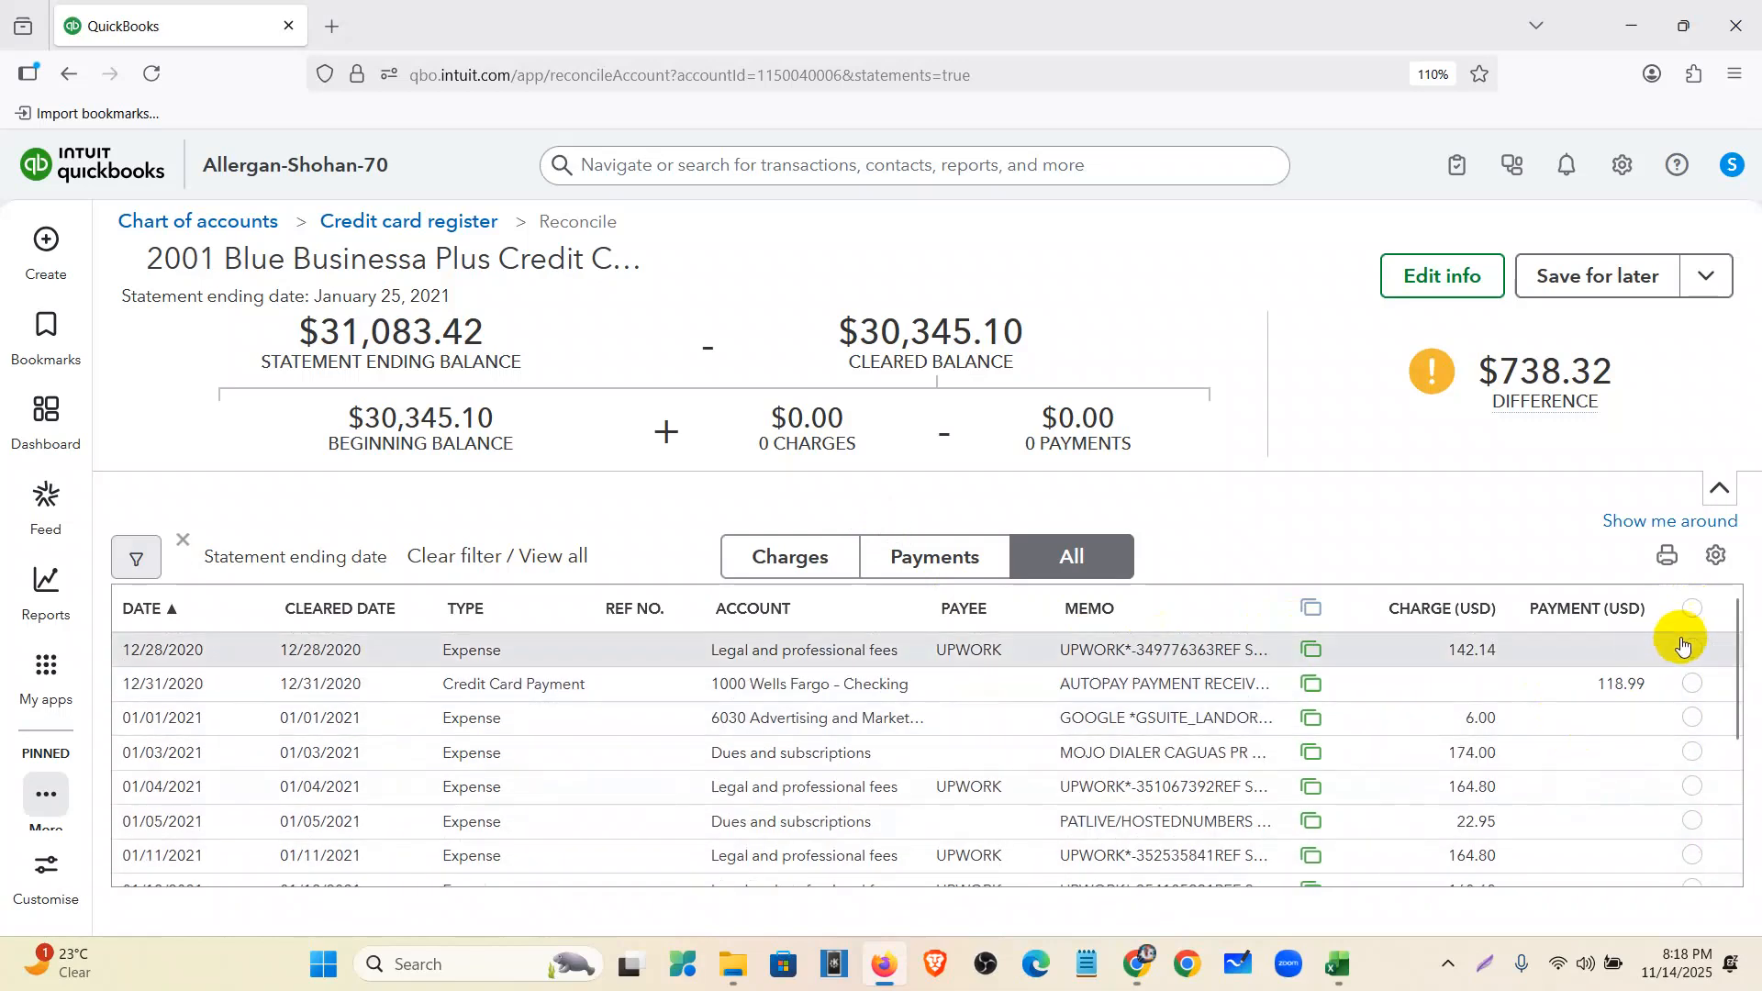
left_click(1694, 610)
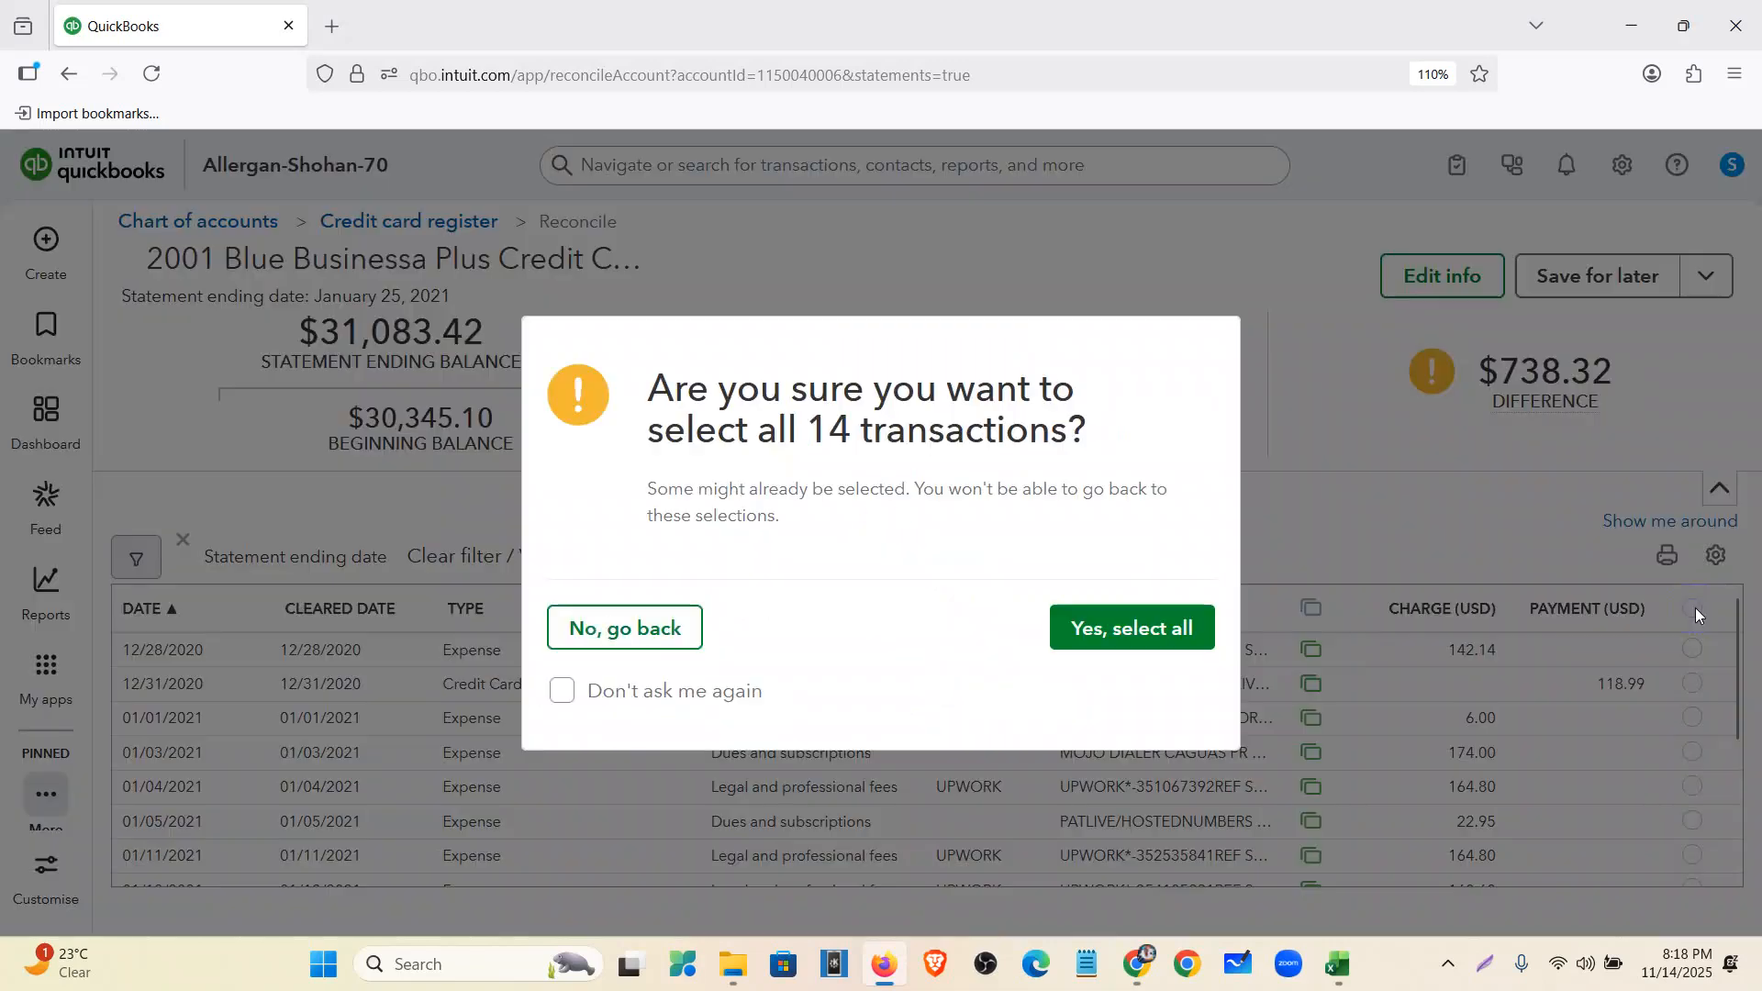
left_click(1125, 633)
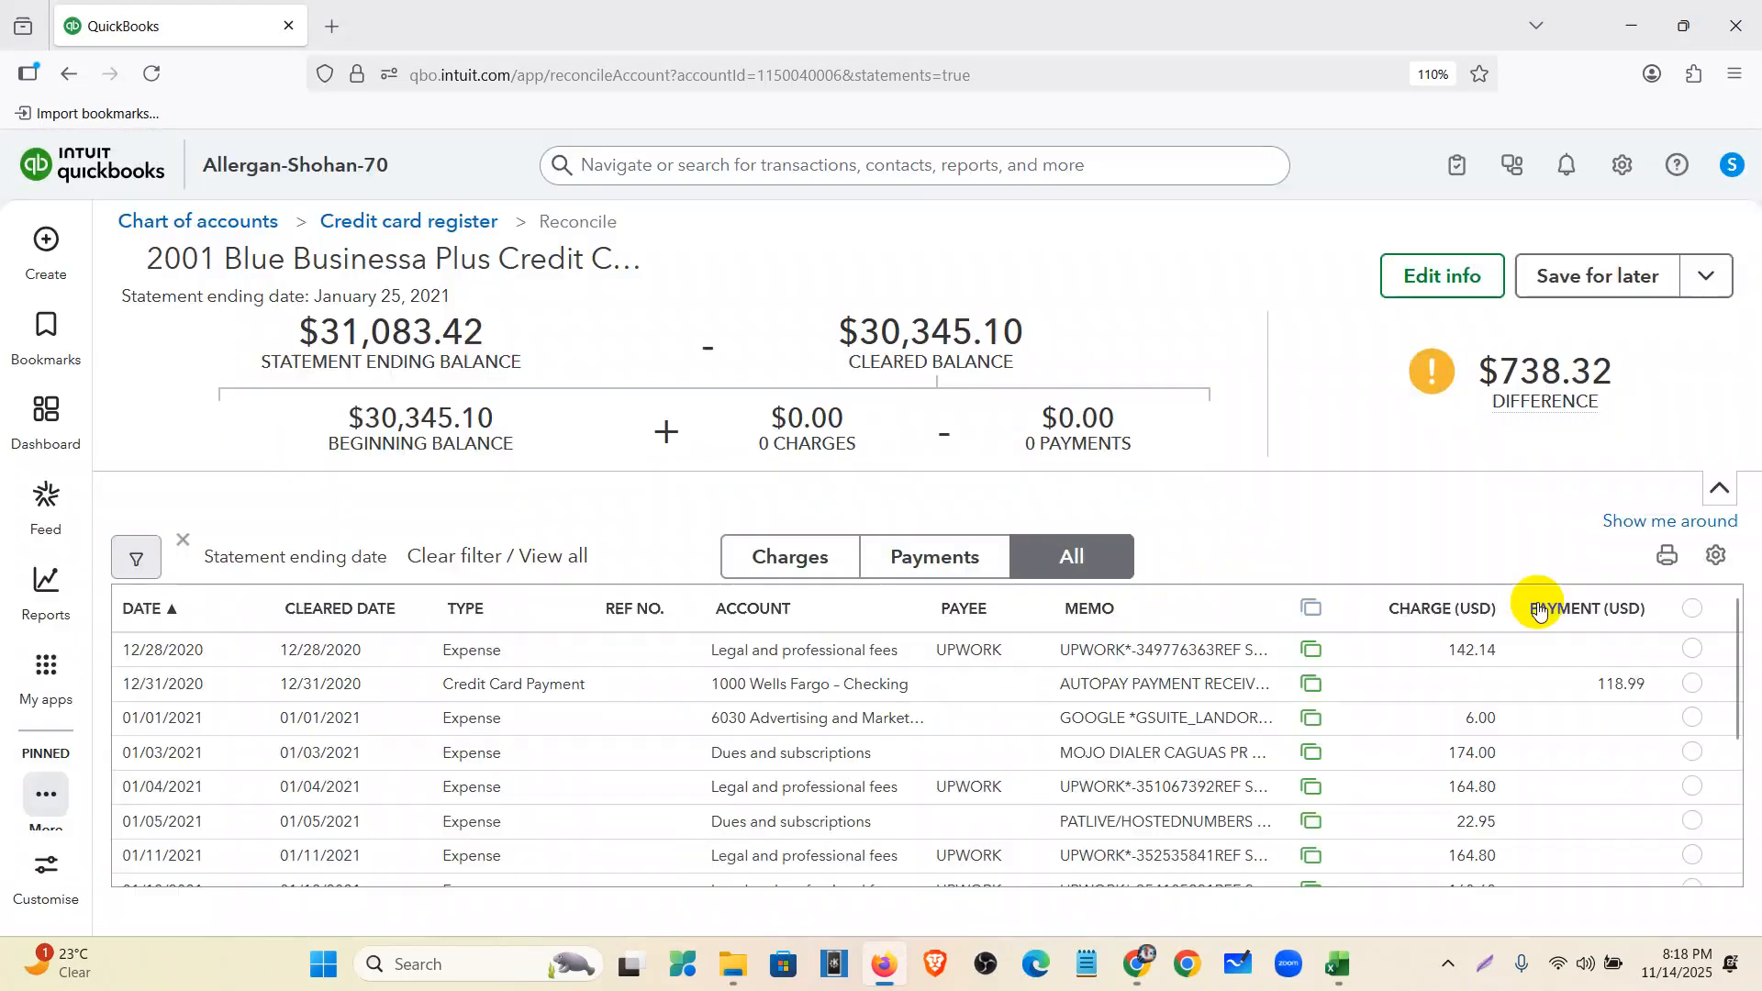
left_click(1612, 278)
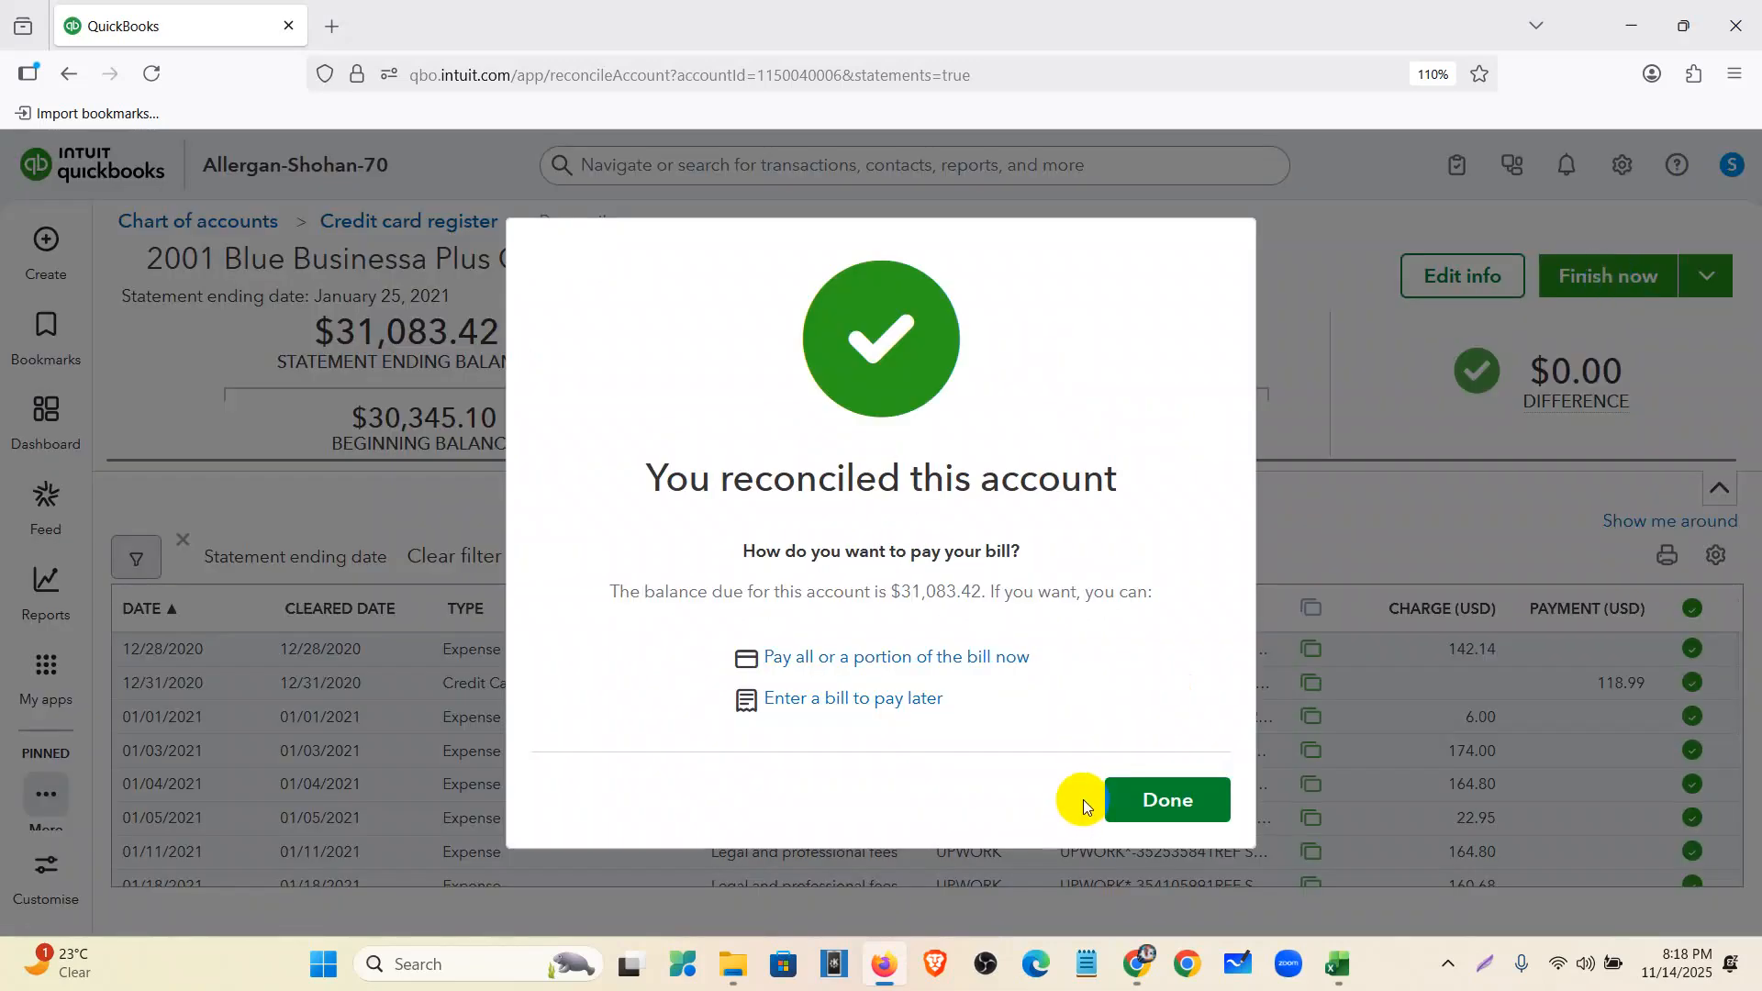
left_click(1141, 817)
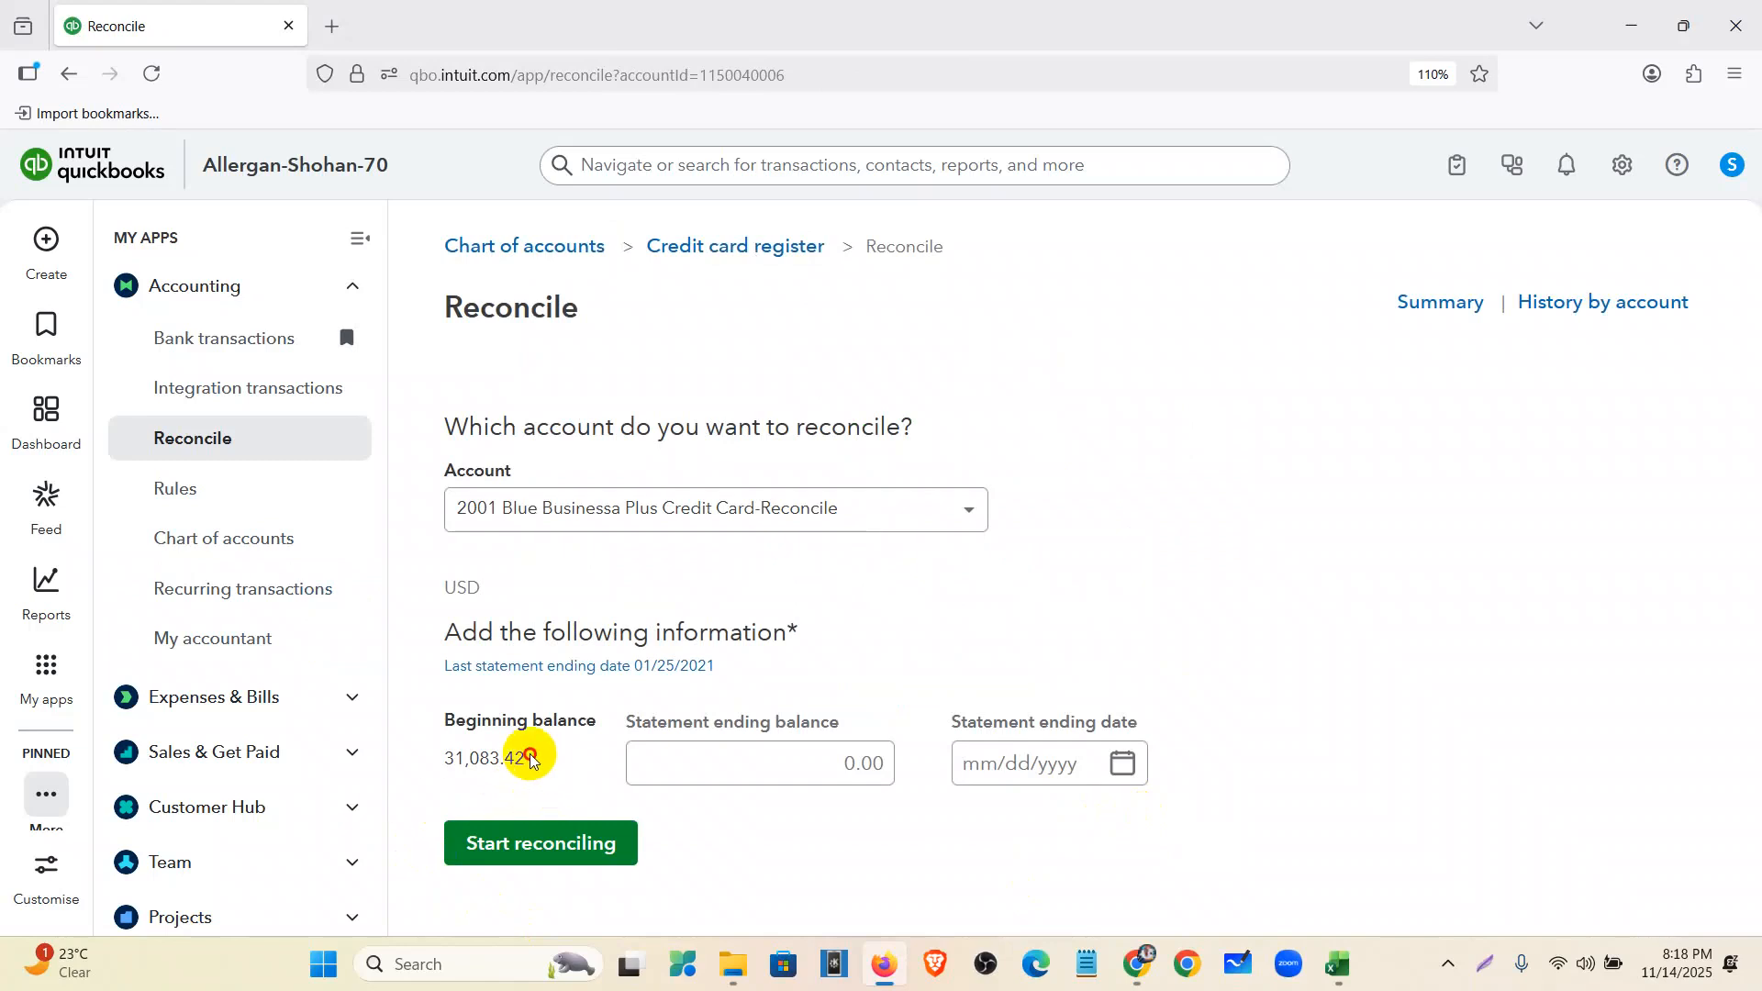
- Open the reconciliation report for the statement ending 01/25/2021
left_click_drag(463, 759, 441, 760)
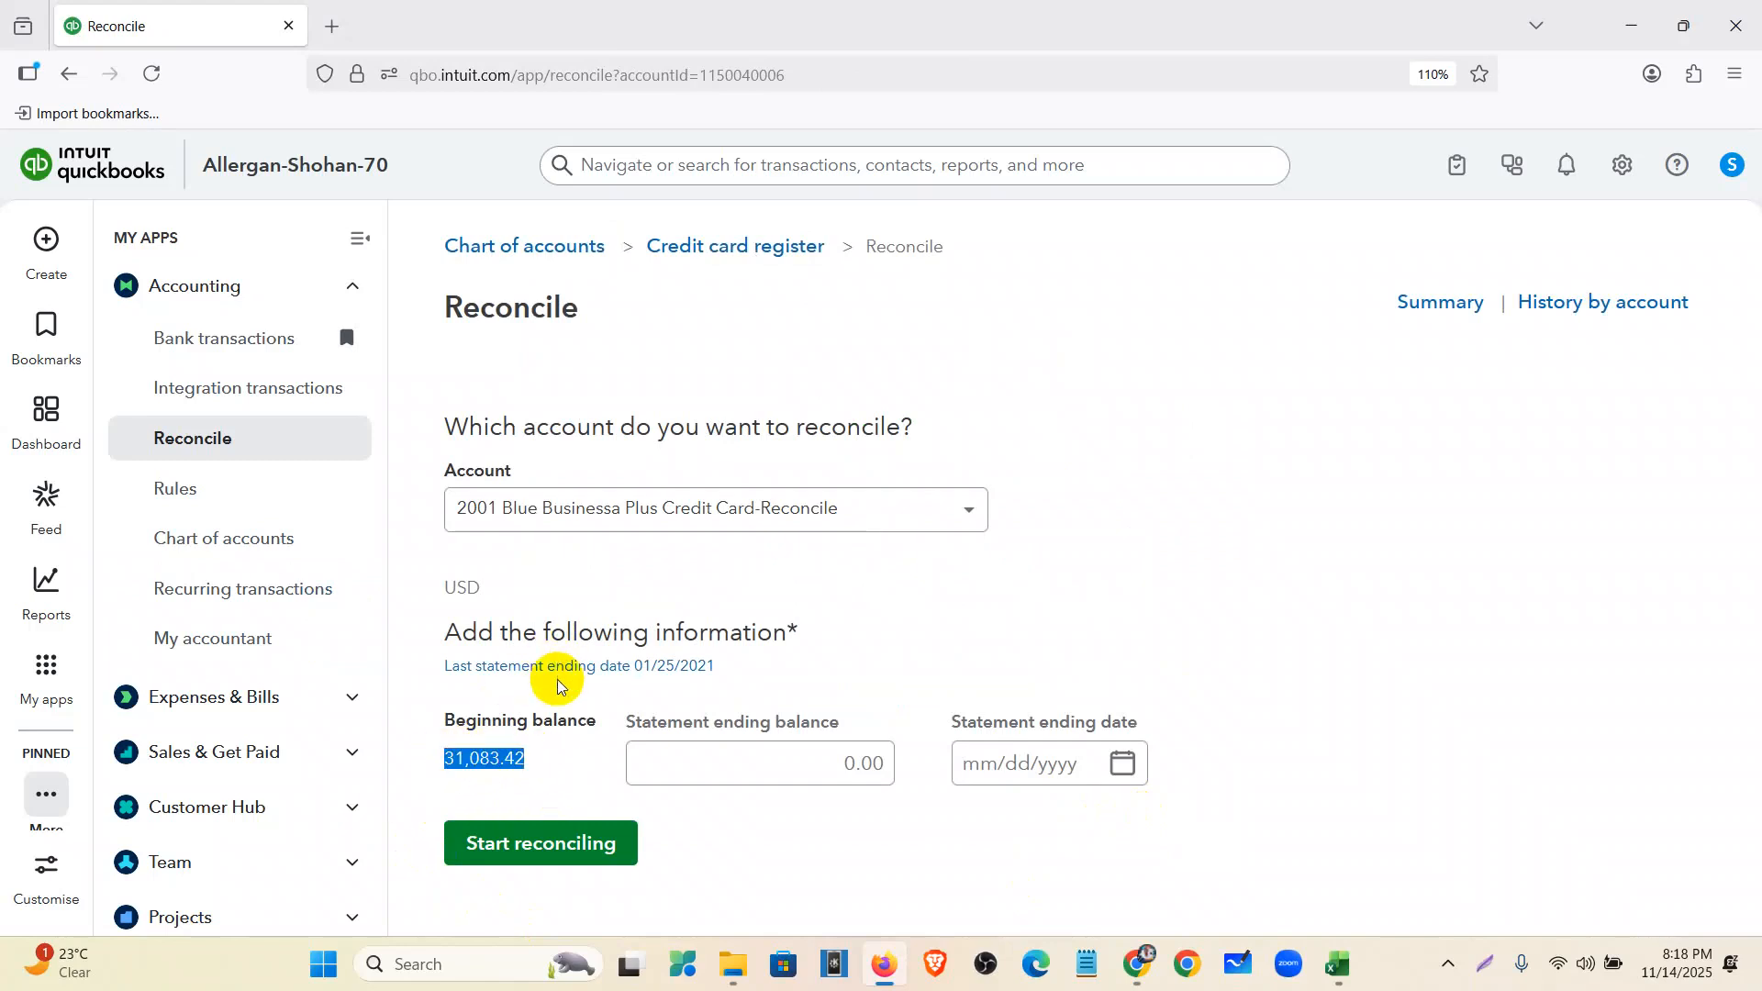
left_click(548, 773)
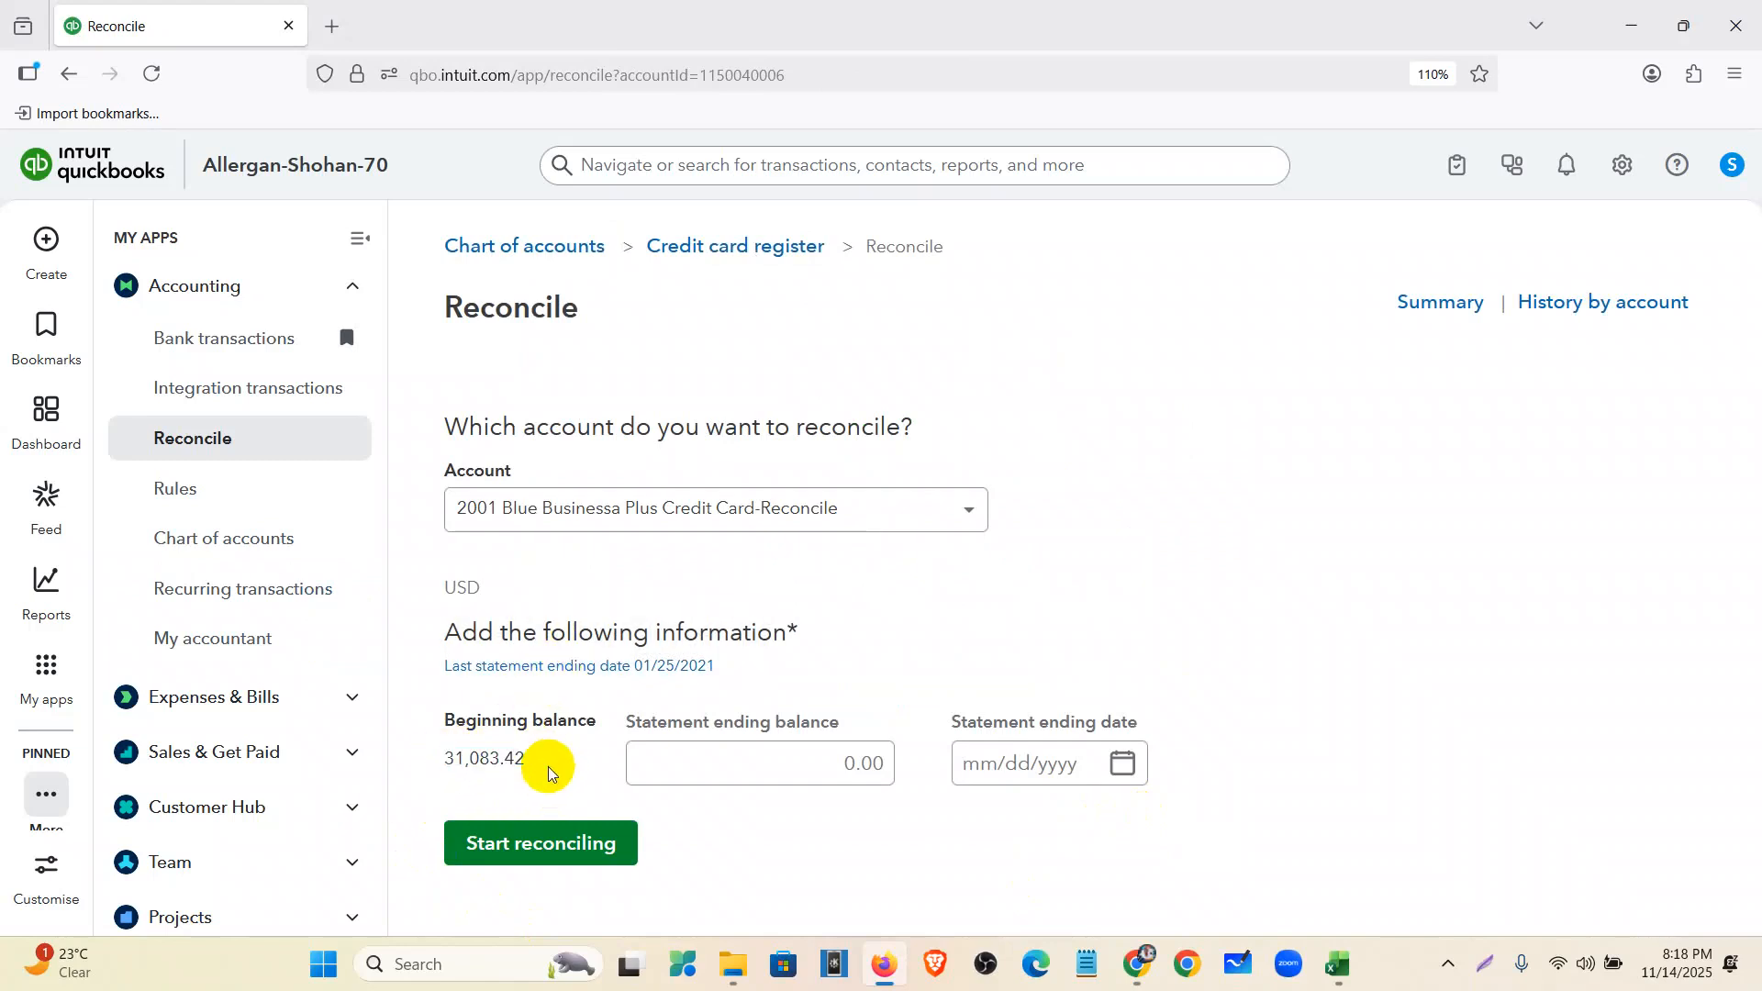
key("super+r")
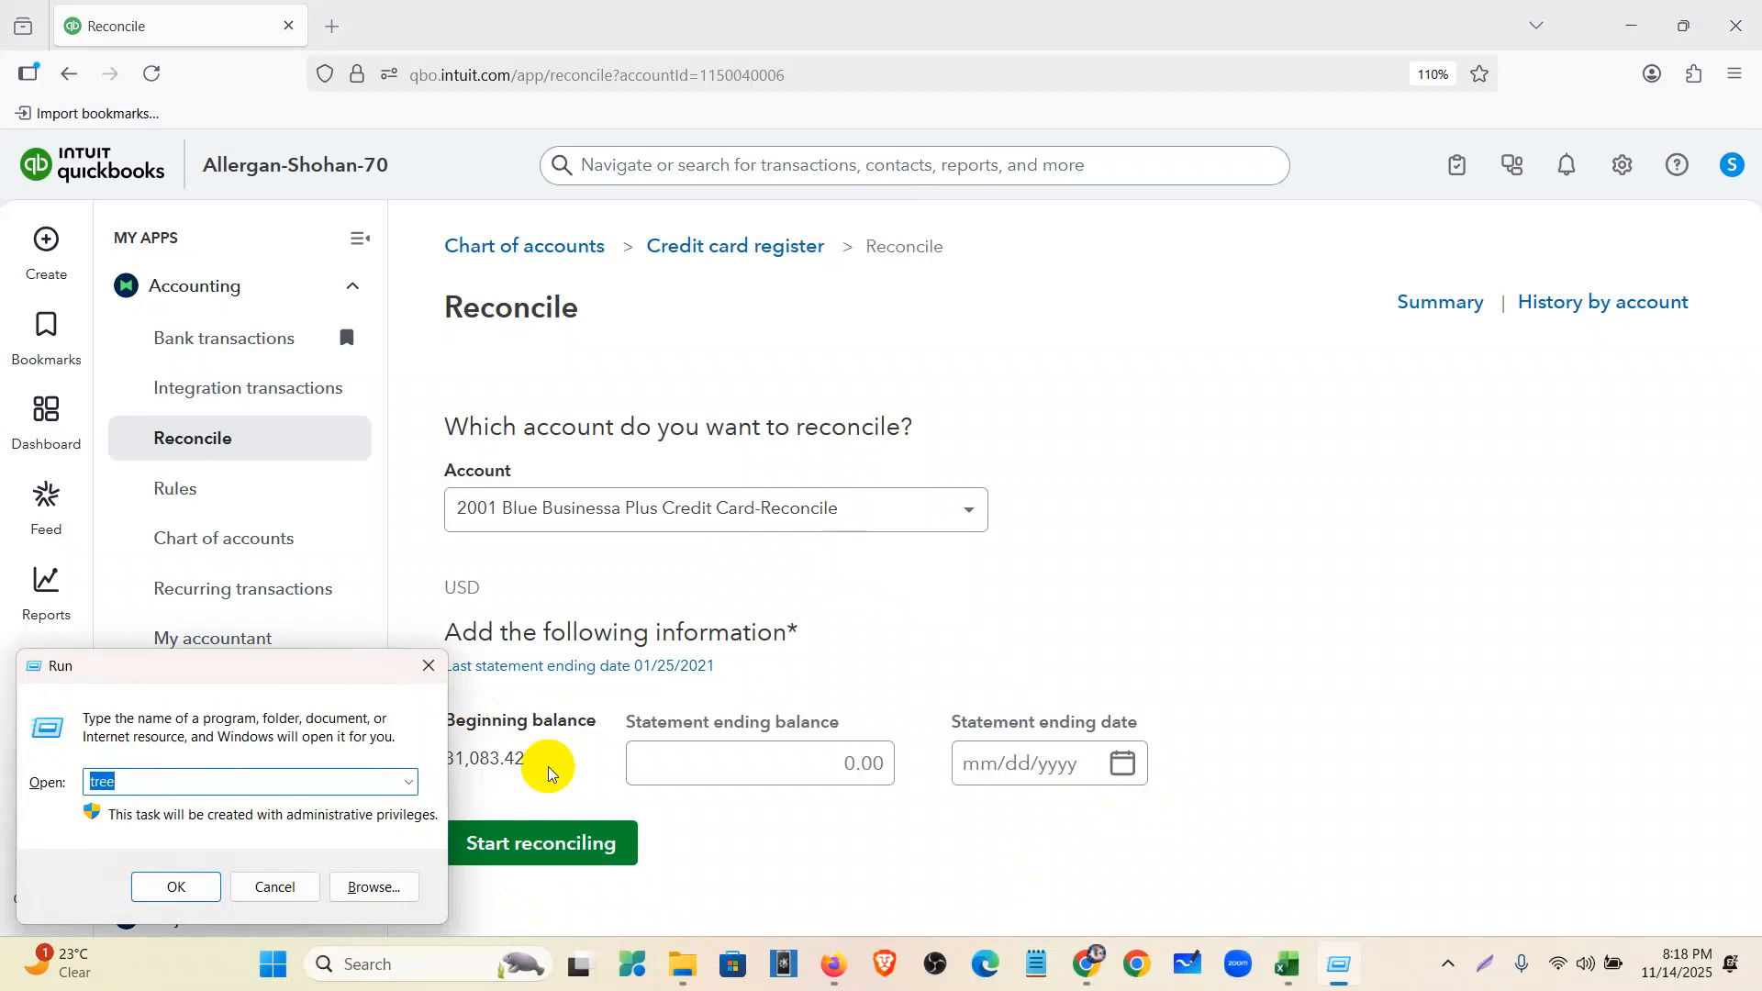
key("Return")
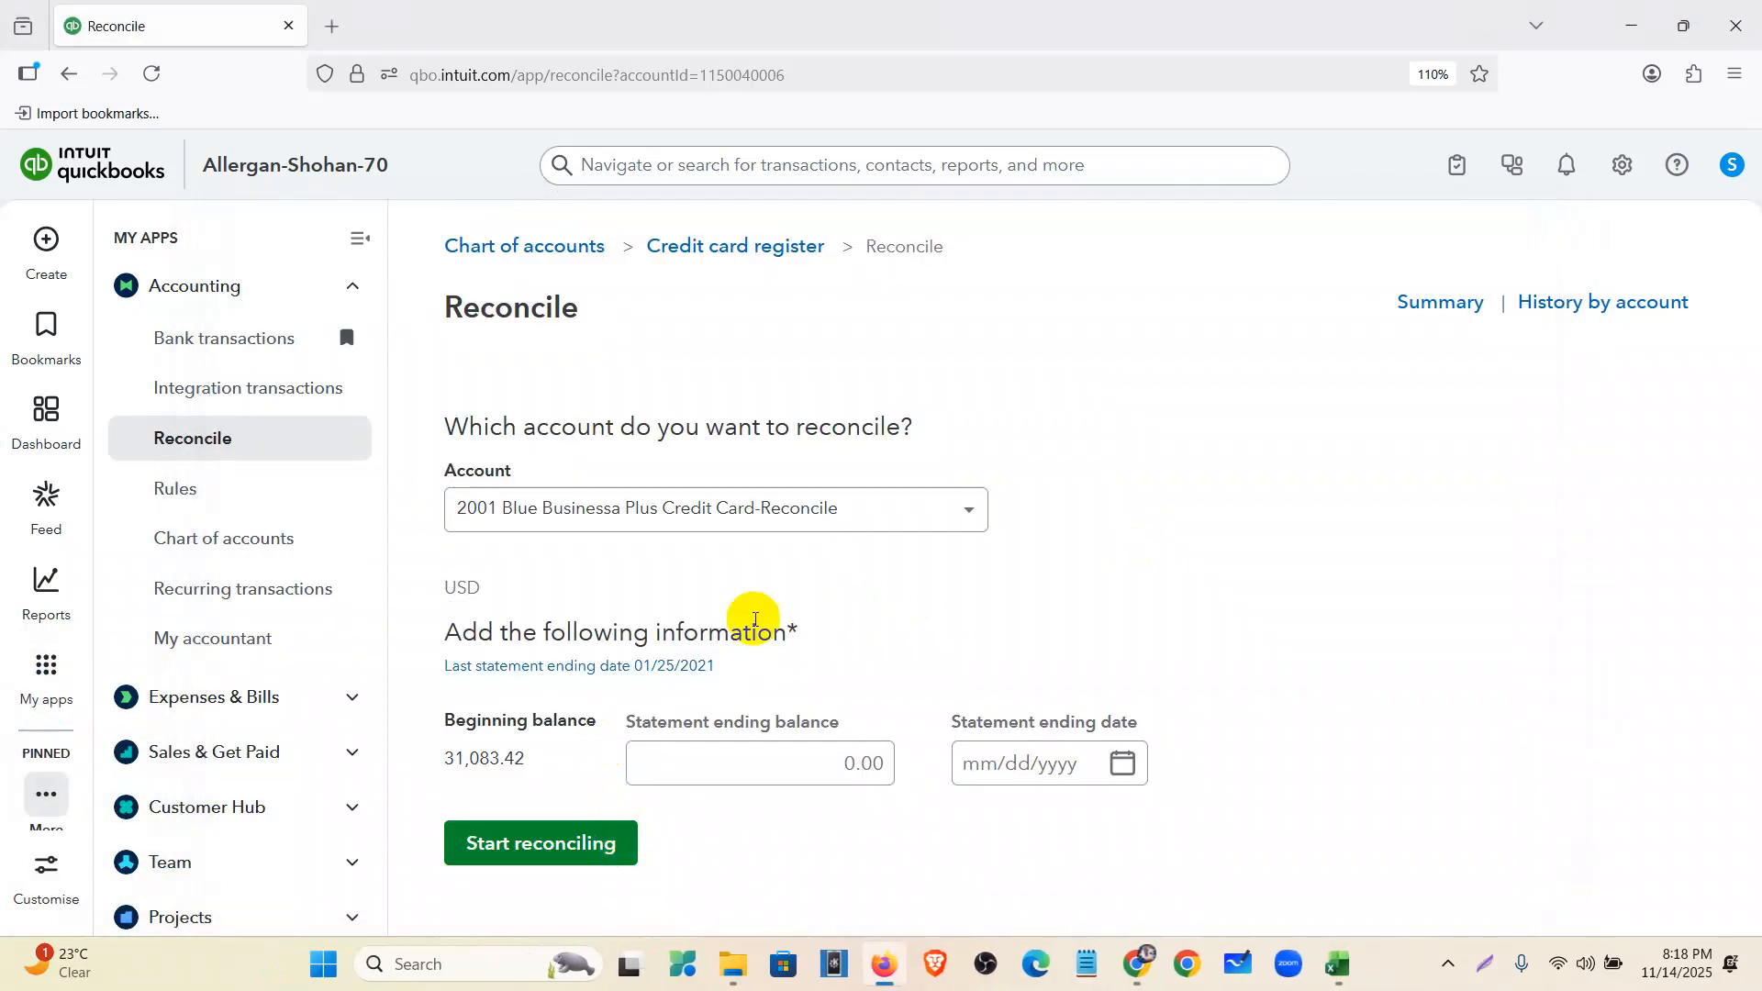
left_click(688, 666)
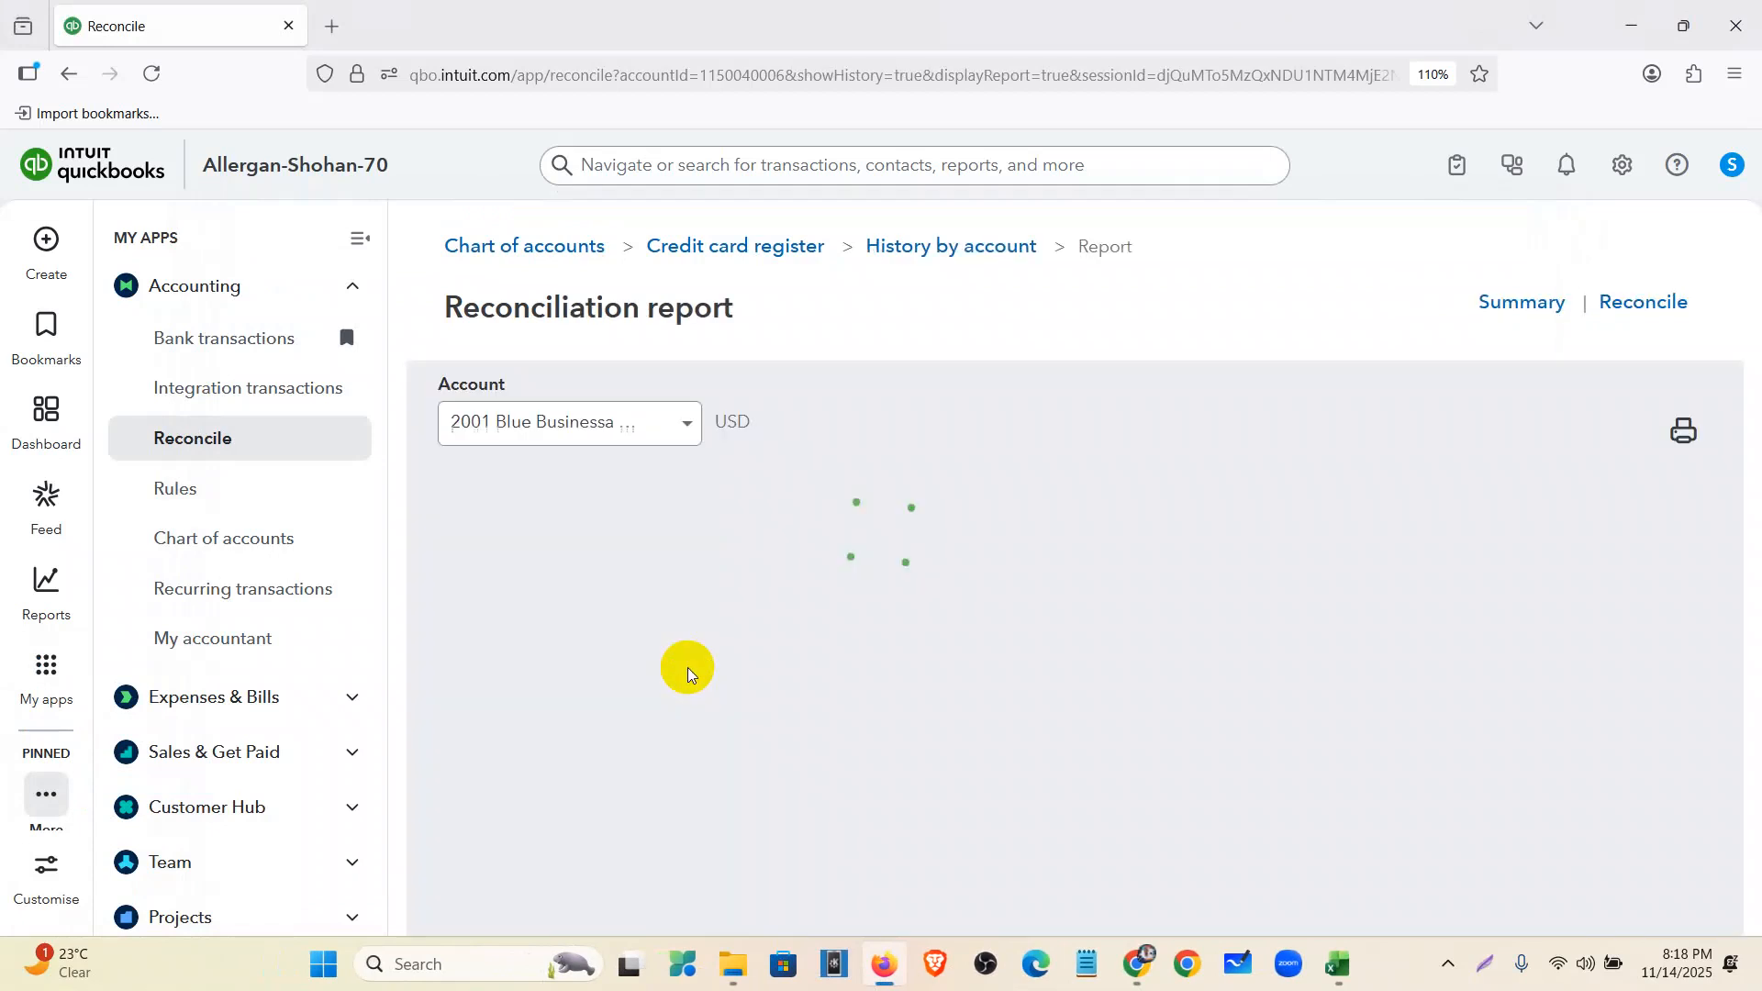
scroll(955, 658, "down", 10)
scroll(1315, 754, "up", 10)
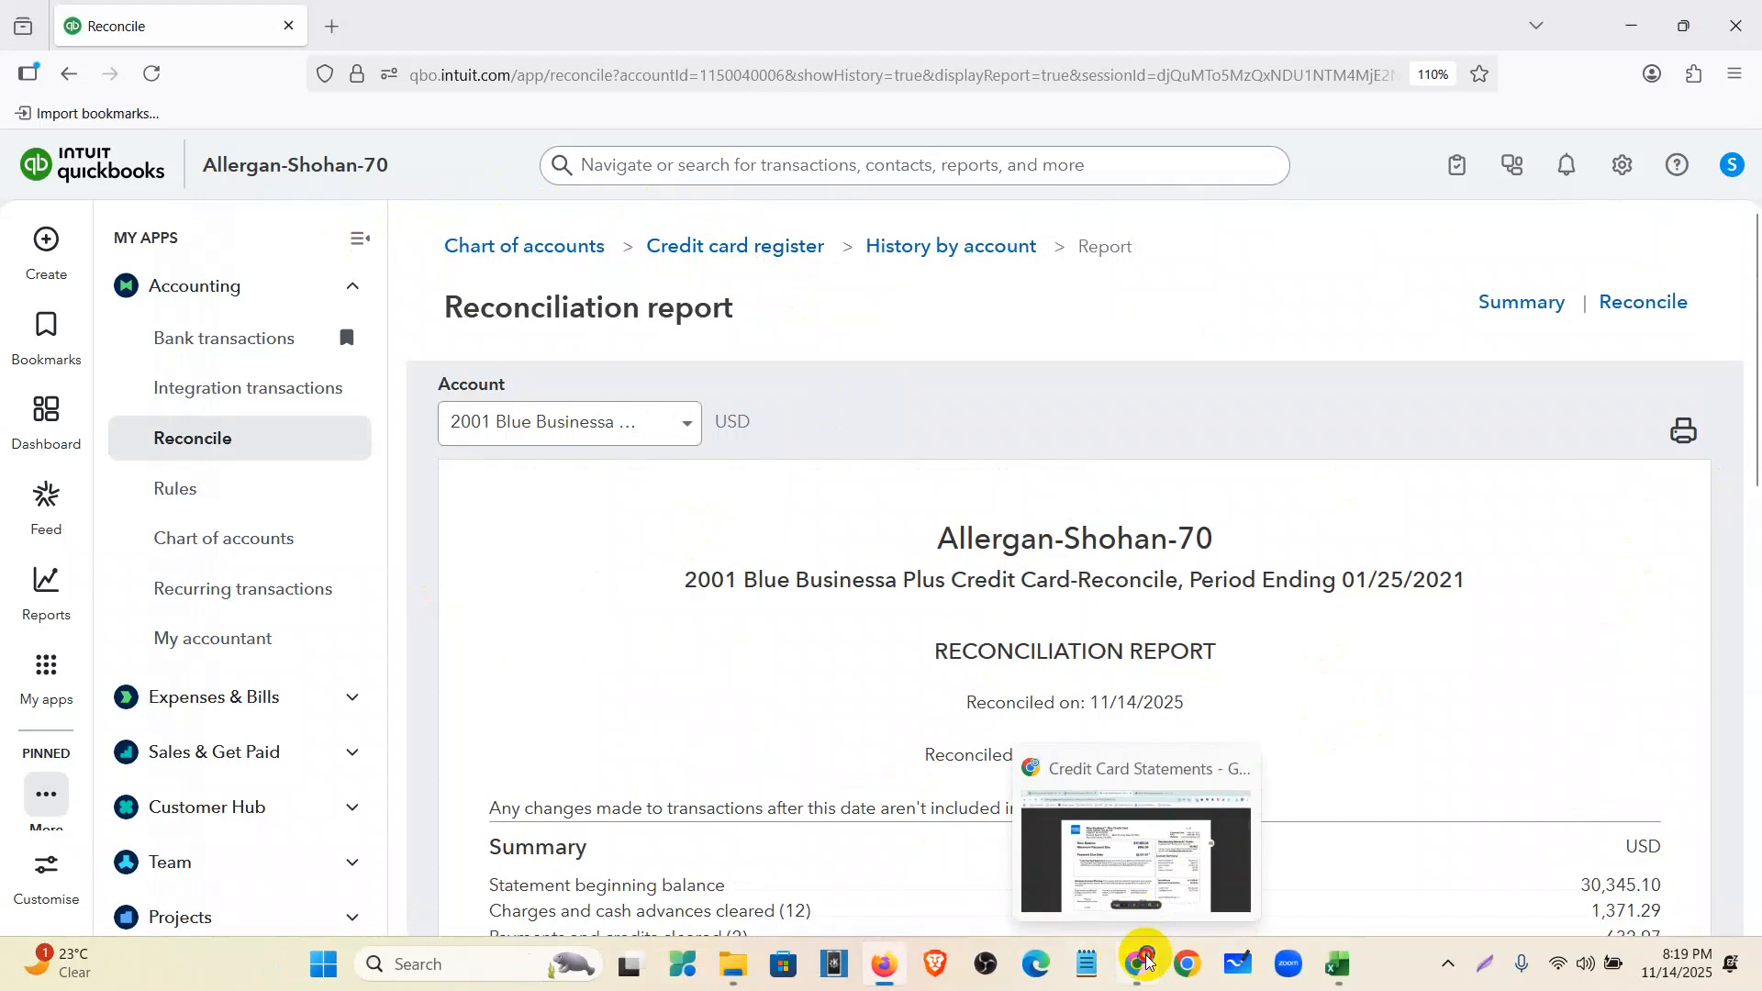
- Return to the Credit Card Statements folder in Drive, closing the PDF preview and zooming out
left_click(1145, 961)
left_click(53, 188)
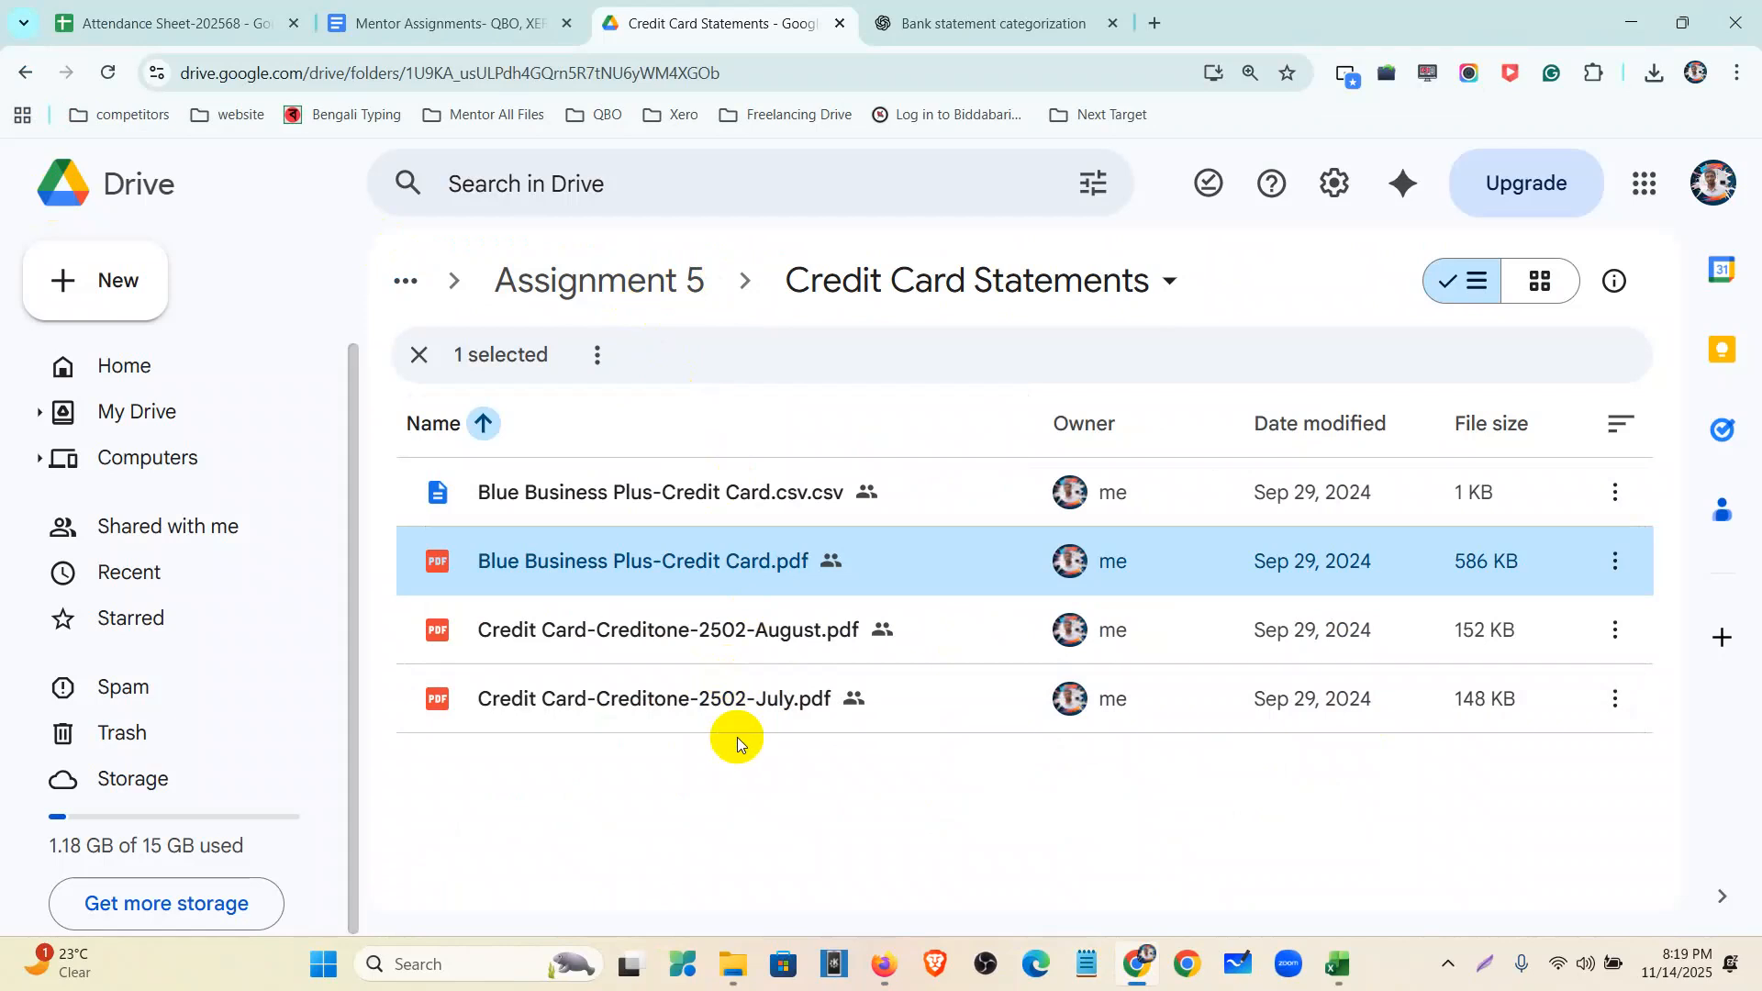
key("ctrl+minus")
- Open Paypal-Dec21 -with paypal fee.xlsx from Assignment 5 and close the bank statement categorization tab
left_click(564, 268)
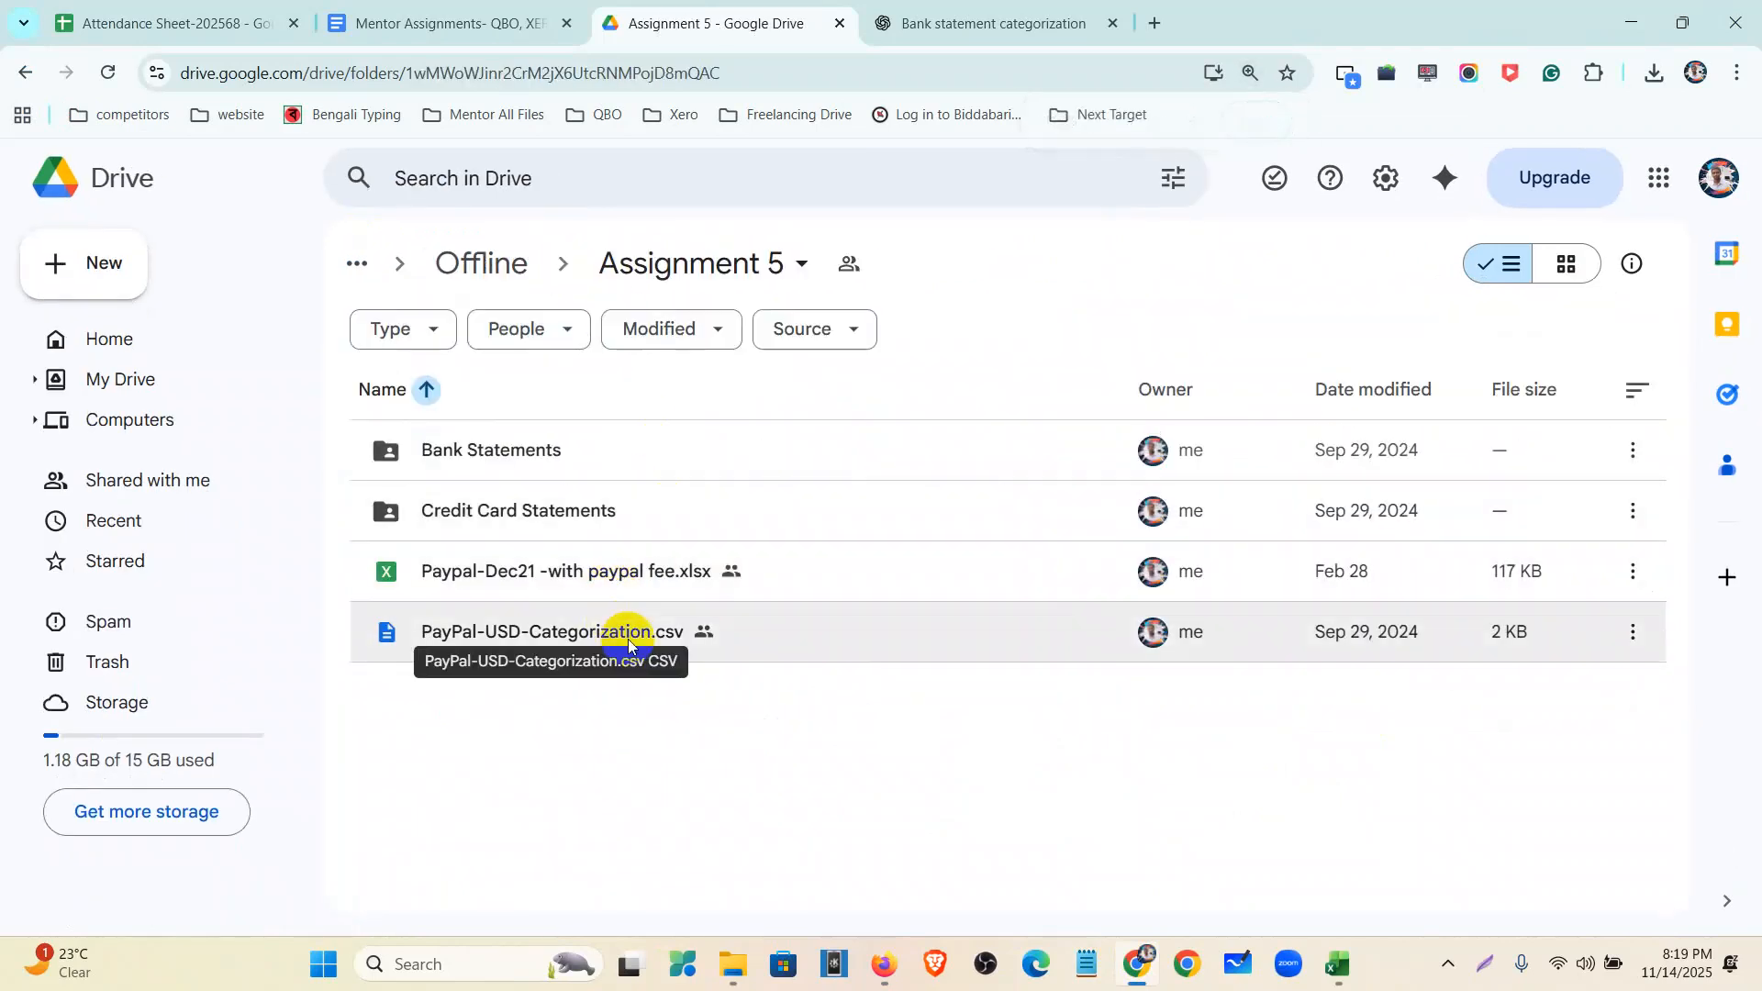
double_click(628, 590)
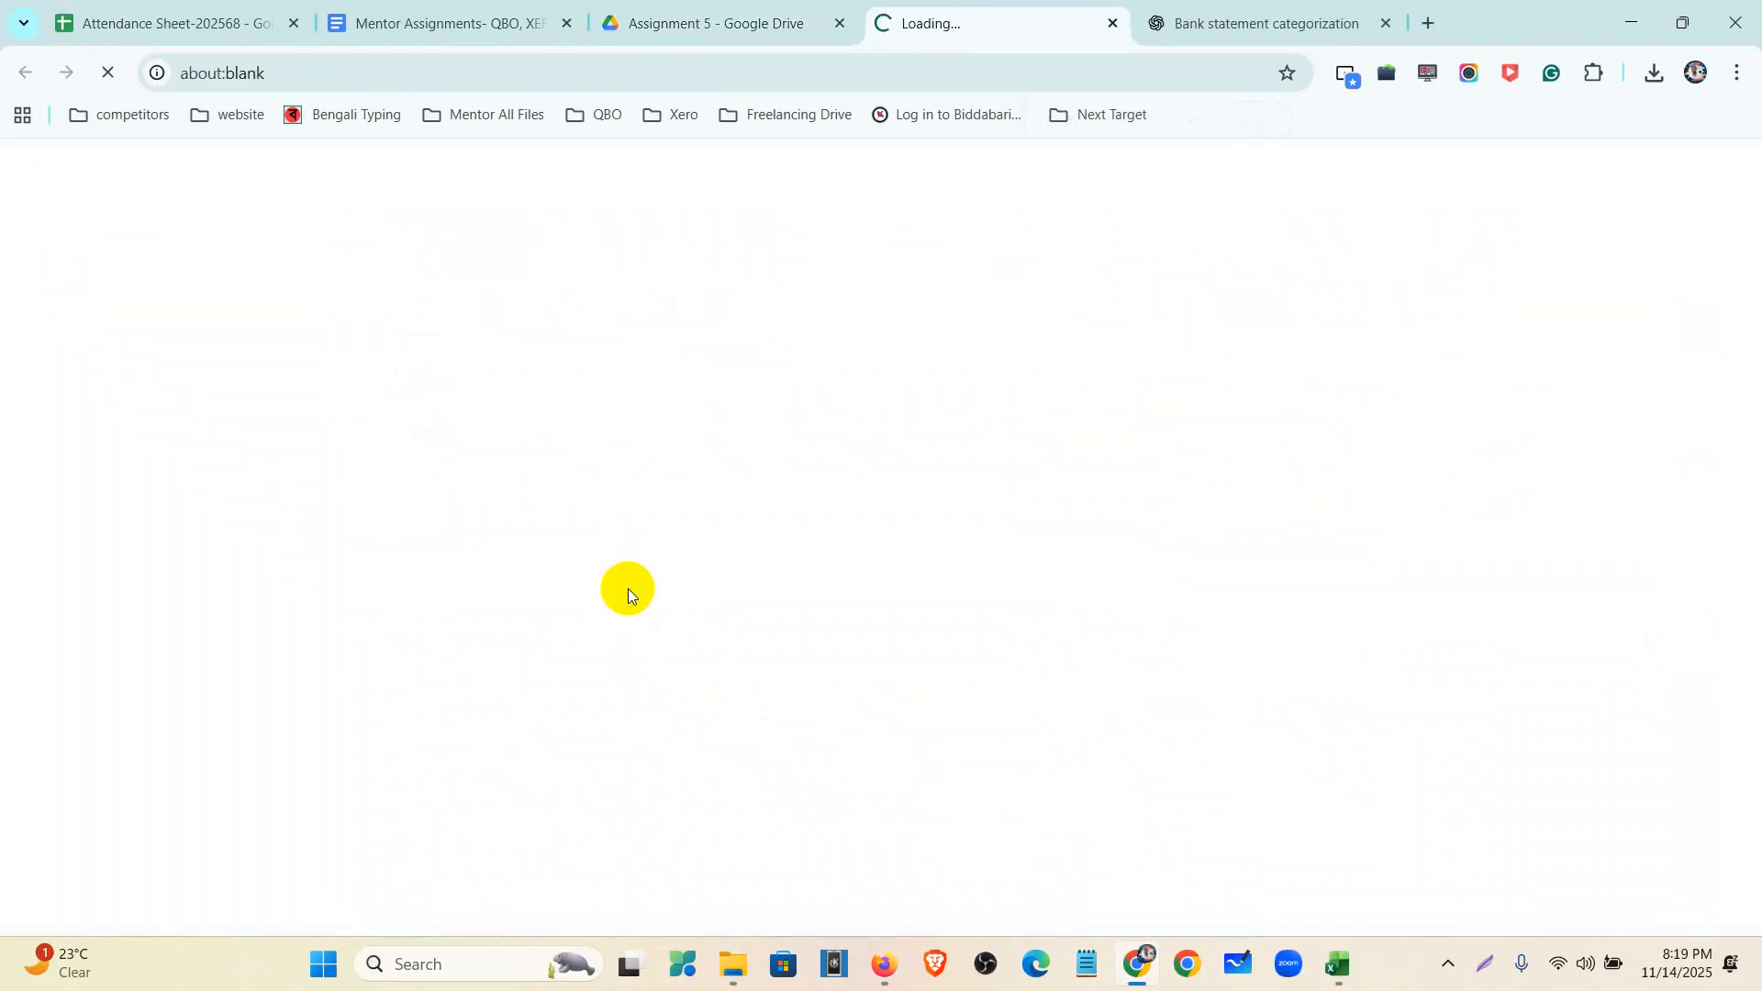
left_click(1391, 27)
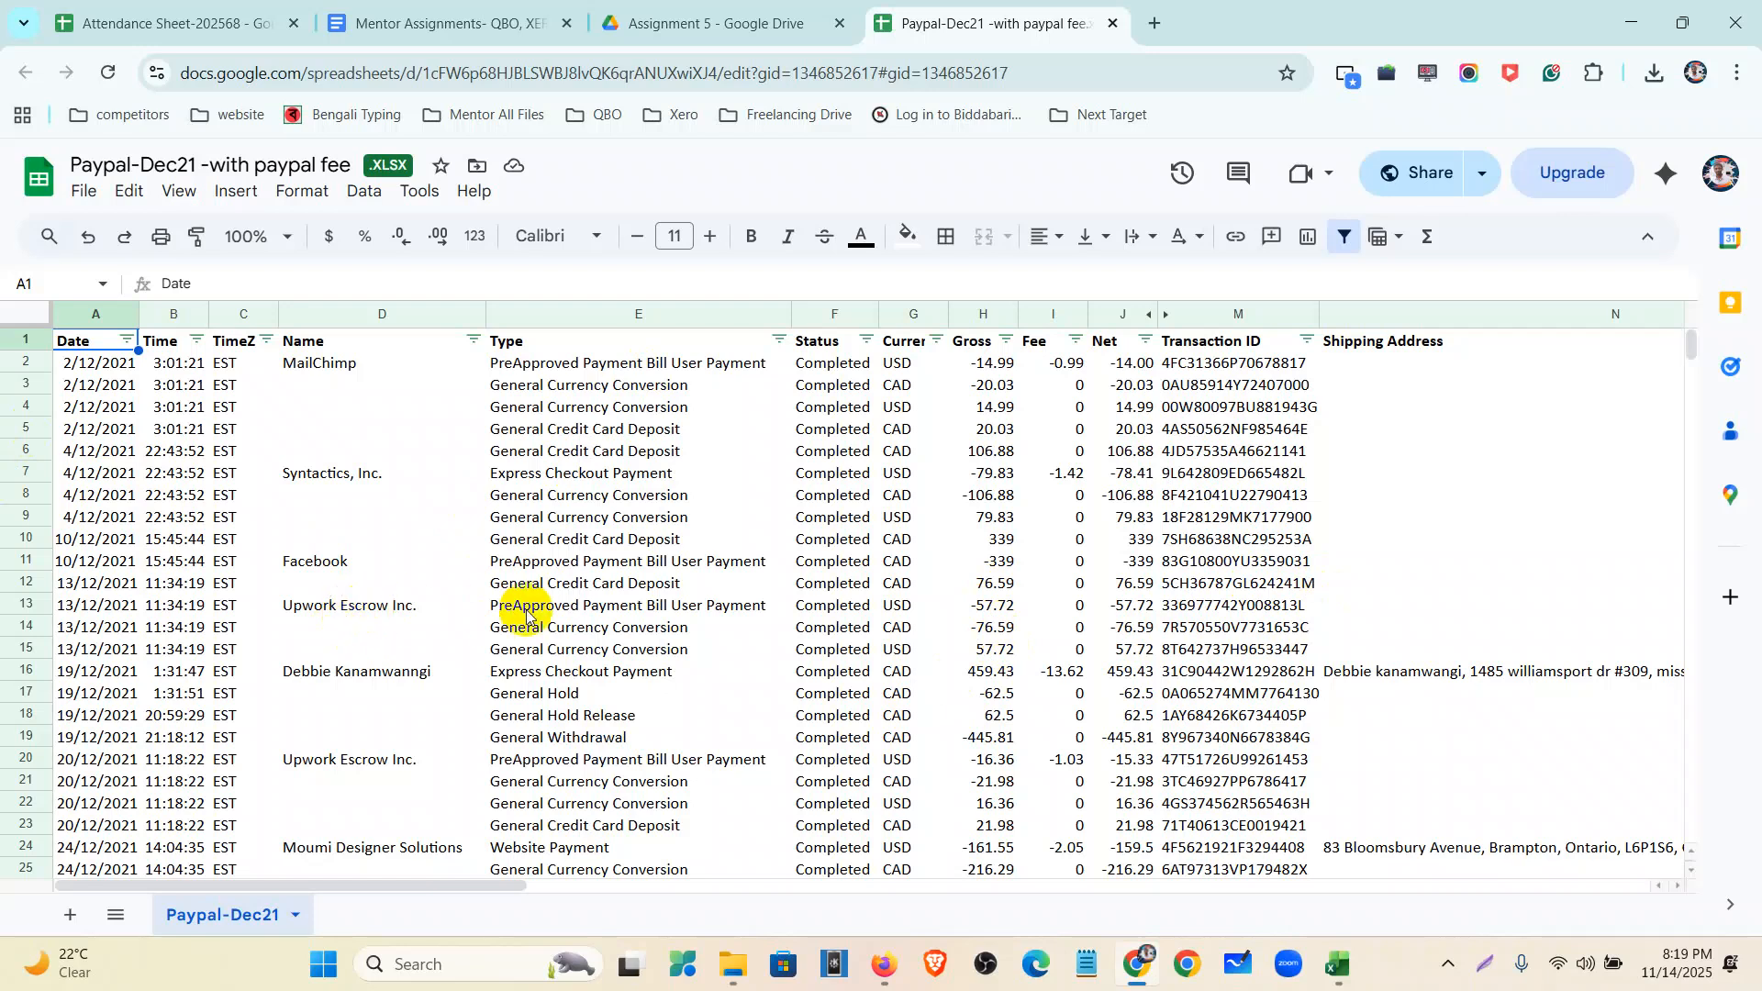
scroll(527, 624, "down", 20)
scroll(526, 629, "up", 20)
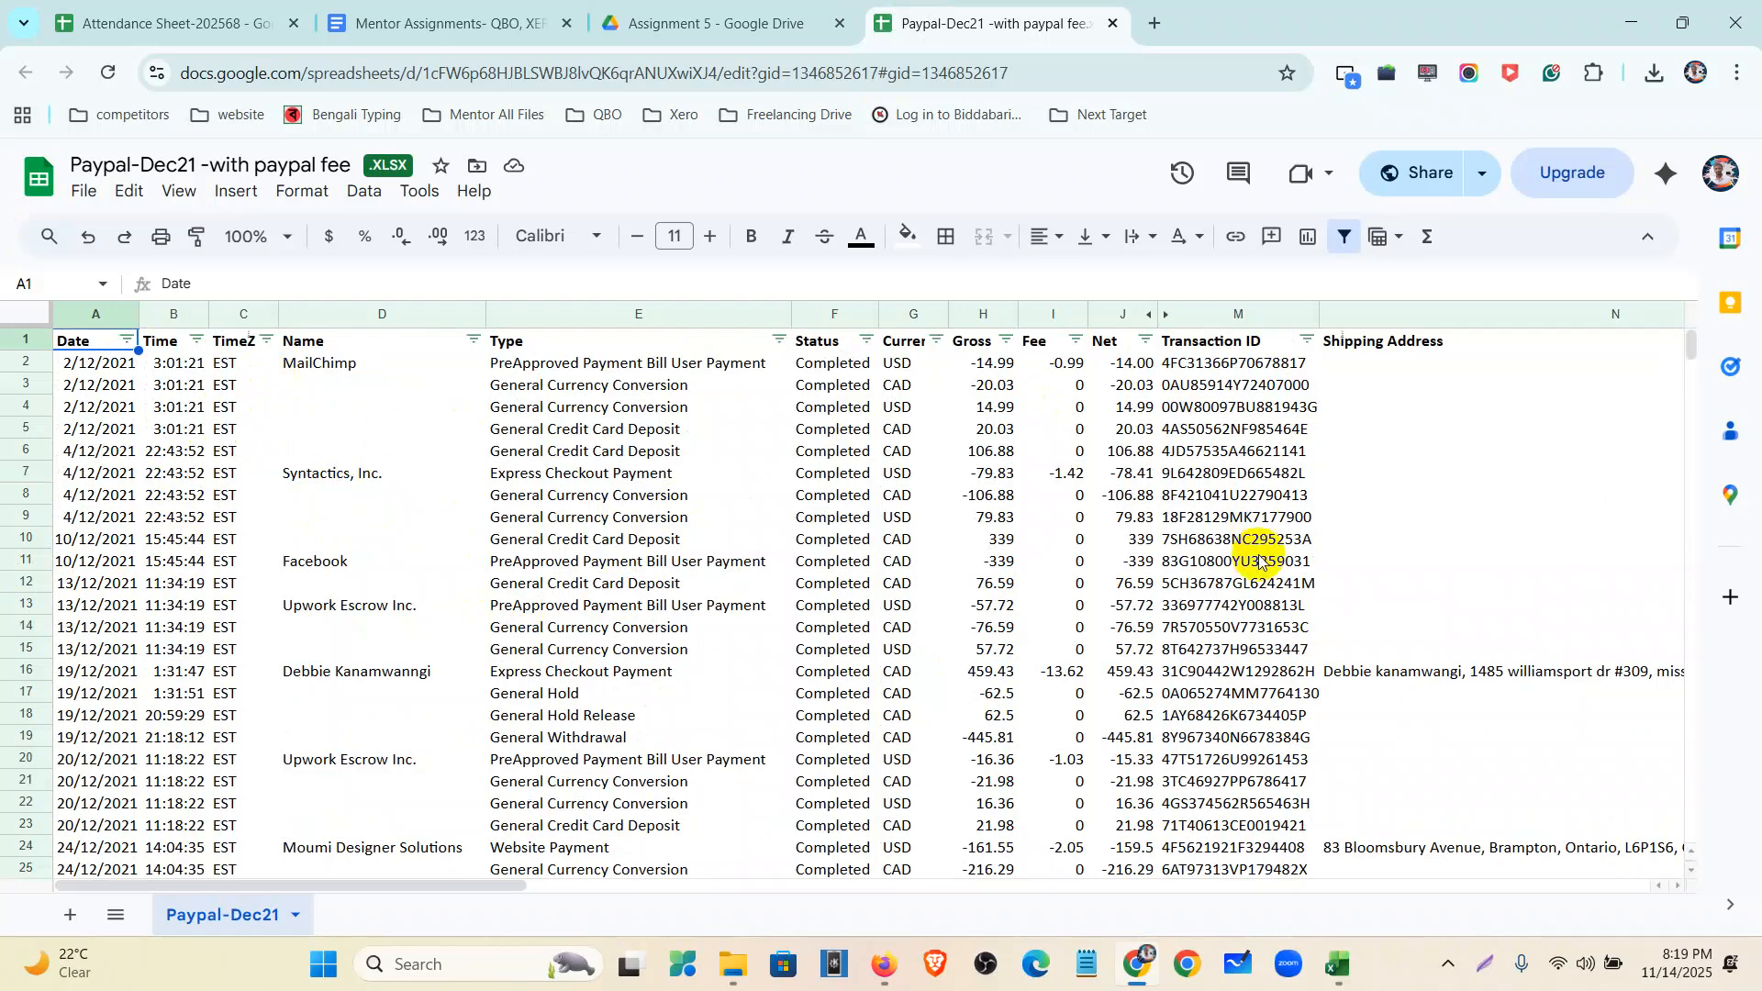
left_click_drag(492, 883, 392, 978)
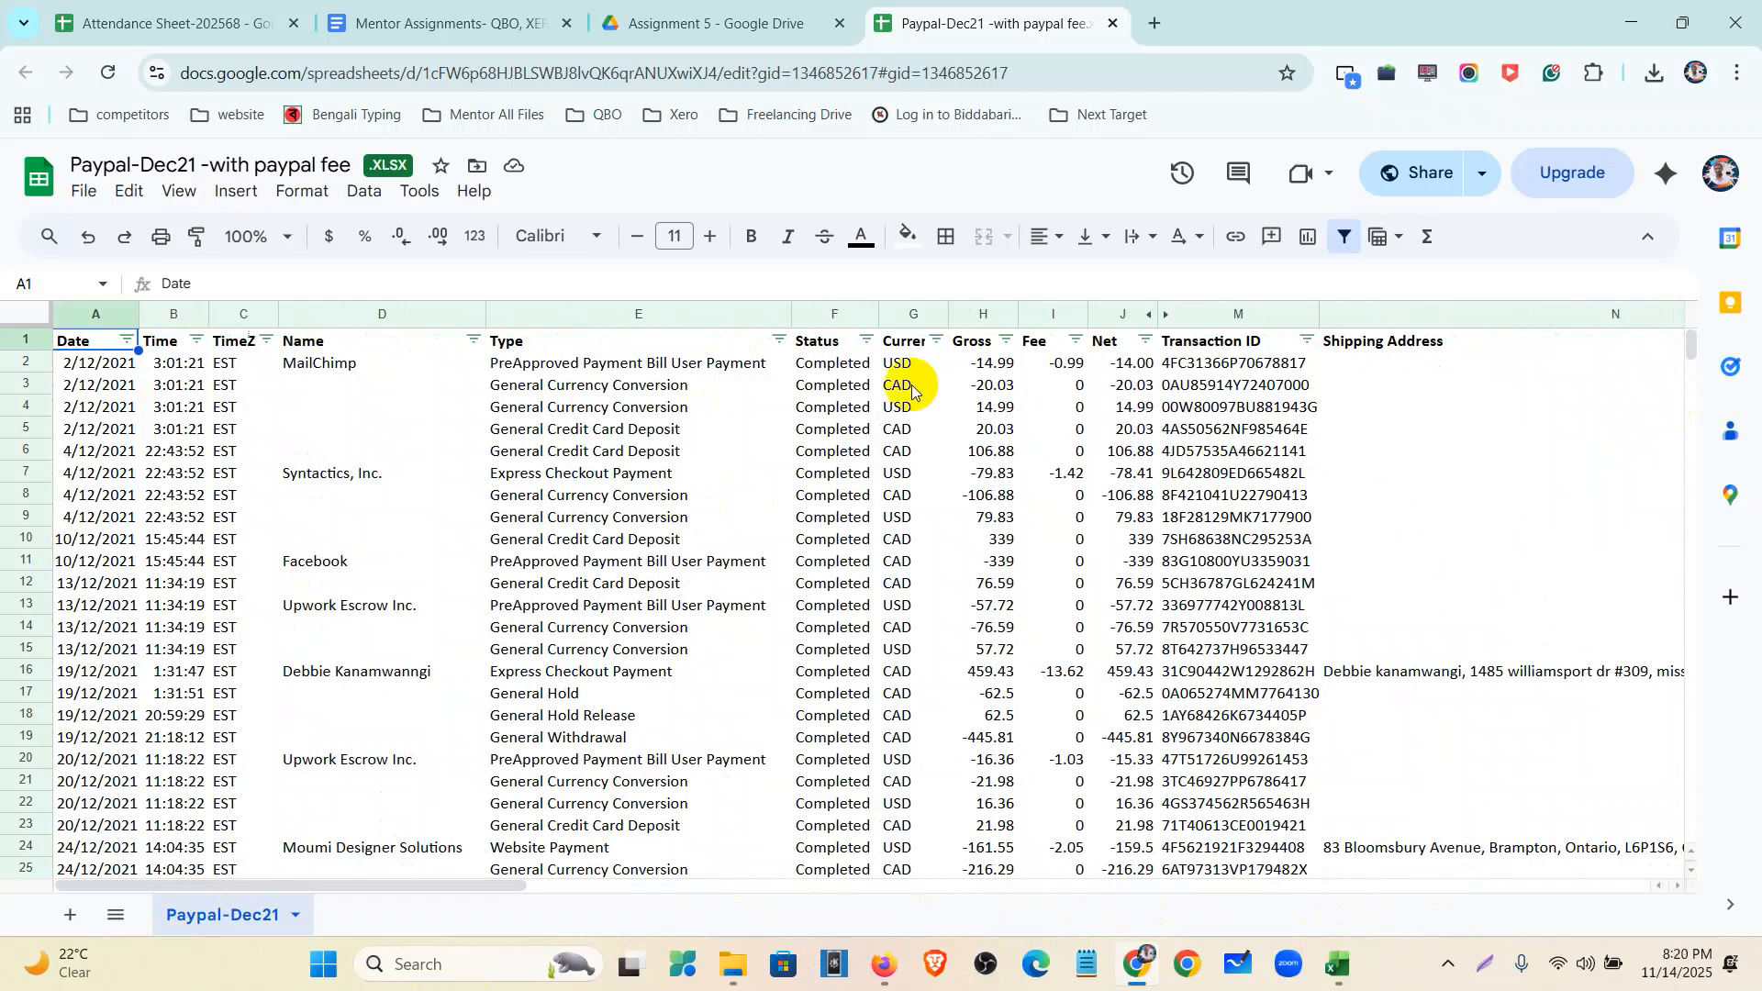
scroll(911, 390, "down", 5)
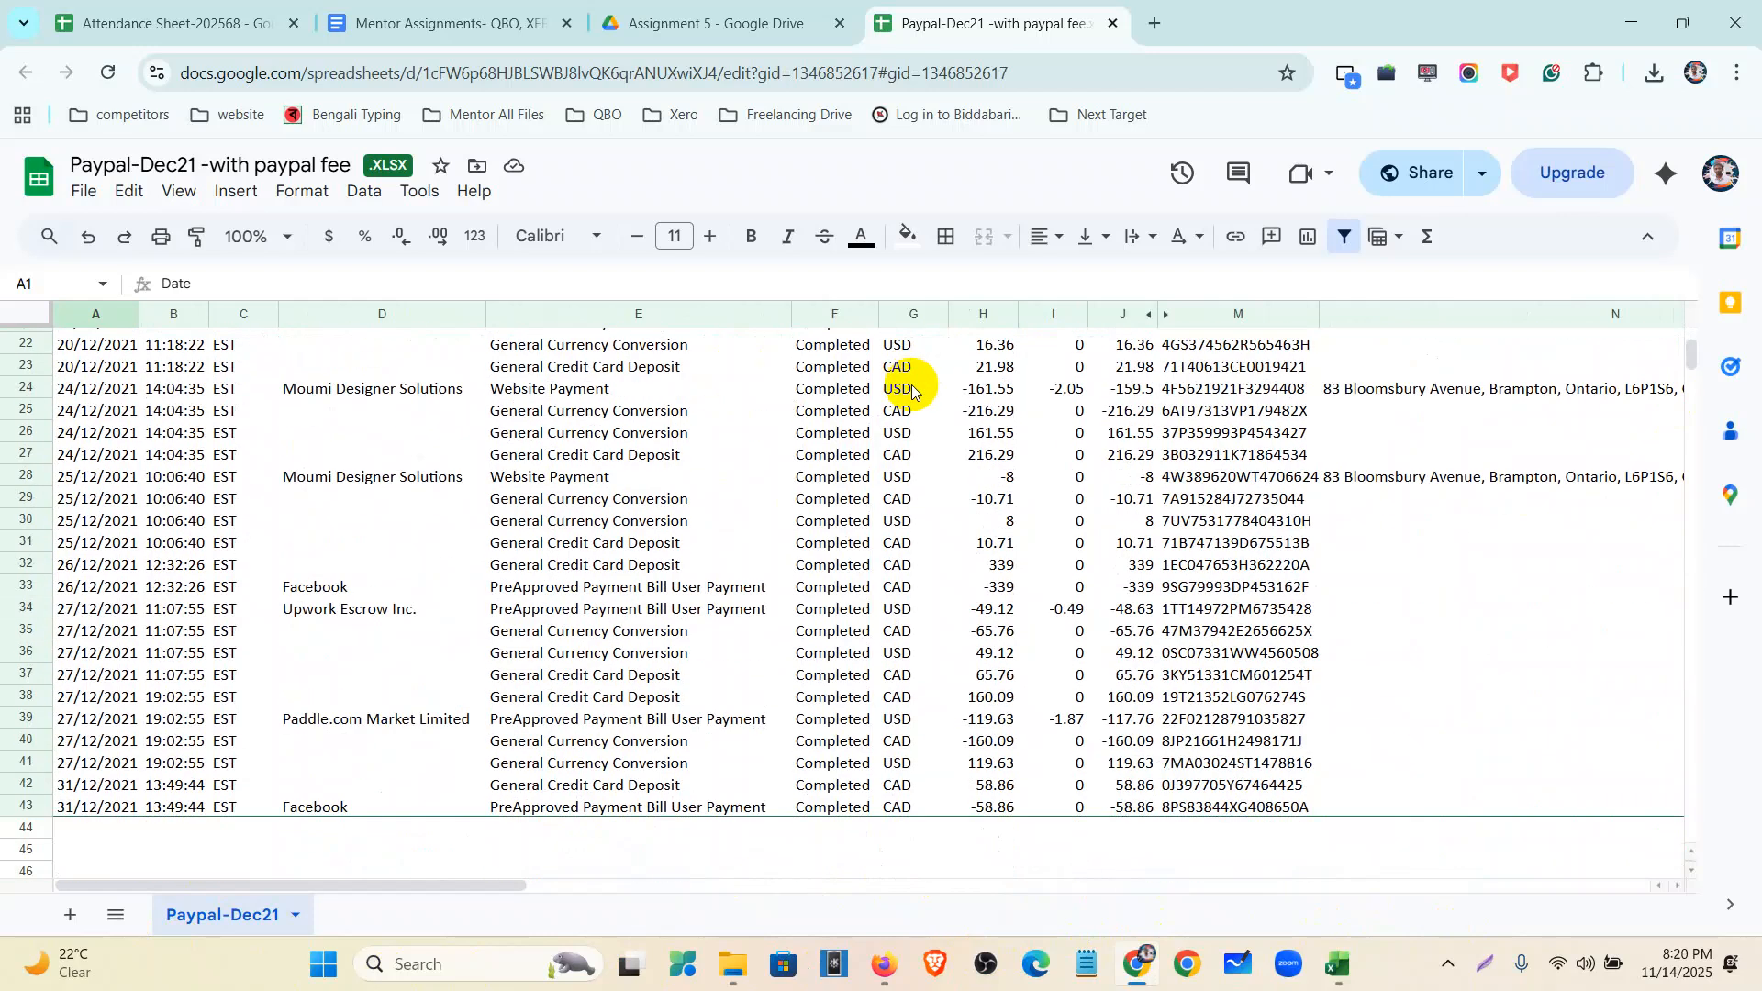
scroll(912, 390, "up", 5)
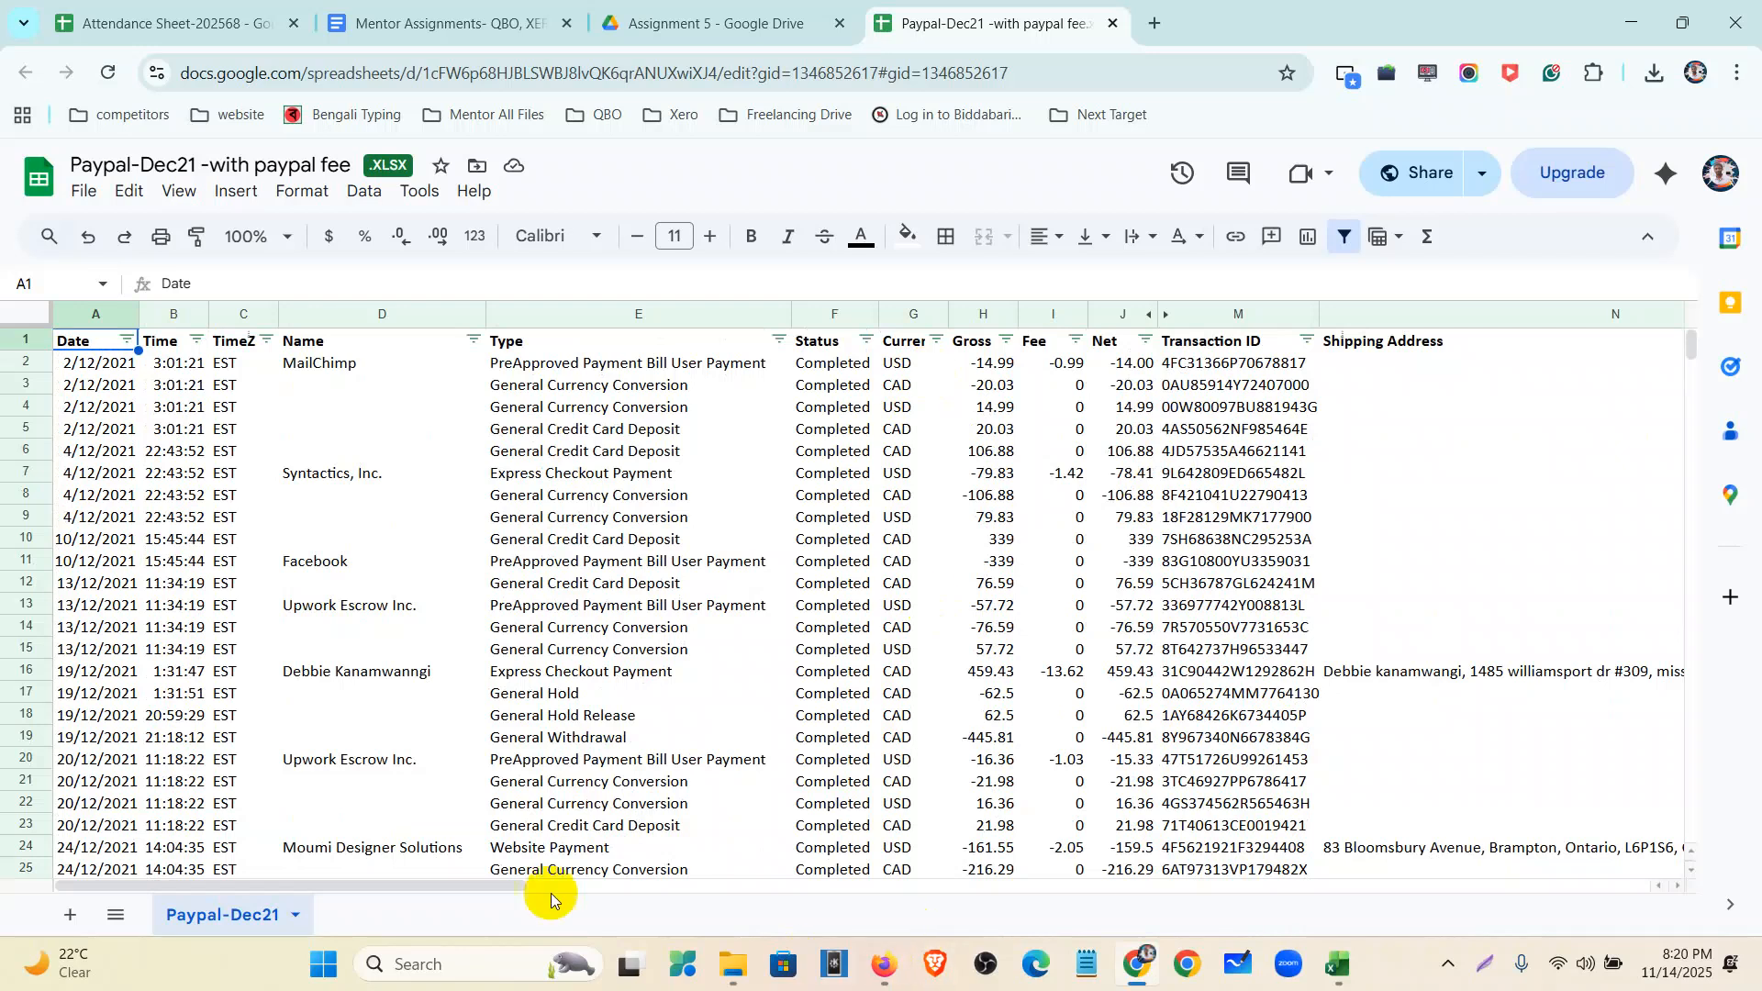
left_click_drag(481, 886, 363, 897)
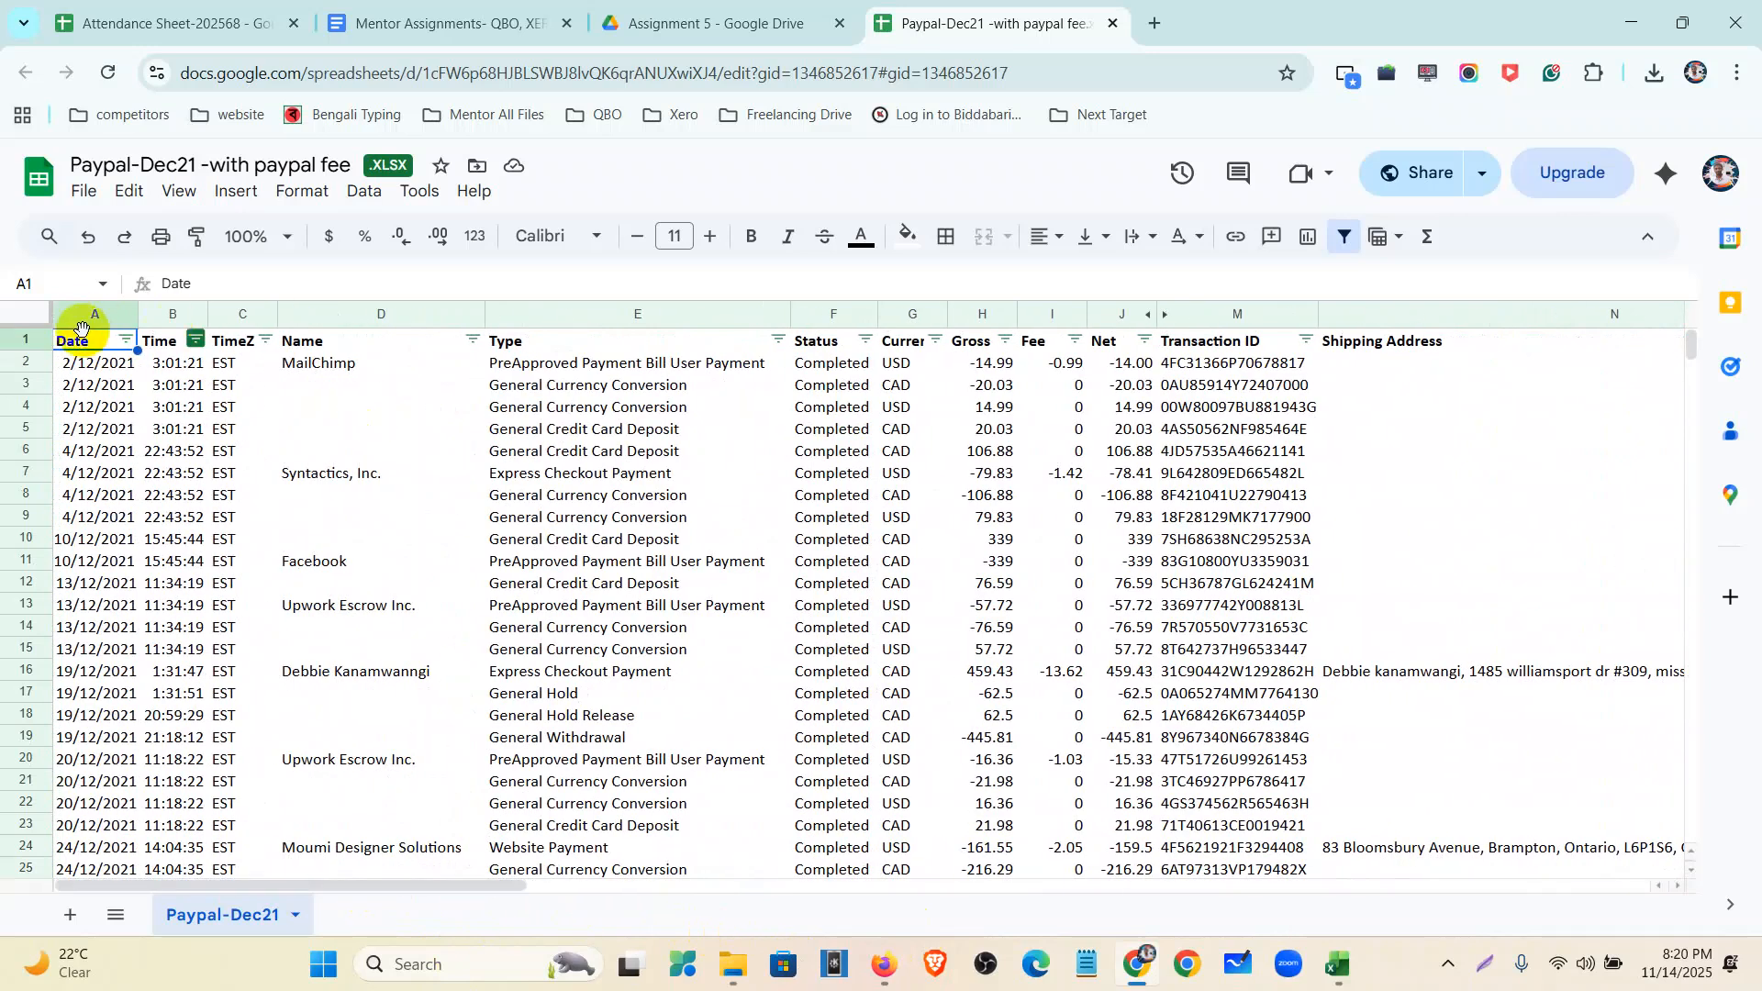
left_click(28, 363)
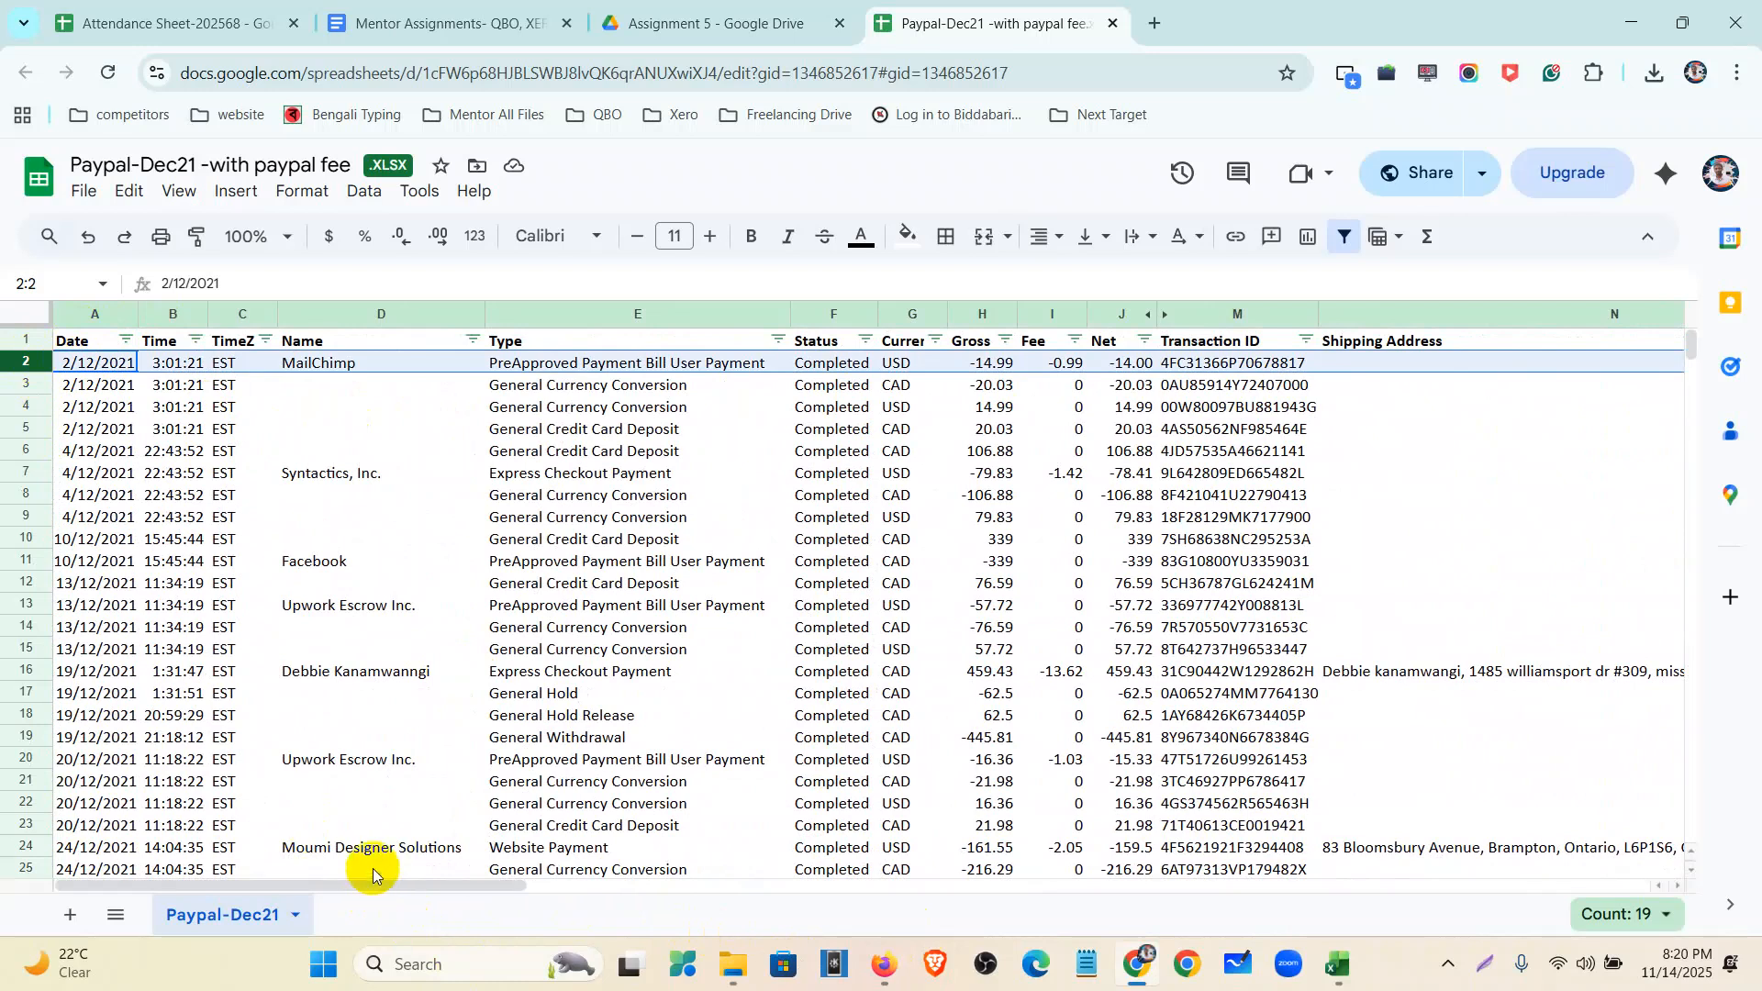
left_click_drag(372, 884, 1003, 891)
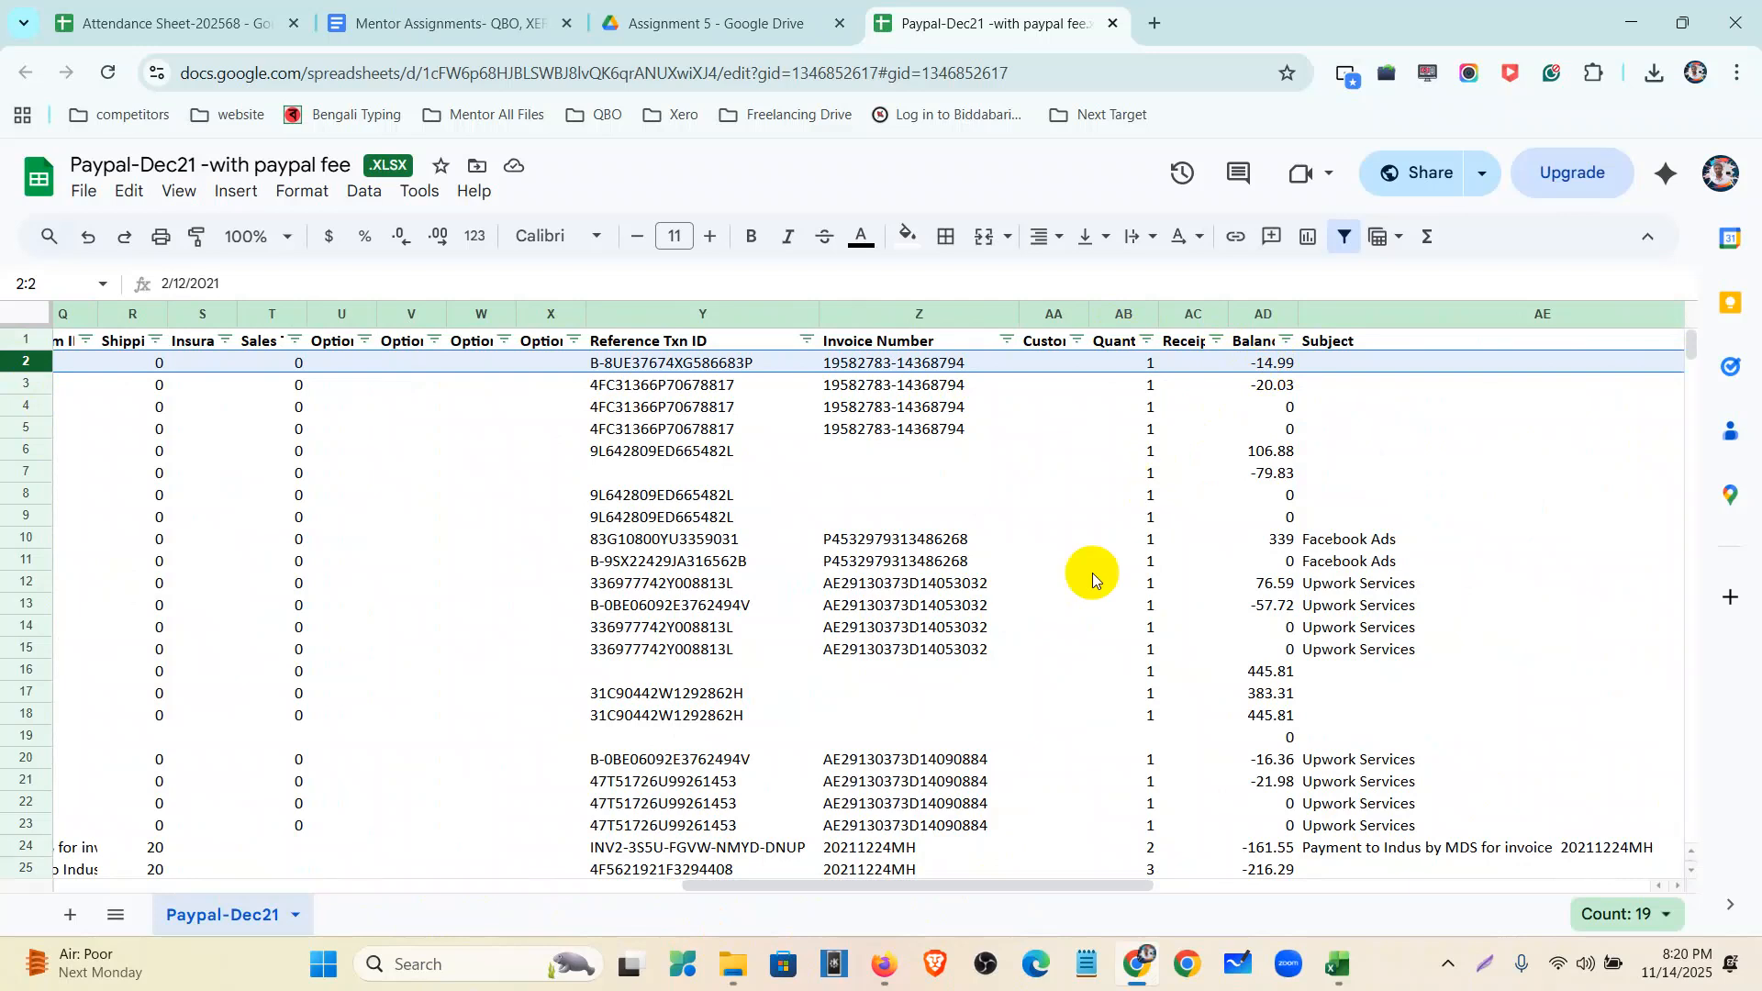
left_click_drag(976, 892, 419, 840)
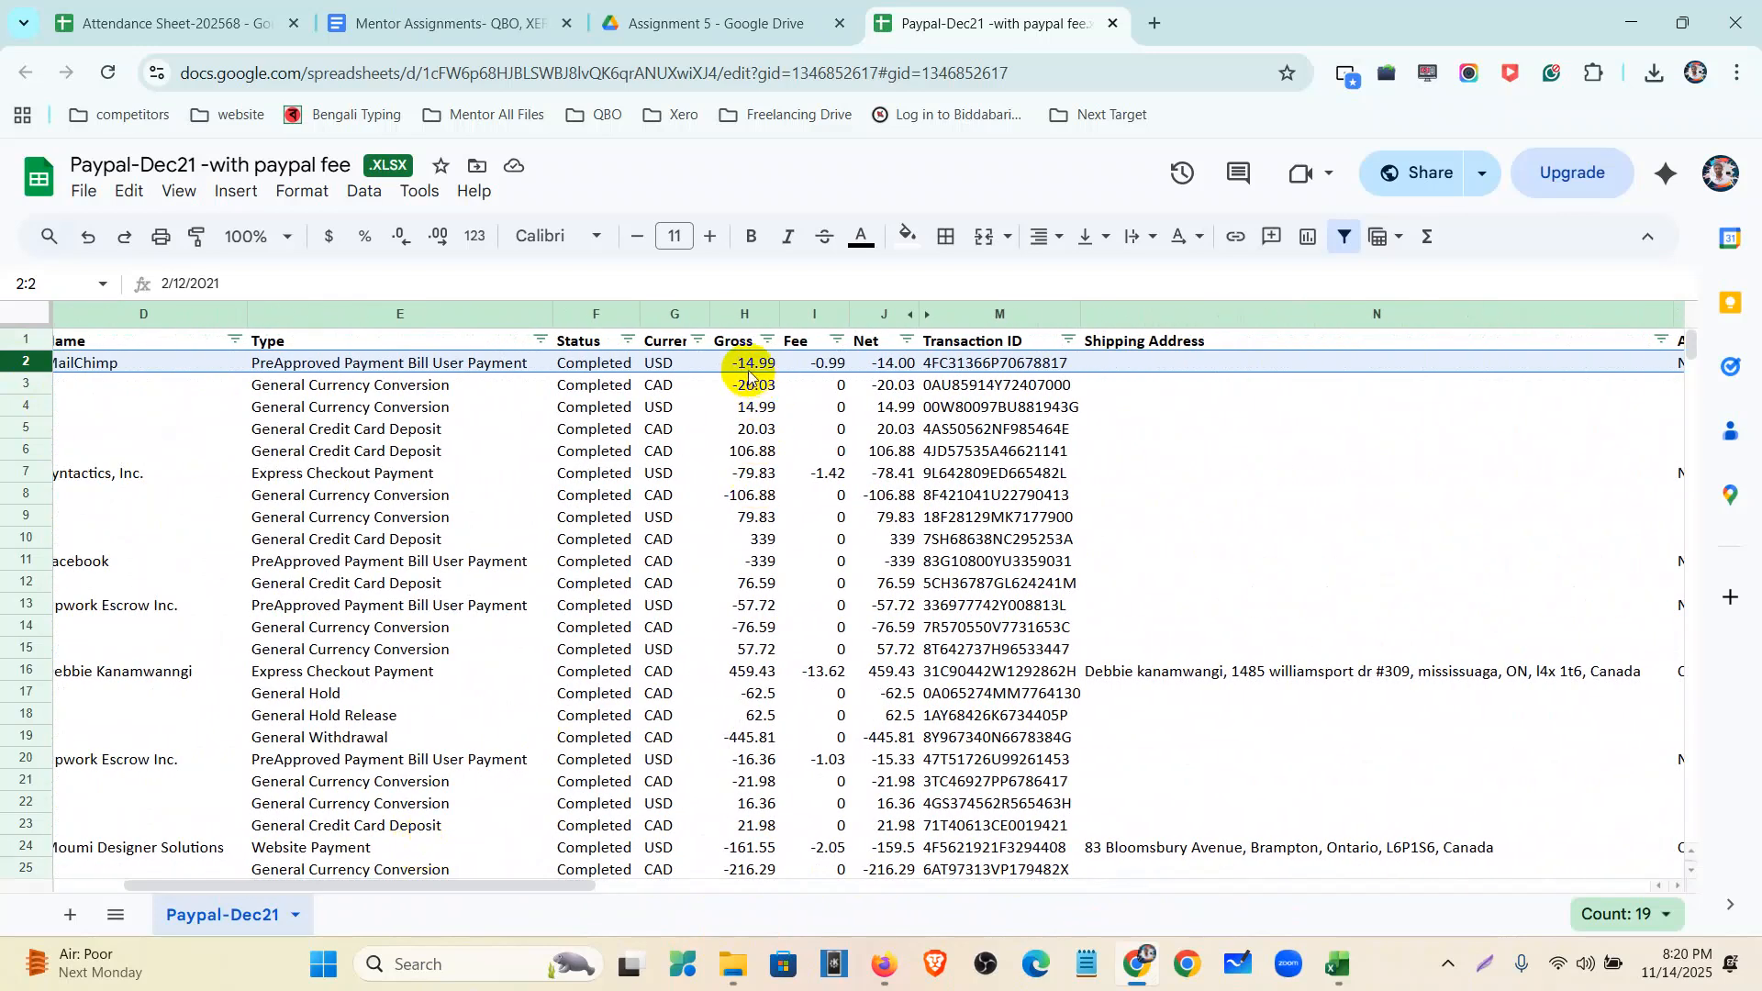
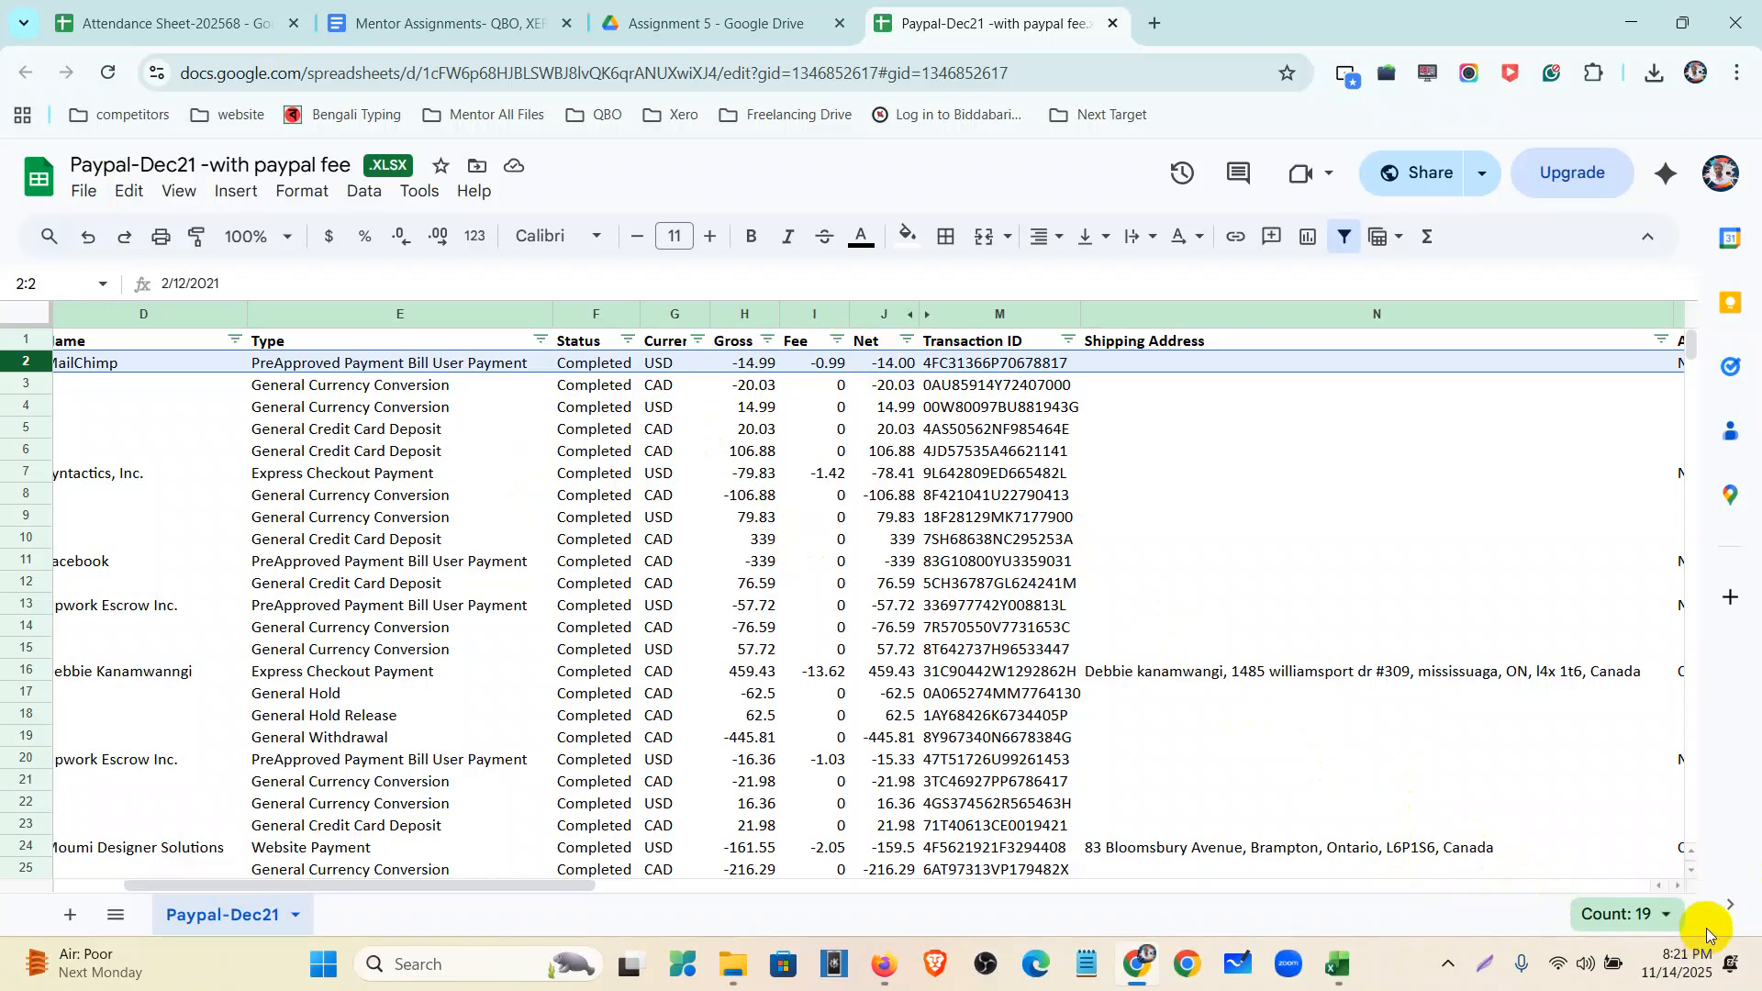
- Close the Blue Business Plus-Credit Card.csv workbook in Excel, discarding its unsaved changes
left_click(1337, 964)
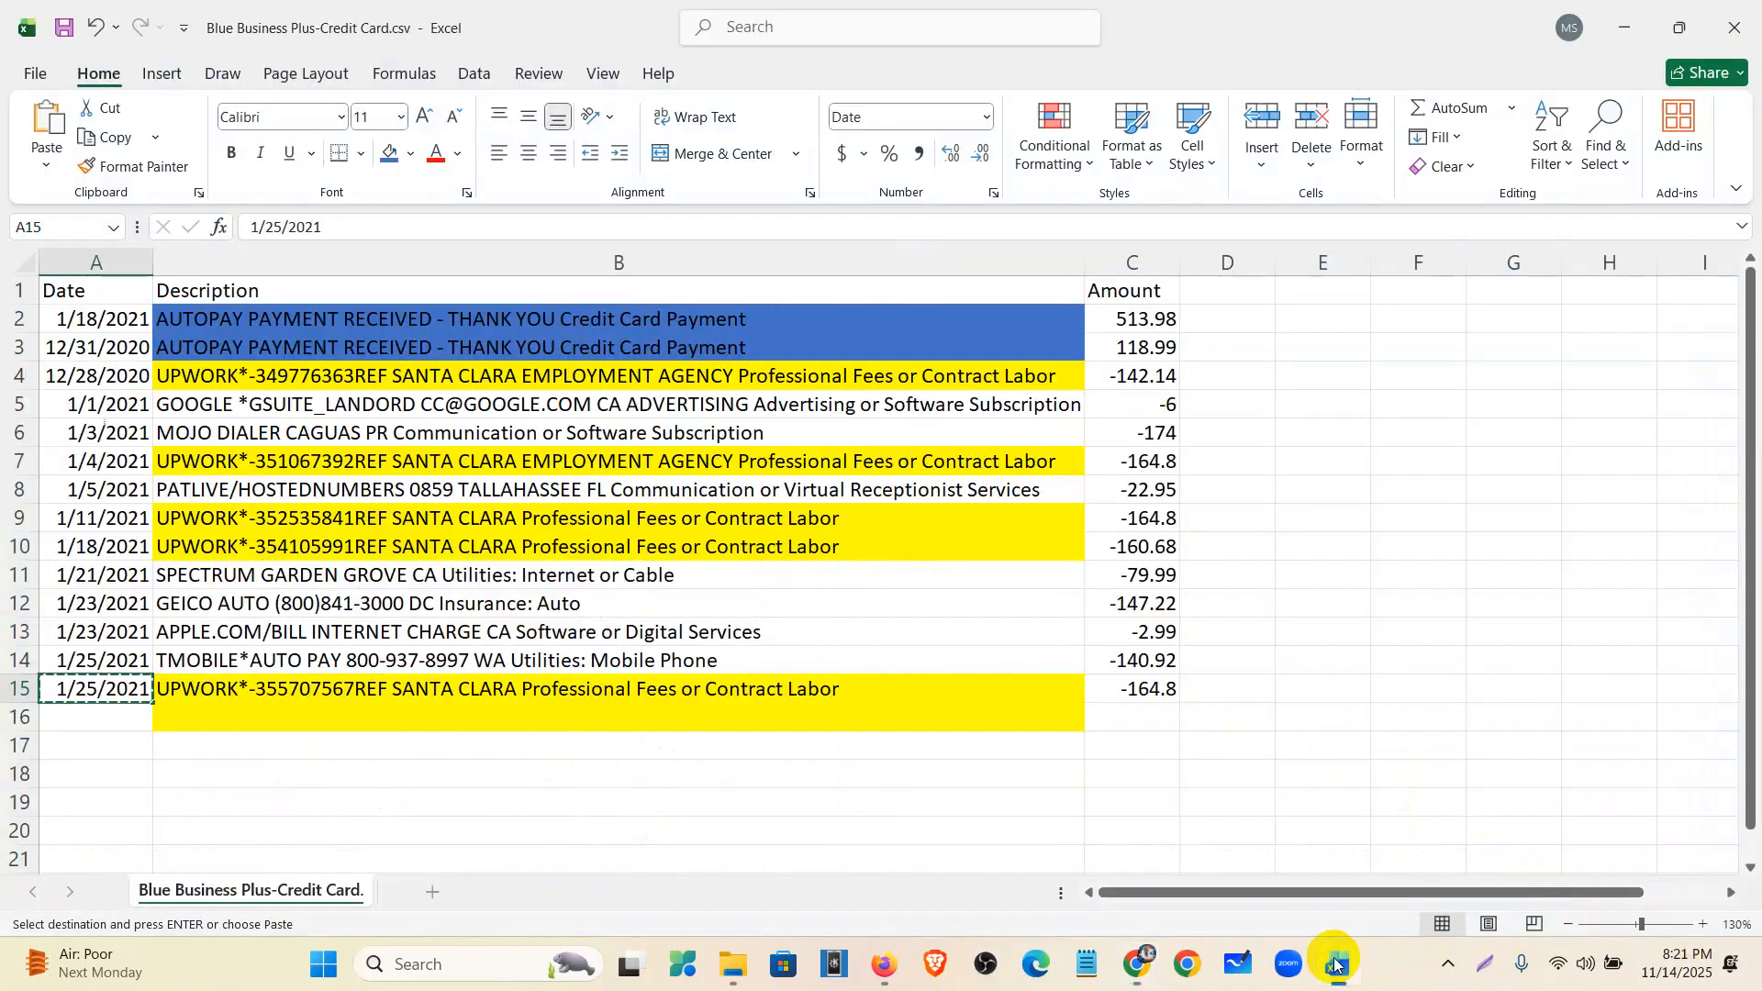
left_click(1744, 26)
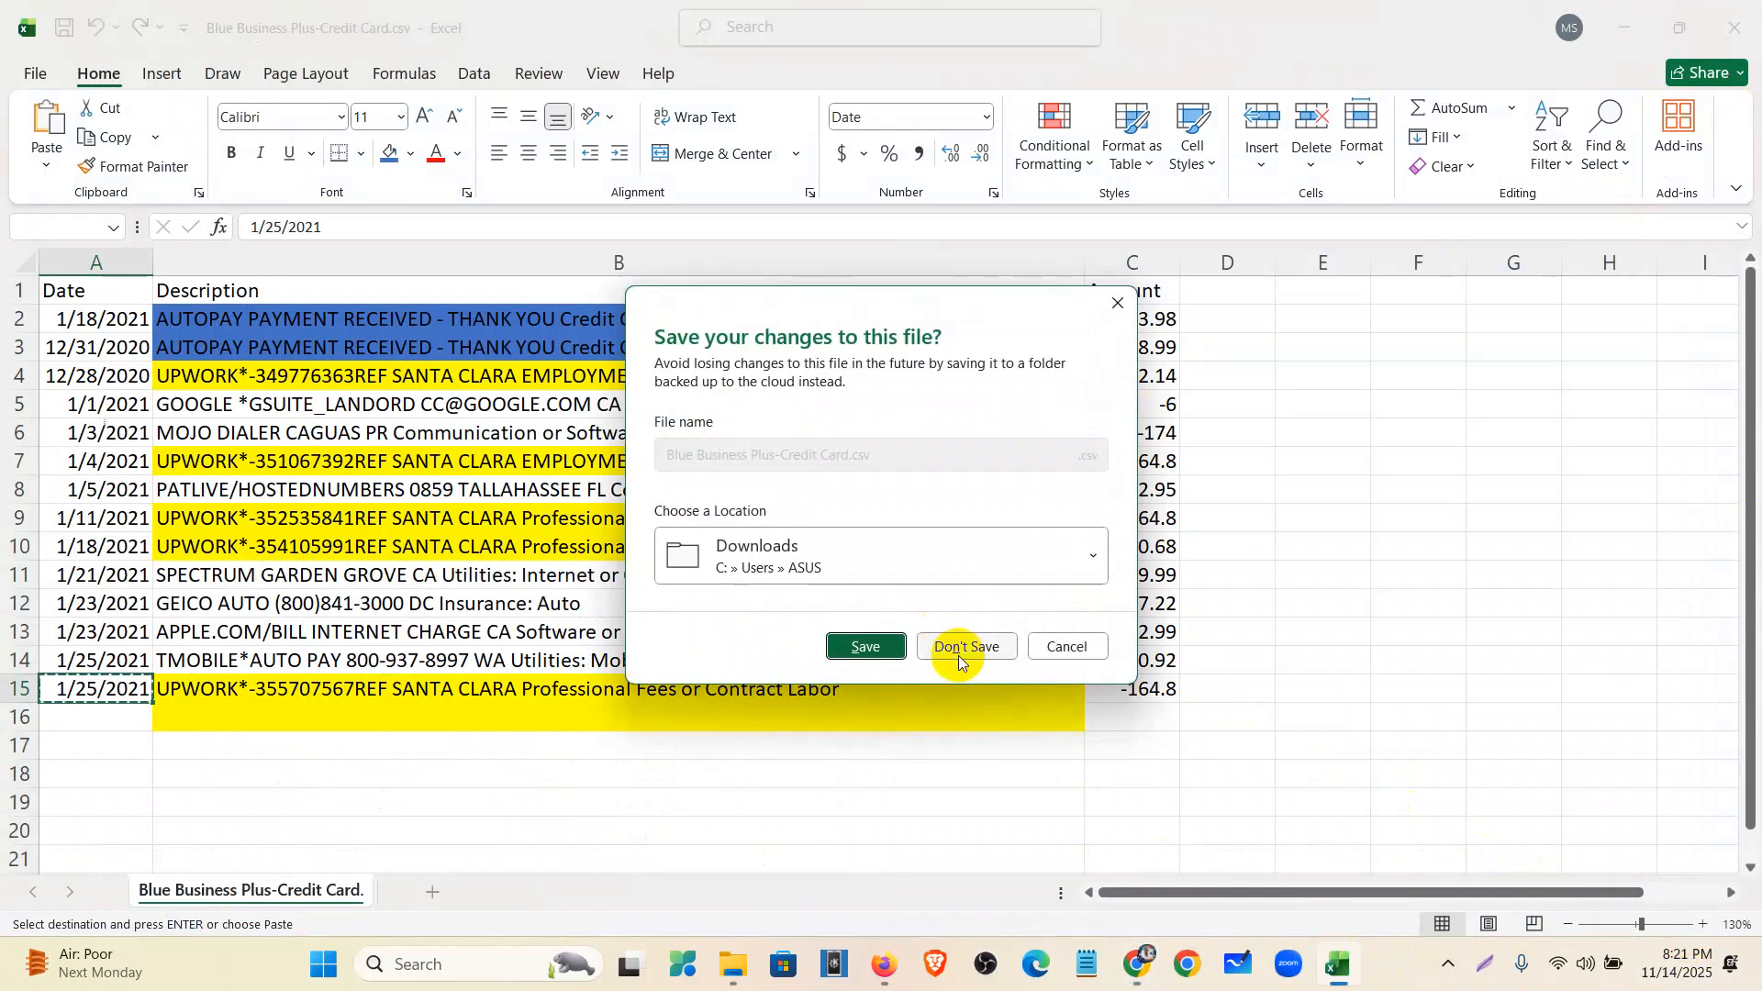
left_click(959, 656)
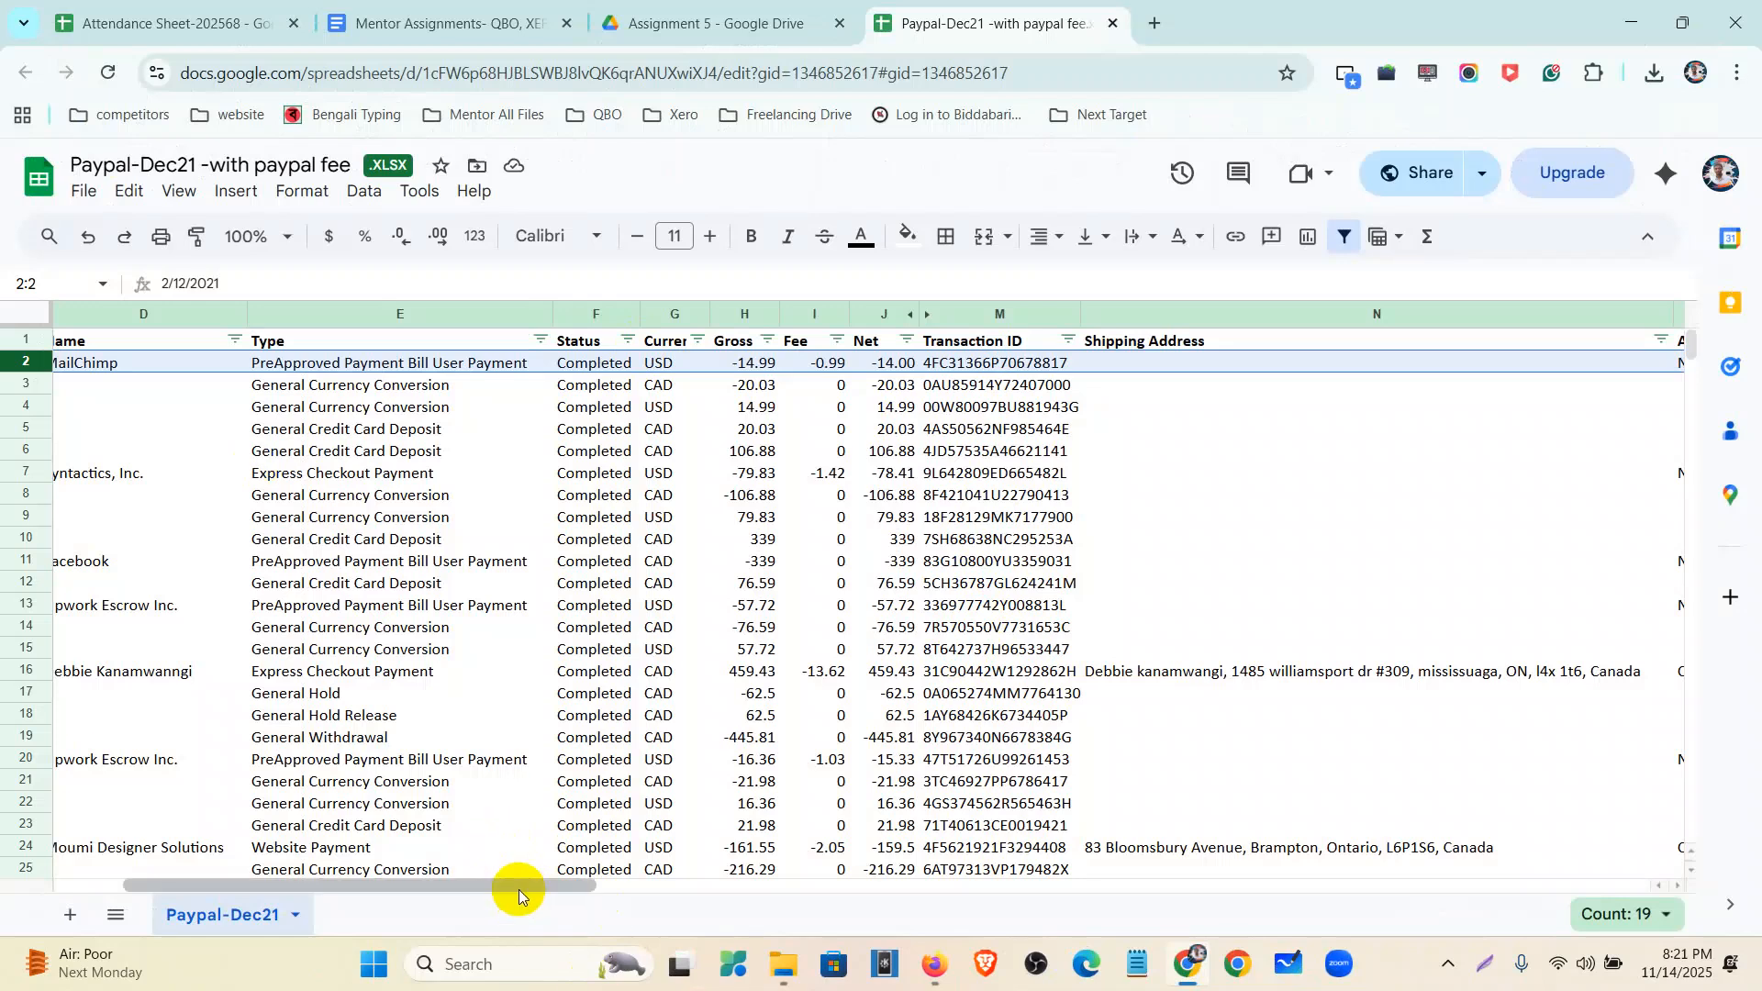
left_click_drag(520, 889, 343, 868)
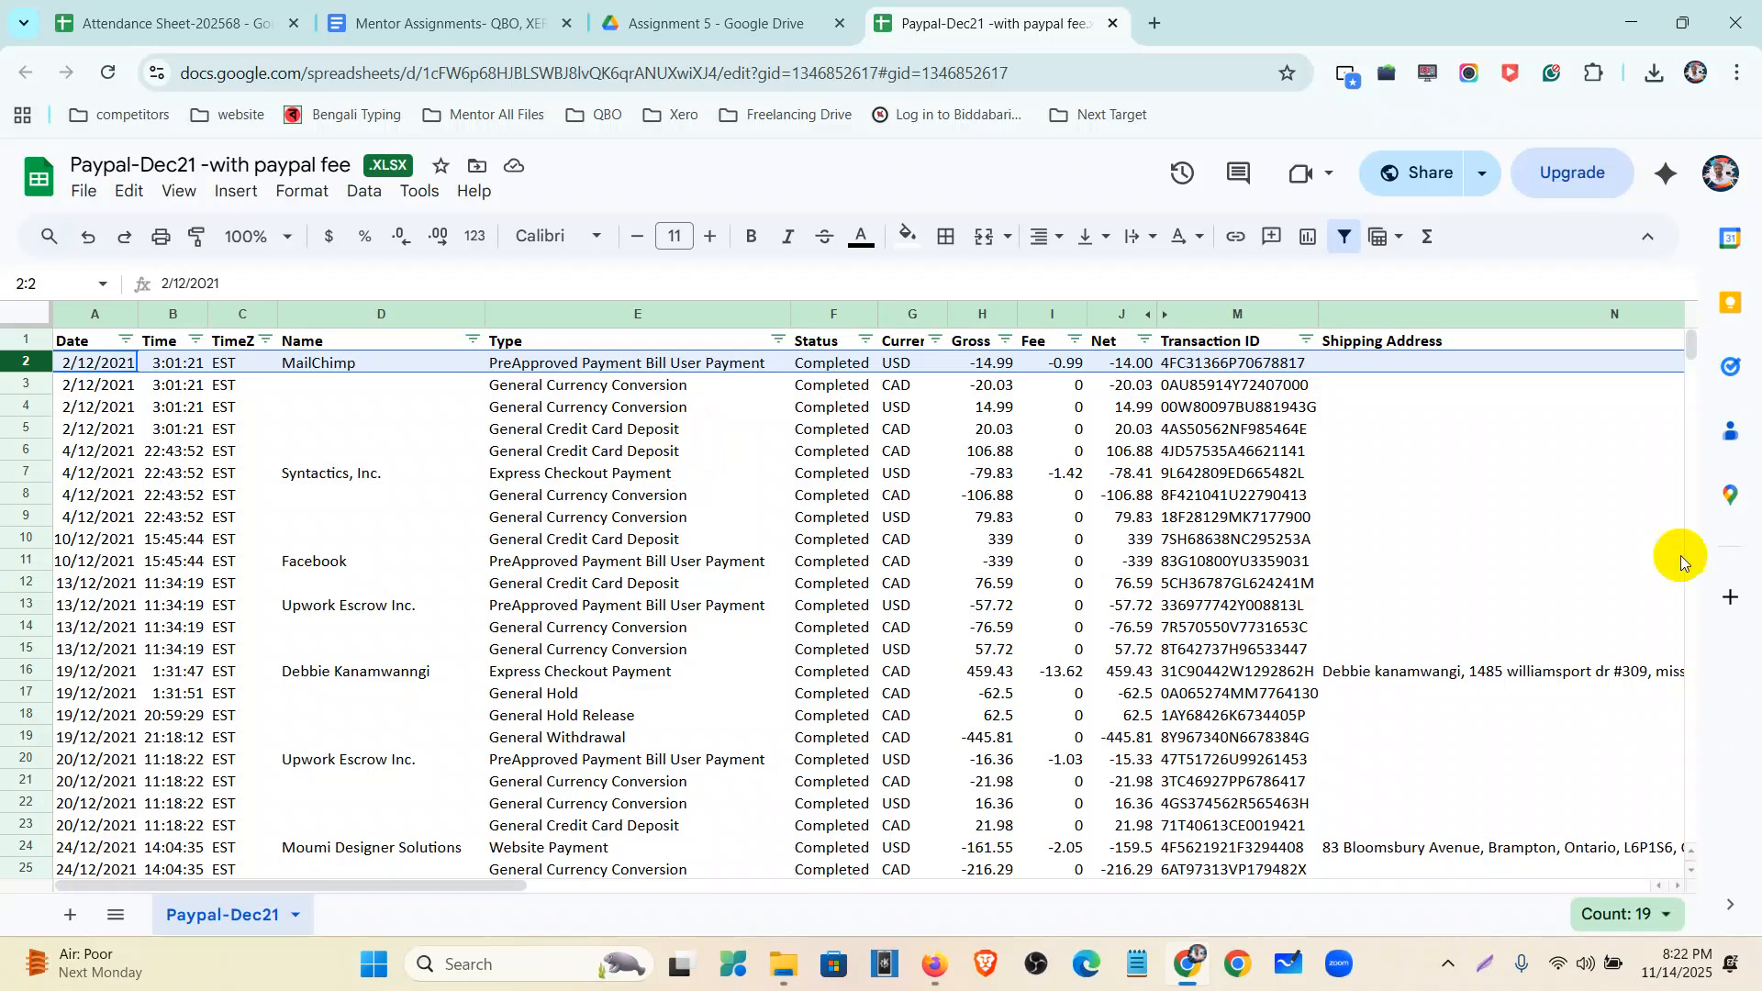
scroll(578, 728, "down", 7)
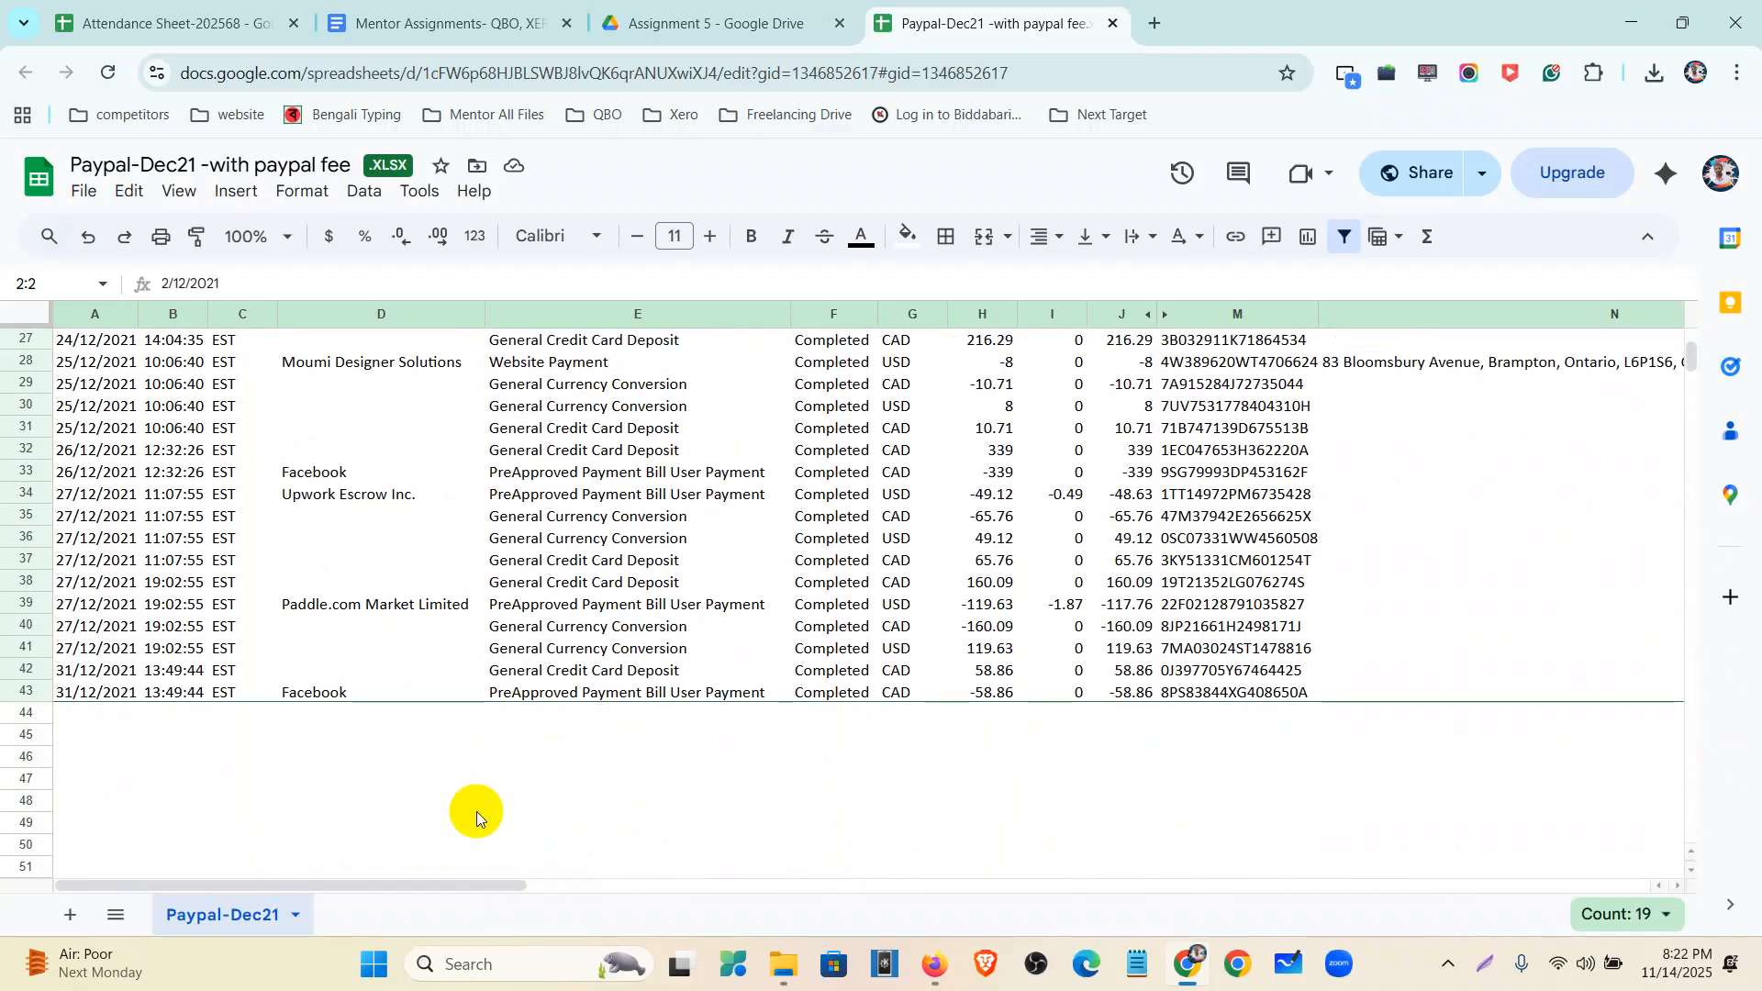
left_click(22, 690)
left_click_drag(230, 886, 961, 938)
left_click(924, 692)
scroll(924, 680, "up", 6)
scroll(924, 679, "down", 10)
scroll(951, 735, "up", 10)
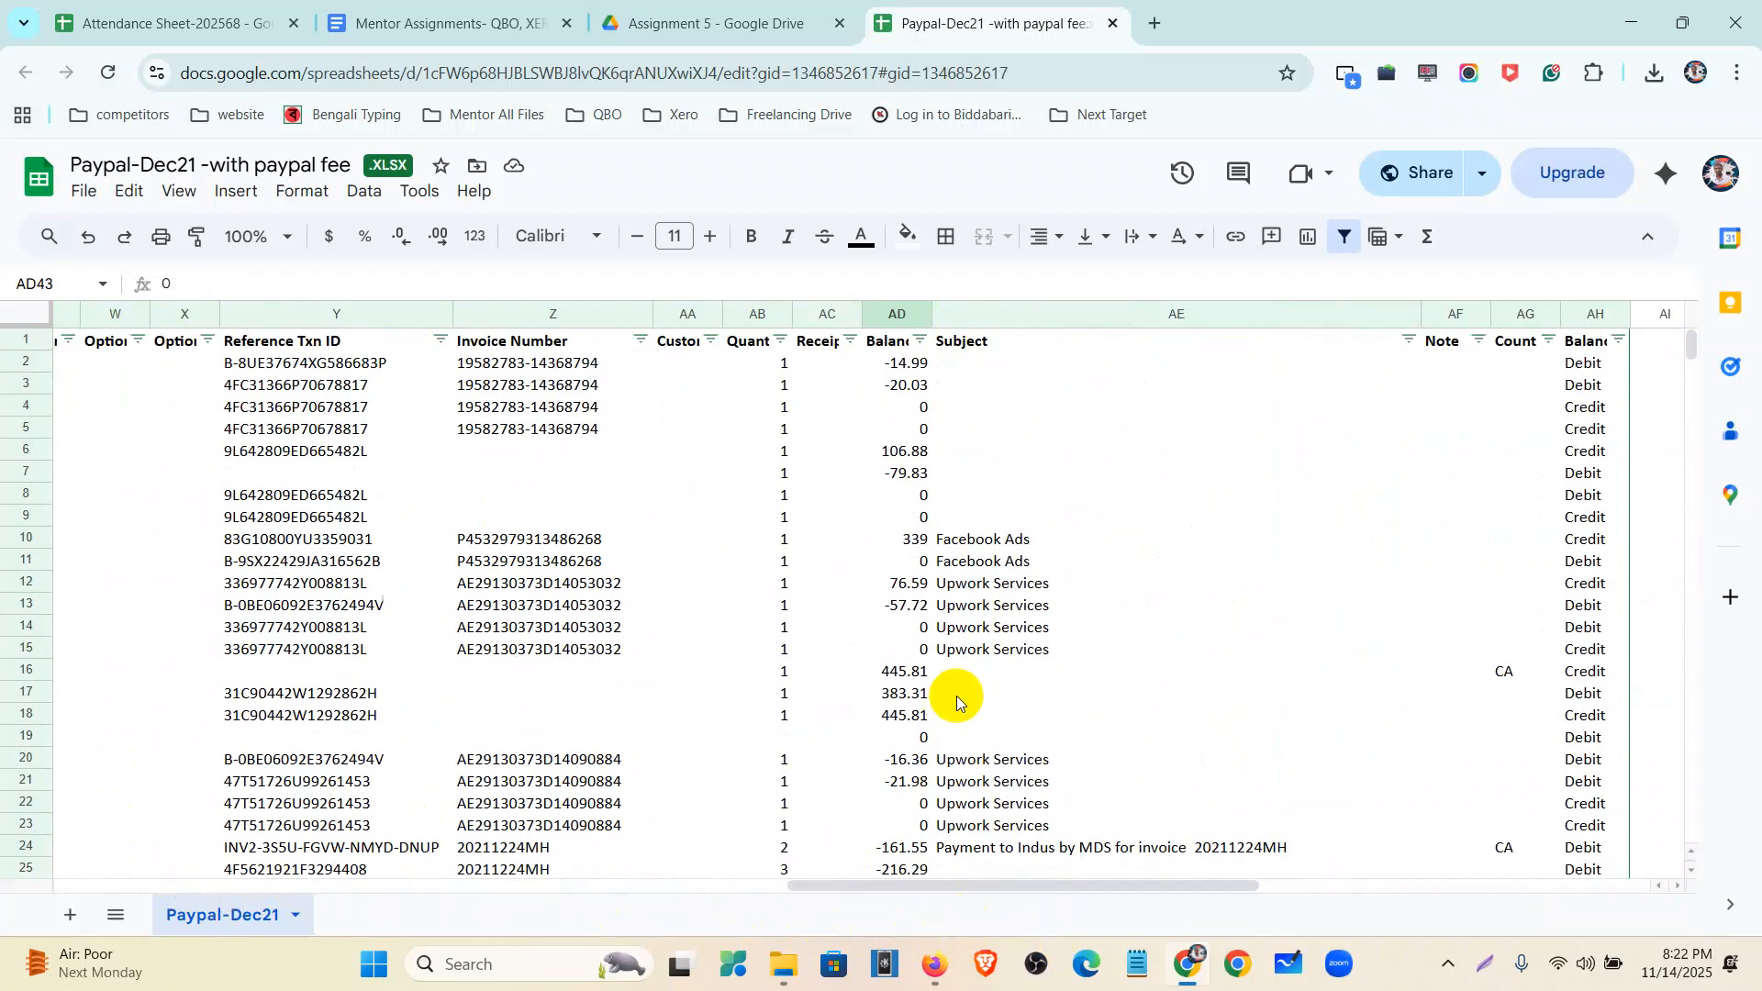
left_click_drag(885, 885, 67, 787)
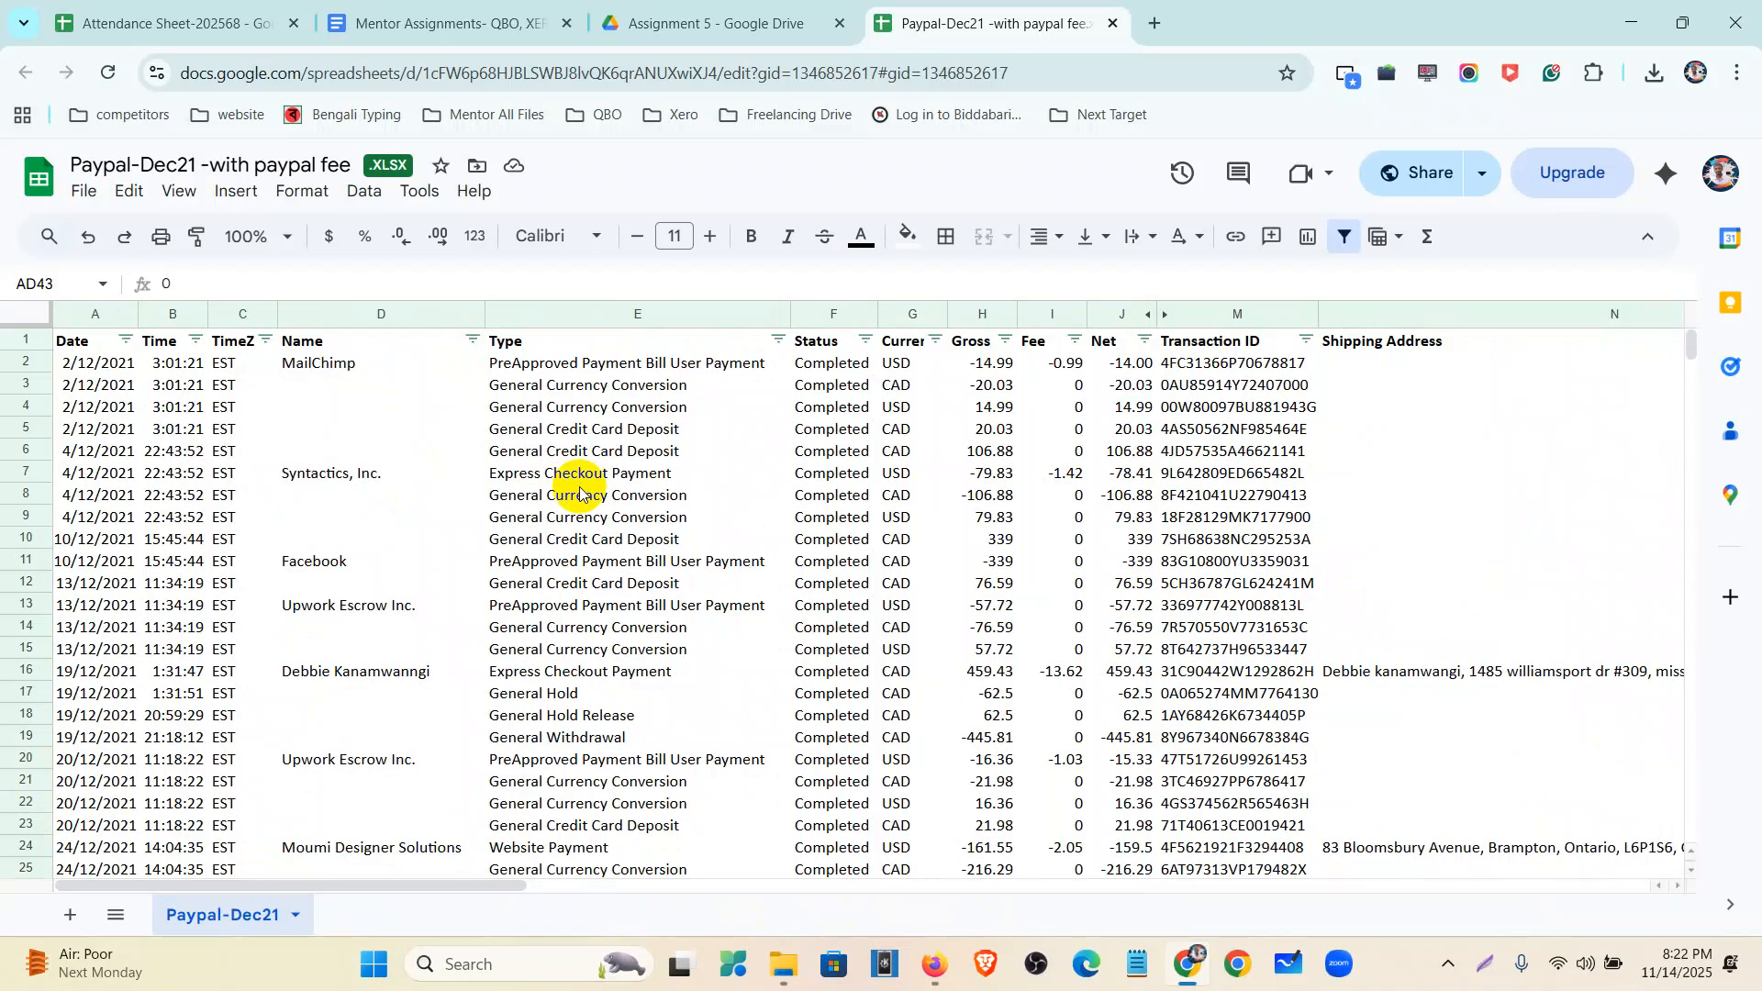
left_click(120, 367)
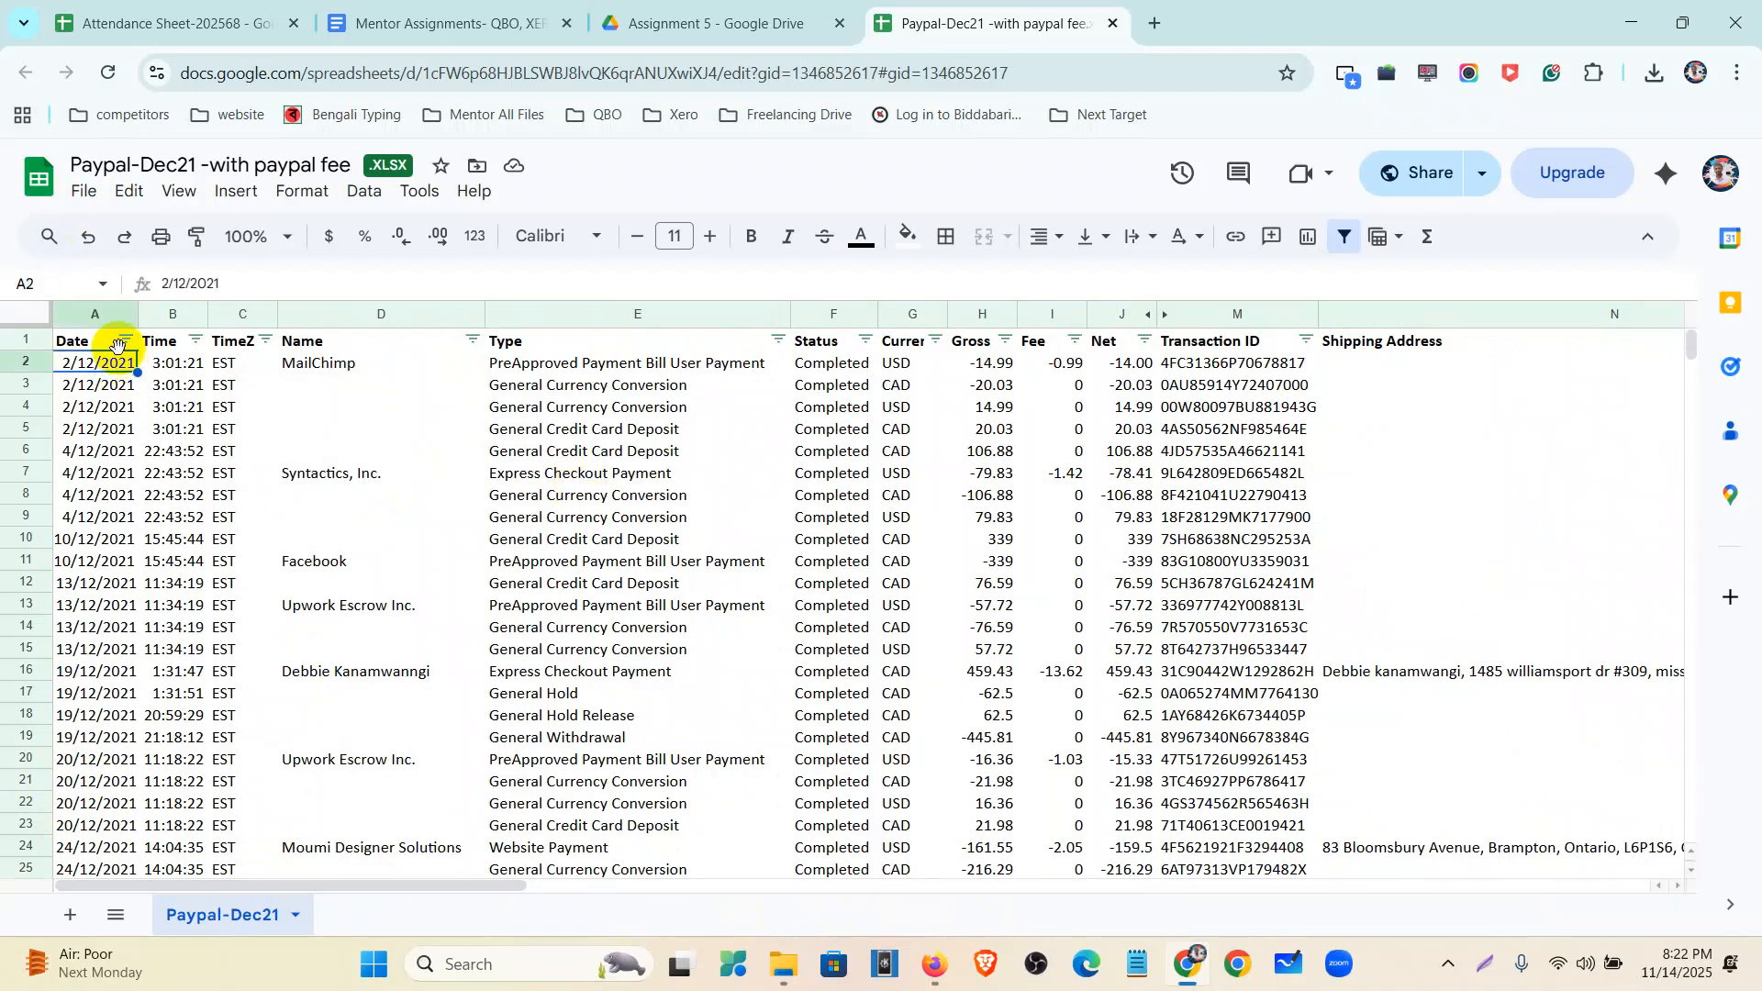
scroll(117, 386, "down", 7)
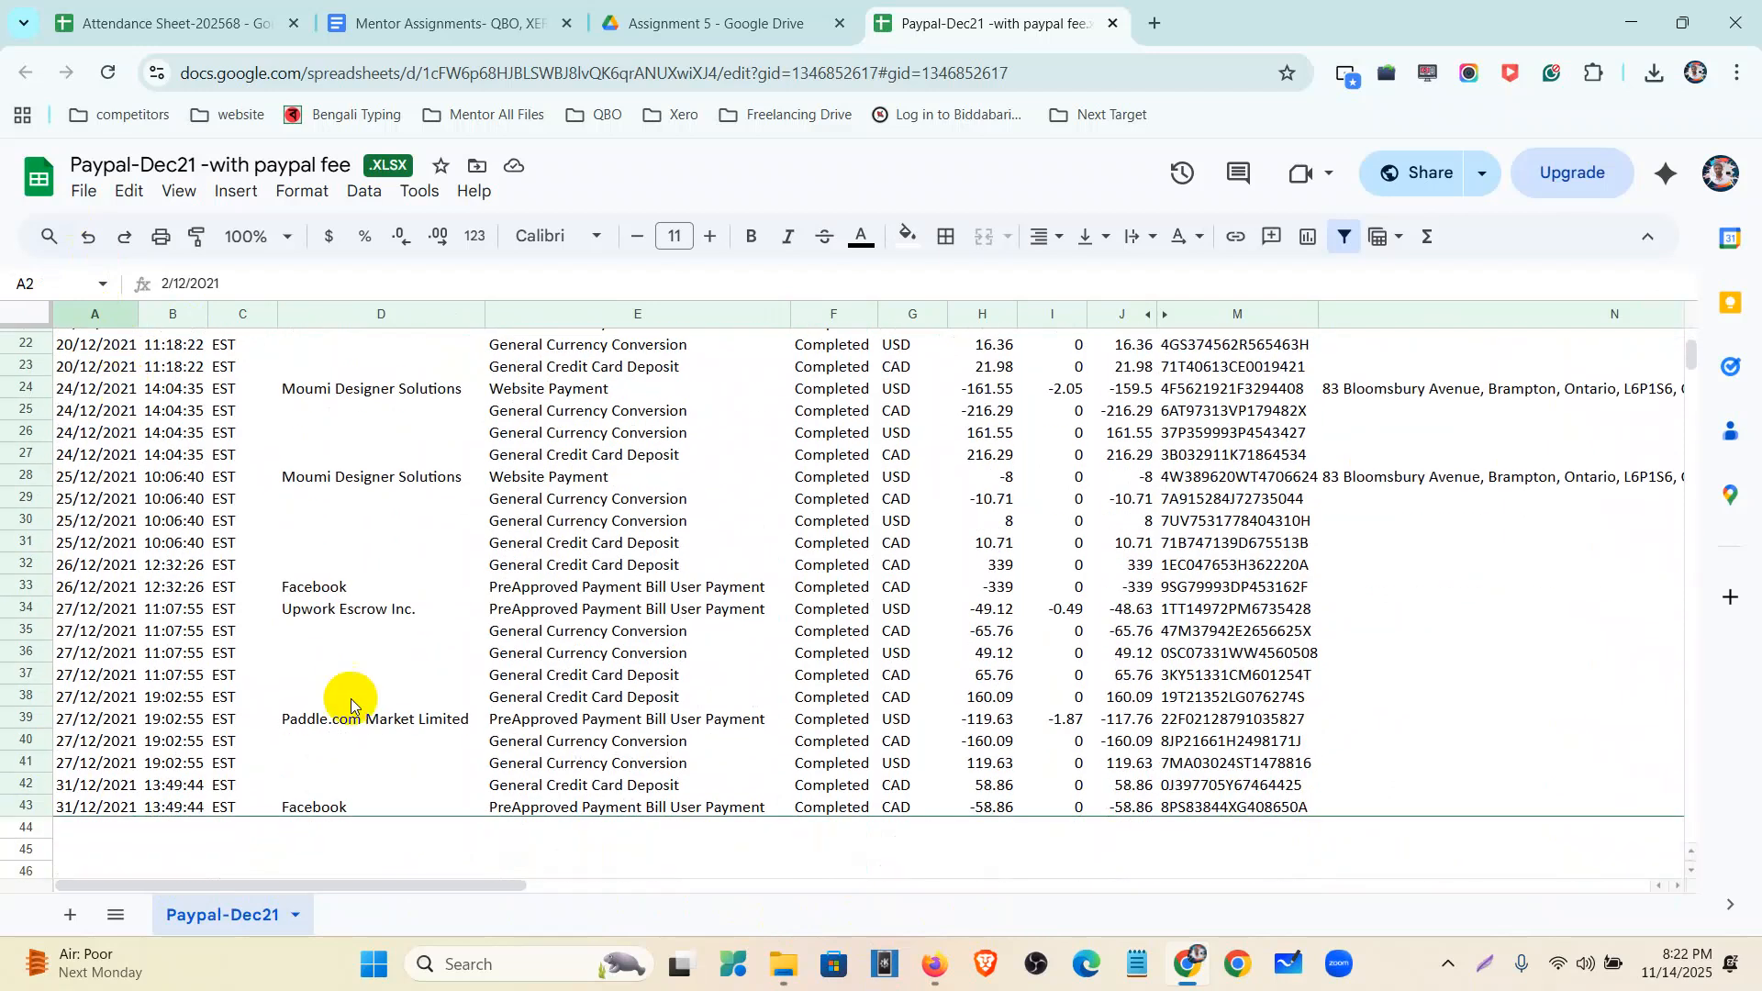
left_click(110, 806)
left_click_drag(411, 887, 896, 929)
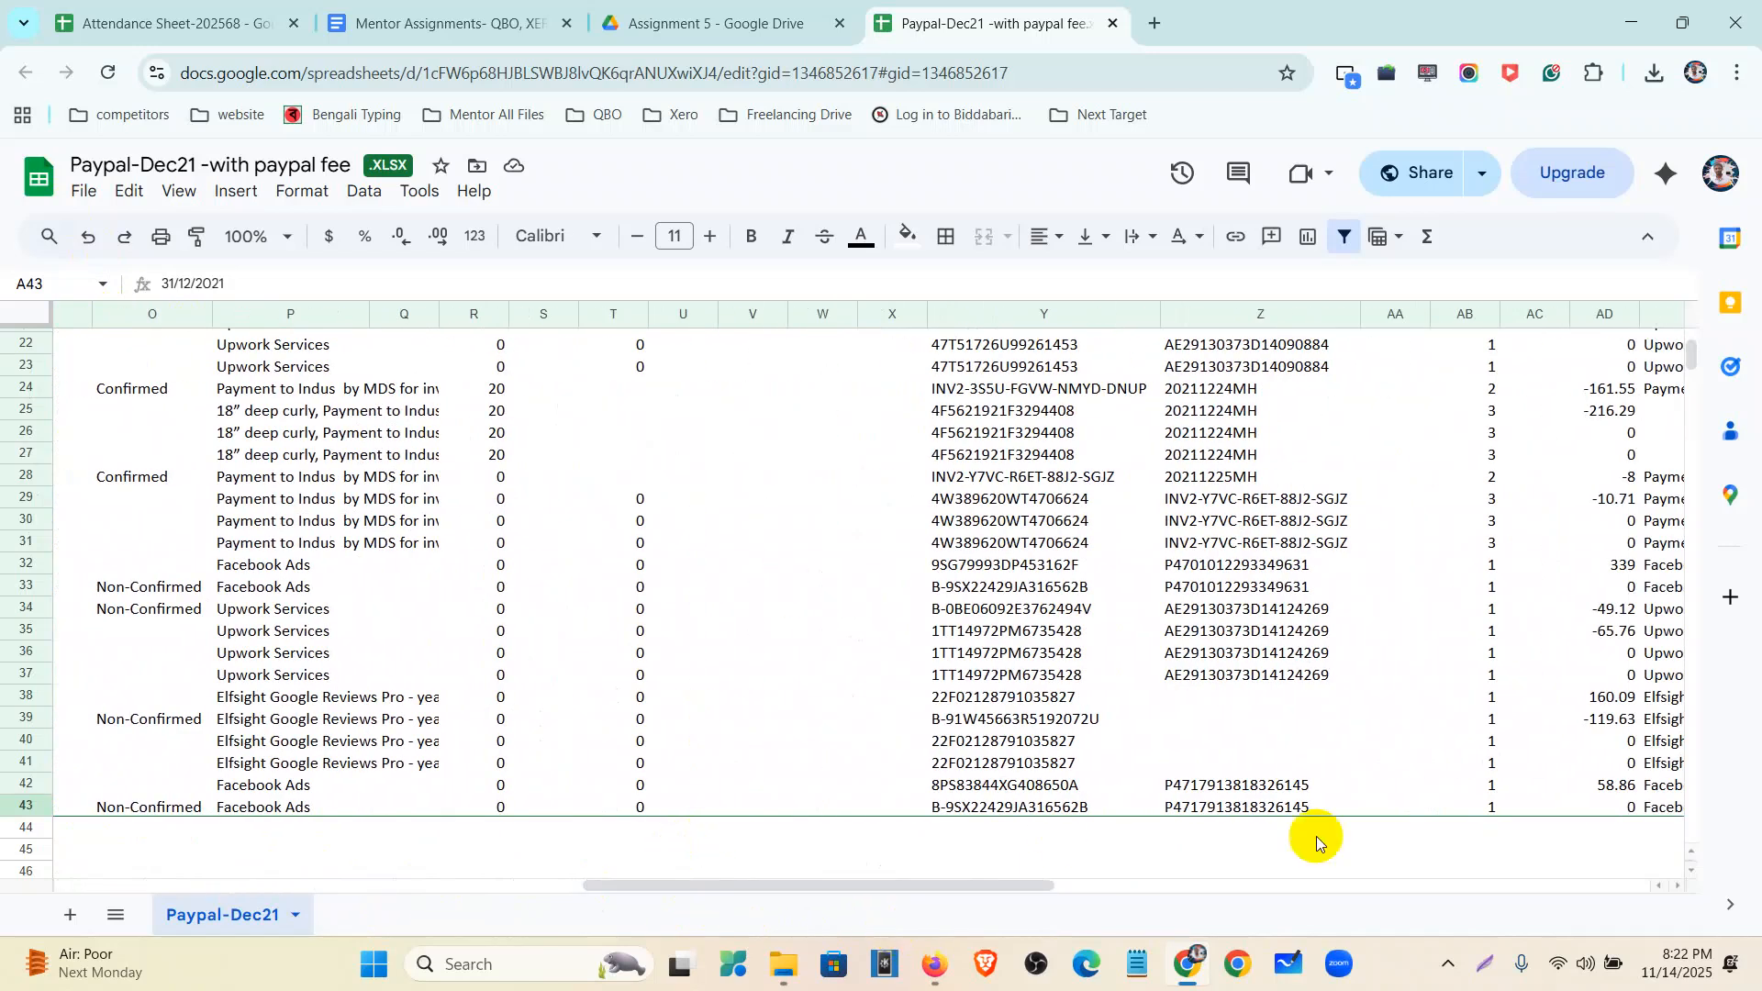
left_click(1623, 807)
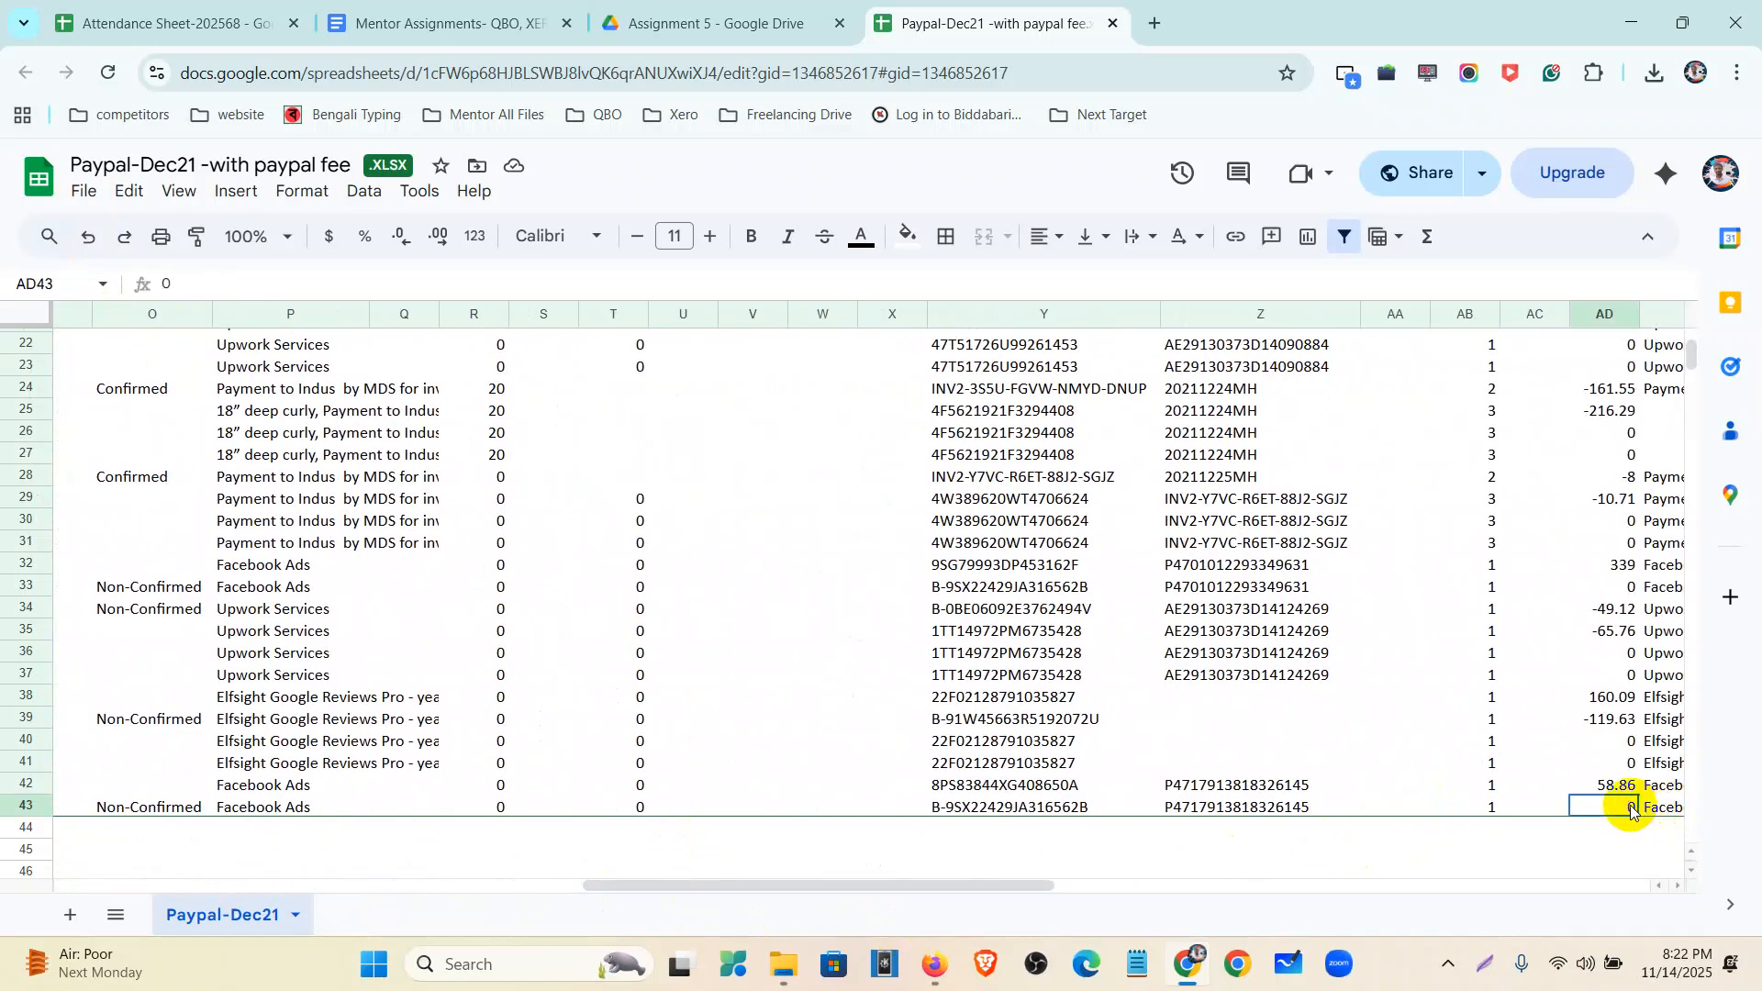
scroll(856, 719, "up", 5)
scroll(857, 720, "up", 2)
left_click_drag(728, 885, 274, 847)
- Download the Paypal-Dec21 Google Sheet as a Microsoft Excel (.xlsx) file
left_click(80, 194)
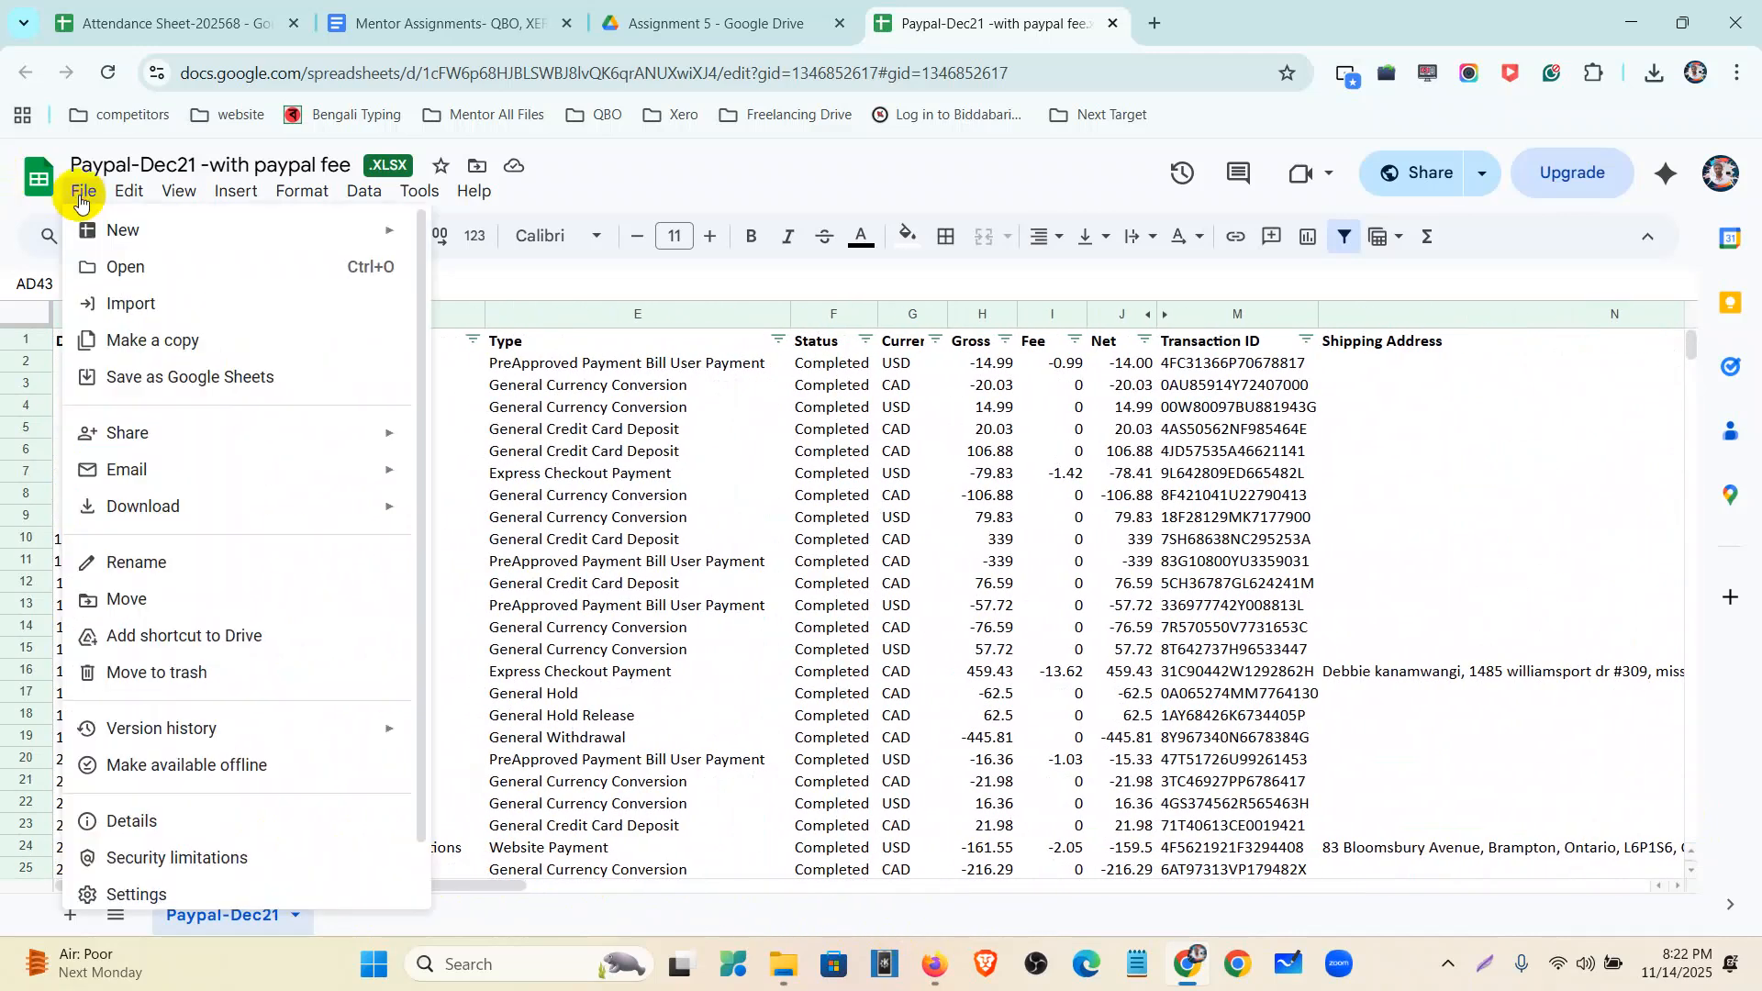
mouse_move(142, 505)
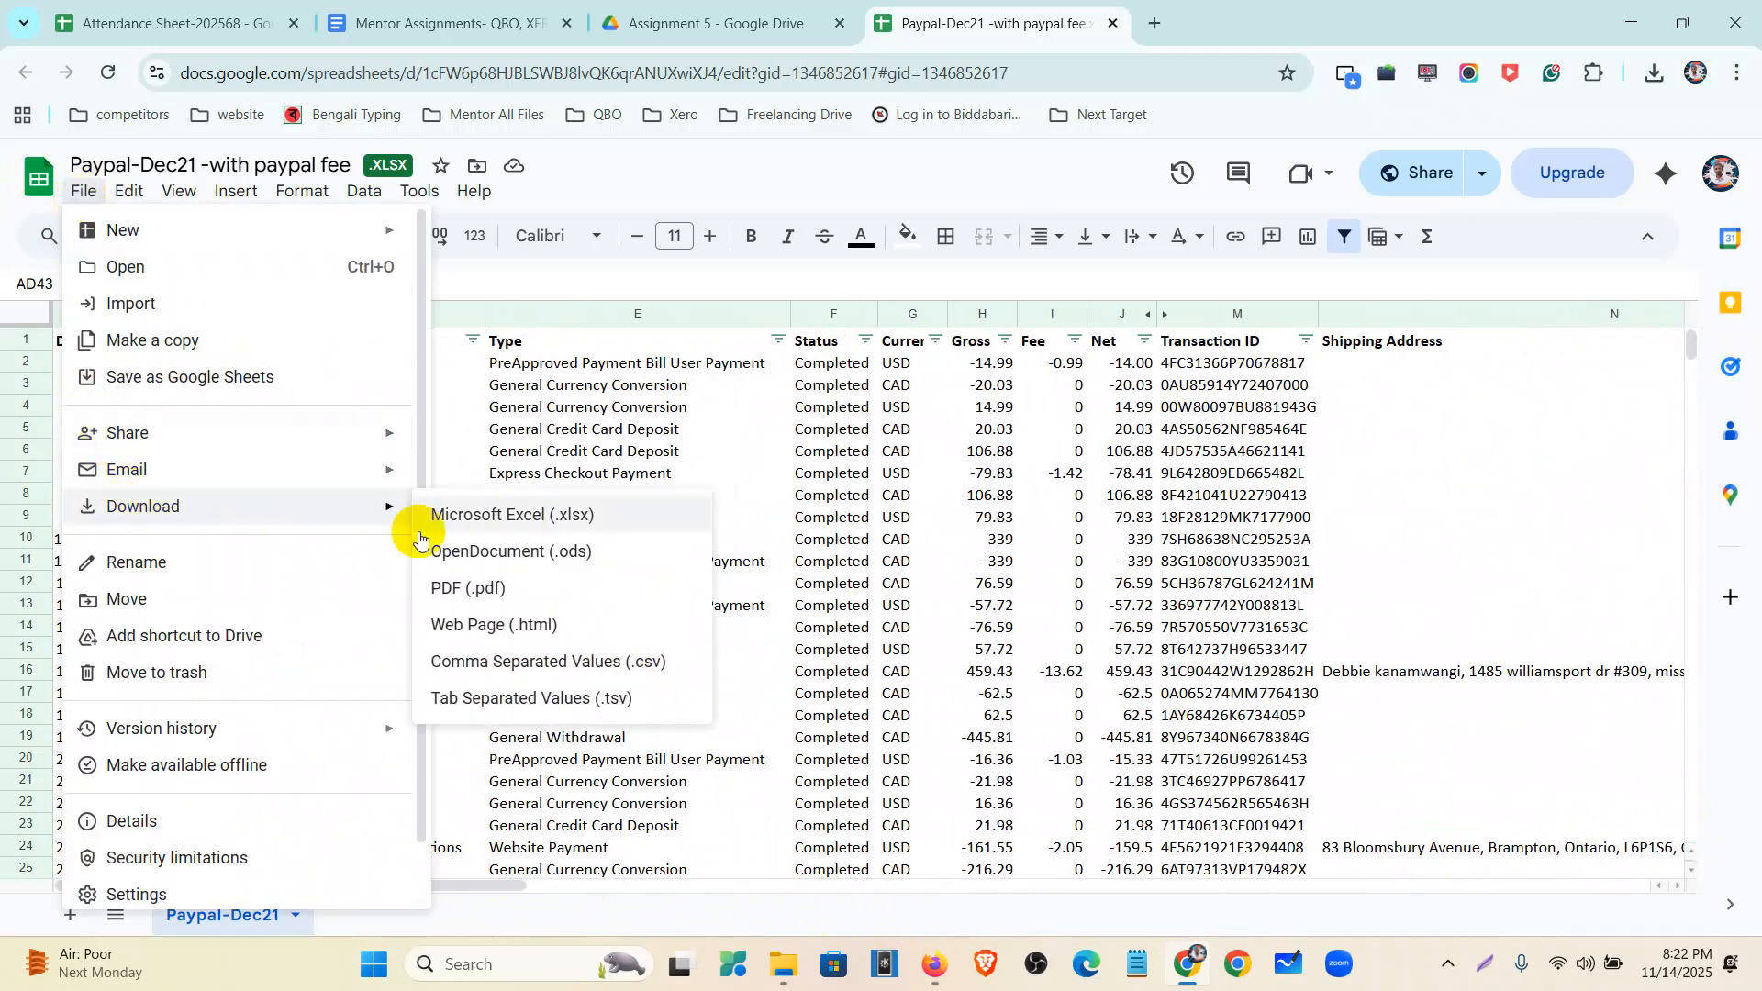
left_click(482, 518)
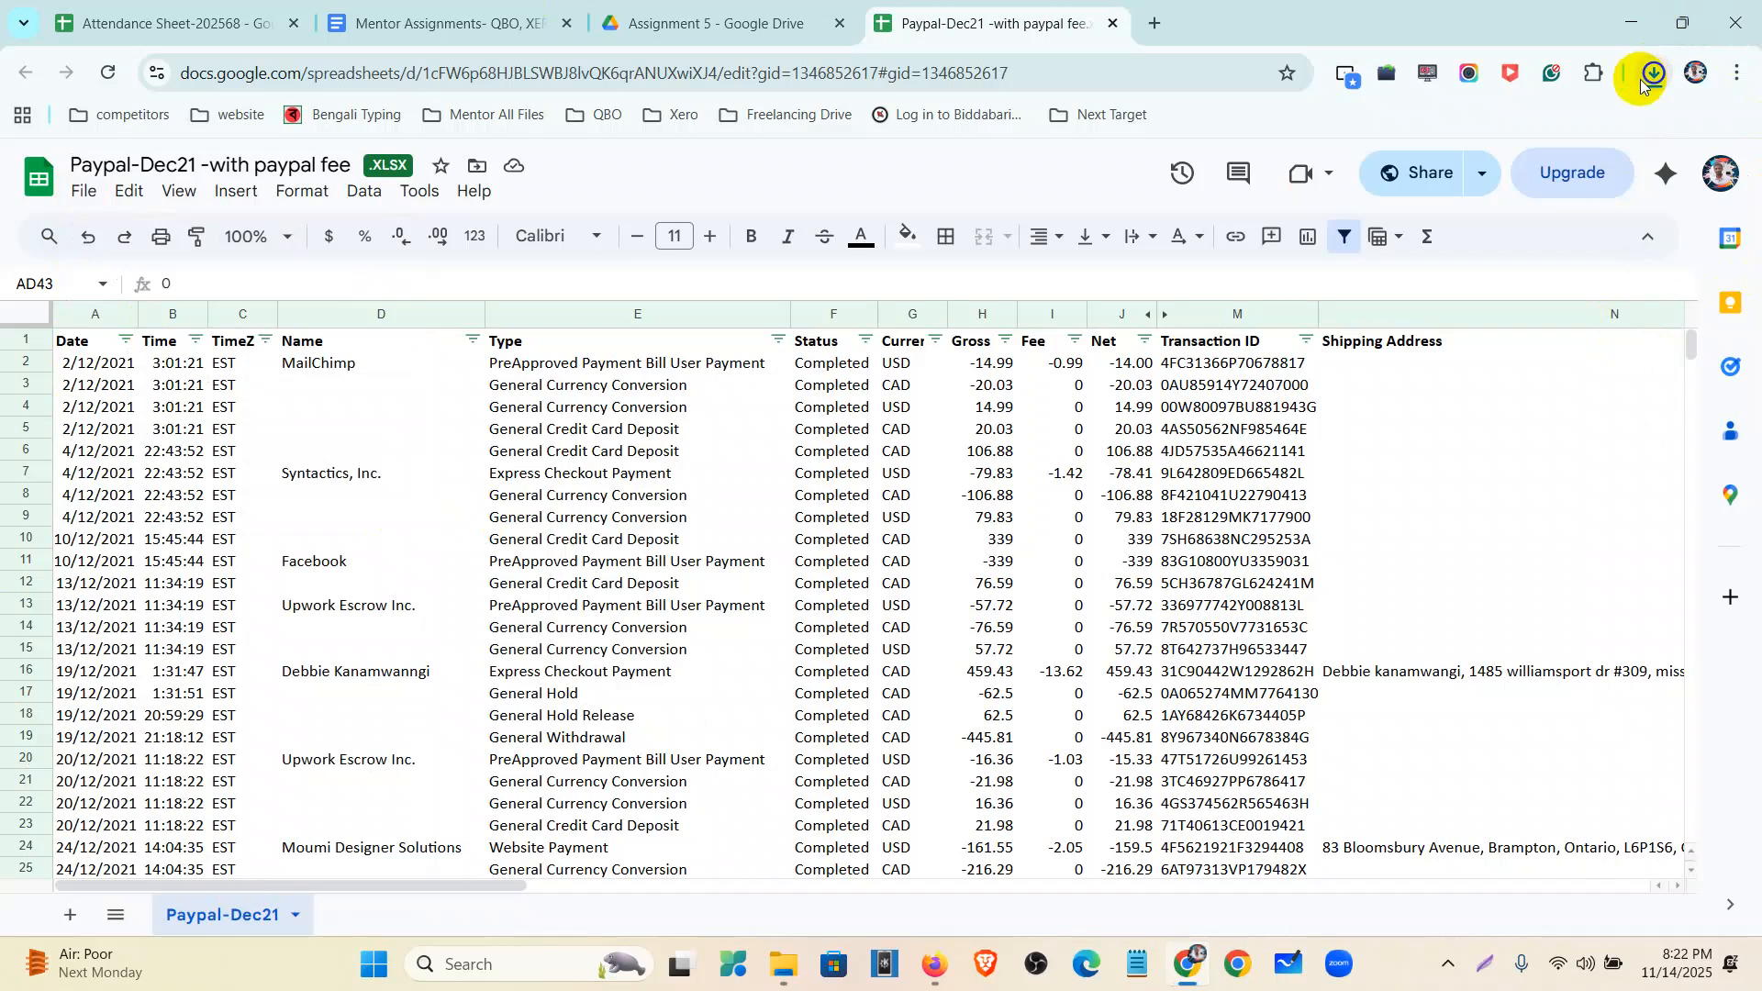
- Open the downloaded Paypal-Dec21 workbook in Excel and enable editing
left_click(1453, 127)
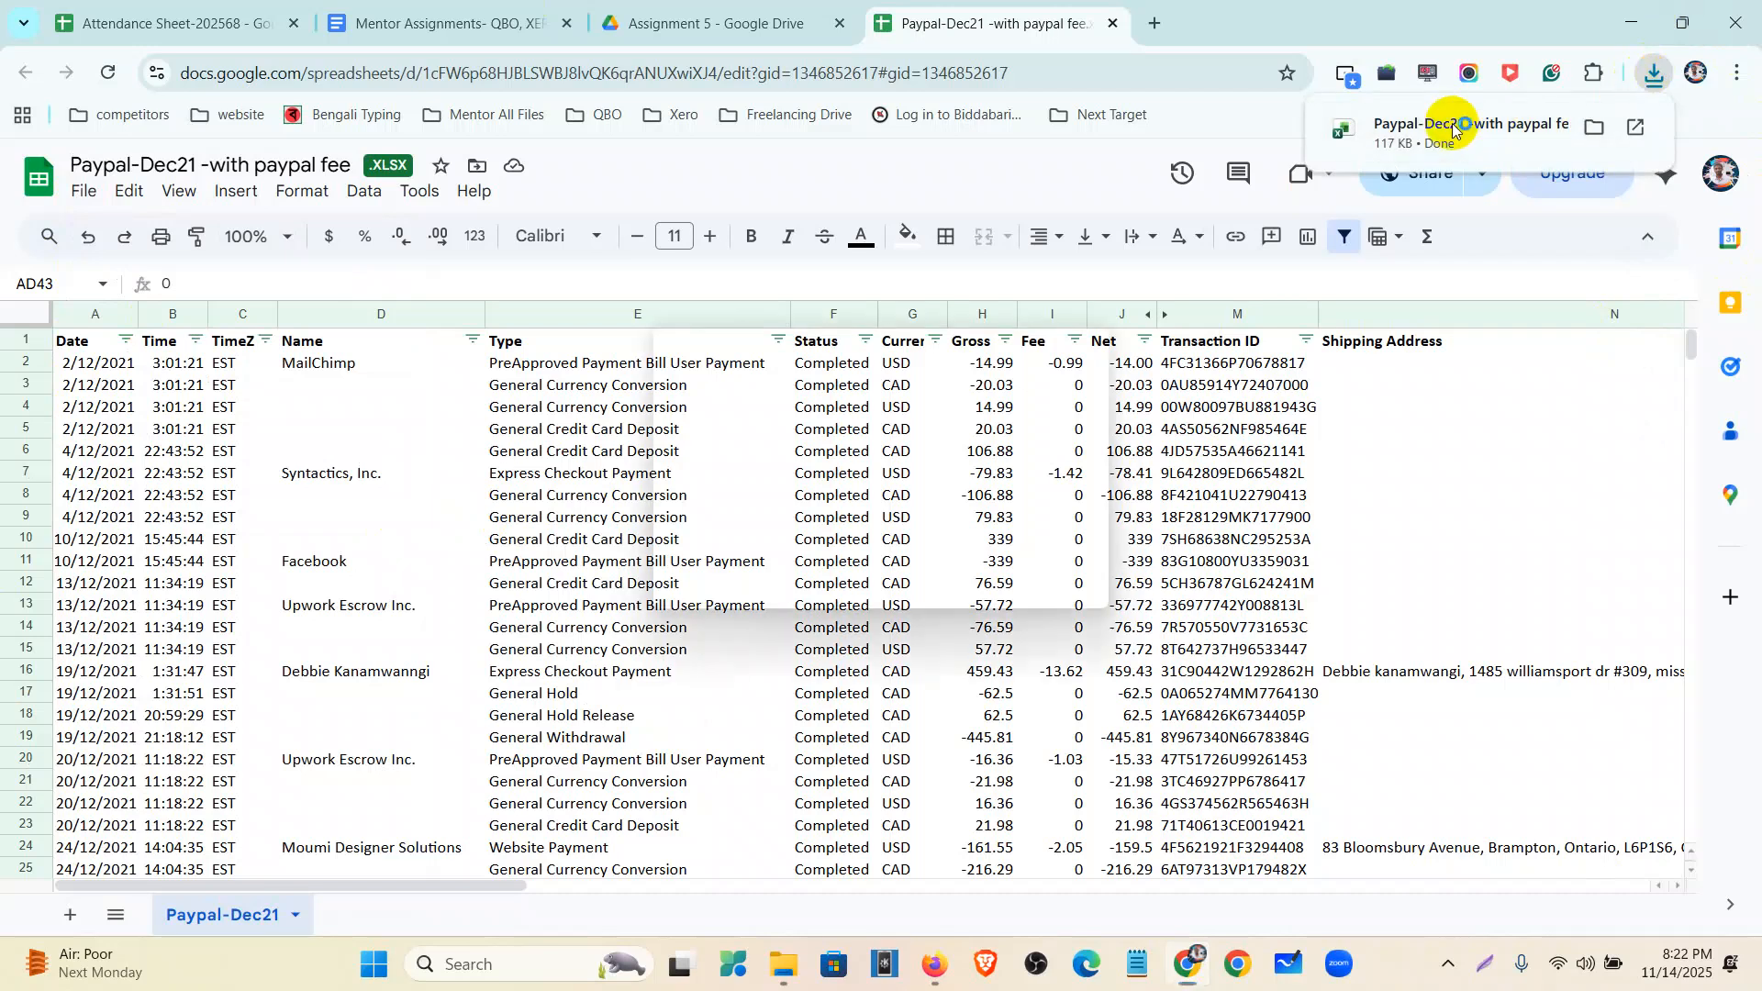
left_click(1632, 23)
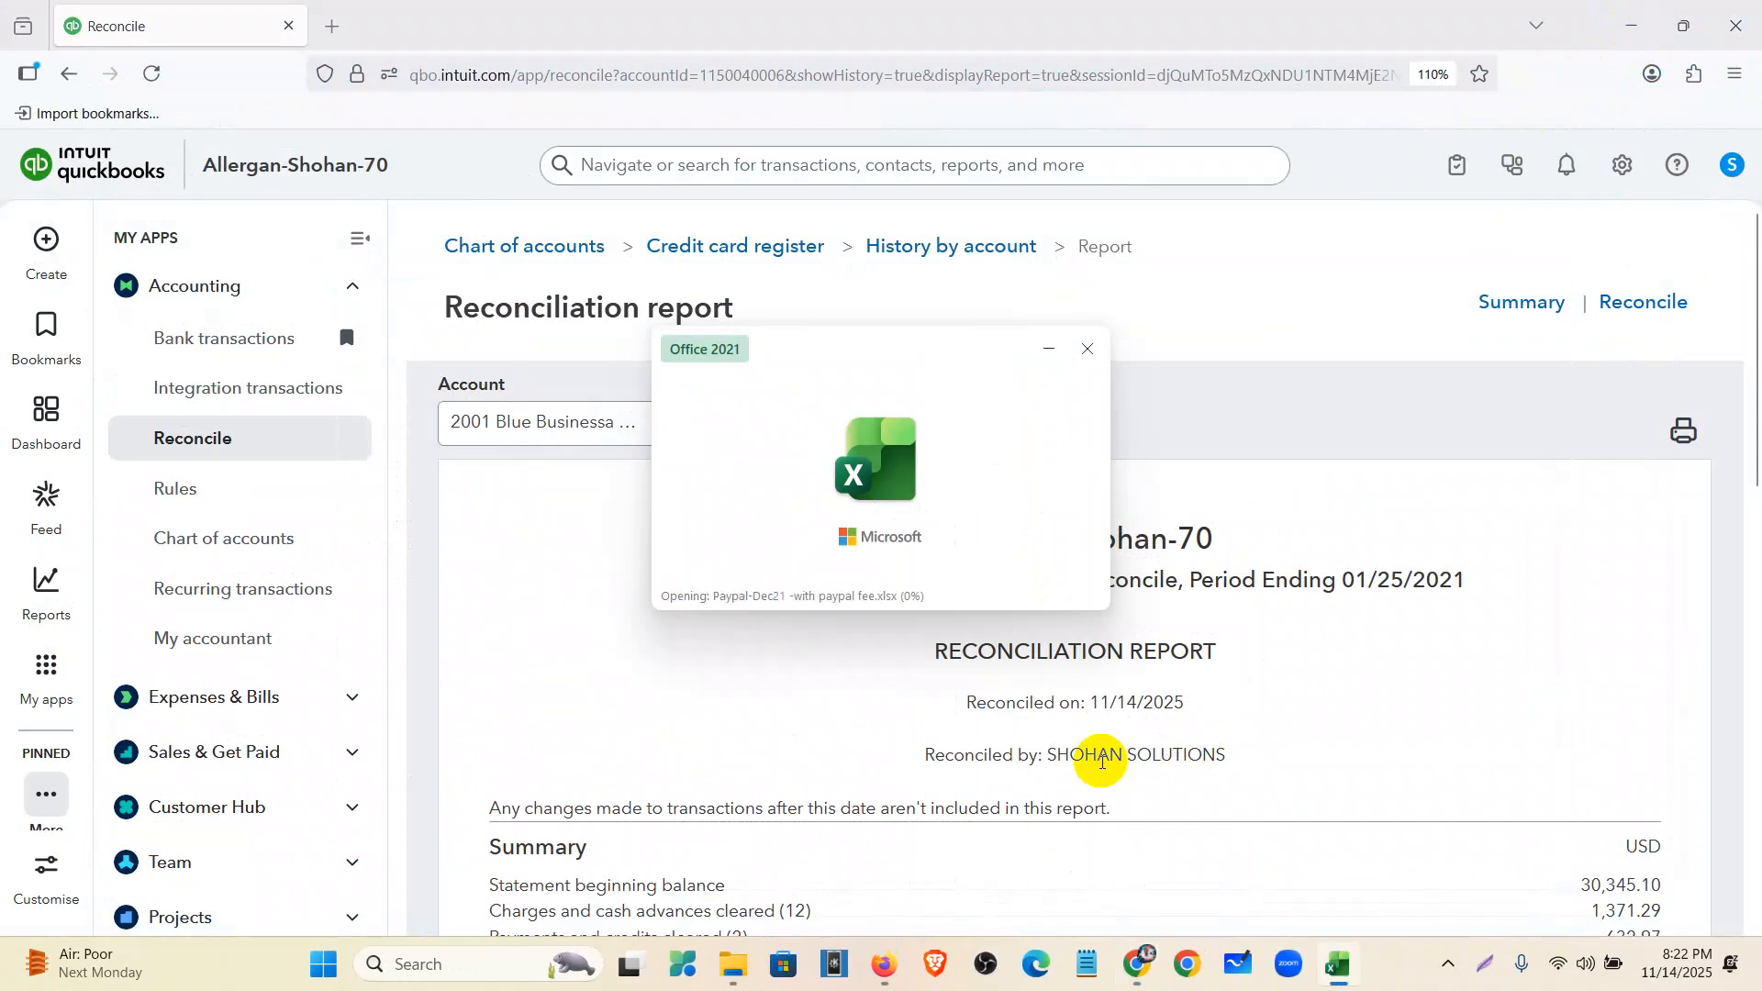
left_click(894, 117)
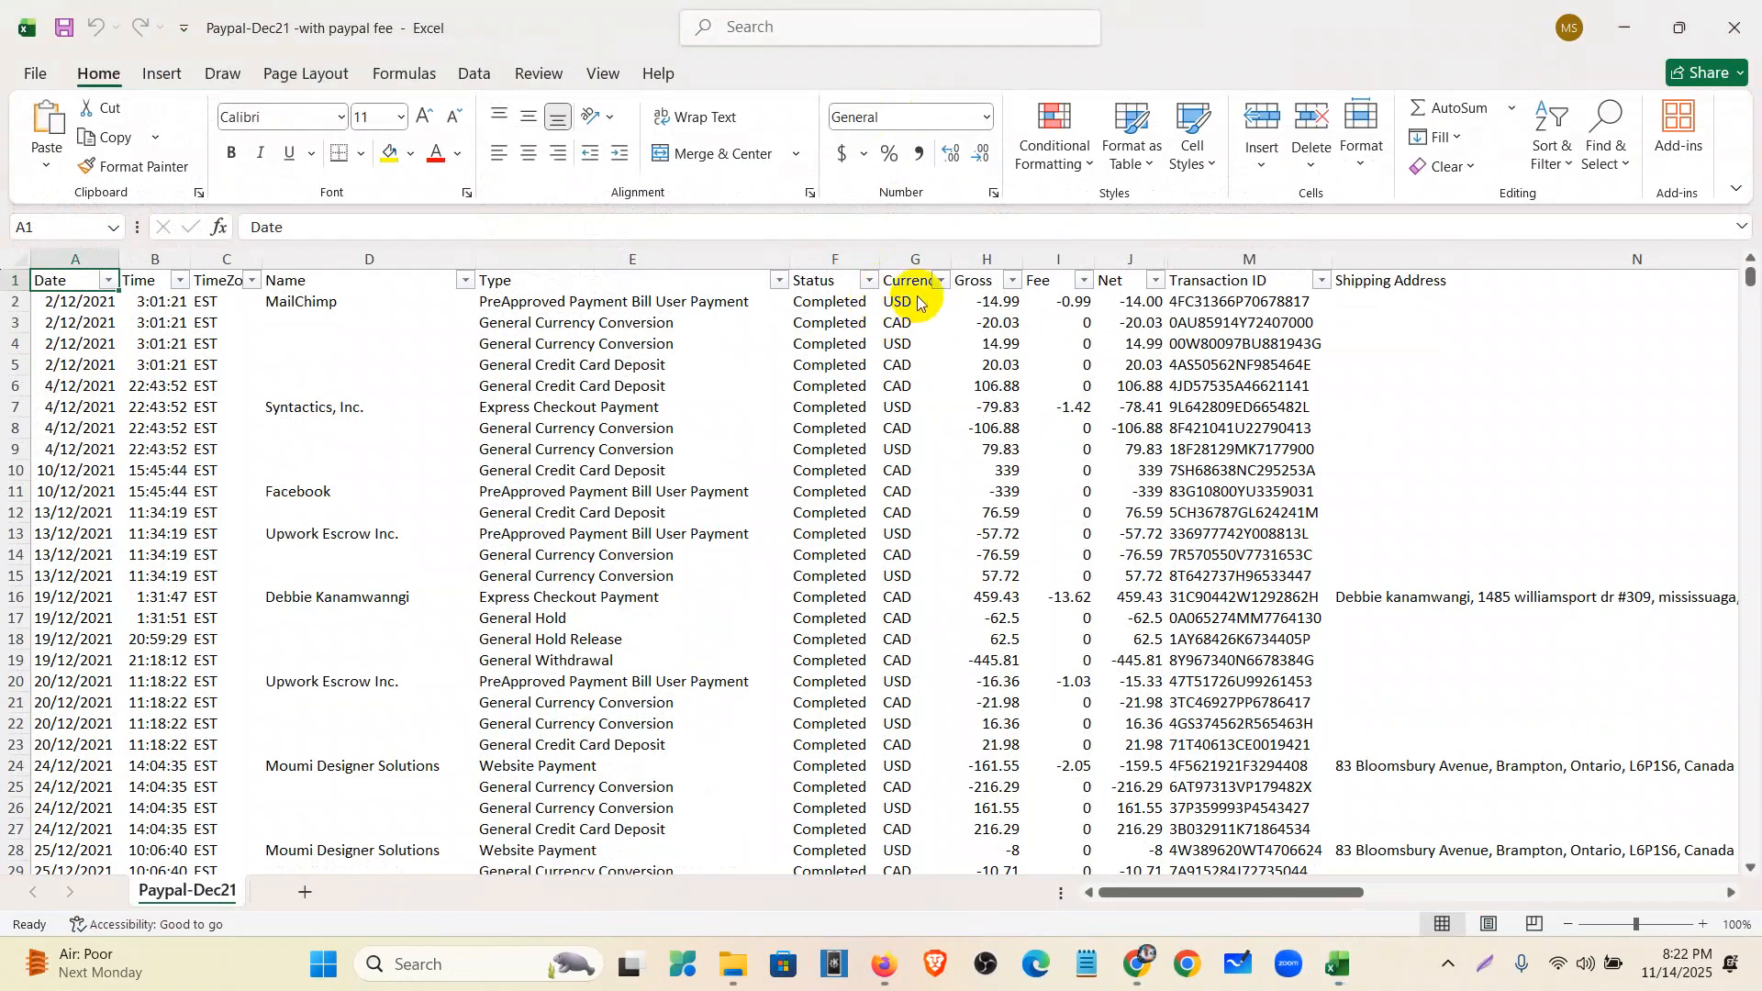
- Filter the Currency column to USD only, leaving 16 of 42 records
left_click(941, 280)
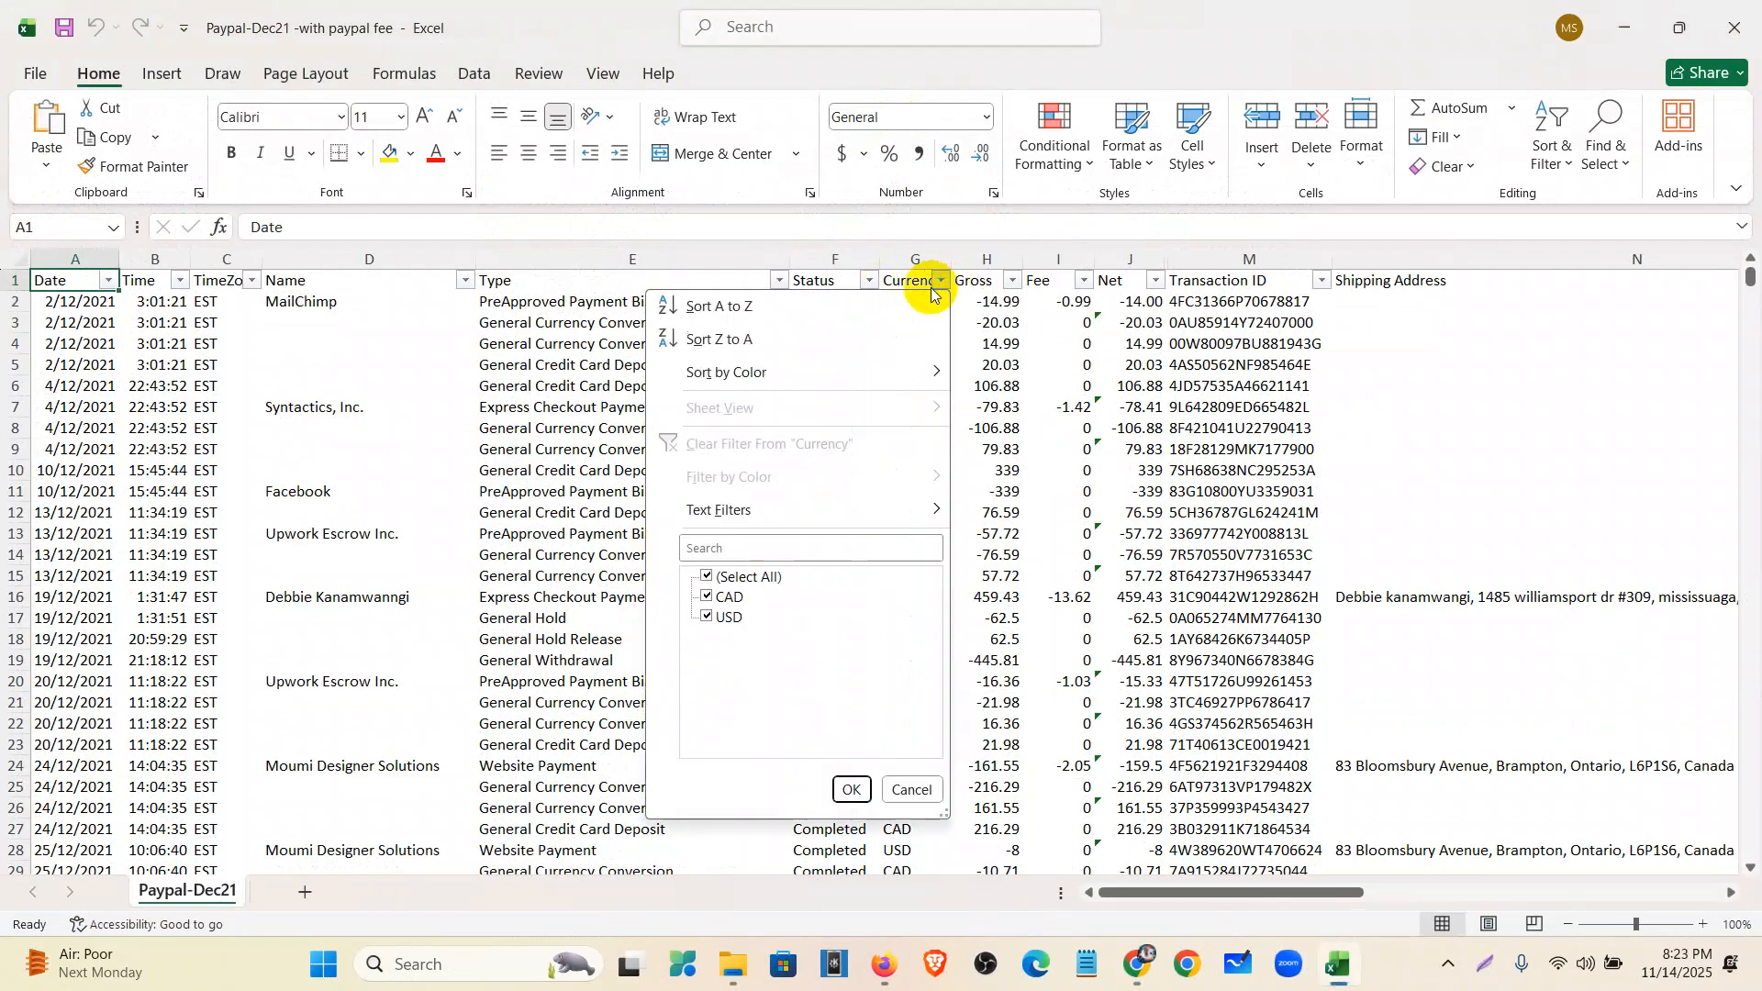
left_click(706, 575)
left_click(720, 617)
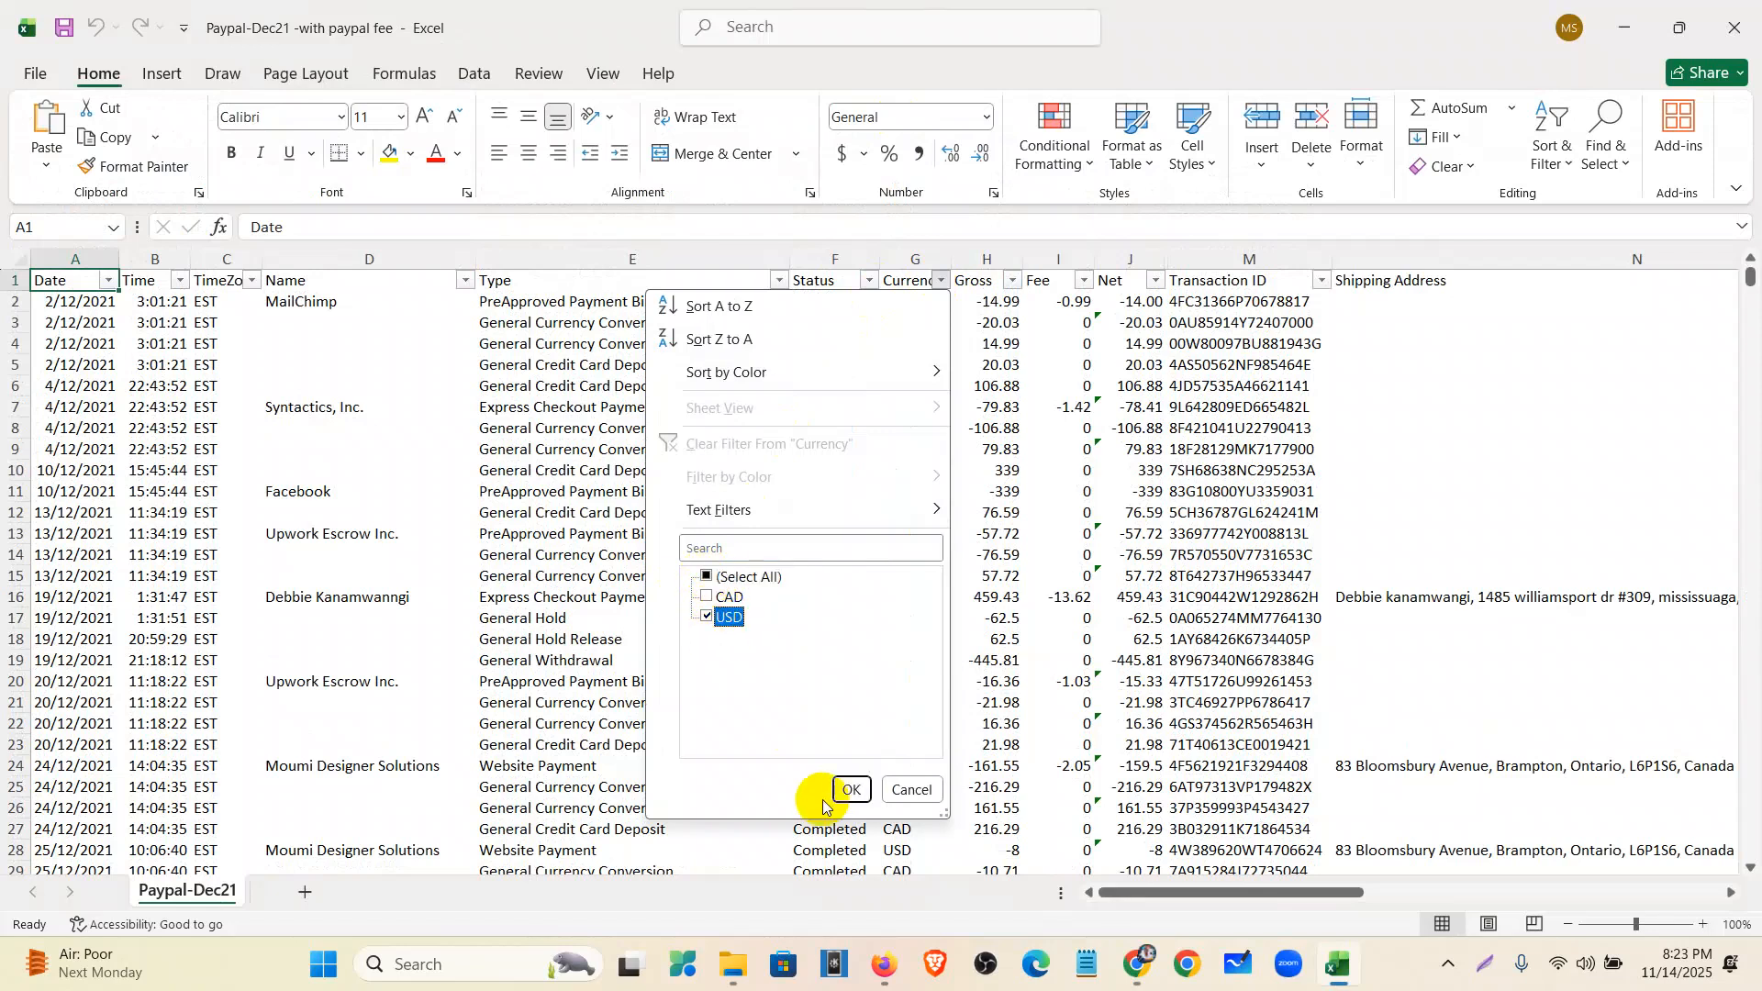
left_click(849, 789)
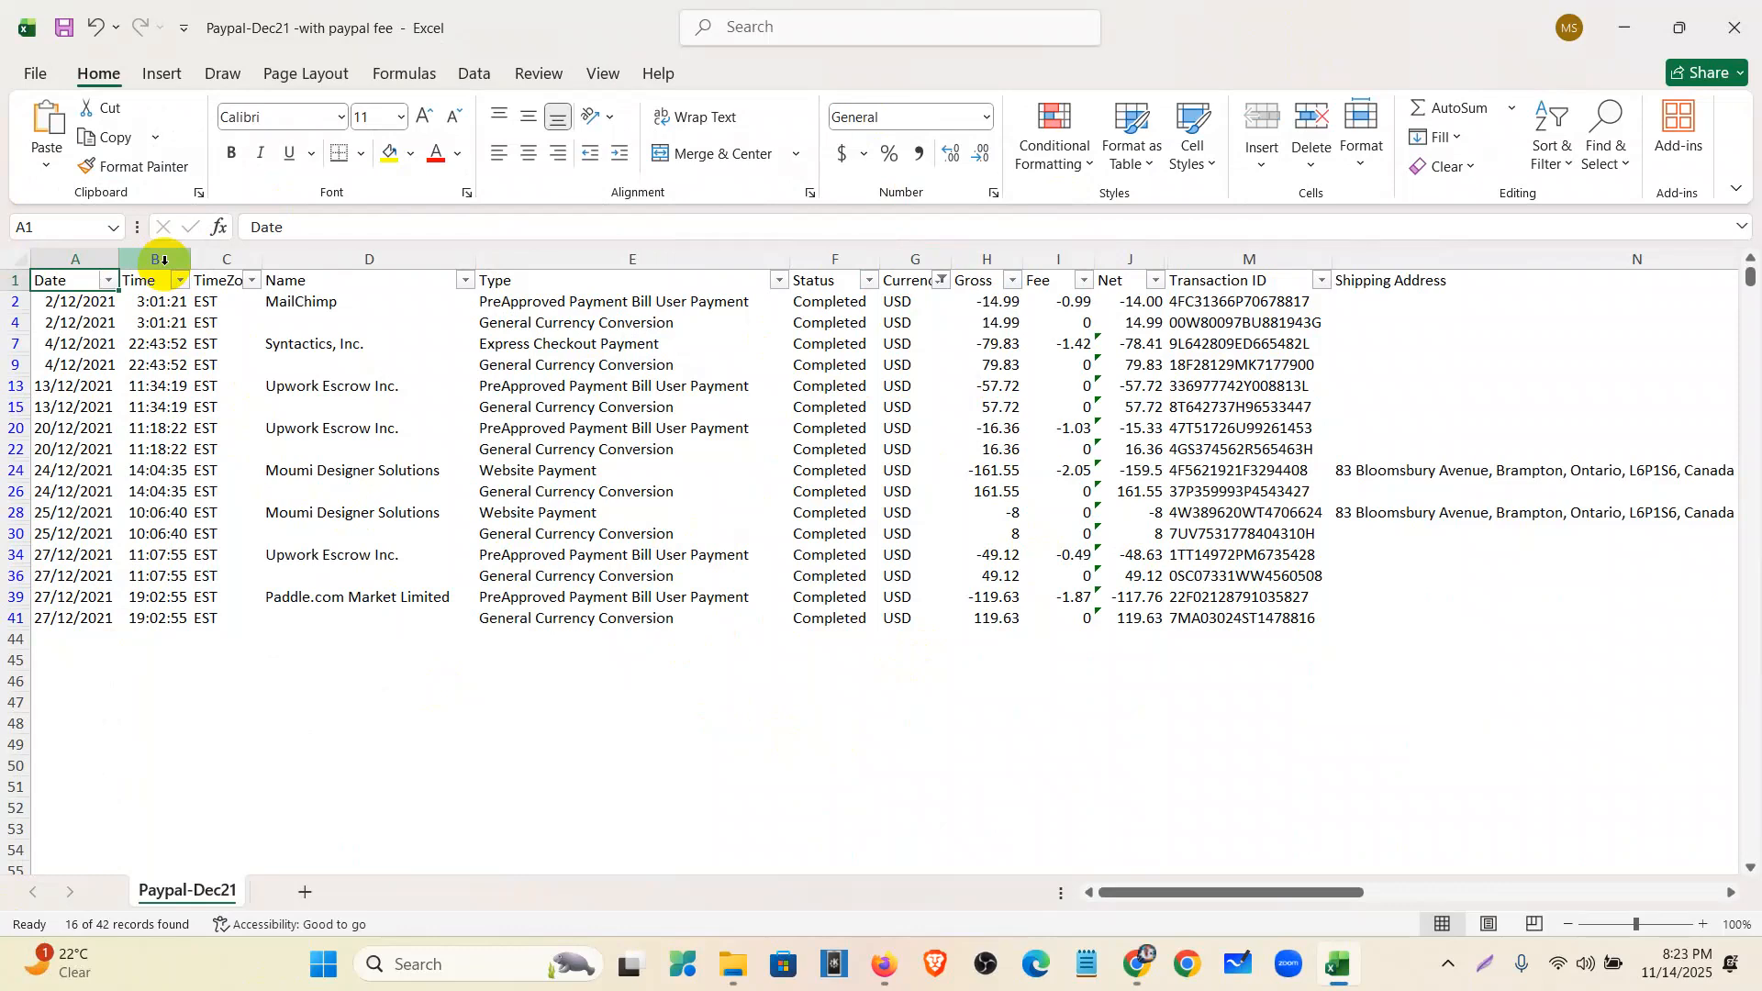
- Delete the Time and Time Zone columns, keeping Status and Currency for now
left_click_drag(154, 261, 218, 282)
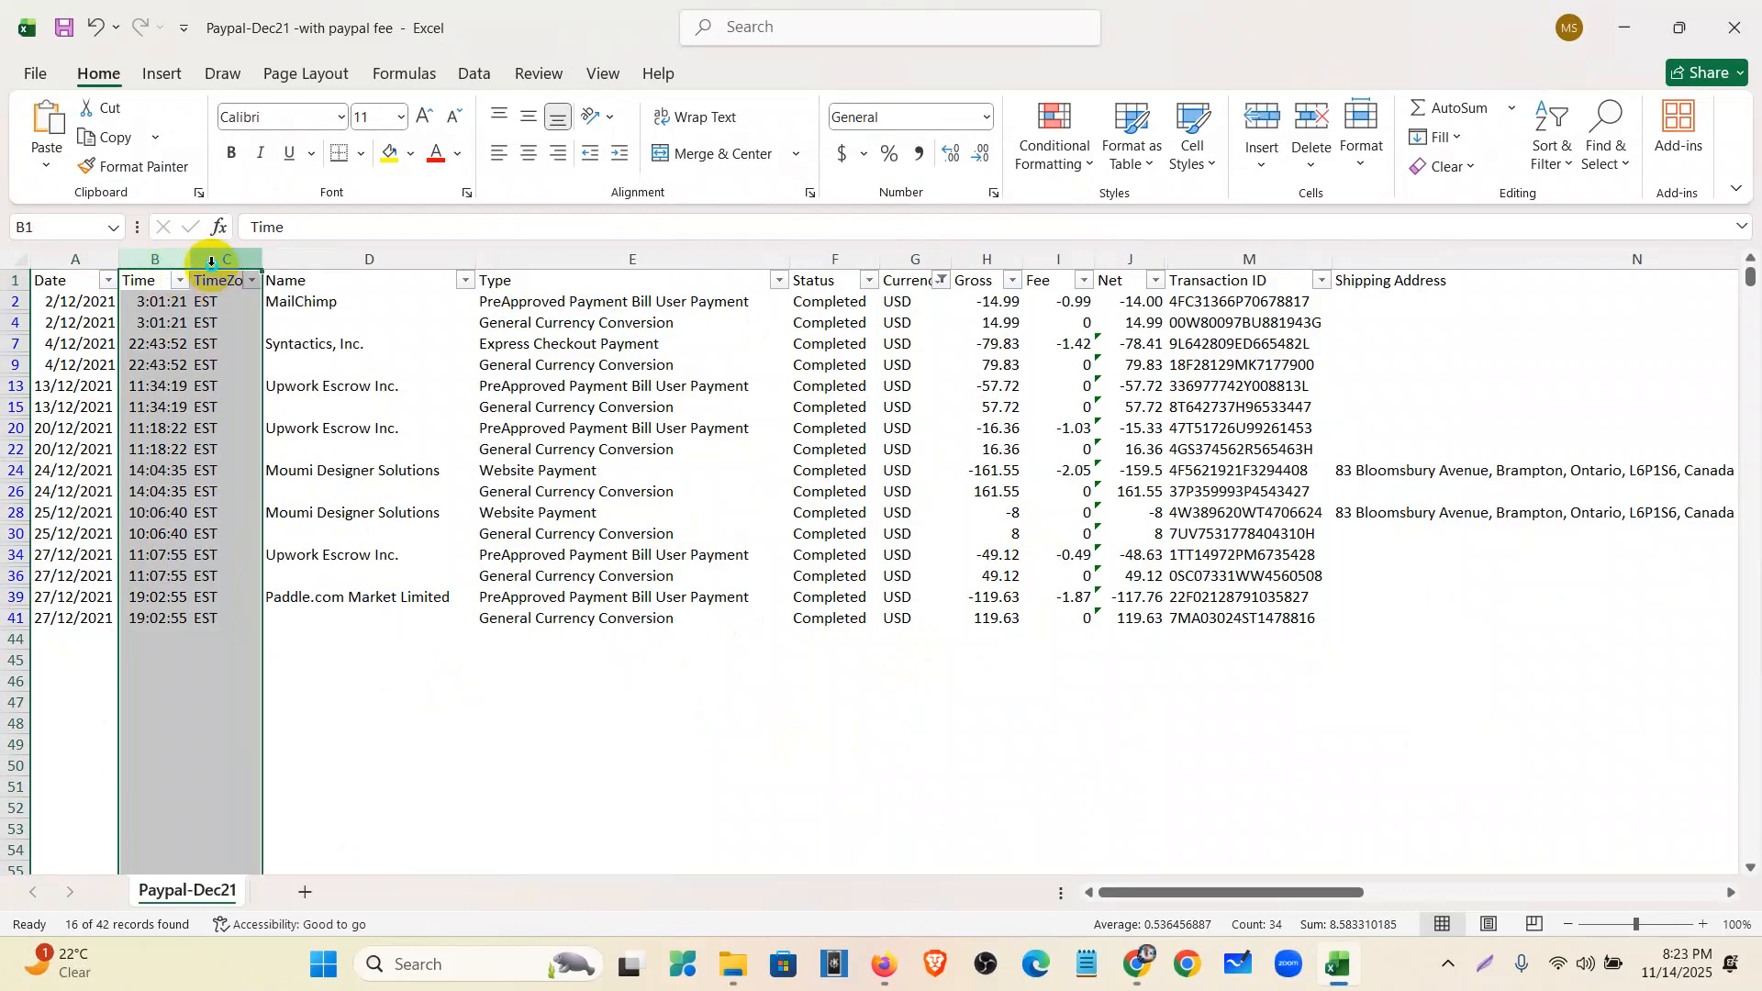
right_click(218, 276)
left_click(281, 533)
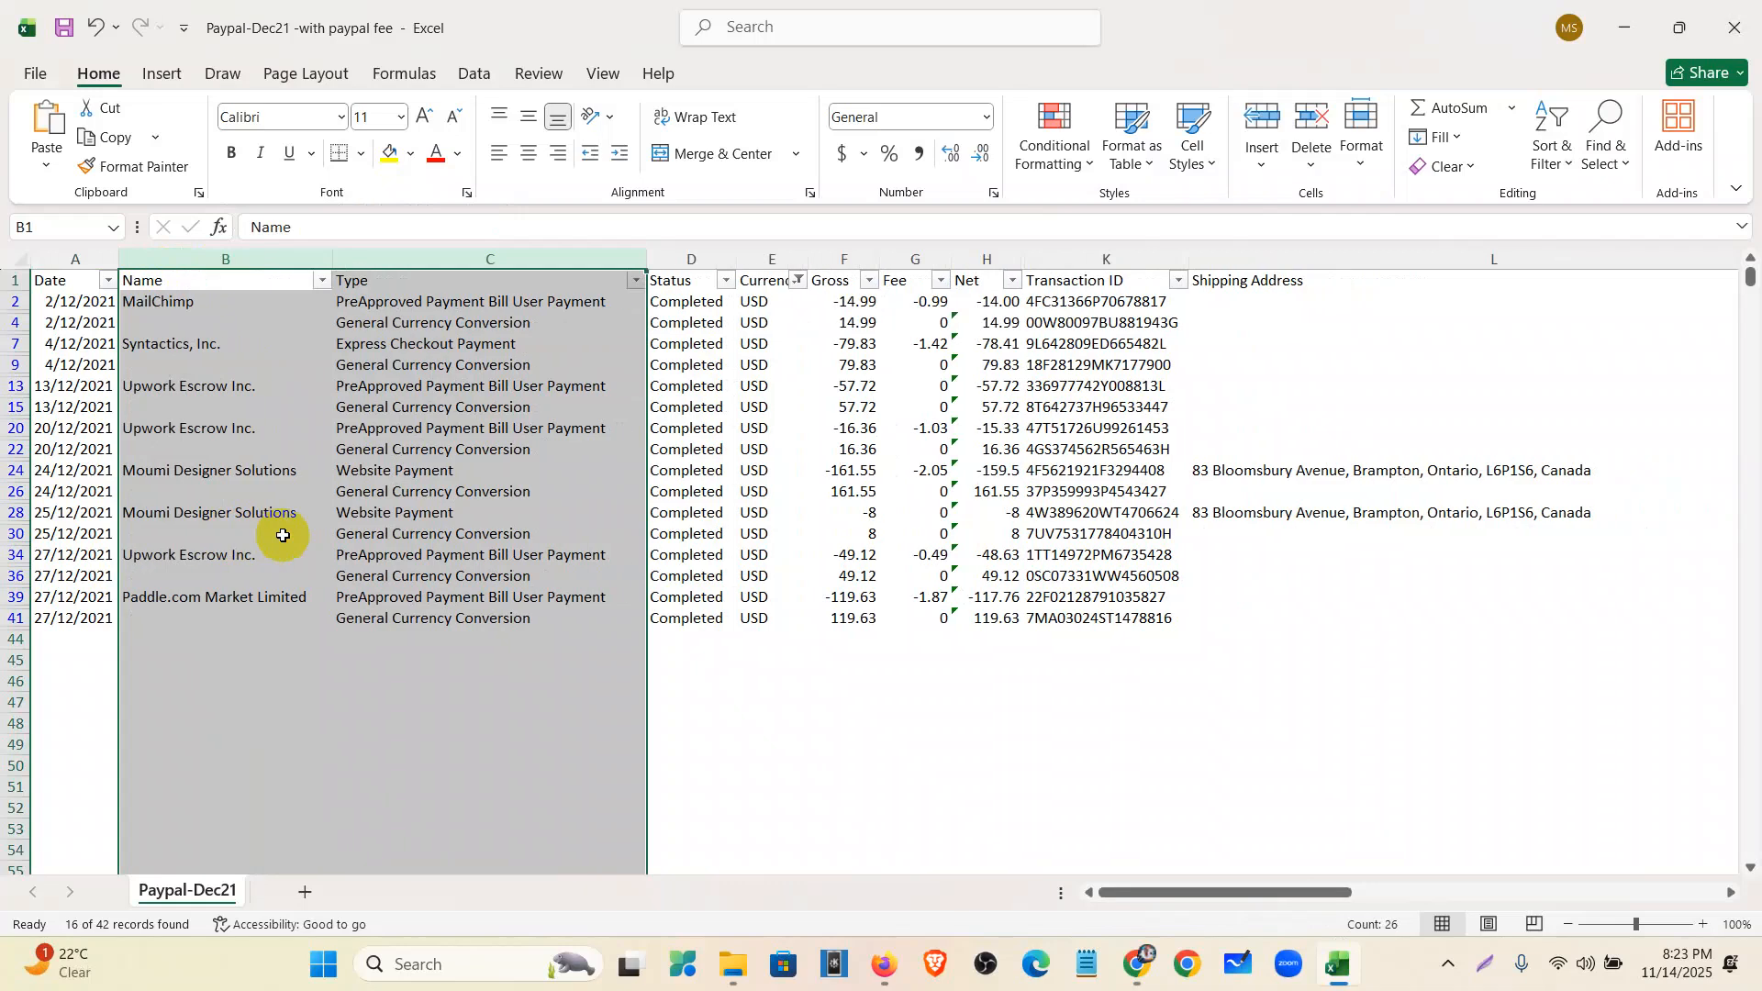
left_click_drag(679, 260, 747, 264)
right_click(748, 260)
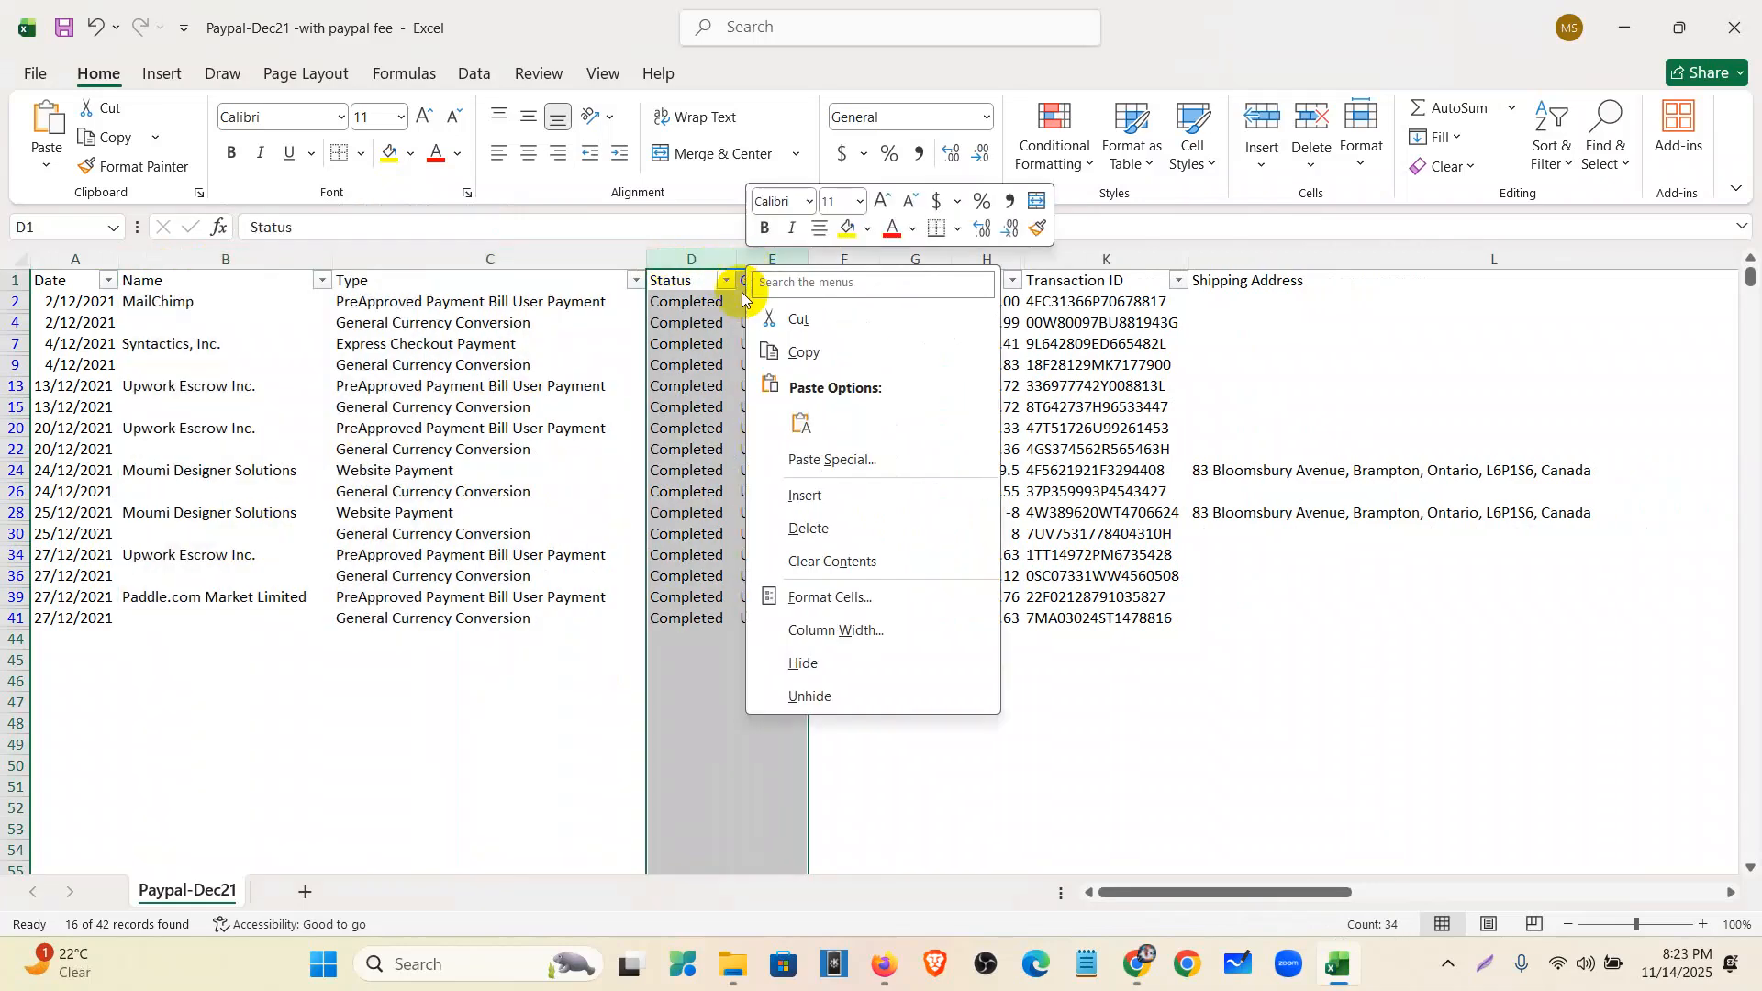
left_click(807, 539)
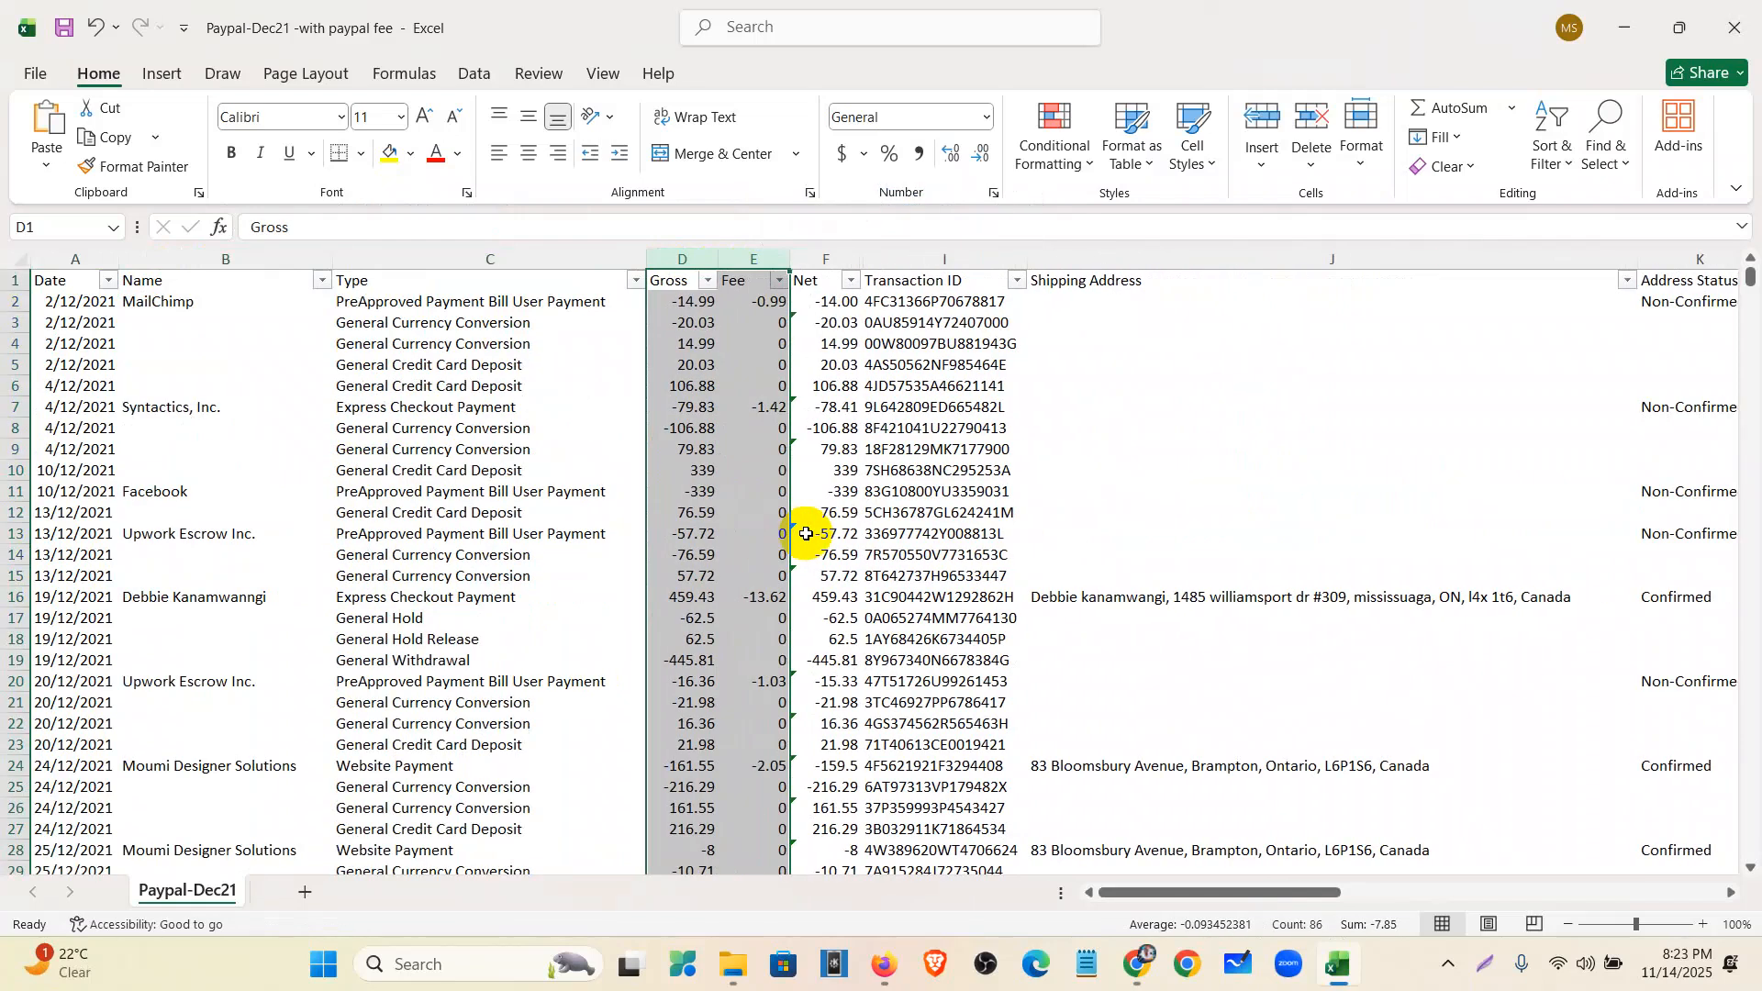
key("ctrl+z")
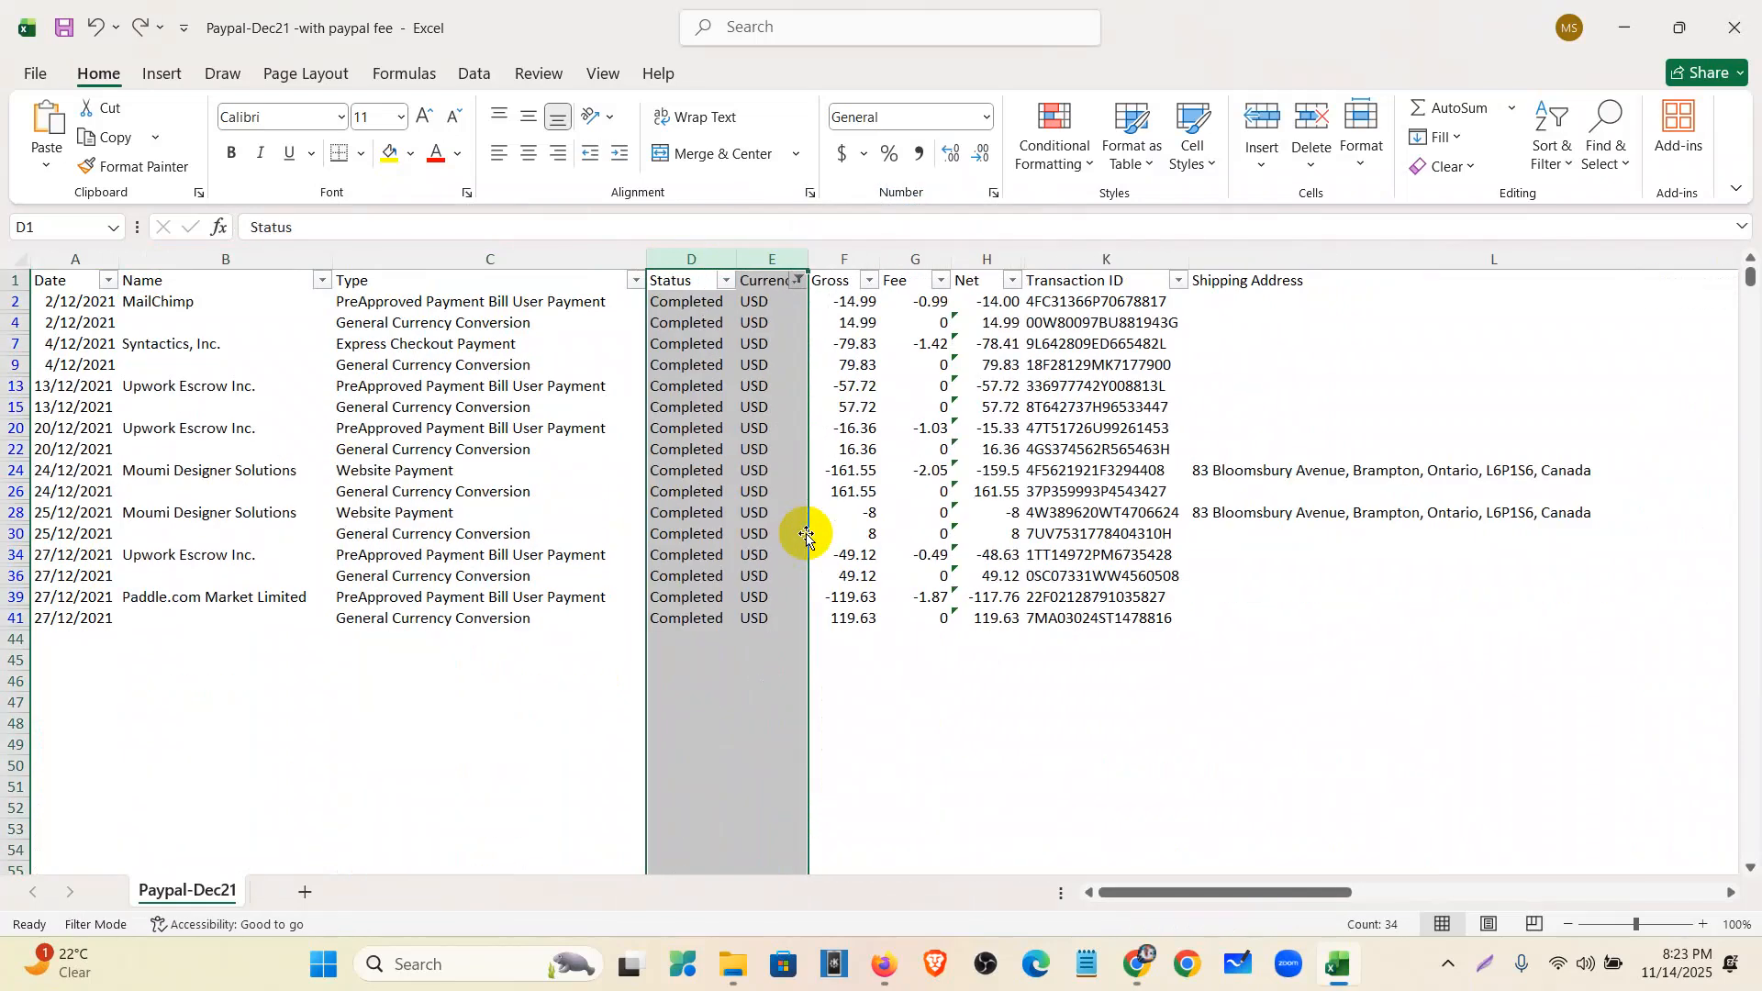
left_click(618, 638)
- Copy the filtered USD rows into a new blank sheet
left_click_drag(14, 280, 12, 610)
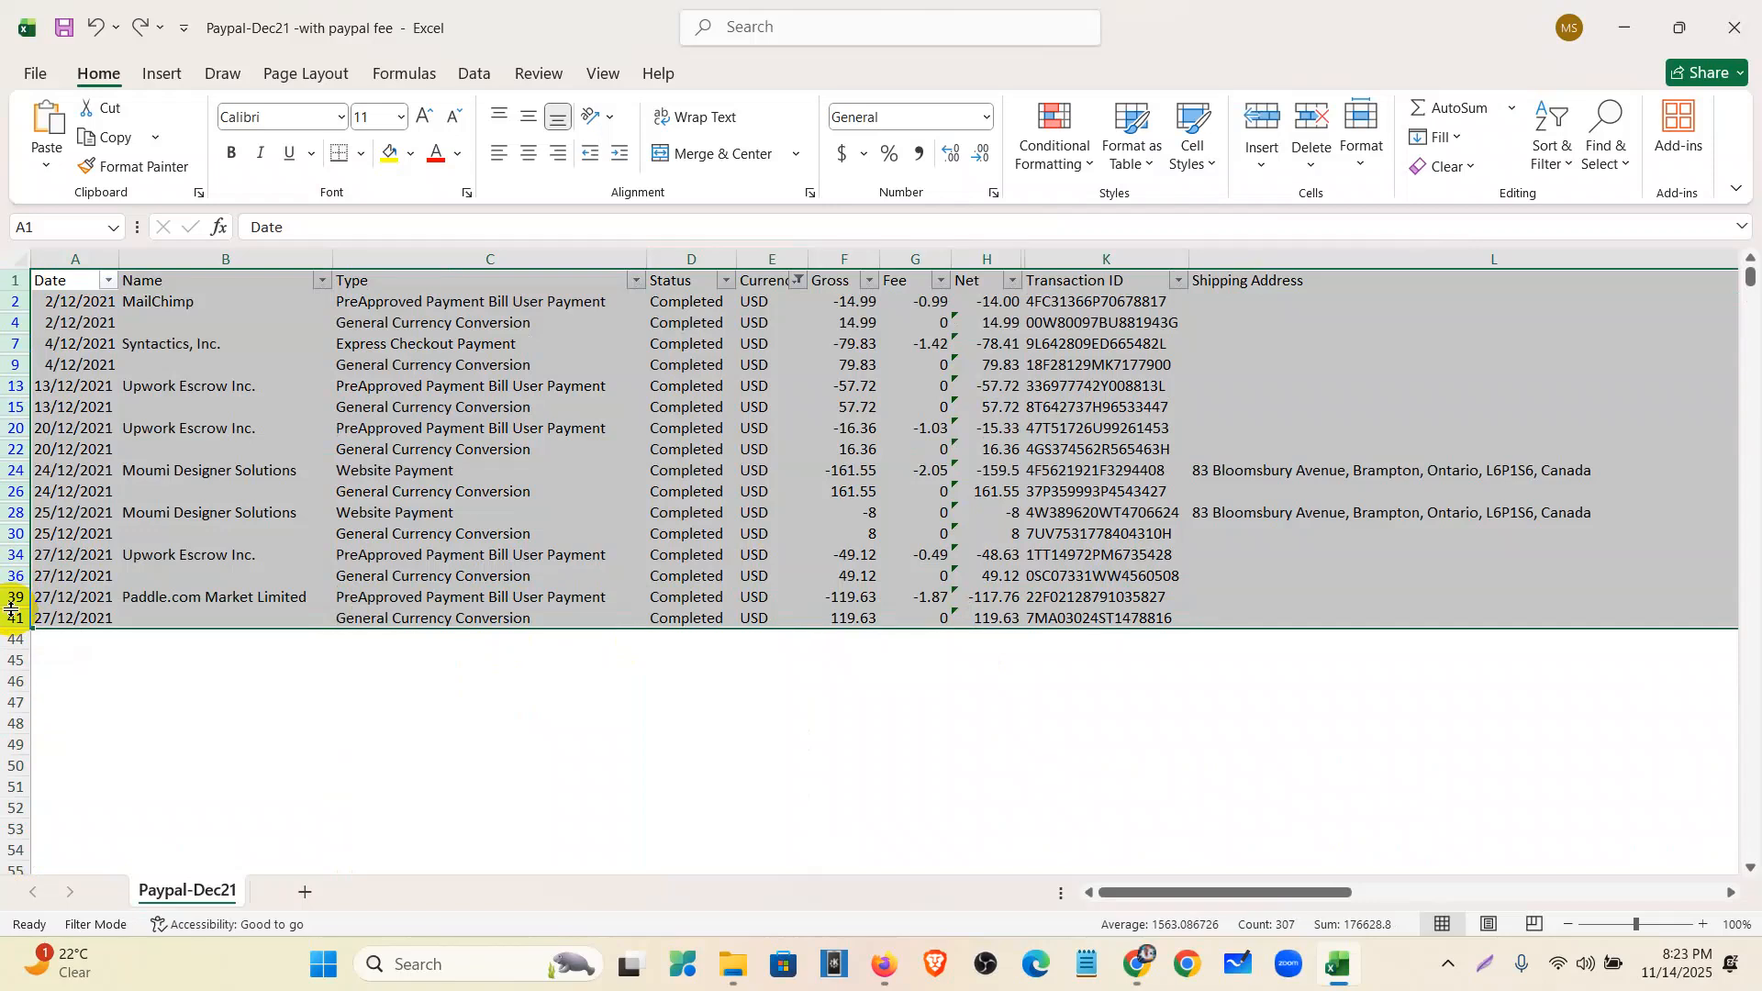
key("ctrl+c")
left_click(304, 892)
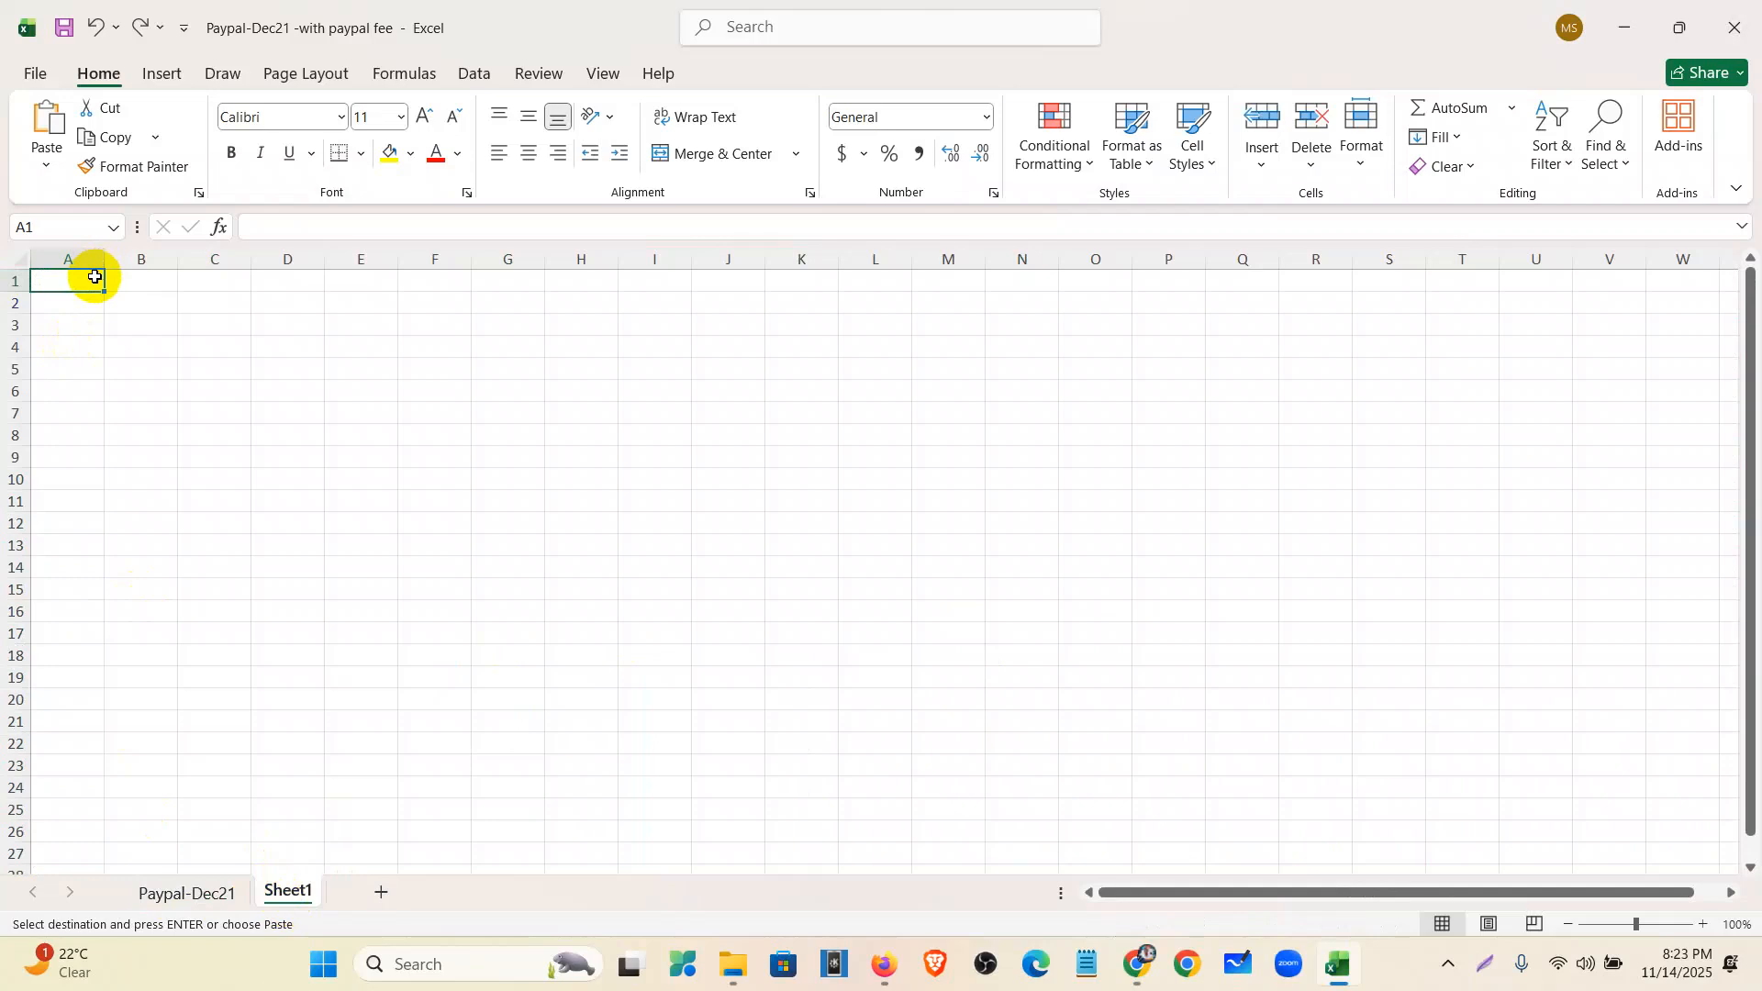
key("ctrl+v")
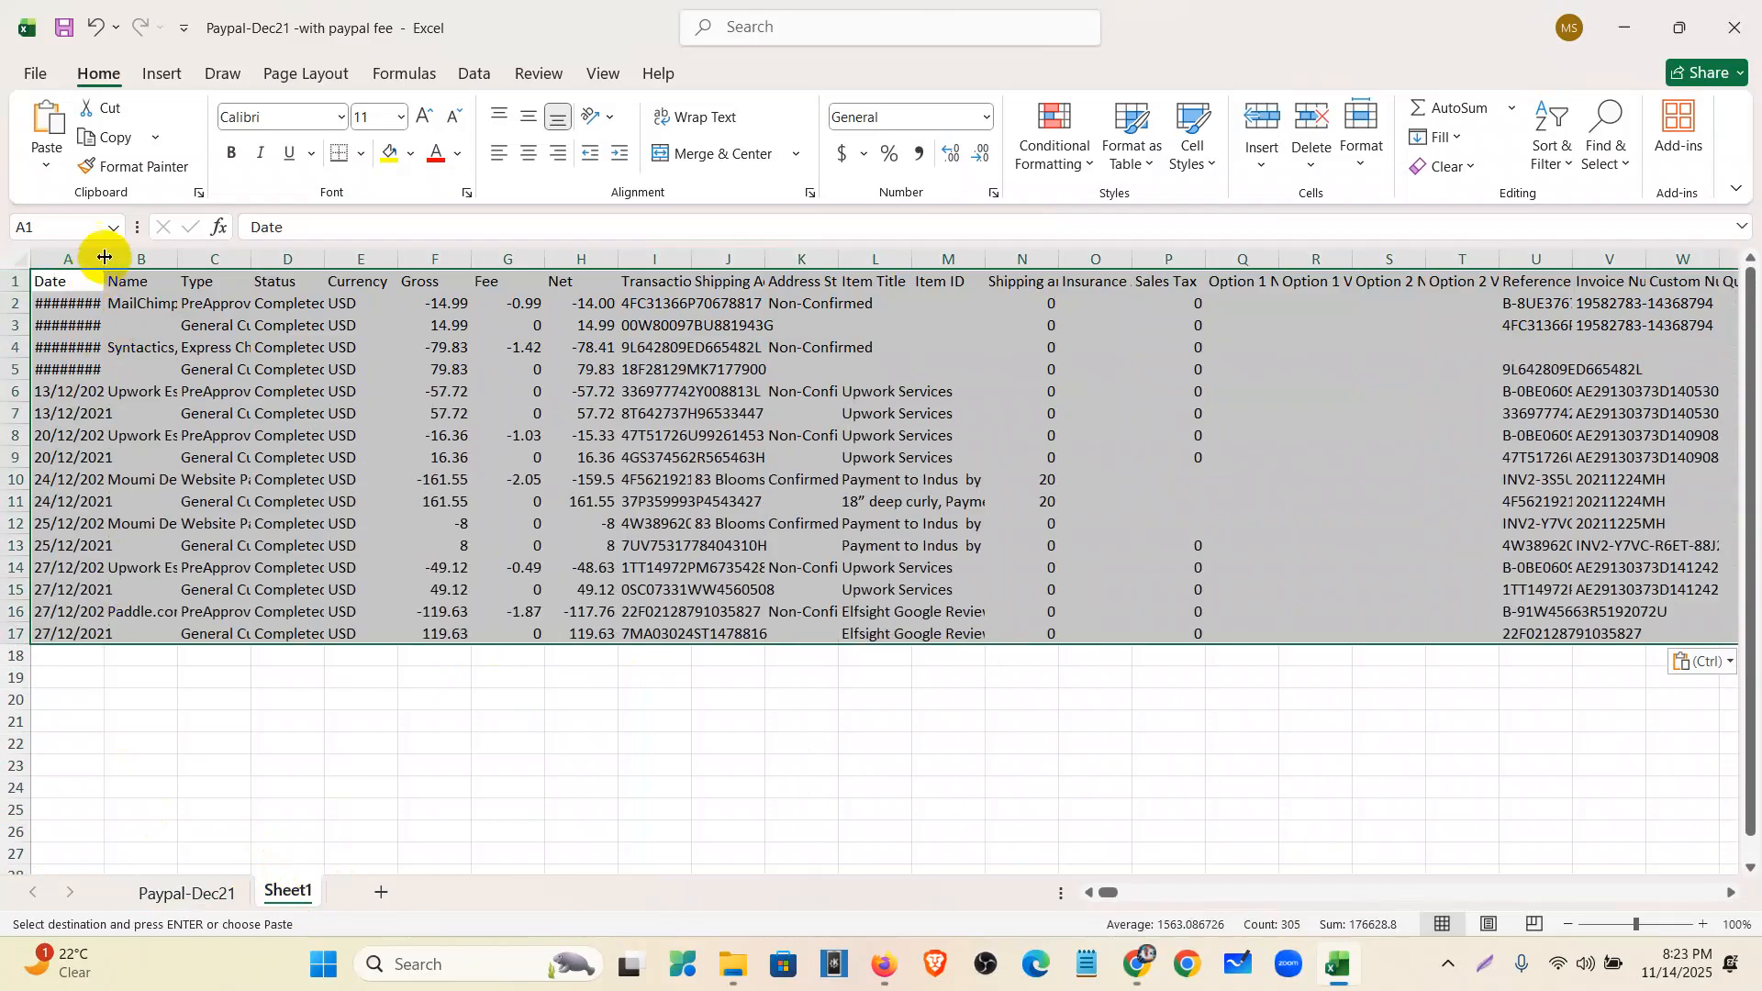
left_click(748, 524)
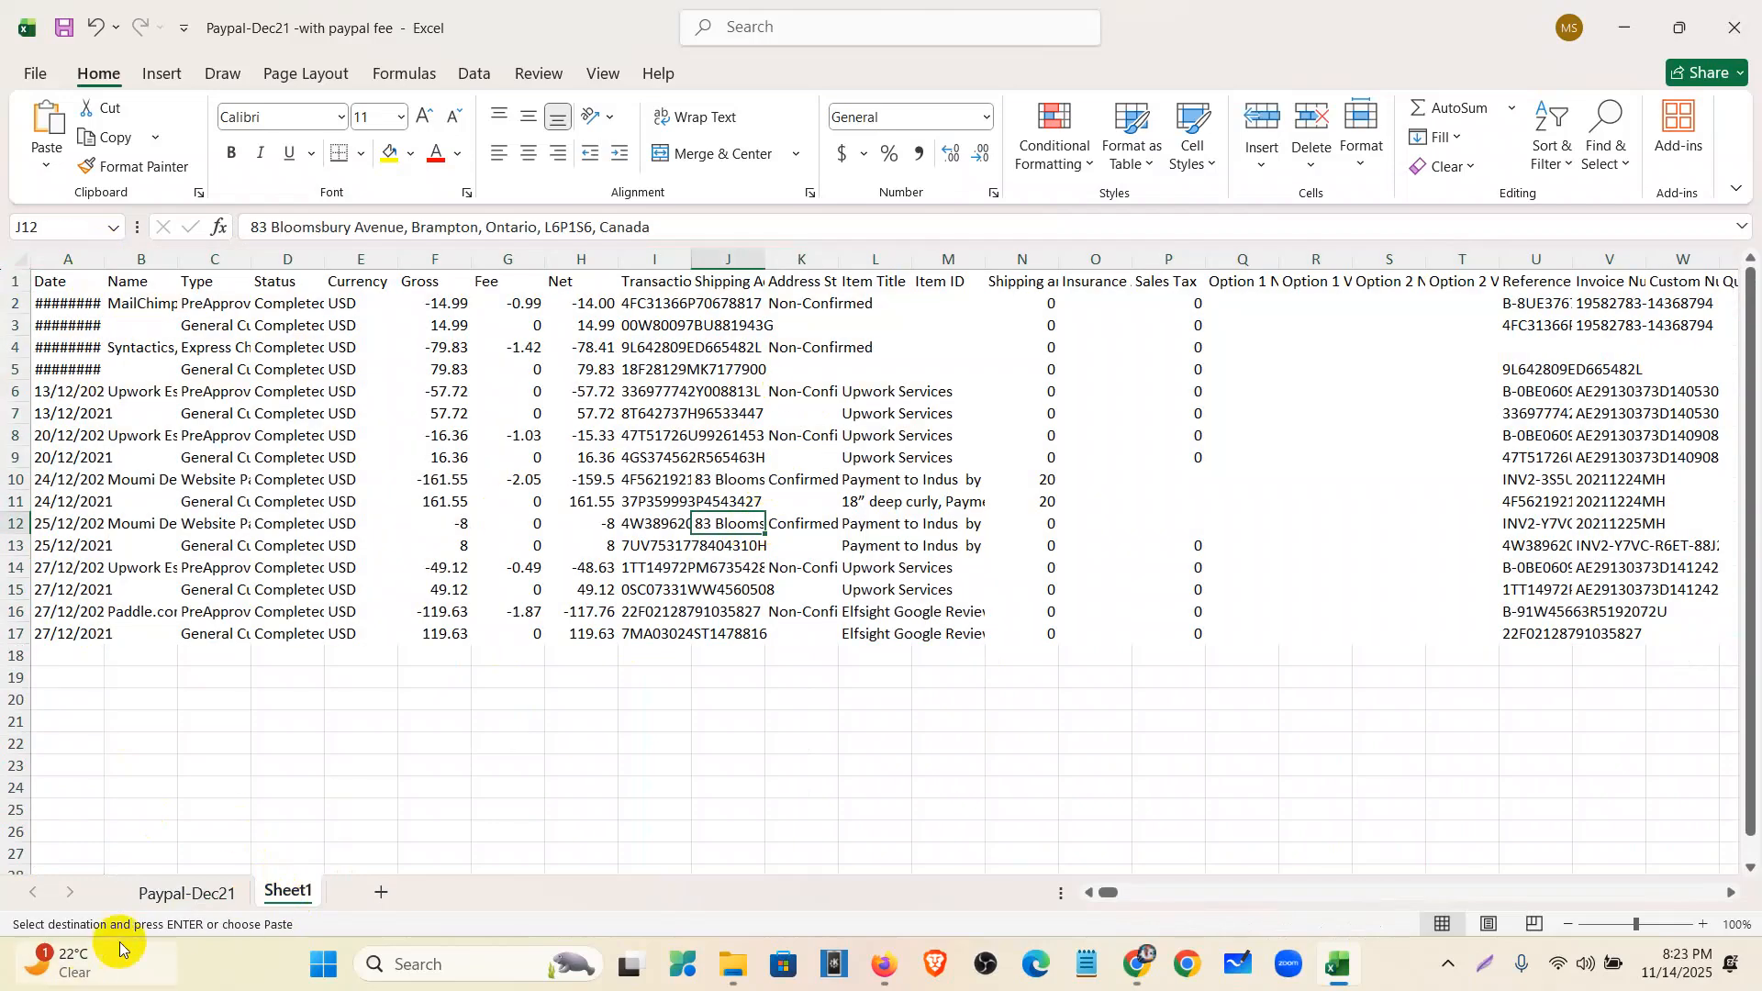
- Delete the original Paypal-Dec21 sheet and autofit the Date column on Sheet1
right_click(172, 893)
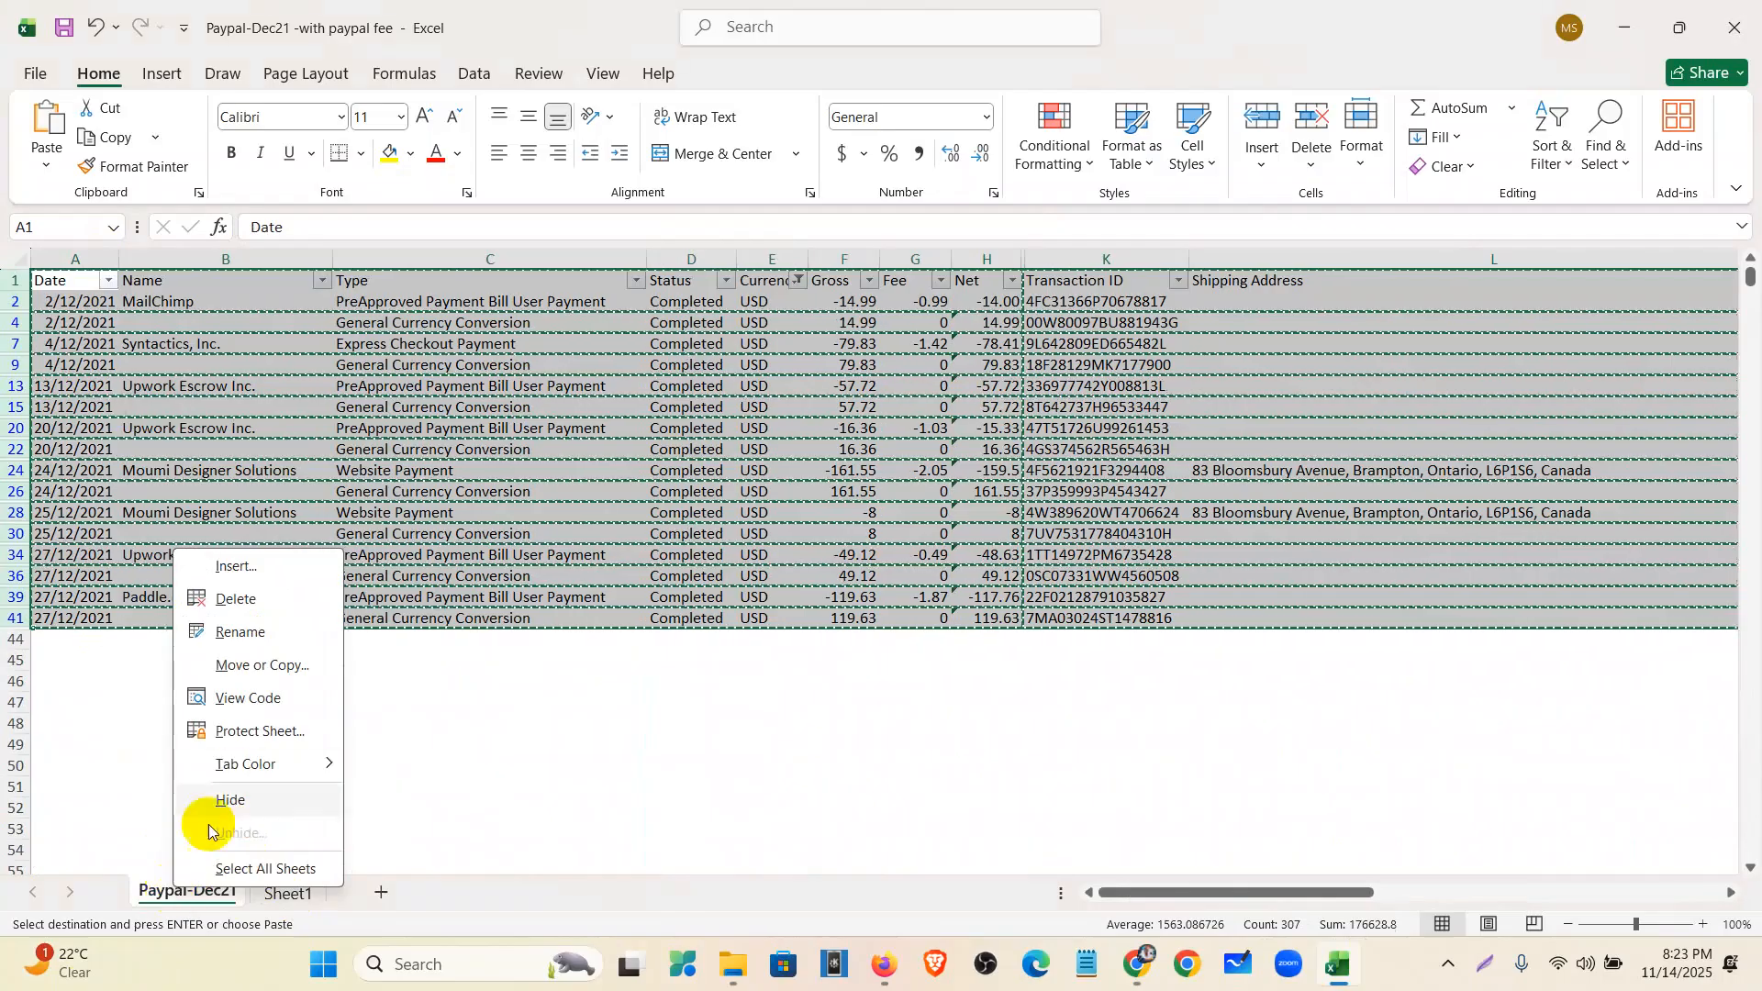
left_click(237, 603)
left_click(840, 651)
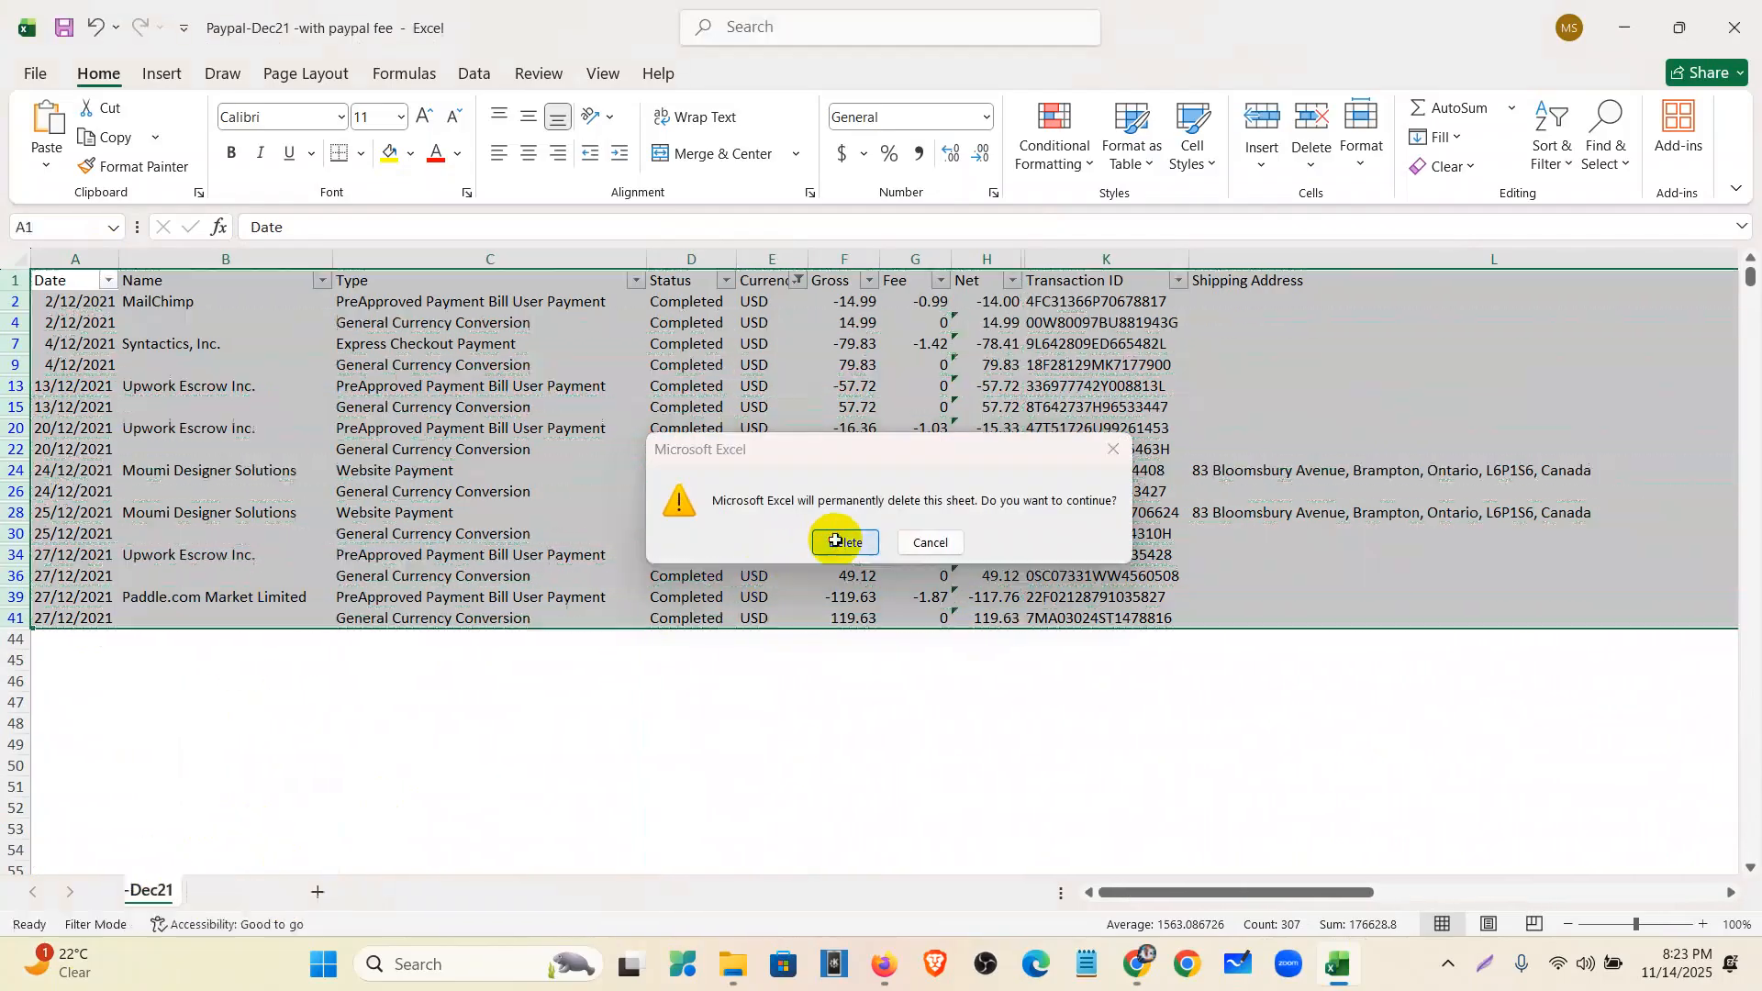
double_click(104, 259)
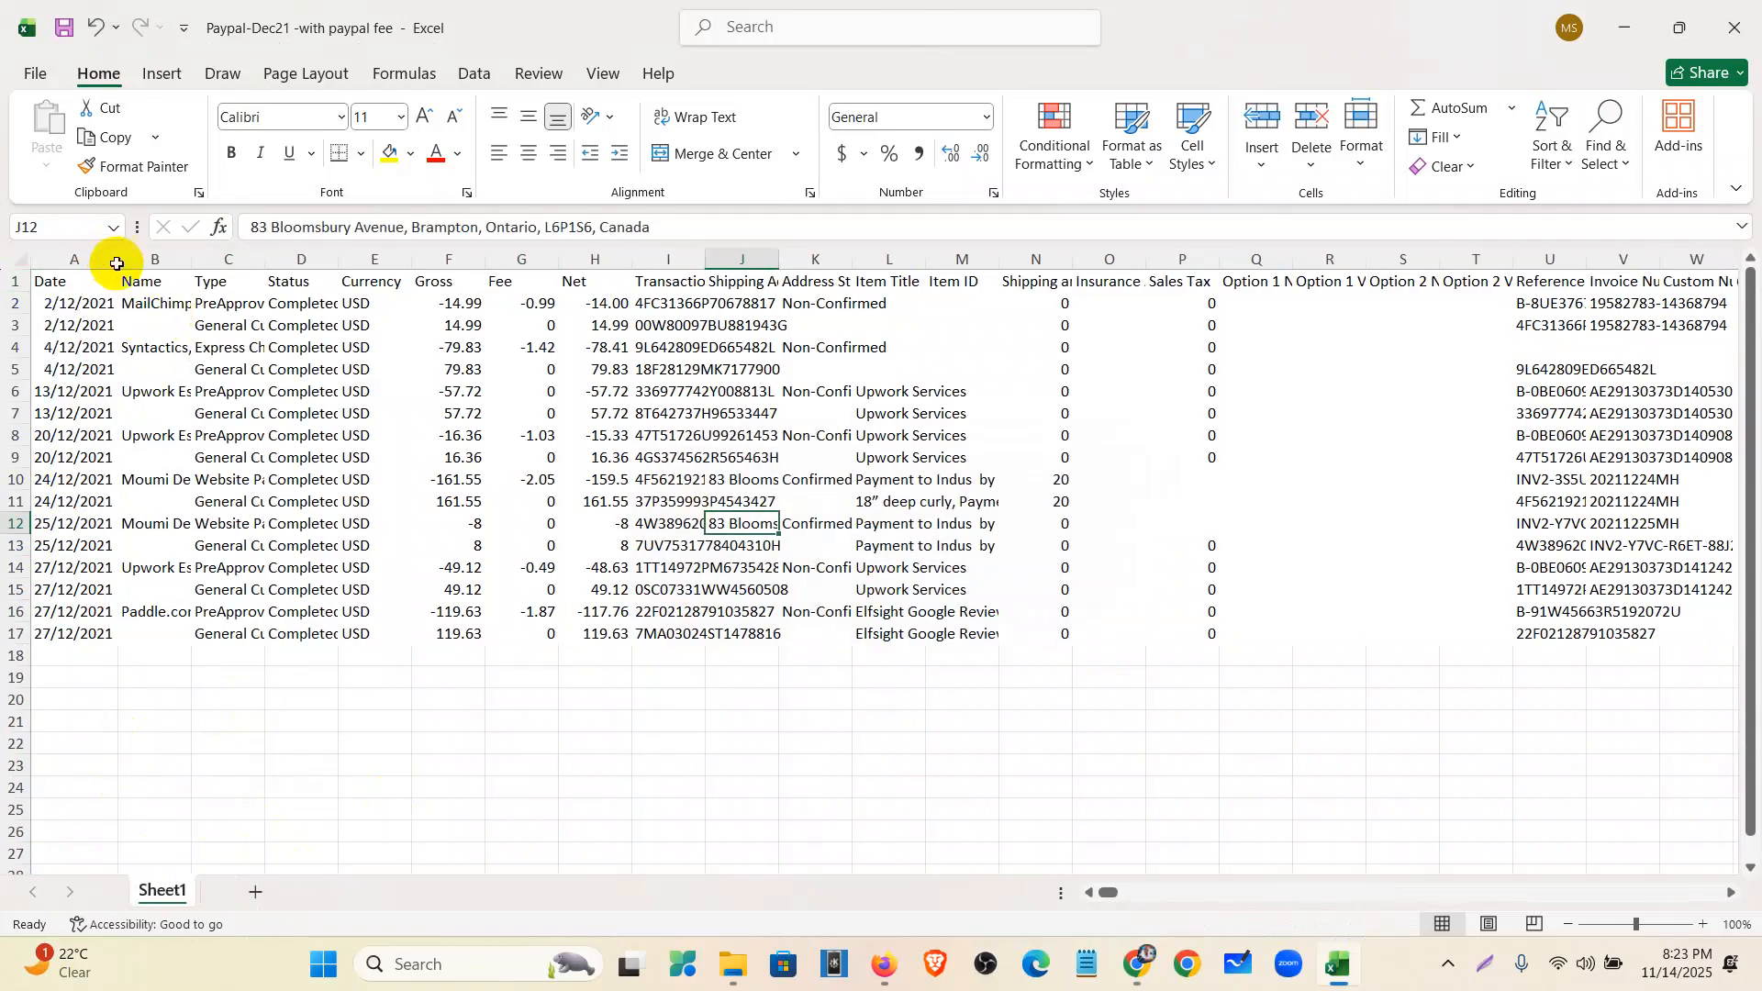
- Delete the Status, Currency and Gross columns and autofit Transaction ID
left_click_drag(275, 258, 373, 261)
right_click(373, 261)
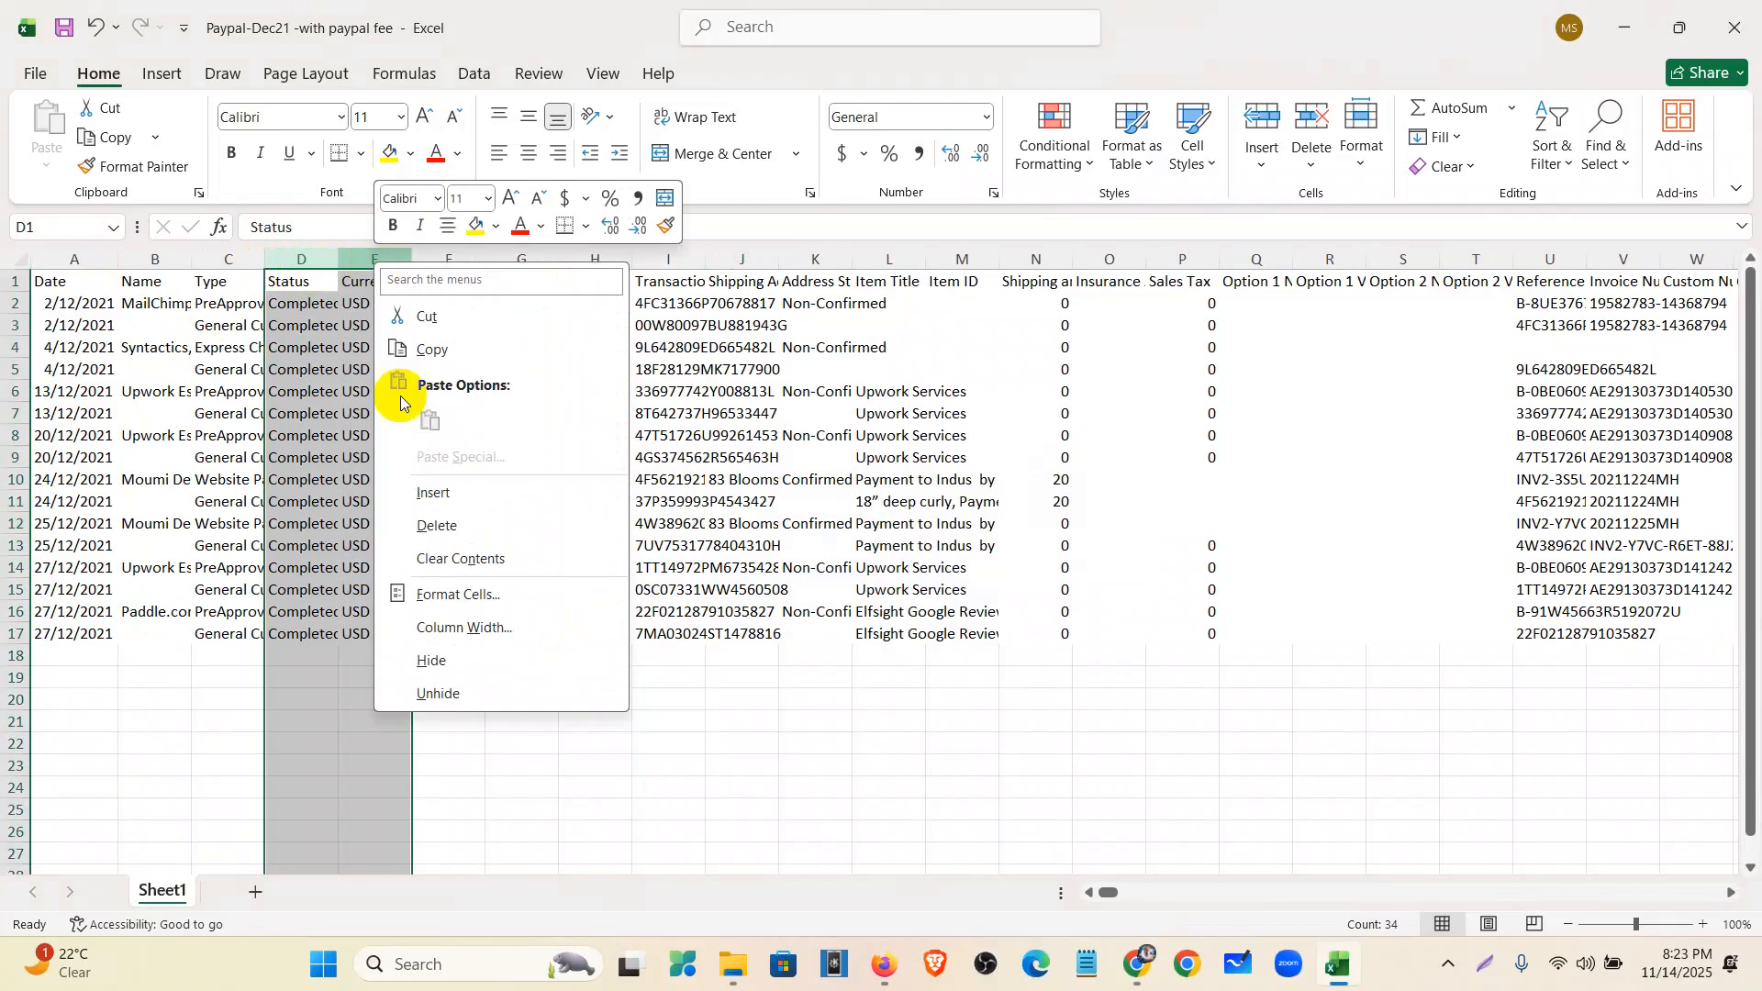
left_click(445, 525)
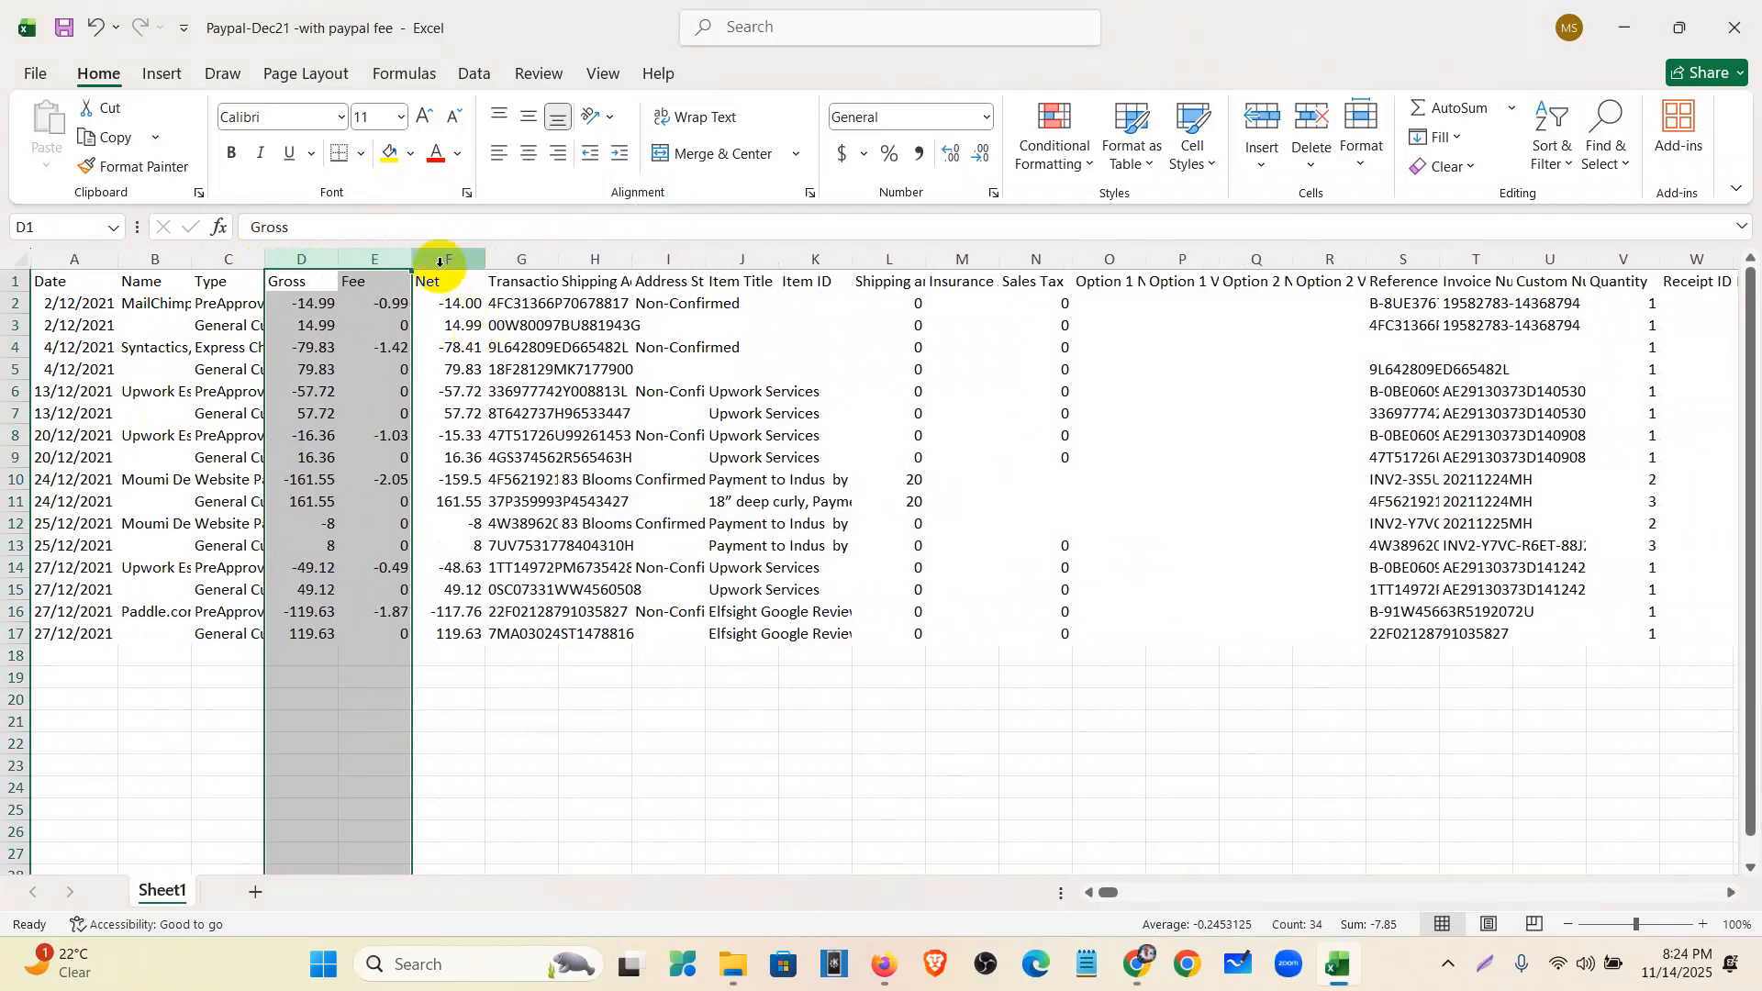
left_click(306, 257)
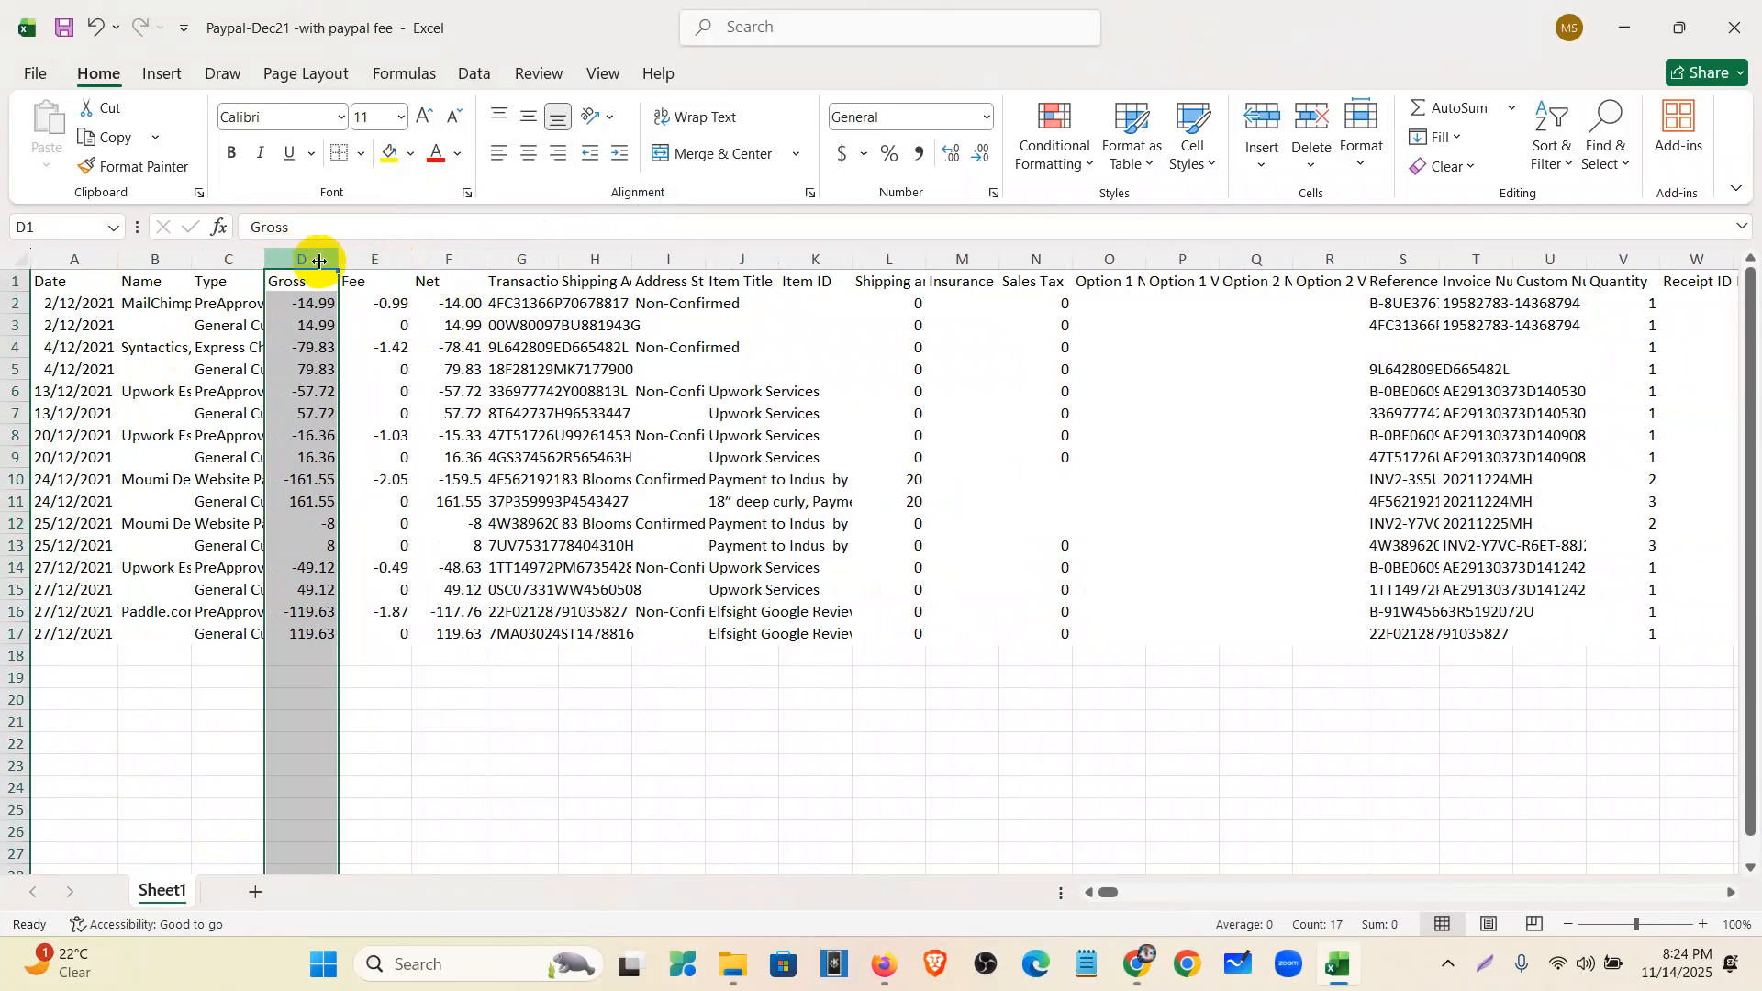
left_click(449, 261)
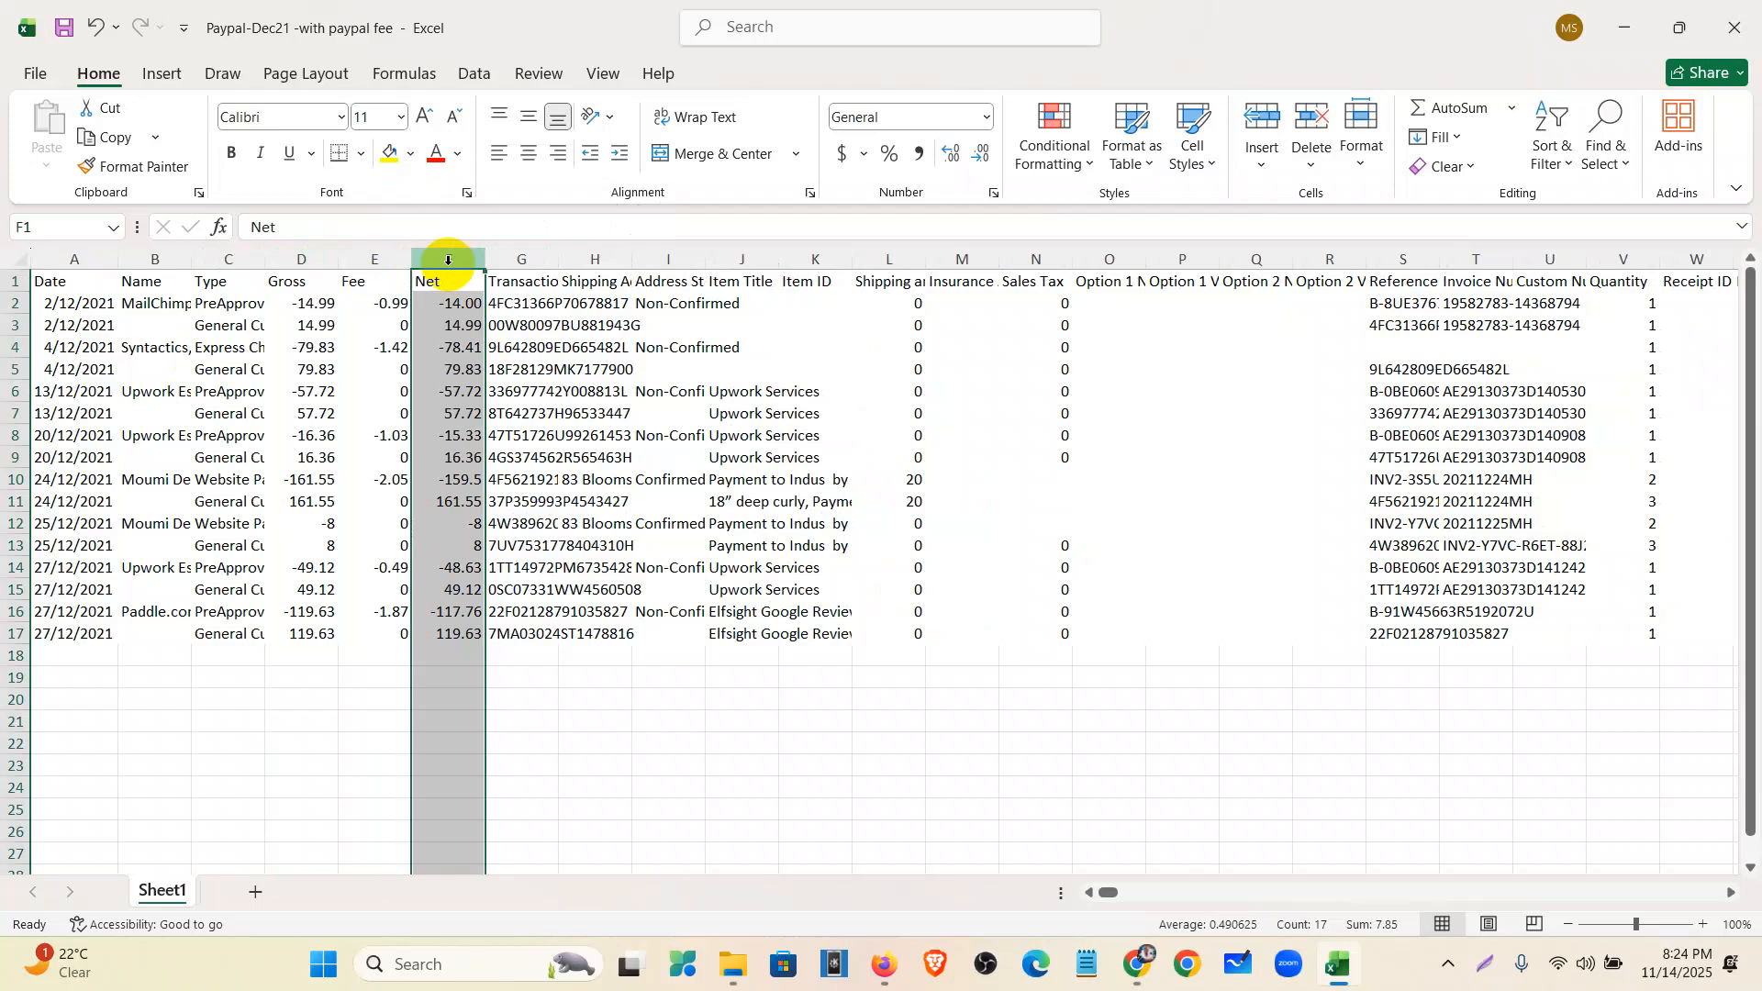
left_click(285, 260)
right_click(286, 261)
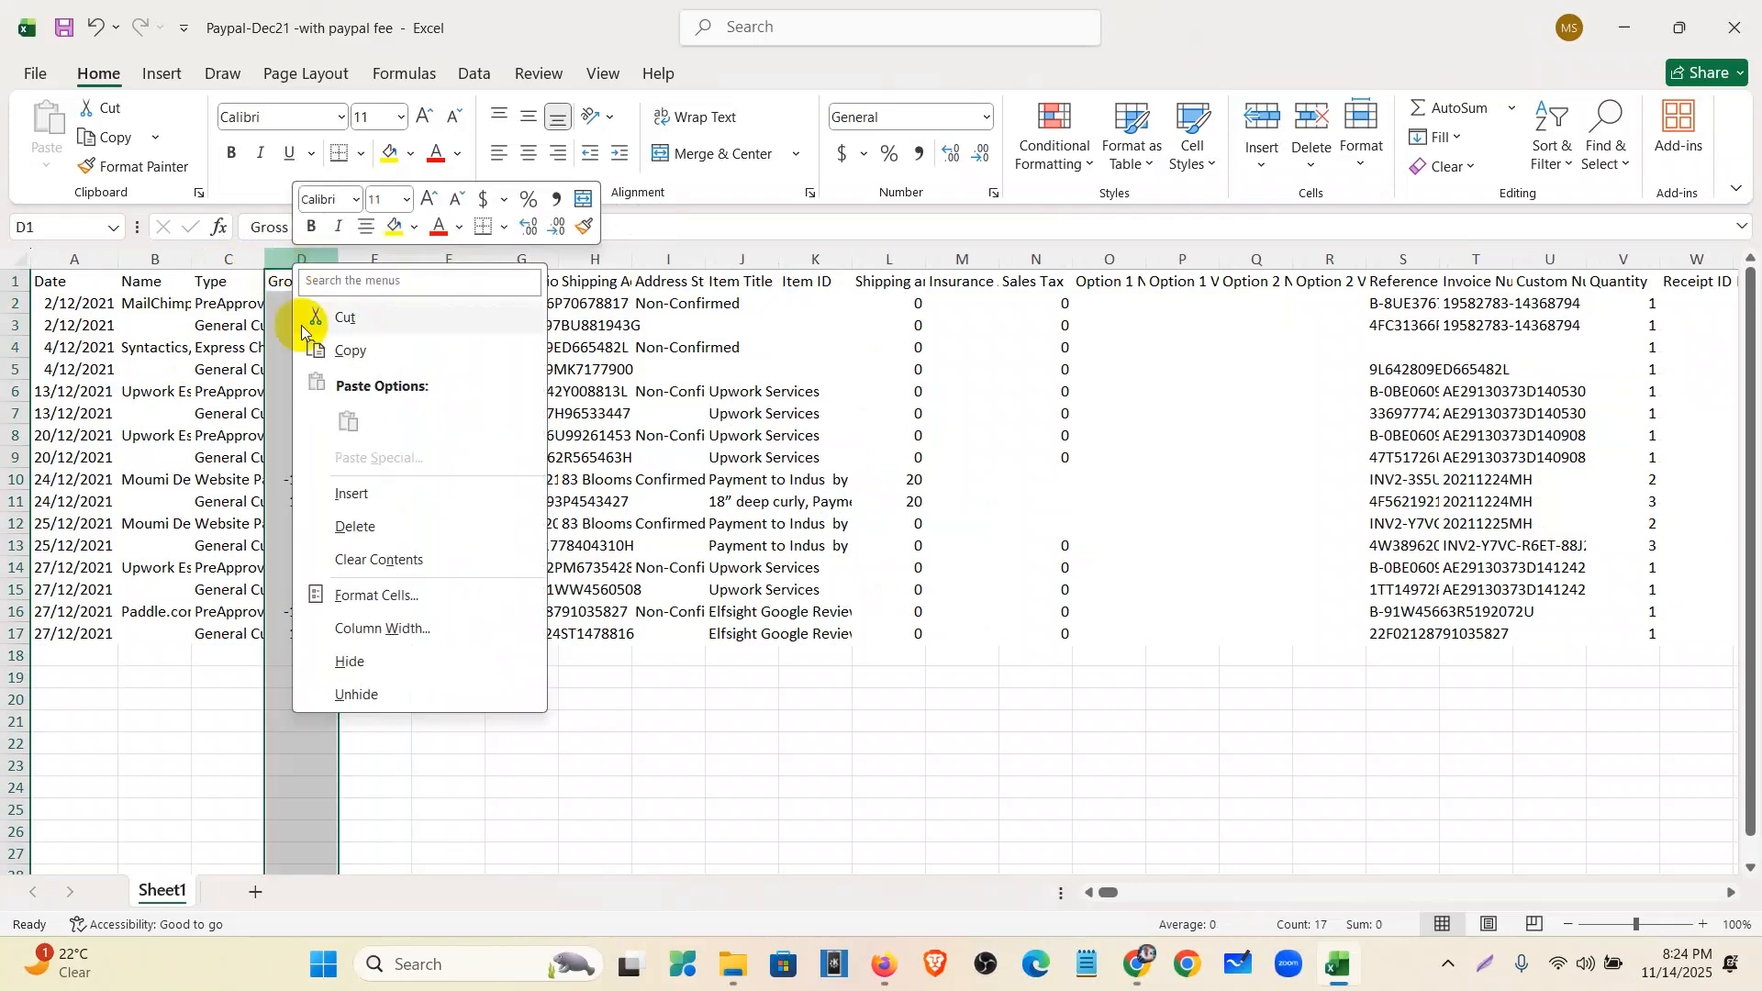
left_click(358, 530)
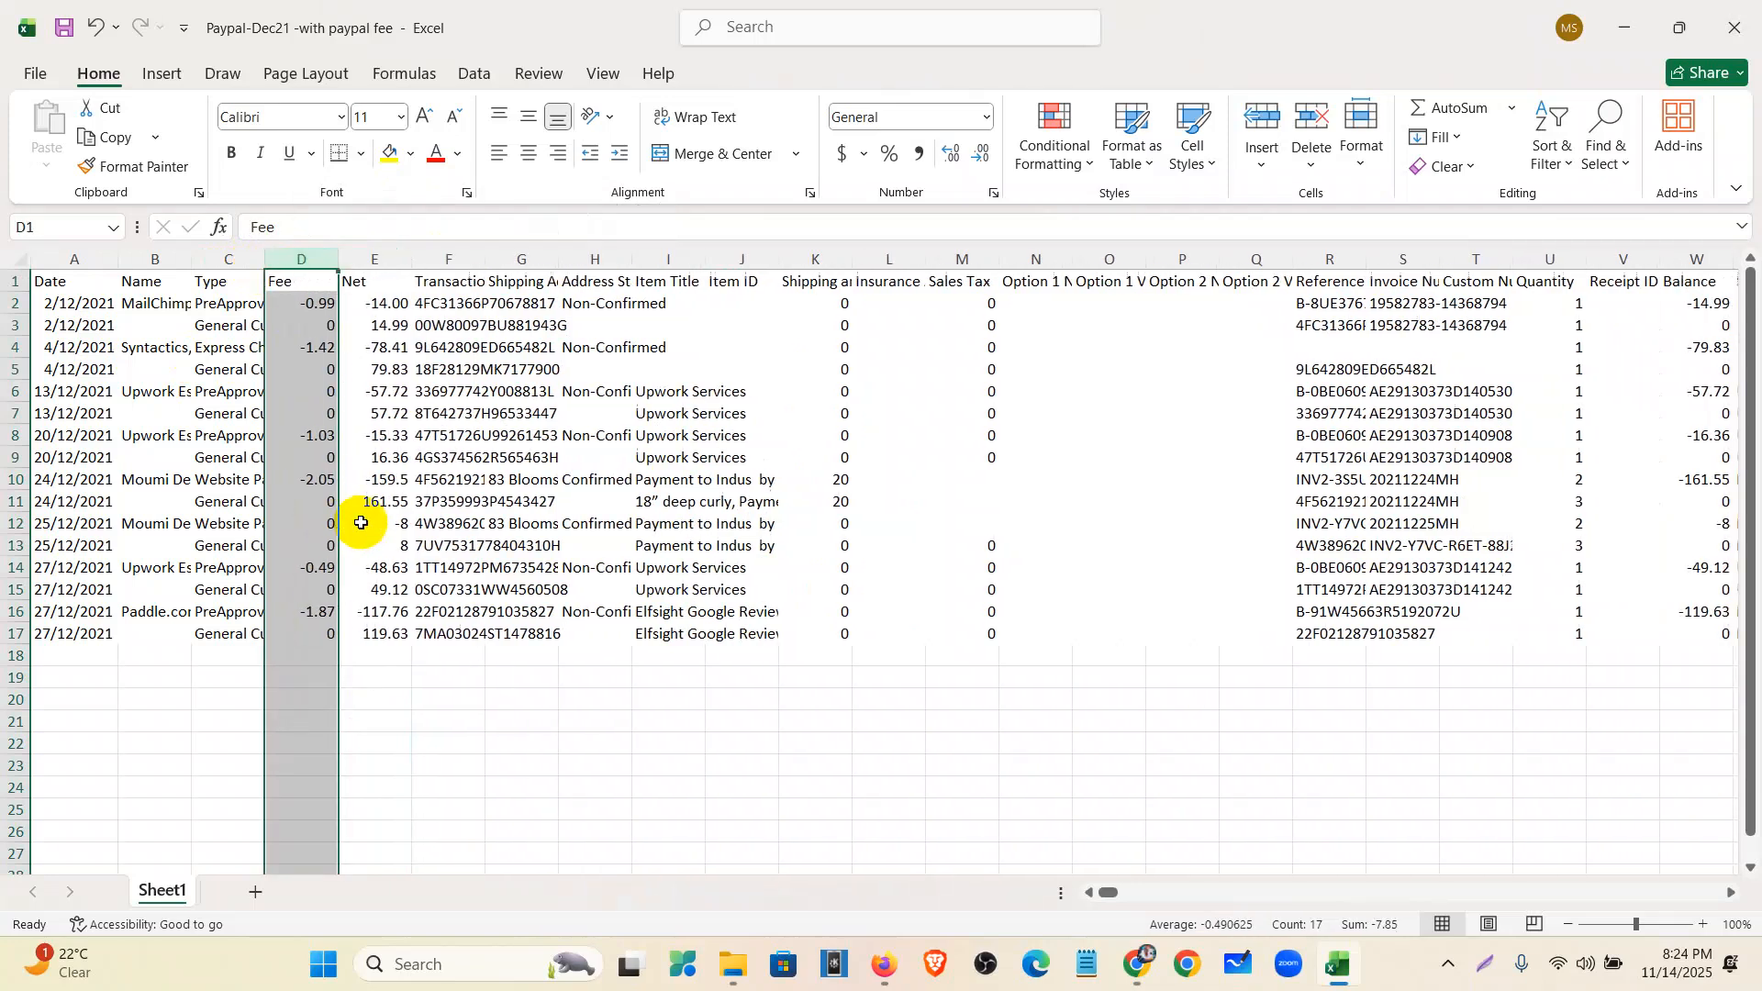
double_click(484, 258)
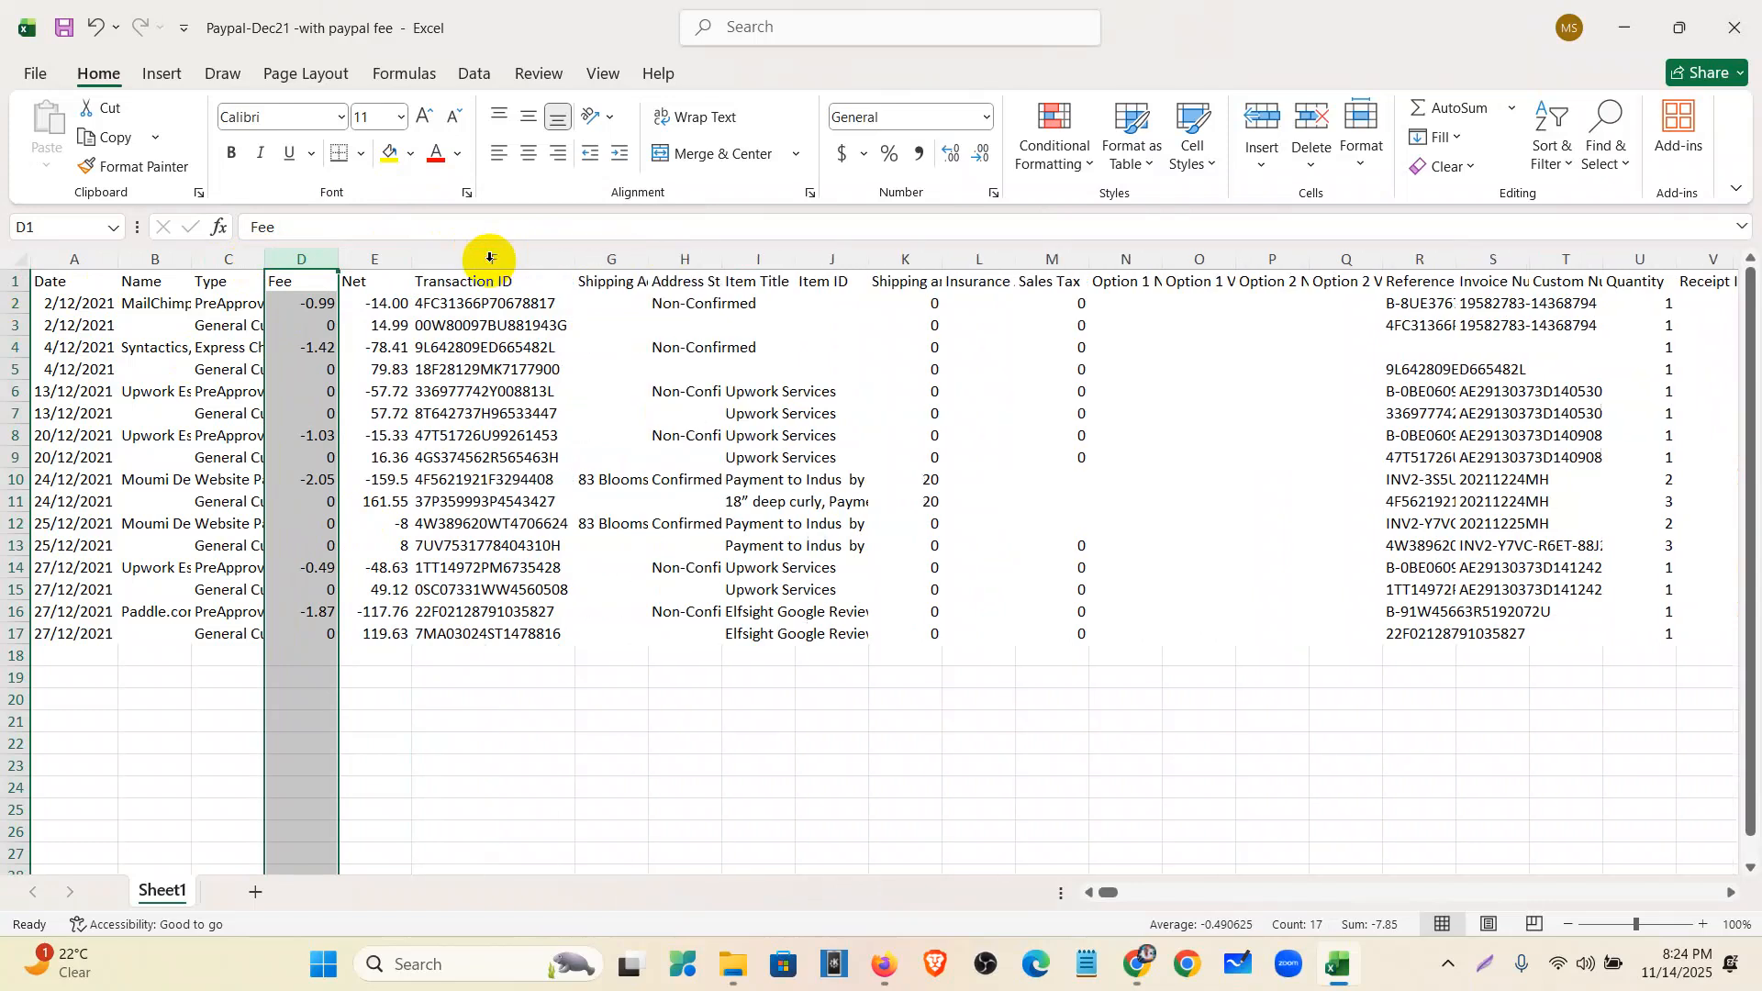
- Delete the Shipping Address and Address Status columns and autofit Item Title
left_click(620, 261)
left_click_drag(621, 262, 711, 266)
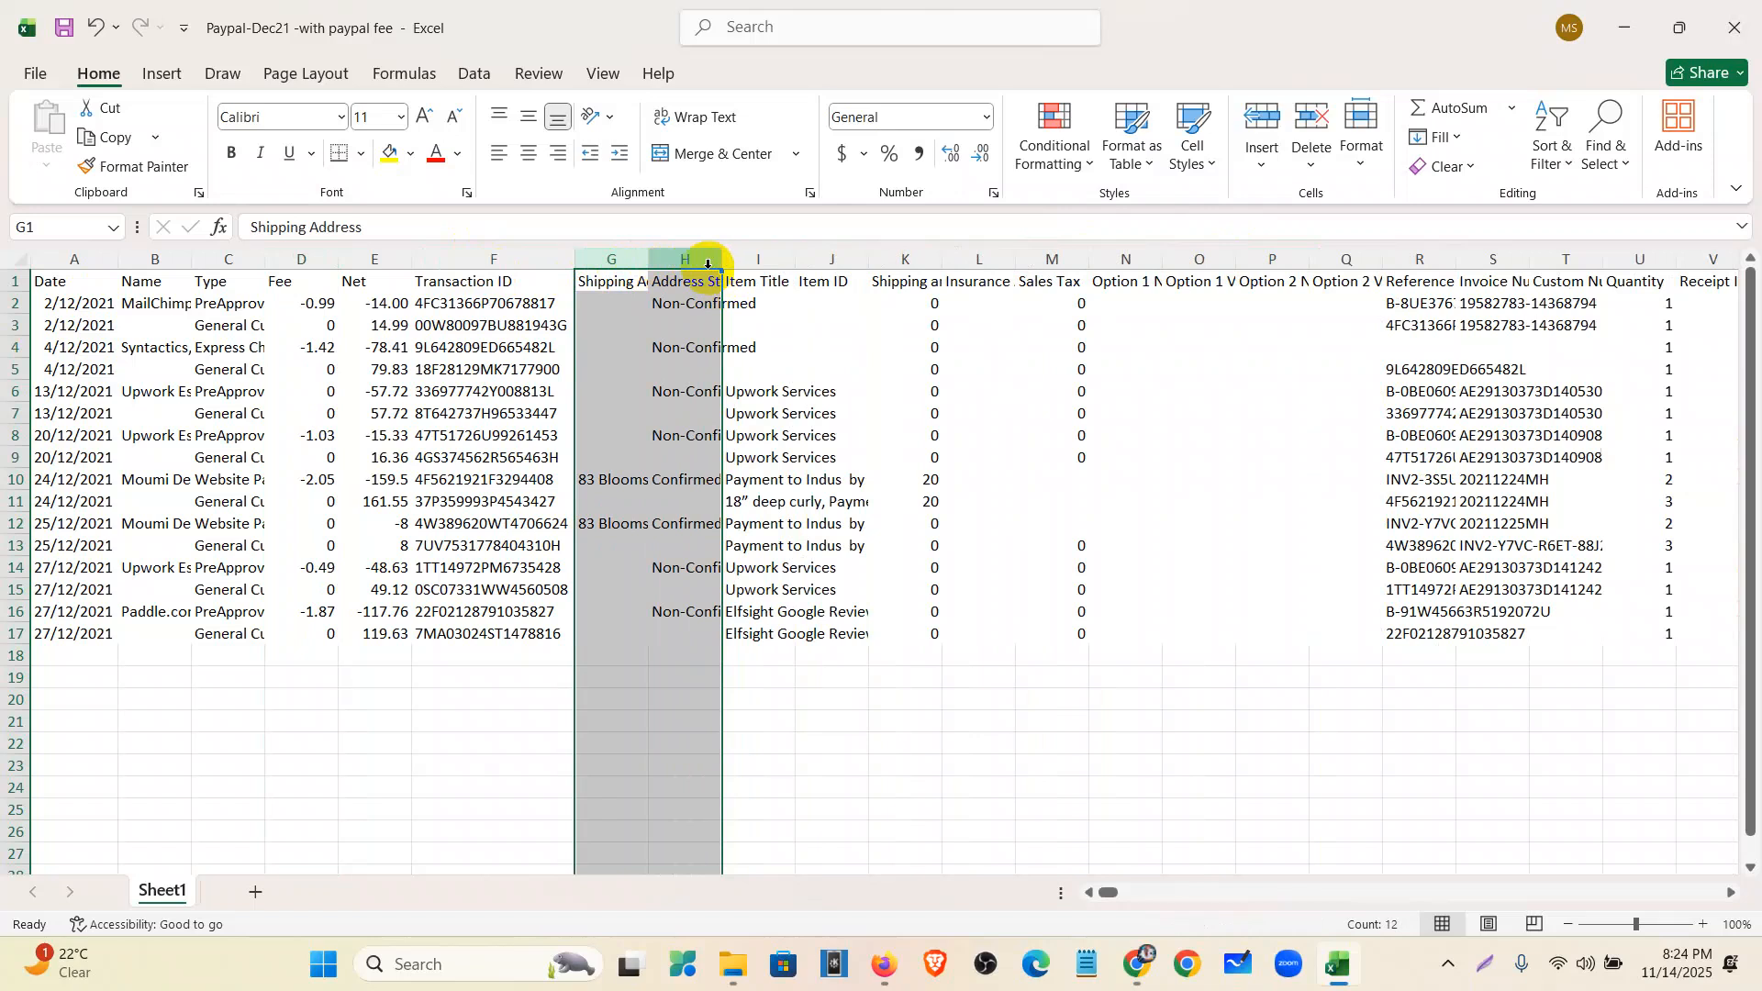
right_click(711, 266)
left_click(747, 503)
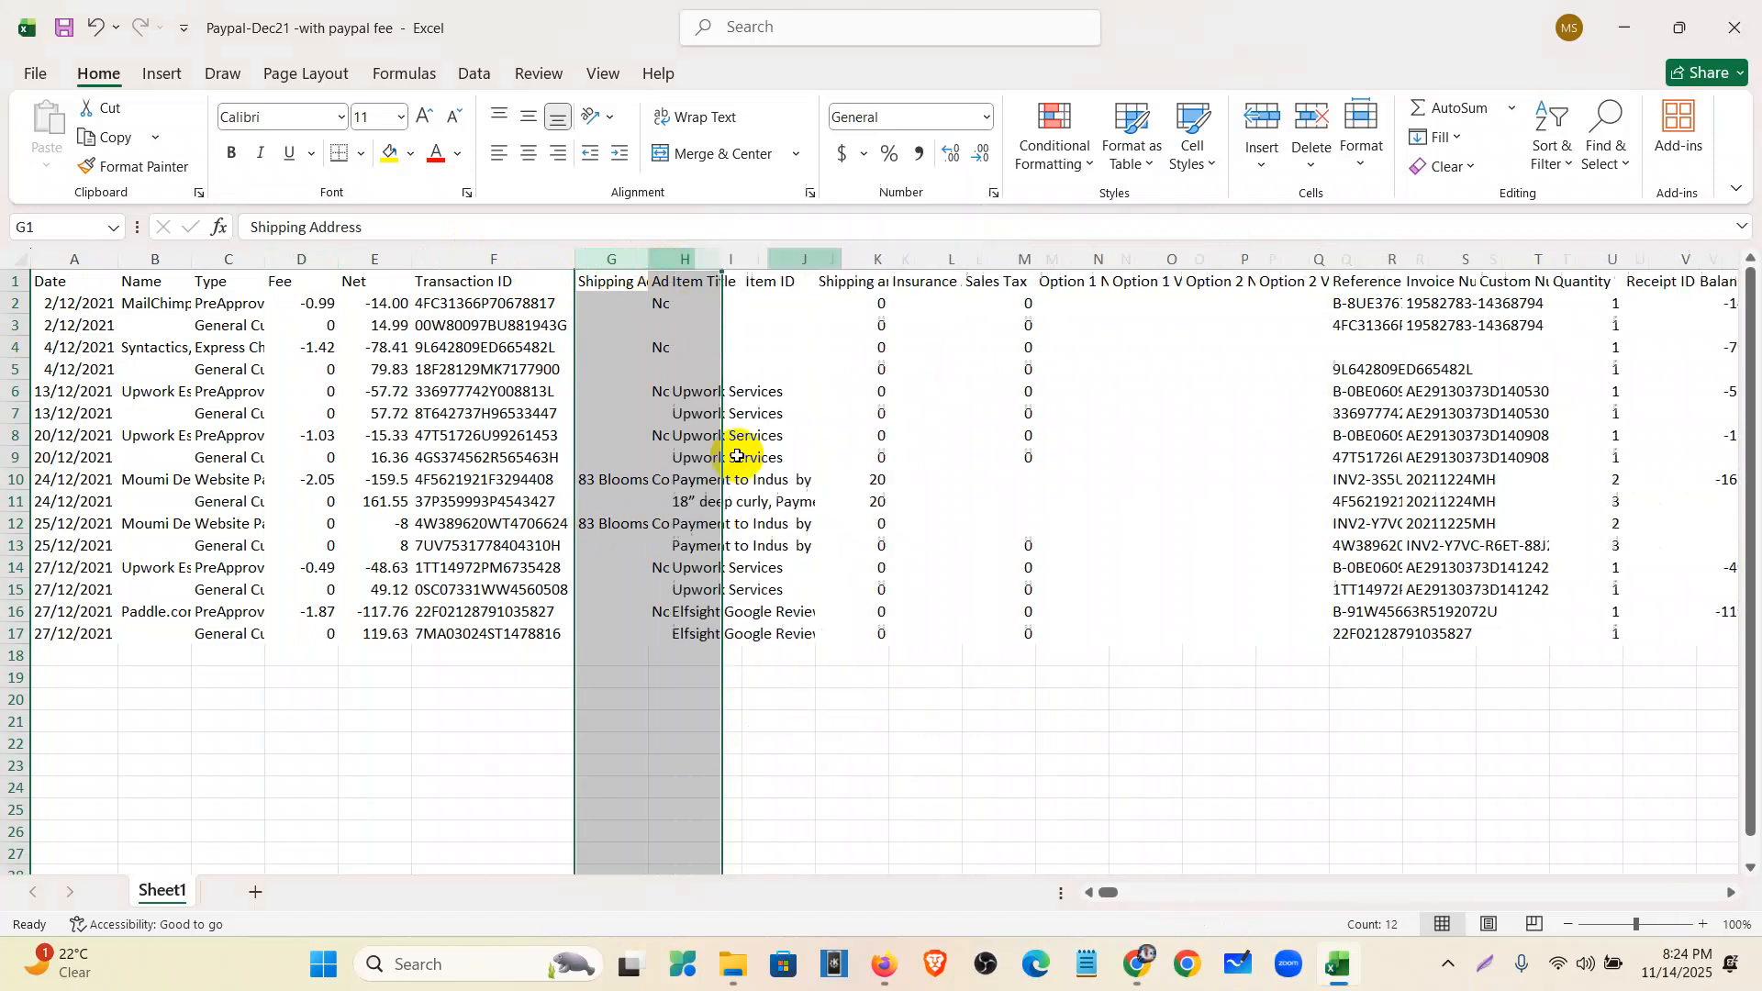
double_click(648, 259)
left_click(718, 650)
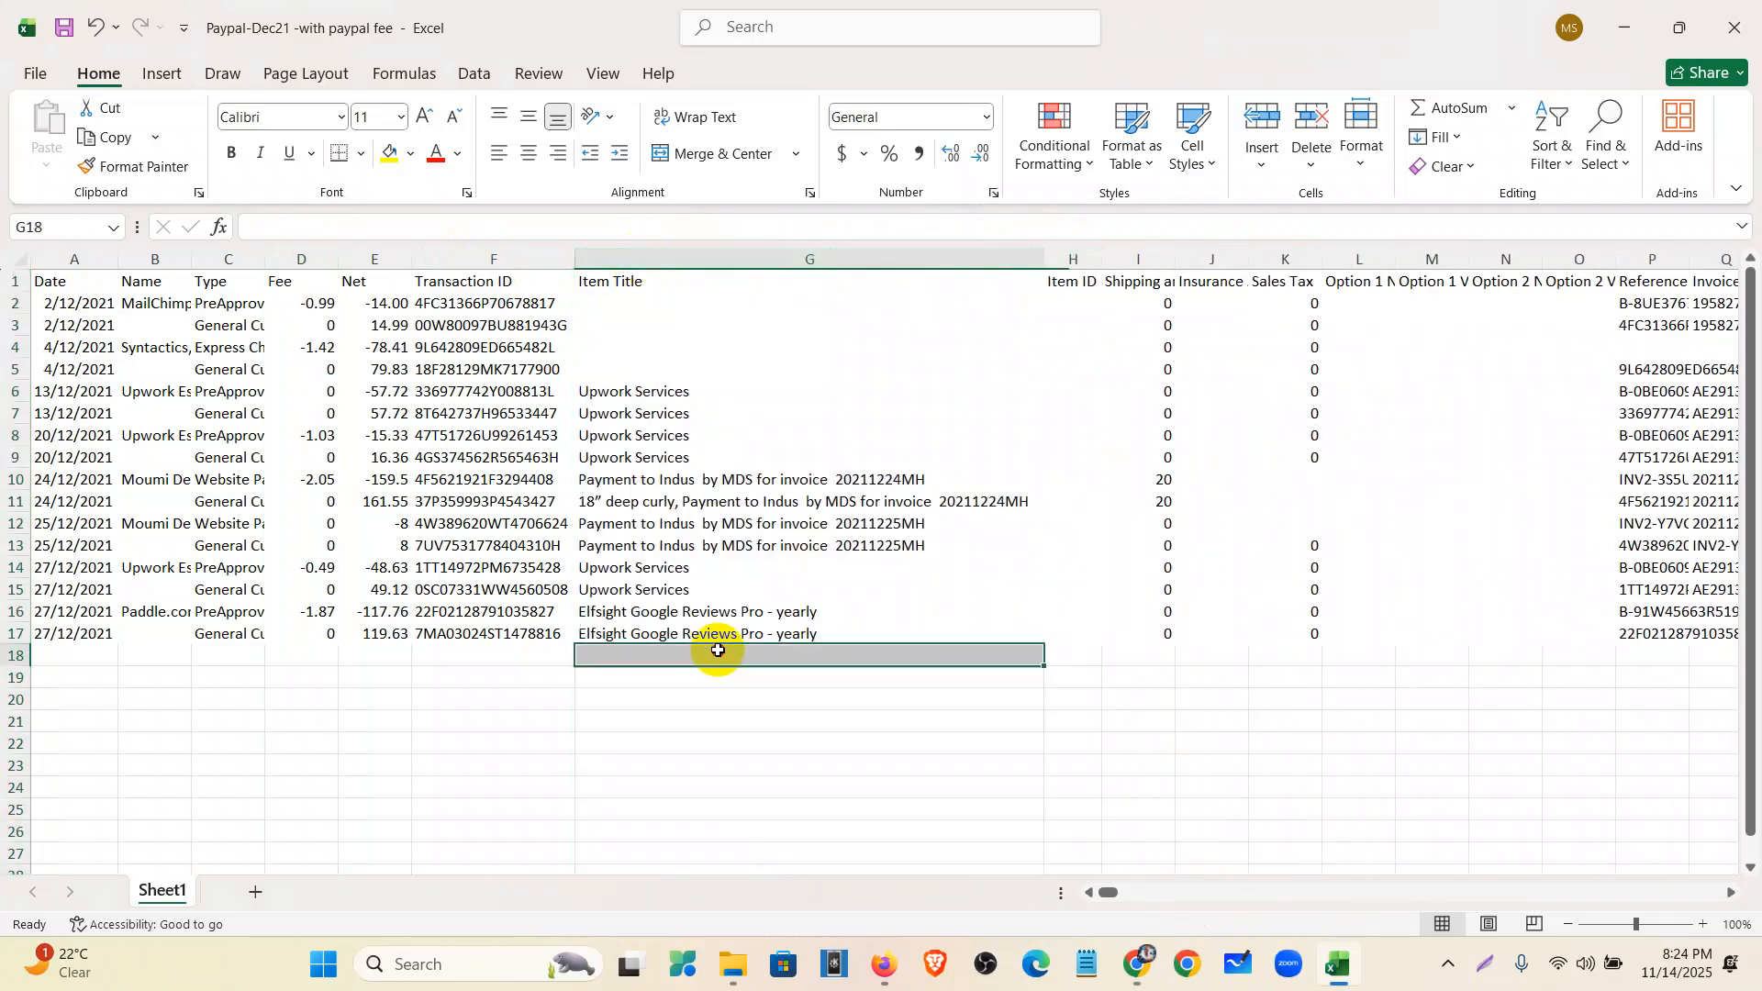
- Delete every column from Item ID onward, after Item Title
left_click_drag(1074, 259, 1455, 309)
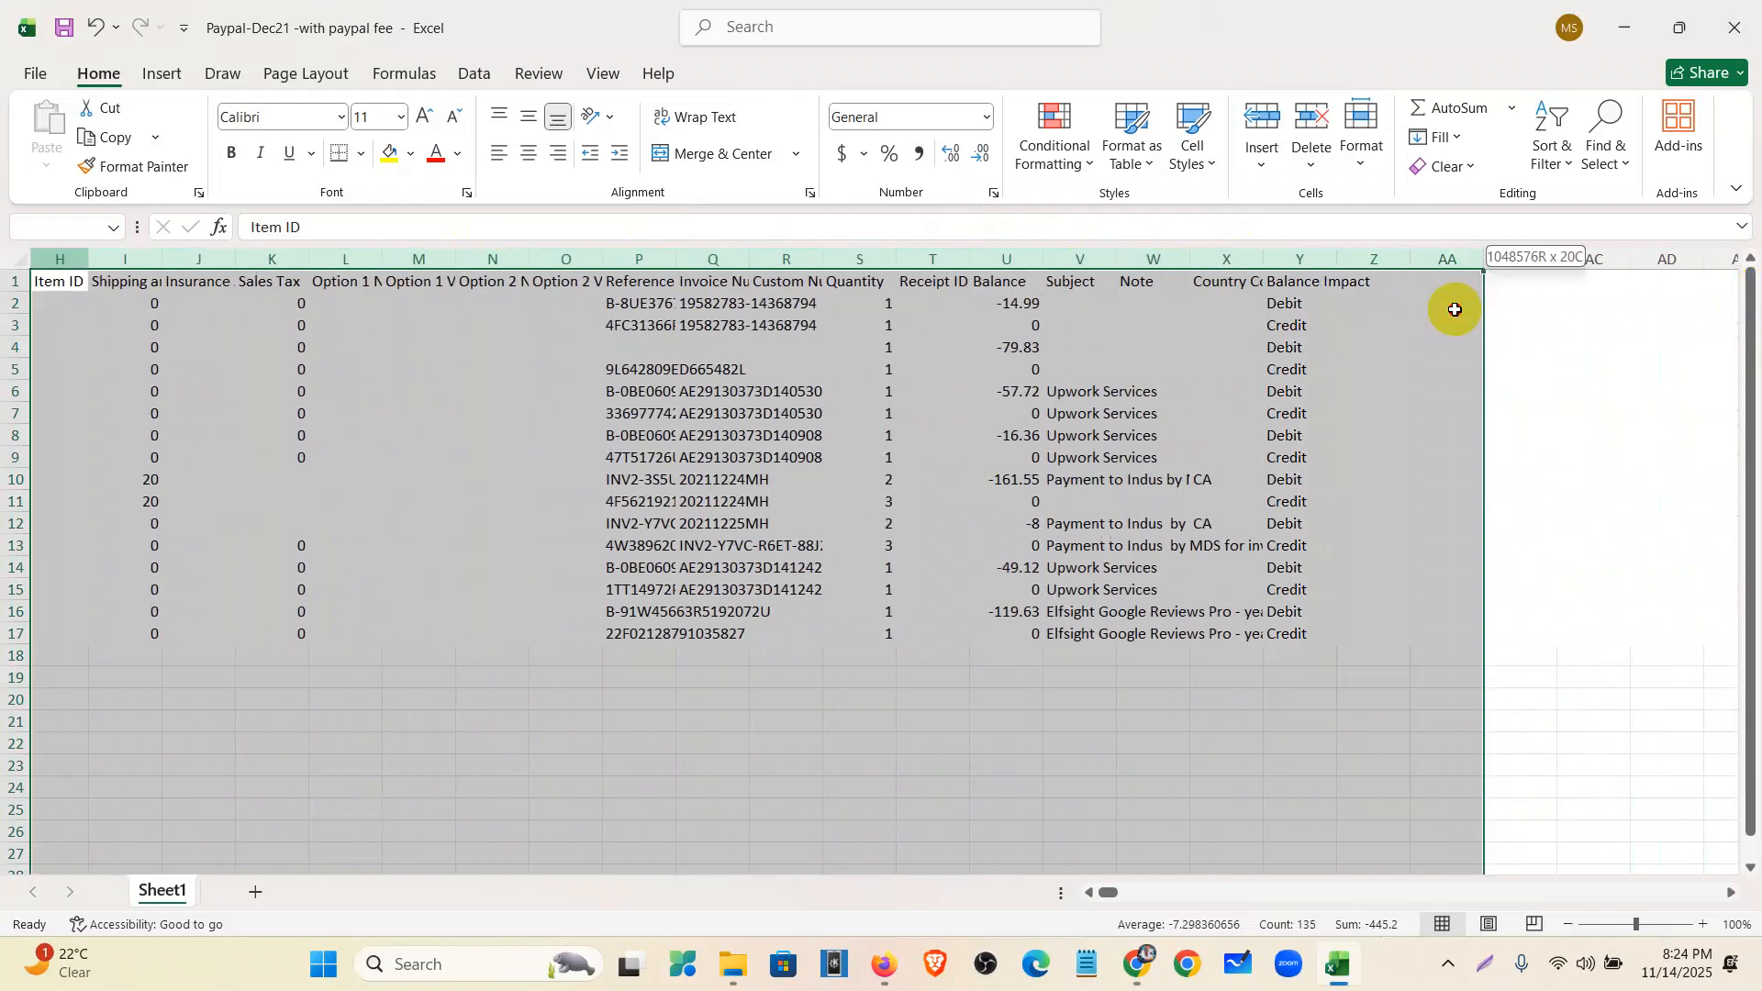
right_click(918, 310)
left_click(983, 579)
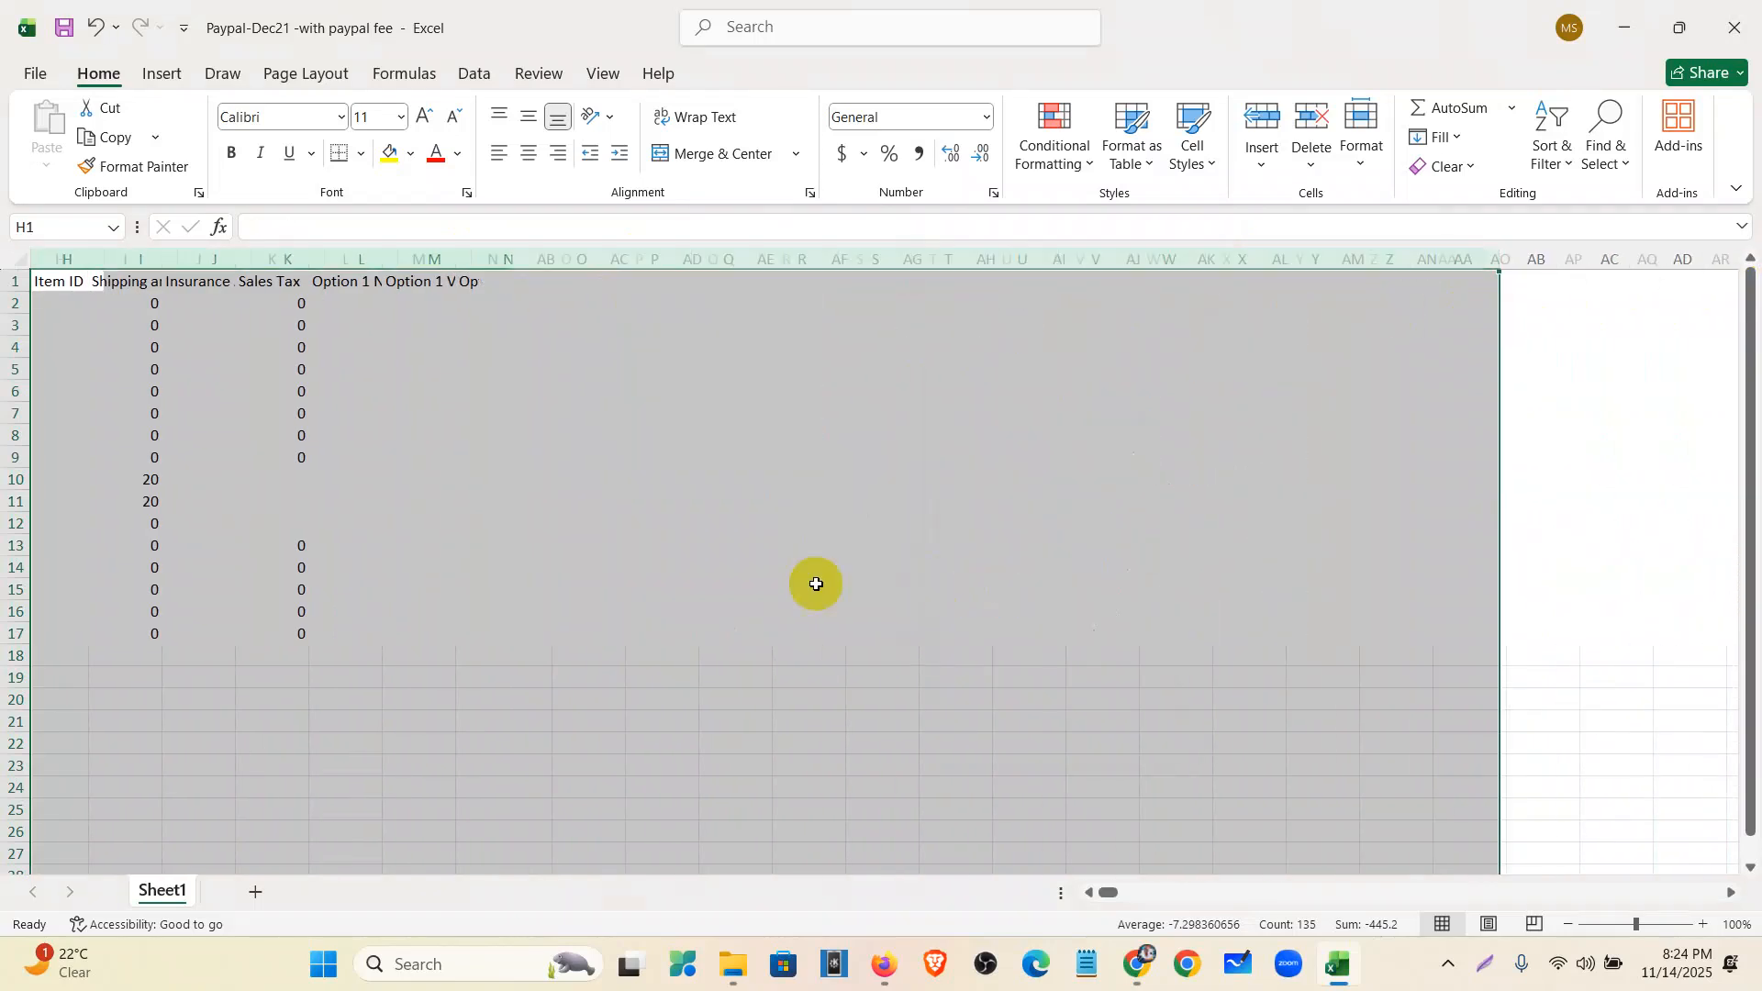
left_click_drag(1111, 897, 995, 899)
left_click(620, 812)
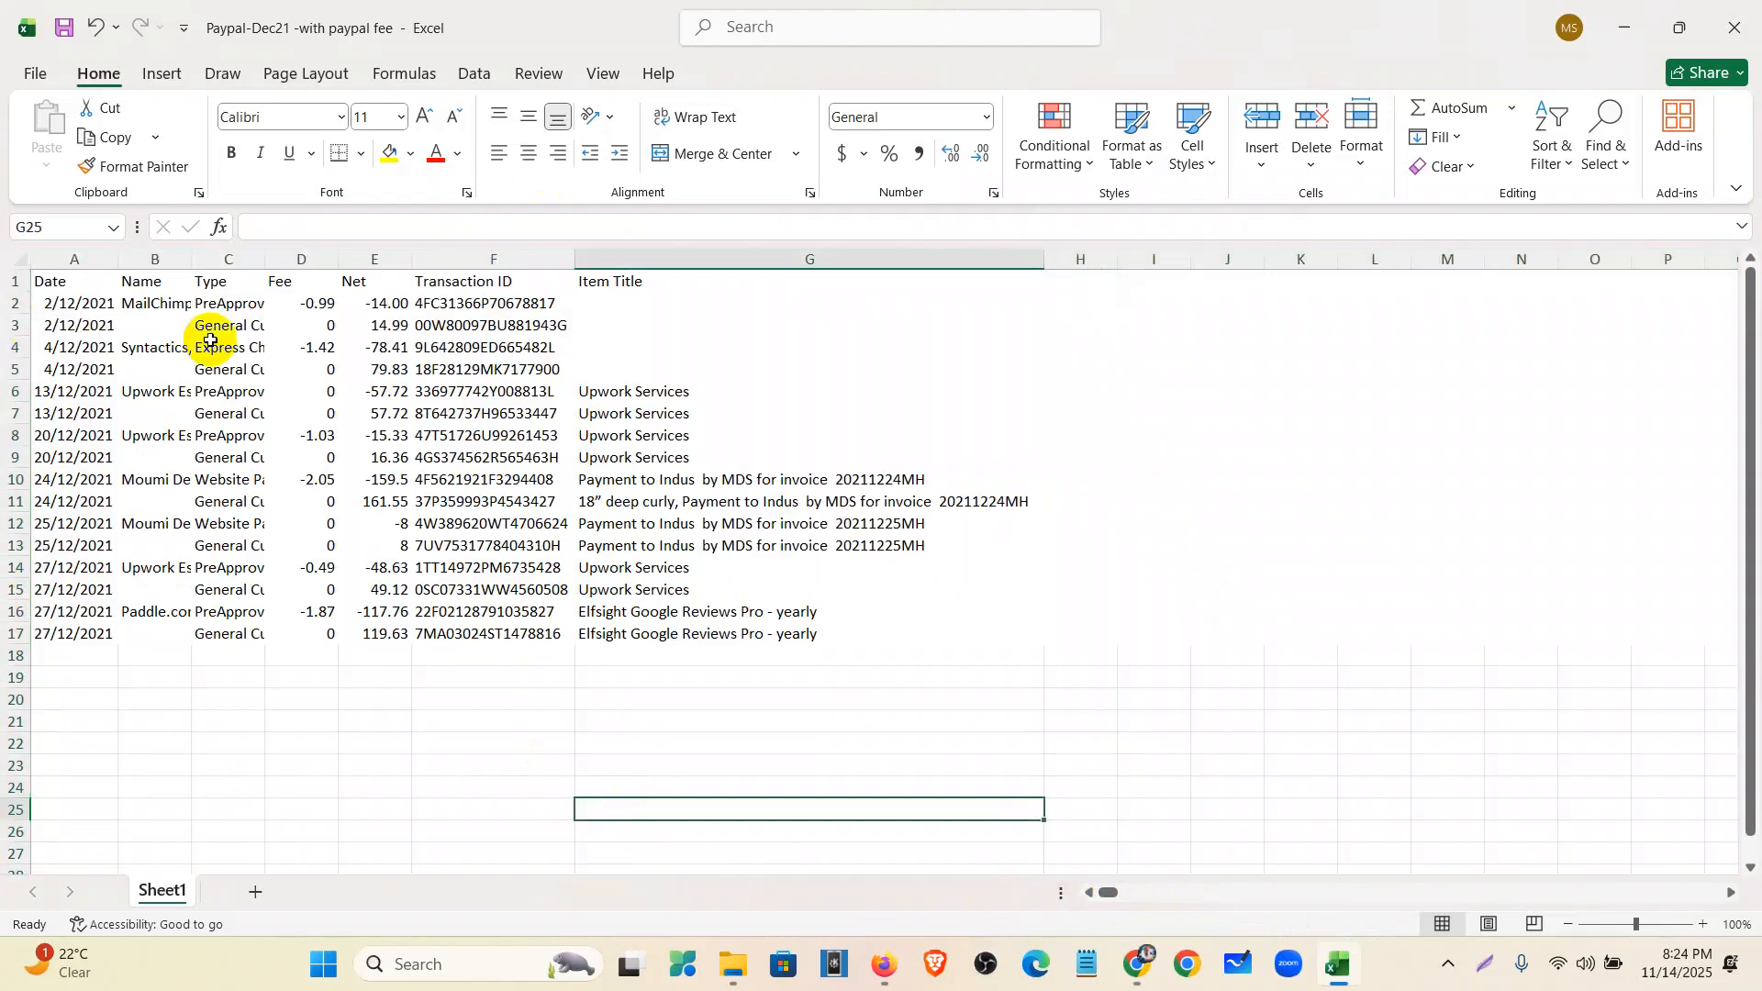
- Autofit Name and Type, then insert a Description column before Name
double_click(193, 259)
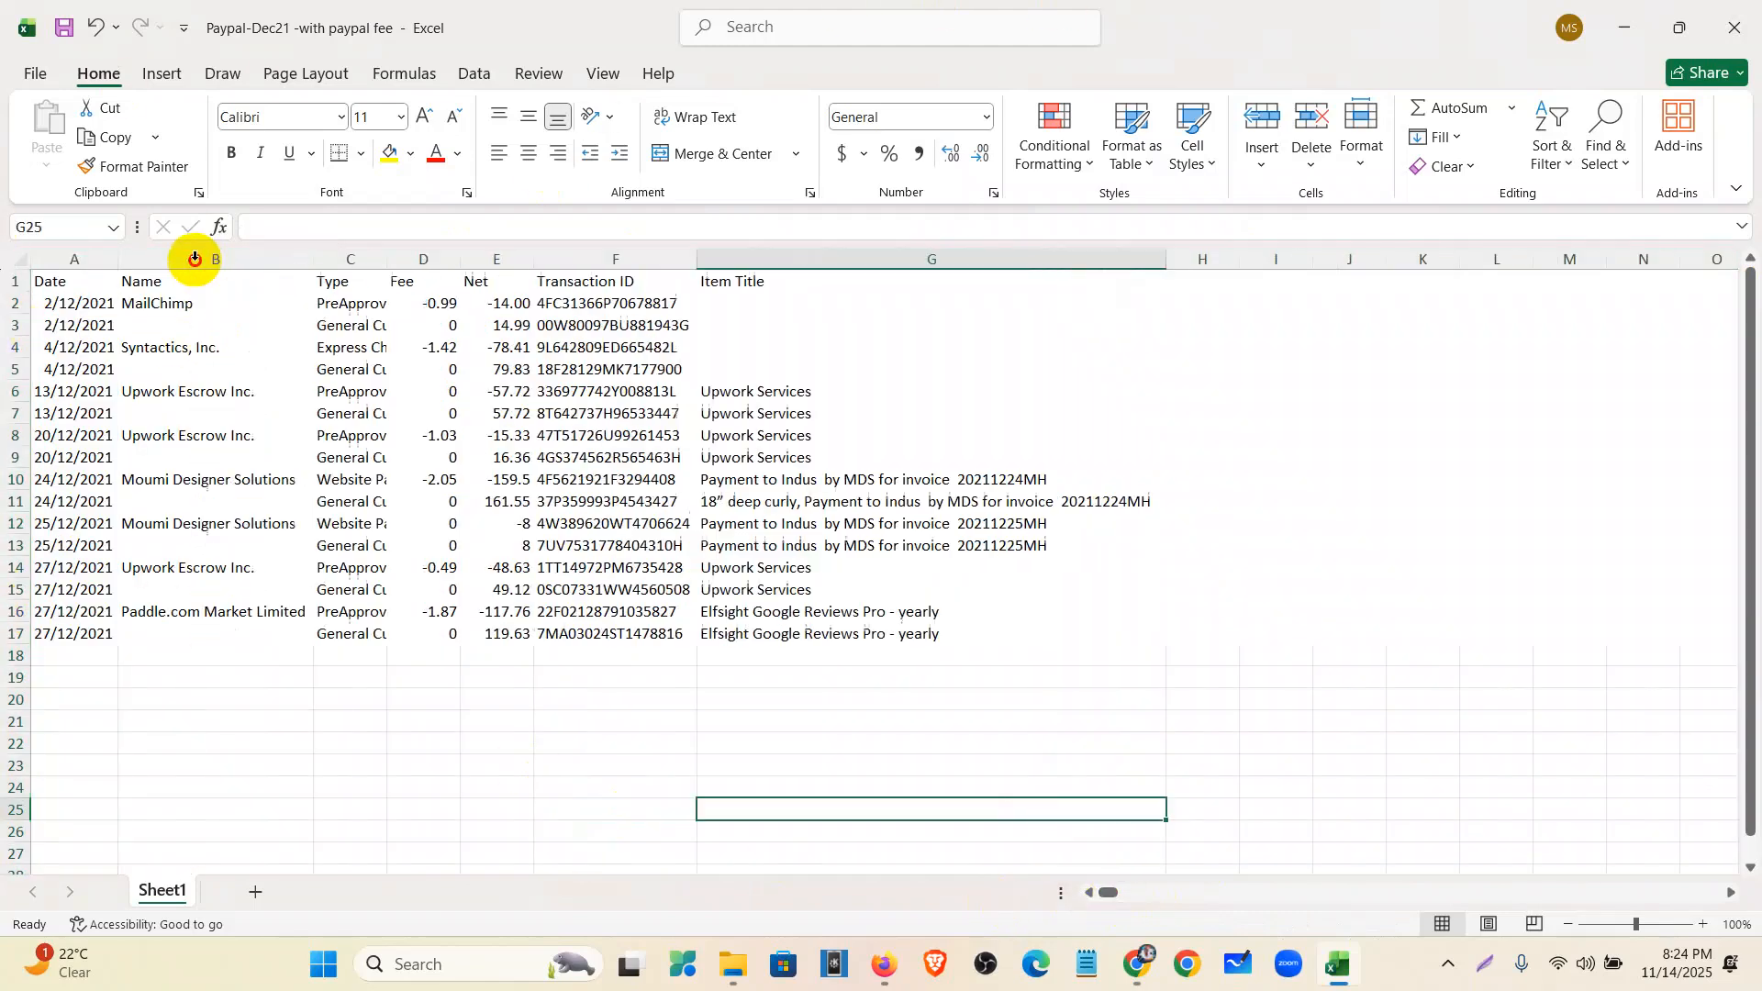
double_click(391, 261)
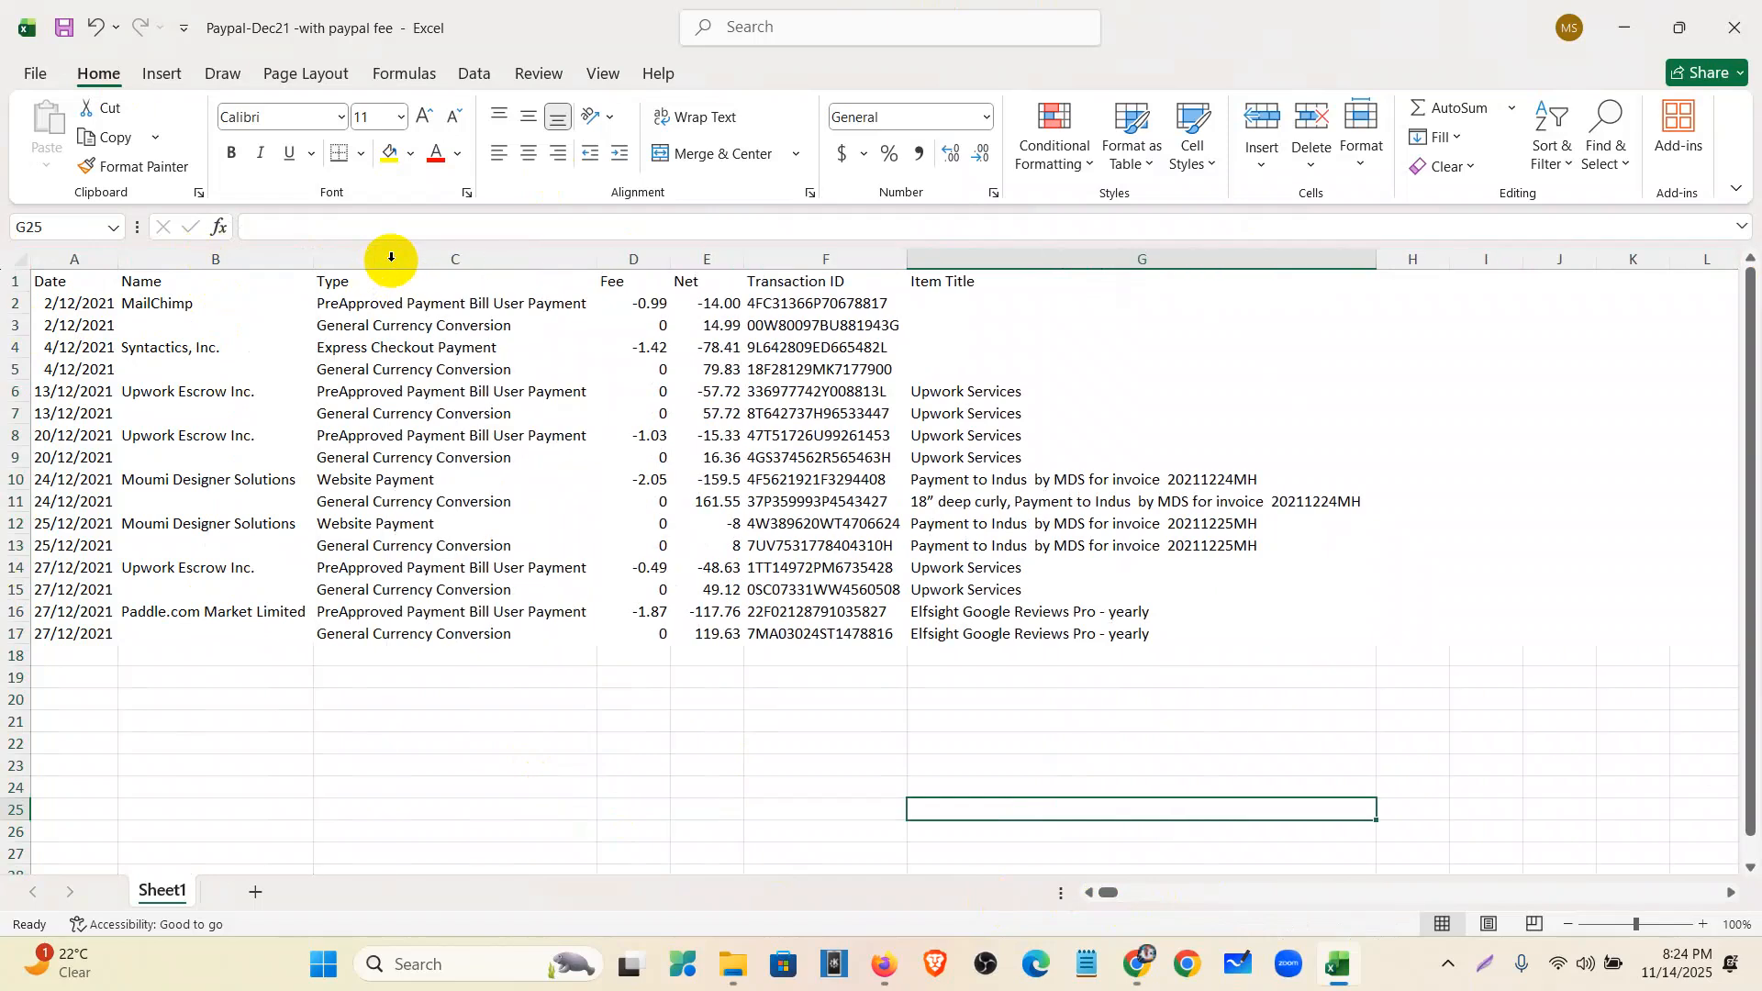
left_click(163, 250)
right_click(170, 250)
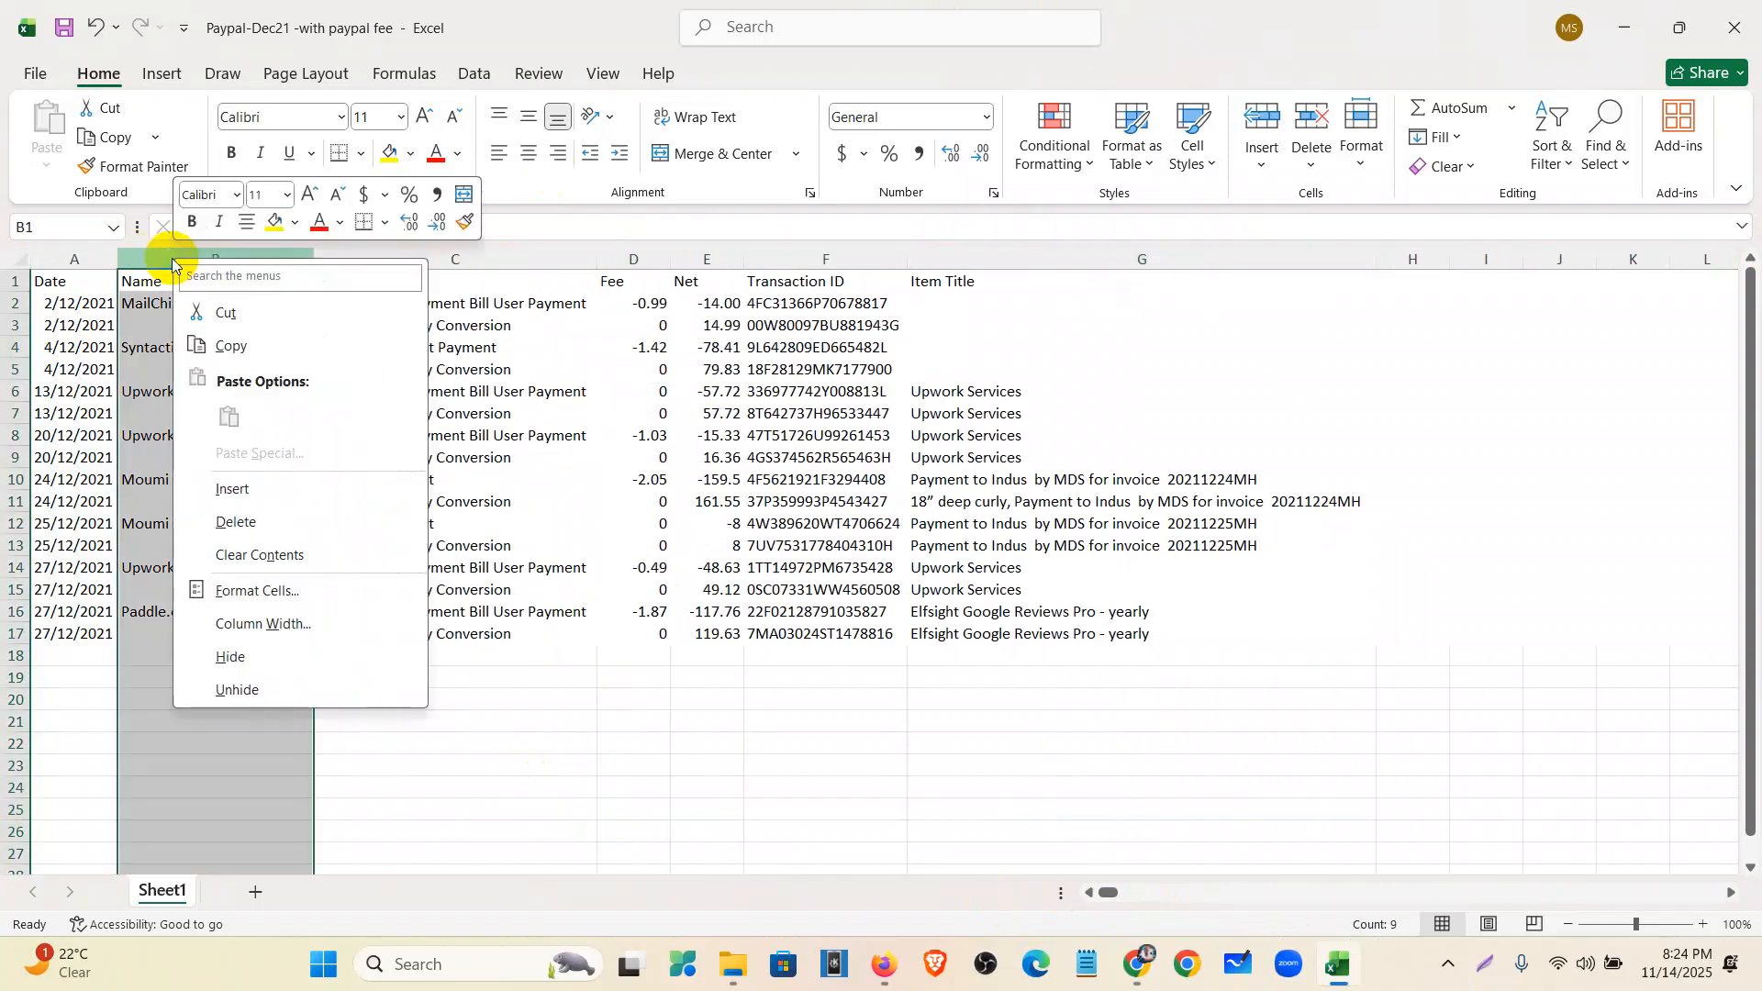
left_click(235, 493)
left_click(162, 283)
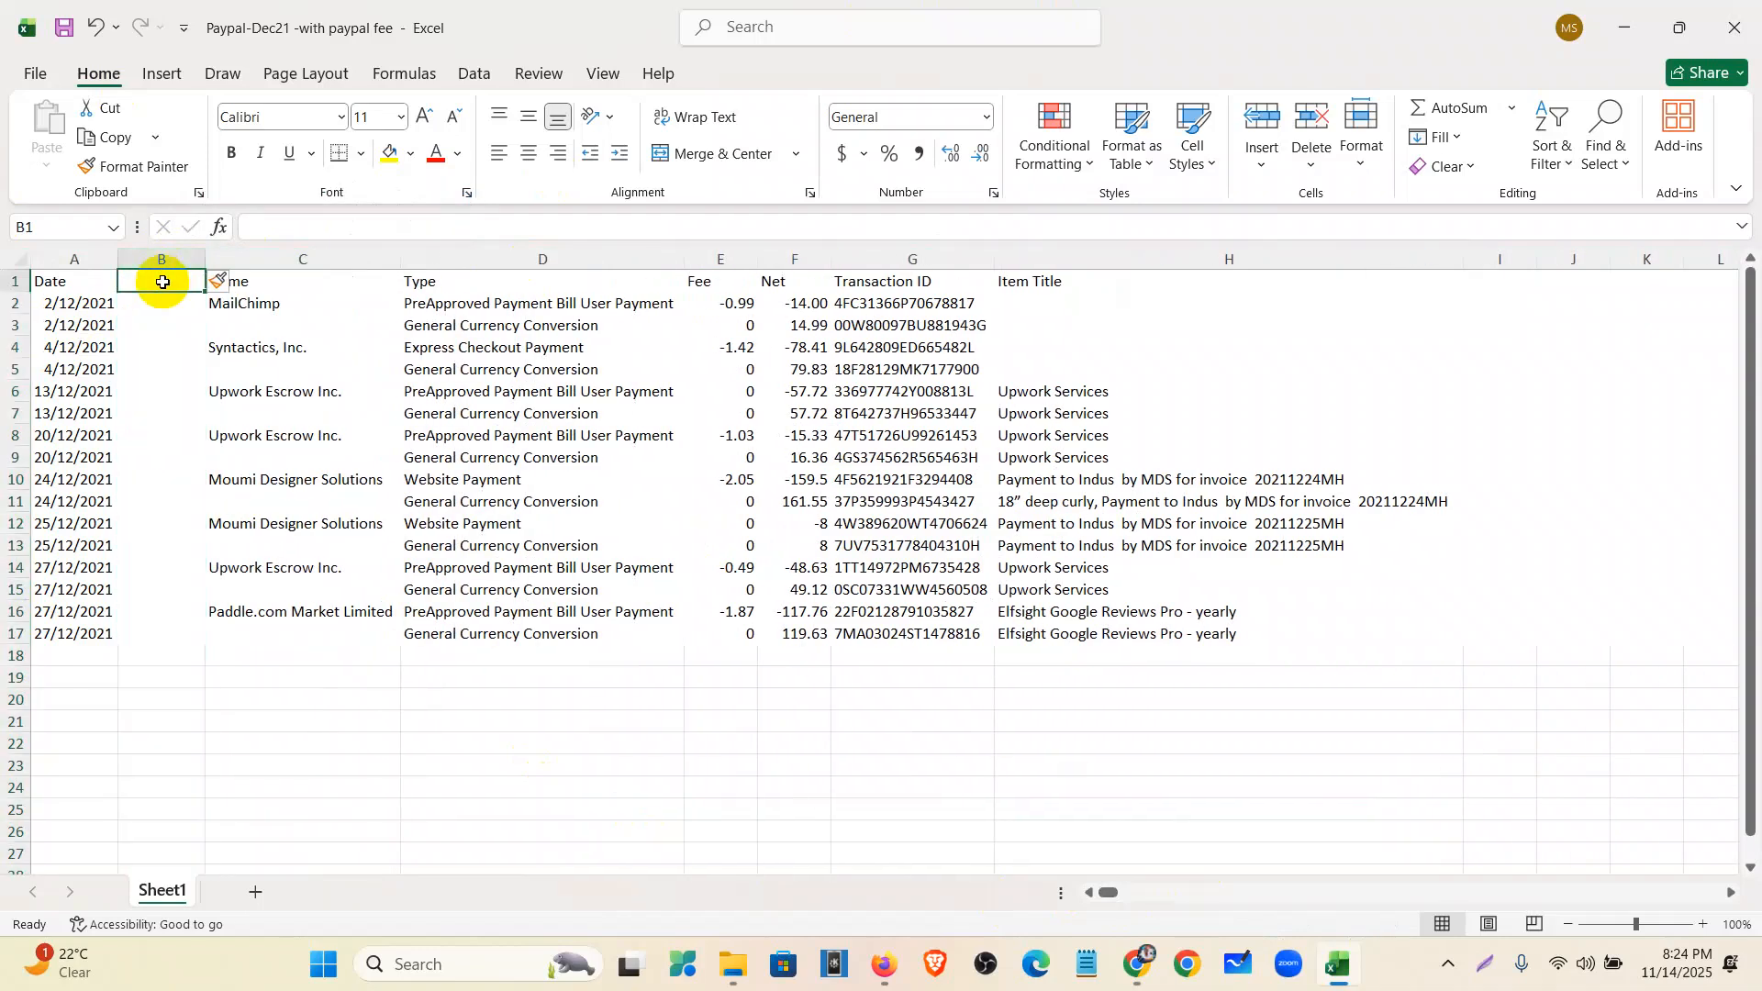
type("Description")
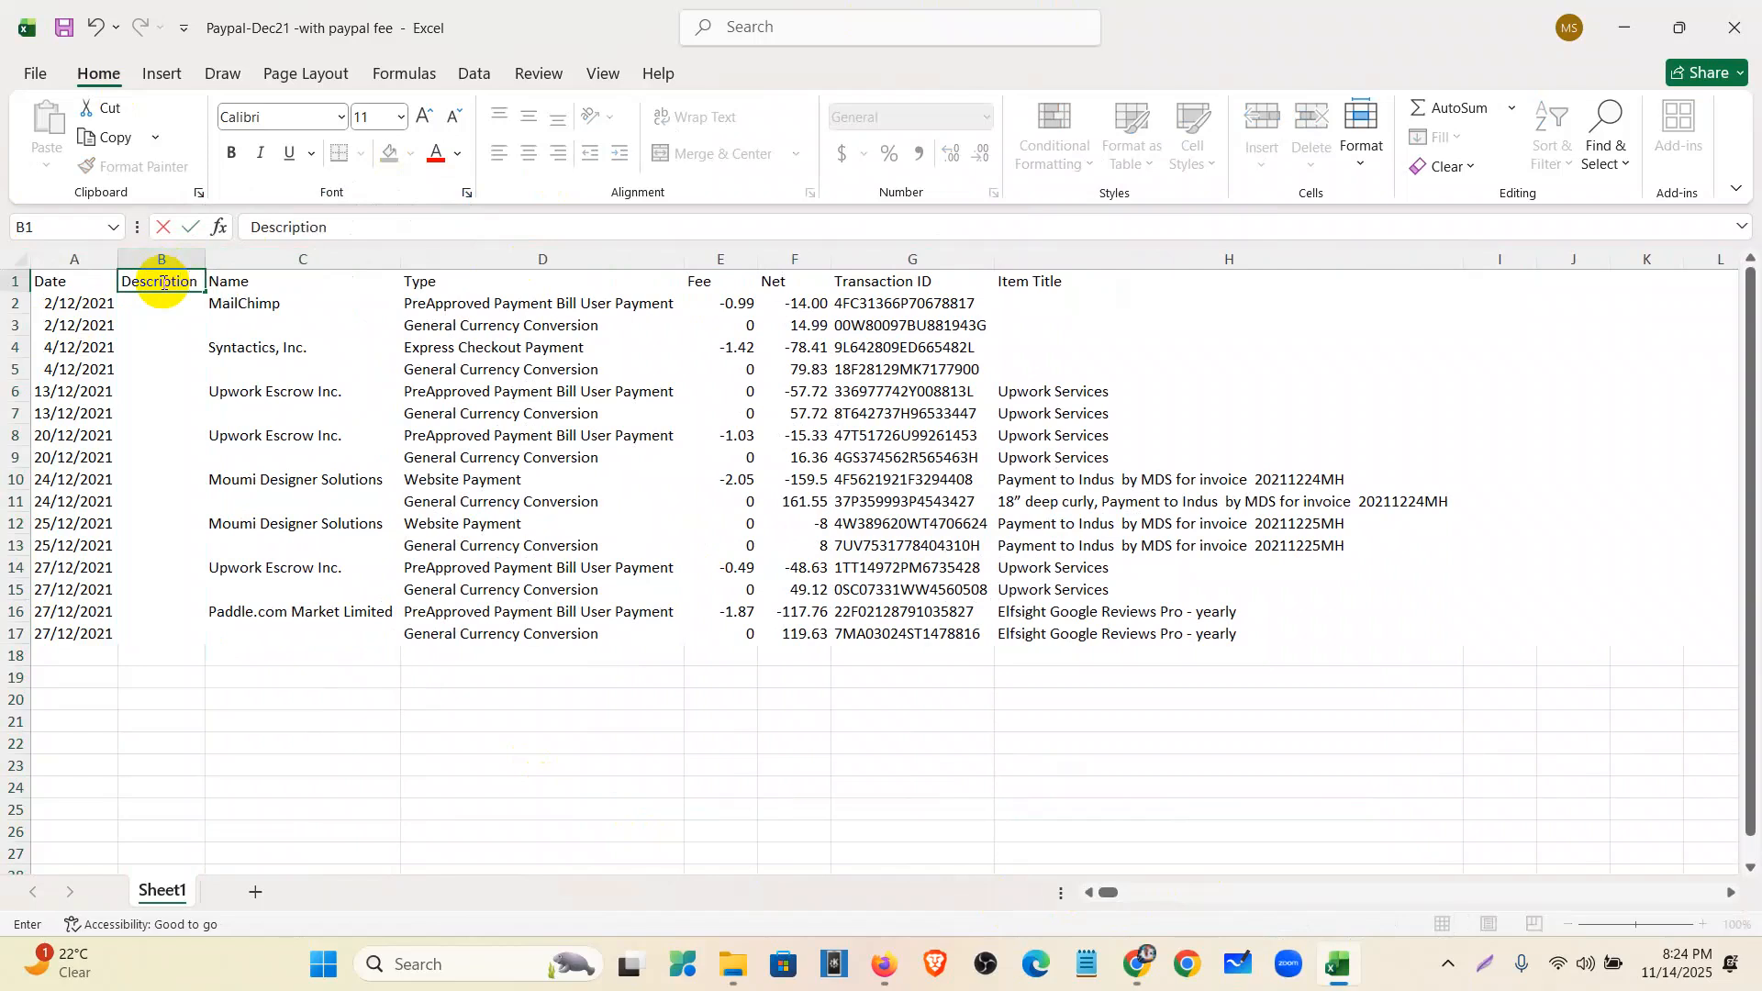
key("Return")
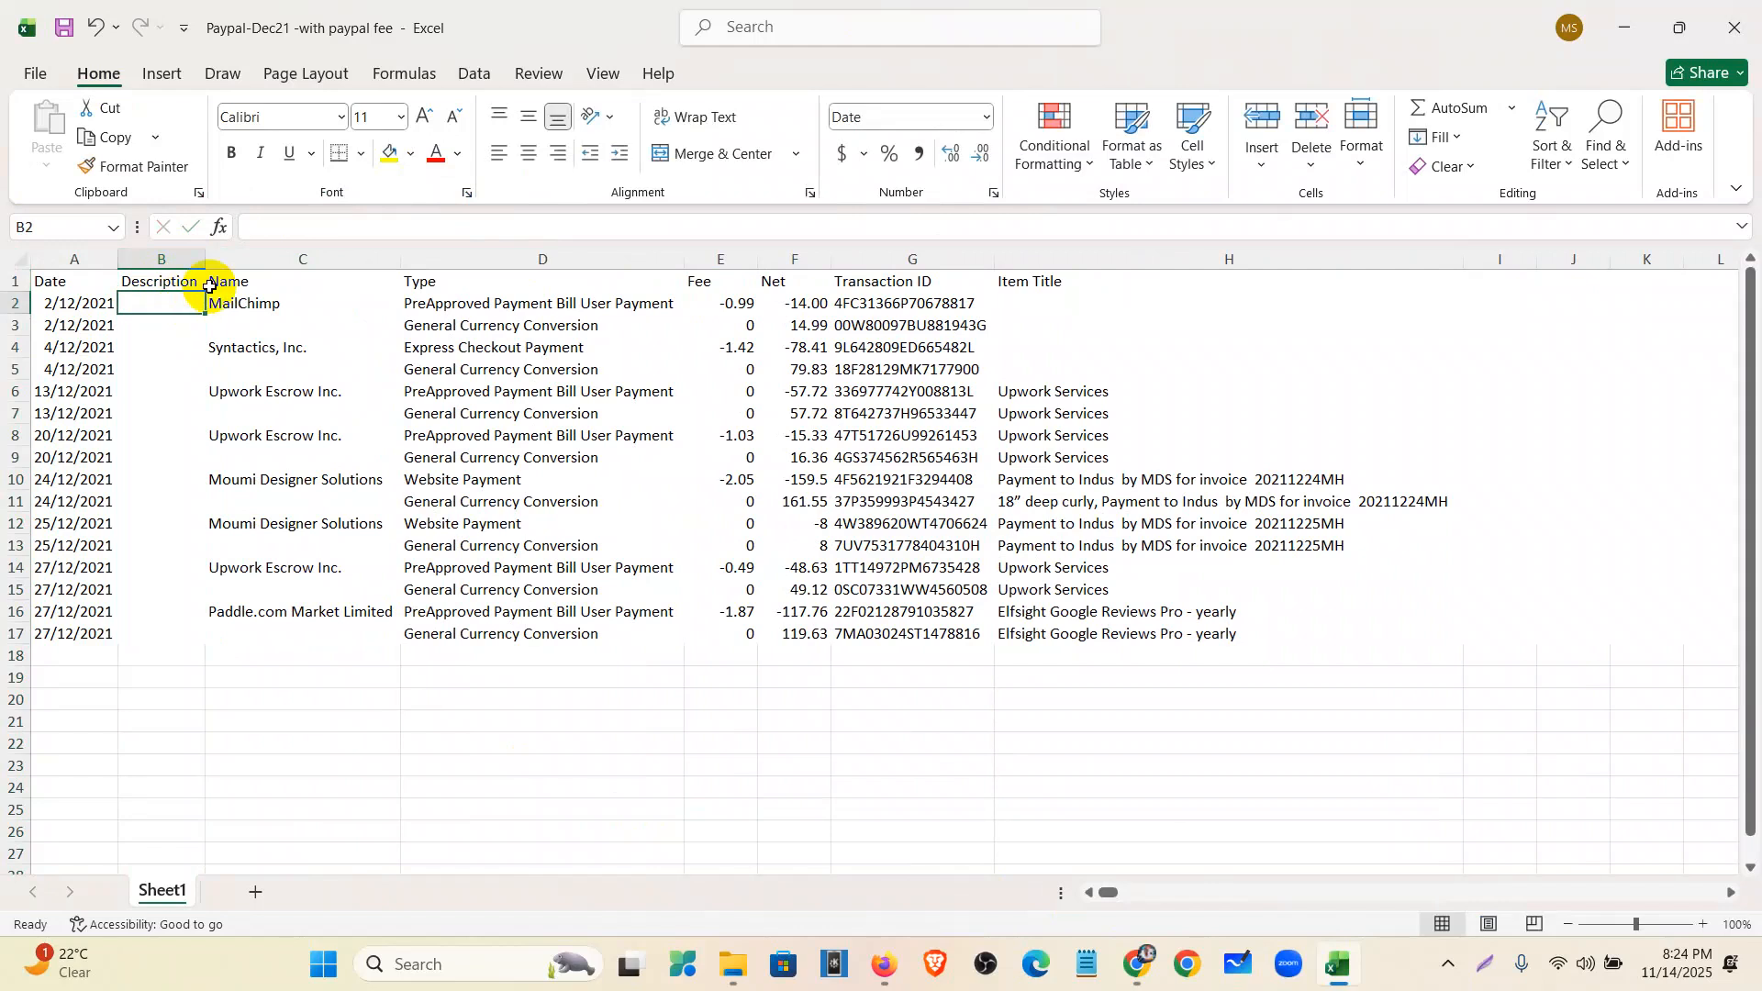
- Widen the Description column and start a CONCATENATE formula in B2
left_click(275, 266)
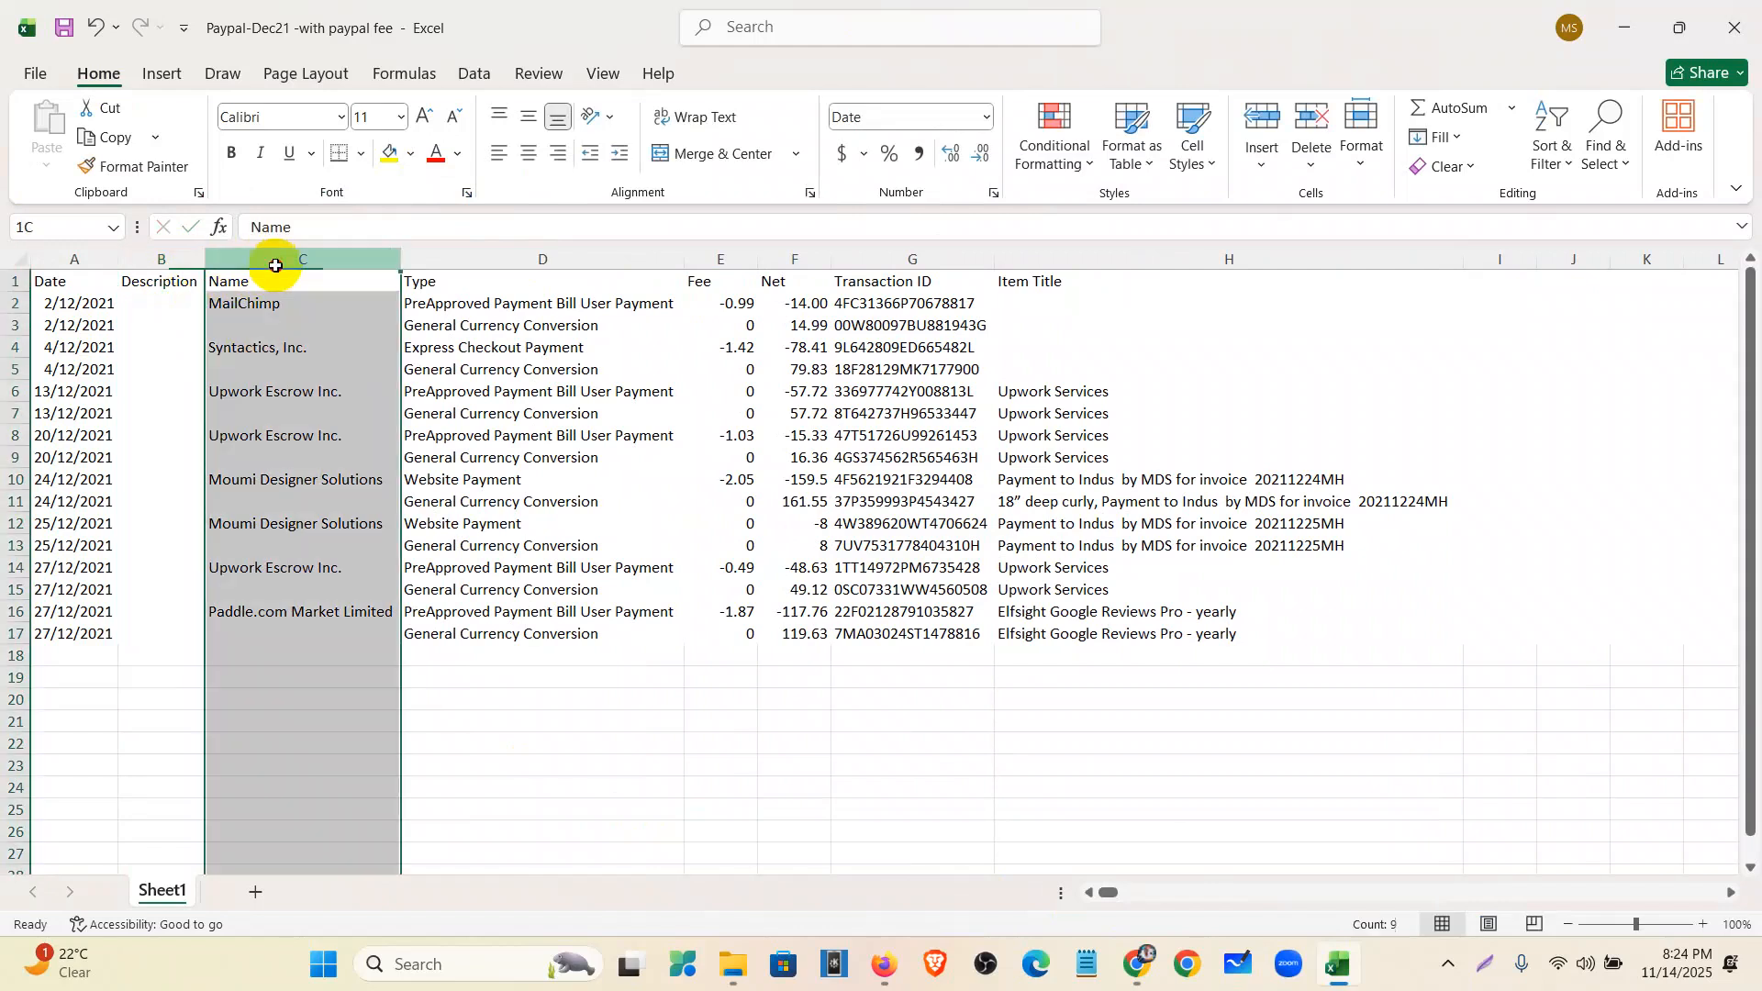
left_click(542, 259)
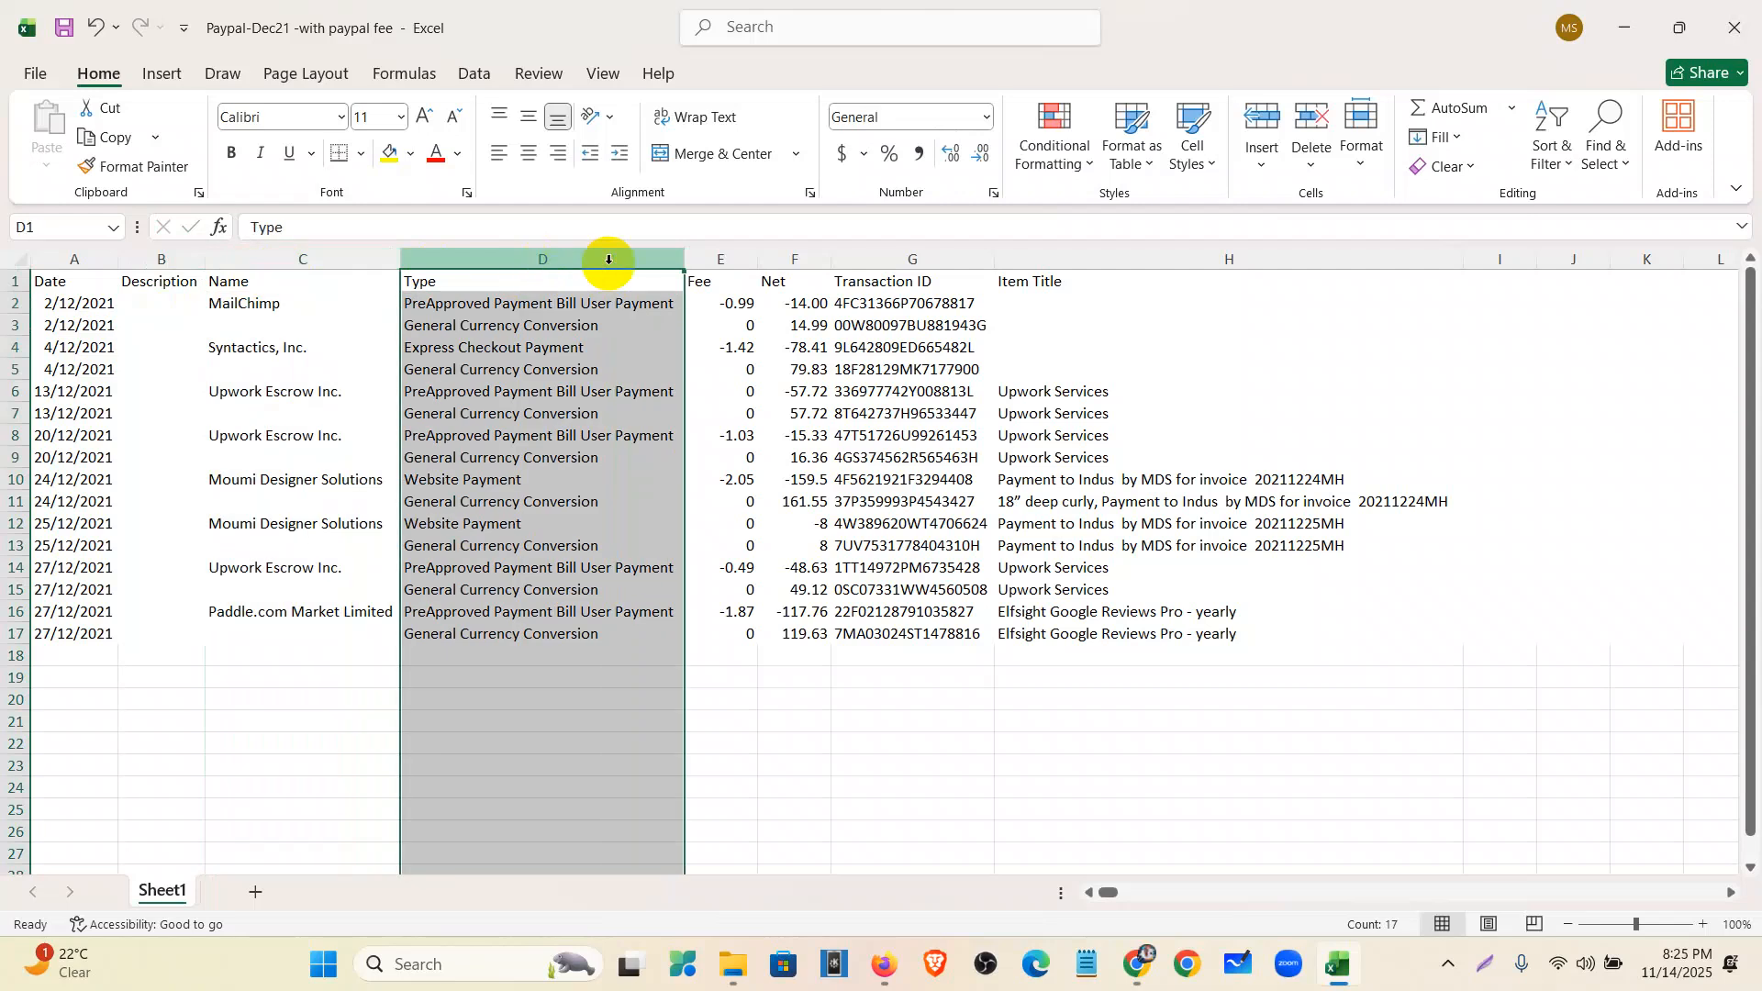
left_click(886, 260)
left_click(1084, 260)
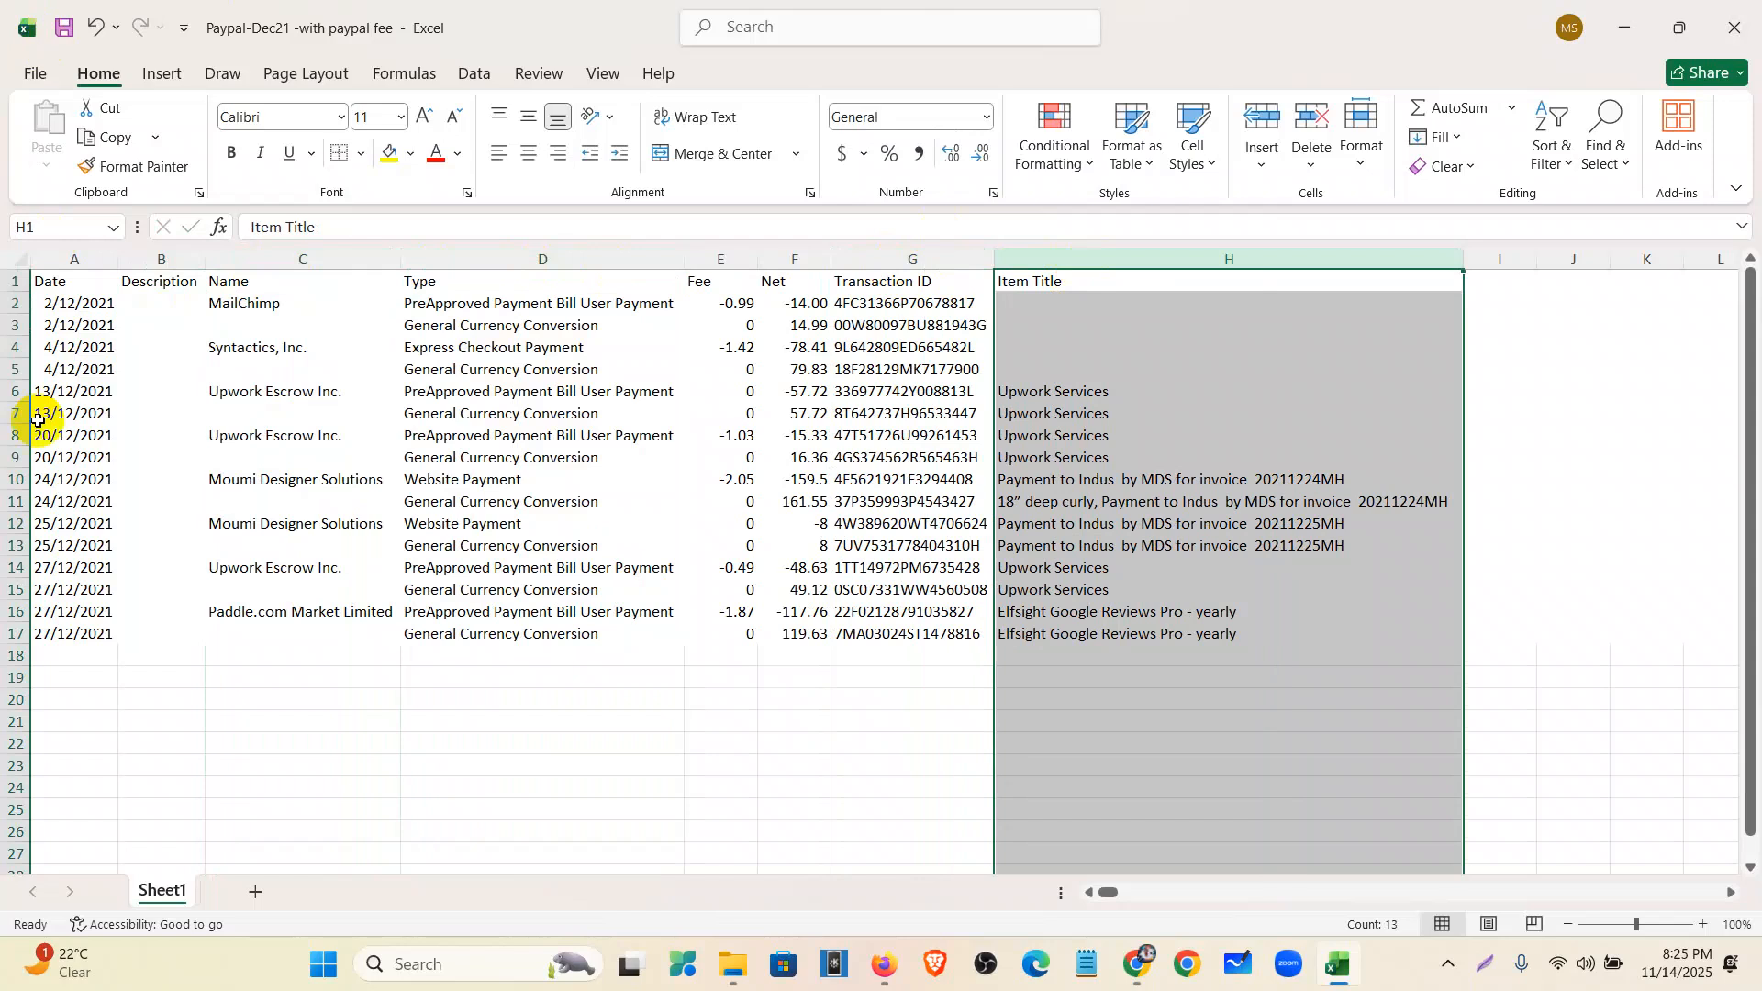
left_click_drag(205, 260, 460, 267)
left_click(217, 306)
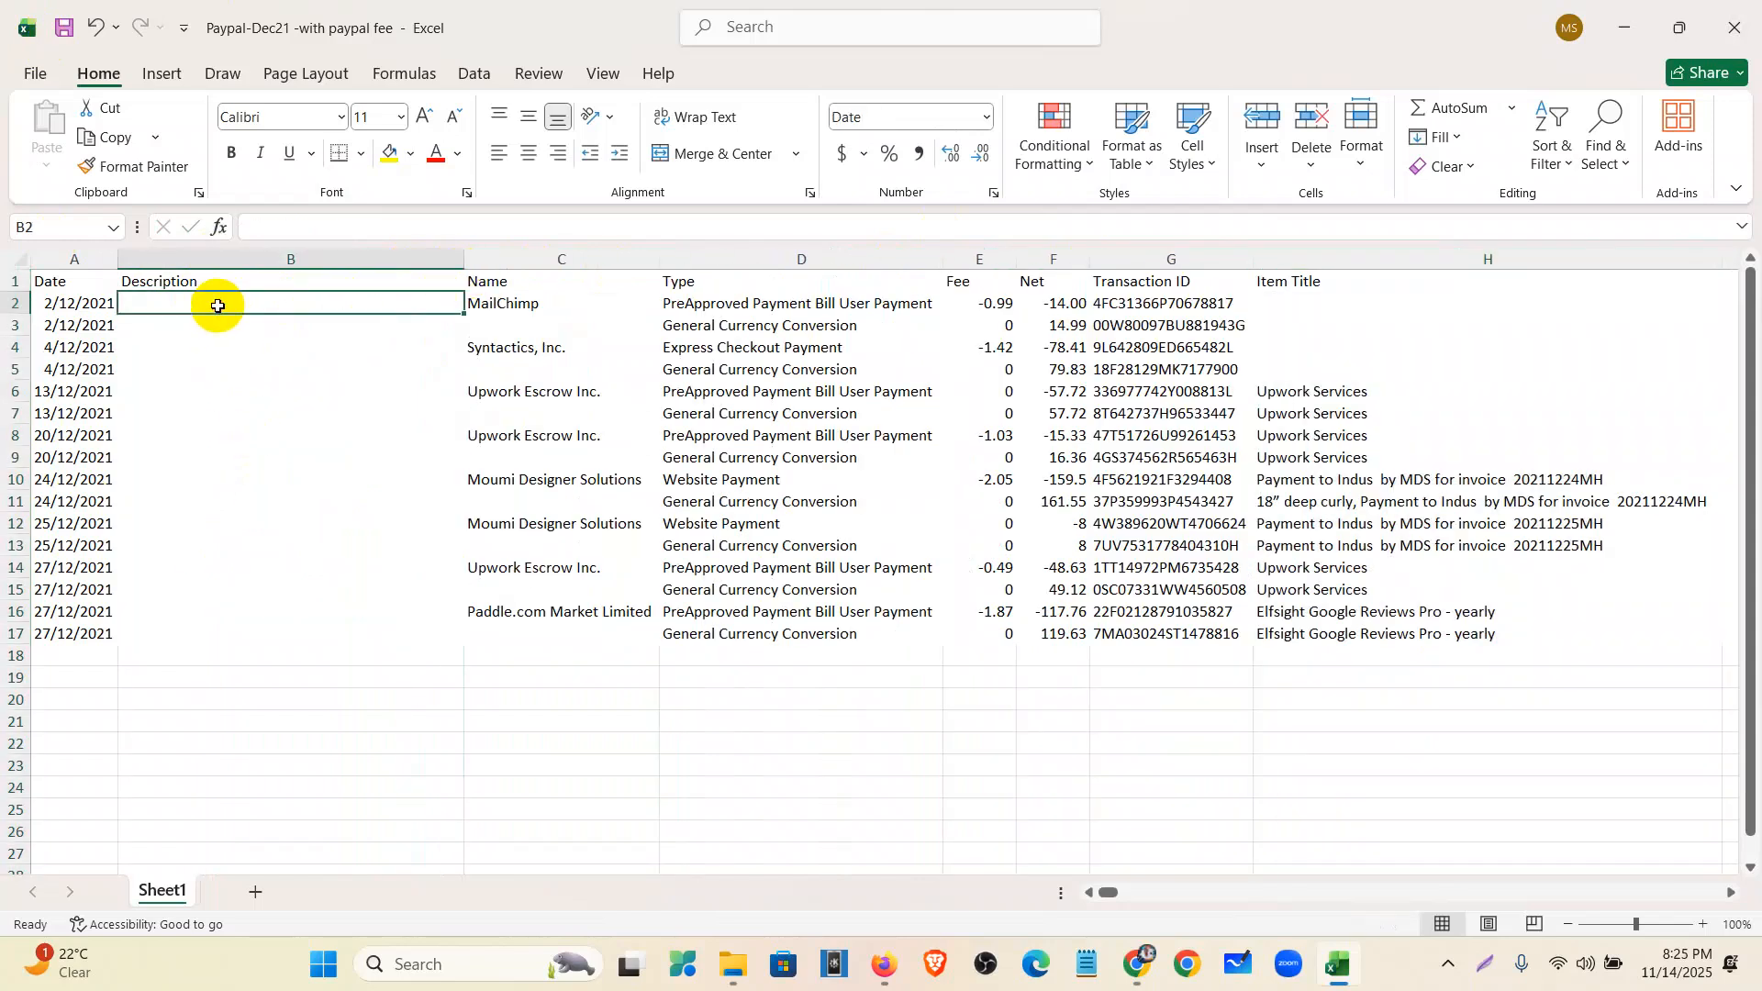
left_click(563, 259)
left_click(826, 259)
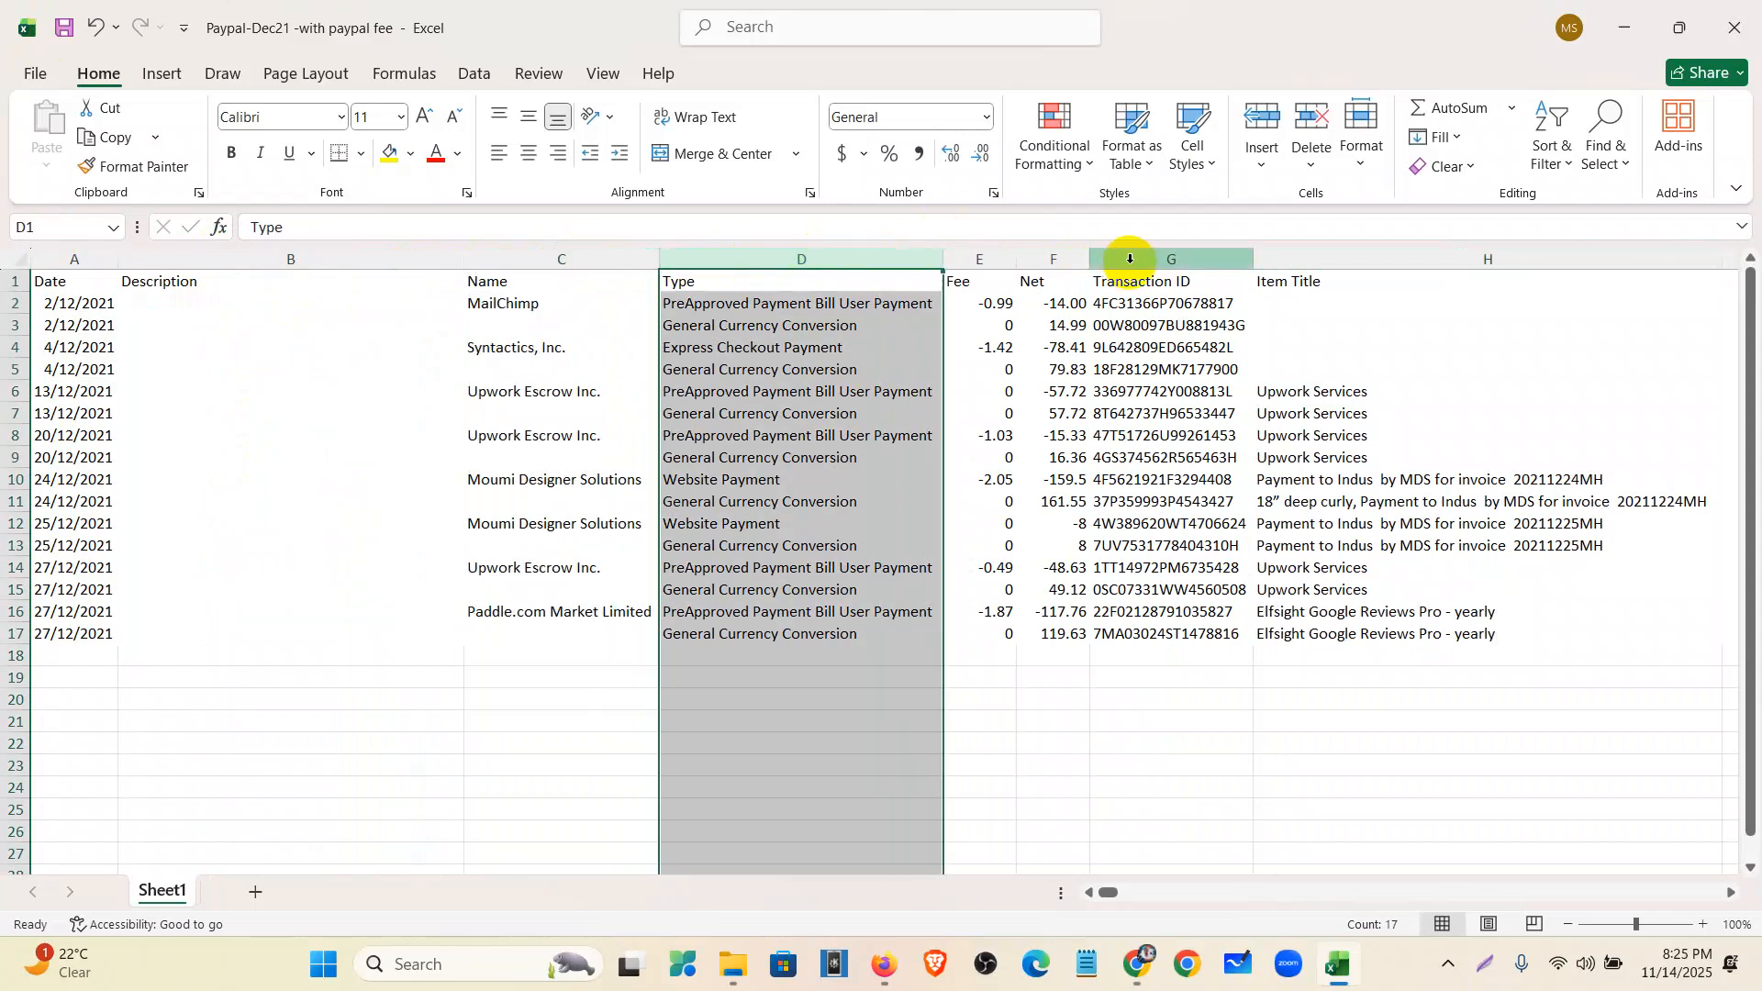
left_click(1127, 257)
left_click(1324, 259)
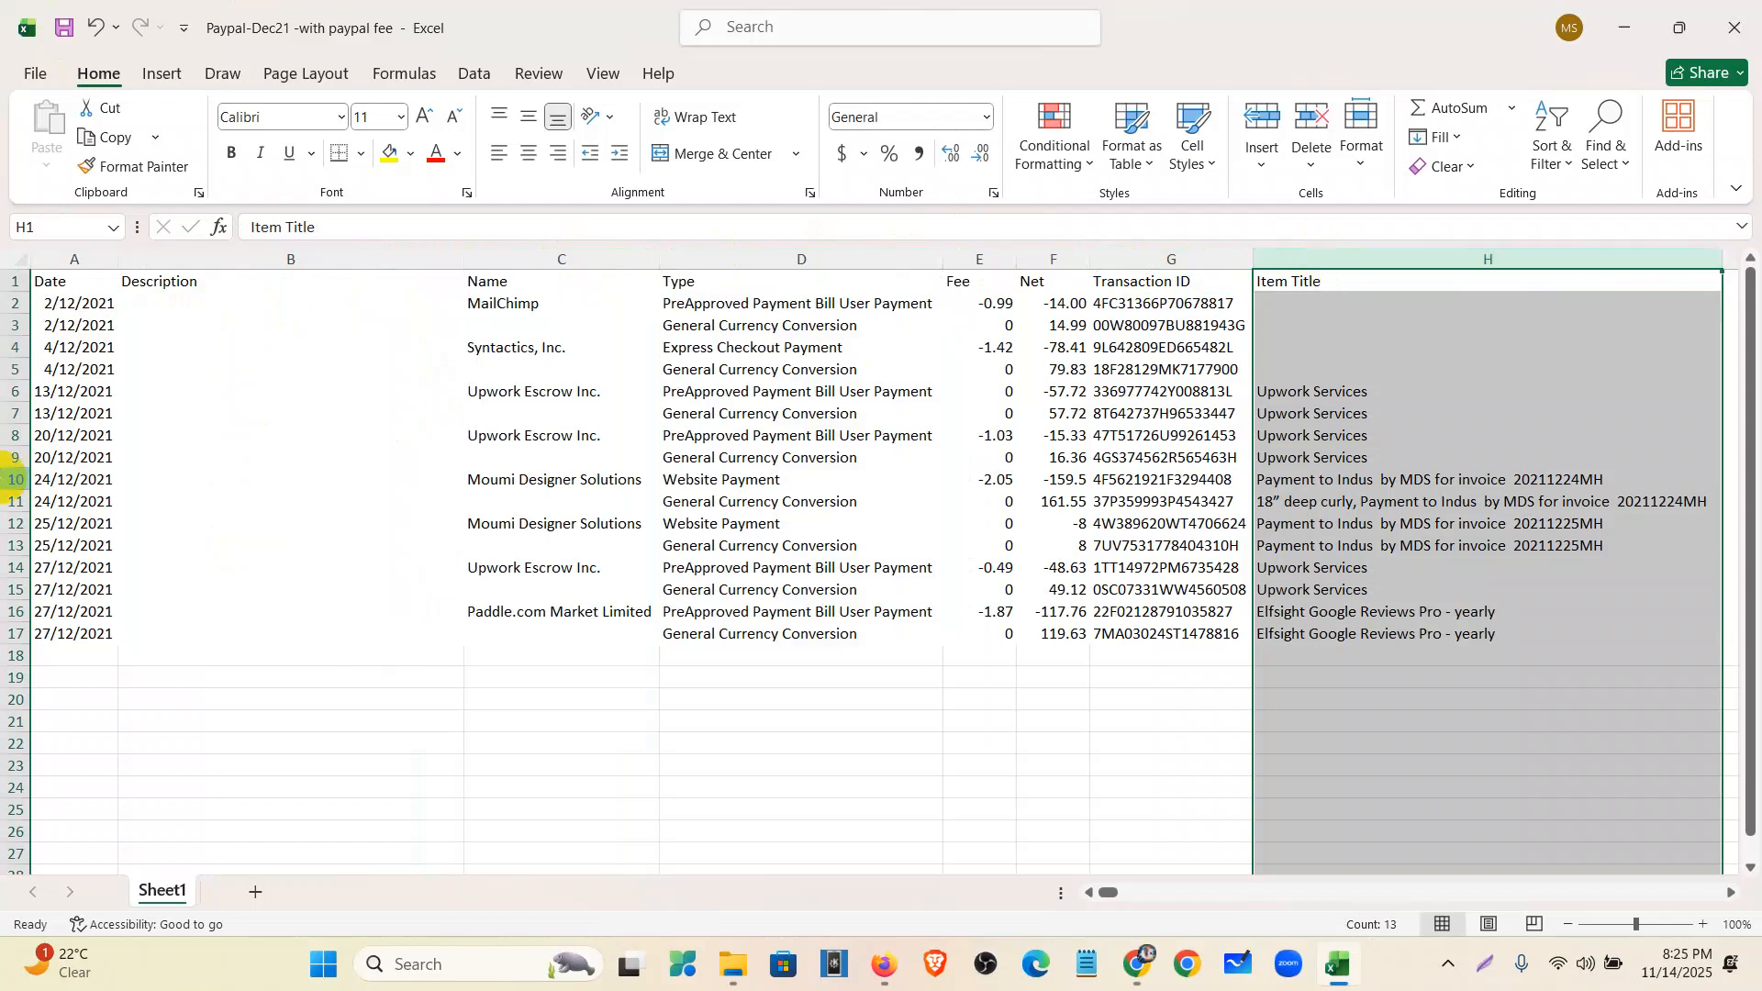
left_click(165, 304)
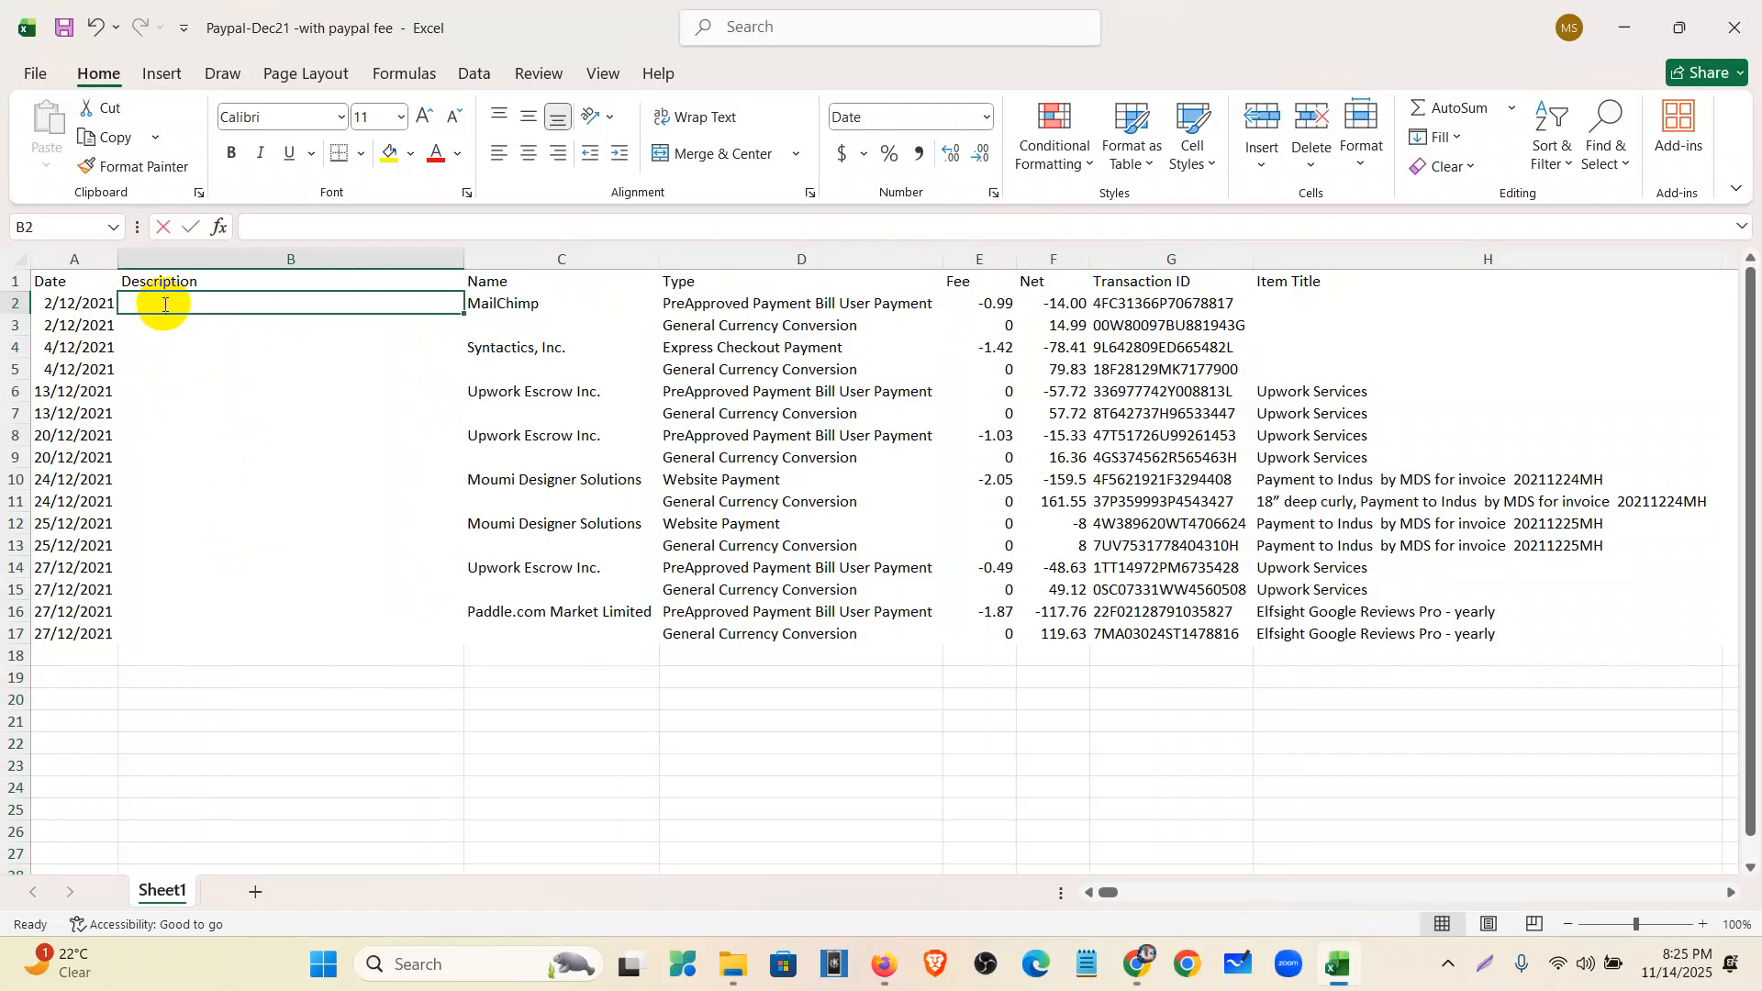
type("=")
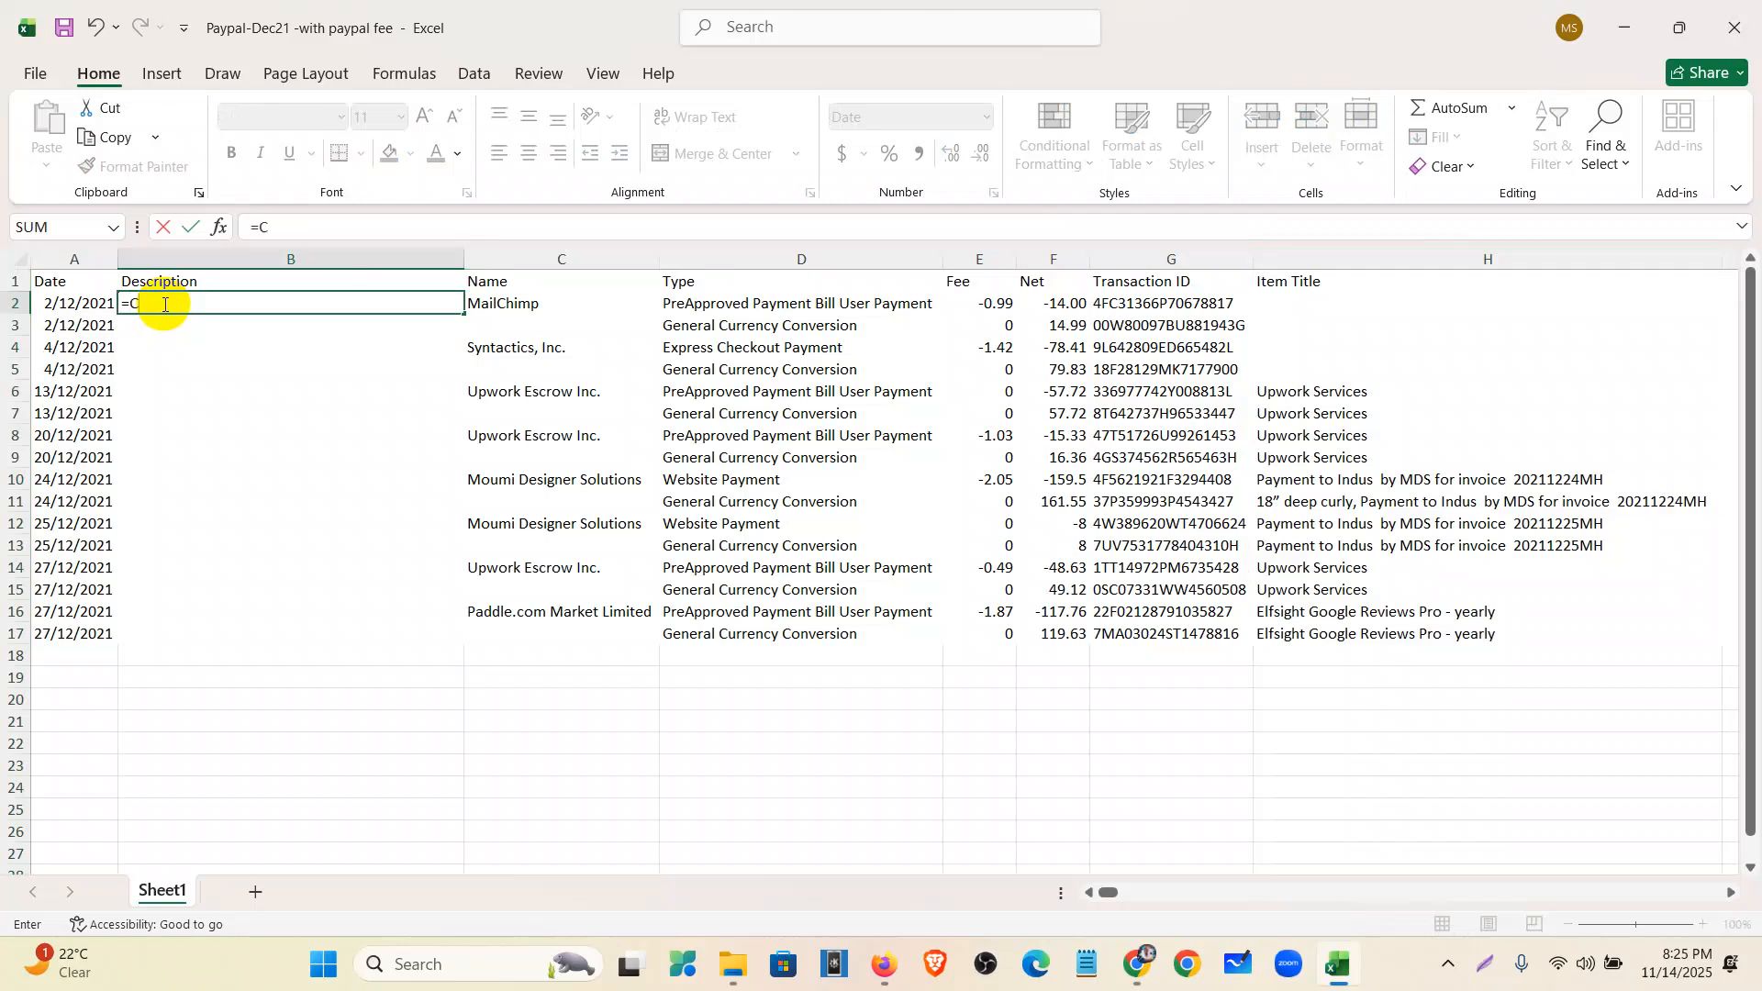
type("CONCA")
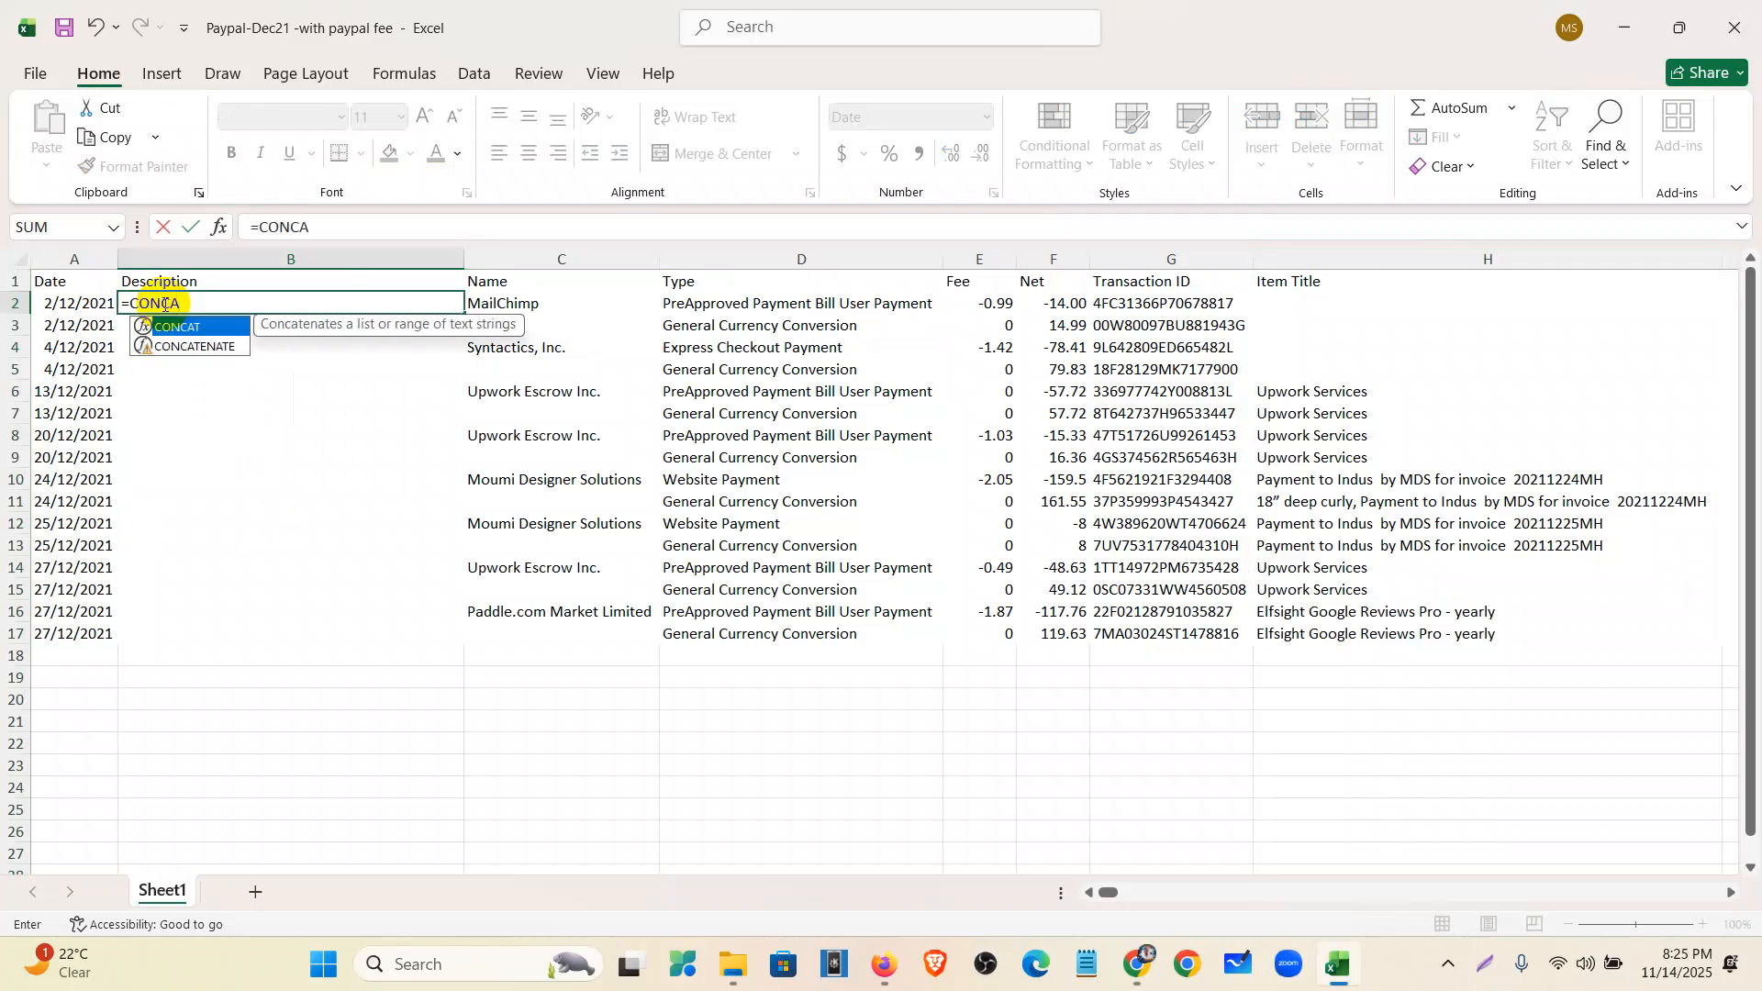
- Complete B2 as =CONCATENATE(C2, "", D2, "", G2, "", H2) joining Name, Type, Transaction ID, Item Title
type("TENATE")
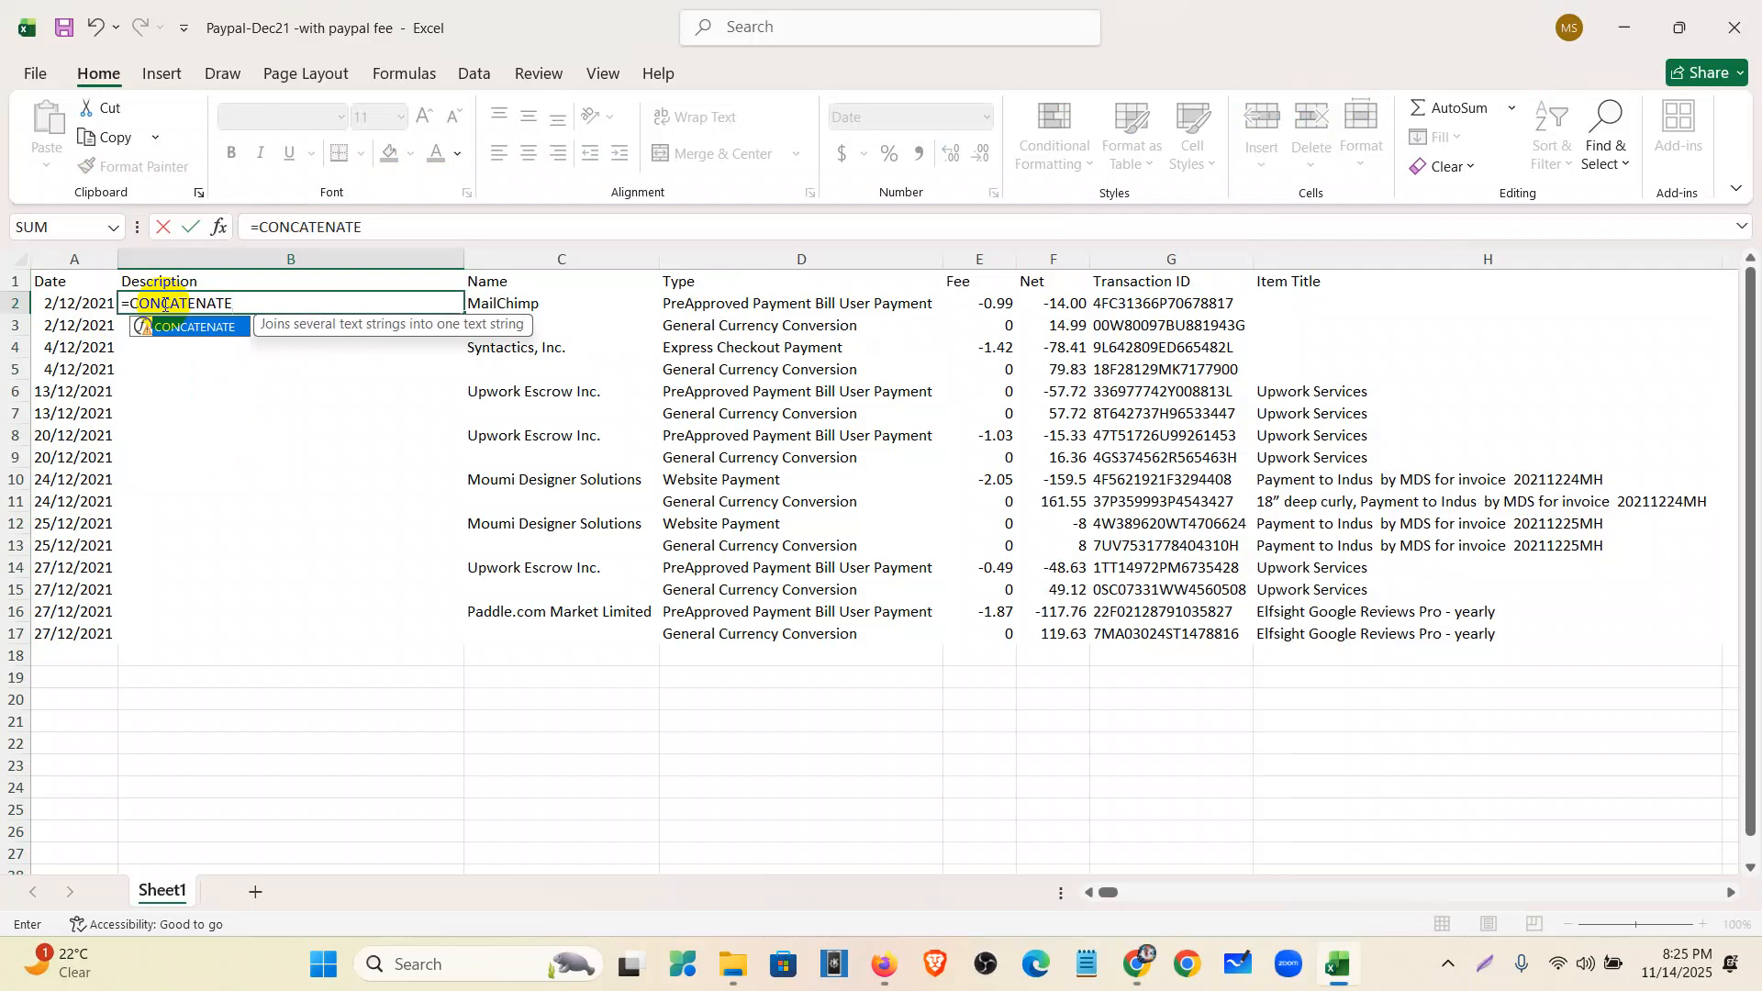
type("(")
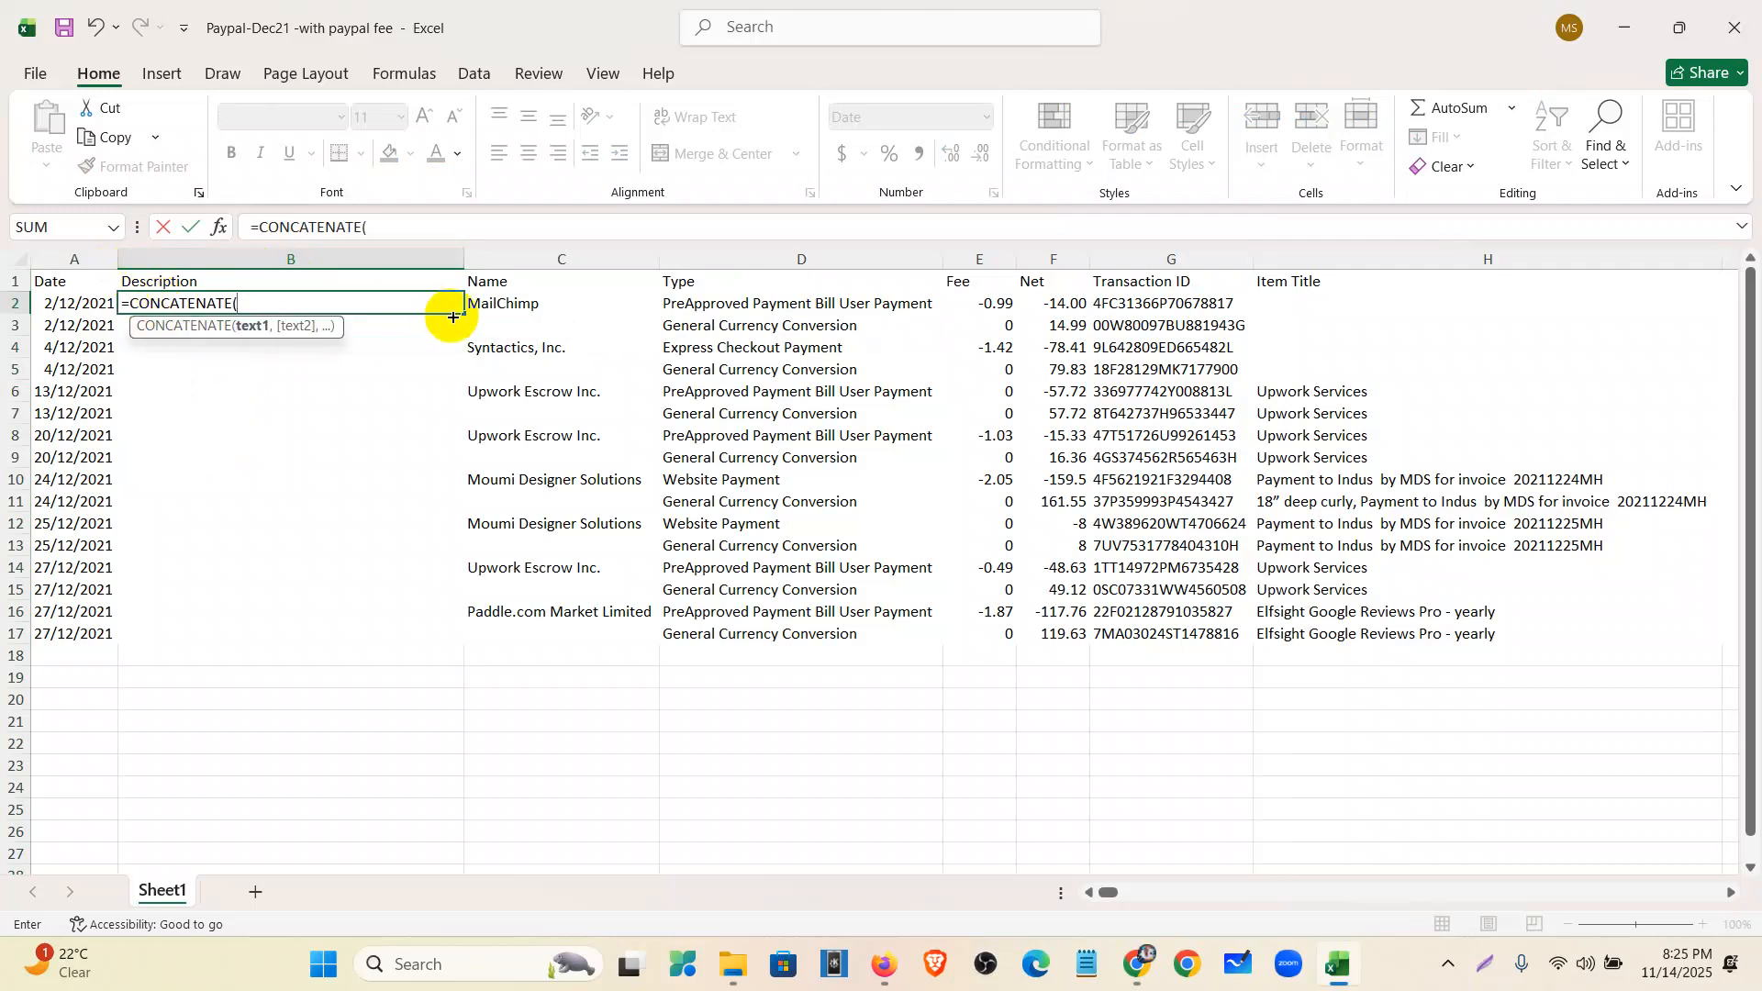
left_click(518, 304)
type(",")
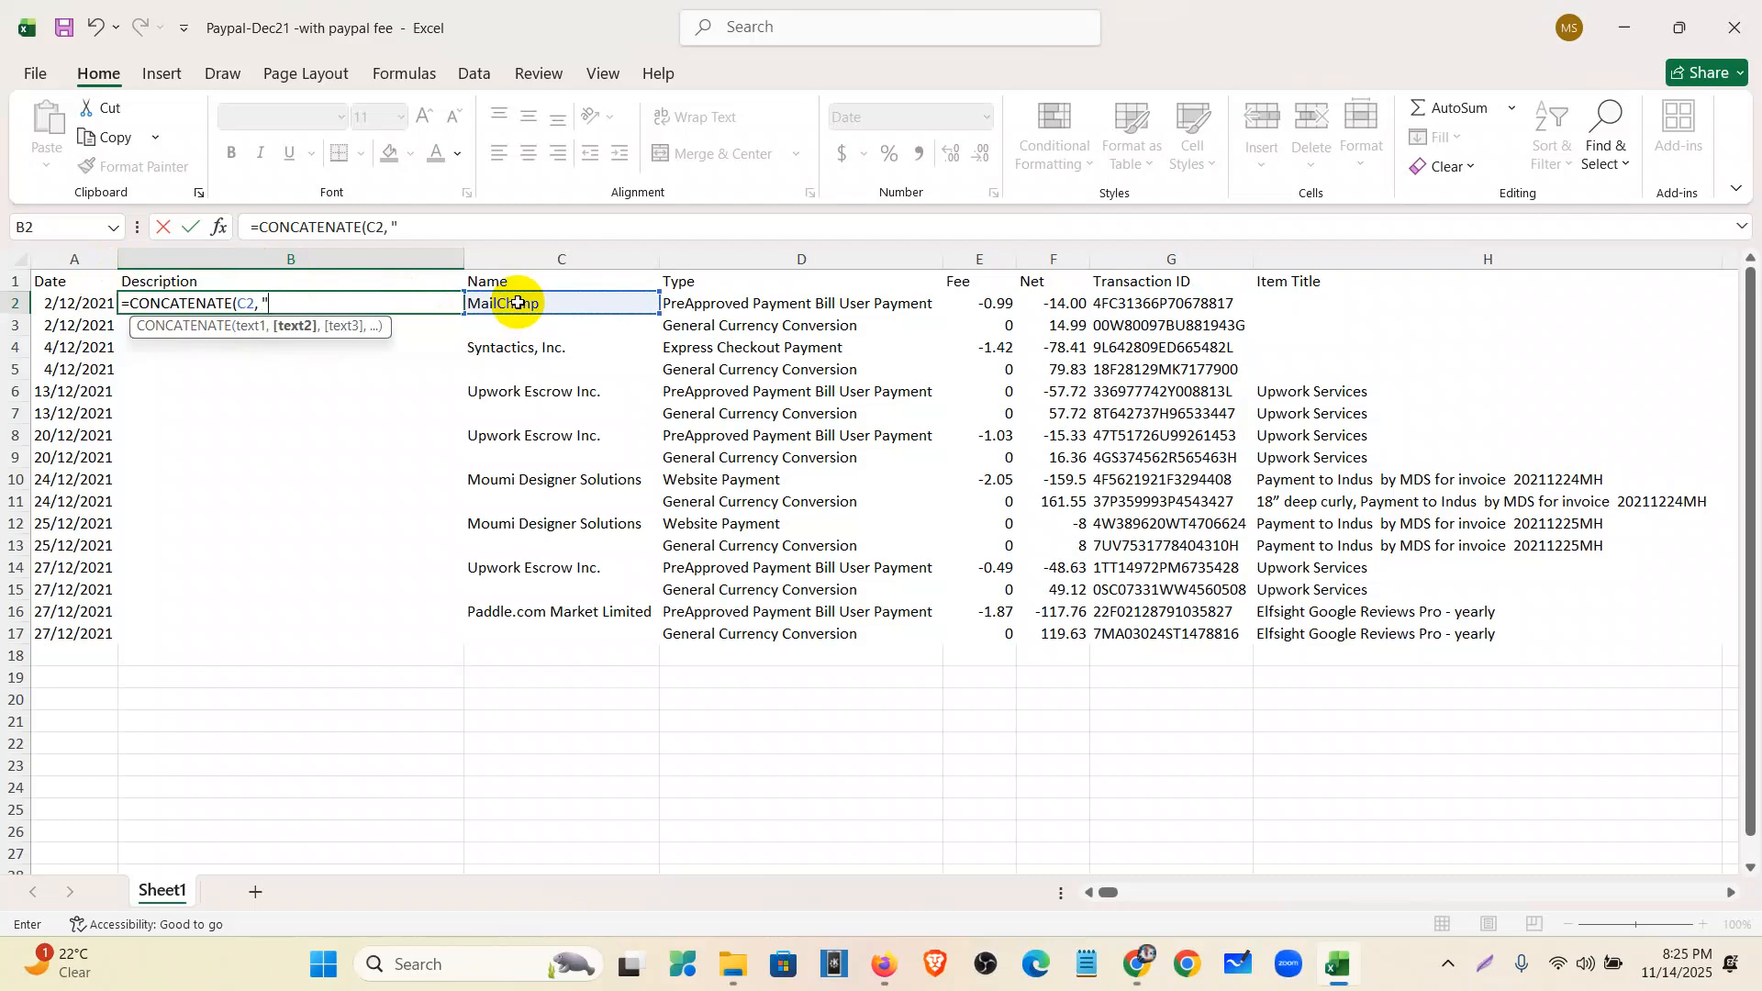
type(" \"\",")
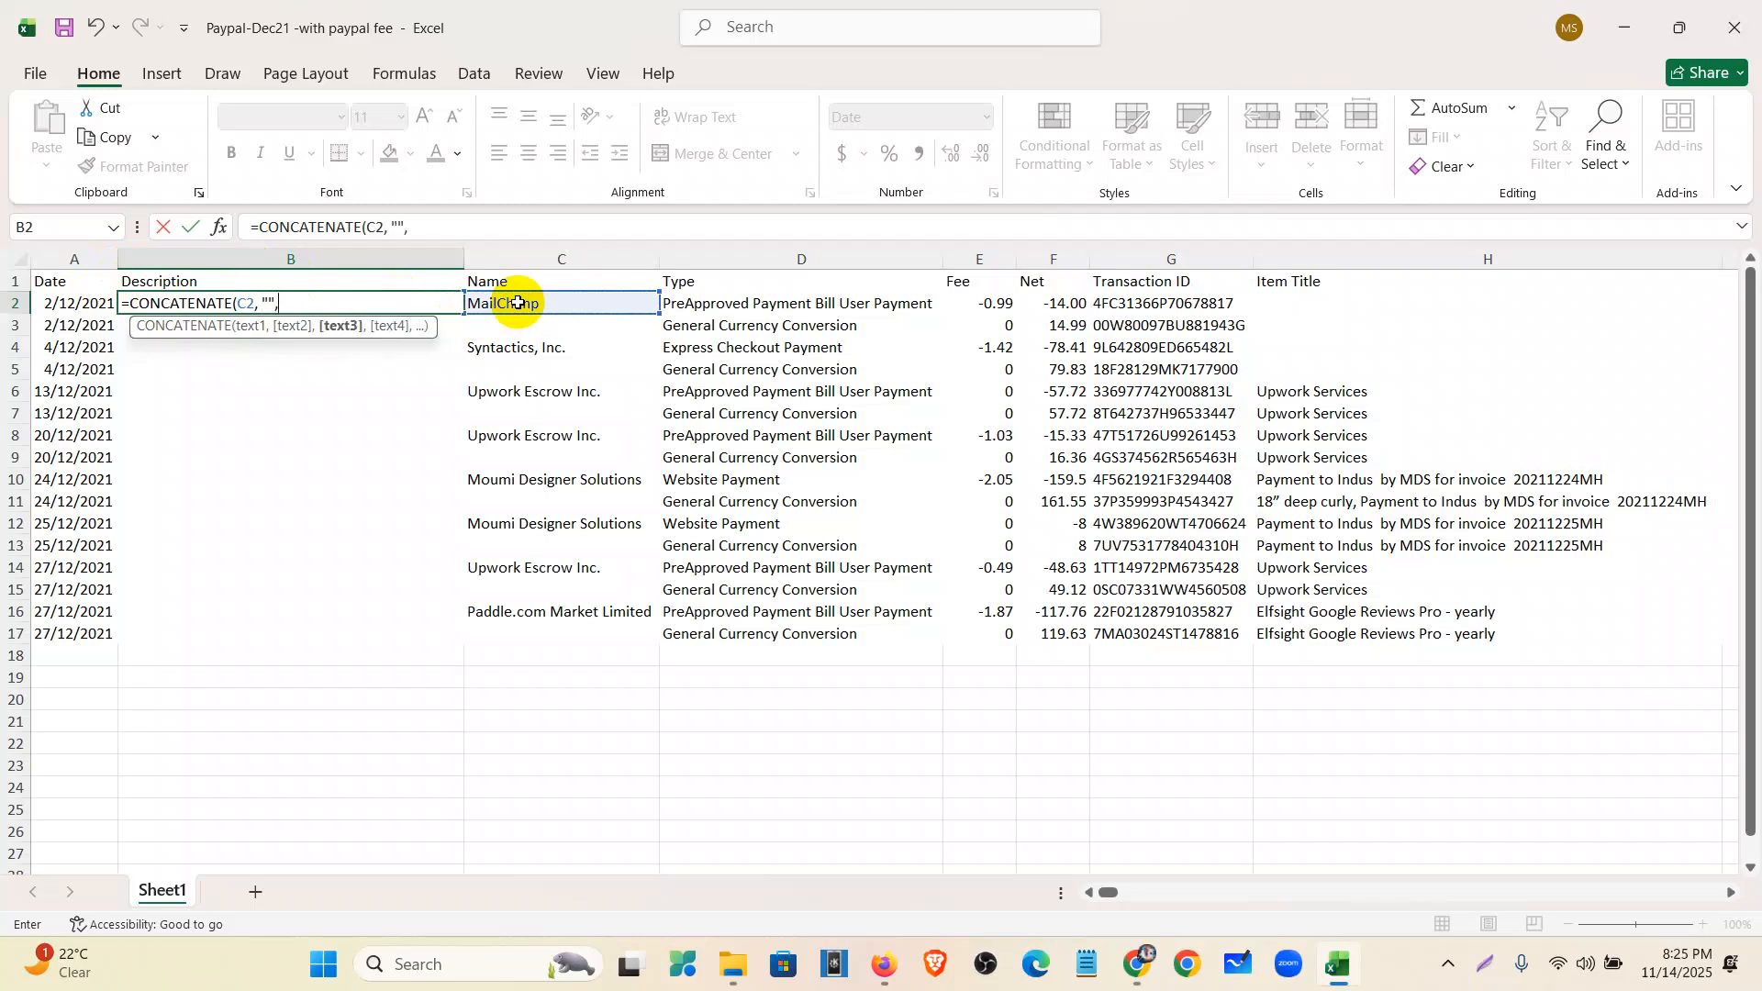
left_click(795, 313)
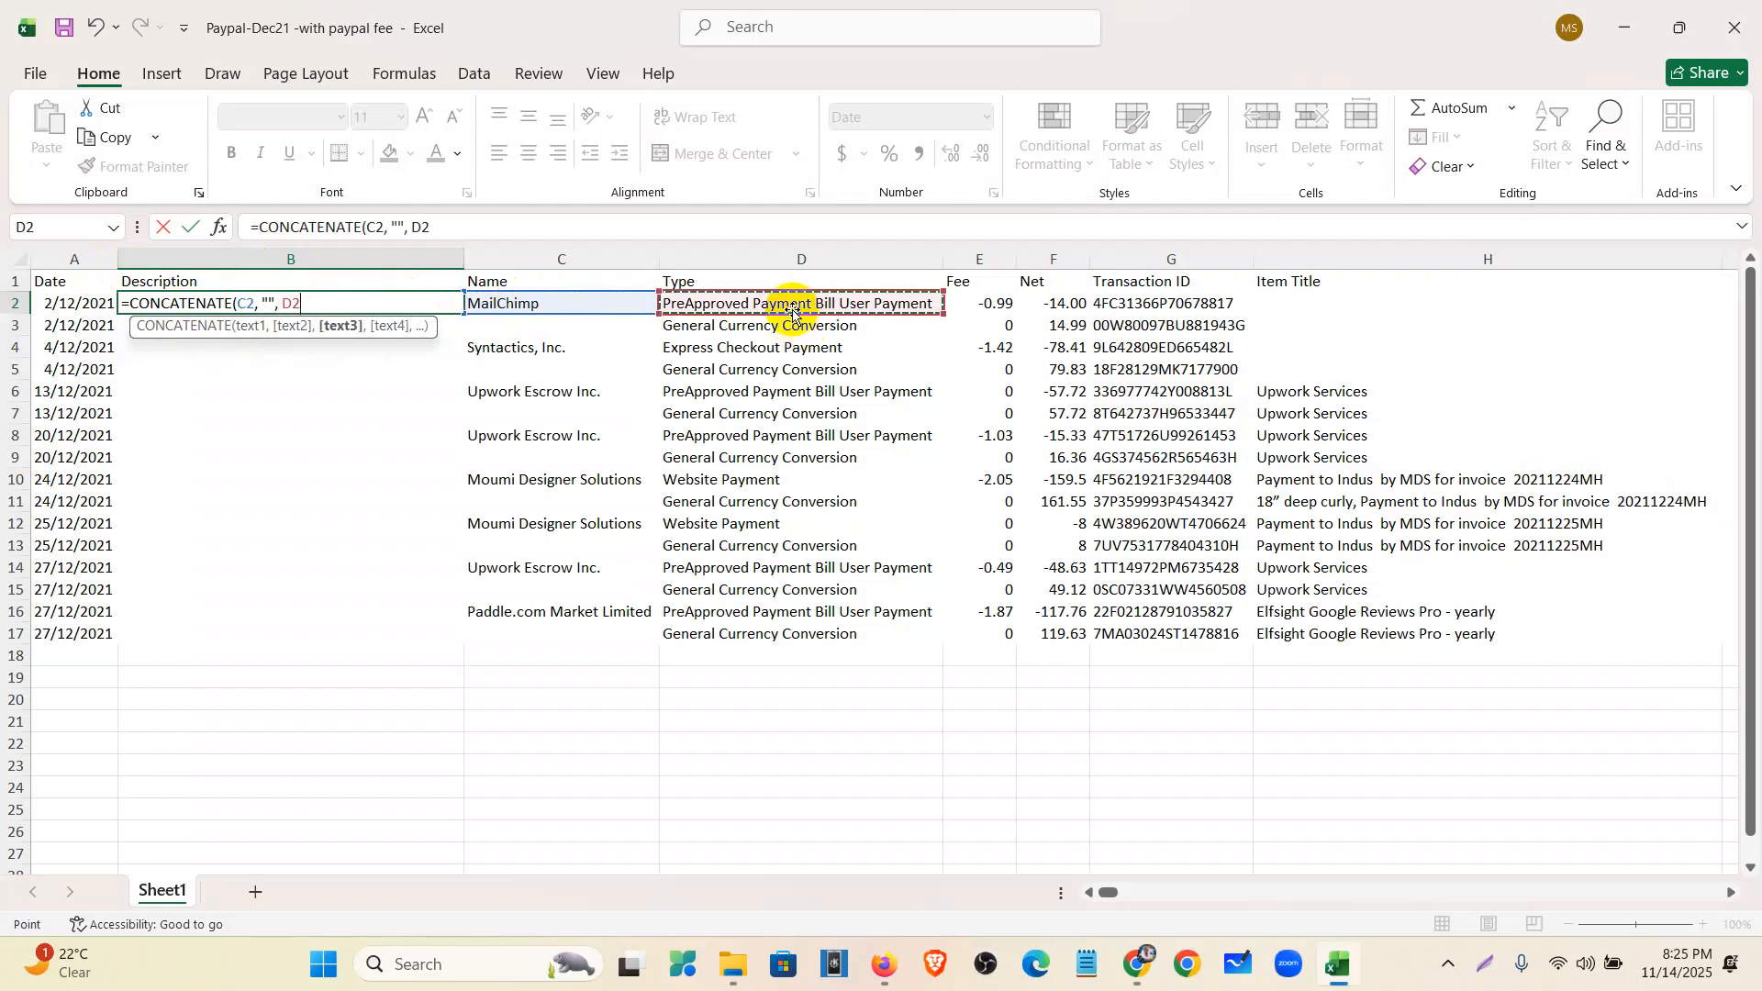
type(",")
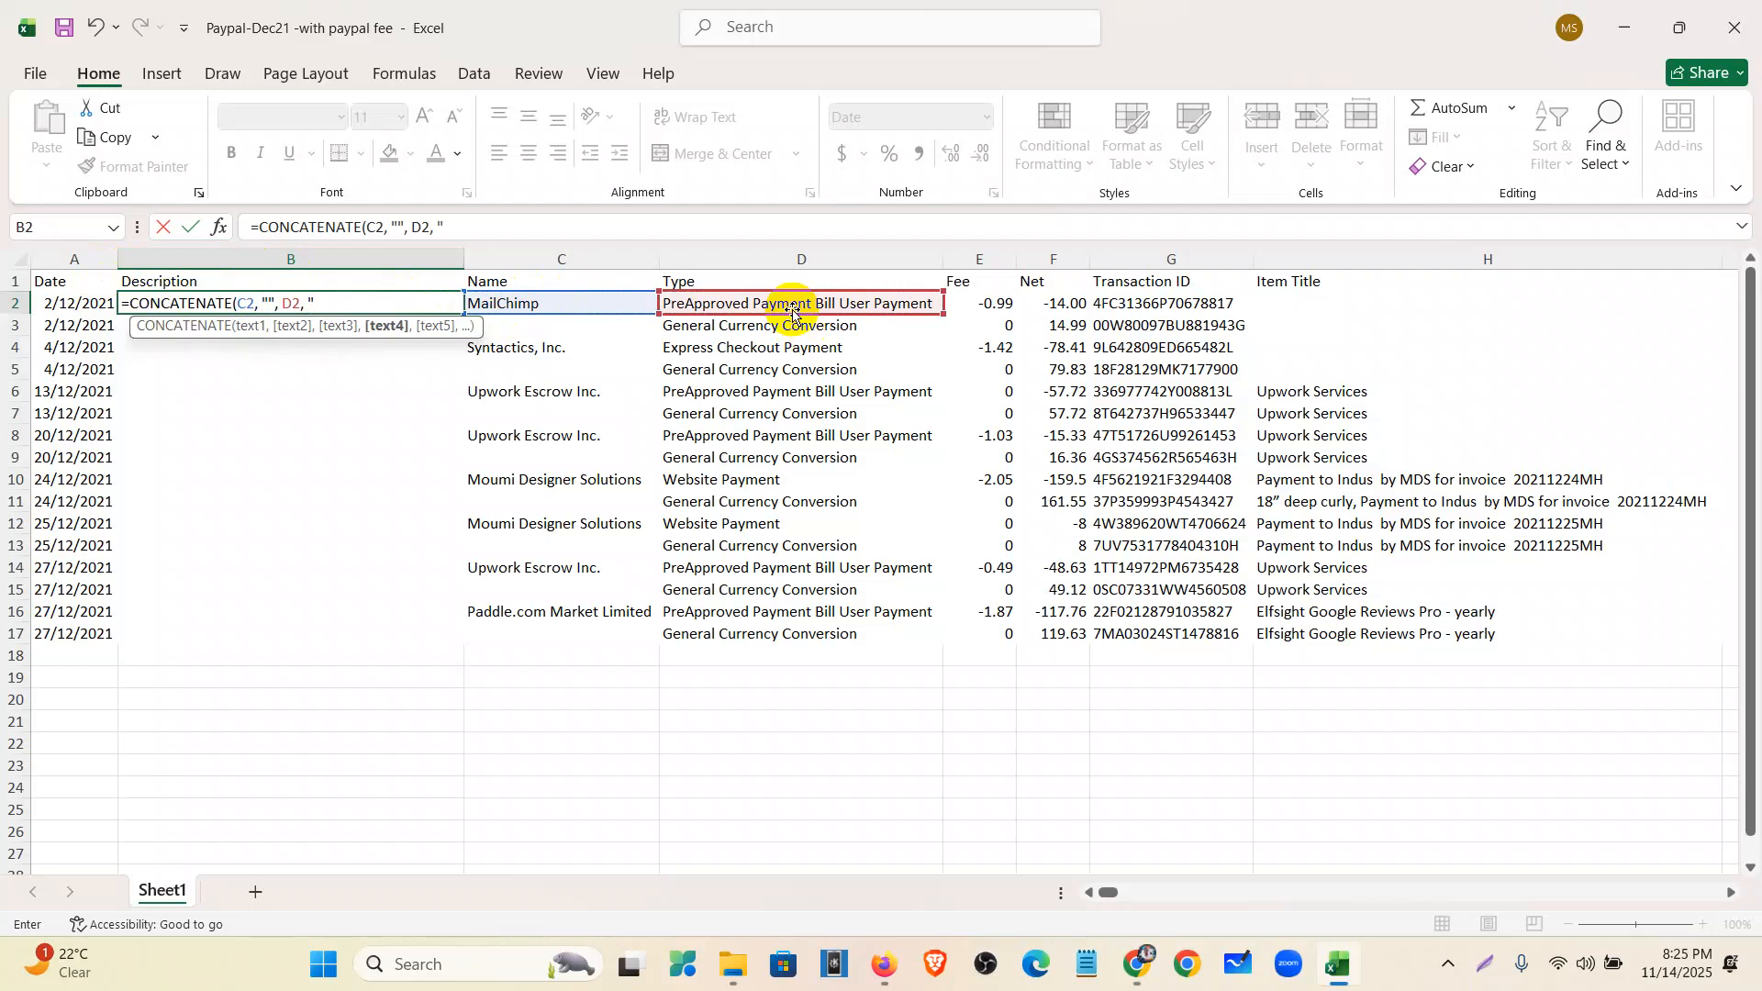
type(" \"\" ,")
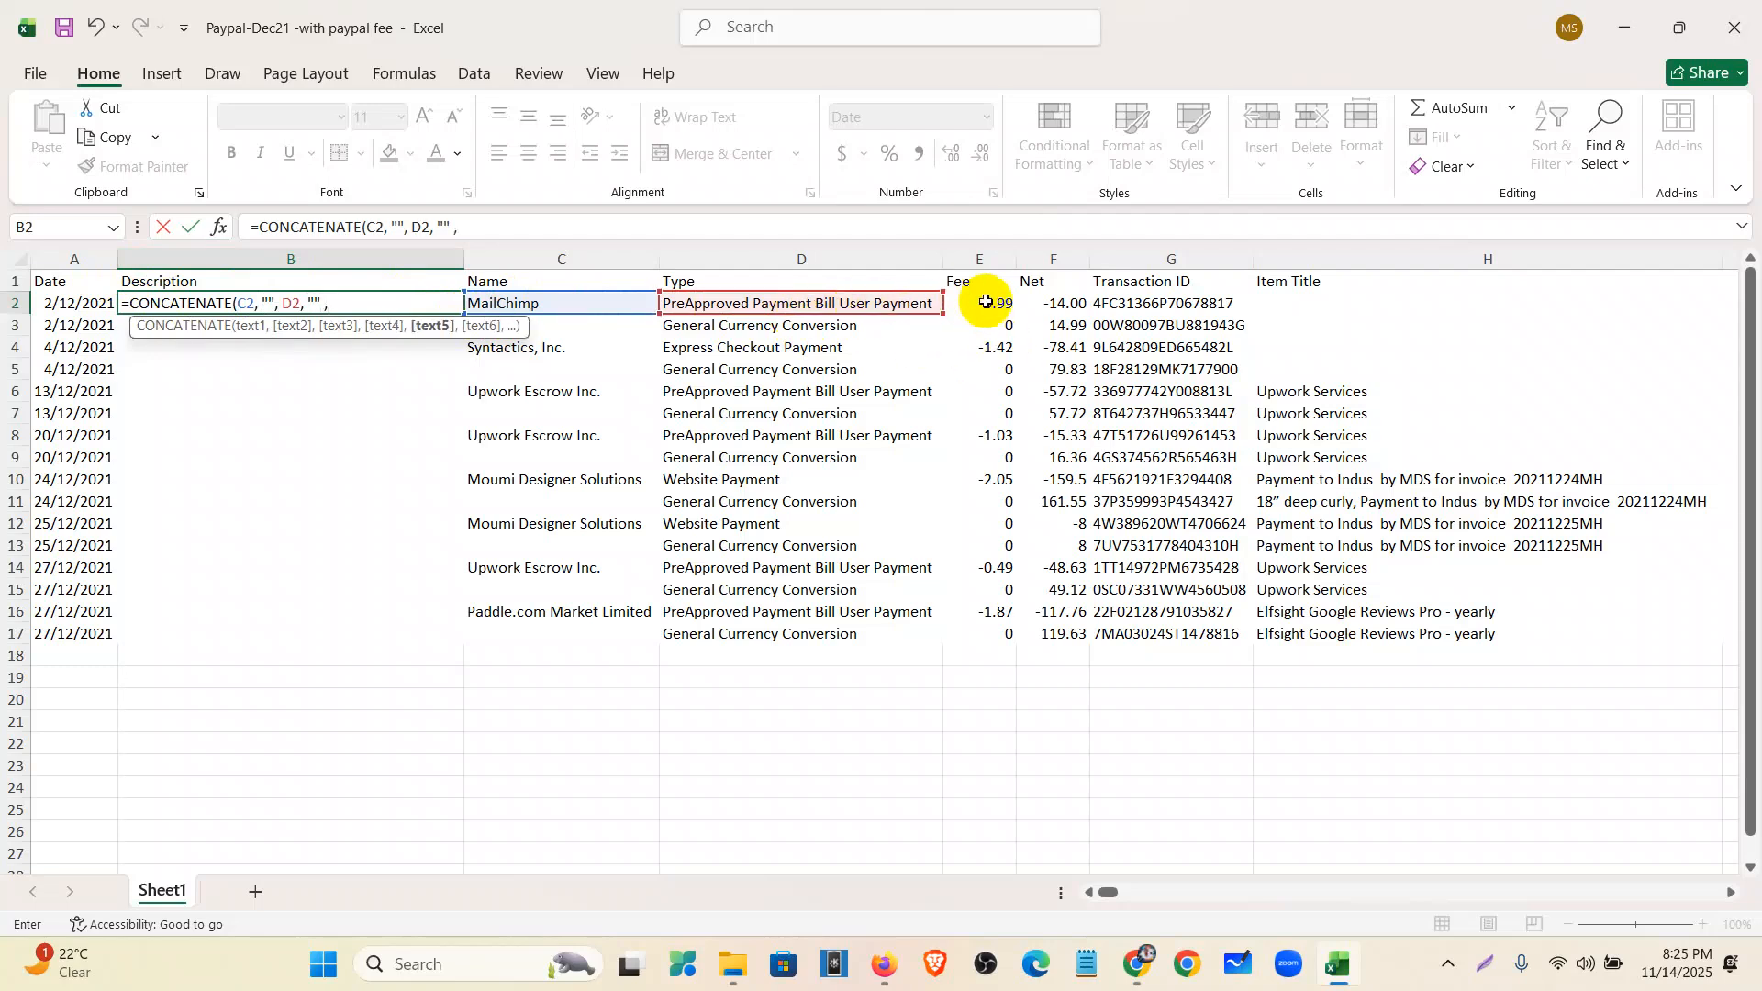
left_click(1172, 301)
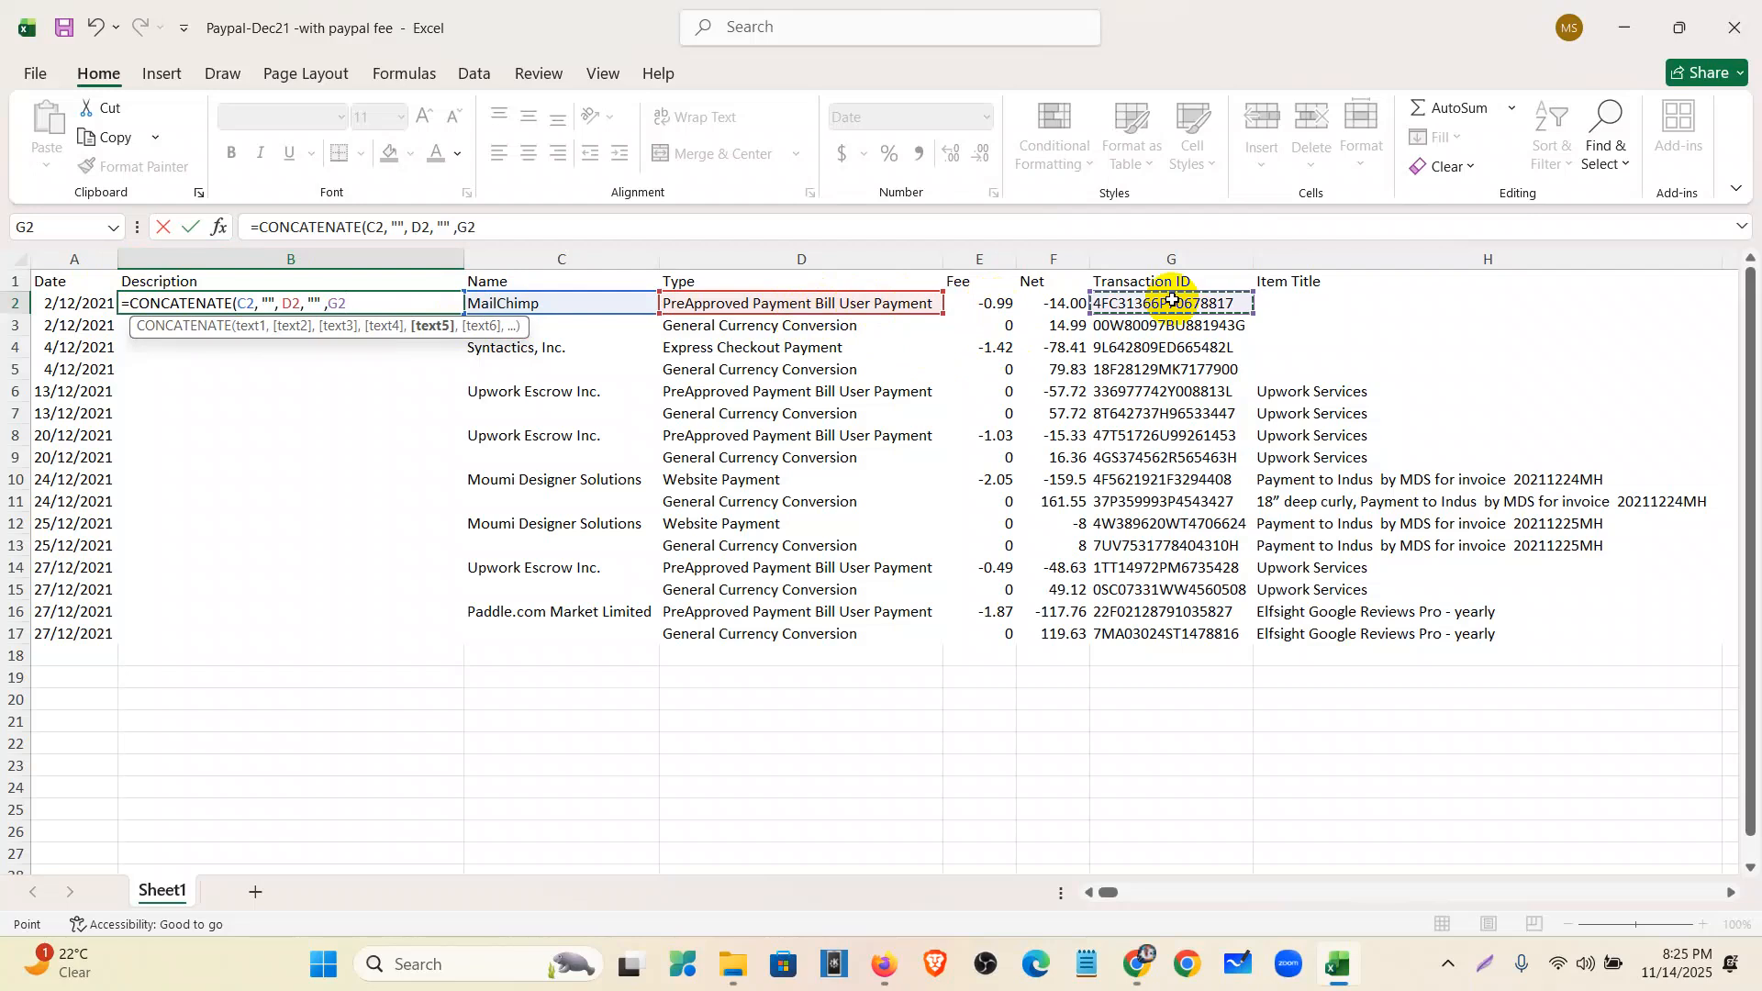
type(",")
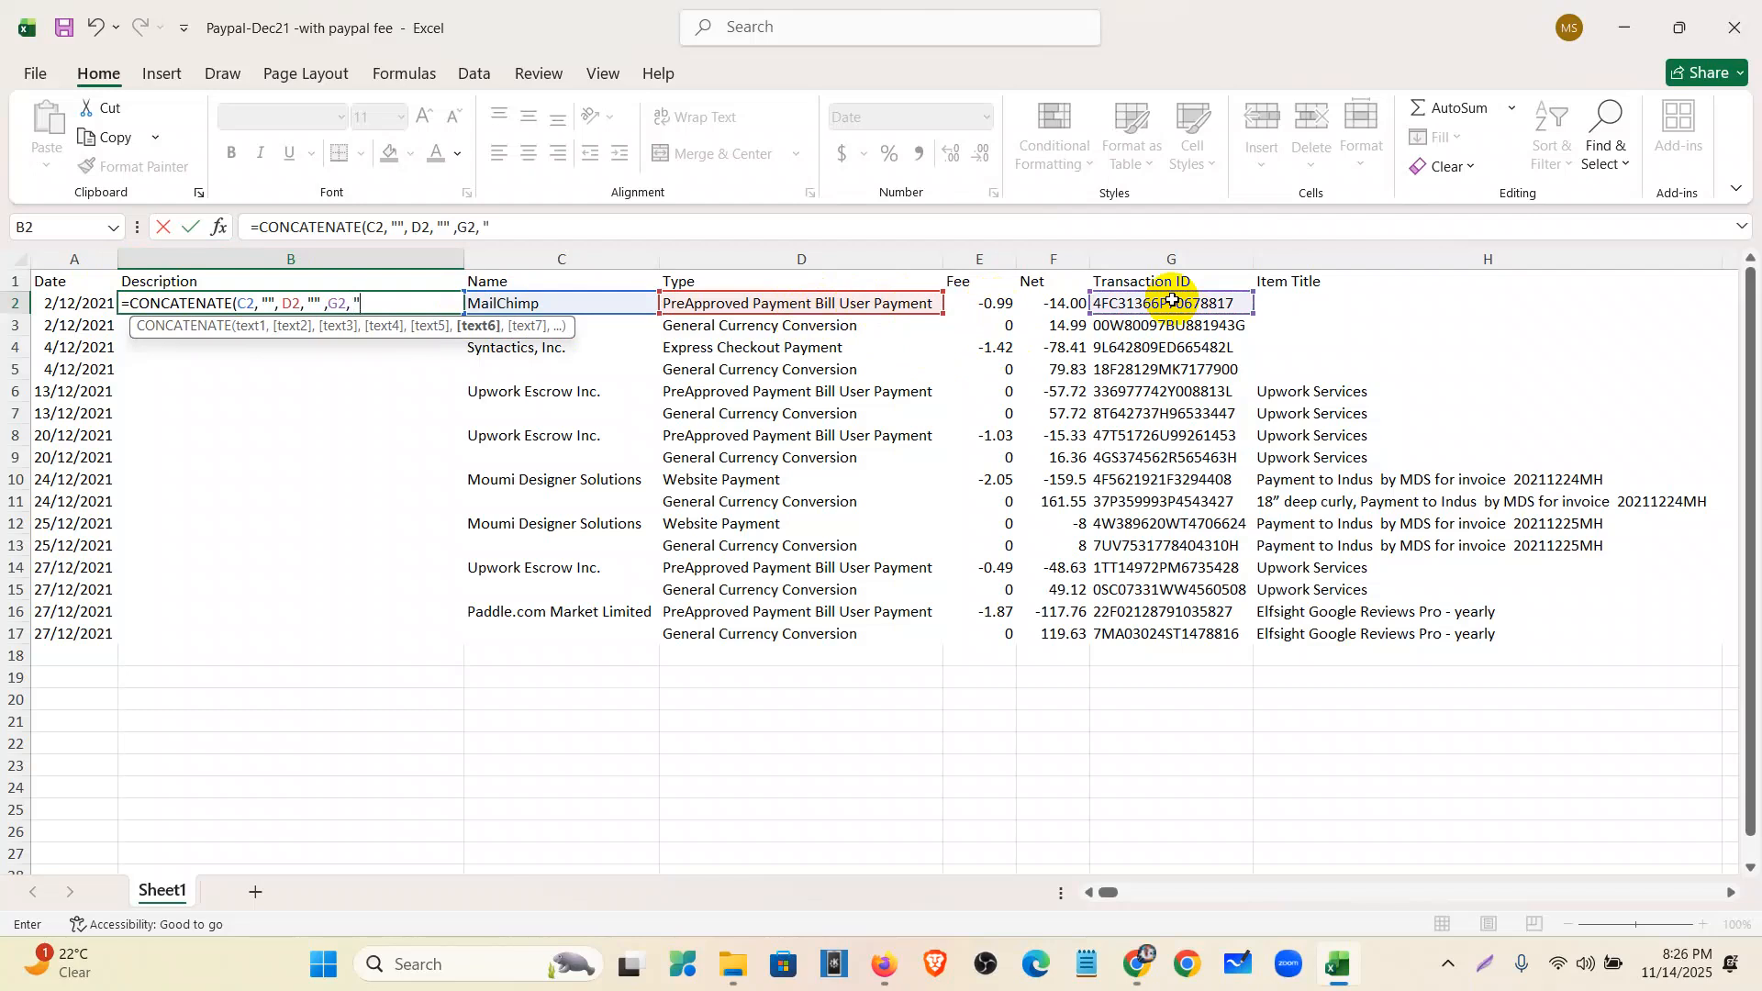
type("\"\",")
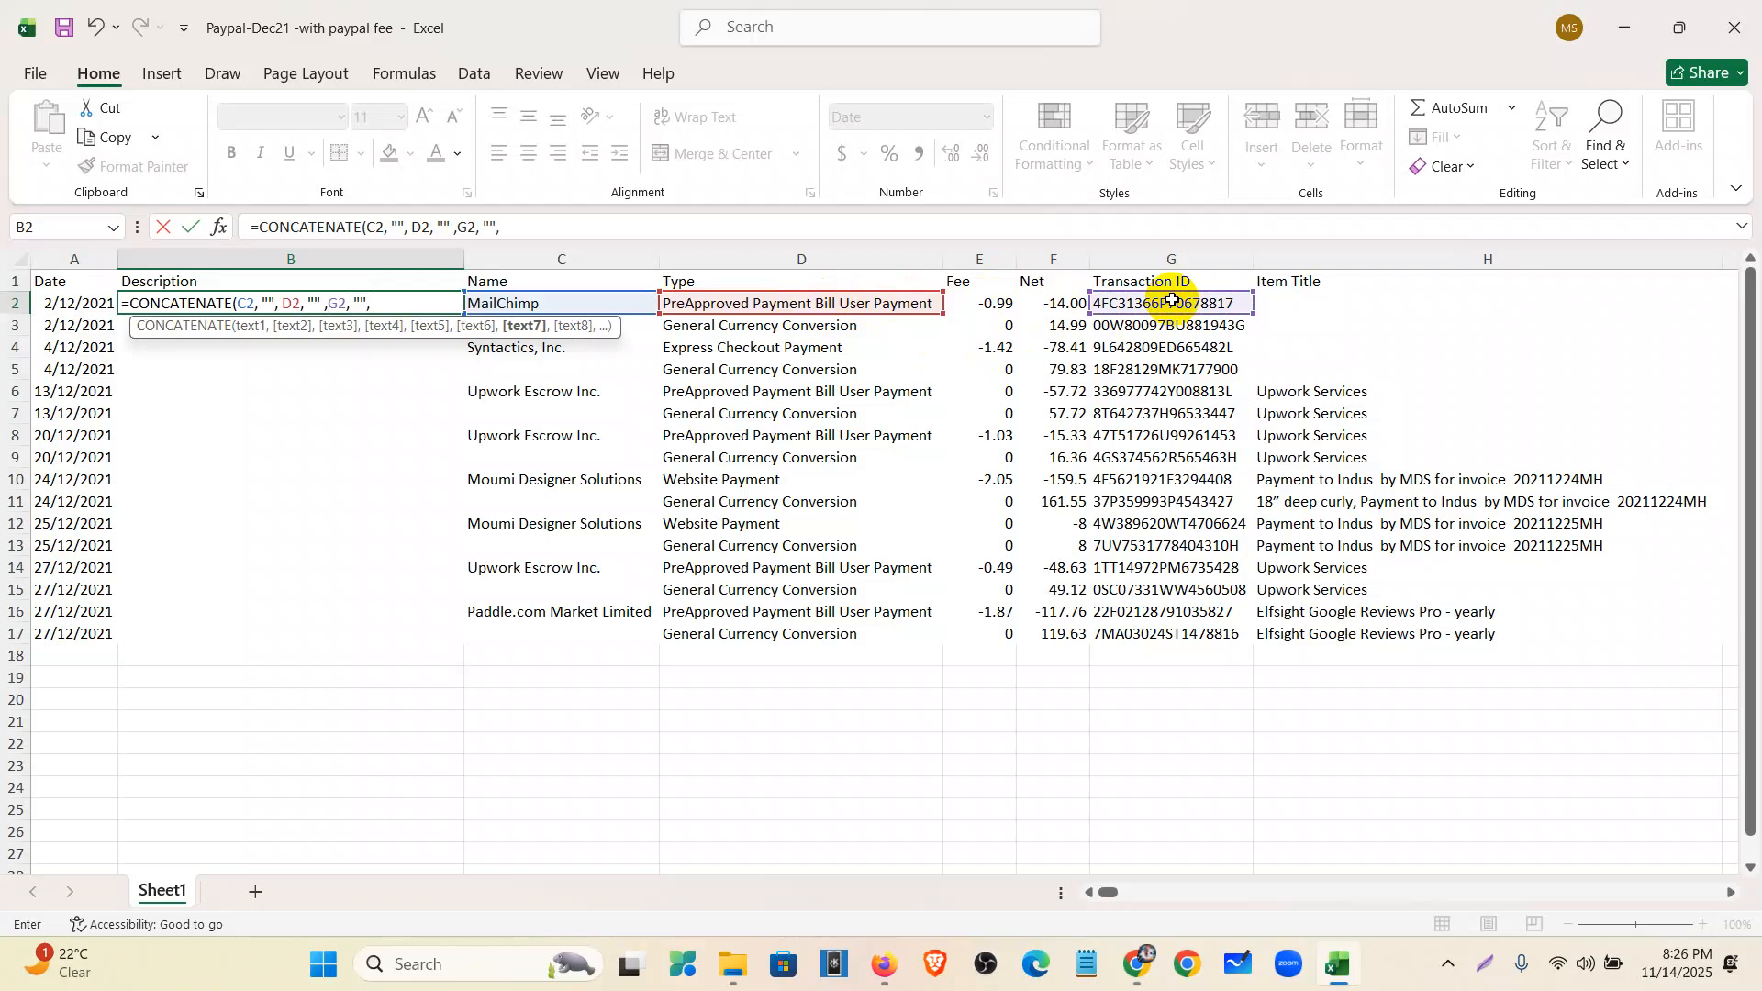
left_click(1322, 303)
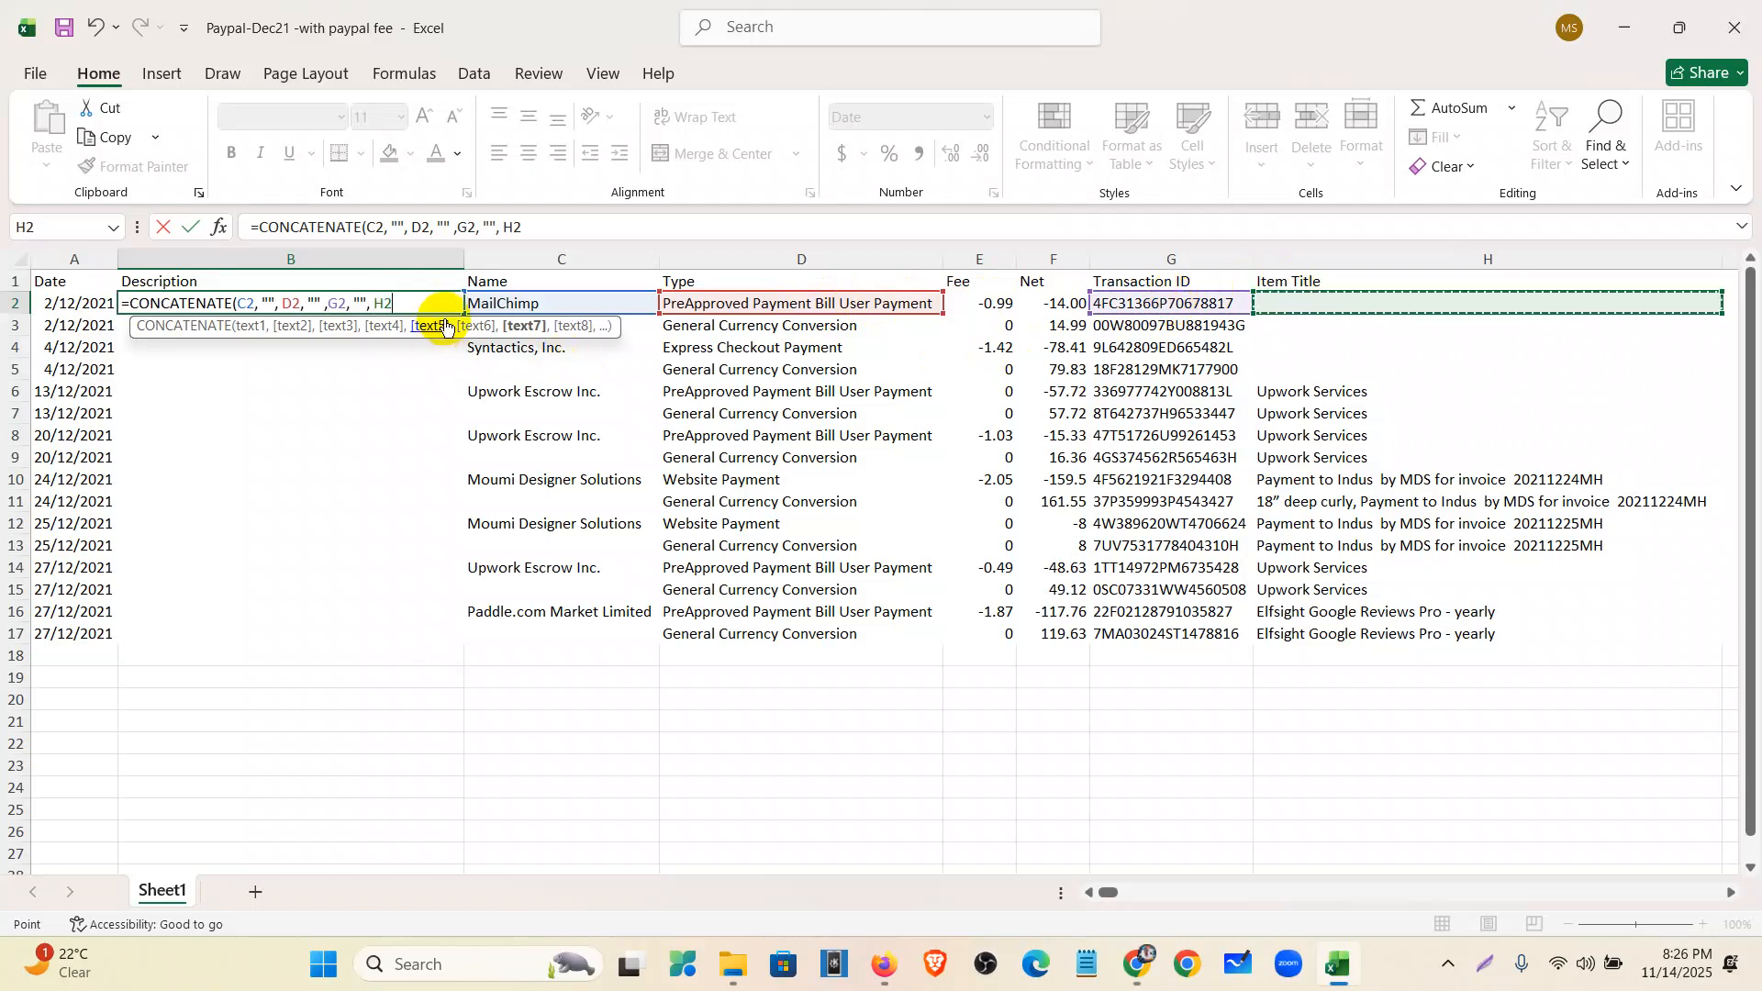
type(")")
key("Return")
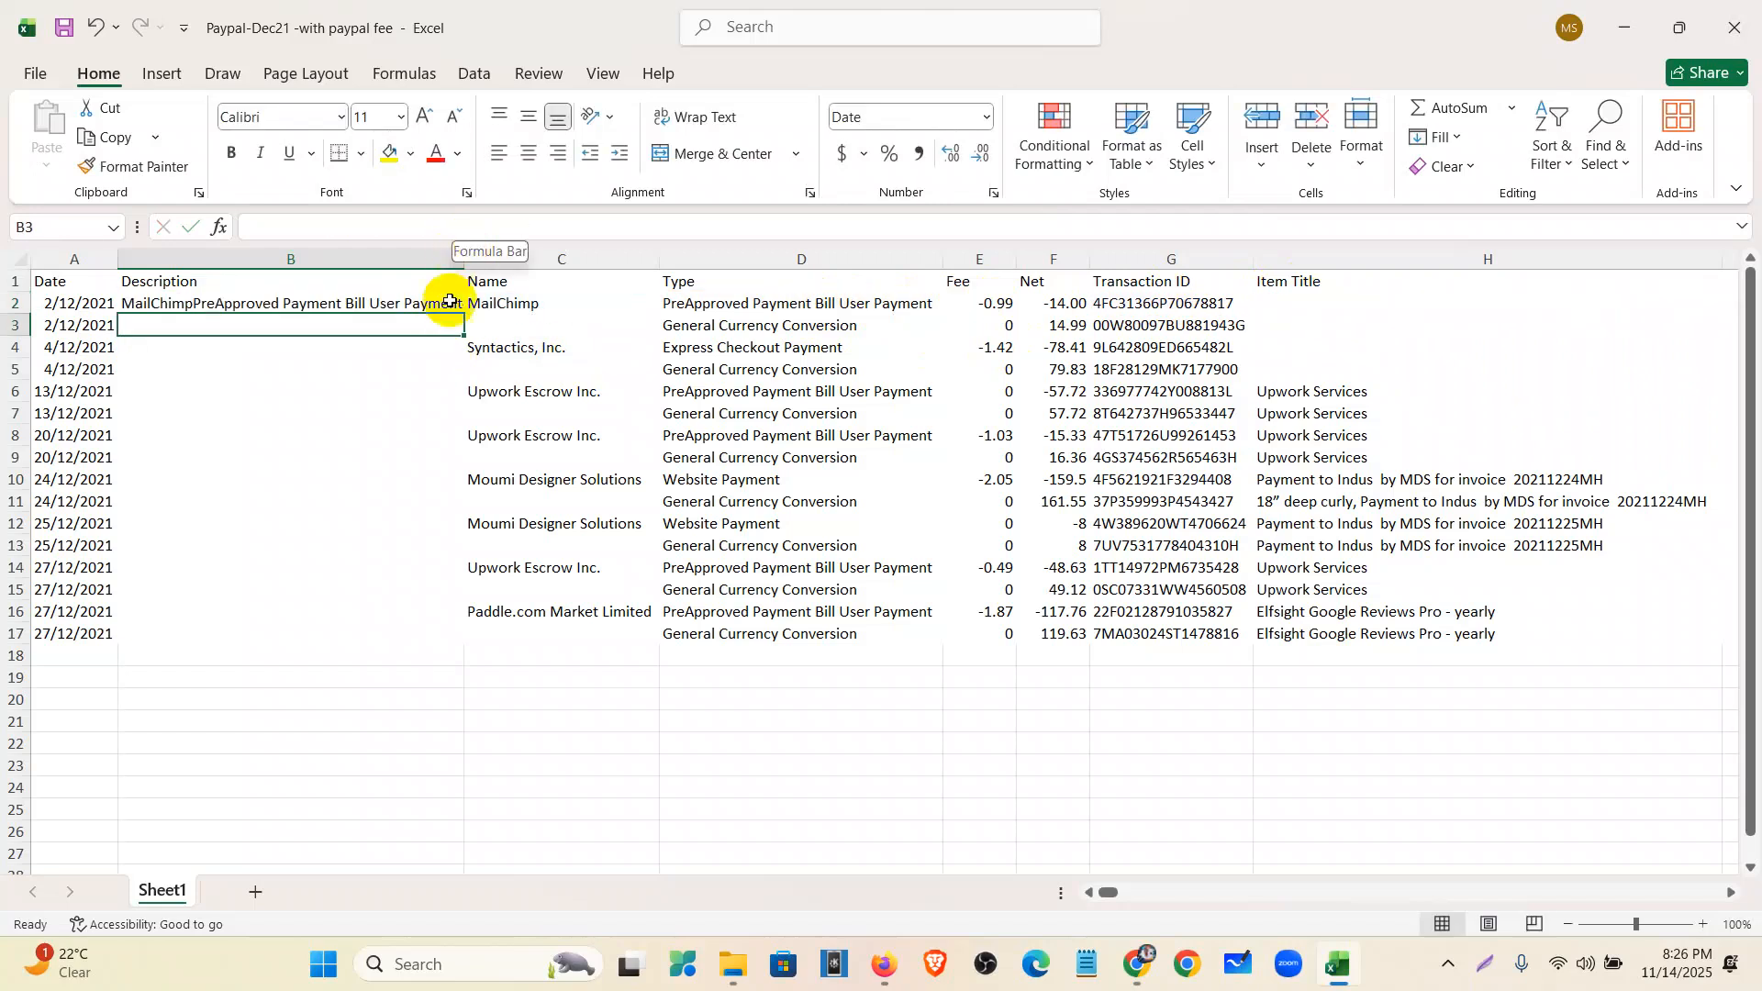
left_click_drag(404, 484, 409, 459)
- Change the B2 formula's empty separators to spaces (" ")
double_click(465, 253)
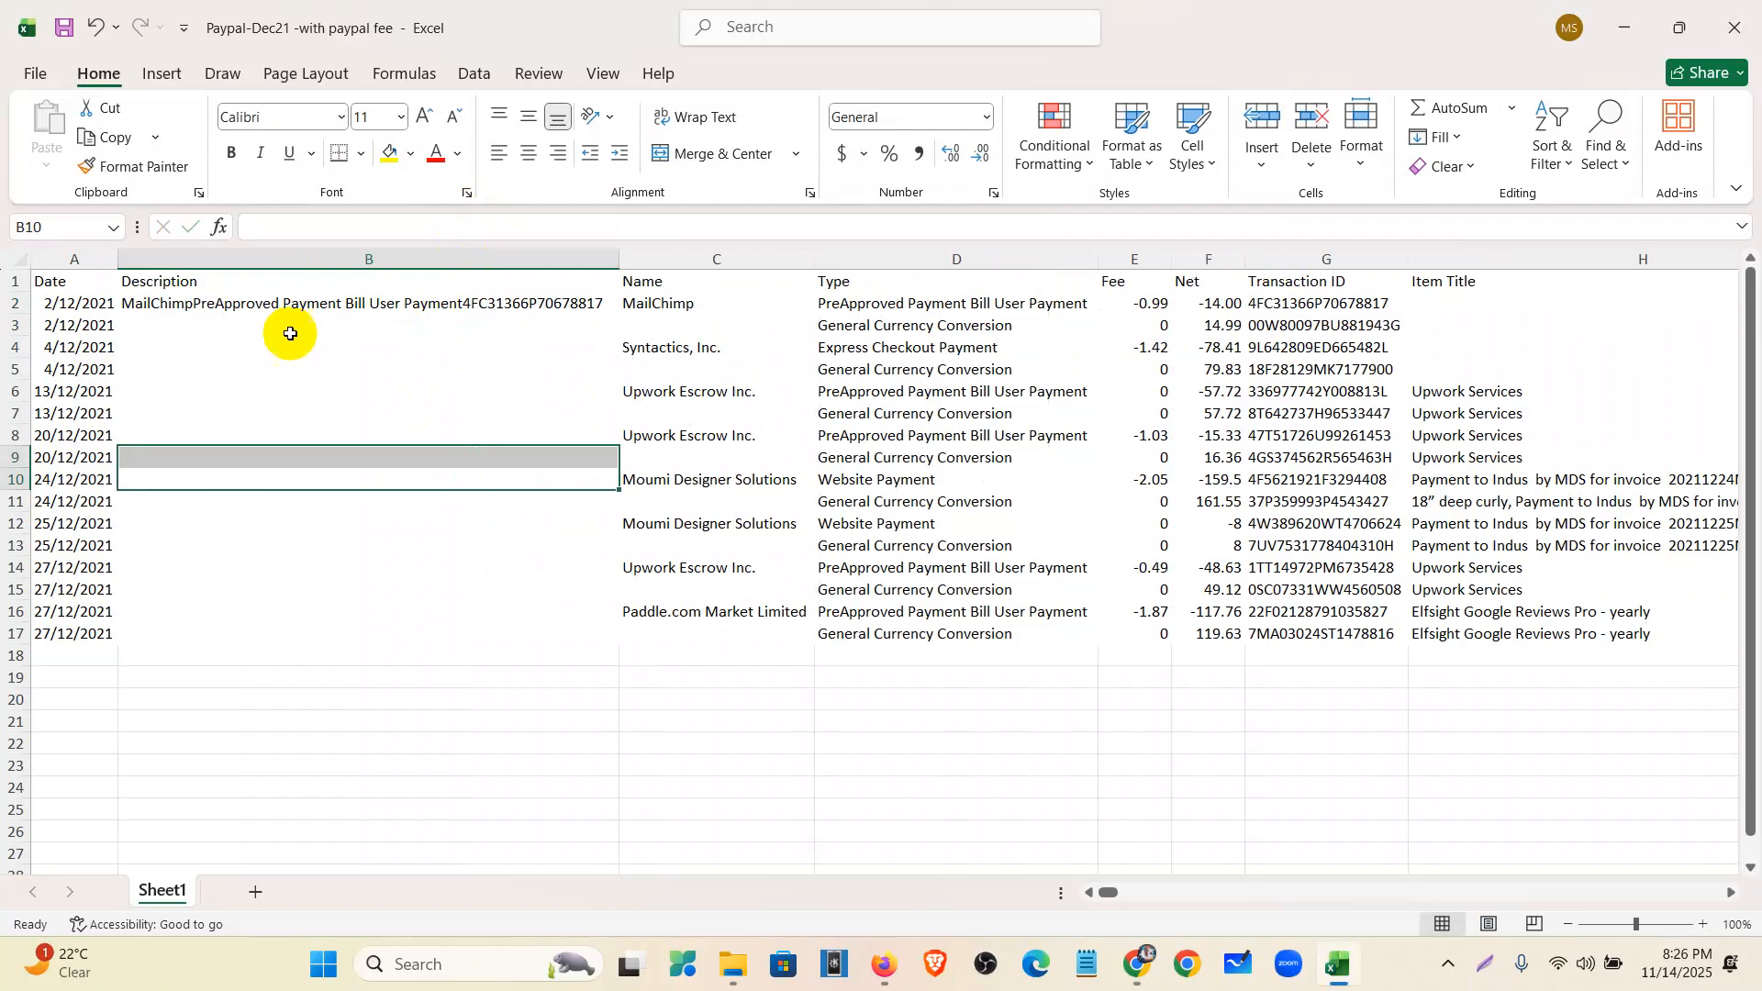
left_click(252, 299)
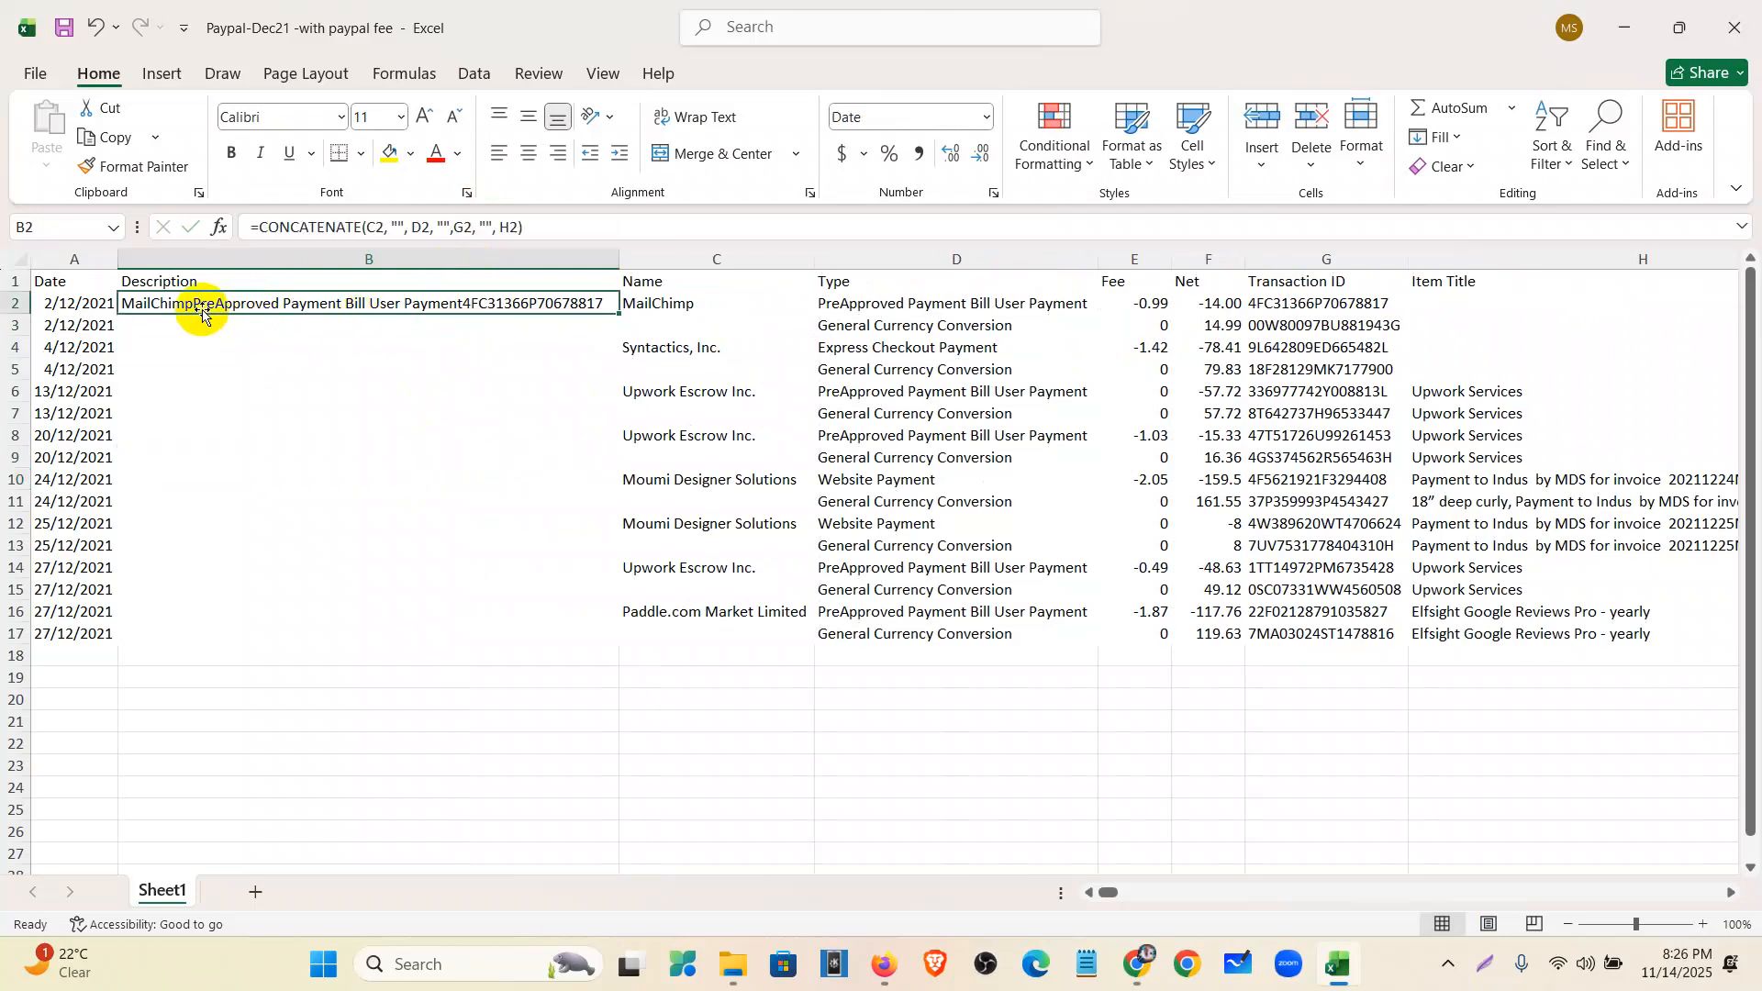
left_click(397, 229)
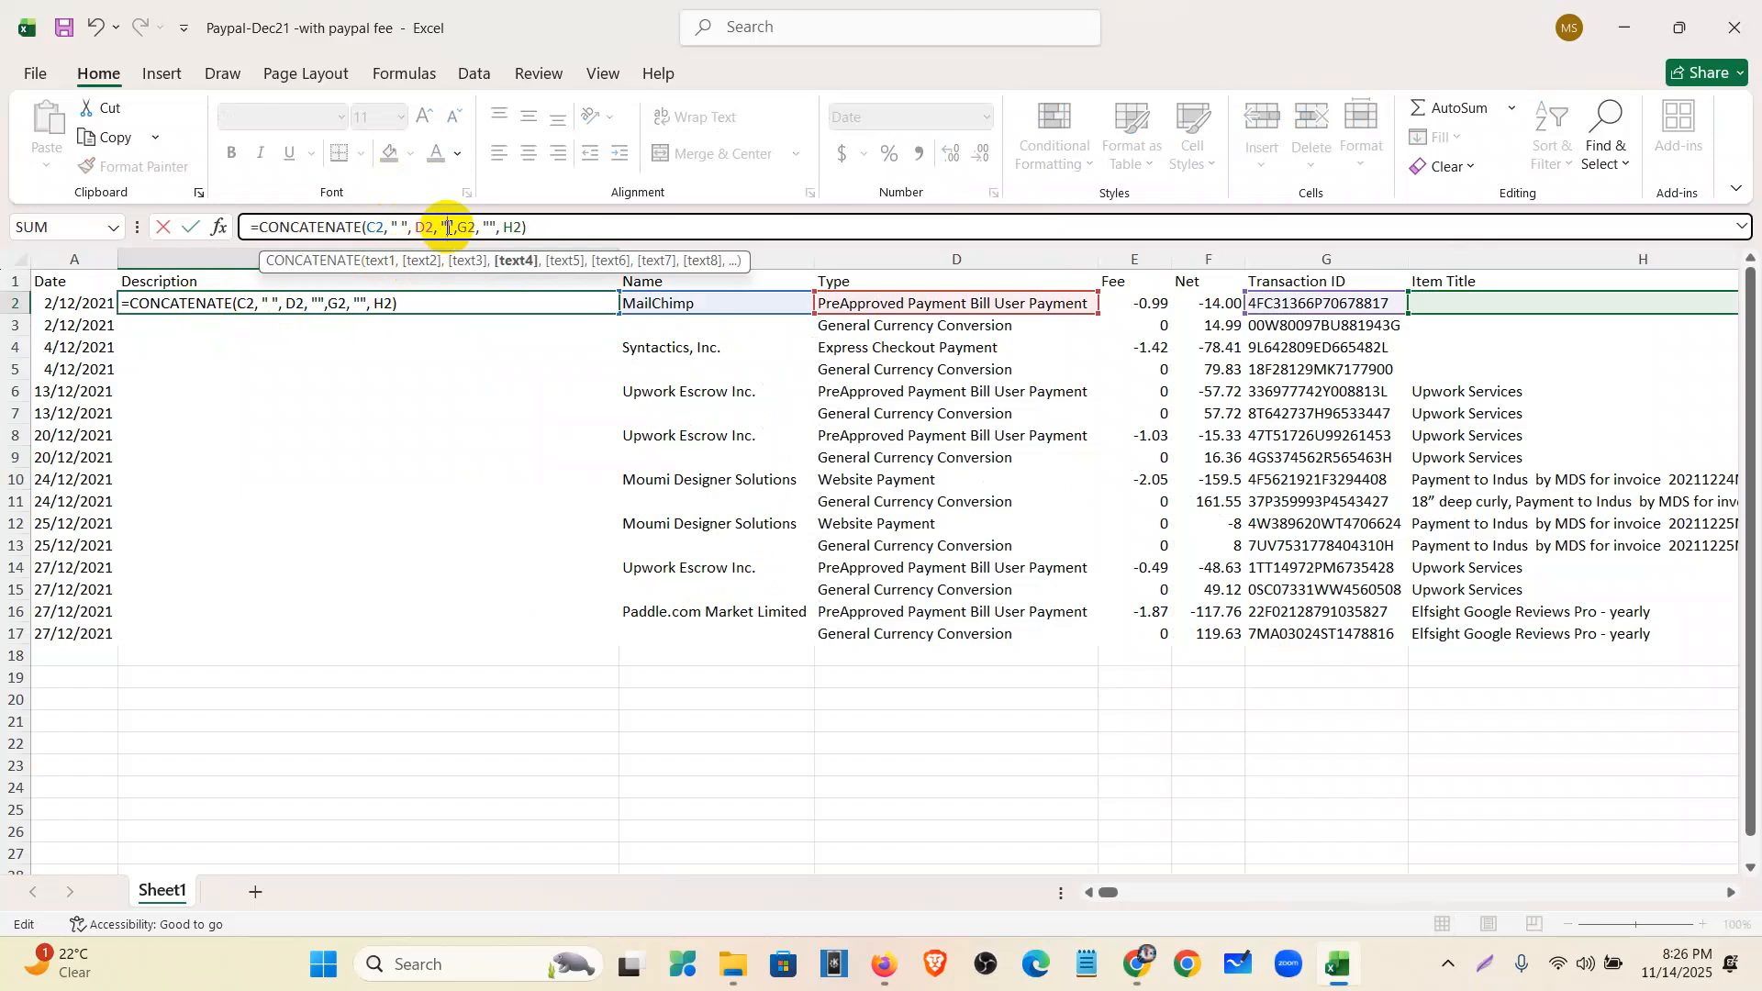
left_click(493, 226)
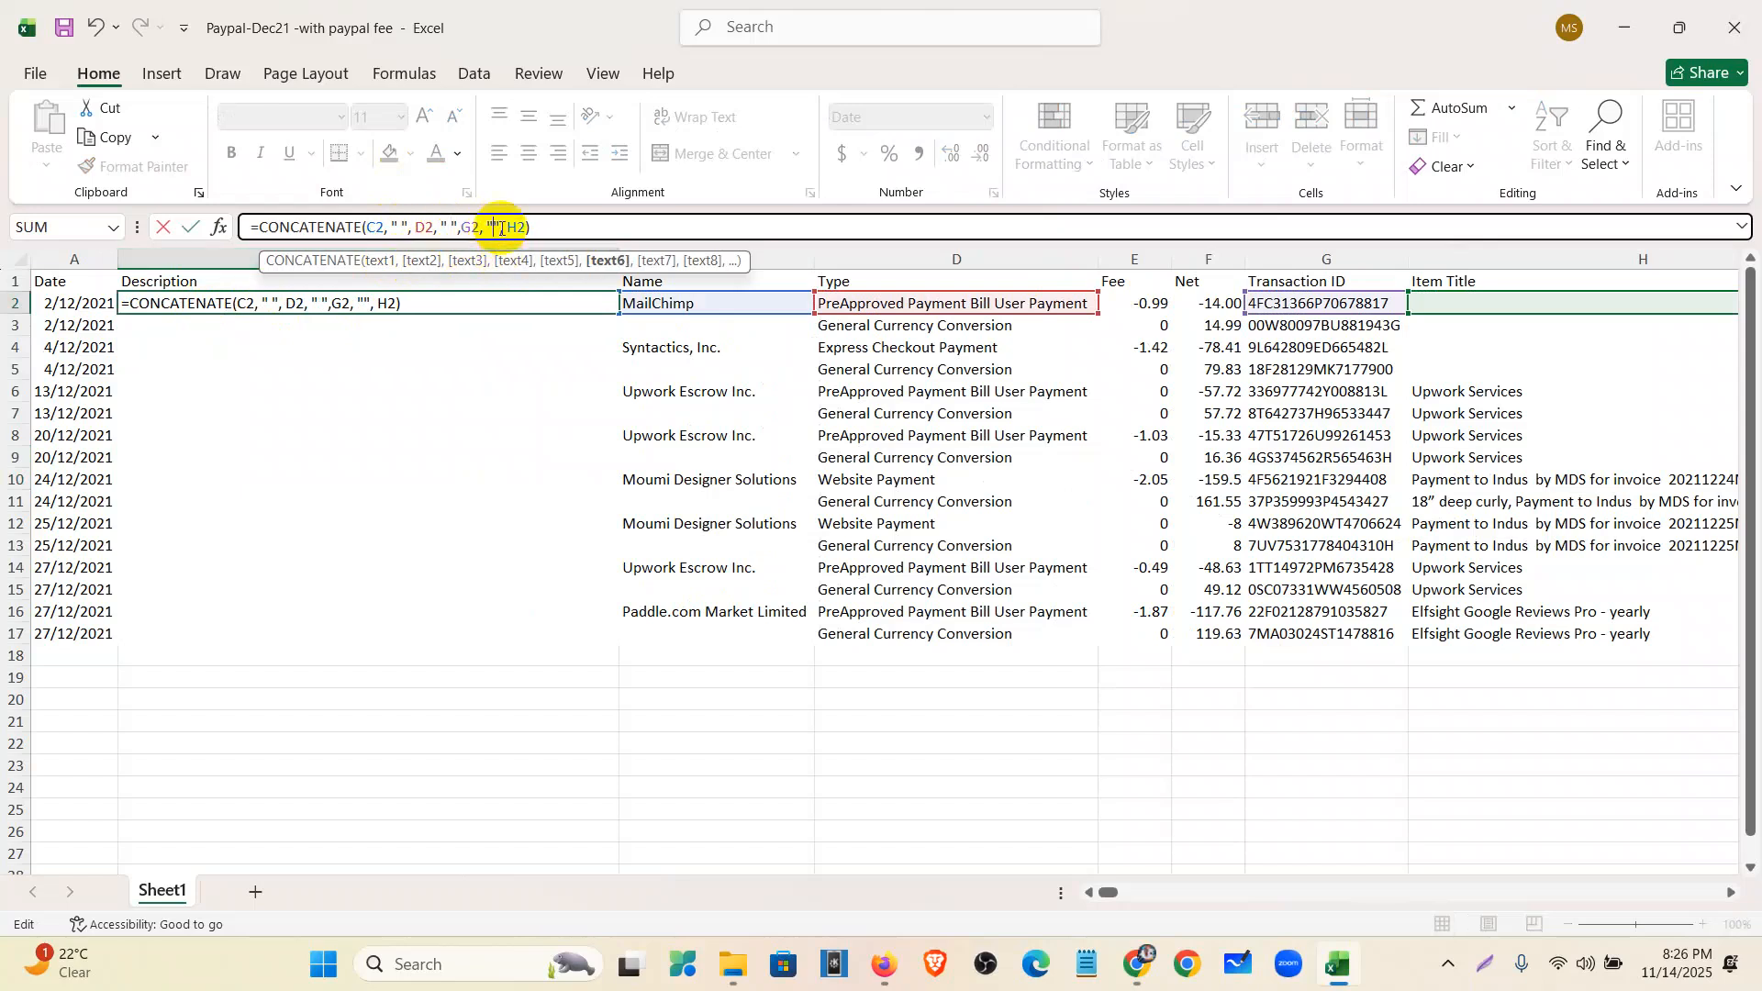
left_click(468, 368)
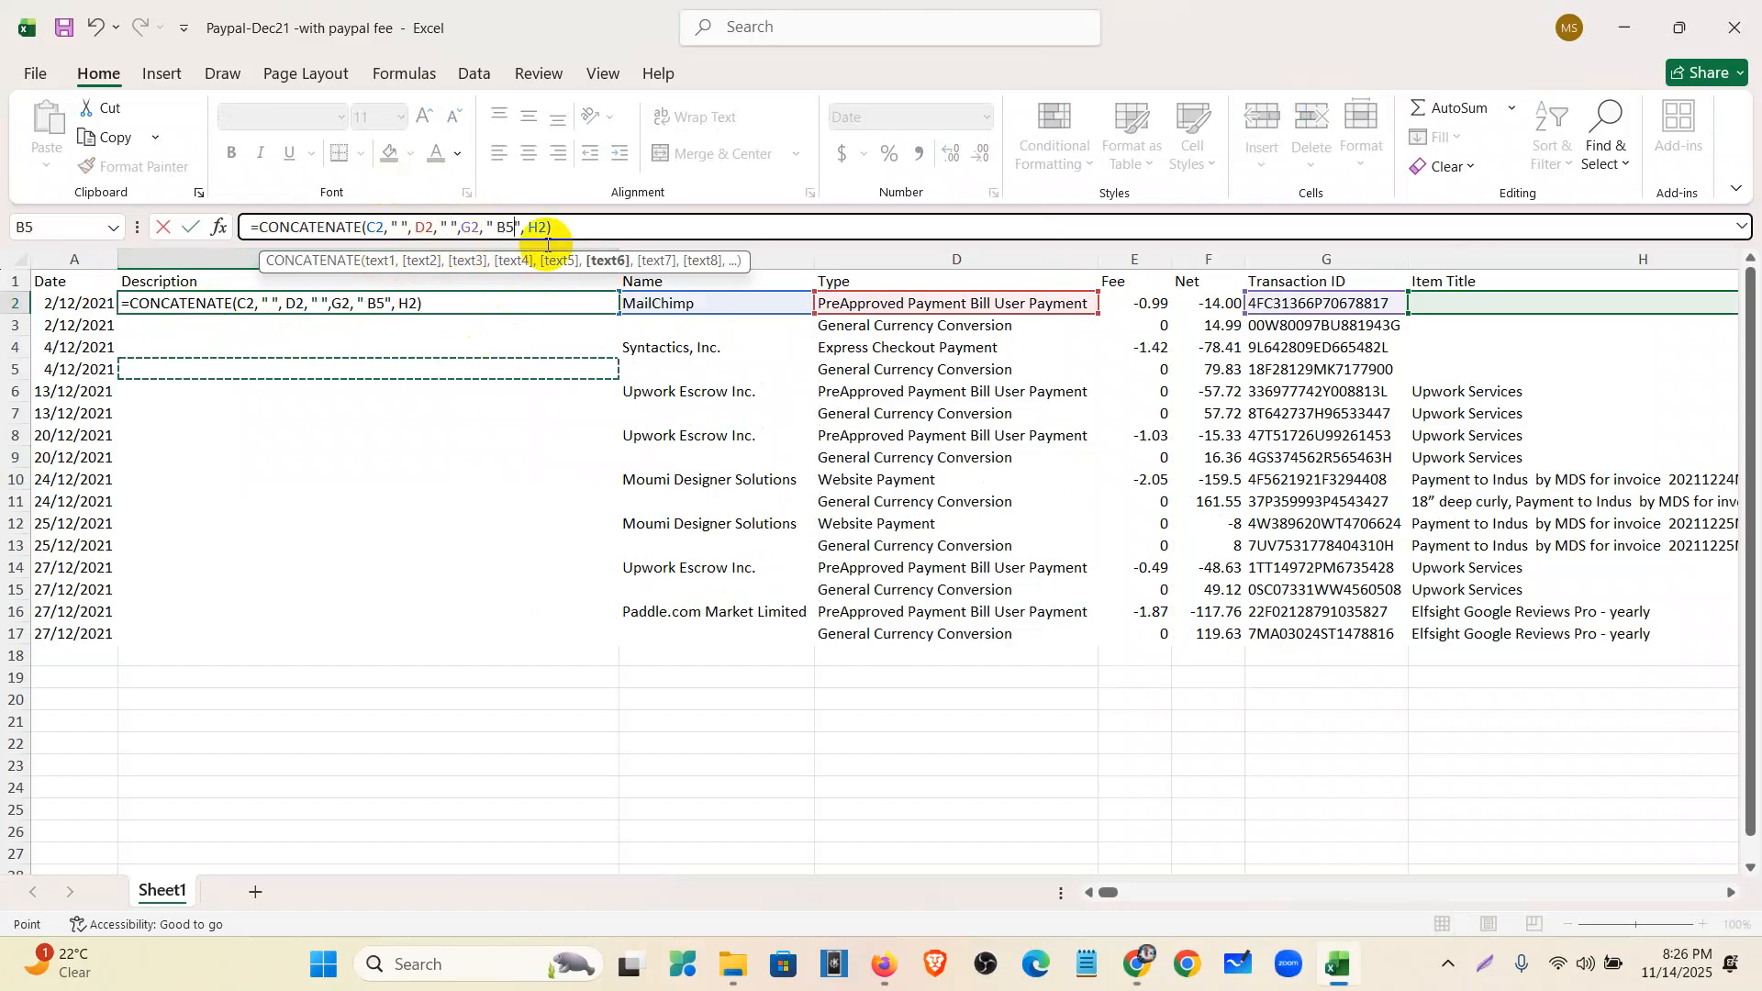
key("ctrl+z")
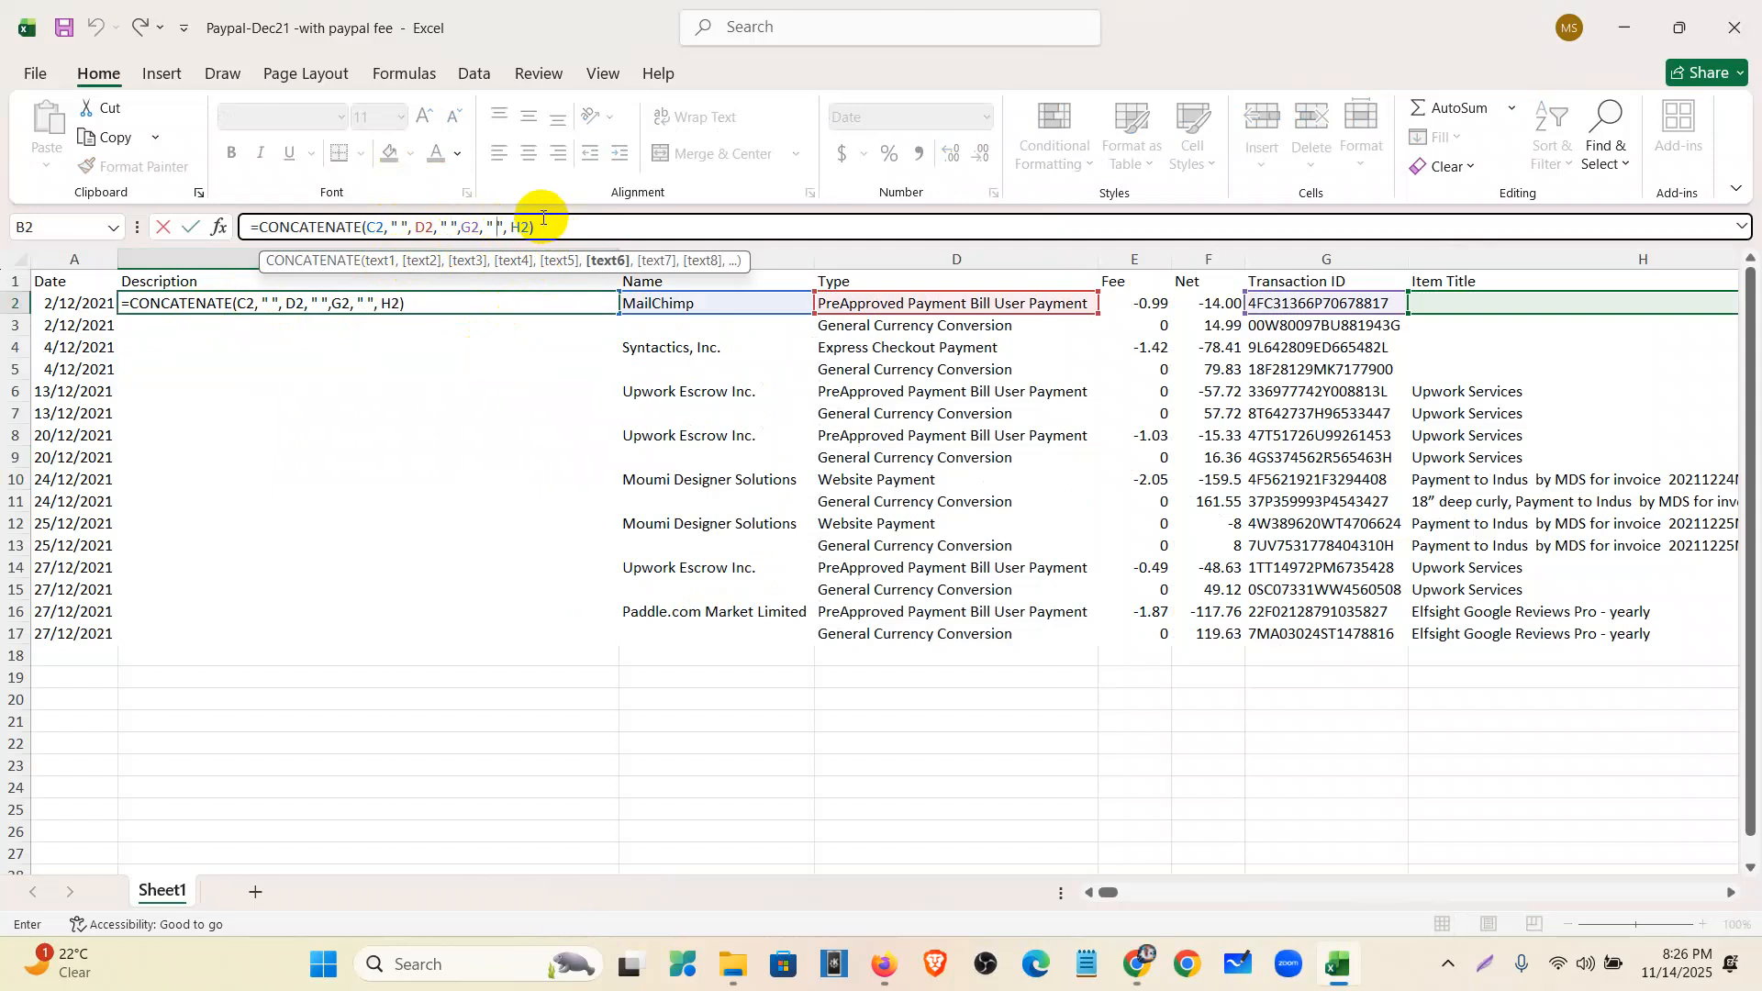
left_click(548, 229)
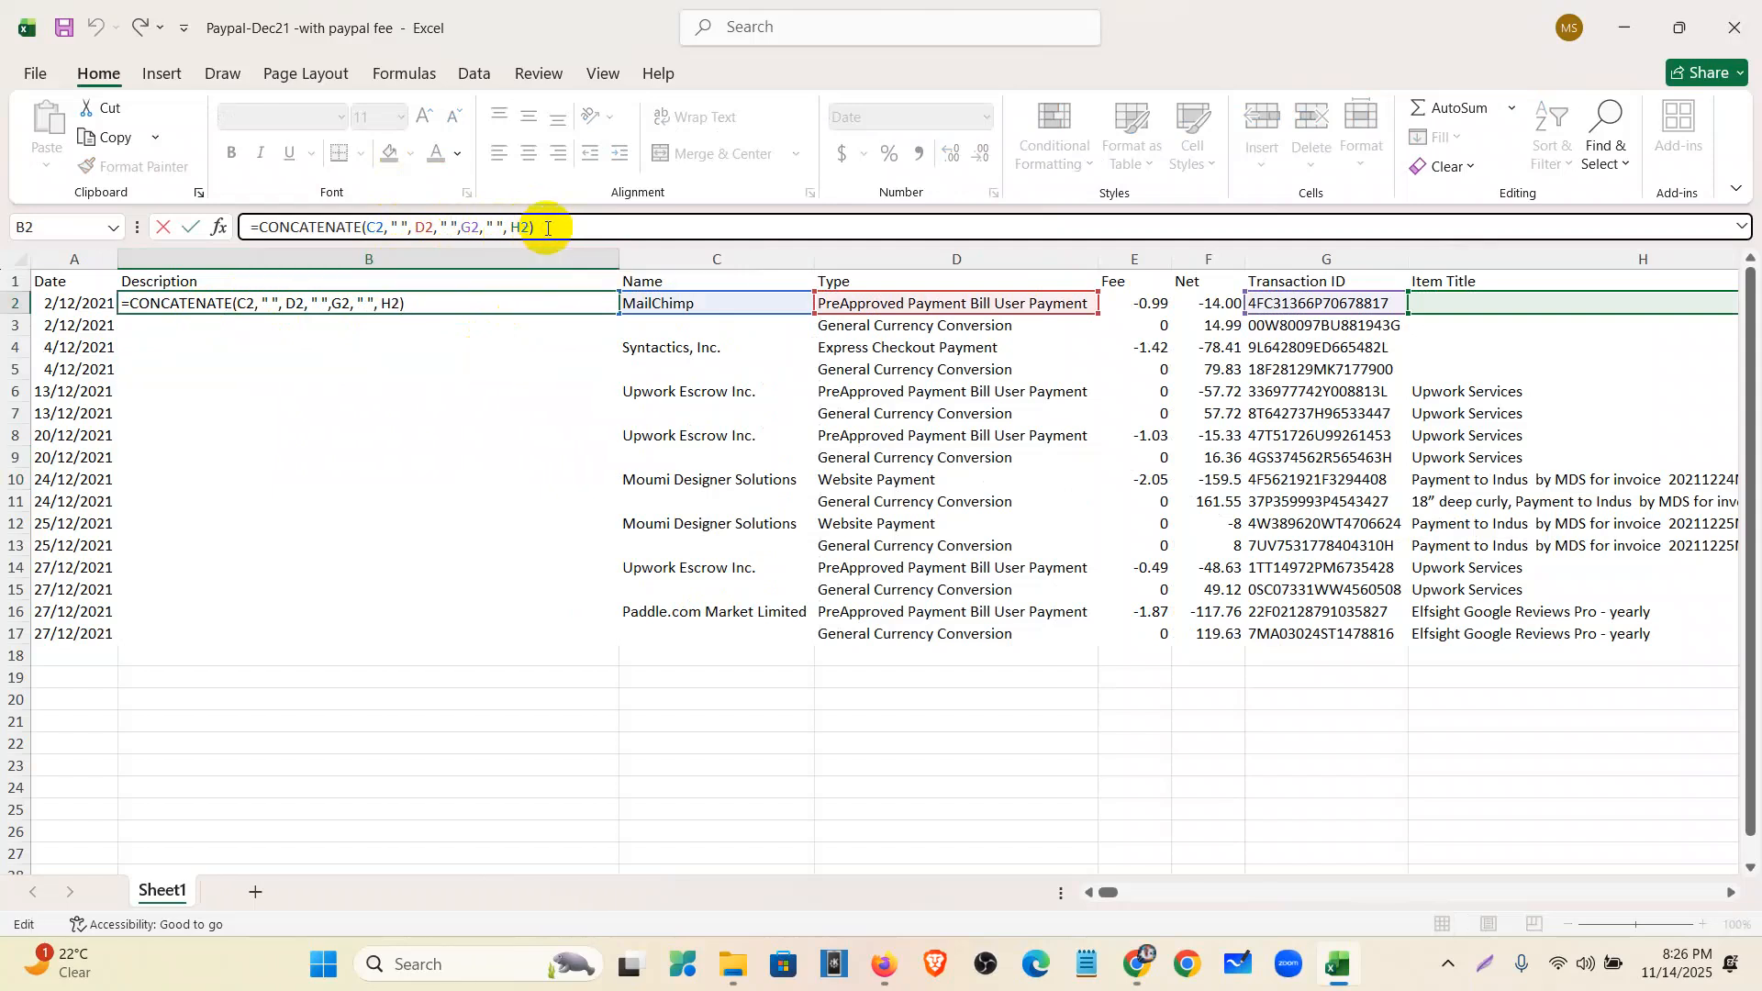
key("Return")
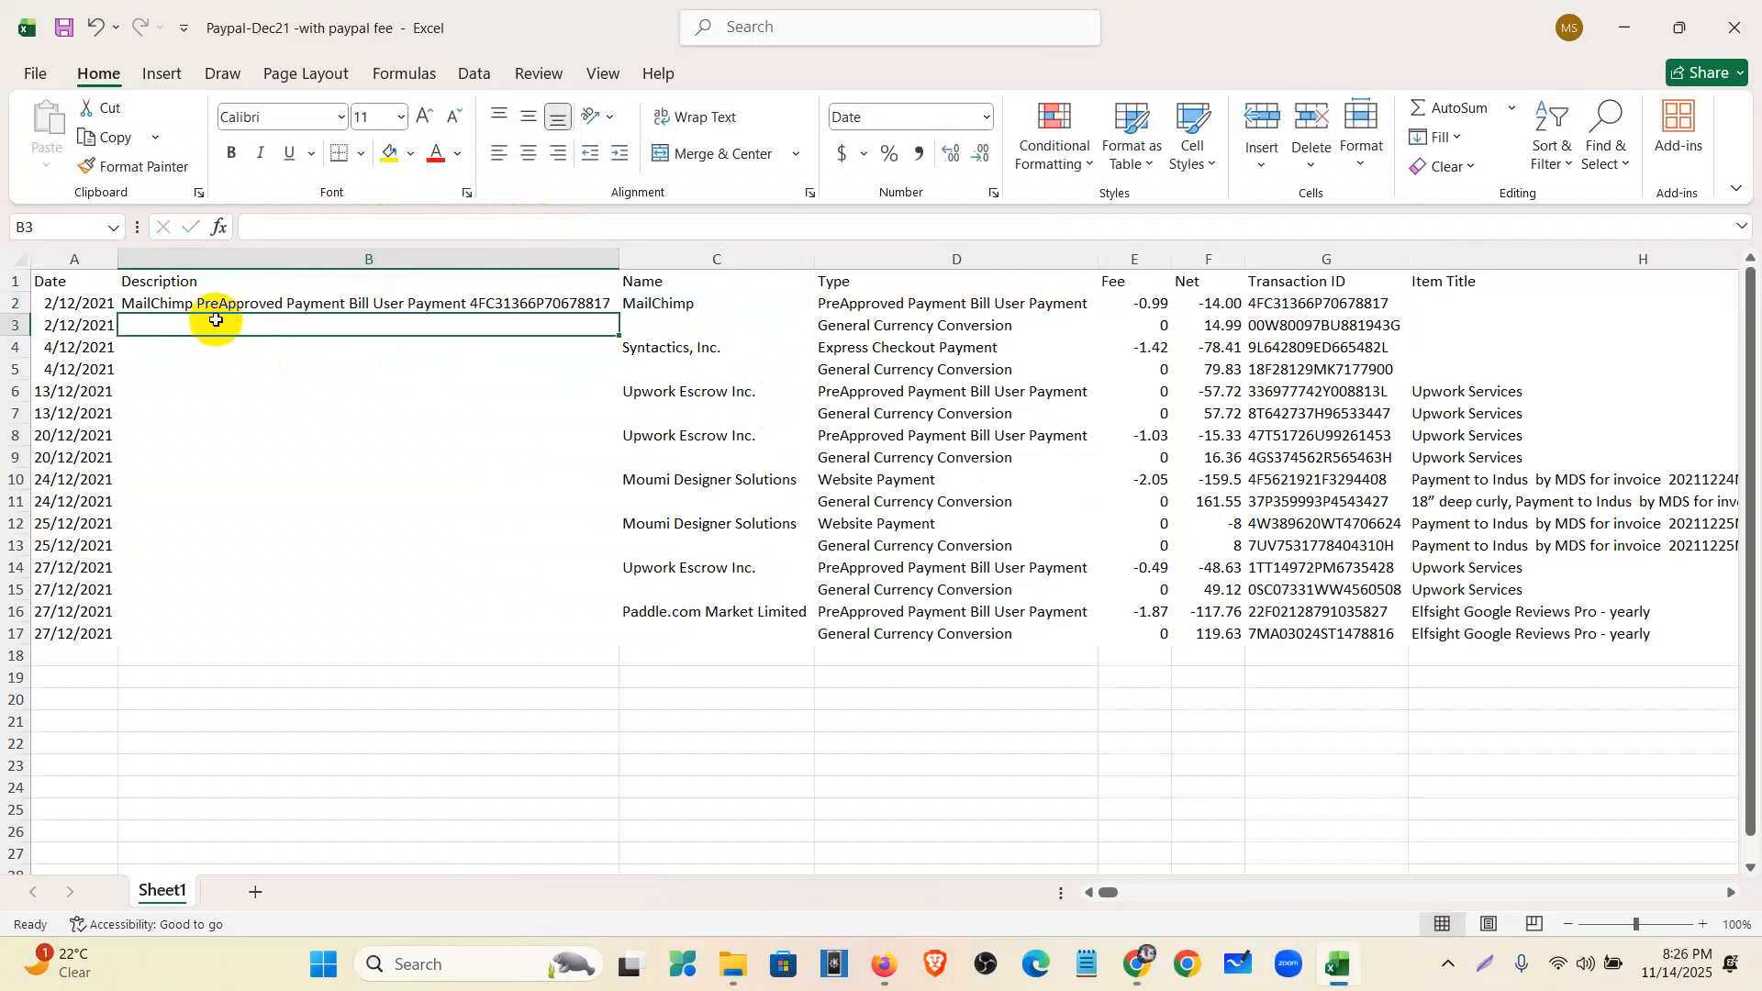
- Fill the Description formula down to B17 and autofit column B
left_click(456, 304)
left_click_drag(617, 312, 592, 643)
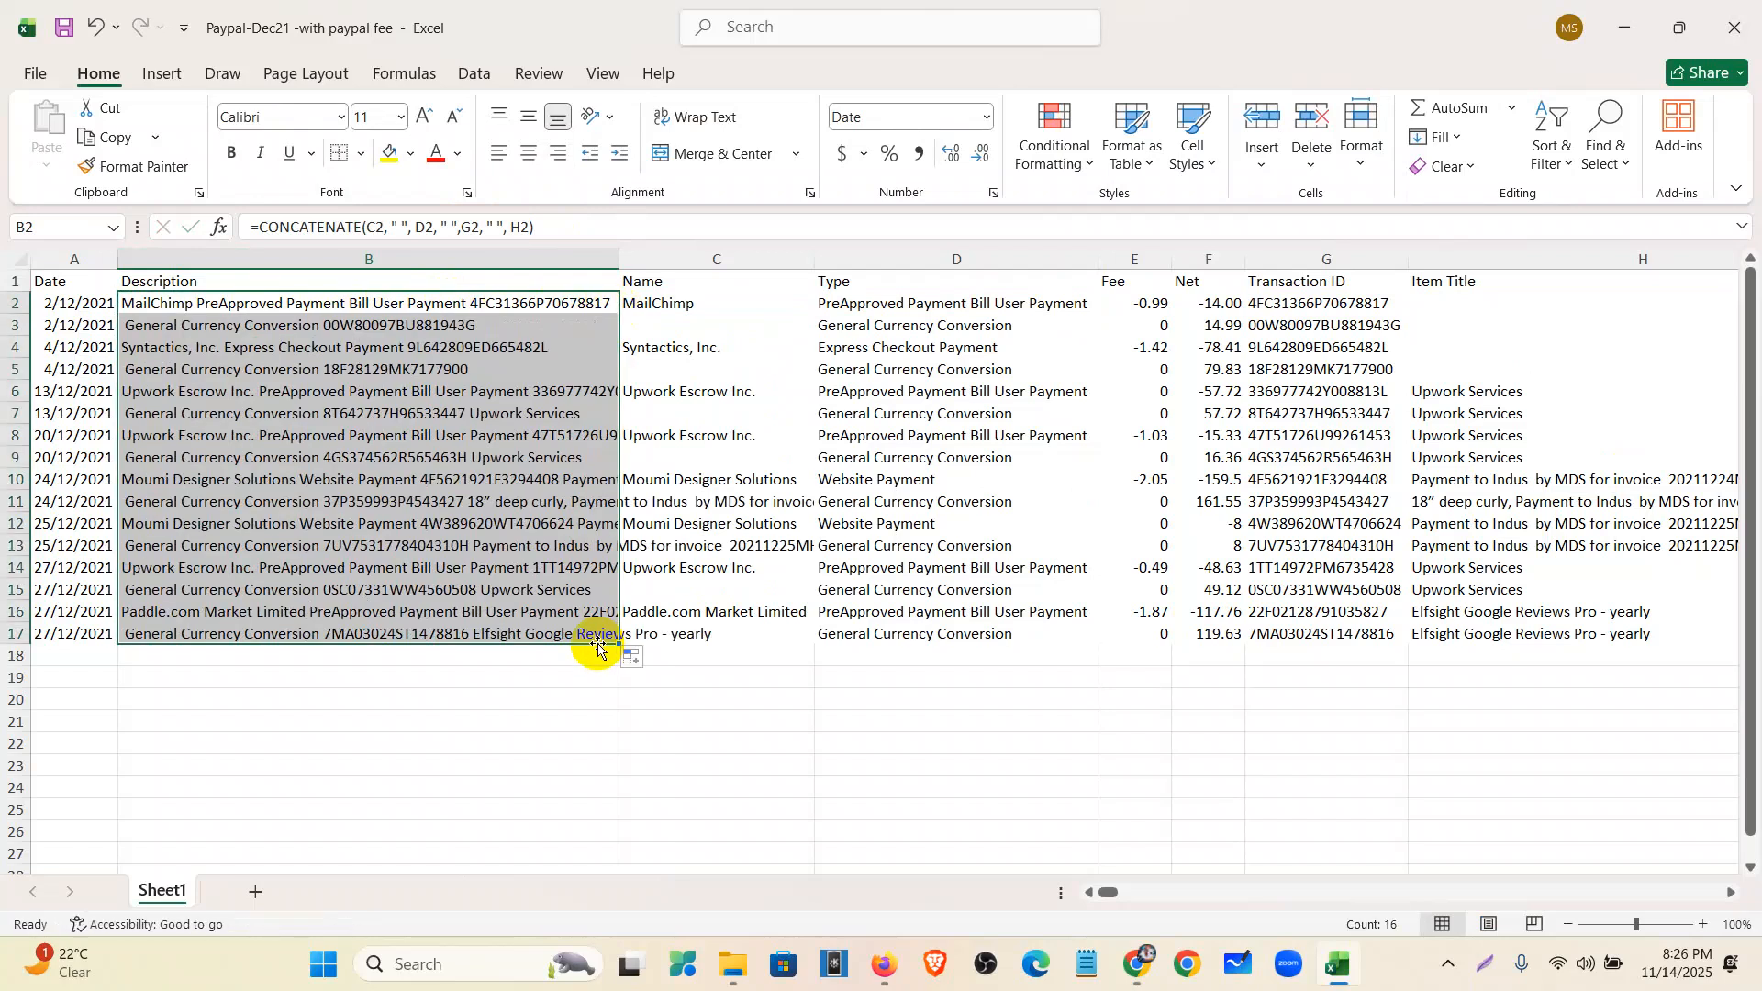
double_click(619, 258)
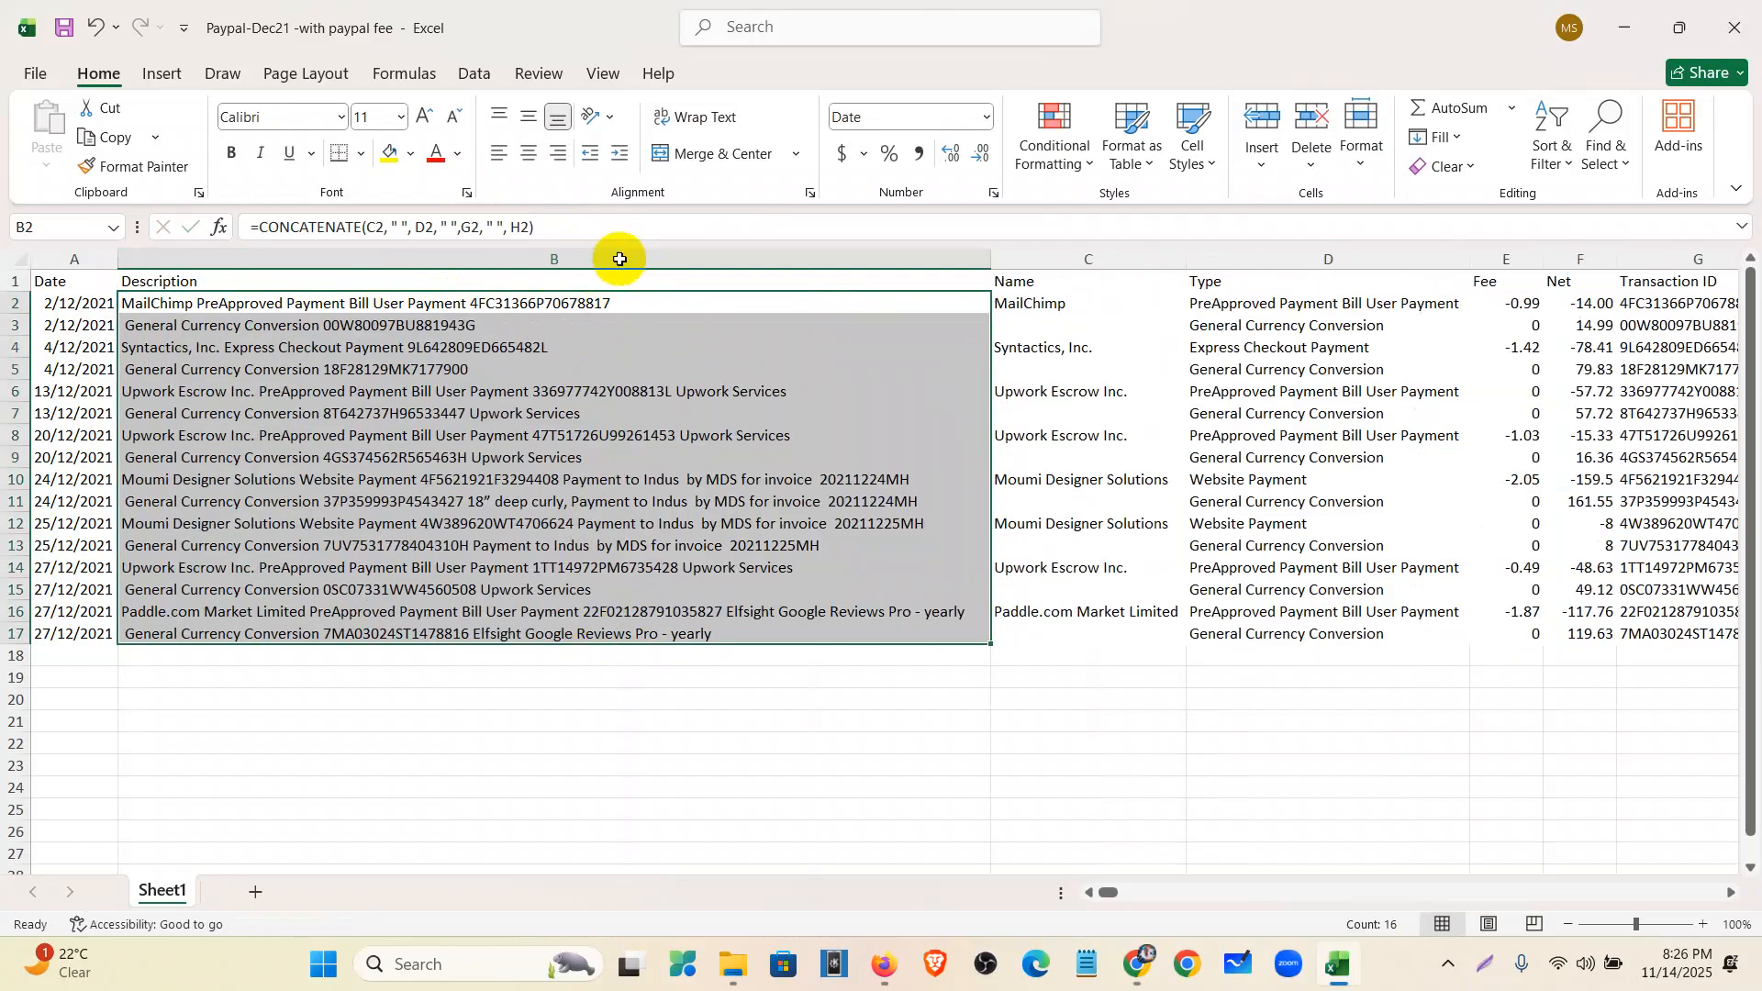
left_click(510, 391)
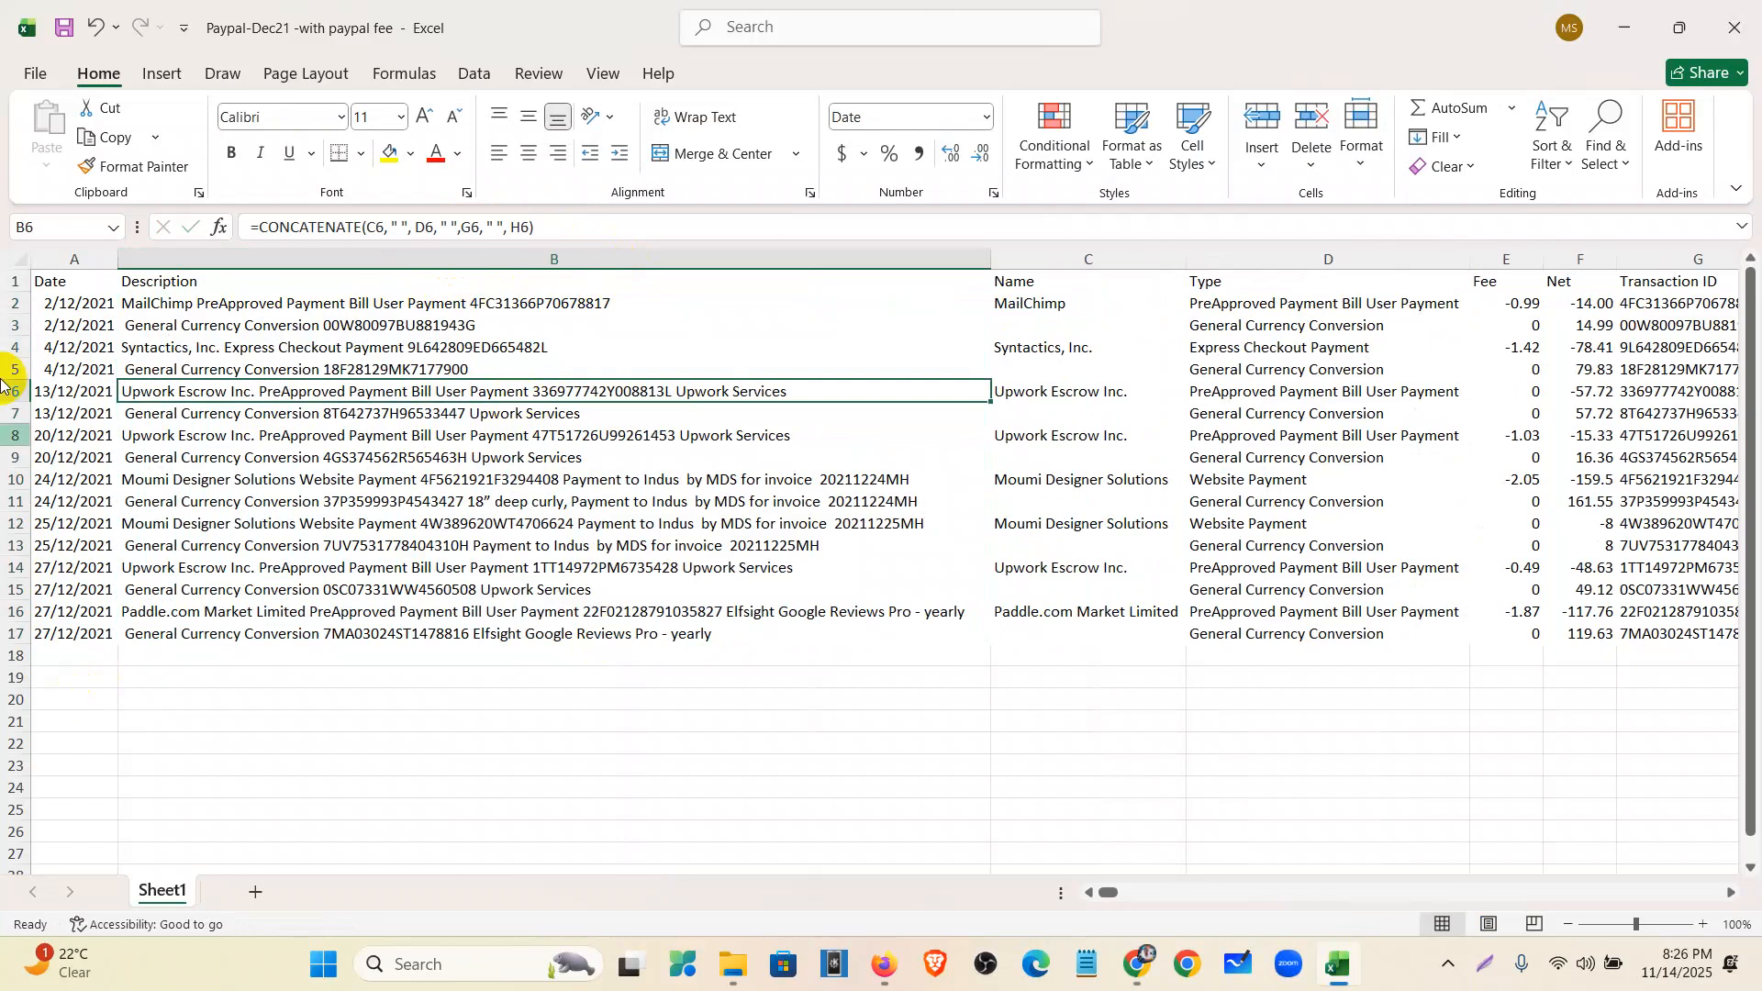
- Convert descriptions B2:B17 to plain values with Copy and Paste Values
left_click(1056, 260)
left_click_drag(1056, 261, 1235, 264)
right_click(1235, 264)
left_click(1265, 524)
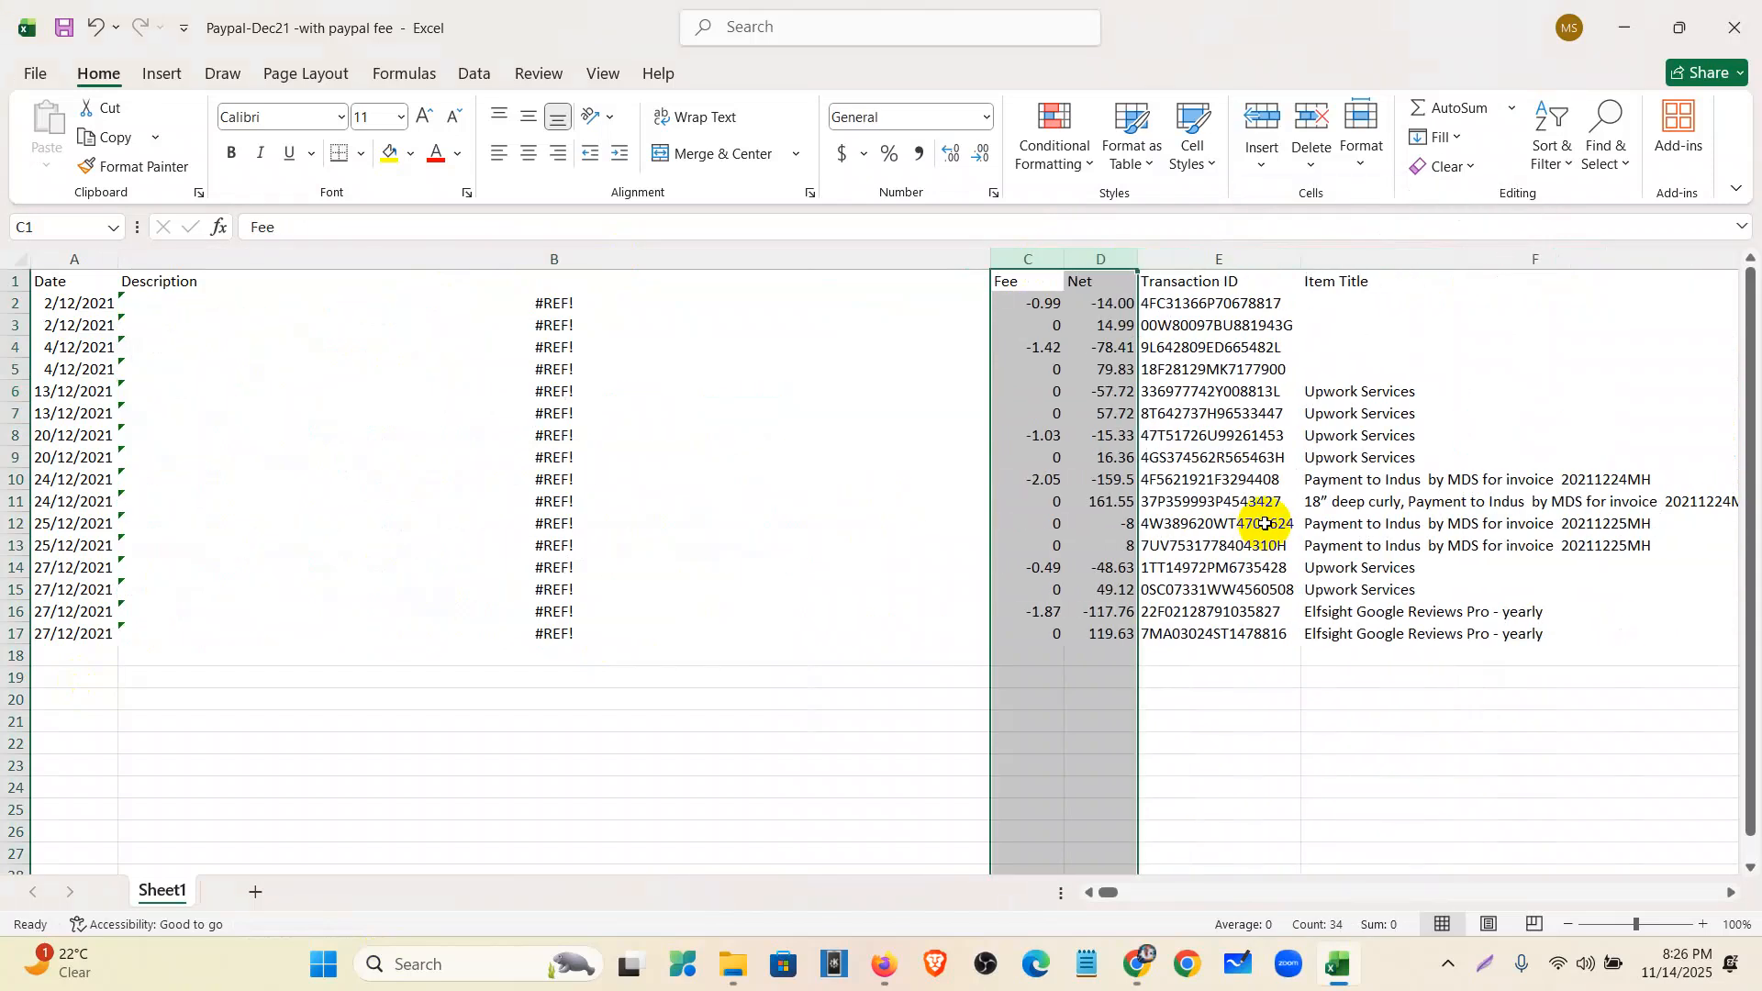
key("ctrl+z")
left_click_drag(361, 301, 358, 637)
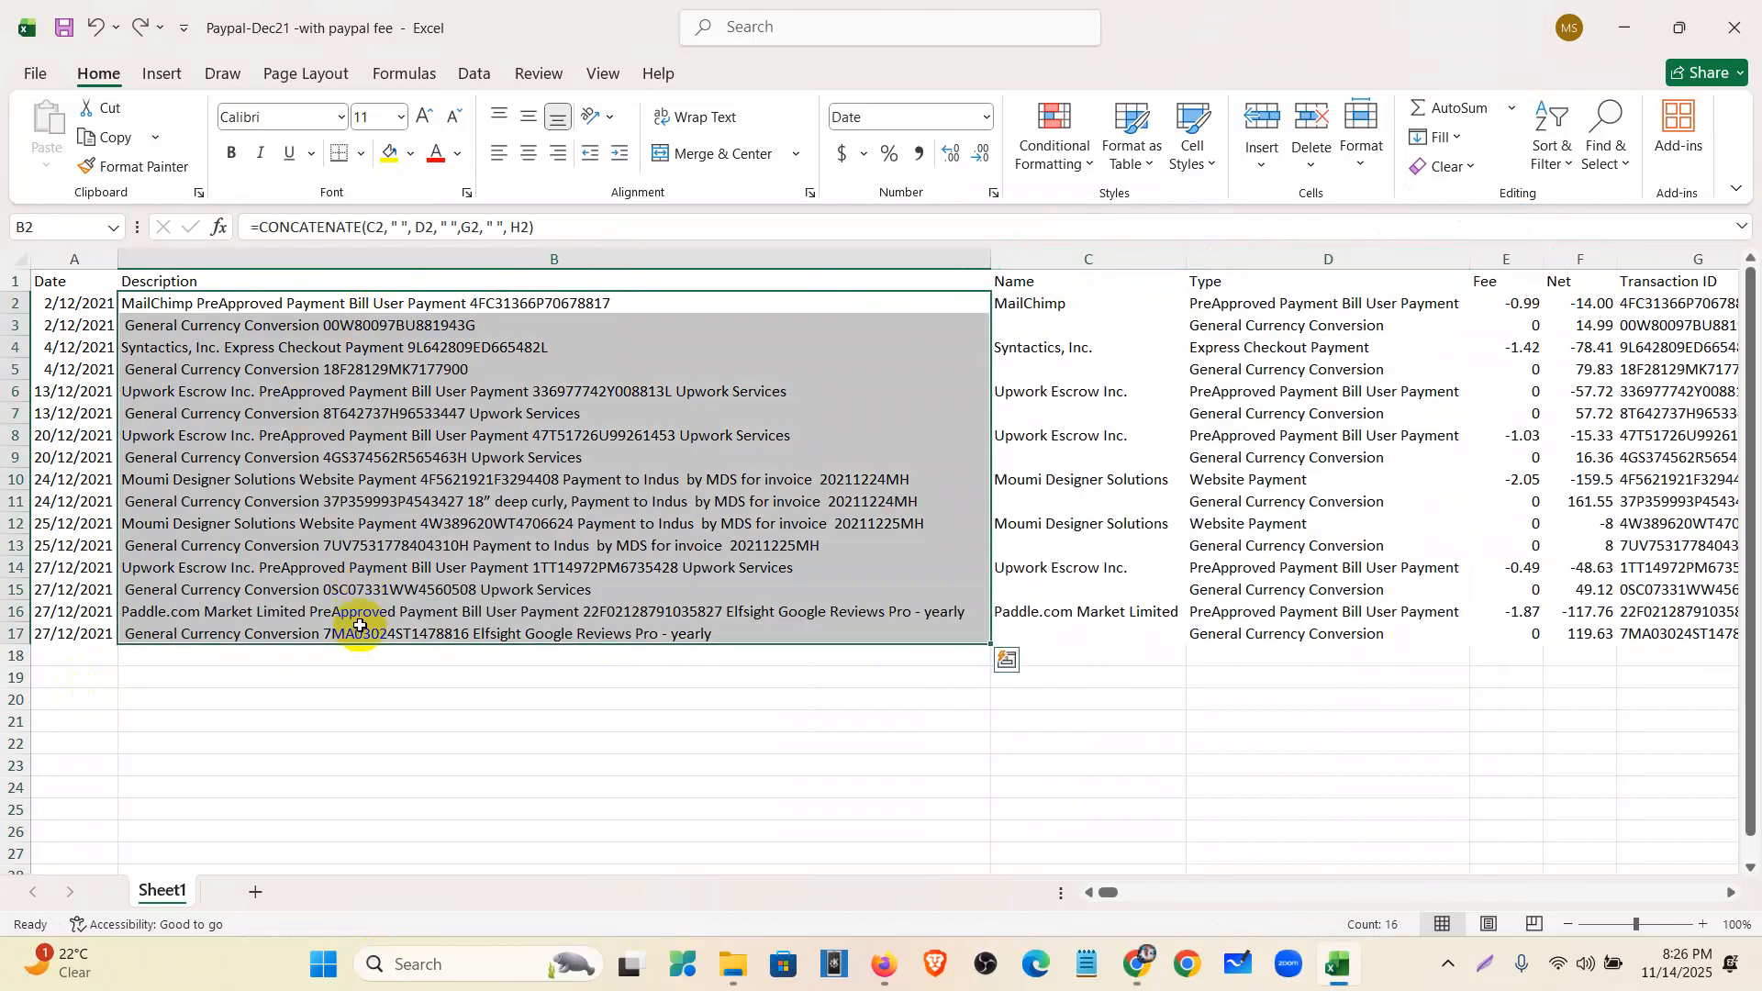
right_click(347, 501)
left_click(408, 360)
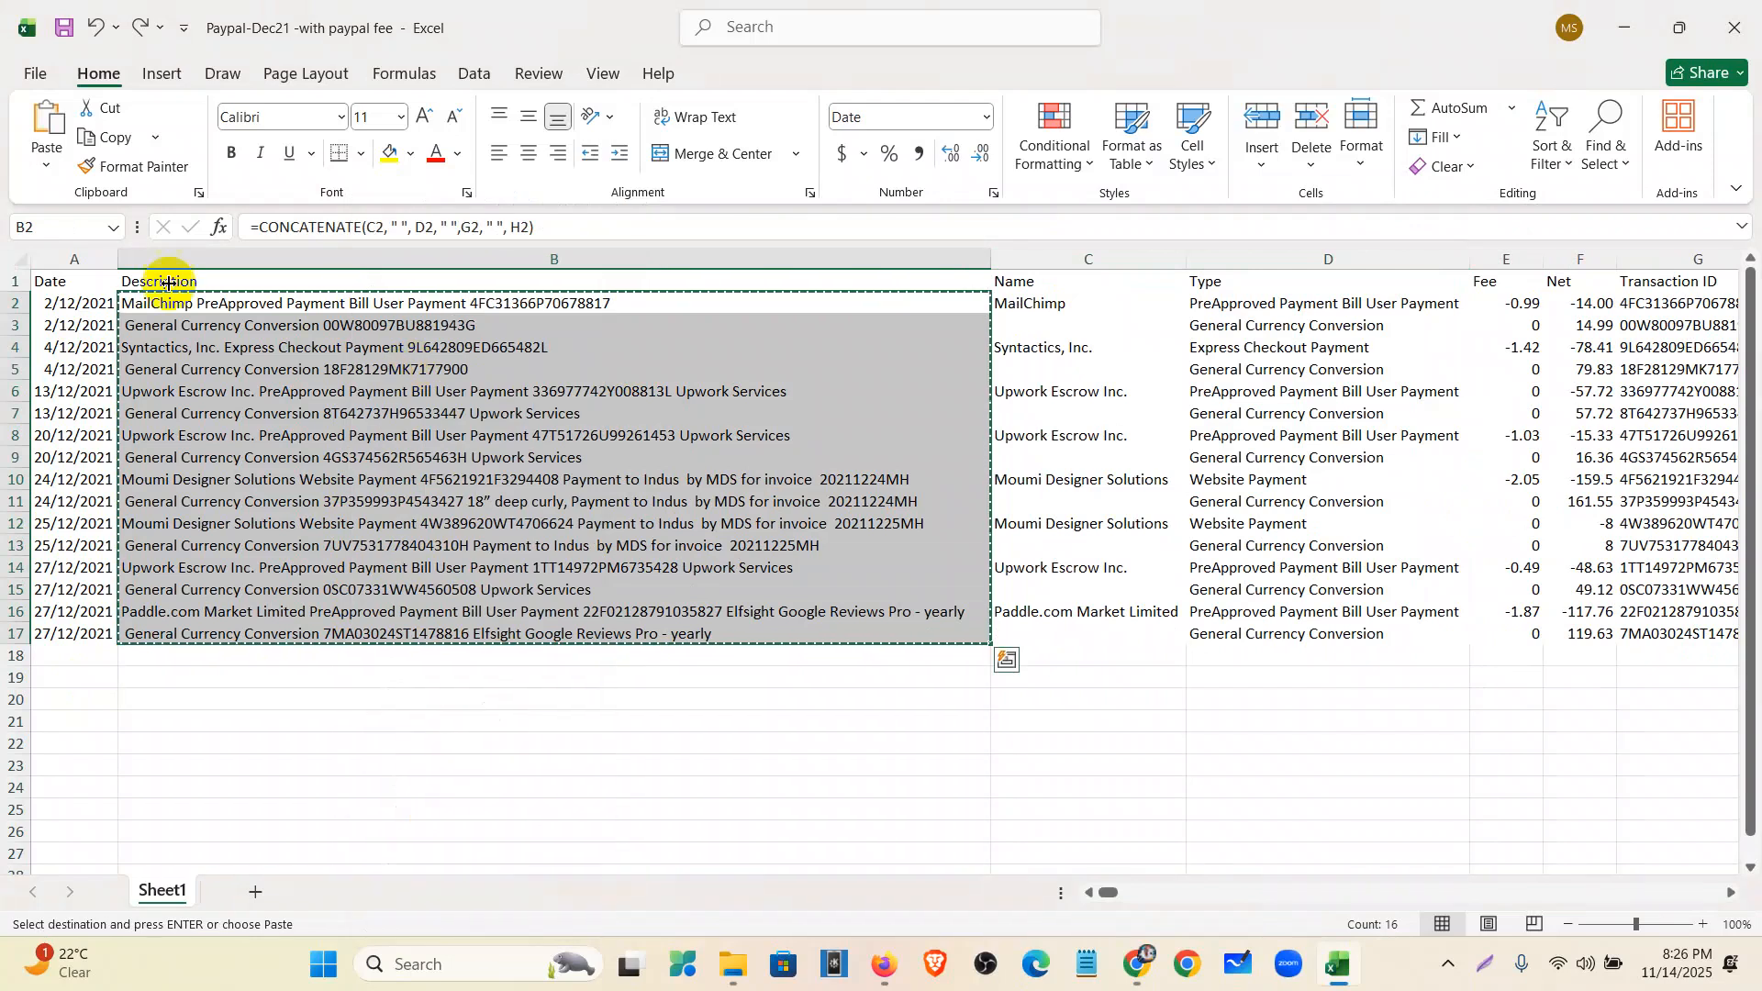
left_click(50, 165)
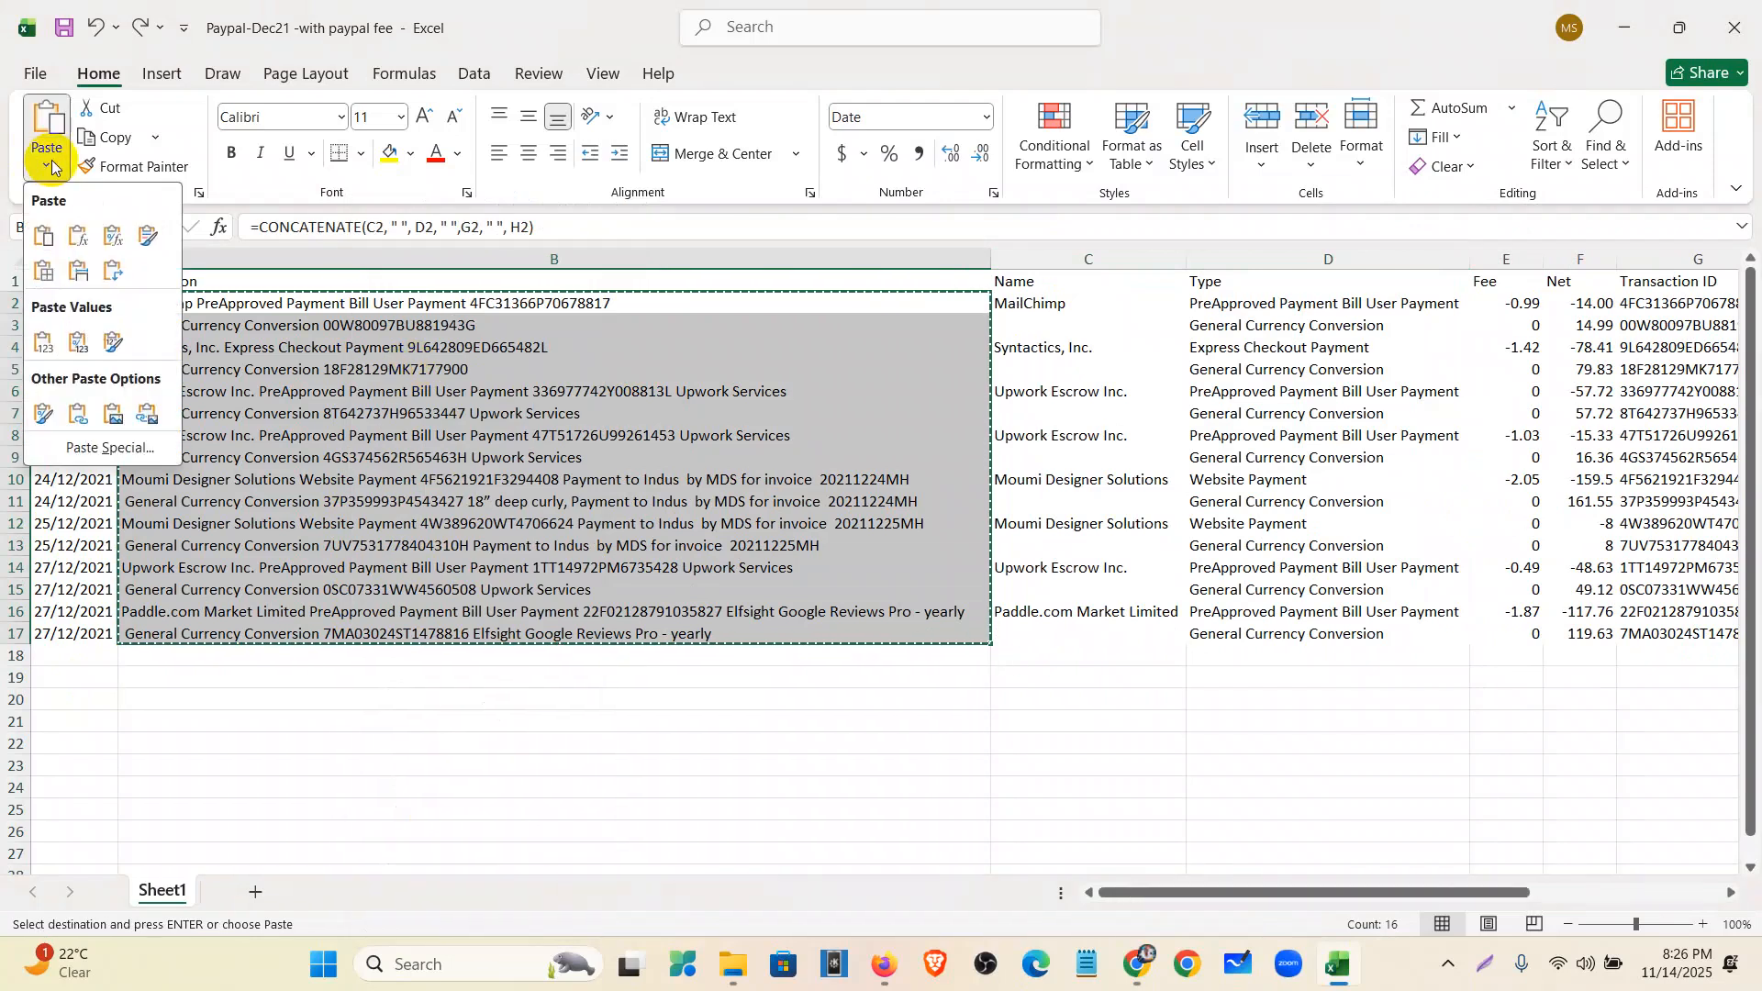
left_click(40, 343)
- Delete the Name, Type, Transaction ID and Item Title columns
left_click_drag(1009, 260, 1290, 269)
right_click(1290, 268)
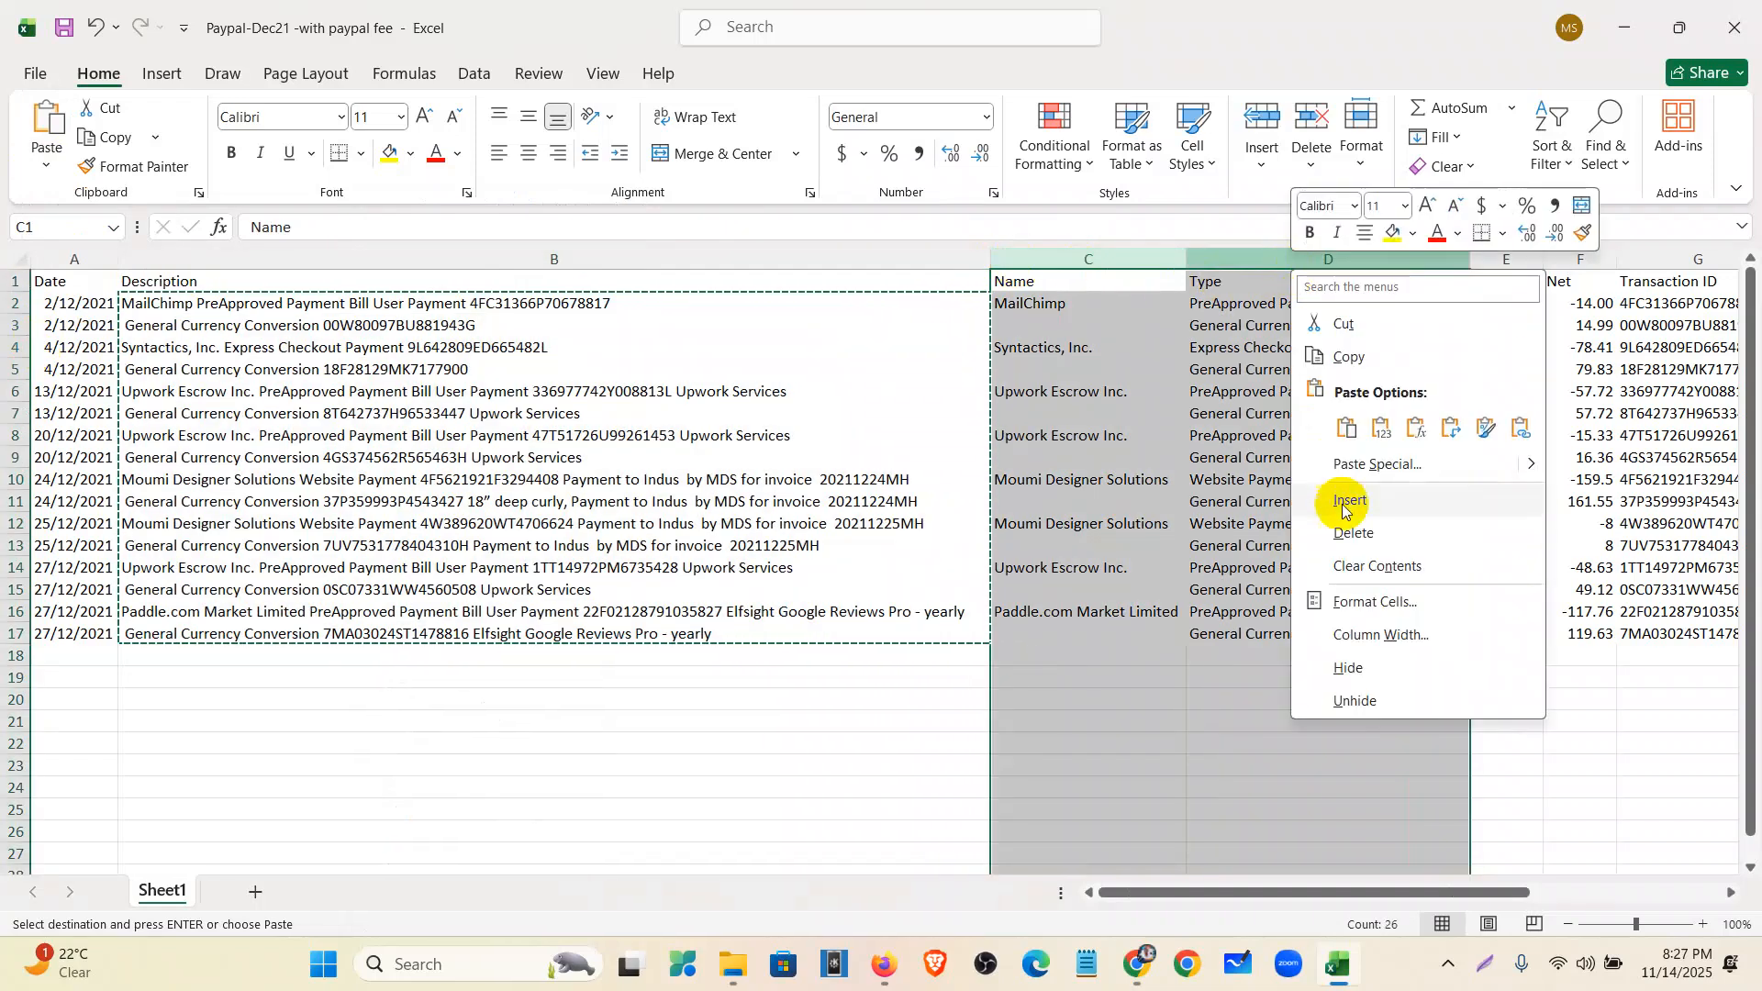
left_click(1351, 534)
left_click_drag(1182, 260, 1377, 264)
right_click(1377, 264)
left_click(1444, 540)
left_click(1382, 545)
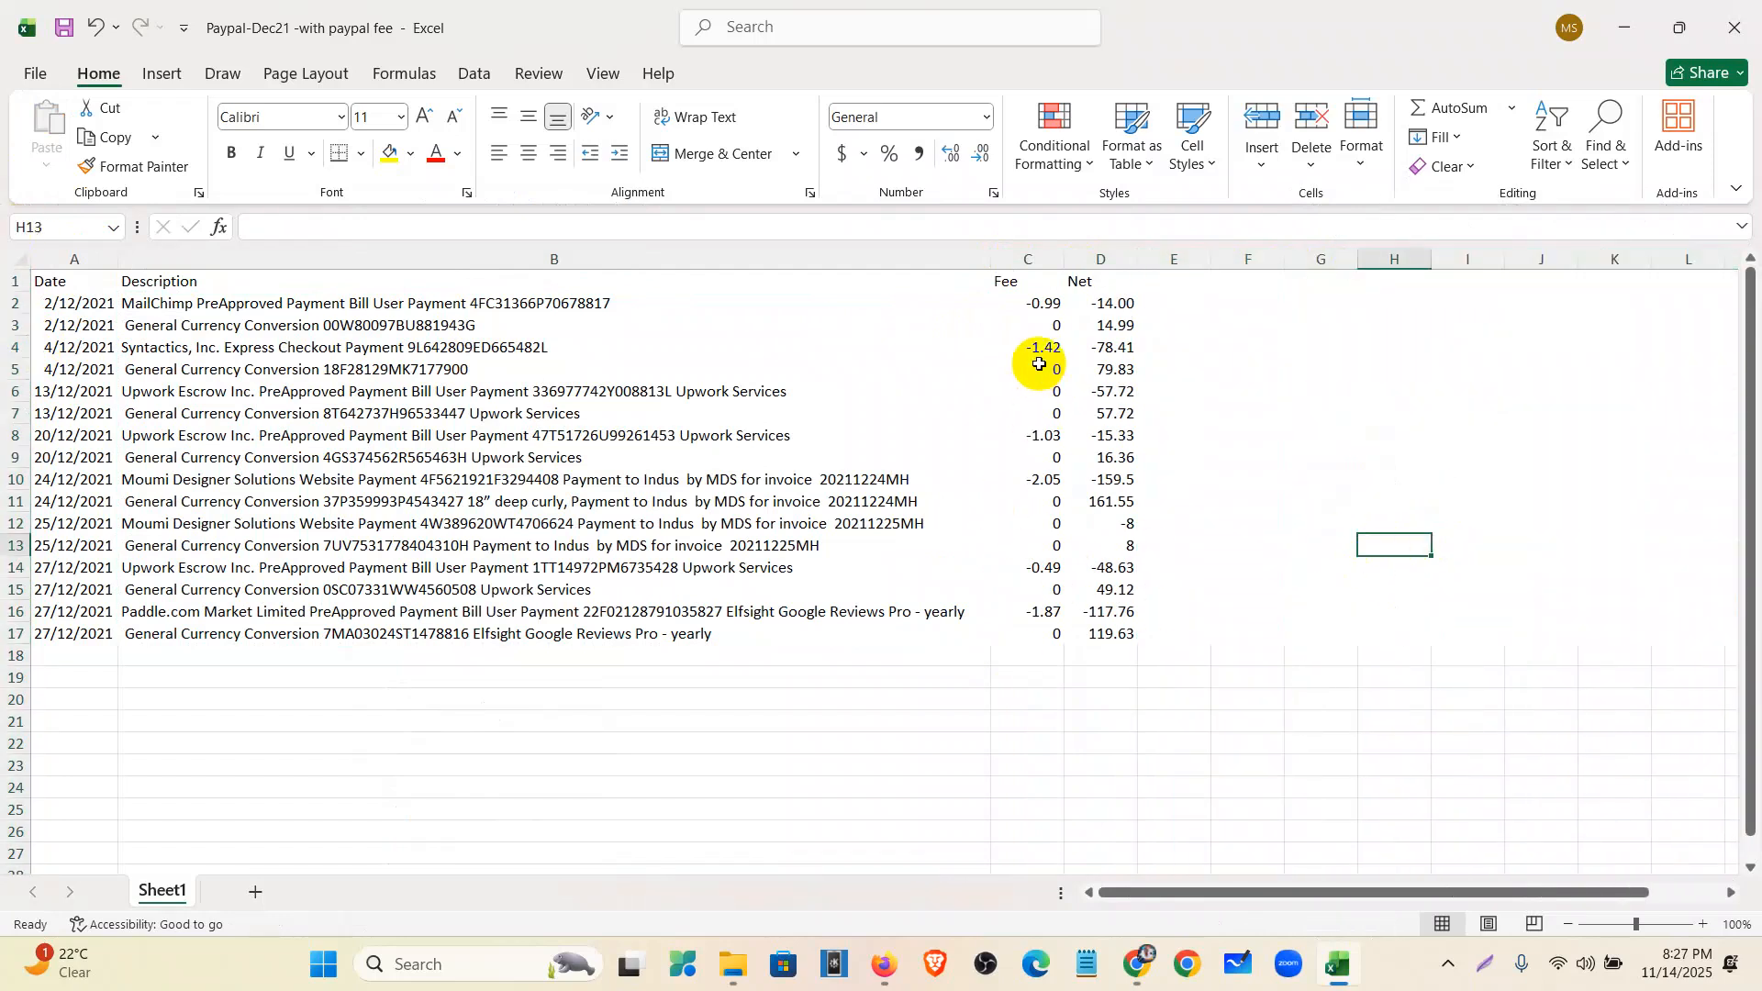
- Move the Fee values C2:C17 below the Net values starting at D18, then delete the Fee column
left_click(1037, 308)
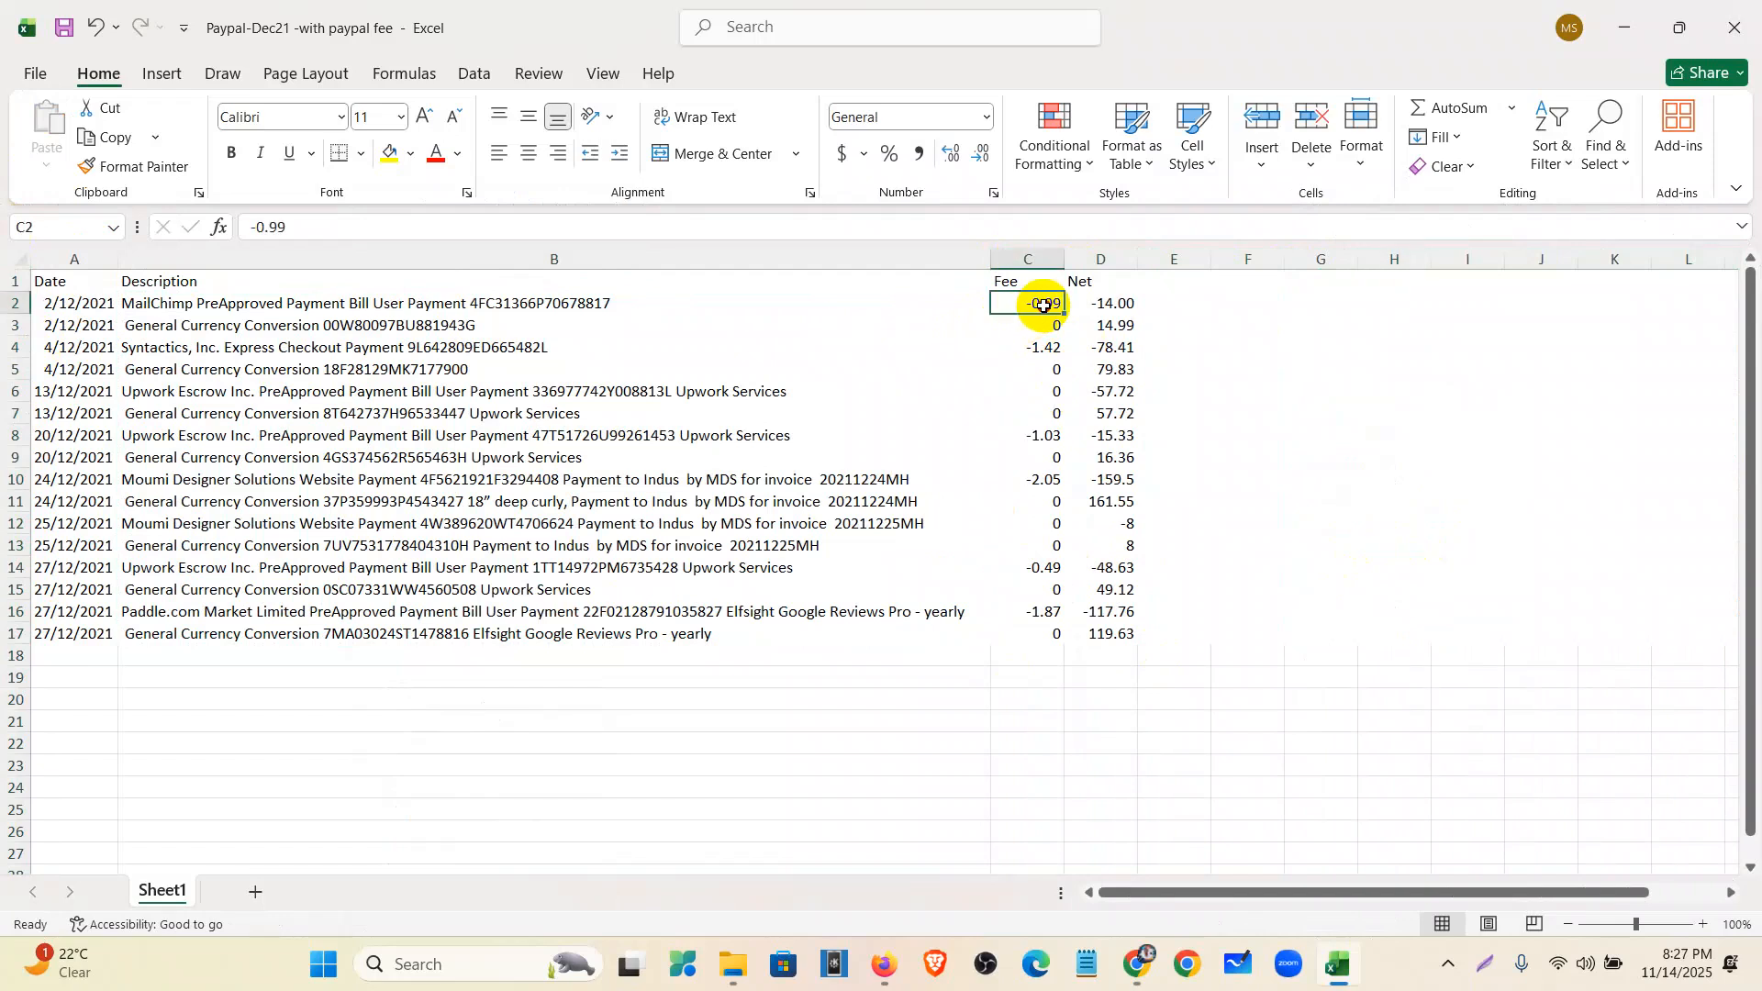
left_click_drag(1044, 306, 1053, 637)
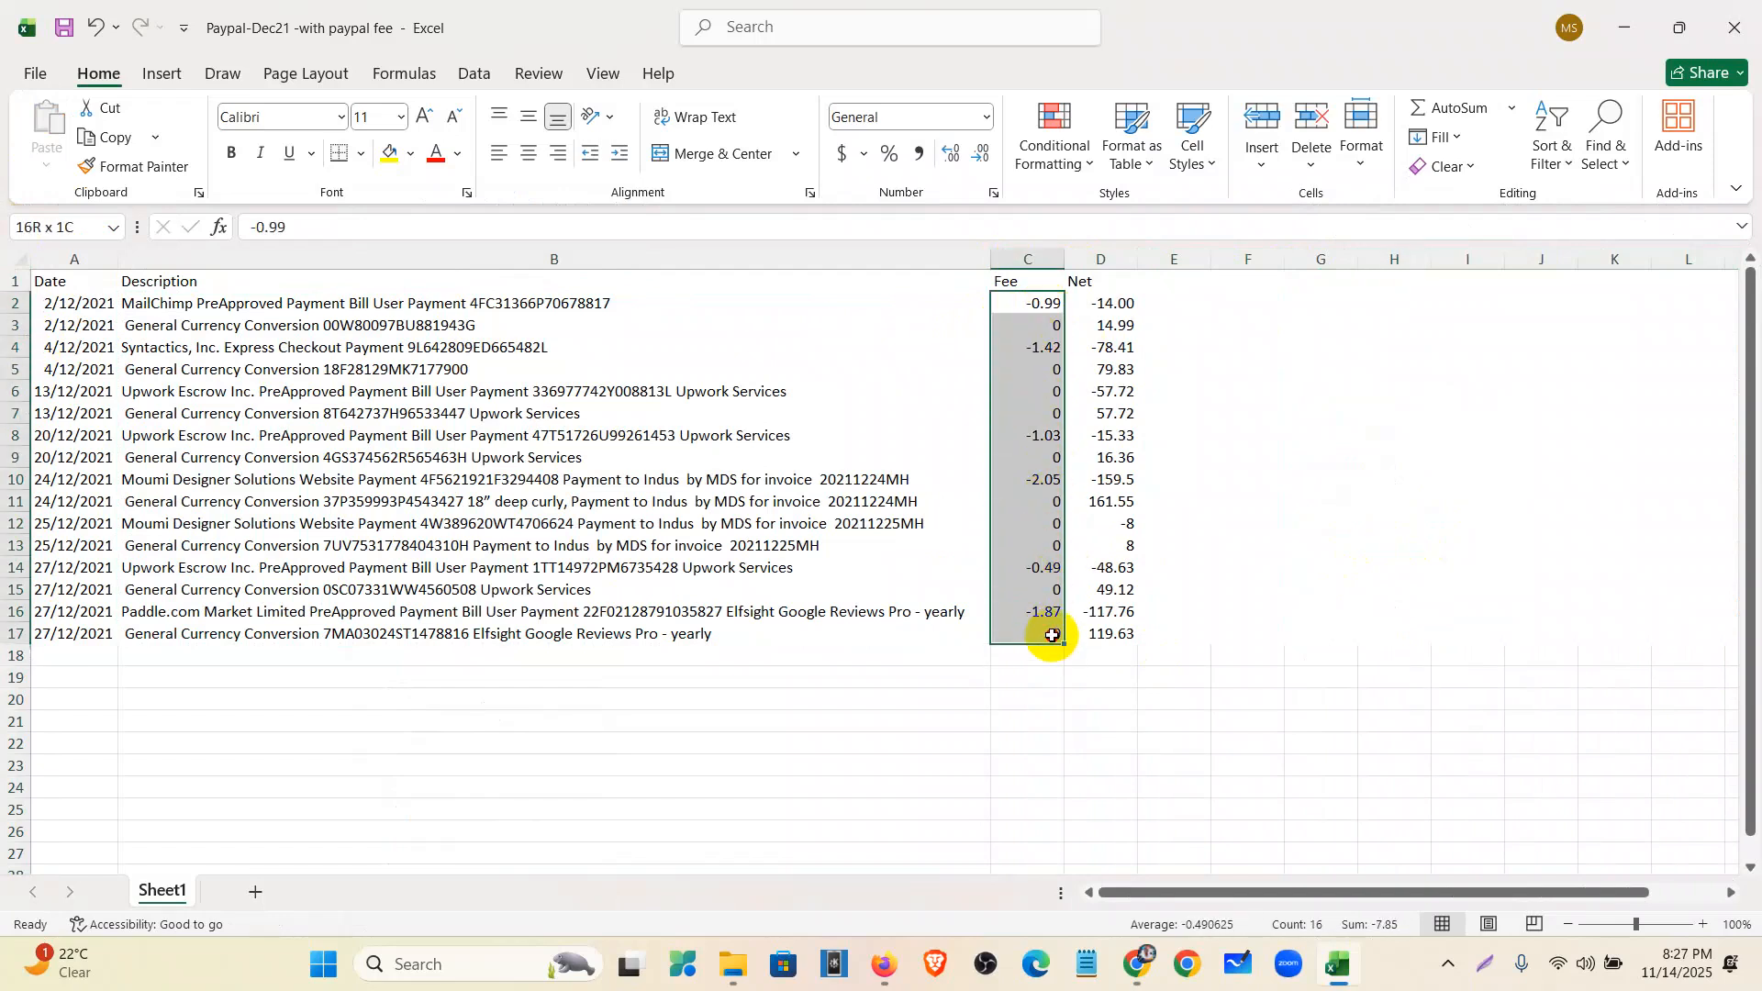
key("ctrl+c")
left_click(1117, 657)
key("Return")
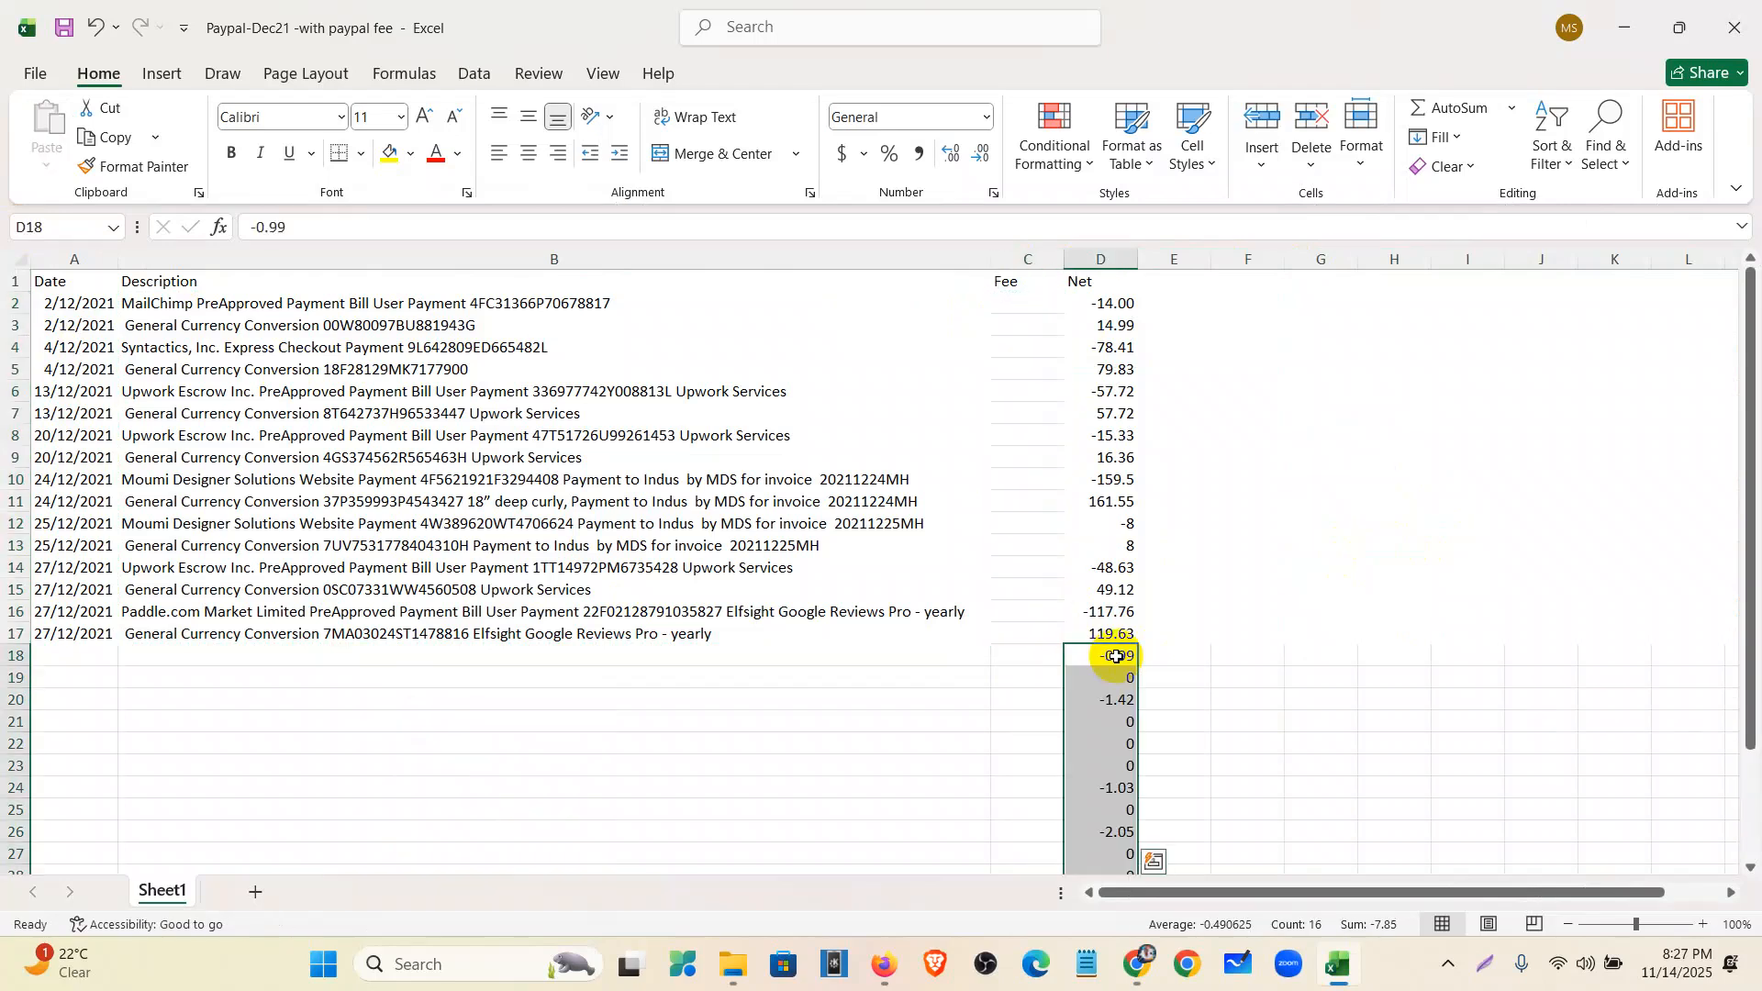
left_click(1030, 259)
right_click(1030, 259)
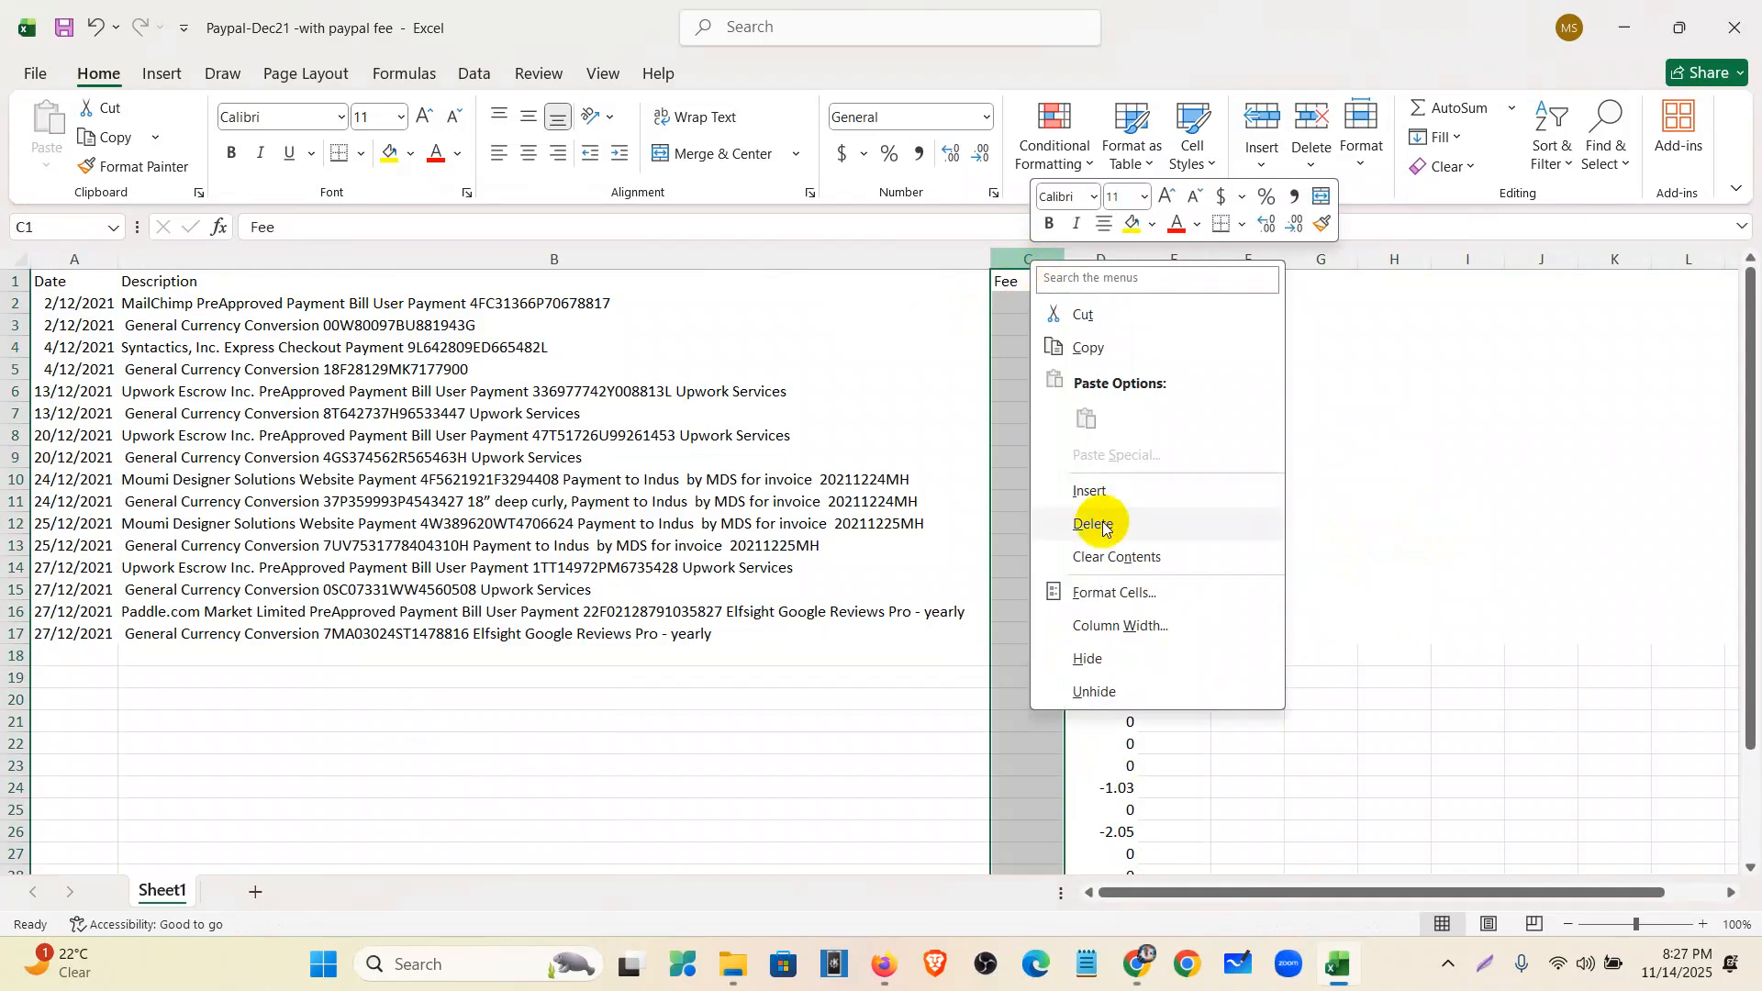
left_click(1039, 520)
- Copy the 16 transaction dates A2:A17 into column A starting at A18
scroll(718, 461, "down", 1)
scroll(719, 460, "up", 1)
left_click_drag(78, 304, 97, 625)
key("ctrl+c")
left_click(78, 657)
key("ctrl+v")
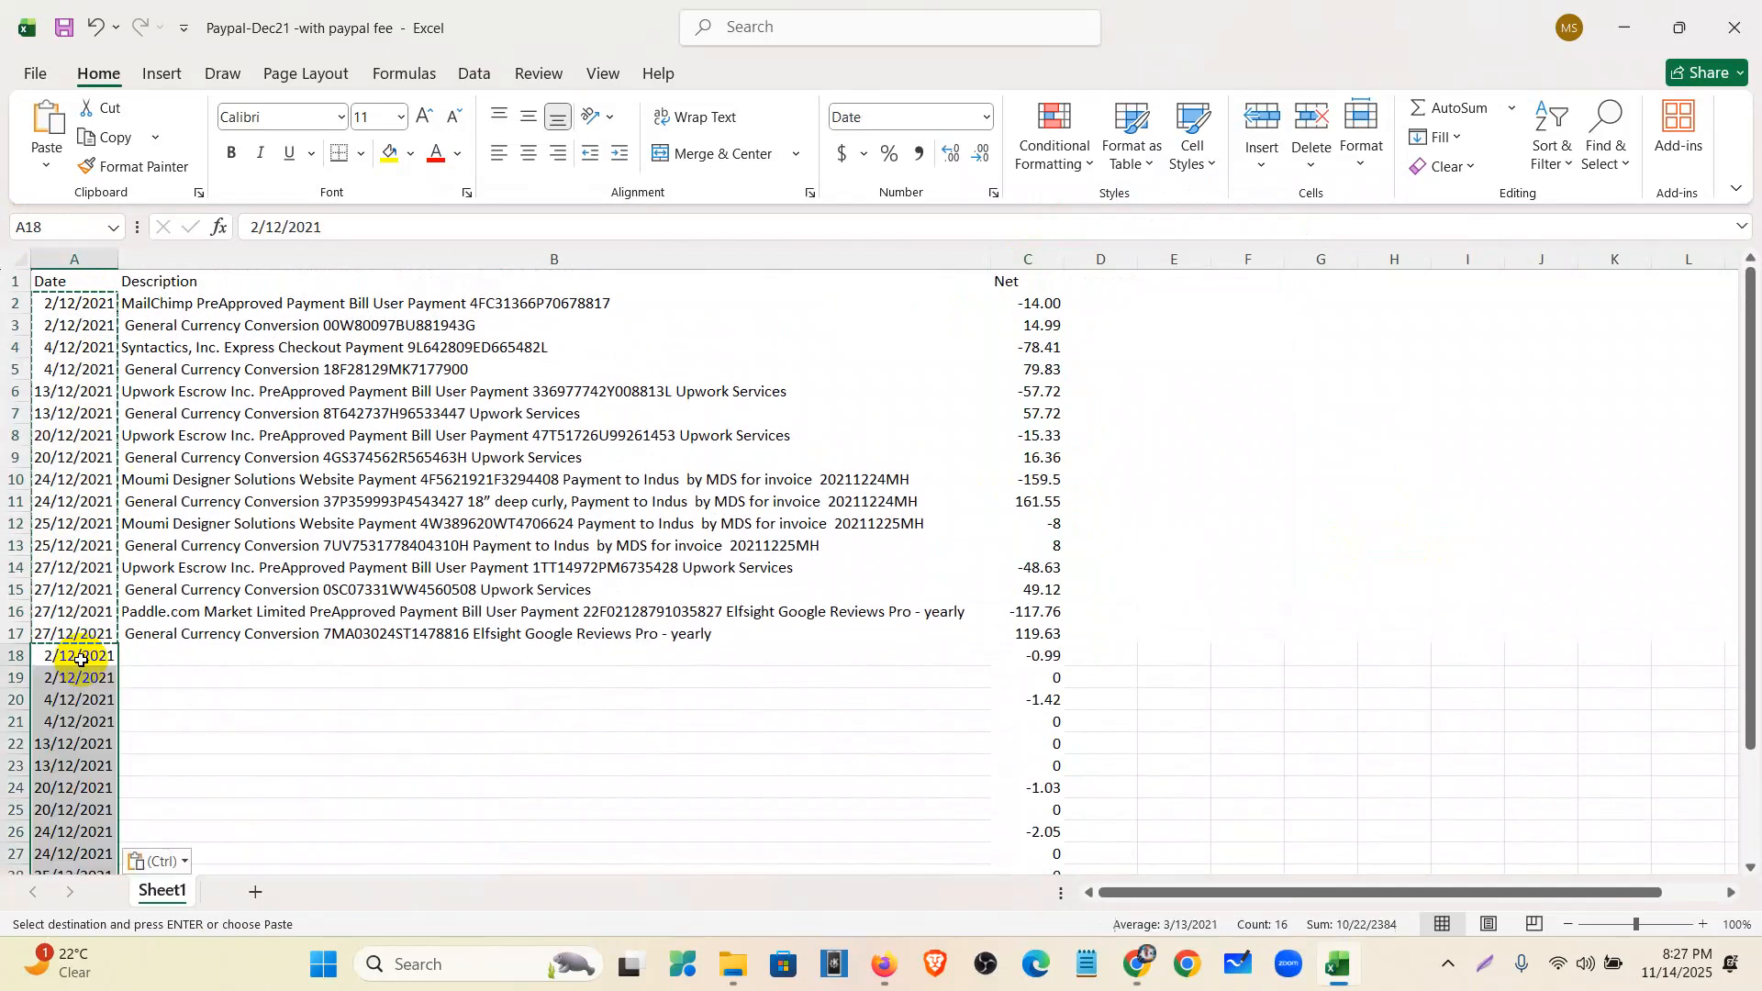
- Enter 'PayPal Fee' as the description in B18
scroll(303, 643, "down", 1)
left_click(229, 587)
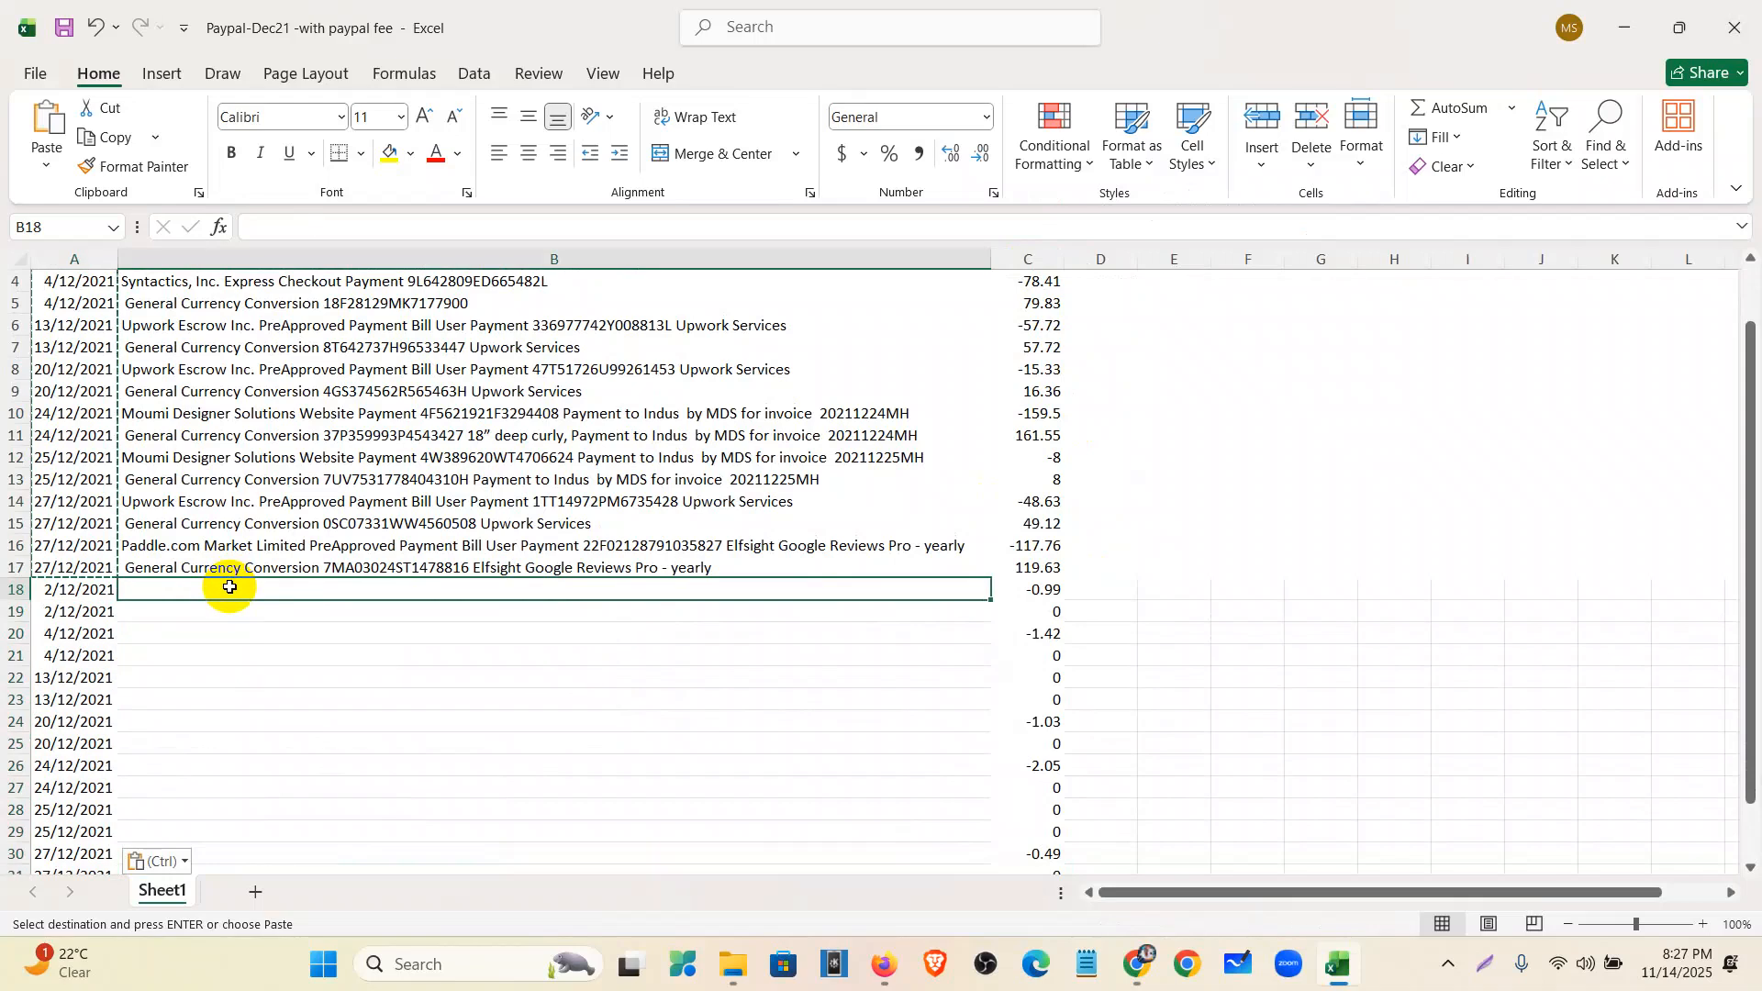
type("p")
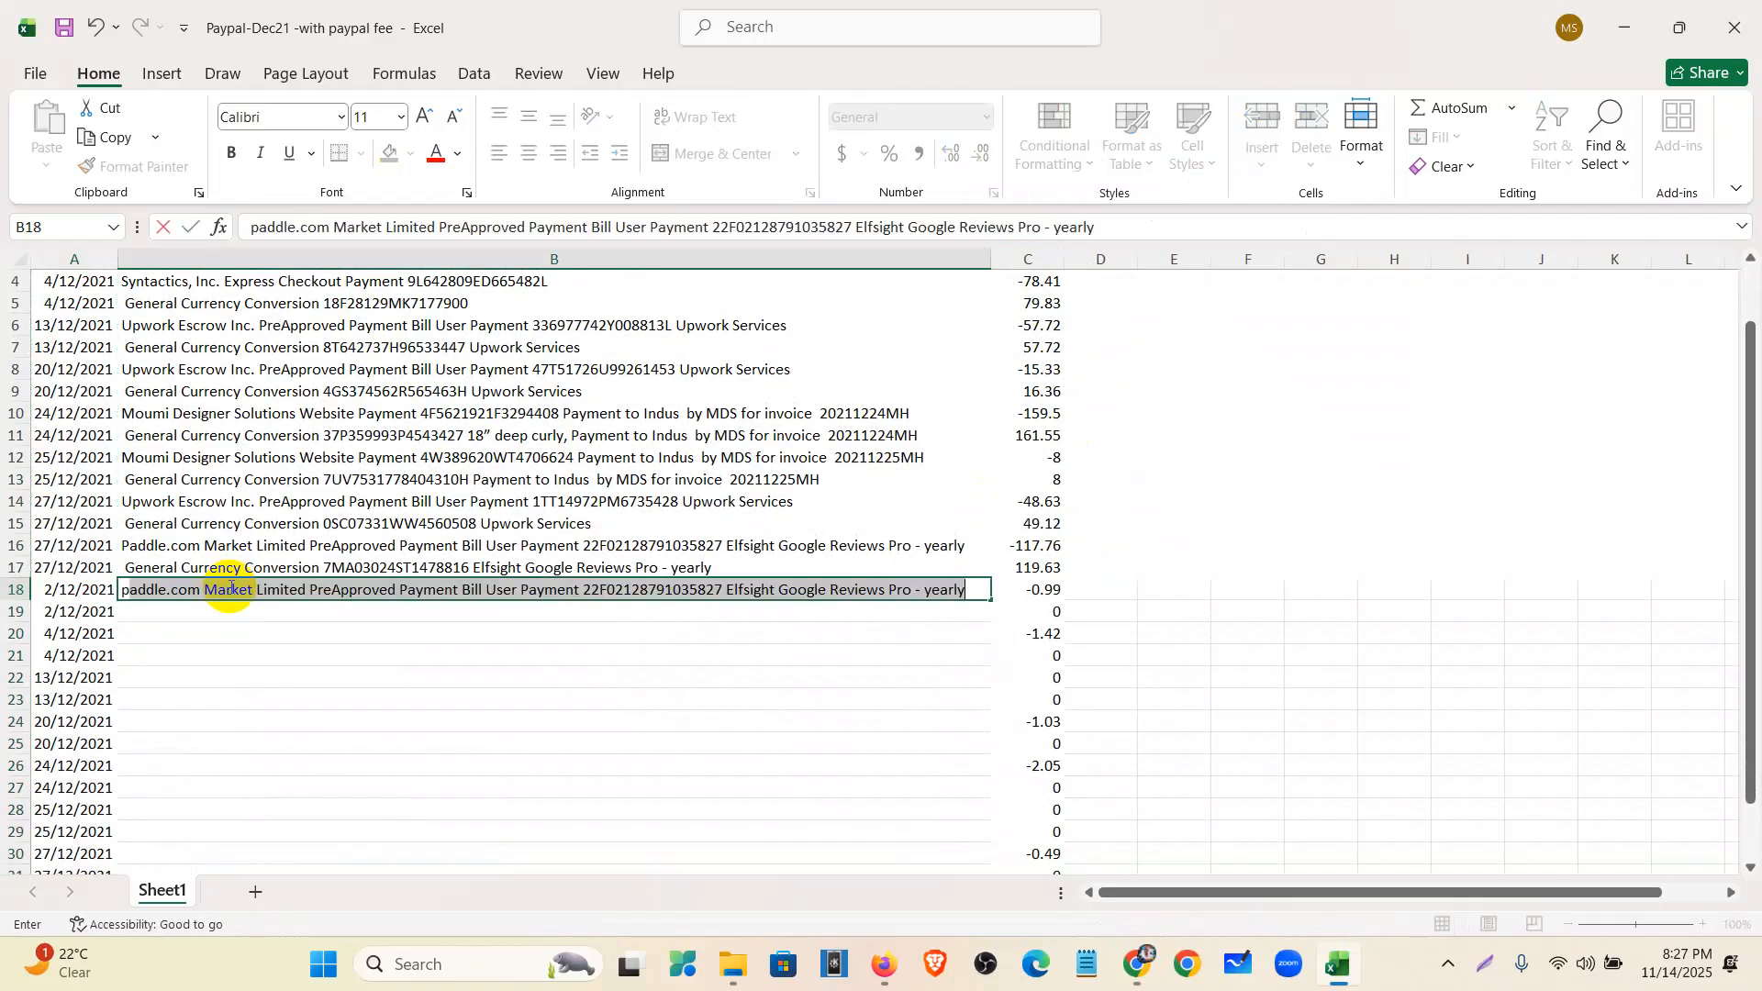
key("BackSpace")
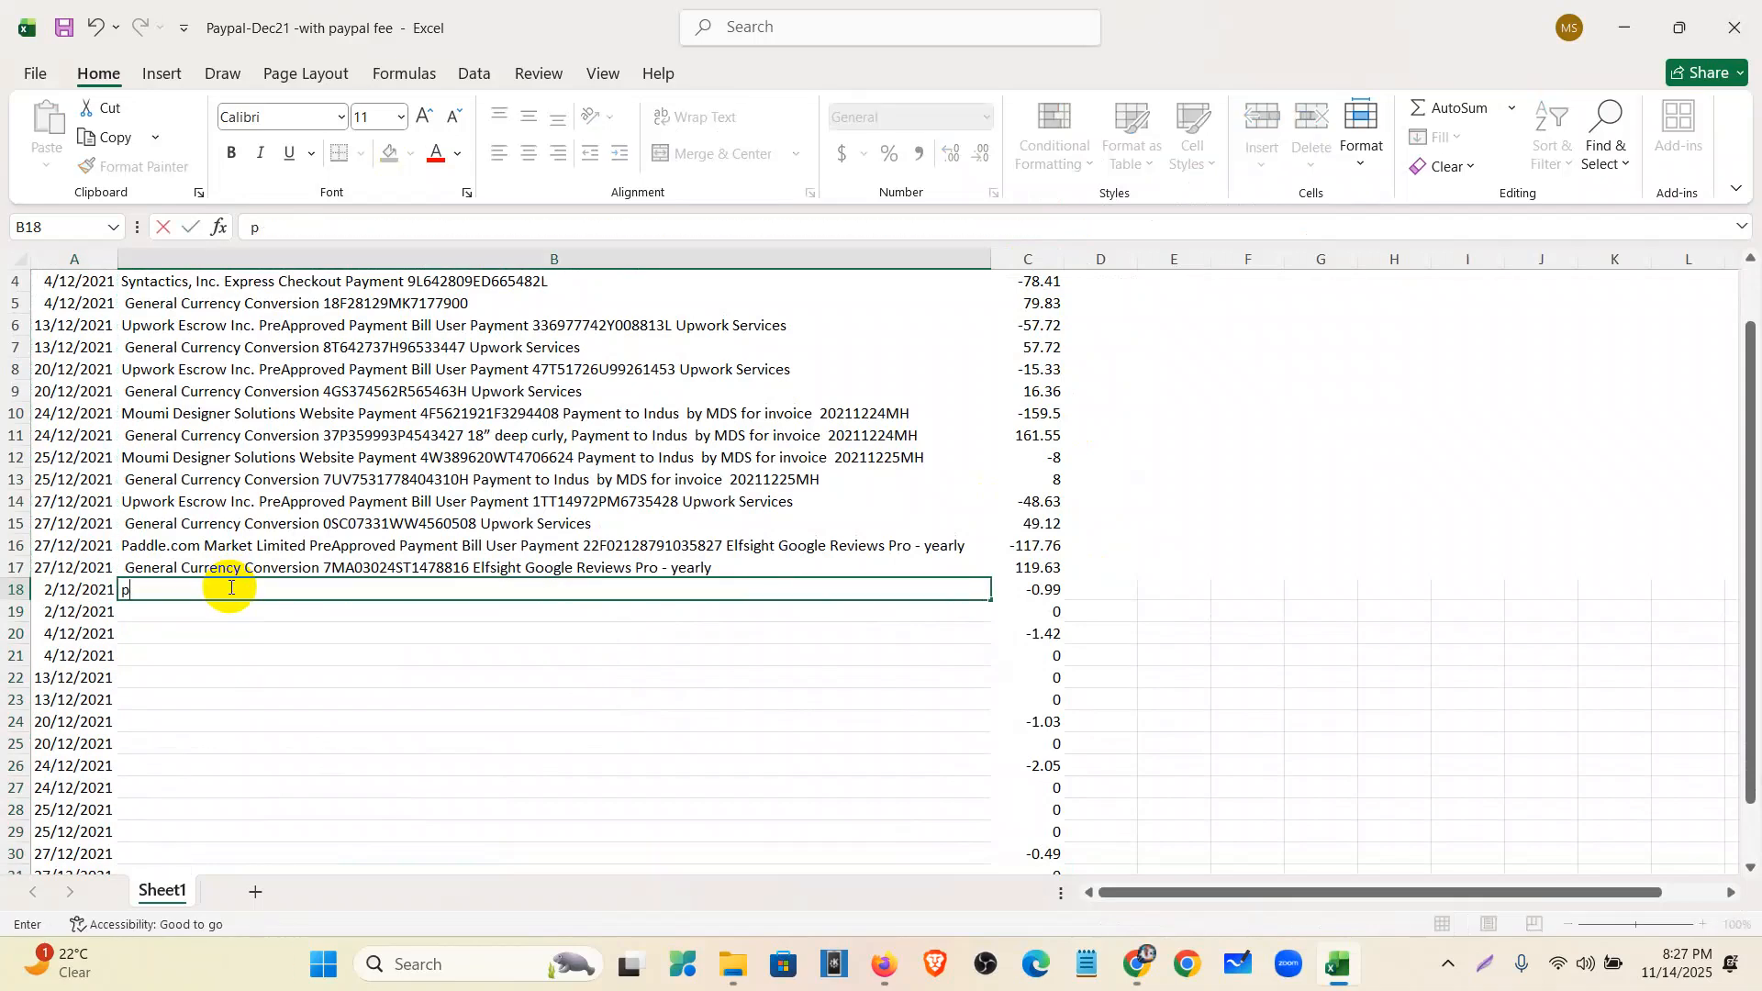
type("PayPal Fee")
left_click(331, 652)
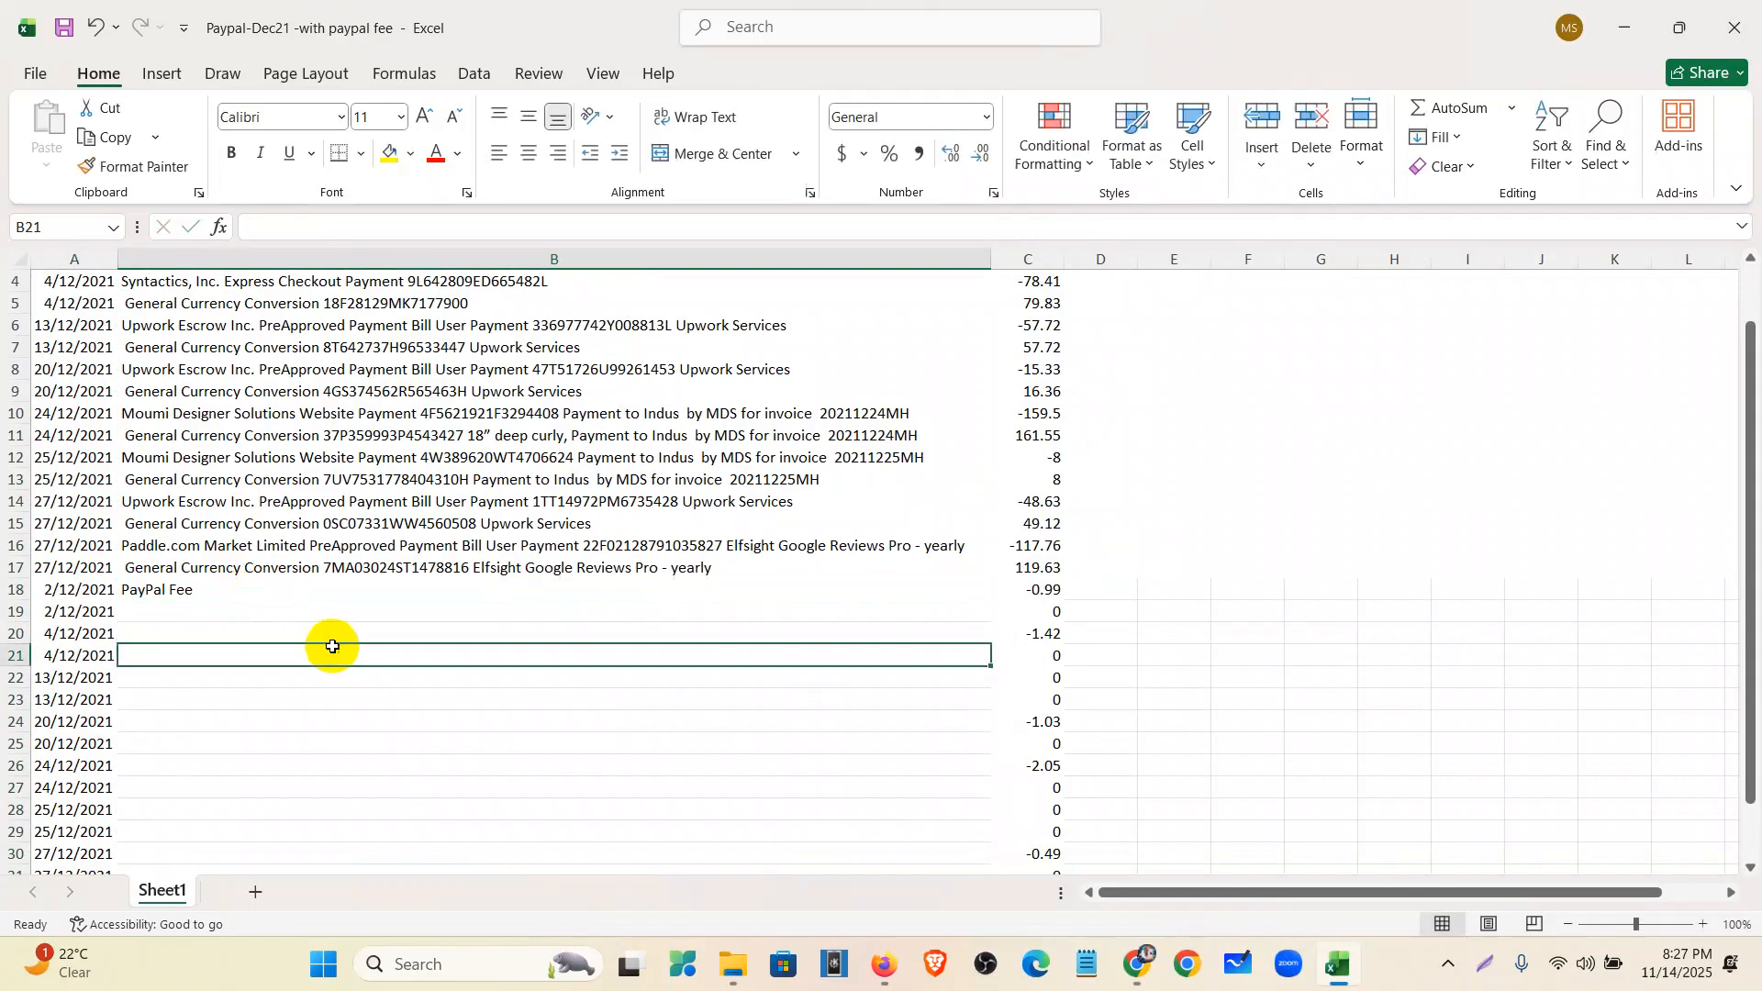
- Fill 'PayPal Fee' from B18 down through row 33
left_click(675, 594)
left_click_drag(985, 610, 999, 797)
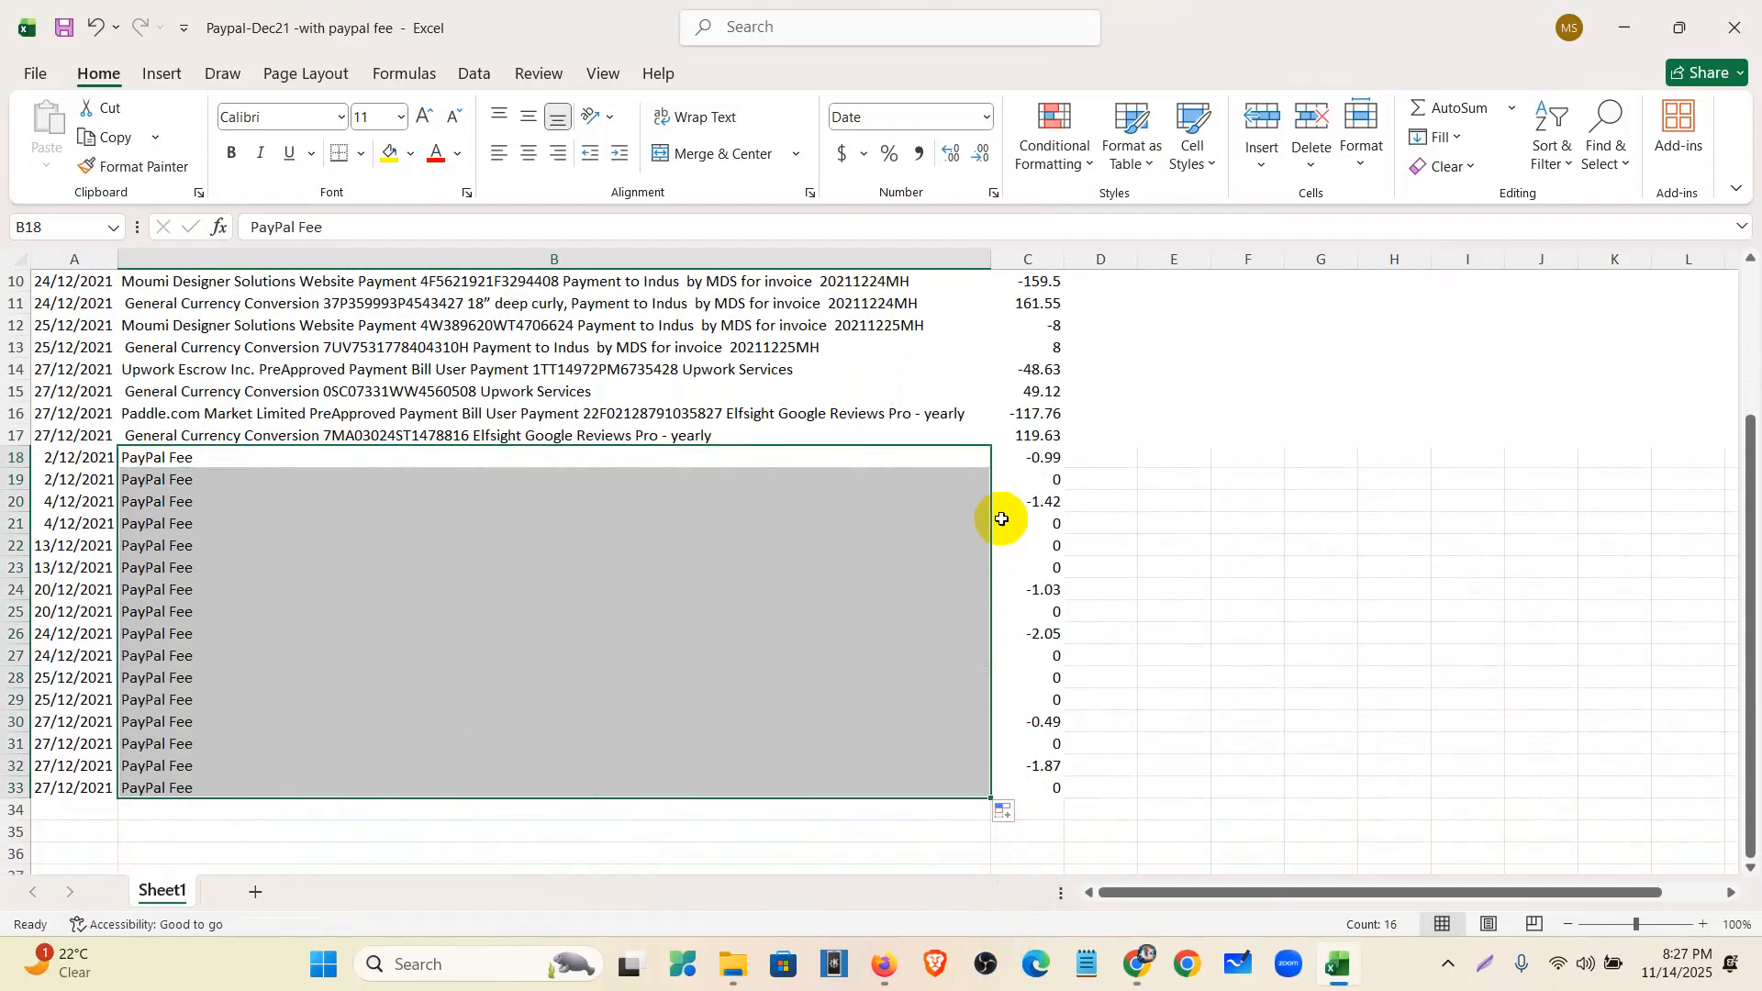
left_click(1034, 481)
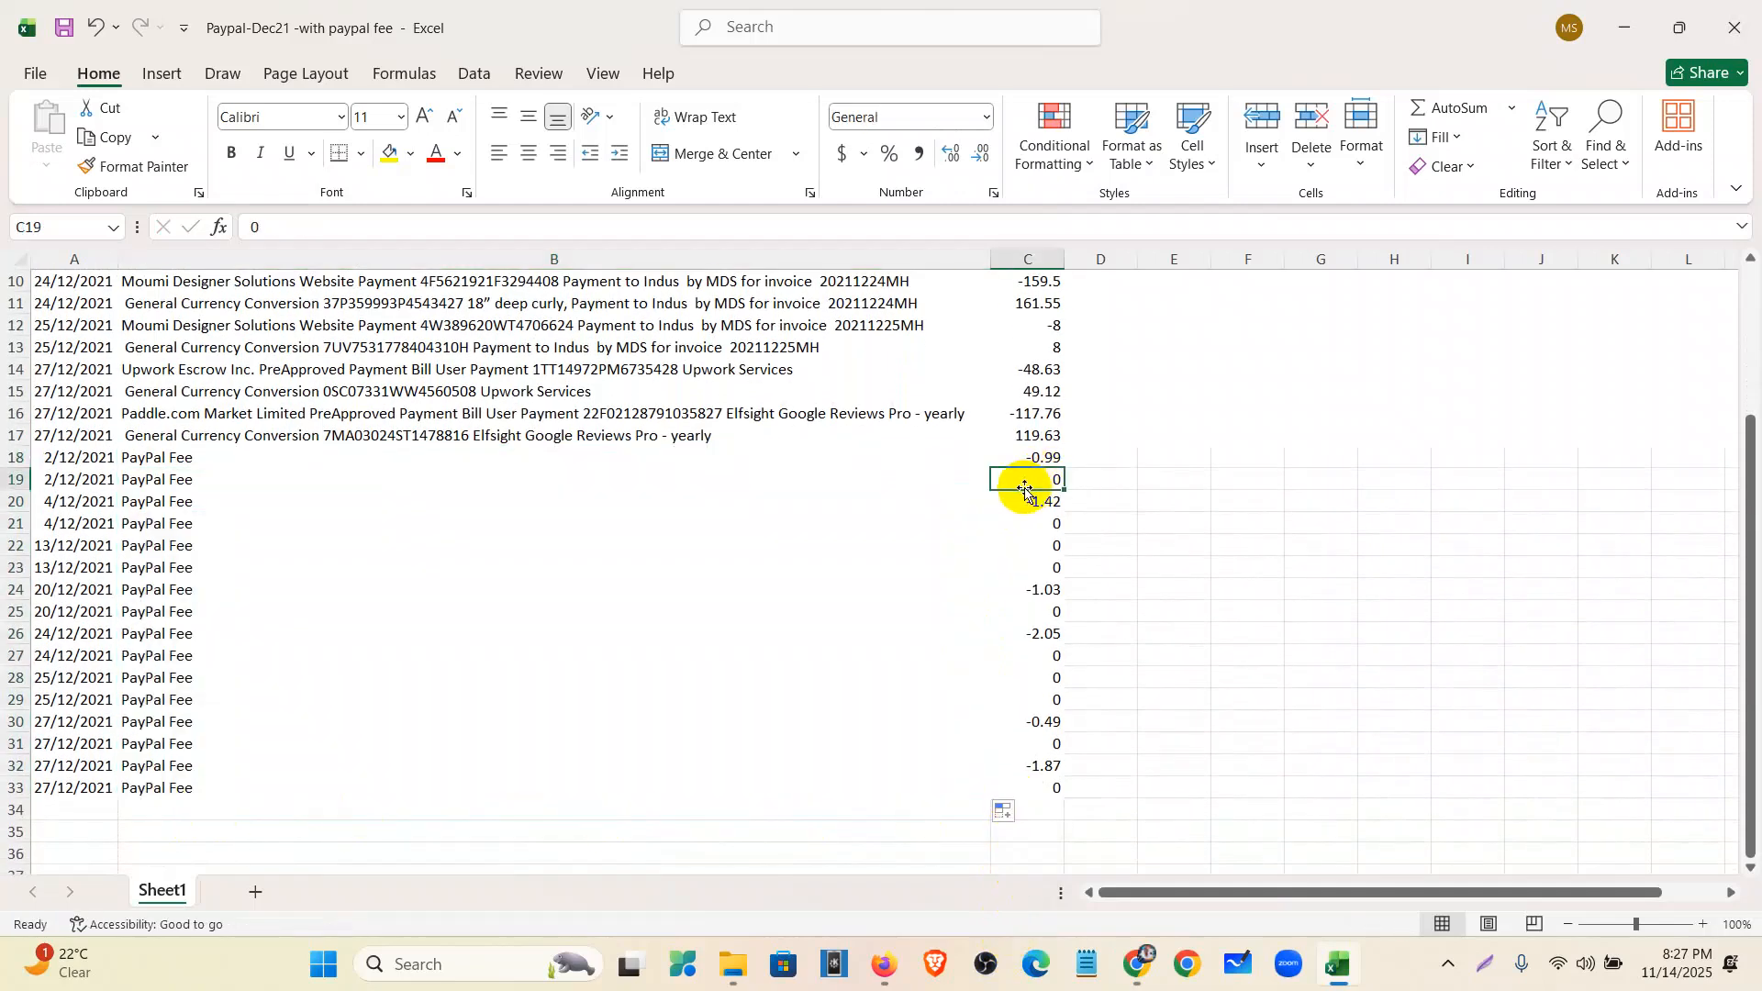
- Delete the first zero-fee rows, 19 and 21–23, then row 21
left_click(7, 480)
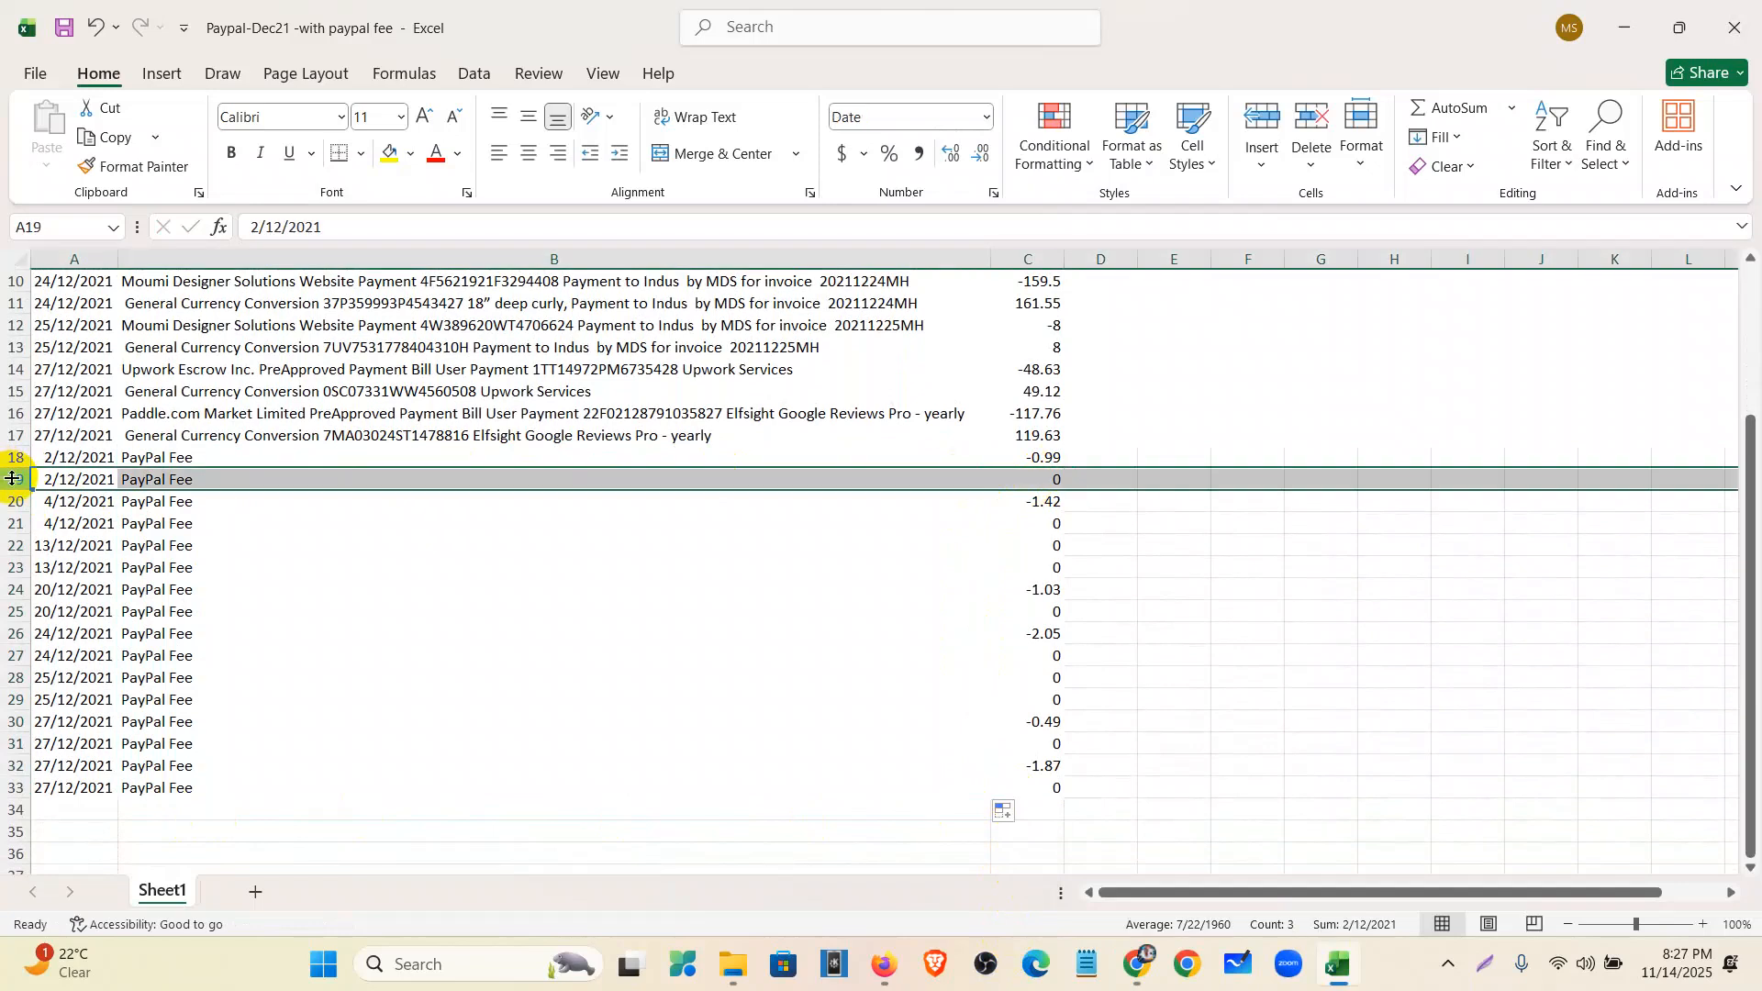
left_click_drag(8, 524, 12, 567)
right_click(14, 540)
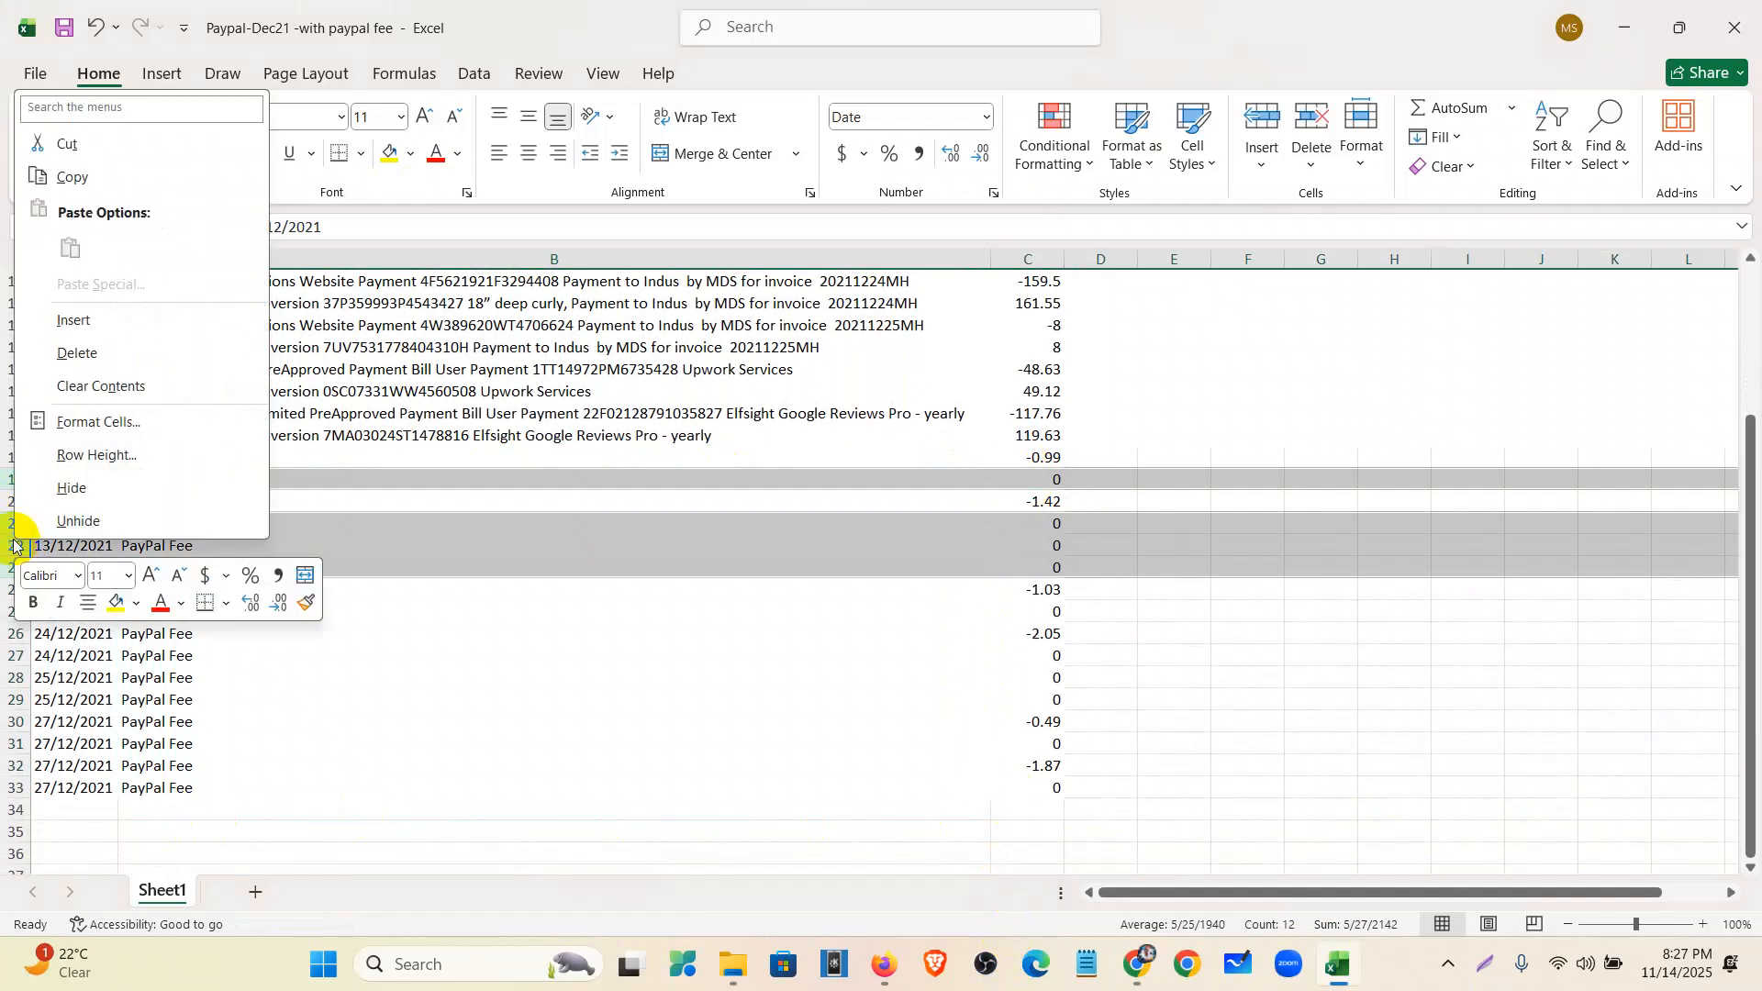
left_click(65, 347)
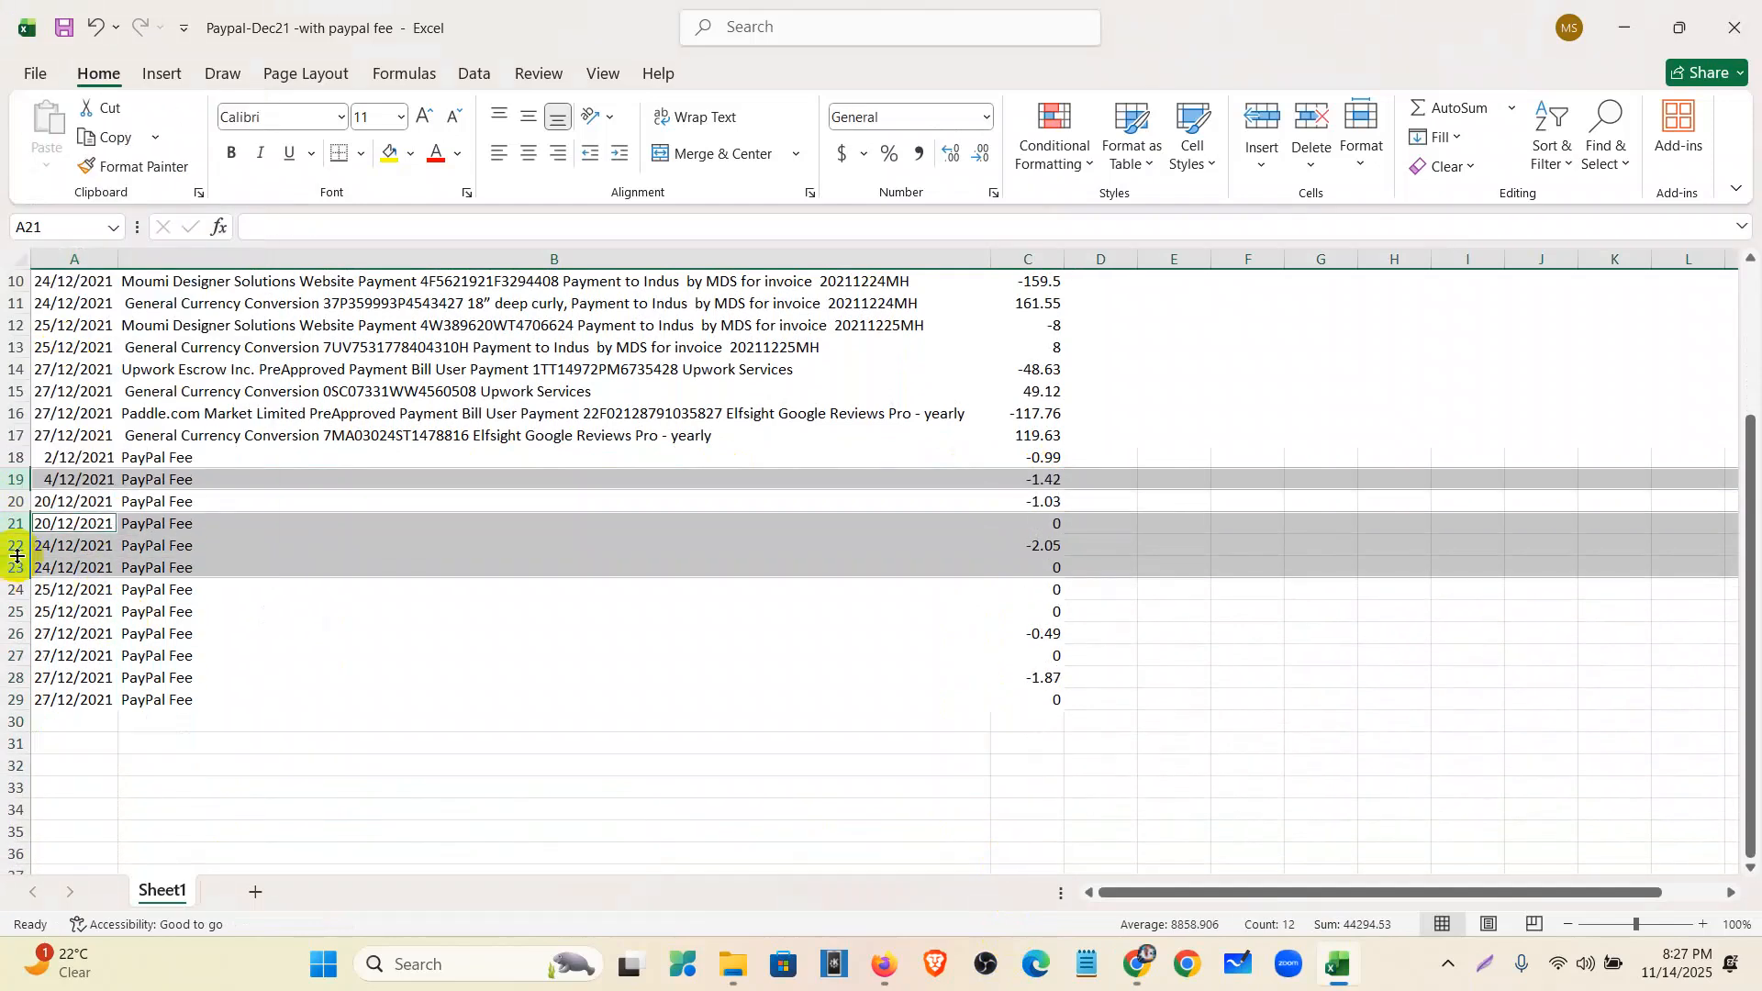
left_click(15, 526)
right_click(17, 531)
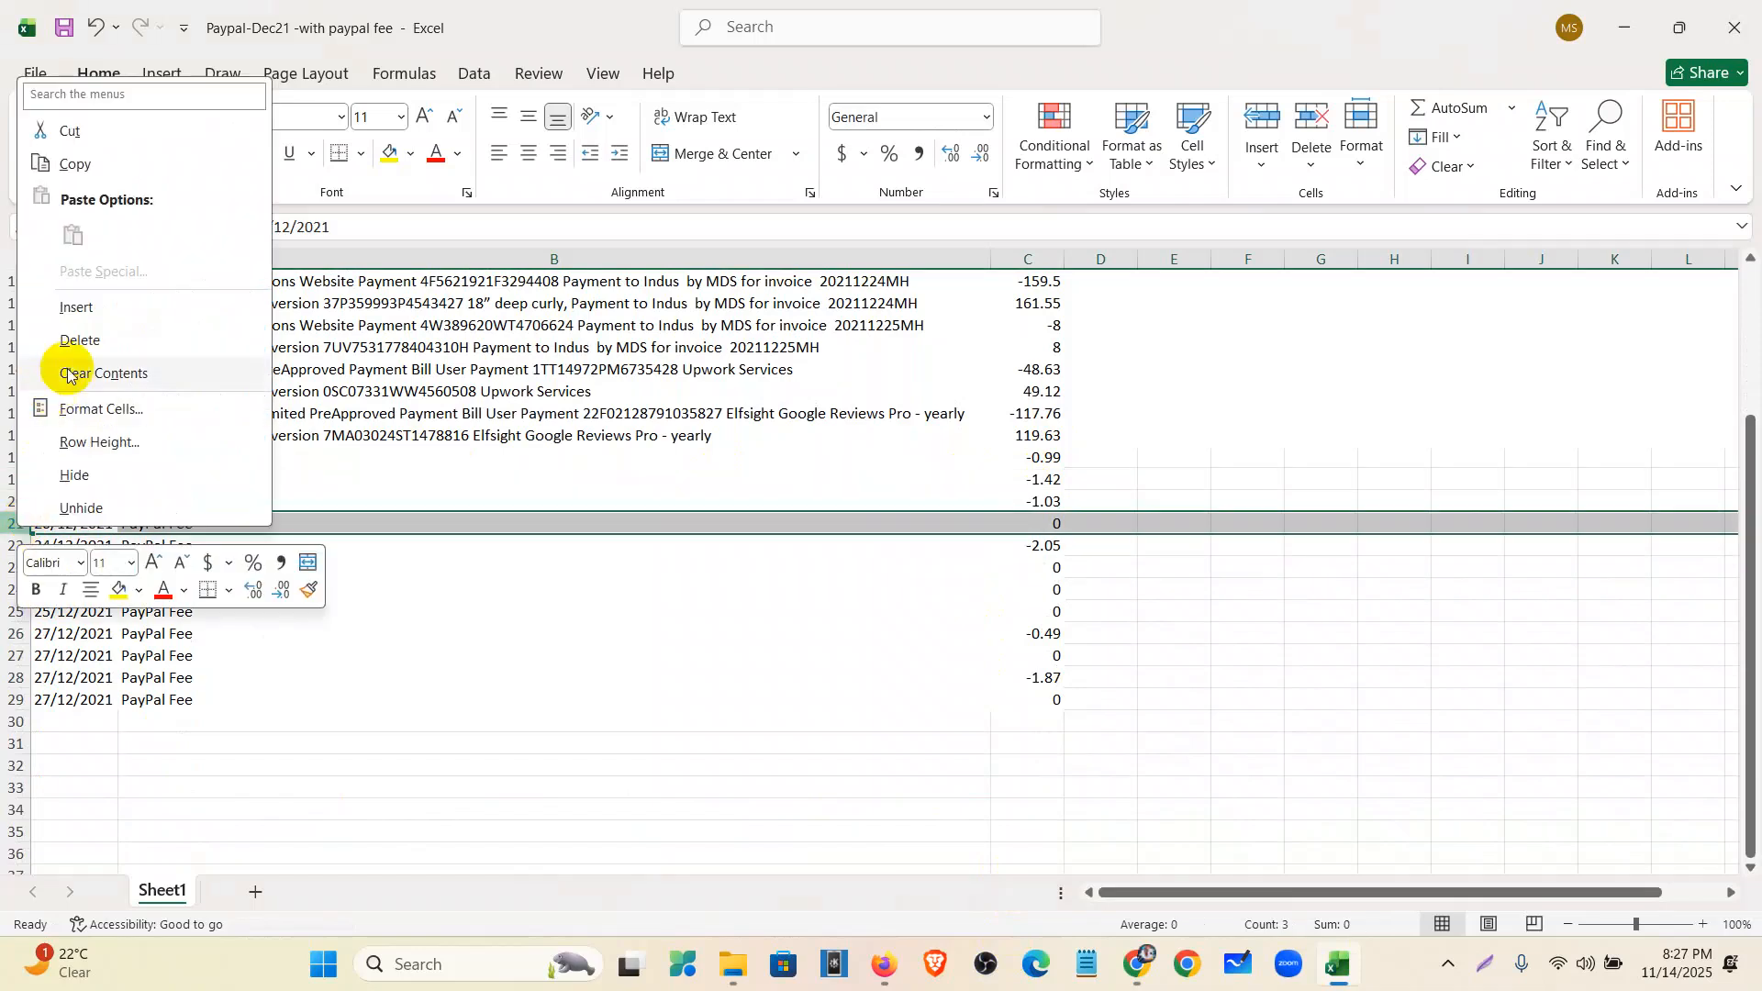
left_click(74, 341)
- Delete the remaining zero-fee rows, leaving six PayPal Fee rows in 18–23
left_click_drag(18, 545, 19, 592)
right_click(17, 569)
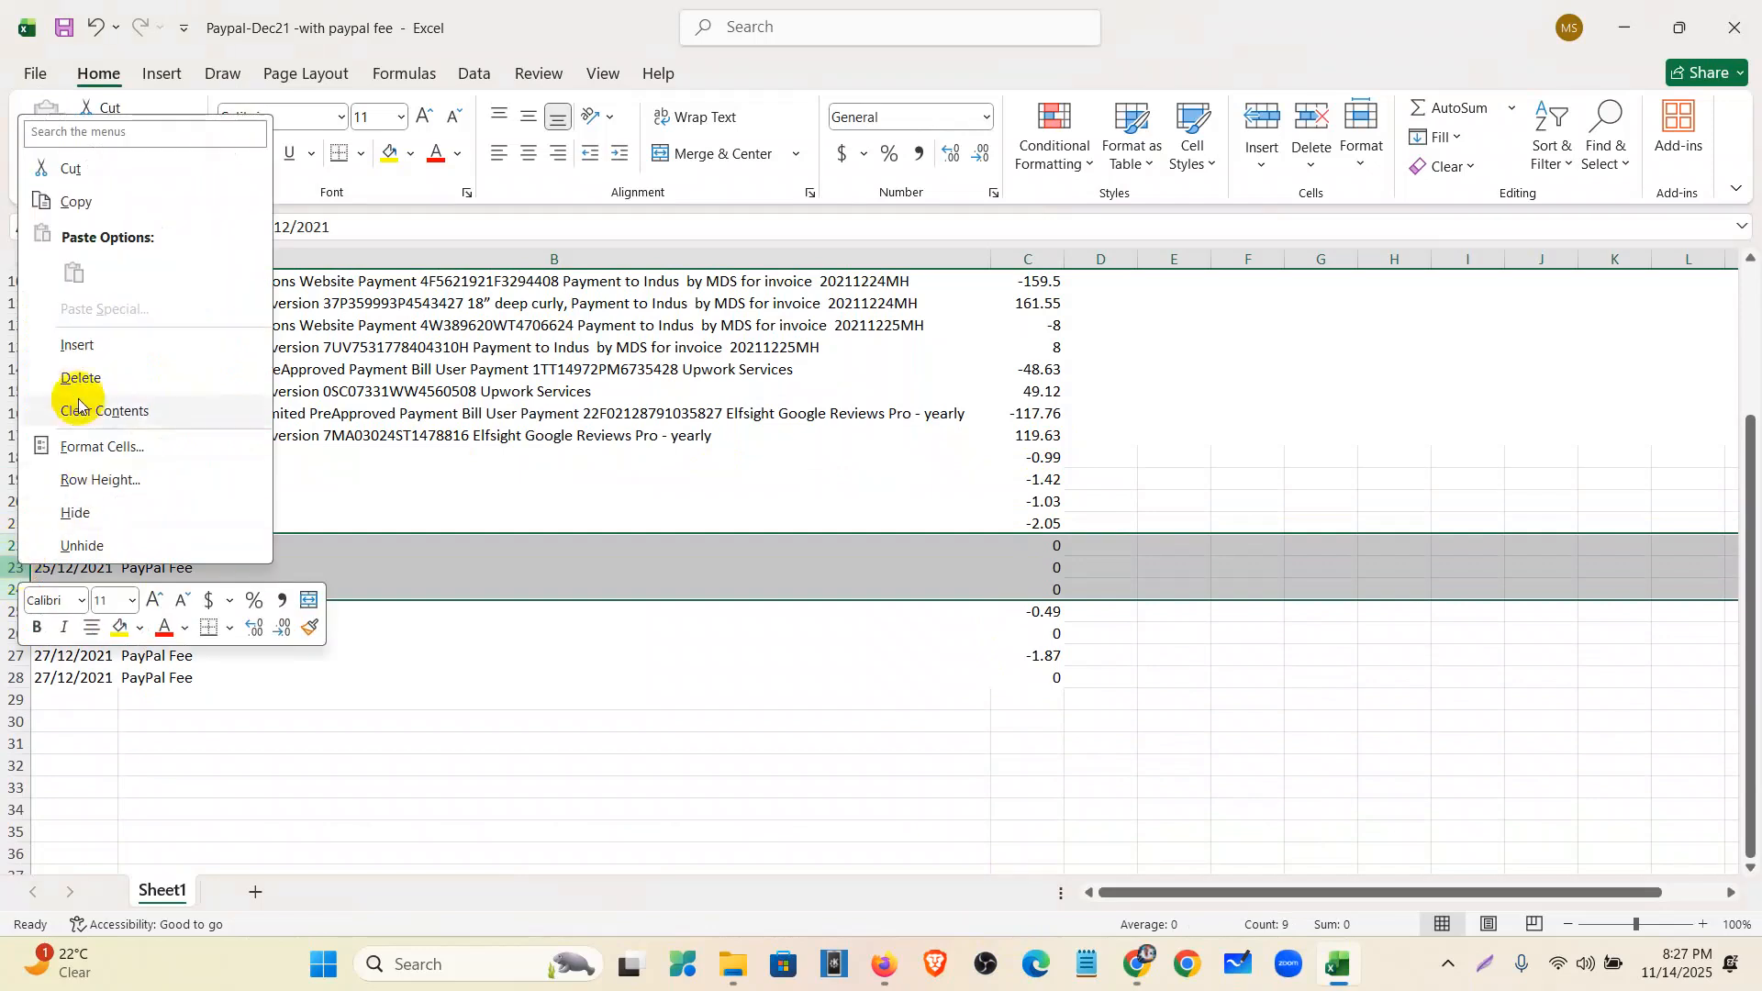
left_click(75, 377)
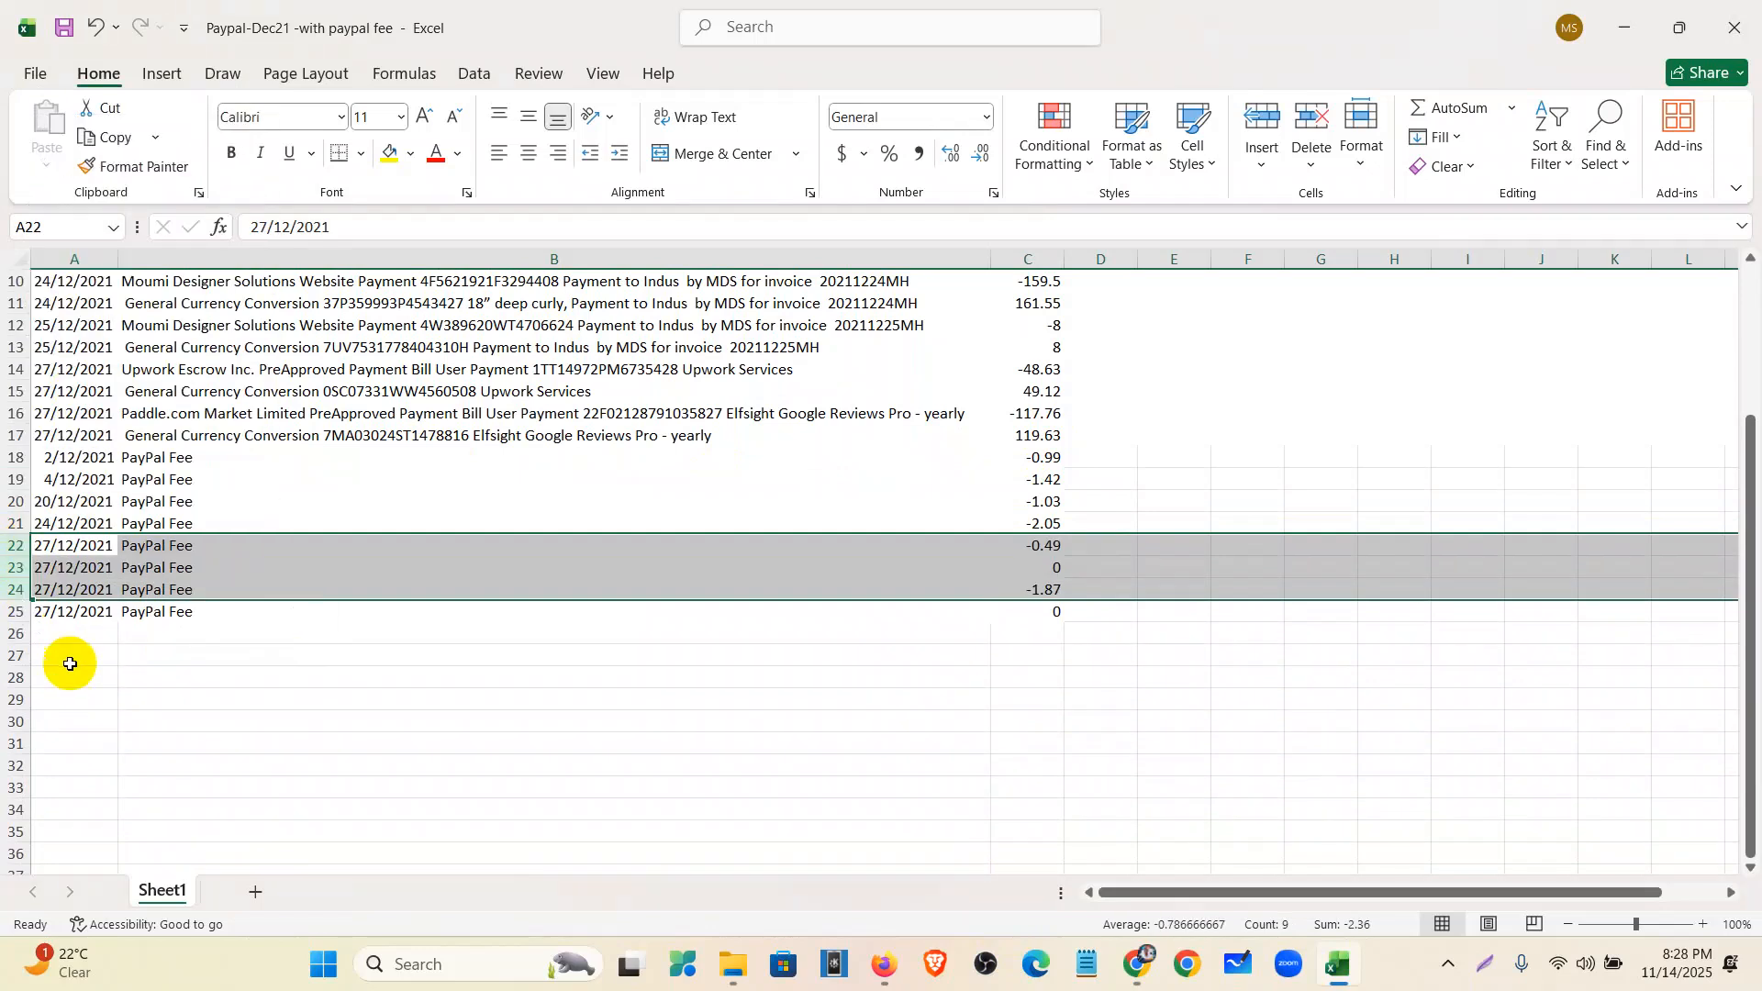
left_click(14, 567)
right_click(14, 567)
left_click(83, 384)
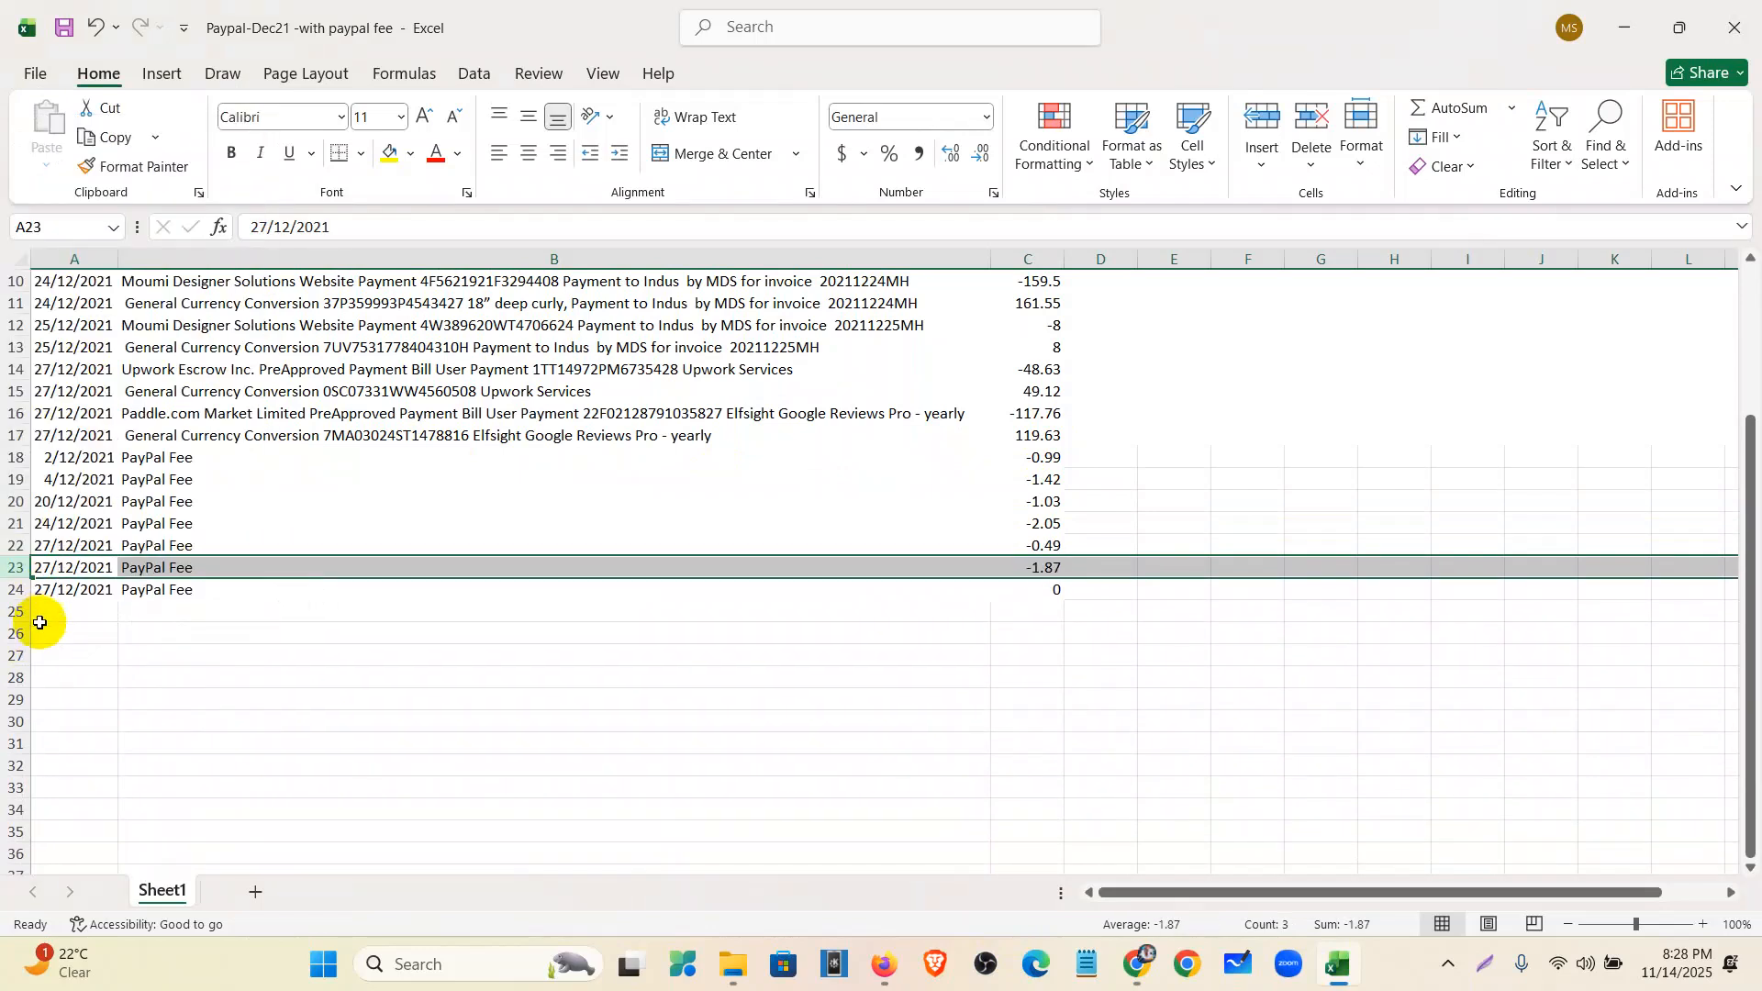
left_click(19, 591)
right_click(18, 590)
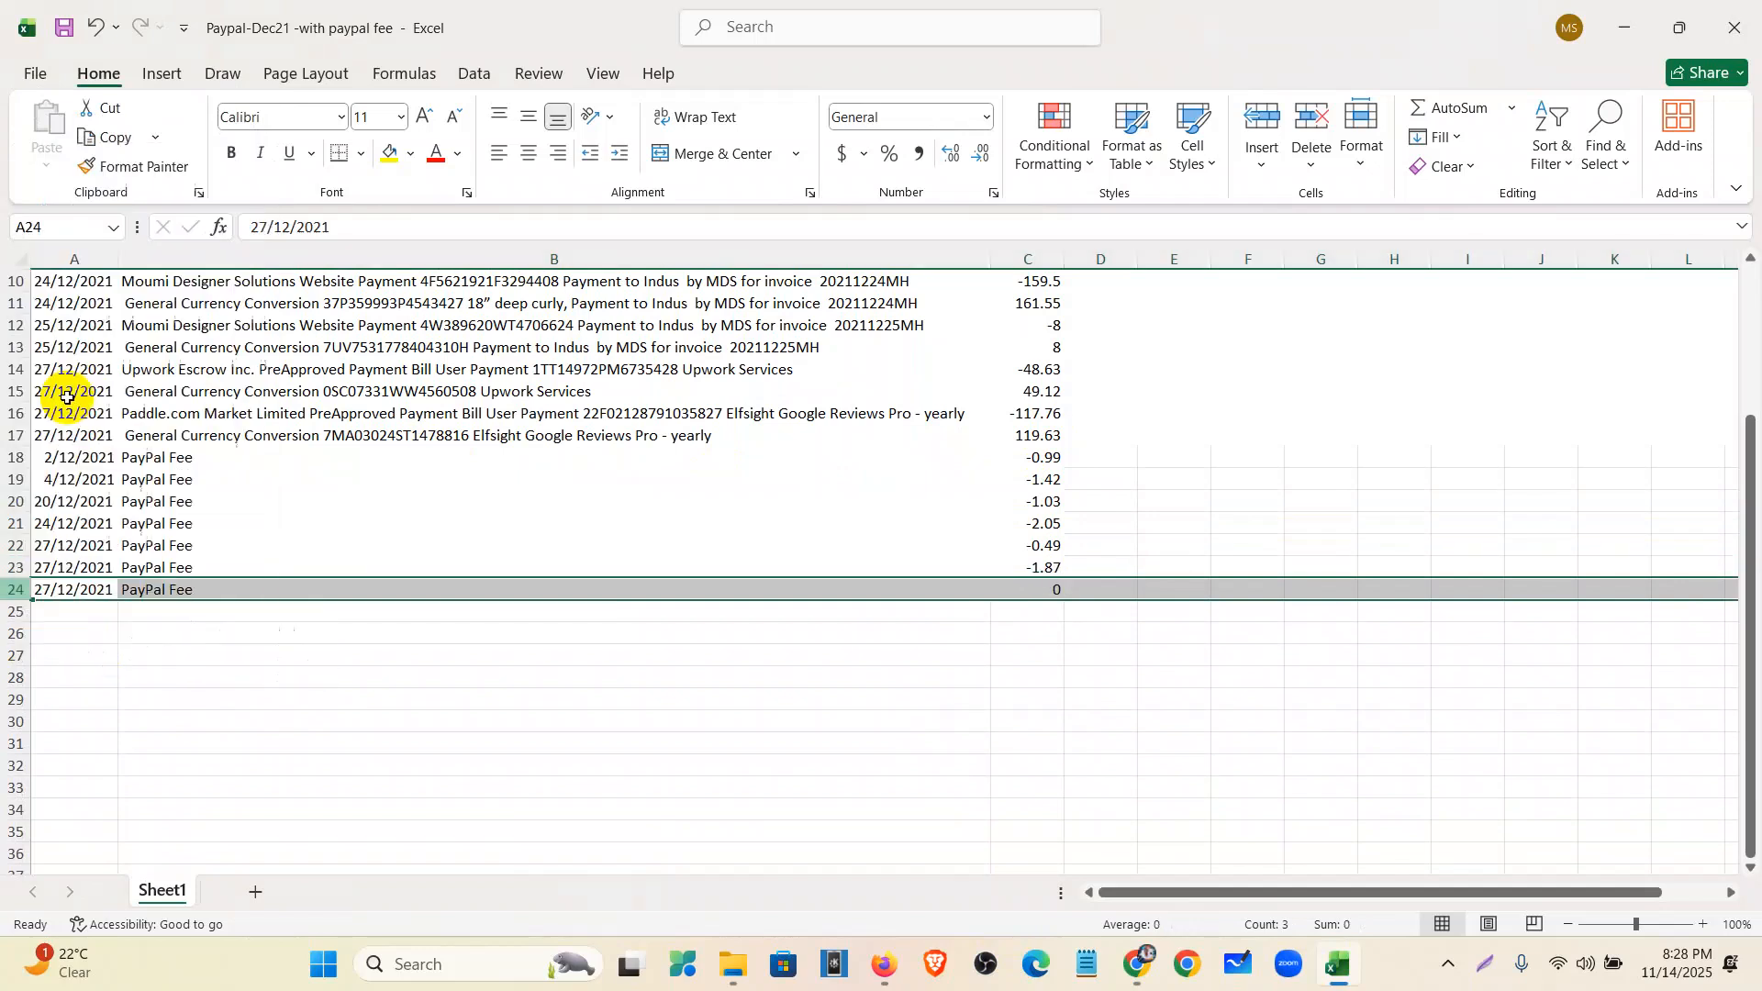
left_click(70, 407)
- Select the whole table A1:C23
scroll(440, 540, "up", 3)
left_click(87, 282)
left_click_drag(88, 282, 995, 768)
- Middle-align the A1:C23 table and give every cell All Borders
left_click(528, 118)
left_click(363, 154)
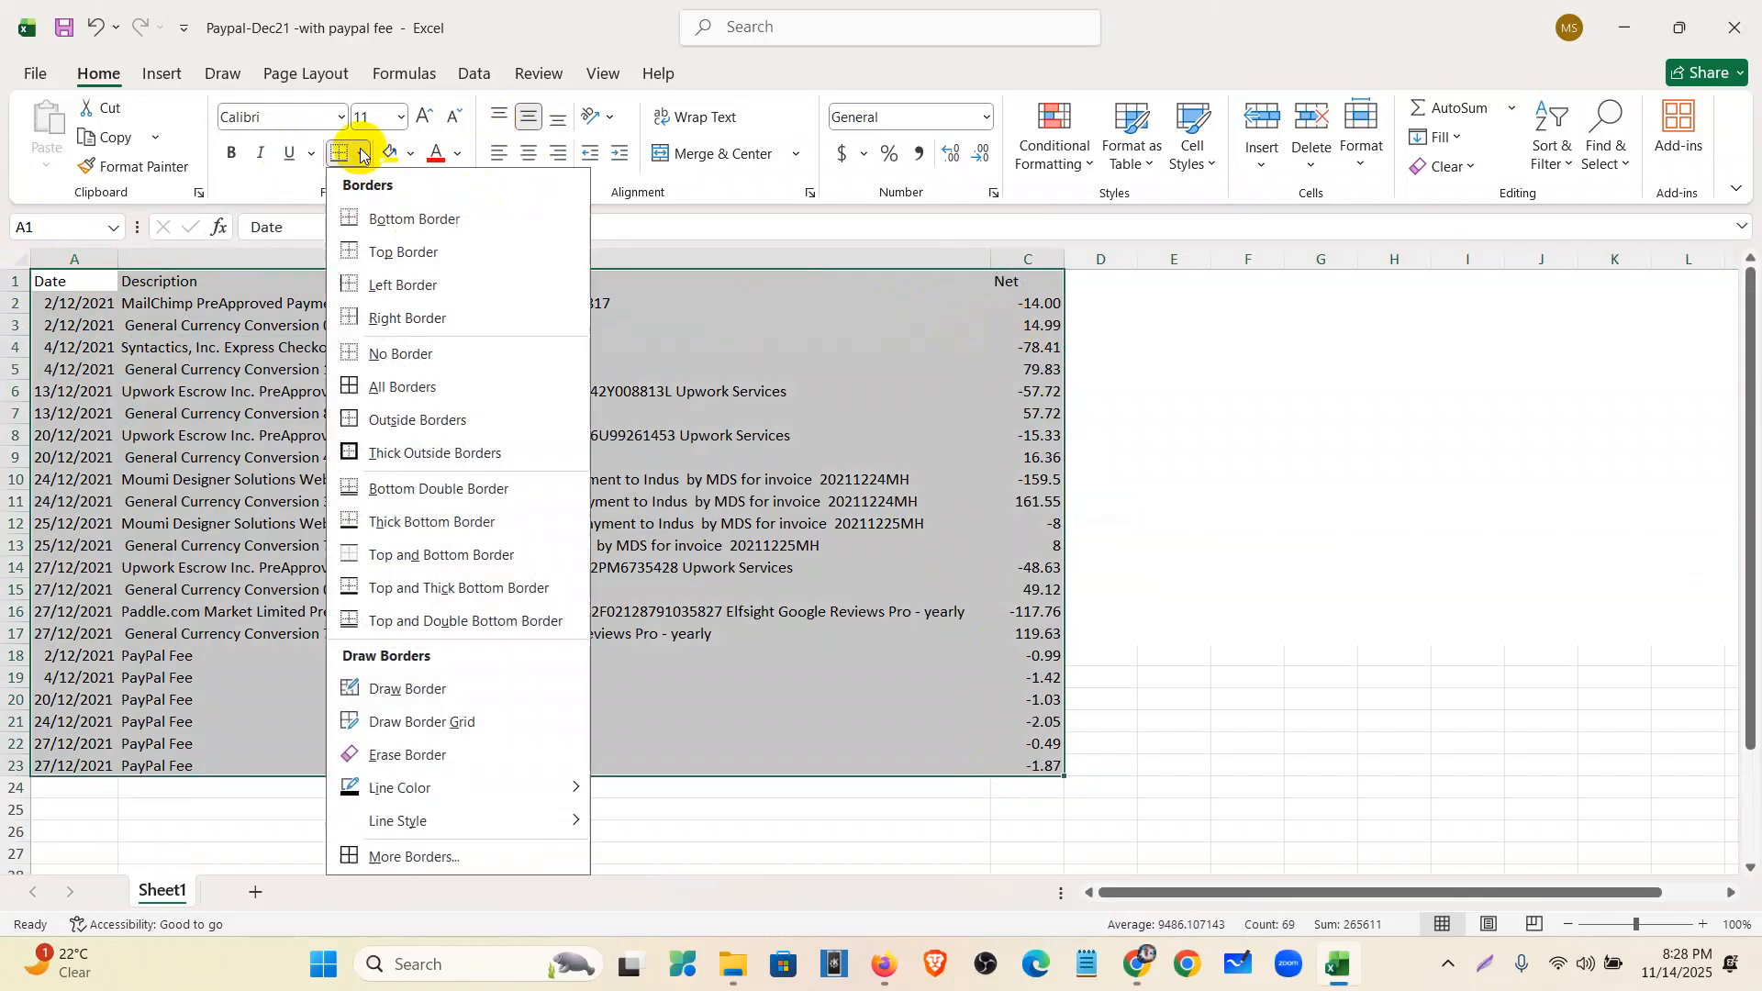
left_click(375, 387)
- Close the finished Excel workbook
left_click(1208, 523)
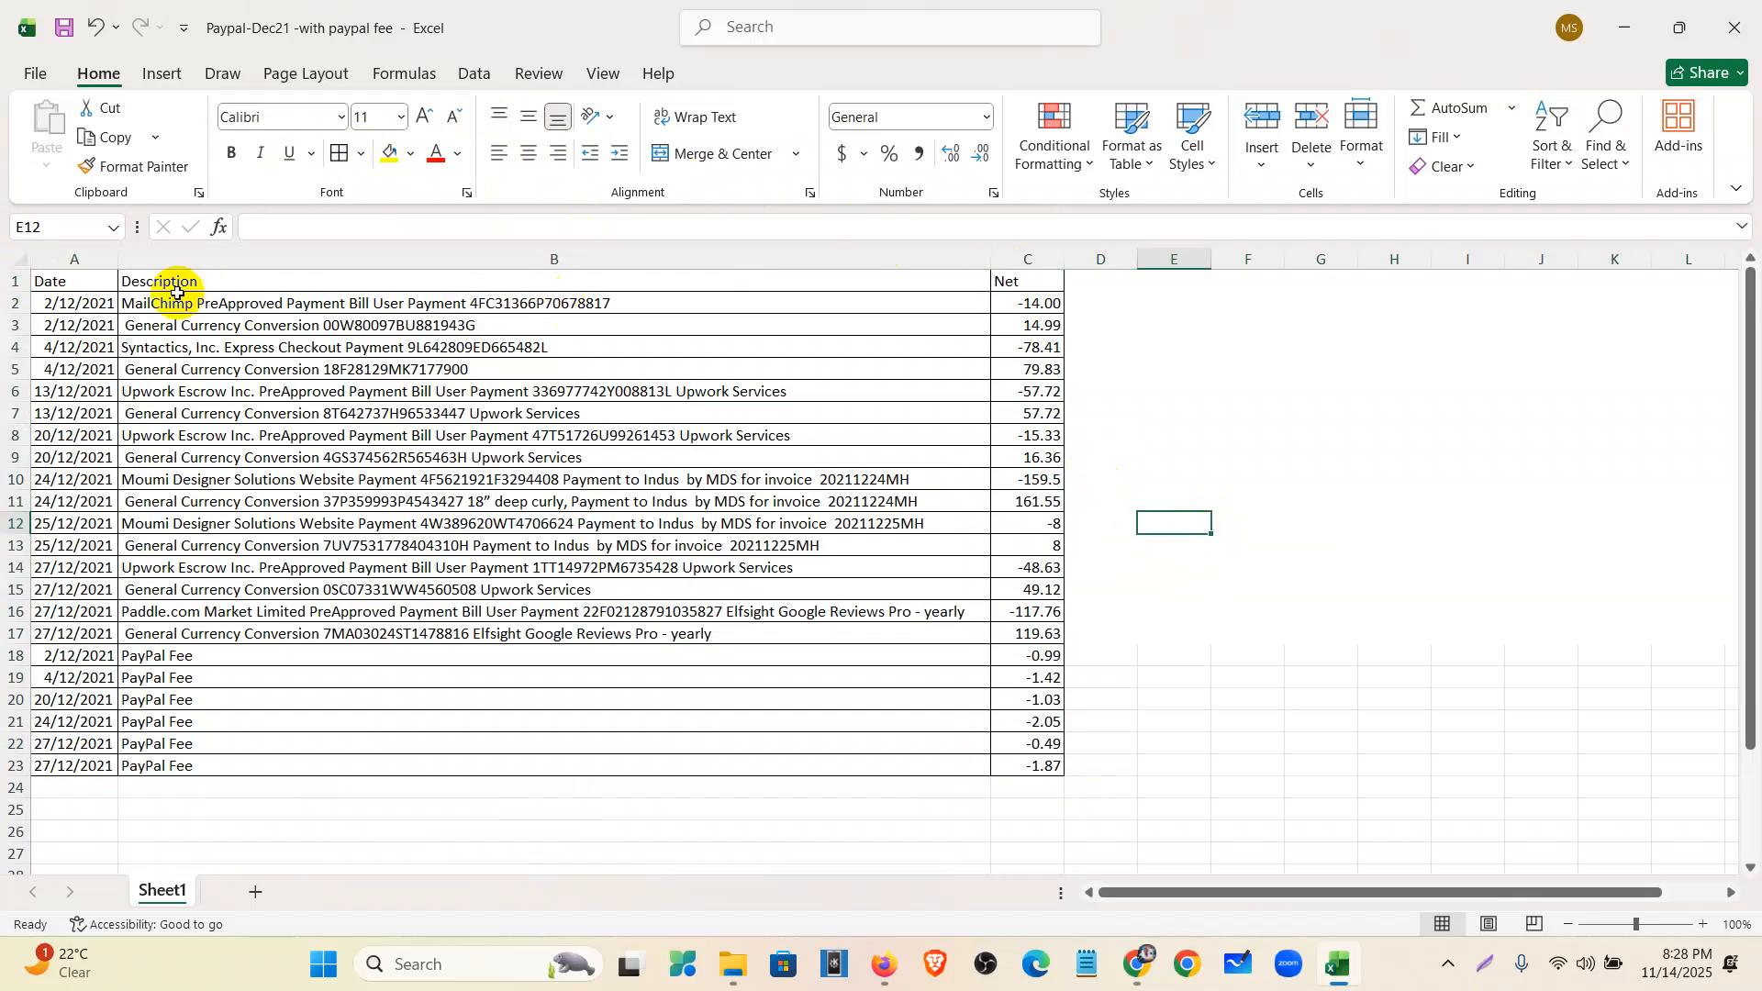
left_click(1735, 32)
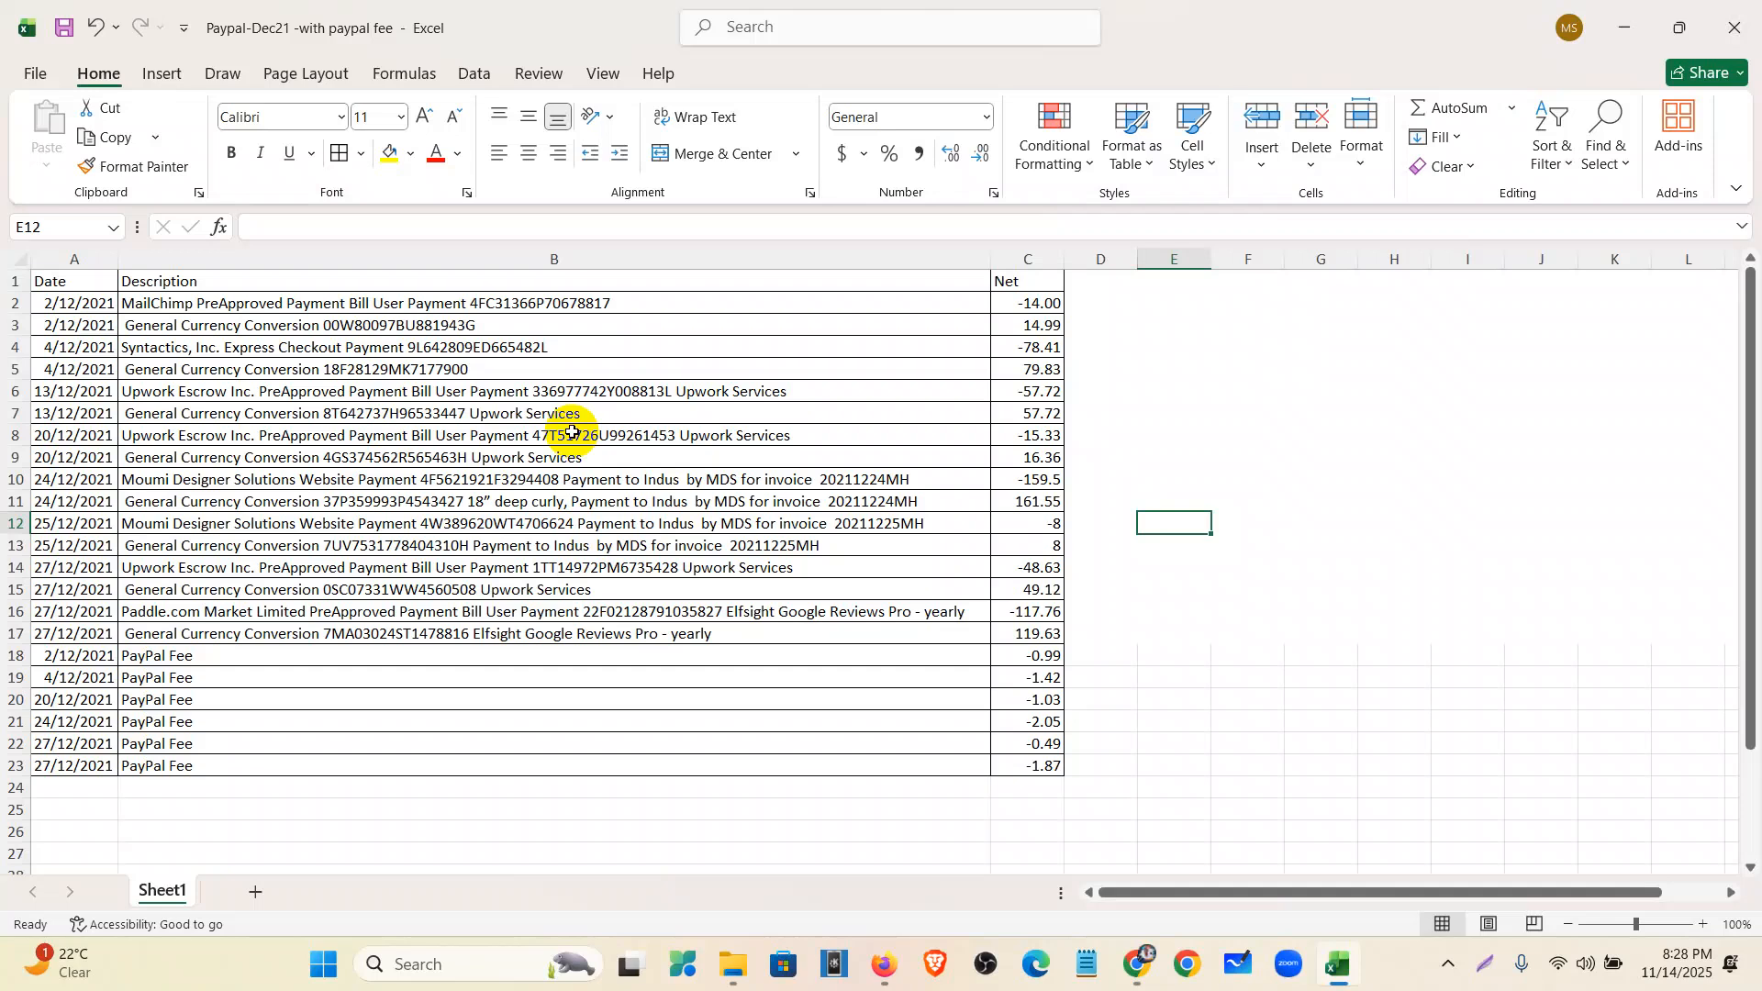
left_click(1747, 16)
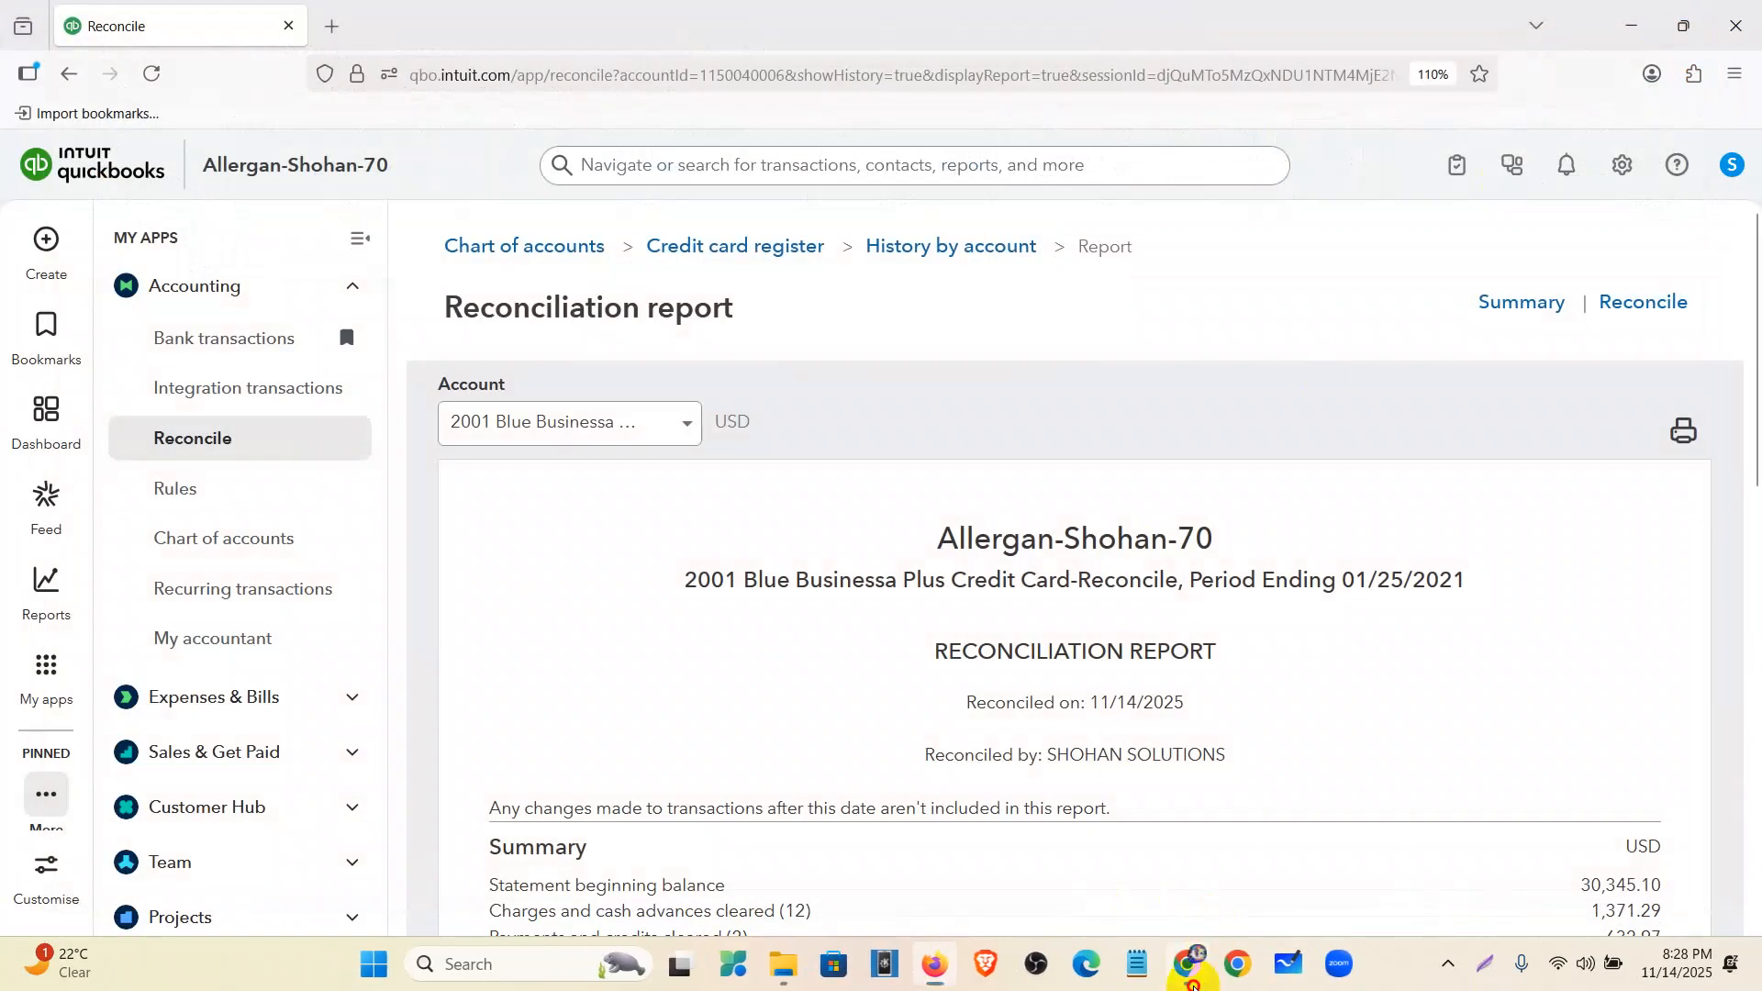
- Close the Paypal-Dec21 spreadsheet tab in Google Sheets
left_click(1196, 988)
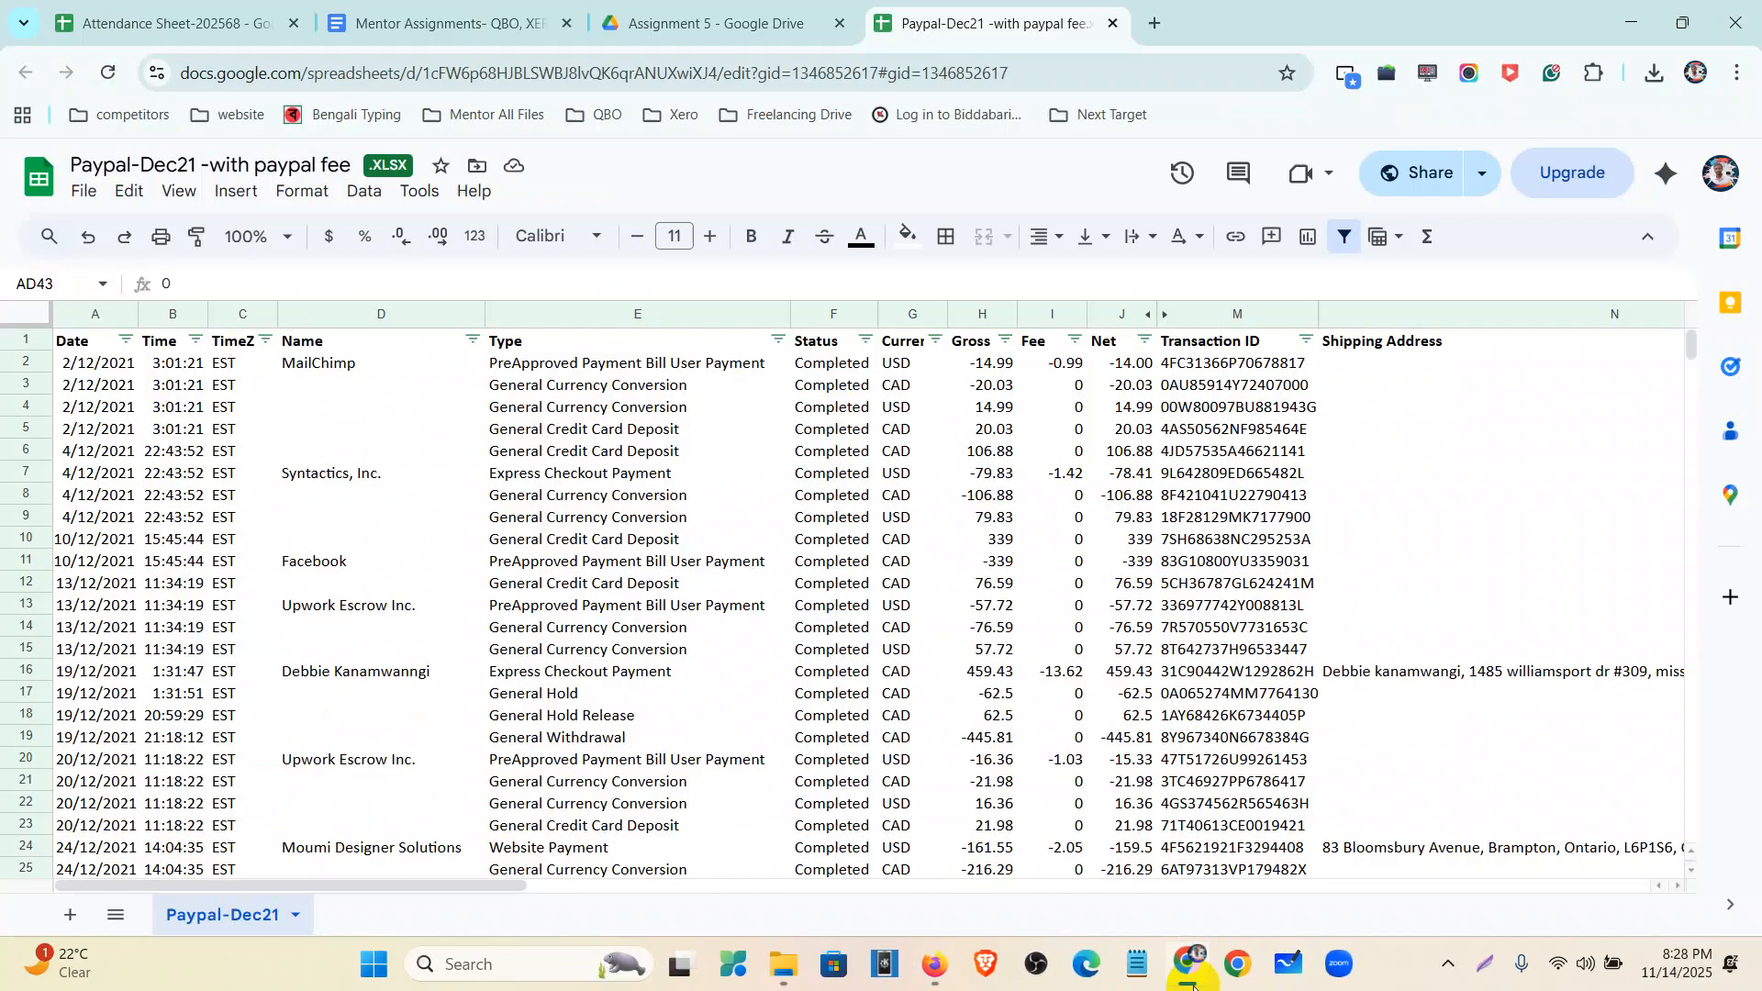
left_click(1113, 26)
left_click(774, 703)
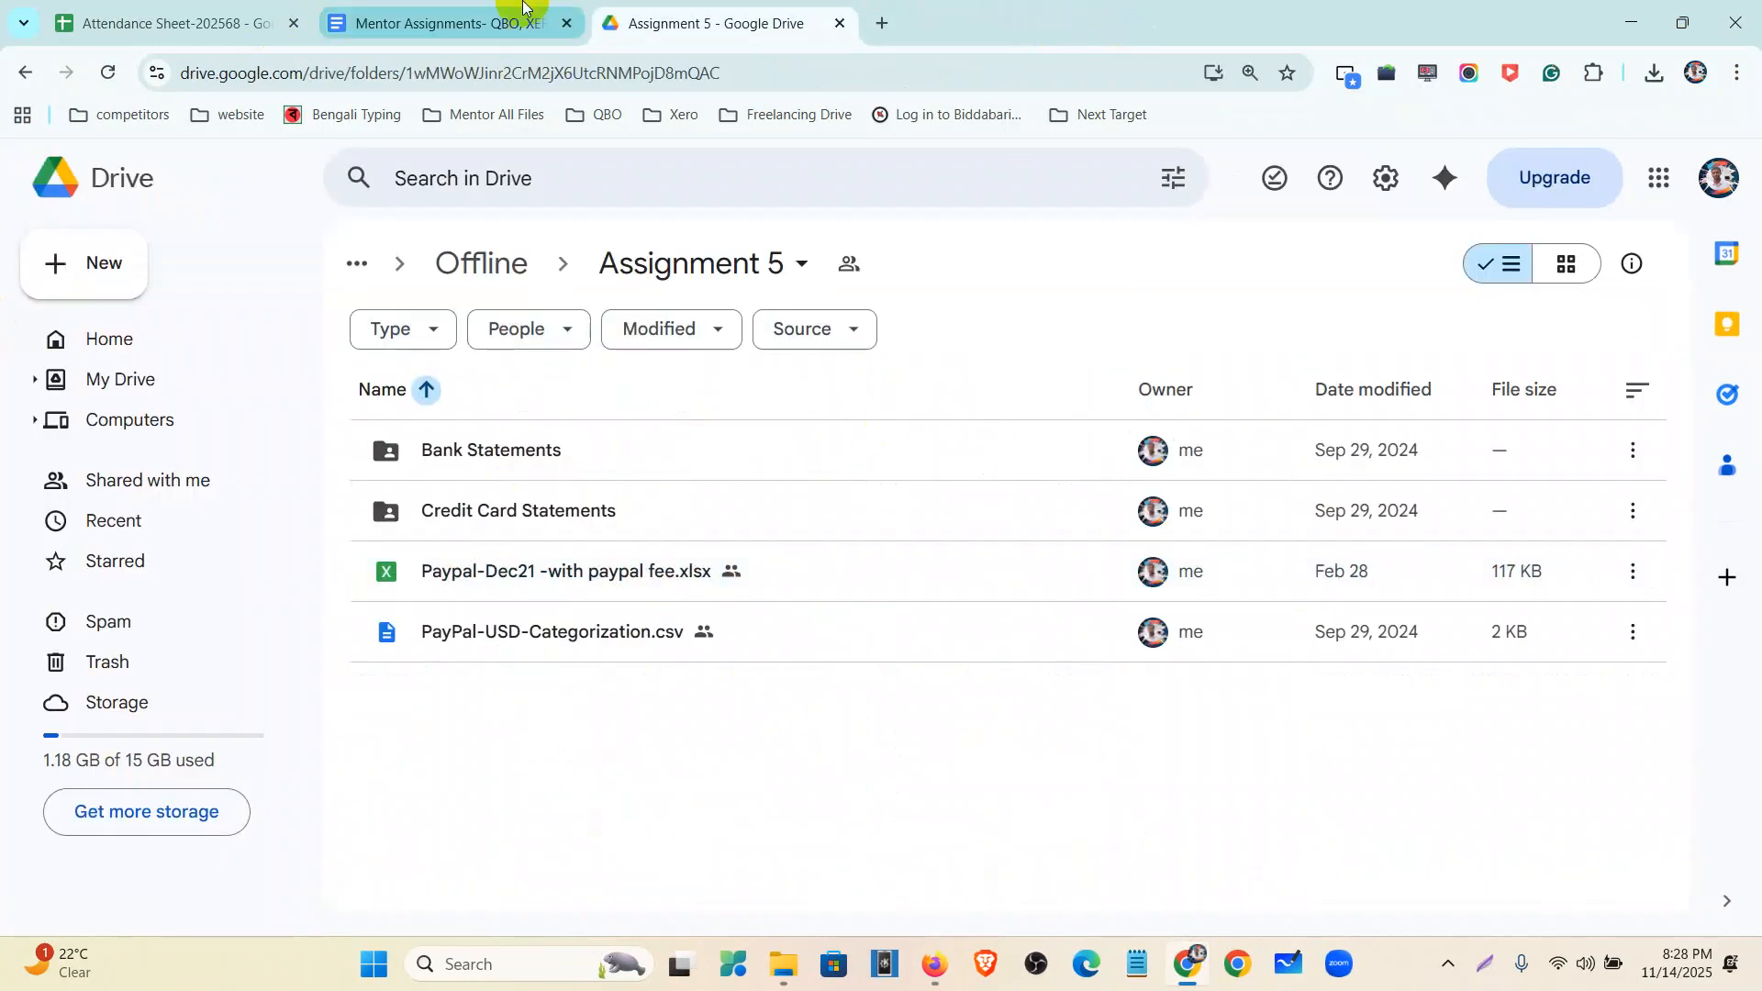
- Highlight items 4–5 in Mentor Assignments, then return to the QuickBooks reconciliation report
left_click(413, 19)
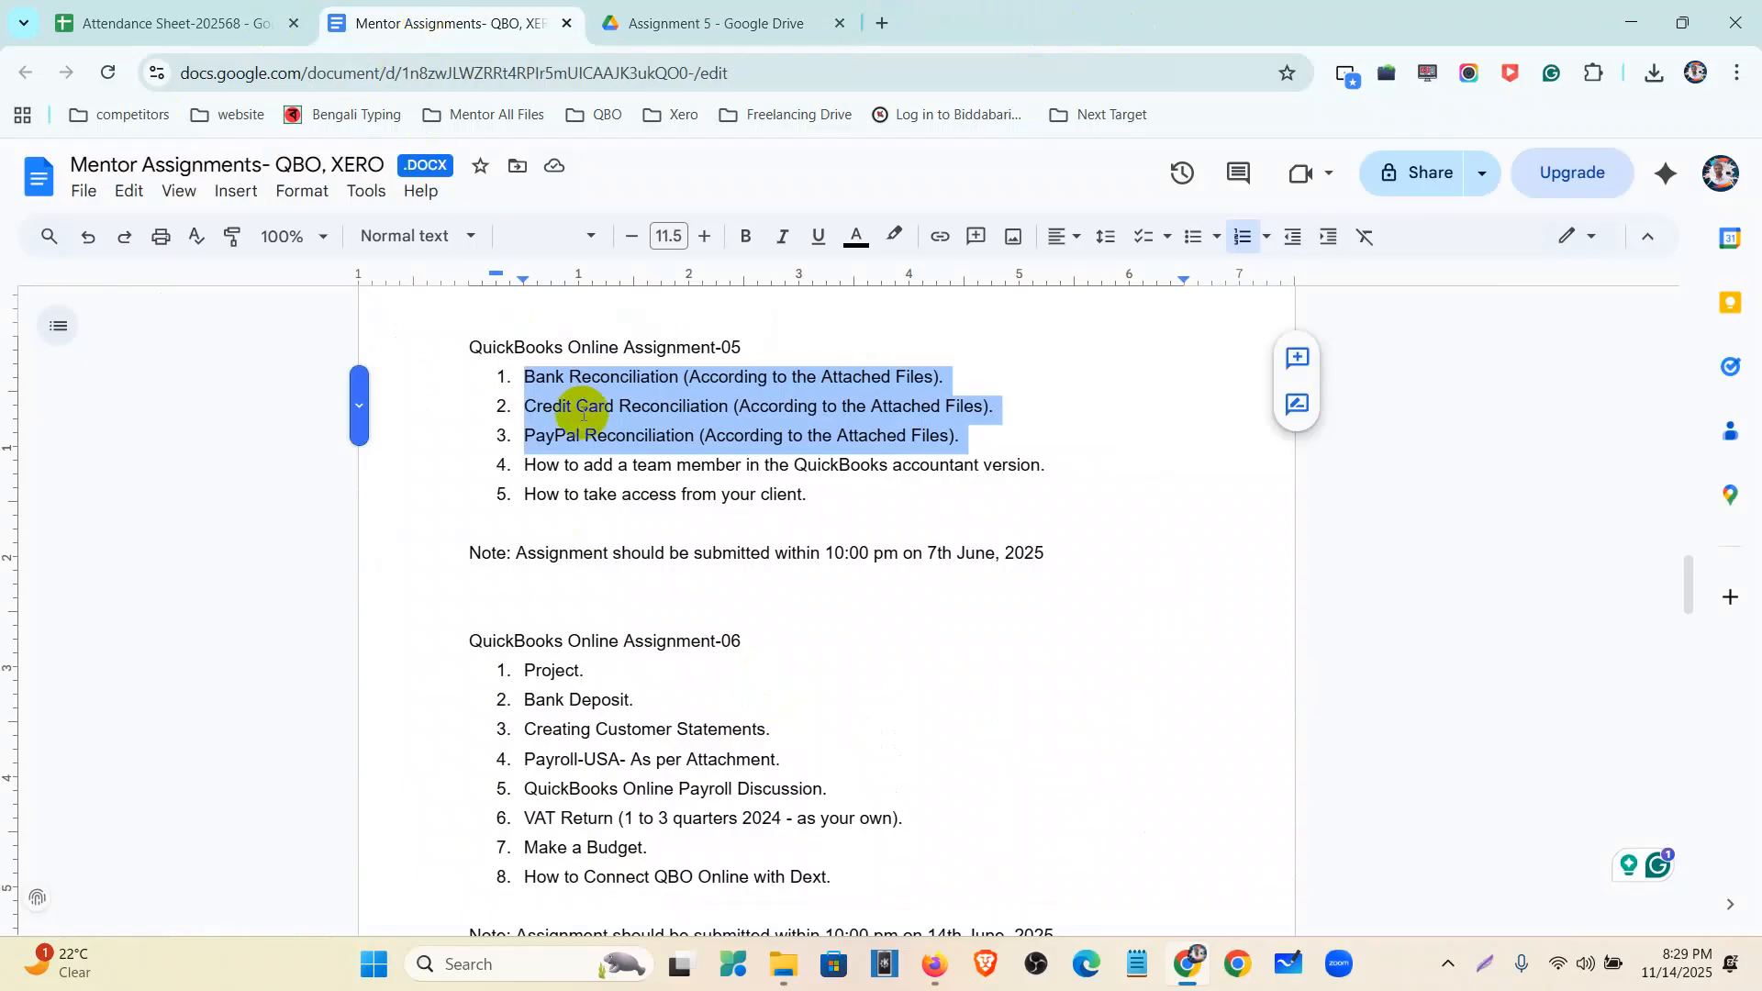
left_click_drag(824, 496, 526, 468)
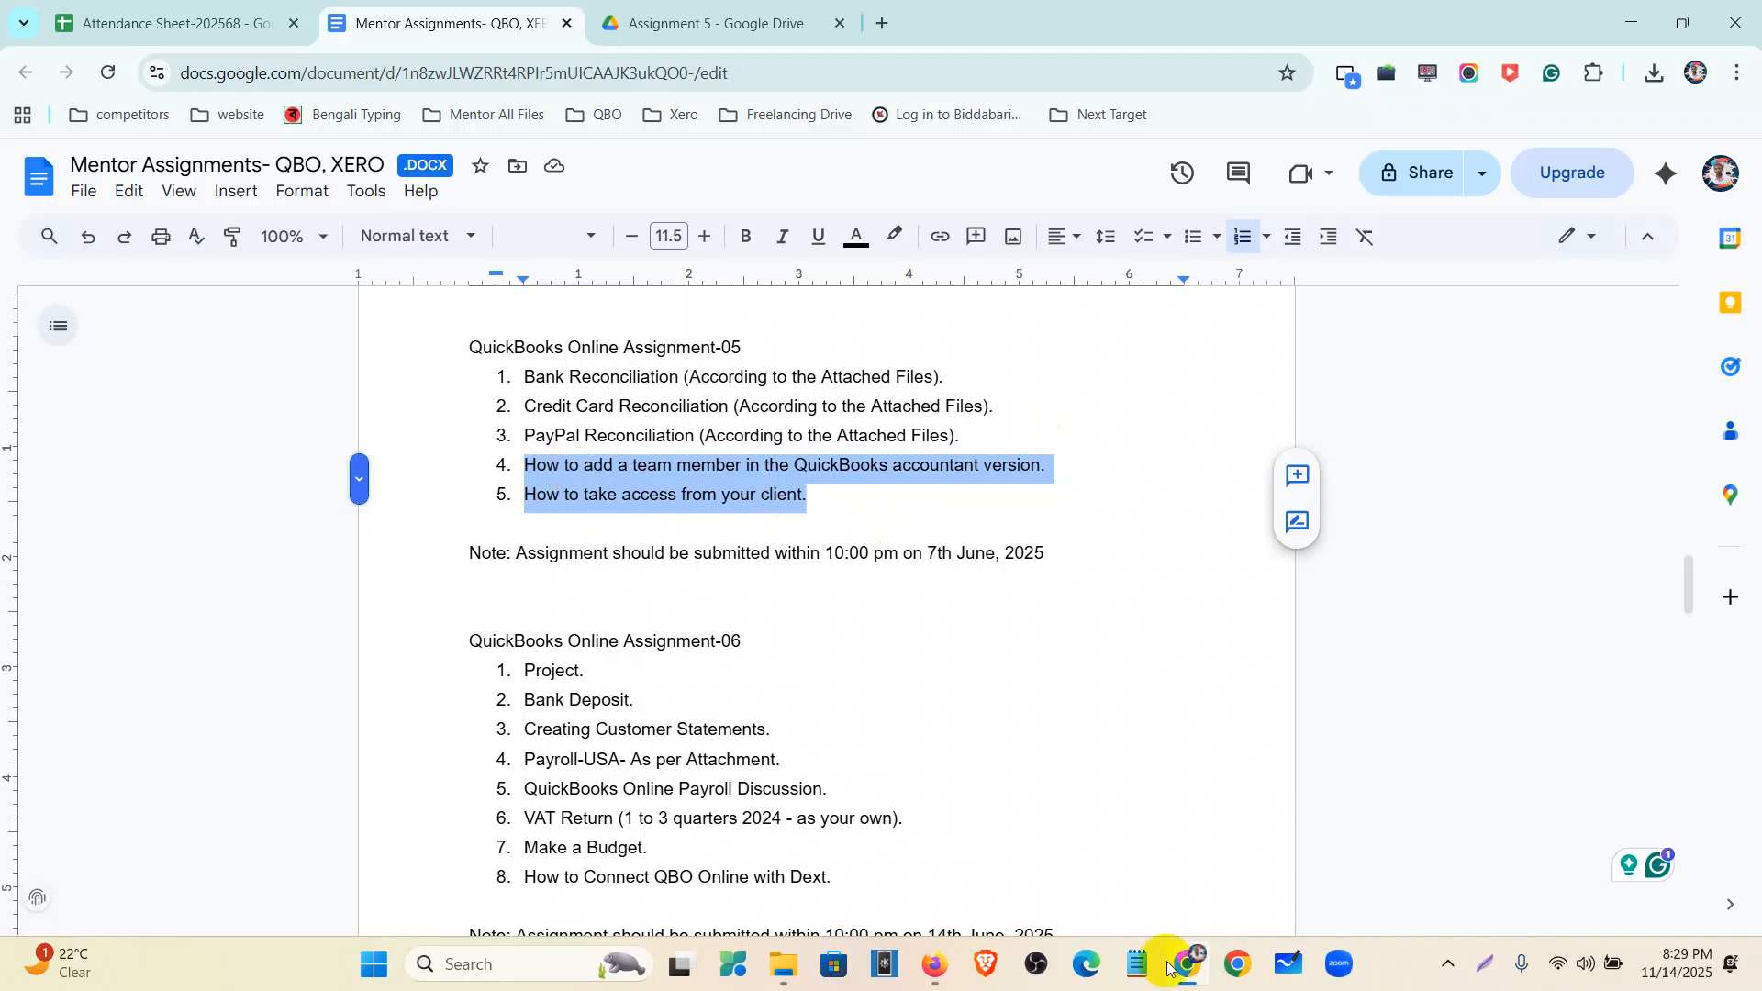
left_click(935, 969)
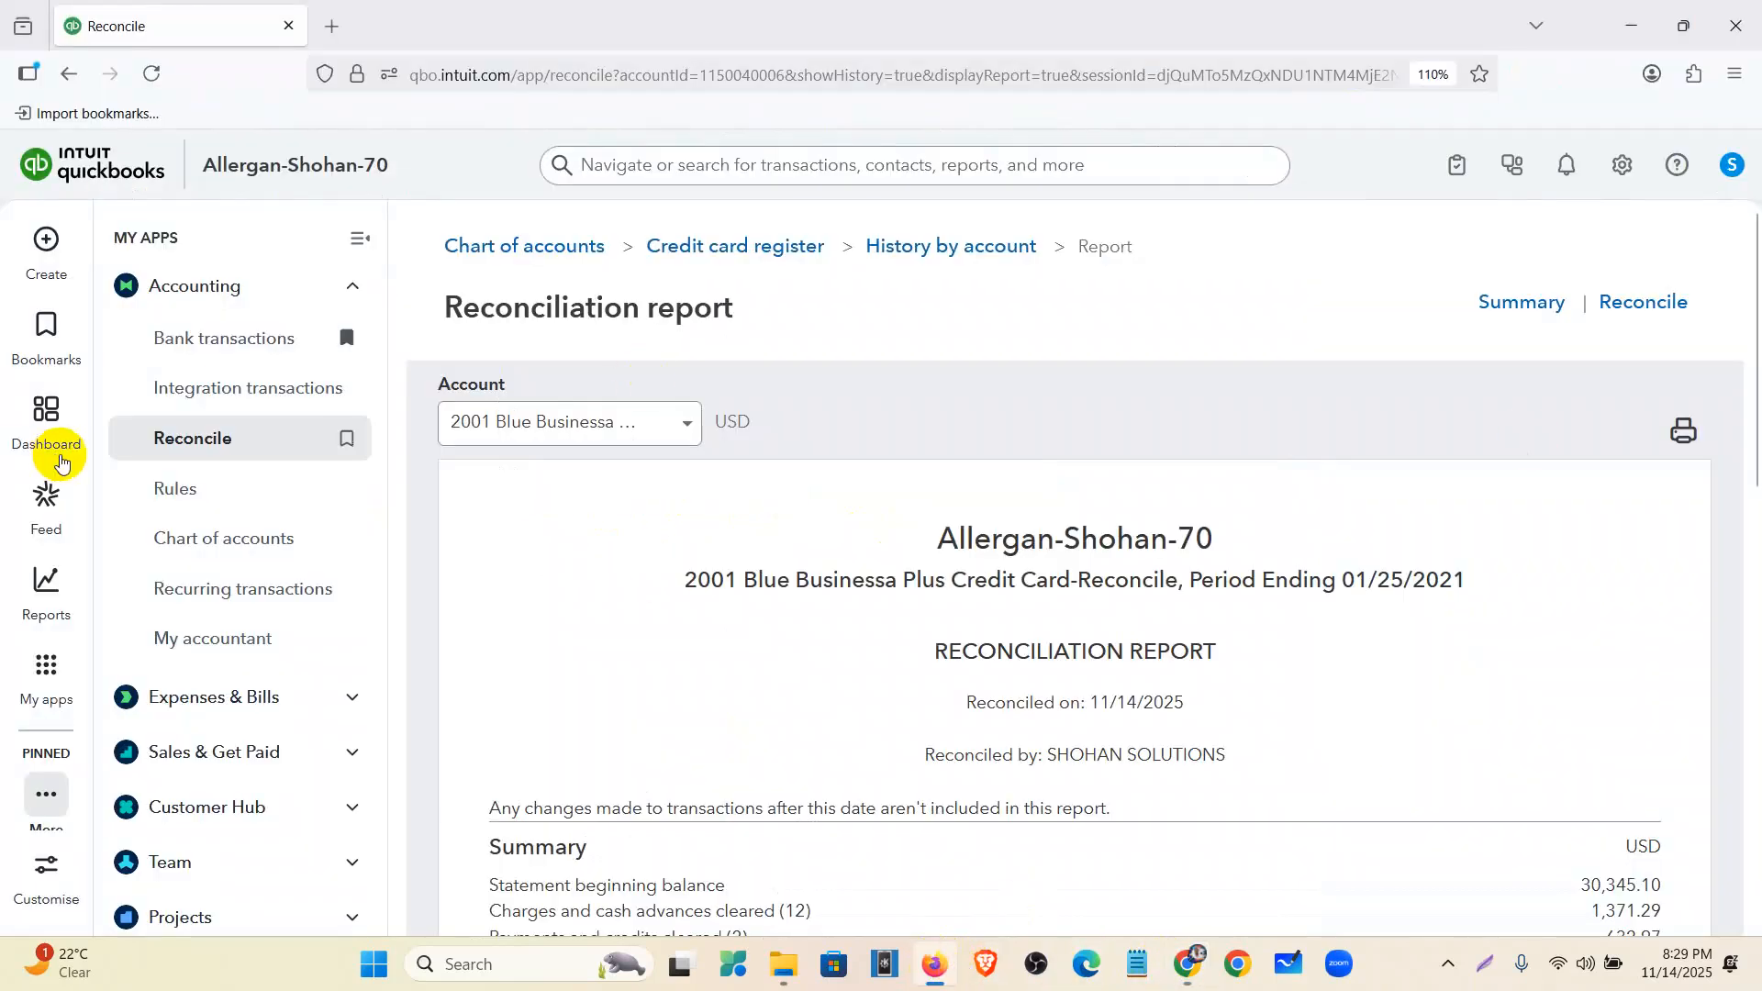
- Go to the Dashboard and dismiss the find-your-apps tour popup
left_click(61, 431)
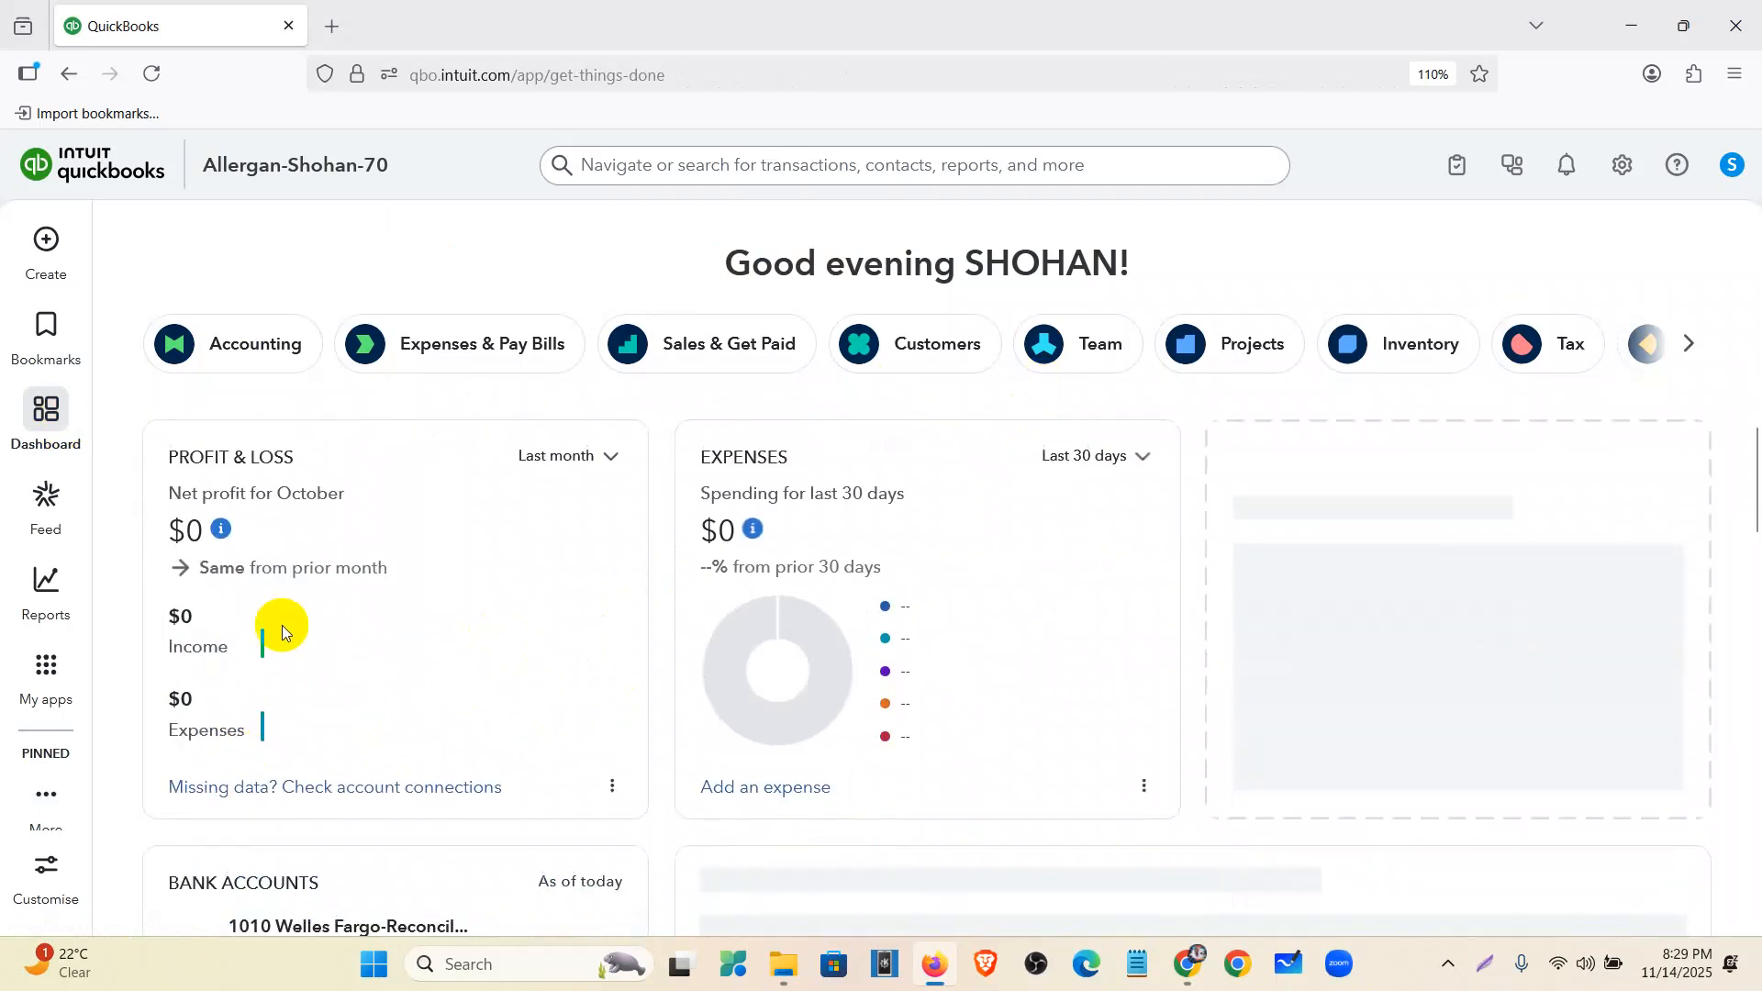
scroll(282, 625, "down", 2)
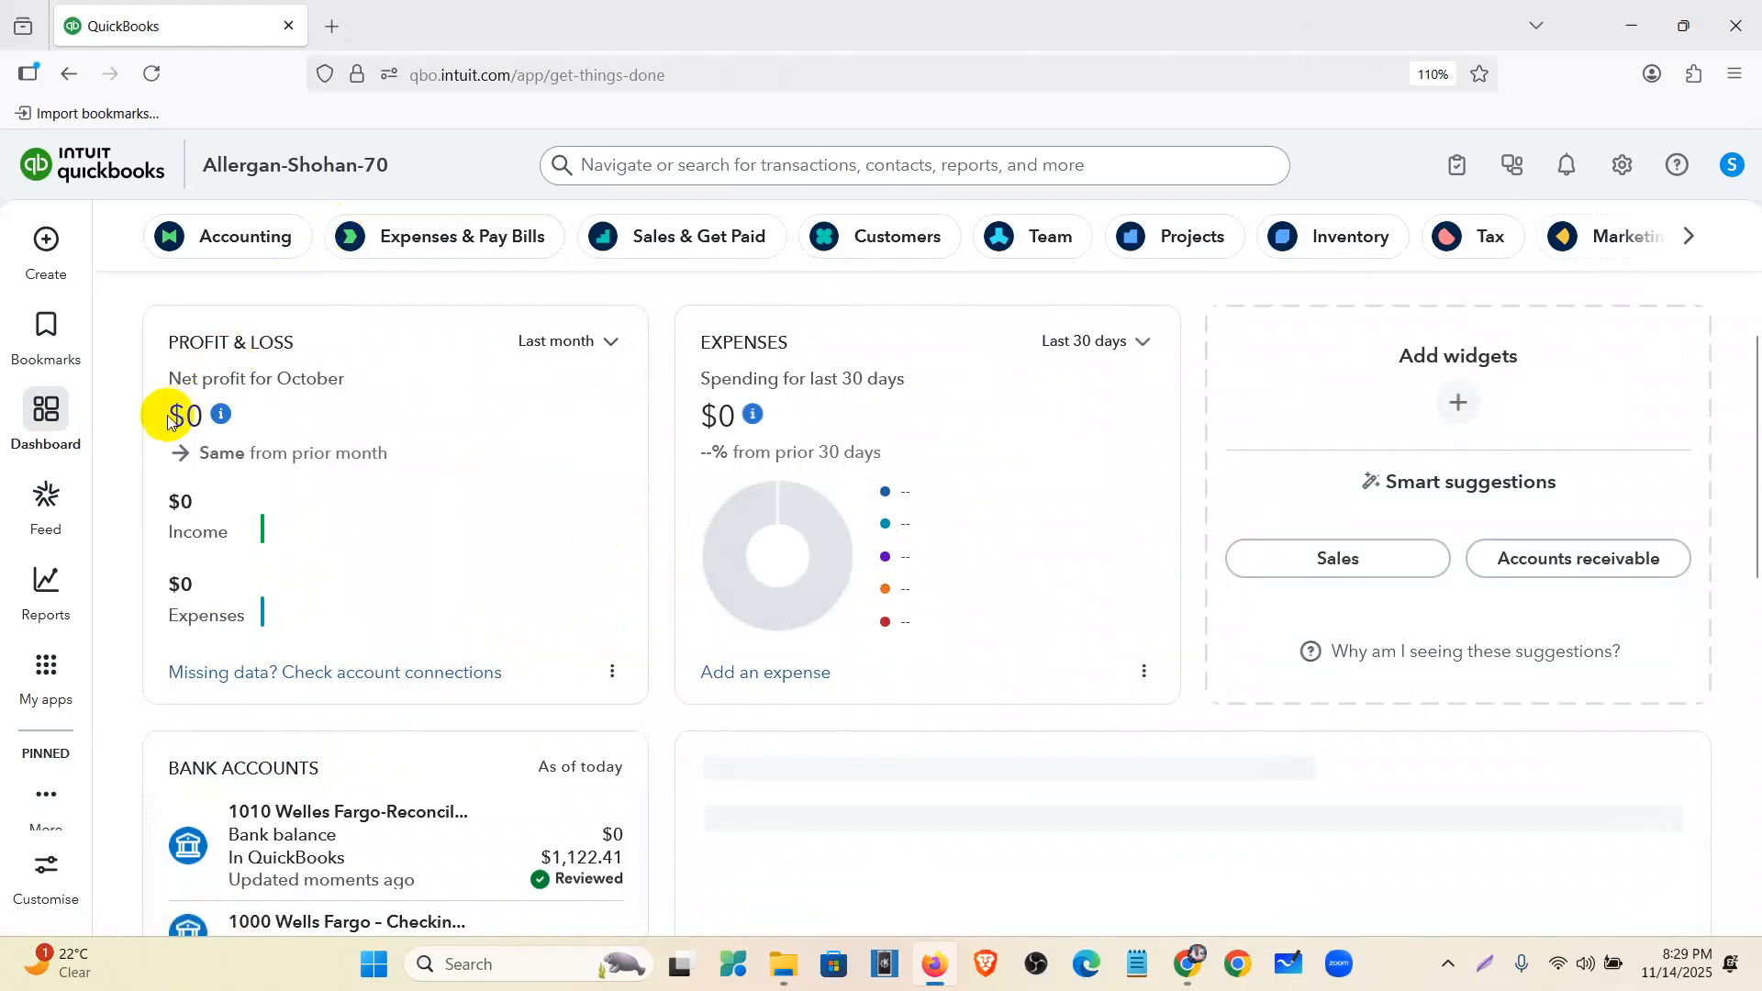
scroll(461, 545, "up", 2)
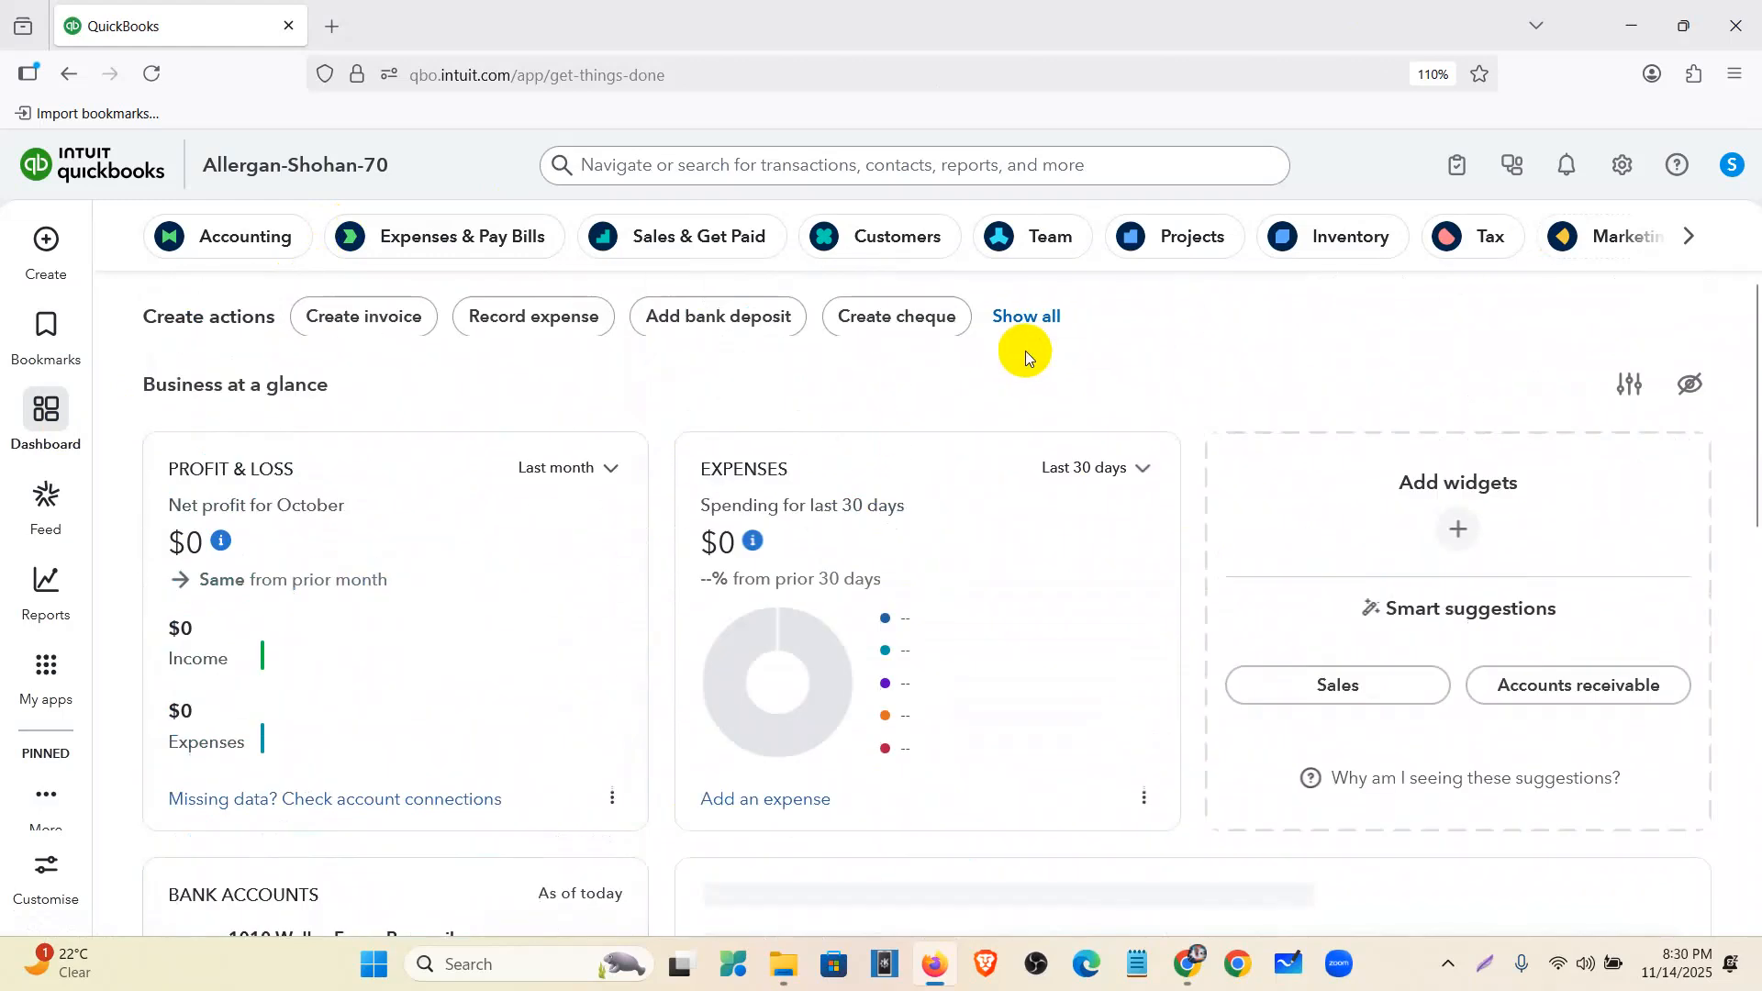
scroll(1028, 353, "up", 1)
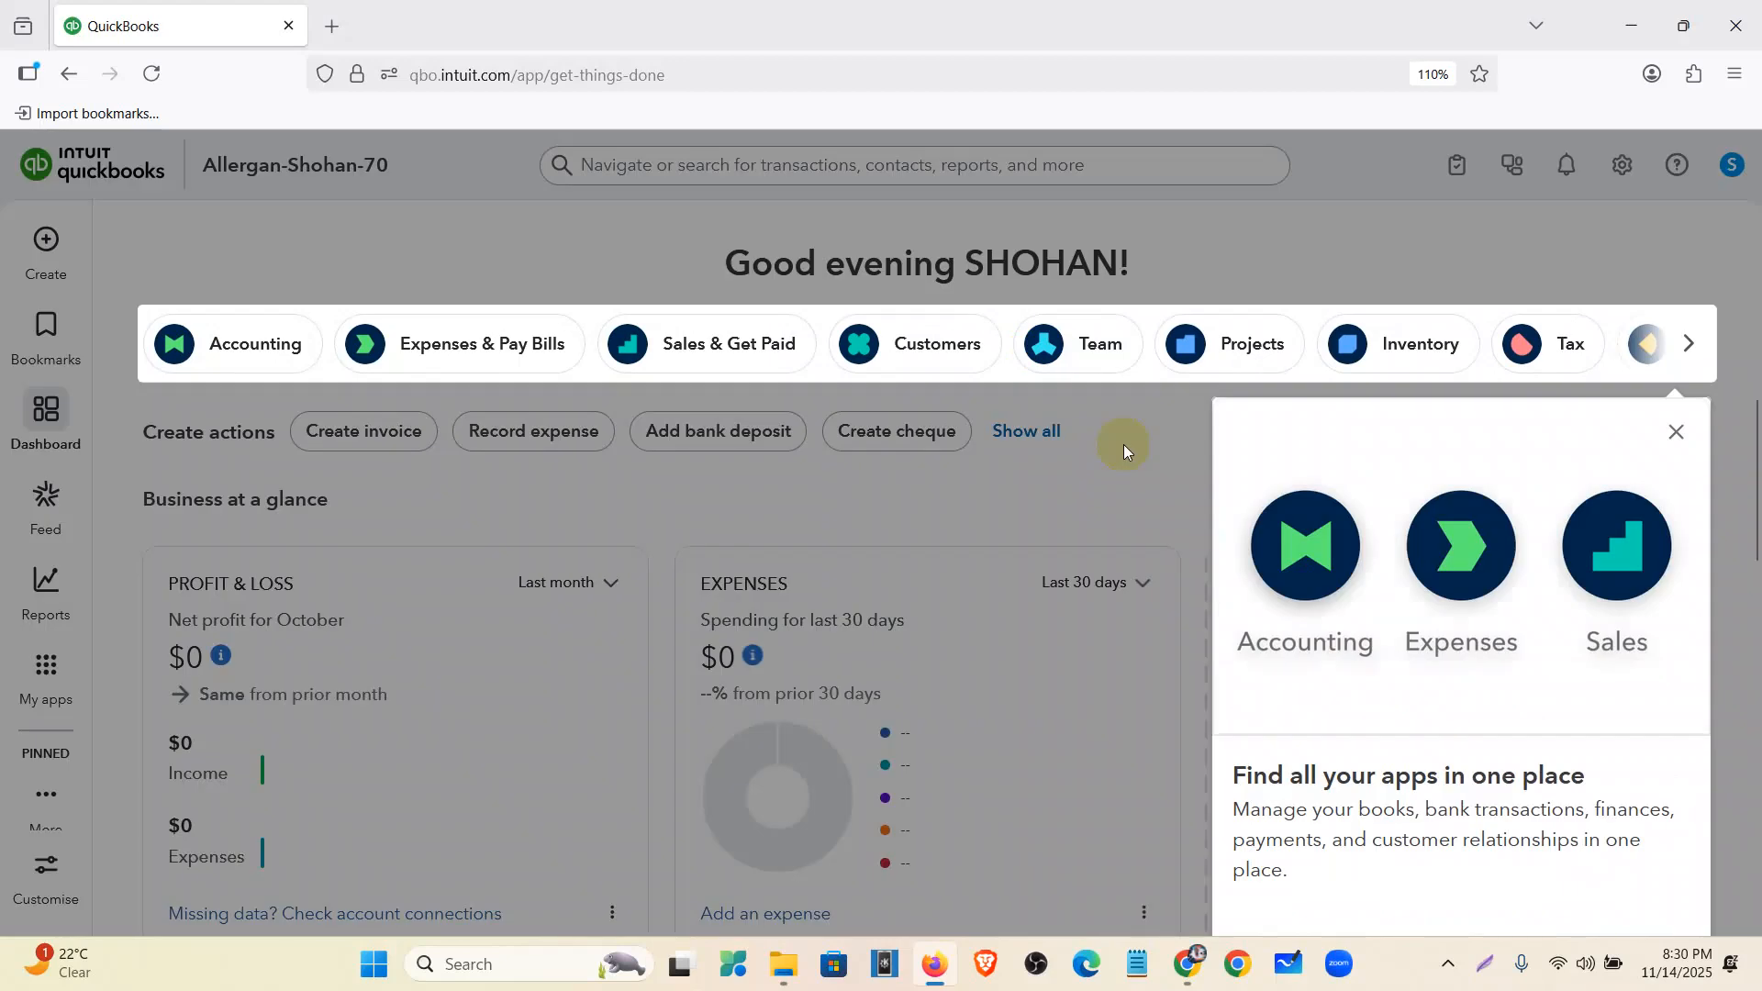
left_click(1676, 432)
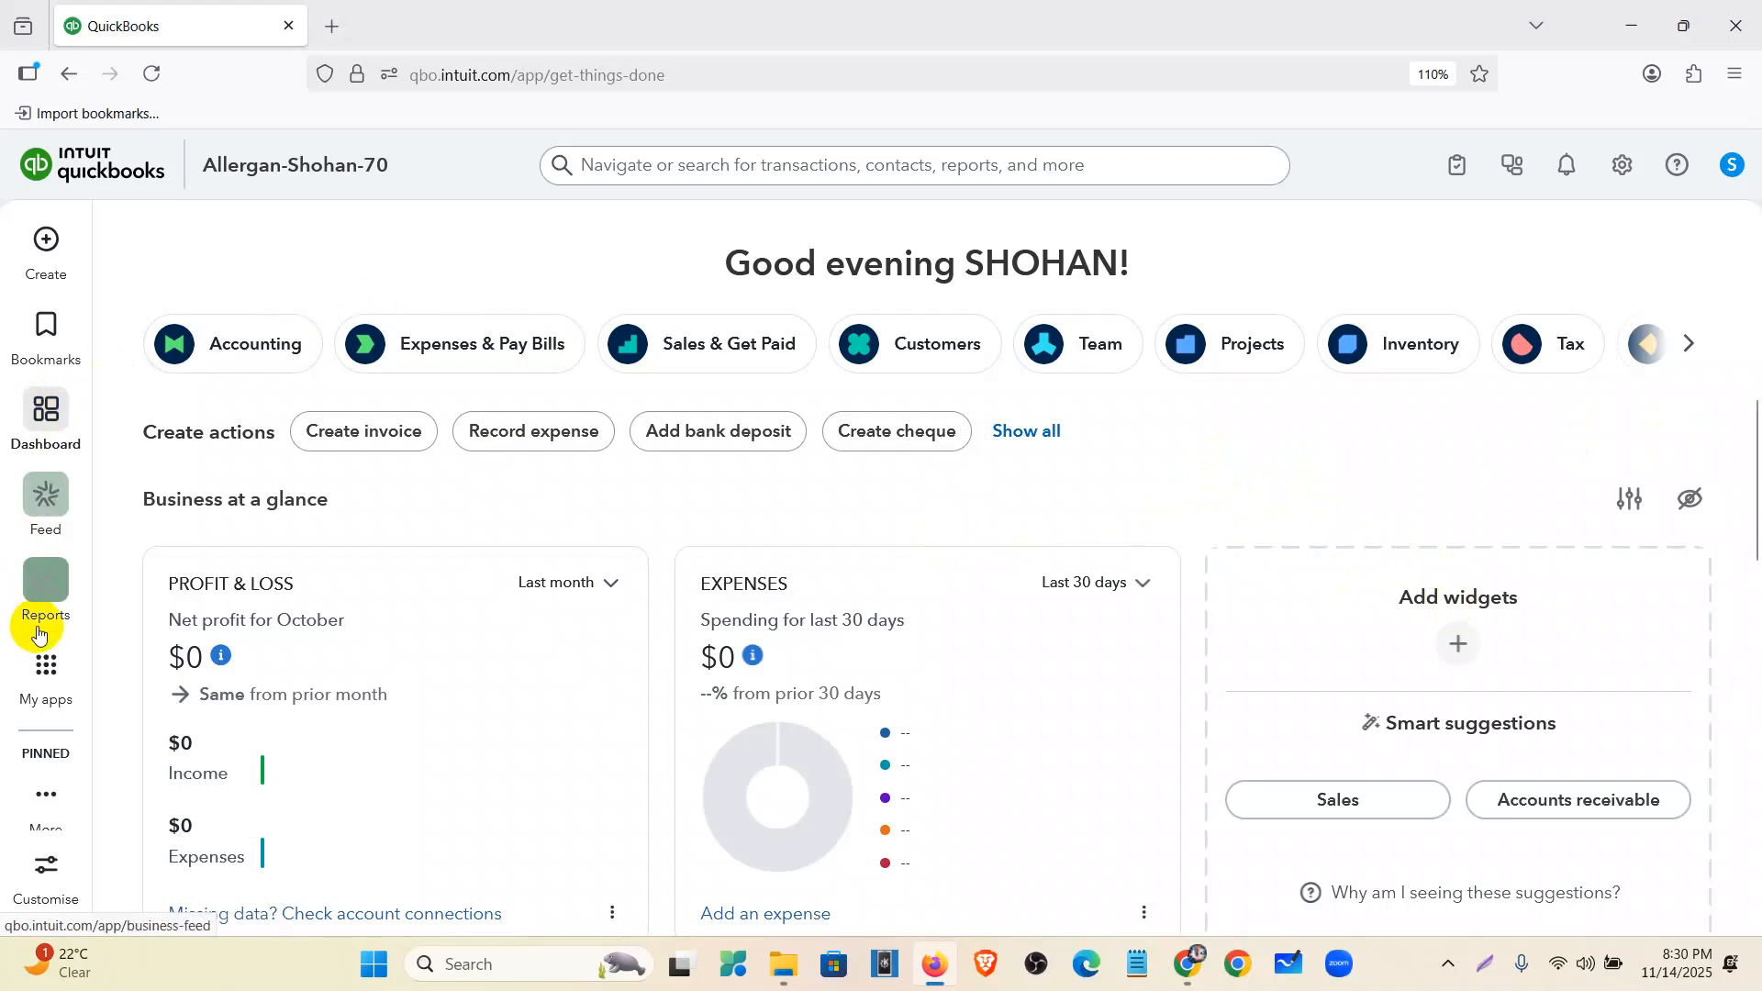
- Open My apps > Accounting > My accountant
mouse_move(43, 695)
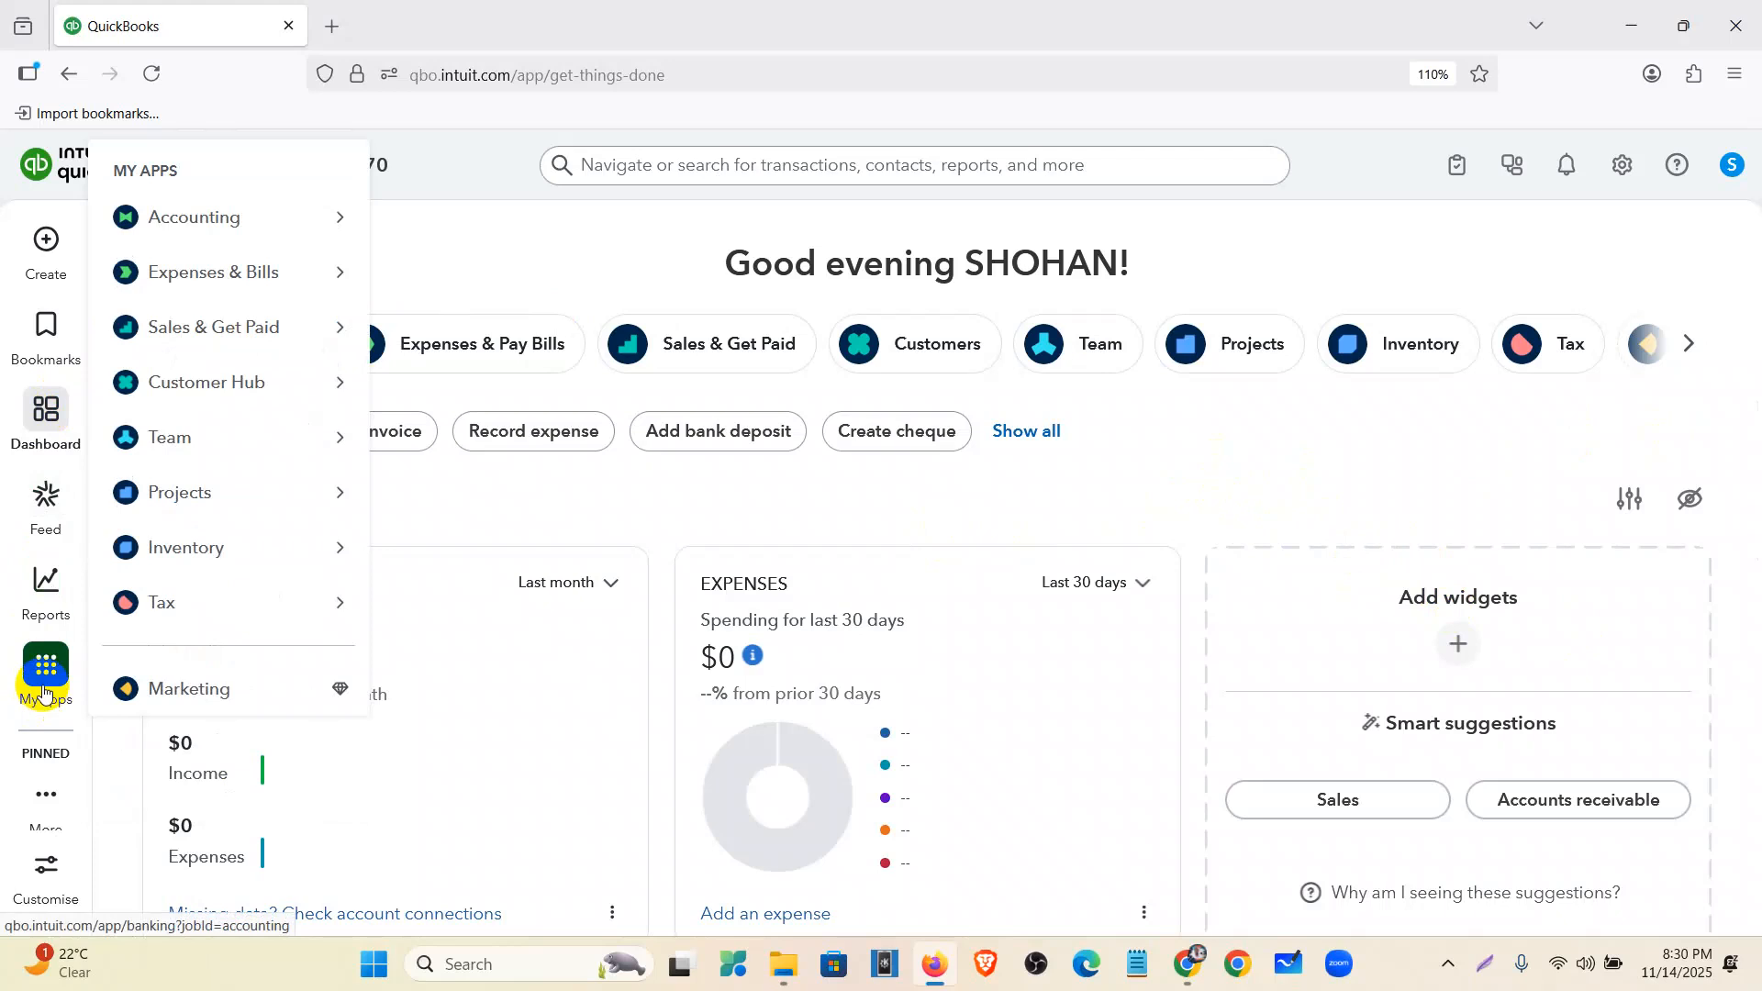
mouse_move(240, 221)
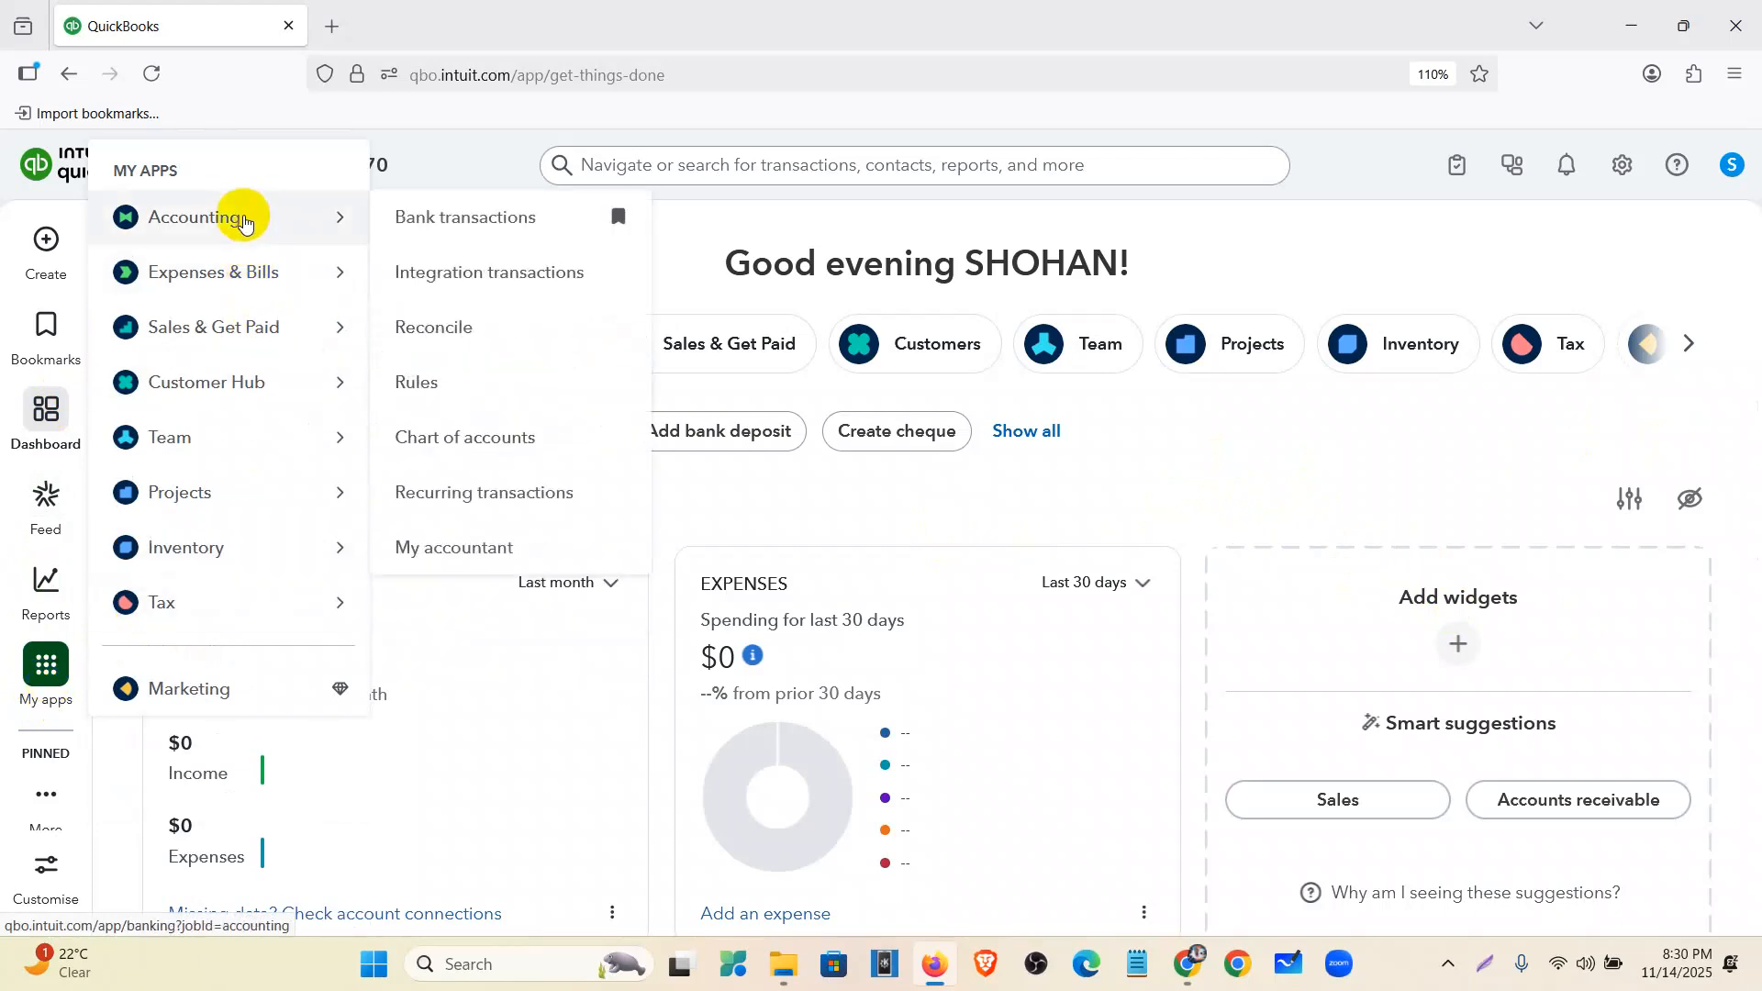
left_click(494, 547)
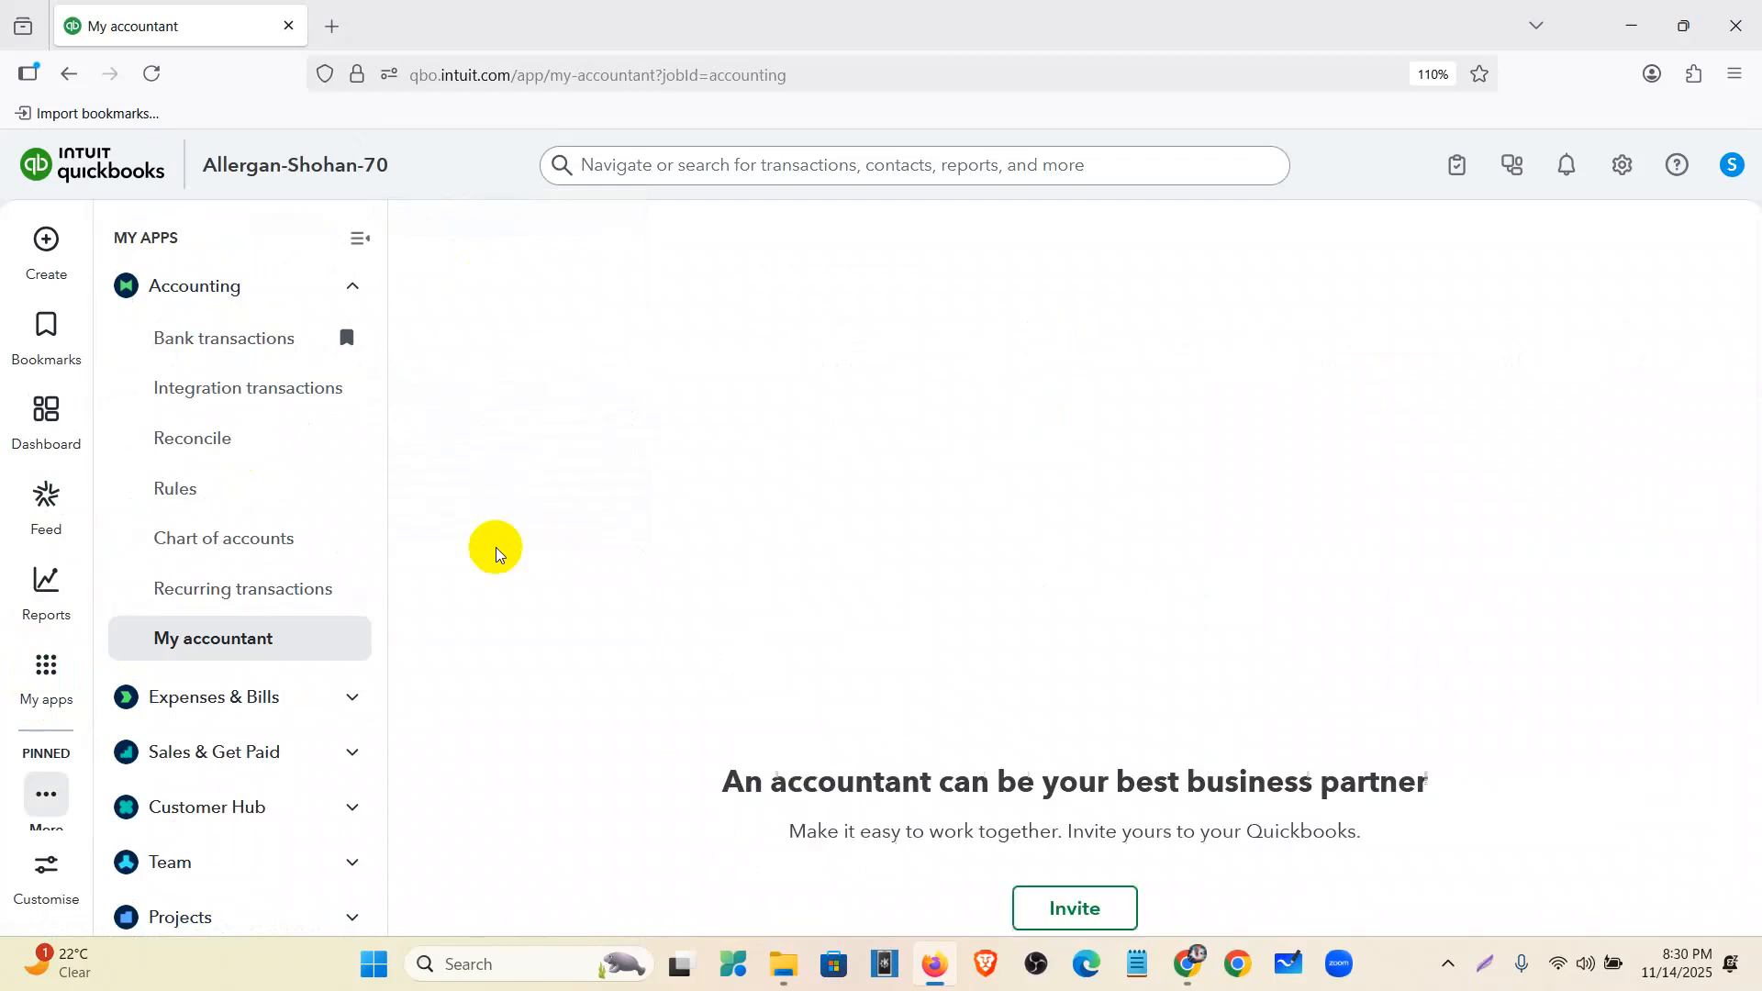
- Look over the accountant invite form and its email field, then return to the Dashboard
scroll(848, 650, "down", 3)
left_click(847, 610)
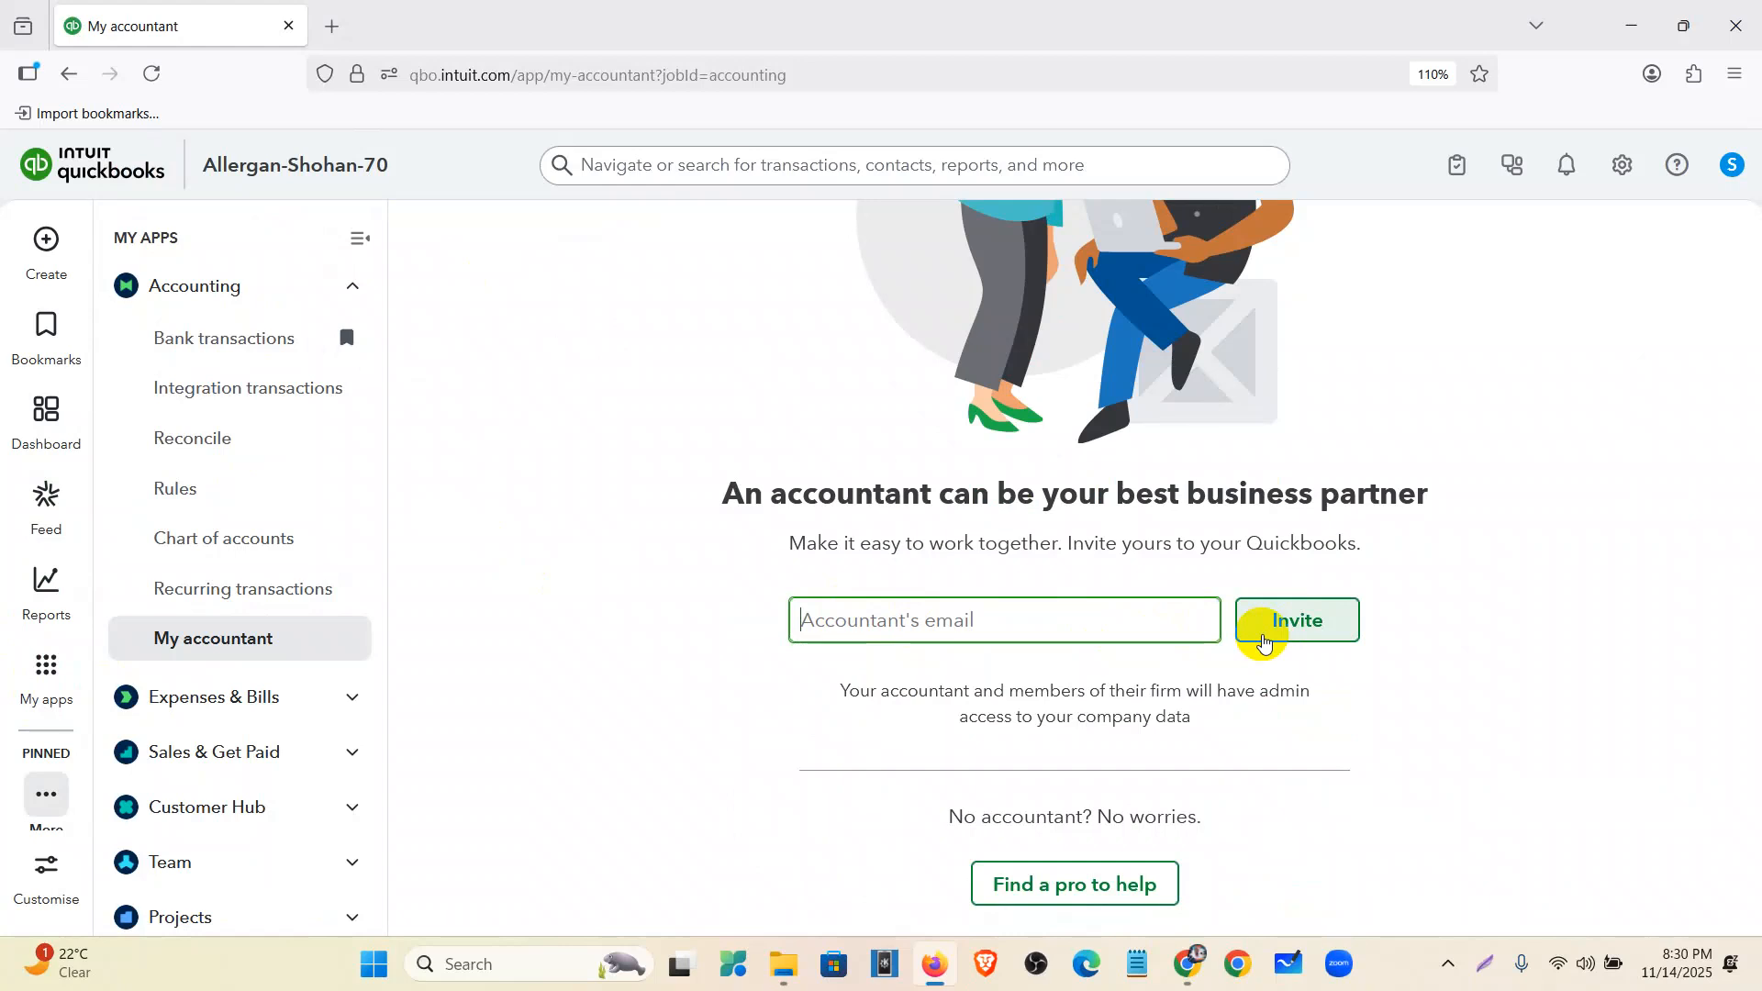
scroll(1265, 642, "up", 3)
left_click_drag(829, 781, 932, 783)
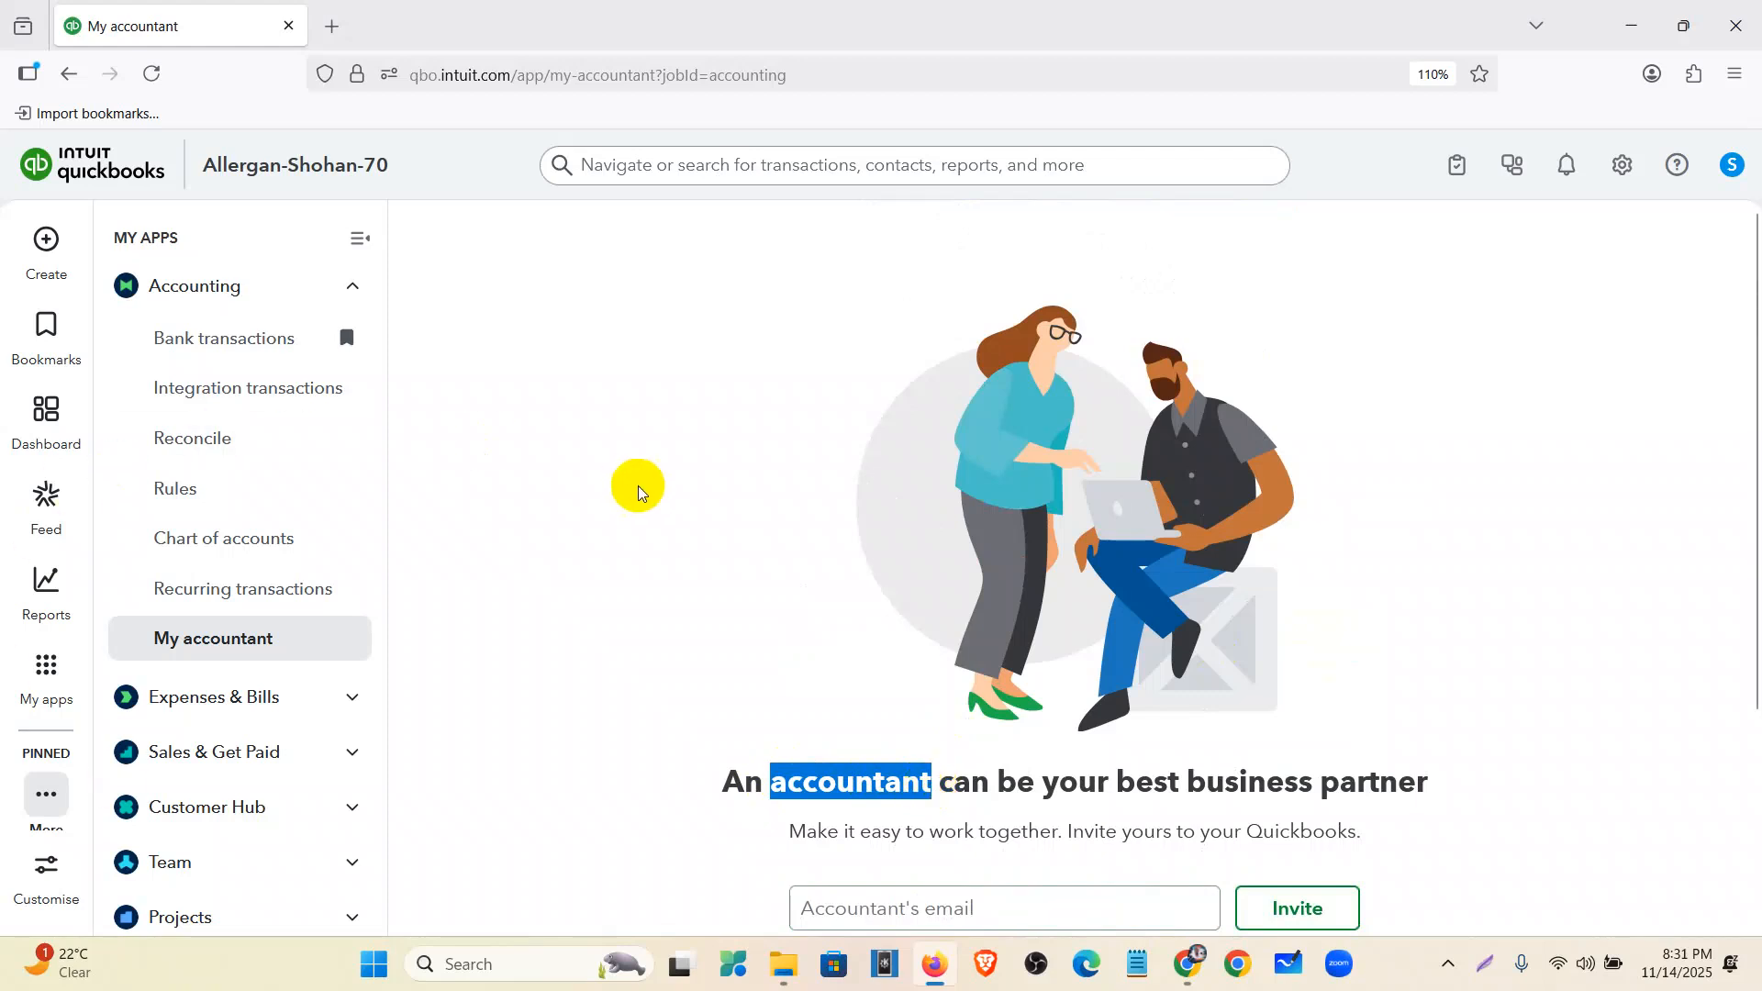
scroll(643, 500, "down", 2)
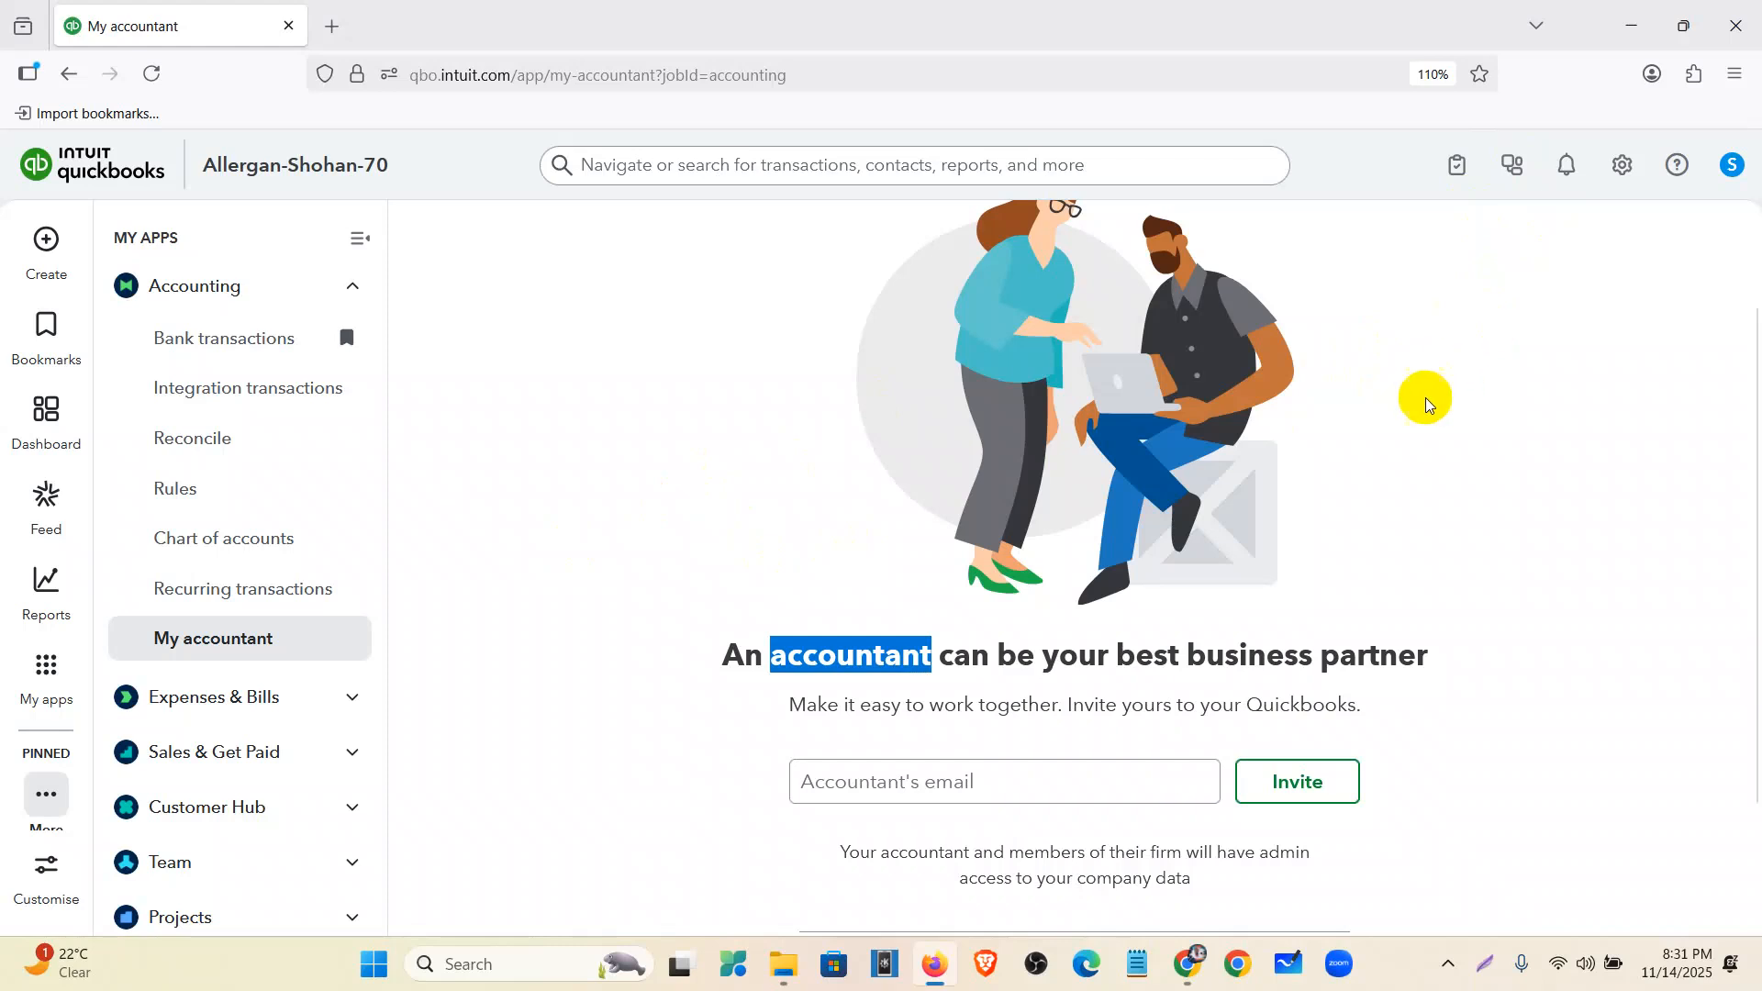
left_click(882, 776)
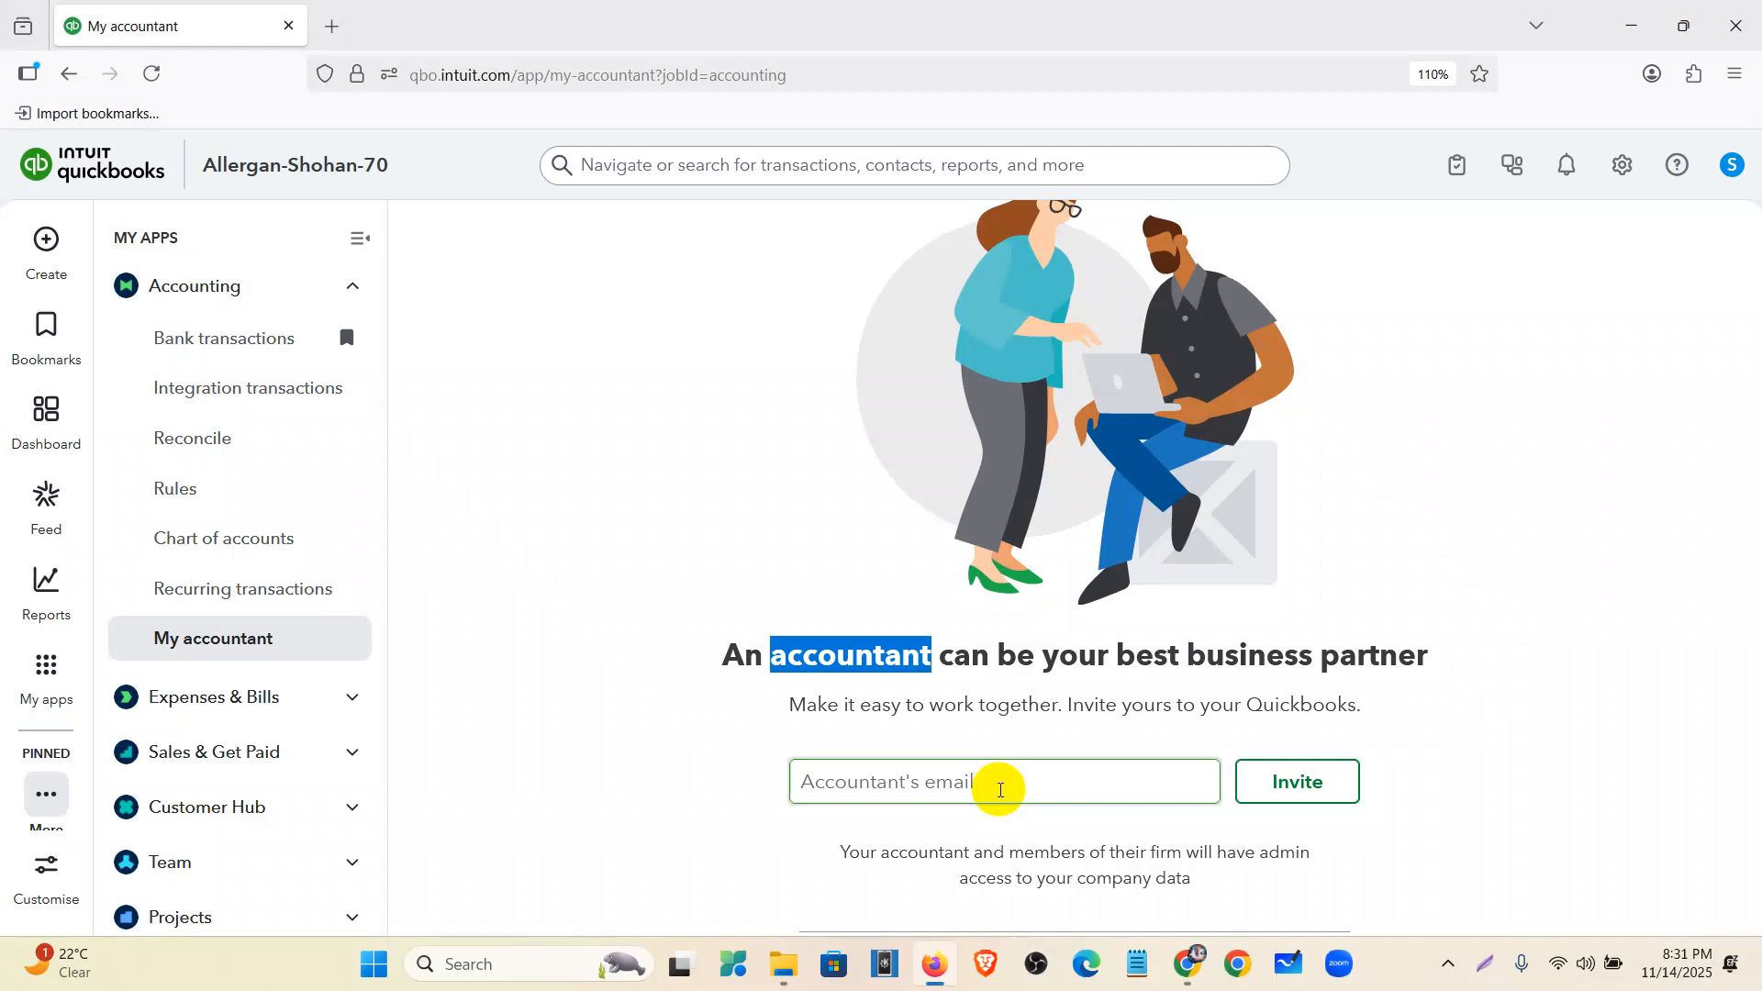
left_click(737, 677)
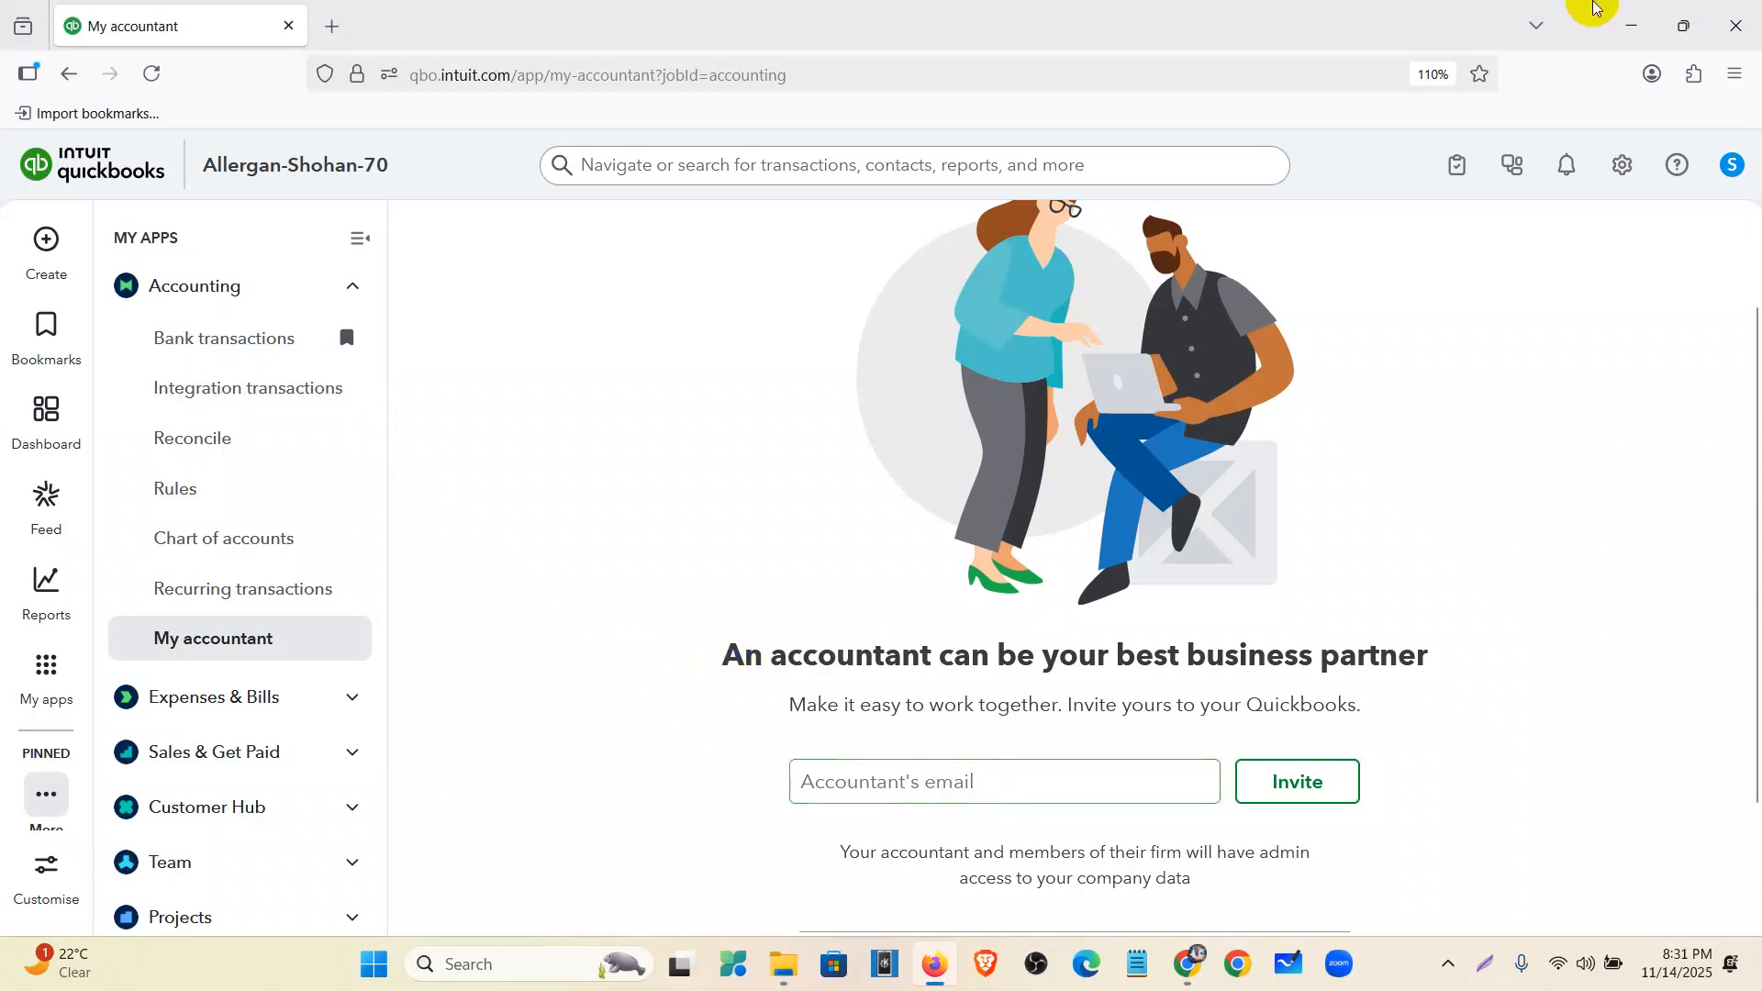
left_click(50, 413)
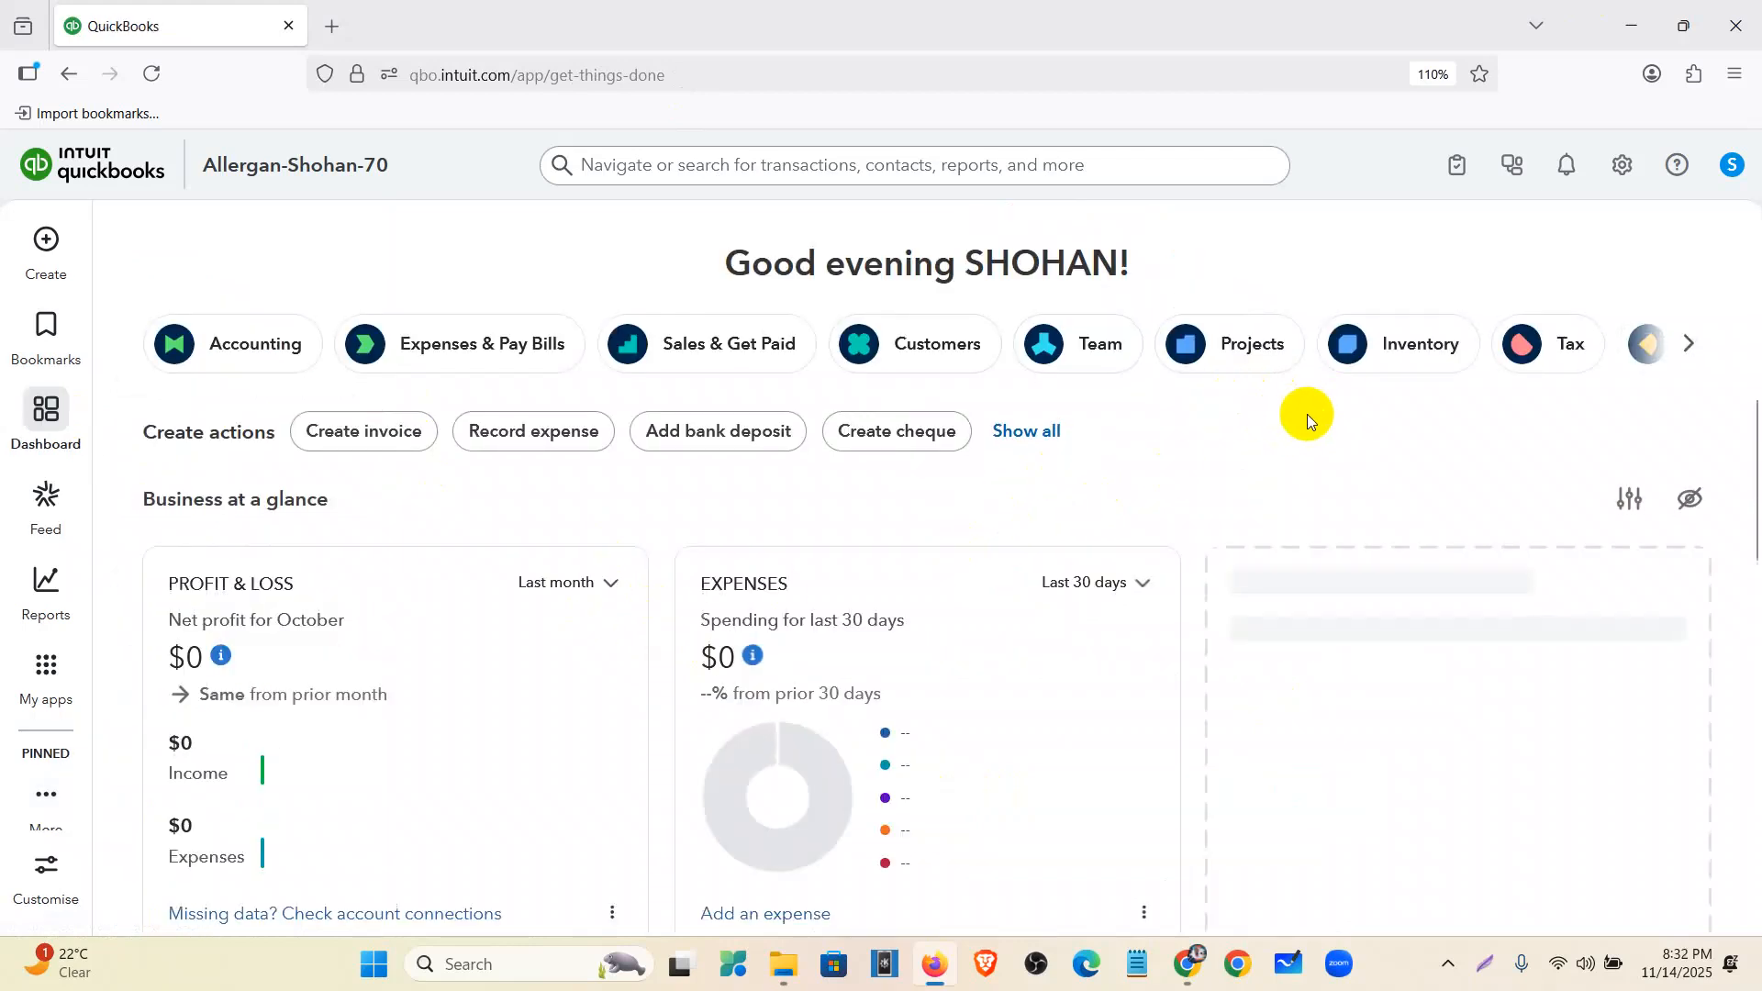
- Use the gear menu's Switch company to open the QuickBooks Accountant practice company
left_click(1623, 170)
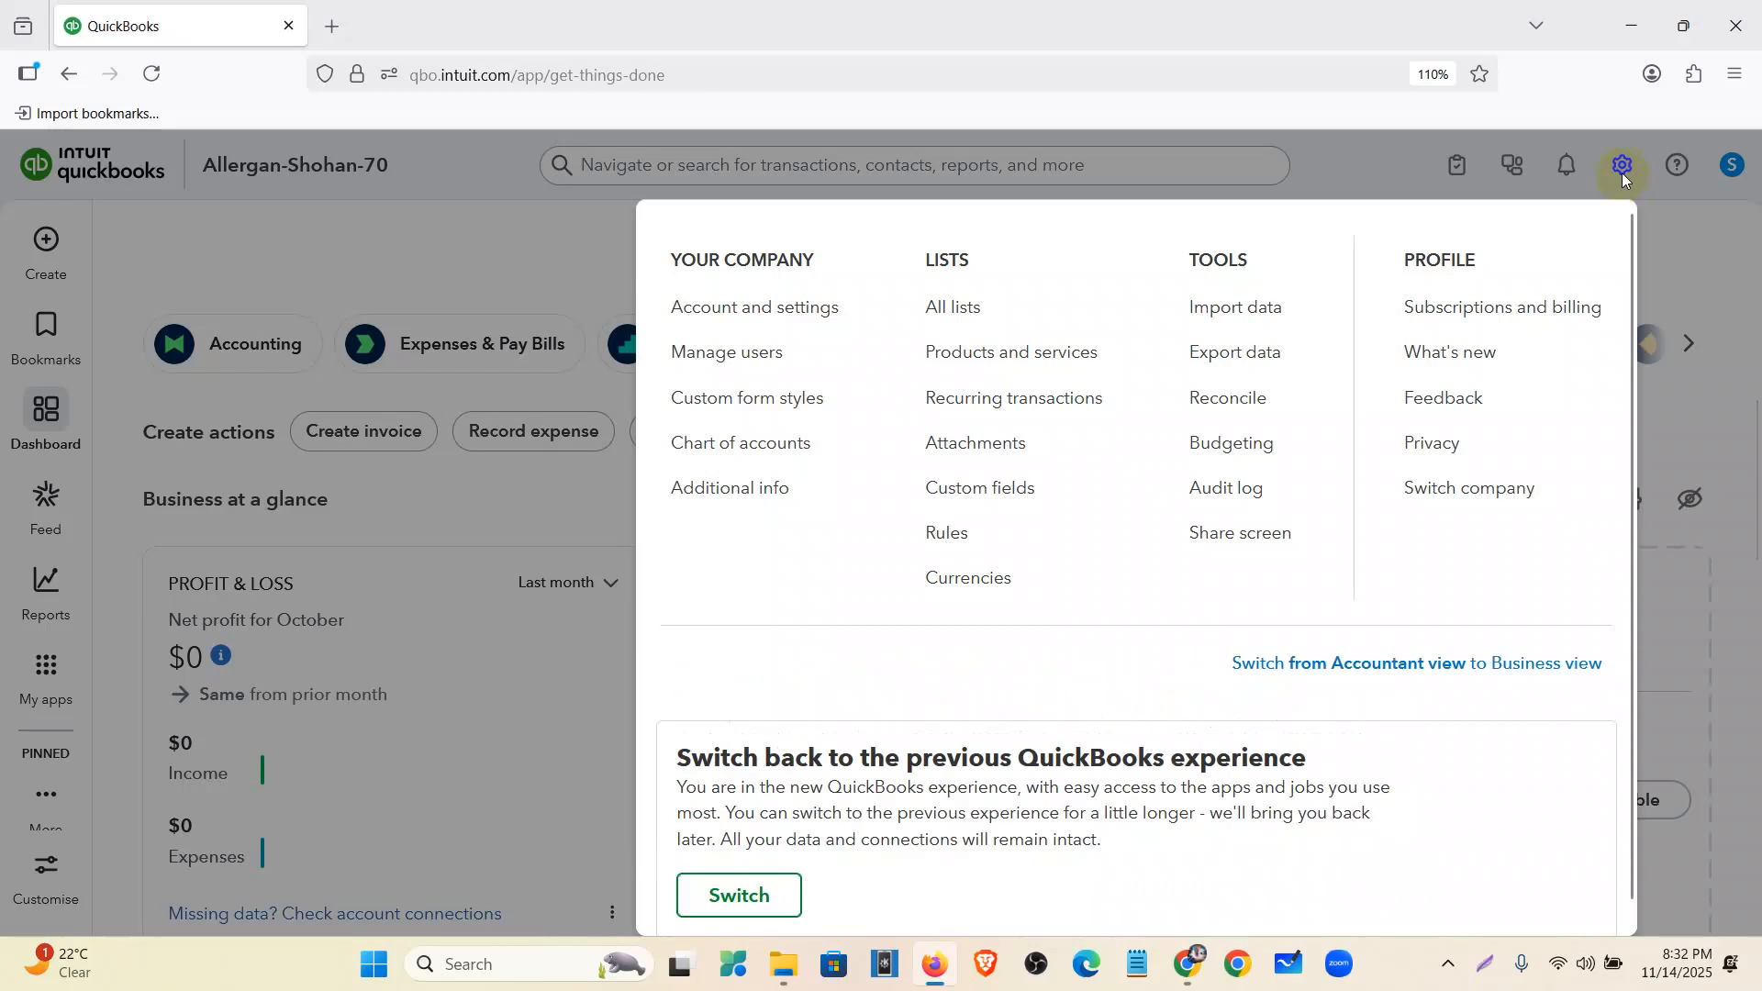
left_click(1454, 491)
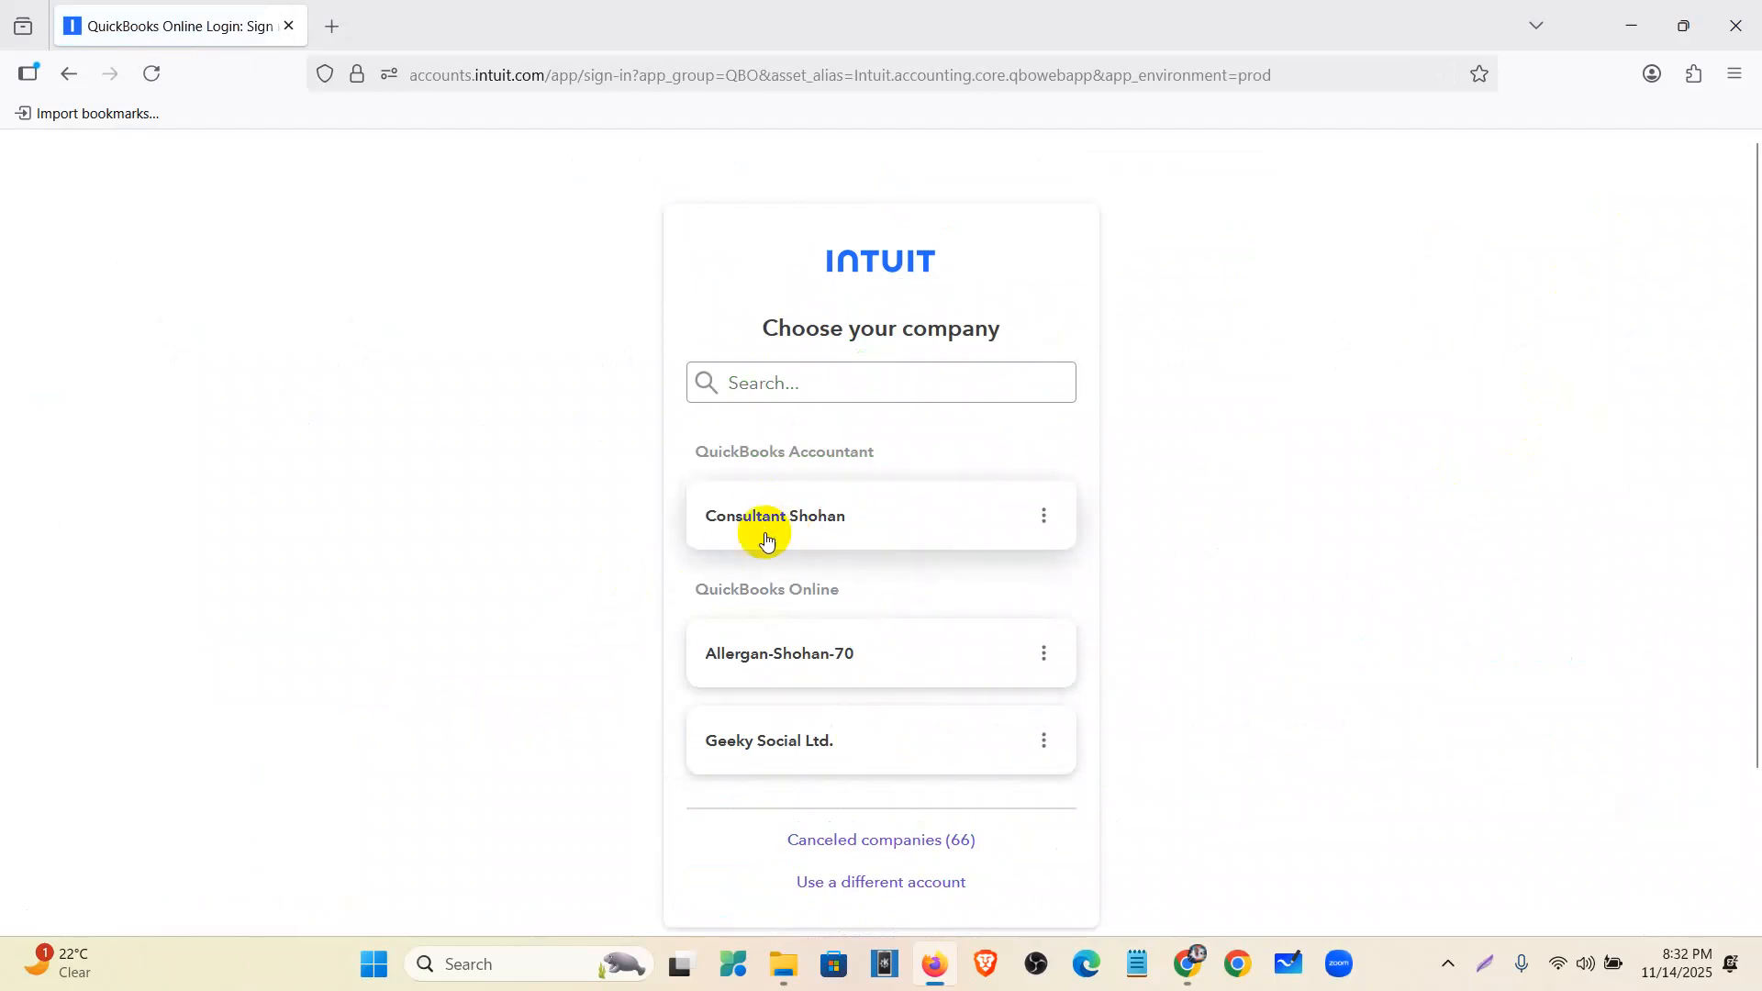
left_click(804, 516)
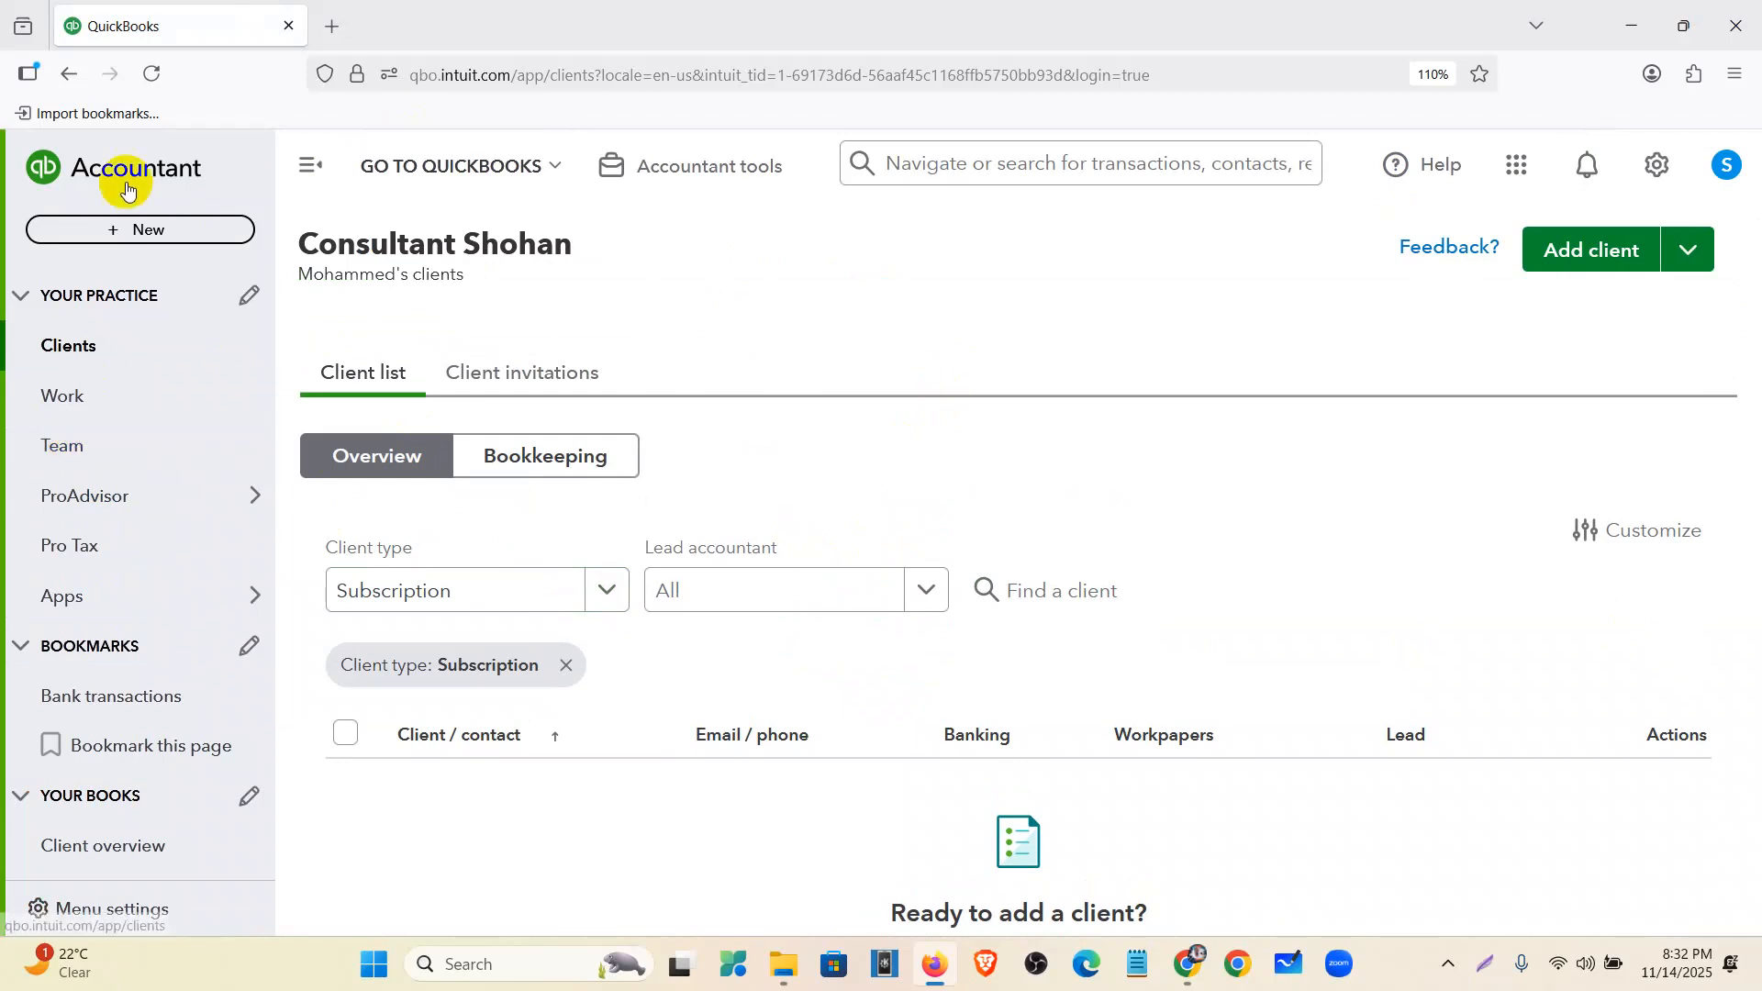
- Open the Team page and view its Roles and Certifications tabs
left_click(128, 461)
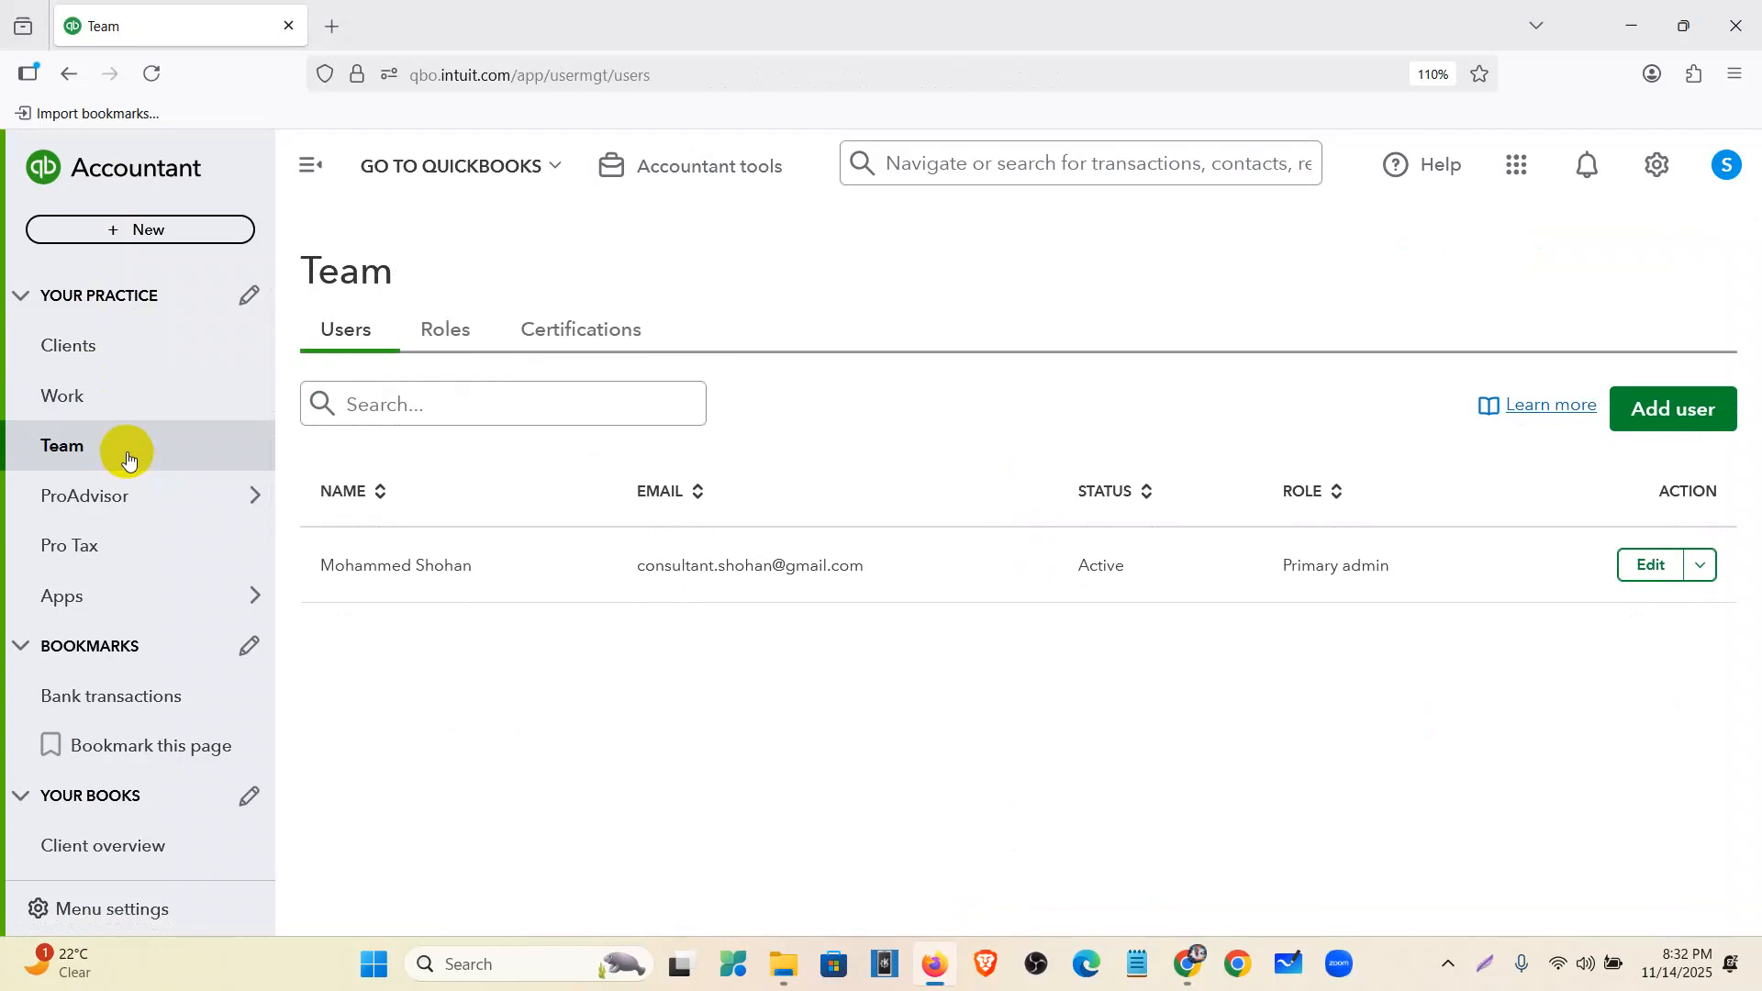
left_click(462, 339)
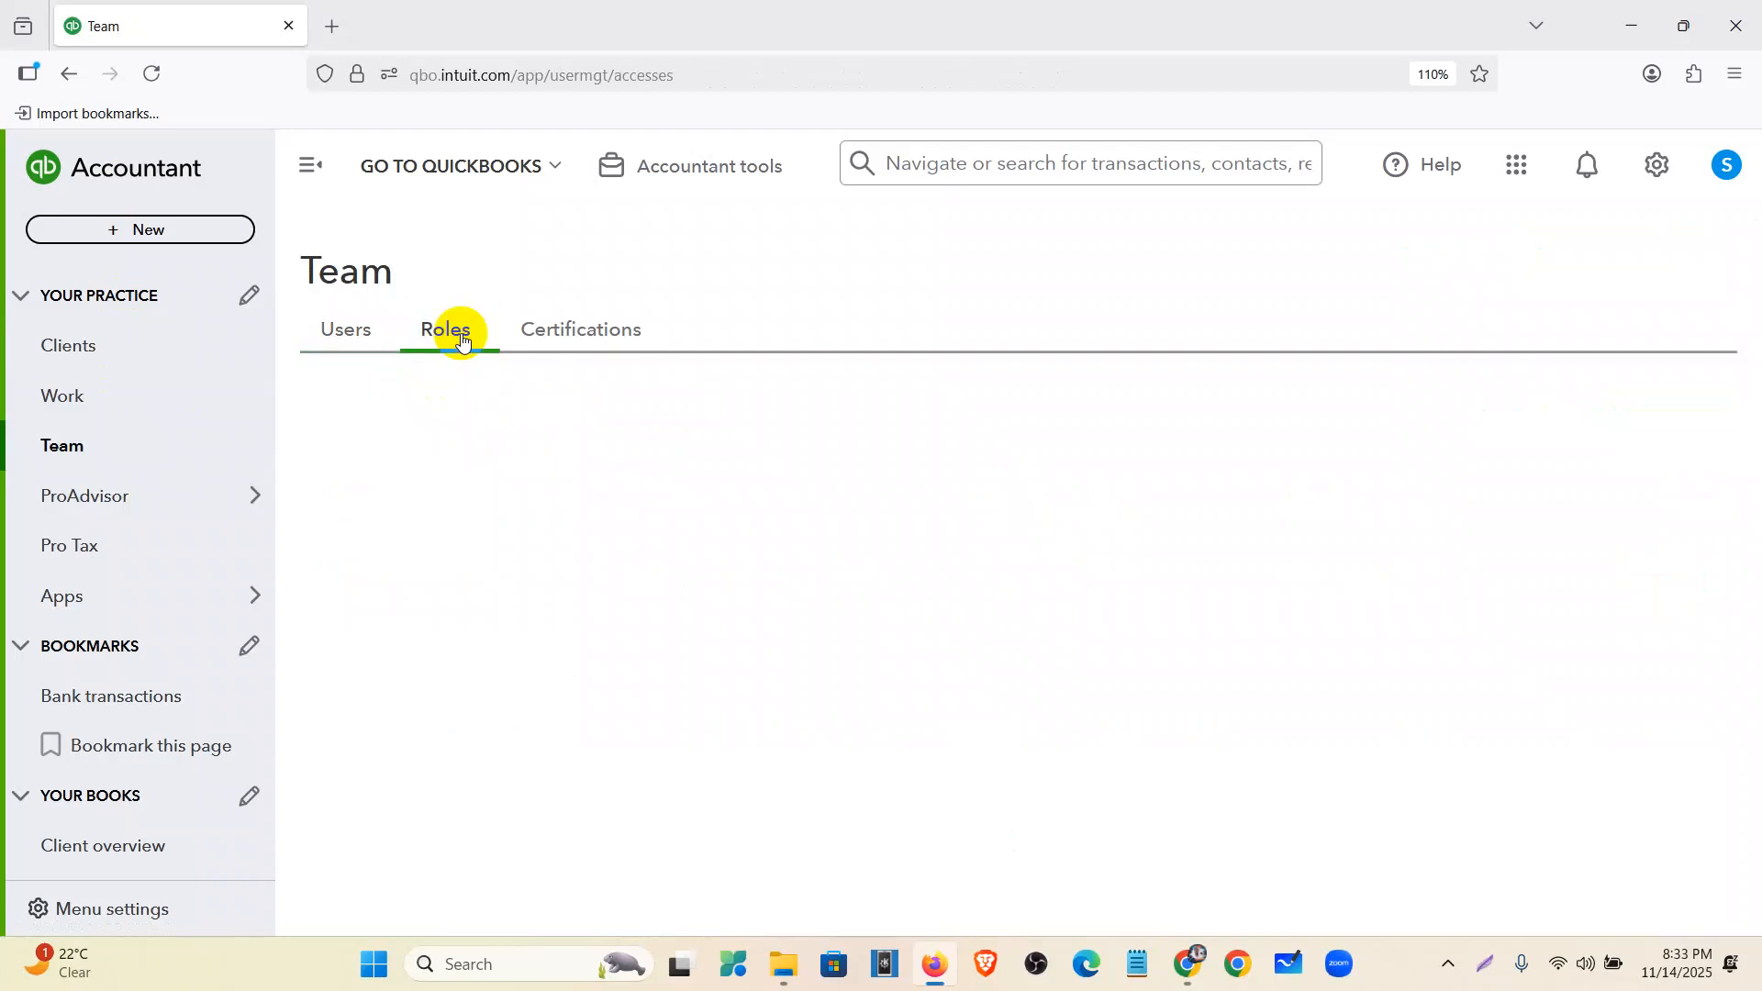
left_click(587, 347)
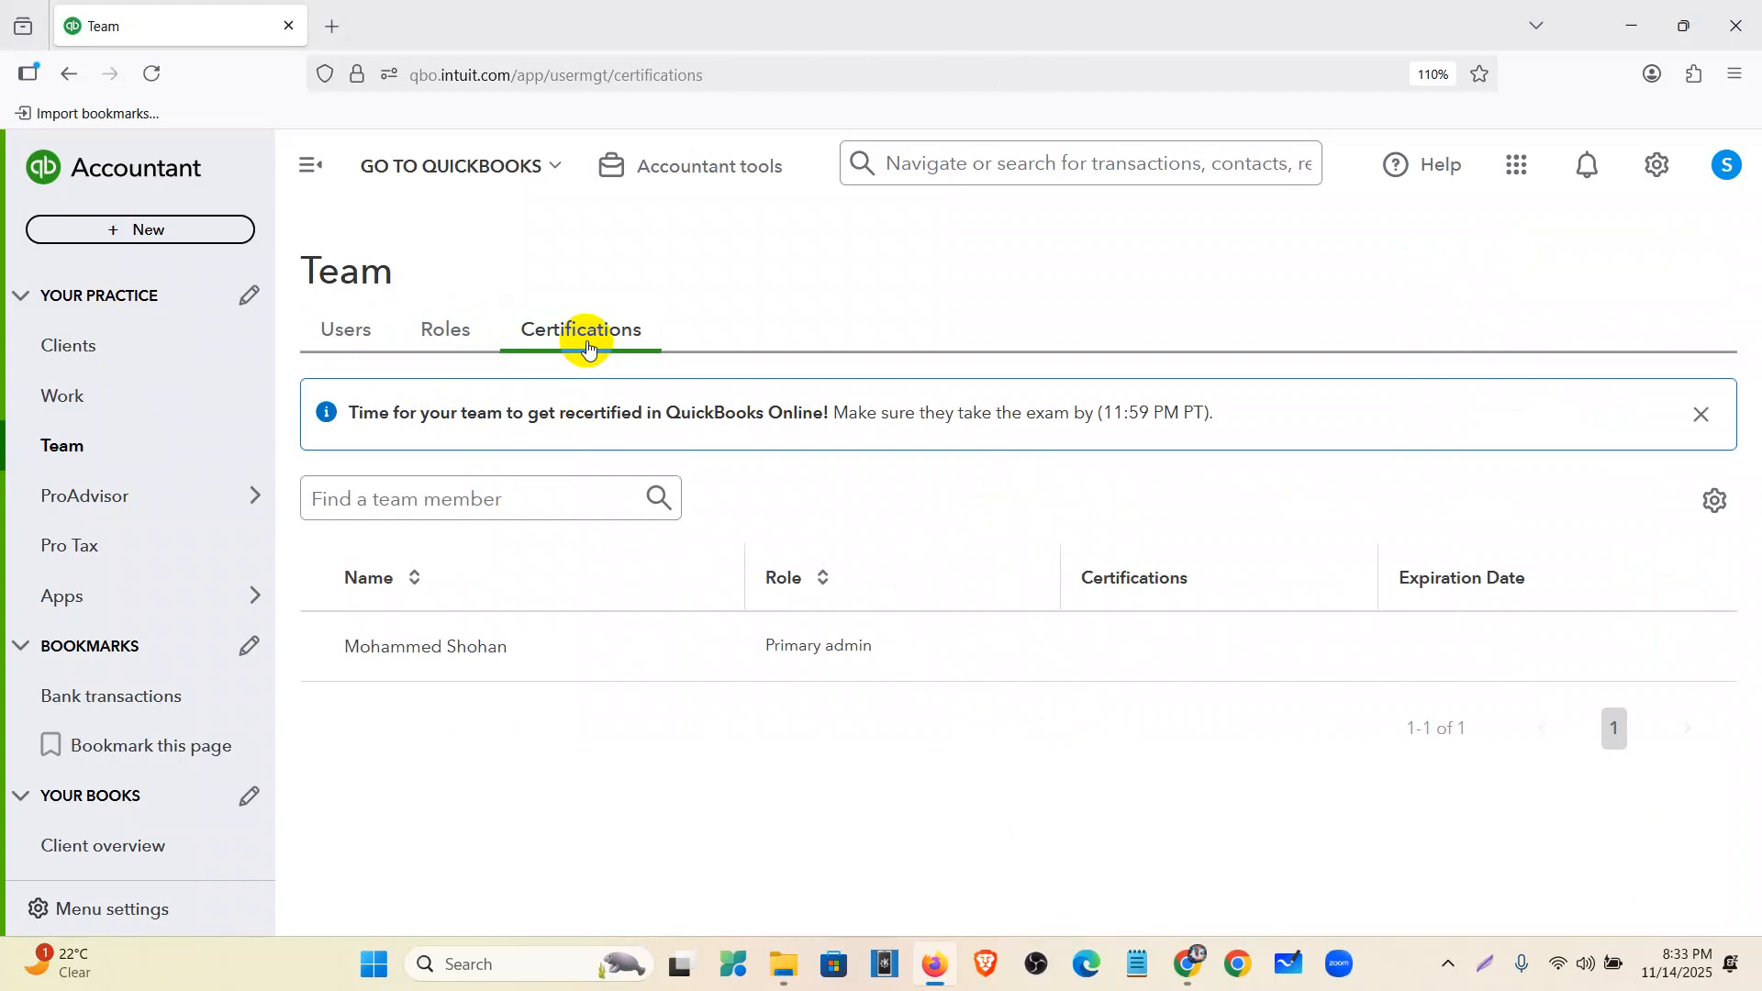
- Read the recertification notice and exam deadline, then go back to the Users tab
left_click_drag(1416, 645, 1493, 615)
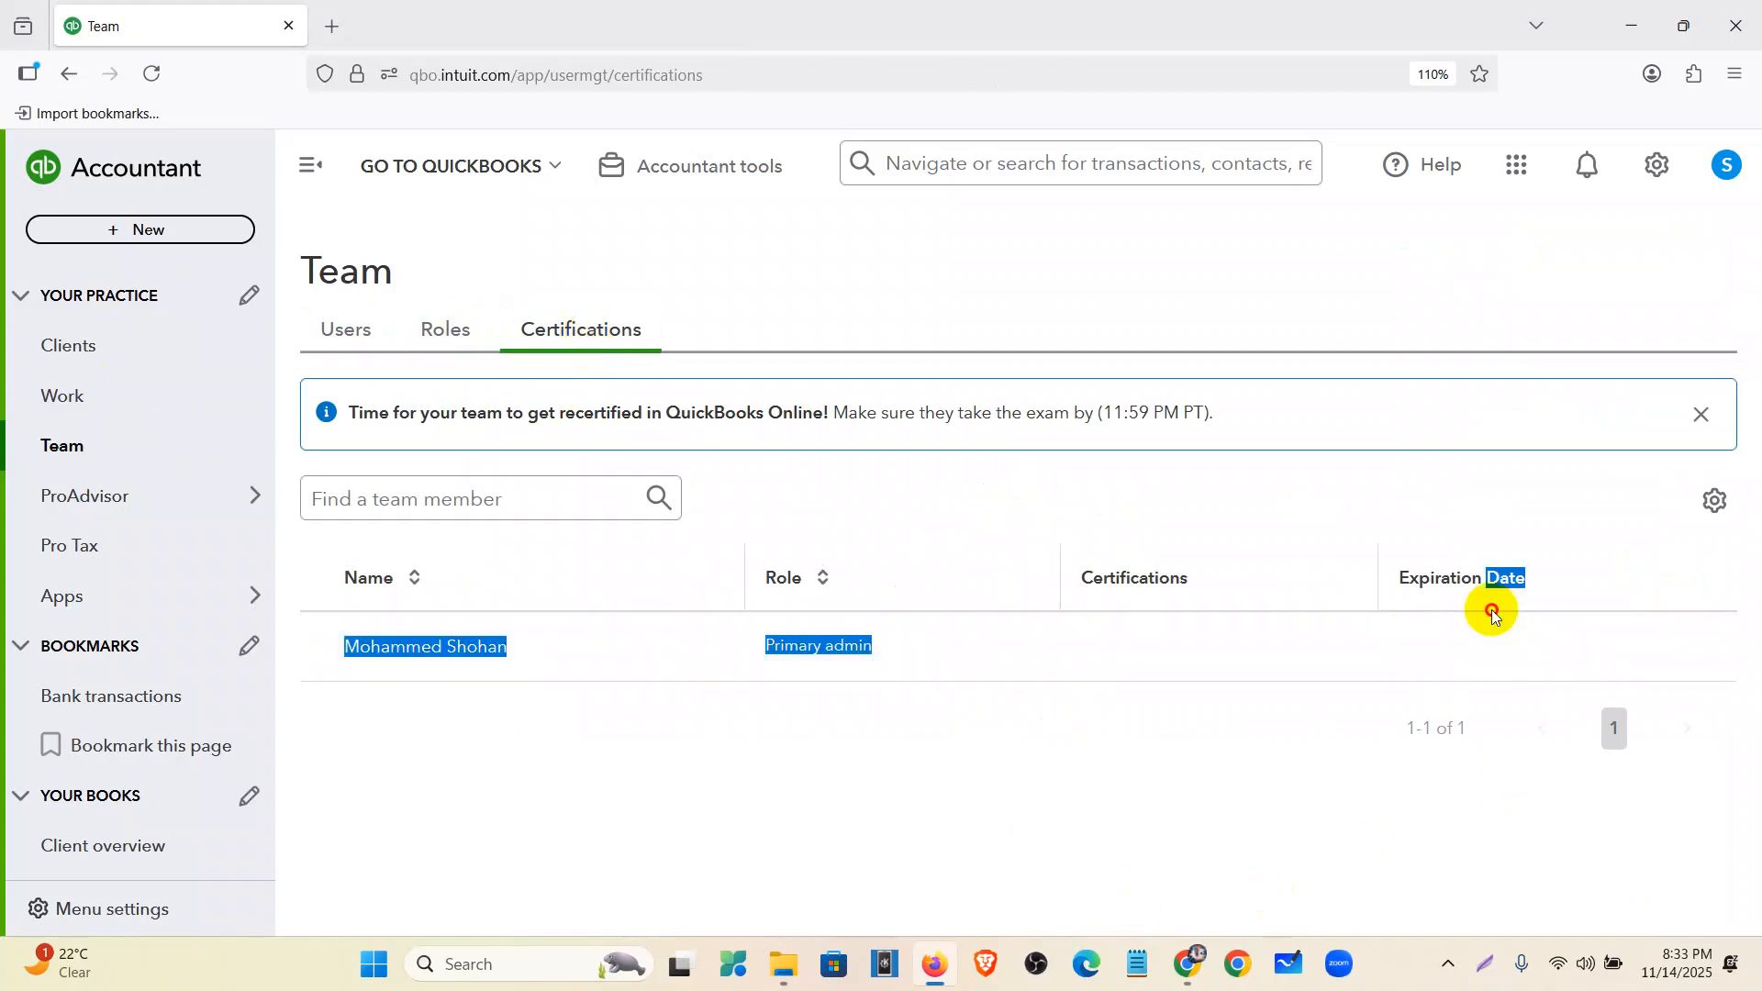
left_click(1197, 848)
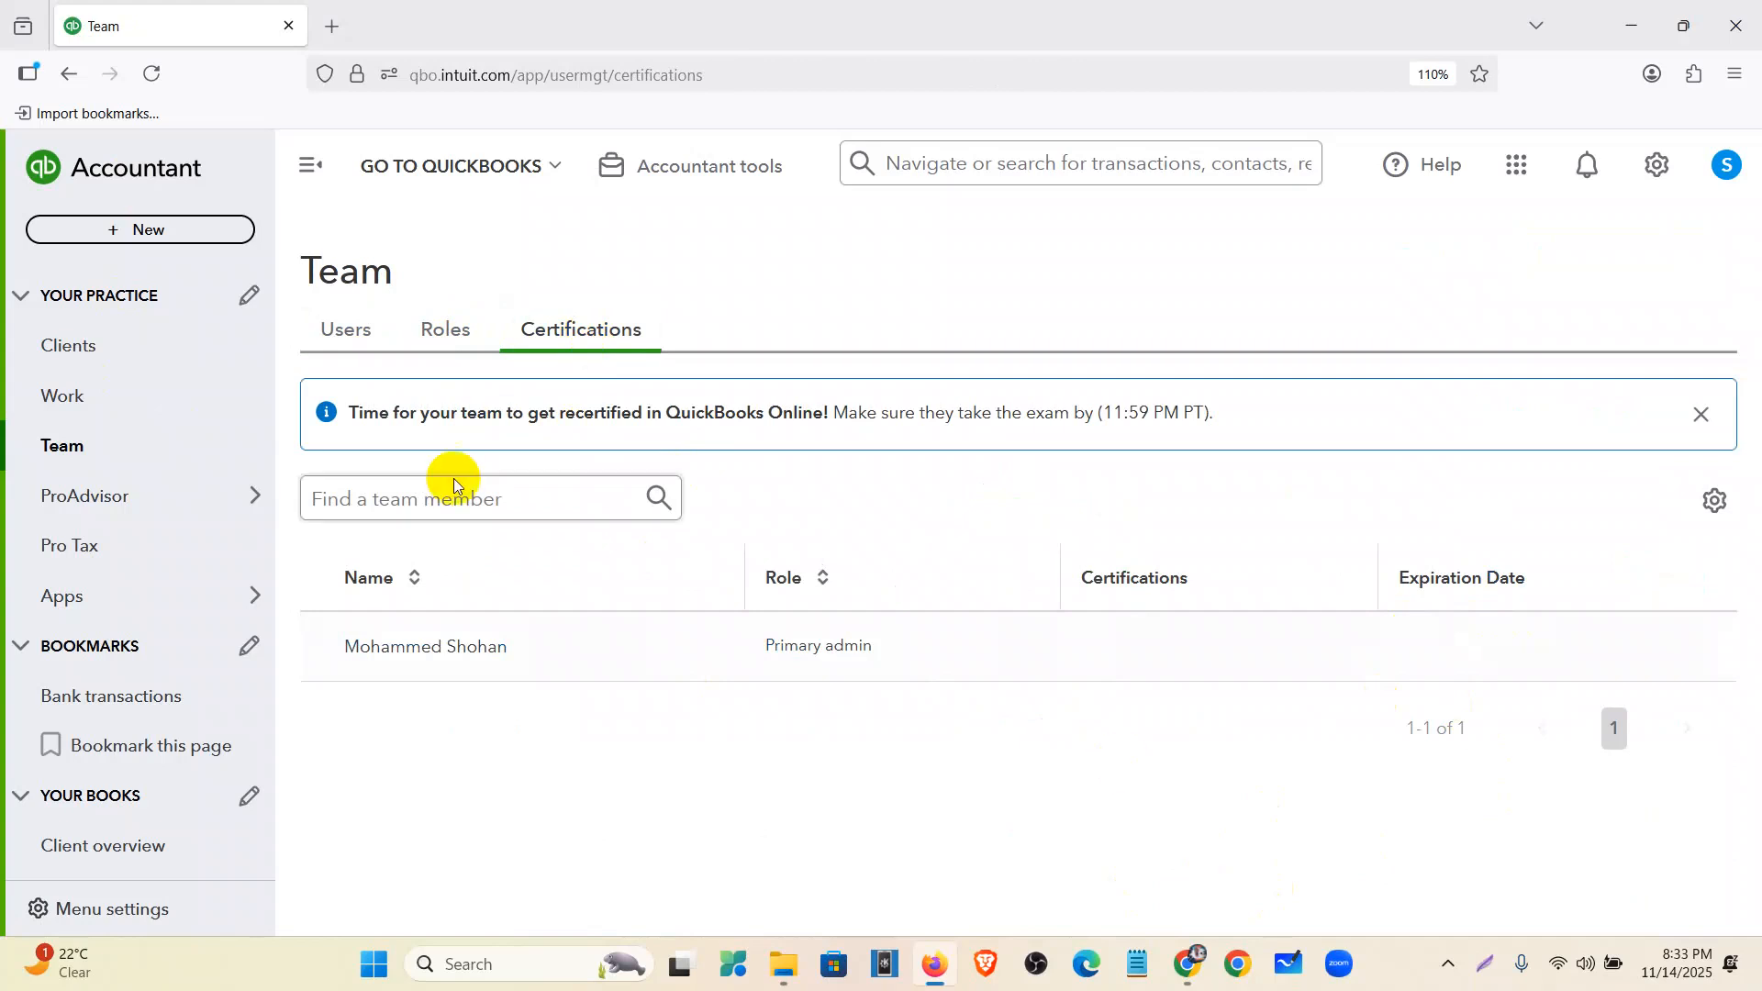
left_click_drag(347, 410, 827, 418)
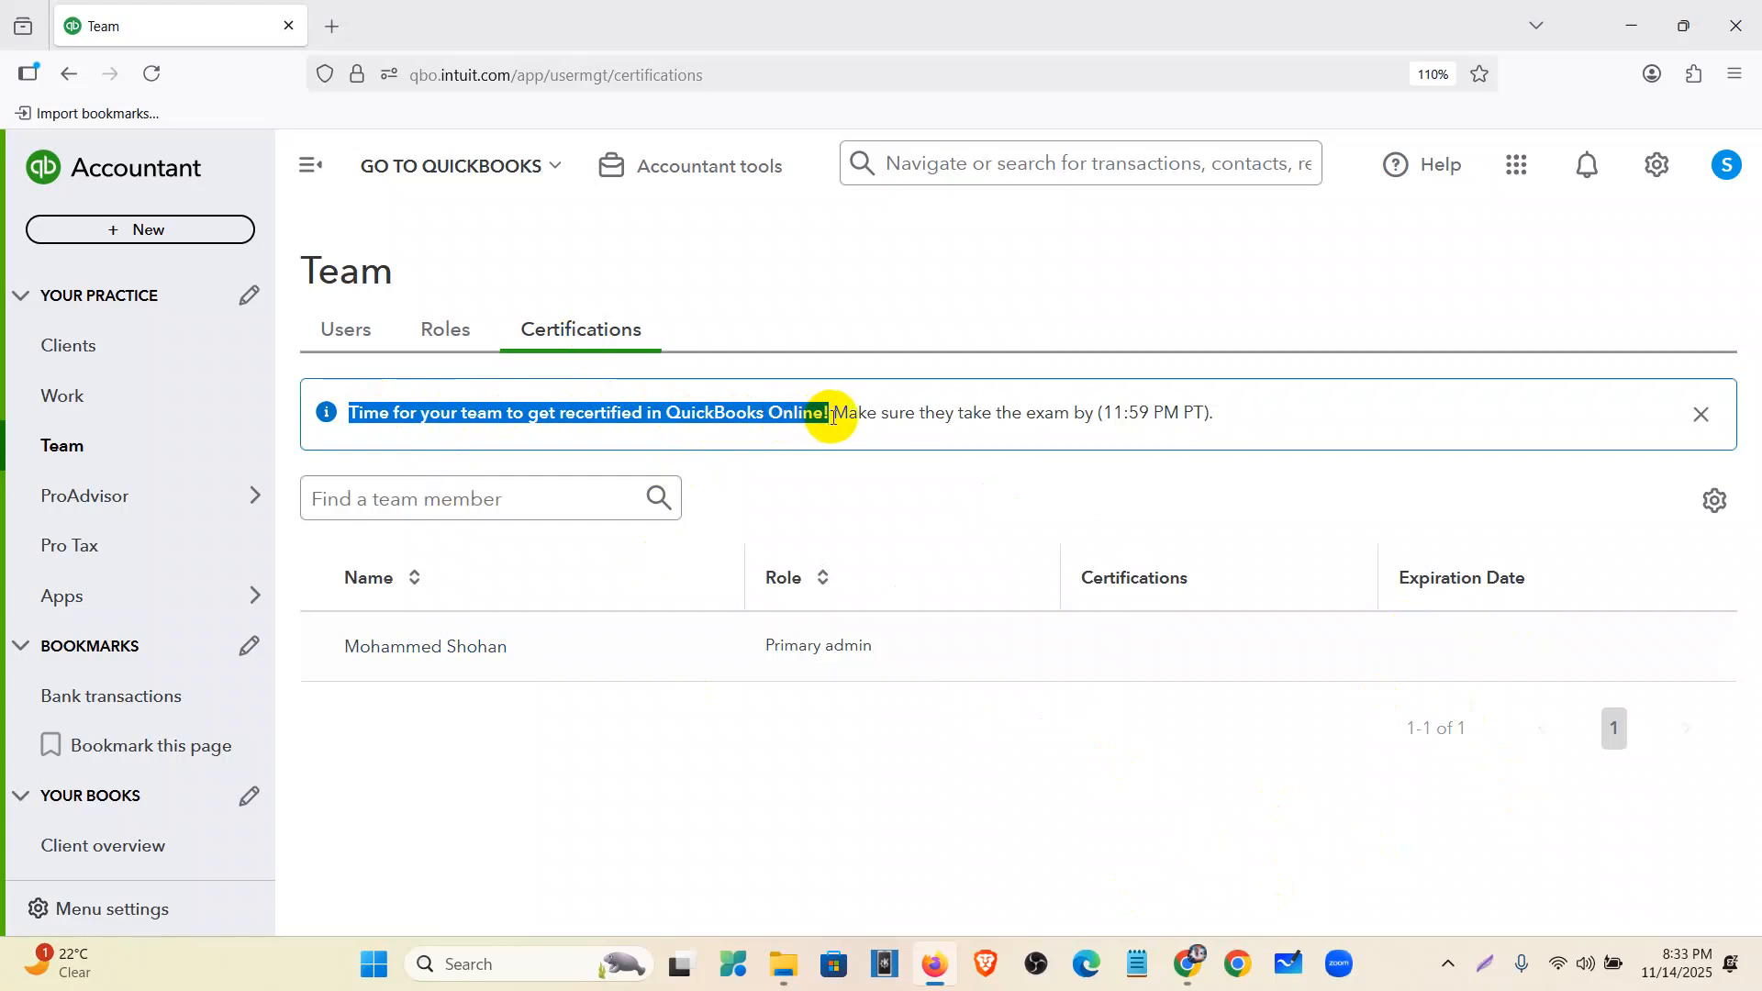
left_click_drag(833, 413, 1159, 413)
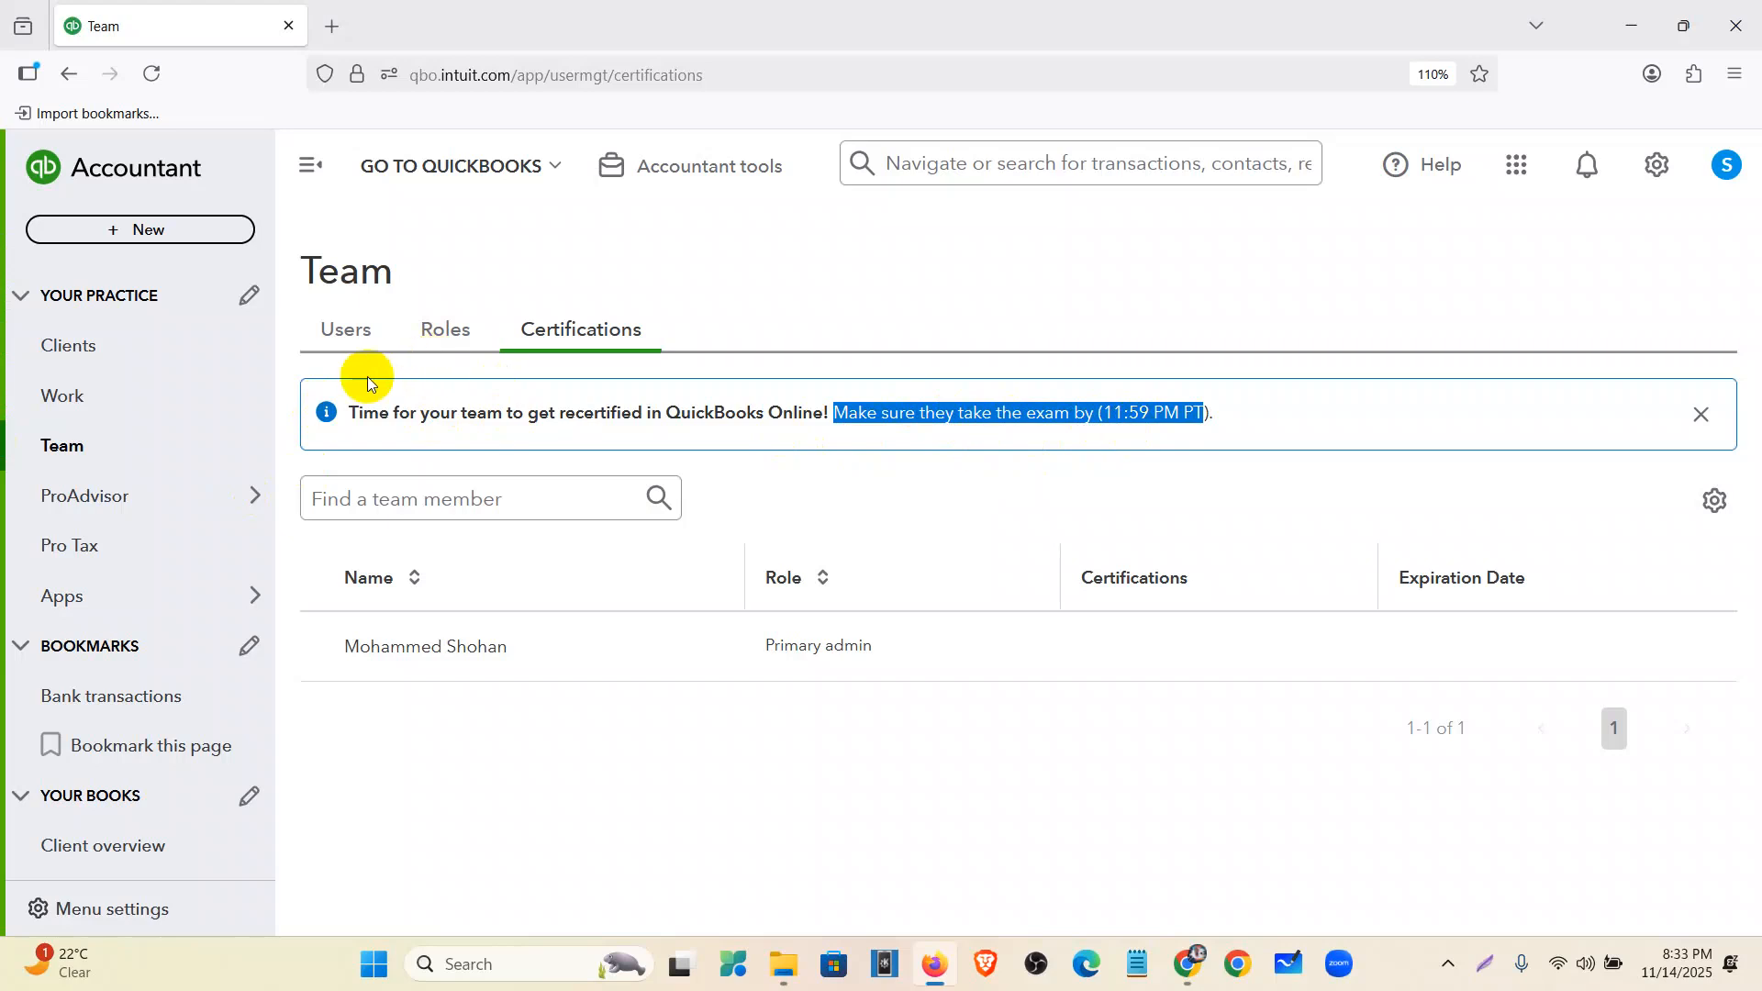
left_click(348, 332)
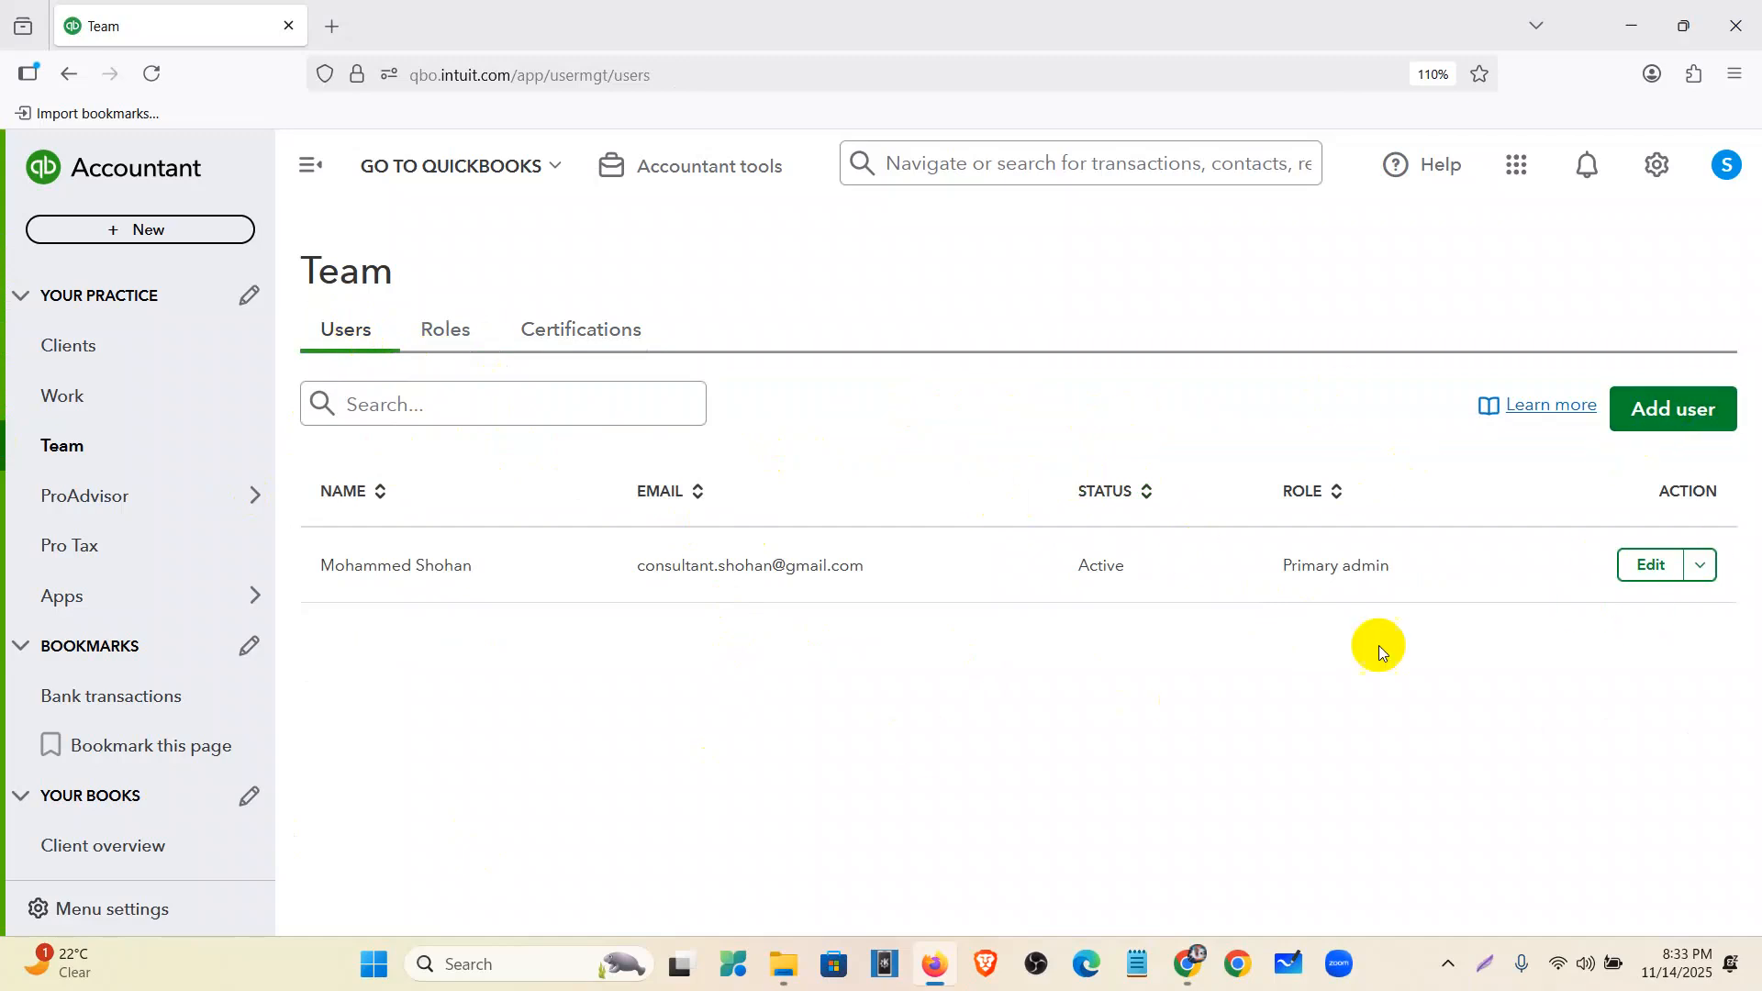
- Open the Add user form and step through first name, last name and email fields
left_click(1700, 410)
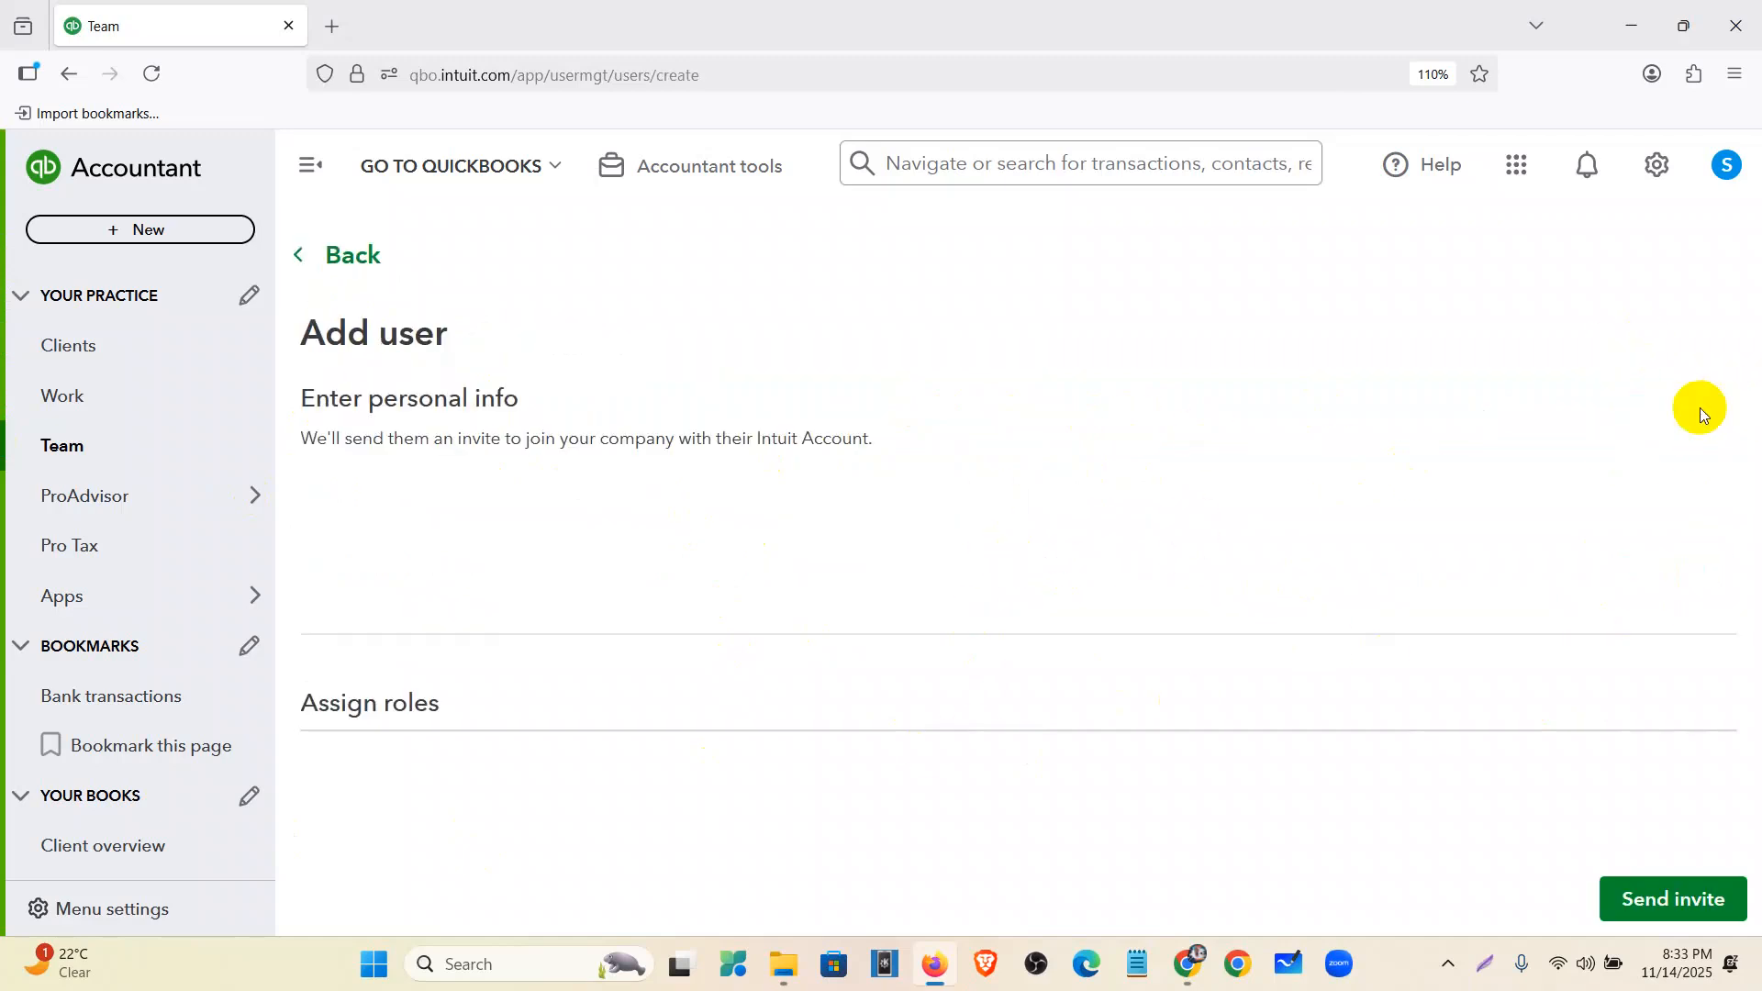
left_click(447, 539)
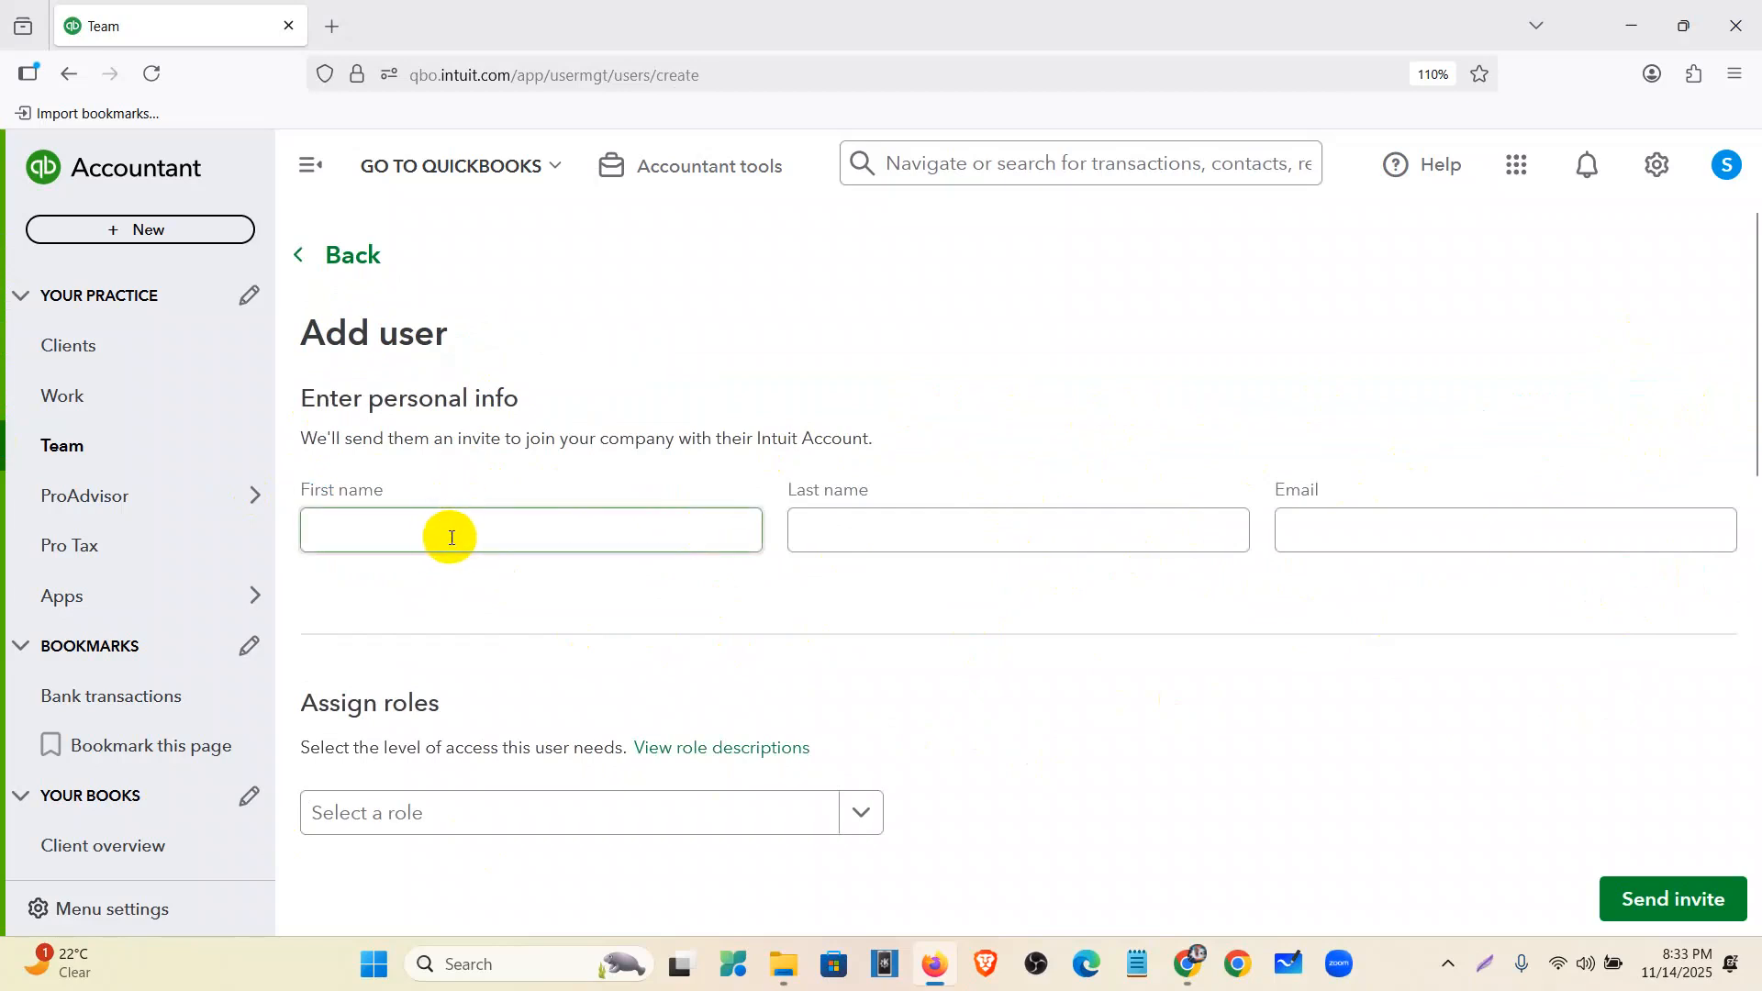
left_click(828, 533)
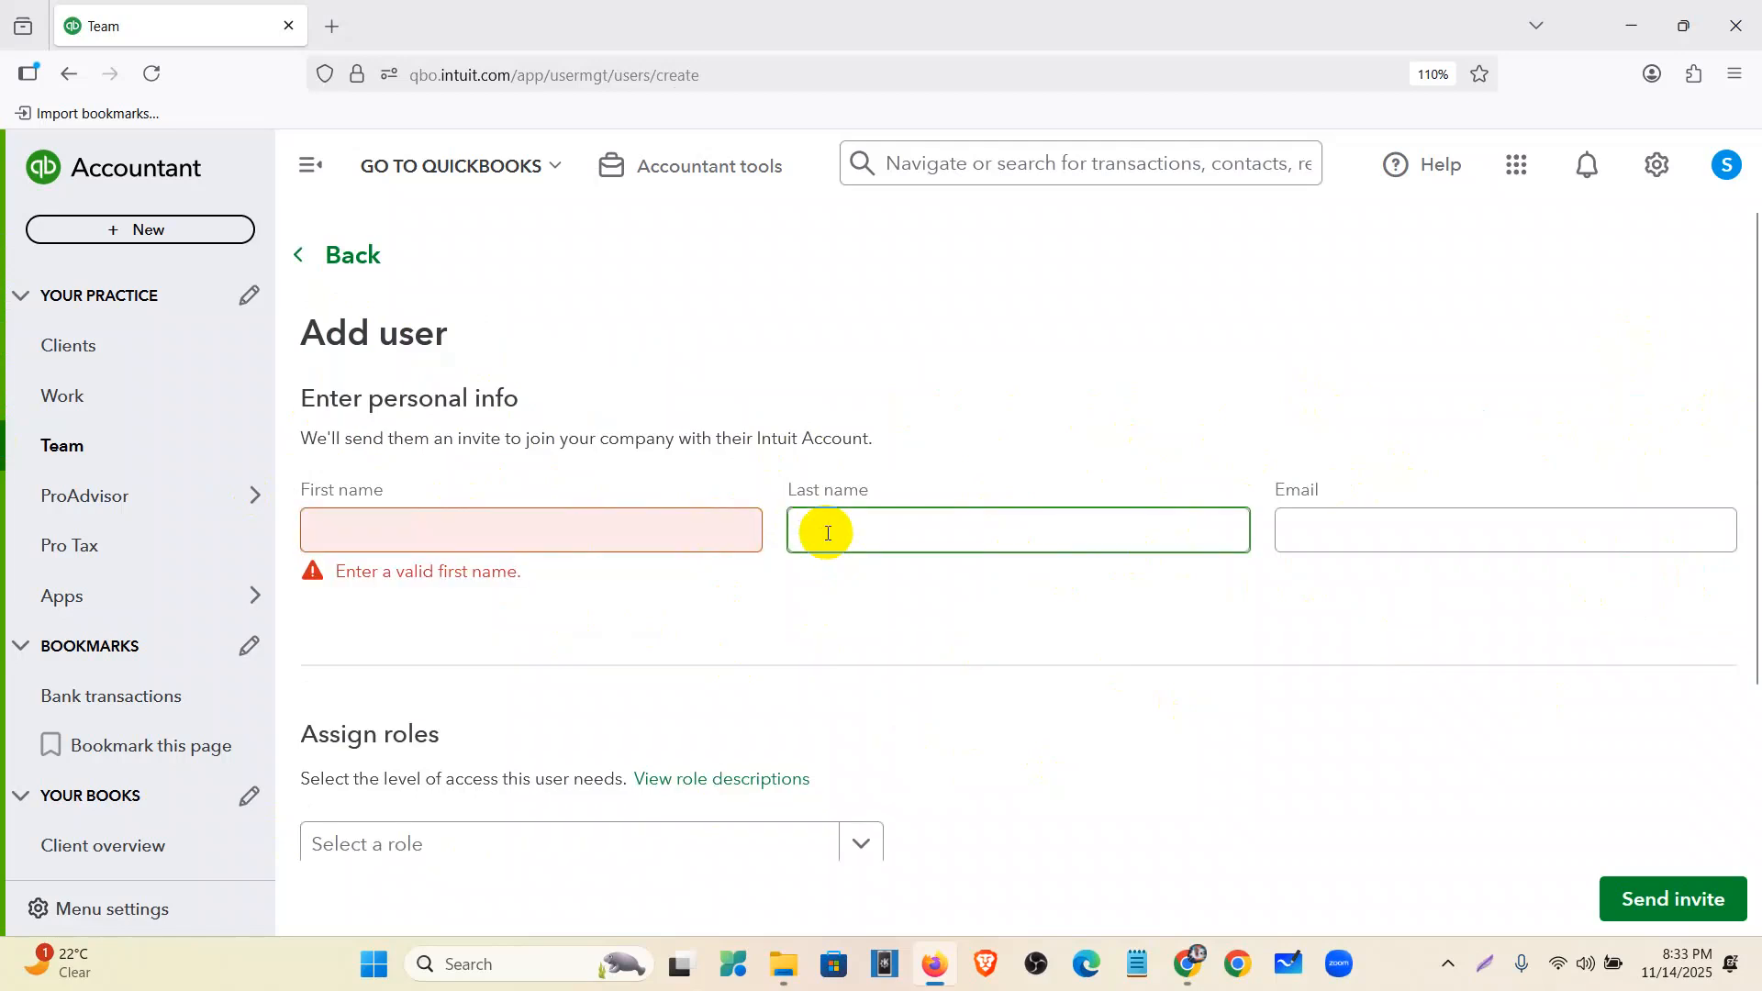
left_click(1307, 531)
scroll(1294, 478, "down", 3)
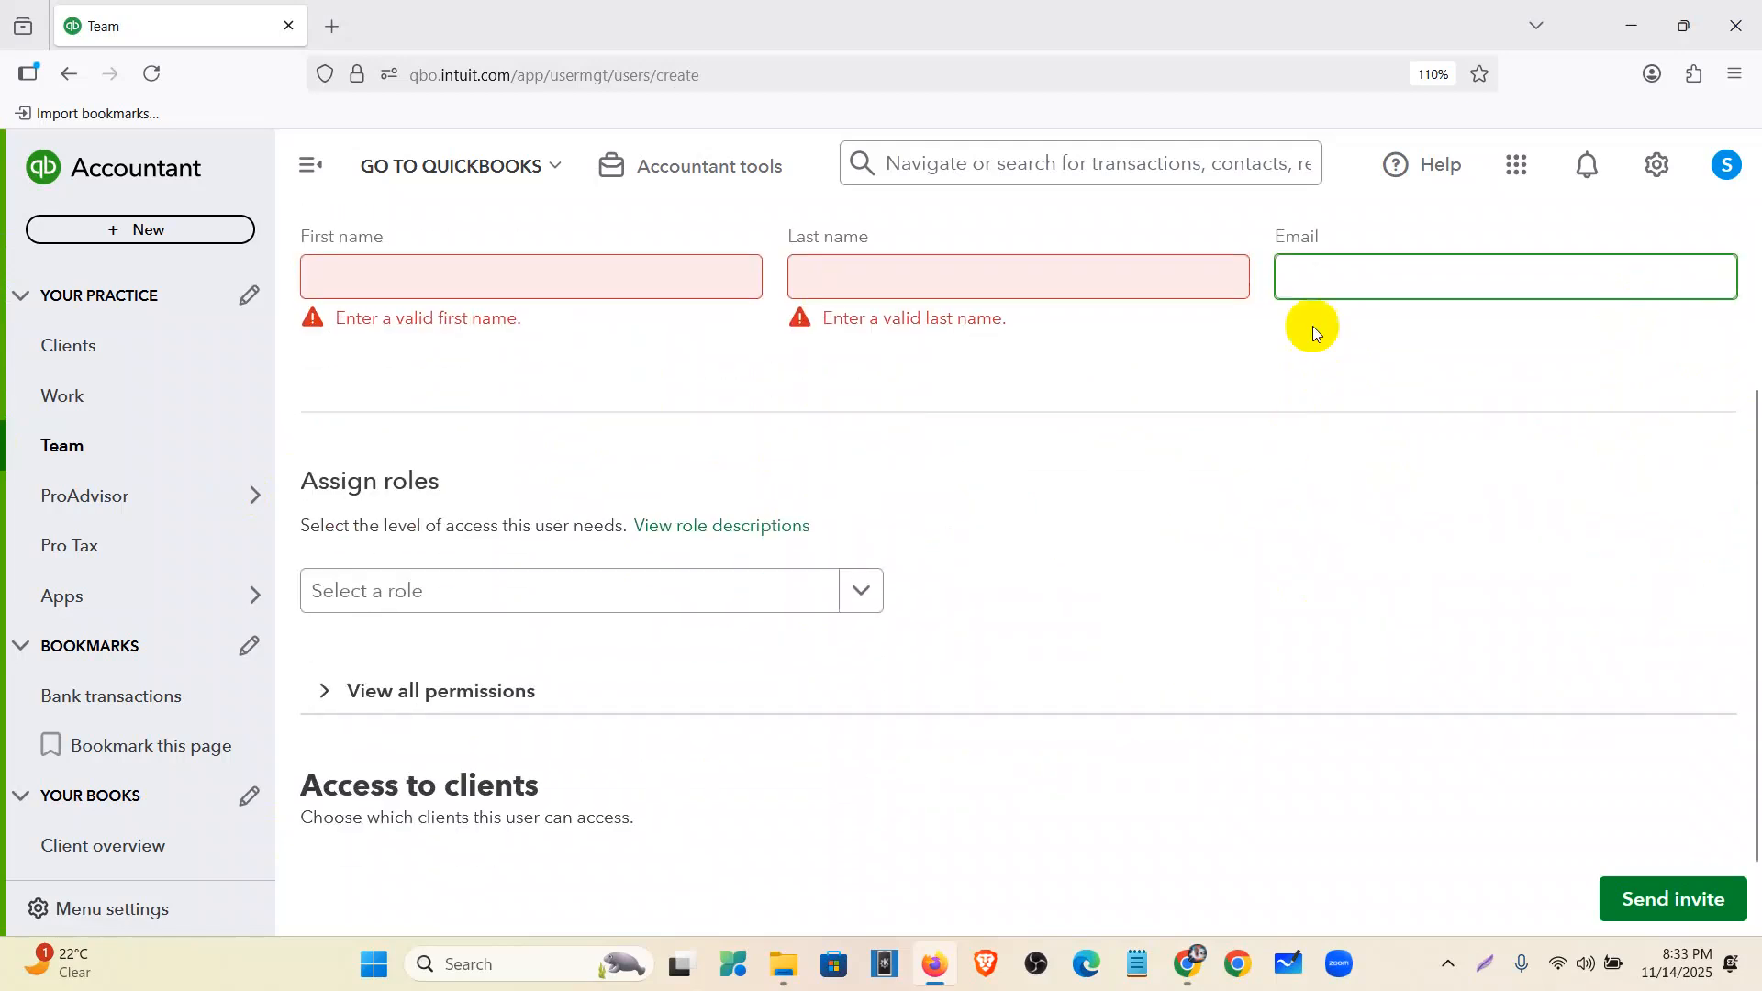
scroll(236, 695, "down", 3)
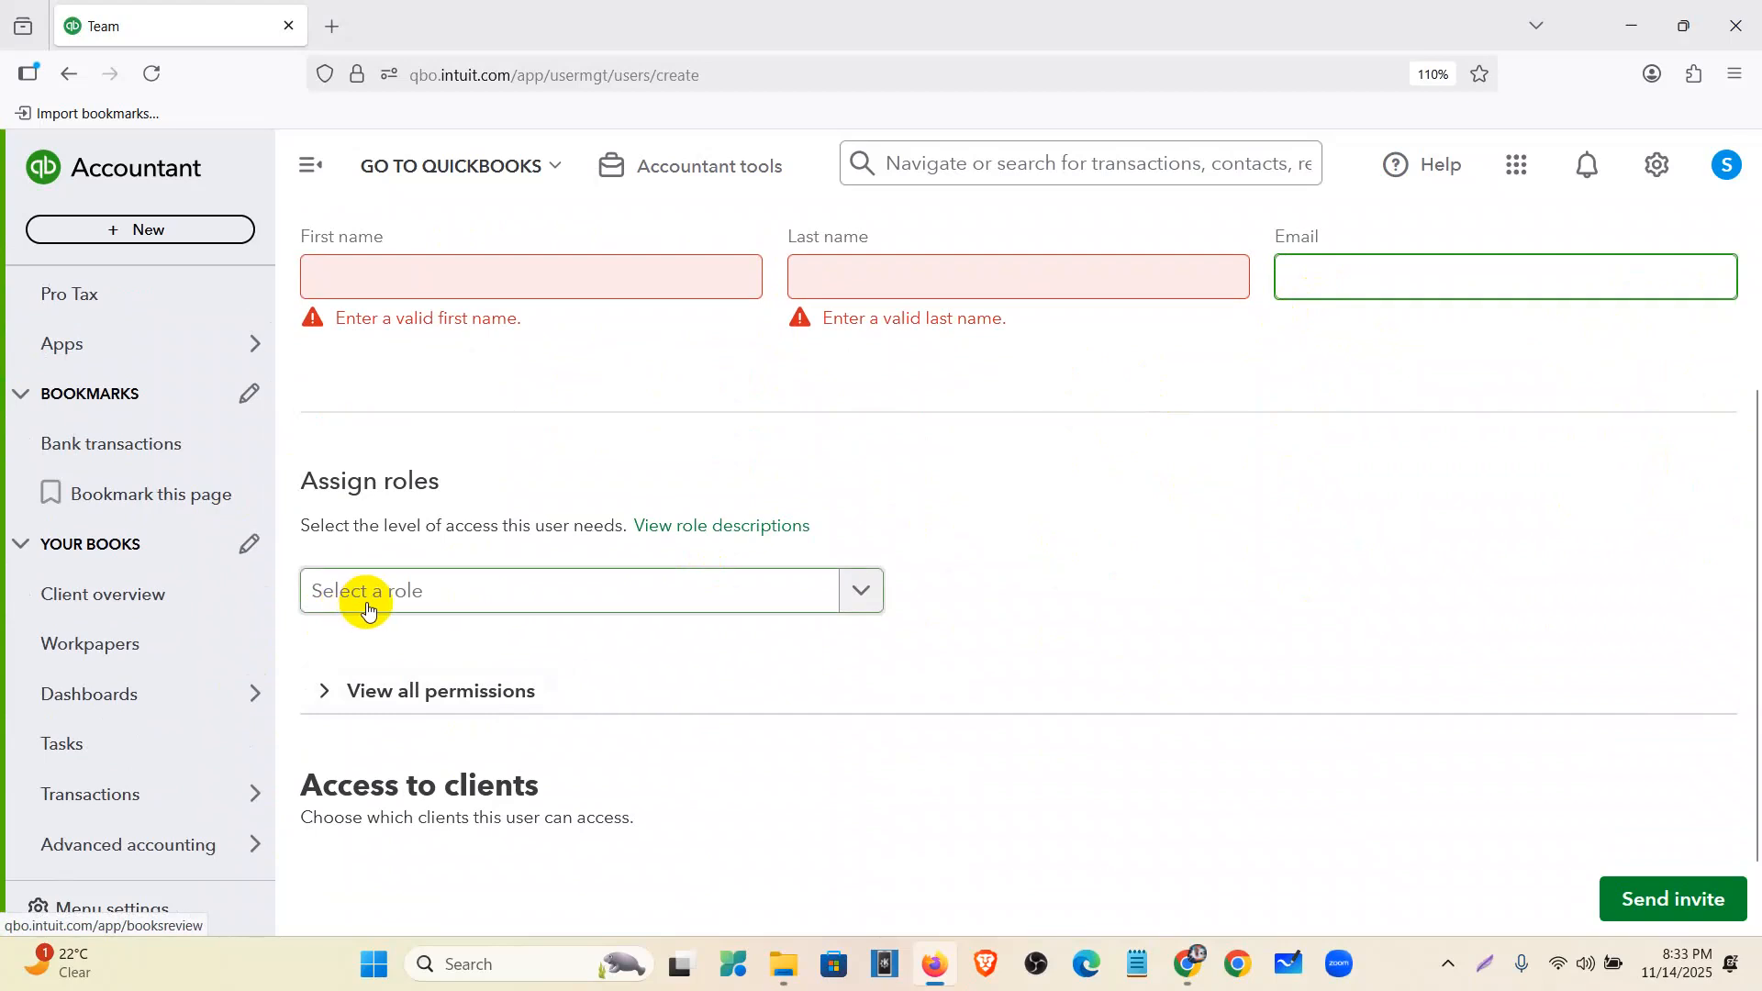
- Open the Select a role list and browse the available roles
left_click(472, 590)
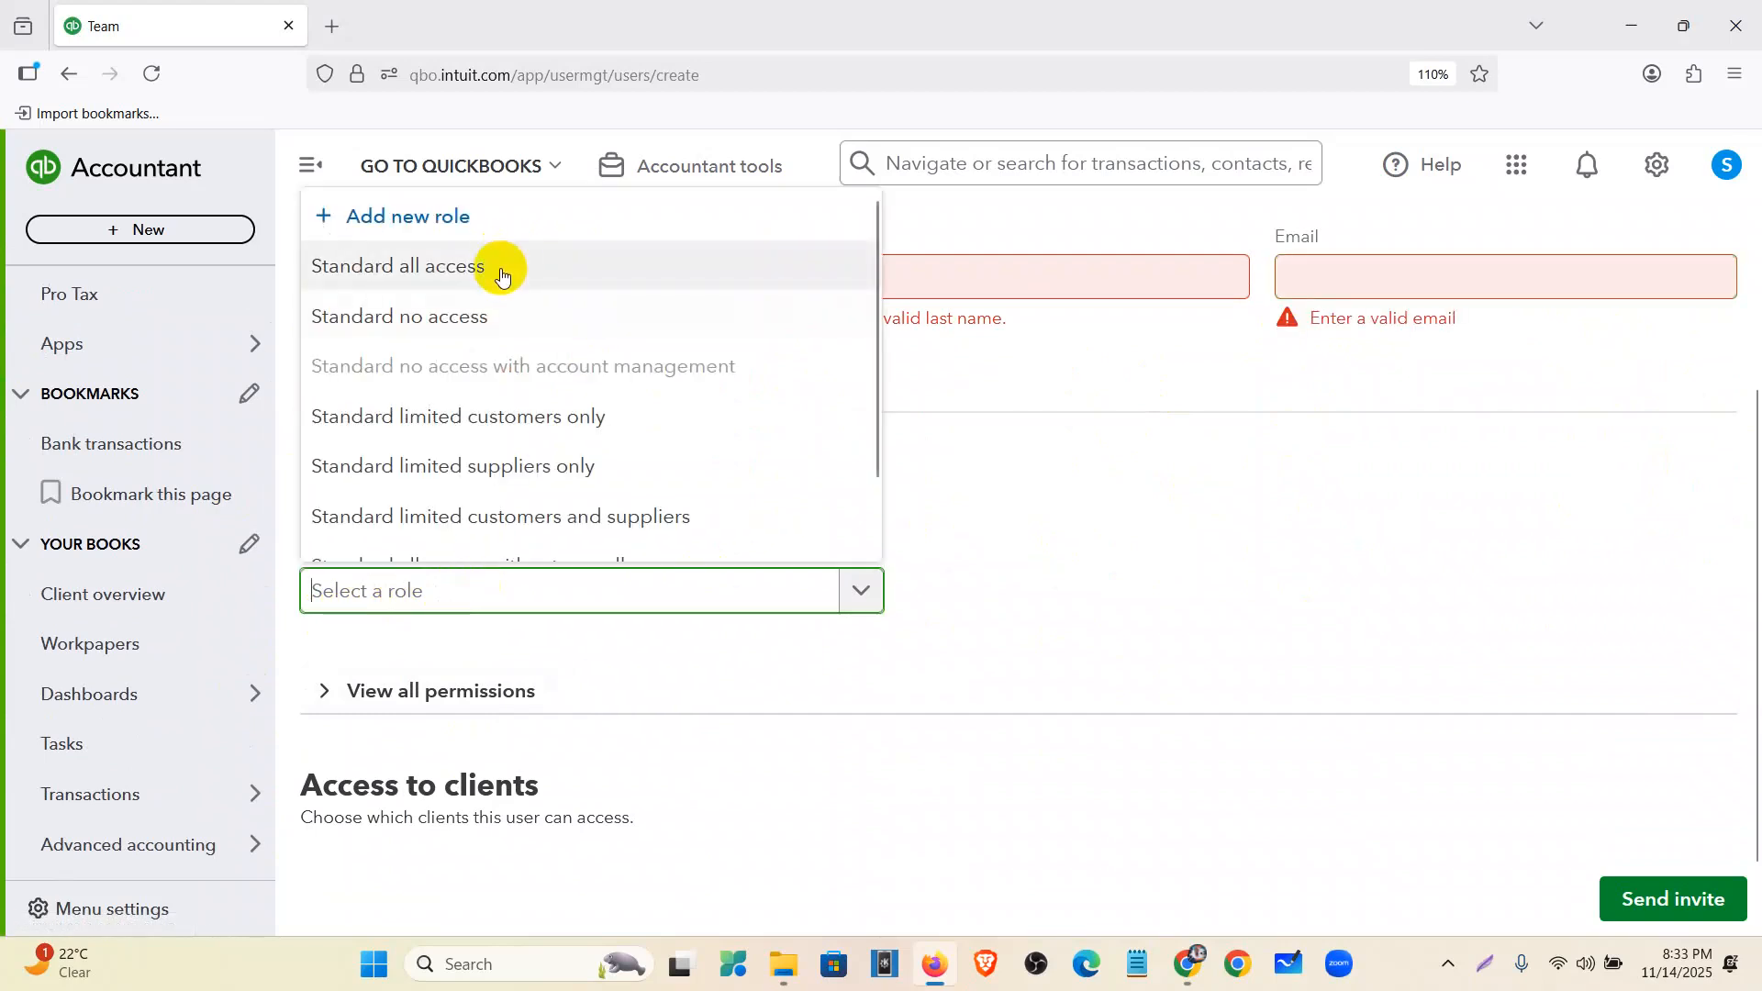
scroll(503, 270, "down", 2)
scroll(532, 462, "up", 2)
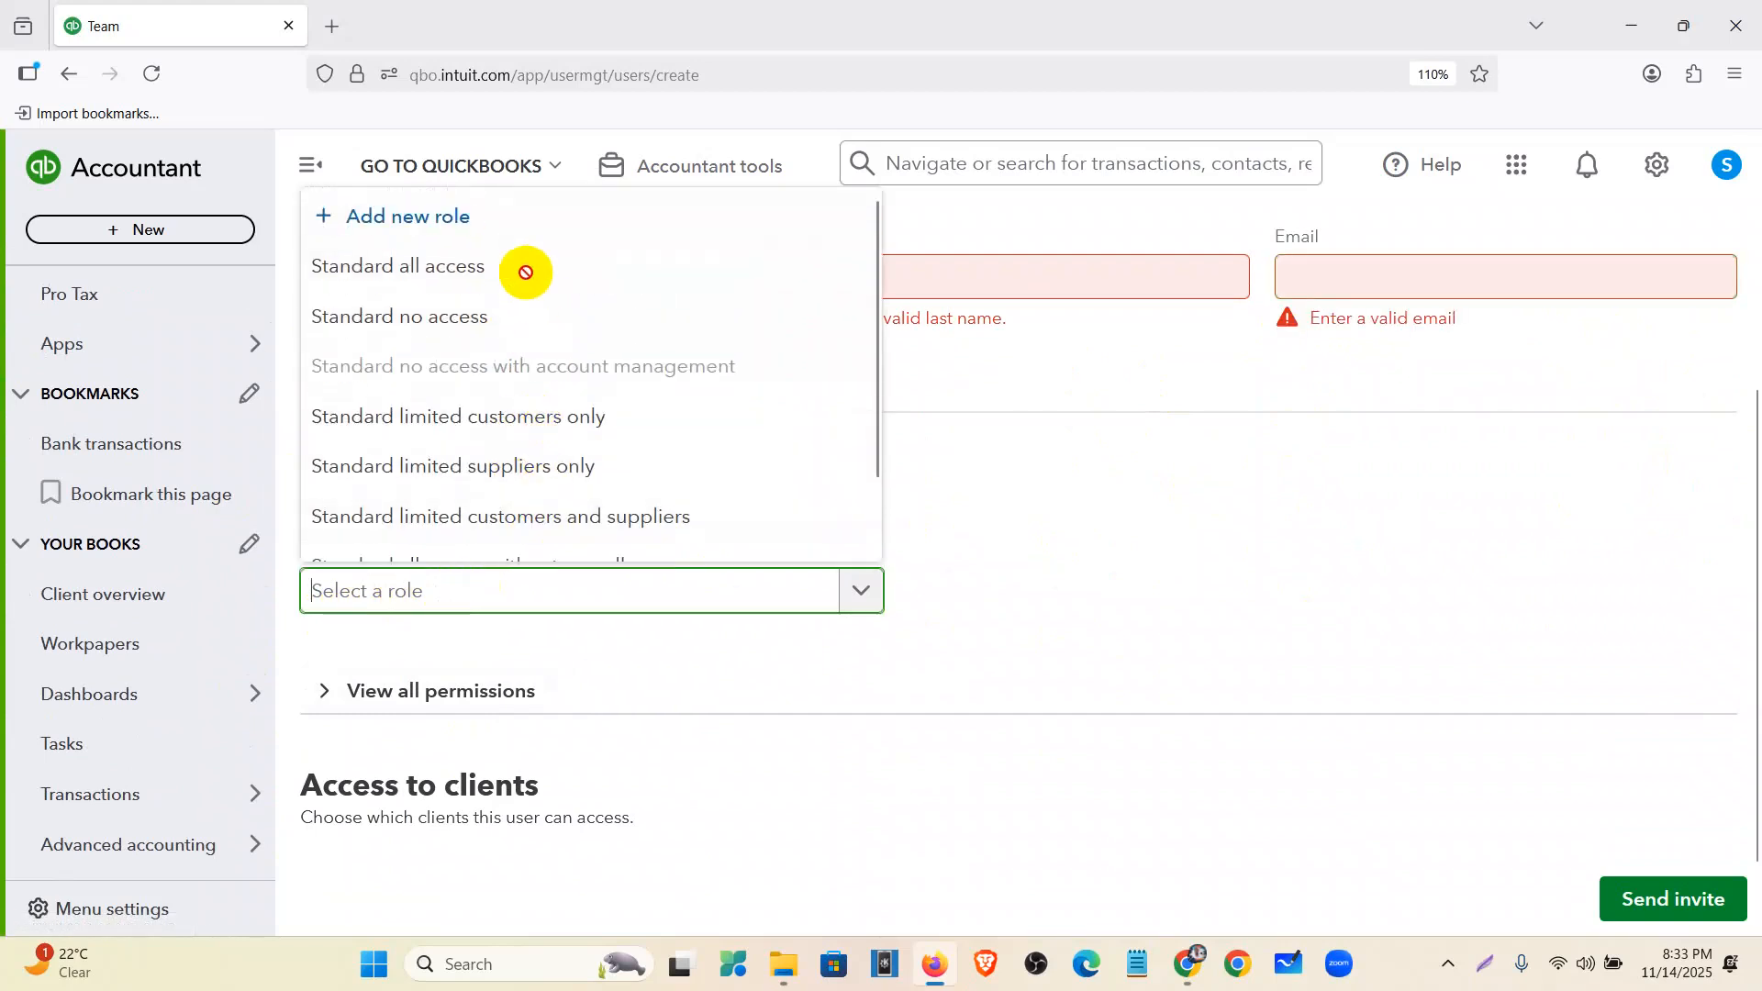
left_click(1618, 951)
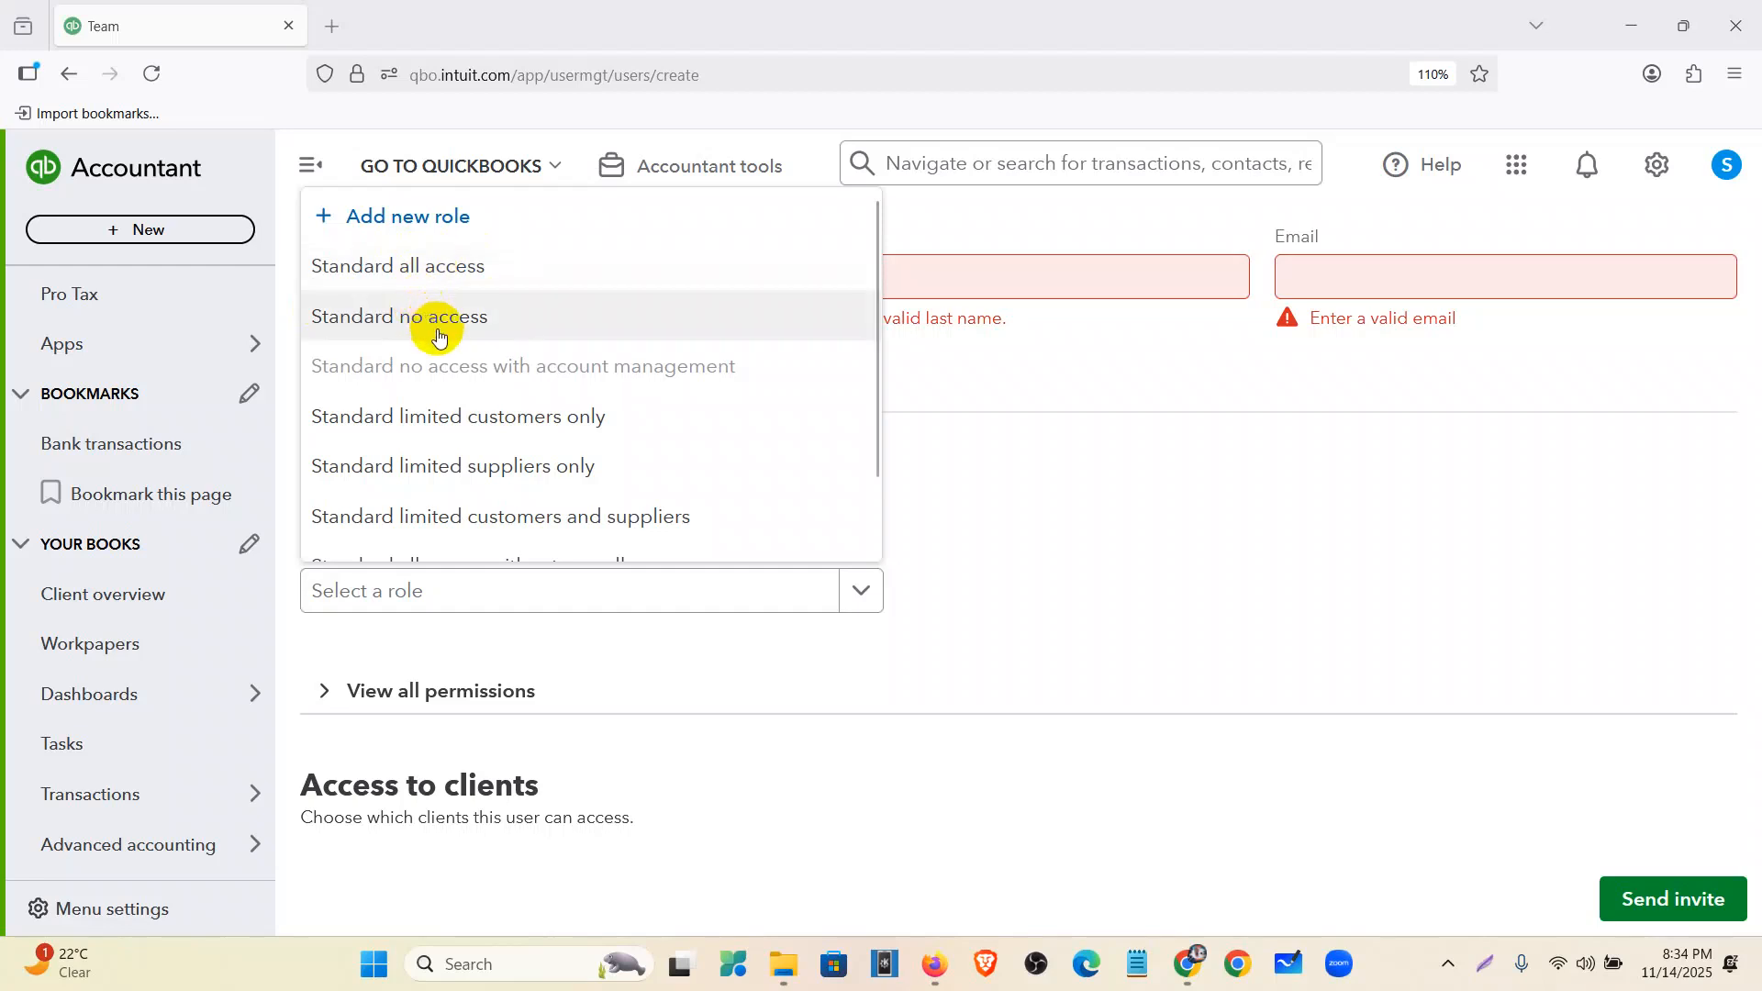
scroll(458, 426, "down", 1)
scroll(458, 426, "down", 1)
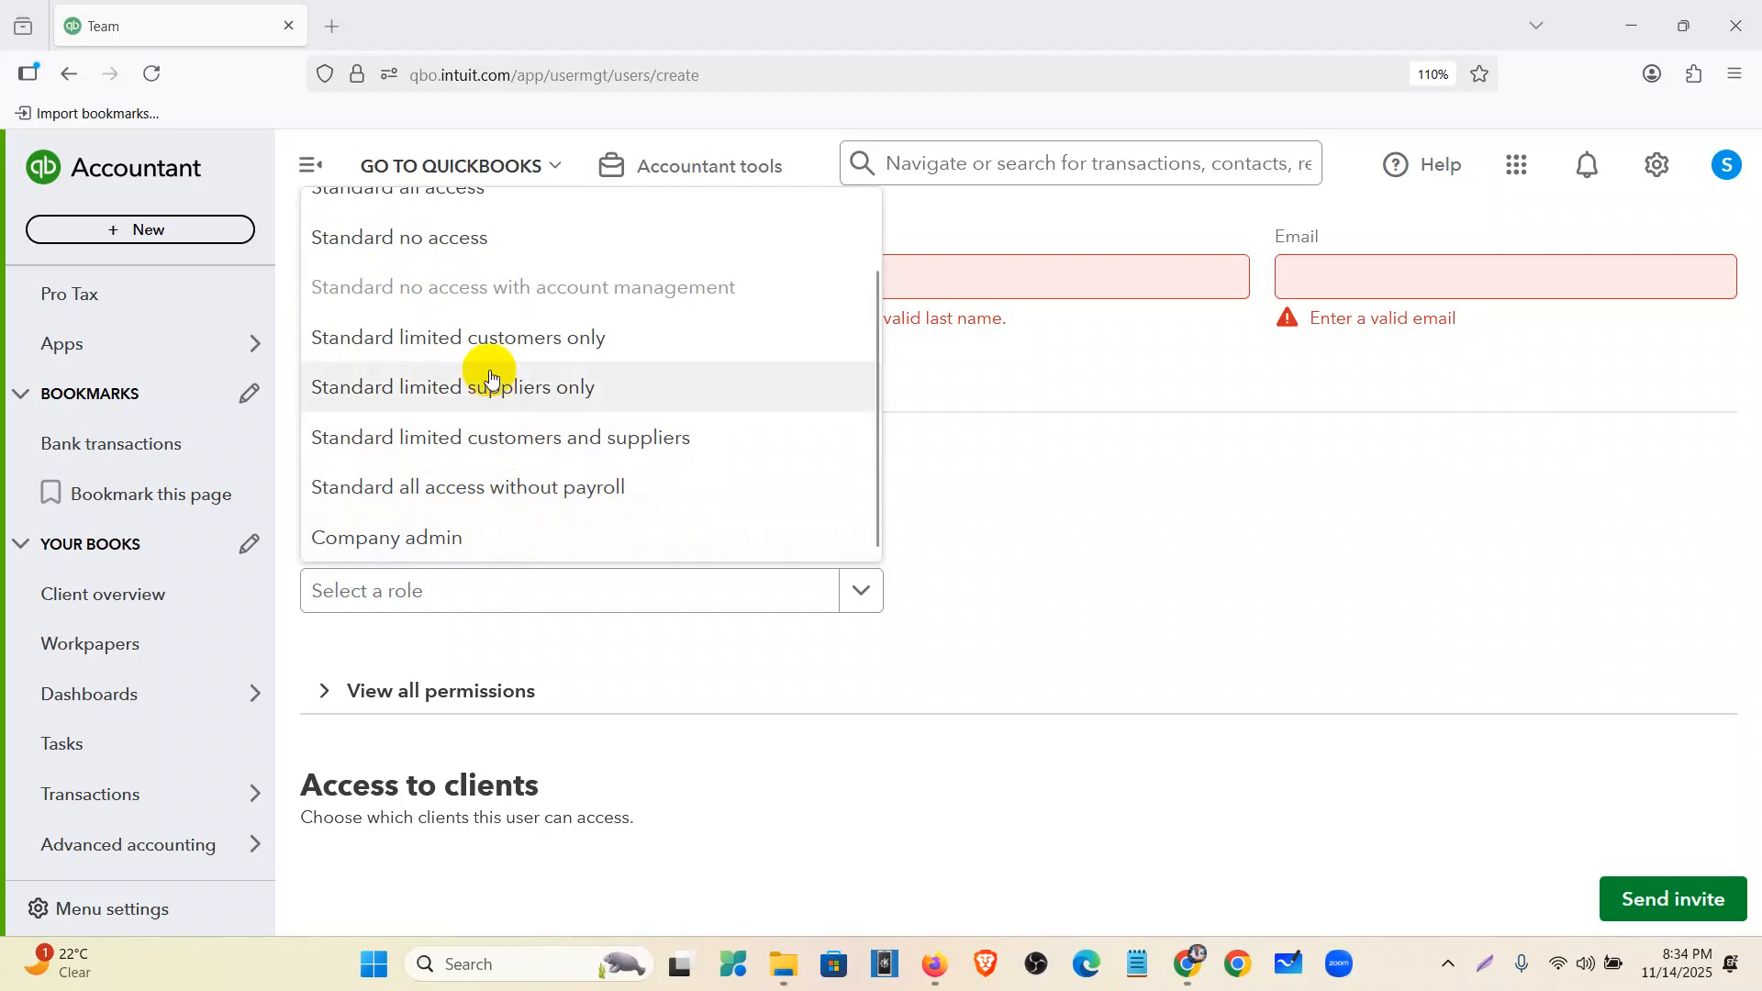
scroll(492, 382, "up", 2)
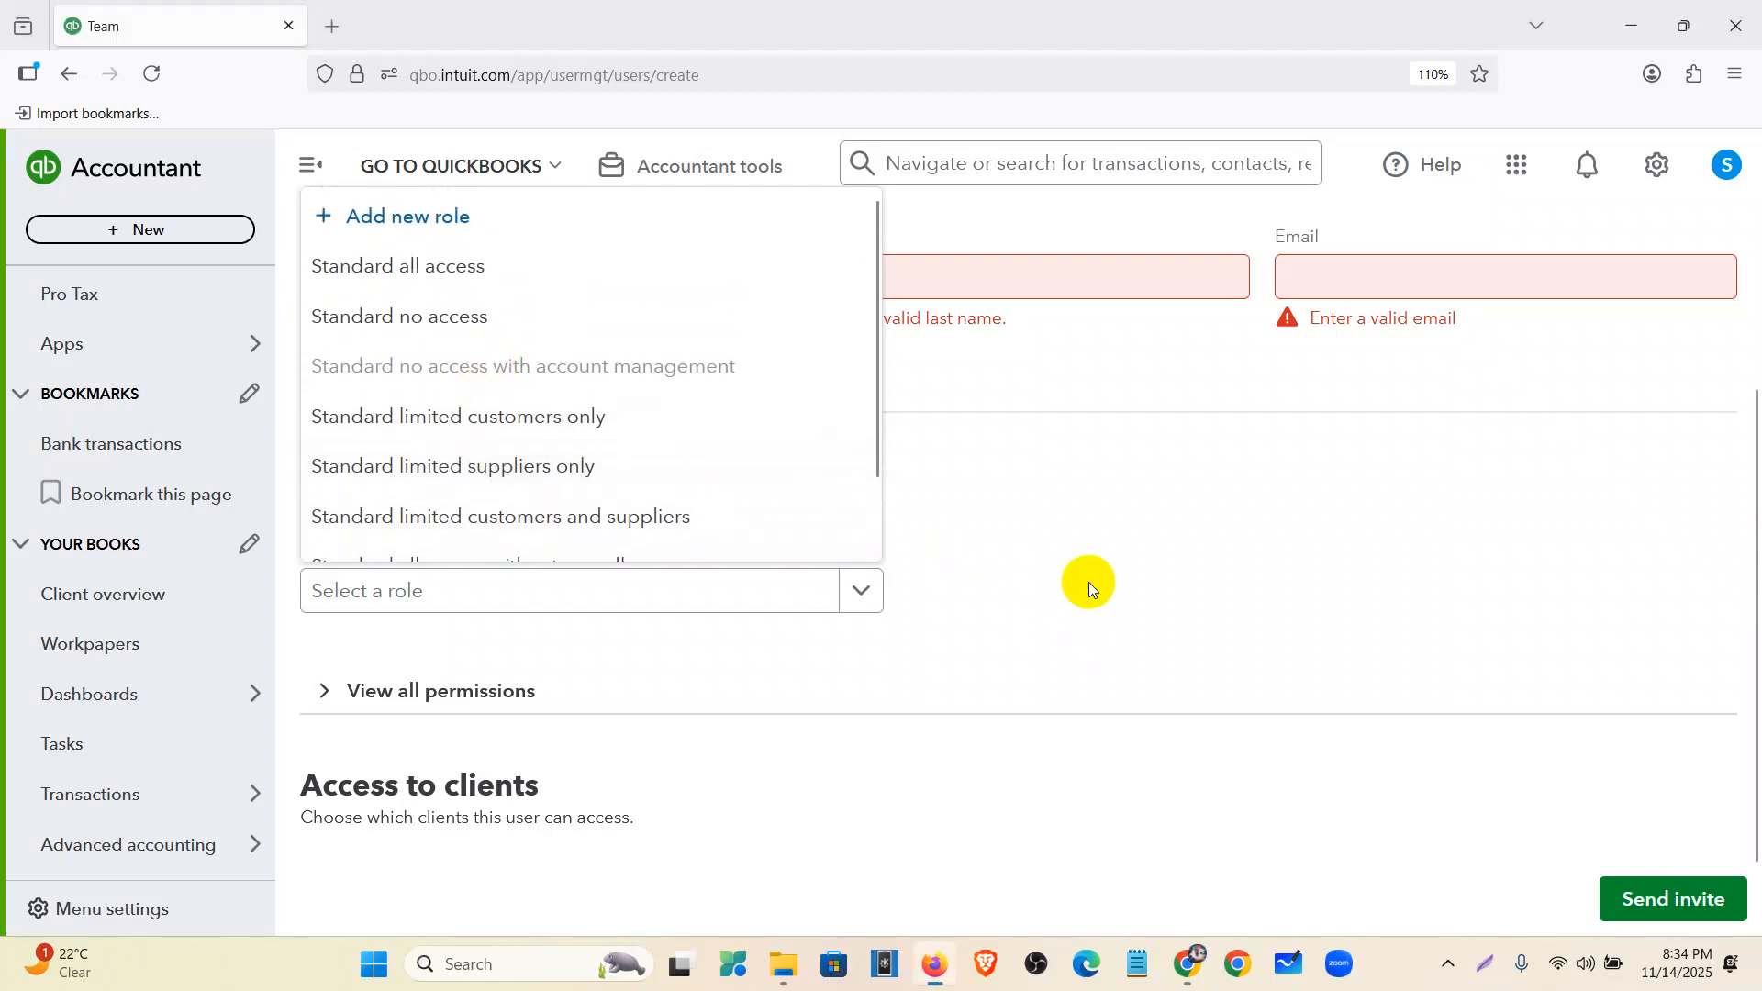
scroll(1090, 583, "down", 2)
- Expand View all permissions and scroll through the permission list
left_click(331, 604)
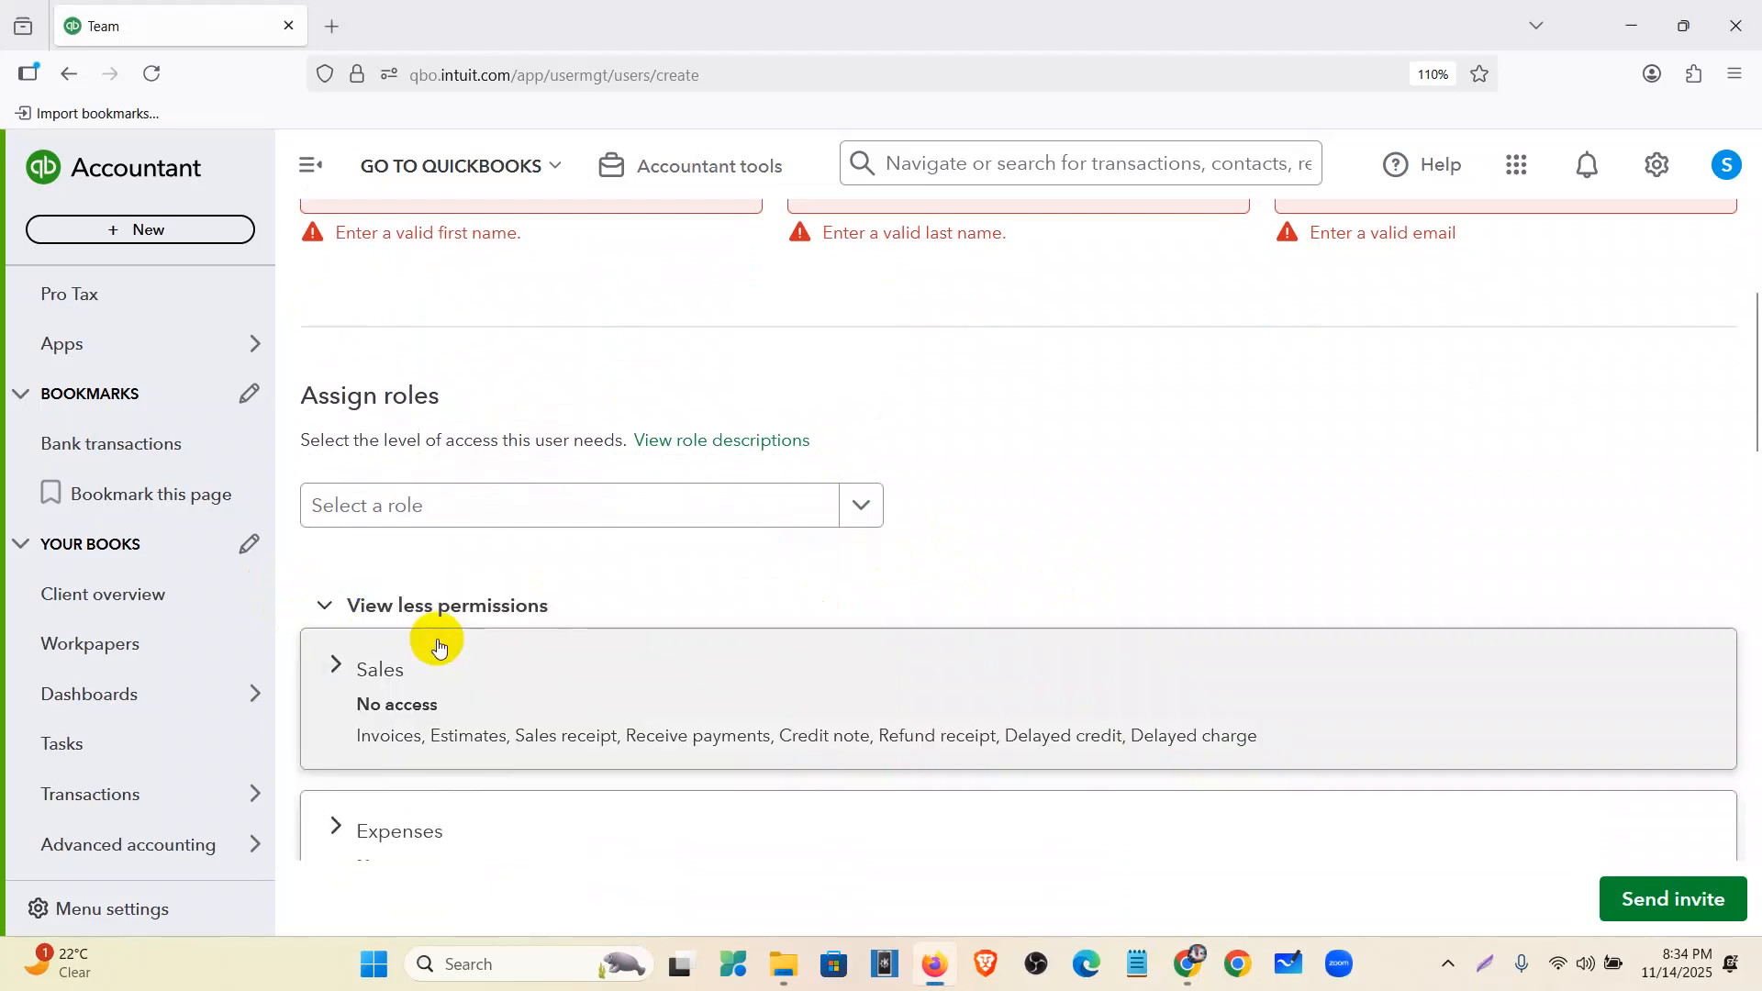
scroll(437, 641, "down", 5)
scroll(482, 615, "down", 7)
scroll(477, 609, "up", 7)
scroll(481, 606, "up", 10)
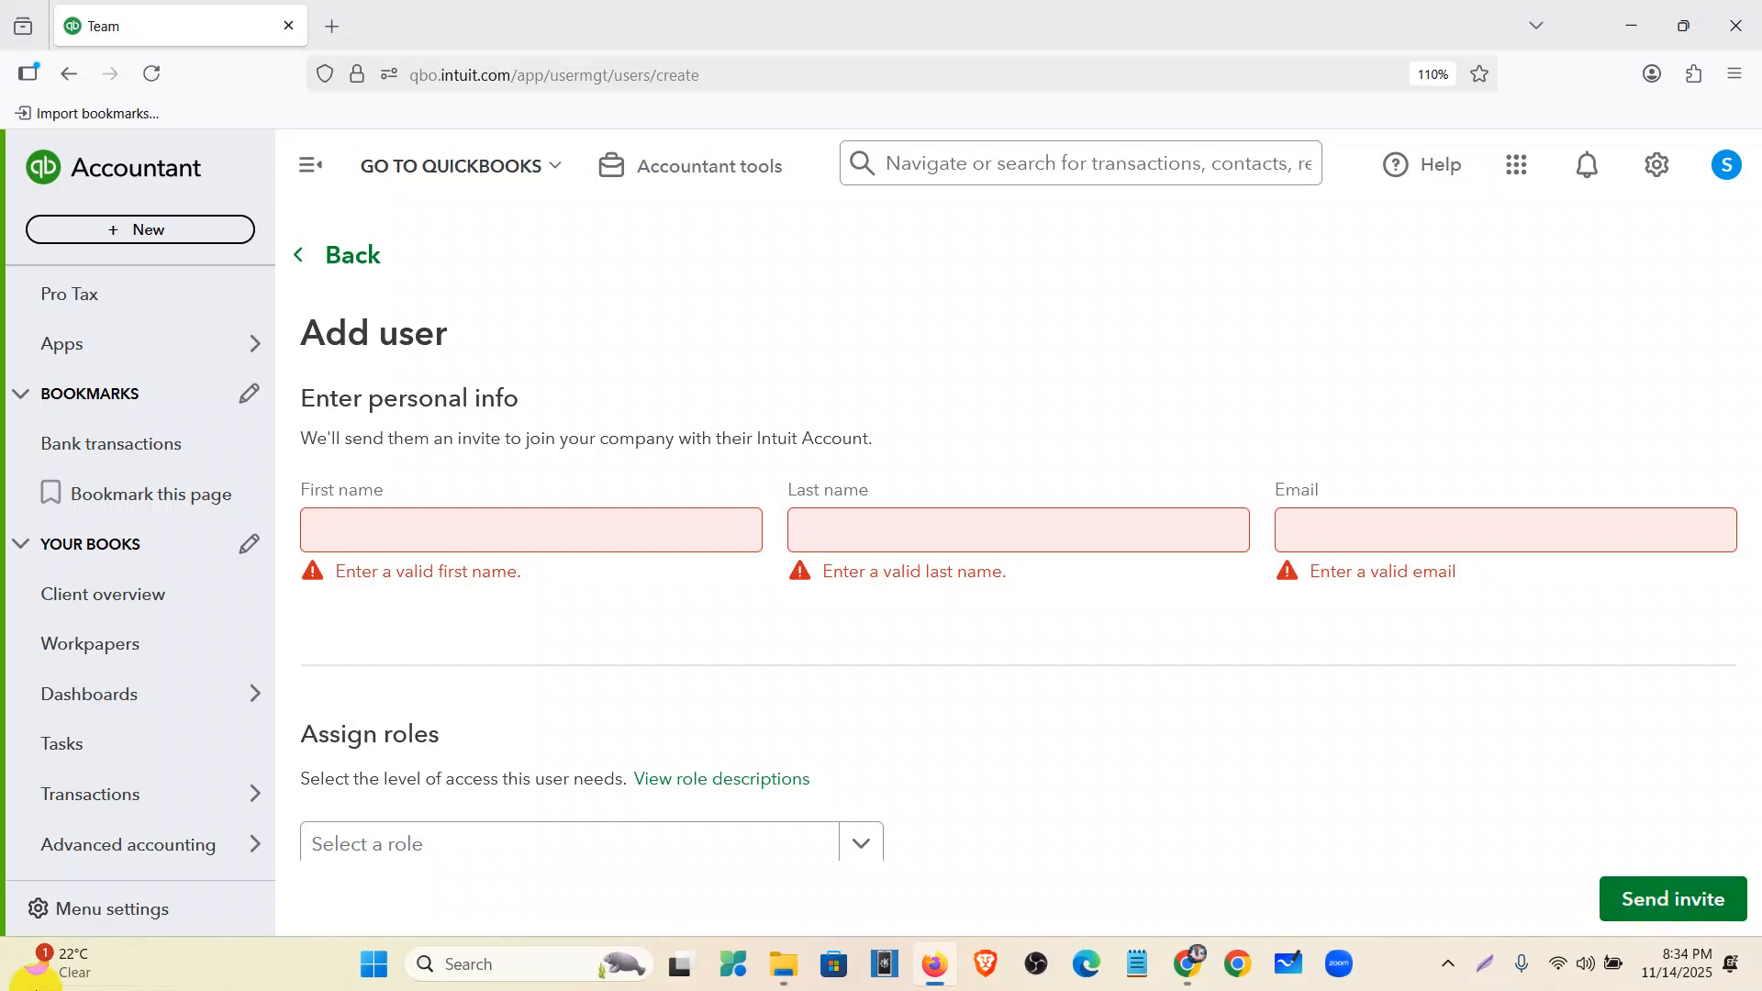
scroll(73, 501, "up", 3)
mouse_move(99, 494)
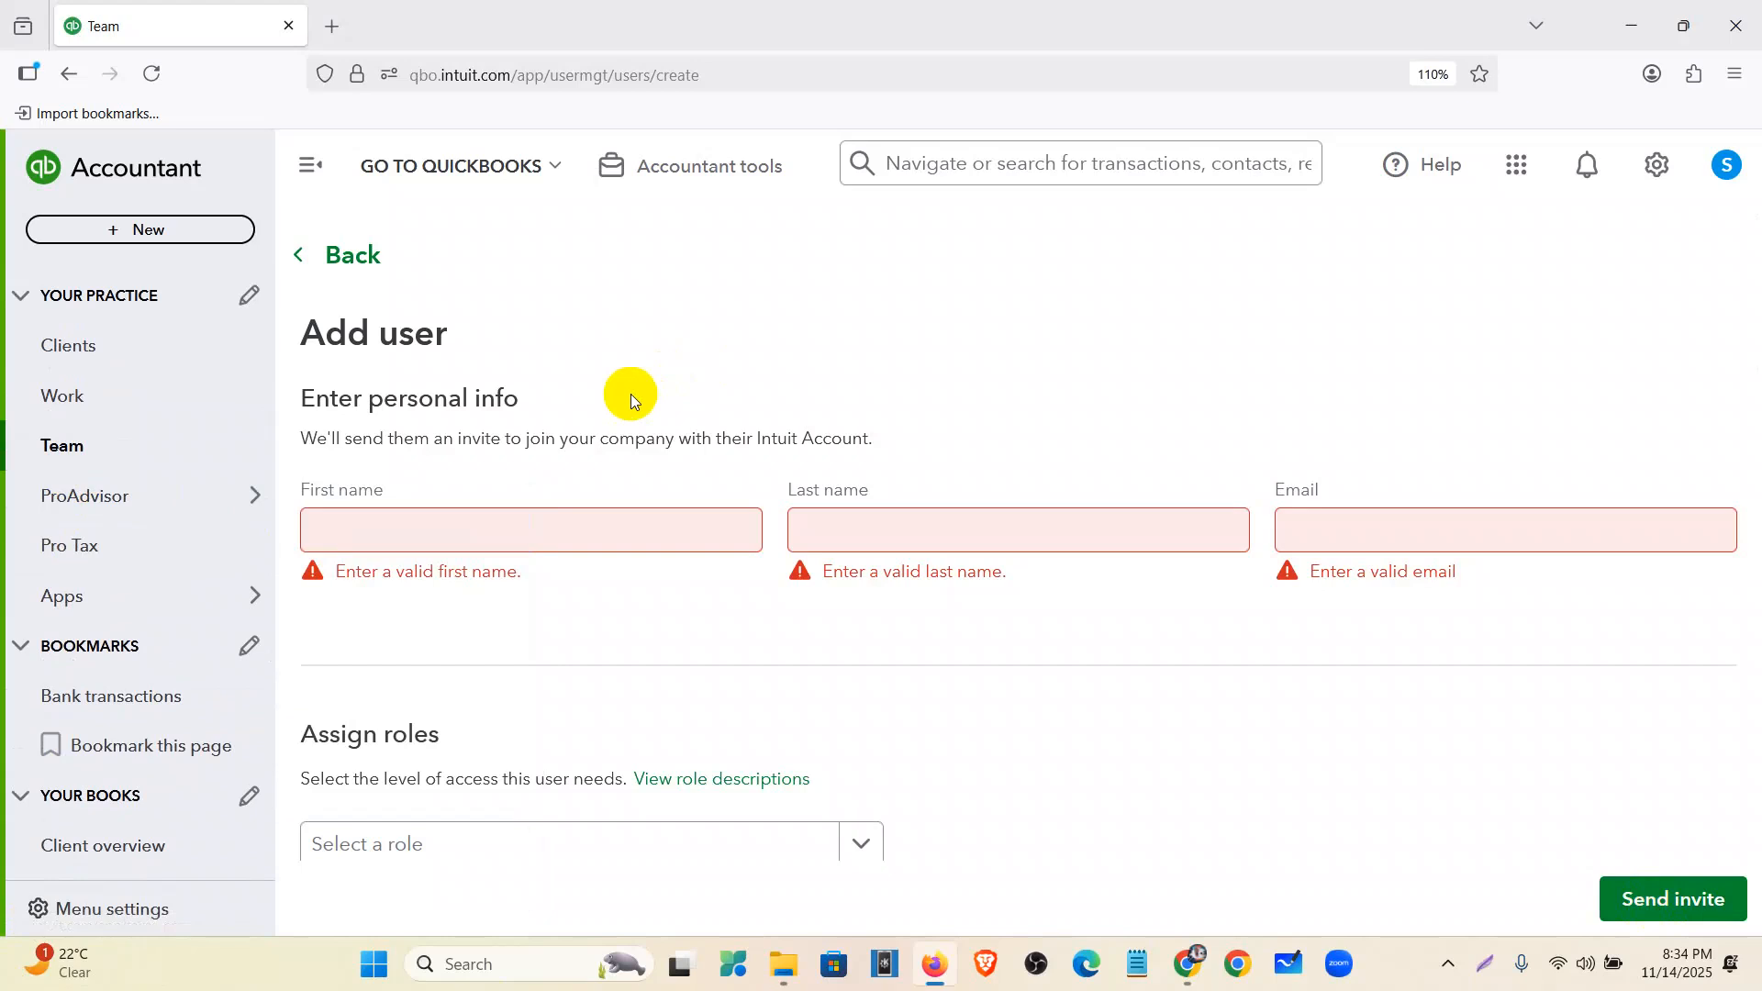
- Return to the Clients list, then bring the Mentor Assignments Google Doc forward in Chrome
left_click(128, 172)
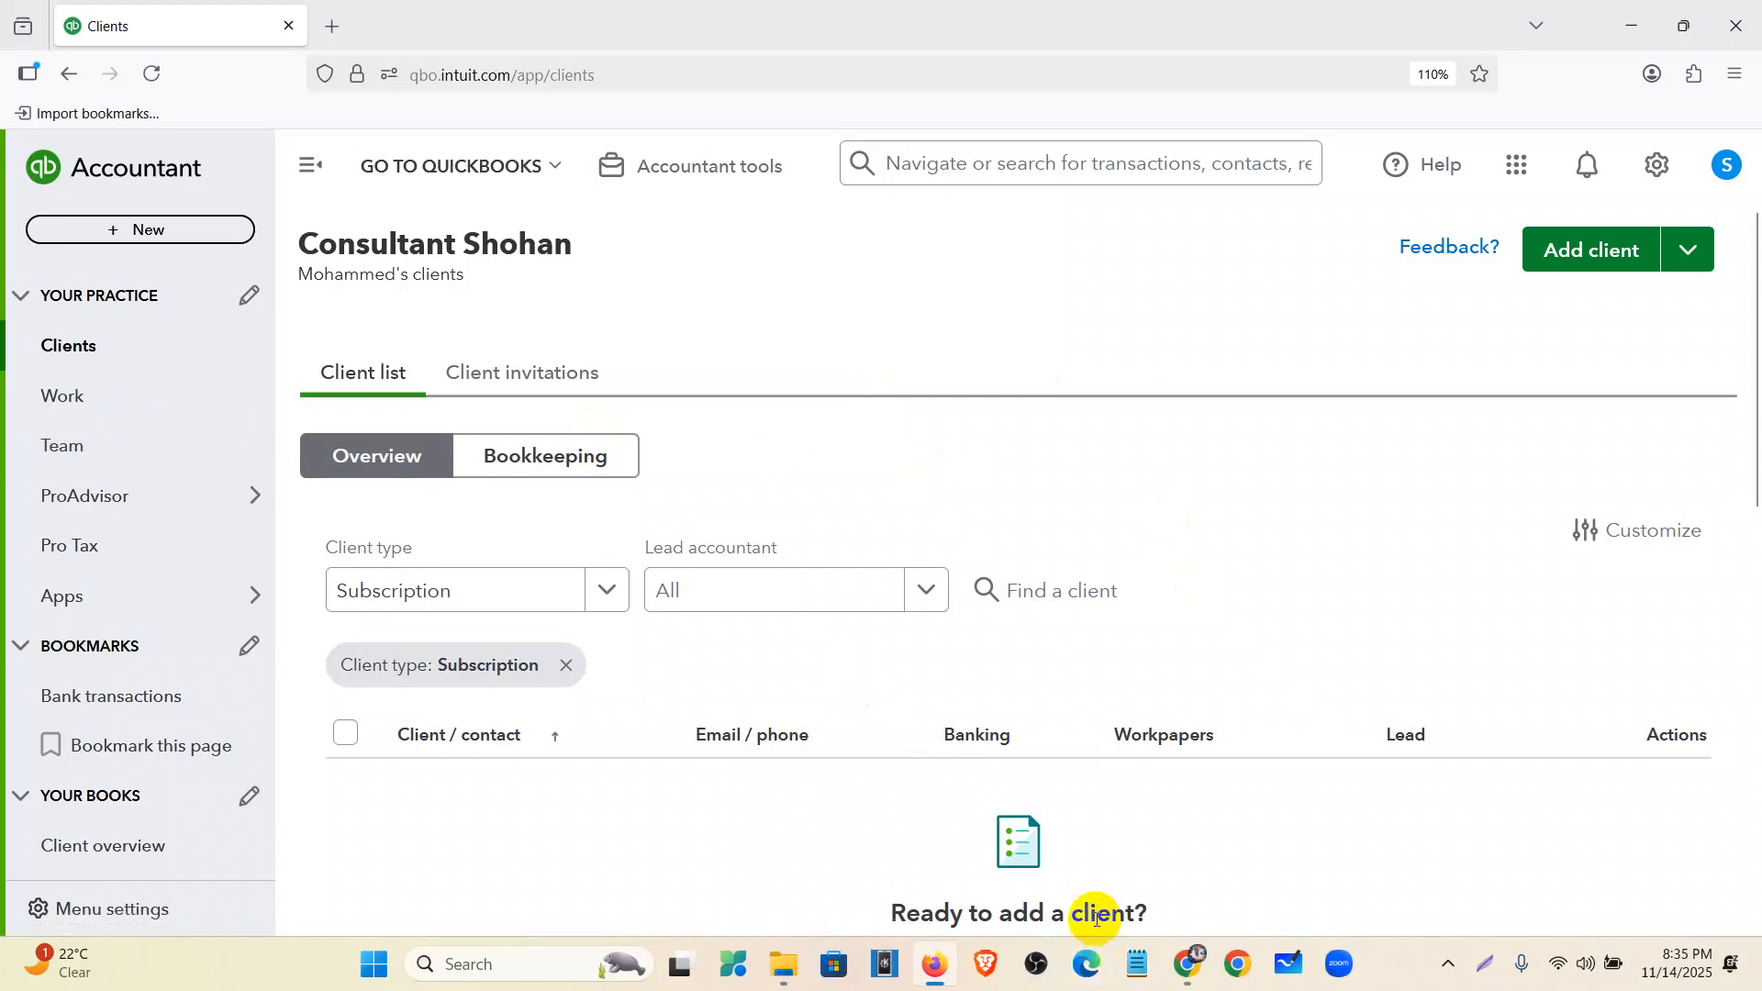
mouse_move(1198, 962)
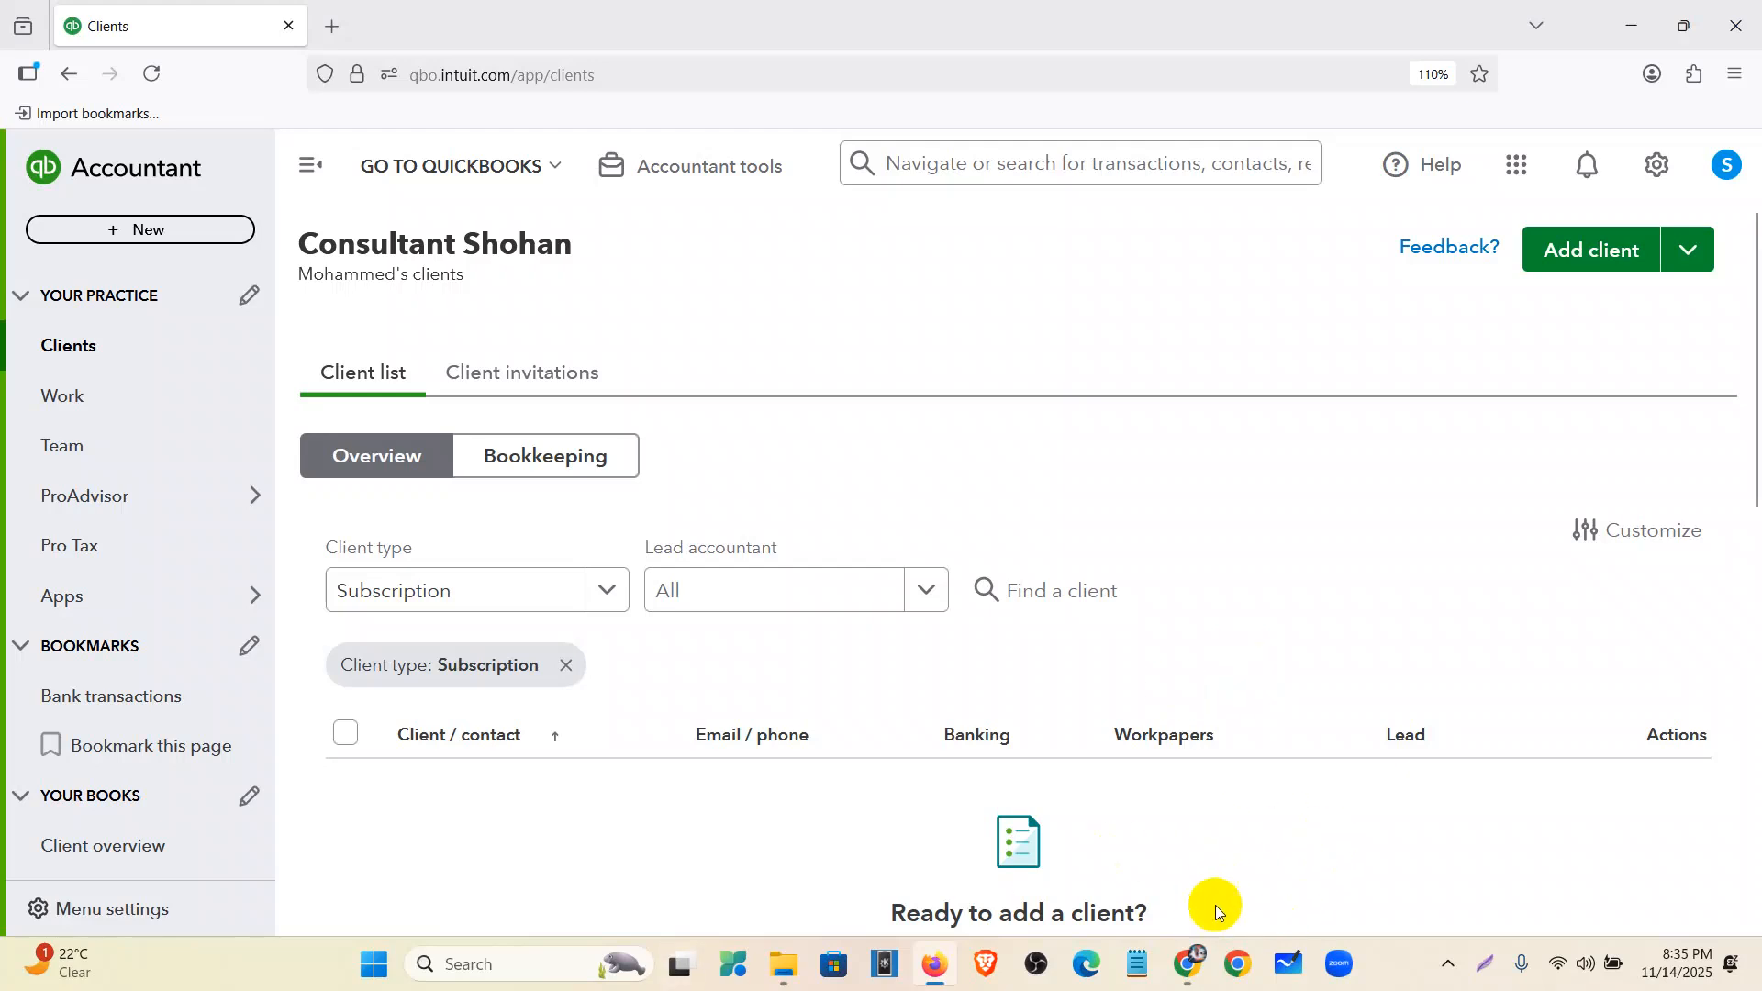
left_click(1192, 964)
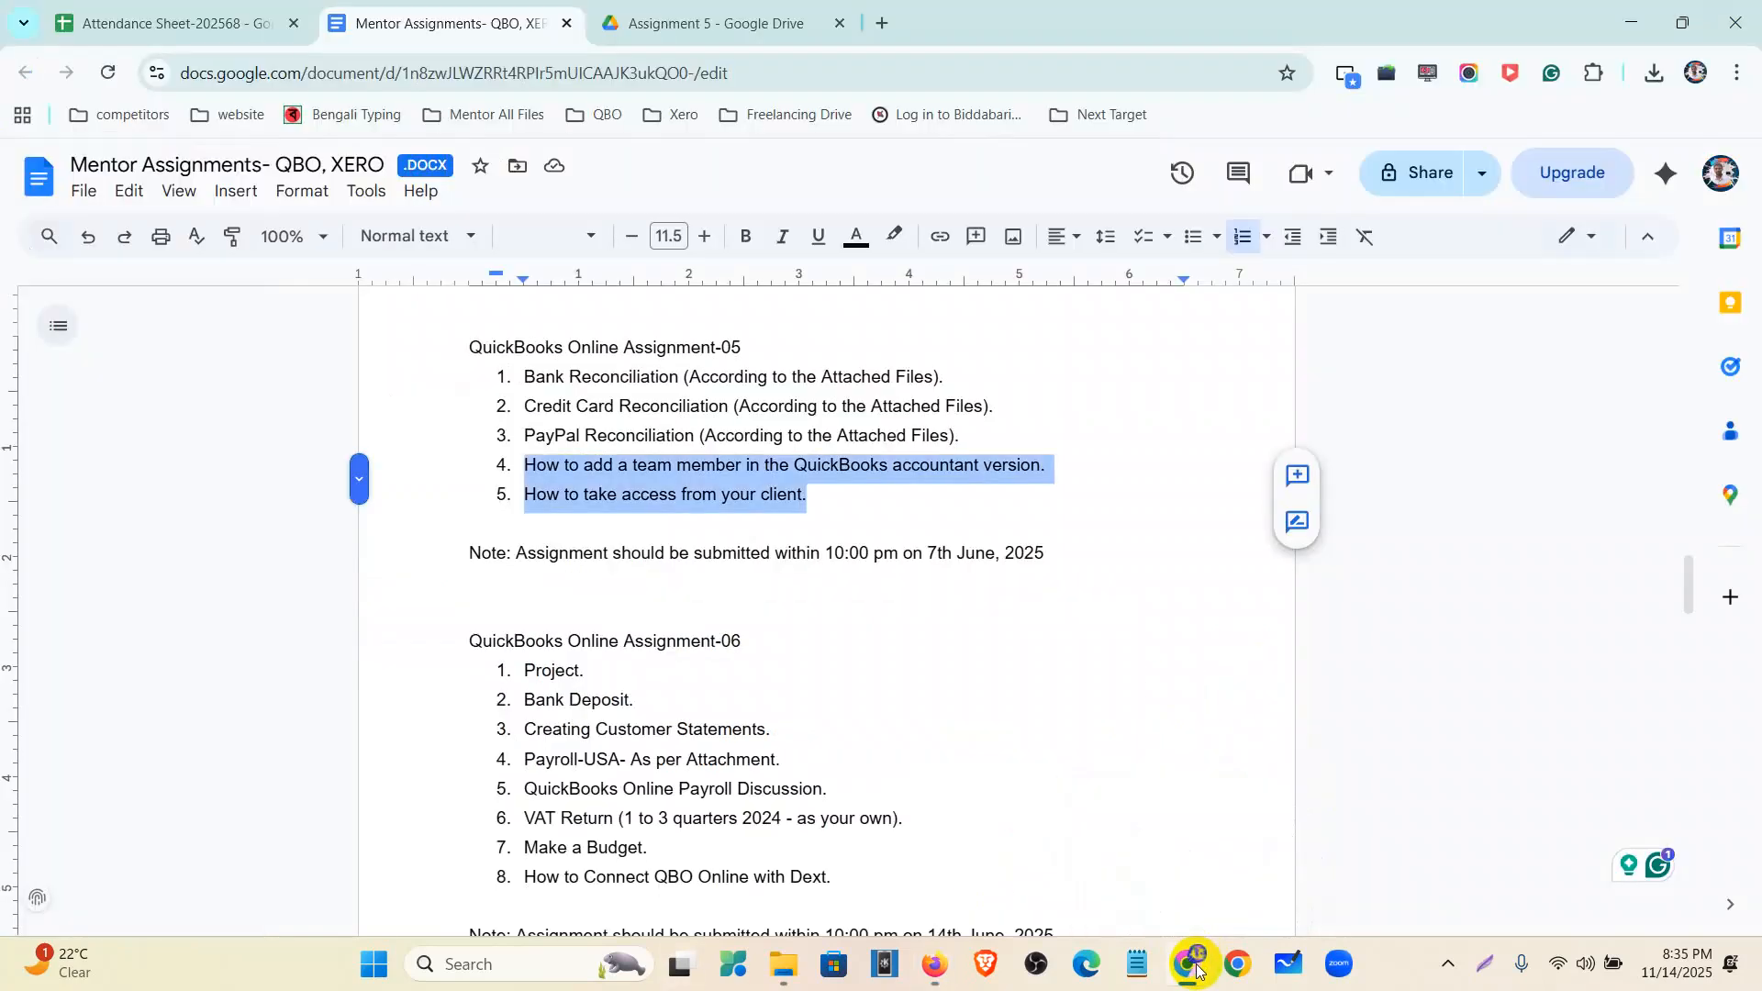